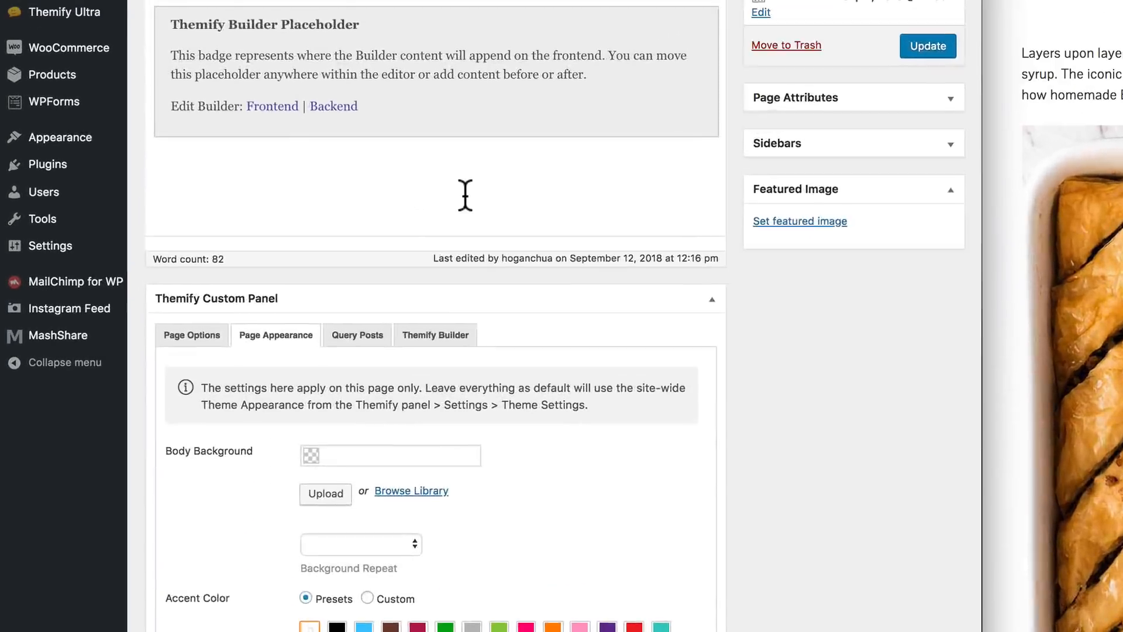
Set the Home page's header design to the first preset after Default and update the page
{"action": "scroll", "coordinate": [465, 195], "scroll_direction": "down", "scroll_amount": 4}
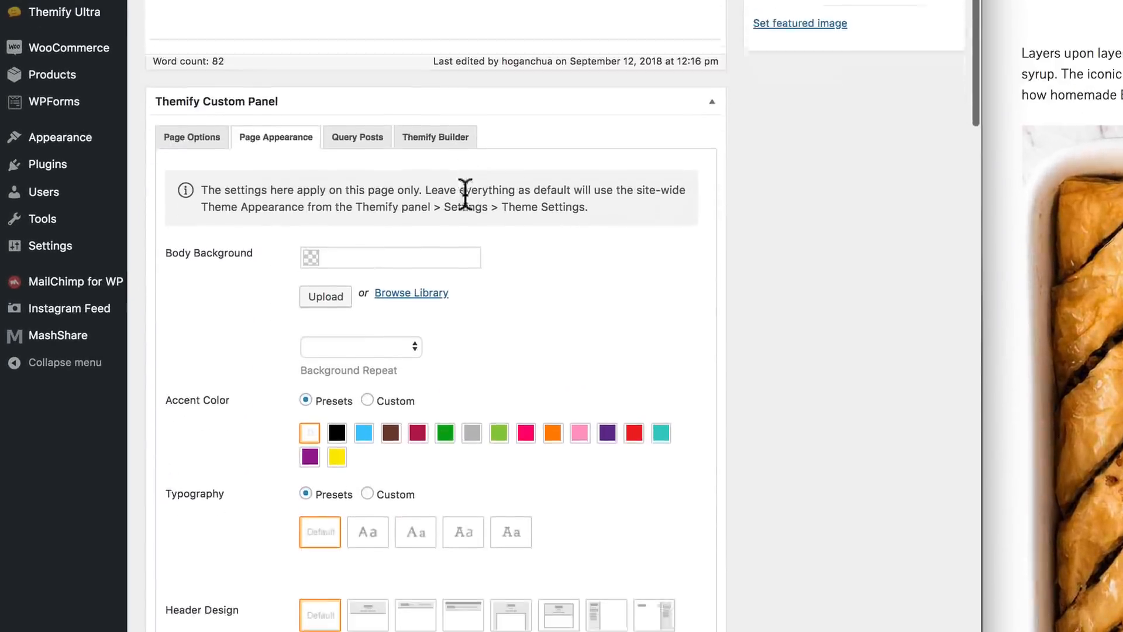
{"action": "scroll", "coordinate": [321, 176], "scroll_direction": "down", "scroll_amount": 3}
{"action": "scroll", "coordinate": [392, 261], "scroll_direction": "down", "scroll_amount": 2}
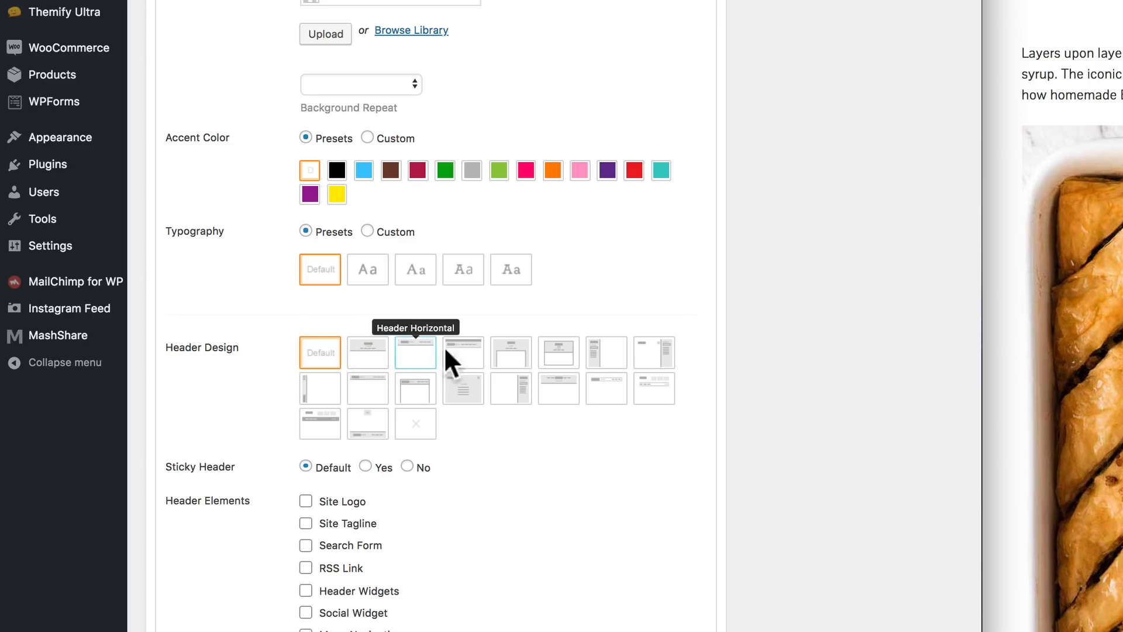
{"action": "left_click", "coordinate": [366, 351]}
{"action": "scroll", "coordinate": [691, 213], "scroll_direction": "up", "scroll_amount": 8}
{"action": "scroll", "coordinate": [723, 201], "scroll_direction": "down", "scroll_amount": 1}
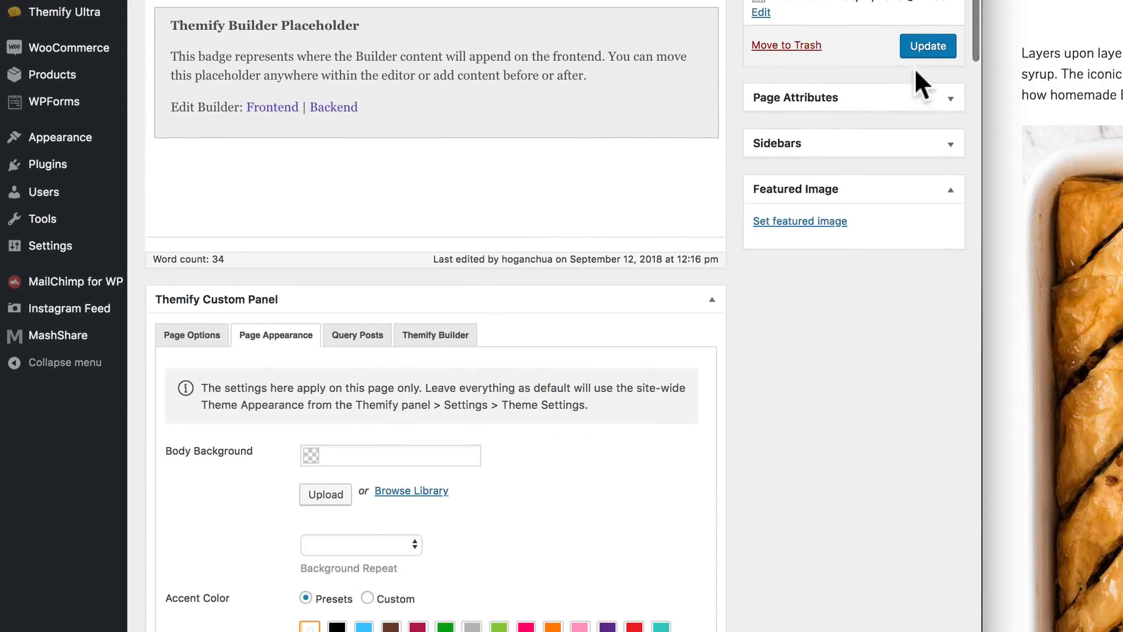
{"action": "left_click", "coordinate": [927, 53]}
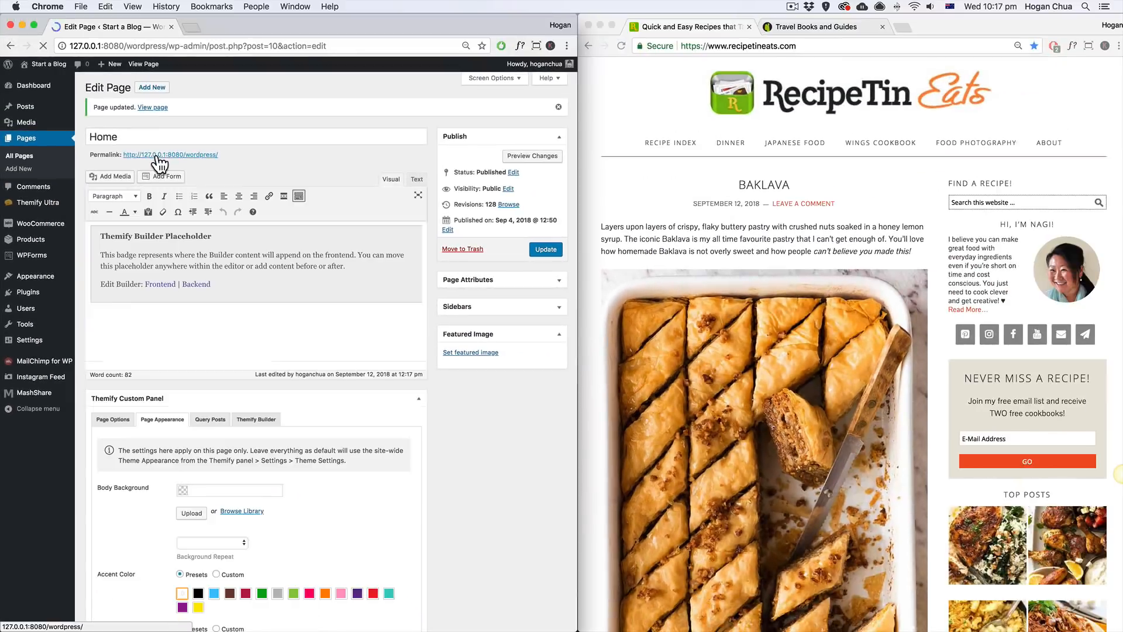
Open the published Home page, look over the RecipeTin Eats reference, and turn on the front-end page builder
{"action": "left_click", "coordinate": [151, 107]}
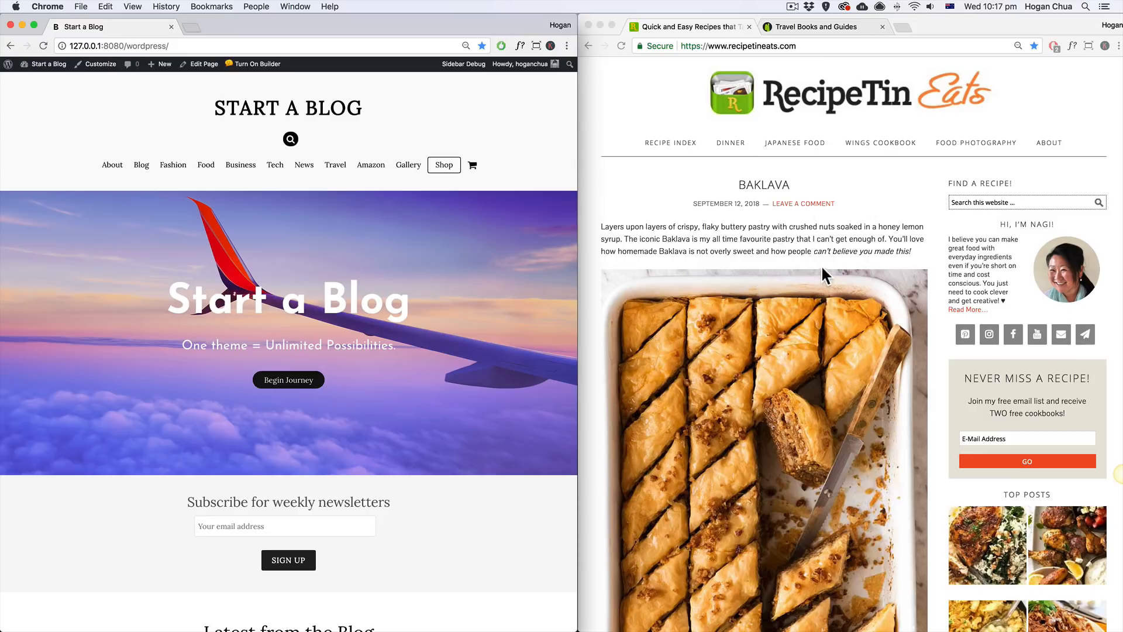
{"action": "scroll", "coordinate": [822, 268], "scroll_direction": "down", "scroll_amount": 10}
{"action": "scroll", "coordinate": [822, 268], "scroll_direction": "up", "scroll_amount": 9}
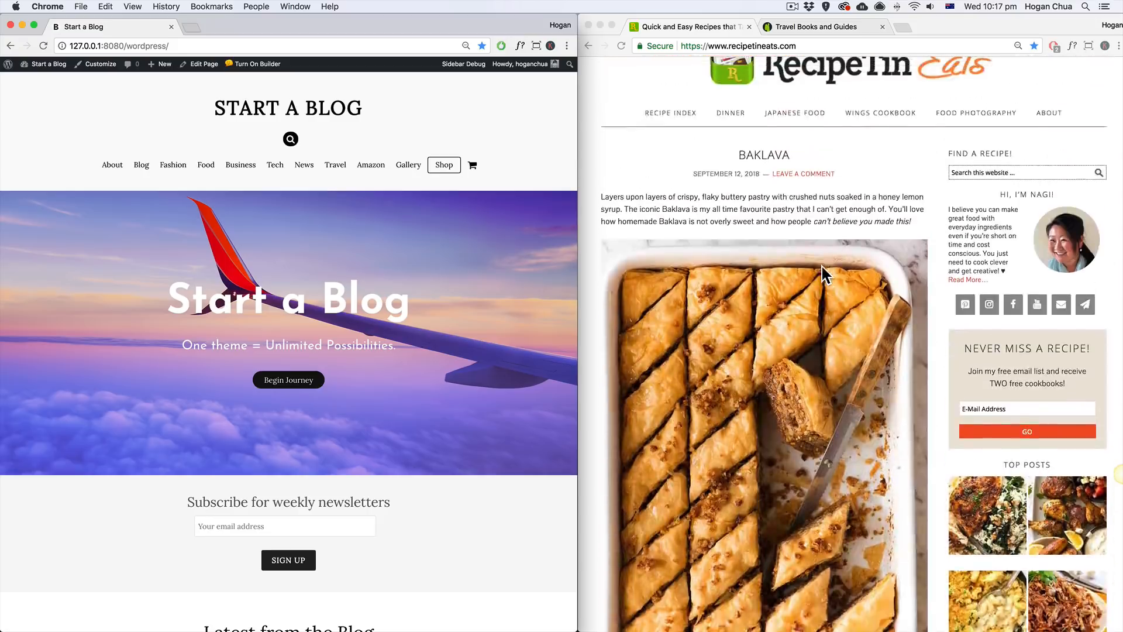
{"action": "scroll", "coordinate": [822, 267], "scroll_direction": "up", "scroll_amount": 1}
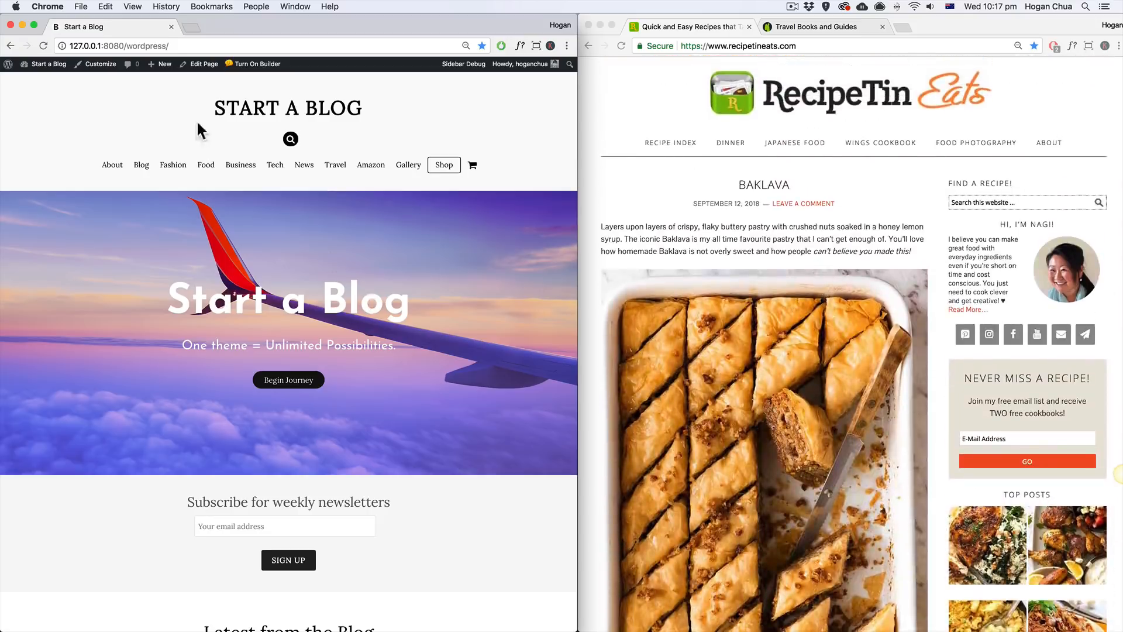
{"action": "left_click", "coordinate": [256, 66]}
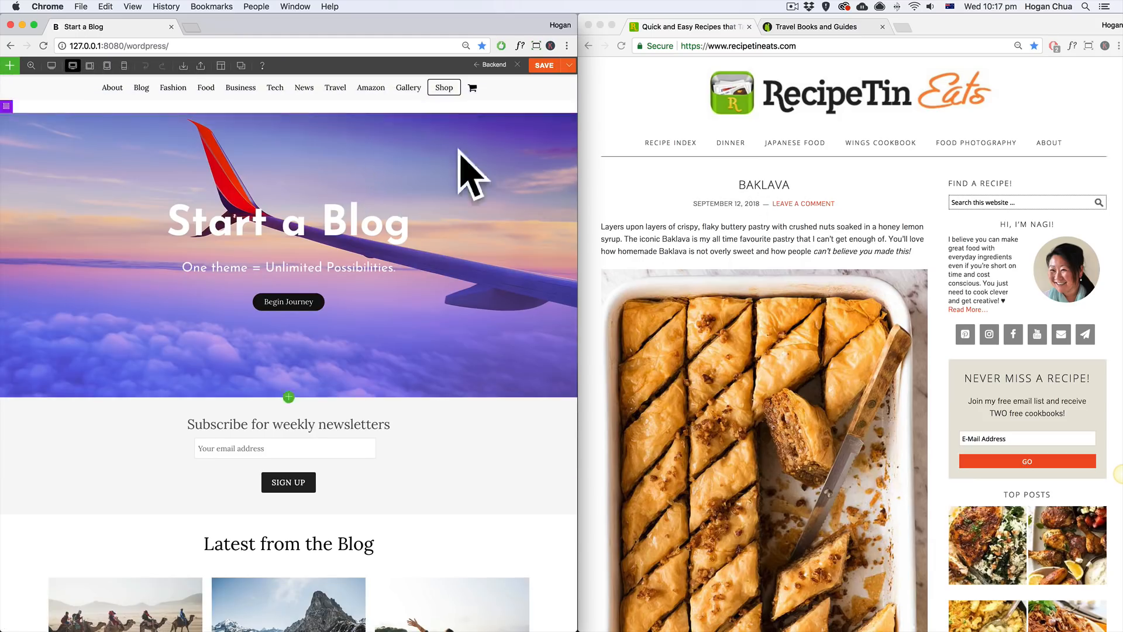
Delete the airplane hero row and the newsletter and Latest from the Blog row from the page
{"action": "mouse_move", "coordinate": [7, 108]}
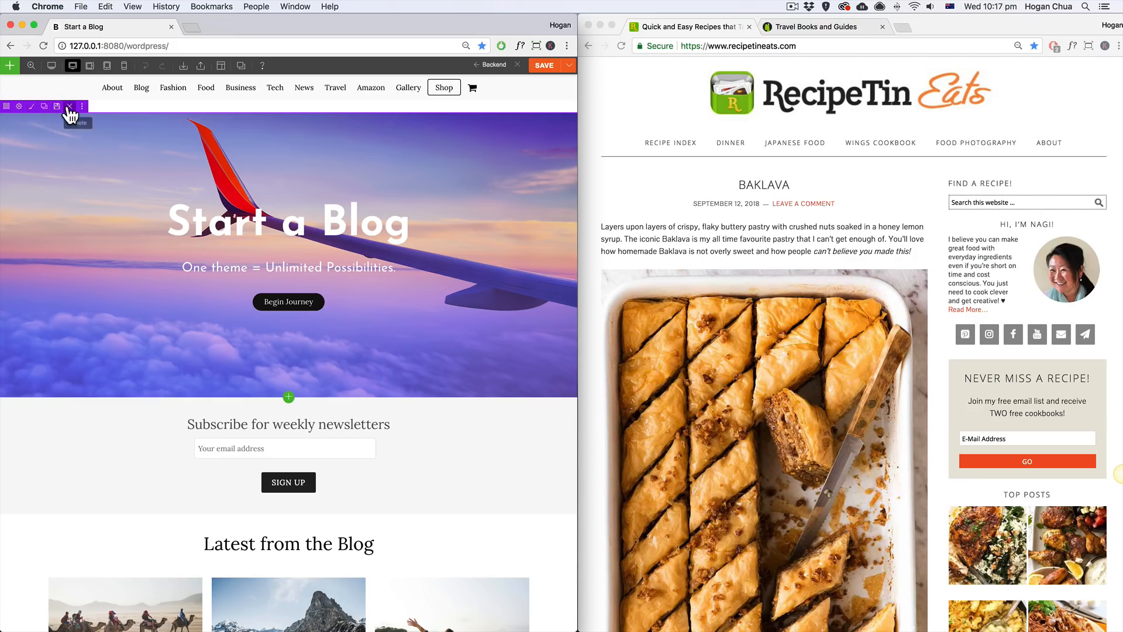
{"action": "left_click", "coordinate": [69, 107]}
{"action": "left_click", "coordinate": [388, 106]}
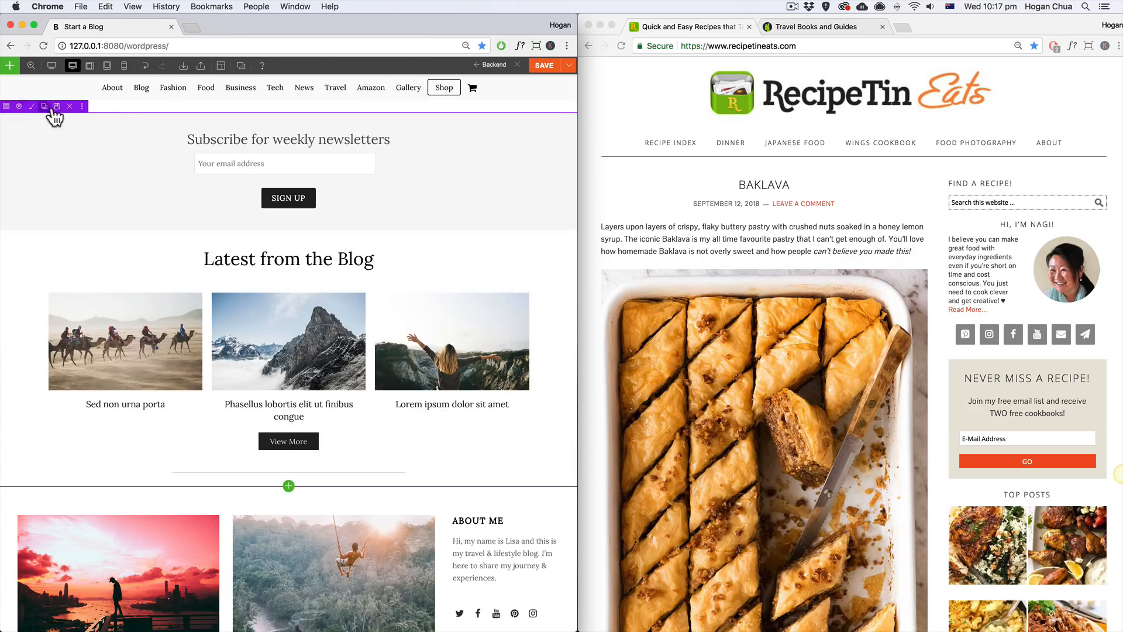
{"action": "left_click", "coordinate": [71, 109]}
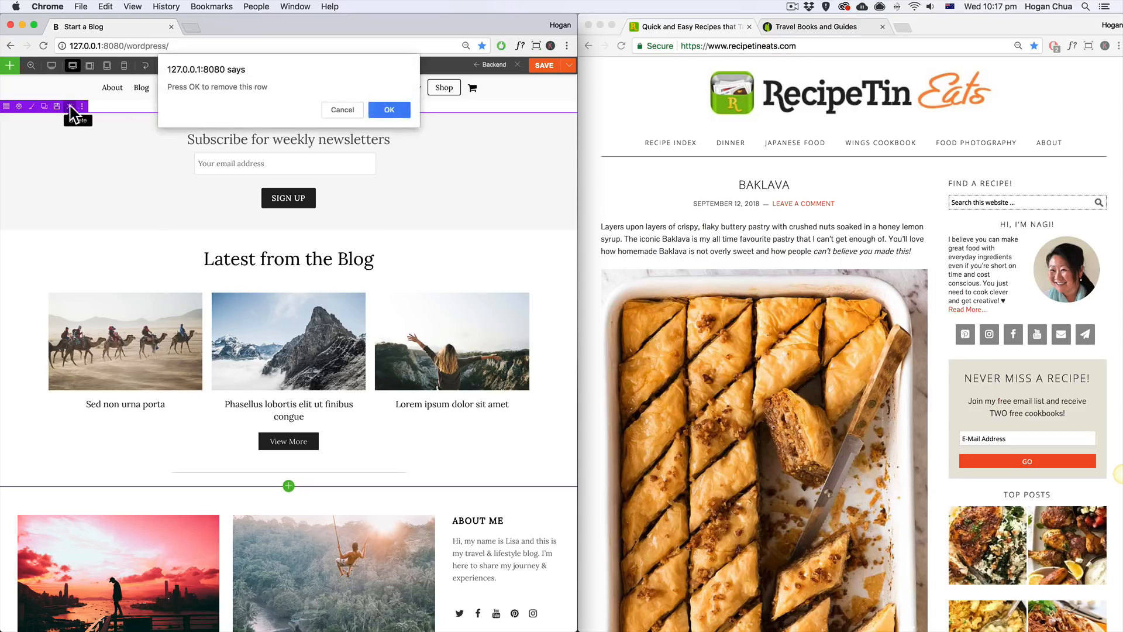
{"action": "left_click", "coordinate": [384, 109]}
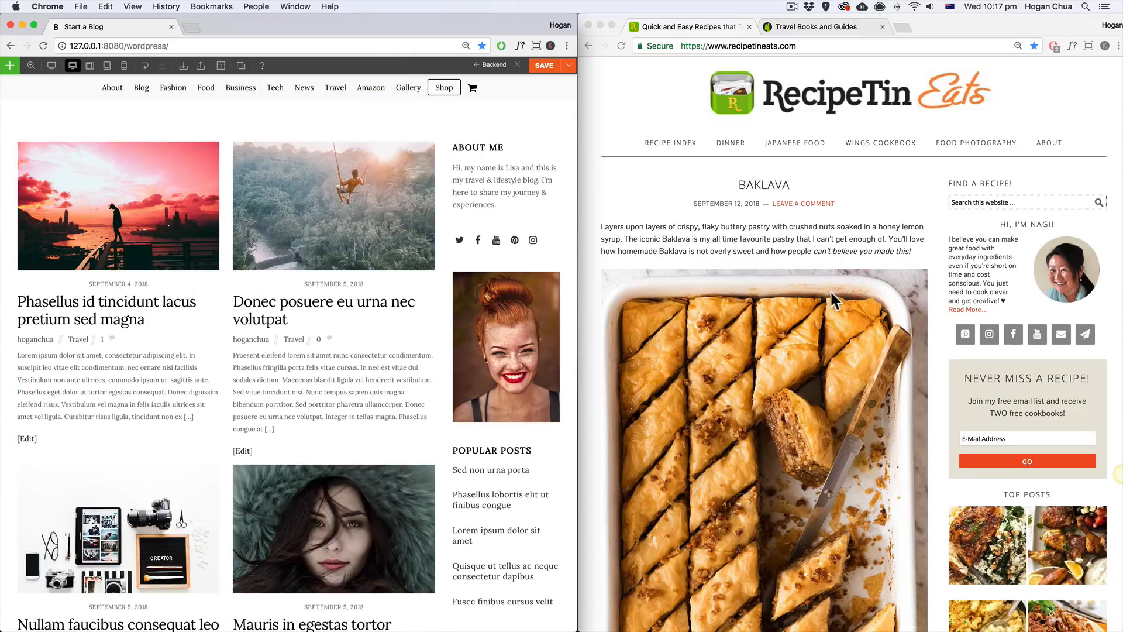
Try the List Post layout in the blog's Post module and return it to the two-column grid
{"action": "scroll", "coordinate": [827, 290], "scroll_direction": "down", "scroll_amount": 5}
{"action": "scroll", "coordinate": [827, 290], "scroll_direction": "up", "scroll_amount": 5}
{"action": "scroll", "coordinate": [755, 249], "scroll_direction": "down", "scroll_amount": 5}
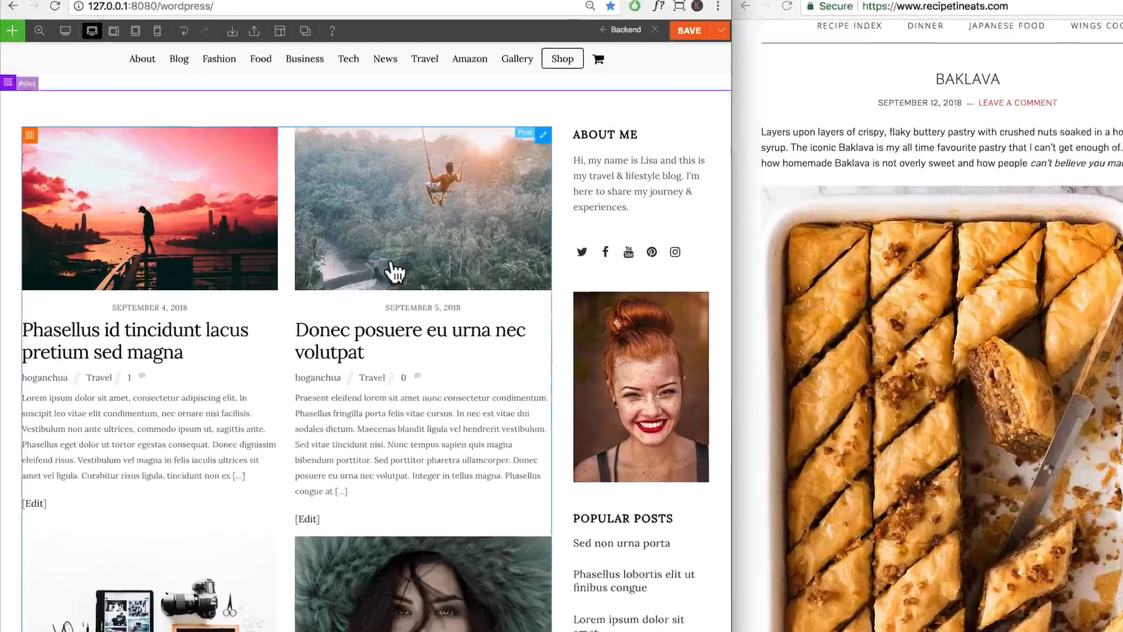
{"action": "double_click", "coordinate": [392, 266]}
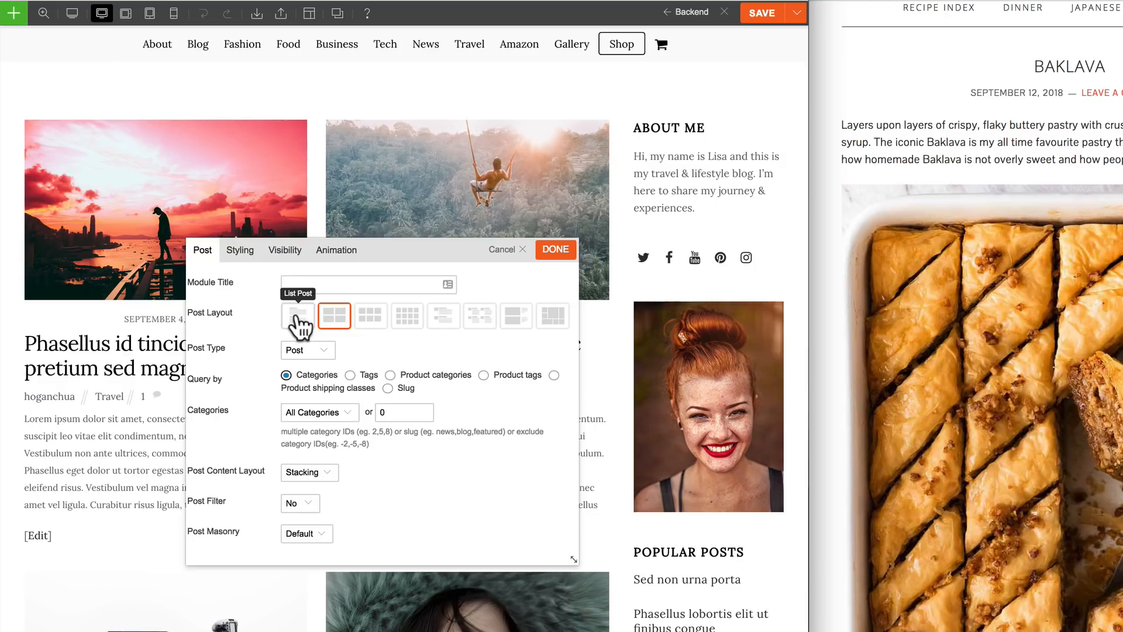
{"action": "left_click", "coordinate": [299, 319]}
{"action": "left_click_drag", "start_coordinate": [415, 256], "coordinate": [378, 182]}
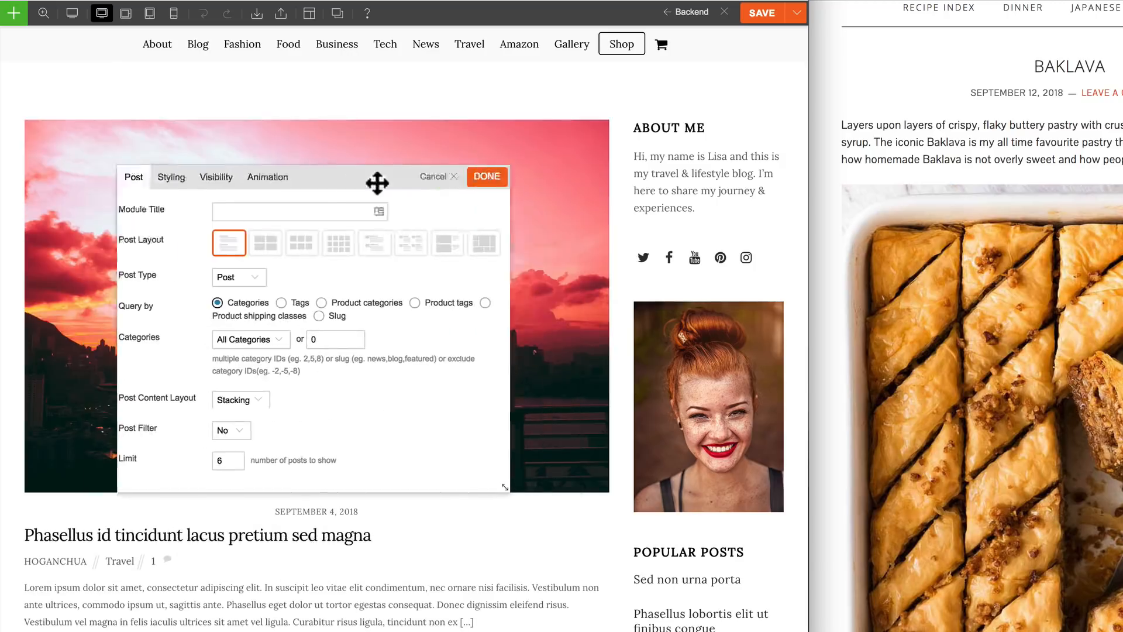
{"action": "scroll", "coordinate": [327, 363], "scroll_direction": "down", "scroll_amount": 3}
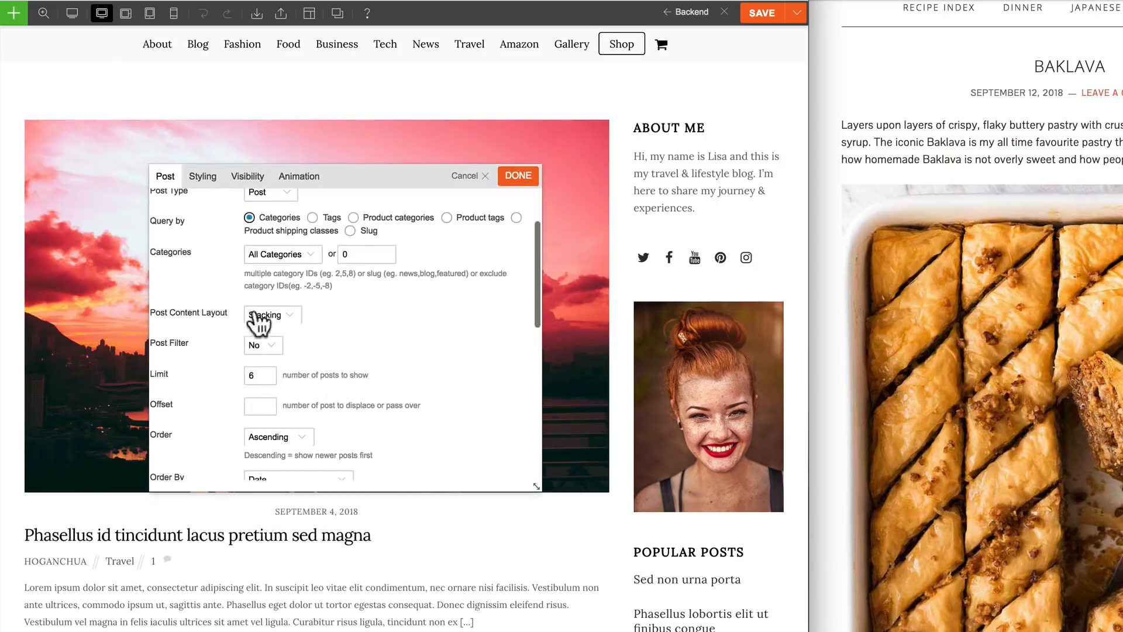
{"action": "scroll", "coordinate": [265, 245], "scroll_direction": "up", "scroll_amount": 3}
{"action": "left_click", "coordinate": [293, 245]}
Set the Post module's content layout to Boxed and apply the module settings
{"action": "scroll", "coordinate": [336, 333], "scroll_direction": "down", "scroll_amount": 2}
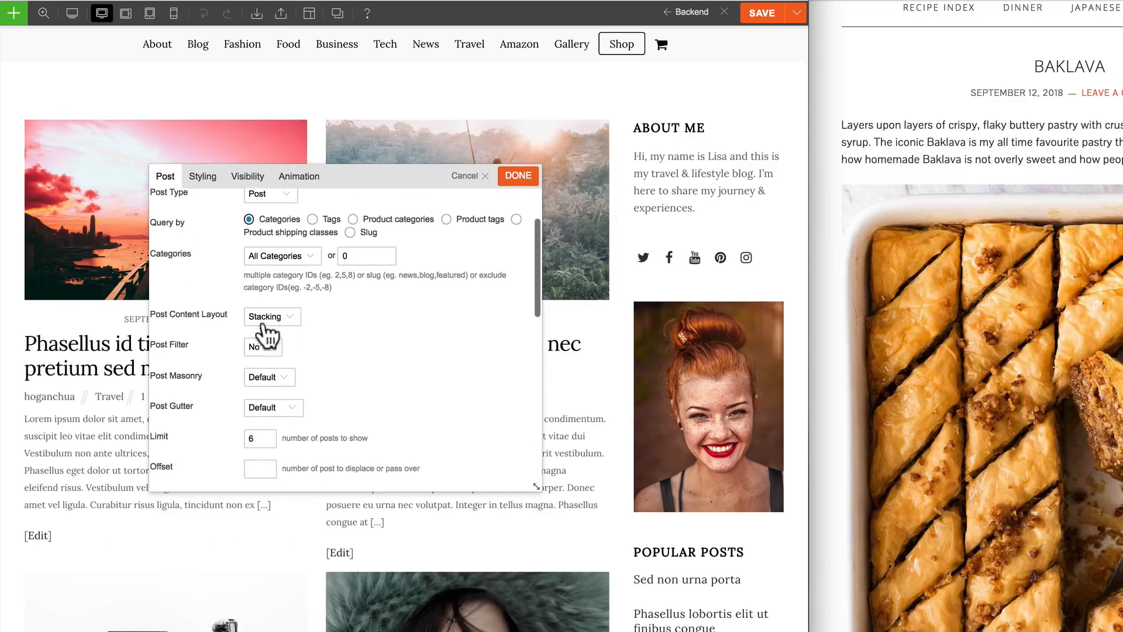
{"action": "left_click", "coordinate": [289, 322]}
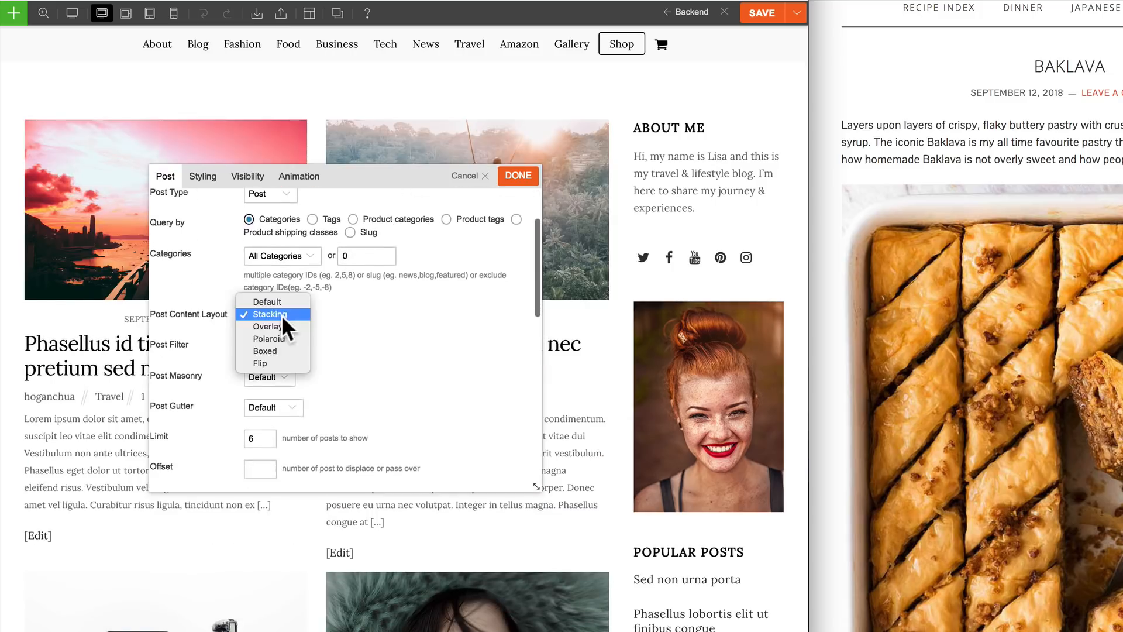
{"action": "left_click", "coordinate": [276, 352]}
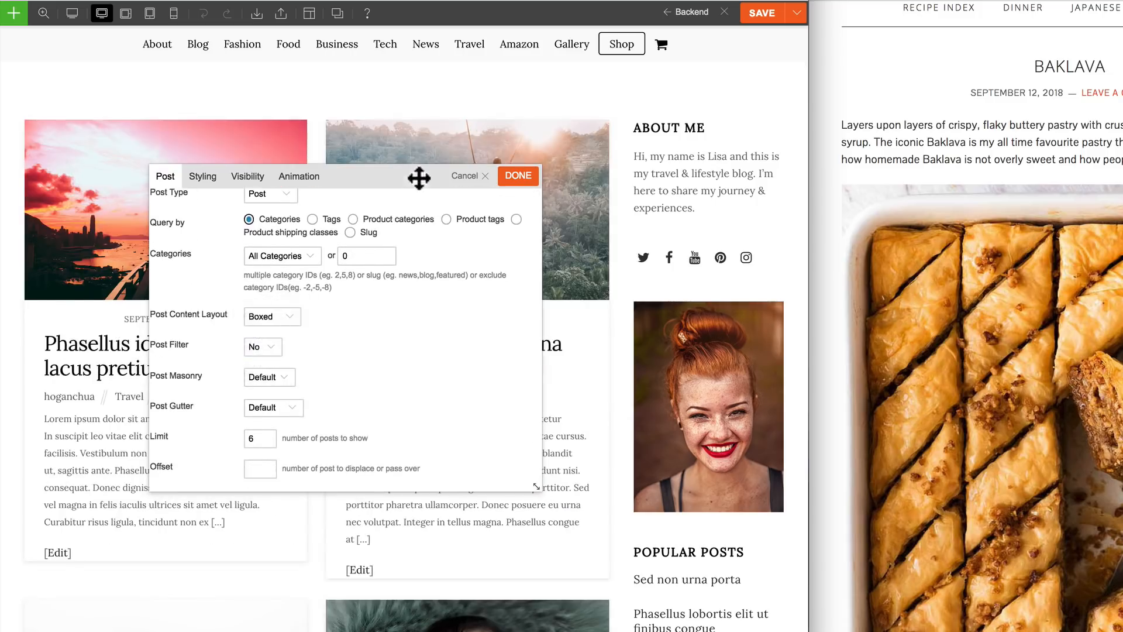
{"action": "left_click_drag", "start_coordinate": [419, 175], "coordinate": [492, 214]}
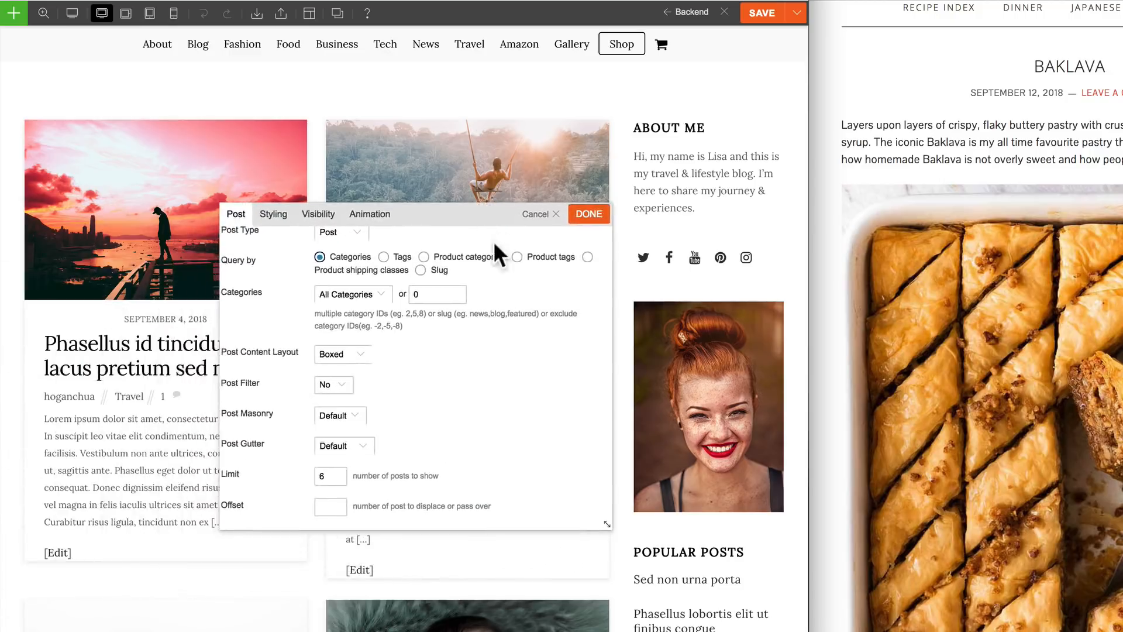
{"action": "left_click", "coordinate": [587, 222]}
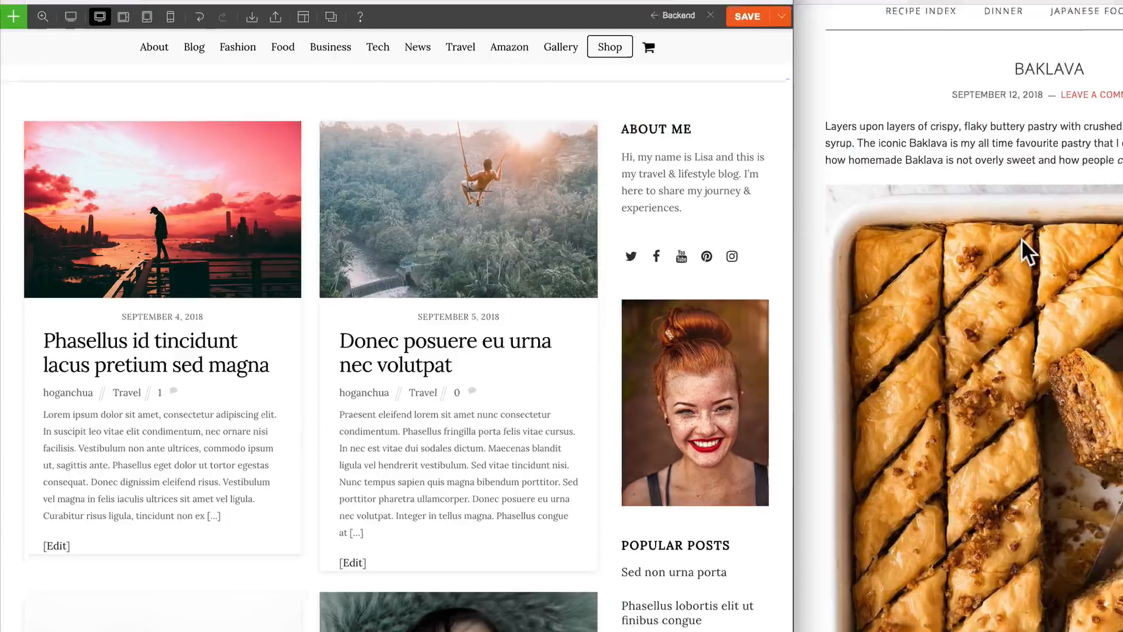
Bring up the Nomadic Matt site's home page as the second reference design
{"action": "scroll", "coordinate": [744, 229], "scroll_direction": "up", "scroll_amount": 2}
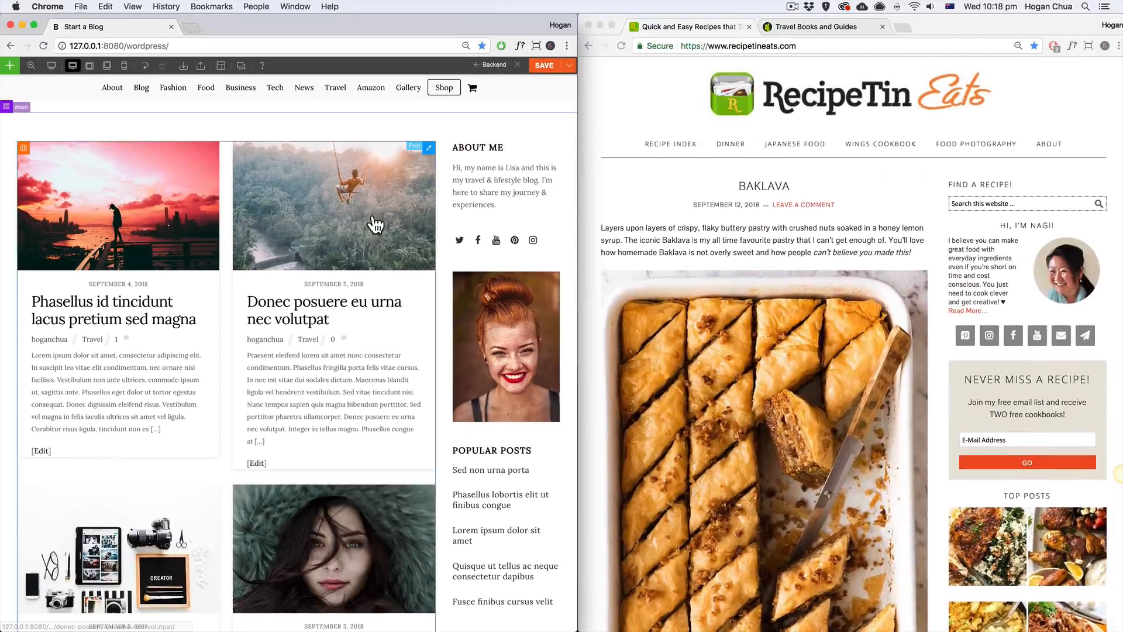
{"action": "left_click", "coordinate": [802, 26]}
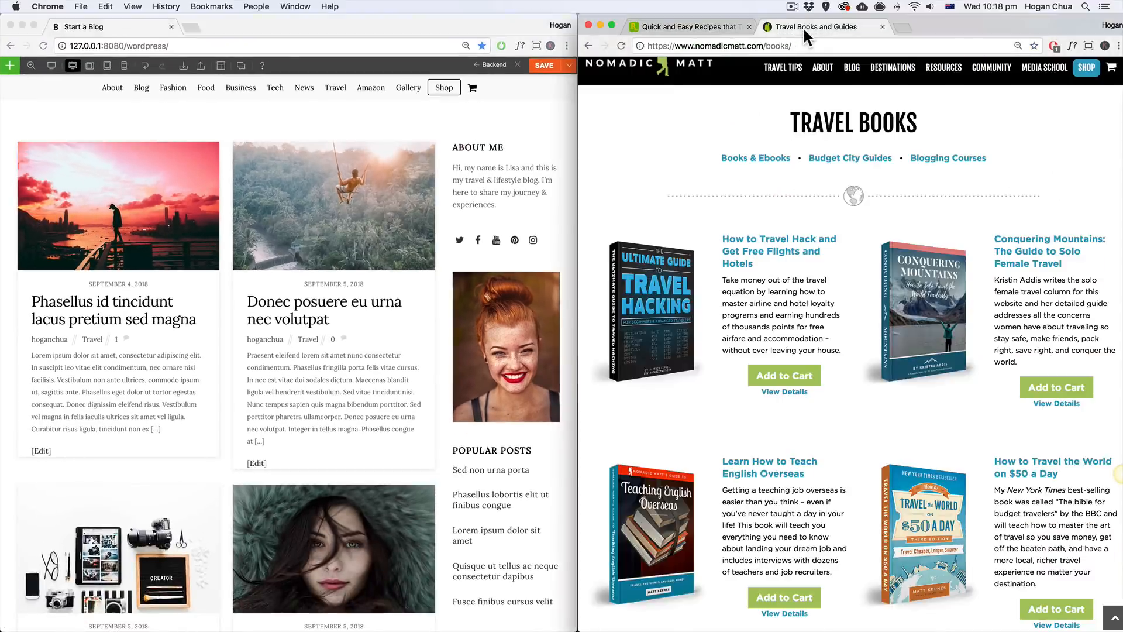
{"action": "left_click", "coordinate": [679, 88]}
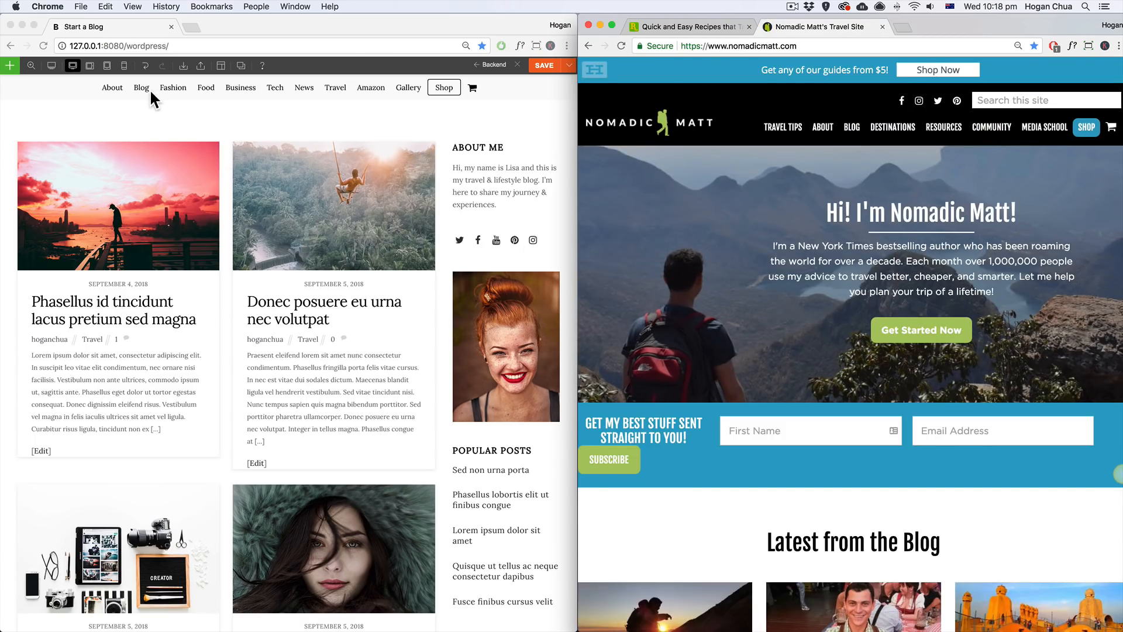
Undo the Post module's Boxed layout change and both row deletions on the page
{"action": "left_click", "coordinate": [146, 67]}
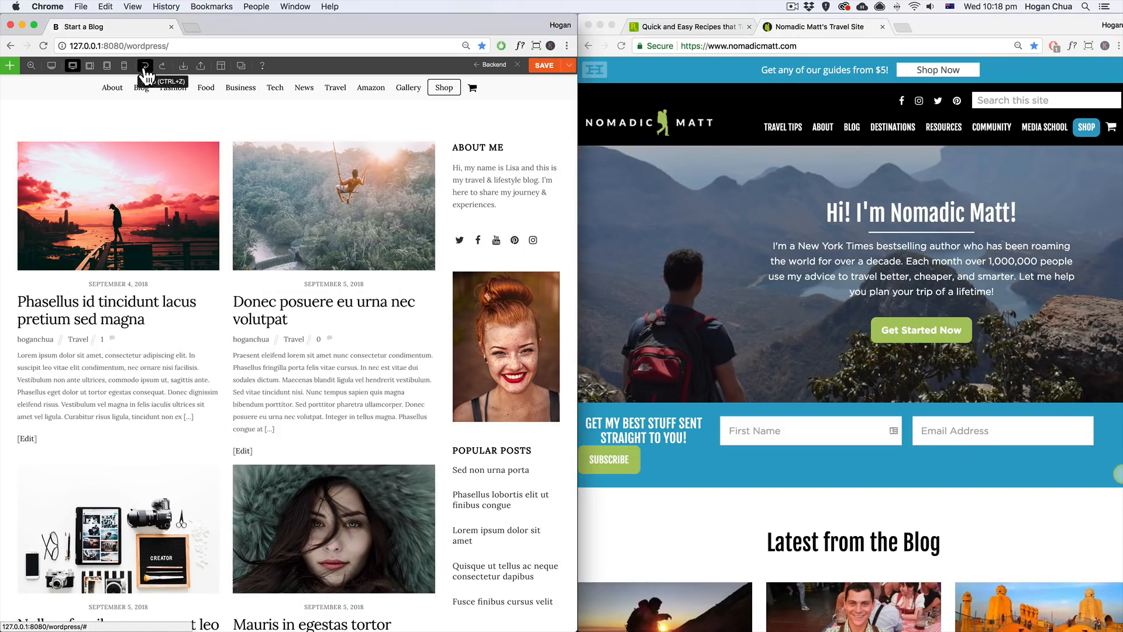
{"action": "left_click", "coordinate": [144, 66]}
{"action": "left_click", "coordinate": [144, 66]}
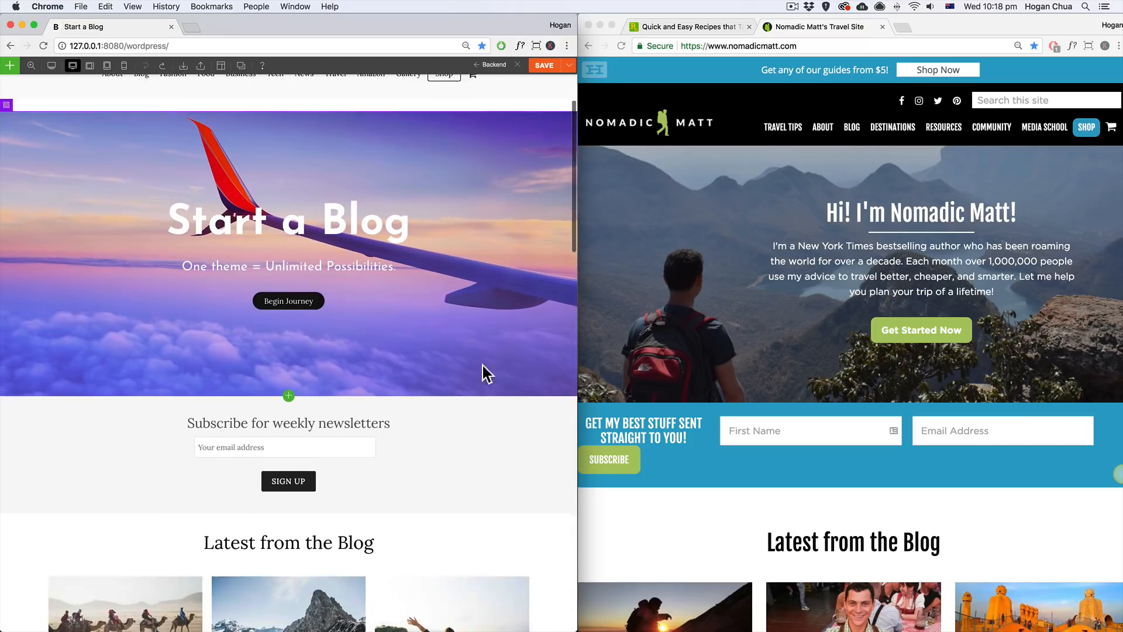
Compare the hero, newsletter and Latest from the Blog sections of the page with Nomadic Matt's home page
{"action": "scroll", "coordinate": [456, 368], "scroll_direction": "down", "scroll_amount": 2}
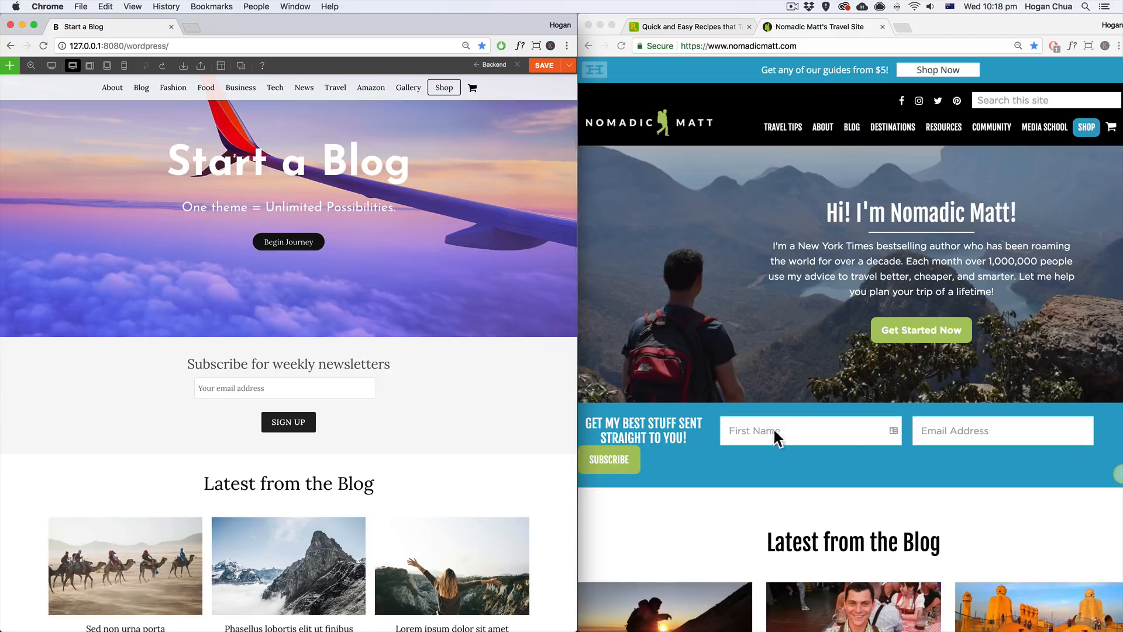
{"action": "scroll", "coordinate": [293, 409], "scroll_direction": "down", "scroll_amount": 6}
{"action": "scroll", "coordinate": [781, 462], "scroll_direction": "down", "scroll_amount": 5}
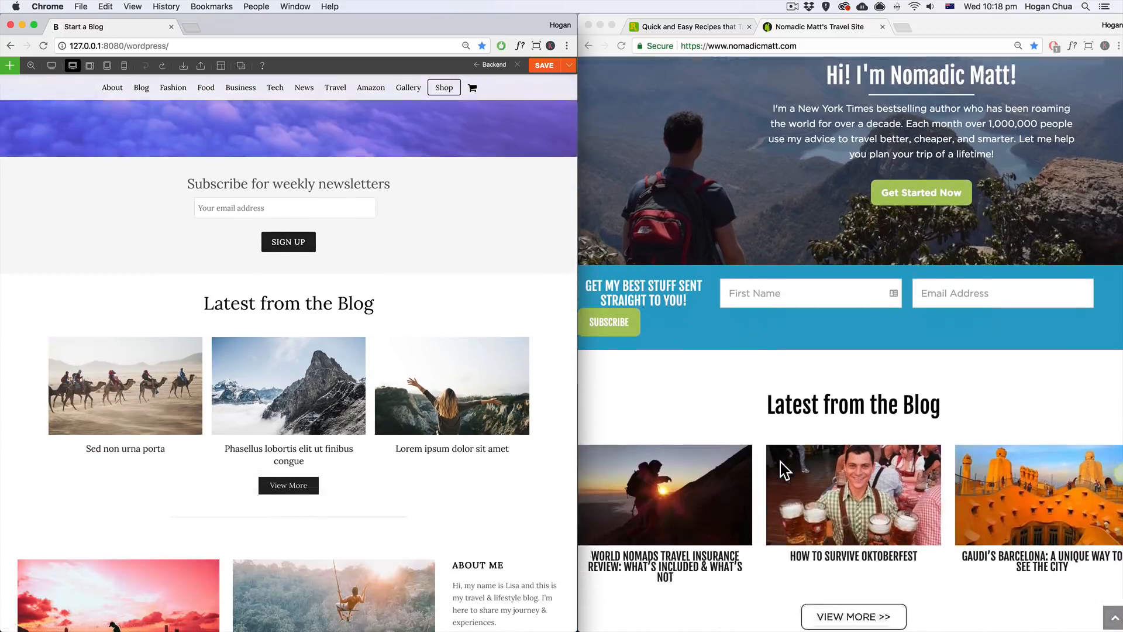
{"action": "scroll", "coordinate": [329, 447], "scroll_direction": "down", "scroll_amount": 1}
{"action": "scroll", "coordinate": [330, 448], "scroll_direction": "down", "scroll_amount": 2}
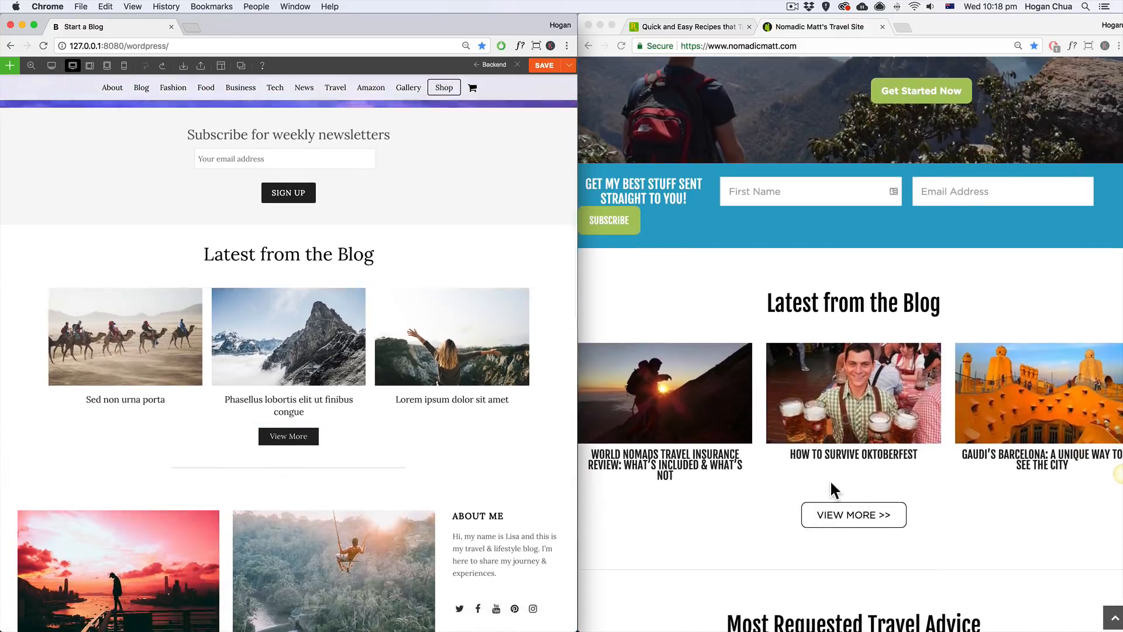
{"action": "scroll", "coordinate": [437, 414], "scroll_direction": "down", "scroll_amount": 3}
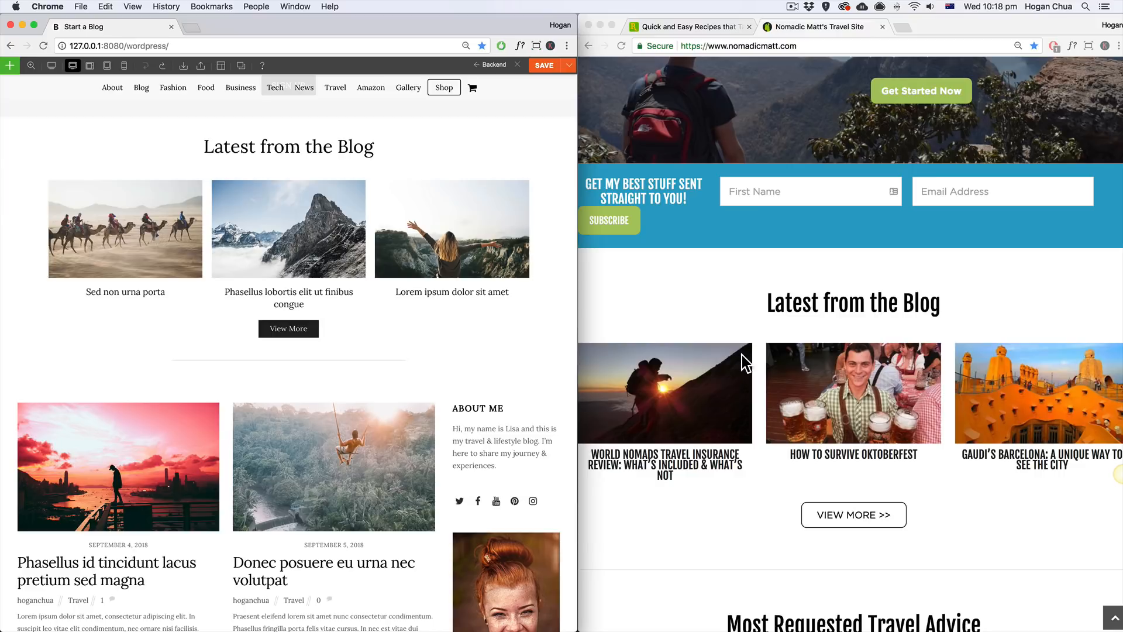
{"action": "scroll", "coordinate": [702, 369], "scroll_direction": "down", "scroll_amount": 6}
{"action": "scroll", "coordinate": [402, 365], "scroll_direction": "down", "scroll_amount": 1}
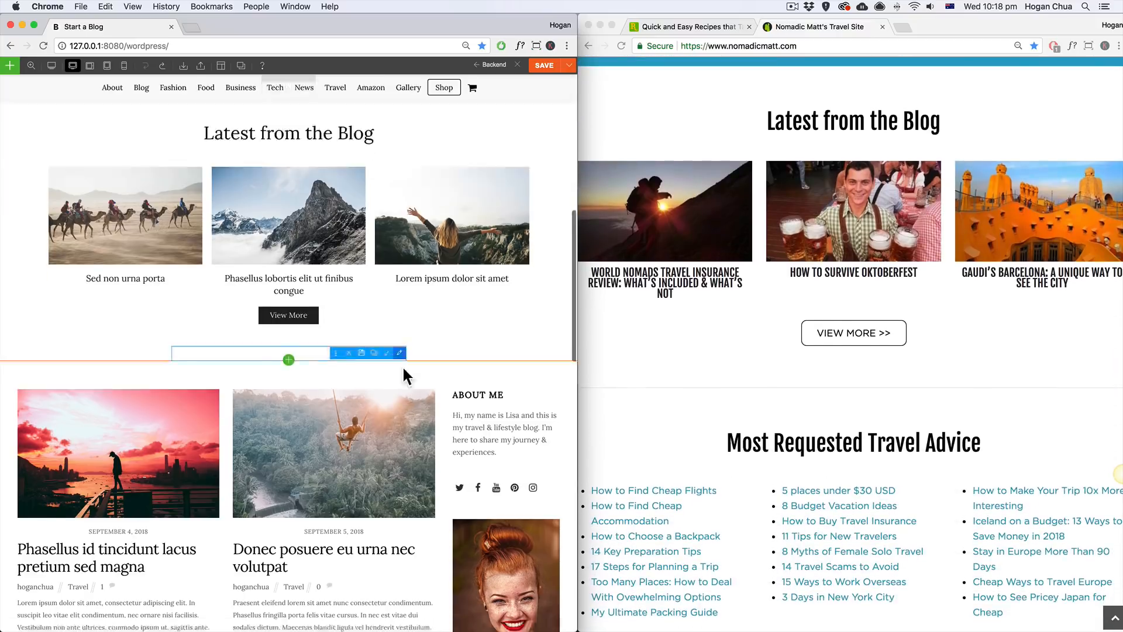
{"action": "scroll", "coordinate": [402, 363], "scroll_direction": "down", "scroll_amount": 5}
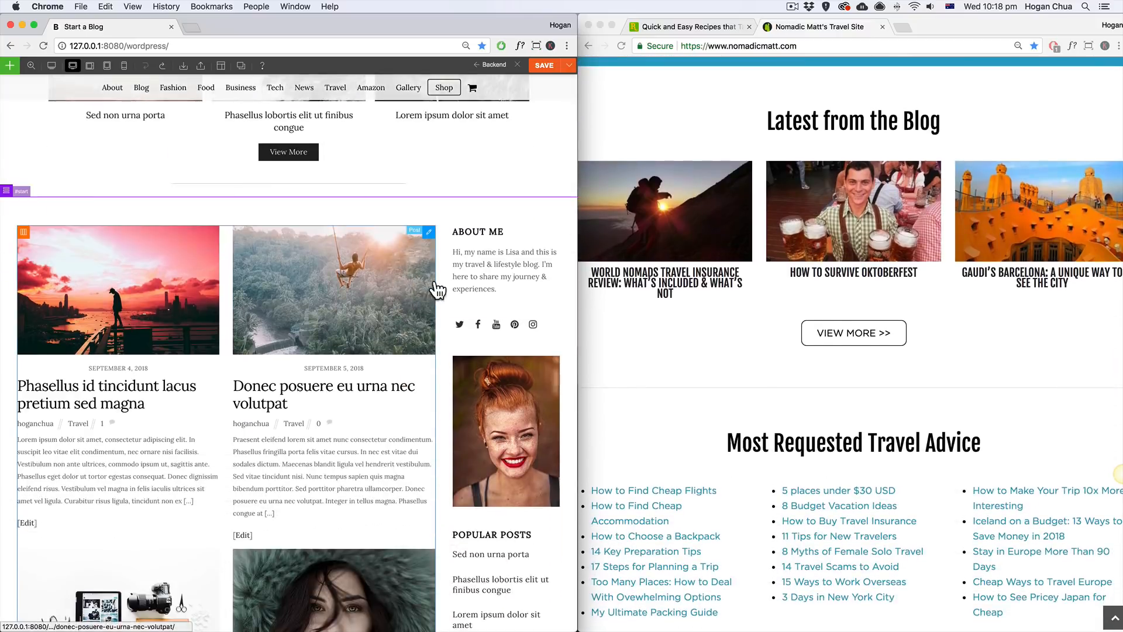
Bring back the RecipeTin Eats reference, widen the sidebar column beside the blog posts, and reveal the row's column layout options
{"action": "left_click", "coordinate": [694, 28]}
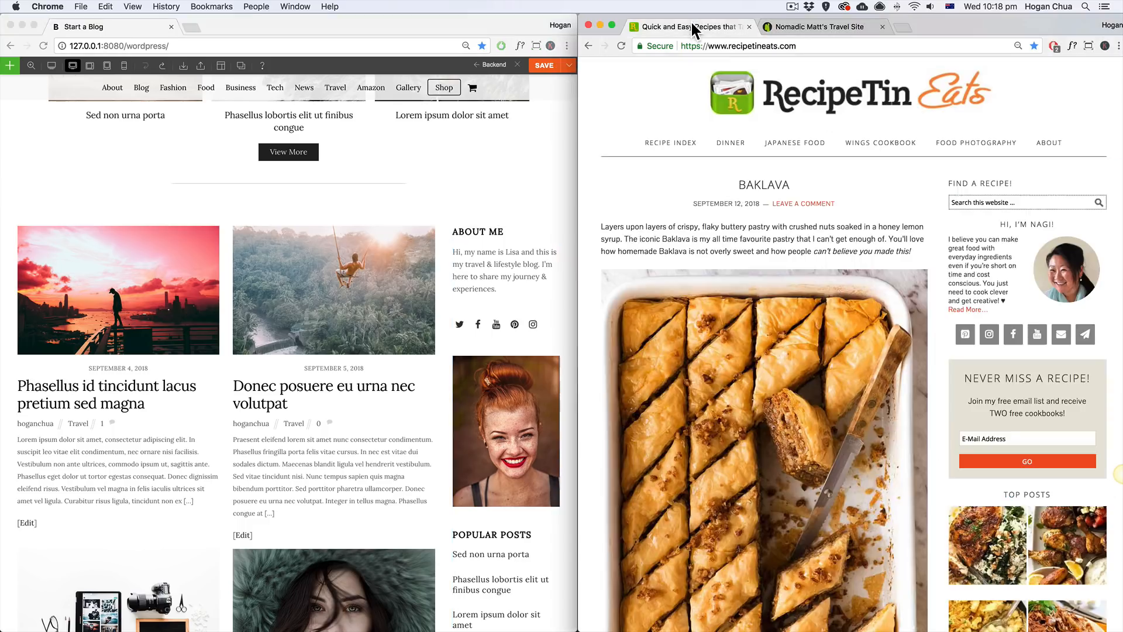
{"action": "left_click", "coordinate": [500, 285]}
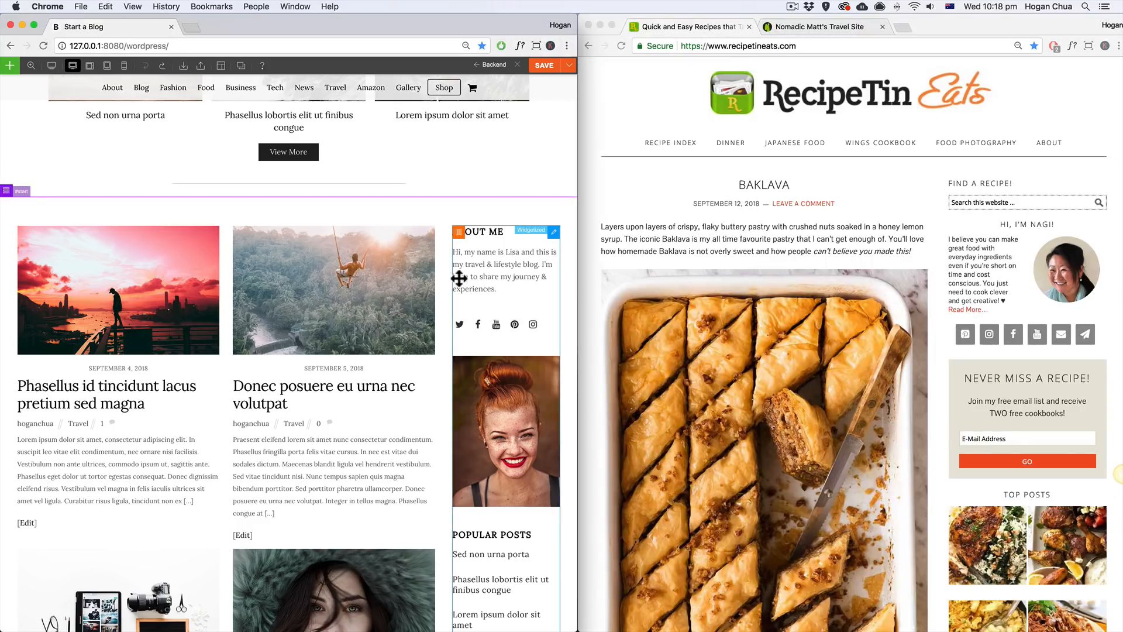
{"action": "left_click_drag", "start_coordinate": [454, 278], "coordinate": [432, 276]}
{"action": "mouse_move", "coordinate": [8, 190]}
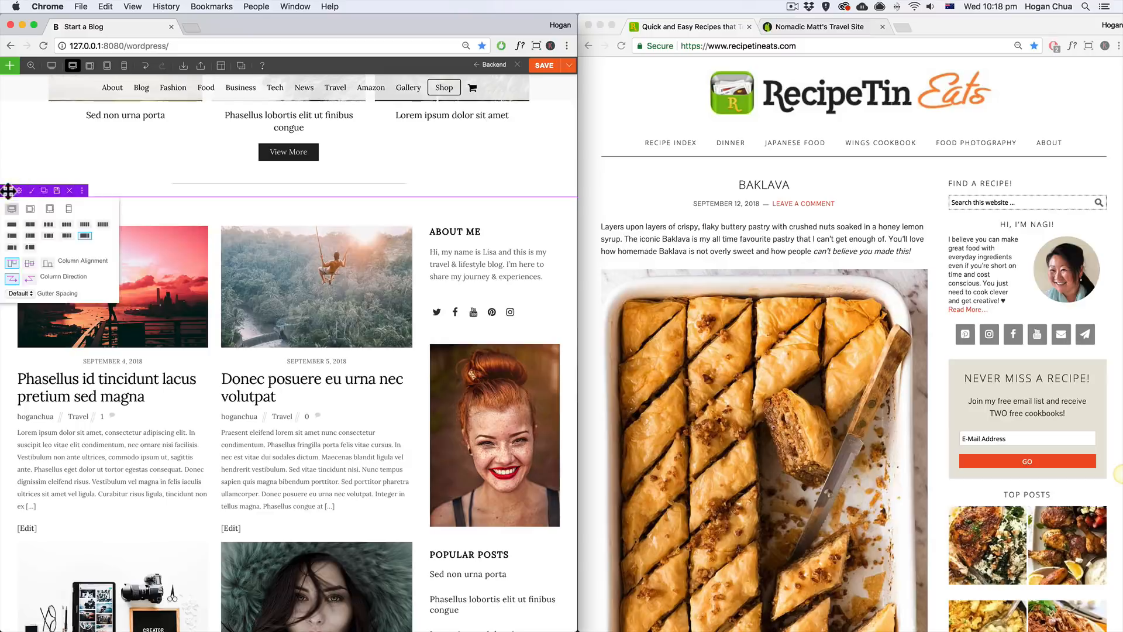
Try reversing the column direction of the blog row to swap posts and sidebar, restore it, and show the builder's available modules
{"action": "left_click", "coordinate": [31, 280]}
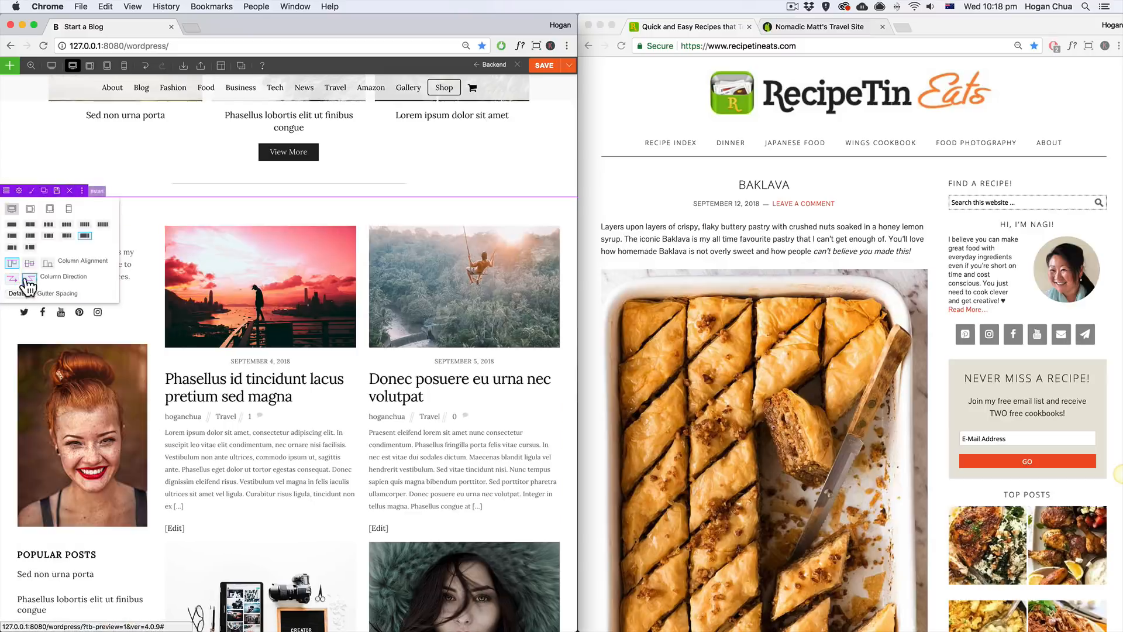
{"action": "left_click", "coordinate": [13, 281]}
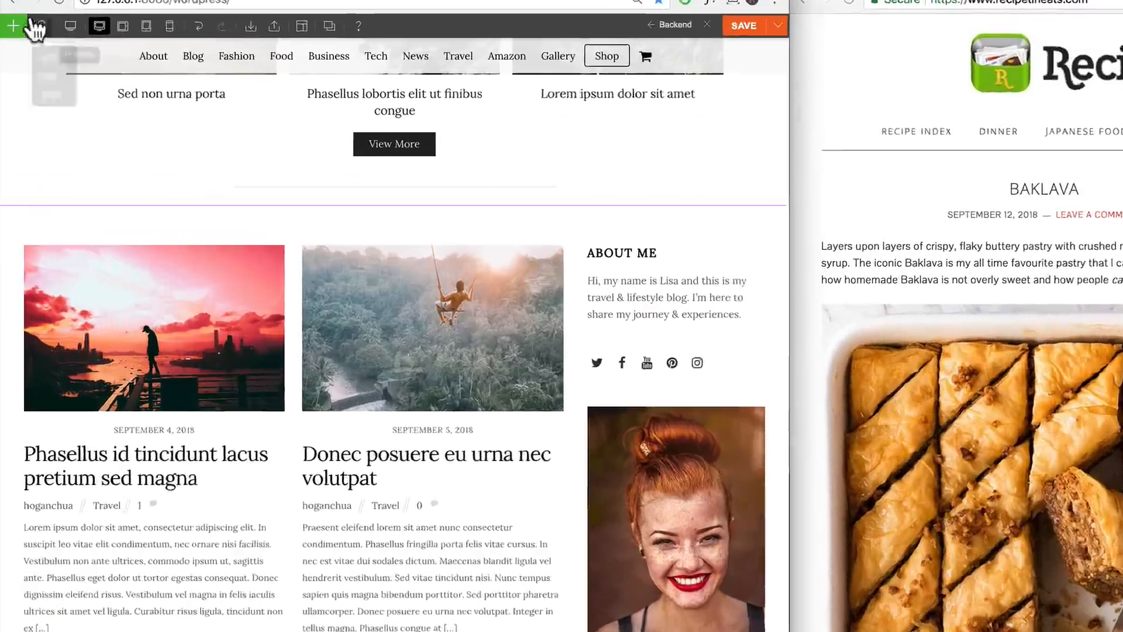
{"action": "left_click", "coordinate": [9, 65]}
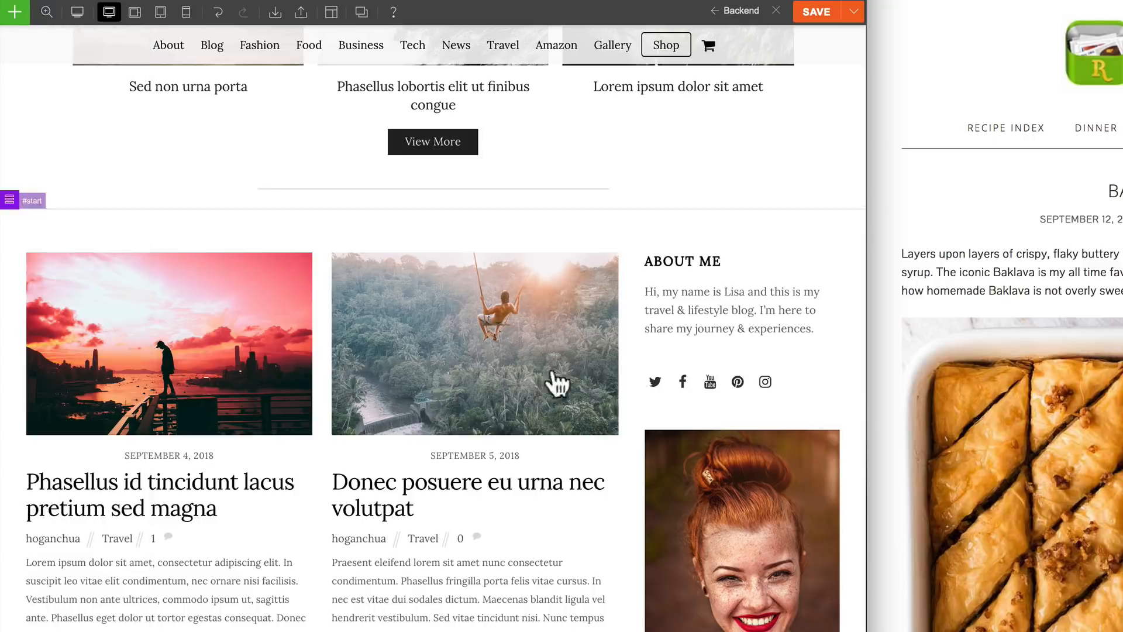
{"action": "left_click", "coordinate": [17, 14]}
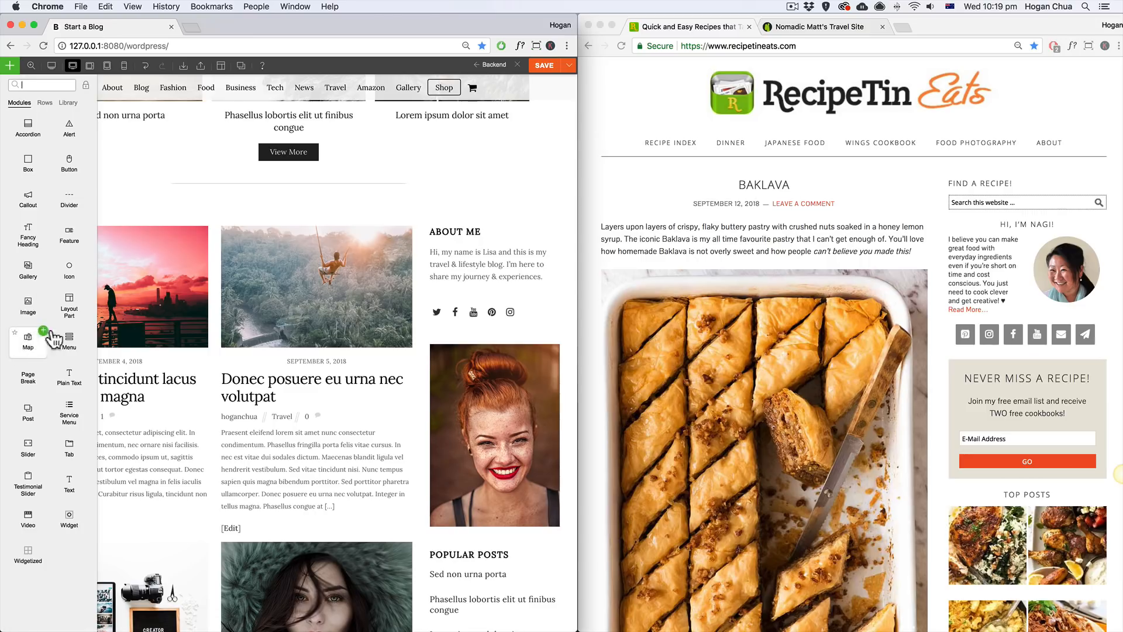
Open Nomadic Matt's shop page and the blog's own Shop page, discarding unsaved builder changes, and compare how their books are presented
{"action": "left_click", "coordinate": [822, 26]}
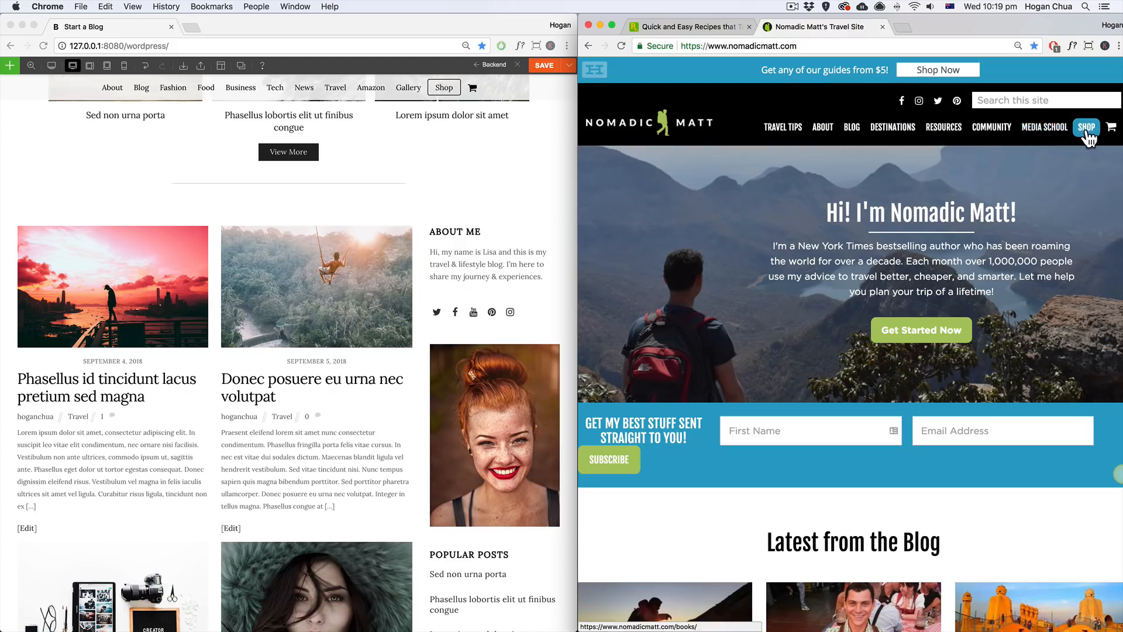
{"action": "left_click", "coordinate": [1087, 132]}
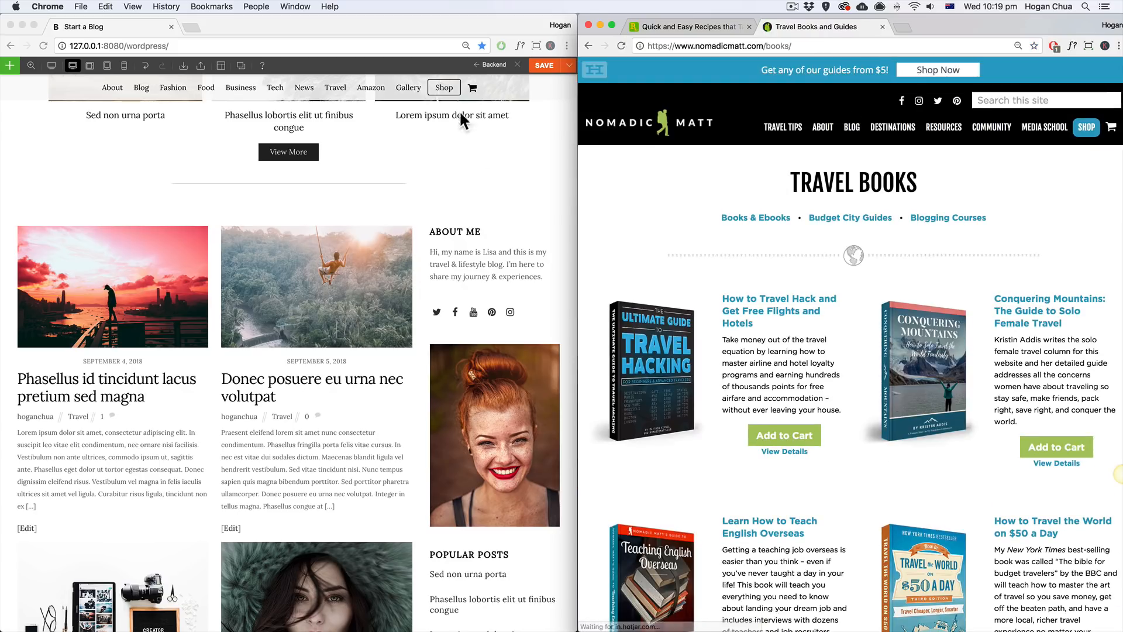
{"action": "left_click", "coordinate": [442, 86]}
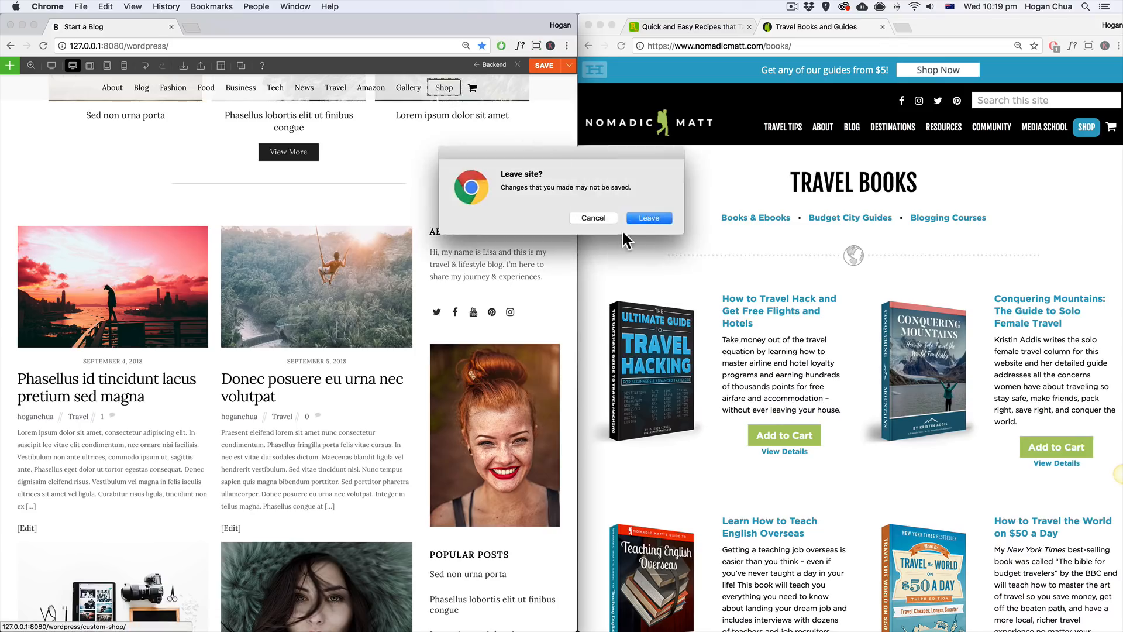
{"action": "left_click", "coordinate": [639, 218]}
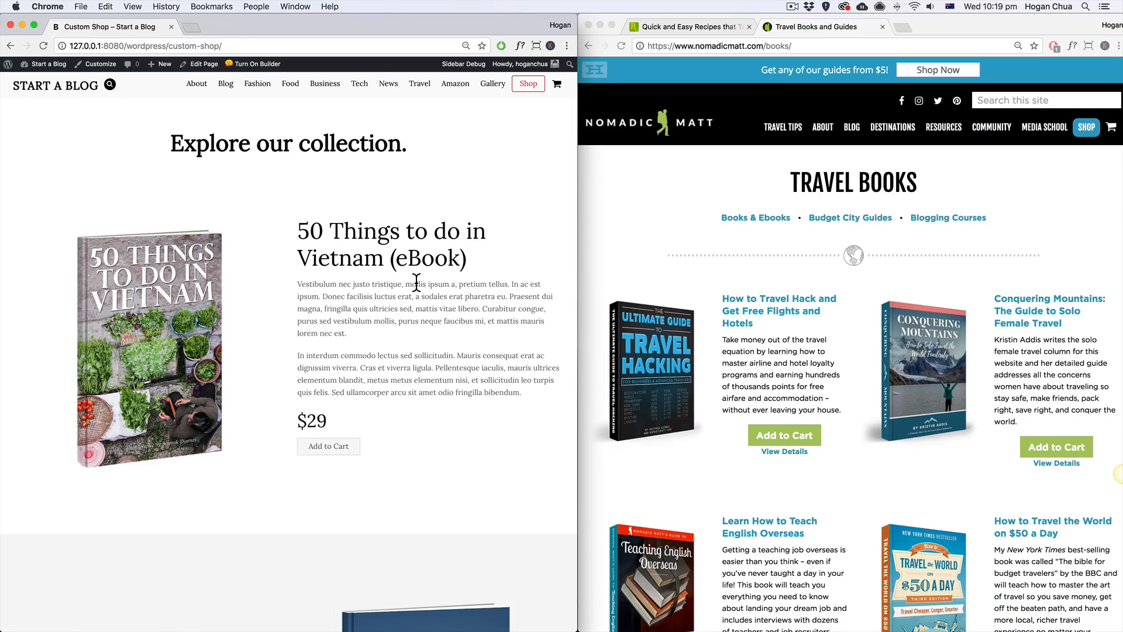
{"action": "scroll", "coordinate": [416, 282], "scroll_direction": "down", "scroll_amount": 4}
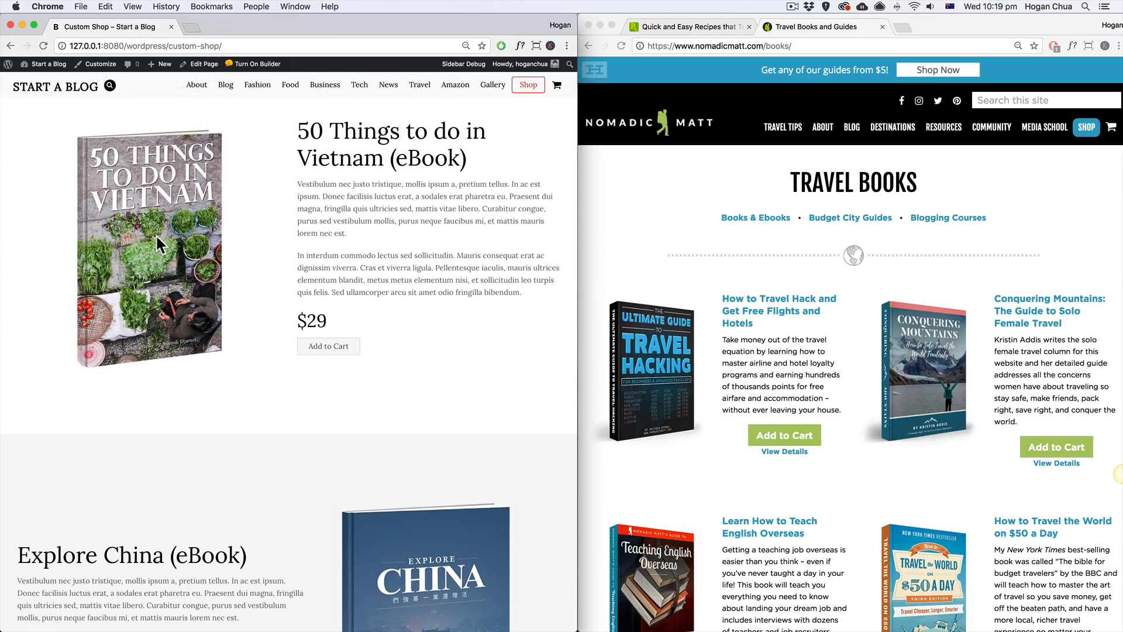
{"action": "scroll", "coordinate": [229, 296], "scroll_direction": "down", "scroll_amount": 10}
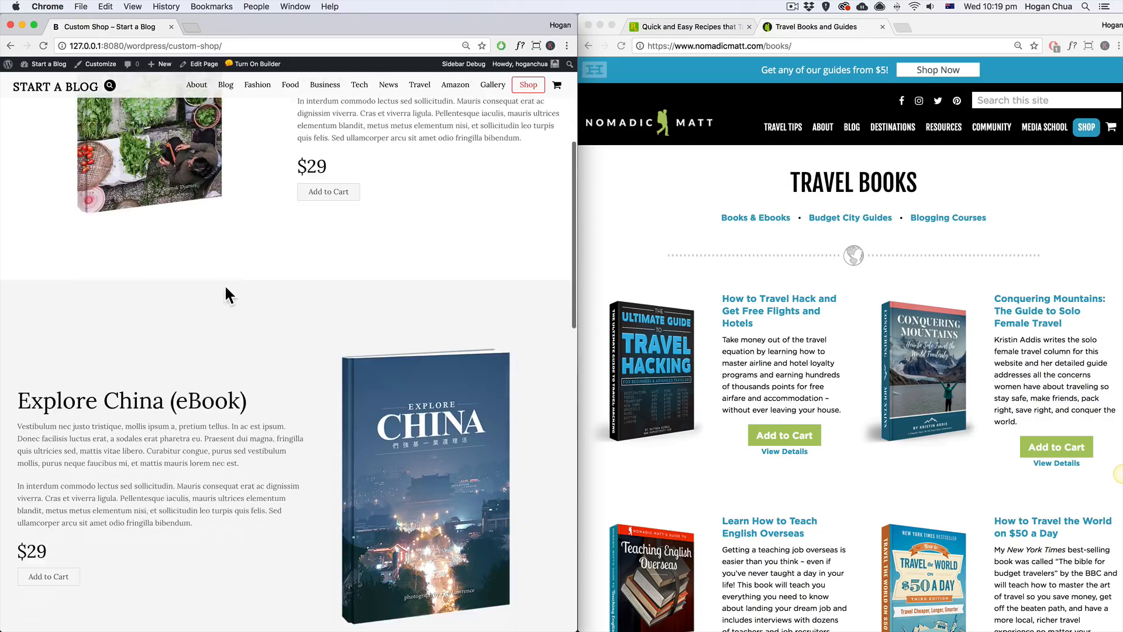
{"action": "scroll", "coordinate": [225, 286], "scroll_direction": "down", "scroll_amount": 10}
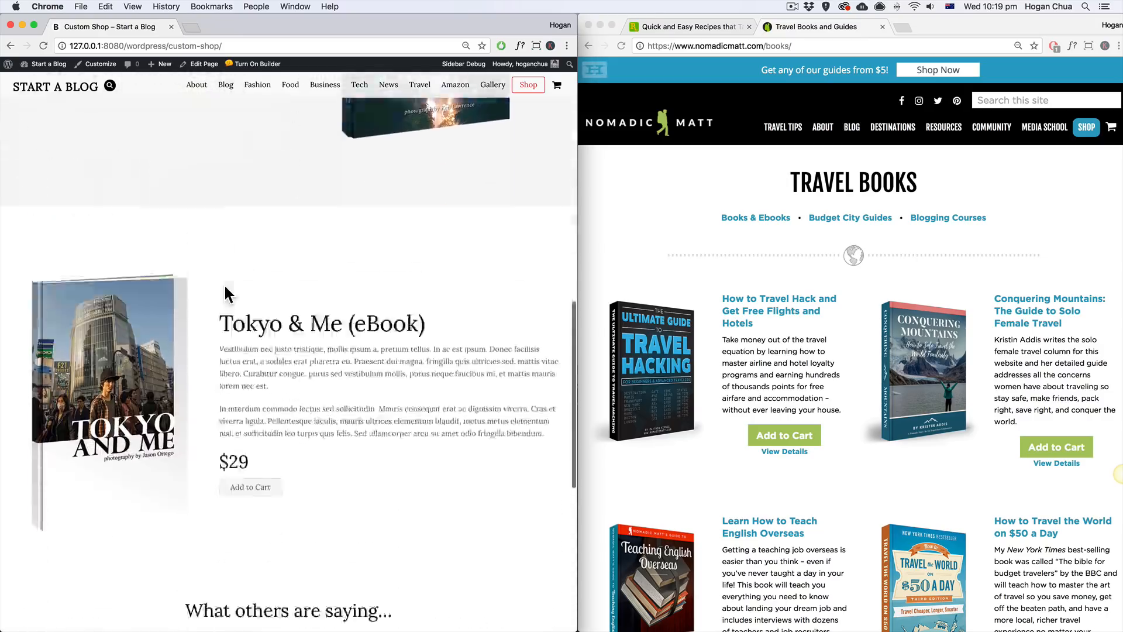
{"action": "scroll", "coordinate": [227, 291], "scroll_direction": "up", "scroll_amount": 15}
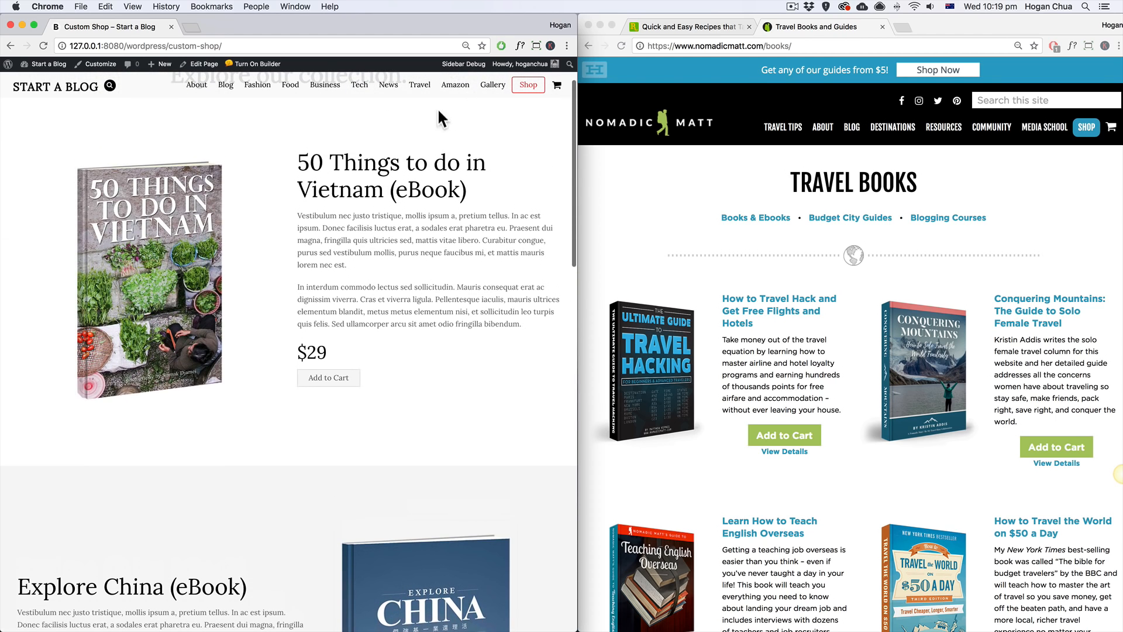
Open the blog's Amazon sample post and examine its sidebar advertisement, share buttons and comment section
{"action": "left_click", "coordinate": [457, 88]}
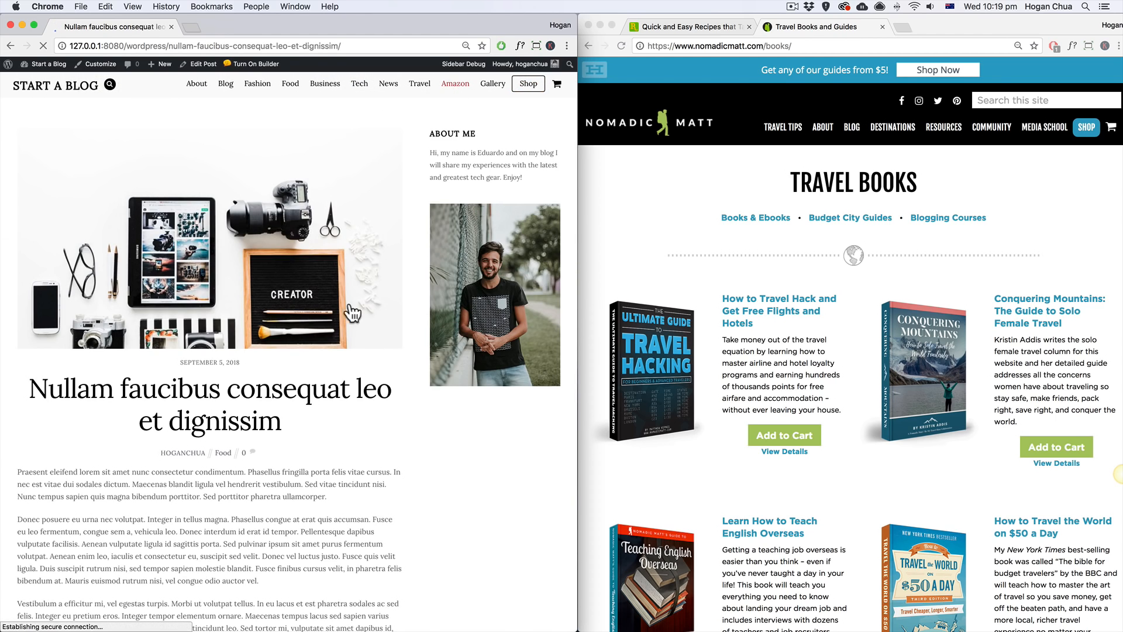
{"action": "scroll", "coordinate": [371, 335], "scroll_direction": "down", "scroll_amount": 5}
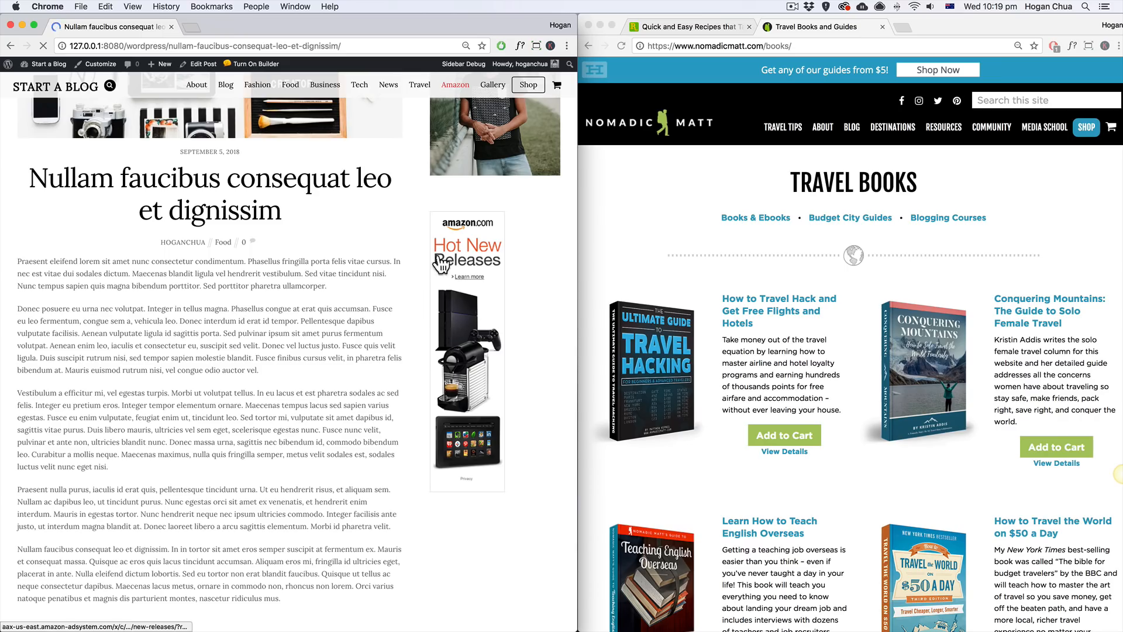
{"action": "scroll", "coordinate": [465, 370], "scroll_direction": "up", "scroll_amount": 1}
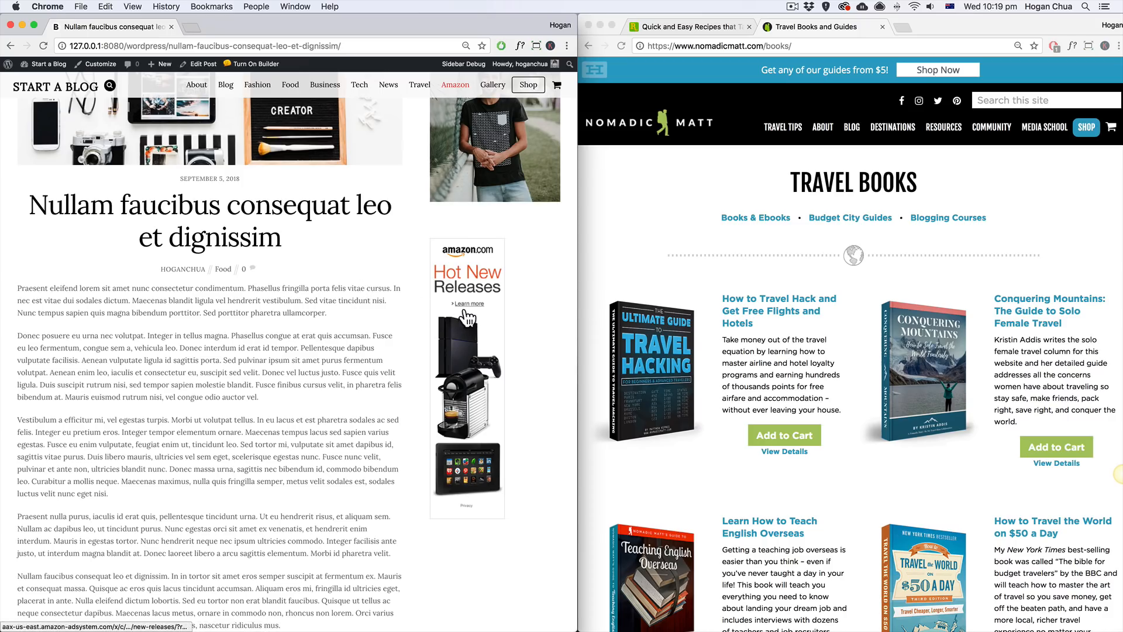
{"action": "scroll", "coordinate": [352, 315], "scroll_direction": "down", "scroll_amount": 5}
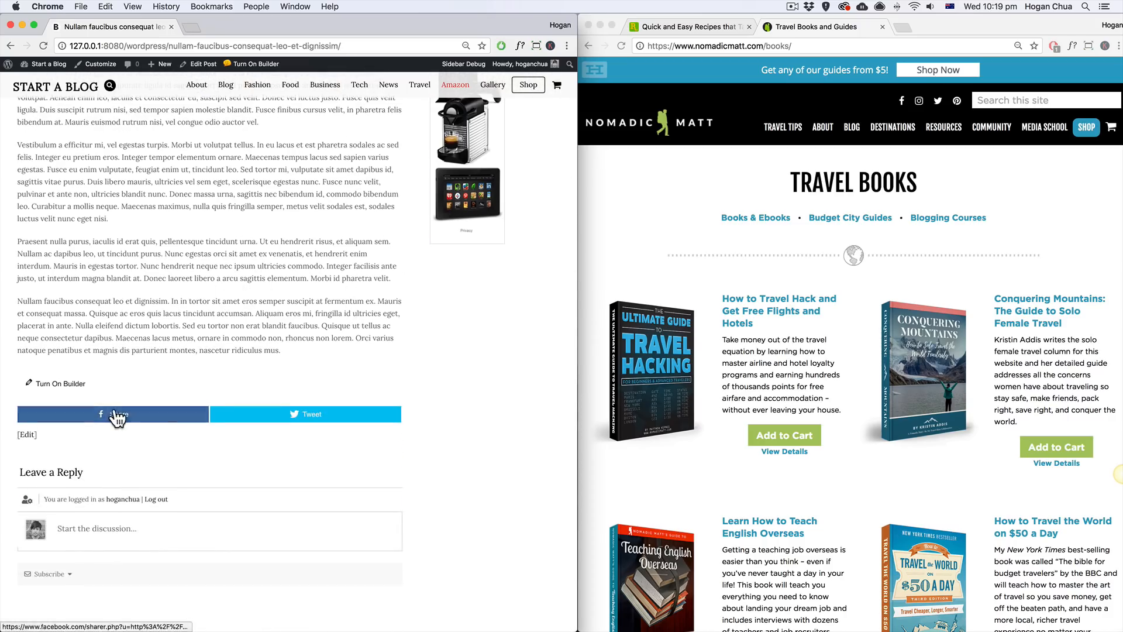
{"action": "scroll", "coordinate": [261, 328], "scroll_direction": "up", "scroll_amount": 10}
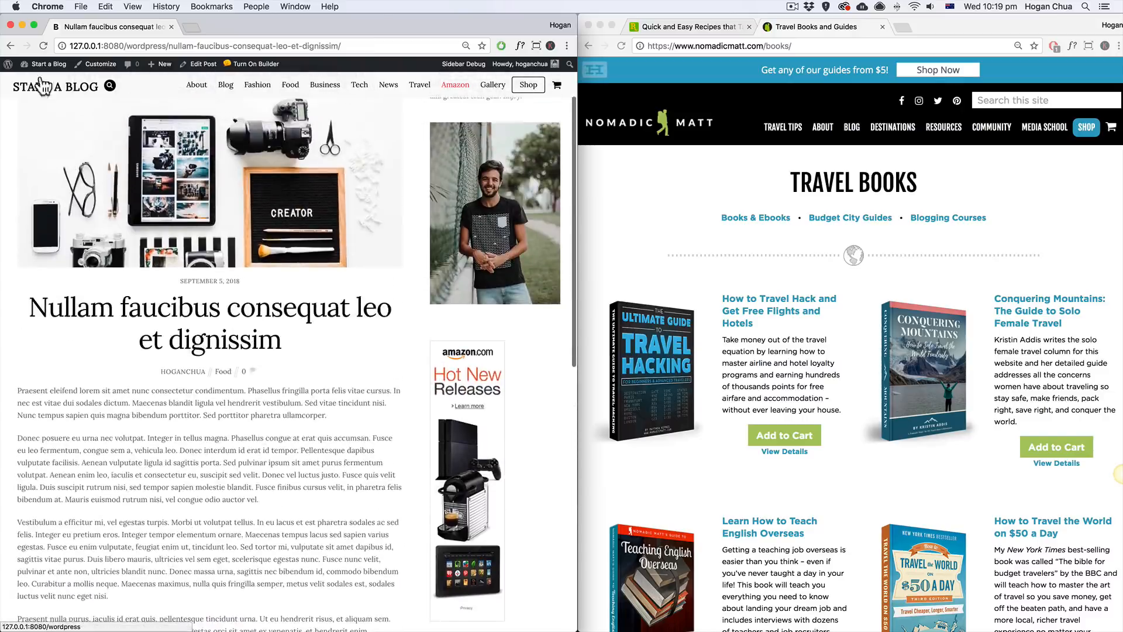
Return to the blog's home page and look through its sections down to the Instagram feed and footer
{"action": "left_click", "coordinate": [61, 93]}
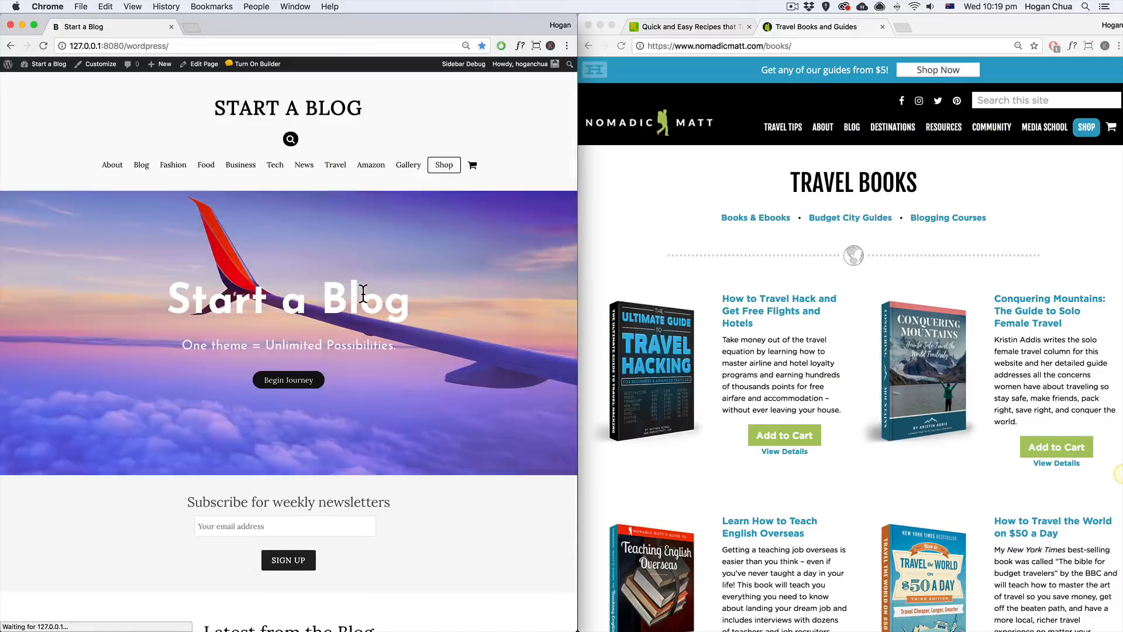
{"action": "scroll", "coordinate": [365, 296], "scroll_direction": "down", "scroll_amount": 3}
{"action": "scroll", "coordinate": [364, 287], "scroll_direction": "down", "scroll_amount": 10}
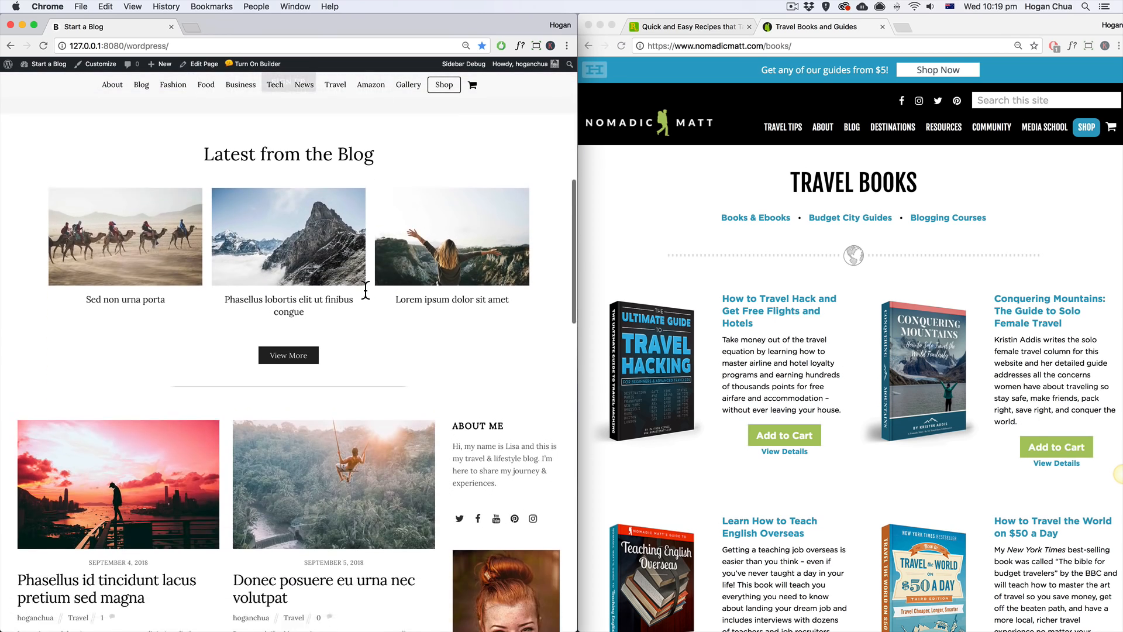
{"action": "scroll", "coordinate": [364, 286], "scroll_direction": "down", "scroll_amount": 12}
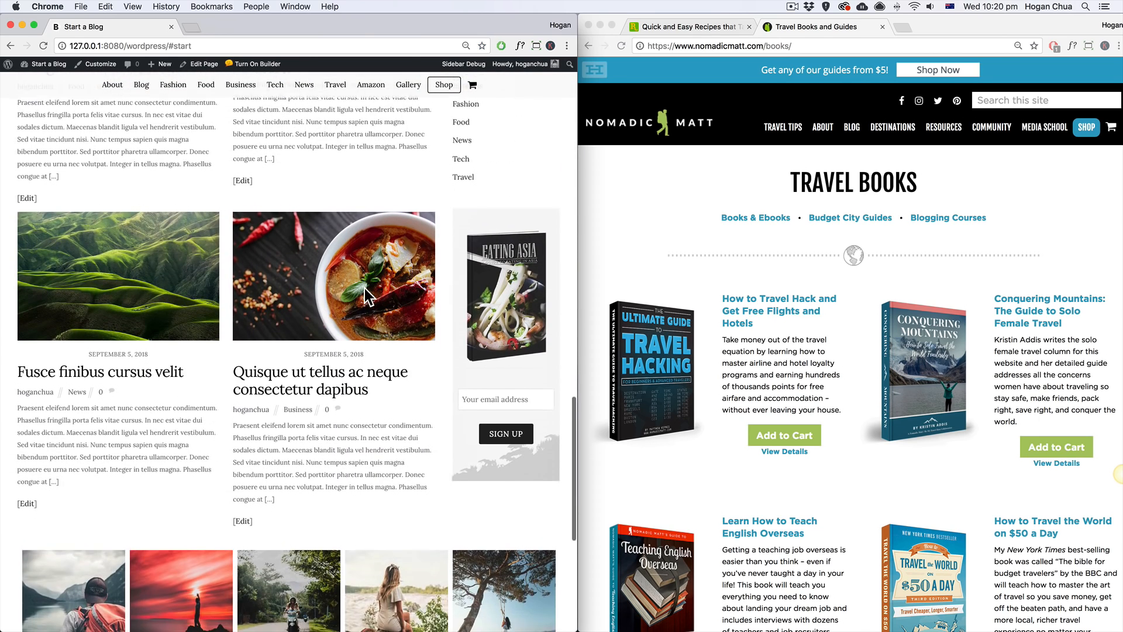
{"action": "scroll", "coordinate": [499, 262], "scroll_direction": "up", "scroll_amount": 3}
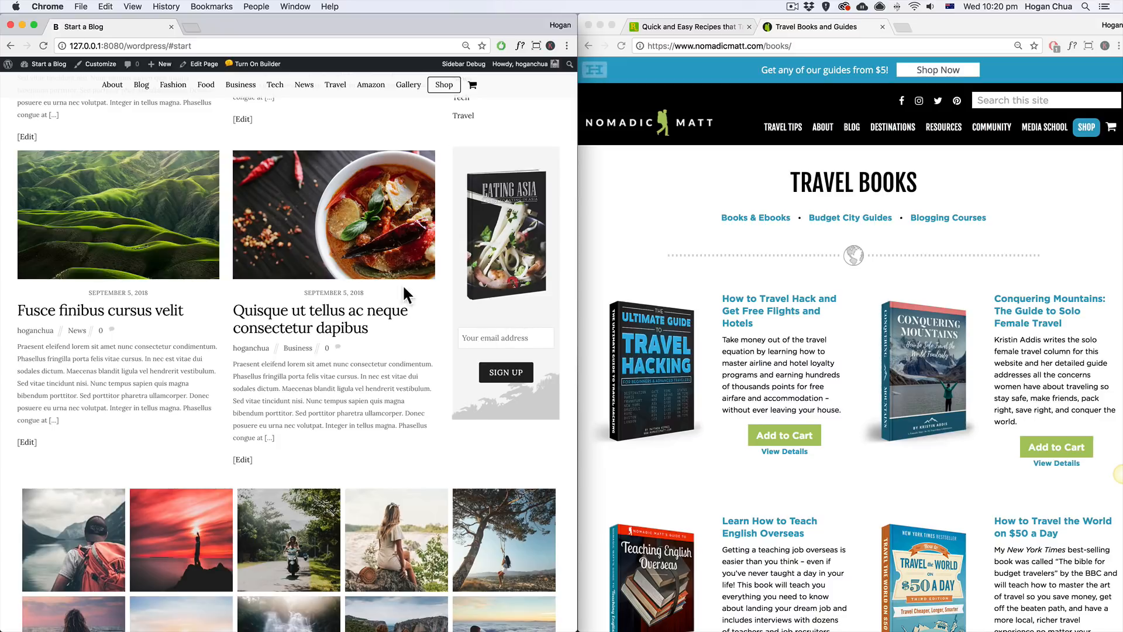
{"action": "scroll", "coordinate": [402, 287], "scroll_direction": "down", "scroll_amount": 6}
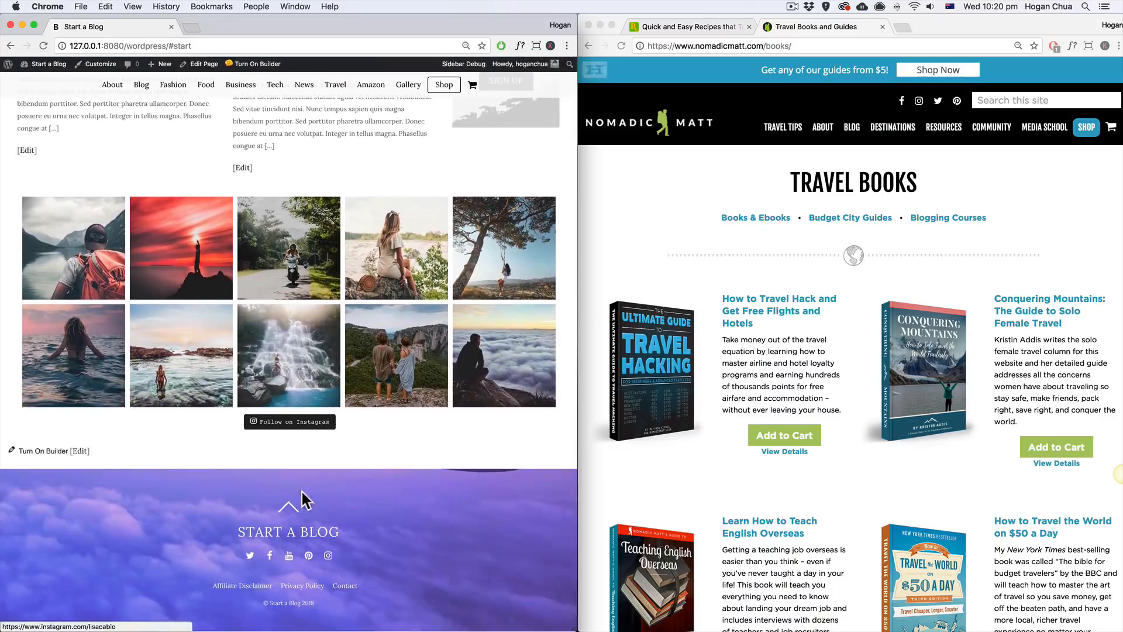
{"action": "left_click", "coordinate": [291, 507]}
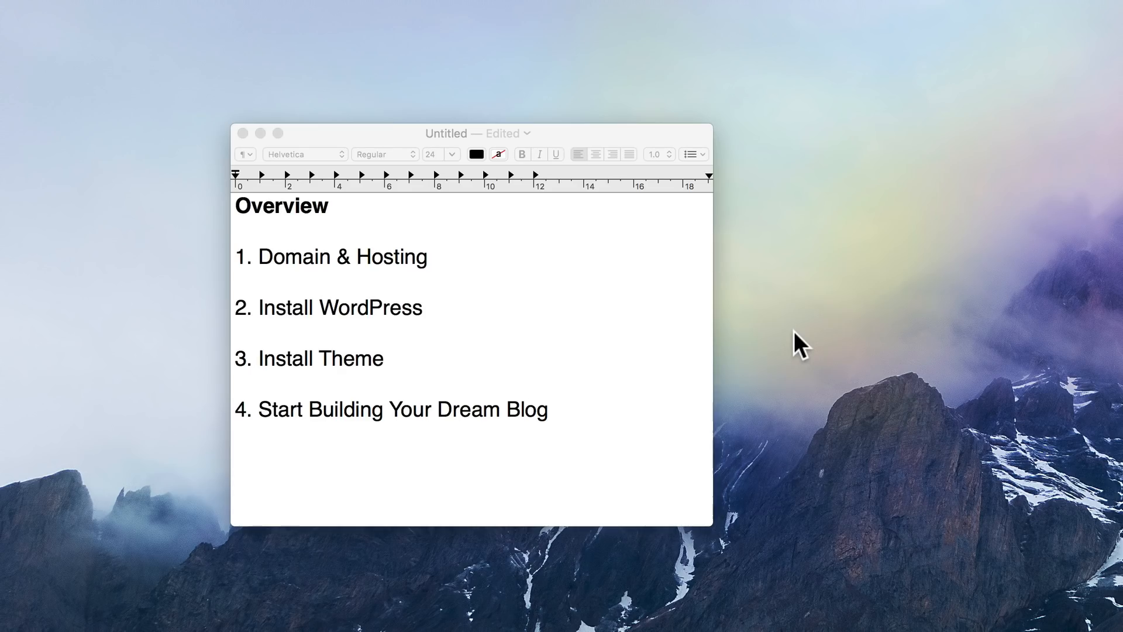
In the TextEdit overview list, append "=$12/year + $10/month" to the Domain & Hosting item
{"action": "left_click", "coordinate": [492, 258]}
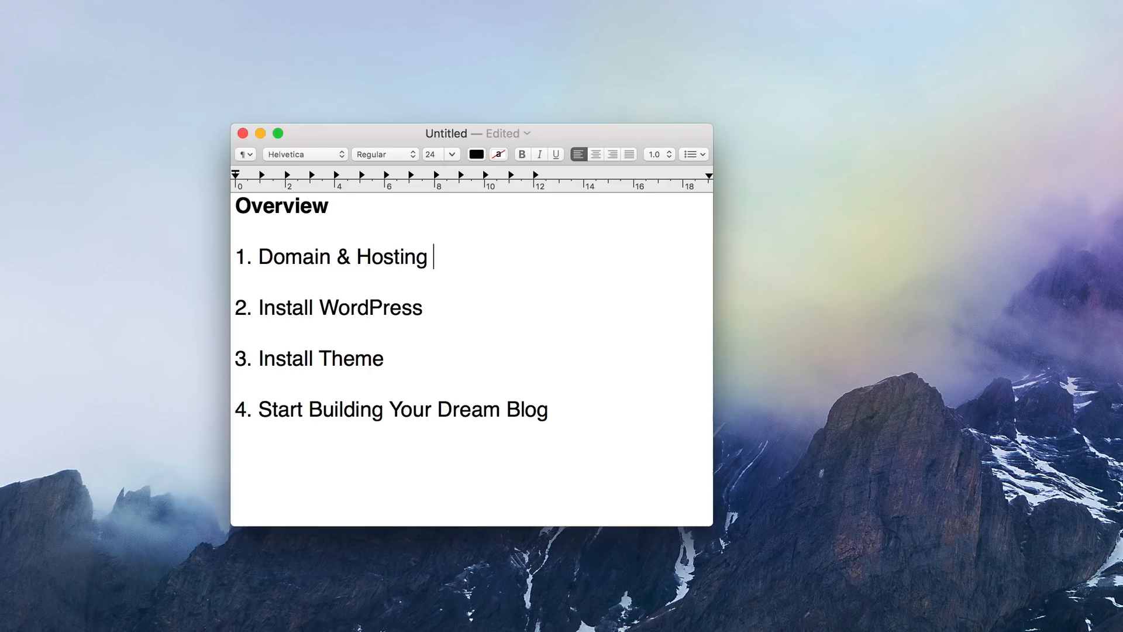
{"action": "type", "text": "=$12/"}
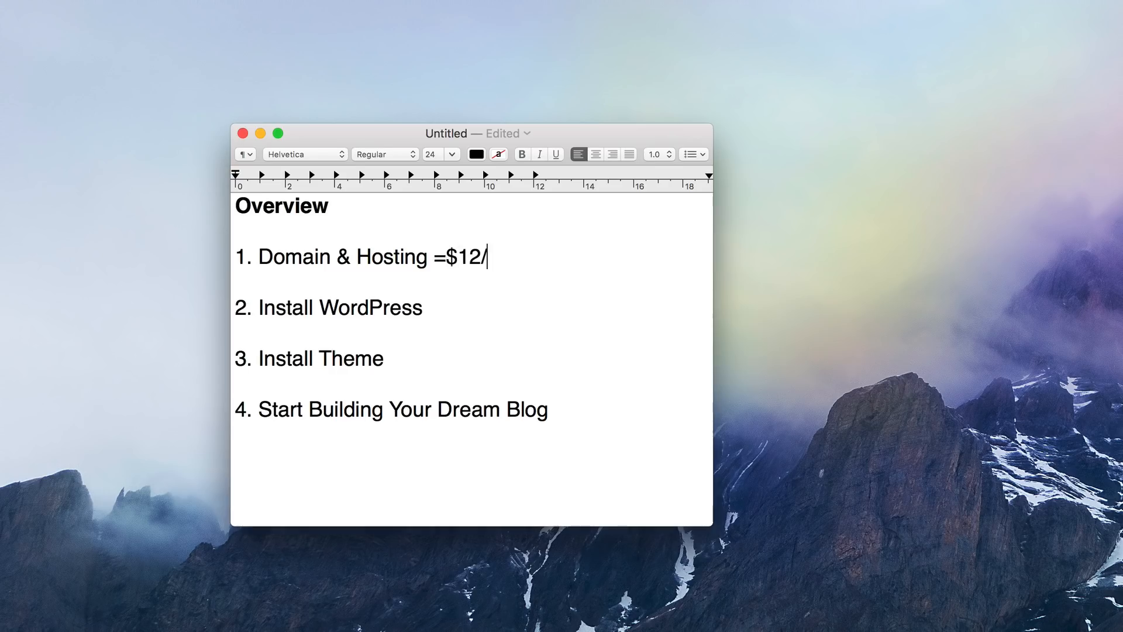
{"action": "type", "text": "year +"}
{"action": "type", "text": "$10/month"}
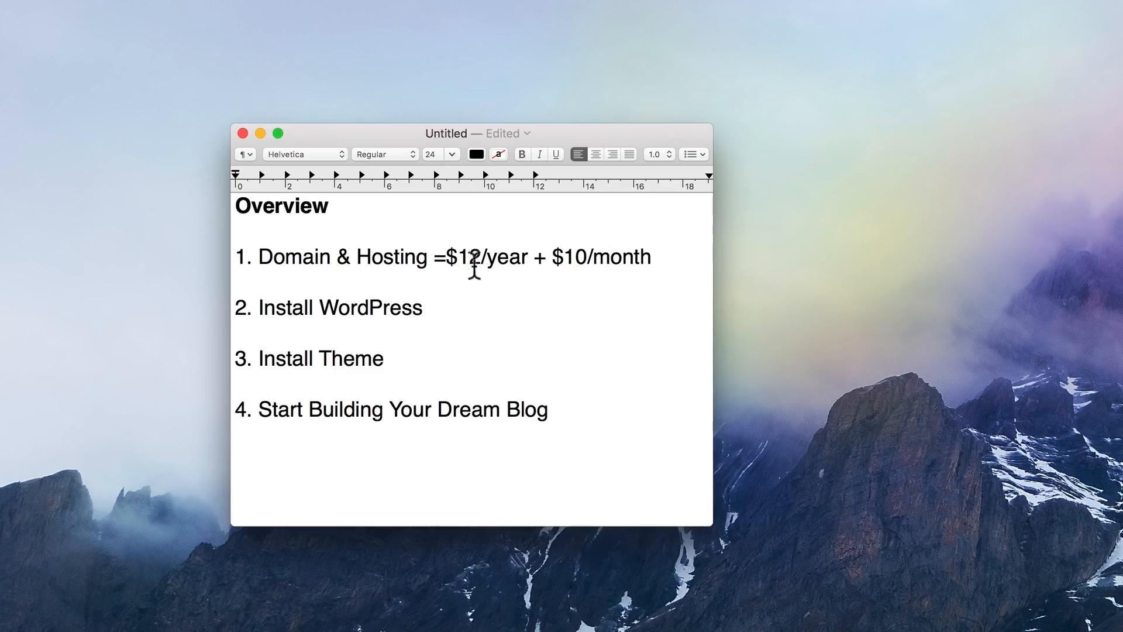
Append "= FREE" to both the Install WordPress and Install Theme items in the overview list
{"action": "left_click", "coordinate": [449, 306]}
{"action": "type", "text": "= FREE"}
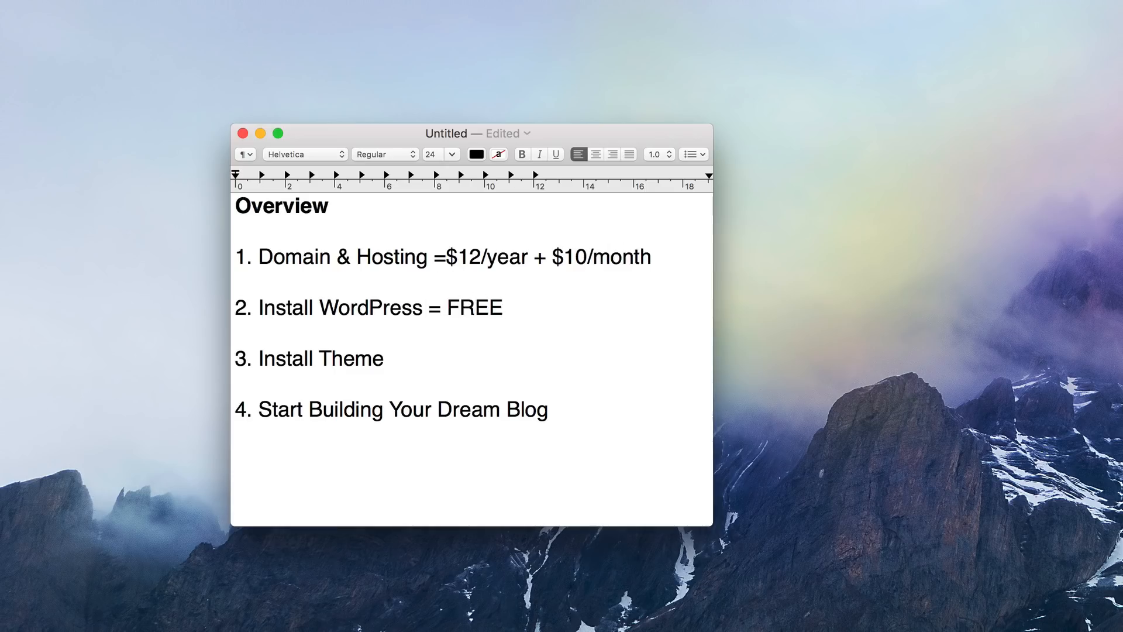
{"action": "left_click", "coordinate": [396, 365]}
{"action": "type", "text": "= FREE"}
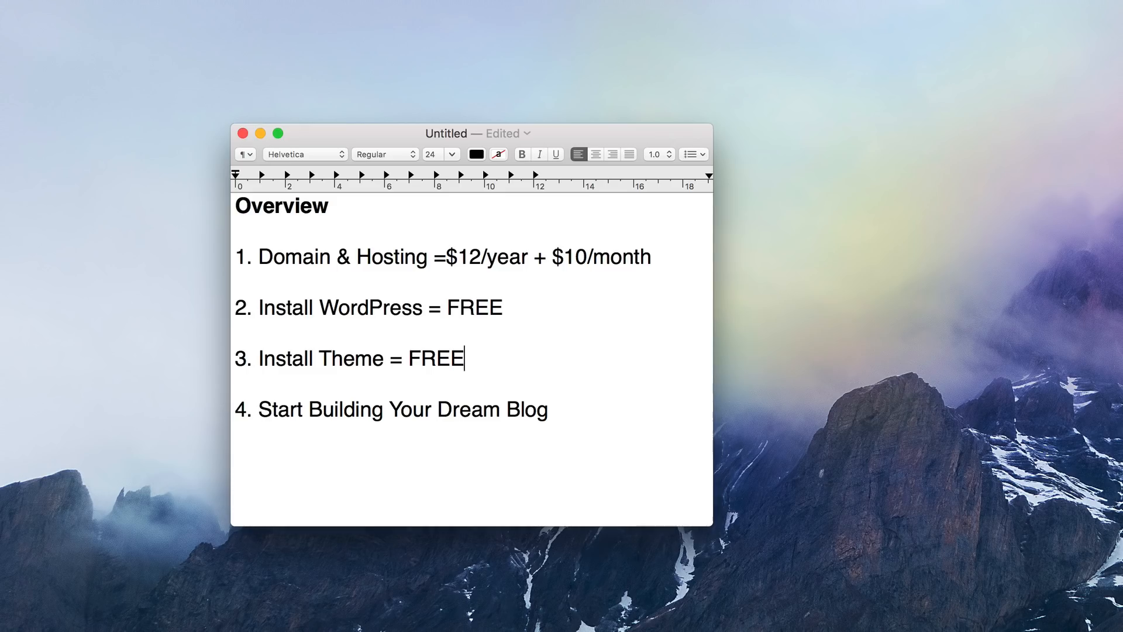
Add "+$20" below the Start Building Your Dream Blog item, leaving one blank line between them
{"action": "left_click", "coordinate": [565, 418]}
{"action": "key", "text": "Return"}
{"action": "key", "text": "Return"}
{"action": "type", "text": "+$20"}
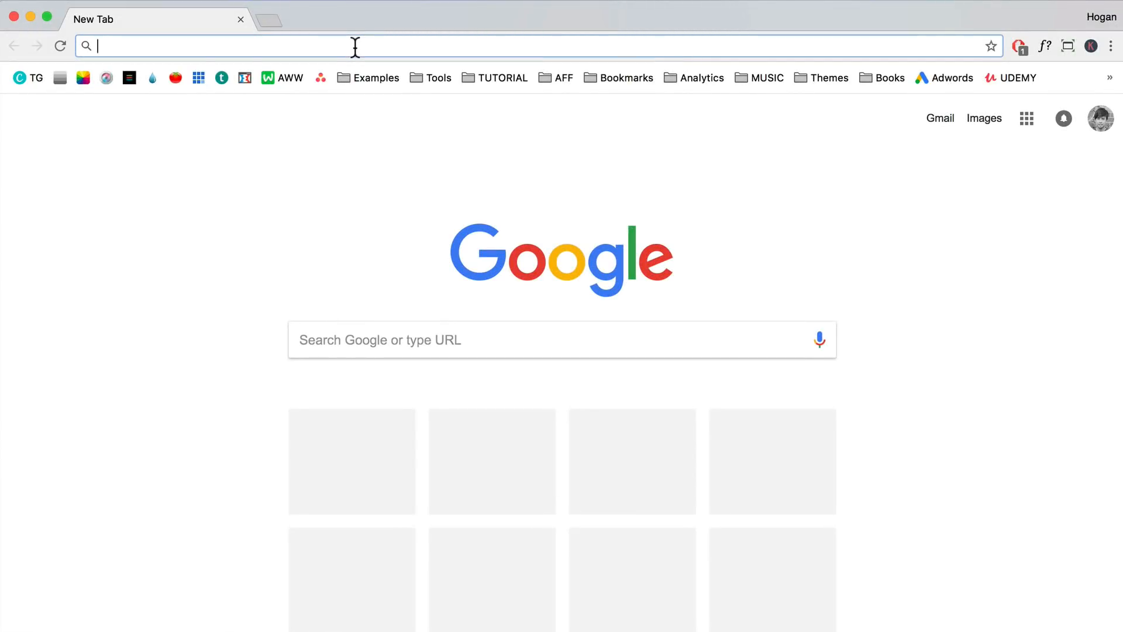
Switch to Chrome and load hostgator.com in the new tab
{"action": "type", "text": "host"}
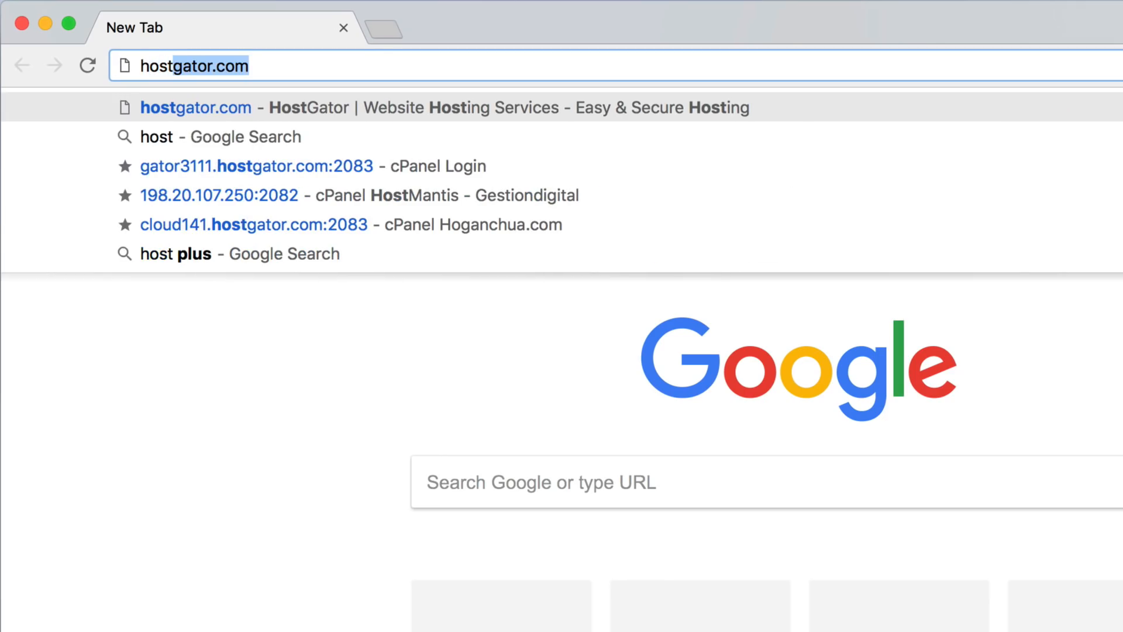
{"action": "type", "text": "gator.com"}
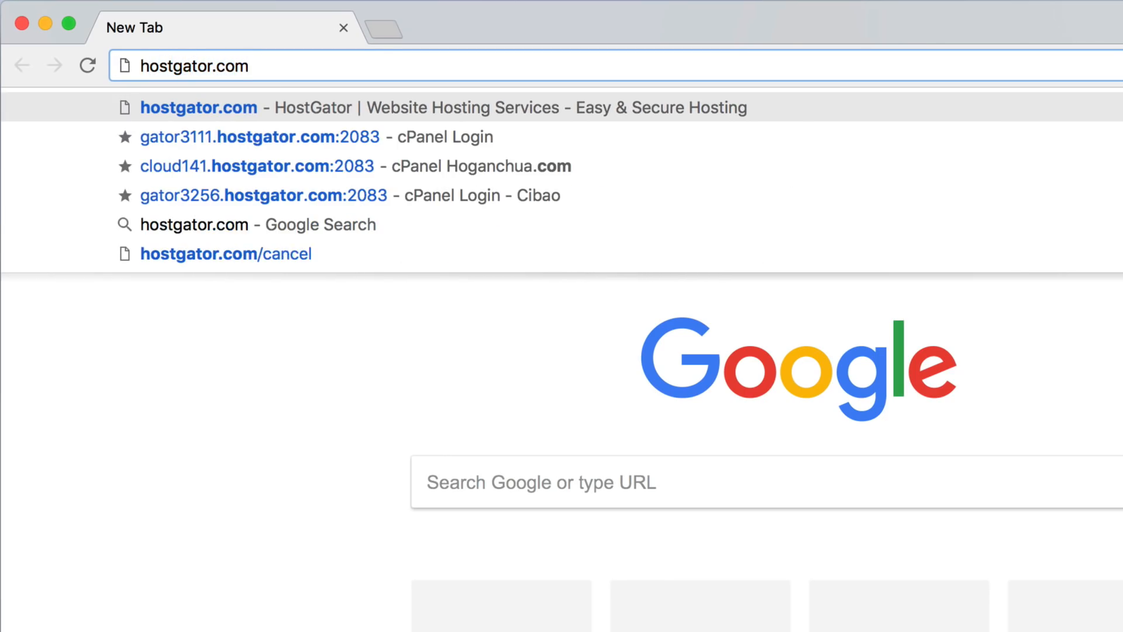
{"action": "key", "text": "Return"}
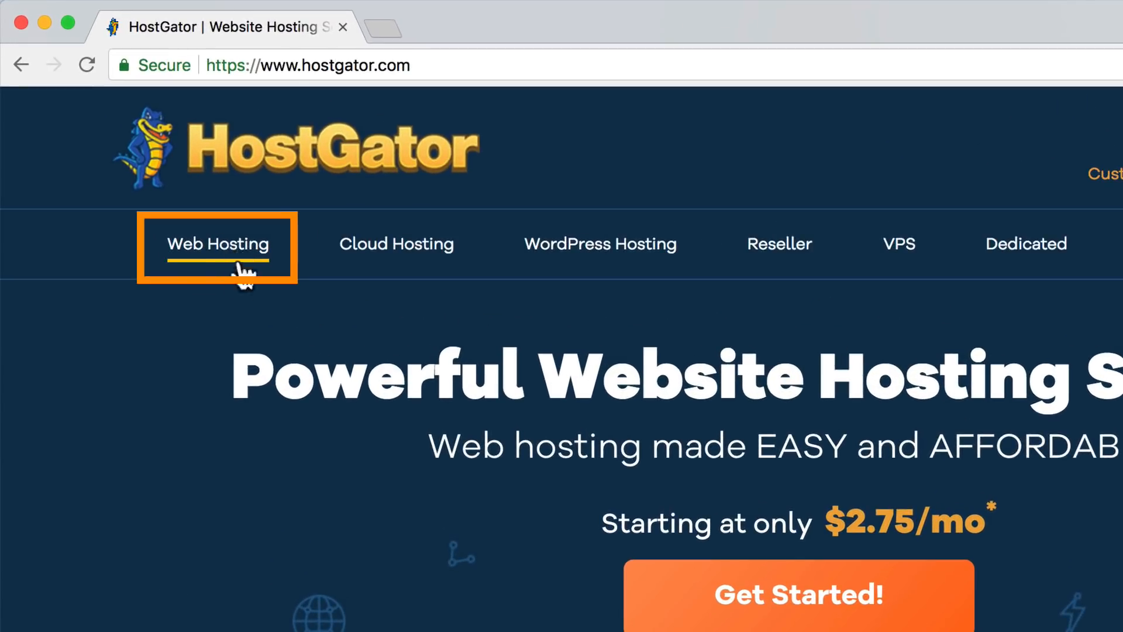
Open HostGator's Web Hosting plans page and compare the shared hosting plans, highlighting the Business Plan heading
{"action": "left_click", "coordinate": [239, 264]}
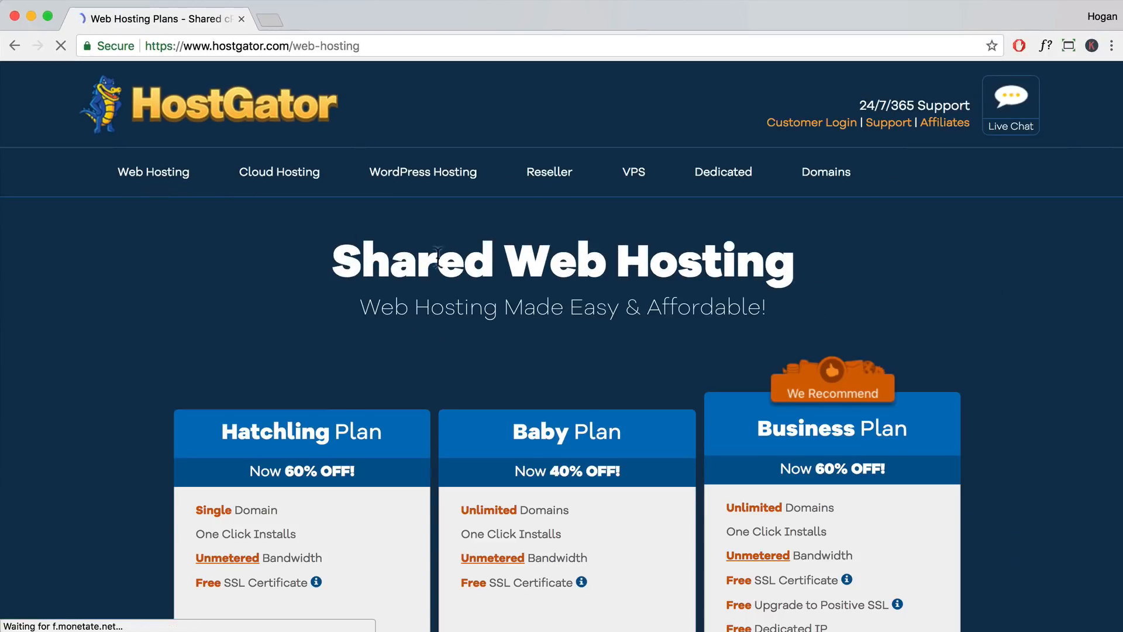
{"action": "scroll", "coordinate": [439, 263], "scroll_direction": "down", "scroll_amount": 3}
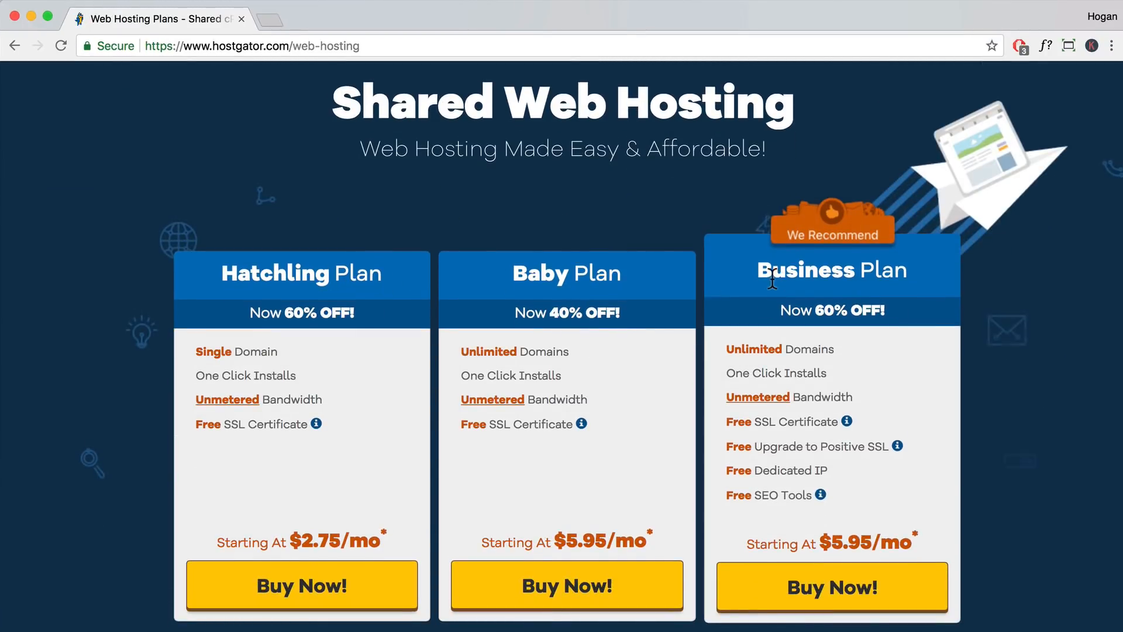
{"action": "left_click_drag", "start_coordinate": [757, 271], "coordinate": [923, 279]}
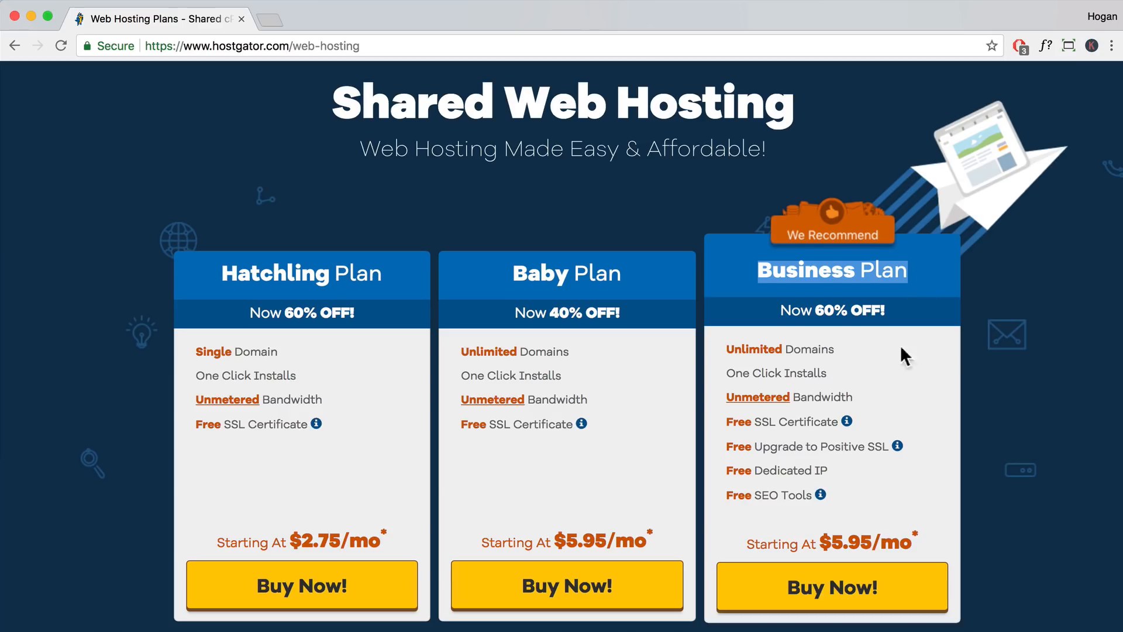
{"action": "scroll", "coordinate": [836, 426], "scroll_direction": "up", "scroll_amount": 1}
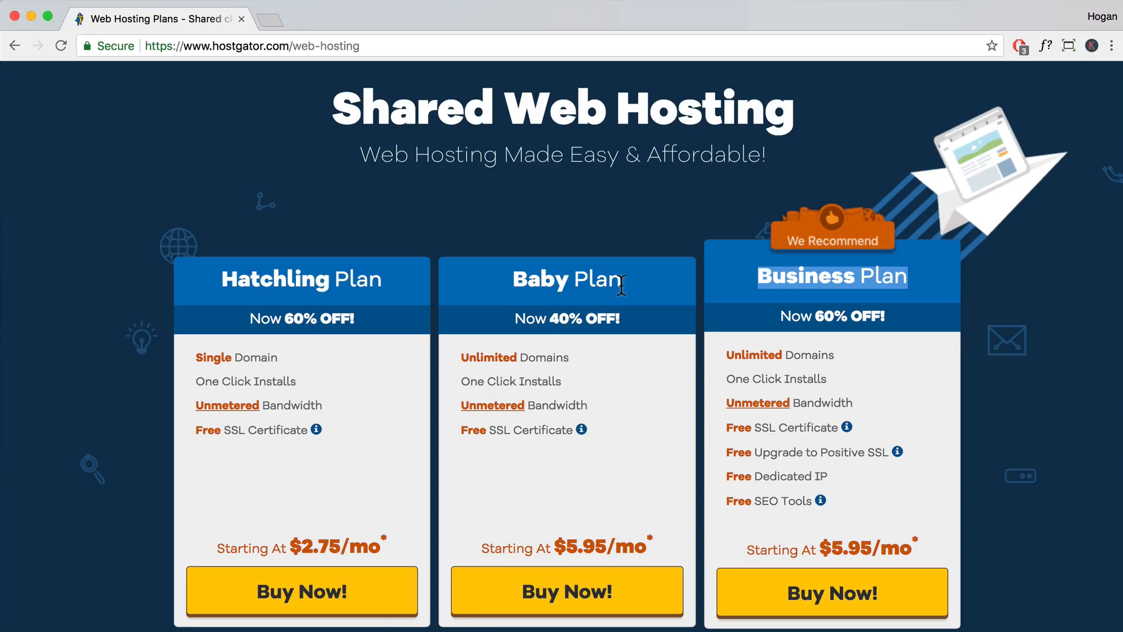
Compare the domain allowances of the Baby and Hatchling plans, and start an order for the Hatchling Plan
{"action": "left_click_drag", "start_coordinate": [623, 281], "coordinate": [518, 281]}
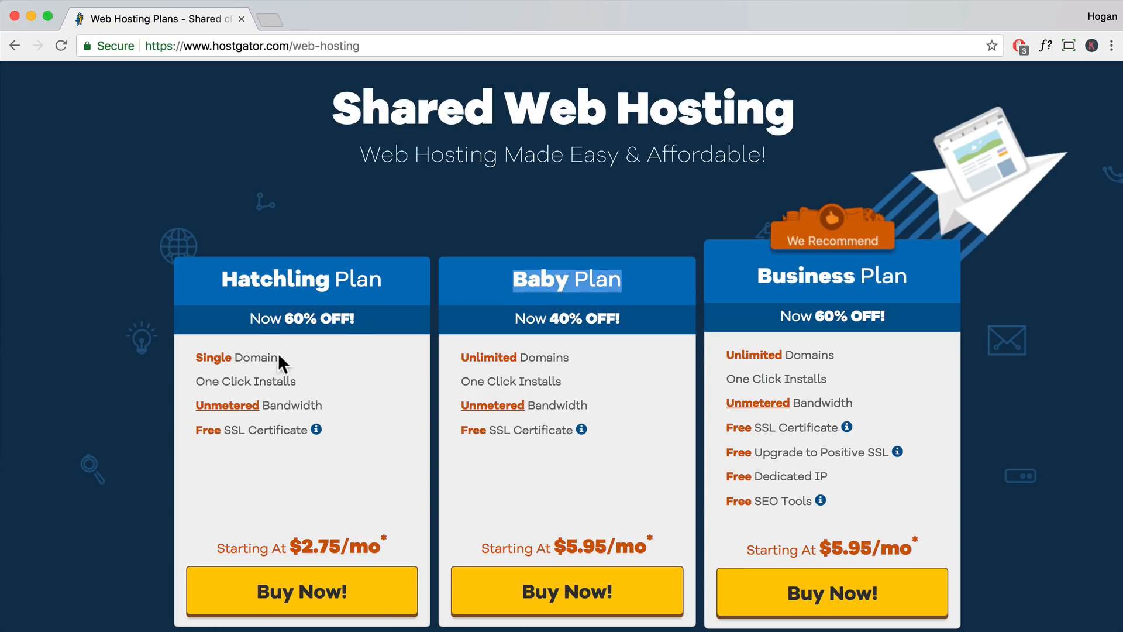
{"action": "left_click_drag", "start_coordinate": [277, 357], "coordinate": [196, 357]}
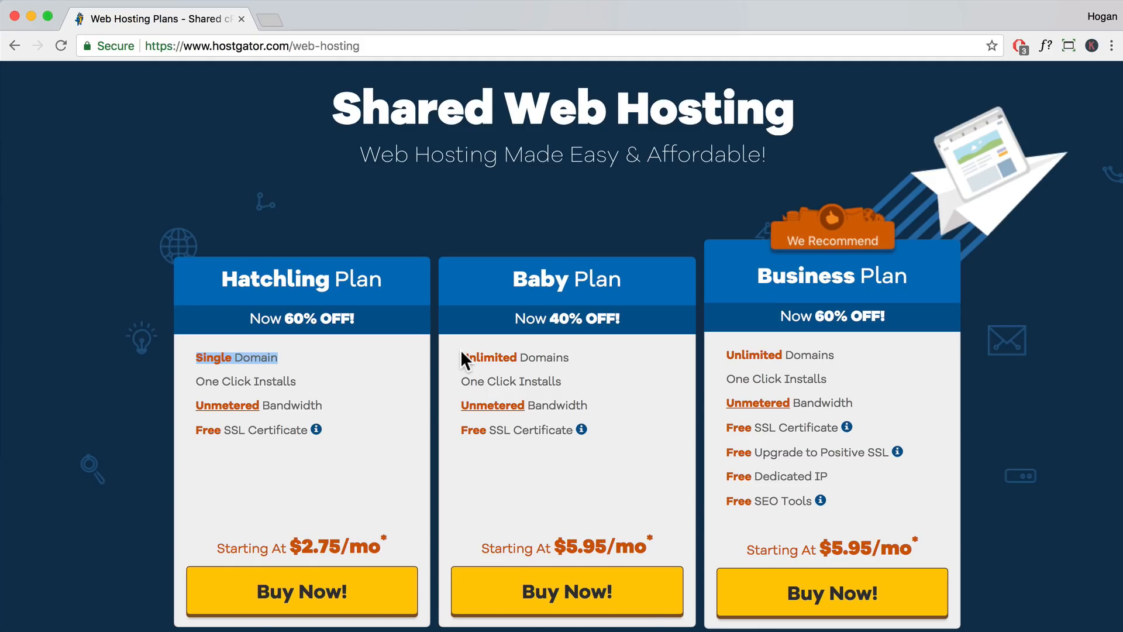
{"action": "left_click_drag", "start_coordinate": [462, 357], "coordinate": [560, 355]}
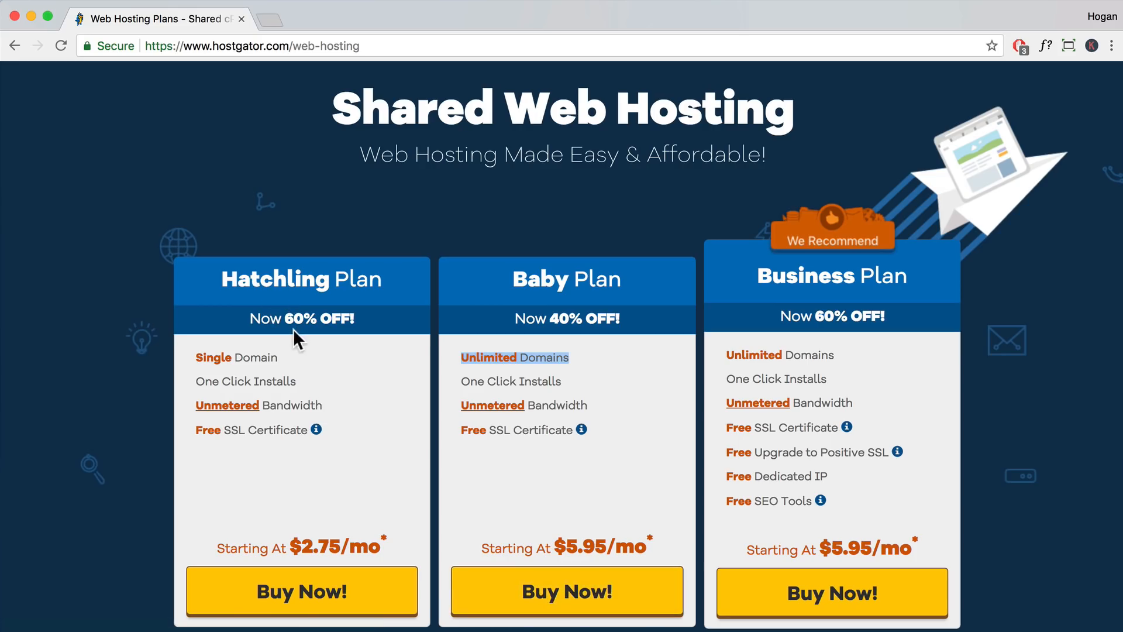
{"action": "left_click_drag", "start_coordinate": [278, 356], "coordinate": [196, 356]}
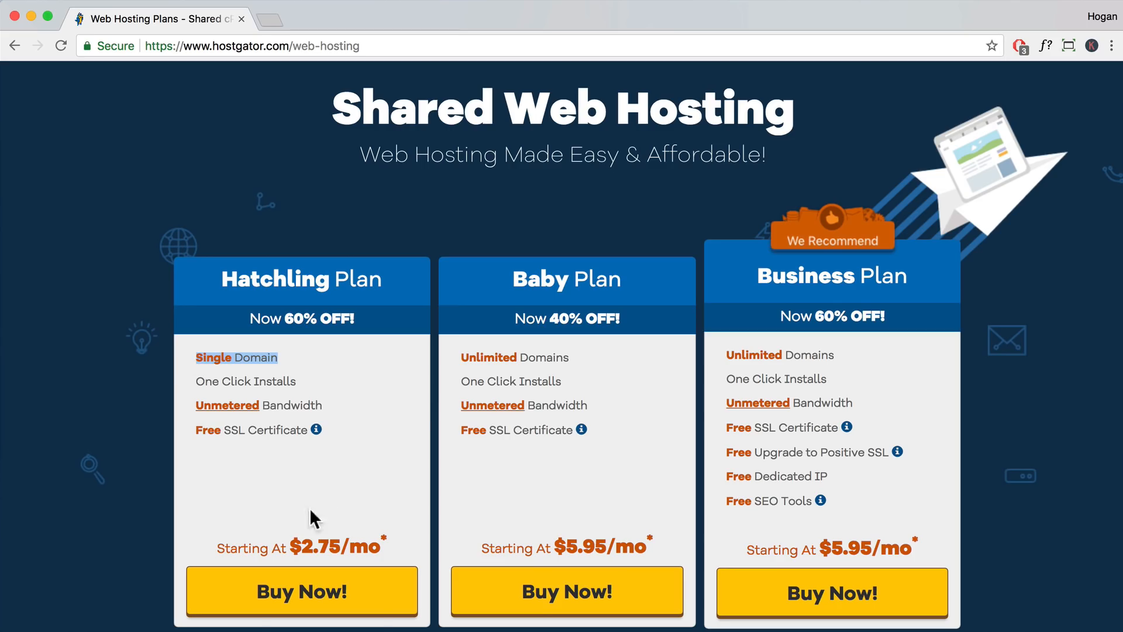
{"action": "left_click", "coordinate": [314, 594]}
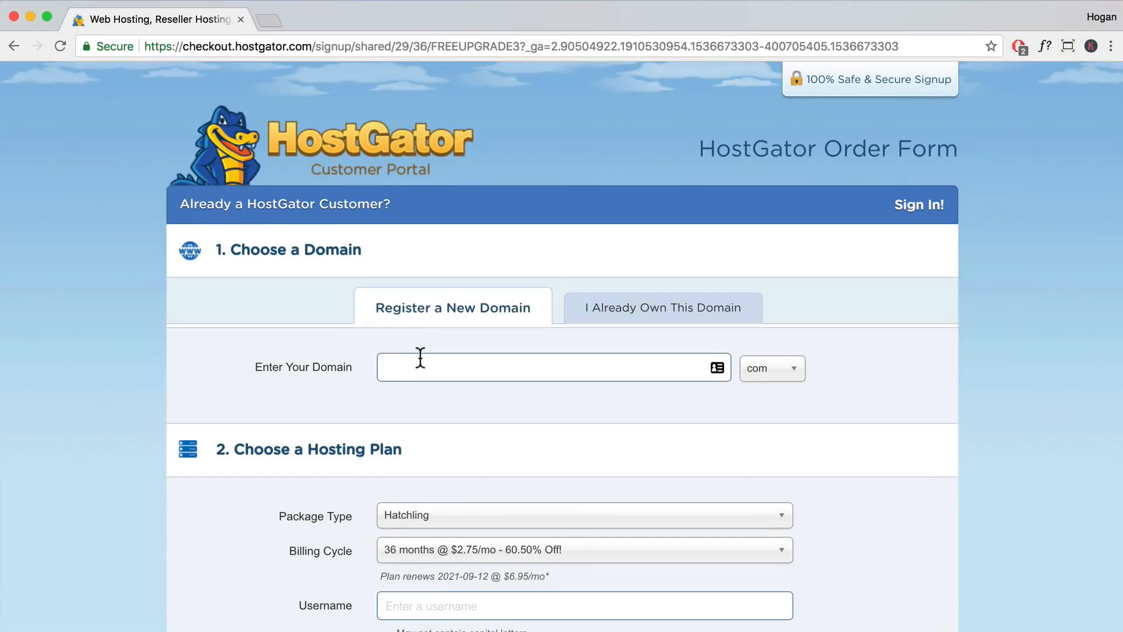
Choose yourblog123 with the com extension as the new domain to register
{"action": "left_click", "coordinate": [420, 357]}
{"action": "type", "text": "yourblog123"}
{"action": "key", "text": "Tab"}
{"action": "key", "text": "Down"}
{"action": "type", "text": "com"}
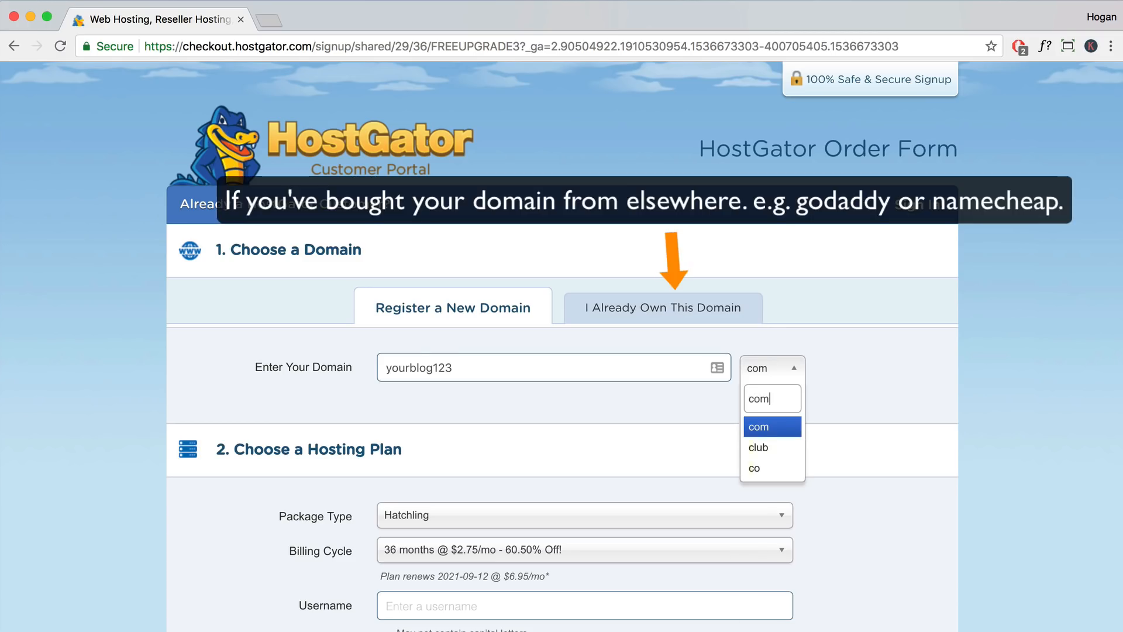
{"action": "key", "text": "Return"}
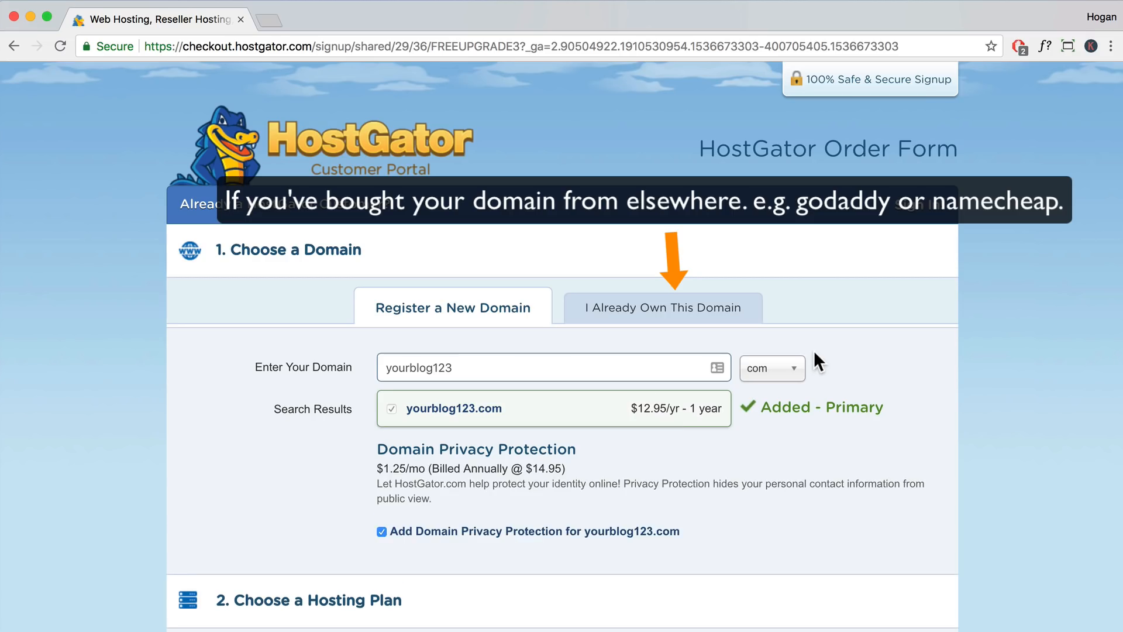
Remove Domain Privacy Protection for yourblog123.com and compare the Protected and No Privacy contact details
{"action": "scroll", "coordinate": [748, 386], "scroll_direction": "down", "scroll_amount": 3}
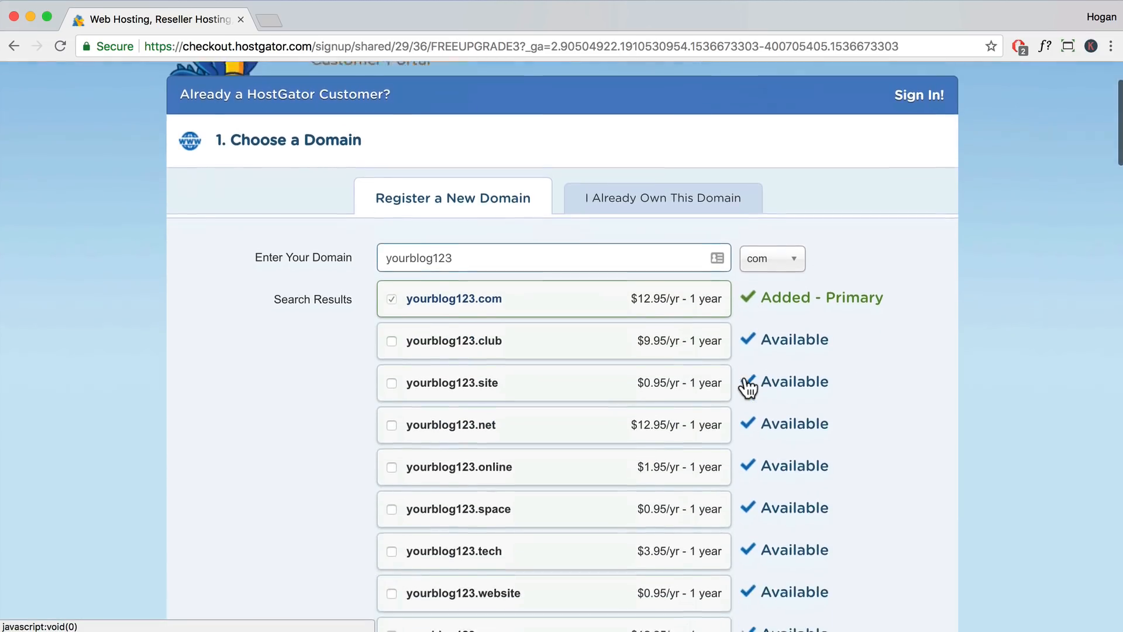
{"action": "scroll", "coordinate": [748, 386], "scroll_direction": "down", "scroll_amount": 1}
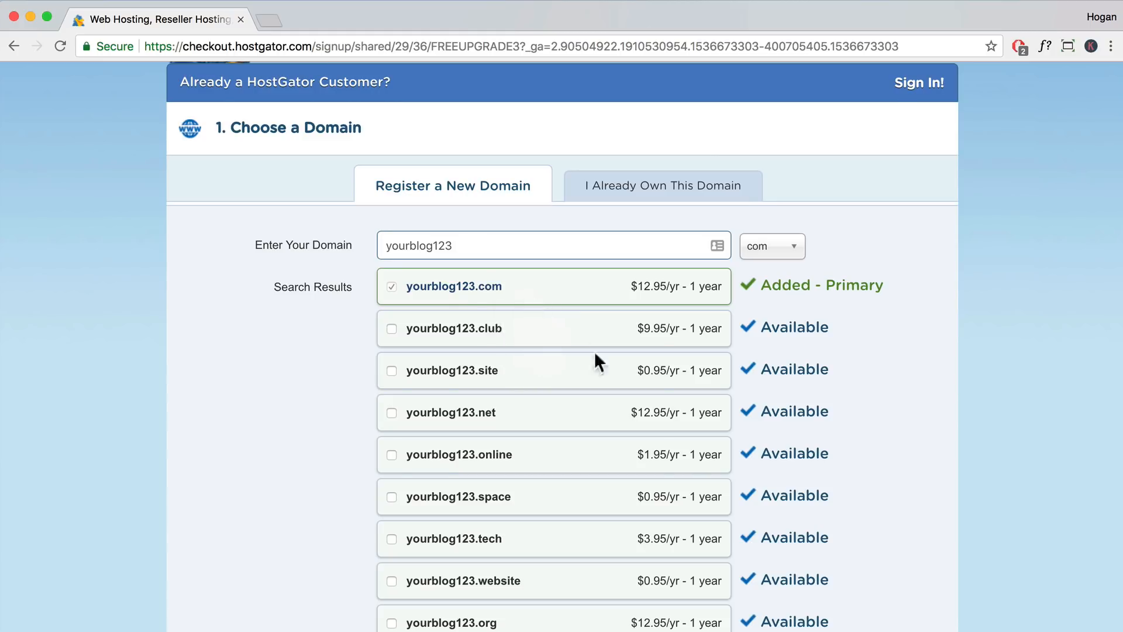
{"action": "scroll", "coordinate": [592, 391], "scroll_direction": "down", "scroll_amount": 2}
{"action": "scroll", "coordinate": [590, 388], "scroll_direction": "down", "scroll_amount": 10}
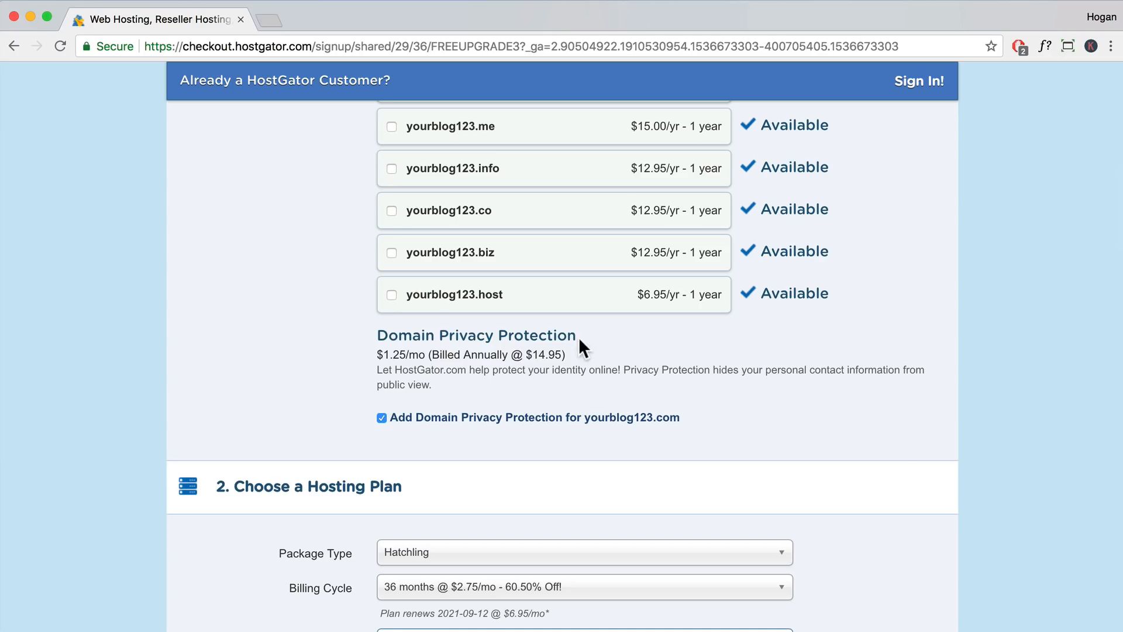
{"action": "left_click_drag", "start_coordinate": [580, 338], "coordinate": [375, 335]}
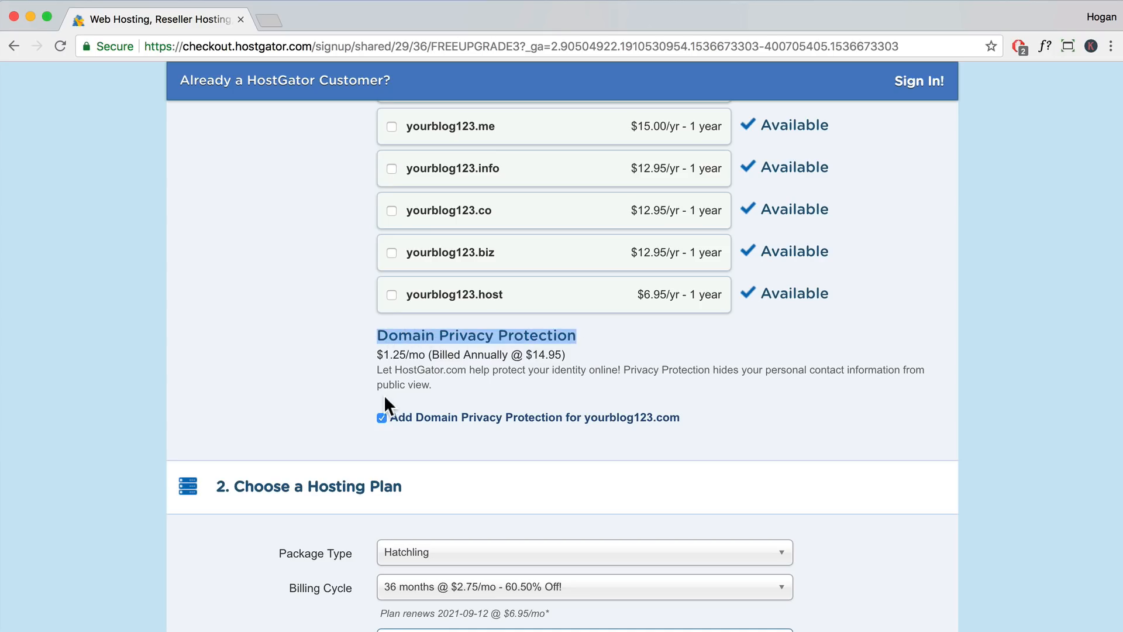
{"action": "left_click", "coordinate": [381, 418]}
{"action": "scroll", "coordinate": [518, 438], "scroll_direction": "down", "scroll_amount": 4}
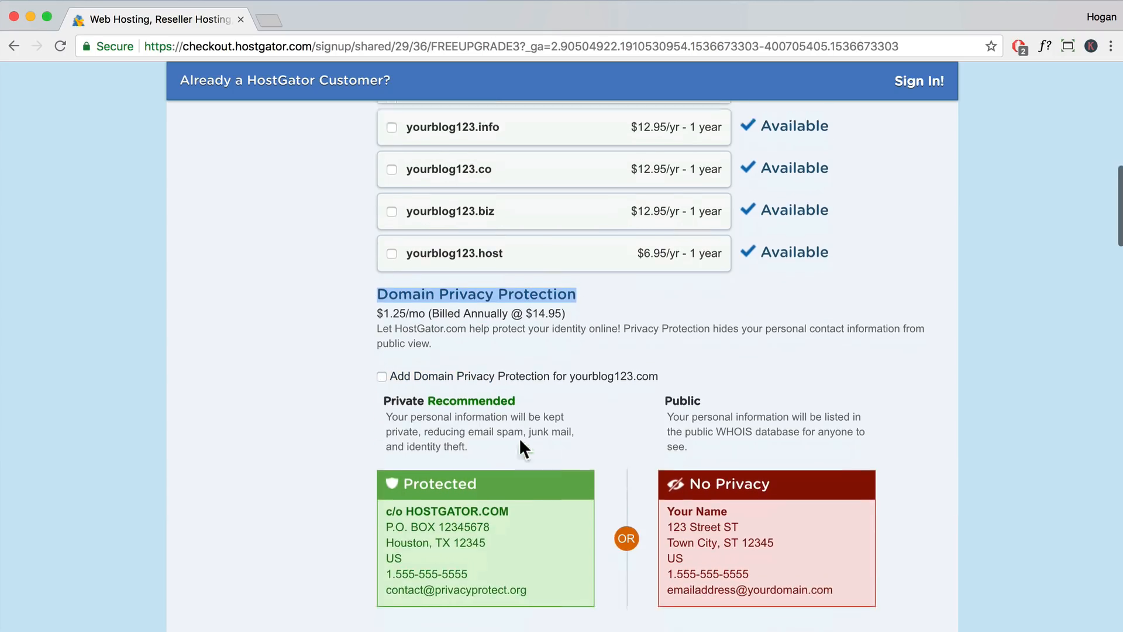
{"action": "left_click_drag", "start_coordinate": [667, 440], "coordinate": [811, 520]}
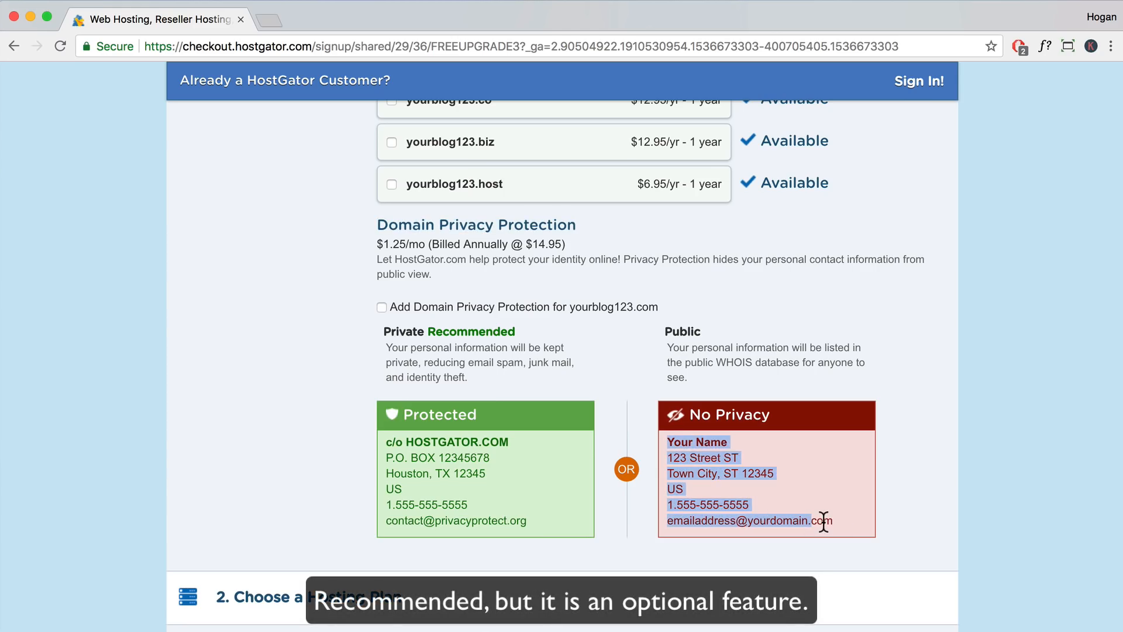
{"action": "left_click_drag", "start_coordinate": [468, 363], "coordinate": [519, 363]}
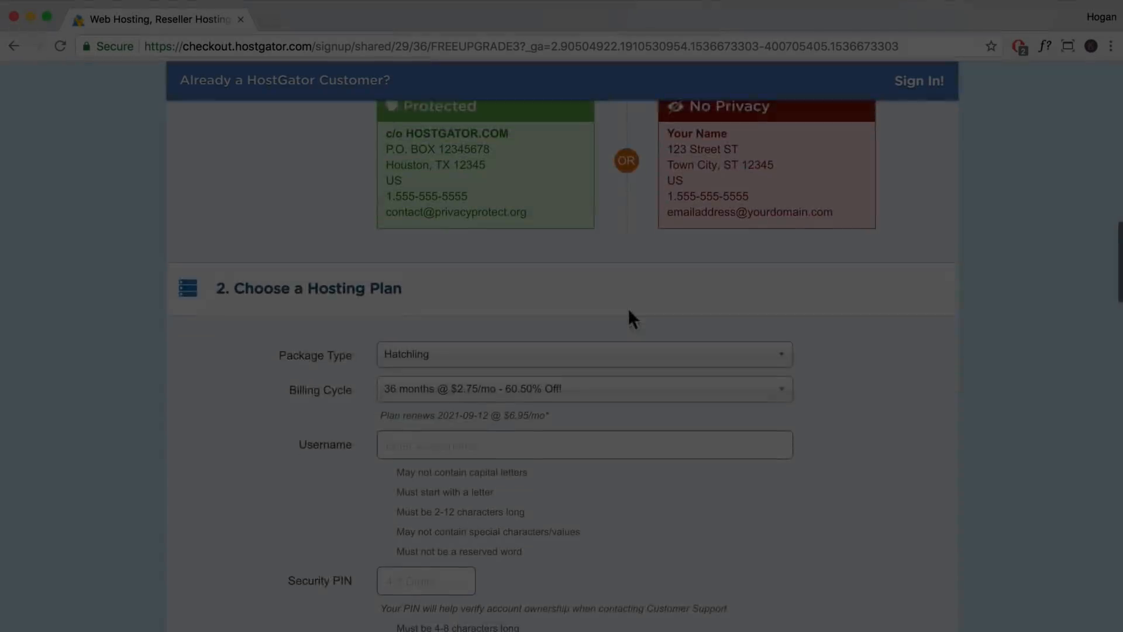
Set the hosting package to Hatchling with a billing cycle of 1 month @ $10.95/mo
{"action": "scroll", "coordinate": [627, 307], "scroll_direction": "down", "scroll_amount": 5}
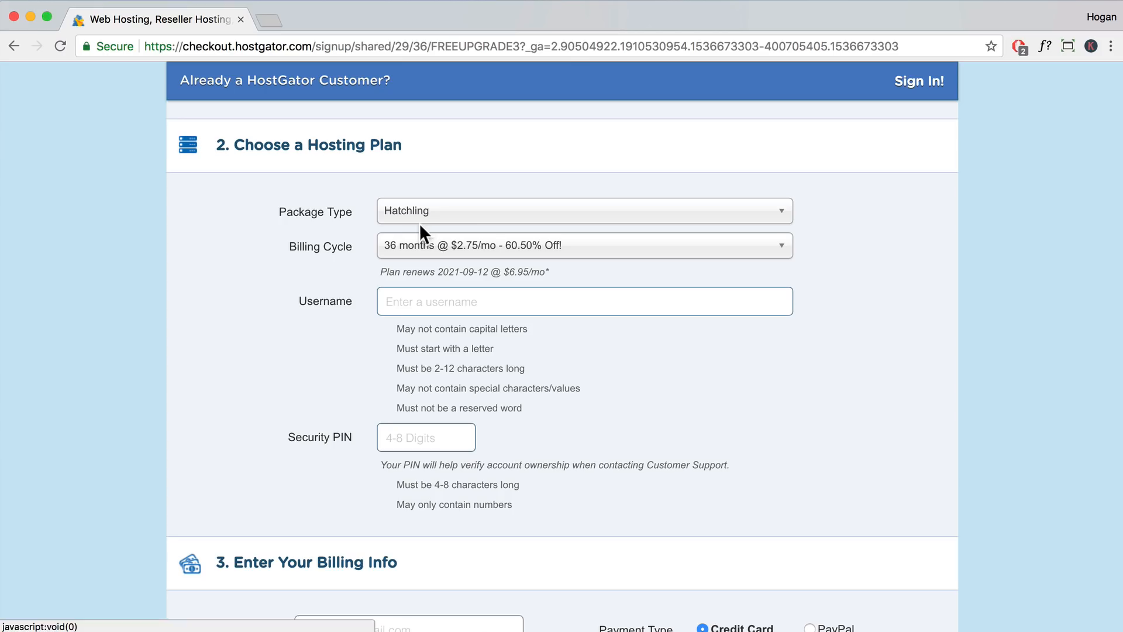
{"action": "left_click", "coordinate": [420, 214]}
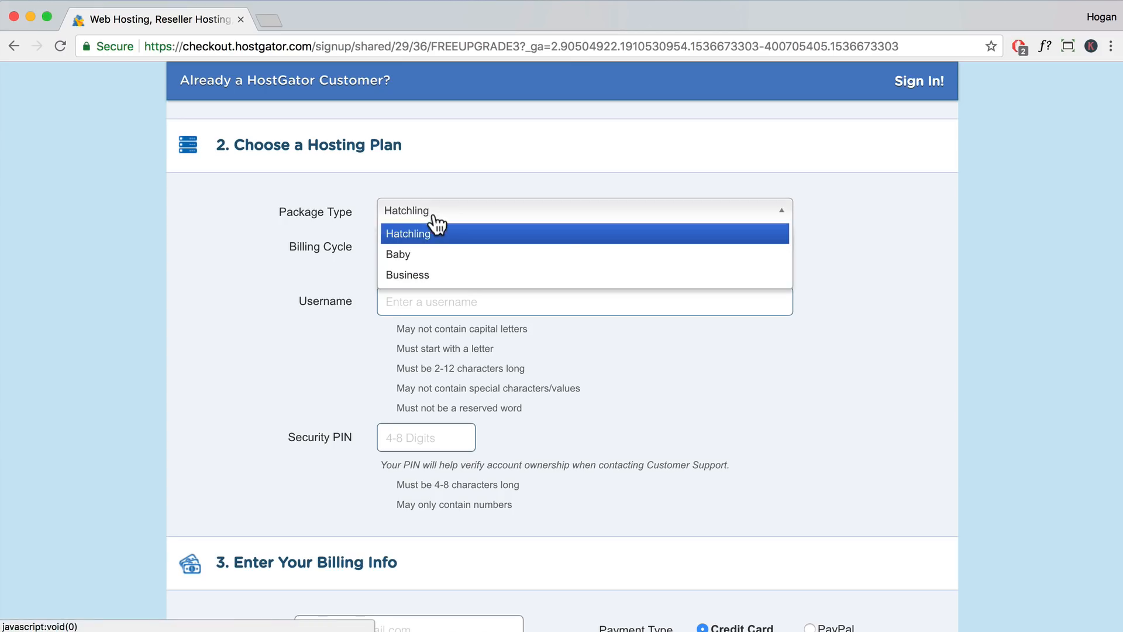
{"action": "left_click", "coordinate": [421, 234]}
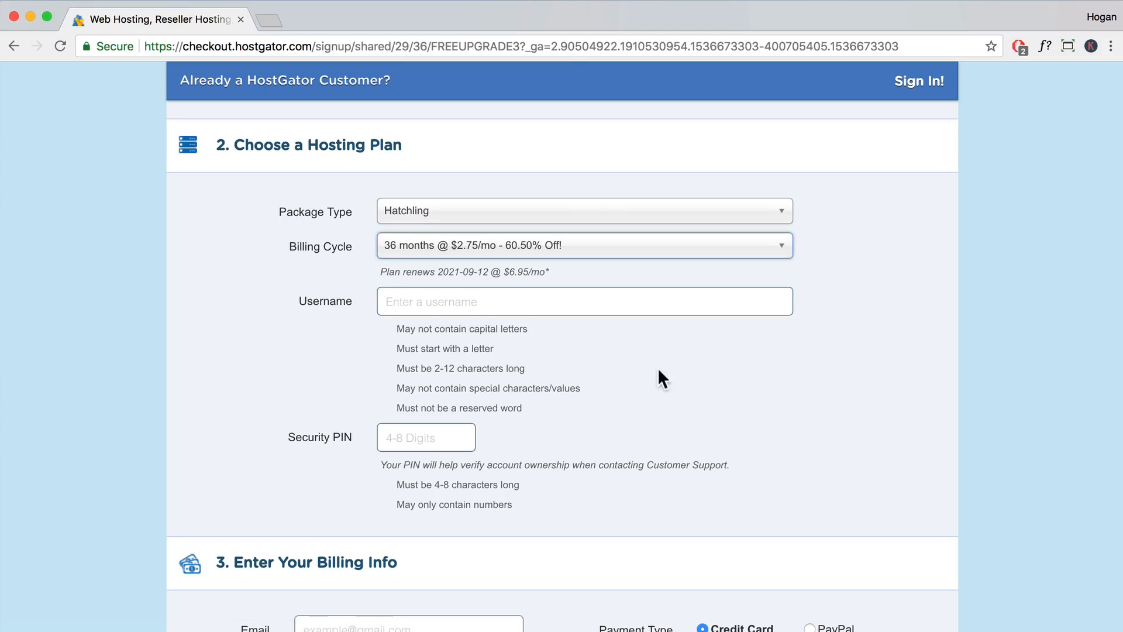
{"action": "left_click", "coordinate": [574, 255]}
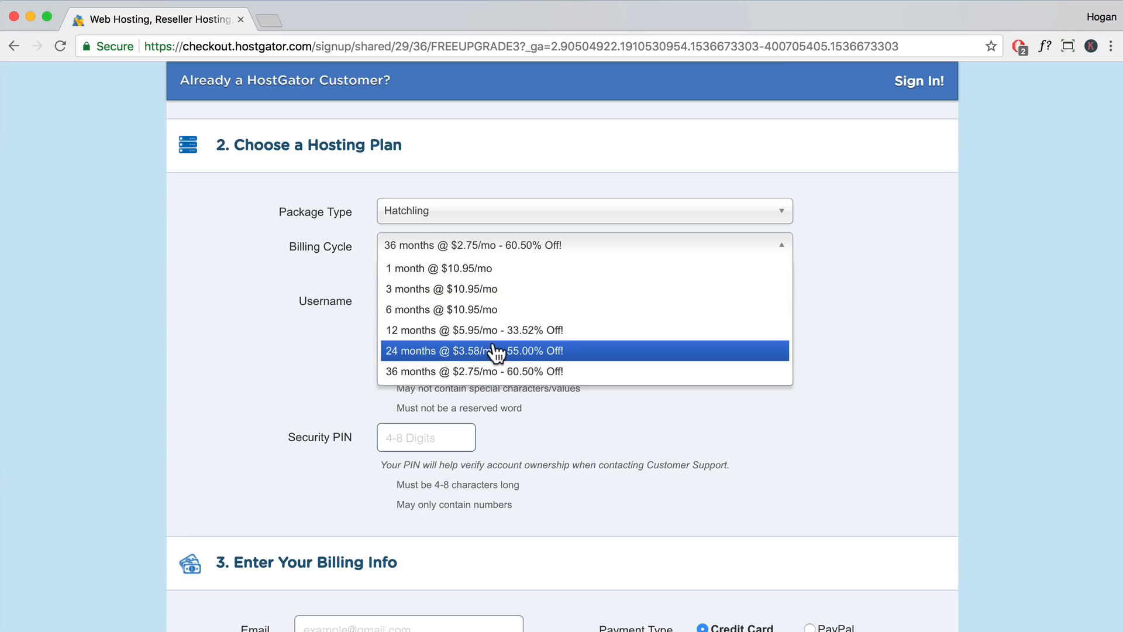
{"action": "left_click", "coordinate": [491, 269]}
Enter the account username and the security PIN for the hosting plan
{"action": "left_click", "coordinate": [451, 302]}
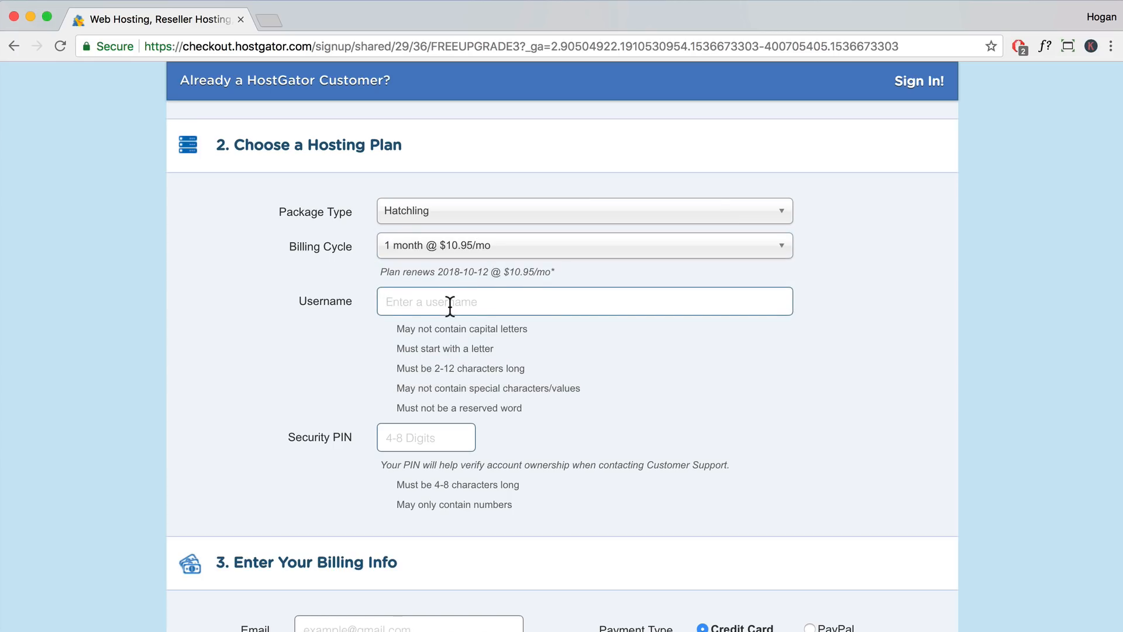
{"action": "key", "text": "Tab"}
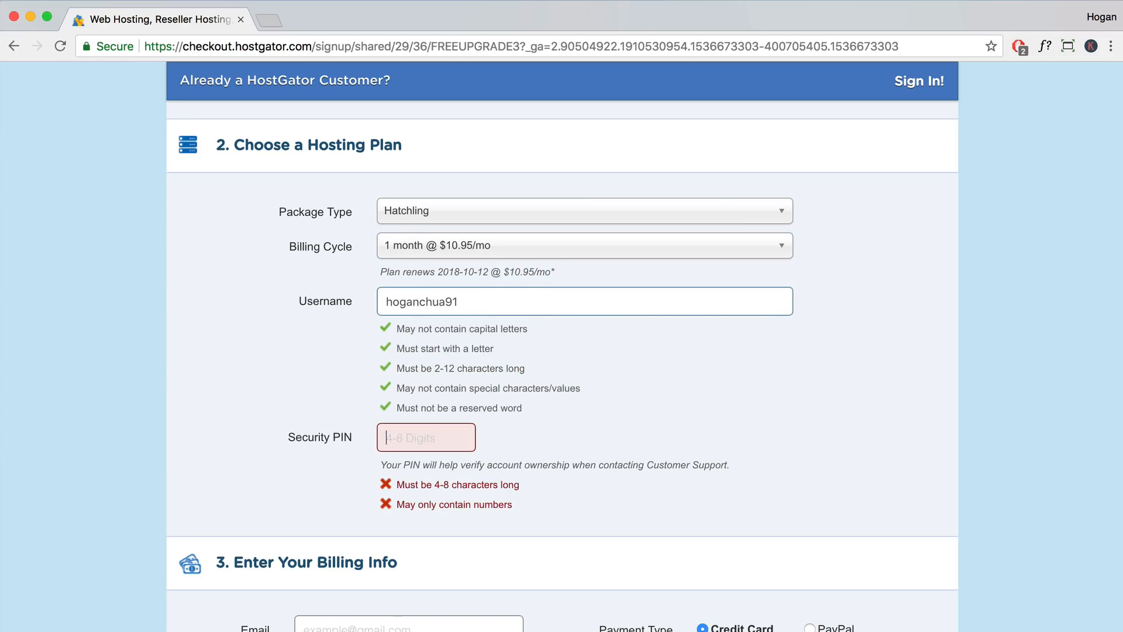
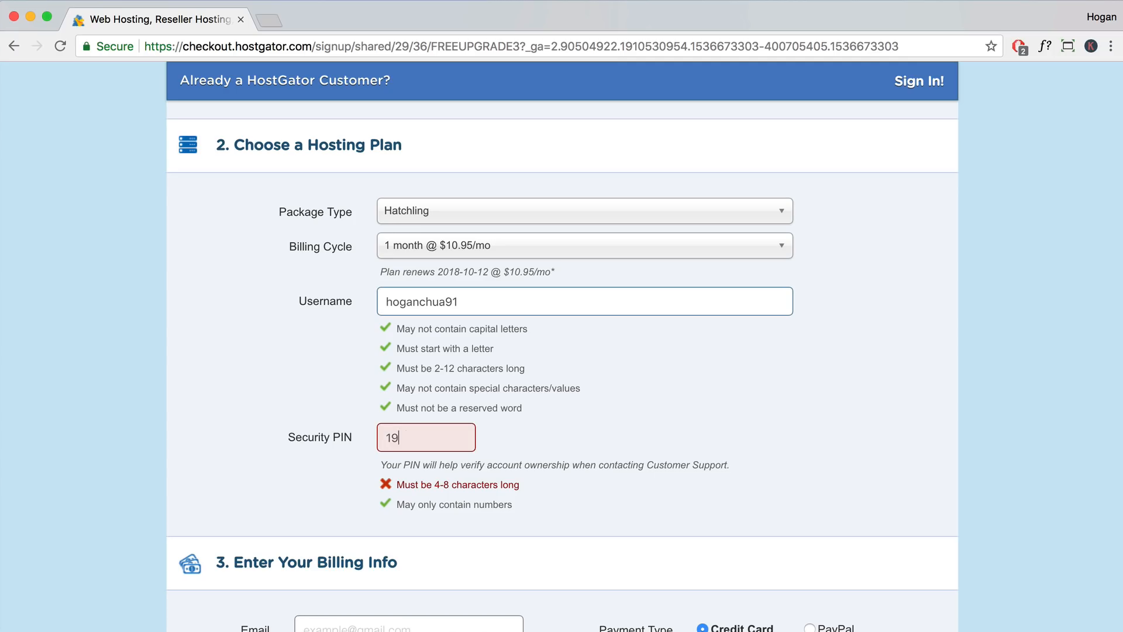
Complete the billing info section with the customer's billing details
{"action": "scroll", "coordinate": [458, 306], "scroll_direction": "down", "scroll_amount": 10}
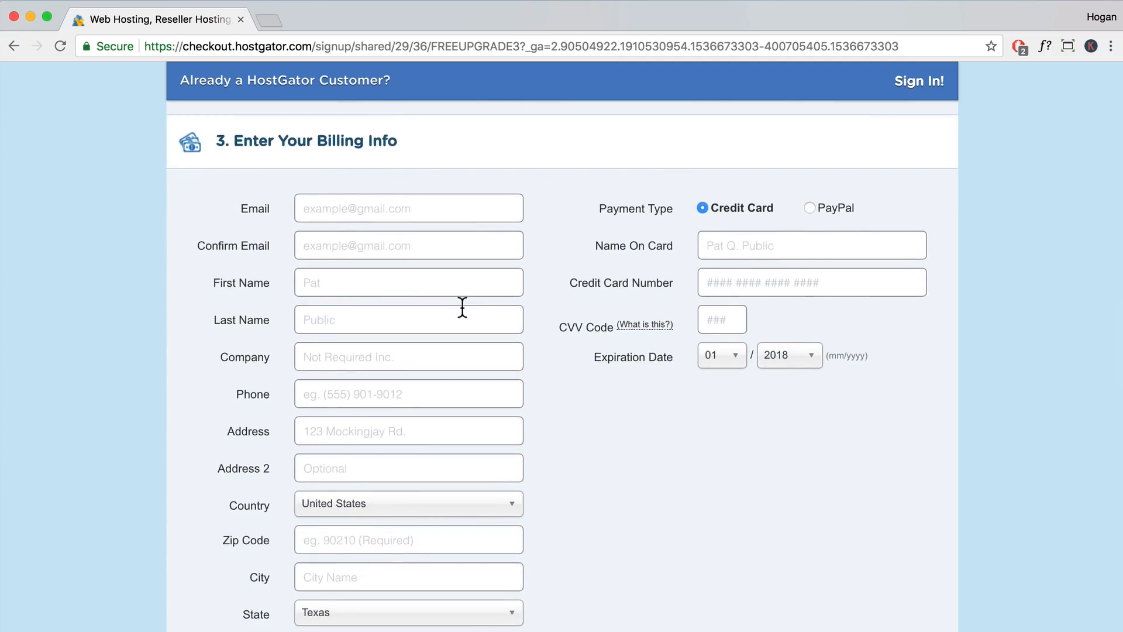
{"action": "scroll", "coordinate": [462, 306], "scroll_direction": "down", "scroll_amount": 1}
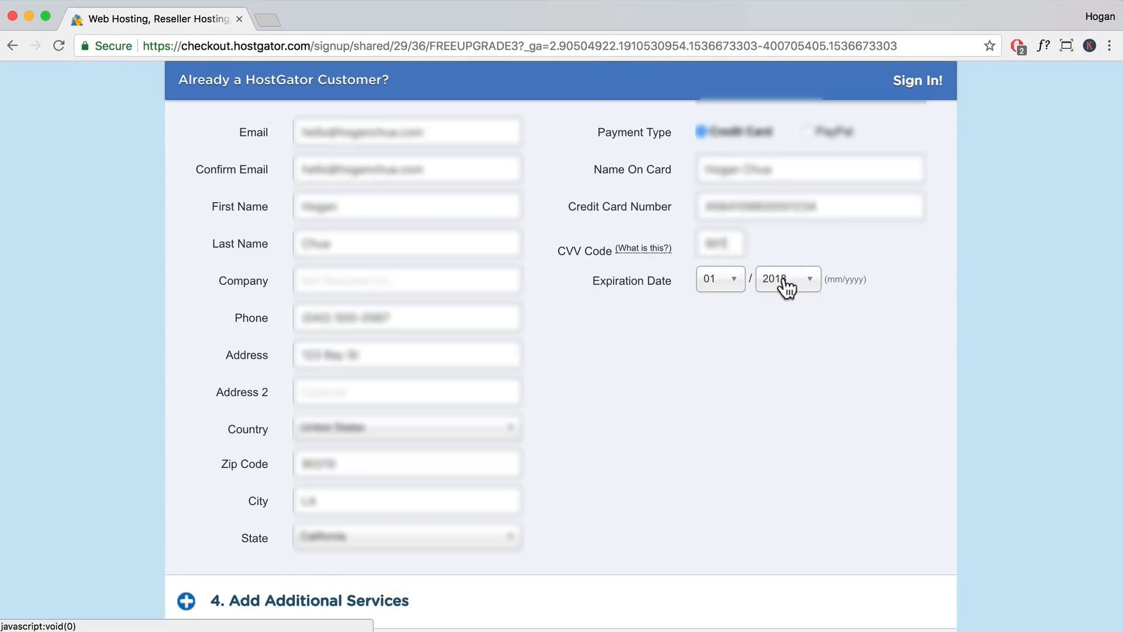
{"action": "left_click", "coordinate": [785, 281]}
{"action": "left_click", "coordinate": [783, 440]}
Deselect SiteLock Monitoring and the CodeGuard site backup in the additional services, keeping the free SSL certificate
{"action": "scroll", "coordinate": [783, 440], "scroll_direction": "down", "scroll_amount": 10}
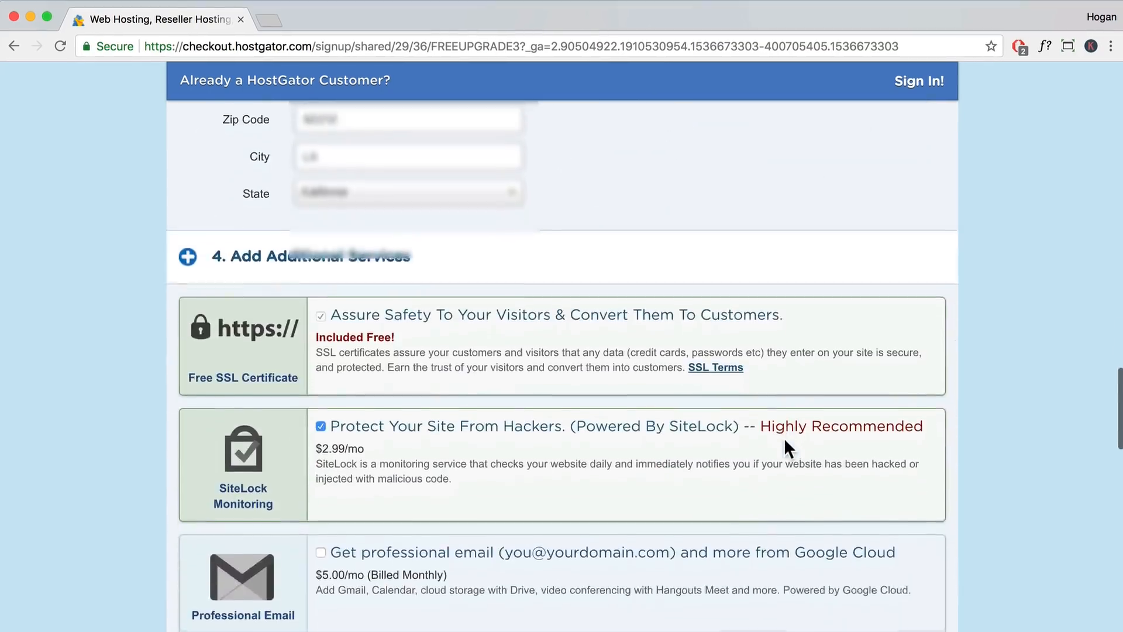
{"action": "scroll", "coordinate": [784, 440], "scroll_direction": "up", "scroll_amount": 1}
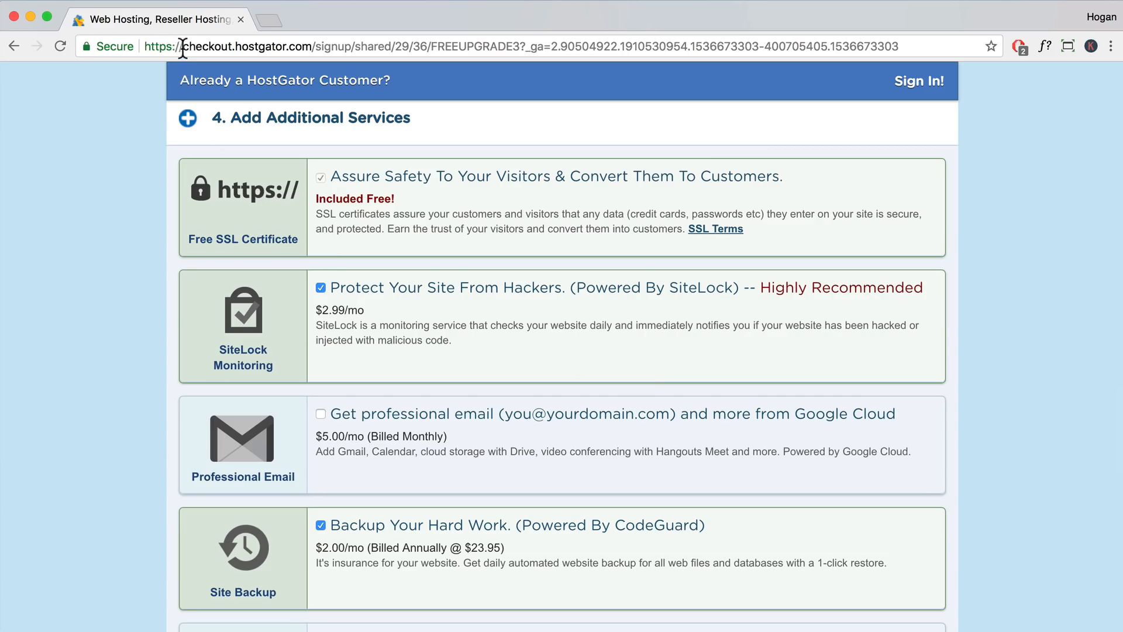
{"action": "left_click_drag", "start_coordinate": [183, 47], "coordinate": [111, 51]}
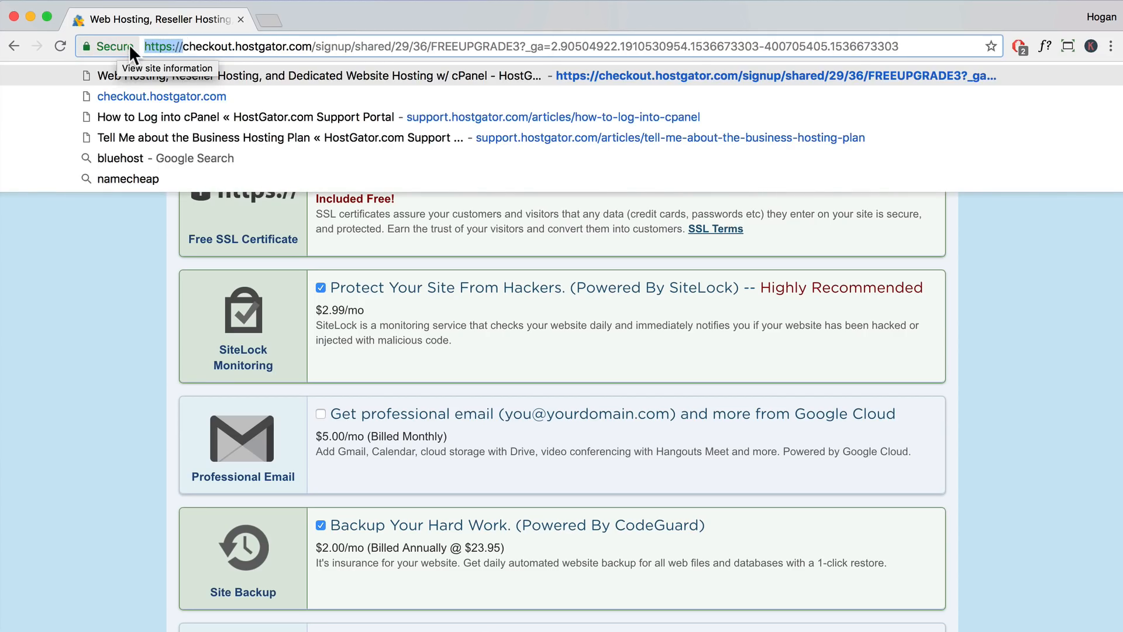
{"action": "left_click", "coordinate": [218, 222]}
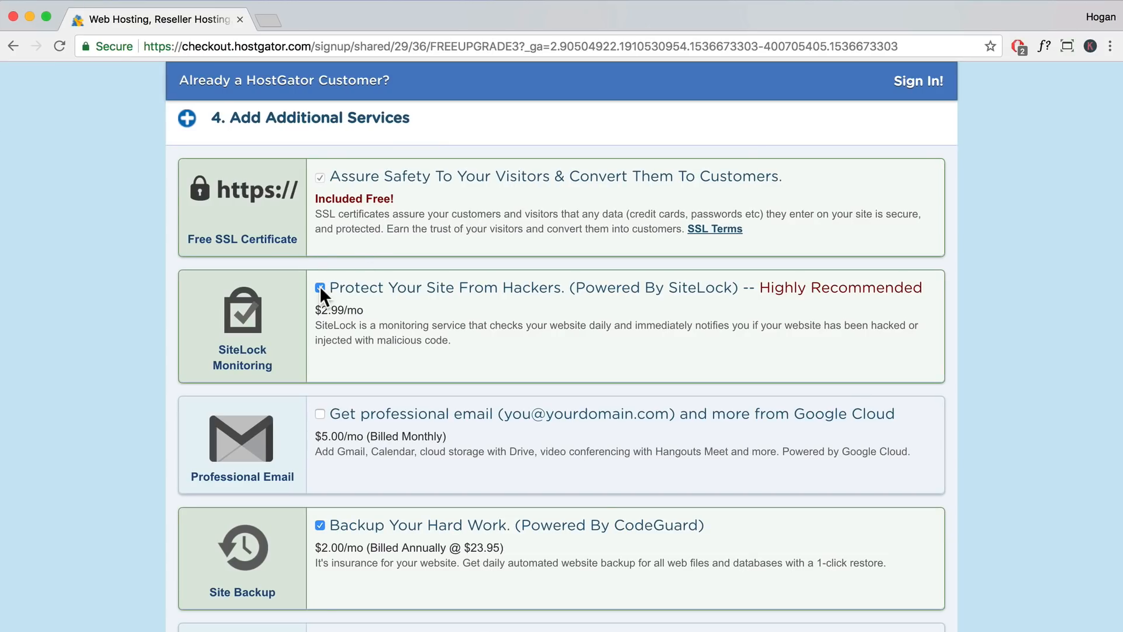
{"action": "left_click", "coordinate": [319, 287]}
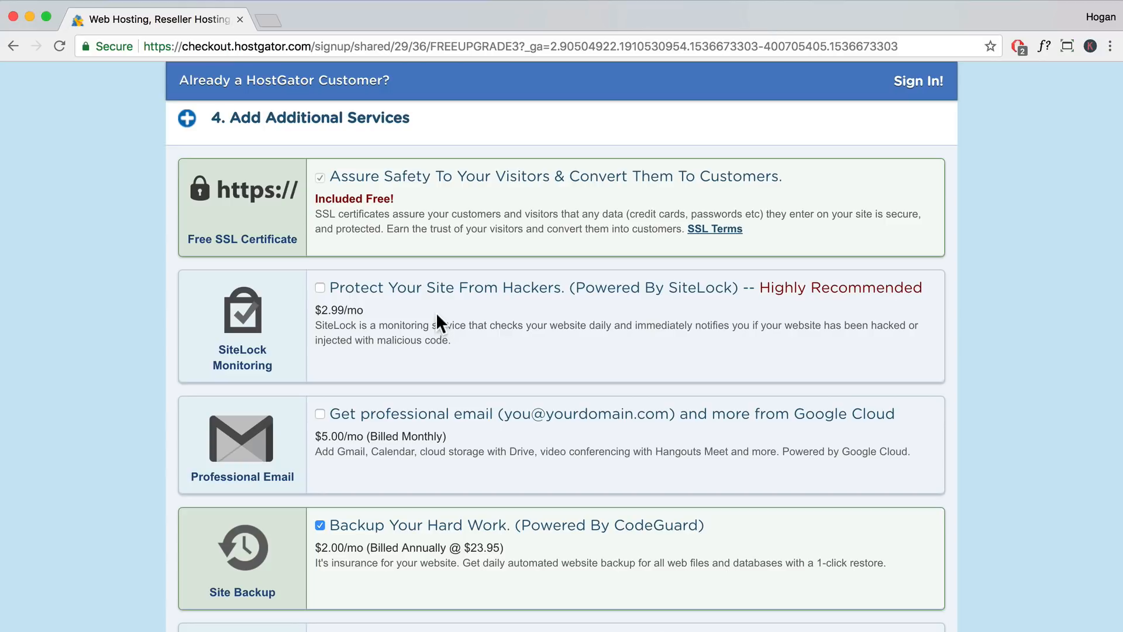
{"action": "scroll", "coordinate": [428, 316], "scroll_direction": "down", "scroll_amount": 3}
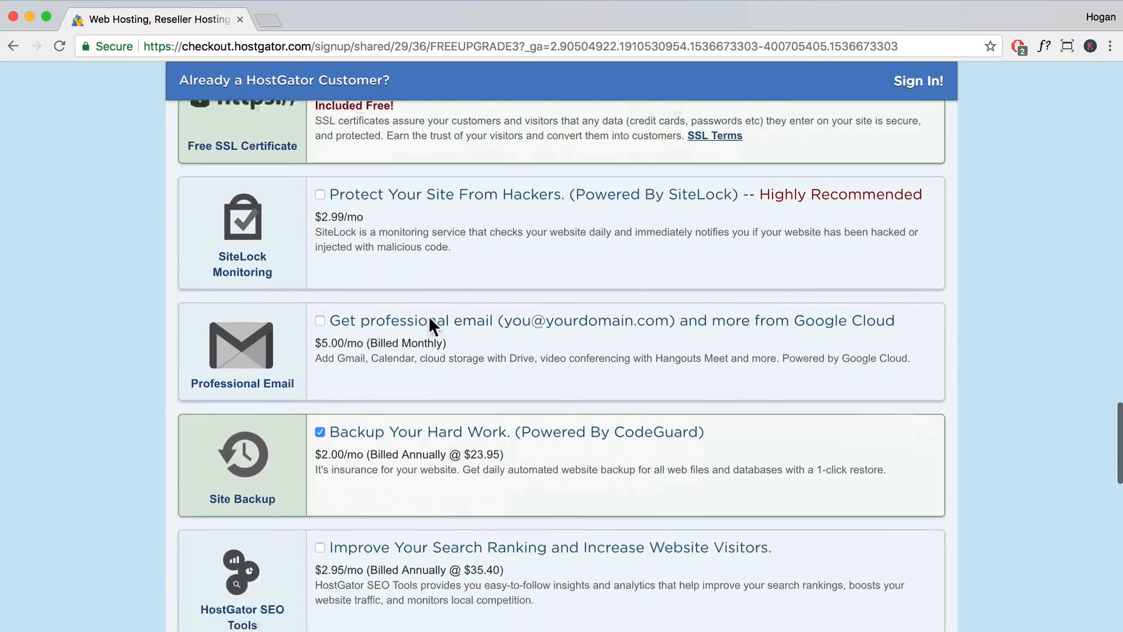
{"action": "left_click", "coordinate": [320, 392]}
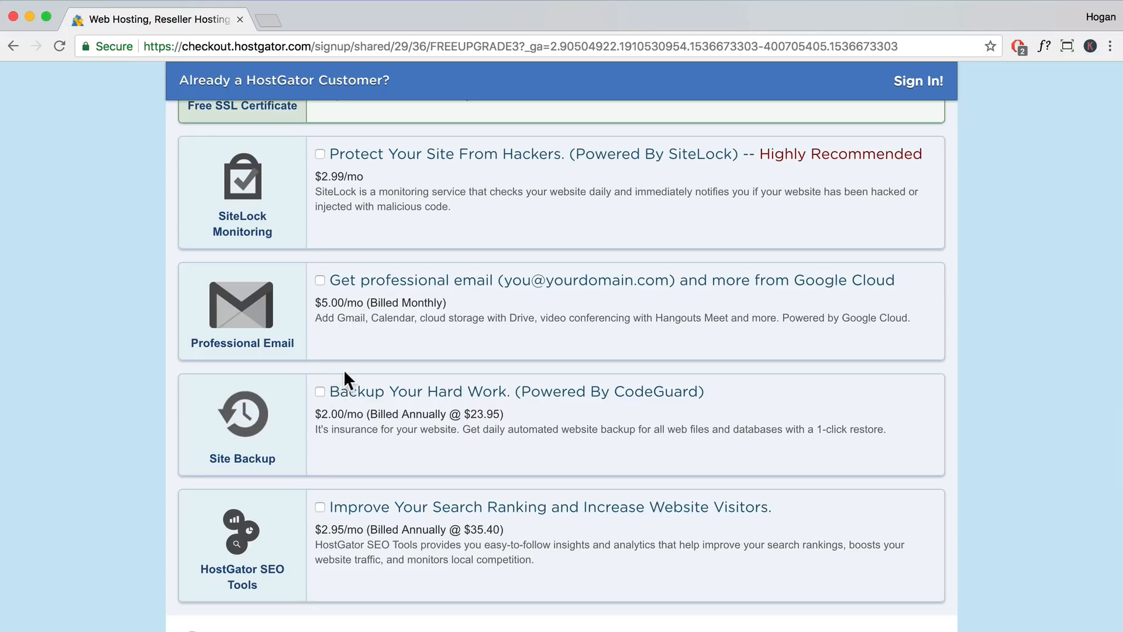
Replace the prefilled coupon code with the presenter's discount code and validate it
{"action": "scroll", "coordinate": [354, 356], "scroll_direction": "down", "scroll_amount": 7}
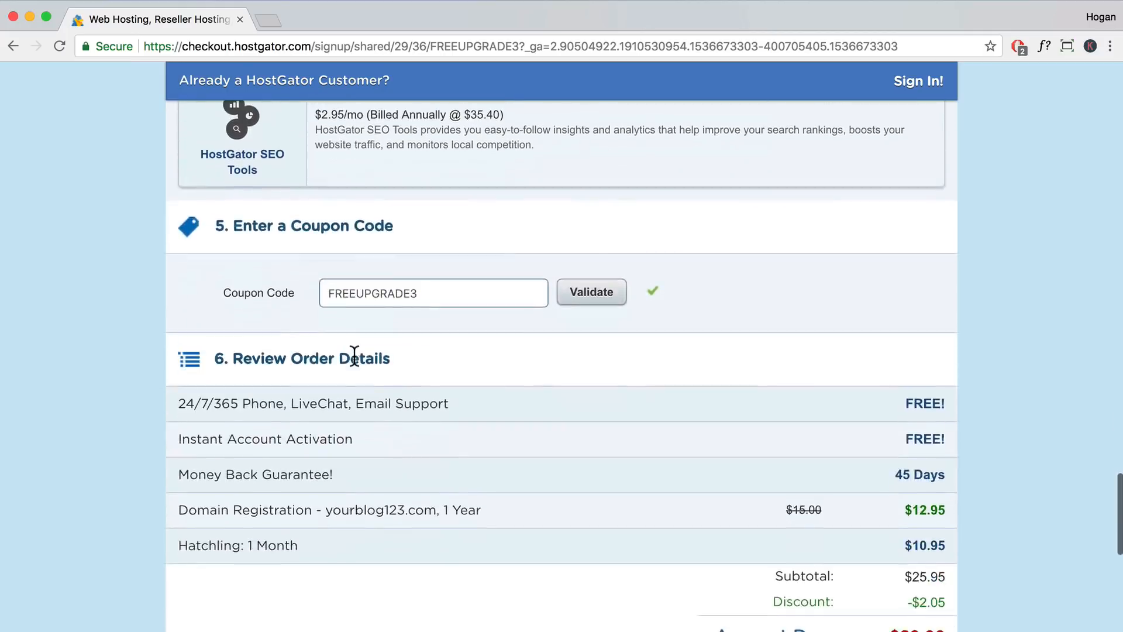
{"action": "left_click_drag", "start_coordinate": [426, 294], "coordinate": [330, 293]}
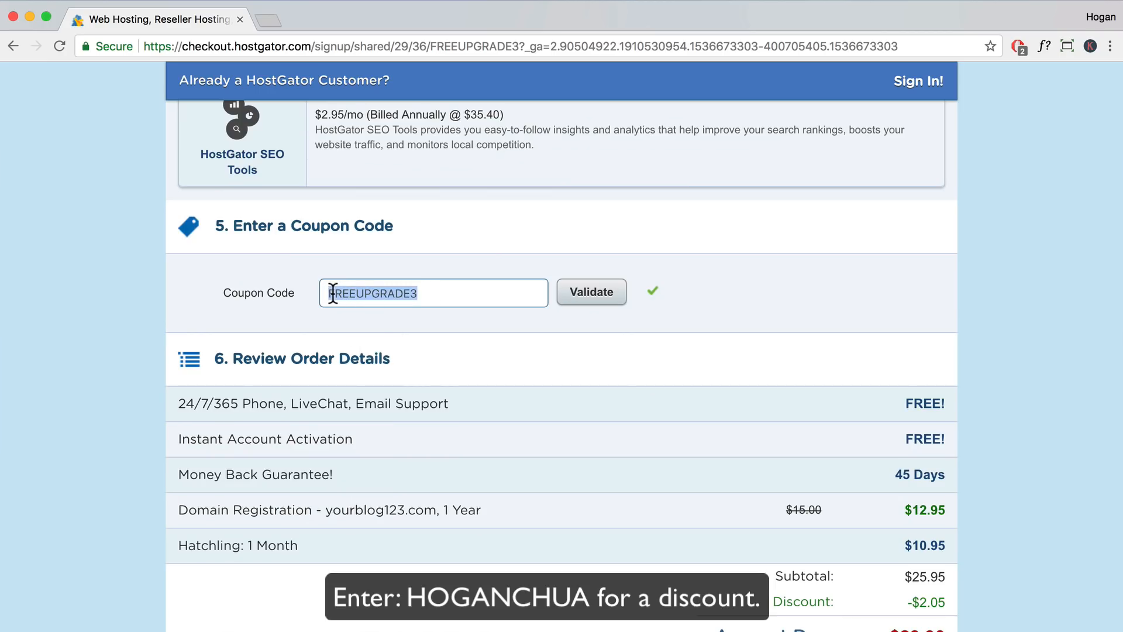
{"action": "type", "text": "HO"}
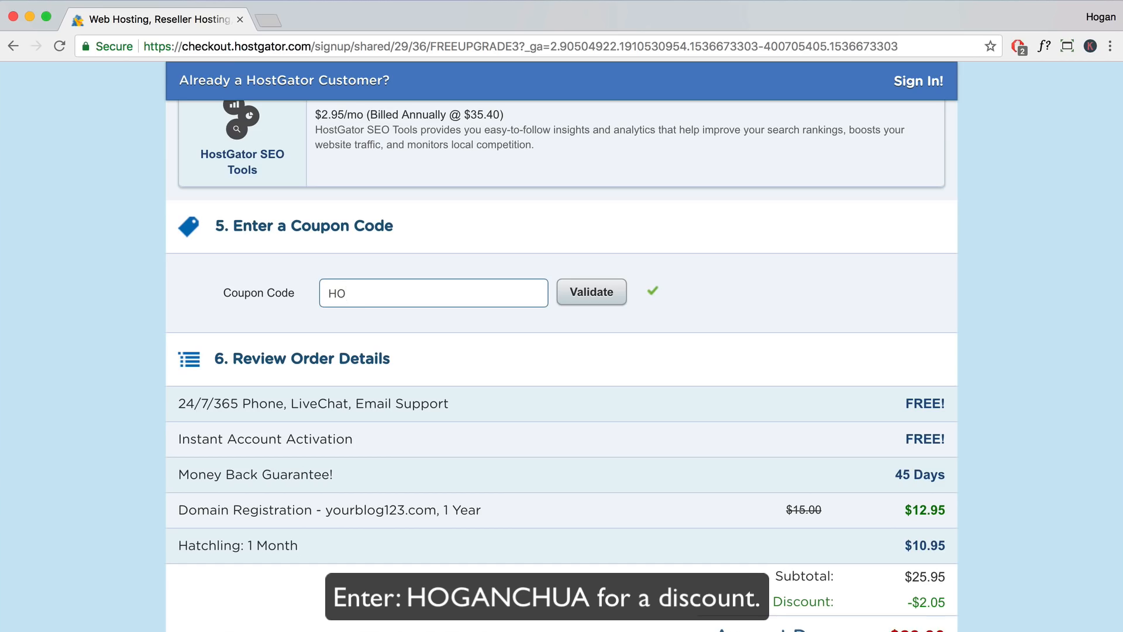
{"action": "type", "text": "GANCHUA"}
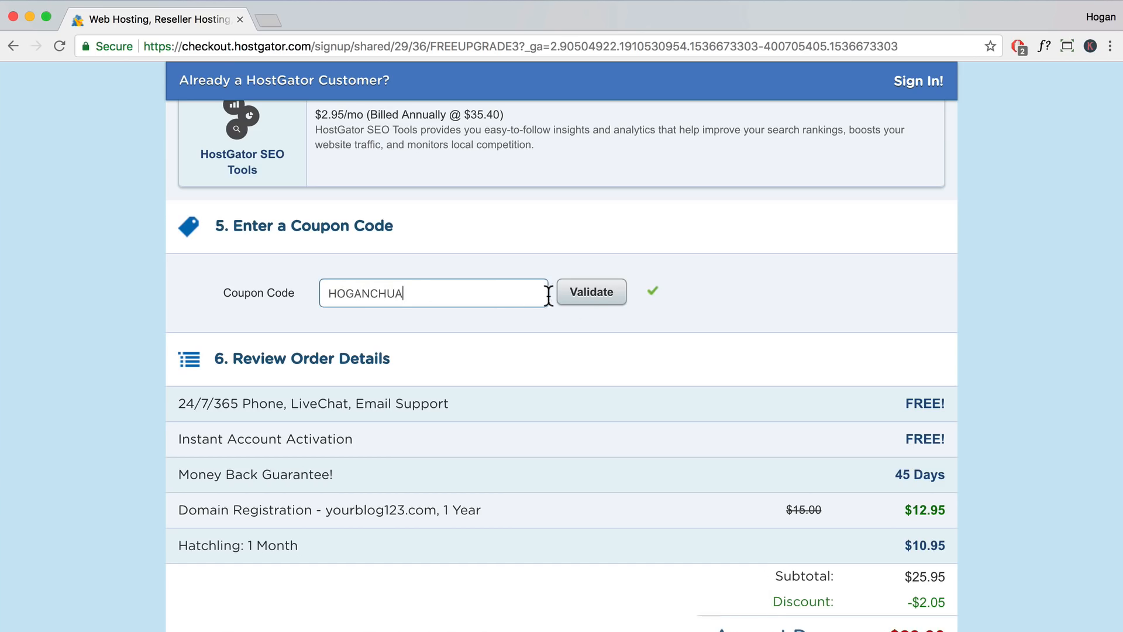
{"action": "left_click", "coordinate": [583, 301]}
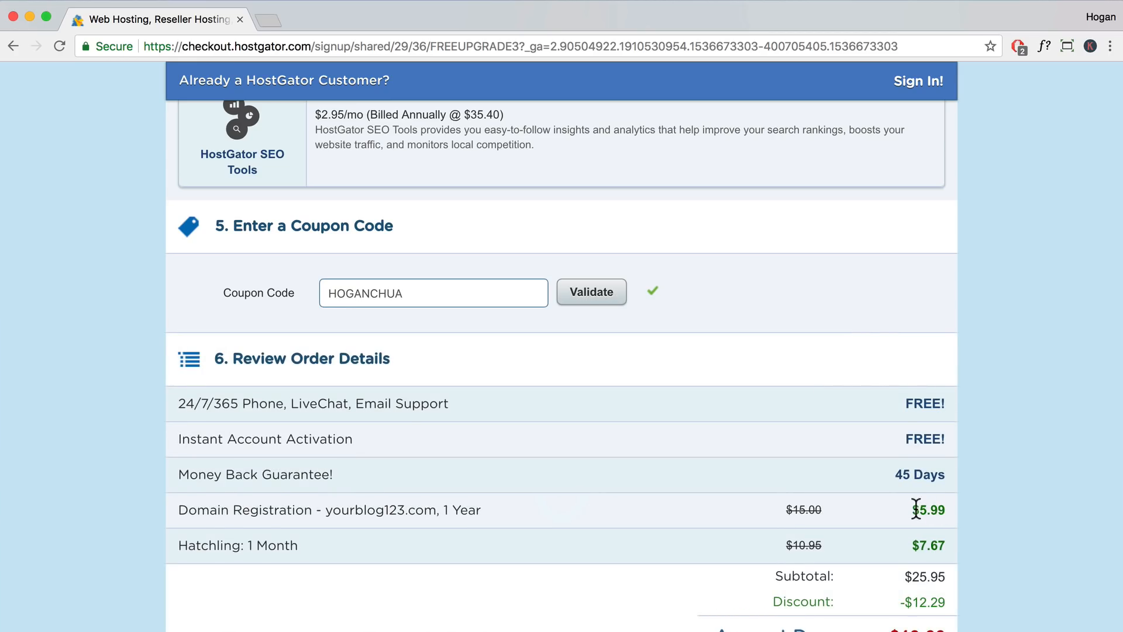
Review the order's prices and amount due, then agree to HostGator's terms and policies and check out the order
{"action": "scroll", "coordinate": [917, 508], "scroll_direction": "down", "scroll_amount": 2}
{"action": "mouse_move", "coordinate": [910, 452]}
{"action": "left_mouse_down"}
{"action": "mouse_move", "coordinate": [955, 452]}
{"action": "mouse_move", "coordinate": [935, 486]}
{"action": "mouse_move", "coordinate": [917, 486]}
{"action": "left_mouse_up"}
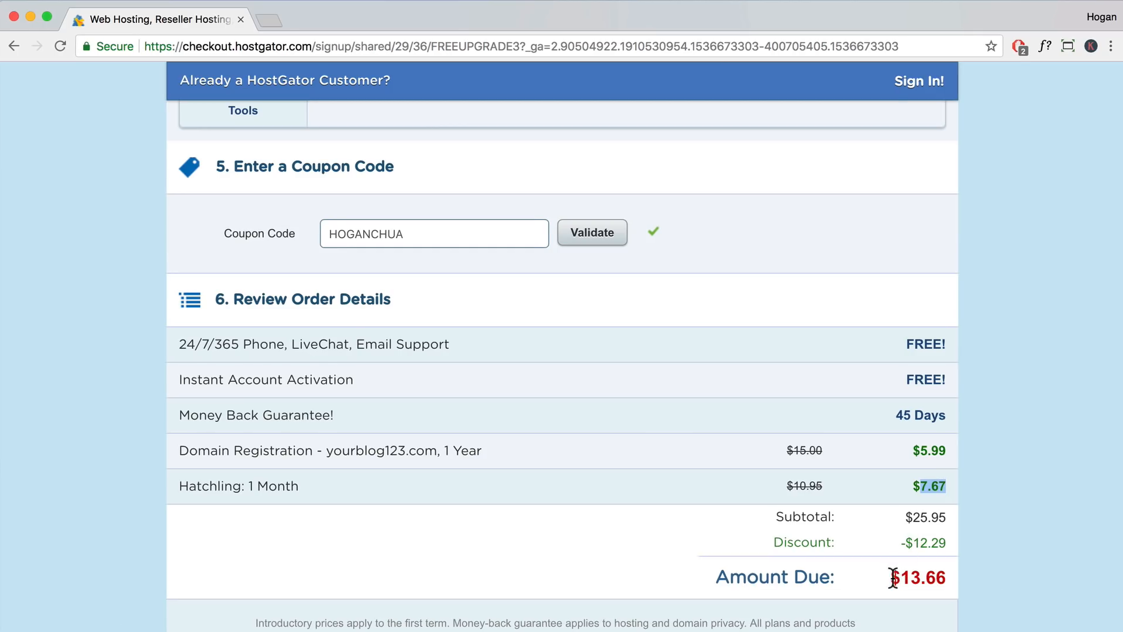
{"action": "left_click_drag", "start_coordinate": [895, 576], "coordinate": [954, 579]}
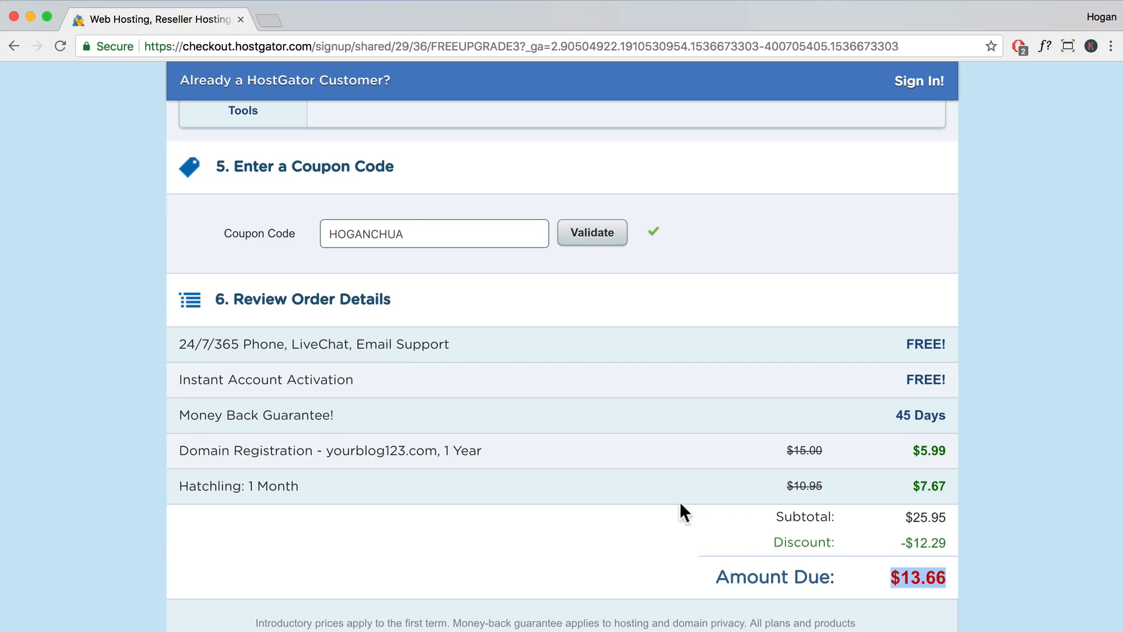
{"action": "scroll", "coordinate": [680, 500], "scroll_direction": "down", "scroll_amount": 5}
{"action": "scroll", "coordinate": [681, 509], "scroll_direction": "down", "scroll_amount": 3}
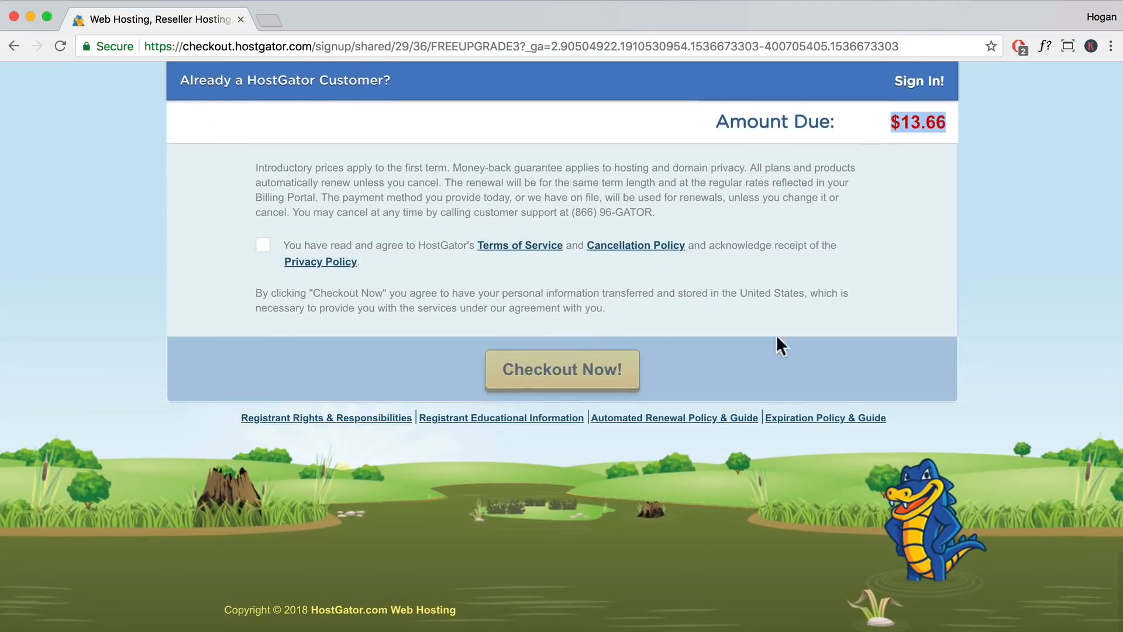
{"action": "left_click", "coordinate": [308, 233]}
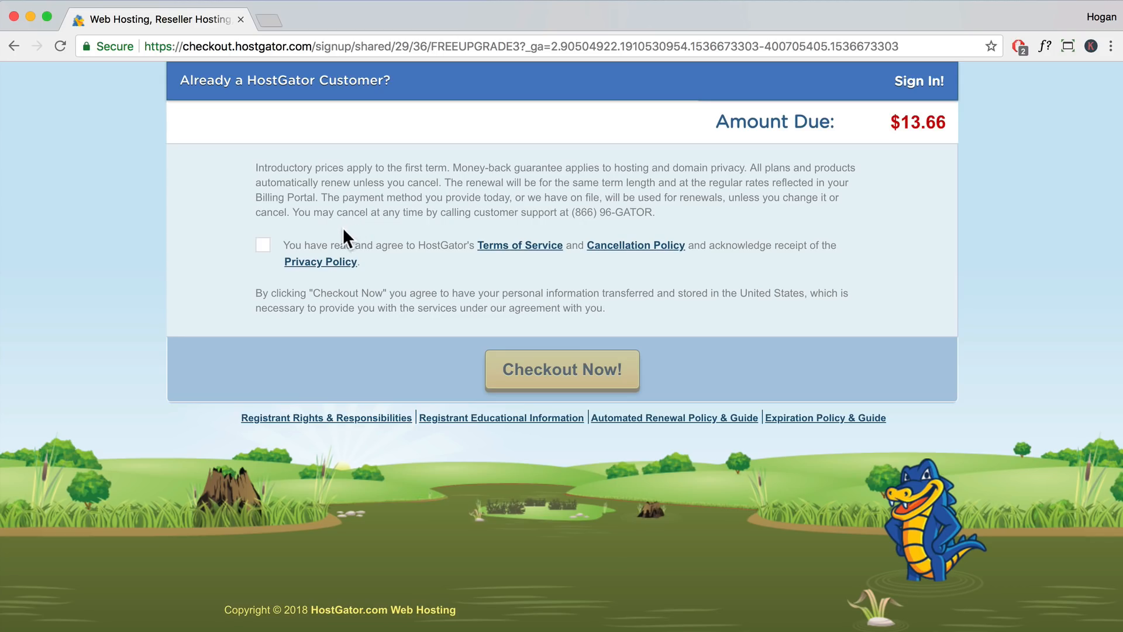
{"action": "left_click", "coordinate": [264, 246]}
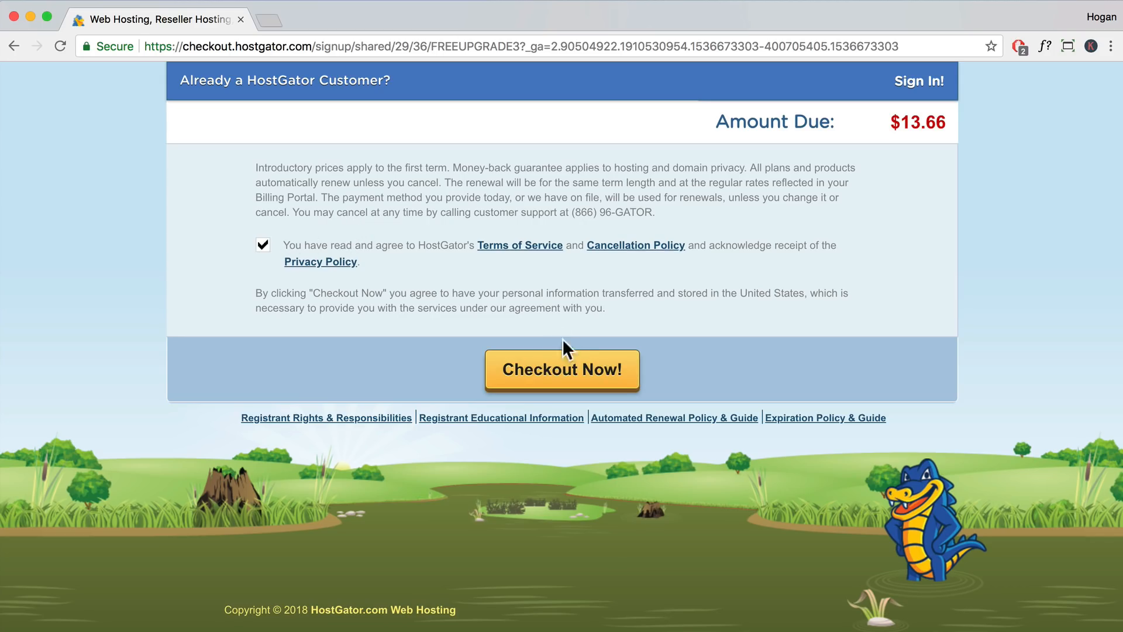
{"action": "left_click", "coordinate": [571, 375]}
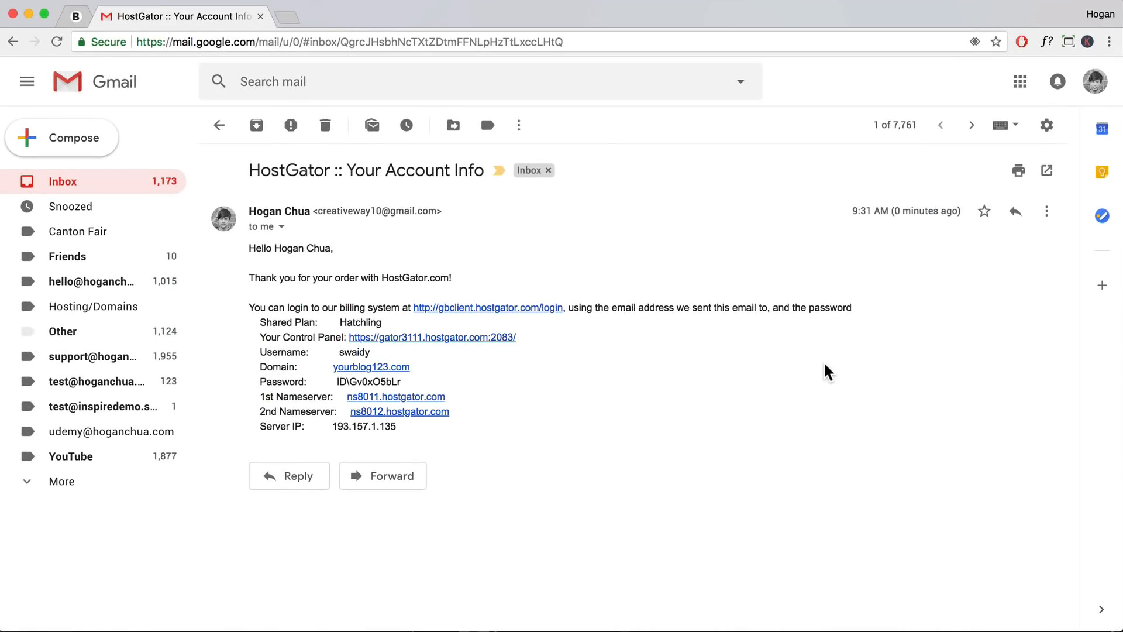
Switch to Gmail, open the control panel link in the HostGator account info email, and log in to cPanel
{"action": "left_click_drag", "start_coordinate": [259, 337], "coordinate": [349, 338]}
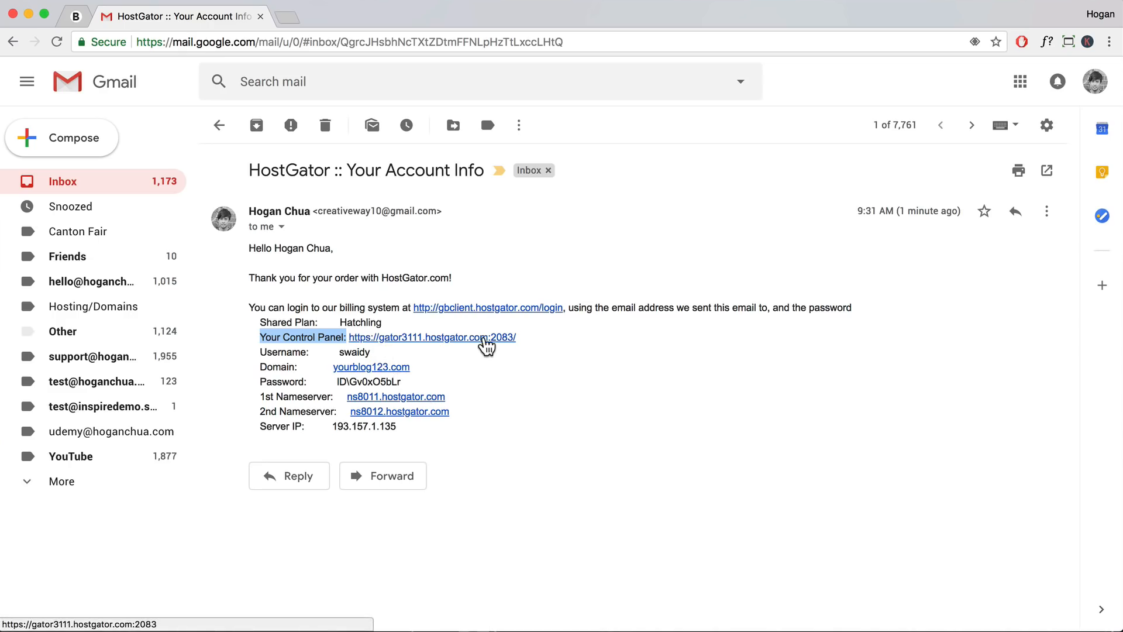
{"action": "left_click", "coordinate": [485, 338]}
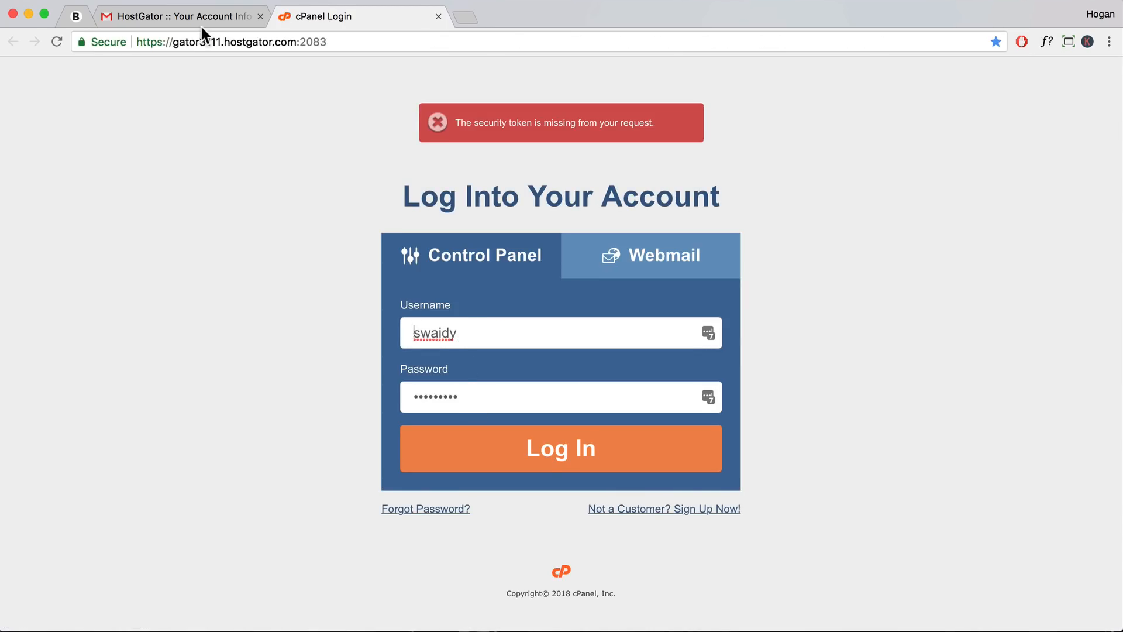
{"action": "left_click", "coordinate": [561, 462]}
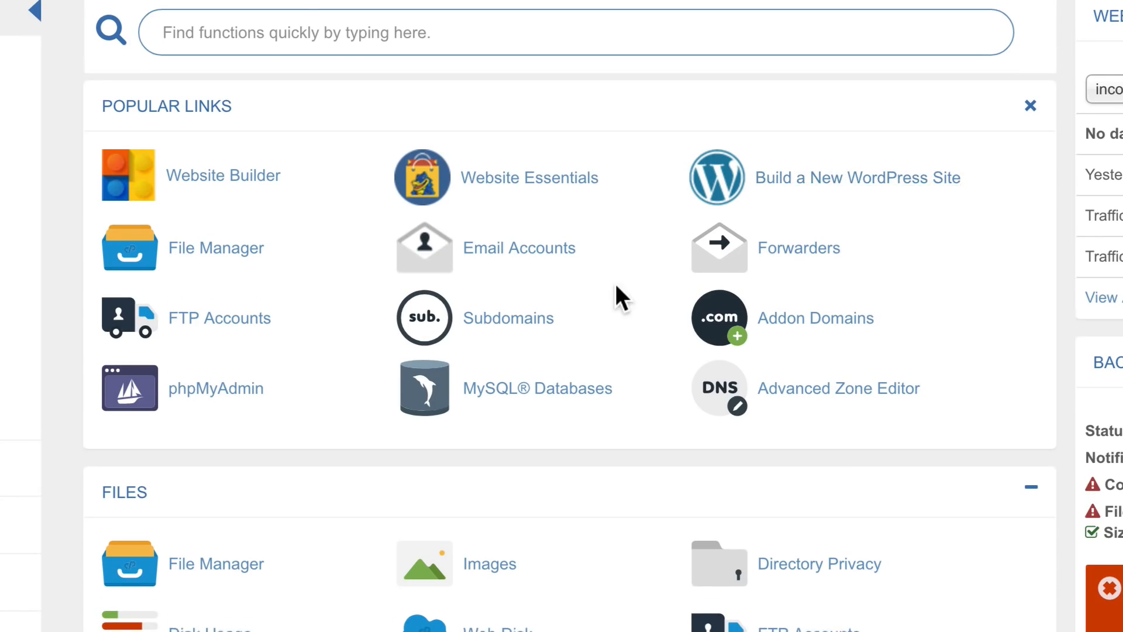
Start building a new WordPress site from cPanel and choose yourblog123.com as the installation domain, leaving the directory empty
{"action": "scroll", "coordinate": [619, 295], "scroll_direction": "down", "scroll_amount": 3}
{"action": "scroll", "coordinate": [616, 283], "scroll_direction": "down", "scroll_amount": 6}
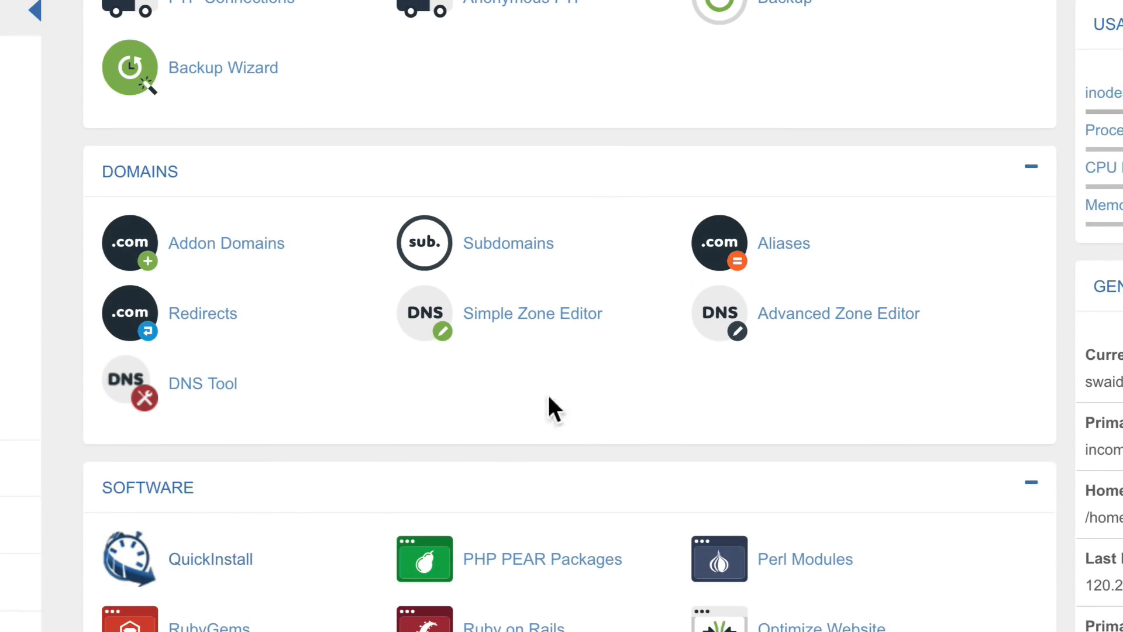
{"action": "scroll", "coordinate": [722, 304], "scroll_direction": "up", "scroll_amount": 9}
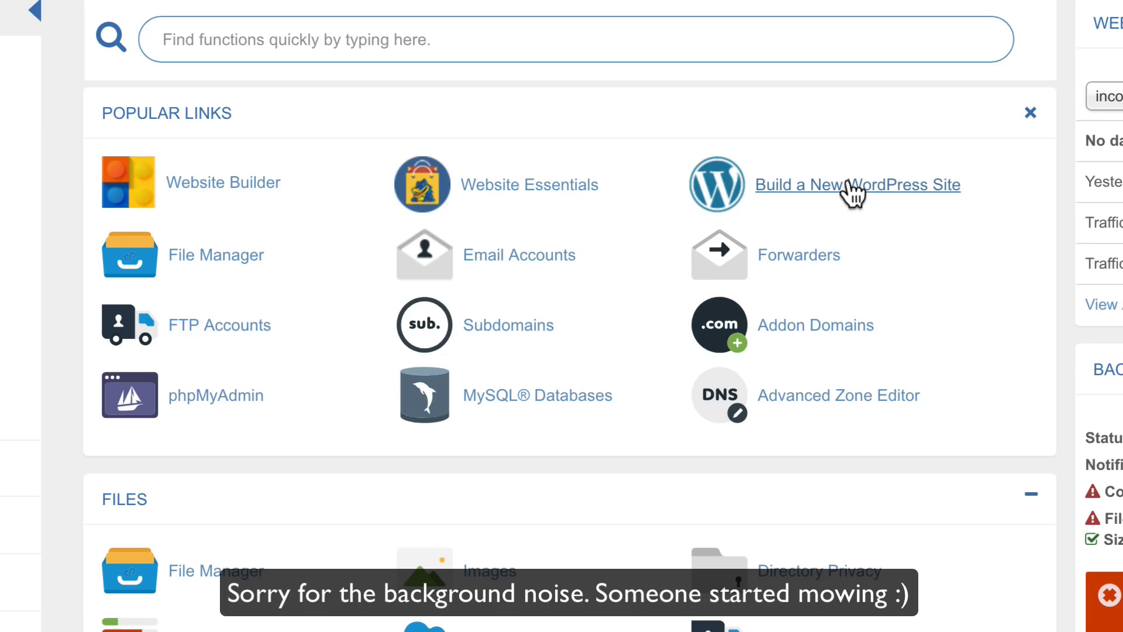
{"action": "left_click", "coordinate": [853, 193]}
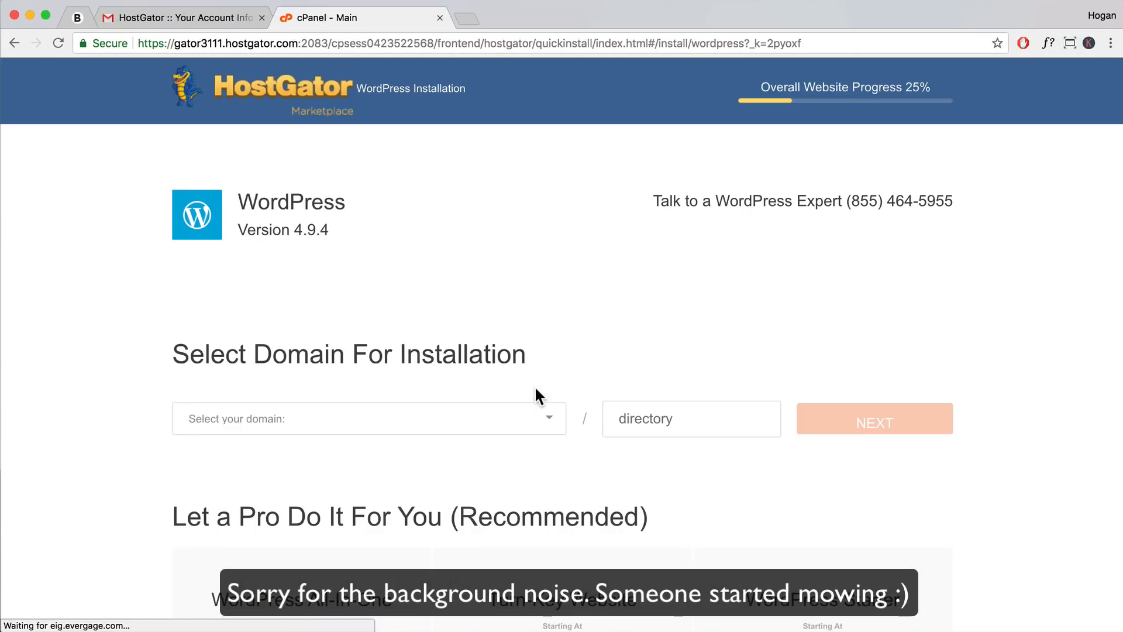
{"action": "left_click", "coordinate": [524, 426]}
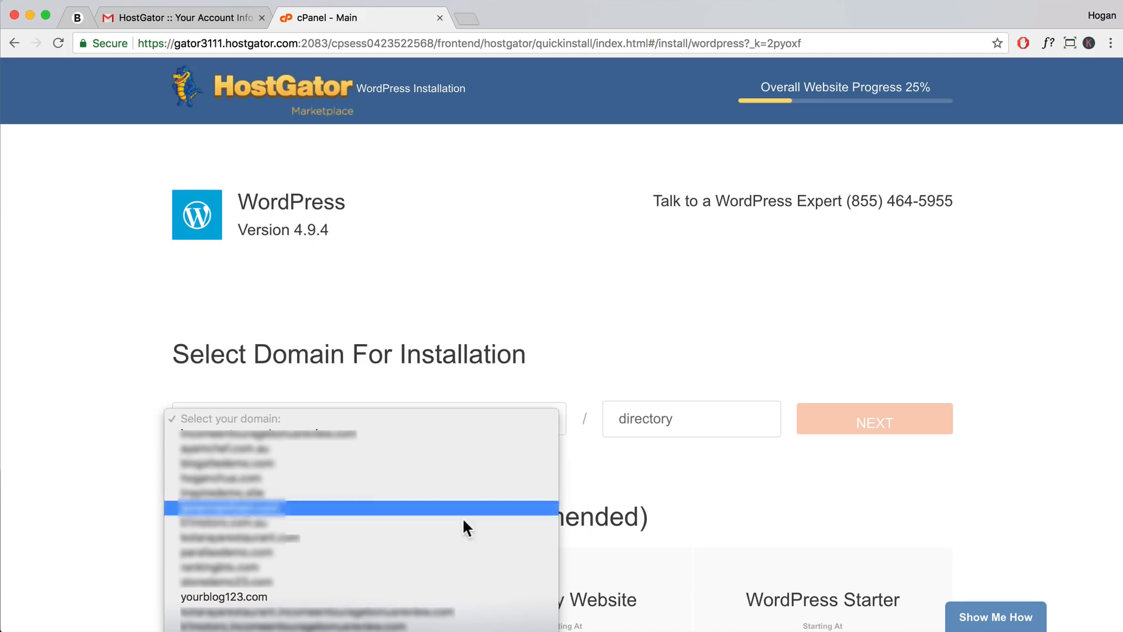
{"action": "left_click", "coordinate": [434, 595]}
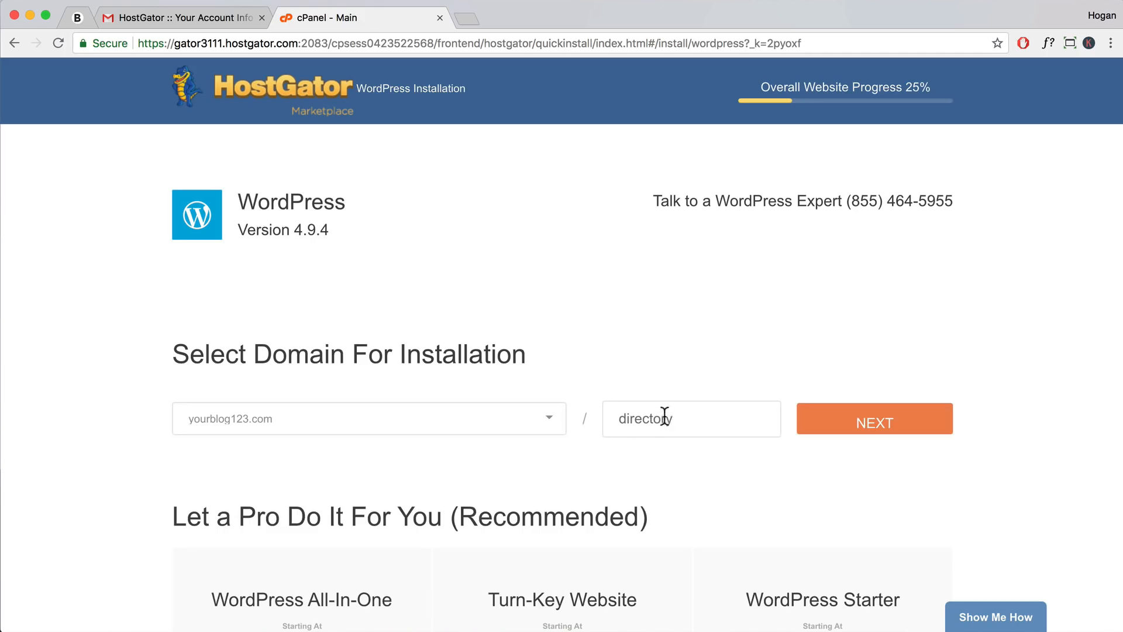
{"action": "left_click", "coordinate": [860, 424]}
Set the blog title to Blog and fill in the admin username and the owner's first and last name
{"action": "left_click", "coordinate": [284, 398]}
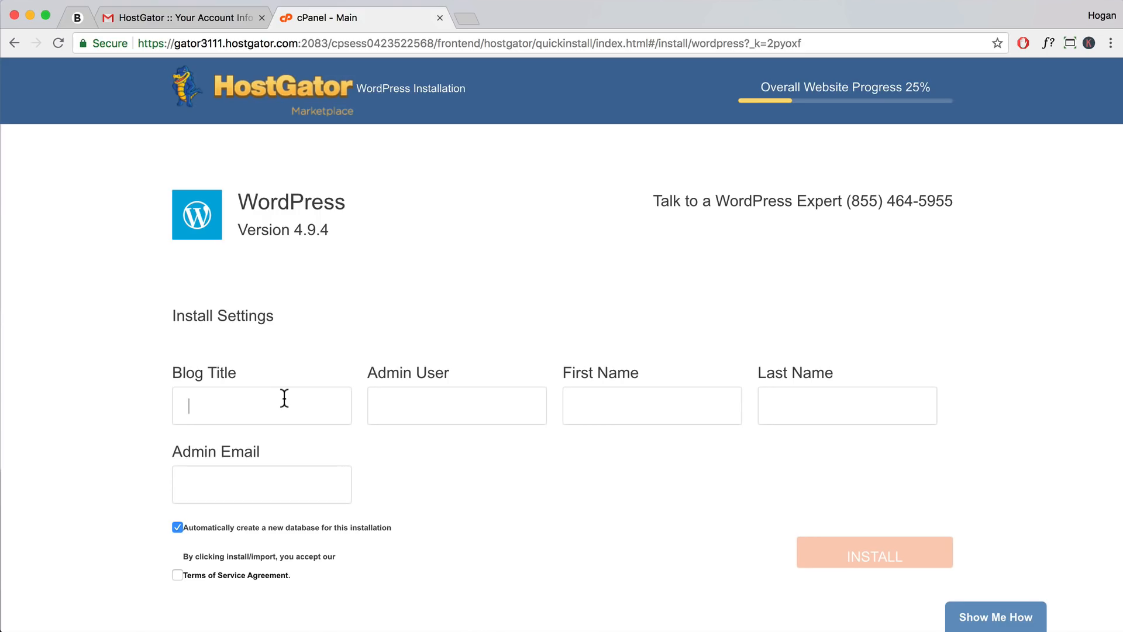
{"action": "type", "text": "Blog"}
{"action": "key", "text": "Tab"}
{"action": "type", "text": "hoganchua"}
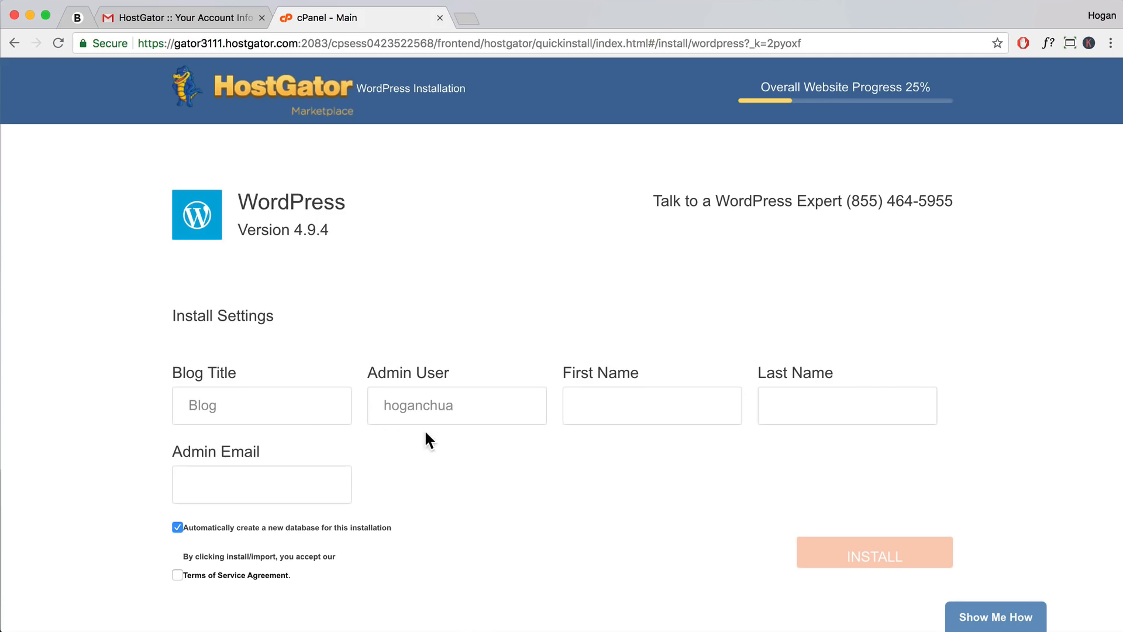
{"action": "left_click", "coordinate": [638, 411]}
{"action": "type", "text": "Hogan"}
{"action": "key", "text": "Tab"}
{"action": "type", "text": "Chua"}
Enter the admin's email address, accept the Terms of Service Agreement and install WordPress
{"action": "key", "text": "Tab"}
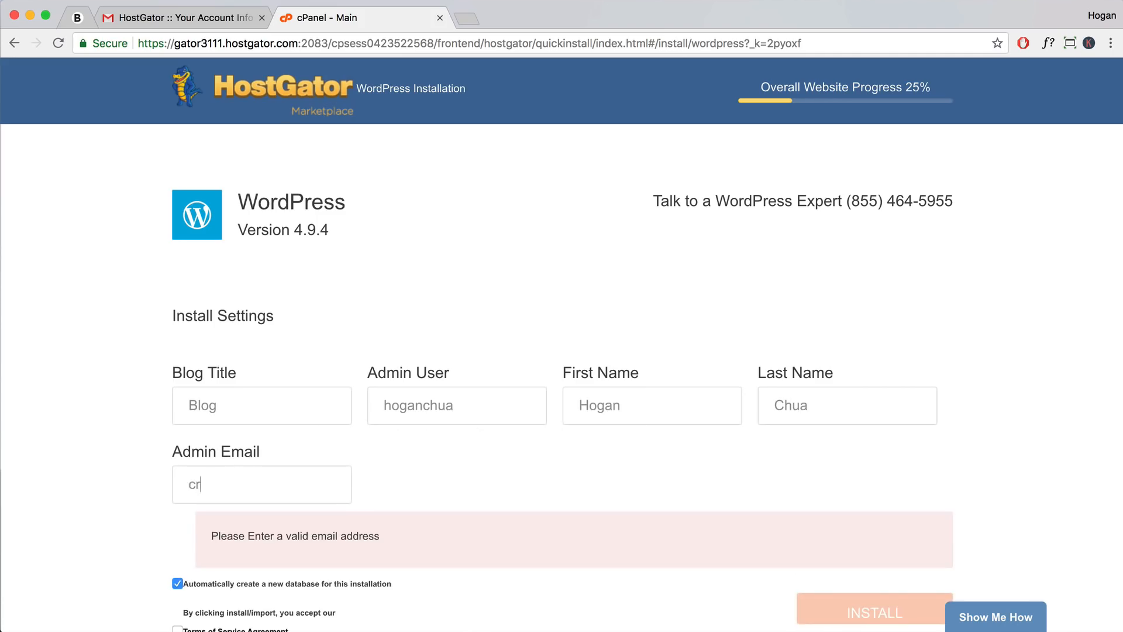
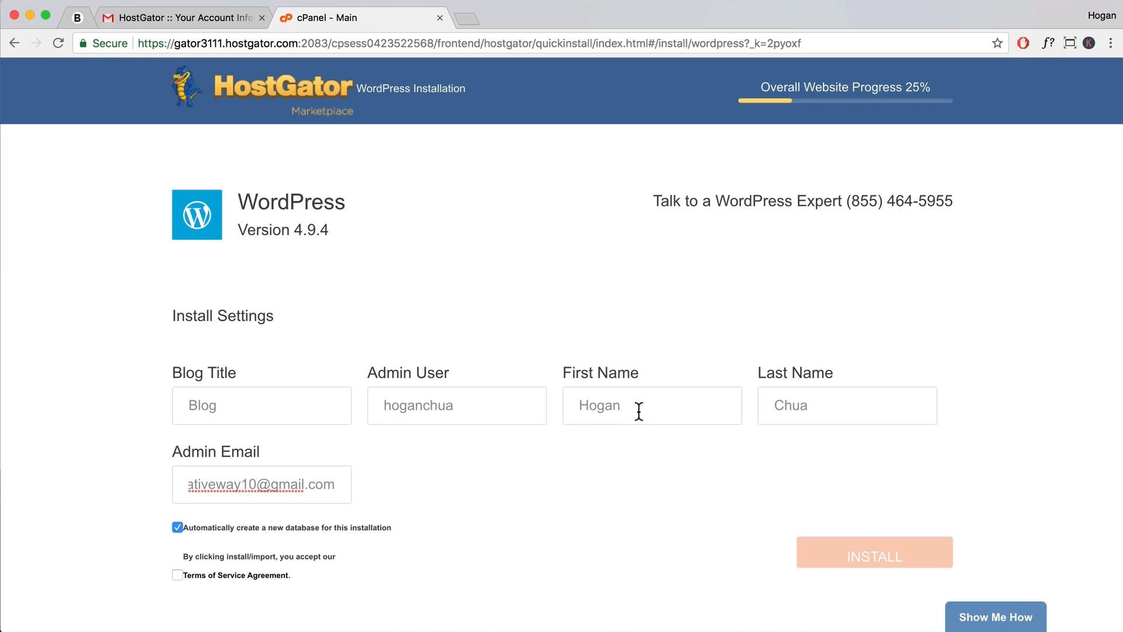
{"action": "left_click", "coordinate": [176, 574]}
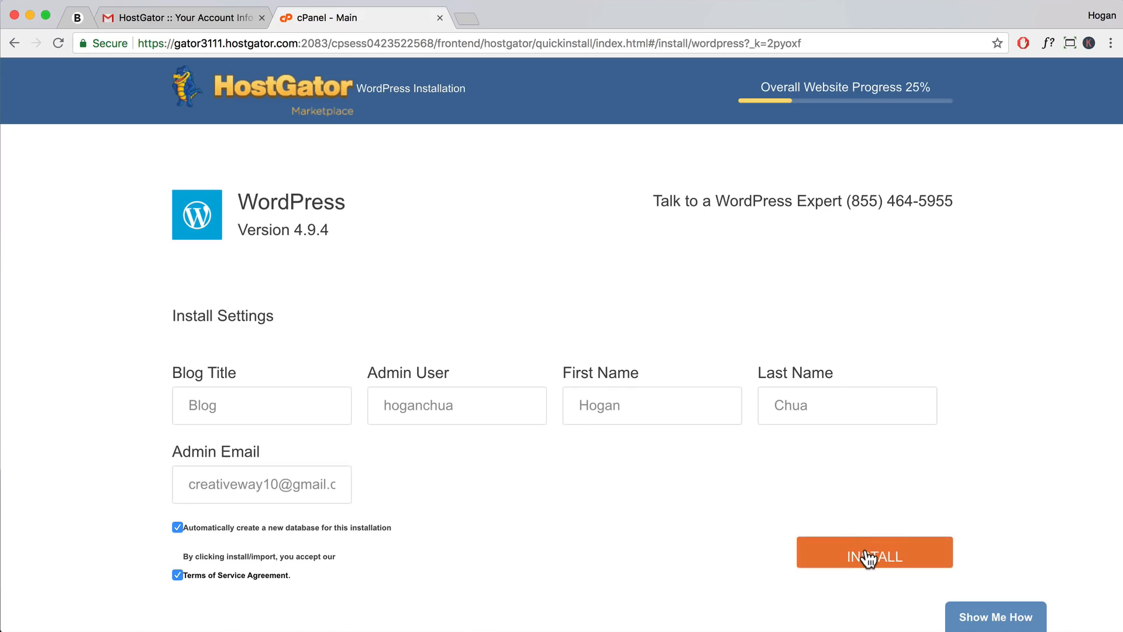
{"action": "left_click", "coordinate": [867, 554]}
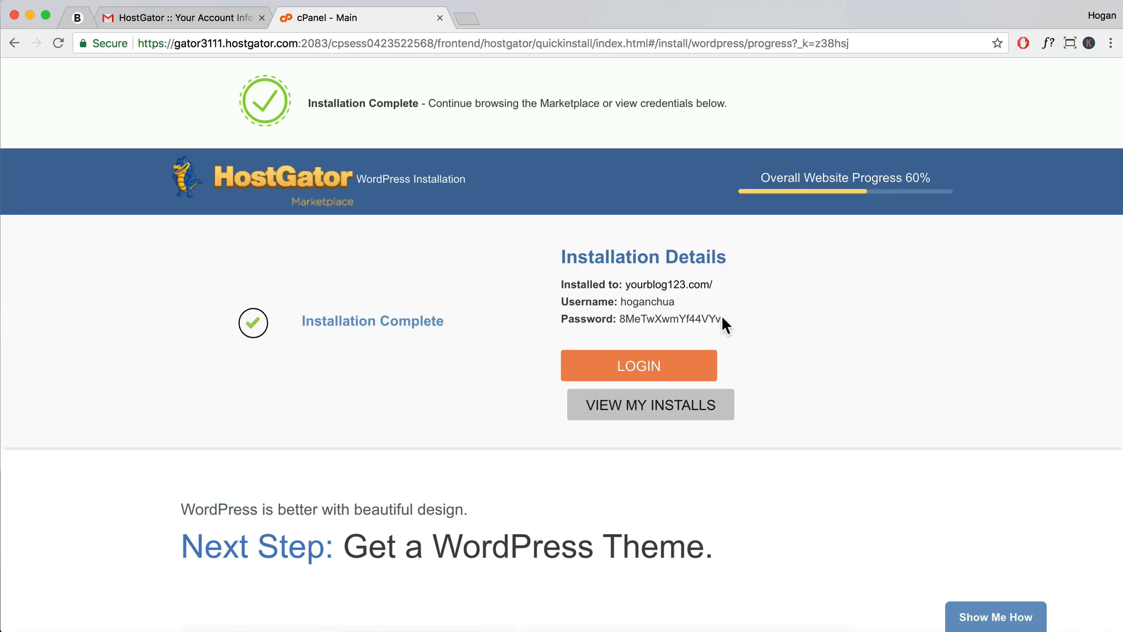
Copy the generated admin password from the installation details and open the installed site yourblog123.com
{"action": "left_click_drag", "start_coordinate": [723, 318], "coordinate": [619, 317]}
{"action": "right_click", "coordinate": [619, 317]}
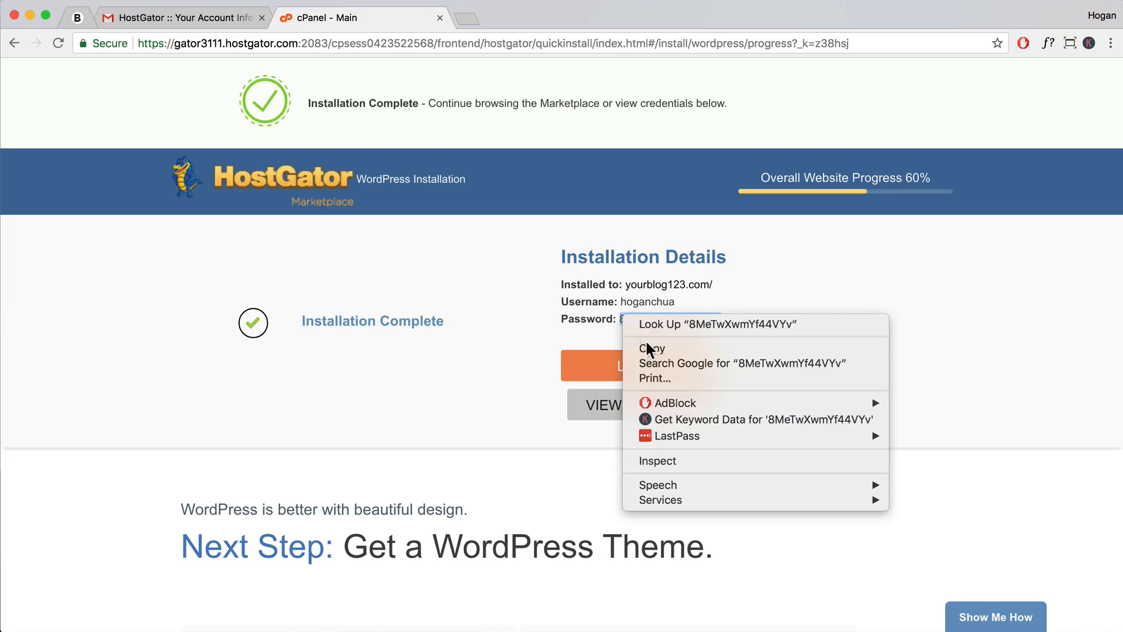
{"action": "left_click", "coordinate": [645, 344]}
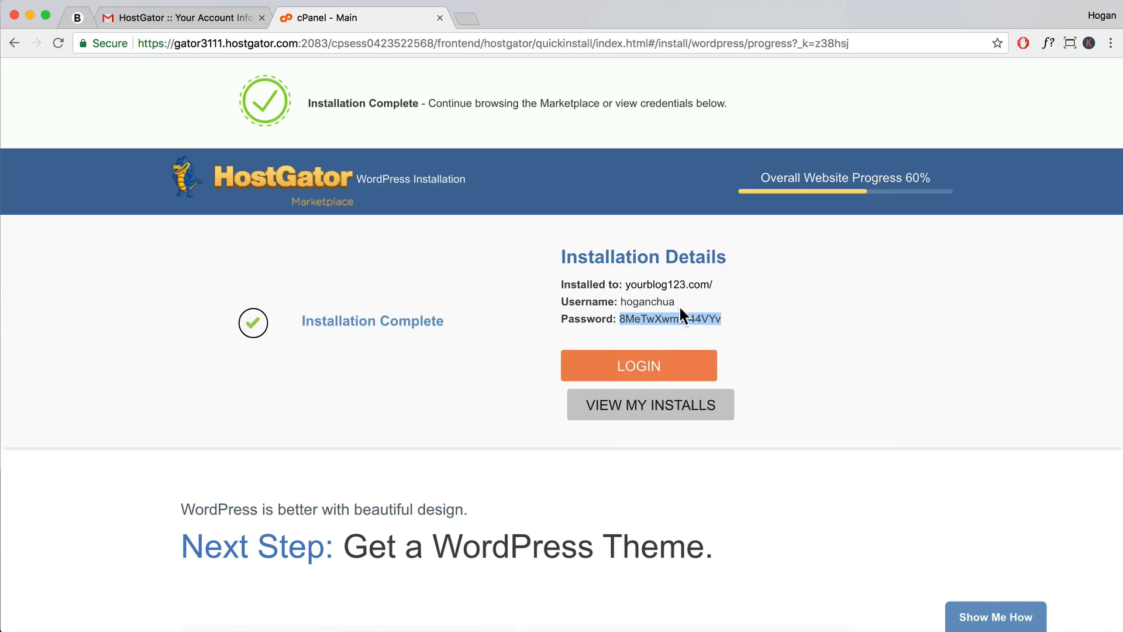
{"action": "left_click", "coordinate": [679, 300]}
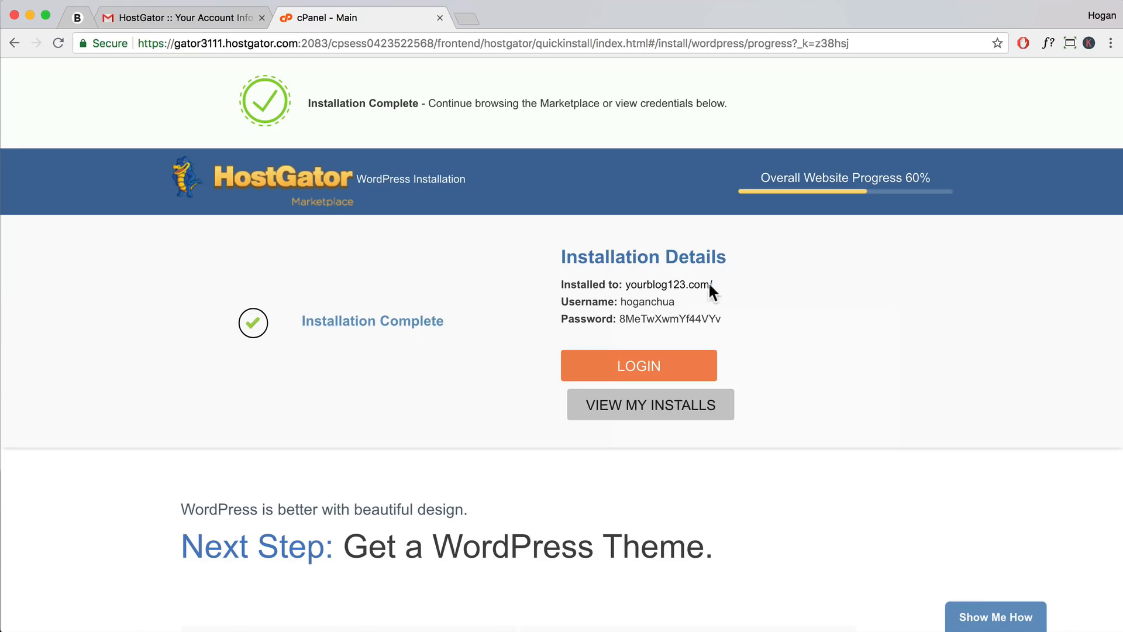
{"action": "left_click_drag", "start_coordinate": [709, 285], "coordinate": [624, 285]}
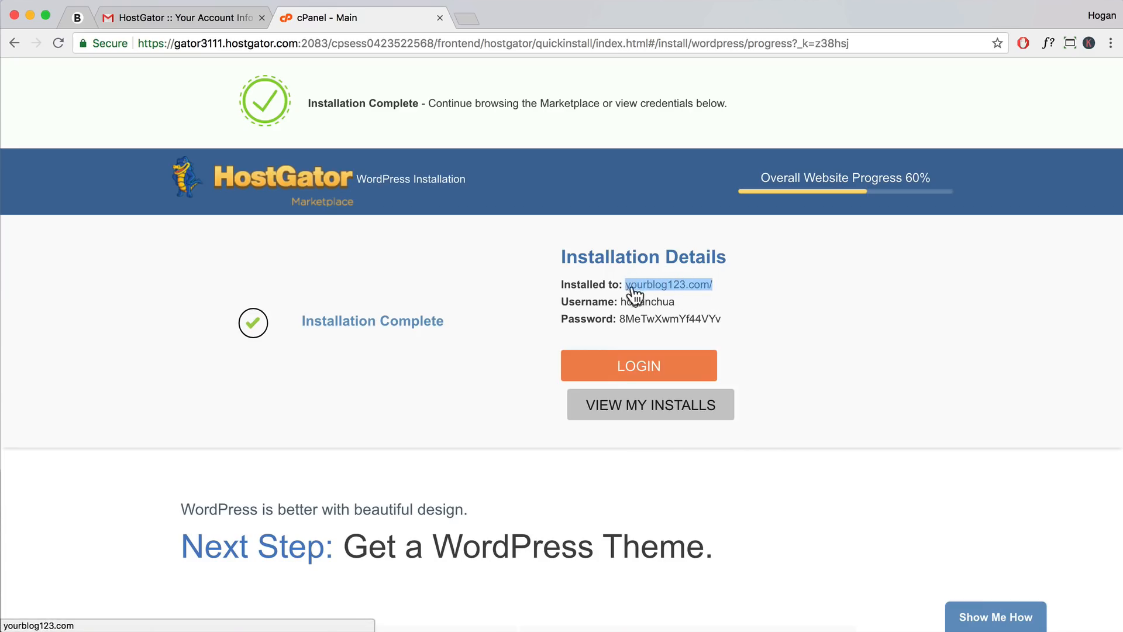
{"action": "left_click", "coordinate": [676, 287]}
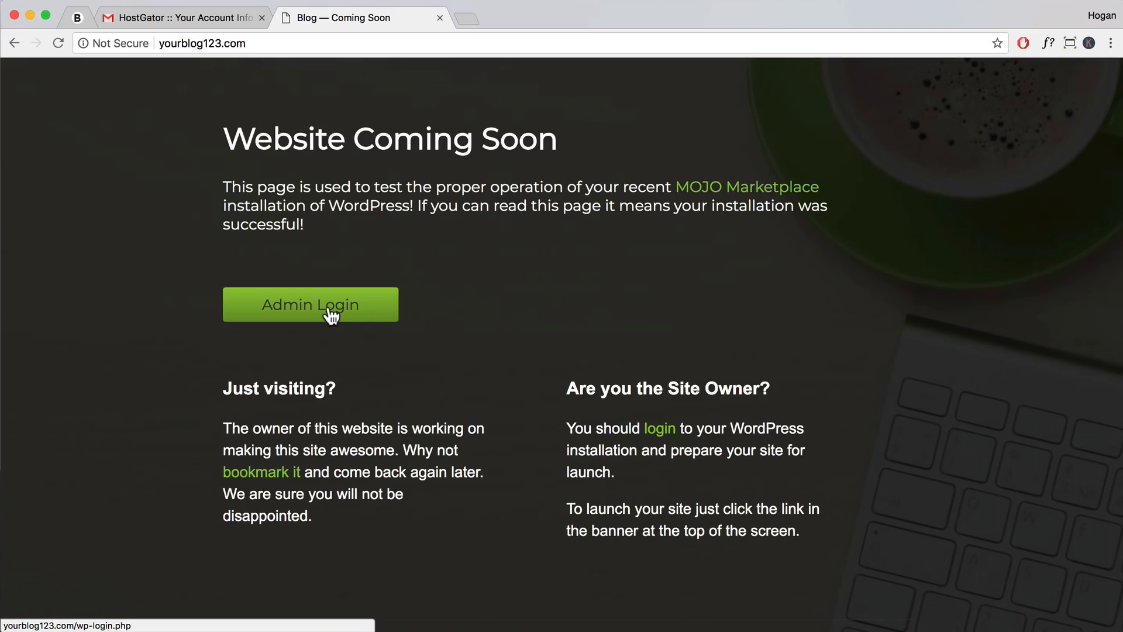
Go to the WordPress admin login page at yourblog123.com/wp-admin
{"action": "left_click", "coordinate": [238, 44]}
{"action": "left_click", "coordinate": [238, 44]}
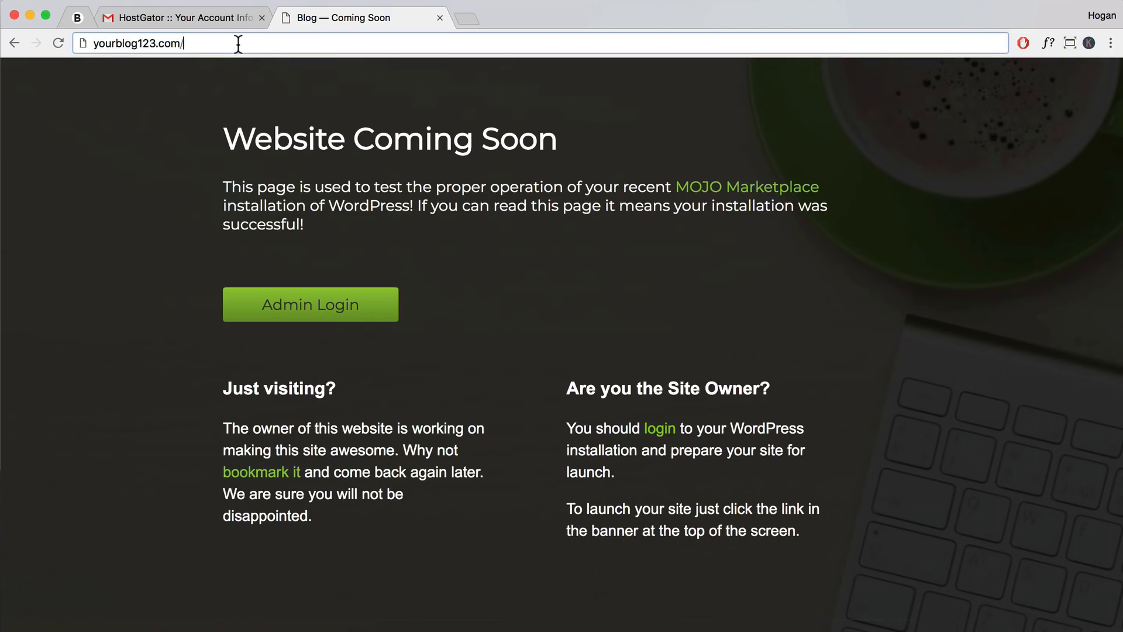
{"action": "type", "text": "wp-"}
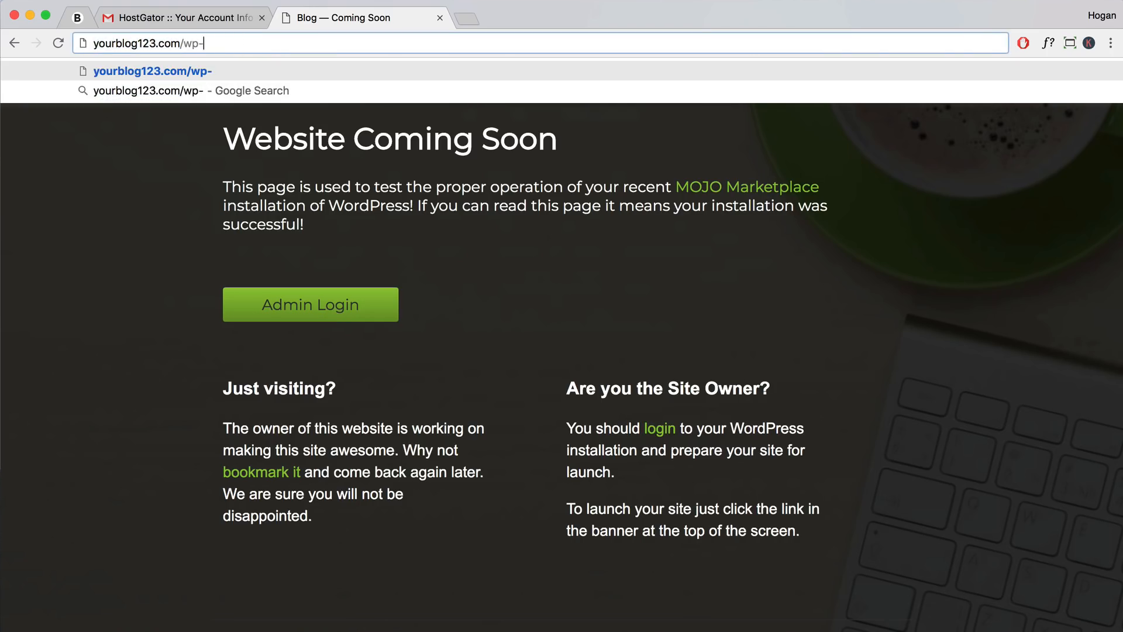
{"action": "type", "text": "admin"}
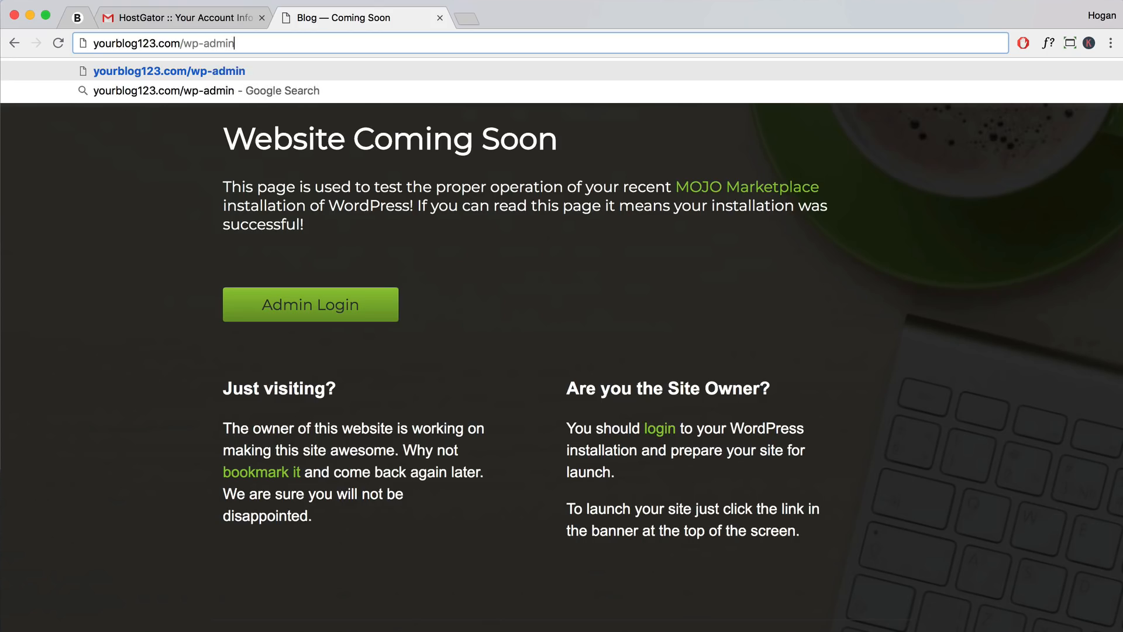
{"action": "key", "text": "Return"}
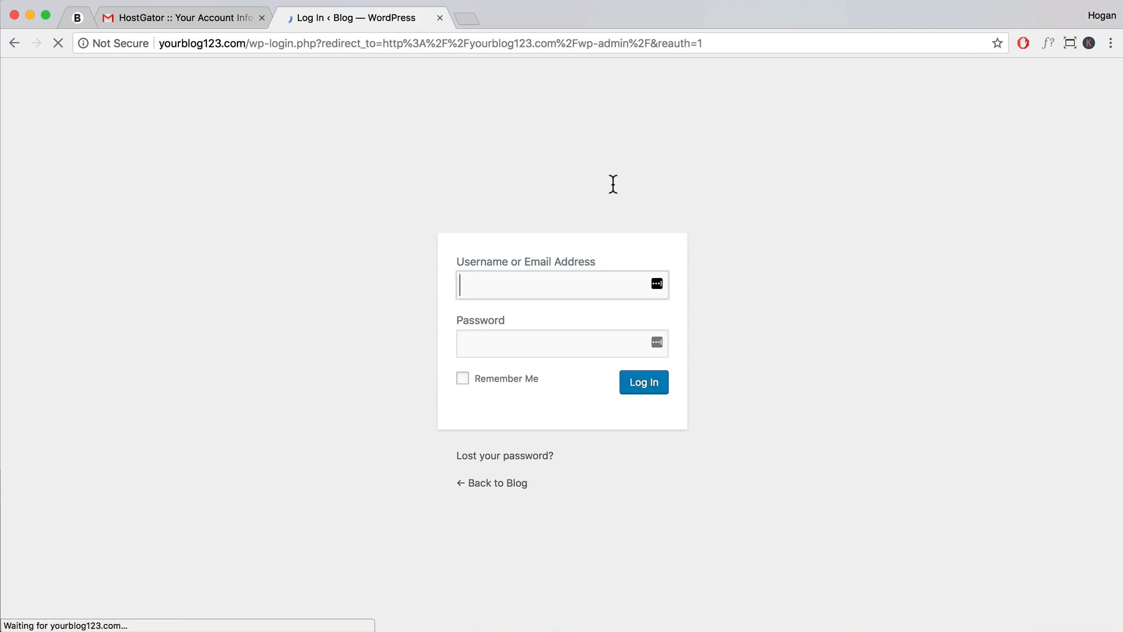
Log in to WordPress with the admin username and the copied account password
{"action": "type", "text": "hoganchua"}
{"action": "key", "text": "Tab"}
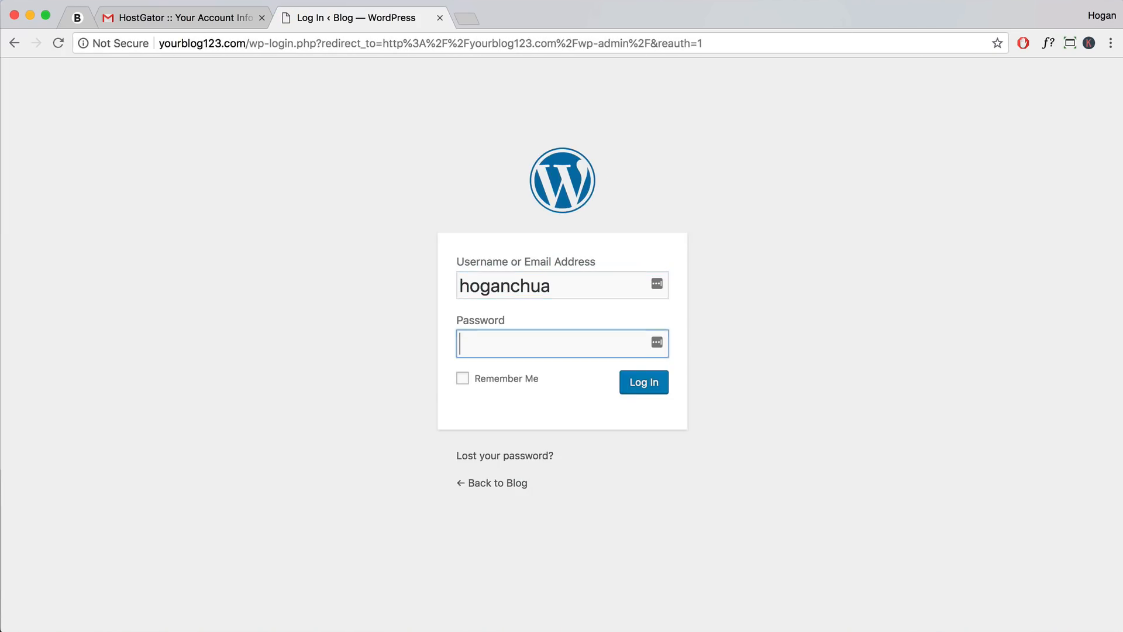
{"action": "key", "text": "super+v"}
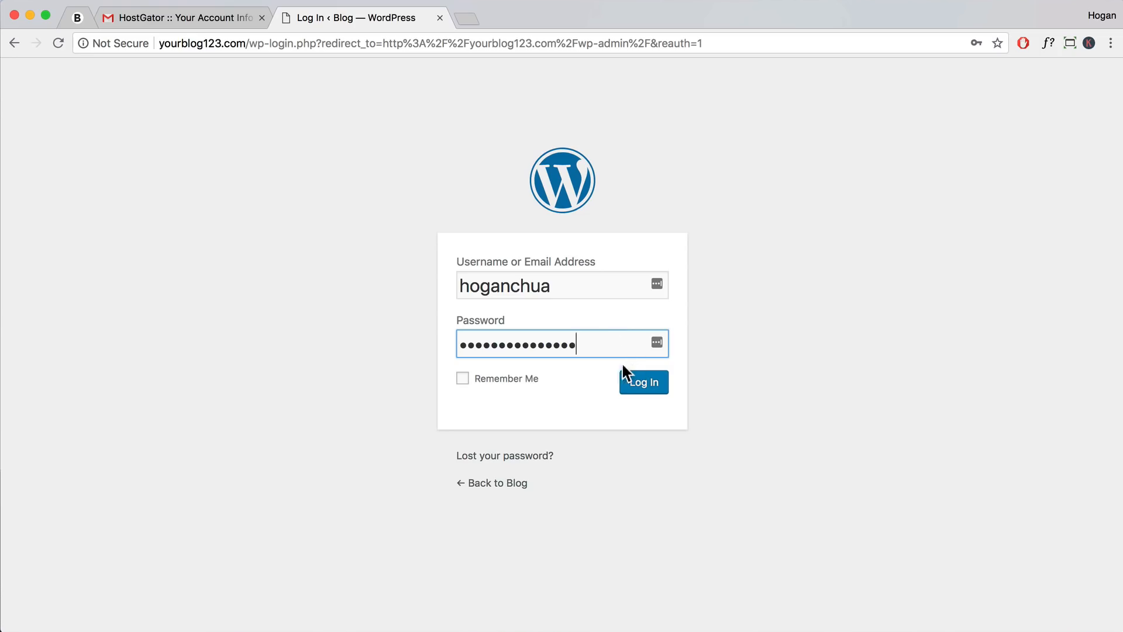
{"action": "left_click", "coordinate": [647, 389]}
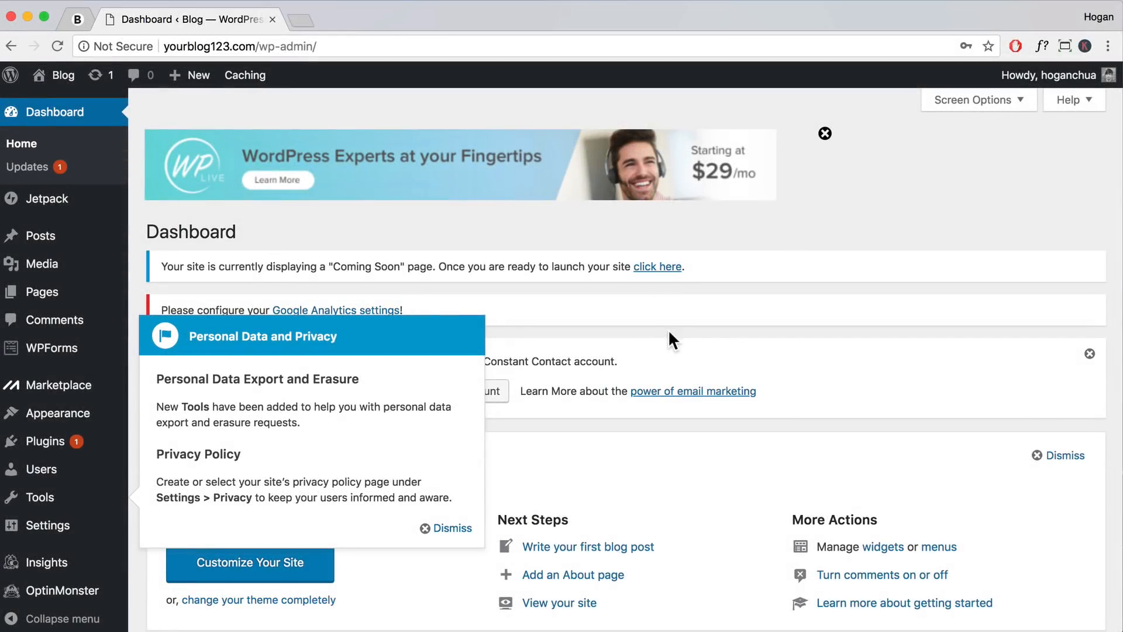
Dismiss the Personal Data and Privacy notice on the dashboard and look through the remaining dashboard panels
{"action": "scroll", "coordinate": [704, 311], "scroll_direction": "down", "scroll_amount": 5}
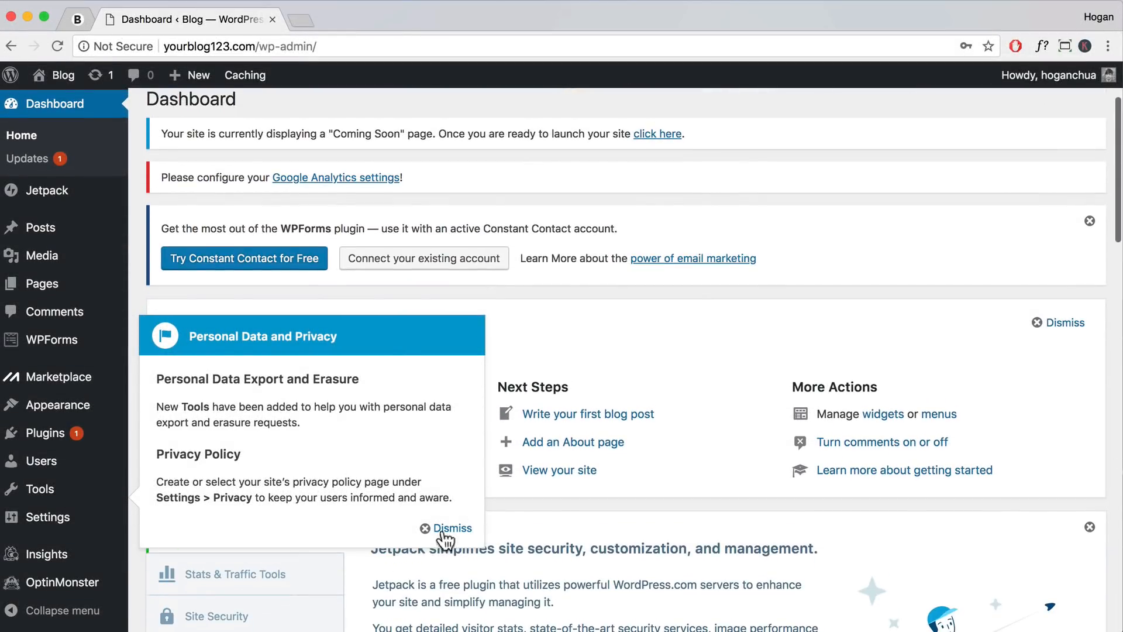
{"action": "left_click", "coordinate": [433, 528]}
{"action": "scroll", "coordinate": [556, 446], "scroll_direction": "down", "scroll_amount": 20}
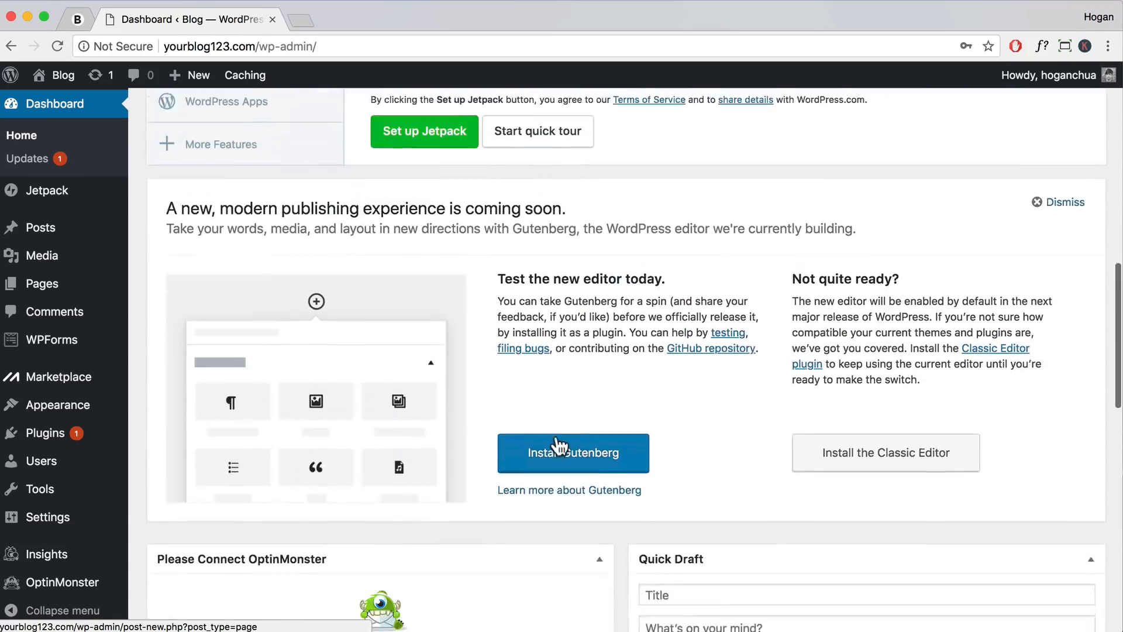
Dismiss the WP Live banner, the WPForms notice, and the Welcome, Jetpack and Gutenberg panels on the dashboard
{"action": "scroll", "coordinate": [559, 446], "scroll_direction": "down", "scroll_amount": 9}
{"action": "scroll", "coordinate": [557, 442], "scroll_direction": "up", "scroll_amount": 11}
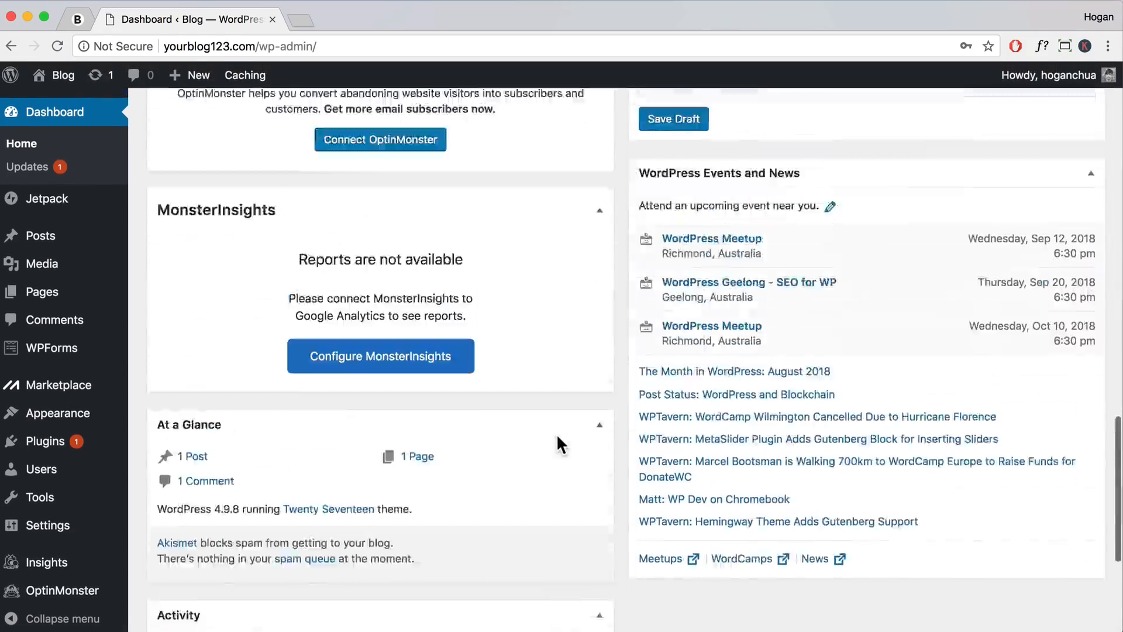
{"action": "scroll", "coordinate": [557, 434], "scroll_direction": "up", "scroll_amount": 15}
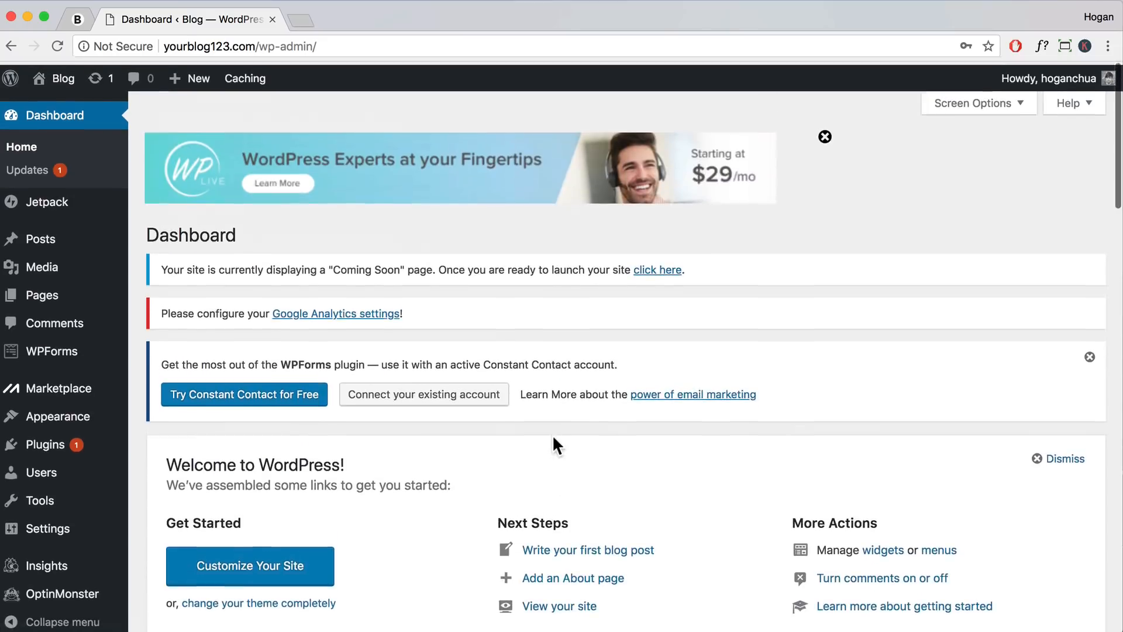
{"action": "left_click", "coordinate": [824, 135]}
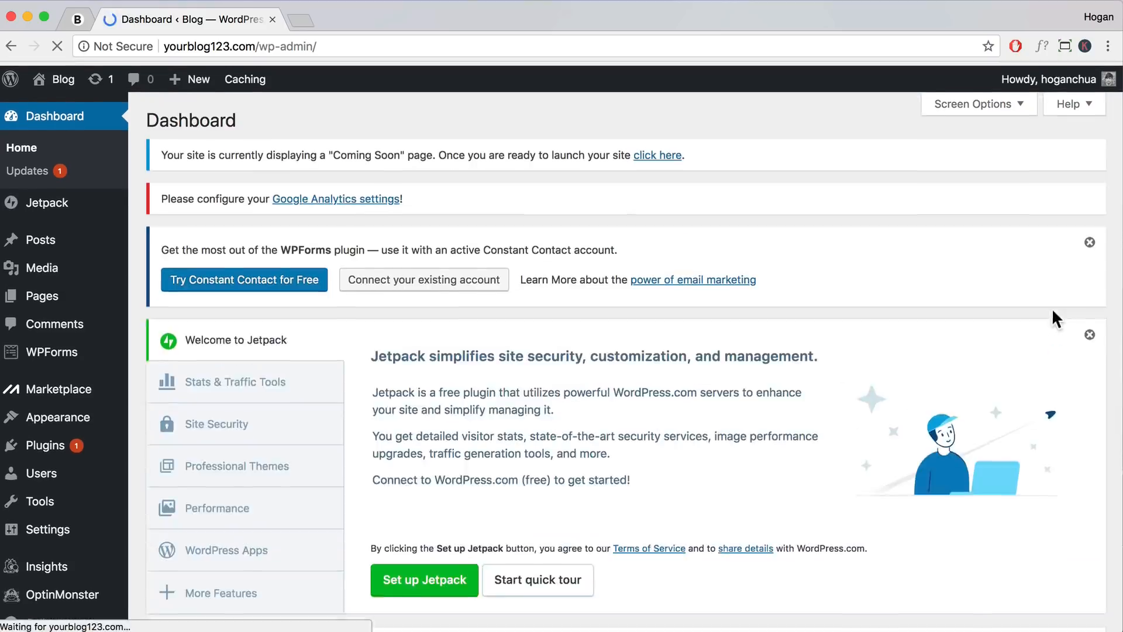
{"action": "left_click", "coordinate": [1090, 239]}
{"action": "left_click", "coordinate": [1042, 252]}
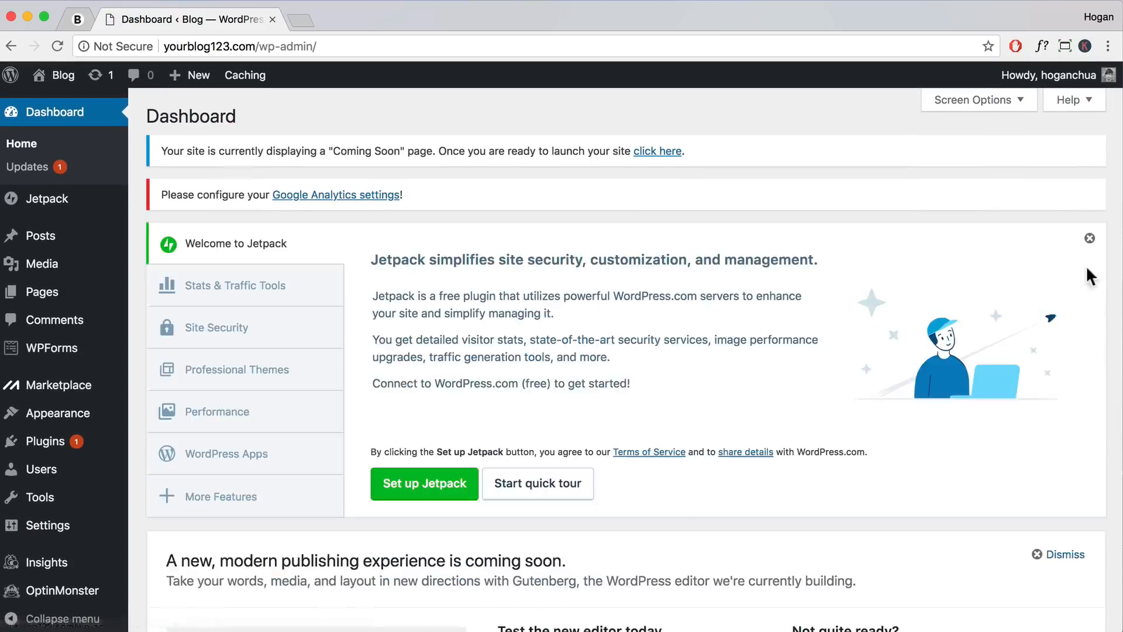
{"action": "left_click", "coordinate": [1089, 240]}
{"action": "left_click", "coordinate": [1045, 248]}
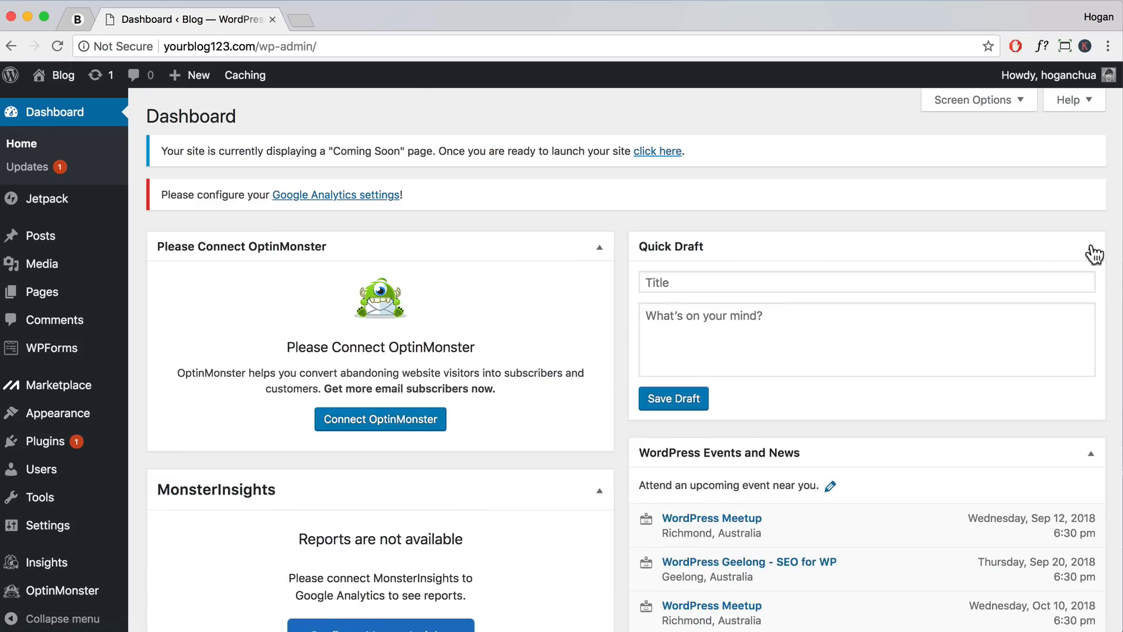
Collapse the Quick Draft, OptinMonster, MonsterInsights, At a Glance, WordPress Events and News, and Activity boxes on the dashboard
{"action": "left_click", "coordinate": [1091, 248]}
{"action": "left_click", "coordinate": [600, 248]}
{"action": "left_click", "coordinate": [599, 300]}
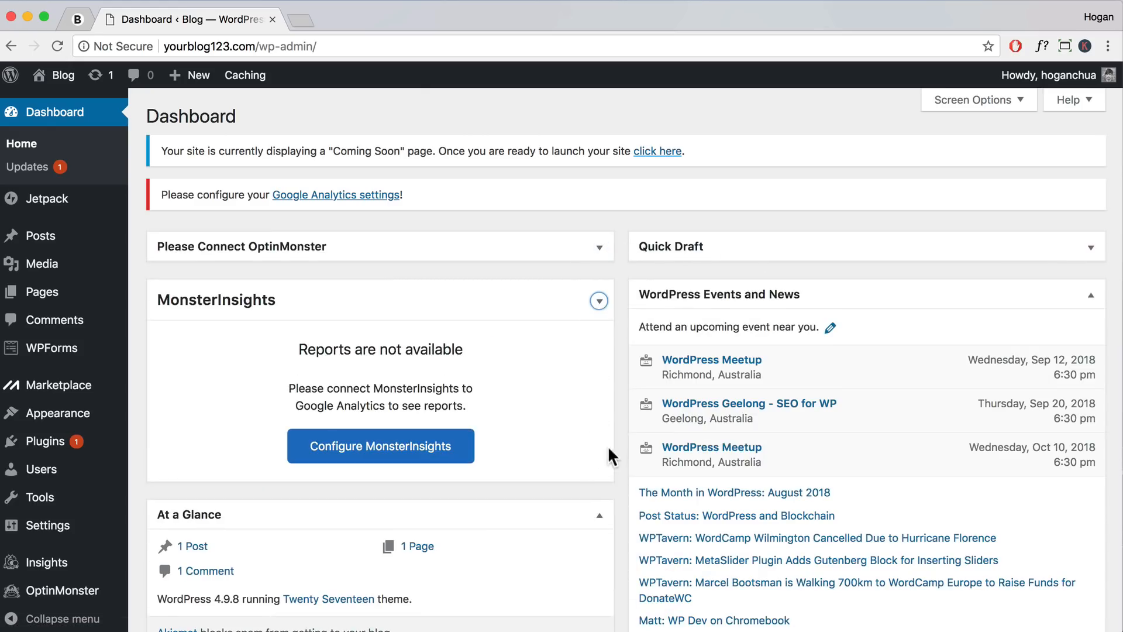
{"action": "left_click", "coordinate": [599, 515]}
{"action": "left_click", "coordinate": [1099, 298]}
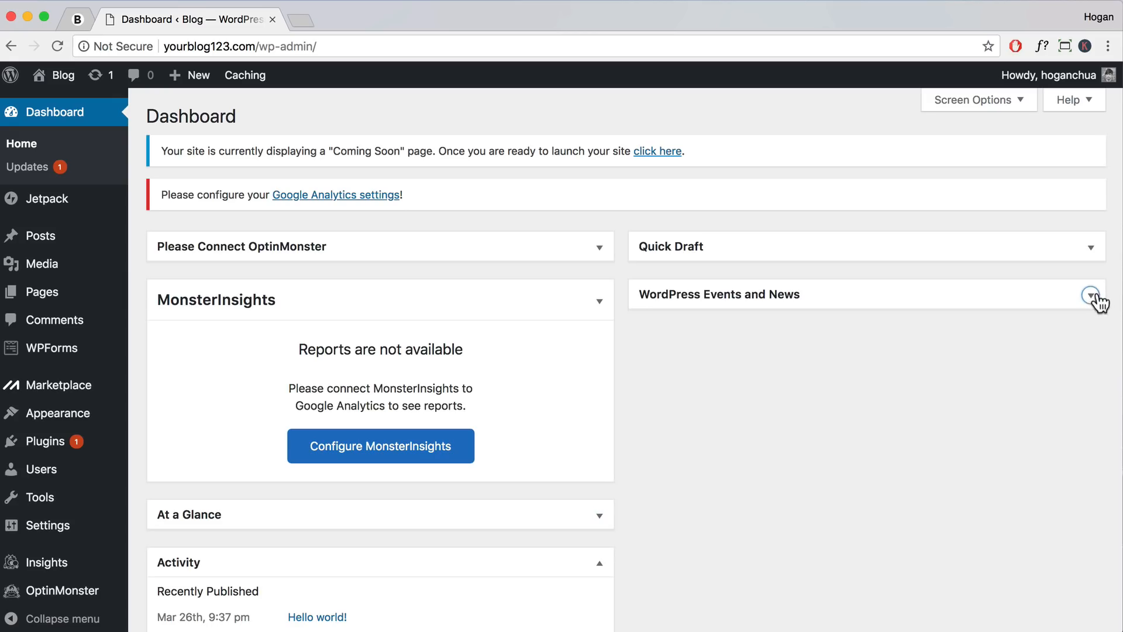
{"action": "left_click", "coordinate": [599, 564]}
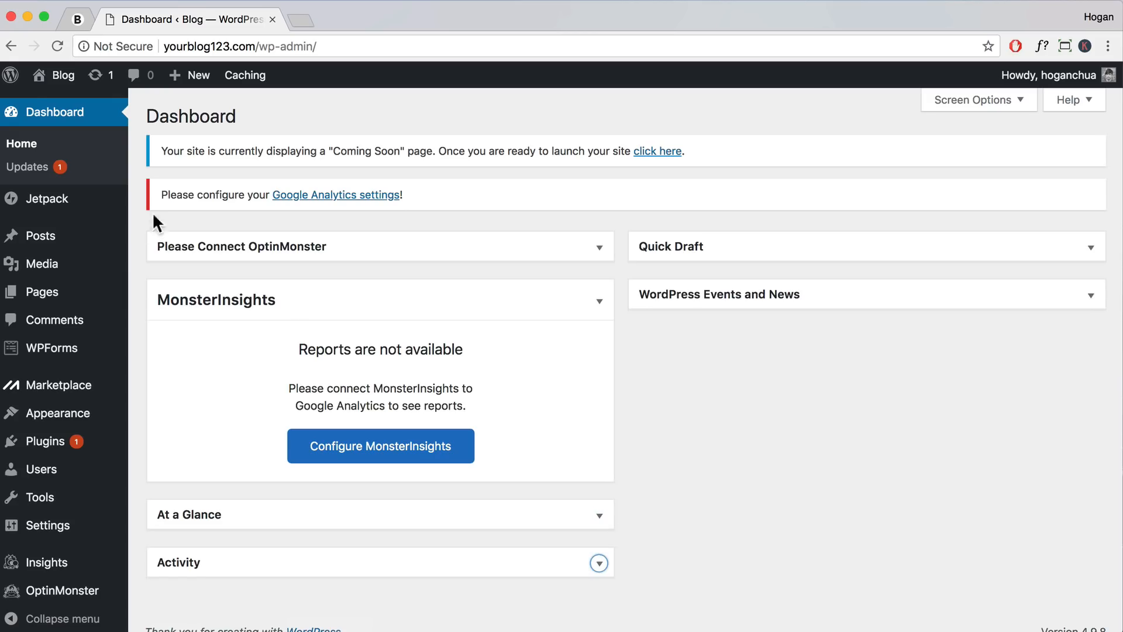
Visit the blog's front page, look it over down to the footer, and return to the dashboard
{"action": "mouse_move", "coordinate": [49, 79]}
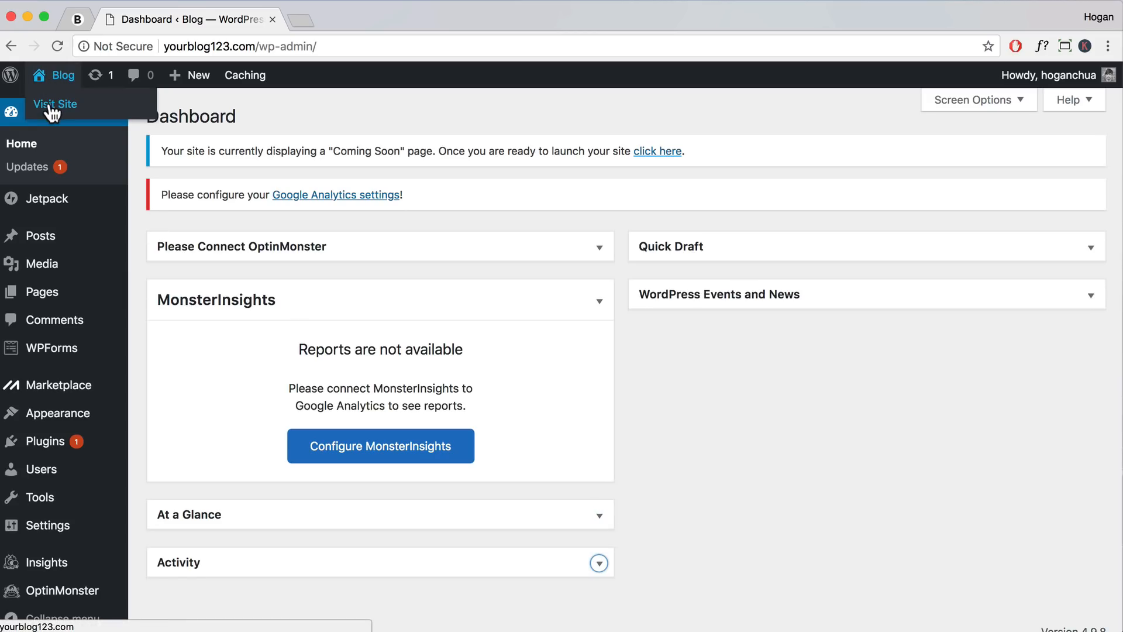
{"action": "left_click", "coordinate": [52, 105]}
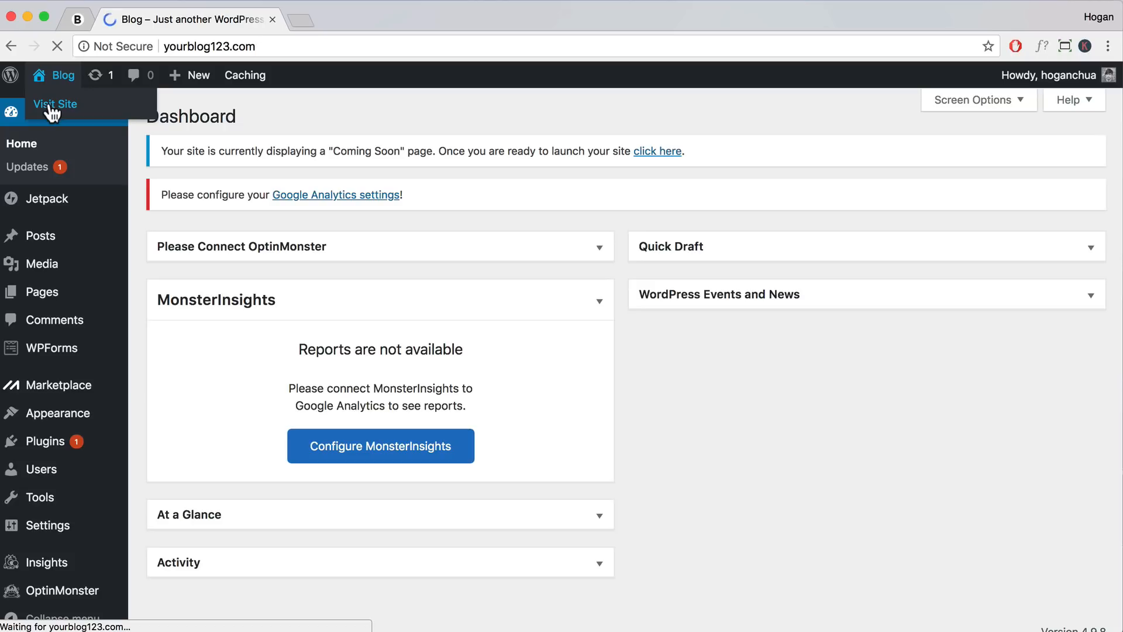
{"action": "scroll", "coordinate": [598, 262], "scroll_direction": "down", "scroll_amount": 15}
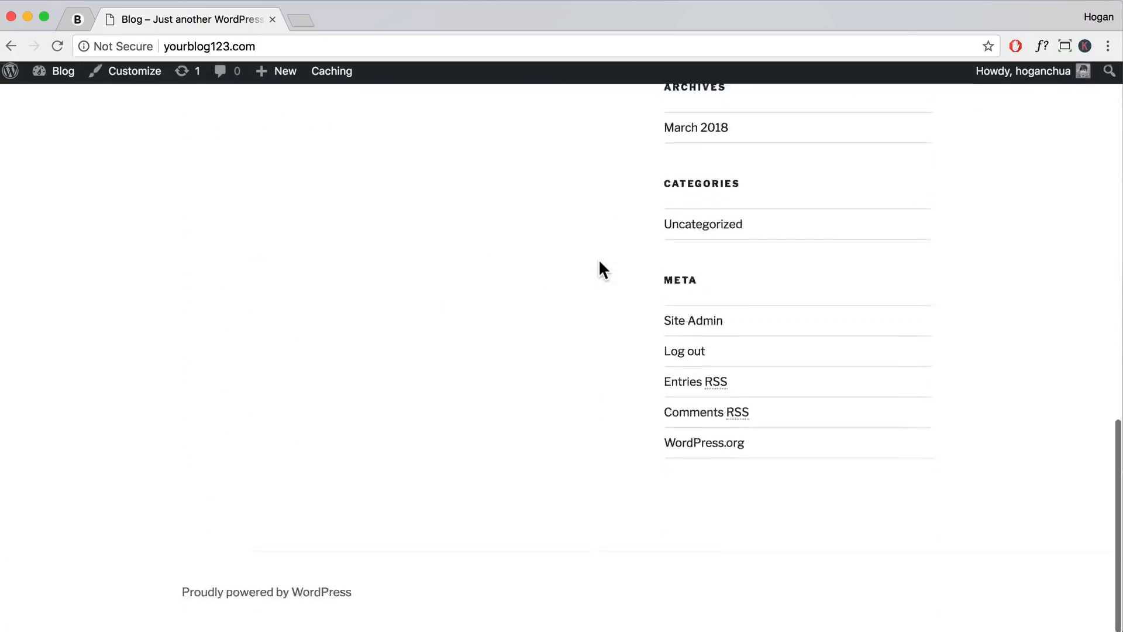
{"action": "scroll", "coordinate": [599, 261], "scroll_direction": "up", "scroll_amount": 15}
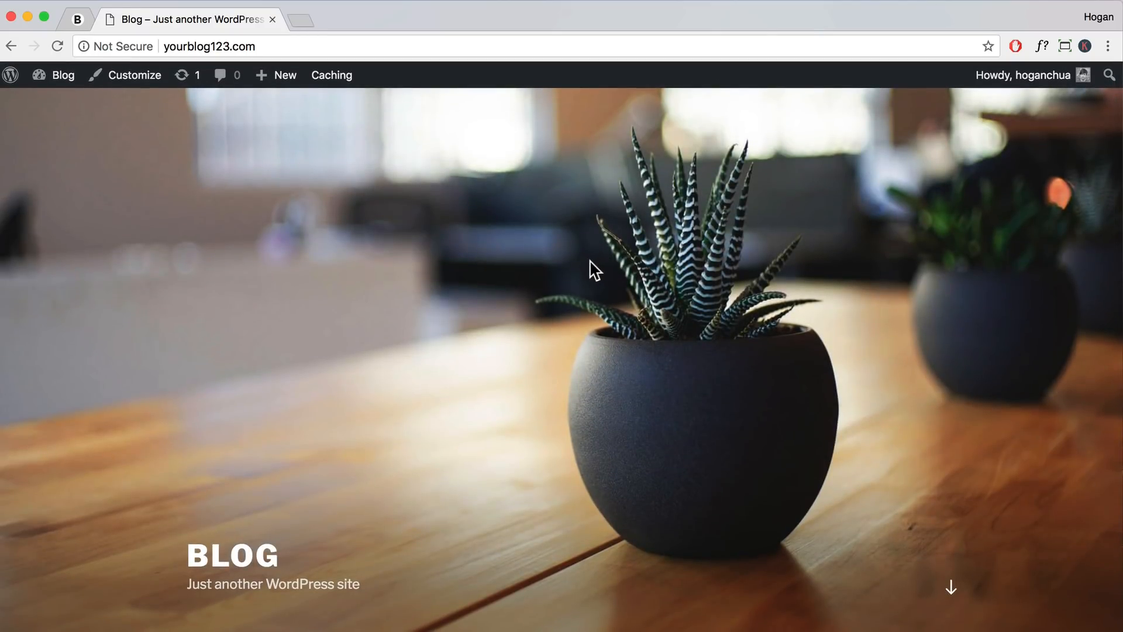
{"action": "mouse_move", "coordinate": [51, 81]}
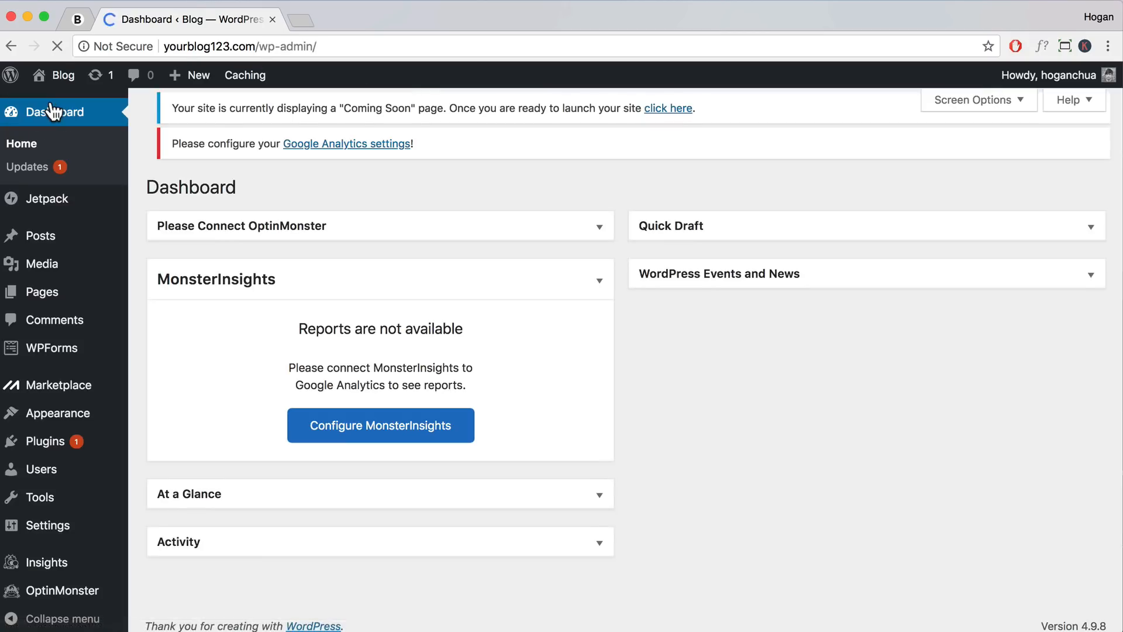
Open the administrator account's profile for editing from the list of all users and go to its Account Management section
{"action": "mouse_move", "coordinate": [40, 468]}
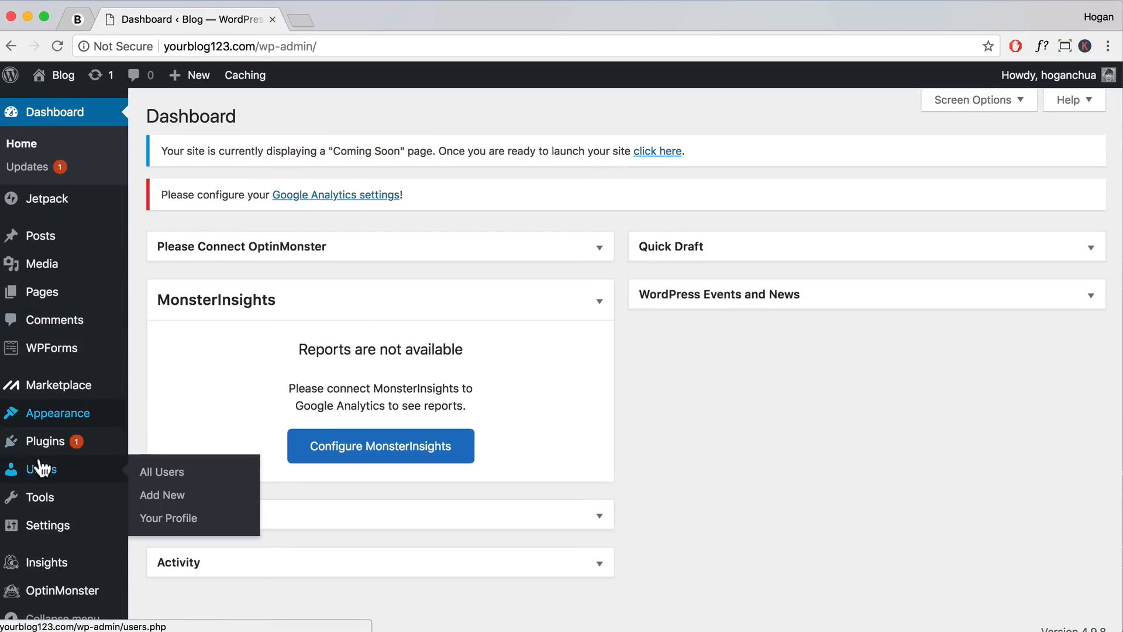
{"action": "left_click", "coordinate": [174, 476]}
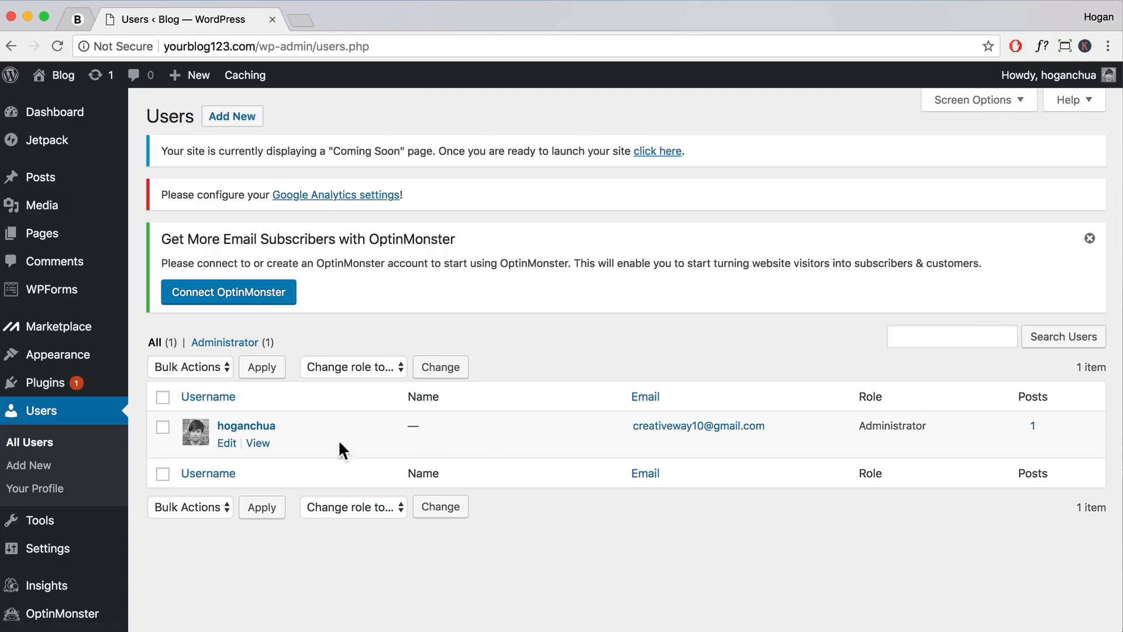
{"action": "left_click", "coordinate": [227, 445]}
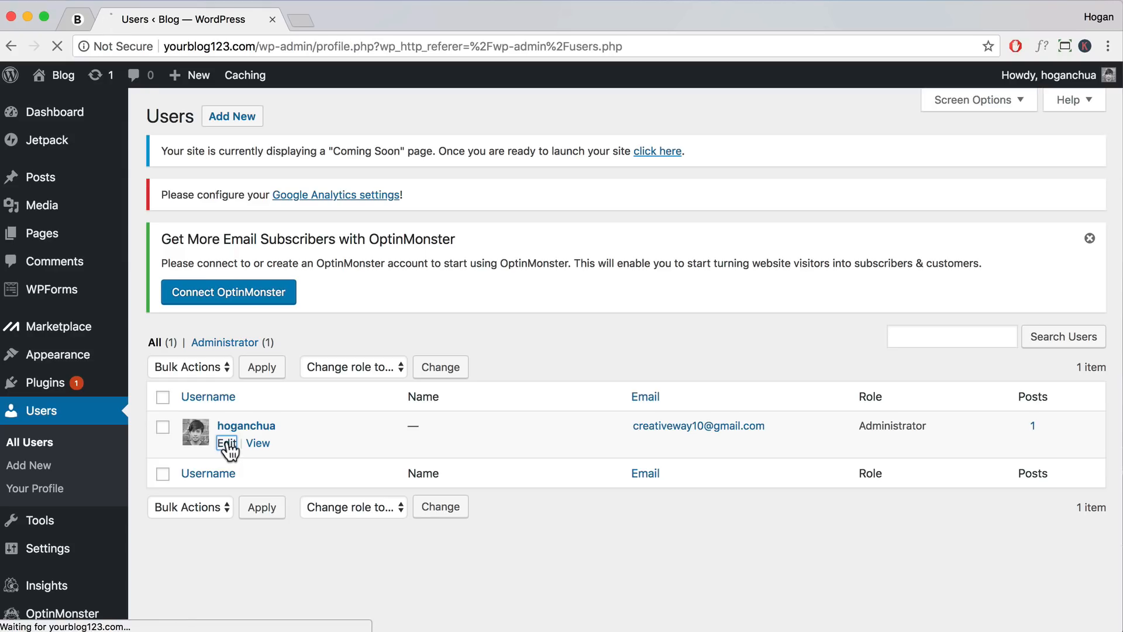
{"action": "scroll", "coordinate": [443, 409], "scroll_direction": "down", "scroll_amount": 5}
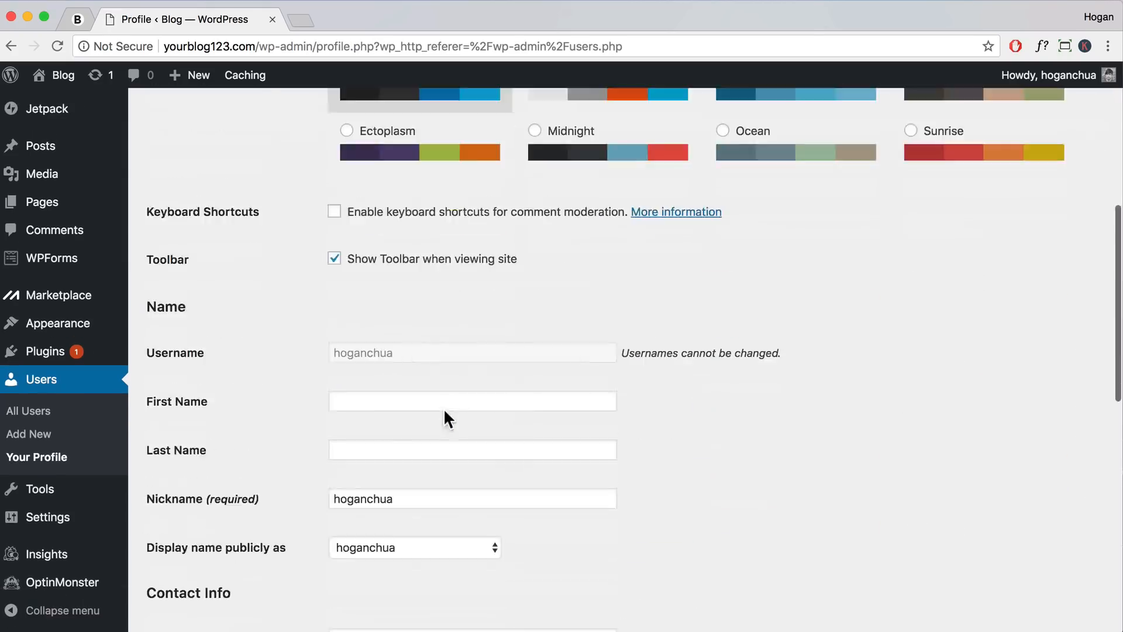
{"action": "scroll", "coordinate": [444, 419], "scroll_direction": "down", "scroll_amount": 10}
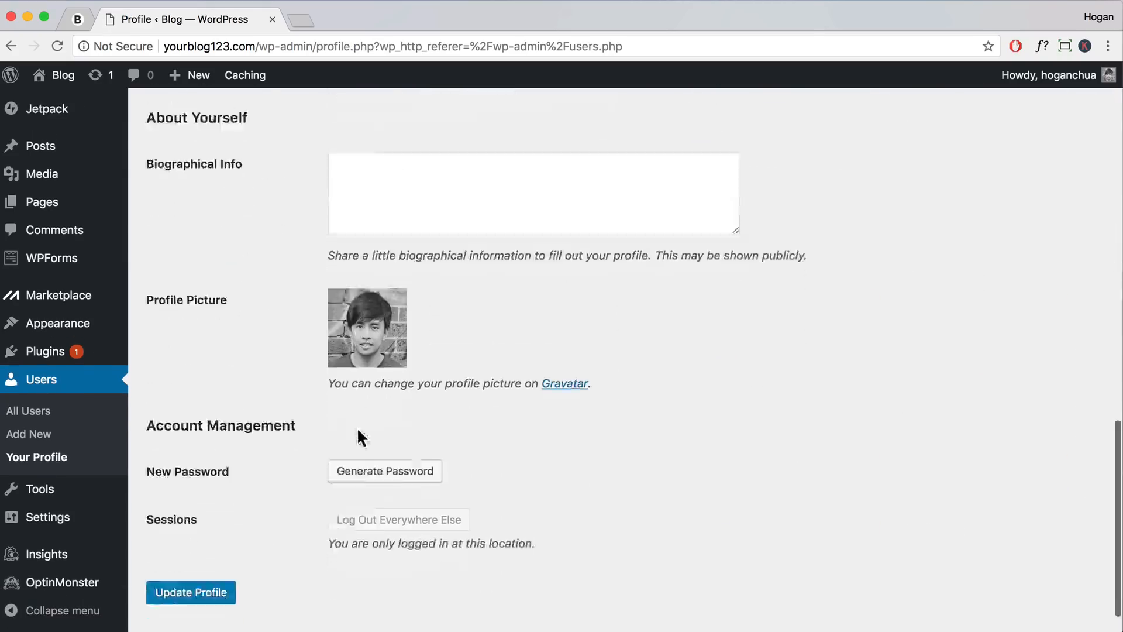
{"action": "scroll", "coordinate": [358, 438], "scroll_direction": "down", "scroll_amount": 2}
Replace the generated password with a new account password, confirm use of the weak password, and update the profile
{"action": "left_click", "coordinate": [372, 429]}
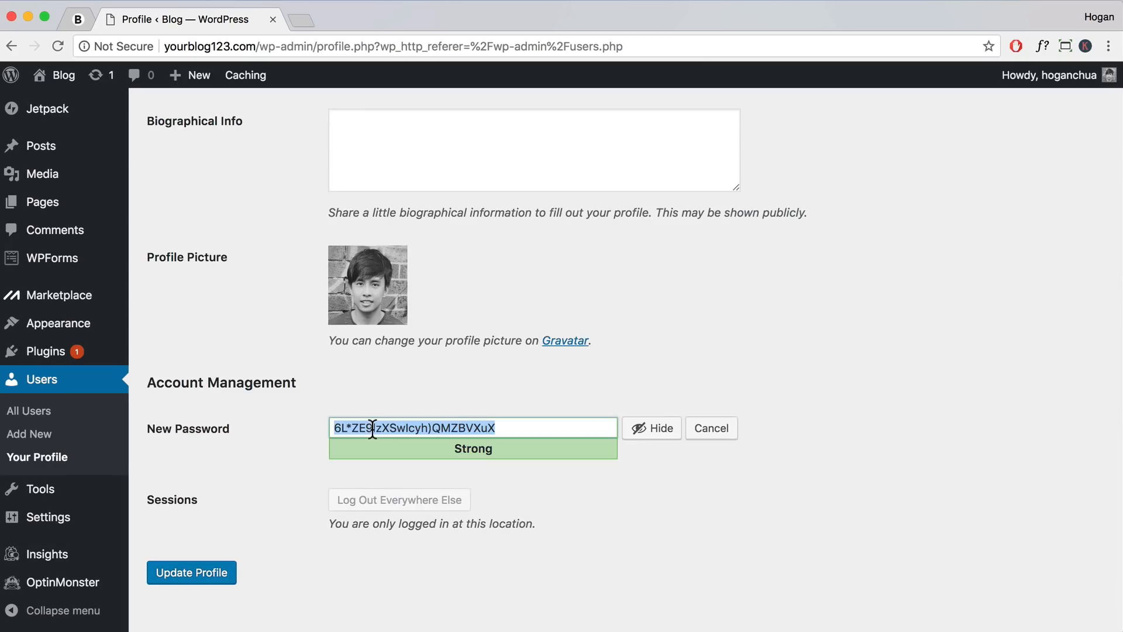
{"action": "left_click", "coordinate": [641, 428]}
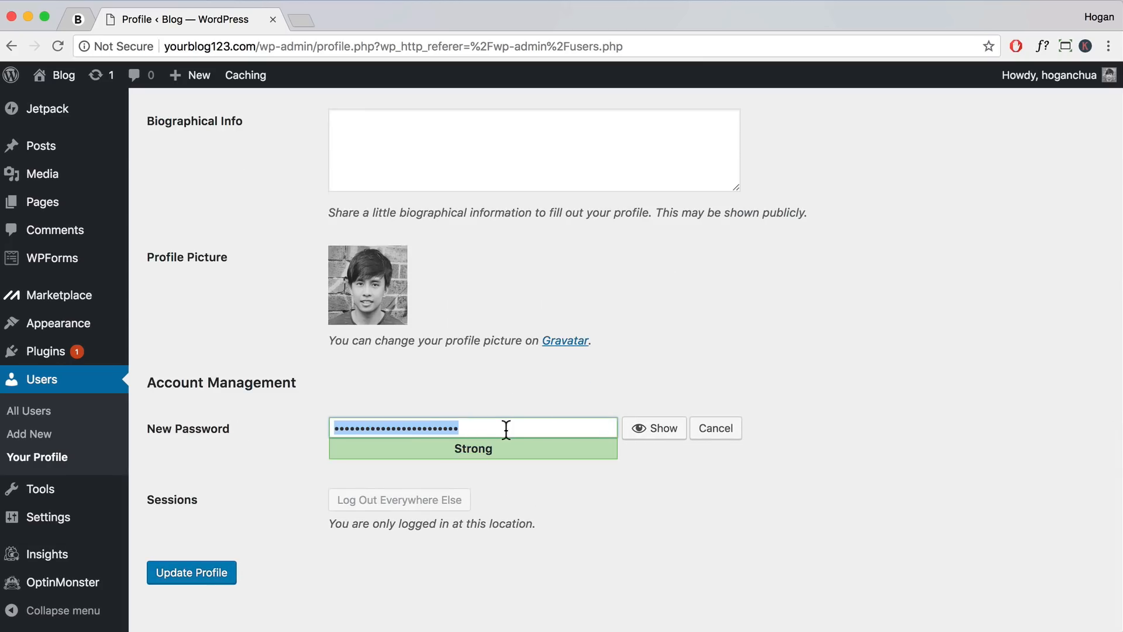
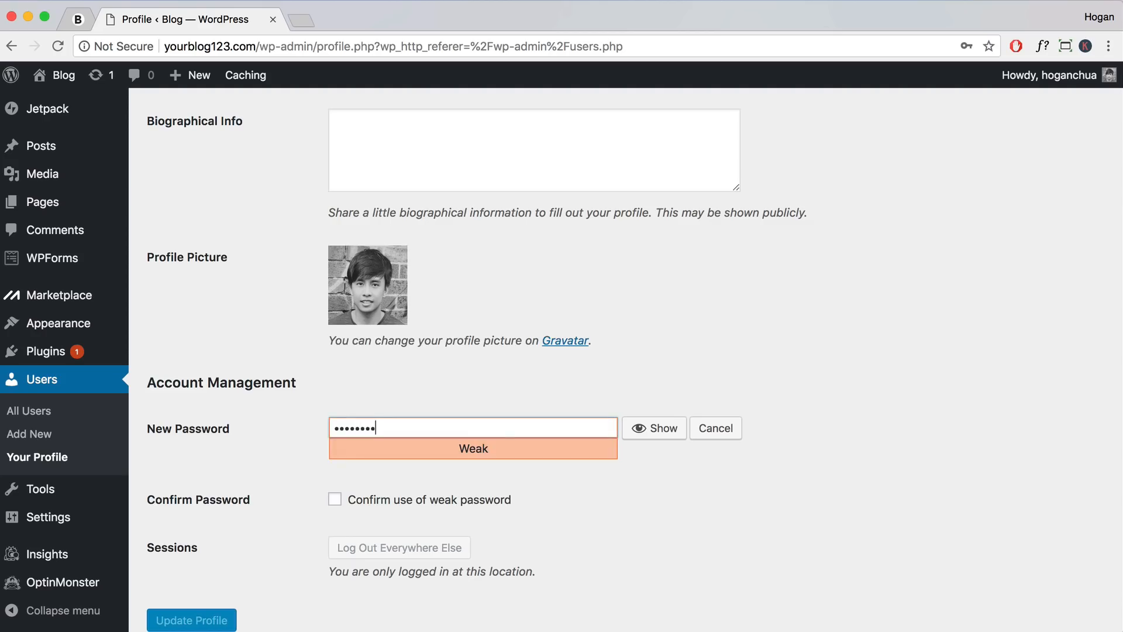
{"action": "left_click", "coordinate": [398, 509]}
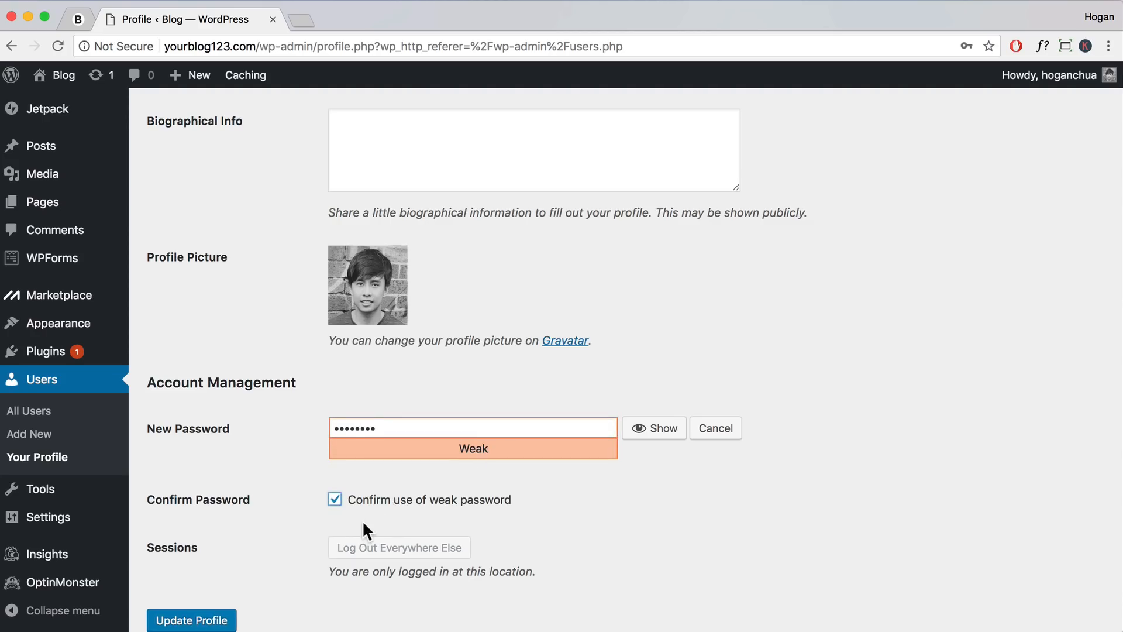
{"action": "scroll", "coordinate": [363, 521], "scroll_direction": "down", "scroll_amount": 2}
{"action": "left_click", "coordinate": [215, 556]}
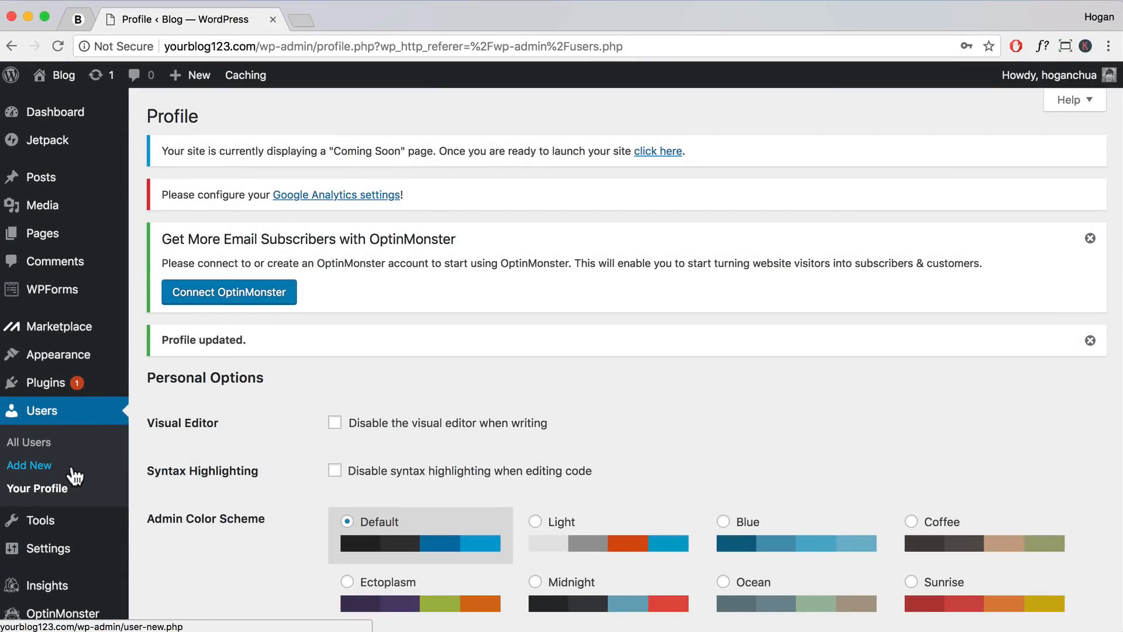
Set the permalink structure to Post name in the Permalink Settings and save the changes
{"action": "mouse_move", "coordinate": [37, 556]}
{"action": "left_click", "coordinate": [179, 567]}
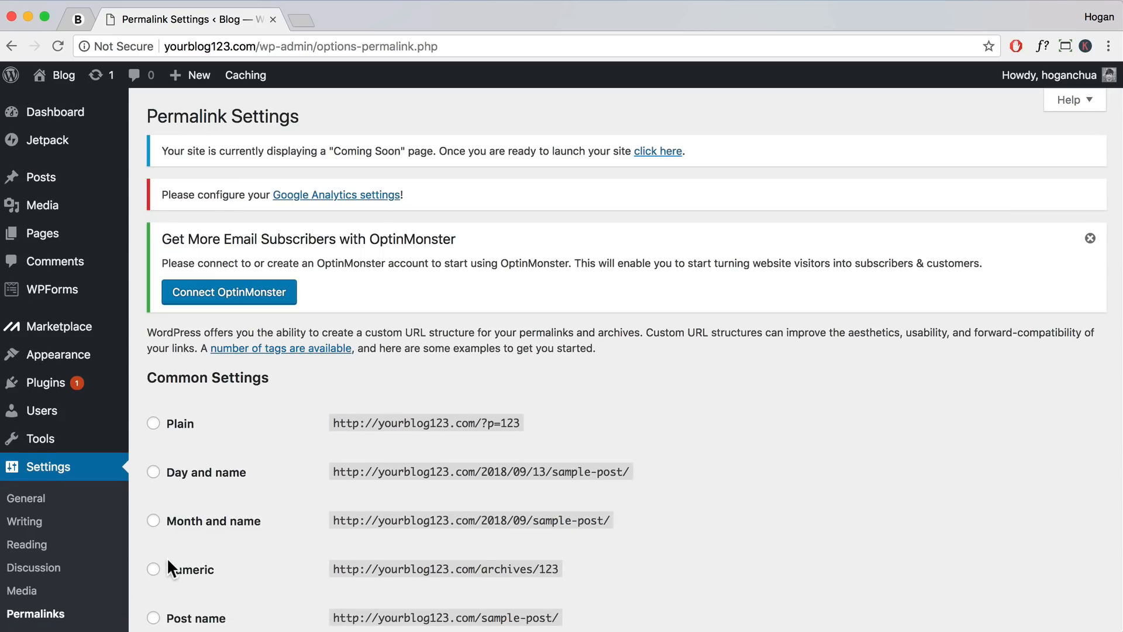
{"action": "scroll", "coordinate": [284, 503], "scroll_direction": "down", "scroll_amount": 3}
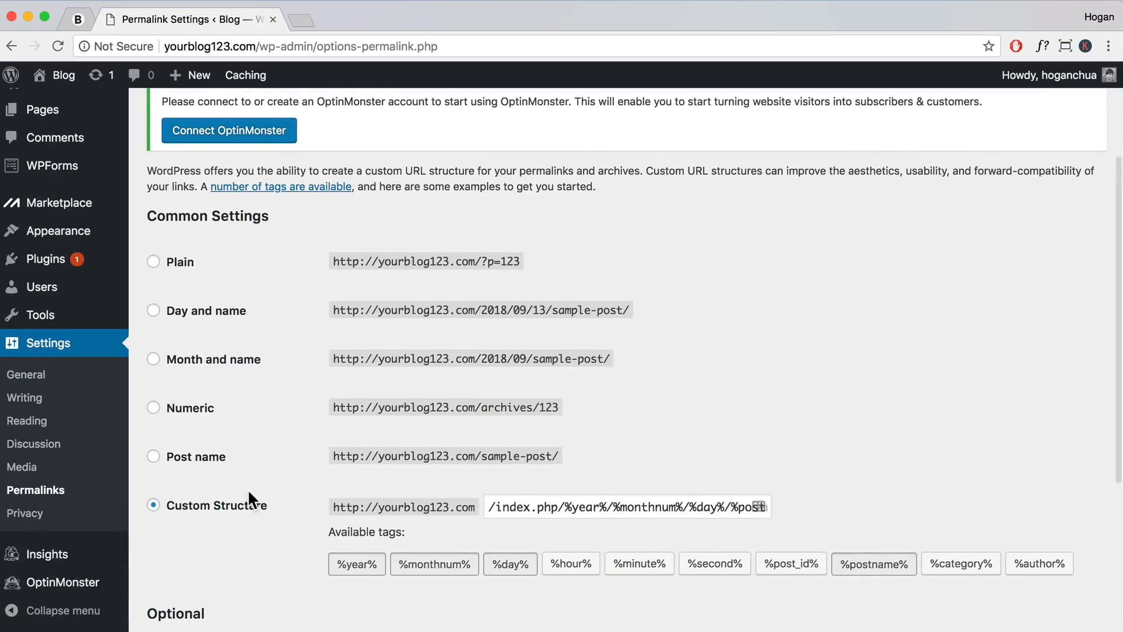
{"action": "left_click_drag", "start_coordinate": [260, 46], "coordinate": [163, 47]}
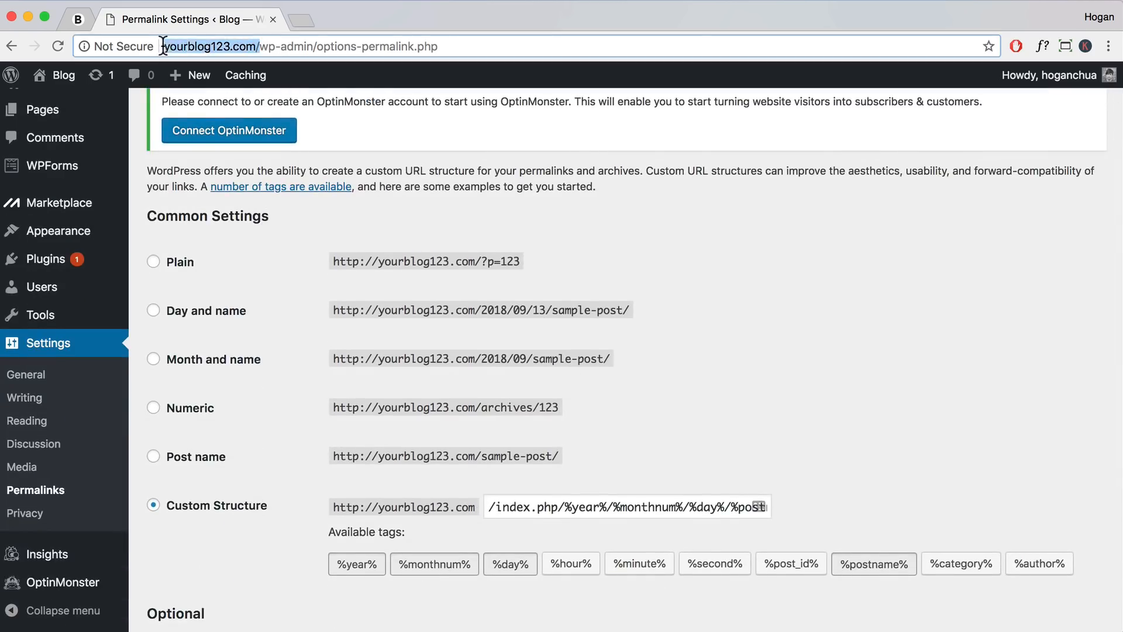
{"action": "left_click", "coordinate": [153, 458]}
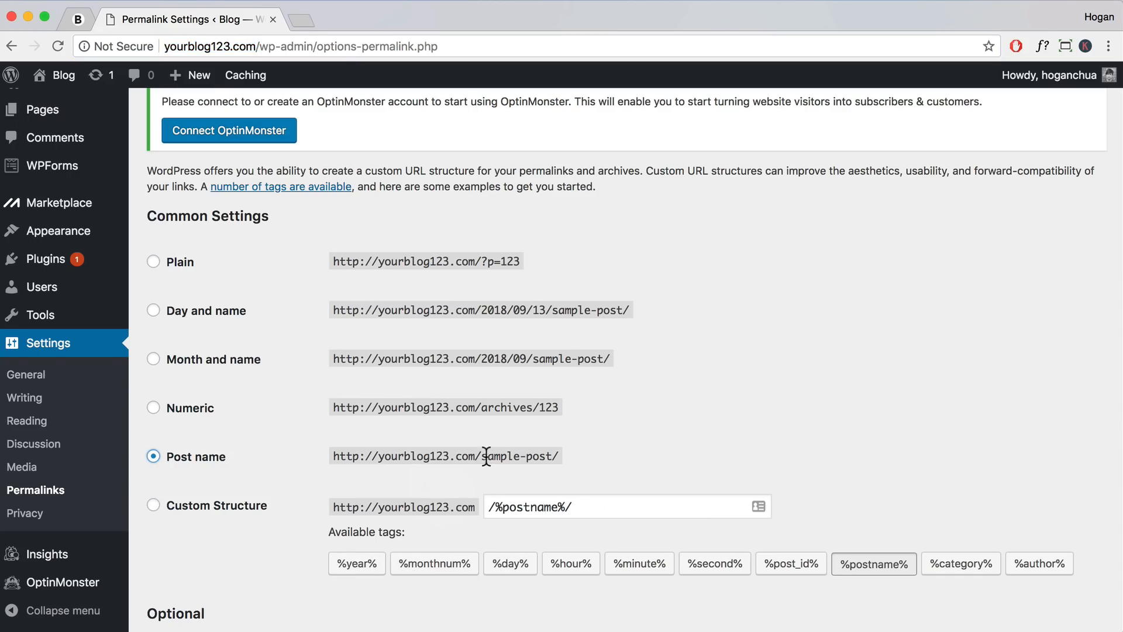
{"action": "left_click_drag", "start_coordinate": [482, 456], "coordinate": [550, 451]}
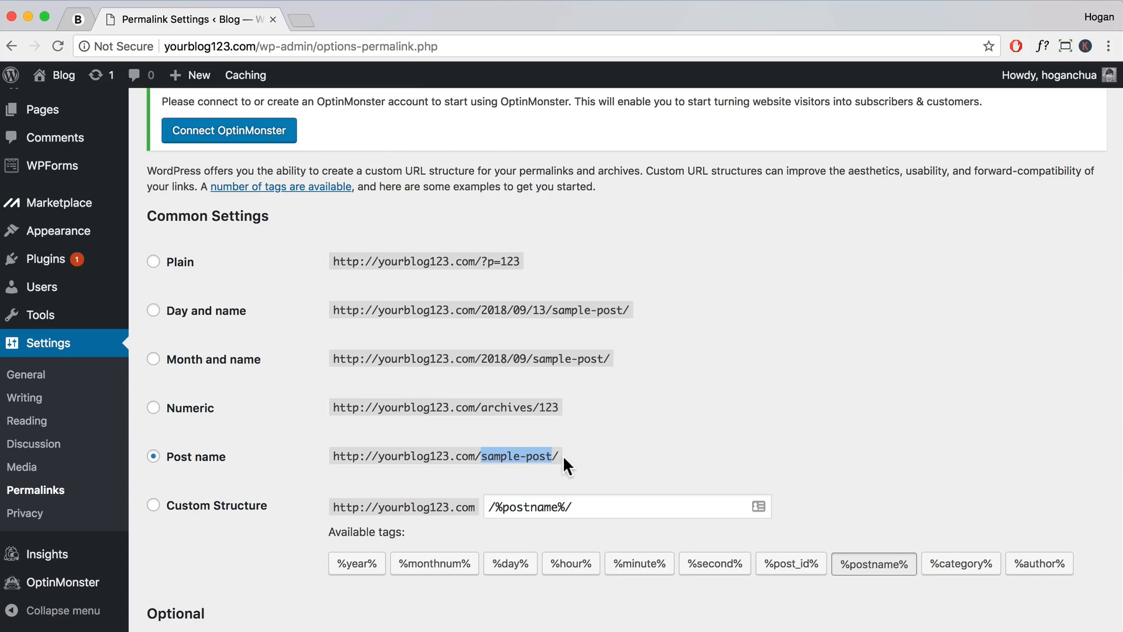
{"action": "left_click_drag", "start_coordinate": [560, 456], "coordinate": [333, 457]}
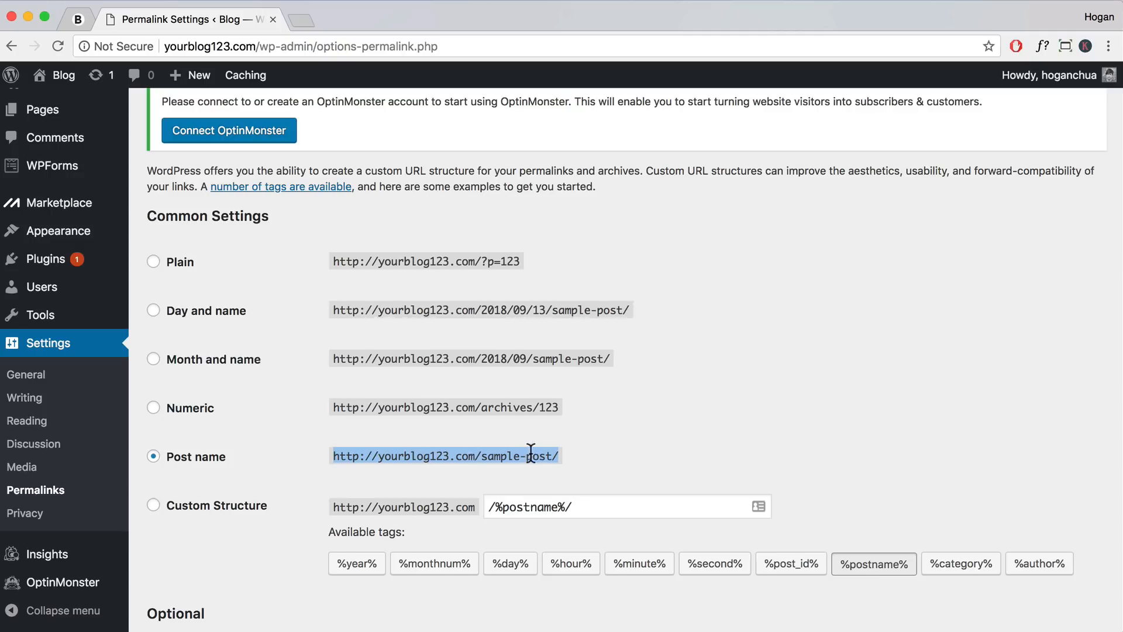
{"action": "scroll", "coordinate": [509, 456], "scroll_direction": "down", "scroll_amount": 5}
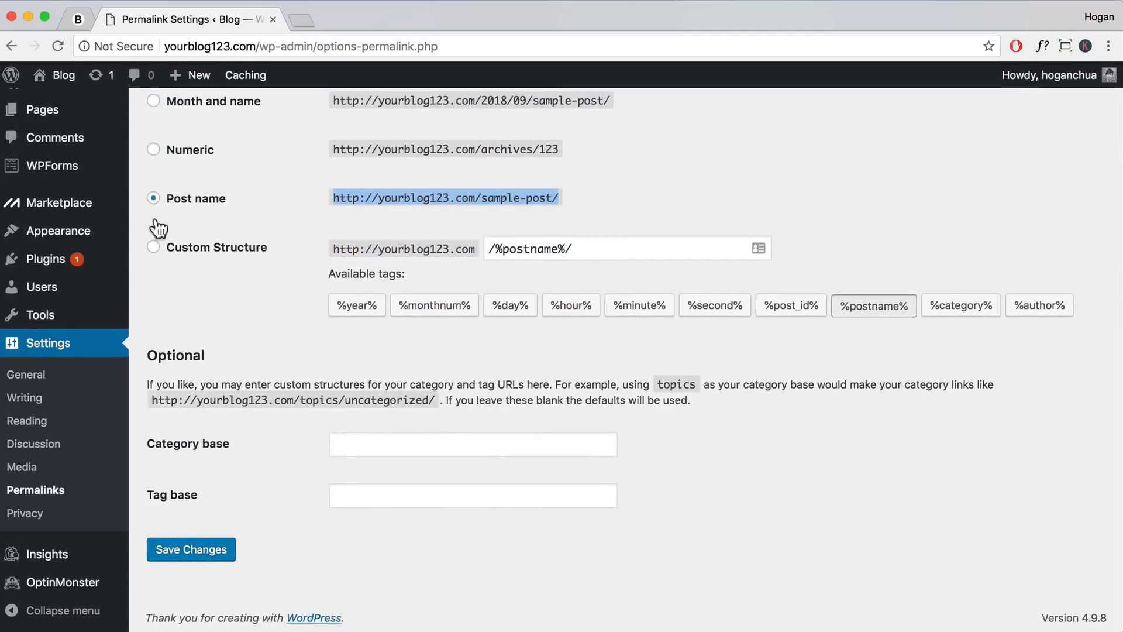
{"action": "left_click", "coordinate": [183, 556]}
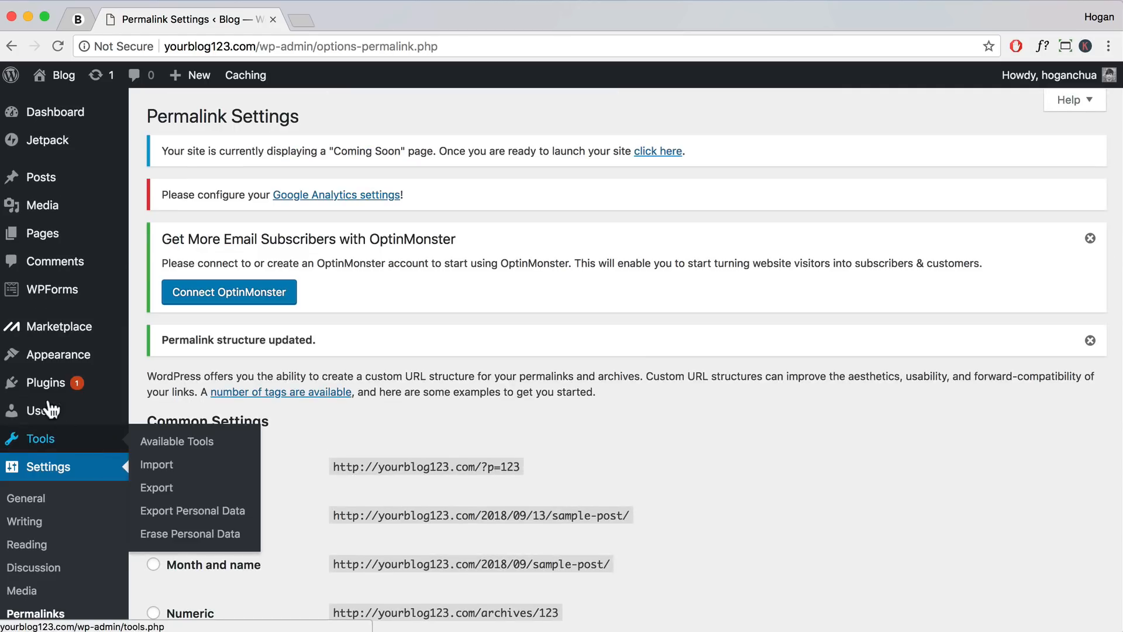
Open the list of installed plugins and look through the plugins that came with the site
{"action": "left_click", "coordinate": [39, 385]}
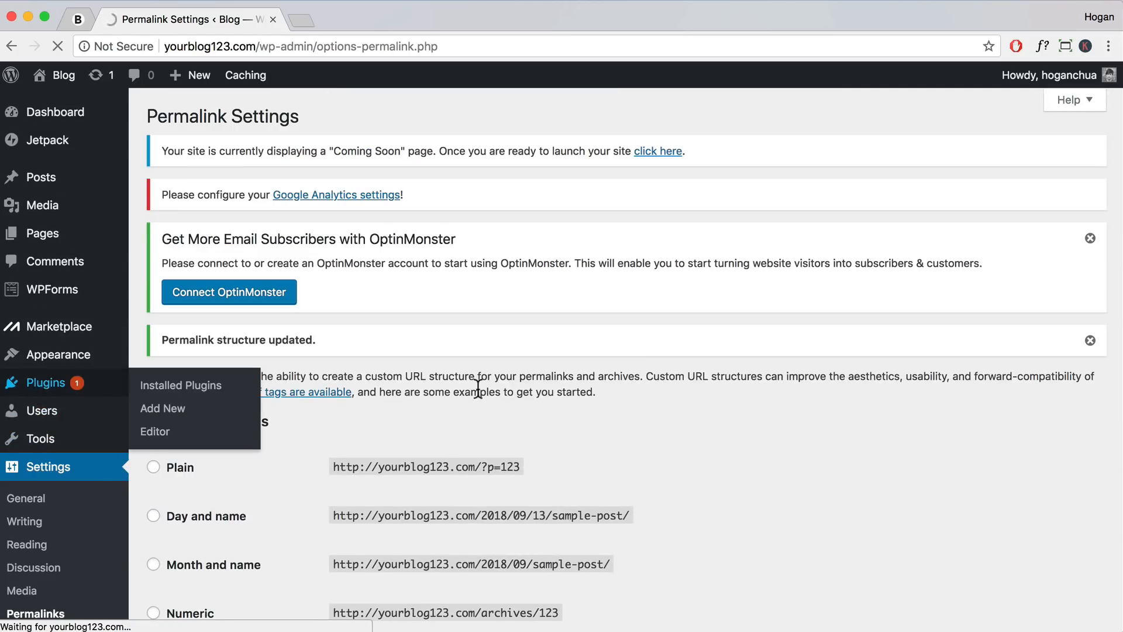
{"action": "scroll", "coordinate": [478, 385], "scroll_direction": "down", "scroll_amount": 1}
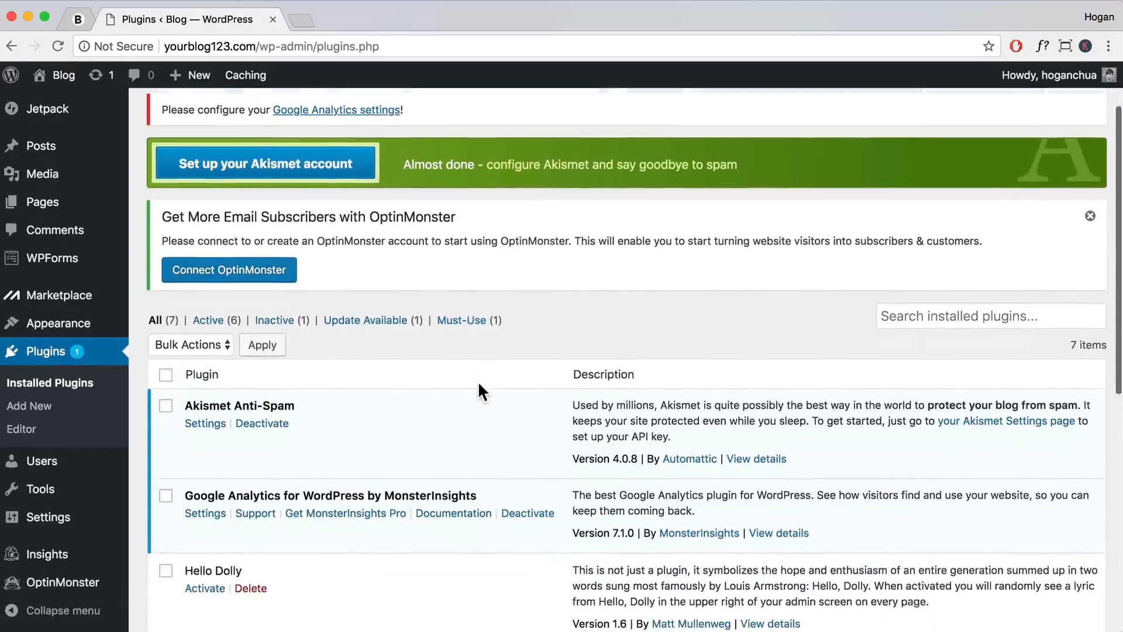
{"action": "scroll", "coordinate": [479, 386], "scroll_direction": "down", "scroll_amount": 5}
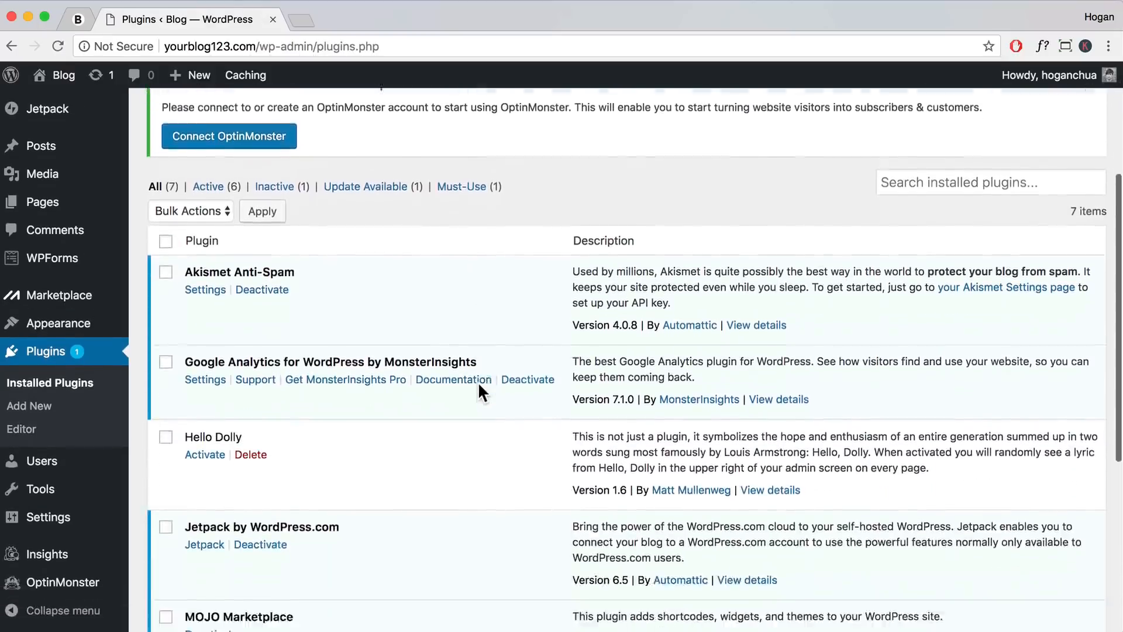
{"action": "scroll", "coordinate": [479, 382], "scroll_direction": "down", "scroll_amount": 3}
{"action": "scroll", "coordinate": [479, 381], "scroll_direction": "up", "scroll_amount": 4}
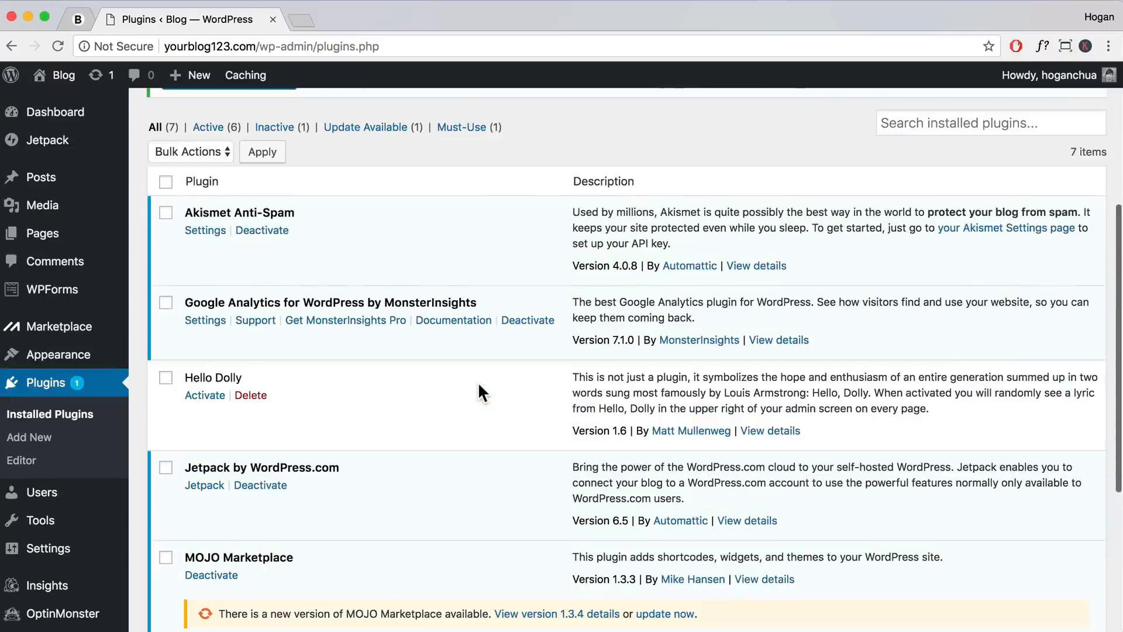
{"action": "scroll", "coordinate": [459, 380], "scroll_direction": "up", "scroll_amount": 3}
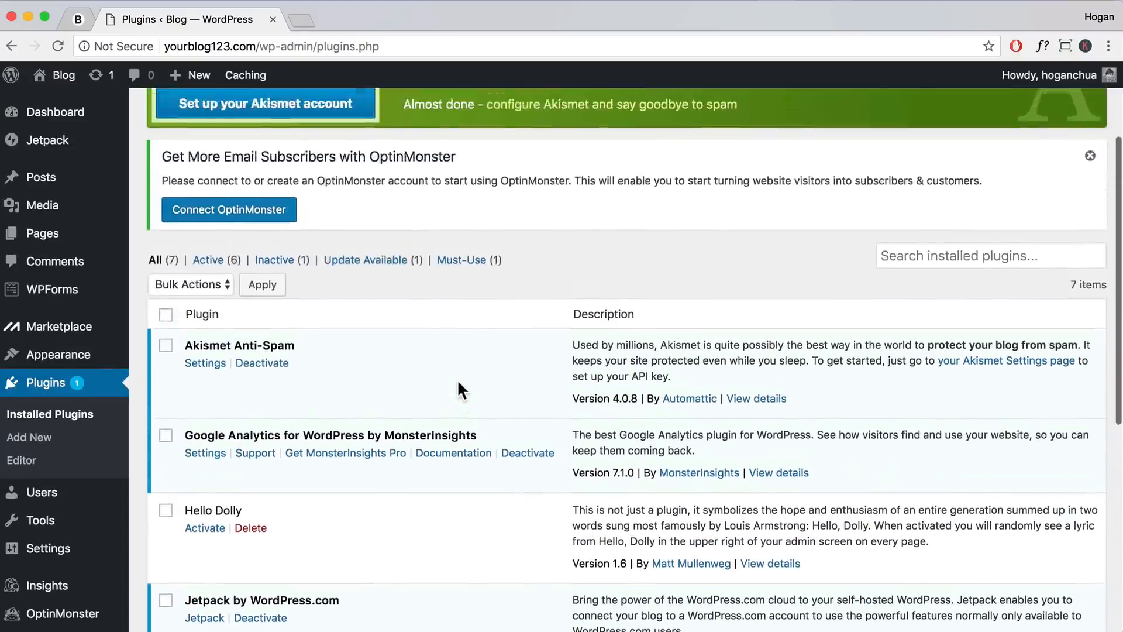
{"action": "scroll", "coordinate": [458, 380], "scroll_direction": "down", "scroll_amount": 6}
{"action": "scroll", "coordinate": [458, 379], "scroll_direction": "up", "scroll_amount": 5}
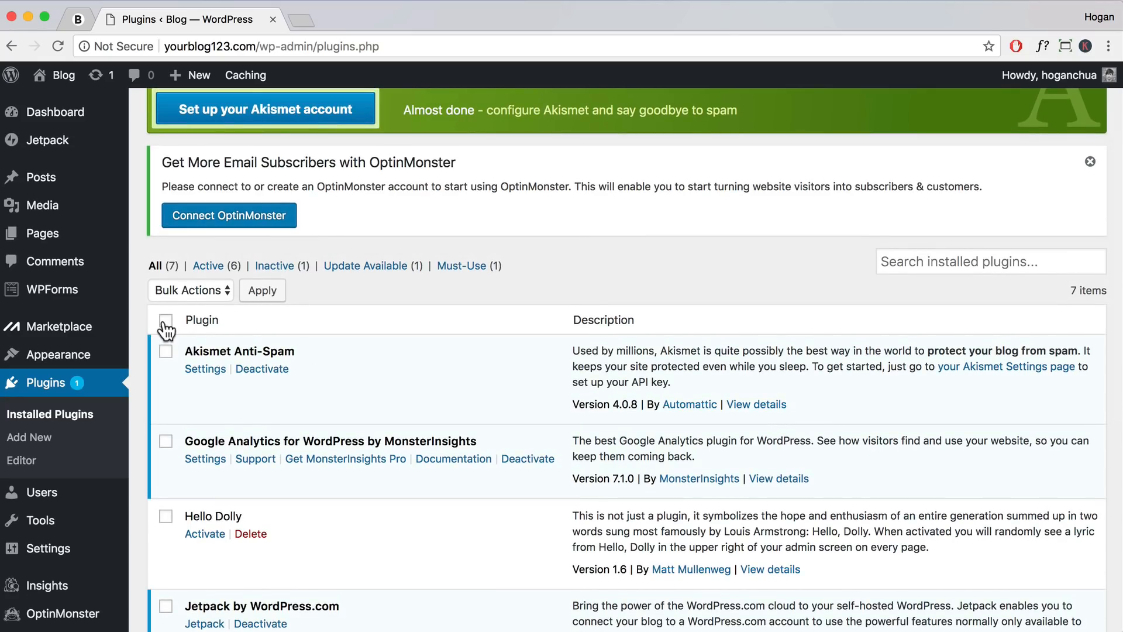
Select all installed plugins and deactivate them with a bulk action
{"action": "left_click", "coordinate": [166, 320]}
{"action": "left_click", "coordinate": [190, 290]}
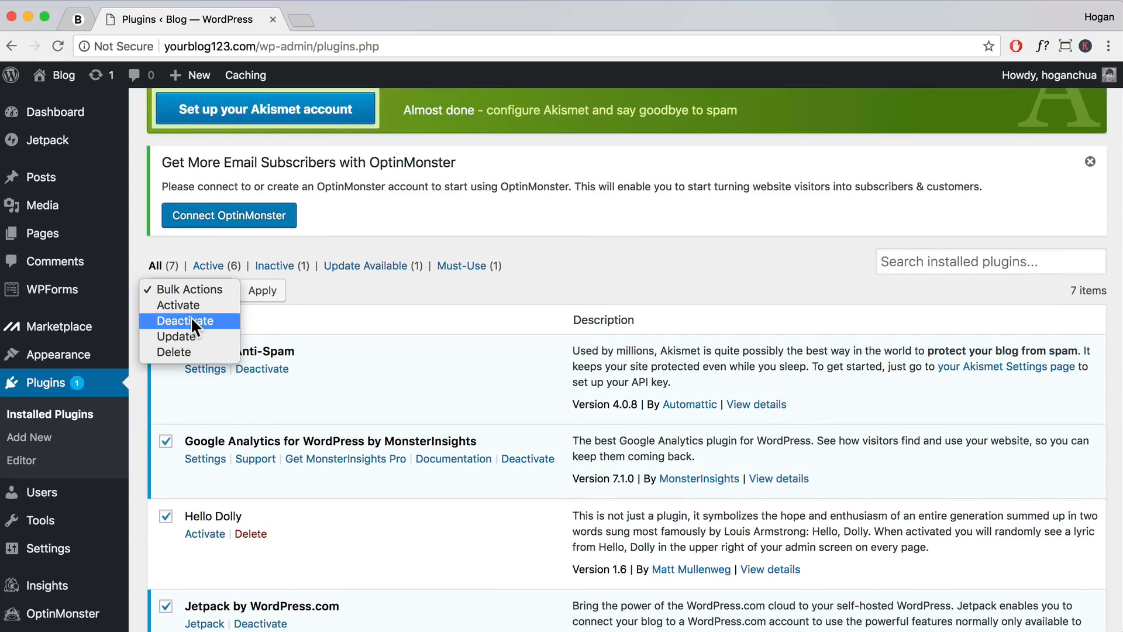
{"action": "left_click", "coordinate": [191, 317]}
{"action": "left_click", "coordinate": [262, 291]}
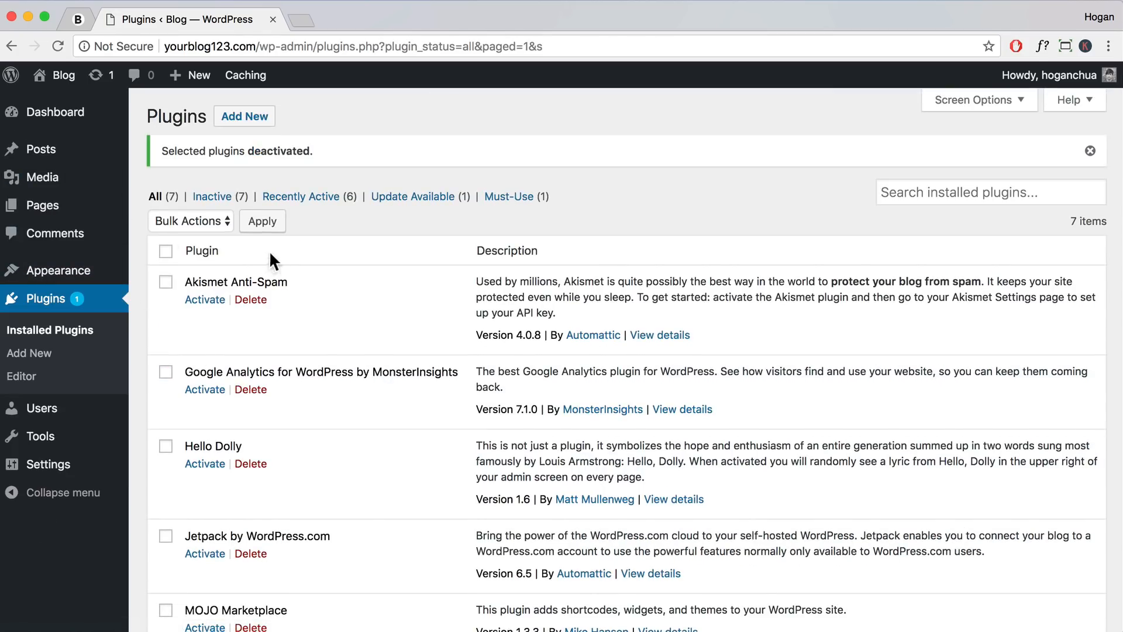
Select all the deactivated plugins, delete them with a bulk action, and confirm the deletion
{"action": "scroll", "coordinate": [362, 304], "scroll_direction": "down", "scroll_amount": 2}
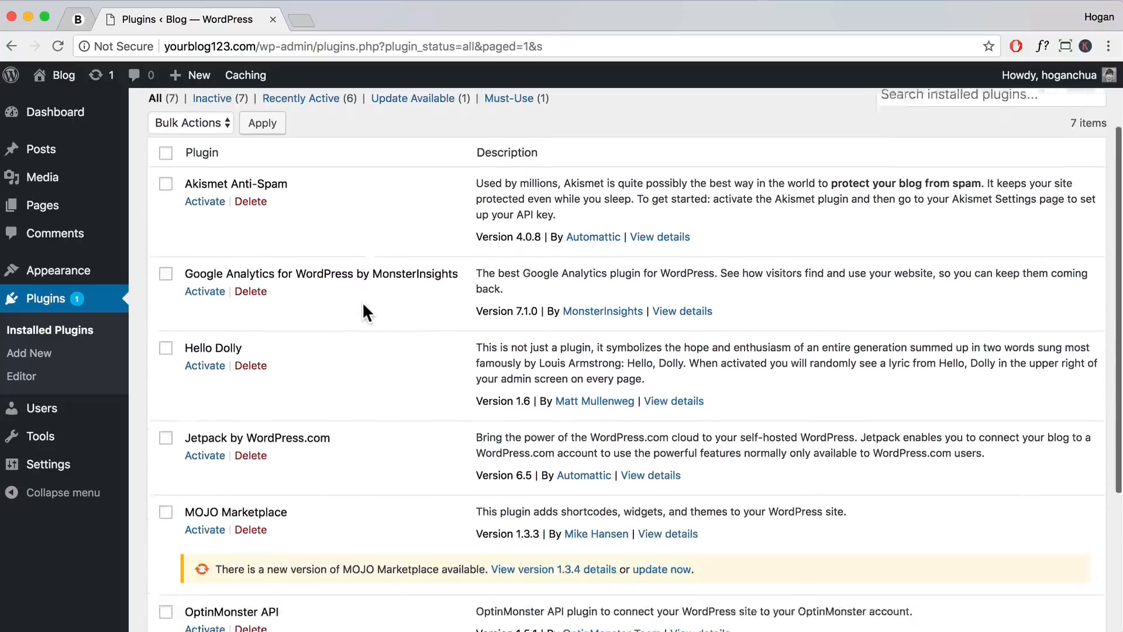
{"action": "scroll", "coordinate": [363, 304], "scroll_direction": "up", "scroll_amount": 2}
{"action": "left_click", "coordinate": [166, 242]}
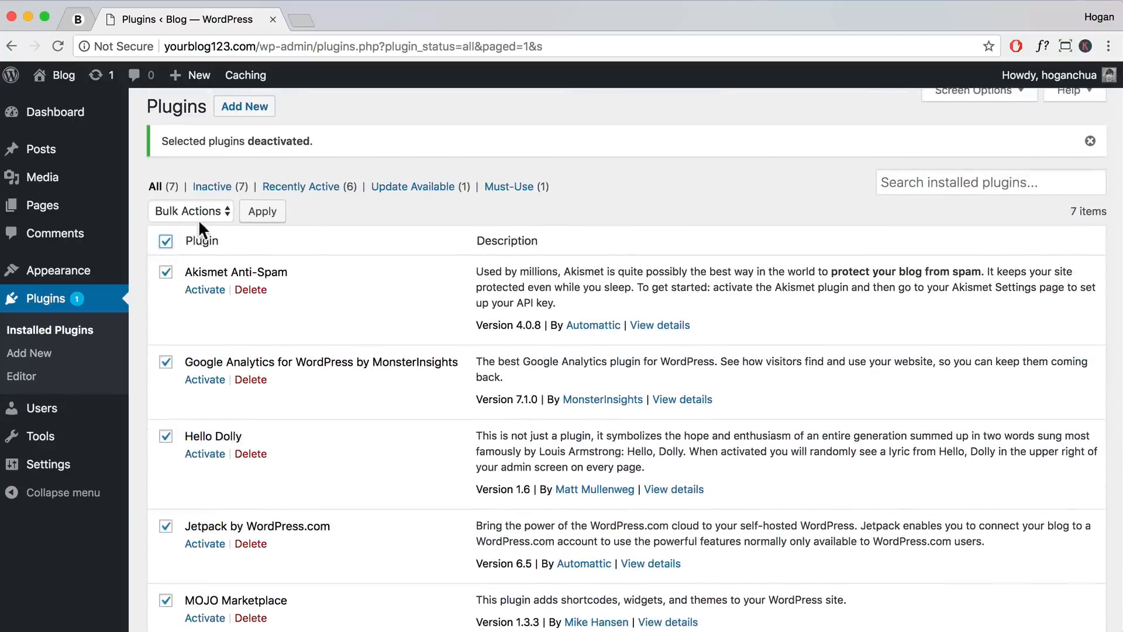
{"action": "left_click", "coordinate": [202, 213]}
{"action": "left_click", "coordinate": [189, 271]}
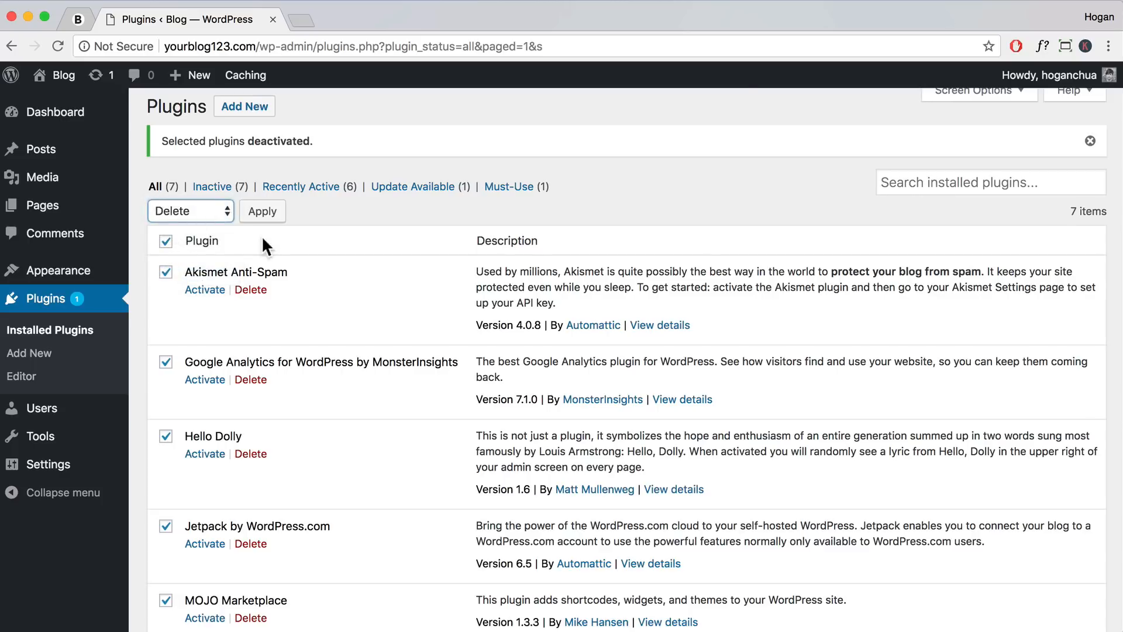
{"action": "left_click", "coordinate": [261, 211]}
{"action": "left_click", "coordinate": [672, 152]}
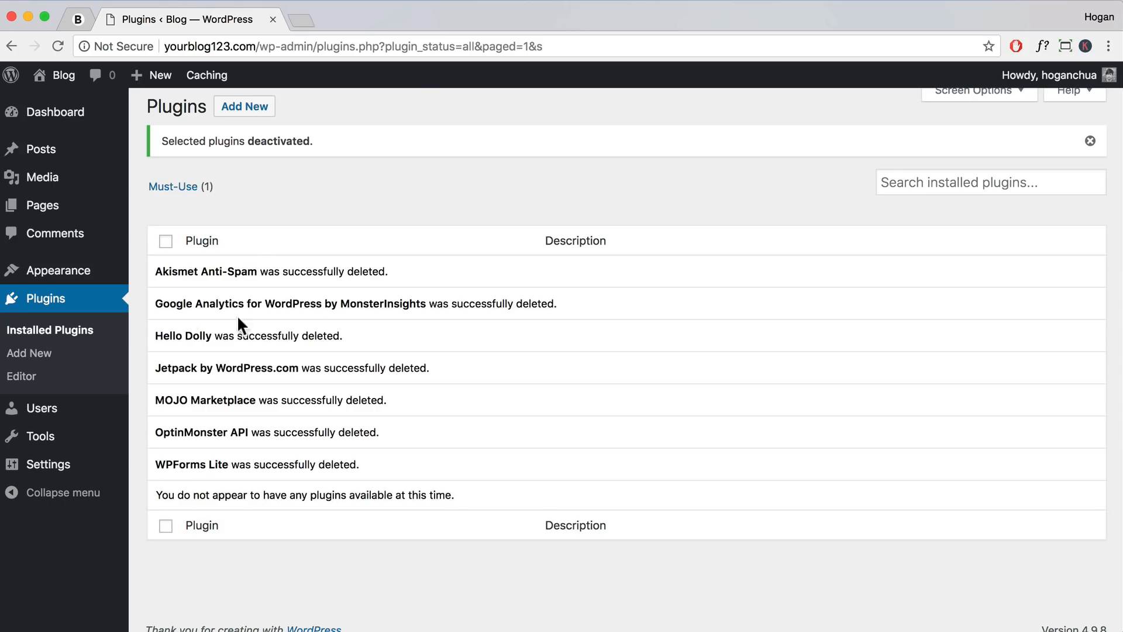
Go to the site's theme management and open the Add Themes page
{"action": "mouse_move", "coordinate": [56, 275]}
{"action": "left_click", "coordinate": [175, 273]}
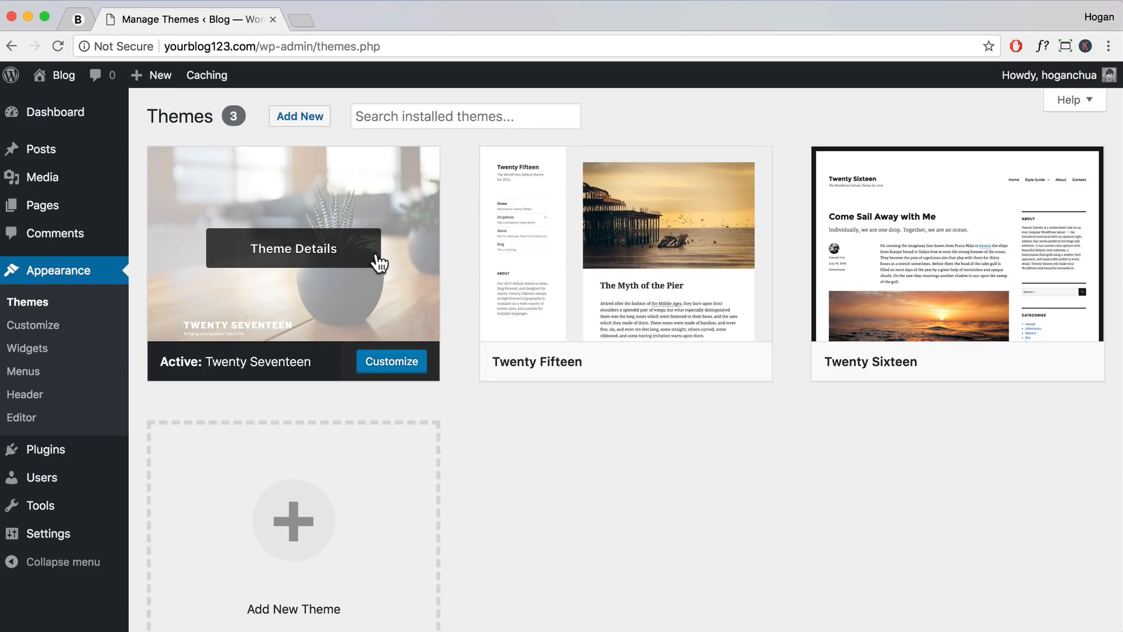
{"action": "left_click", "coordinate": [304, 118]}
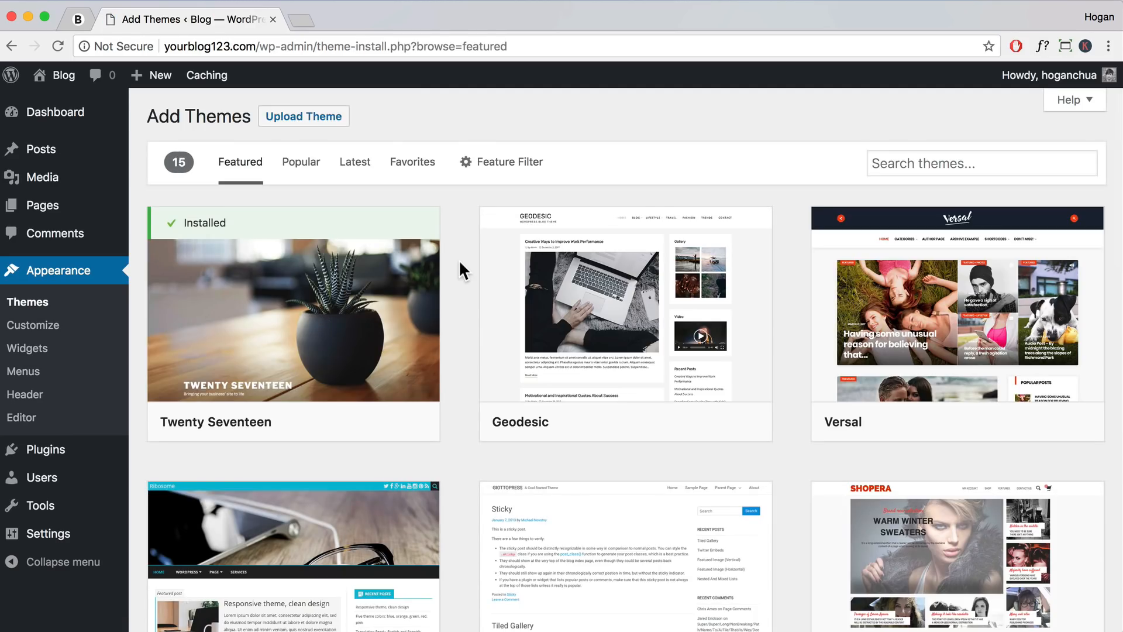
{"action": "mouse_move", "coordinate": [488, 319]}
{"action": "mouse_move", "coordinate": [631, 325]}
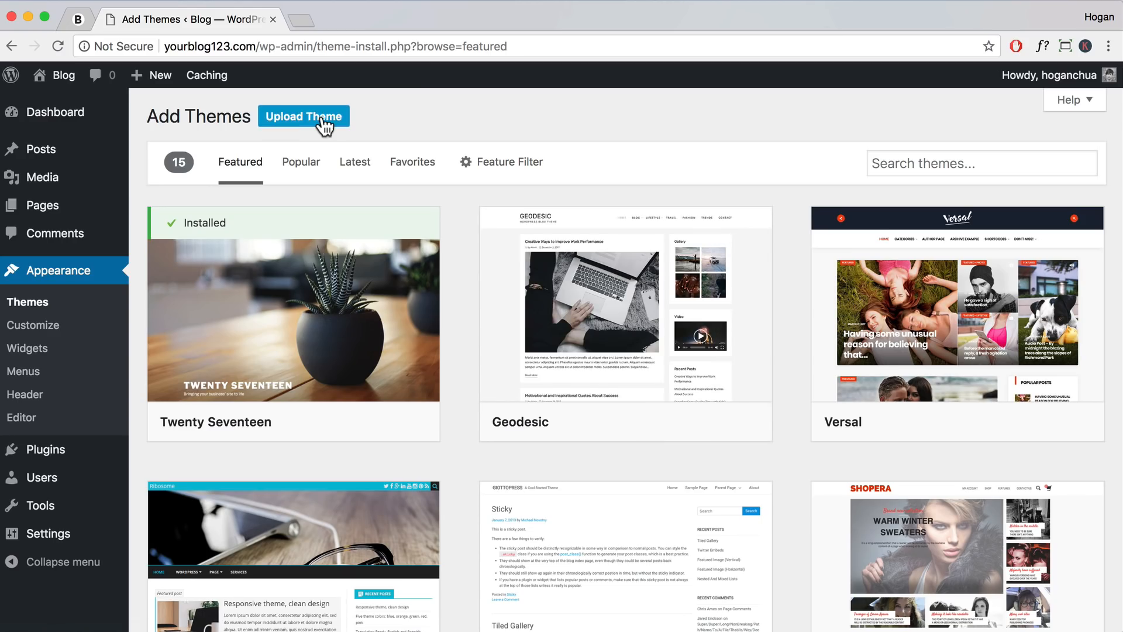
Minimize the browser and examine the pictures in the desktop's Images for Blog folder as icons, closing the folder when done
{"action": "left_click", "coordinate": [26, 15]}
{"action": "left_click_drag", "start_coordinate": [184, 155], "coordinate": [355, 374]}
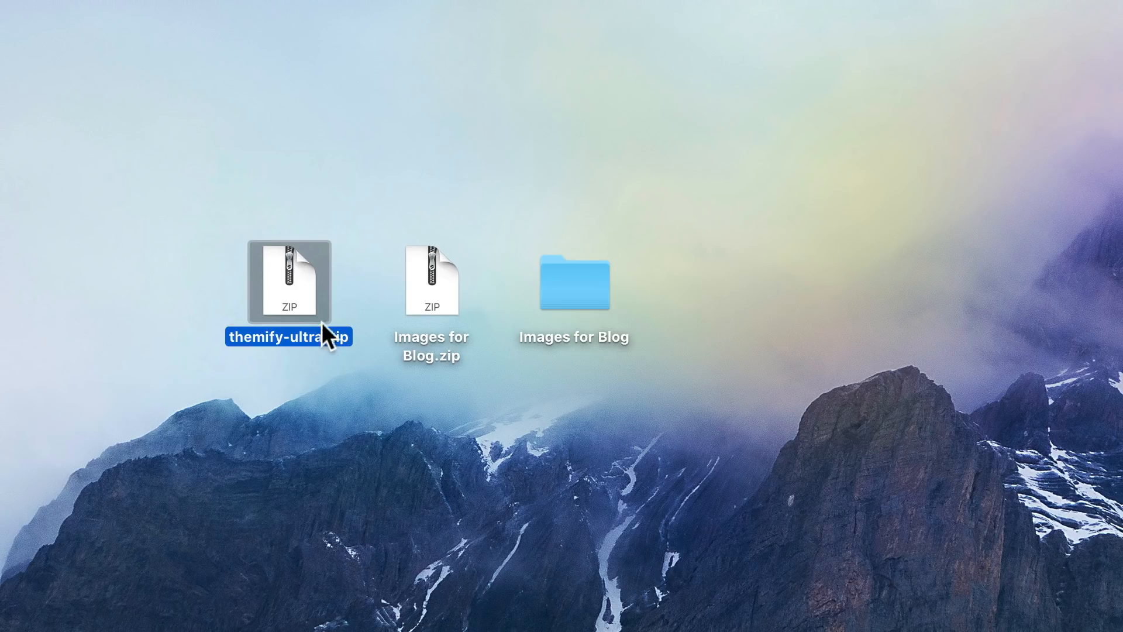
{"action": "left_click", "coordinate": [560, 287]}
{"action": "double_click", "coordinate": [559, 287]}
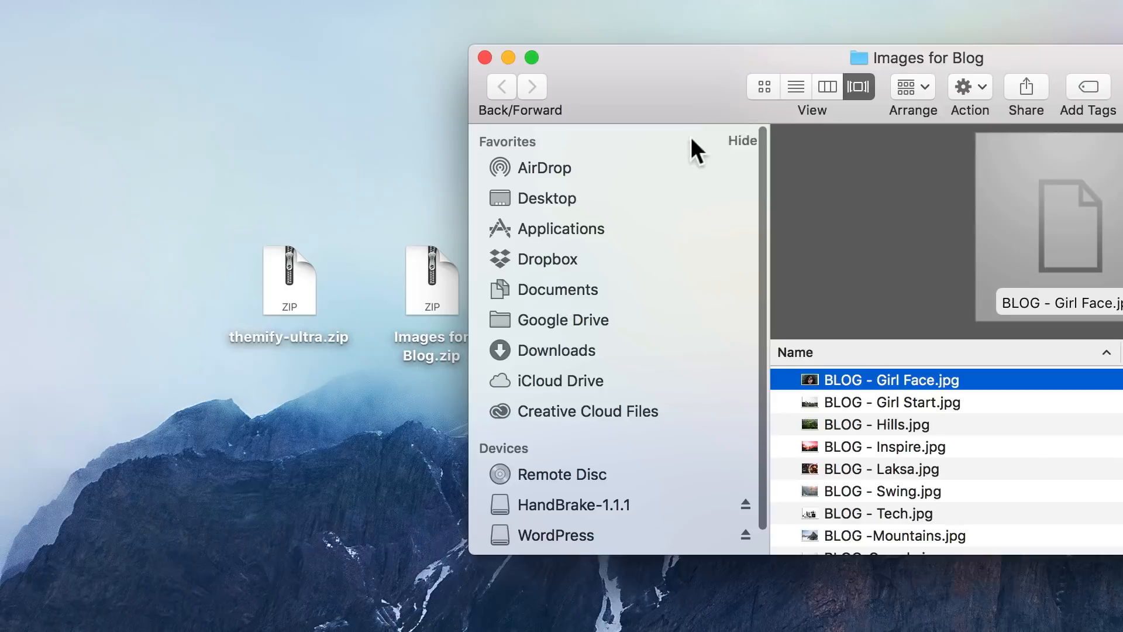
{"action": "left_click_drag", "start_coordinate": [650, 64], "coordinate": [343, 57]}
{"action": "left_click", "coordinate": [458, 78]}
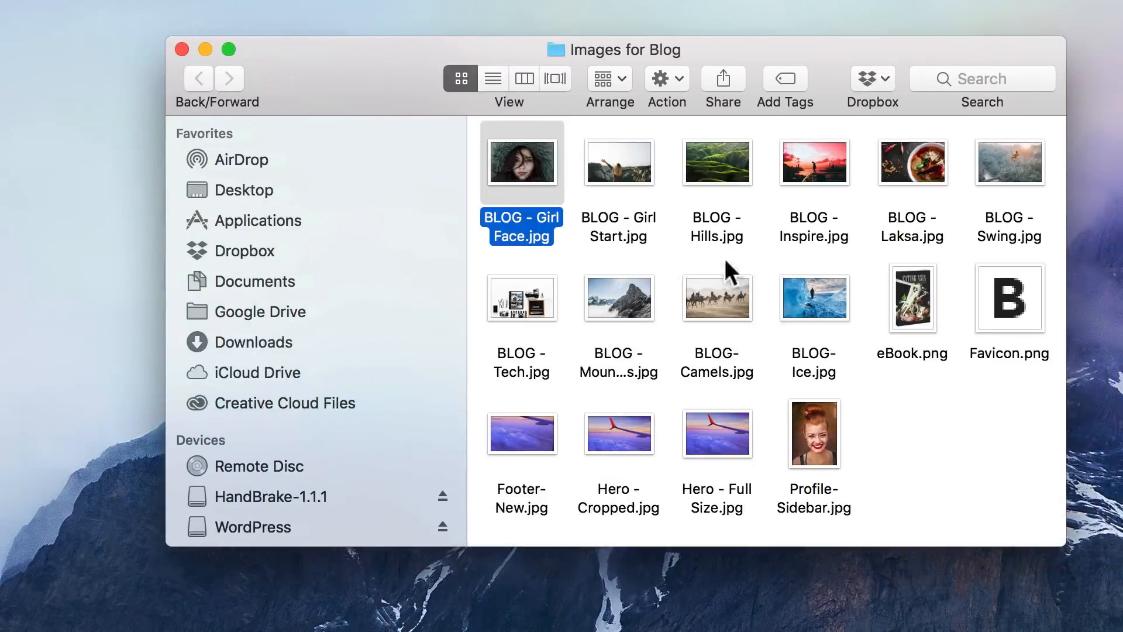
{"action": "left_click", "coordinate": [183, 49]}
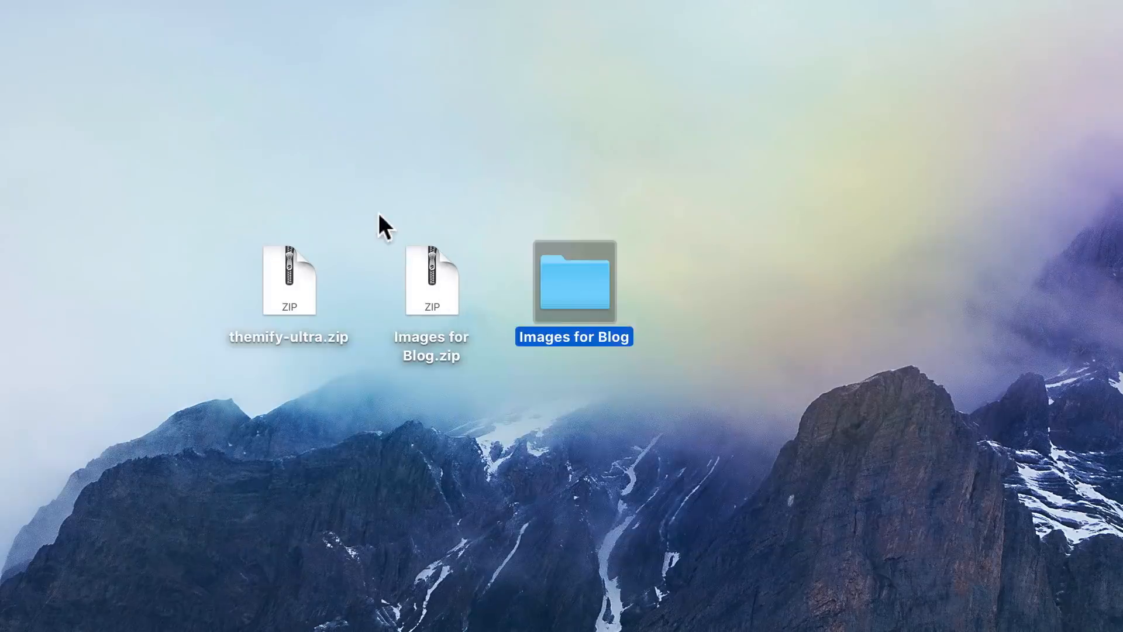
Extract themify-ultra.zip on the desktop and move the extracted themify-ultra folder to the trash
{"action": "left_click", "coordinate": [439, 345]}
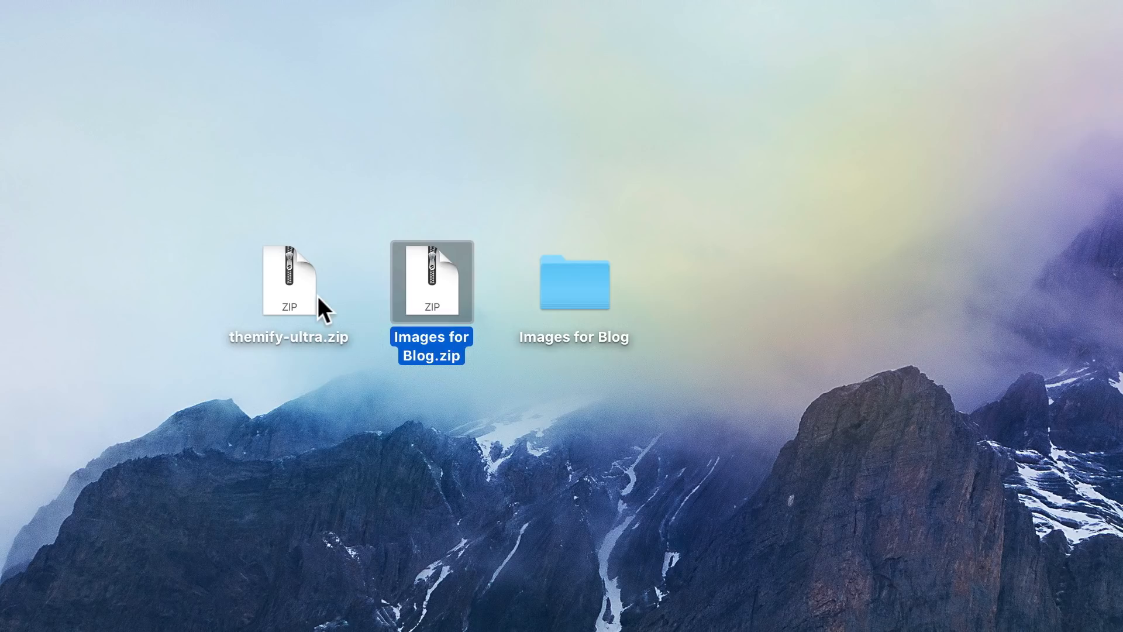
{"action": "double_click", "coordinate": [301, 278]}
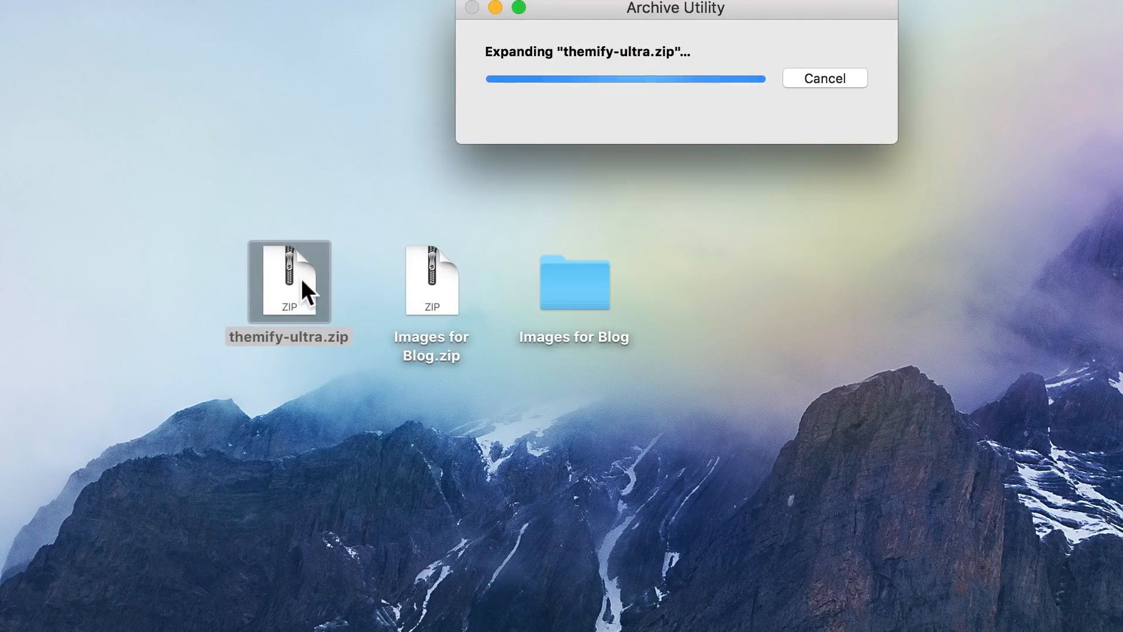
{"action": "left_click_drag", "start_coordinate": [310, 290], "coordinate": [298, 385]}
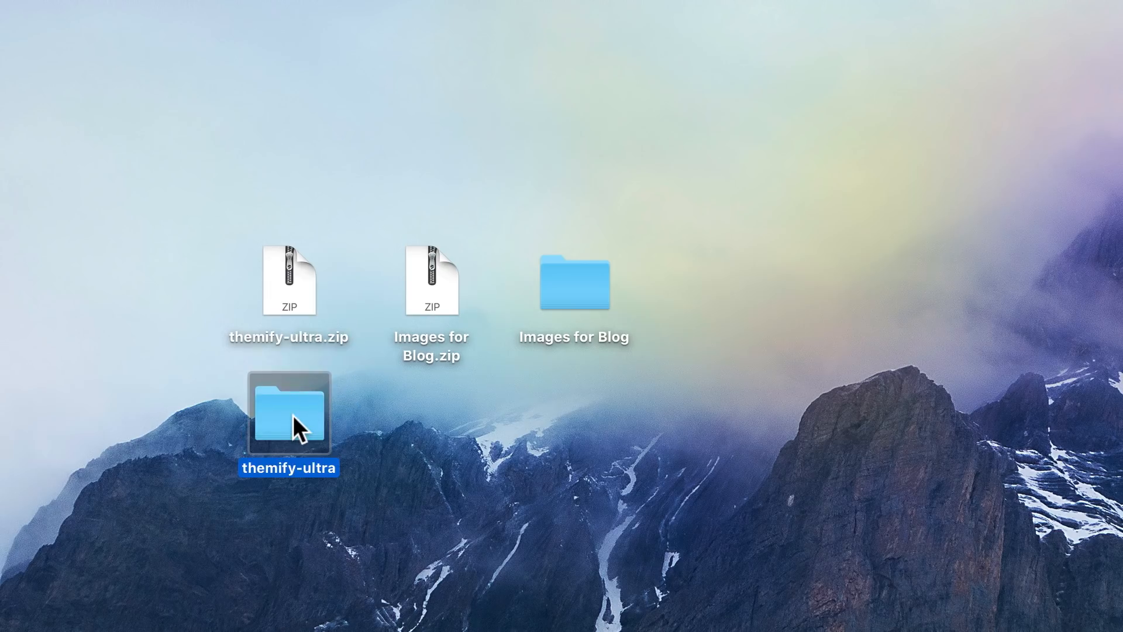
{"action": "right_click", "coordinate": [289, 410]}
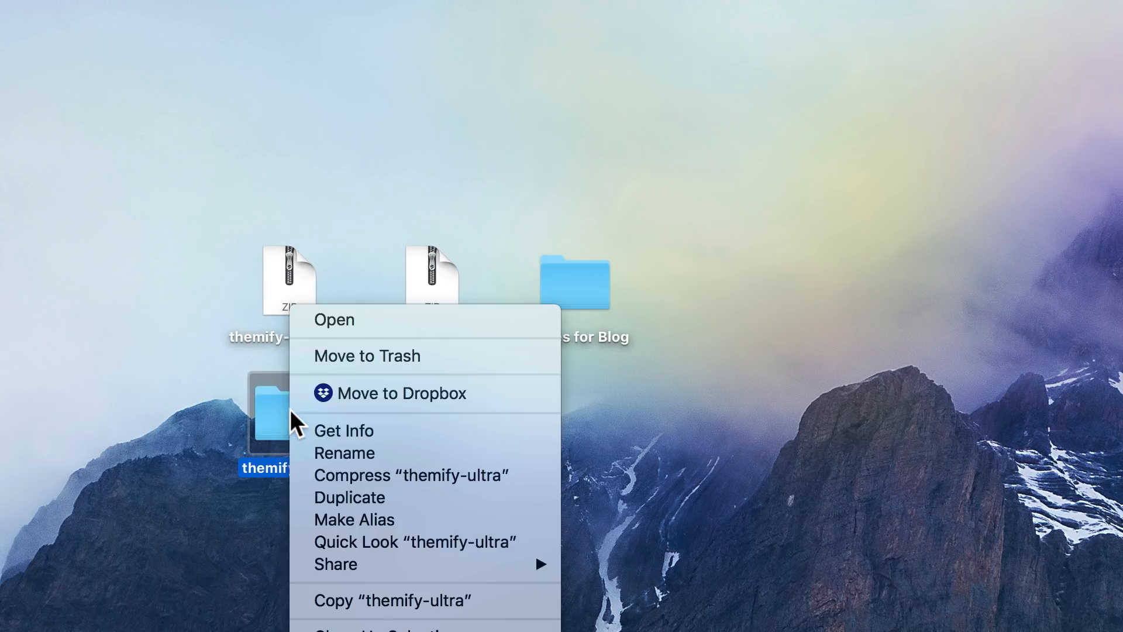
{"action": "left_click", "coordinate": [185, 314]}
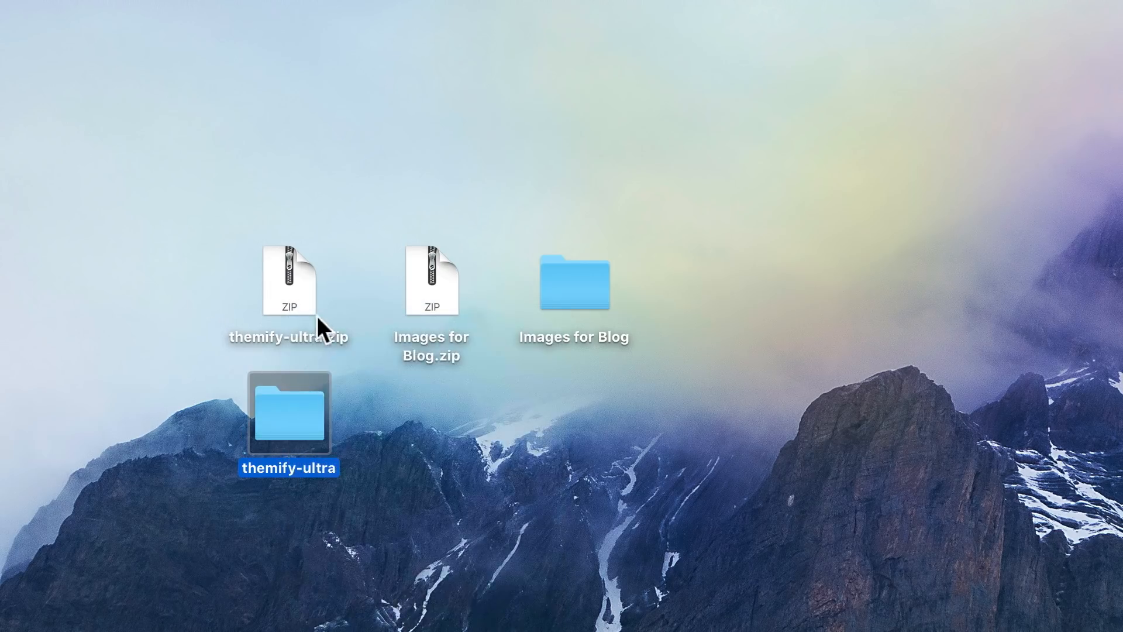
{"action": "key", "text": "super+BackSpace"}
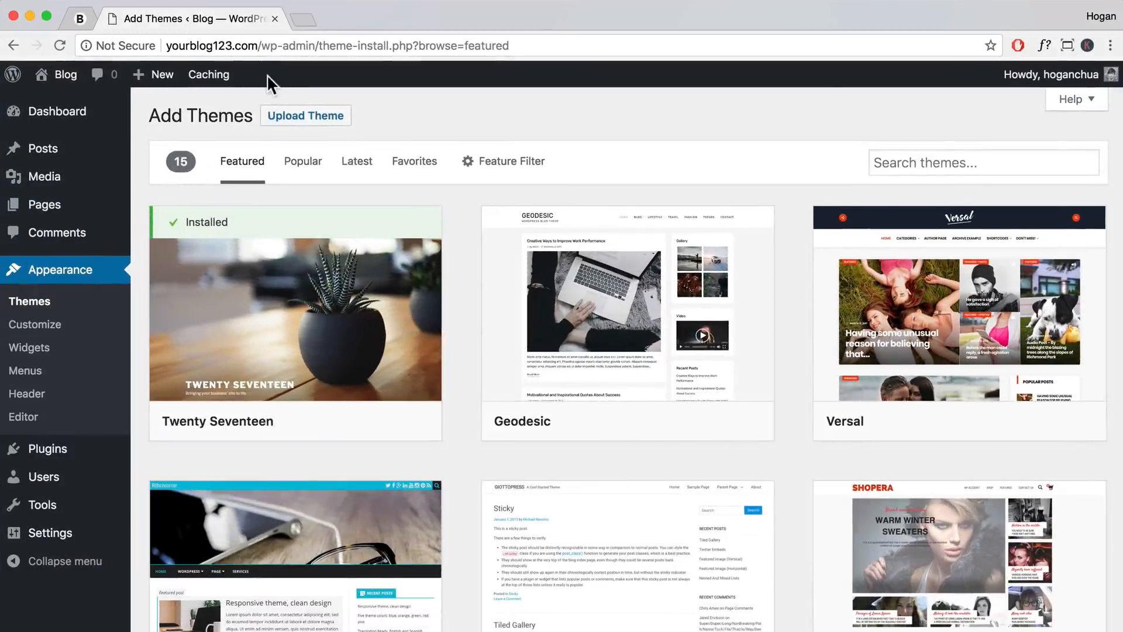
Upload and install the theme from themify-ultra.zip on the Desktop, and activate it, dismissing the Skins & Demos dialog
{"action": "left_click", "coordinate": [316, 118]}
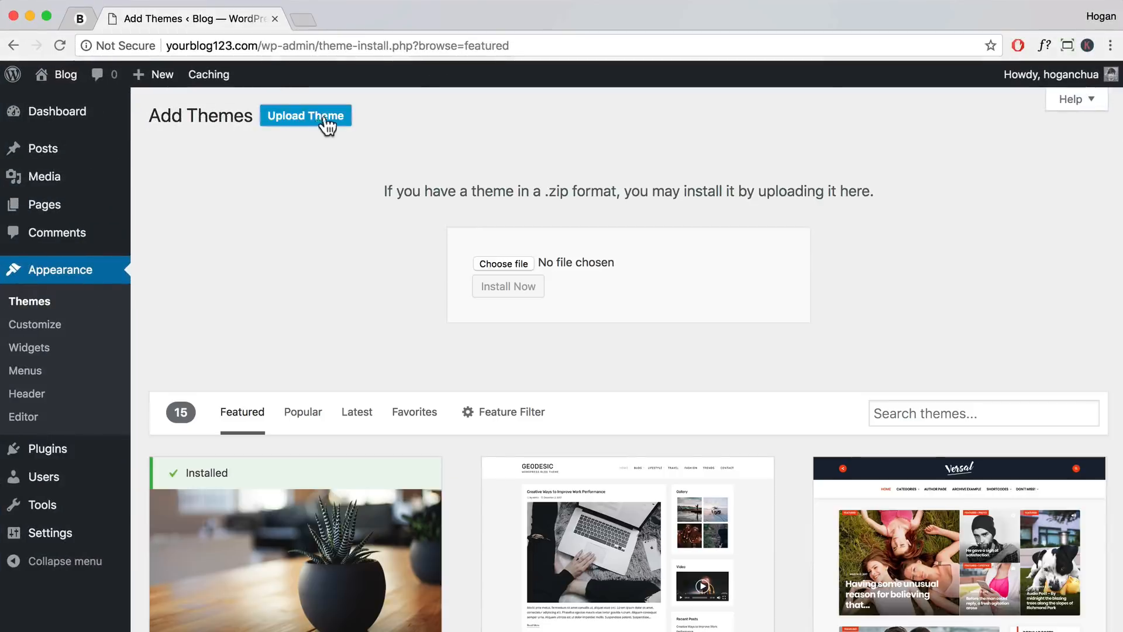
{"action": "left_click", "coordinate": [484, 263]}
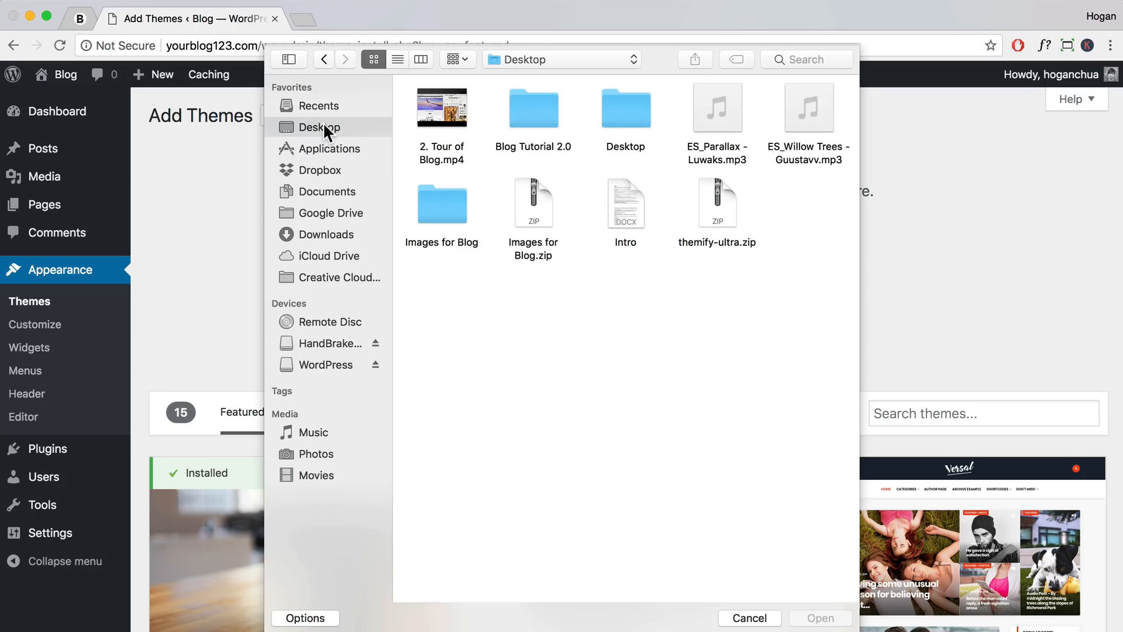
{"action": "left_click", "coordinate": [721, 206]}
{"action": "left_click", "coordinate": [841, 620]}
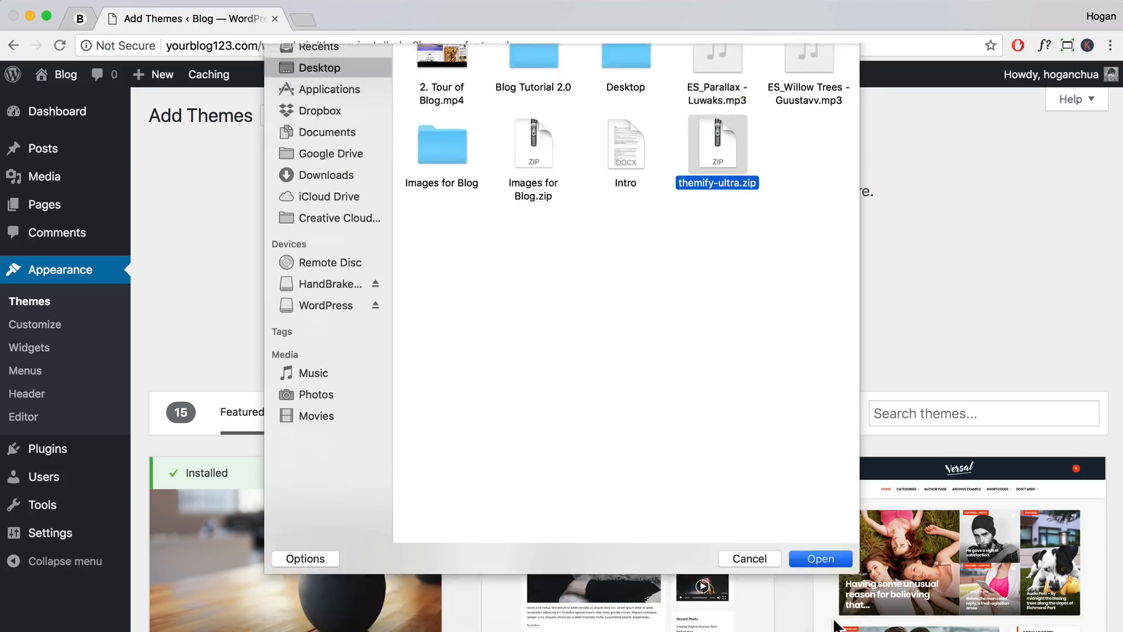
{"action": "left_click", "coordinate": [525, 297]}
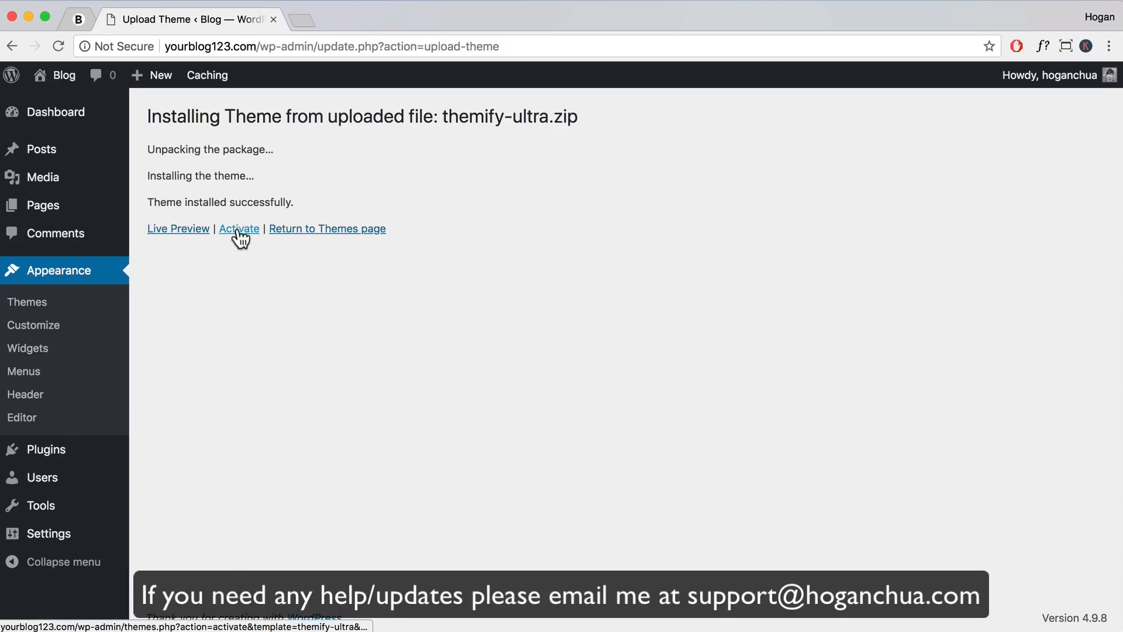
{"action": "left_click", "coordinate": [247, 229]}
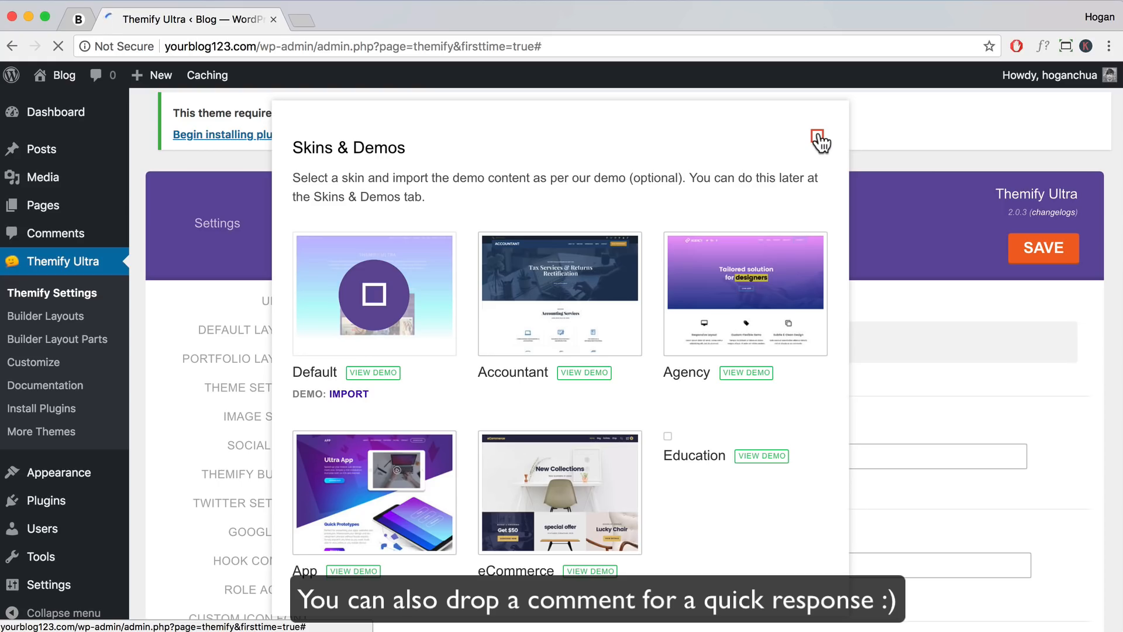
{"action": "left_click", "coordinate": [818, 138]}
Visit the site to examine the front page with the new theme down to the footer, and return to the dashboard
{"action": "mouse_move", "coordinate": [58, 77]}
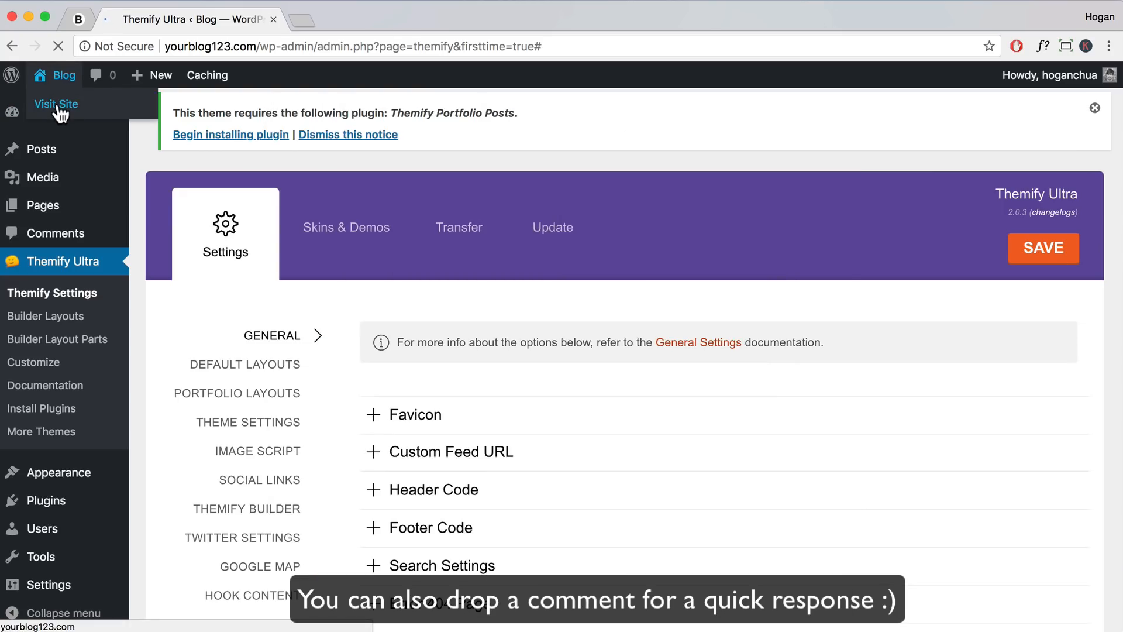
{"action": "left_click", "coordinate": [56, 104]}
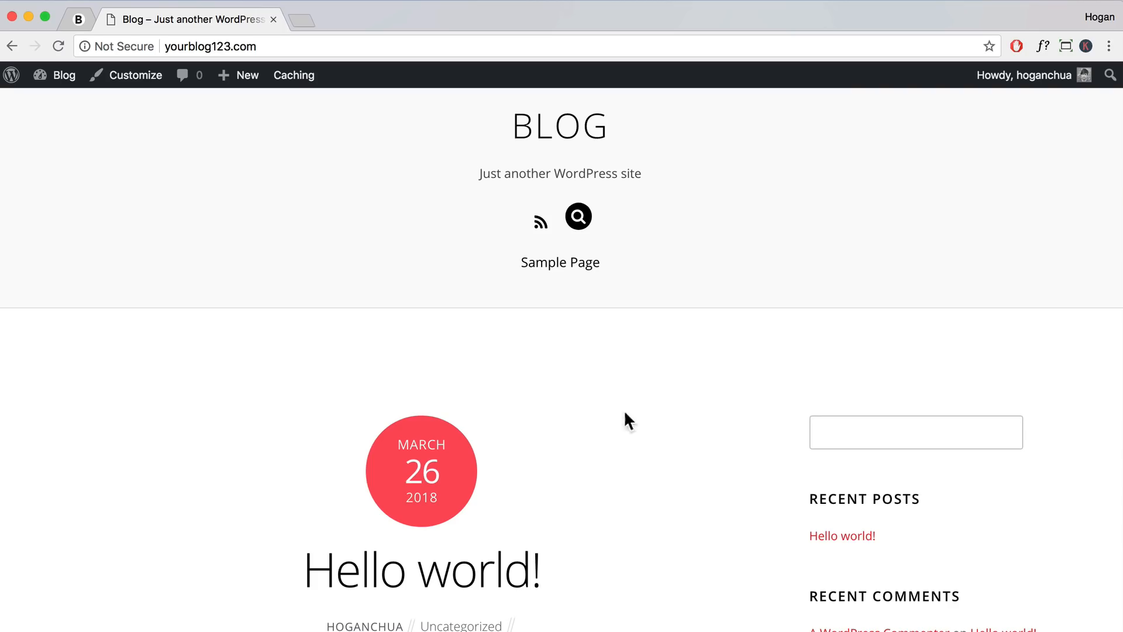
{"action": "scroll", "coordinate": [564, 402], "scroll_direction": "down", "scroll_amount": 5}
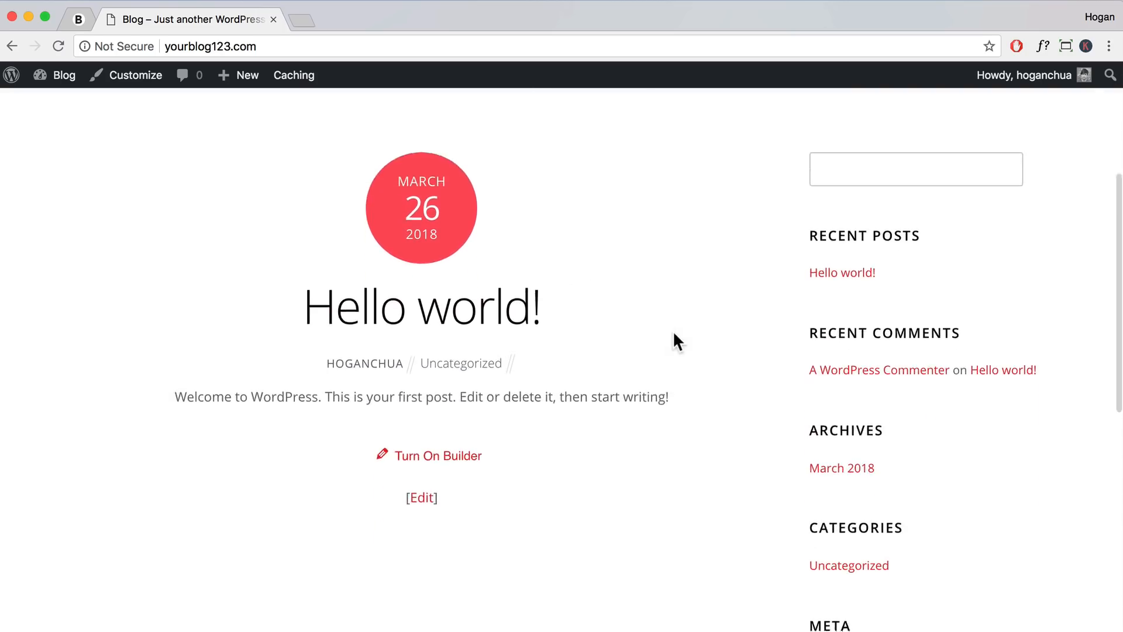
{"action": "scroll", "coordinate": [673, 336], "scroll_direction": "down", "scroll_amount": 10}
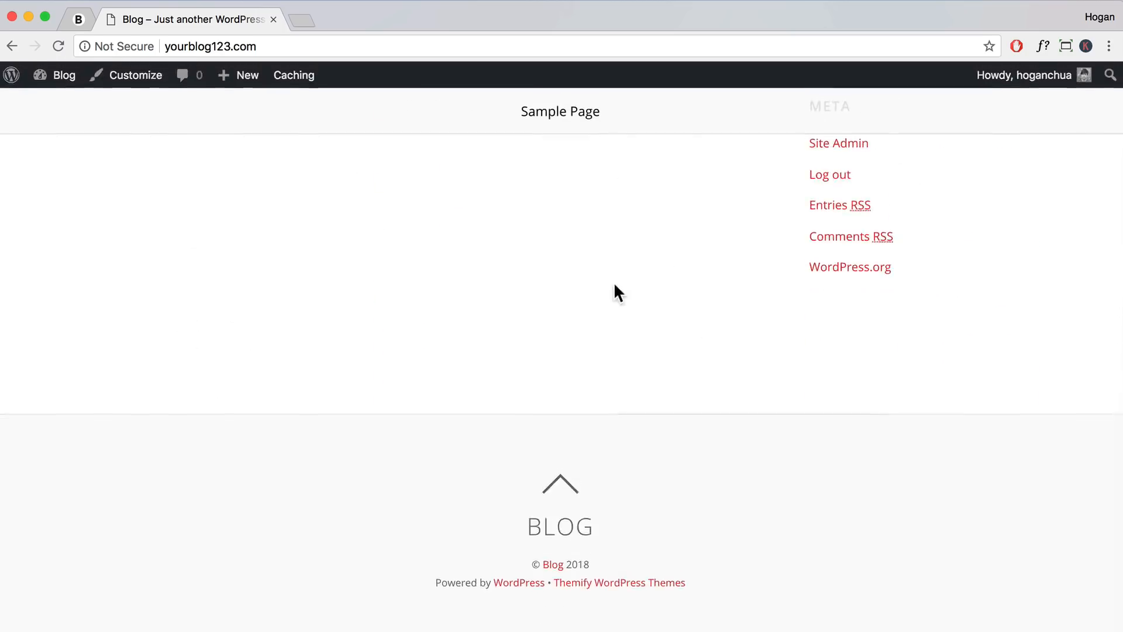
{"action": "scroll", "coordinate": [614, 293], "scroll_direction": "up", "scroll_amount": 15}
{"action": "mouse_move", "coordinate": [57, 81]}
{"action": "left_click", "coordinate": [61, 106]}
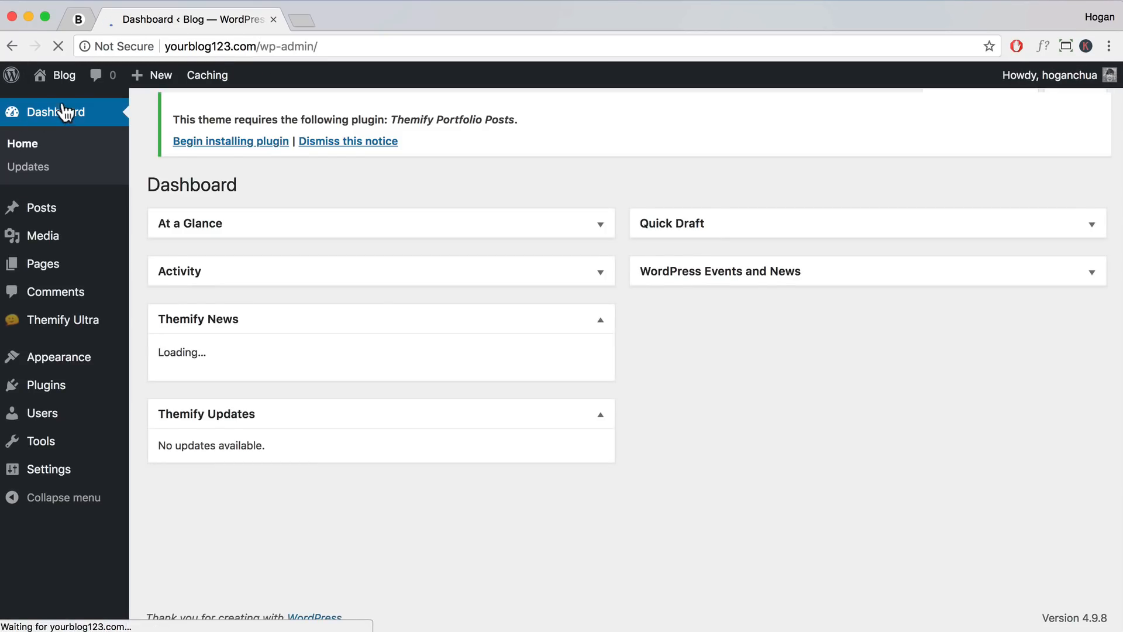
Move all existing pages, Sample Page and WPForms Preview, to the trash
{"action": "mouse_move", "coordinate": [28, 270]}
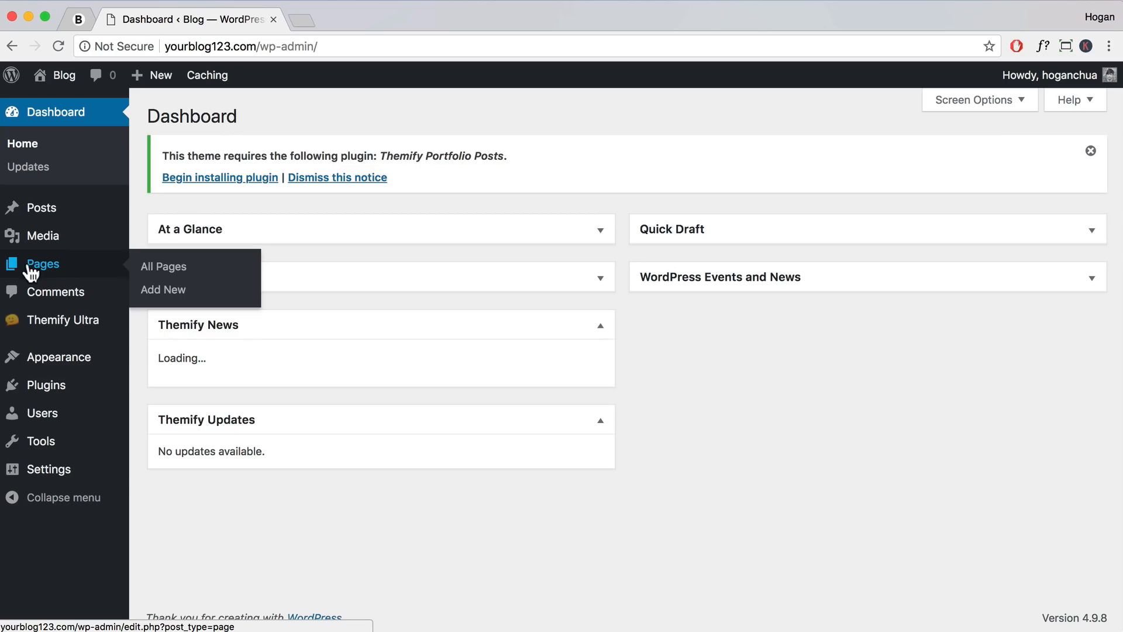
{"action": "left_click", "coordinate": [160, 272]}
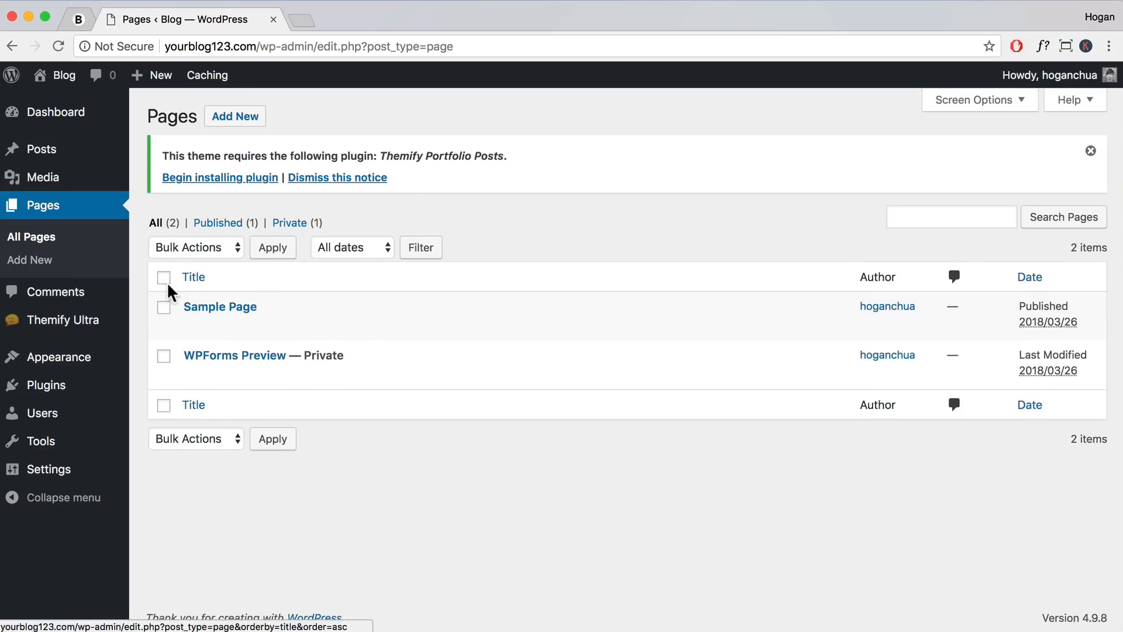
{"action": "left_click", "coordinate": [164, 277]}
{"action": "left_click", "coordinate": [210, 251]}
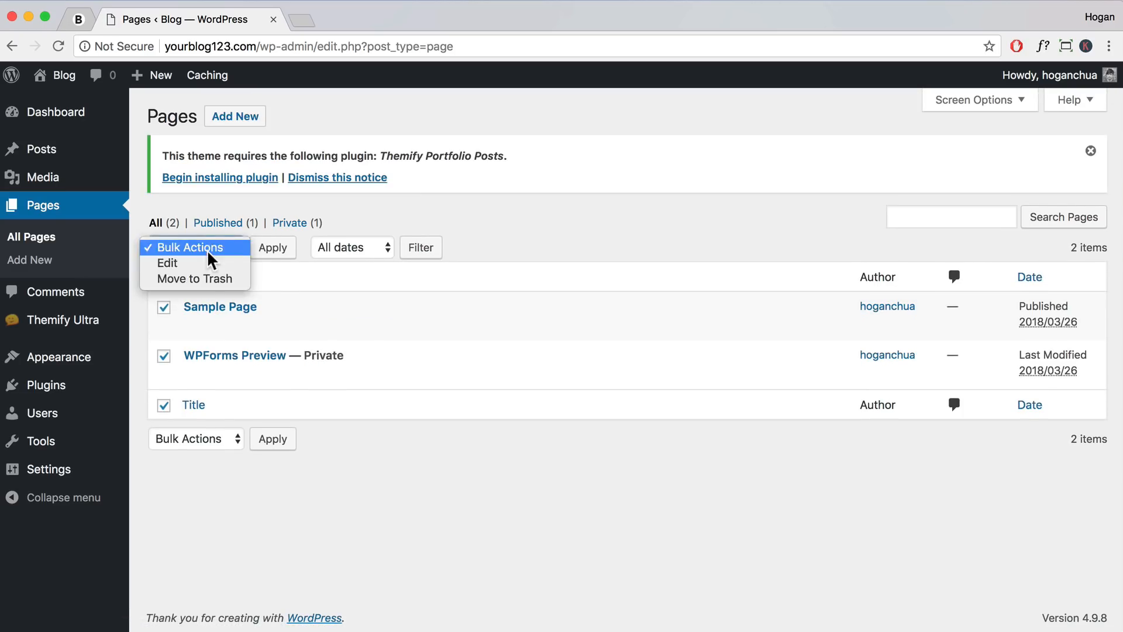
{"action": "left_click", "coordinate": [200, 279]}
{"action": "left_click", "coordinate": [275, 257]}
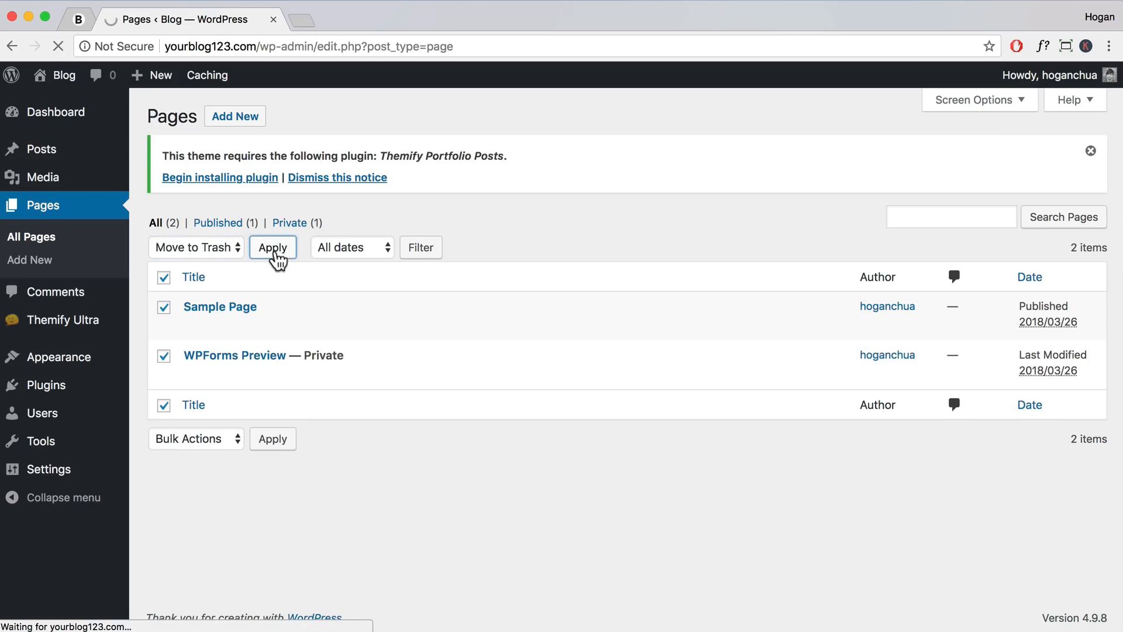
Permanently delete all trashed pages and dismiss the notice about the required Themify Portfolio Posts plugin
{"action": "left_click", "coordinate": [209, 269]}
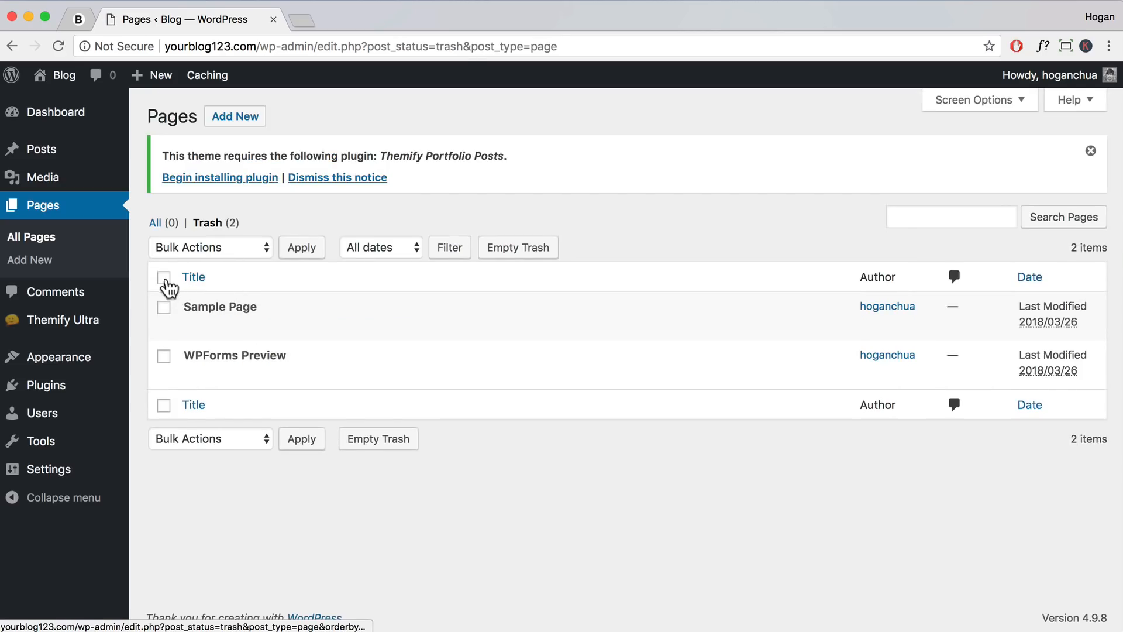
{"action": "left_click", "coordinate": [164, 276]}
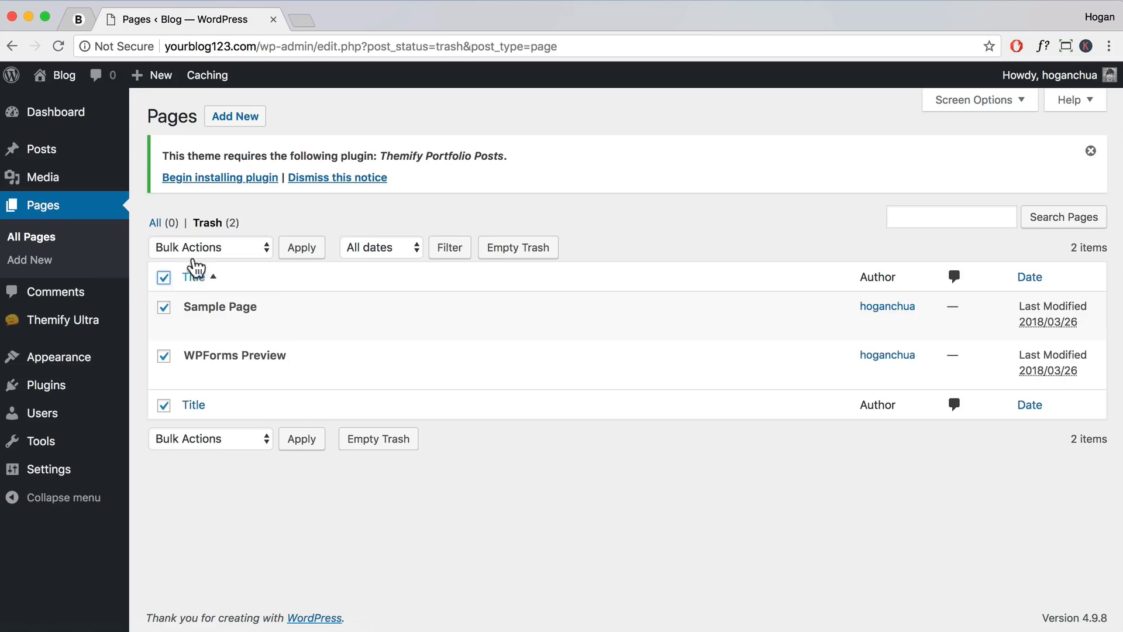
{"action": "left_click", "coordinate": [202, 248]}
{"action": "left_click", "coordinate": [213, 279]}
{"action": "left_click", "coordinate": [300, 256]}
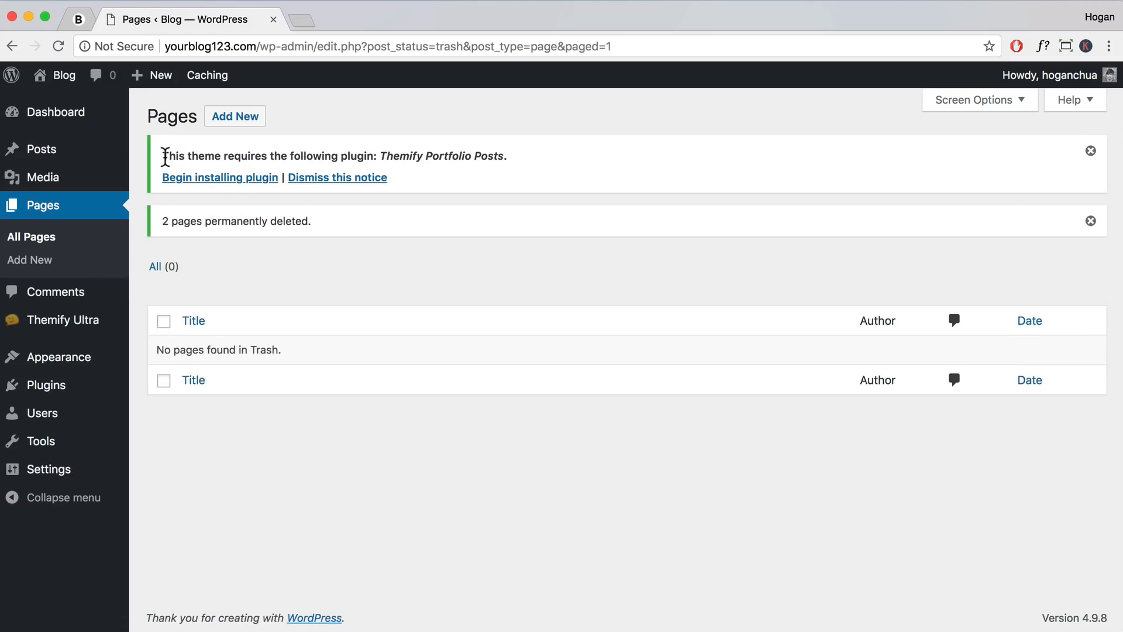
{"action": "left_click_drag", "start_coordinate": [163, 155], "coordinate": [495, 155]}
{"action": "left_click", "coordinate": [350, 180]}
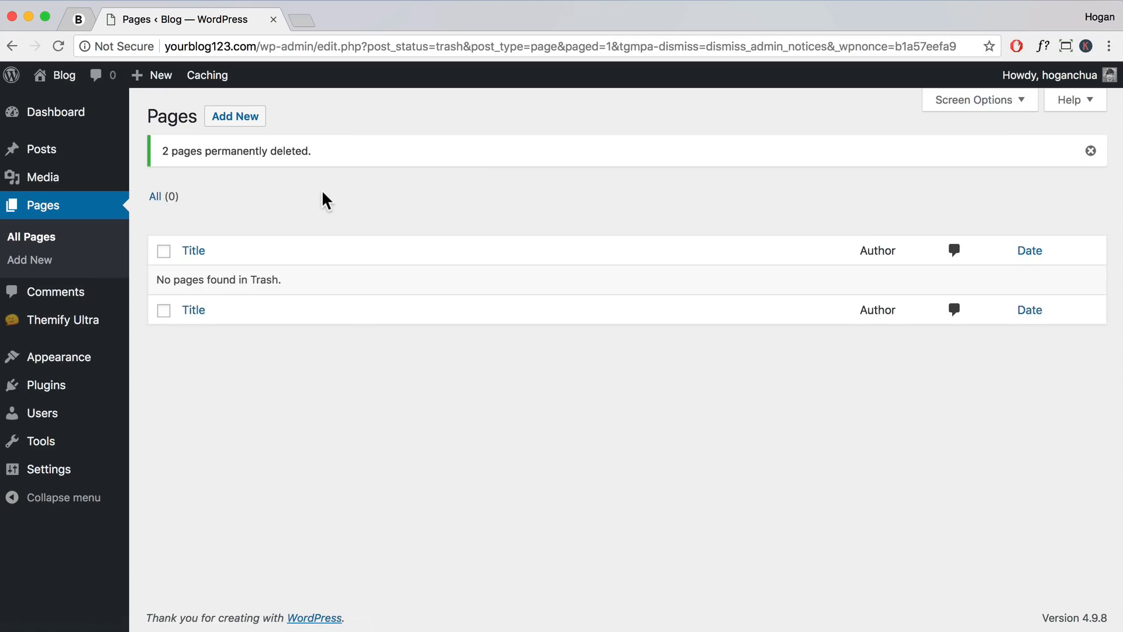
Create an empty page titled Home and publish it
{"action": "left_click", "coordinate": [246, 120]}
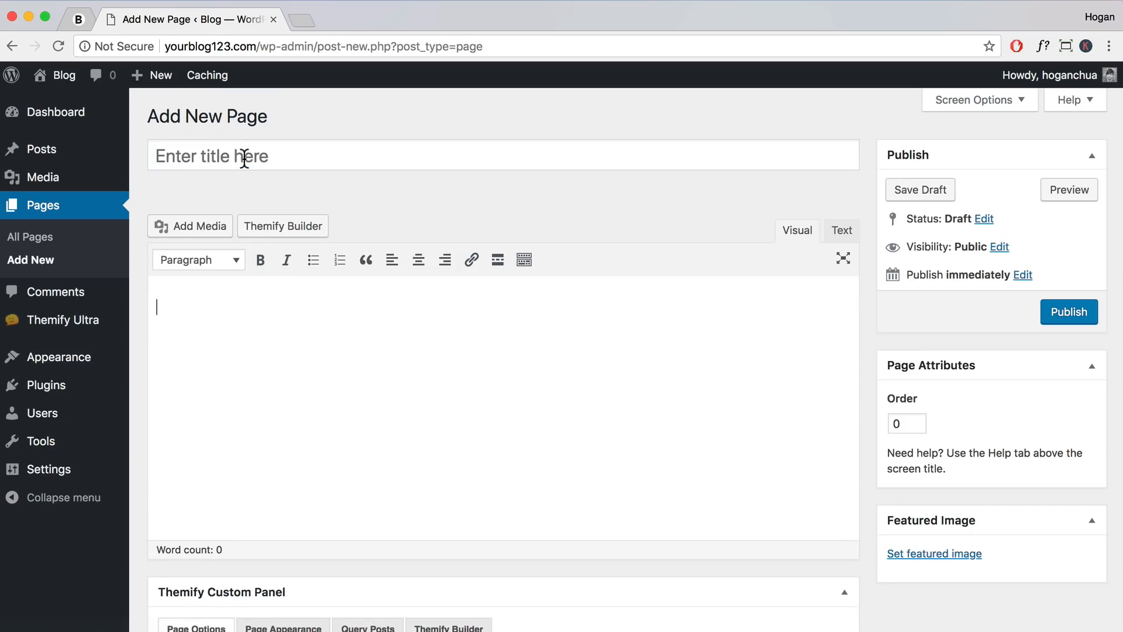
{"action": "left_click", "coordinate": [228, 157]}
{"action": "type", "text": "Home"}
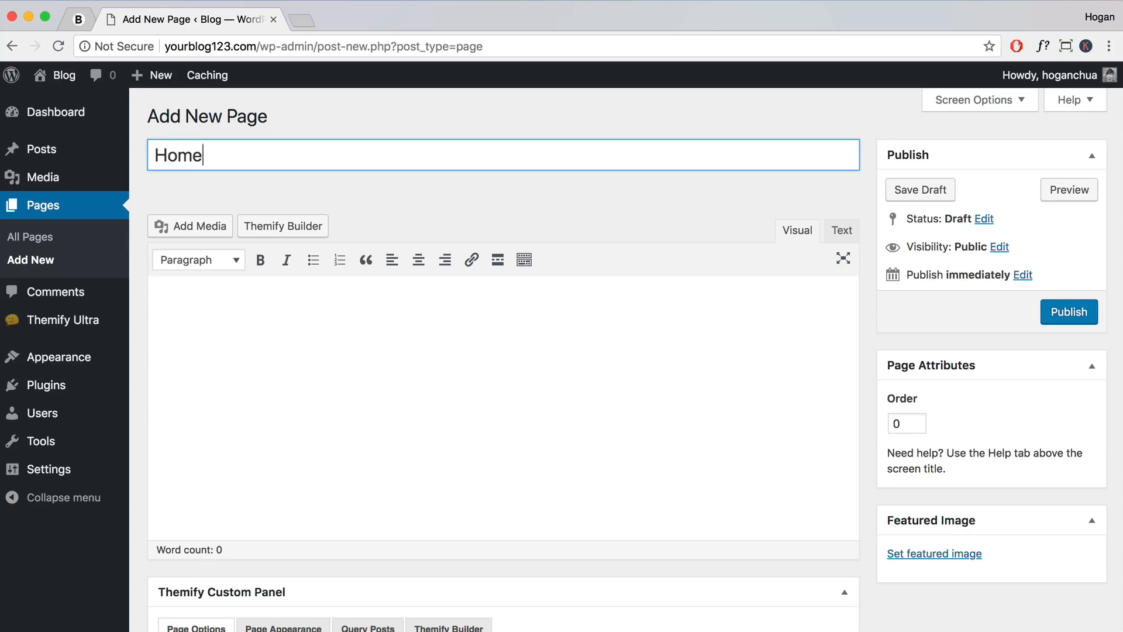
{"action": "left_click", "coordinate": [1071, 315]}
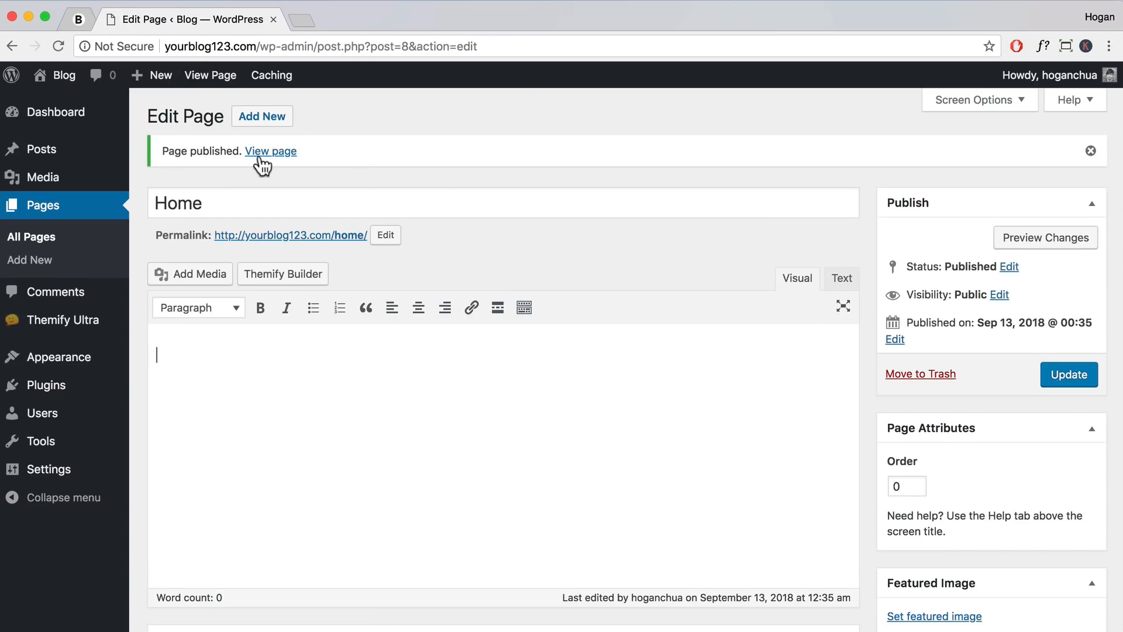
Add another empty page titled About and publish it
{"action": "left_click", "coordinate": [253, 120]}
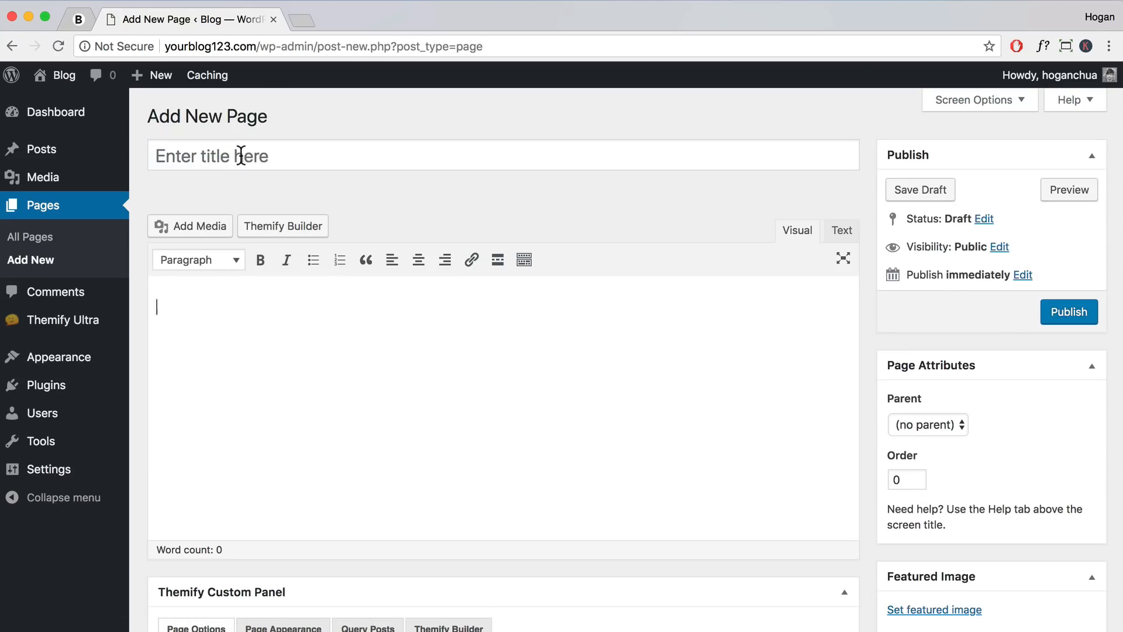
{"action": "left_click", "coordinate": [240, 156]}
{"action": "type", "text": "About"}
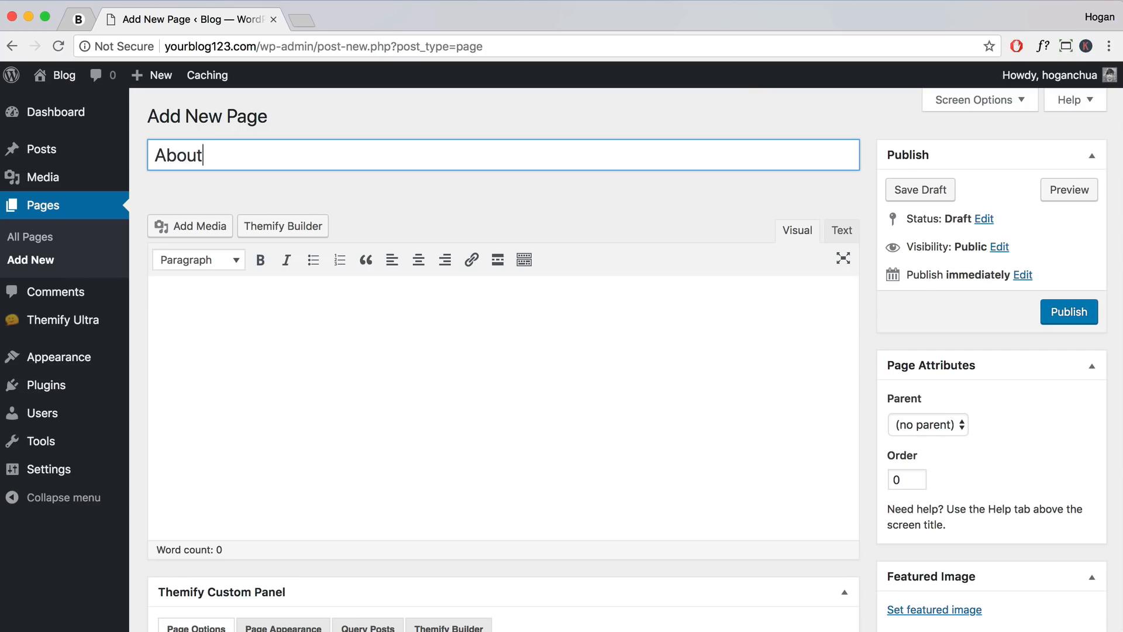
{"action": "left_click", "coordinate": [1065, 310]}
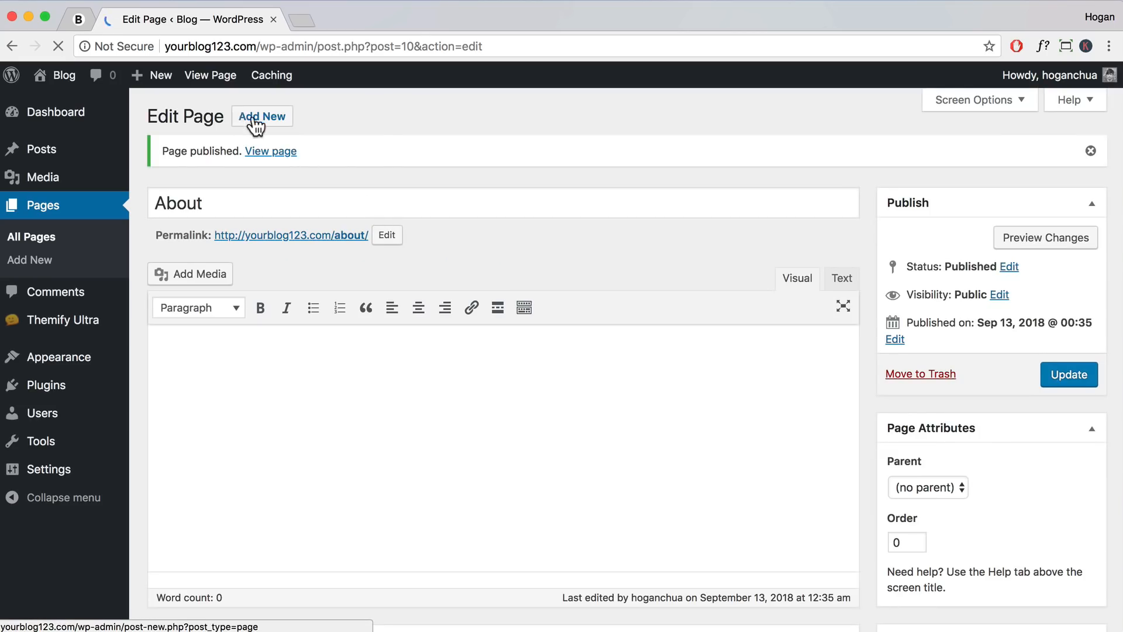
Create and publish two more empty pages, titled Blog and Contact
{"action": "left_click", "coordinate": [259, 124]}
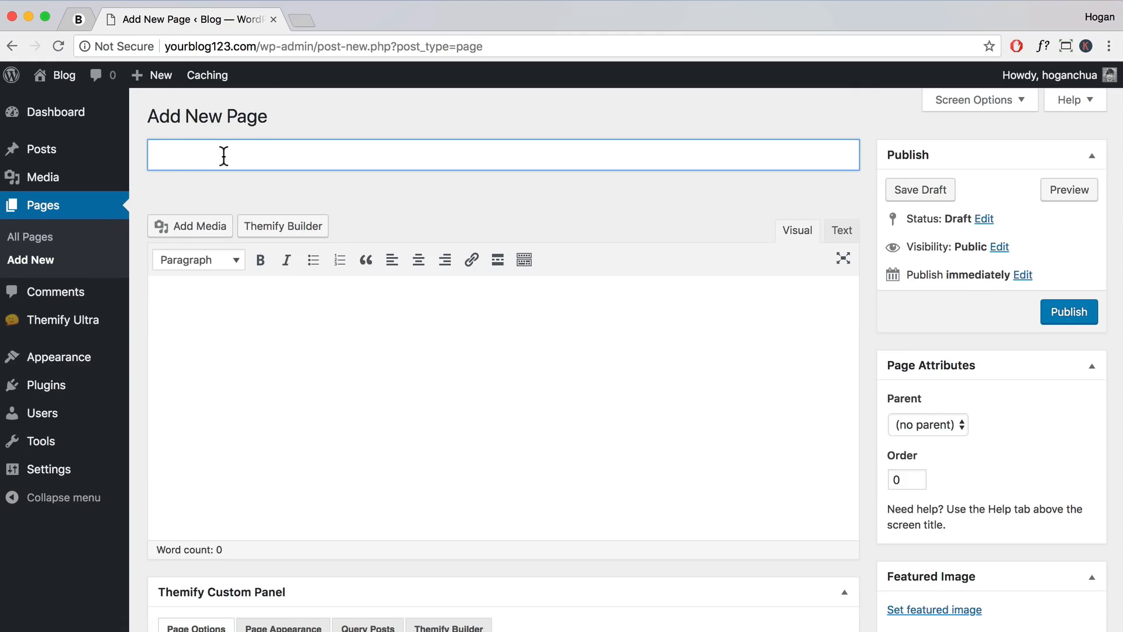
{"action": "left_click", "coordinate": [1068, 311]}
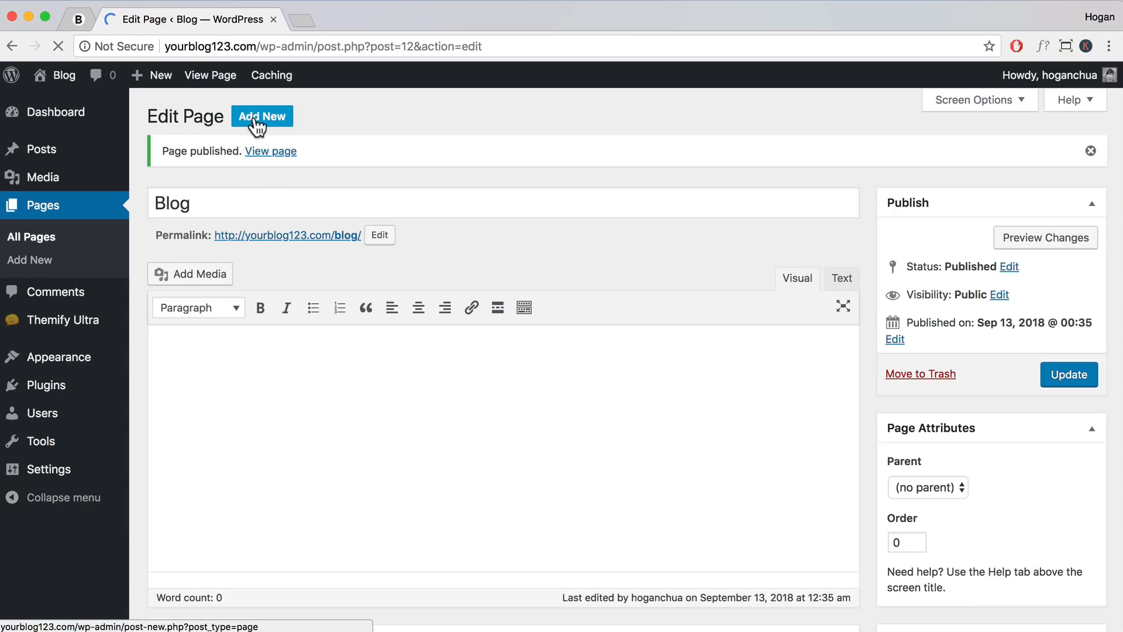
{"action": "left_click", "coordinate": [260, 120]}
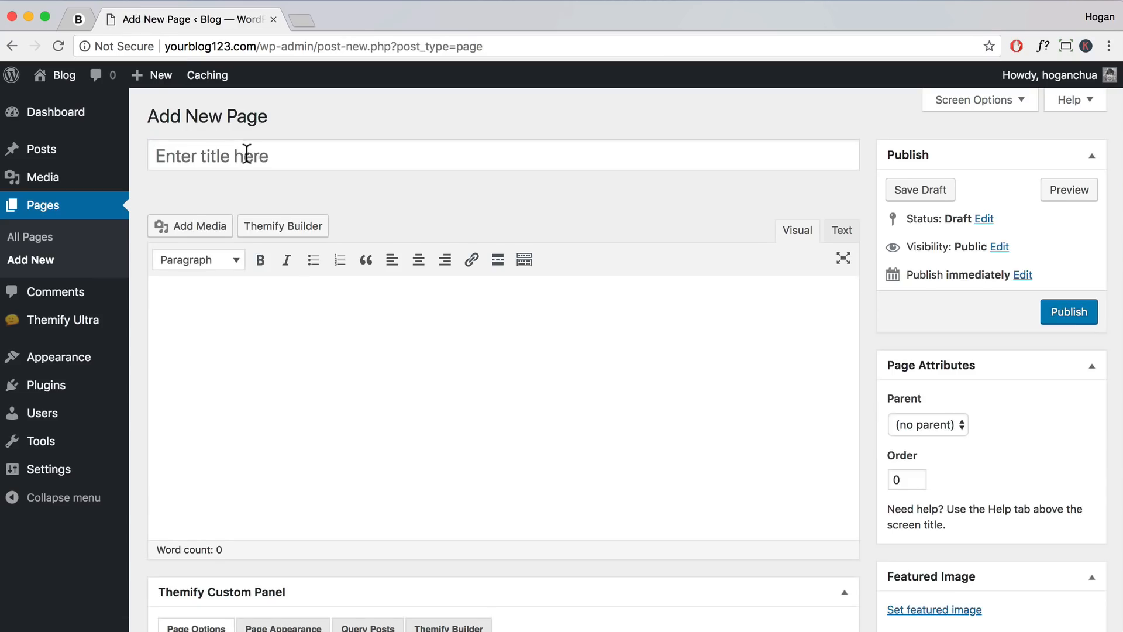
{"action": "left_click", "coordinate": [245, 154]}
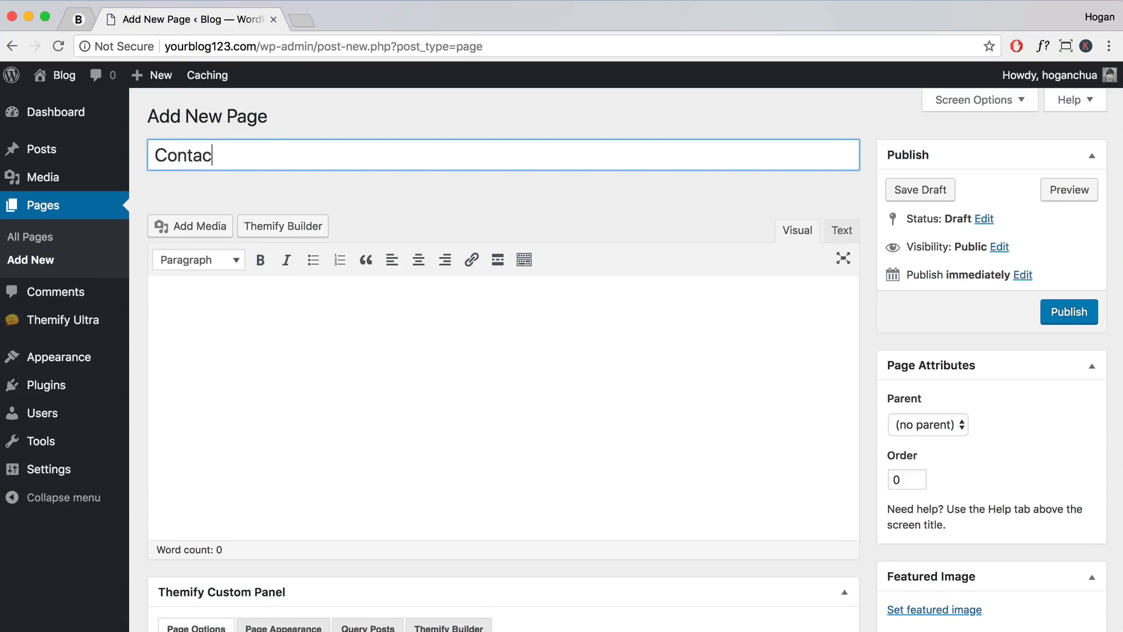
{"action": "left_click", "coordinate": [1042, 315]}
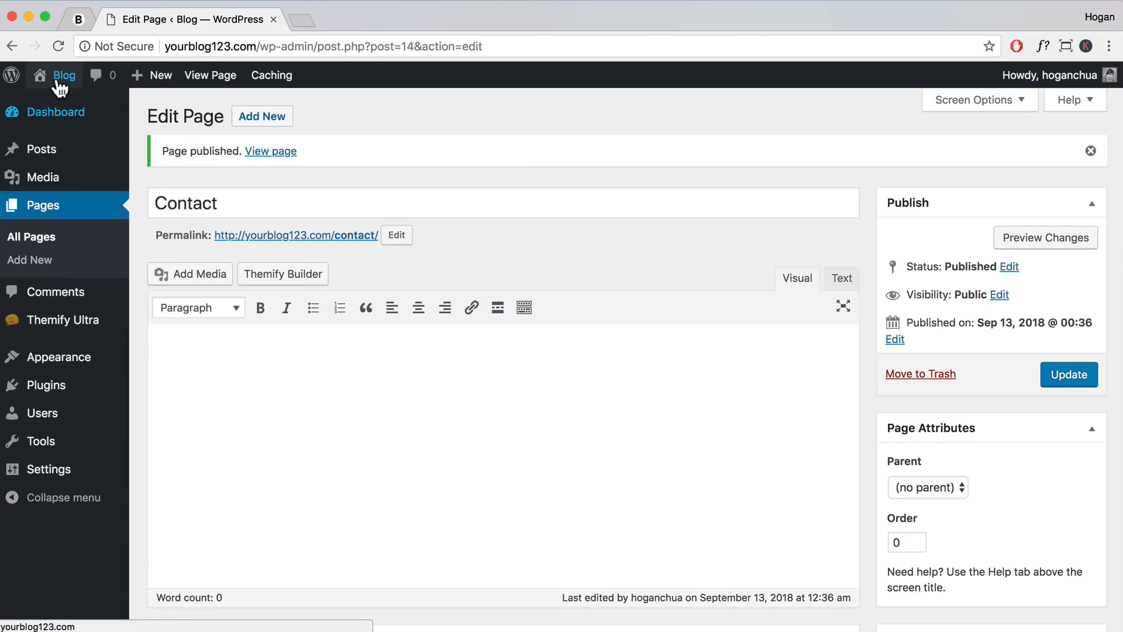
Visit the site to check its navigation links and view the Home page
{"action": "mouse_move", "coordinate": [55, 77]}
{"action": "left_click", "coordinate": [55, 105]}
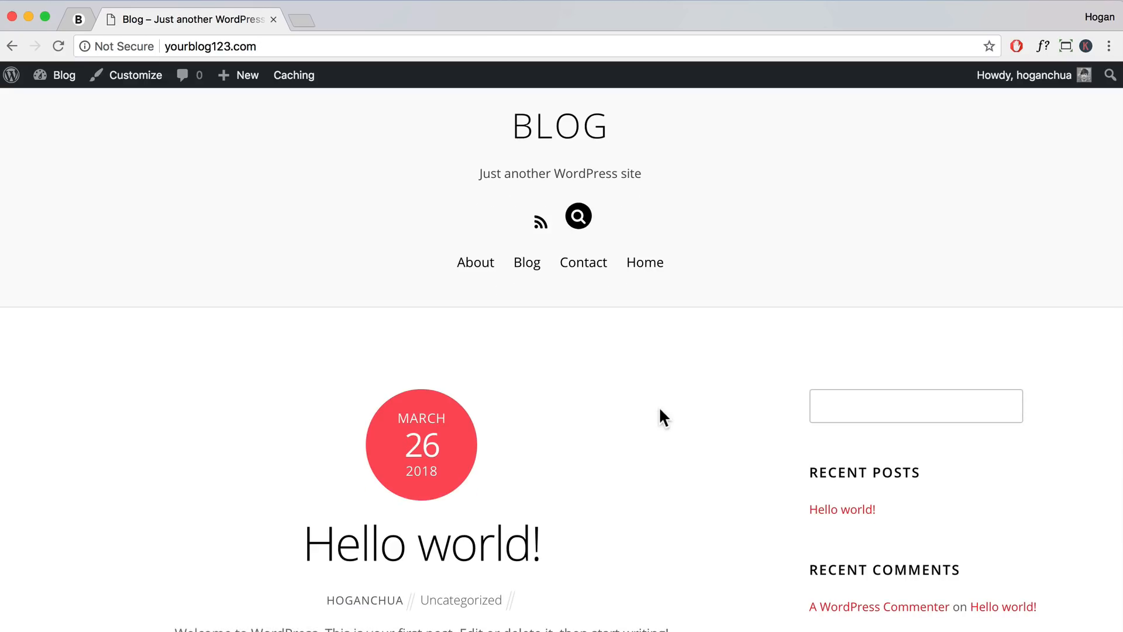
{"action": "left_click", "coordinate": [644, 269]}
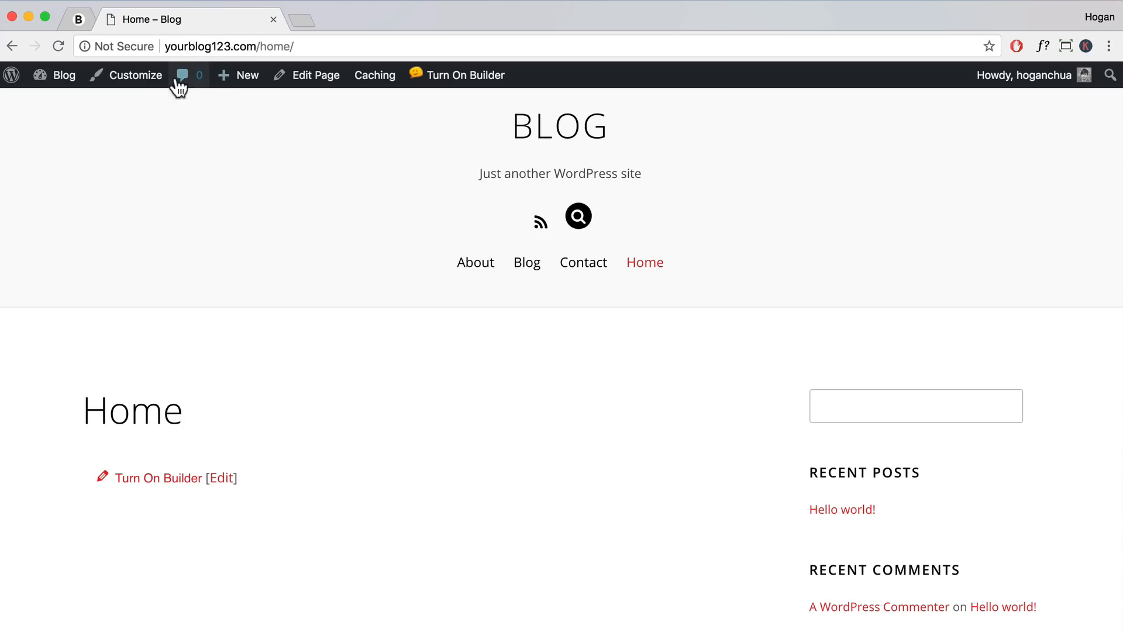
Customize the homepage settings to display a static page with Home as the homepage, publish the change, and return to the customizer overview
{"action": "left_click", "coordinate": [127, 85]}
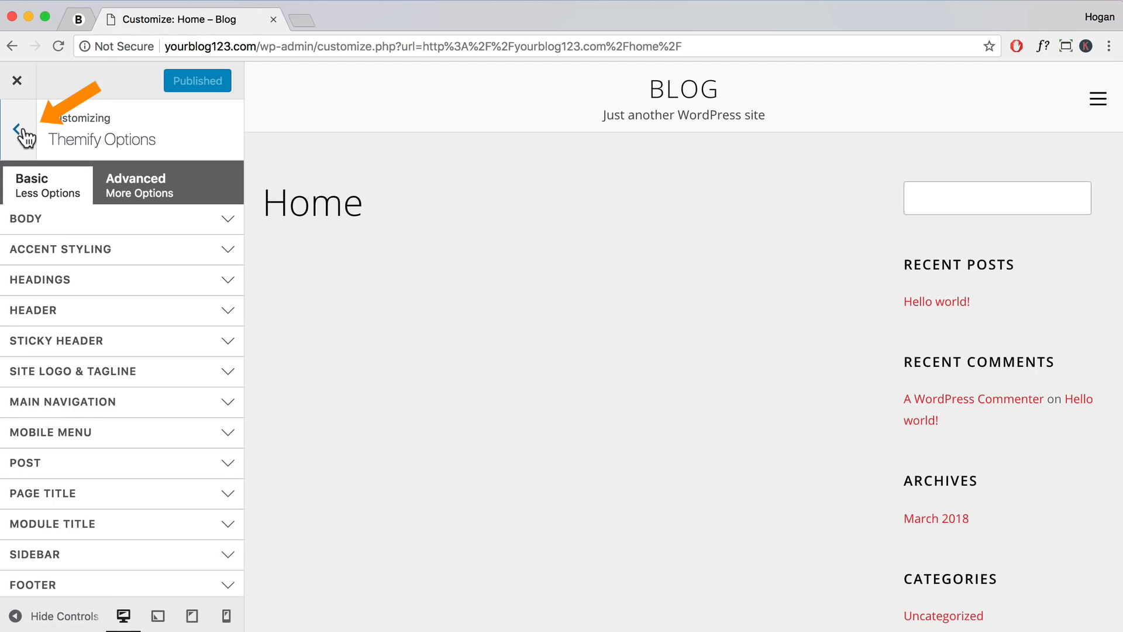
{"action": "left_click", "coordinate": [15, 132]}
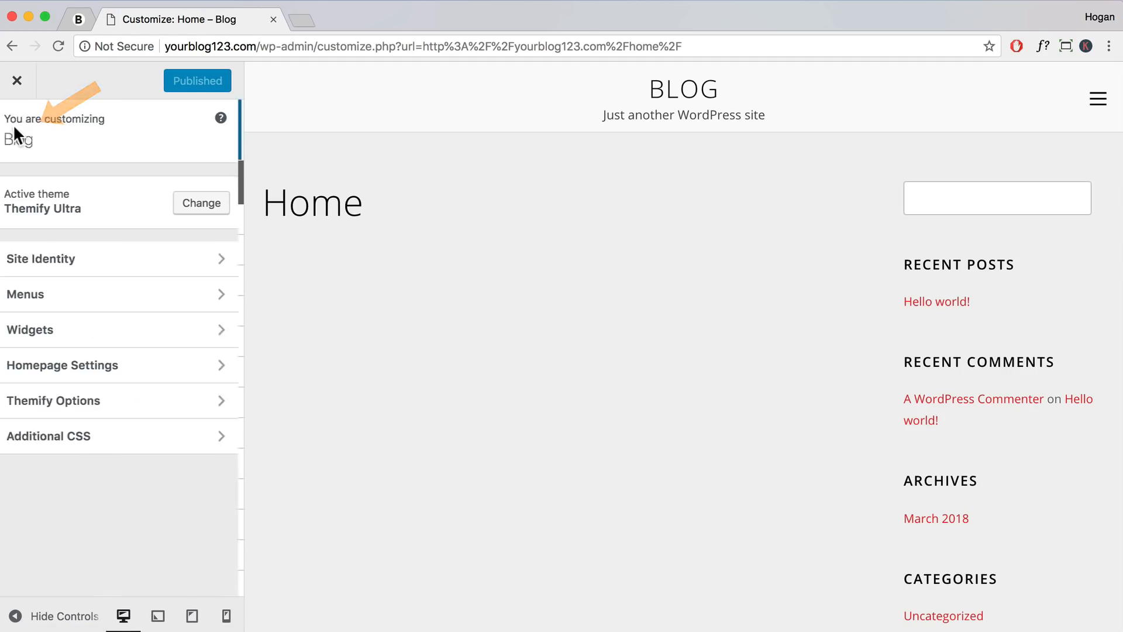
{"action": "left_click", "coordinate": [129, 369]}
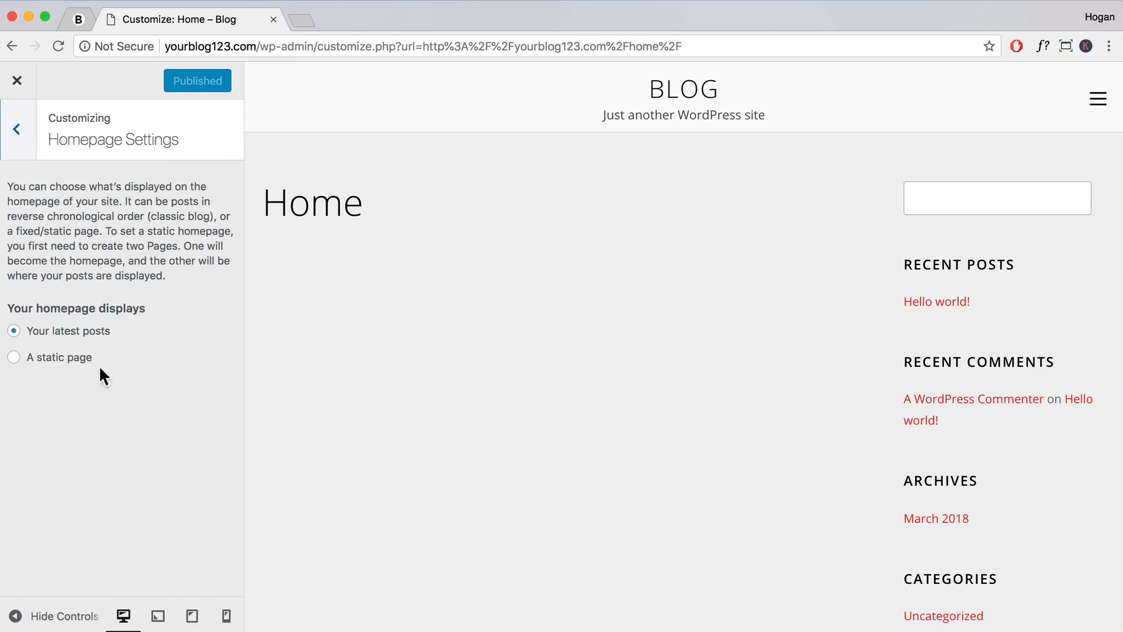
{"action": "left_click", "coordinate": [13, 358]}
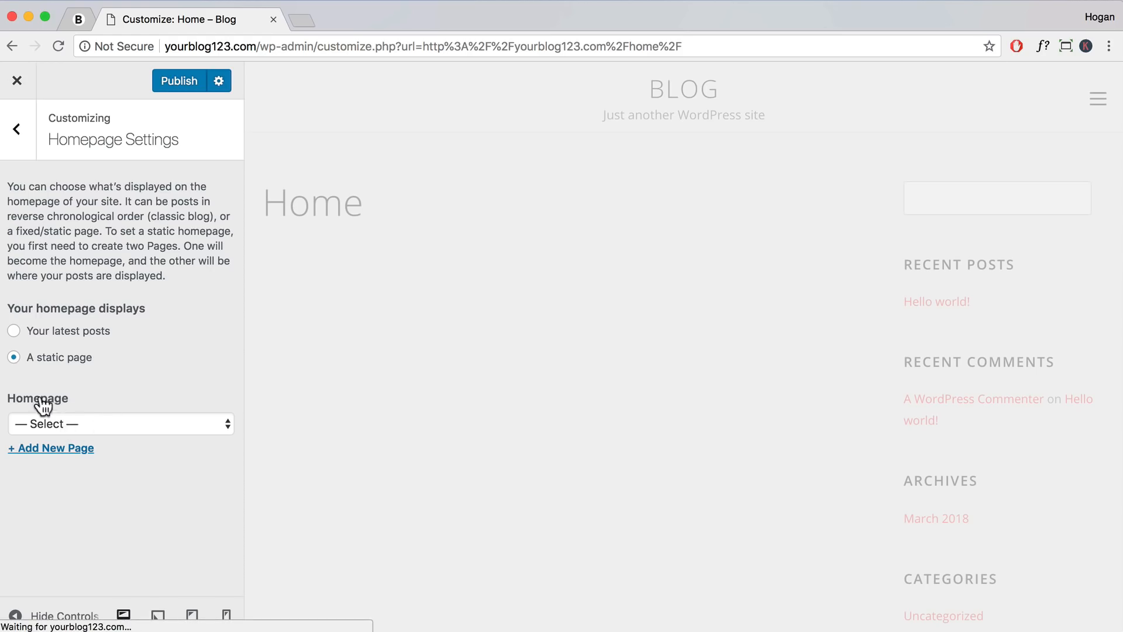
{"action": "left_click", "coordinate": [89, 425]}
{"action": "left_click", "coordinate": [38, 486]}
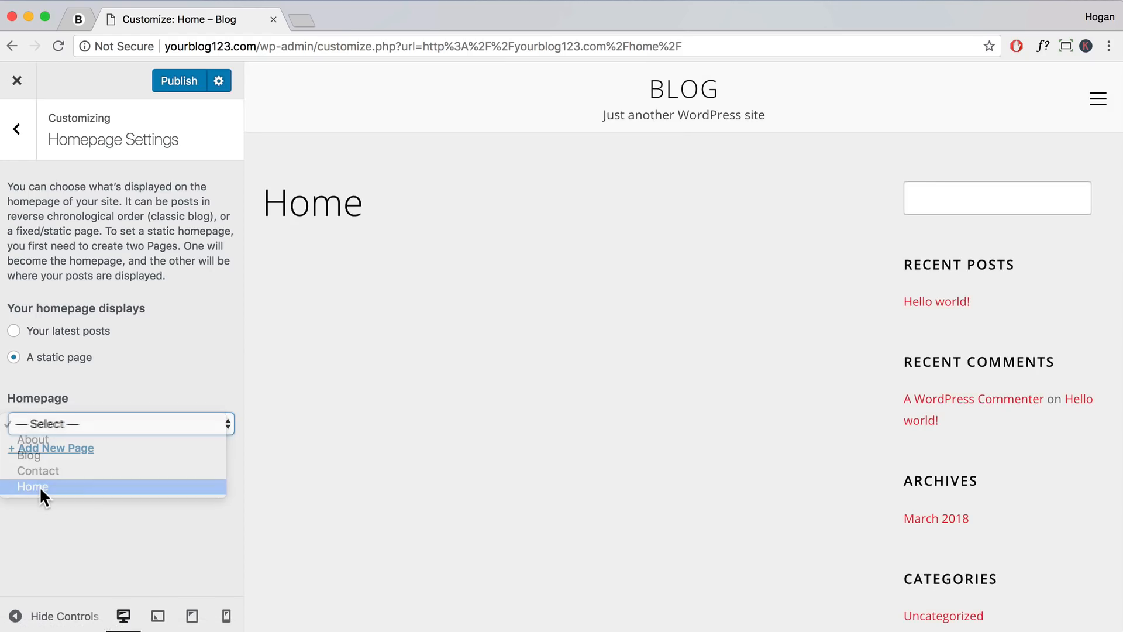
{"action": "left_click", "coordinate": [172, 80]}
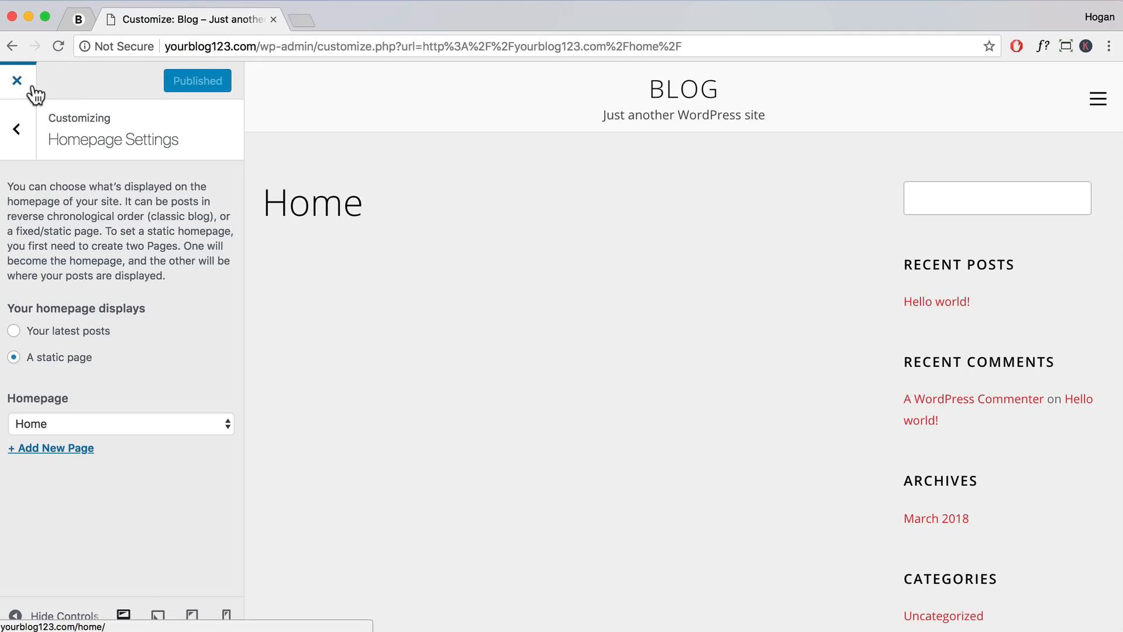
{"action": "left_click", "coordinate": [25, 133]}
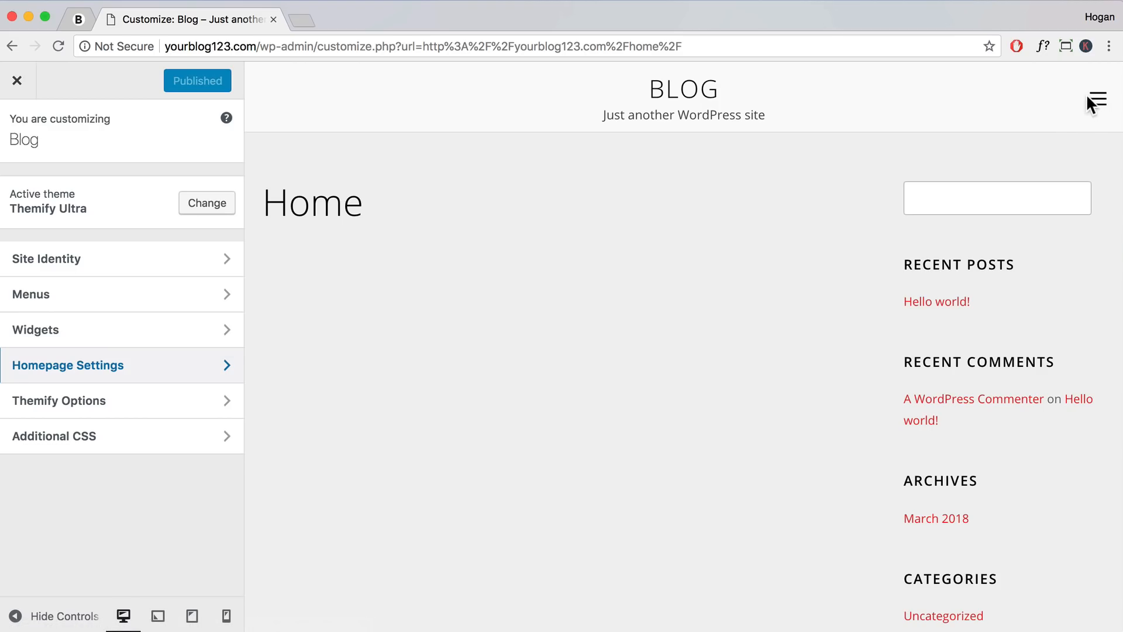
Reduce the browser's page zoom by one level so the customizer preview shows the full navigation
{"action": "left_click", "coordinate": [1110, 46]}
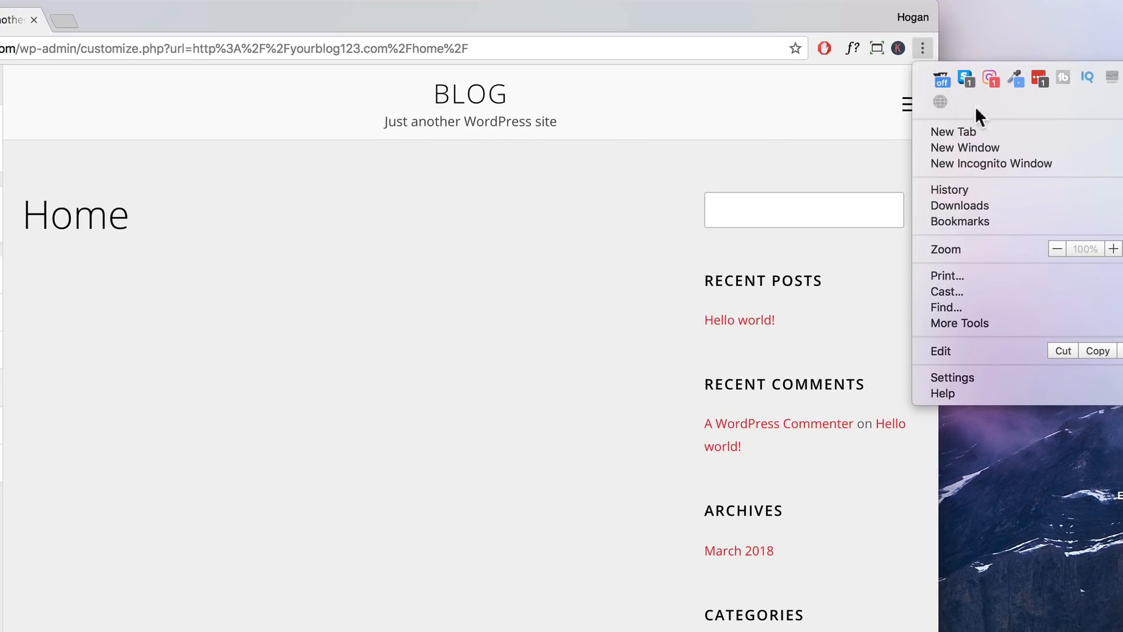
{"action": "left_click", "coordinate": [1057, 248]}
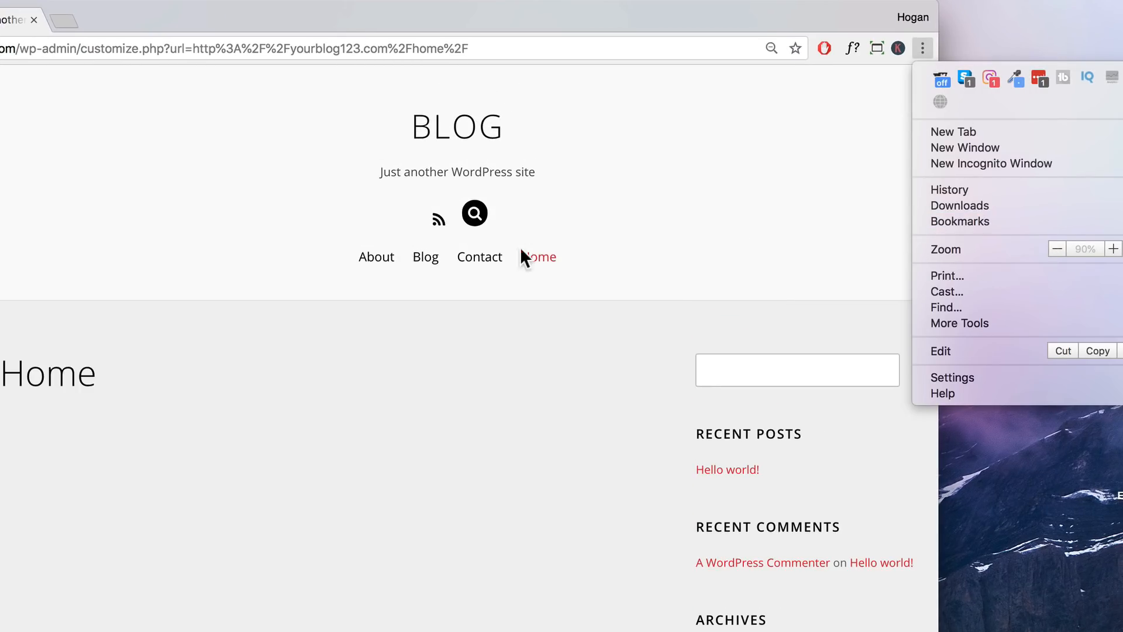
{"action": "left_click", "coordinate": [521, 298]}
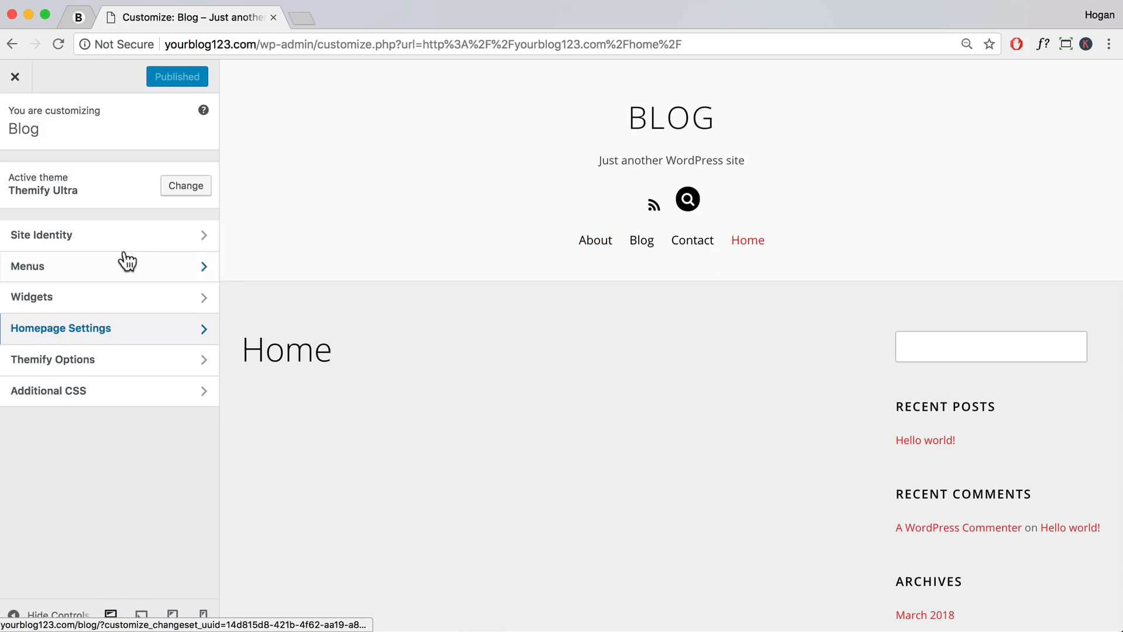
Start creating a new navigation menu in the site customizer
{"action": "left_click", "coordinate": [106, 273]}
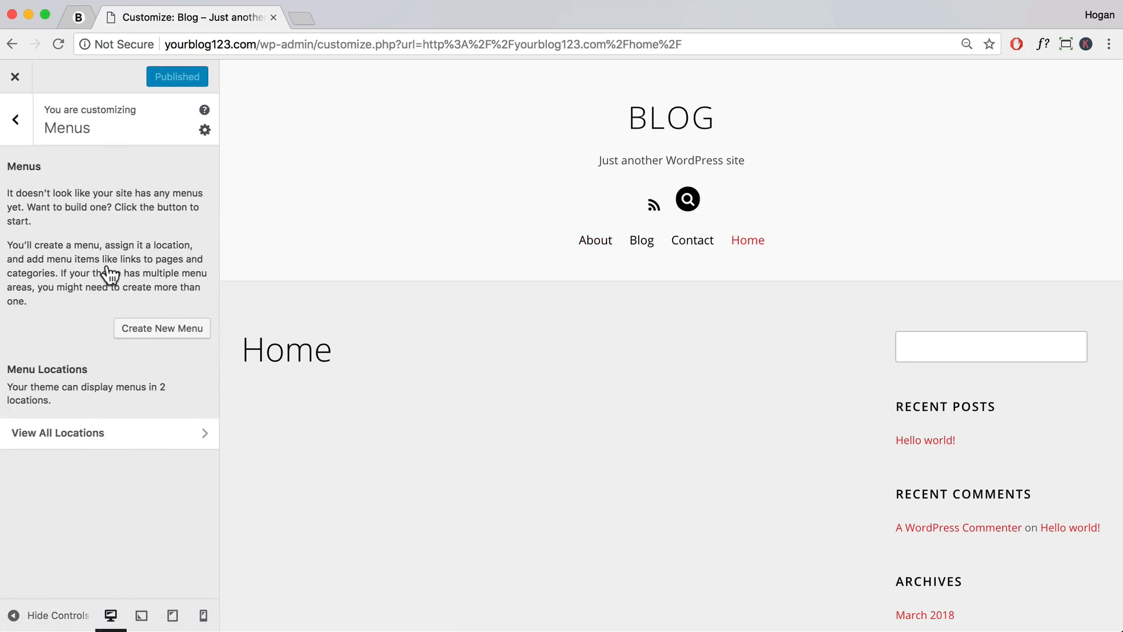
{"action": "left_click", "coordinate": [151, 332]}
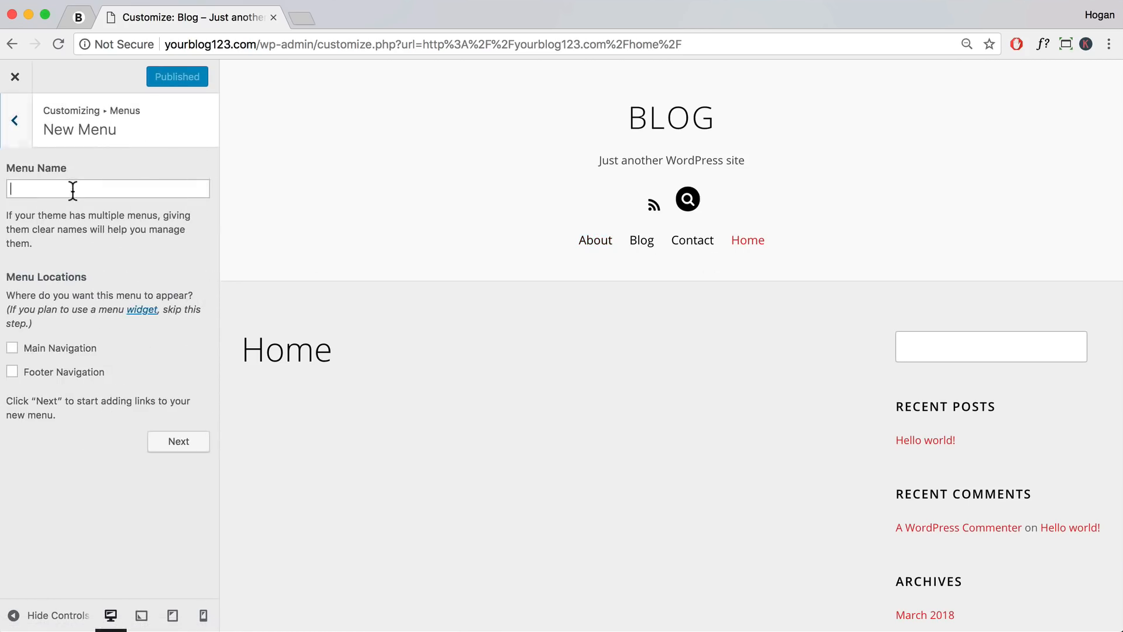
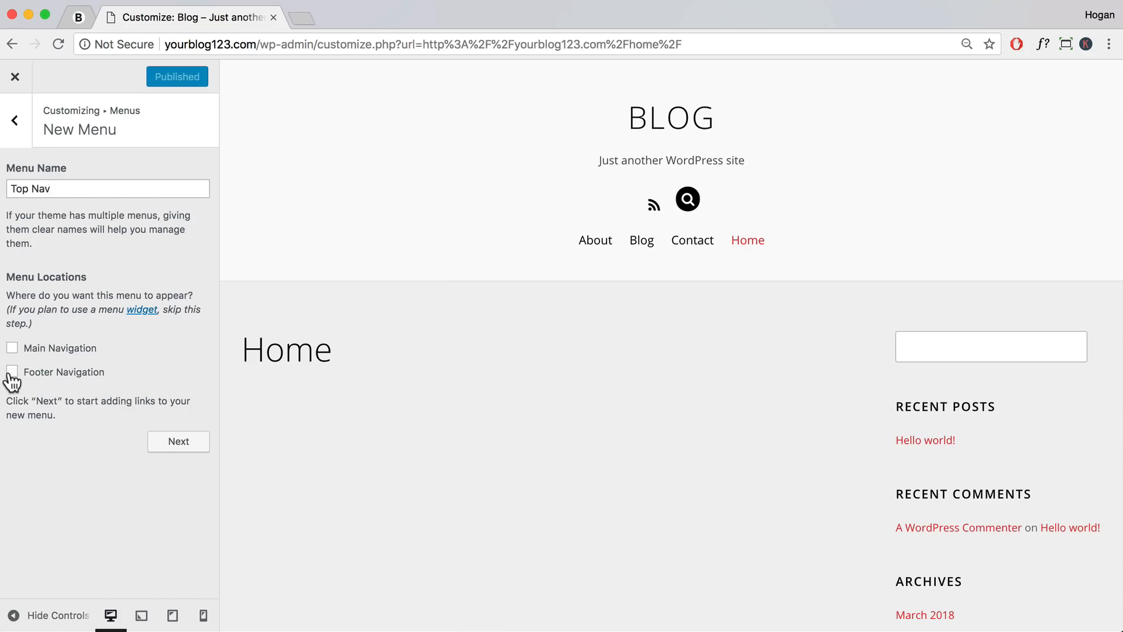
Assign the new Top Nav menu to the Main Navigation location and proceed to adding its links
{"action": "scroll", "coordinate": [539, 409], "scroll_direction": "down", "scroll_amount": 10}
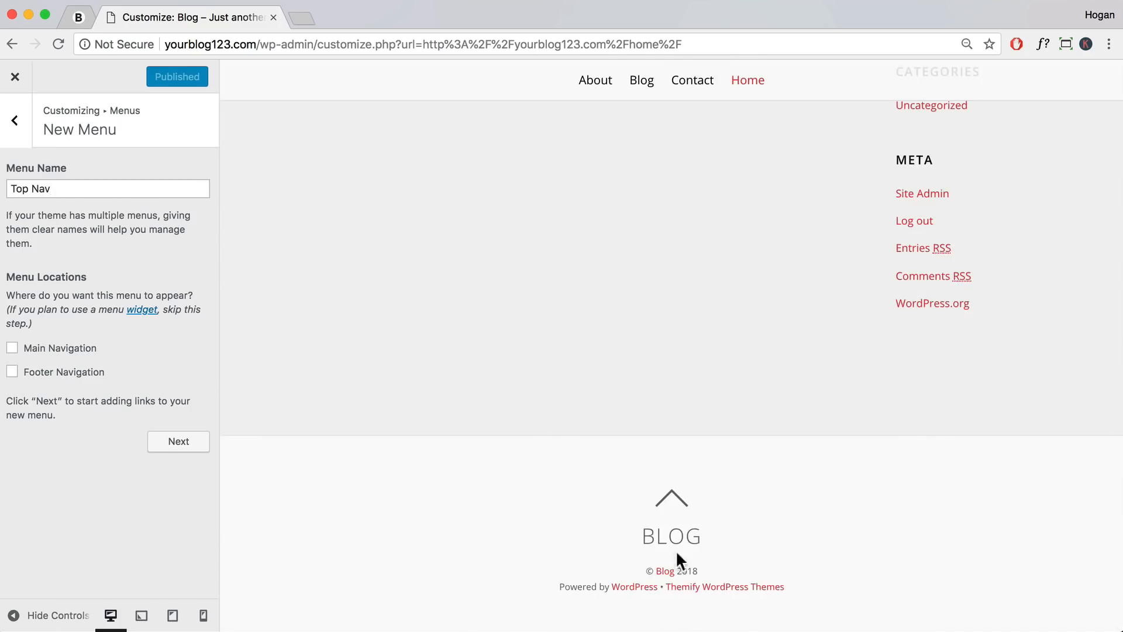
{"action": "scroll", "coordinate": [371, 309], "scroll_direction": "up", "scroll_amount": 10}
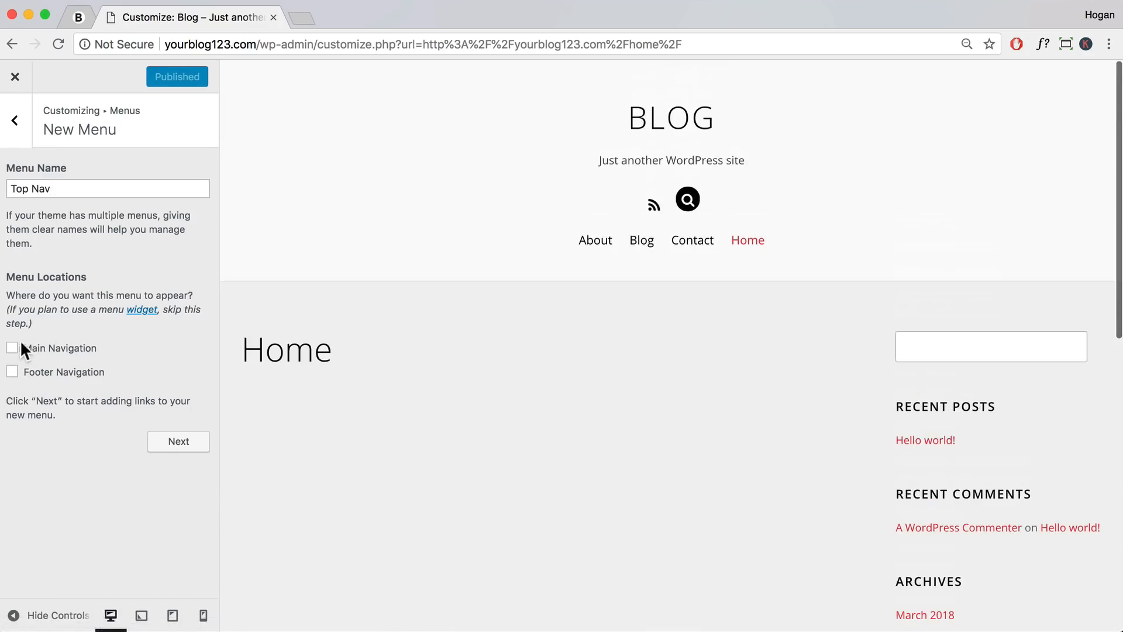
{"action": "left_click", "coordinate": [12, 348]}
{"action": "left_click", "coordinate": [176, 445]}
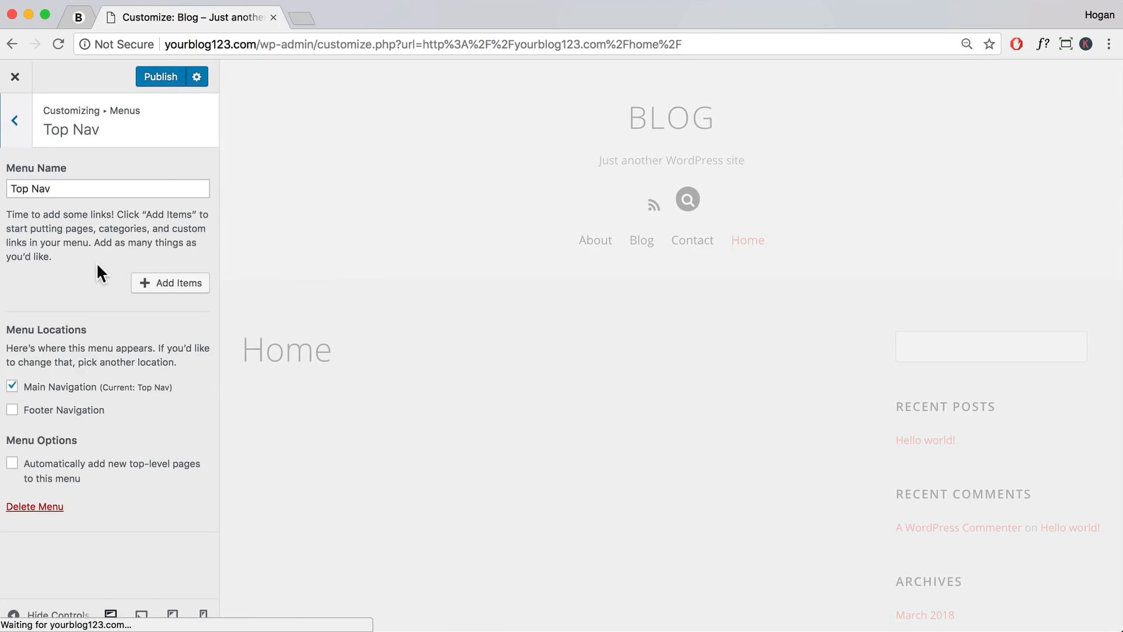
Add the About, Blog and Contact pages to the Top Nav menu in that order
{"action": "left_click", "coordinate": [157, 285]}
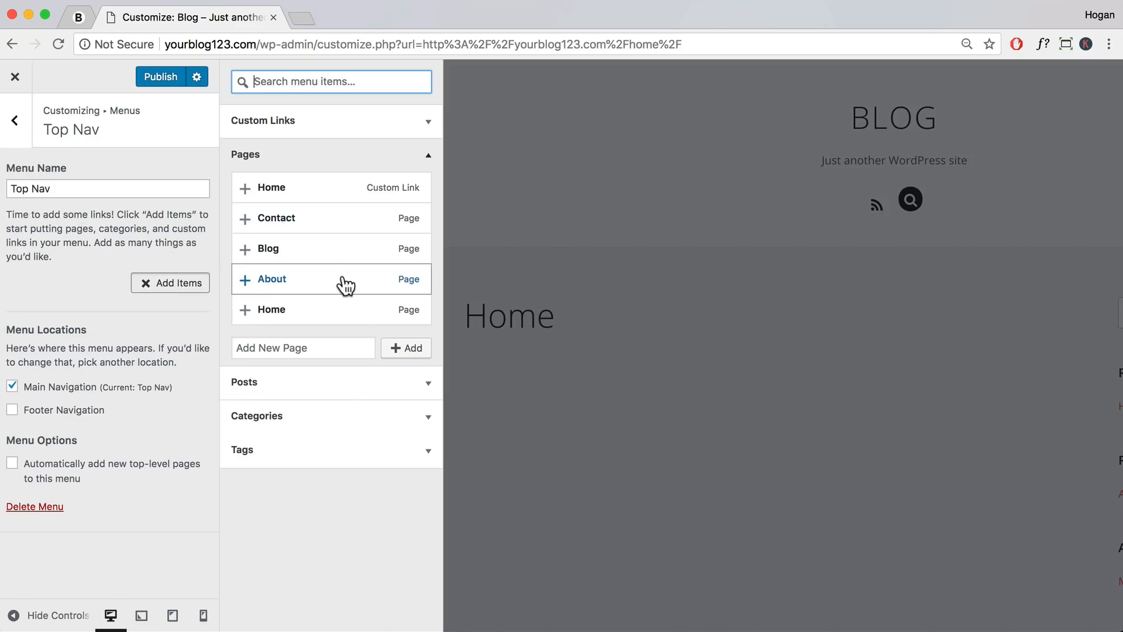
{"action": "left_click", "coordinate": [304, 287]}
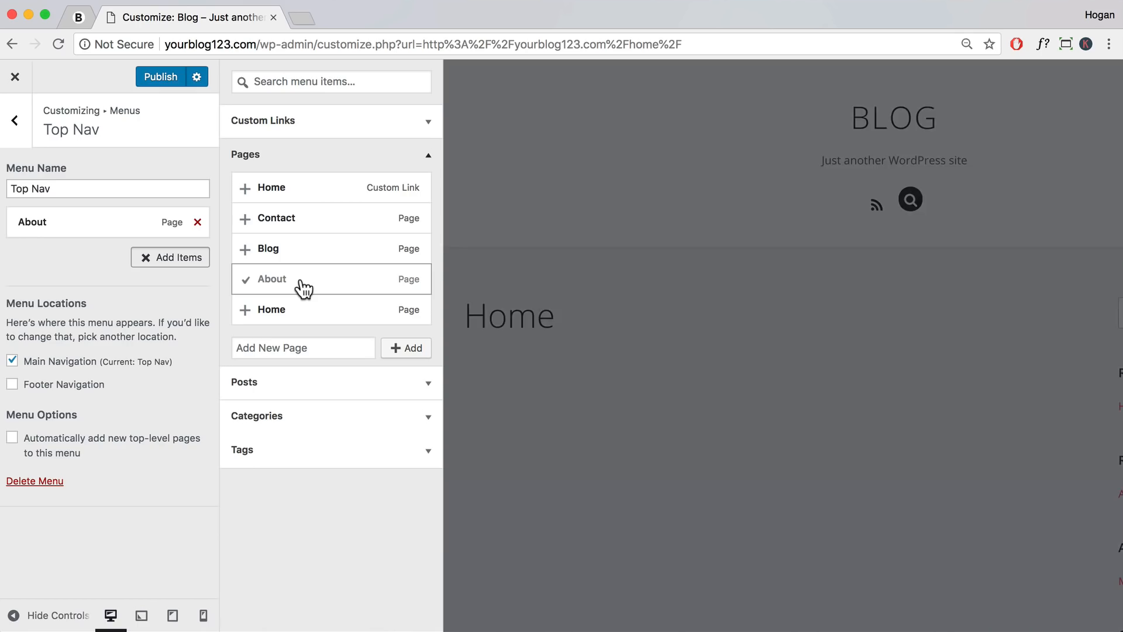
{"action": "left_click", "coordinate": [261, 252]}
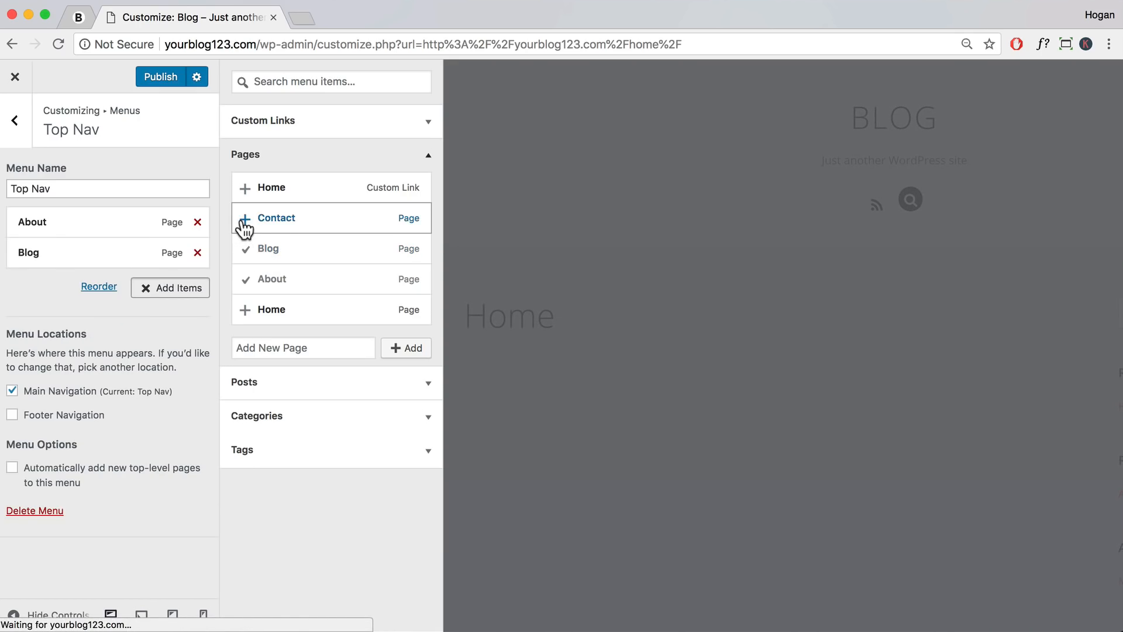
{"action": "left_click", "coordinate": [245, 227]}
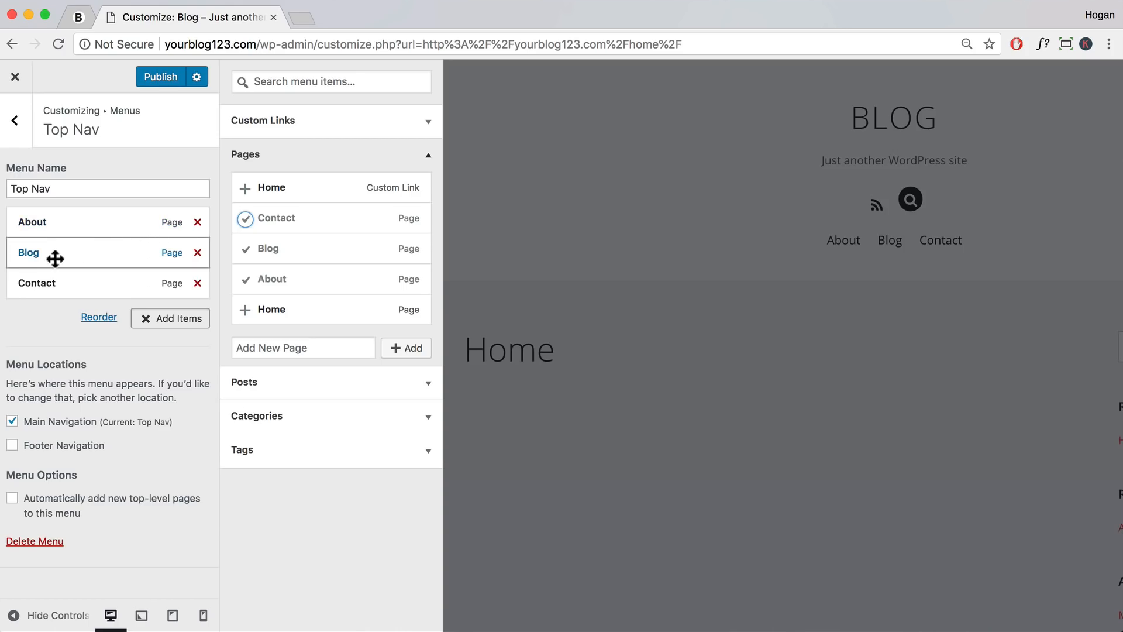
Try nesting Blog under About, check the dropdown in the preview, and move Blog back to the top level
{"action": "left_click_drag", "start_coordinate": [31, 251], "coordinate": [46, 252]}
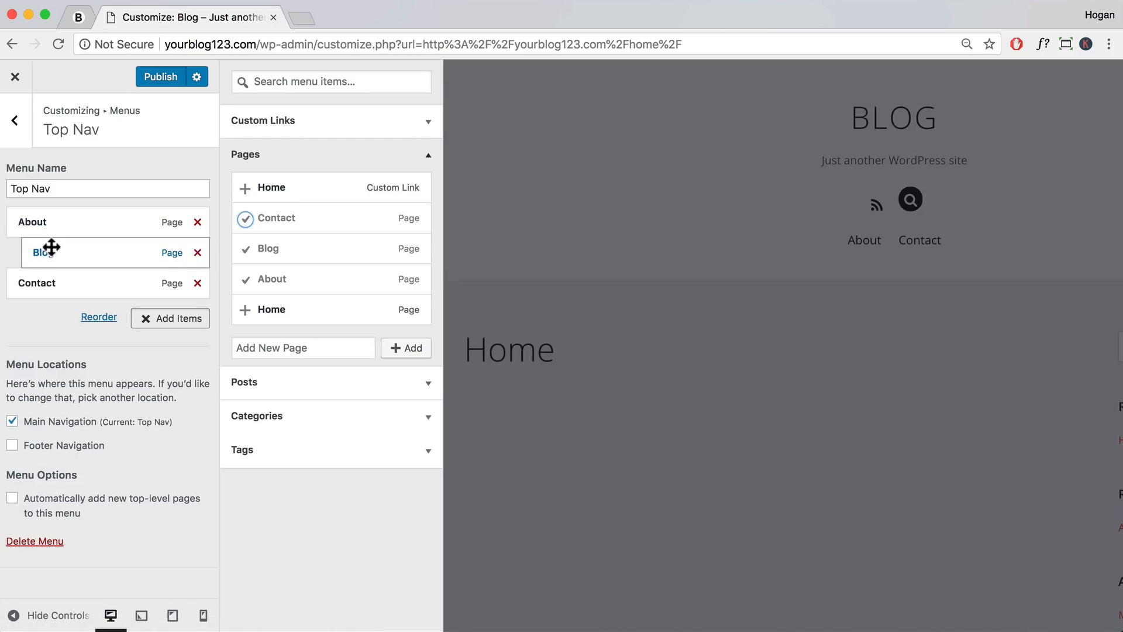
{"action": "left_click", "coordinate": [865, 286]}
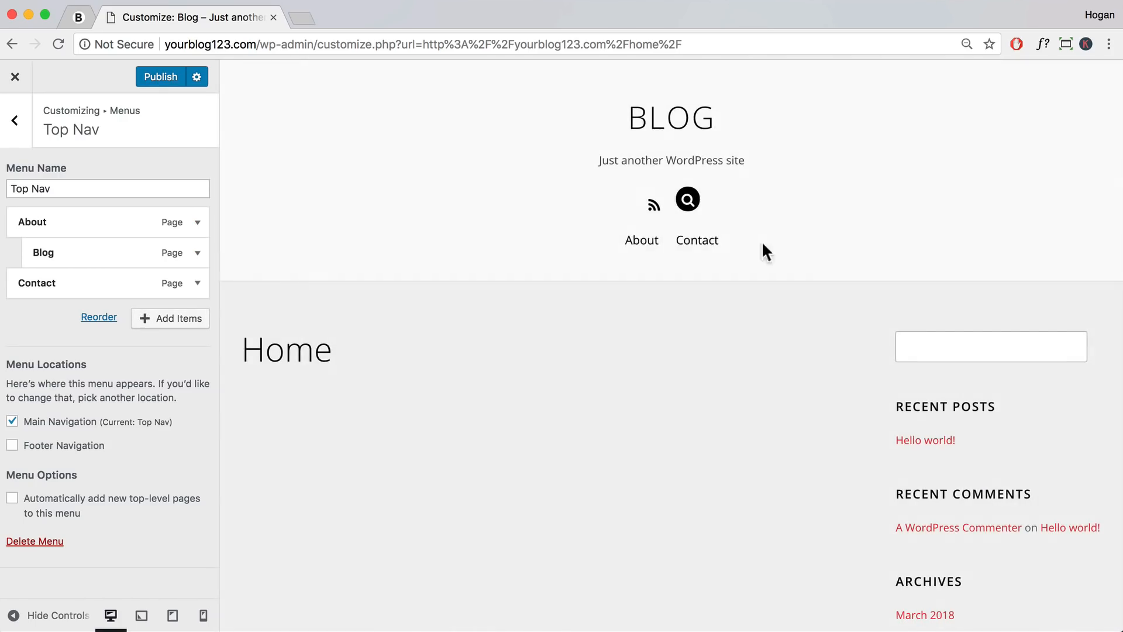
{"action": "mouse_move", "coordinate": [648, 250]}
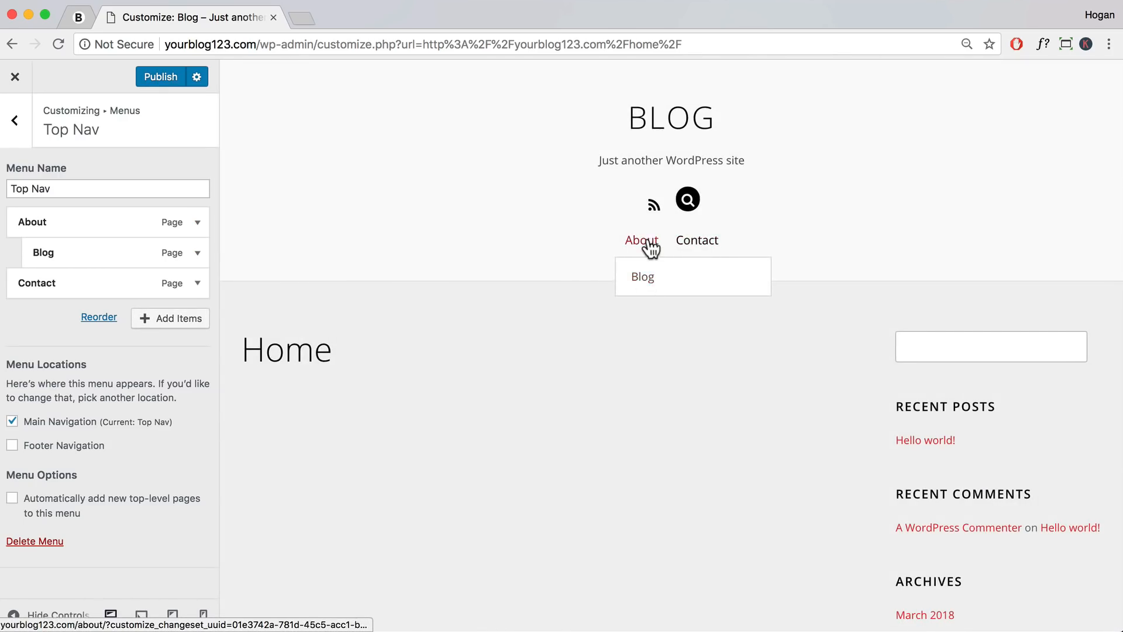
{"action": "left_click_drag", "start_coordinate": [105, 253], "coordinate": [97, 248]}
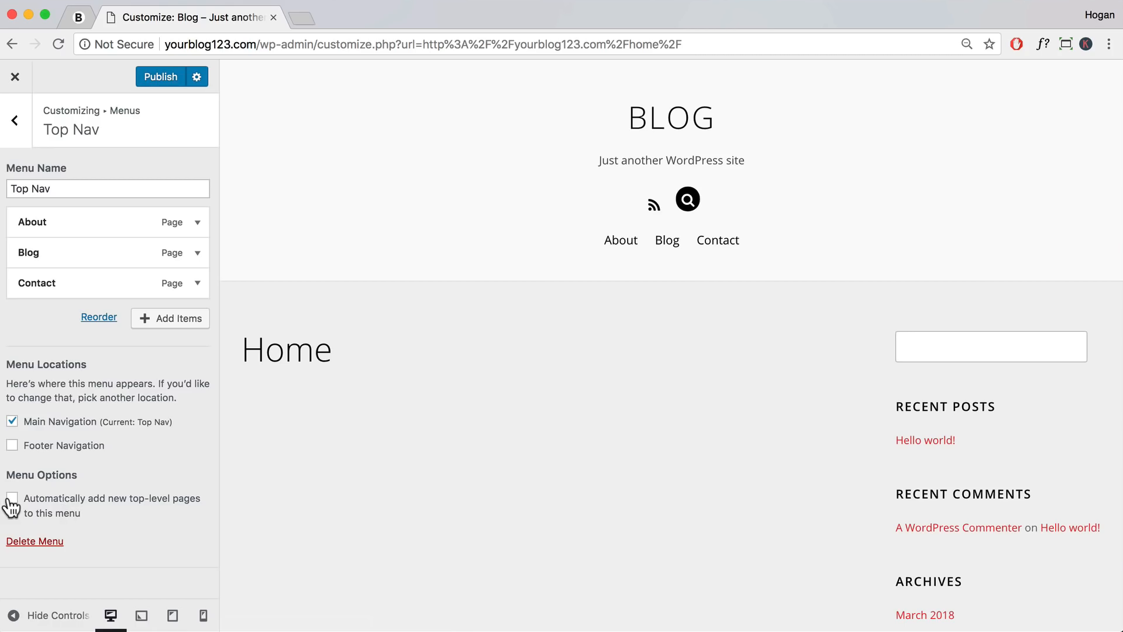
Publish the Top Nav menu with new top-level pages set to be added automatically, and exit the customizer
{"action": "left_click", "coordinate": [160, 78]}
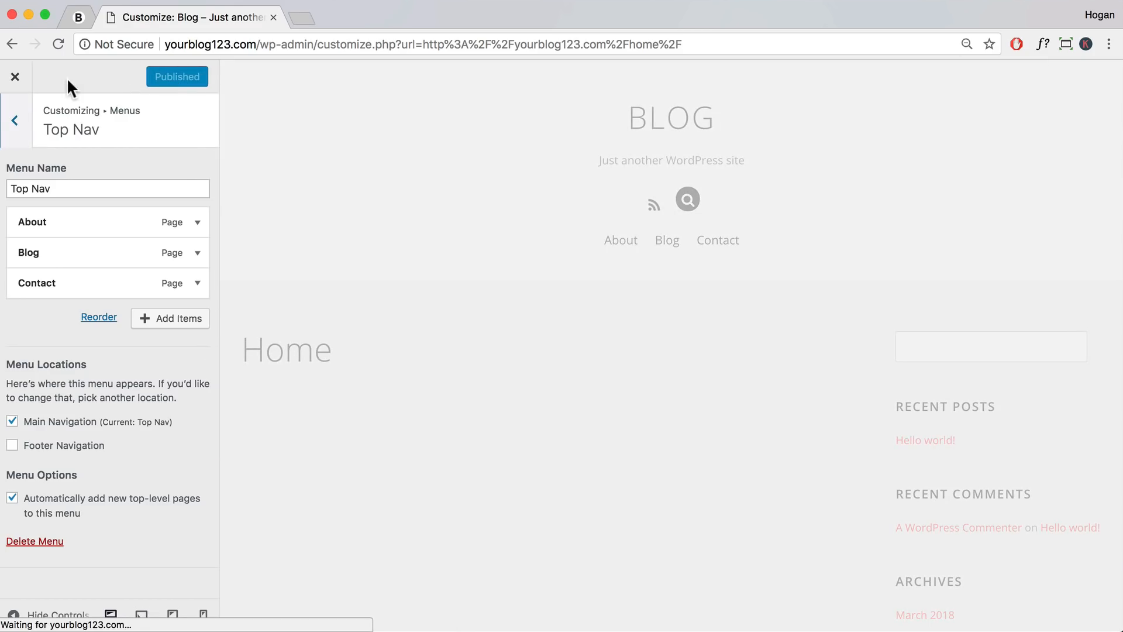
{"action": "left_click", "coordinate": [15, 77]}
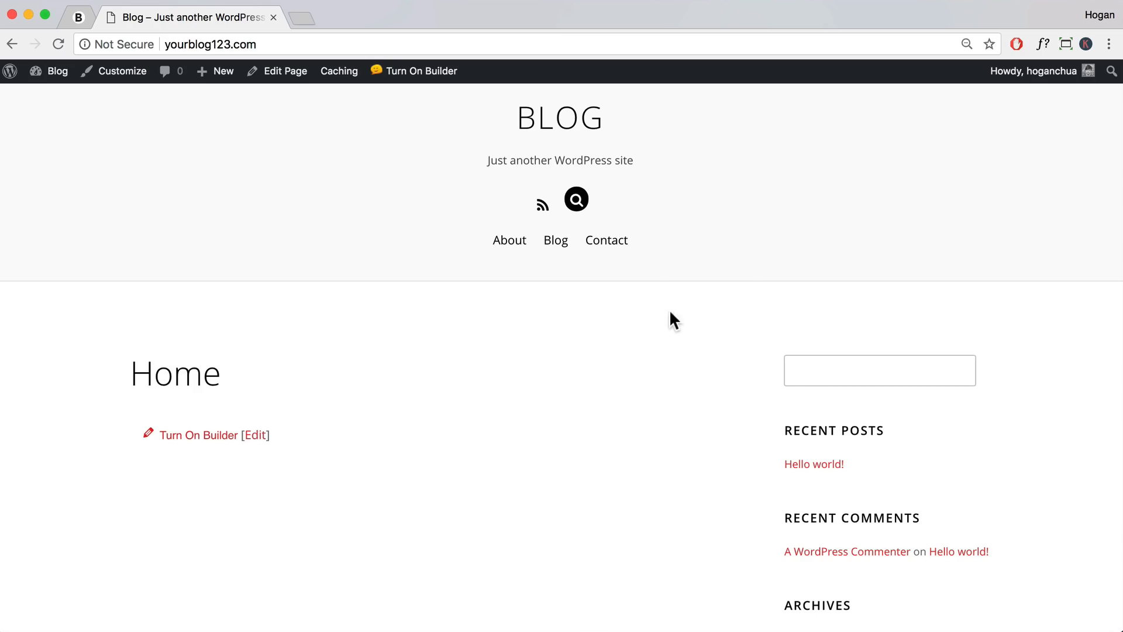
Go to the Themify Ultra theme settings from the dashboard and expand the Theme Appearance options
{"action": "mouse_move", "coordinate": [44, 80]}
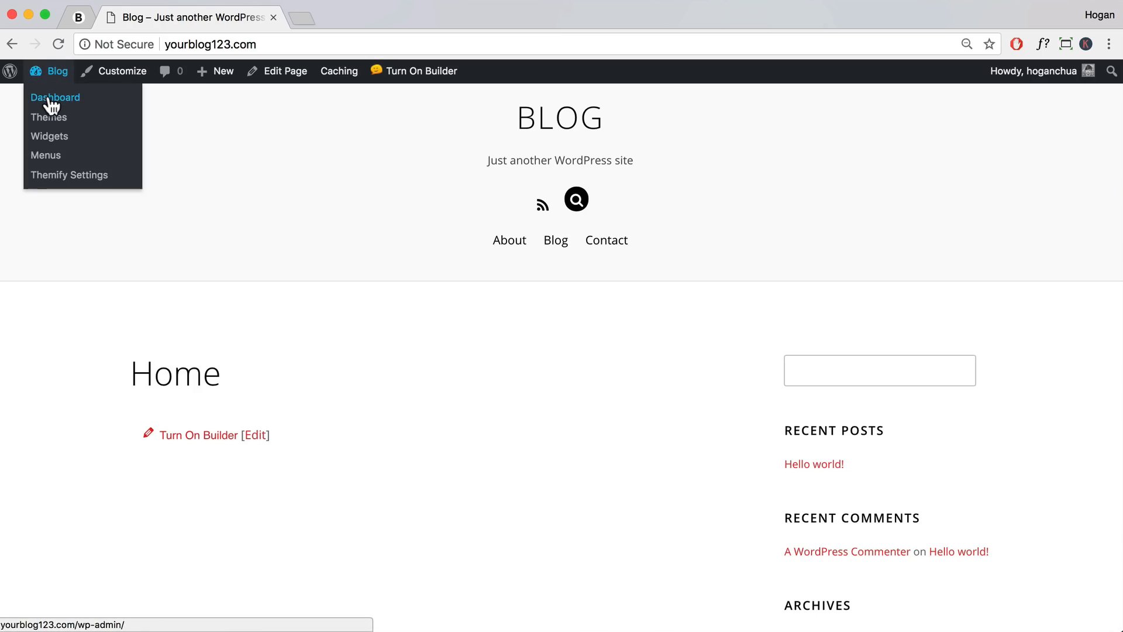
{"action": "left_click", "coordinate": [51, 99]}
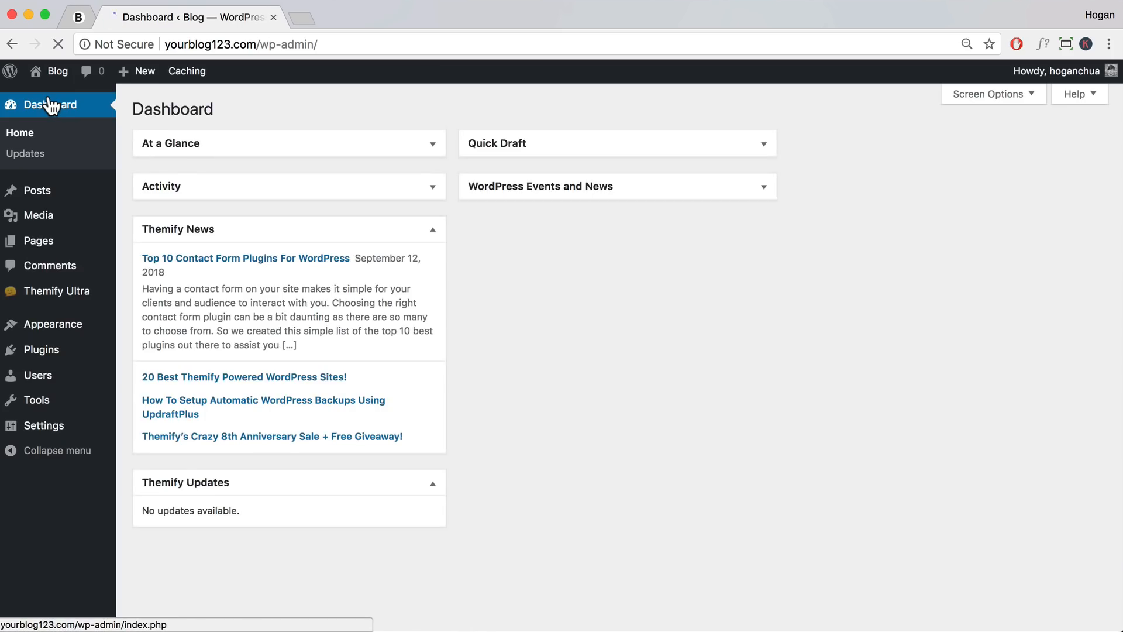
{"action": "mouse_move", "coordinate": [45, 294]}
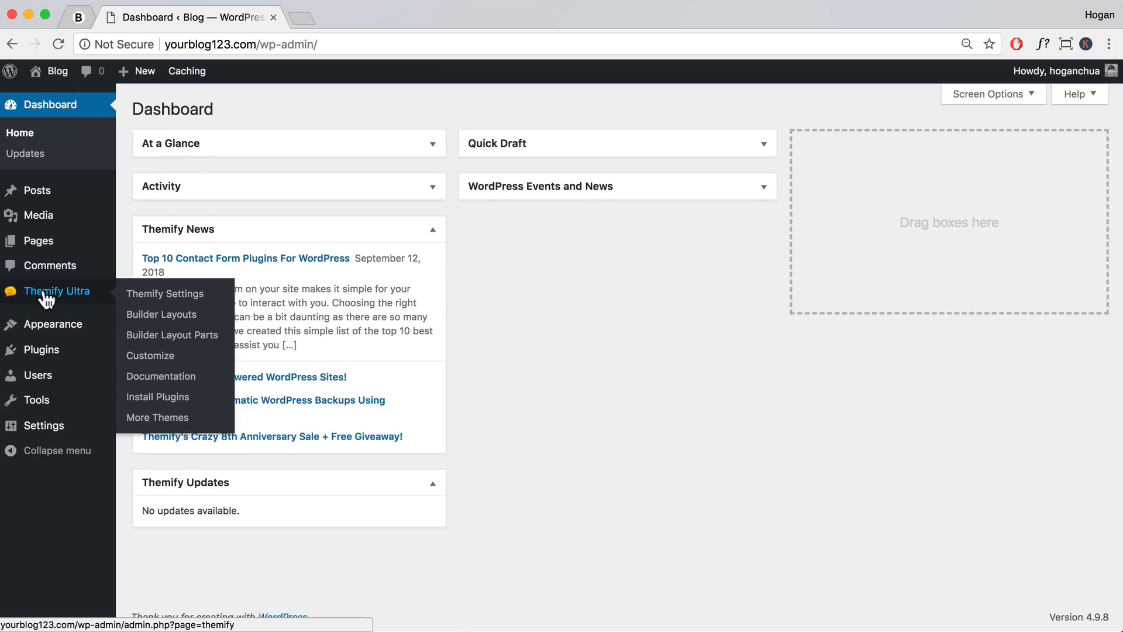
{"action": "left_click", "coordinate": [179, 294]}
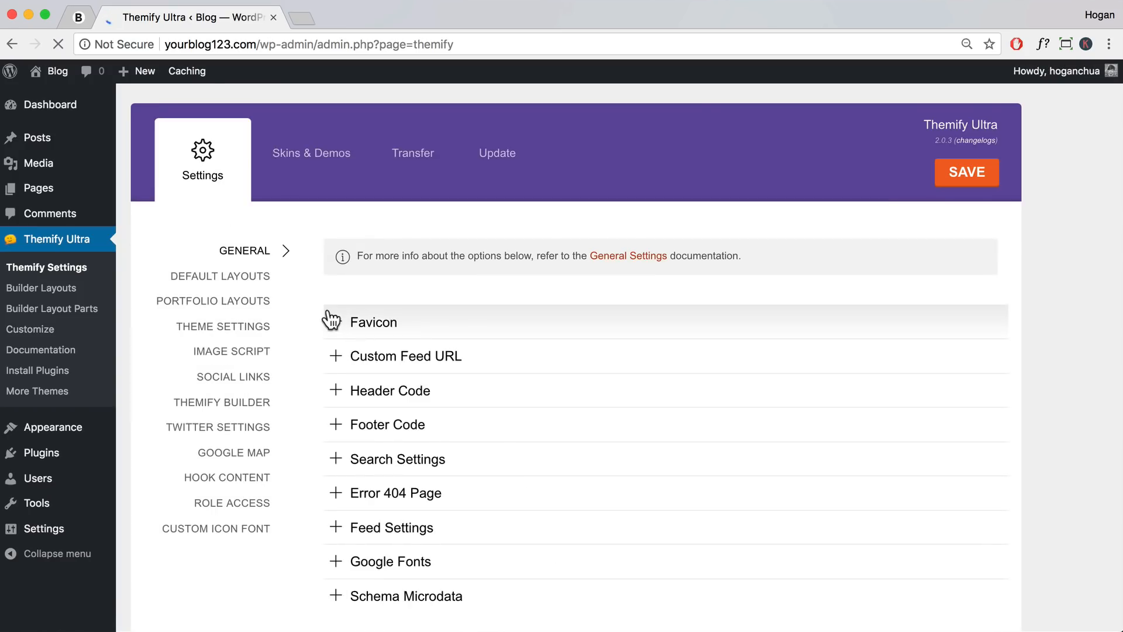
{"action": "left_click", "coordinate": [240, 332]}
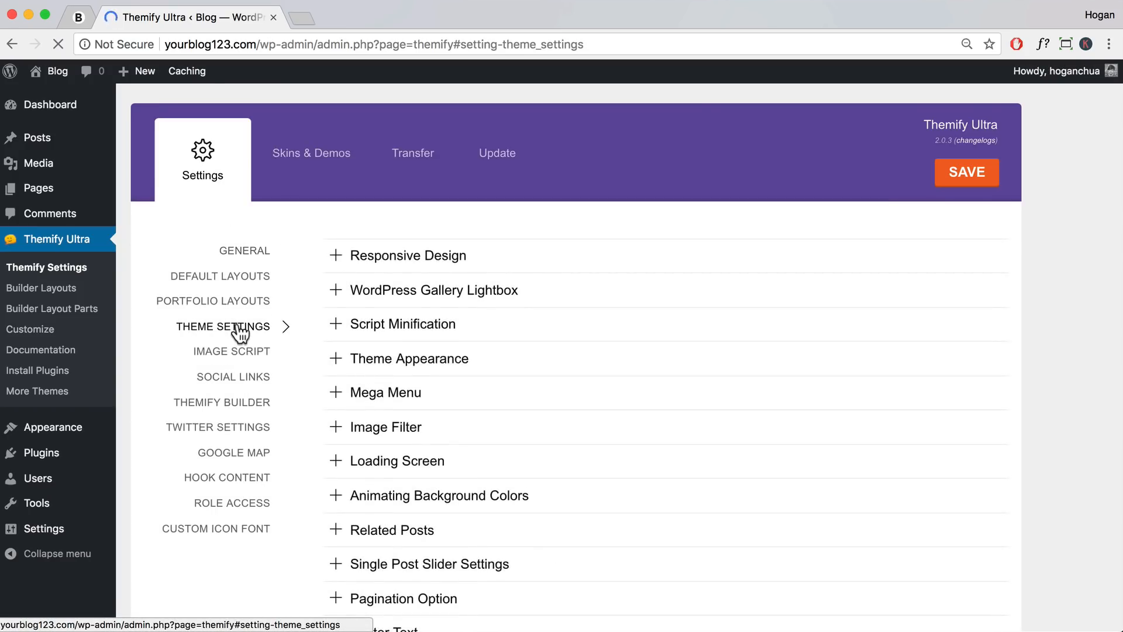
{"action": "left_click", "coordinate": [379, 363]}
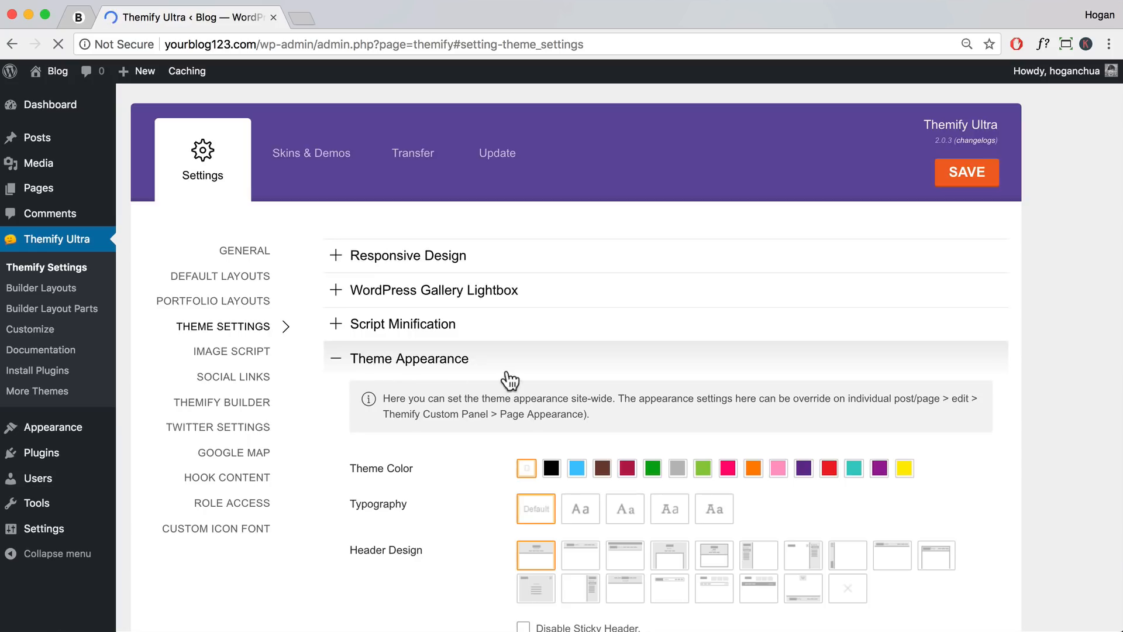
{"action": "scroll", "coordinate": [505, 367], "scroll_direction": "down", "scroll_amount": 5}
{"action": "scroll", "coordinate": [504, 369], "scroll_direction": "up", "scroll_amount": 2}
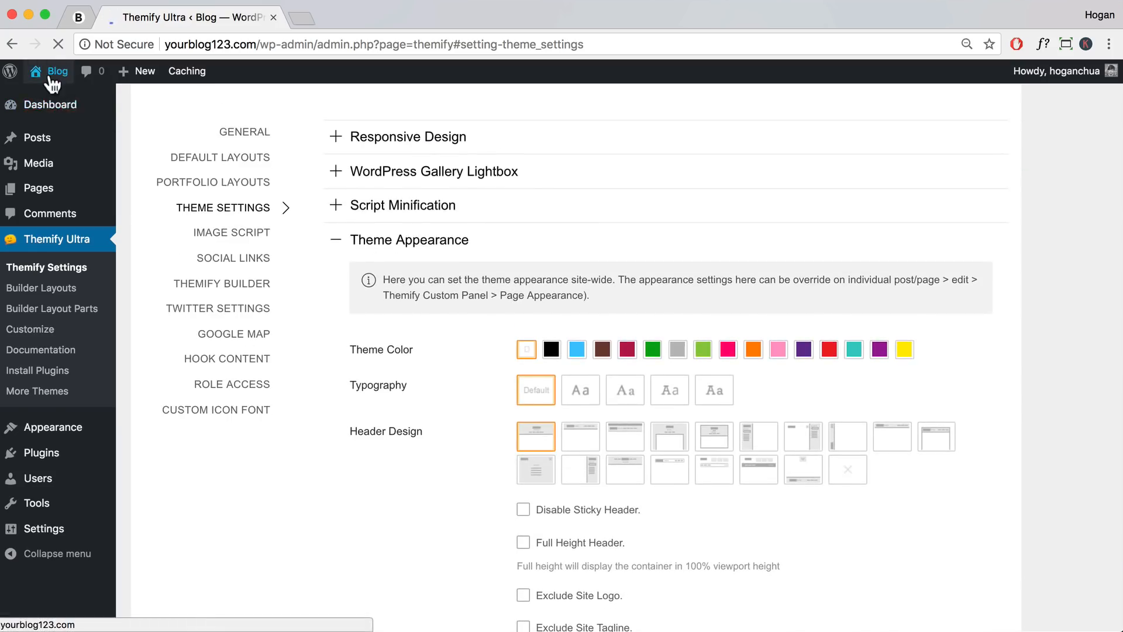
Open the live site in a new browser tab and view its current header
{"action": "mouse_move", "coordinate": [52, 85]}
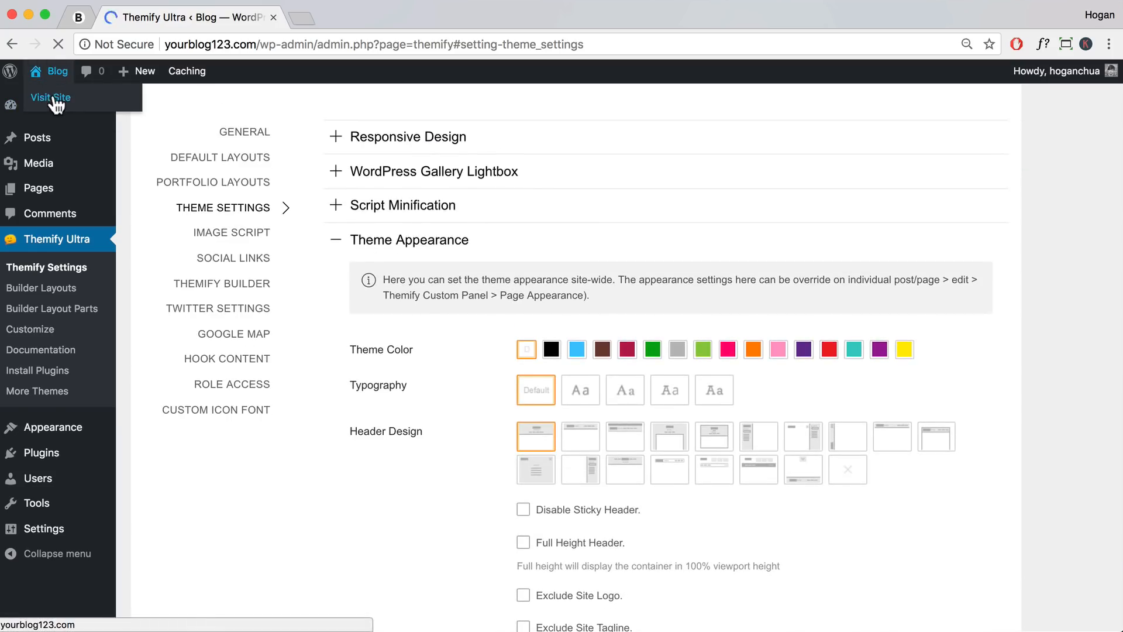
{"action": "right_click", "coordinate": [51, 99]}
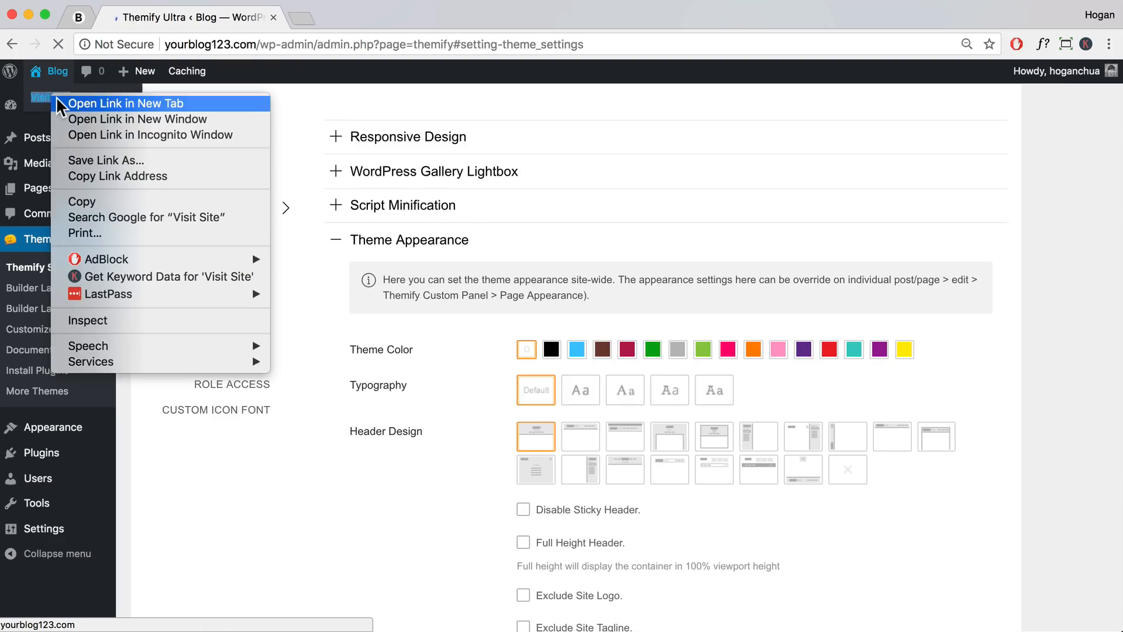
{"action": "left_click", "coordinate": [59, 103]}
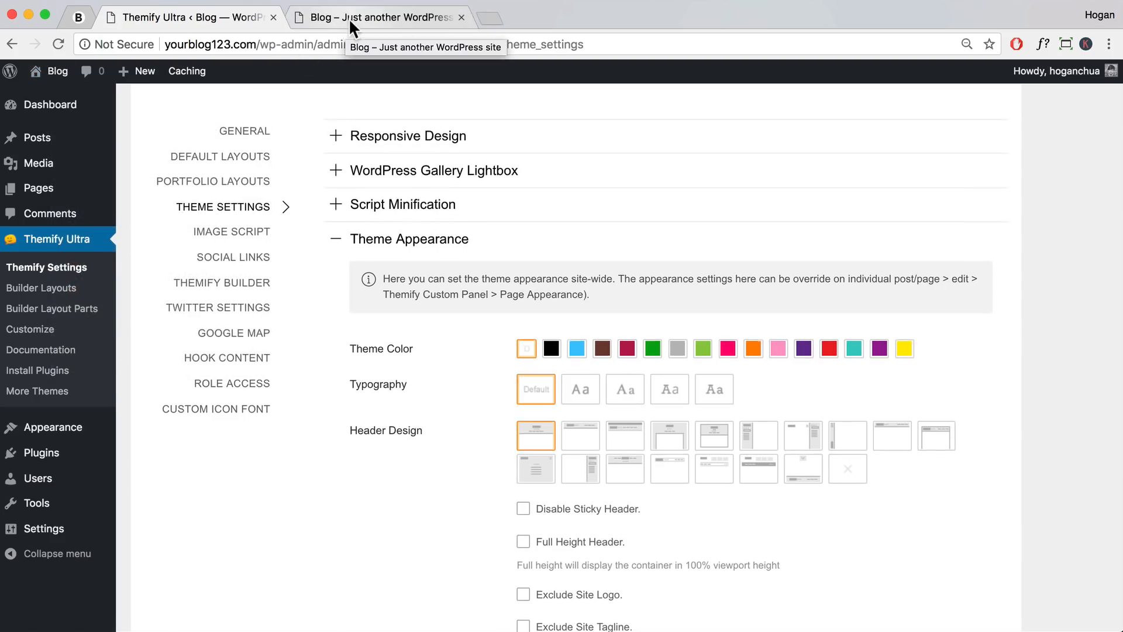
{"action": "left_click", "coordinate": [349, 19]}
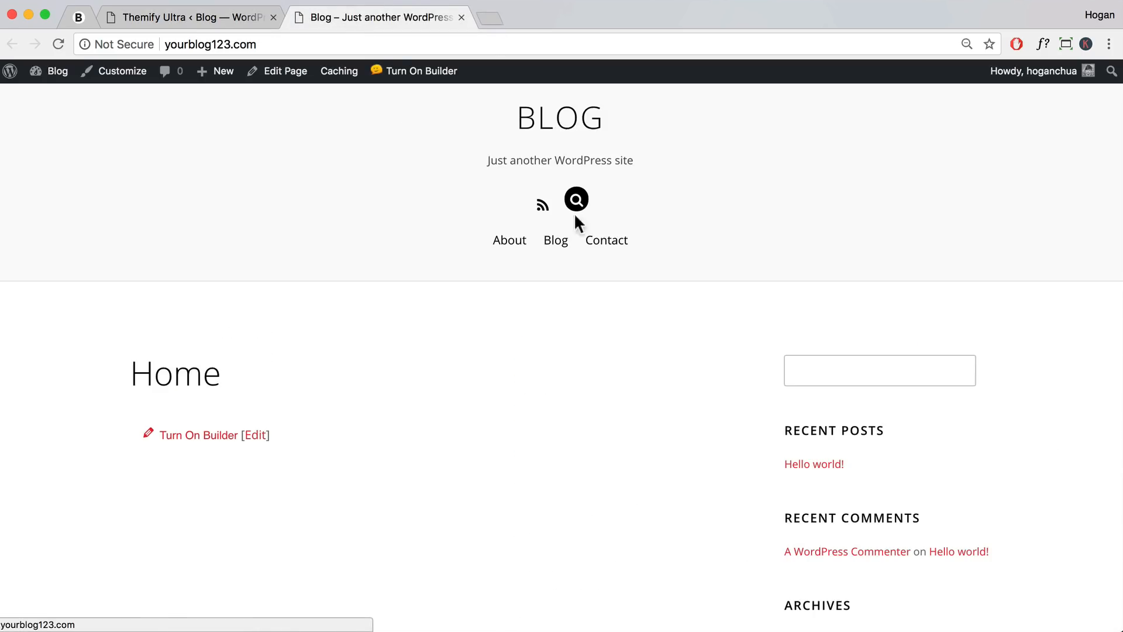
Set the site-wide header design to Header Top Bar, save the theme settings, and check the header on the live site
{"action": "left_click", "coordinate": [173, 11]}
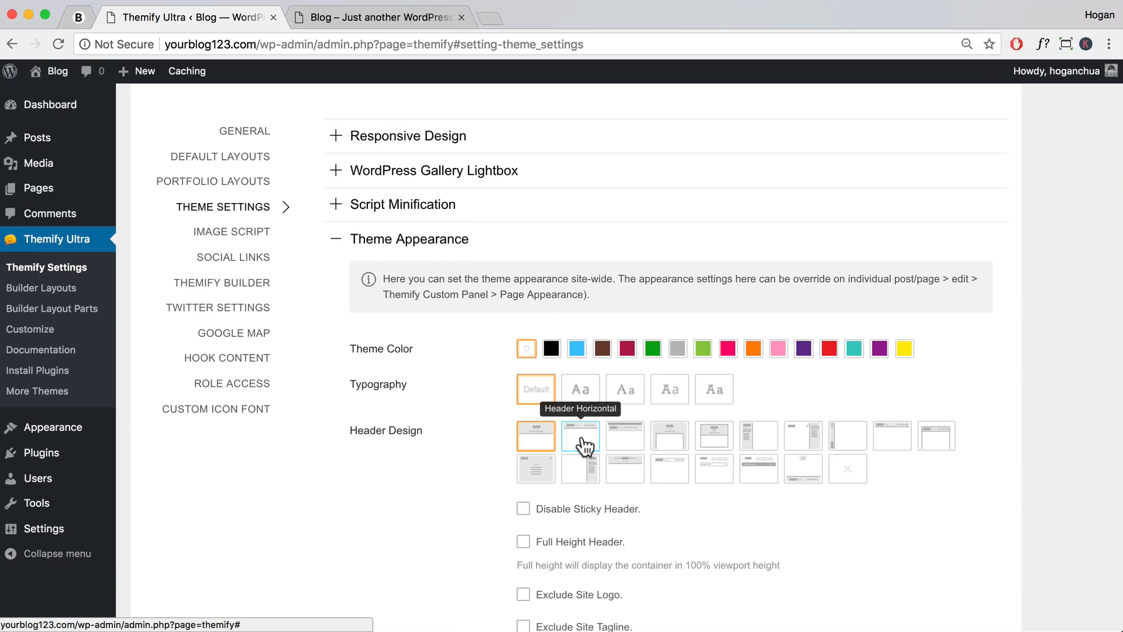
{"action": "left_click", "coordinate": [901, 446]}
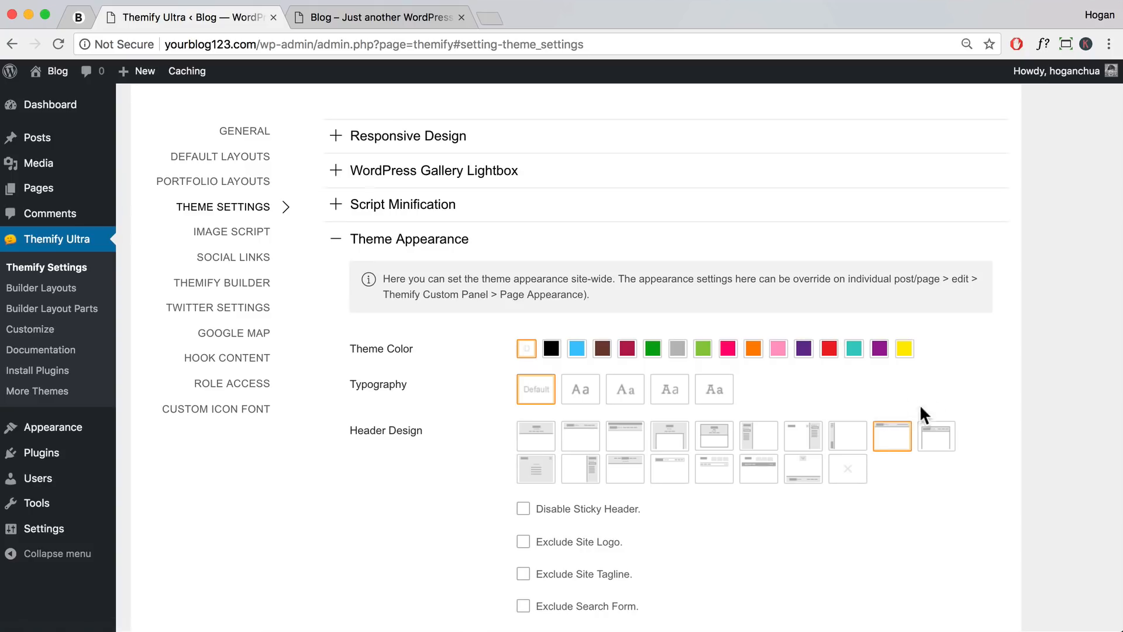
{"action": "scroll", "coordinate": [970, 349], "scroll_direction": "up", "scroll_amount": 3}
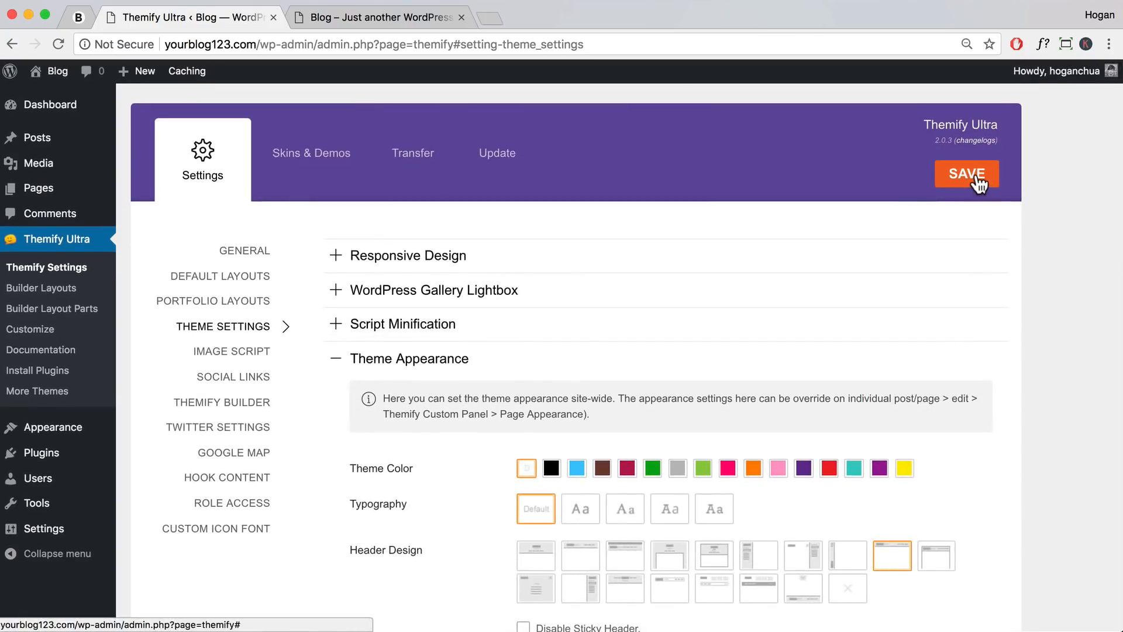
{"action": "left_click", "coordinate": [971, 176]}
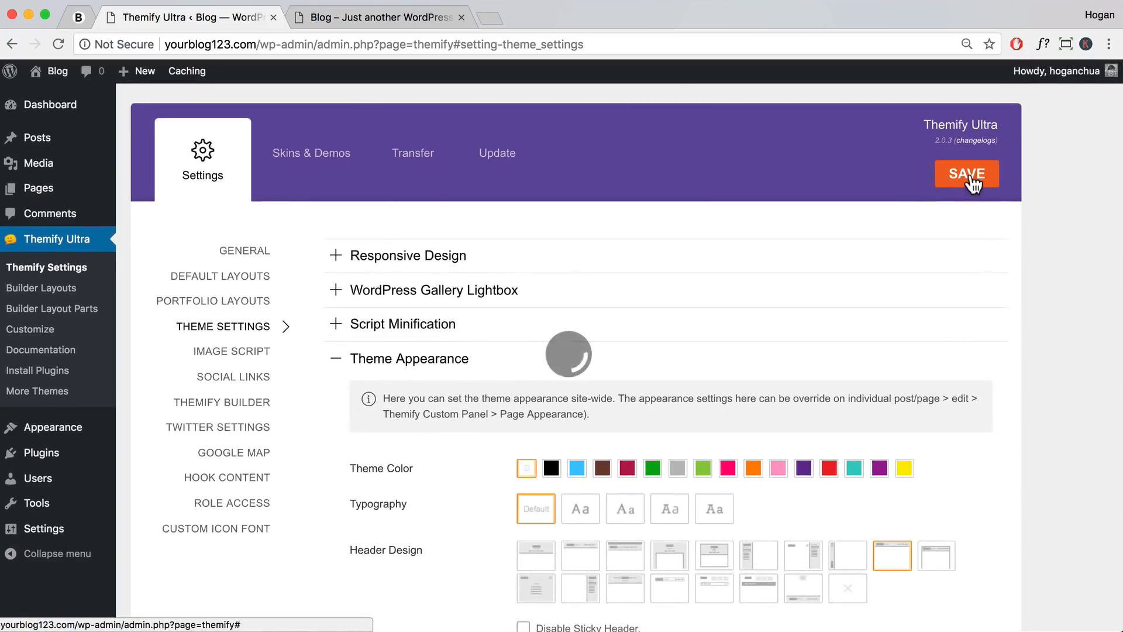
{"action": "left_click", "coordinate": [399, 17]}
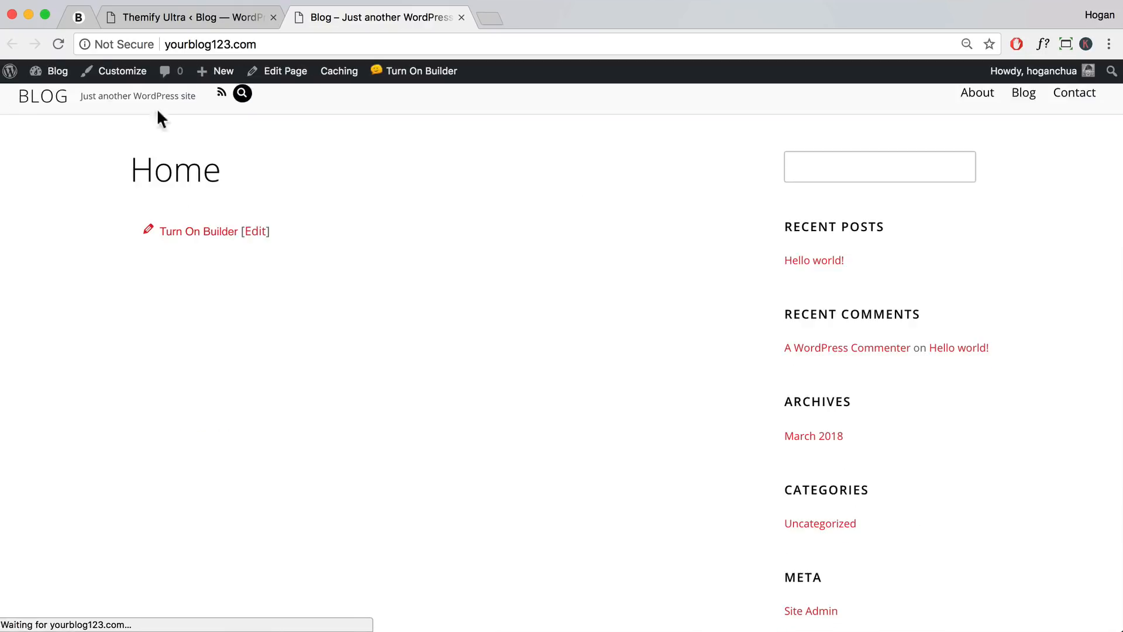
Review the header exclusion options in Theme Appearance and compare them with the live site's tagline and search form
{"action": "left_click", "coordinate": [138, 19]}
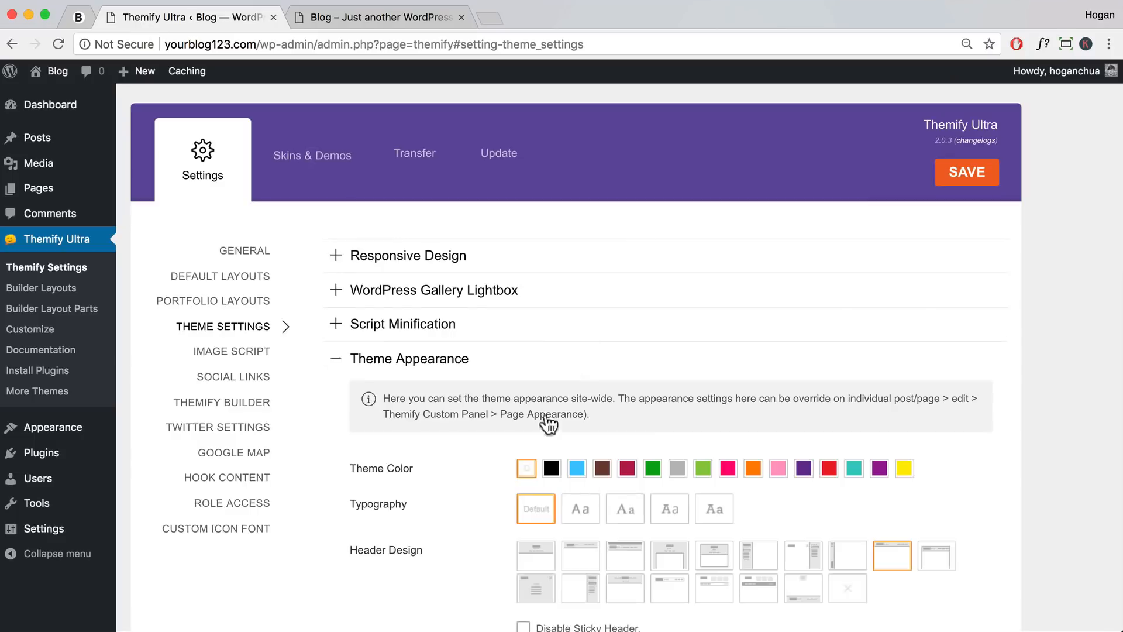
{"action": "scroll", "coordinate": [626, 521], "scroll_direction": "down", "scroll_amount": 2}
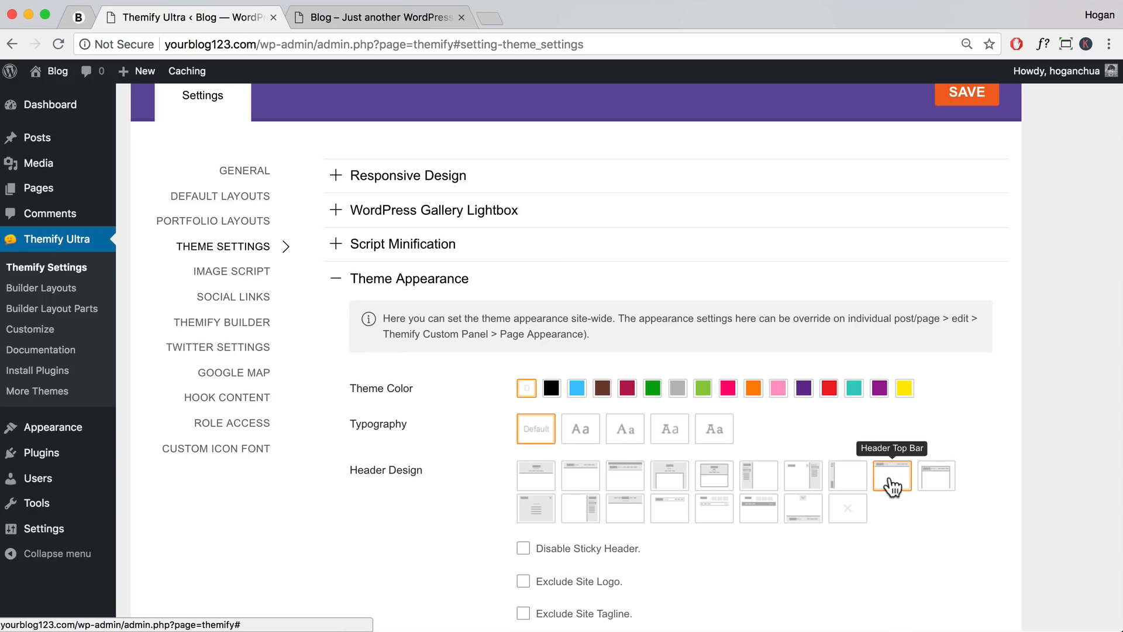
{"action": "scroll", "coordinate": [658, 321], "scroll_direction": "down", "scroll_amount": 2}
{"action": "scroll", "coordinate": [655, 321], "scroll_direction": "down", "scroll_amount": 5}
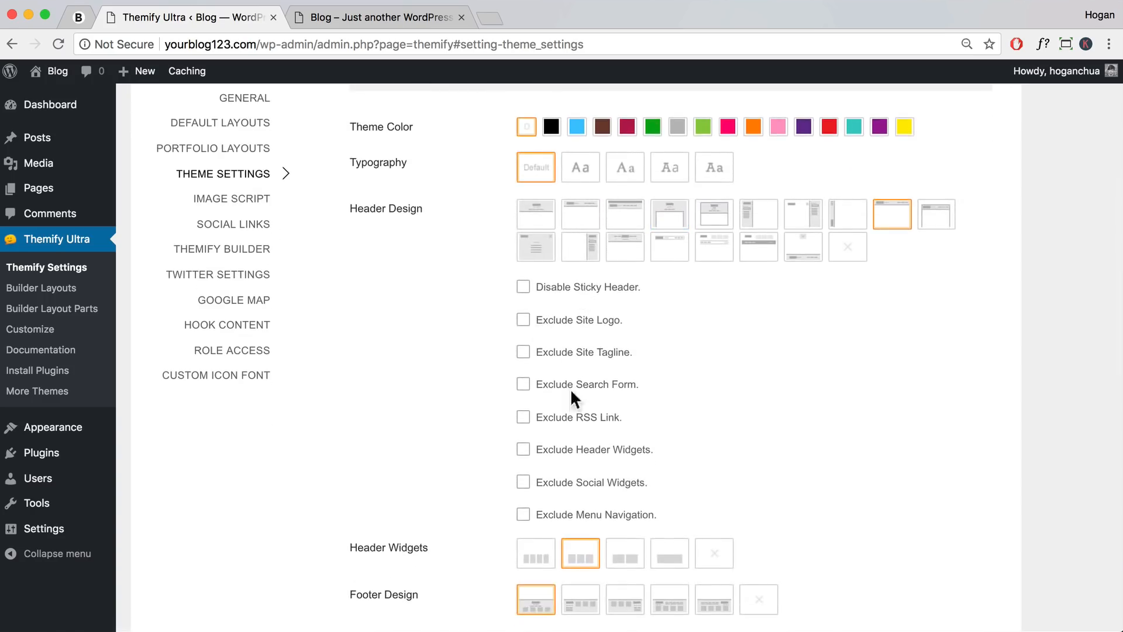
{"action": "left_click", "coordinate": [326, 18]}
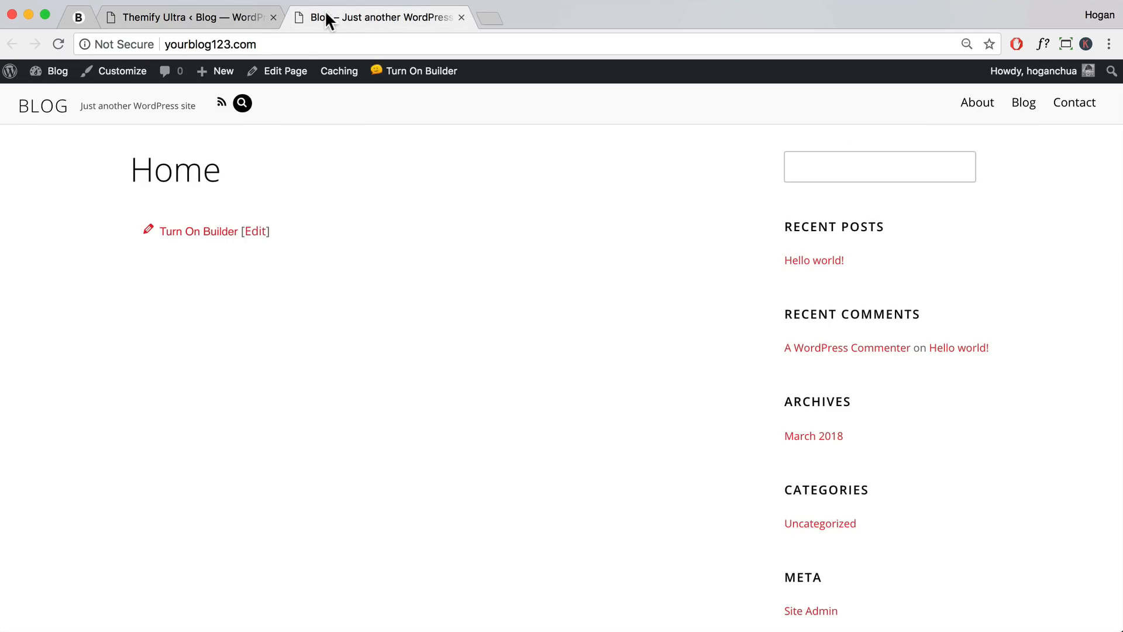
{"action": "left_click_drag", "start_coordinate": [167, 106], "coordinate": [76, 106]}
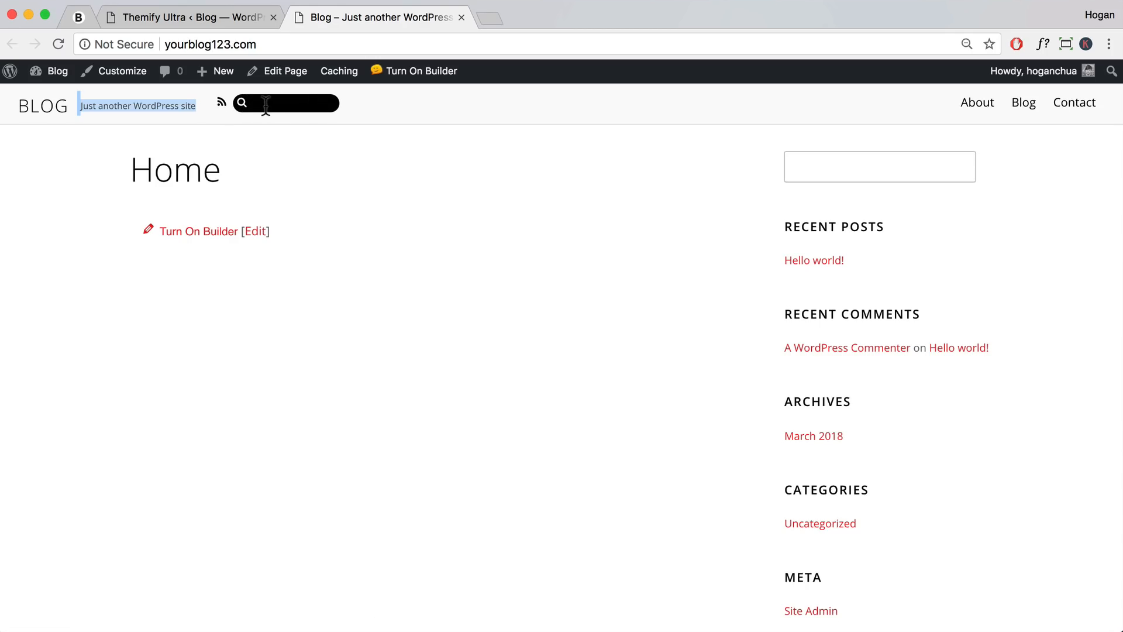
{"action": "left_click", "coordinate": [264, 105]}
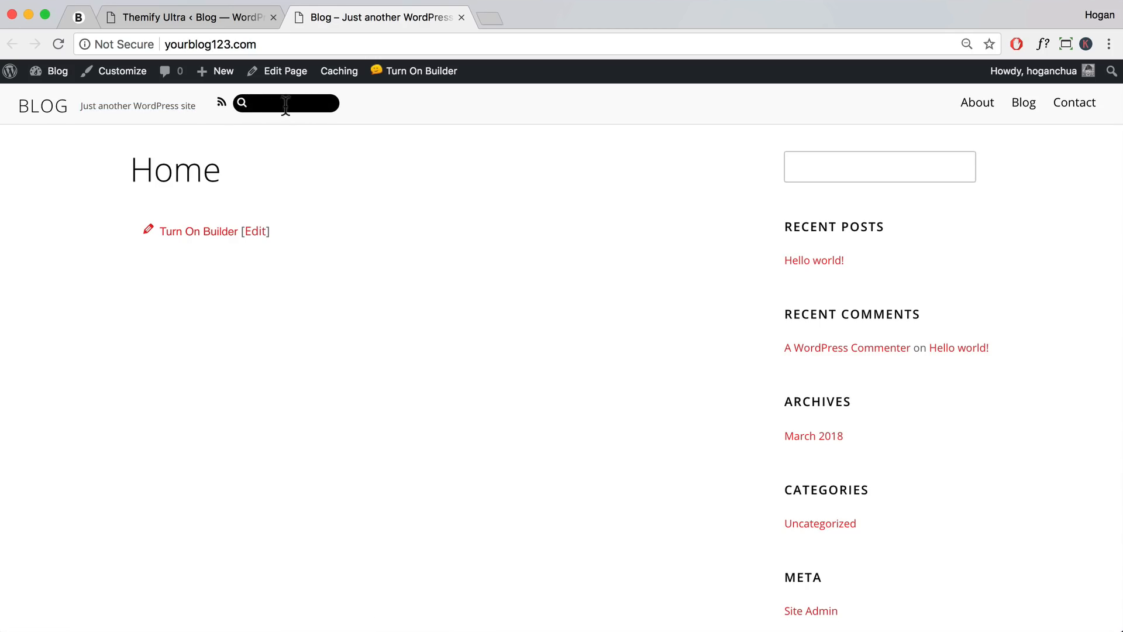
Exclude the site tagline, search form and RSS link from the site-wide header and save the theme settings
{"action": "left_click", "coordinate": [214, 16]}
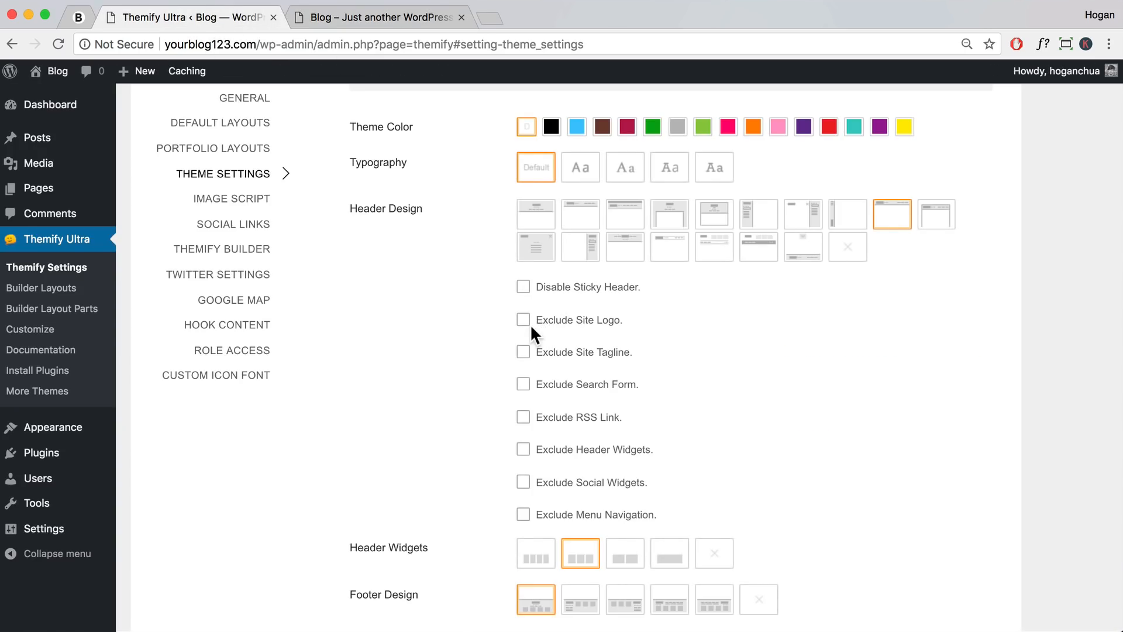
{"action": "left_click", "coordinate": [525, 354]}
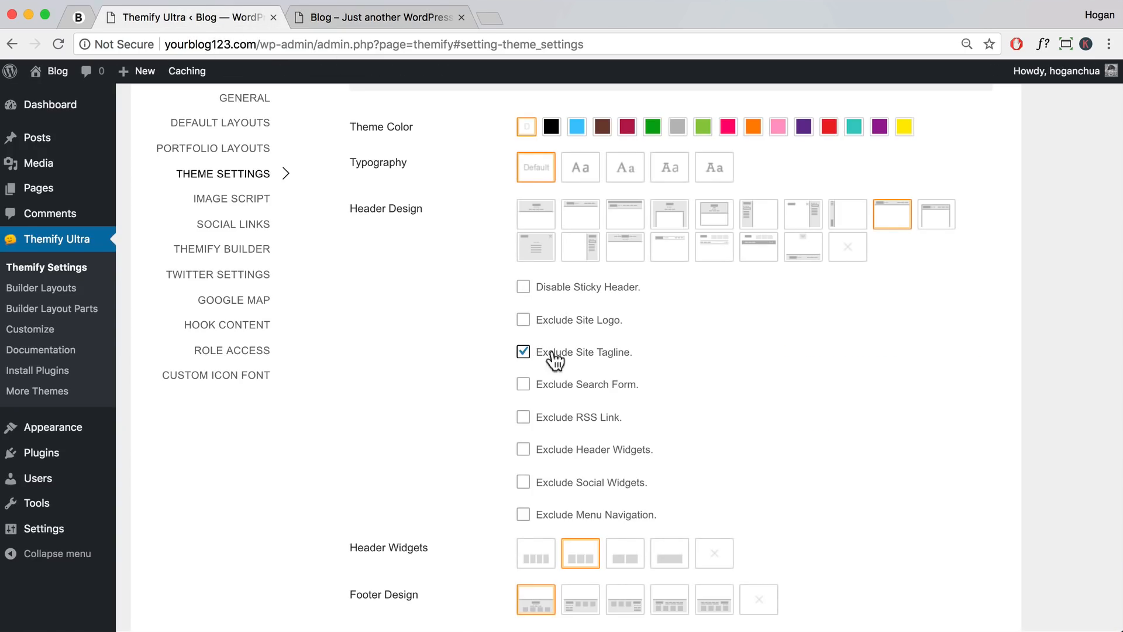
{"action": "left_click", "coordinate": [525, 386]}
{"action": "left_click", "coordinate": [523, 418]}
{"action": "scroll", "coordinate": [822, 313], "scroll_direction": "up", "scroll_amount": 5}
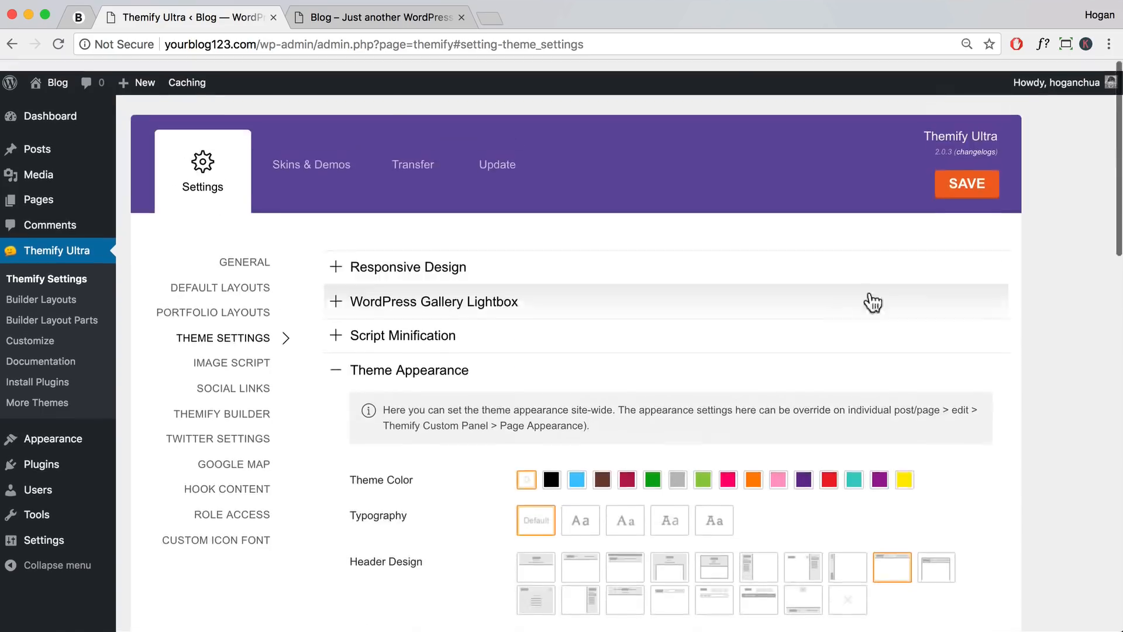
{"action": "left_click", "coordinate": [971, 179]}
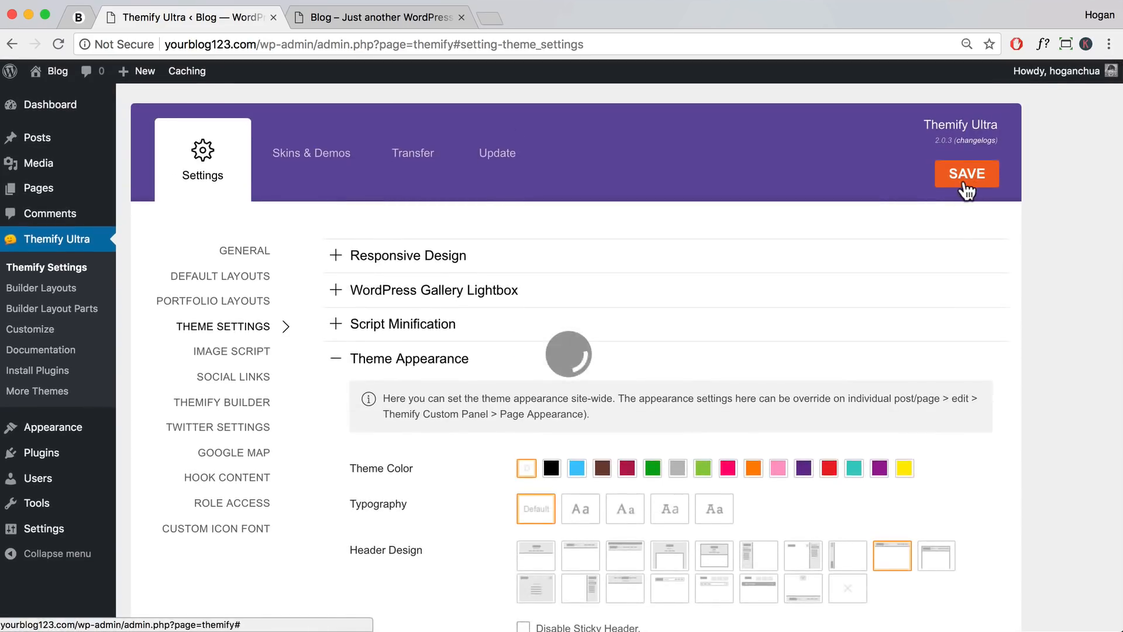
Reload the live site and check its header, the Home page title and the sidebar widgets
{"action": "left_click", "coordinate": [395, 13]}
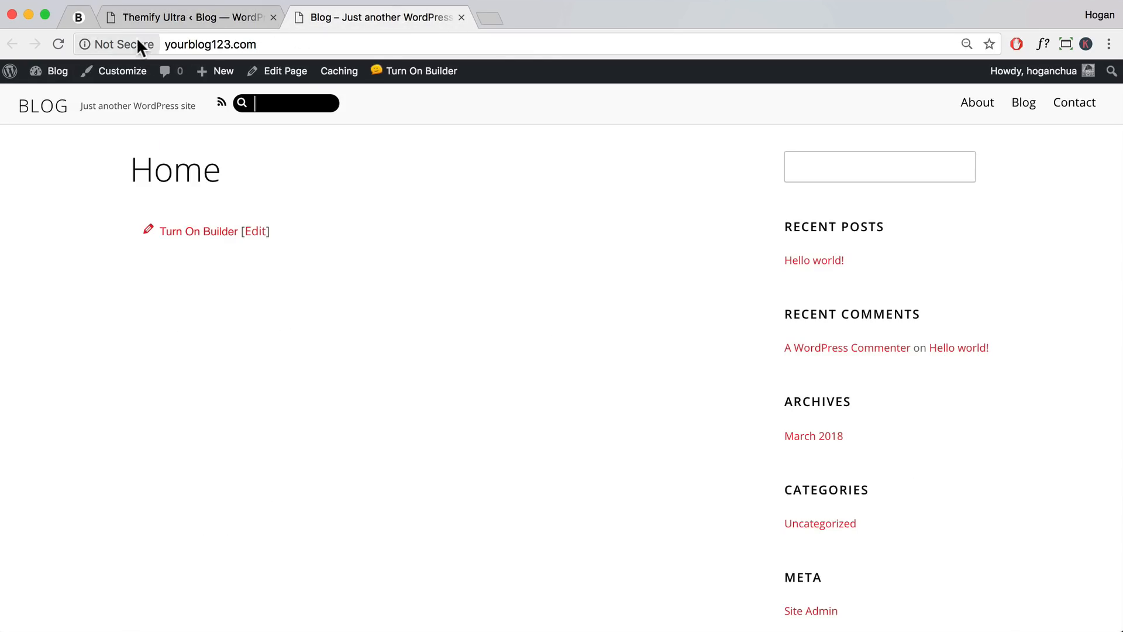
{"action": "left_click", "coordinate": [58, 44]}
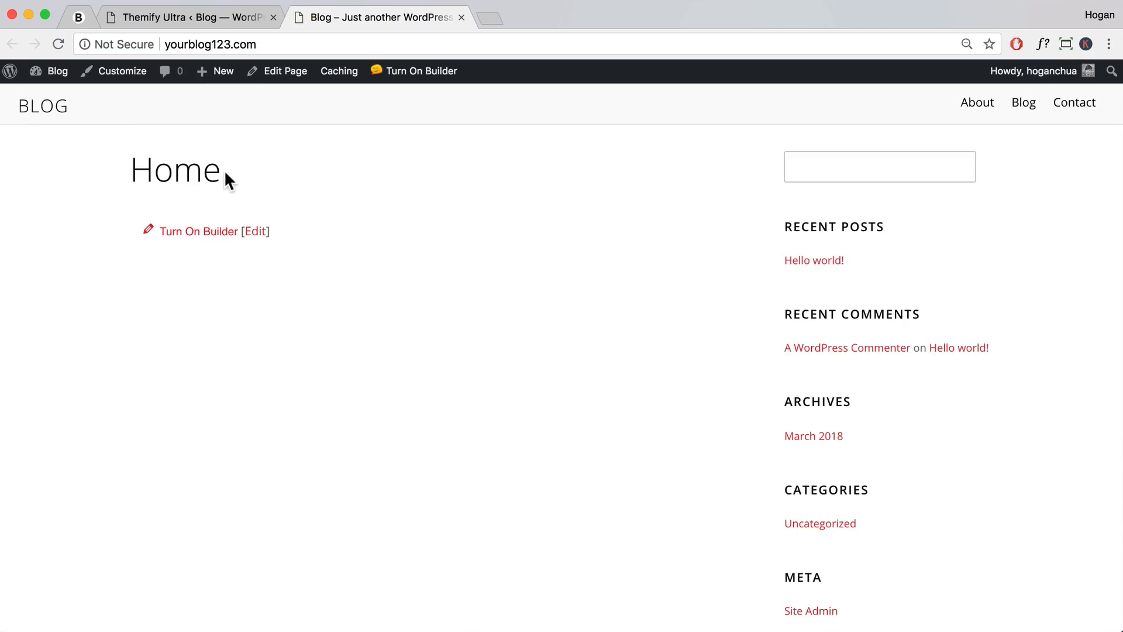
{"action": "left_click_drag", "start_coordinate": [224, 170], "coordinate": [129, 170]}
{"action": "scroll", "coordinate": [893, 358], "scroll_direction": "down", "scroll_amount": 8}
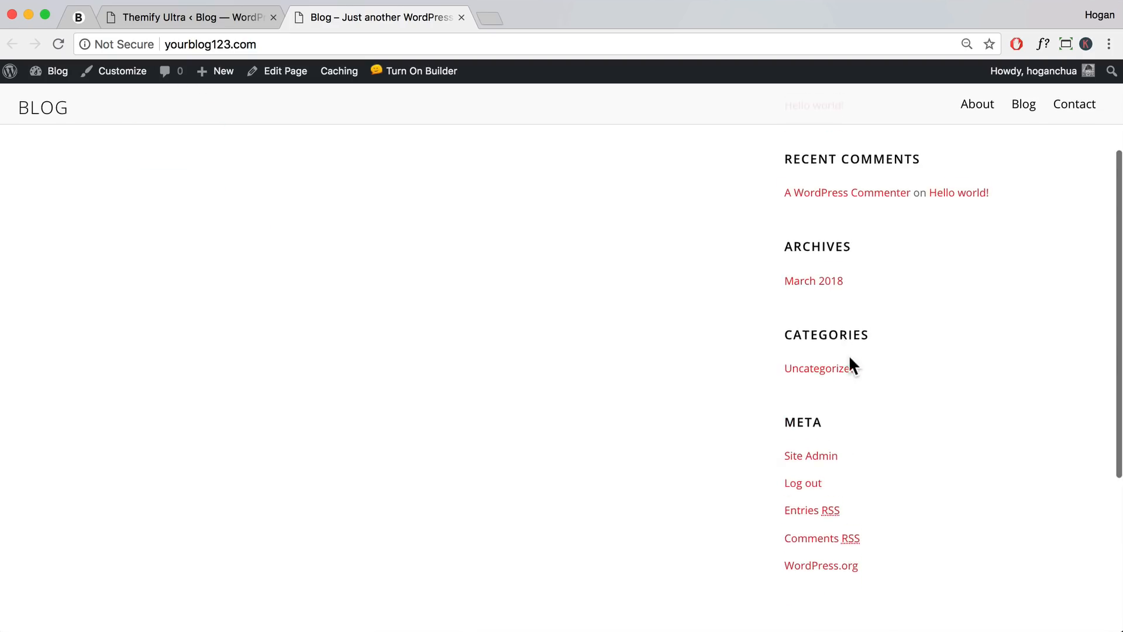
{"action": "scroll", "coordinate": [850, 364], "scroll_direction": "up", "scroll_amount": 8}
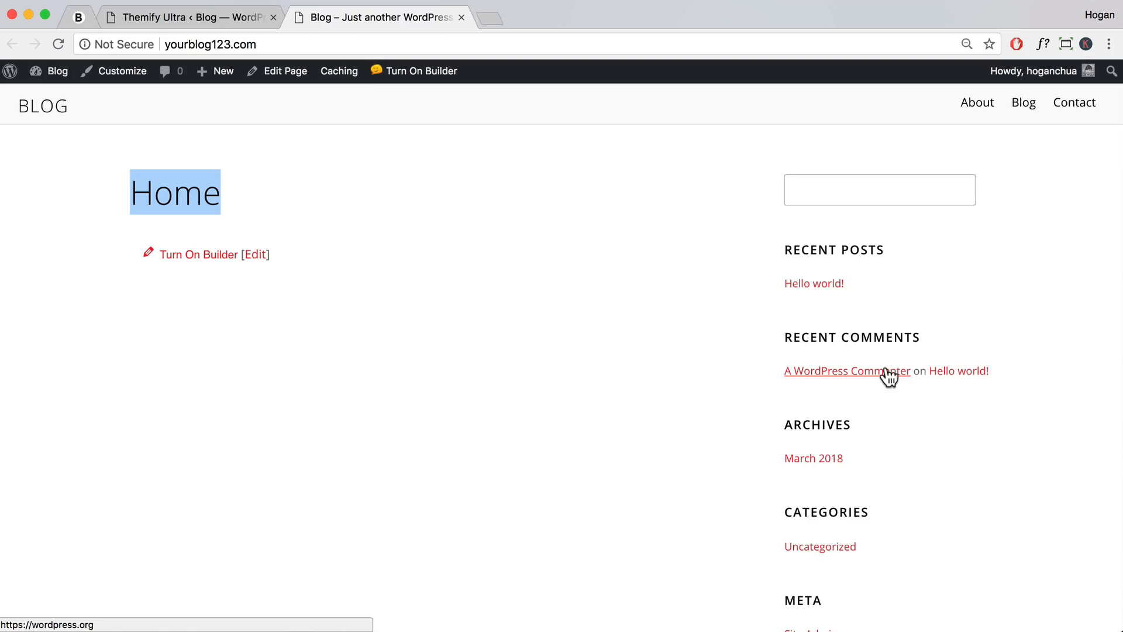
Open the Default Page Layout settings of the theme and choose the no-sidebar option for pages
{"action": "left_click", "coordinate": [229, 18]}
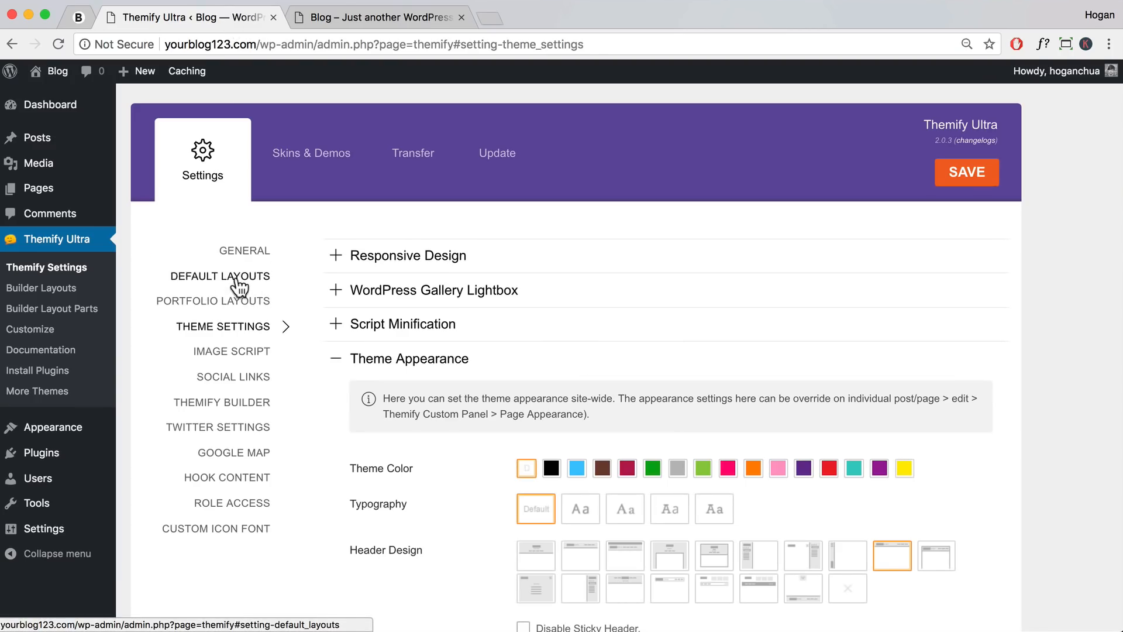
{"action": "left_click", "coordinate": [211, 282]}
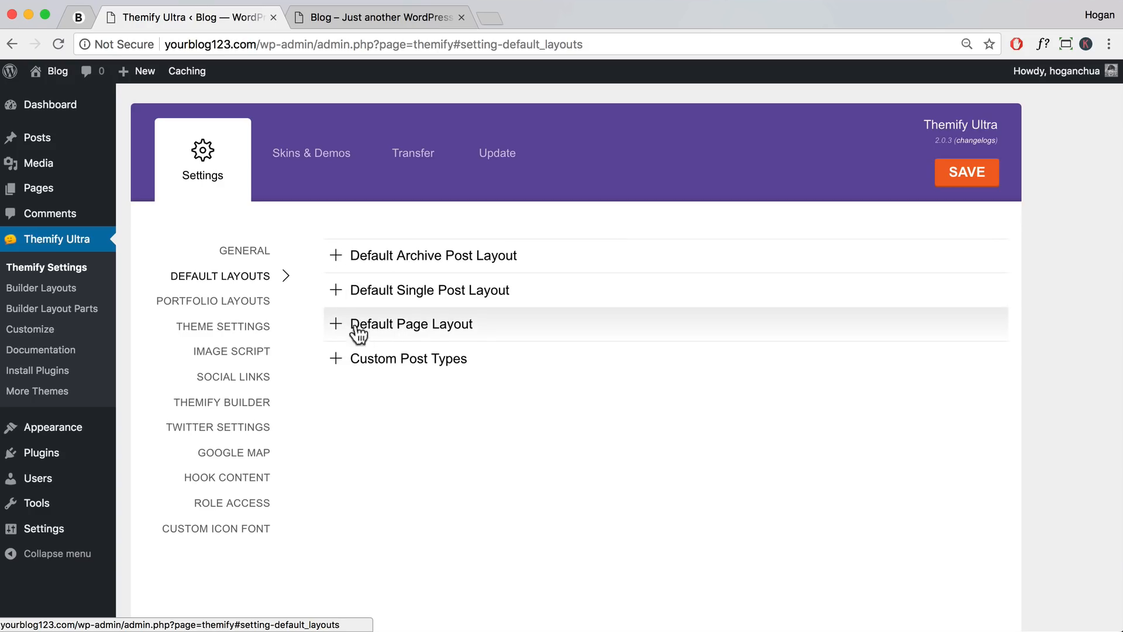
{"action": "left_click", "coordinate": [438, 331]}
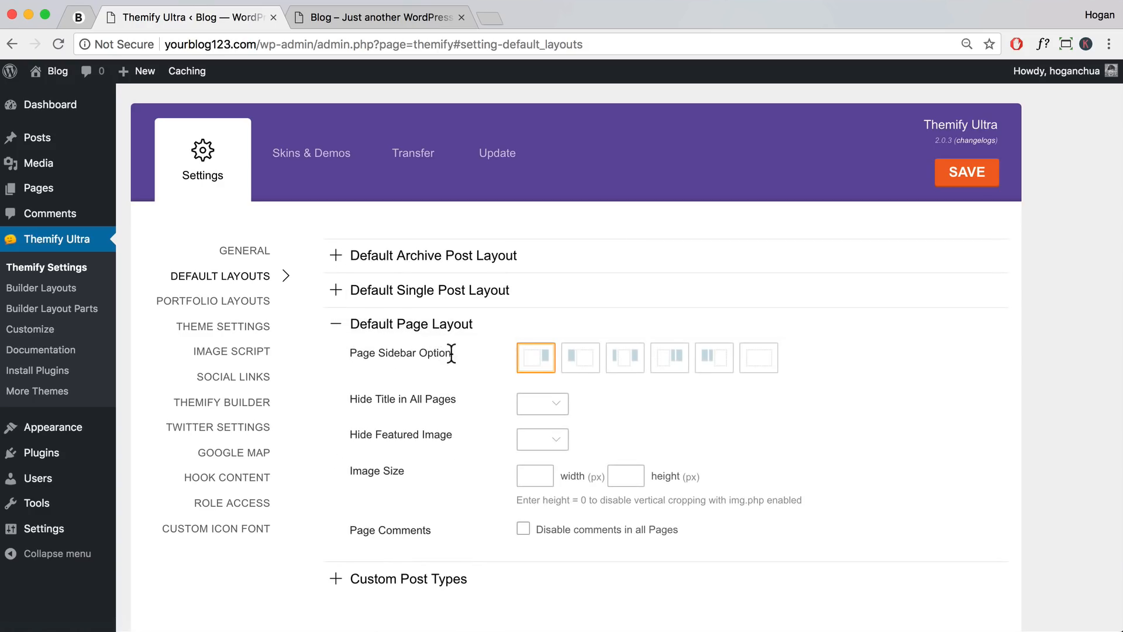
{"action": "left_click", "coordinate": [761, 363]}
Set Hide Title in All Pages to Yes, disable comments in all pages, save the settings and reload the live site
{"action": "left_click_drag", "start_coordinate": [456, 400], "coordinate": [349, 399]}
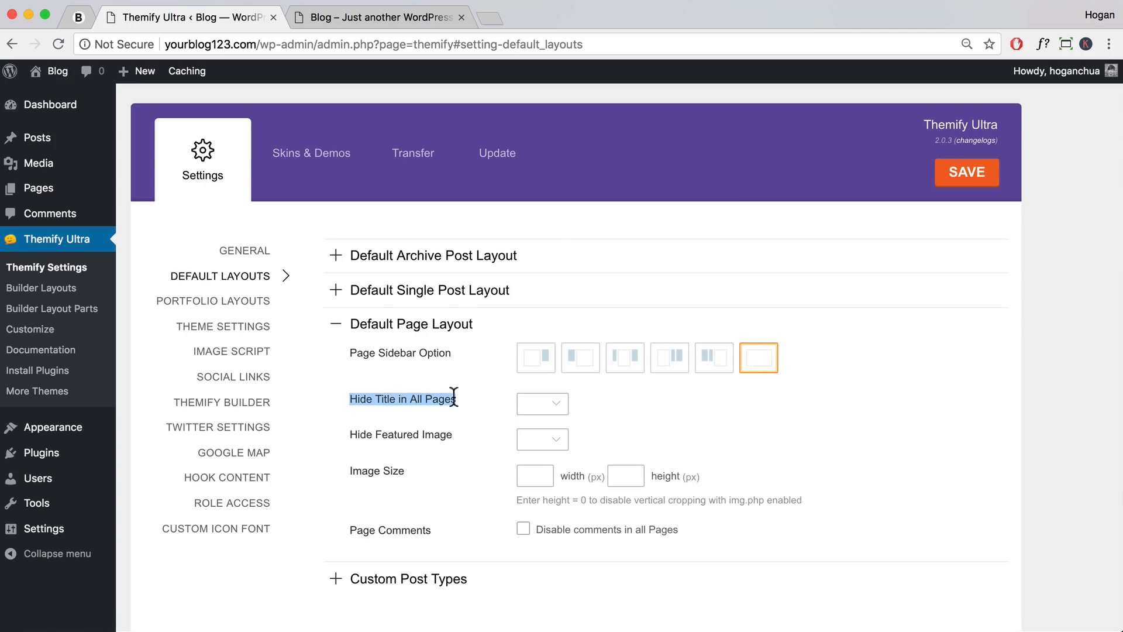
{"action": "left_click", "coordinate": [548, 403]}
{"action": "left_click", "coordinate": [542, 416]}
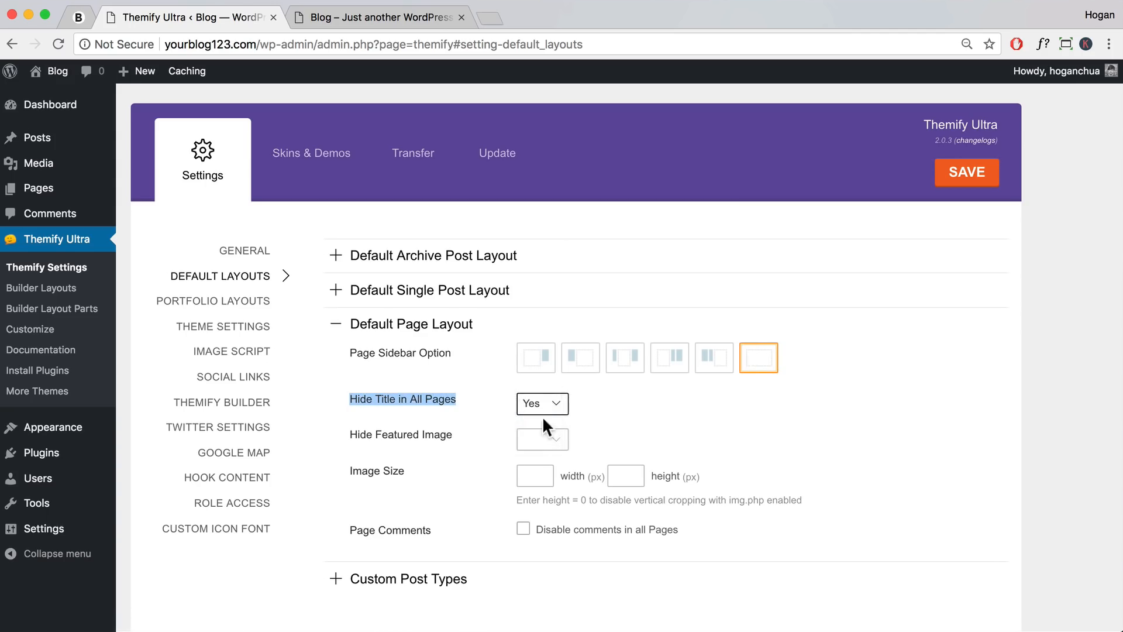
{"action": "left_click", "coordinate": [524, 529]}
{"action": "left_click", "coordinate": [964, 179]}
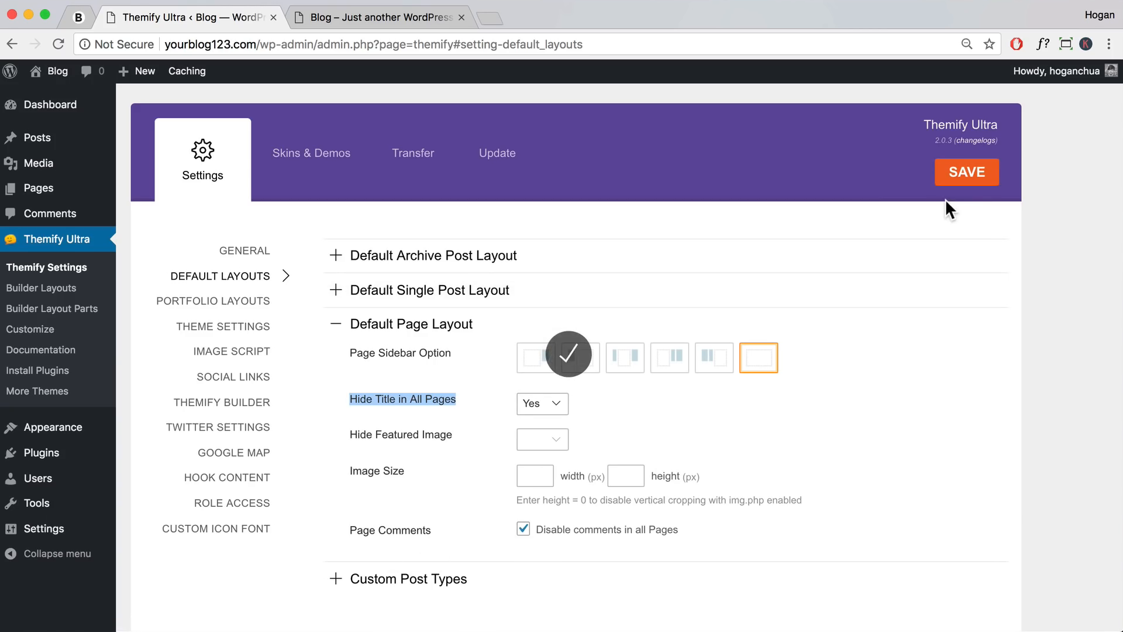
{"action": "left_click", "coordinate": [387, 19]}
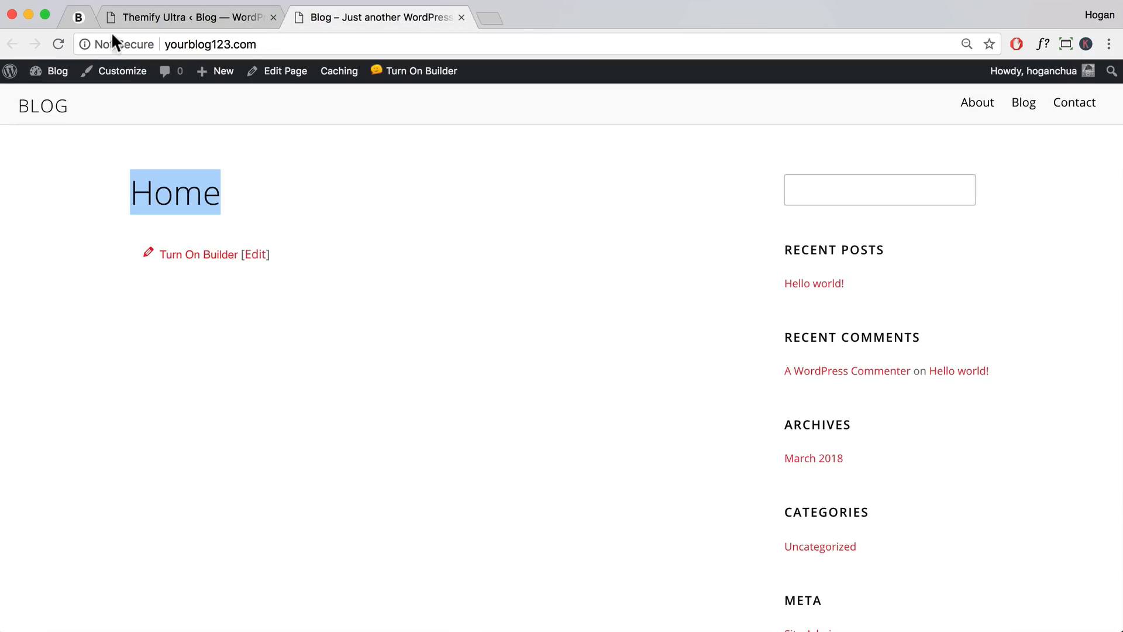
{"action": "left_click", "coordinate": [59, 44]}
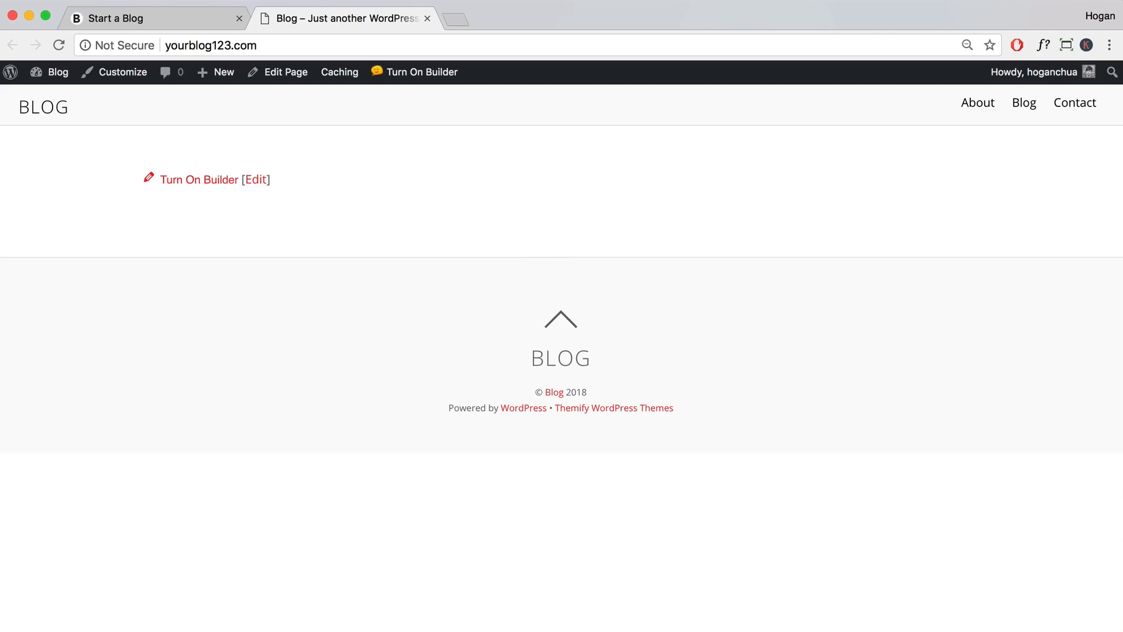
Switch to the Quick Recap text document to review the blog-building stages, and return to the live site in the browser
{"action": "key", "text": "super+Tab"}
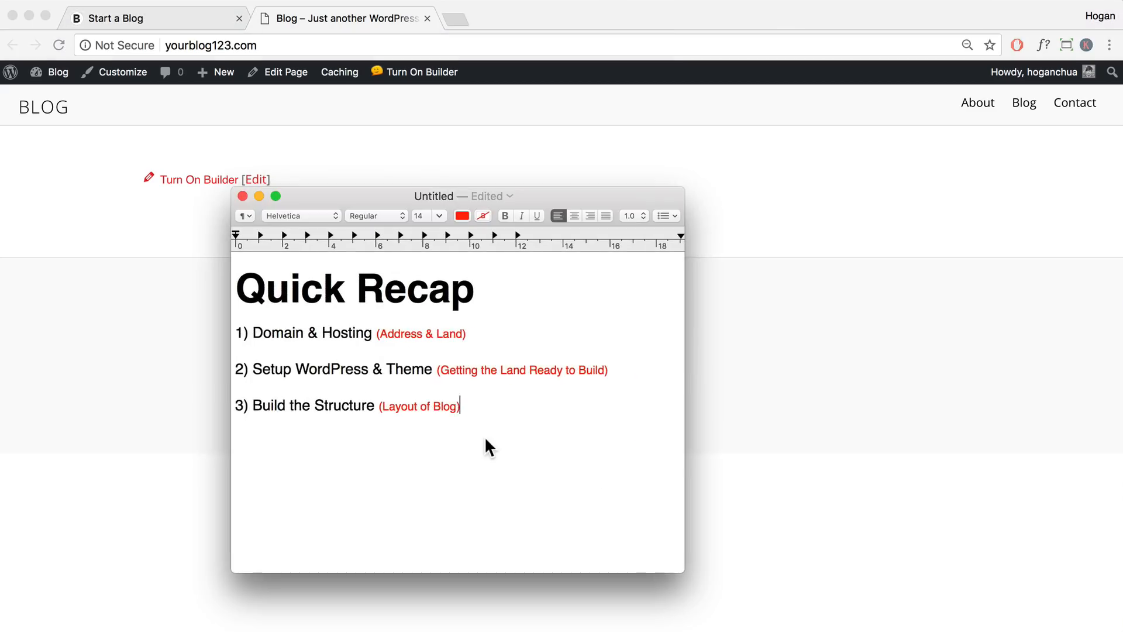
{"action": "left_click_drag", "start_coordinate": [392, 192], "coordinate": [365, 116]}
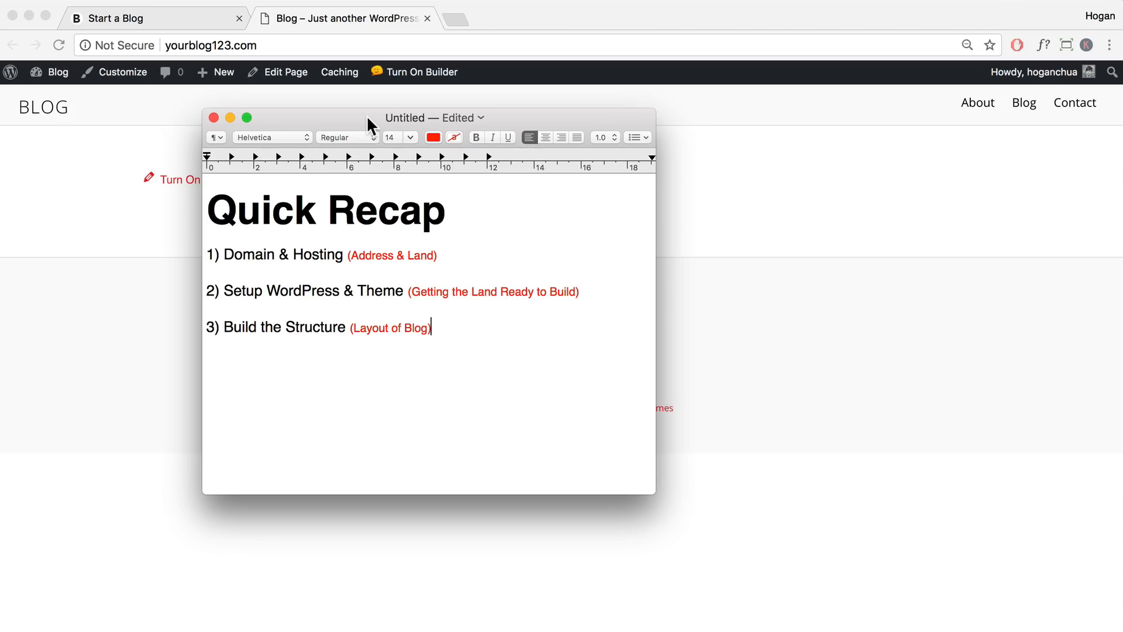
{"action": "left_click", "coordinate": [766, 241]}
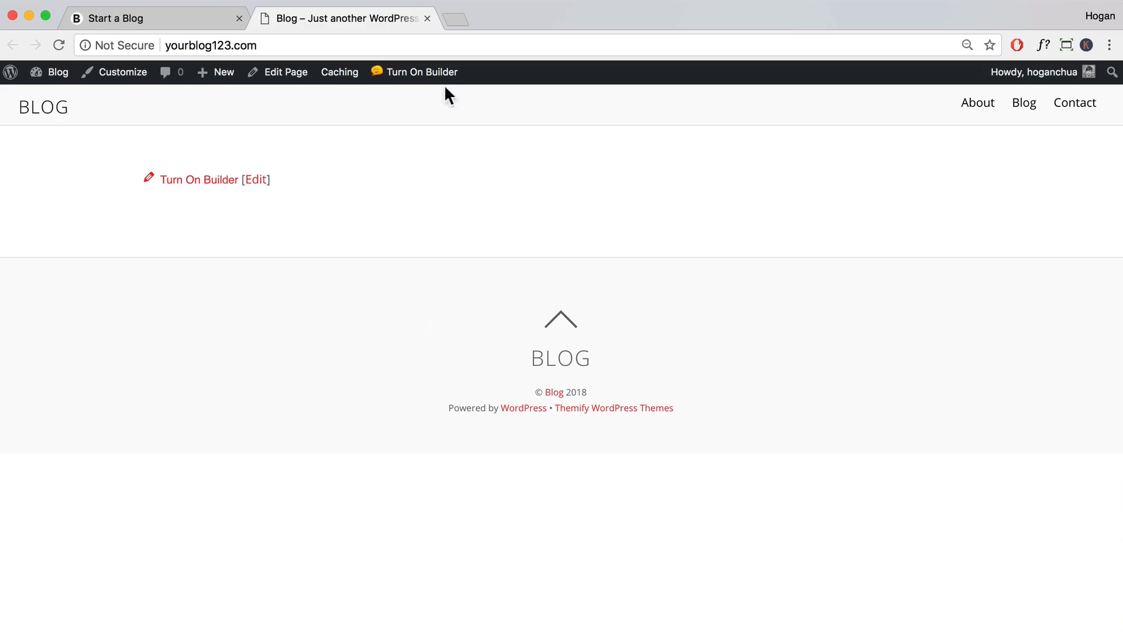
Turn on the Builder for the homepage and try a two-column layout in the first row, narrowing its first column
{"action": "left_click", "coordinate": [414, 81]}
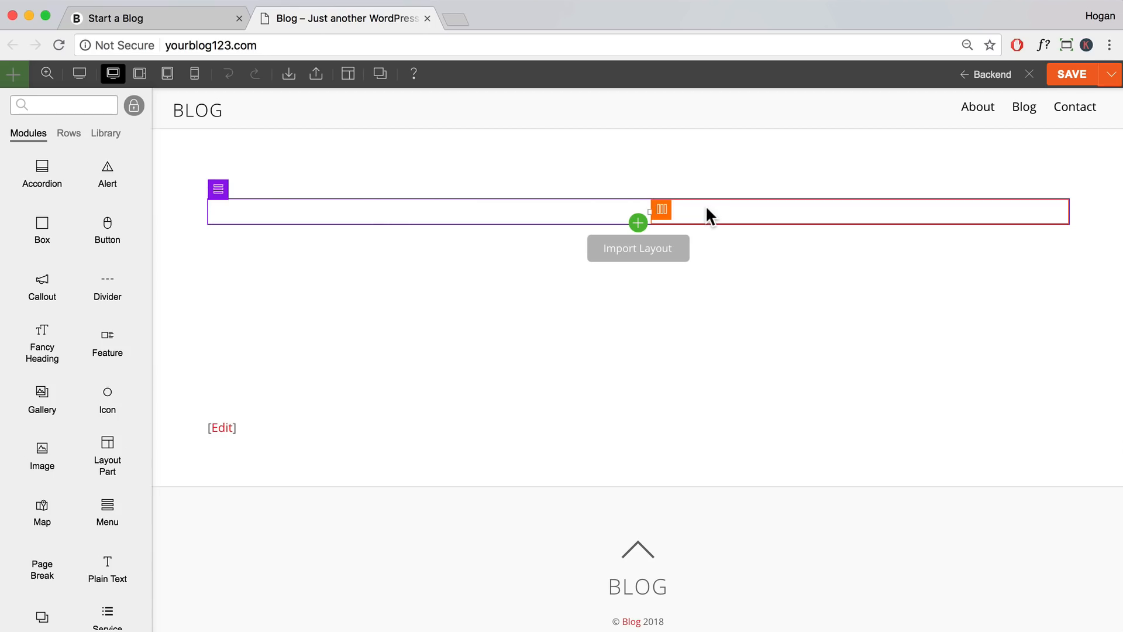
{"action": "mouse_move", "coordinate": [219, 190]}
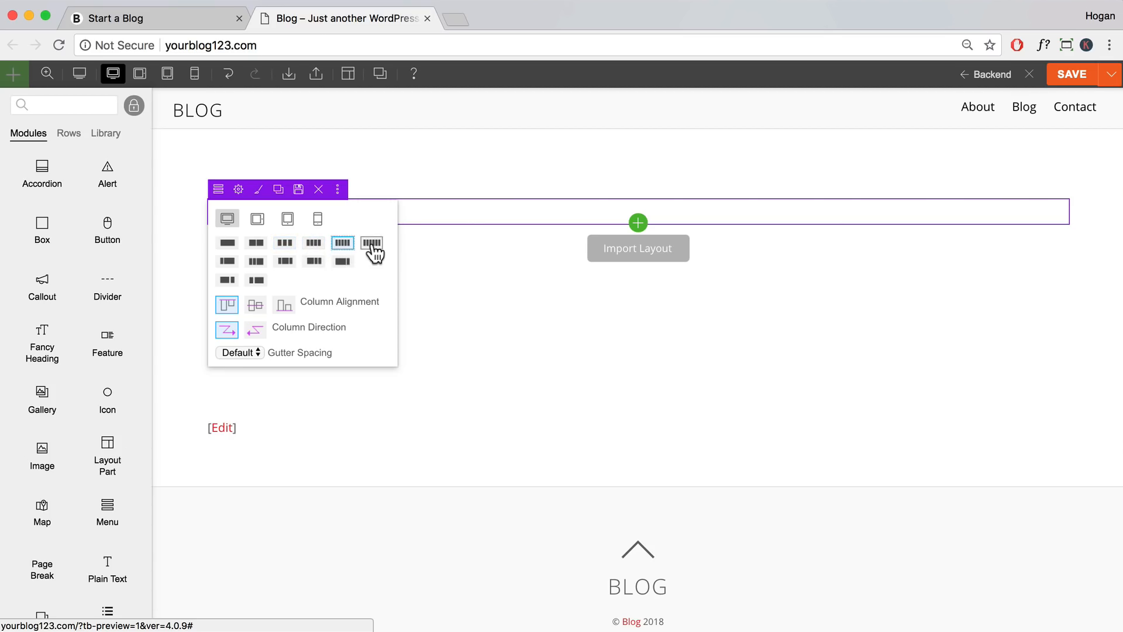
{"action": "left_click", "coordinate": [342, 261]}
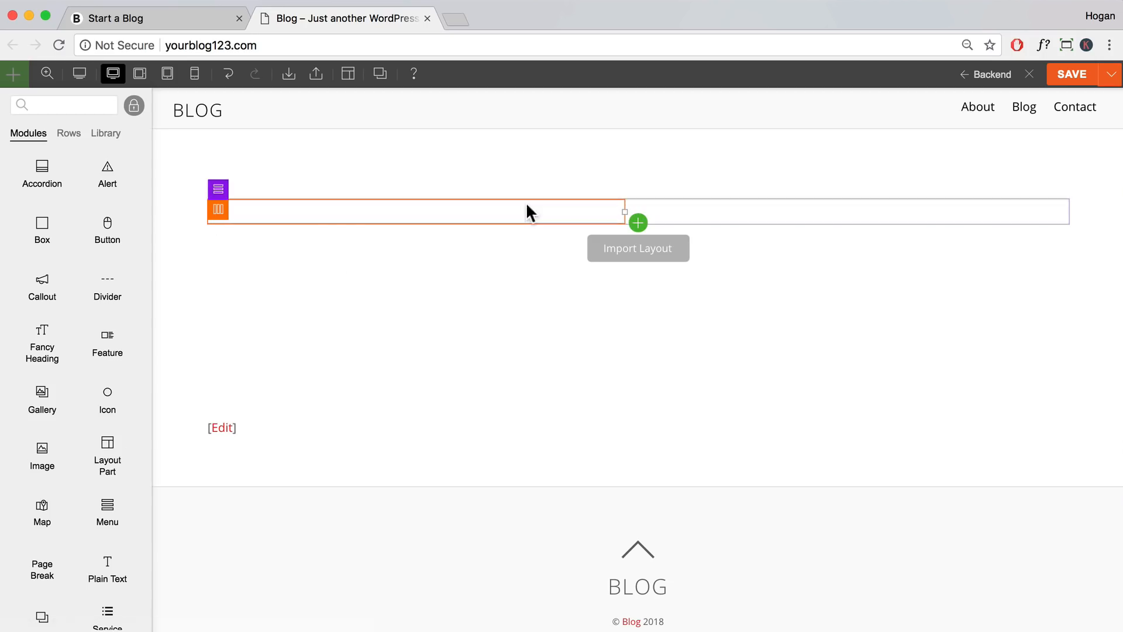
{"action": "left_click_drag", "start_coordinate": [625, 211], "coordinate": [545, 209]}
{"action": "left_click_drag", "start_coordinate": [216, 209], "coordinate": [12, 80]}
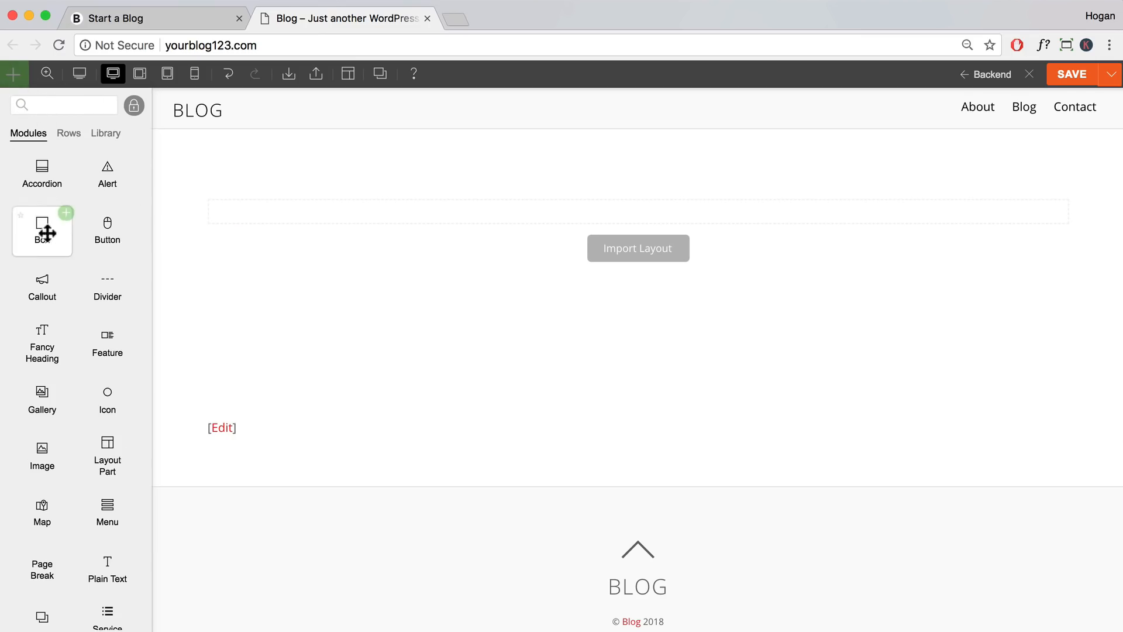
Undock the Builder's modules panel, reopen it and dock it again
{"action": "left_click", "coordinate": [133, 107]}
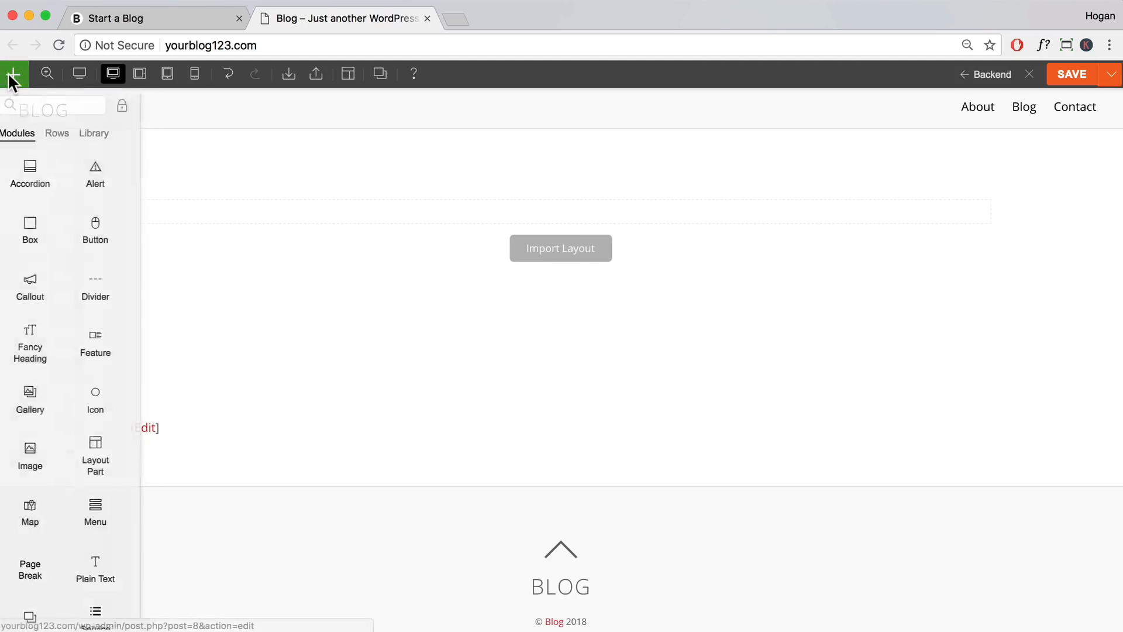
{"action": "left_click", "coordinate": [12, 76]}
{"action": "left_click", "coordinate": [134, 107]}
{"action": "left_click_drag", "start_coordinate": [45, 220], "coordinate": [614, 212]}
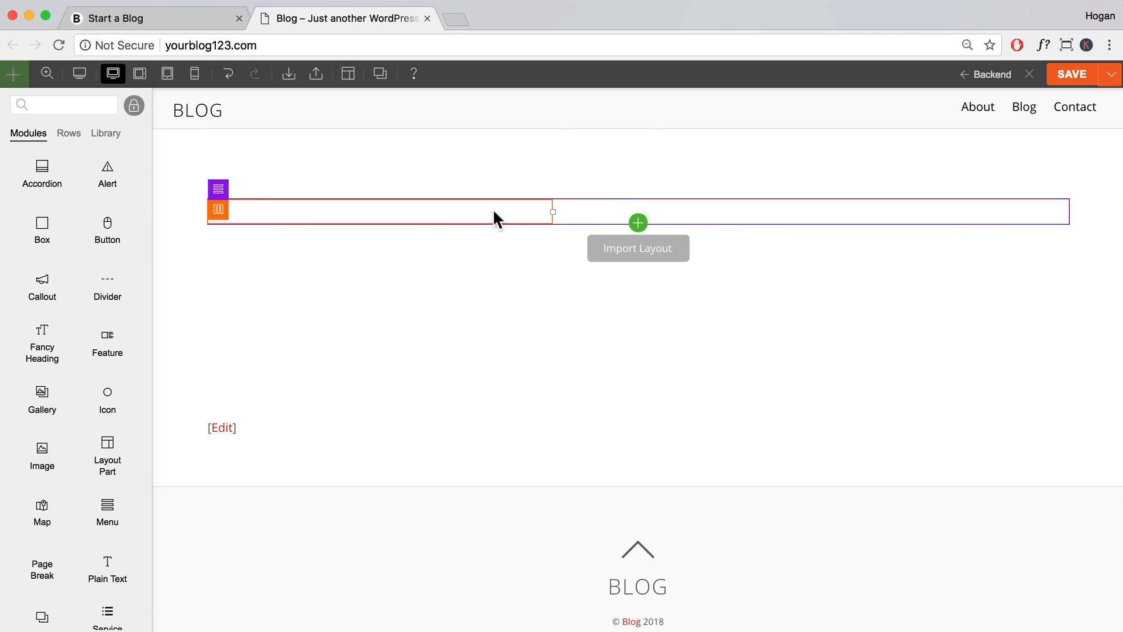
Set the first row back to a single column and add a Text module to it
{"action": "mouse_move", "coordinate": [218, 189]}
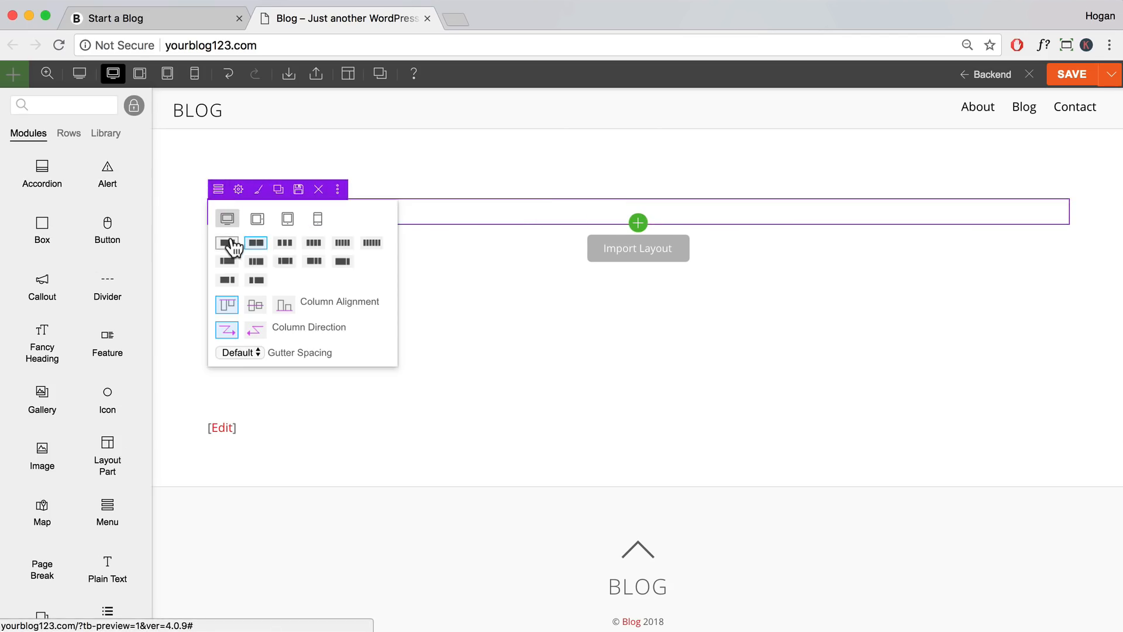
{"action": "scroll", "coordinate": [63, 366], "scroll_direction": "down", "scroll_amount": 5}
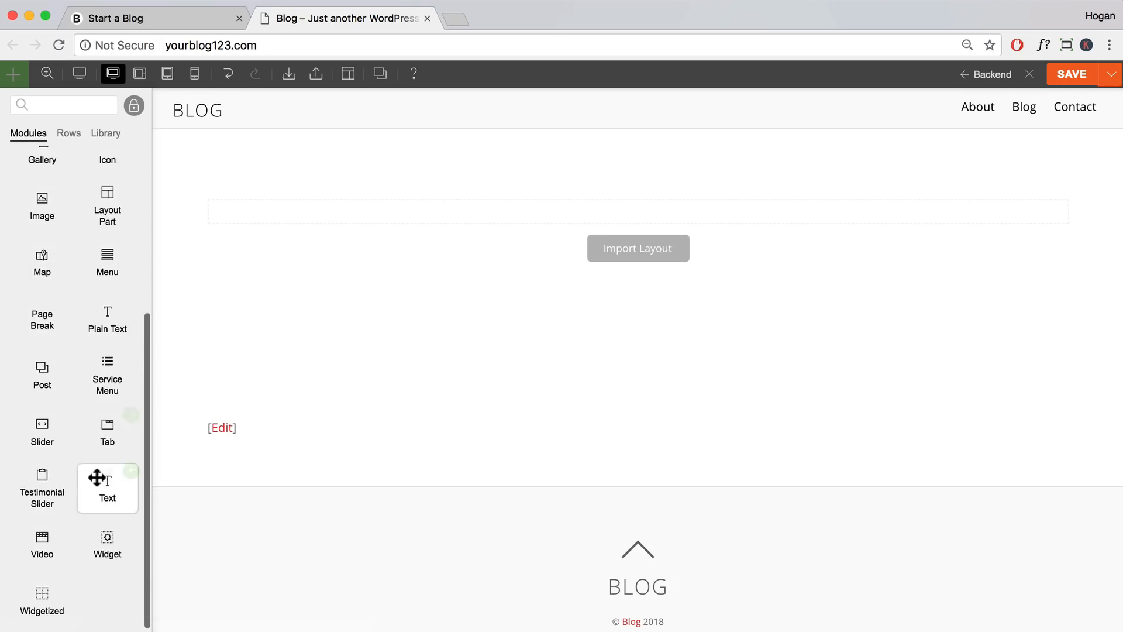
{"action": "left_click_drag", "start_coordinate": [96, 478], "coordinate": [515, 243]}
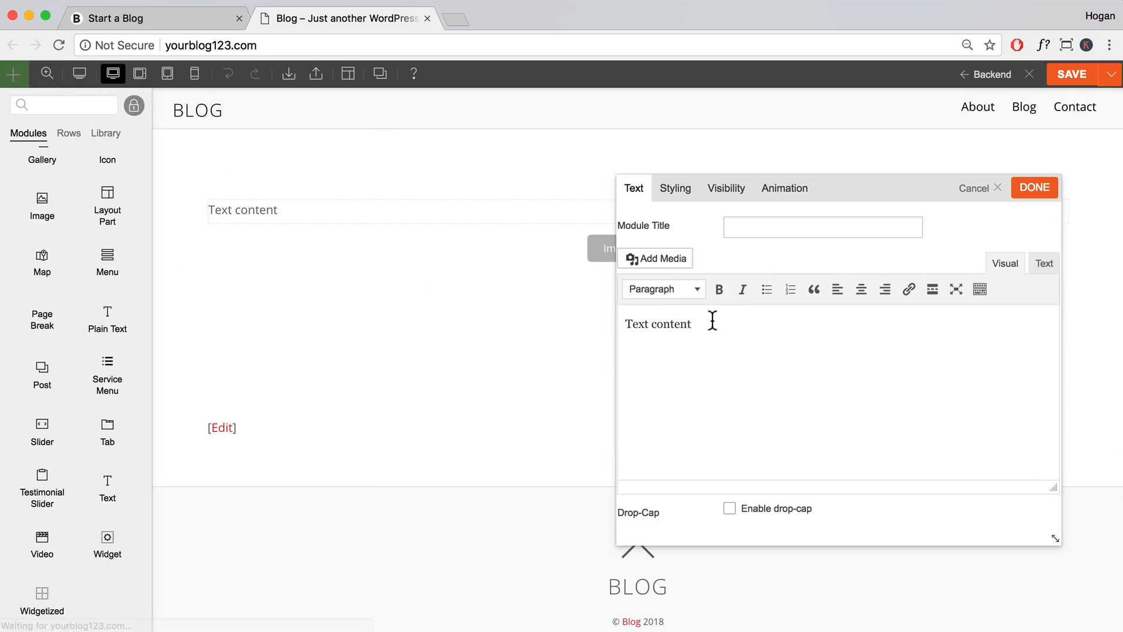
Replace the Text module's placeholder with "START A BLOG", format it as Heading 1 and finish editing the module
{"action": "left_click_drag", "start_coordinate": [713, 320], "coordinate": [617, 316]}
{"action": "type", "text": "START A BLOG"}
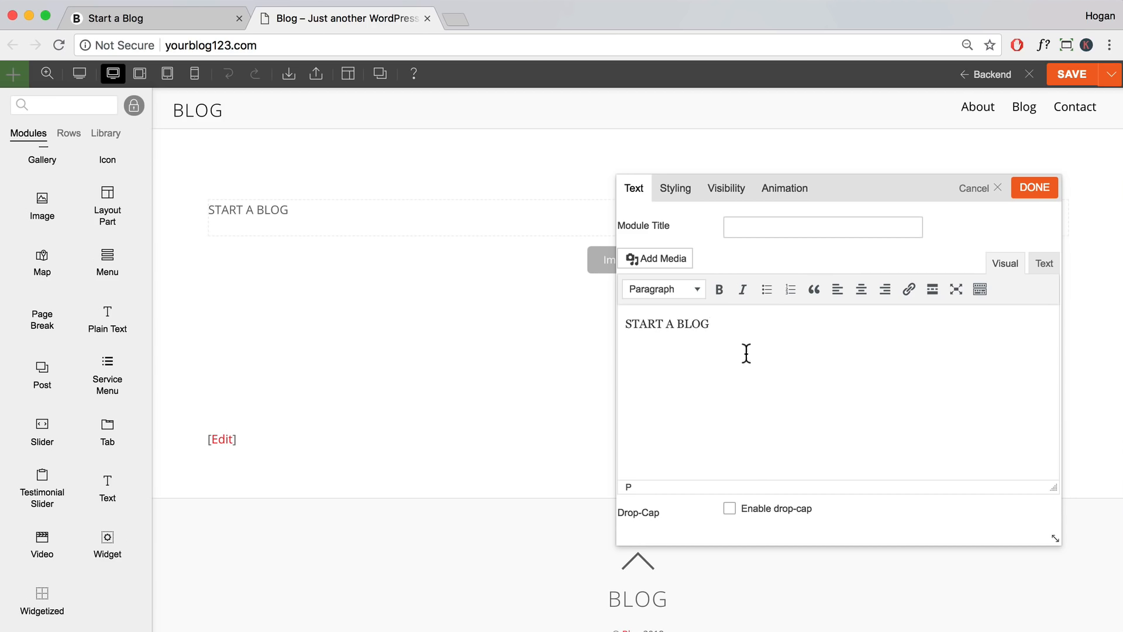
{"action": "left_click_drag", "start_coordinate": [712, 324], "coordinate": [607, 321]}
{"action": "left_click", "coordinate": [690, 293]}
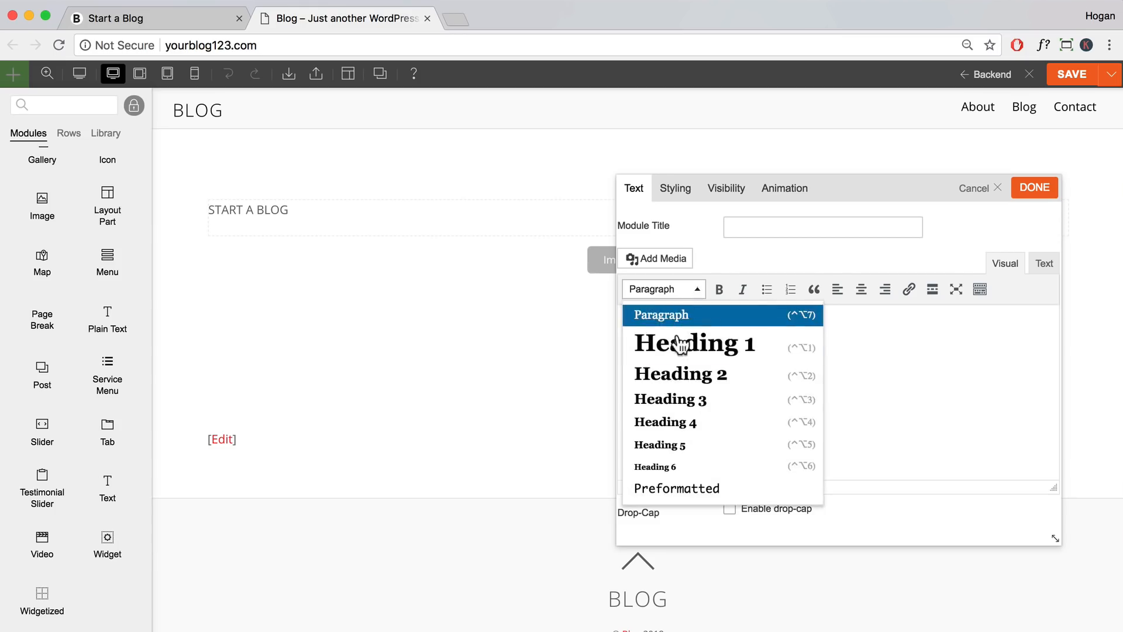
{"action": "left_click", "coordinate": [681, 345]}
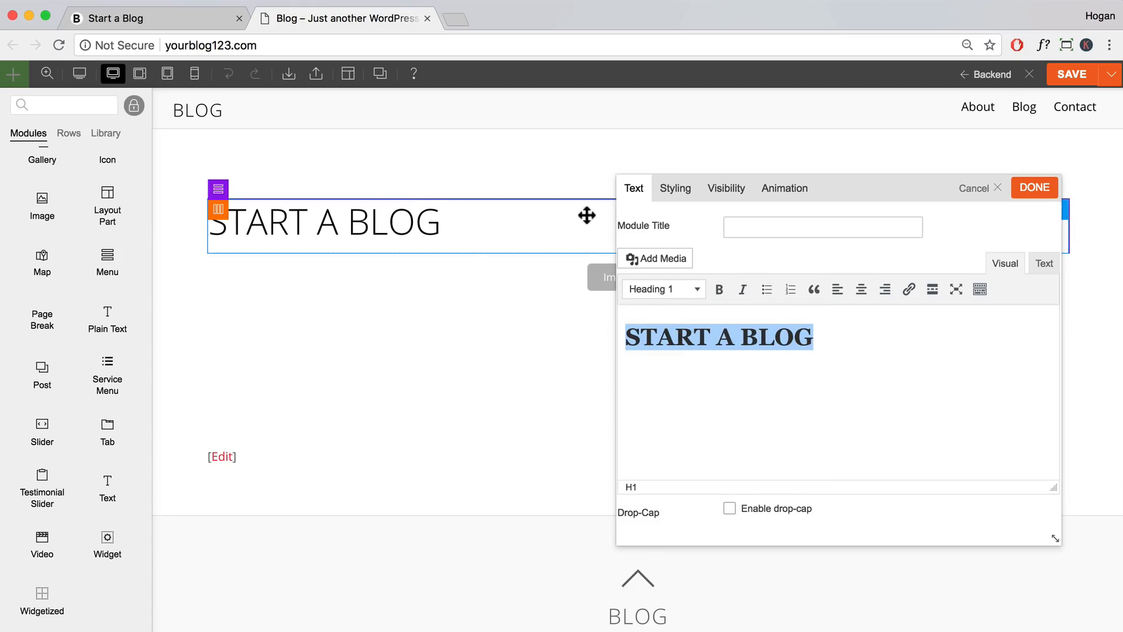
{"action": "left_click", "coordinate": [1031, 190]}
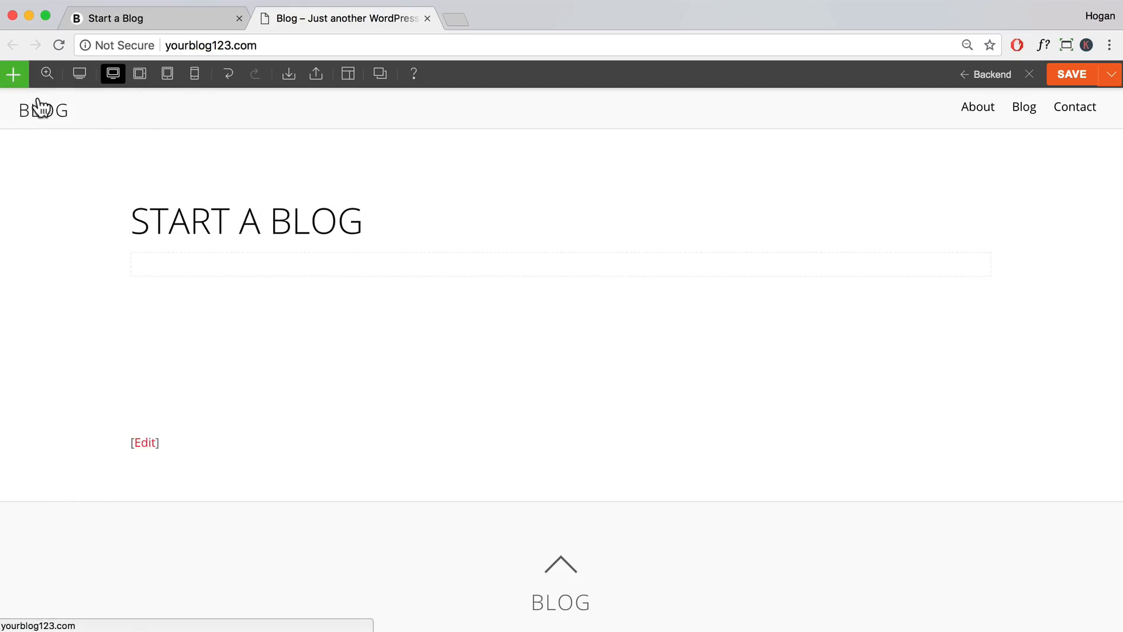
Add an Image module below the START A BLOG heading
{"action": "left_click", "coordinate": [13, 74]}
{"action": "left_click_drag", "start_coordinate": [40, 209], "coordinate": [258, 253]}
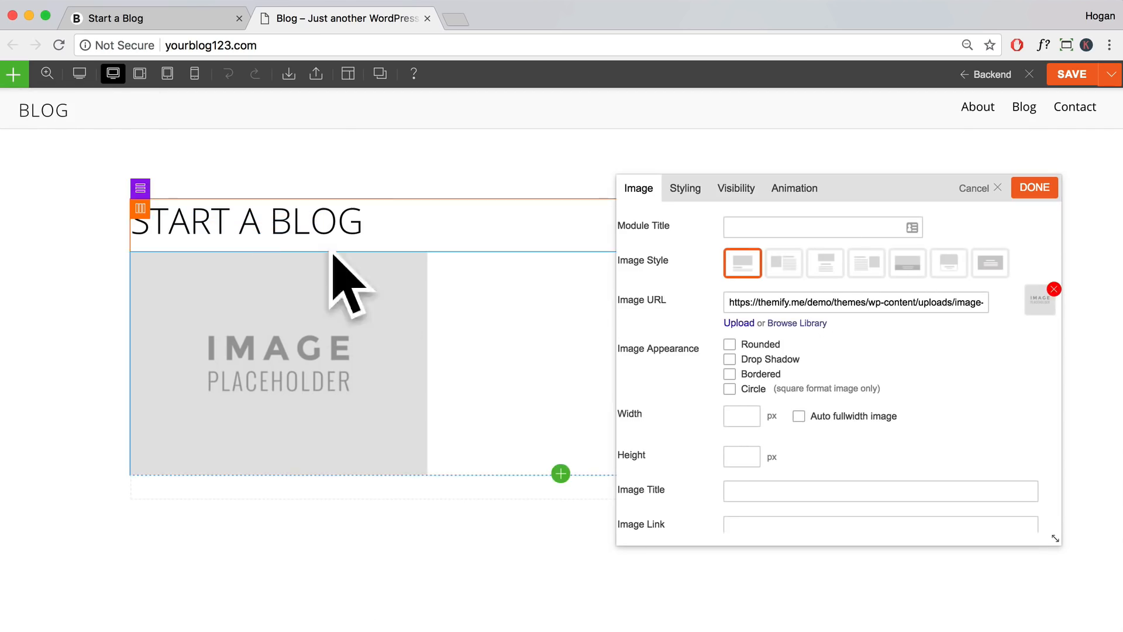
Try adding a Button module below the image placeholder and inspect its text and link settings
{"action": "left_click", "coordinate": [13, 75]}
{"action": "scroll", "coordinate": [75, 257], "scroll_direction": "up", "scroll_amount": 5}
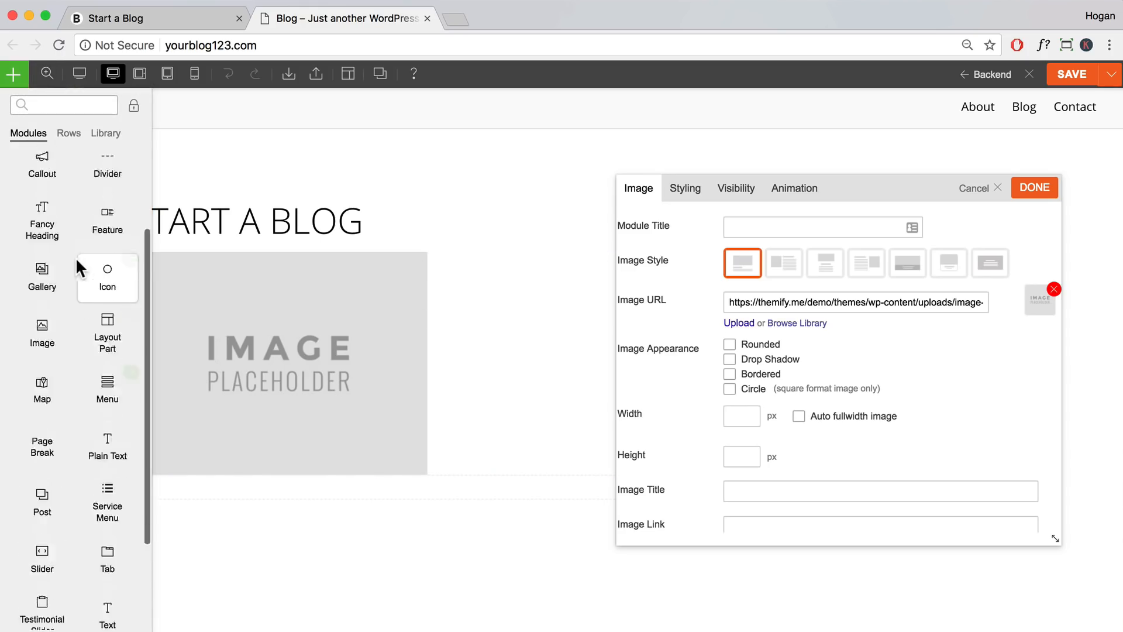
{"action": "left_click_drag", "start_coordinate": [81, 233], "coordinate": [274, 495]}
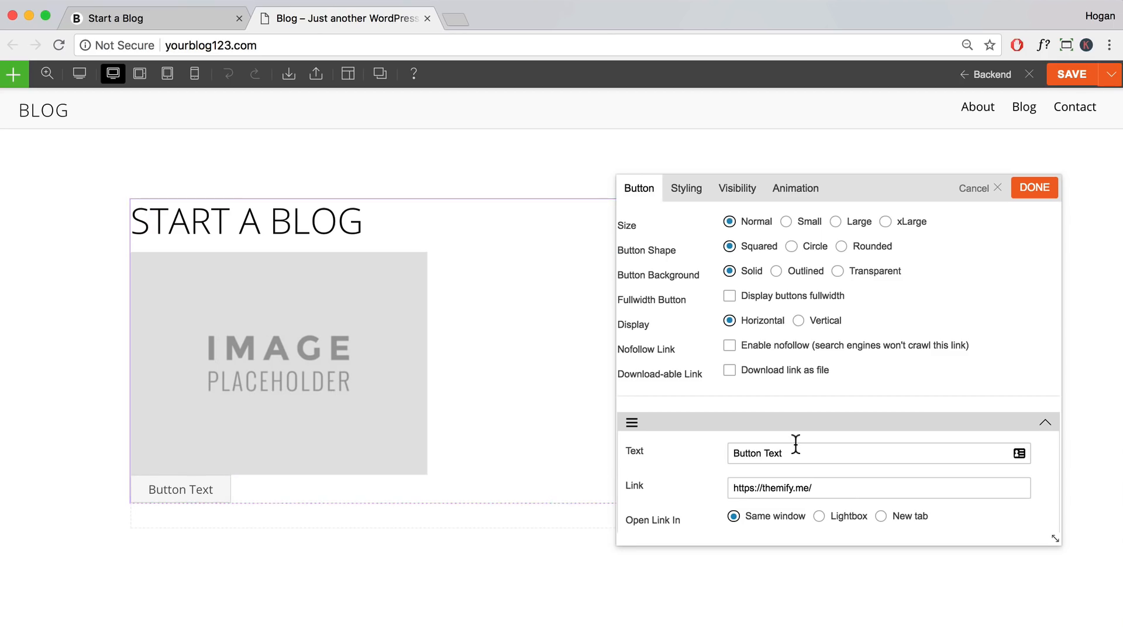
{"action": "left_click_drag", "start_coordinate": [800, 451], "coordinate": [706, 450]}
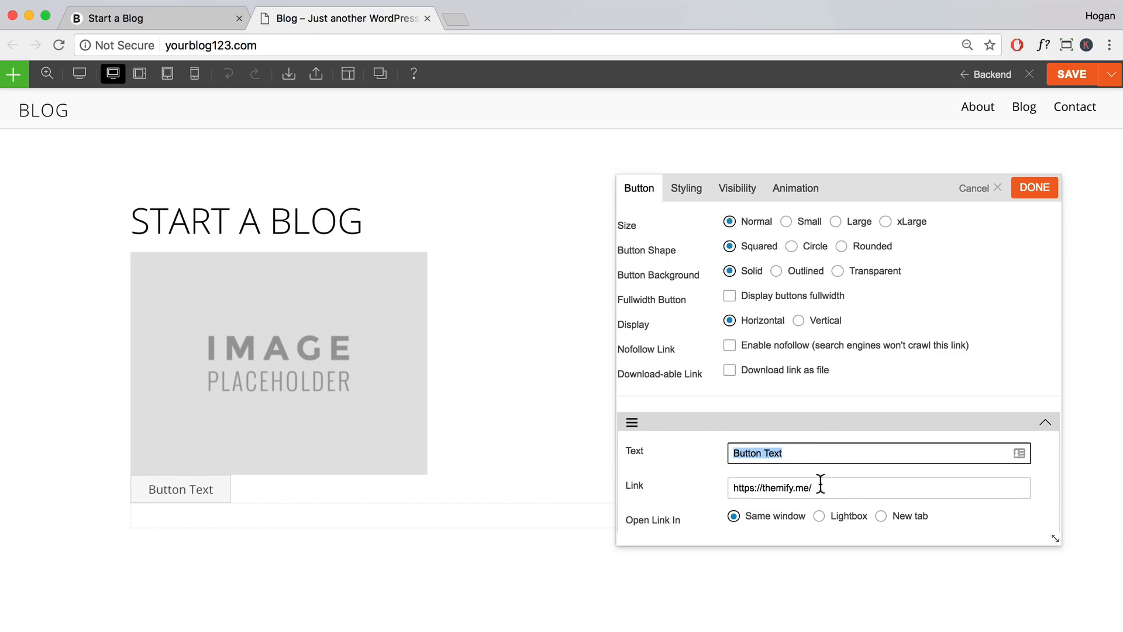
{"action": "left_click_drag", "start_coordinate": [820, 486], "coordinate": [748, 488]}
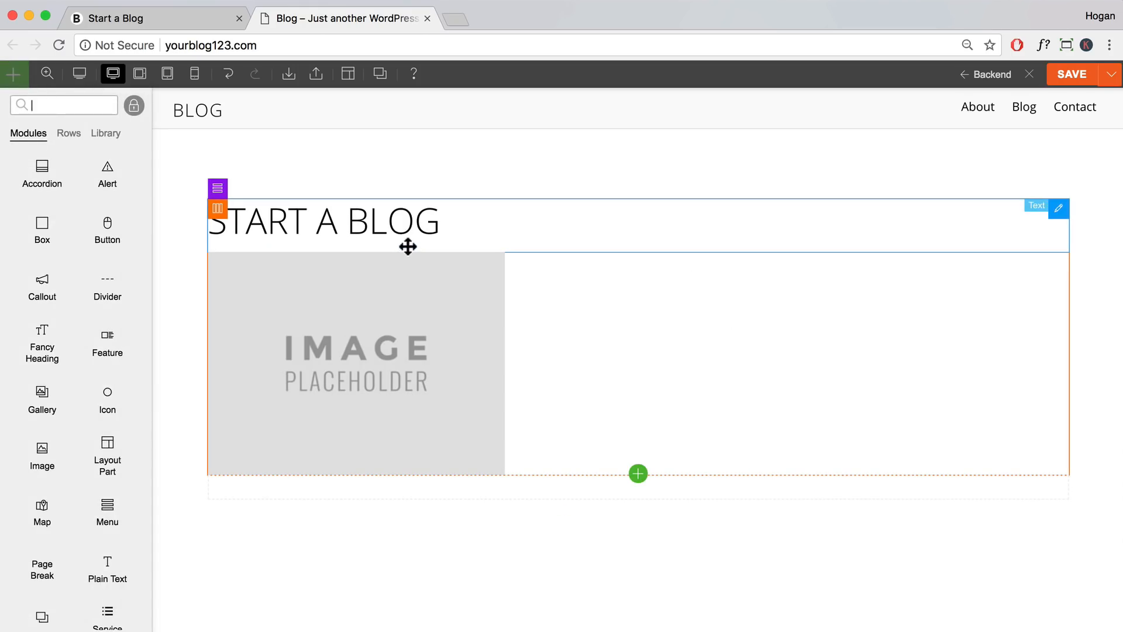
Delete the row containing the START A BLOG heading and the image placeholder from the page
{"action": "mouse_move", "coordinate": [221, 191]}
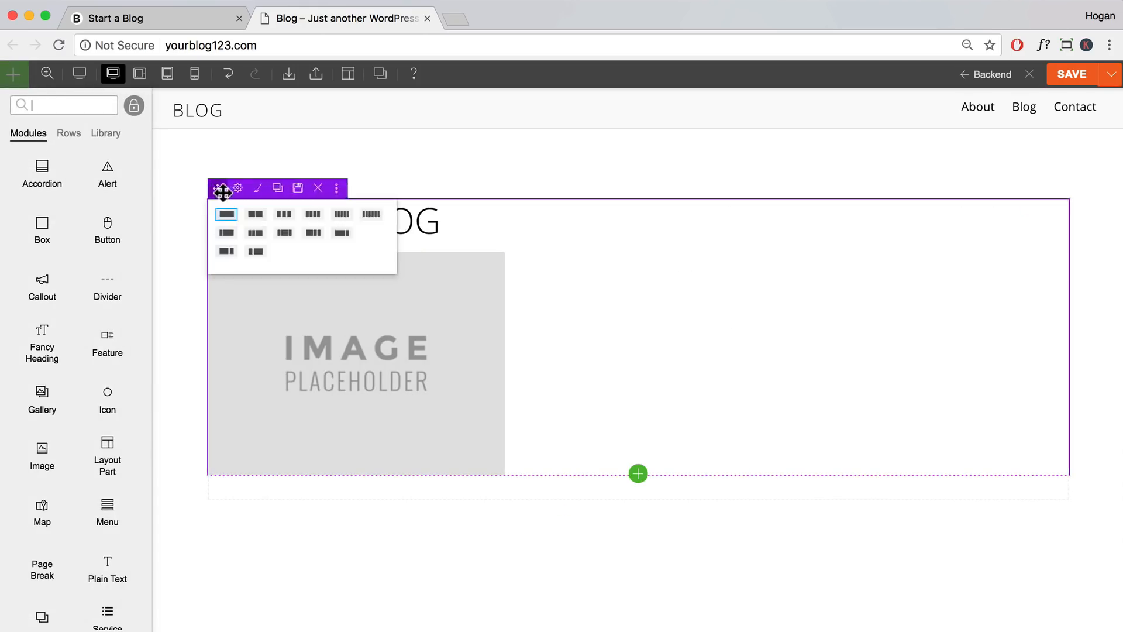
{"action": "left_click", "coordinate": [318, 188]}
{"action": "left_click", "coordinate": [702, 138]}
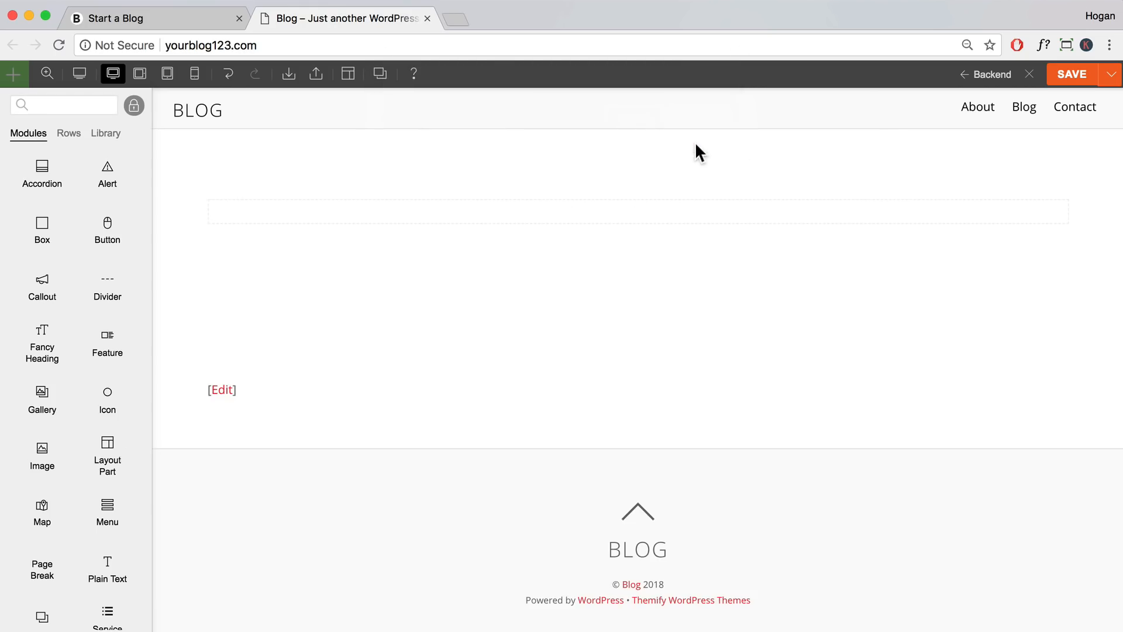
Review the Start a Blog demo homepage, including its hero, newsletter signup, latest posts and sidebar sections
{"action": "left_click", "coordinate": [186, 22]}
{"action": "scroll", "coordinate": [486, 333], "scroll_direction": "down", "scroll_amount": 5}
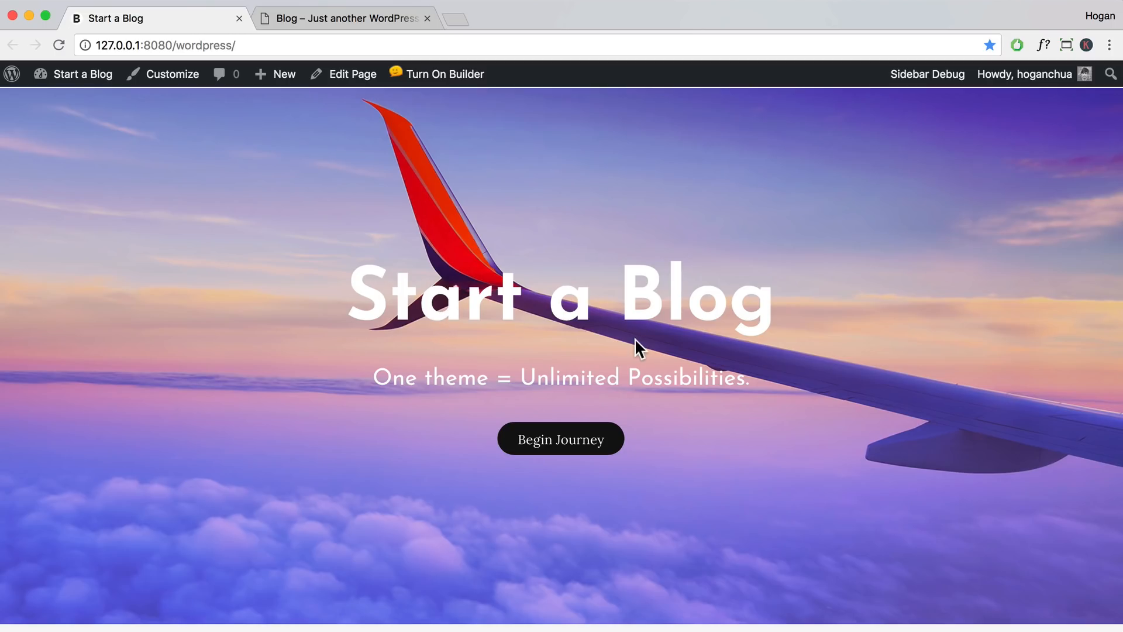
{"action": "scroll", "coordinate": [636, 339], "scroll_direction": "down", "scroll_amount": 8}
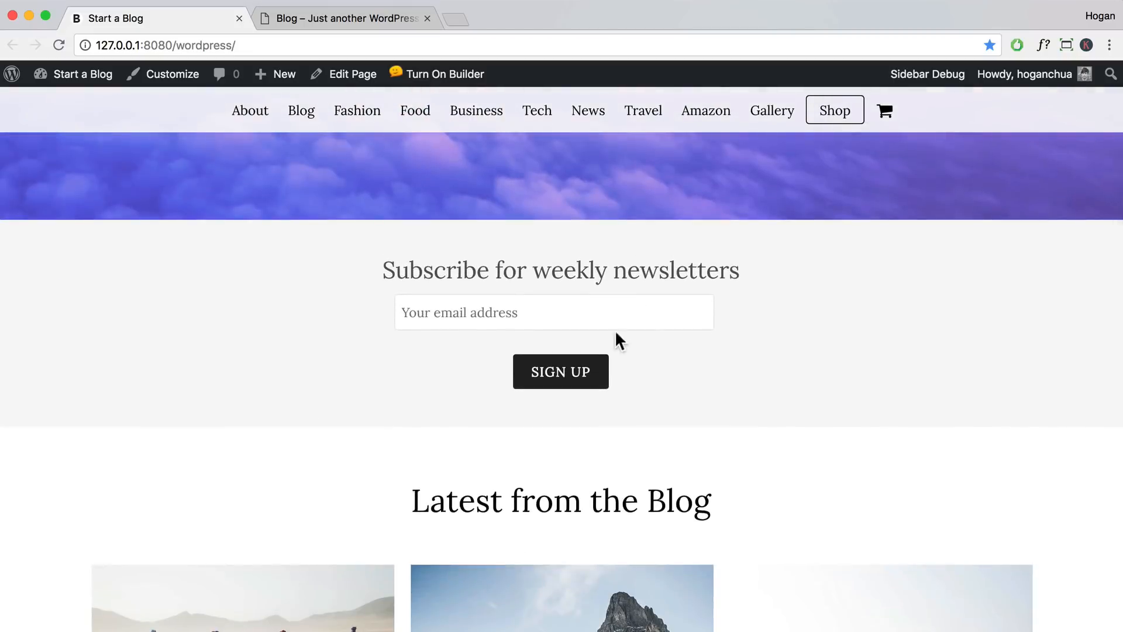
{"action": "scroll", "coordinate": [604, 316], "scroll_direction": "down", "scroll_amount": 12}
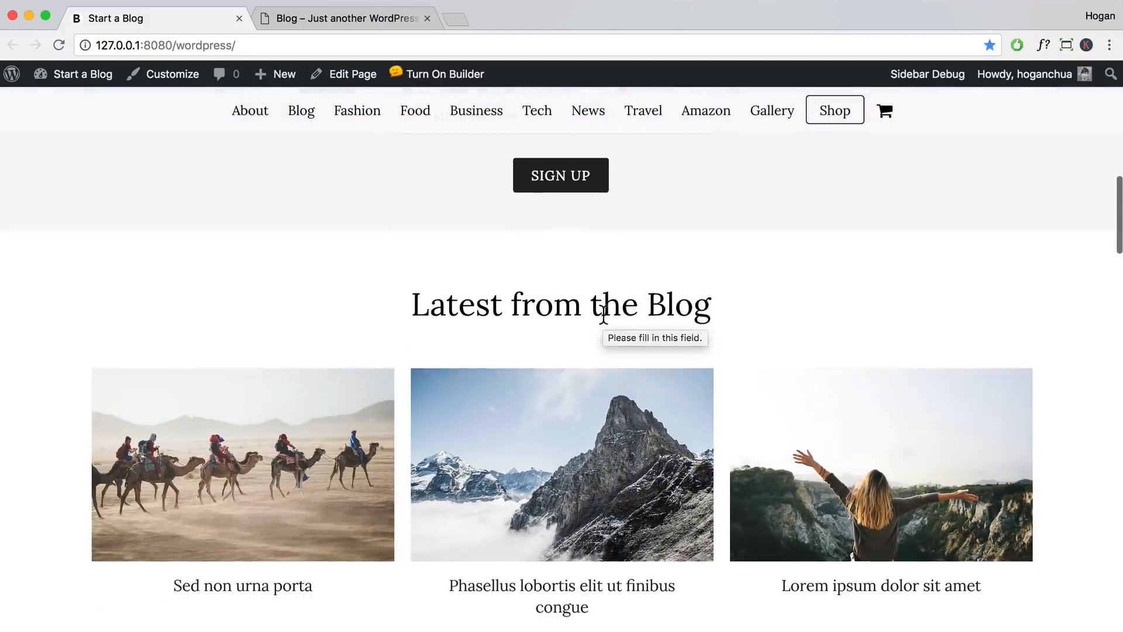
{"action": "scroll", "coordinate": [603, 332], "scroll_direction": "down", "scroll_amount": 2}
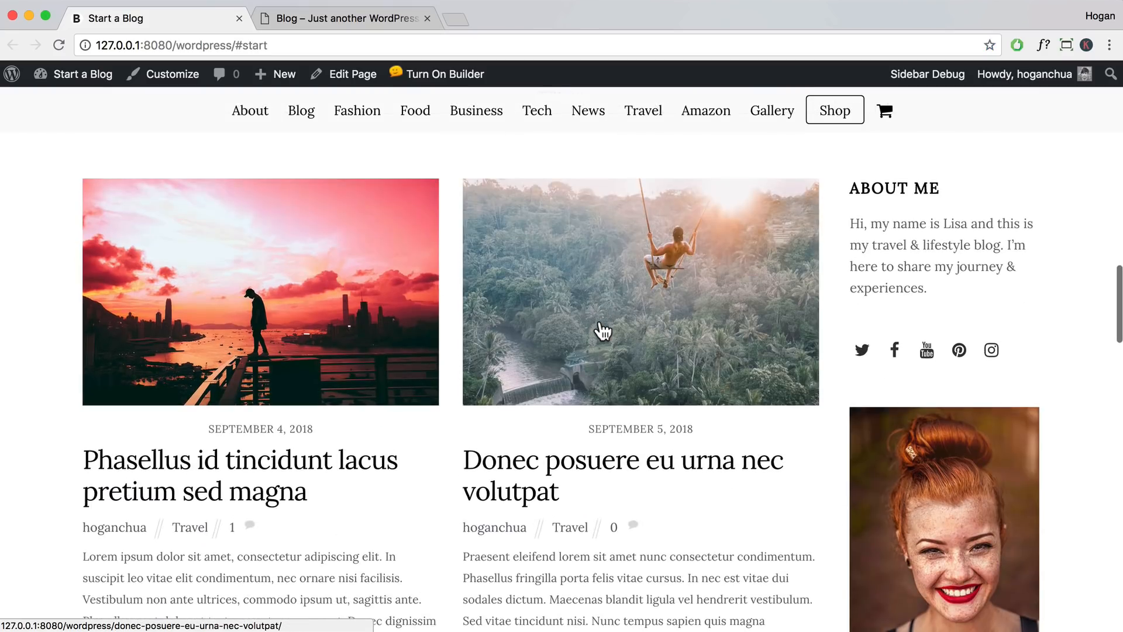
{"action": "scroll", "coordinate": [596, 331], "scroll_direction": "up", "scroll_amount": 14}
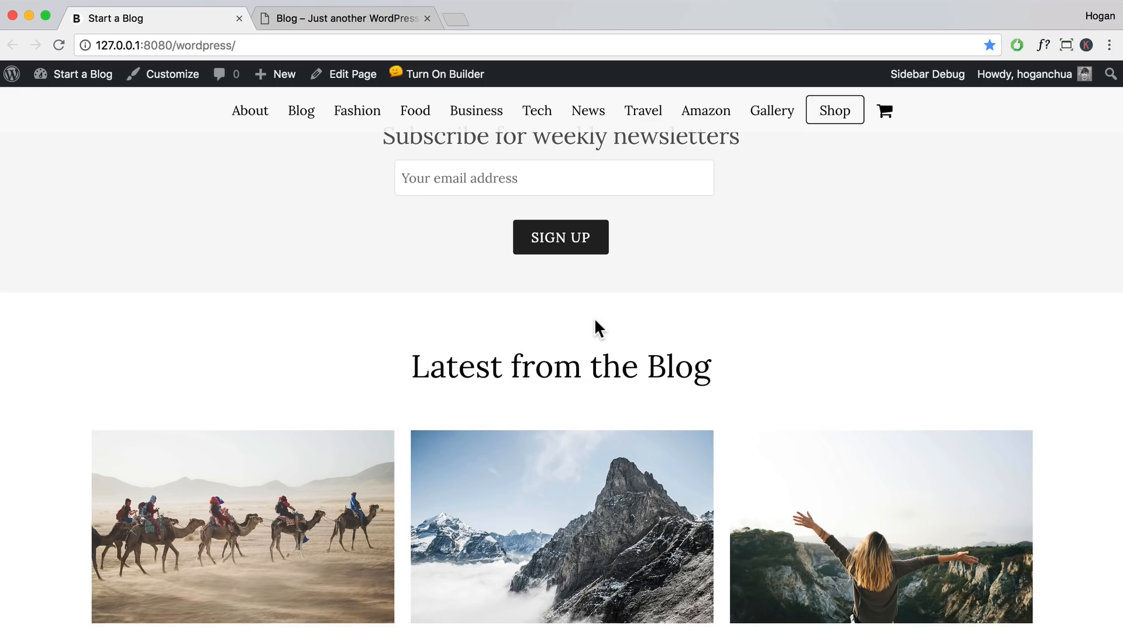
Open unsplash.com in a new browser tab to find a hero background image
{"action": "left_click", "coordinate": [375, 20]}
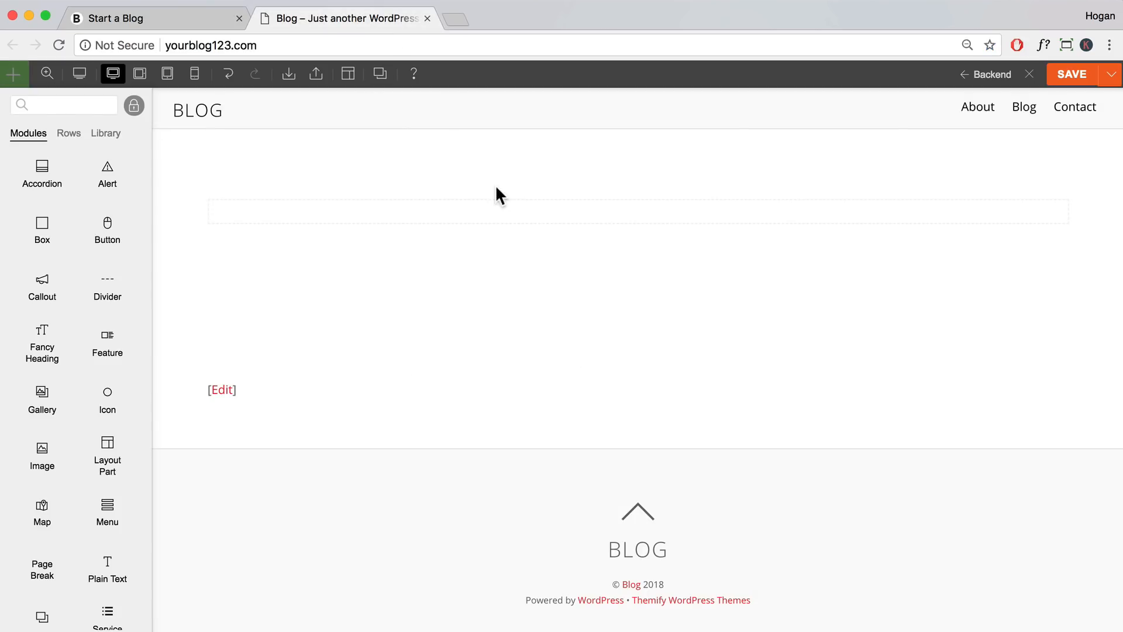
{"action": "left_click", "coordinate": [458, 16]}
{"action": "type", "text": "unsplash.com"}
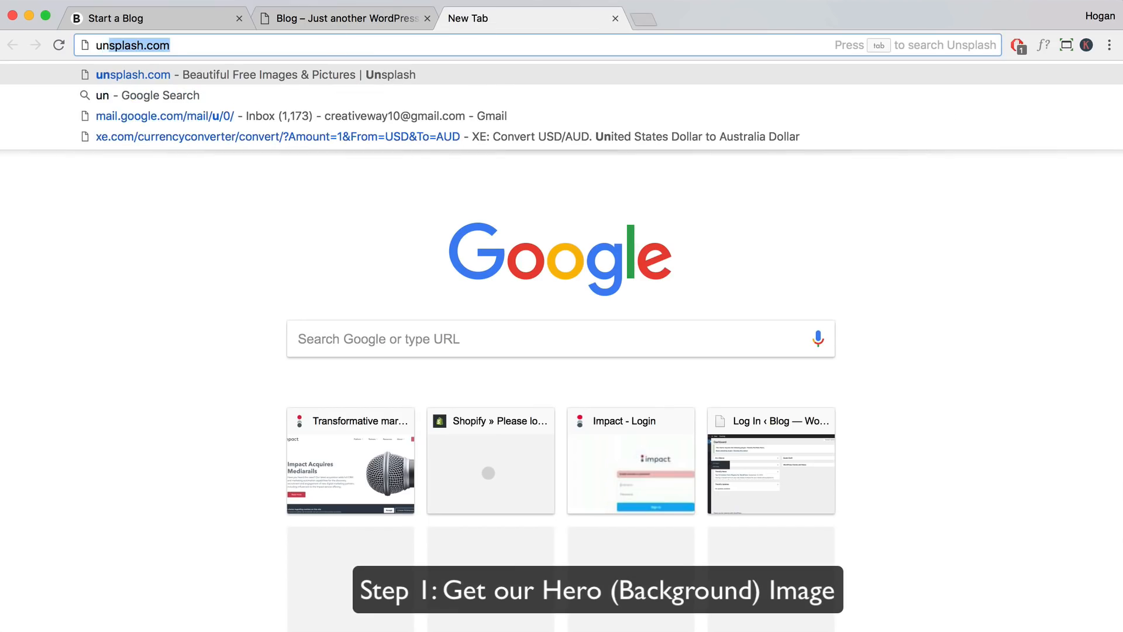
{"action": "key", "text": "Return"}
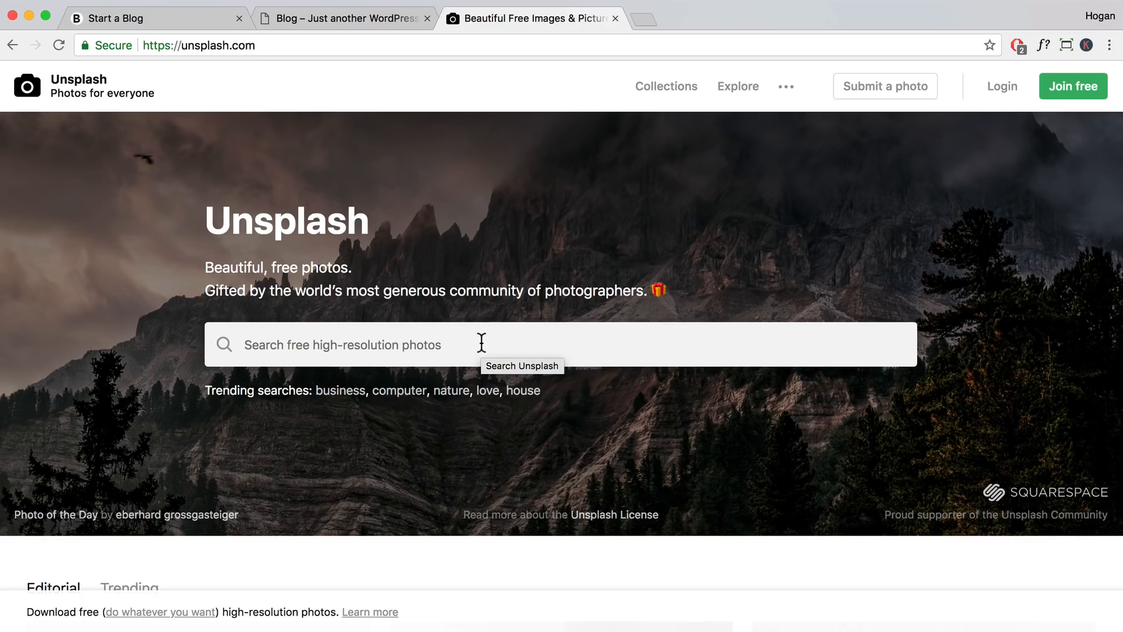
Browse the Unsplash photo feed for images suitable as the homepage's hero background
{"action": "scroll", "coordinate": [475, 343], "scroll_direction": "down", "scroll_amount": 10}
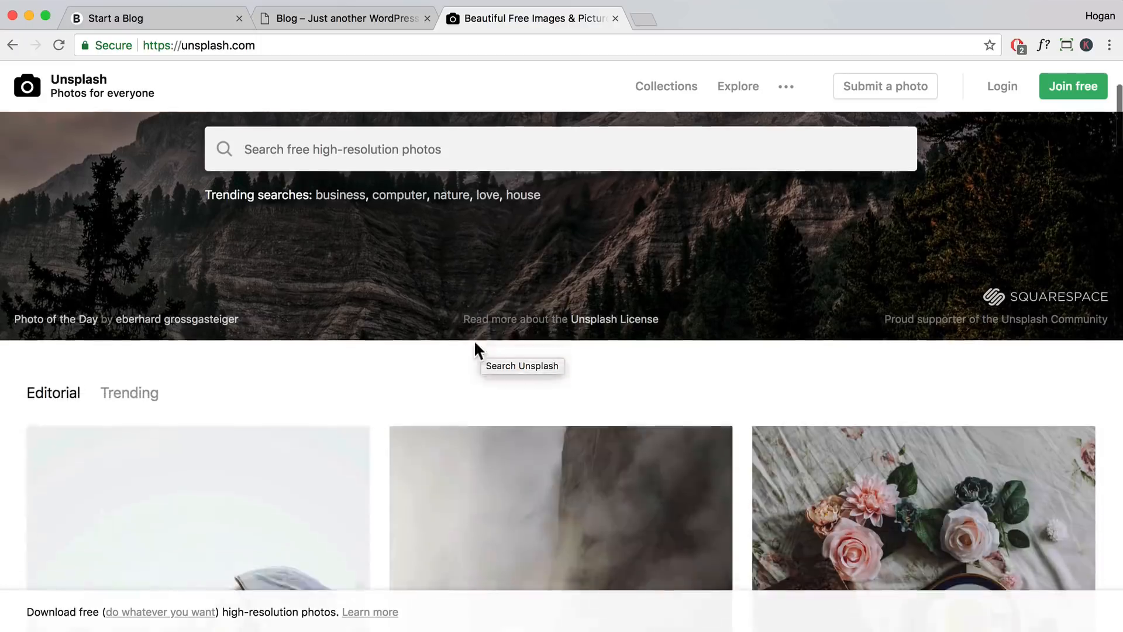
{"action": "scroll", "coordinate": [419, 354], "scroll_direction": "down", "scroll_amount": 8}
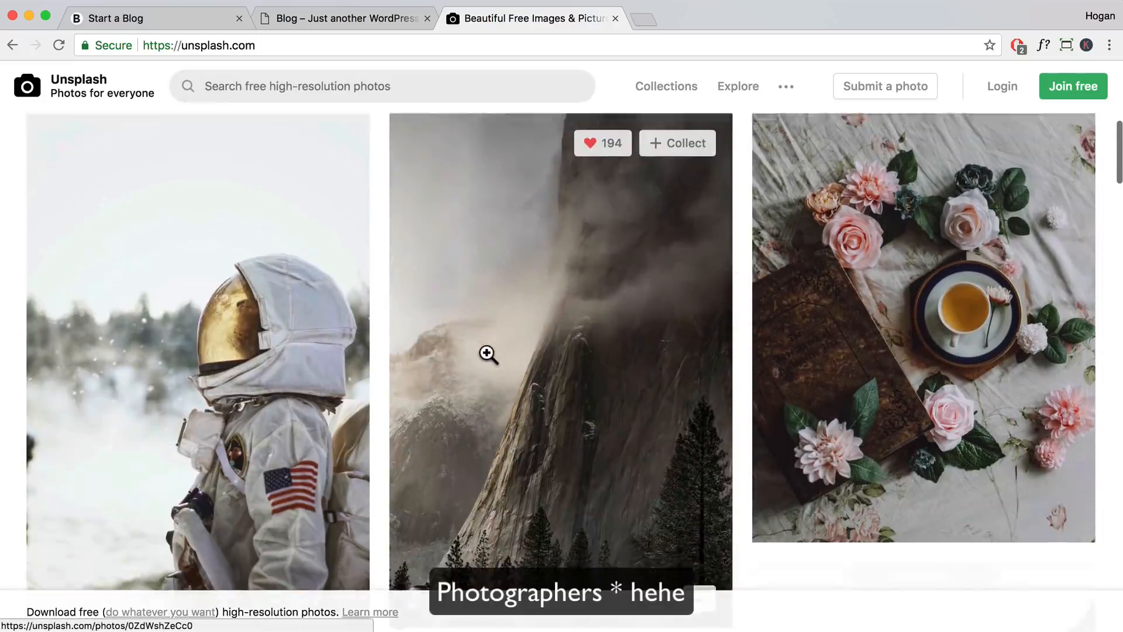
{"action": "scroll", "coordinate": [486, 351], "scroll_direction": "down", "scroll_amount": 6}
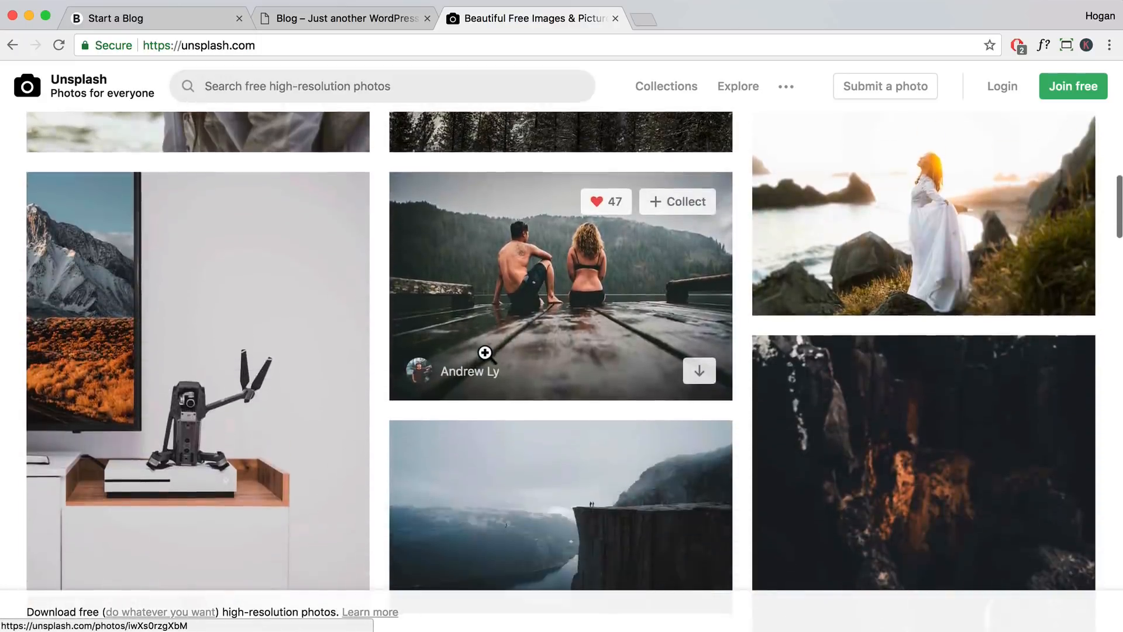
{"action": "scroll", "coordinate": [489, 361], "scroll_direction": "down", "scroll_amount": 10}
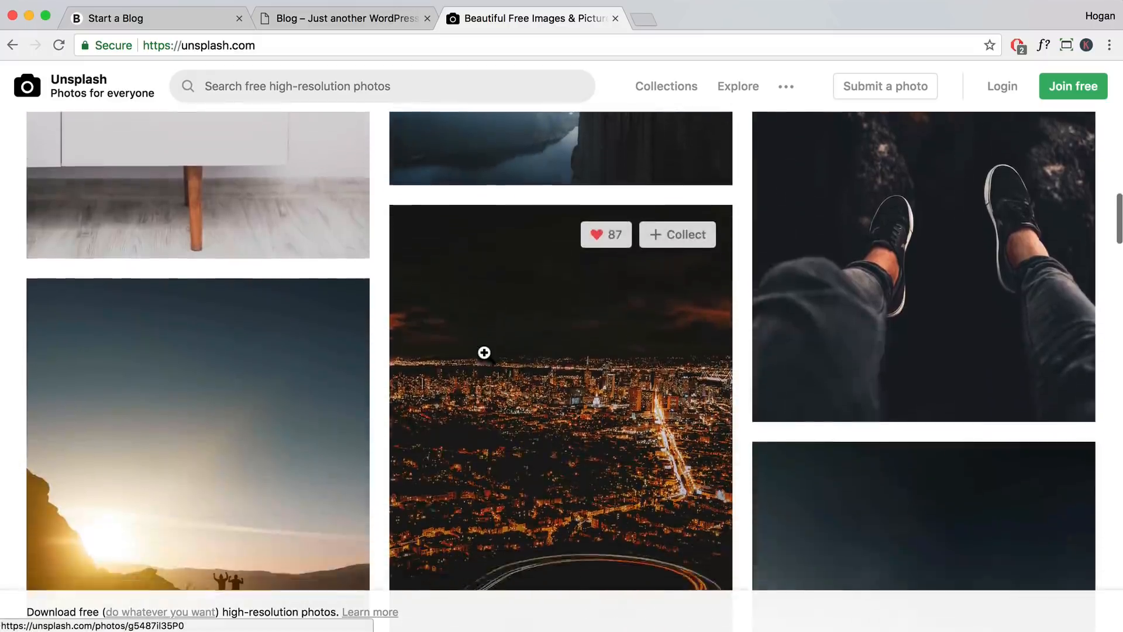
{"action": "scroll", "coordinate": [486, 354], "scroll_direction": "down", "scroll_amount": 5}
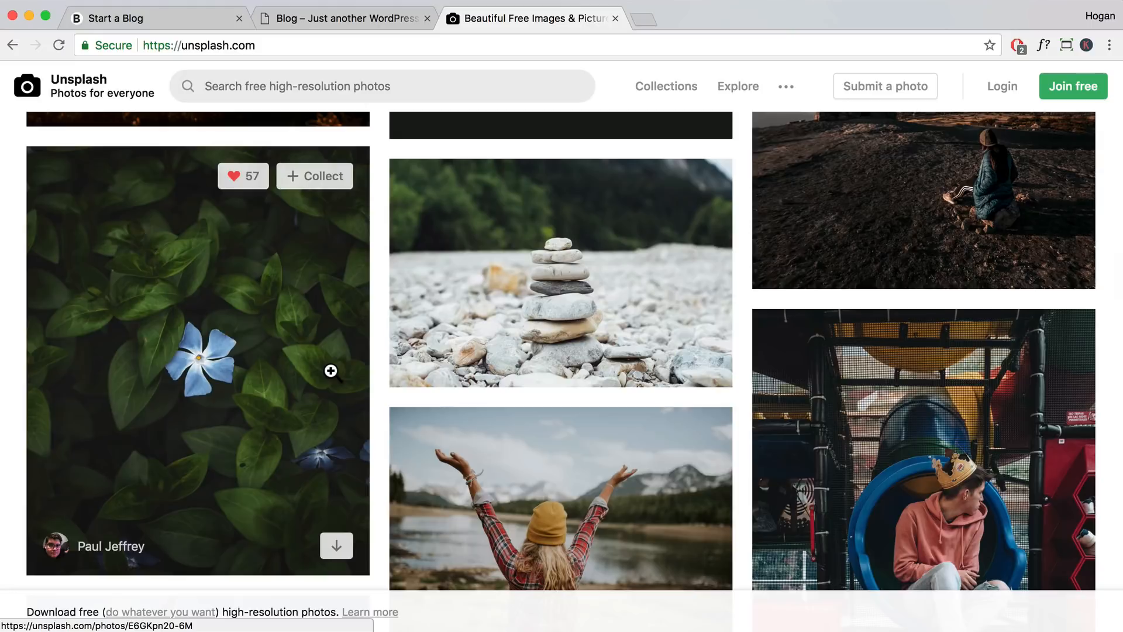
{"action": "scroll", "coordinate": [556, 394], "scroll_direction": "down", "scroll_amount": 3}
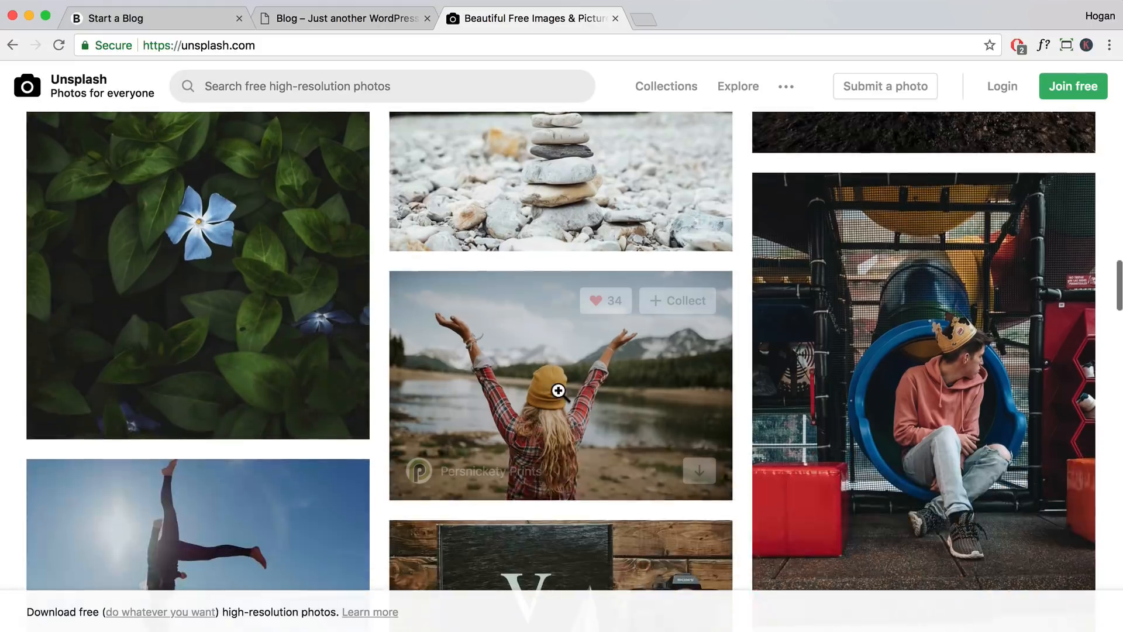
{"action": "scroll", "coordinate": [558, 391], "scroll_direction": "down", "scroll_amount": 4}
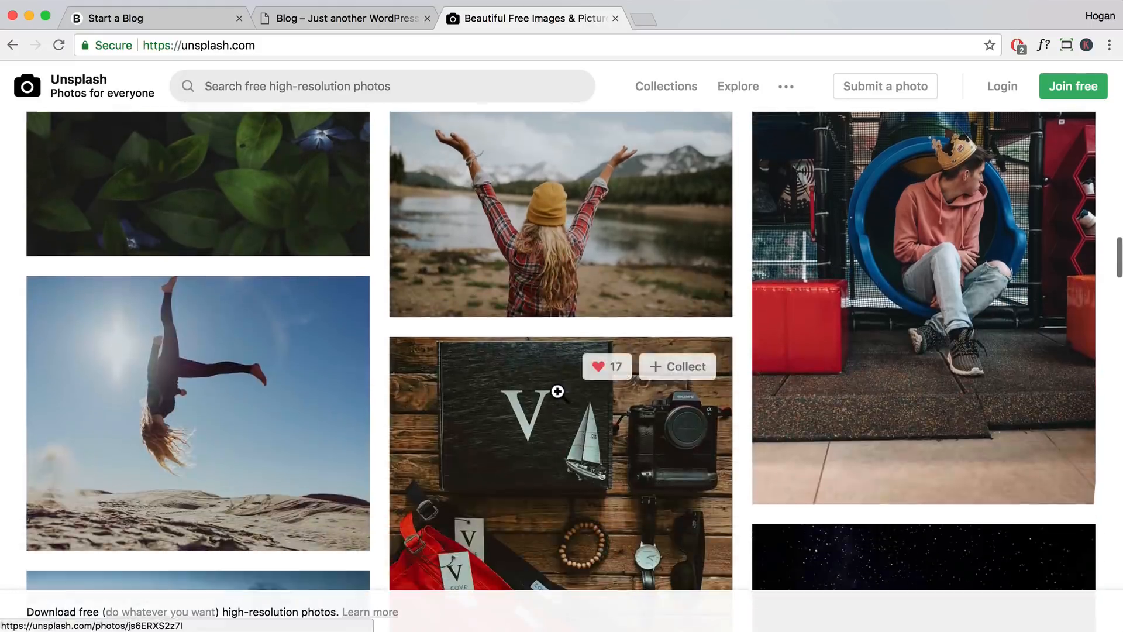
{"action": "scroll", "coordinate": [558, 390], "scroll_direction": "down", "scroll_amount": 3}
{"action": "scroll", "coordinate": [558, 390], "scroll_direction": "down", "scroll_amount": 9}
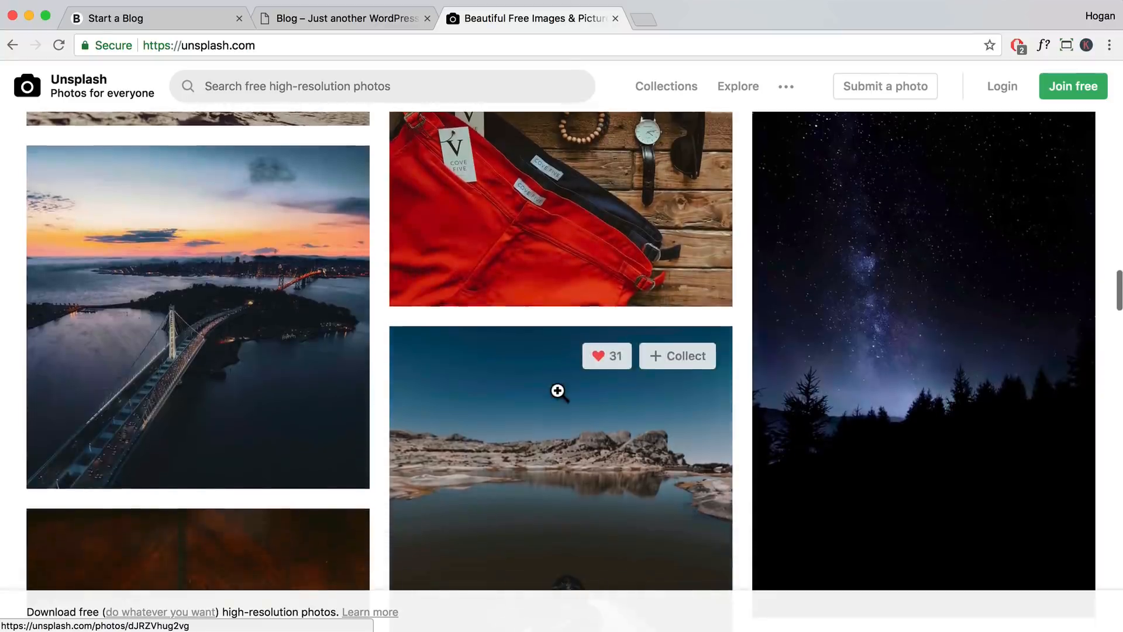
{"action": "scroll", "coordinate": [559, 391], "scroll_direction": "down", "scroll_amount": 12}
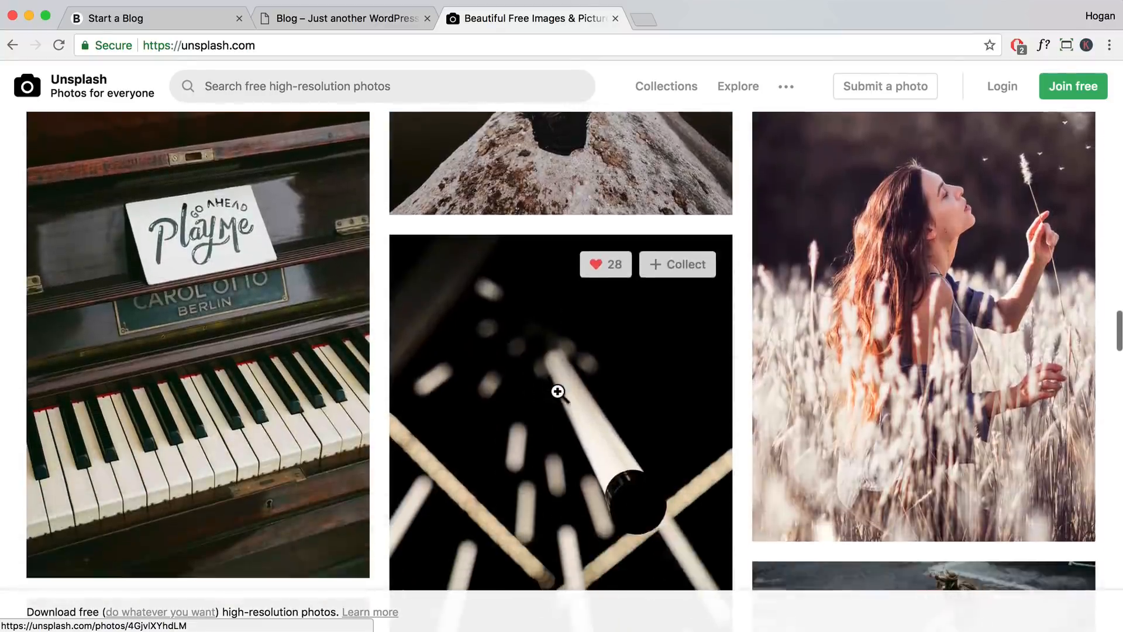
{"action": "scroll", "coordinate": [558, 391], "scroll_direction": "down", "scroll_amount": 5}
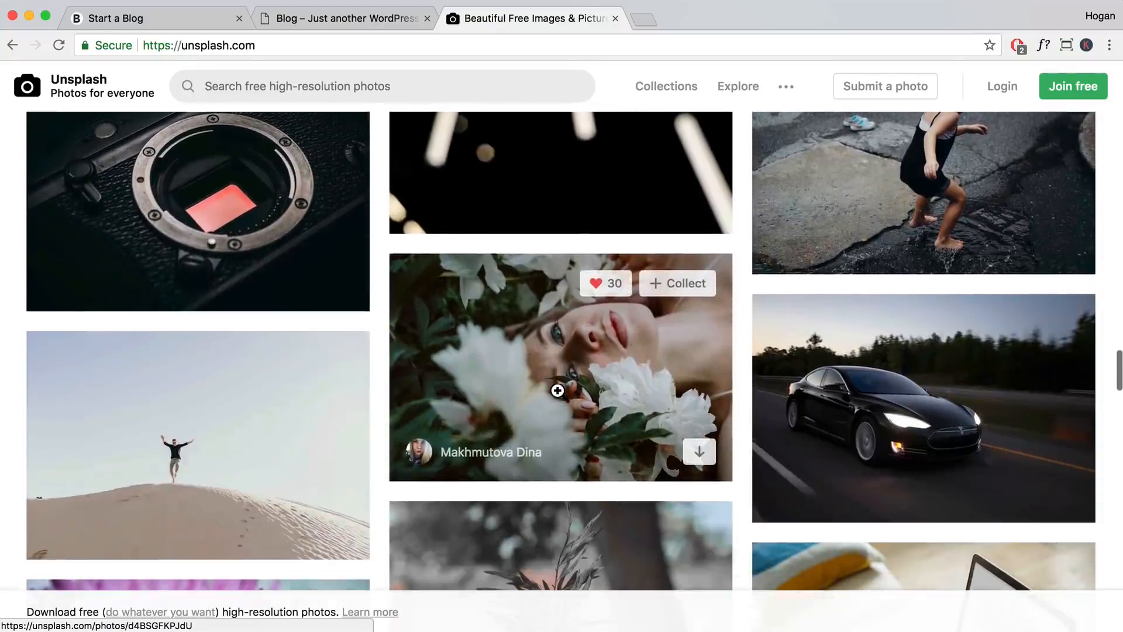
{"action": "scroll", "coordinate": [558, 391], "scroll_direction": "down", "scroll_amount": 6}
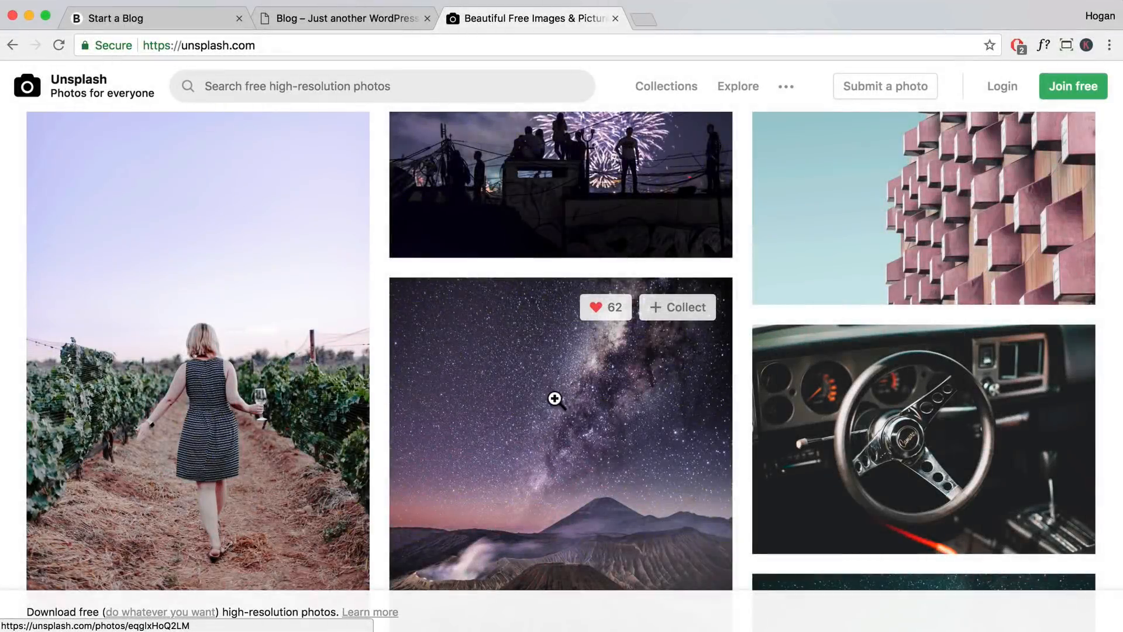
{"action": "scroll", "coordinate": [559, 395], "scroll_direction": "down", "scroll_amount": 3}
{"action": "scroll", "coordinate": [566, 392], "scroll_direction": "up", "scroll_amount": 1}
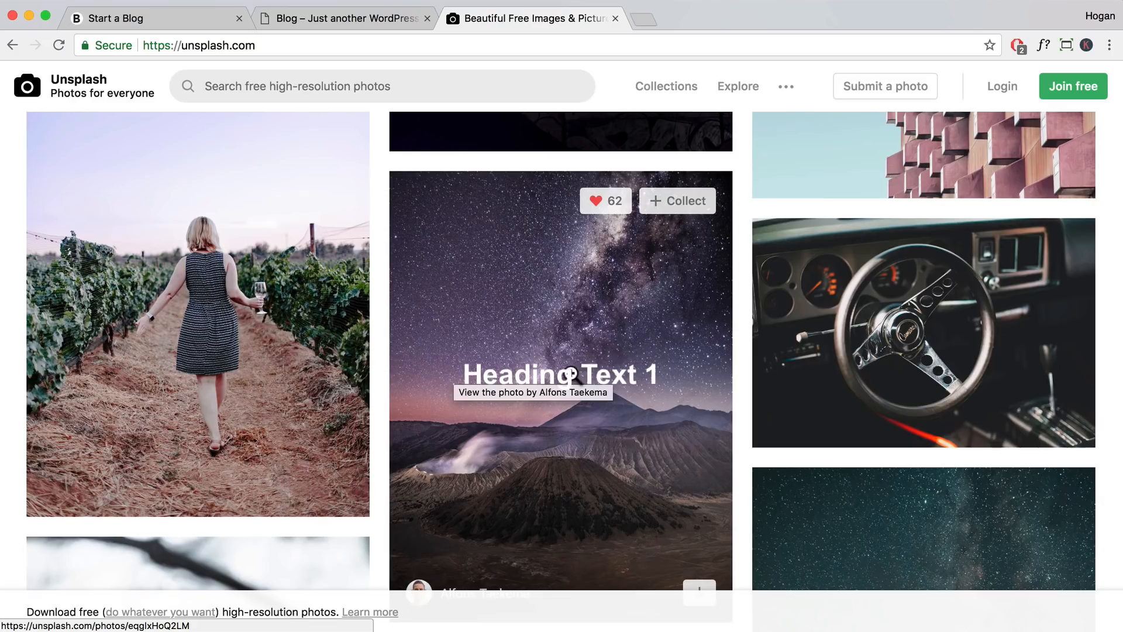
{"action": "scroll", "coordinate": [570, 373], "scroll_direction": "down", "scroll_amount": 3}
{"action": "scroll", "coordinate": [565, 370], "scroll_direction": "up", "scroll_amount": 2}
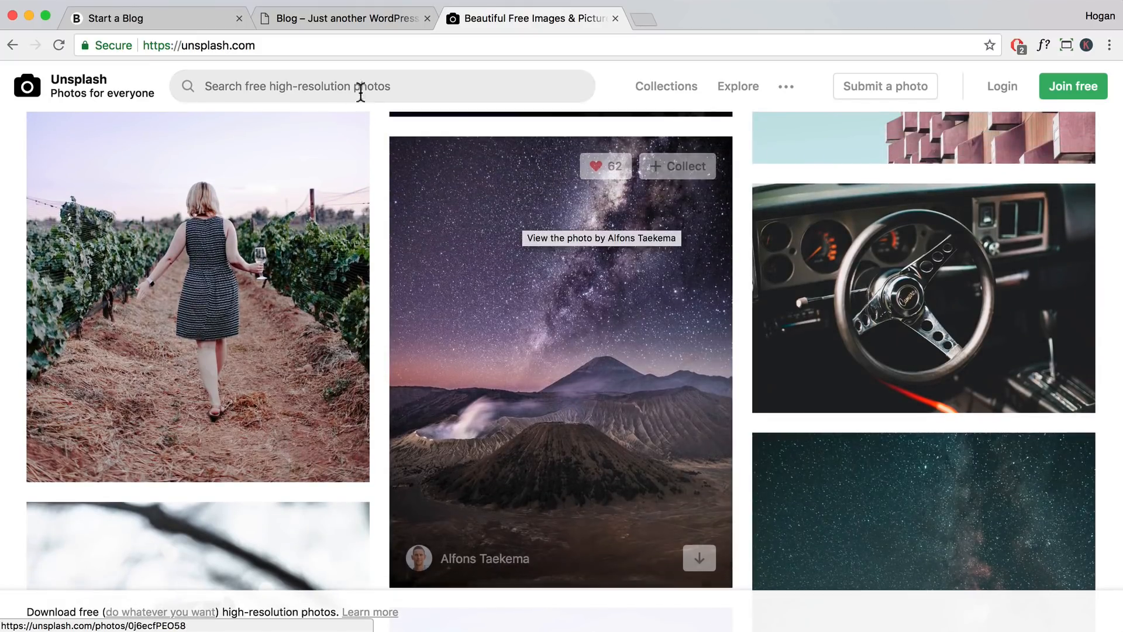
Check the empty homepage in the builder and examine further Unsplash photos for space where heading text stays readable
{"action": "left_click", "coordinate": [352, 24]}
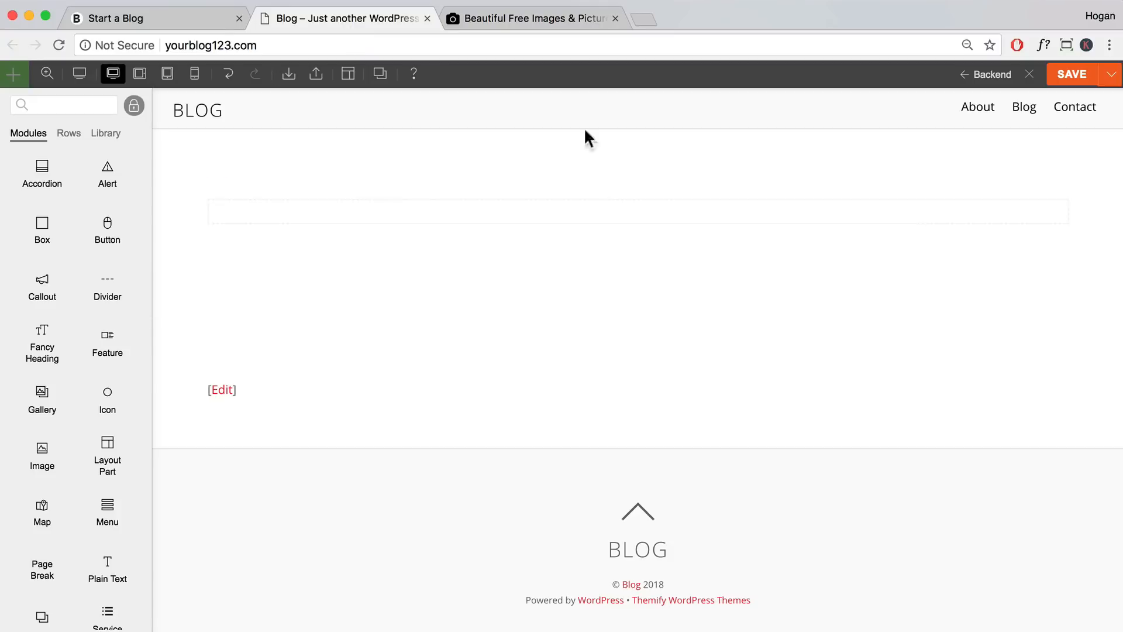
{"action": "left_click", "coordinate": [557, 22]}
{"action": "scroll", "coordinate": [734, 371], "scroll_direction": "down", "scroll_amount": 4}
{"action": "scroll", "coordinate": [732, 370], "scroll_direction": "down", "scroll_amount": 3}
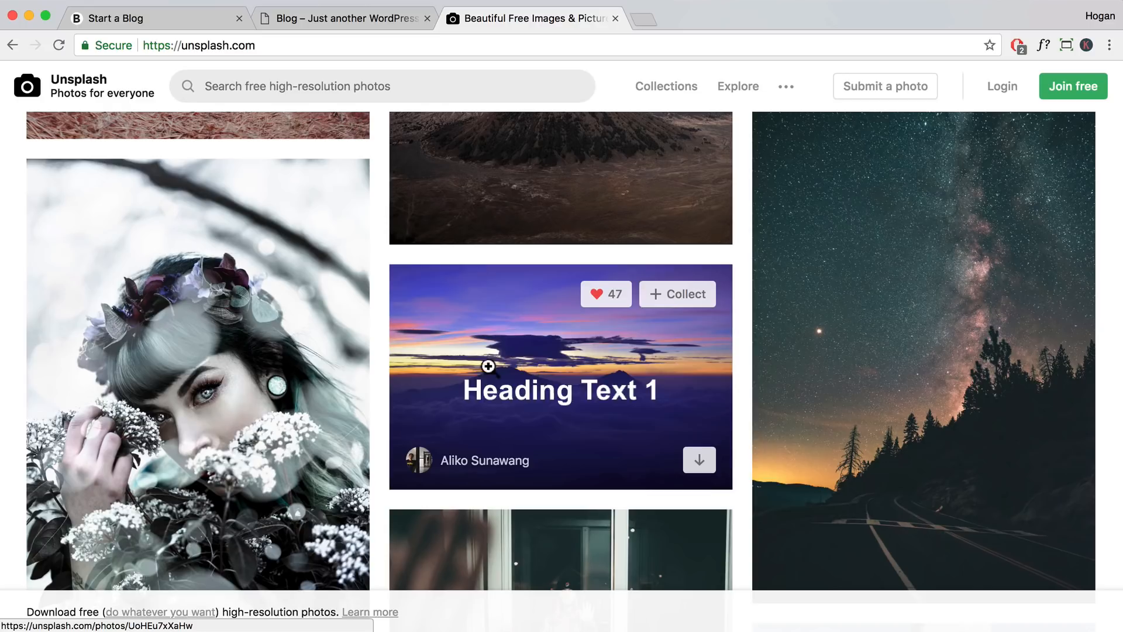
{"action": "scroll", "coordinate": [544, 349], "scroll_direction": "down", "scroll_amount": 7}
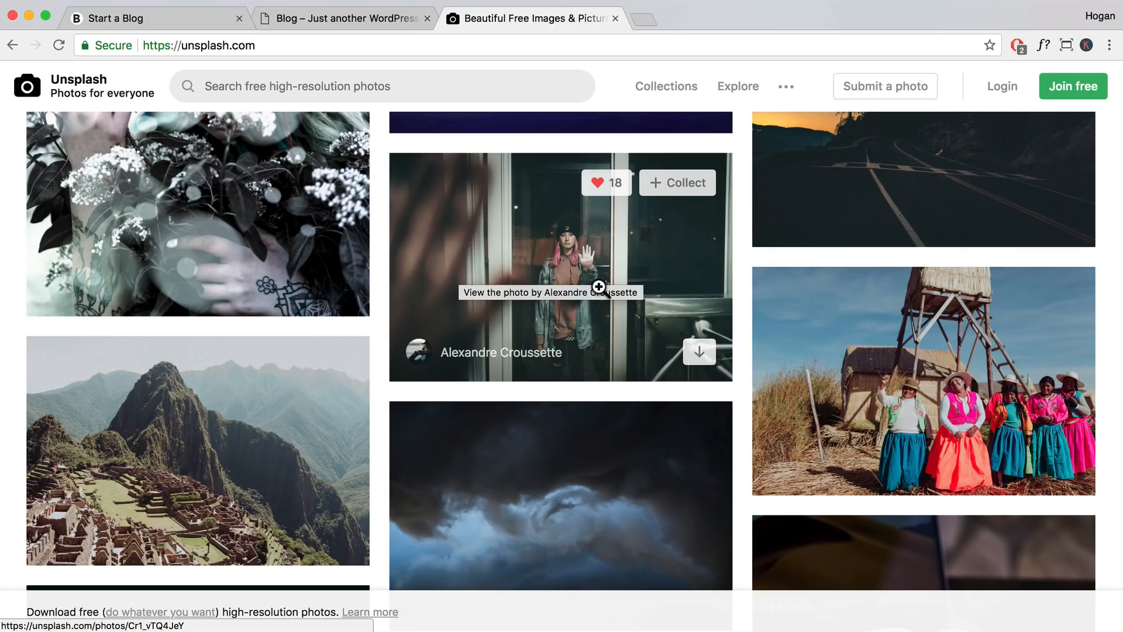
{"action": "scroll", "coordinate": [598, 287], "scroll_direction": "down", "scroll_amount": 4}
{"action": "scroll", "coordinate": [598, 287], "scroll_direction": "up", "scroll_amount": 2}
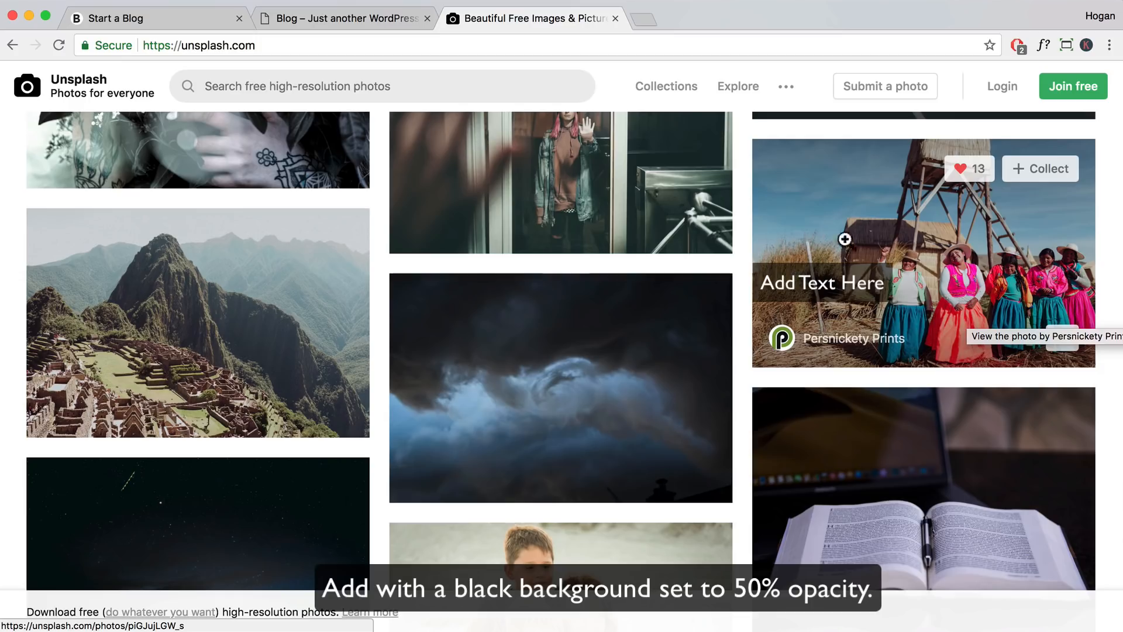
{"action": "scroll", "coordinate": [608, 371], "scroll_direction": "down", "scroll_amount": 3}
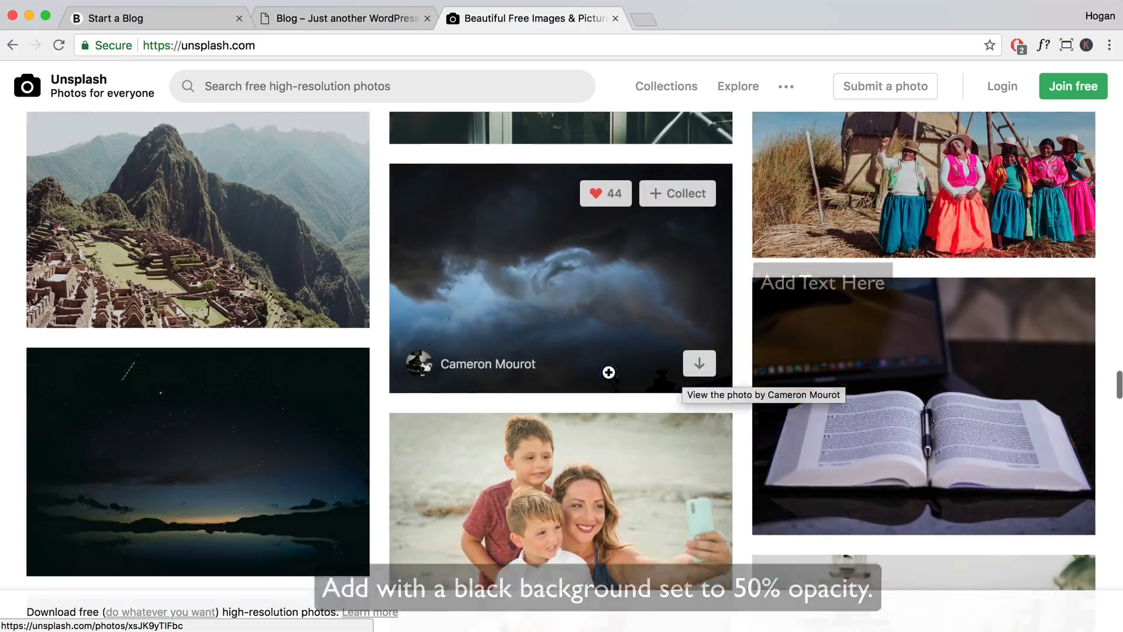
{"action": "scroll", "coordinate": [608, 372], "scroll_direction": "down", "scroll_amount": 1}
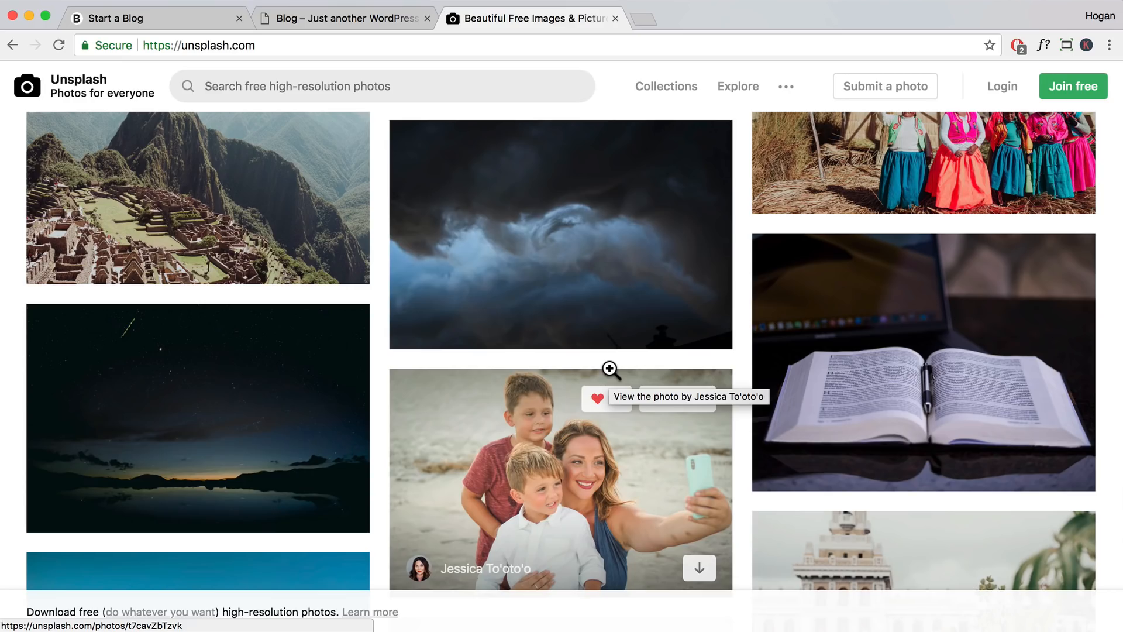
{"action": "scroll", "coordinate": [611, 374], "scroll_direction": "down", "scroll_amount": 4}
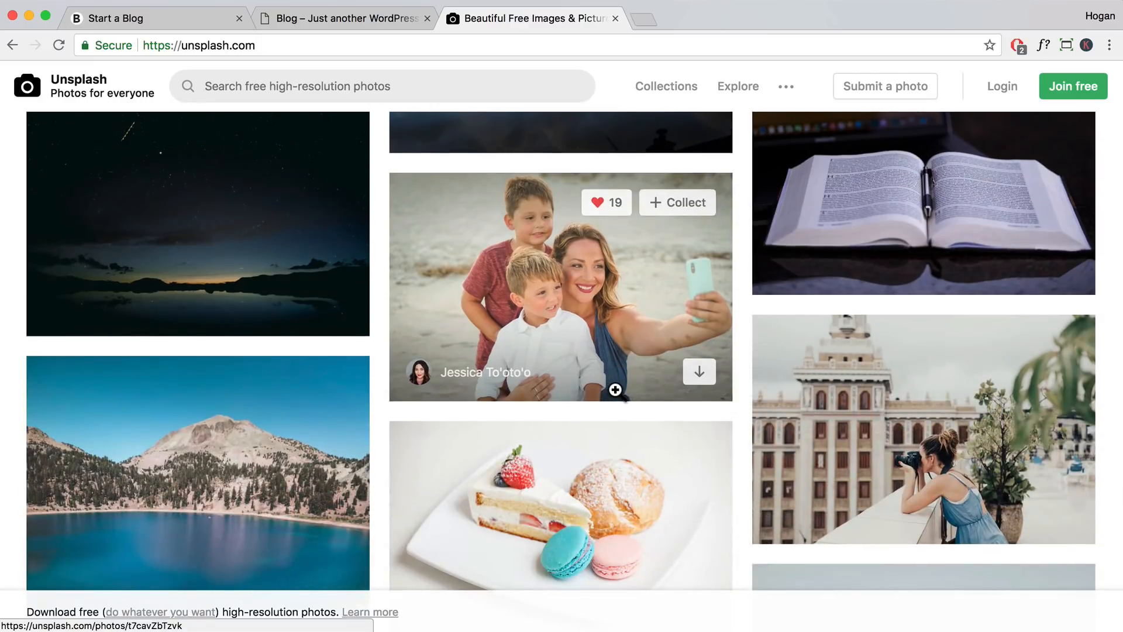
{"action": "scroll", "coordinate": [616, 391], "scroll_direction": "down", "scroll_amount": 5}
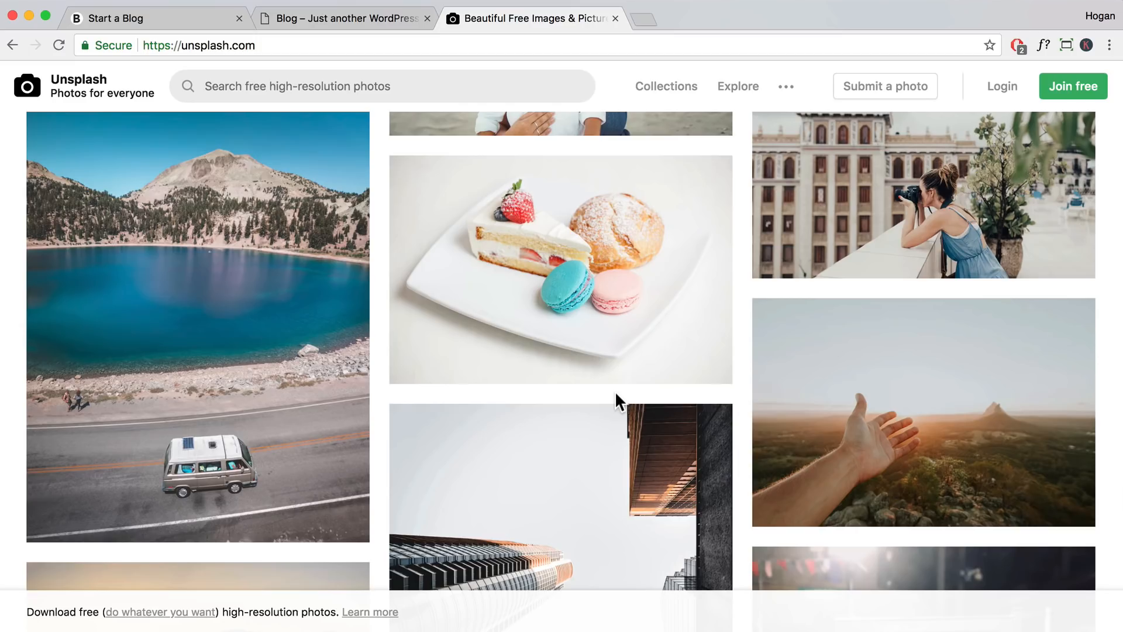
{"action": "scroll", "coordinate": [616, 391], "scroll_direction": "down", "scroll_amount": 8}
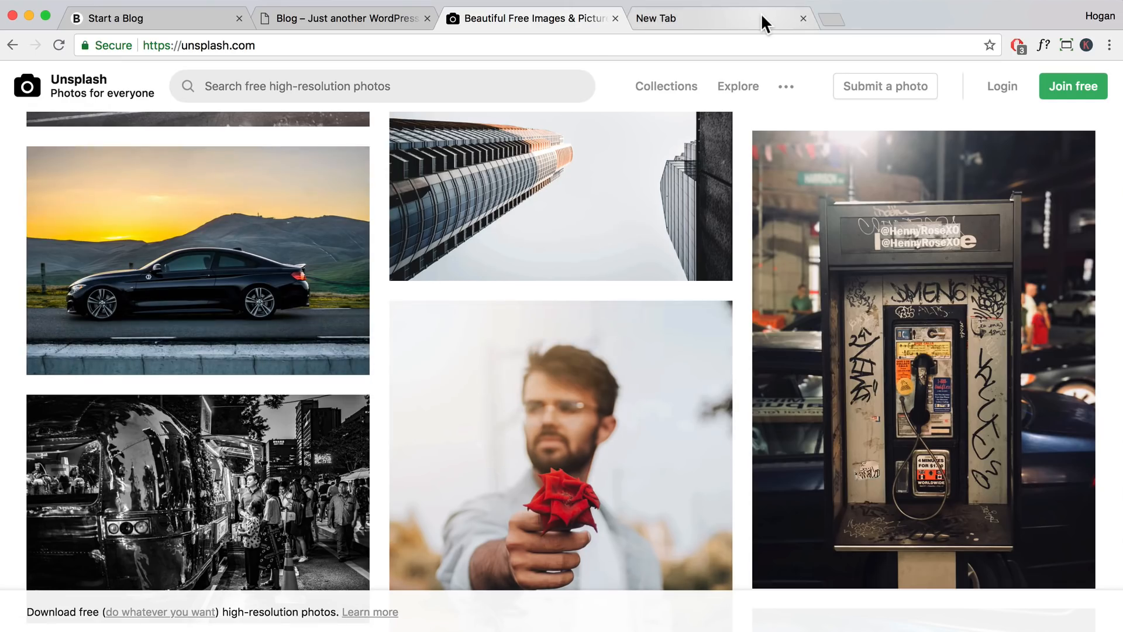
Open the fotor.com photo editor website in a separate new browser tab
{"action": "left_click", "coordinate": [762, 18]}
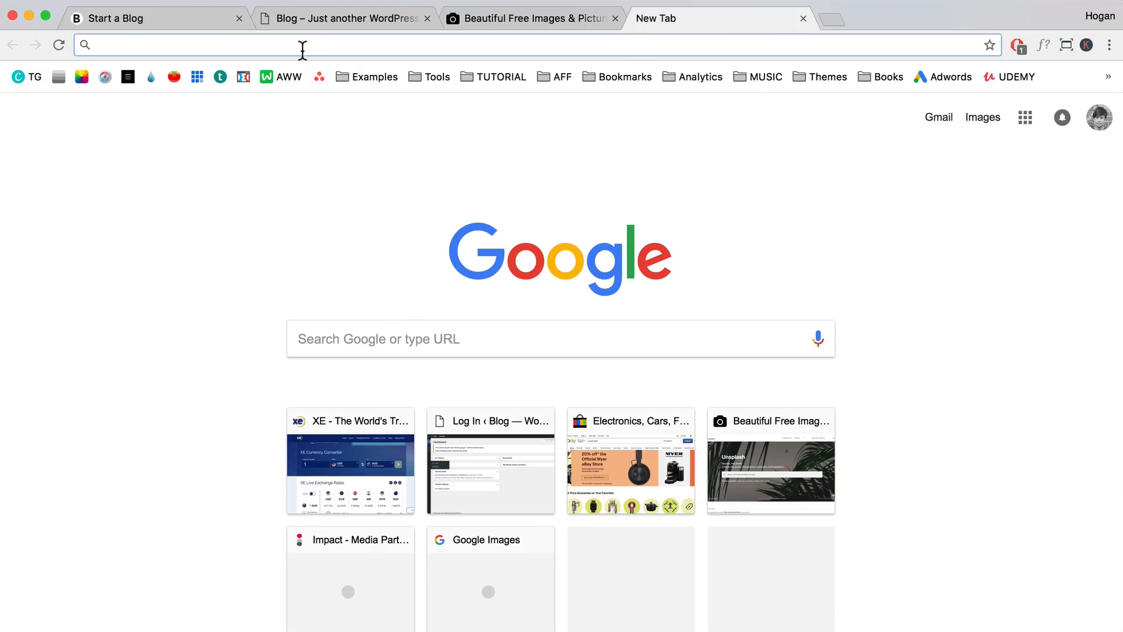
{"action": "type", "text": "fotor.com"}
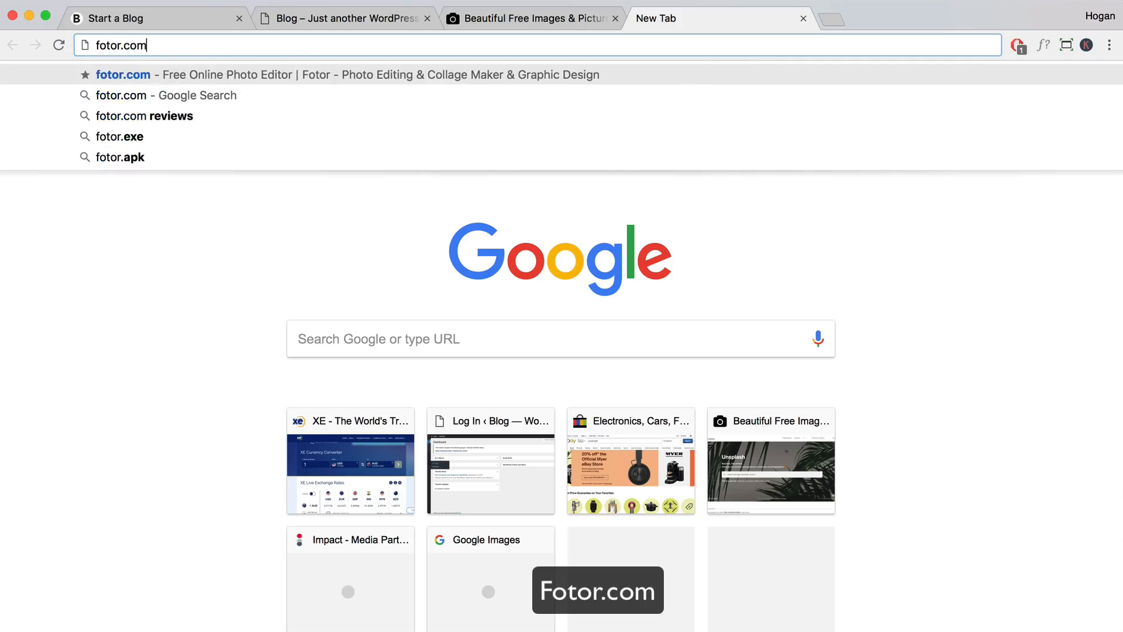
{"action": "key", "text": "Return"}
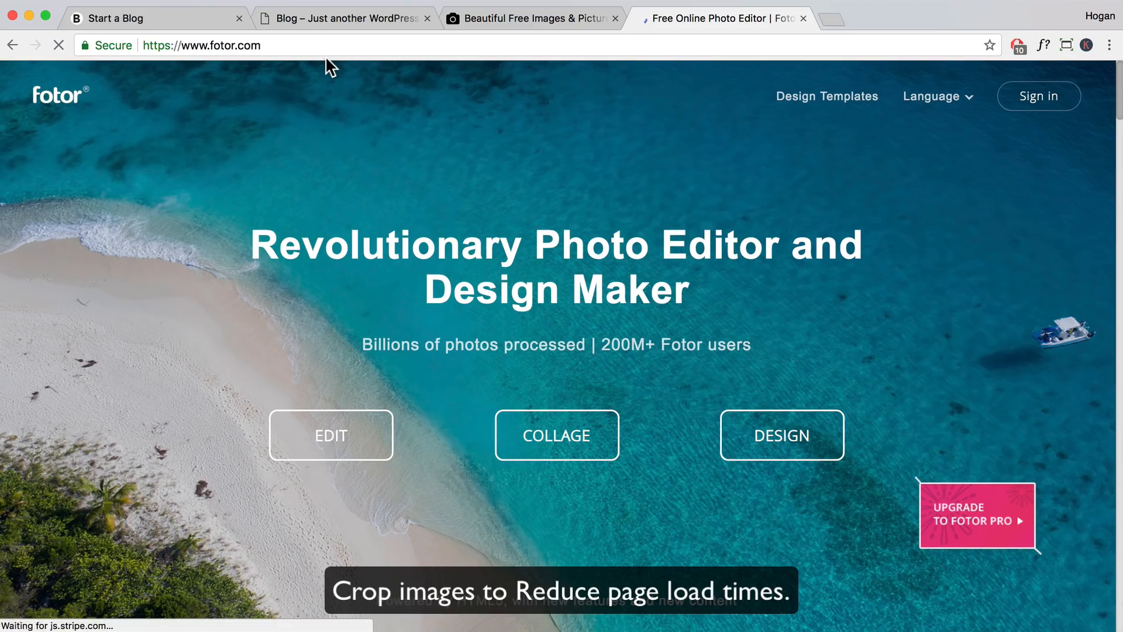
Open Fotor's online photo editor in edit mode and dismiss the site's notification request
{"action": "scroll", "coordinate": [473, 142], "scroll_direction": "down", "scroll_amount": 2}
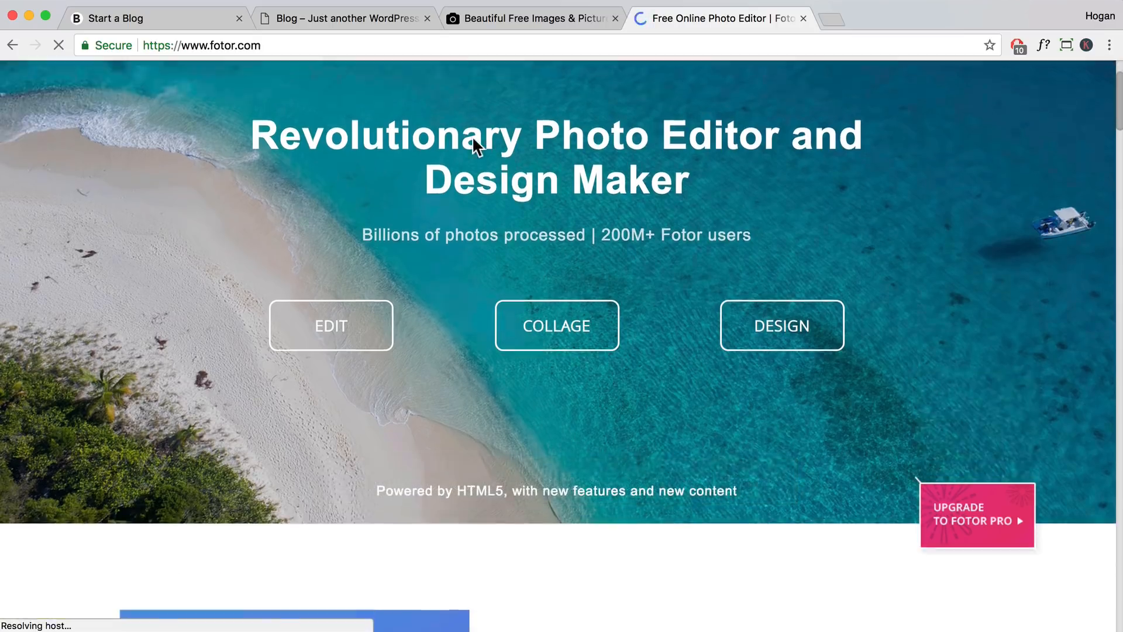
{"action": "left_click", "coordinate": [337, 325]}
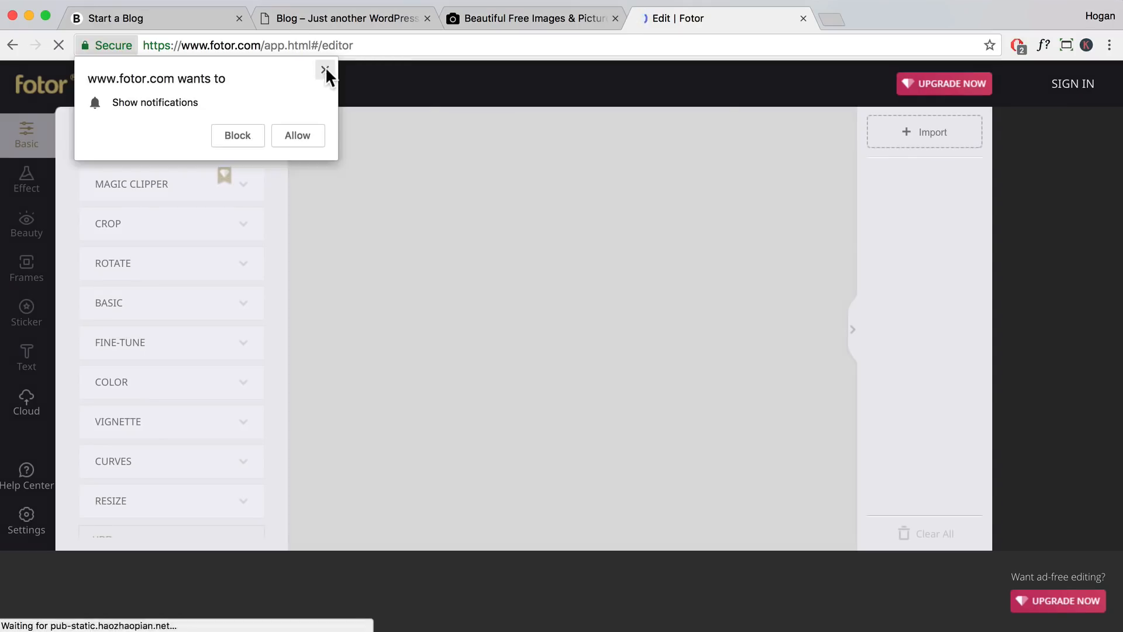
{"action": "left_click", "coordinate": [326, 68]}
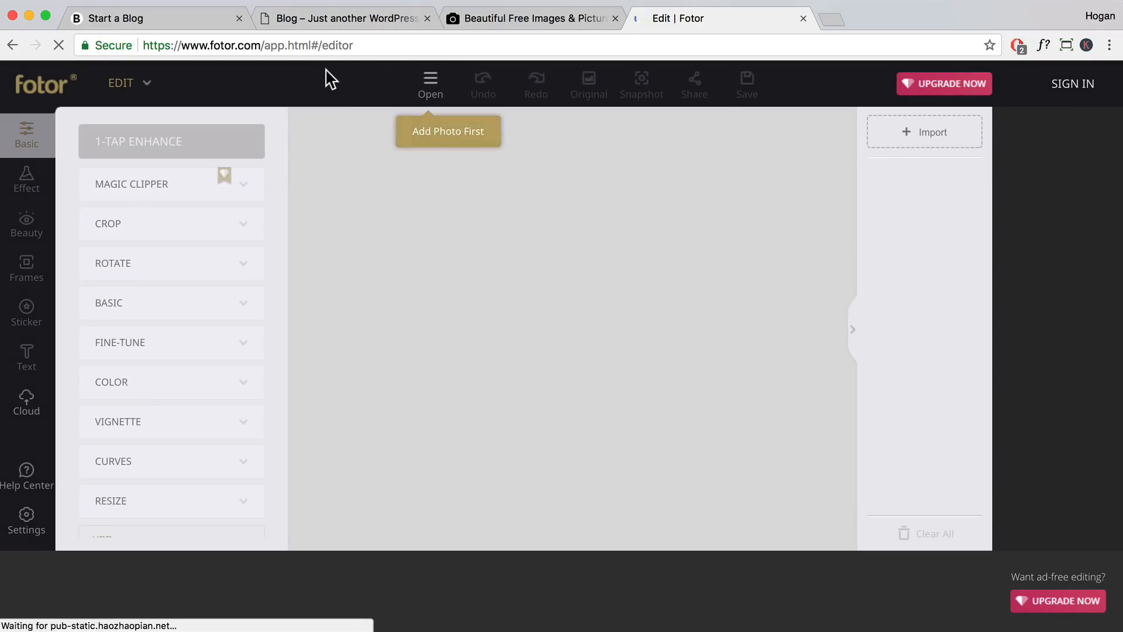
Load Hero - Full Size.jpg from the Images for Blog folder into the photo editor and skip all tutorials
{"action": "left_click", "coordinate": [434, 86]}
{"action": "left_click", "coordinate": [454, 132]}
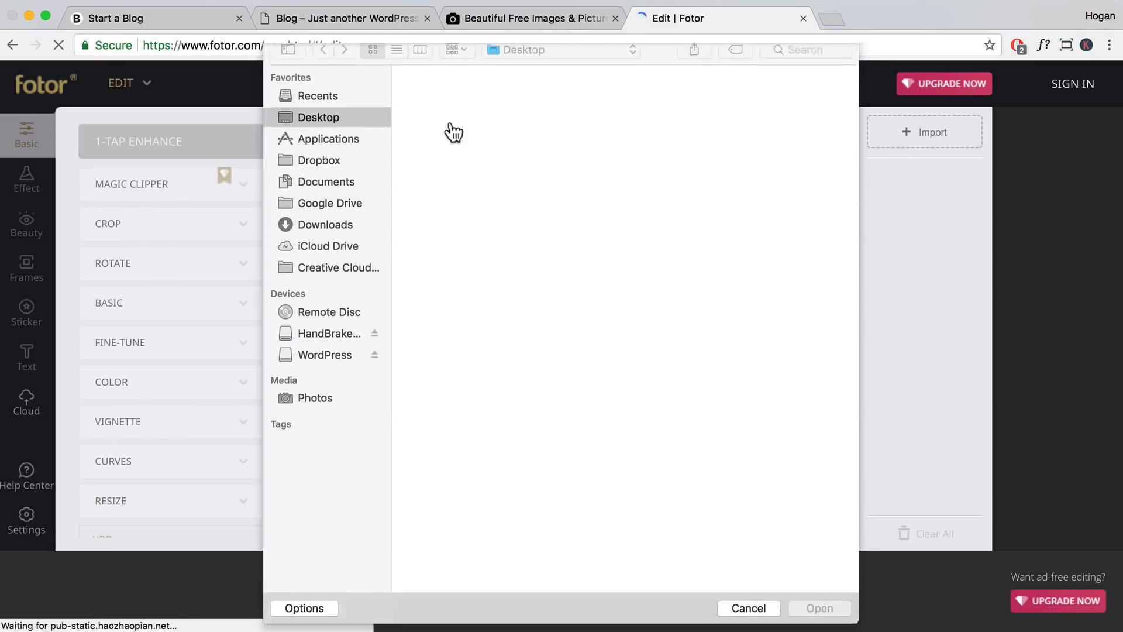
{"action": "double_click", "coordinate": [448, 199]}
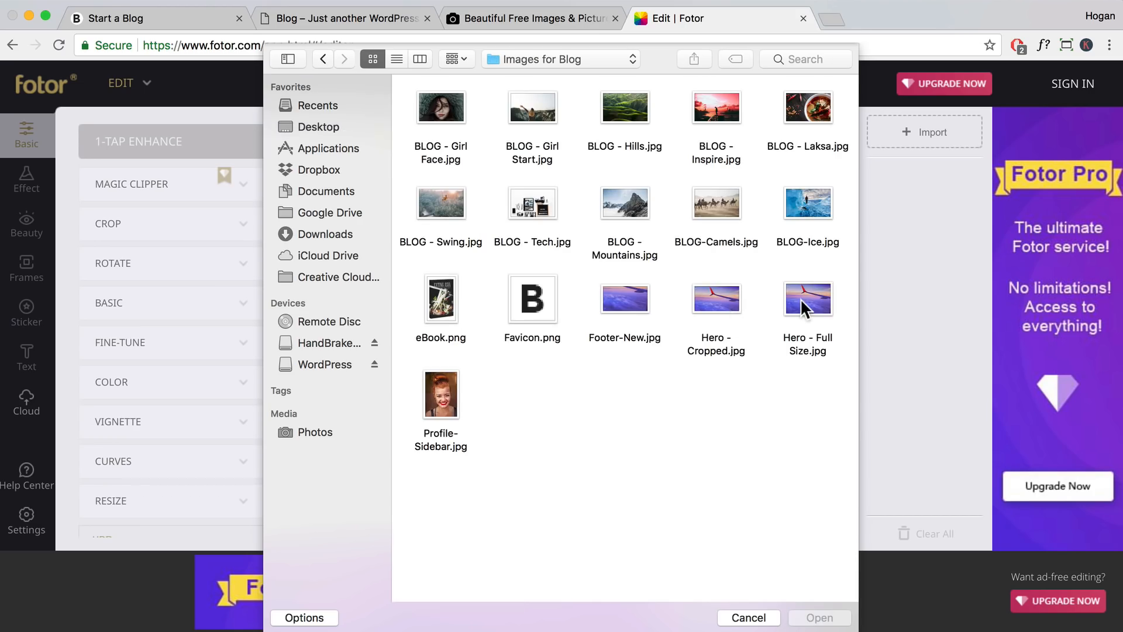
{"action": "left_click", "coordinate": [822, 309]}
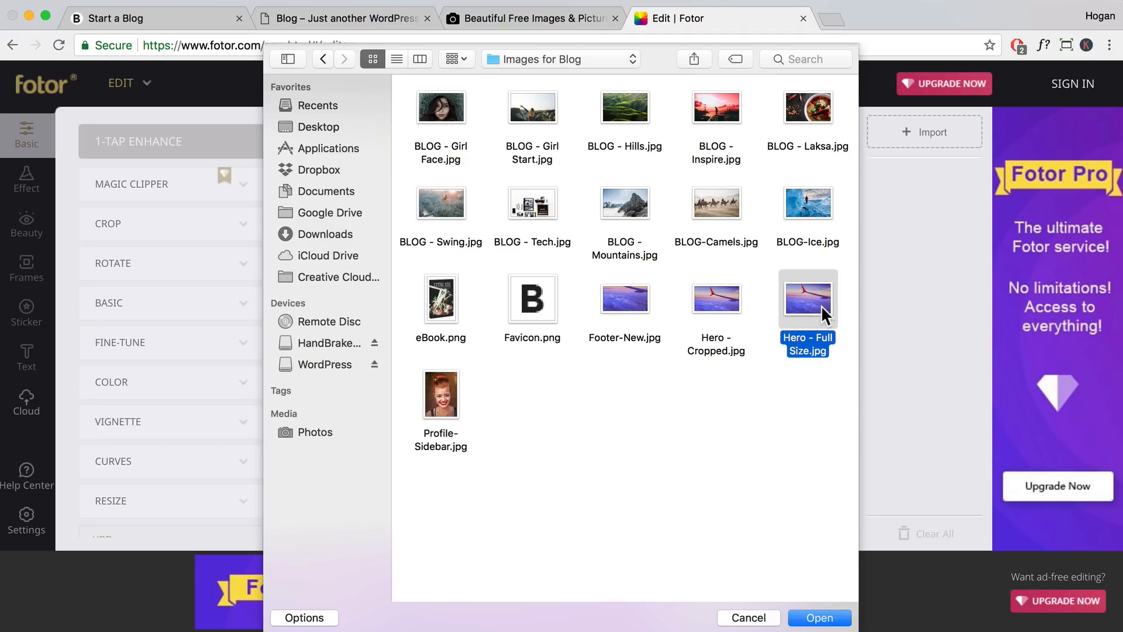
{"action": "left_click", "coordinate": [819, 619]}
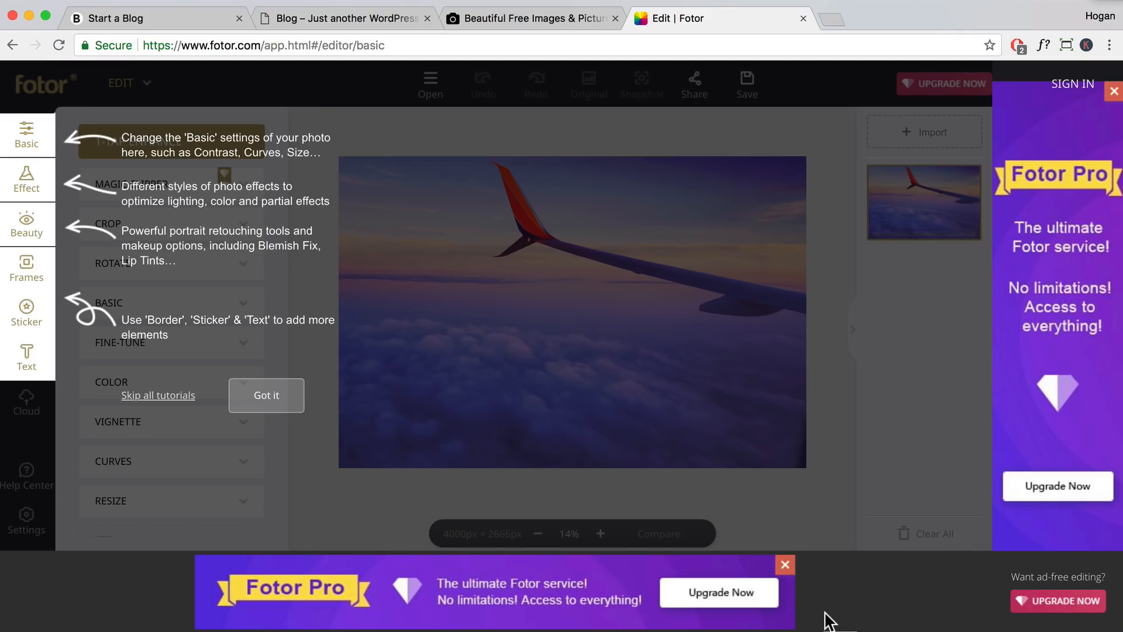
{"action": "left_click", "coordinate": [171, 401]}
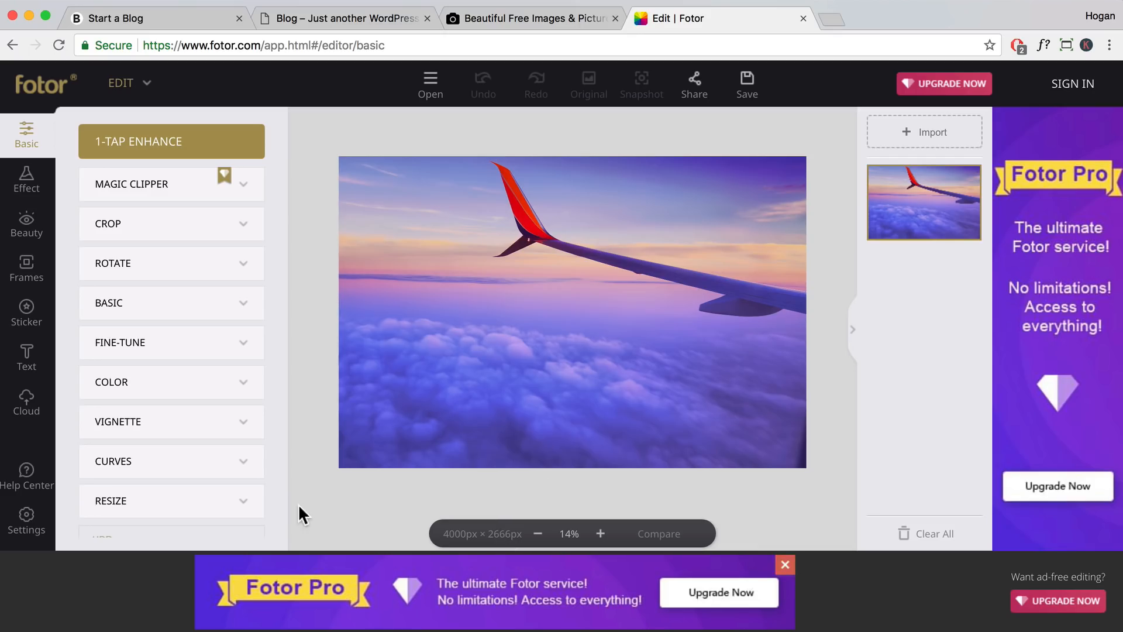
Resize the airplane wing photo to 1800 × 1200 pixels
{"action": "left_click", "coordinate": [163, 500]}
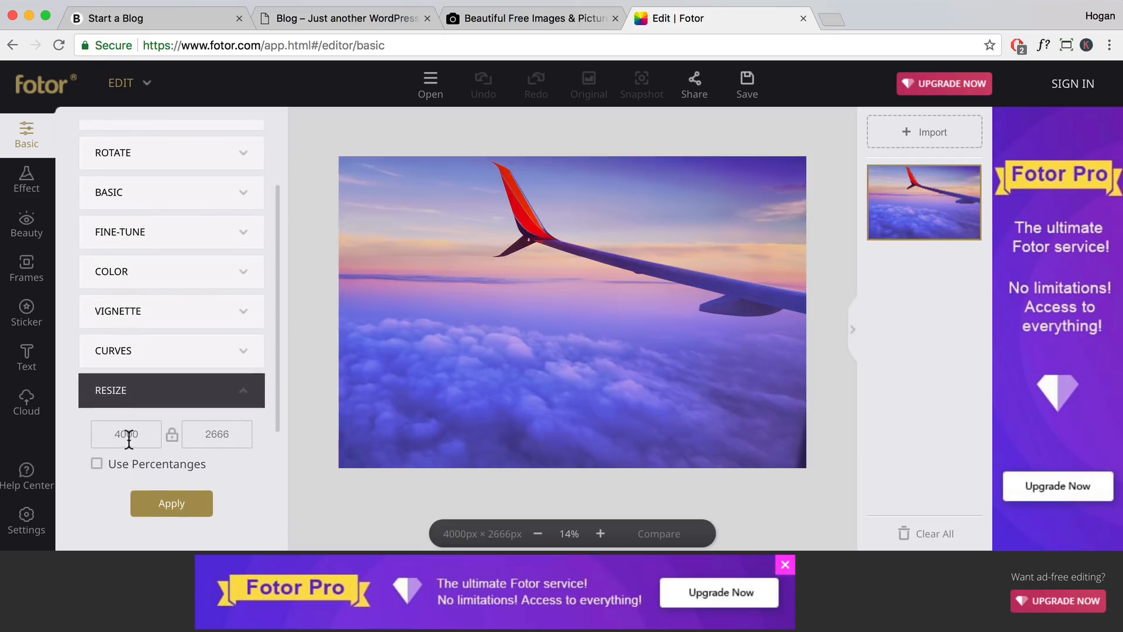
{"action": "left_click_drag", "start_coordinate": [113, 434], "coordinate": [146, 433]}
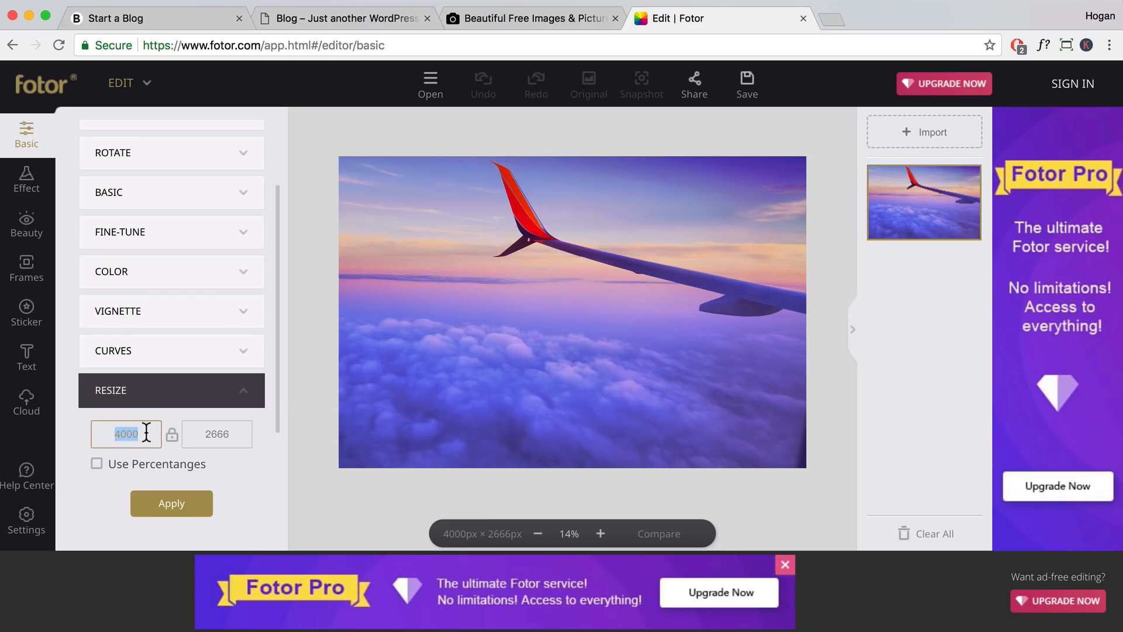
{"action": "type", "text": "18"}
{"action": "left_click_drag", "start_coordinate": [206, 434], "coordinate": [227, 433]}
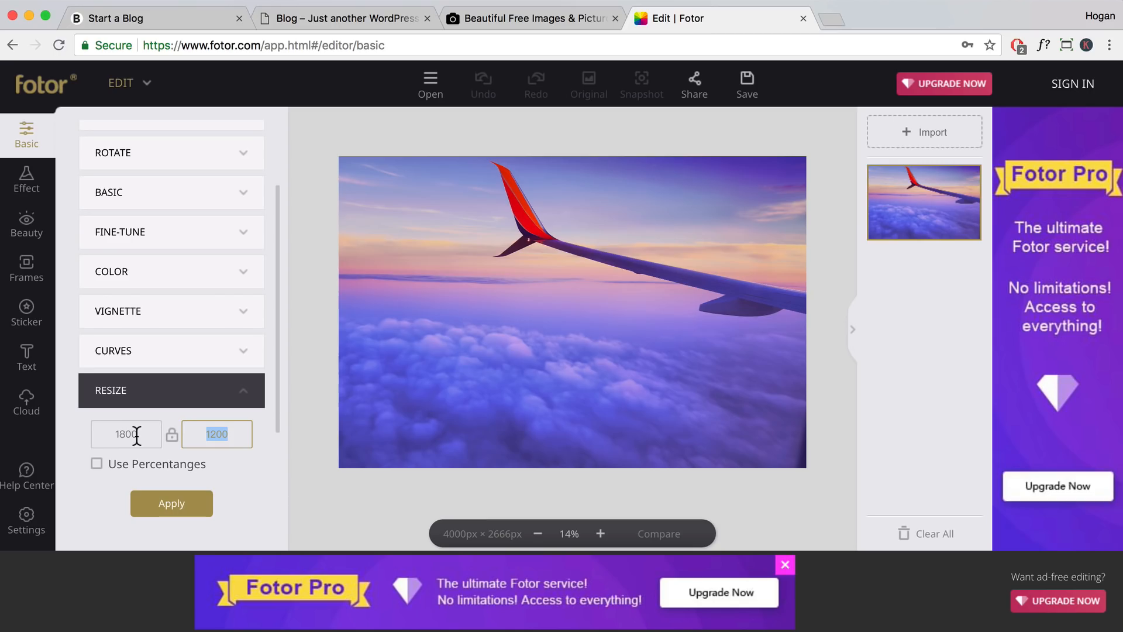
{"action": "left_click", "coordinate": [168, 504]}
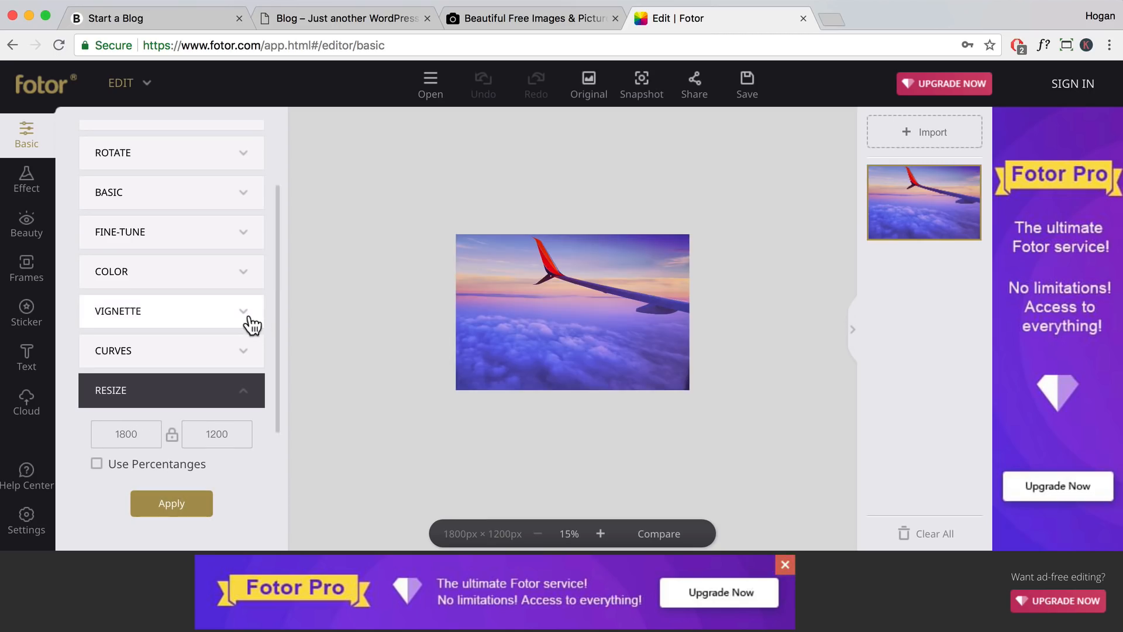
Set up a freeform crop of 1800 × 1000 pixels on the resized photo
{"action": "scroll", "coordinate": [239, 303], "scroll_direction": "up", "scroll_amount": 3}
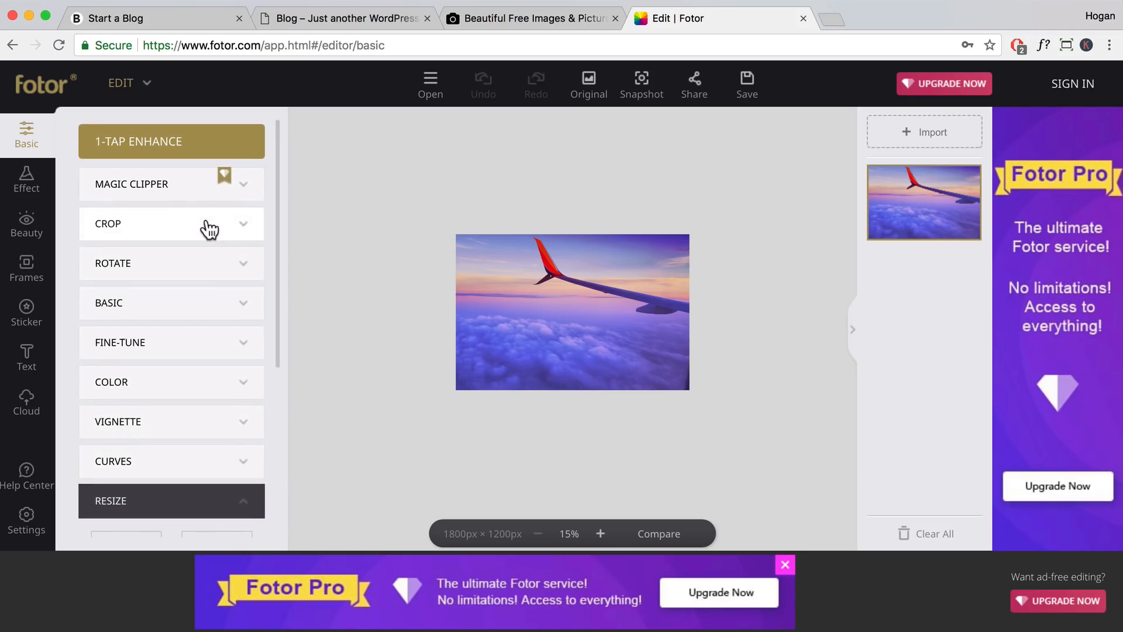
{"action": "left_click", "coordinate": [207, 221]}
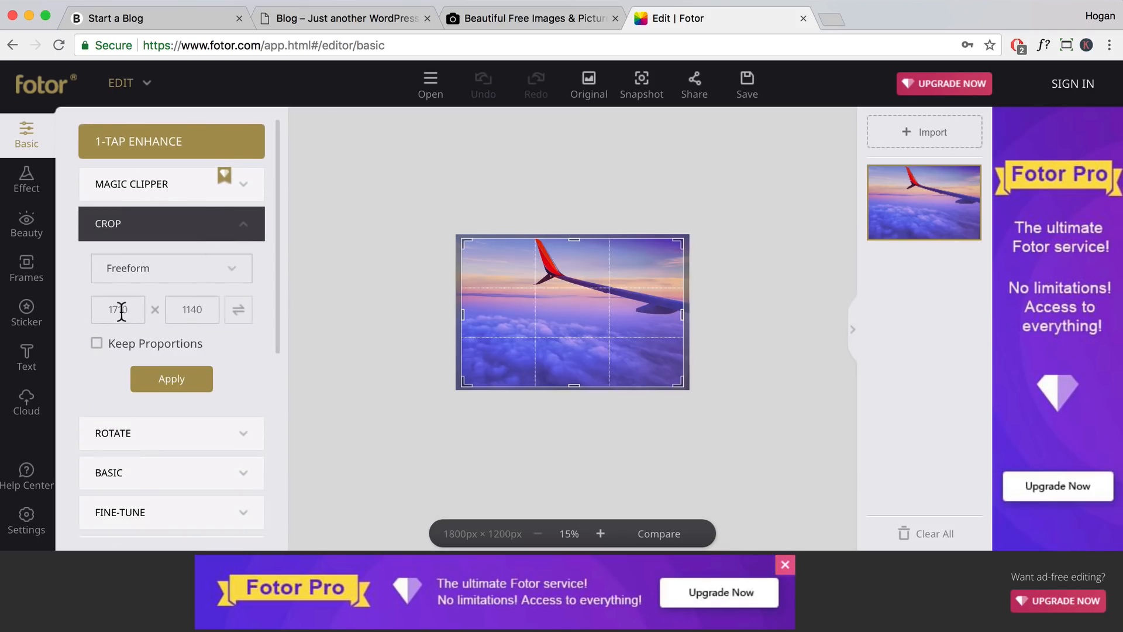
{"action": "left_click_drag", "start_coordinate": [108, 310], "coordinate": [215, 310]}
{"action": "type", "text": "1800"}
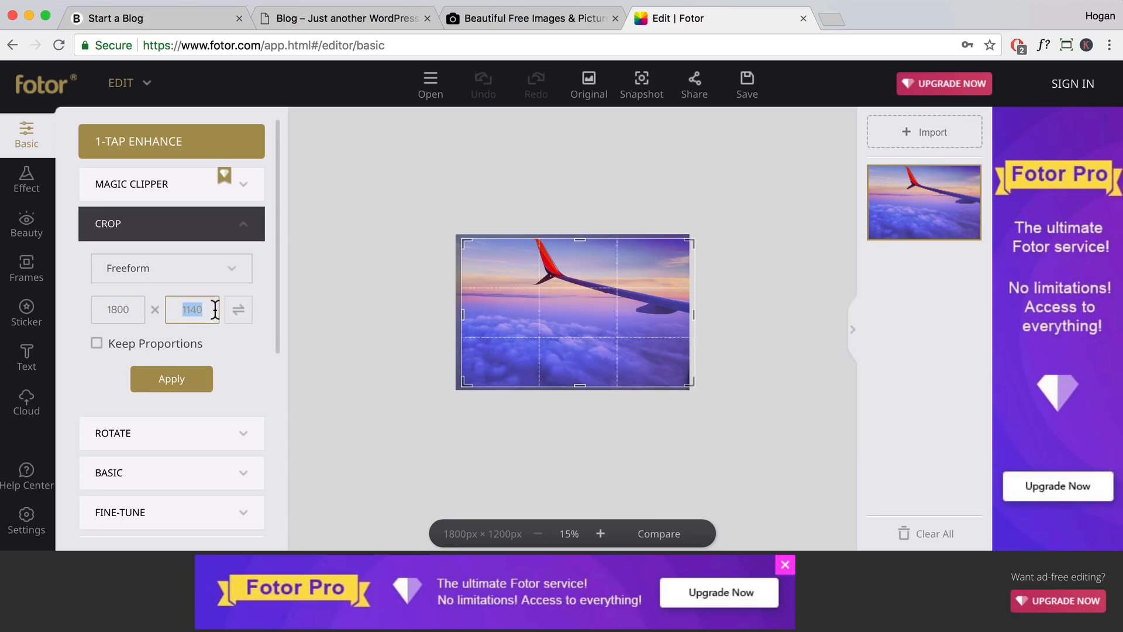
{"action": "type", "text": "1000"}
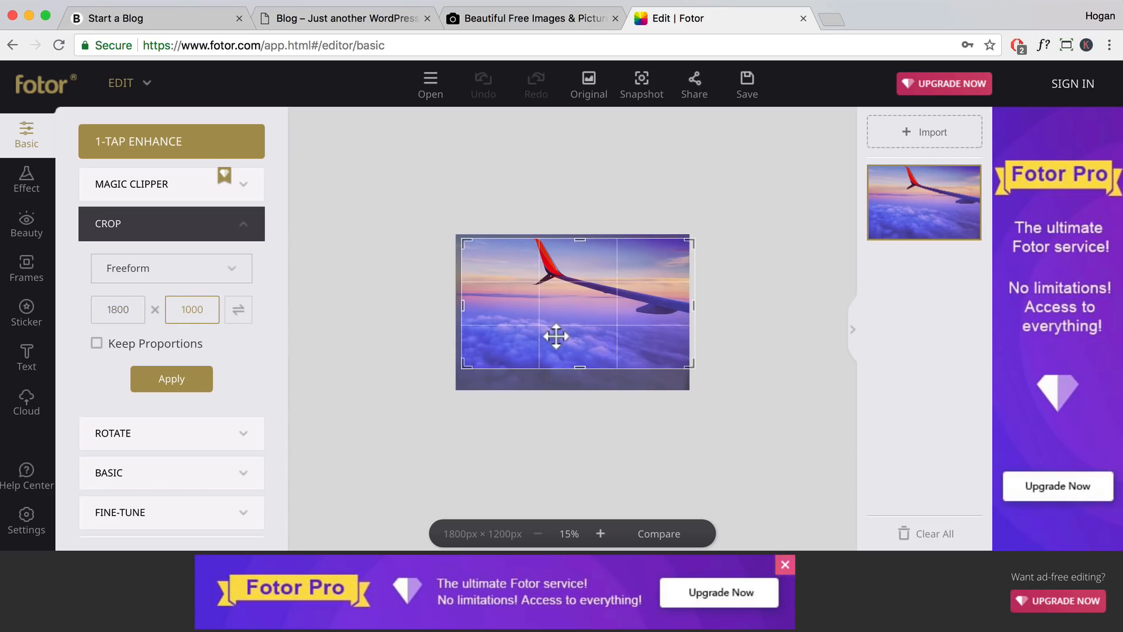
Position the crop frame across the photo's full width, just below its upper edge with the whole wing tip inside, and apply the crop
{"action": "left_click", "coordinate": [599, 534]}
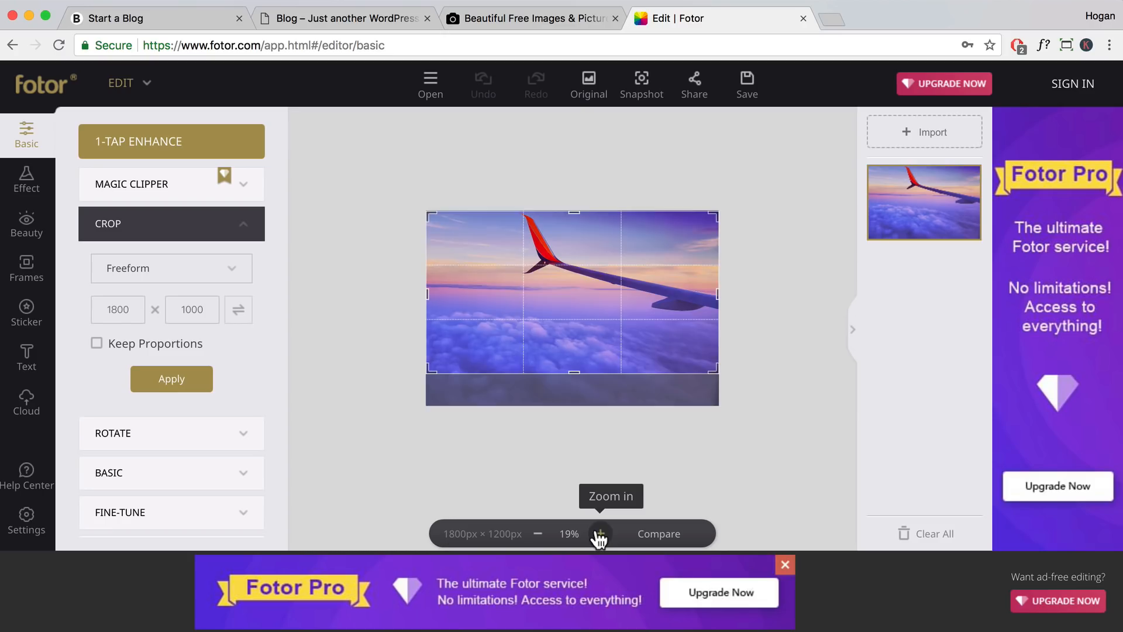
{"action": "left_click", "coordinate": [599, 534]}
{"action": "left_click", "coordinate": [599, 534]}
{"action": "mouse_move", "coordinate": [591, 288]}
{"action": "left_mouse_down"}
{"action": "mouse_move", "coordinate": [591, 317]}
{"action": "mouse_move", "coordinate": [589, 288]}
{"action": "left_mouse_up"}
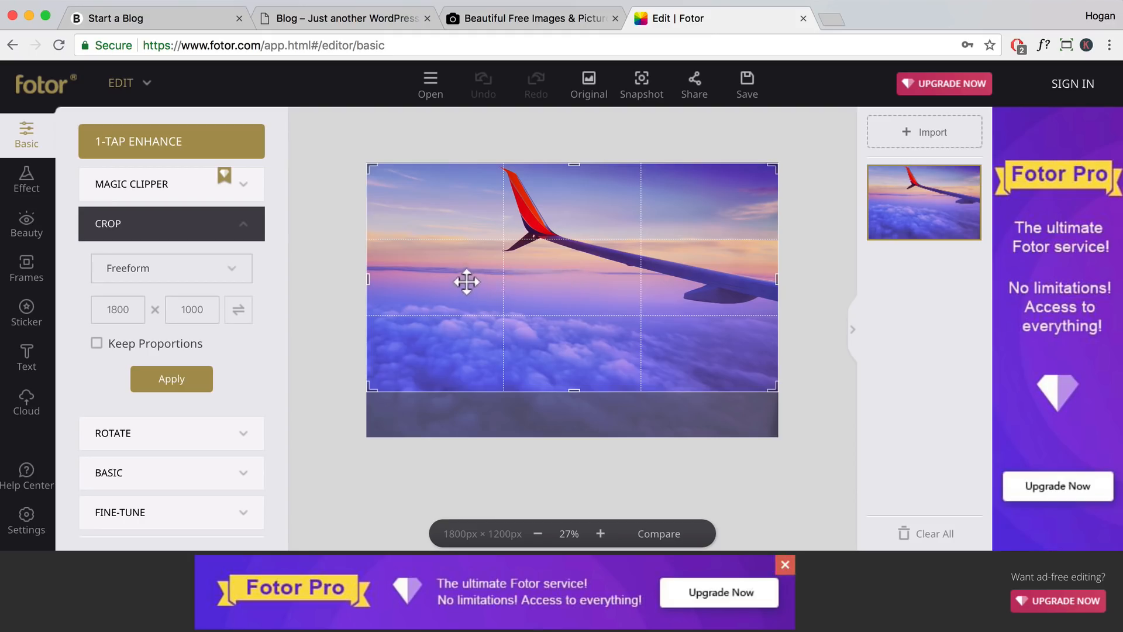
{"action": "left_click_drag", "start_coordinate": [556, 283], "coordinate": [557, 287]}
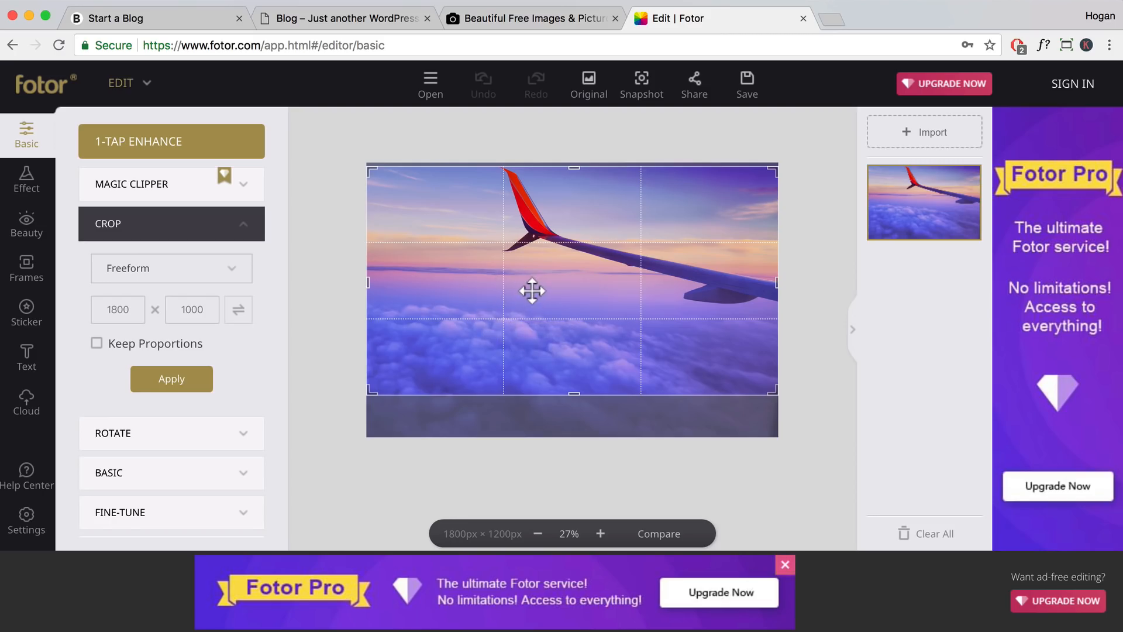
{"action": "left_click", "coordinate": [170, 384]}
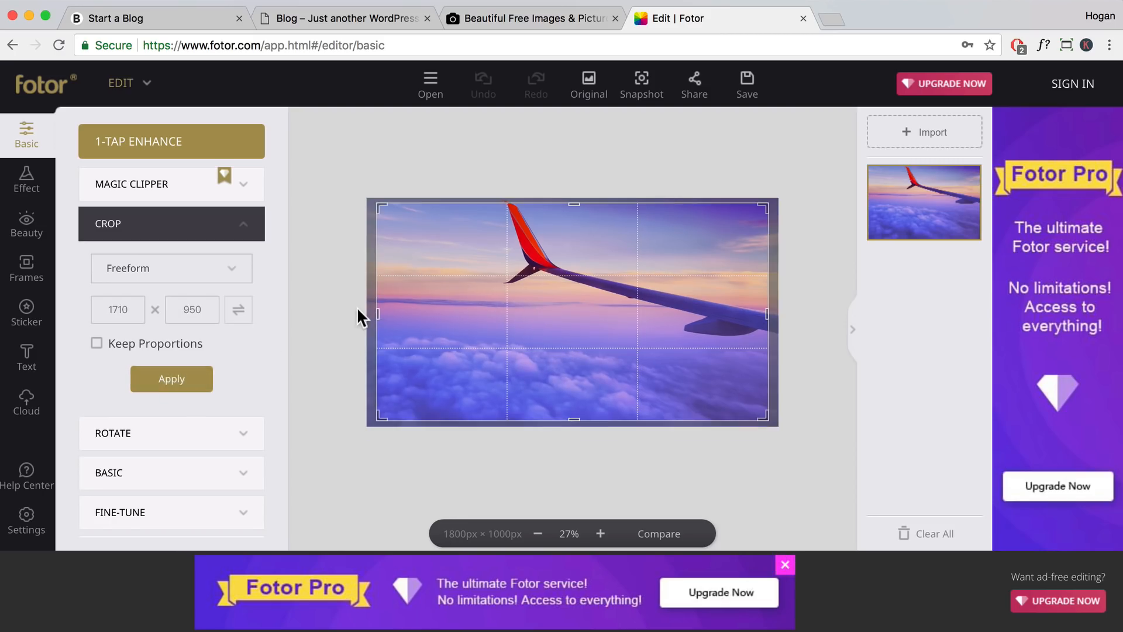
Try to download the cropped photo as a Normal-quality jpg into the Images for Blog folder
{"action": "left_click", "coordinate": [747, 85]}
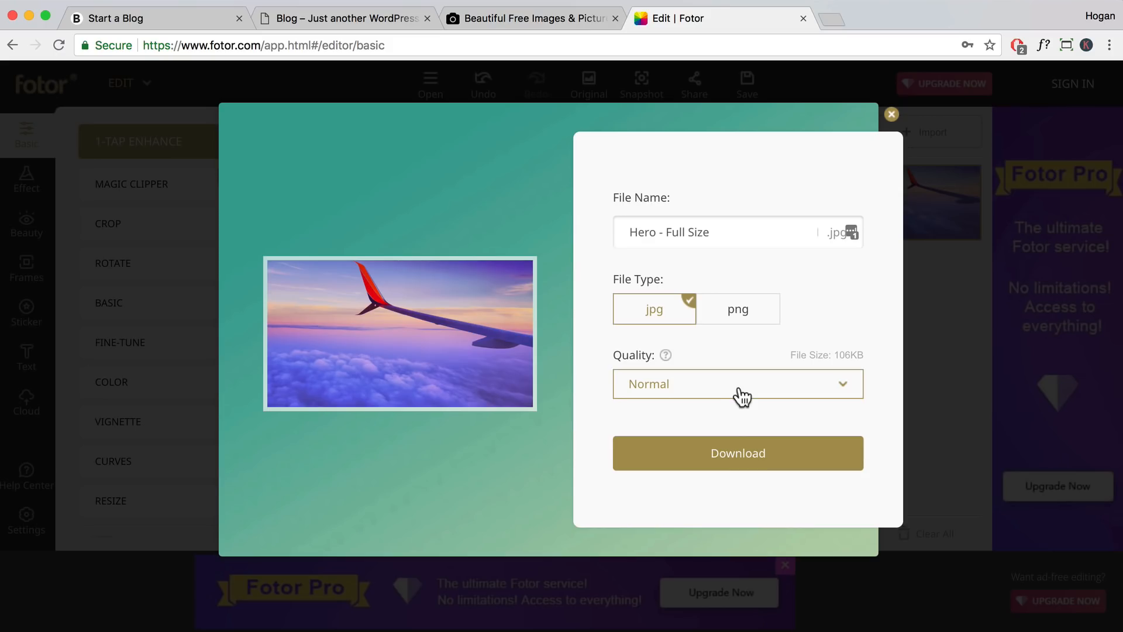
{"action": "left_click", "coordinate": [741, 461]}
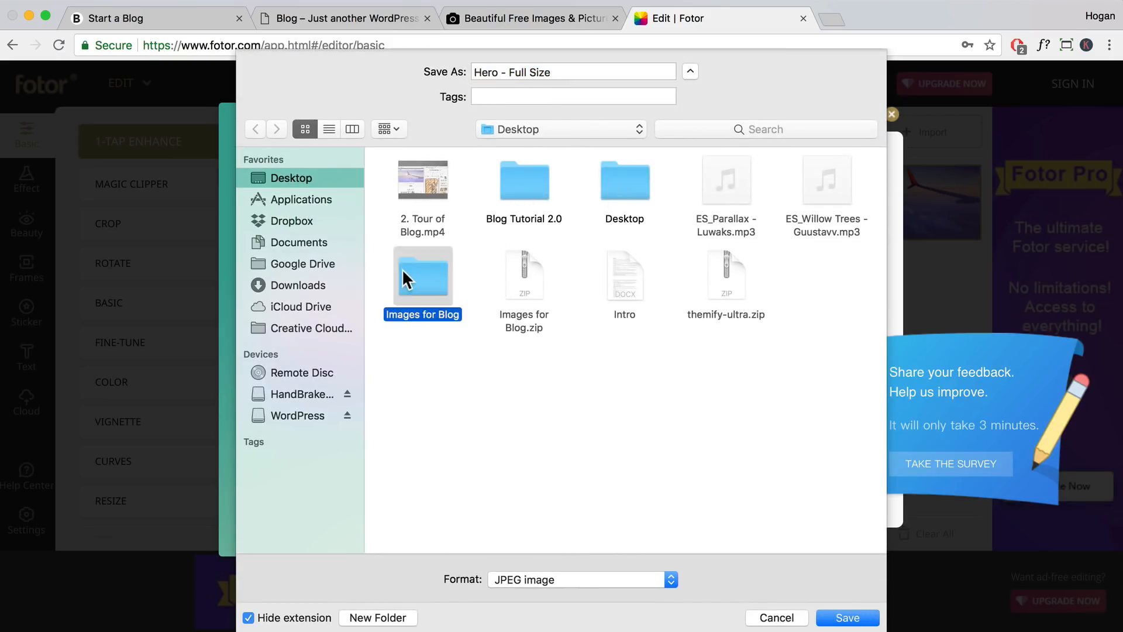
{"action": "double_click", "coordinate": [404, 272]}
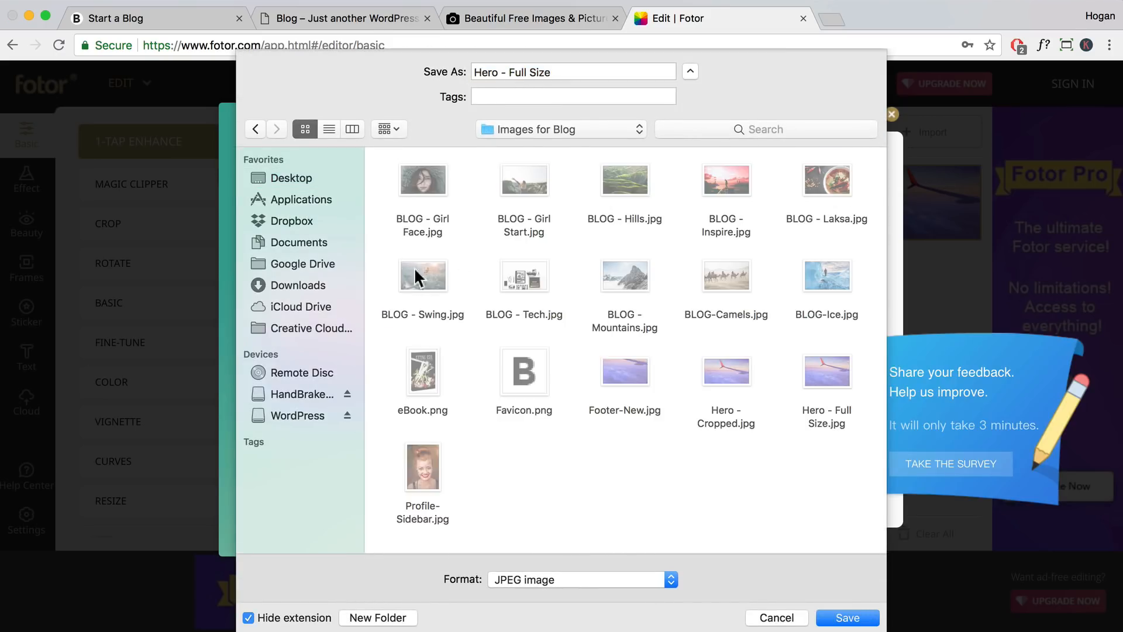
{"action": "left_click", "coordinate": [724, 368]}
{"action": "left_click", "coordinate": [787, 620]}
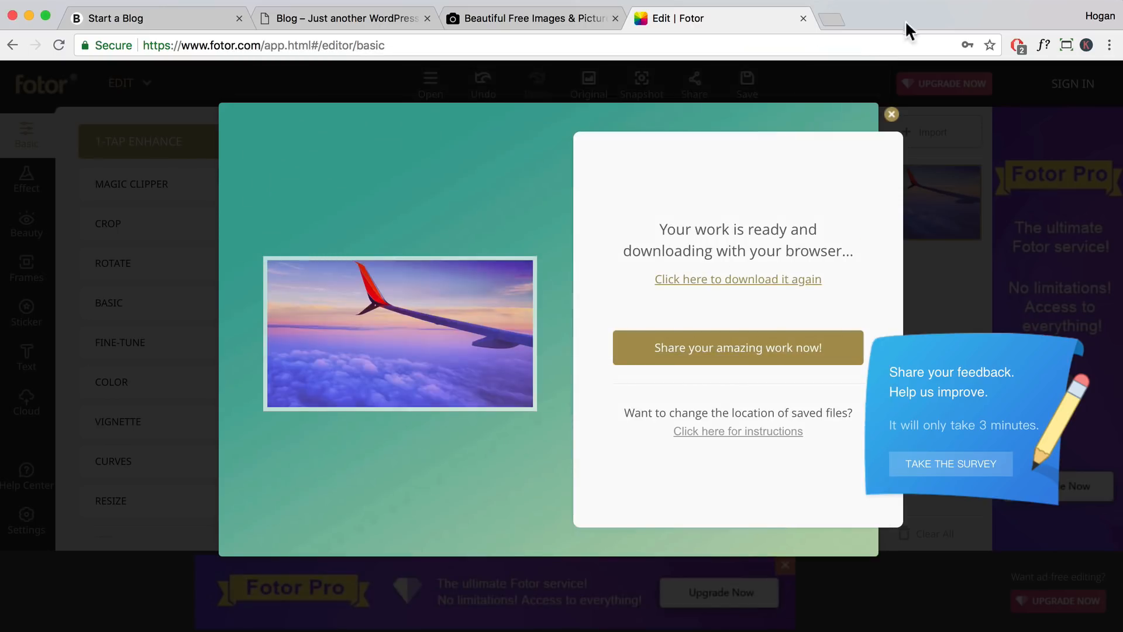
{"action": "left_click", "coordinate": [891, 115]}
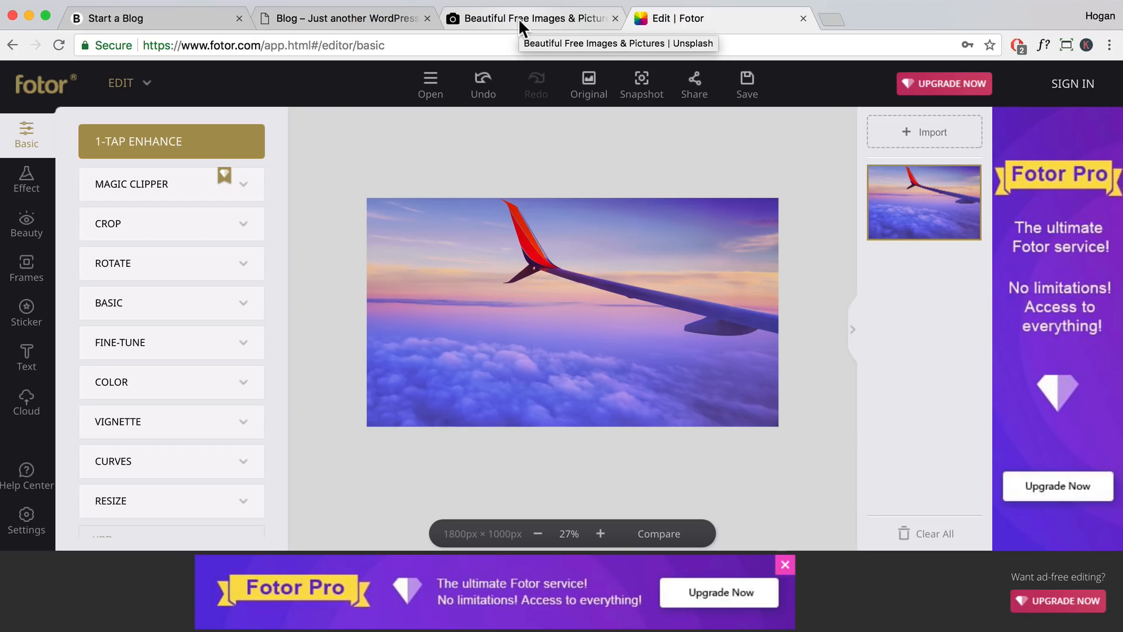
Return to the blog homepage builder, open the empty row's options docked at the side, and hide the modules list
{"action": "left_click", "coordinate": [363, 16]}
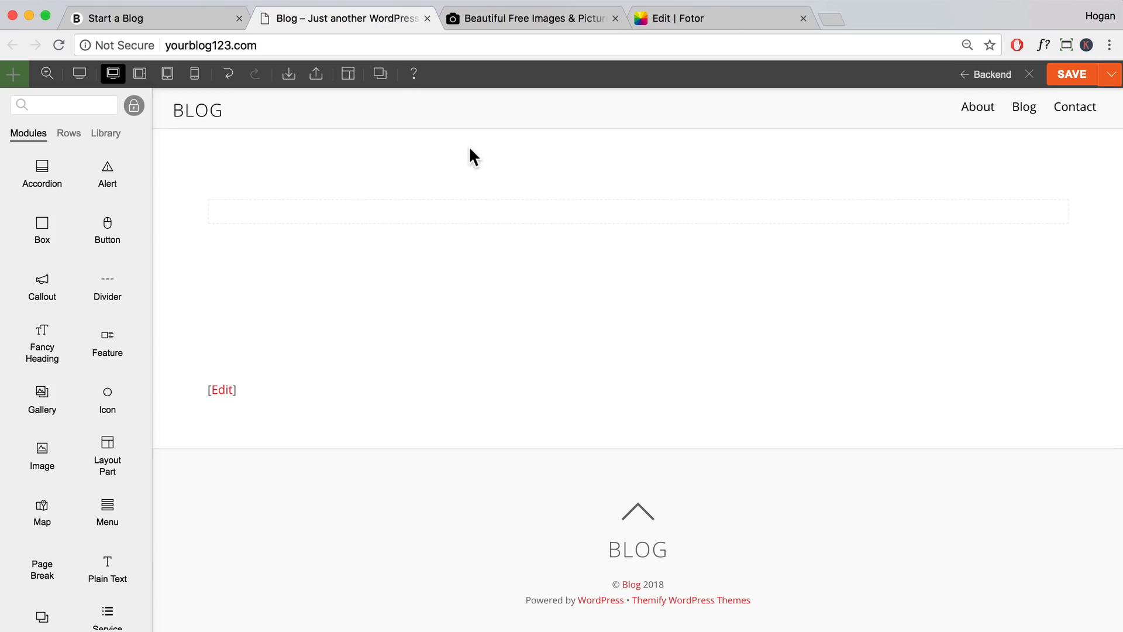
{"action": "mouse_move", "coordinate": [582, 215]}
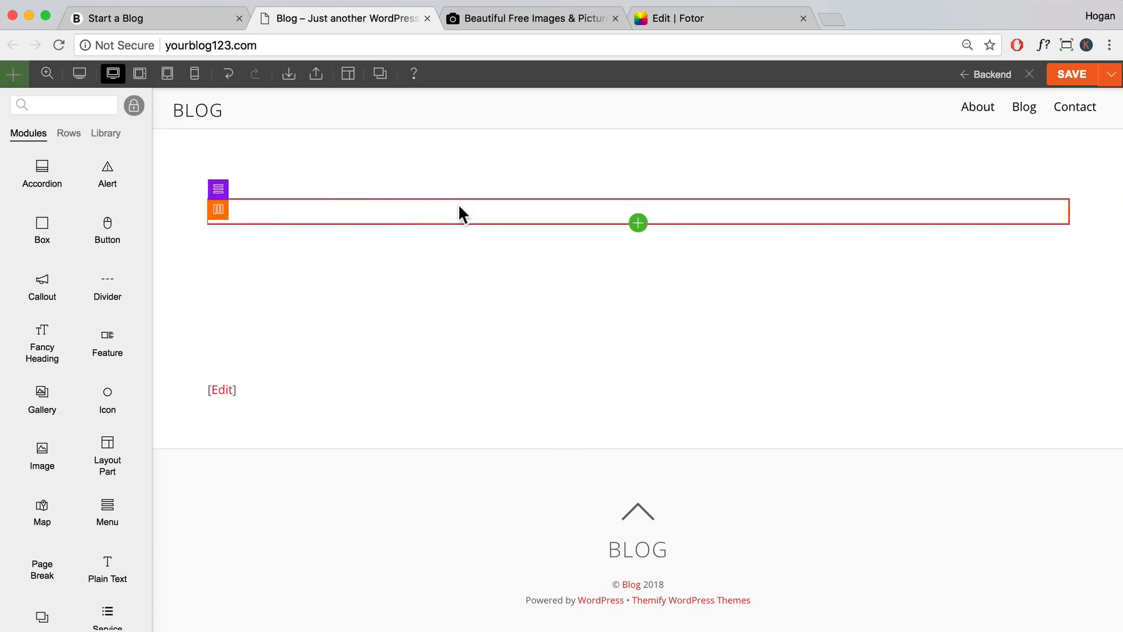
{"action": "mouse_move", "coordinate": [260, 190]}
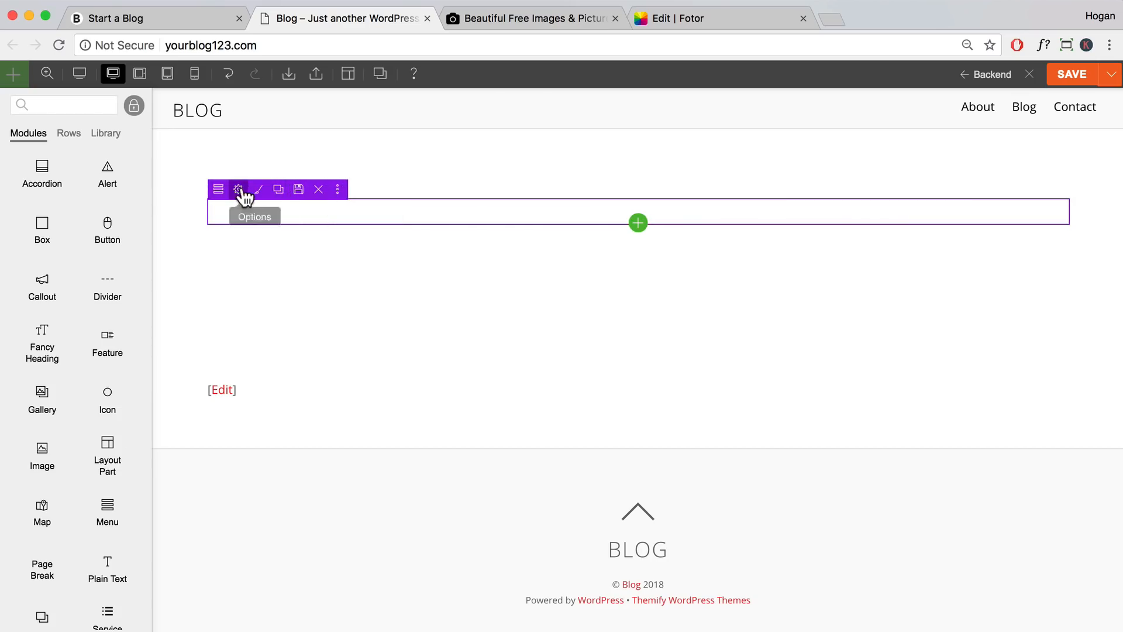
{"action": "left_click", "coordinate": [239, 189]}
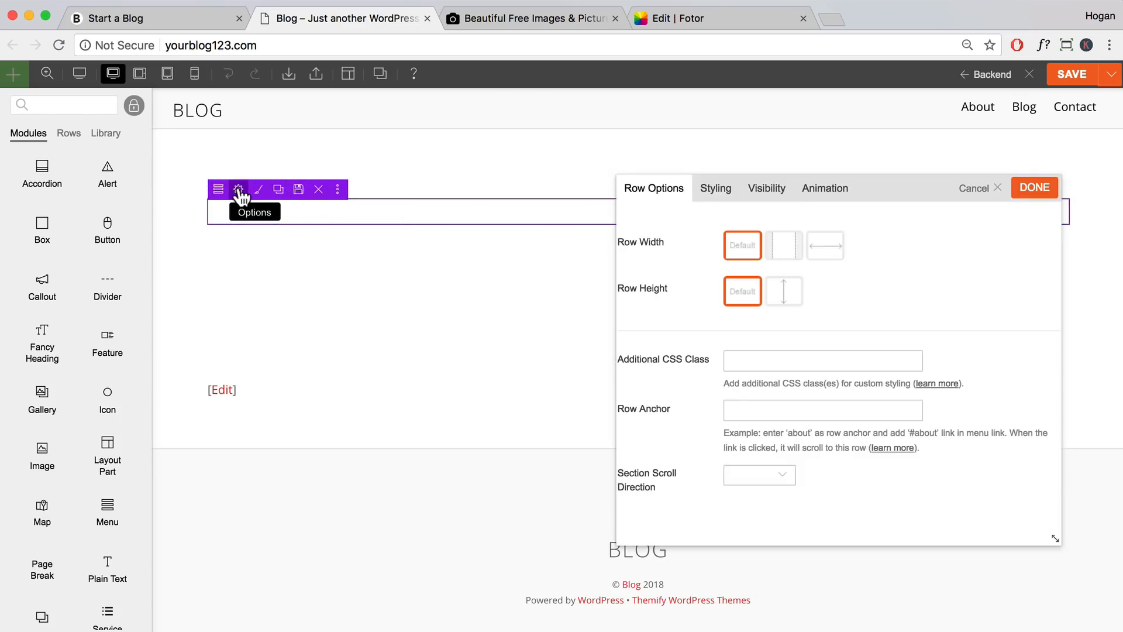
{"action": "left_click_drag", "start_coordinate": [869, 200], "coordinate": [1107, 186]}
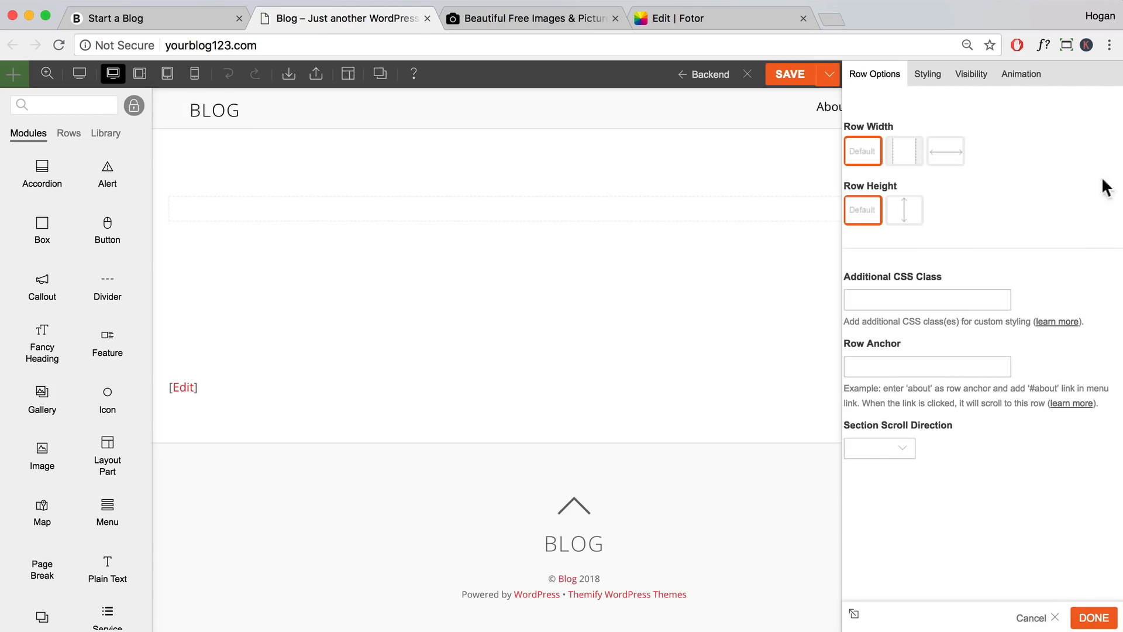
{"action": "left_click", "coordinate": [134, 105]}
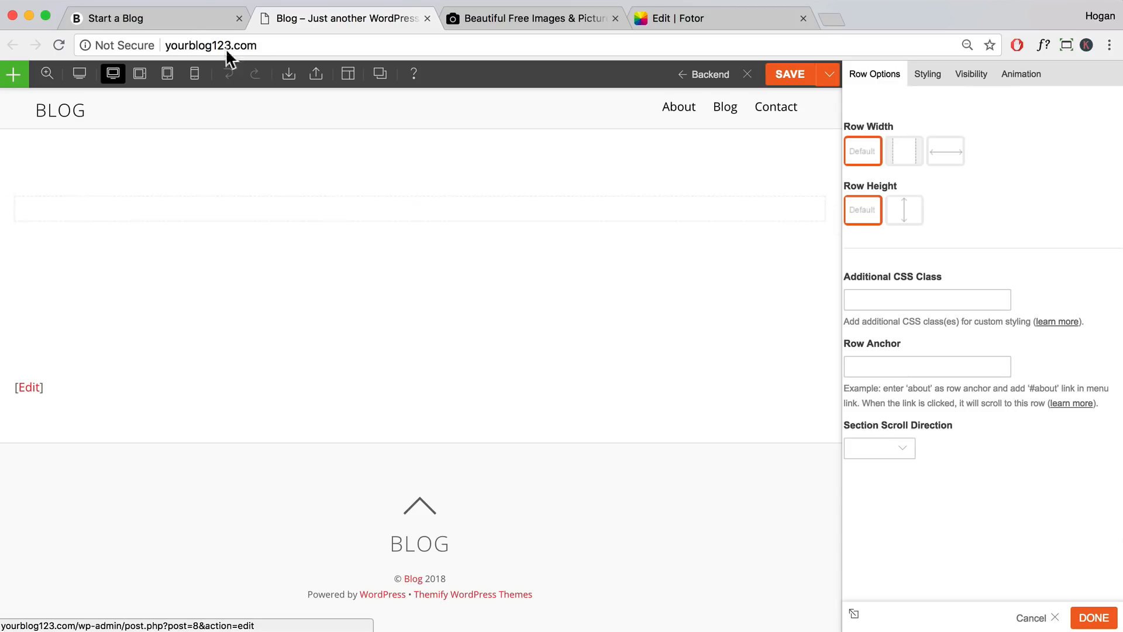
Check the hero section on the Start a Blog demo site, and set the empty homepage row to full width
{"action": "left_click", "coordinate": [164, 17]}
{"action": "scroll", "coordinate": [105, 263], "scroll_direction": "up", "scroll_amount": 10}
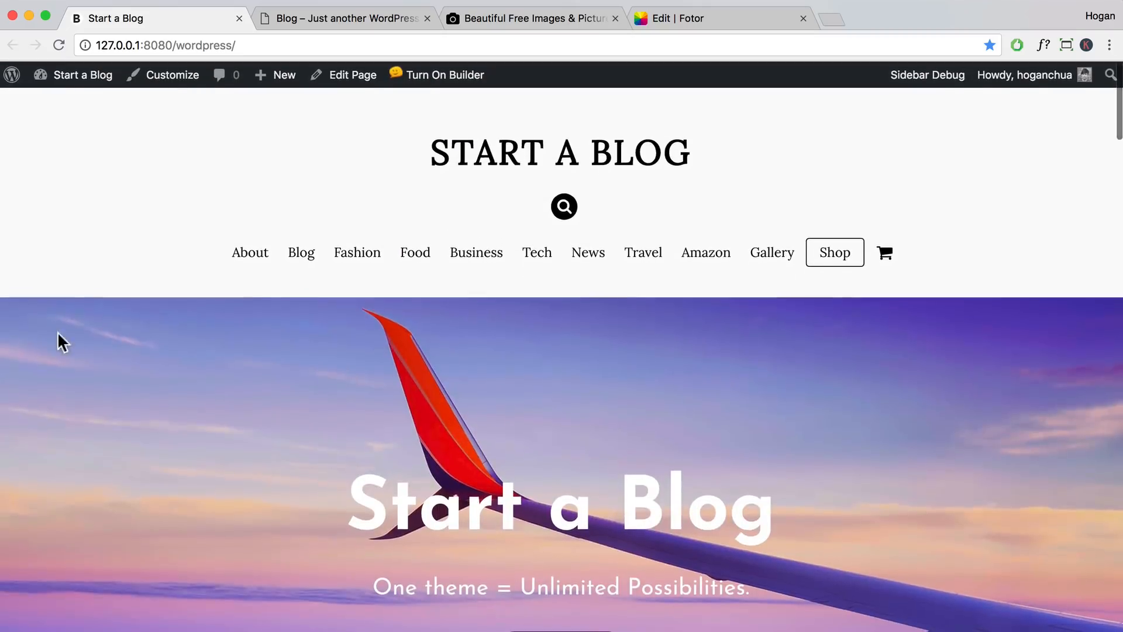
{"action": "scroll", "coordinate": [1100, 389], "scroll_direction": "down", "scroll_amount": 3}
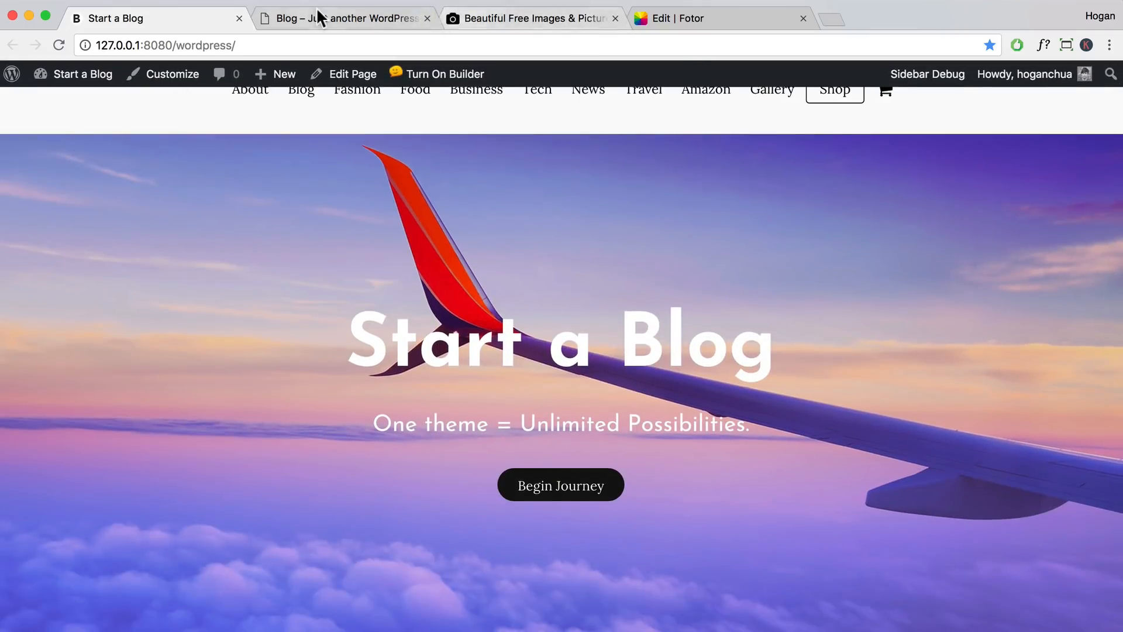
{"action": "left_click", "coordinate": [378, 20]}
{"action": "left_click", "coordinate": [959, 158]}
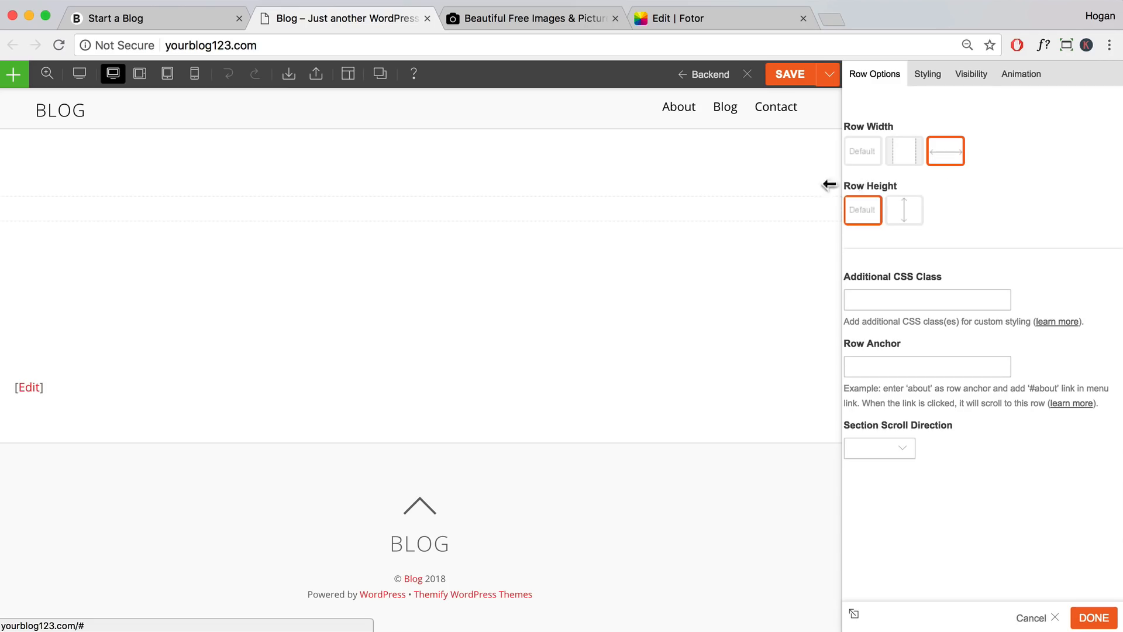
Upload Hero - Cropped.jpg from the Images for Blog folder and insert it as the row's background image
{"action": "left_click", "coordinate": [924, 76]}
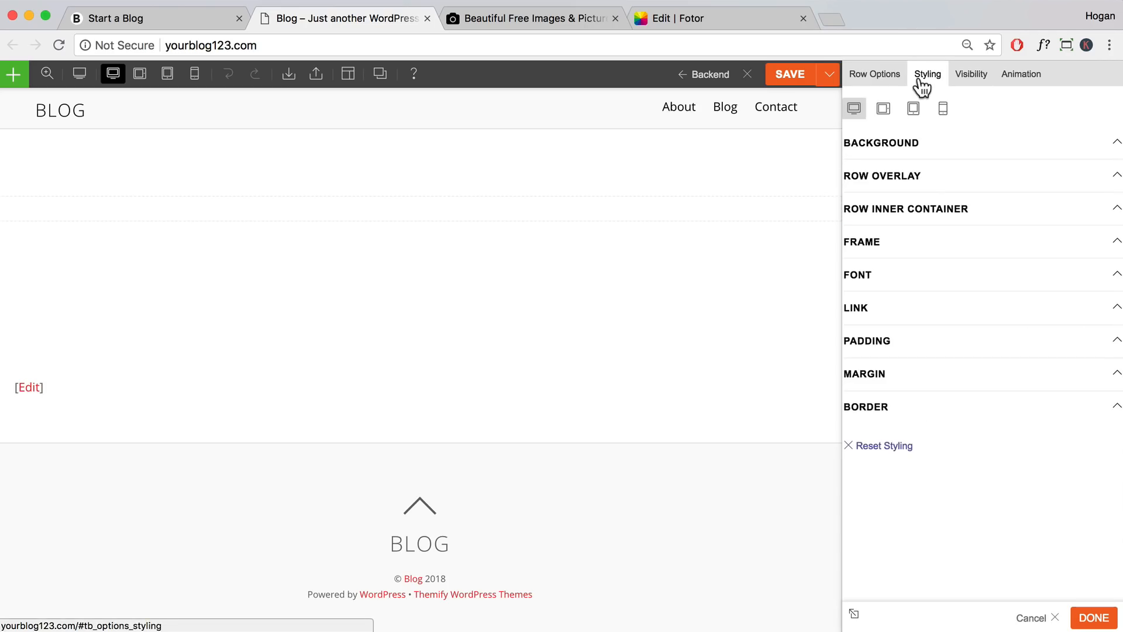
{"action": "left_click", "coordinate": [968, 151]}
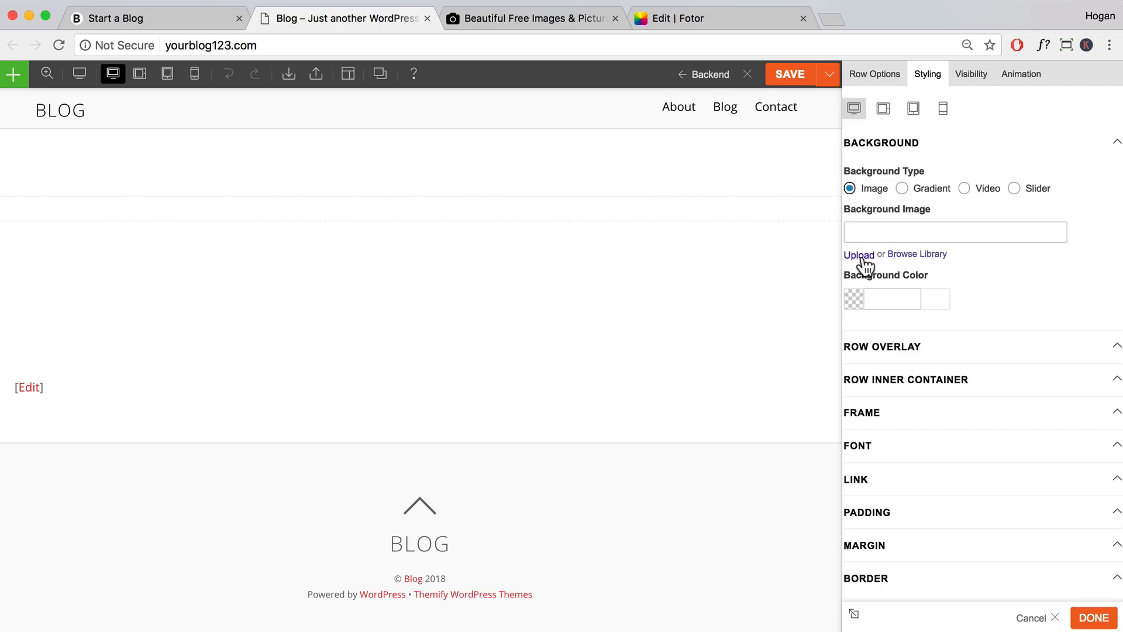
{"action": "left_click", "coordinate": [912, 255]}
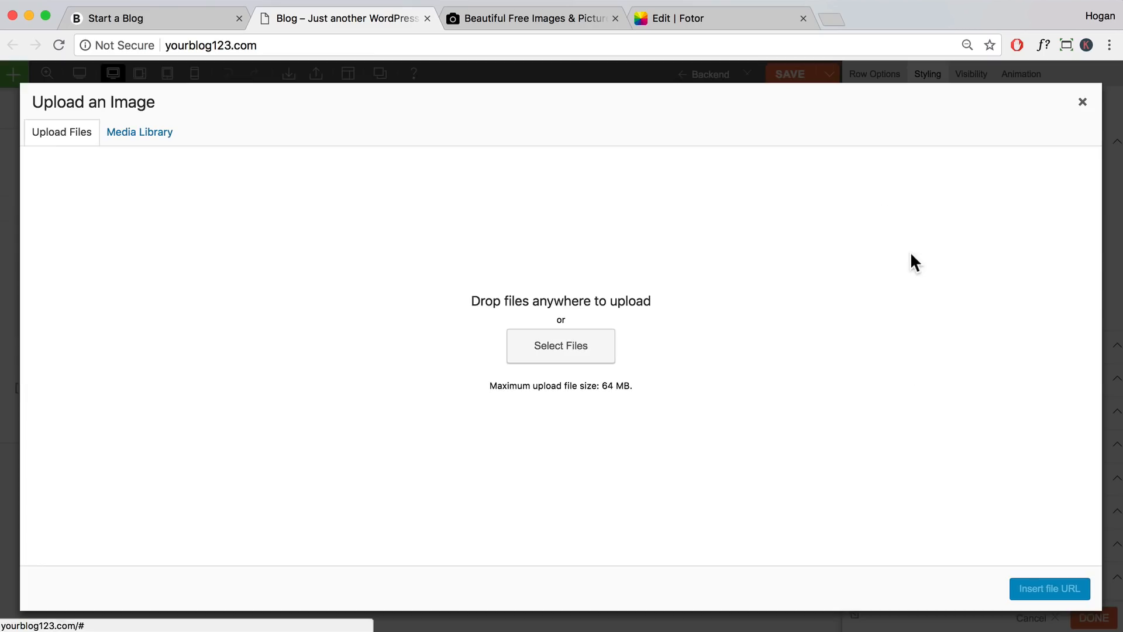
{"action": "left_click", "coordinate": [582, 353]}
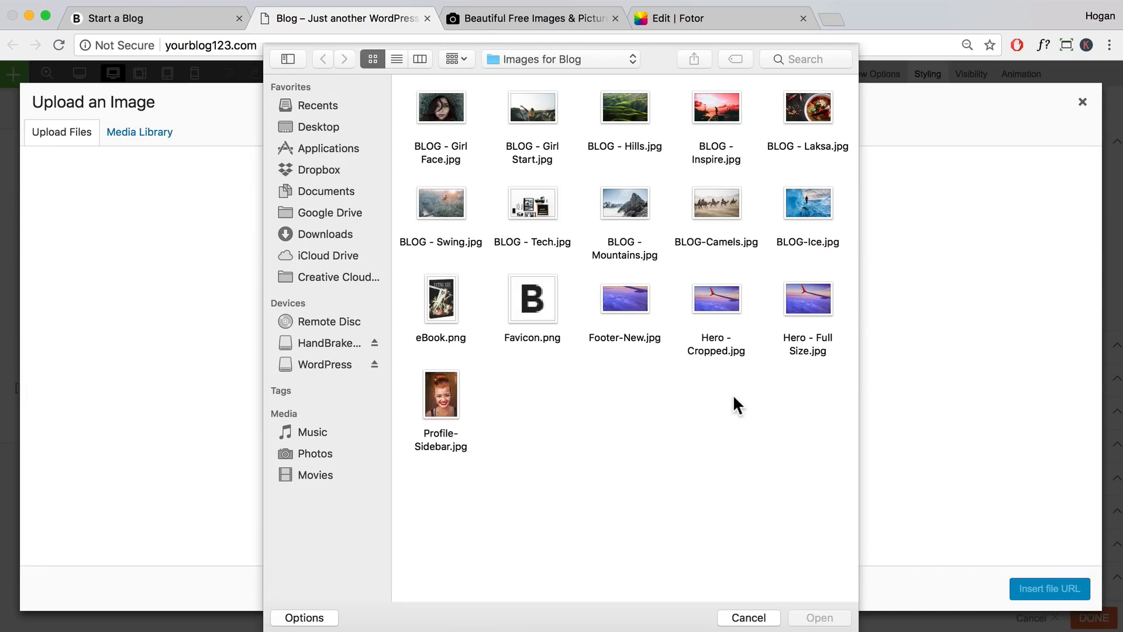
{"action": "left_click", "coordinate": [721, 309]}
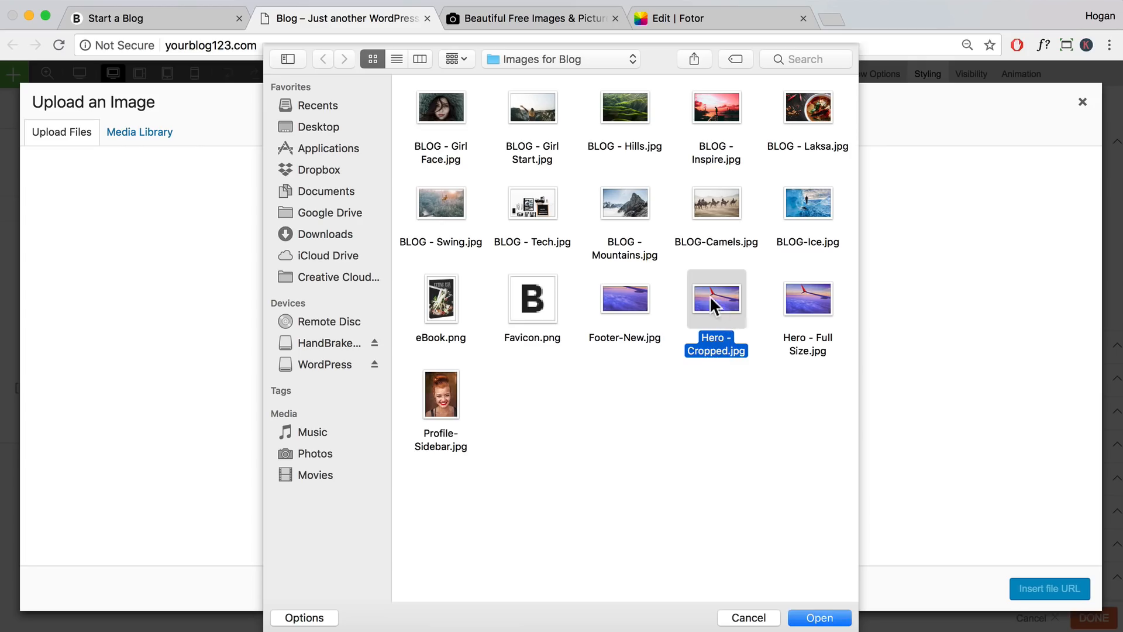
{"action": "left_click", "coordinate": [822, 619]}
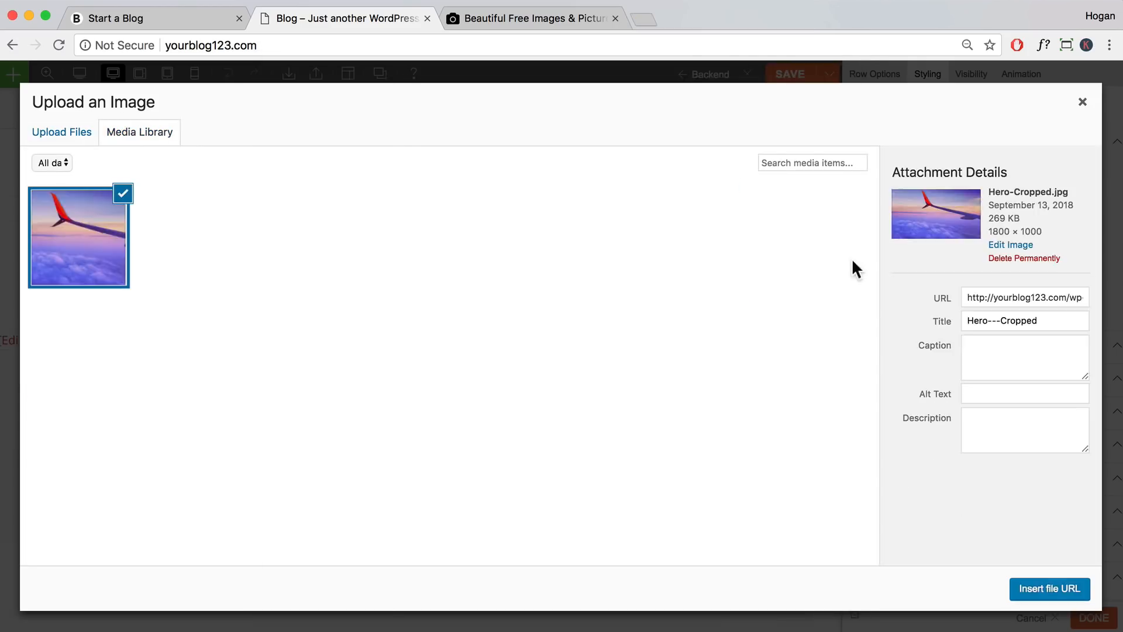
{"action": "left_click", "coordinate": [1050, 589]}
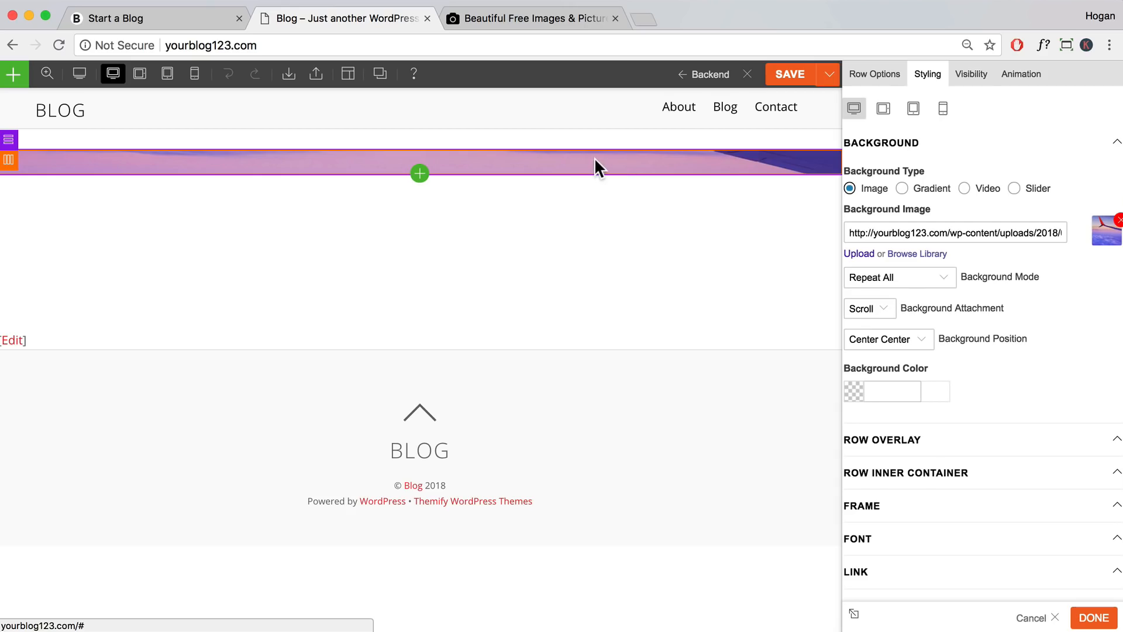
Set the background mode of the row's hero image to Fullcover
{"action": "left_click", "coordinate": [935, 276]}
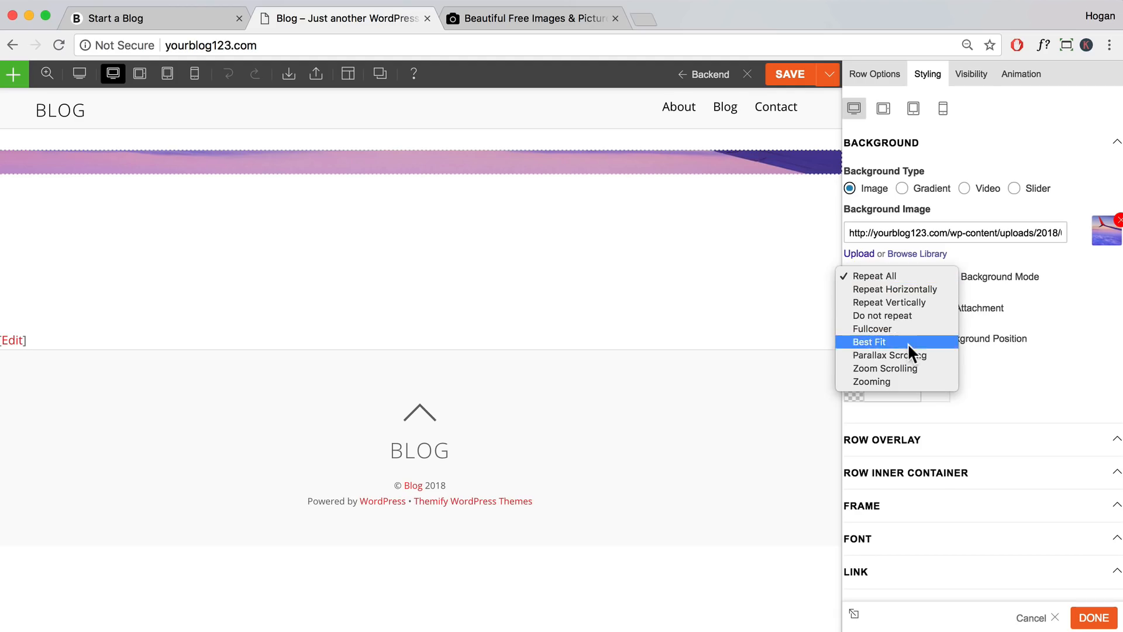
{"action": "left_click", "coordinate": [907, 329]}
{"action": "left_click", "coordinate": [932, 280]}
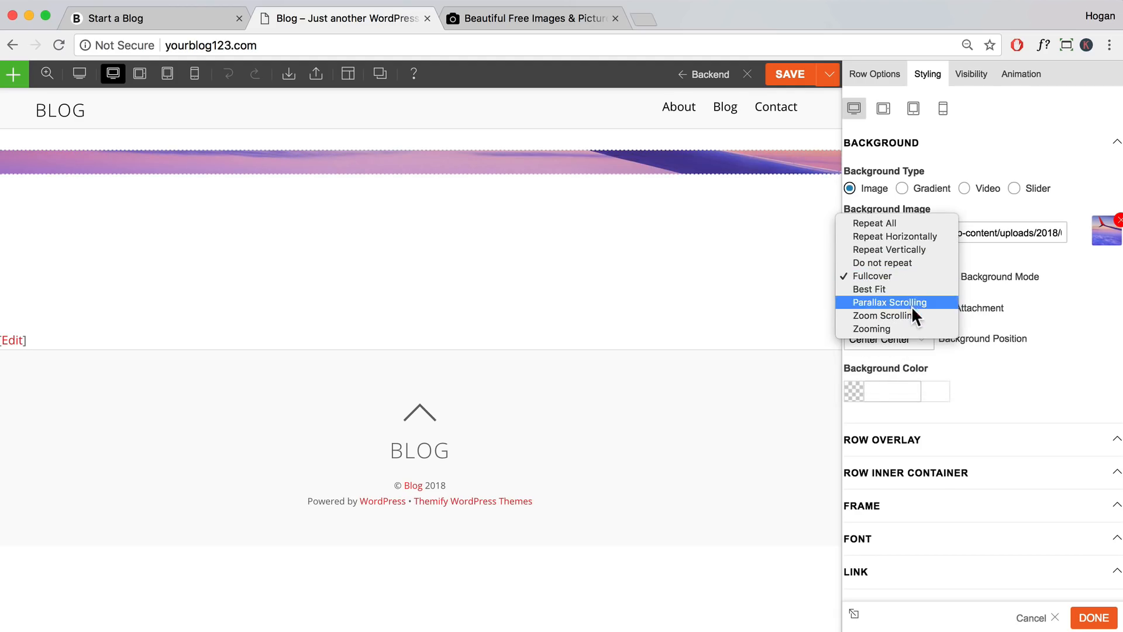
{"action": "left_click", "coordinate": [1017, 254]}
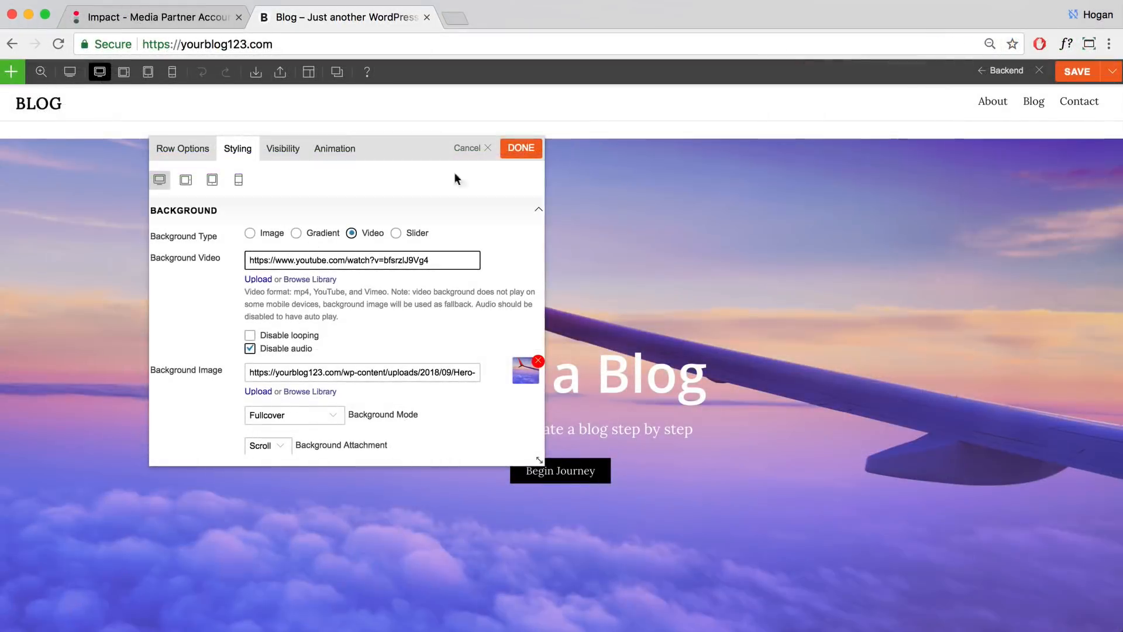
{"action": "left_click", "coordinate": [517, 153]}
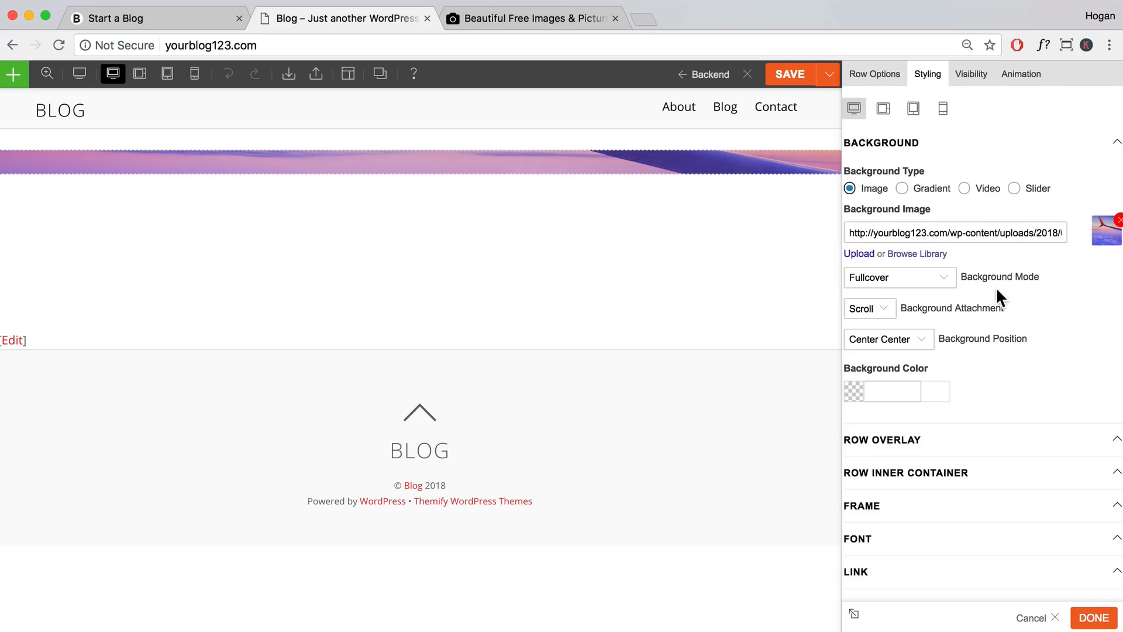
Unlink the row's padding sides and set the top and bottom padding to 15% each
{"action": "scroll", "coordinate": [1002, 295], "scroll_direction": "down", "scroll_amount": 3}
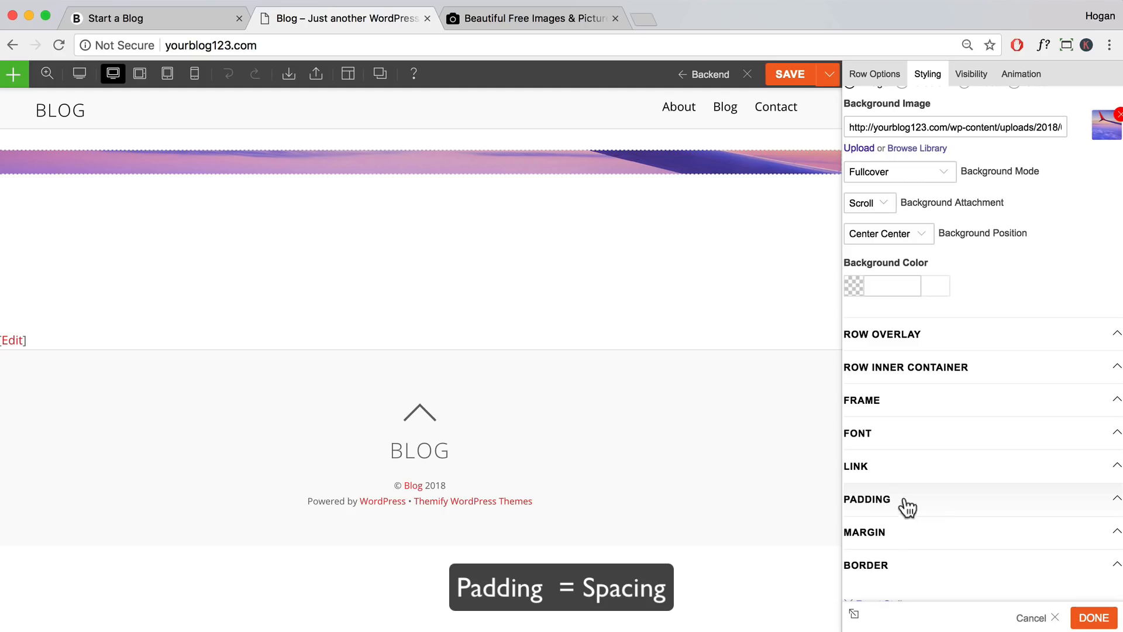
{"action": "left_click", "coordinate": [951, 505]}
{"action": "scroll", "coordinate": [953, 503], "scroll_direction": "down", "scroll_amount": 2}
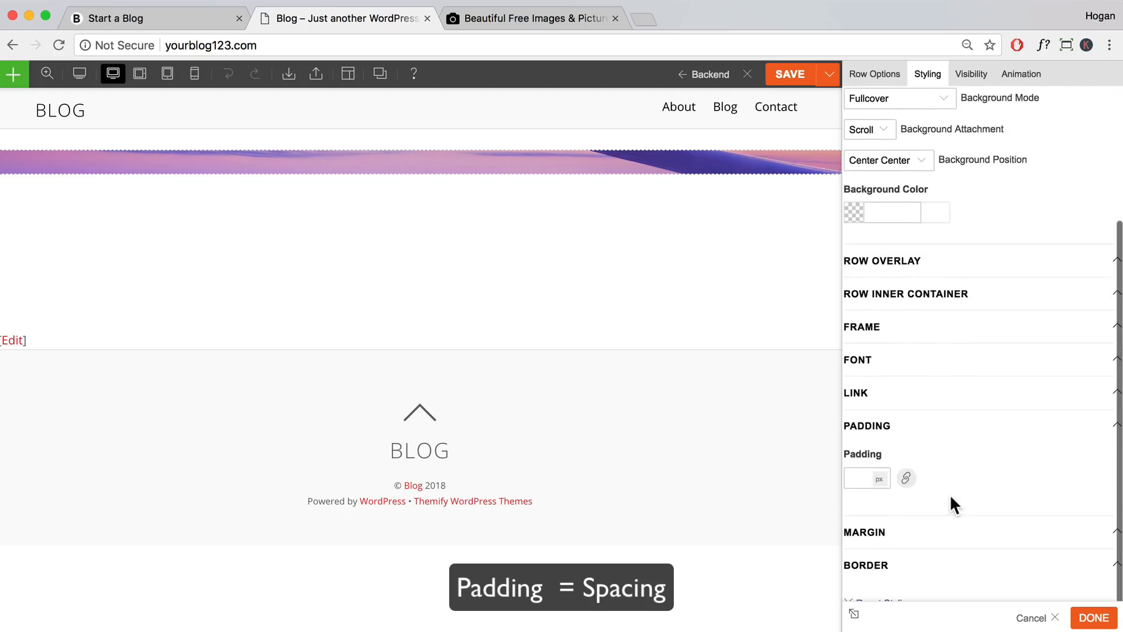
{"action": "left_click", "coordinate": [909, 479]}
{"action": "left_click", "coordinate": [864, 481]}
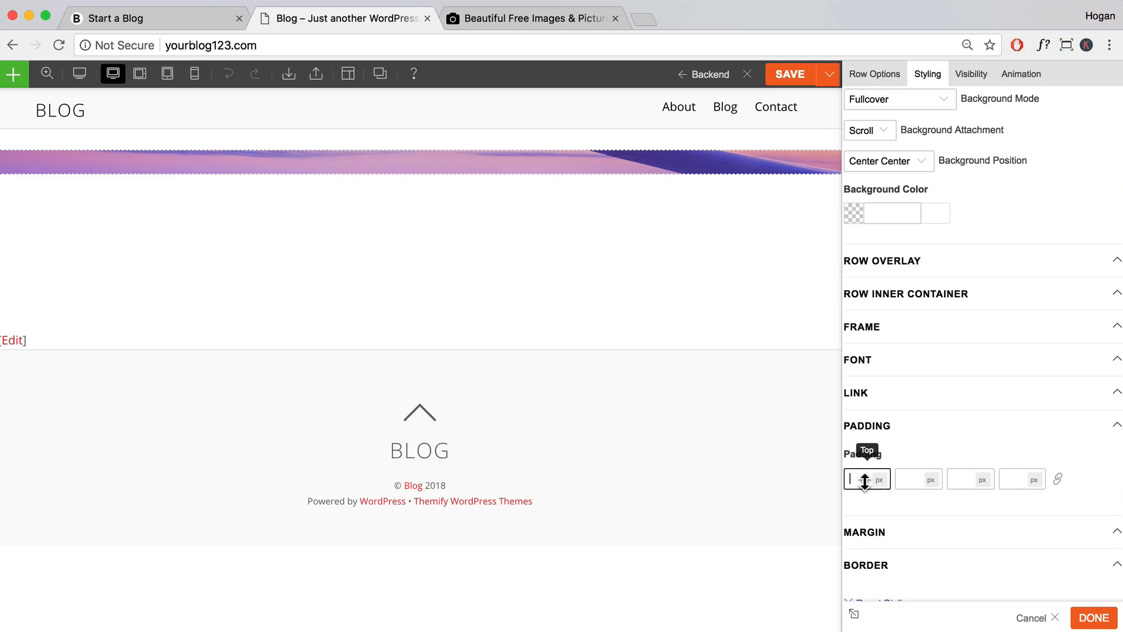
{"action": "type", "text": "15"}
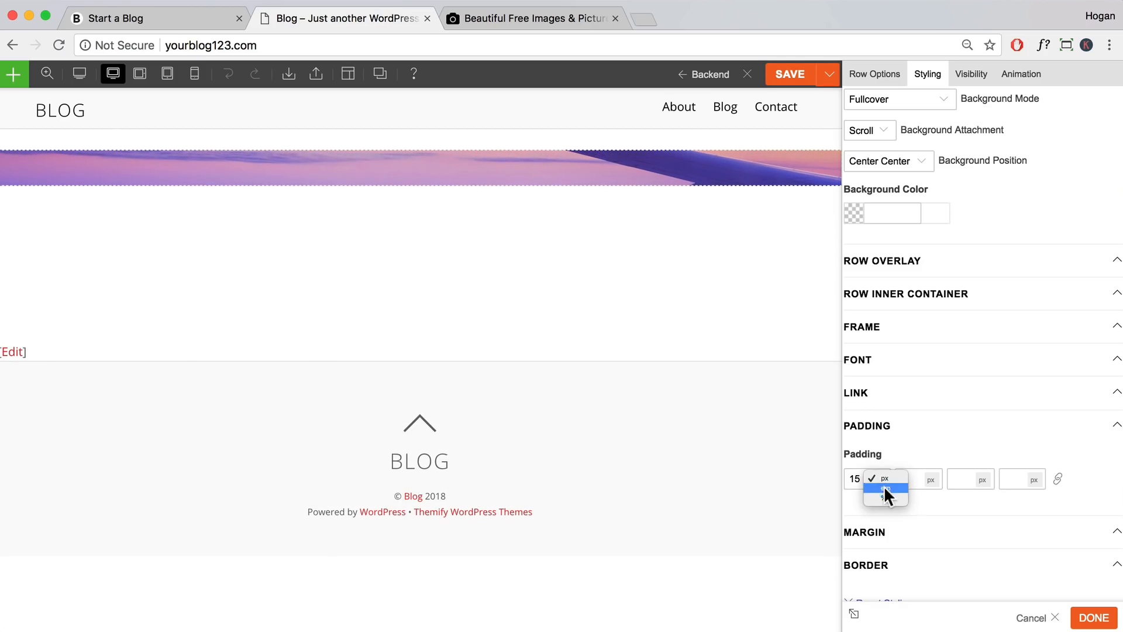
{"action": "left_click", "coordinate": [884, 496]}
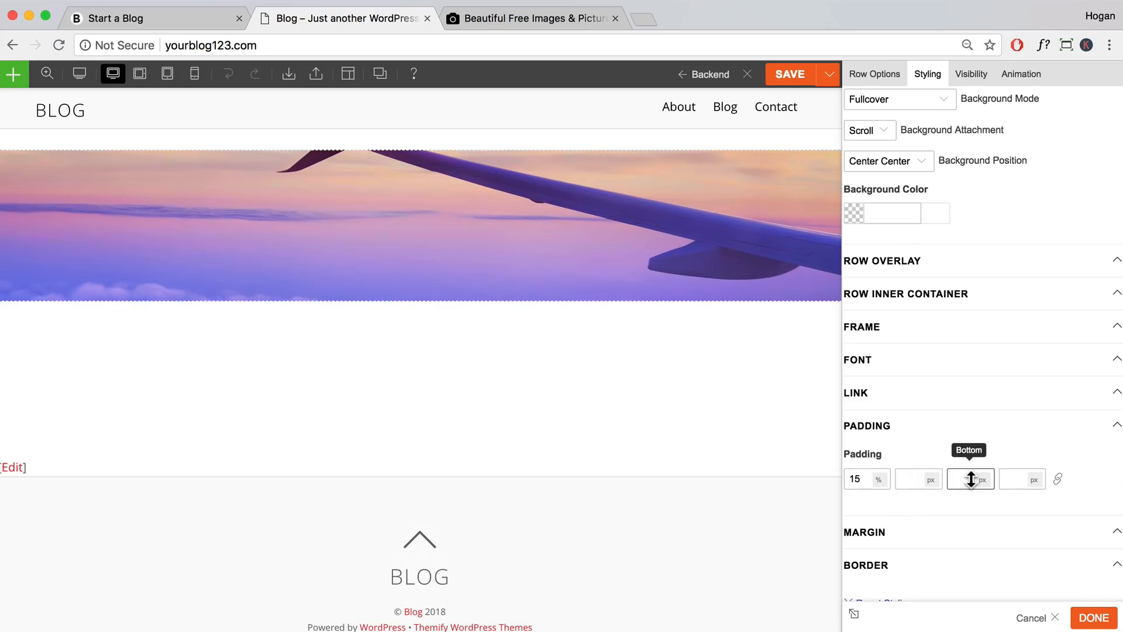
{"action": "left_click", "coordinate": [971, 479]}
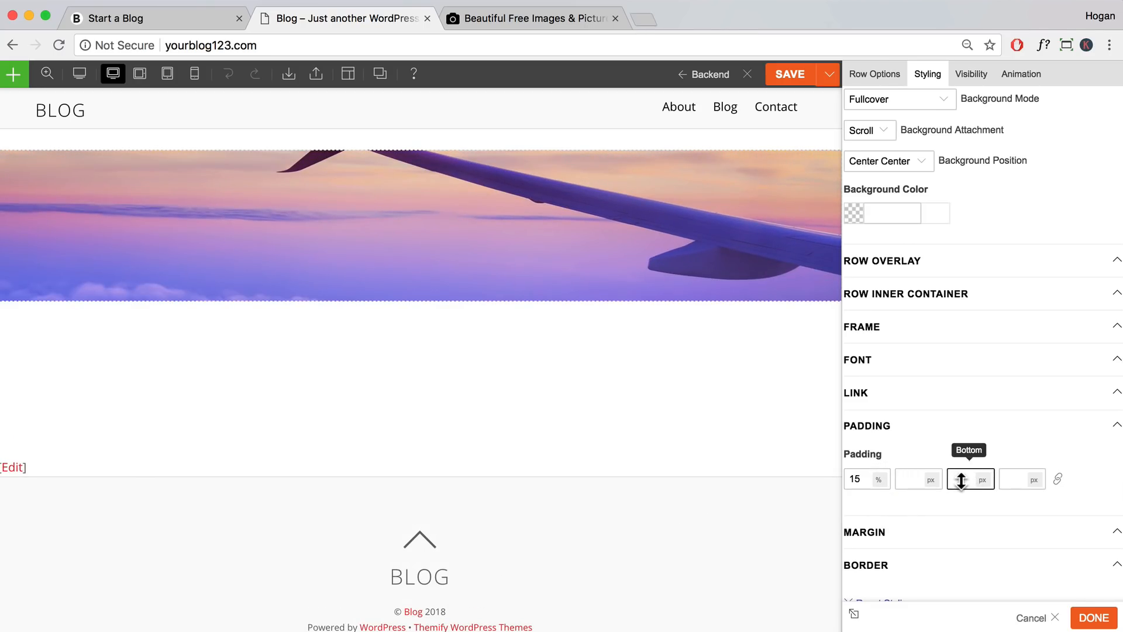
{"action": "type", "text": "15"}
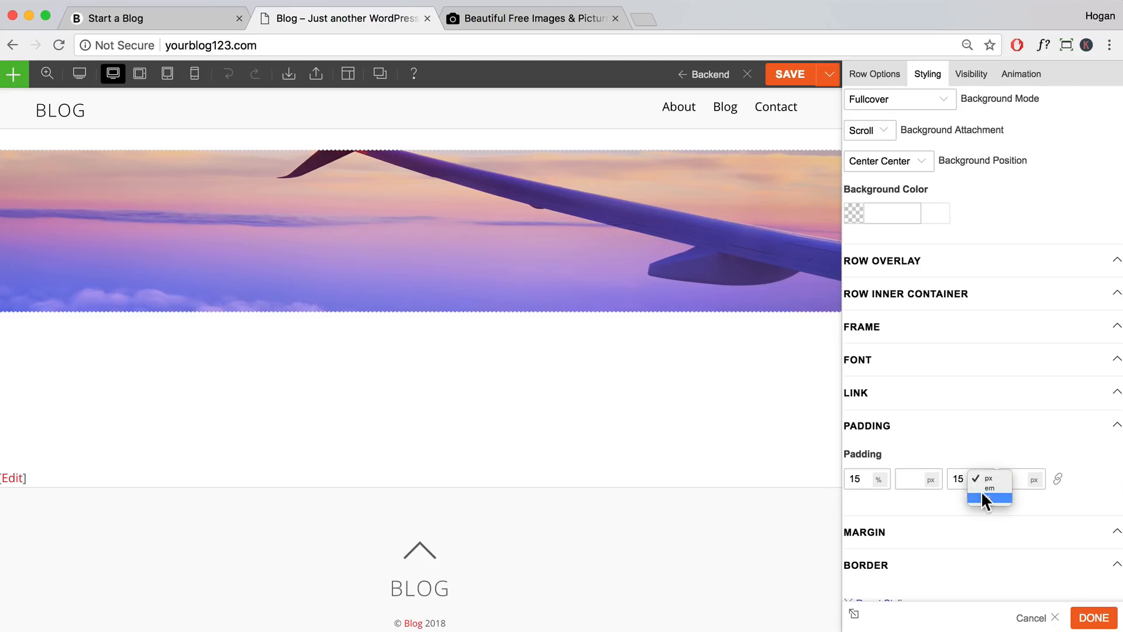
{"action": "left_click", "coordinate": [982, 496]}
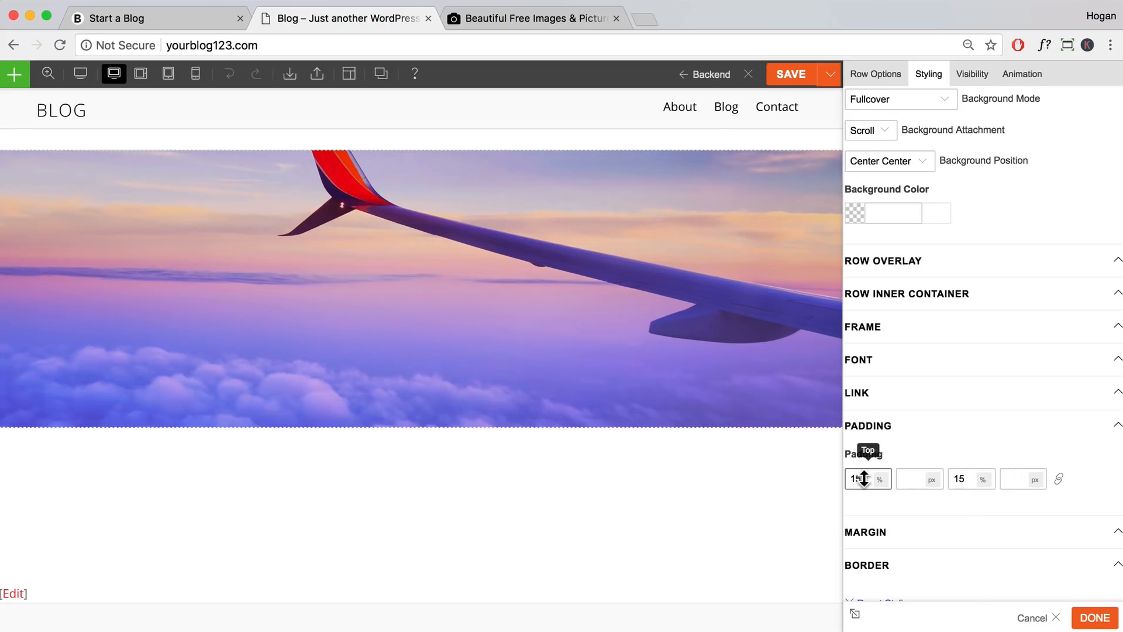
Raise the row's top and bottom padding to 18% each and accept the row styling
{"action": "left_click_drag", "start_coordinate": [870, 480], "coordinate": [870, 479]}
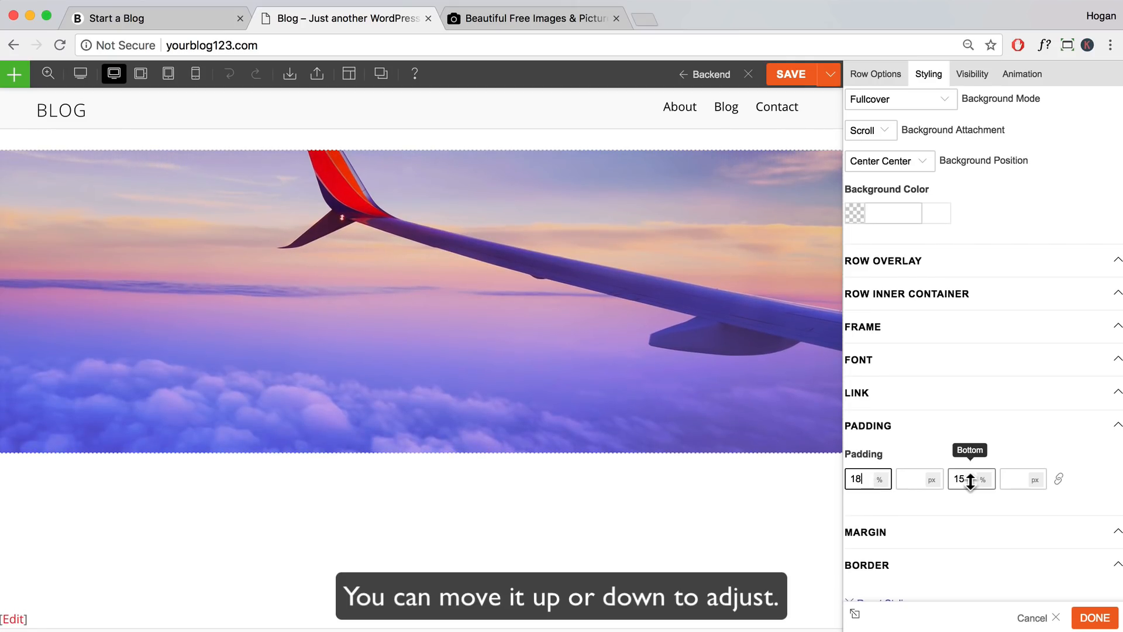
{"action": "left_click_drag", "start_coordinate": [971, 480], "coordinate": [972, 479]}
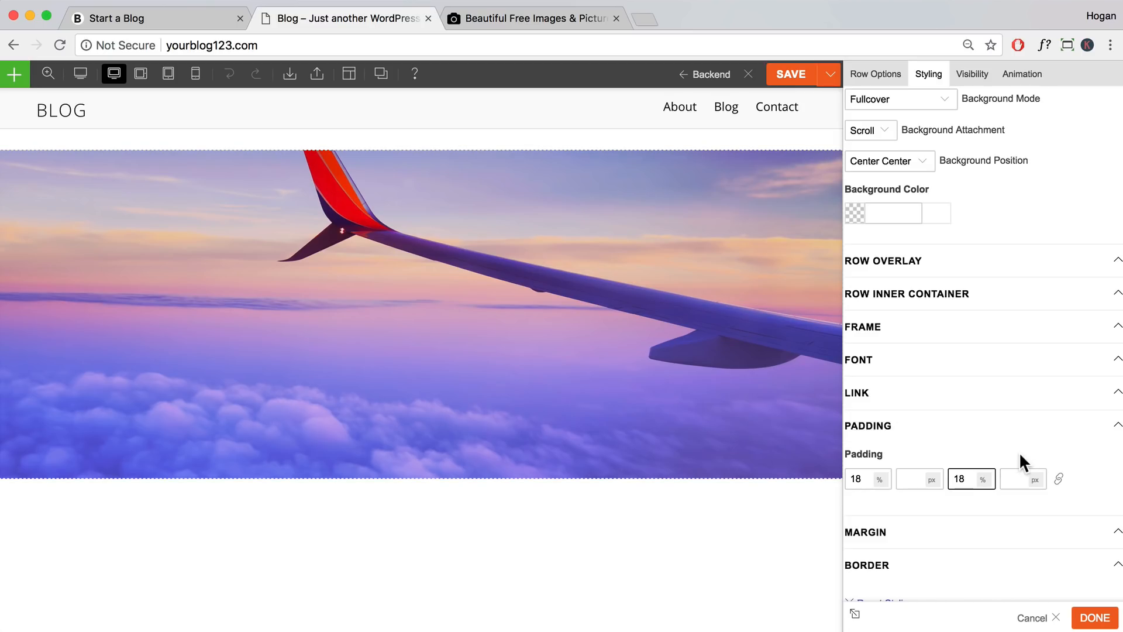
{"action": "left_click", "coordinate": [1084, 609]}
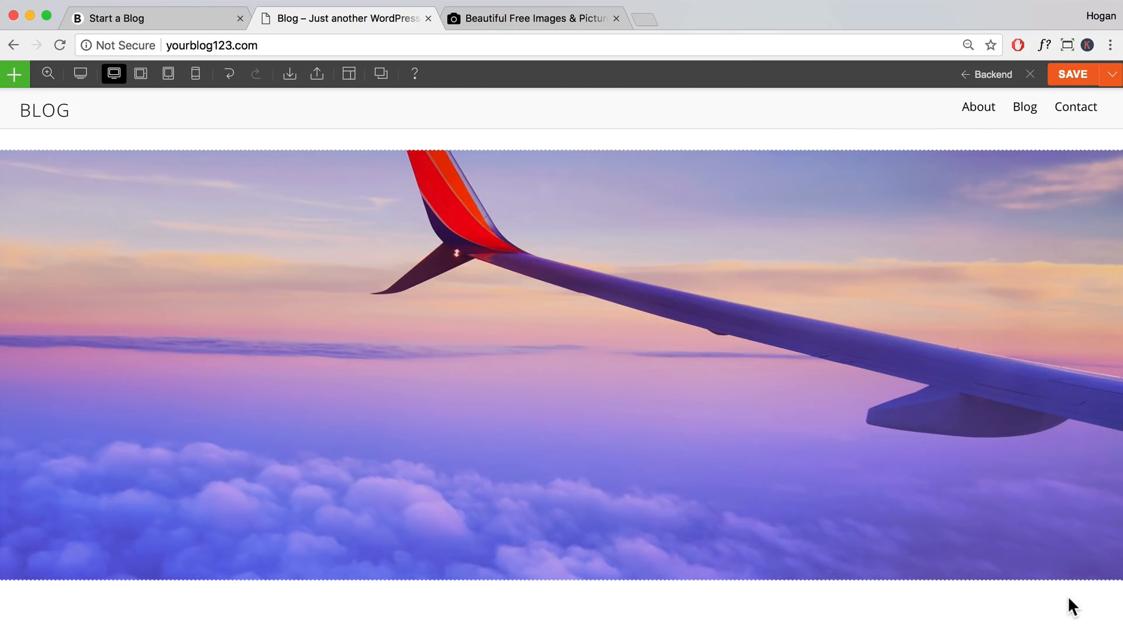
Add a Text module to the hero row and replace its placeholder with "Start a Blog"
{"action": "left_click", "coordinate": [13, 74]}
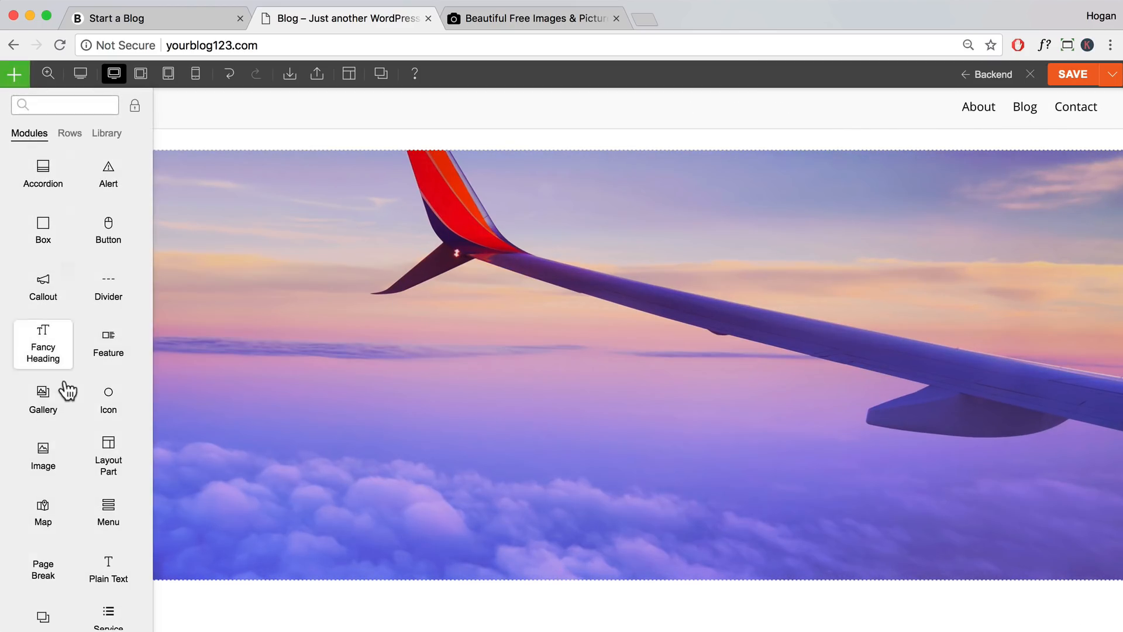
{"action": "scroll", "coordinate": [61, 376], "scroll_direction": "down", "scroll_amount": 5}
{"action": "left_click_drag", "start_coordinate": [108, 488], "coordinate": [637, 372]}
{"action": "left_click_drag", "start_coordinate": [958, 248], "coordinate": [843, 248]}
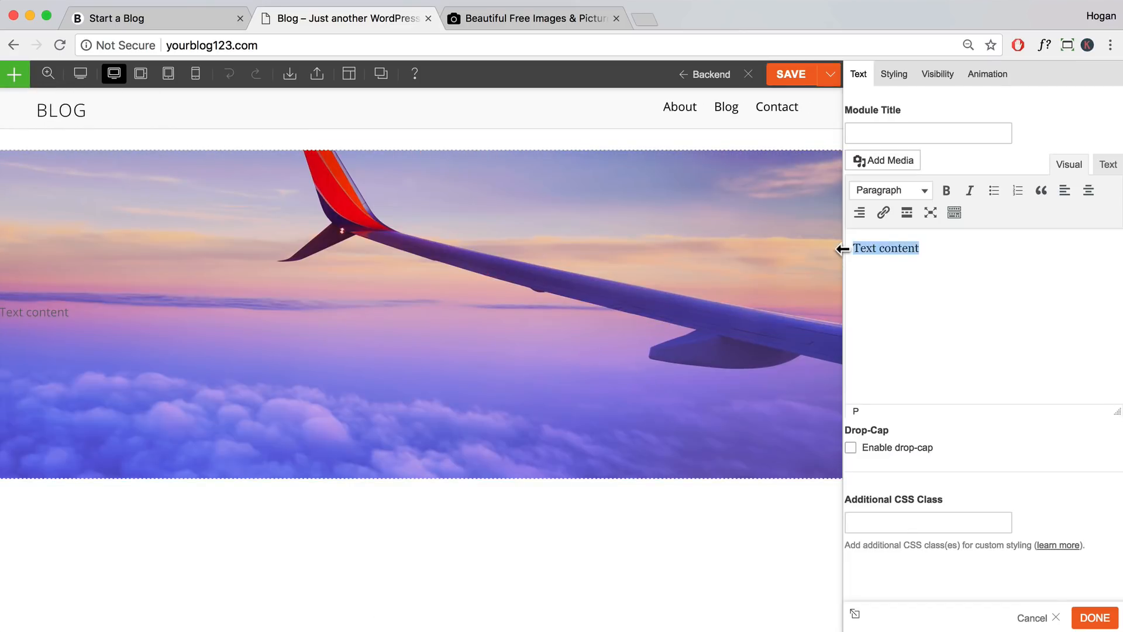
{"action": "type", "text": "Start a"}
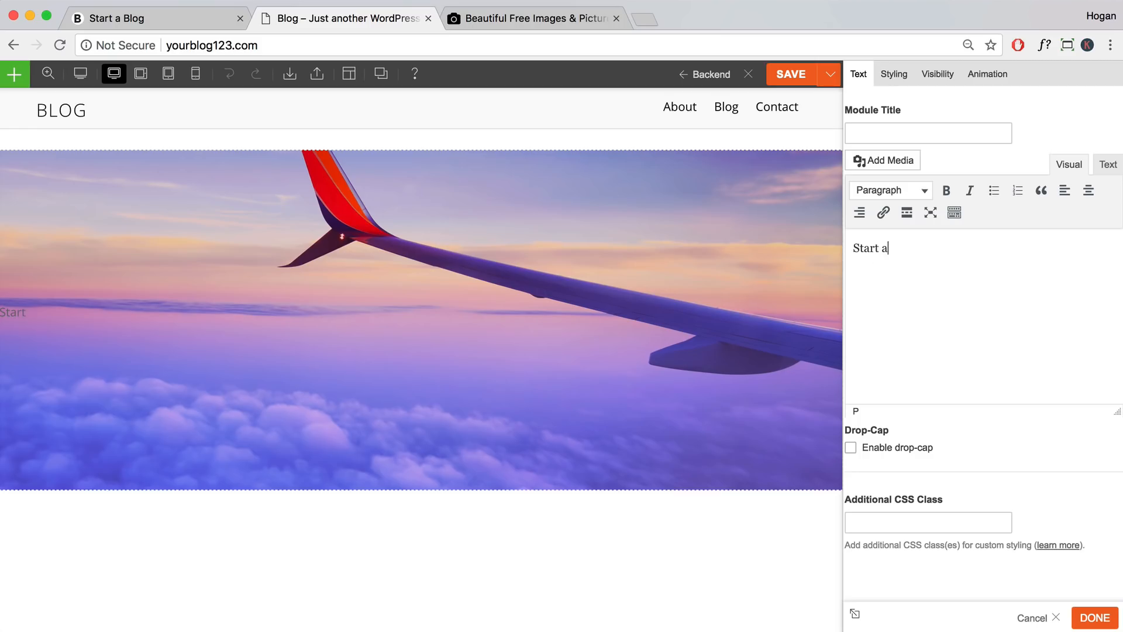
{"action": "type", "text": " Blog"}
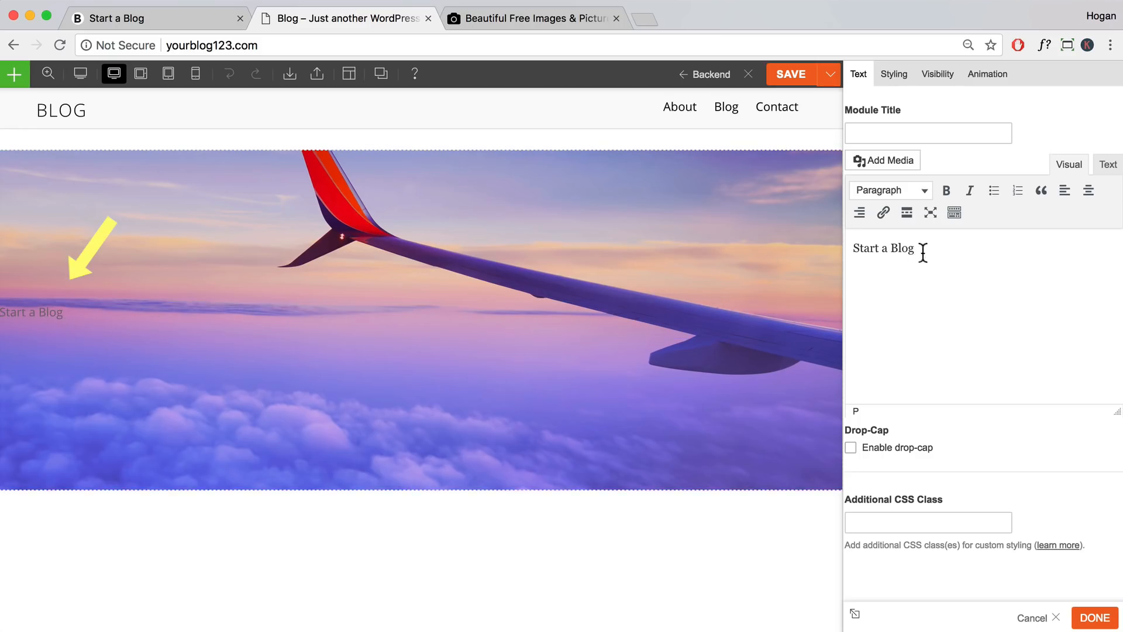
Format the "Start a Blog" text as Heading 1 and accept the module
{"action": "left_click_drag", "start_coordinate": [921, 250], "coordinate": [856, 251]}
{"action": "left_click", "coordinate": [875, 193]}
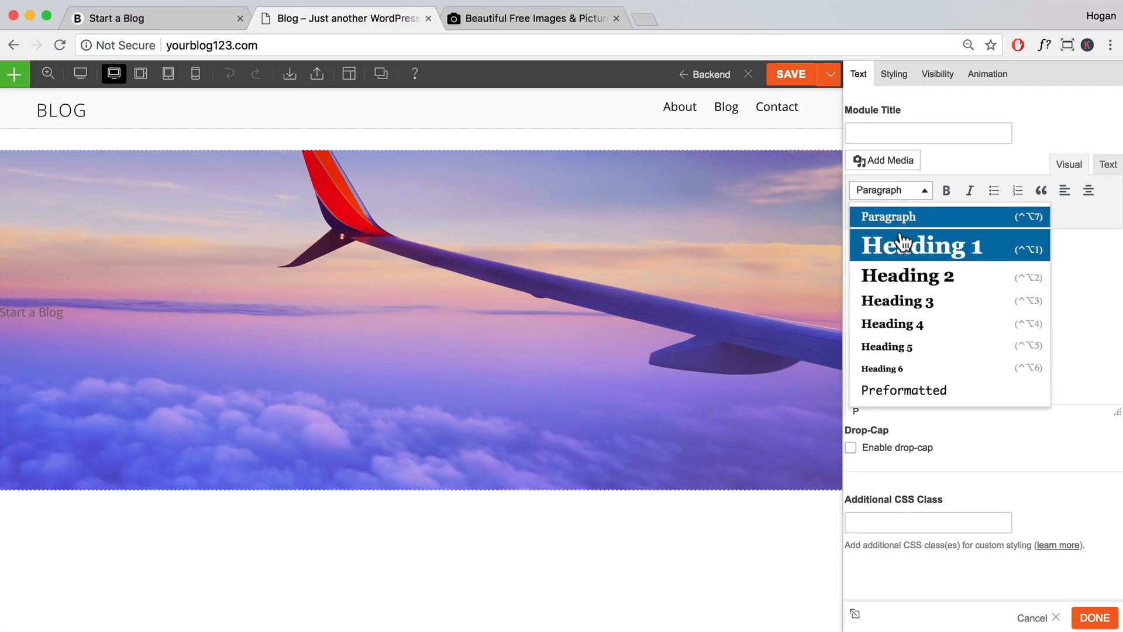
{"action": "left_click", "coordinate": [901, 243]}
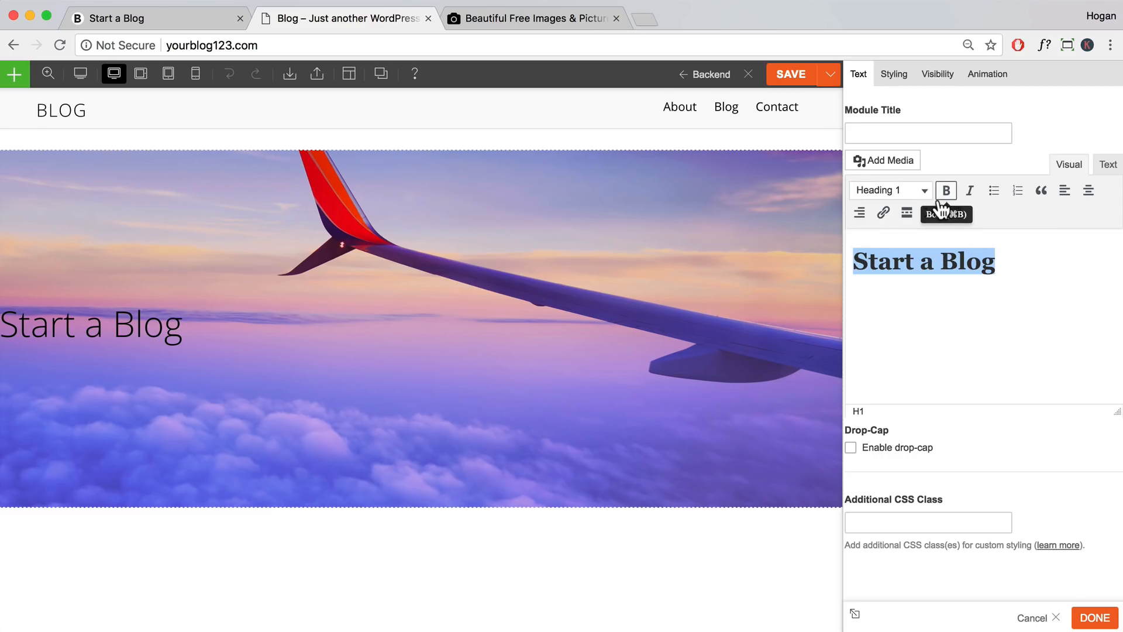
{"action": "left_click", "coordinate": [1095, 617]}
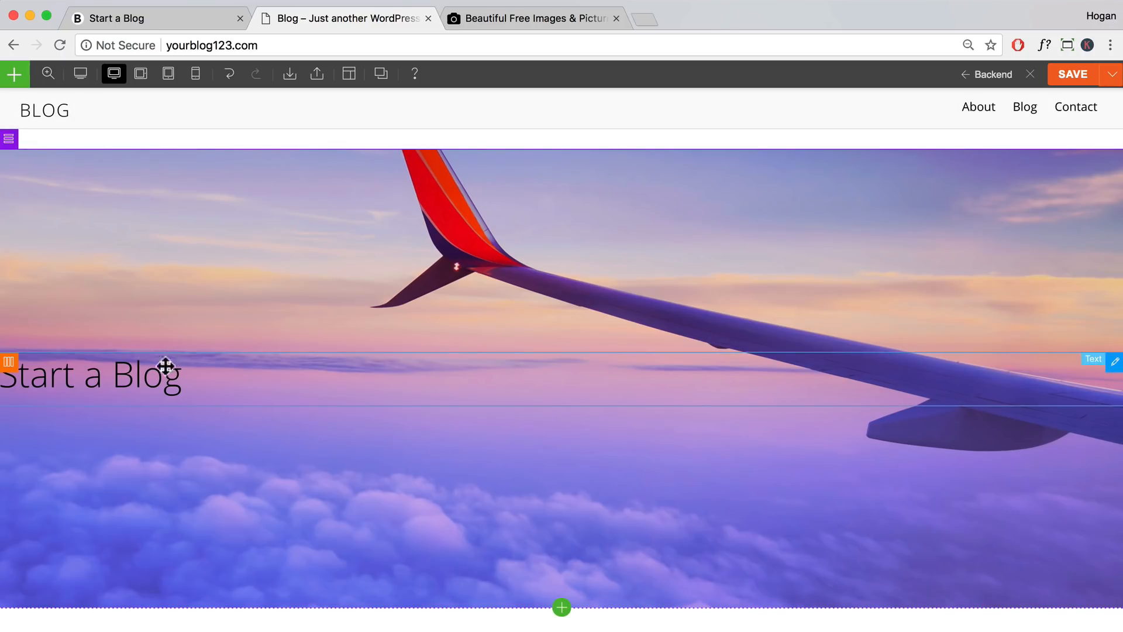
Duplicate the "Start a Blog" text module within the hero row
{"action": "left_click", "coordinate": [13, 75]}
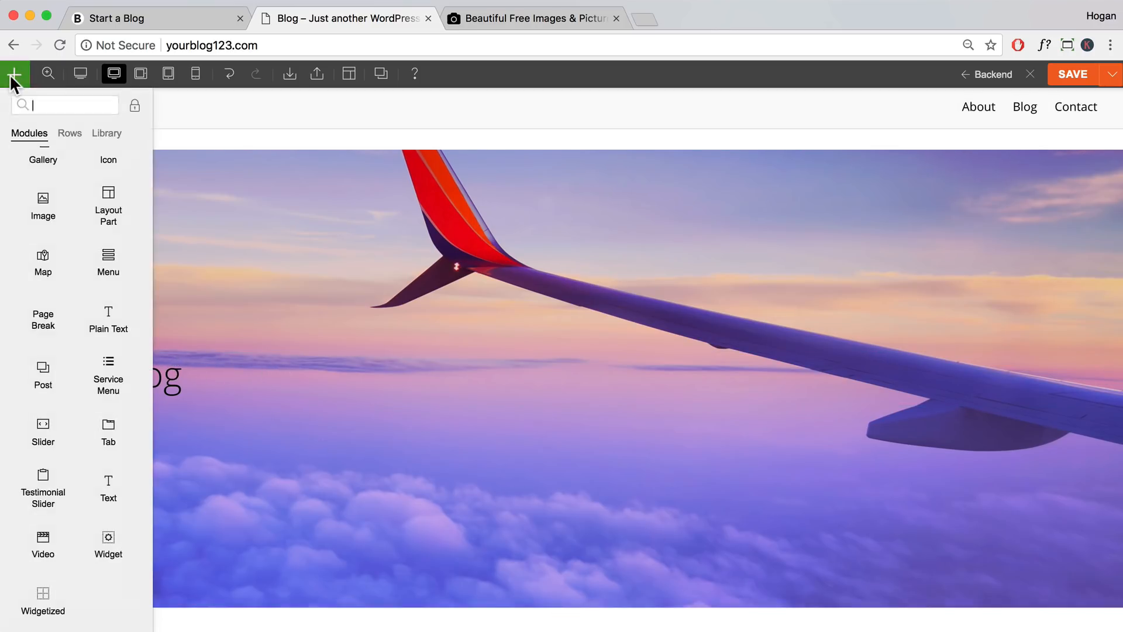
{"action": "left_click_drag", "start_coordinate": [100, 468], "coordinate": [1033, 382]}
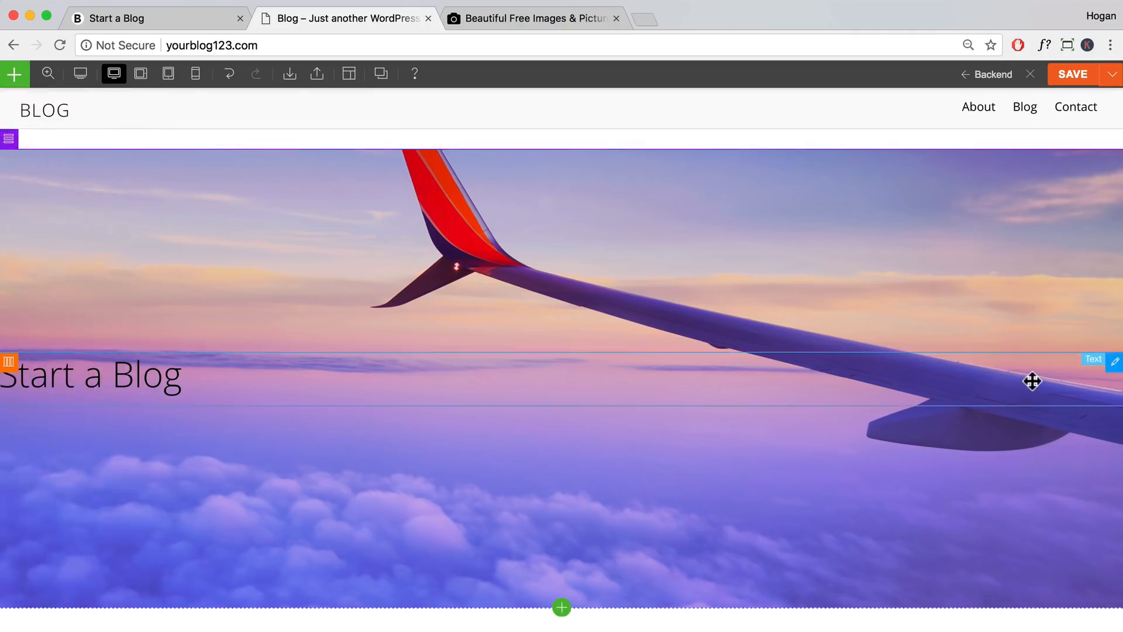
{"action": "mouse_move", "coordinate": [1112, 363]}
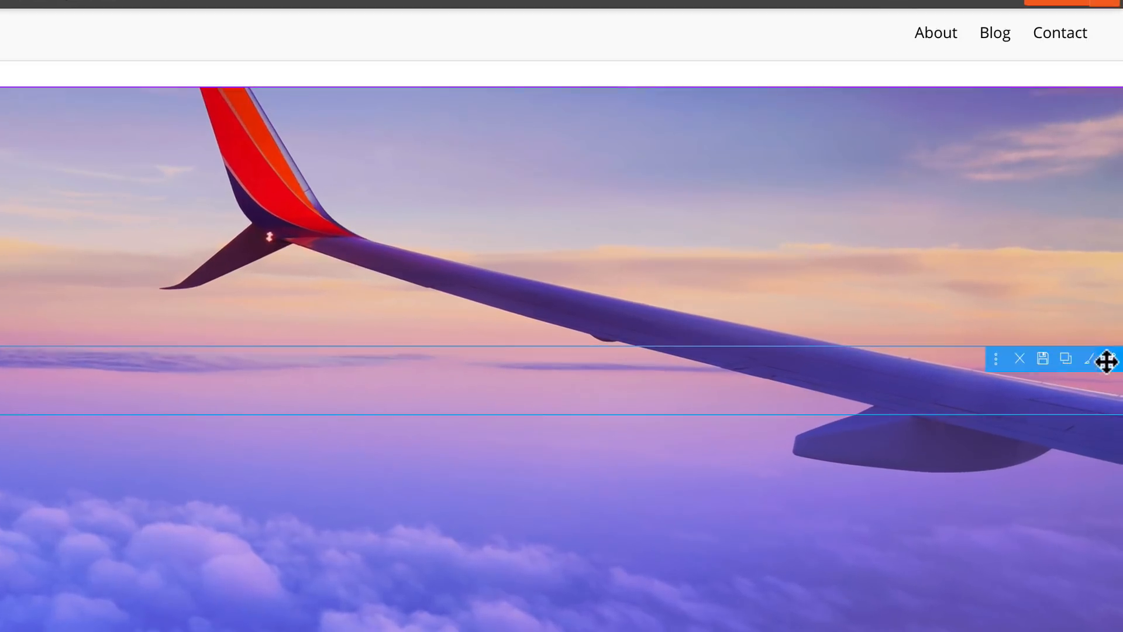
{"action": "left_click", "coordinate": [1061, 363]}
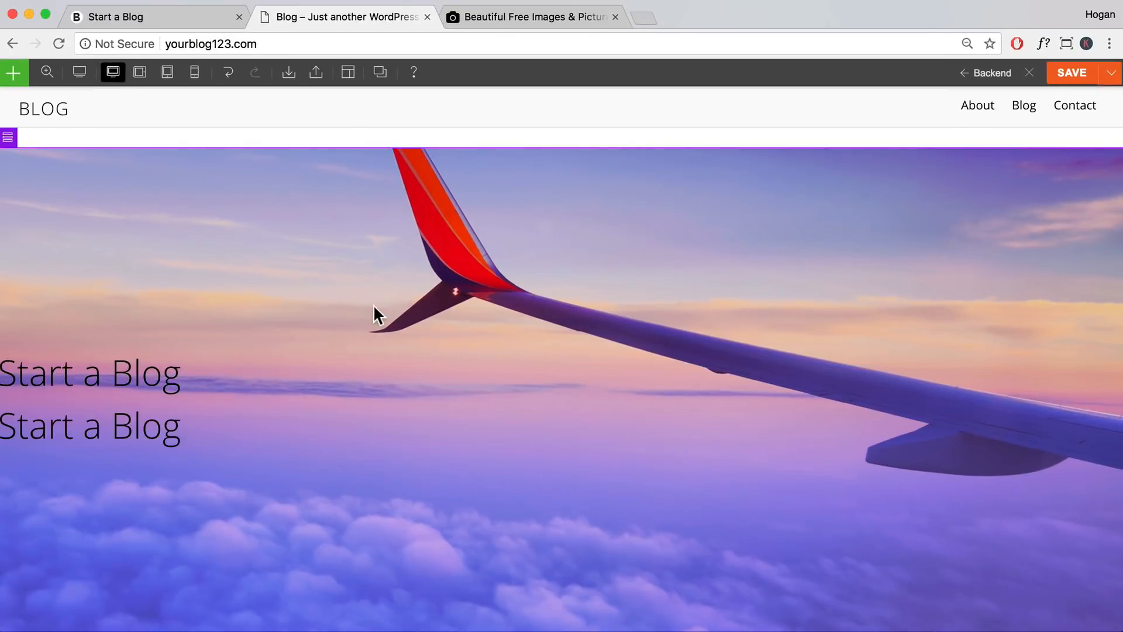
Replace the duplicated text module's content with "Learn how to create a blog step by step"
{"action": "double_click", "coordinate": [116, 423]}
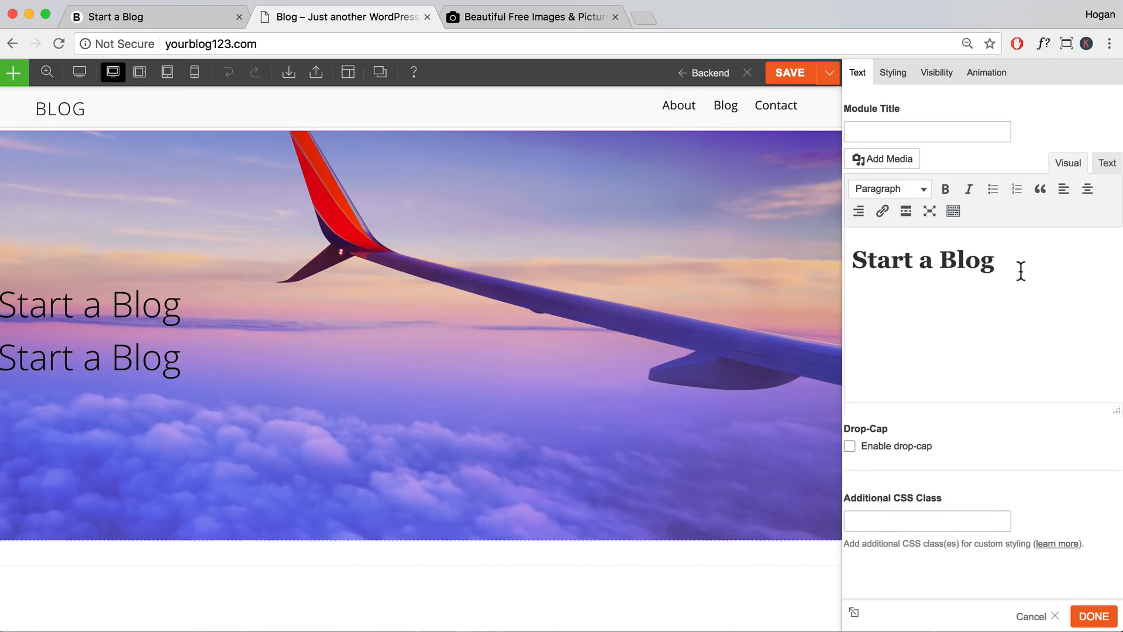
{"action": "left_click_drag", "start_coordinate": [1021, 268], "coordinate": [859, 266]}
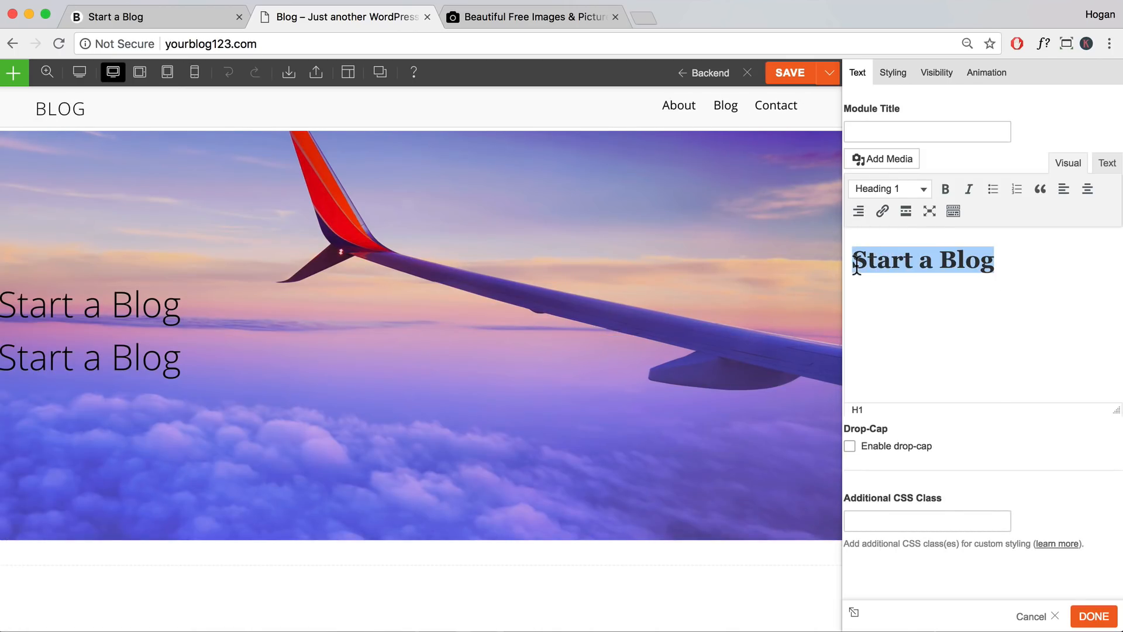
{"action": "type", "text": "learn"}
{"action": "key", "text": "BackSpace"}
{"action": "key", "text": "BackSpace"}
{"action": "key", "text": "BackSpace"}
{"action": "key", "text": "BackSpace"}
{"action": "key", "text": "BackSpace"}
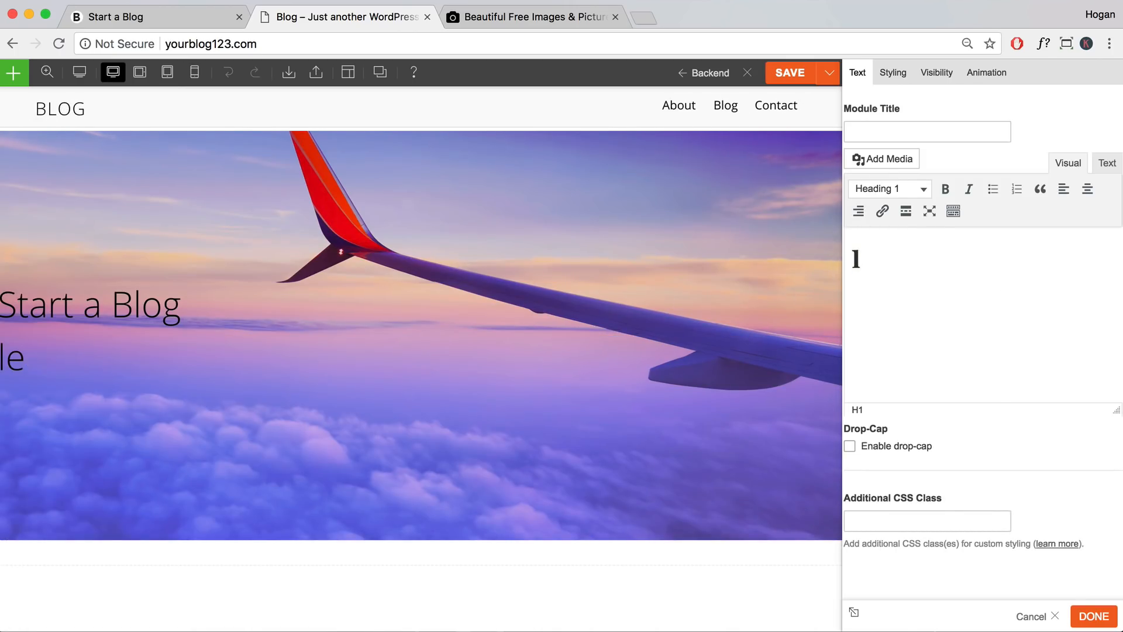
{"action": "type", "text": "Ke"}
{"action": "key", "text": "BackSpace"}
{"action": "key", "text": "BackSpace"}
{"action": "type", "text": "Learn"}
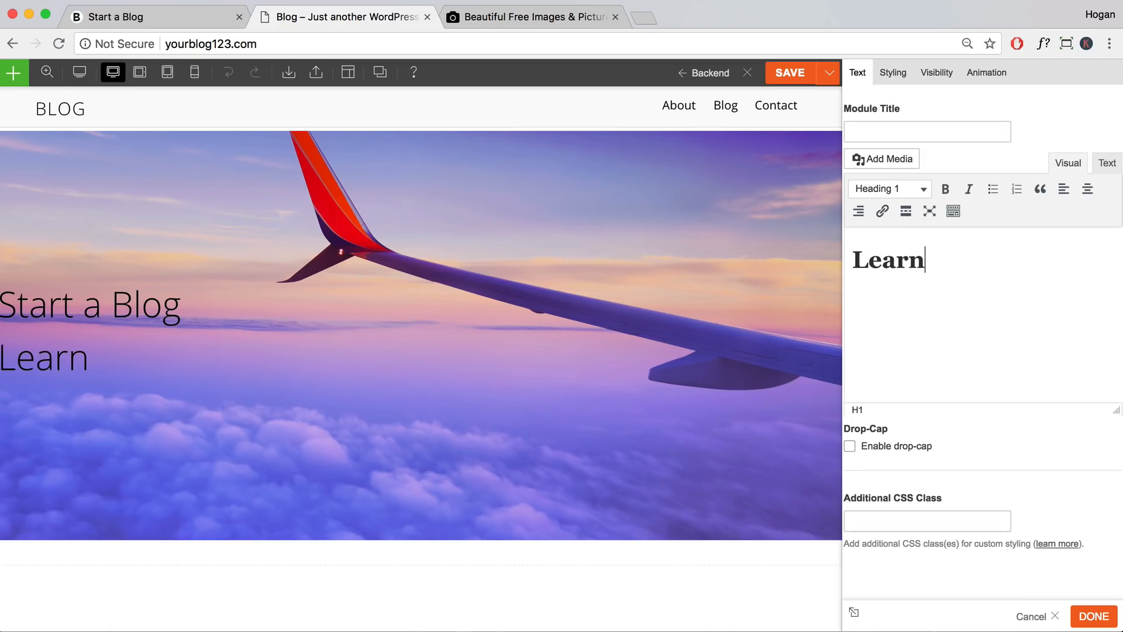
{"action": "type", "text": " how to create a b"}
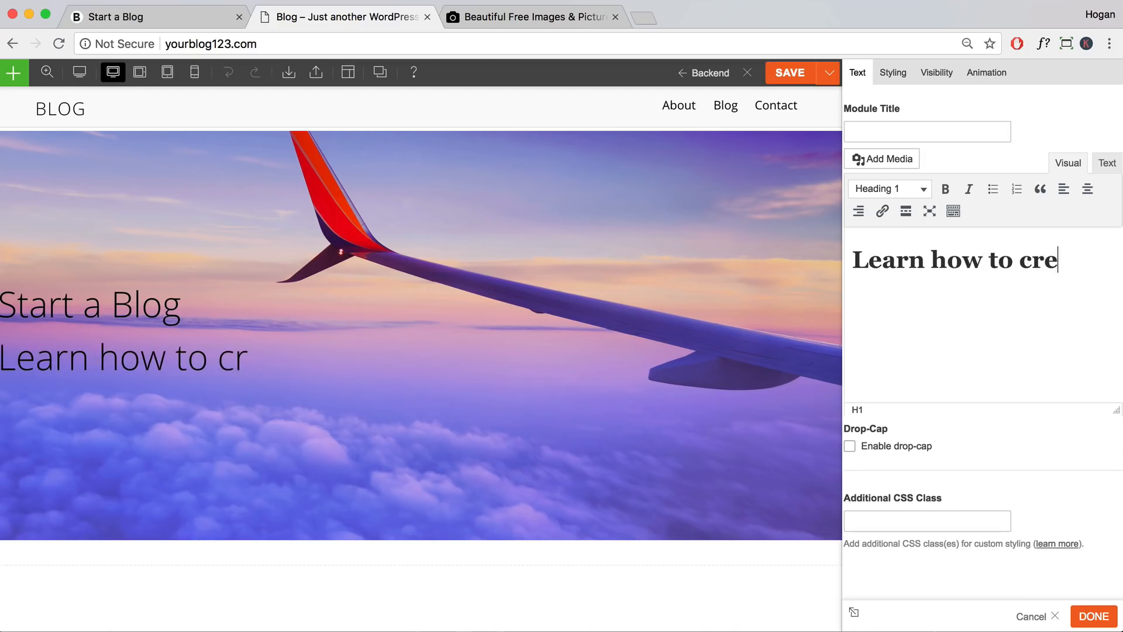
{"action": "type", "text": "log stepb"}
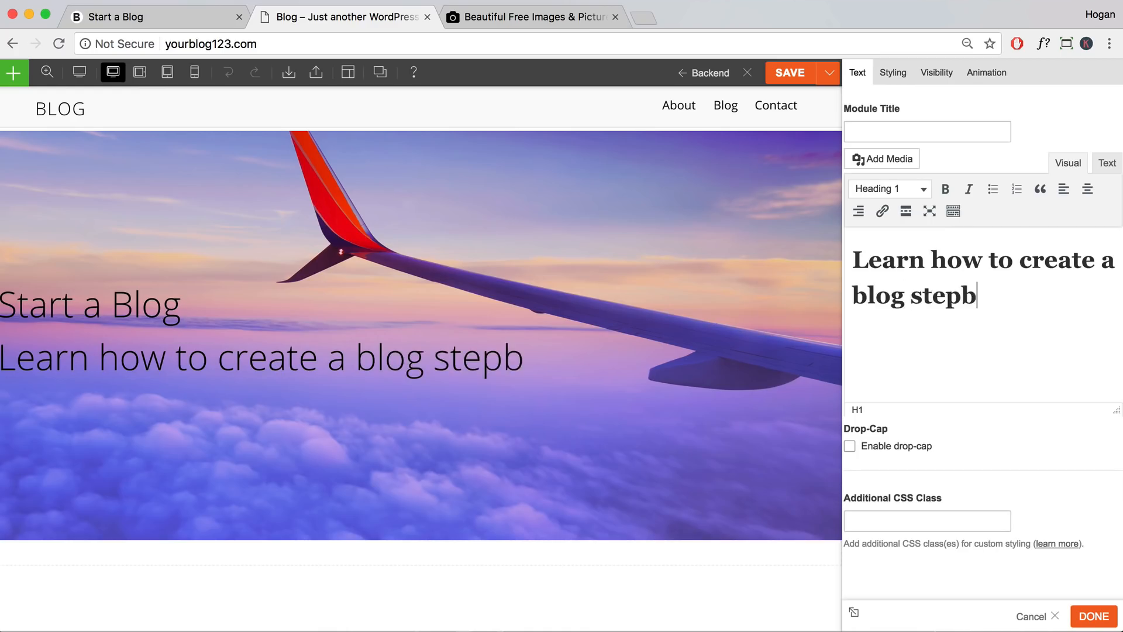
{"action": "key", "text": "BackSpace"}
{"action": "type", "text": "by step"}
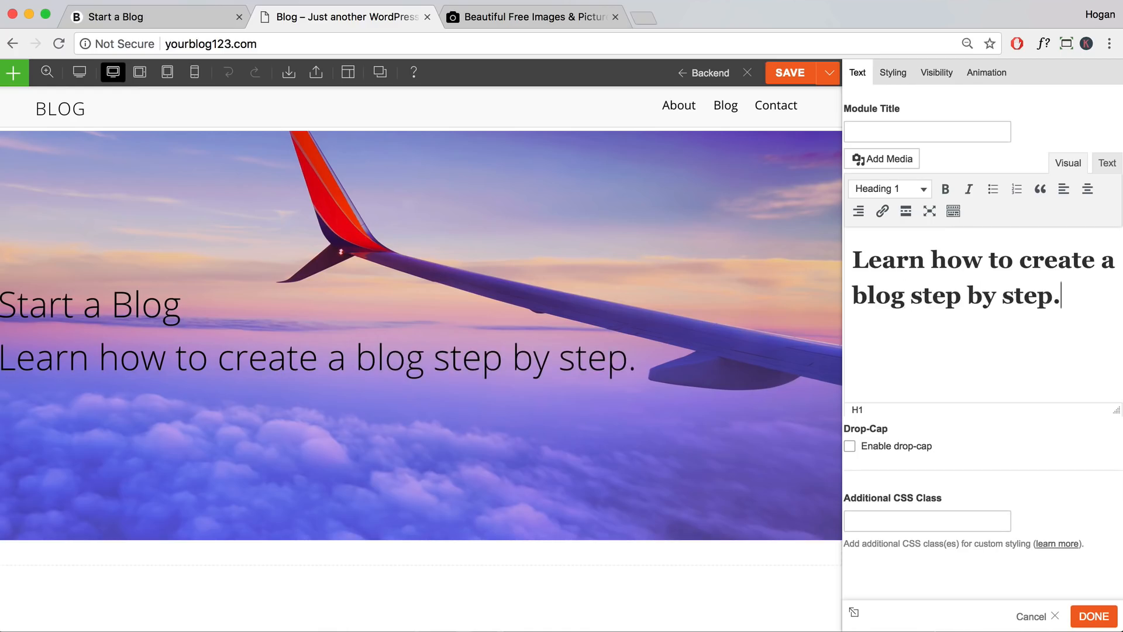
Format the "Learn how to create a blog step by step" line as Paragraph
{"action": "left_click_drag", "start_coordinate": [1053, 295], "coordinate": [853, 258]}
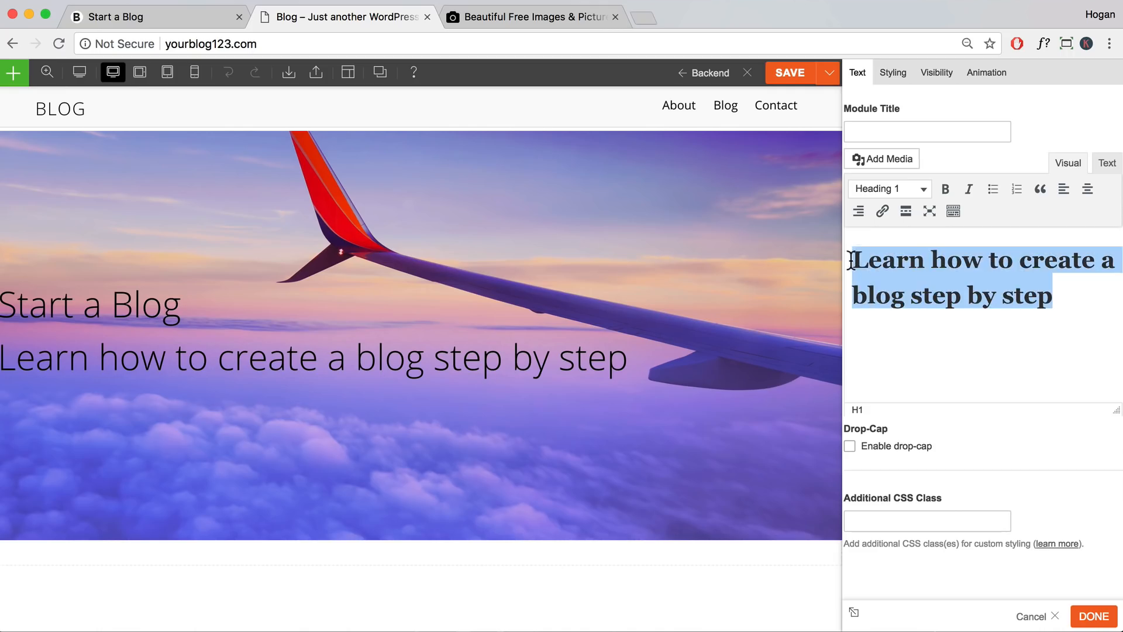
{"action": "left_click", "coordinate": [895, 193]}
{"action": "left_click", "coordinate": [892, 216]}
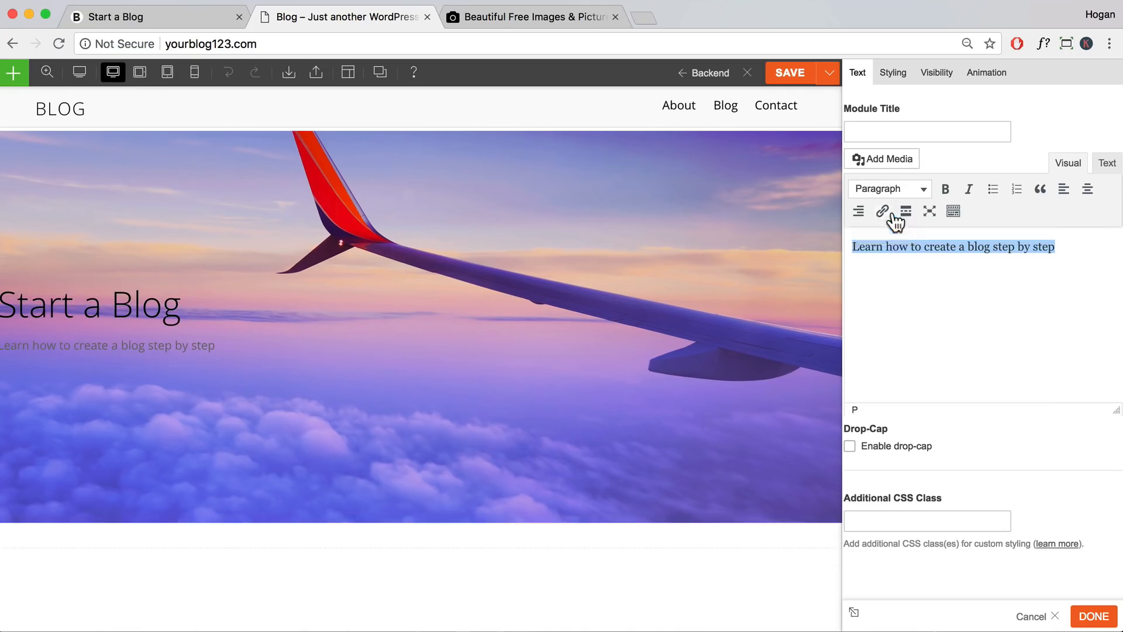
Style the subheading's font with colour #ffffff and a size of 22 px, and accept the module
{"action": "left_click", "coordinate": [894, 79]}
{"action": "left_click", "coordinate": [928, 230]}
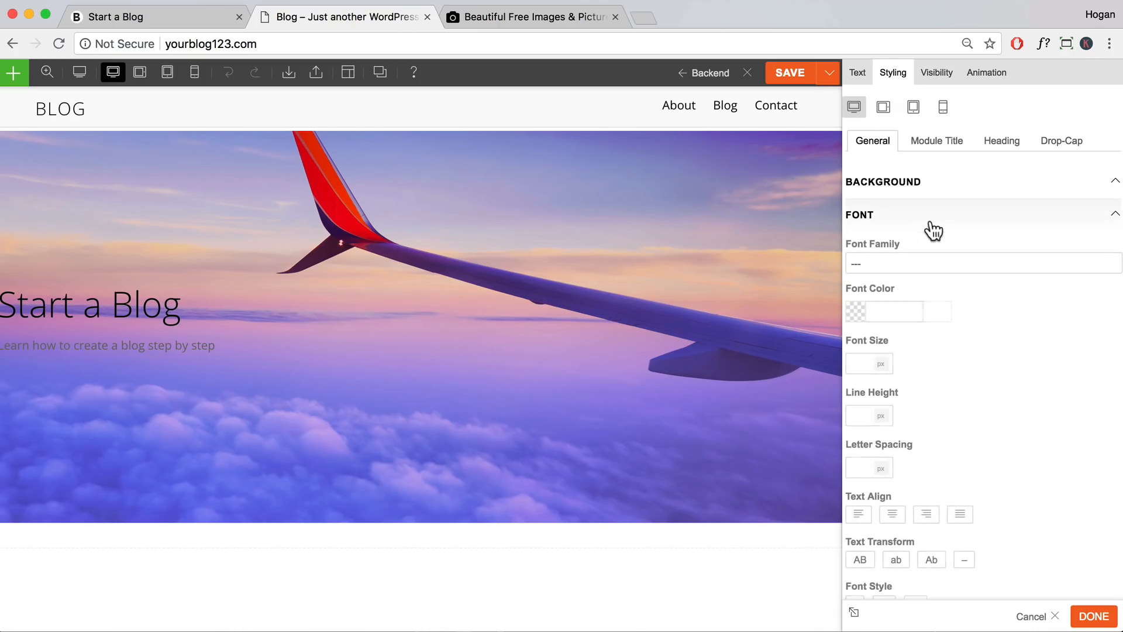
{"action": "scroll", "coordinate": [892, 293], "scroll_direction": "down", "scroll_amount": 1}
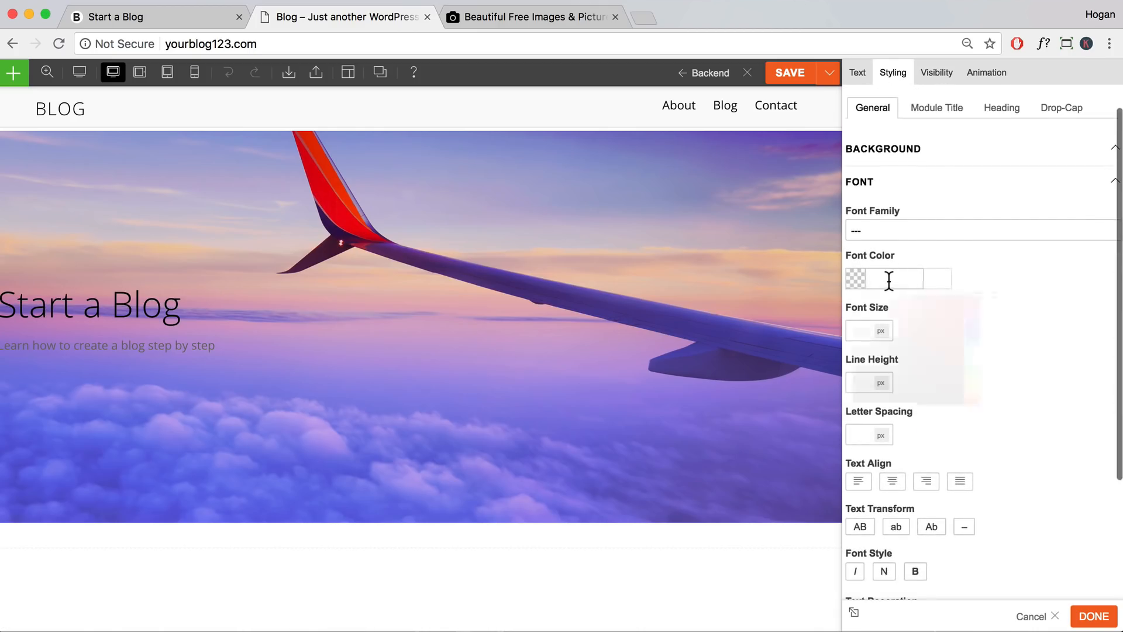
{"action": "left_click", "coordinate": [887, 279]}
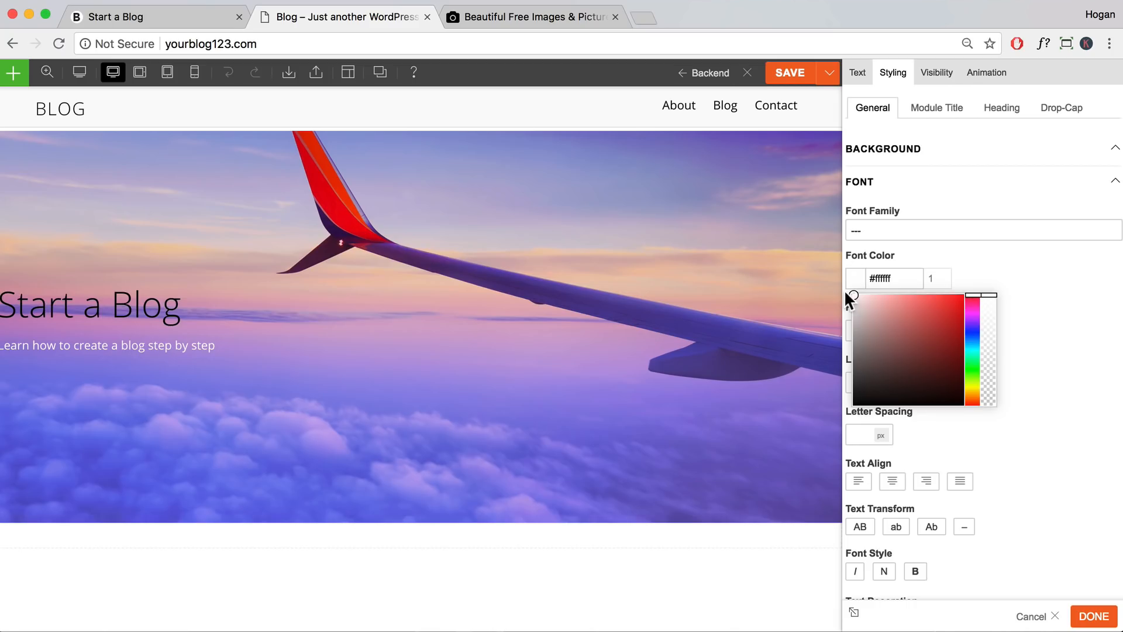
{"action": "left_click", "coordinate": [1005, 256]}
{"action": "left_click", "coordinate": [865, 331]}
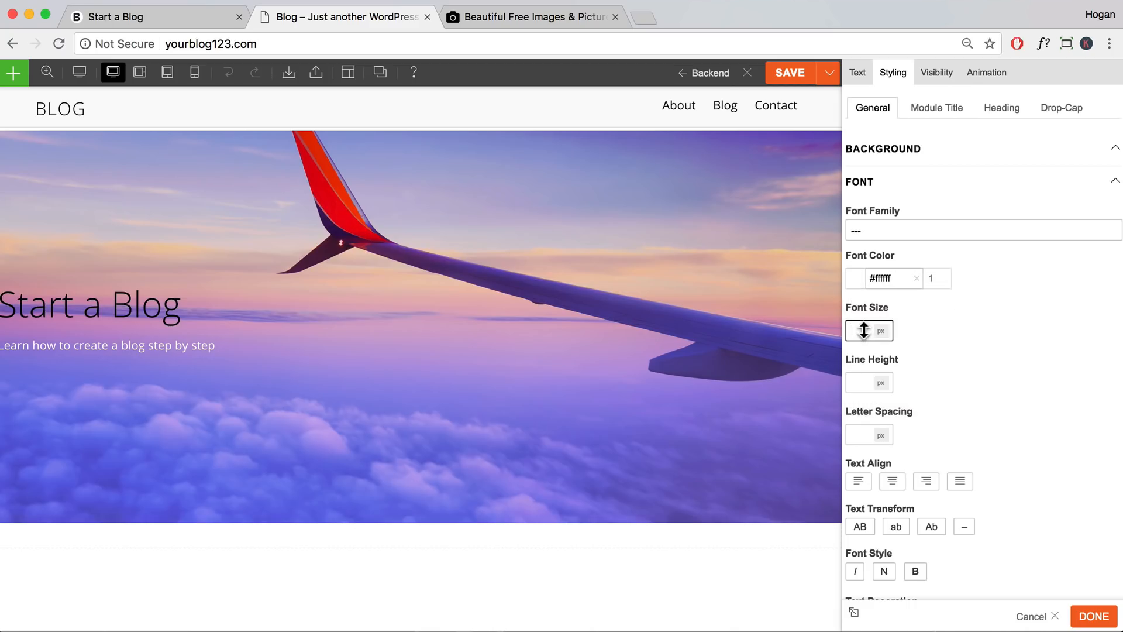
{"action": "type", "text": "22"}
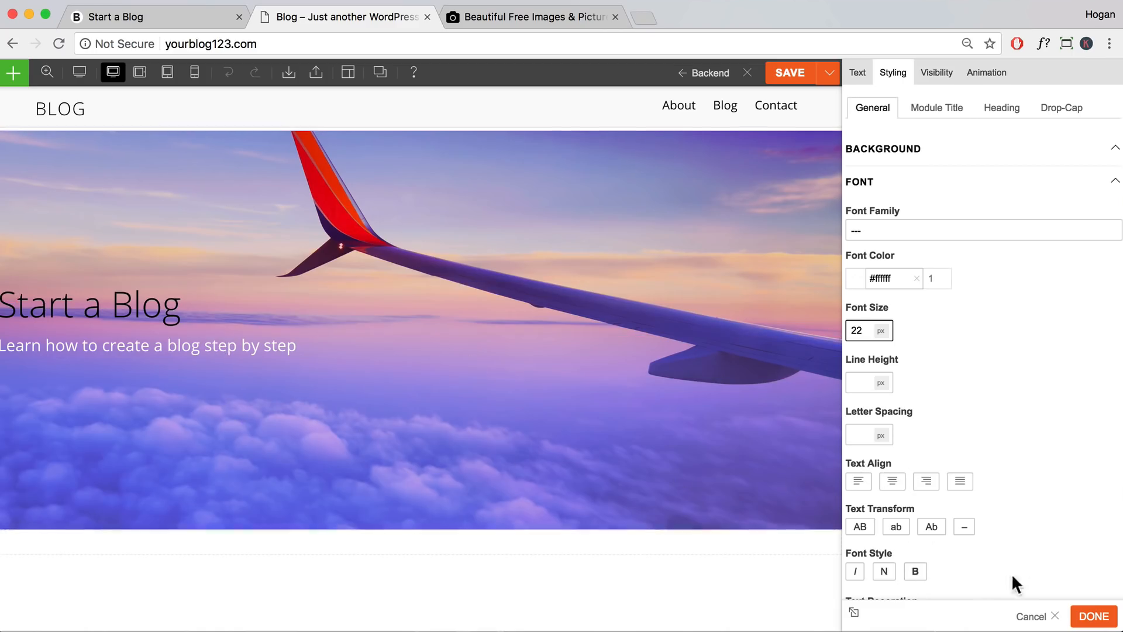
{"action": "left_click", "coordinate": [1105, 624]}
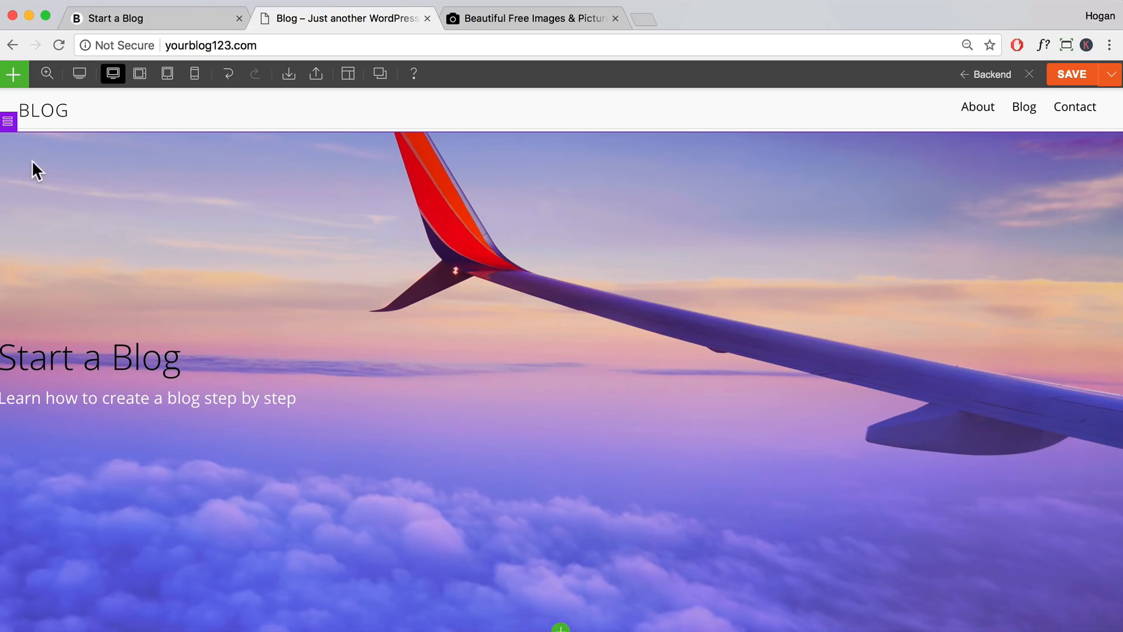
Center the text alignment of the whole hero row in its font styling
{"action": "mouse_move", "coordinate": [8, 122]}
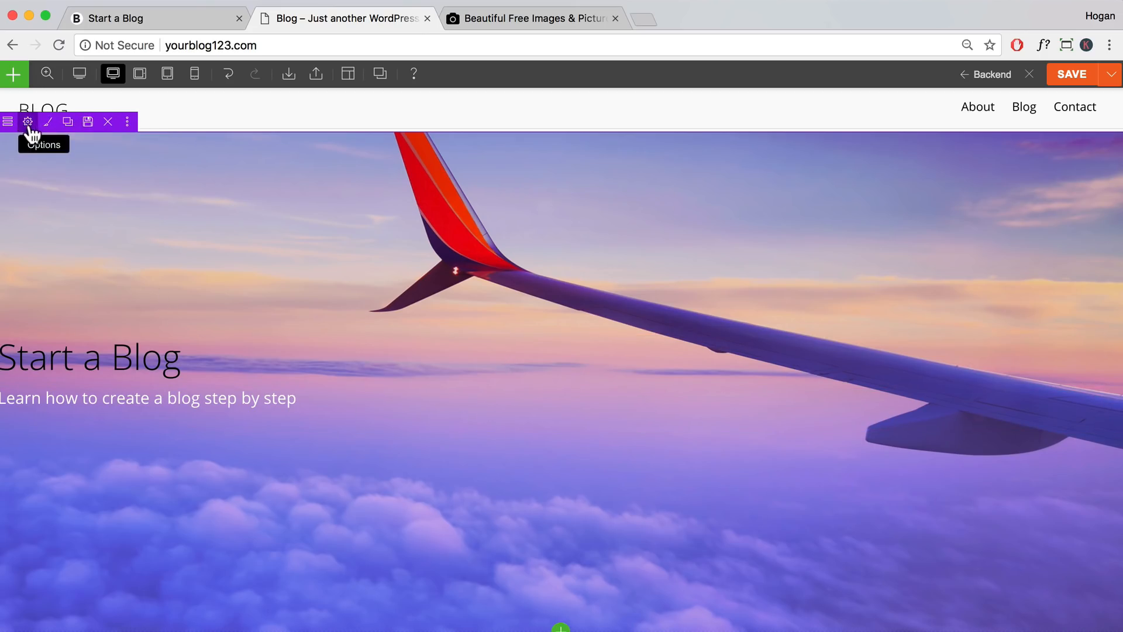
{"action": "double_click", "coordinate": [346, 234]}
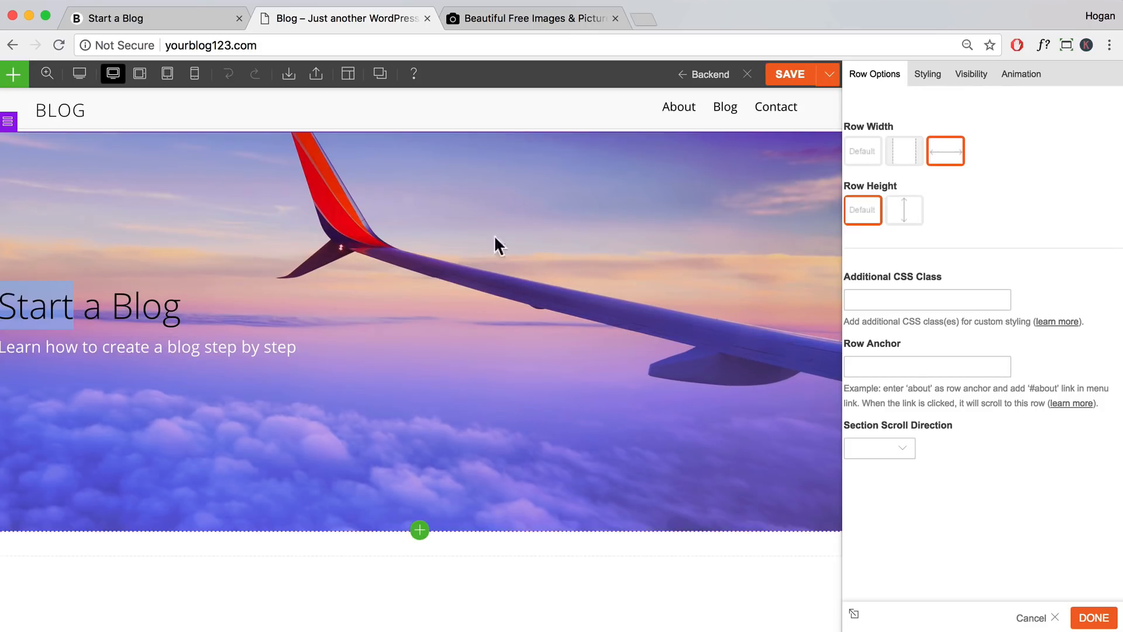
{"action": "left_click", "coordinate": [930, 81]}
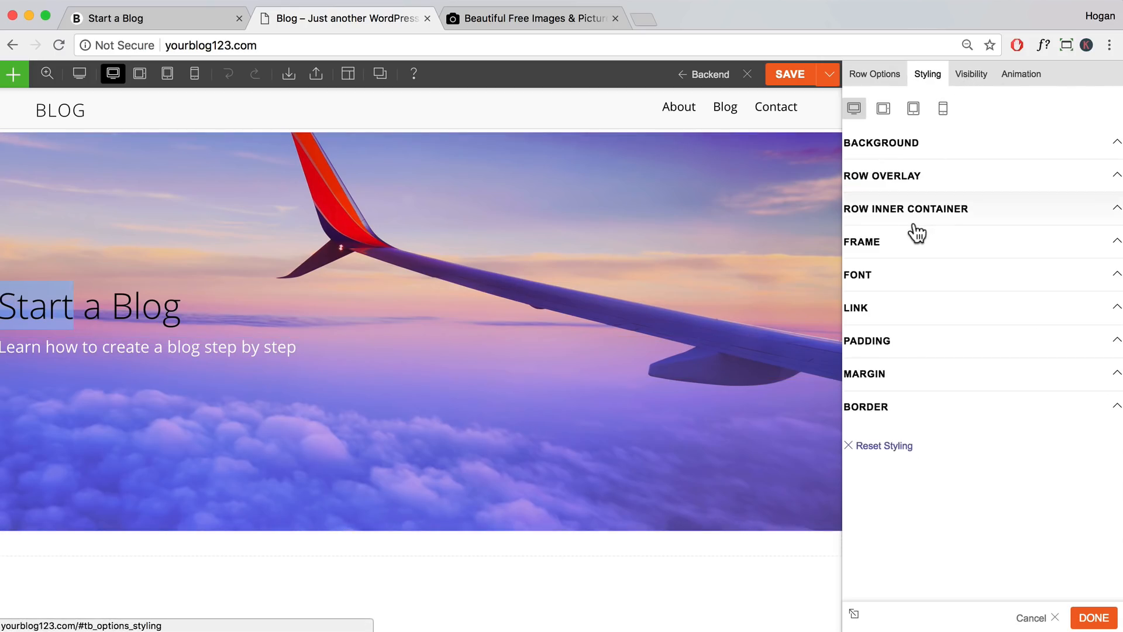
{"action": "left_click", "coordinate": [905, 276]}
{"action": "scroll", "coordinate": [947, 478], "scroll_direction": "down", "scroll_amount": 3}
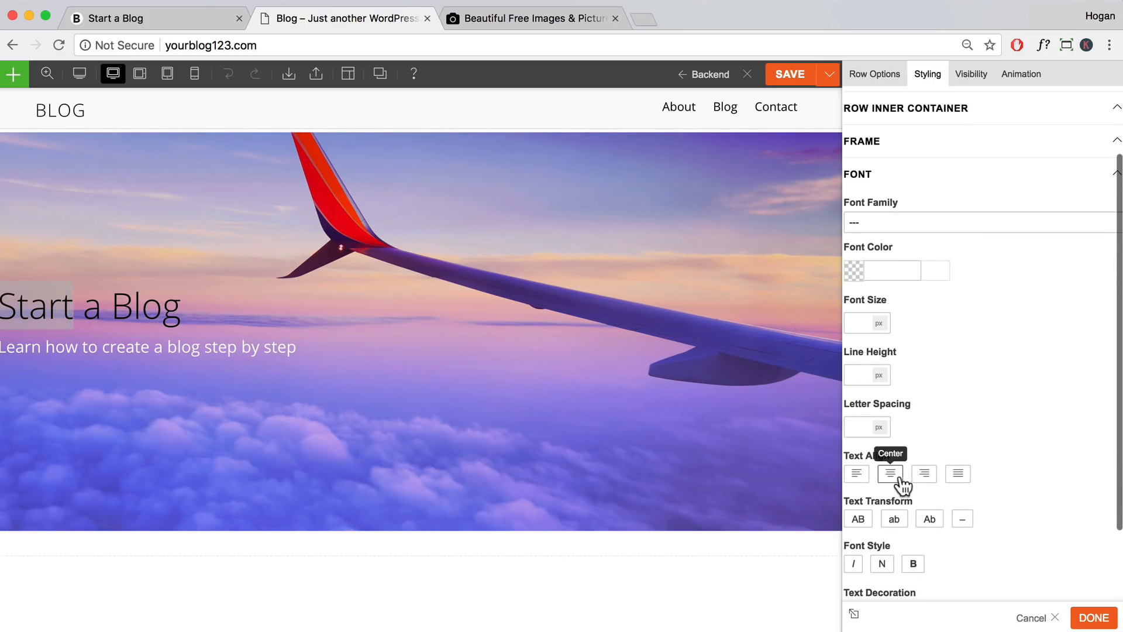
{"action": "left_click", "coordinate": [891, 474]}
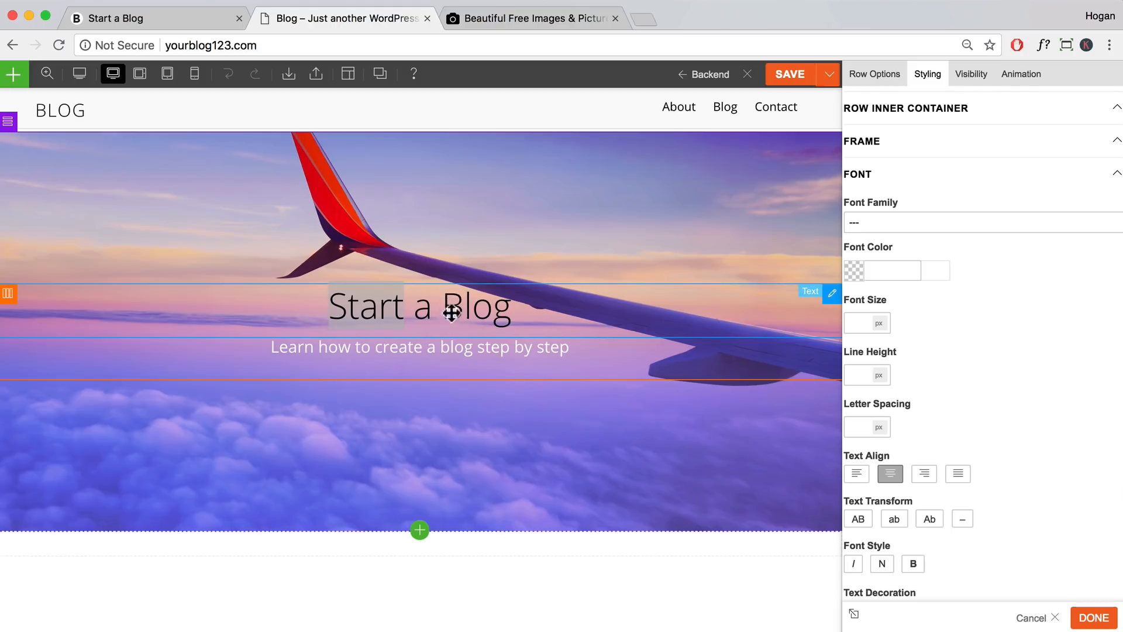
Move the "Start a Blog" module into the row below the hero and return it above the subheading
{"action": "scroll", "coordinate": [447, 268], "scroll_direction": "down", "scroll_amount": 2}
{"action": "left_click_drag", "start_coordinate": [445, 269], "coordinate": [248, 436]}
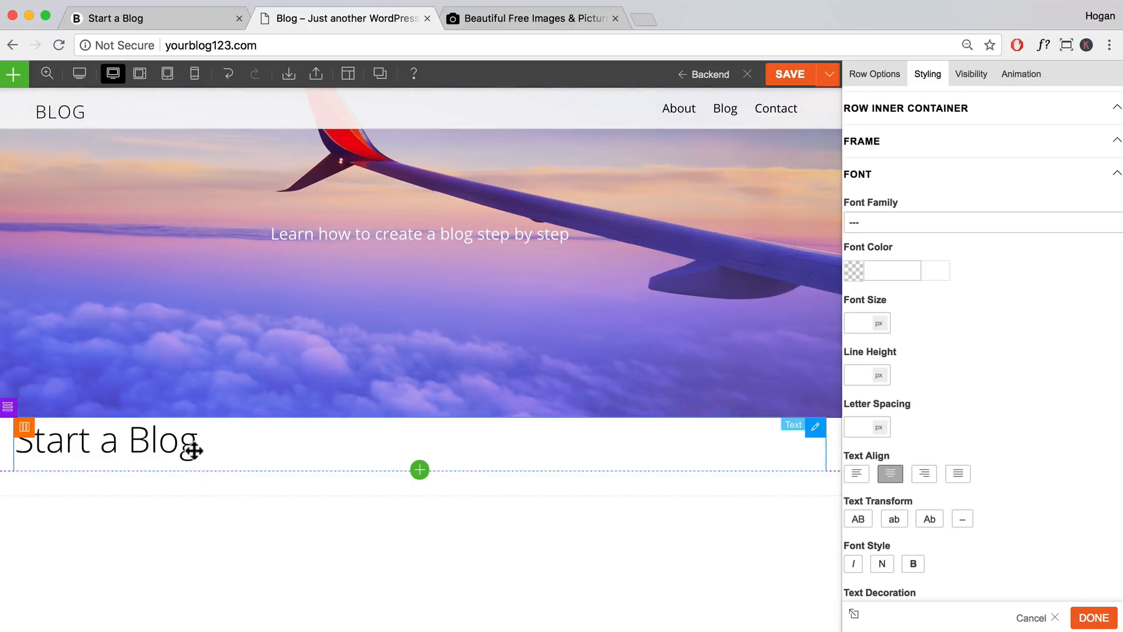
{"action": "scroll", "coordinate": [198, 396], "scroll_direction": "up", "scroll_amount": 3}
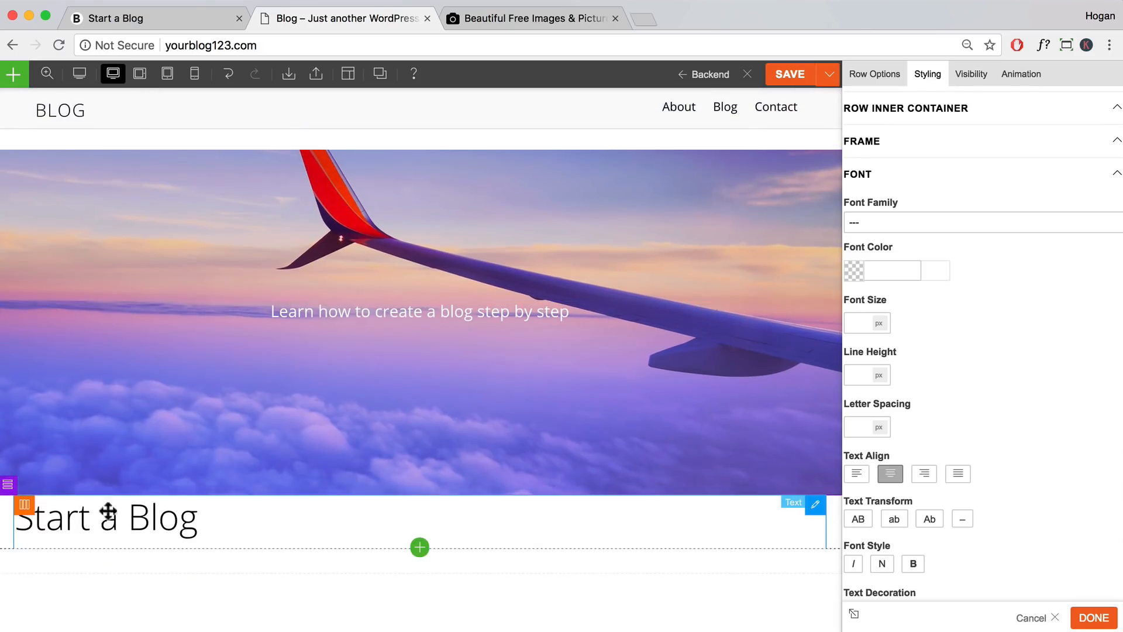
{"action": "left_click_drag", "start_coordinate": [105, 514], "coordinate": [456, 320]}
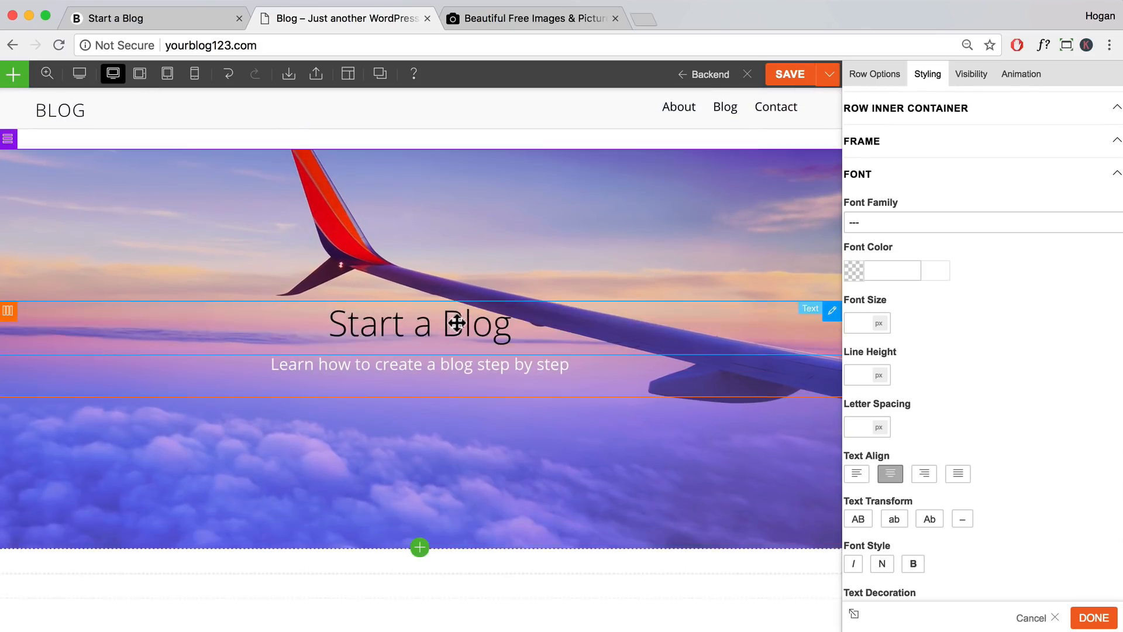
Set the hero row's font colour to white (#ffffff)
{"action": "left_click", "coordinate": [853, 271]}
{"action": "left_click_drag", "start_coordinate": [913, 308], "coordinate": [835, 278]}
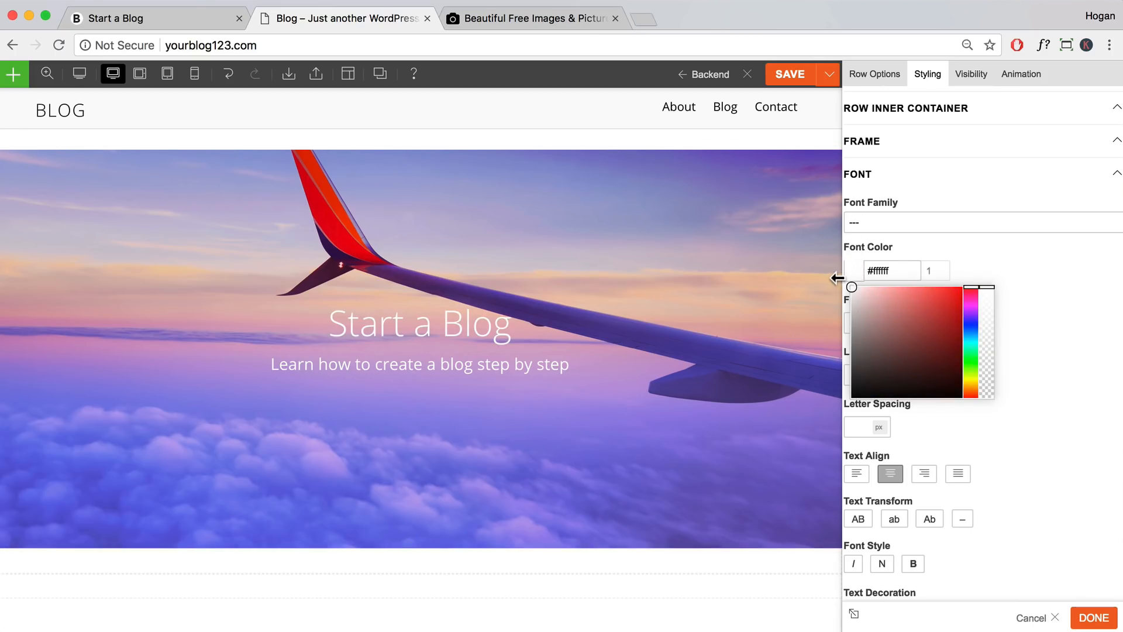
{"action": "left_click", "coordinate": [1027, 252]}
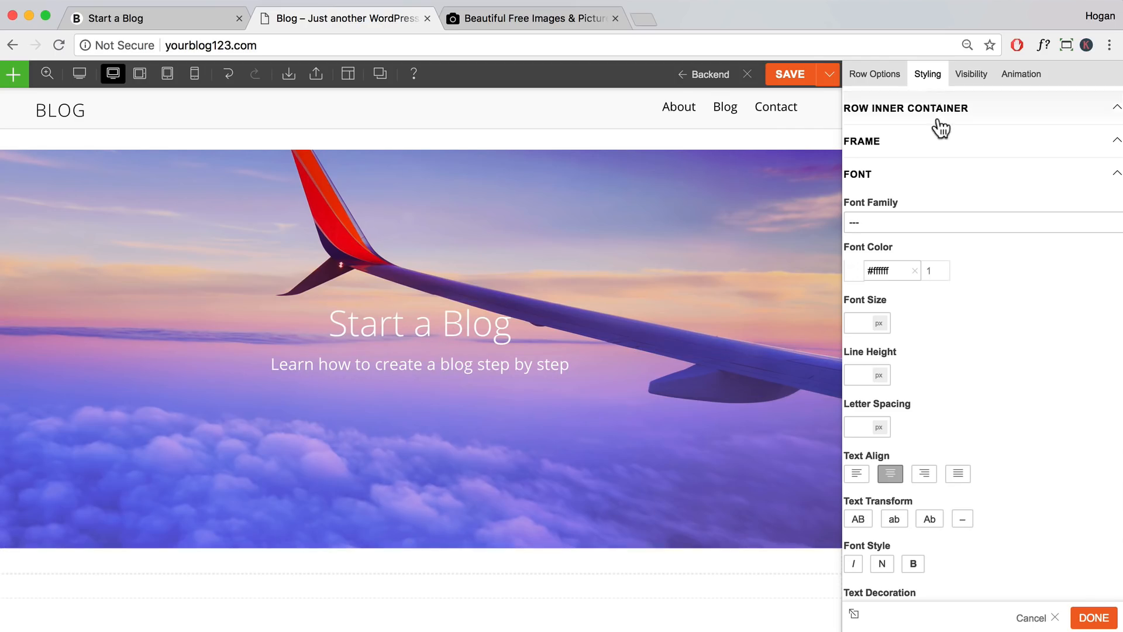
{"action": "scroll", "coordinate": [944, 134], "scroll_direction": "up", "scroll_amount": 3}
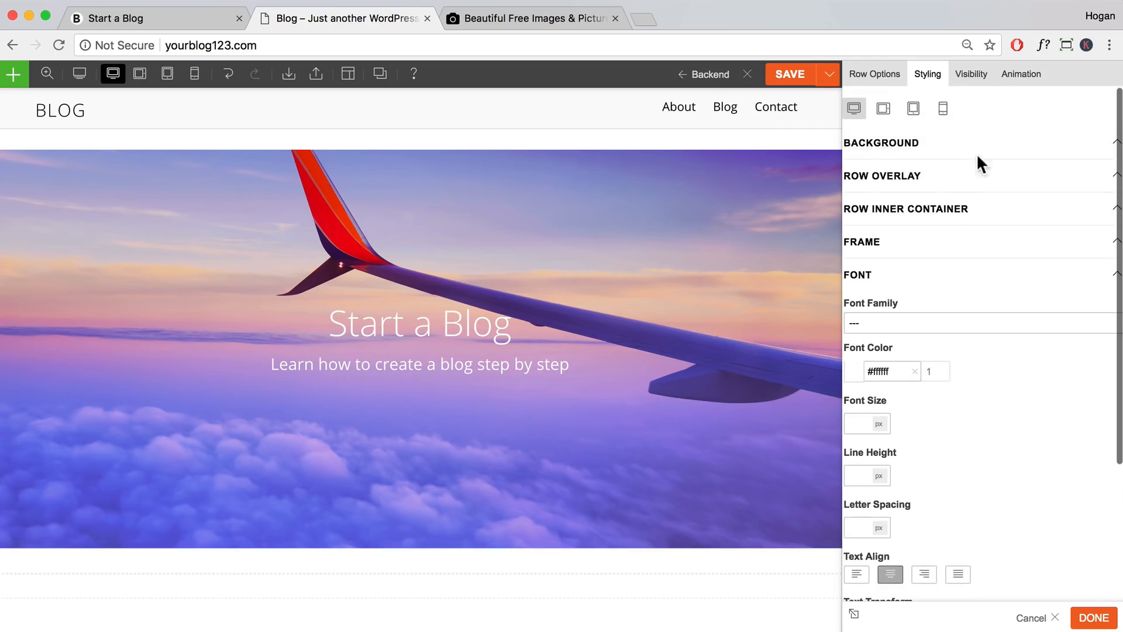
Set the Heading 1 font family of the "Start a Blog" module to Open Sans
{"action": "double_click", "coordinate": [455, 326]}
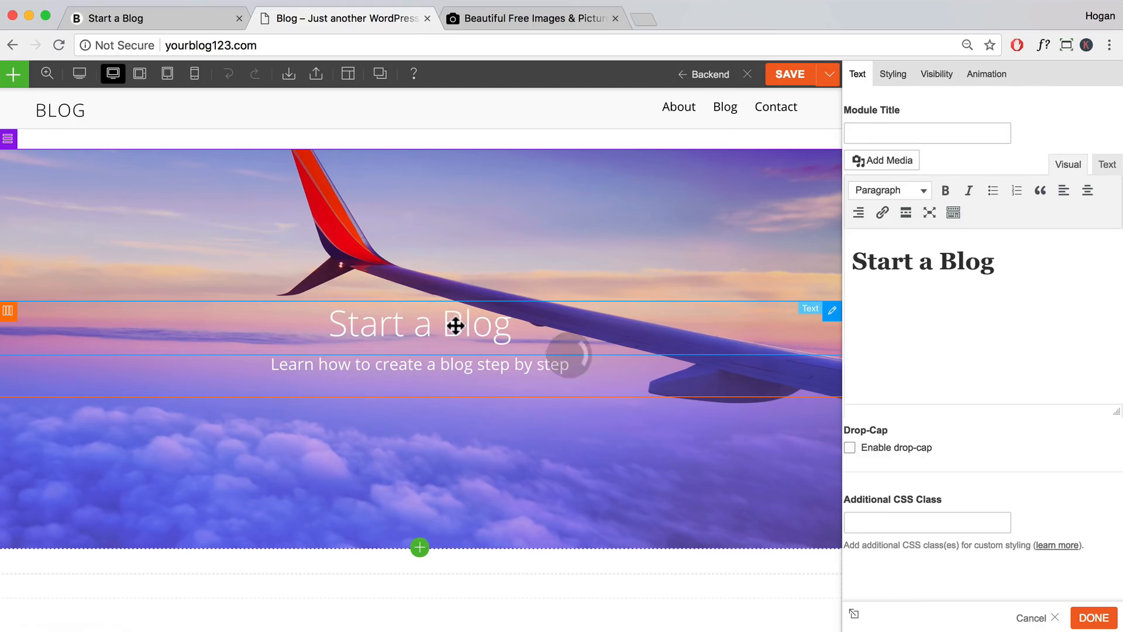
{"action": "left_click", "coordinate": [895, 75]}
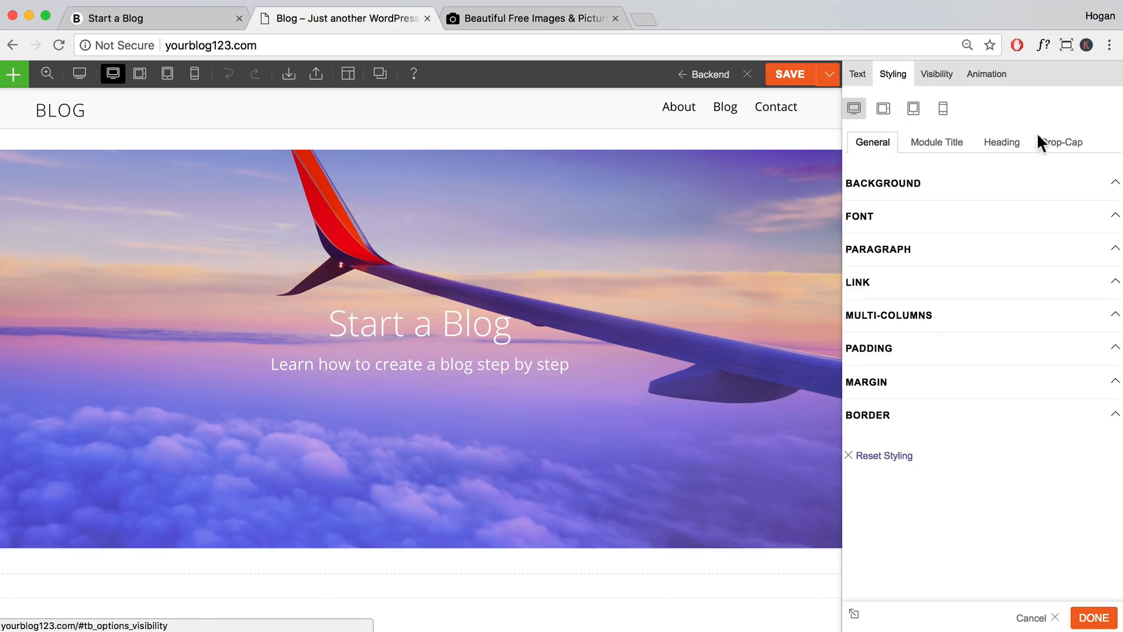
{"action": "left_click", "coordinate": [1004, 146]}
{"action": "left_click", "coordinate": [955, 184]}
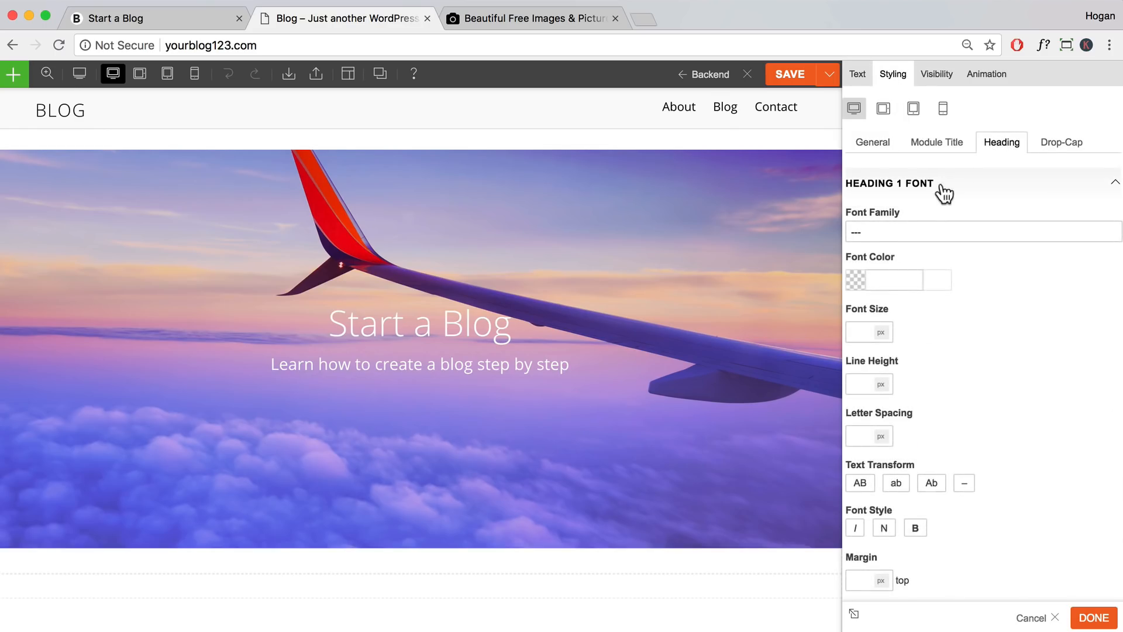
{"action": "left_click", "coordinate": [881, 231]}
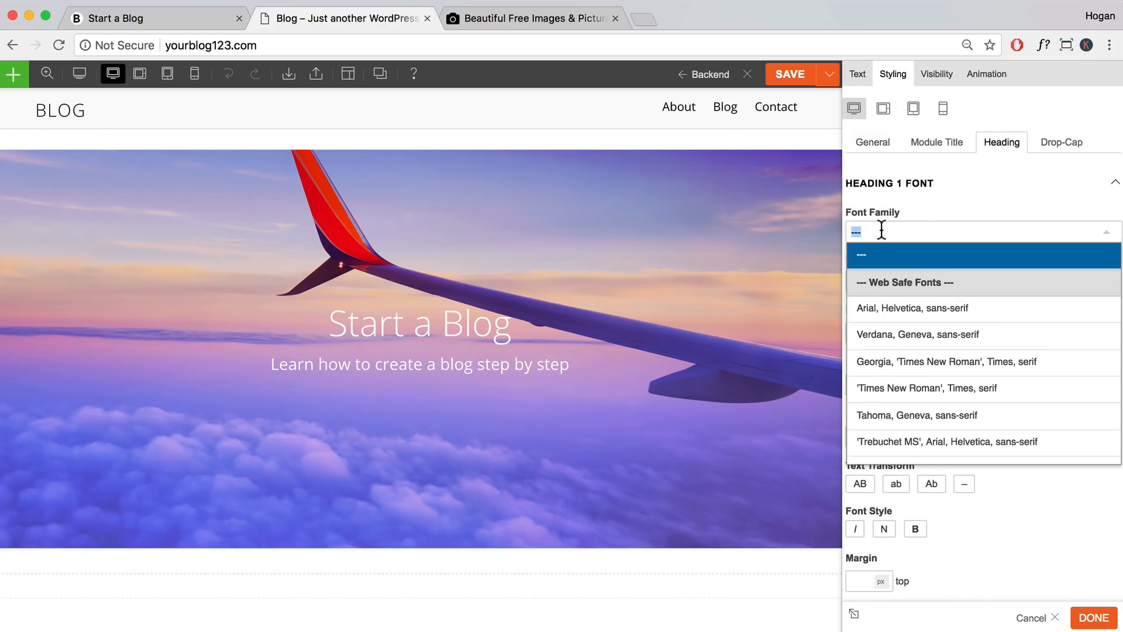
{"action": "type", "text": "Open"}
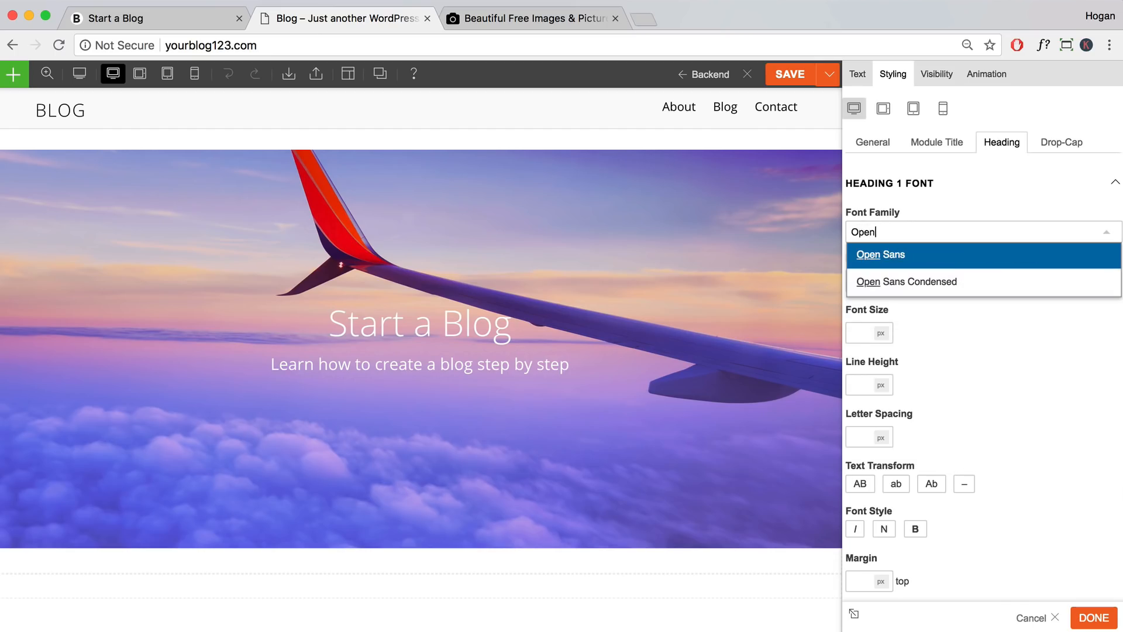
{"action": "left_click", "coordinate": [928, 255]}
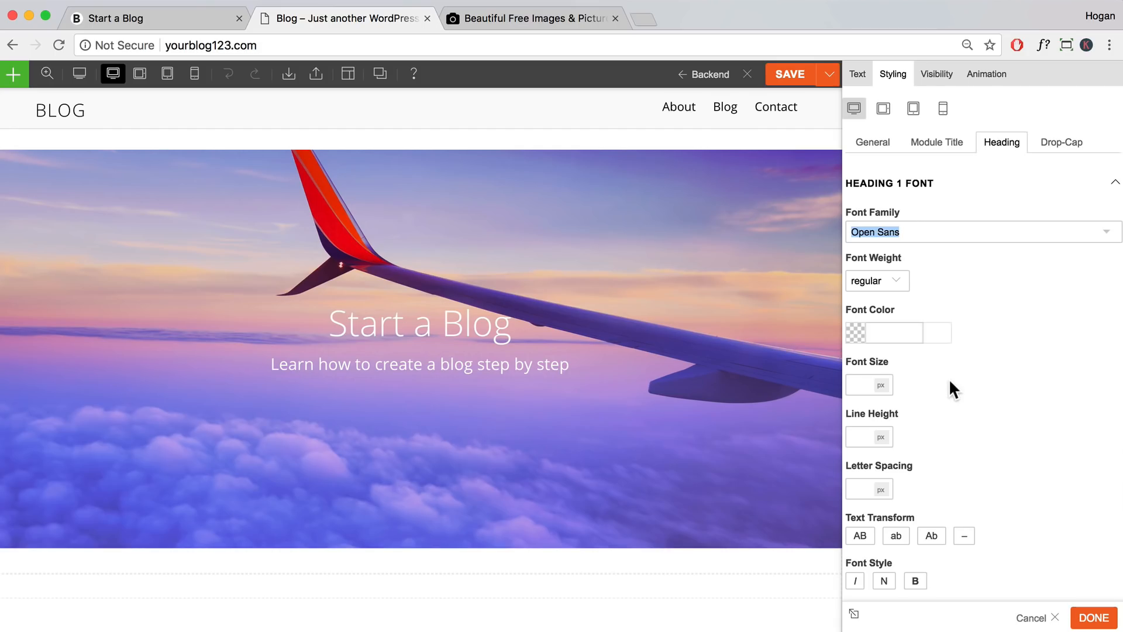
Set the Heading 1 font size of the "Start a Blog" module to 80 px
{"action": "scroll", "coordinate": [949, 383], "scroll_direction": "down", "scroll_amount": 3}
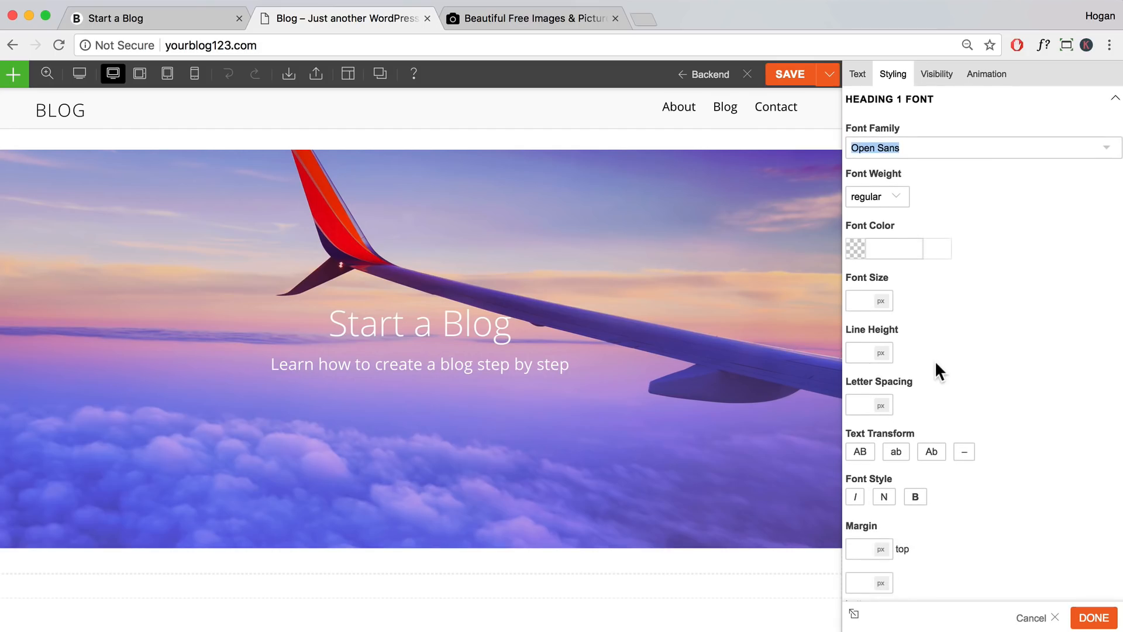
{"action": "left_click", "coordinate": [863, 301]}
{"action": "type", "text": "8"}
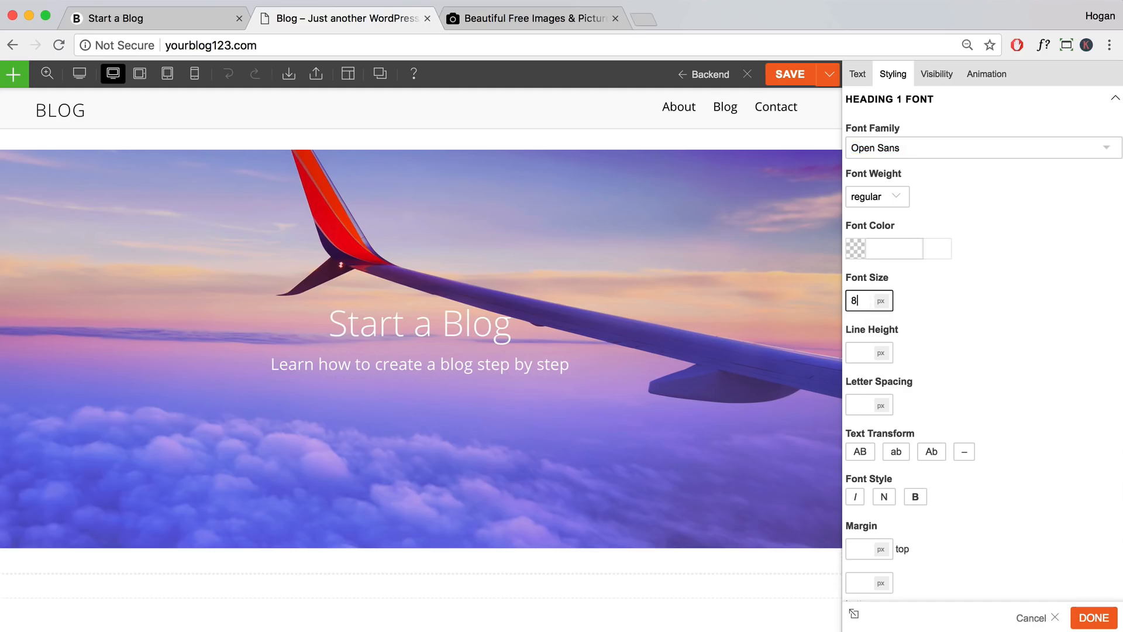
{"action": "type", "text": "0"}
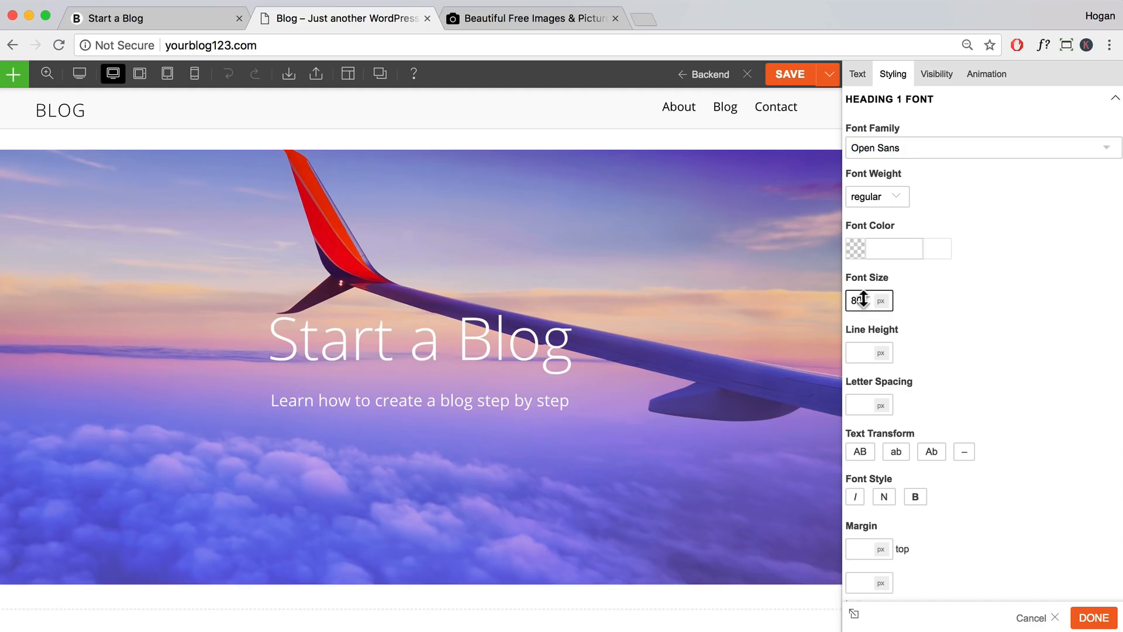
Set the Heading 1 font weight of the "Start a Blog" module to 600 and finish editing the module
{"action": "left_click", "coordinate": [890, 198]}
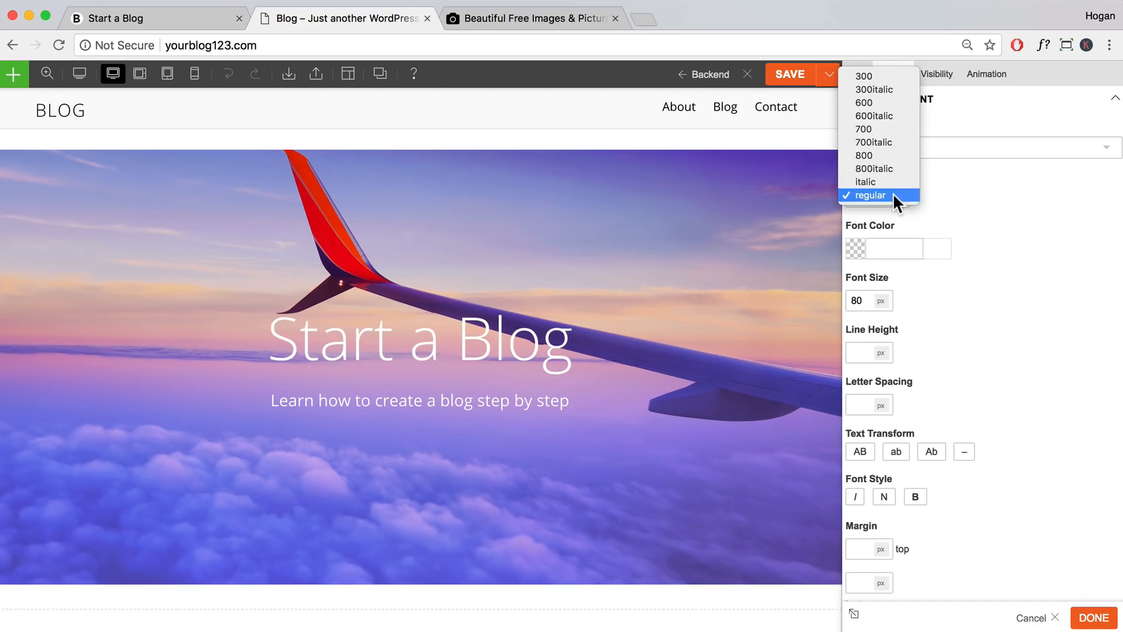
{"action": "left_click", "coordinate": [874, 102]}
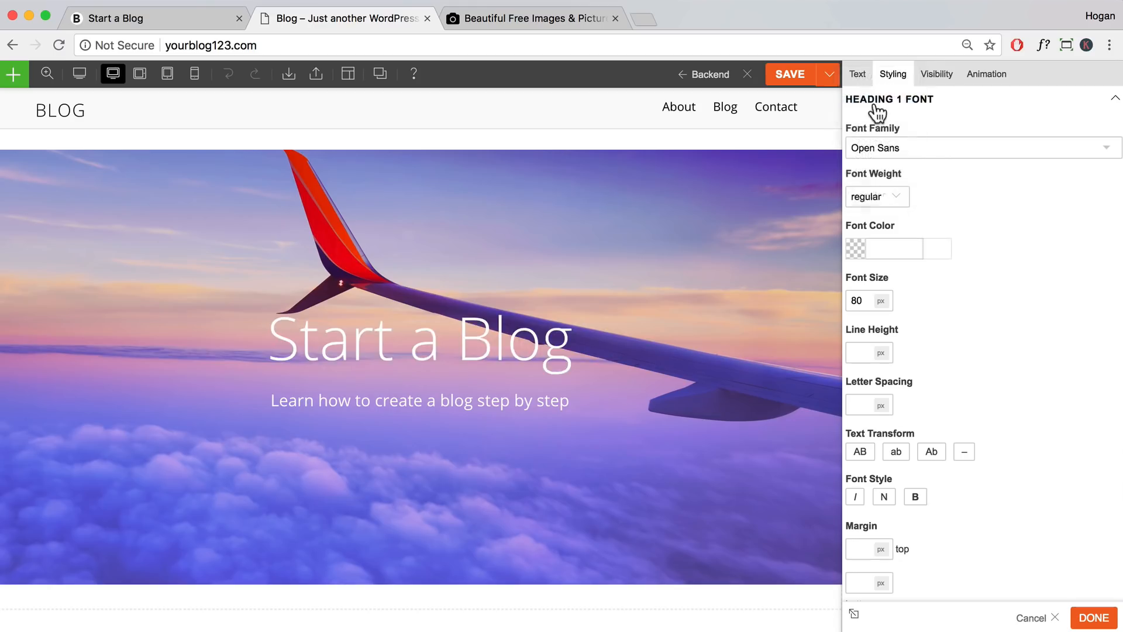
{"action": "left_click", "coordinate": [1093, 619]}
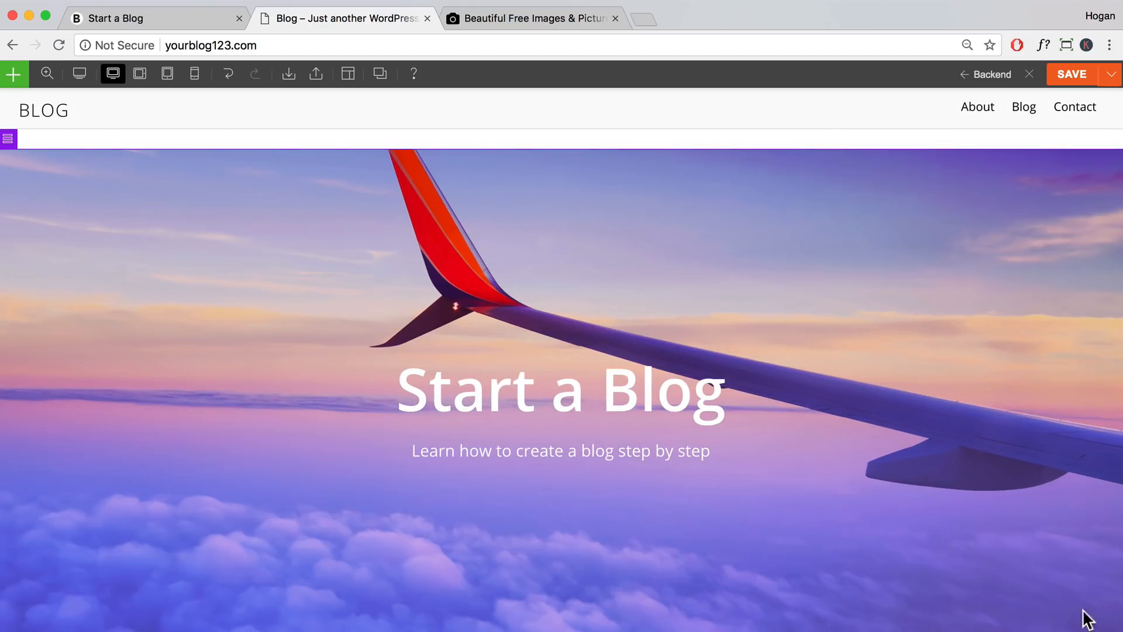
Add a Button module below the "Learn how to create a blog step by step" subheading in the hero row
{"action": "left_click", "coordinate": [13, 75]}
{"action": "scroll", "coordinate": [85, 211], "scroll_direction": "up", "scroll_amount": 5}
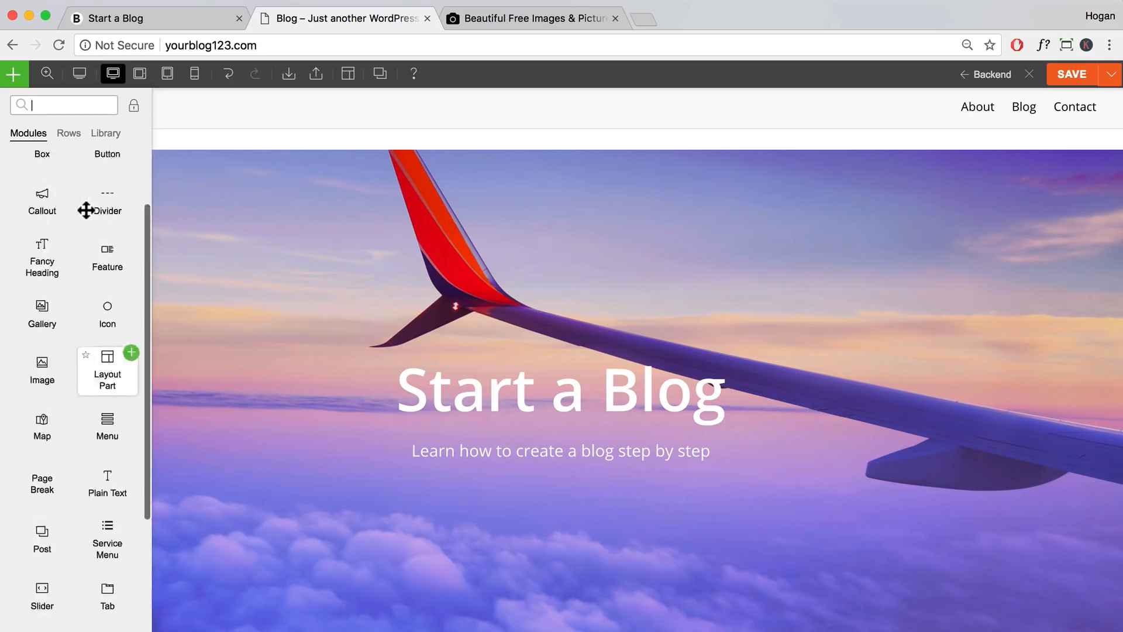
{"action": "left_click_drag", "start_coordinate": [106, 227], "coordinate": [604, 504]}
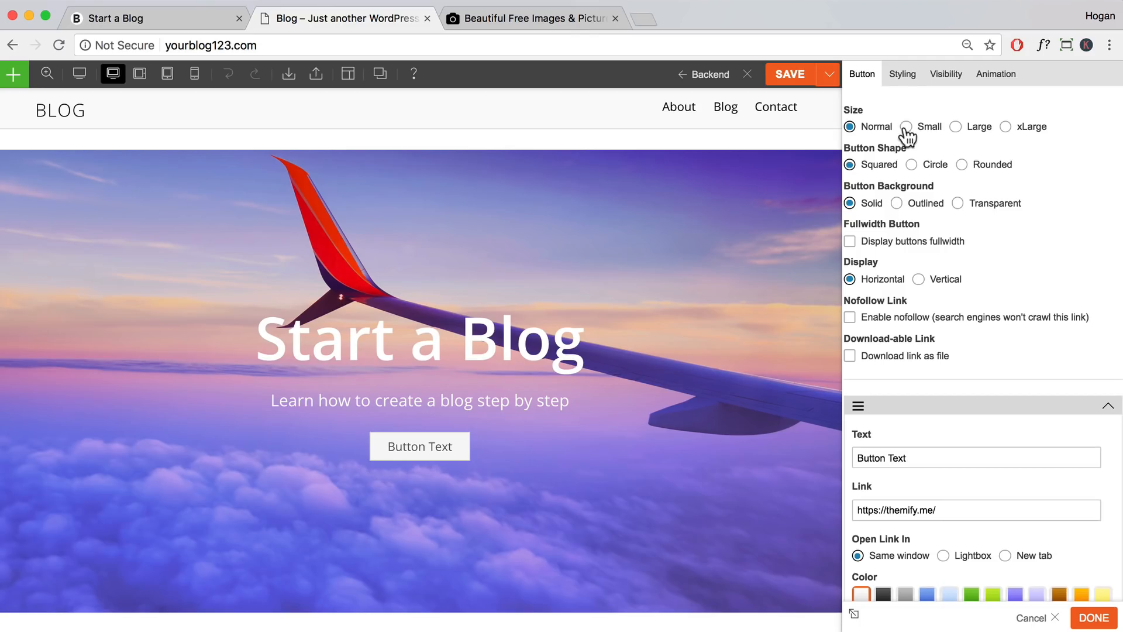
Try the circle and rounded shapes and the outlined background on the button, returning to squared and solid
{"action": "left_click", "coordinate": [911, 165]}
{"action": "left_click", "coordinate": [961, 165]}
{"action": "left_click", "coordinate": [849, 165]}
{"action": "left_click", "coordinate": [897, 203]}
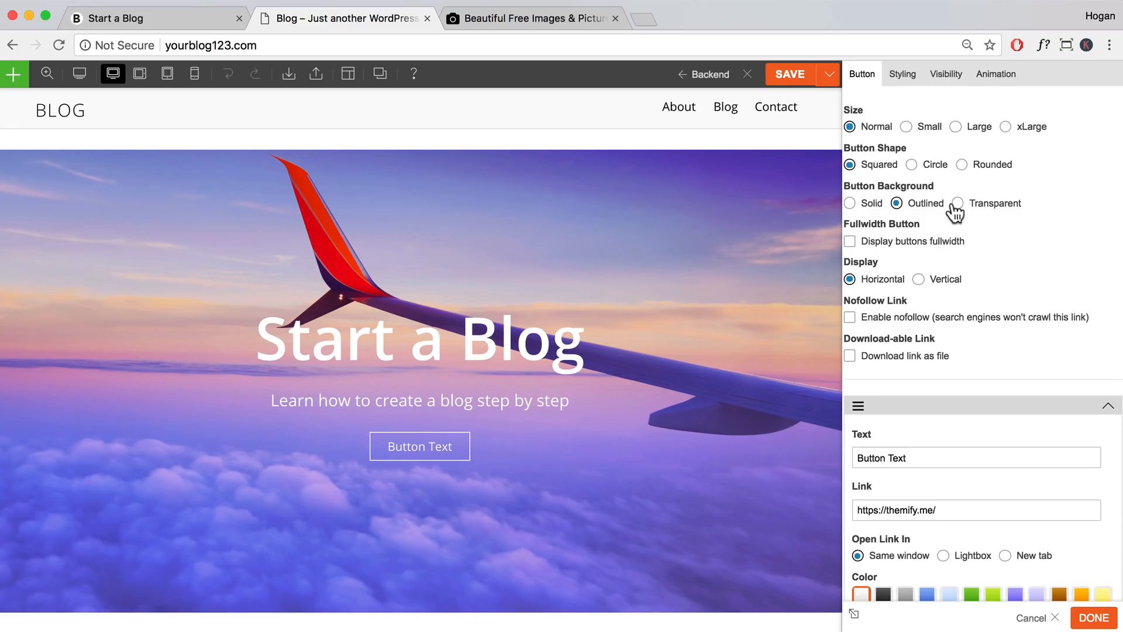
{"action": "left_click", "coordinate": [850, 203]}
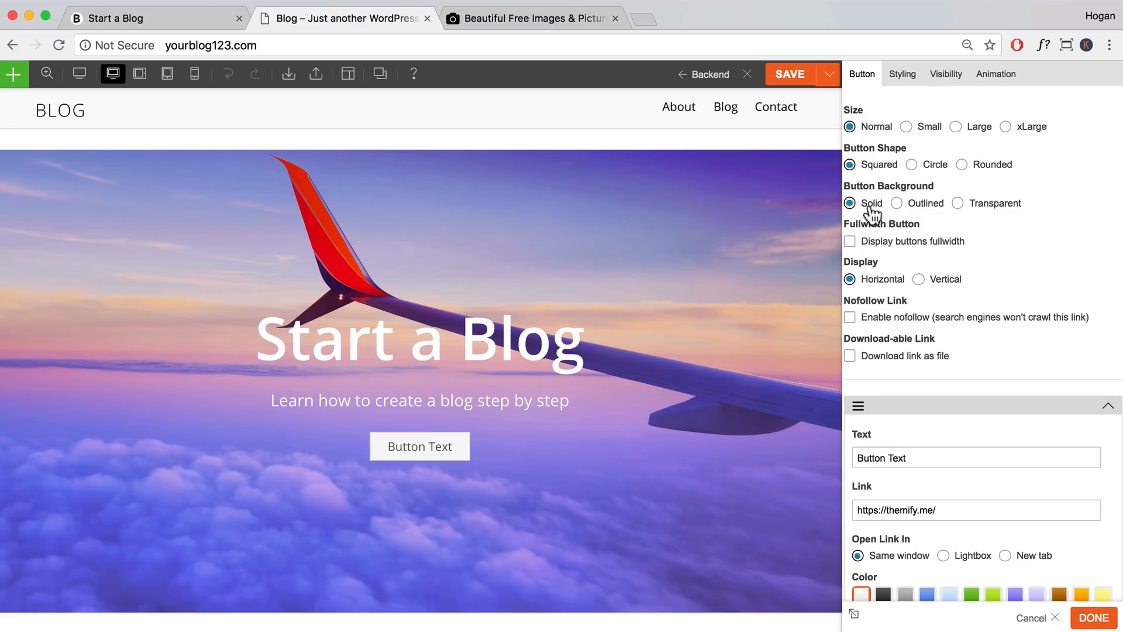
Change the button's text to "Begin Journey"
{"action": "scroll", "coordinate": [966, 250], "scroll_direction": "down", "scroll_amount": 3}
{"action": "scroll", "coordinate": [966, 253], "scroll_direction": "down", "scroll_amount": 2}
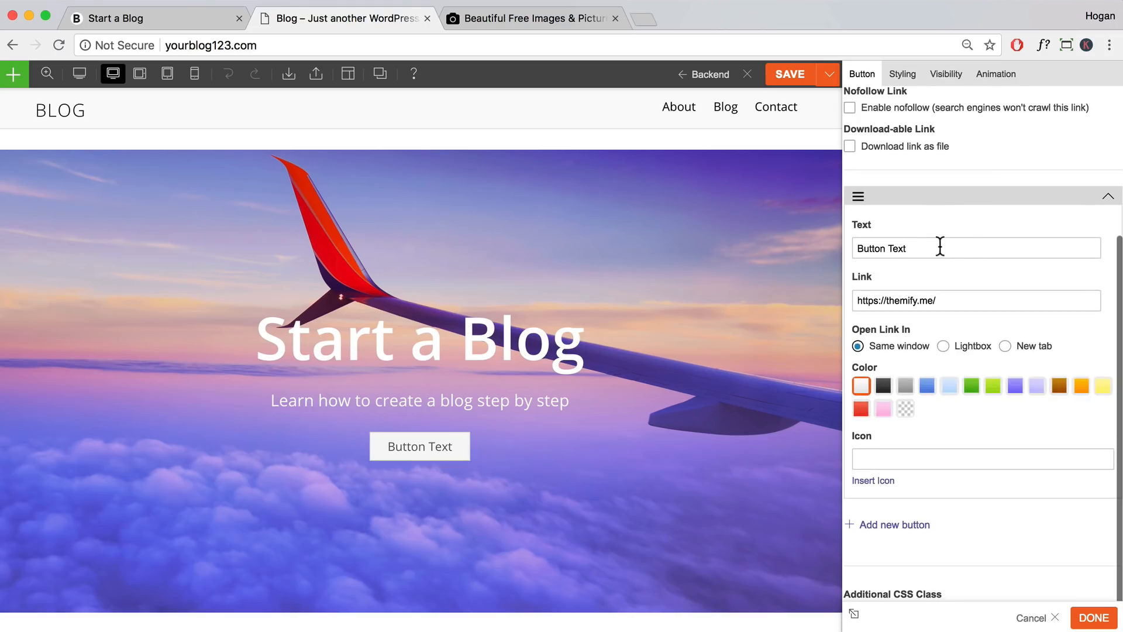
{"action": "left_click_drag", "start_coordinate": [911, 253], "coordinate": [861, 249]}
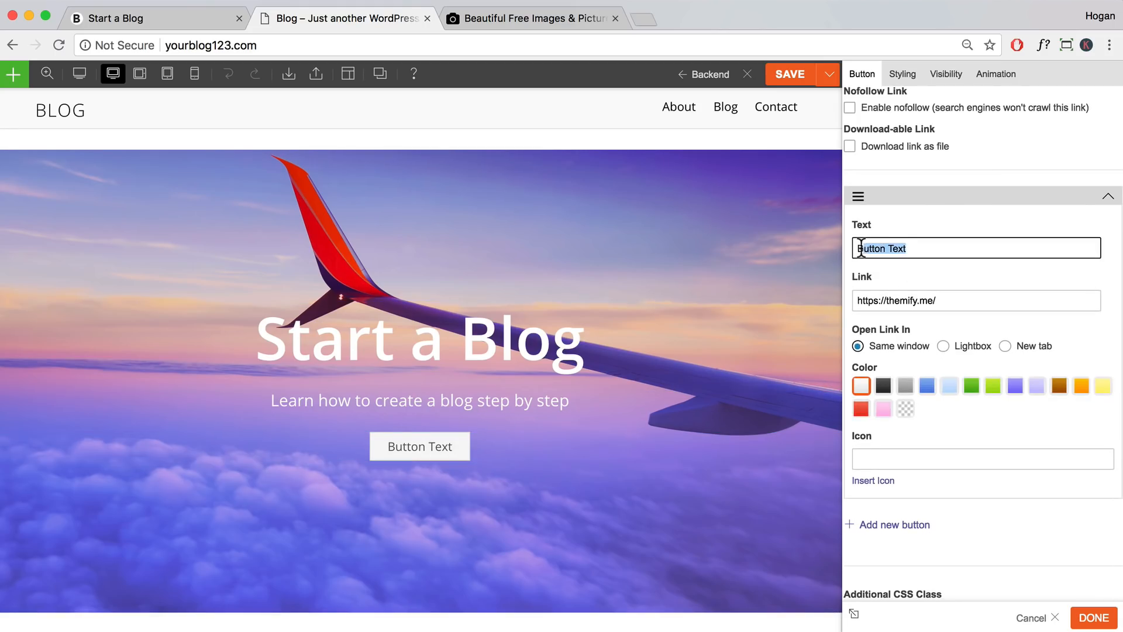
{"action": "type", "text": "Begin Journey"}
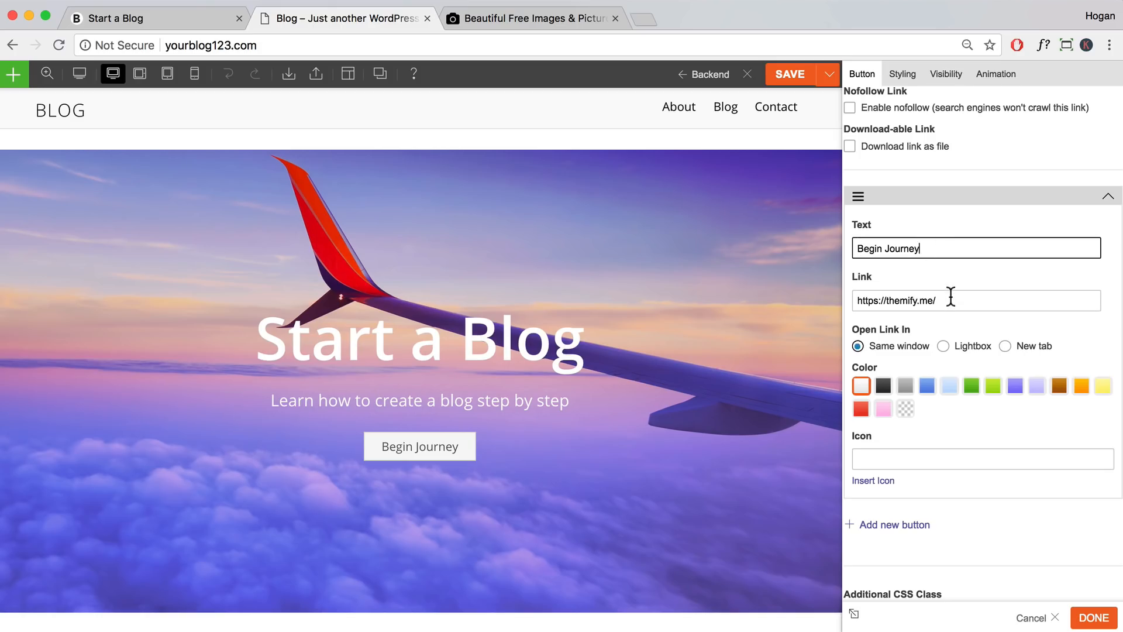
{"action": "right_click", "coordinate": [682, 114]}
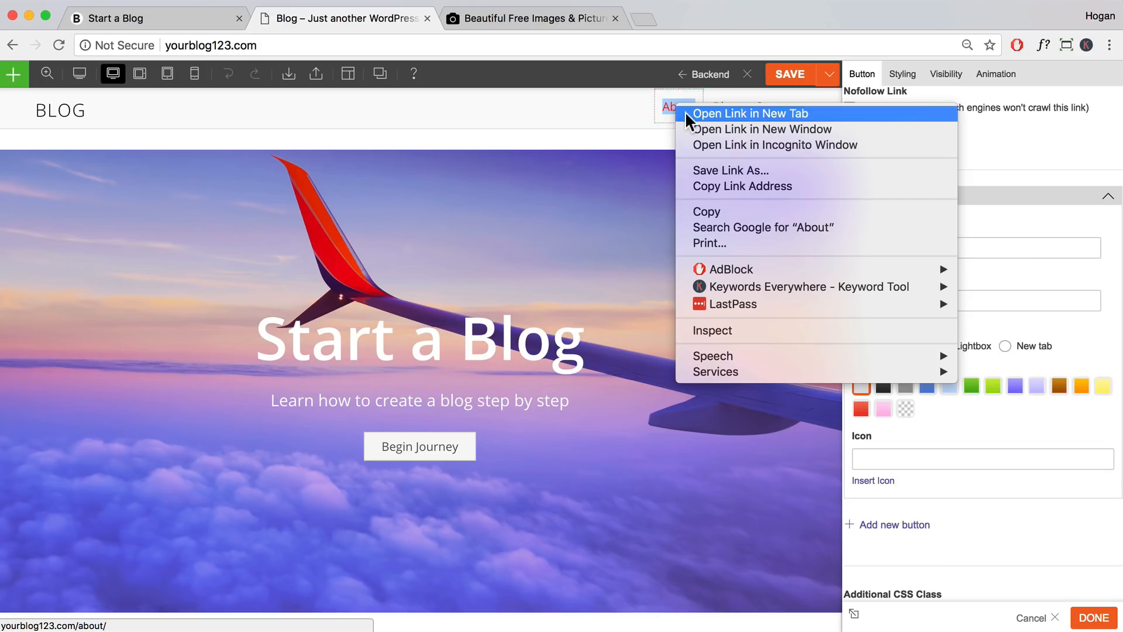
{"action": "left_click", "coordinate": [687, 113]}
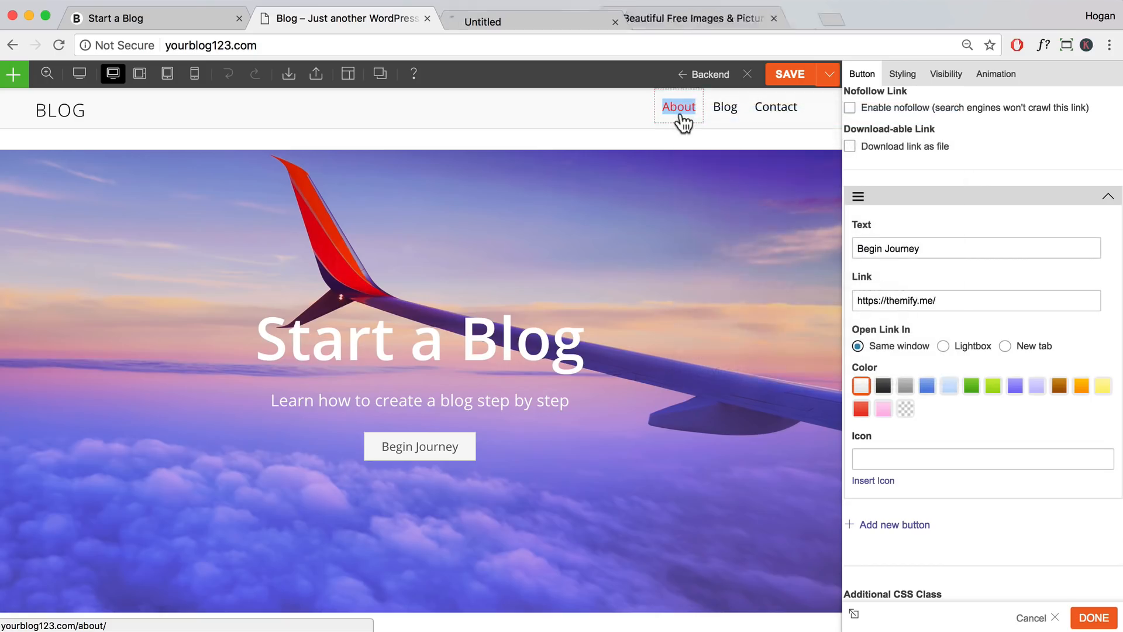
{"action": "left_click", "coordinate": [495, 17]}
{"action": "left_click", "coordinate": [283, 45]}
{"action": "key", "text": "super+c"}
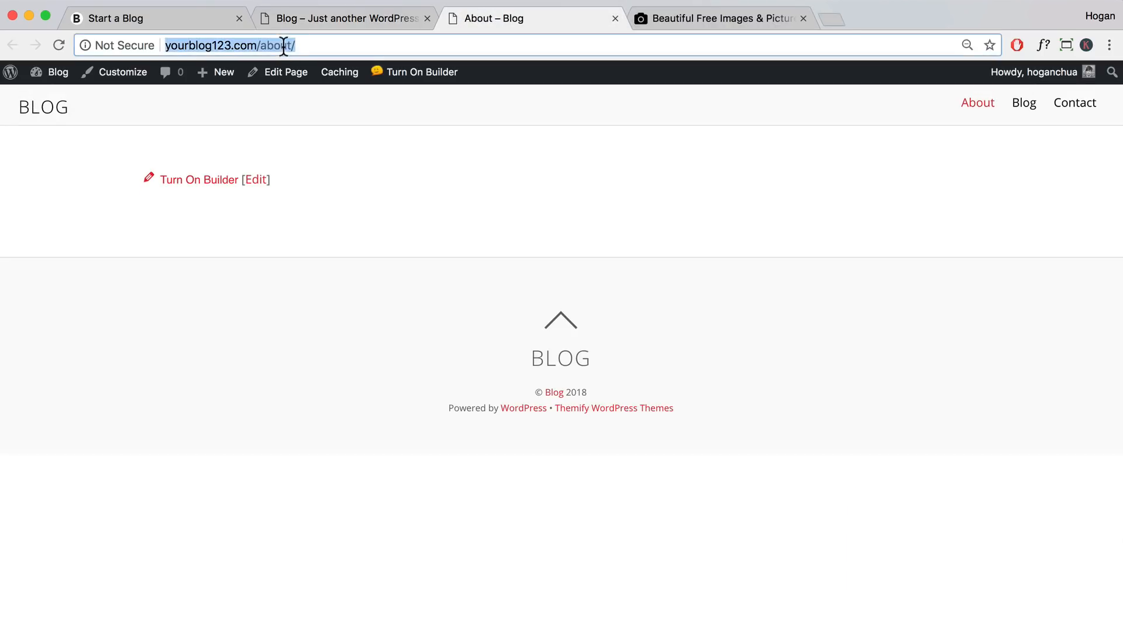
{"action": "left_click", "coordinate": [329, 28]}
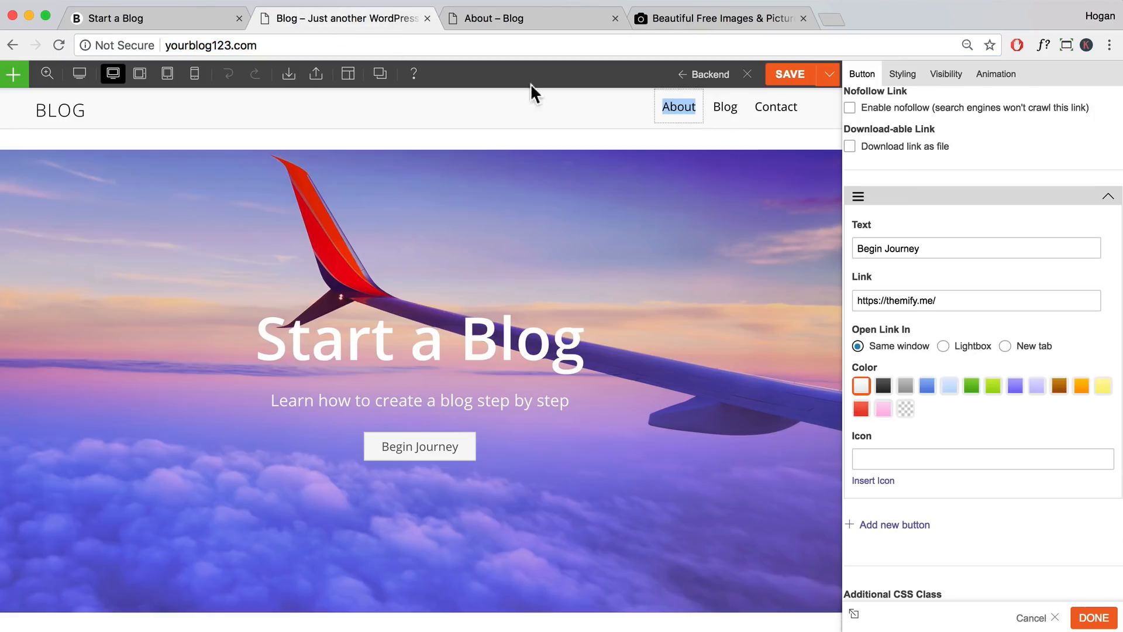
{"action": "left_click_drag", "start_coordinate": [943, 298], "coordinate": [843, 299]}
{"action": "key", "text": "super+v"}
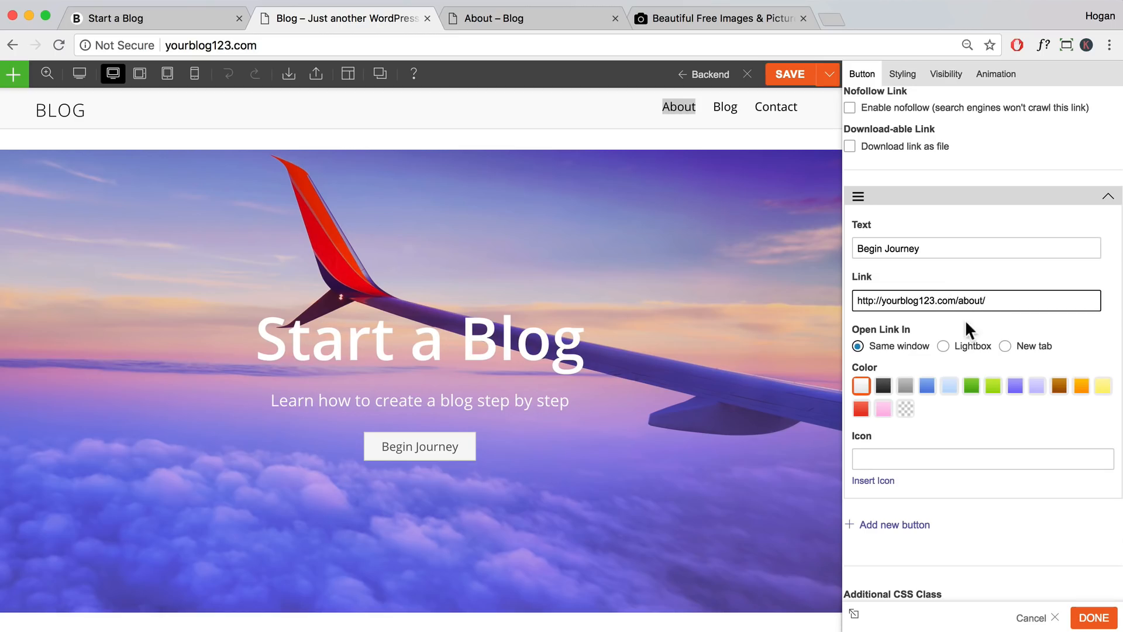
Try grey, blue and light-blue on the "Begin Journey" button and set its colour to black
{"action": "scroll", "coordinate": [895, 383], "scroll_direction": "down", "scroll_amount": 1}
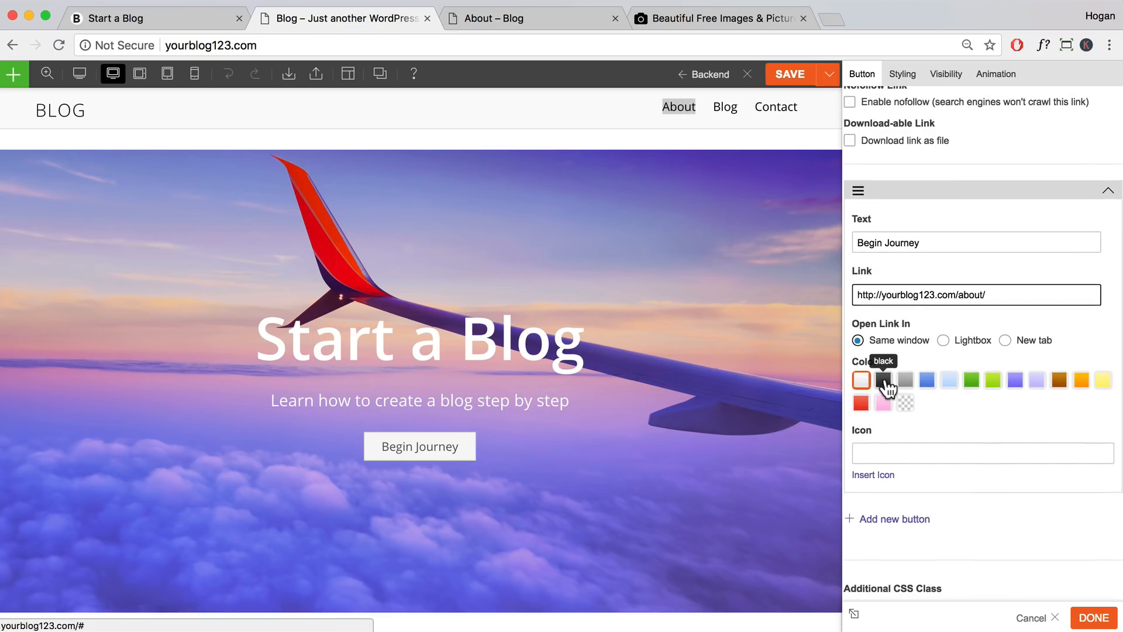
{"action": "left_click", "coordinate": [884, 381]}
{"action": "left_click", "coordinate": [905, 382]}
{"action": "left_click", "coordinate": [927, 382]}
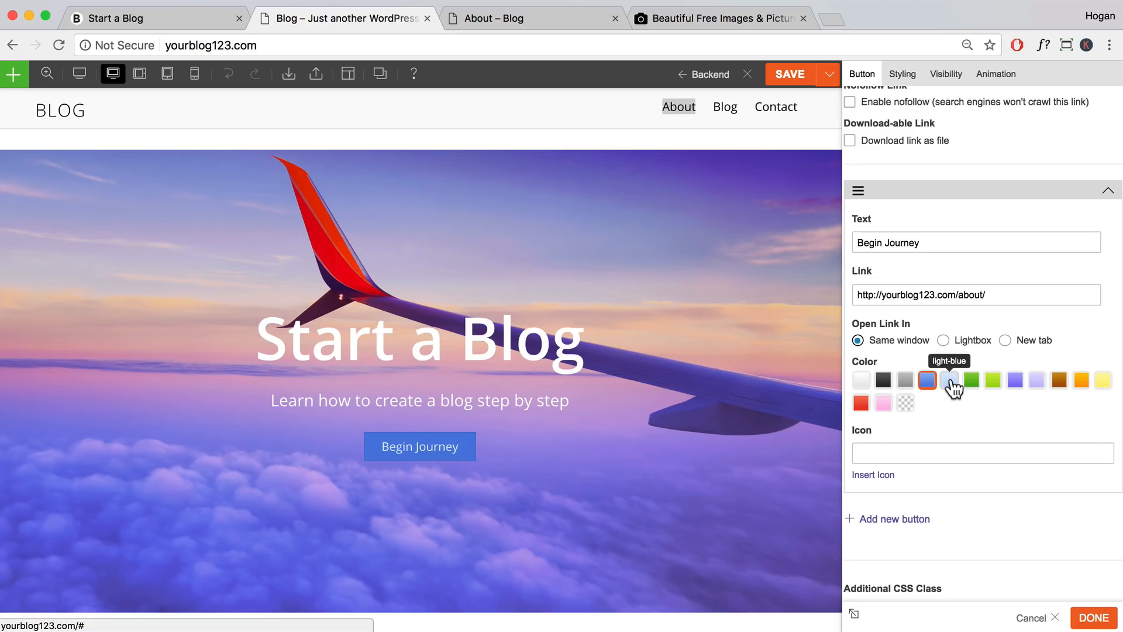
{"action": "left_click", "coordinate": [950, 382]}
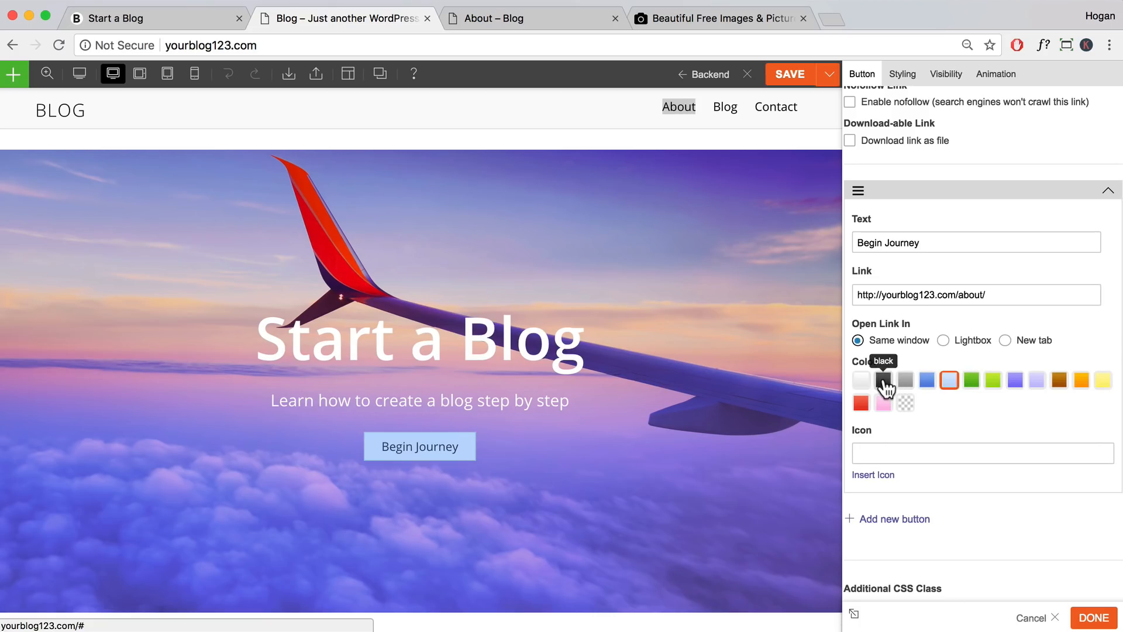
{"action": "left_click", "coordinate": [884, 382]}
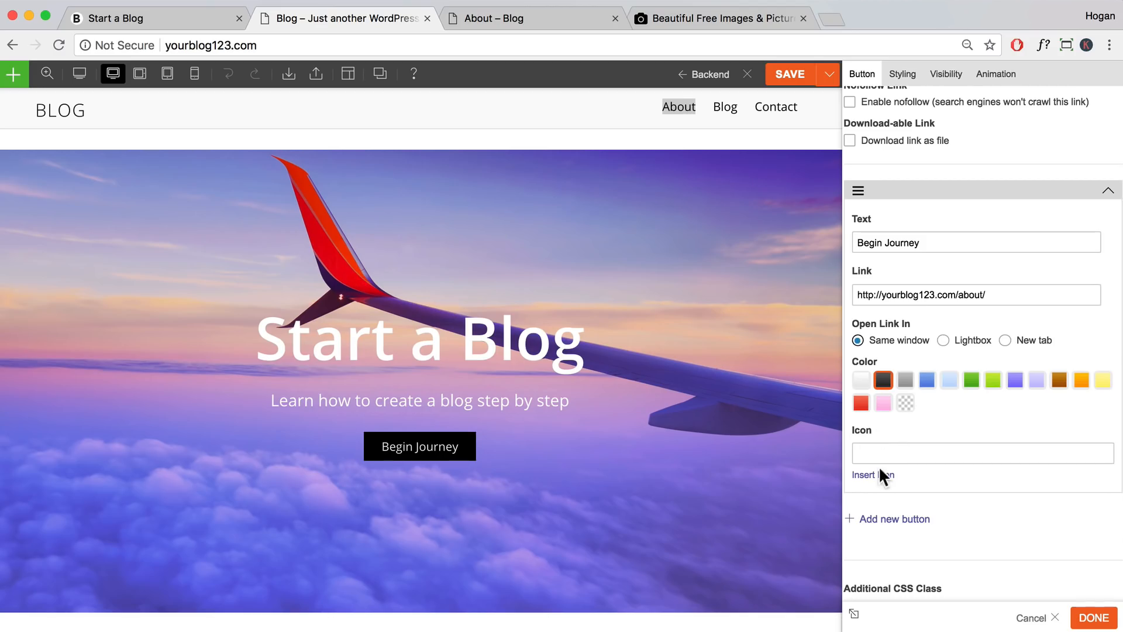
Look at the background styling options for the button link and finish editing the button module
{"action": "scroll", "coordinate": [925, 193], "scroll_direction": "up", "scroll_amount": 3}
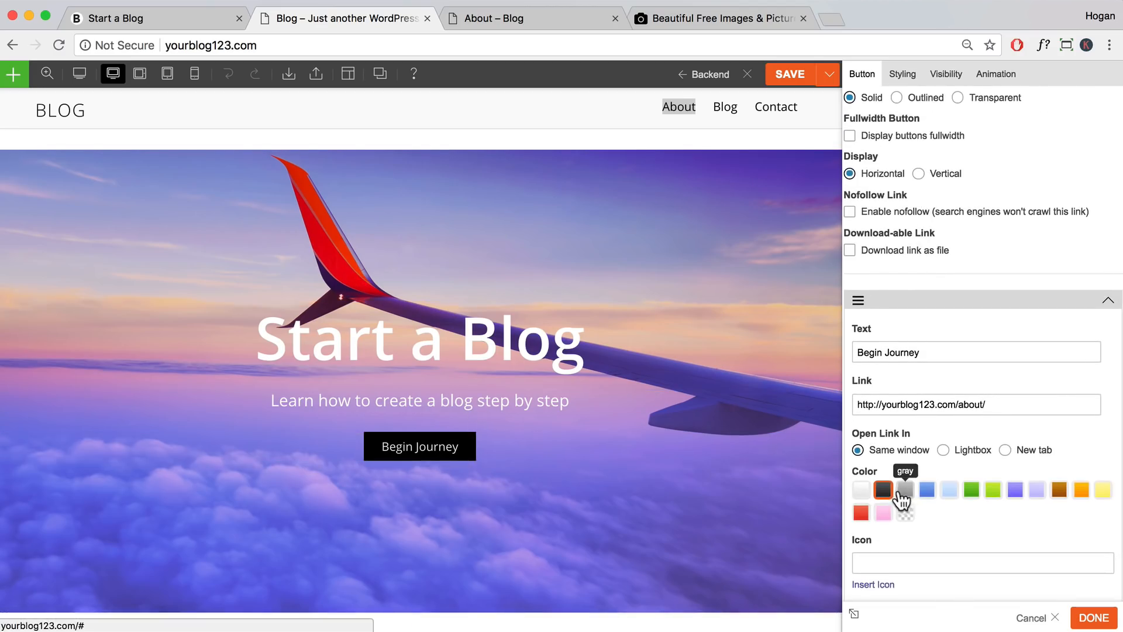
{"action": "left_click", "coordinate": [904, 79]}
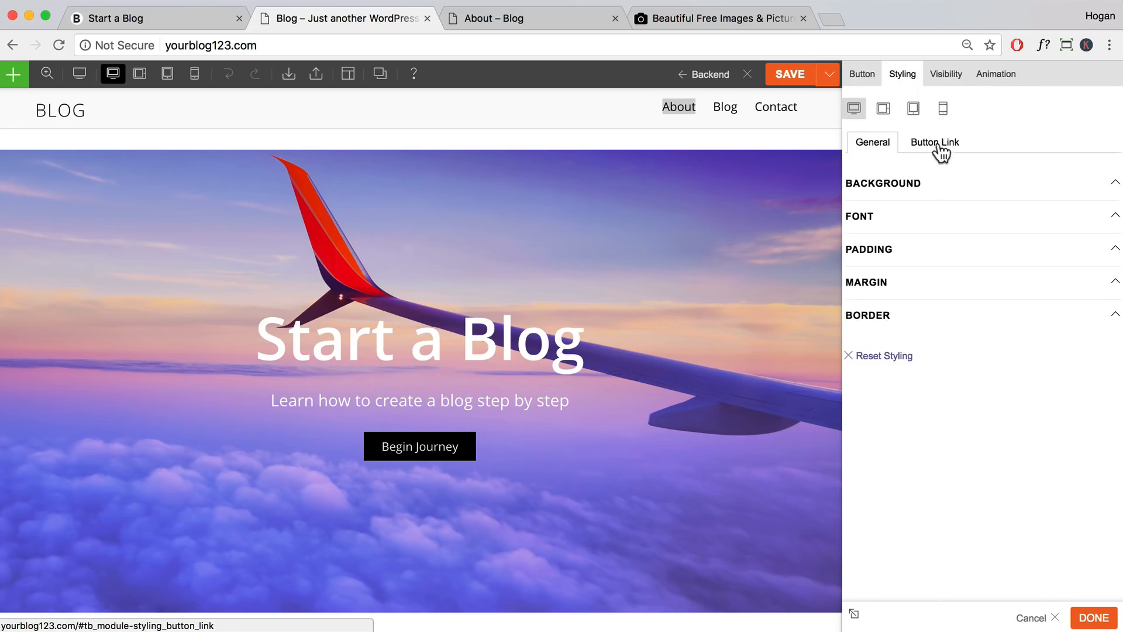
{"action": "left_click", "coordinate": [938, 145]}
{"action": "left_click", "coordinate": [922, 185]}
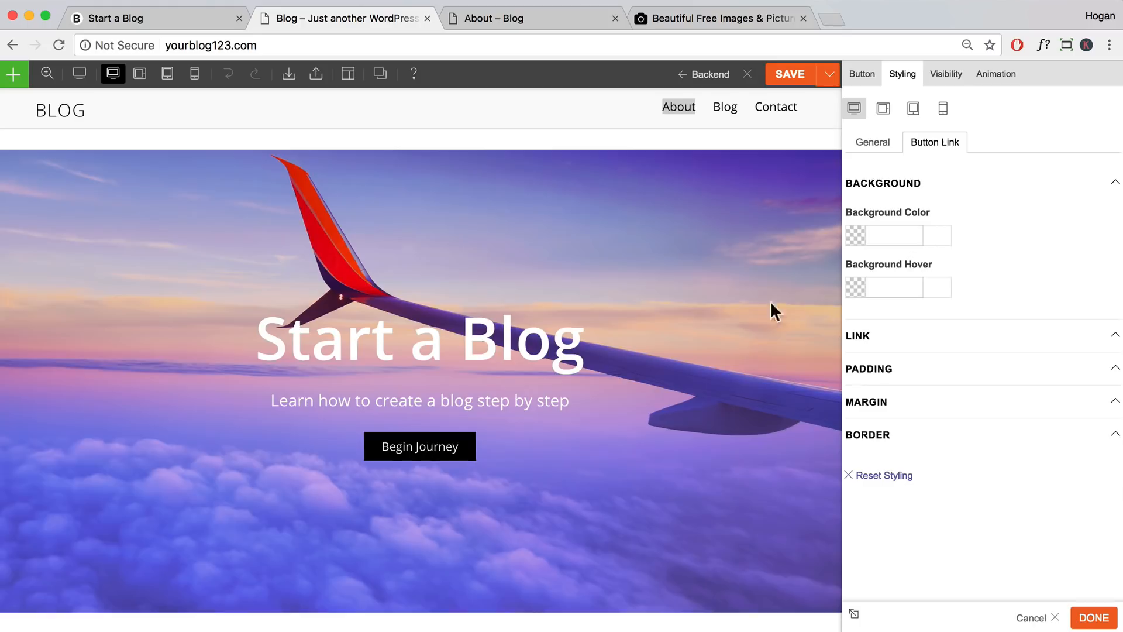
{"action": "scroll", "coordinate": [572, 329], "scroll_direction": "down", "scroll_amount": 5}
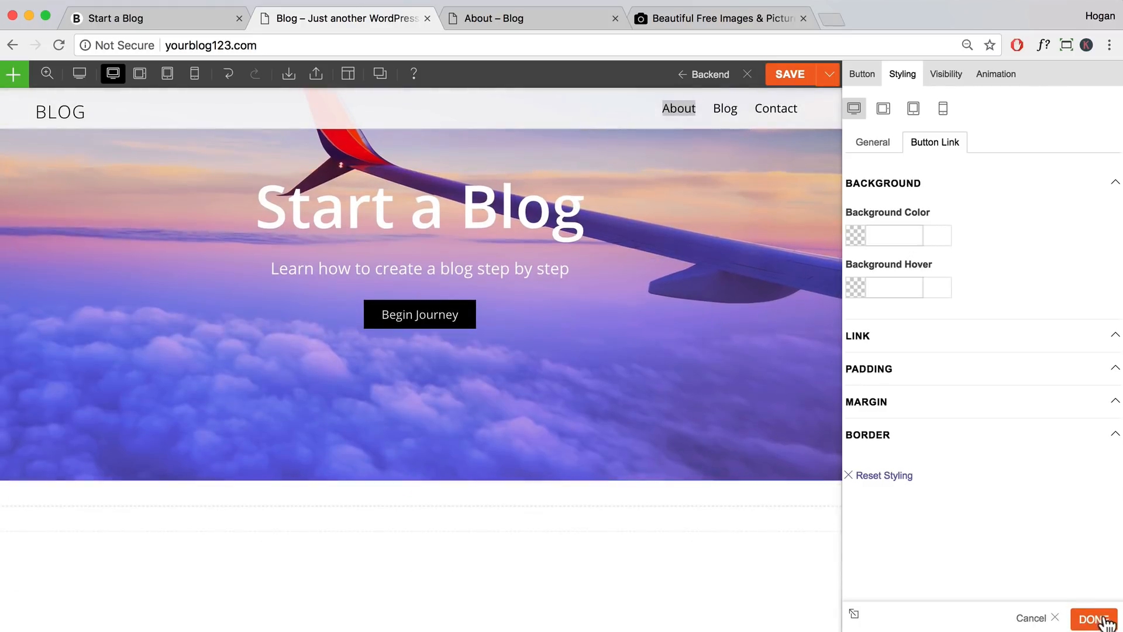
{"action": "left_click", "coordinate": [1092, 619]}
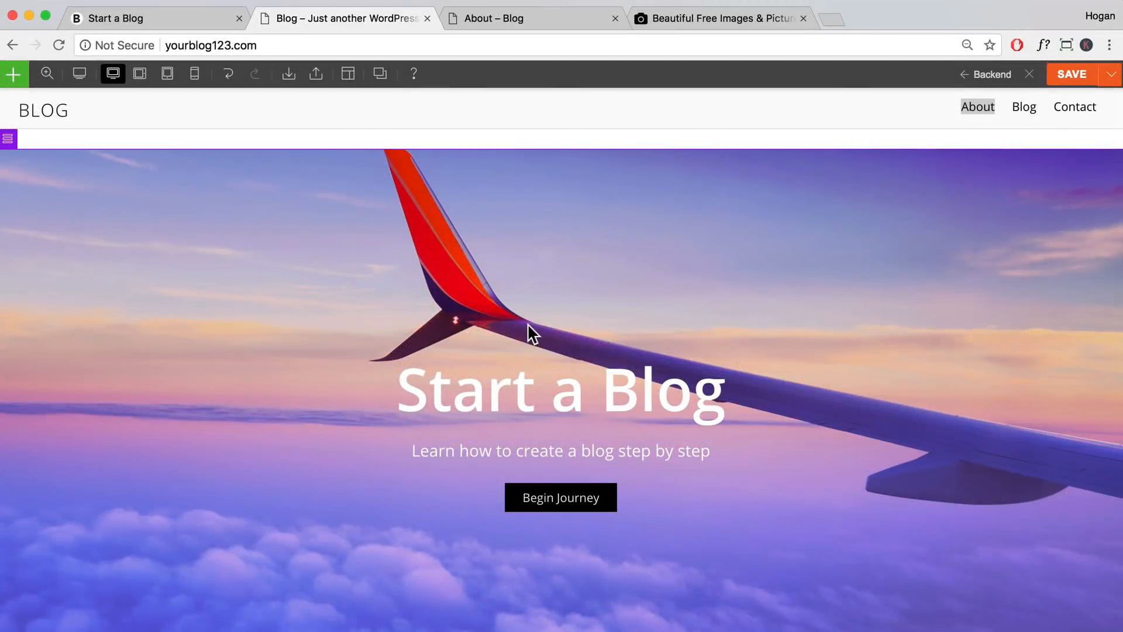
Review the hero section at 50% zoom and in preview mode, and return to the editing view
{"action": "scroll", "coordinate": [524, 328], "scroll_direction": "down", "scroll_amount": 5}
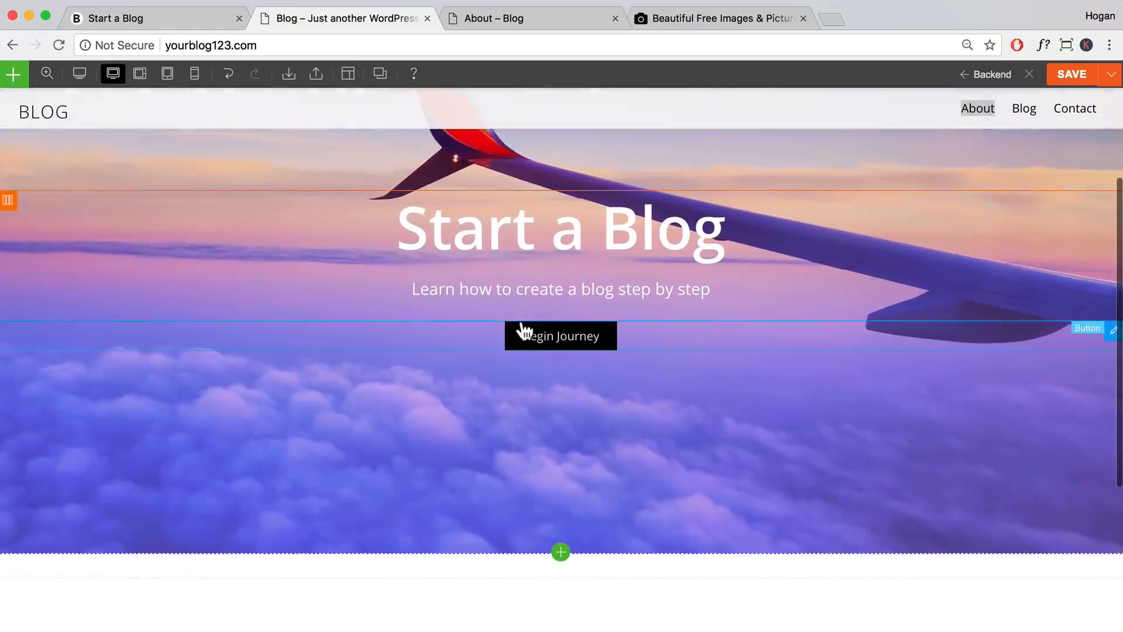
{"action": "scroll", "coordinate": [522, 329], "scroll_direction": "up", "scroll_amount": 1}
{"action": "scroll", "coordinate": [521, 326], "scroll_direction": "up", "scroll_amount": 4}
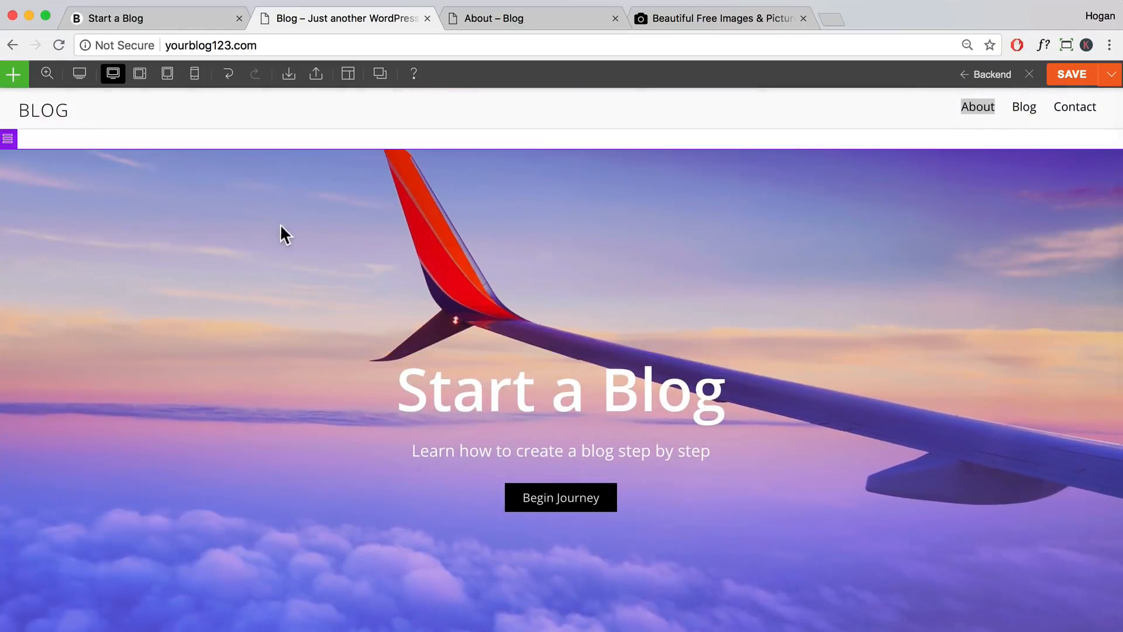
{"action": "mouse_move", "coordinate": [45, 79]}
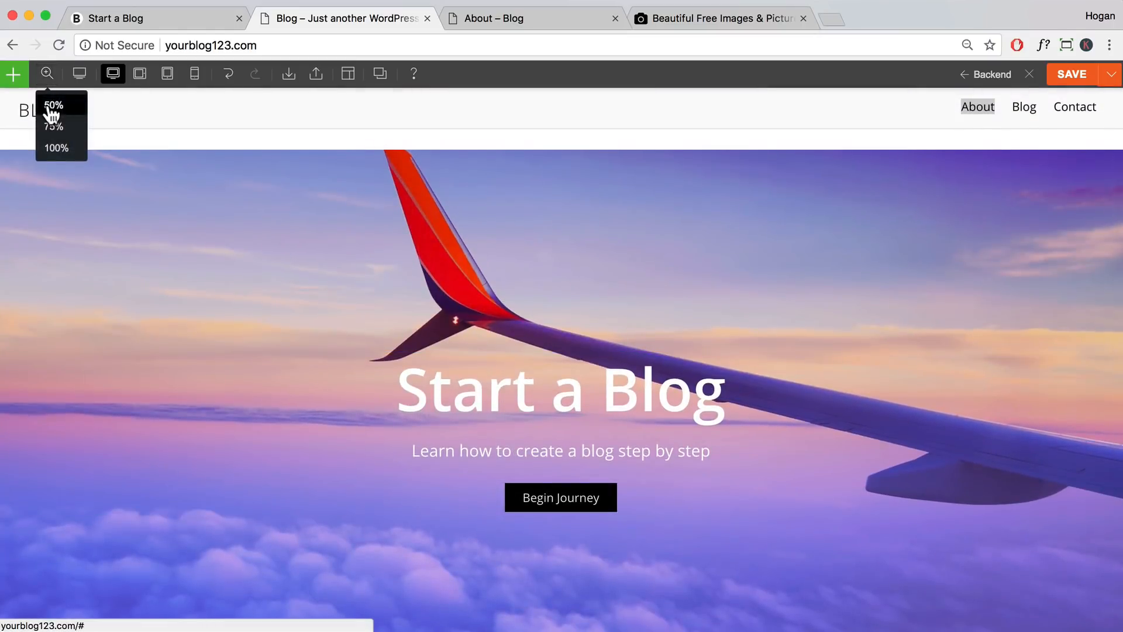
{"action": "left_click", "coordinate": [52, 105]}
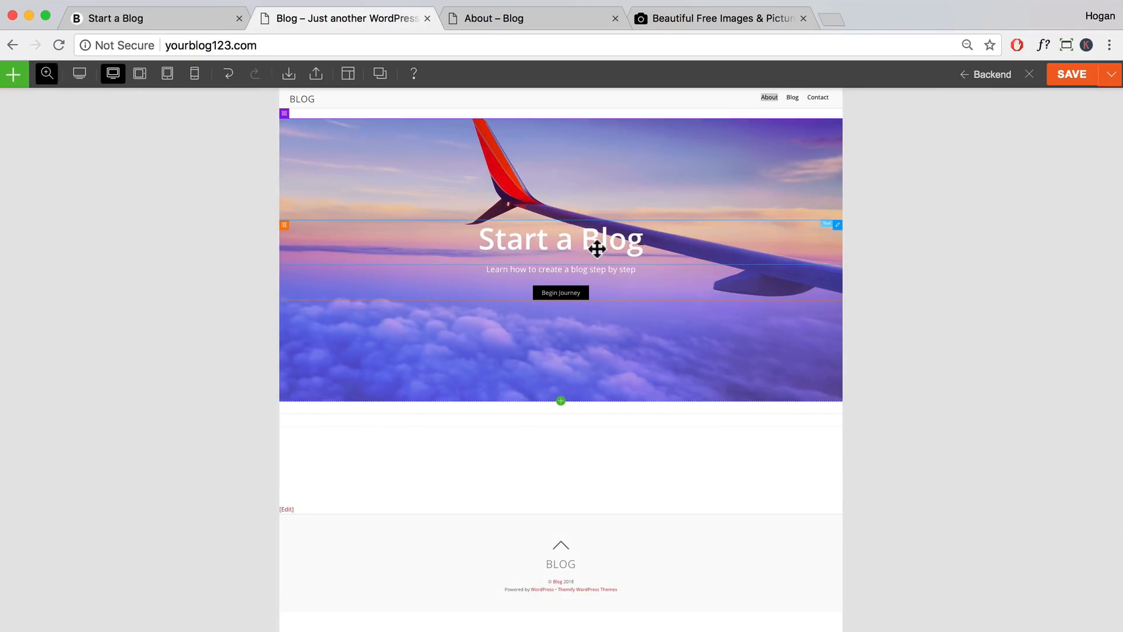
{"action": "mouse_move", "coordinate": [565, 299]}
{"action": "left_mouse_down"}
{"action": "mouse_move", "coordinate": [591, 351]}
{"action": "mouse_move", "coordinate": [547, 412]}
{"action": "mouse_move", "coordinate": [554, 281]}
{"action": "mouse_move", "coordinate": [564, 296]}
{"action": "left_mouse_up"}
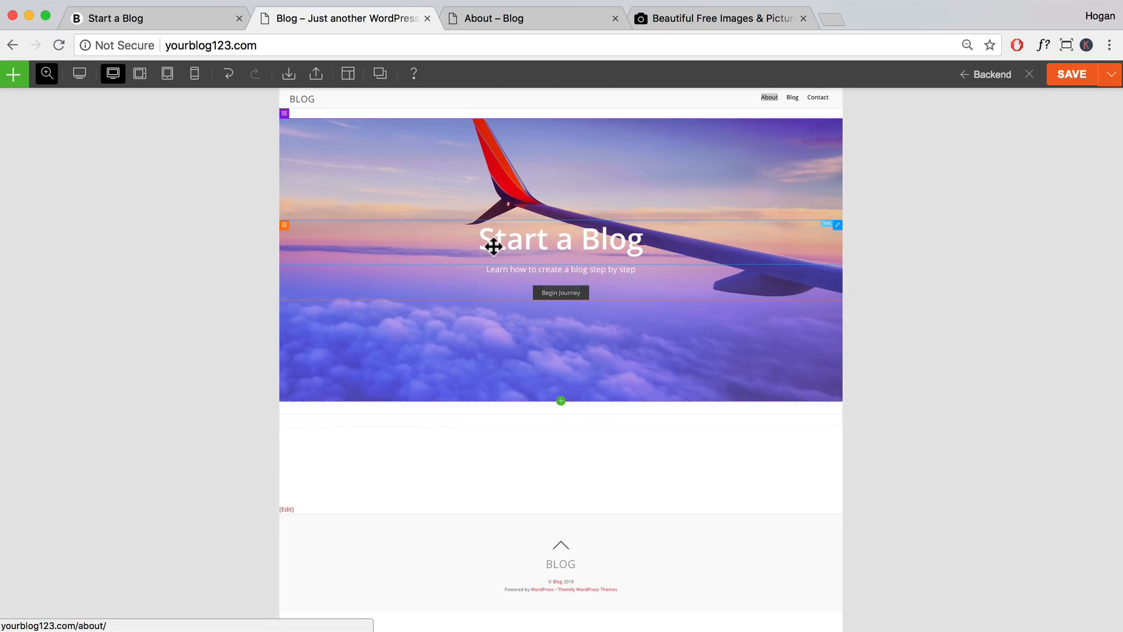
{"action": "left_click", "coordinate": [81, 79]}
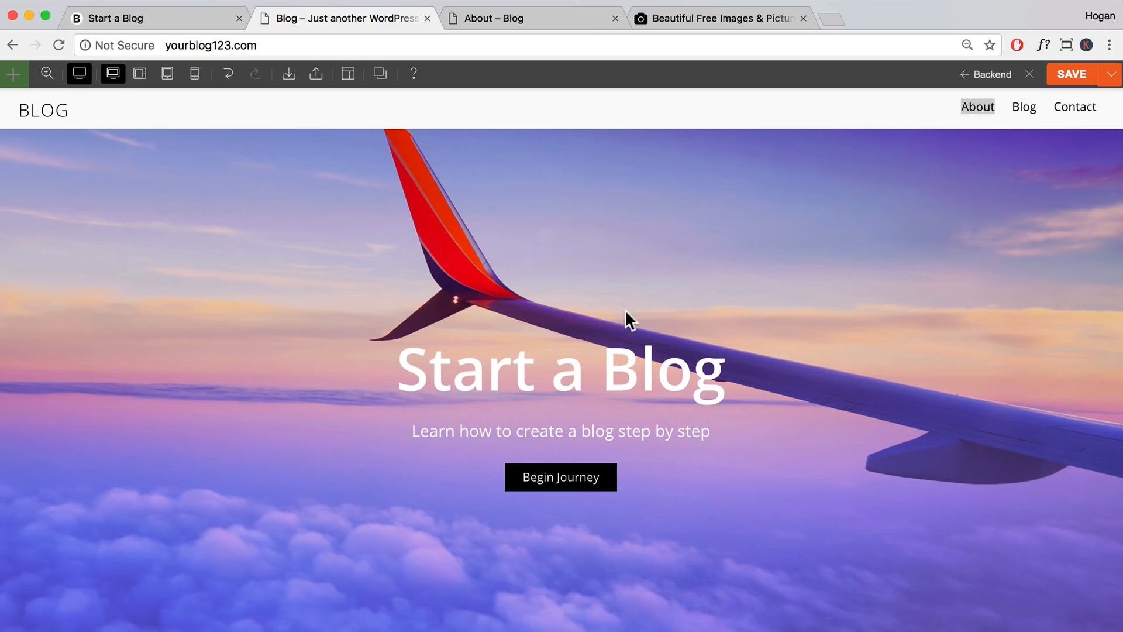
{"action": "left_click", "coordinate": [80, 79]}
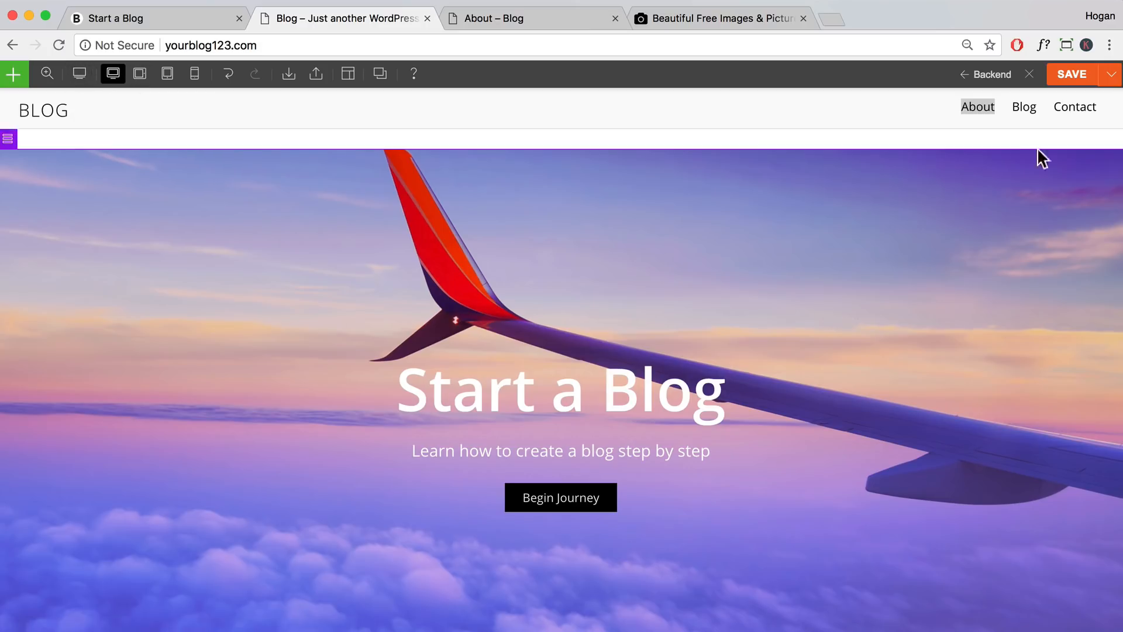
Save the homepage layout and exit the builder
{"action": "left_click", "coordinate": [1074, 76]}
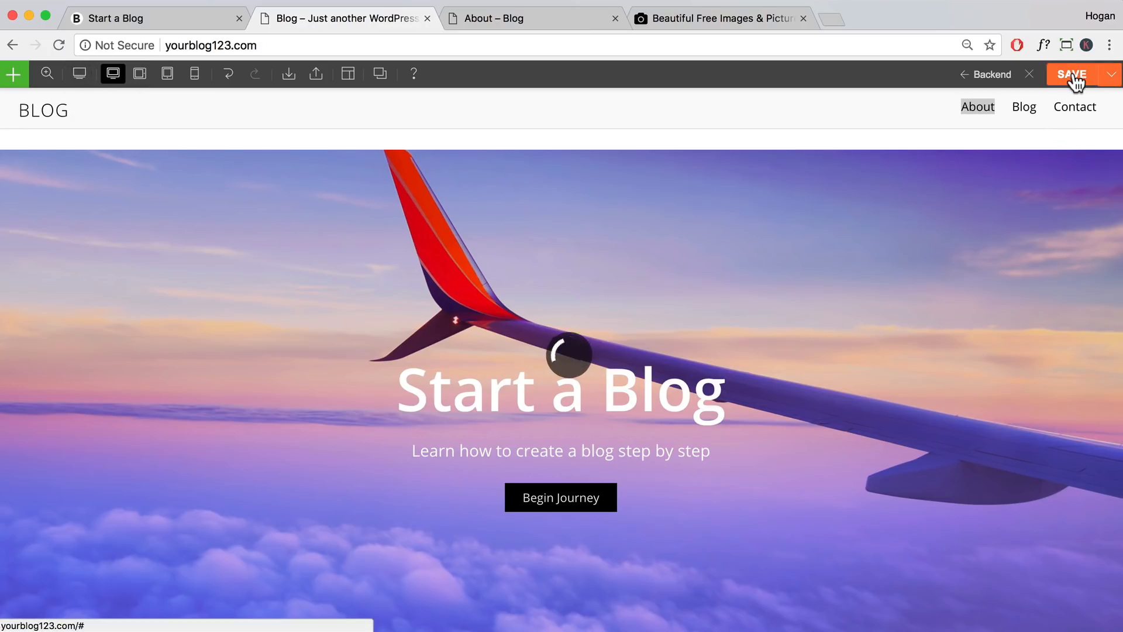
{"action": "left_click", "coordinate": [1029, 77]}
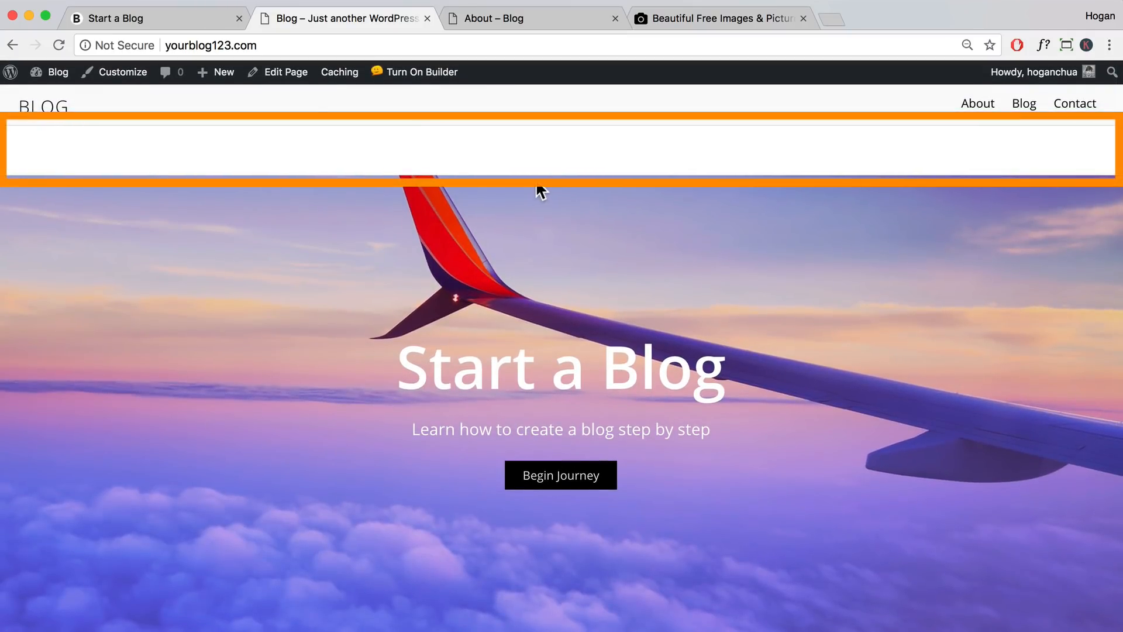
Open the Home page for editing, set its content width to Fullwidth and update the page
{"action": "left_click", "coordinate": [287, 75]}
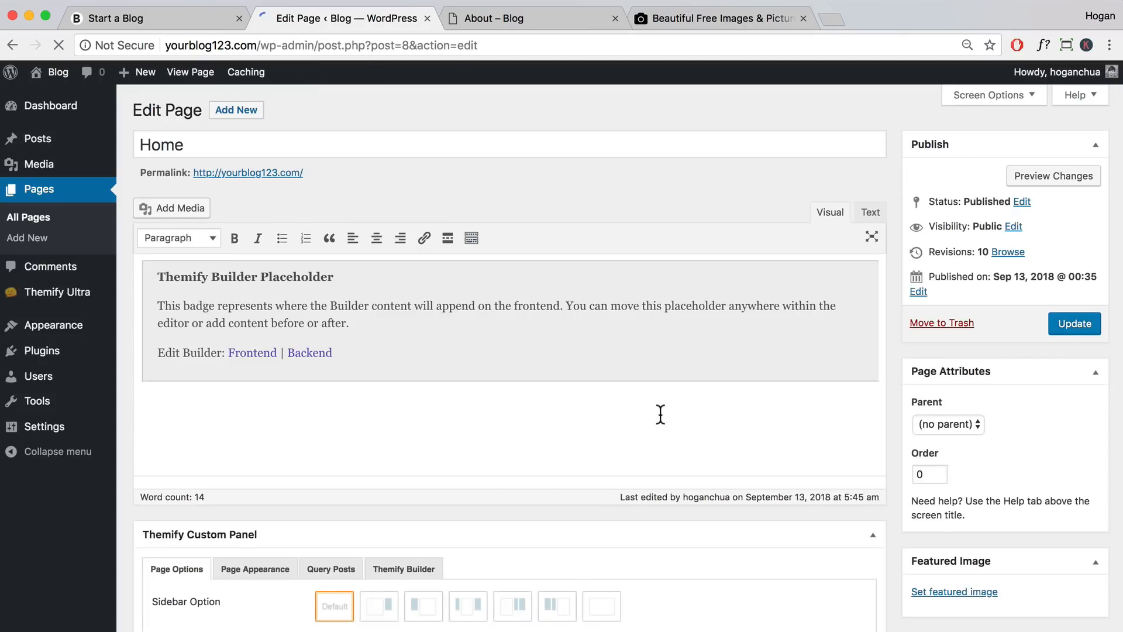
{"action": "scroll", "coordinate": [661, 413], "scroll_direction": "down", "scroll_amount": 3}
{"action": "scroll", "coordinate": [661, 416], "scroll_direction": "down", "scroll_amount": 1}
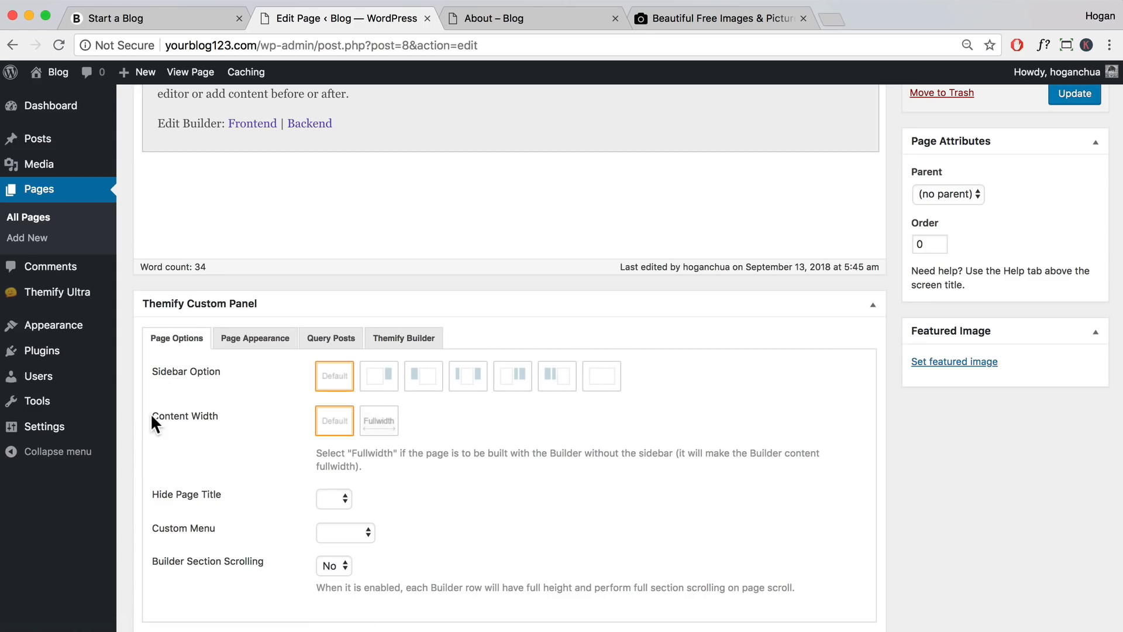
{"action": "left_click_drag", "start_coordinate": [154, 416], "coordinate": [219, 412]}
{"action": "left_click", "coordinate": [378, 426]}
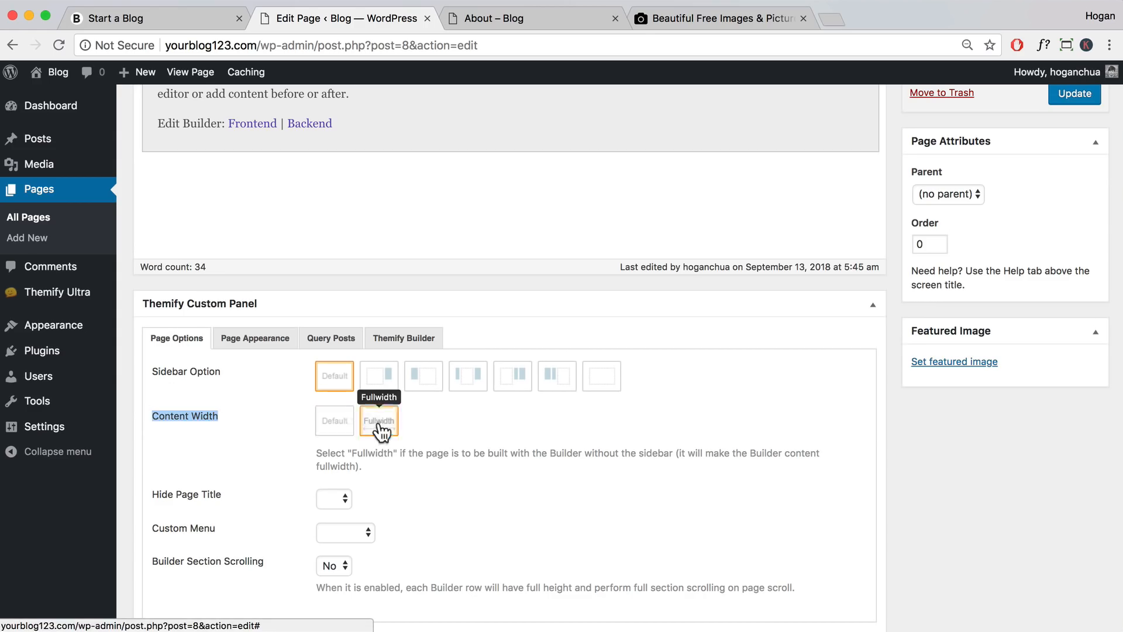
{"action": "scroll", "coordinate": [812, 375], "scroll_direction": "up", "scroll_amount": 3}
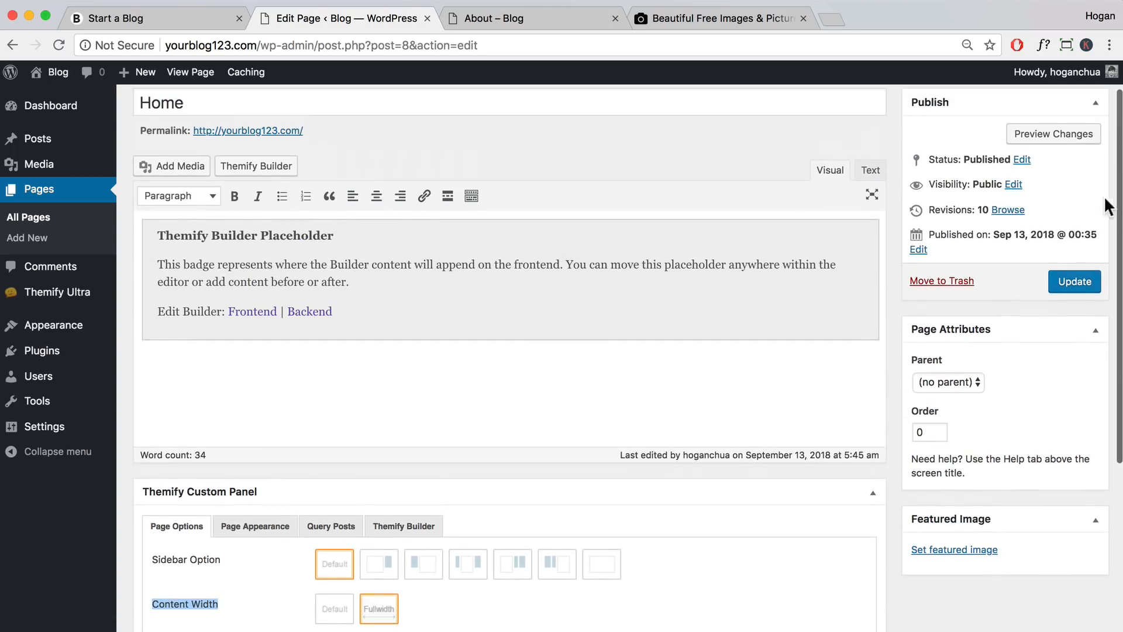
{"action": "left_click", "coordinate": [1075, 282]}
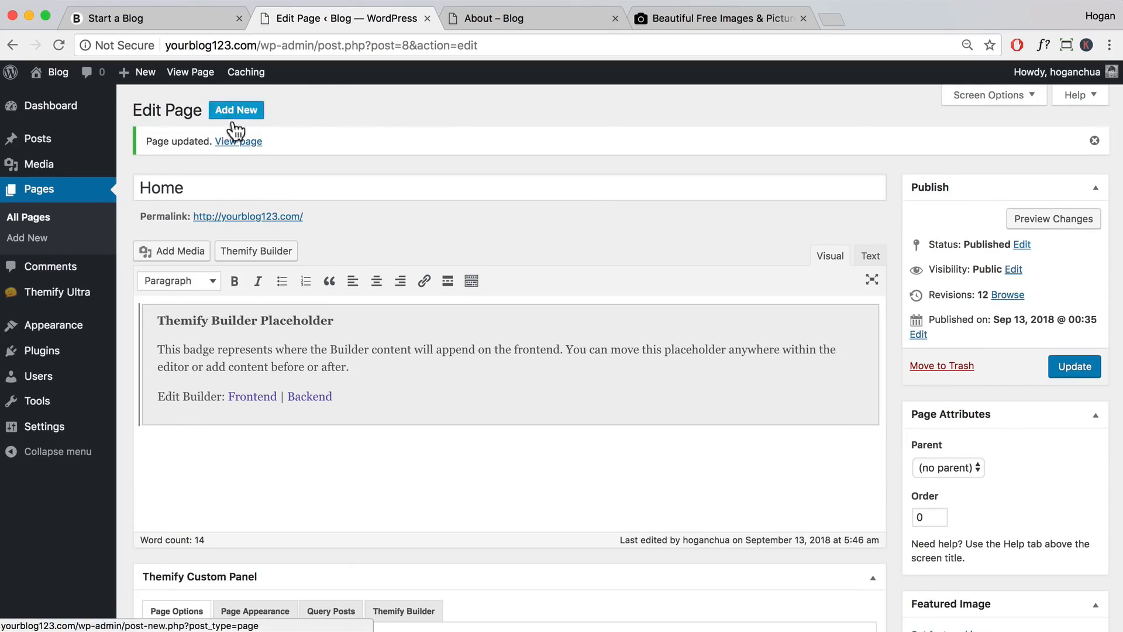
View the updated homepage and check the hero row against the header and the content below it
{"action": "left_click", "coordinate": [234, 143]}
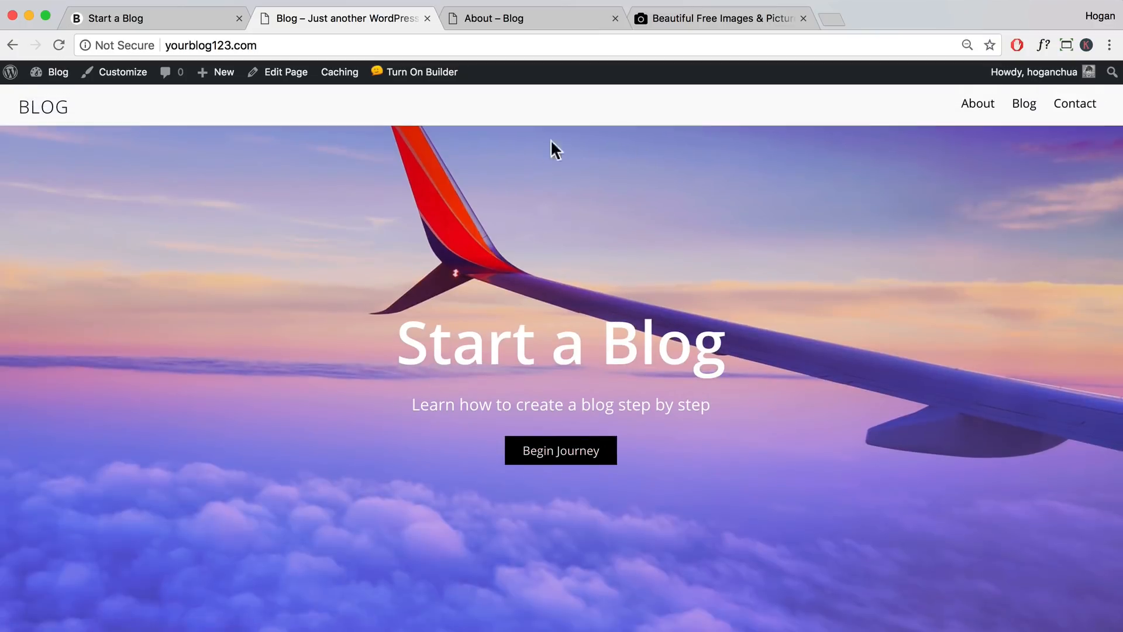
{"action": "scroll", "coordinate": [619, 166], "scroll_direction": "down", "scroll_amount": 5}
{"action": "scroll", "coordinate": [620, 166], "scroll_direction": "up", "scroll_amount": 5}
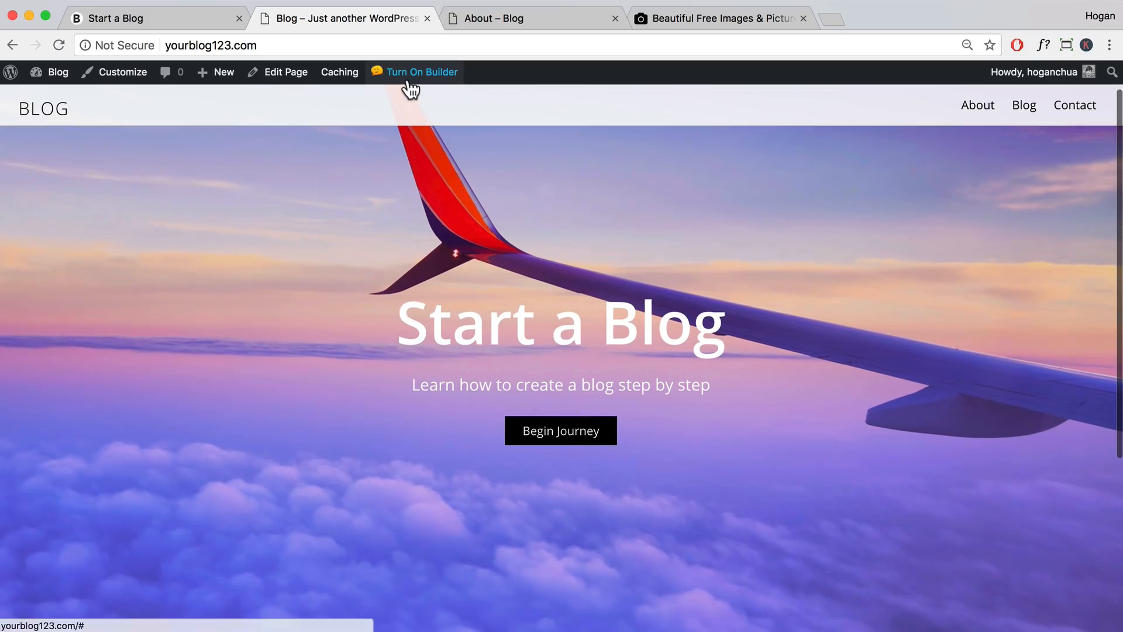
Turn on the builder for the homepage and examine the post and sidebar layout on the Start a Blog demo site
{"action": "left_click", "coordinate": [403, 78]}
{"action": "left_click", "coordinate": [155, 22]}
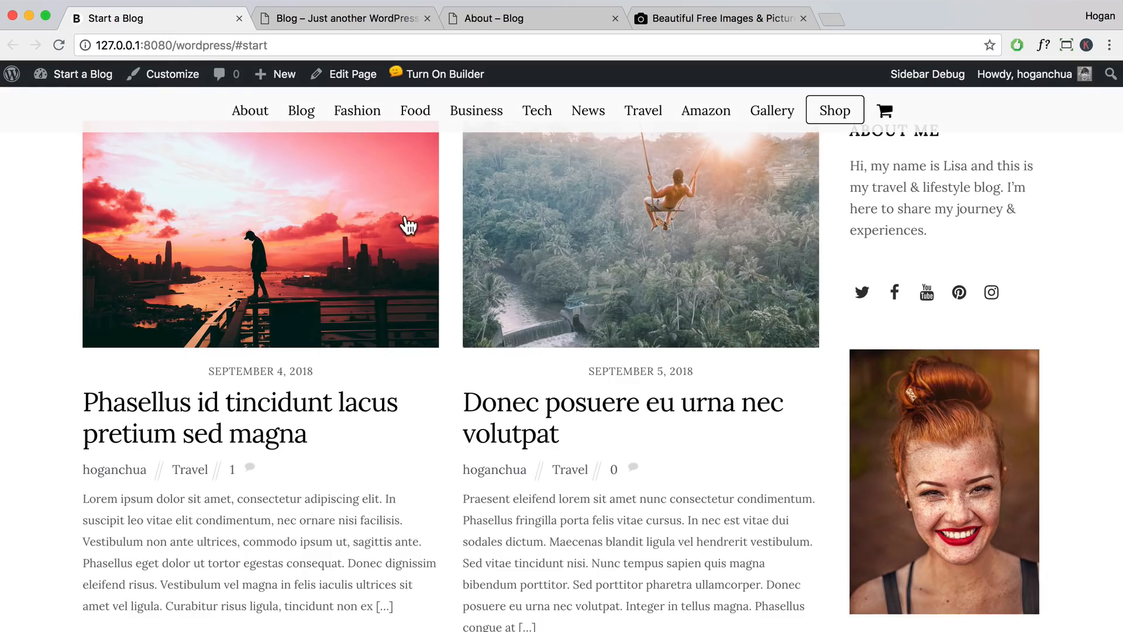
{"action": "scroll", "coordinate": [403, 210], "scroll_direction": "up", "scroll_amount": 5}
{"action": "scroll", "coordinate": [405, 210], "scroll_direction": "down", "scroll_amount": 5}
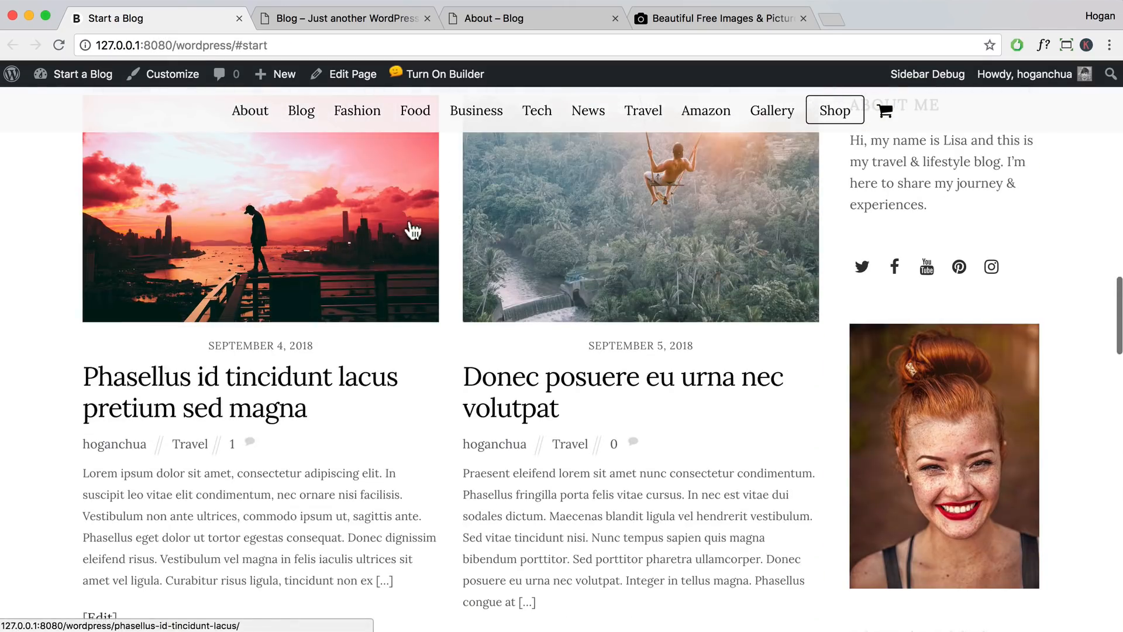
{"action": "scroll", "coordinate": [402, 184], "scroll_direction": "up", "scroll_amount": 1}
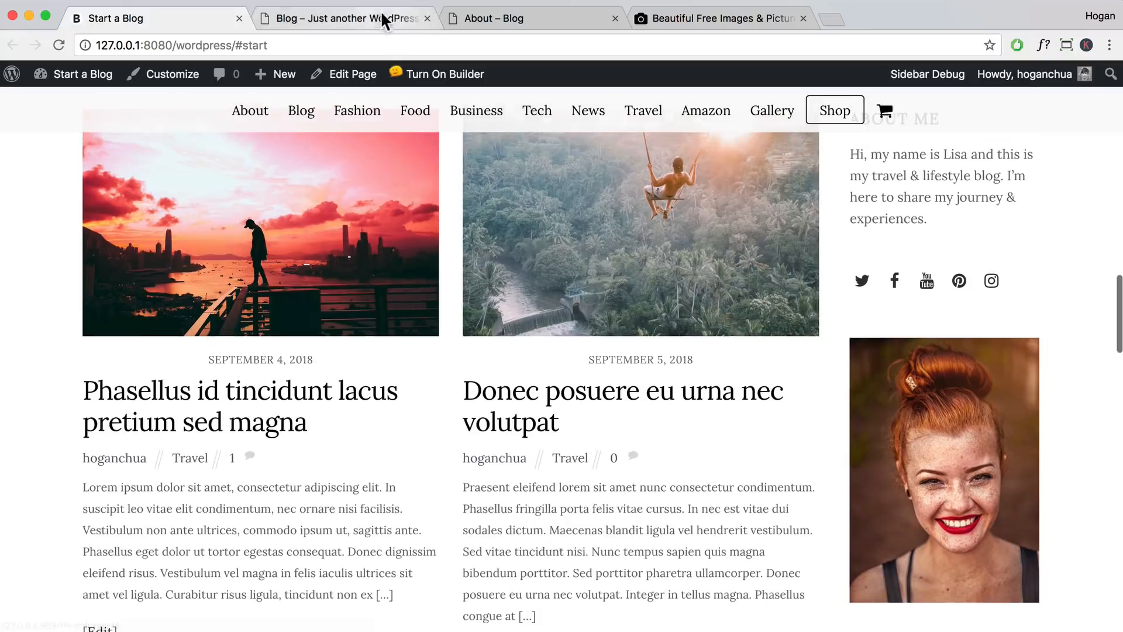
Return to the homepage and split the empty row below the hero into a wide left column and a narrow right column
{"action": "left_click", "coordinate": [381, 12]}
{"action": "scroll", "coordinate": [428, 293], "scroll_direction": "down", "scroll_amount": 5}
{"action": "scroll", "coordinate": [430, 324], "scroll_direction": "down", "scroll_amount": 2}
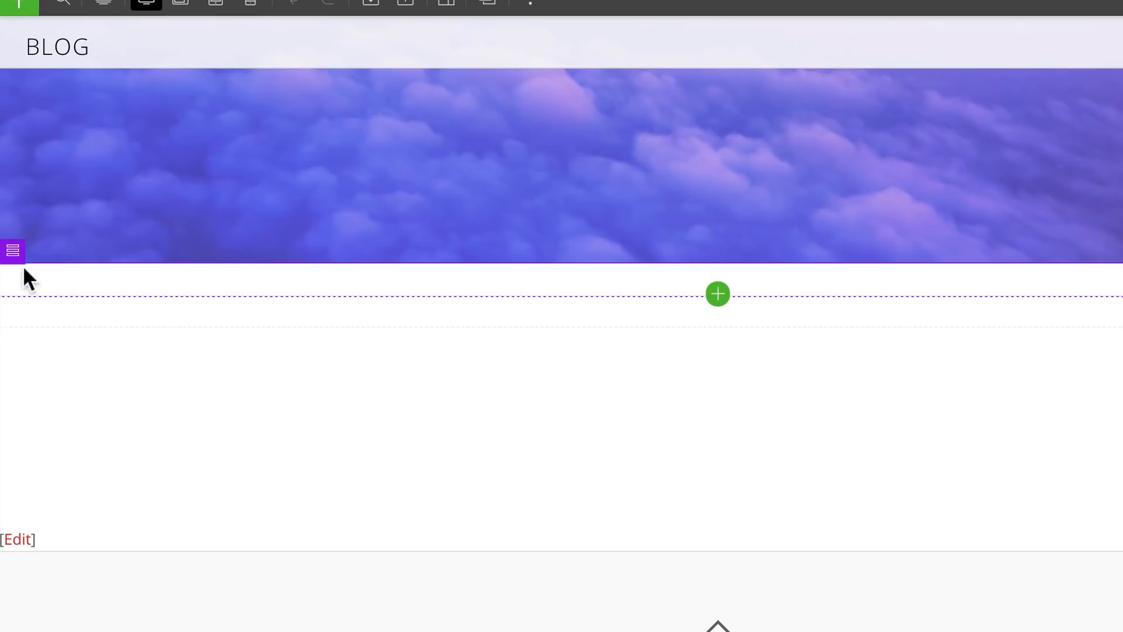
{"action": "mouse_move", "coordinate": [9, 272]}
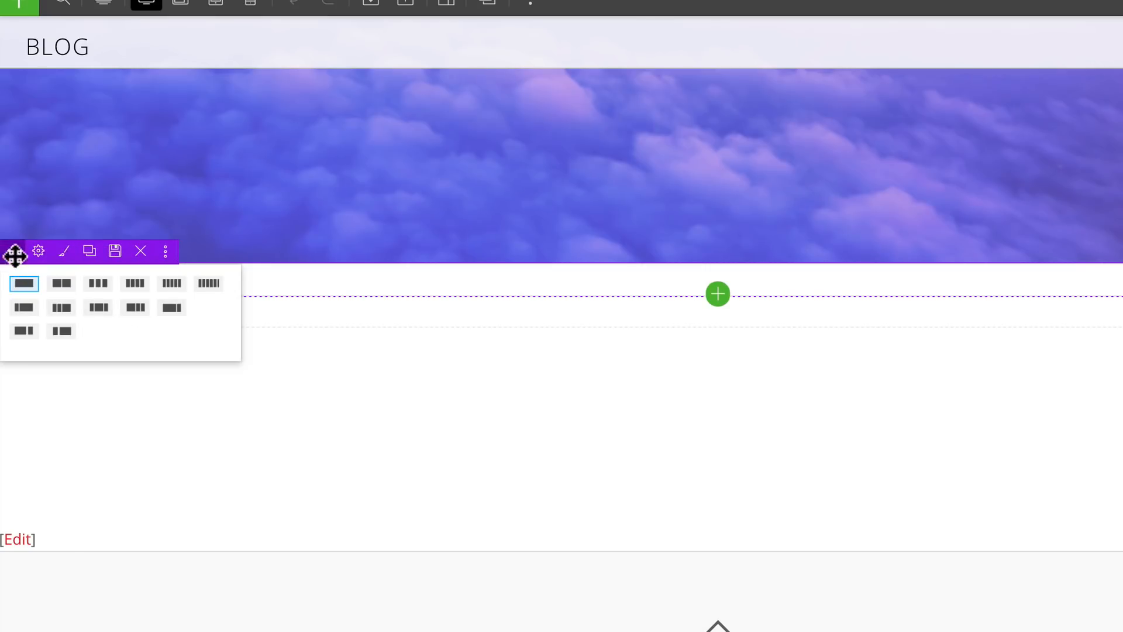
{"action": "left_click", "coordinate": [171, 309]}
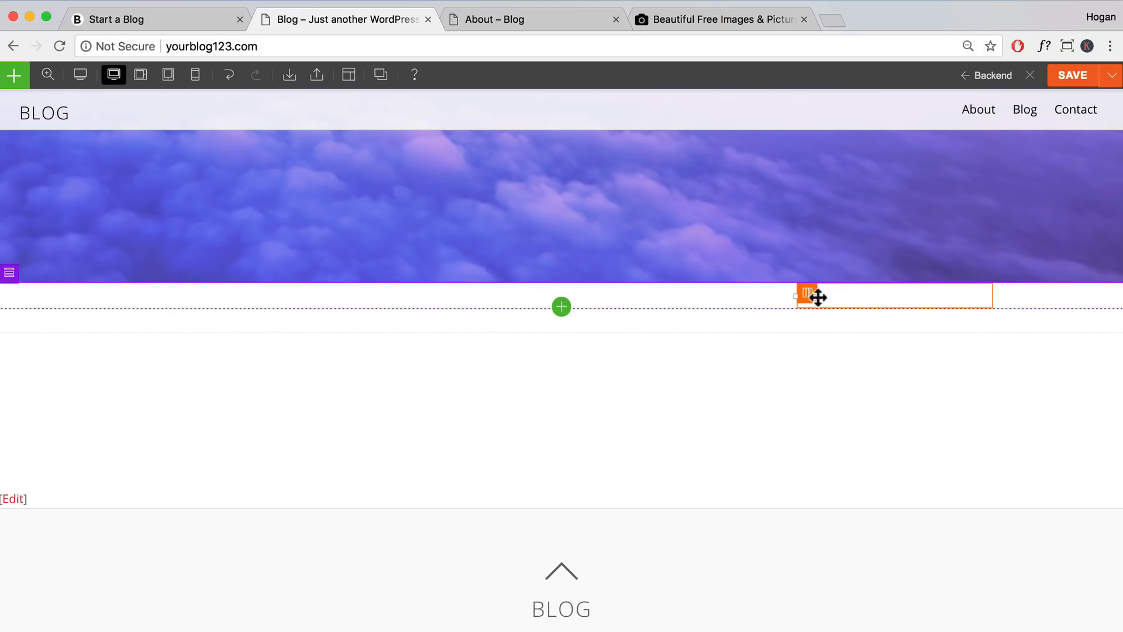
Add a Post module to the wide left column of the row below the hero
{"action": "left_click", "coordinate": [14, 73]}
{"action": "scroll", "coordinate": [82, 387], "scroll_direction": "down", "scroll_amount": 3}
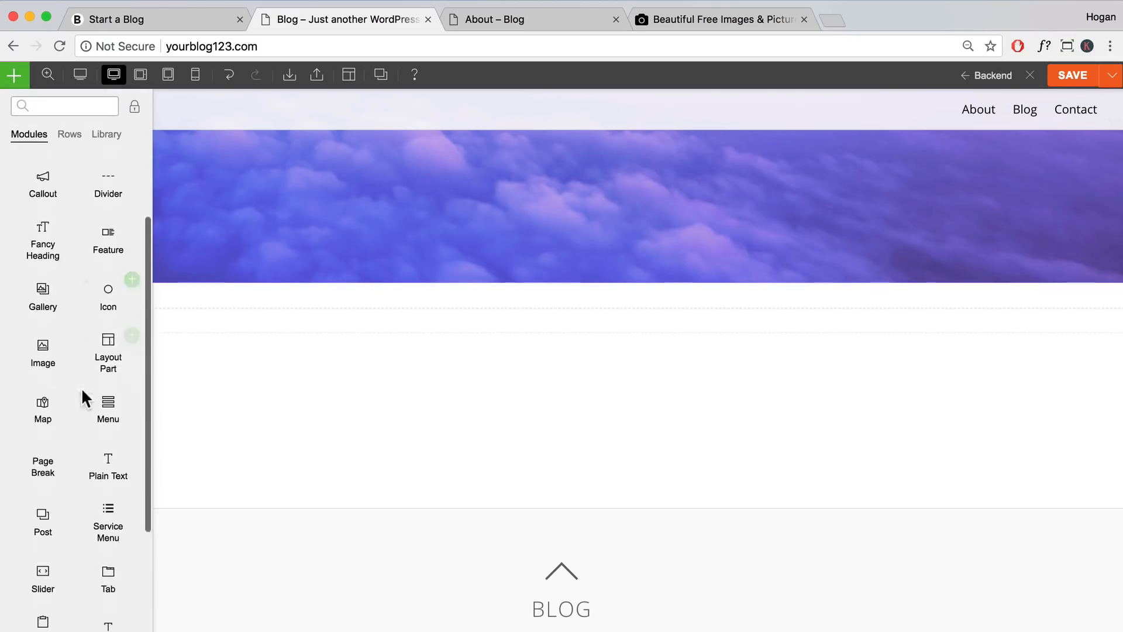
{"action": "left_click_drag", "start_coordinate": [45, 451], "coordinate": [457, 315]}
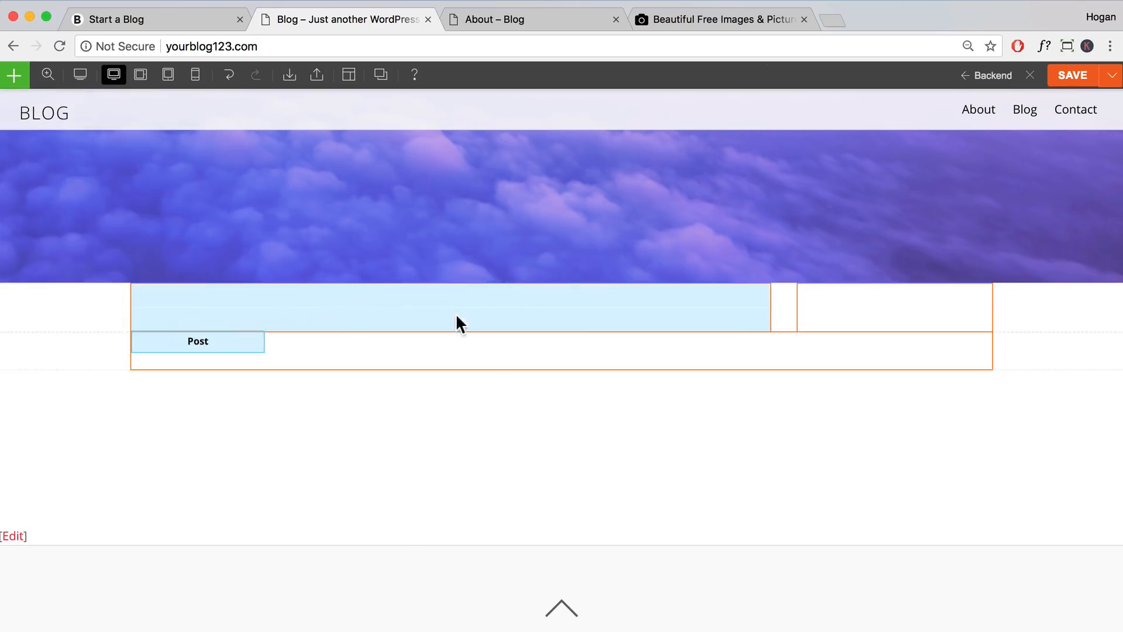
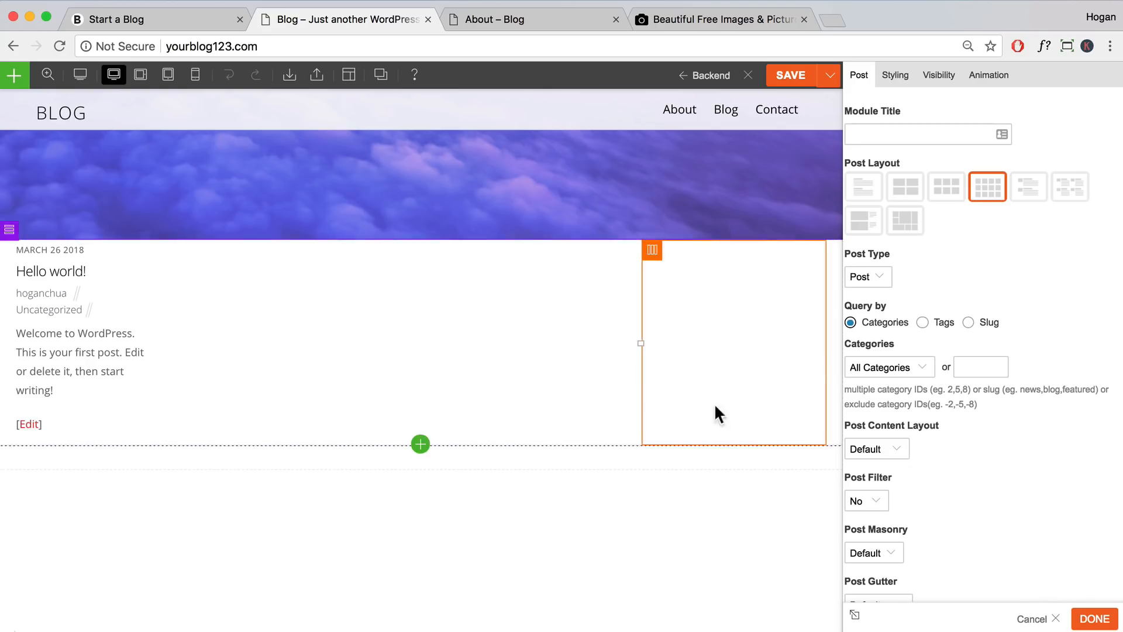
Exit the homepage builder without saving the changes and open the site's WordPress dashboard
{"action": "left_click", "coordinate": [1094, 618]}
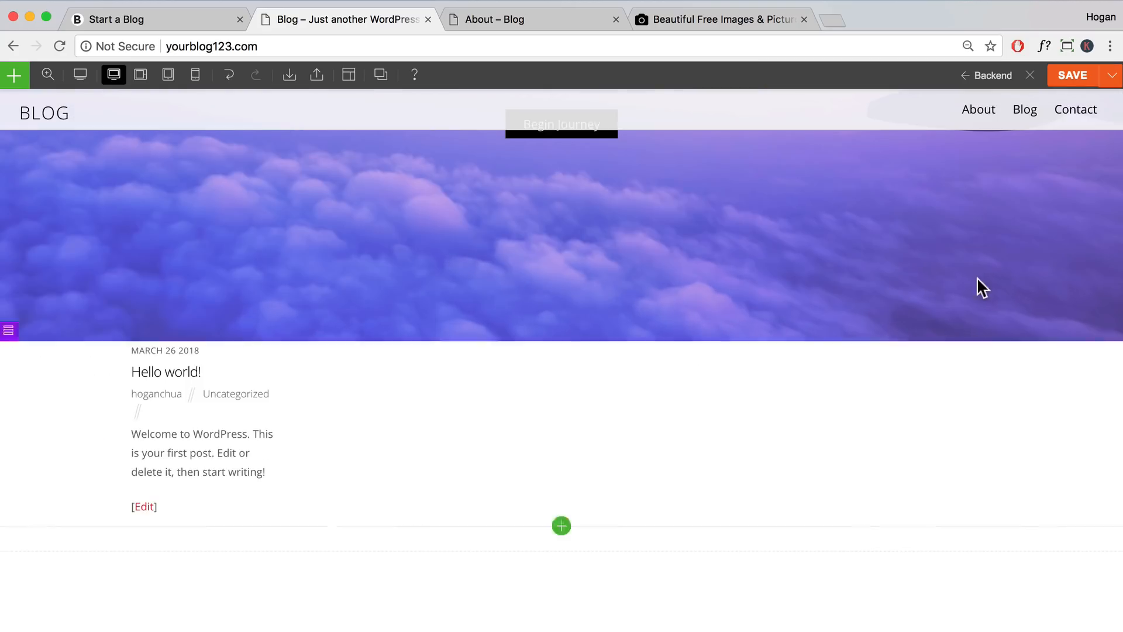
{"action": "left_click", "coordinate": [1032, 76]}
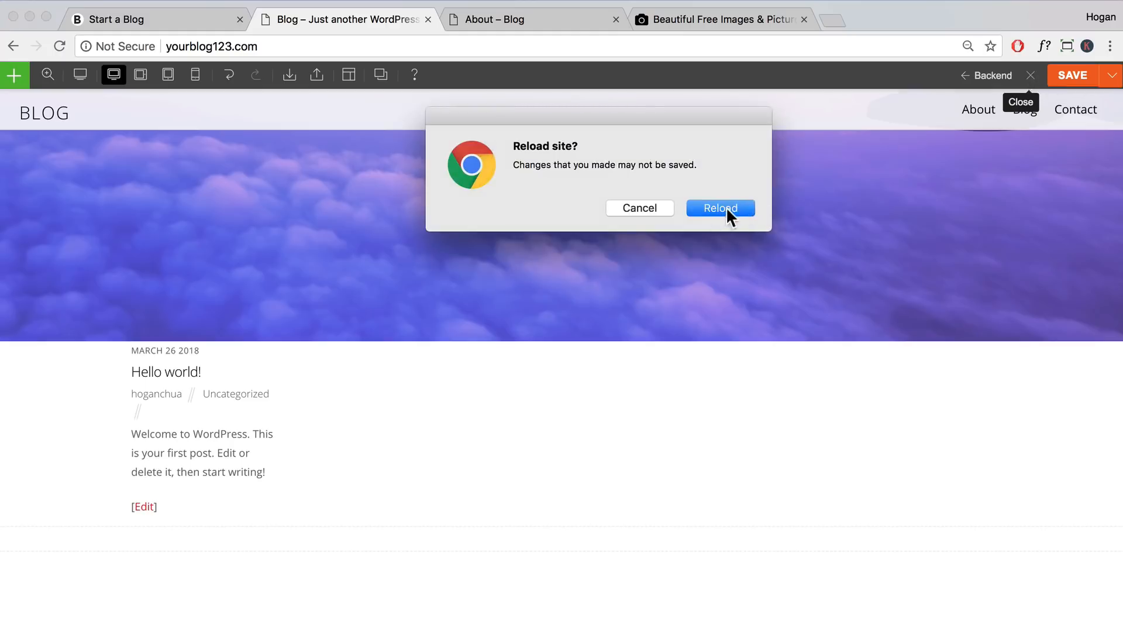
{"action": "left_click", "coordinate": [725, 208]}
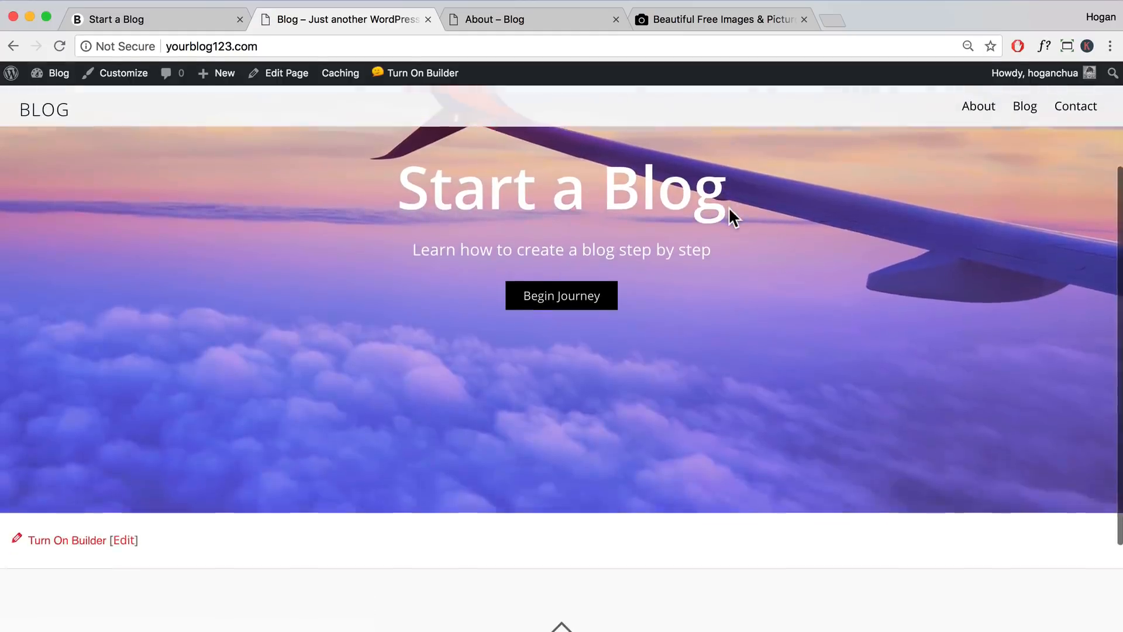
{"action": "scroll", "coordinate": [730, 209], "scroll_direction": "up", "scroll_amount": 3}
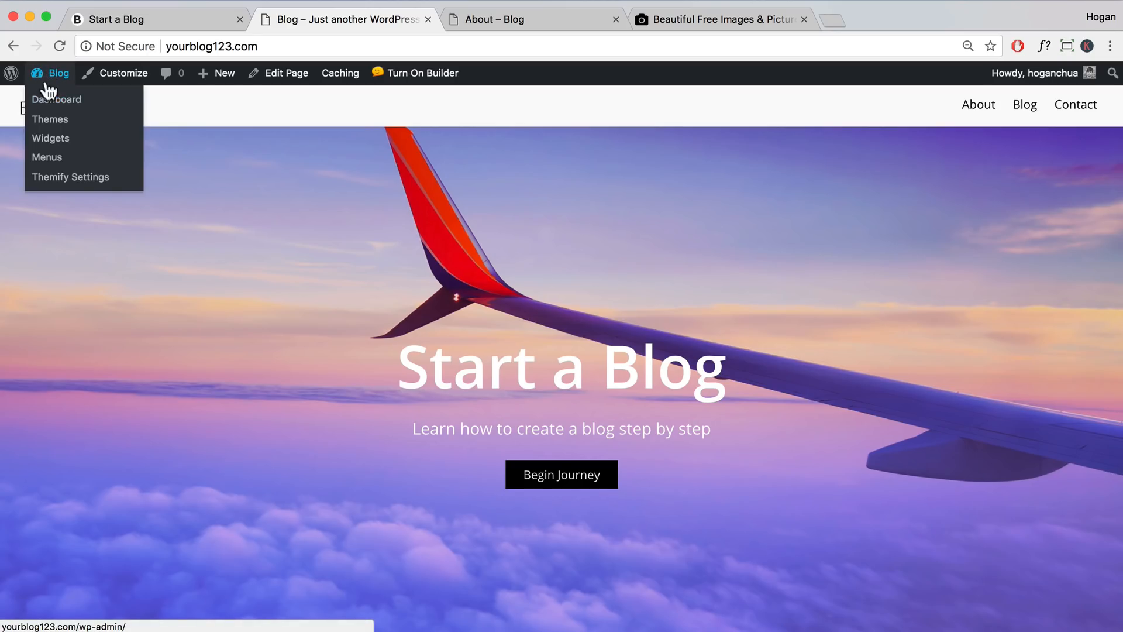
{"action": "left_click", "coordinate": [47, 100]}
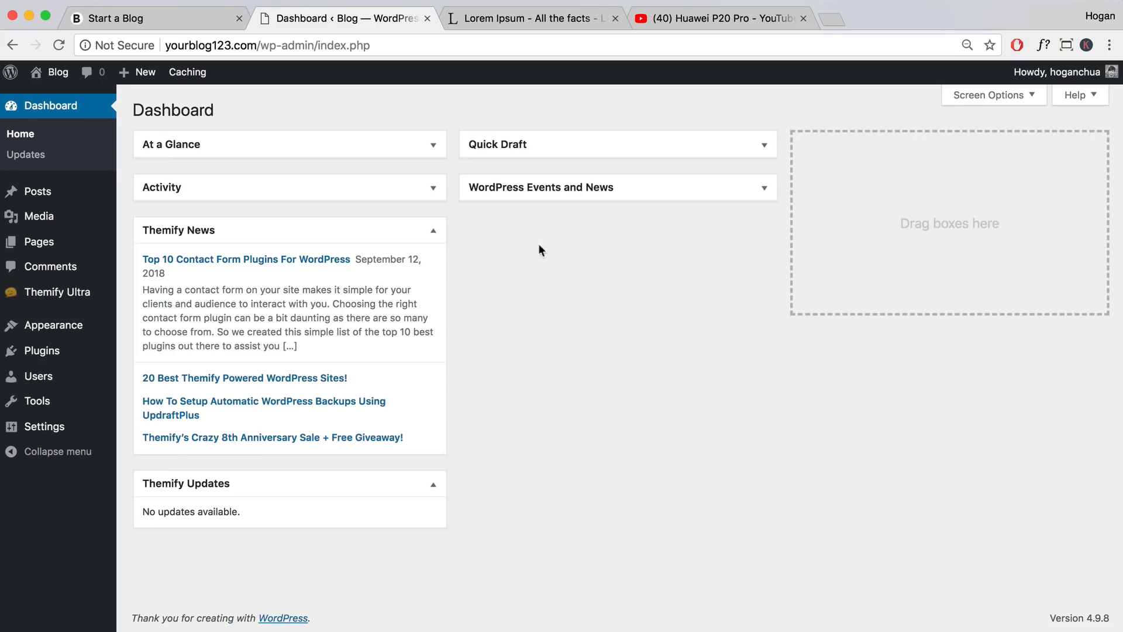
Move the "Hello World" post to the trash and delete it permanently
{"action": "mouse_move", "coordinate": [36, 201]}
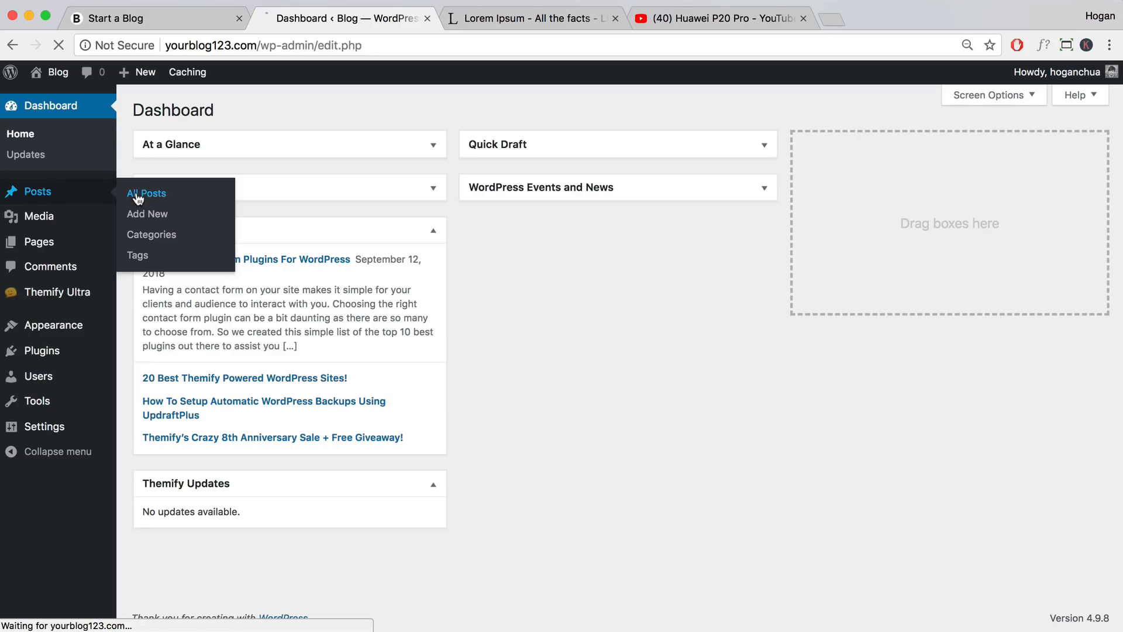
{"action": "mouse_move", "coordinate": [193, 208]}
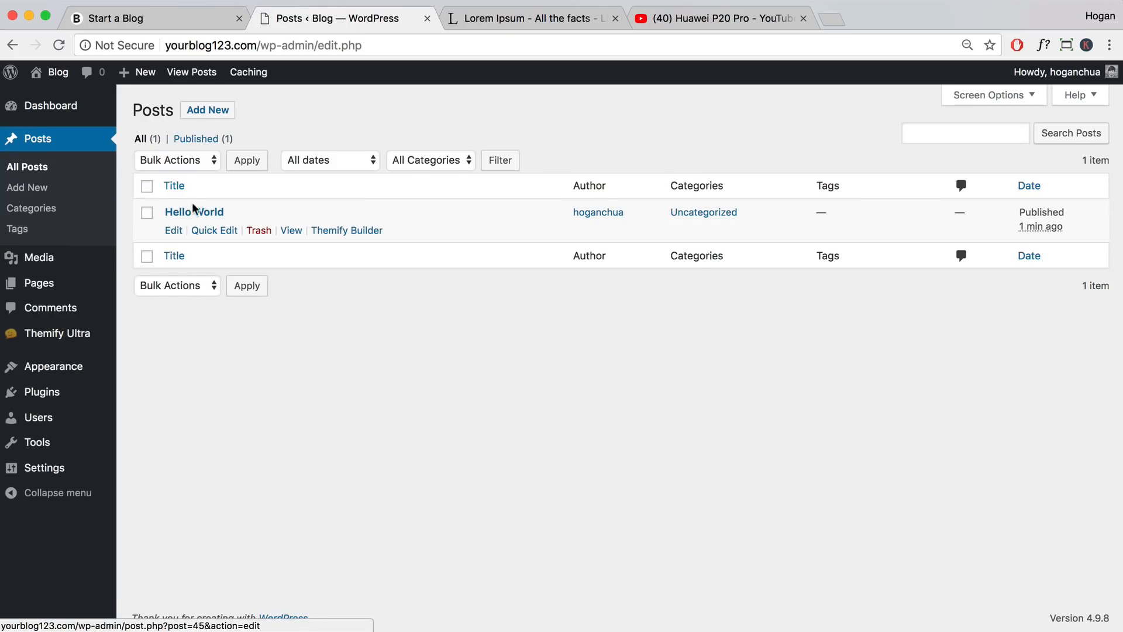
{"action": "left_click", "coordinate": [261, 232]}
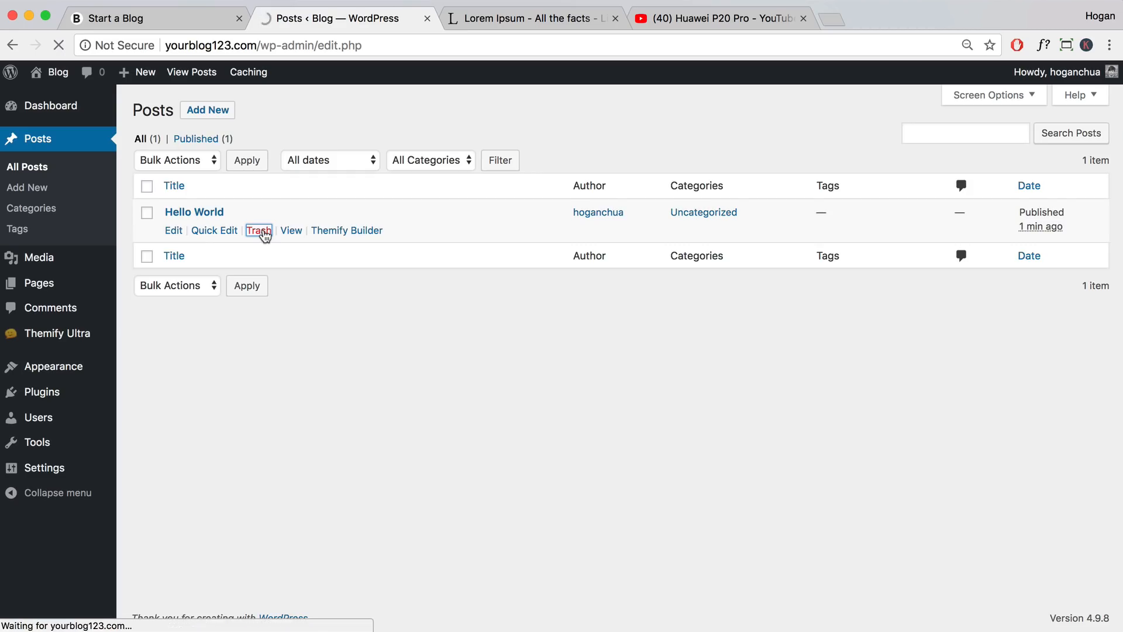
{"action": "left_click", "coordinate": [188, 184]}
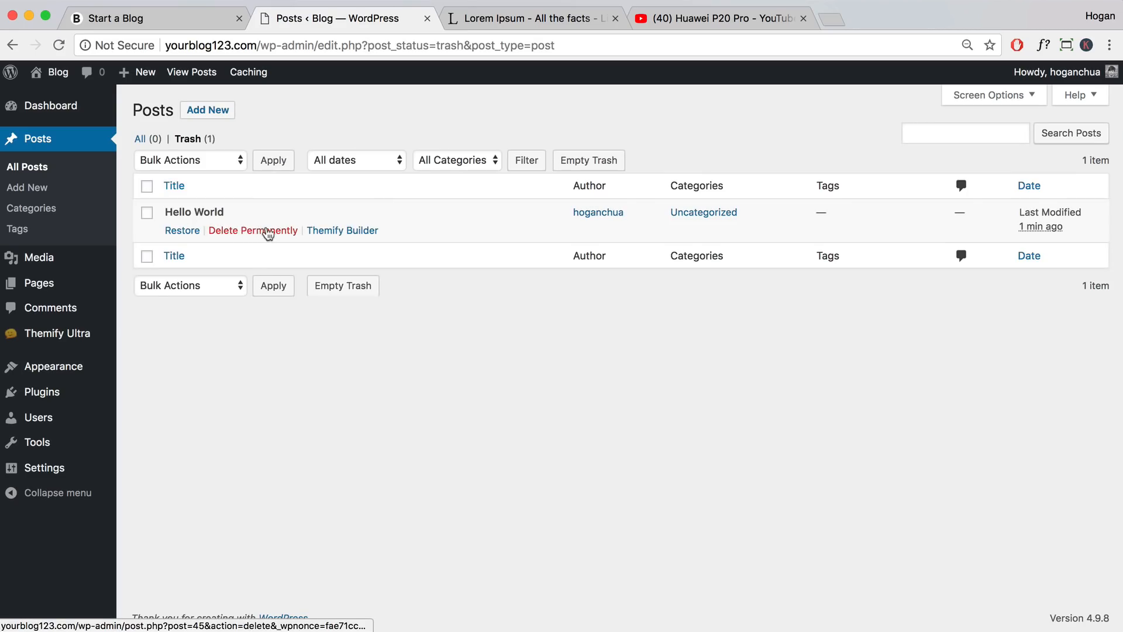
{"action": "left_click", "coordinate": [269, 234]}
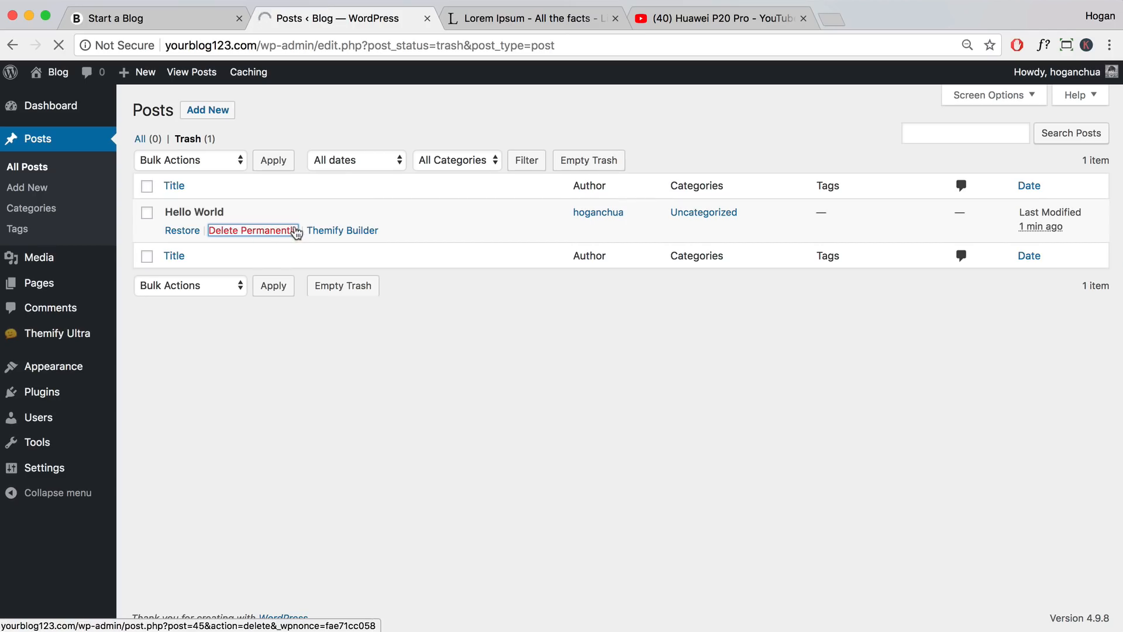
Start a new post and fill its body with the five lorem ipsum paragraphs copied from lipsum.com
{"action": "left_click", "coordinate": [198, 112]}
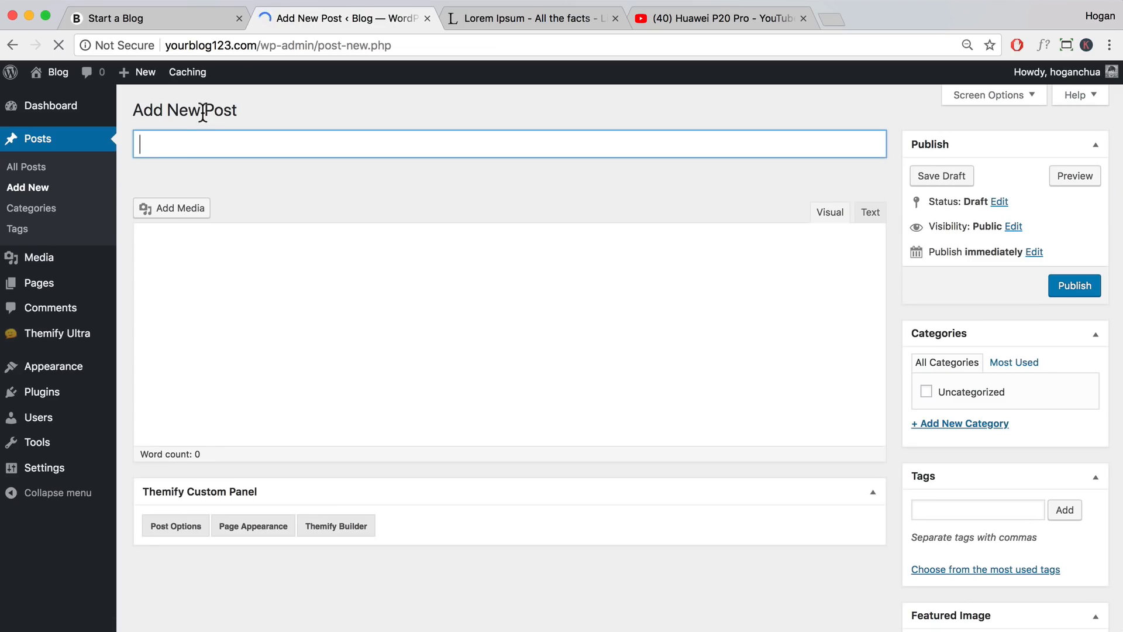
{"action": "left_click", "coordinate": [196, 143]}
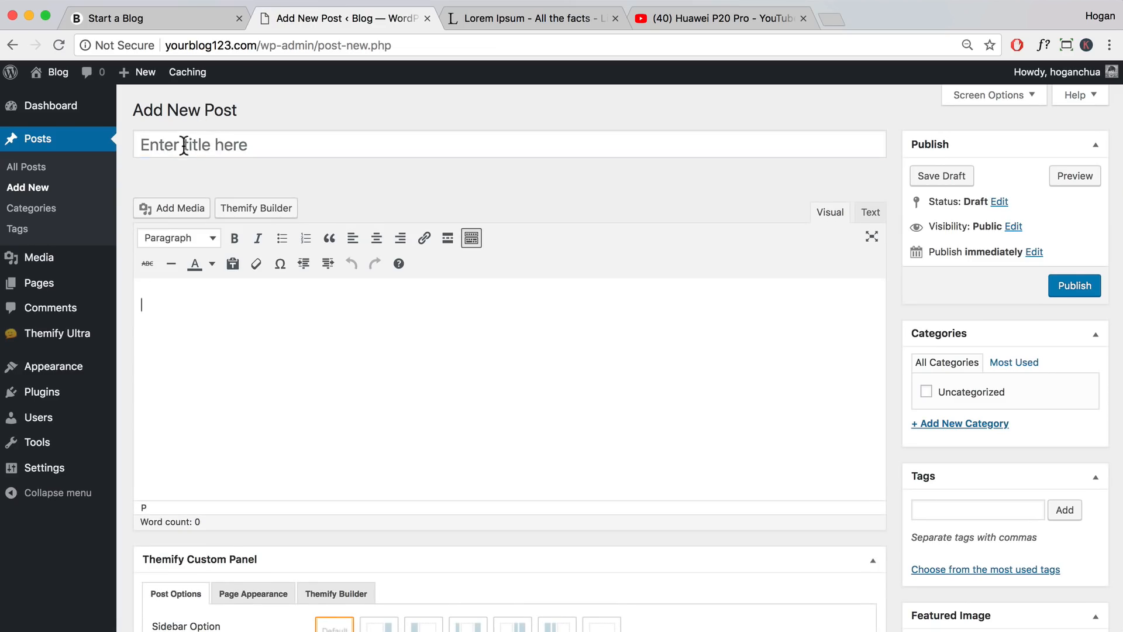
{"action": "left_click", "coordinate": [186, 146]}
{"action": "left_click", "coordinate": [194, 305]}
{"action": "left_click", "coordinate": [510, 18]}
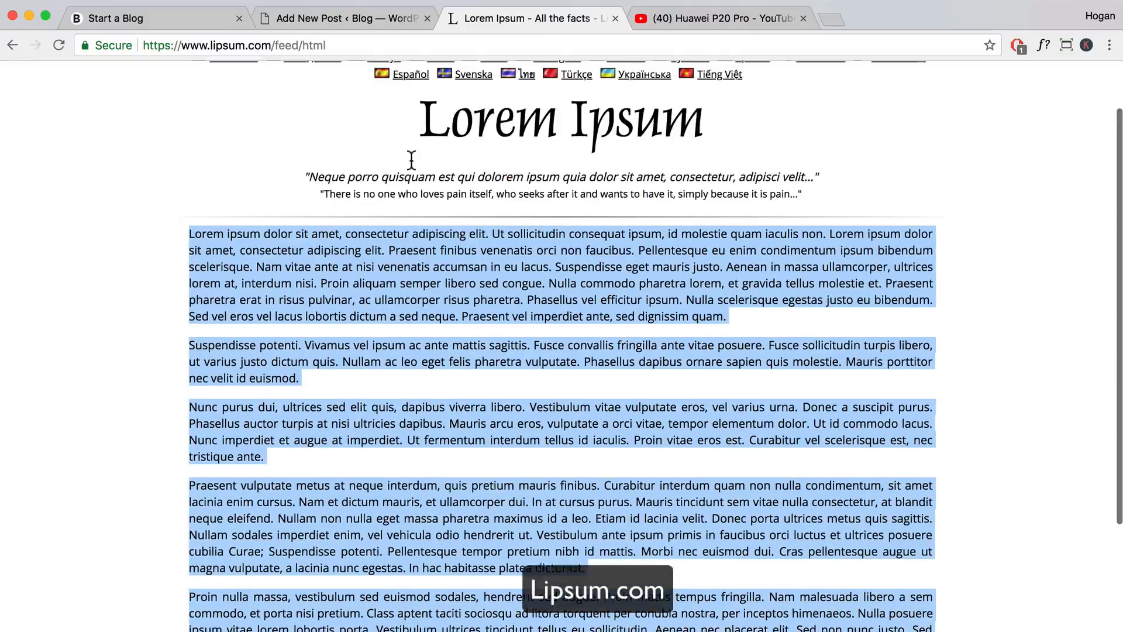
{"action": "scroll", "coordinate": [412, 159], "scroll_direction": "up", "scroll_amount": 1}
{"action": "right_click", "coordinate": [413, 279]}
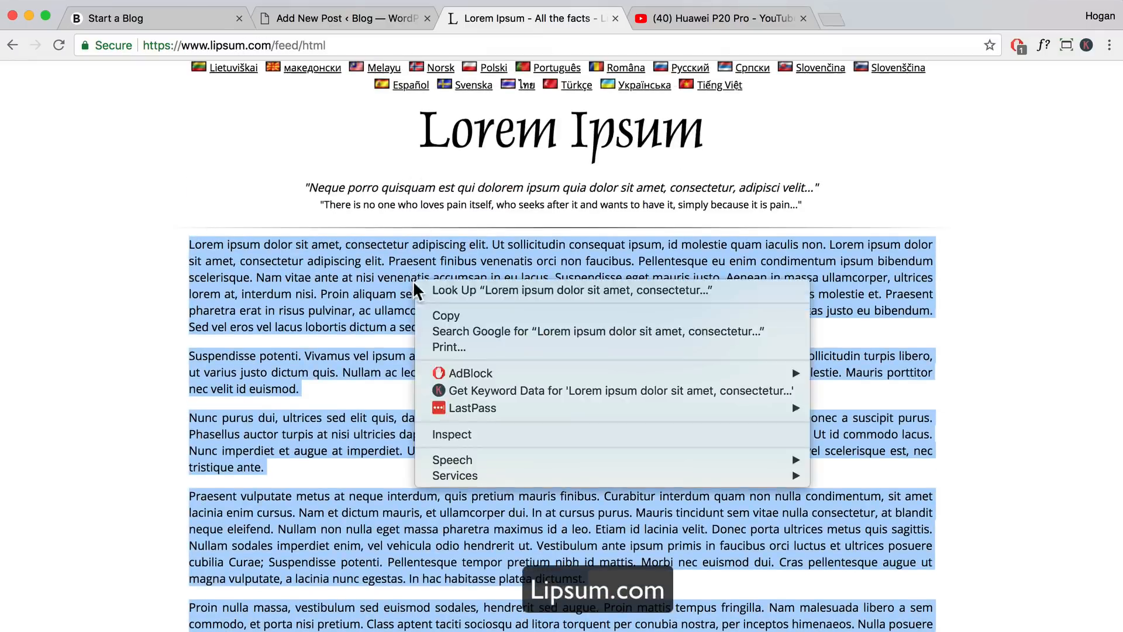
{"action": "left_click", "coordinate": [433, 310]}
{"action": "left_click", "coordinate": [351, 18]}
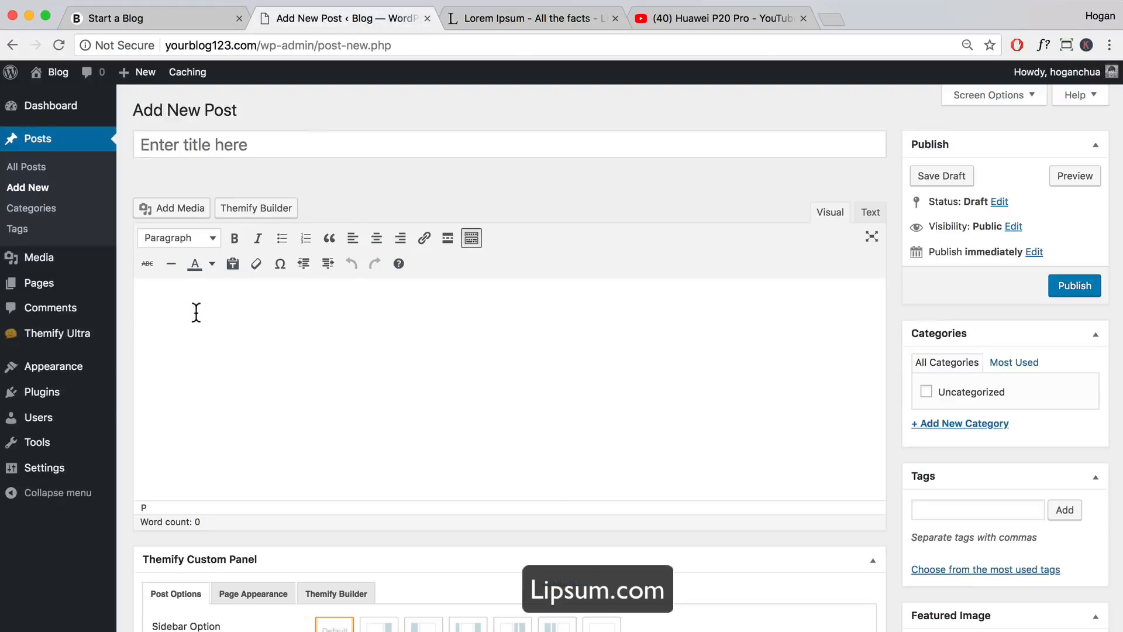
{"action": "key", "text": "super+v"}
Copy the opening words of the body into the post title as "Lorem ipsum dolor sit amet"
{"action": "scroll", "coordinate": [294, 293], "scroll_direction": "up", "scroll_amount": 5}
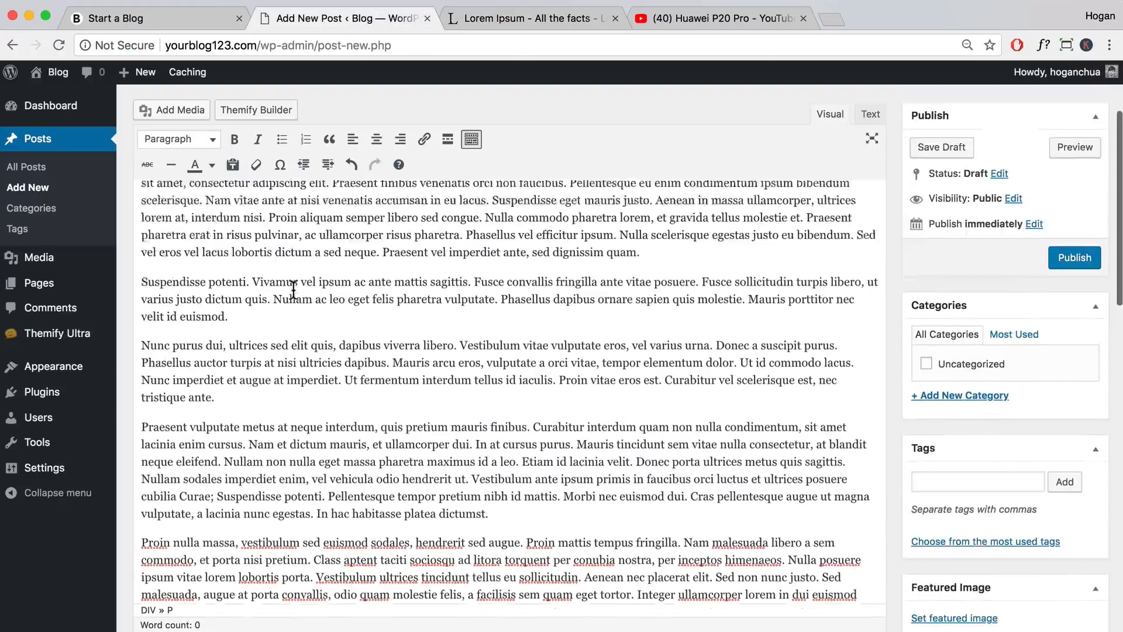
{"action": "left_click_drag", "start_coordinate": [282, 304], "coordinate": [138, 305]}
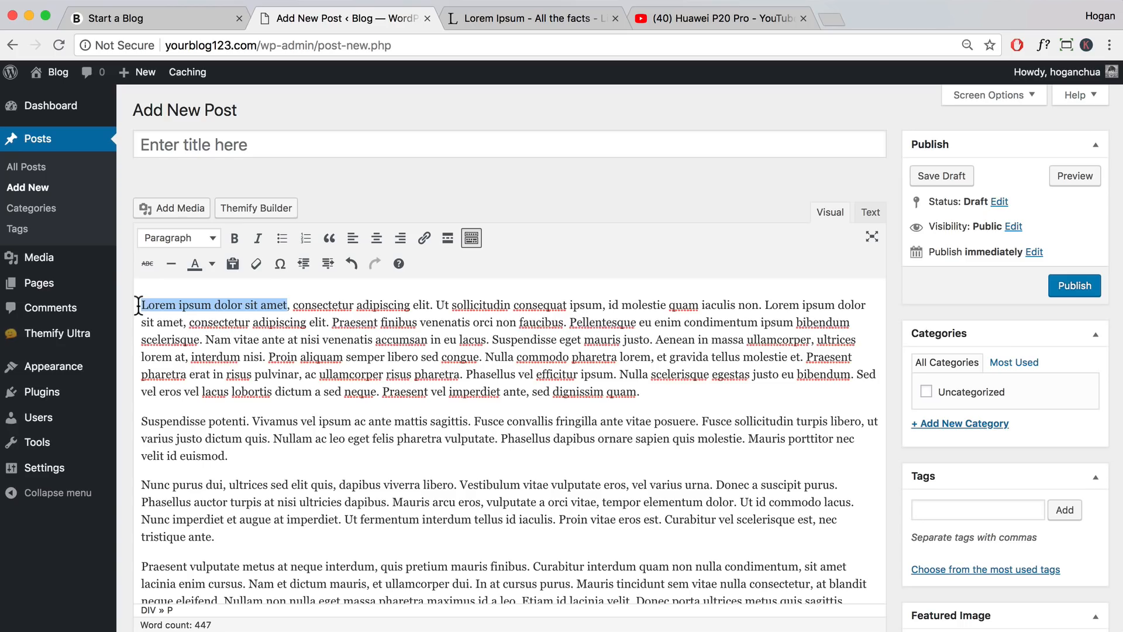
{"action": "left_click", "coordinate": [244, 144]}
{"action": "key", "text": "super+v"}
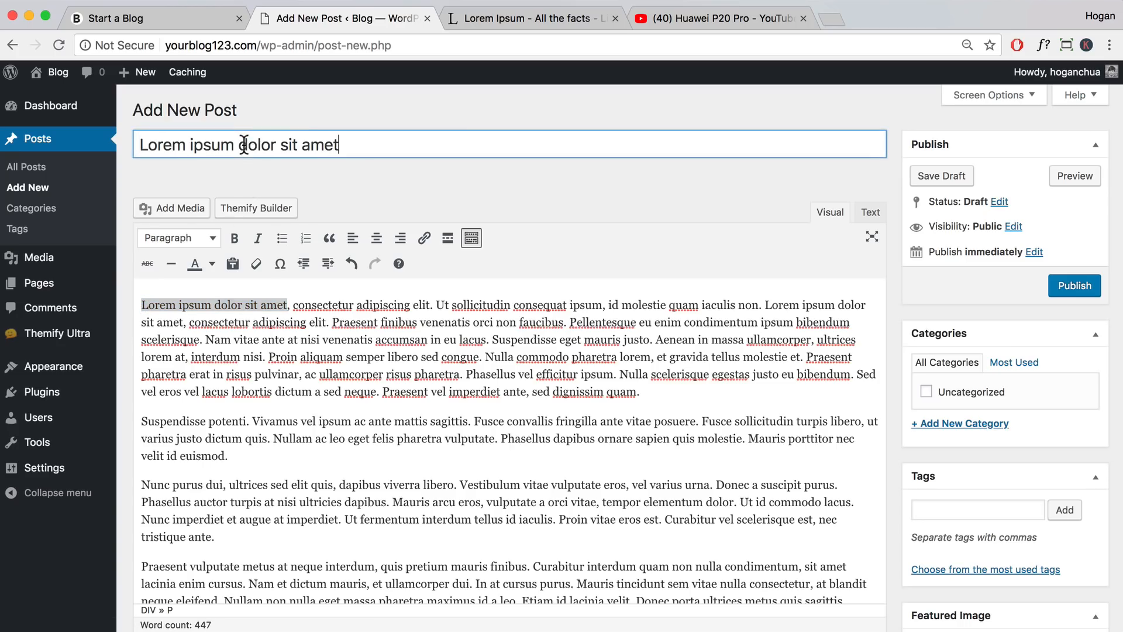
Hide the editor's second row of formatting tools and show it again
{"action": "left_click", "coordinate": [303, 340]}
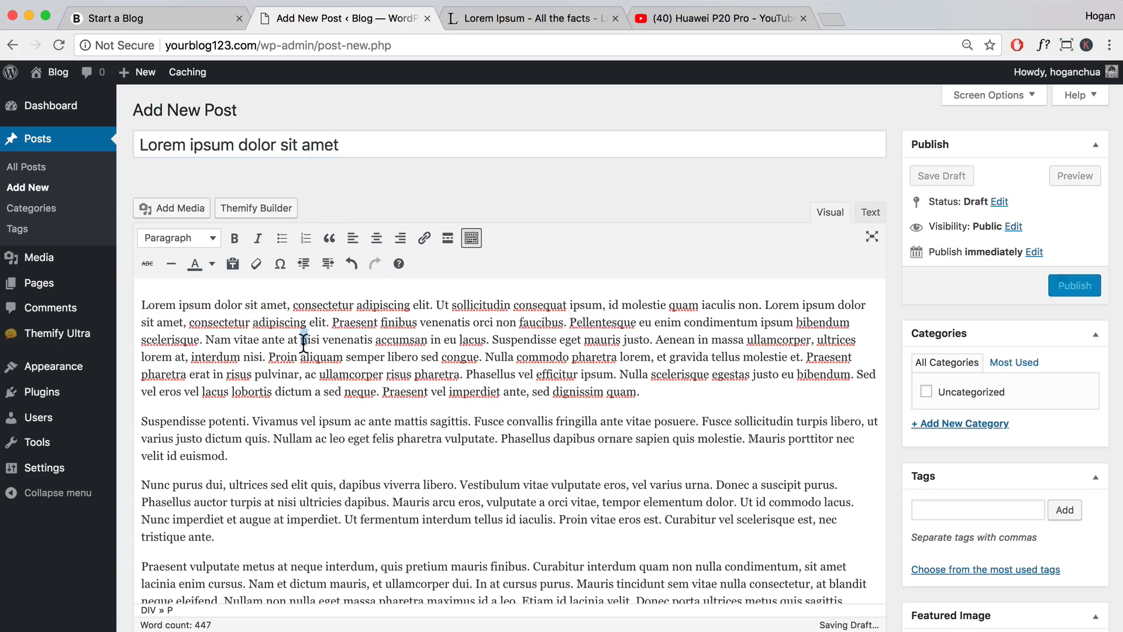
{"action": "left_click", "coordinate": [472, 241]}
{"action": "left_click", "coordinate": [472, 241]}
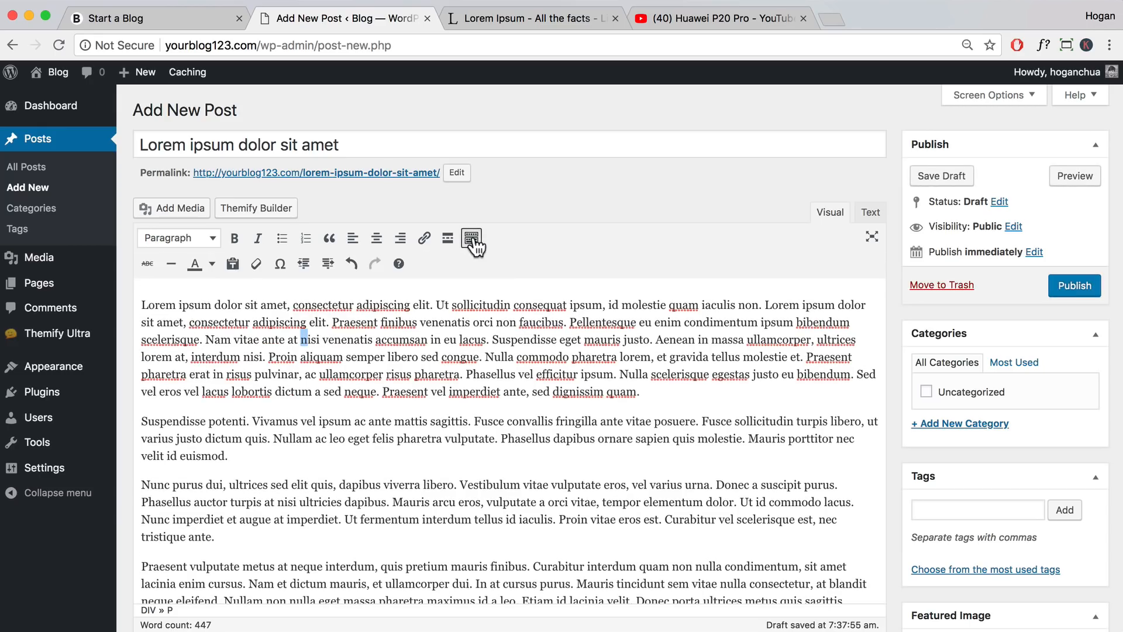
Increase the indent of the second paragraph, beginning "Suspendisse potenti"
{"action": "left_click_drag", "start_coordinate": [295, 305], "coordinate": [354, 305]}
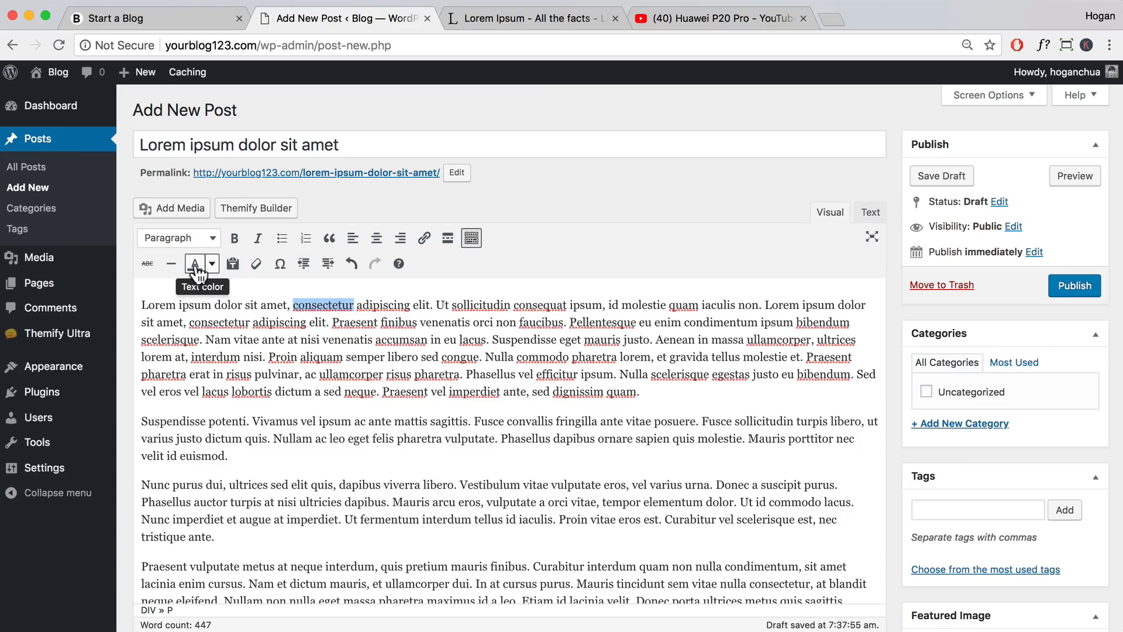
{"action": "left_click", "coordinate": [143, 424]}
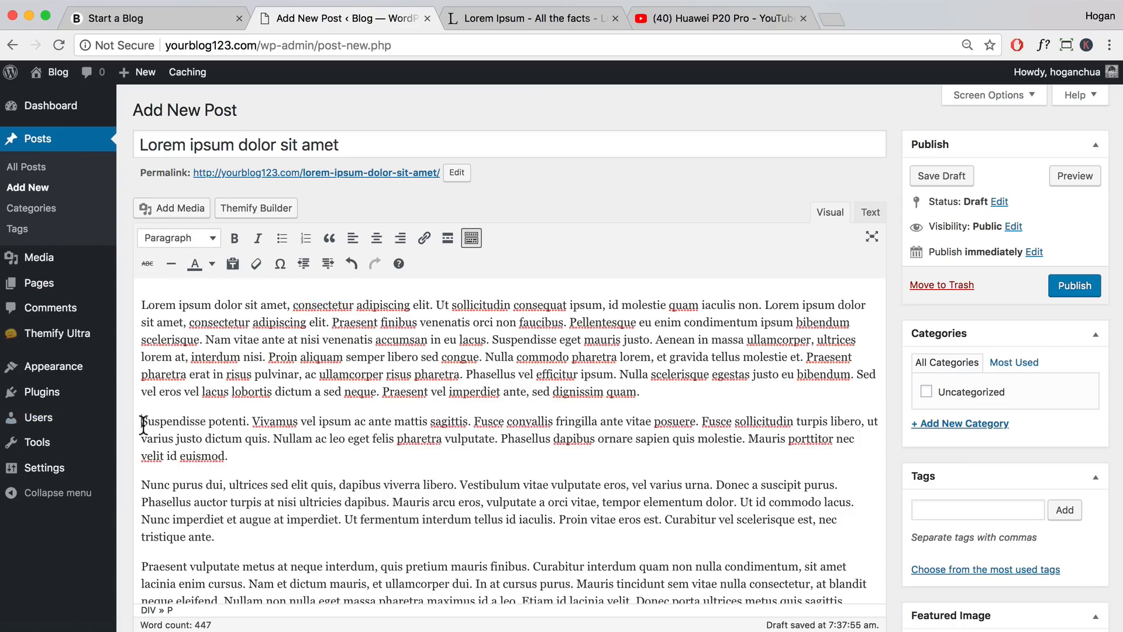
{"action": "left_click", "coordinate": [325, 266]}
Try bold and blockquote formatting on the indented second paragraph and remove both
{"action": "left_click_drag", "start_coordinate": [324, 458], "coordinate": [163, 424]}
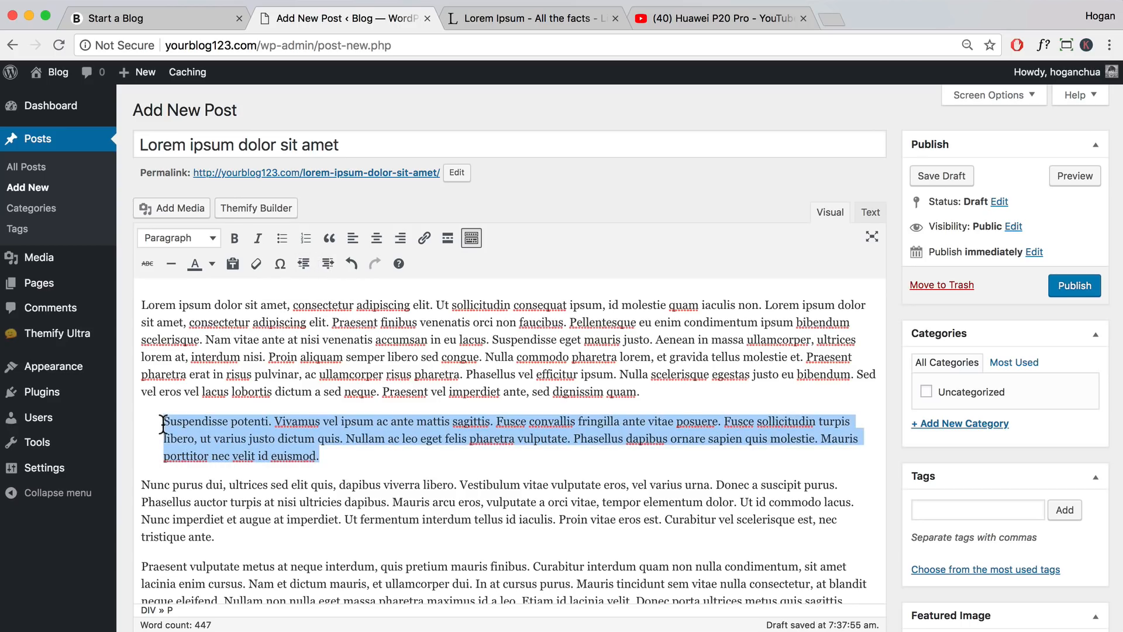
{"action": "left_click", "coordinate": [234, 238]}
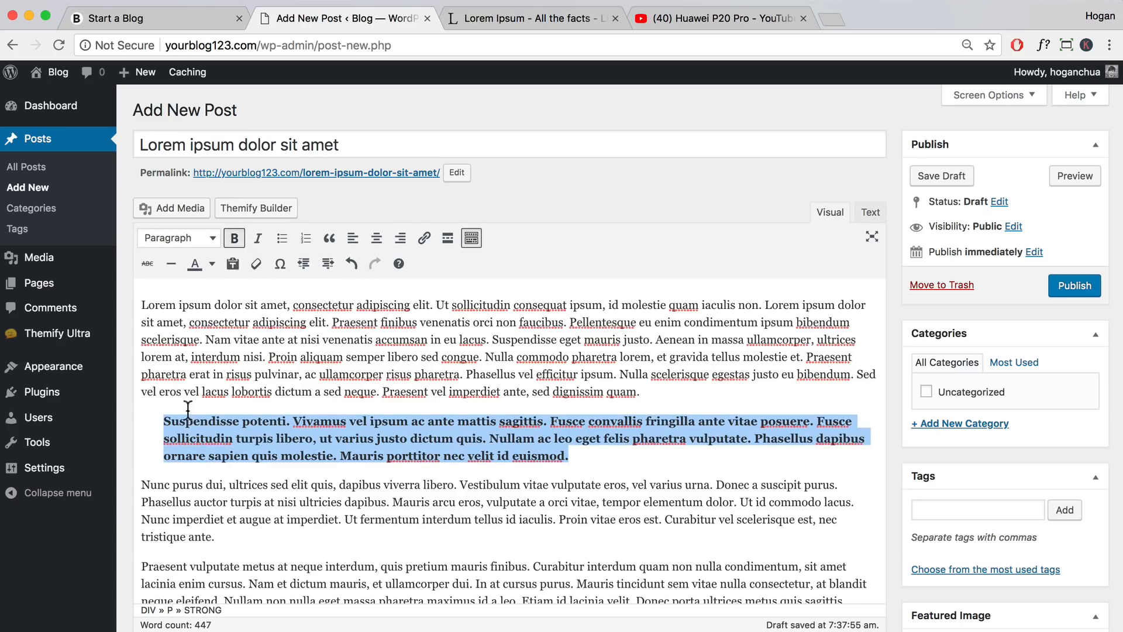
{"action": "left_click", "coordinate": [234, 238]}
{"action": "left_click", "coordinate": [168, 422]}
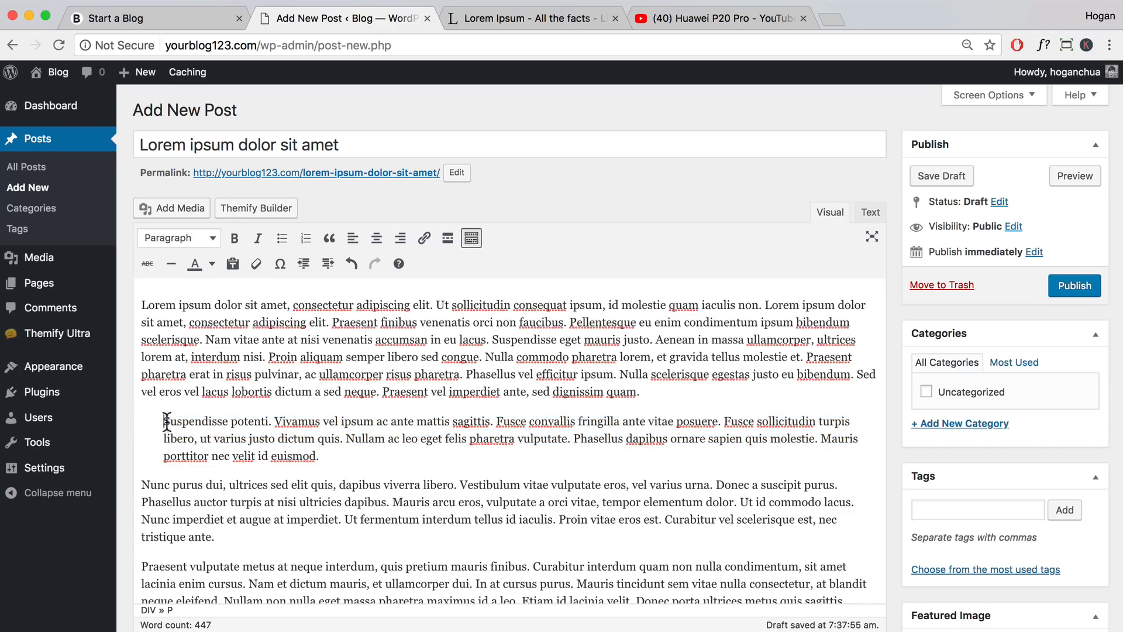
{"action": "left_click", "coordinate": [330, 241]}
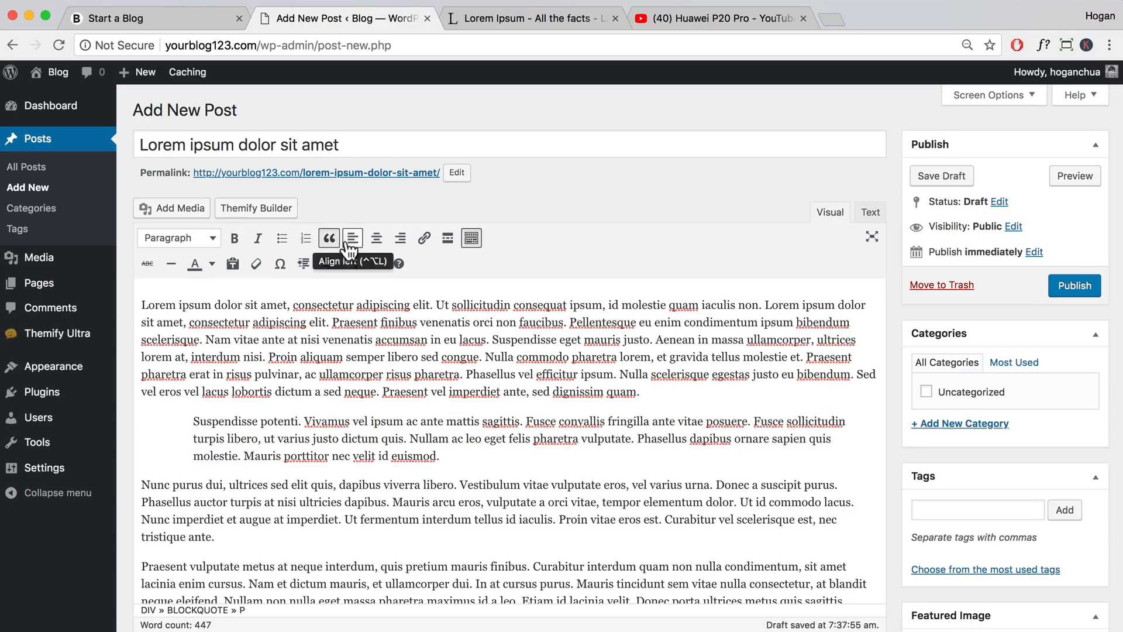
{"action": "left_click", "coordinate": [329, 263]}
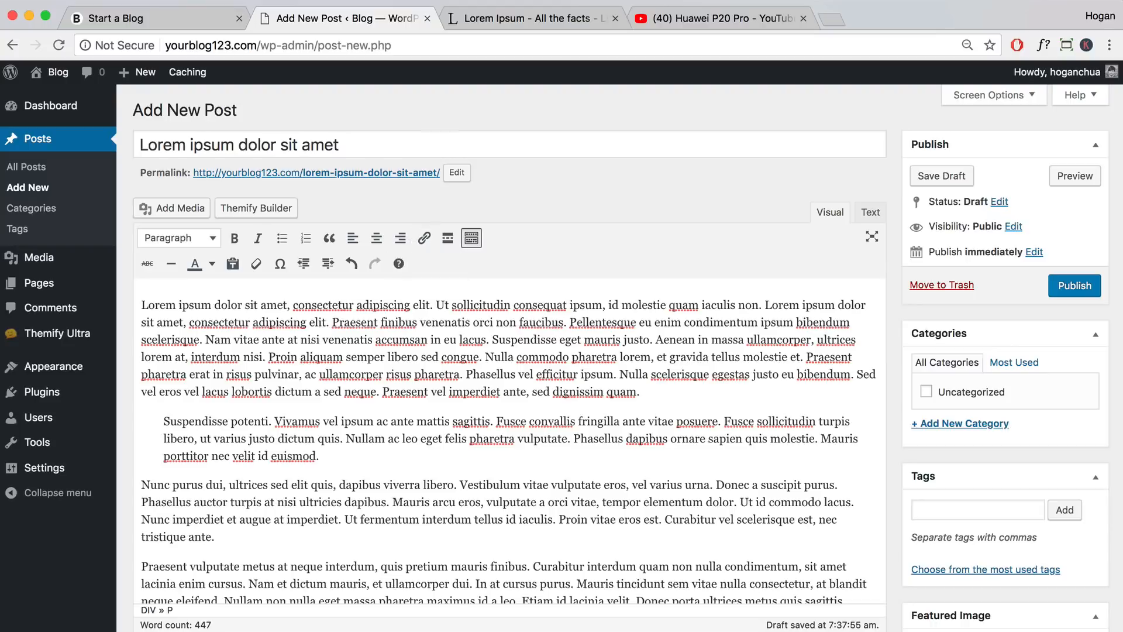
{"action": "left_click", "coordinate": [494, 17]}
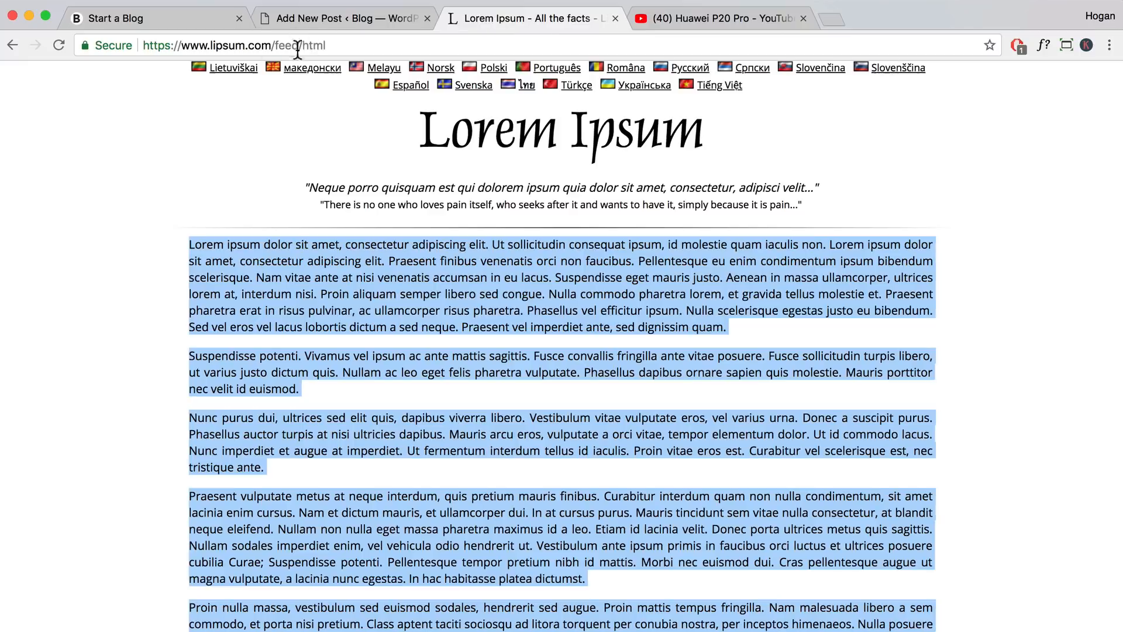
{"action": "left_click_drag", "start_coordinate": [340, 49], "coordinate": [139, 50]}
{"action": "key", "text": "super+c"}
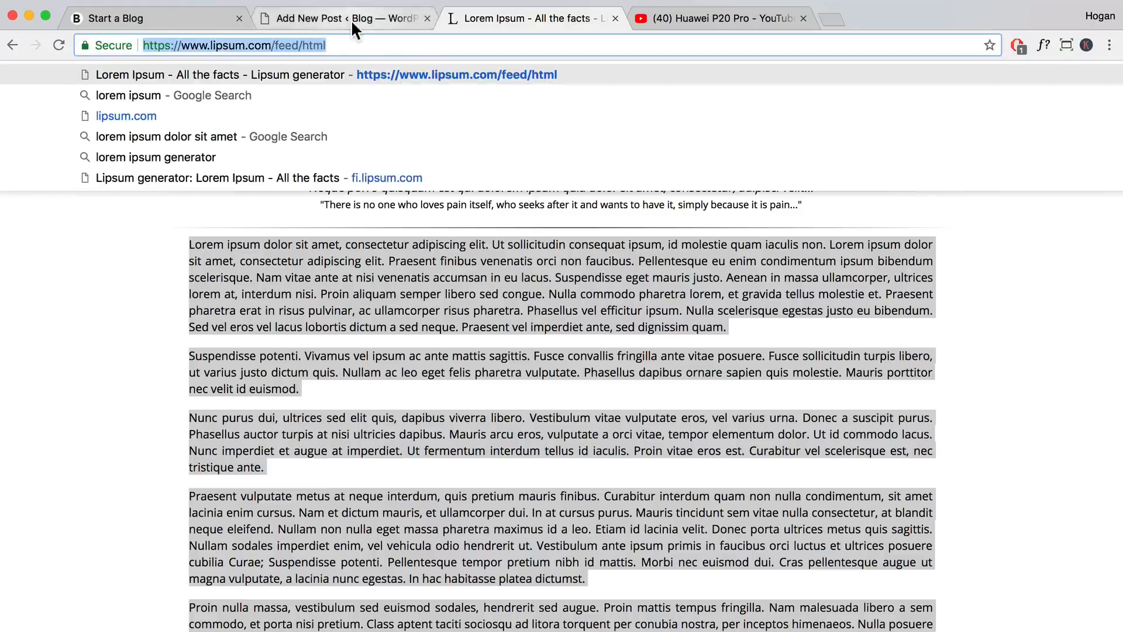
{"action": "left_click", "coordinate": [351, 19]}
{"action": "left_click_drag", "start_coordinate": [452, 305], "coordinate": [566, 302]}
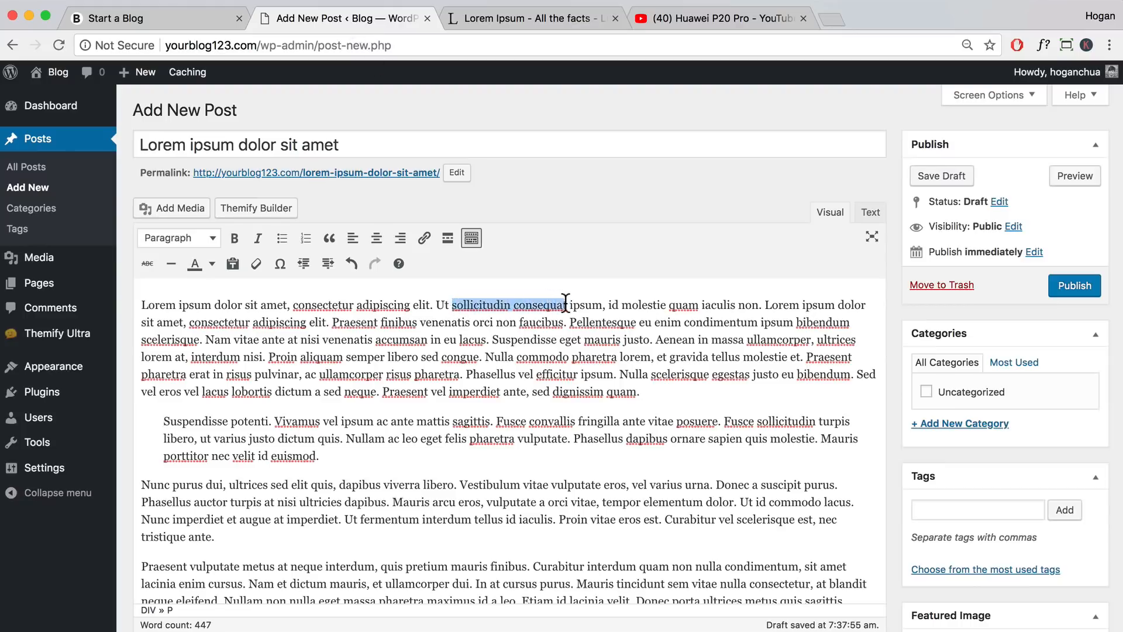
{"action": "left_click", "coordinate": [425, 244]}
{"action": "key", "text": "super+v"}
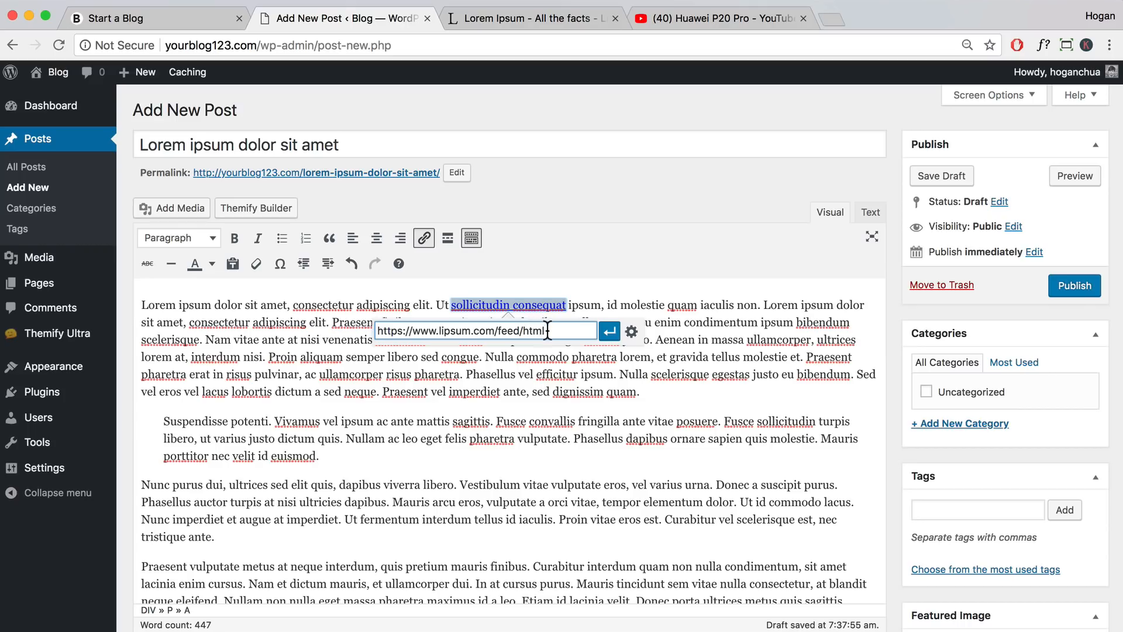
Set the "sollicitudin consequat" link to open in a new tab and update it
{"action": "left_click", "coordinate": [630, 334]}
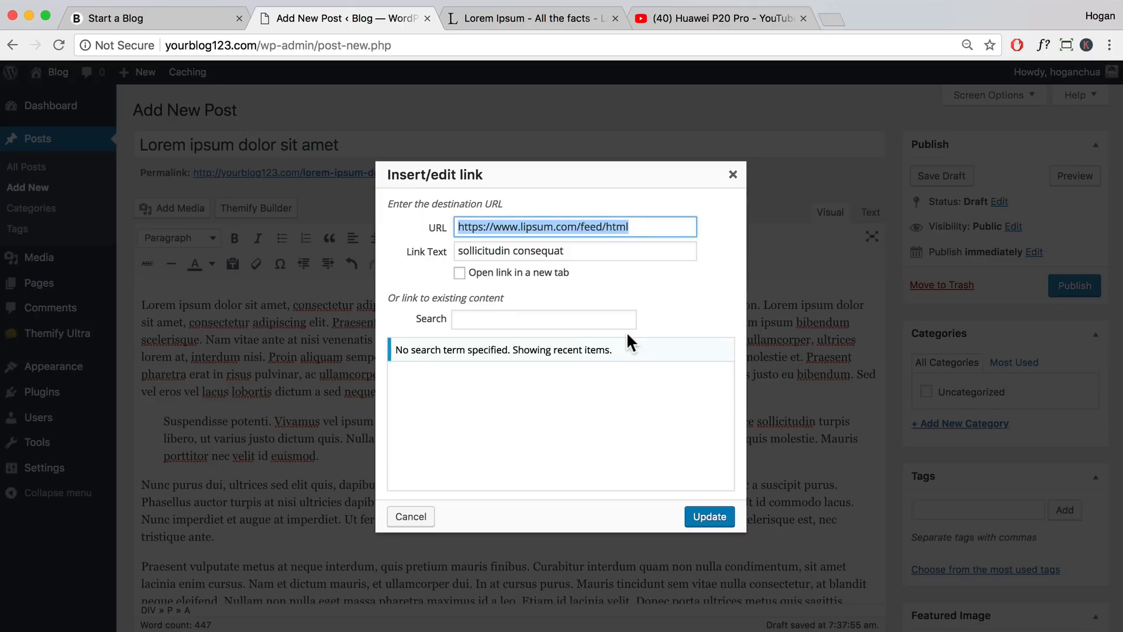
{"action": "left_click", "coordinate": [485, 274]}
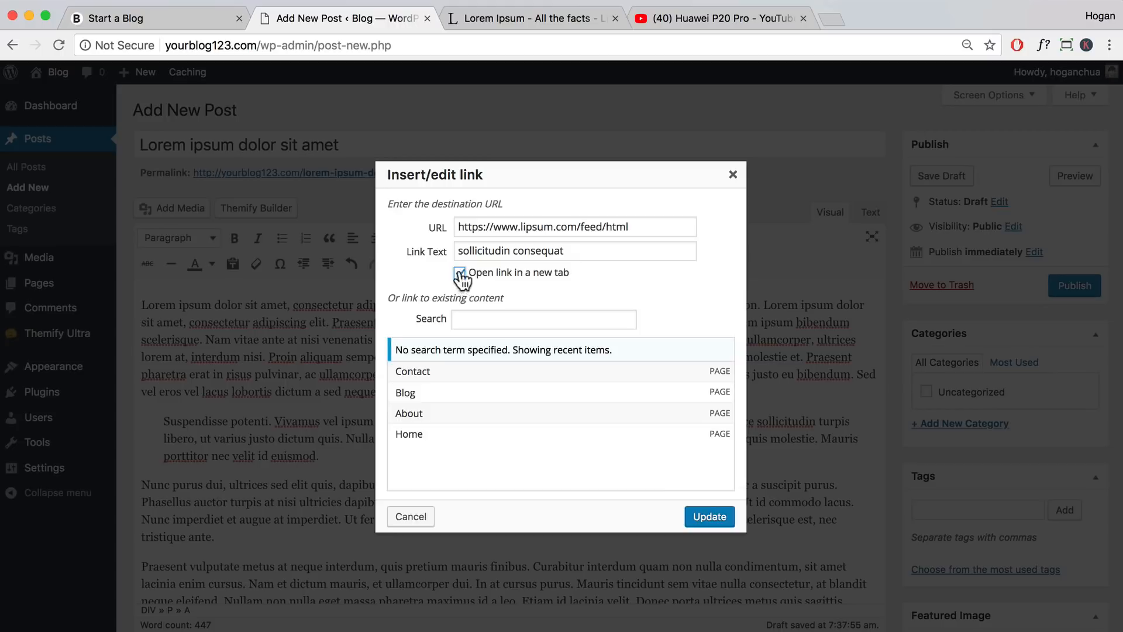
{"action": "left_click", "coordinate": [711, 522]}
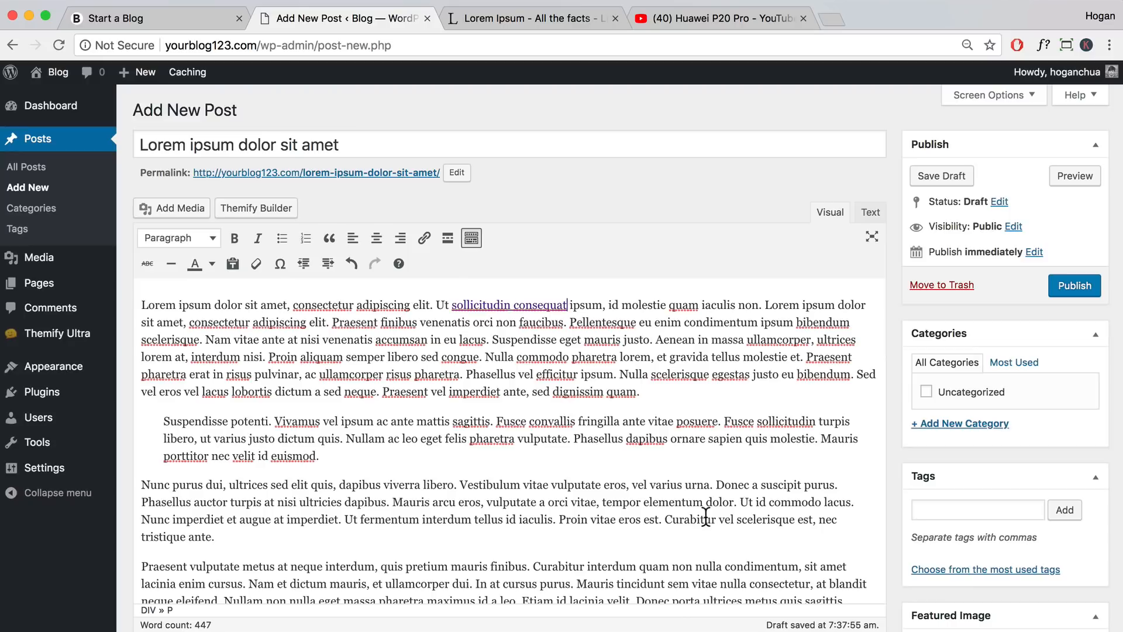
{"action": "scroll", "coordinate": [449, 466], "scroll_direction": "down", "scroll_amount": 3}
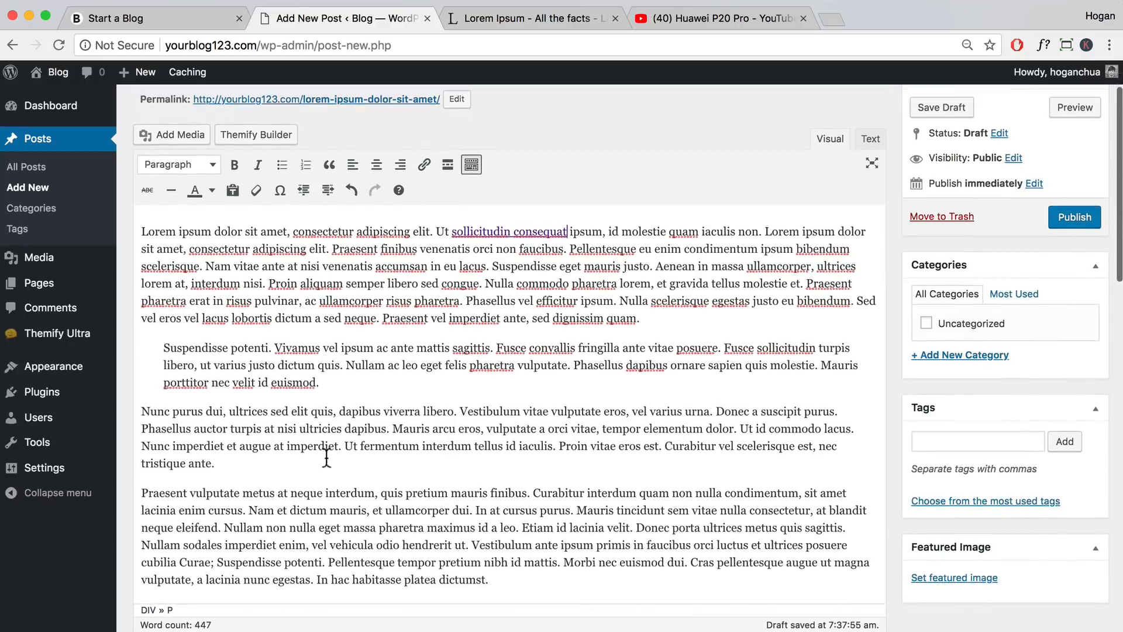
Start a blank line after the third paragraph, beginning "Nunc purus dui", and begin adding media there
{"action": "left_click", "coordinate": [228, 464]}
{"action": "key", "text": "Return"}
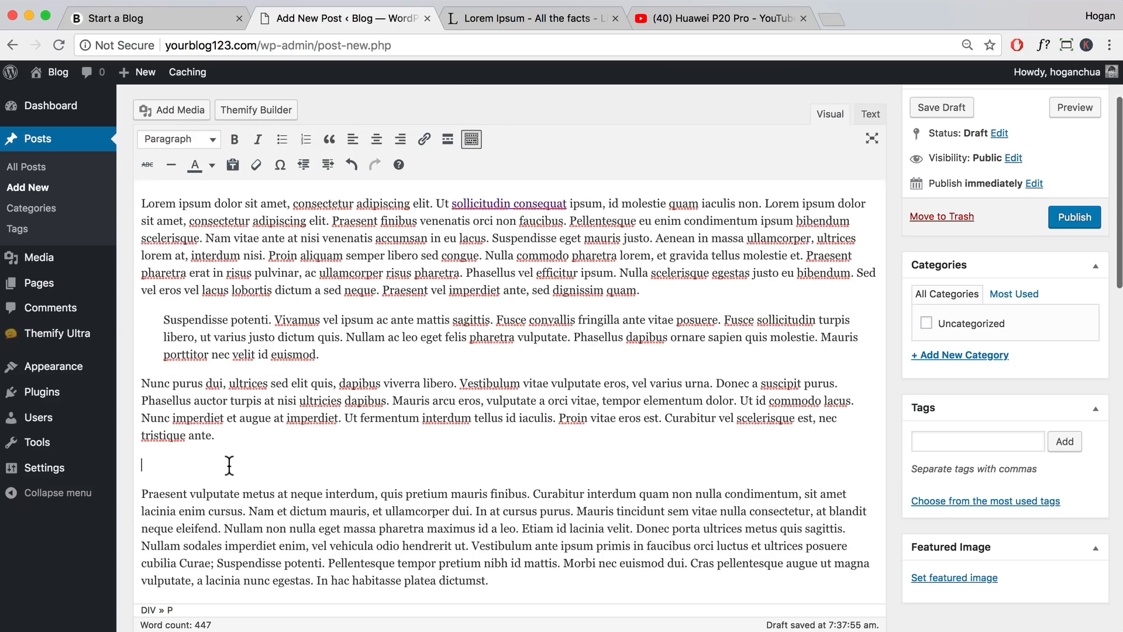
{"action": "left_click", "coordinate": [172, 110]}
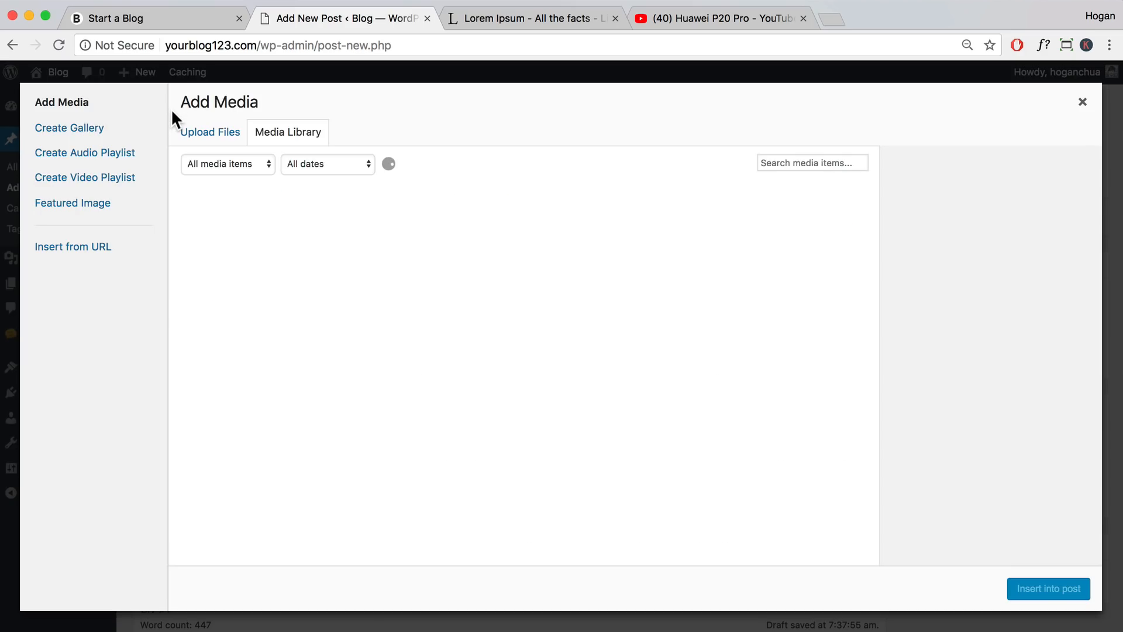
{"action": "left_click", "coordinate": [214, 135]}
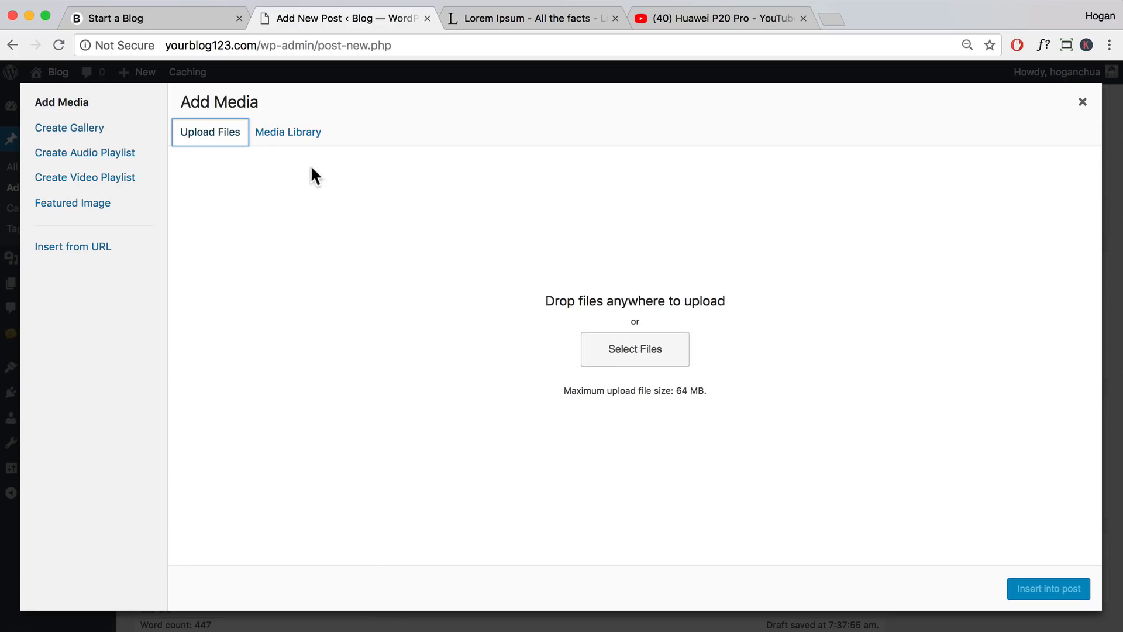
{"action": "left_click", "coordinate": [661, 352]}
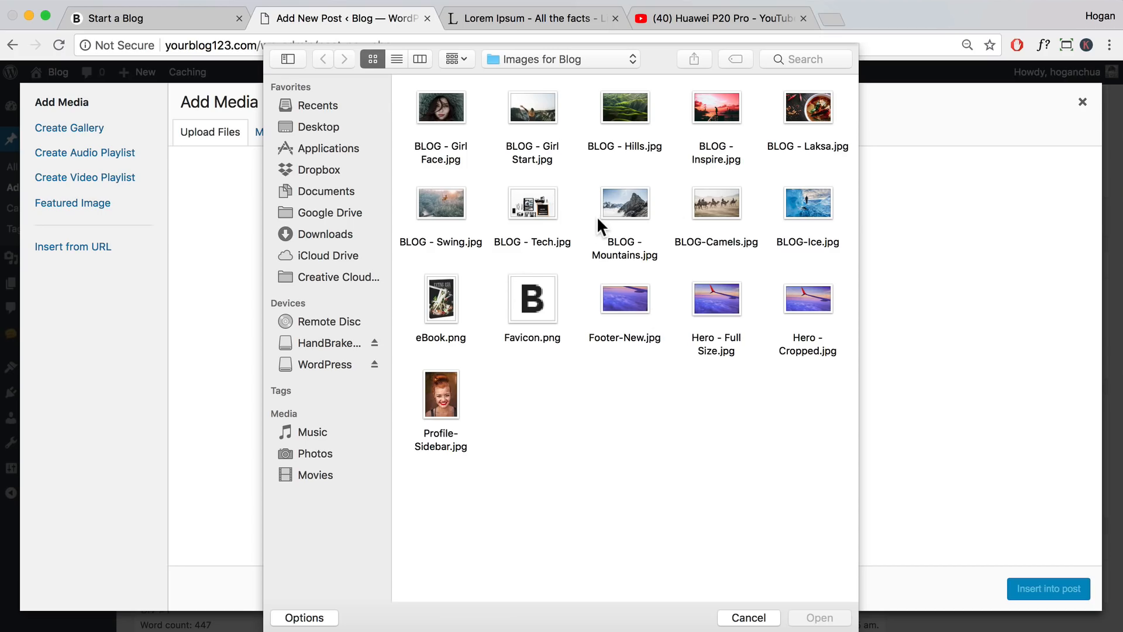
{"action": "left_click", "coordinate": [749, 619]}
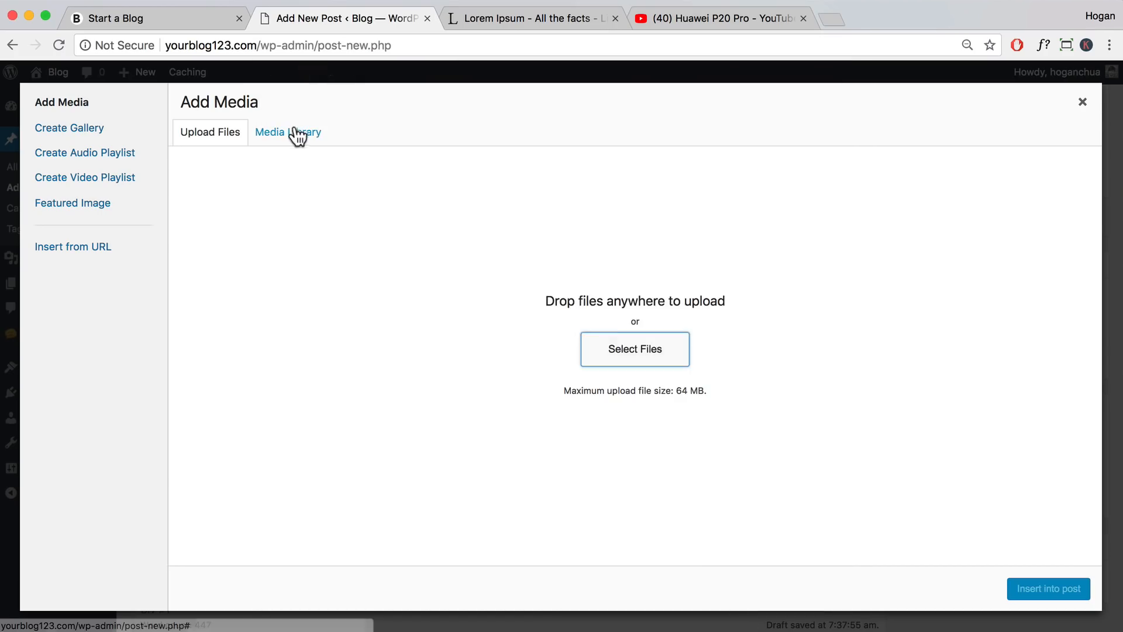
Insert BLOG-Girl-Face.jpg from the media library into the post at full size, 1100 × 700, with no alignment or link
{"action": "left_click", "coordinate": [290, 134]}
{"action": "left_click", "coordinate": [459, 246]}
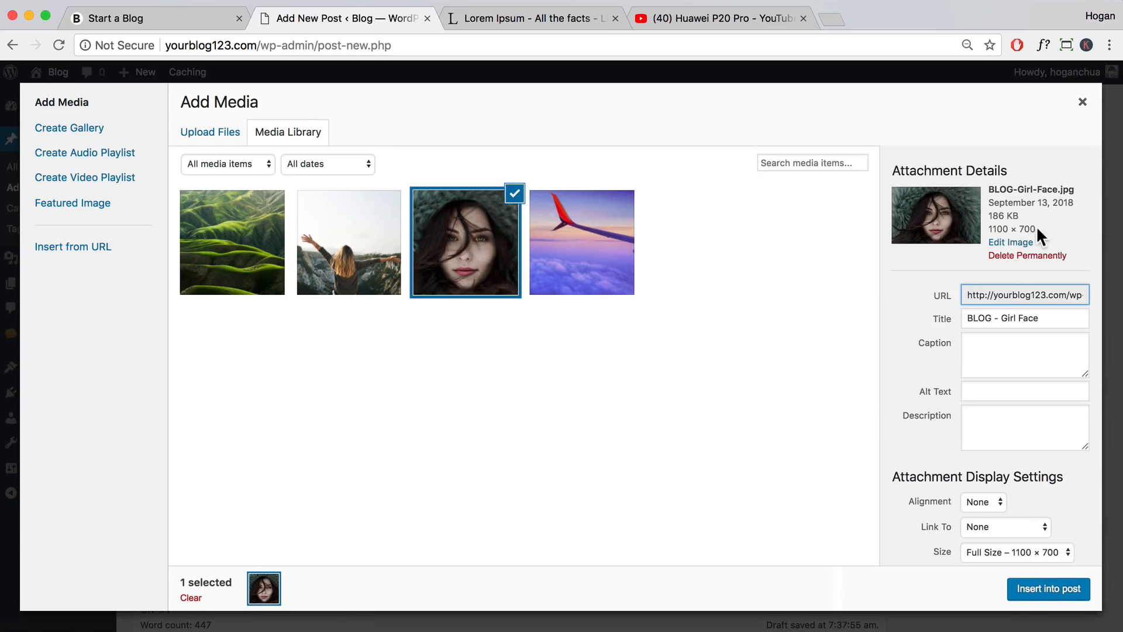
{"action": "left_click_drag", "start_coordinate": [1036, 229], "coordinate": [1002, 228]}
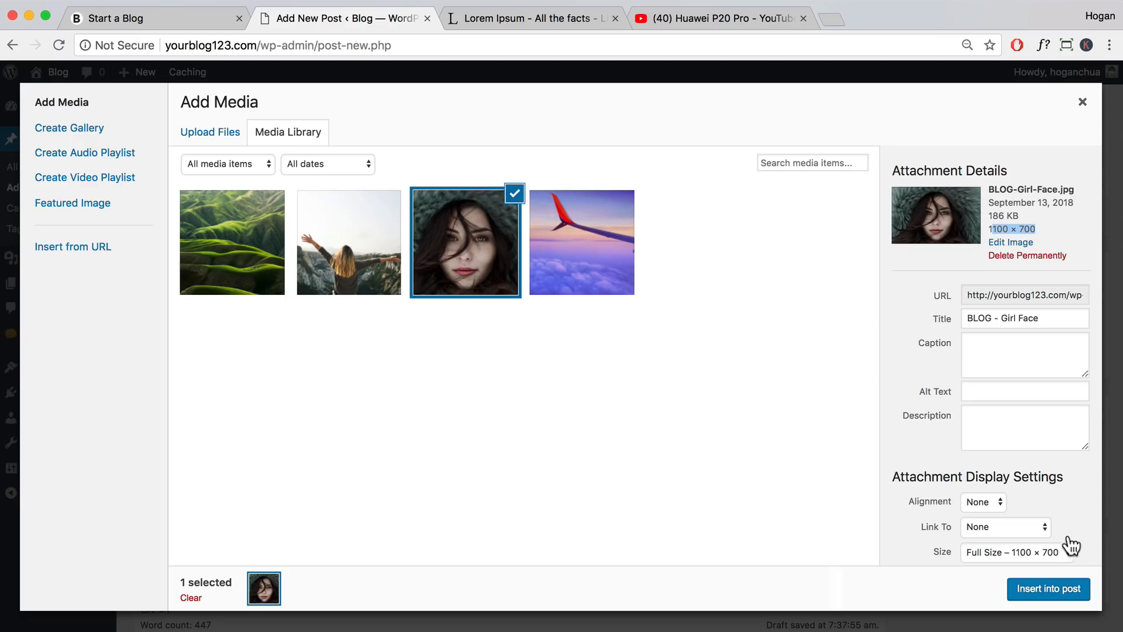
{"action": "scroll", "coordinate": [1068, 534], "scroll_direction": "down", "scroll_amount": 1}
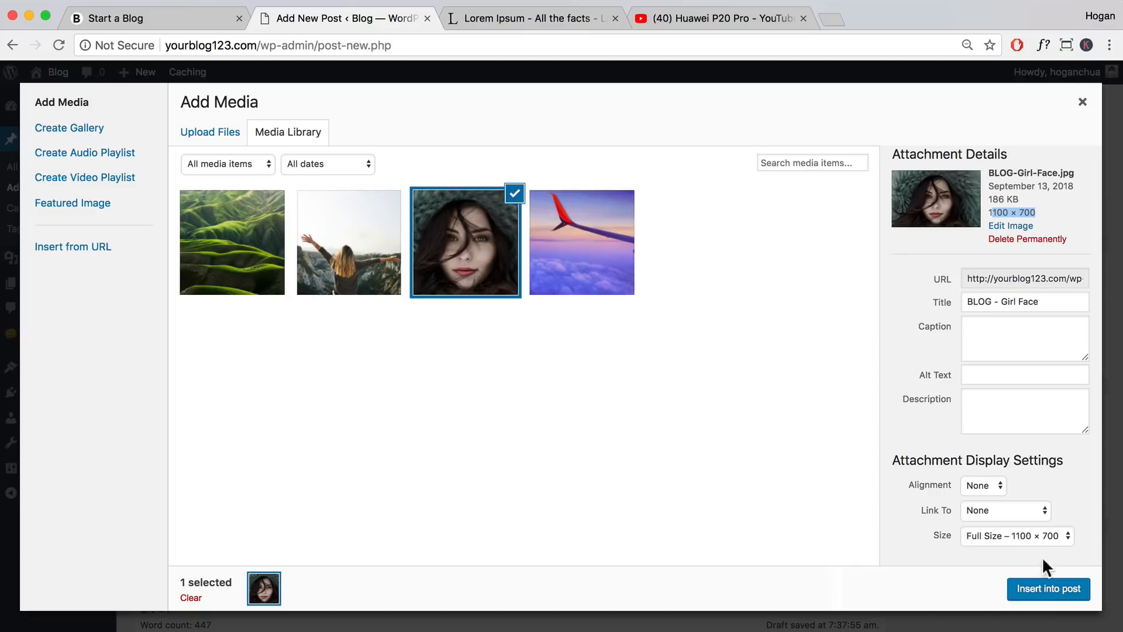
{"action": "left_click", "coordinate": [1040, 601]}
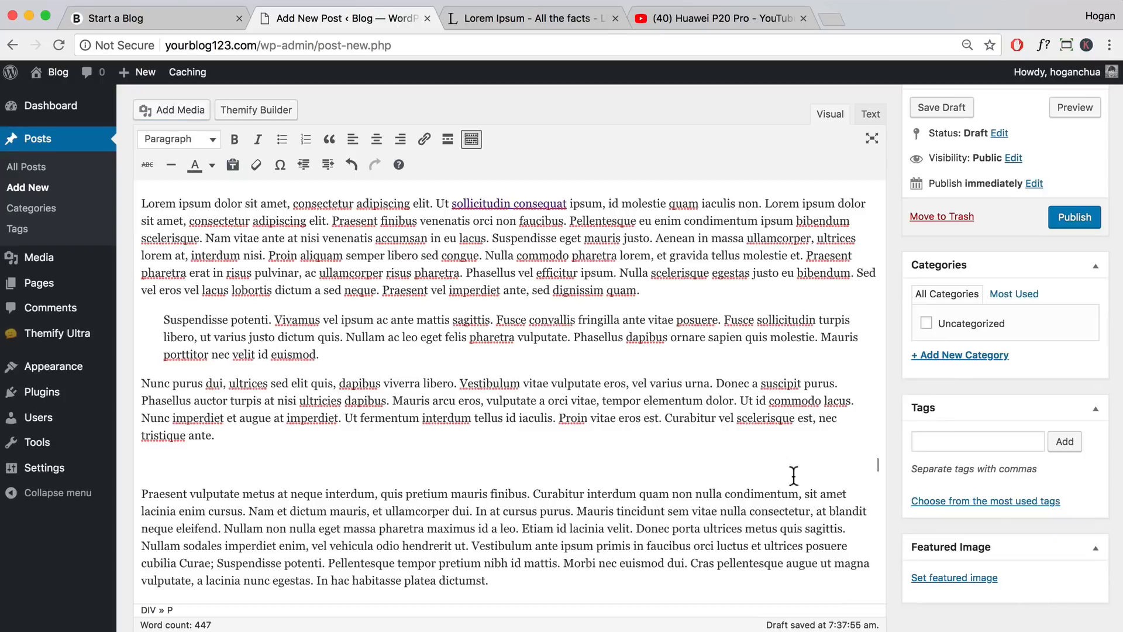
Create the category "Travel" for the post and add the tag "location"
{"action": "left_click", "coordinate": [960, 359]}
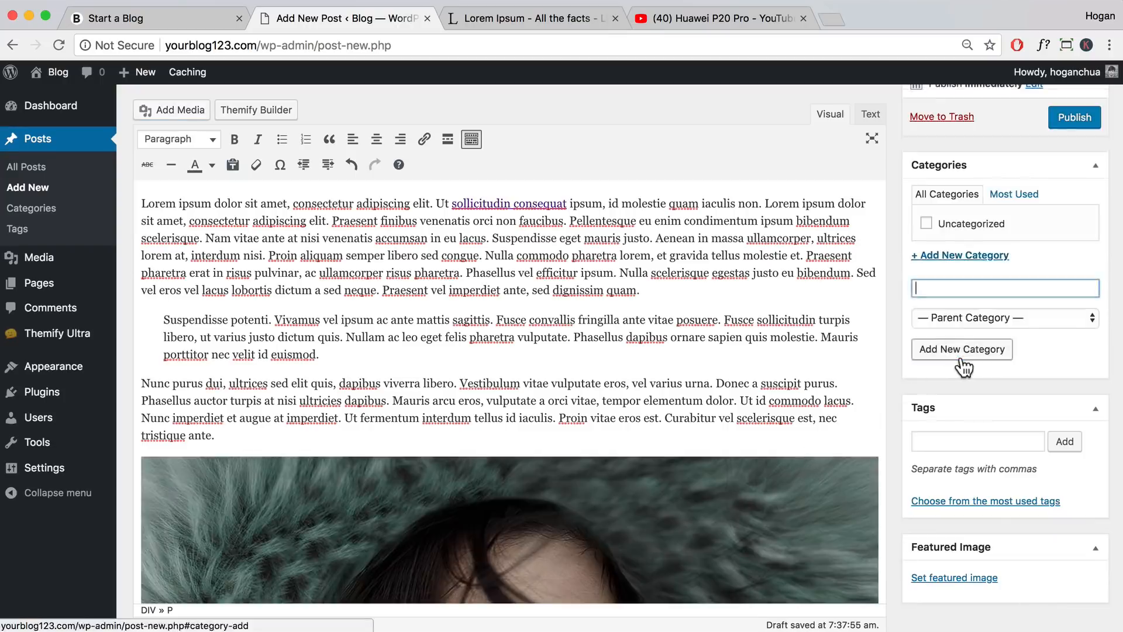
{"action": "type", "text": "Travel"}
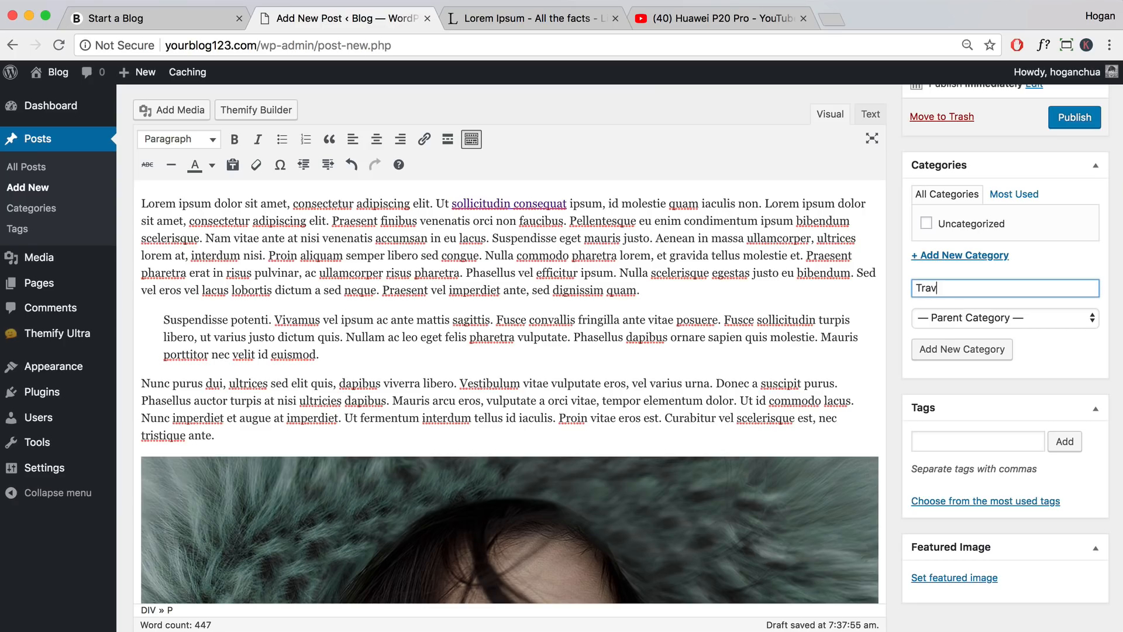
{"action": "left_click", "coordinate": [960, 352]}
{"action": "left_click", "coordinate": [957, 442]}
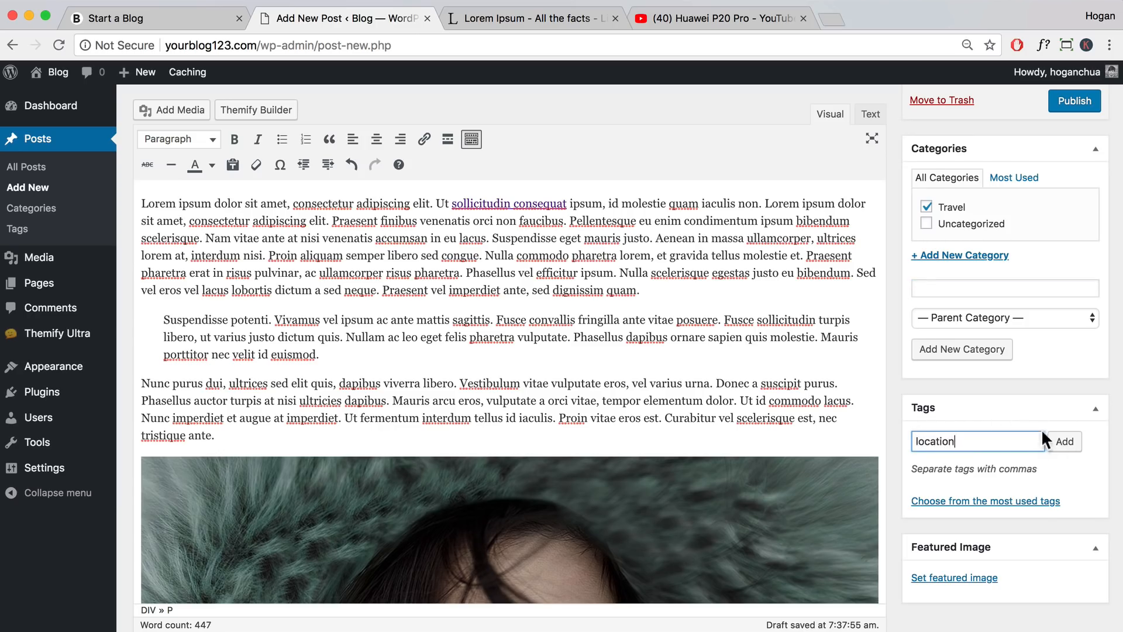
{"action": "left_click", "coordinate": [1065, 443]}
Start setting the post's featured image and select BLOG-Girl-Face.jpg from the media library
{"action": "scroll", "coordinate": [1059, 444], "scroll_direction": "down", "scroll_amount": 5}
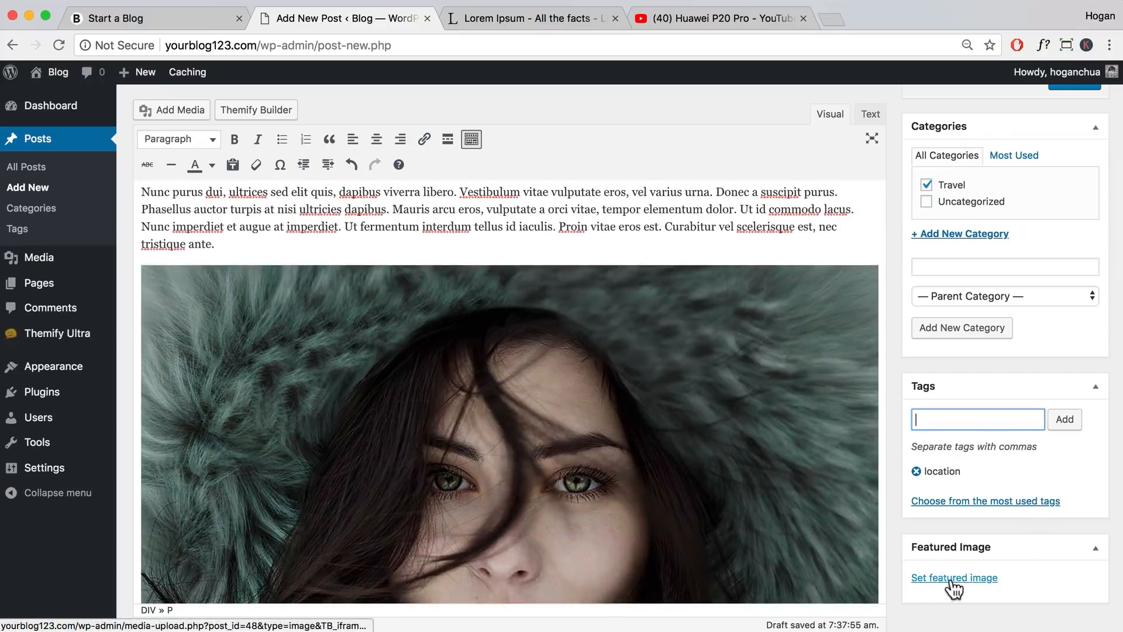
{"action": "left_click", "coordinate": [953, 578]}
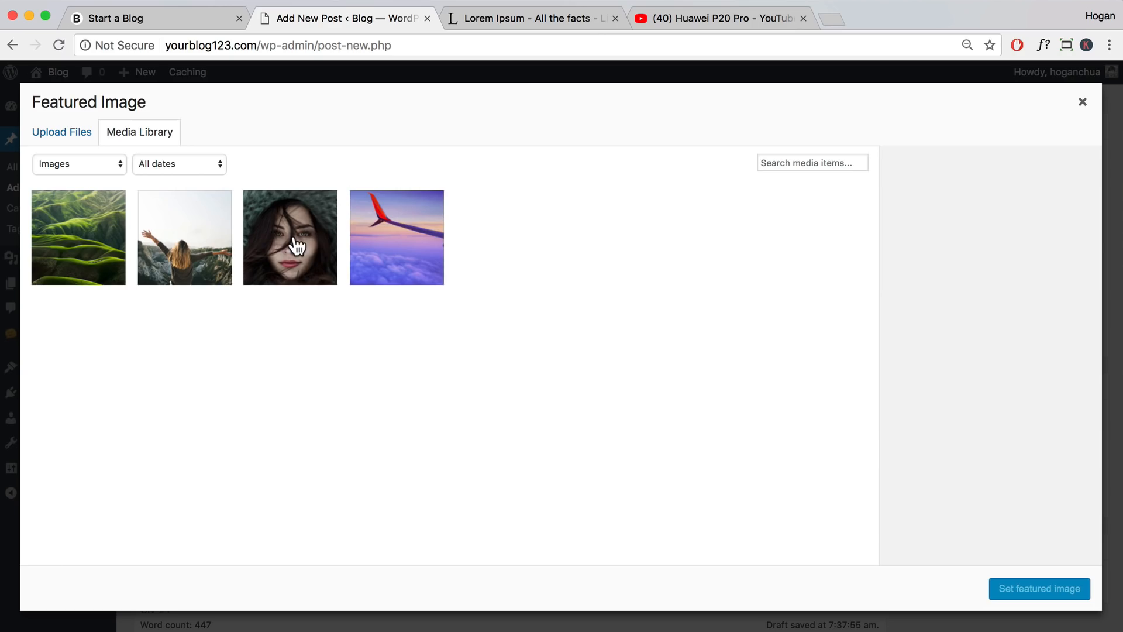
{"action": "left_click", "coordinate": [298, 246]}
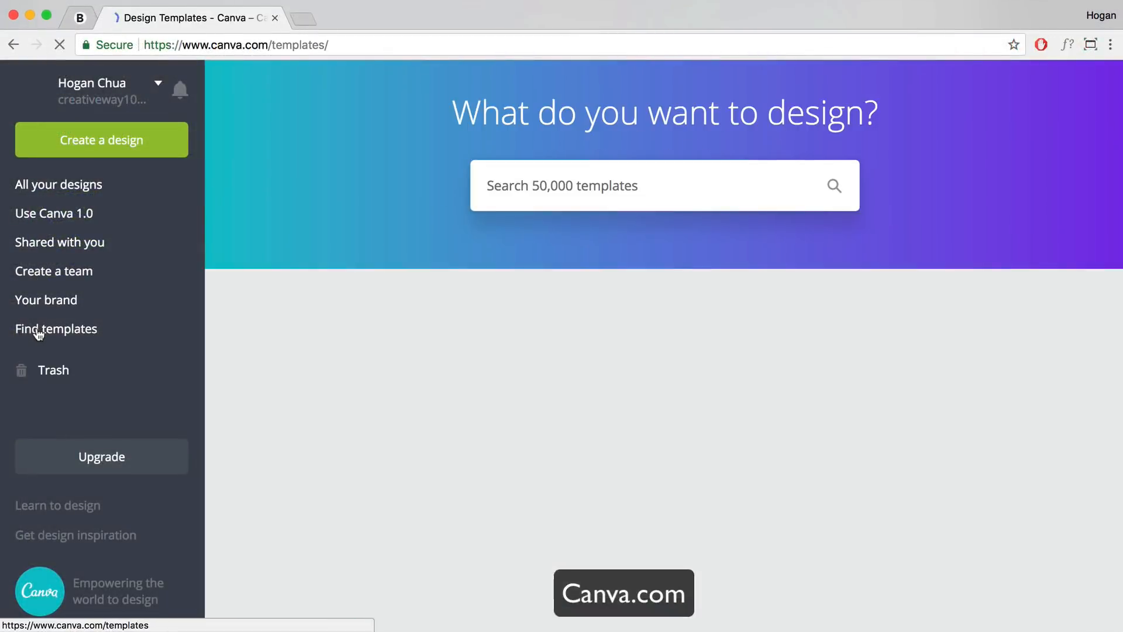
{"action": "scroll", "coordinate": [462, 338], "scroll_direction": "down", "scroll_amount": 5}
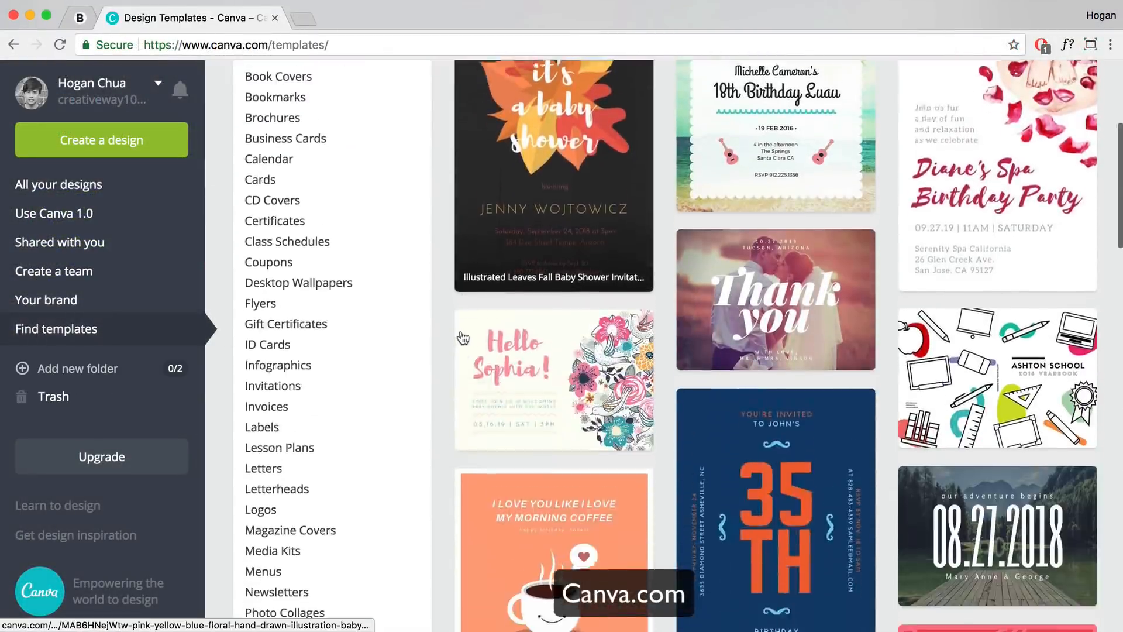
{"action": "scroll", "coordinate": [462, 338], "scroll_direction": "down", "scroll_amount": 15}
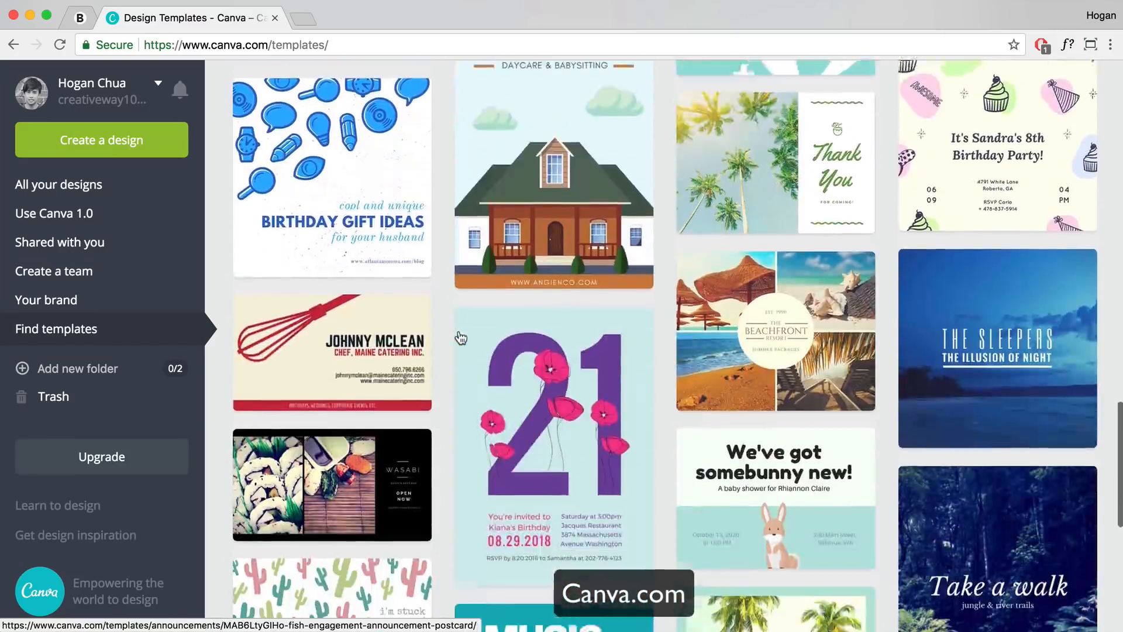
{"action": "scroll", "coordinate": [461, 339], "scroll_direction": "down", "scroll_amount": 8}
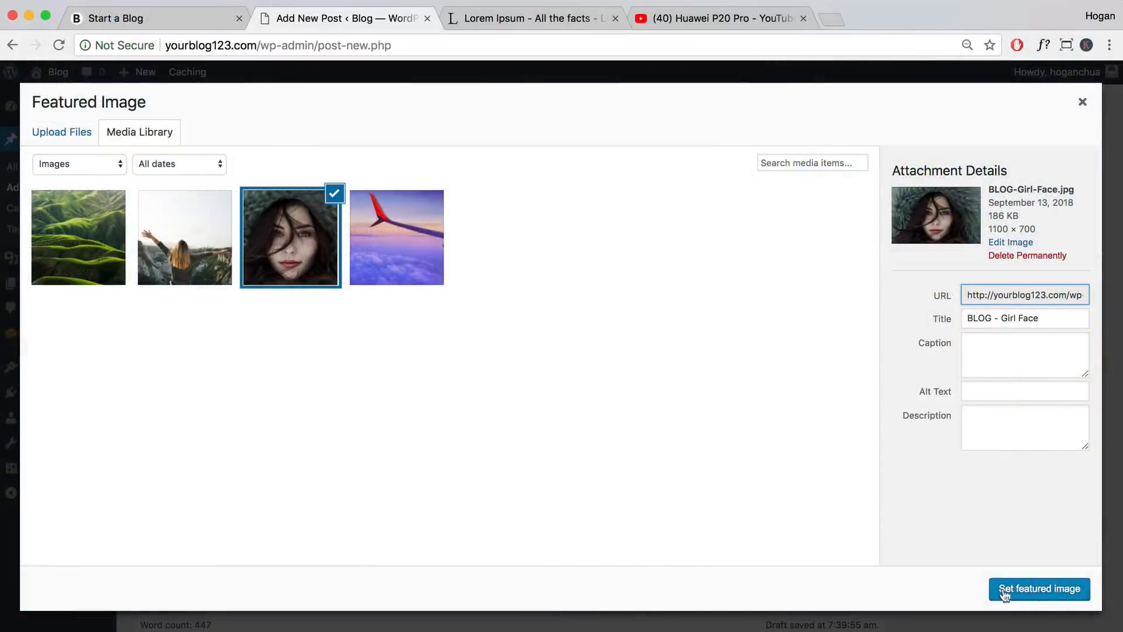
Apply the selected BLOG-Girl-Face.jpg photo as the post's featured image
{"action": "left_click", "coordinate": [1038, 592]}
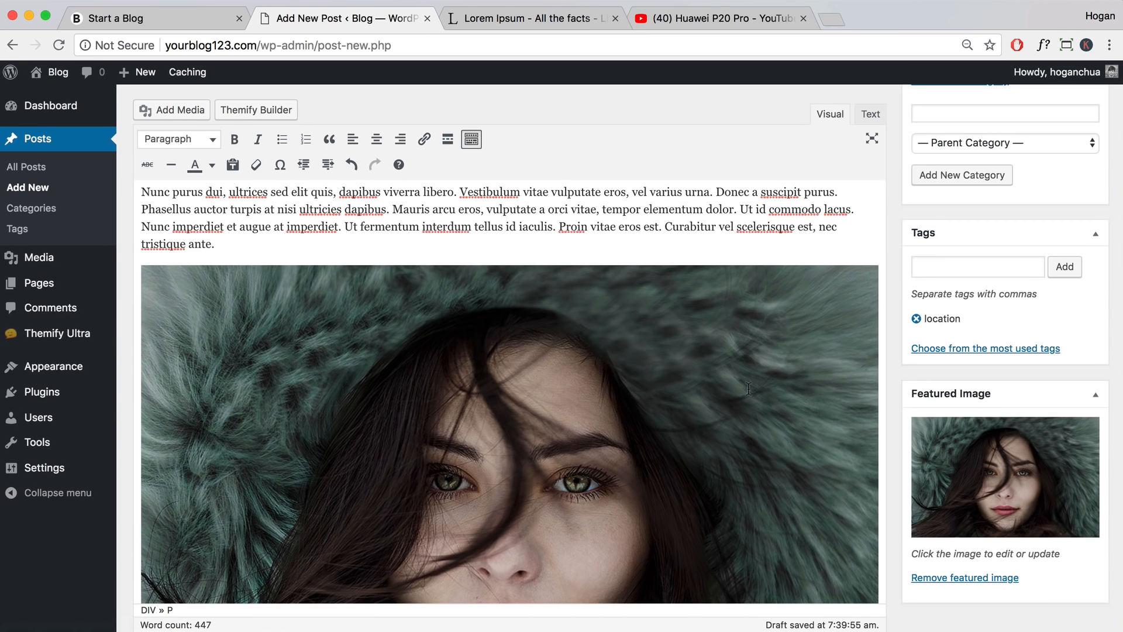
Embed the Huawei P20 Pro YouTube video on a new line before the last paragraph, using the URL copied from its page
{"action": "scroll", "coordinate": [749, 388], "scroll_direction": "down", "scroll_amount": 10}
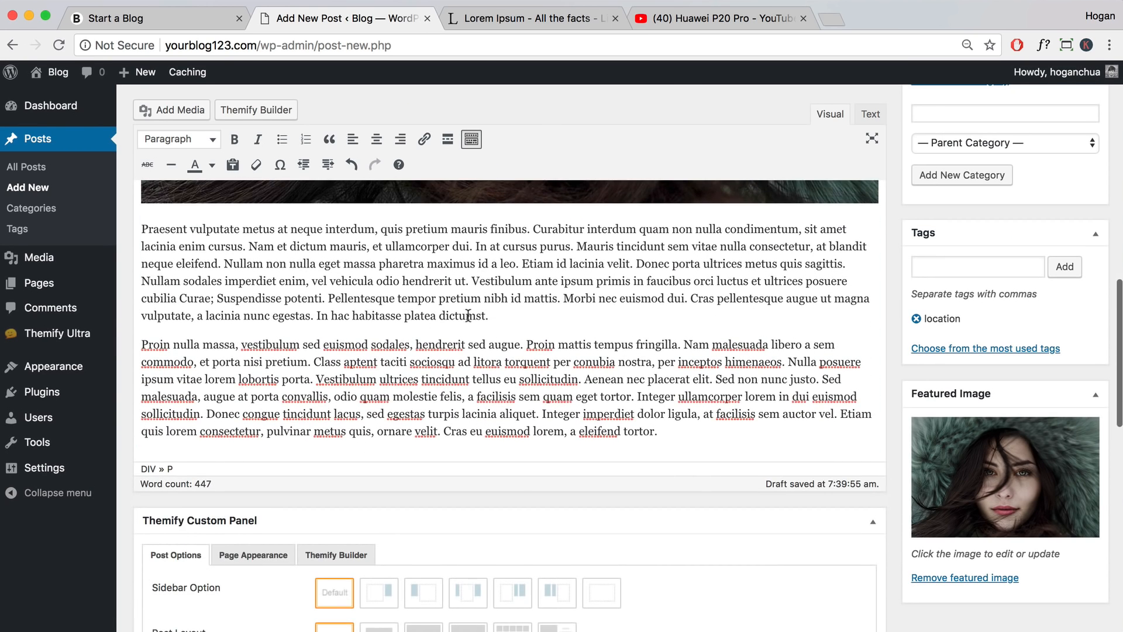
{"action": "left_click", "coordinate": [522, 316]}
{"action": "key", "text": "Return"}
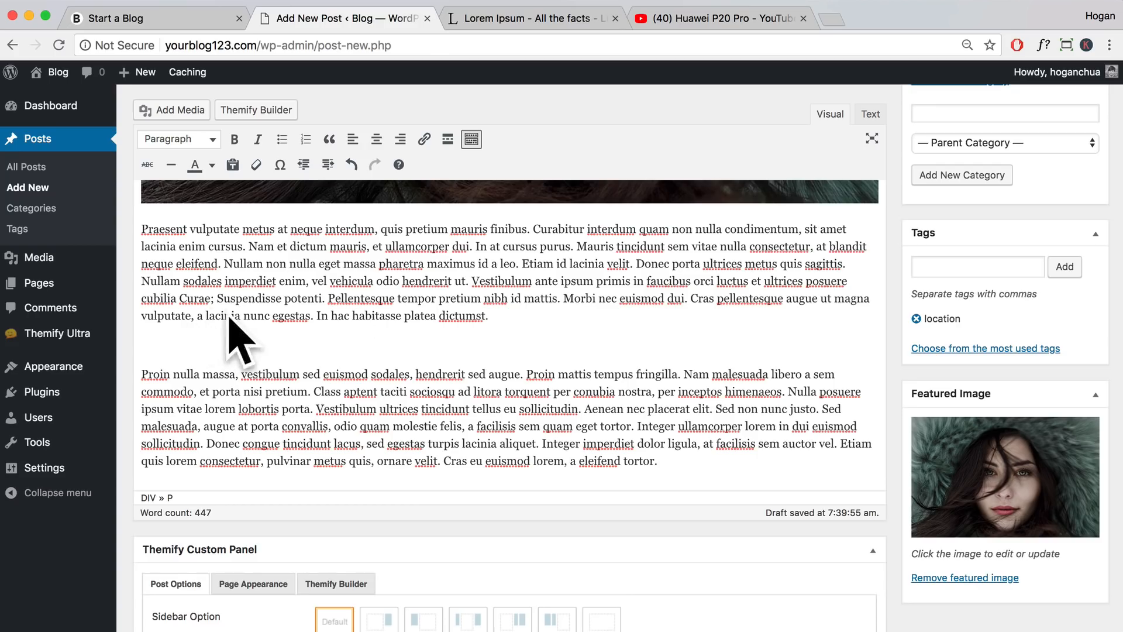
{"action": "left_click", "coordinate": [648, 22]}
{"action": "left_click", "coordinate": [468, 49]}
{"action": "key", "text": "super+c"}
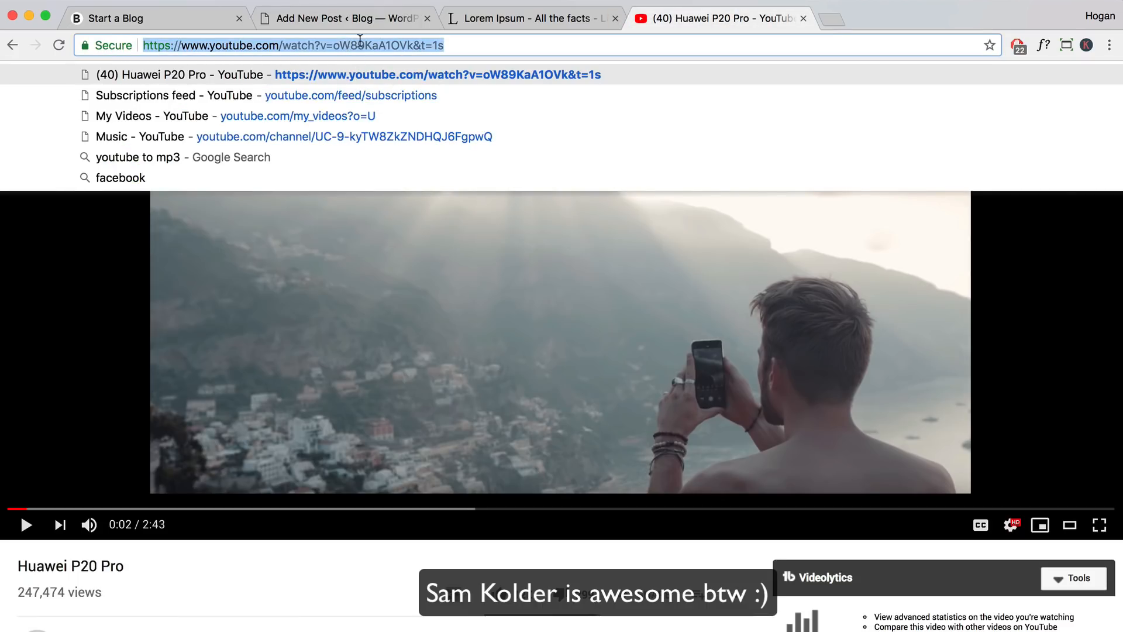
{"action": "left_click", "coordinate": [301, 18]}
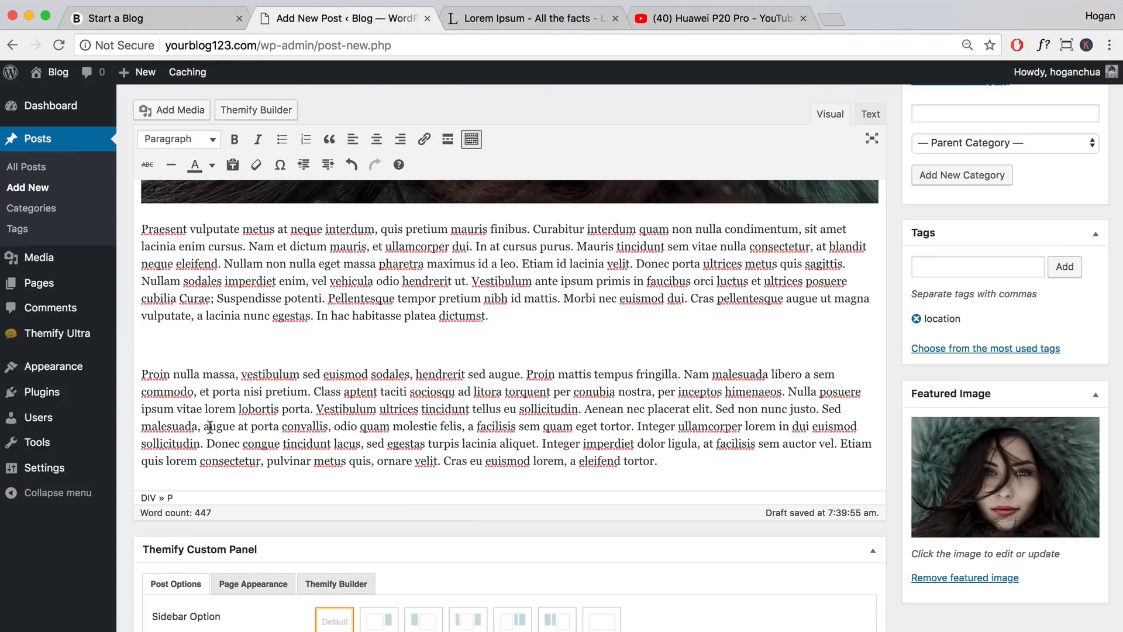
{"action": "key", "text": "super+v"}
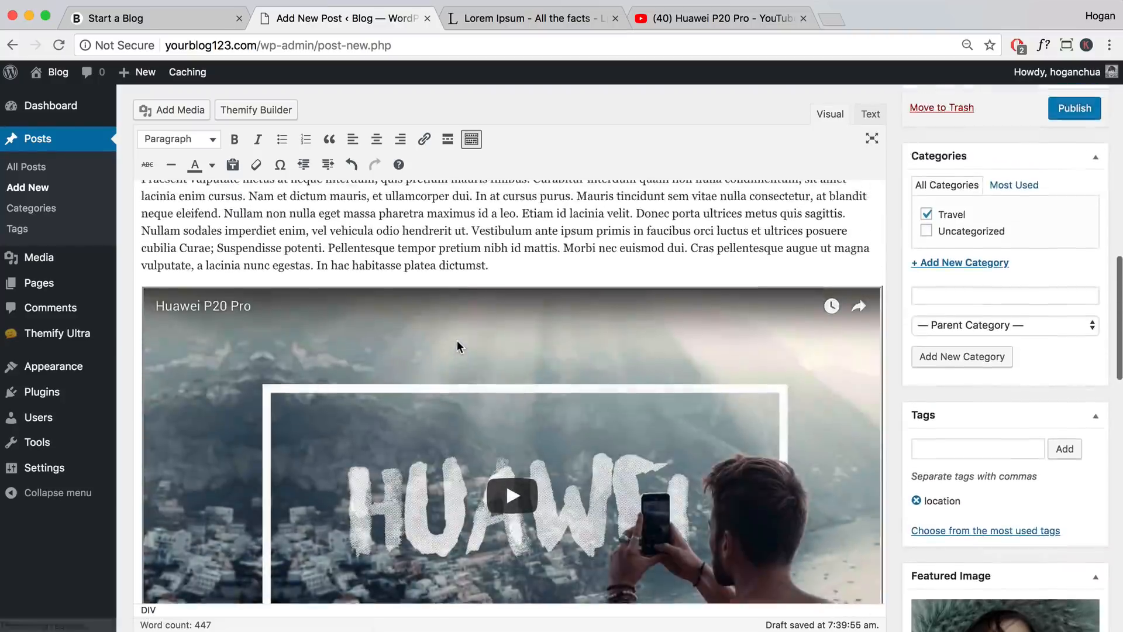
{"action": "scroll", "coordinate": [458, 345], "scroll_direction": "down", "scroll_amount": 5}
{"action": "scroll", "coordinate": [457, 347], "scroll_direction": "down", "scroll_amount": 8}
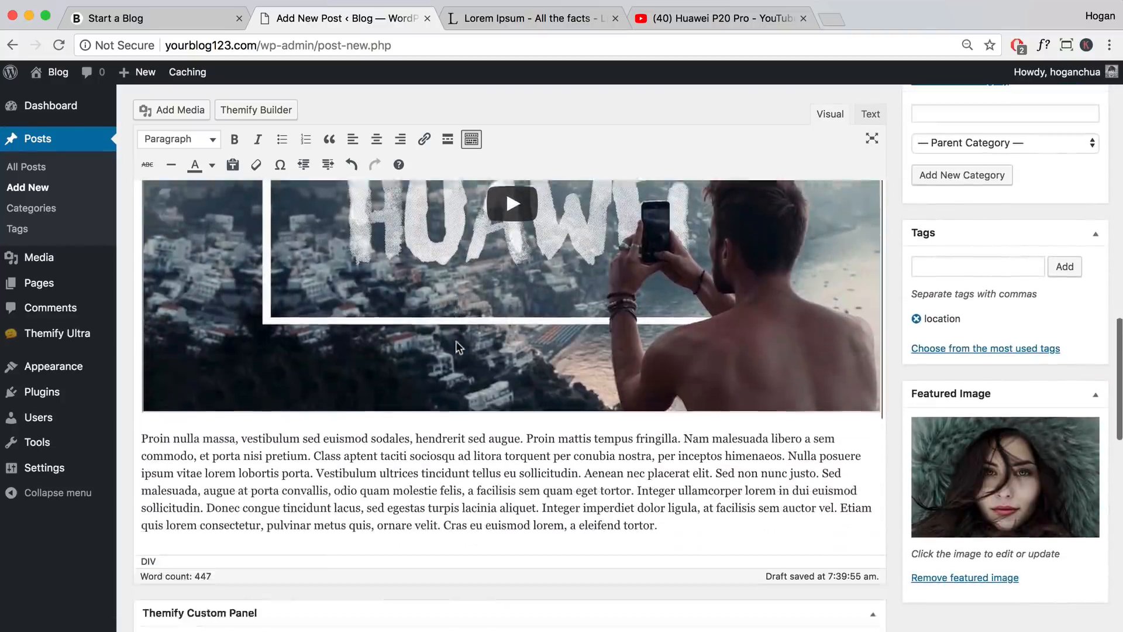
Publish the "Lorem ipsum dolor sit amet" post
{"action": "scroll", "coordinate": [457, 346], "scroll_direction": "up", "scroll_amount": 13}
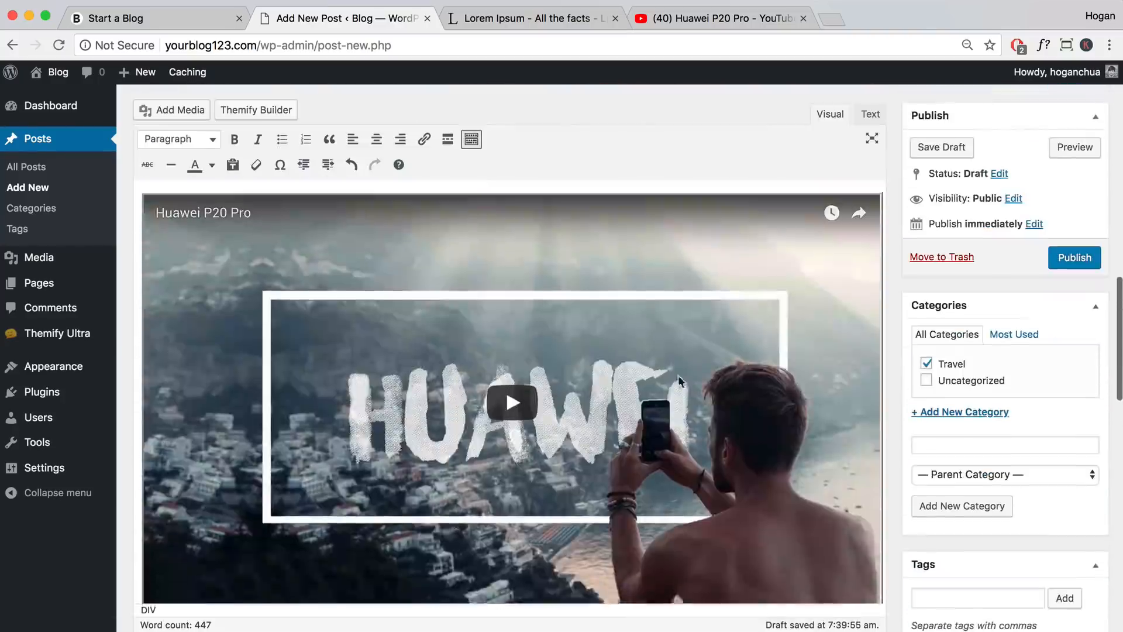
{"action": "scroll", "coordinate": [891, 323], "scroll_direction": "up", "scroll_amount": 1}
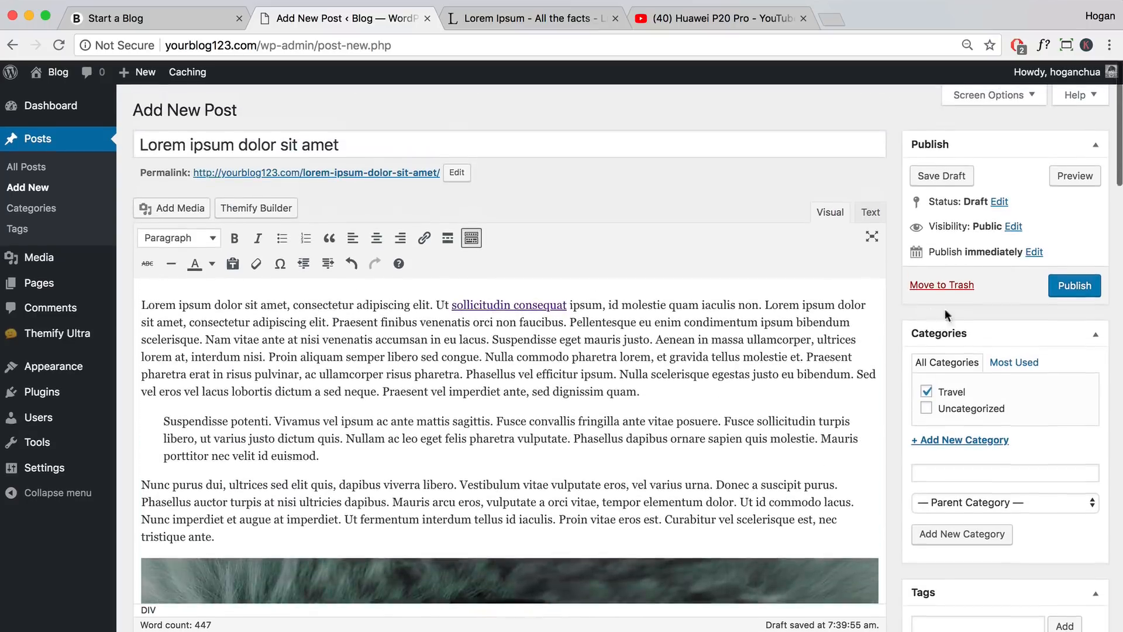
{"action": "left_click", "coordinate": [1072, 285]}
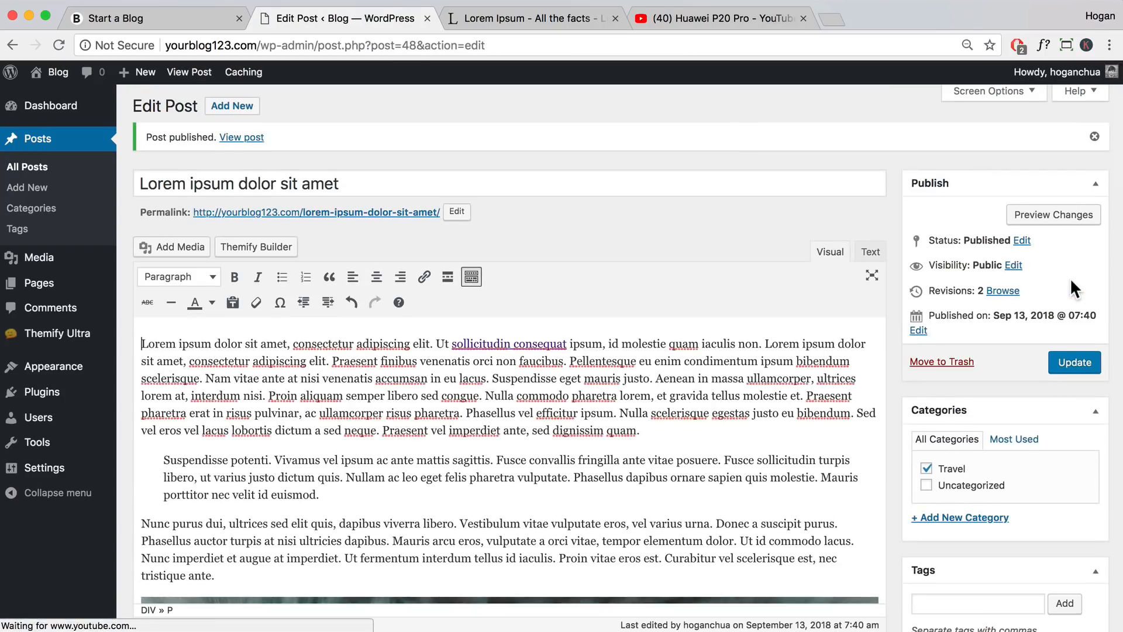
Open the published post's permalink in a new tab and review its featured image, text, inserted photo and embedded video
{"action": "right_click", "coordinate": [340, 218]}
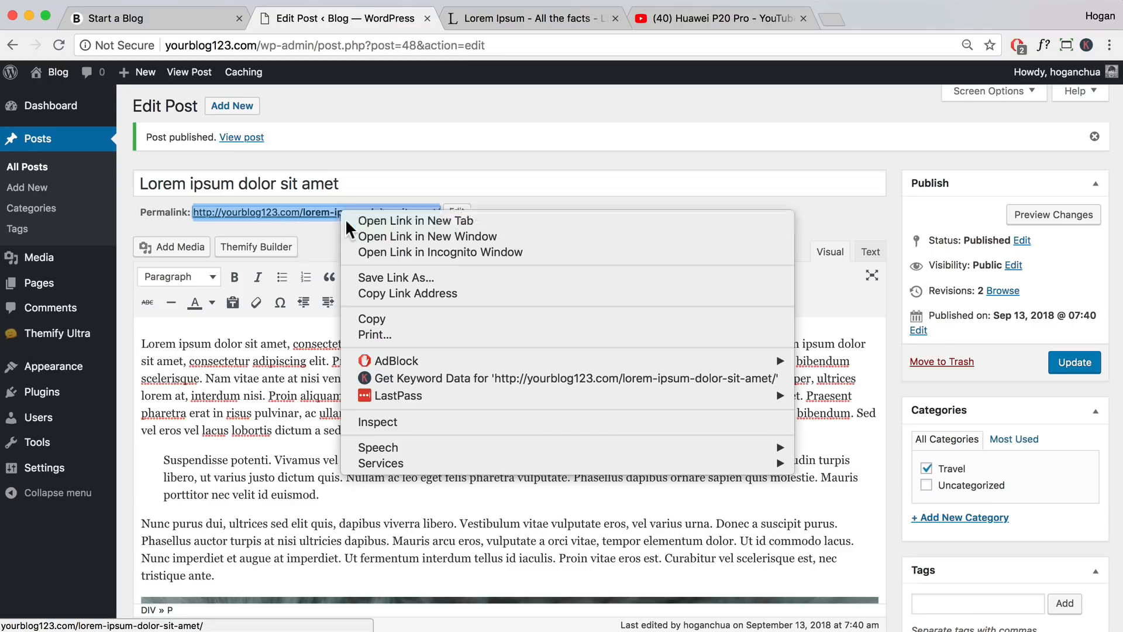
{"action": "left_click", "coordinate": [374, 220]}
{"action": "left_click", "coordinate": [523, 19]}
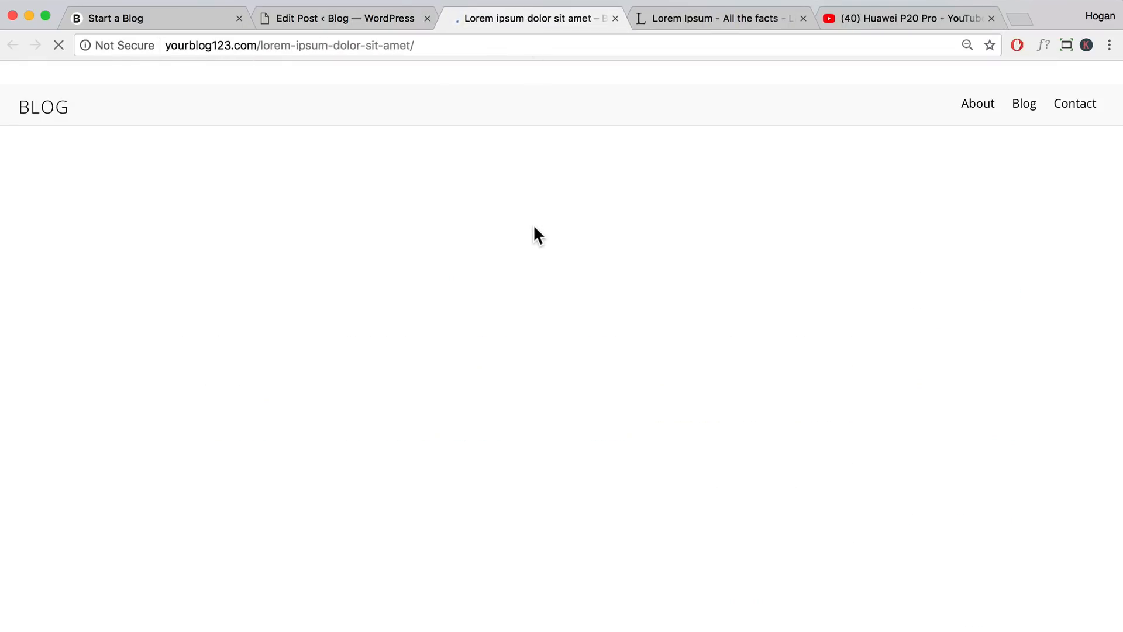
{"action": "scroll", "coordinate": [530, 230], "scroll_direction": "down", "scroll_amount": 4}
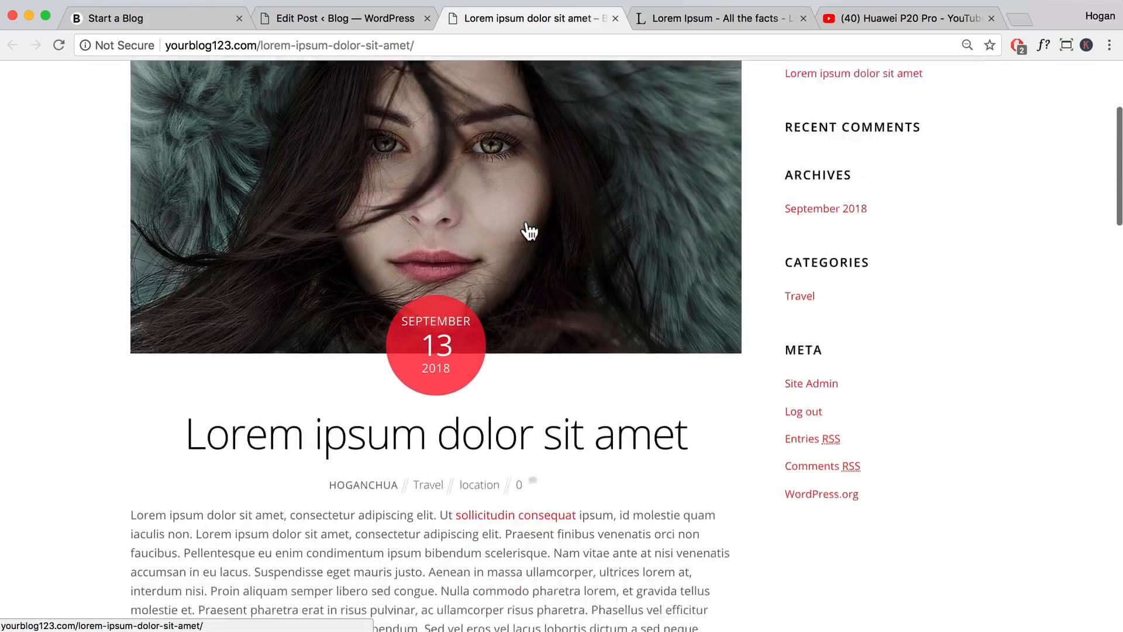
{"action": "scroll", "coordinate": [526, 228], "scroll_direction": "down", "scroll_amount": 15}
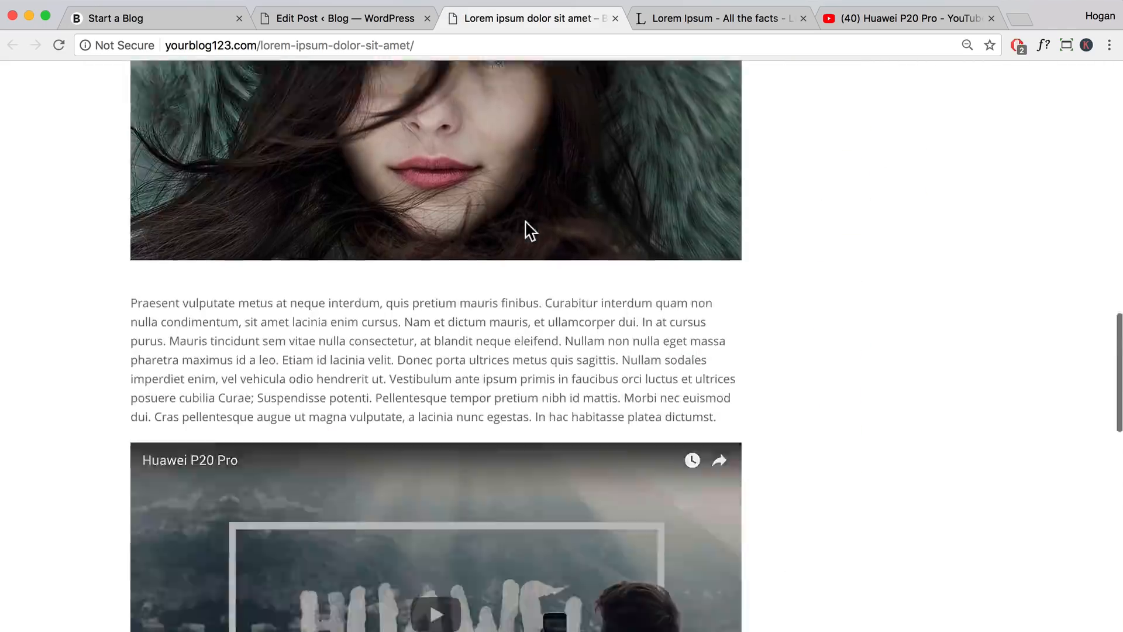
{"action": "scroll", "coordinate": [526, 222], "scroll_direction": "down", "scroll_amount": 10}
{"action": "scroll", "coordinate": [526, 225], "scroll_direction": "up", "scroll_amount": 15}
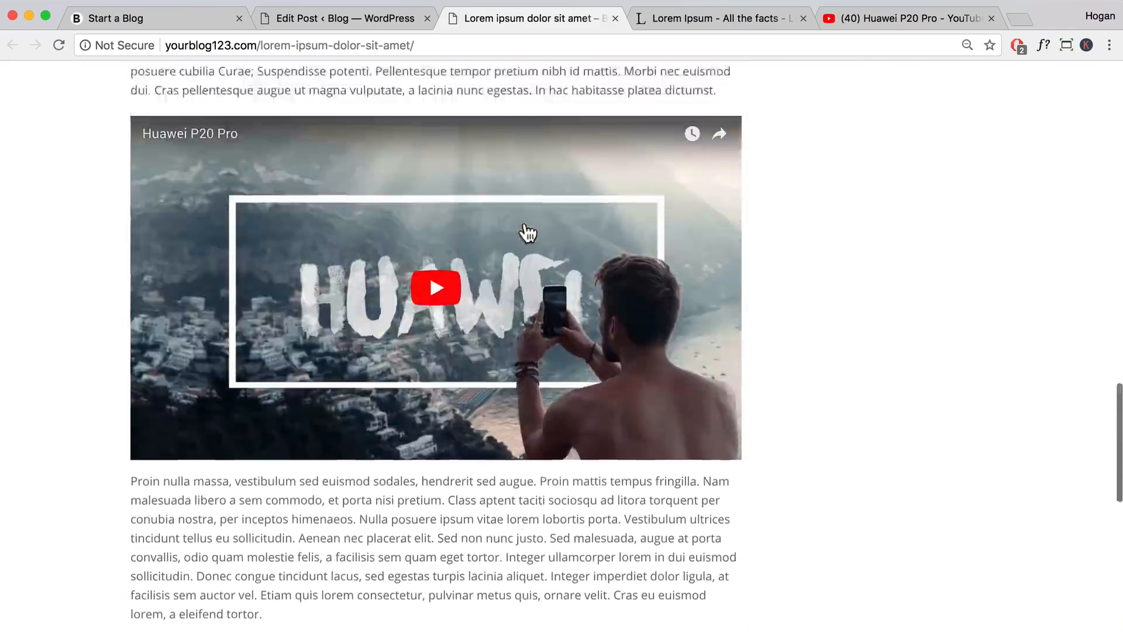
{"action": "scroll", "coordinate": [530, 232], "scroll_direction": "up", "scroll_amount": 20}
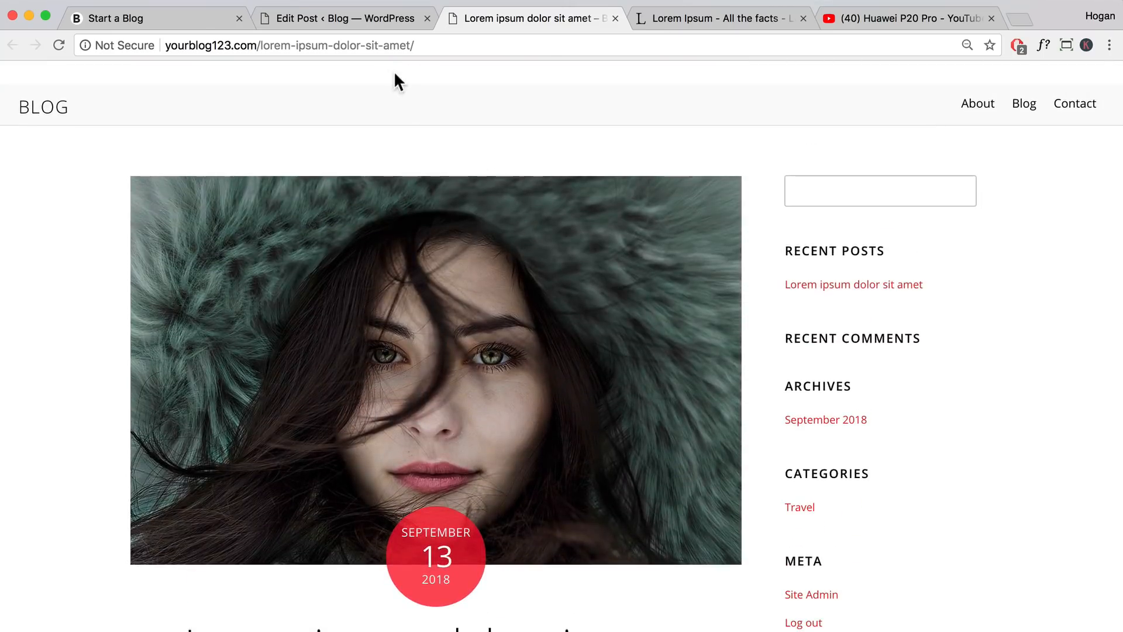
View the live site's homepage from the published post, and close the live-site tab to return to the post editor
{"action": "left_click", "coordinate": [42, 117]}
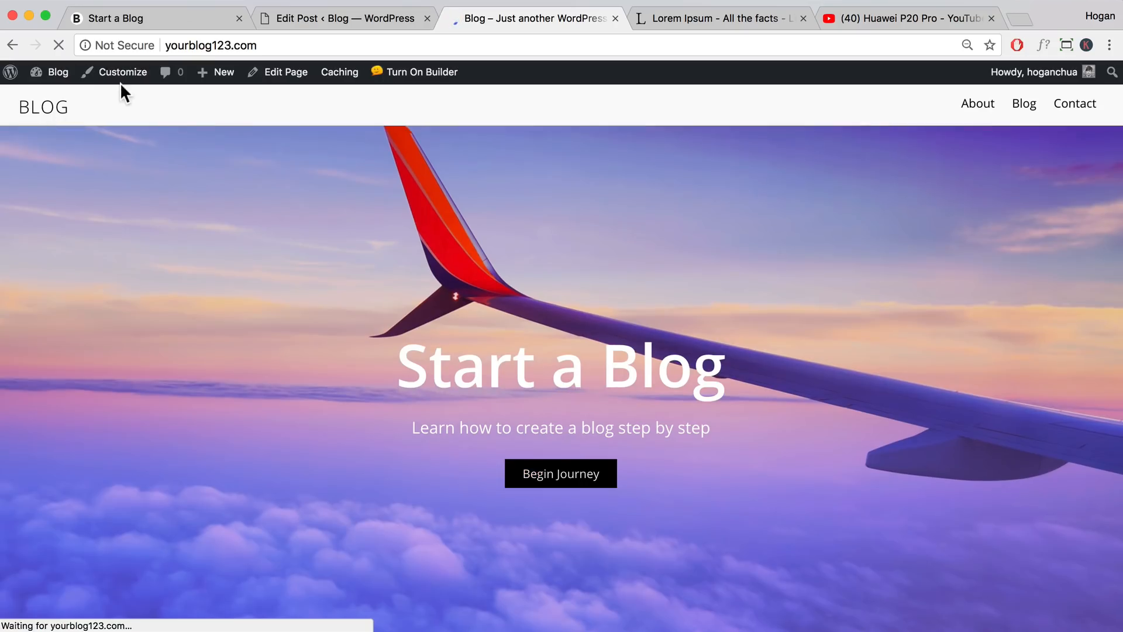
{"action": "mouse_move", "coordinate": [52, 80]}
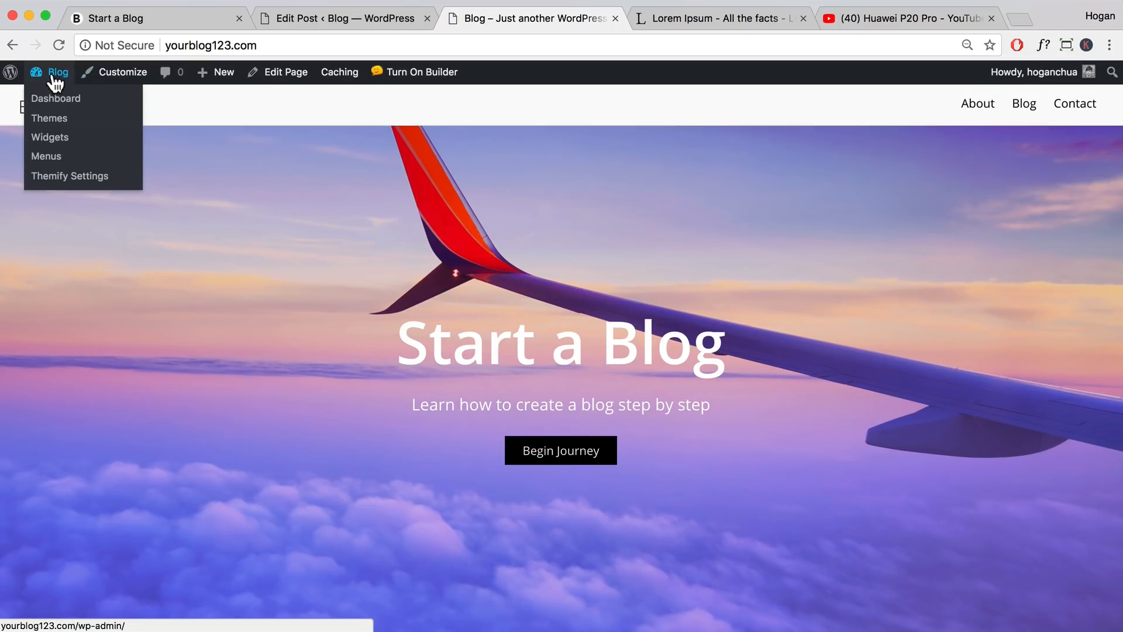
{"action": "left_click", "coordinate": [615, 18]}
{"action": "left_click", "coordinate": [525, 209]}
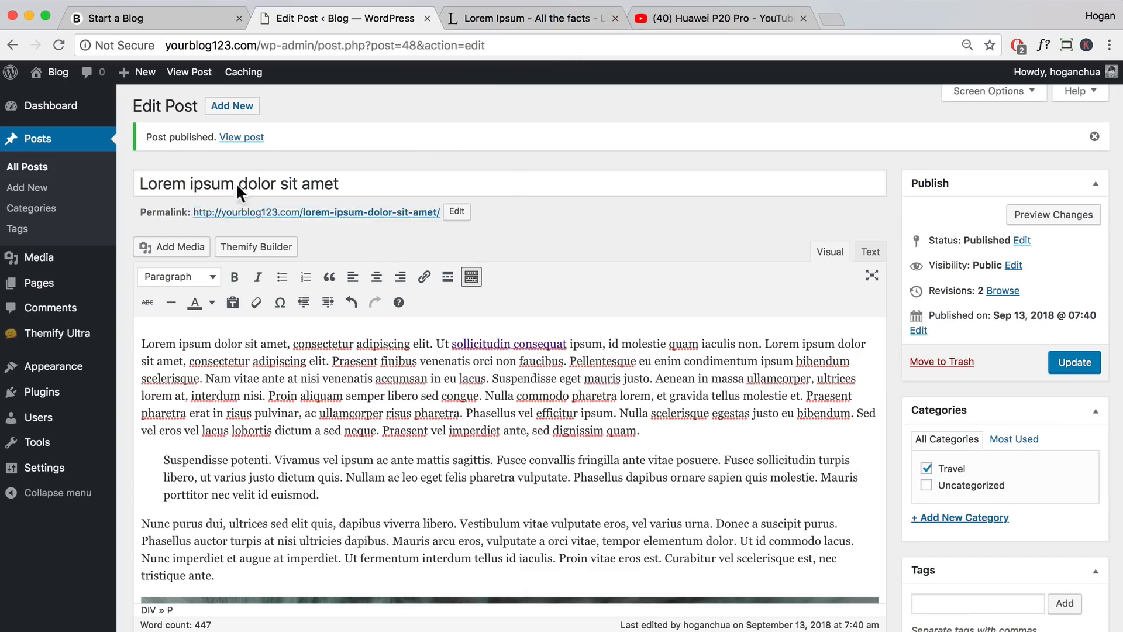
Start a new post and fill its body with the lorem ipsum paragraphs copied from lipsum.com
{"action": "left_click", "coordinate": [247, 115]}
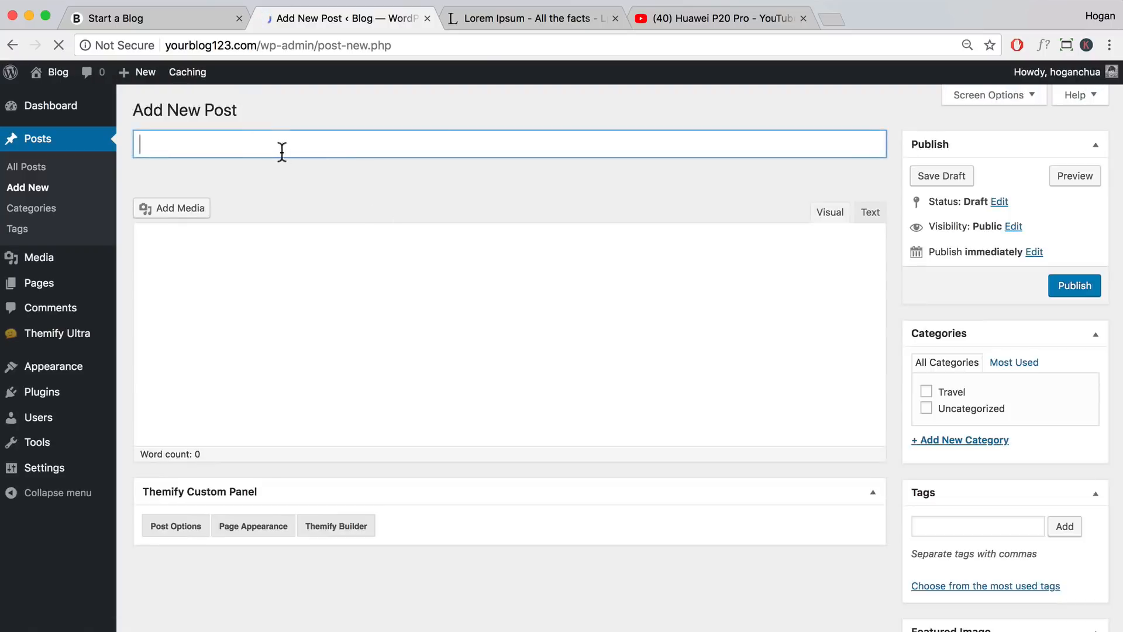
{"action": "left_click", "coordinate": [525, 16]}
{"action": "right_click", "coordinate": [393, 269]}
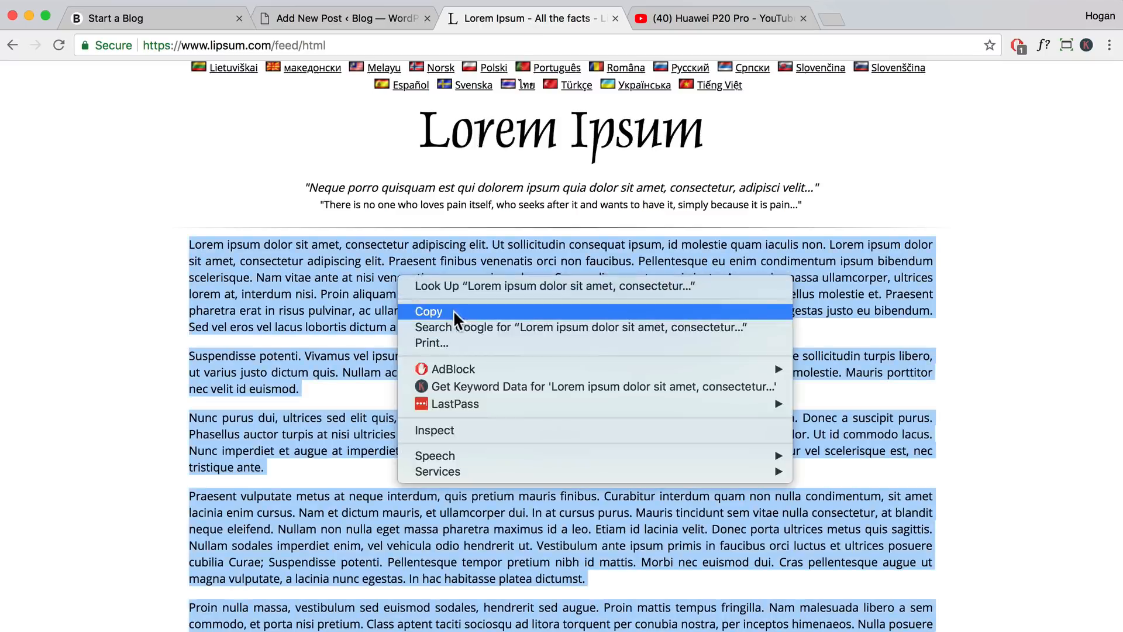
{"action": "left_click", "coordinate": [457, 310]}
{"action": "left_click", "coordinate": [345, 18]}
{"action": "left_click", "coordinate": [320, 309]}
{"action": "key", "text": "super+v"}
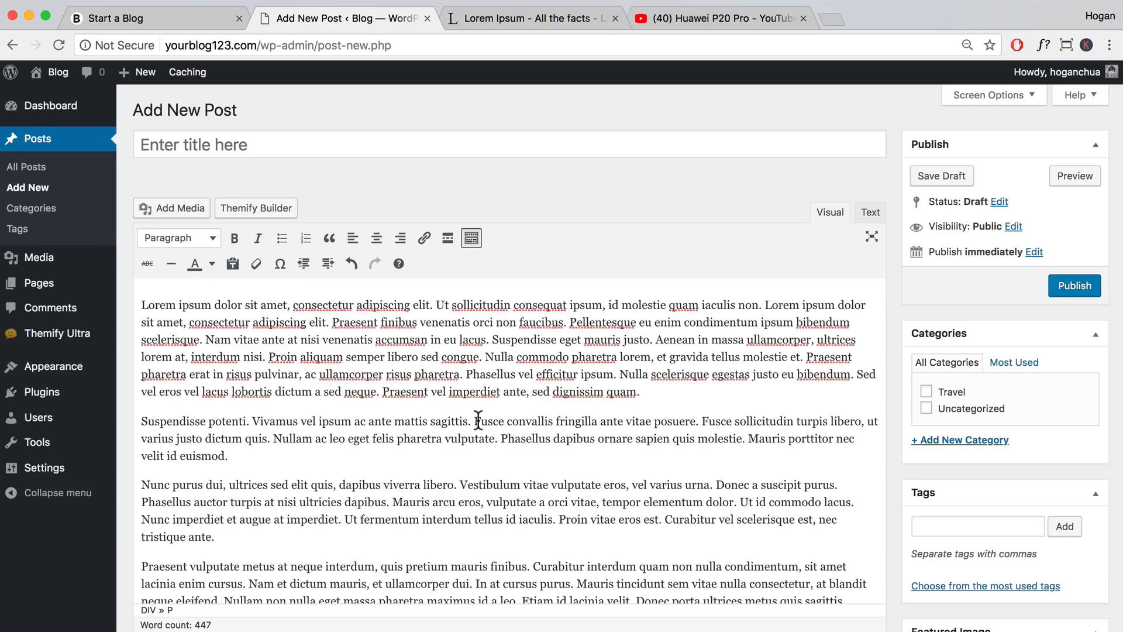
Title the post "Fusce convallis fringilla ante vitae posuere" by copying that sentence from the second paragraph
{"action": "left_click_drag", "start_coordinate": [475, 421], "coordinate": [694, 418]}
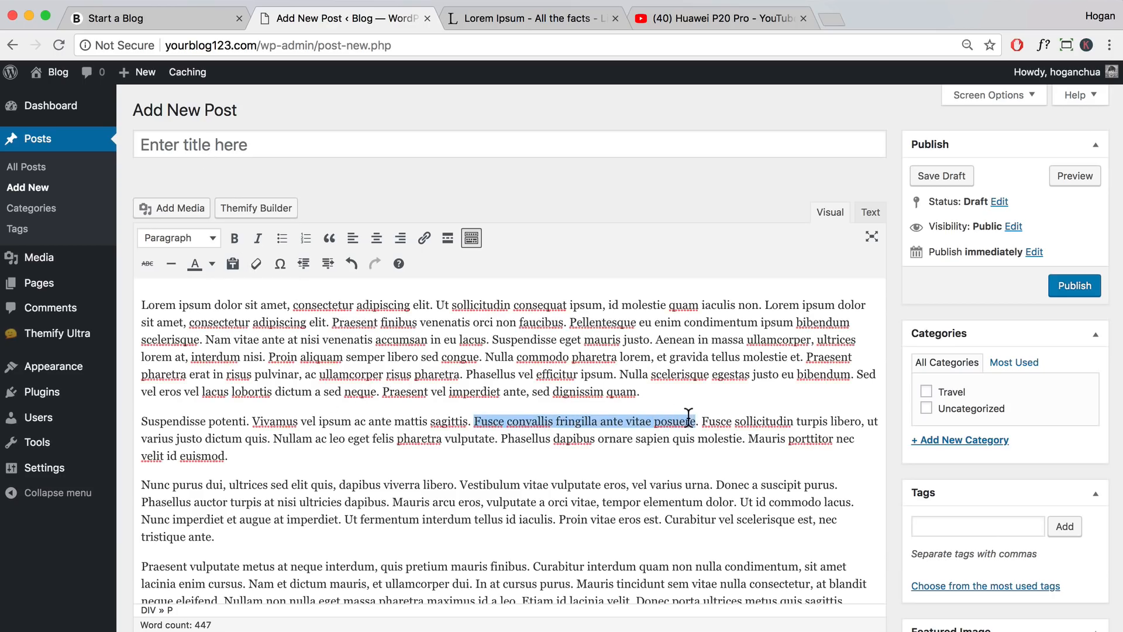
{"action": "left_click", "coordinate": [251, 143]}
{"action": "key", "text": "super+v"}
Create a new category named Food for the post and add the tag "laksa"
{"action": "scroll", "coordinate": [439, 401], "scroll_direction": "down", "scroll_amount": 2}
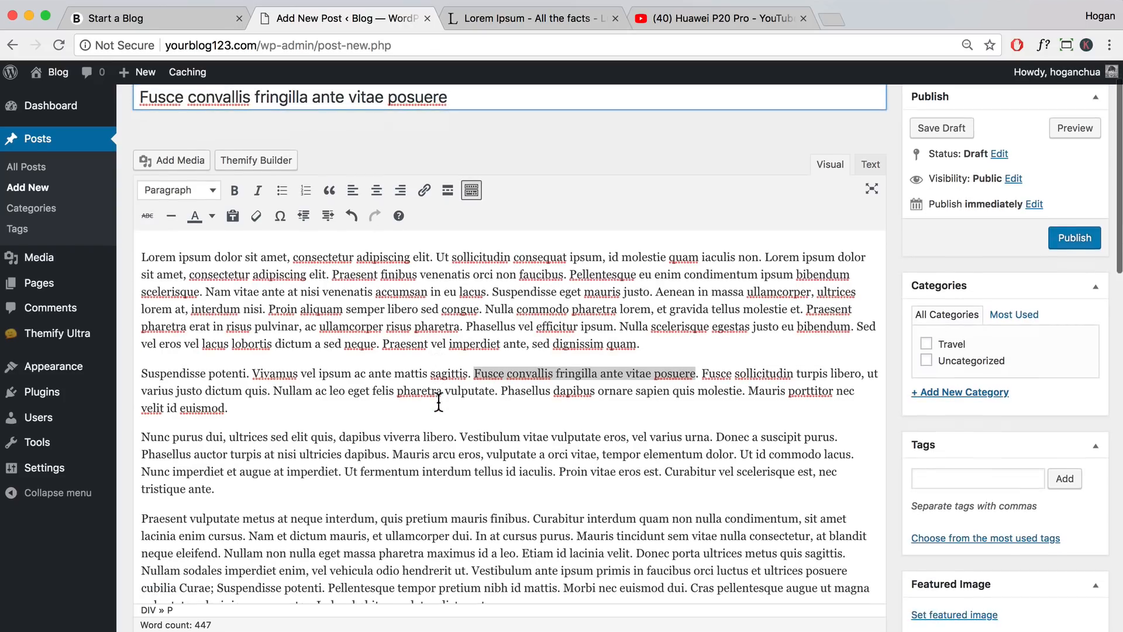
{"action": "left_click", "coordinate": [953, 393]}
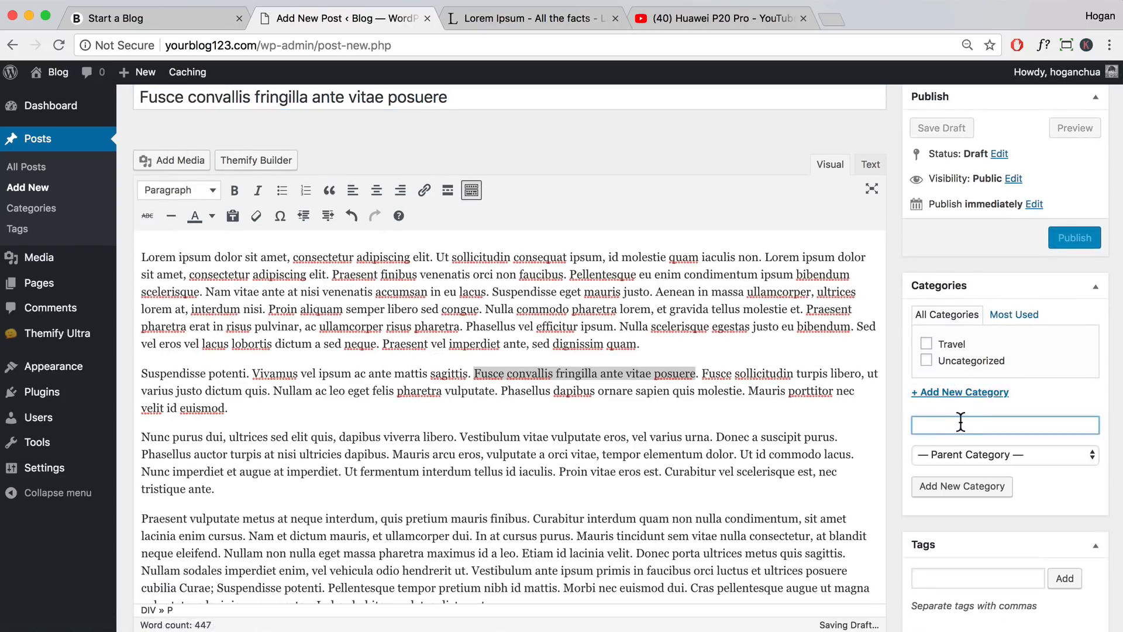
{"action": "type", "text": "Food"}
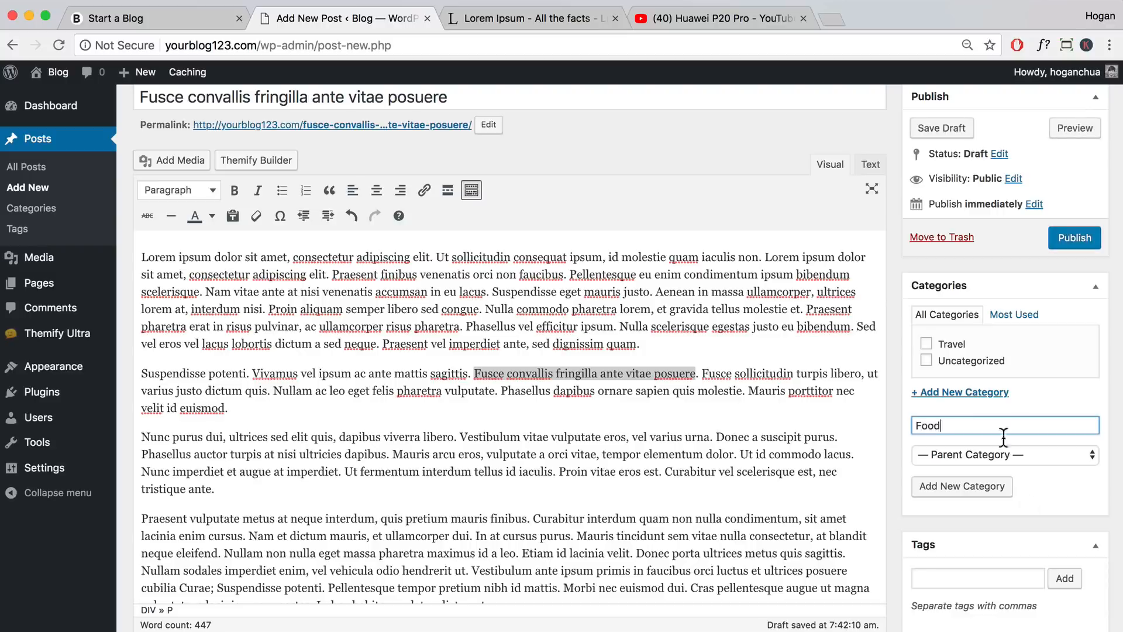
{"action": "left_click", "coordinate": [960, 486]}
{"action": "scroll", "coordinate": [954, 445], "scroll_direction": "down", "scroll_amount": 3}
{"action": "left_click", "coordinate": [931, 442]}
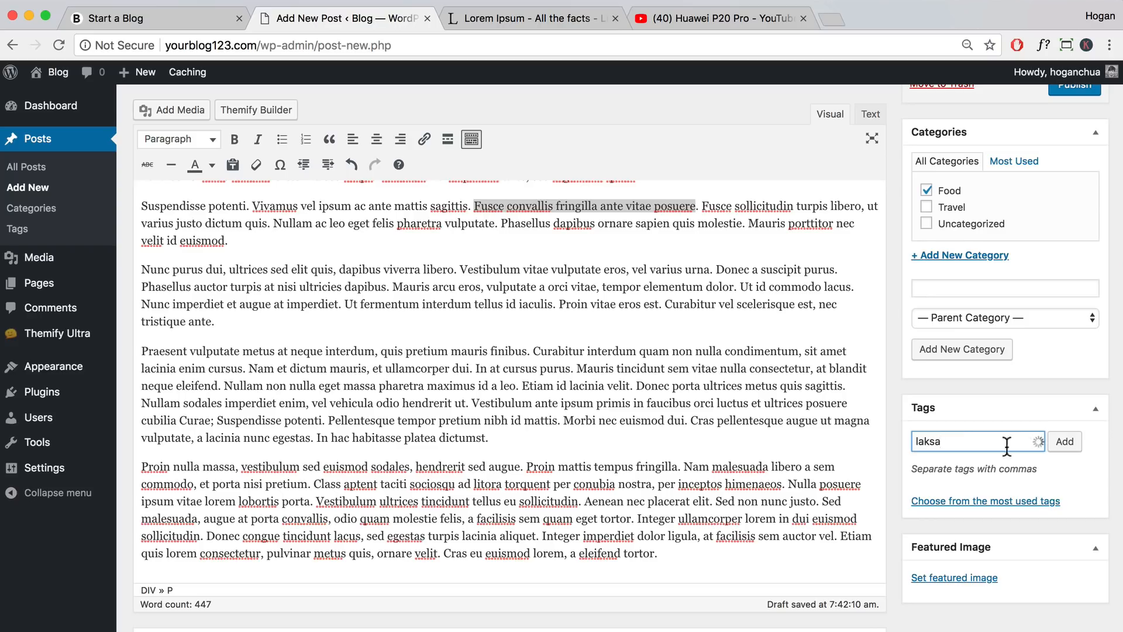
{"action": "left_click", "coordinate": [1066, 443]}
Upload BLOG - Laksa.jpg from the Images for Blog folder and set it as the post's featured image
{"action": "scroll", "coordinate": [1033, 469], "scroll_direction": "down", "scroll_amount": 3}
{"action": "left_click", "coordinate": [942, 580]}
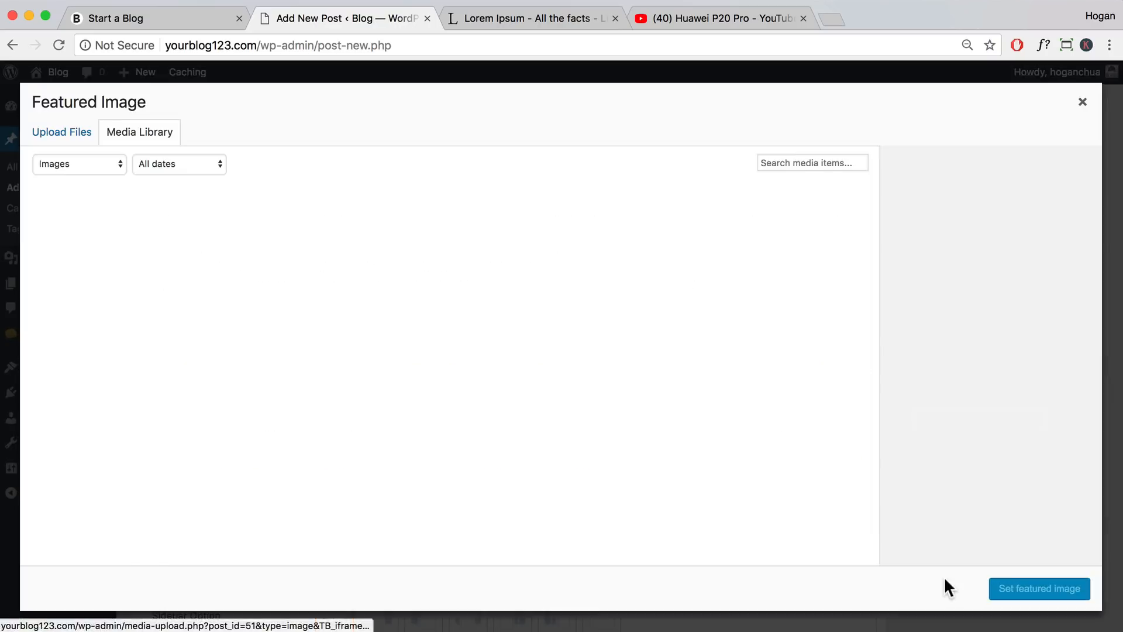
{"action": "left_click", "coordinate": [66, 134]}
{"action": "left_click", "coordinate": [560, 353]}
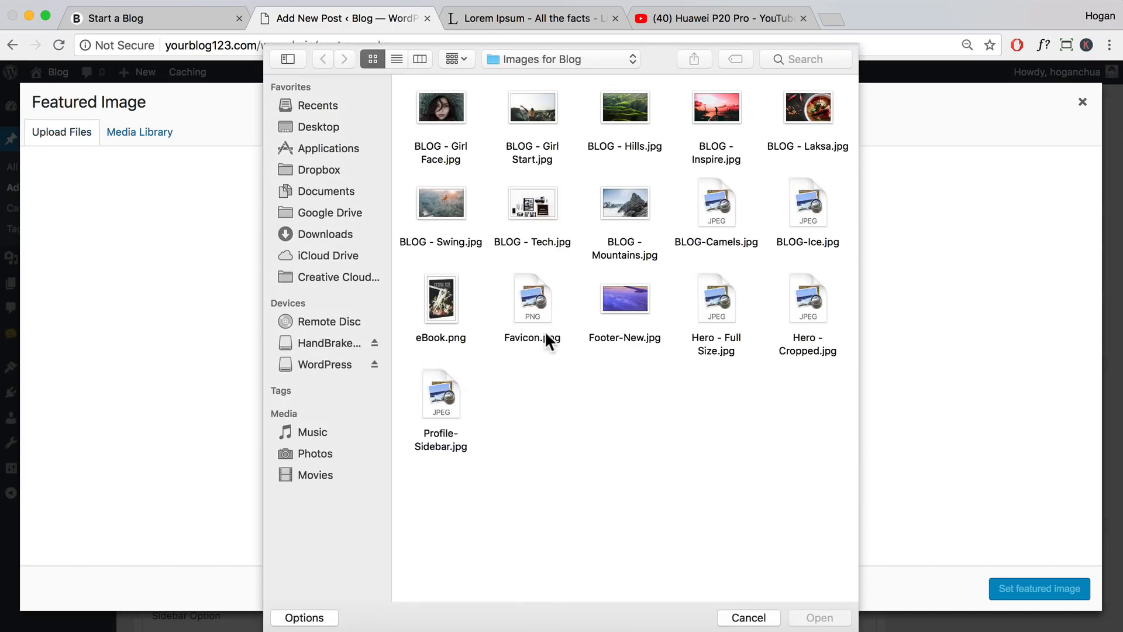
{"action": "left_click", "coordinate": [813, 124]}
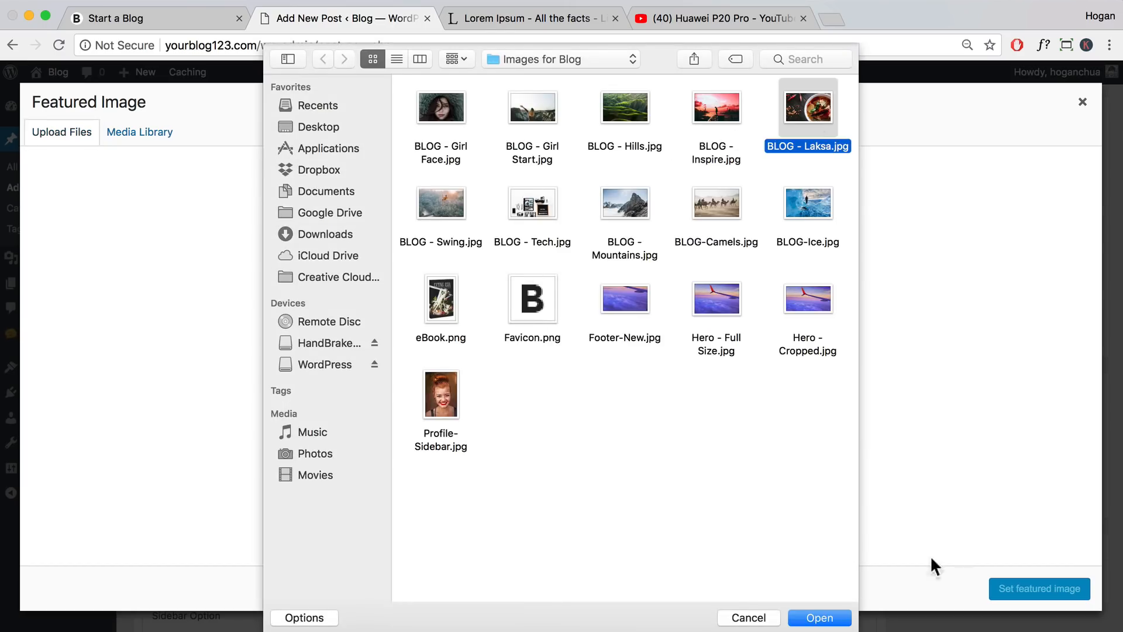
{"action": "left_click", "coordinate": [819, 618]}
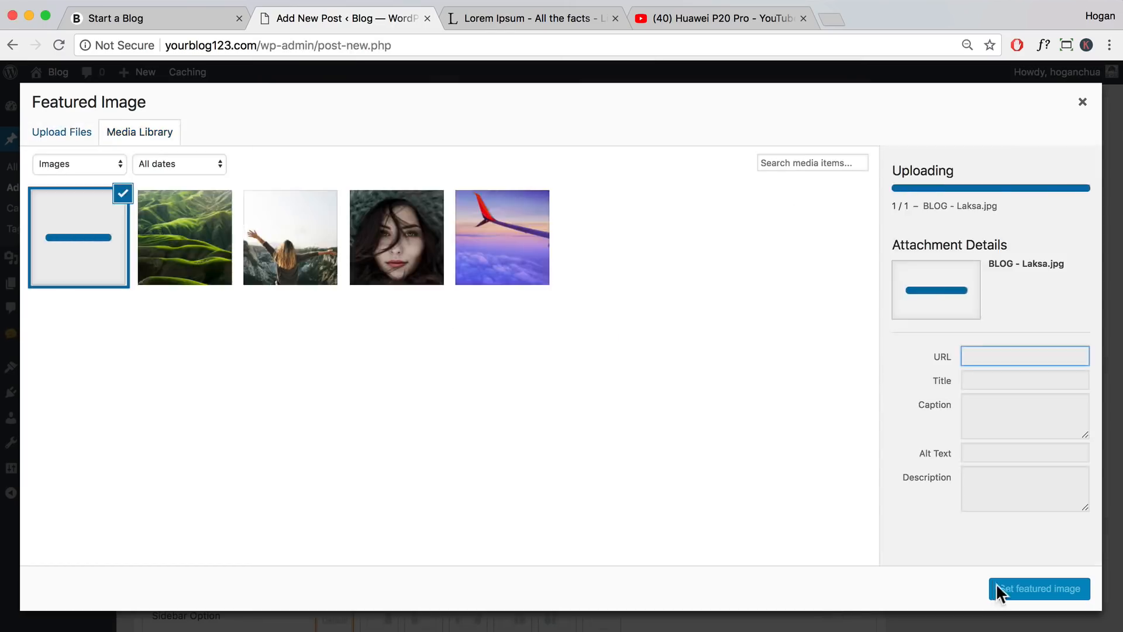
{"action": "left_click", "coordinate": [1041, 591]}
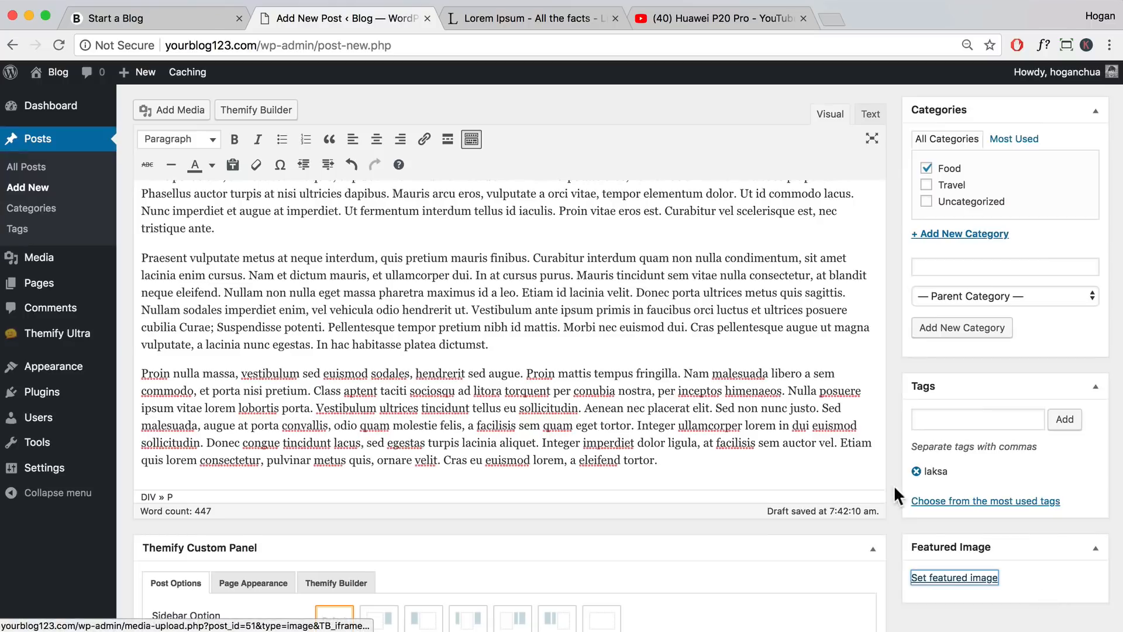
Examine the sidebar, layout and display options in the post's Themify Custom Panel
{"action": "scroll", "coordinate": [749, 427], "scroll_direction": "down", "scroll_amount": 5}
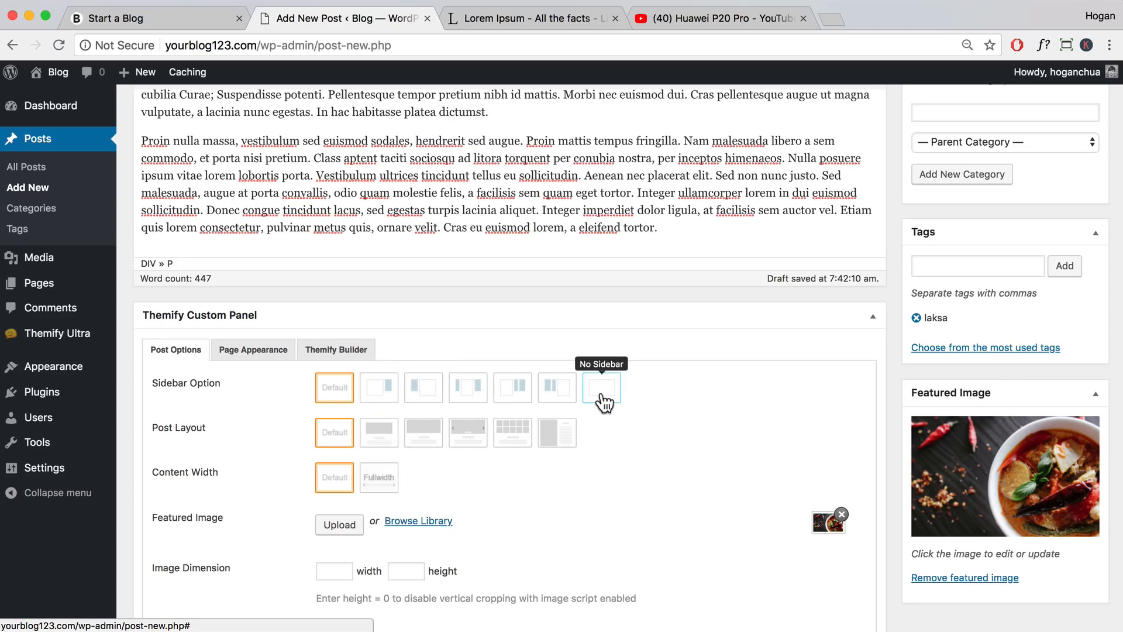
{"action": "scroll", "coordinate": [513, 503], "scroll_direction": "down", "scroll_amount": 5}
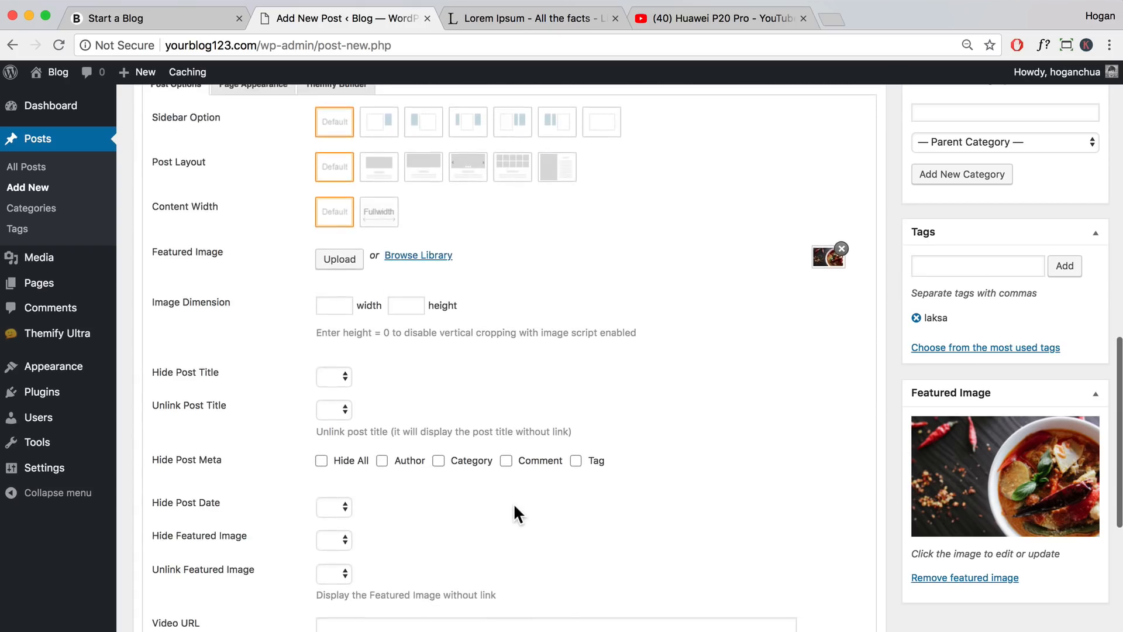
{"action": "scroll", "coordinate": [511, 501], "scroll_direction": "up", "scroll_amount": 3}
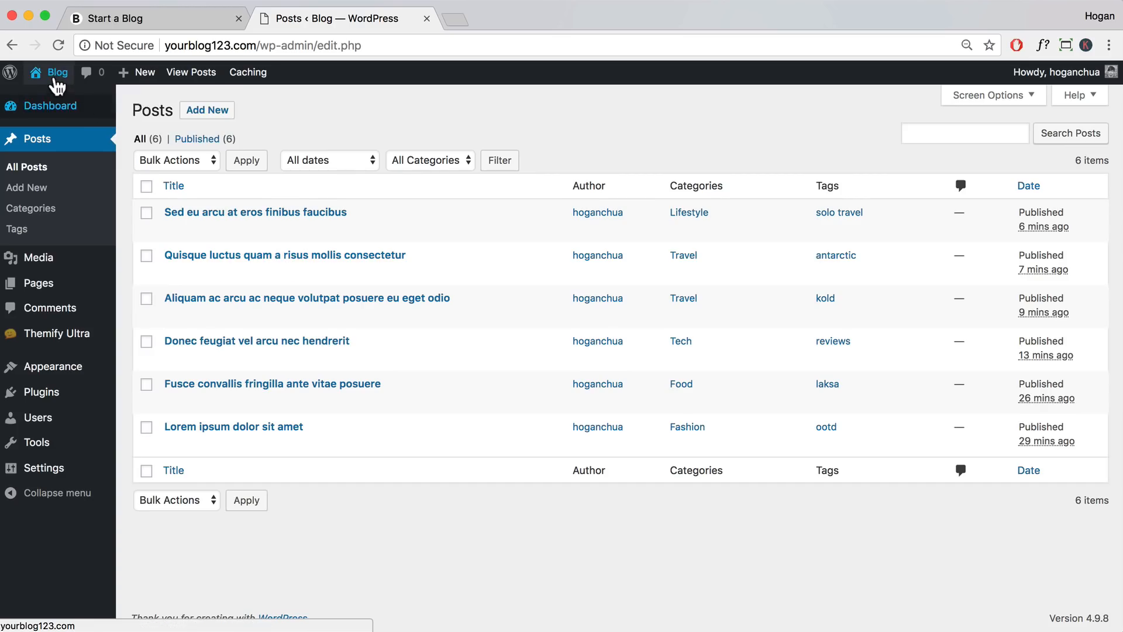
Visit the live homepage, turn on the Themify Builder and set its zoom to 75%
{"action": "left_click", "coordinate": [52, 100]}
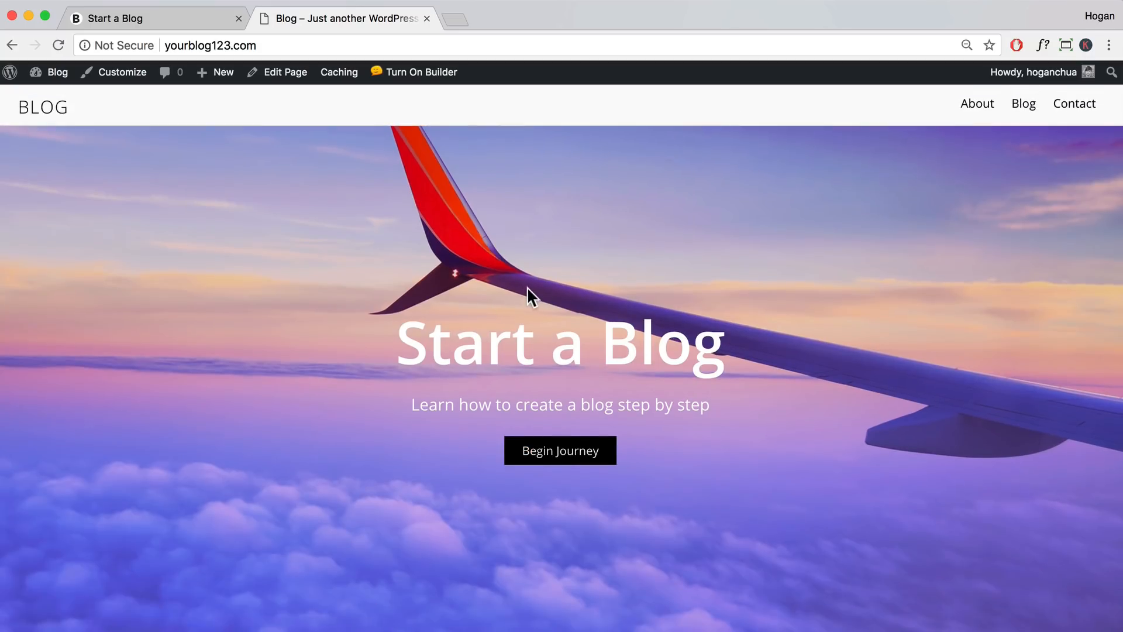
{"action": "left_click", "coordinate": [427, 77]}
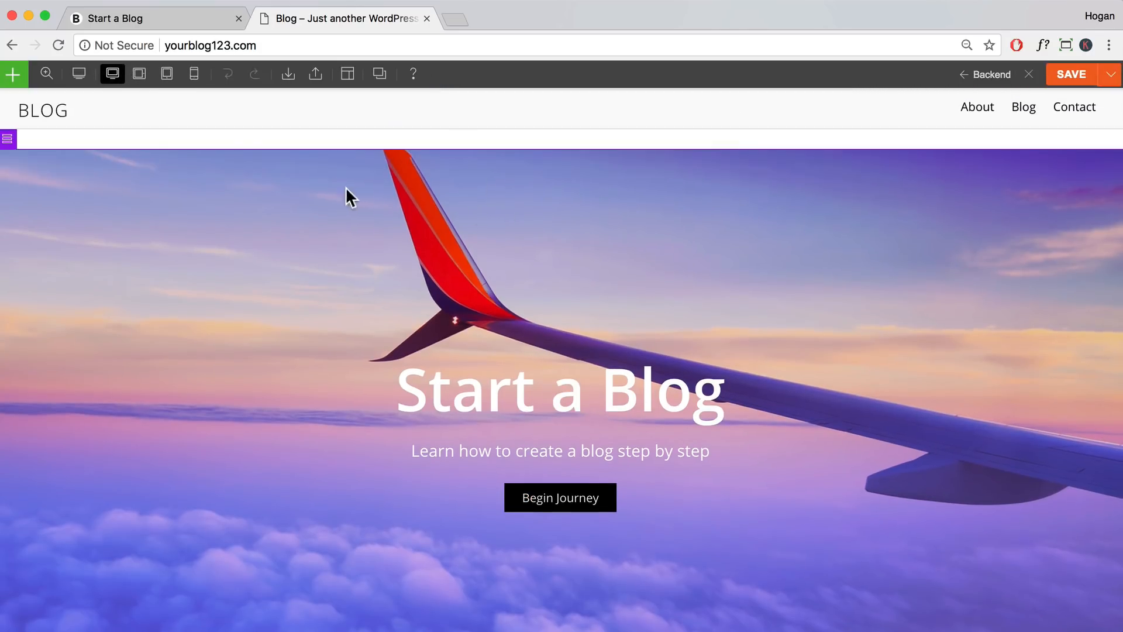
{"action": "scroll", "coordinate": [345, 187], "scroll_direction": "down", "scroll_amount": 7}
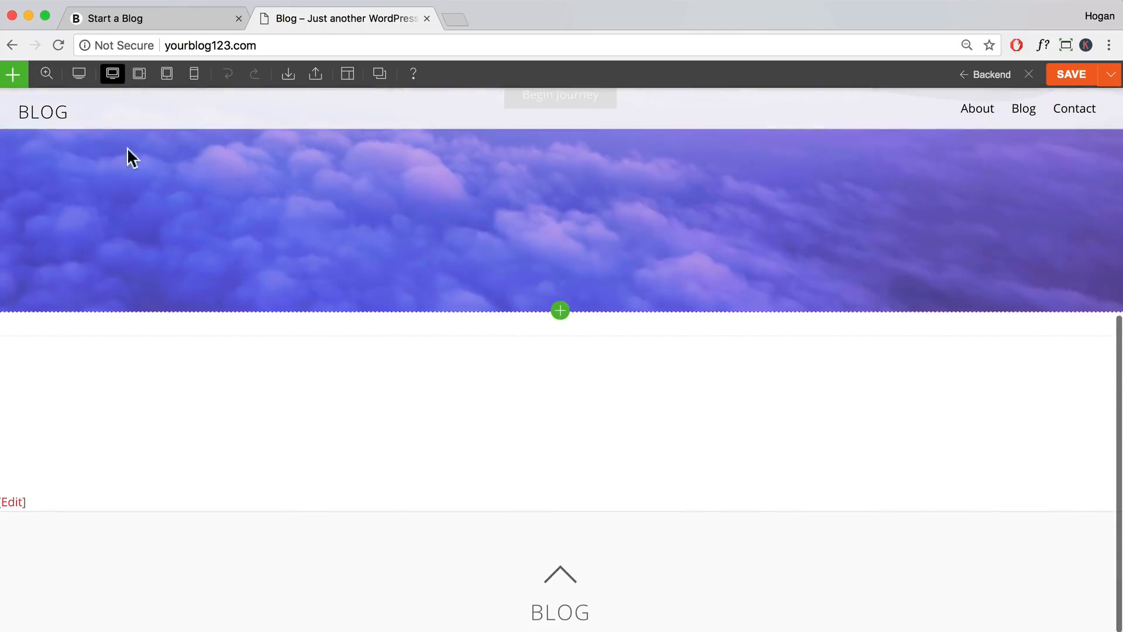
{"action": "mouse_move", "coordinate": [46, 78]}
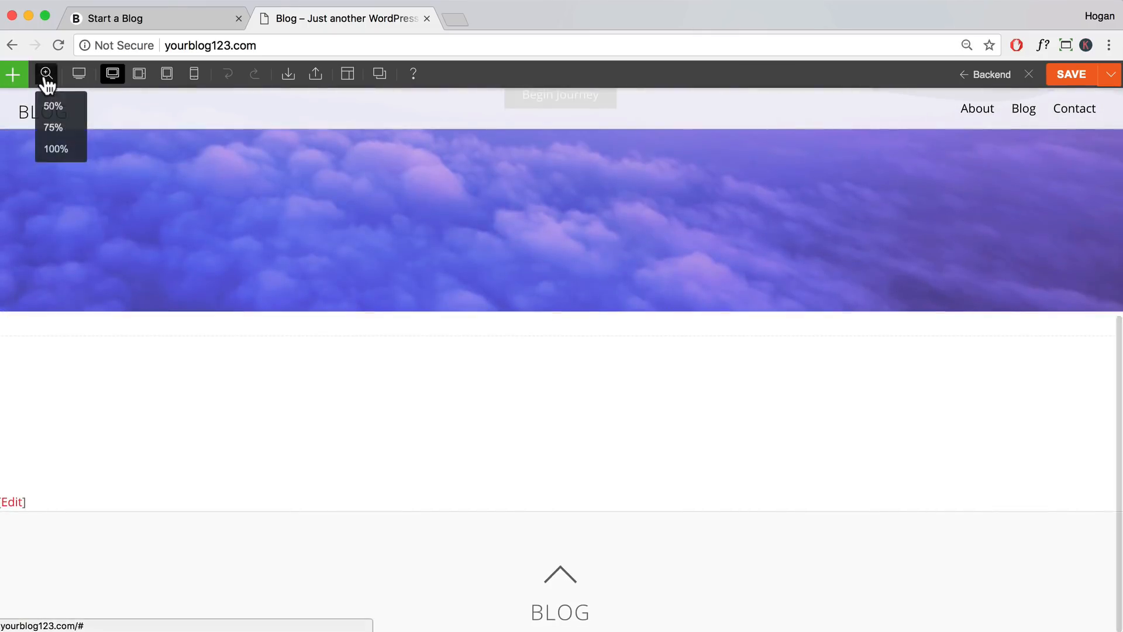
{"action": "left_click", "coordinate": [52, 128]}
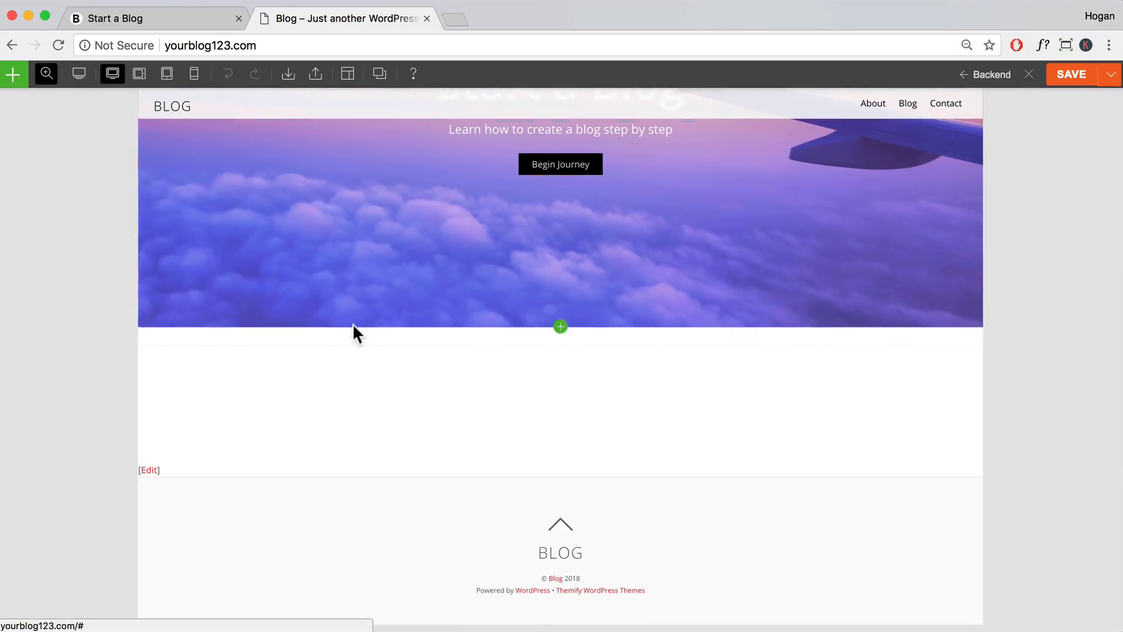
Split the empty row below the hero section into a wide first column and a narrow second column
{"action": "mouse_move", "coordinate": [459, 342]}
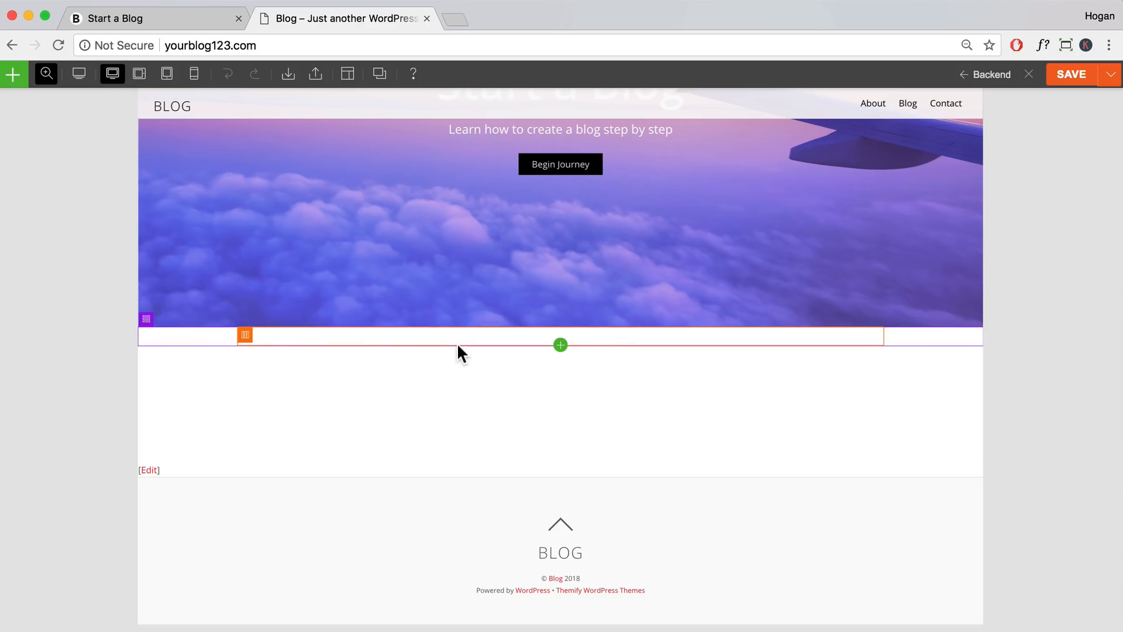
{"action": "mouse_move", "coordinate": [148, 322]}
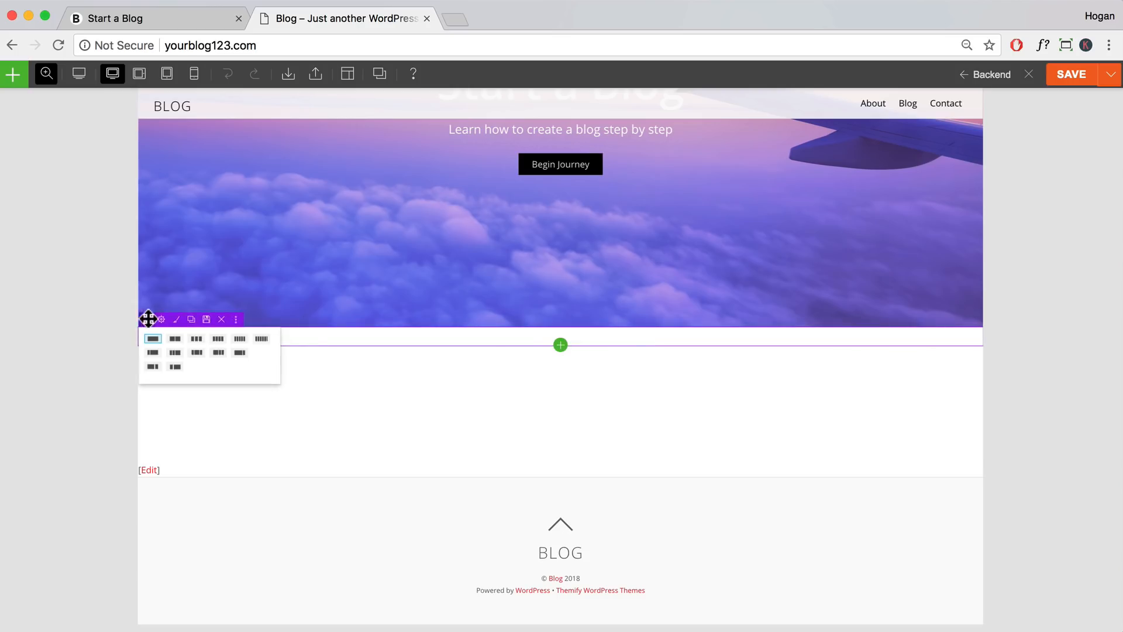
{"action": "left_click", "coordinate": [240, 351]}
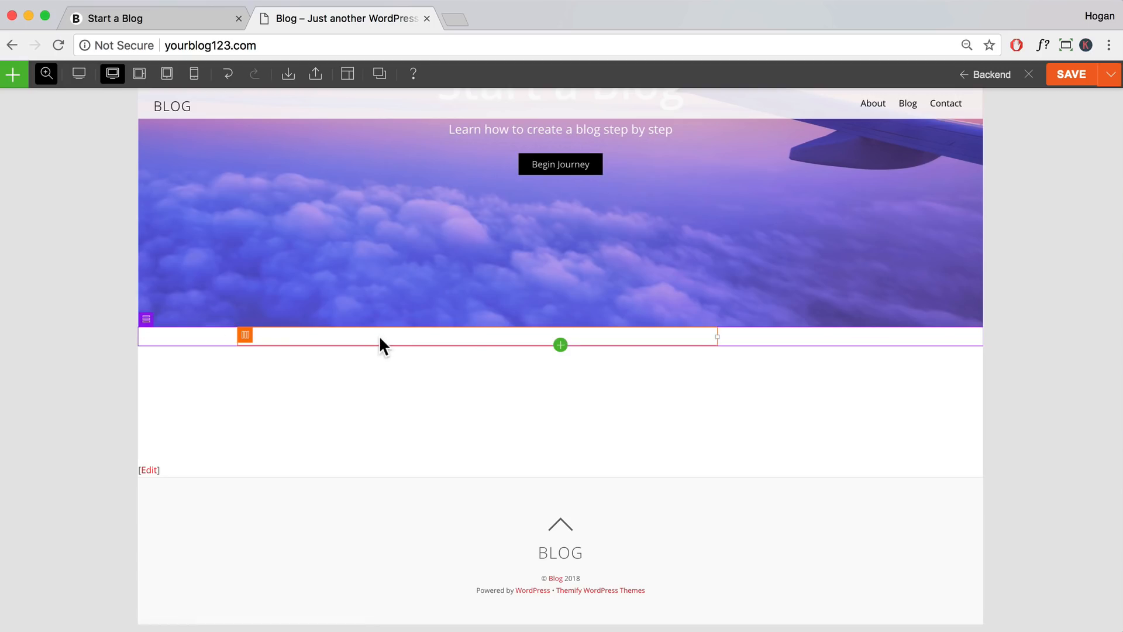
Add a Post module to the wide column of the row below the hero section
{"action": "left_click", "coordinate": [13, 76]}
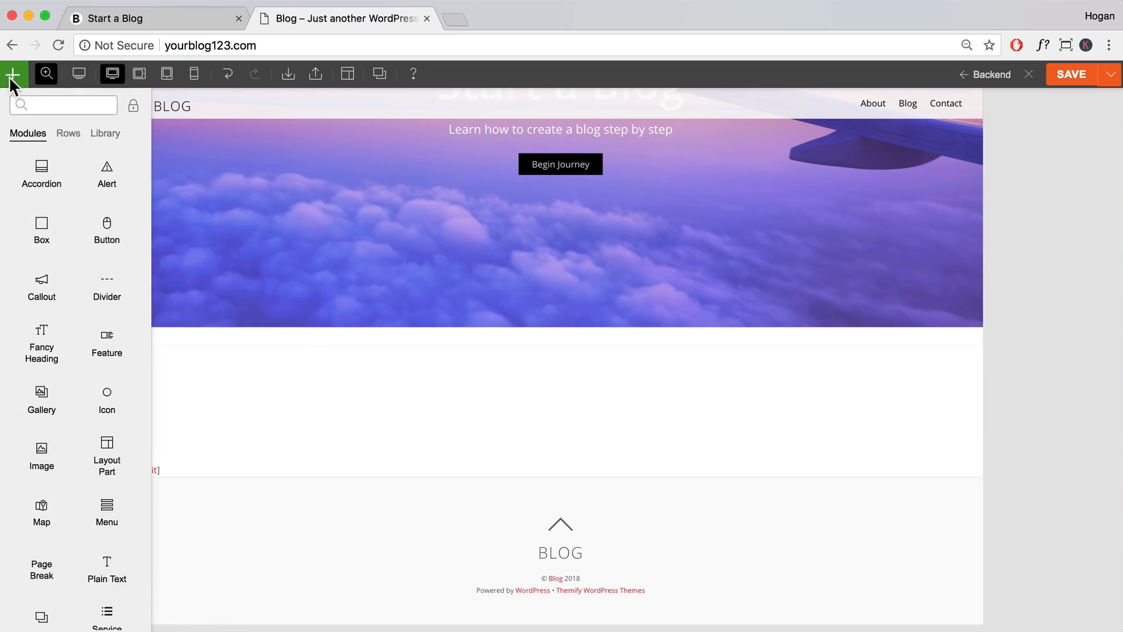
{"action": "scroll", "coordinate": [41, 436], "scroll_direction": "down", "scroll_amount": 4}
{"action": "left_click_drag", "start_coordinate": [38, 433], "coordinate": [440, 333]}
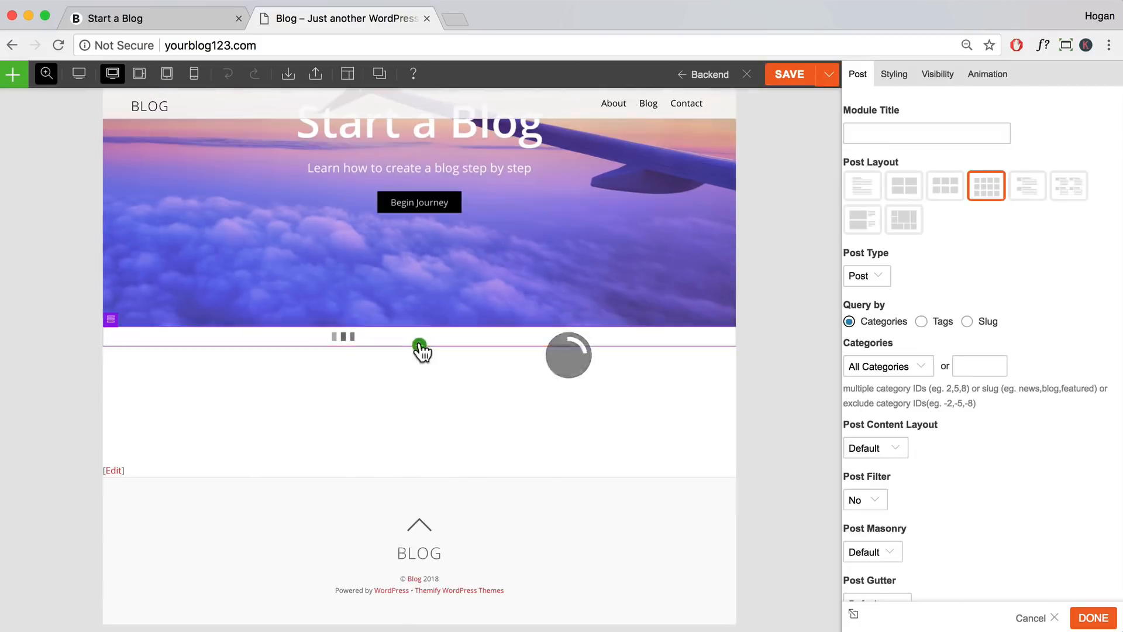
Compare the Grid 2 and List Post layouts in the Post module and apply Grid 2
{"action": "scroll", "coordinate": [584, 298], "scroll_direction": "down", "scroll_amount": 3}
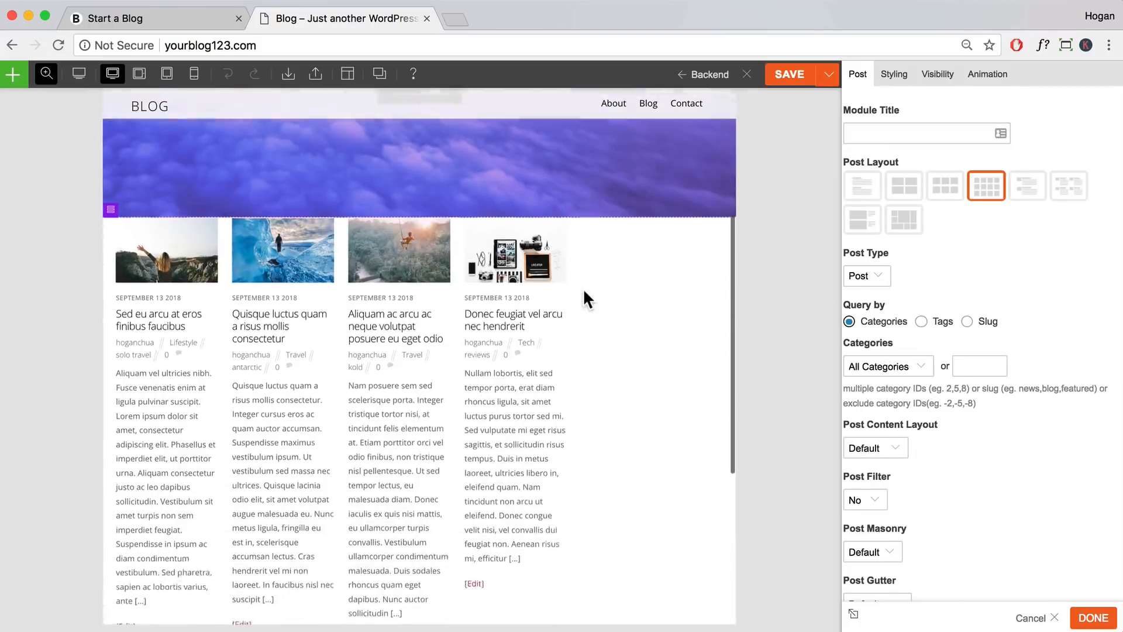
{"action": "scroll", "coordinate": [548, 323], "scroll_direction": "up", "scroll_amount": 1}
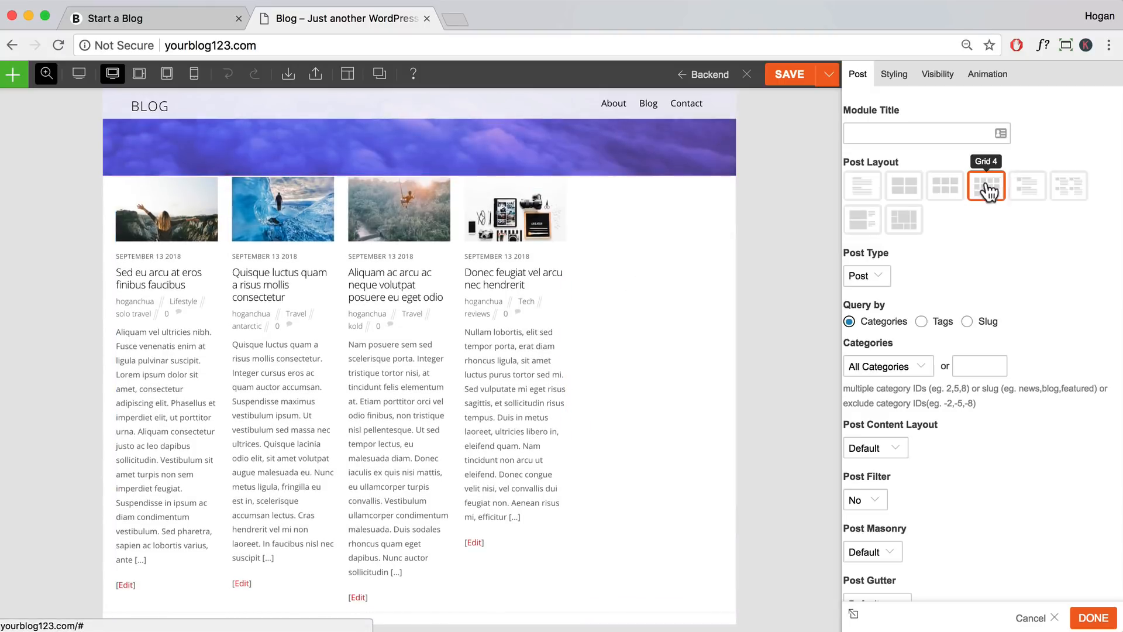
{"action": "left_click", "coordinate": [909, 190]}
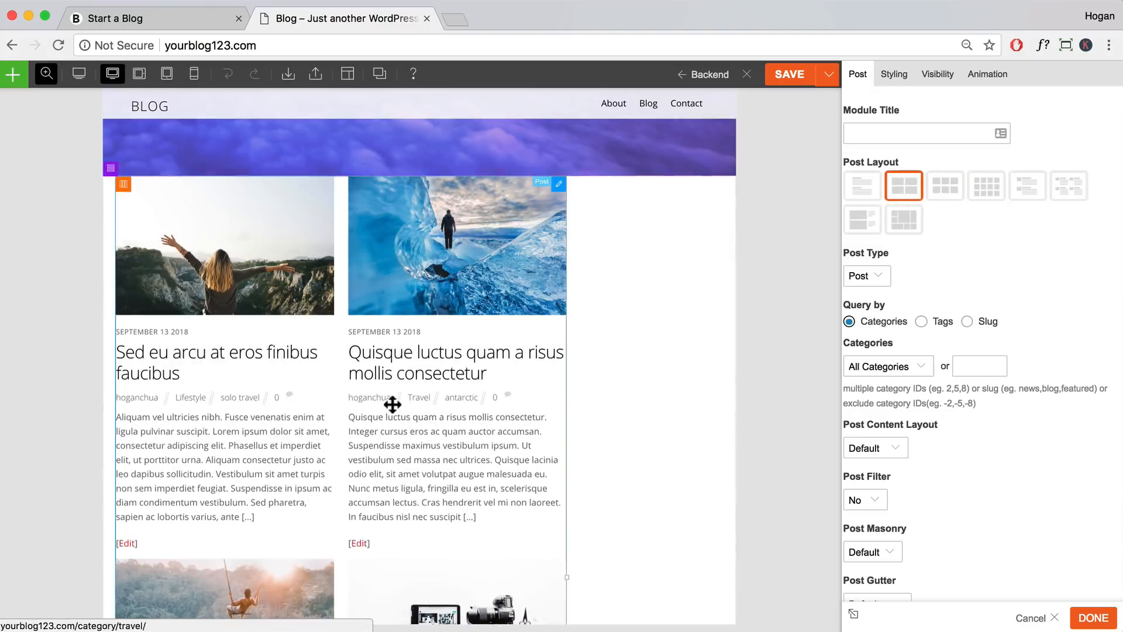
{"action": "scroll", "coordinate": [394, 401], "scroll_direction": "down", "scroll_amount": 1}
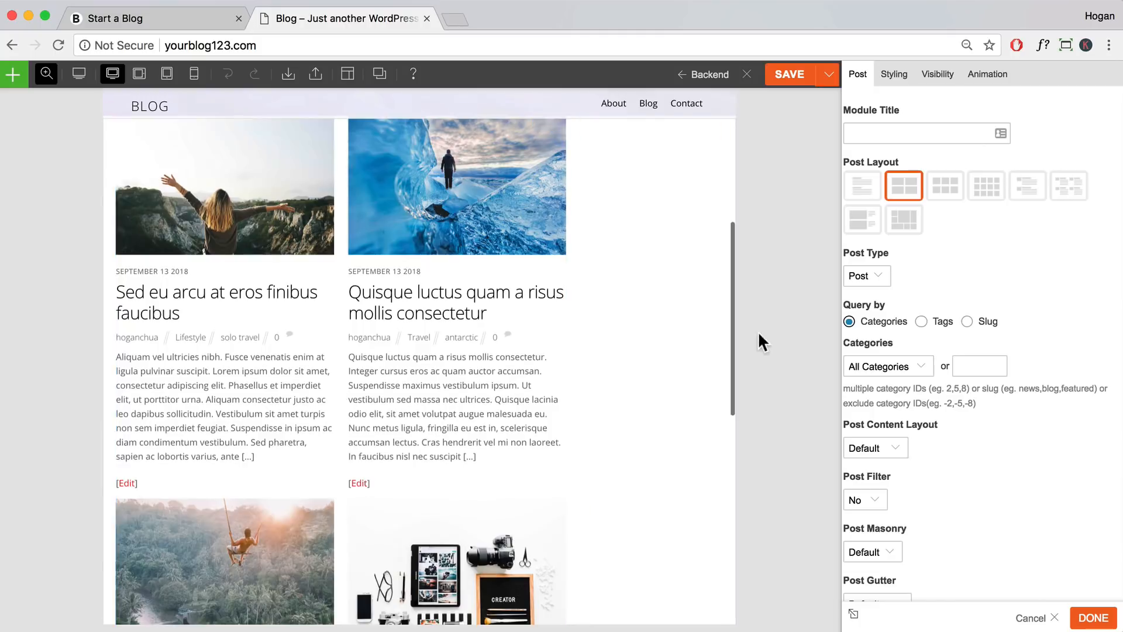
{"action": "left_click", "coordinate": [862, 186]}
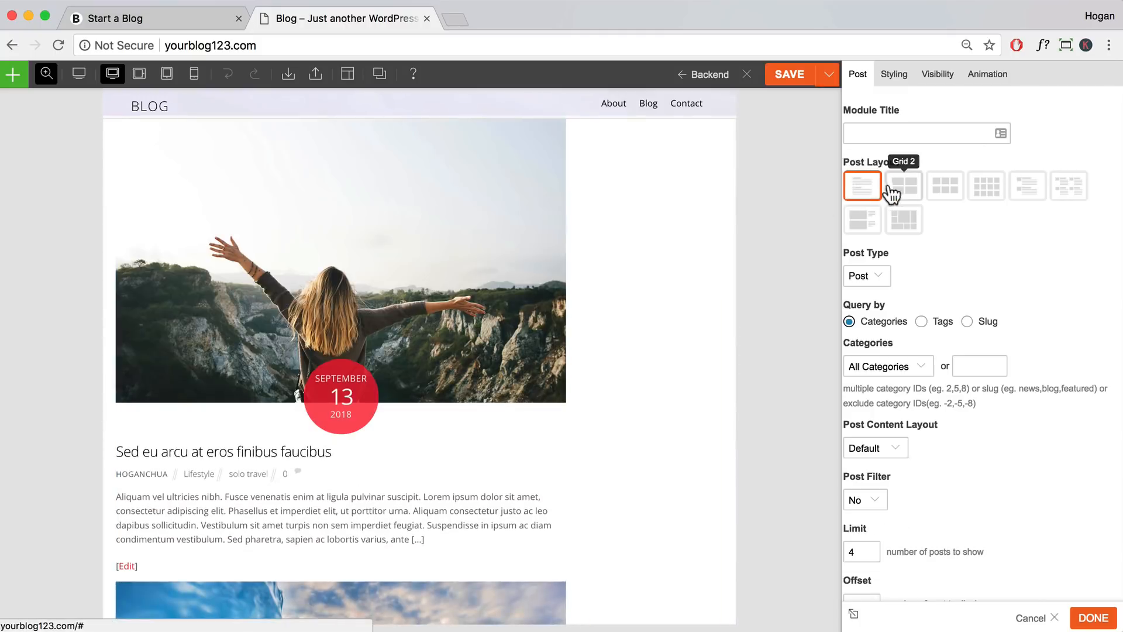
{"action": "scroll", "coordinate": [455, 360], "scroll_direction": "down", "scroll_amount": 3}
{"action": "scroll", "coordinate": [455, 360], "scroll_direction": "up", "scroll_amount": 3}
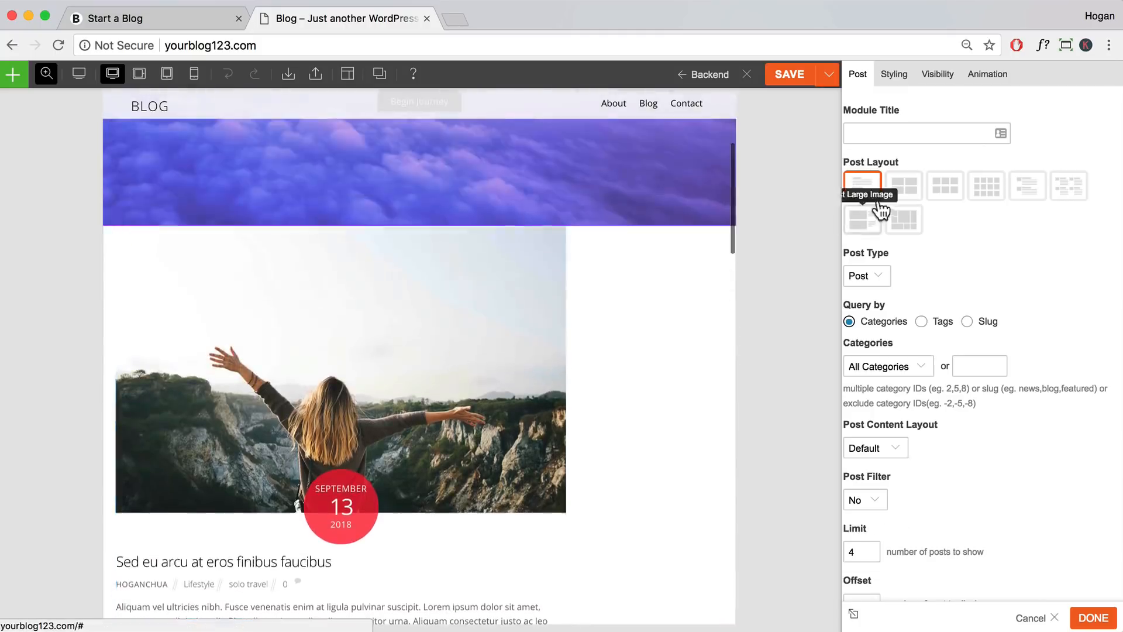
{"action": "left_click", "coordinate": [902, 193]}
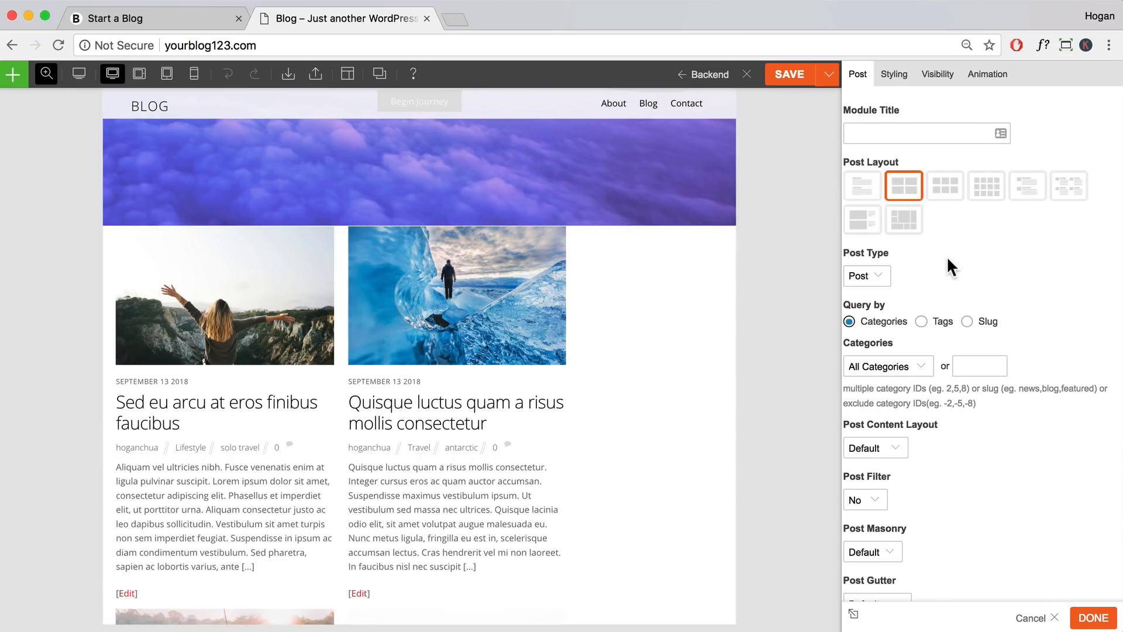
Check the category choices for the Post module's query and look up the category ID numbers on the WordPress Categories page
{"action": "scroll", "coordinate": [948, 259], "scroll_direction": "down", "scroll_amount": 2}
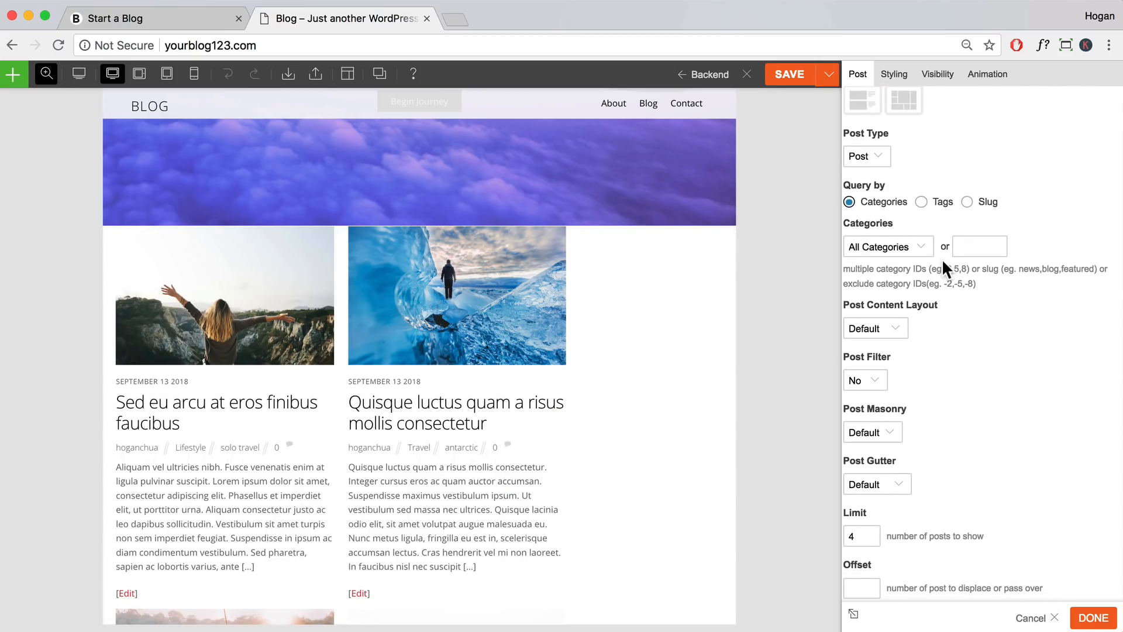
{"action": "left_click", "coordinate": [888, 249]}
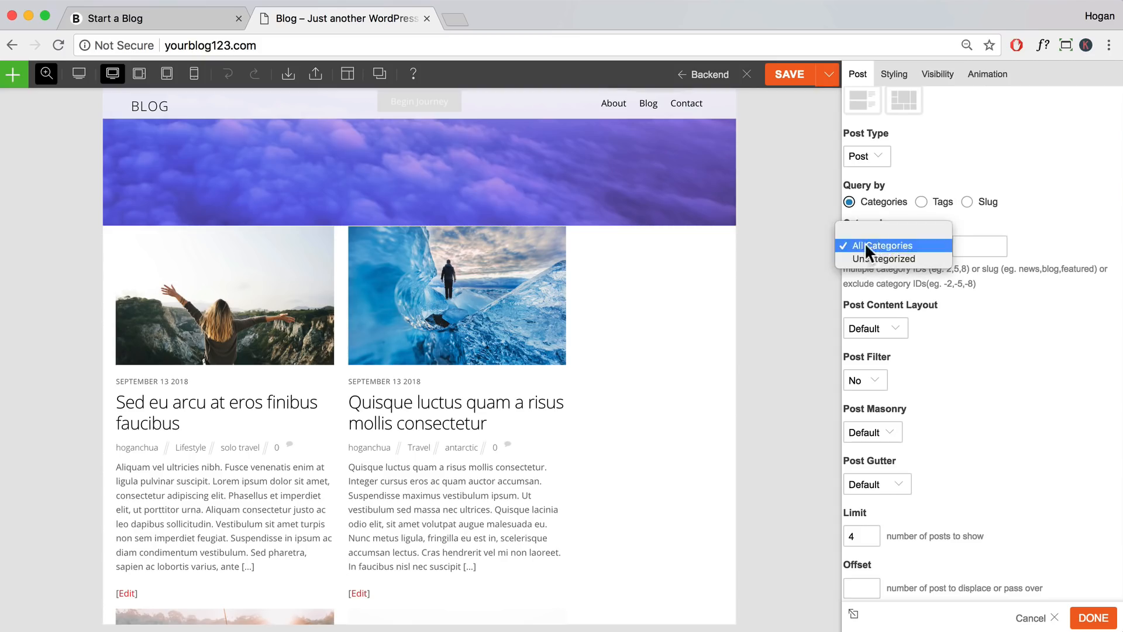
{"action": "left_click", "coordinate": [976, 243]}
{"action": "left_click", "coordinate": [959, 249]}
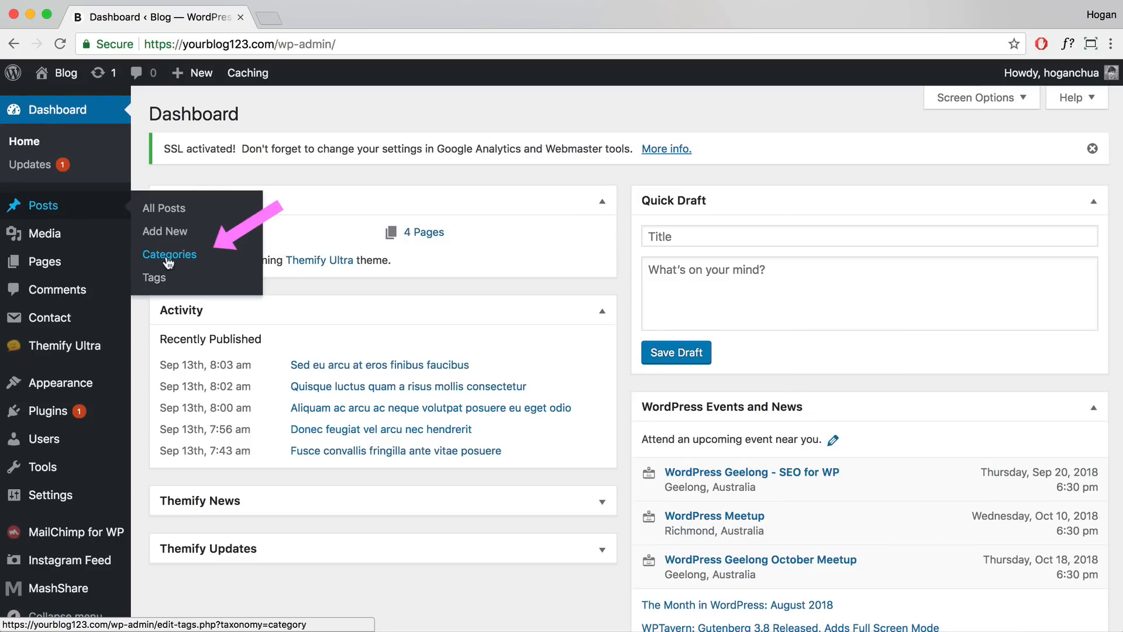
{"action": "left_click", "coordinate": [168, 261]}
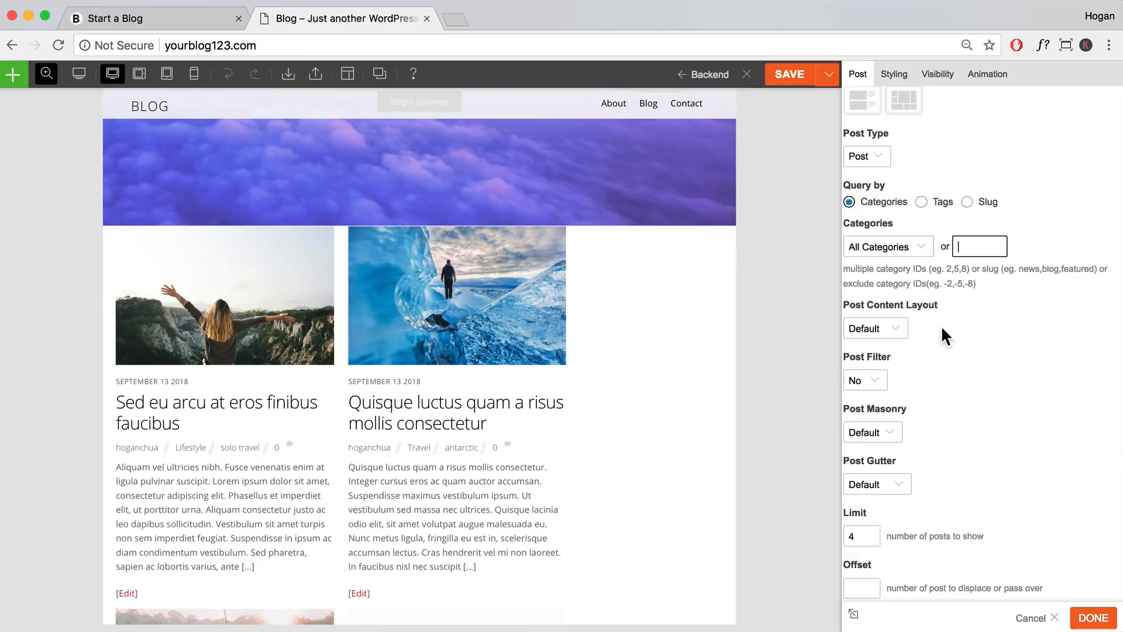
Look through the Post Content Layout options of the Post module, keeping Default
{"action": "scroll", "coordinate": [942, 329], "scroll_direction": "down", "scroll_amount": 3}
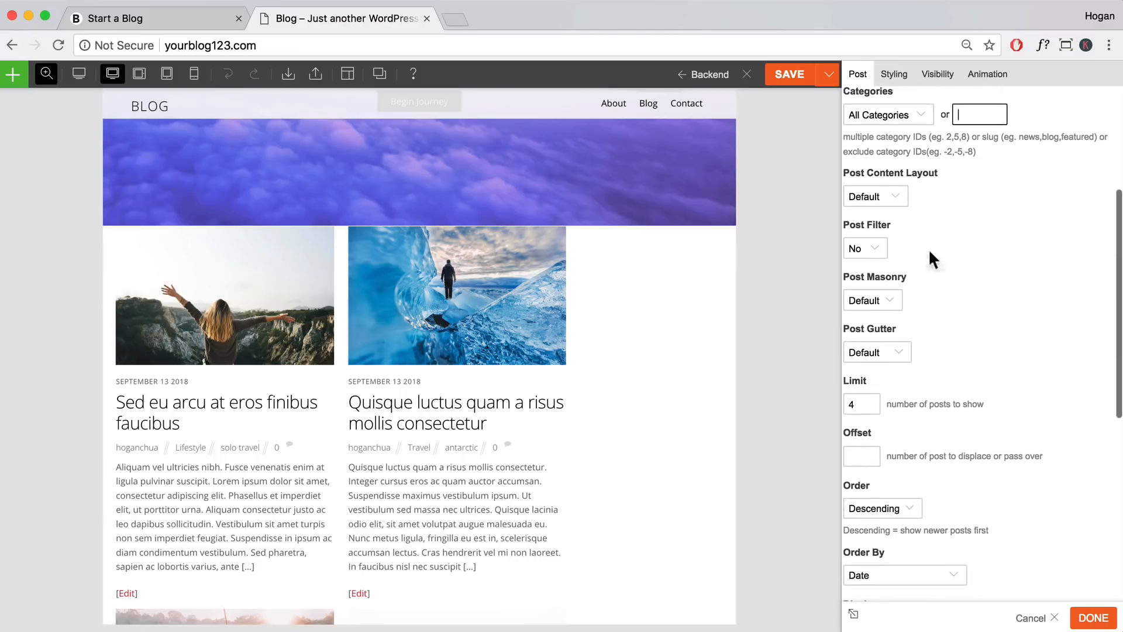
{"action": "left_click", "coordinate": [894, 193]}
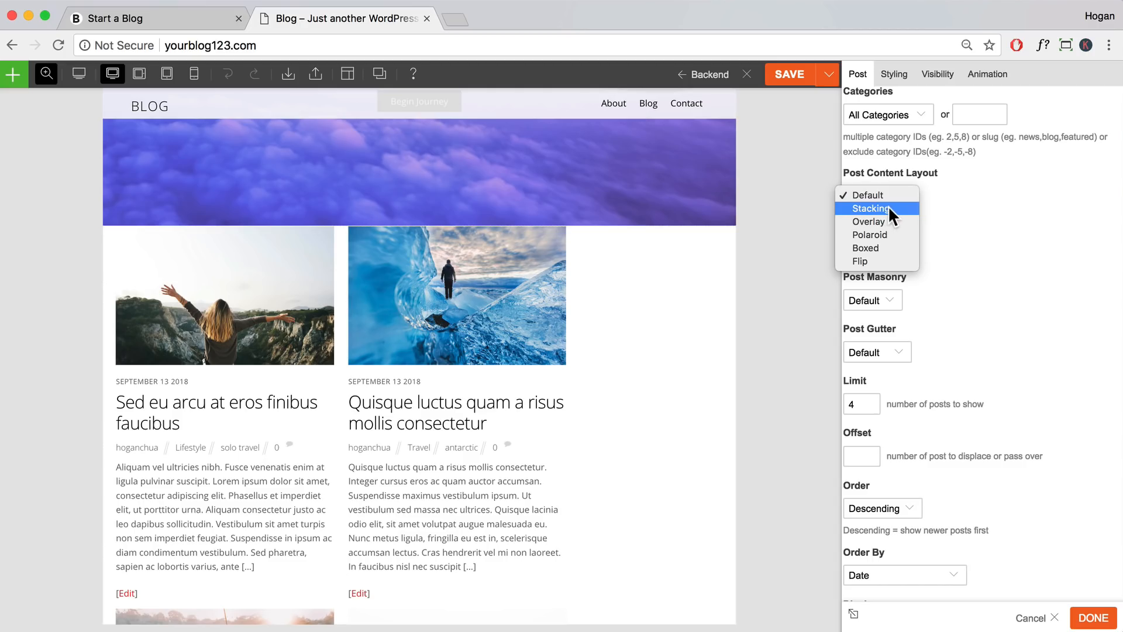
{"action": "left_click", "coordinate": [874, 248]}
{"action": "scroll", "coordinate": [548, 348], "scroll_direction": "down", "scroll_amount": 3}
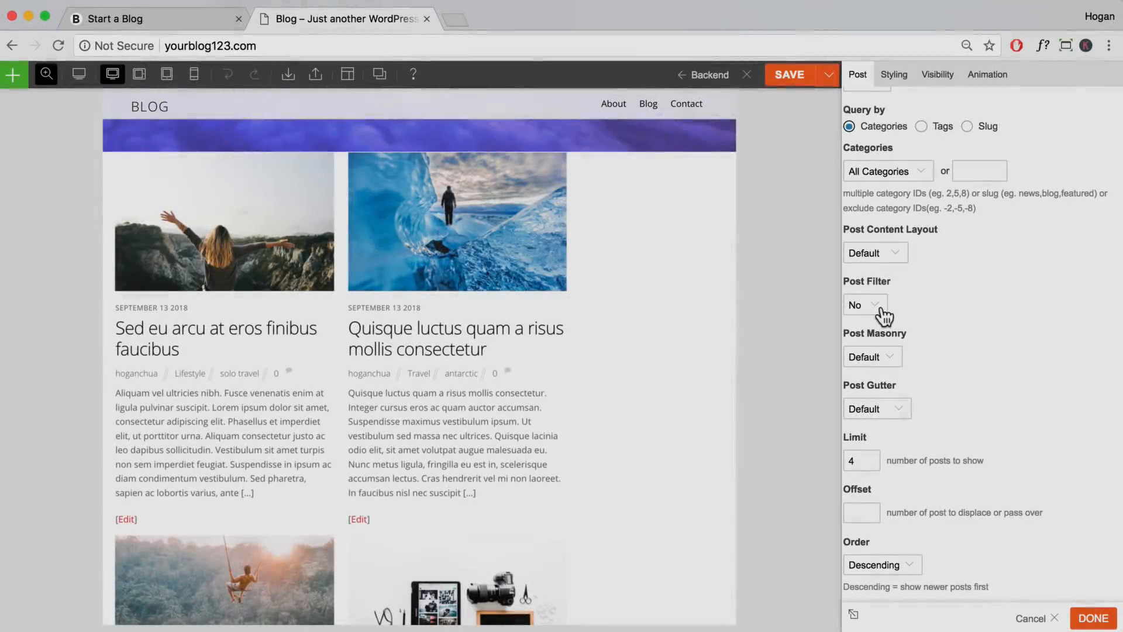
Try the Post Filter to show category links above the posts, and set it back to No
{"action": "left_click", "coordinate": [877, 304]}
{"action": "left_click", "coordinate": [870, 290]}
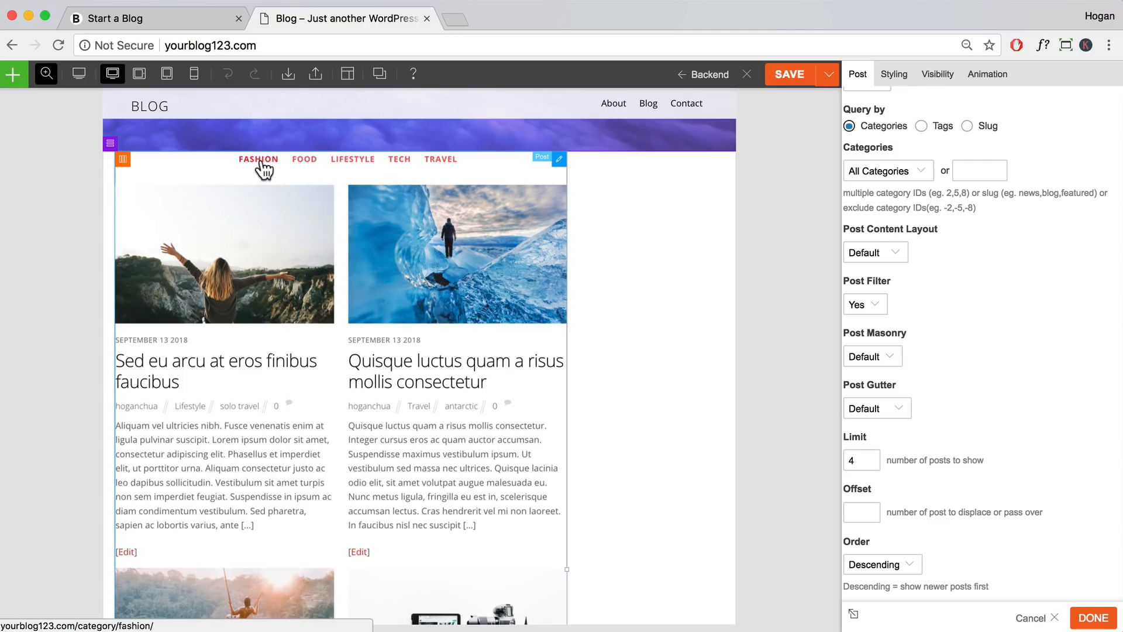
{"action": "left_click", "coordinate": [866, 305]}
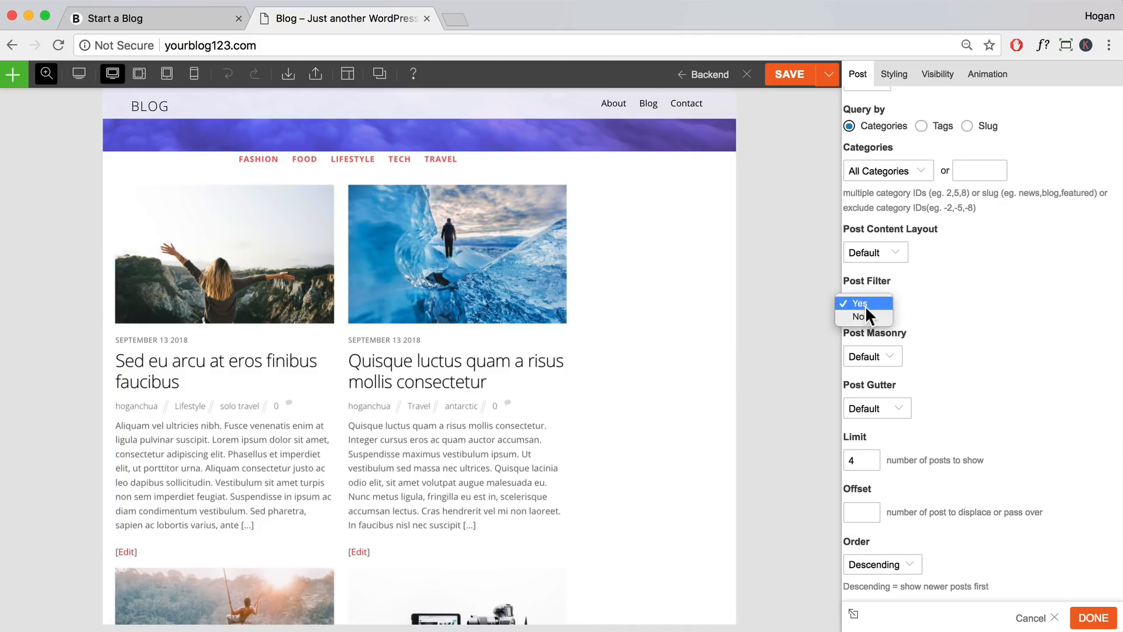
{"action": "left_click", "coordinate": [859, 316]}
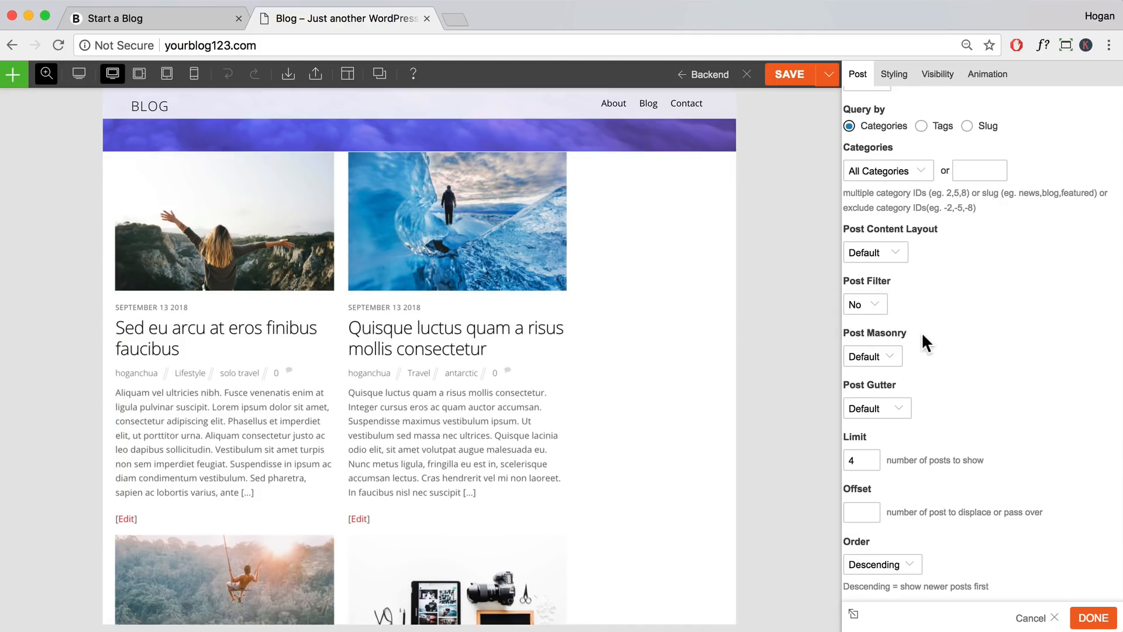
Set the Post module's limit to 6 posts and check the posts in the page preview
{"action": "scroll", "coordinate": [924, 342], "scroll_direction": "down", "scroll_amount": 2}
{"action": "scroll", "coordinate": [928, 320], "scroll_direction": "down", "scroll_amount": 5}
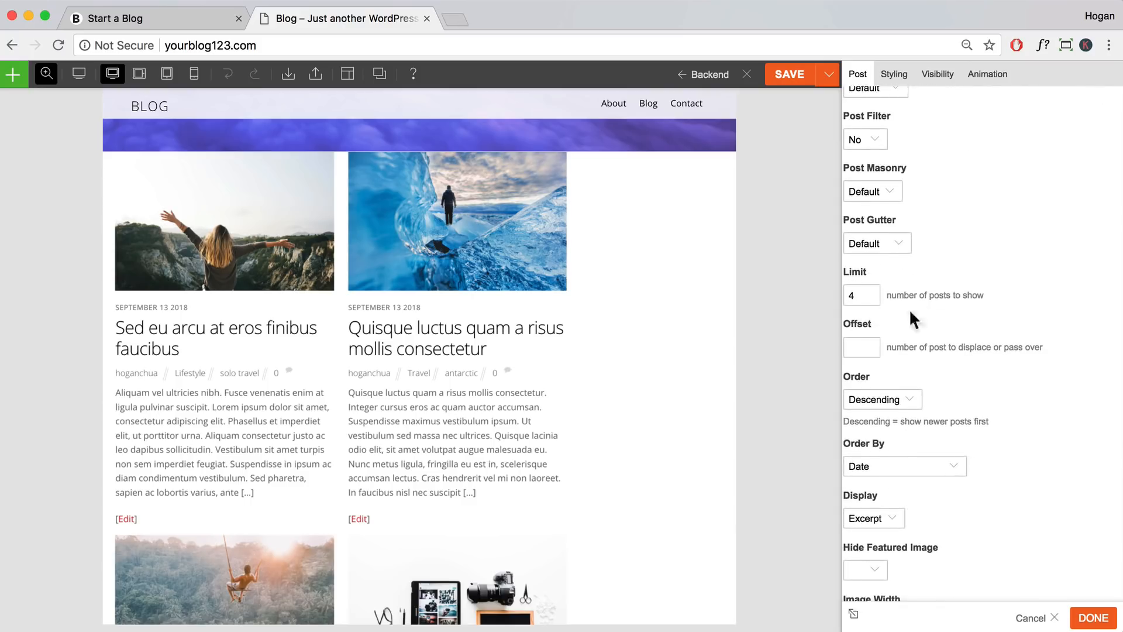
{"action": "scroll", "coordinate": [532, 347], "scroll_direction": "down", "scroll_amount": 10}
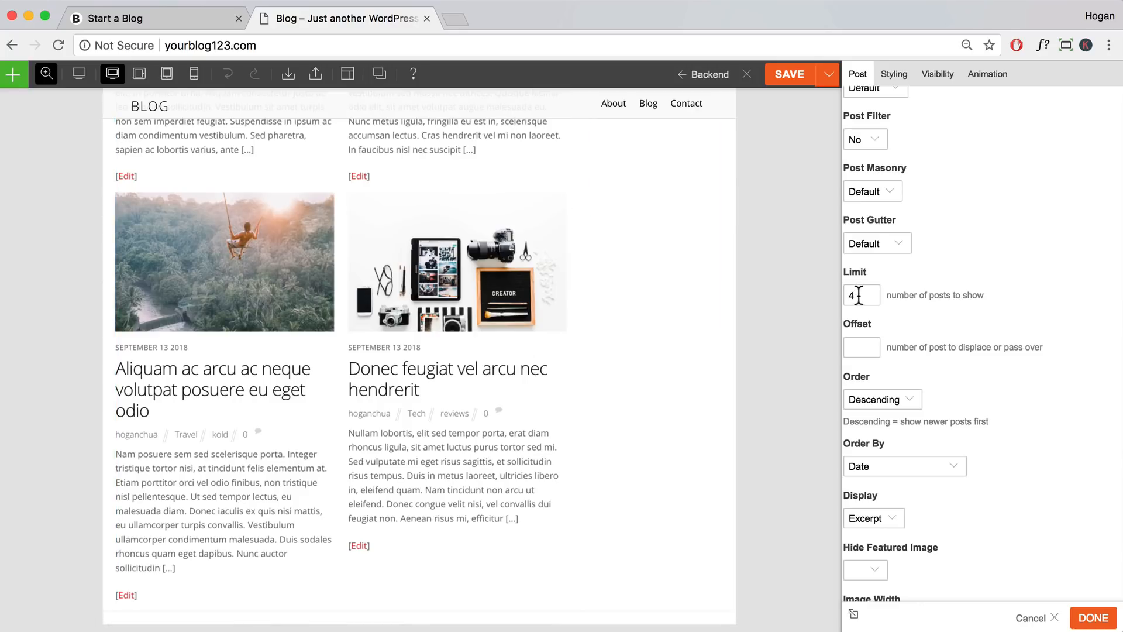
{"action": "scroll", "coordinate": [431, 389], "scroll_direction": "up", "scroll_amount": 4}
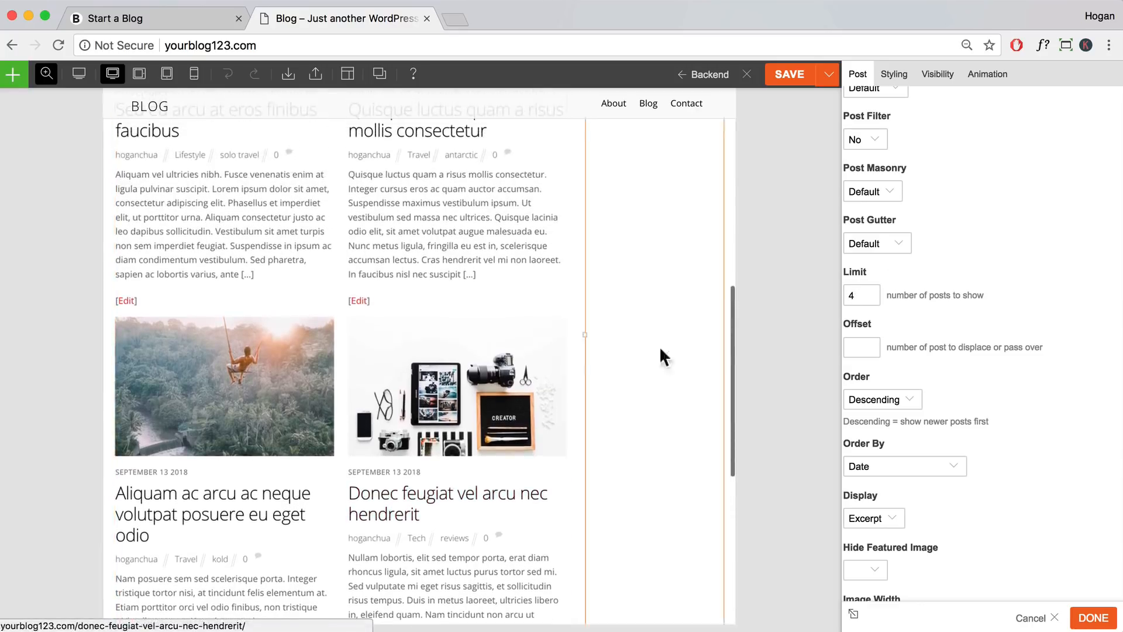
{"action": "left_click", "coordinate": [854, 296]}
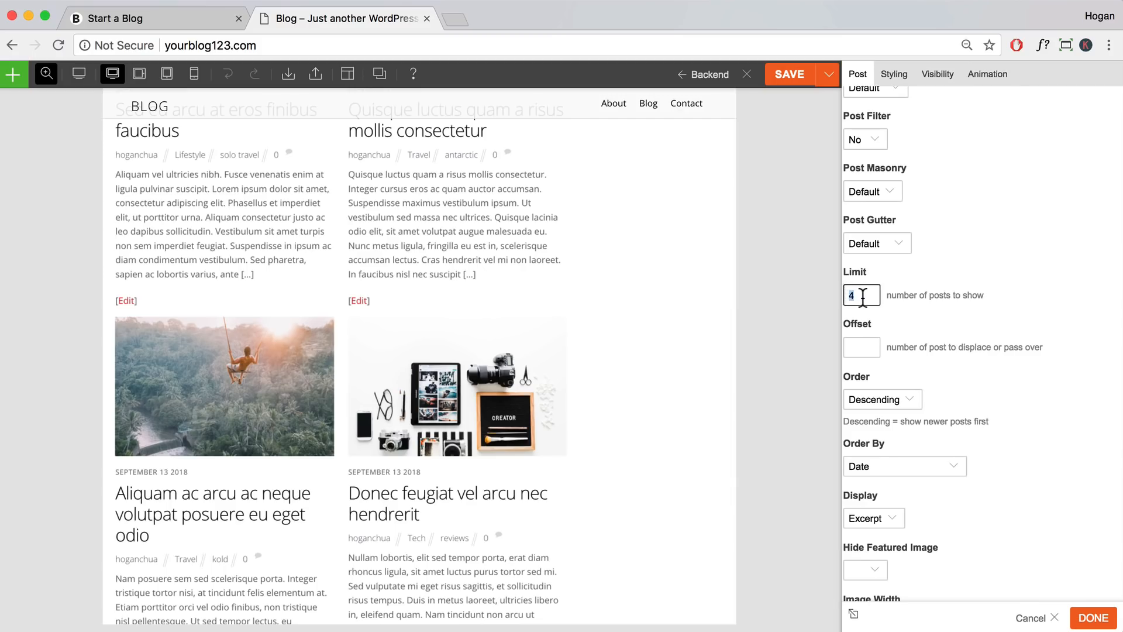
{"action": "scroll", "coordinate": [649, 354], "scroll_direction": "down", "scroll_amount": 10}
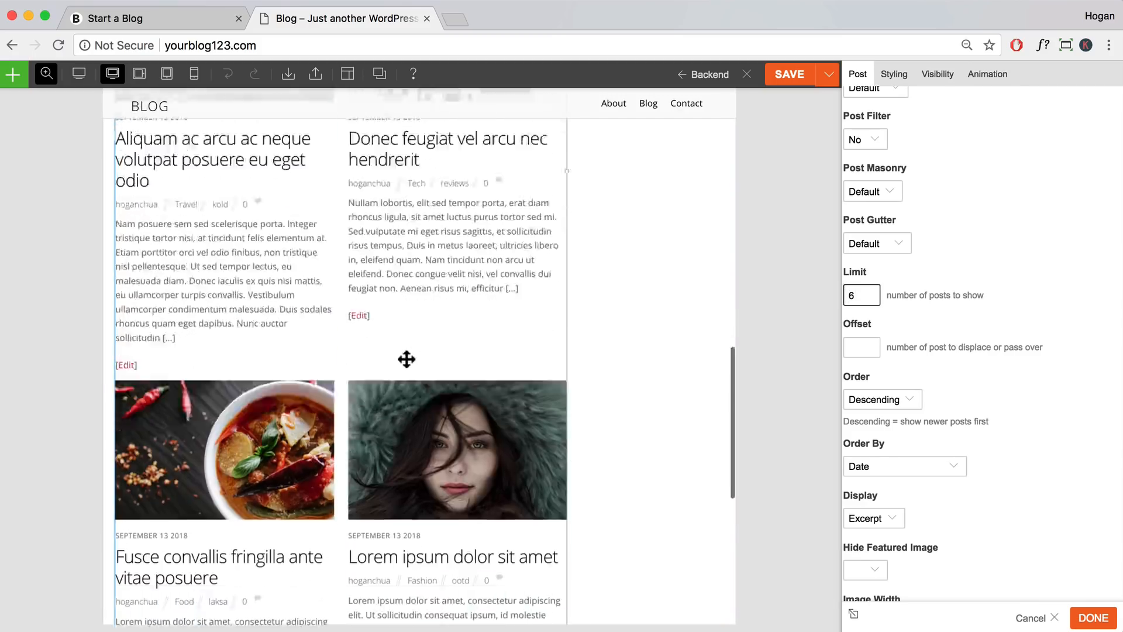
{"action": "scroll", "coordinate": [408, 359], "scroll_direction": "up", "scroll_amount": 12}
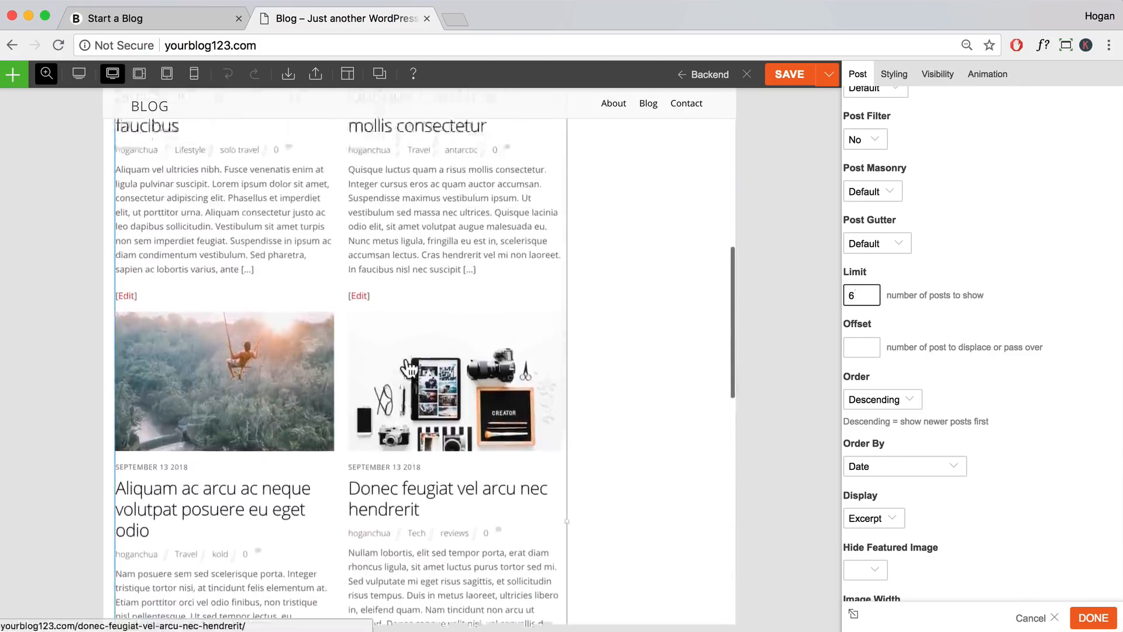
{"action": "type", "text": "6"}
{"action": "left_click", "coordinate": [927, 310]}
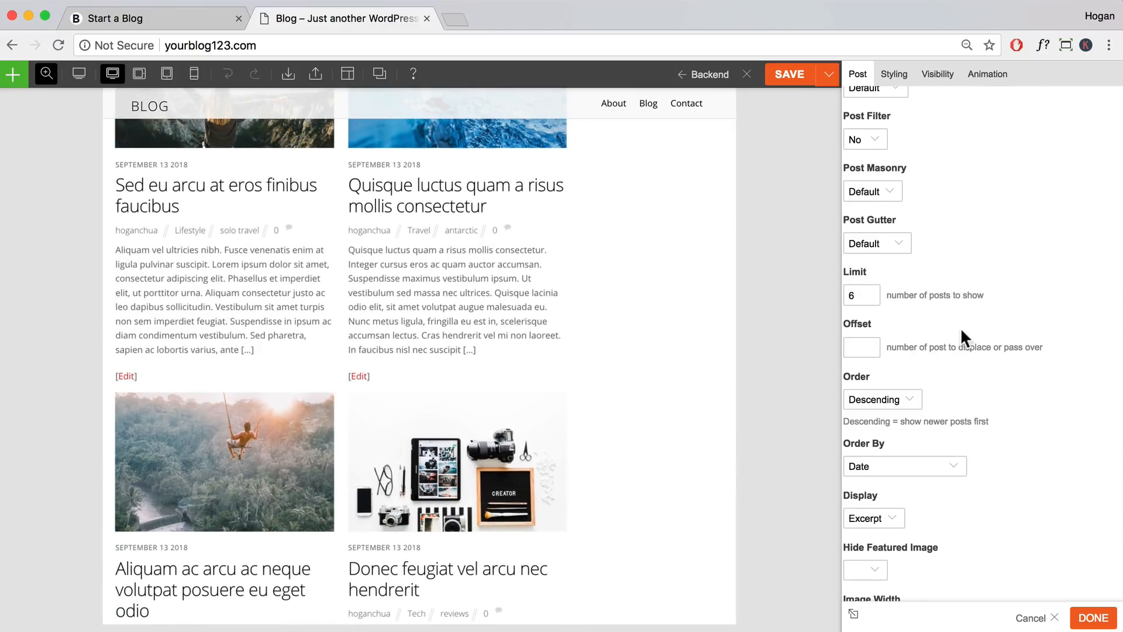
Review the Order and Order By options for the posts, keeping Descending and Date
{"action": "scroll", "coordinate": [997, 380], "scroll_direction": "down", "scroll_amount": 1}
{"action": "scroll", "coordinate": [997, 381], "scroll_direction": "down", "scroll_amount": 4}
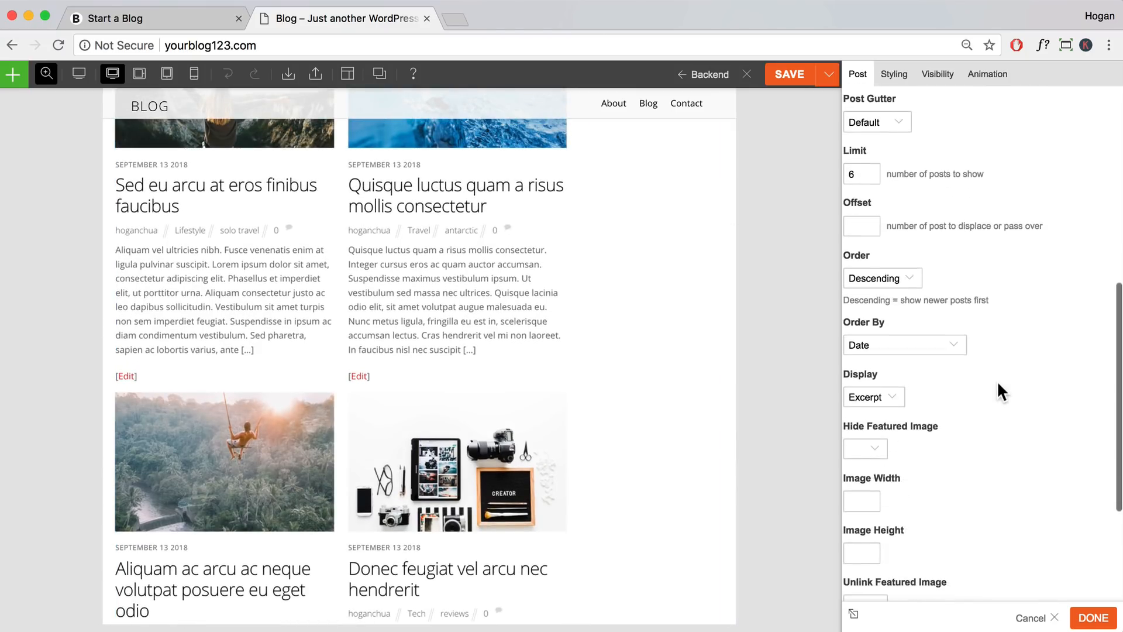
{"action": "left_click", "coordinate": [908, 271]}
{"action": "left_click", "coordinate": [908, 271]}
{"action": "left_click", "coordinate": [921, 336]}
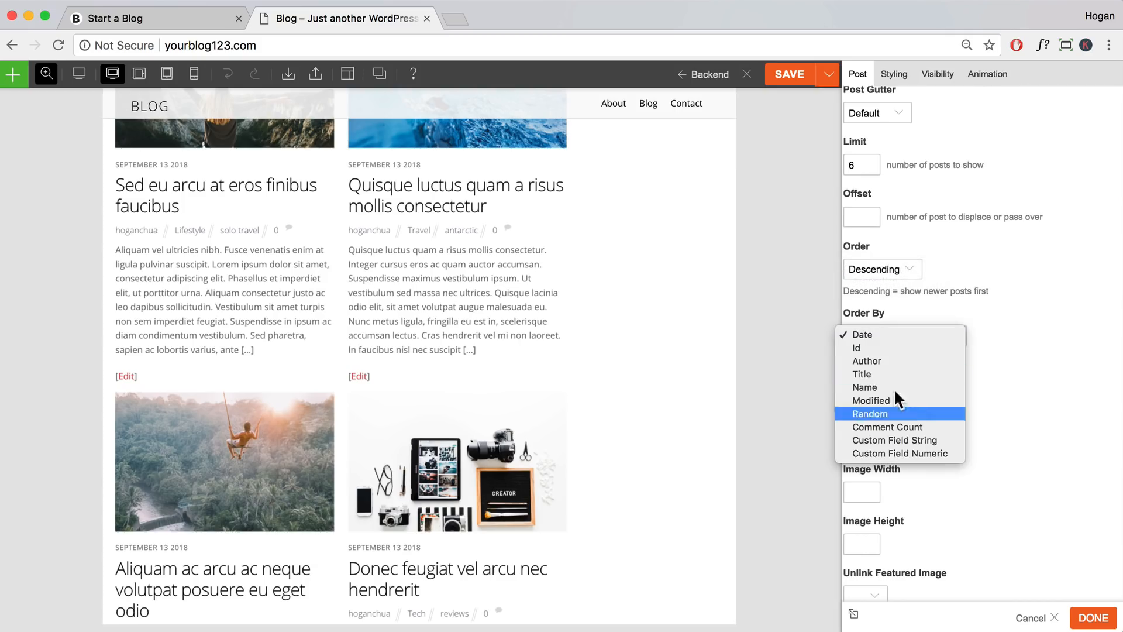
{"action": "left_click", "coordinate": [998, 393]}
{"action": "scroll", "coordinate": [994, 387], "scroll_direction": "down", "scroll_amount": 4}
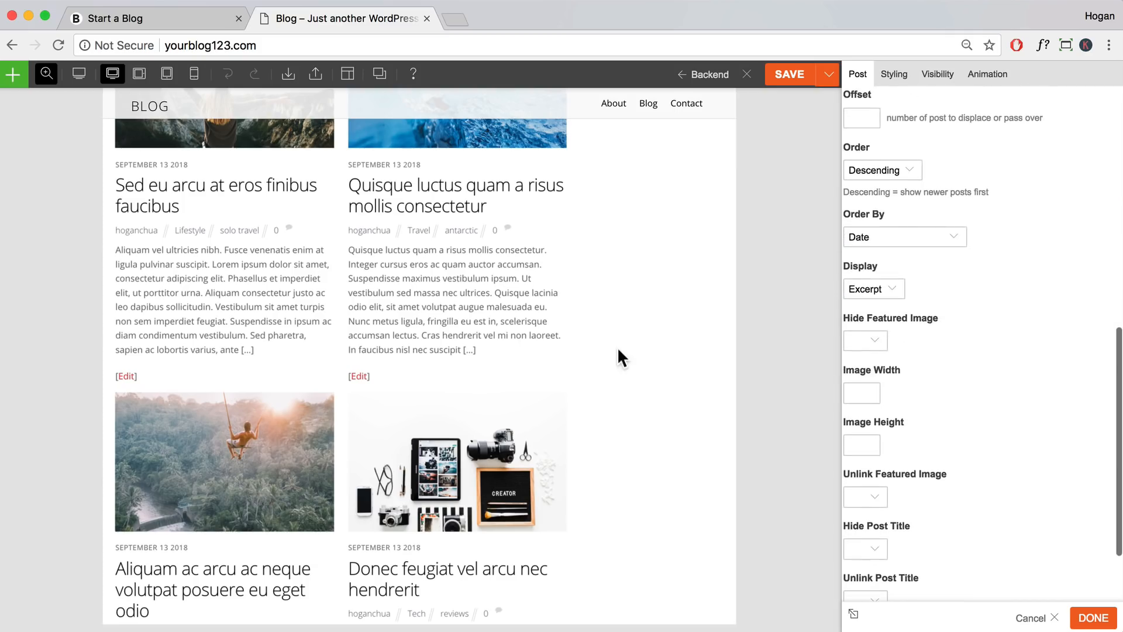
Preview the posts with Display set to Content and to None, and return it to Excerpt
{"action": "scroll", "coordinate": [609, 349], "scroll_direction": "up", "scroll_amount": 3}
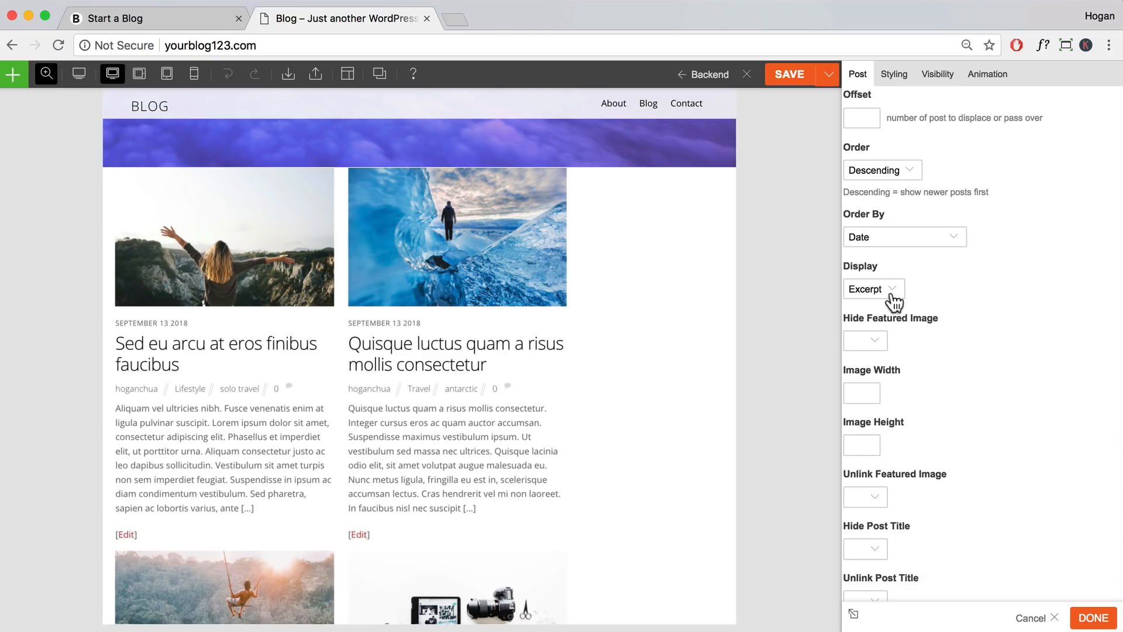
{"action": "left_click", "coordinate": [896, 295]}
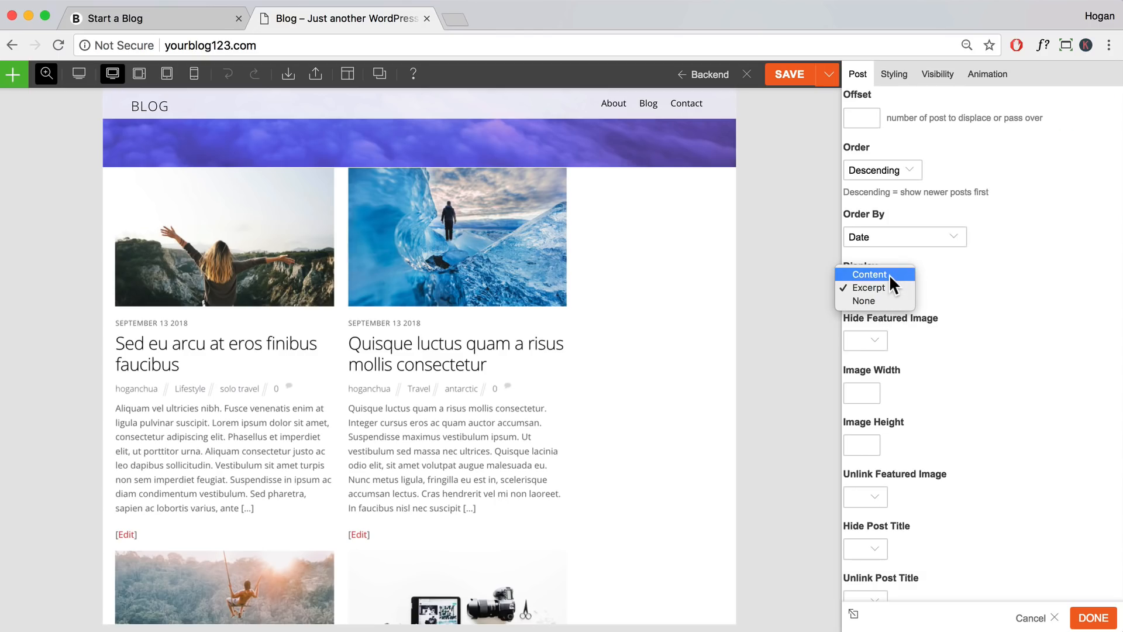
{"action": "left_click", "coordinate": [889, 275]}
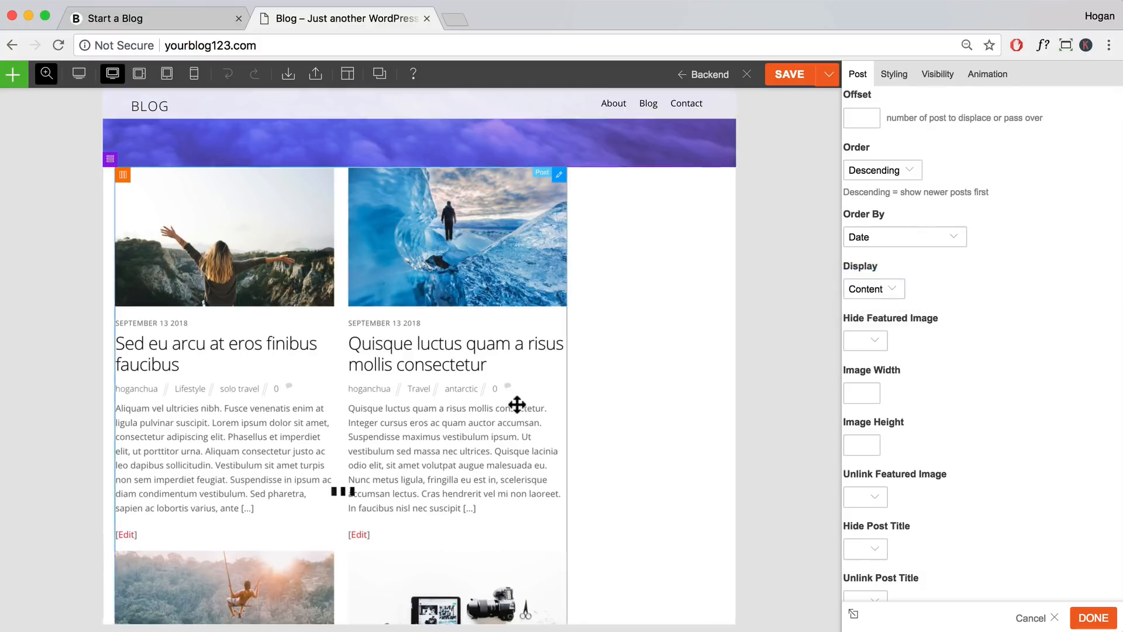
{"action": "scroll", "coordinate": [486, 395], "scroll_direction": "down", "scroll_amount": 15}
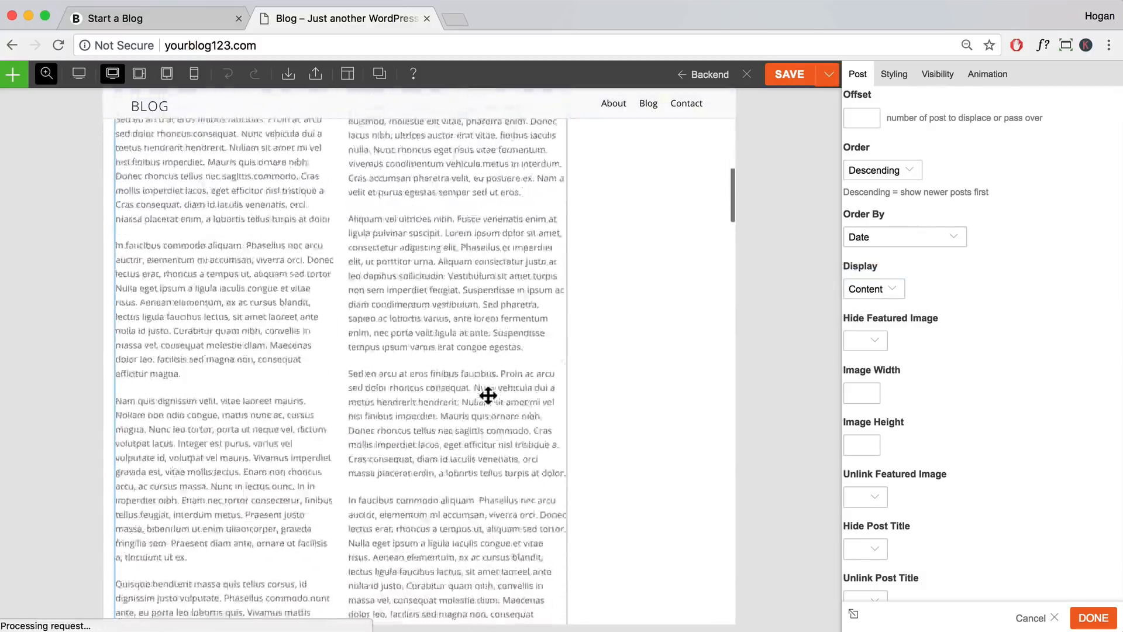
{"action": "left_click", "coordinate": [886, 292]}
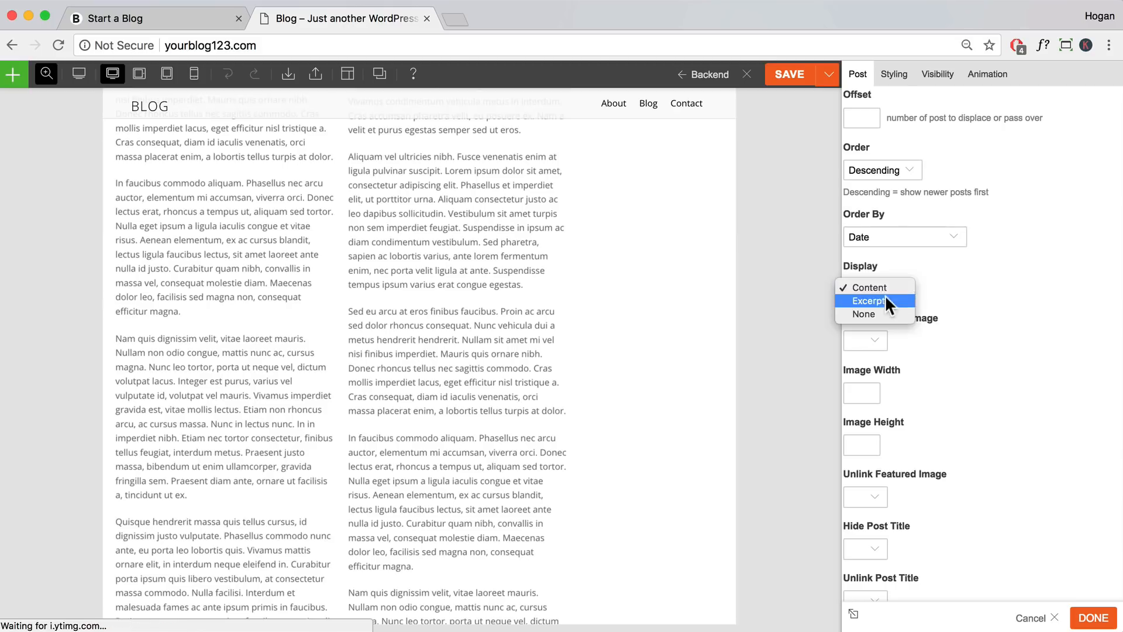
{"action": "left_click", "coordinate": [878, 301]}
{"action": "left_click", "coordinate": [896, 297]}
{"action": "left_click", "coordinate": [879, 302]}
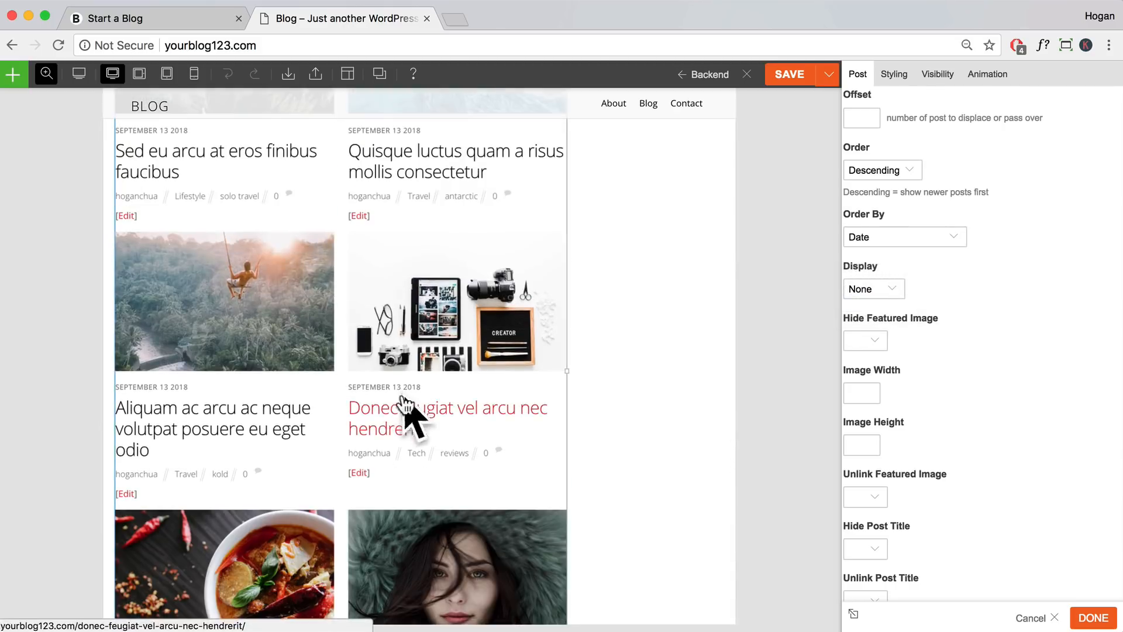
{"action": "left_click", "coordinate": [893, 288]}
{"action": "left_click", "coordinate": [887, 275]}
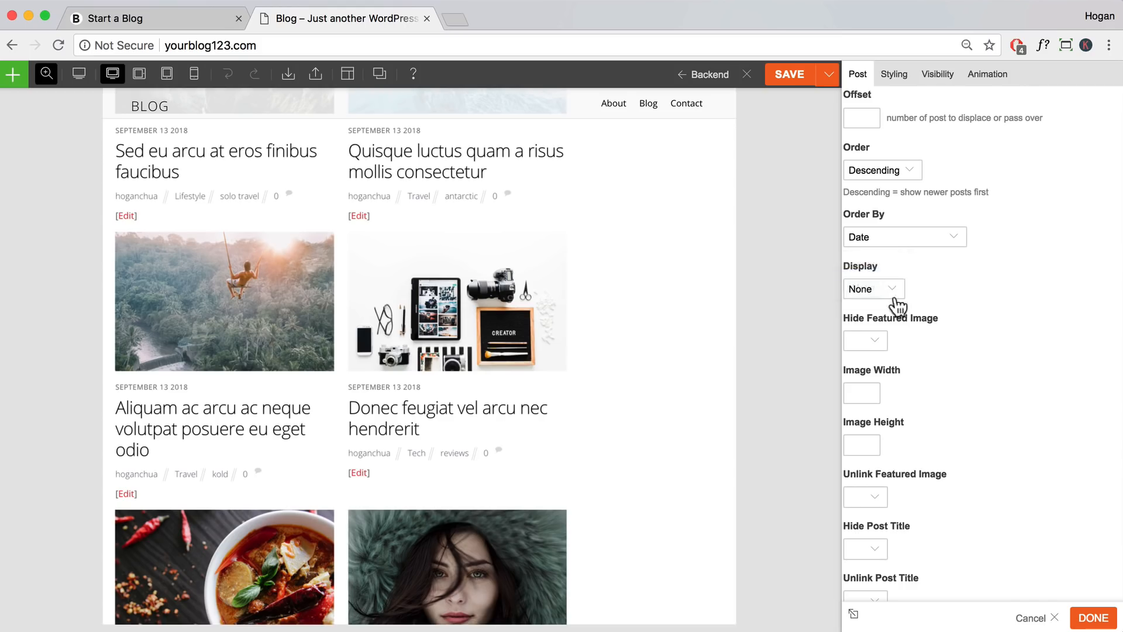
Set Hide Post Date to Yes in the Post module
{"action": "scroll", "coordinate": [919, 363], "scroll_direction": "down", "scroll_amount": 3}
{"action": "scroll", "coordinate": [889, 339], "scroll_direction": "down", "scroll_amount": 1}
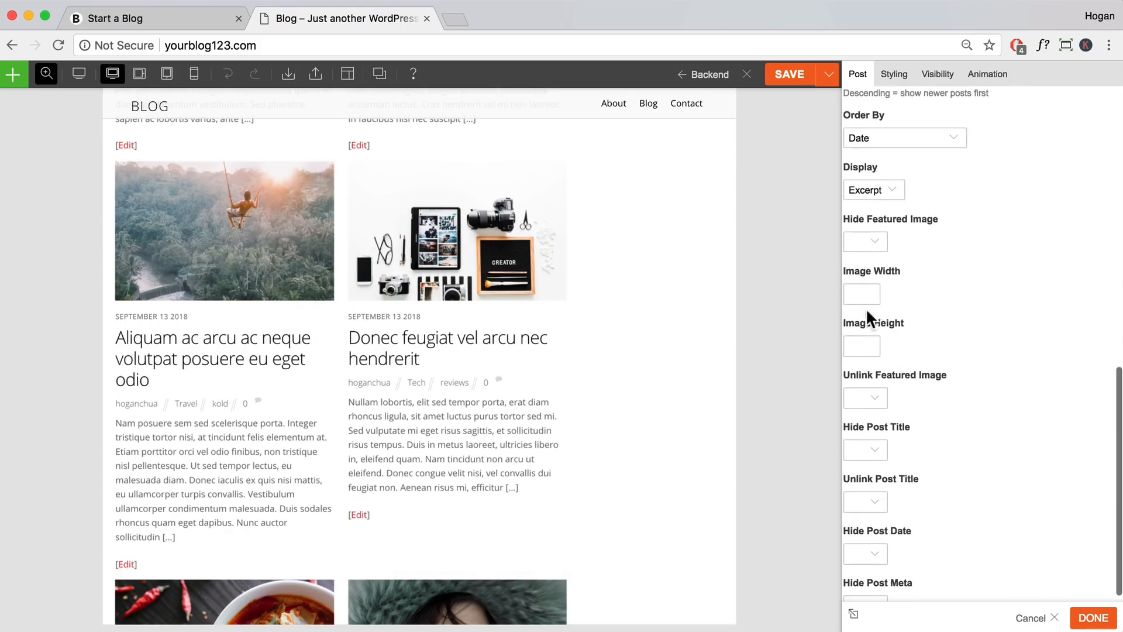
{"action": "scroll", "coordinate": [920, 335], "scroll_direction": "down", "scroll_amount": 5}
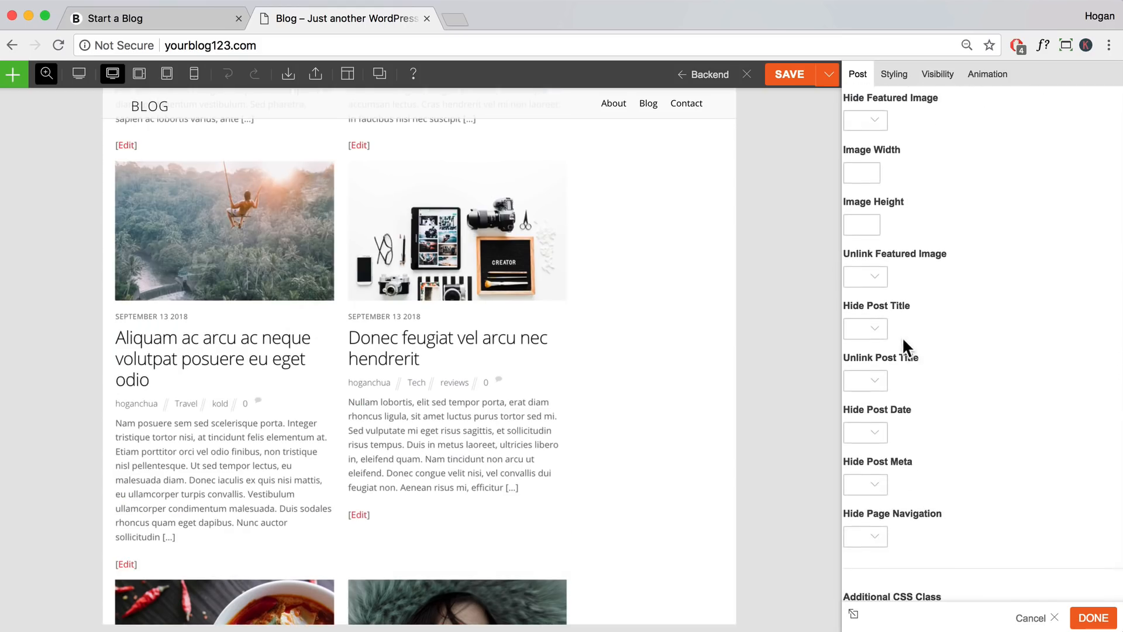
{"action": "scroll", "coordinate": [877, 337], "scroll_direction": "down", "scroll_amount": 1}
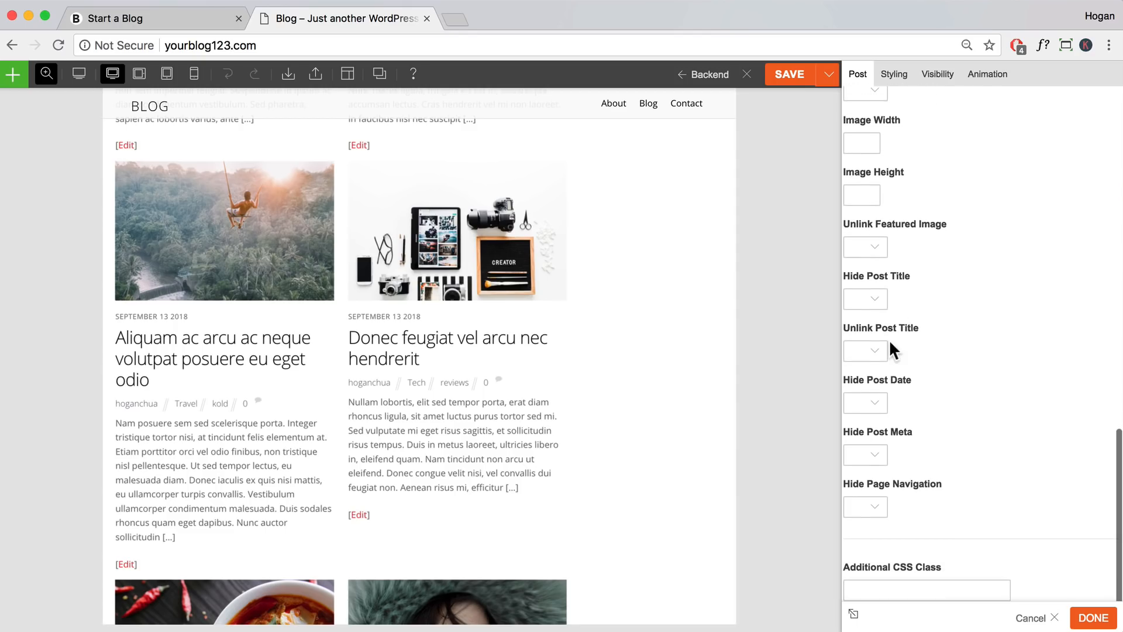
{"action": "left_click", "coordinate": [886, 402]}
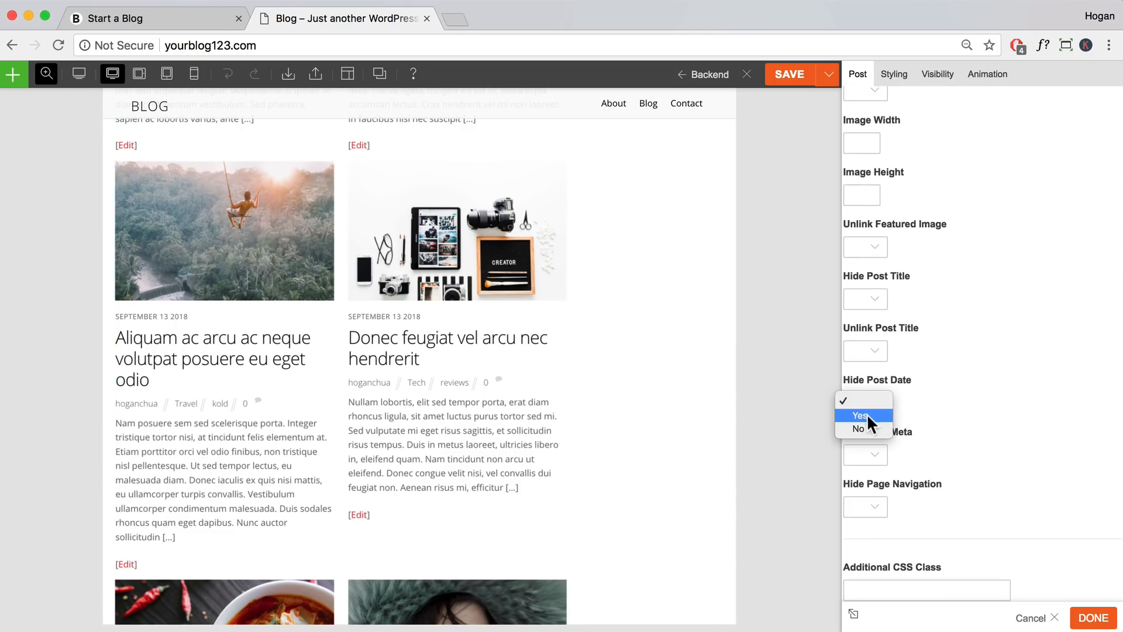
{"action": "left_click", "coordinate": [865, 416]}
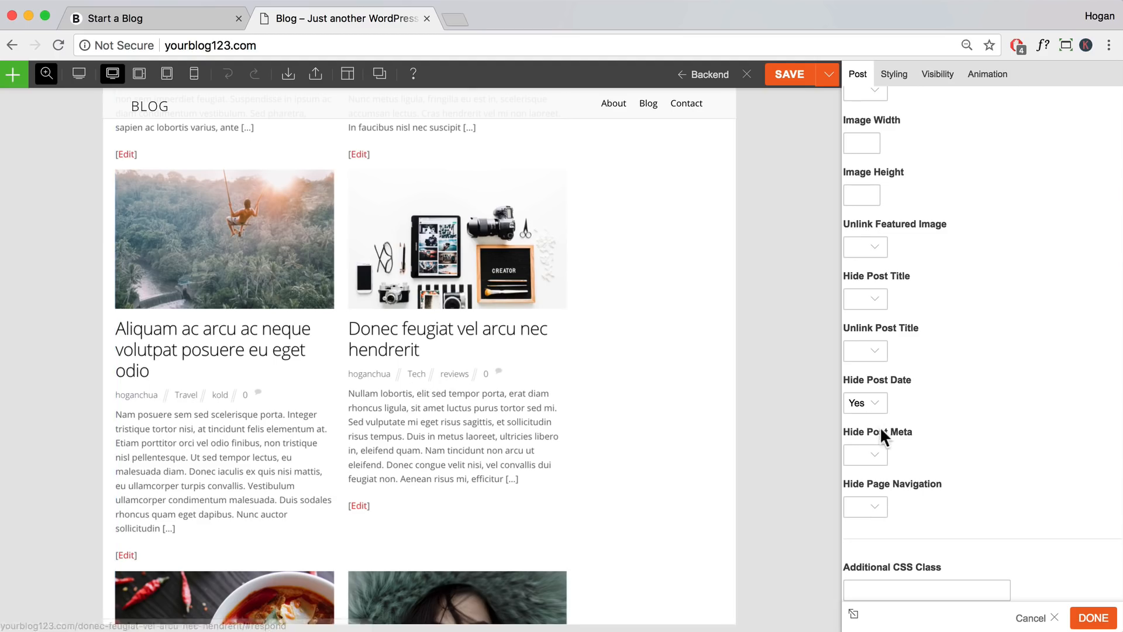
Set Hide Post Meta to Yes and reset Hide Post Date to its blank option
{"action": "left_click", "coordinate": [866, 455]}
{"action": "left_click", "coordinate": [865, 467]}
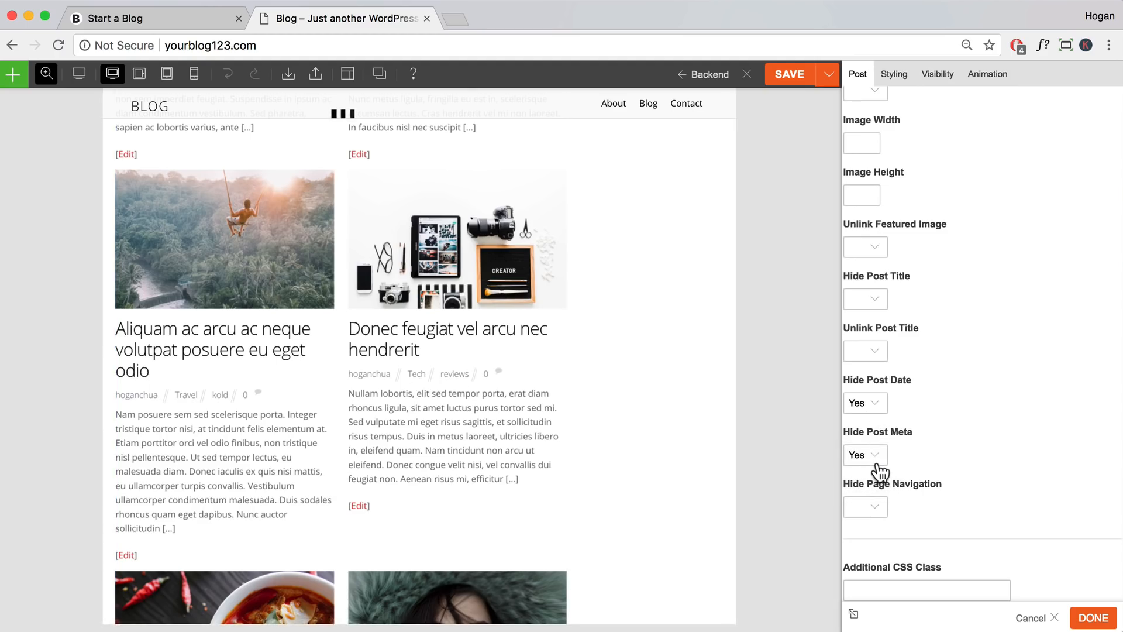
{"action": "left_click", "coordinate": [877, 408]}
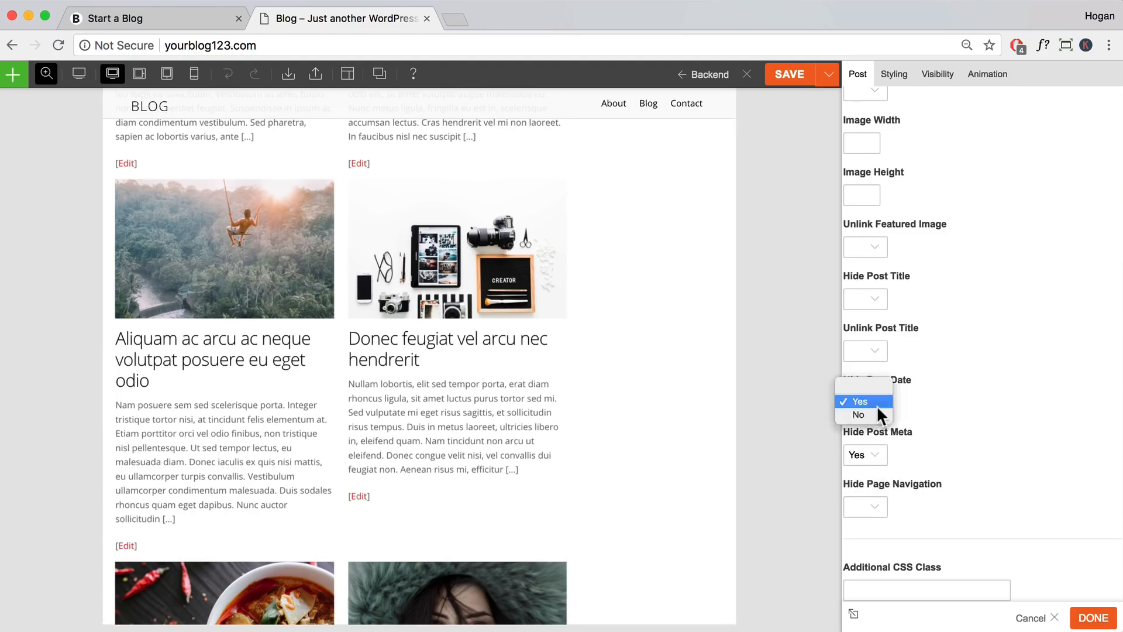
{"action": "left_click", "coordinate": [867, 389]}
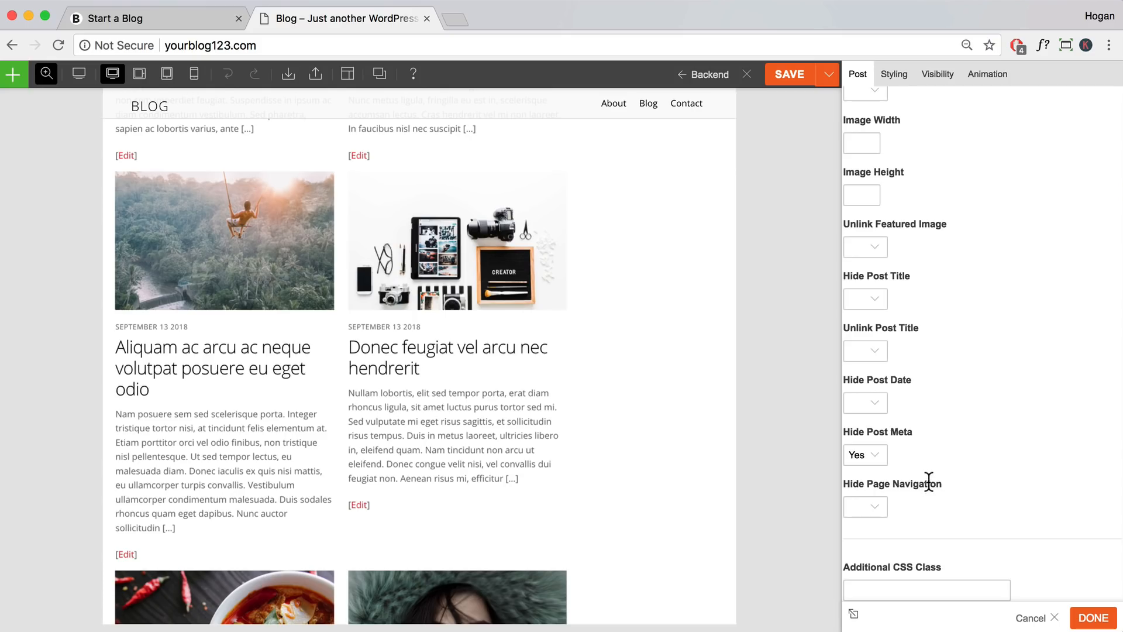
Set the Post module's Post Content Layout to Boxed and finish editing the module
{"action": "scroll", "coordinate": [951, 464], "scroll_direction": "up", "scroll_amount": 10}
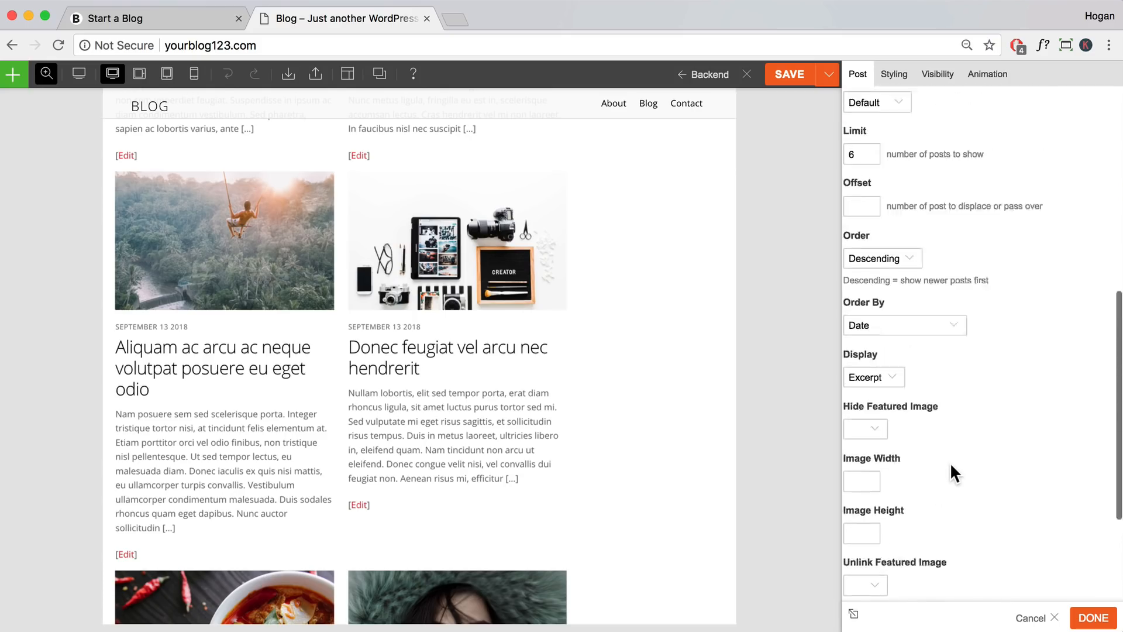
{"action": "scroll", "coordinate": [951, 462], "scroll_direction": "up", "scroll_amount": 2}
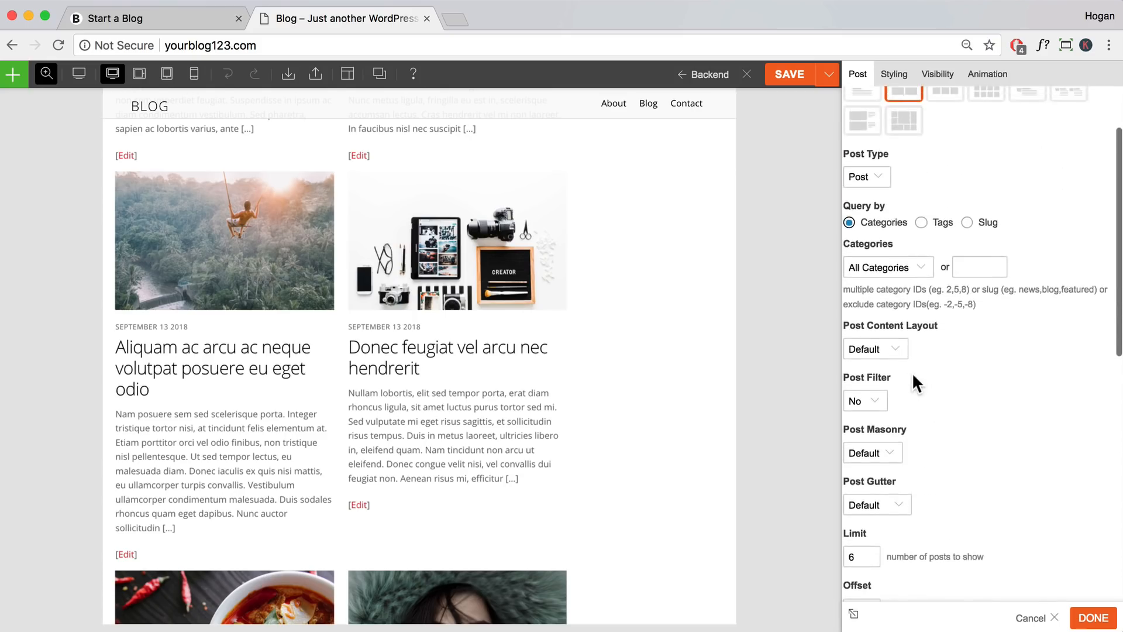
{"action": "scroll", "coordinate": [914, 371], "scroll_direction": "up", "scroll_amount": 1}
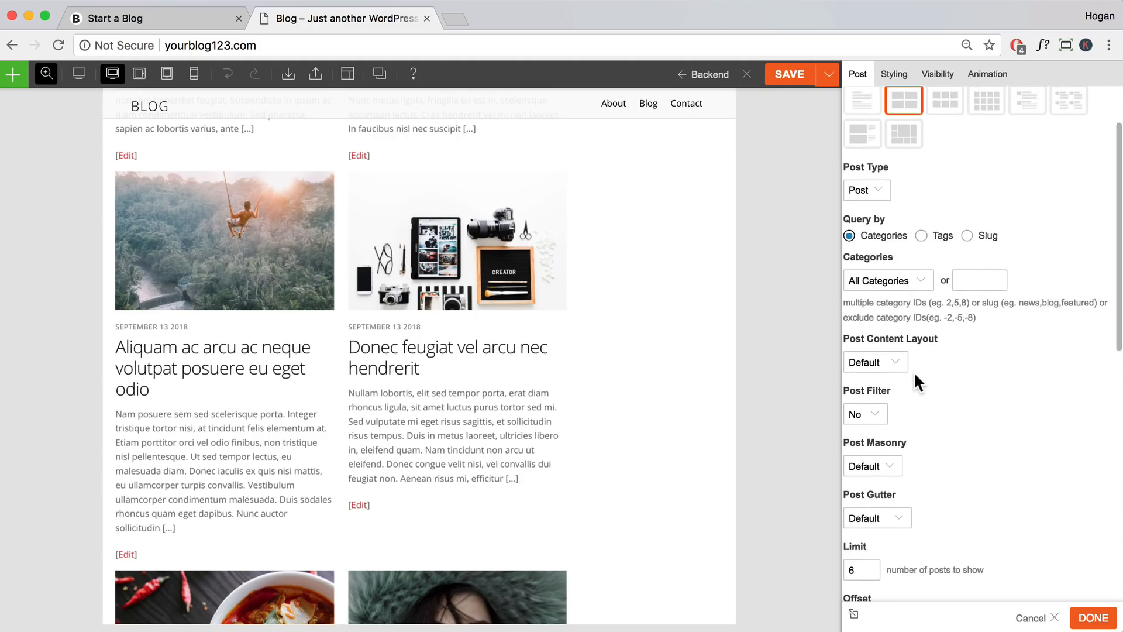
{"action": "left_click", "coordinate": [898, 364]}
{"action": "left_click", "coordinate": [876, 414]}
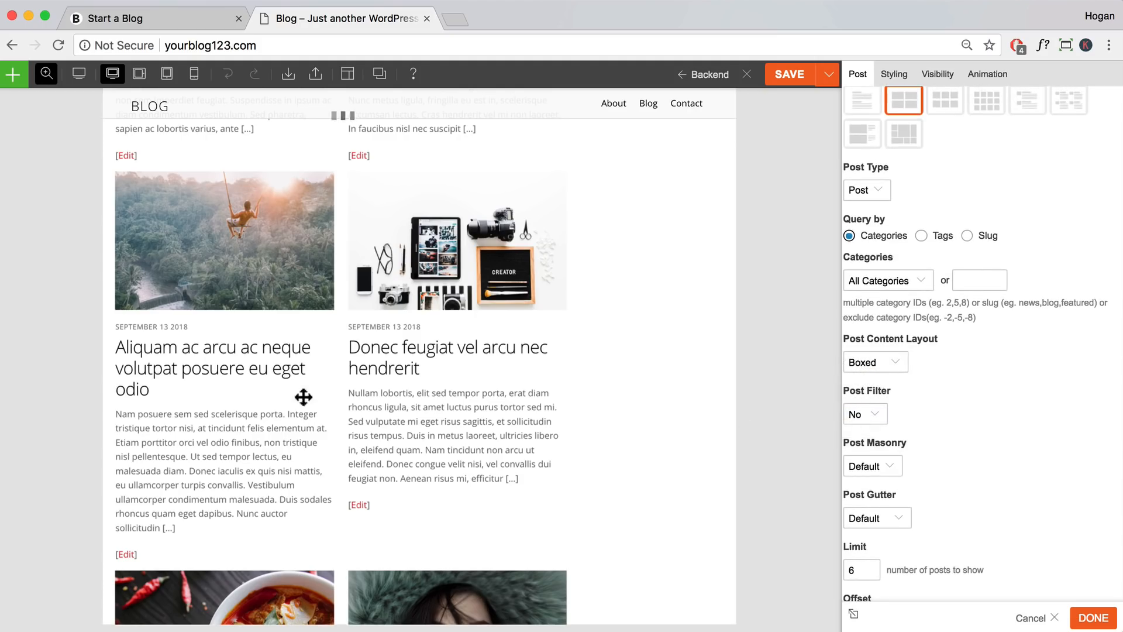
{"action": "scroll", "coordinate": [380, 421], "scroll_direction": "up", "scroll_amount": 10}
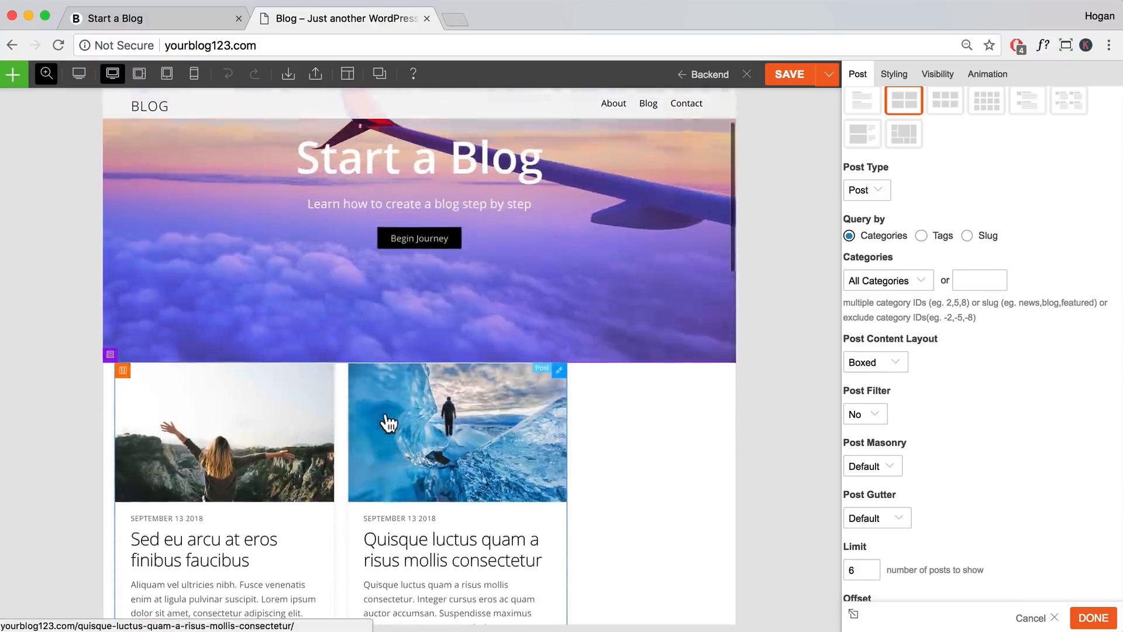
{"action": "scroll", "coordinate": [386, 422], "scroll_direction": "down", "scroll_amount": 5}
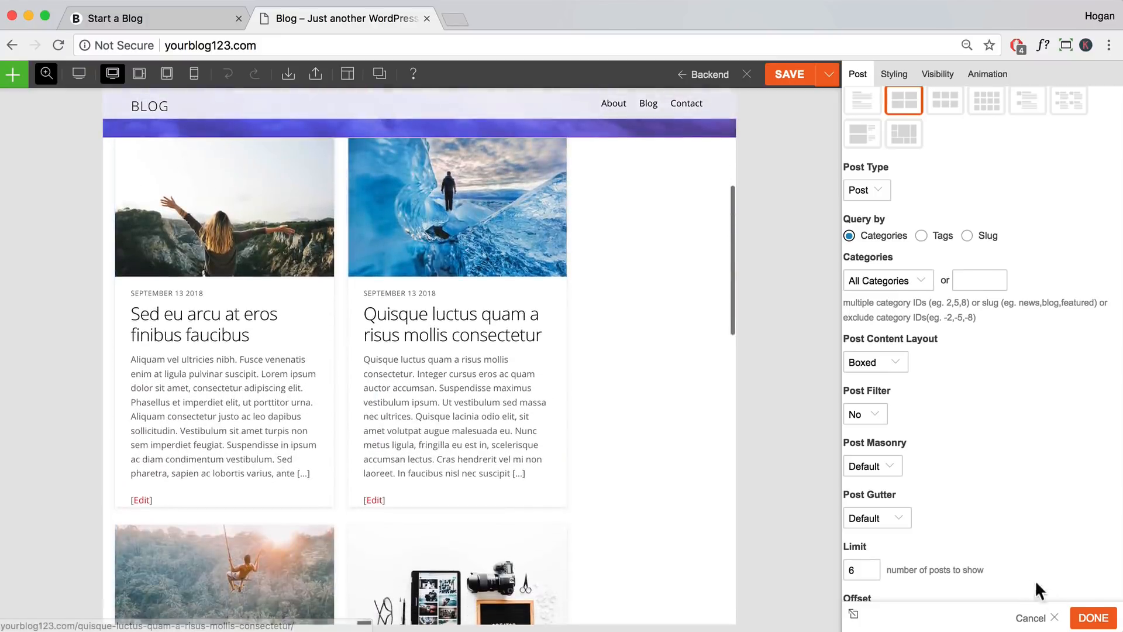
{"action": "left_click", "coordinate": [1087, 616]}
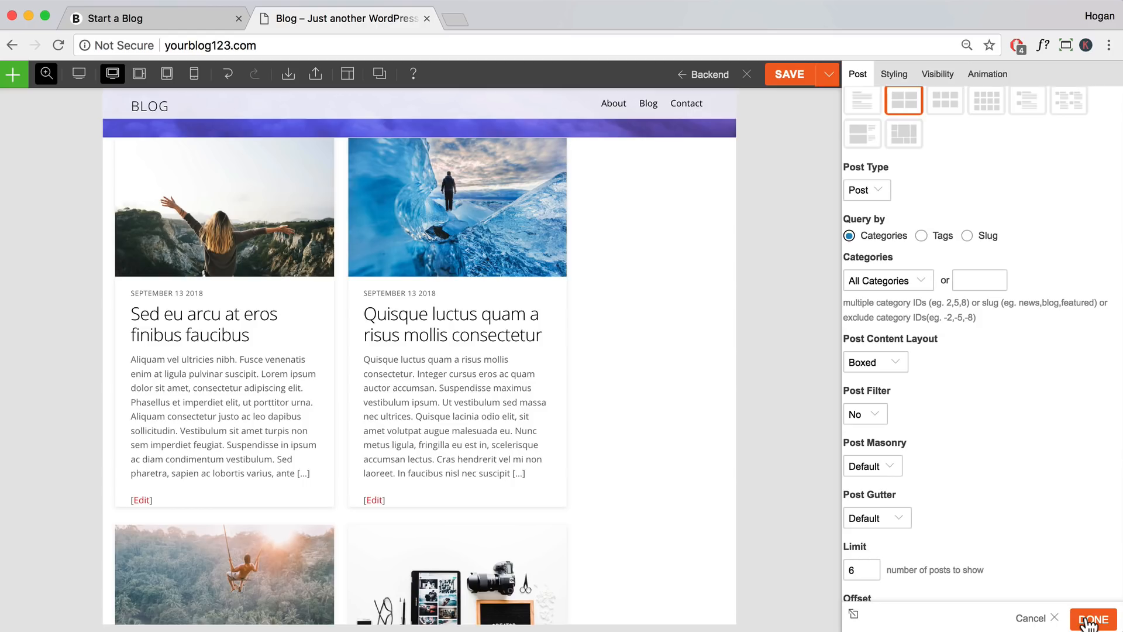
{"action": "left_click", "coordinate": [1089, 619]}
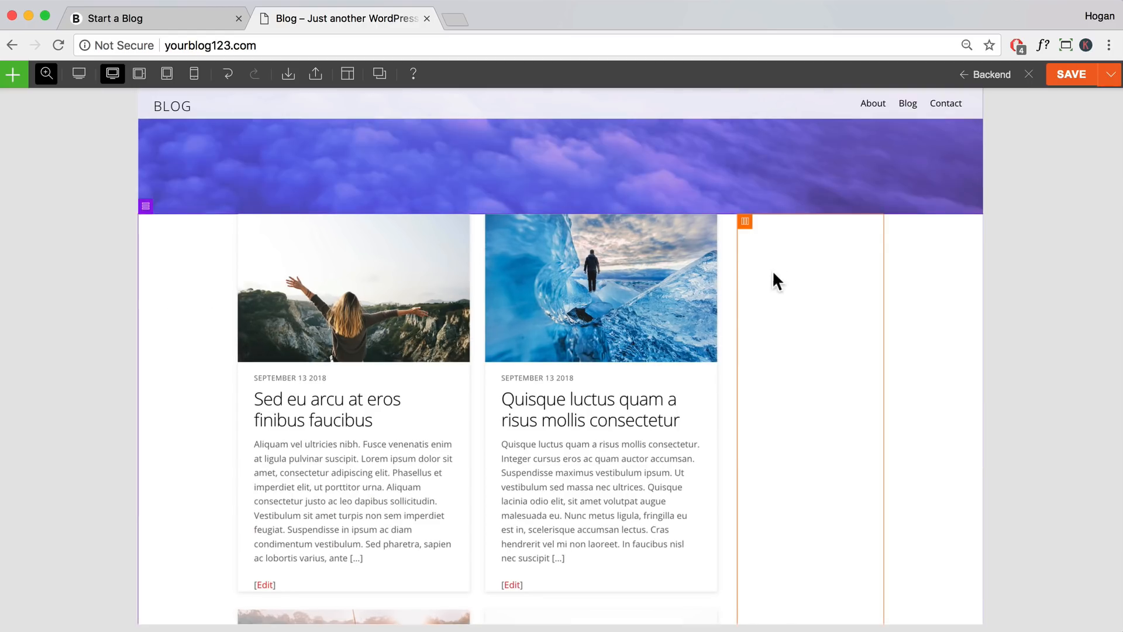
Add a Widgetized module to the empty column beside the posts, using Sidebar as its Widgetized Area, and finish editing it
{"action": "left_click", "coordinate": [13, 74]}
{"action": "scroll", "coordinate": [61, 354], "scroll_direction": "down", "scroll_amount": 5}
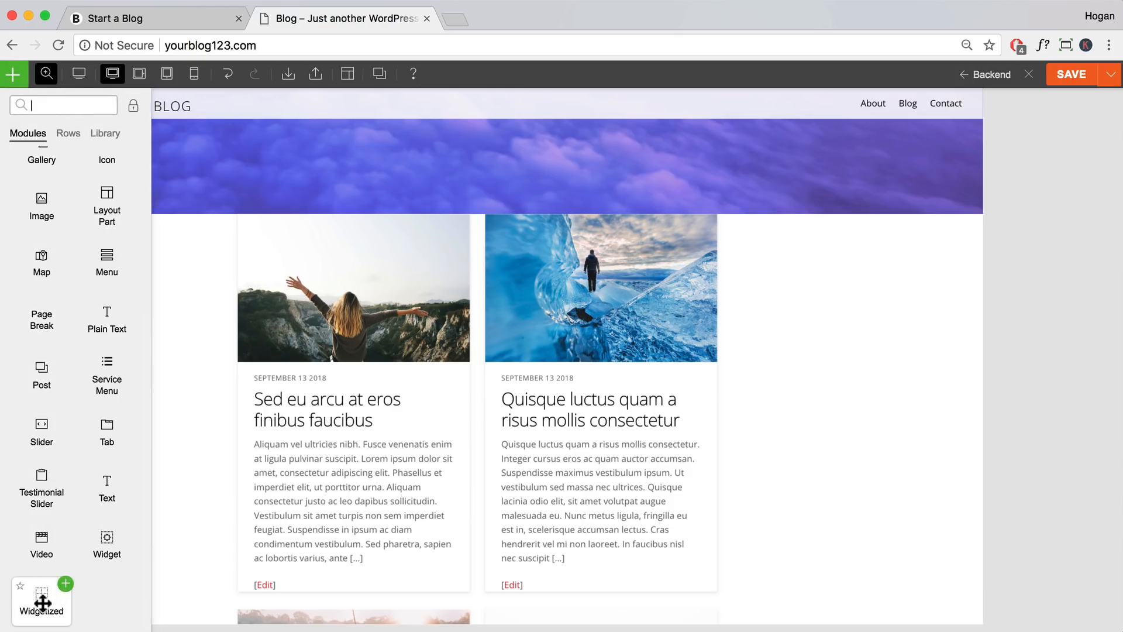
{"action": "left_click_drag", "start_coordinate": [42, 603], "coordinate": [842, 293]}
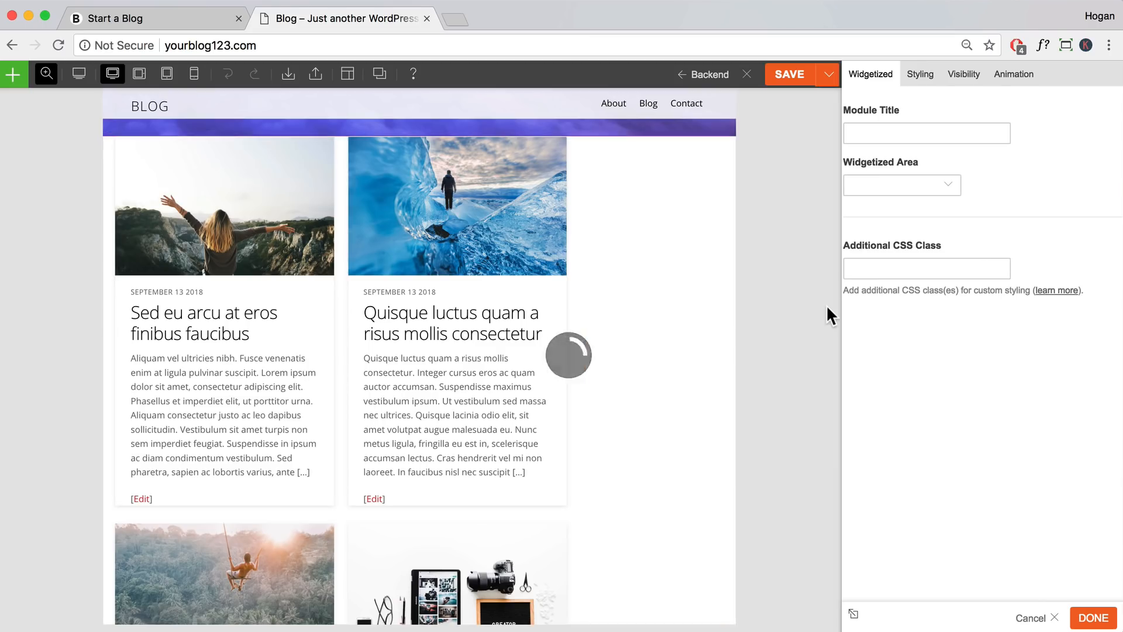
{"action": "left_click", "coordinate": [939, 185]}
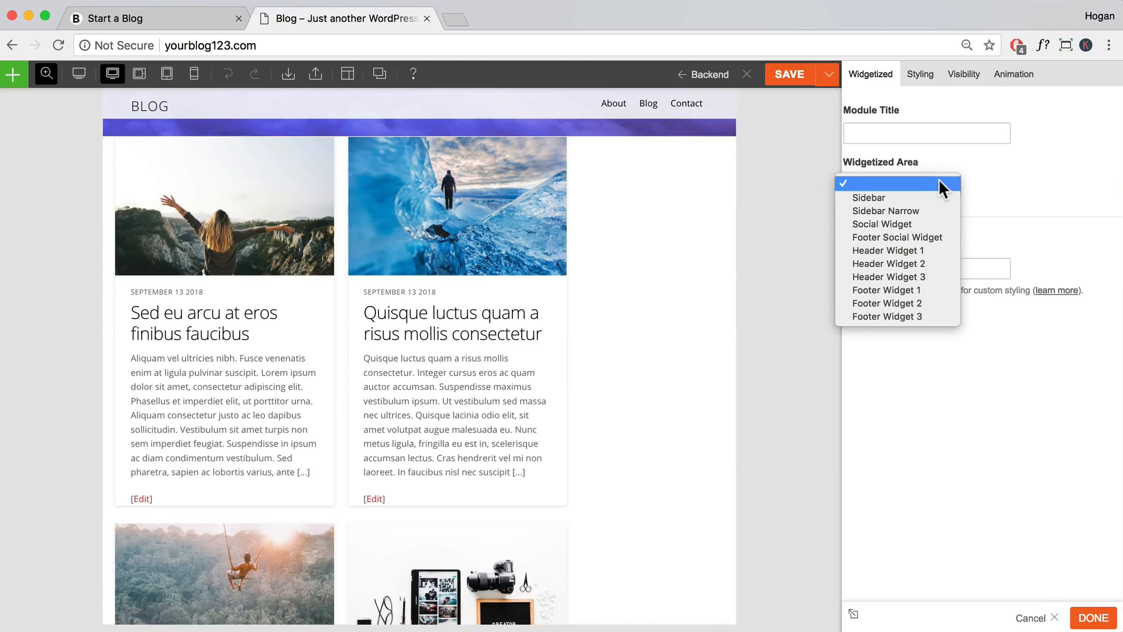
{"action": "left_click", "coordinate": [897, 195]}
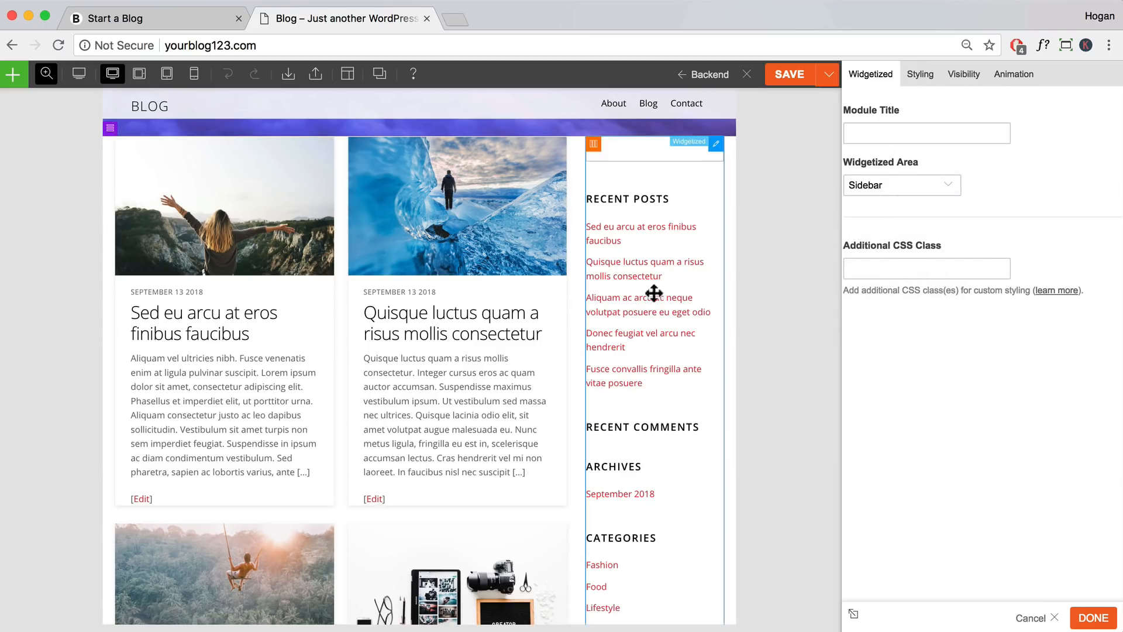
{"action": "scroll", "coordinate": [643, 263], "scroll_direction": "down", "scroll_amount": 5}
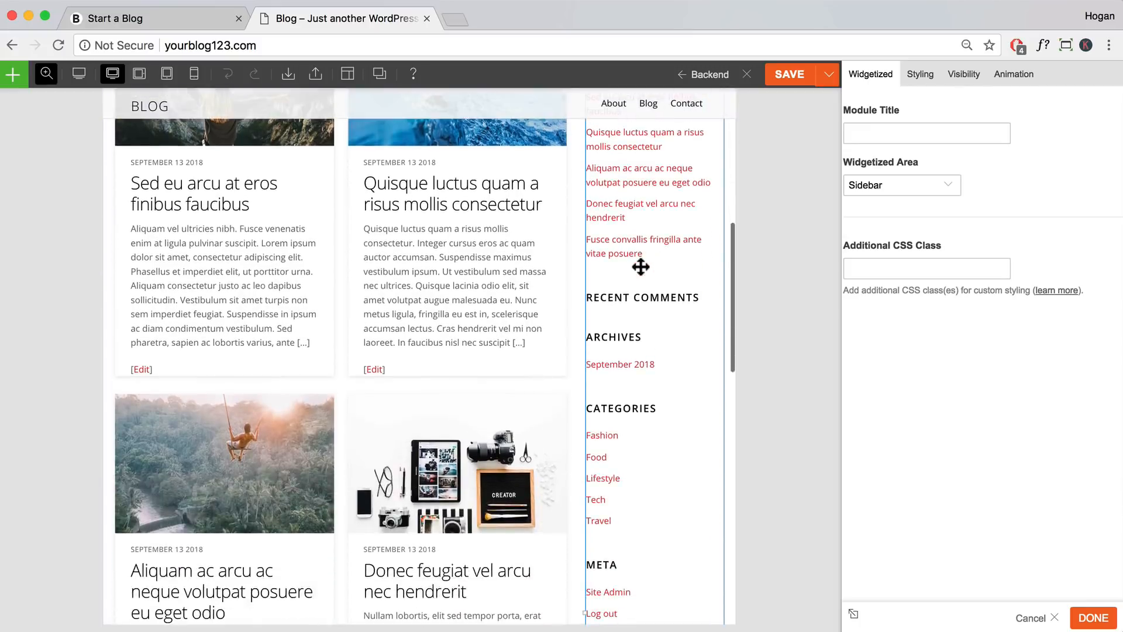
{"action": "scroll", "coordinate": [641, 266], "scroll_direction": "down", "scroll_amount": 1}
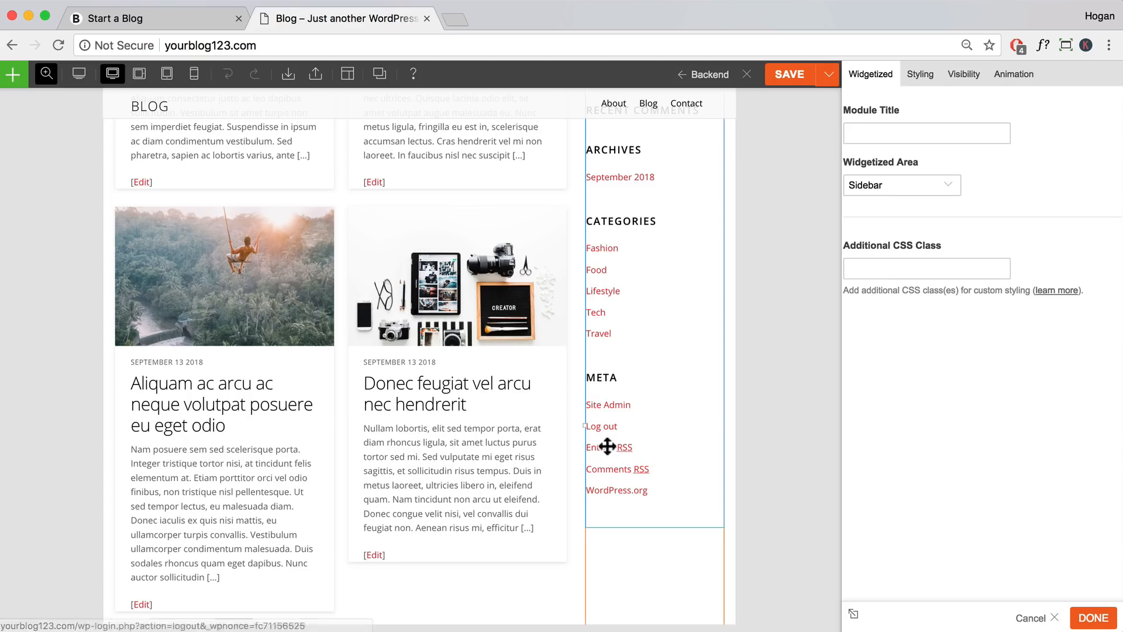
{"action": "scroll", "coordinate": [622, 413], "scroll_direction": "up", "scroll_amount": 2}
{"action": "scroll", "coordinate": [622, 413], "scroll_direction": "up", "scroll_amount": 8}
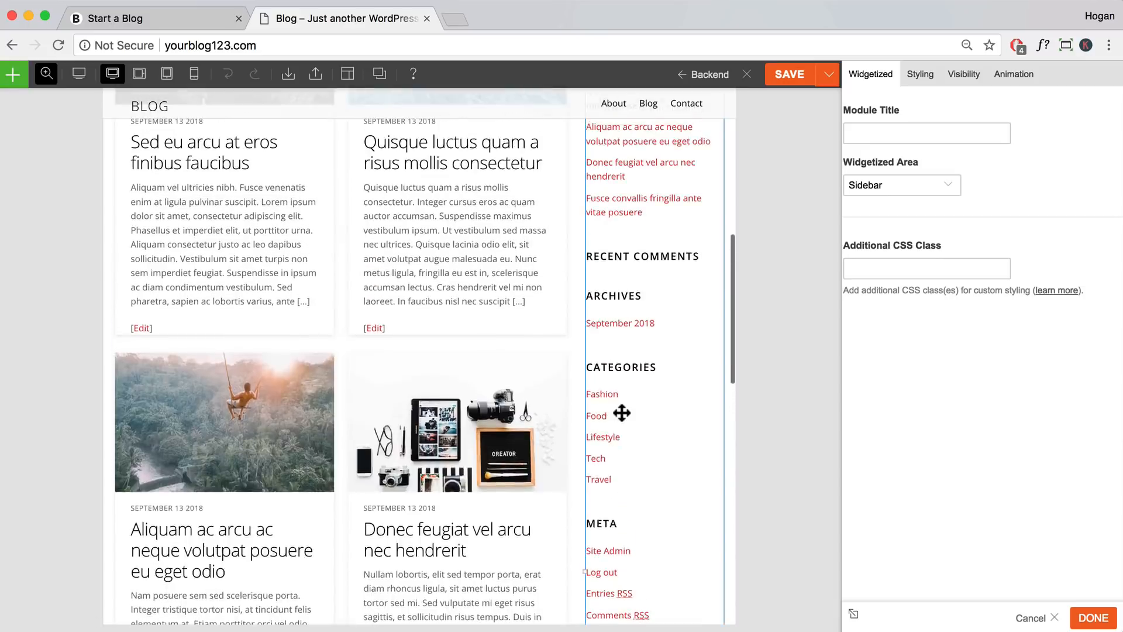
{"action": "scroll", "coordinate": [622, 413], "scroll_direction": "up", "scroll_amount": 4}
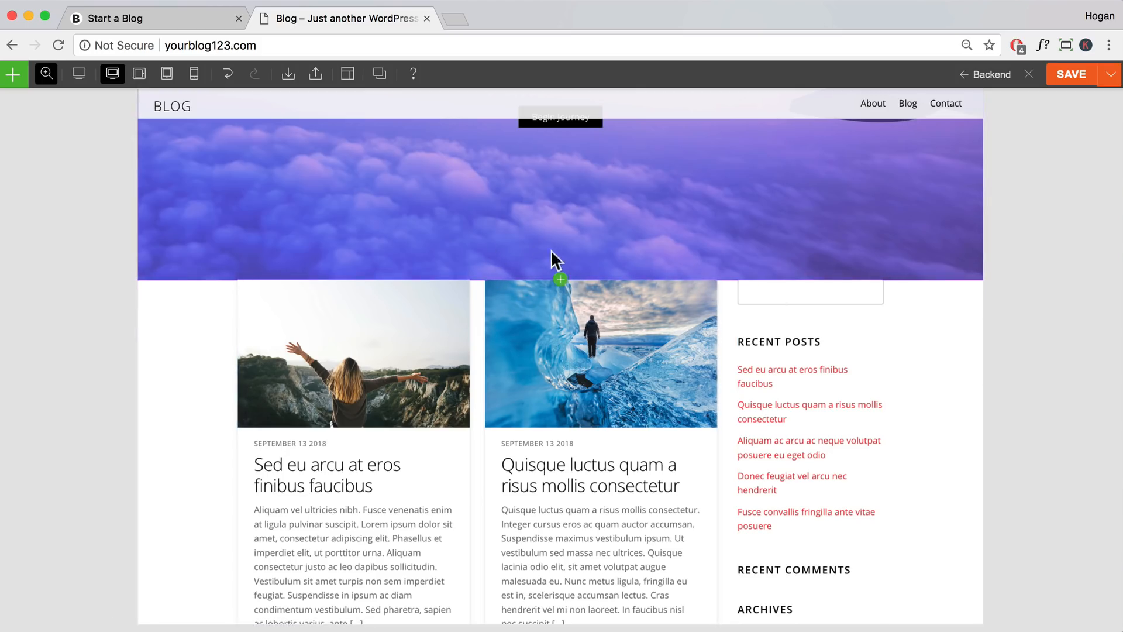
Preview the homepage at full size from the hero to the posts, and return to editing
{"action": "left_click", "coordinate": [79, 73]}
{"action": "scroll", "coordinate": [714, 359], "scroll_direction": "up", "scroll_amount": 1}
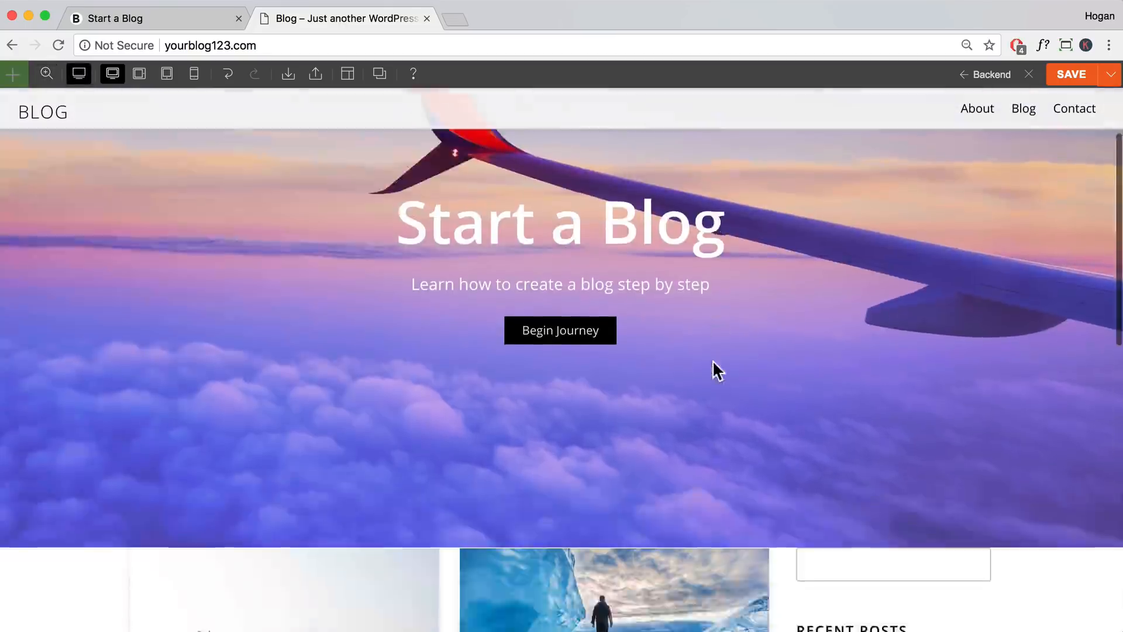
{"action": "scroll", "coordinate": [714, 361], "scroll_direction": "down", "scroll_amount": 6}
{"action": "scroll", "coordinate": [715, 364], "scroll_direction": "up", "scroll_amount": 5}
{"action": "mouse_move", "coordinate": [48, 74]}
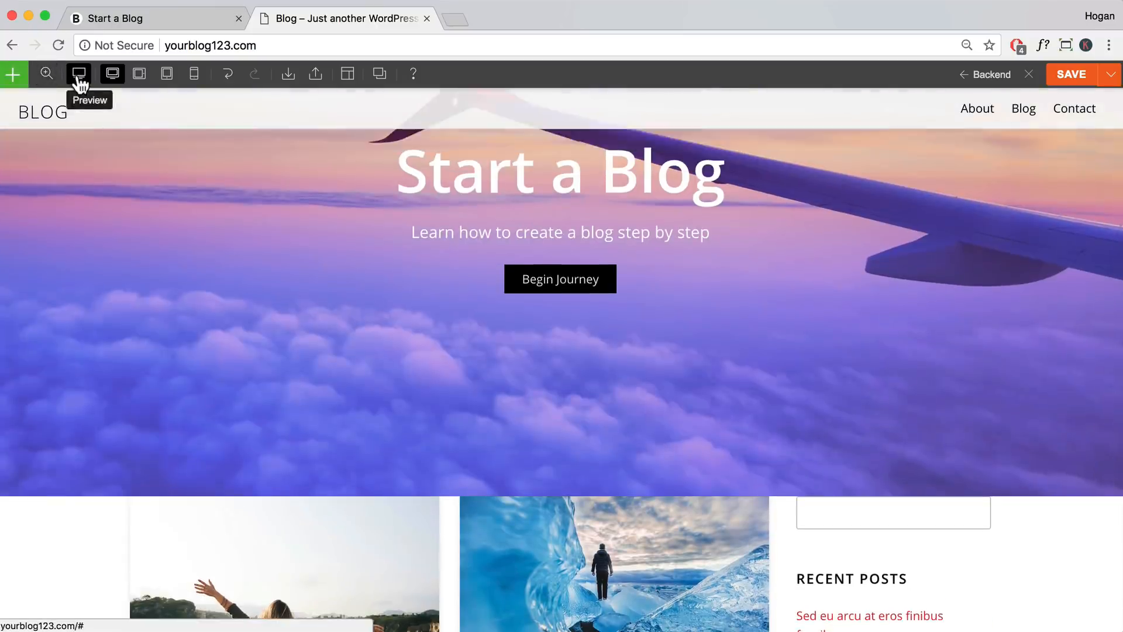
Set the top and bottom padding of the row holding the posts and sidebar to 5%, and apply the styling
{"action": "scroll", "coordinate": [509, 511], "scroll_direction": "down", "scroll_amount": 3}
{"action": "mouse_move", "coordinate": [19, 335]}
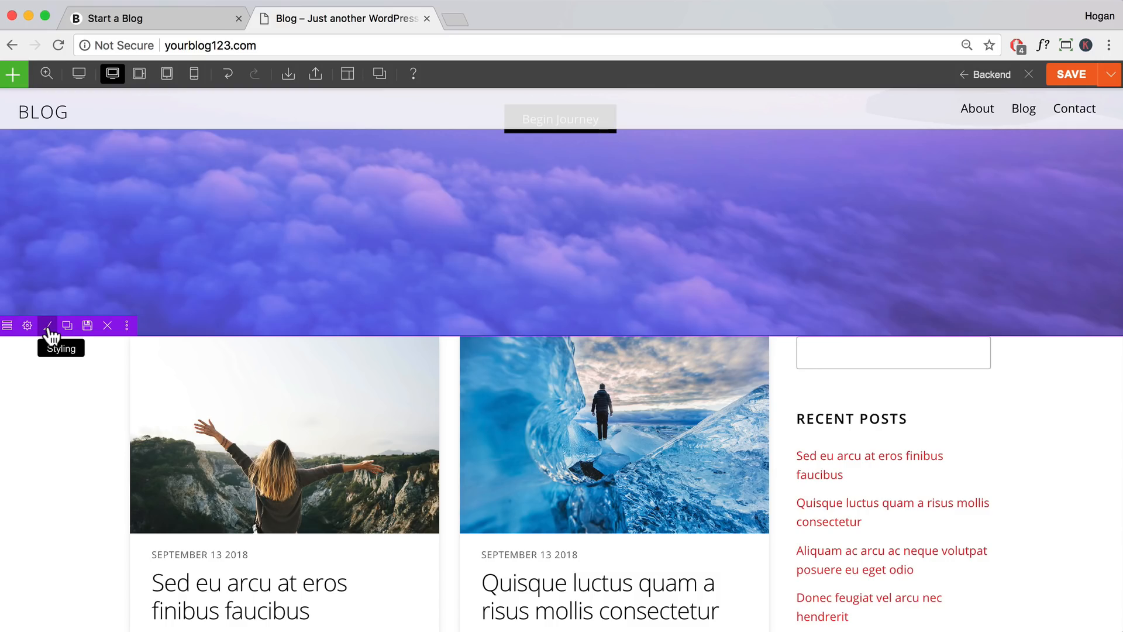
{"action": "left_click", "coordinate": [49, 325]}
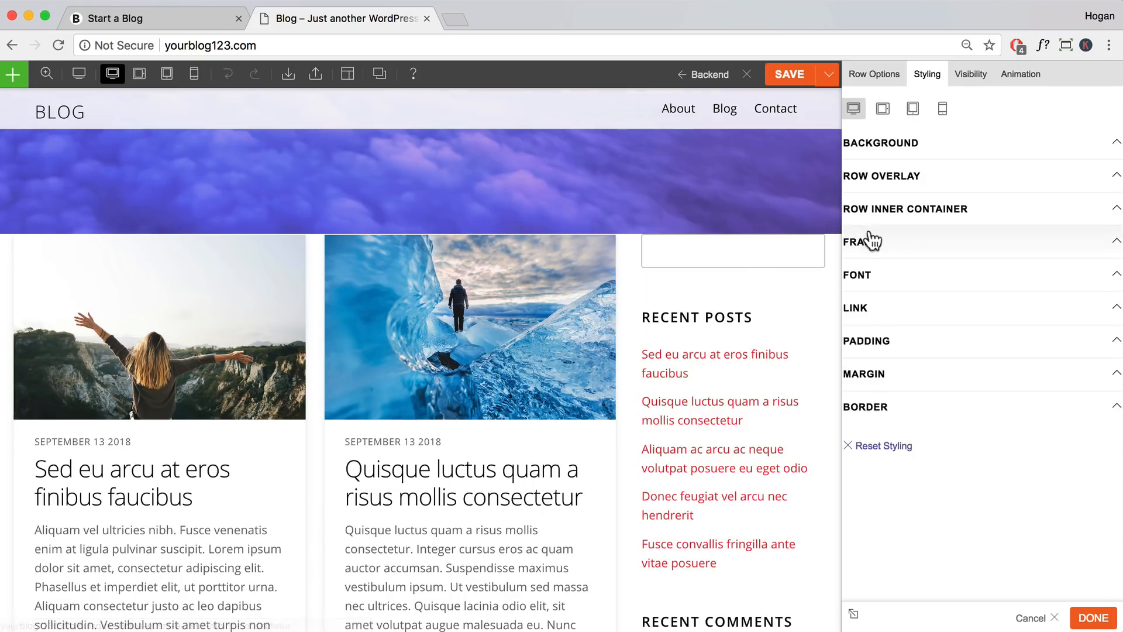
{"action": "left_click", "coordinate": [907, 350]}
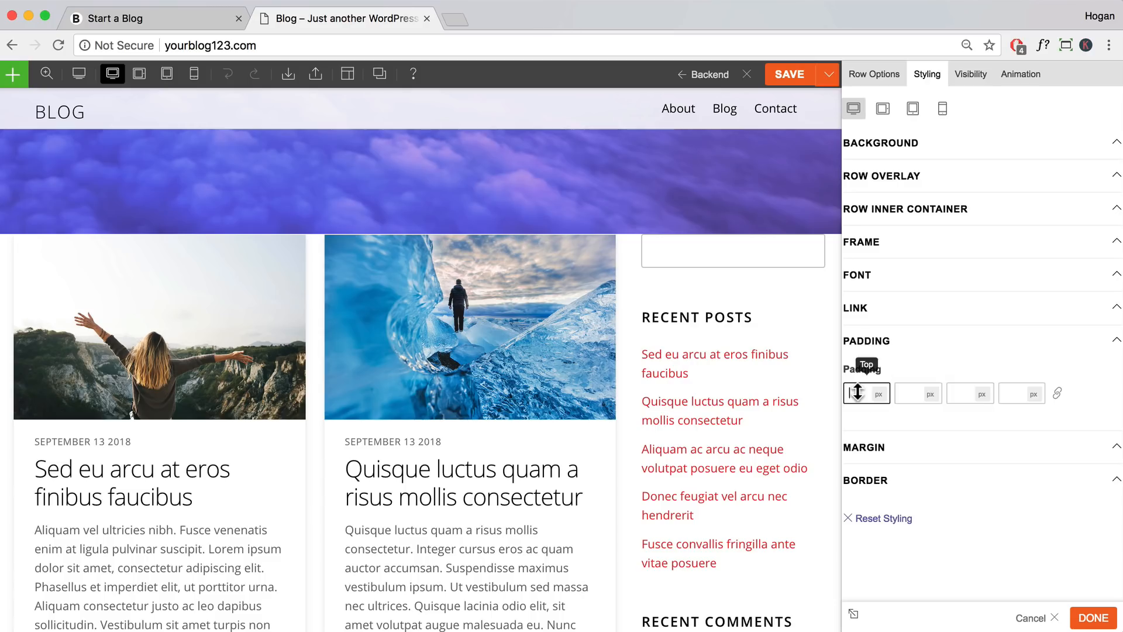
{"action": "type", "text": "5"}
{"action": "left_click", "coordinate": [878, 395]}
{"action": "left_click", "coordinate": [877, 414]}
{"action": "left_click", "coordinate": [973, 394]}
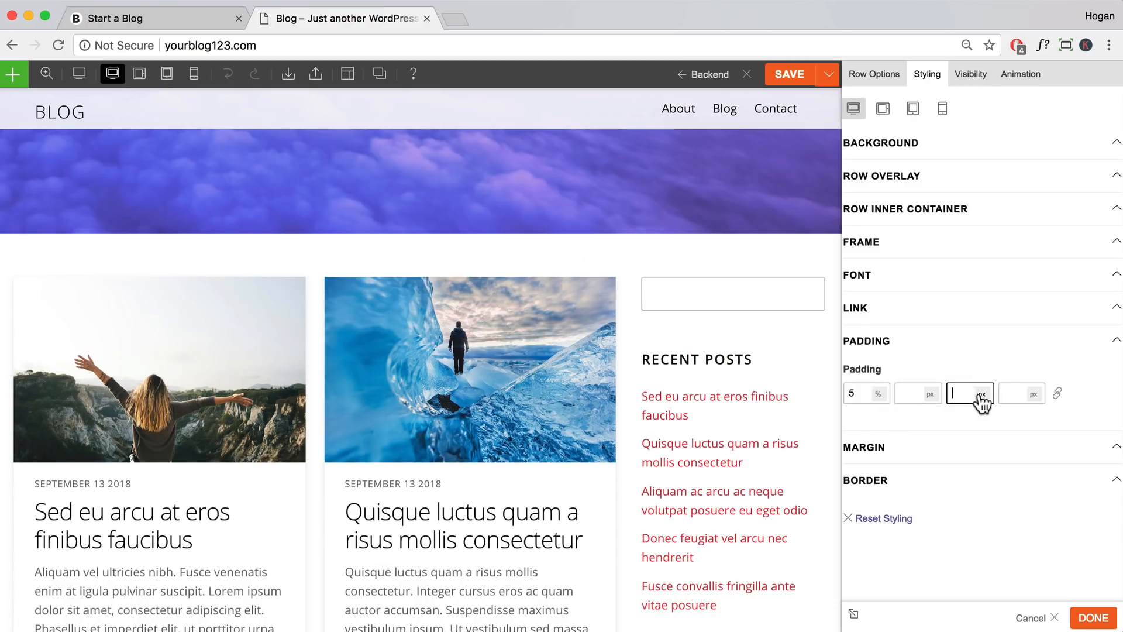
{"action": "left_click", "coordinate": [985, 412]}
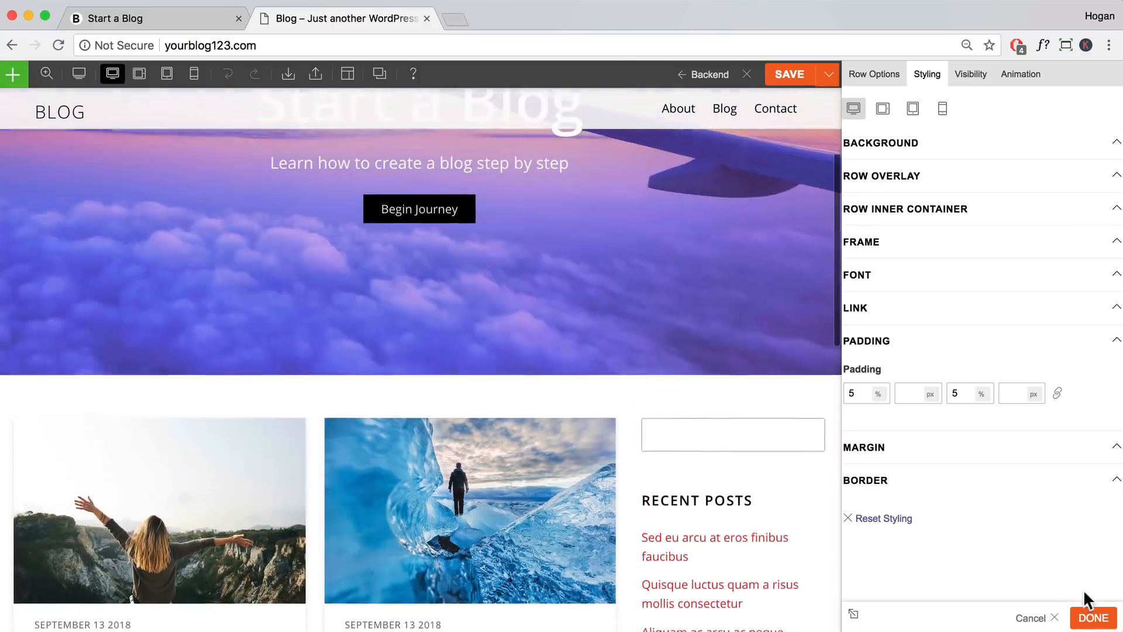
{"action": "left_click", "coordinate": [1093, 620]}
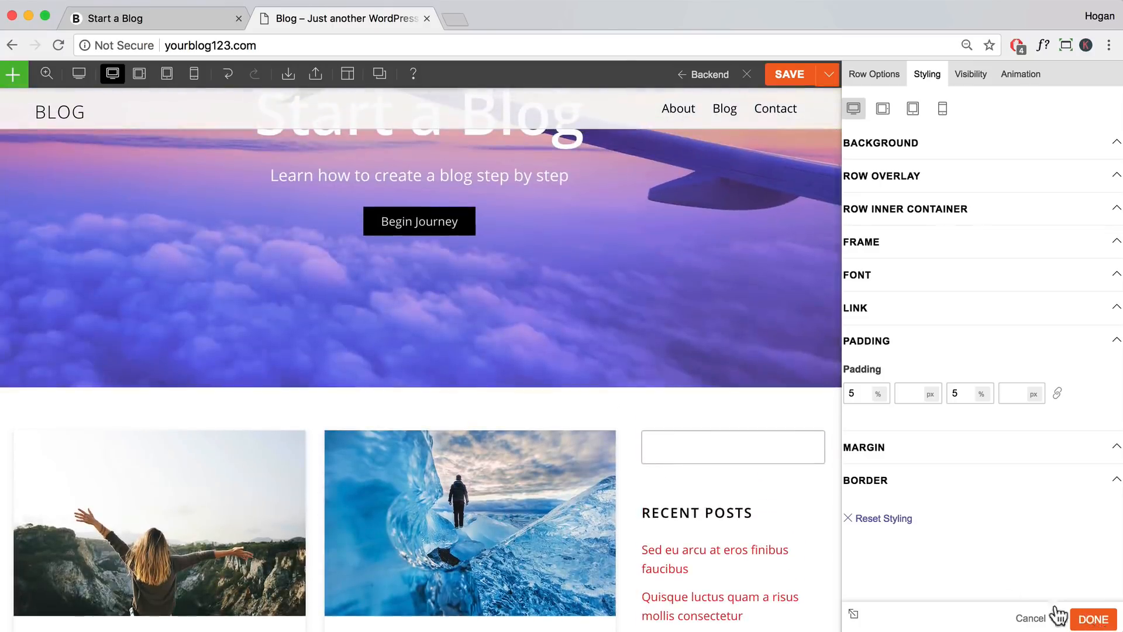
Check the spacing around the posts and sidebar, then save the homepage and close the builder
{"action": "scroll", "coordinate": [809, 500], "scroll_direction": "down", "scroll_amount": 4}
{"action": "scroll", "coordinate": [810, 504], "scroll_direction": "down", "scroll_amount": 10}
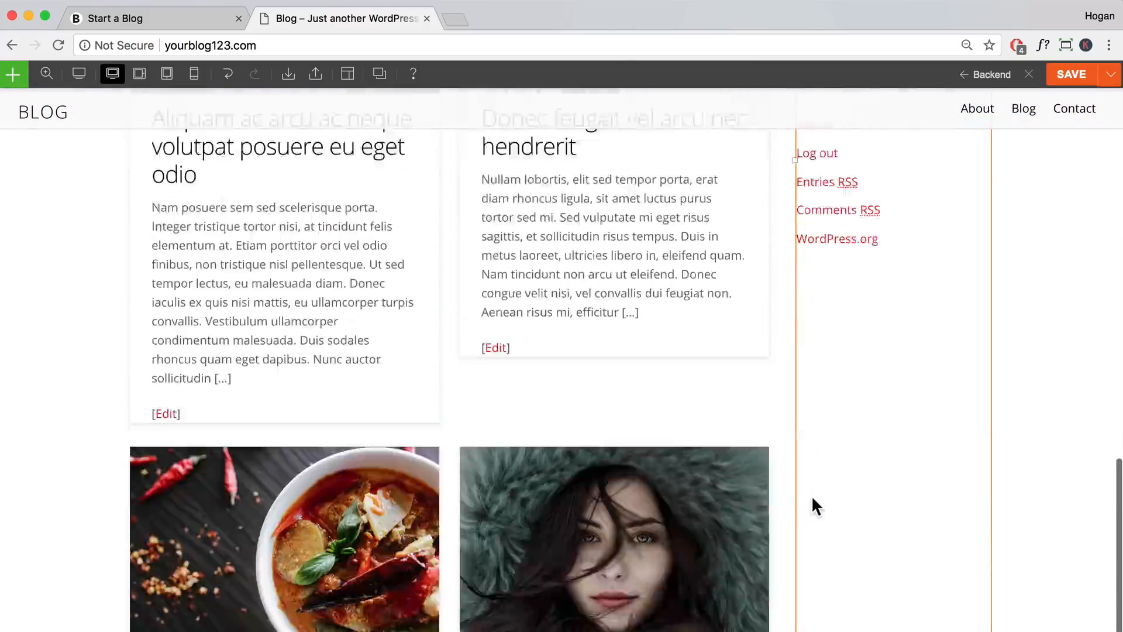
{"action": "scroll", "coordinate": [812, 495], "scroll_direction": "up", "scroll_amount": 8}
{"action": "scroll", "coordinate": [812, 495], "scroll_direction": "up", "scroll_amount": 5}
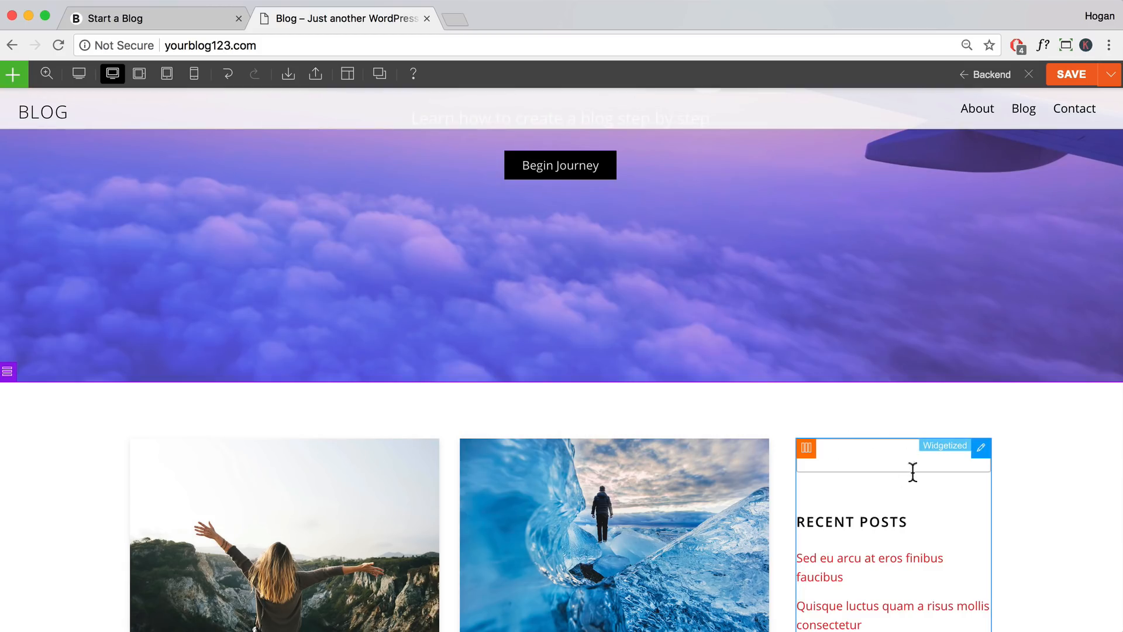
{"action": "left_click", "coordinate": [1053, 82]}
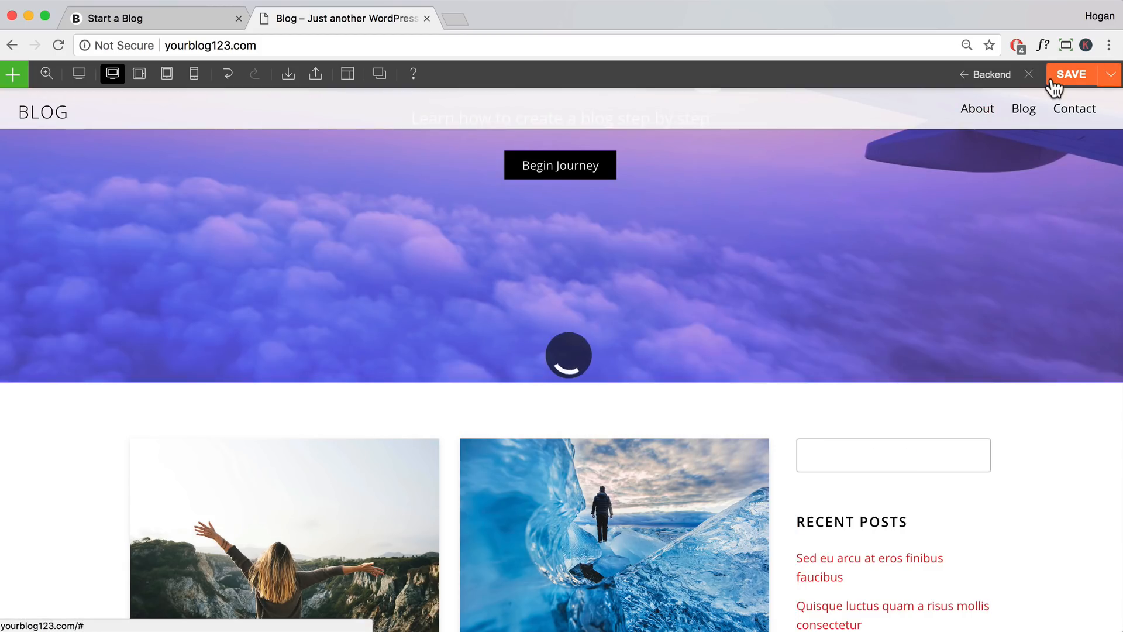
{"action": "left_click", "coordinate": [1031, 76]}
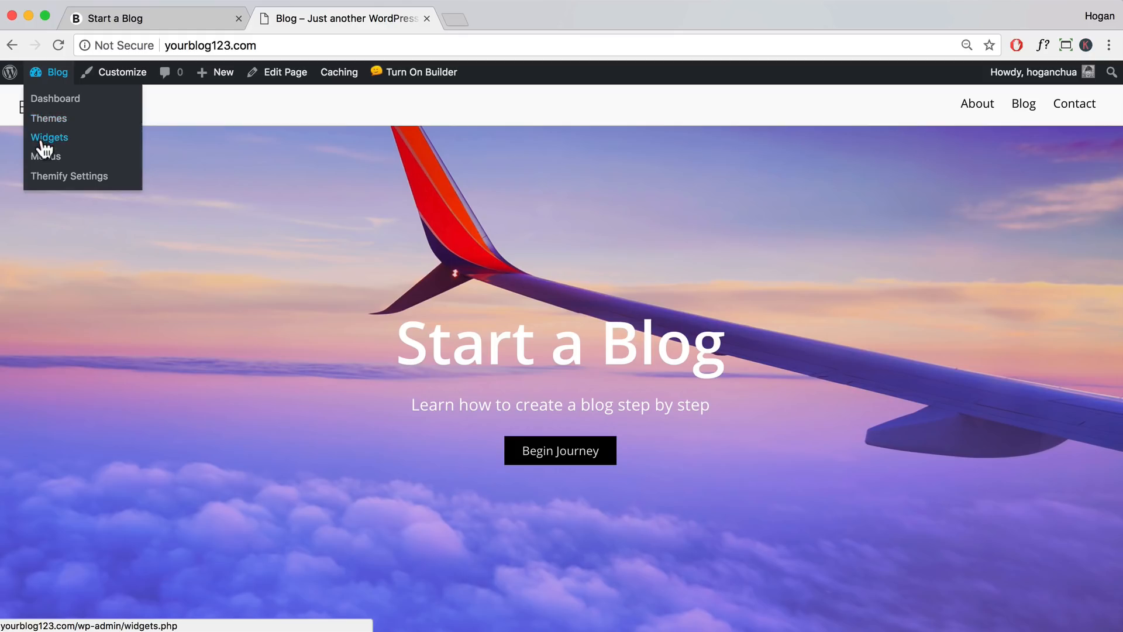
Open the Widgets management page in the WordPress dashboard
{"action": "left_click", "coordinate": [45, 103]}
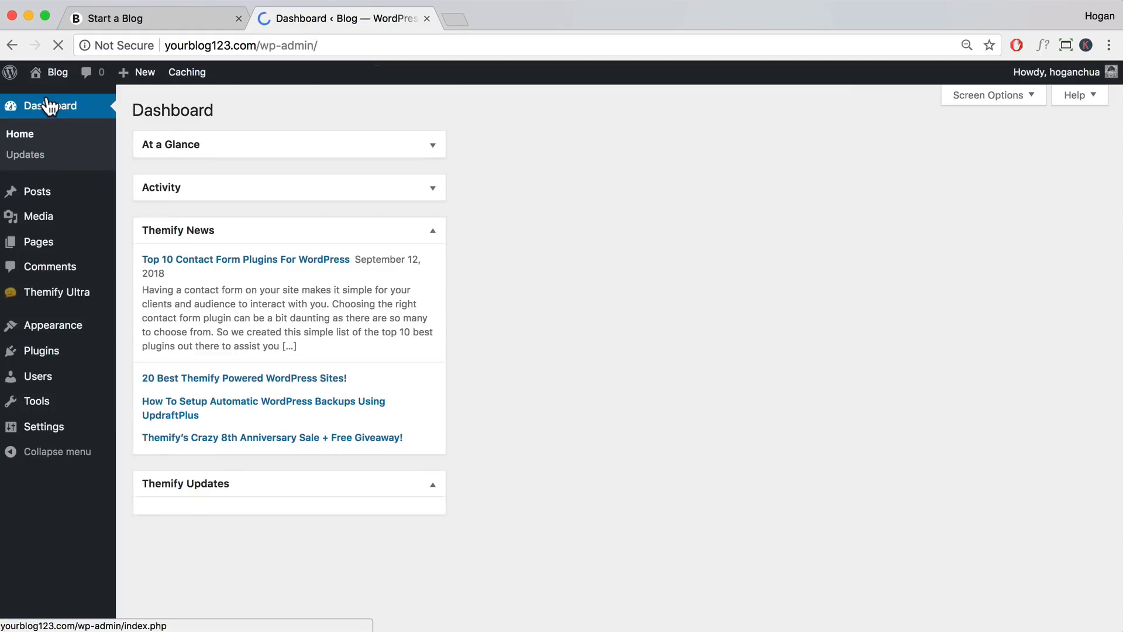
{"action": "mouse_move", "coordinate": [51, 335]}
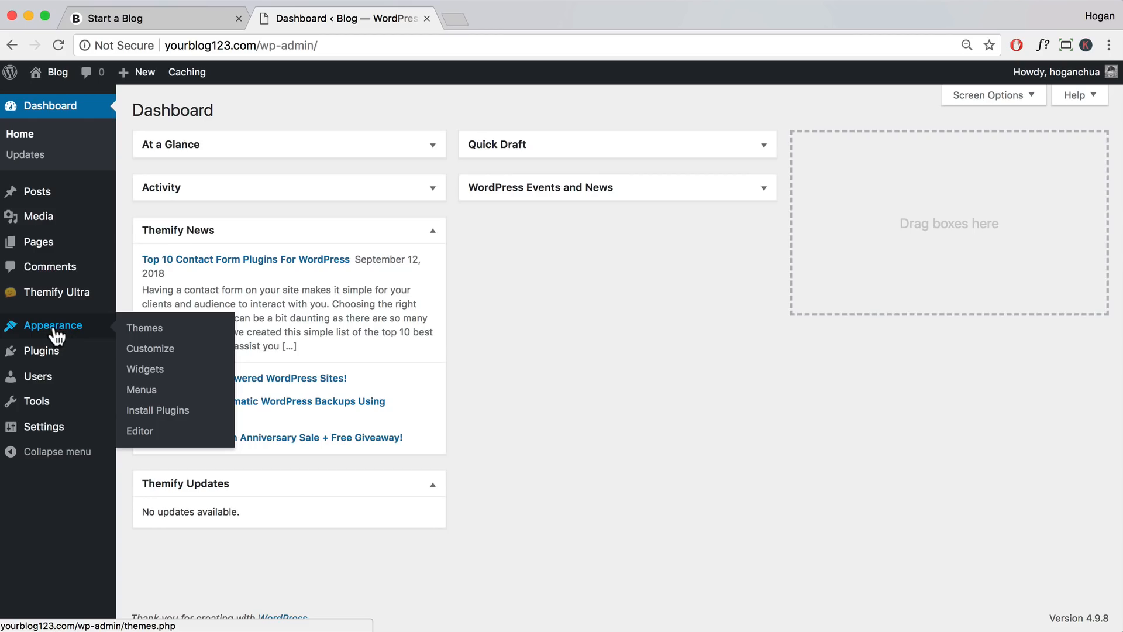
{"action": "left_click", "coordinate": [145, 375]}
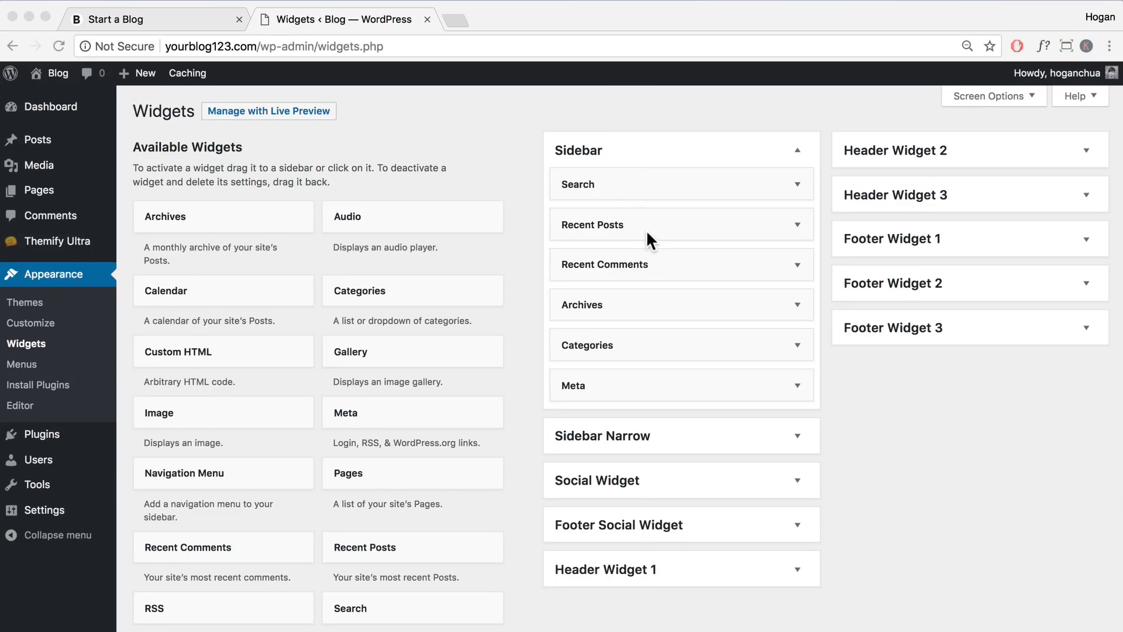
{"action": "left_click", "coordinate": [244, 148]}
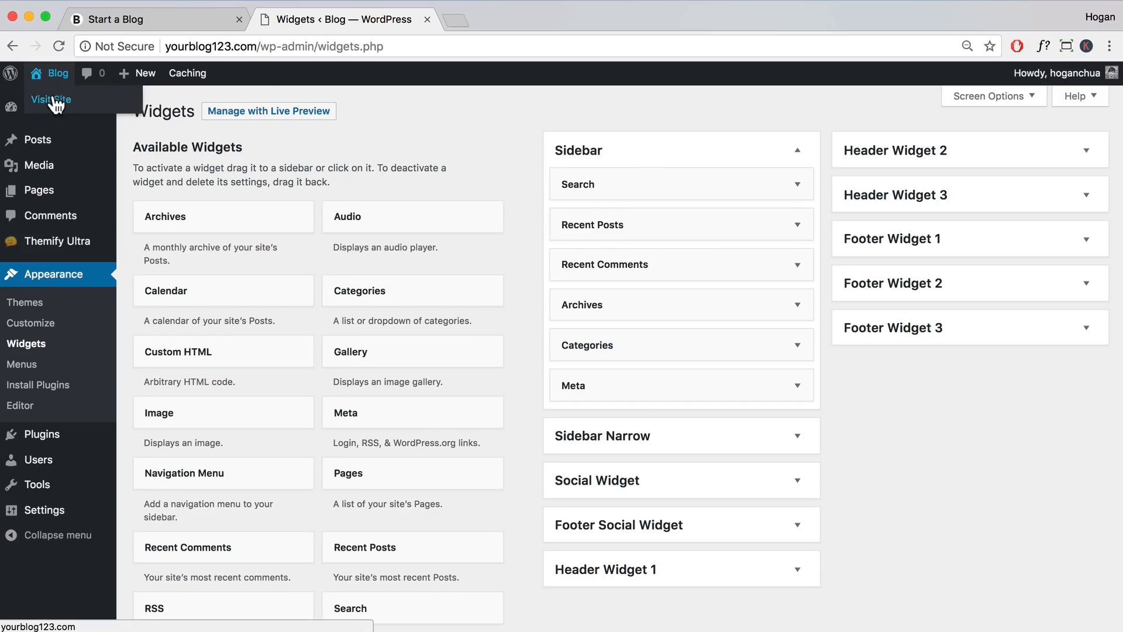
Open the live site in a new browser tab and show its homepage sidebar for comparison with the widget list
{"action": "right_click", "coordinate": [52, 98]}
{"action": "left_click", "coordinate": [93, 104]}
{"action": "left_click", "coordinate": [520, 20]}
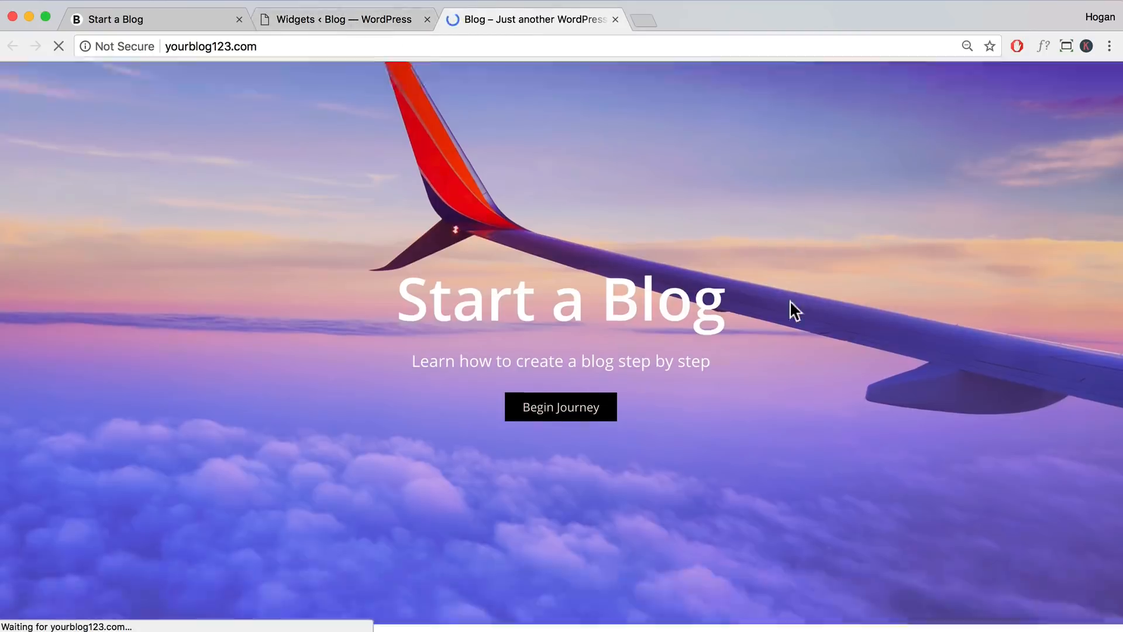
{"action": "scroll", "coordinate": [790, 300], "scroll_direction": "down", "scroll_amount": 10}
{"action": "scroll", "coordinate": [787, 300], "scroll_direction": "up", "scroll_amount": 2}
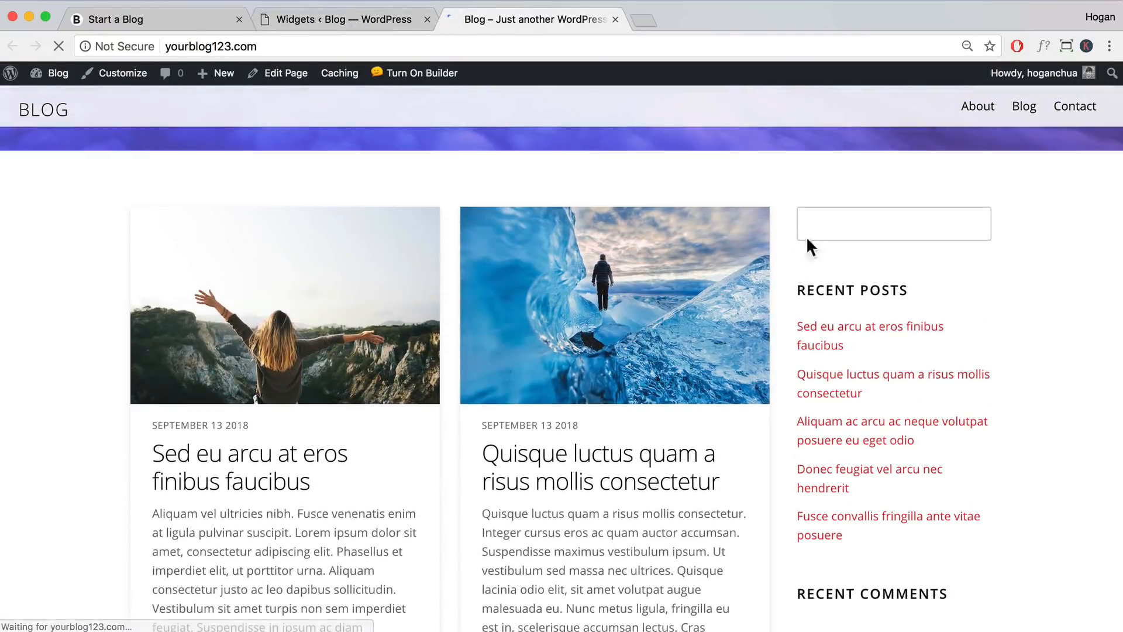
{"action": "scroll", "coordinate": [825, 264], "scroll_direction": "up", "scroll_amount": 1}
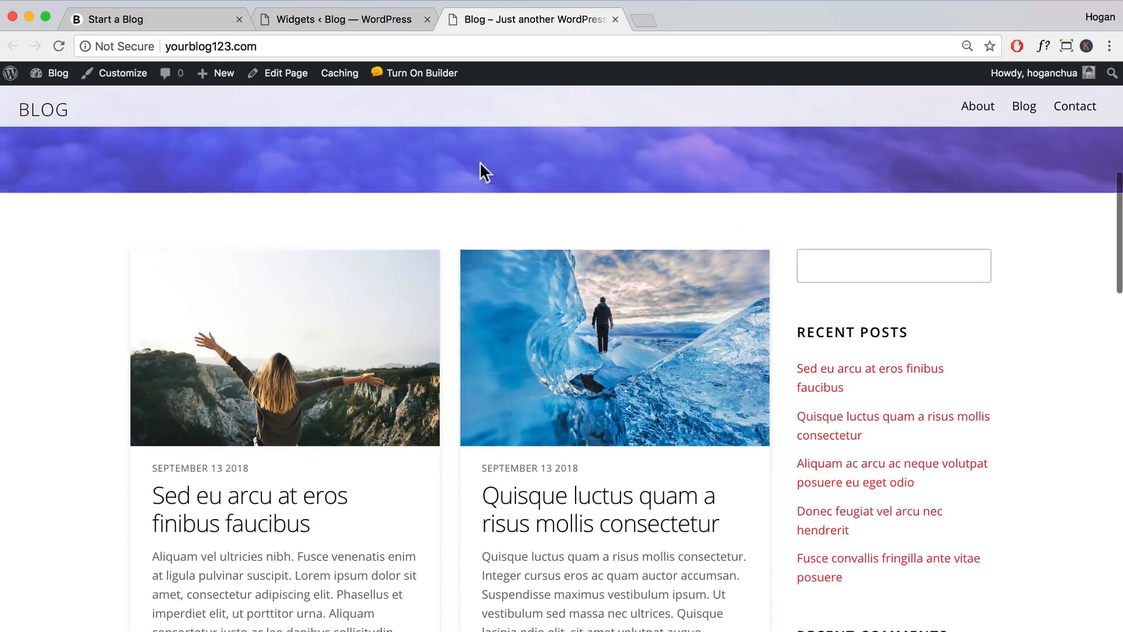
Return to the Widgets page and delete the Meta, Archives, Recent Comments and Recent Posts widgets from the Sidebar area
{"action": "left_click", "coordinate": [348, 18]}
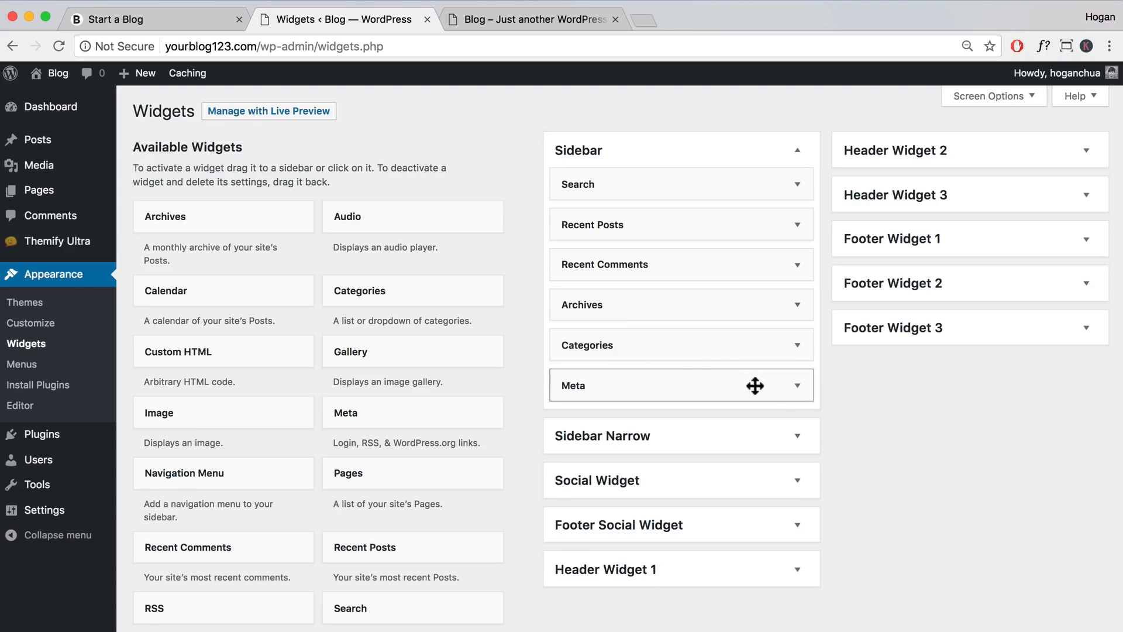
{"action": "left_click", "coordinate": [796, 386]}
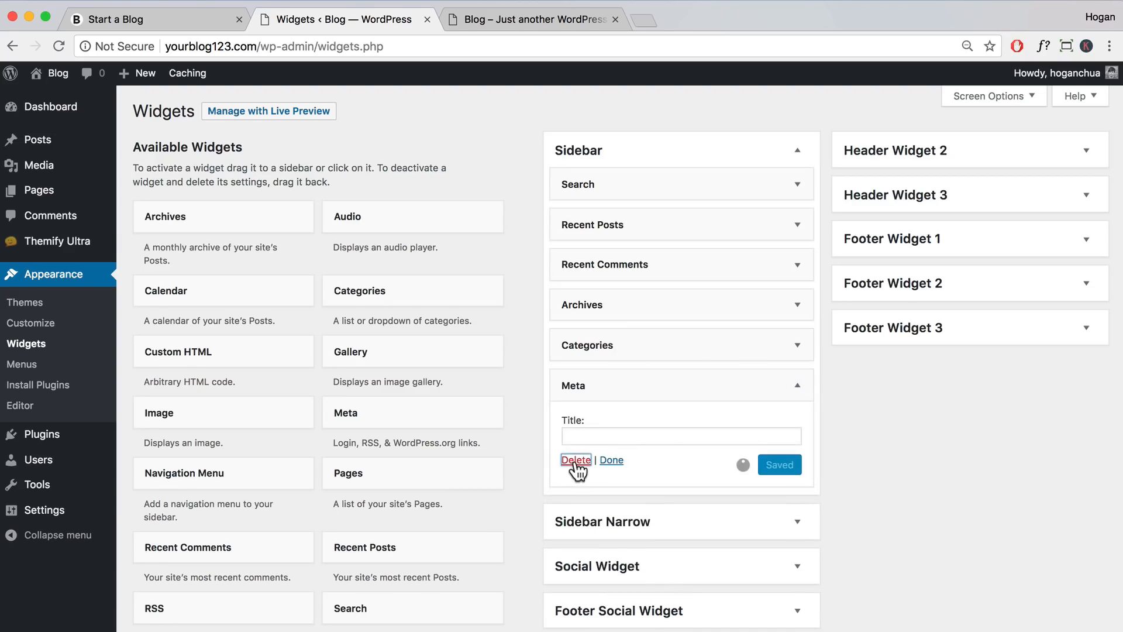
{"action": "left_click", "coordinate": [797, 305]}
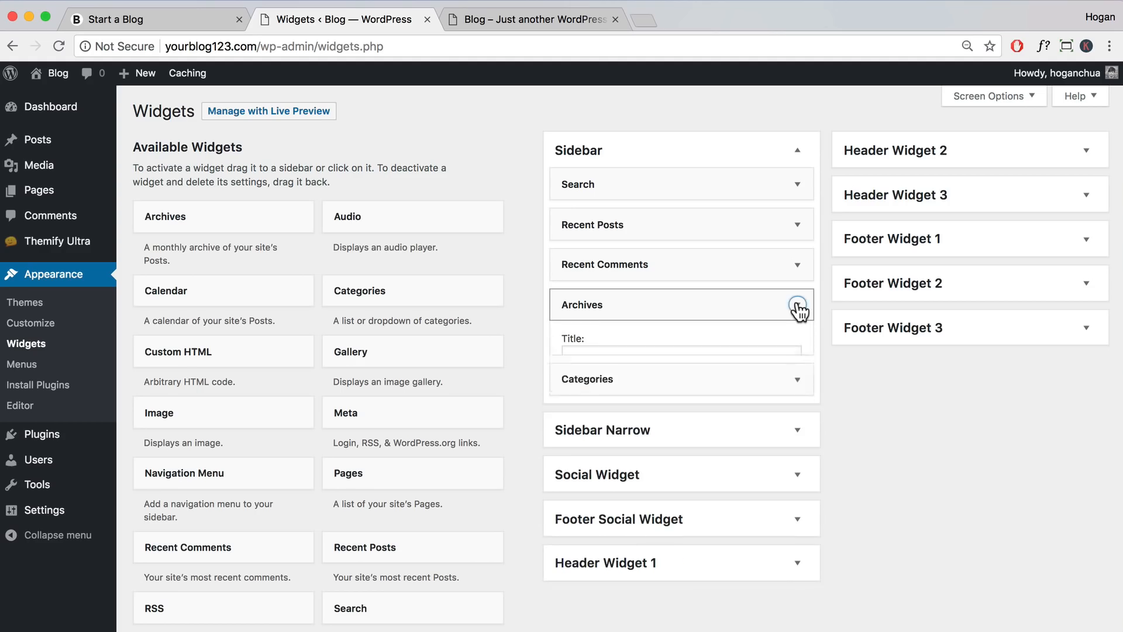
{"action": "left_click", "coordinate": [578, 420]}
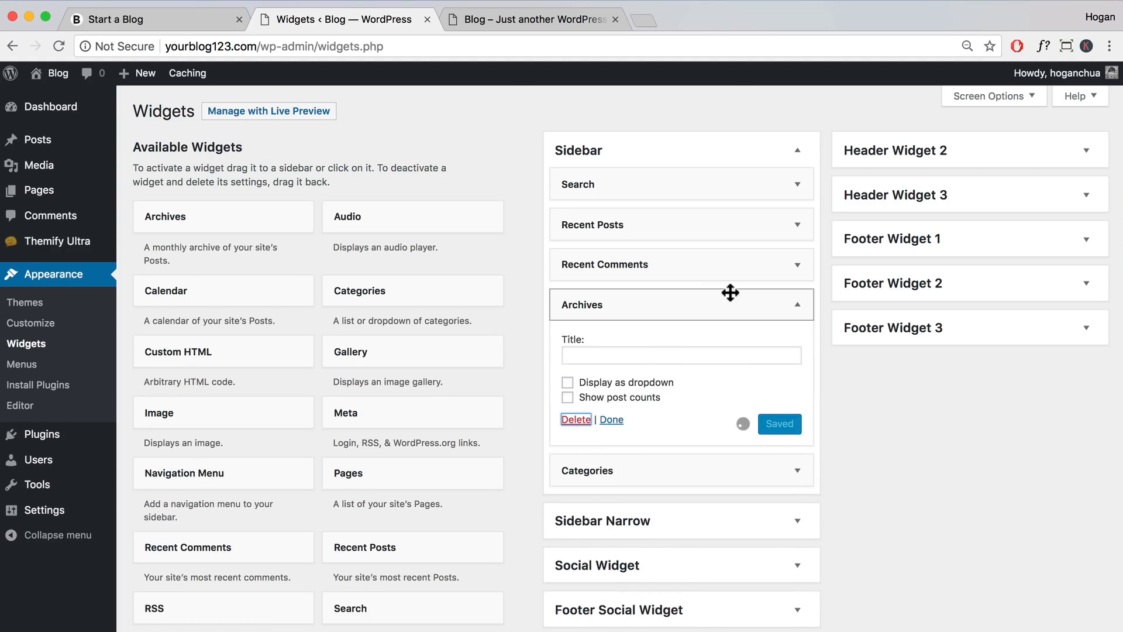
{"action": "left_click", "coordinate": [797, 265]}
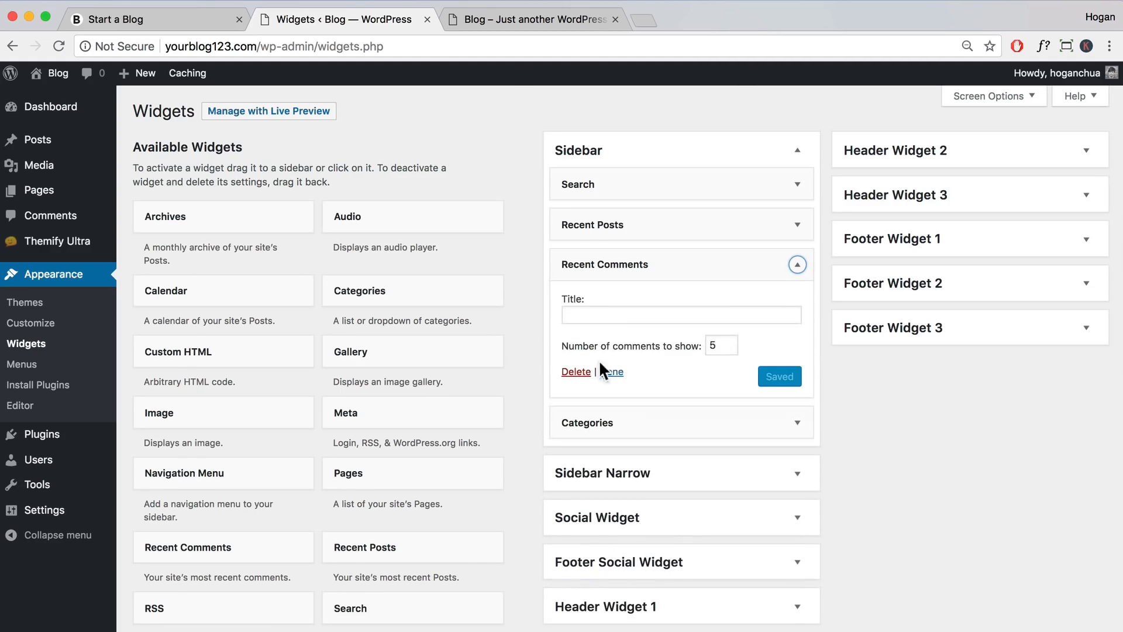
{"action": "left_click", "coordinate": [577, 379]}
{"action": "left_click", "coordinate": [767, 225]}
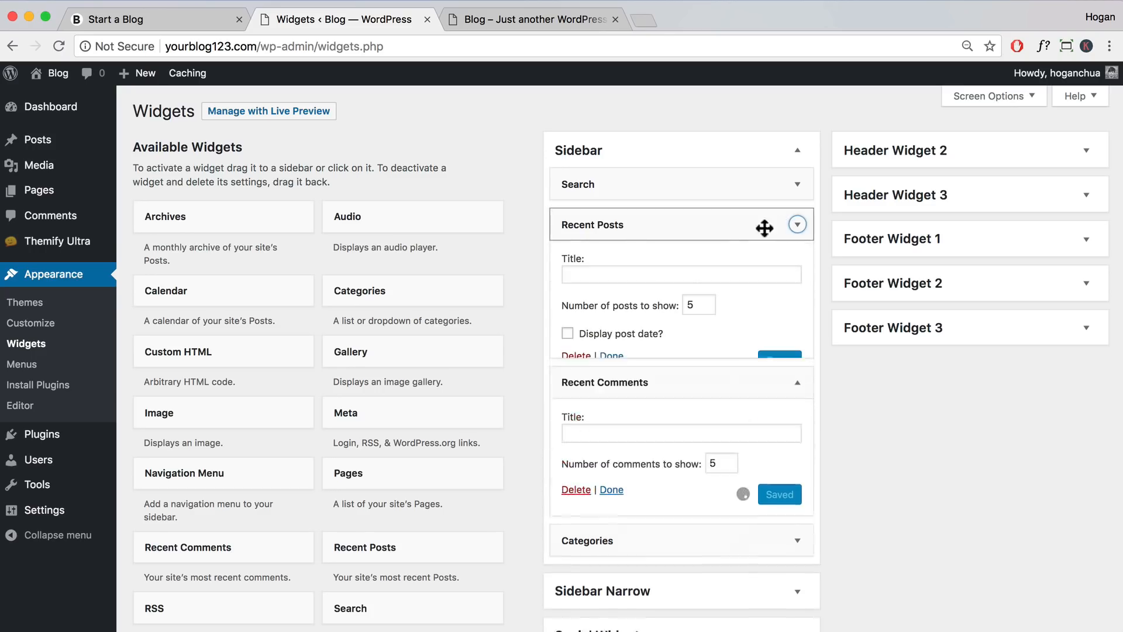
{"action": "left_click", "coordinate": [577, 356]}
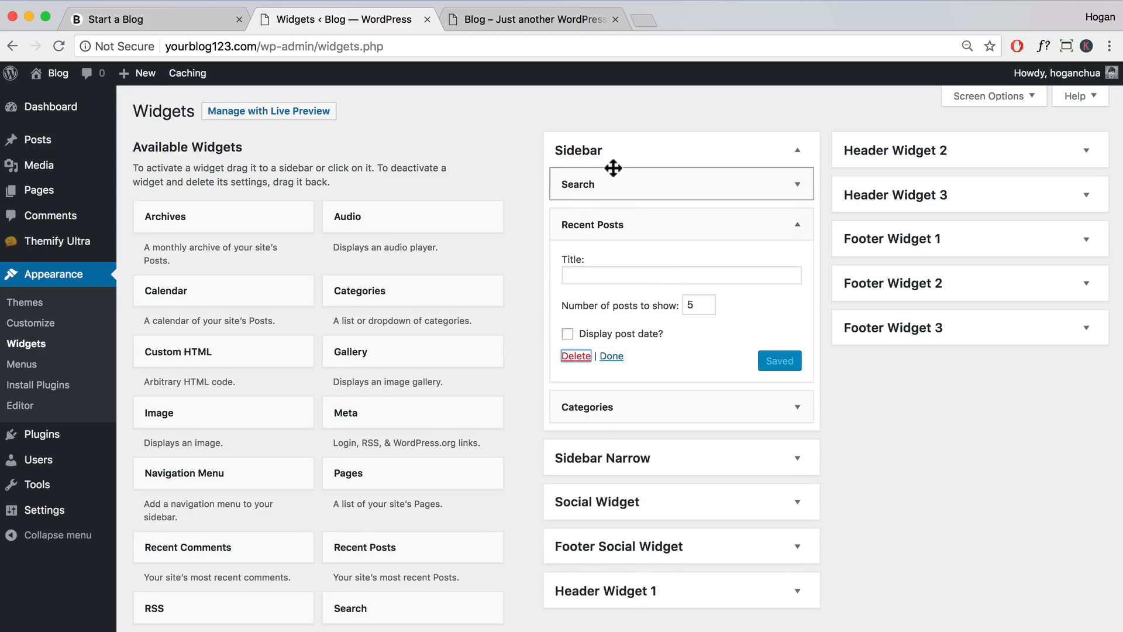
Give the Sidebar's Search widget the title "Find a Post" and save it
{"action": "left_click", "coordinate": [798, 189]}
{"action": "left_click", "coordinate": [619, 235]}
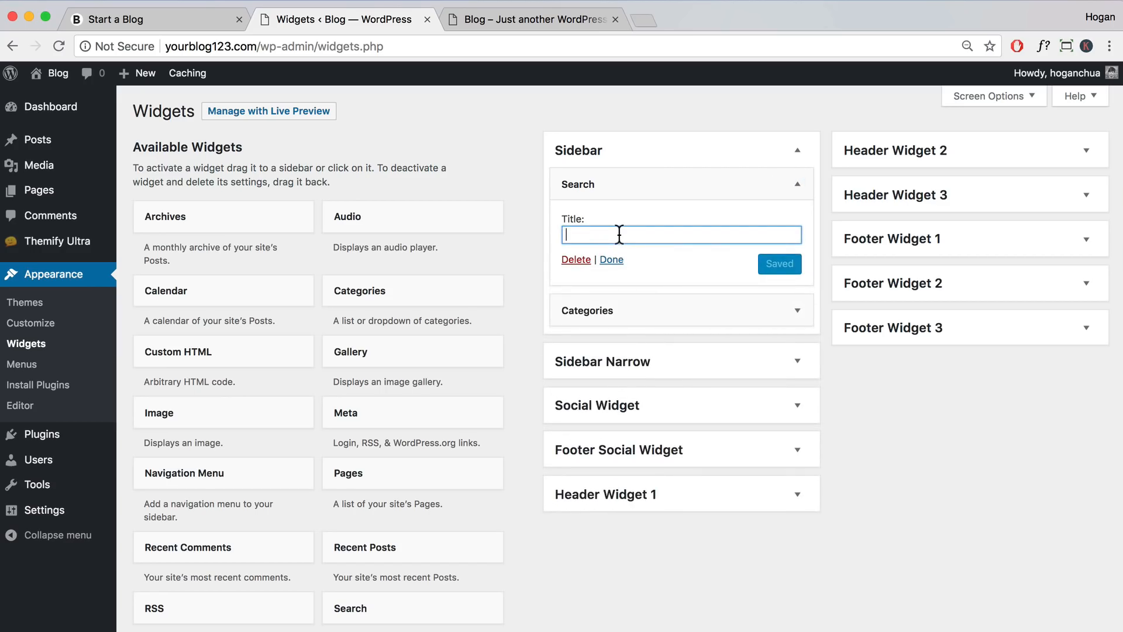
{"action": "type", "text": "Find a Post"}
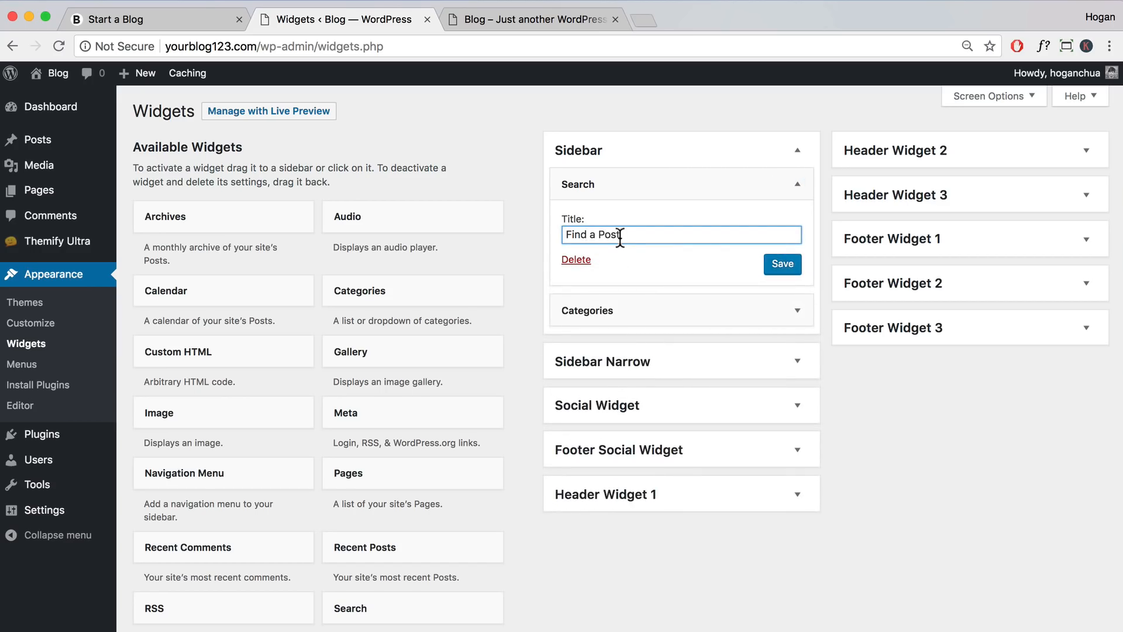
{"action": "left_click", "coordinate": [785, 267]}
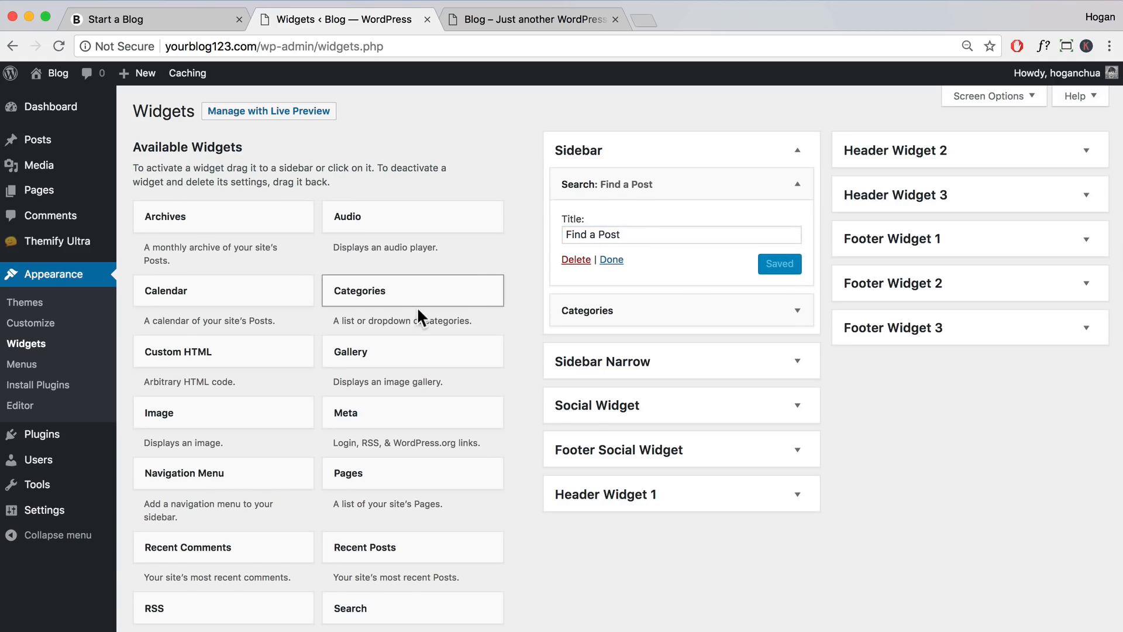
Add an Image widget to the Sidebar area between the Search and Categories widgets
{"action": "scroll", "coordinate": [375, 354], "scroll_direction": "down", "scroll_amount": 2}
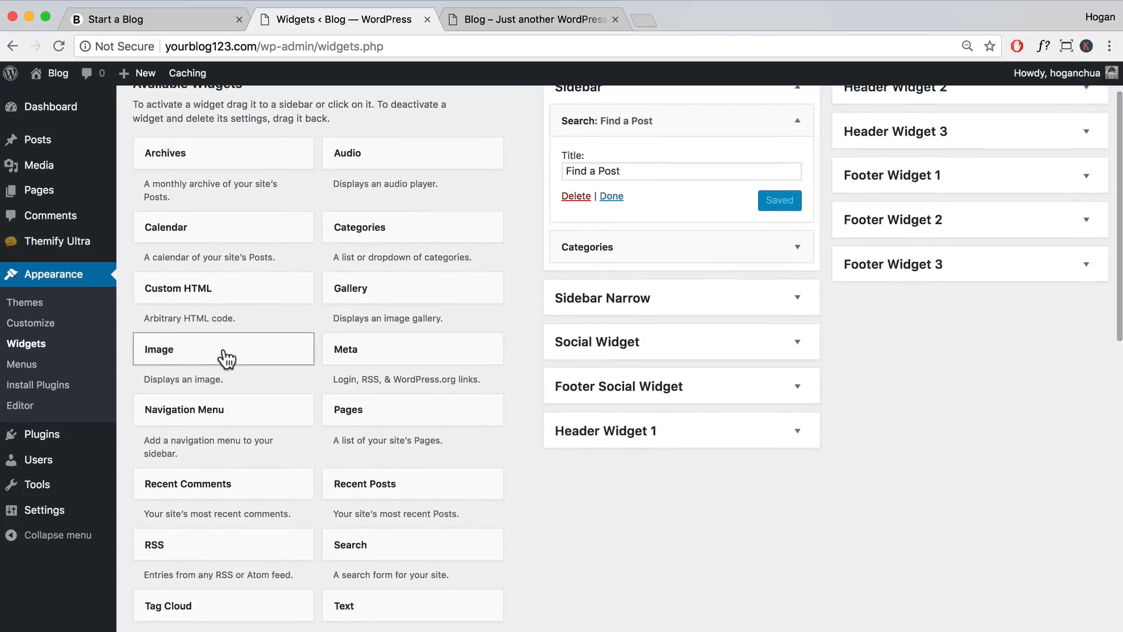
{"action": "scroll", "coordinate": [226, 357], "scroll_direction": "up", "scroll_amount": 1}
{"action": "left_click_drag", "start_coordinate": [222, 363], "coordinate": [634, 276]}
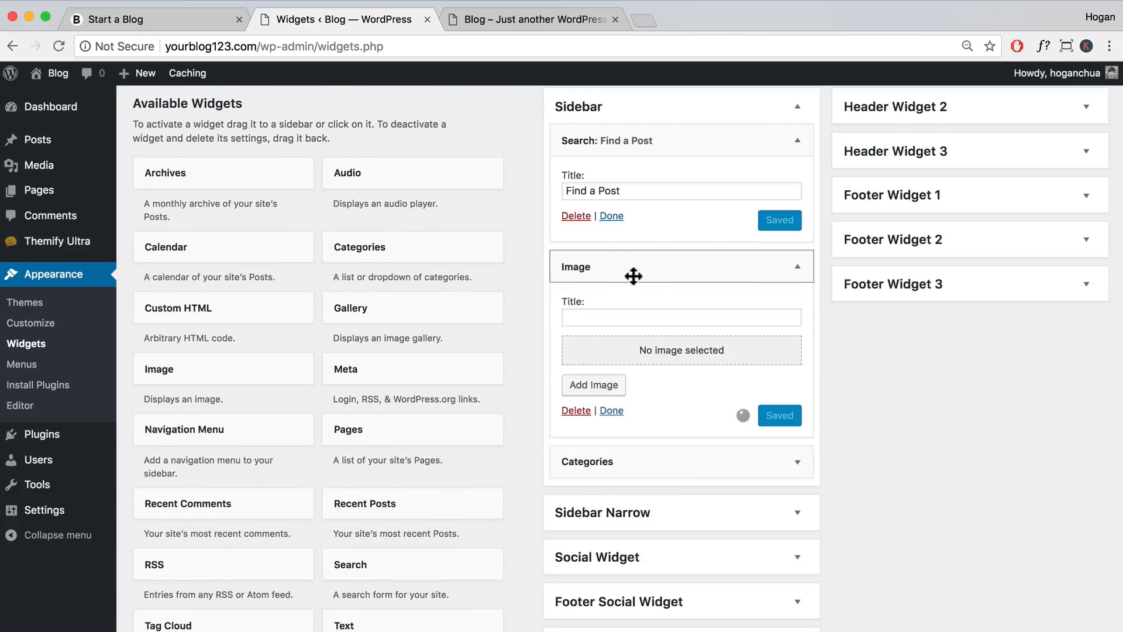
Upload Profile-Sidebar.jpg from the Images for Blog folder as the Image widget's picture
{"action": "left_click", "coordinate": [587, 387]}
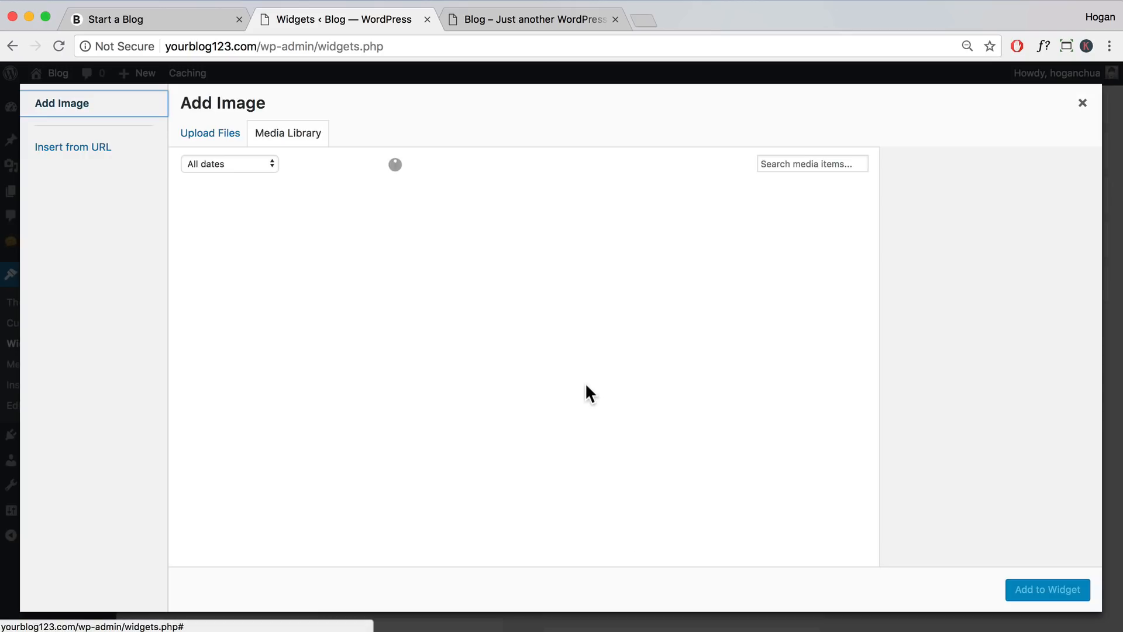
{"action": "left_click", "coordinate": [220, 135]}
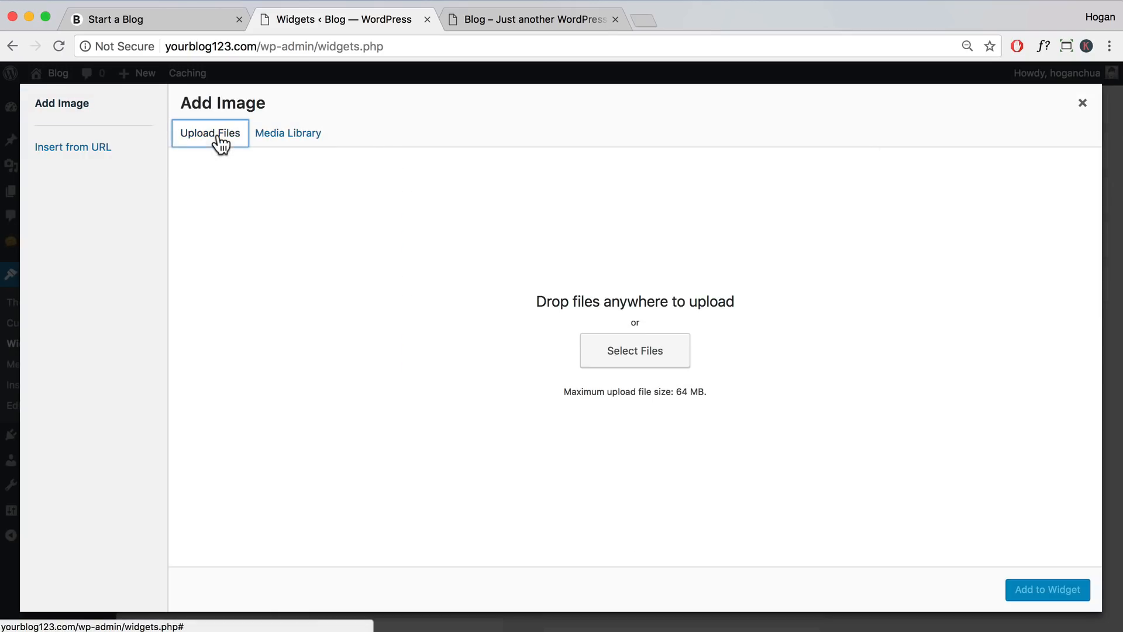
{"action": "left_click", "coordinate": [628, 363]}
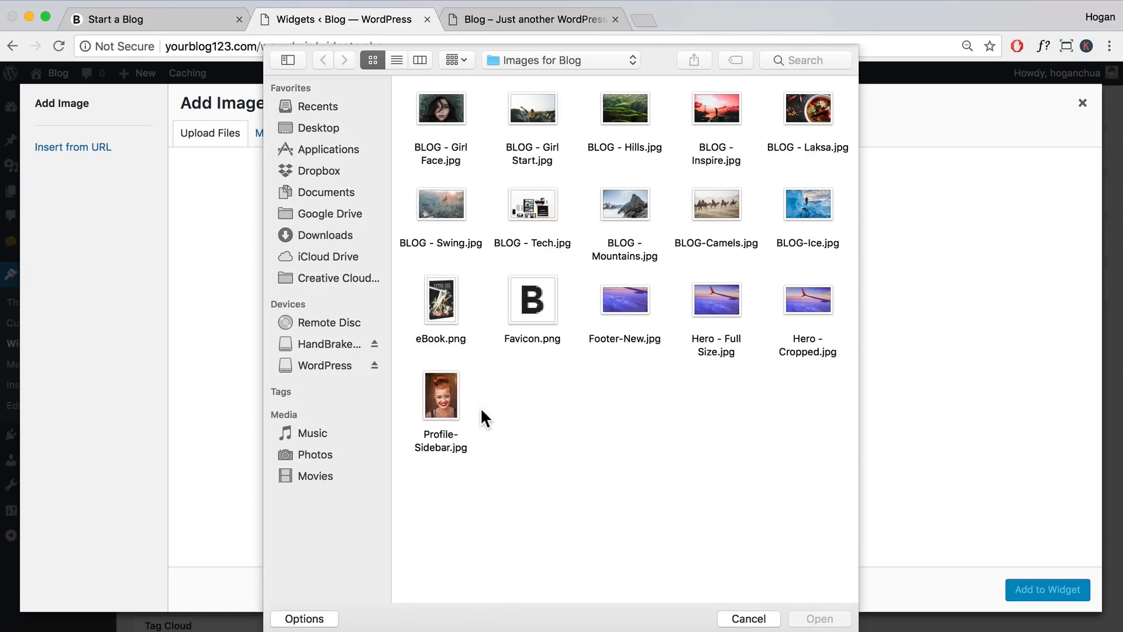
{"action": "left_click", "coordinate": [445, 396]}
{"action": "left_click", "coordinate": [818, 618]}
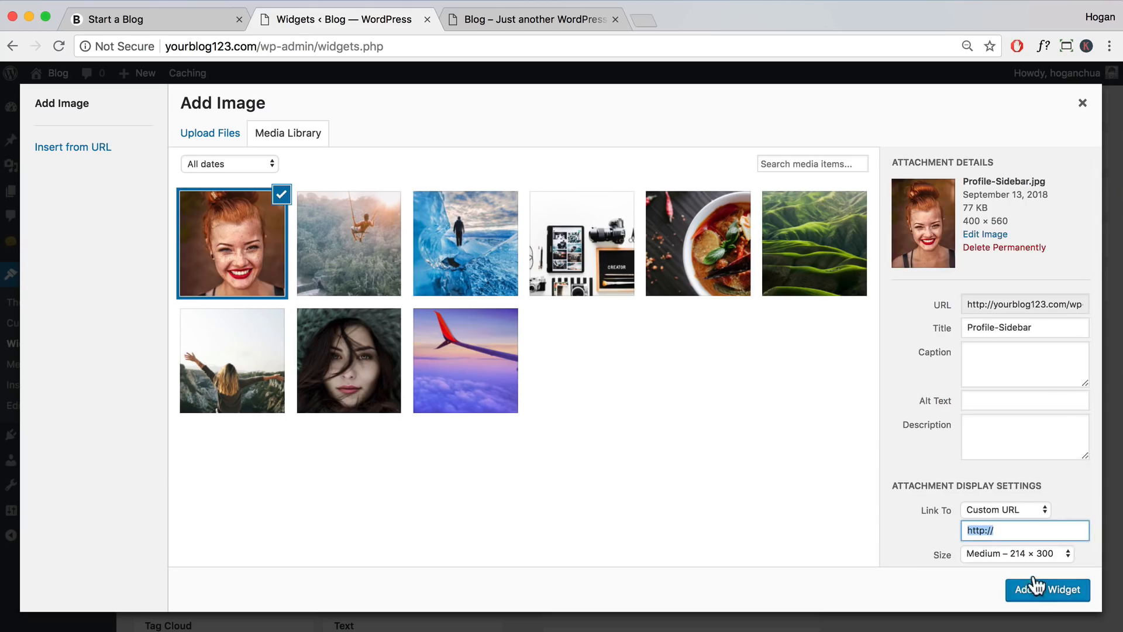
Set the profile picture's display size to Full Size – 400 × 560, add it to the widget and save the Image widget
{"action": "scroll", "coordinate": [1028, 519], "scroll_direction": "down", "scroll_amount": 1}
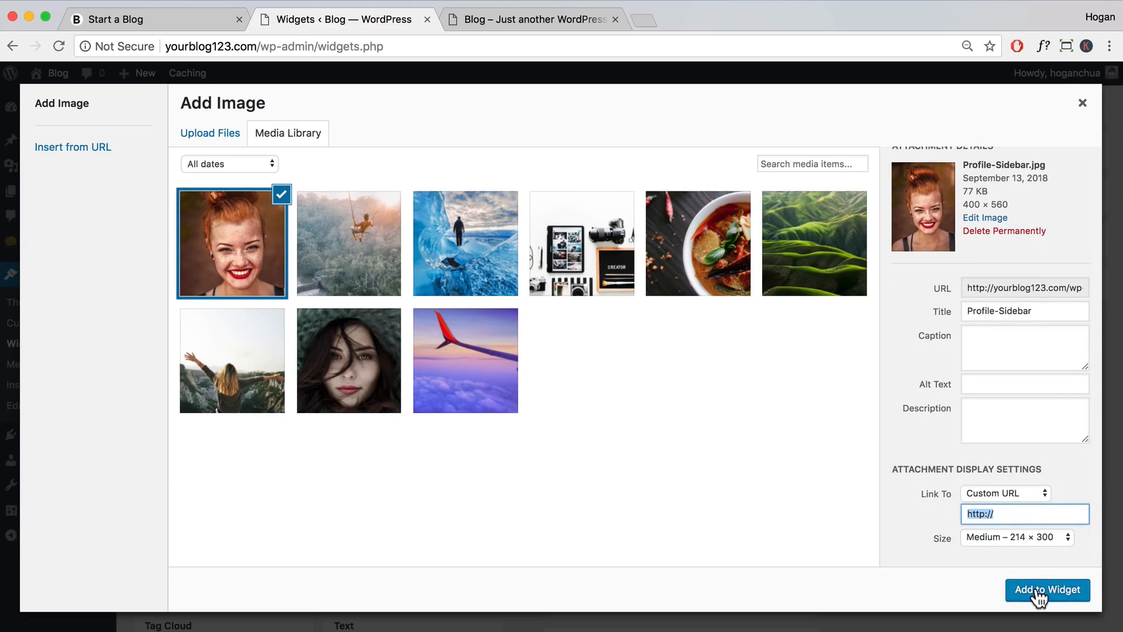
{"action": "left_click", "coordinate": [1031, 538]}
{"action": "left_click", "coordinate": [1033, 548]}
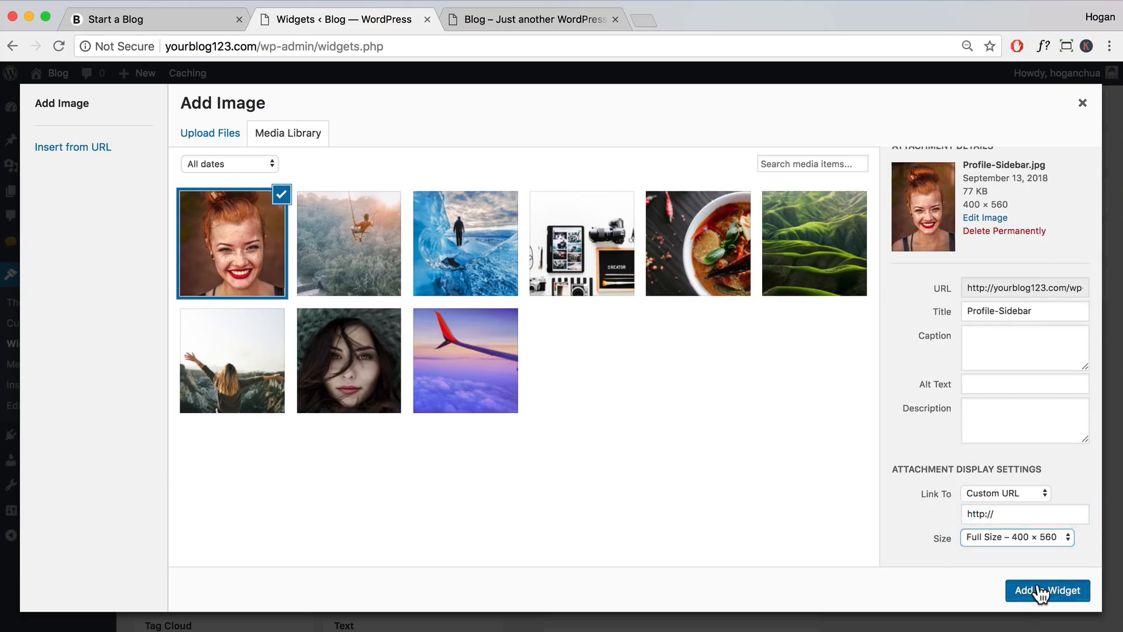
{"action": "left_click", "coordinate": [1035, 585]}
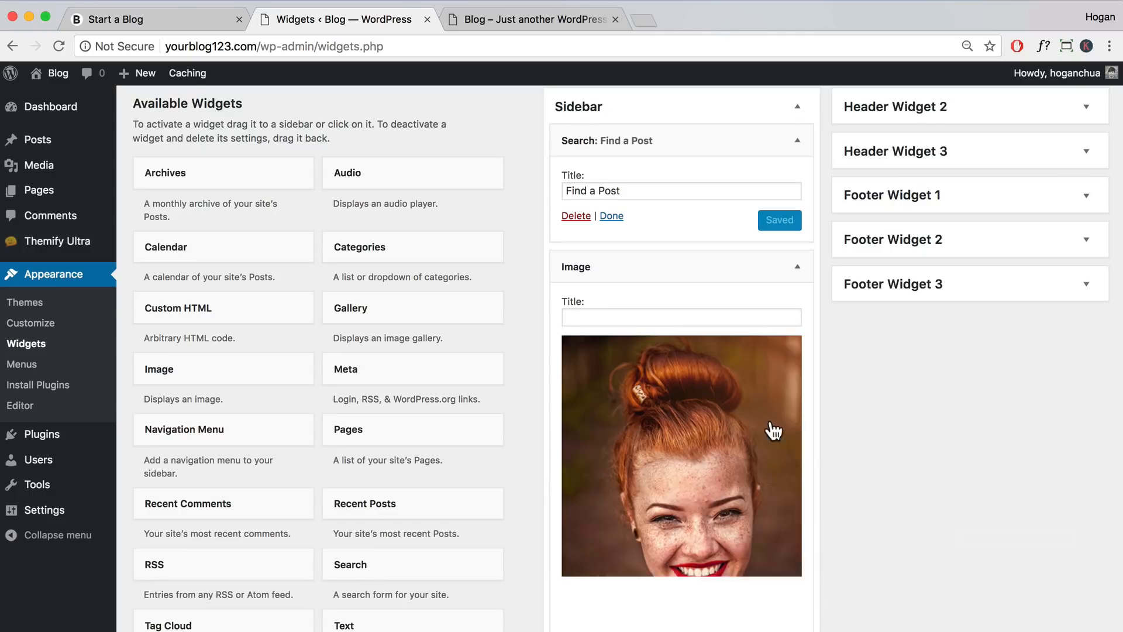
{"action": "scroll", "coordinate": [770, 430], "scroll_direction": "down", "scroll_amount": 5}
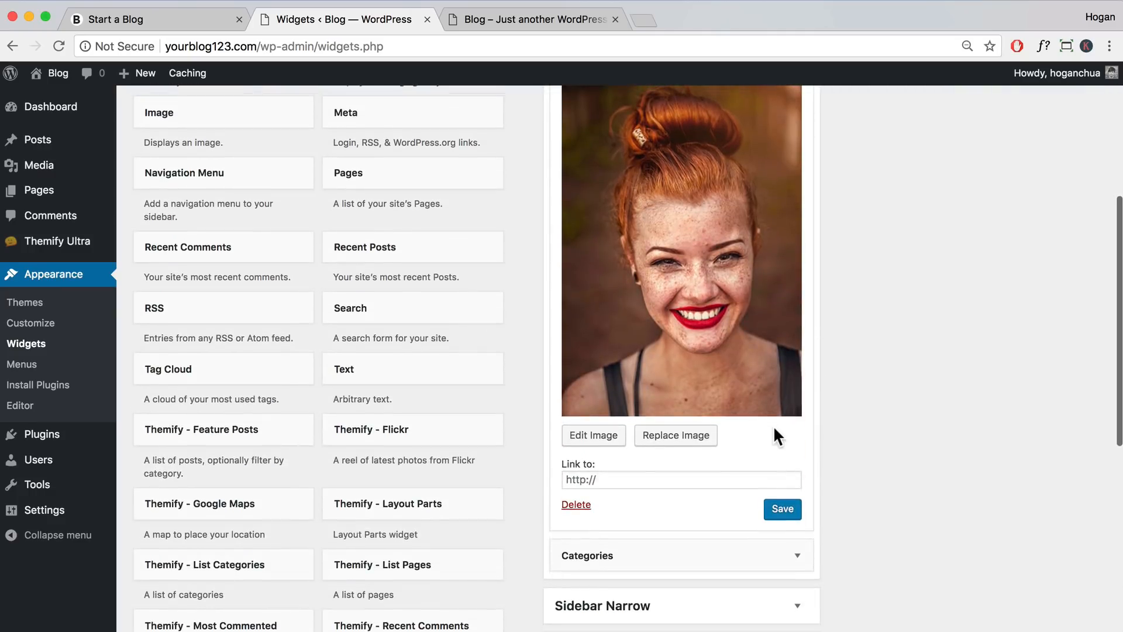
{"action": "left_click", "coordinate": [783, 512]}
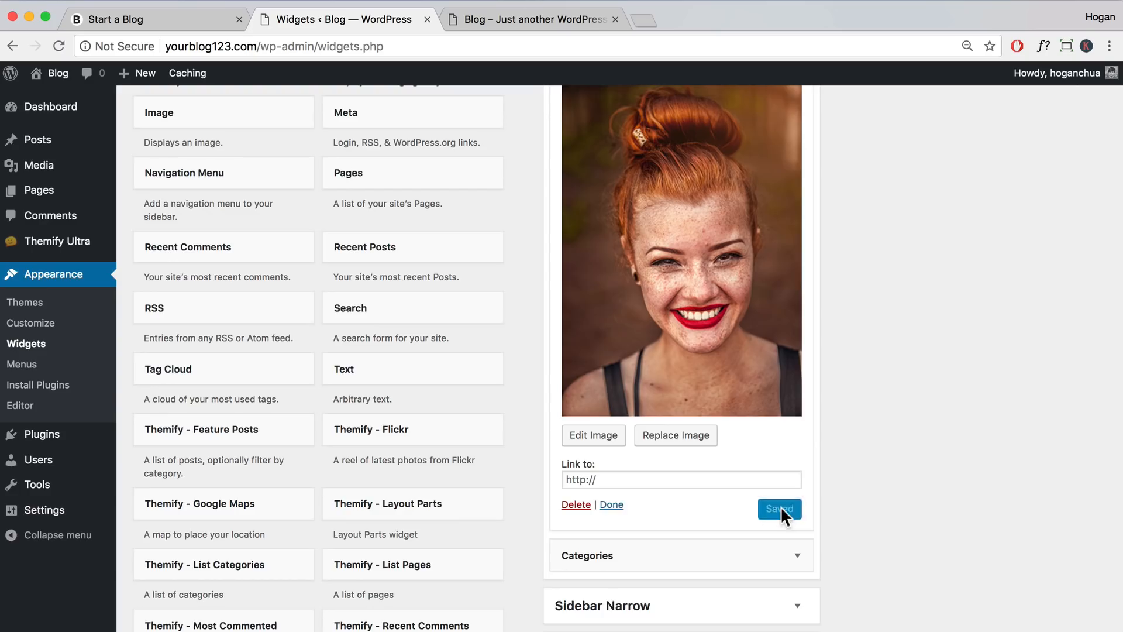
Add a Text widget between Search and Image in the Sidebar, titled "About me", and begin its body with a short introduction
{"action": "scroll", "coordinate": [780, 507], "scroll_direction": "up", "scroll_amount": 3}
{"action": "left_click_drag", "start_coordinate": [396, 517], "coordinate": [647, 156]}
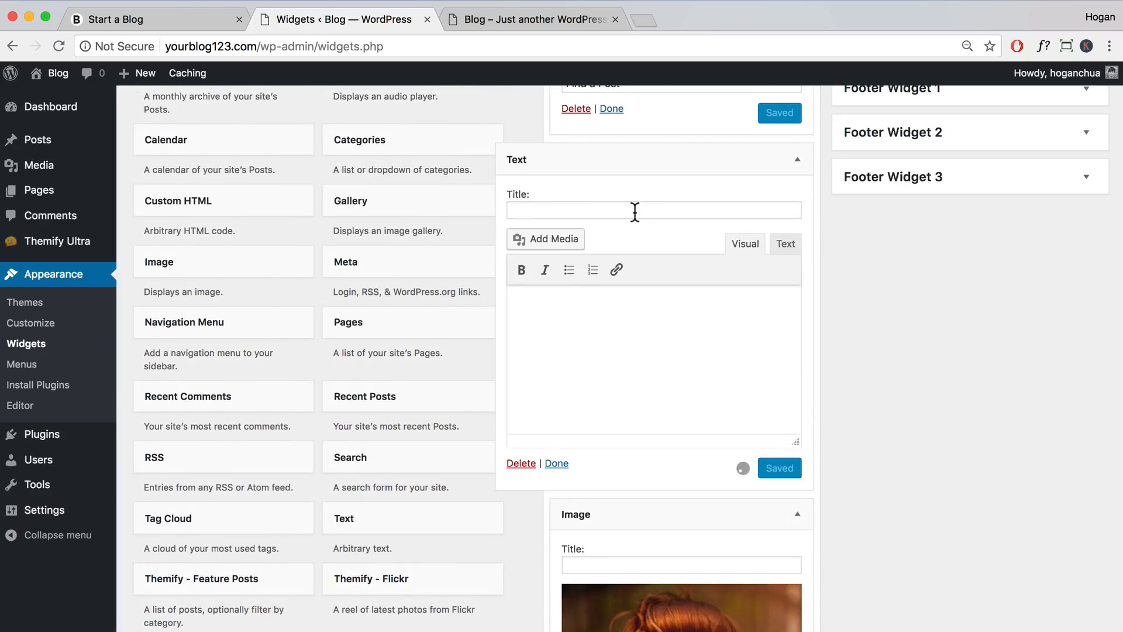
{"action": "left_click", "coordinate": [635, 212]}
{"action": "type", "text": "About me"}
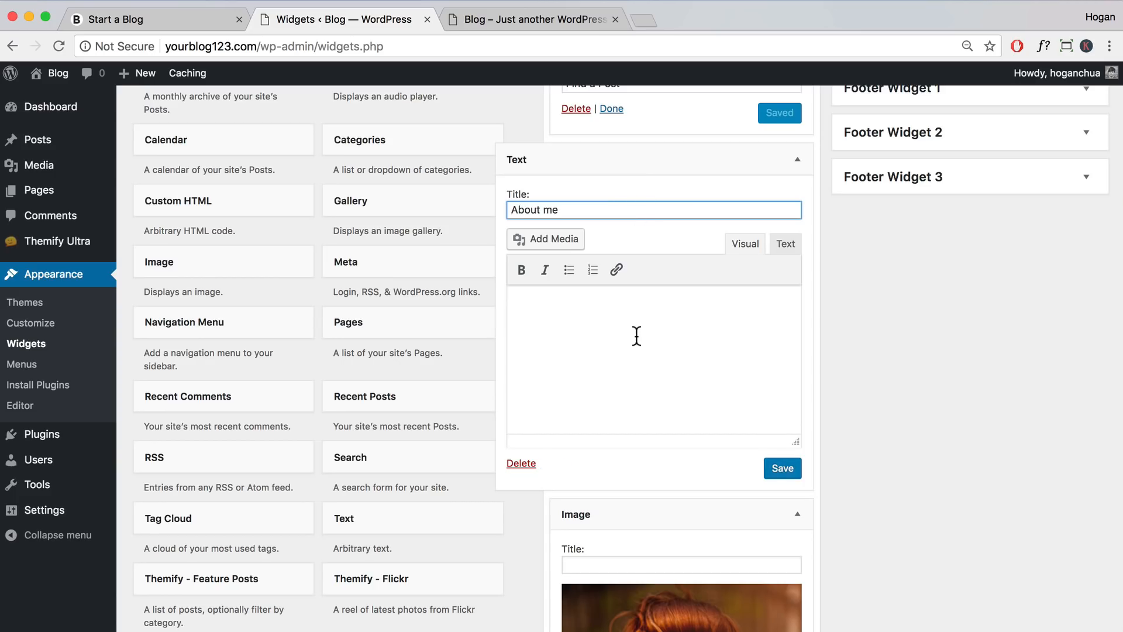
{"action": "left_click", "coordinate": [636, 336]}
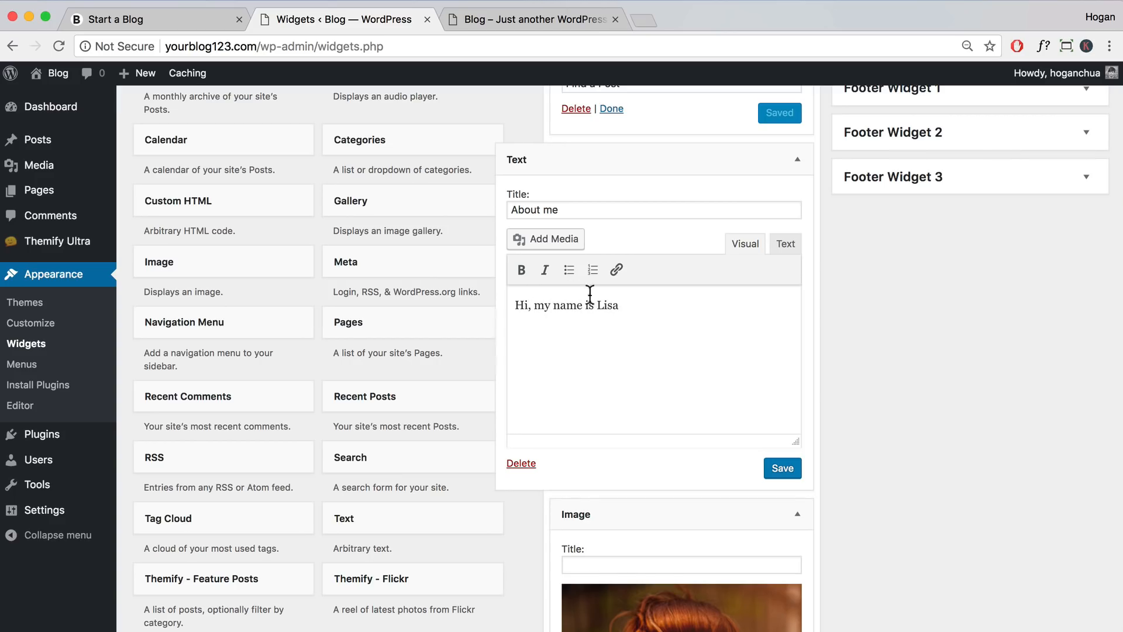
Replace the Text widget's body with the travel & lifestyle introduction copied from the Start a Blog page's About Me section, and save it
{"action": "left_click", "coordinate": [148, 20]}
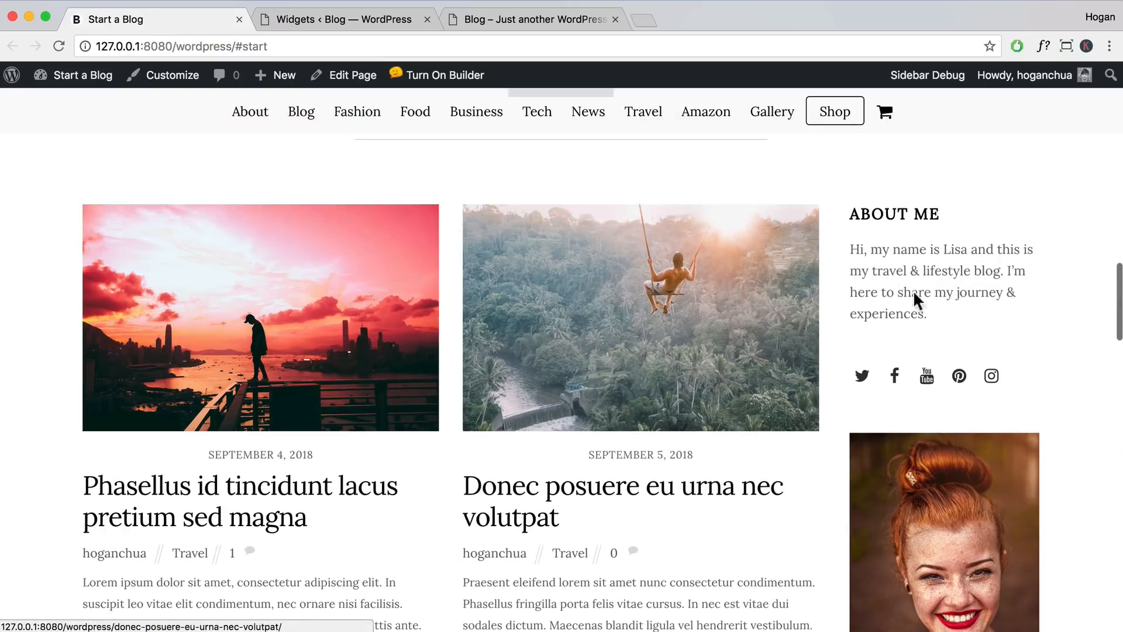
{"action": "left_click_drag", "start_coordinate": [927, 316], "coordinate": [849, 249]}
{"action": "key", "text": "ctrl+c"}
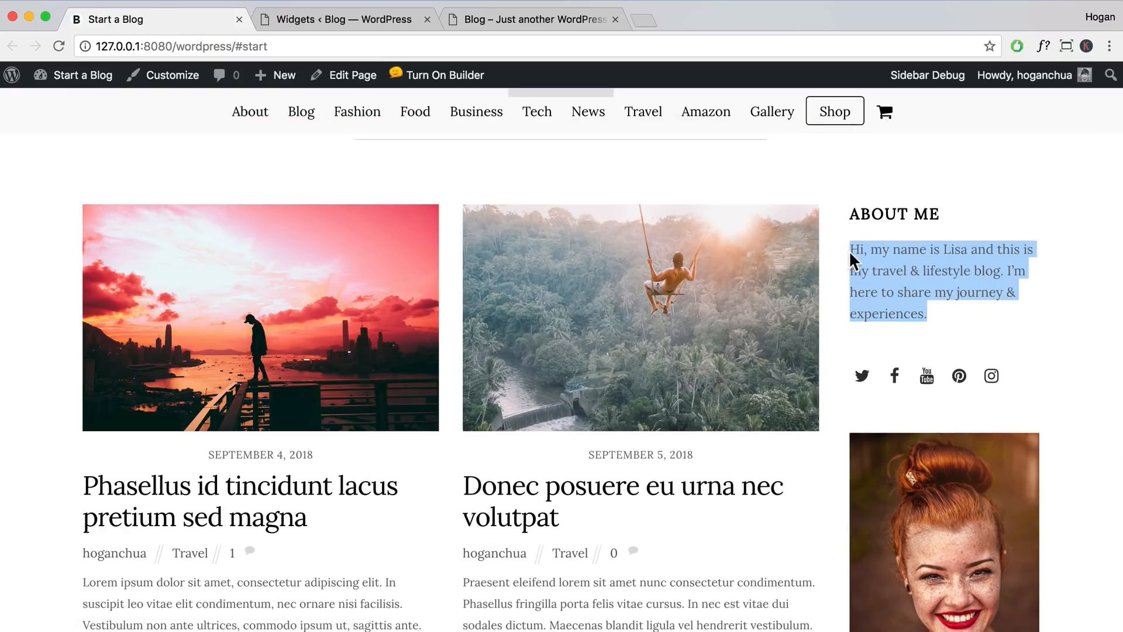
{"action": "left_click", "coordinate": [326, 19]}
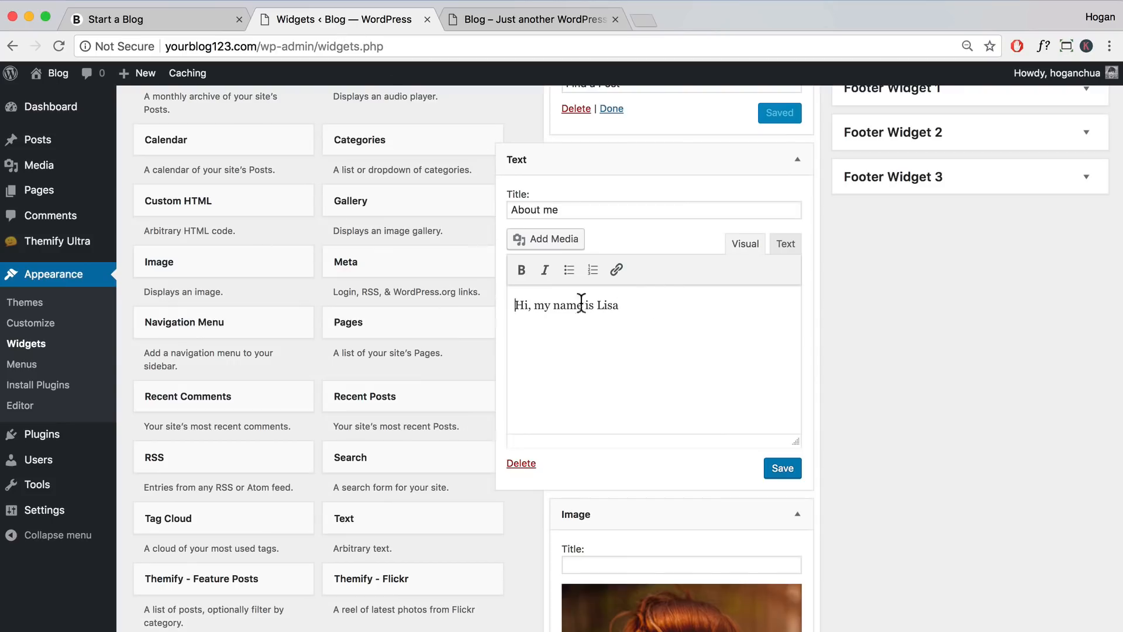
{"action": "left_click_drag", "start_coordinate": [653, 306], "coordinate": [464, 288]}
{"action": "key", "text": "ctrl+v"}
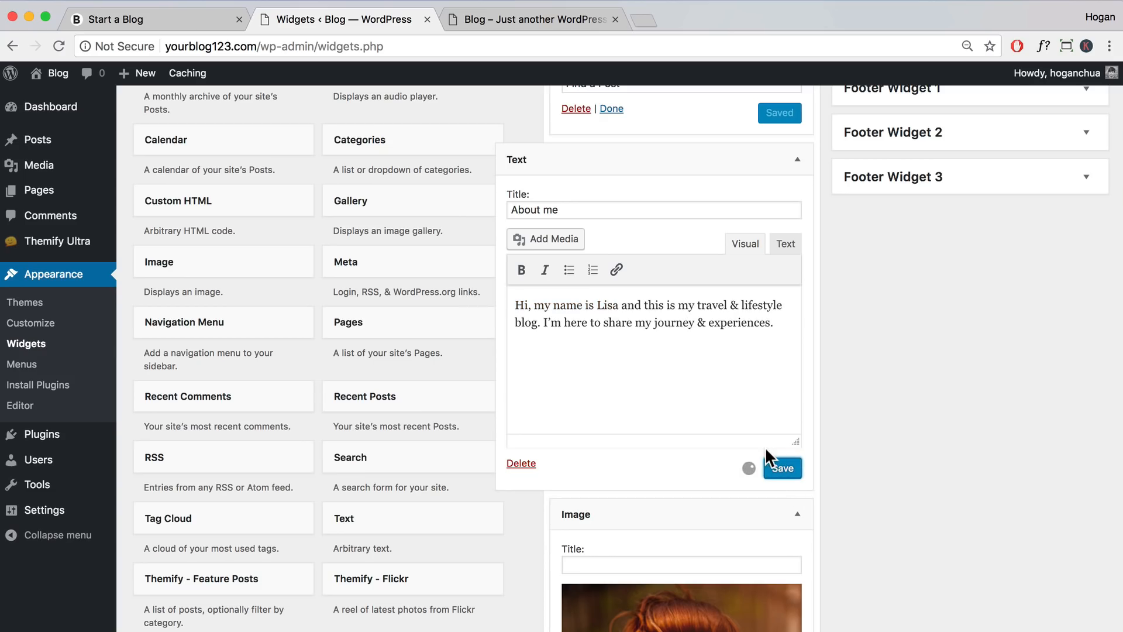
Examine the rest of the sidebar on the Start a Blog page to see which widgets follow the introduction and profile picture
{"action": "left_click", "coordinate": [188, 22]}
{"action": "scroll", "coordinate": [813, 329], "scroll_direction": "down", "scroll_amount": 2}
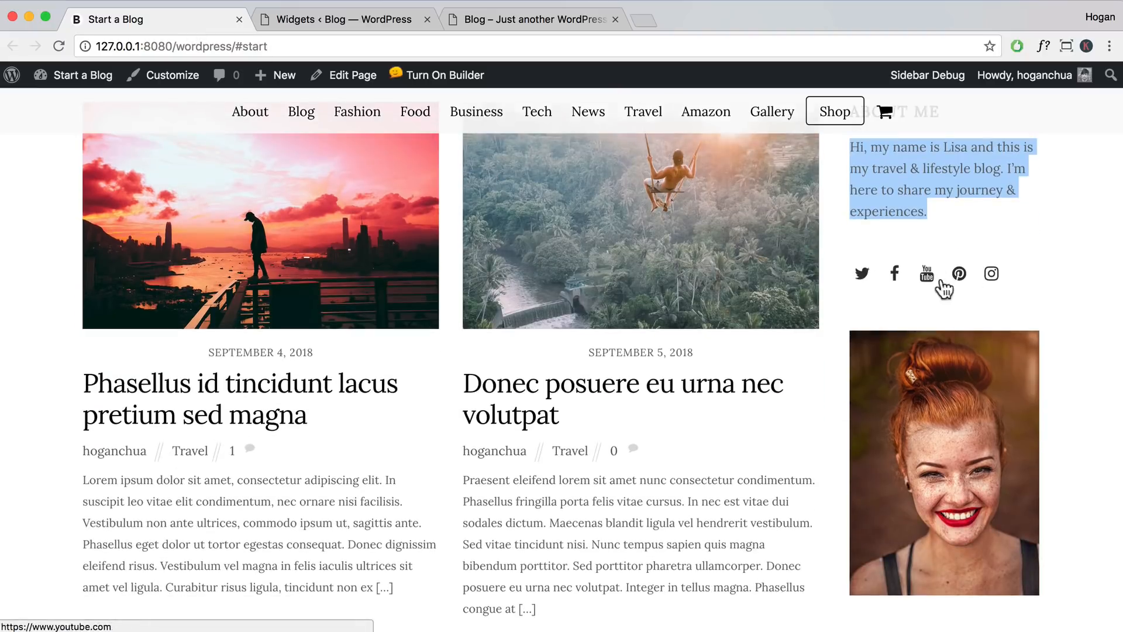
{"action": "scroll", "coordinate": [947, 279], "scroll_direction": "down", "scroll_amount": 7}
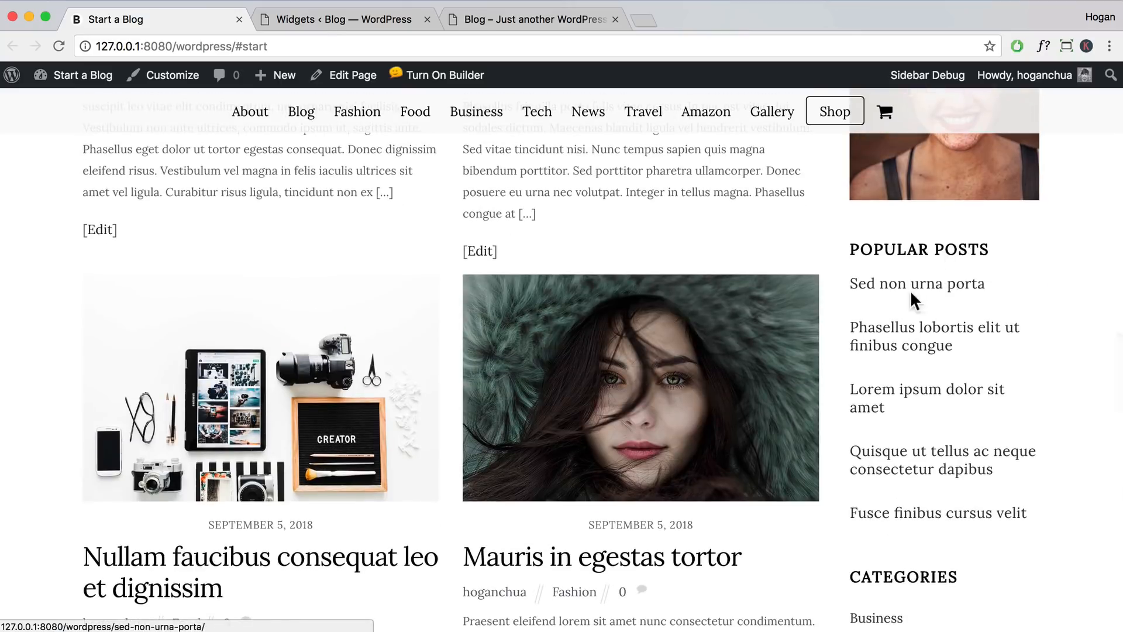
Back on the Widgets page, collapse the About me widget and add a Themify - Feature Posts widget between Image and Categories
{"action": "left_click", "coordinate": [332, 19]}
{"action": "left_click", "coordinate": [557, 464]}
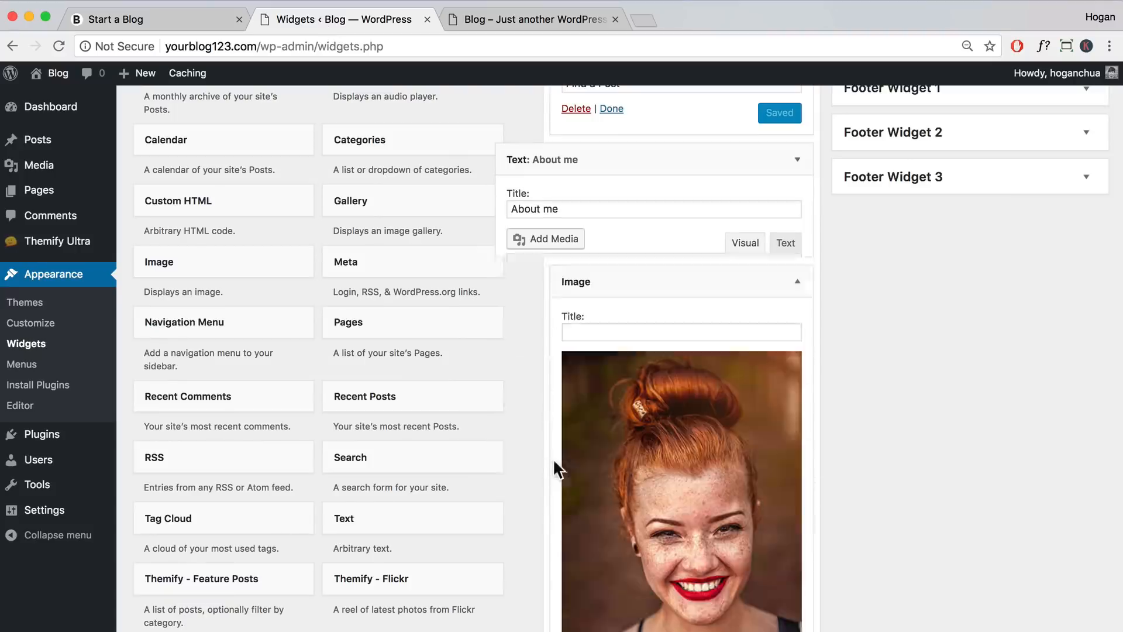
{"action": "scroll", "coordinate": [347, 424], "scroll_direction": "down", "scroll_amount": 5}
{"action": "scroll", "coordinate": [347, 424], "scroll_direction": "down", "scroll_amount": 3}
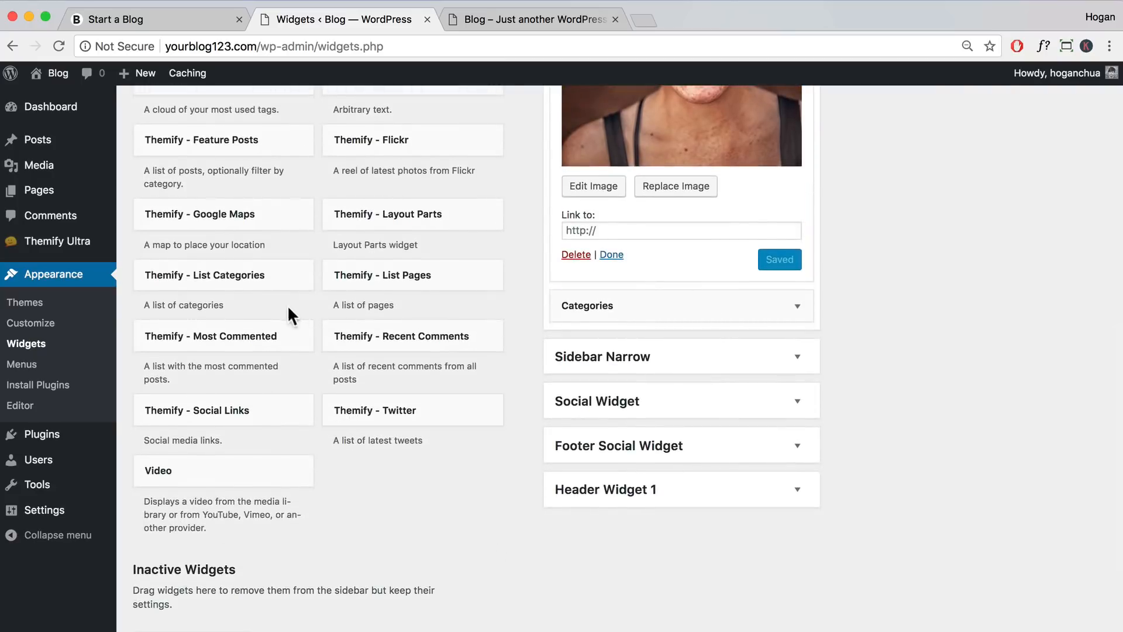
{"action": "scroll", "coordinate": [224, 356], "scroll_direction": "up", "scroll_amount": 3}
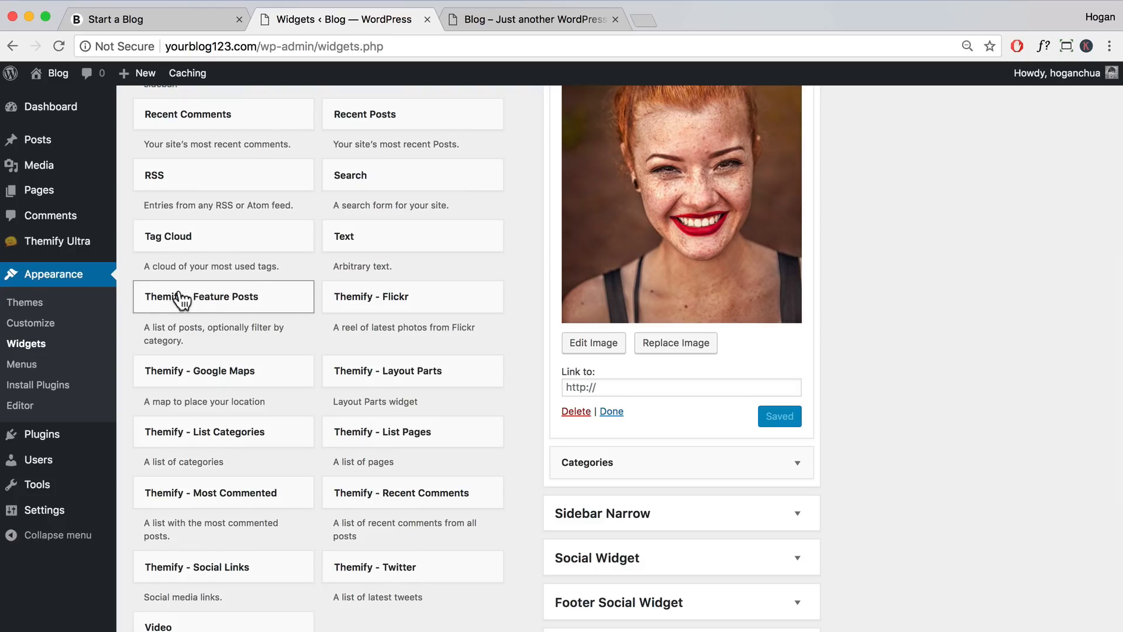
{"action": "left_click_drag", "start_coordinate": [183, 299], "coordinate": [609, 458]}
Title the new Feature Posts widget "Popular Posts" and leave its category at All
{"action": "scroll", "coordinate": [622, 456], "scroll_direction": "down", "scroll_amount": 5}
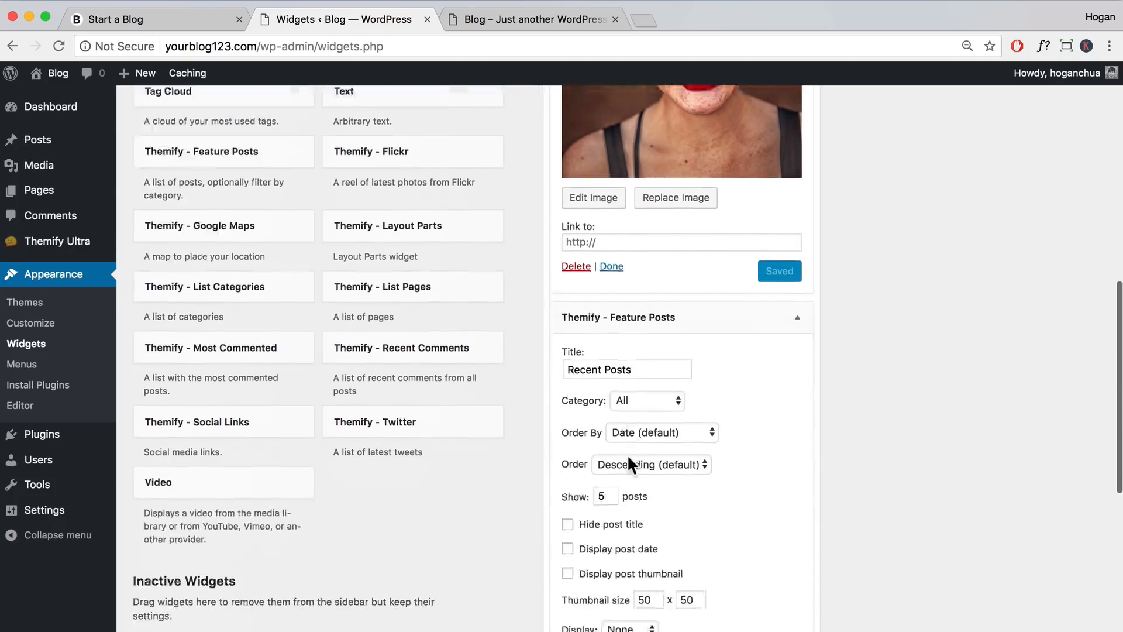
{"action": "left_click_drag", "start_coordinate": [633, 370], "coordinate": [569, 368]}
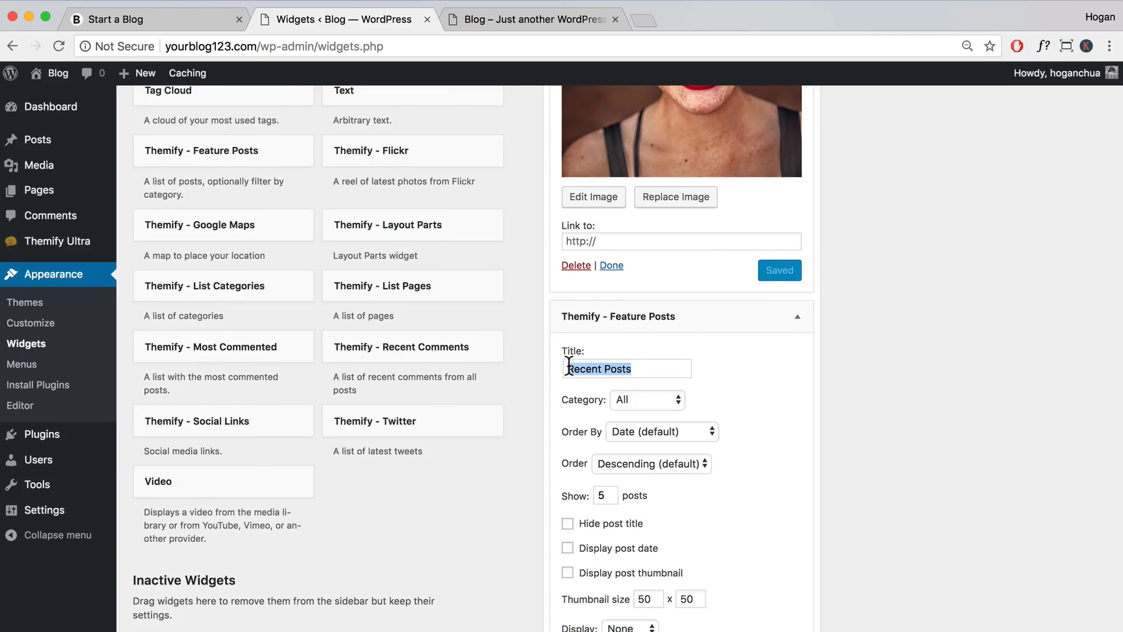
{"action": "type", "text": "Popular"}
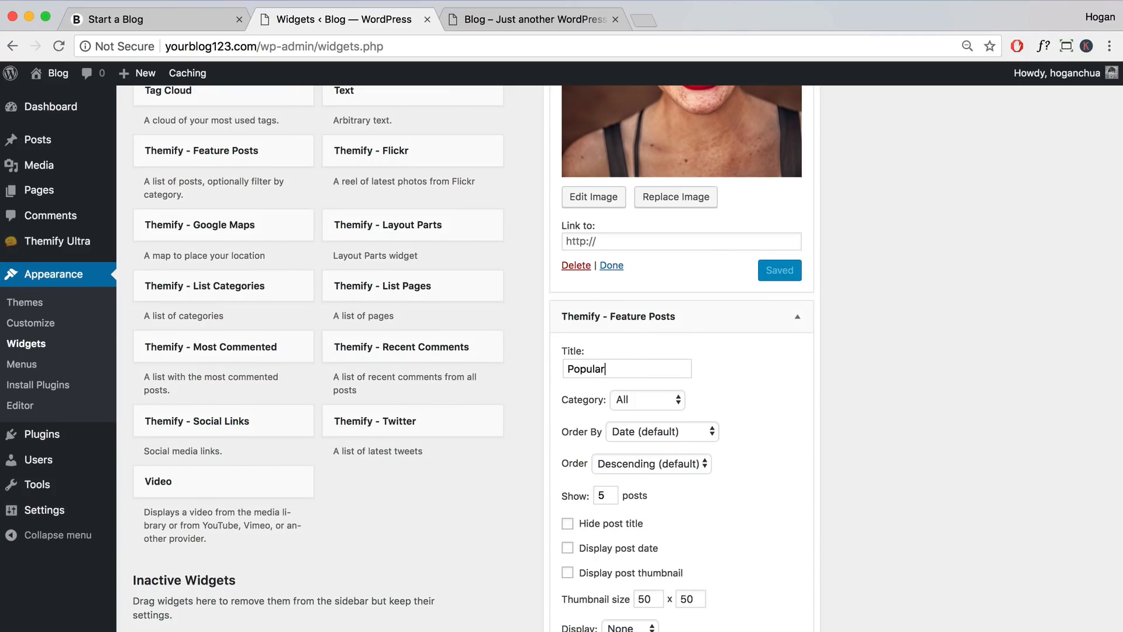
{"action": "left_click", "coordinate": [634, 398]}
{"action": "left_click", "coordinate": [703, 391]}
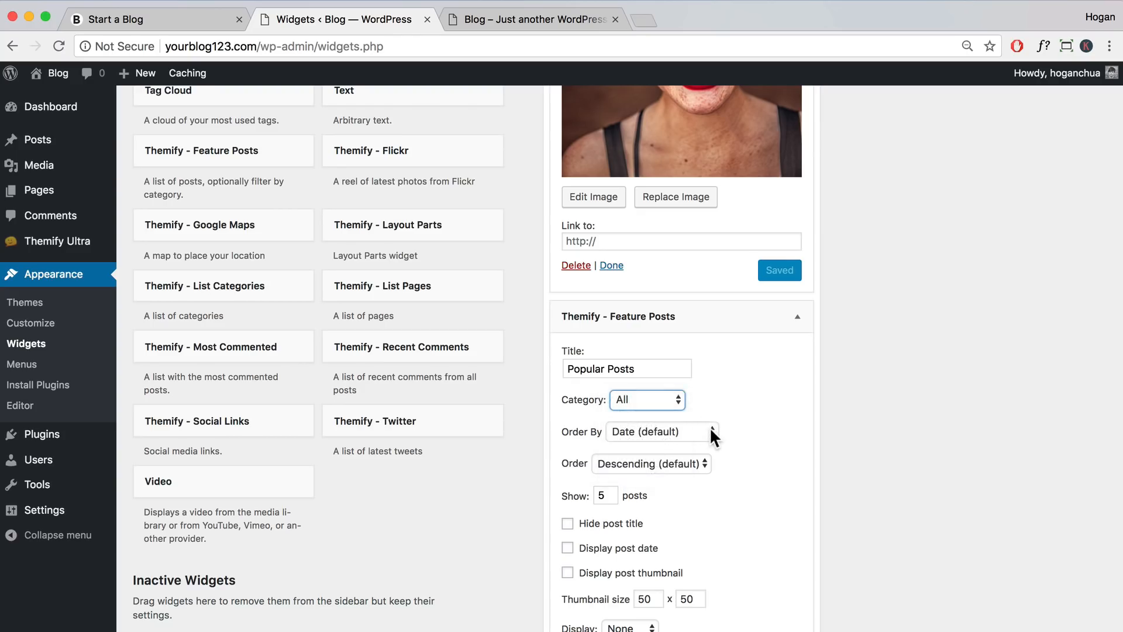
Keep the Popular Posts widget ordered by Date (default) and save its settings
{"action": "scroll", "coordinate": [710, 433], "scroll_direction": "down", "scroll_amount": 3}
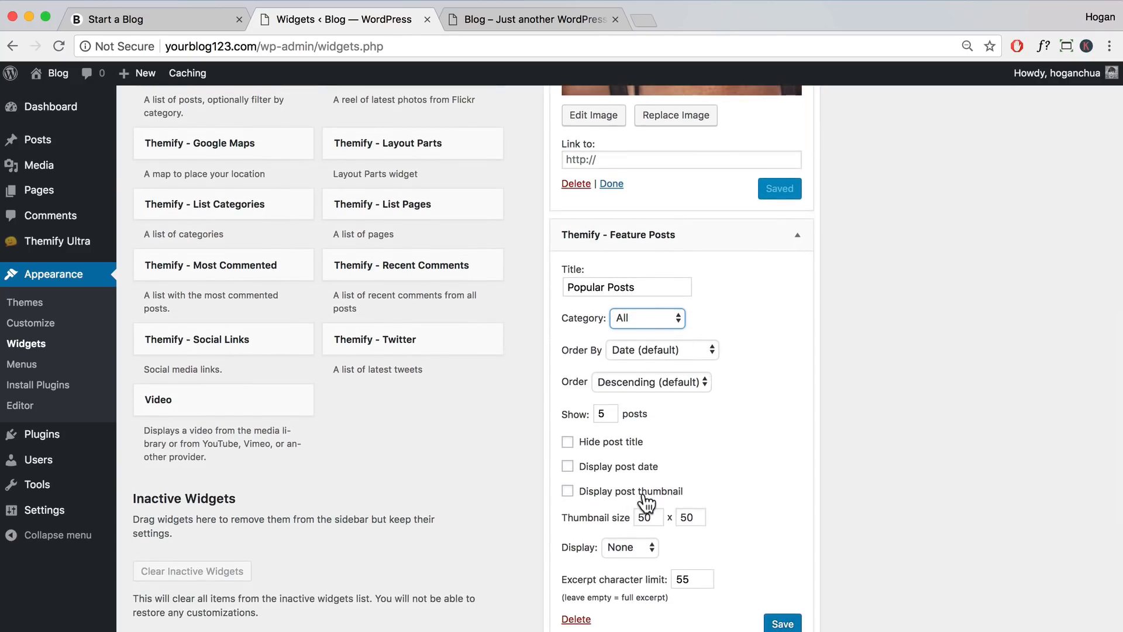
{"action": "scroll", "coordinate": [649, 497], "scroll_direction": "down", "scroll_amount": 1}
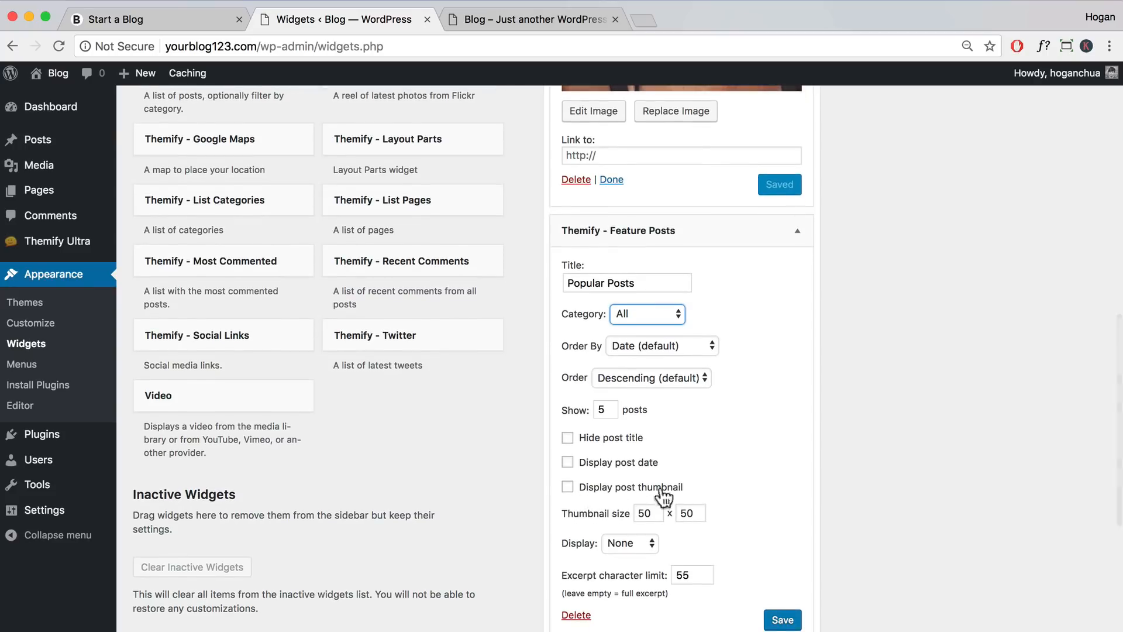
{"action": "scroll", "coordinate": [650, 488], "scroll_direction": "down", "scroll_amount": 1}
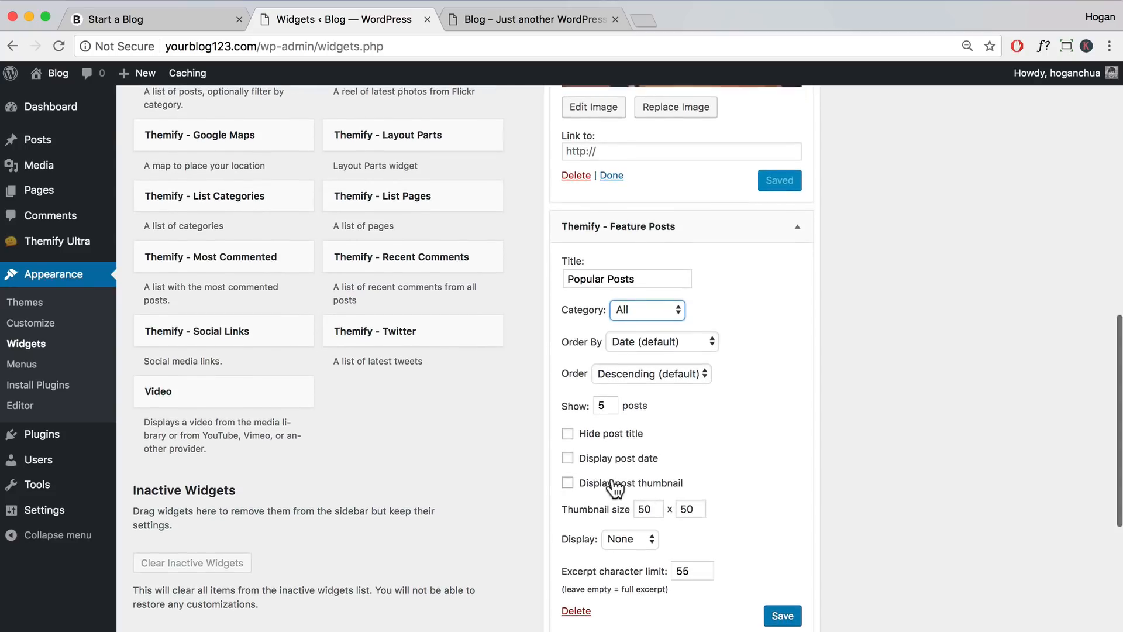
{"action": "scroll", "coordinate": [615, 486], "scroll_direction": "down", "scroll_amount": 1}
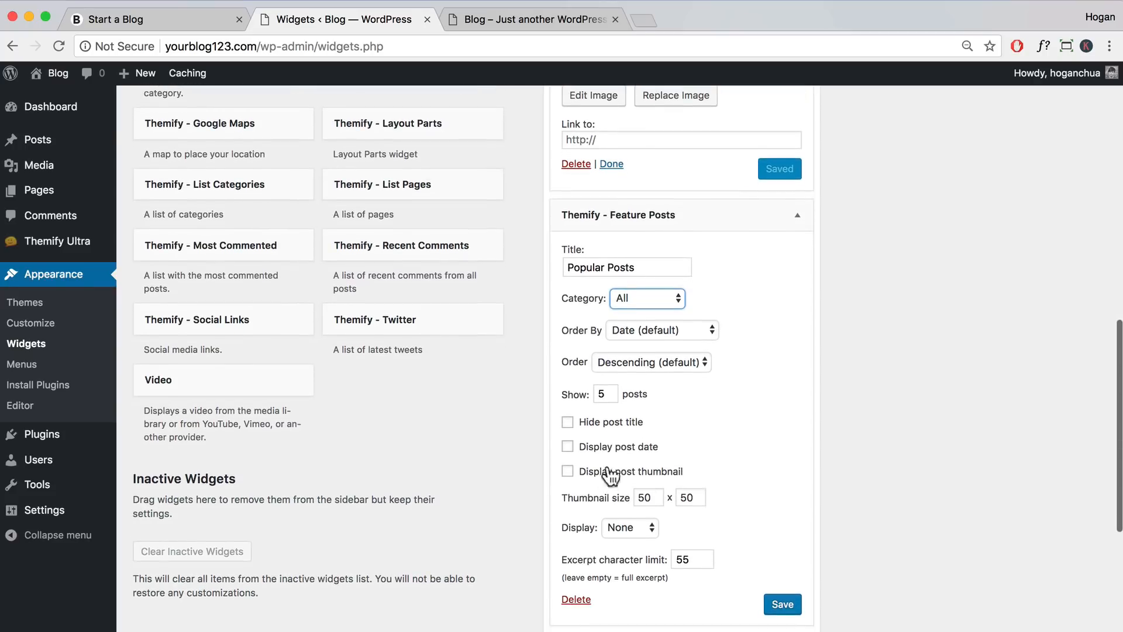
{"action": "left_click", "coordinate": [656, 331]}
{"action": "left_click", "coordinate": [669, 329]}
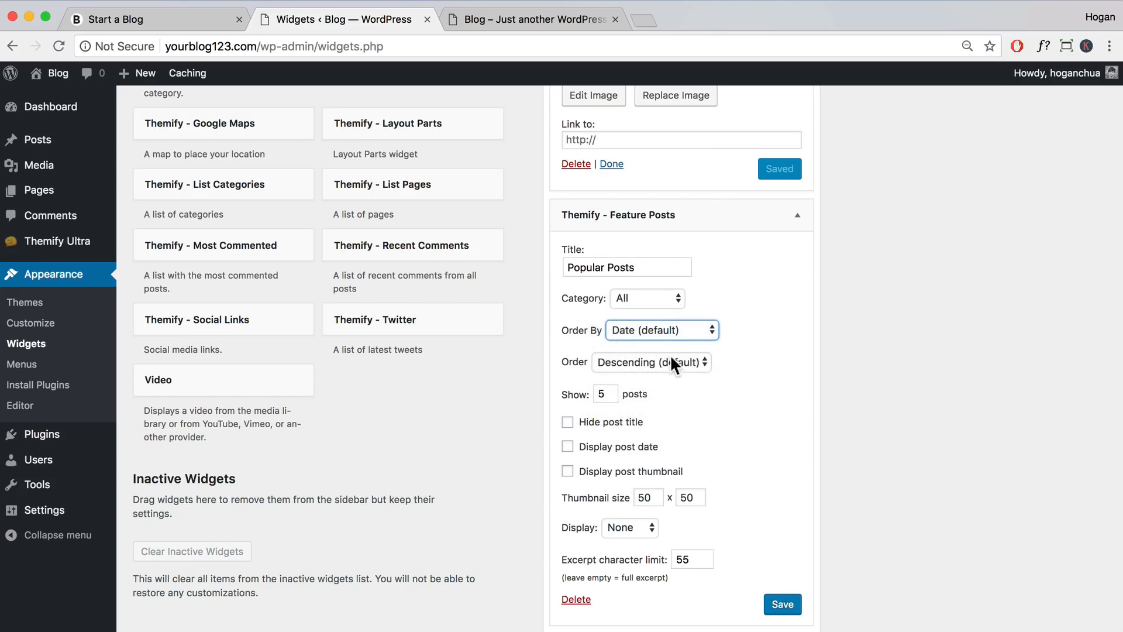
{"action": "scroll", "coordinate": [716, 402], "scroll_direction": "down", "scroll_amount": 2}
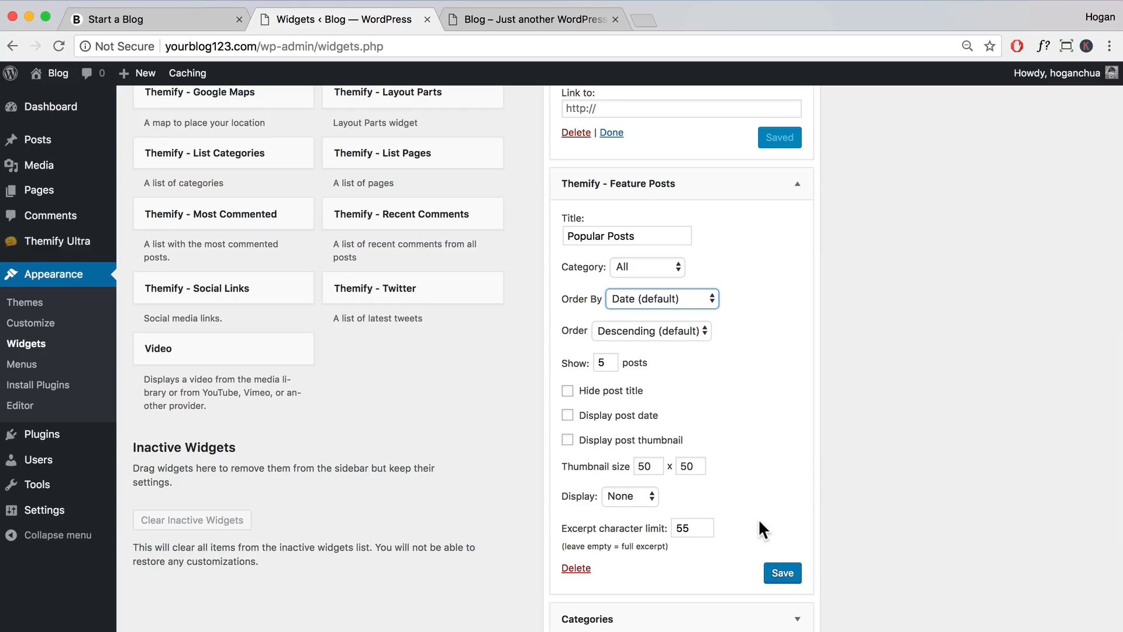
{"action": "left_click", "coordinate": [782, 579]}
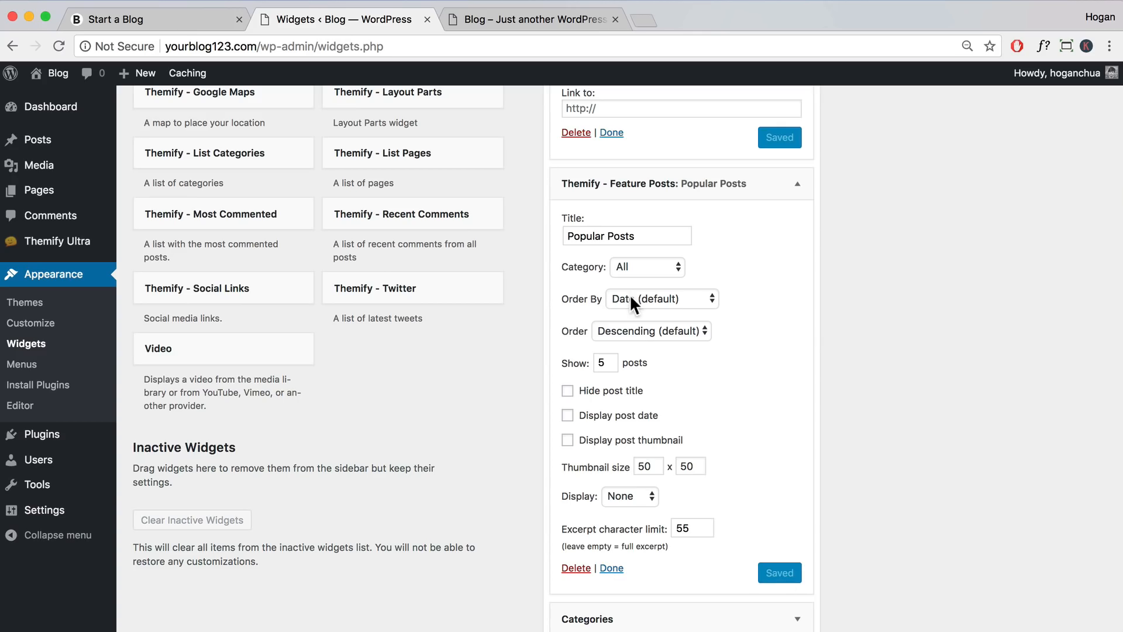
Review the category choices of the Popular Posts widget, keep All, and collapse the widget
{"action": "left_click", "coordinate": [646, 267]}
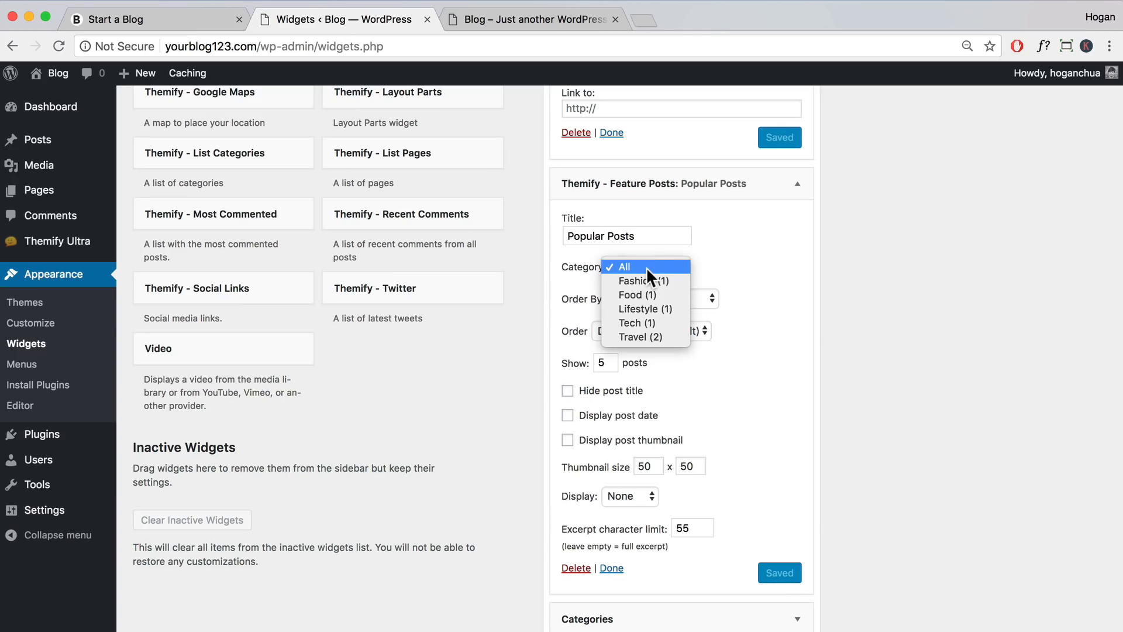
{"action": "left_click", "coordinate": [743, 269]}
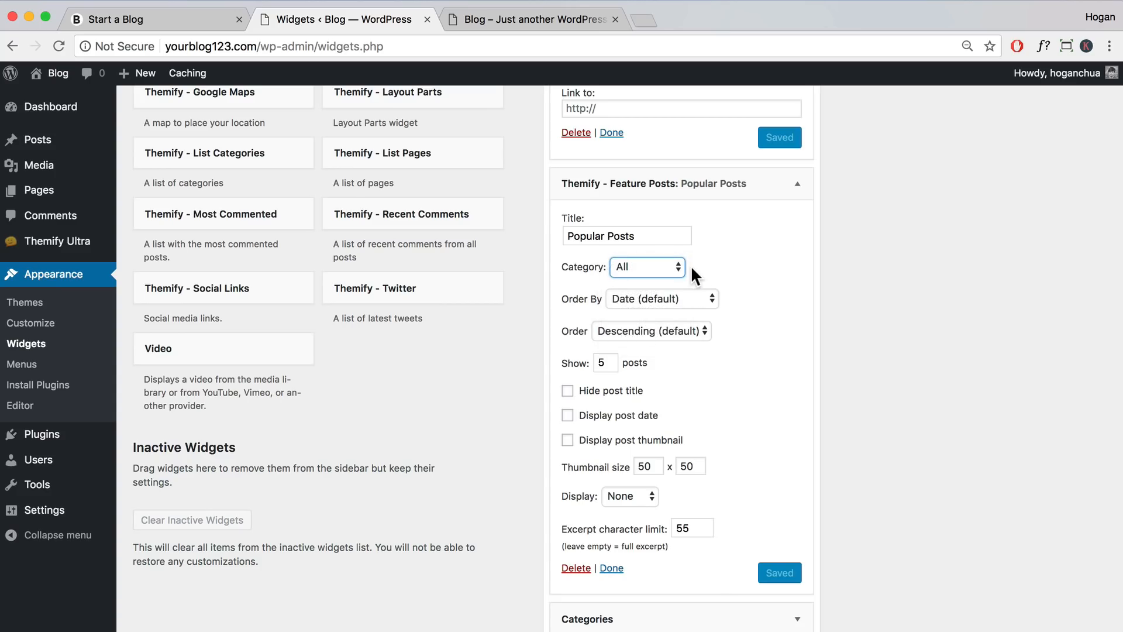
{"action": "left_click", "coordinate": [663, 269]}
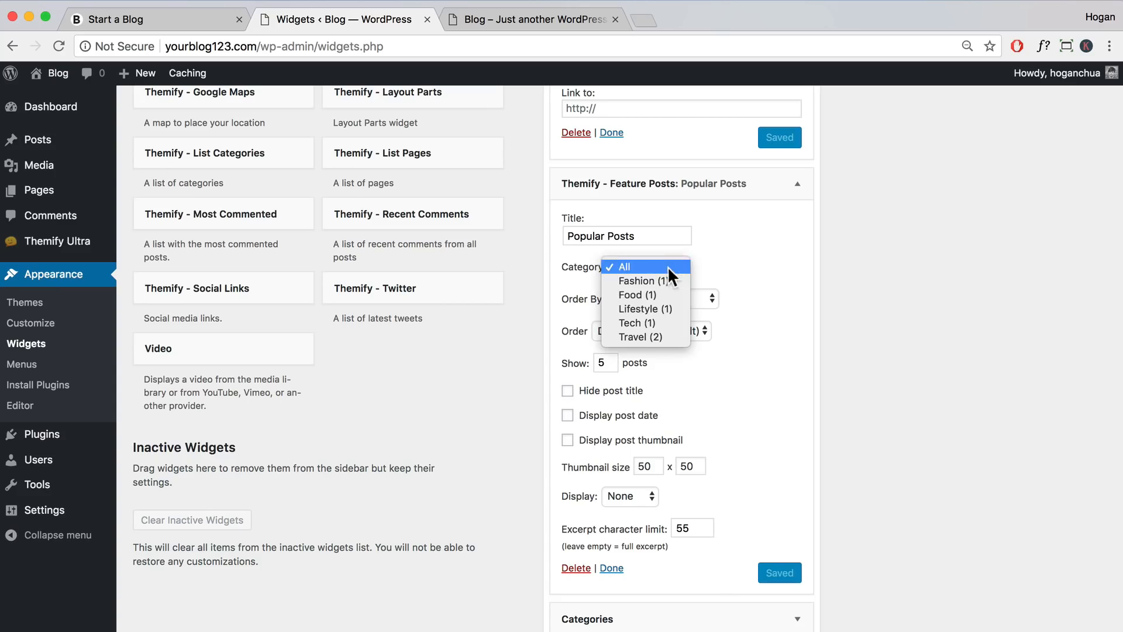
{"action": "left_click", "coordinate": [745, 279]}
{"action": "scroll", "coordinate": [732, 324], "scroll_direction": "down", "scroll_amount": 3}
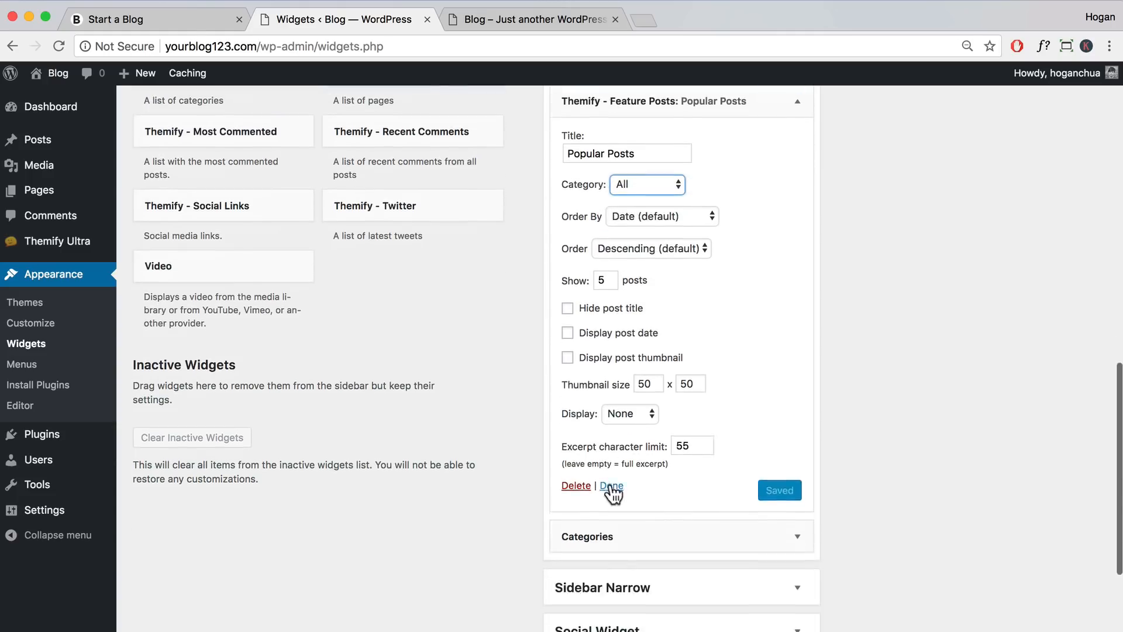
{"action": "left_click", "coordinate": [612, 487]}
Reload the yourblog123.com homepage and check the search, About me, image, Popular Posts and Categories widgets in its sidebar
{"action": "scroll", "coordinate": [657, 426], "scroll_direction": "up", "scroll_amount": 10}
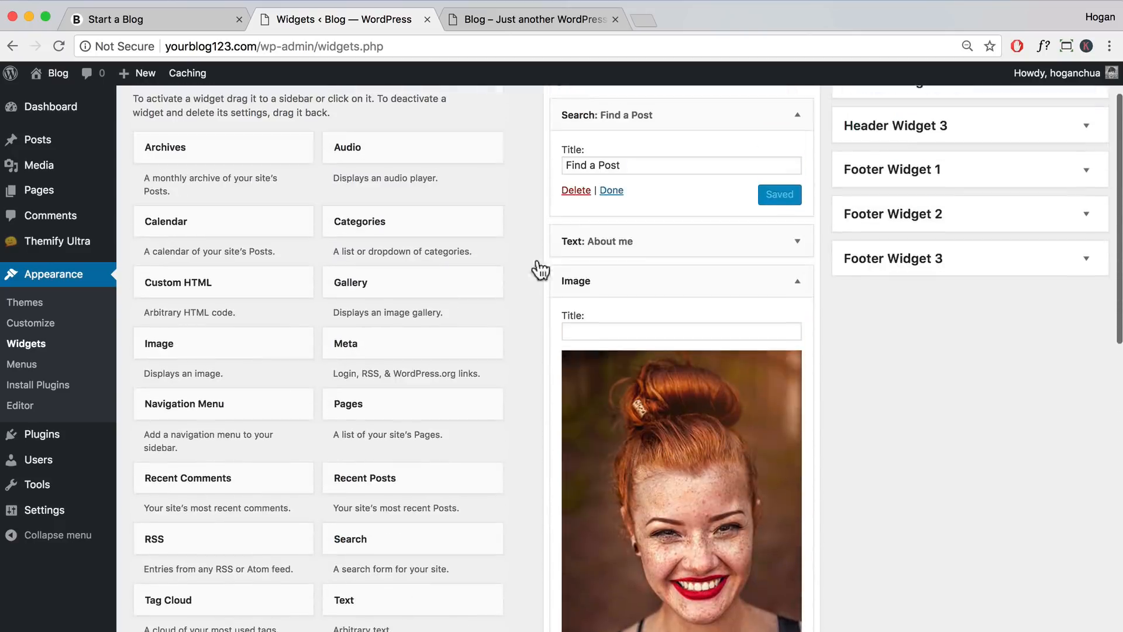
{"action": "left_click", "coordinate": [462, 19]}
{"action": "left_click", "coordinate": [58, 47]}
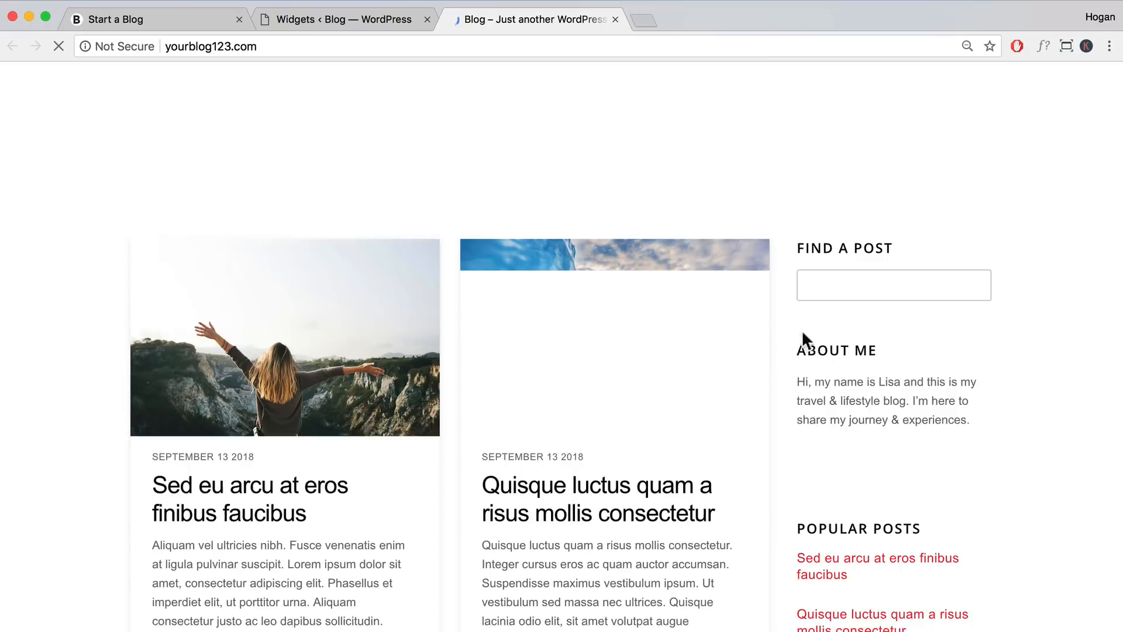
{"action": "scroll", "coordinate": [885, 381], "scroll_direction": "down", "scroll_amount": 3}
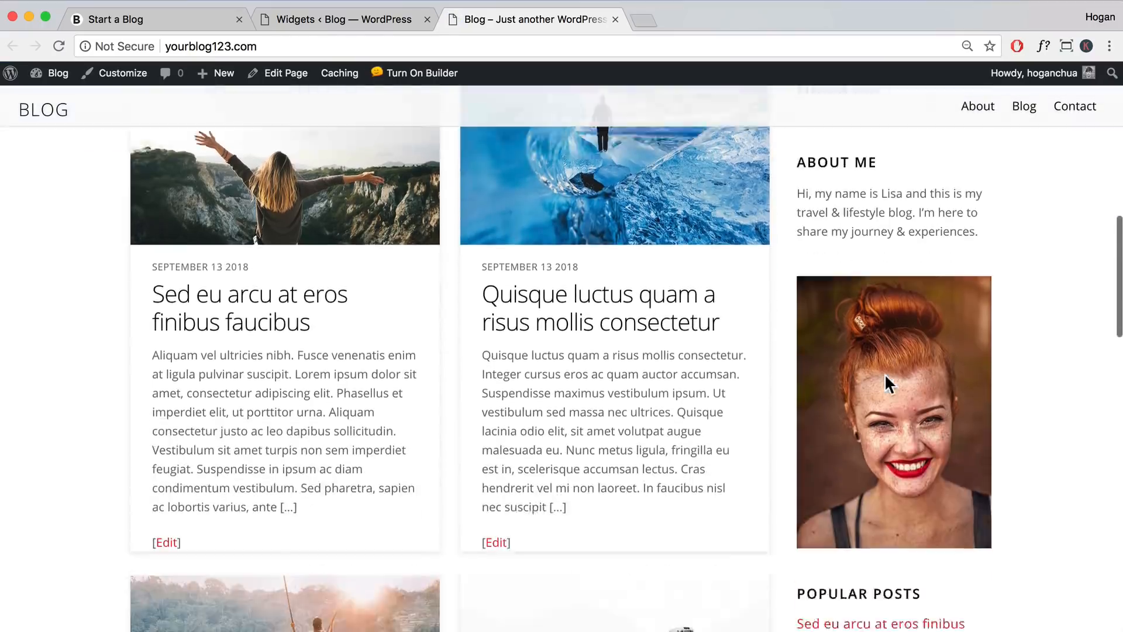
{"action": "scroll", "coordinate": [883, 377], "scroll_direction": "up", "scroll_amount": 3}
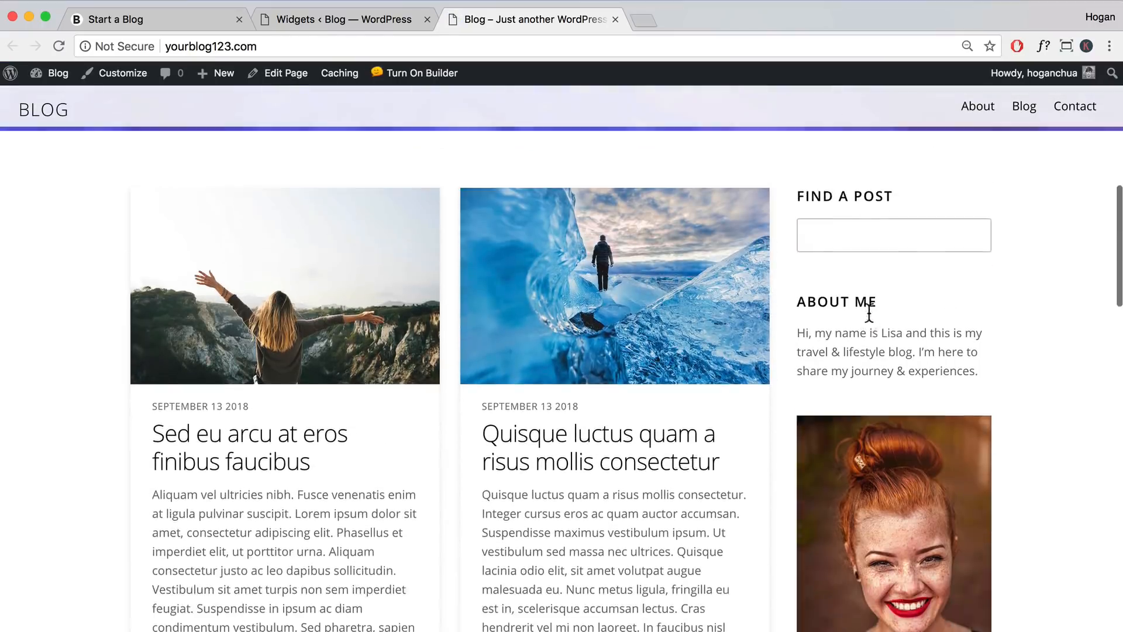
{"action": "scroll", "coordinate": [869, 310], "scroll_direction": "down", "scroll_amount": 8}
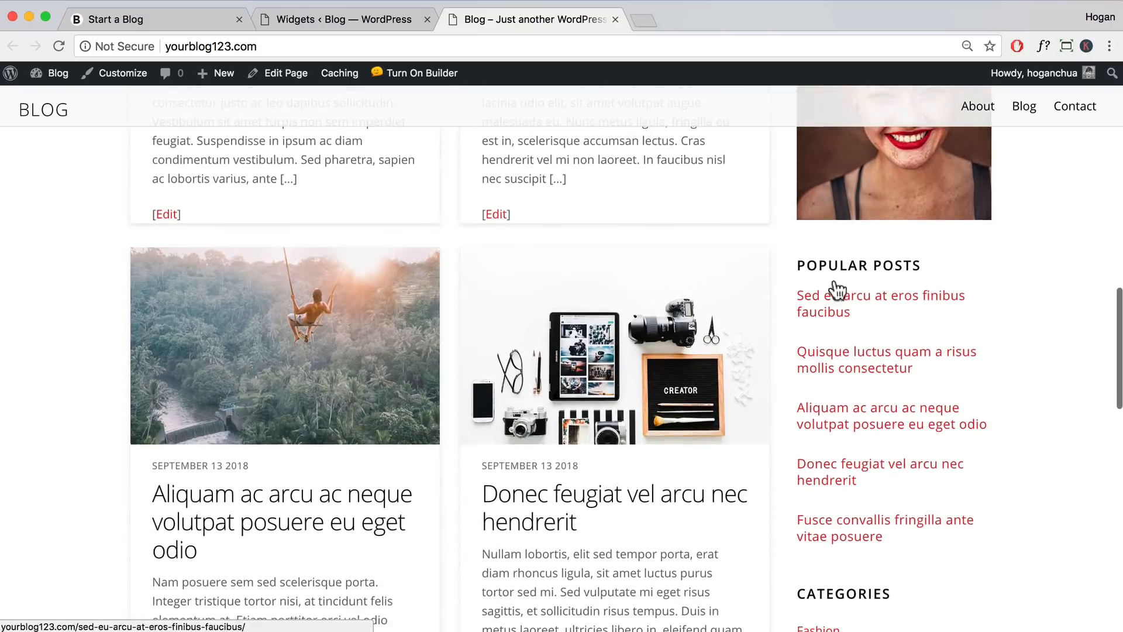
{"action": "scroll", "coordinate": [857, 316], "scroll_direction": "down", "scroll_amount": 5}
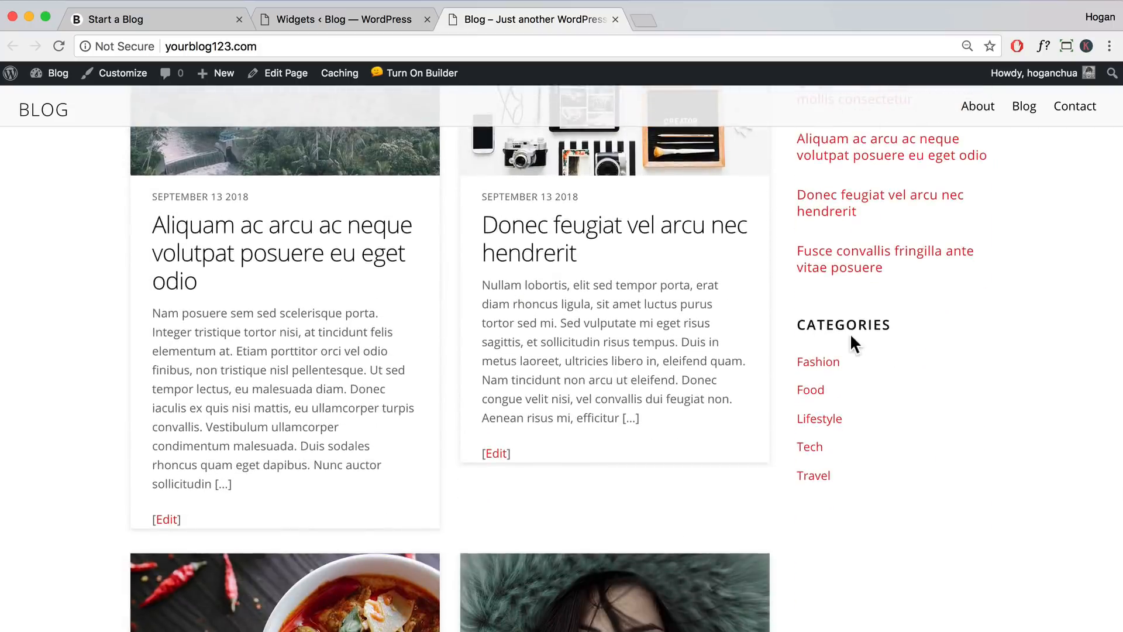
Examine the Start a Blog page's sidebar for elements still missing from the new blog, such as social icons and the email sign-up form
{"action": "left_click", "coordinate": [135, 12]}
{"action": "scroll", "coordinate": [819, 293], "scroll_direction": "down", "scroll_amount": 6}
{"action": "scroll", "coordinate": [852, 286], "scroll_direction": "down", "scroll_amount": 7}
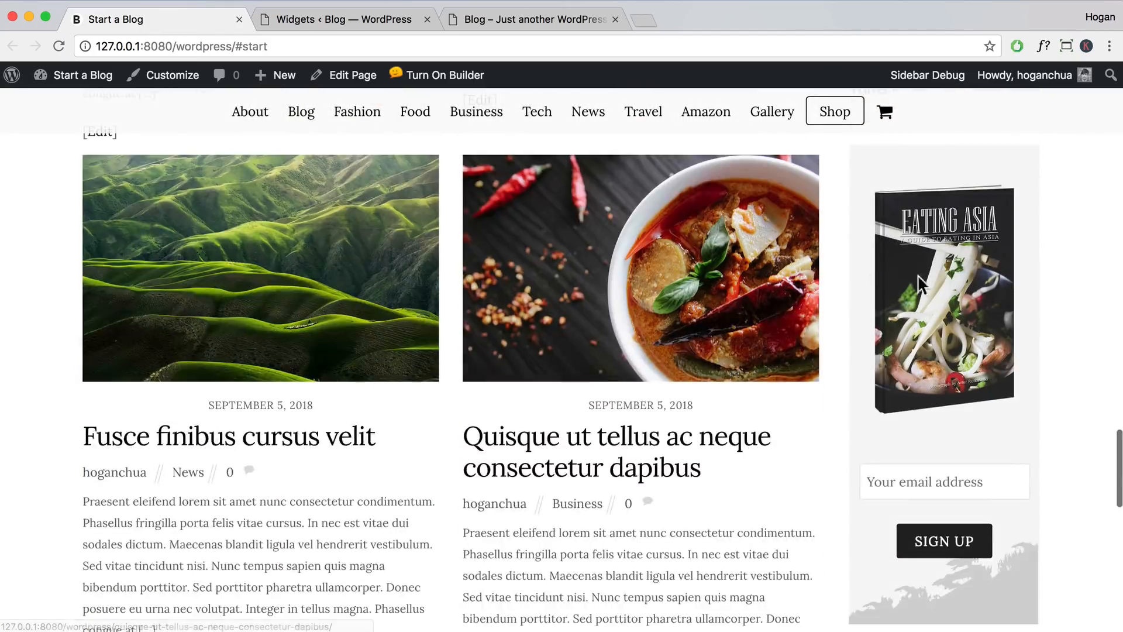
{"action": "scroll", "coordinate": [964, 335], "scroll_direction": "up", "scroll_amount": 1}
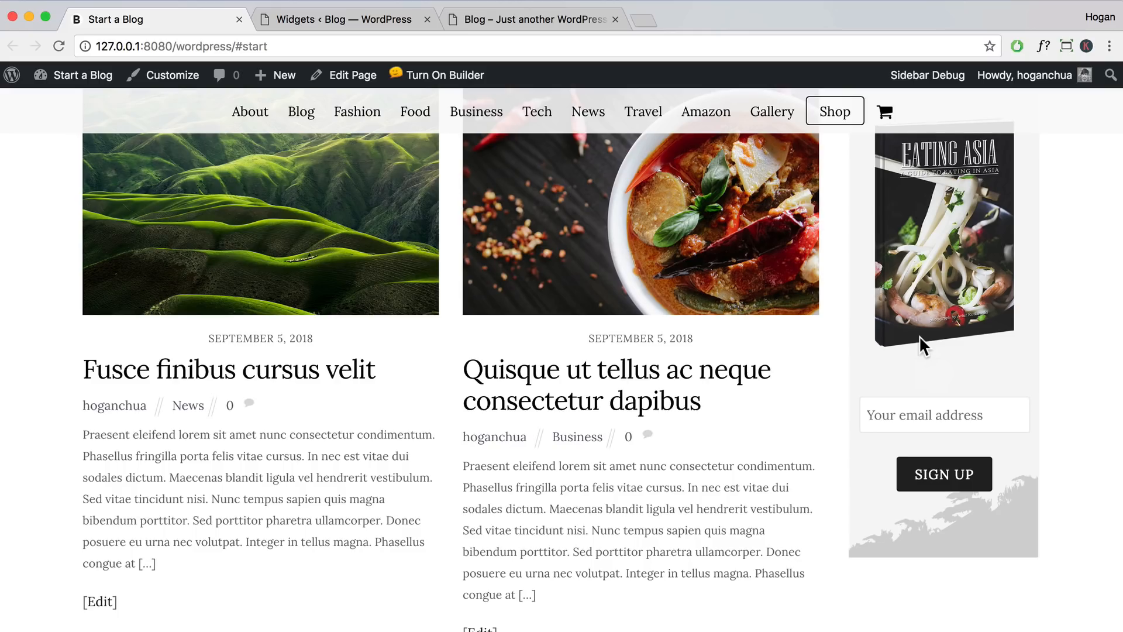
{"action": "scroll", "coordinate": [922, 338], "scroll_direction": "up", "scroll_amount": 1}
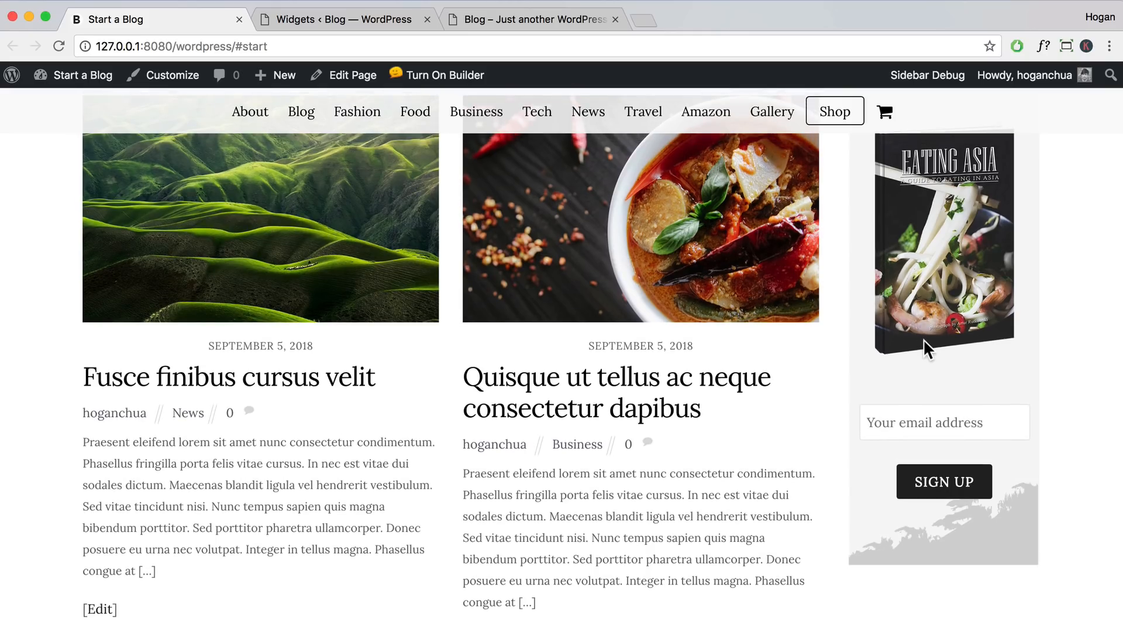
{"action": "scroll", "coordinate": [924, 345], "scroll_direction": "up", "scroll_amount": 20}
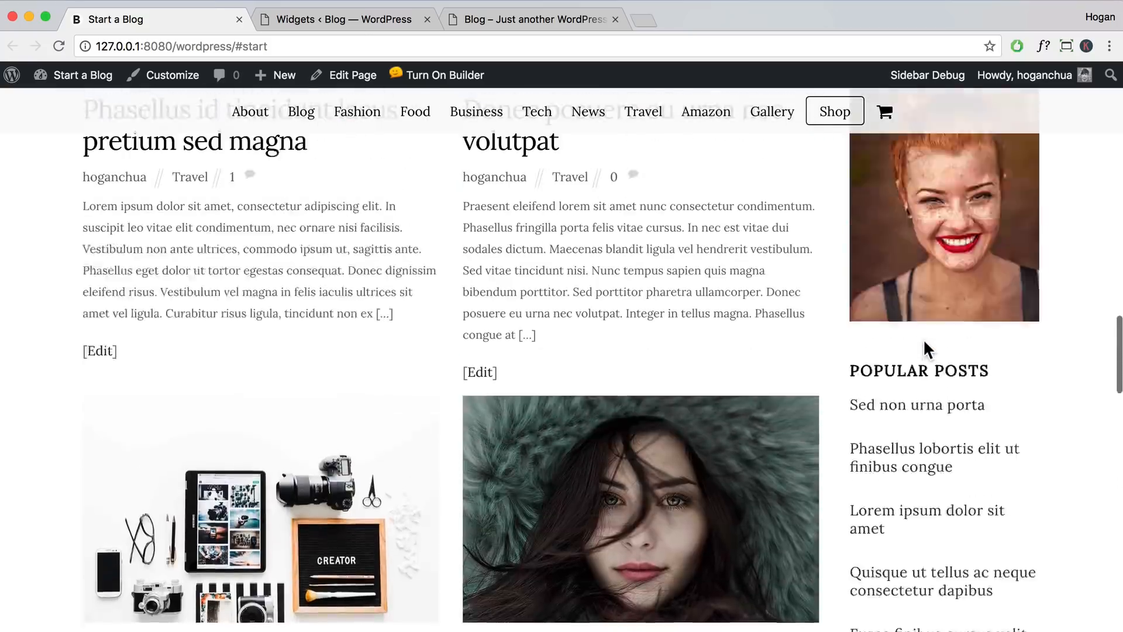
{"action": "scroll", "coordinate": [923, 339], "scroll_direction": "up", "scroll_amount": 2}
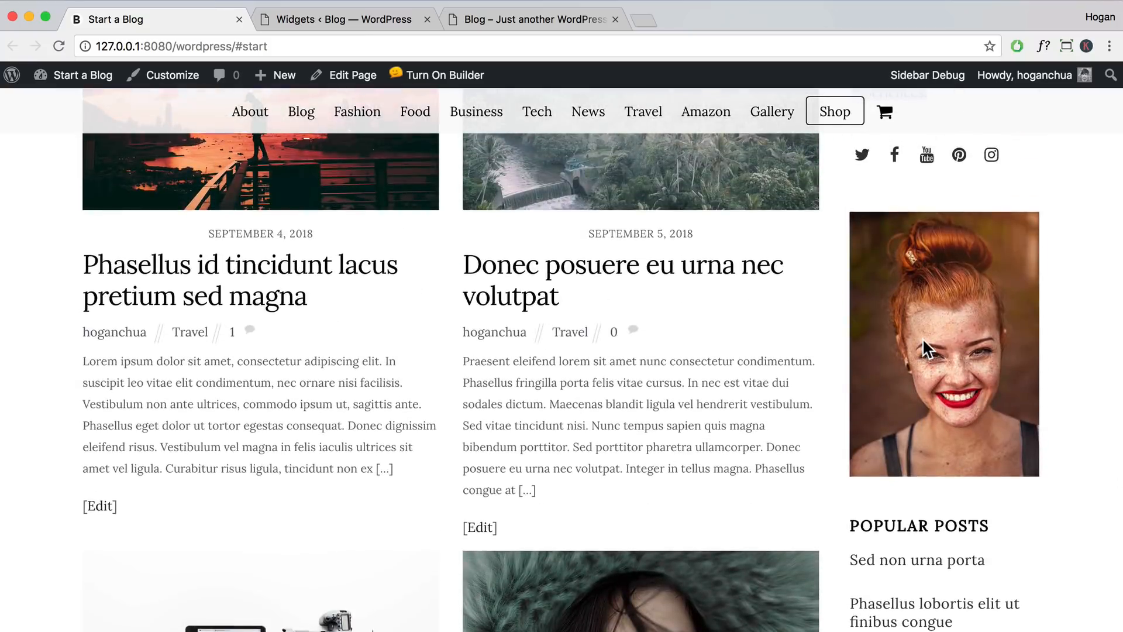
In the yourblog123.com admin, find the Instagram Feed plugin by Smash Balloon, install it and activate it
{"action": "left_click", "coordinate": [347, 17]}
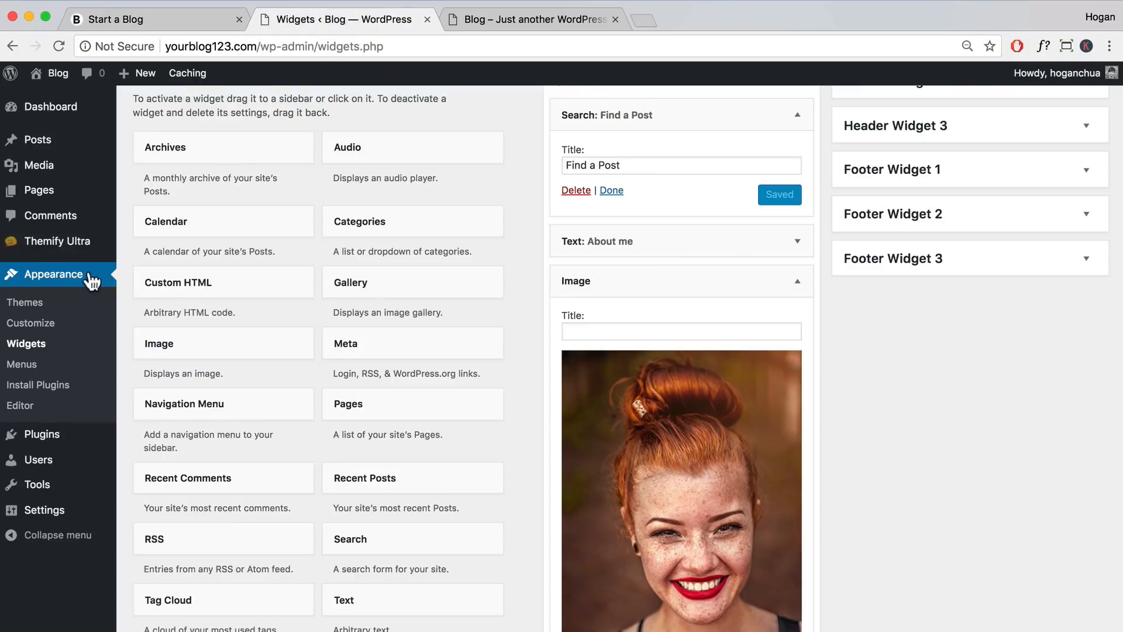
{"action": "scroll", "coordinate": [456, 188], "scroll_direction": "up", "scroll_amount": 2}
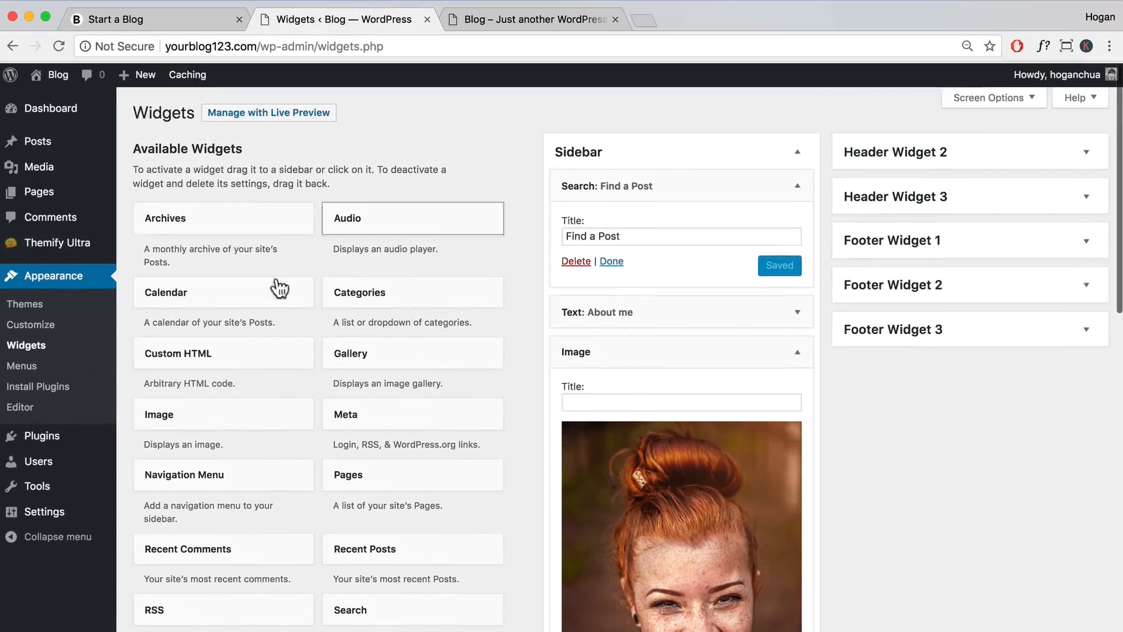
{"action": "left_click", "coordinate": [42, 436]}
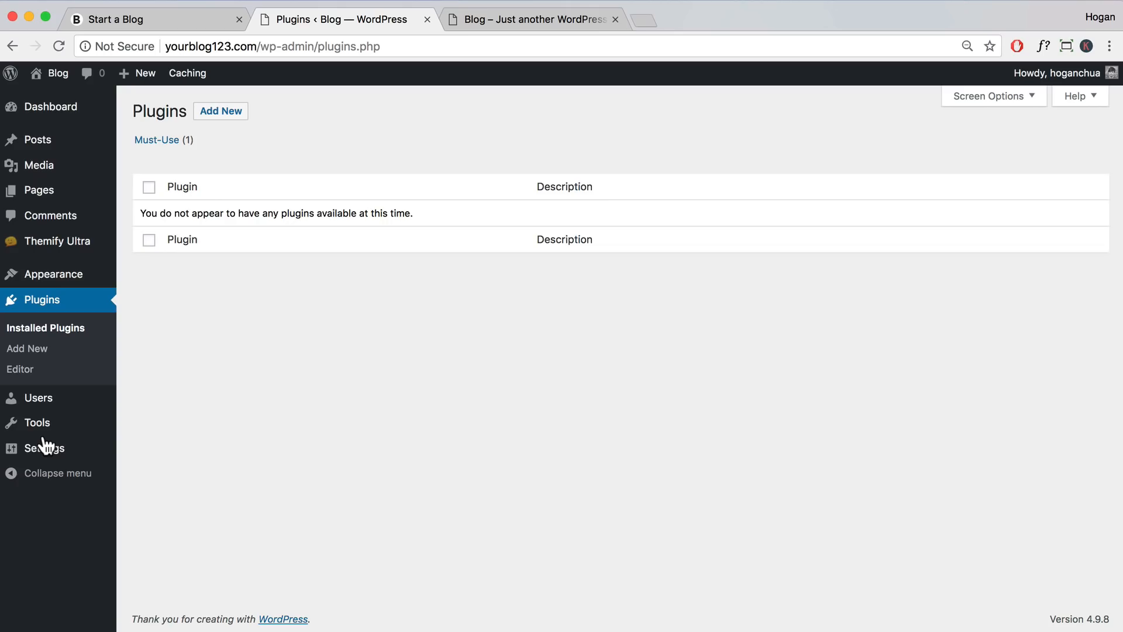
{"action": "left_click", "coordinate": [227, 123]}
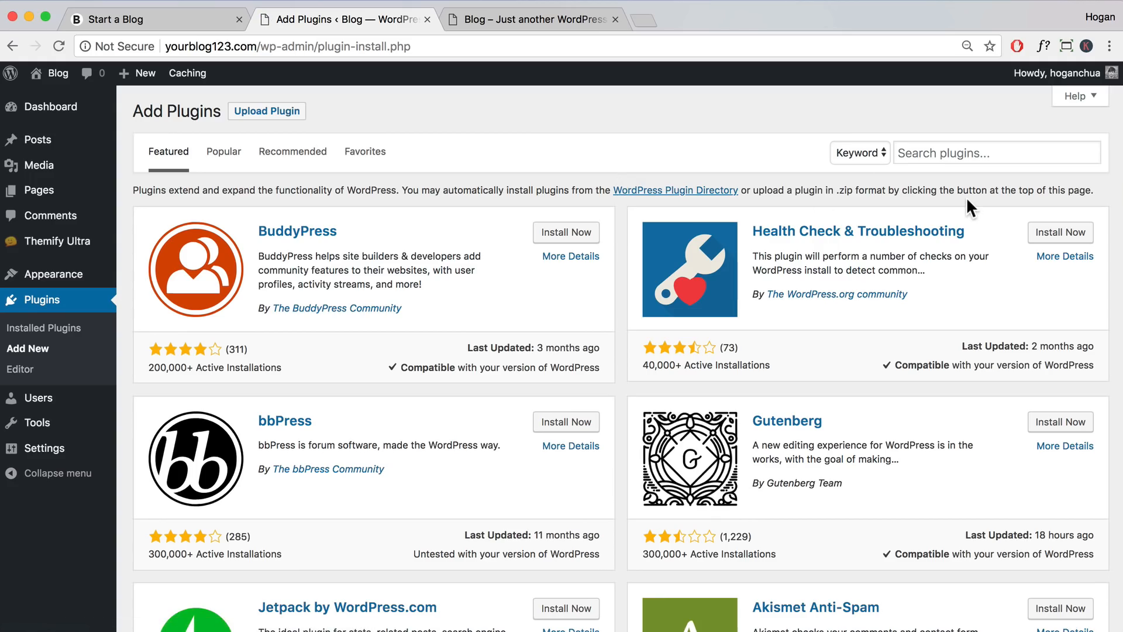
{"action": "left_click", "coordinate": [975, 160]}
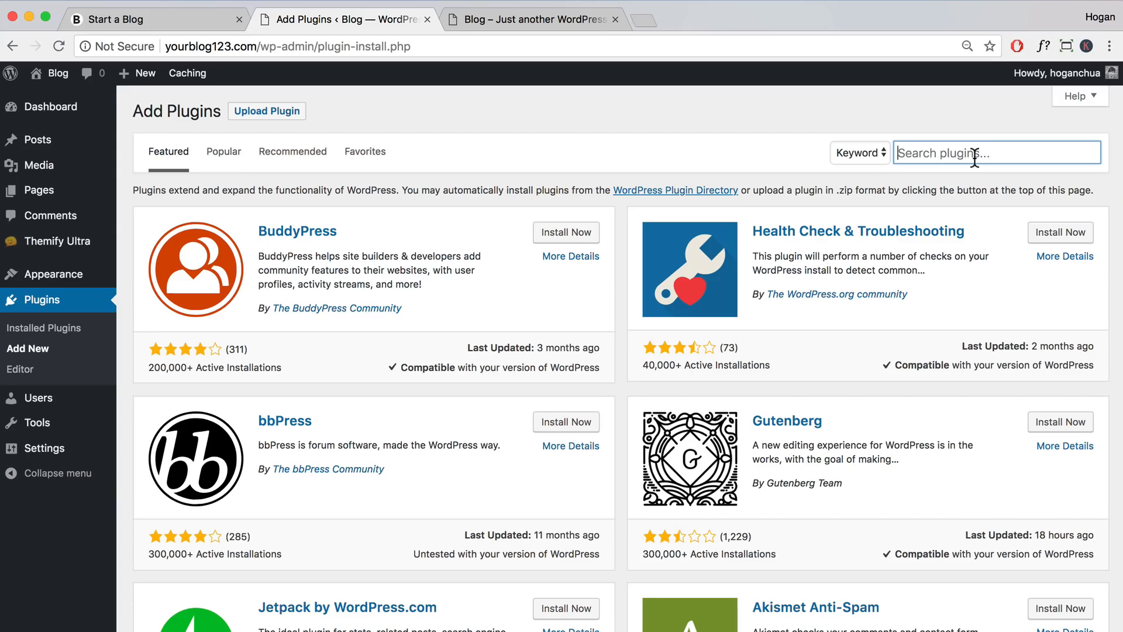
{"action": "type", "text": "Instagram Feed"}
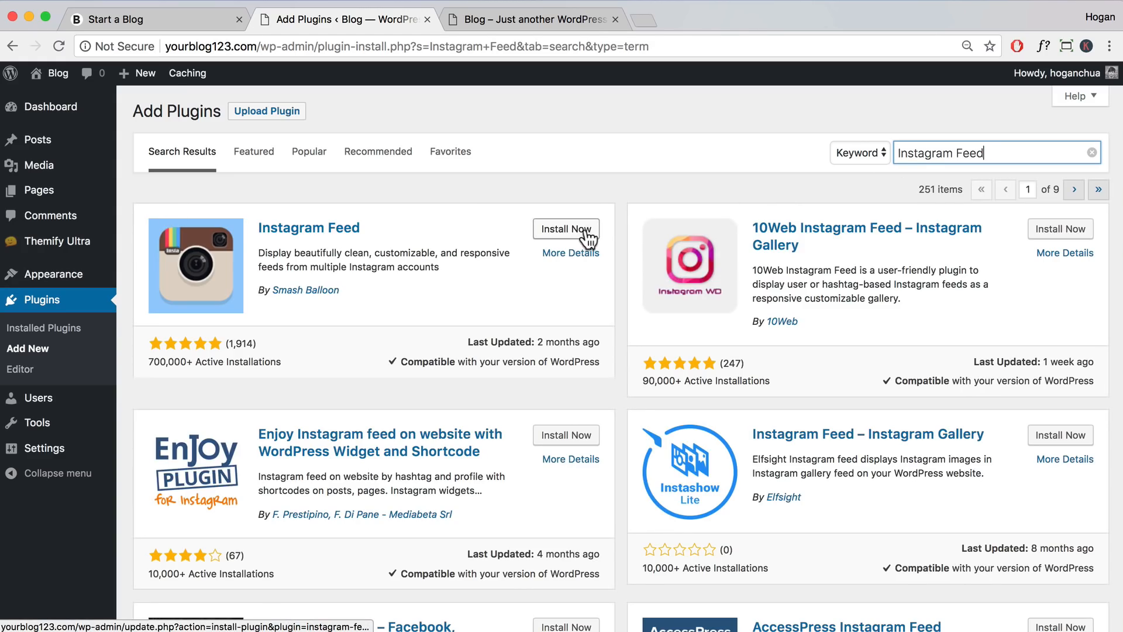
{"action": "left_click", "coordinate": [575, 237]}
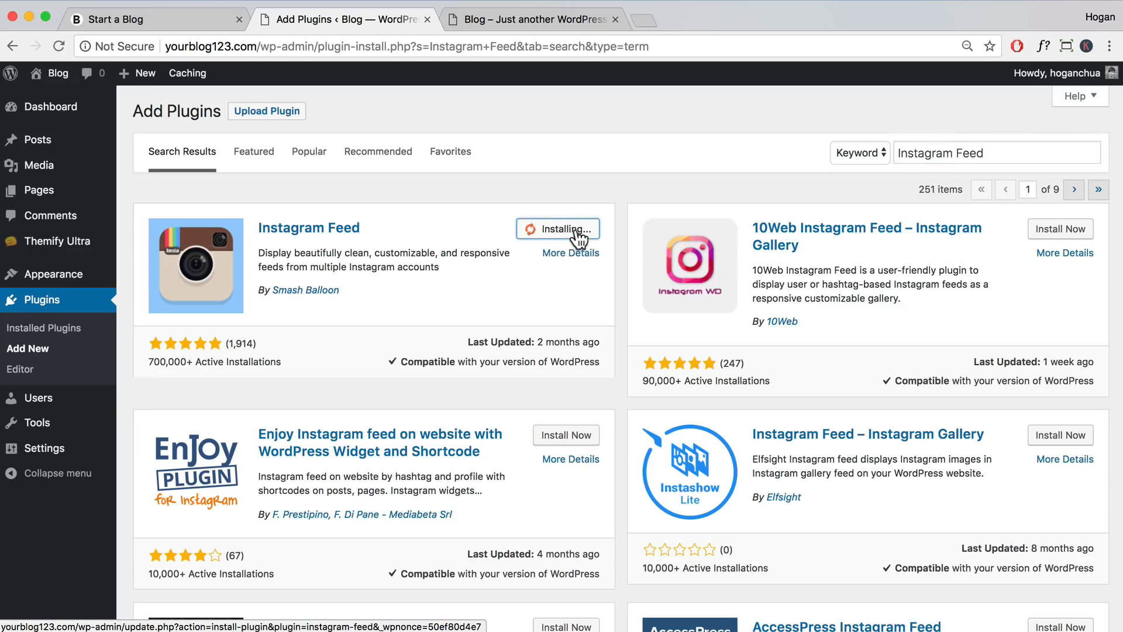
{"action": "left_click", "coordinate": [575, 232]}
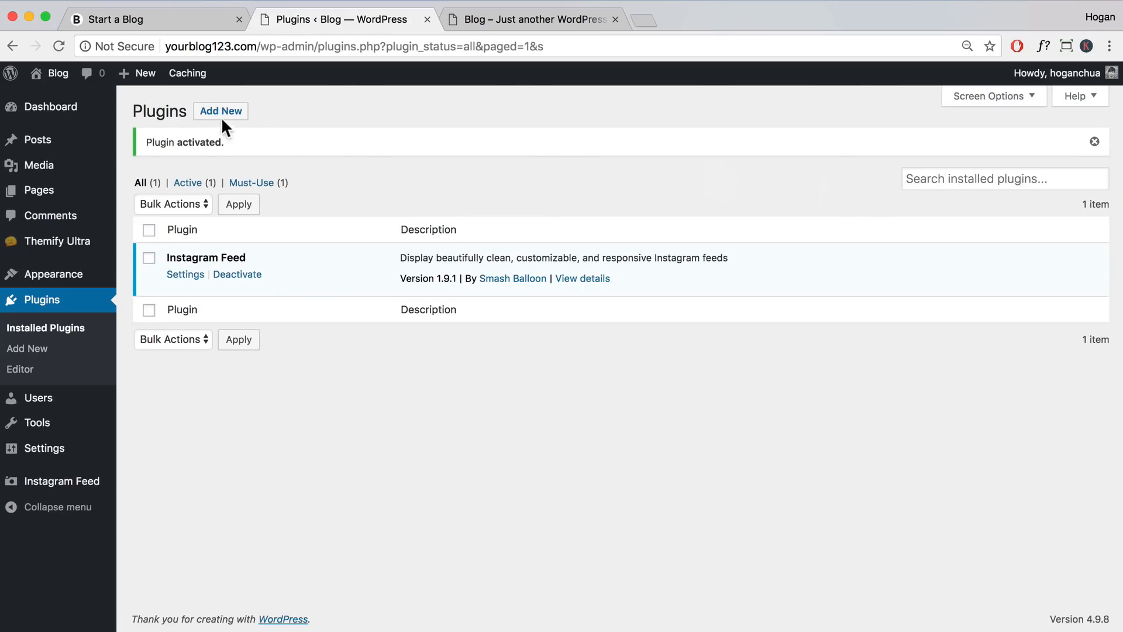
Start adding another plugin by searching the plugin directory for "Mailchimp"
{"action": "left_click", "coordinate": [222, 123]}
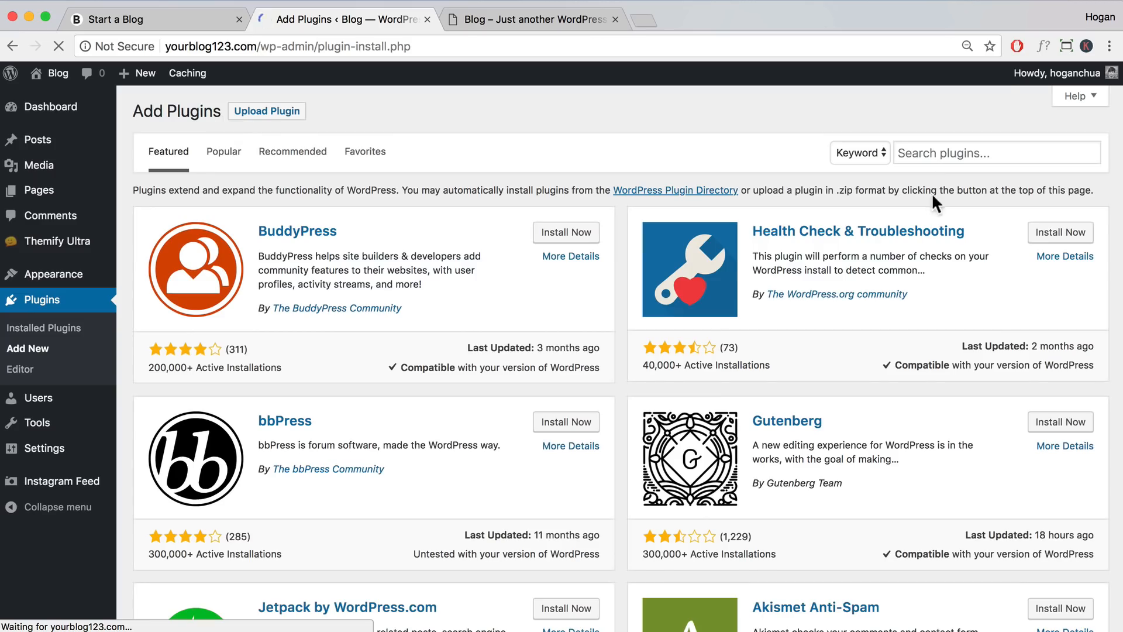
{"action": "left_click", "coordinate": [933, 154]}
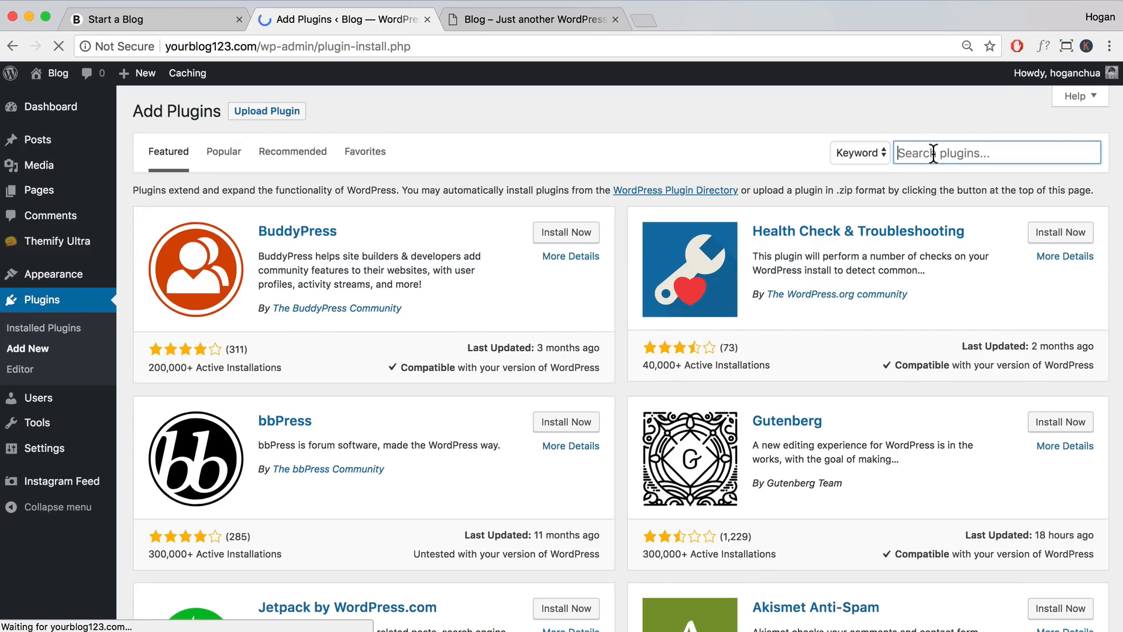
{"action": "type", "text": "Mailchimp"}
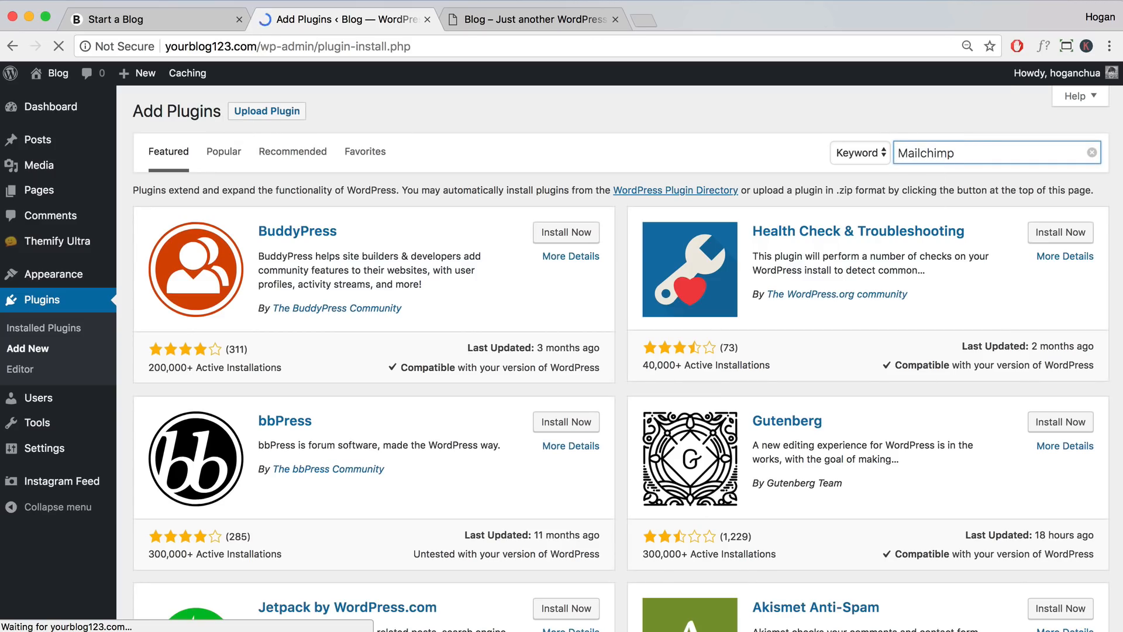
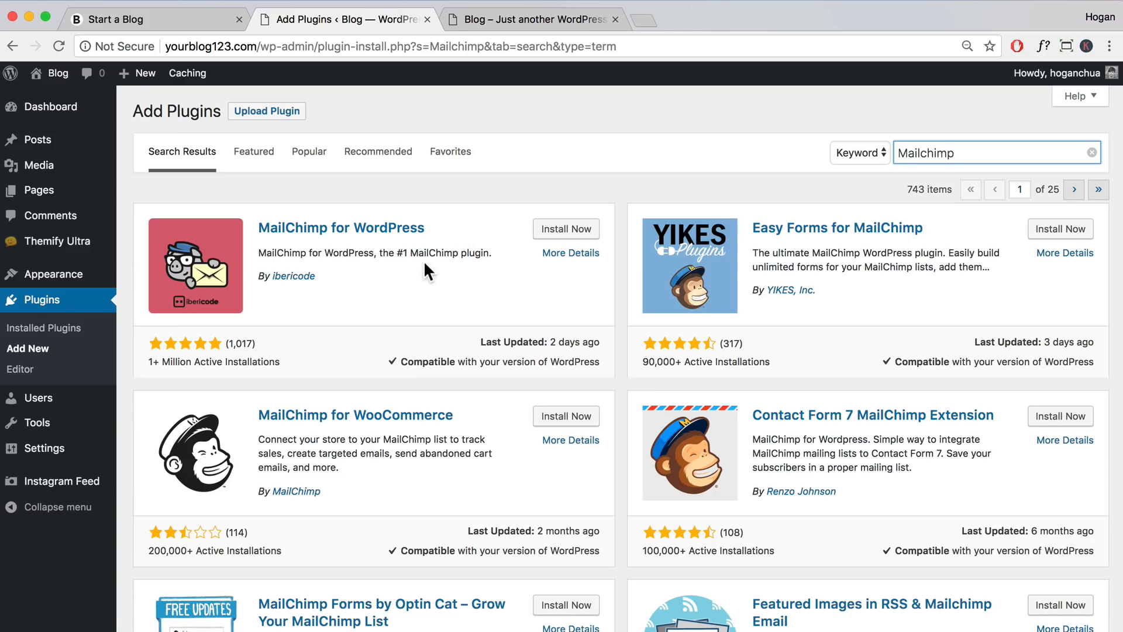
Install and activate the MailChimp for WordPress plugin by ibericode
{"action": "left_click", "coordinate": [565, 231]}
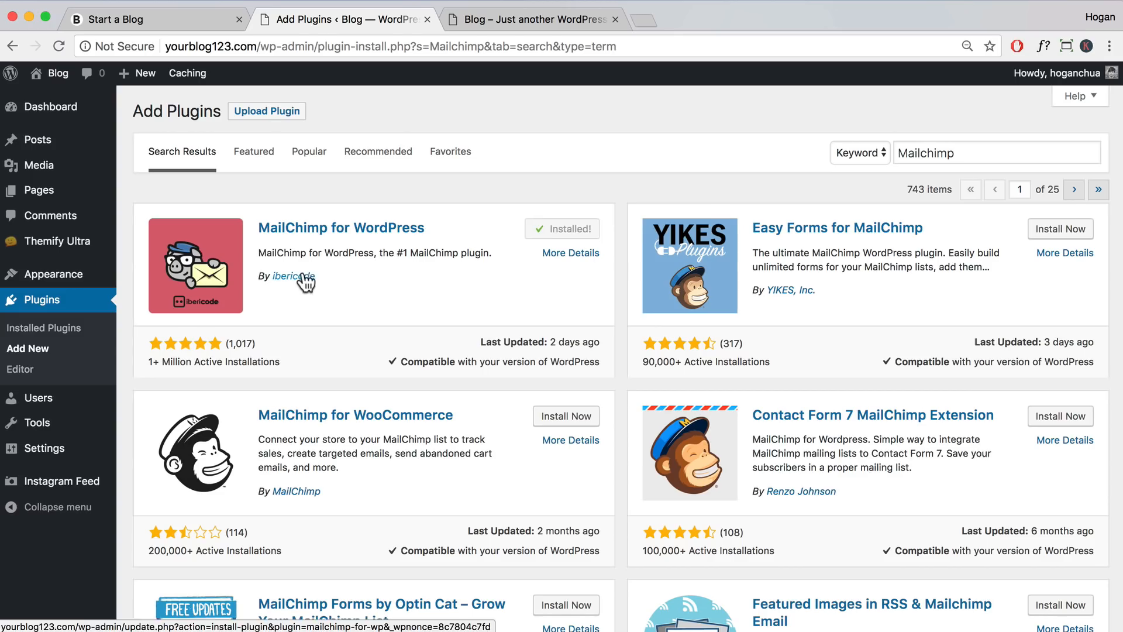
{"action": "left_click", "coordinate": [571, 232]}
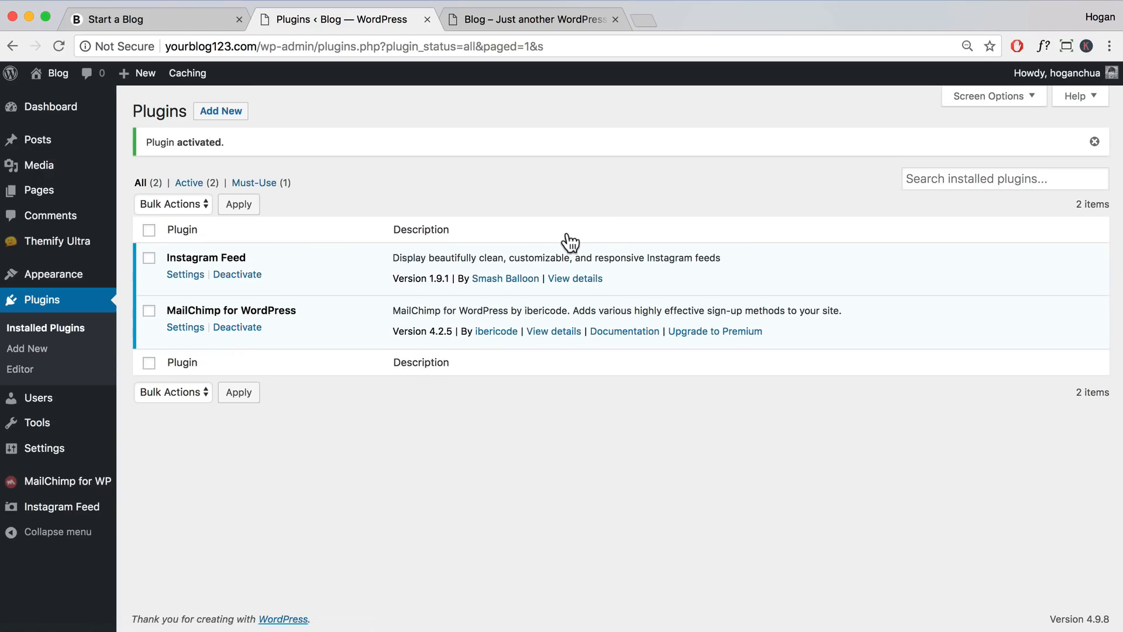
Search the plugin directory for "Mashshare", then install and activate the Social Media Share Buttons | MashShare plugin
{"action": "left_click", "coordinate": [221, 117]}
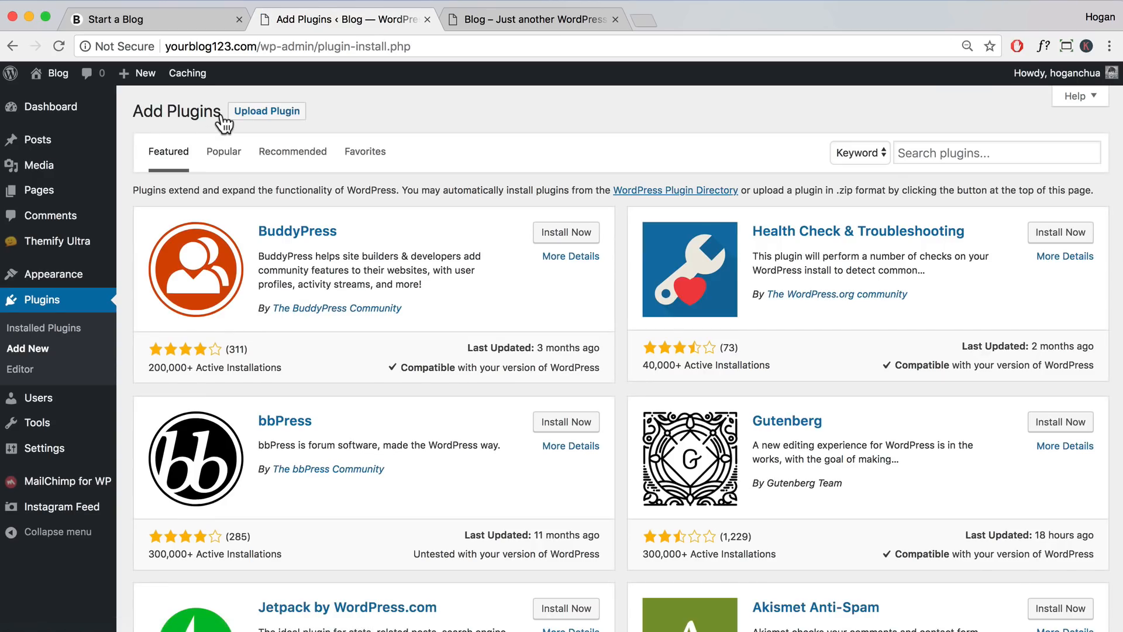
{"action": "left_click", "coordinate": [961, 152]}
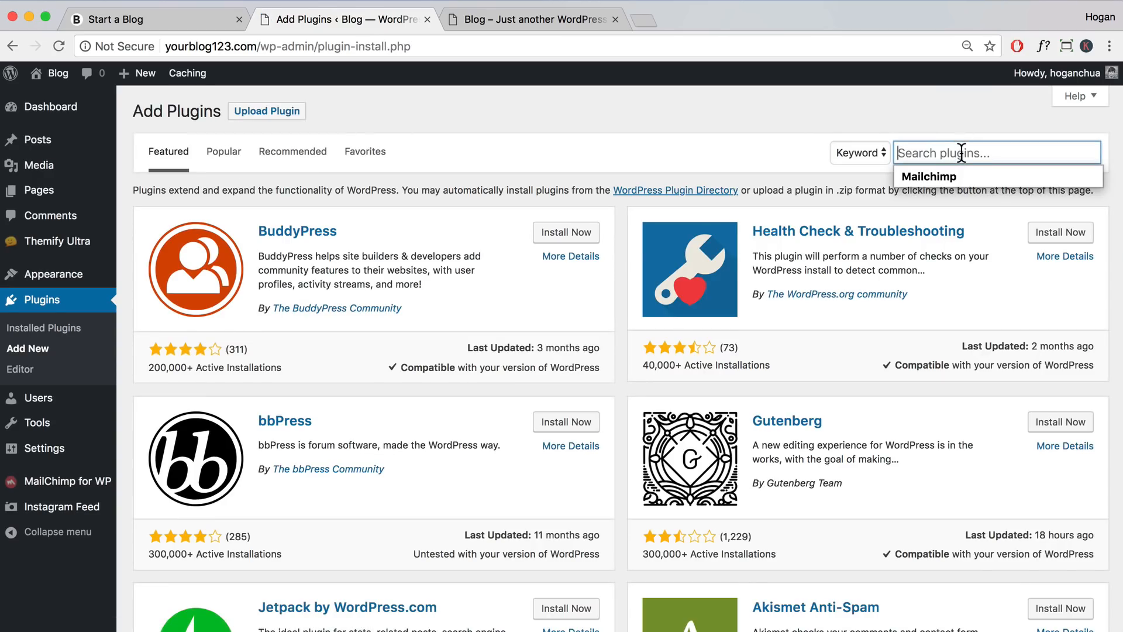
{"action": "type", "text": "Mashshare"}
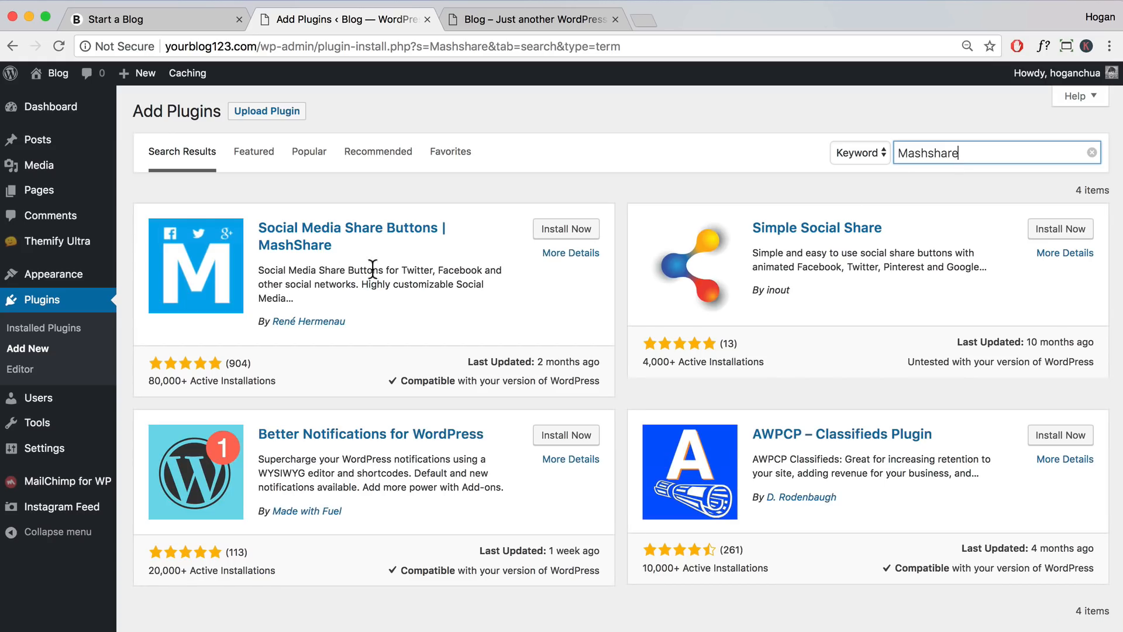
{"action": "left_click", "coordinate": [577, 234]}
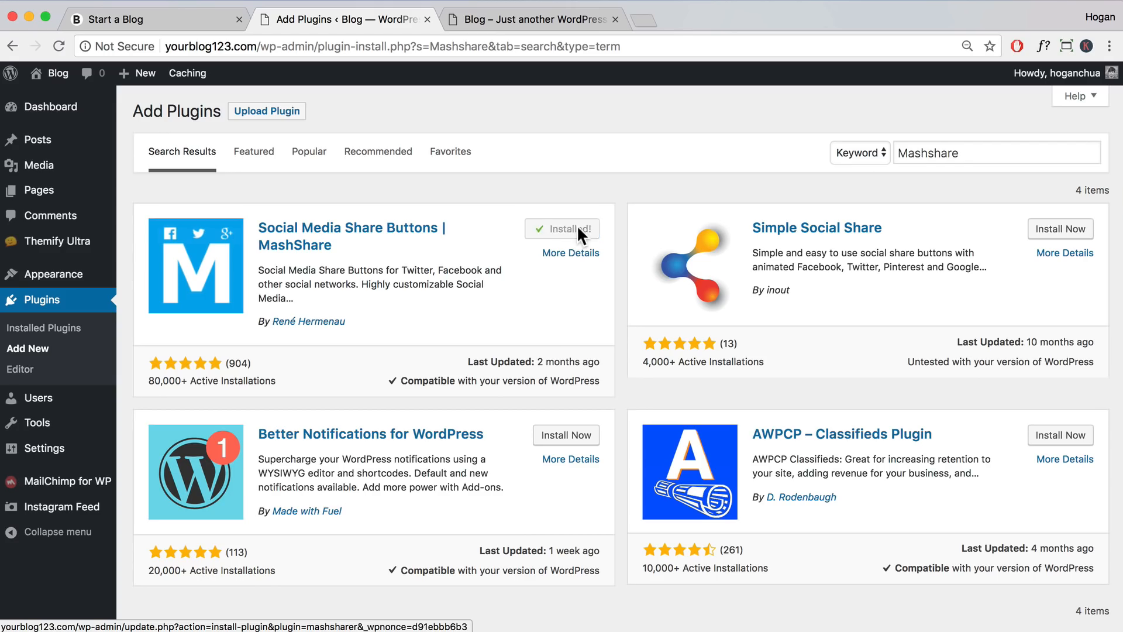
{"action": "left_click", "coordinate": [573, 232]}
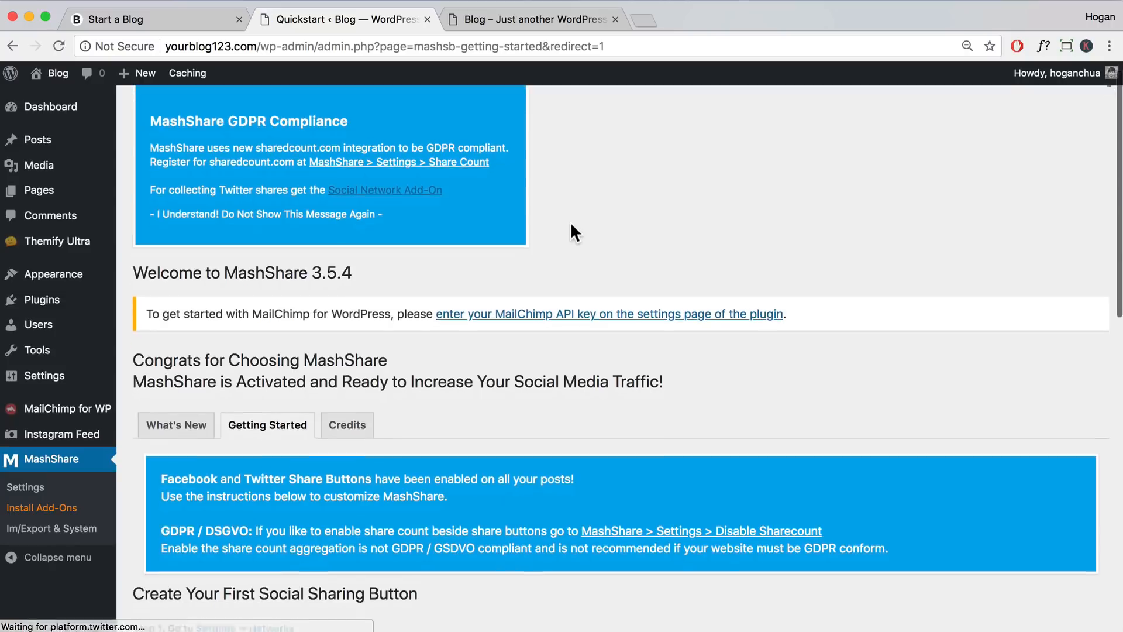
{"action": "scroll", "coordinate": [569, 228], "scroll_direction": "down", "scroll_amount": 5}
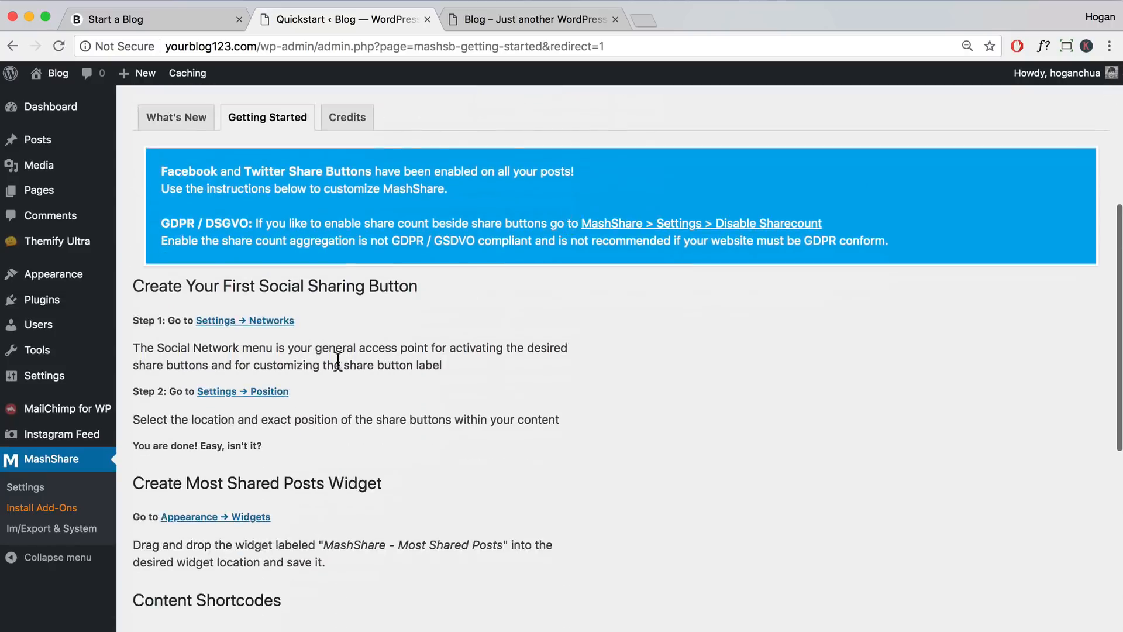
Add another plugin: search the directory for "Contact form", then install and activate Contact Form 7
{"action": "mouse_move", "coordinate": [68, 353]}
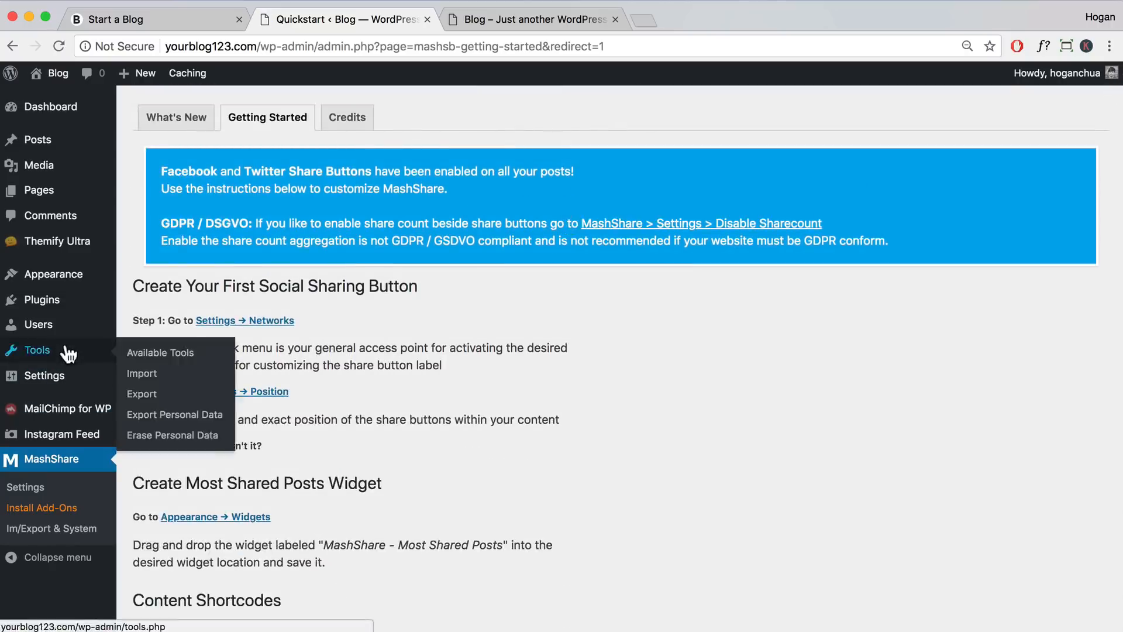
{"action": "left_click", "coordinate": [47, 310]}
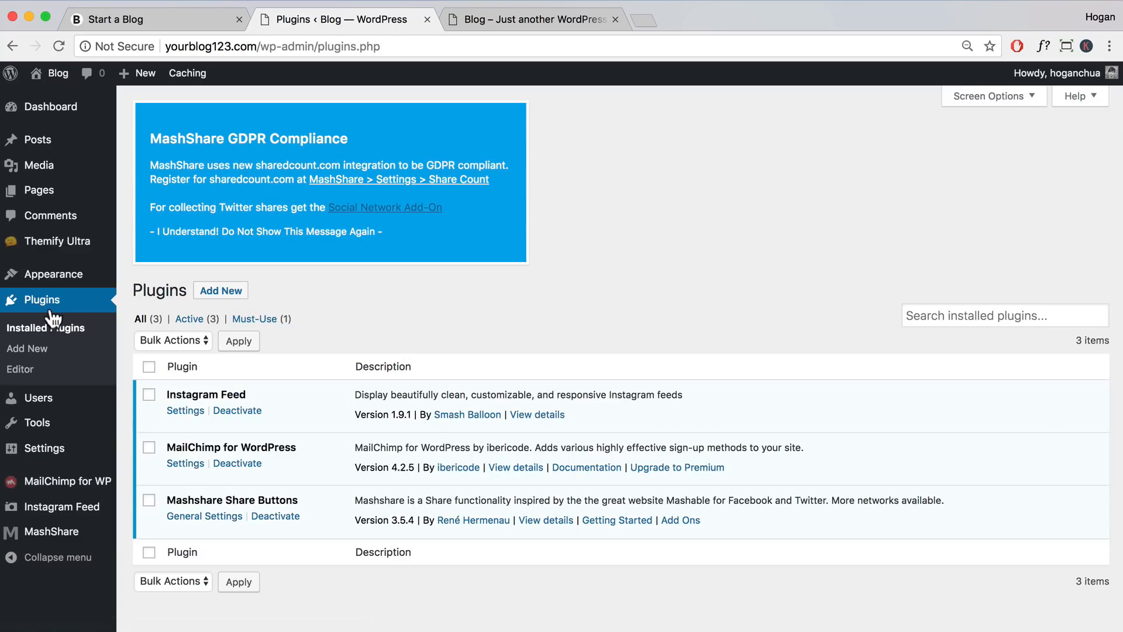
{"action": "left_click", "coordinate": [214, 292]}
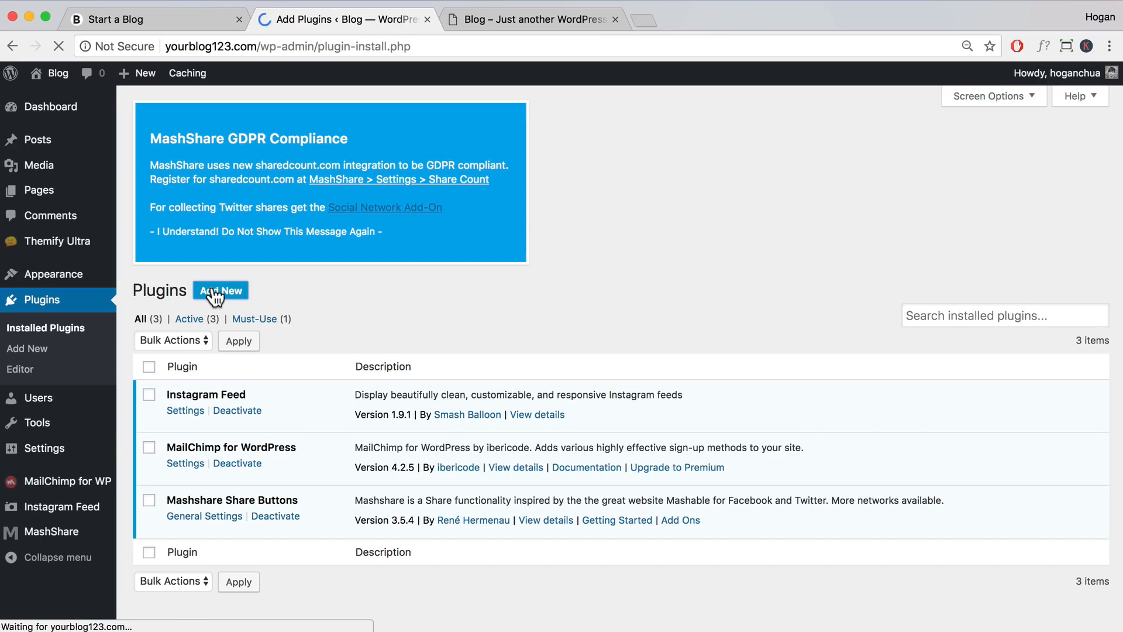
{"action": "left_click", "coordinate": [951, 328]}
{"action": "type", "text": "C"}
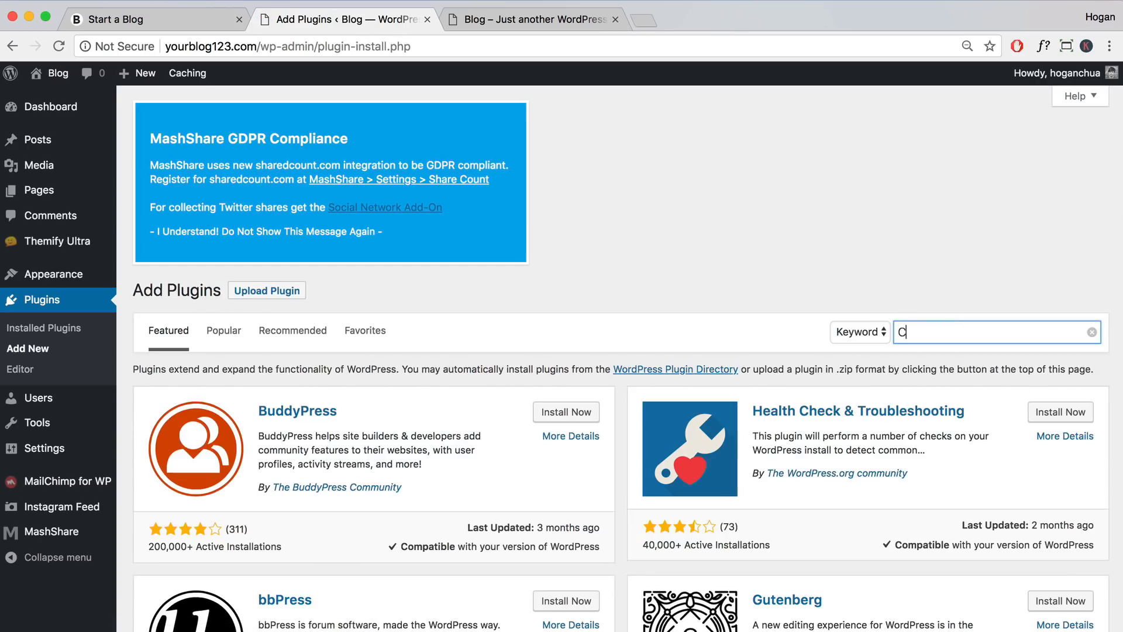
{"action": "type", "text": "ontact form"}
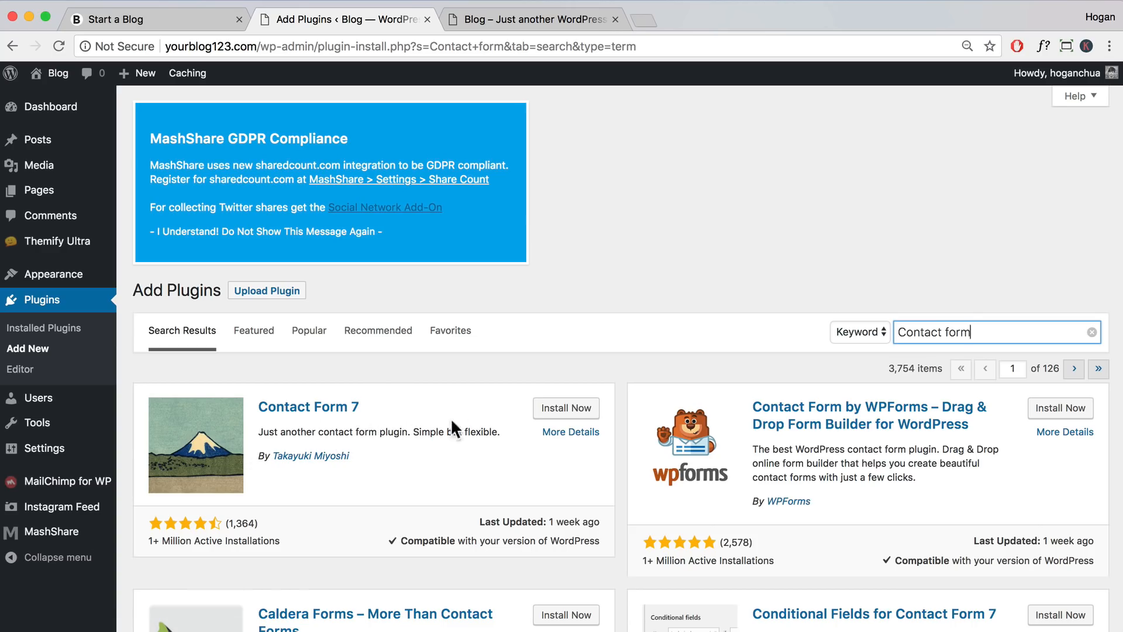
{"action": "left_click", "coordinate": [565, 410]}
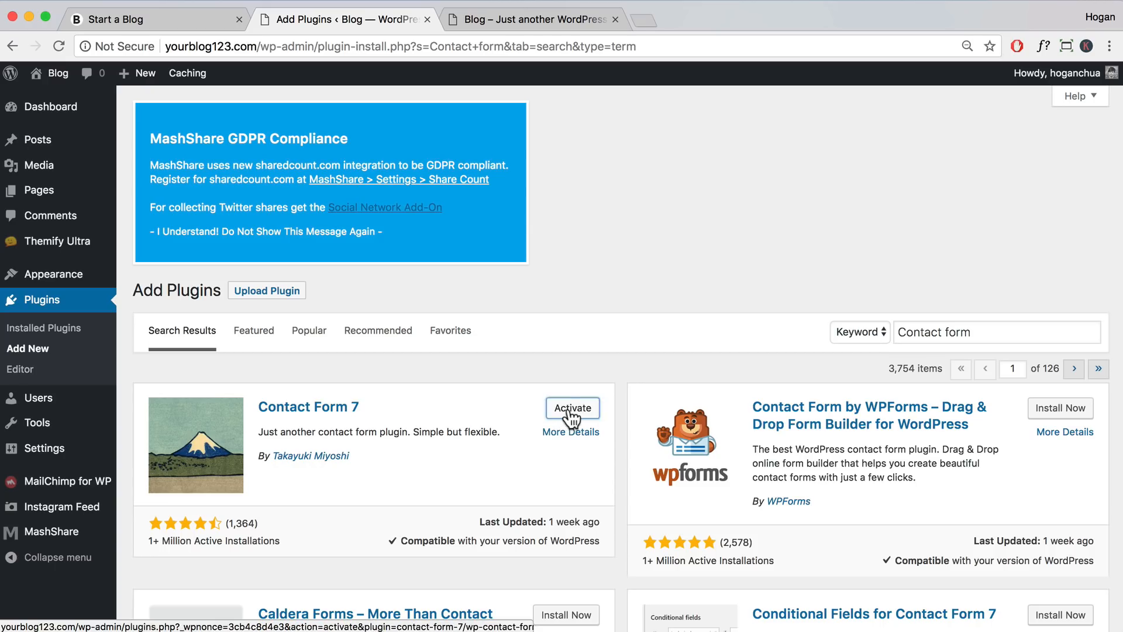
{"action": "left_click", "coordinate": [569, 413]}
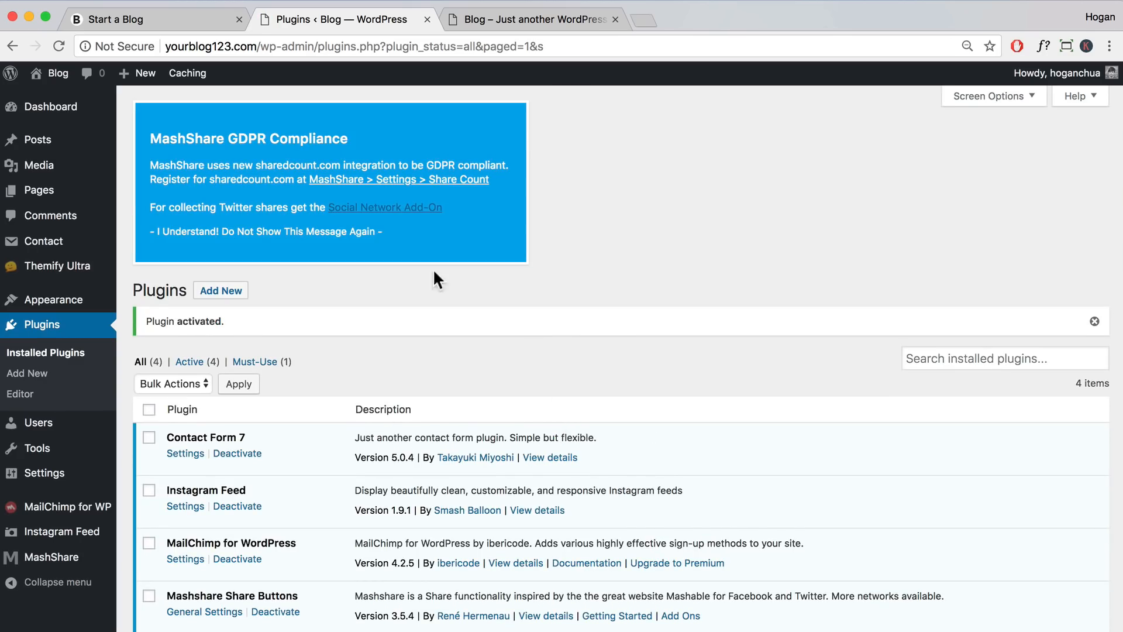
Permanently dismiss the MashShare GDPR notice and go to the Facebook page url setting in MashShare's Networks section
{"action": "left_click", "coordinate": [252, 233]}
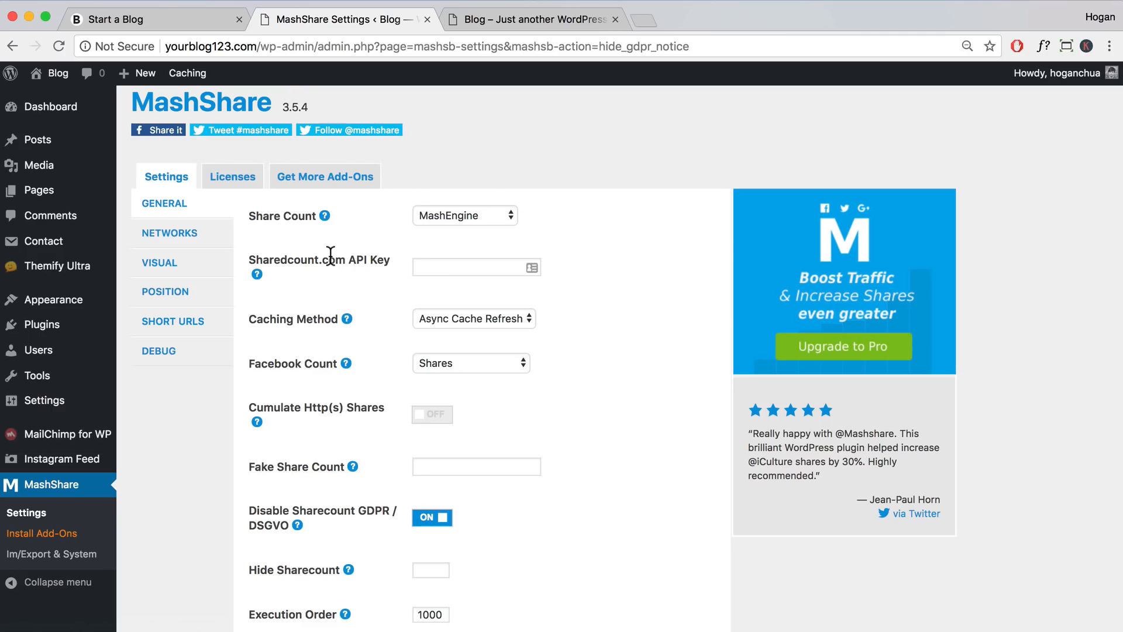
{"action": "left_click", "coordinate": [176, 237]}
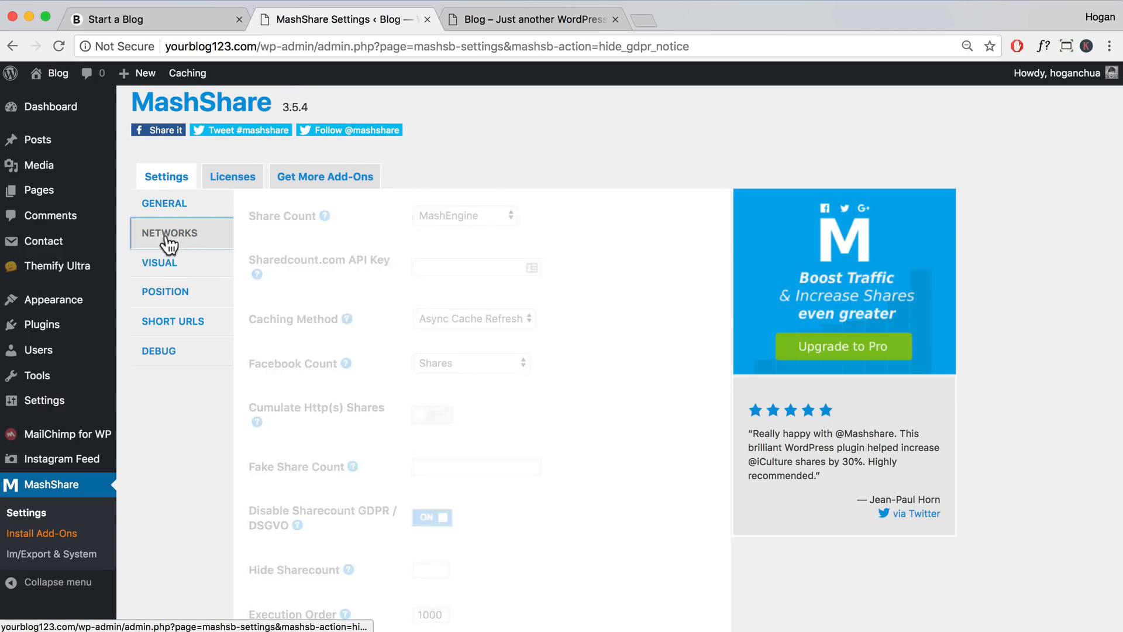
{"action": "left_click", "coordinate": [504, 220]}
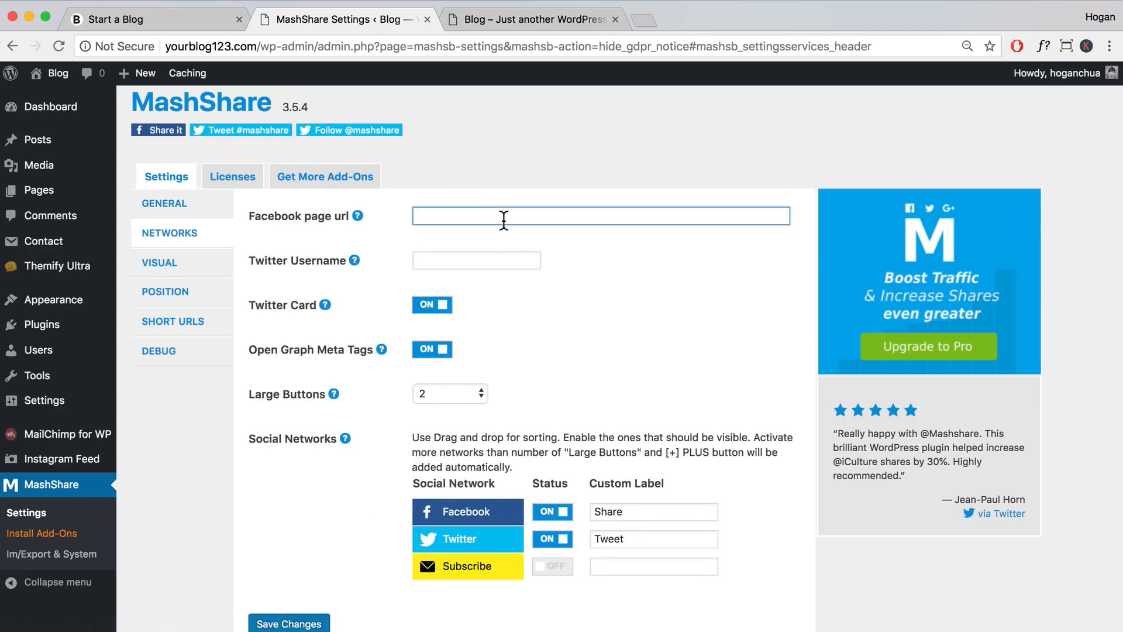
Open the bookmarked Facebook and Twitter profile pages from the TUTORIAL folder, each in its own new browser tab
{"action": "left_click", "coordinate": [647, 20]}
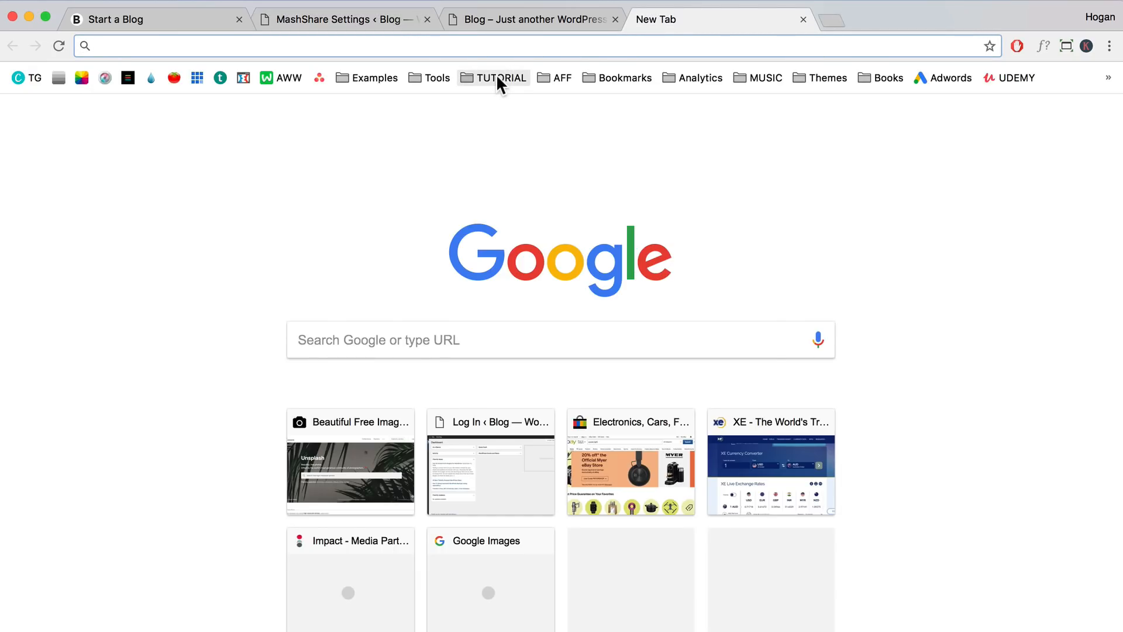
{"action": "left_click", "coordinate": [498, 79]}
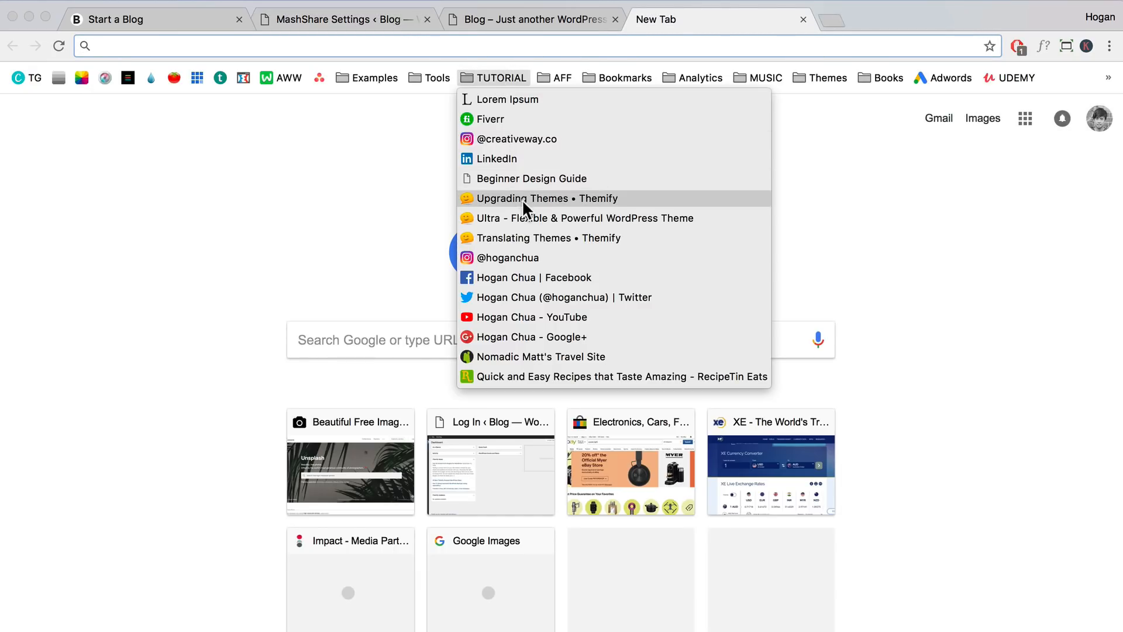
{"action": "left_click", "coordinate": [518, 276]}
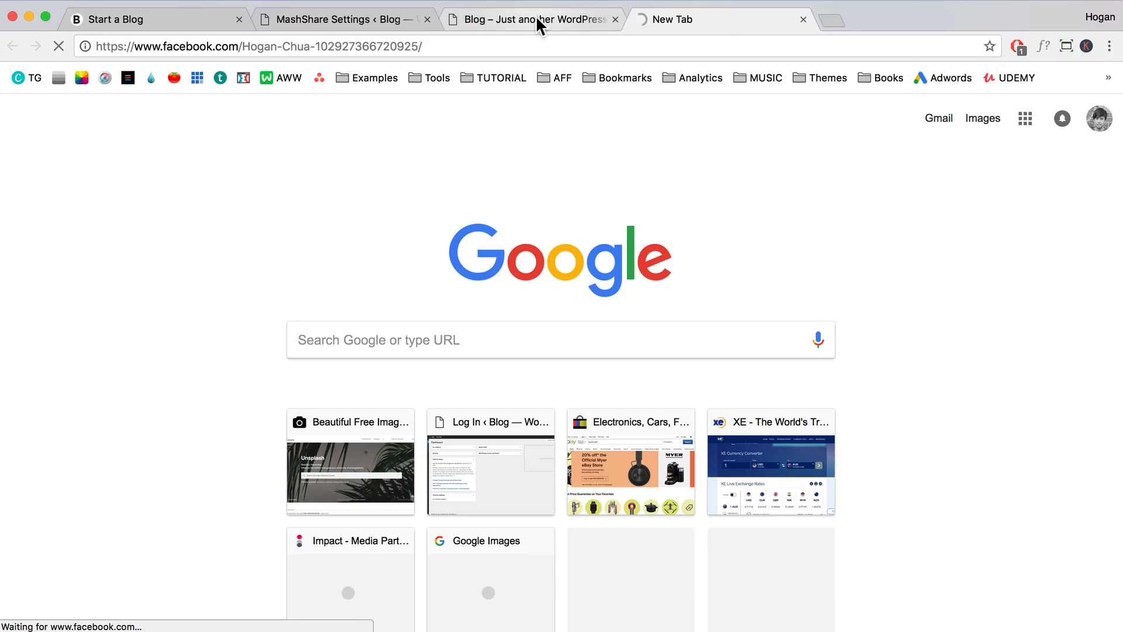
{"action": "left_click", "coordinate": [830, 16]}
{"action": "left_click", "coordinate": [483, 79]}
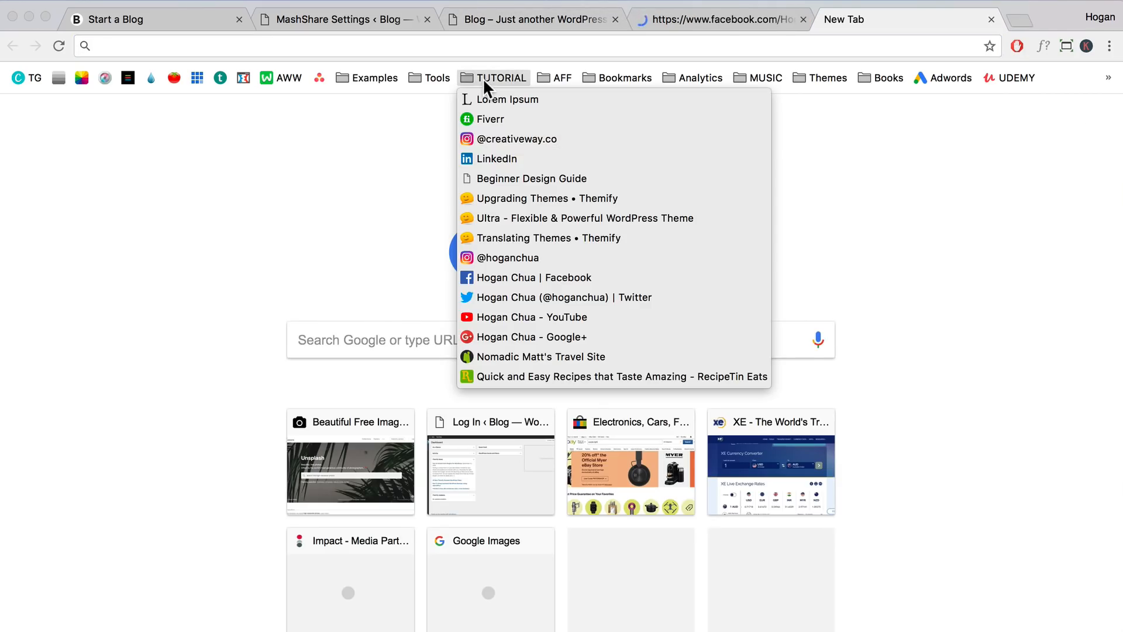
{"action": "left_click", "coordinate": [514, 295]}
Copy the Facebook page's web address and paste it as the Facebook page url in MashShare's network settings
{"action": "left_click", "coordinate": [714, 20]}
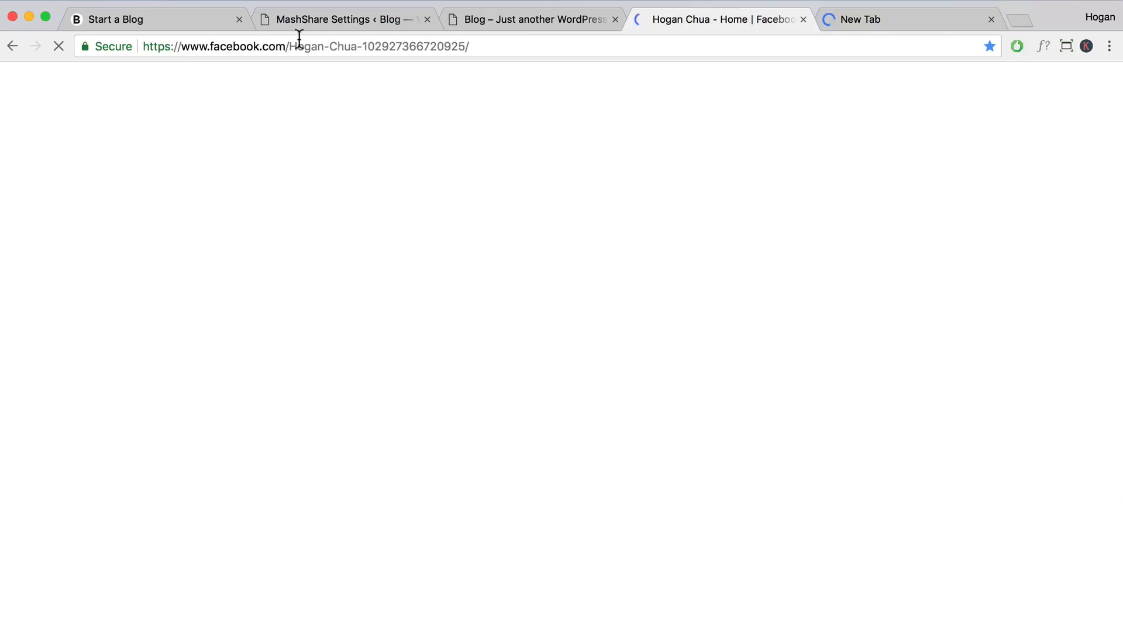
{"action": "left_click", "coordinate": [495, 46]}
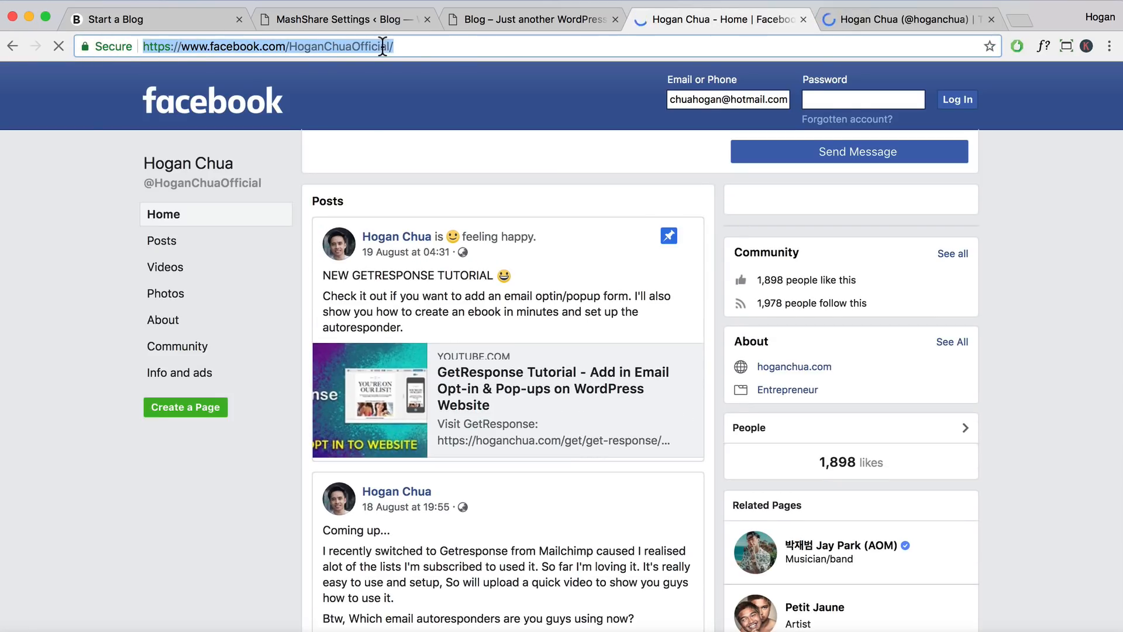
{"action": "left_click", "coordinate": [393, 16]}
{"action": "type", "text": "https://www.facebook.com/HoganChuaOfficial/"}
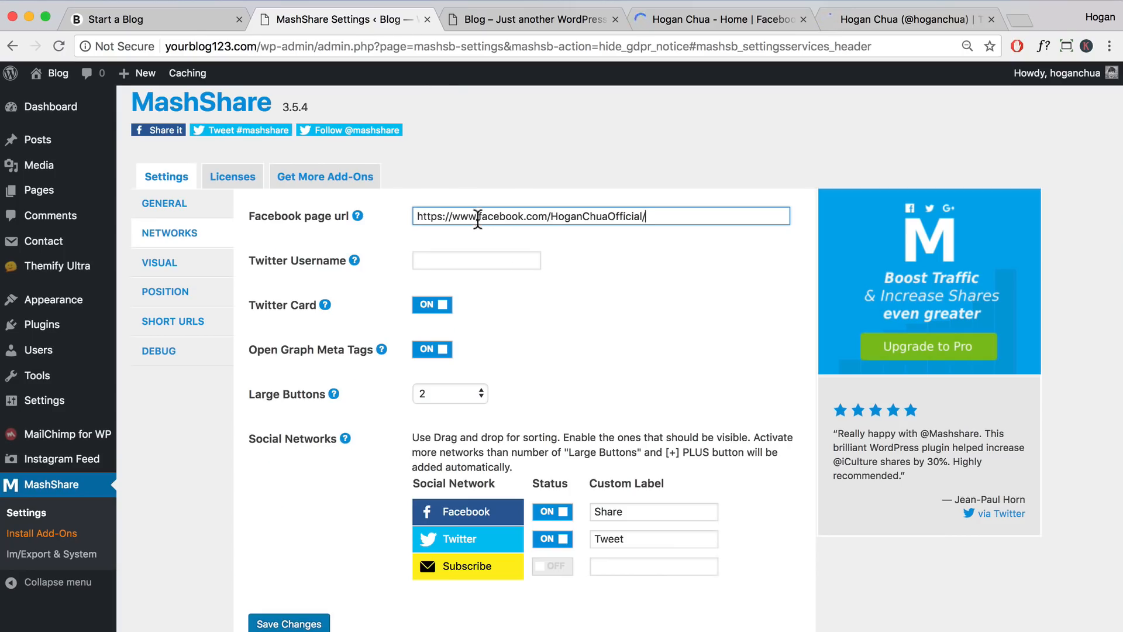
Copy the username from the Twitter profile's address into MashShare's Twitter Username field and save the network settings
{"action": "left_click", "coordinate": [440, 260]}
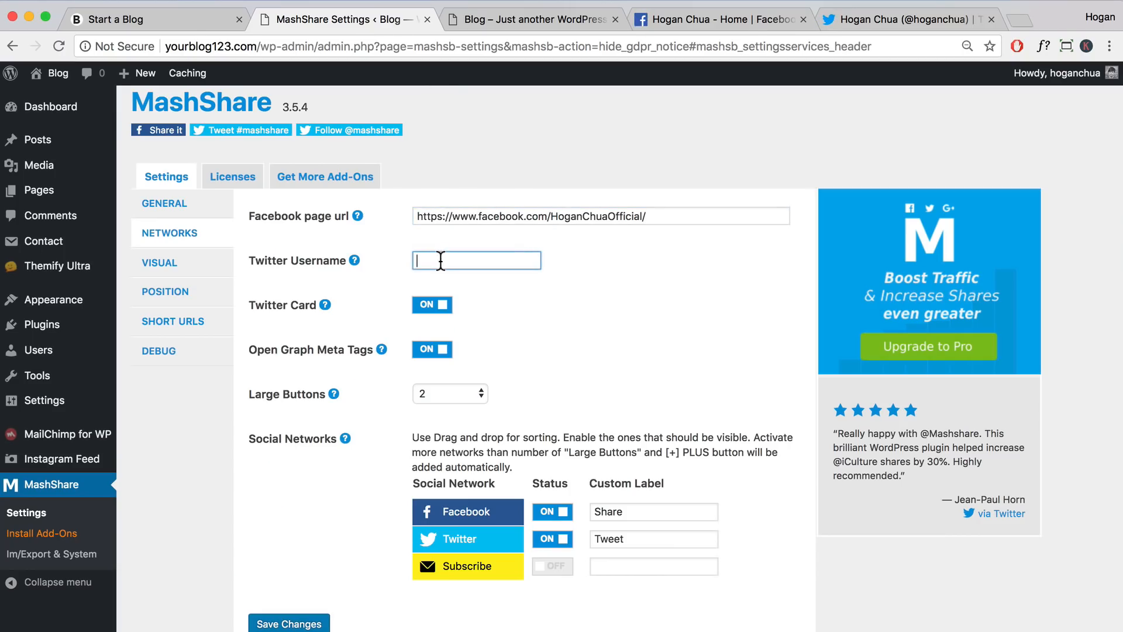
{"action": "left_click", "coordinate": [840, 20]}
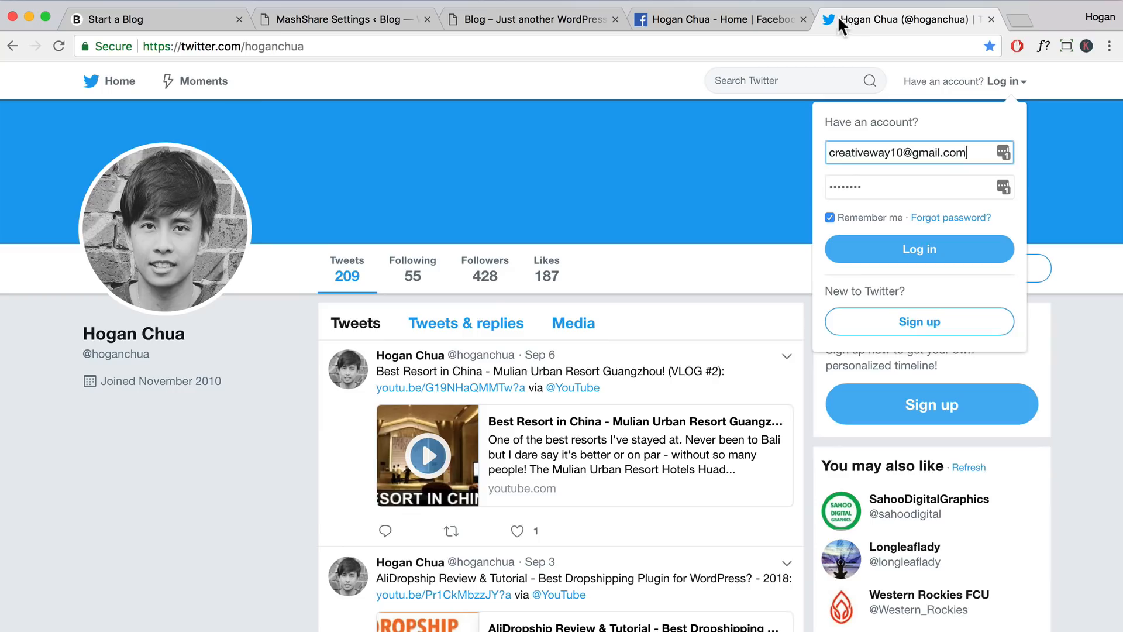
{"action": "left_click_drag", "start_coordinate": [309, 46], "coordinate": [246, 47]}
{"action": "key", "text": "ctrl+c"}
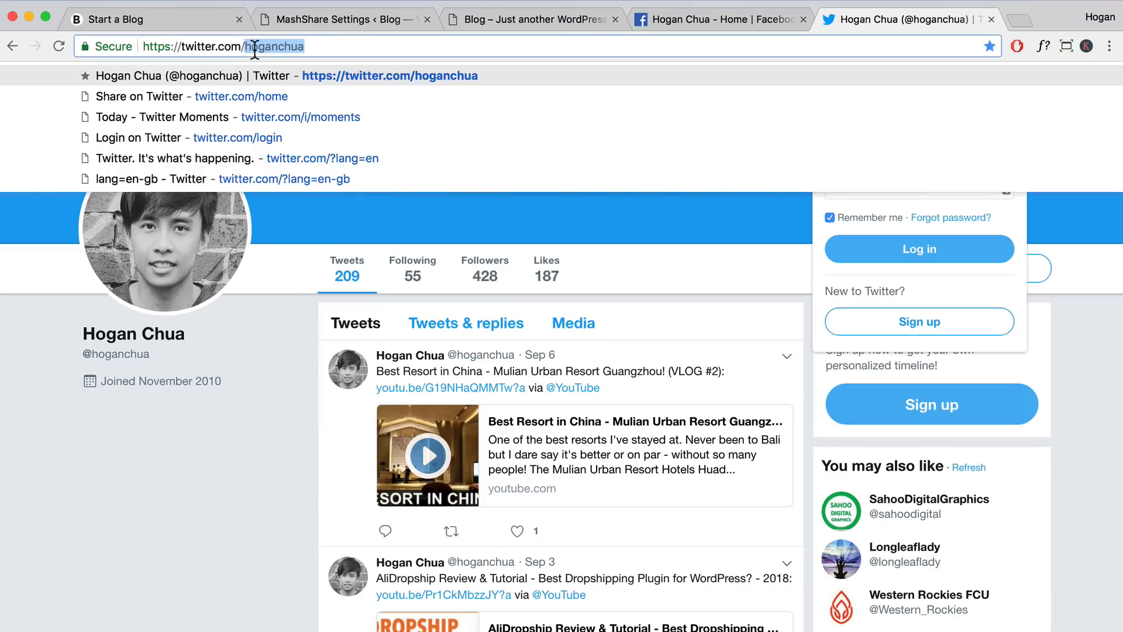
{"action": "left_click", "coordinate": [342, 19]}
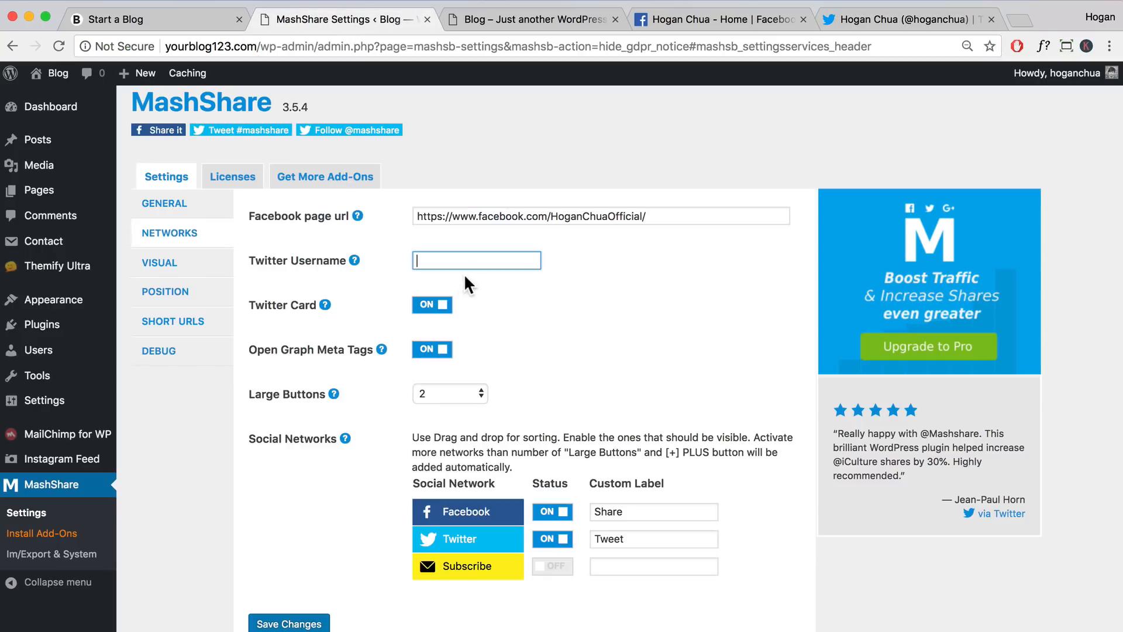
{"action": "key", "text": "ctrl+v"}
{"action": "scroll", "coordinate": [545, 319], "scroll_direction": "down", "scroll_amount": 3}
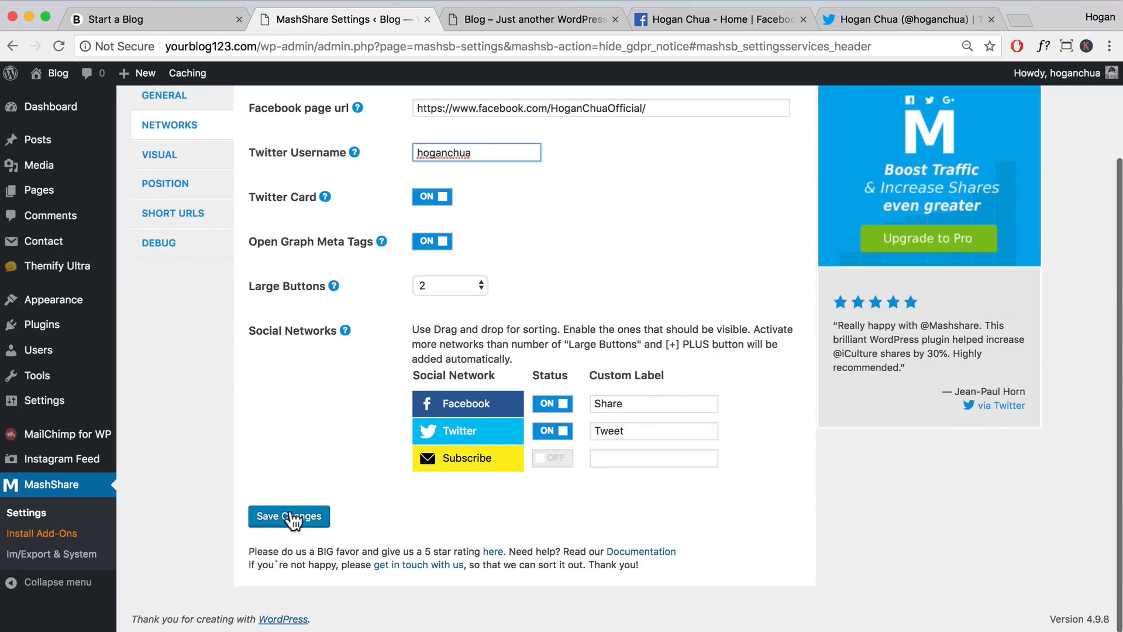
{"action": "left_click", "coordinate": [293, 516]}
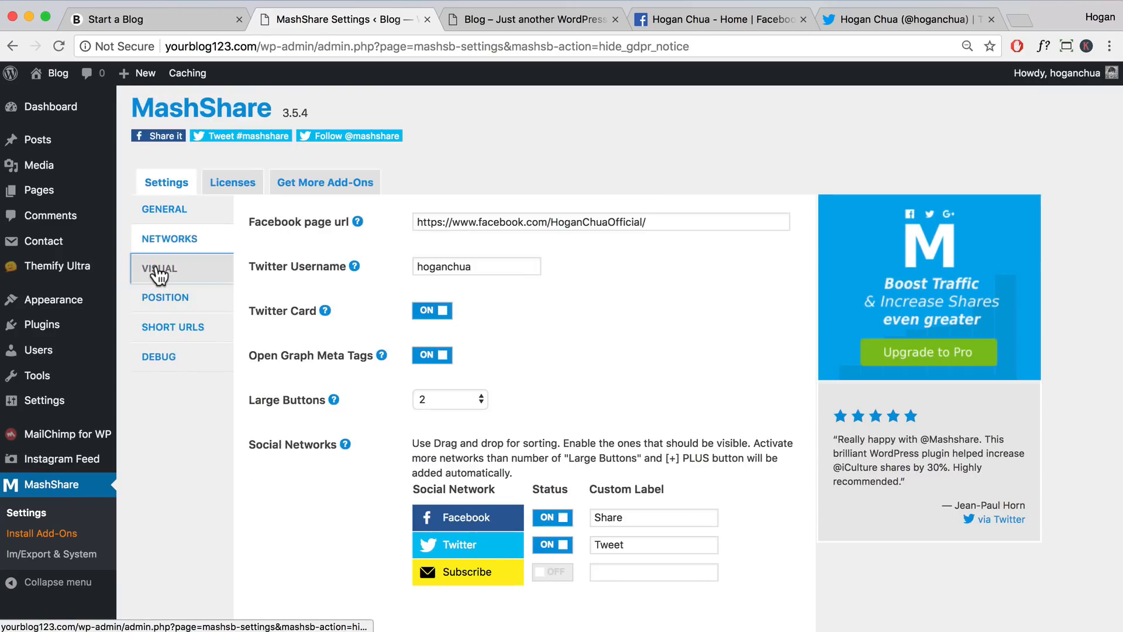
Review the share count and button appearance options in MashShare's Visual settings
{"action": "left_click", "coordinate": [158, 274]}
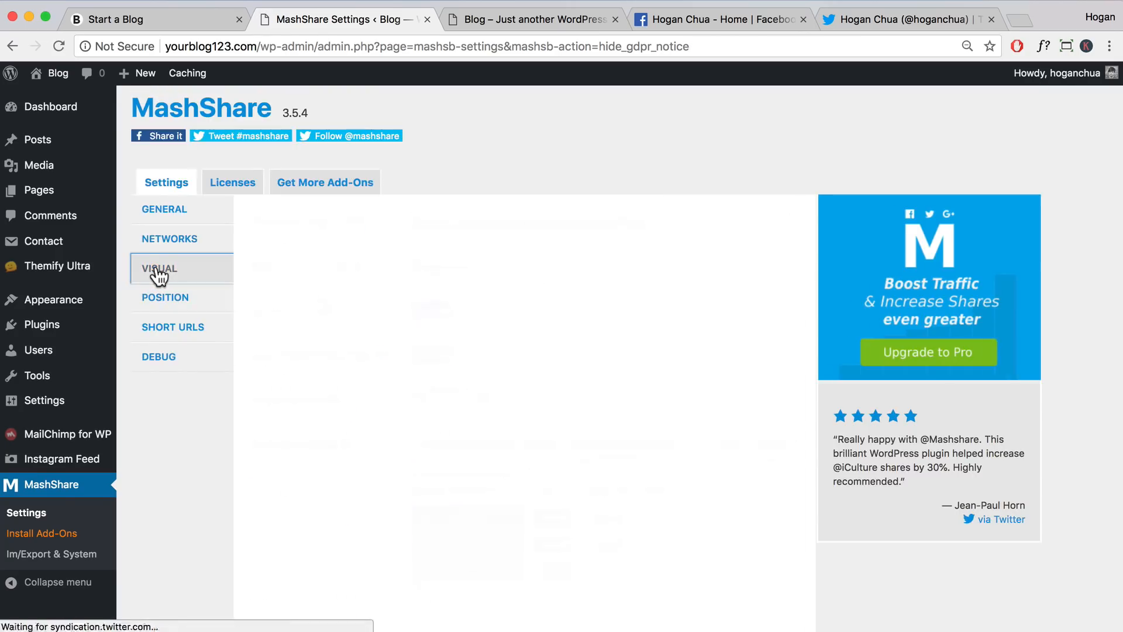
{"action": "scroll", "coordinate": [414, 378], "scroll_direction": "down", "scroll_amount": 2}
{"action": "scroll", "coordinate": [415, 377], "scroll_direction": "down", "scroll_amount": 3}
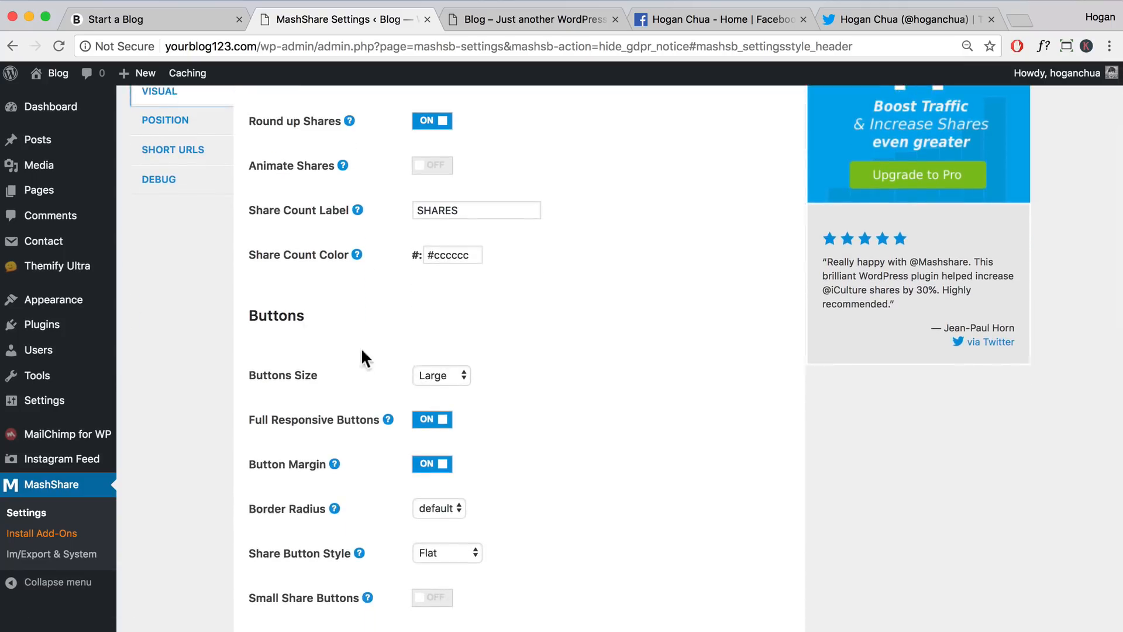
{"action": "scroll", "coordinate": [367, 379], "scroll_direction": "down", "scroll_amount": 3}
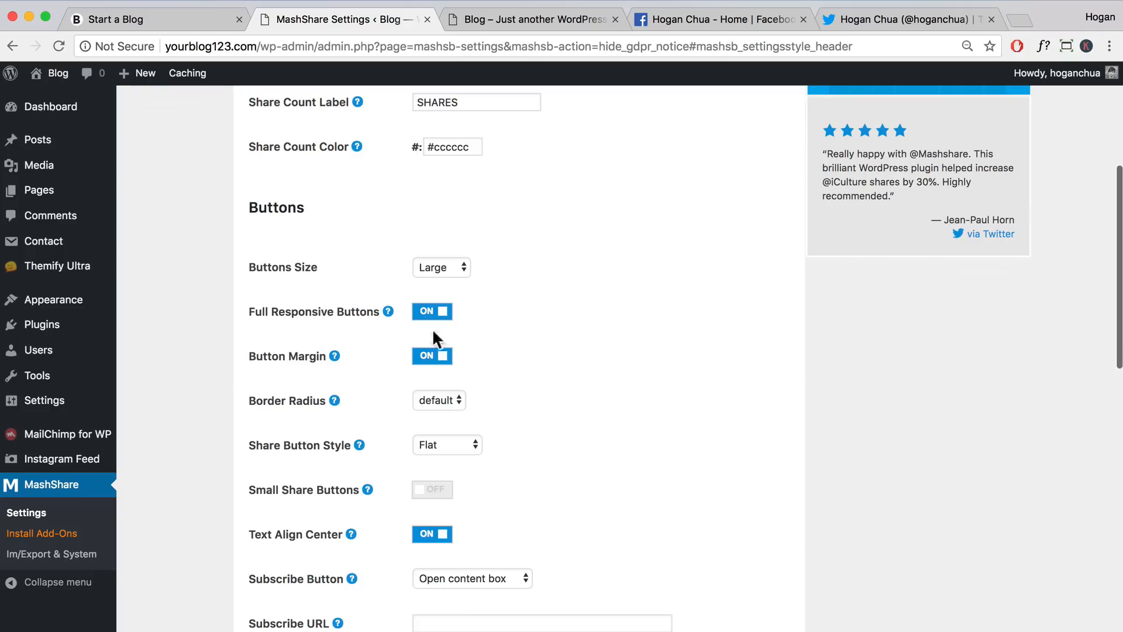
{"action": "scroll", "coordinate": [409, 425], "scroll_direction": "down", "scroll_amount": 3}
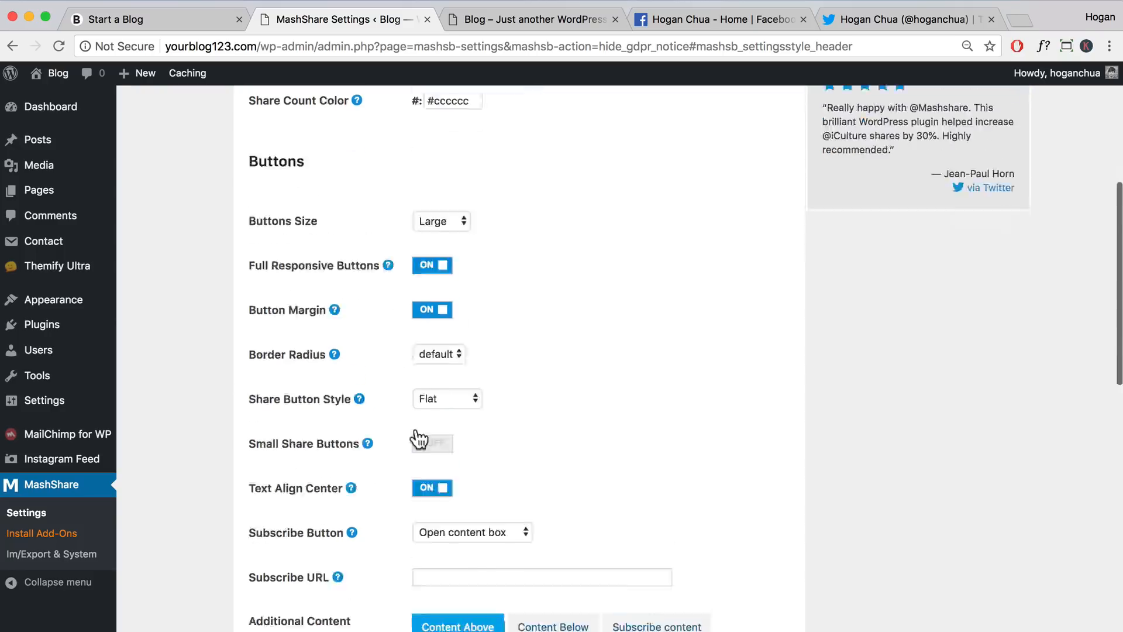
{"action": "scroll", "coordinate": [416, 427], "scroll_direction": "up", "scroll_amount": 6}
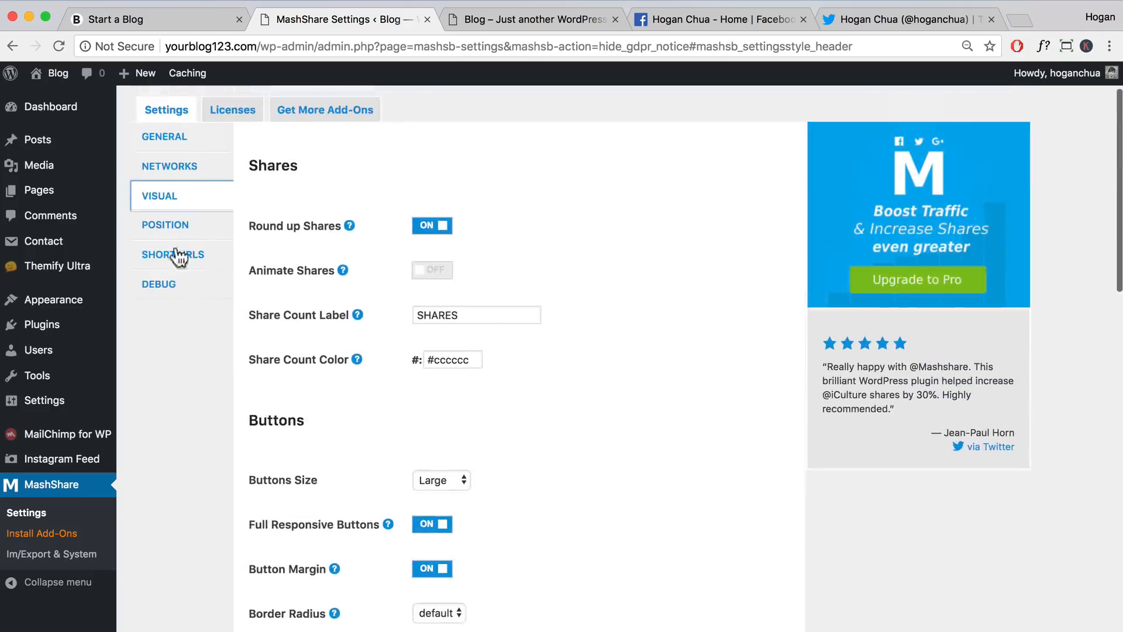
Examine the post types and the available button positions in MashShare's Position settings
{"action": "left_click", "coordinate": [164, 229]}
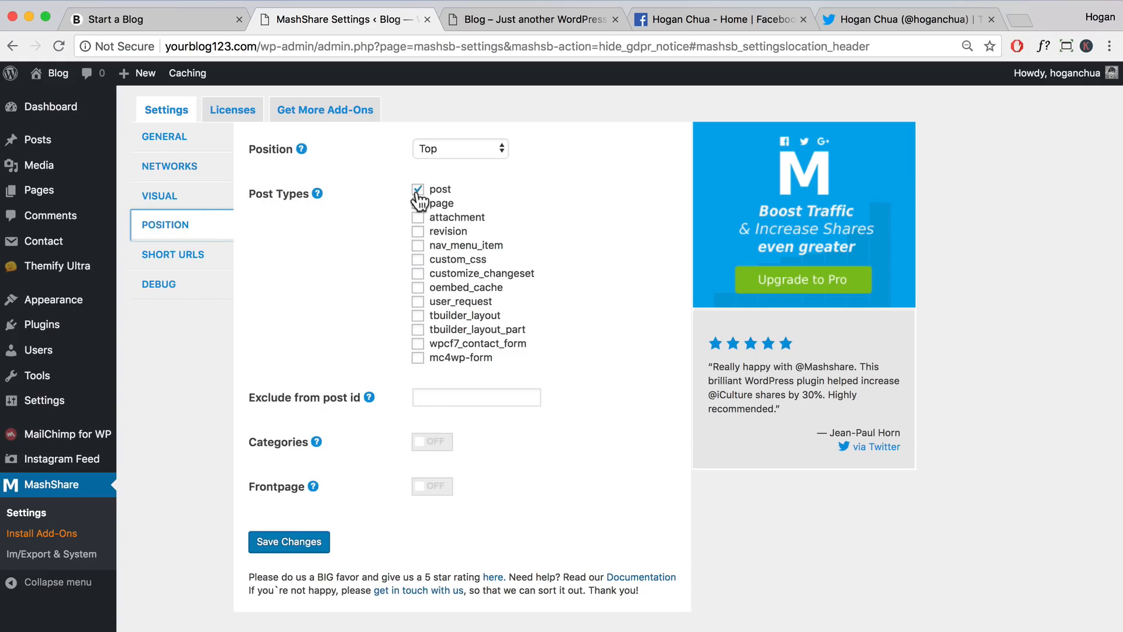
{"action": "scroll", "coordinate": [409, 171], "scroll_direction": "up", "scroll_amount": 2}
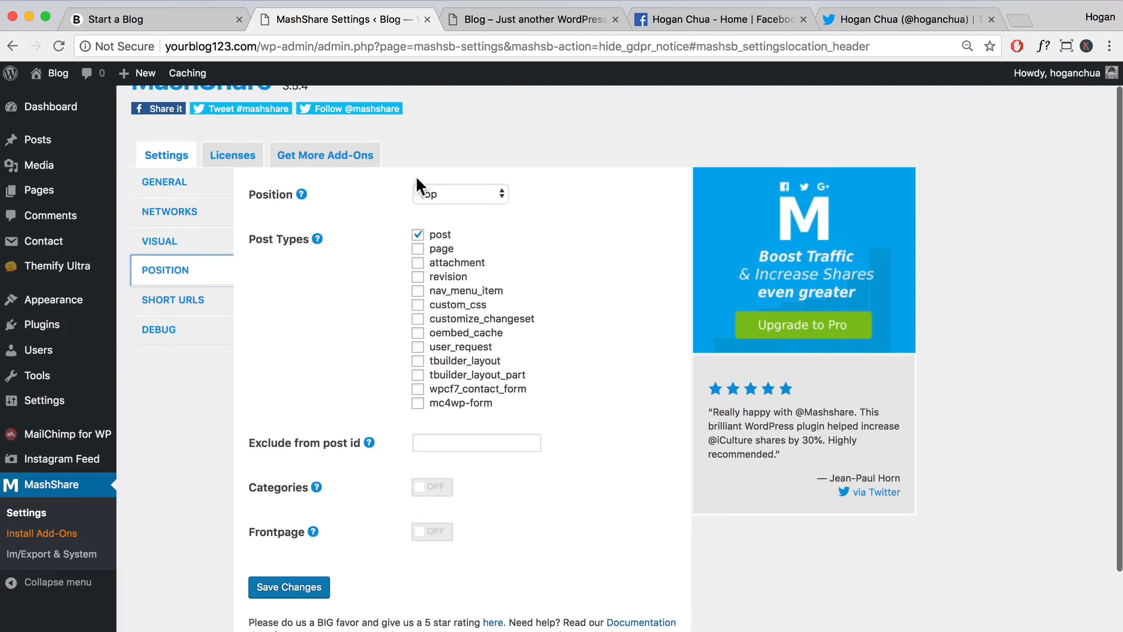
{"action": "left_click", "coordinate": [452, 195]}
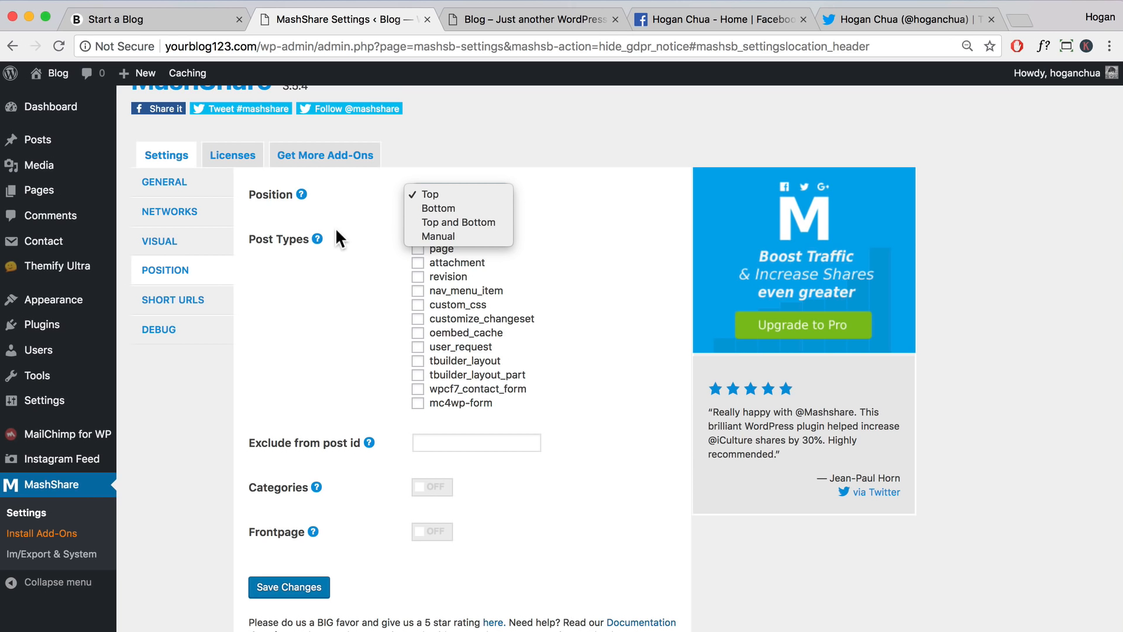
{"action": "left_click", "coordinate": [529, 110]}
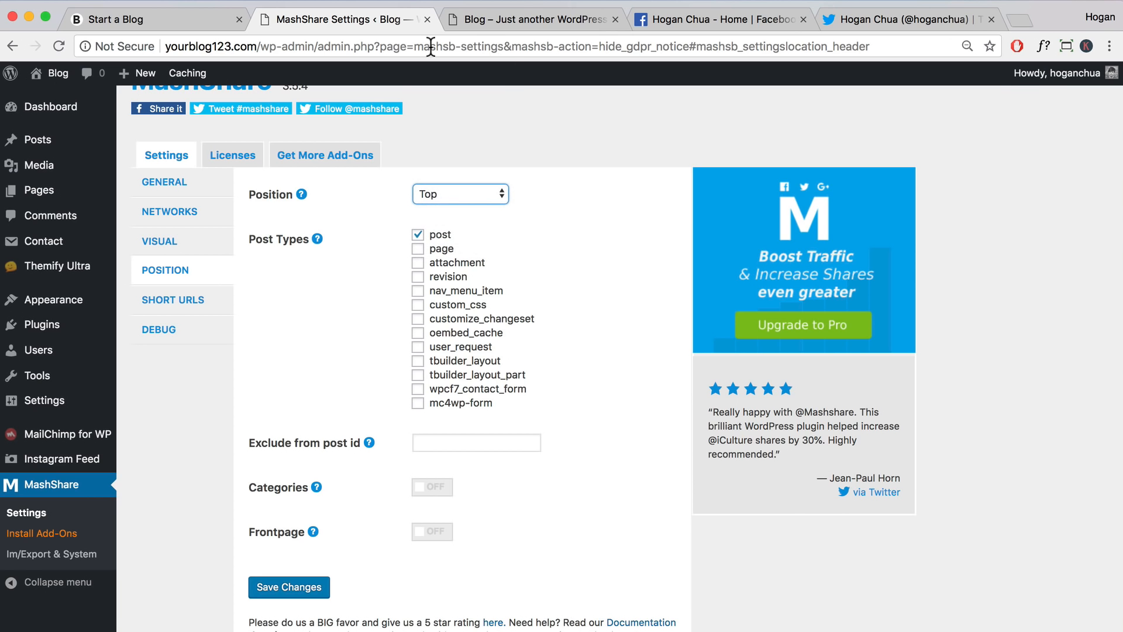
Open the blog post "Sed eu arcu at eros finibus faucibus" on the site and check where its share buttons appear
{"action": "left_click", "coordinate": [498, 18]}
{"action": "scroll", "coordinate": [546, 281], "scroll_direction": "up", "scroll_amount": 15}
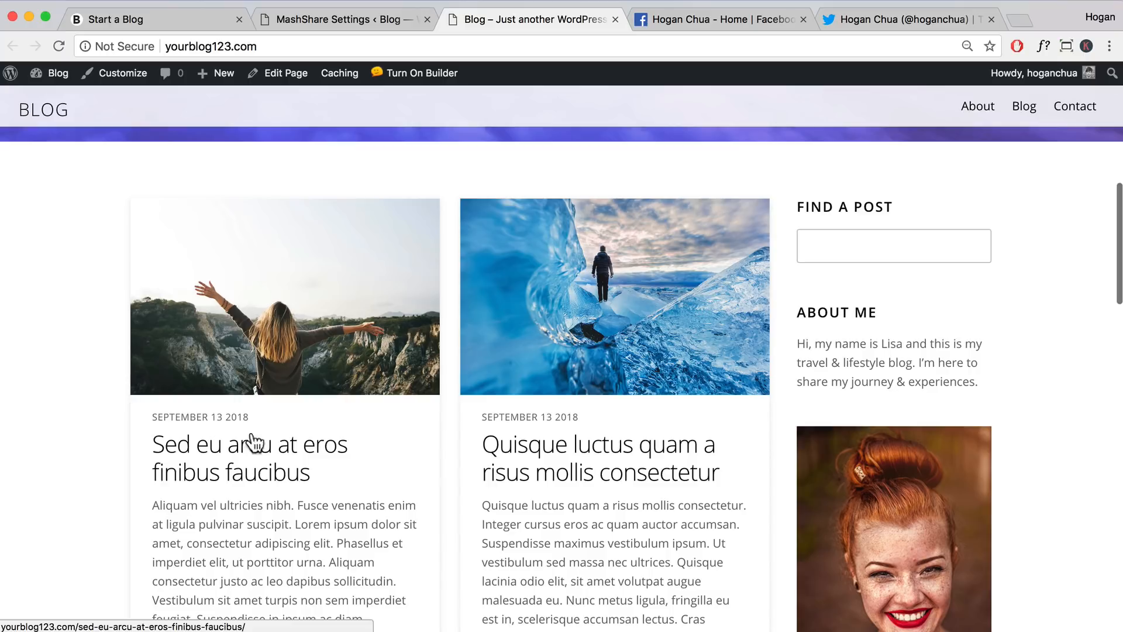
{"action": "left_click", "coordinate": [252, 440]}
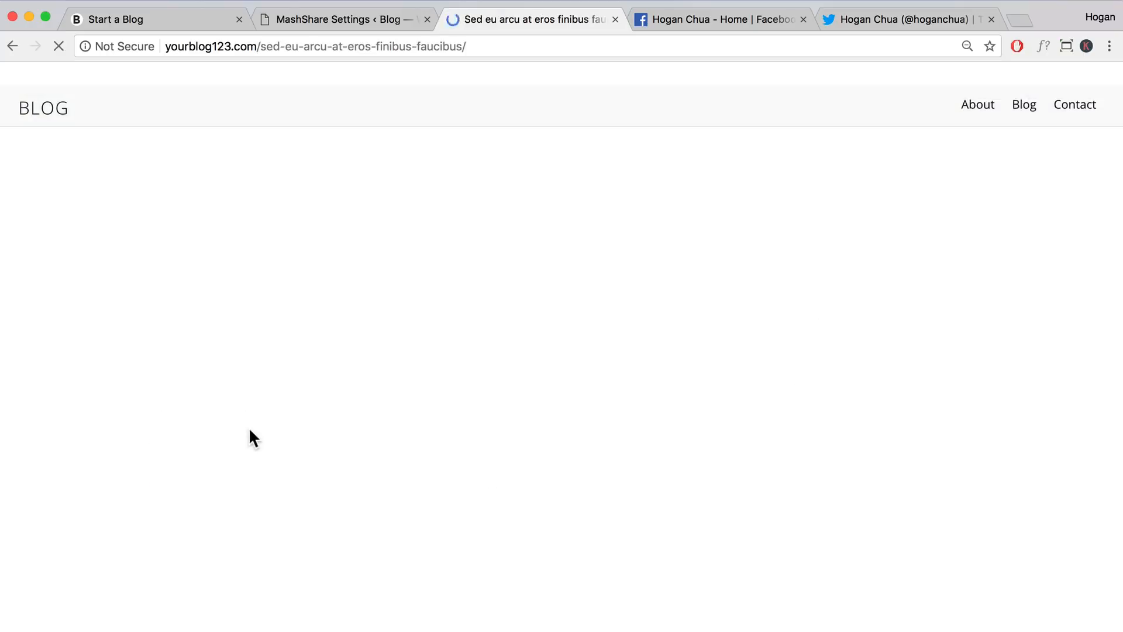
{"action": "scroll", "coordinate": [265, 403], "scroll_direction": "down", "scroll_amount": 5}
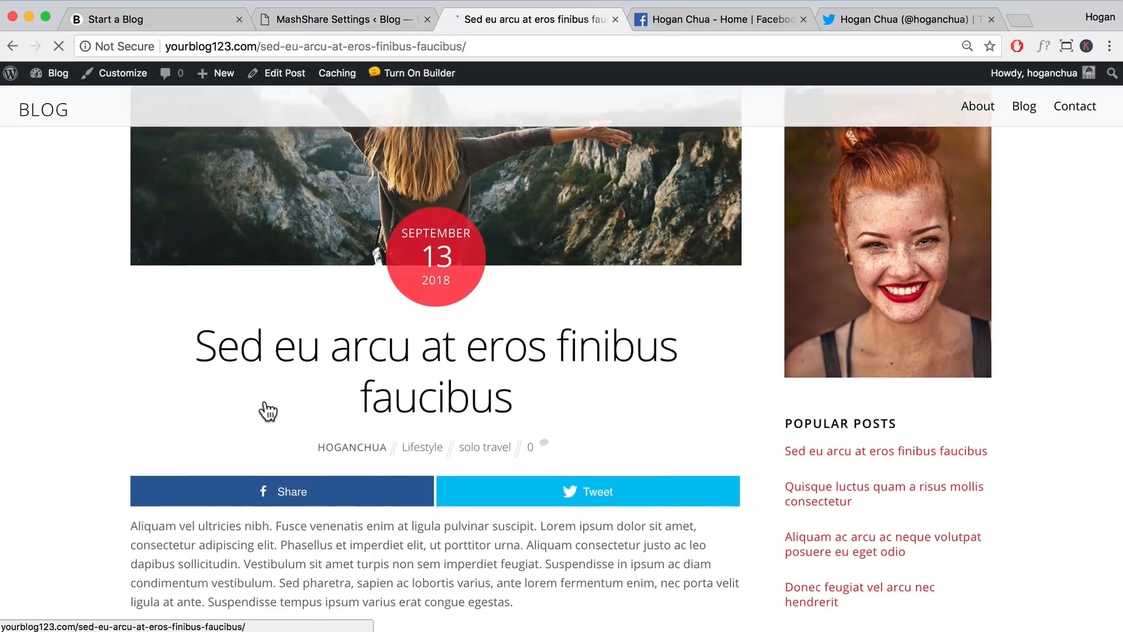
{"action": "scroll", "coordinate": [265, 403], "scroll_direction": "down", "scroll_amount": 1}
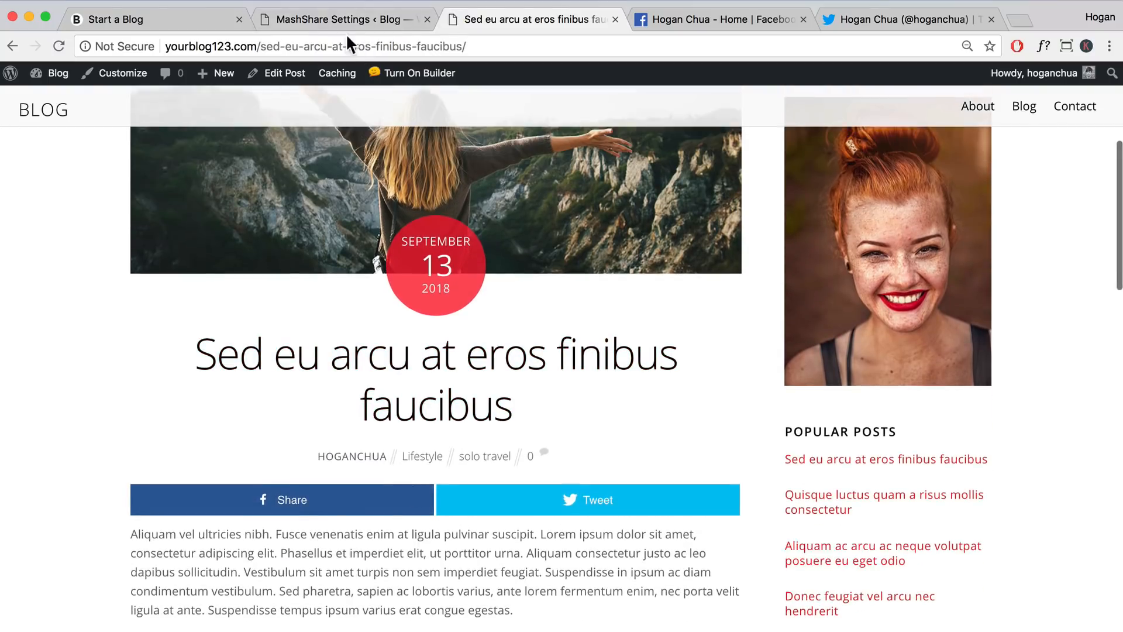
Set the MashShare button position to Bottom and save the changes
{"action": "left_click", "coordinate": [345, 19]}
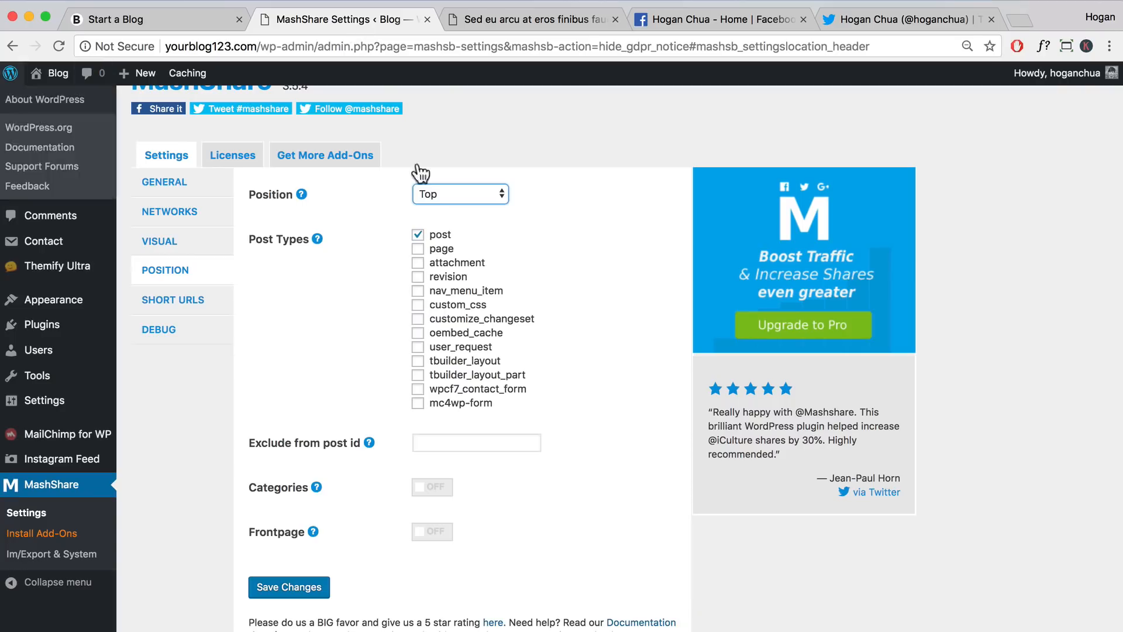
{"action": "left_click", "coordinate": [480, 194]}
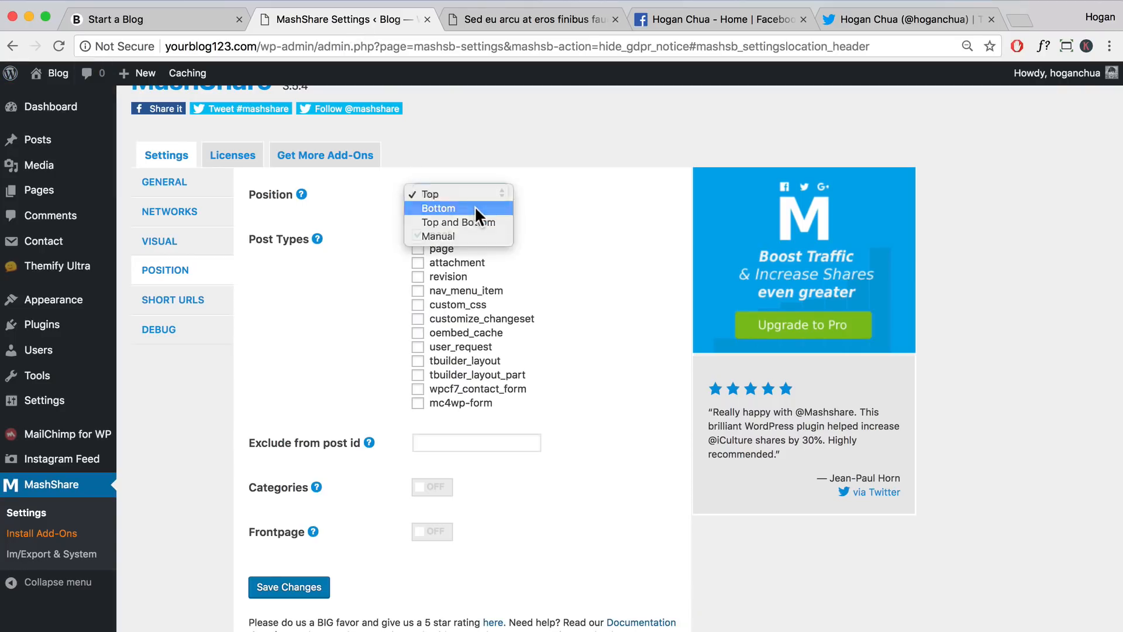
{"action": "left_click", "coordinate": [475, 206]}
{"action": "scroll", "coordinate": [466, 209], "scroll_direction": "down", "scroll_amount": 3}
{"action": "left_click", "coordinate": [291, 521]}
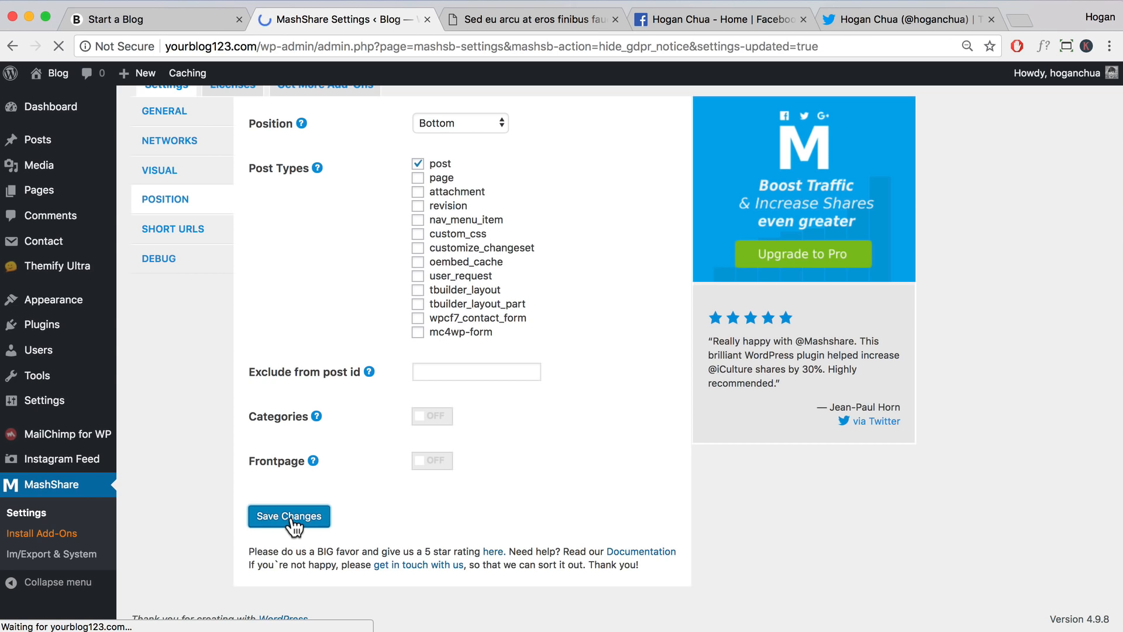
Reload the blog post to check the share buttons' placement below the content, and return to the MashShare settings
{"action": "left_click", "coordinate": [502, 18]}
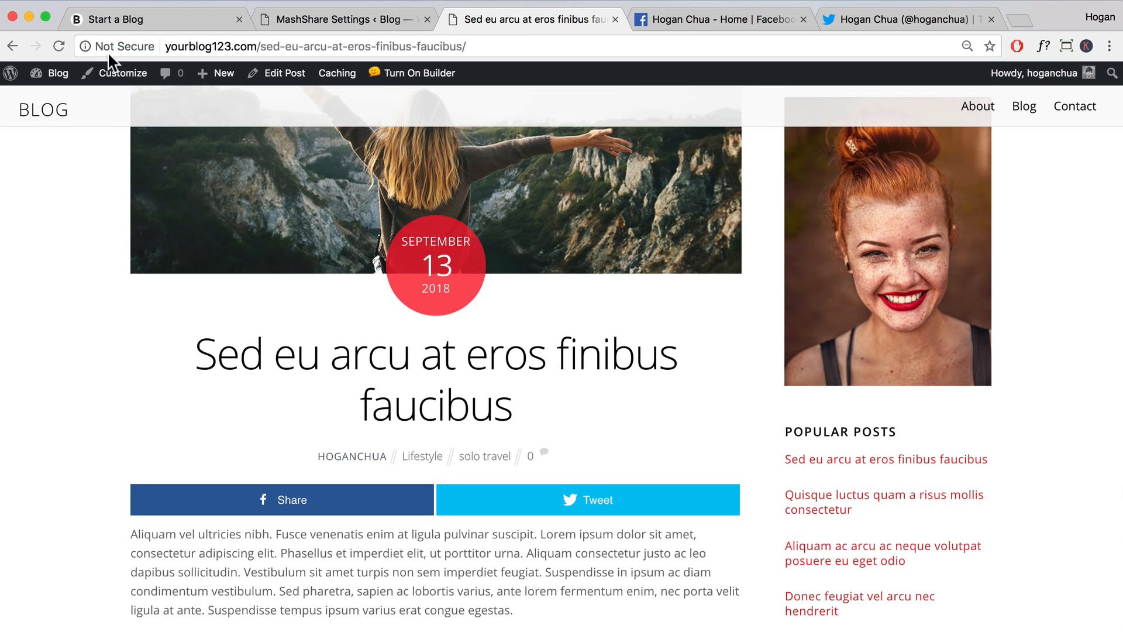
{"action": "left_click", "coordinate": [60, 46]}
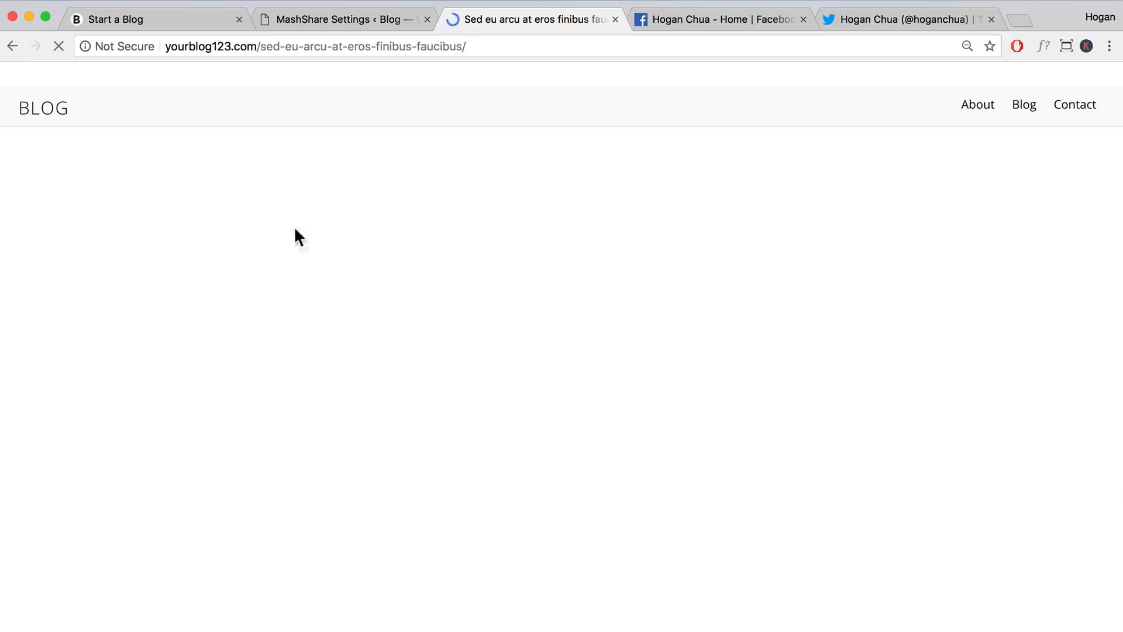
{"action": "scroll", "coordinate": [402, 234], "scroll_direction": "down", "scroll_amount": 15}
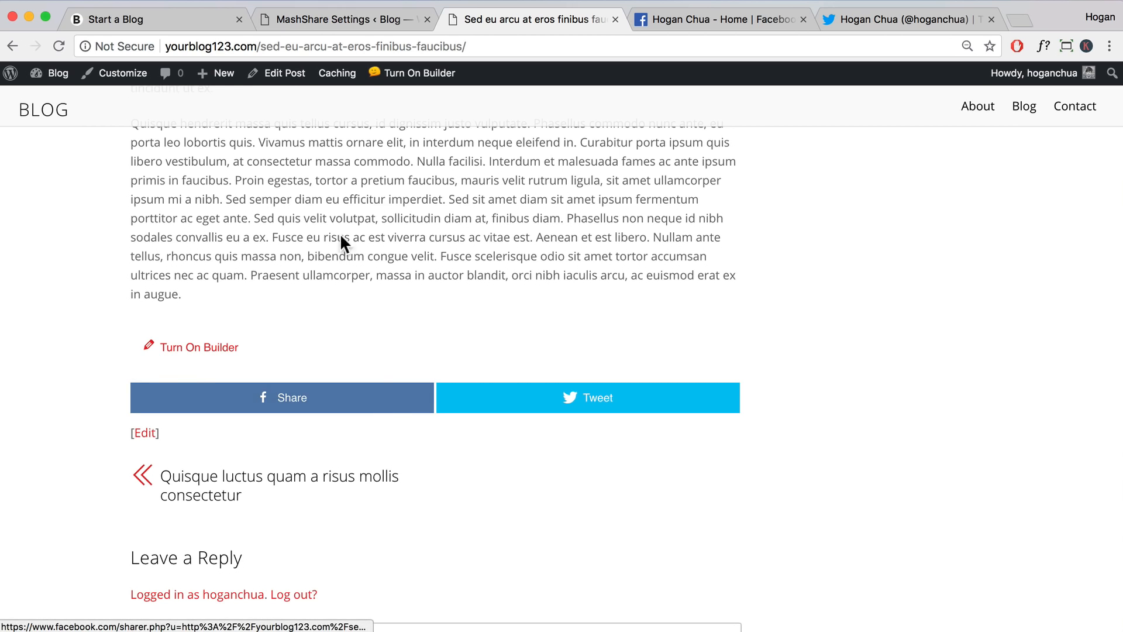
{"action": "scroll", "coordinate": [386, 239], "scroll_direction": "up", "scroll_amount": 10}
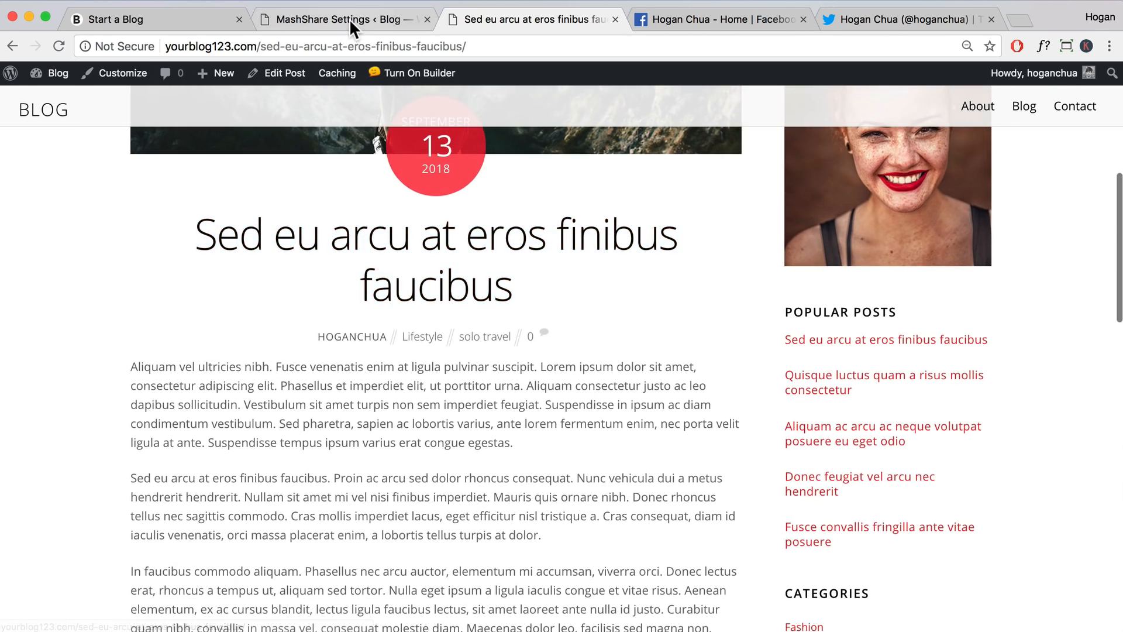
{"action": "left_click", "coordinate": [349, 19]}
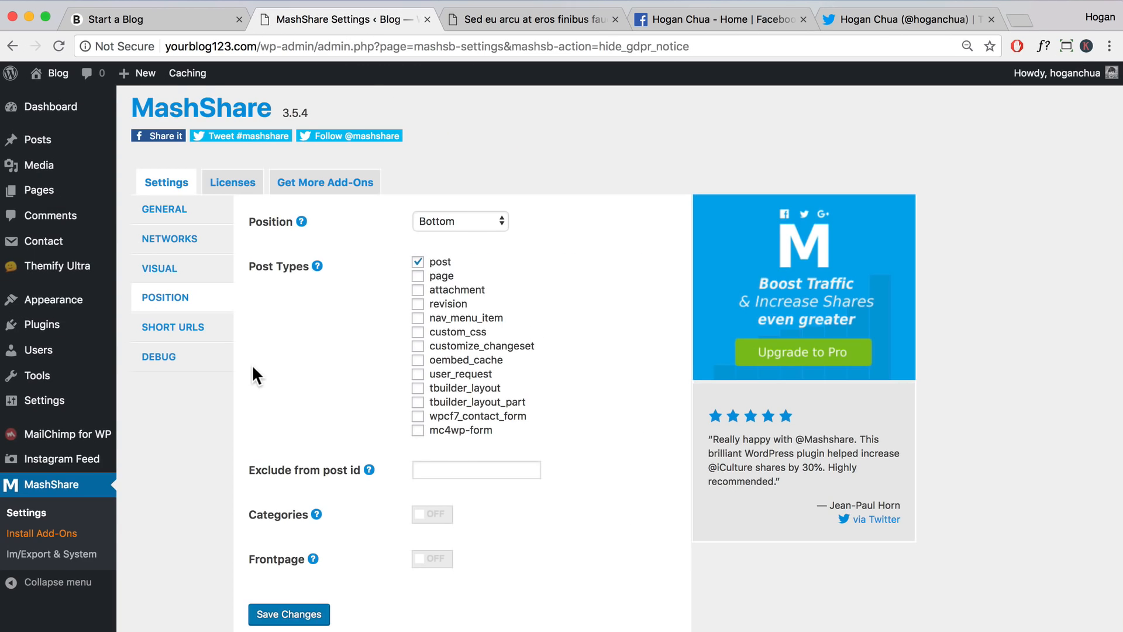
{"action": "scroll", "coordinate": [277, 395], "scroll_direction": "down", "scroll_amount": 2}
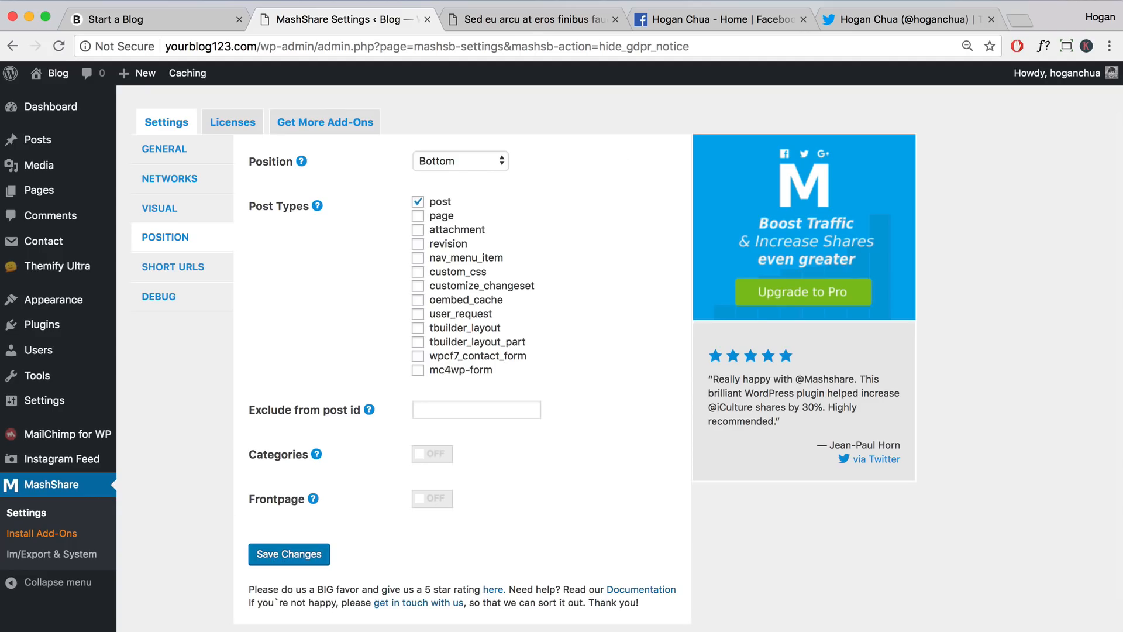
Search Google for mailchimp in the blog post's browser tab and open the mailchimp.com website
{"action": "left_click", "coordinate": [526, 17]}
{"action": "left_click", "coordinate": [493, 47]}
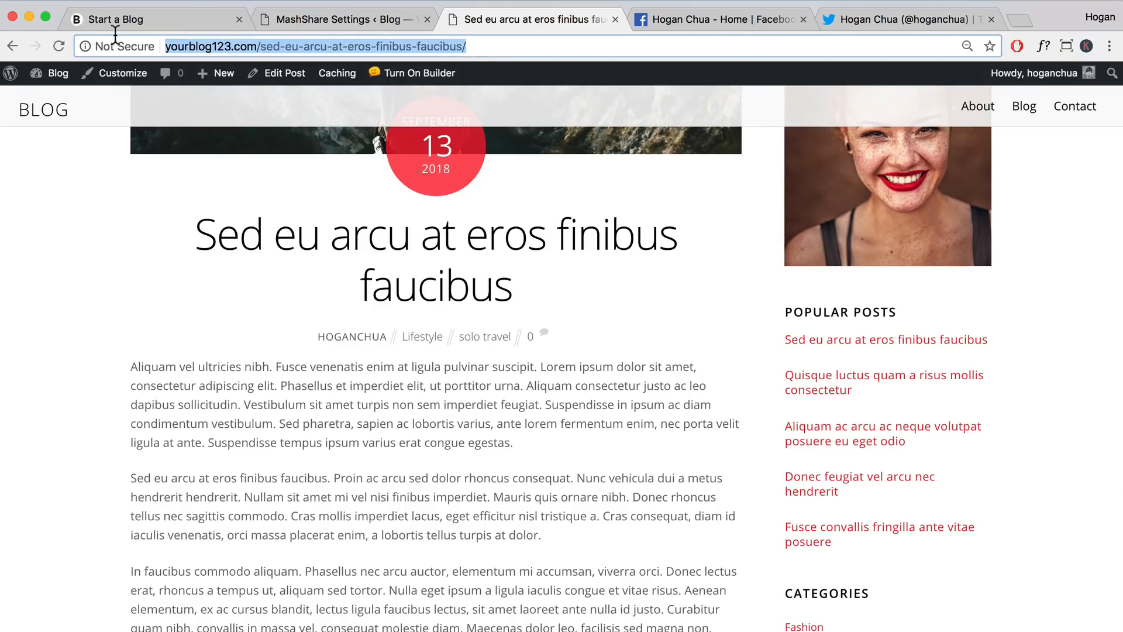
{"action": "type", "text": "mail"}
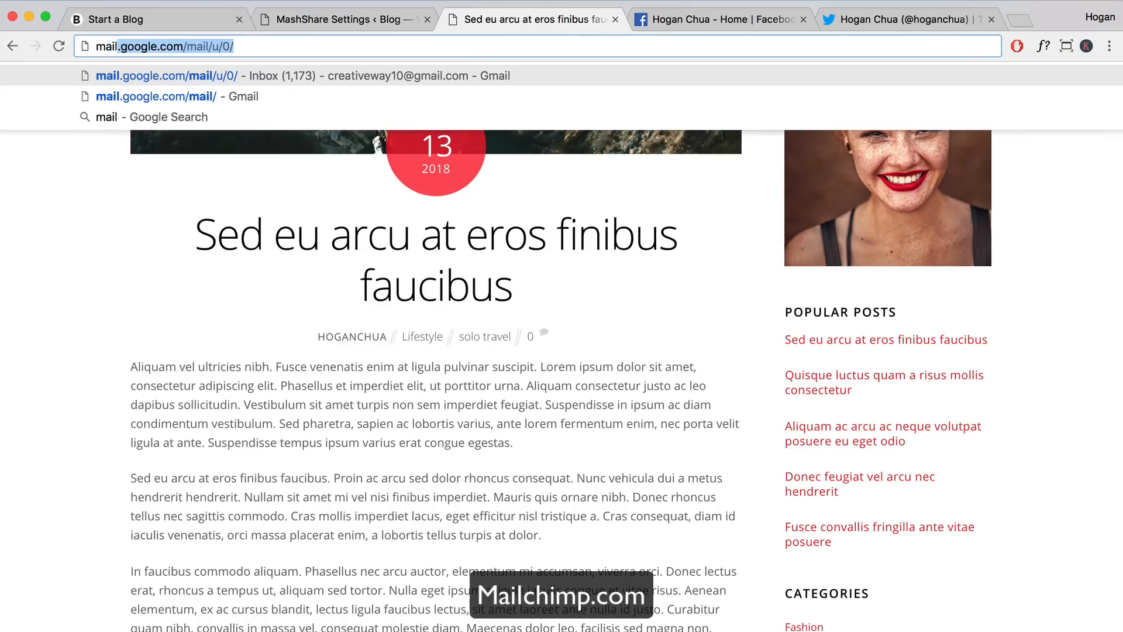
{"action": "type", "text": "chimp"}
{"action": "key", "text": "Return"}
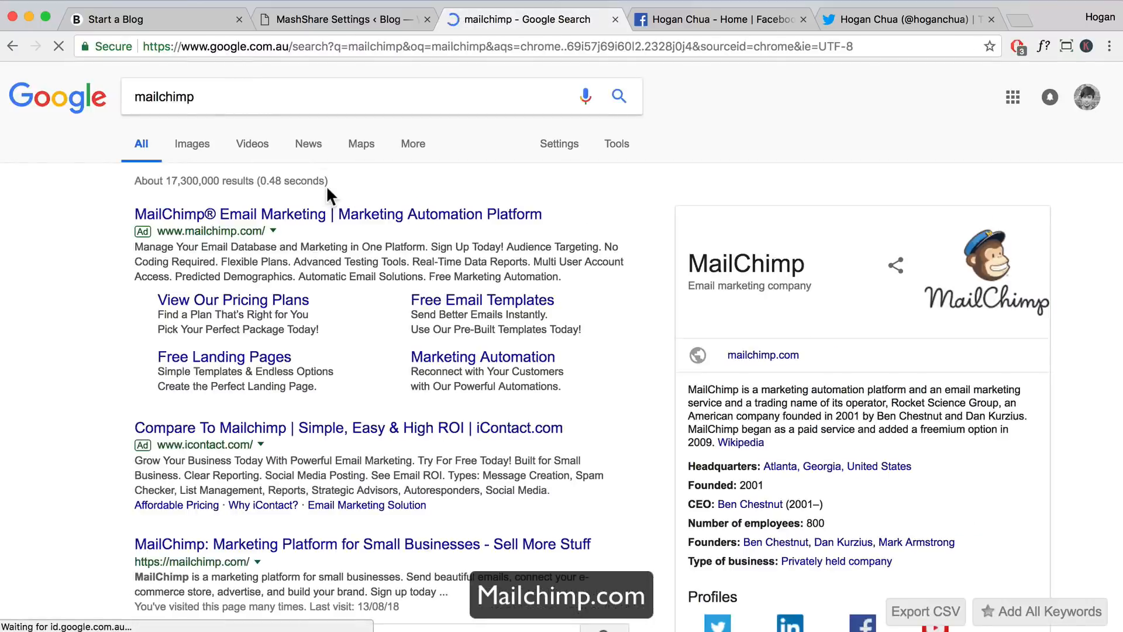
{"action": "scroll", "coordinate": [355, 408], "scroll_direction": "down", "scroll_amount": 3}
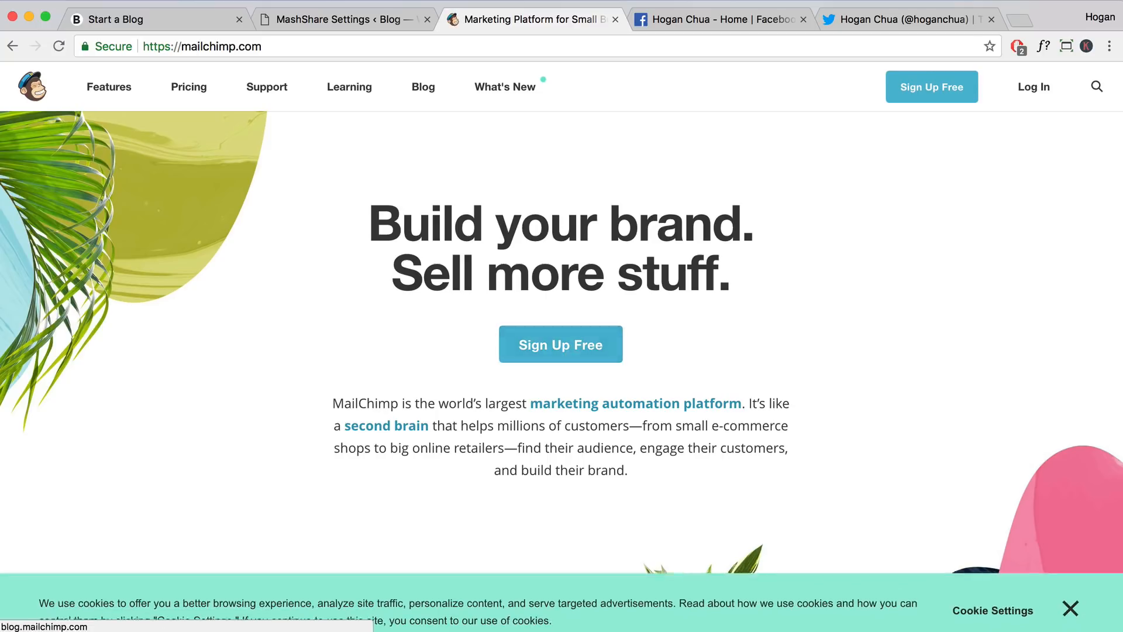
Examine MailChimp's pricing plans, especially the subscriber and email limits of the Forever Free plan
{"action": "left_click", "coordinate": [199, 87]}
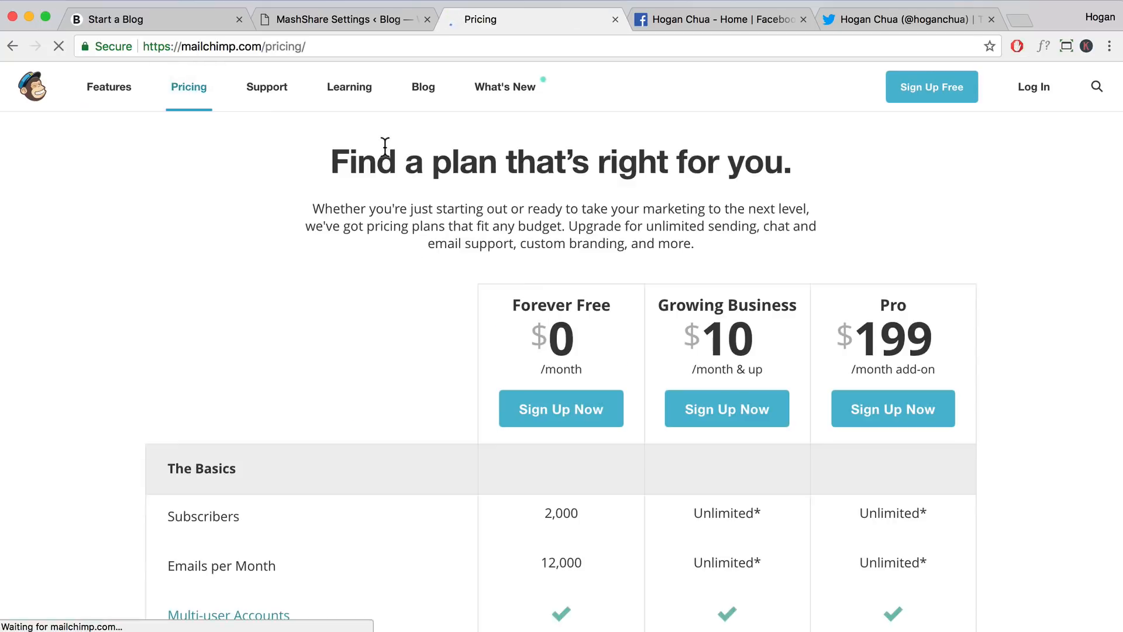
{"action": "scroll", "coordinate": [559, 228], "scroll_direction": "down", "scroll_amount": 5}
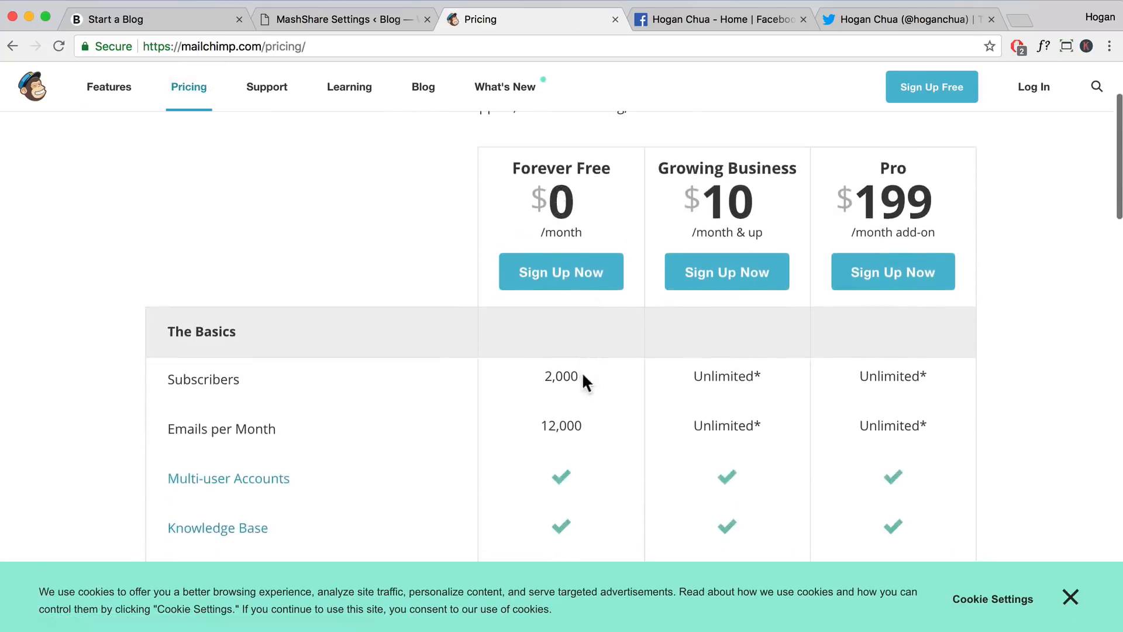
{"action": "left_click_drag", "start_coordinate": [581, 371], "coordinate": [535, 371]}
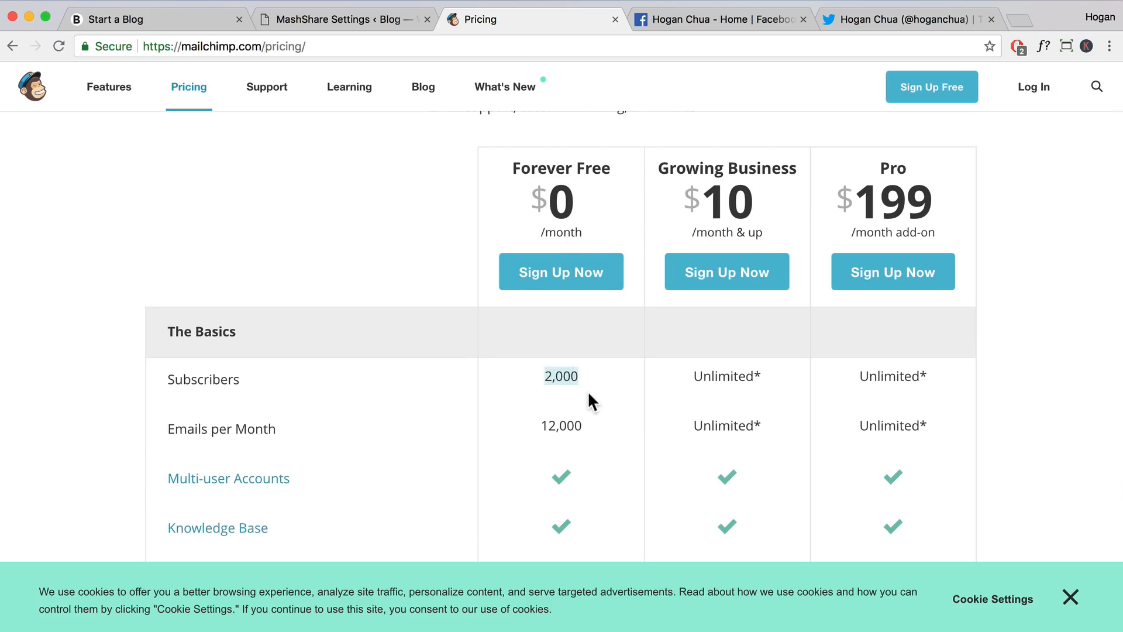
{"action": "scroll", "coordinate": [580, 404], "scroll_direction": "up", "scroll_amount": 2}
{"action": "scroll", "coordinate": [637, 351], "scroll_direction": "down", "scroll_amount": 3}
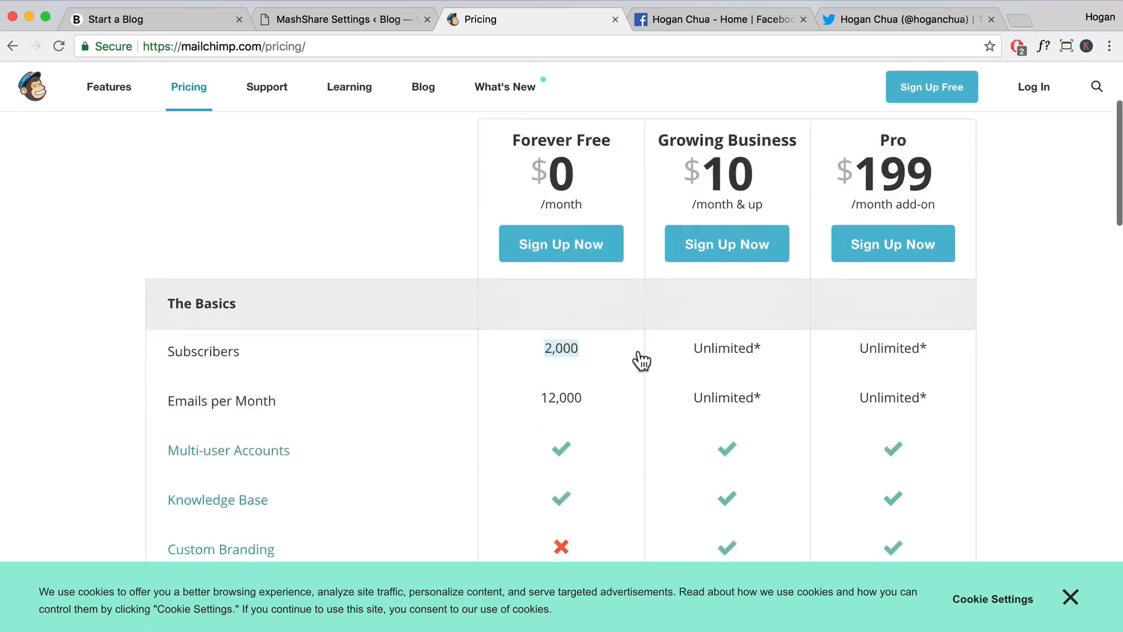
{"action": "scroll", "coordinate": [602, 360], "scroll_direction": "down", "scroll_amount": 7}
{"action": "scroll", "coordinate": [603, 360], "scroll_direction": "up", "scroll_amount": 1}
{"action": "scroll", "coordinate": [603, 360], "scroll_direction": "down", "scroll_amount": 1}
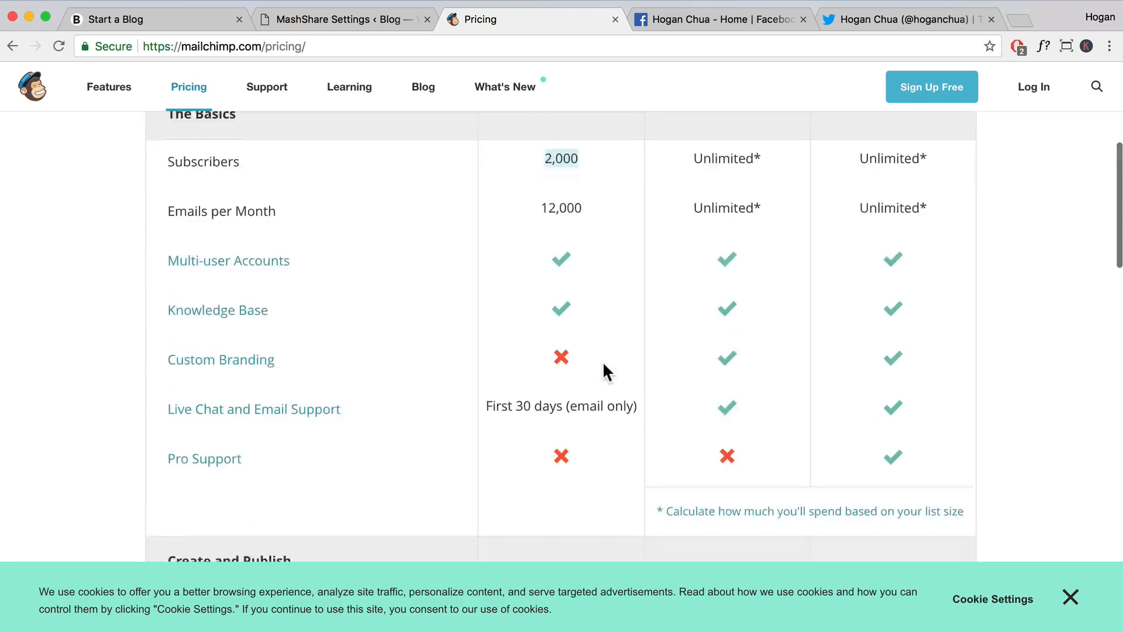
{"action": "scroll", "coordinate": [603, 361], "scroll_direction": "down", "scroll_amount": 5}
{"action": "scroll", "coordinate": [602, 364], "scroll_direction": "up", "scroll_amount": 10}
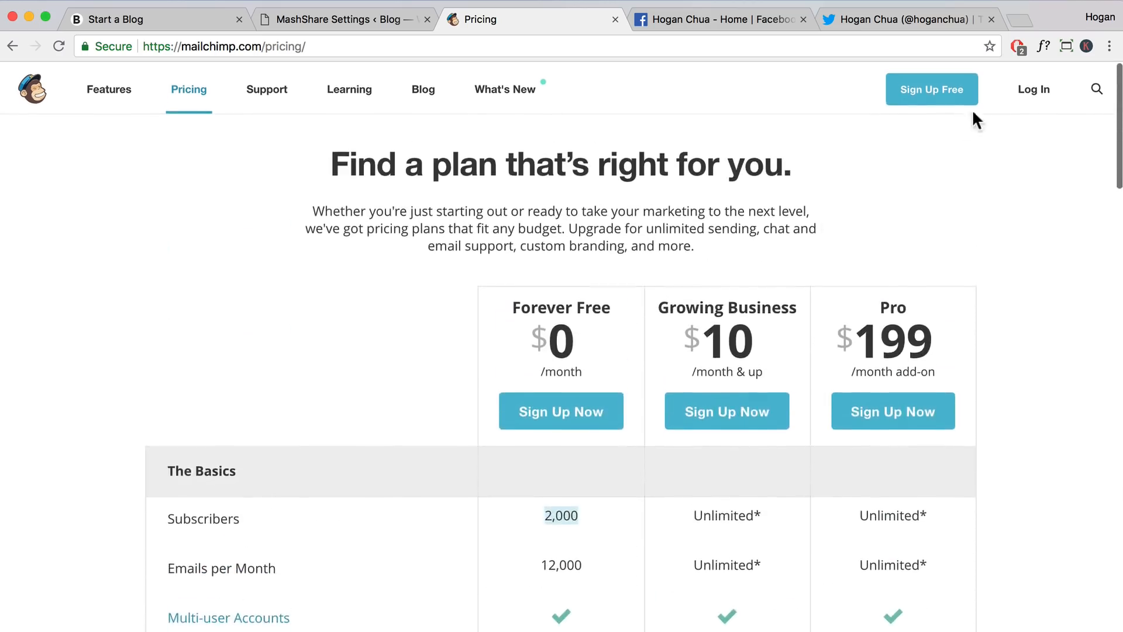
Log in to MailChimp with the prefilled account credentials and enter the authenticator verification code
{"action": "left_click", "coordinate": [1037, 91]}
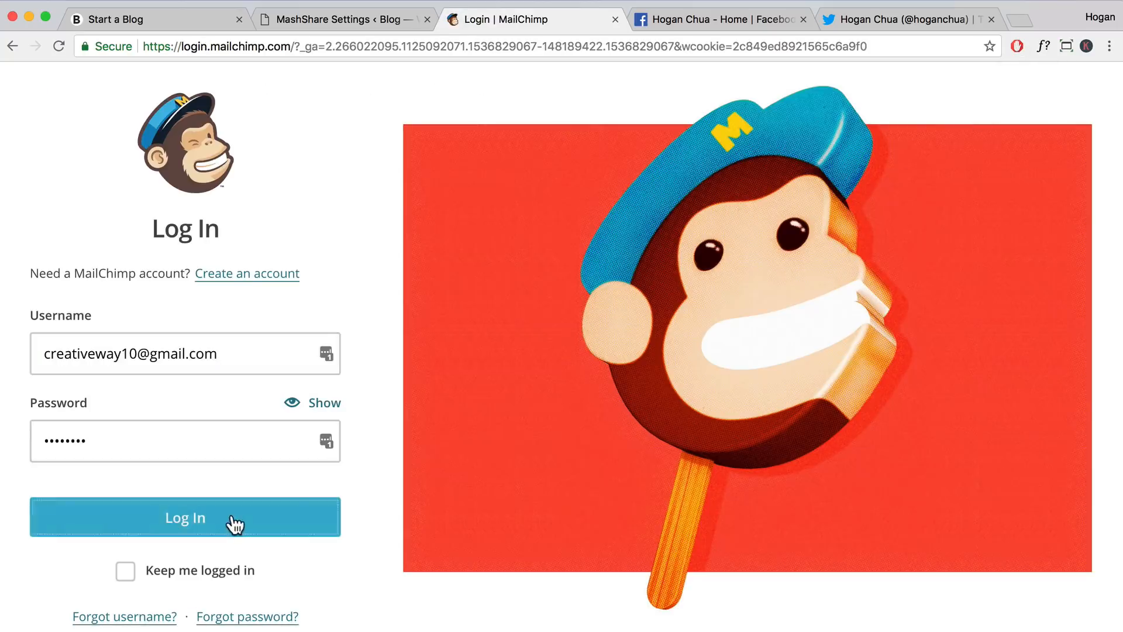
{"action": "left_click", "coordinate": [235, 525]}
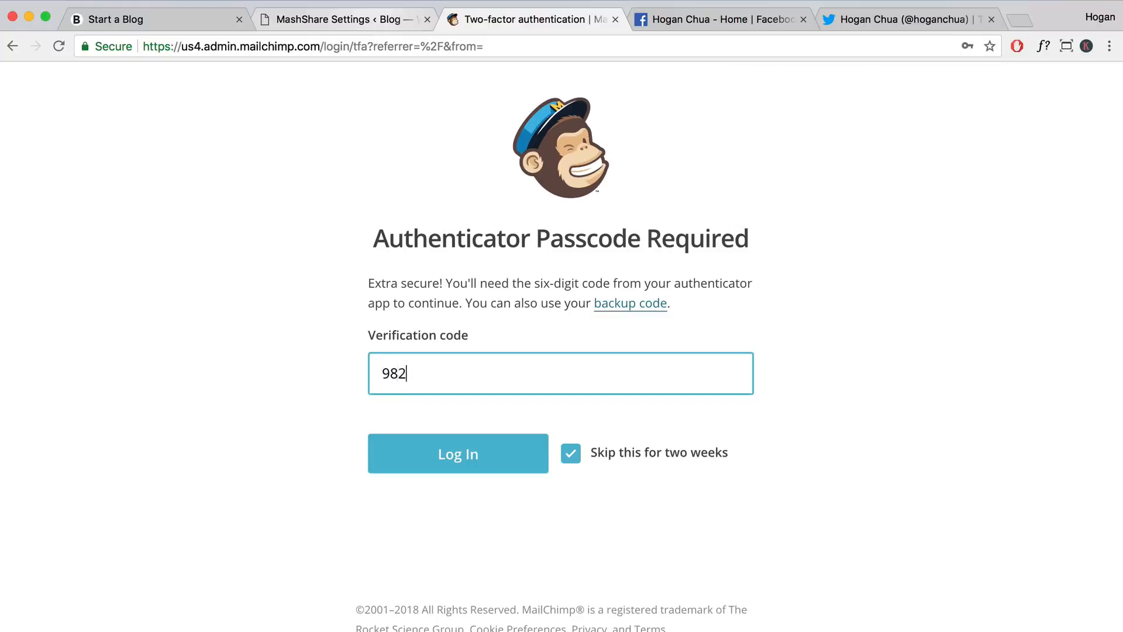
{"action": "left_click", "coordinate": [507, 460]}
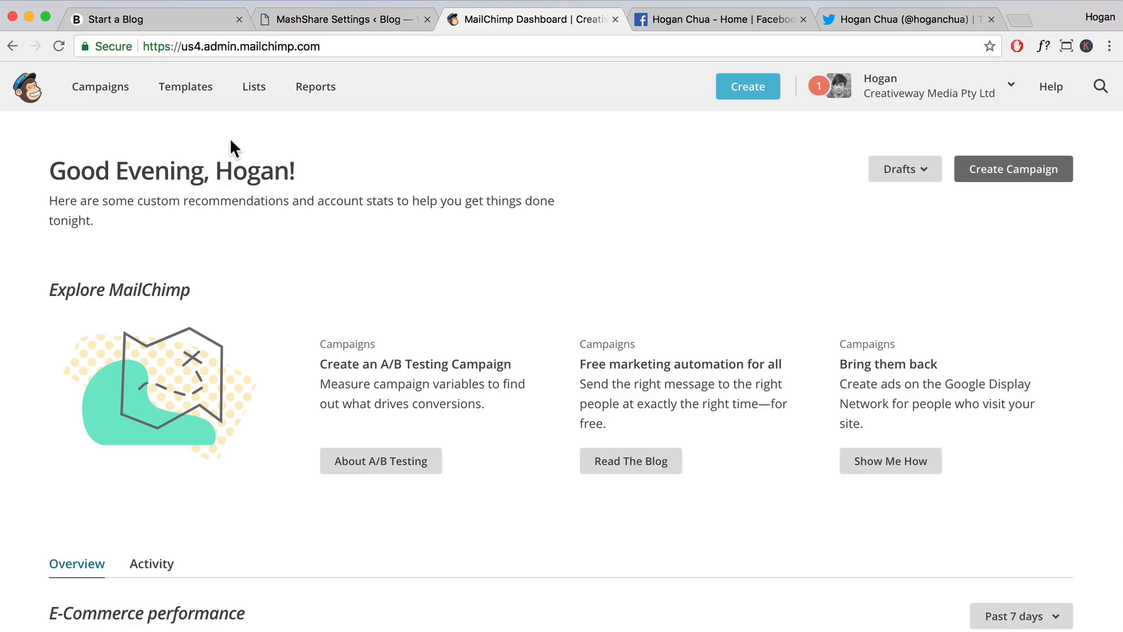
Start a new MailChimp list despite the tags suggestion and name it Blogname123
{"action": "left_click", "coordinate": [256, 89]}
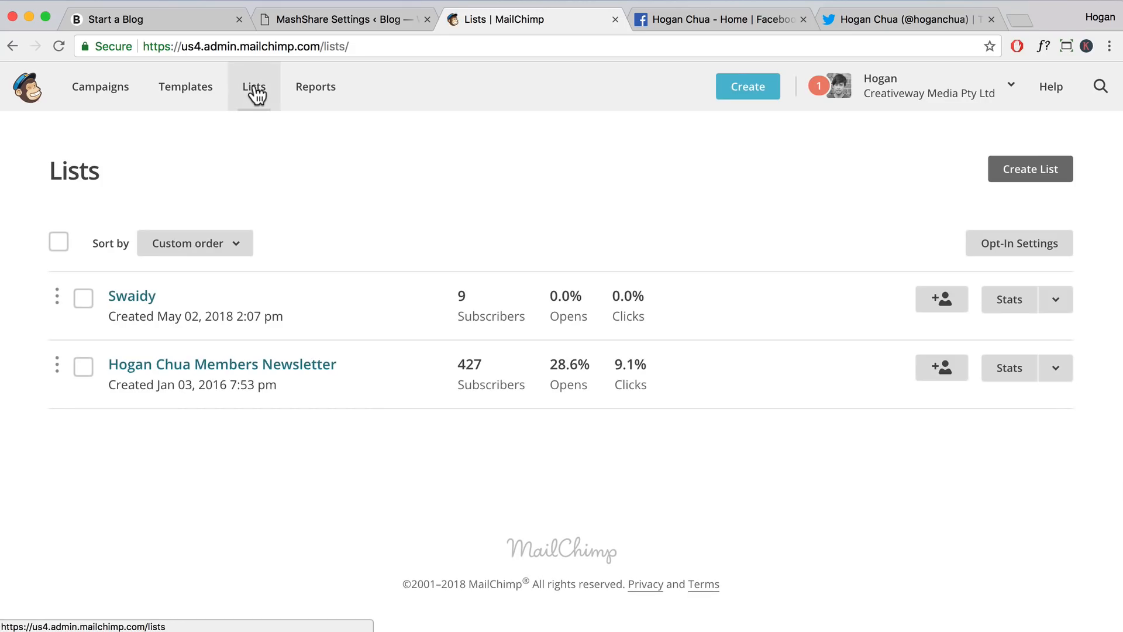
{"action": "left_click", "coordinate": [1016, 174]}
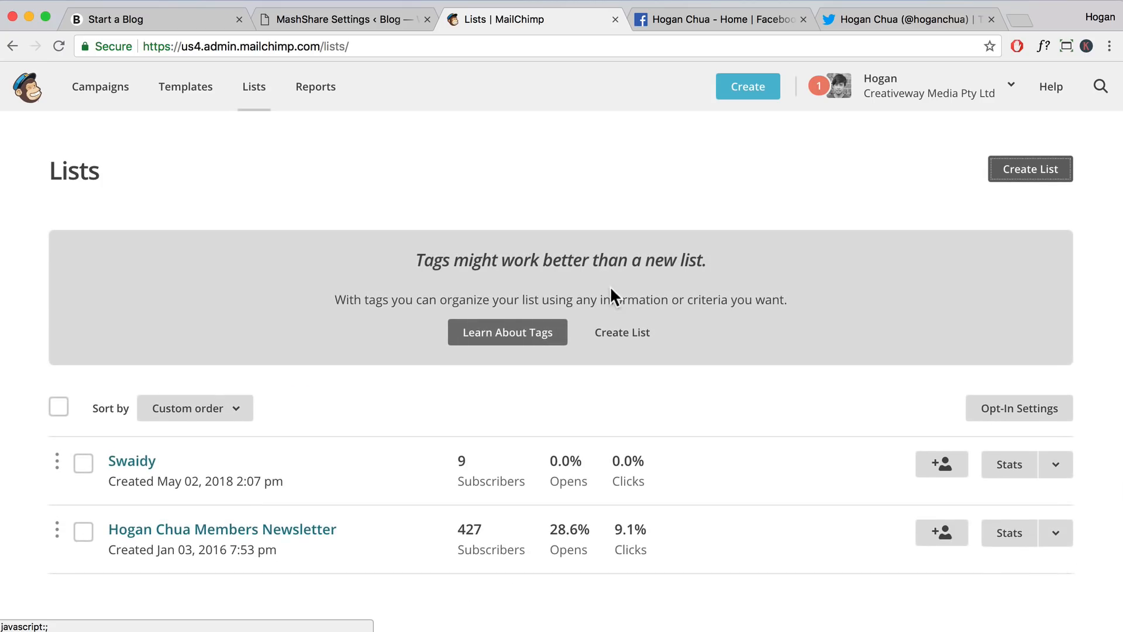
{"action": "left_click", "coordinate": [621, 336]}
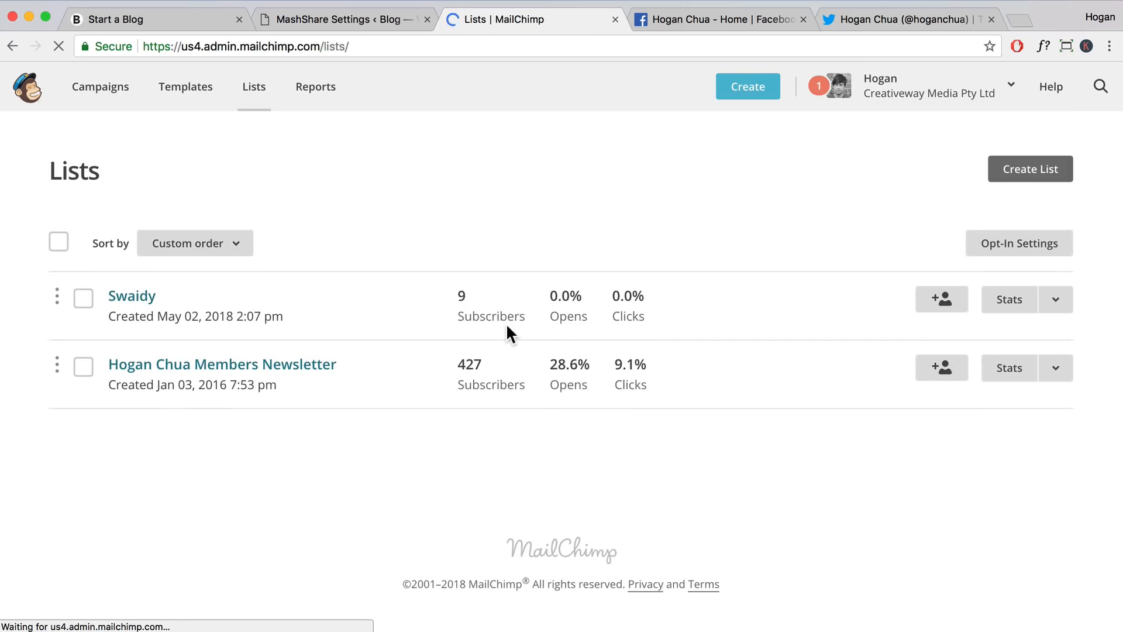
{"action": "left_click", "coordinate": [272, 309]}
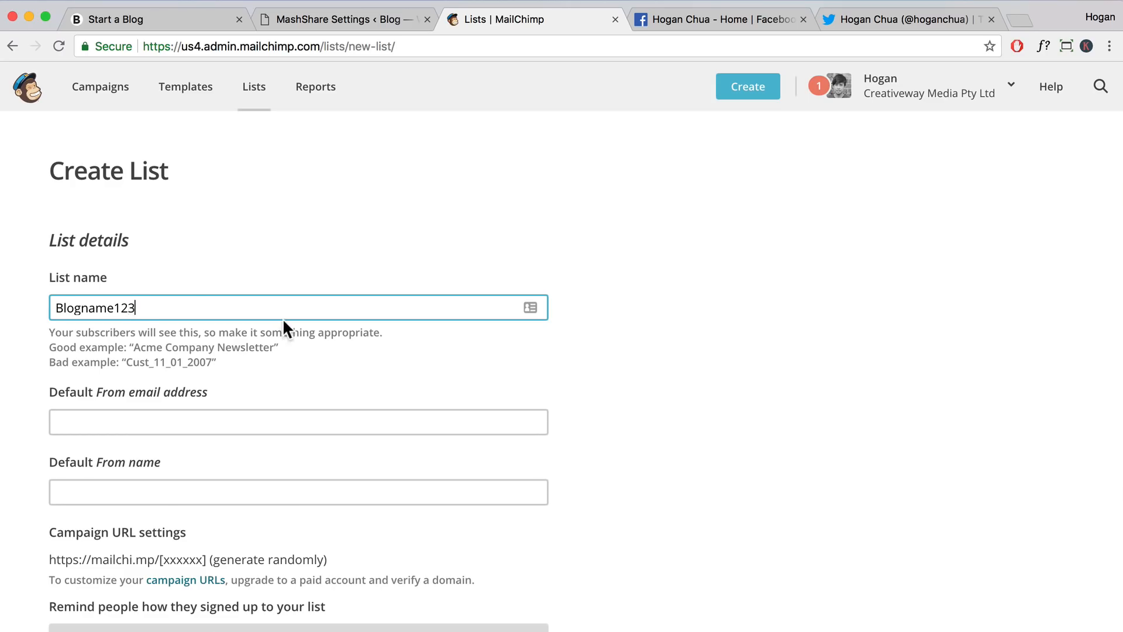
Fill in the list's default From email address with the sender's own-domain email instead of the Gmail one
{"action": "scroll", "coordinate": [282, 318], "scroll_direction": "down", "scroll_amount": 2}
{"action": "left_click", "coordinate": [170, 325]}
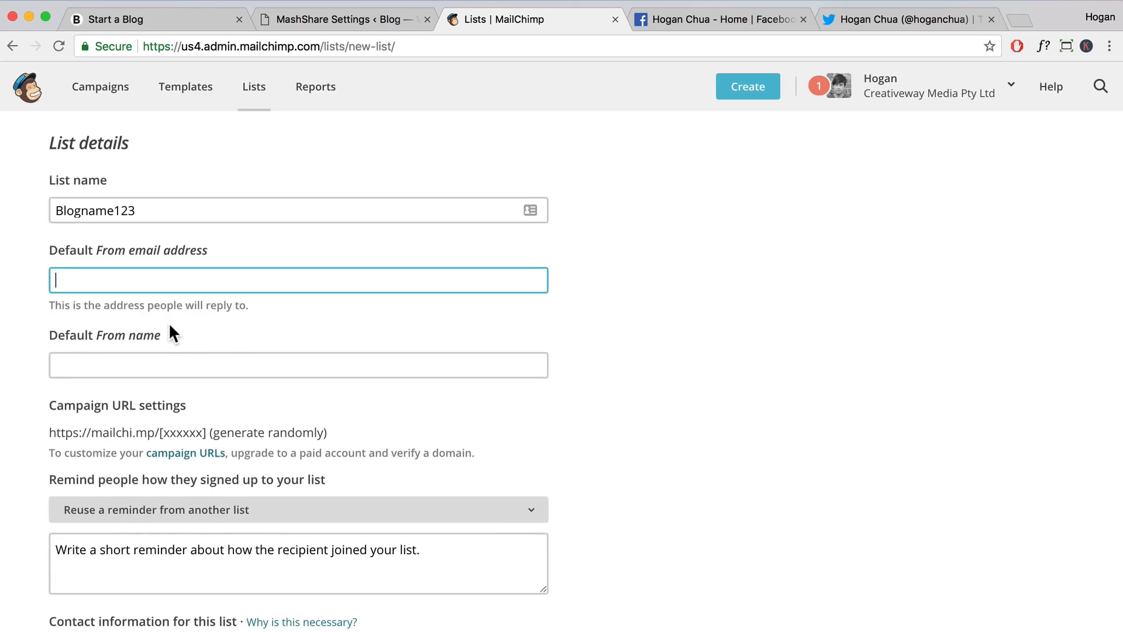
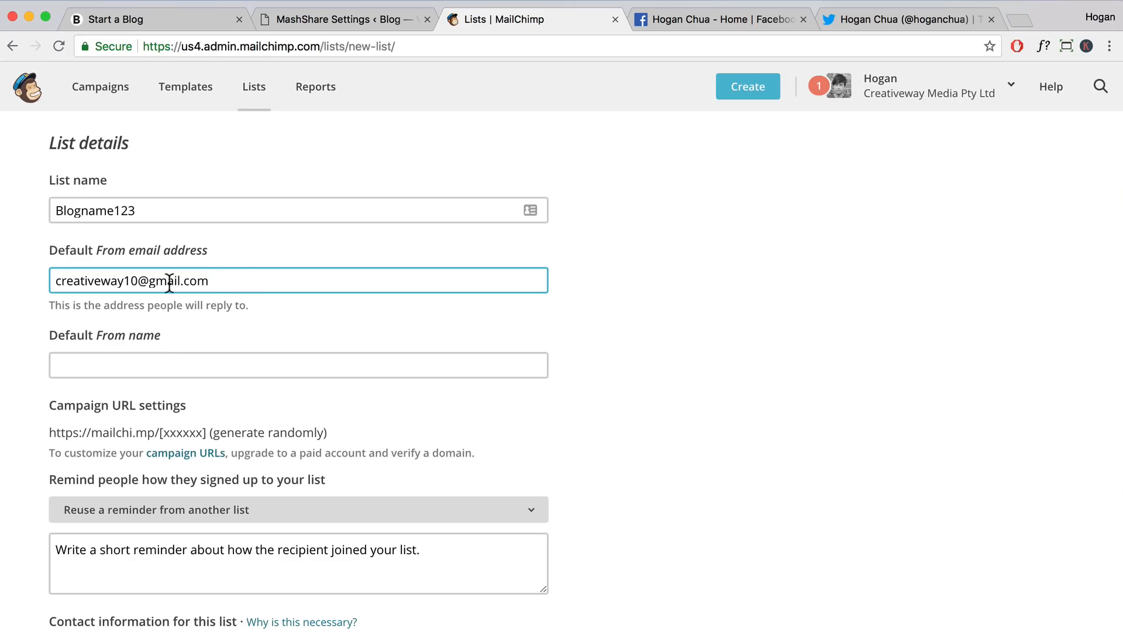
{"action": "left_click_drag", "start_coordinate": [219, 282], "coordinate": [18, 284]}
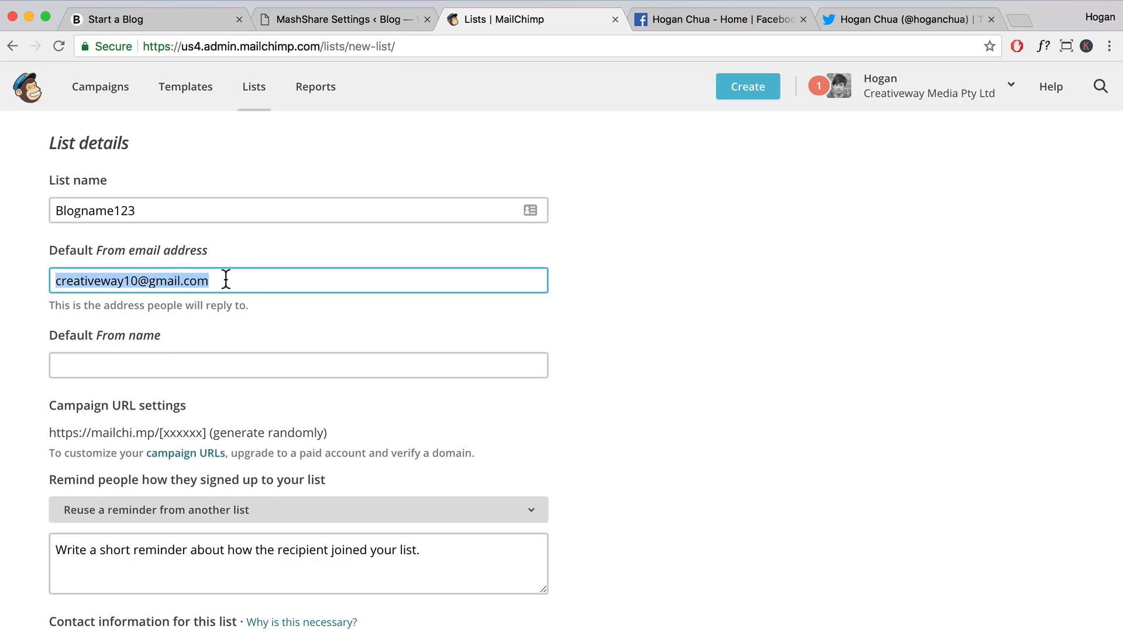
{"action": "left_click_drag", "start_coordinate": [227, 279], "coordinate": [40, 279]}
{"action": "type", "text": "hello"}
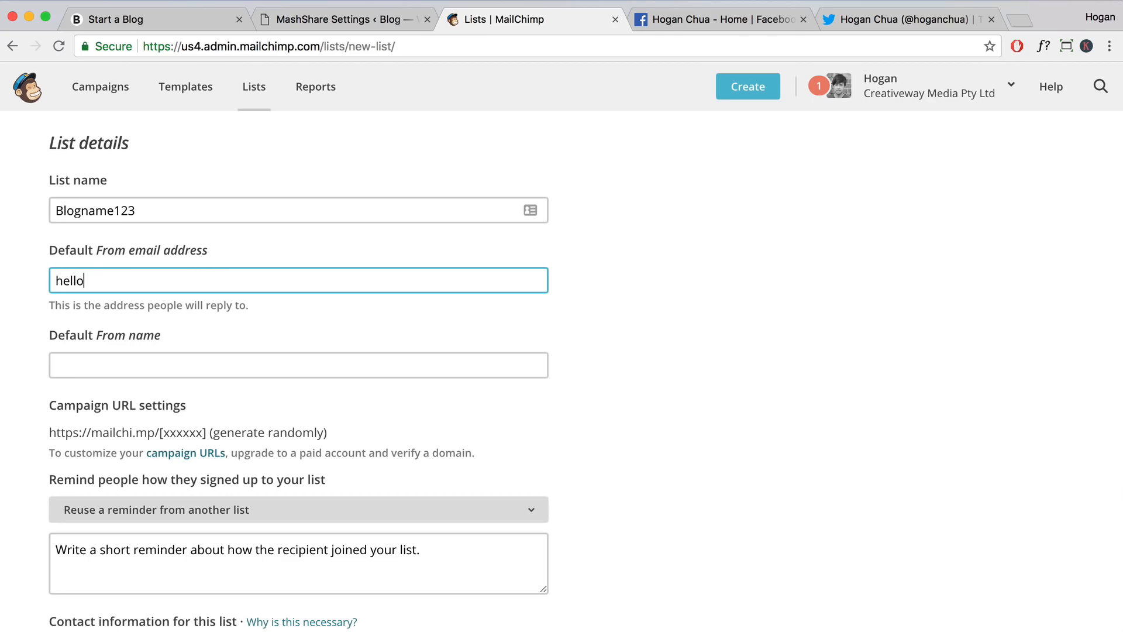
{"action": "type", "text": "om"}
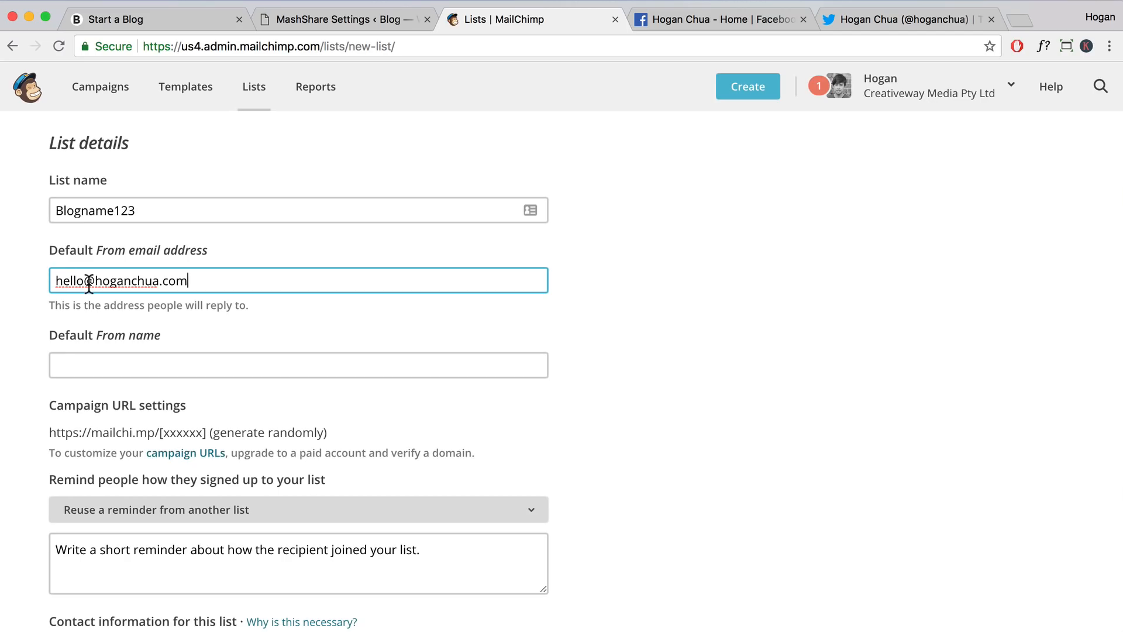
Fill in the list's default From name with the sender's full name
{"action": "left_click", "coordinate": [117, 363]}
{"action": "type", "text": "HOgan"}
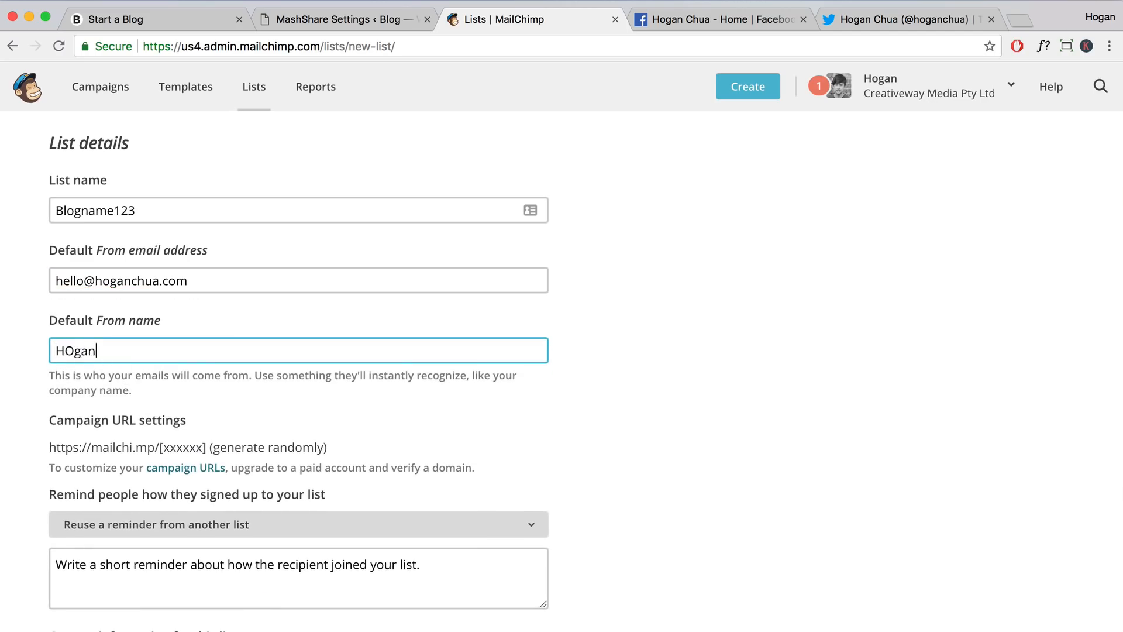
{"action": "key", "text": "BackSpace"}
{"action": "key", "text": "BackSpace"}
{"action": "key", "text": "BackSpace"}
{"action": "key", "text": "BackSpace"}
{"action": "type", "text": "ogan Chua"}
Write "You visited my fashion blog" as the reminder of how people signed up to the list
{"action": "scroll", "coordinate": [278, 404], "scroll_direction": "down", "scroll_amount": 5}
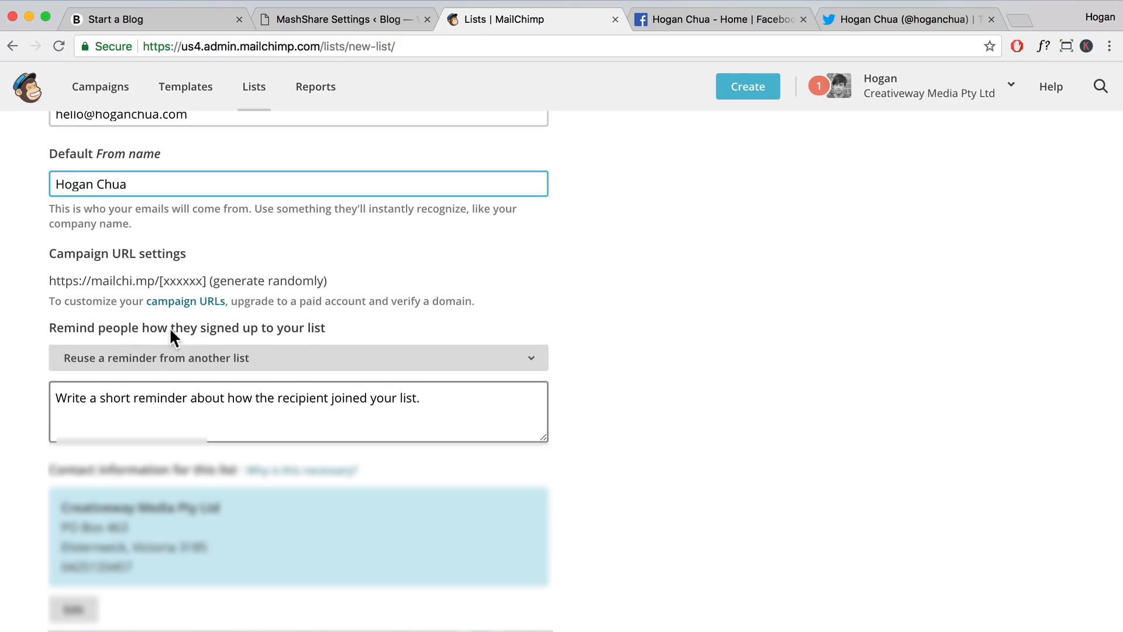
{"action": "left_click", "coordinate": [445, 400]}
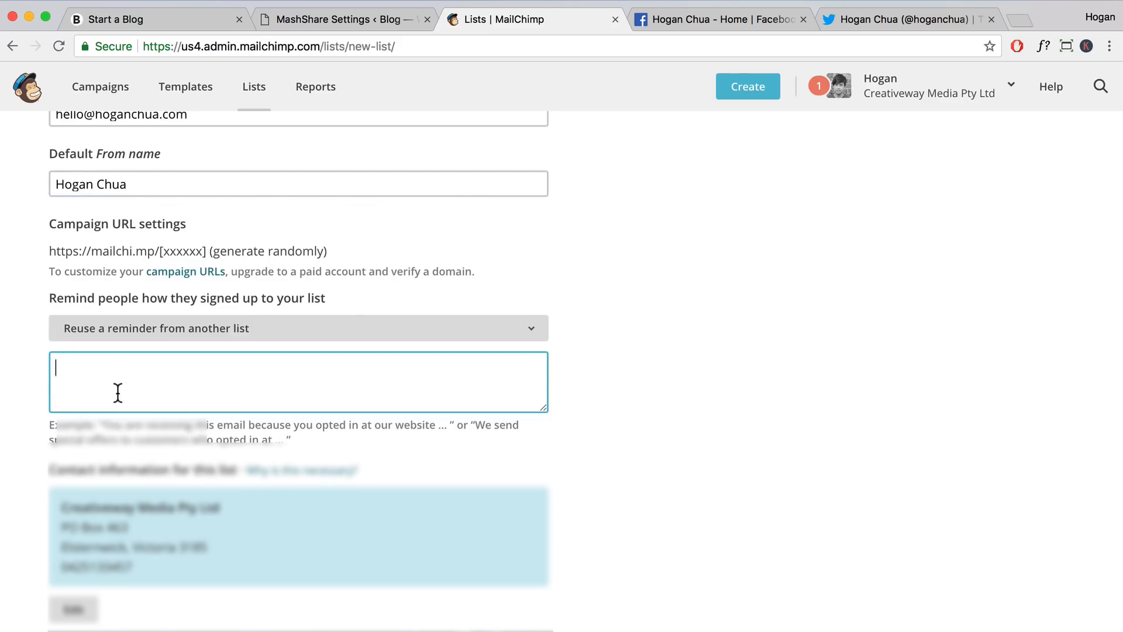
{"action": "type", "text": "You visited my fashion blog"}
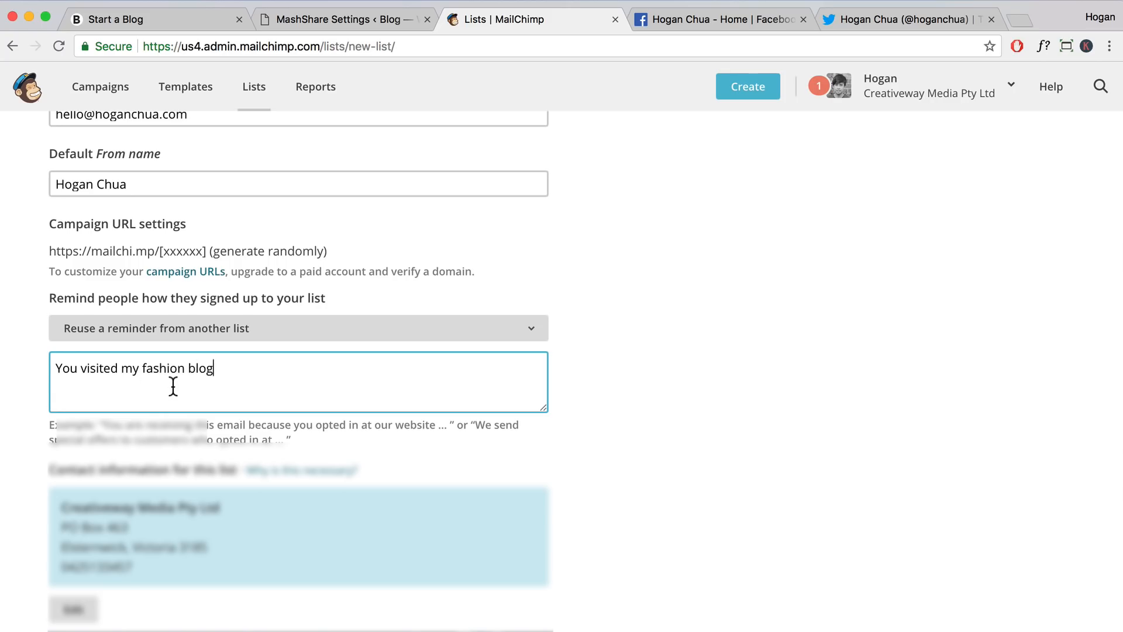
Review the new list's contact address, form settings and notification options down to the end of the form
{"action": "scroll", "coordinate": [174, 383], "scroll_direction": "down", "scroll_amount": 3}
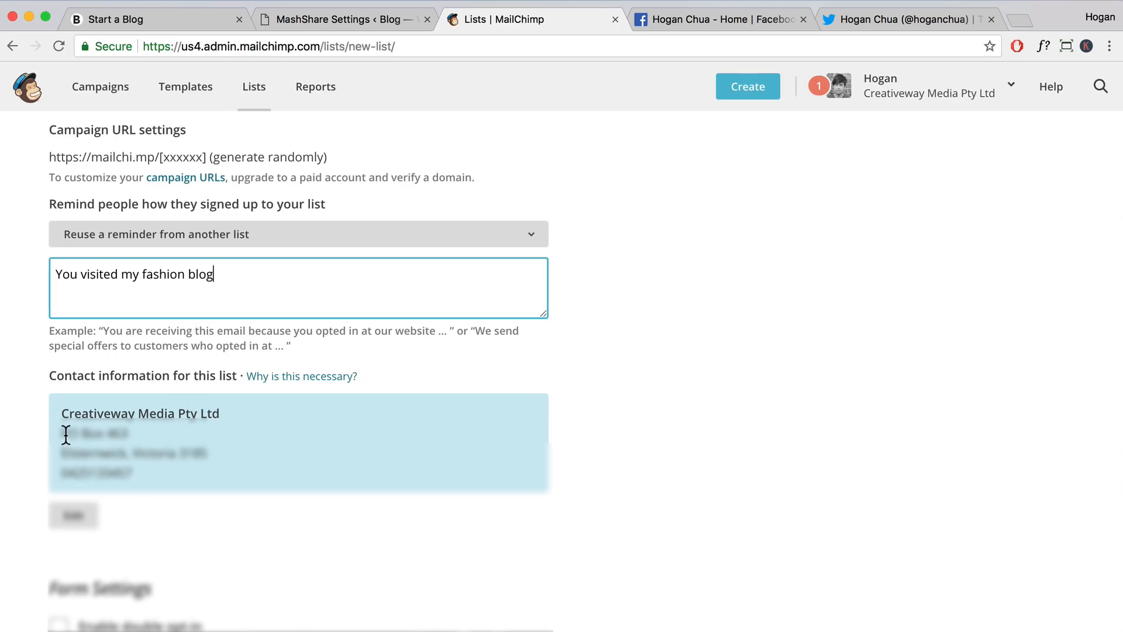
{"action": "left_click_drag", "start_coordinate": [64, 432], "coordinate": [114, 409]}
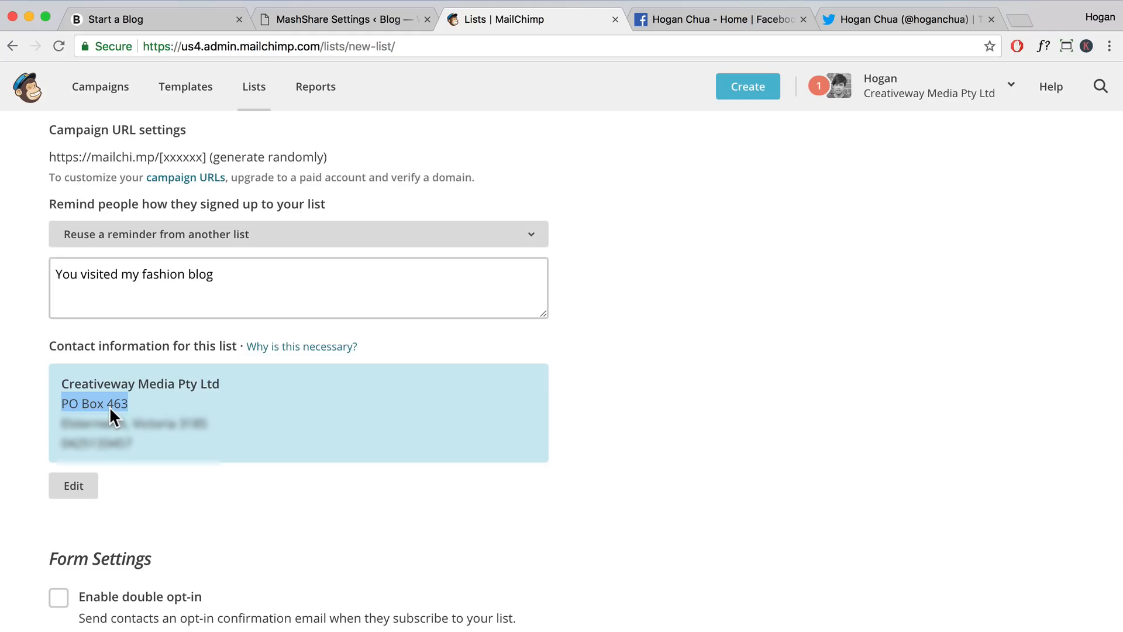
{"action": "scroll", "coordinate": [173, 395], "scroll_direction": "down", "scroll_amount": 3}
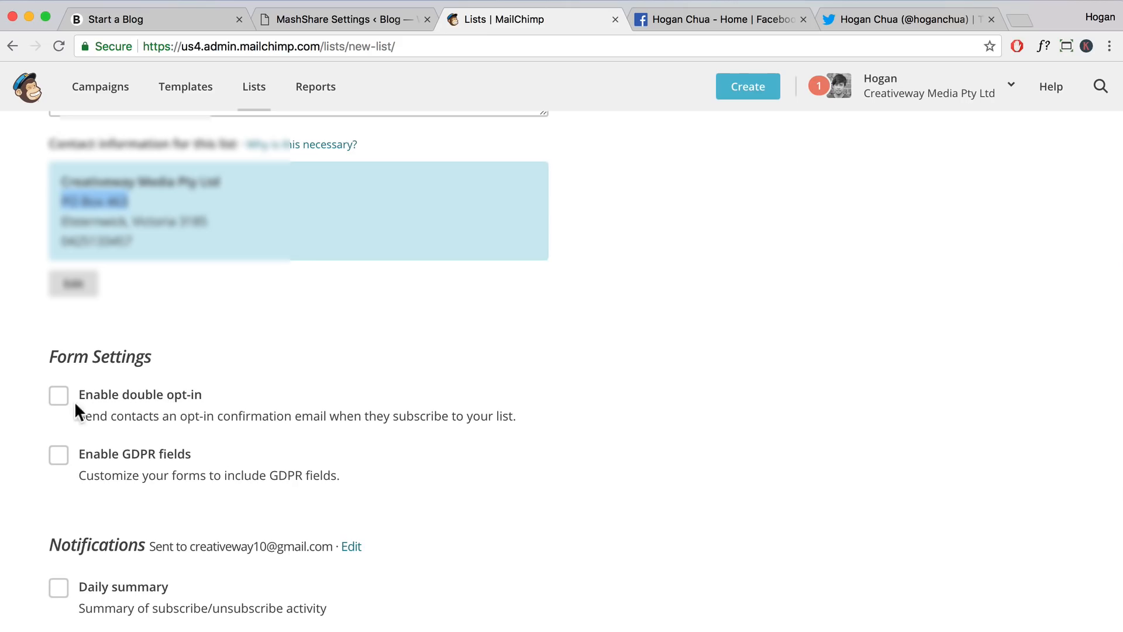
{"action": "scroll", "coordinate": [171, 433], "scroll_direction": "down", "scroll_amount": 2}
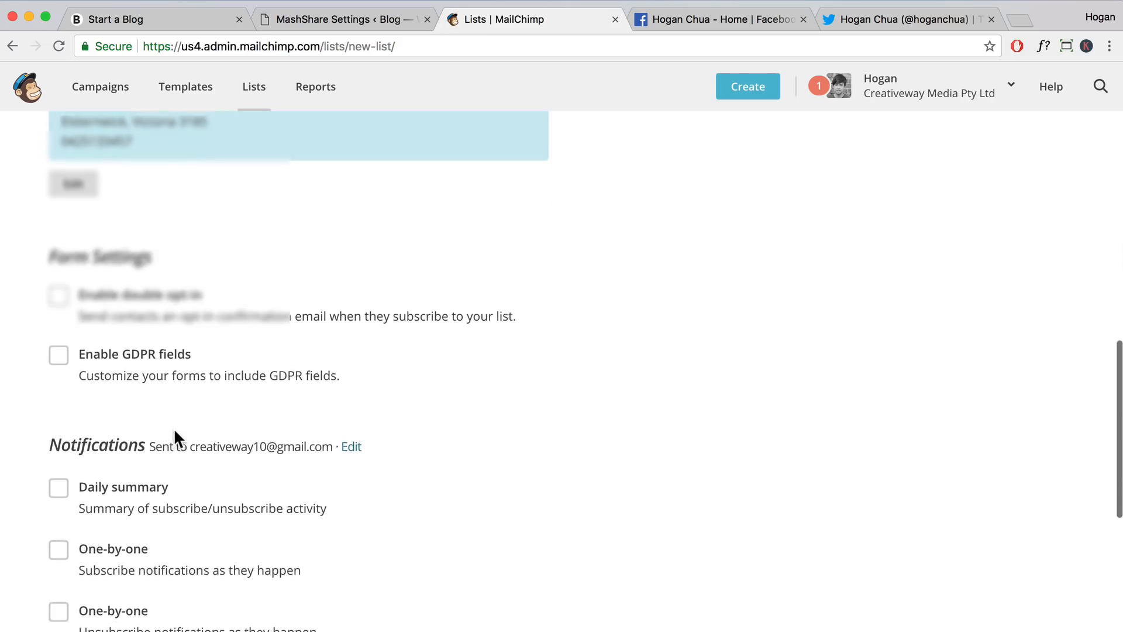
{"action": "scroll", "coordinate": [118, 365], "scroll_direction": "down", "scroll_amount": 3}
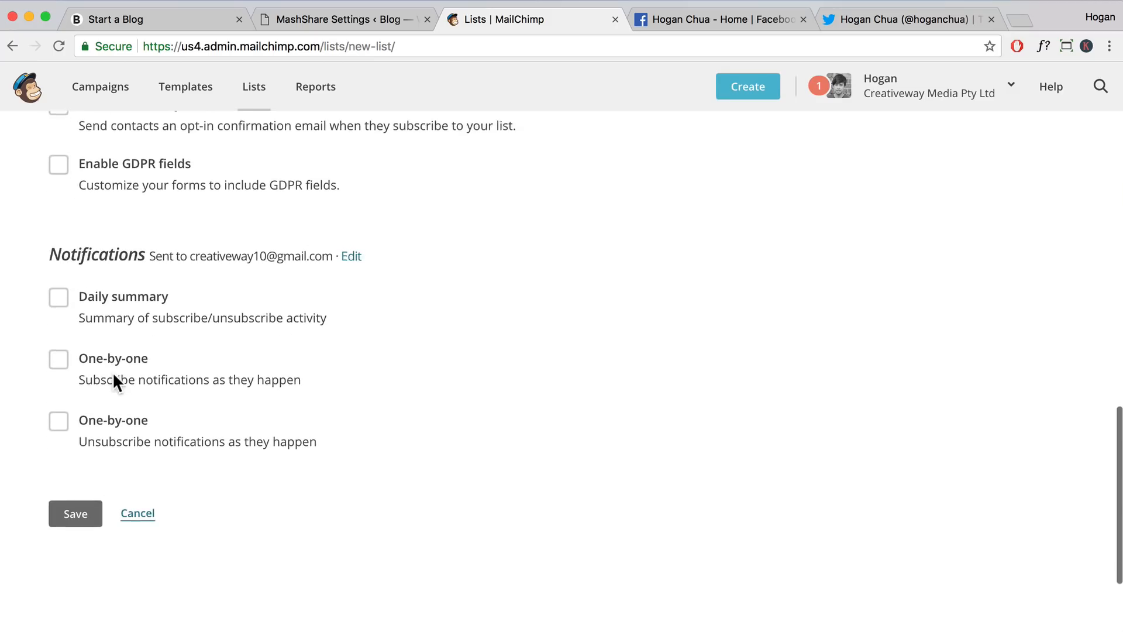
{"action": "left_click", "coordinate": [76, 507]}
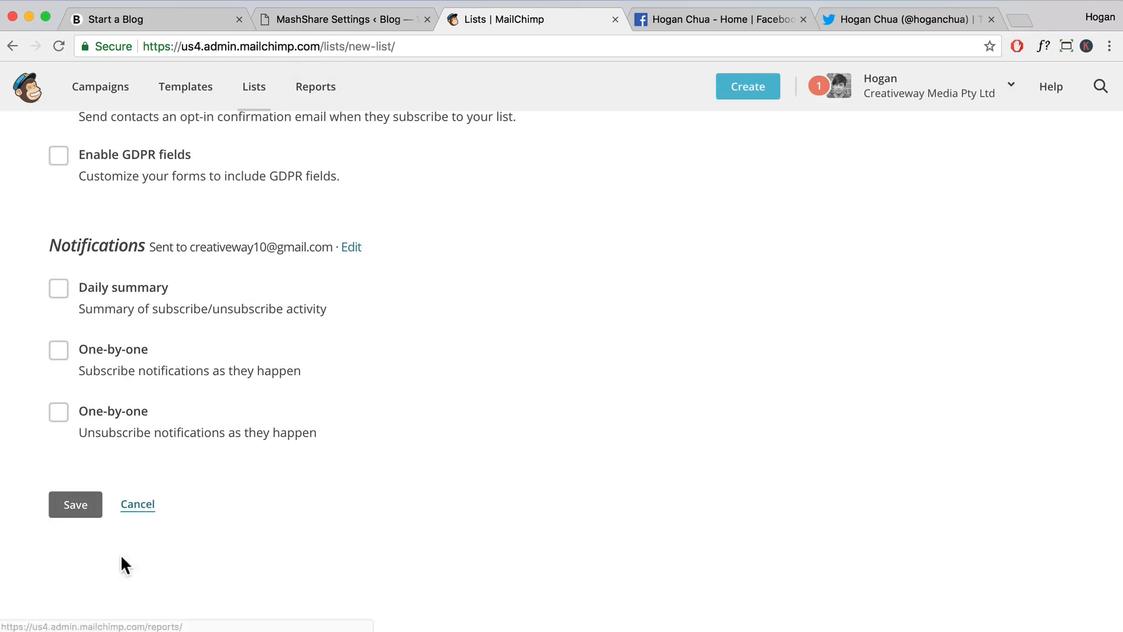
Return to the WordPress dashboard and open the MailChimp for WP plugin's API settings
{"action": "left_click", "coordinate": [351, 18]}
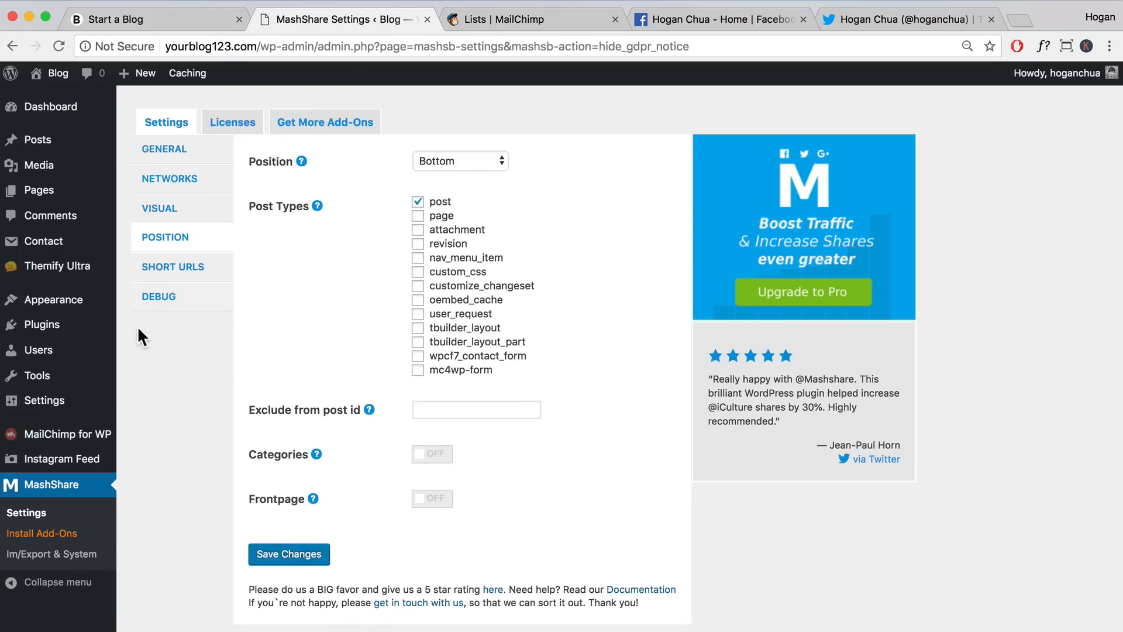
{"action": "mouse_move", "coordinate": [73, 436]}
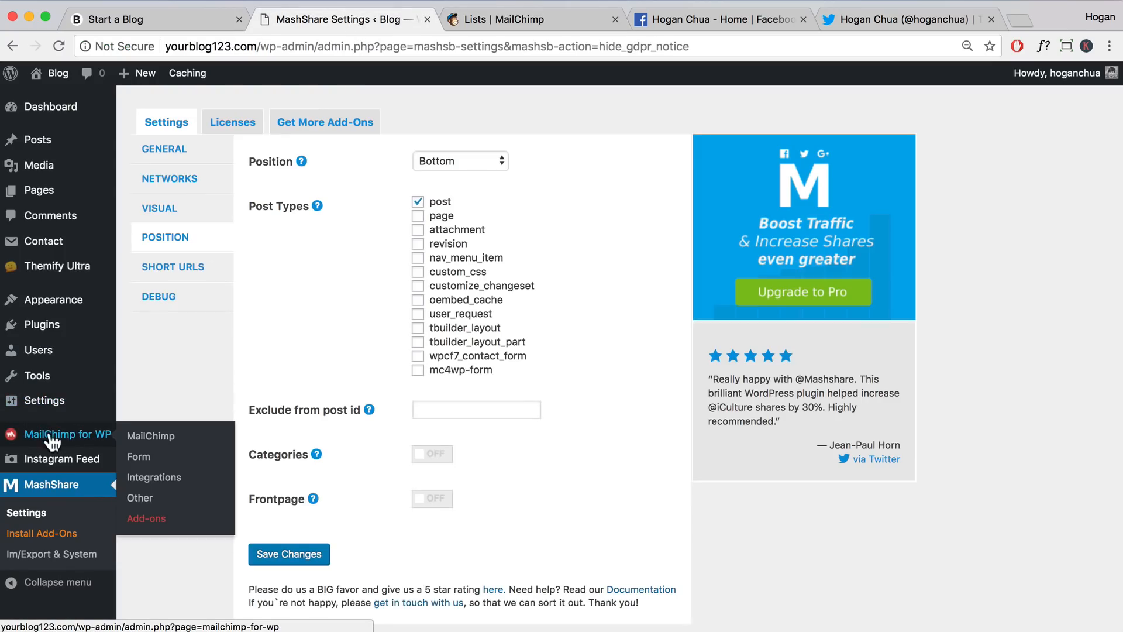
{"action": "left_click", "coordinate": [146, 437]}
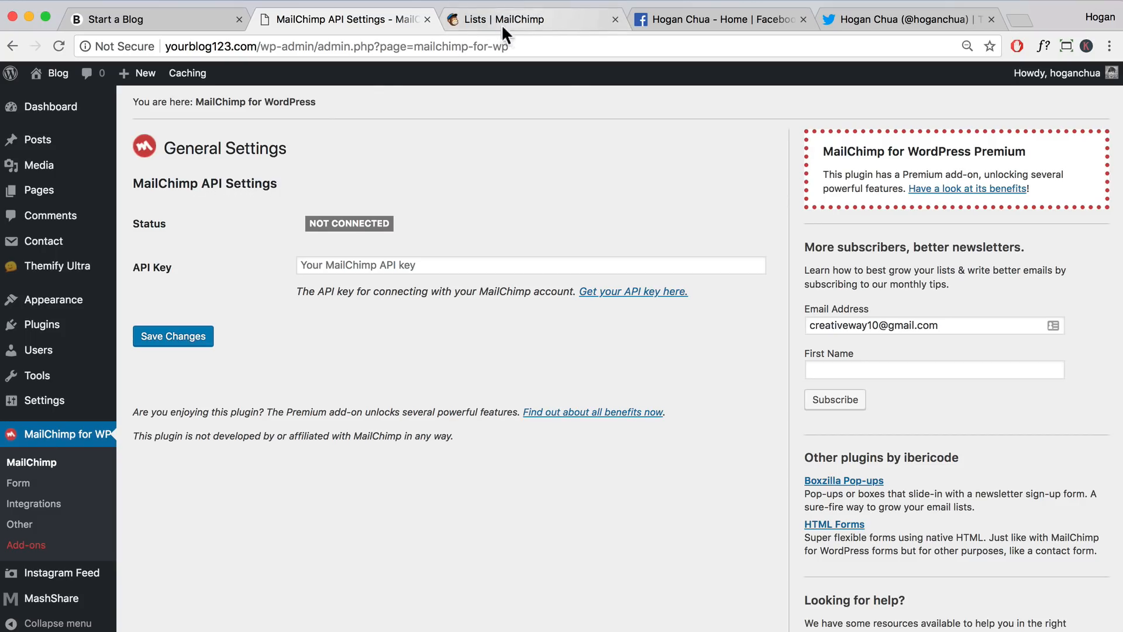
Open the MailChimp account's API keys page from the plugin settings and select the existing API key for copying
{"action": "left_click", "coordinate": [637, 295]}
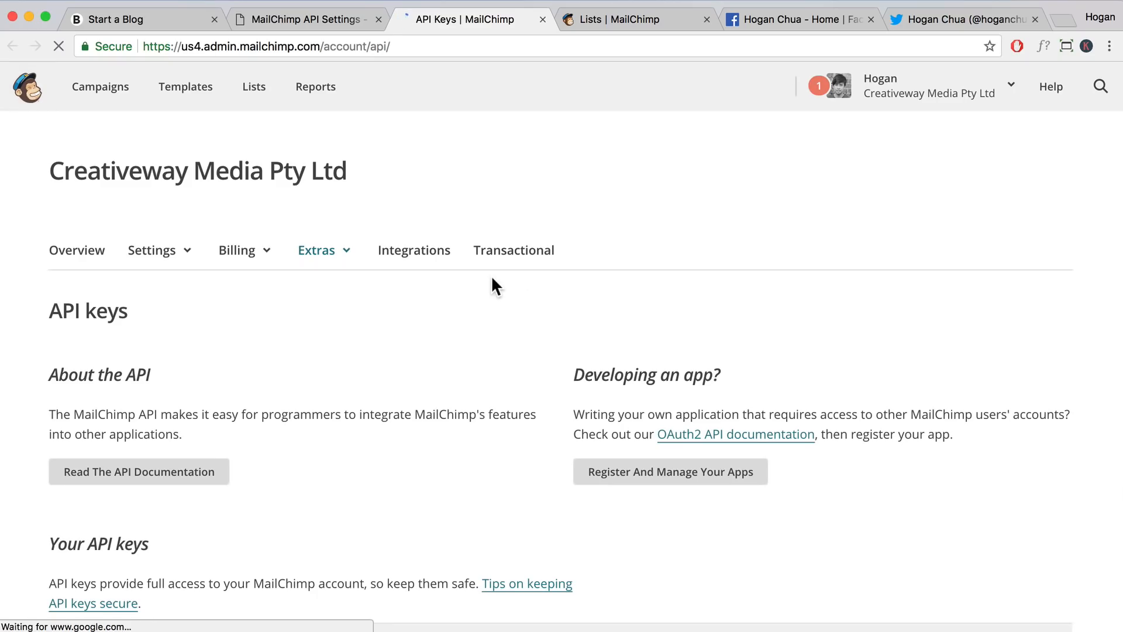
{"action": "scroll", "coordinate": [321, 270], "scroll_direction": "down", "scroll_amount": 5}
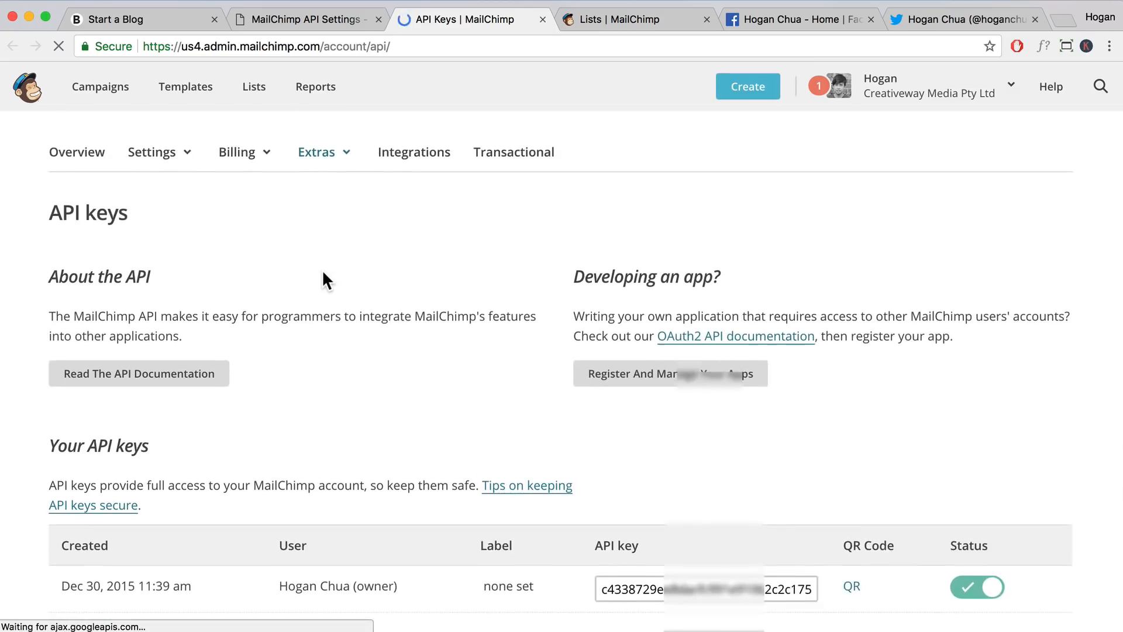
{"action": "scroll", "coordinate": [609, 518], "scroll_direction": "down", "scroll_amount": 2}
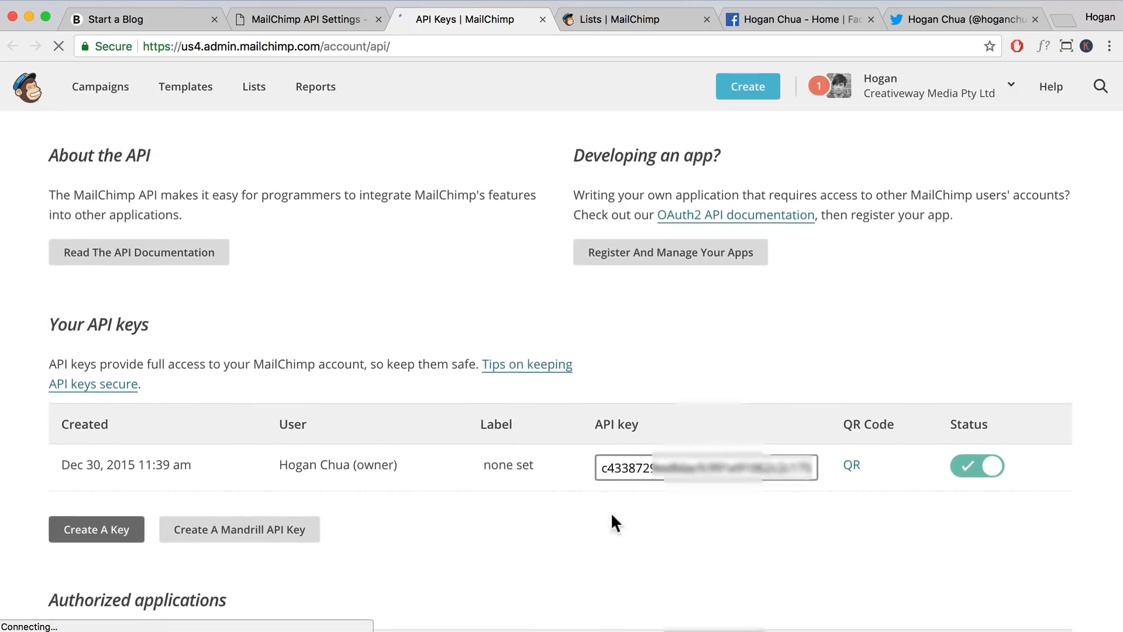
{"action": "left_click", "coordinate": [603, 467]}
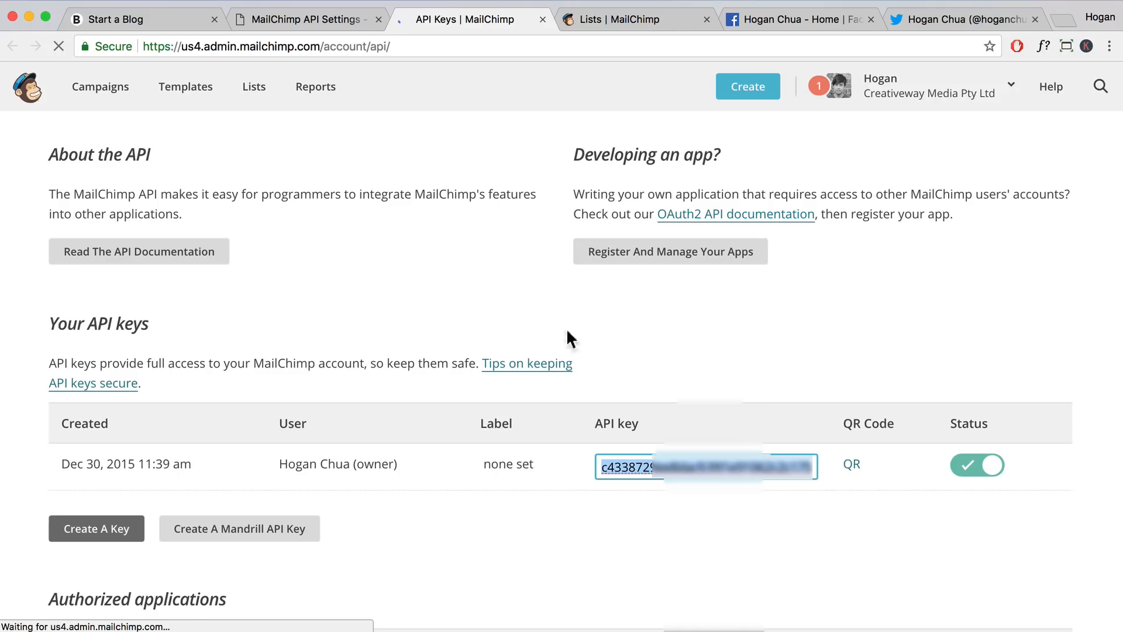
Paste the API key into the MailChimp for WP settings, save the changes and check the account's lists
{"action": "left_click", "coordinate": [343, 17]}
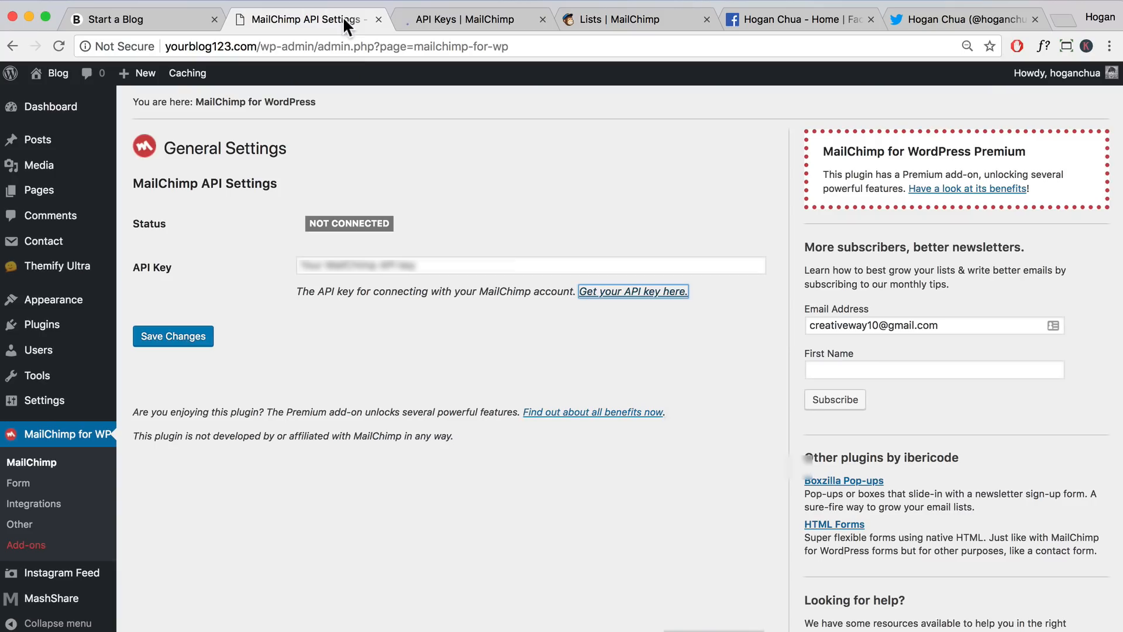
{"action": "triple_click", "coordinate": [432, 263]}
{"action": "key", "text": "ctrl+v"}
{"action": "left_click", "coordinate": [168, 340]}
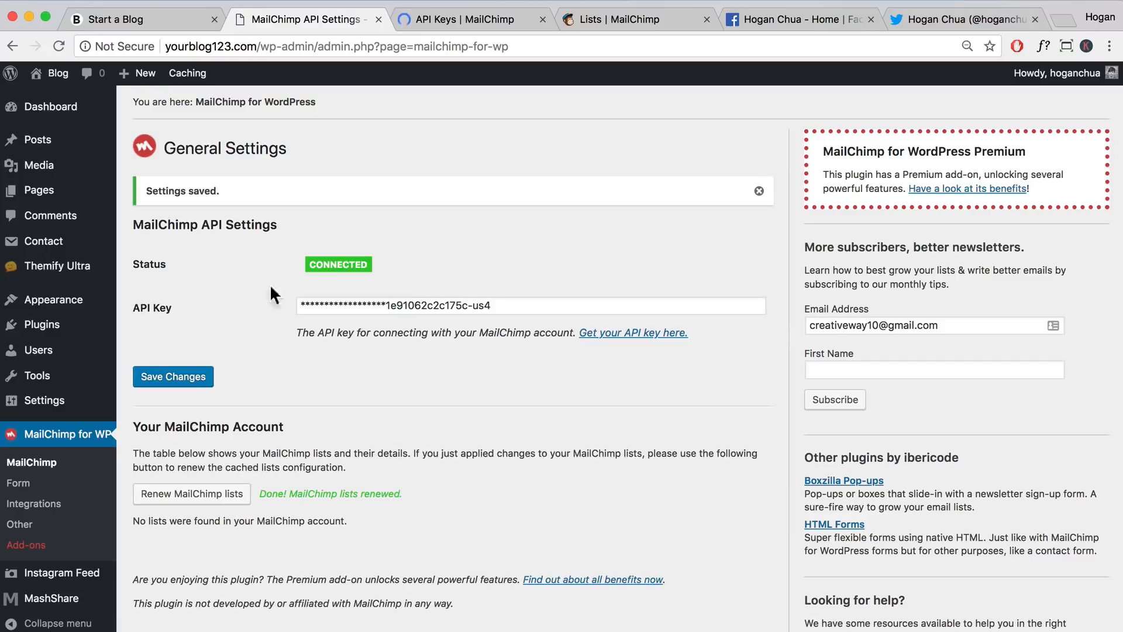
{"action": "scroll", "coordinate": [314, 371], "scroll_direction": "down", "scroll_amount": 4}
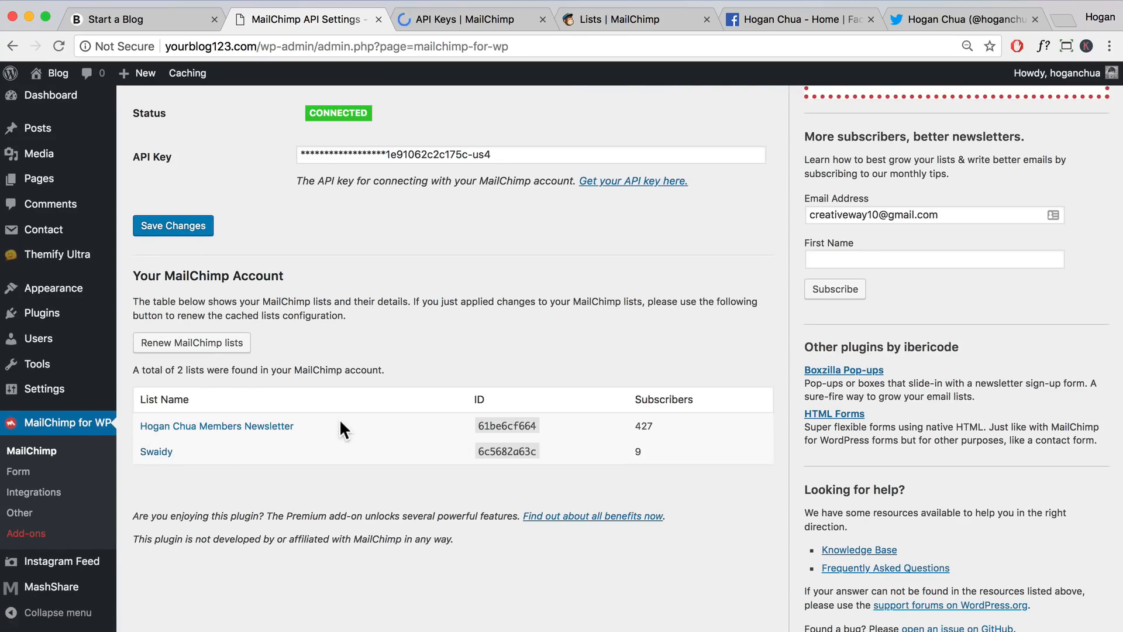
Start a new MailChimp for WP sign-up form and name it Homepage Email Optin
{"action": "left_click", "coordinate": [18, 473]}
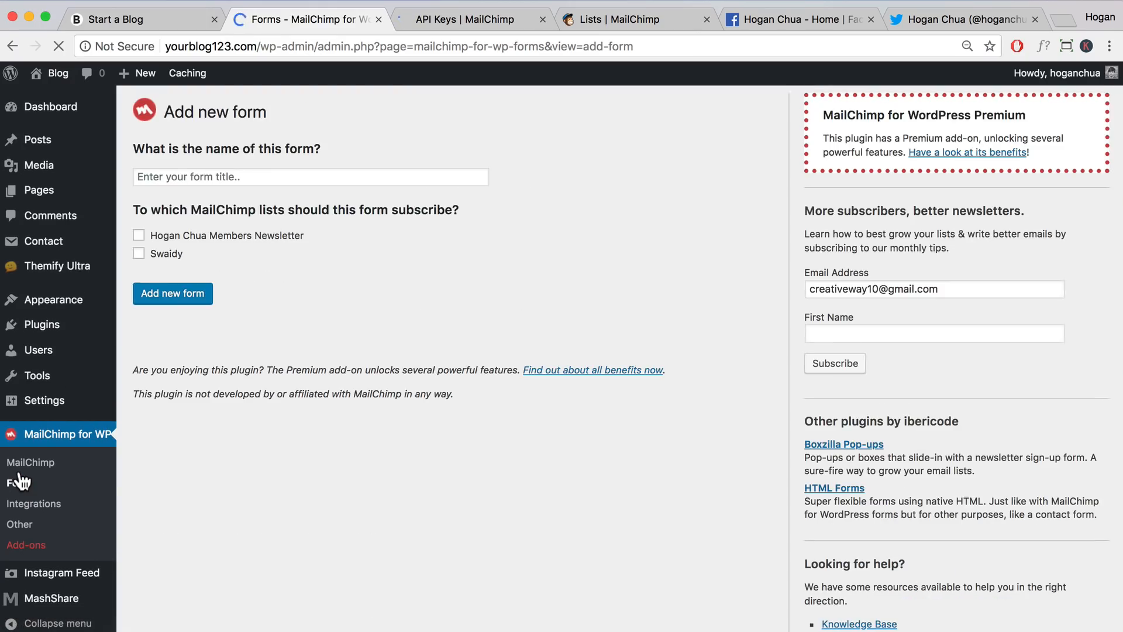
{"action": "left_click", "coordinate": [248, 176]}
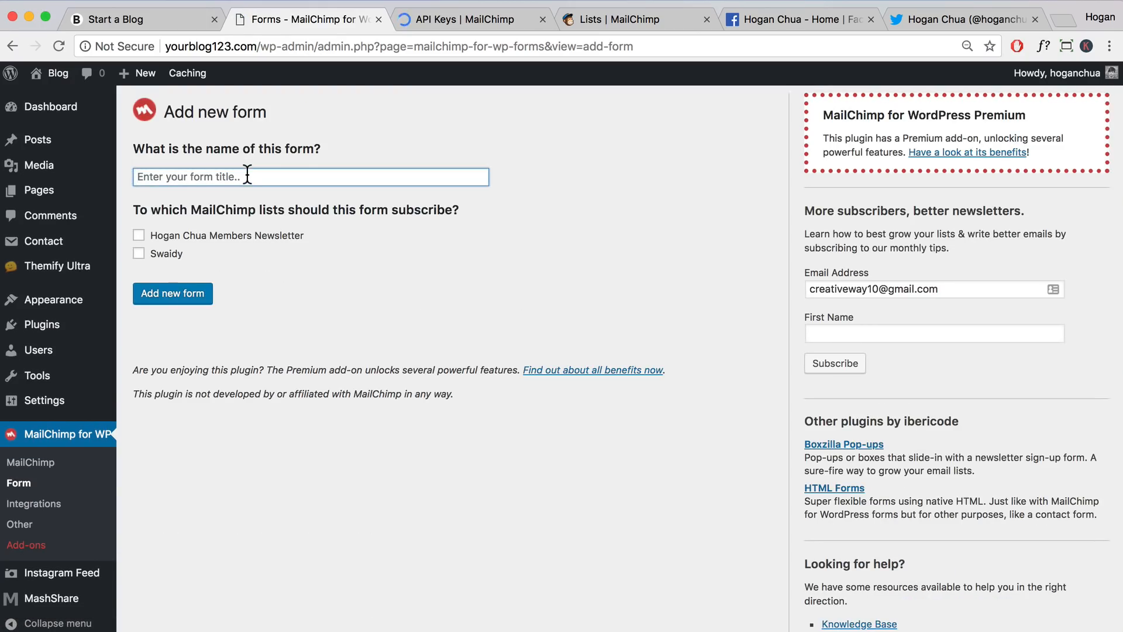
{"action": "type", "text": "Hom"}
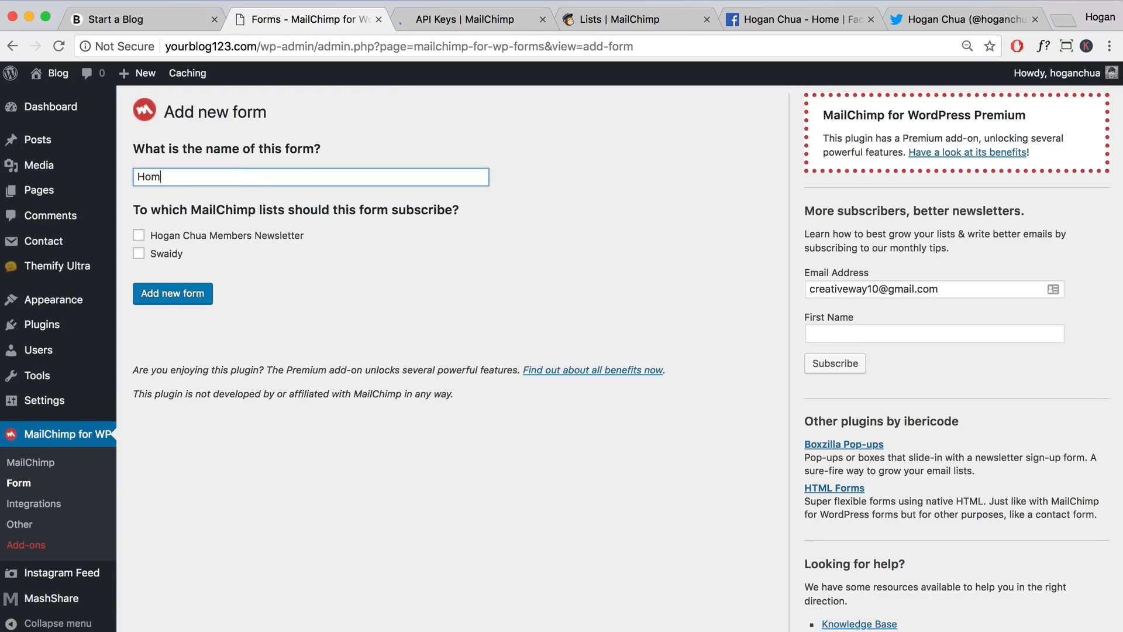
{"action": "type", "text": "epage Email Optin"}
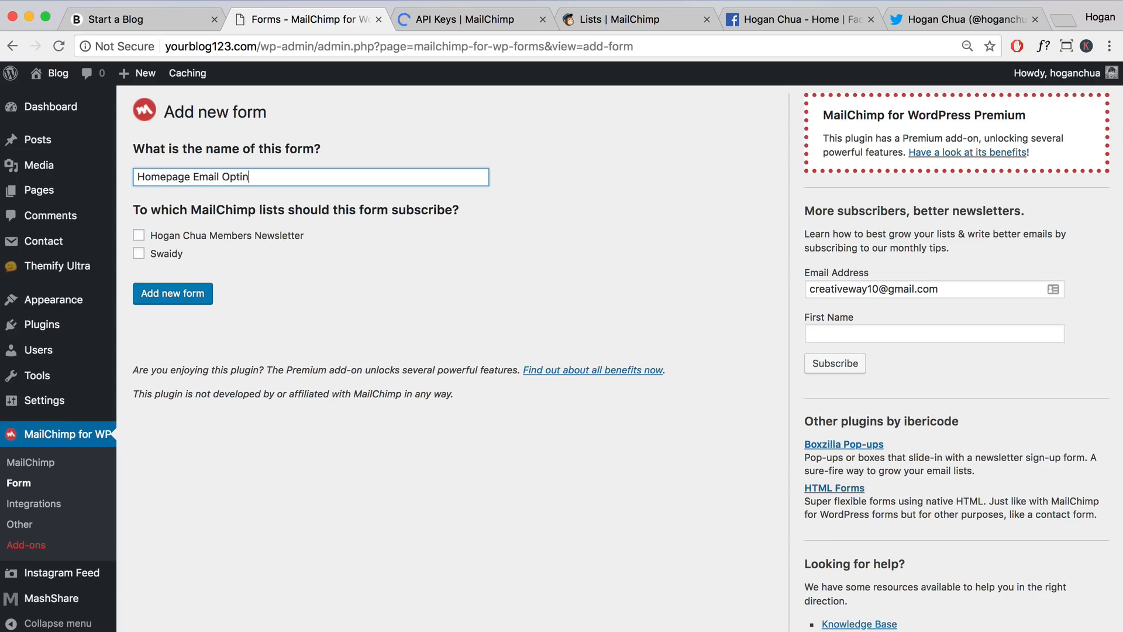
Subscribe the form to the Members Newsletter list, add it, and look over its fields and preview
{"action": "left_click", "coordinate": [139, 235]}
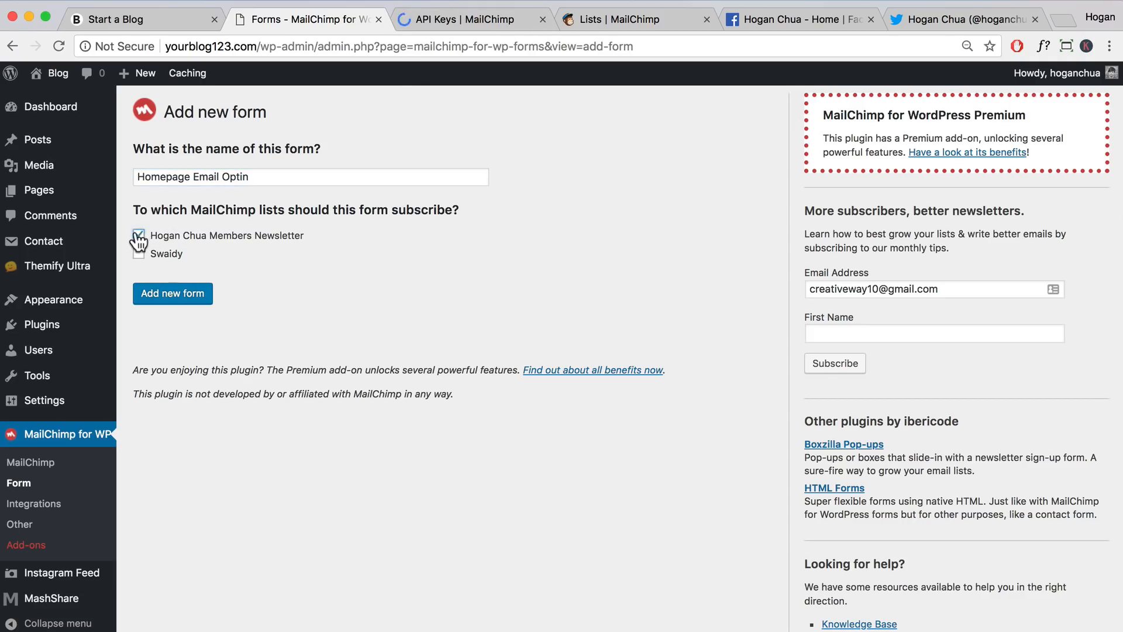
{"action": "left_click", "coordinate": [173, 301]}
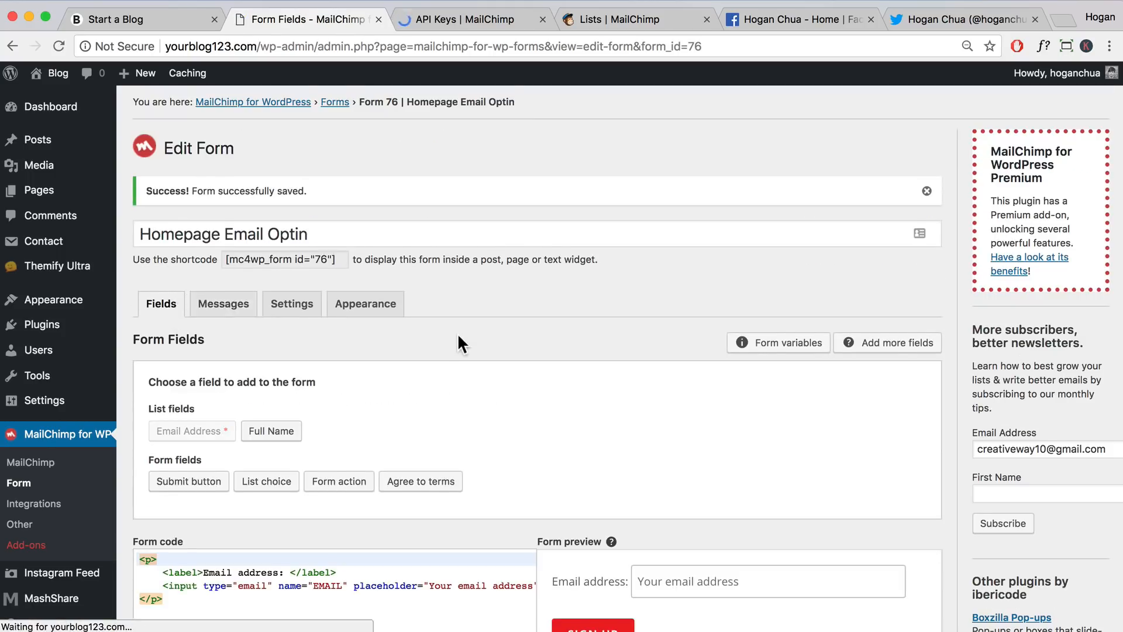
{"action": "scroll", "coordinate": [457, 333], "scroll_direction": "down", "scroll_amount": 2}
{"action": "scroll", "coordinate": [458, 332], "scroll_direction": "up", "scroll_amount": 1}
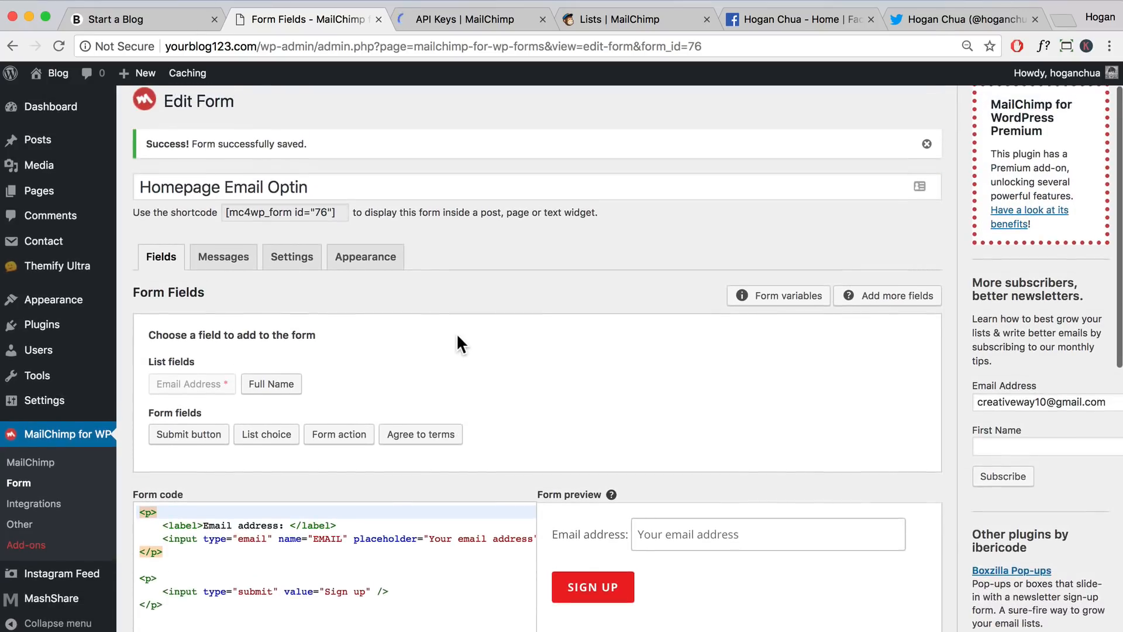
Copy the shortcode of the Homepage Email Optin form
{"action": "left_click_drag", "start_coordinate": [337, 225], "coordinate": [221, 225]}
{"action": "right_click", "coordinate": [244, 224]}
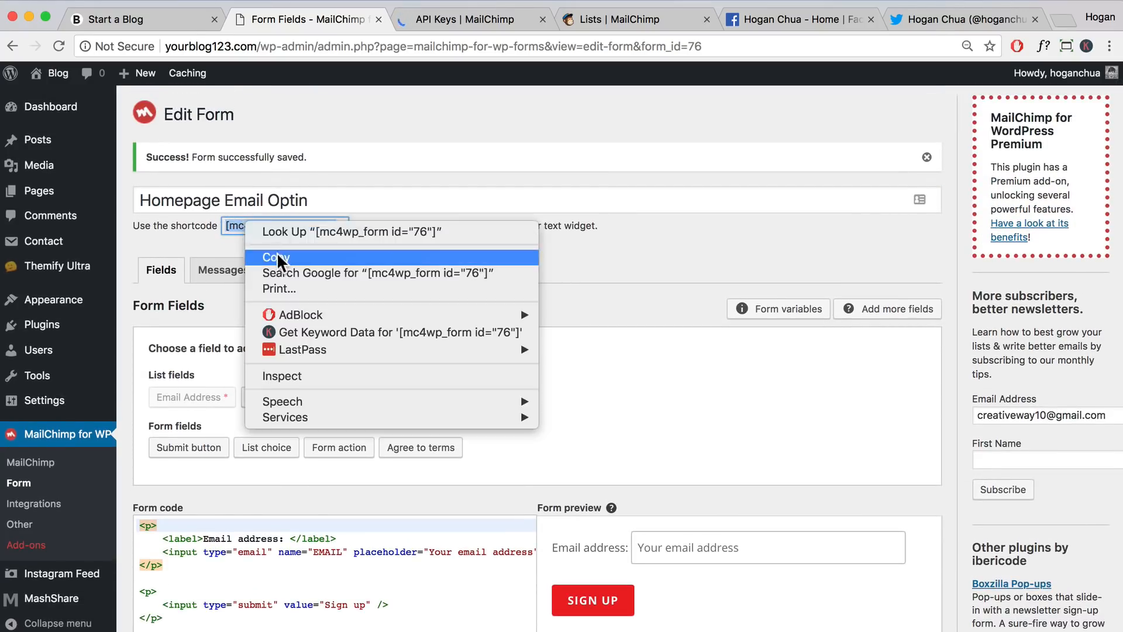
{"action": "left_click", "coordinate": [277, 253]}
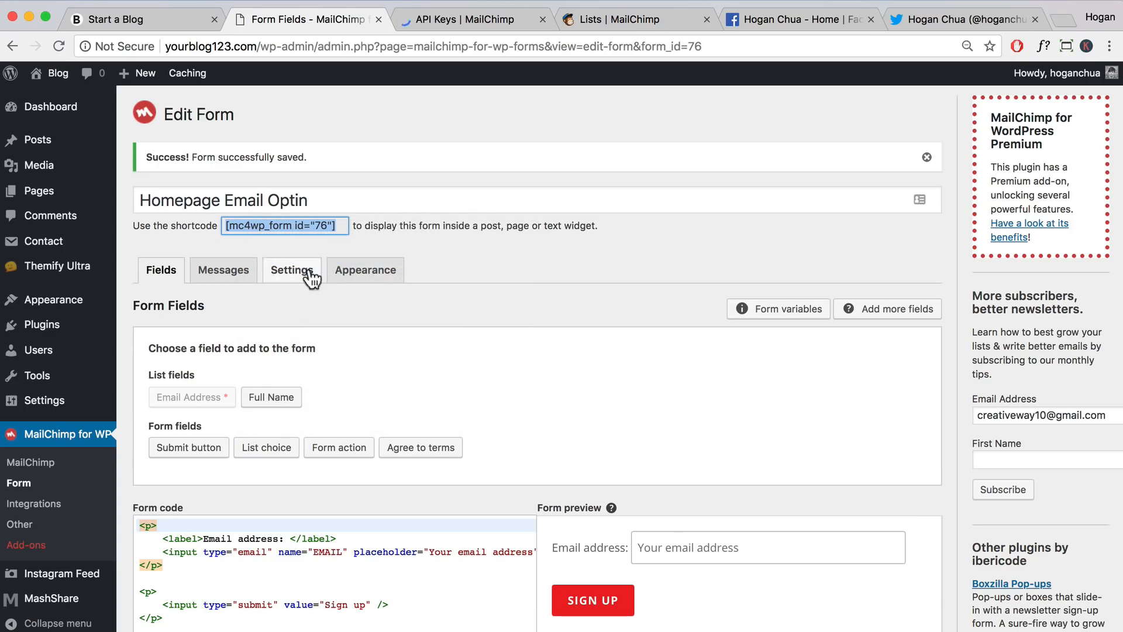
Remove the "Email address:" label line and its leftover blank line from the form code
{"action": "scroll", "coordinate": [551, 324], "scroll_direction": "down", "scroll_amount": 3}
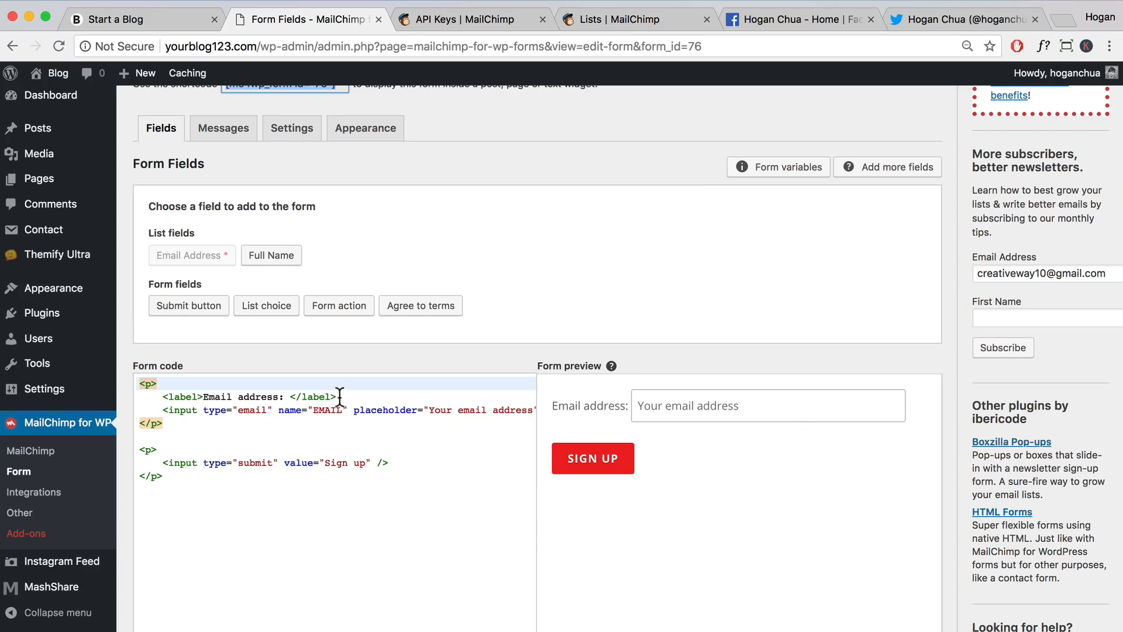
{"action": "left_click_drag", "start_coordinate": [339, 397], "coordinate": [165, 396]}
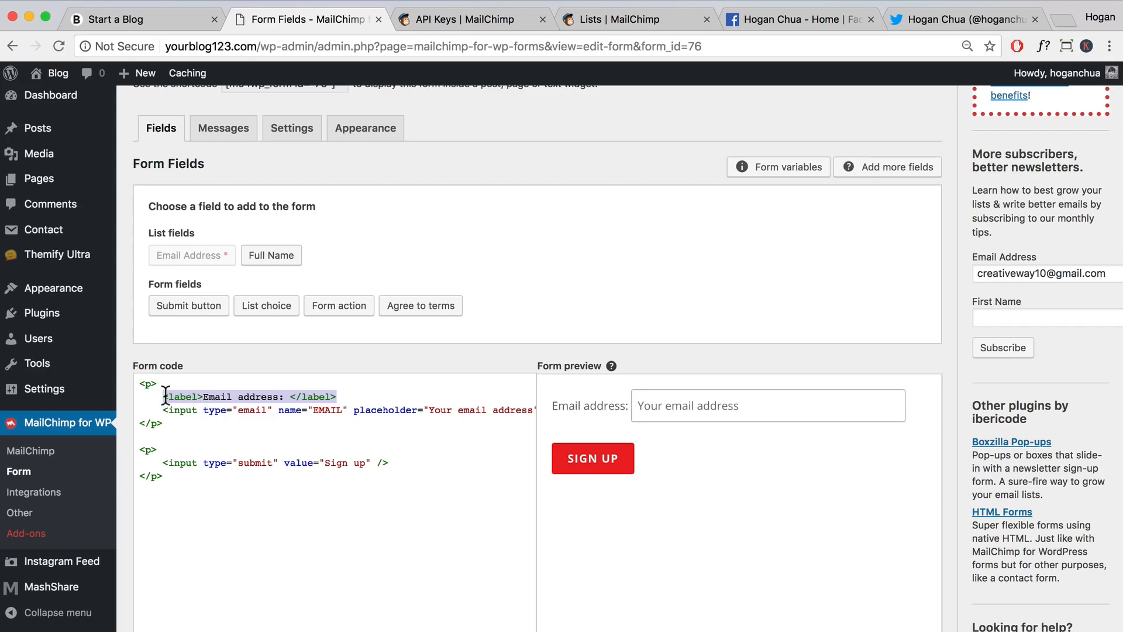
{"action": "key", "text": "BackSpace"}
{"action": "key", "text": "BackSpace"}
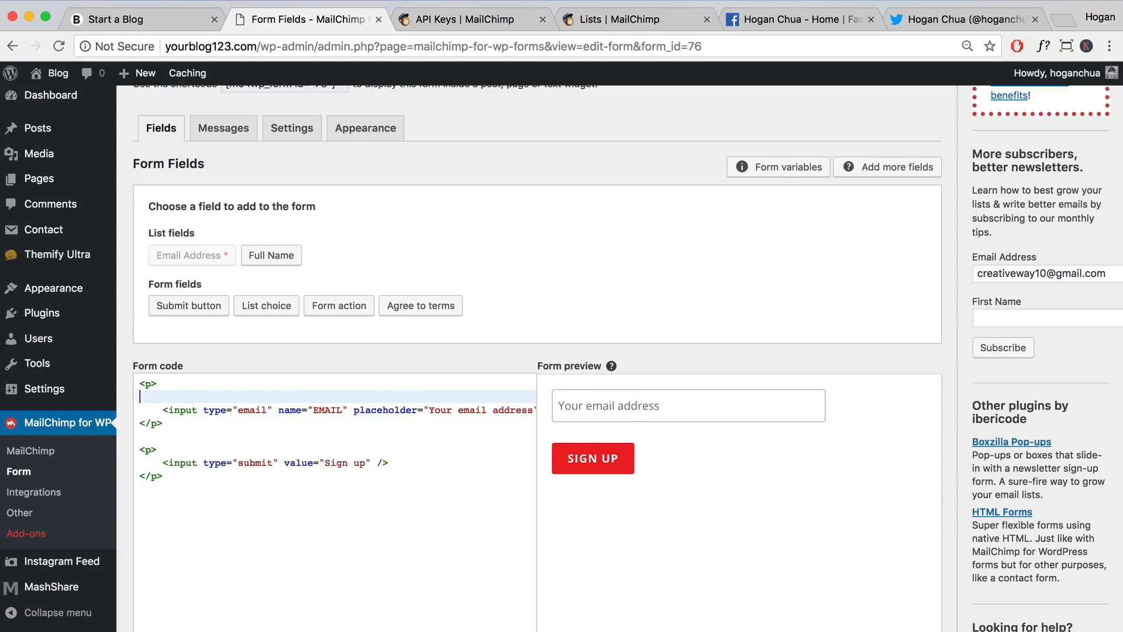
{"action": "key", "text": "BackSpace"}
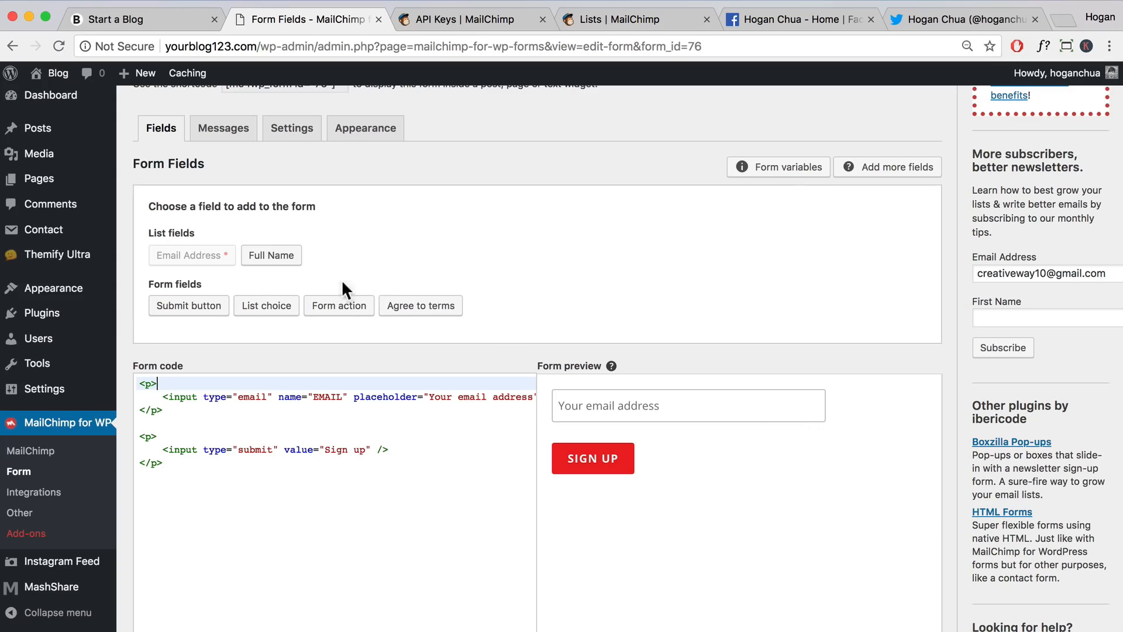
{"action": "left_click", "coordinate": [266, 256]}
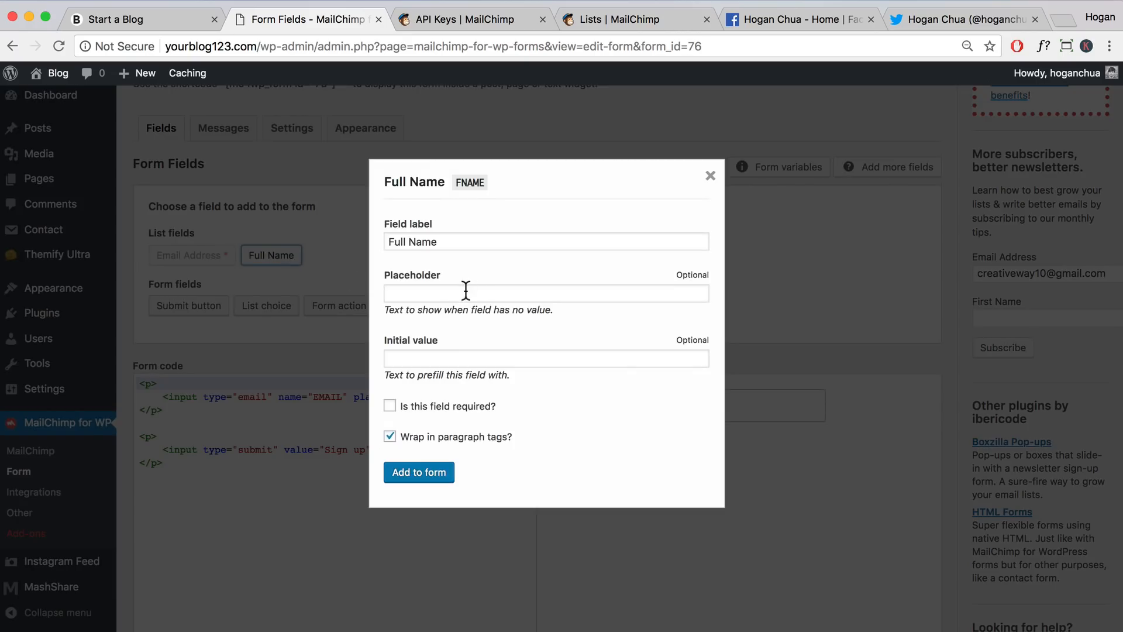
{"action": "left_click", "coordinate": [465, 290]}
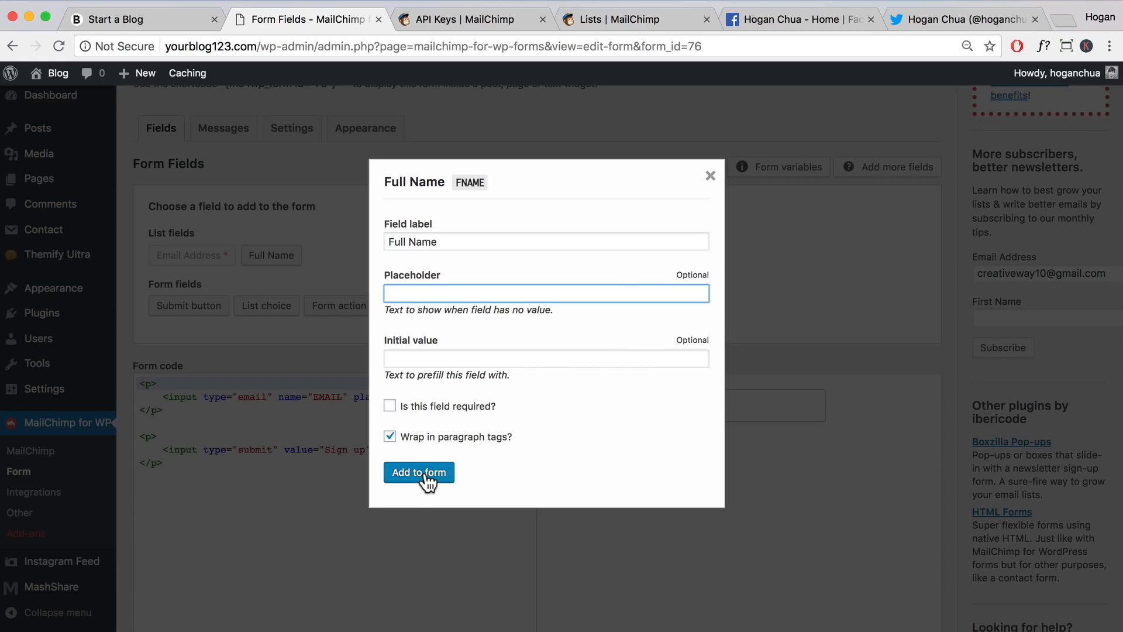
{"action": "left_click", "coordinate": [711, 176]}
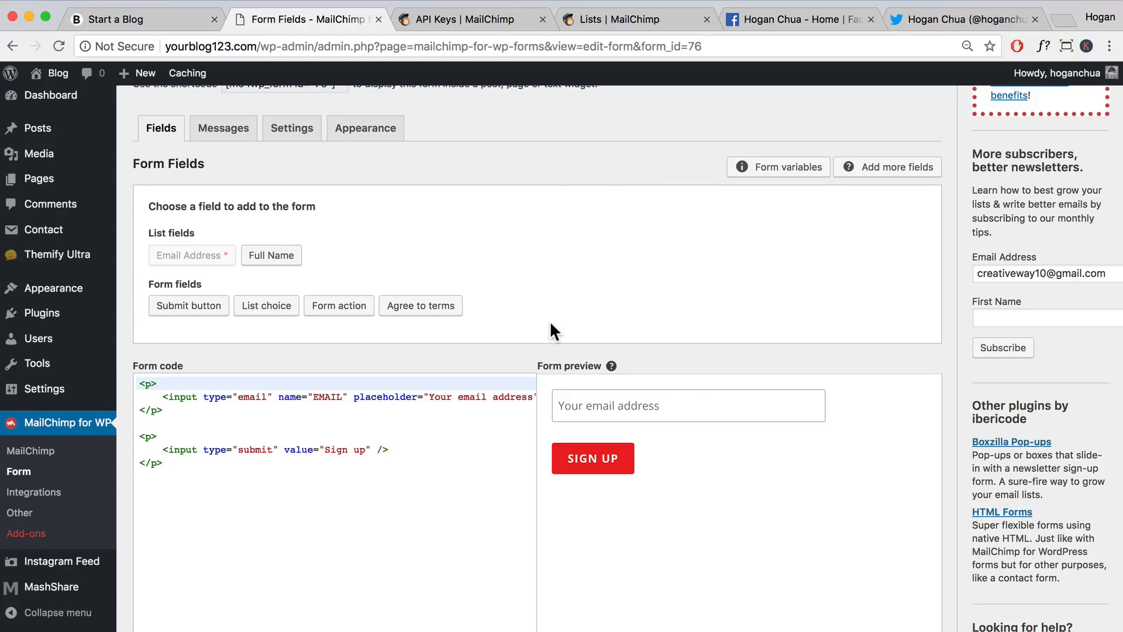
Review the message texts the form shows for successful sign-ups, invalid emails and other errors
{"action": "scroll", "coordinate": [492, 311], "scroll_direction": "up", "scroll_amount": 3}
{"action": "left_click", "coordinate": [233, 252]}
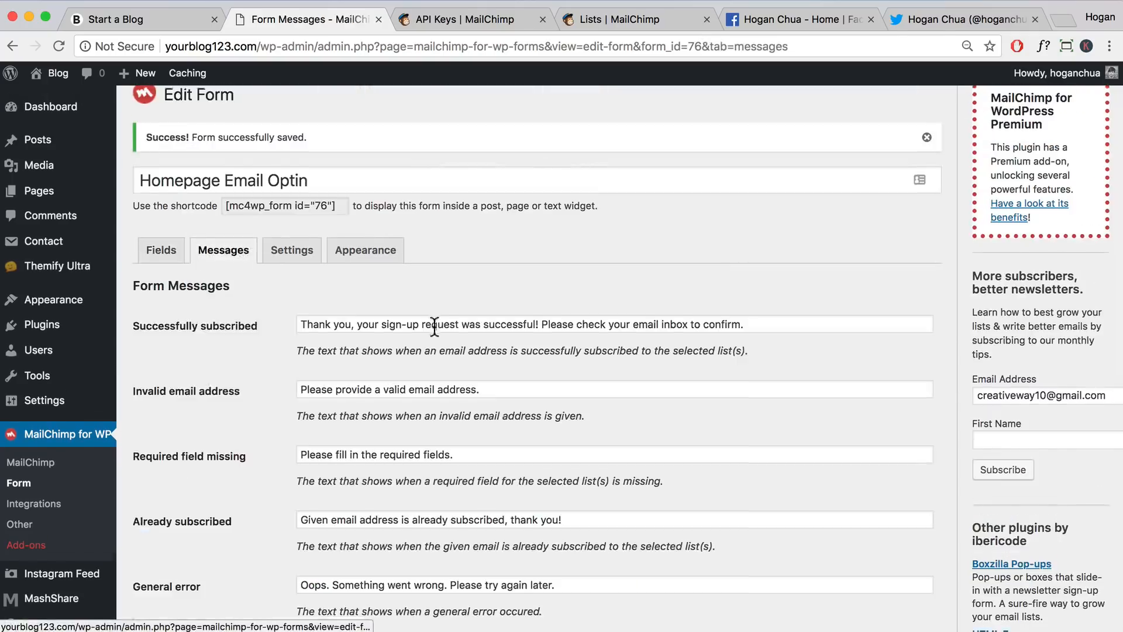
{"action": "scroll", "coordinate": [434, 327], "scroll_direction": "down", "scroll_amount": 2}
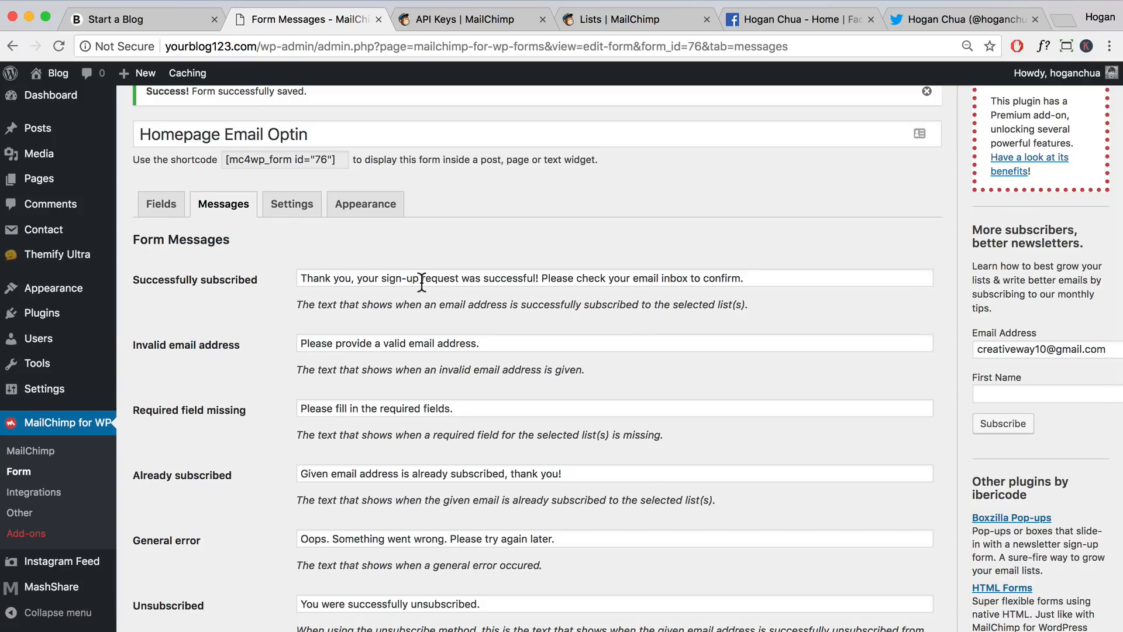
Disable double opt-in for the form and save the changes with the theme-inherited form style
{"action": "left_click", "coordinate": [292, 205]}
{"action": "scroll", "coordinate": [381, 275], "scroll_direction": "down", "scroll_amount": 3}
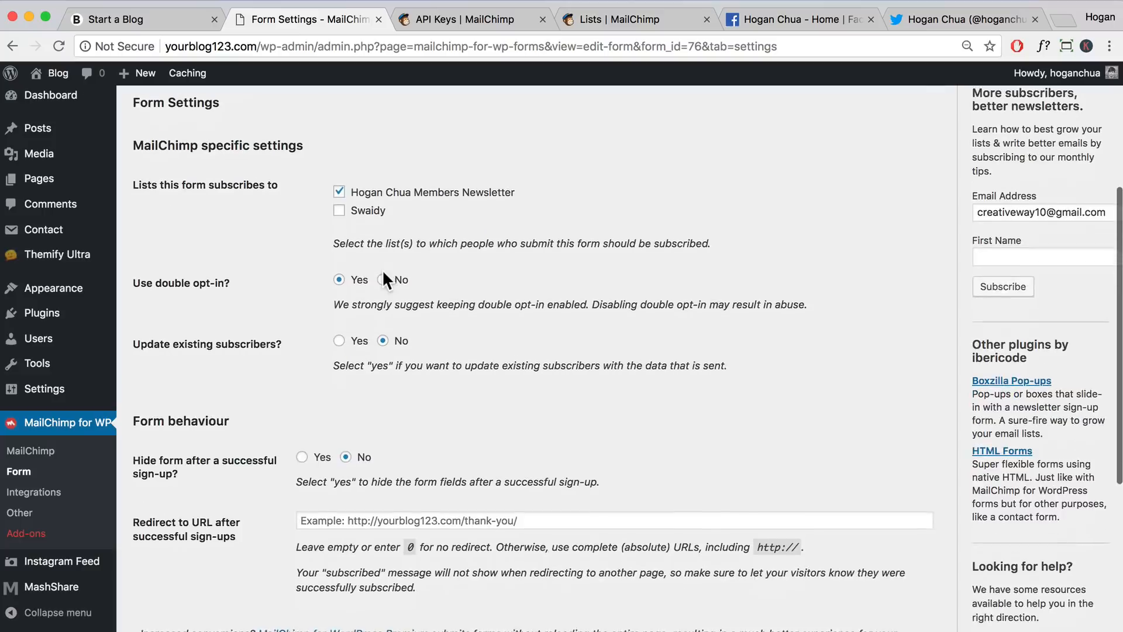
{"action": "scroll", "coordinate": [383, 275], "scroll_direction": "up", "scroll_amount": 2}
{"action": "left_click", "coordinate": [383, 337]}
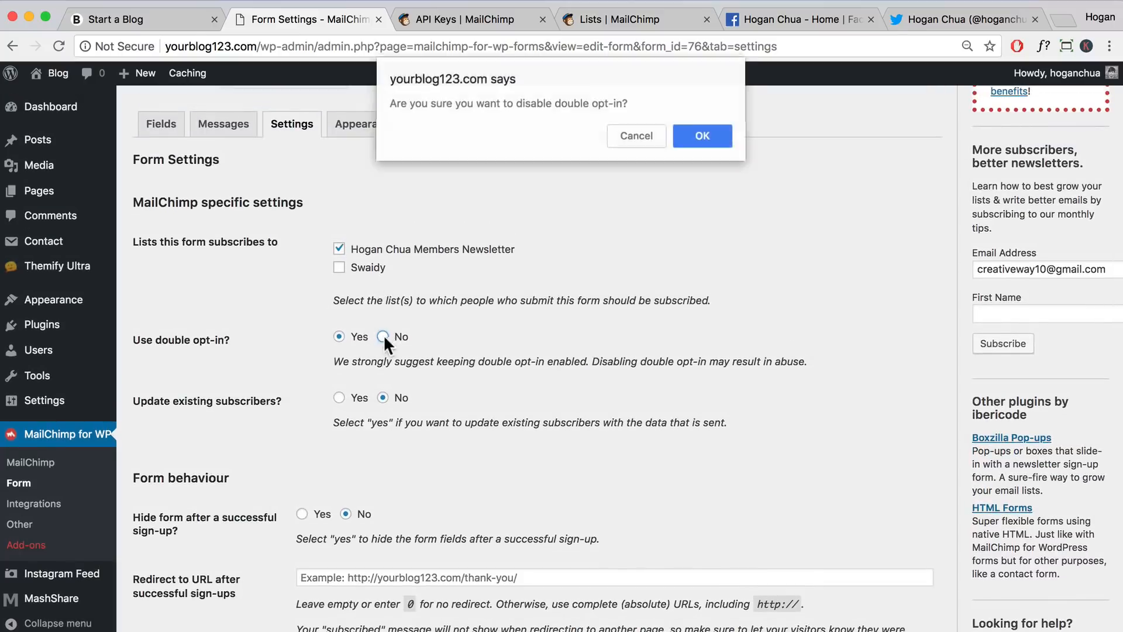
{"action": "scroll", "coordinate": [463, 254], "scroll_direction": "up", "scroll_amount": 2}
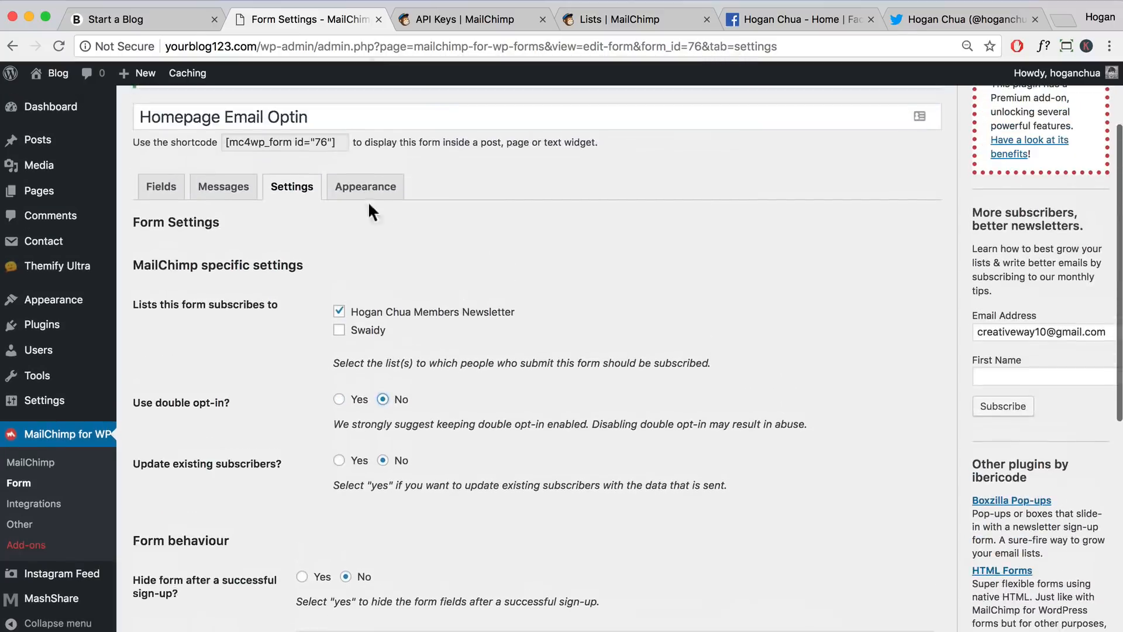
{"action": "left_click", "coordinate": [366, 193]}
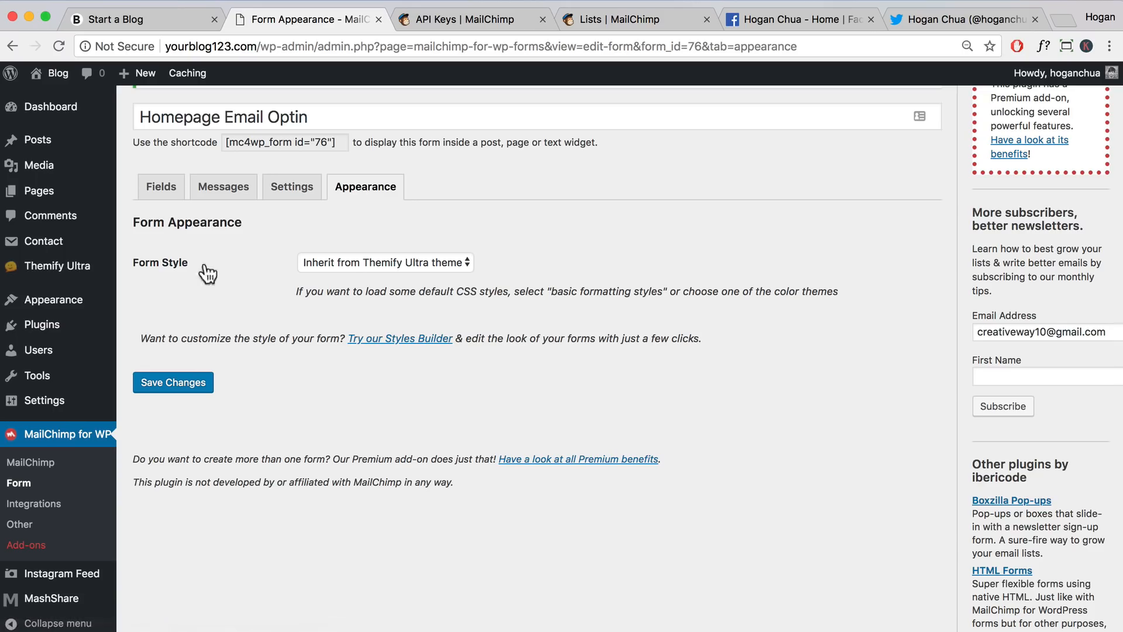
{"action": "left_click", "coordinate": [174, 383]}
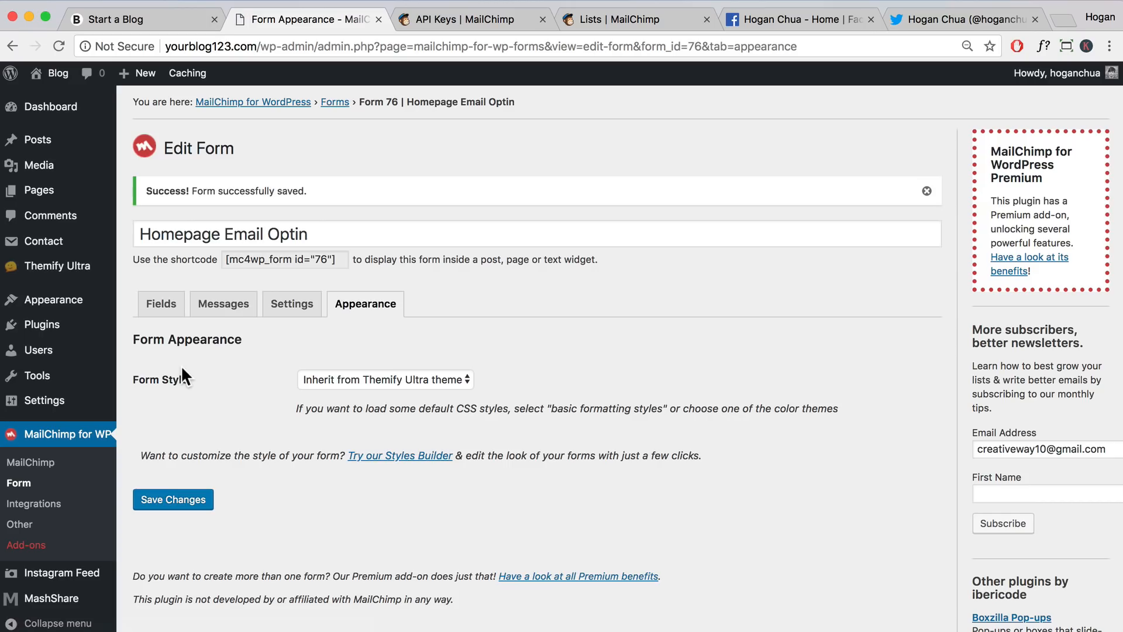
Select the form's shortcode for copying and visit the live blog homepage
{"action": "left_click", "coordinate": [297, 259]}
{"action": "left_click_drag", "start_coordinate": [296, 259], "coordinate": [226, 259]}
{"action": "key", "text": "super+c"}
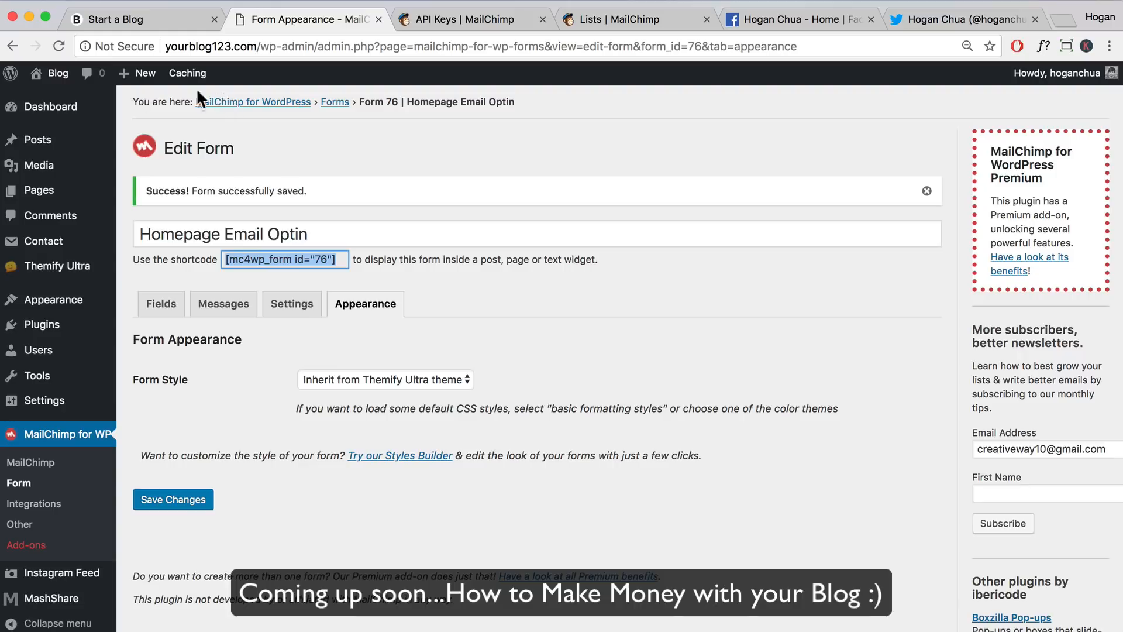
{"action": "mouse_move", "coordinate": [59, 75]}
{"action": "left_click", "coordinate": [58, 102]}
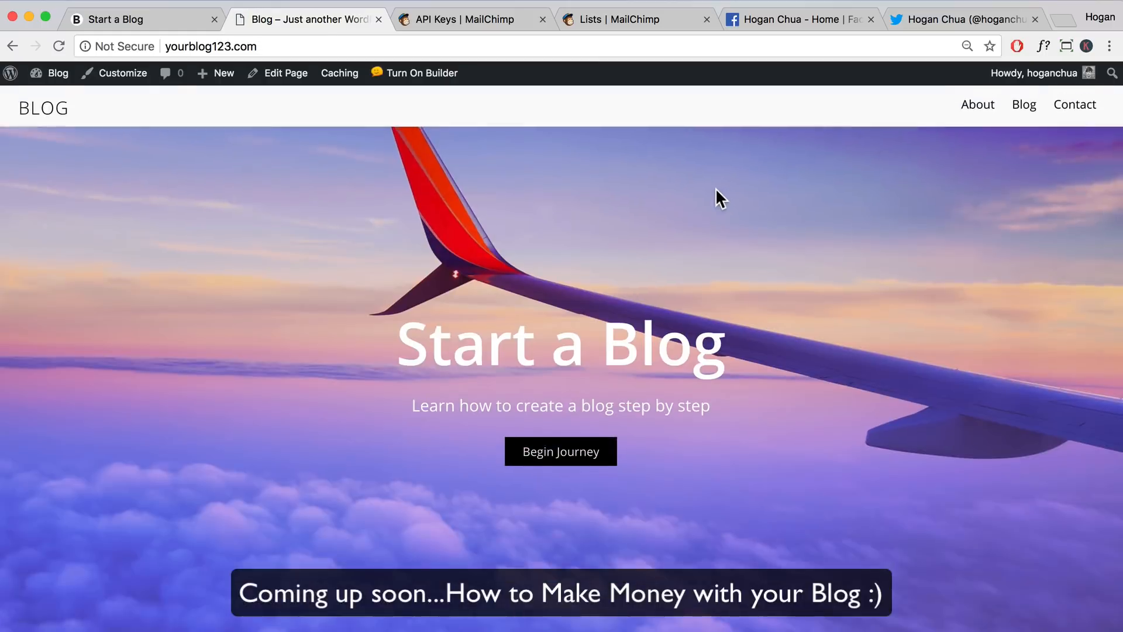
Compare the blog homepage with the newsletter sign-up section on the example Start a Blog site
{"action": "scroll", "coordinate": [715, 188], "scroll_direction": "down", "scroll_amount": 6}
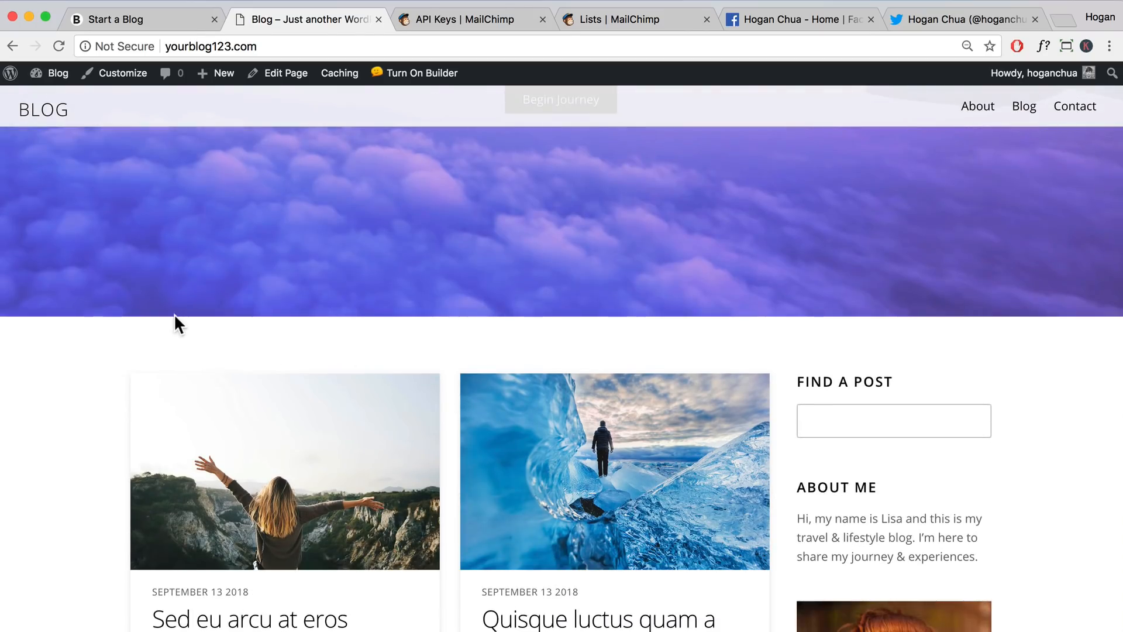
{"action": "scroll", "coordinate": [177, 317], "scroll_direction": "down", "scroll_amount": 1}
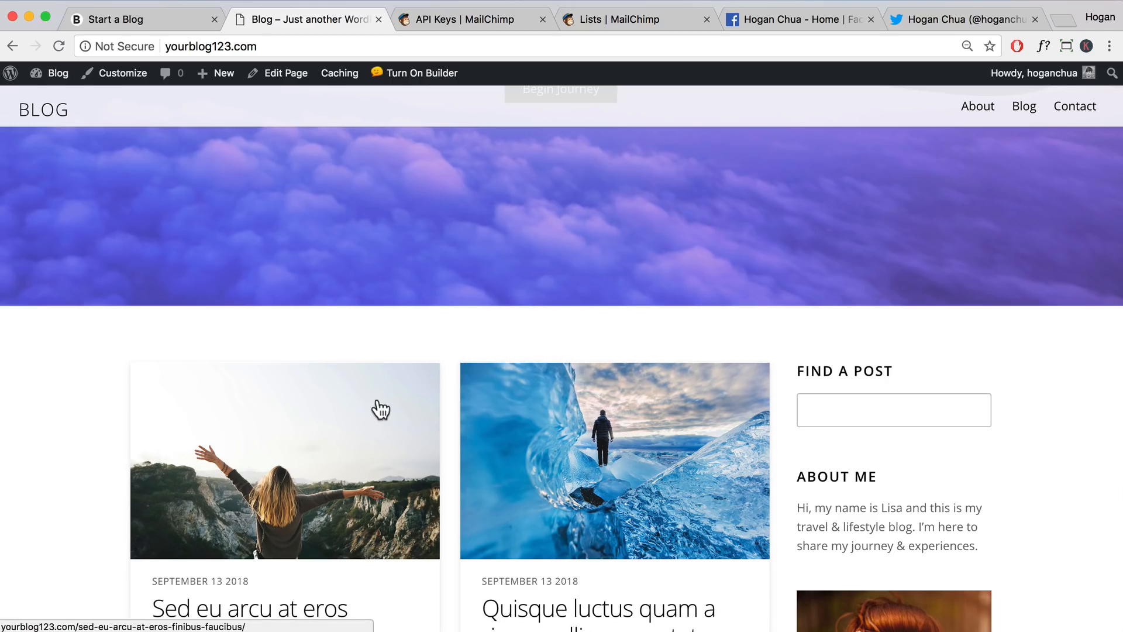
{"action": "left_click", "coordinate": [158, 18]}
{"action": "scroll", "coordinate": [557, 354], "scroll_direction": "up", "scroll_amount": 15}
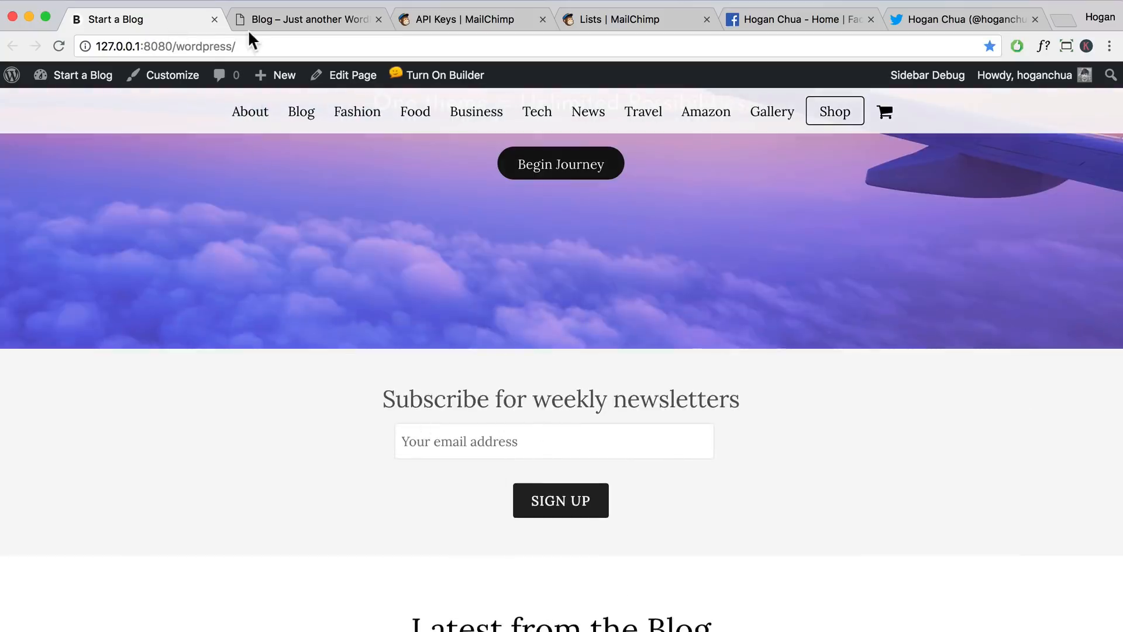
{"action": "left_click", "coordinate": [297, 19]}
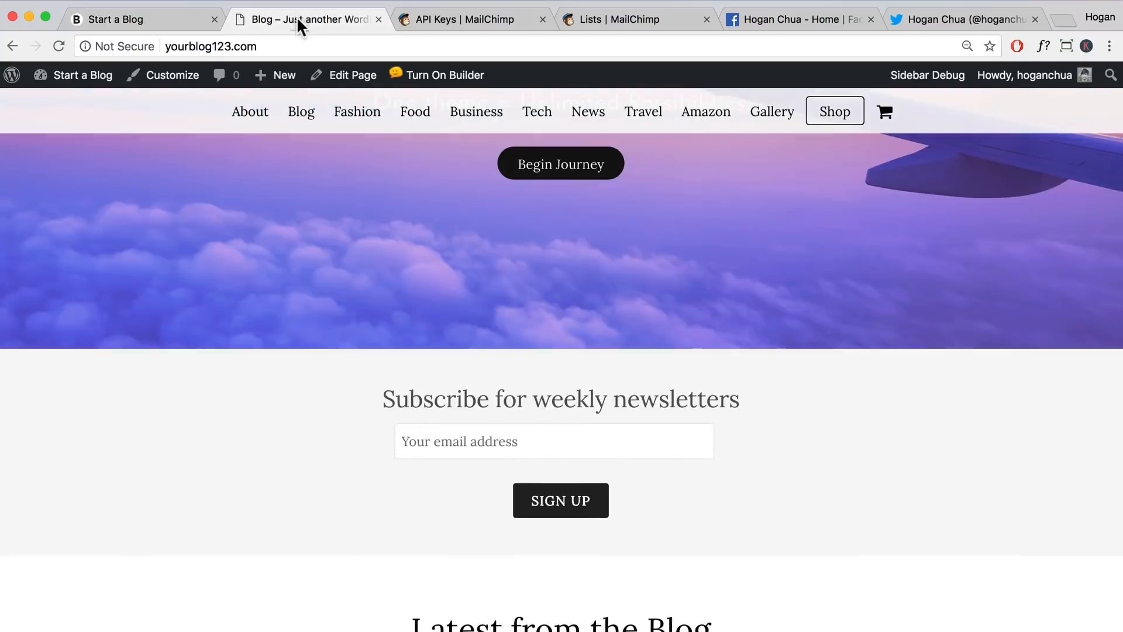
Turn on the Themify Builder for the homepage and add a Box module in the empty row below the blog posts
{"action": "left_click", "coordinate": [410, 76]}
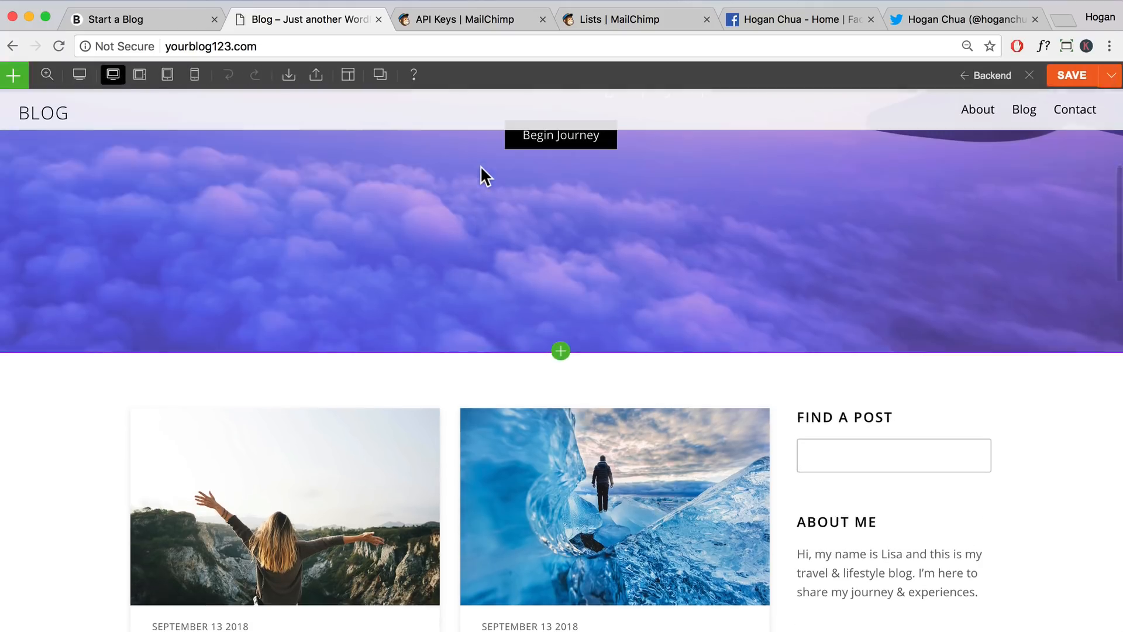
{"action": "scroll", "coordinate": [339, 252], "scroll_direction": "down", "scroll_amount": 10}
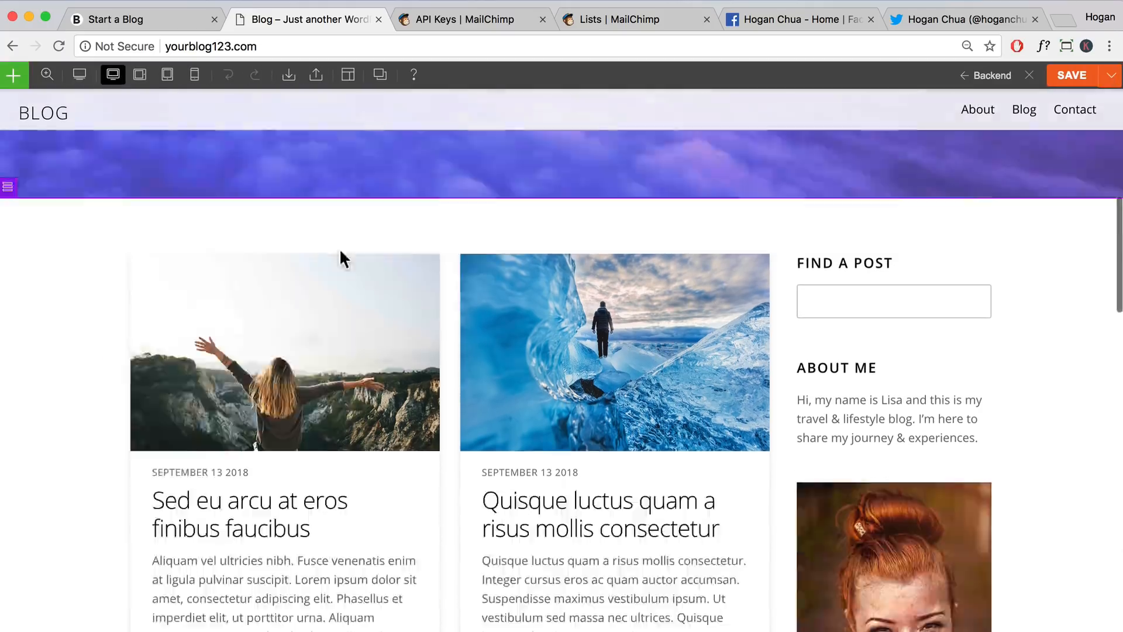
{"action": "scroll", "coordinate": [340, 252], "scroll_direction": "down", "scroll_amount": 5}
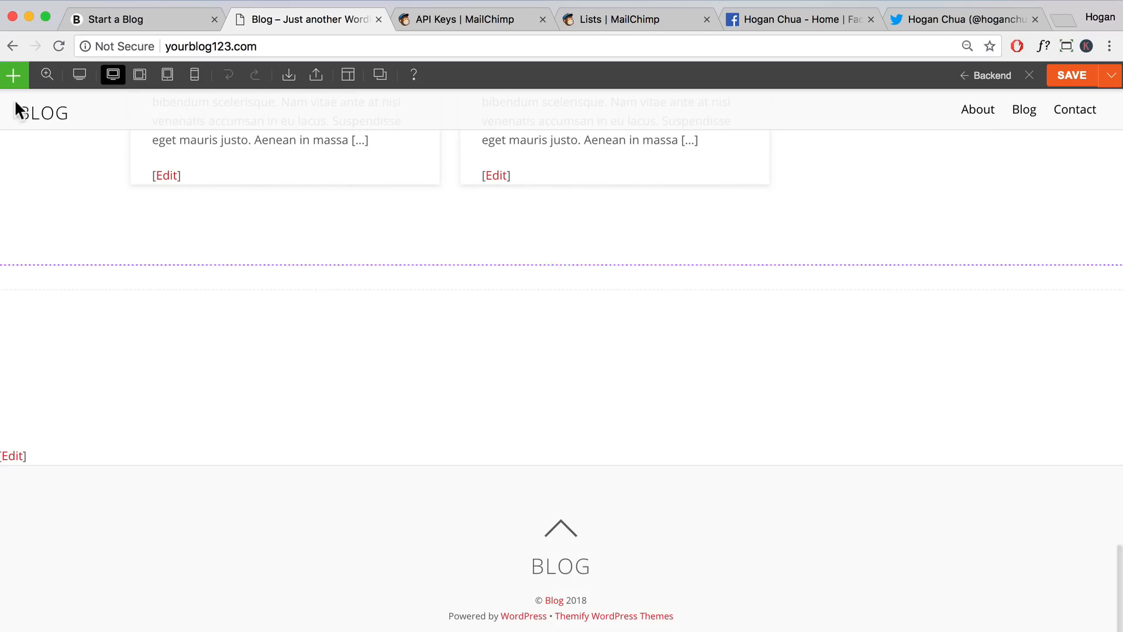
{"action": "left_click", "coordinate": [12, 74]}
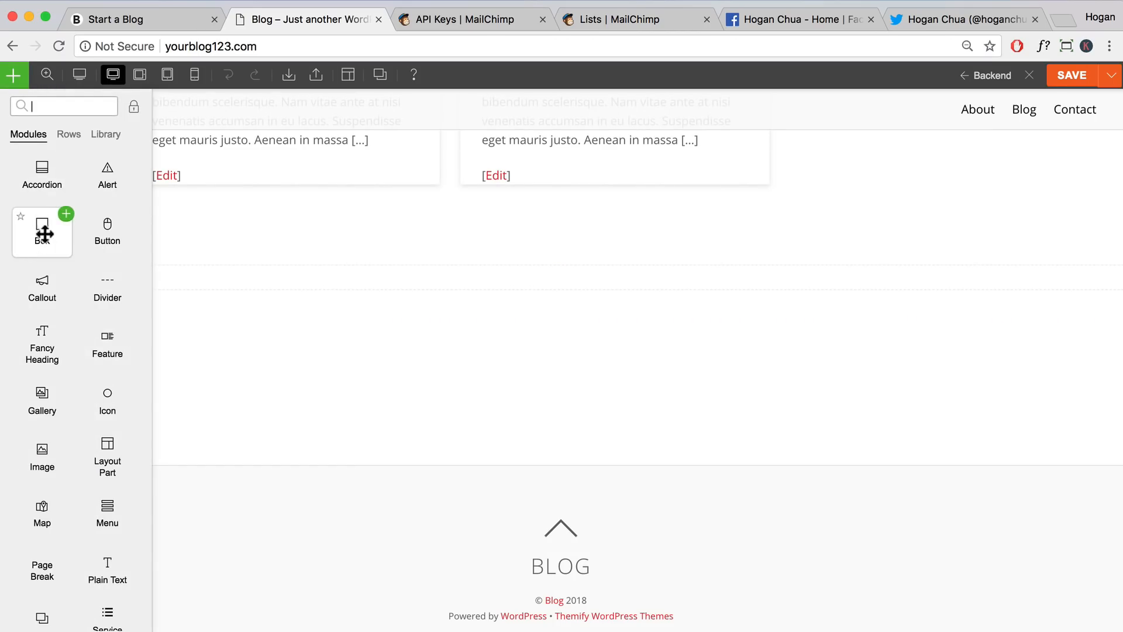
{"action": "left_click_drag", "start_coordinate": [43, 229], "coordinate": [418, 289]}
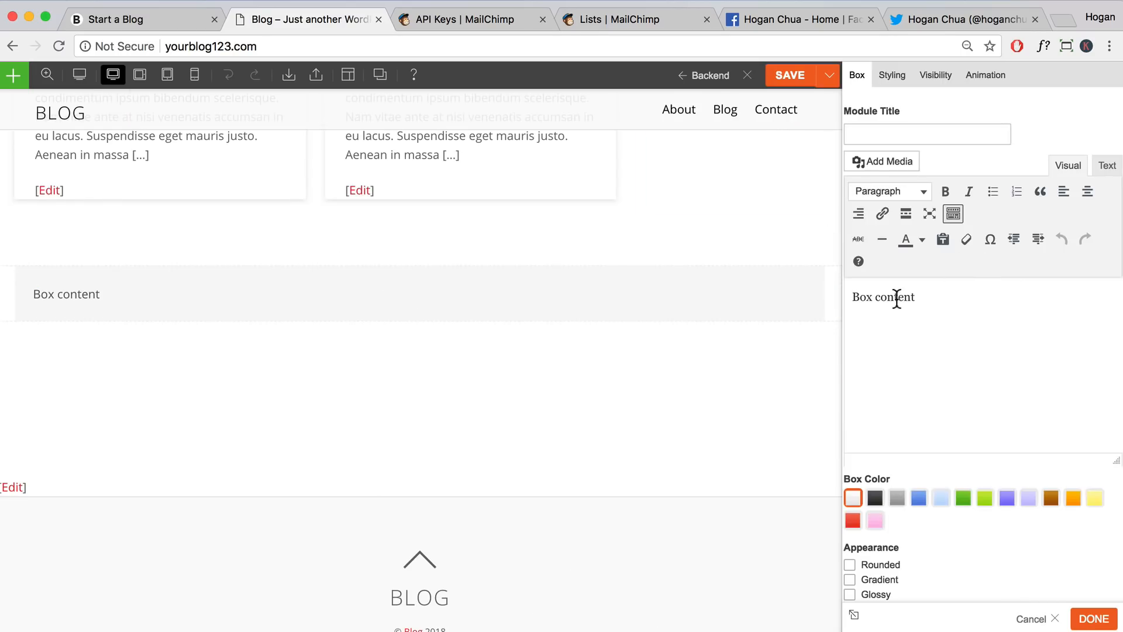
Replace the box content with the [mc4wp_form id="76"] shortcode, preceded by the line "Sign up for our weekly newsletters"
{"action": "left_click_drag", "start_coordinate": [920, 298], "coordinate": [854, 294]}
{"action": "key", "text": "super+v"}
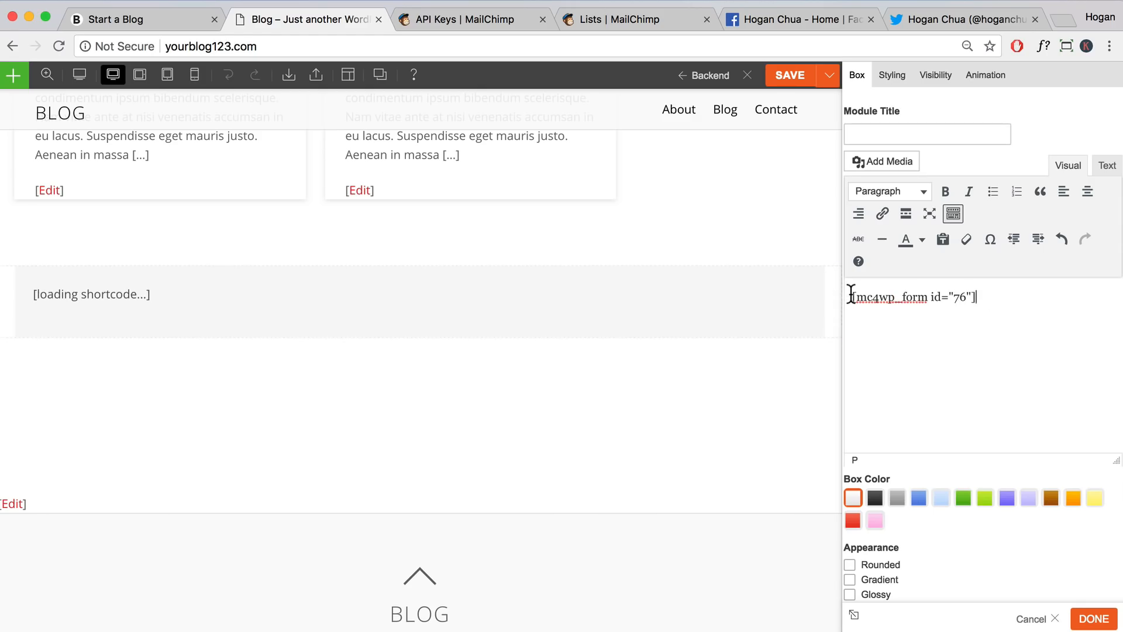
{"action": "key", "text": "Return"}
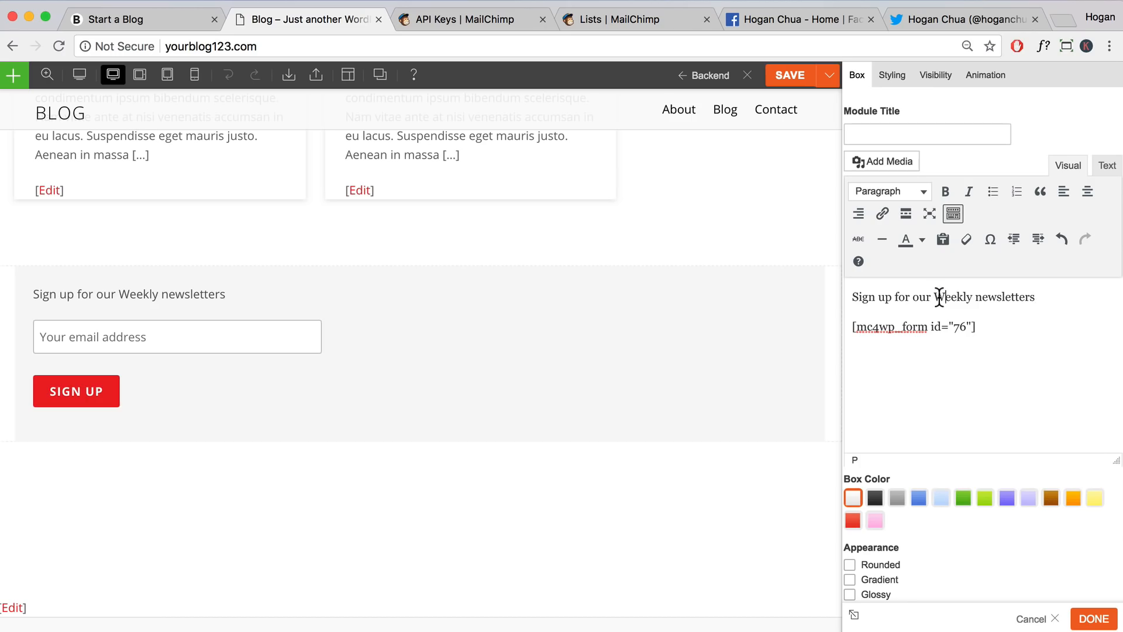
{"action": "key", "text": "BackSpace"}
{"action": "type", "text": "w"}
Format the "Sign up for our weekly newsletters" line as Heading 2
{"action": "left_click_drag", "start_coordinate": [1042, 297], "coordinate": [850, 297]}
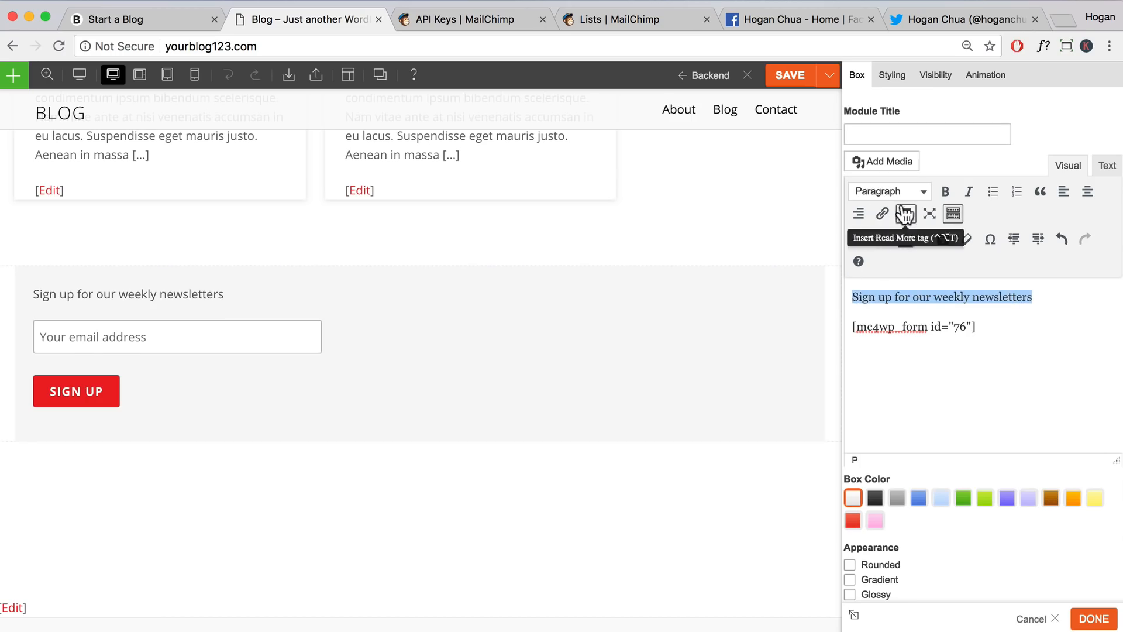
{"action": "left_click", "coordinate": [916, 192]}
{"action": "left_click", "coordinate": [909, 281]}
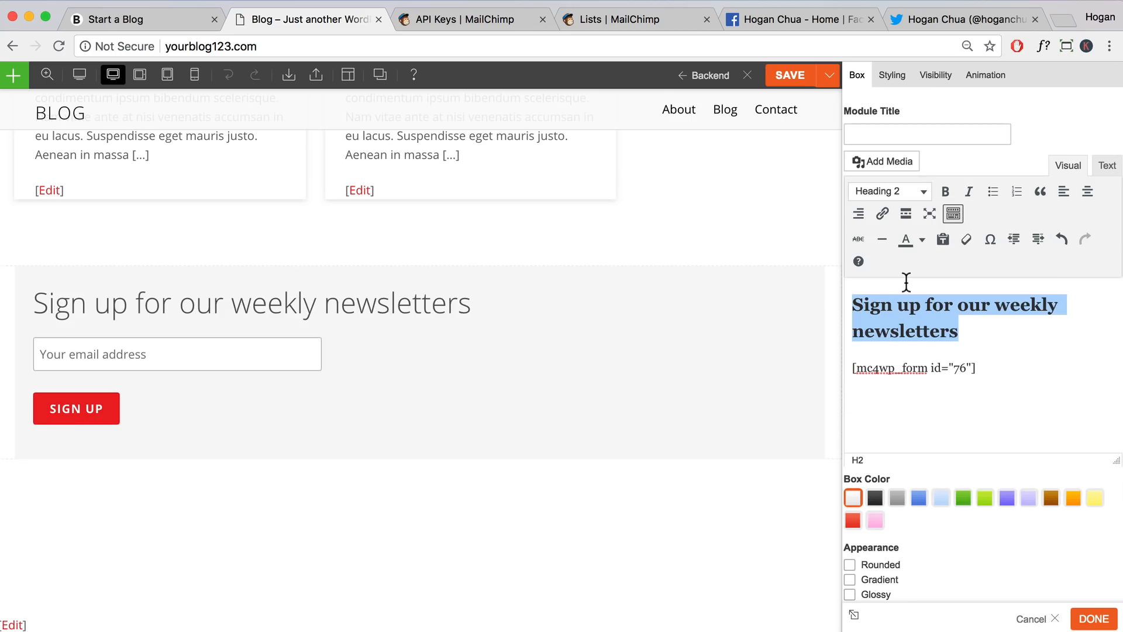
Center-align the box's text in its font styling and finish editing the module
{"action": "left_click", "coordinate": [892, 75]}
{"action": "left_click", "coordinate": [910, 217]}
{"action": "scroll", "coordinate": [954, 344], "scroll_direction": "down", "scroll_amount": 5}
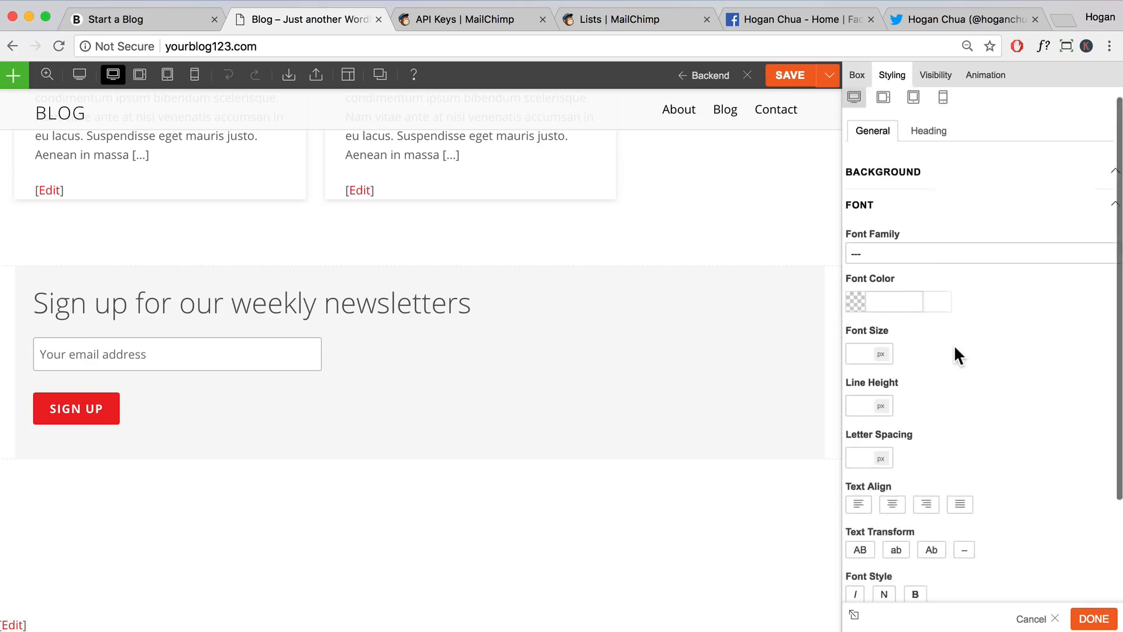
{"action": "left_click", "coordinate": [893, 377]}
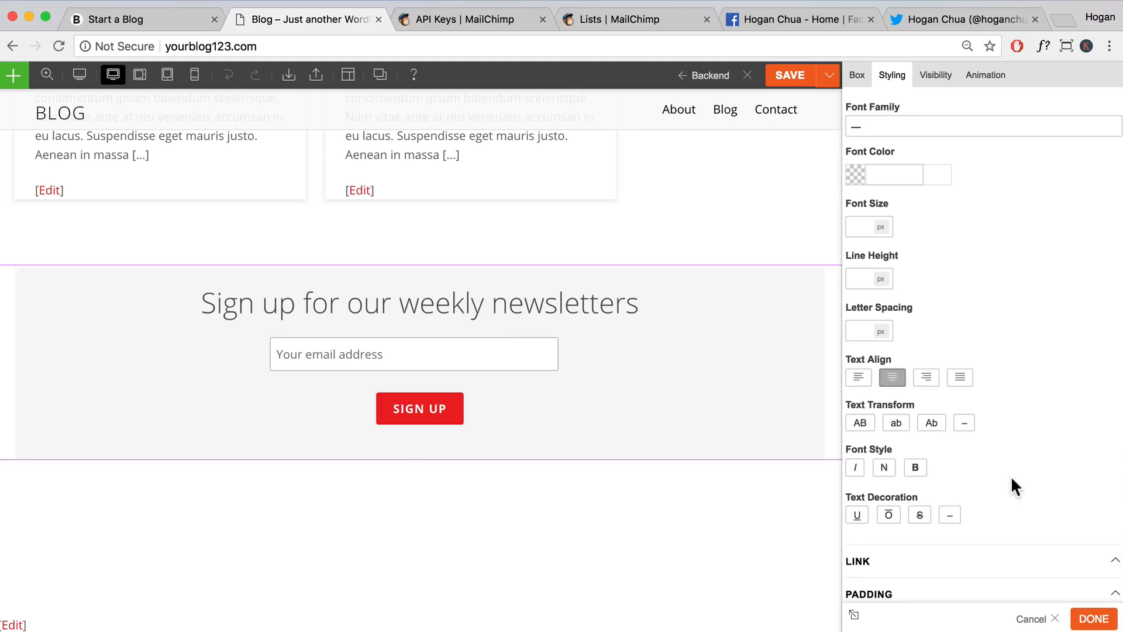
{"action": "left_click", "coordinate": [1089, 620]}
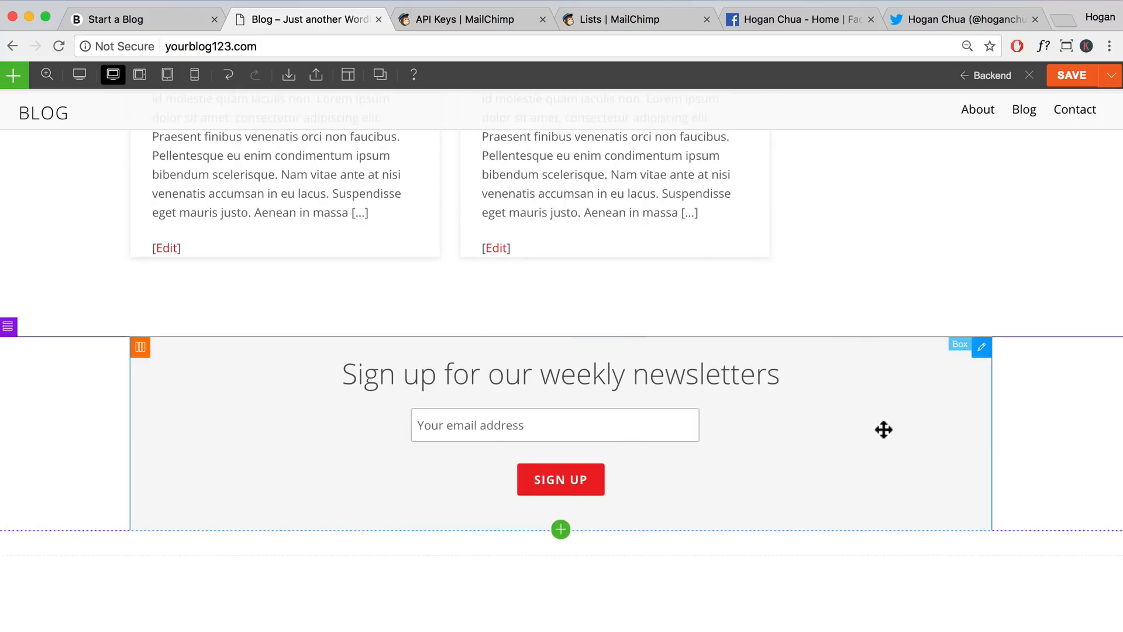
Move the newsletter sign-up row from below the blog posts to directly beneath the hero banner
{"action": "mouse_move", "coordinate": [46, 79]}
{"action": "left_click", "coordinate": [50, 105]}
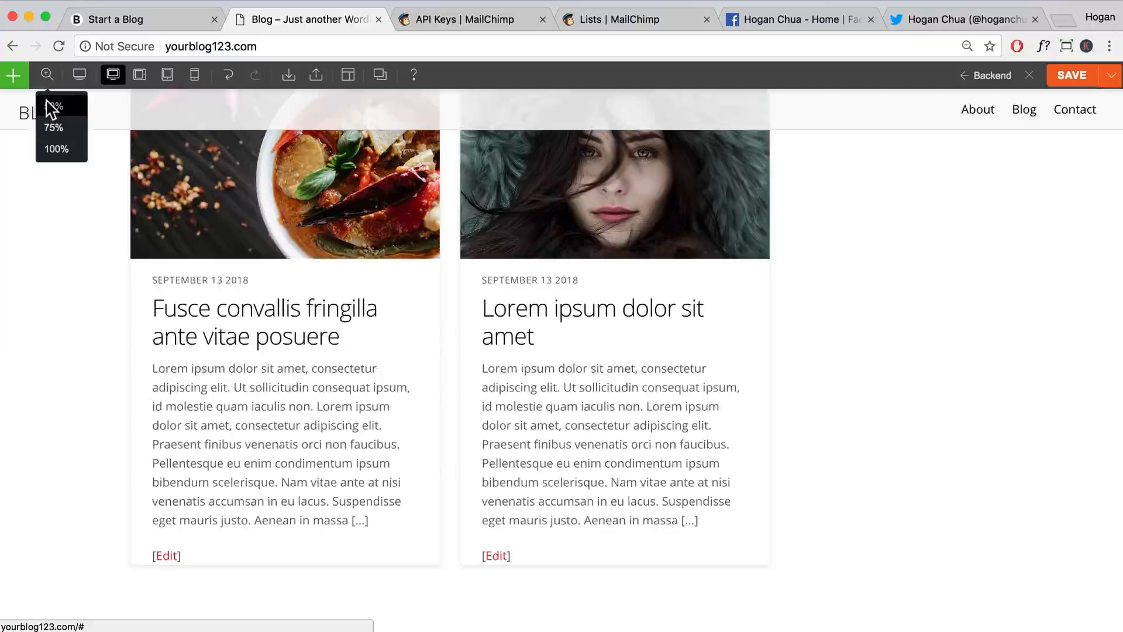
{"action": "scroll", "coordinate": [673, 287], "scroll_direction": "up", "scroll_amount": 3}
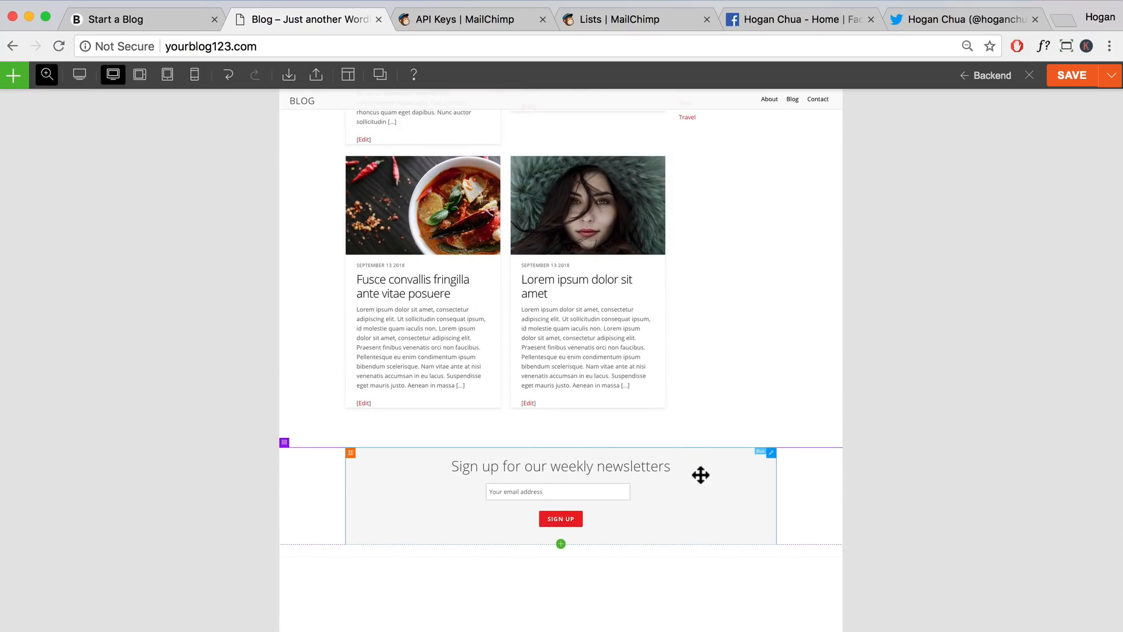
{"action": "scroll", "coordinate": [577, 258], "scroll_direction": "up", "scroll_amount": 10}
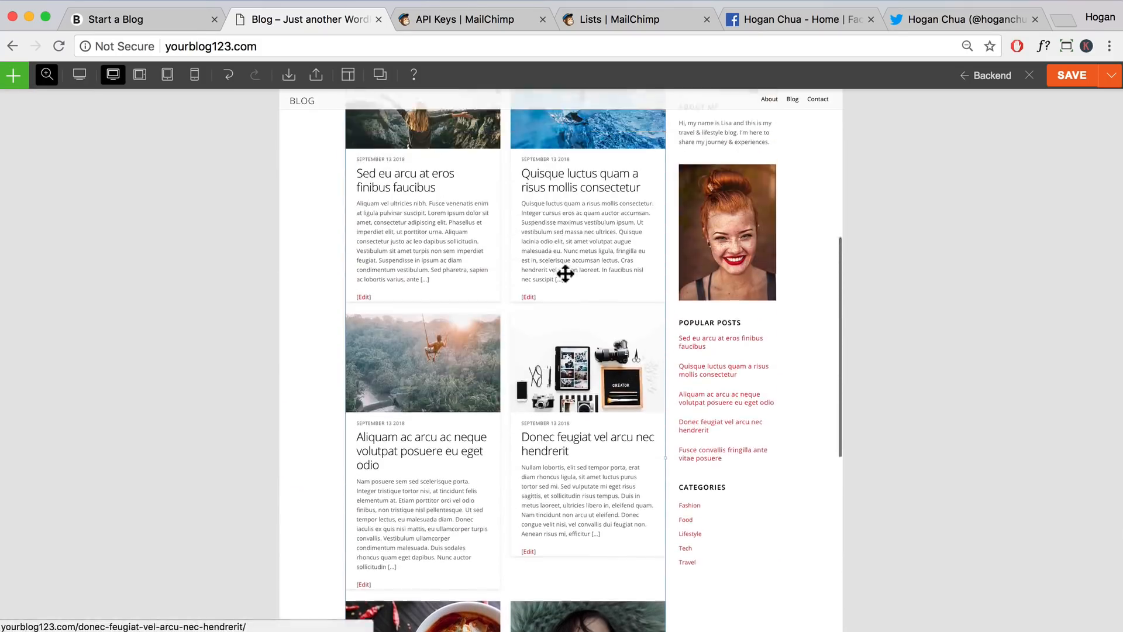
{"action": "scroll", "coordinate": [567, 271], "scroll_direction": "down", "scroll_amount": 10}
{"action": "scroll", "coordinate": [564, 275], "scroll_direction": "up", "scroll_amount": 2}
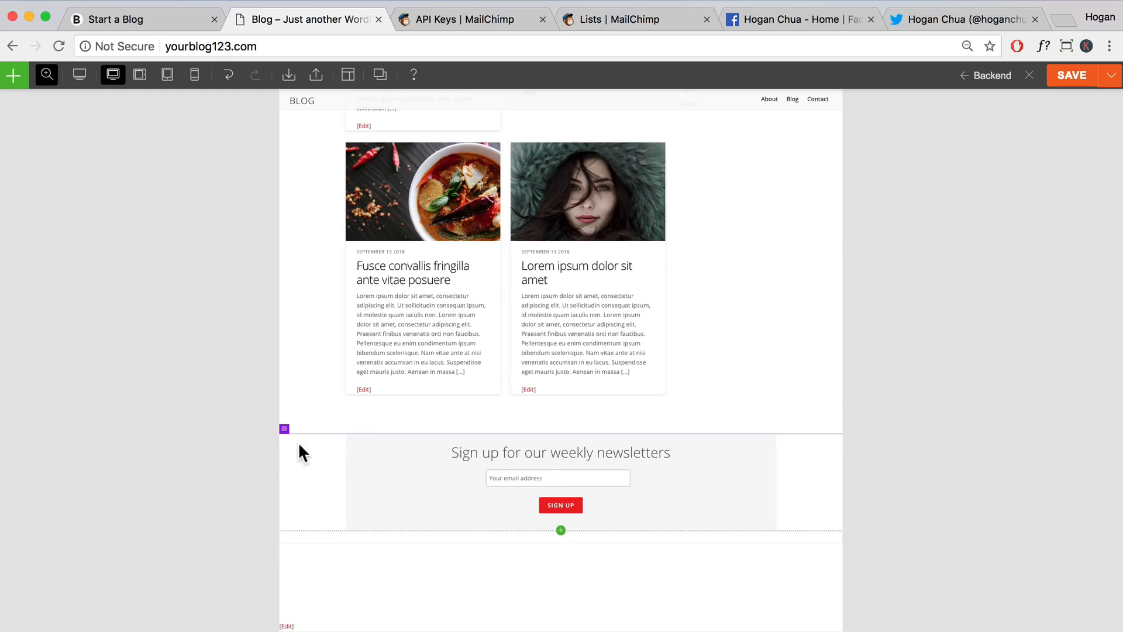
{"action": "mouse_move", "coordinate": [286, 429]}
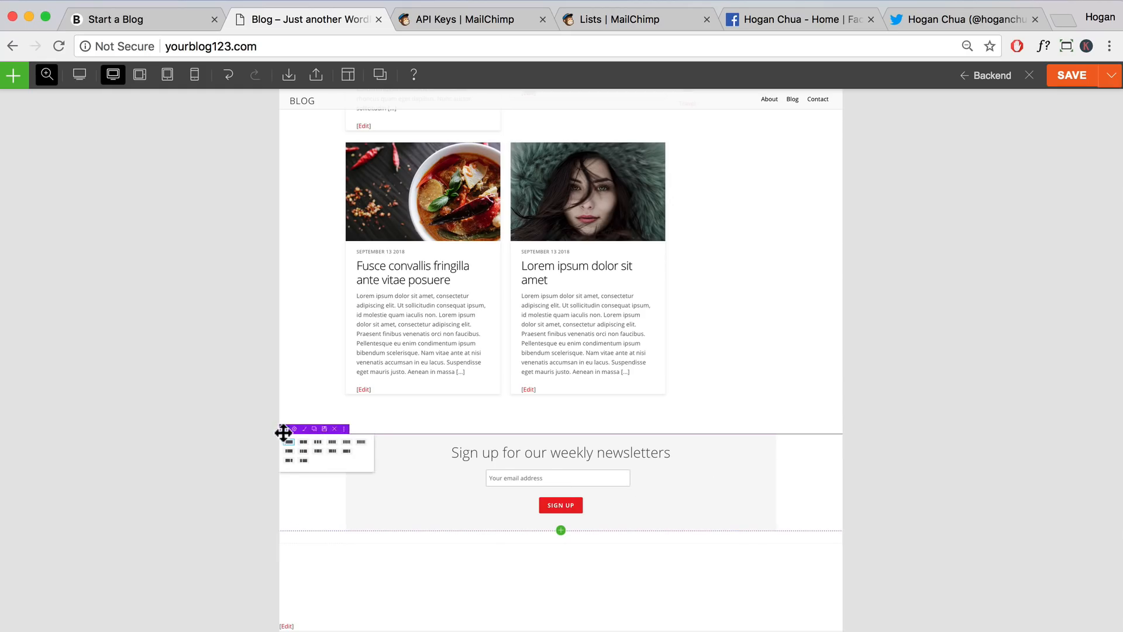
{"action": "left_click_drag", "start_coordinate": [286, 428], "coordinate": [563, 191]}
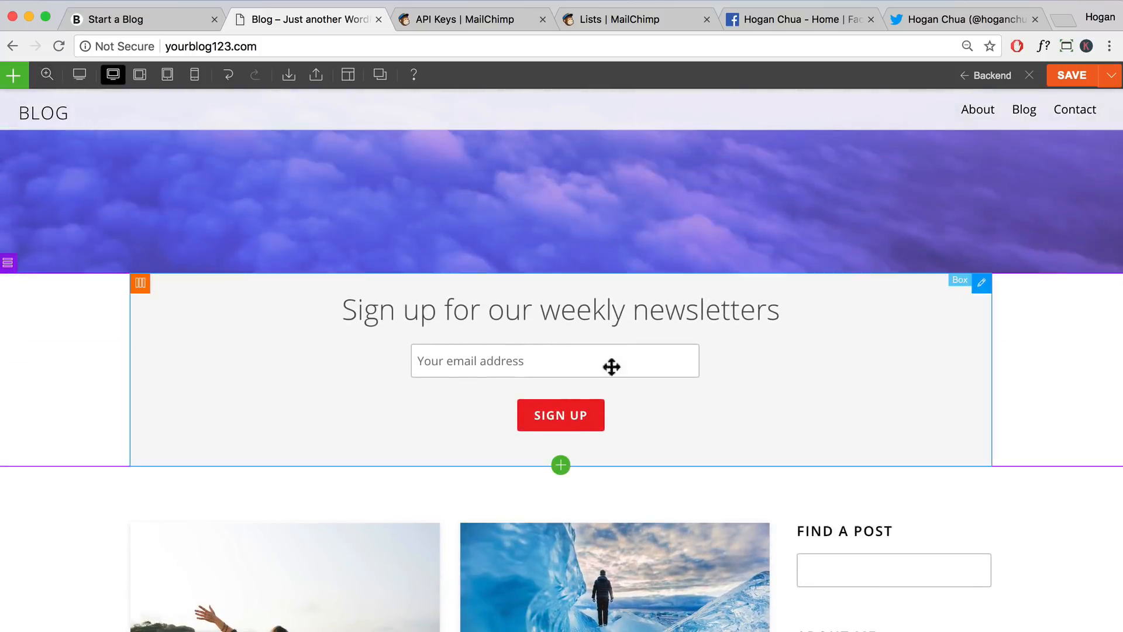
Set the newsletter row's width to full width, with its content spanning the whole page, and finish the row options
{"action": "scroll", "coordinate": [918, 392], "scroll_direction": "down", "scroll_amount": 2}
{"action": "scroll", "coordinate": [918, 392], "scroll_direction": "up", "scroll_amount": 4}
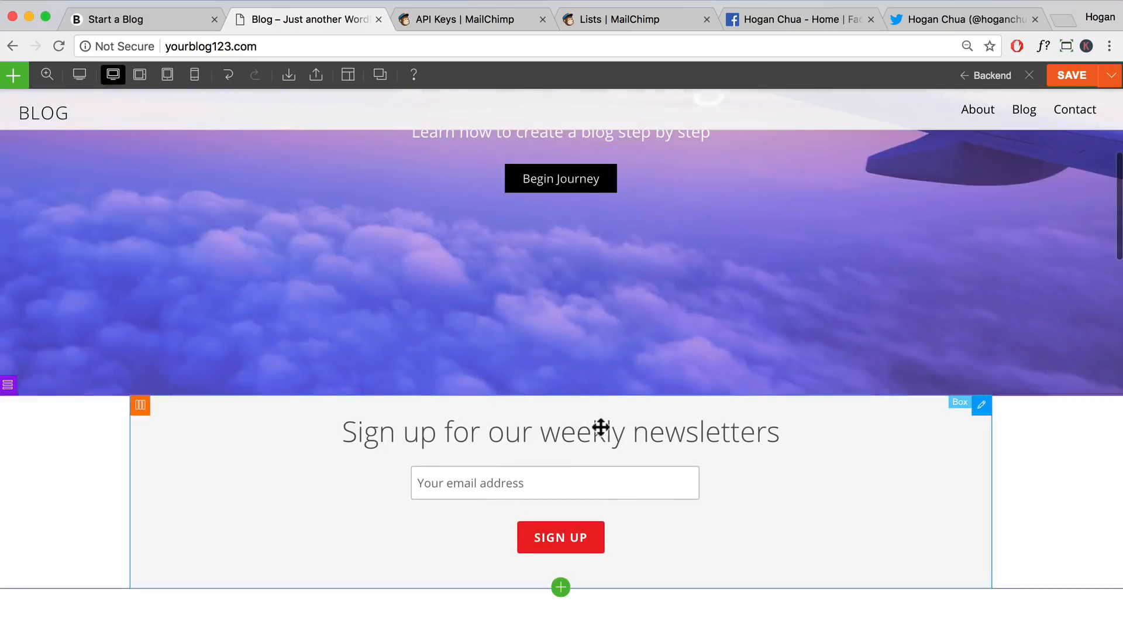
{"action": "scroll", "coordinate": [601, 426], "scroll_direction": "down", "scroll_amount": 2}
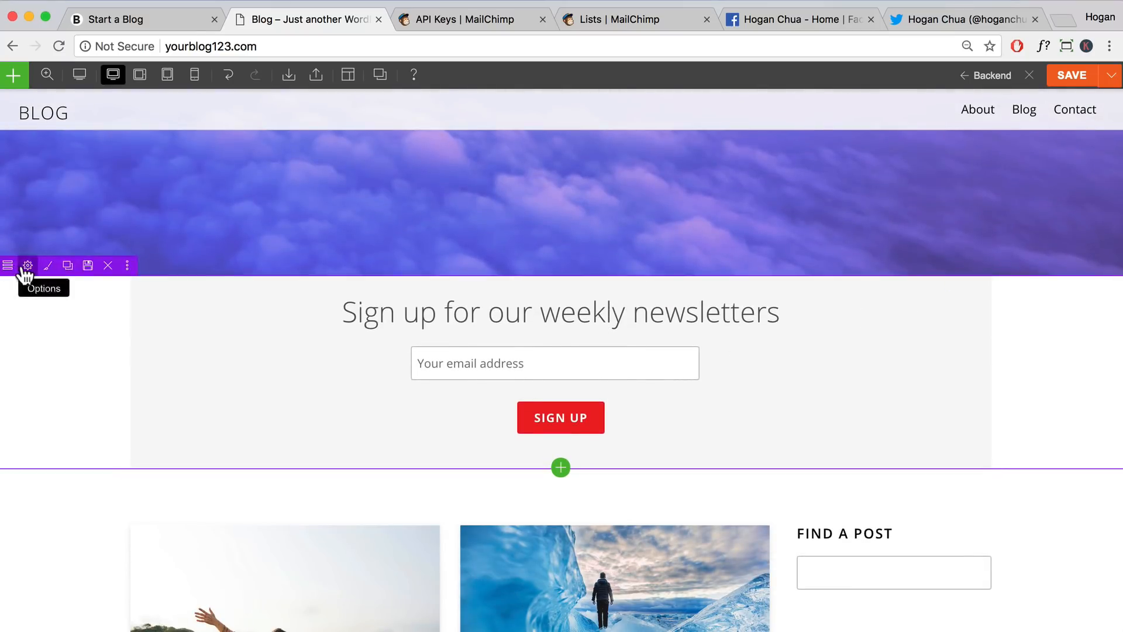
{"action": "left_click", "coordinate": [28, 265]}
{"action": "left_click", "coordinate": [947, 153]}
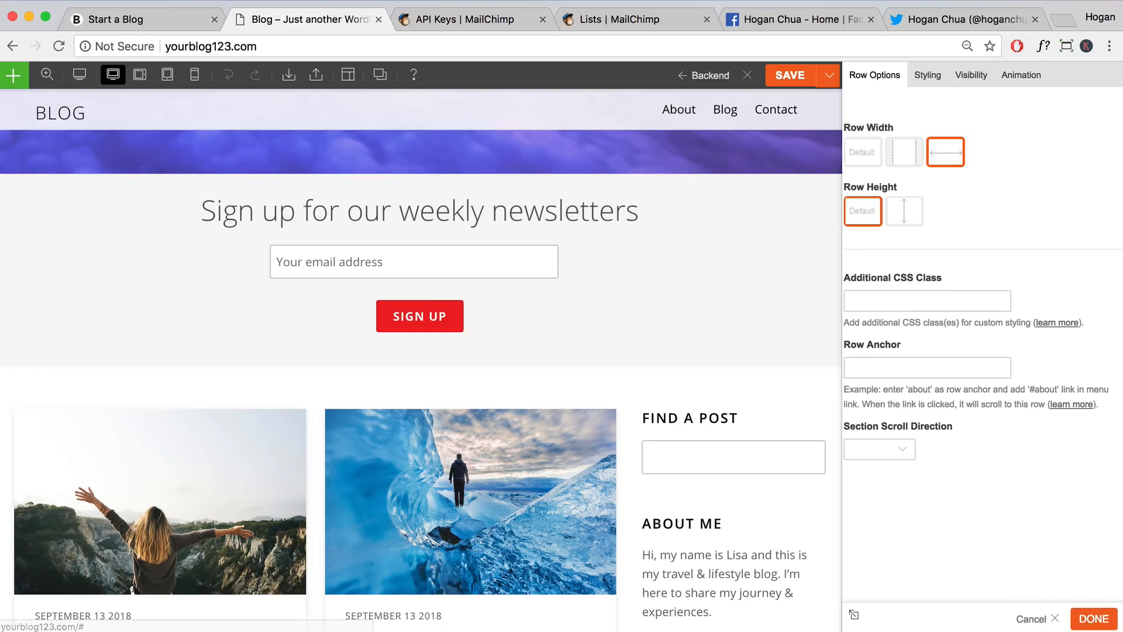
{"action": "left_click", "coordinate": [1098, 621]}
Check the newsletter row's placement on the homepage, save the layout and close the Themify Builder
{"action": "scroll", "coordinate": [936, 416], "scroll_direction": "up", "scroll_amount": 6}
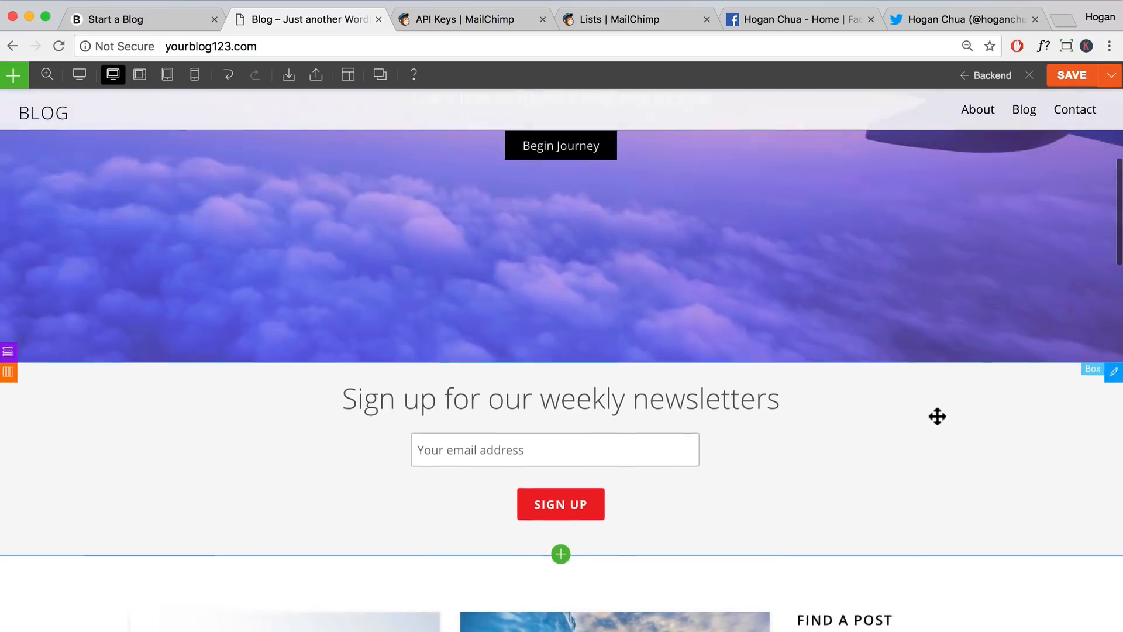
{"action": "scroll", "coordinate": [936, 413], "scroll_direction": "down", "scroll_amount": 10}
{"action": "scroll", "coordinate": [932, 408], "scroll_direction": "up", "scroll_amount": 3}
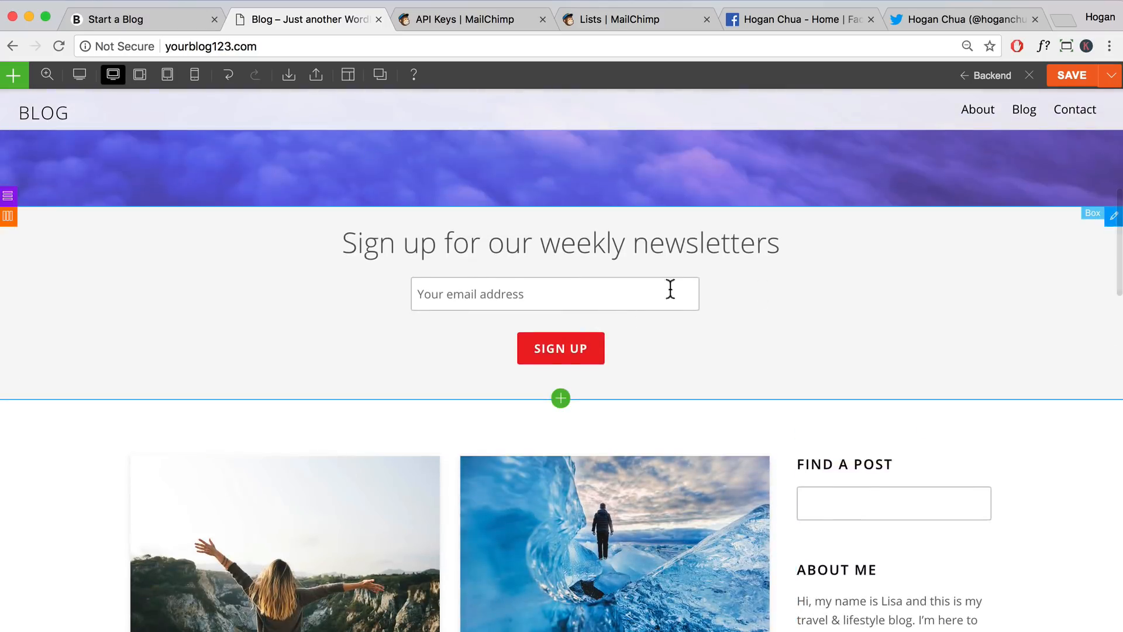
{"action": "scroll", "coordinate": [811, 299], "scroll_direction": "up", "scroll_amount": 3}
{"action": "scroll", "coordinate": [810, 299], "scroll_direction": "up", "scroll_amount": 3}
{"action": "scroll", "coordinate": [810, 299], "scroll_direction": "down", "scroll_amount": 3}
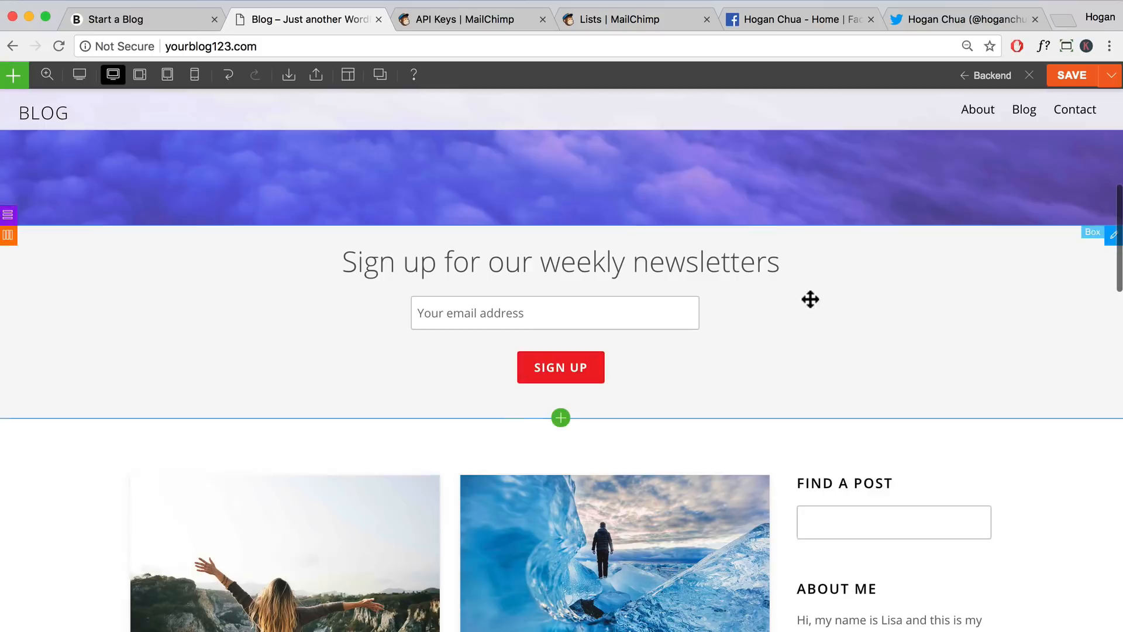
{"action": "scroll", "coordinate": [810, 299], "scroll_direction": "up", "scroll_amount": 3}
{"action": "scroll", "coordinate": [811, 299], "scroll_direction": "up", "scroll_amount": 2}
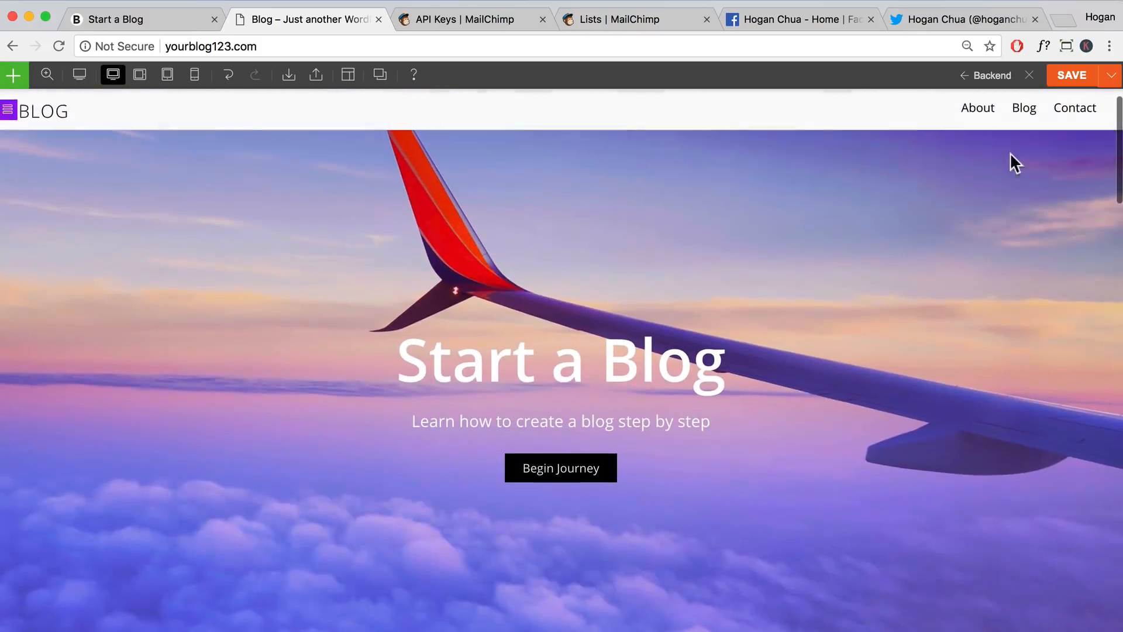
{"action": "left_click", "coordinate": [1070, 82]}
{"action": "scroll", "coordinate": [981, 219], "scroll_direction": "down", "scroll_amount": 10}
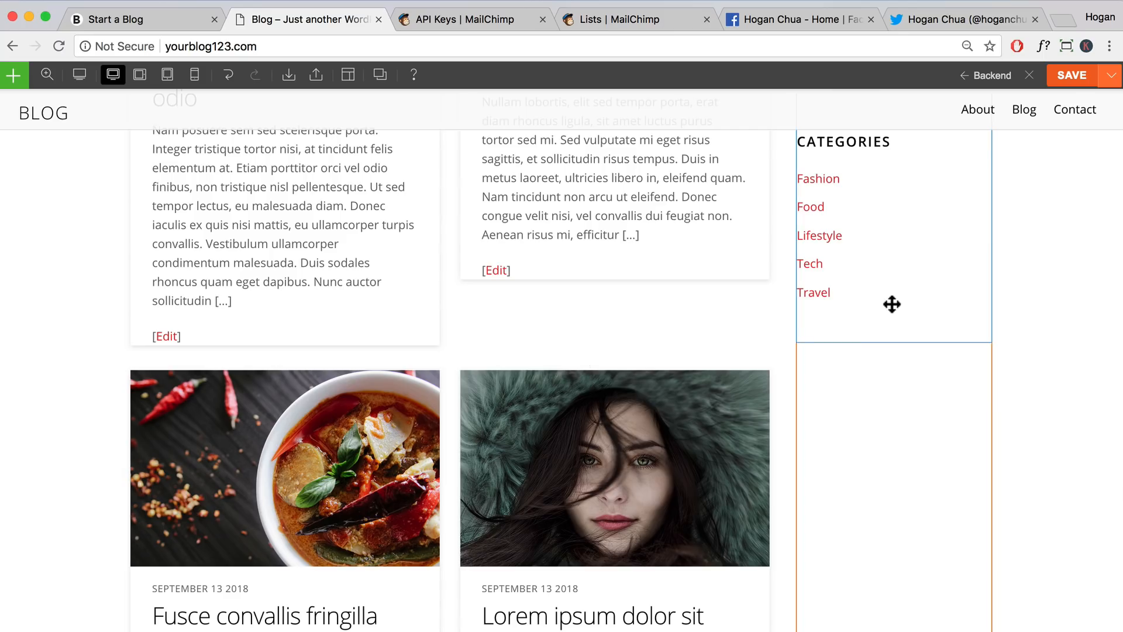
{"action": "scroll", "coordinate": [890, 303], "scroll_direction": "up", "scroll_amount": 5}
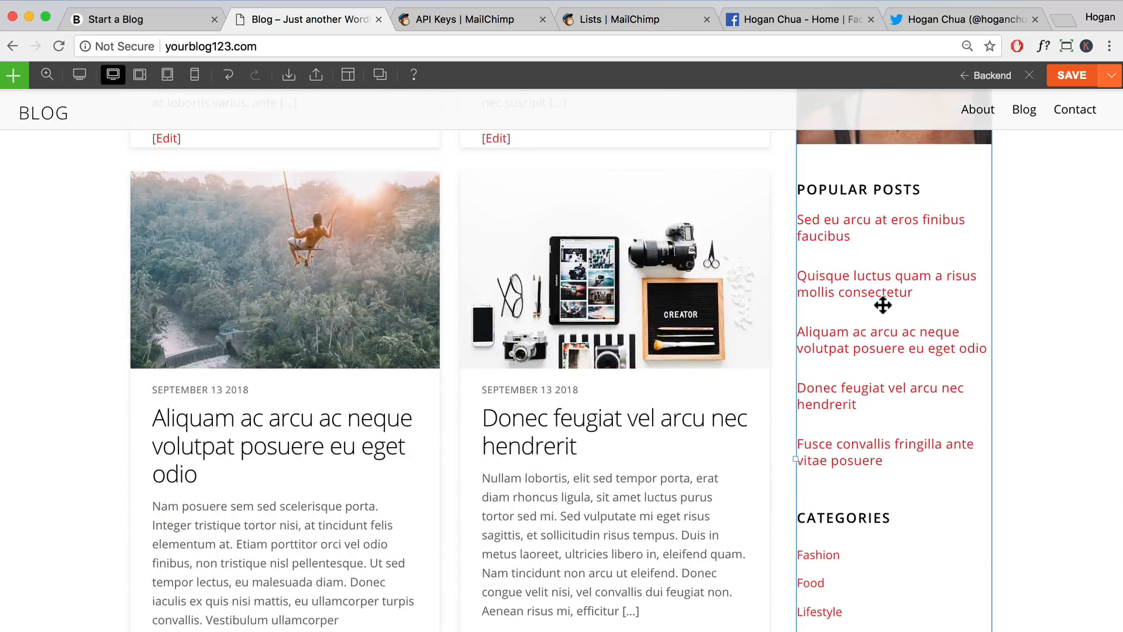
{"action": "left_click", "coordinate": [1064, 82]}
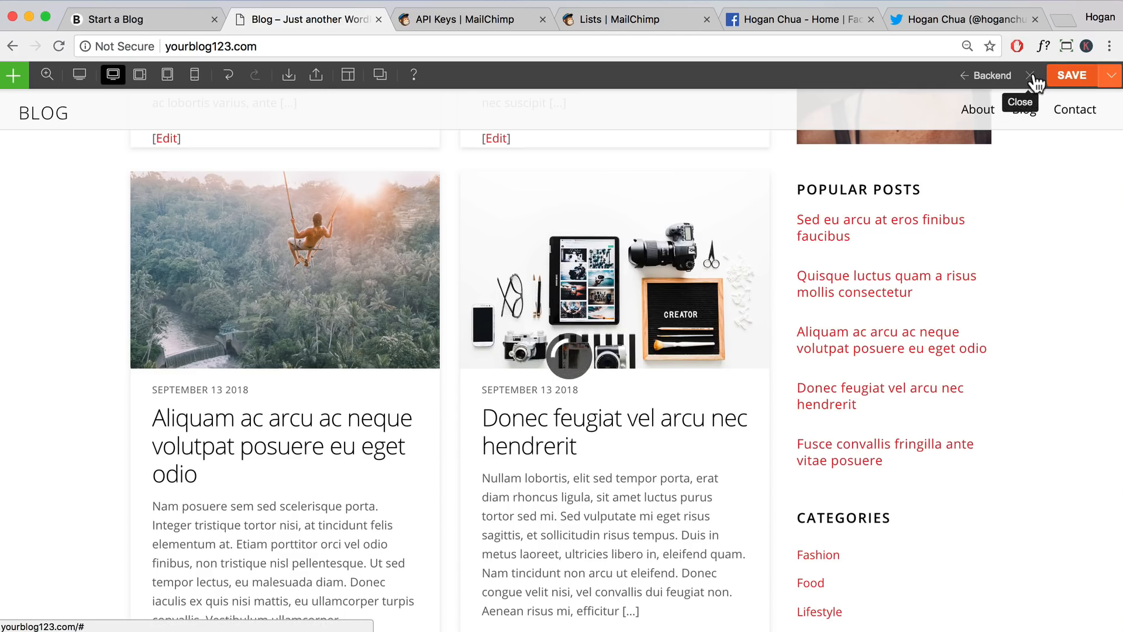
{"action": "left_click", "coordinate": [1032, 78]}
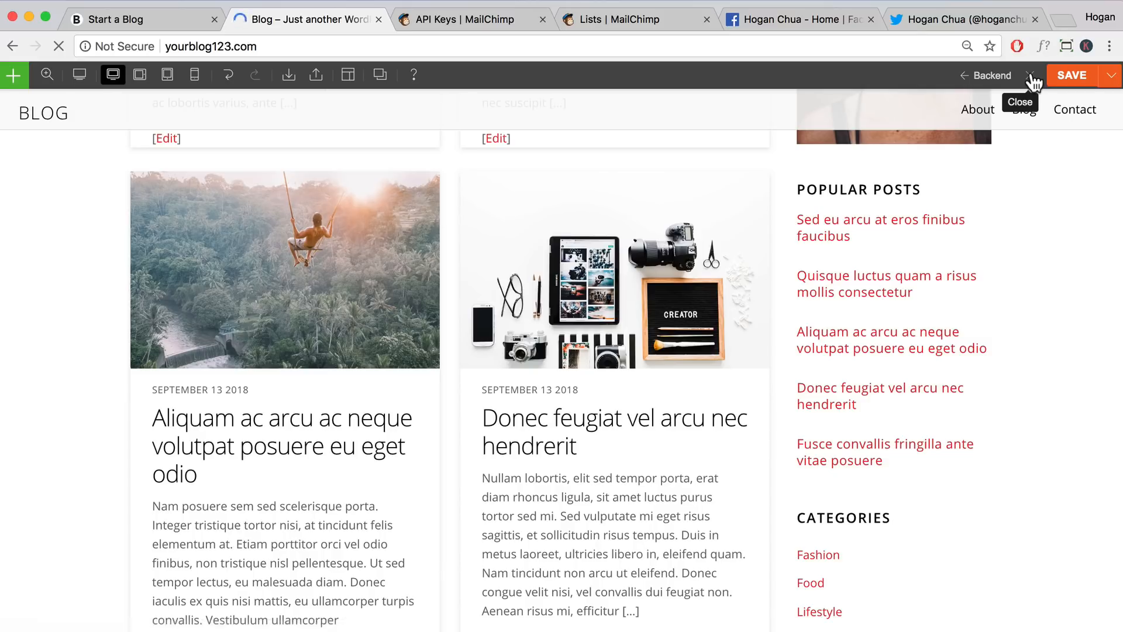
Go to the WordPress dashboard and open Themify Ultra's Builder Layout Parts
{"action": "scroll", "coordinate": [711, 265], "scroll_direction": "down", "scroll_amount": 10}
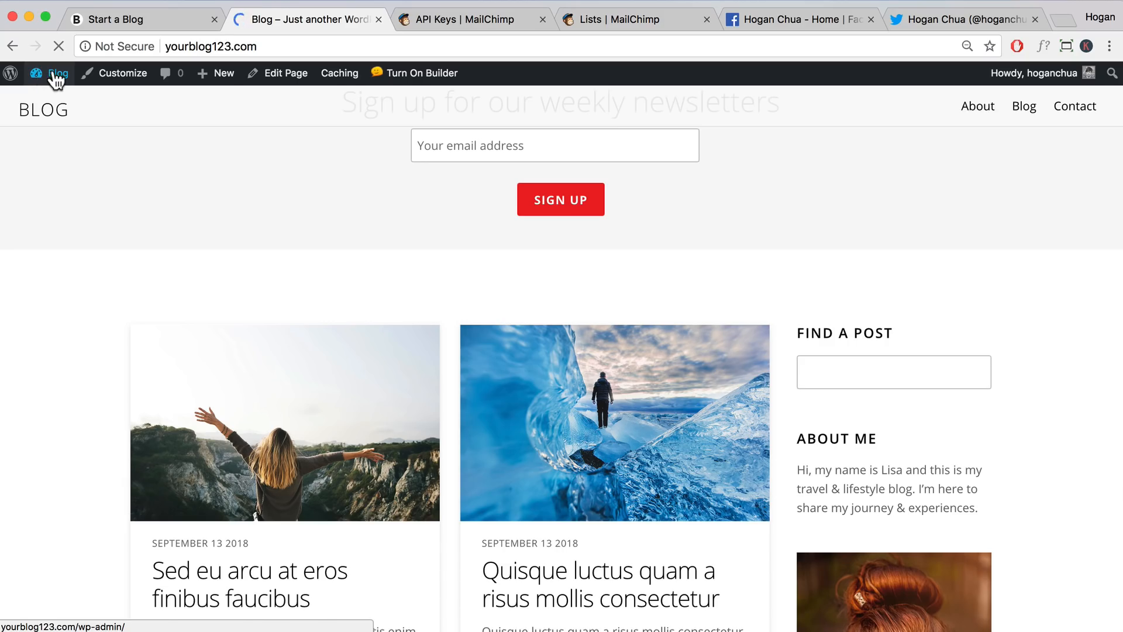
{"action": "mouse_move", "coordinate": [54, 76]}
{"action": "left_click", "coordinate": [50, 105]}
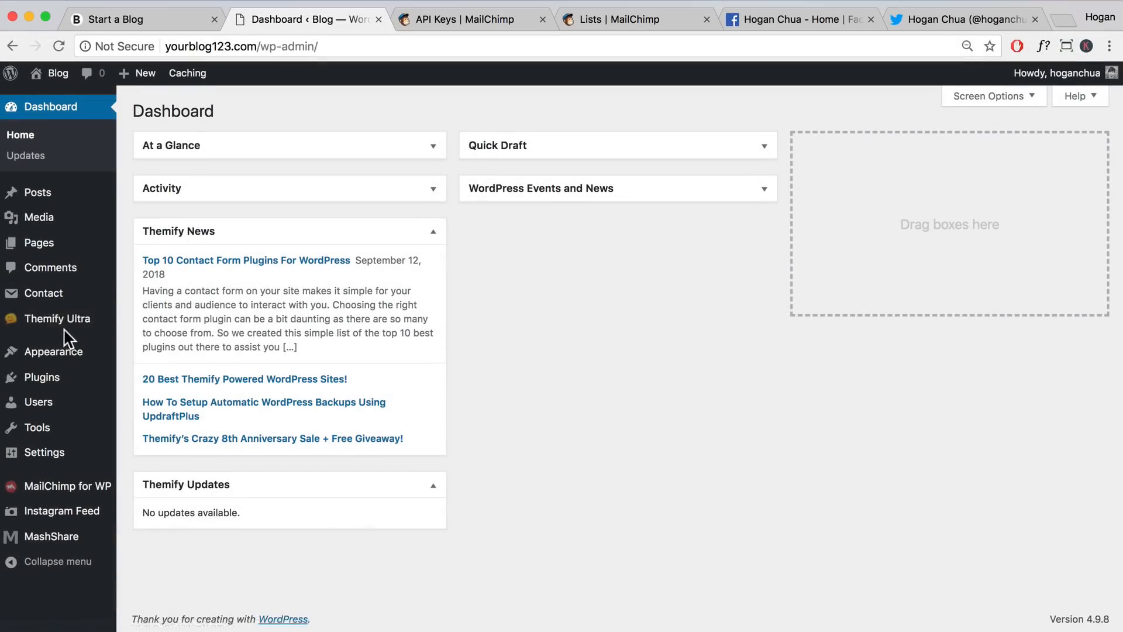
{"action": "mouse_move", "coordinate": [60, 324]}
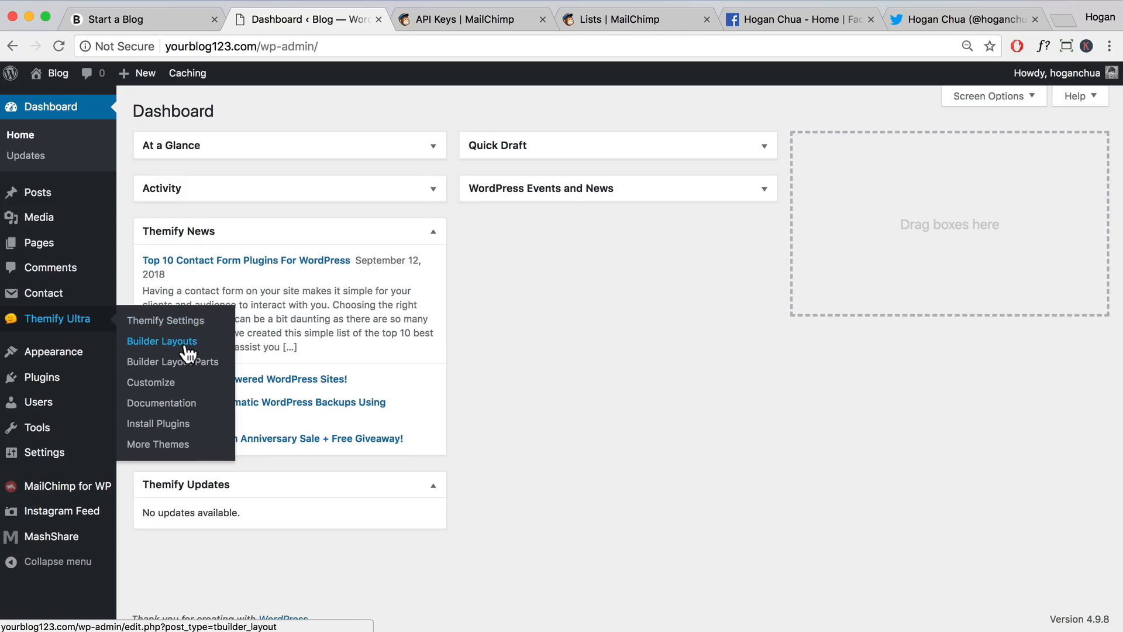
{"action": "left_click", "coordinate": [189, 368]}
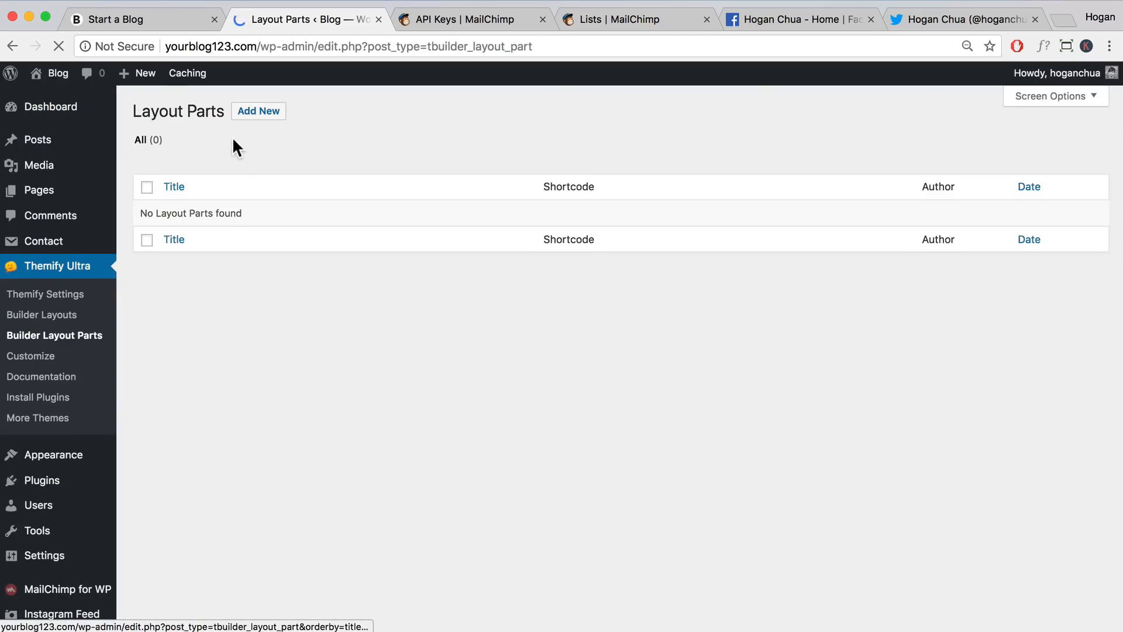
Create a new layout part titled "eBook Sign up" and publish it
{"action": "left_click", "coordinate": [253, 112]}
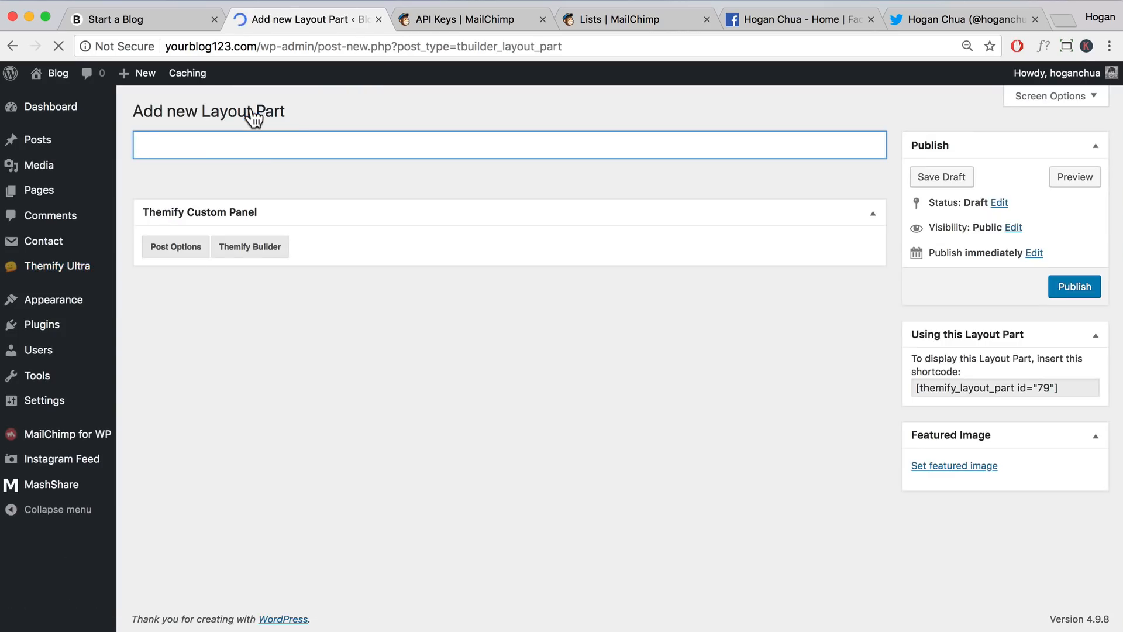
{"action": "left_click", "coordinate": [252, 148]}
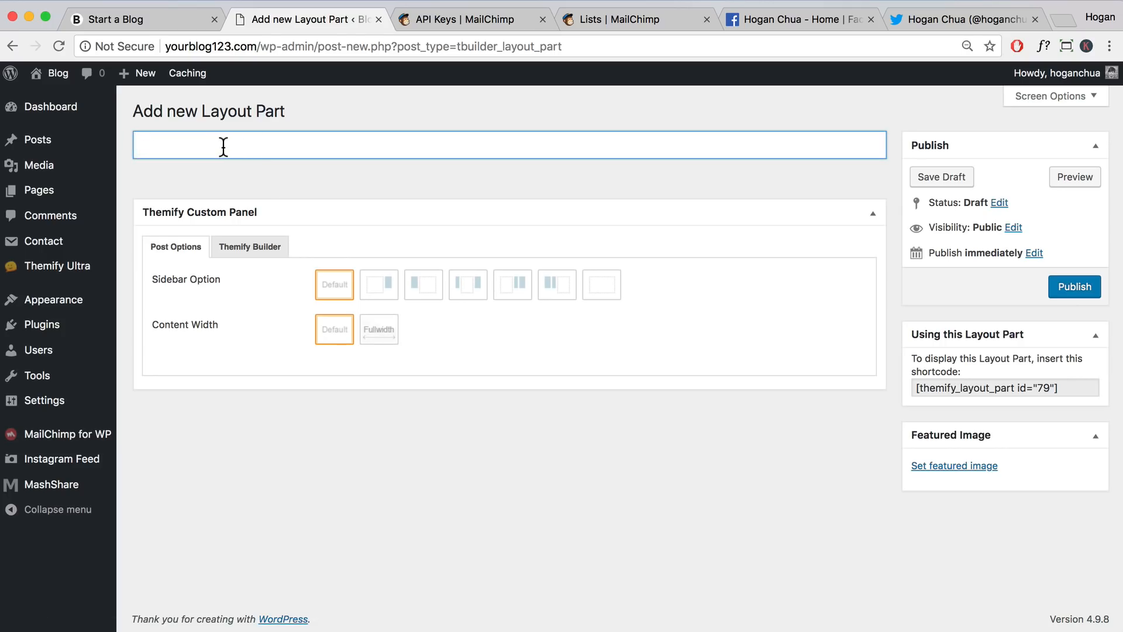
{"action": "type", "text": "eBook Sign up"}
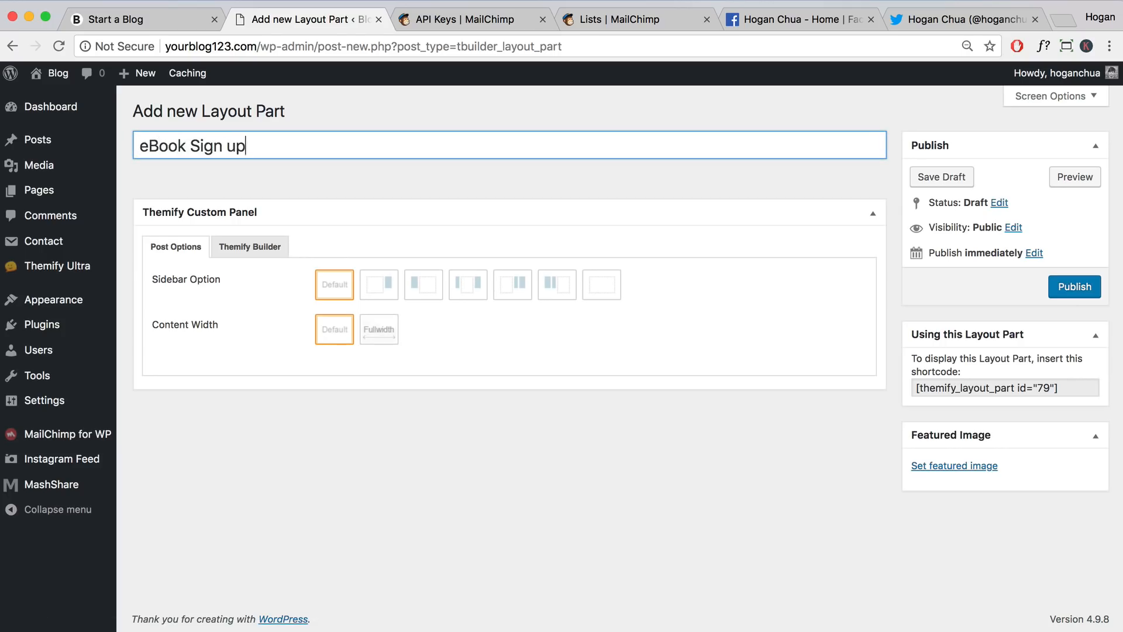
{"action": "left_click", "coordinate": [1064, 299]}
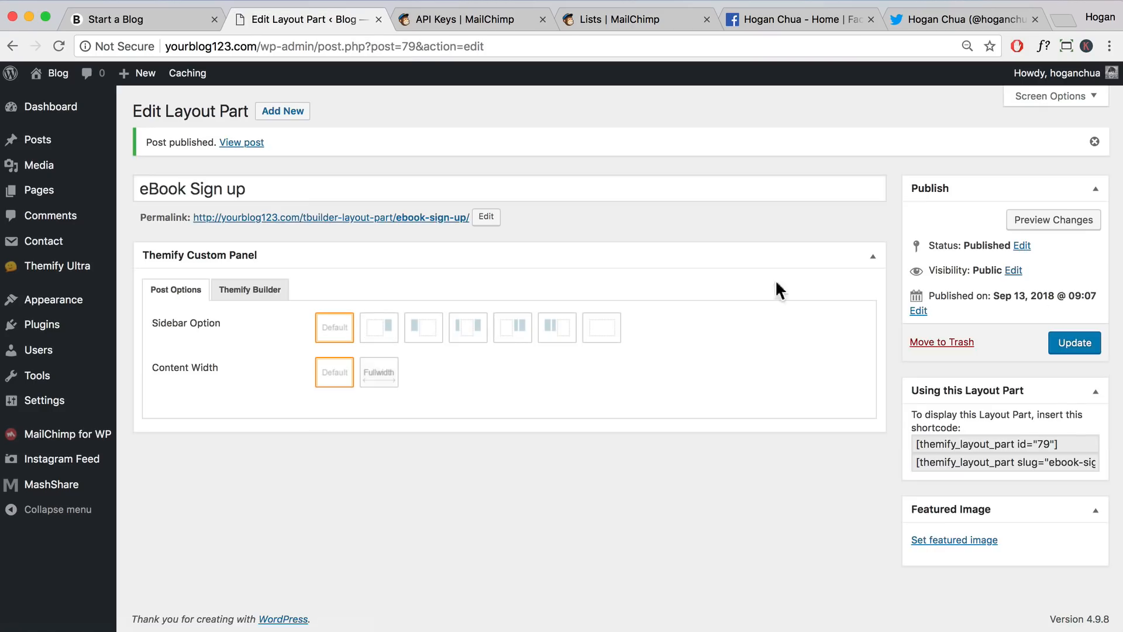
Open the layout part in the frontend Themify Builder and add a Box module to its empty row
{"action": "left_click", "coordinate": [250, 289]}
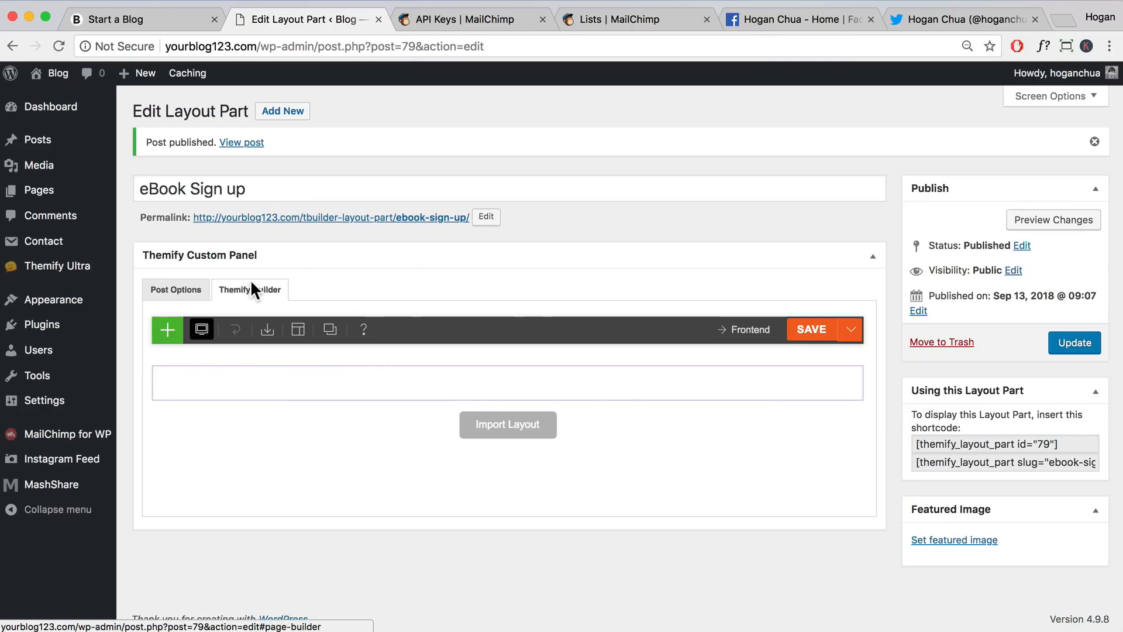
{"action": "left_click", "coordinate": [754, 334]}
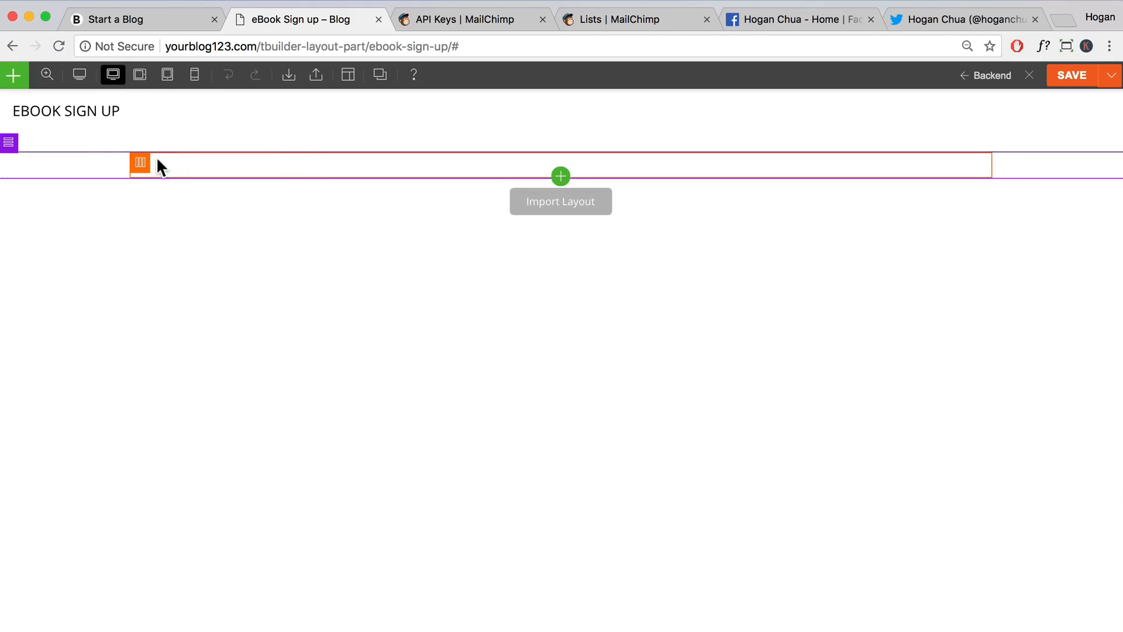
{"action": "left_click", "coordinate": [13, 75]}
{"action": "left_click_drag", "start_coordinate": [42, 225], "coordinate": [353, 176]}
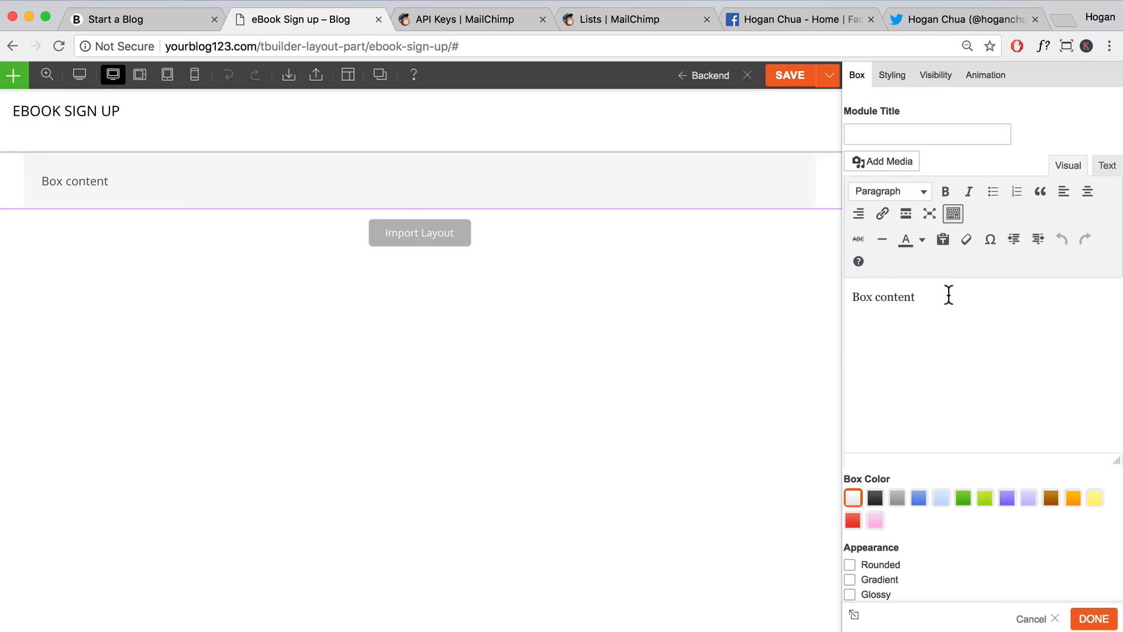
Replace the box's placeholder content with the text "Free eBook"
{"action": "left_click_drag", "start_coordinate": [948, 294], "coordinate": [854, 295]}
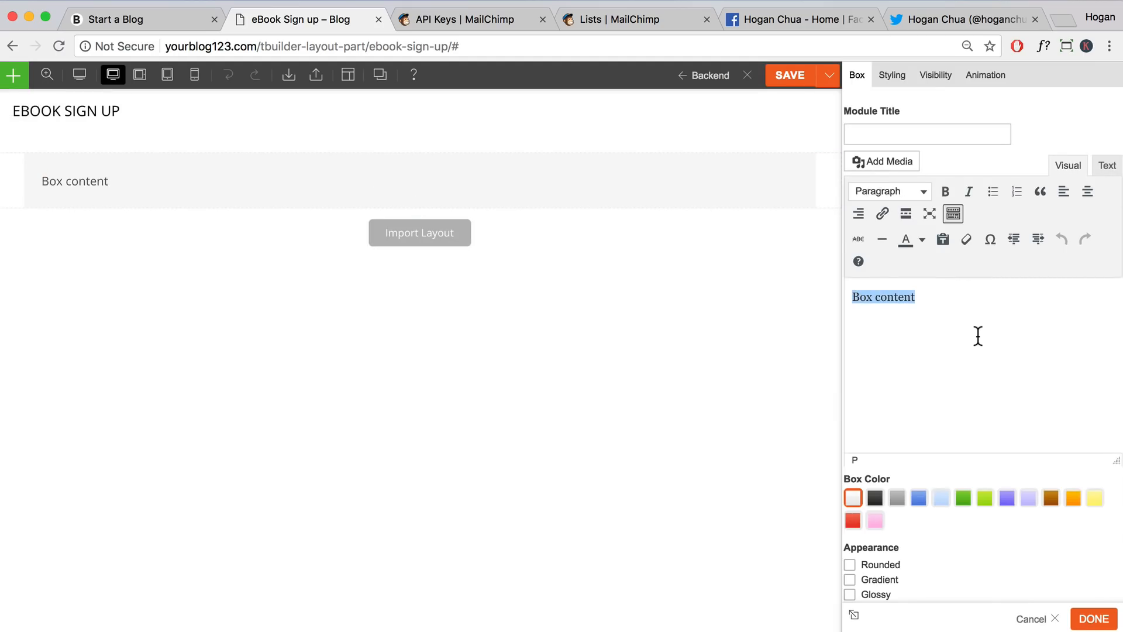
{"action": "type", "text": "FREE eBOOK"}
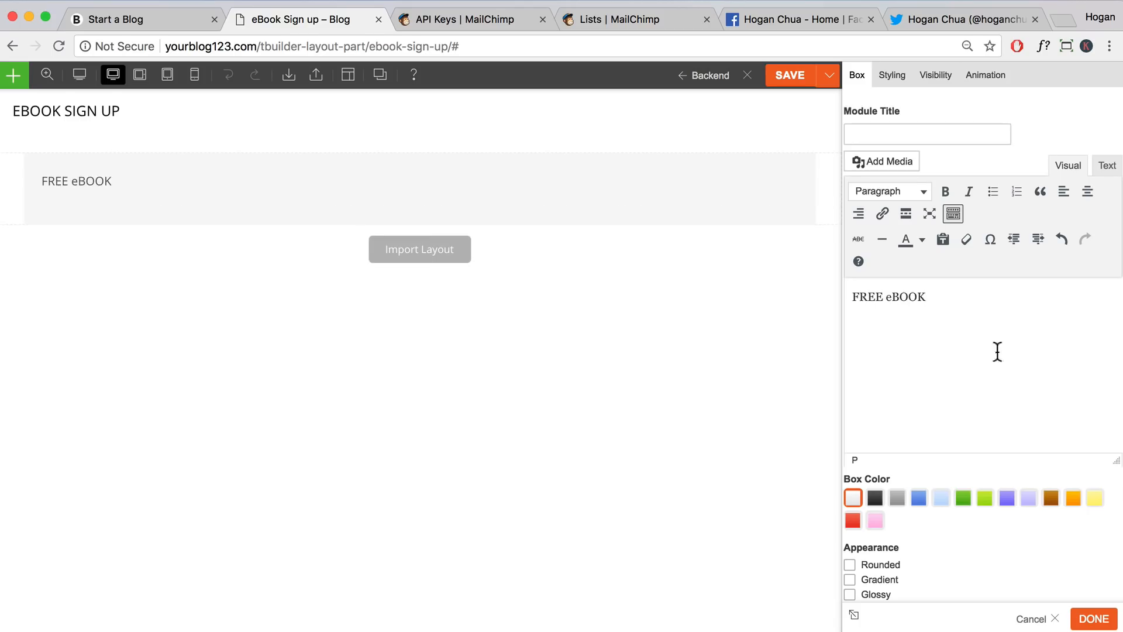
{"action": "mouse_move", "coordinate": [882, 296]}
{"action": "left_mouse_down"}
{"action": "mouse_move", "coordinate": [863, 298]}
{"action": "mouse_move", "coordinate": [899, 297]}
{"action": "left_mouse_up"}
{"action": "type", "text": "ree e"}
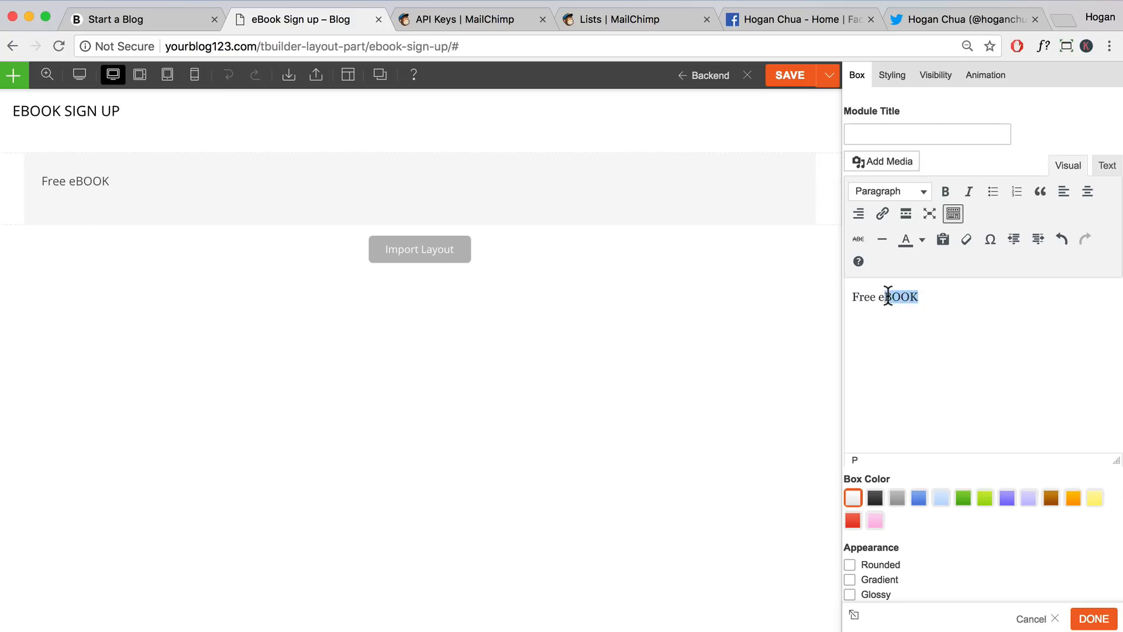
{"action": "type", "text": "B"}
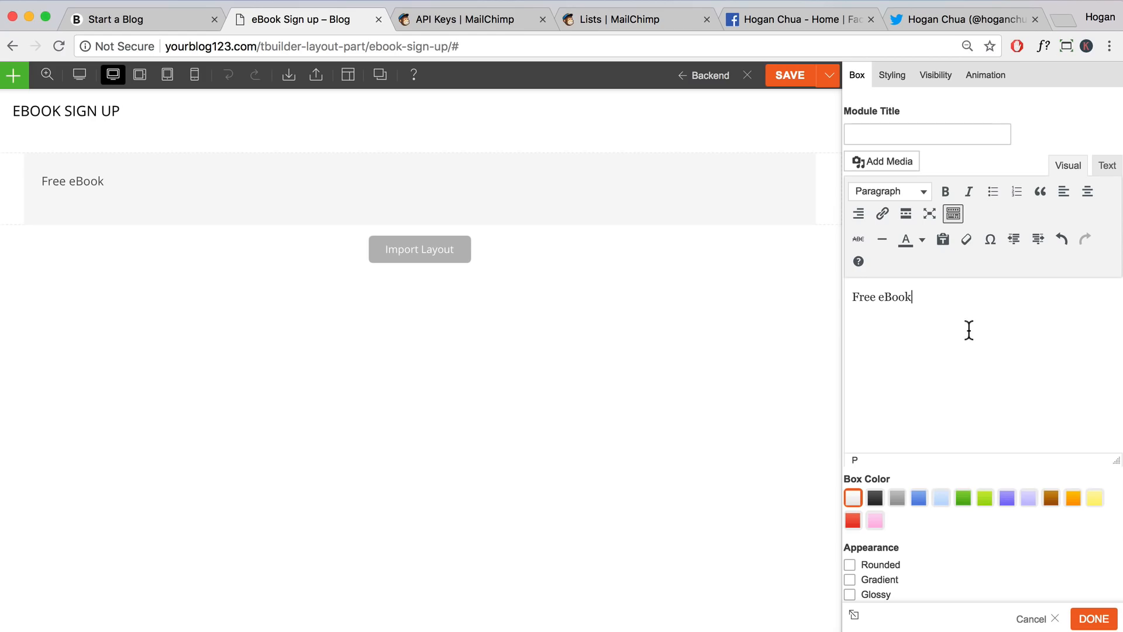
Format the "Free eBook" line as Heading 2 and start a new paragraph below it
{"action": "left_click_drag", "start_coordinate": [969, 331], "coordinate": [837, 291]}
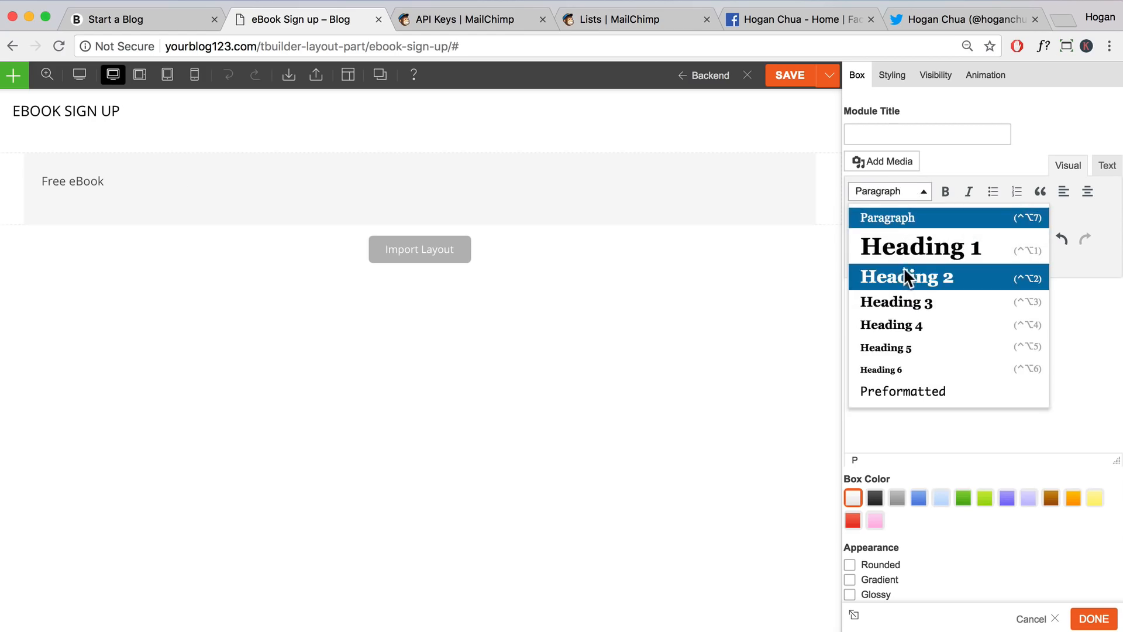
{"action": "left_click", "coordinate": [903, 269]}
{"action": "left_click", "coordinate": [972, 307]}
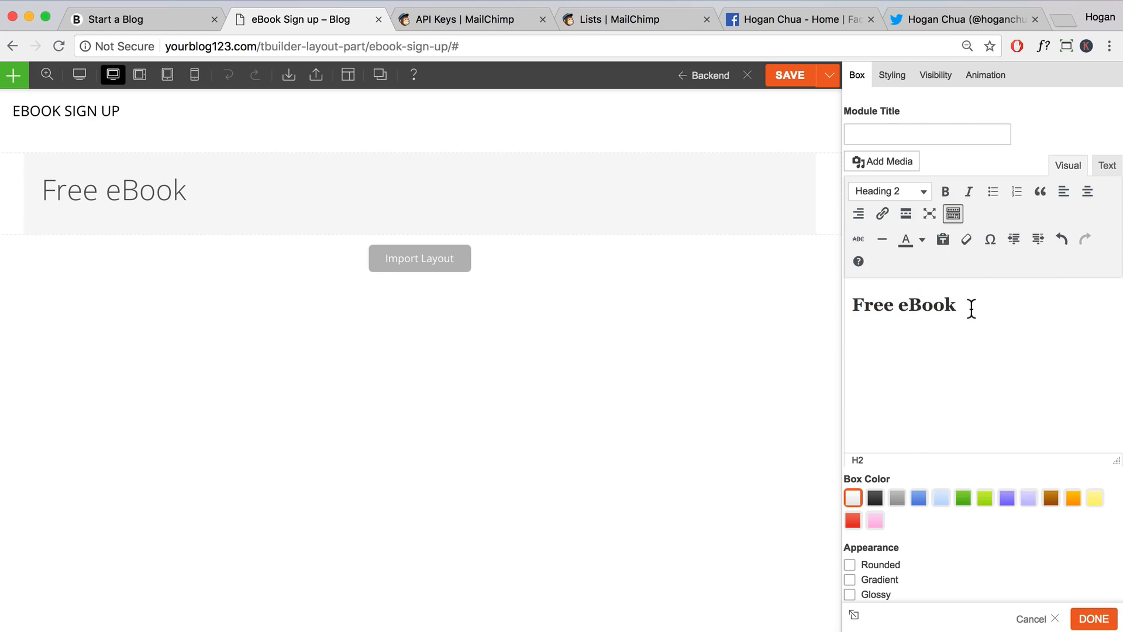
{"action": "key", "text": "Return"}
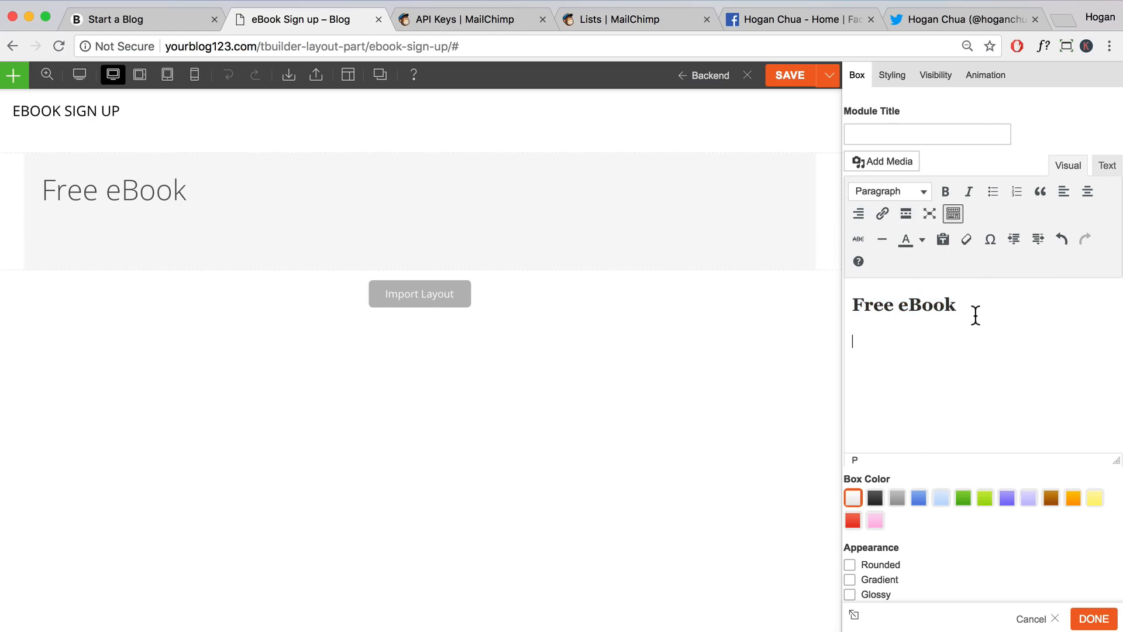
Upload eBook.png from the Images for Blog folder through the box's Add Media dialog
{"action": "left_click", "coordinate": [890, 161]}
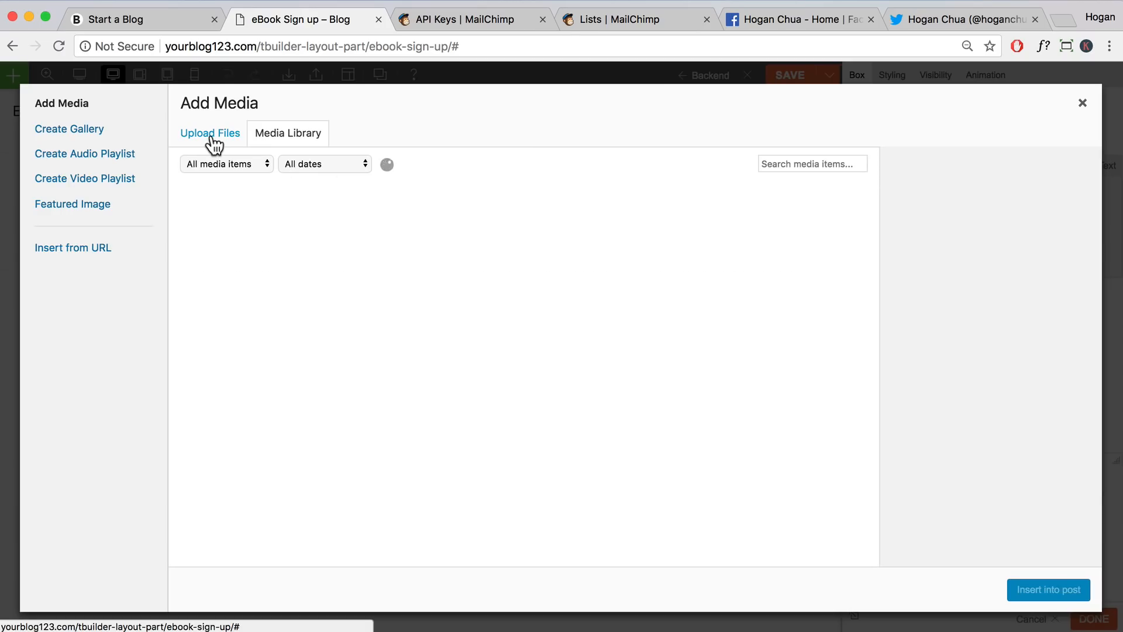
{"action": "left_click", "coordinate": [190, 133]}
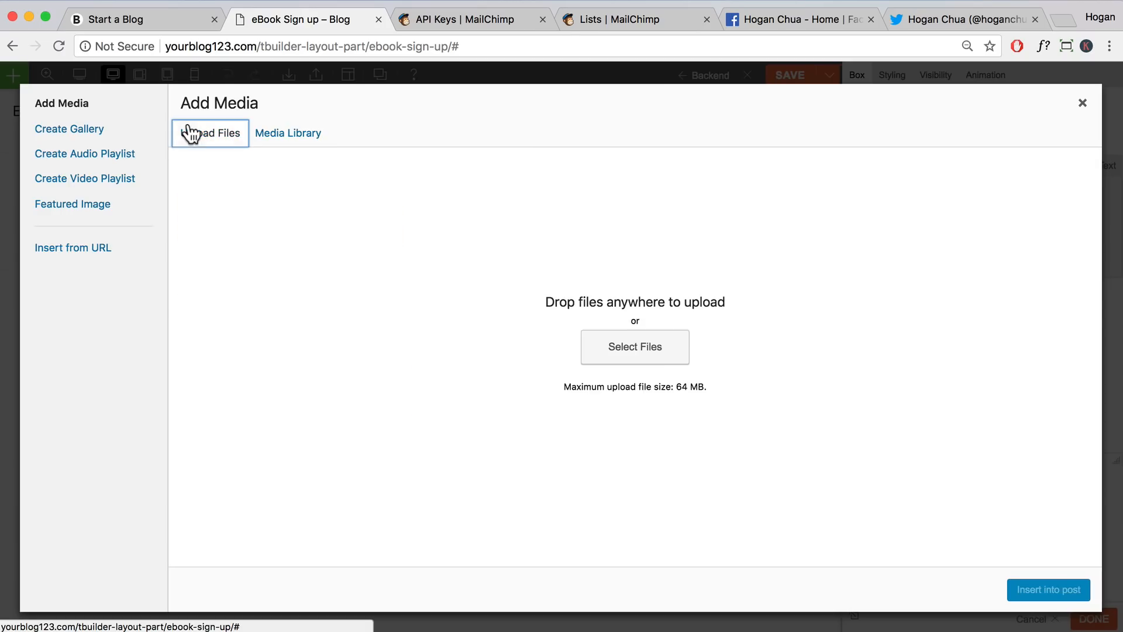
{"action": "left_click", "coordinate": [660, 351]}
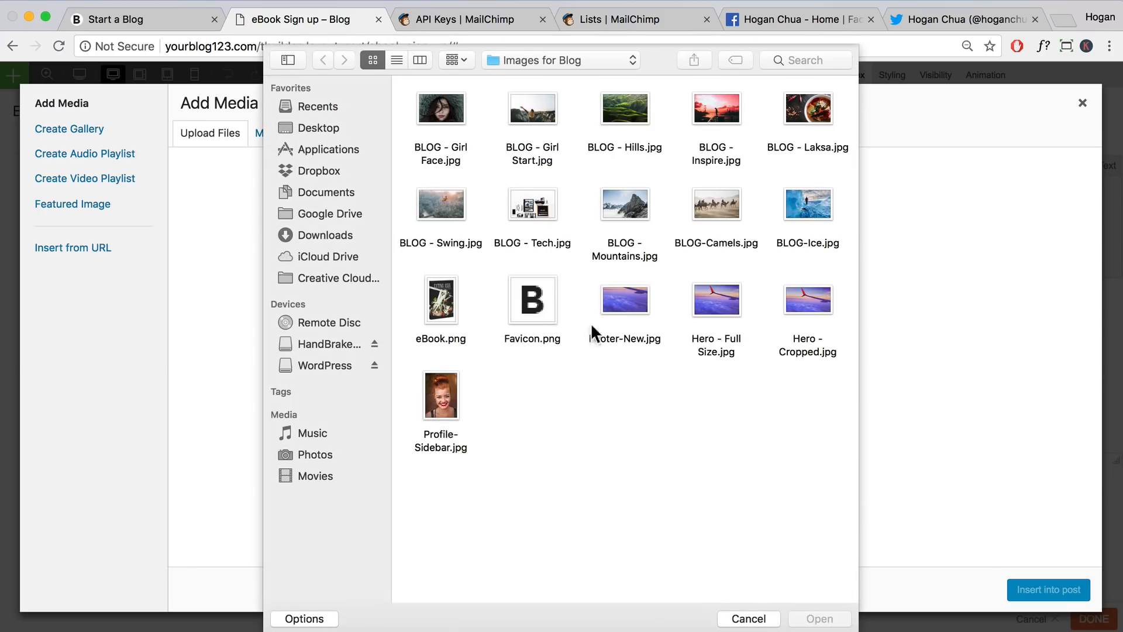
{"action": "left_click", "coordinate": [438, 295]}
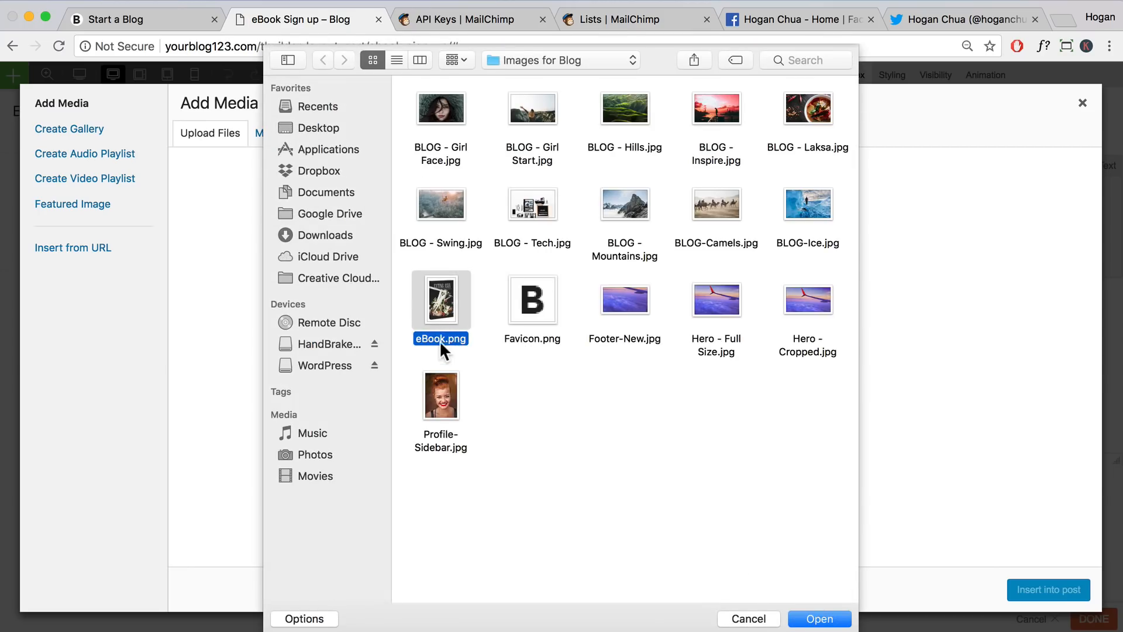
{"action": "left_click", "coordinate": [817, 620]}
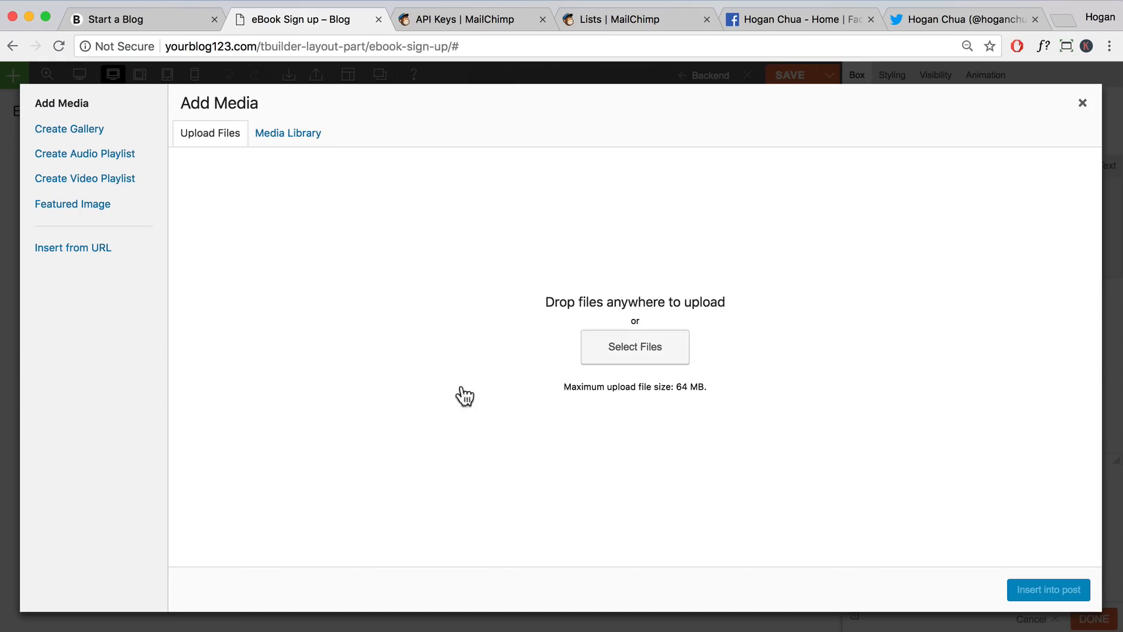
Insert the uploaded eBook image at Full Size below the "Free eBook" heading
{"action": "scroll", "coordinate": [905, 388], "scroll_direction": "down", "scroll_amount": 2}
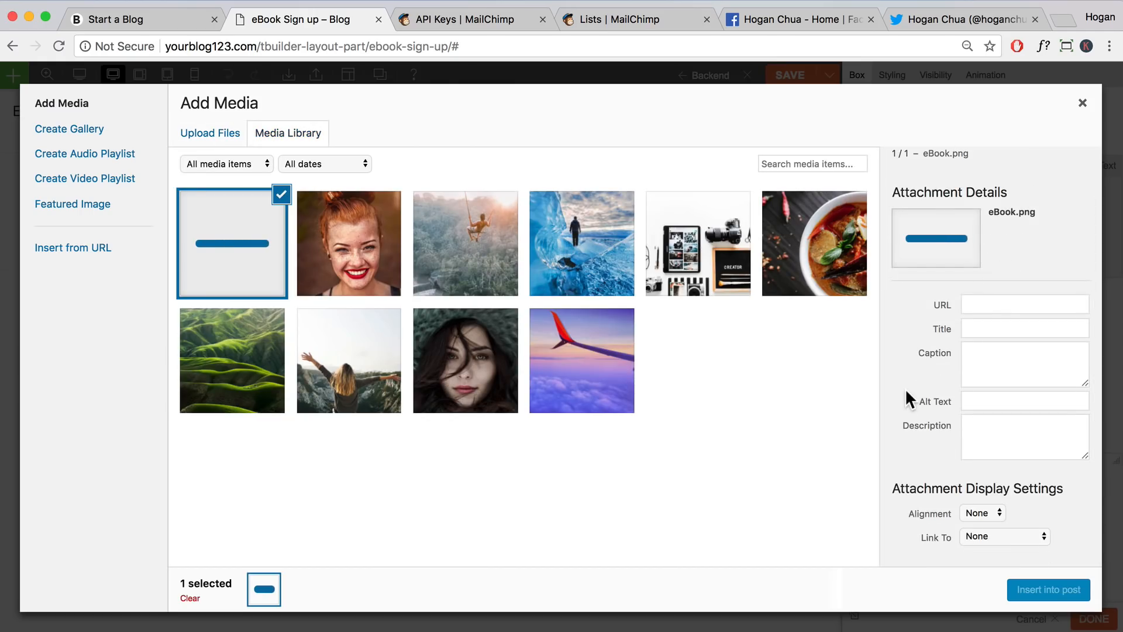
{"action": "scroll", "coordinate": [956, 401], "scroll_direction": "down", "scroll_amount": 1}
{"action": "left_click", "coordinate": [1045, 537]}
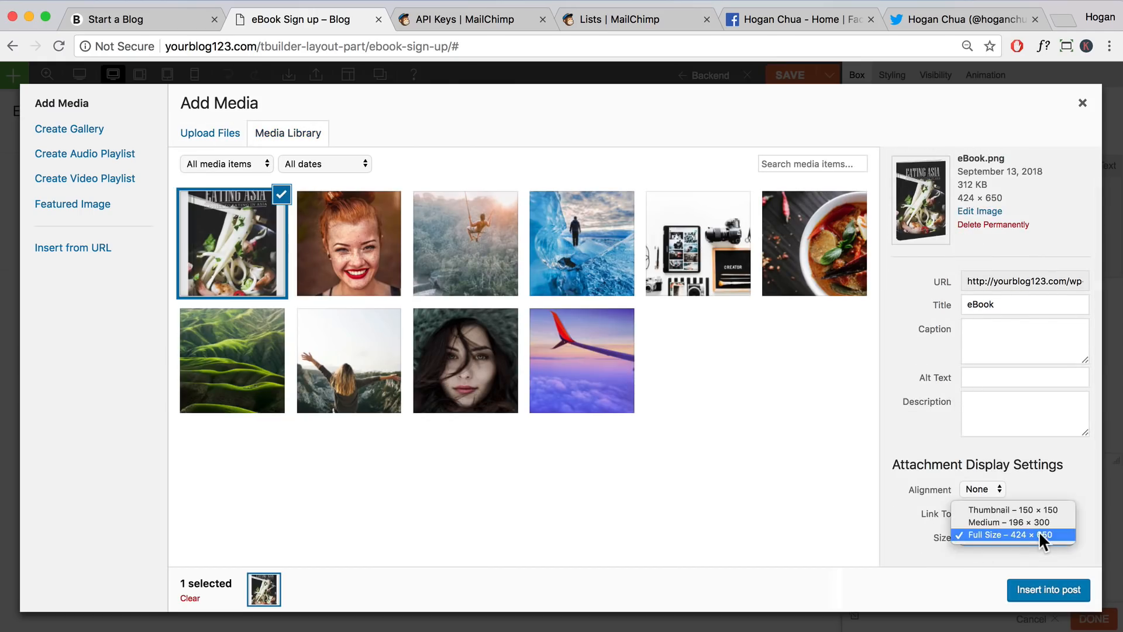
{"action": "left_click", "coordinate": [1037, 532]}
{"action": "left_click", "coordinate": [1042, 591]}
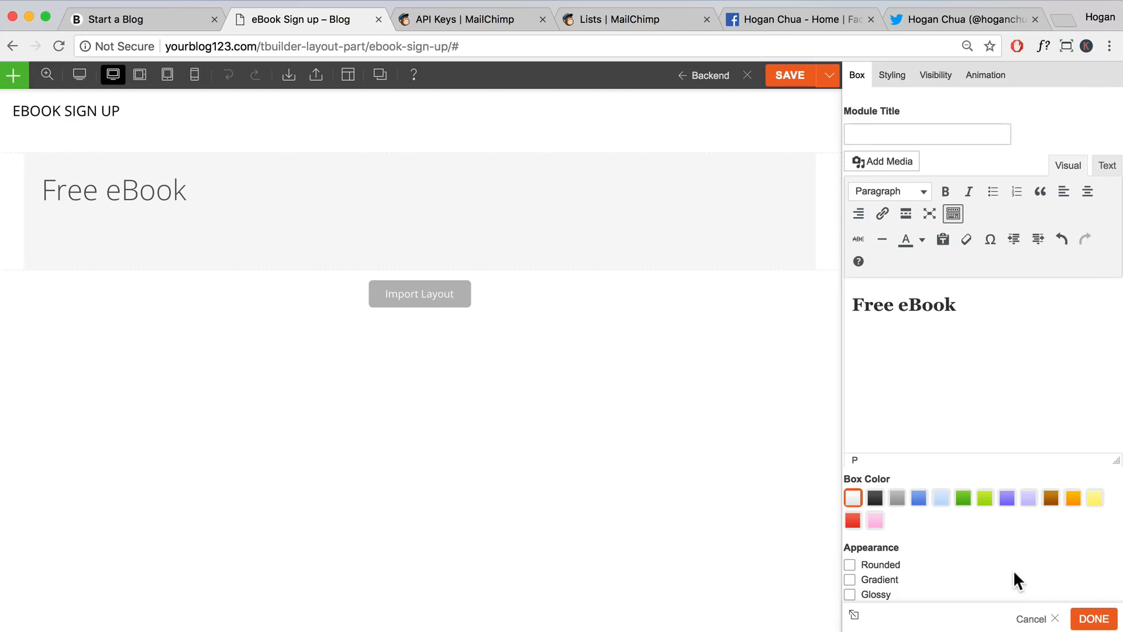
Start a new paragraph below the eBook image and paste the sign-up form shortcode [mc4wp_form id="76"] there
{"action": "scroll", "coordinate": [954, 325], "scroll_direction": "down", "scroll_amount": 3}
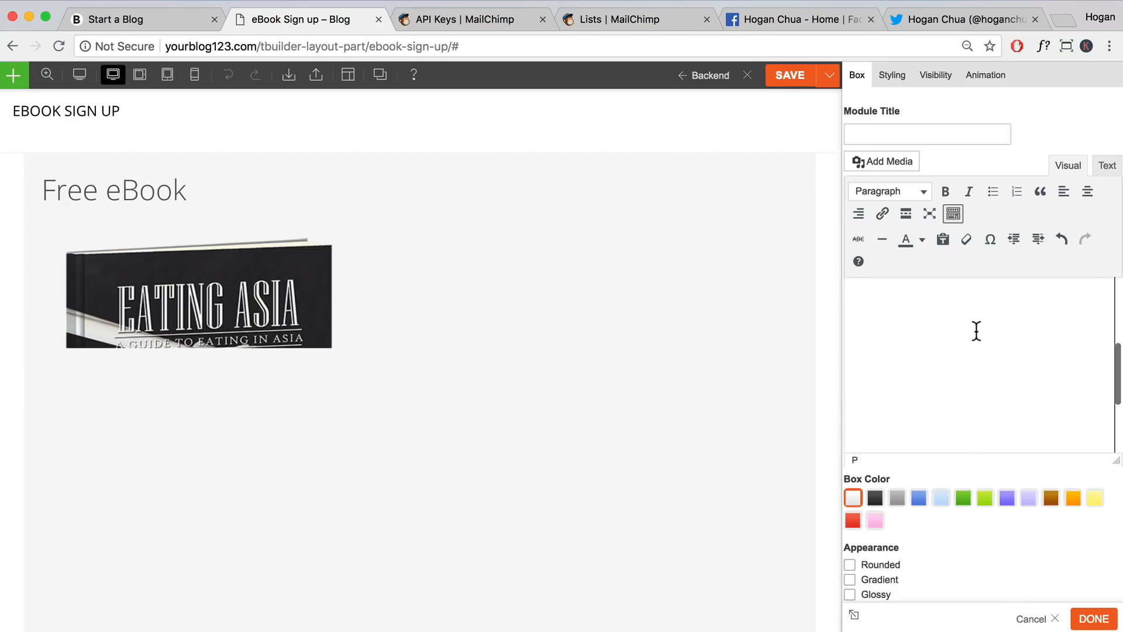
{"action": "scroll", "coordinate": [976, 331], "scroll_direction": "down", "scroll_amount": 2}
{"action": "scroll", "coordinate": [976, 332], "scroll_direction": "up", "scroll_amount": 5}
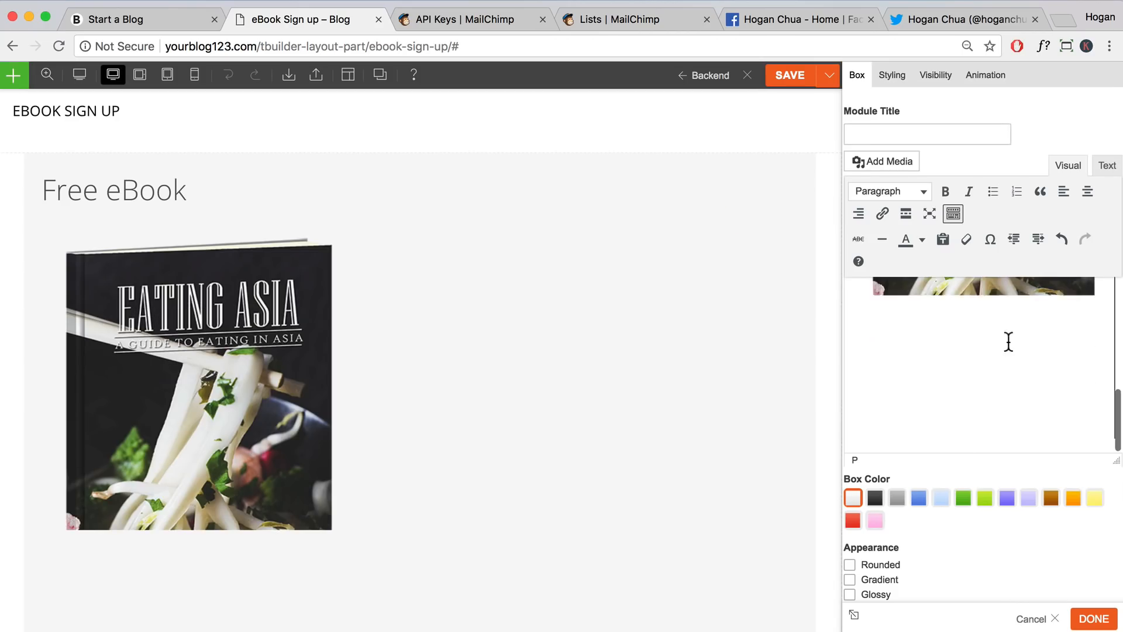
{"action": "scroll", "coordinate": [1018, 342], "scroll_direction": "down", "scroll_amount": 2}
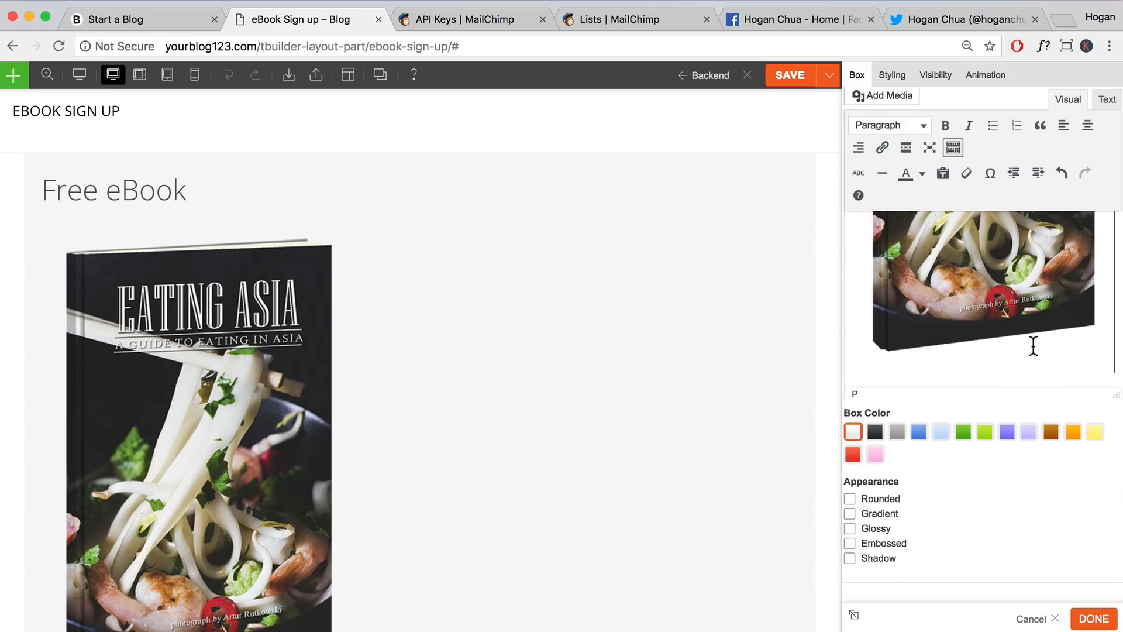
{"action": "key", "text": "Return"}
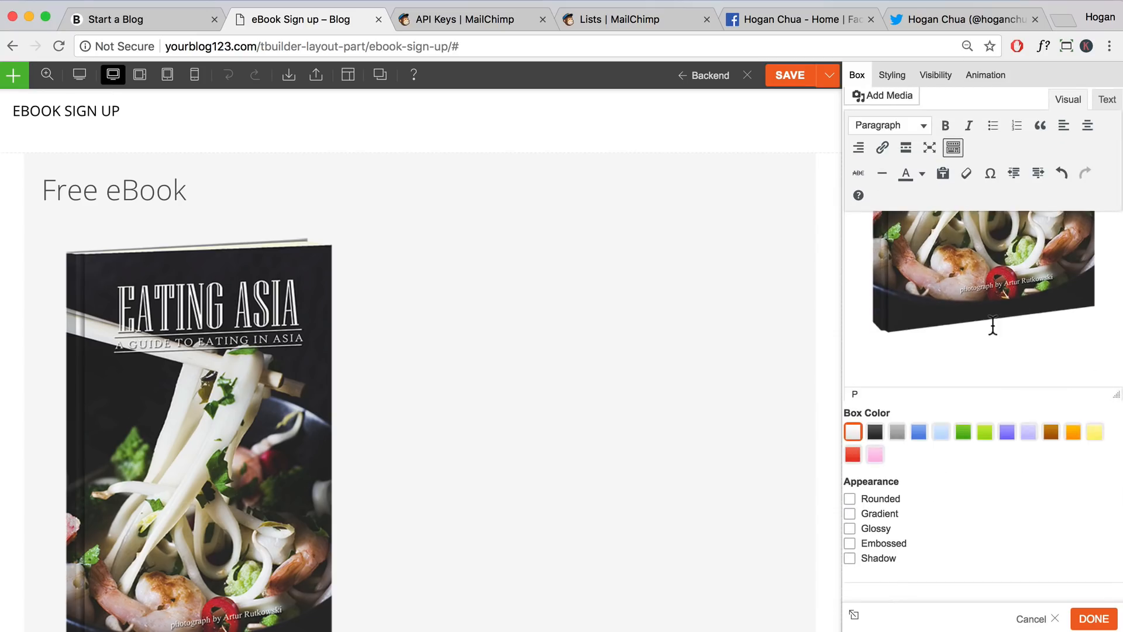
{"action": "type", "text": "[mc4wp_form id=\"76\"]"}
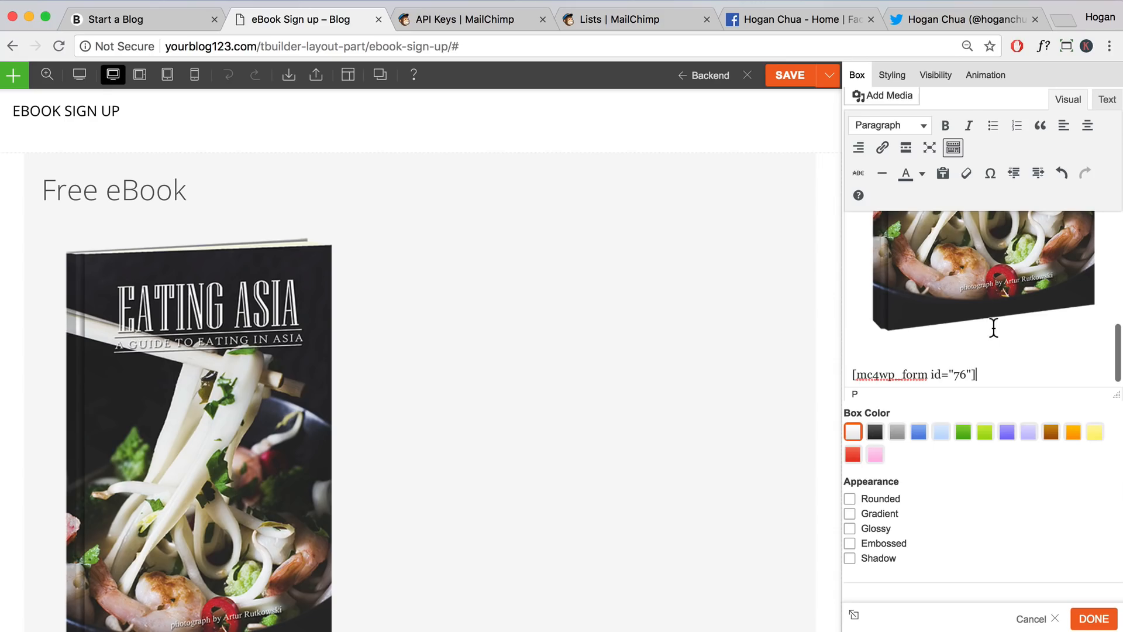
{"action": "scroll", "coordinate": [936, 374], "scroll_direction": "down", "scroll_amount": 1}
{"action": "triple_click", "coordinate": [849, 365]}
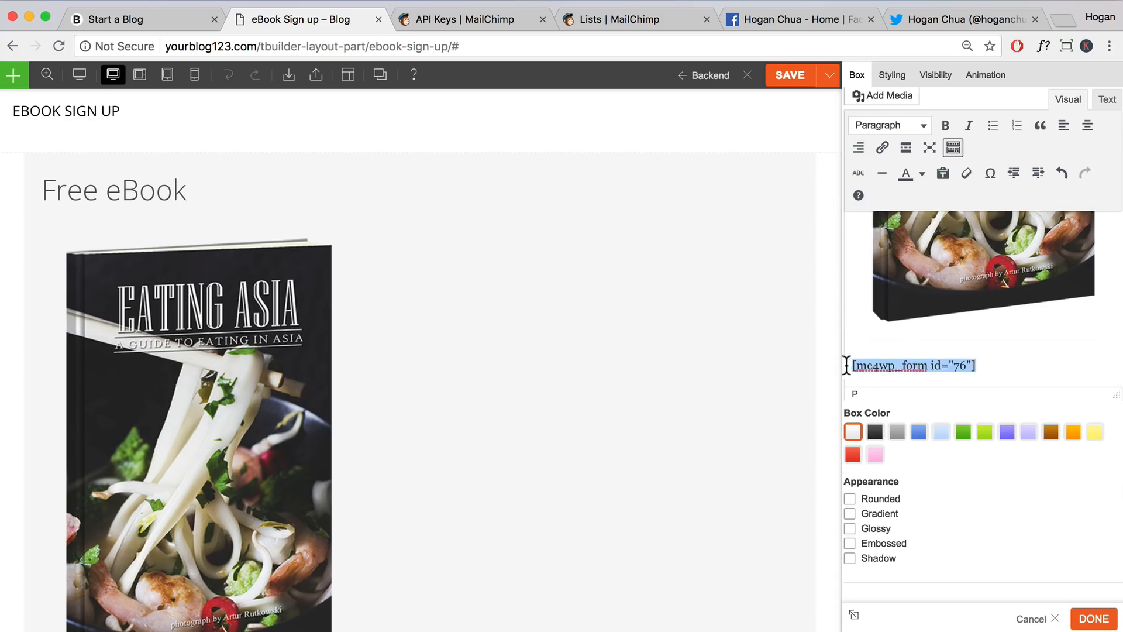
{"action": "scroll", "coordinate": [597, 370], "scroll_direction": "down", "scroll_amount": 5}
{"action": "scroll", "coordinate": [597, 370], "scroll_direction": "up", "scroll_amount": 5}
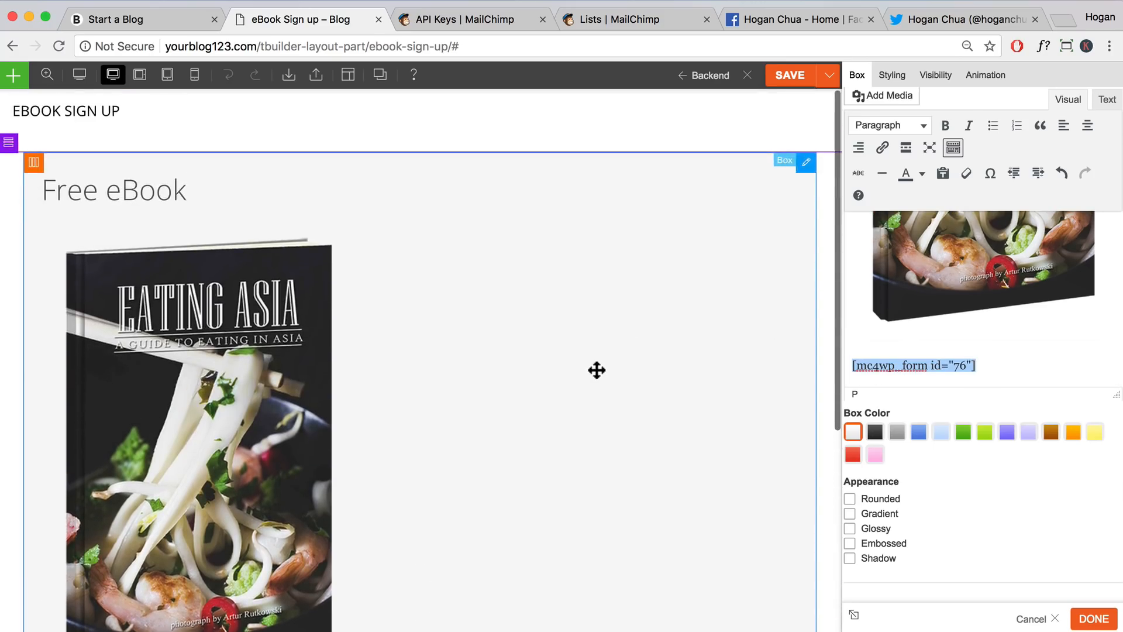
{"action": "scroll", "coordinate": [597, 371], "scroll_direction": "down", "scroll_amount": 5}
{"action": "scroll", "coordinate": [597, 370], "scroll_direction": "up", "scroll_amount": 5}
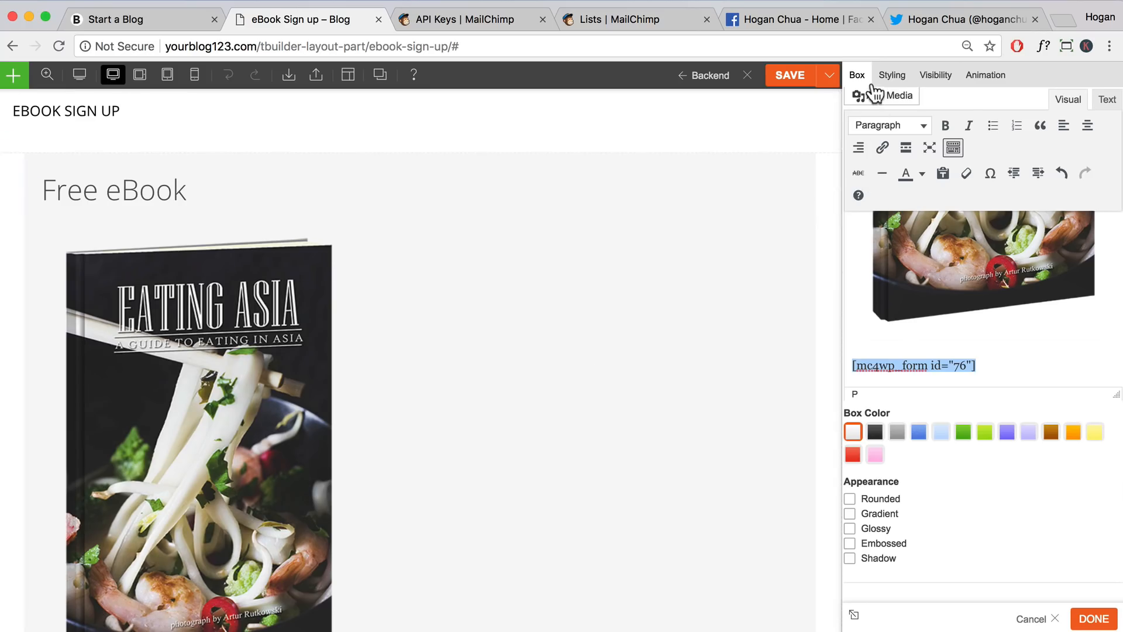
Center-align the box's text in its font styling
{"action": "left_click", "coordinate": [891, 82]}
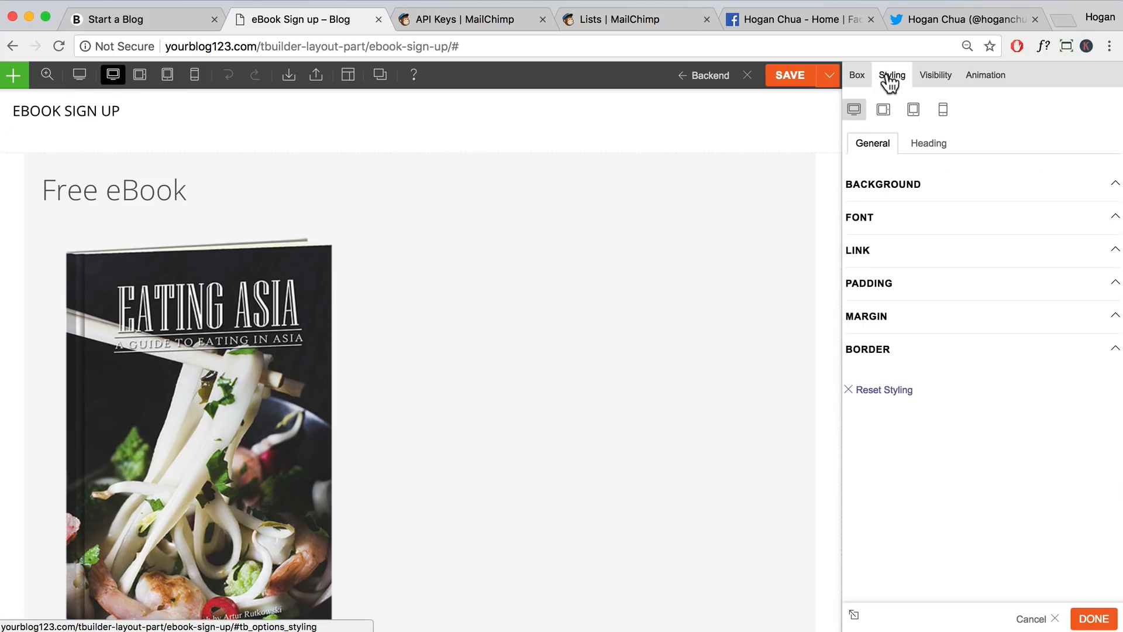
{"action": "left_click", "coordinate": [919, 226]}
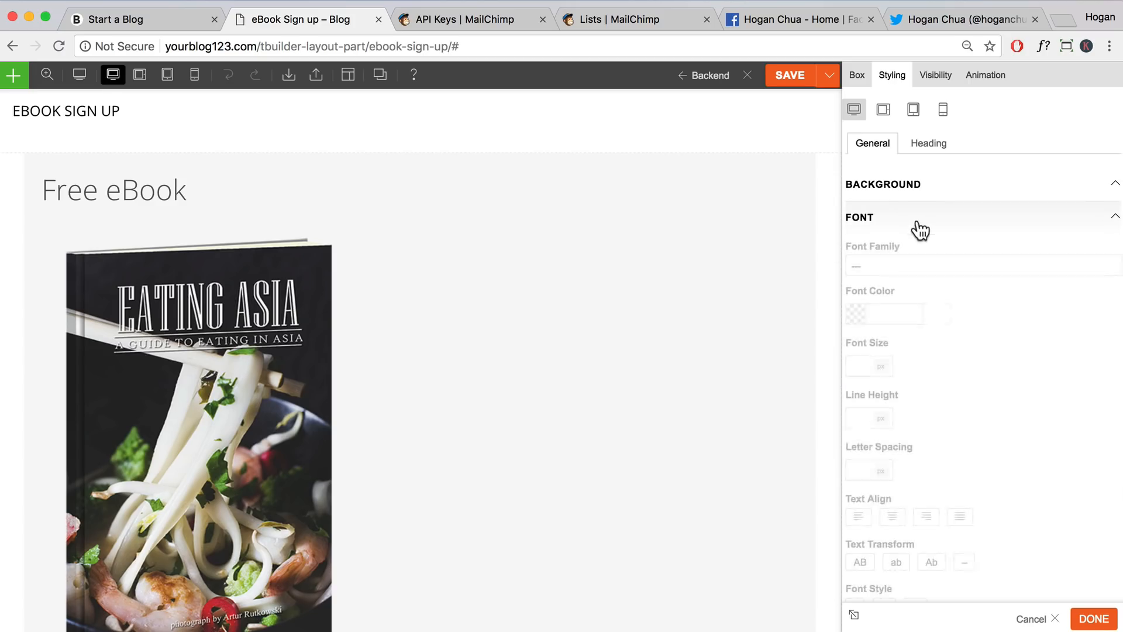
{"action": "scroll", "coordinate": [936, 264], "scroll_direction": "down", "scroll_amount": 3}
{"action": "left_click", "coordinate": [894, 410]}
{"action": "scroll", "coordinate": [694, 343], "scroll_direction": "down", "scroll_amount": 7}
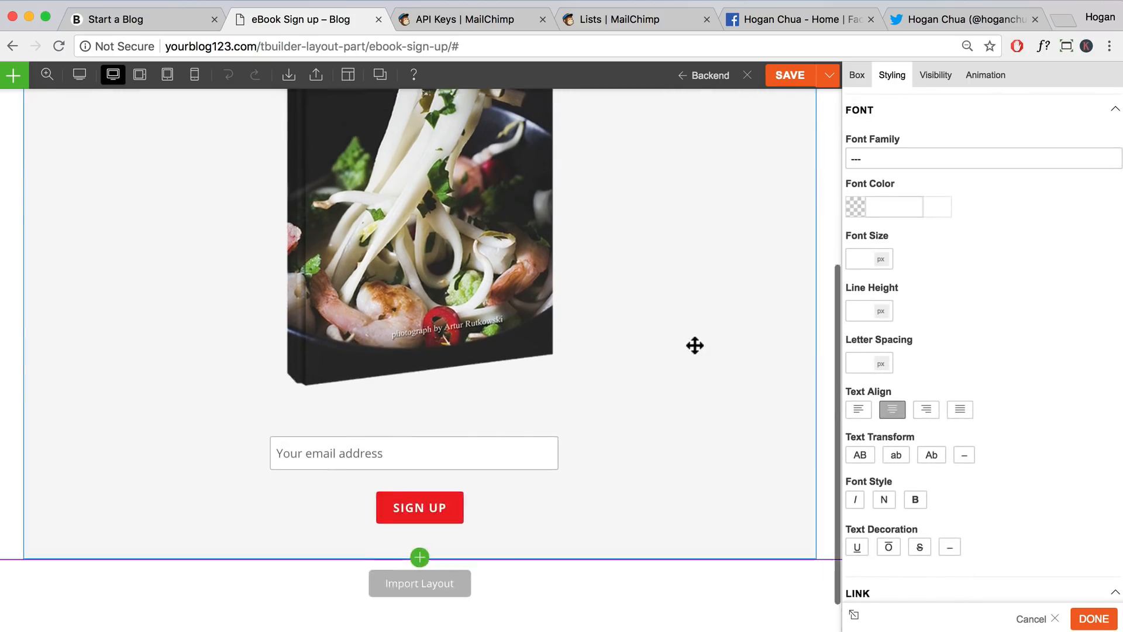
{"action": "scroll", "coordinate": [698, 344], "scroll_direction": "up", "scroll_amount": 7}
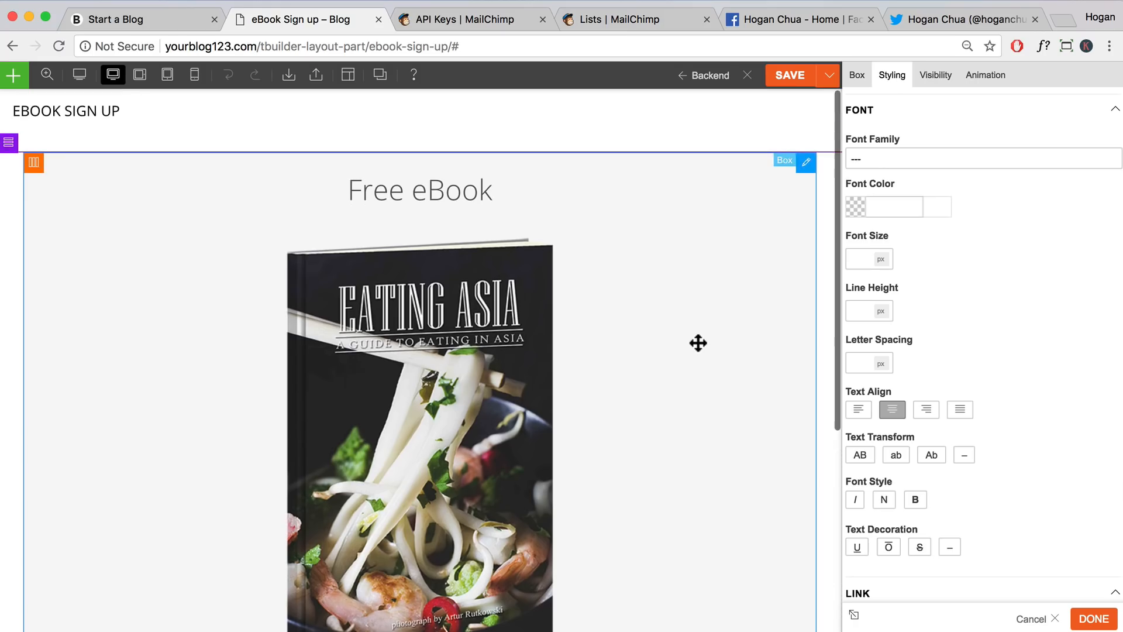
Turn on the Shadow appearance option for the box
{"action": "left_click", "coordinate": [860, 77]}
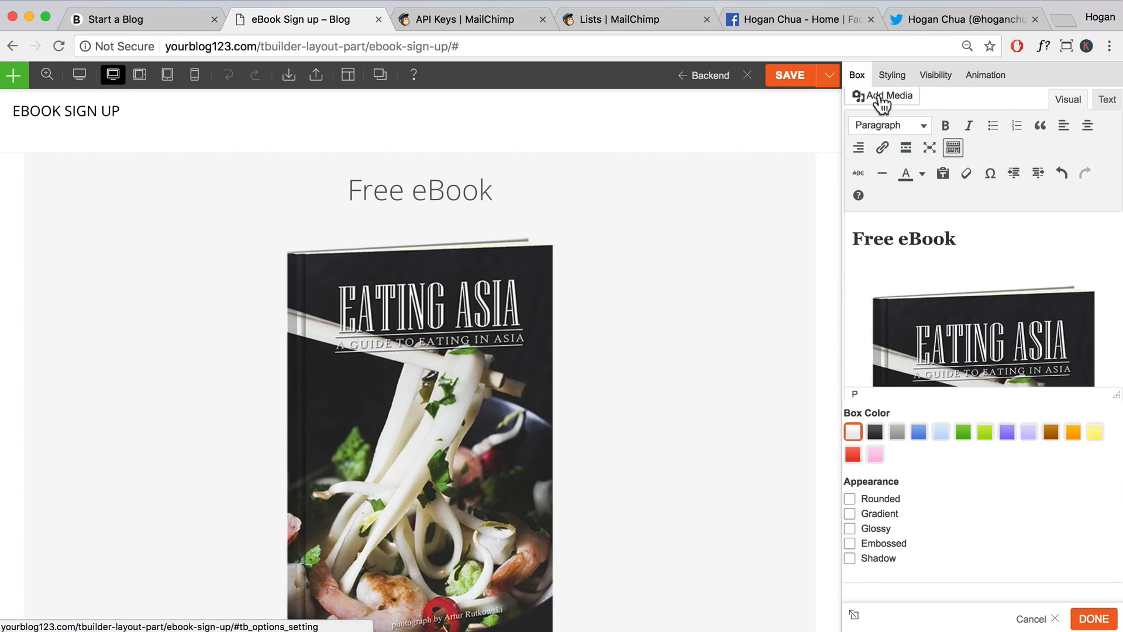
{"action": "scroll", "coordinate": [960, 351], "scroll_direction": "down", "scroll_amount": 2}
{"action": "left_click", "coordinate": [851, 516]}
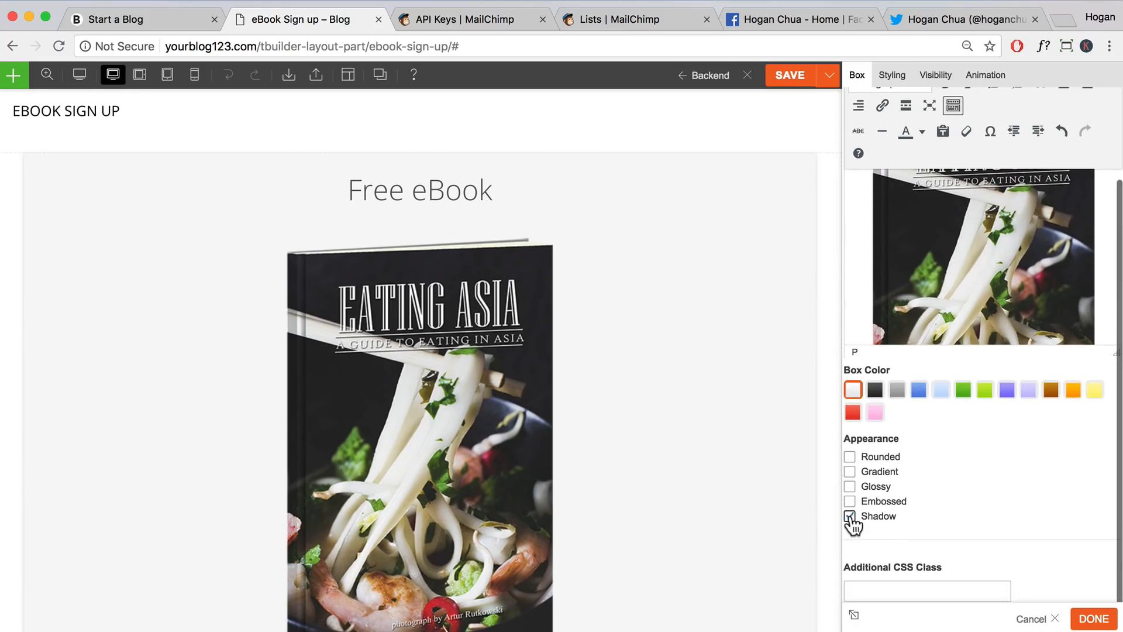
{"action": "scroll", "coordinate": [660, 481], "scroll_direction": "down", "scroll_amount": 5}
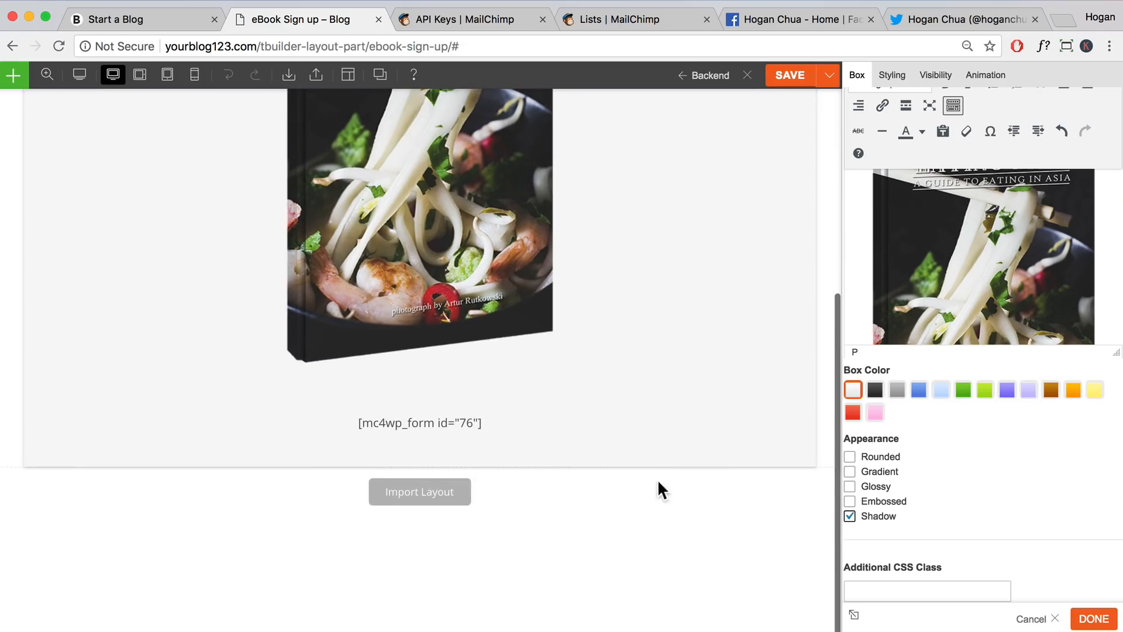
{"action": "scroll", "coordinate": [696, 509], "scroll_direction": "up", "scroll_amount": 5}
{"action": "scroll", "coordinate": [1029, 477], "scroll_direction": "up", "scroll_amount": 3}
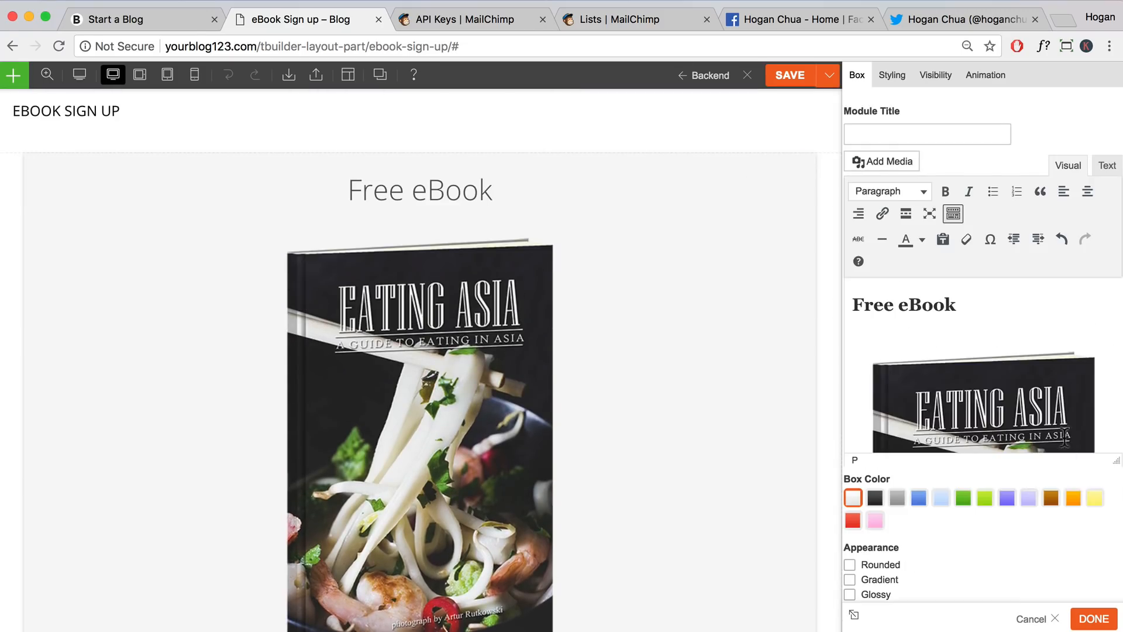
Finish editing the box, save the layout part, and close the builder to review the page
{"action": "scroll", "coordinate": [1064, 439], "scroll_direction": "down", "scroll_amount": 5}
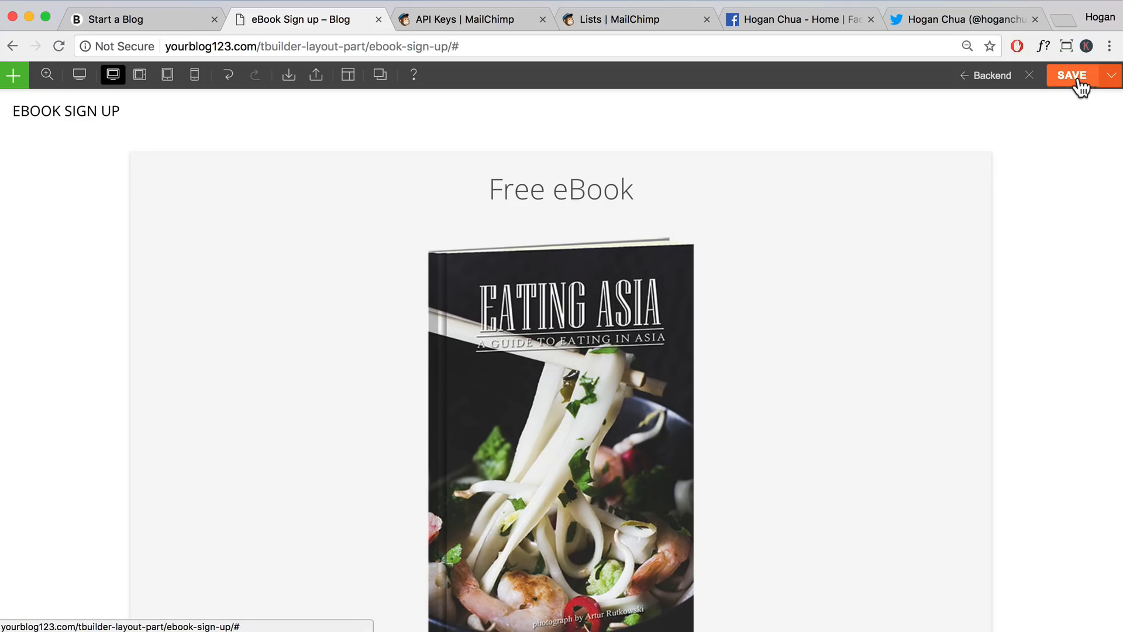
{"action": "left_click", "coordinate": [1079, 82]}
{"action": "left_click", "coordinate": [1029, 76]}
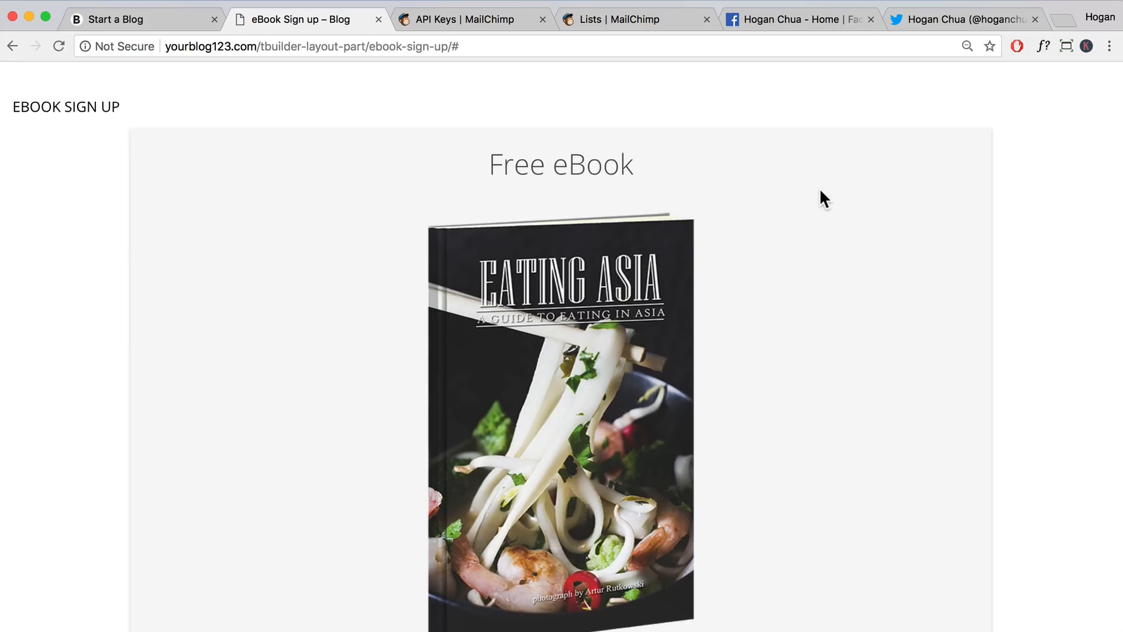
{"action": "scroll", "coordinate": [819, 187], "scroll_direction": "down", "scroll_amount": 3}
{"action": "scroll", "coordinate": [819, 193], "scroll_direction": "up", "scroll_amount": 3}
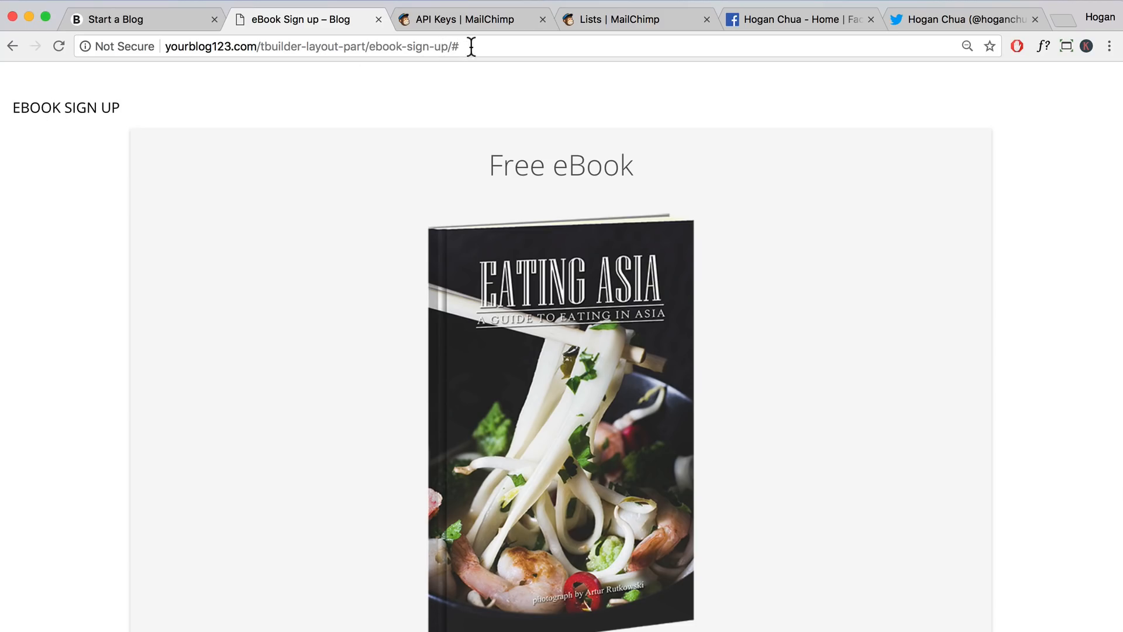
Shorten the page address to yourblog123.com and load the site's homepage
{"action": "left_click_drag", "start_coordinate": [471, 47], "coordinate": [265, 43]}
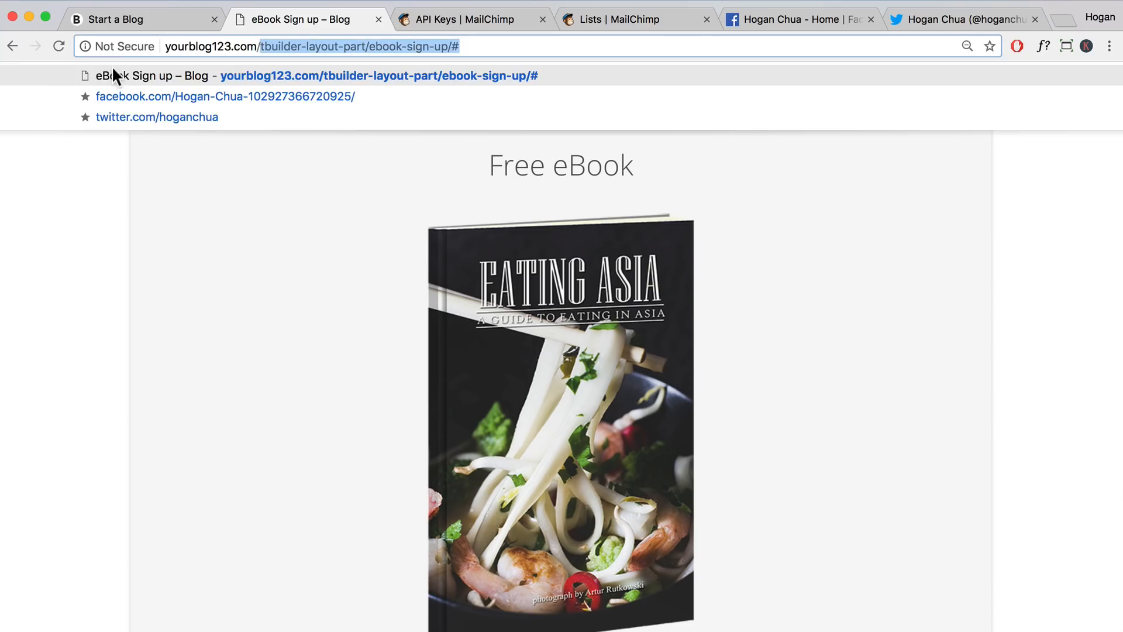
{"action": "left_click", "coordinate": [42, 177]}
{"action": "left_click_drag", "start_coordinate": [468, 47], "coordinate": [259, 44]}
{"action": "key", "text": "BackSpace"}
{"action": "key", "text": "Return"}
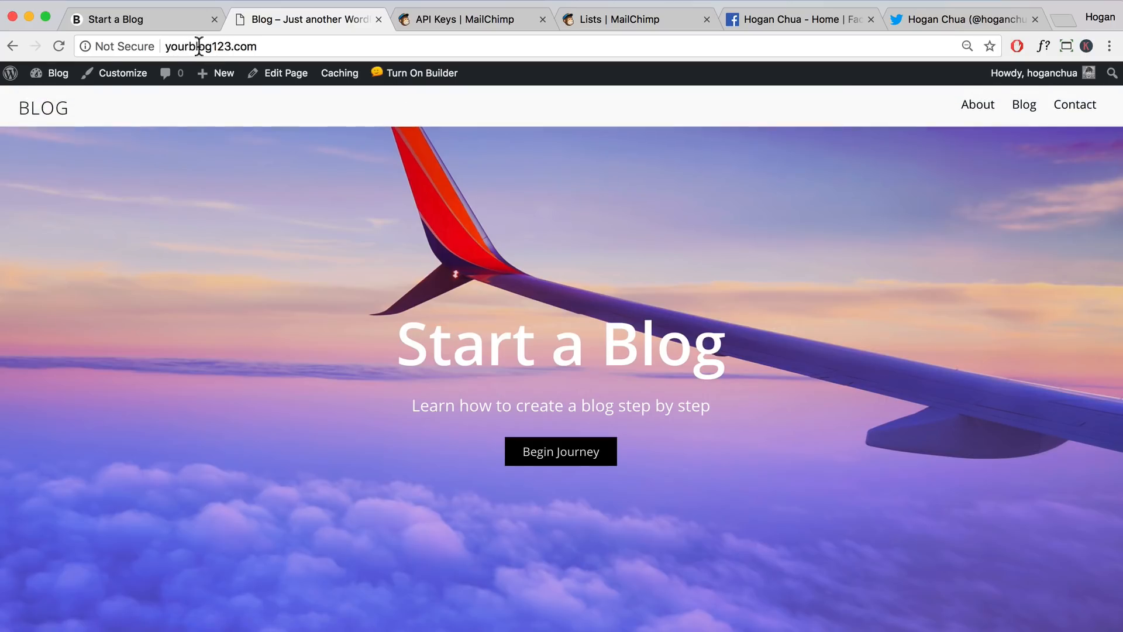
Go to the WordPress dashboard and open the Widgets settings page
{"action": "mouse_move", "coordinate": [46, 82]}
{"action": "left_click", "coordinate": [42, 105]}
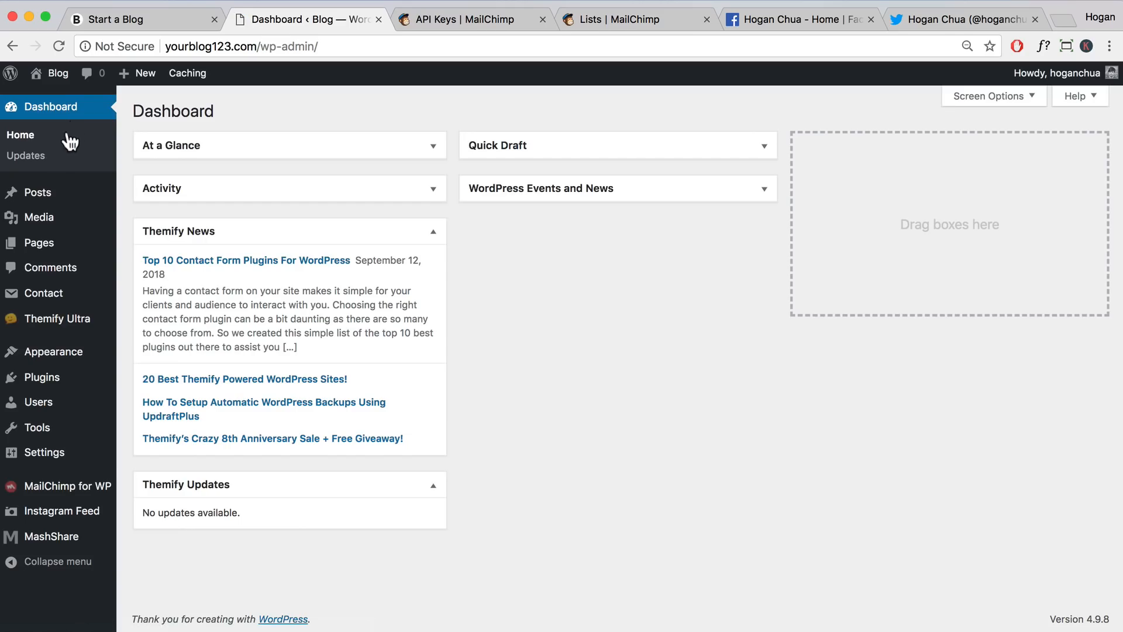
{"action": "mouse_move", "coordinate": [86, 254]}
{"action": "mouse_move", "coordinate": [55, 356]}
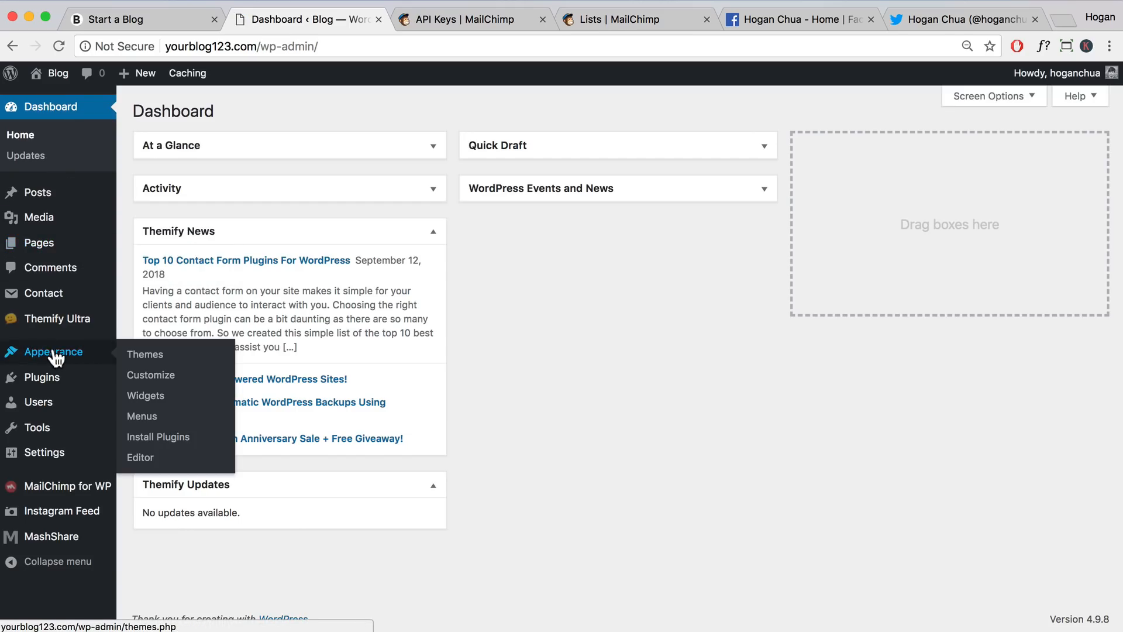
{"action": "left_click", "coordinate": [146, 397]}
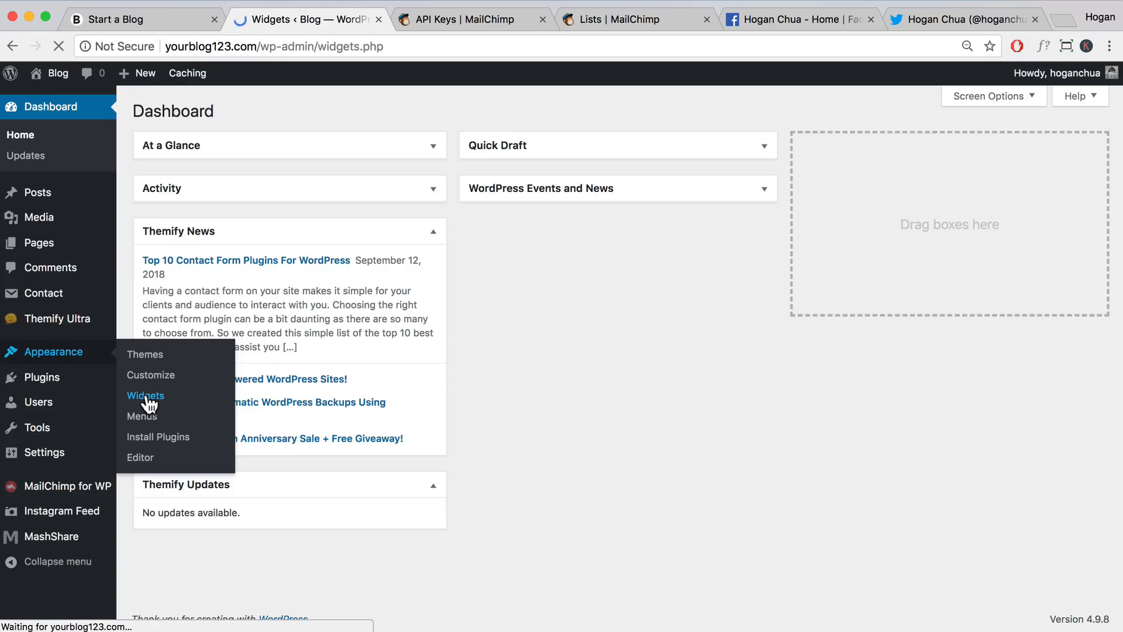
Add a Themify - Layout Parts widget for the eBook Sign up layout part below Categories in the Sidebar area
{"action": "scroll", "coordinate": [356, 386], "scroll_direction": "down", "scroll_amount": 10}
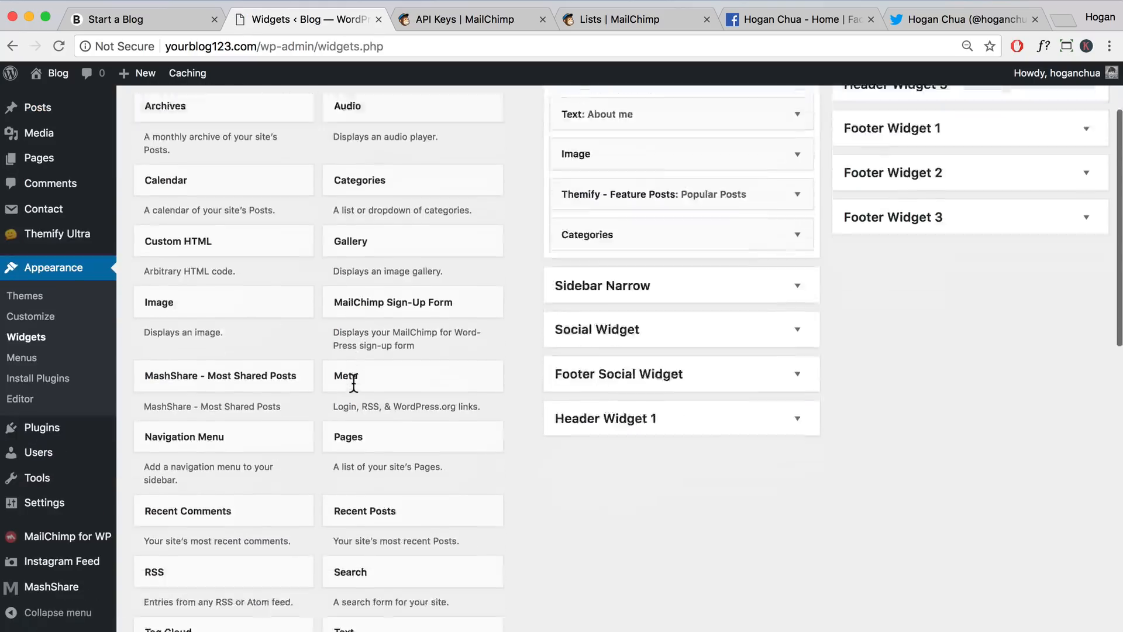
{"action": "scroll", "coordinate": [356, 393], "scroll_direction": "down", "scroll_amount": 3}
{"action": "scroll", "coordinate": [376, 397], "scroll_direction": "up", "scroll_amount": 2}
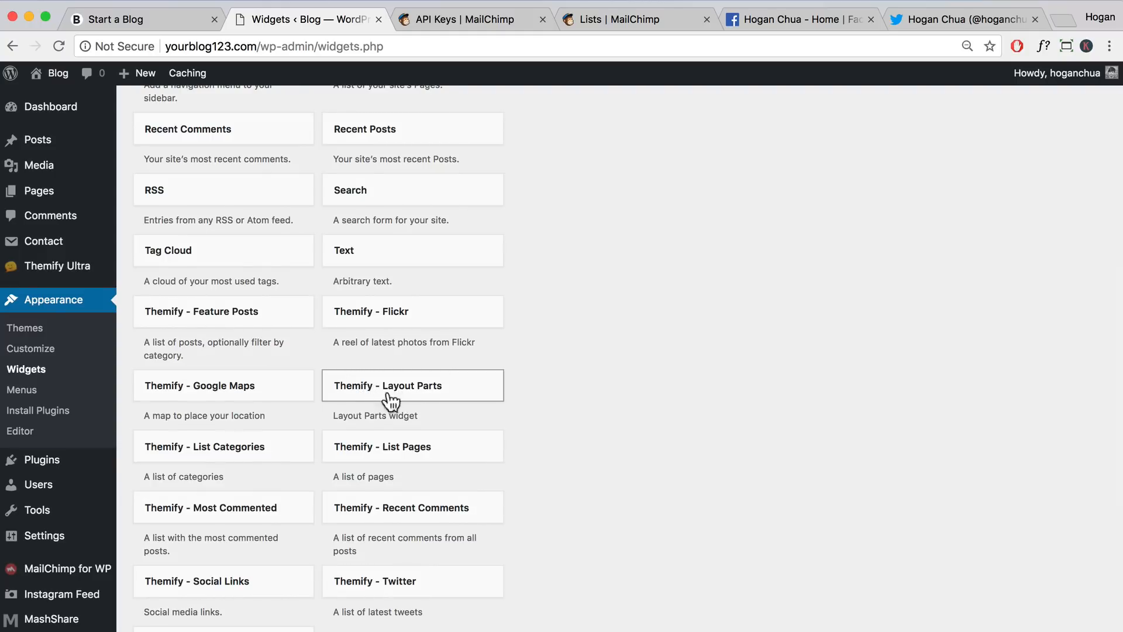
{"action": "left_click_drag", "start_coordinate": [461, 404], "coordinate": [606, 376]}
{"action": "scroll", "coordinate": [610, 377], "scroll_direction": "down", "scroll_amount": 2}
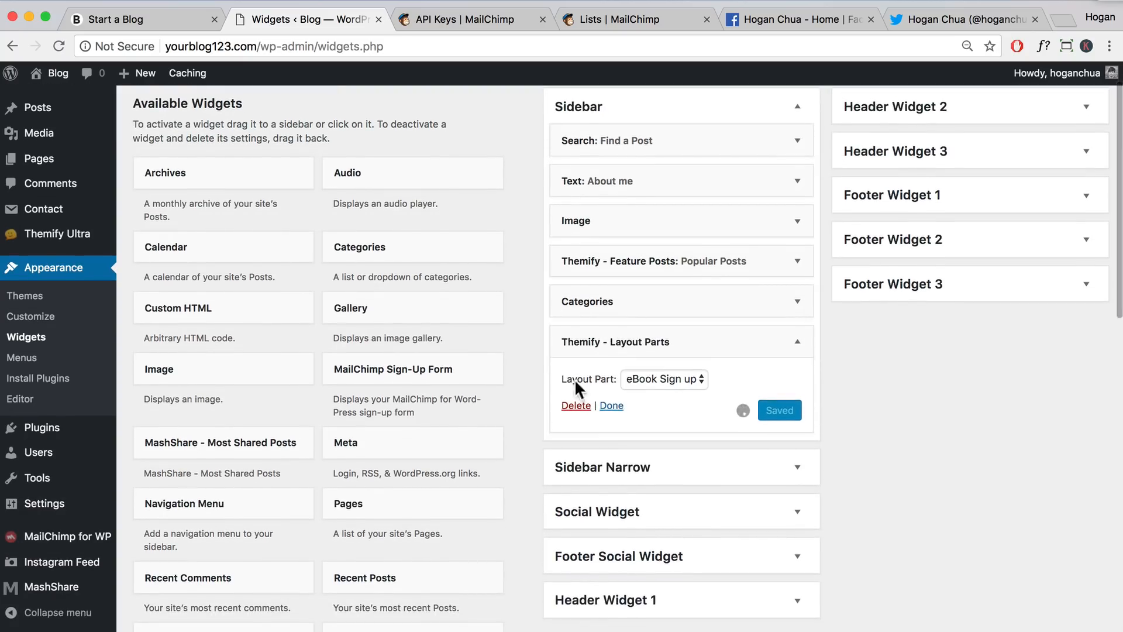
Select eBook Sign up as the Themify - Layout Parts widget's layout part and close the widget's settings
{"action": "left_click", "coordinate": [670, 380]}
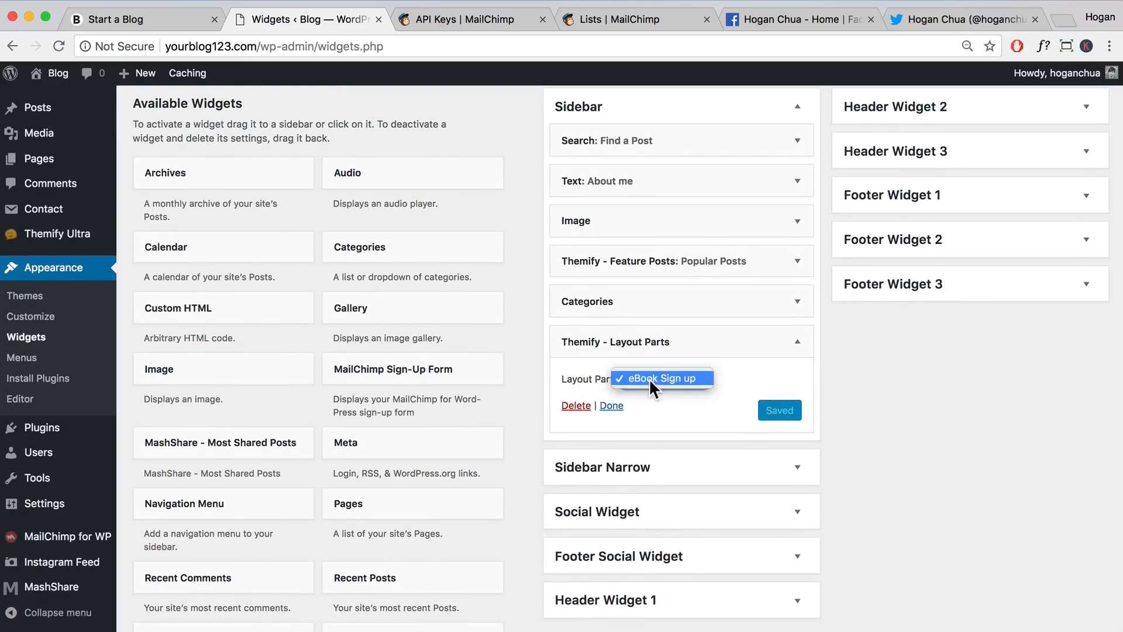
{"action": "left_click", "coordinate": [694, 379]}
{"action": "left_click", "coordinate": [611, 406]}
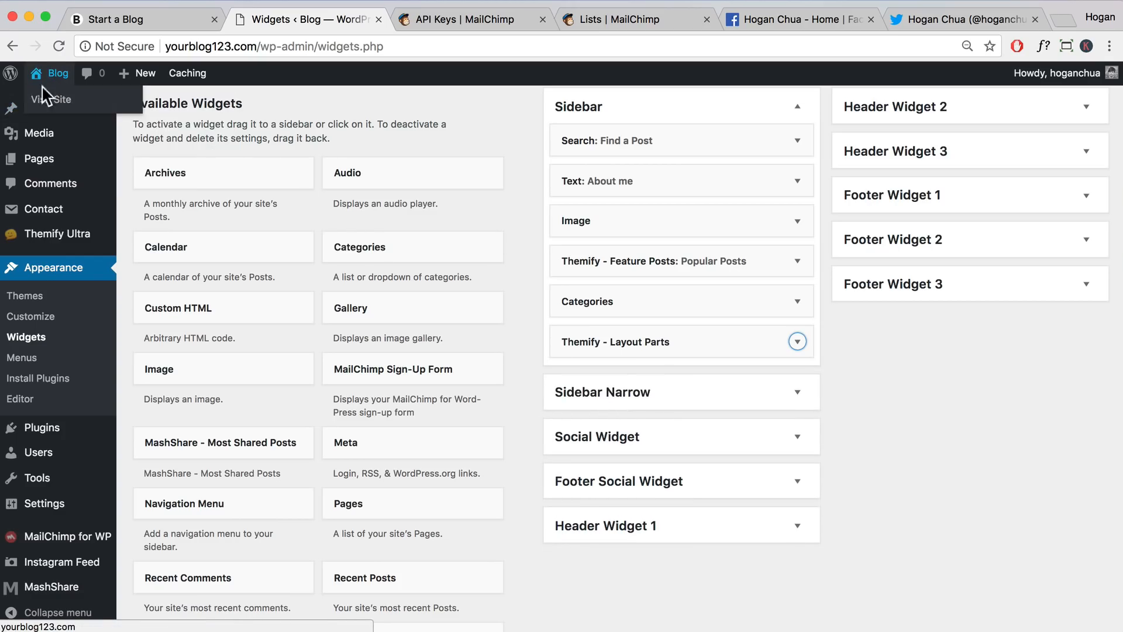
Visit the blog's homepage and examine the eBook sign-up box below Categories in the sidebar
{"action": "left_click", "coordinate": [42, 97]}
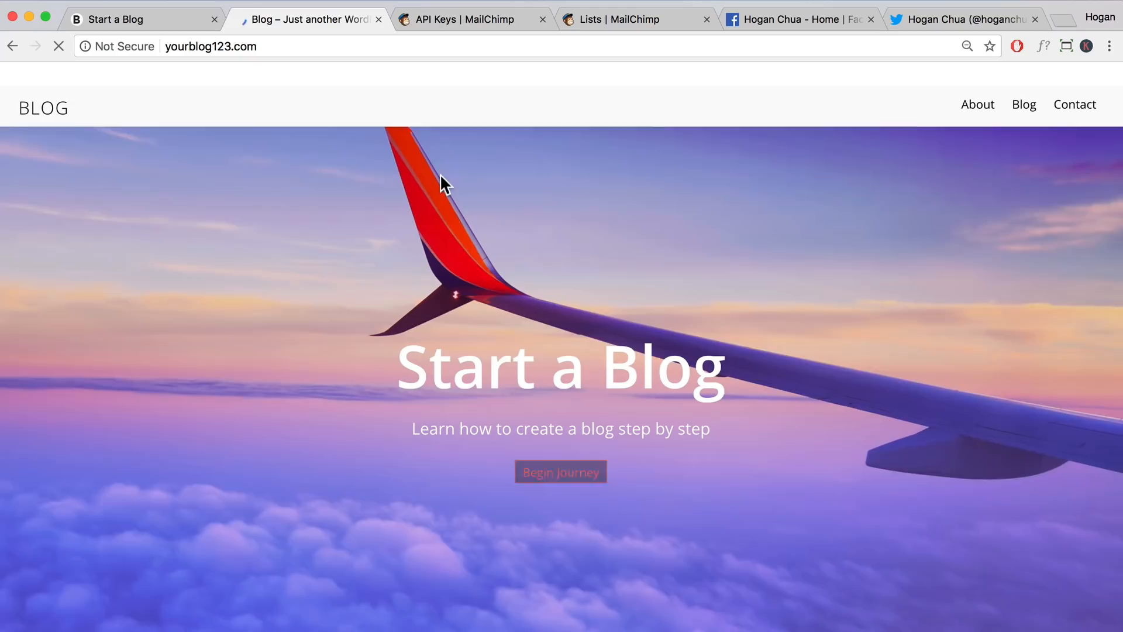
{"action": "scroll", "coordinate": [980, 284], "scroll_direction": "down", "scroll_amount": 15}
{"action": "scroll", "coordinate": [981, 275], "scroll_direction": "down", "scroll_amount": 20}
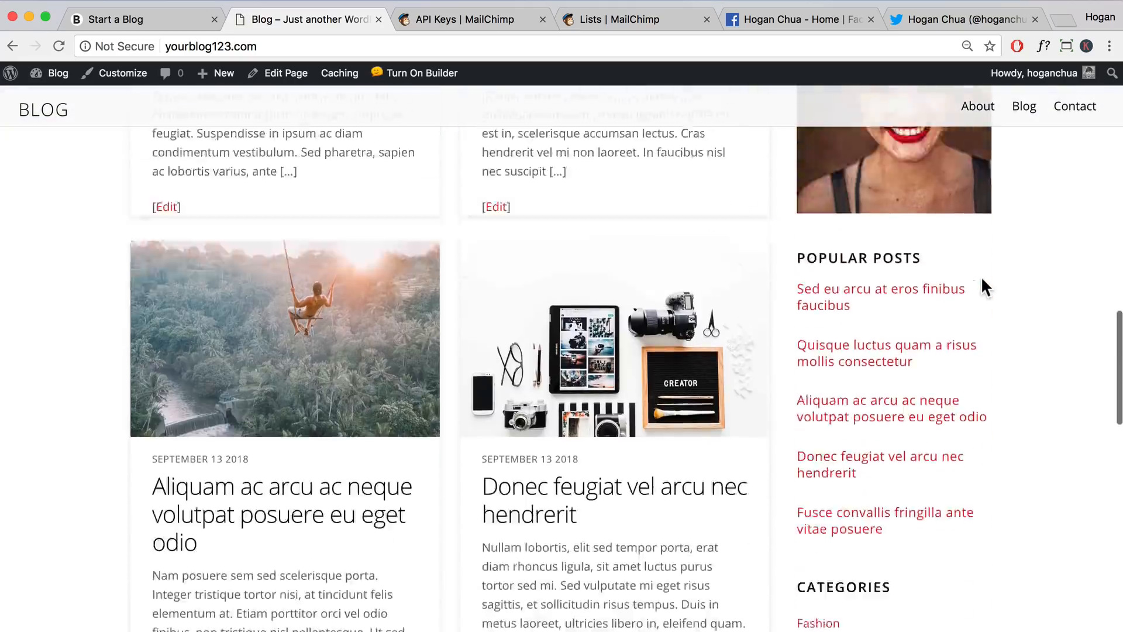
{"action": "scroll", "coordinate": [981, 275], "scroll_direction": "up", "scroll_amount": 8}
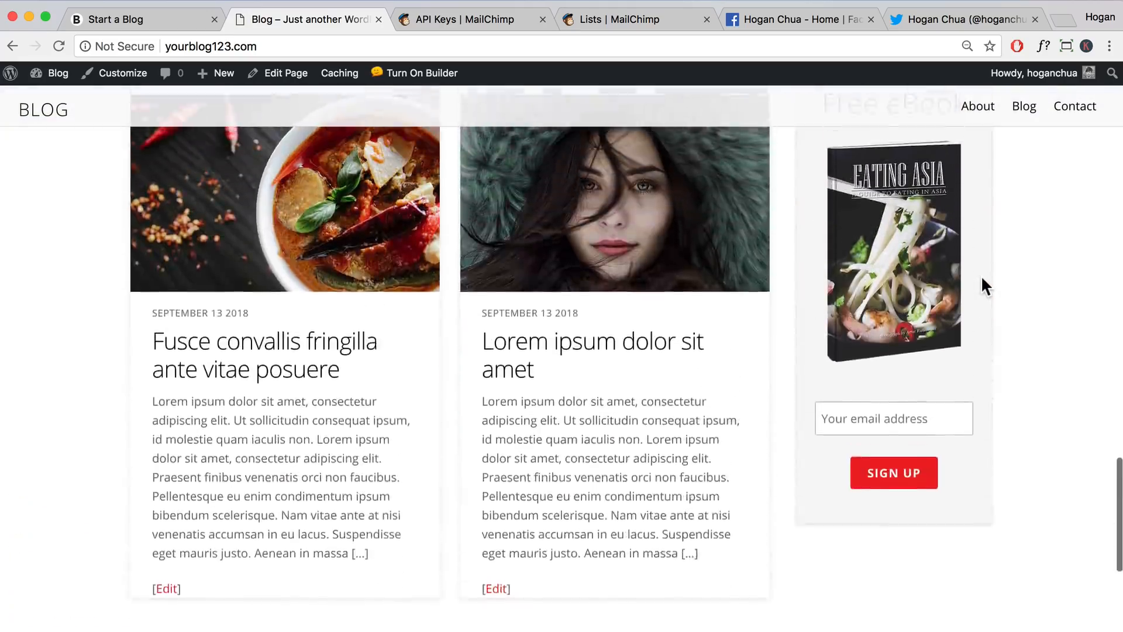
{"action": "scroll", "coordinate": [917, 326], "scroll_direction": "down", "scroll_amount": 6}
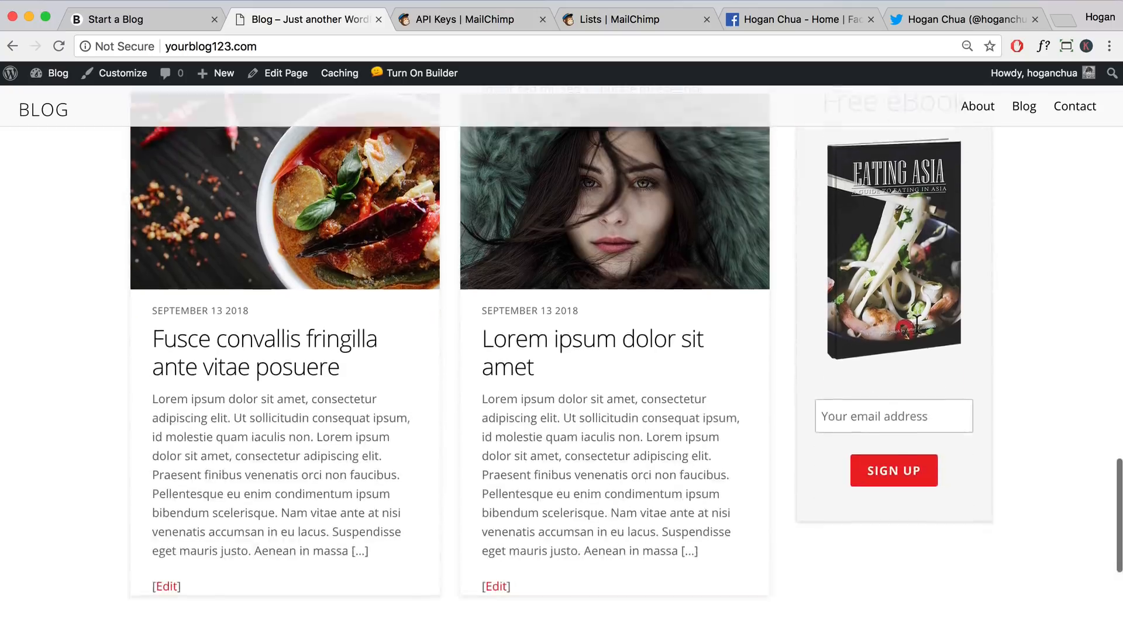
{"action": "scroll", "coordinate": [913, 333], "scroll_direction": "up", "scroll_amount": 5}
{"action": "scroll", "coordinate": [904, 345], "scroll_direction": "down", "scroll_amount": 3}
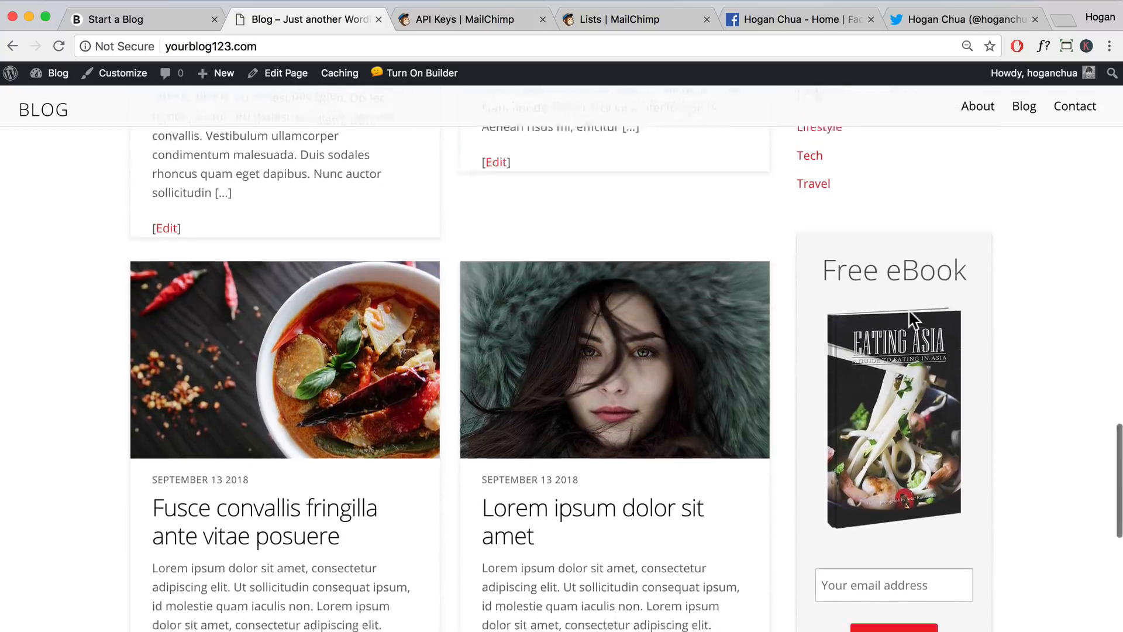
{"action": "scroll", "coordinate": [908, 309], "scroll_direction": "up", "scroll_amount": 4}
{"action": "scroll", "coordinate": [908, 310], "scroll_direction": "up", "scroll_amount": 7}
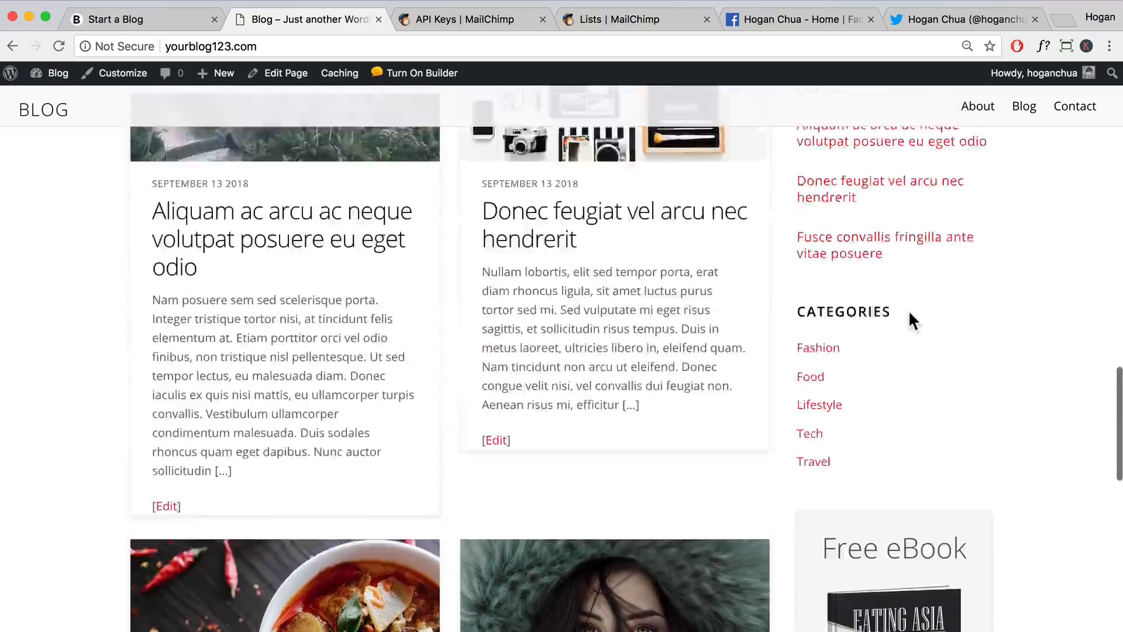
{"action": "scroll", "coordinate": [906, 313], "scroll_direction": "up", "scroll_amount": 5}
{"action": "scroll", "coordinate": [261, 419], "scroll_direction": "up", "scroll_amount": 3}
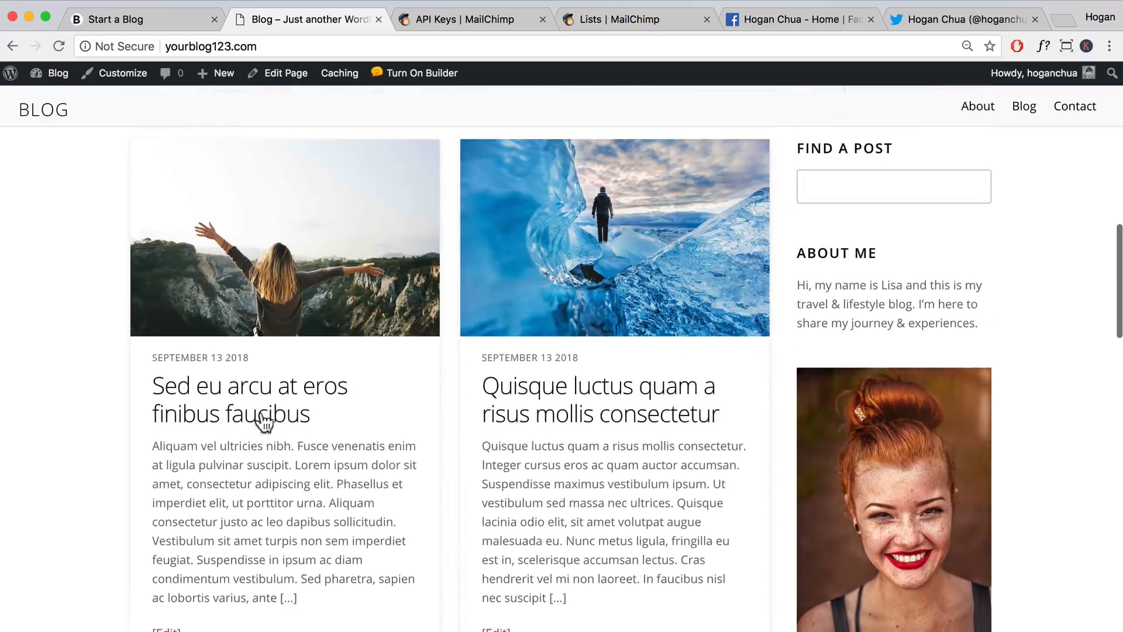
Open the post "Sed eu arcu at eros finibus faucibus" and check its sidebar for the eBook sign-up box
{"action": "left_click", "coordinate": [288, 394]}
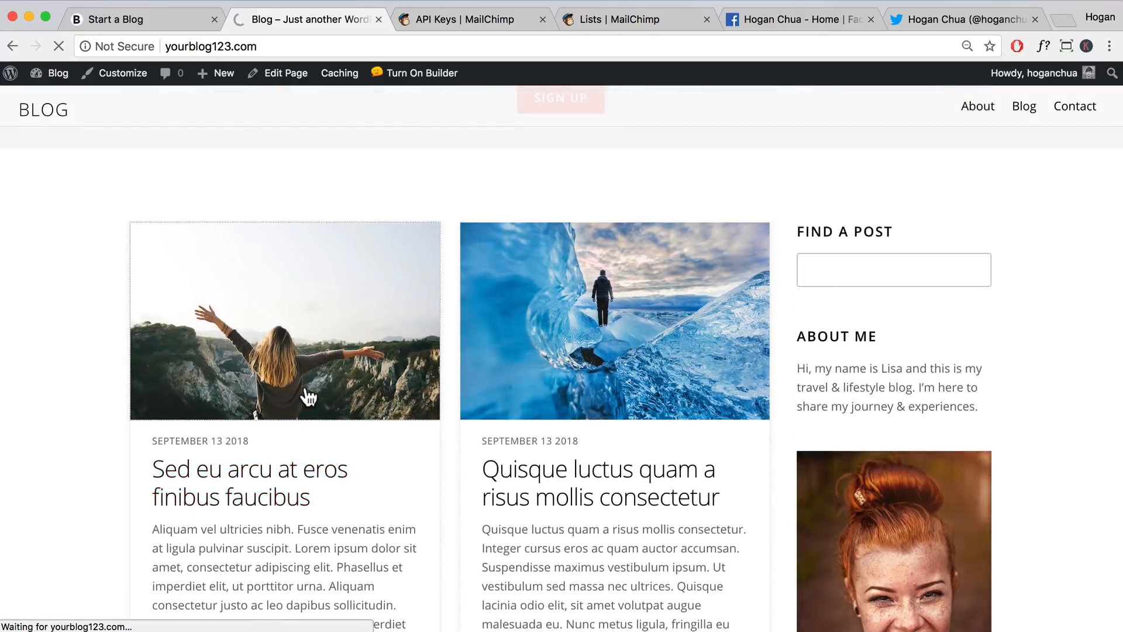
{"action": "scroll", "coordinate": [907, 223], "scroll_direction": "down", "scroll_amount": 2}
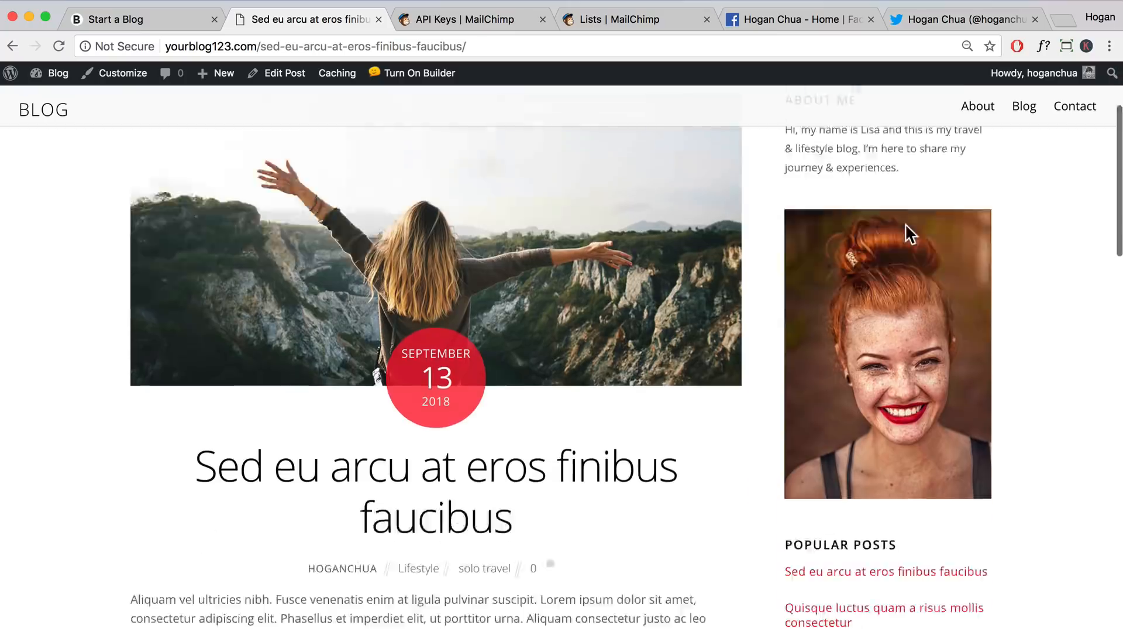
{"action": "scroll", "coordinate": [906, 229], "scroll_direction": "down", "scroll_amount": 20}
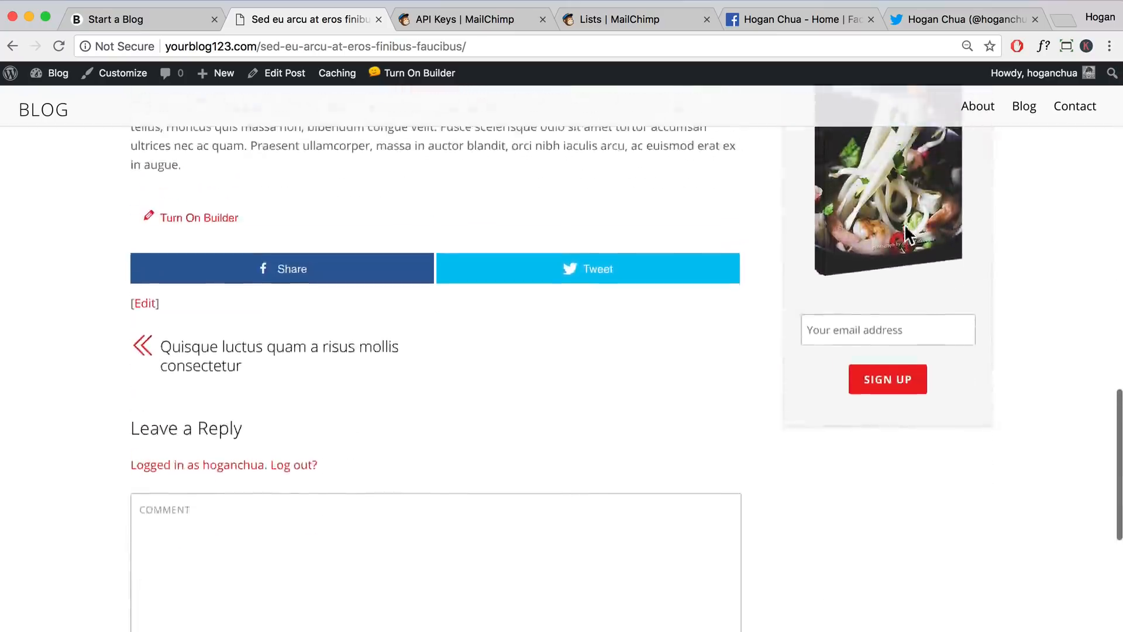
{"action": "scroll", "coordinate": [906, 233], "scroll_direction": "up", "scroll_amount": 4}
{"action": "scroll", "coordinate": [904, 225], "scroll_direction": "up", "scroll_amount": 15}
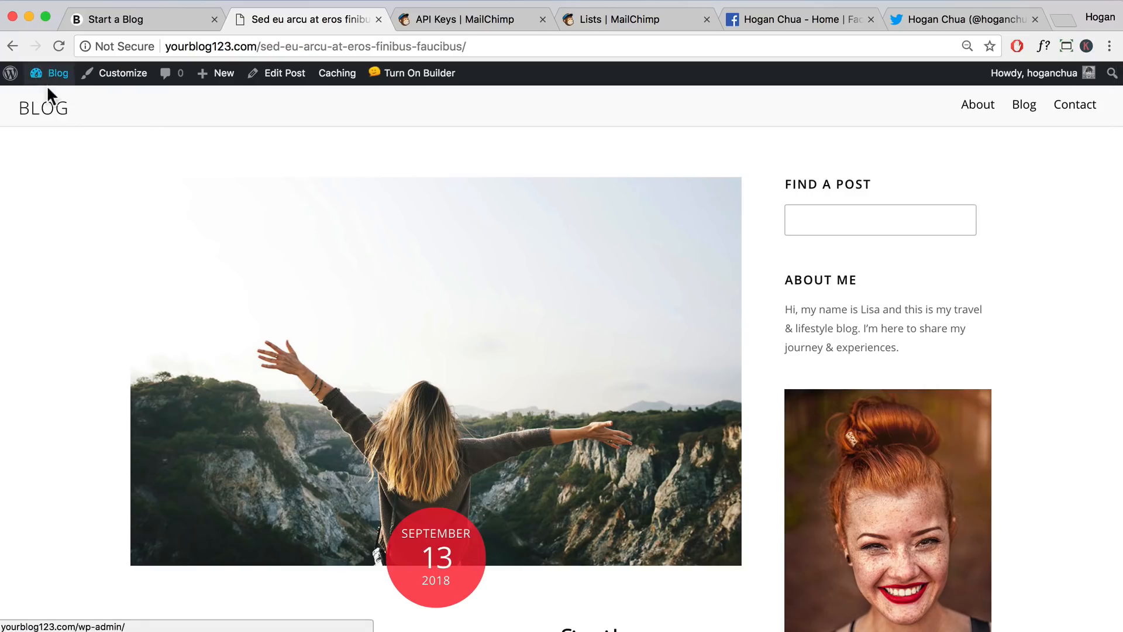
Go to the Instagram Feed plugin's settings in the WordPress dashboard and connect an Instagram account
{"action": "mouse_move", "coordinate": [51, 82]}
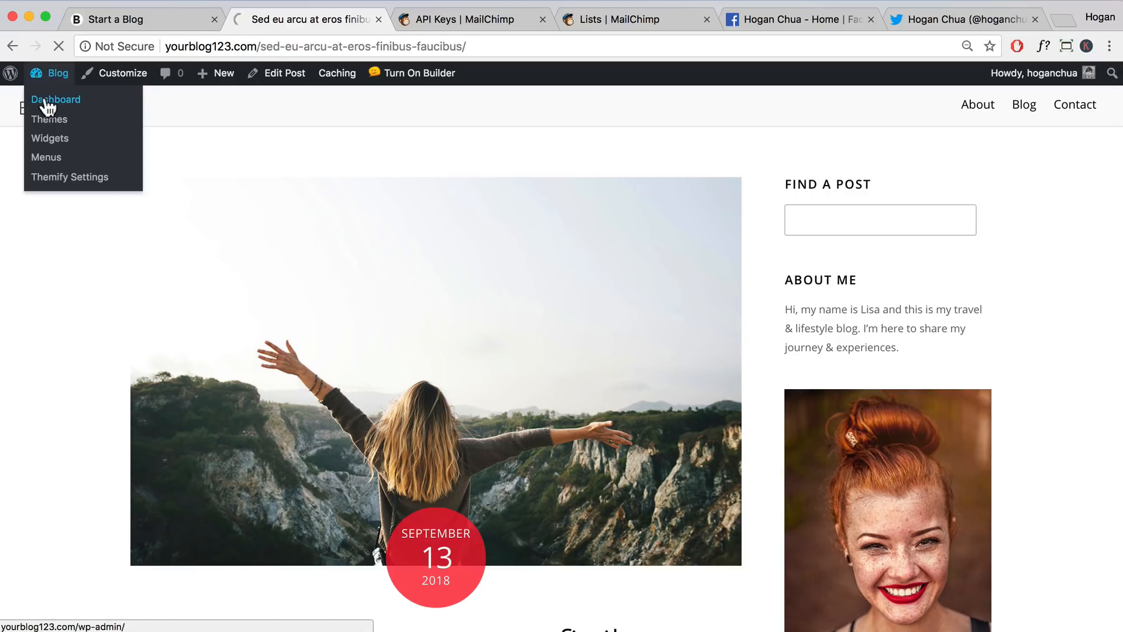
{"action": "left_click", "coordinate": [45, 104]}
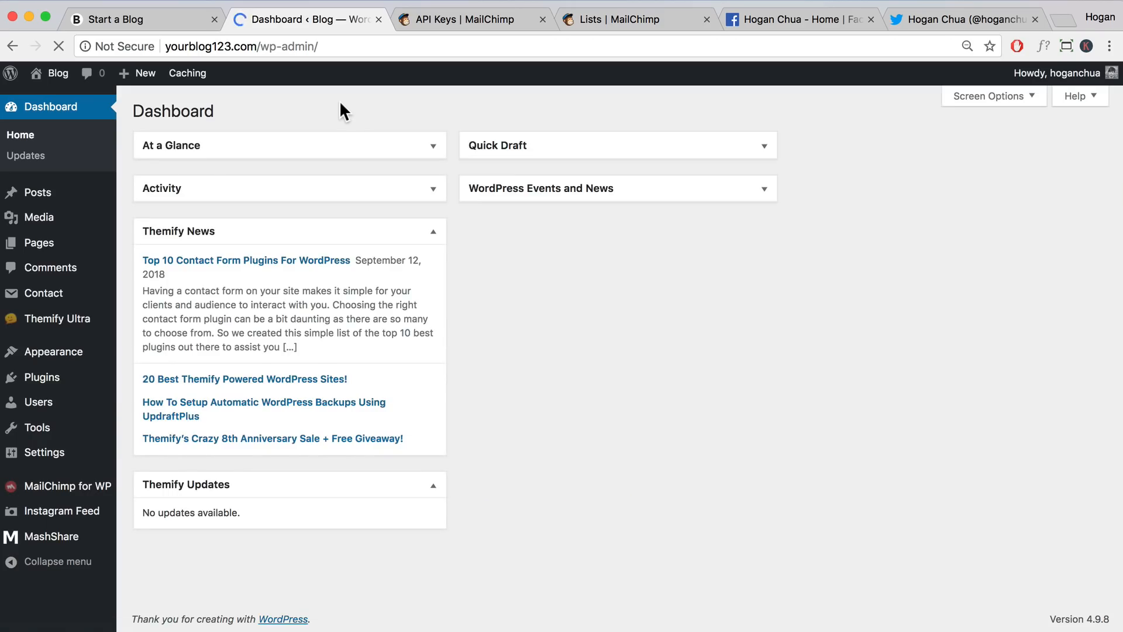
{"action": "left_click", "coordinate": [58, 518]}
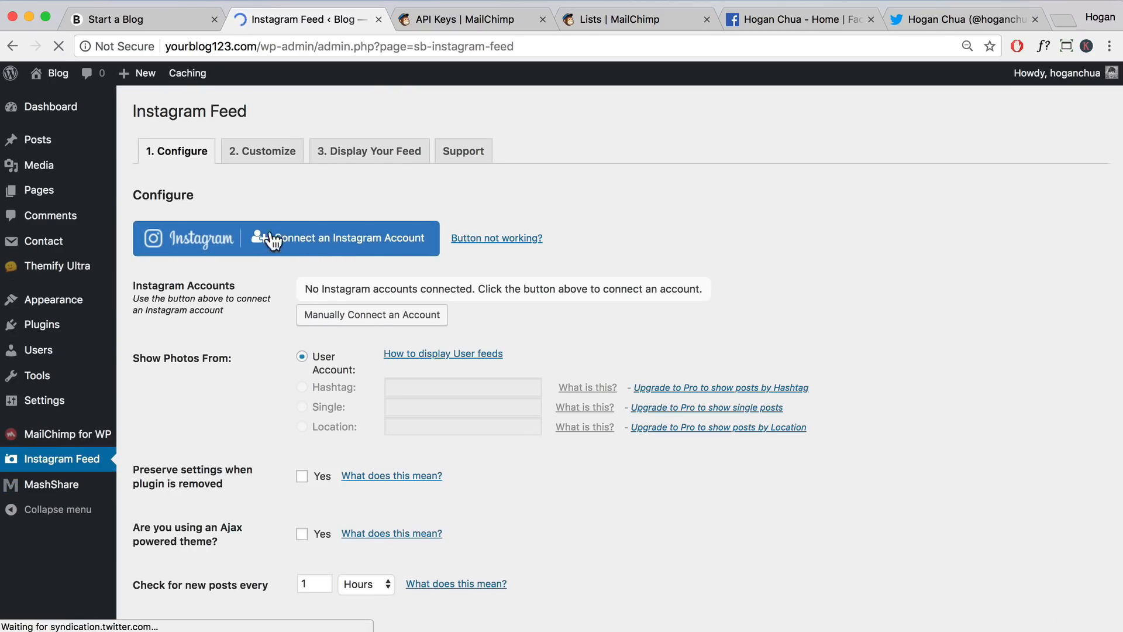
{"action": "left_click", "coordinate": [331, 240]}
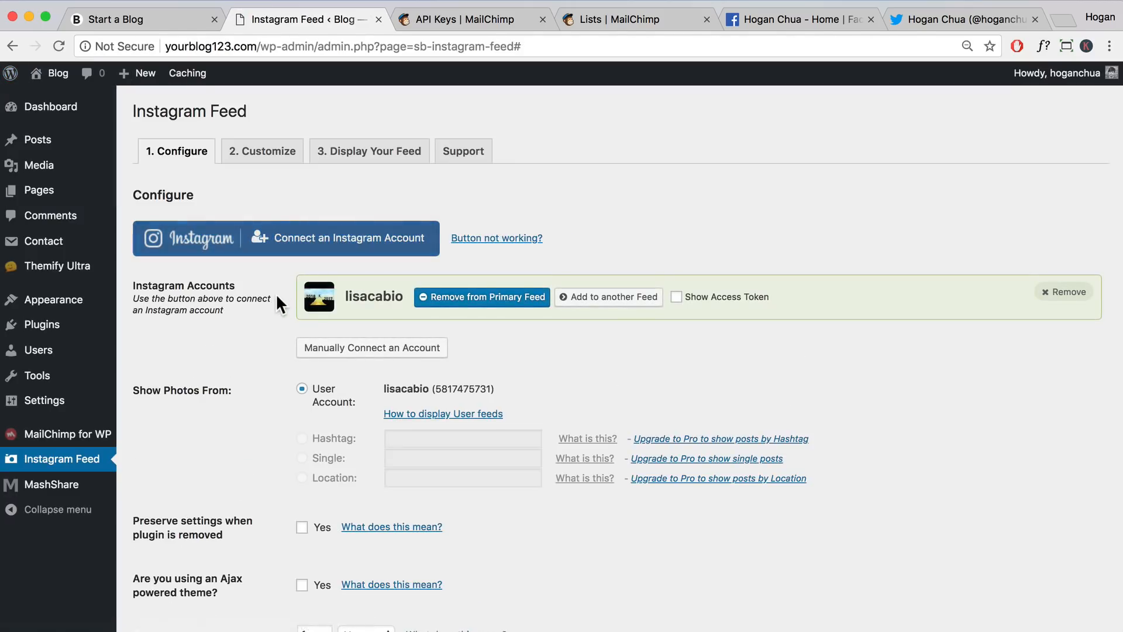
Save the Instagram Feed configuration and open the plugin's Customize settings at the Layout section
{"action": "scroll", "coordinate": [277, 292], "scroll_direction": "down", "scroll_amount": 5}
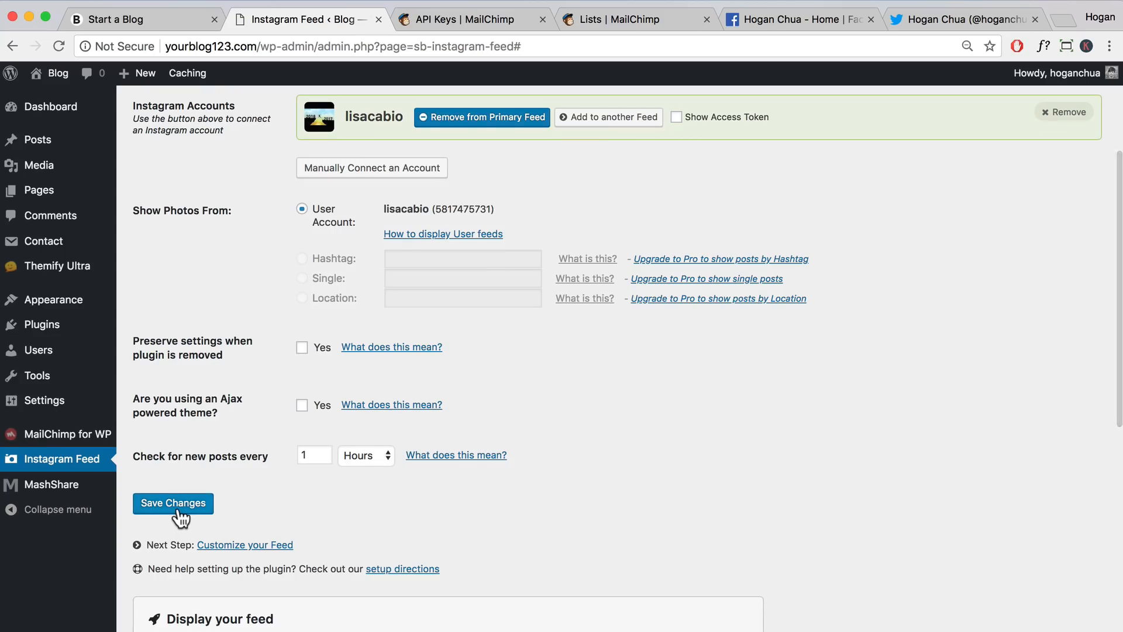
{"action": "left_click", "coordinate": [176, 510]}
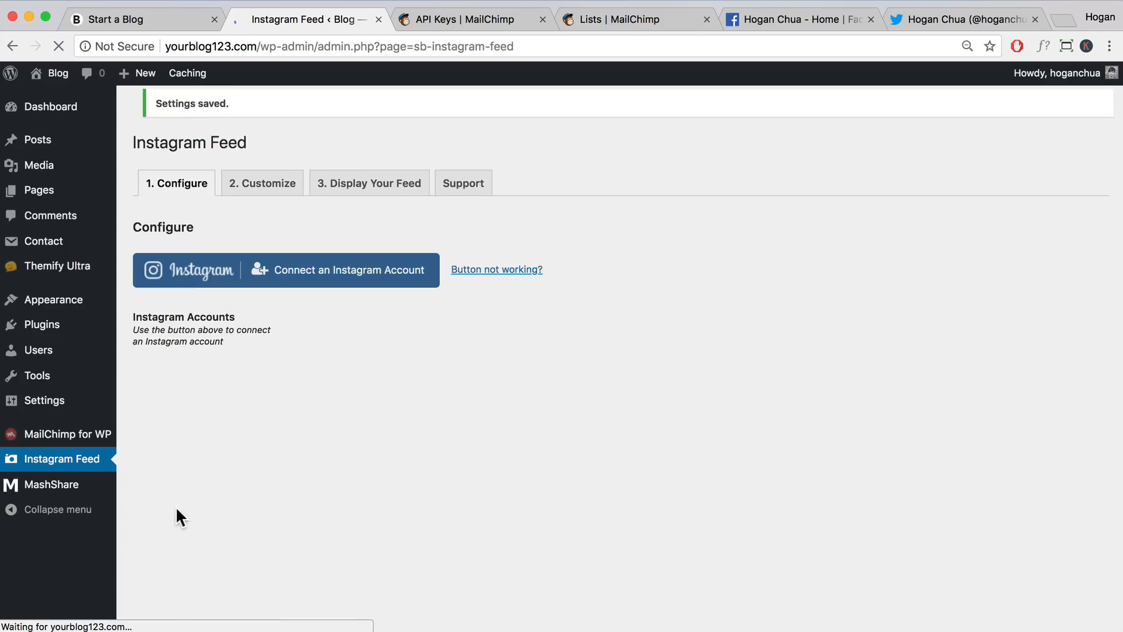
{"action": "left_click", "coordinate": [268, 199]}
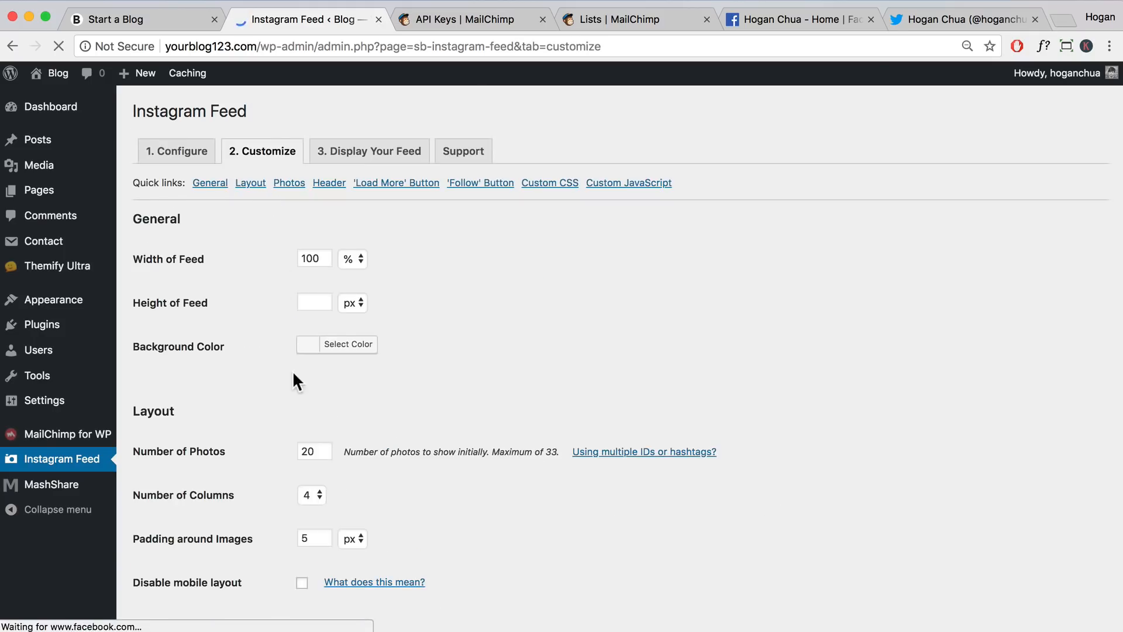
{"action": "scroll", "coordinate": [292, 371], "scroll_direction": "down", "scroll_amount": 3}
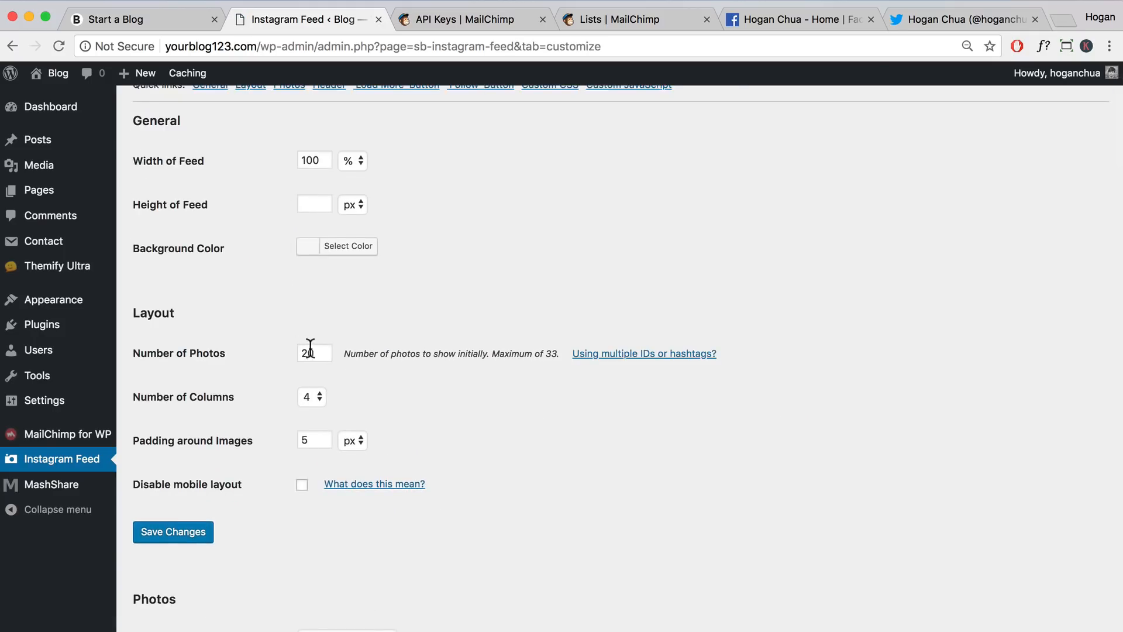
Examine the rows and columns of the Instagram photo grid on the Start a Blog example site
{"action": "left_click", "coordinate": [154, 20]}
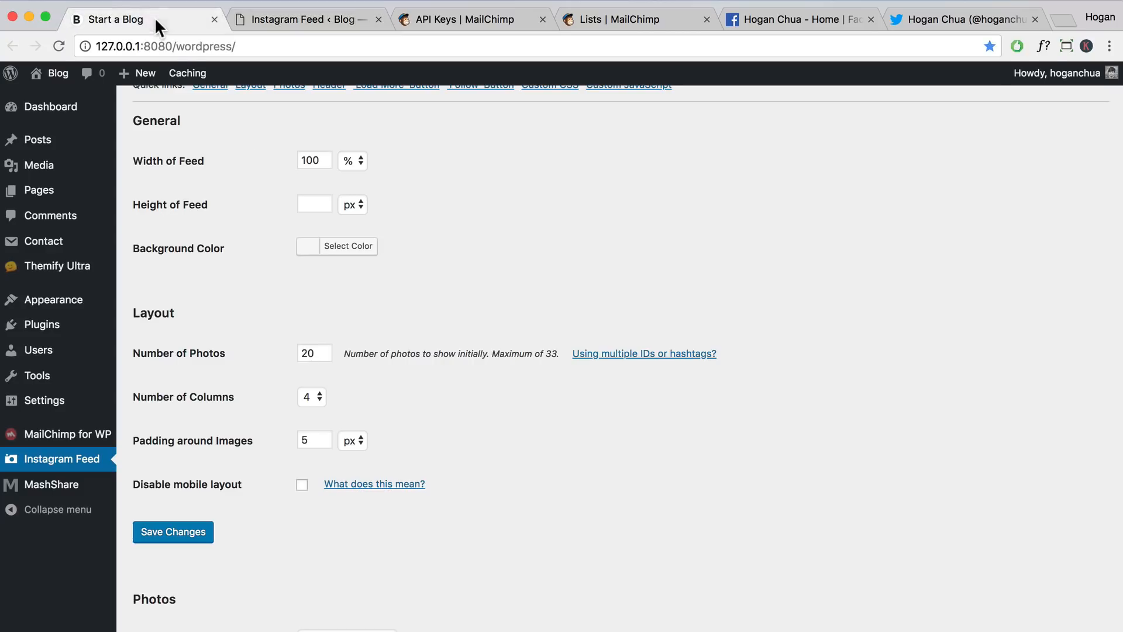
{"action": "scroll", "coordinate": [583, 316], "scroll_direction": "down", "scroll_amount": 15}
{"action": "scroll", "coordinate": [586, 319], "scroll_direction": "down", "scroll_amount": 8}
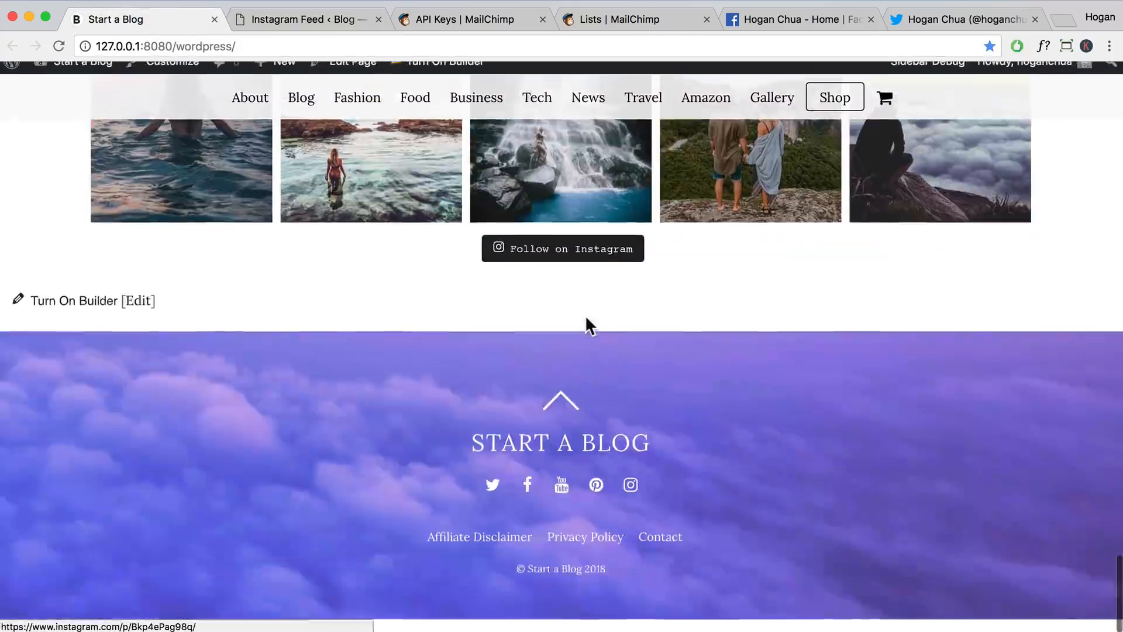
{"action": "scroll", "coordinate": [587, 324], "scroll_direction": "up", "scroll_amount": 8}
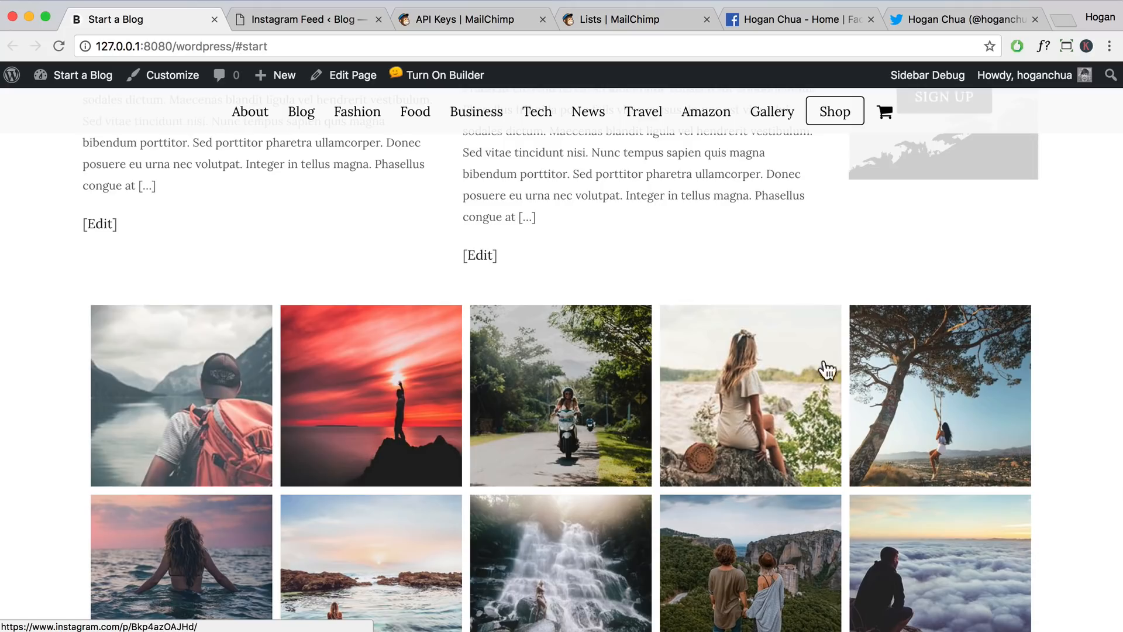
{"action": "scroll", "coordinate": [828, 368], "scroll_direction": "down", "scroll_amount": 3}
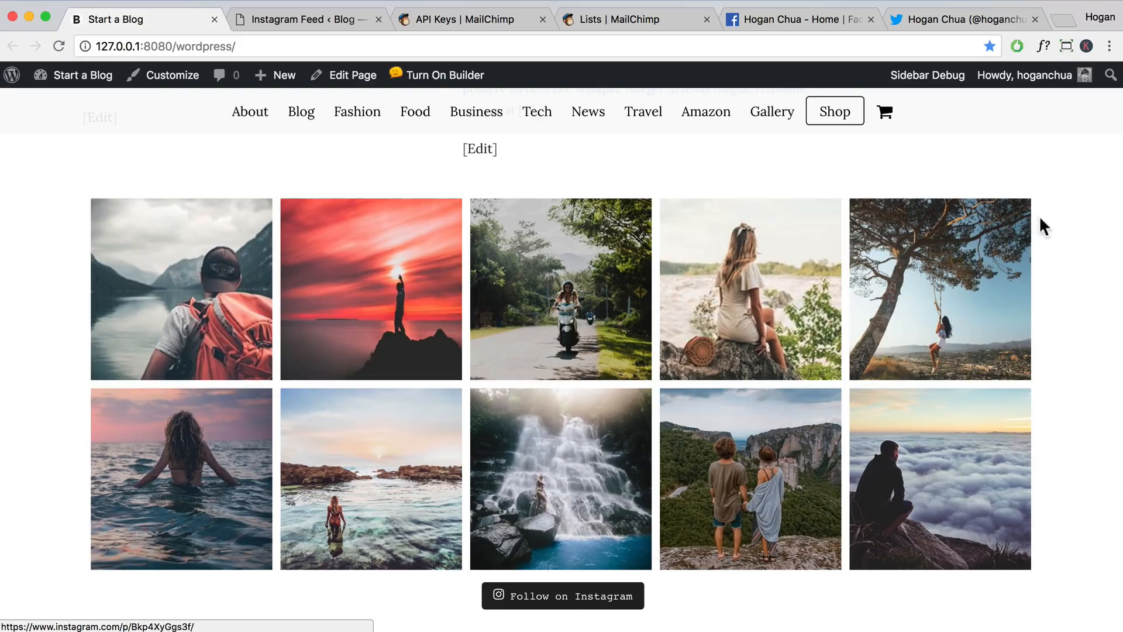
{"action": "scroll", "coordinate": [936, 386], "scroll_direction": "up", "scroll_amount": 6}
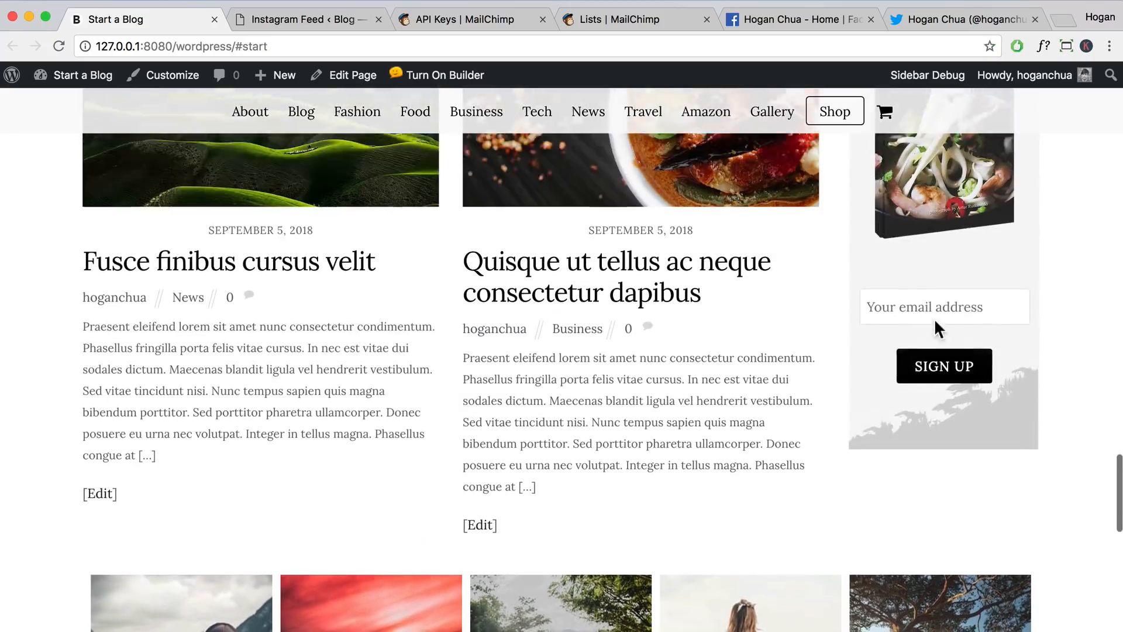
{"action": "scroll", "coordinate": [939, 406], "scroll_direction": "down", "scroll_amount": 4}
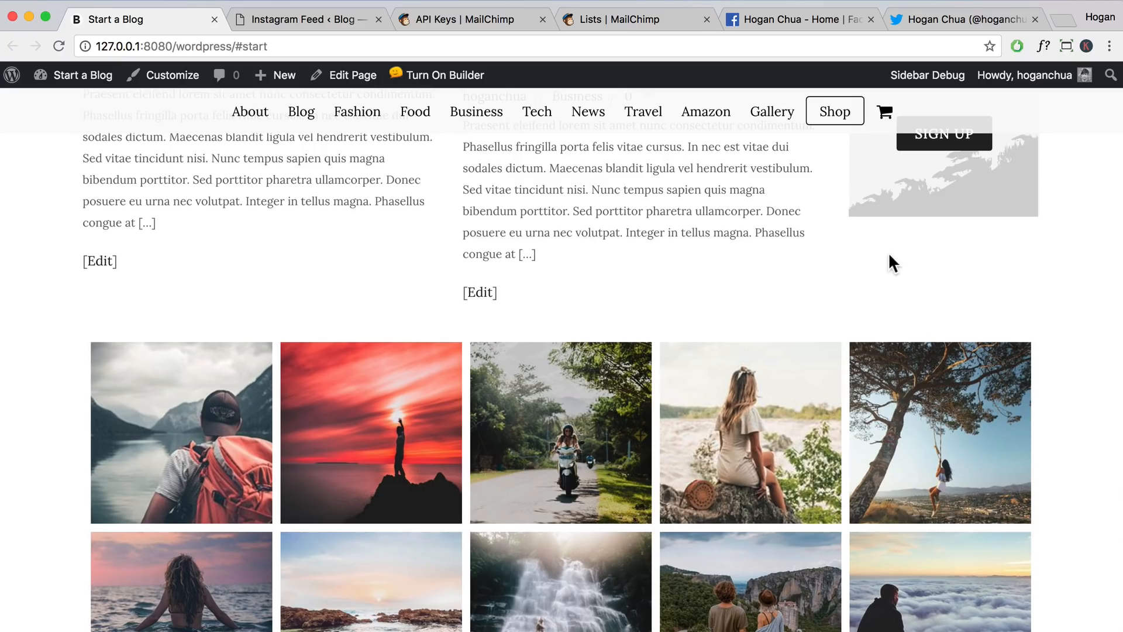
Back in the Instagram Feed's Customize settings, set the number of photos to 10 and the number of columns to 5
{"action": "left_click", "coordinate": [298, 17]}
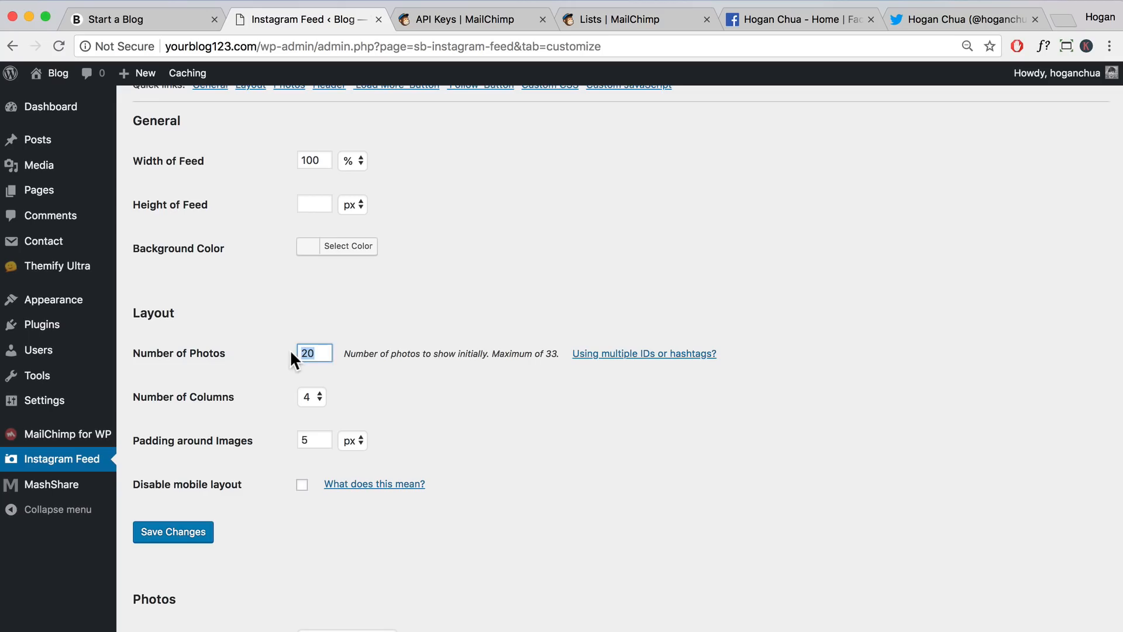
{"action": "left_click", "coordinate": [318, 397]}
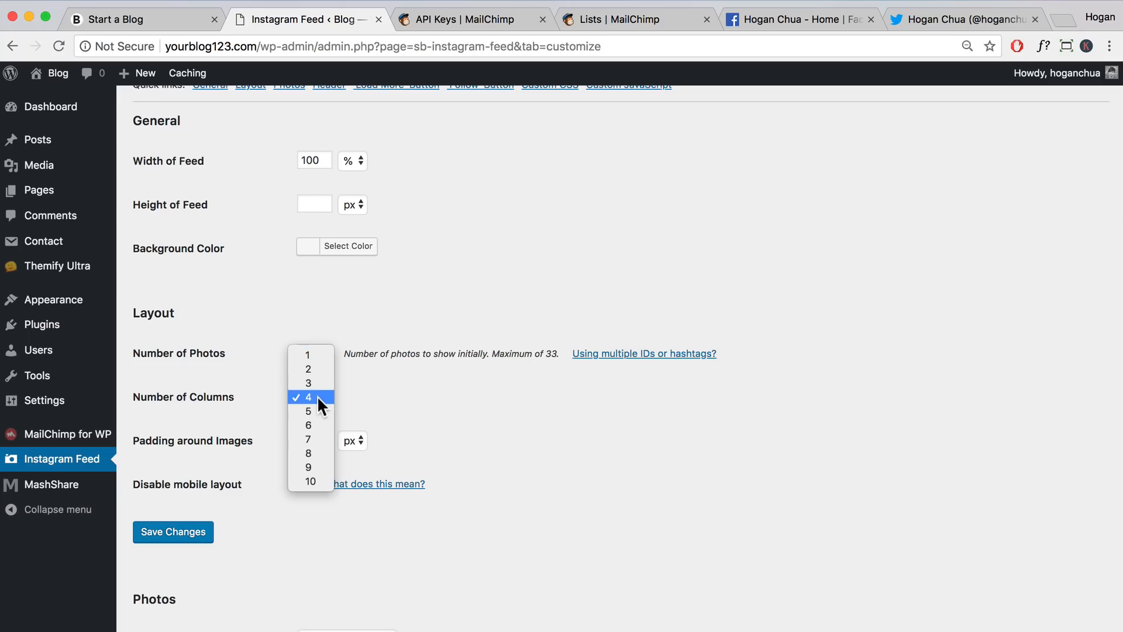
{"action": "left_click", "coordinate": [317, 409]}
Turn off Show the Header and Show Bio Text in the Instagram feed's Header settings
{"action": "scroll", "coordinate": [419, 409], "scroll_direction": "down", "scroll_amount": 3}
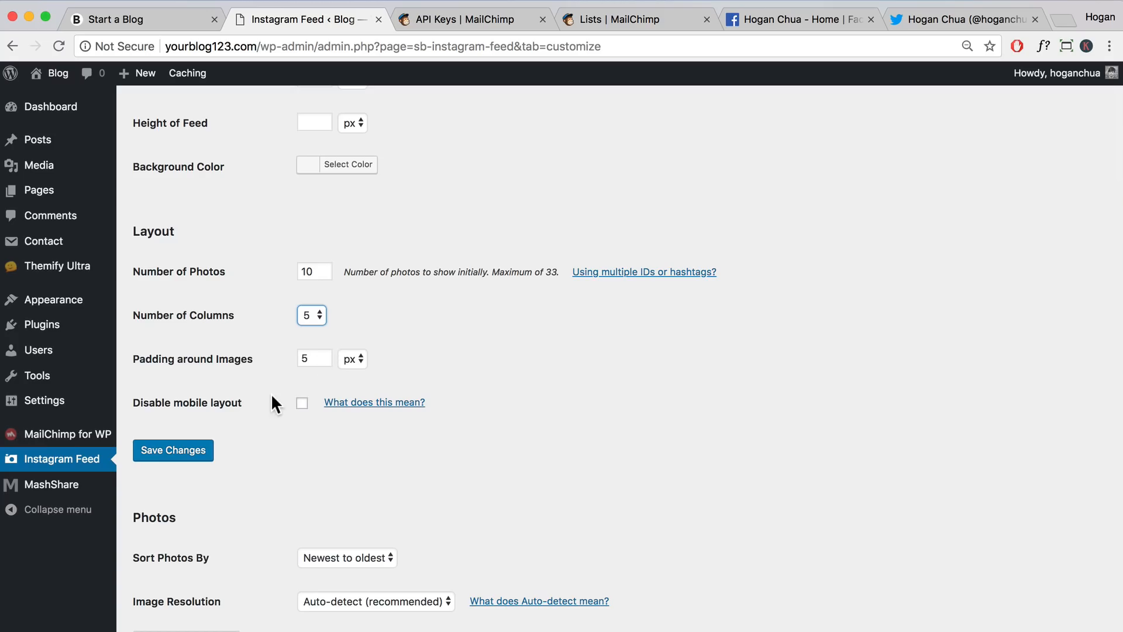
{"action": "scroll", "coordinate": [222, 392], "scroll_direction": "down", "scroll_amount": 2}
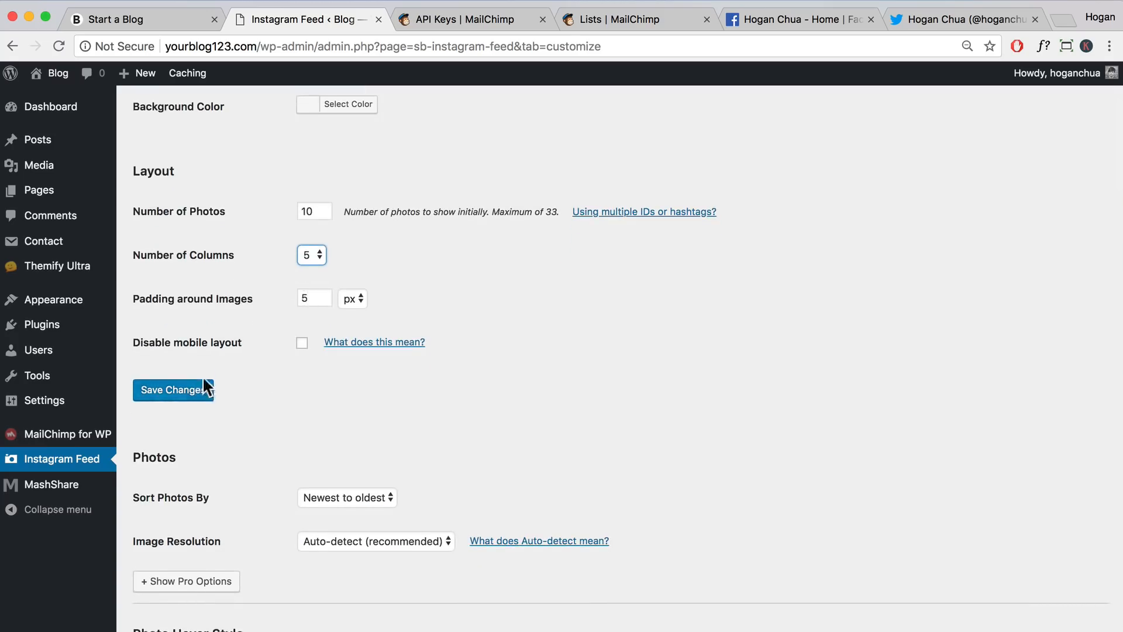
{"action": "scroll", "coordinate": [204, 379], "scroll_direction": "down", "scroll_amount": 3}
{"action": "scroll", "coordinate": [269, 320], "scroll_direction": "down", "scroll_amount": 10}
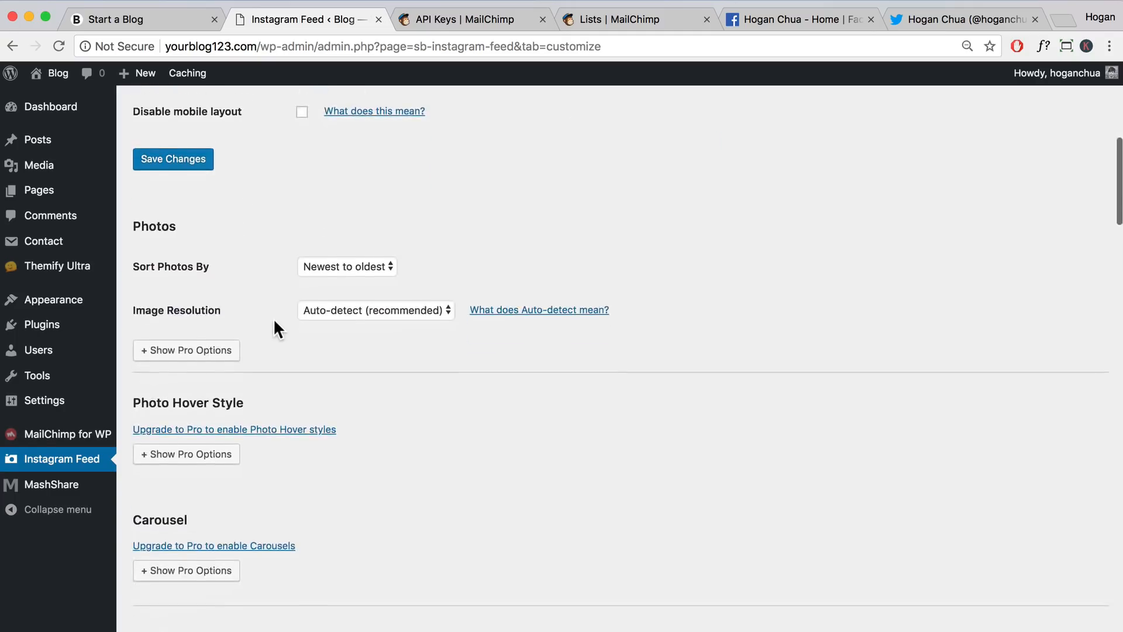
{"action": "scroll", "coordinate": [270, 321], "scroll_direction": "down", "scroll_amount": 8}
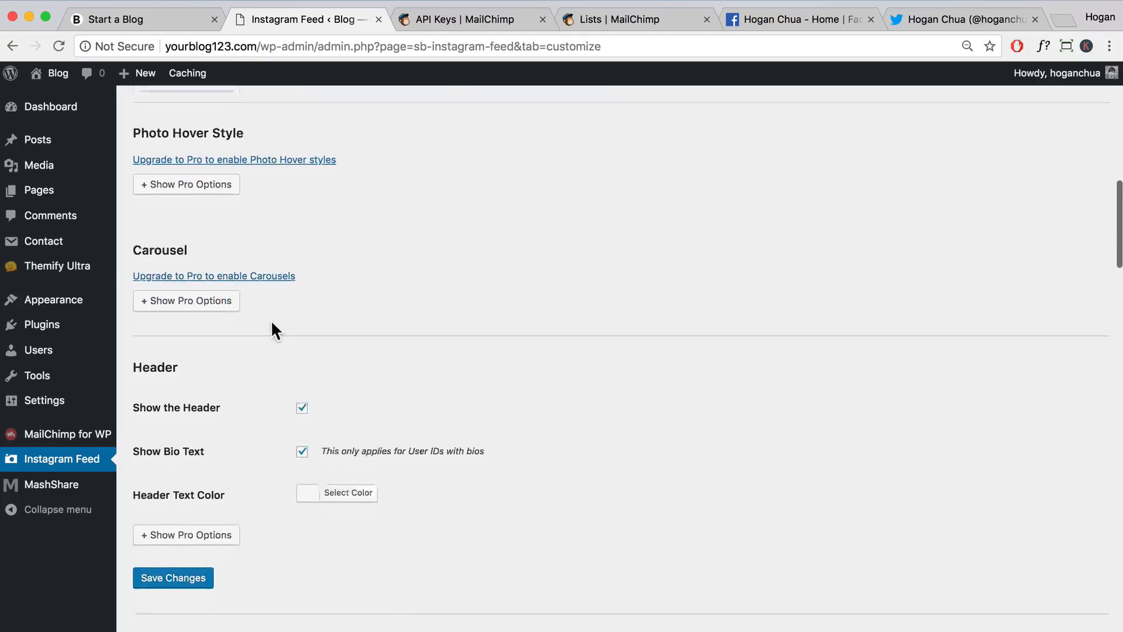
{"action": "left_click", "coordinate": [302, 306]}
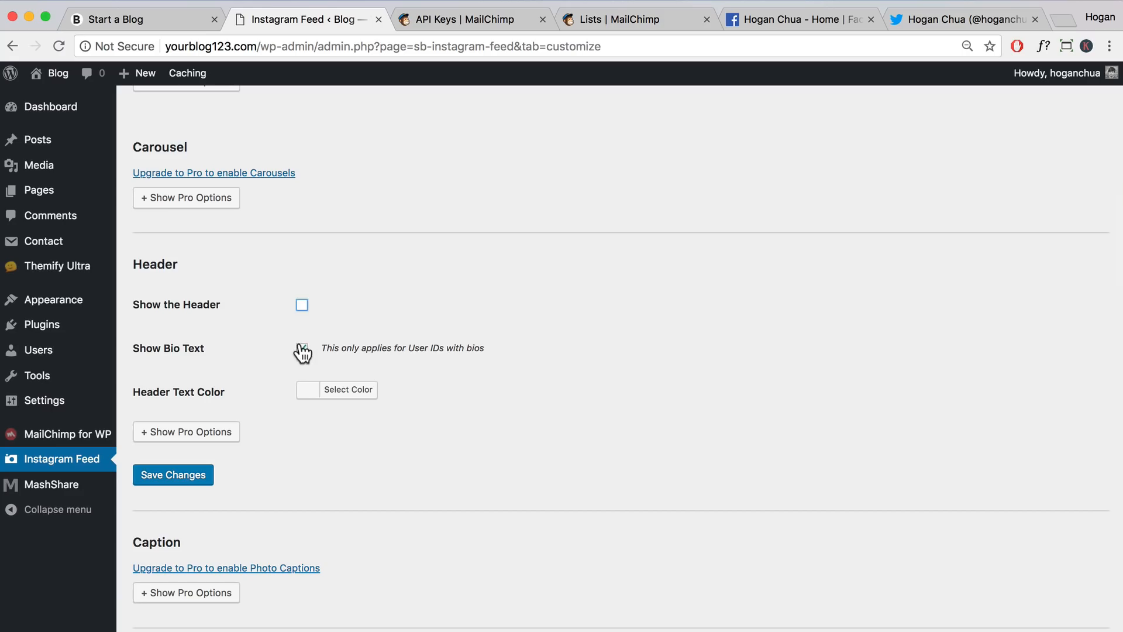
{"action": "scroll", "coordinate": [302, 351], "scroll_direction": "down", "scroll_amount": 13}
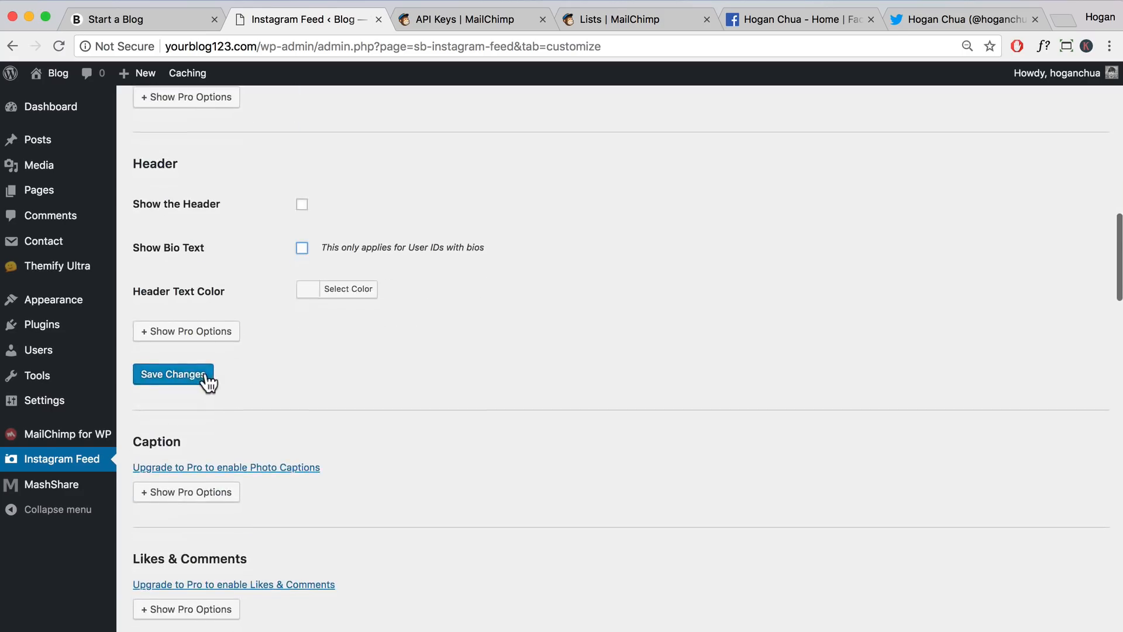
Turn off Show the 'Load More' button in the Instagram feed's Customize settings
{"action": "scroll", "coordinate": [193, 360], "scroll_direction": "down", "scroll_amount": 2}
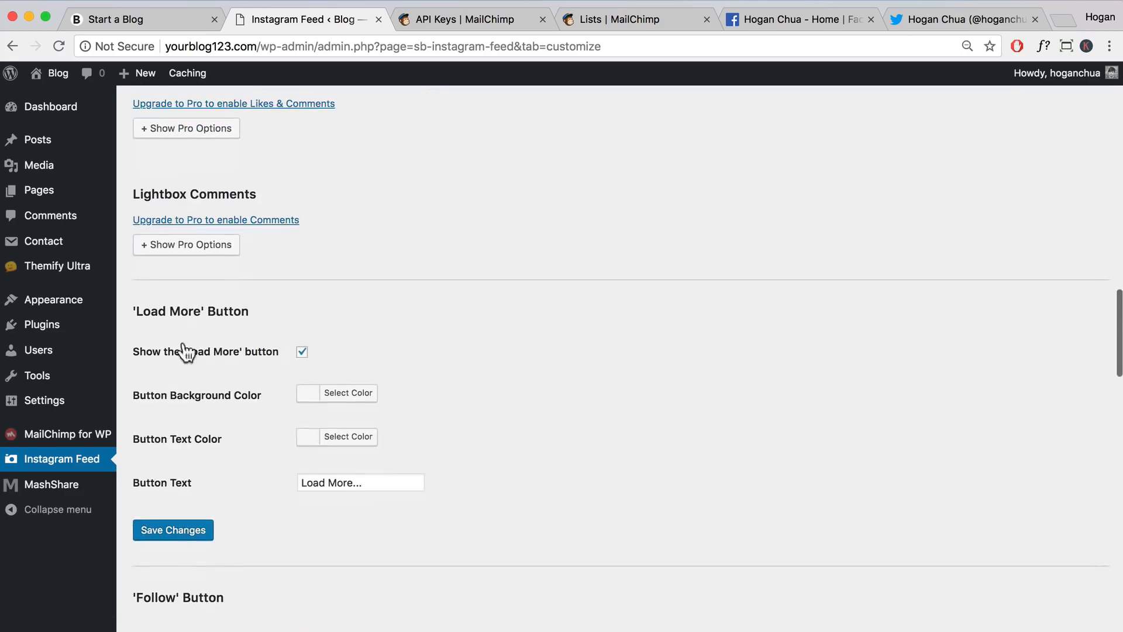
{"action": "scroll", "coordinate": [299, 337], "scroll_direction": "down", "scroll_amount": 2}
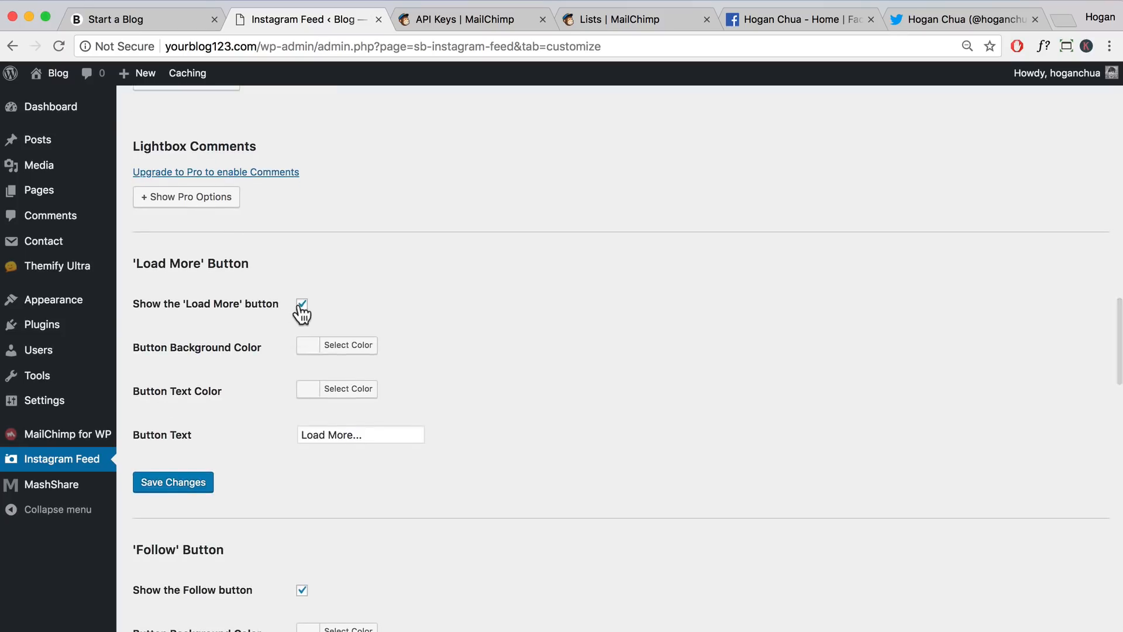
{"action": "left_click", "coordinate": [302, 305]}
{"action": "scroll", "coordinate": [254, 325], "scroll_direction": "down", "scroll_amount": 5}
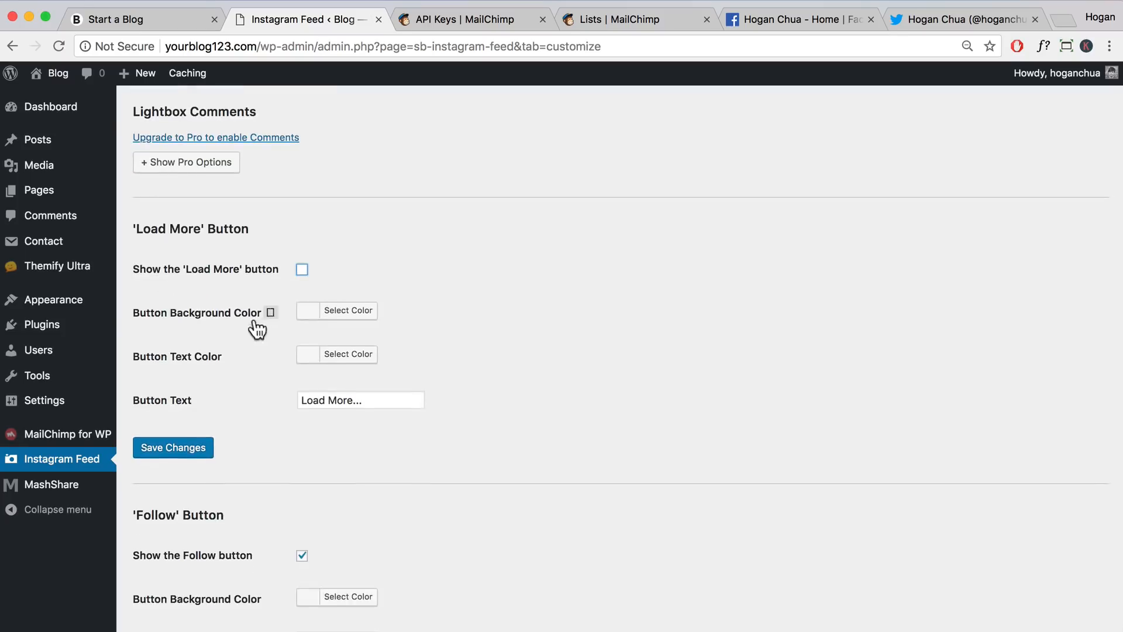
Set the Instagram feed's Follow button background color to 222222
{"action": "scroll", "coordinate": [228, 333], "scroll_direction": "down", "scroll_amount": 1}
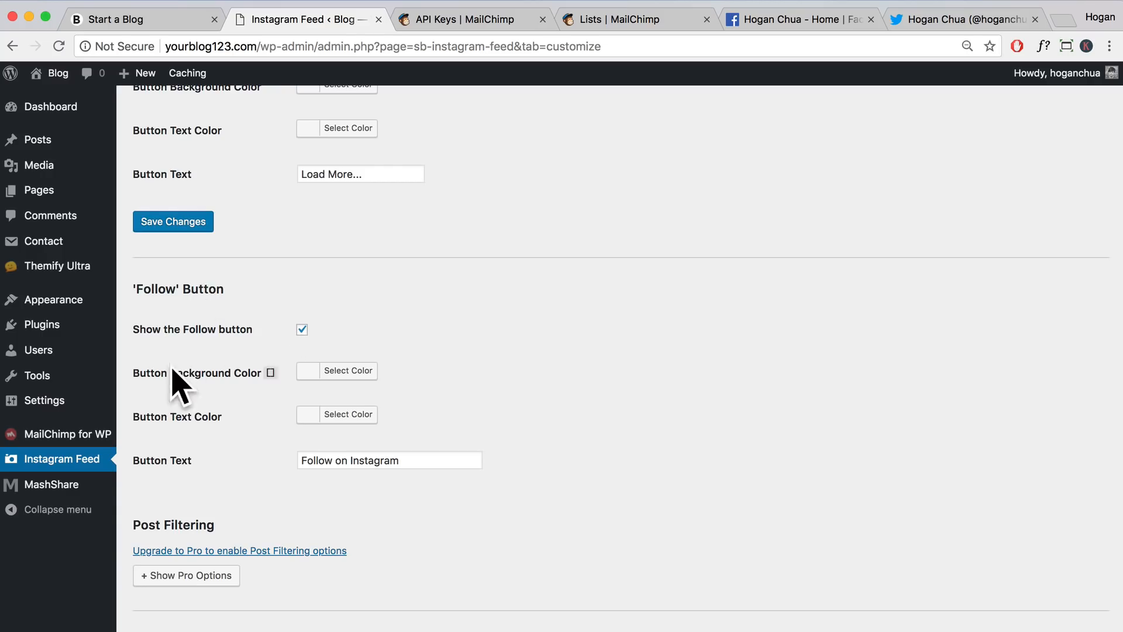
{"action": "left_click", "coordinate": [306, 378]}
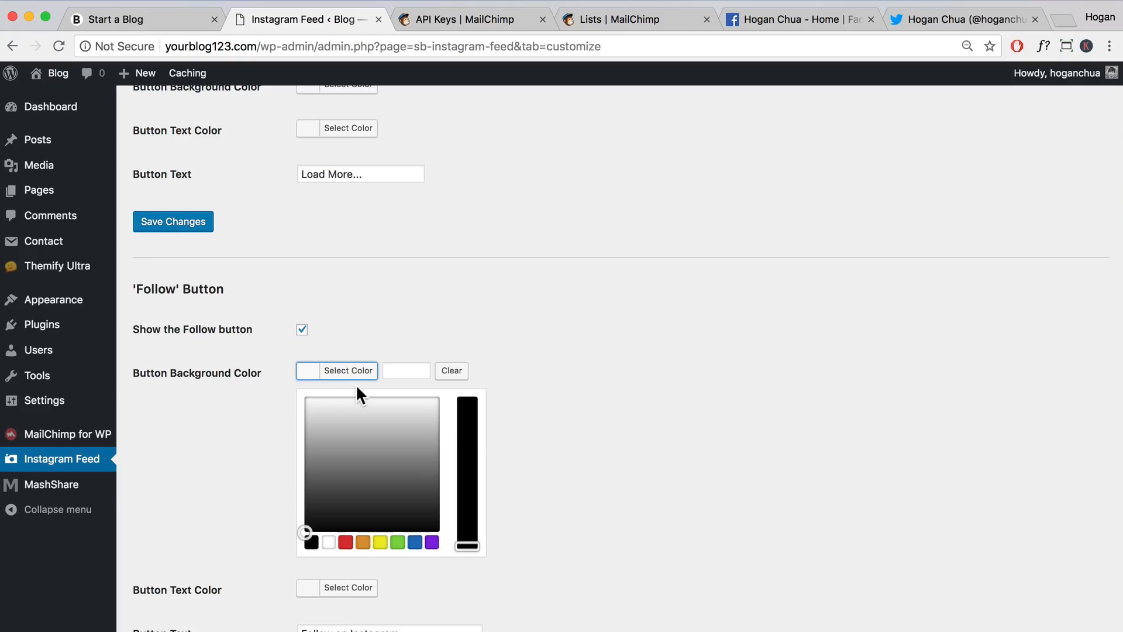
{"action": "scroll", "coordinate": [388, 351], "scroll_direction": "down", "scroll_amount": 1}
{"action": "left_click", "coordinate": [392, 334]}
{"action": "type", "text": "222222"}
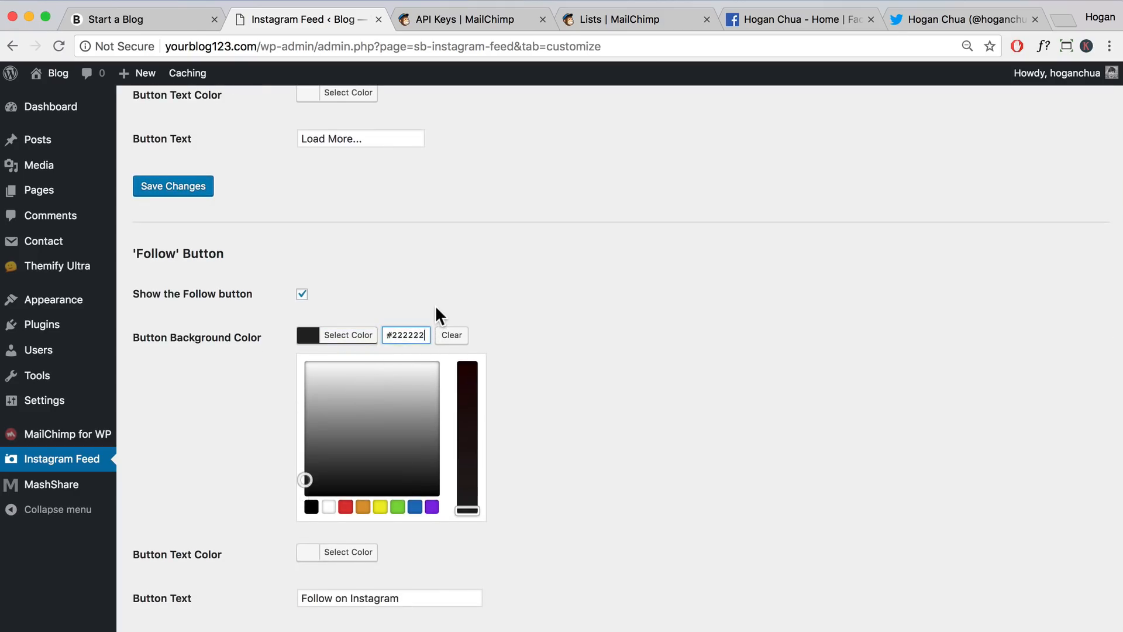
{"action": "left_click", "coordinate": [434, 311]}
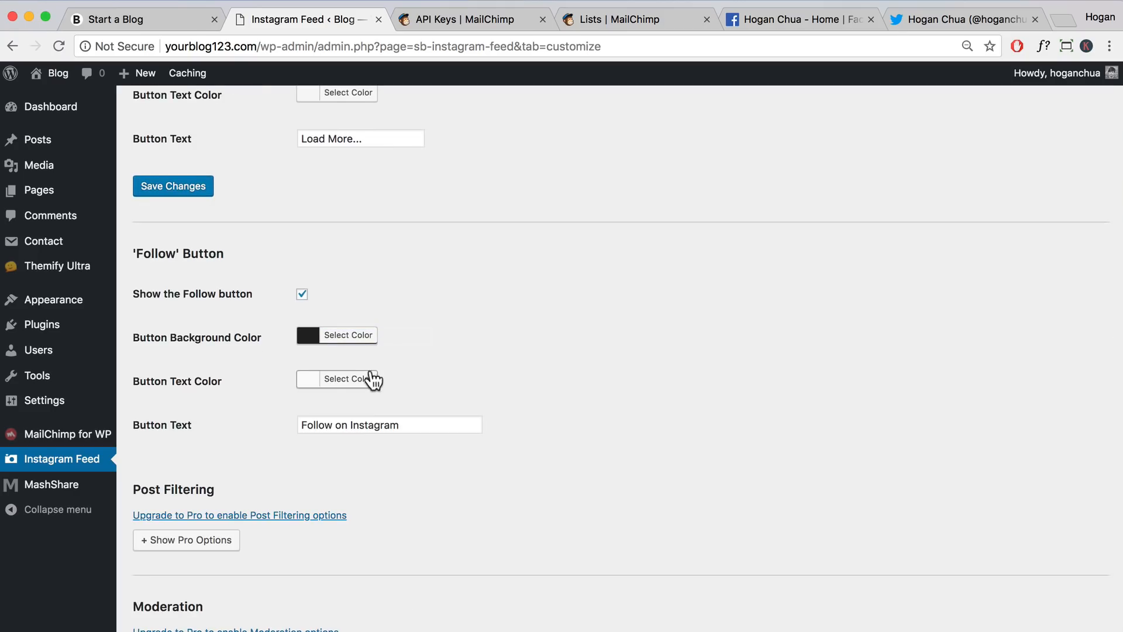
Set the Follow button's text color to white and save the Instagram feed's Customize settings
{"action": "left_click", "coordinate": [301, 383]}
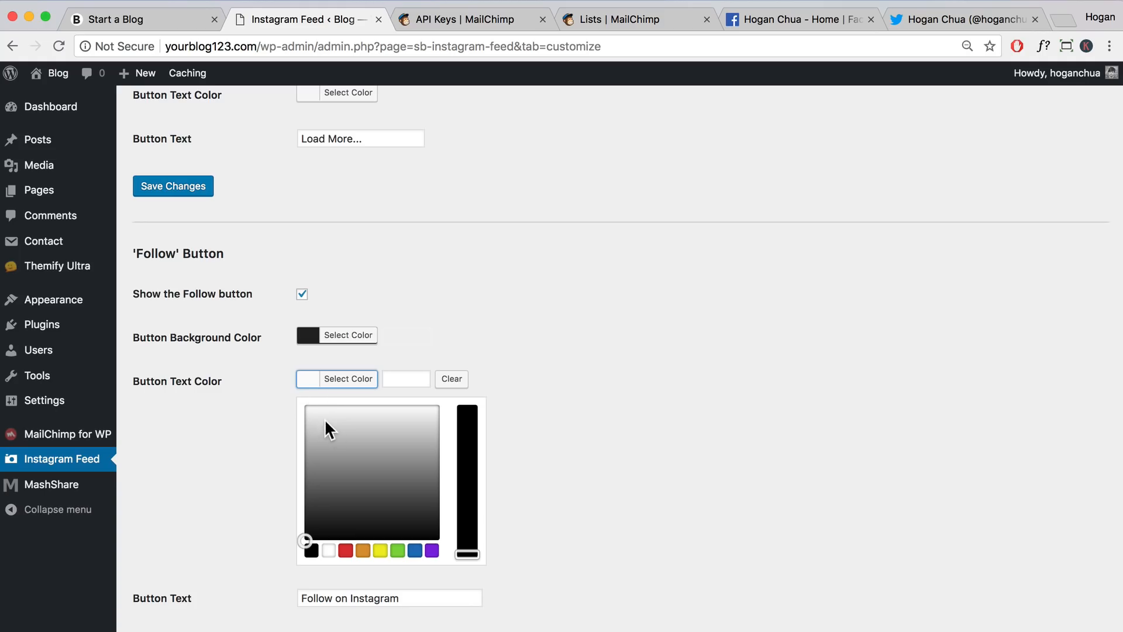
{"action": "left_click", "coordinate": [271, 388]}
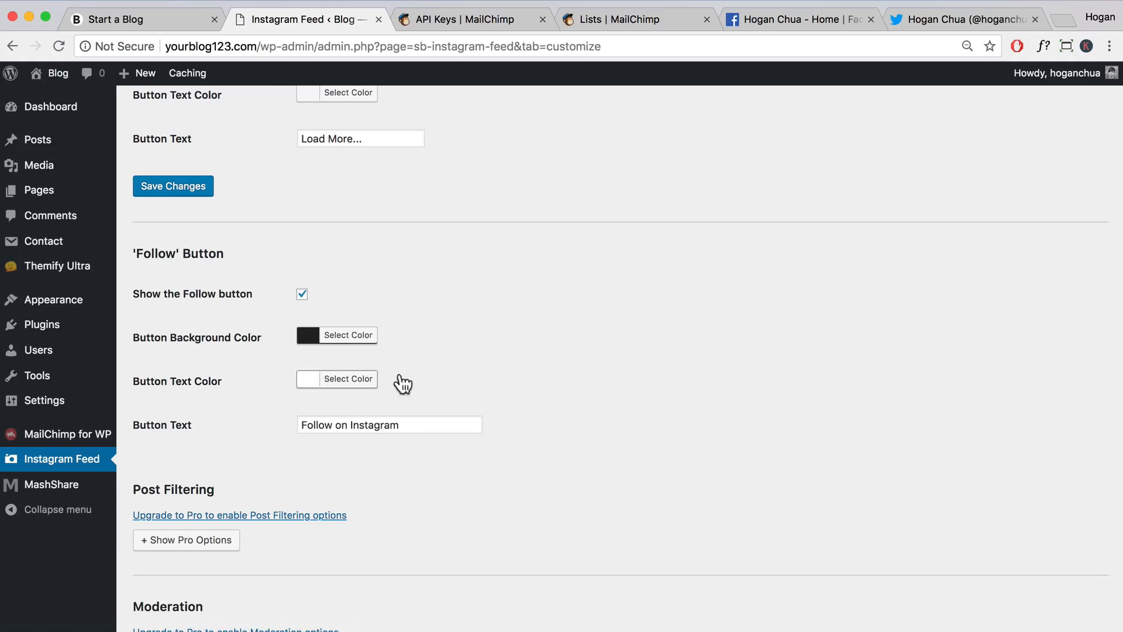
{"action": "scroll", "coordinate": [472, 374], "scroll_direction": "down", "scroll_amount": 2}
{"action": "left_click_drag", "start_coordinate": [416, 304], "coordinate": [258, 308]}
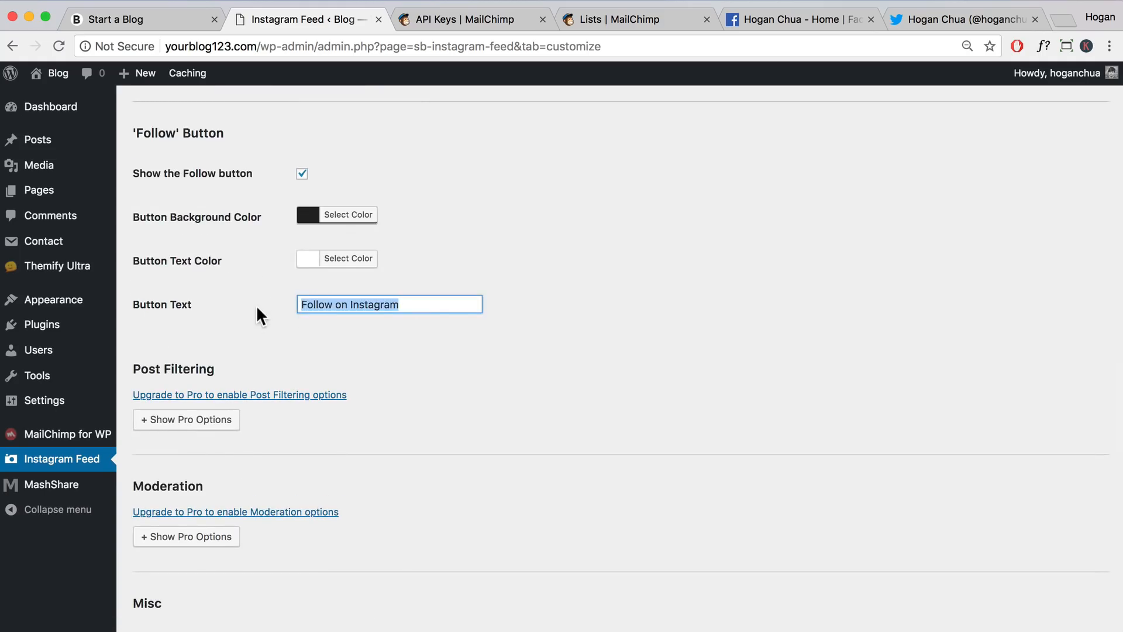
{"action": "scroll", "coordinate": [471, 342], "scroll_direction": "down", "scroll_amount": 15}
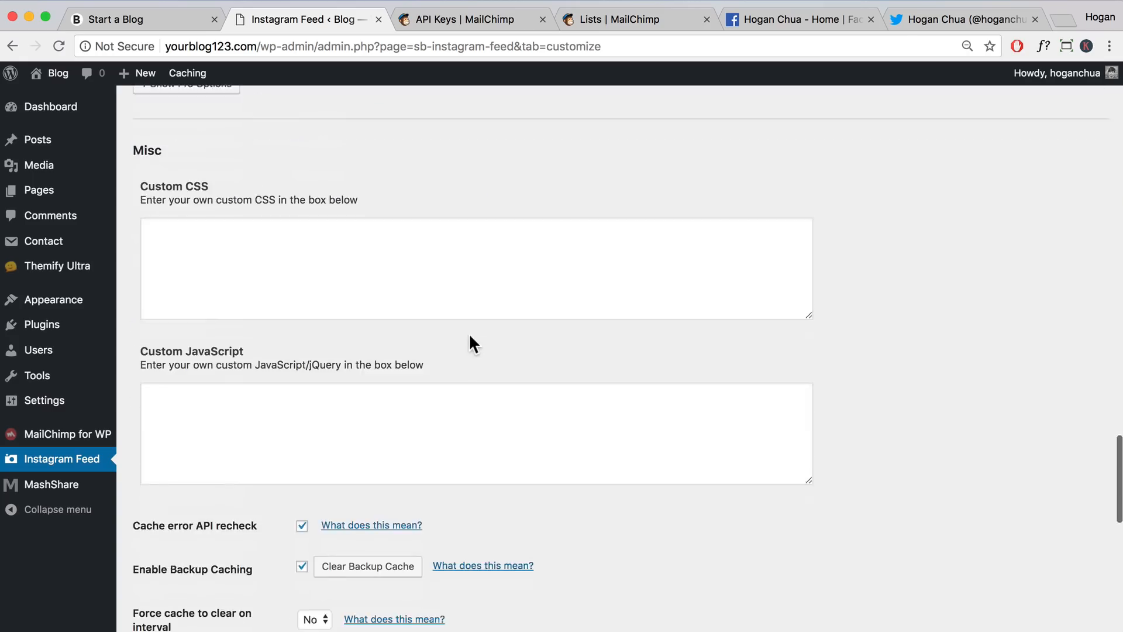
{"action": "scroll", "coordinate": [170, 304], "scroll_direction": "up", "scroll_amount": 2}
{"action": "left_click", "coordinate": [174, 389]}
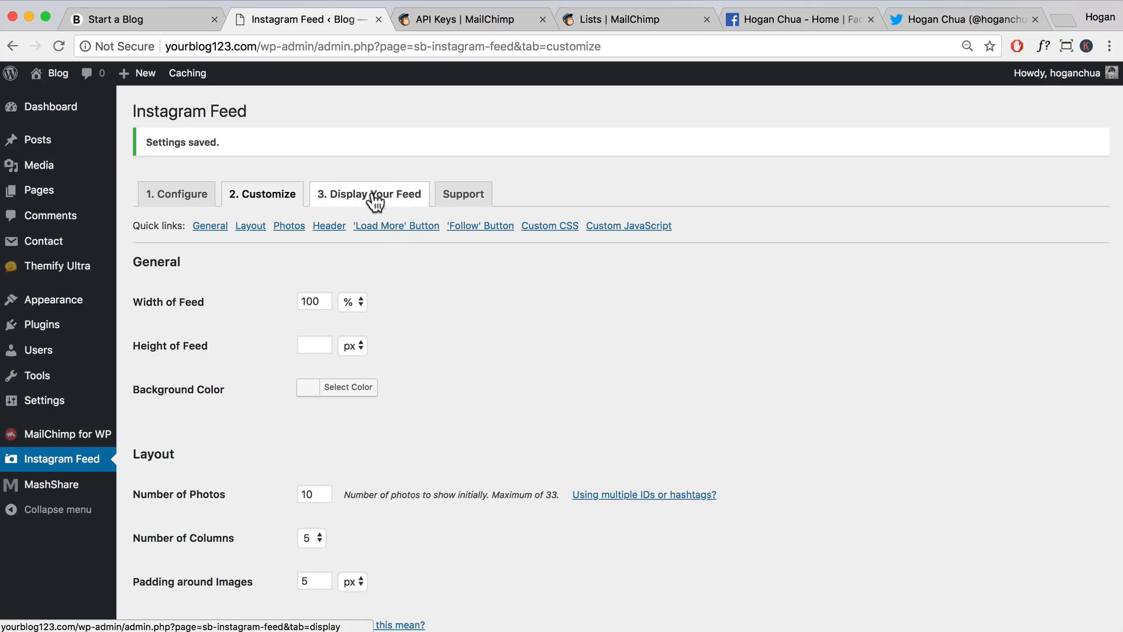
Copy the [instagram-feed] shortcode from the plugin's Display Your Feed page and open the blog's home page in a new tab
{"action": "left_click", "coordinate": [365, 198]}
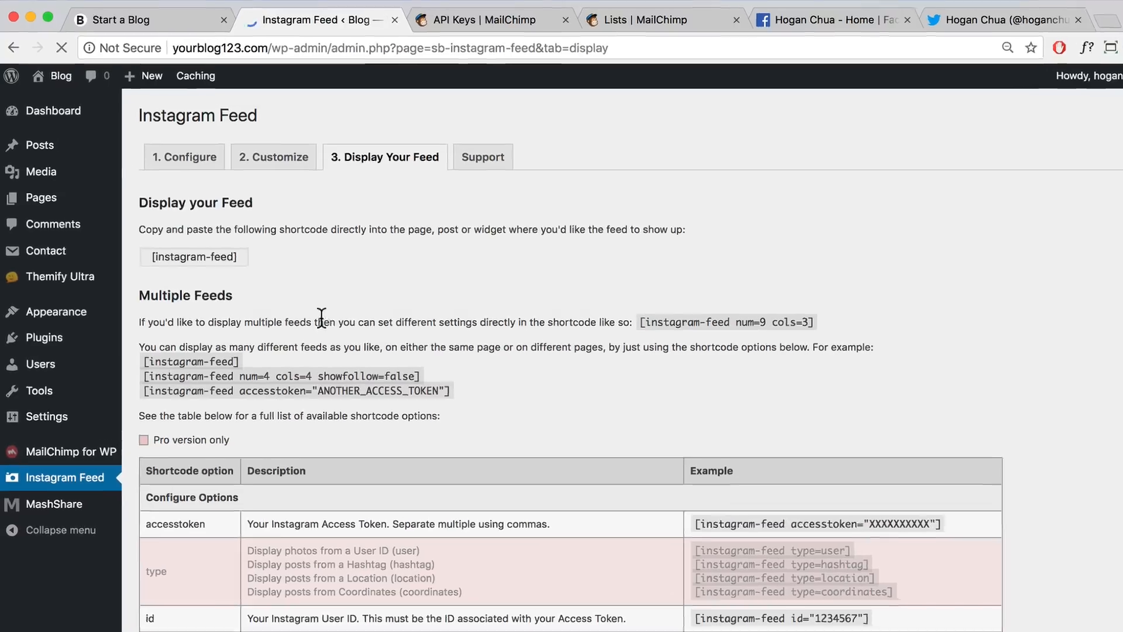
{"action": "left_click_drag", "start_coordinate": [245, 258], "coordinate": [150, 256]}
{"action": "key", "text": "super+c"}
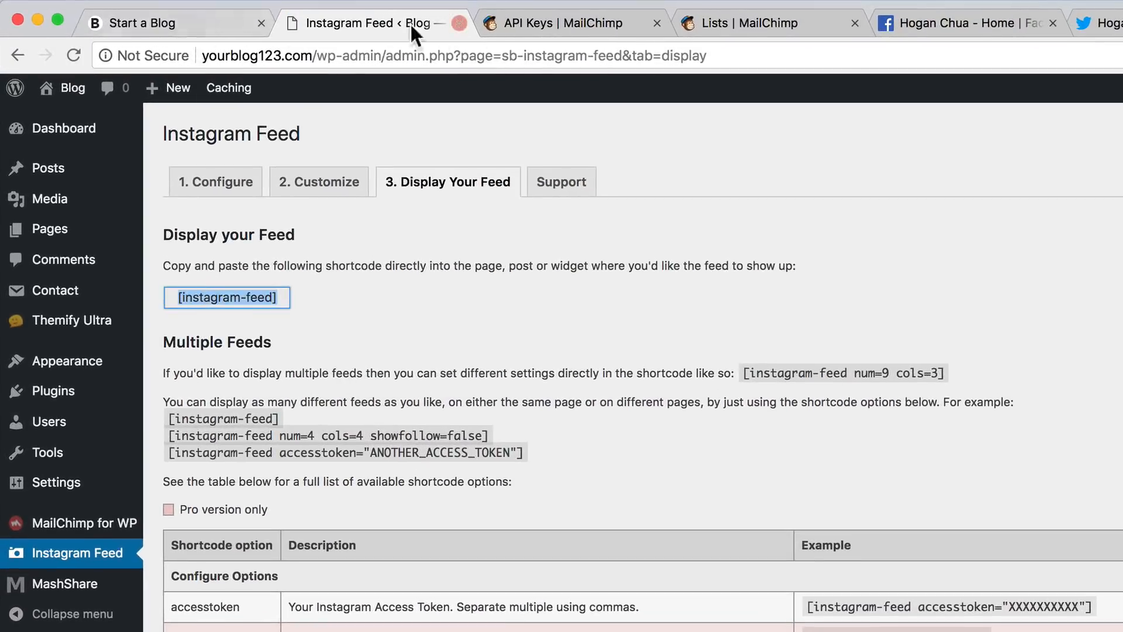
{"action": "right_click", "coordinate": [67, 115]}
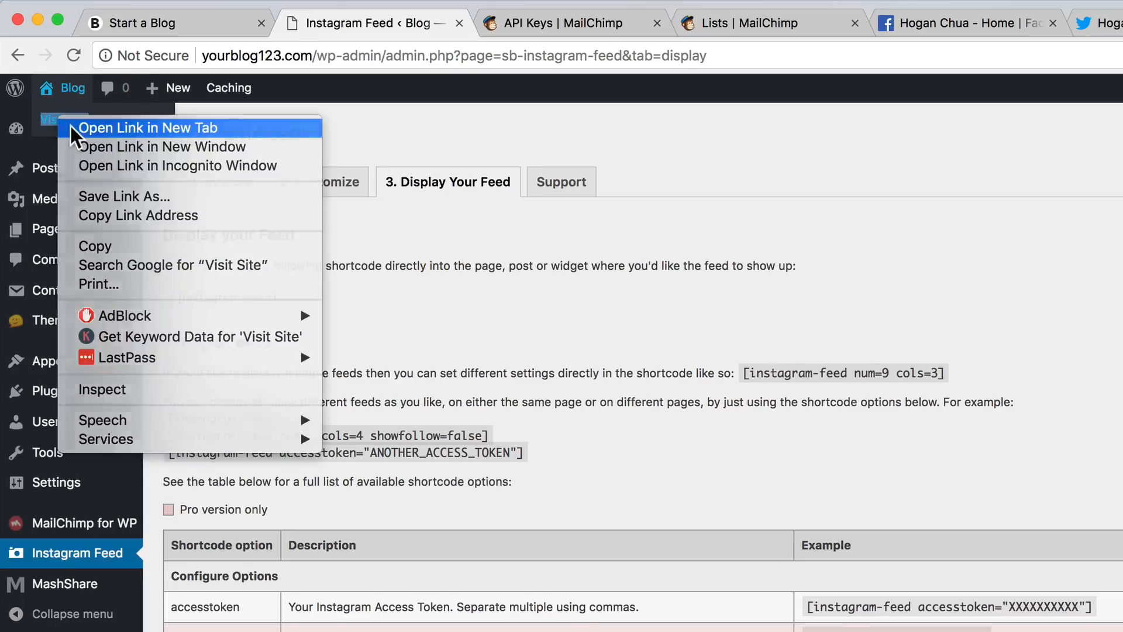
{"action": "left_click", "coordinate": [70, 126]}
{"action": "left_click", "coordinate": [476, 12]}
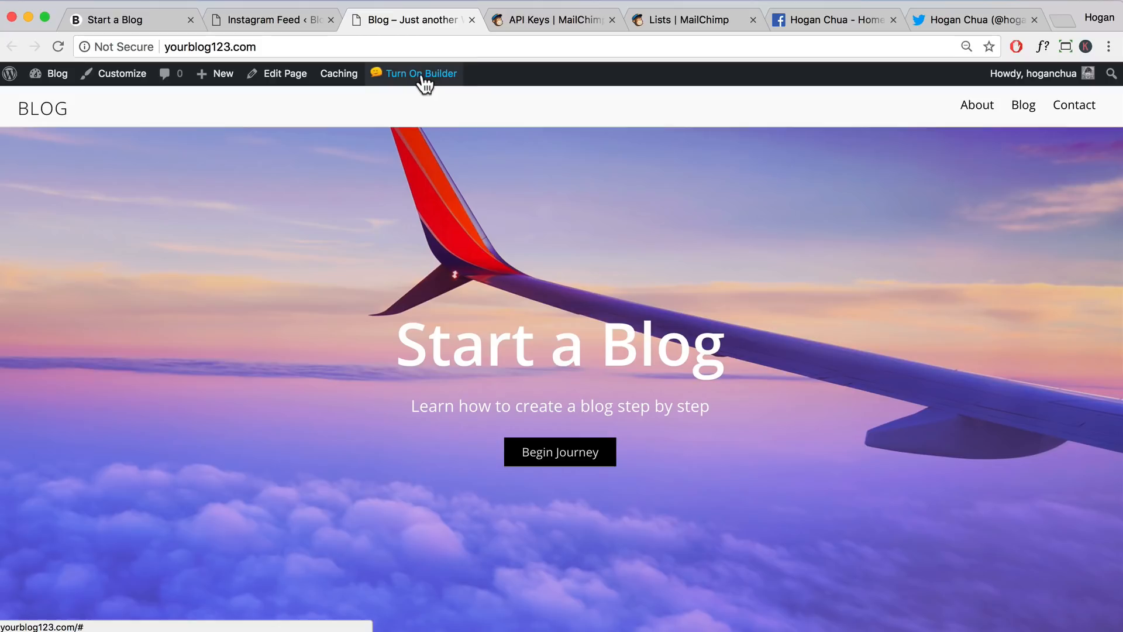
Turn on the Themify Builder on the home page and add a Text module to the empty row beneath the blog posts
{"action": "left_click", "coordinate": [423, 76]}
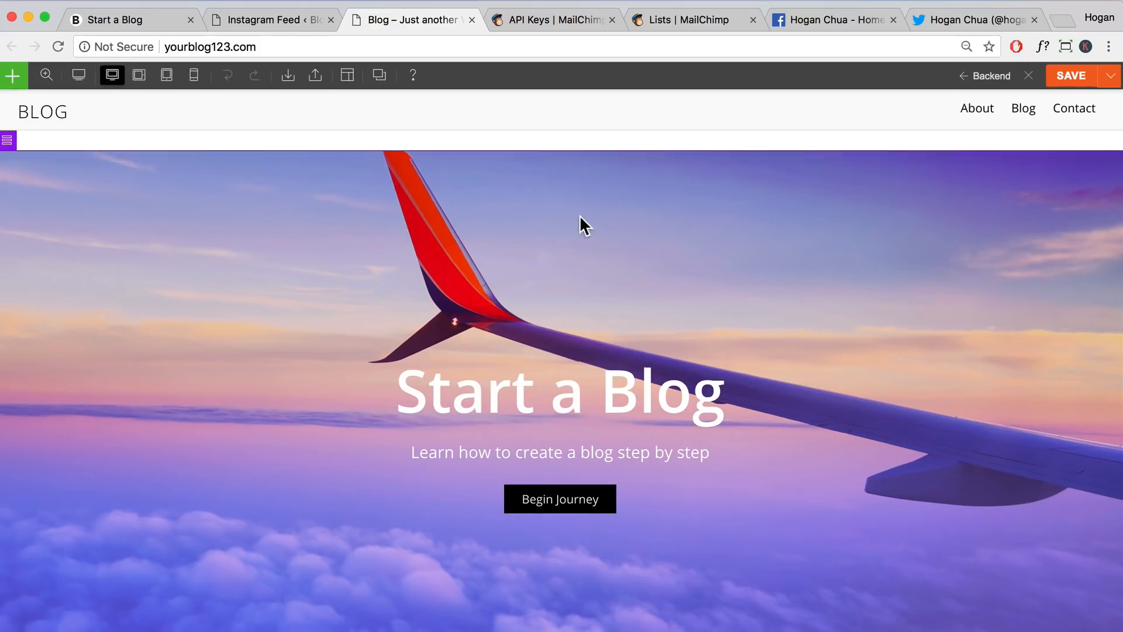
{"action": "scroll", "coordinate": [582, 226], "scroll_direction": "down", "scroll_amount": 15}
{"action": "scroll", "coordinate": [582, 225], "scroll_direction": "down", "scroll_amount": 3}
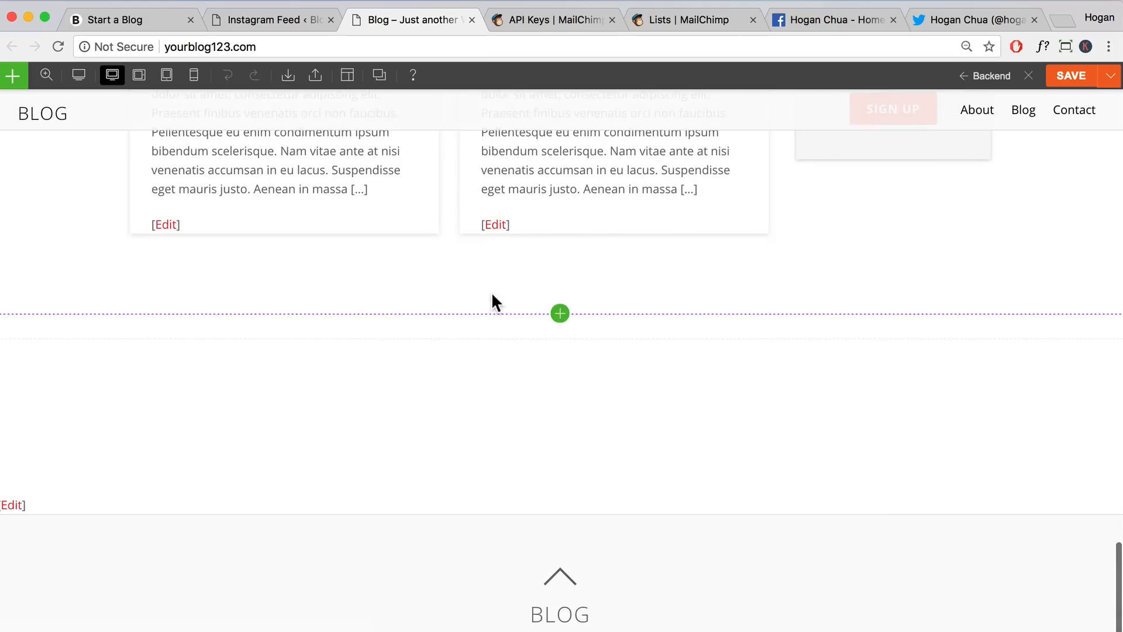
{"action": "mouse_move", "coordinate": [13, 79]}
{"action": "scroll", "coordinate": [70, 350], "scroll_direction": "down", "scroll_amount": 5}
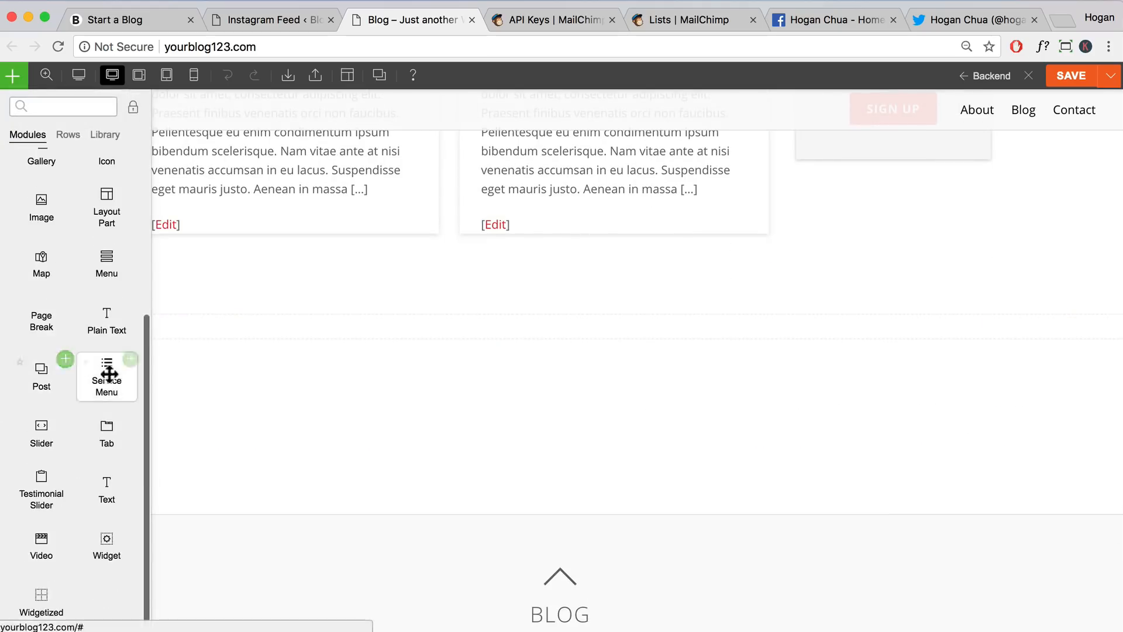
{"action": "left_click_drag", "start_coordinate": [105, 491], "coordinate": [494, 348]}
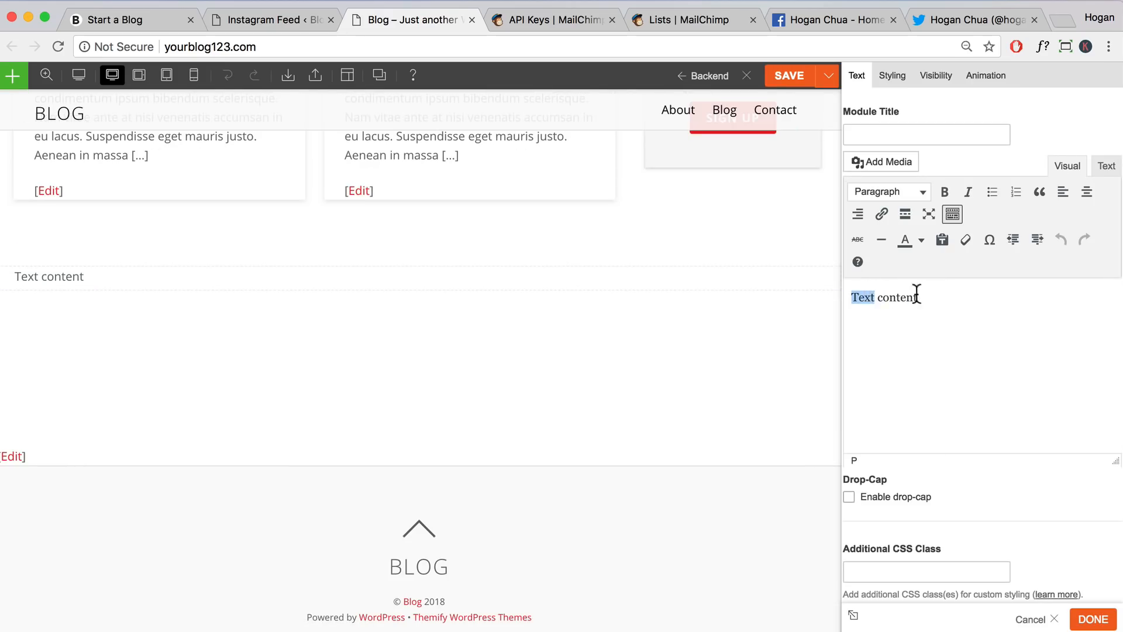
Replace the Text module's placeholder with the [instagram-feed] shortcode, finish the module and save the page
{"action": "left_click_drag", "start_coordinate": [915, 293], "coordinate": [860, 293]}
{"action": "key", "text": "super+v"}
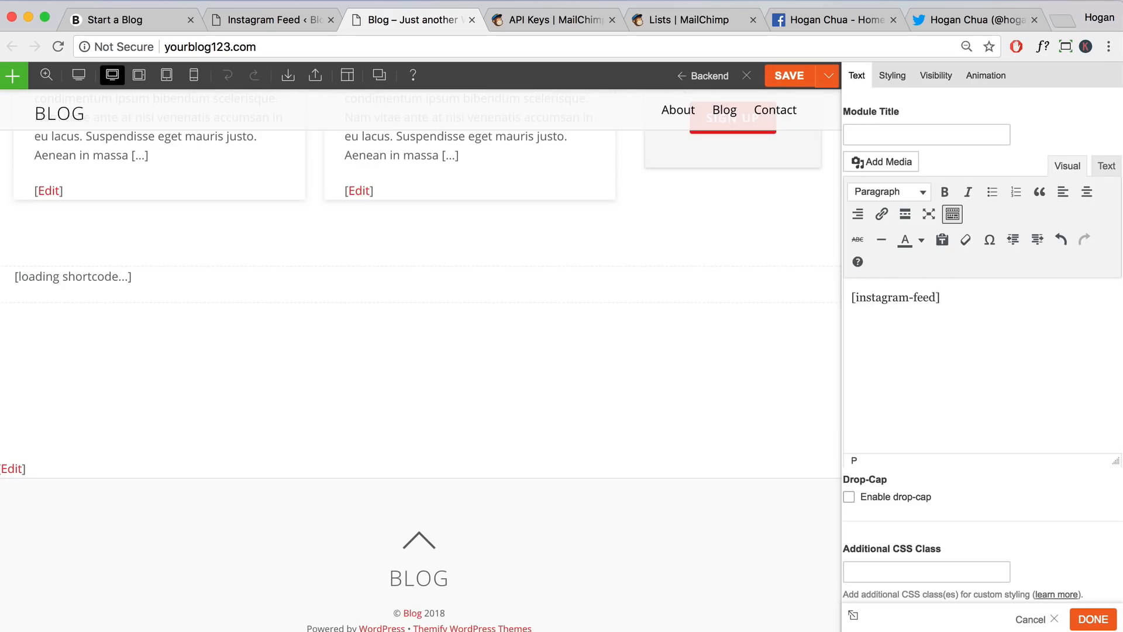
{"action": "left_click", "coordinate": [1094, 619]}
{"action": "scroll", "coordinate": [795, 515], "scroll_direction": "down", "scroll_amount": 2}
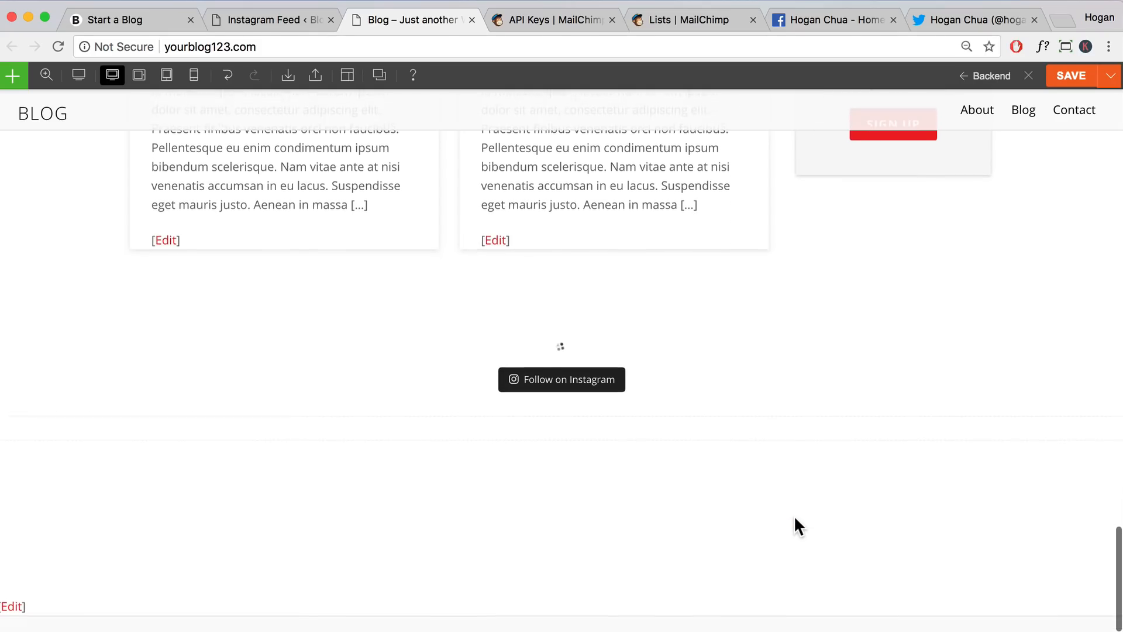
{"action": "left_click", "coordinate": [1069, 87]}
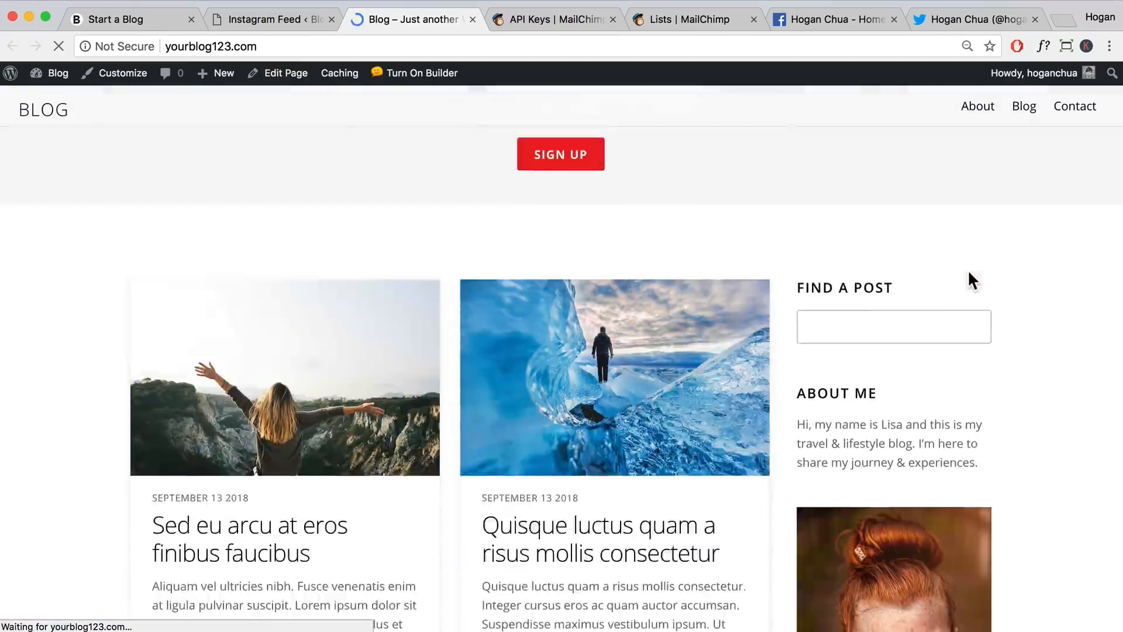
Examine the Instagram photo grid beneath the home page's posts and open the site's Contact page
{"action": "scroll", "coordinate": [969, 273], "scroll_direction": "down", "scroll_amount": 2}
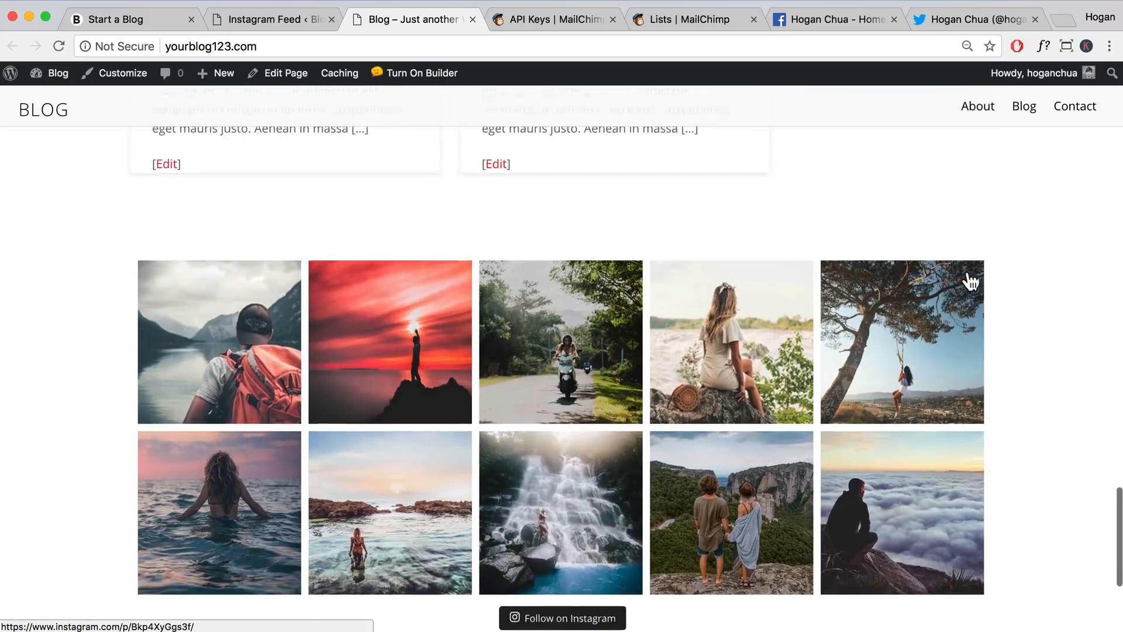
{"action": "scroll", "coordinate": [969, 274], "scroll_direction": "up", "scroll_amount": 2}
{"action": "scroll", "coordinate": [968, 273], "scroll_direction": "down", "scroll_amount": 3}
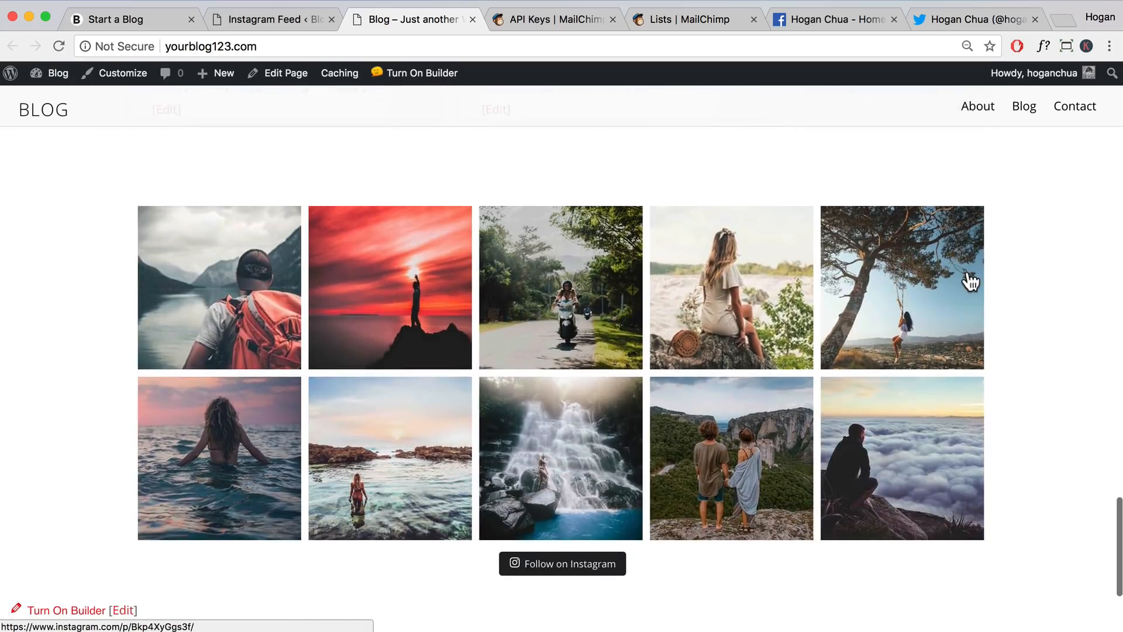
{"action": "scroll", "coordinate": [970, 281], "scroll_direction": "down", "scroll_amount": 1}
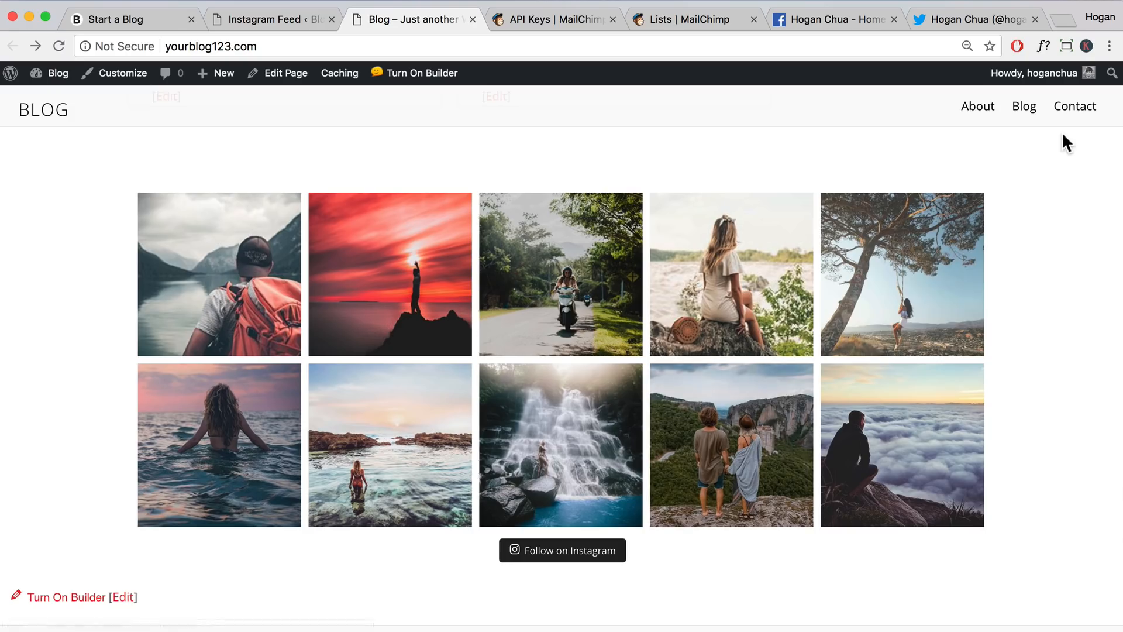
{"action": "left_click", "coordinate": [1080, 107]}
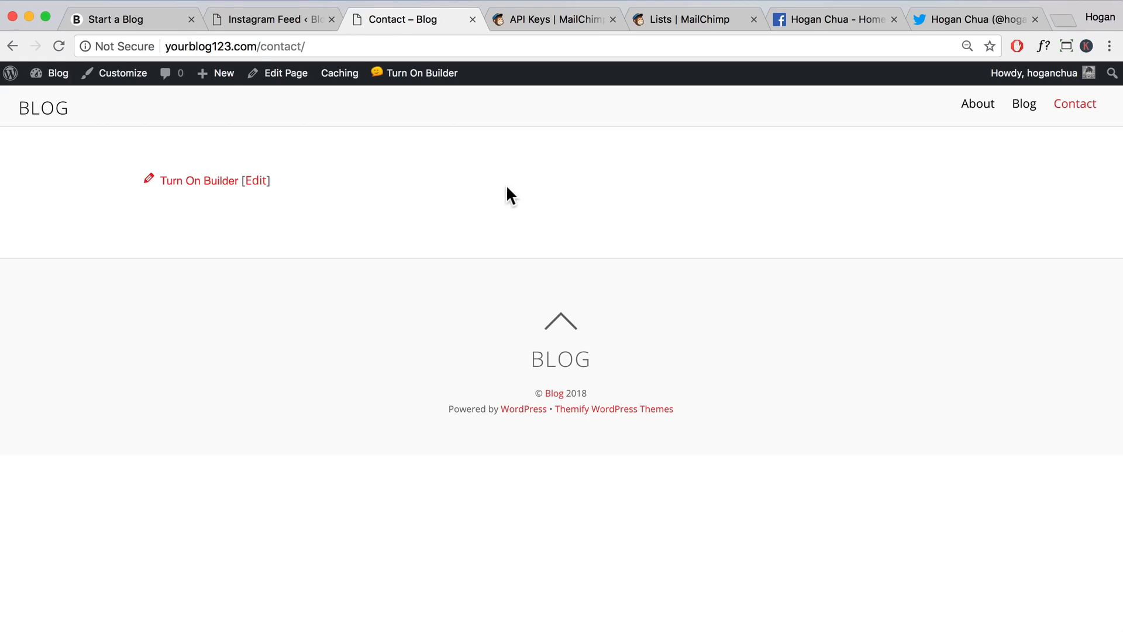
Back in the WordPress dashboard, open the Contact Forms list and copy the shortcode of Contact form 1
{"action": "left_click", "coordinate": [276, 25]}
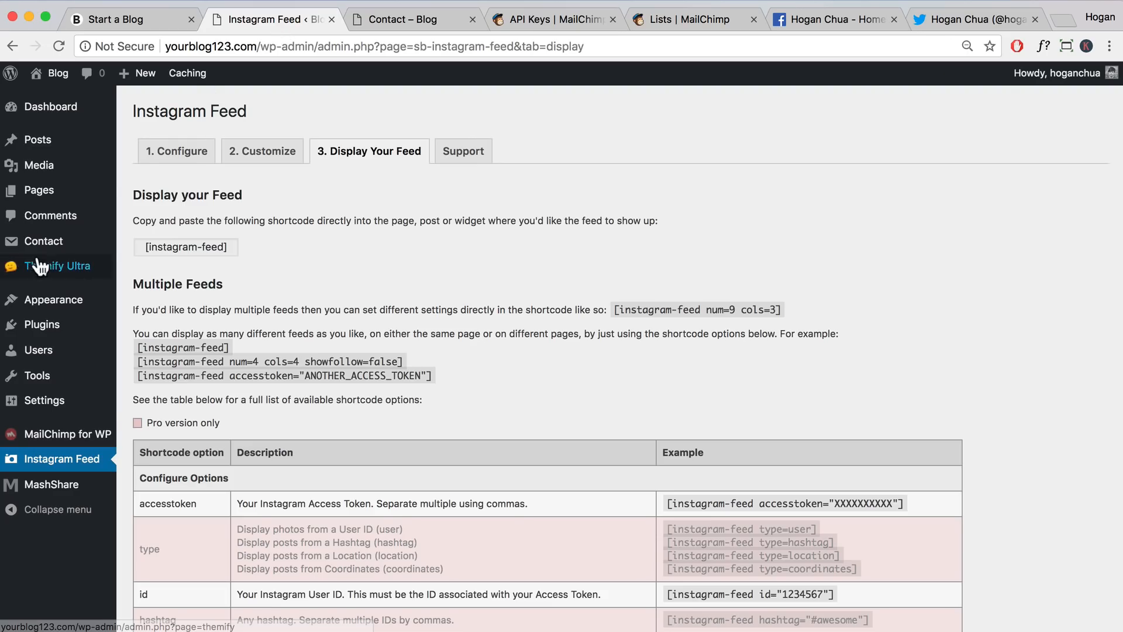
{"action": "mouse_move", "coordinate": [81, 339]}
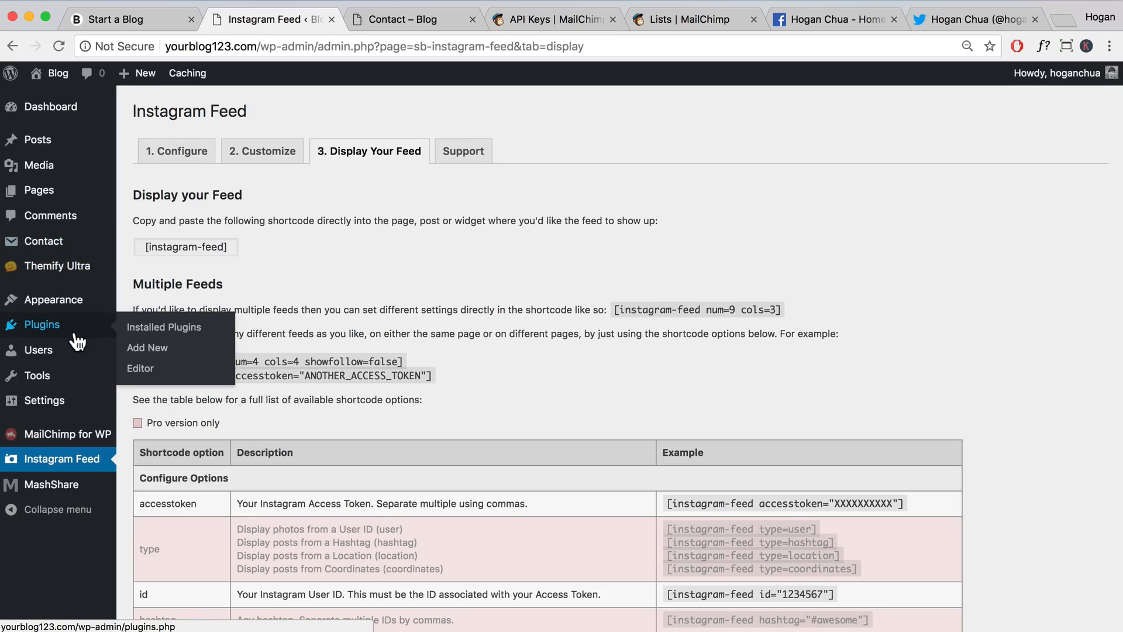
{"action": "mouse_move", "coordinate": [50, 249]}
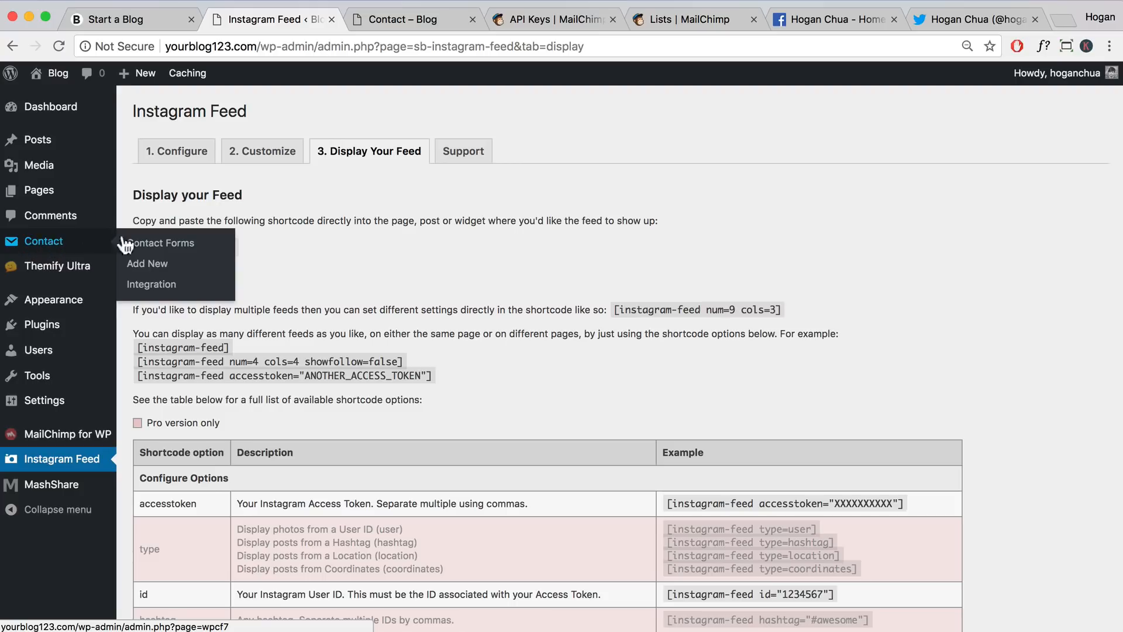
{"action": "left_click", "coordinate": [158, 250]}
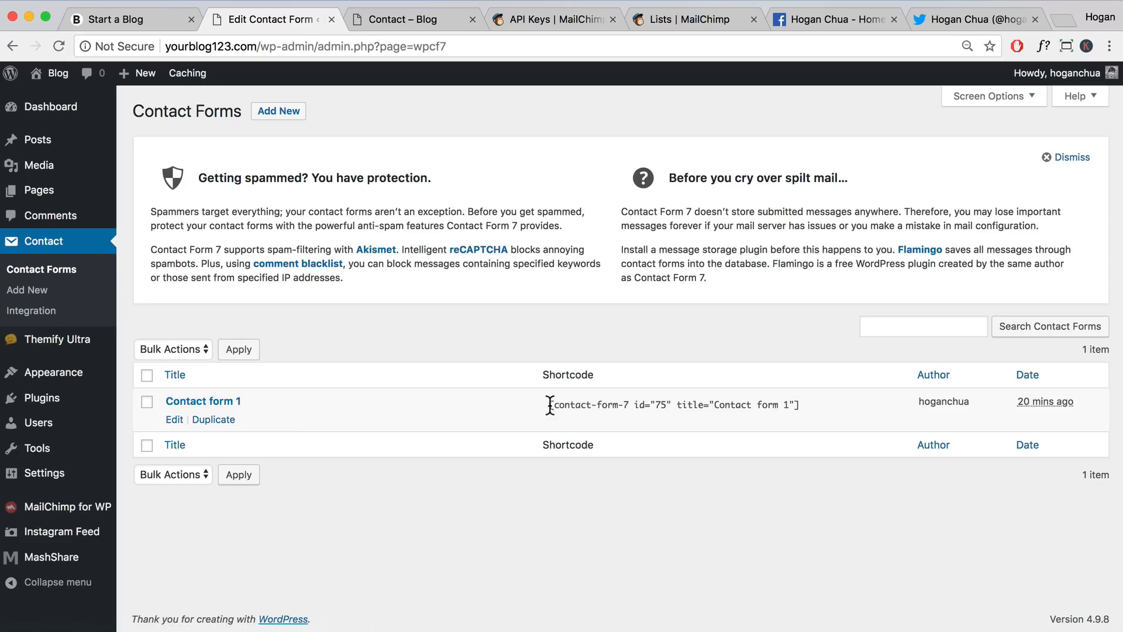
{"action": "left_click_drag", "start_coordinate": [550, 405], "coordinate": [792, 405]}
{"action": "right_click", "coordinate": [792, 405]}
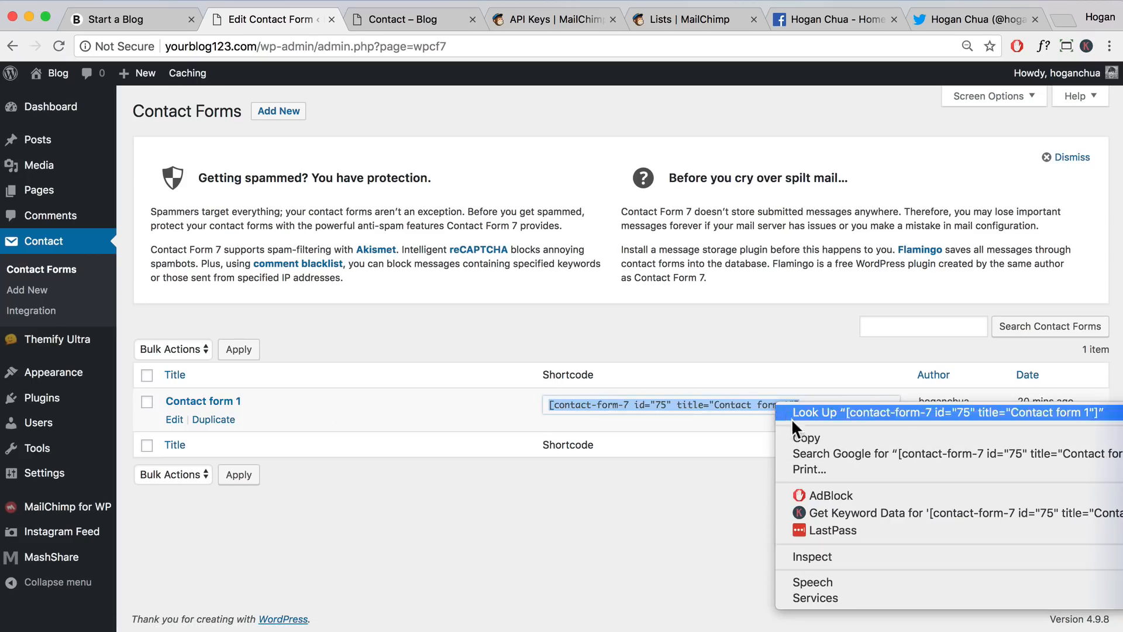
{"action": "left_click", "coordinate": [797, 438]}
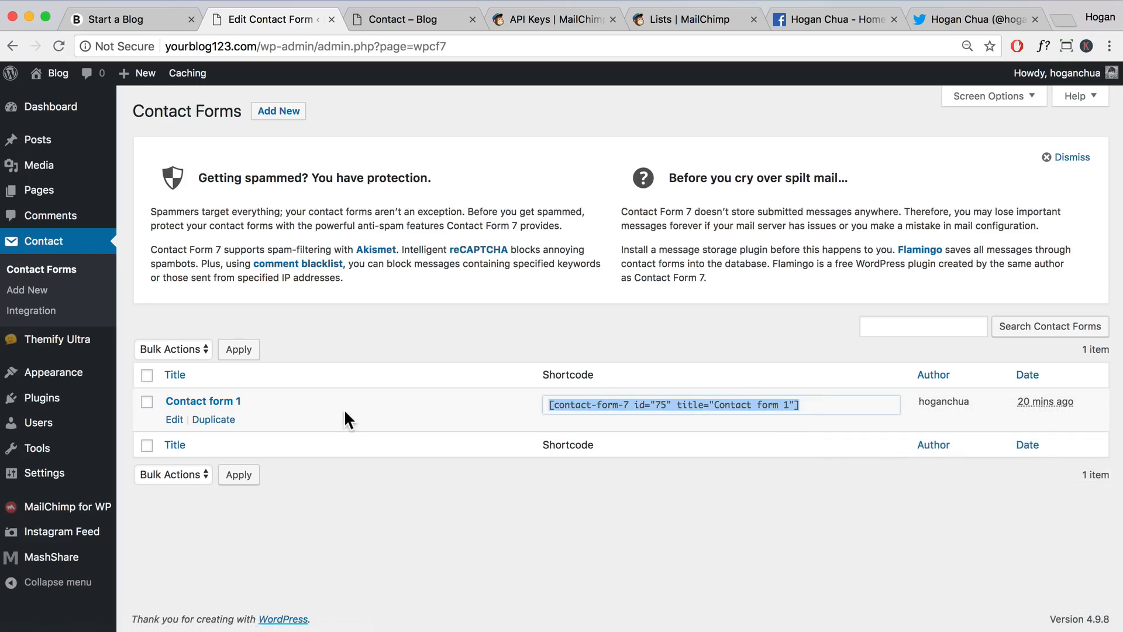
Open Contact form 1 for editing, review its form template, mail, messages and additional settings, and save the form
{"action": "left_click", "coordinate": [174, 420]}
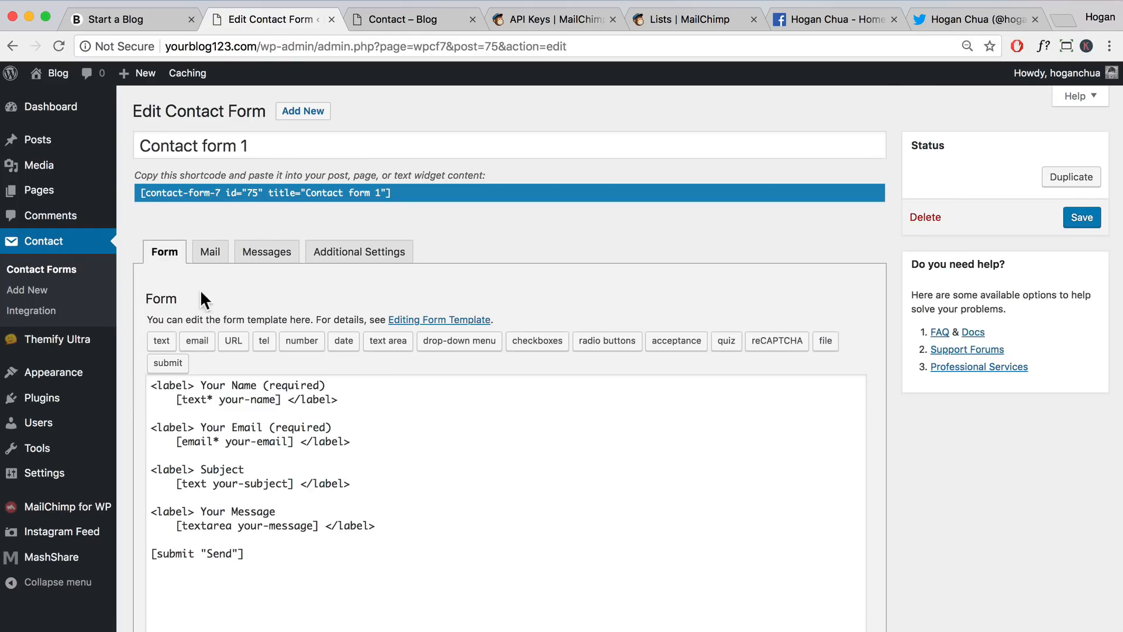
{"action": "scroll", "coordinate": [316, 449], "scroll_direction": "down", "scroll_amount": 2}
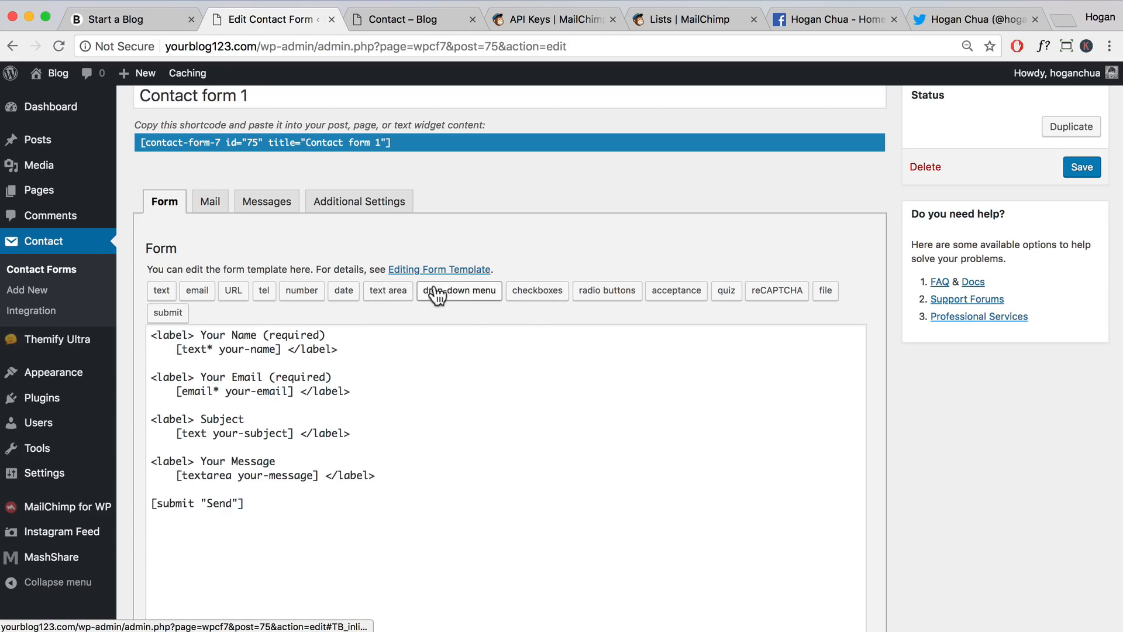
{"action": "left_click", "coordinate": [212, 211]}
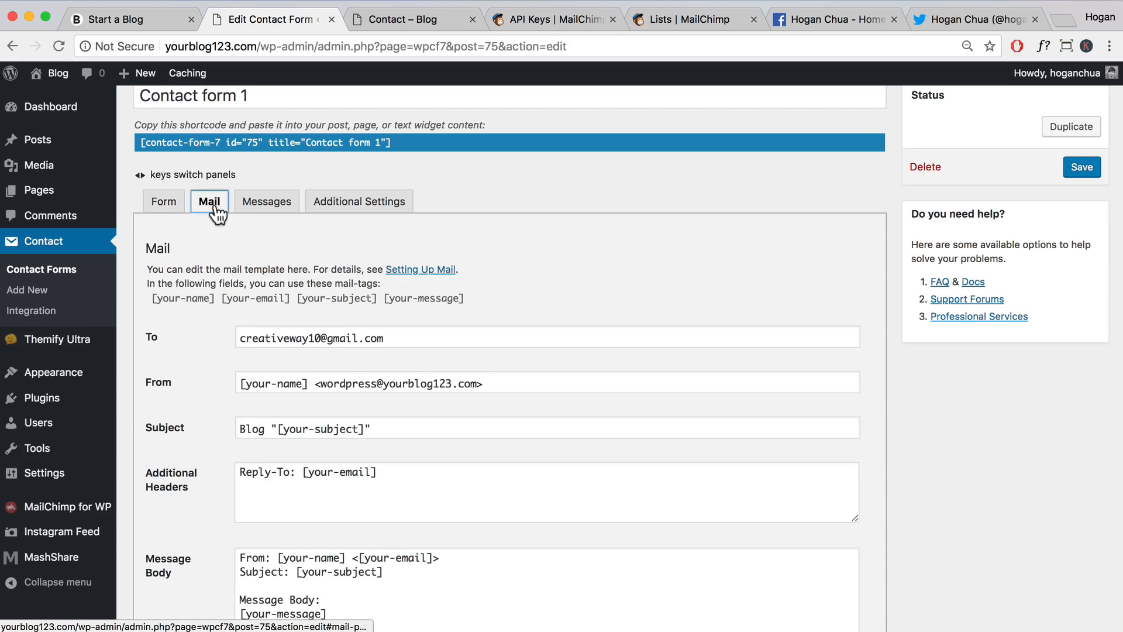
{"action": "left_click_drag", "start_coordinate": [396, 333], "coordinate": [223, 332]}
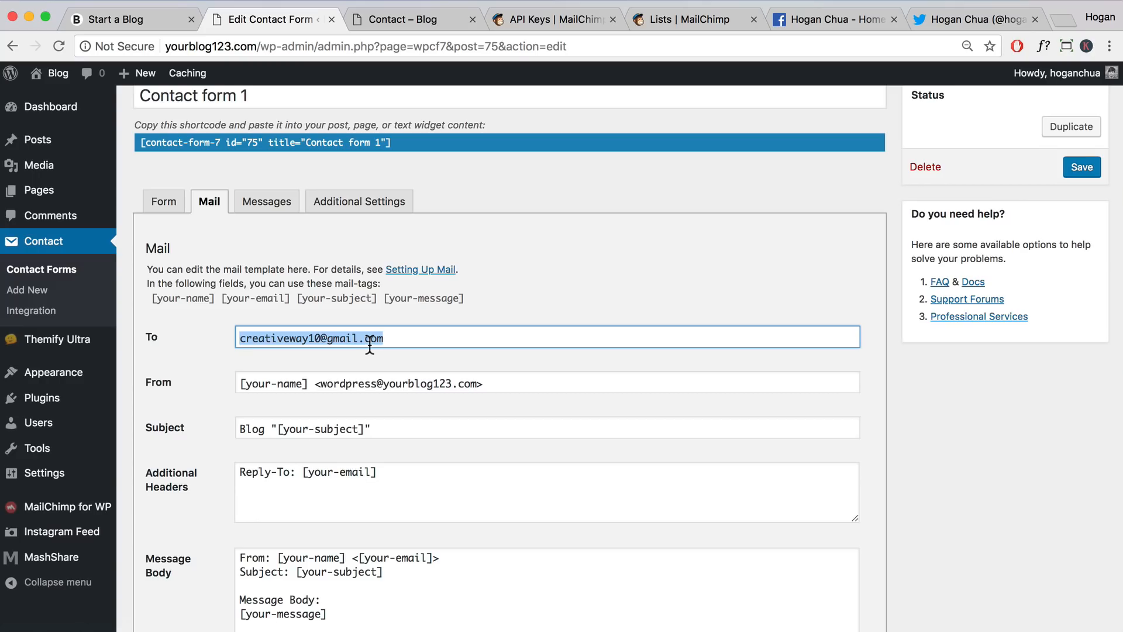
{"action": "left_click", "coordinate": [267, 202]}
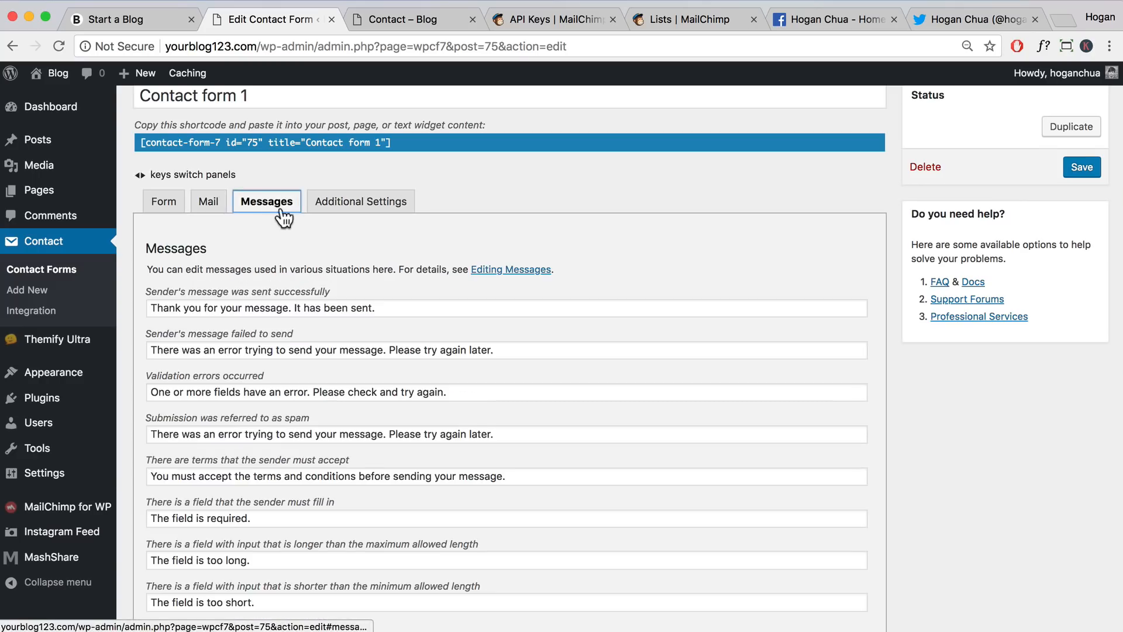
{"action": "left_click", "coordinate": [361, 204]}
{"action": "left_click", "coordinate": [163, 252]}
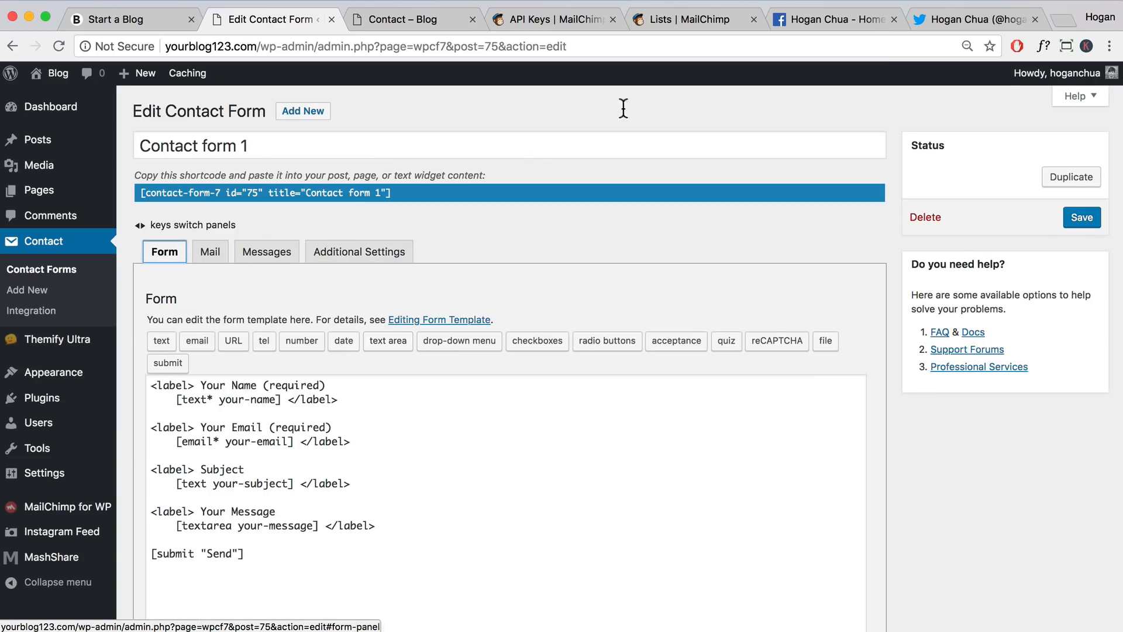
{"action": "left_click", "coordinate": [1081, 219]}
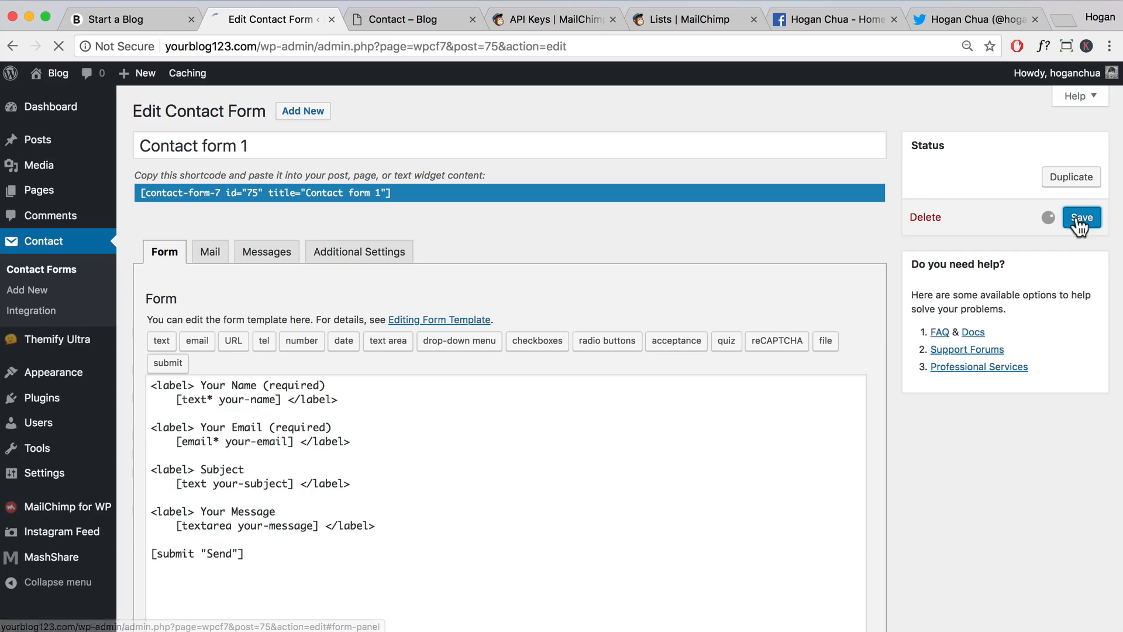
On the site's Contact page, turn on the Themify Builder and give the empty row a three-column layout with a wide middle column
{"action": "left_click", "coordinate": [388, 17]}
{"action": "left_click", "coordinate": [213, 181]}
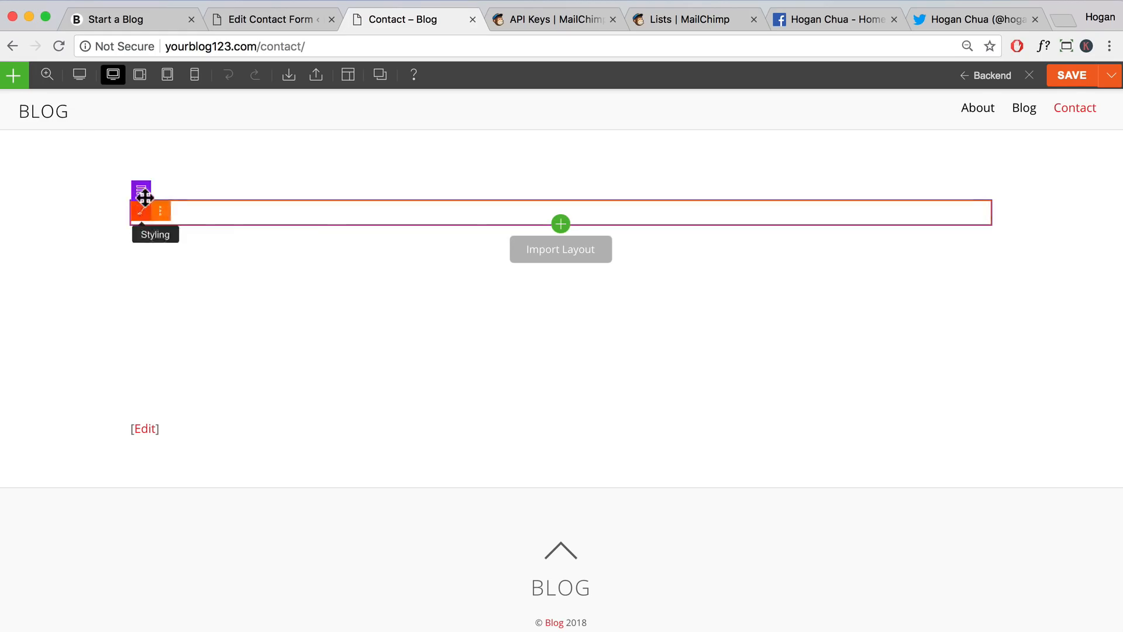
{"action": "mouse_move", "coordinate": [144, 190]}
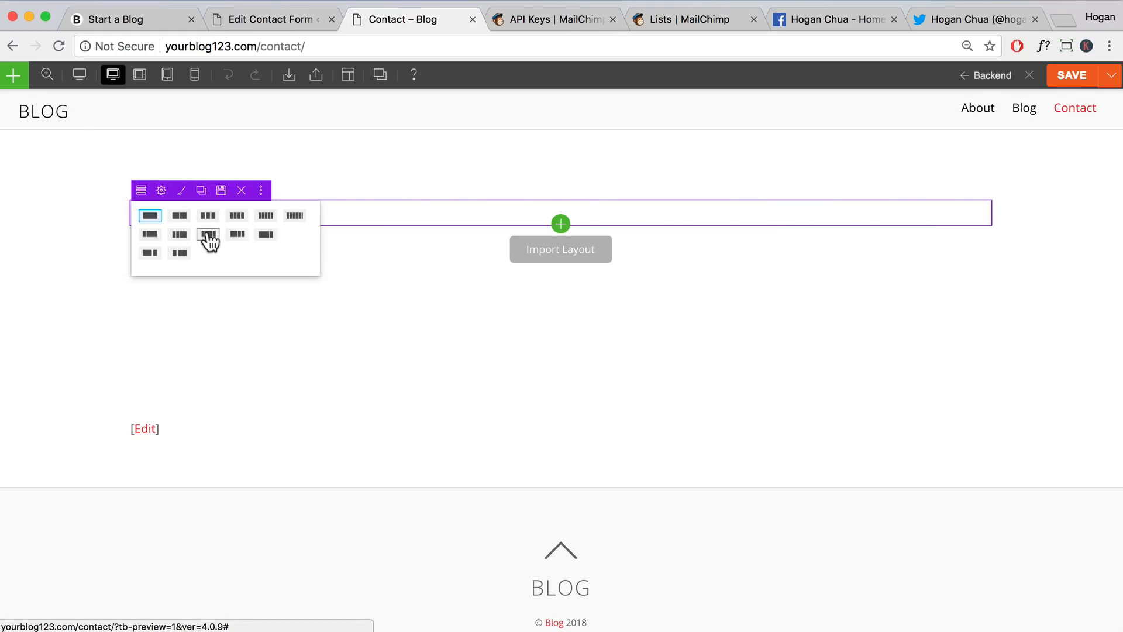
{"action": "left_click", "coordinate": [209, 235]}
Add a Text module to the middle column of the Contact page's row
{"action": "left_click", "coordinate": [12, 75]}
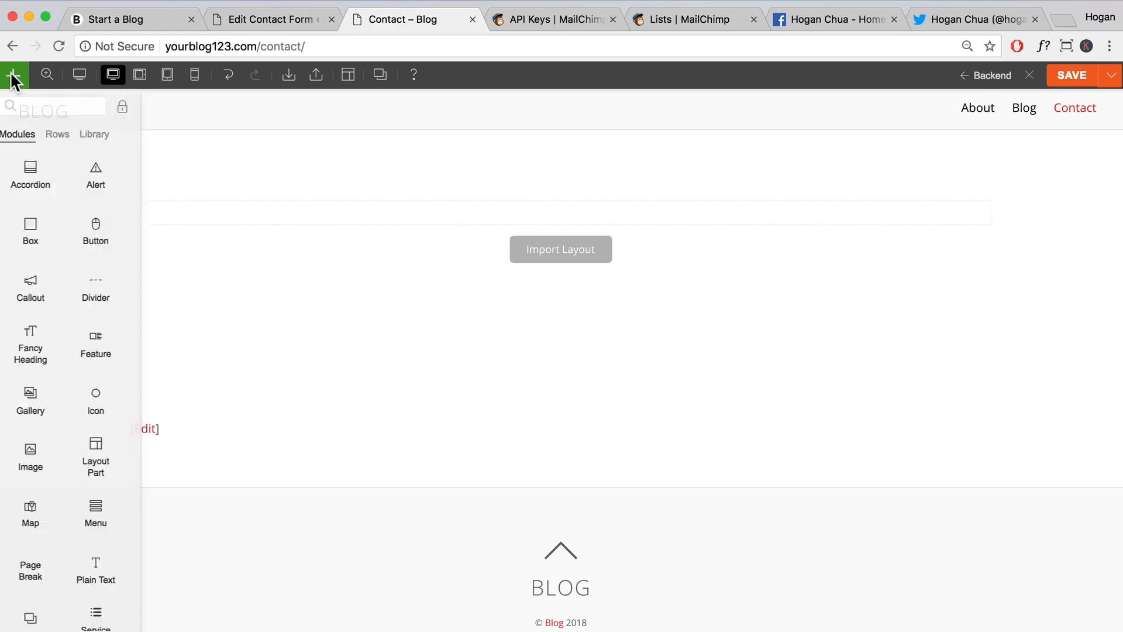
{"action": "scroll", "coordinate": [47, 411], "scroll_direction": "down", "scroll_amount": 3}
{"action": "scroll", "coordinate": [48, 411], "scroll_direction": "down", "scroll_amount": 3}
{"action": "left_click_drag", "start_coordinate": [107, 479], "coordinate": [544, 226]}
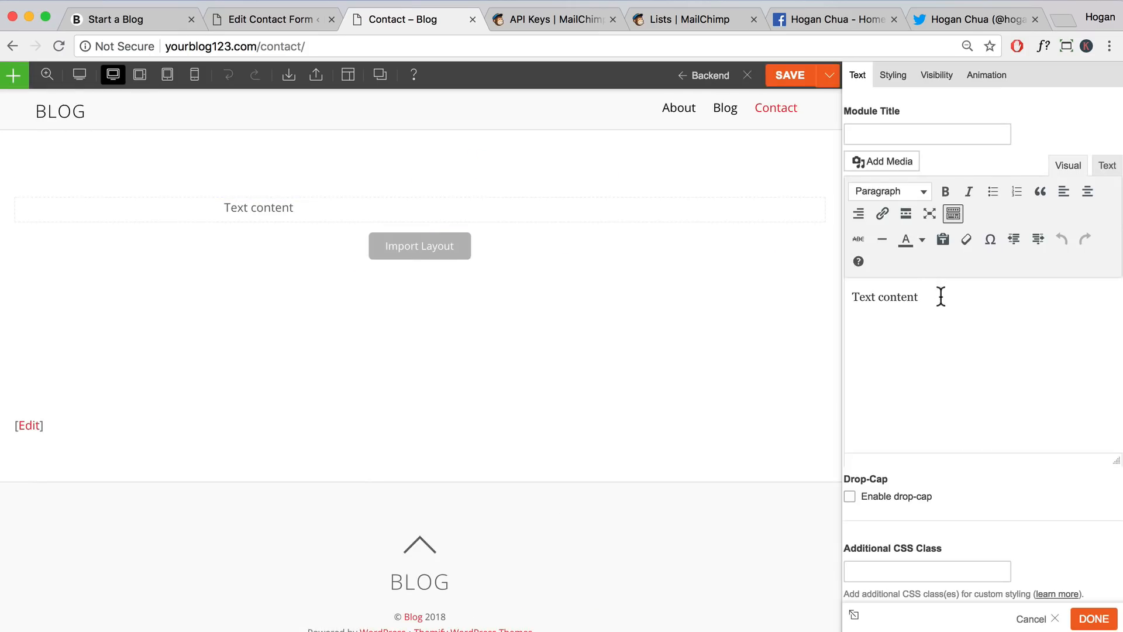
Replace the Text module's placeholder with "Get in Touch", format it as Heading 1 and start a new line beneath it
{"action": "left_click_drag", "start_coordinate": [945, 299], "coordinate": [858, 299]}
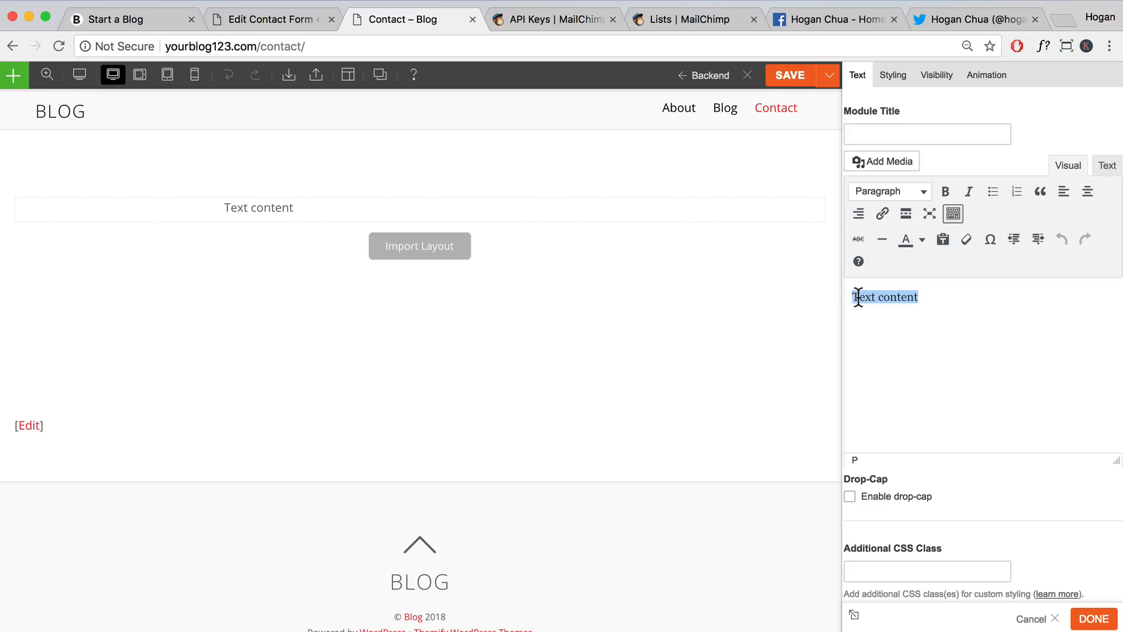
{"action": "type", "text": "Get in Touch"}
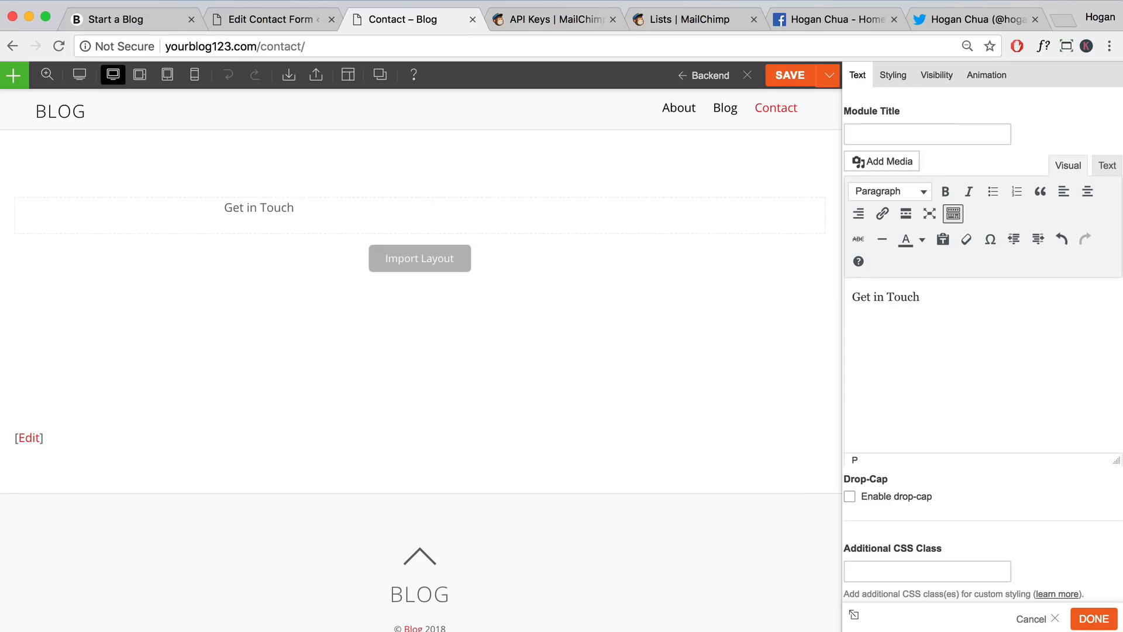
{"action": "left_click_drag", "start_coordinate": [922, 301], "coordinate": [845, 289]}
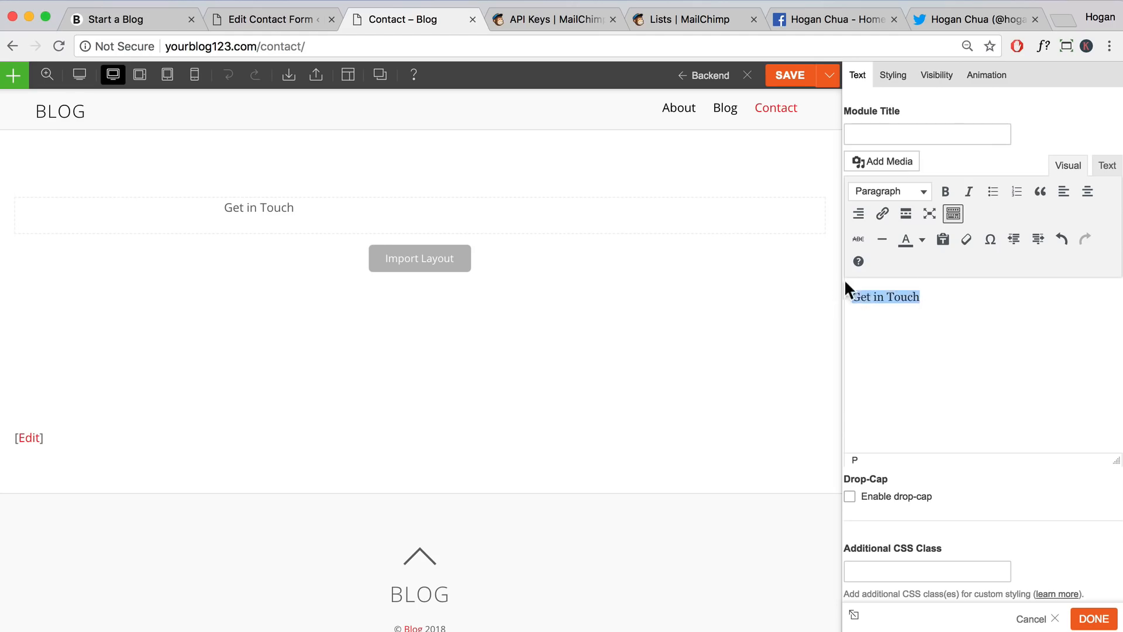
{"action": "left_click", "coordinate": [895, 195]}
{"action": "left_click", "coordinate": [889, 248]}
{"action": "left_click", "coordinate": [1020, 310]}
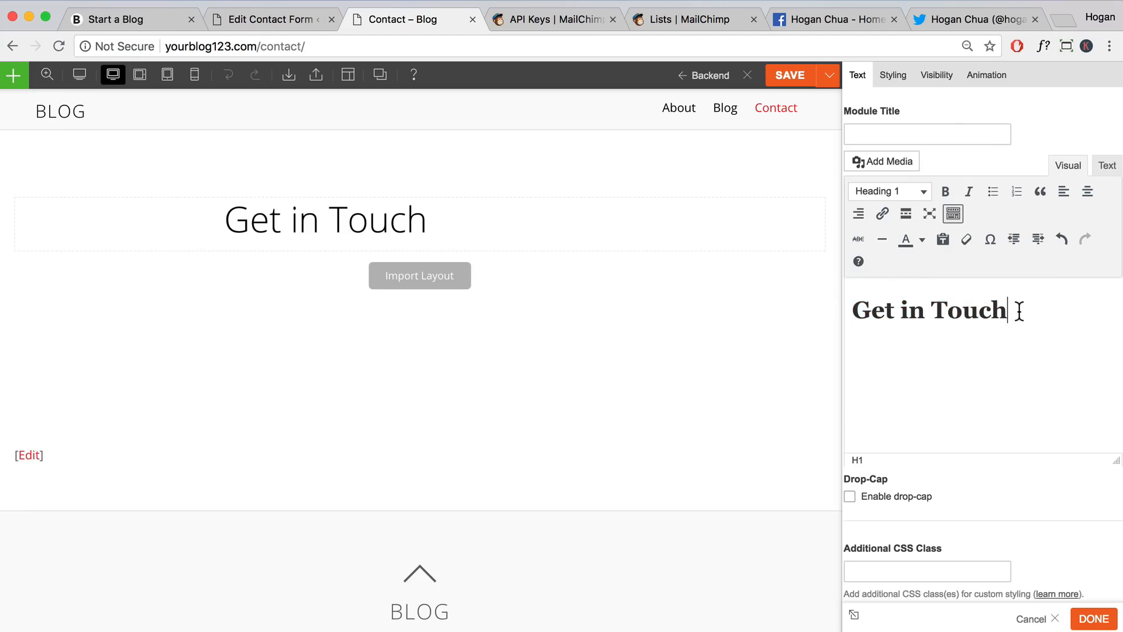
{"action": "key", "text": "Return"}
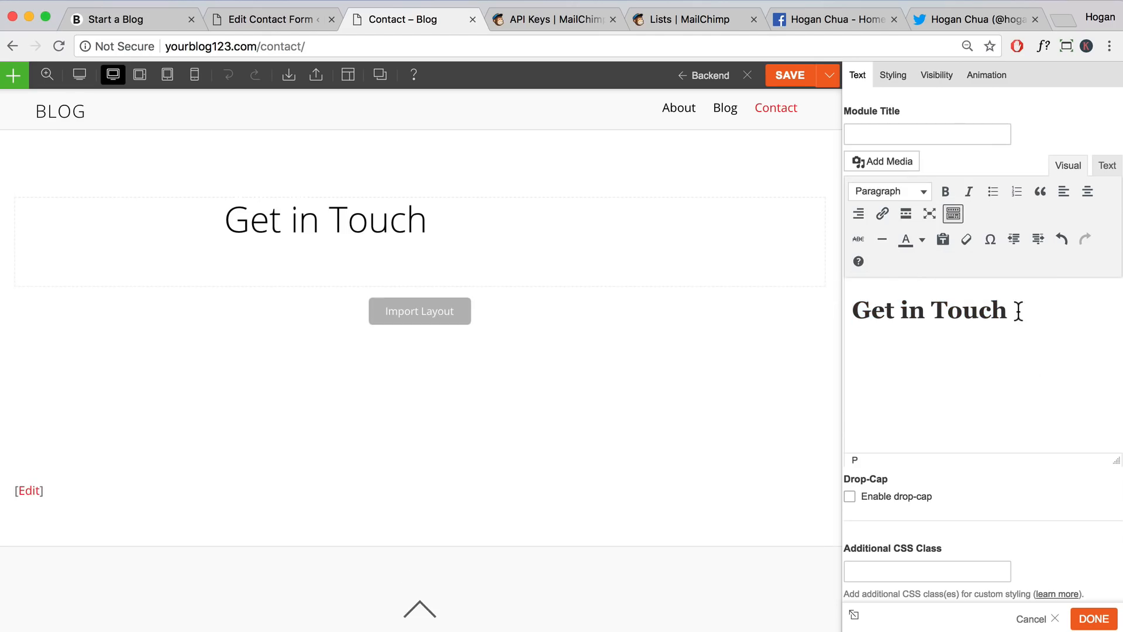
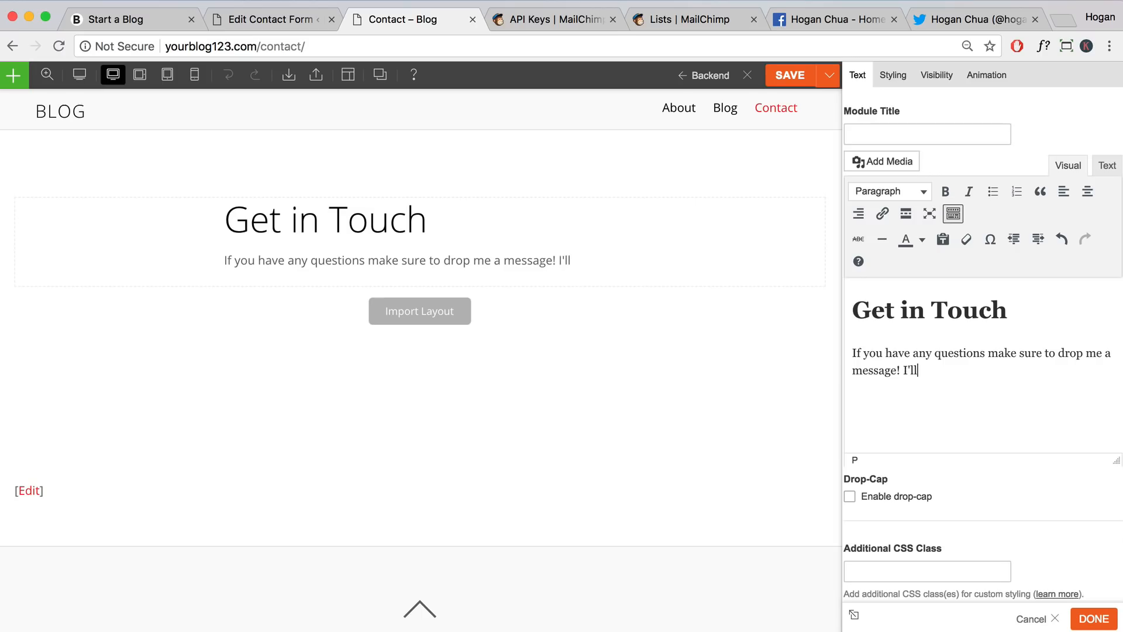
Finish the intro under Get in Touch with "get back to you within 24 hours!" and insert the Contact form 1 shortcode below it
{"action": "type", "text": "to "}
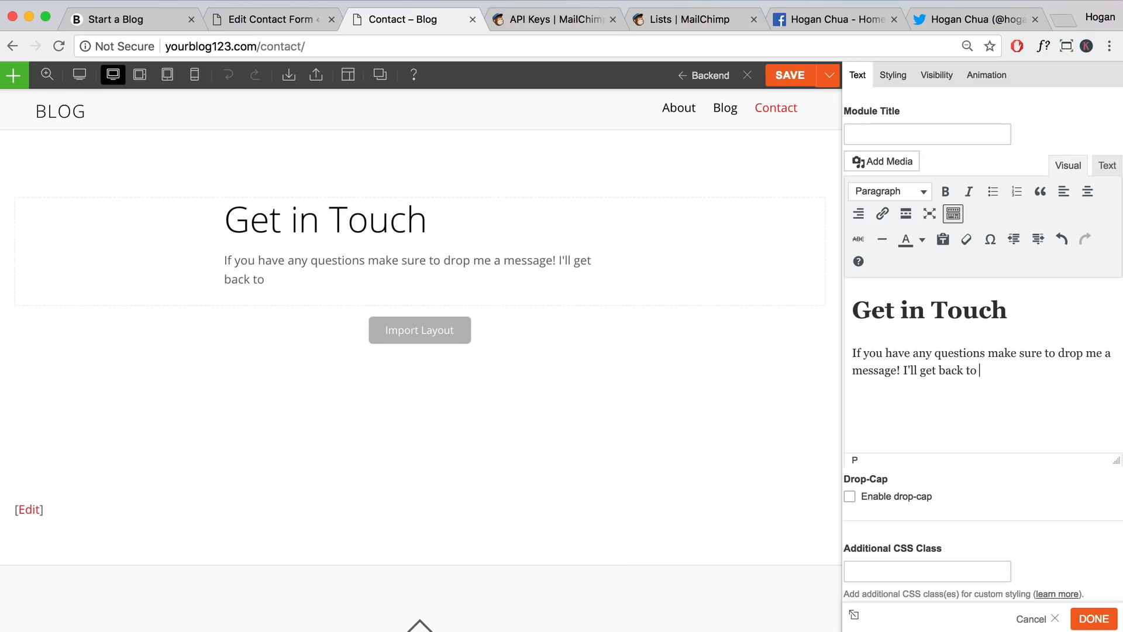
{"action": "type", "text": "you within 24 hours!"}
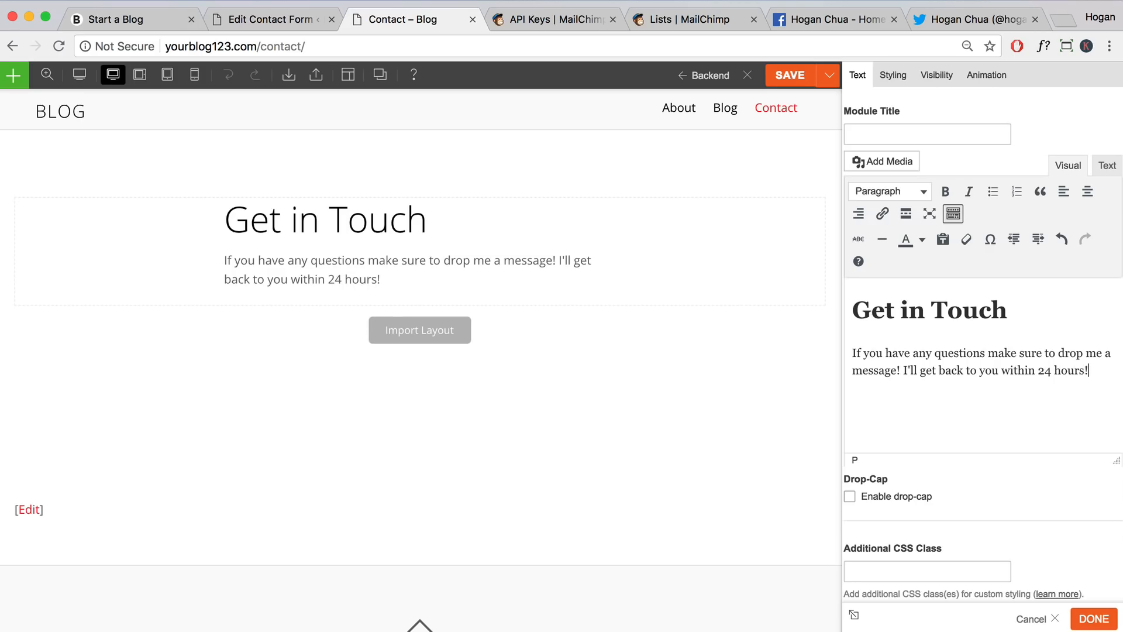
{"action": "key", "text": "Return"}
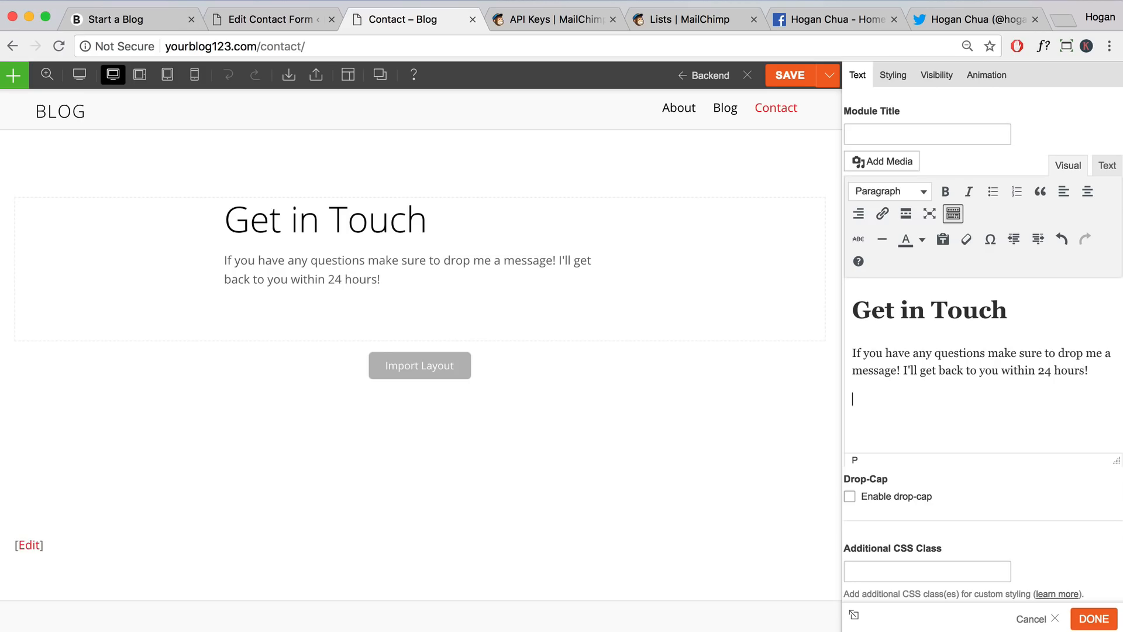
{"action": "type", "text": "[contact-form-7 id=\"75\" title=\"Contact form 1\"]"}
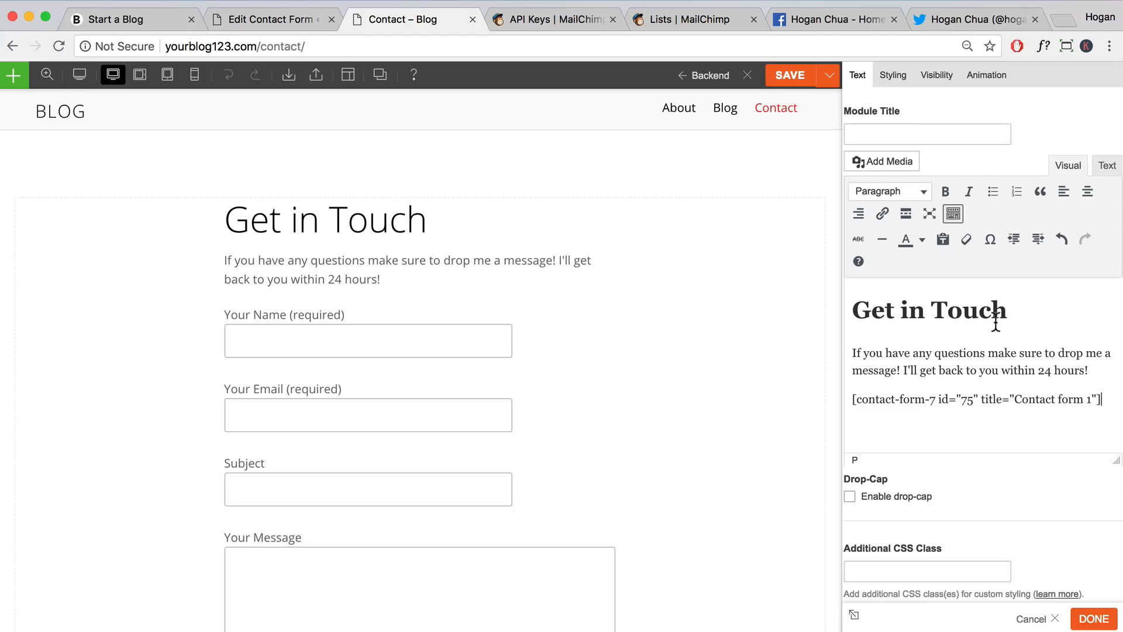
{"action": "scroll", "coordinate": [482, 318], "scroll_direction": "down", "scroll_amount": 5}
{"action": "scroll", "coordinate": [483, 318], "scroll_direction": "up", "scroll_amount": 5}
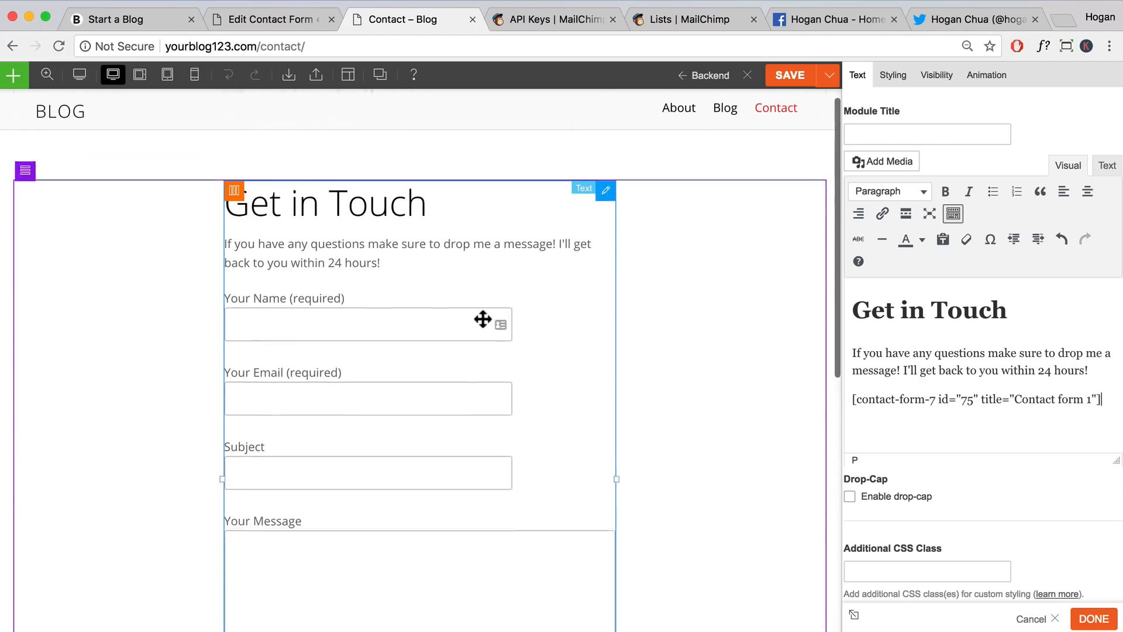
{"action": "left_click", "coordinate": [1081, 624]}
Review the finished contact form, save the Contact page and close the builder
{"action": "scroll", "coordinate": [831, 493], "scroll_direction": "down", "scroll_amount": 5}
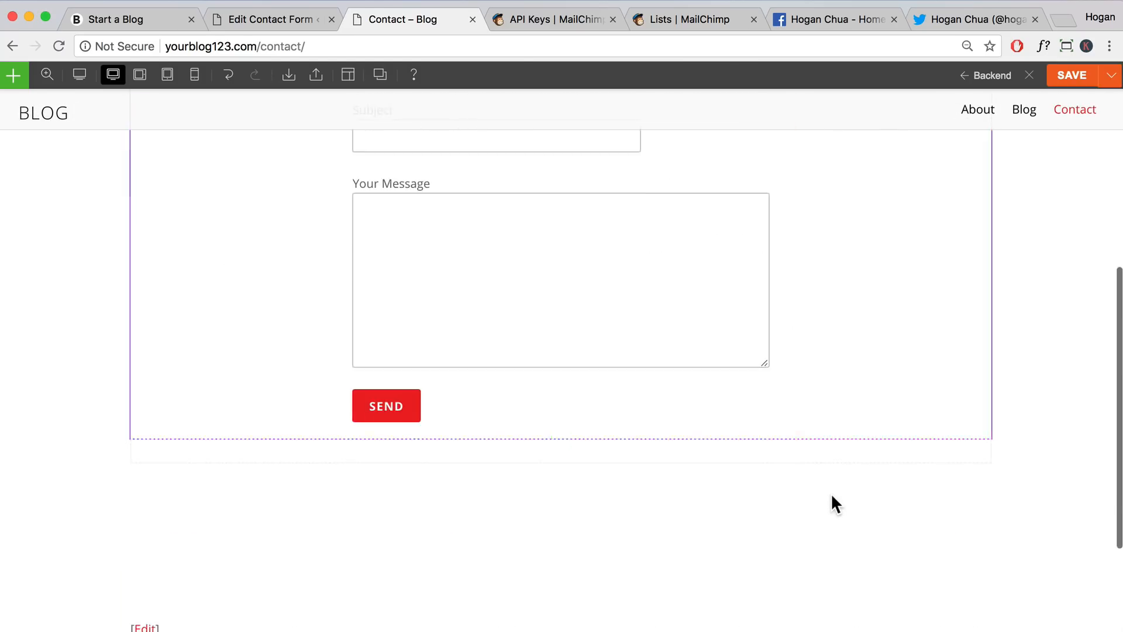
{"action": "scroll", "coordinate": [830, 492], "scroll_direction": "up", "scroll_amount": 5}
{"action": "left_click_drag", "start_coordinate": [831, 492], "coordinate": [209, 265]}
{"action": "scroll", "coordinate": [444, 271], "scroll_direction": "down", "scroll_amount": 5}
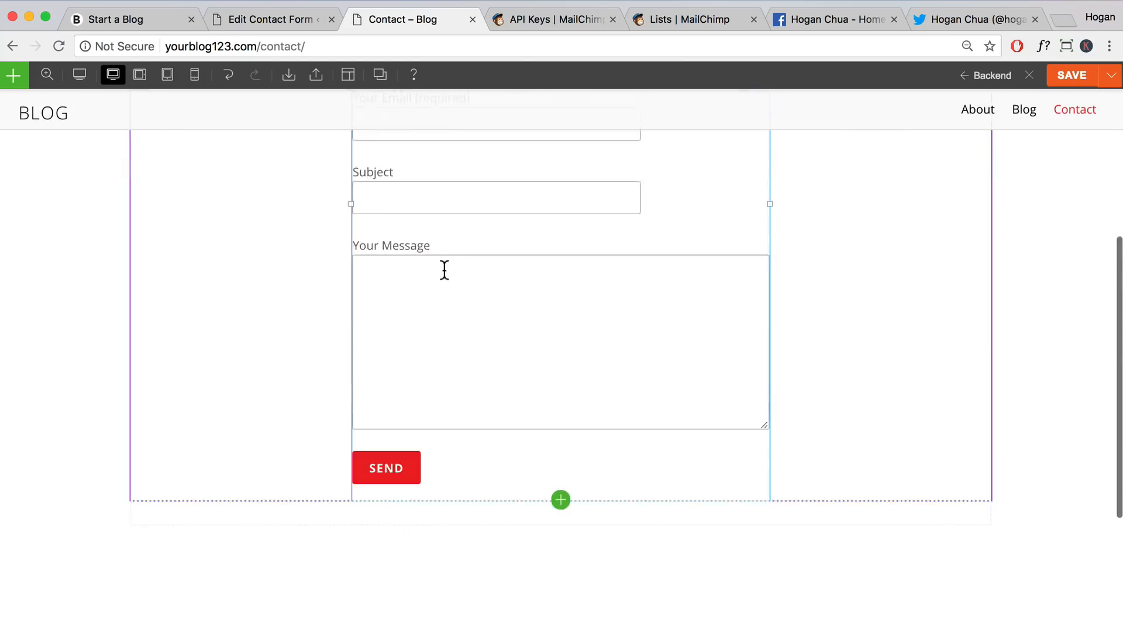
{"action": "scroll", "coordinate": [444, 270], "scroll_direction": "up", "scroll_amount": 5}
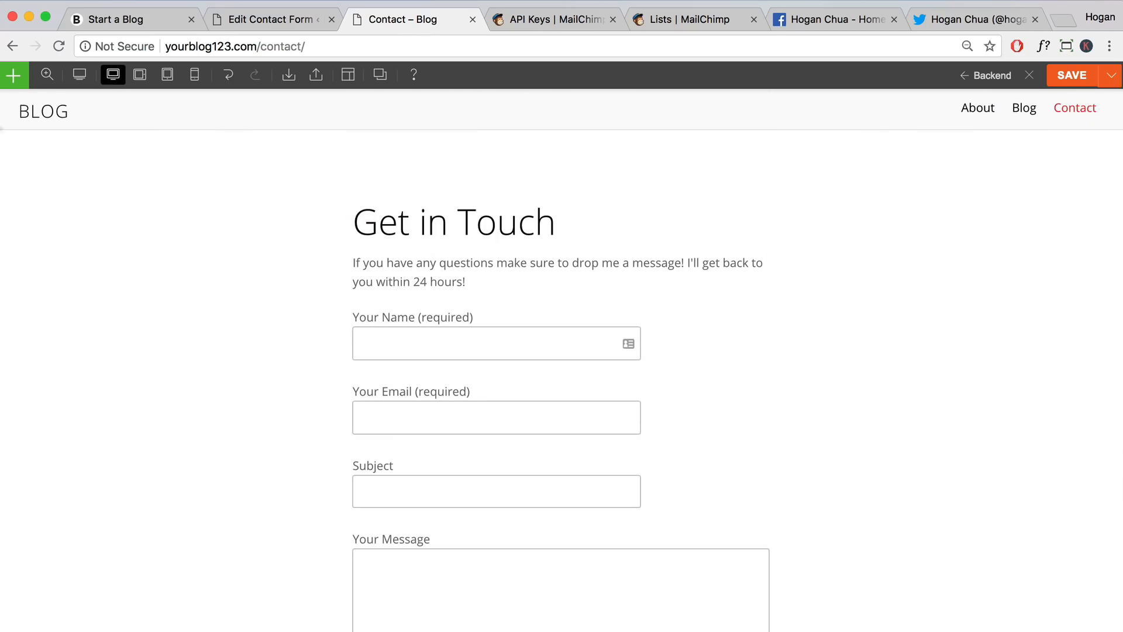
{"action": "left_click", "coordinate": [13, 75]}
{"action": "scroll", "coordinate": [66, 252], "scroll_direction": "up", "scroll_amount": 5}
{"action": "left_click", "coordinate": [1068, 79]}
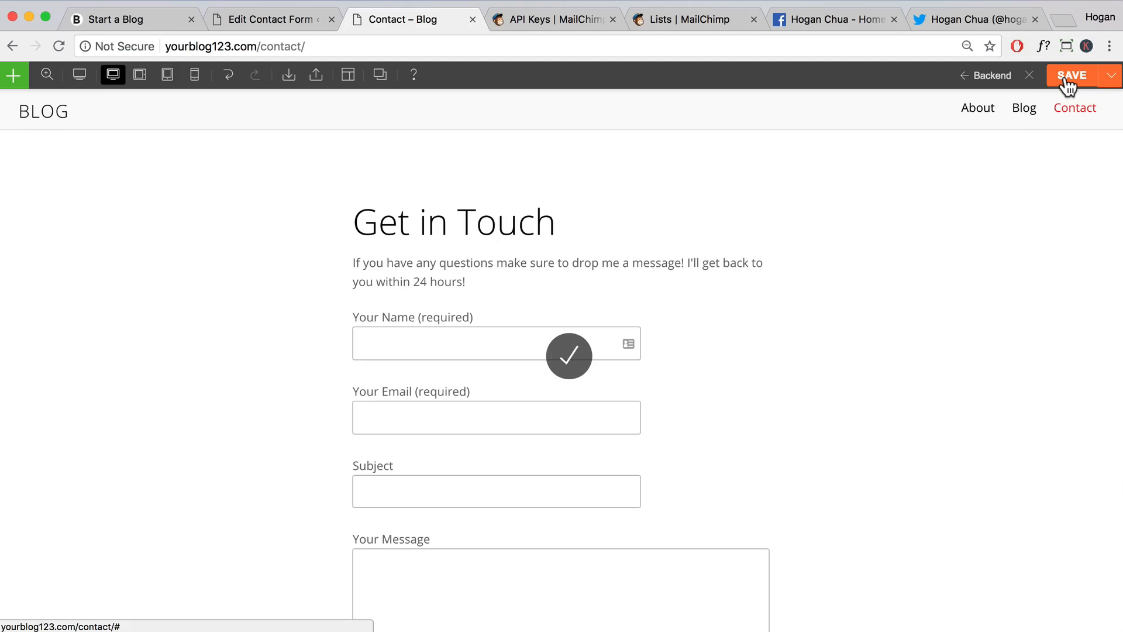
{"action": "left_click", "coordinate": [1030, 76]}
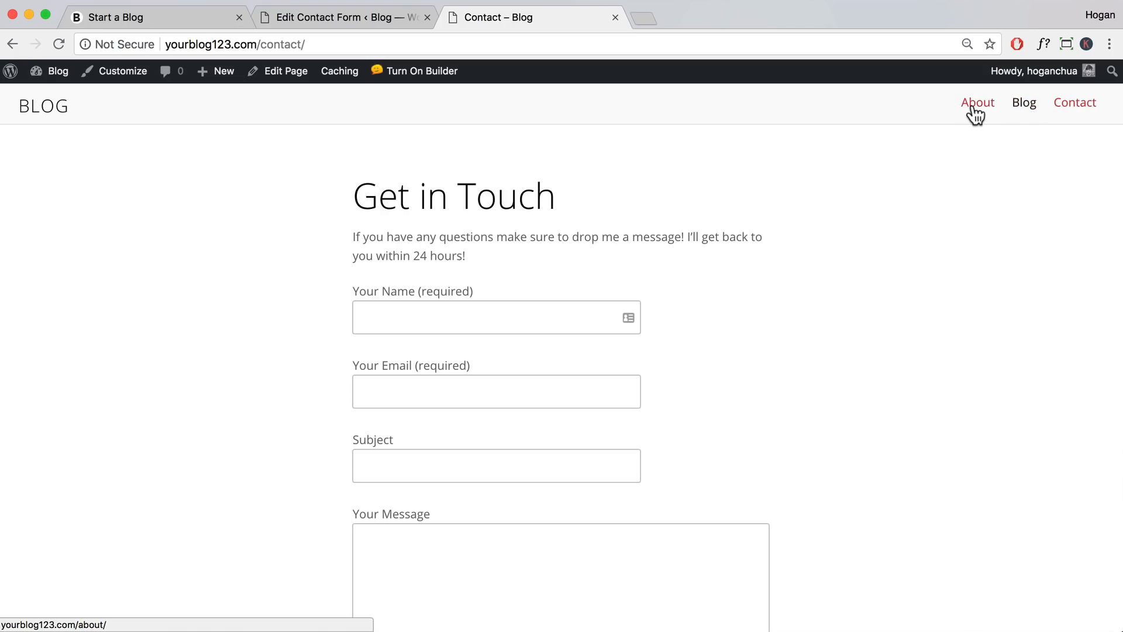
Open the Blog page in the builder and give its row a wide first column and a narrow second column
{"action": "left_click", "coordinate": [1024, 105]}
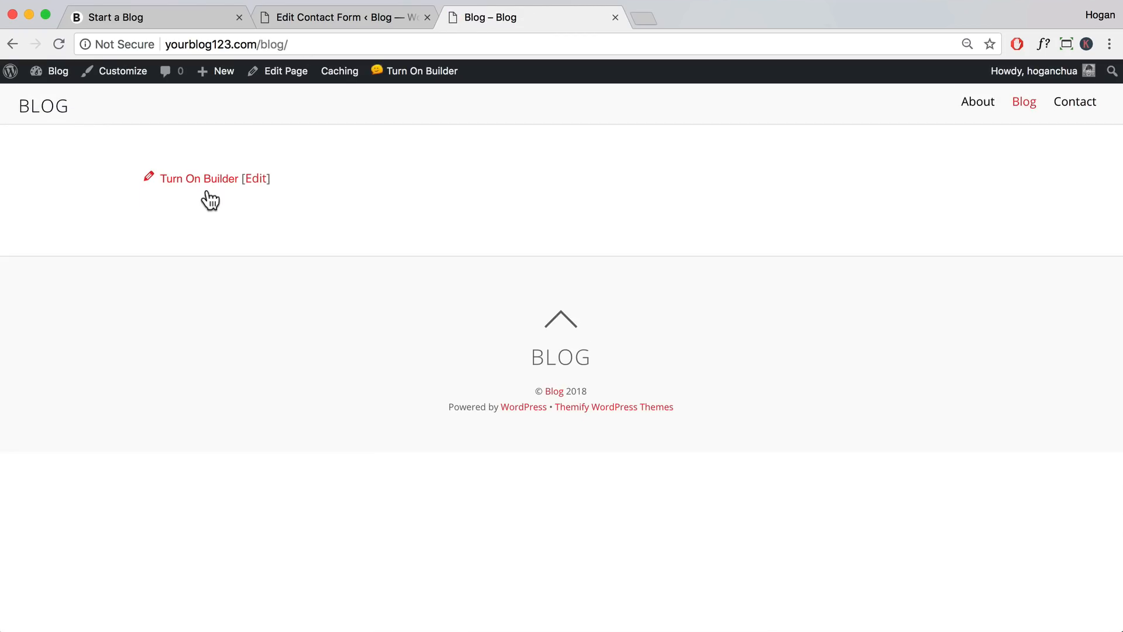
{"action": "left_click", "coordinate": [206, 182]}
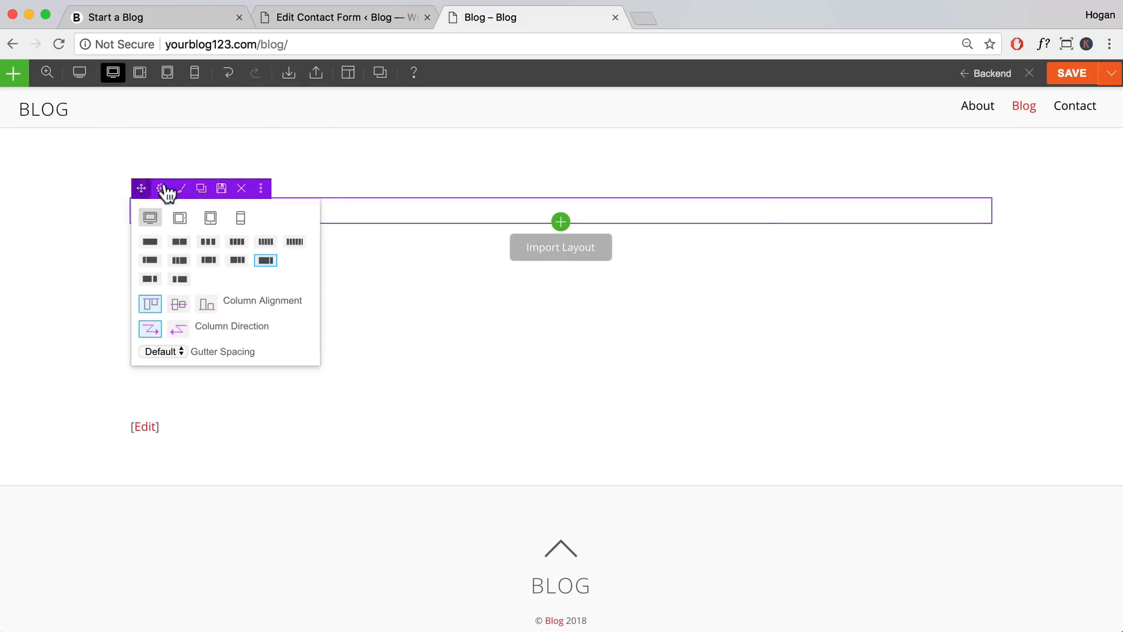
{"action": "mouse_move", "coordinate": [141, 208]}
Add a Post module to the wide column of the Blog page using the List Post layout
{"action": "left_click", "coordinate": [11, 75]}
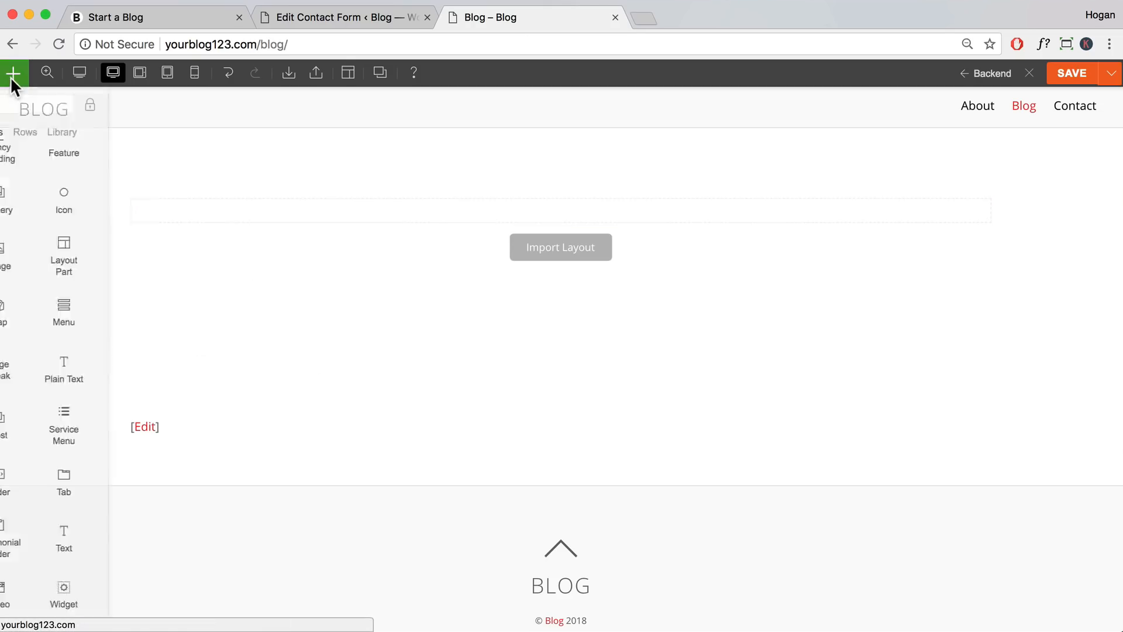
{"action": "scroll", "coordinate": [50, 494], "scroll_direction": "down", "scroll_amount": 2}
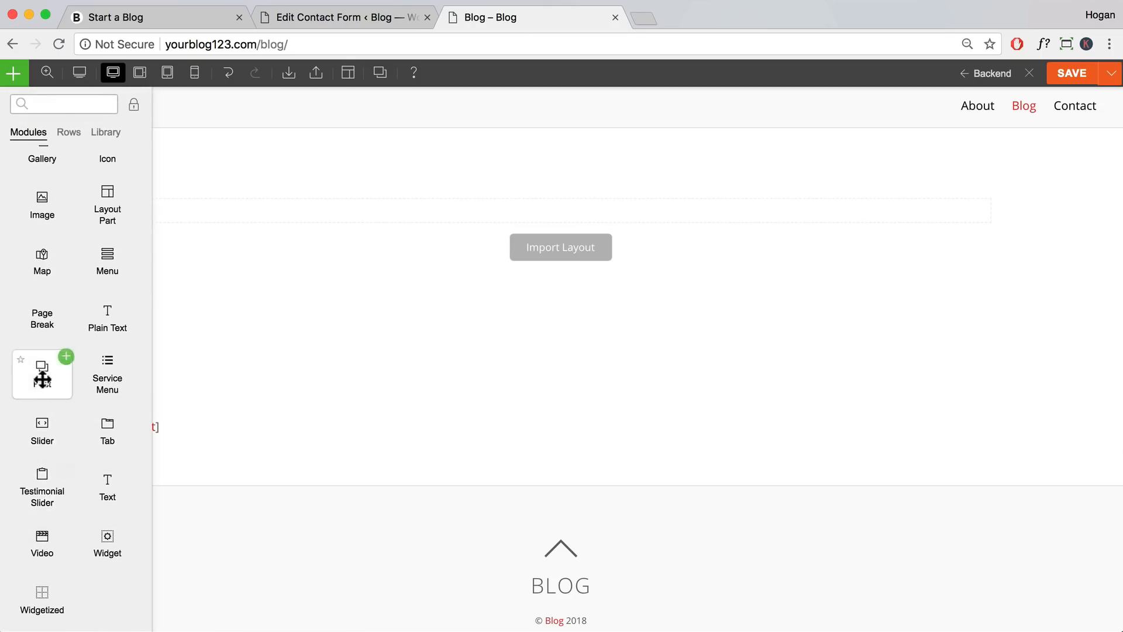
{"action": "left_click_drag", "start_coordinate": [42, 377], "coordinate": [363, 240]}
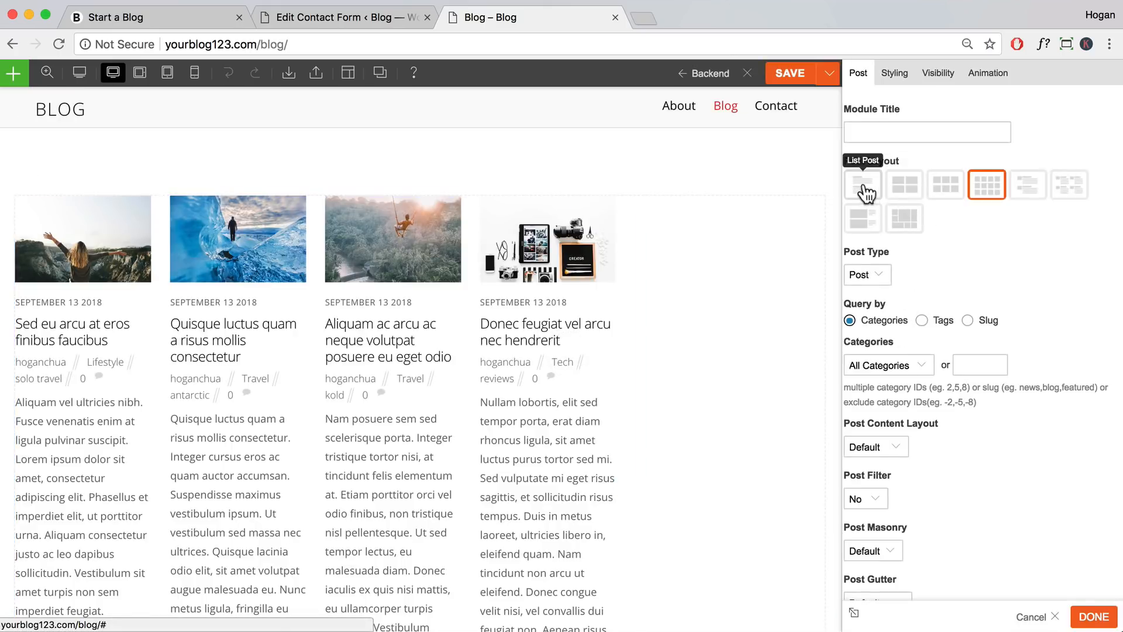
{"action": "left_click", "coordinate": [865, 189]}
{"action": "scroll", "coordinate": [386, 403], "scroll_direction": "down", "scroll_amount": 3}
{"action": "scroll", "coordinate": [351, 412], "scroll_direction": "down", "scroll_amount": 17}
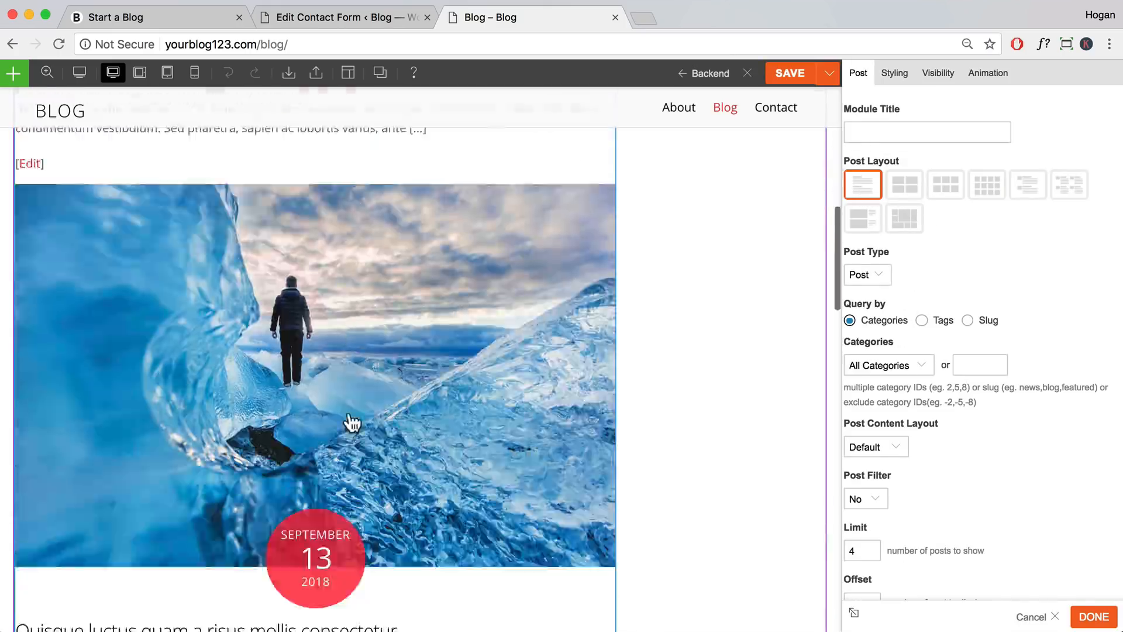
{"action": "scroll", "coordinate": [352, 415], "scroll_direction": "up", "scroll_amount": 10}
{"action": "scroll", "coordinate": [710, 317], "scroll_direction": "up", "scroll_amount": 10}
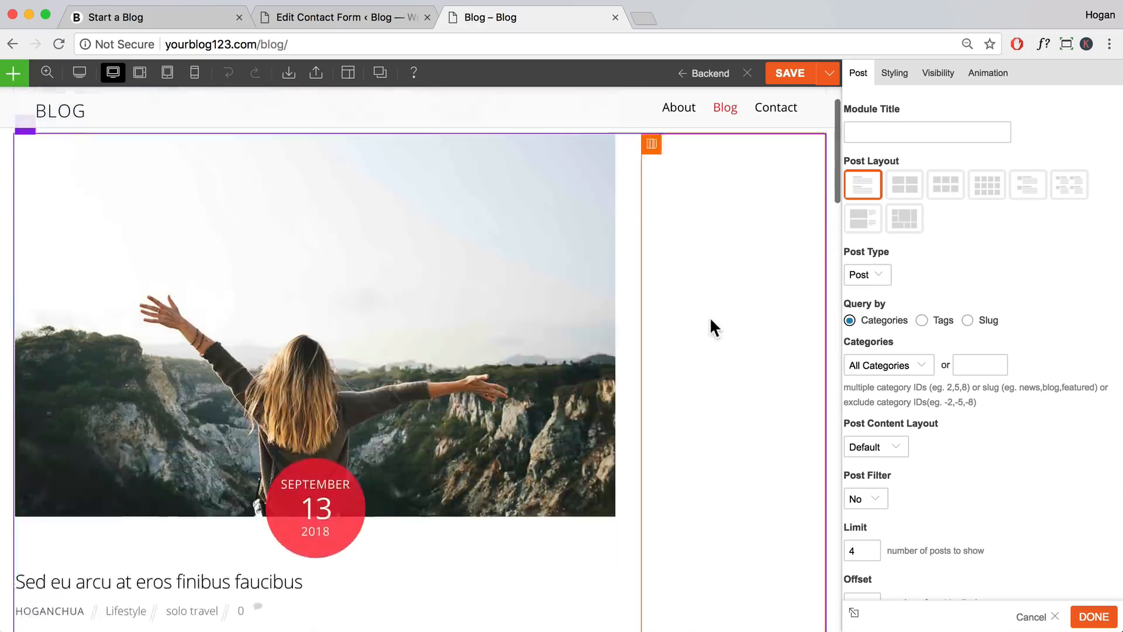
{"action": "left_click", "coordinate": [1089, 619]}
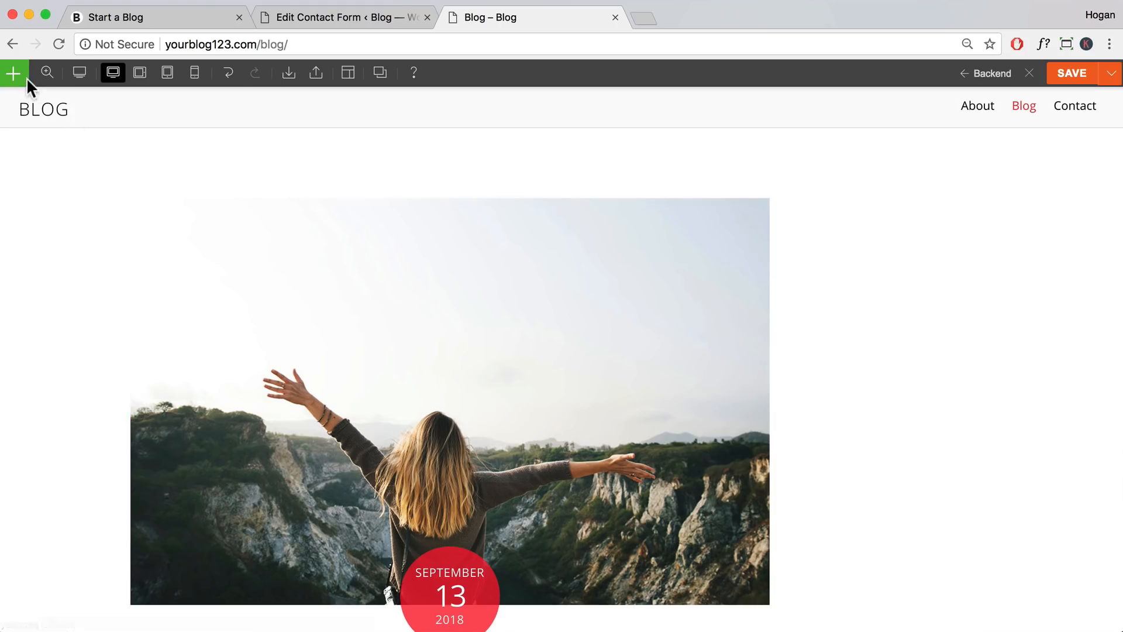
Add a Widgetized module to the narrow column beside the posts, with Sidebar as its widgetized area
{"action": "left_click", "coordinate": [13, 73]}
{"action": "left_click_drag", "start_coordinate": [35, 602], "coordinate": [860, 261]}
{"action": "left_click", "coordinate": [925, 181]}
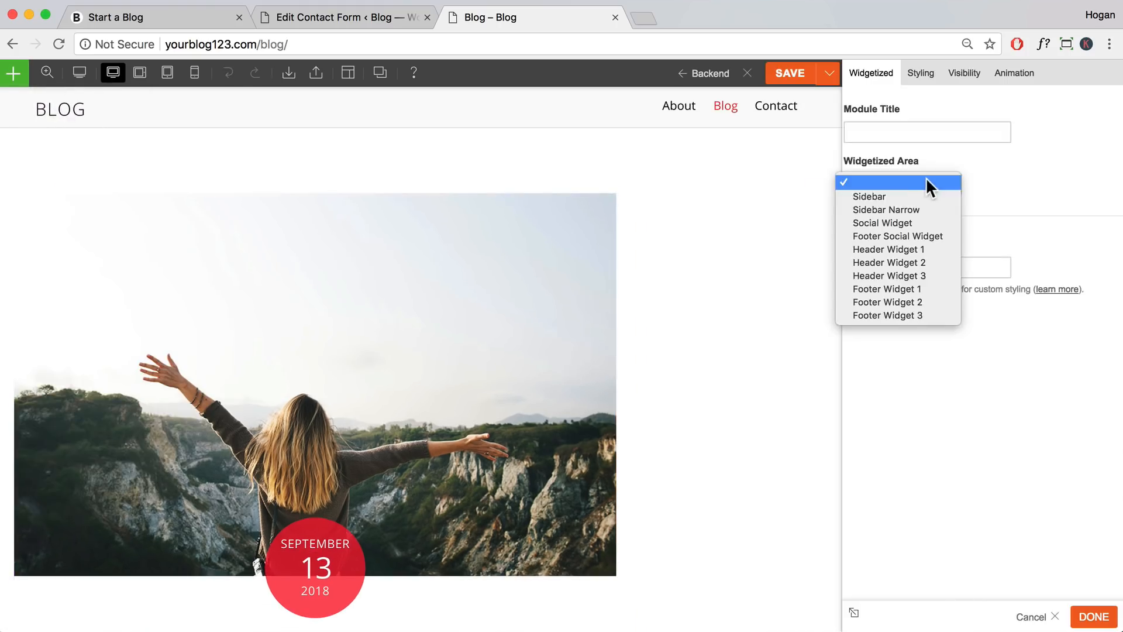
{"action": "left_click", "coordinate": [898, 198]}
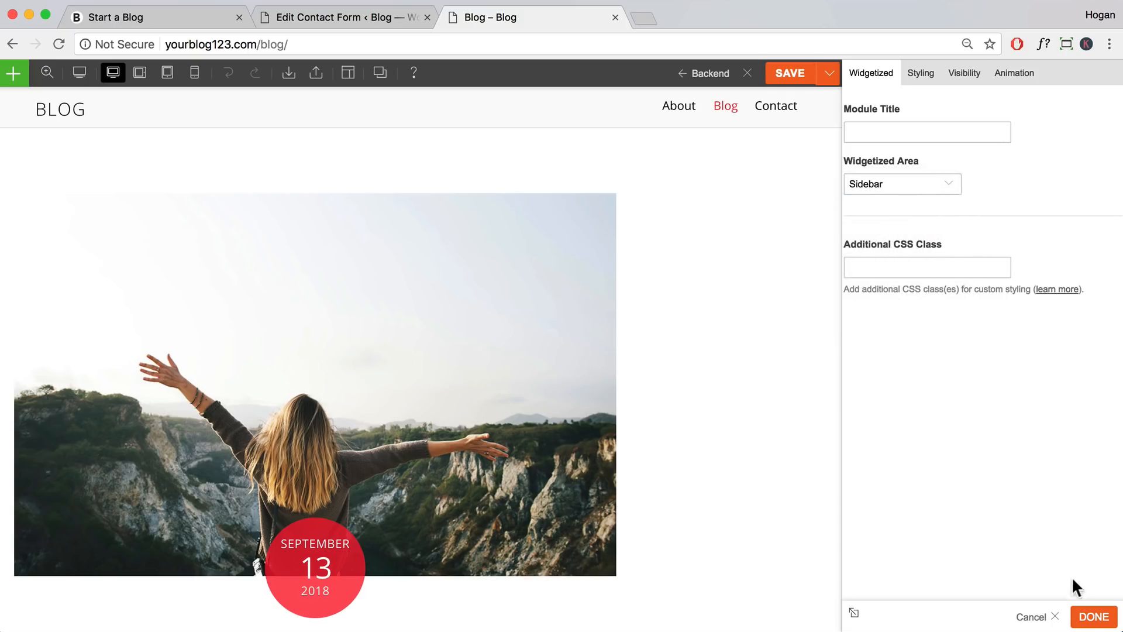
{"action": "left_click", "coordinate": [1087, 617]}
Check the sidebar next to the posts, save the Blog page and close the builder
{"action": "scroll", "coordinate": [951, 374], "scroll_direction": "down", "scroll_amount": 1}
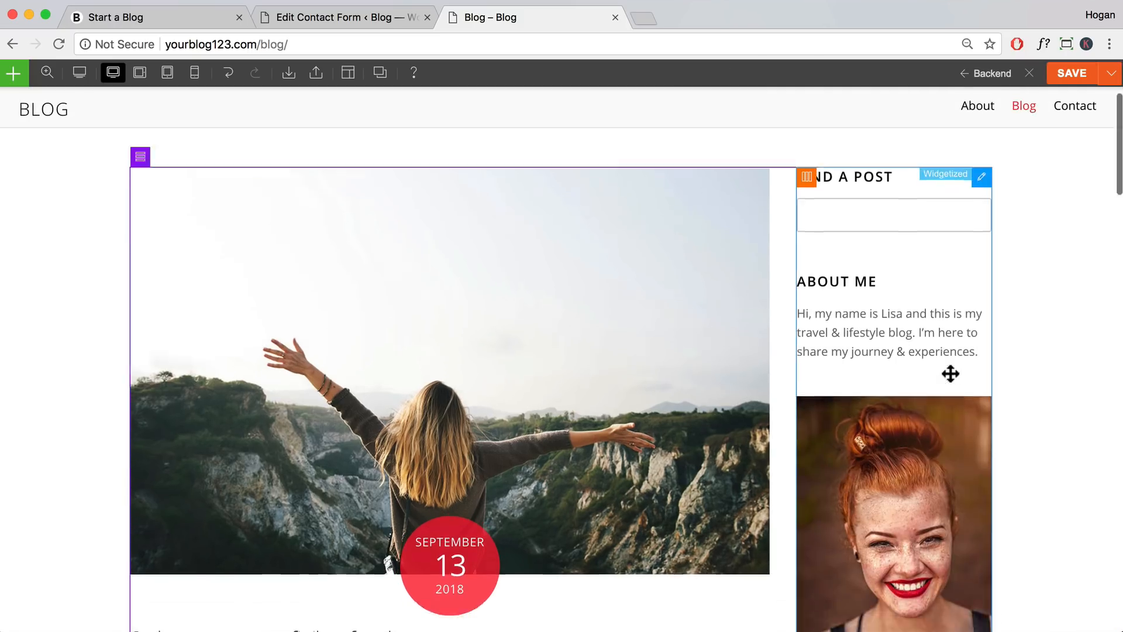
{"action": "scroll", "coordinate": [951, 373], "scroll_direction": "down", "scroll_amount": 15}
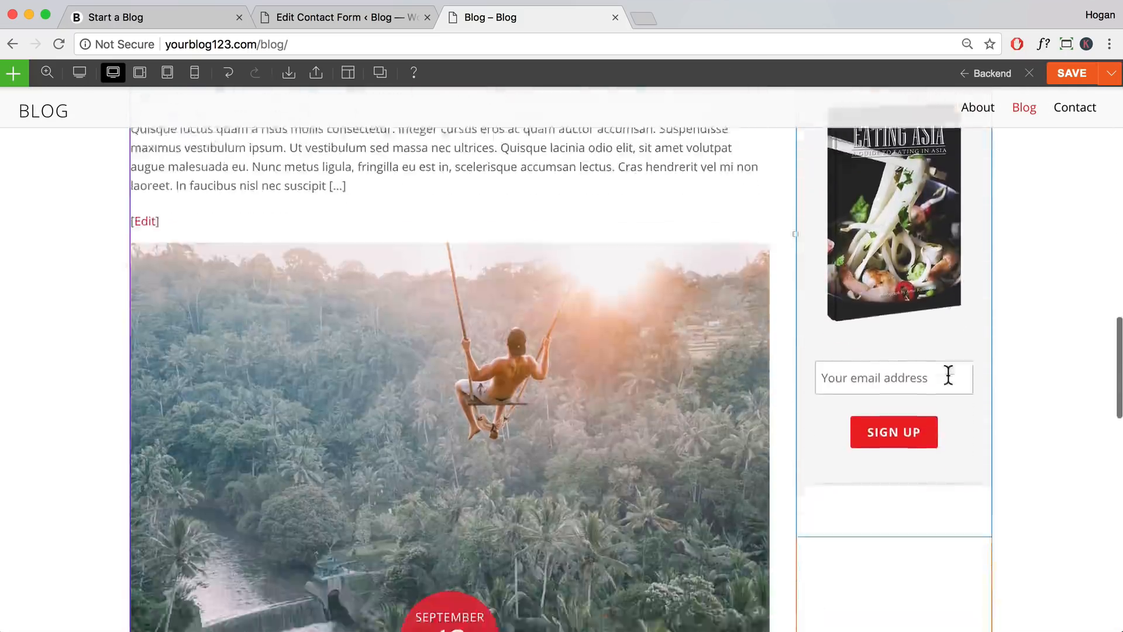
{"action": "scroll", "coordinate": [949, 375], "scroll_direction": "up", "scroll_amount": 15}
{"action": "left_click", "coordinate": [1073, 75]}
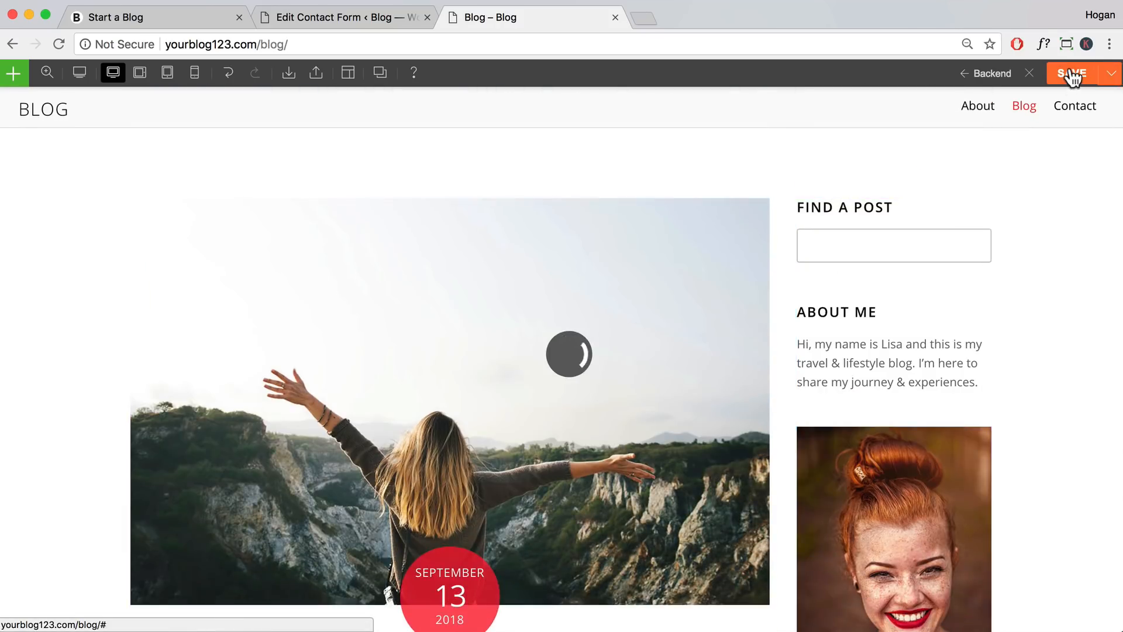
{"action": "left_click", "coordinate": [1029, 73]}
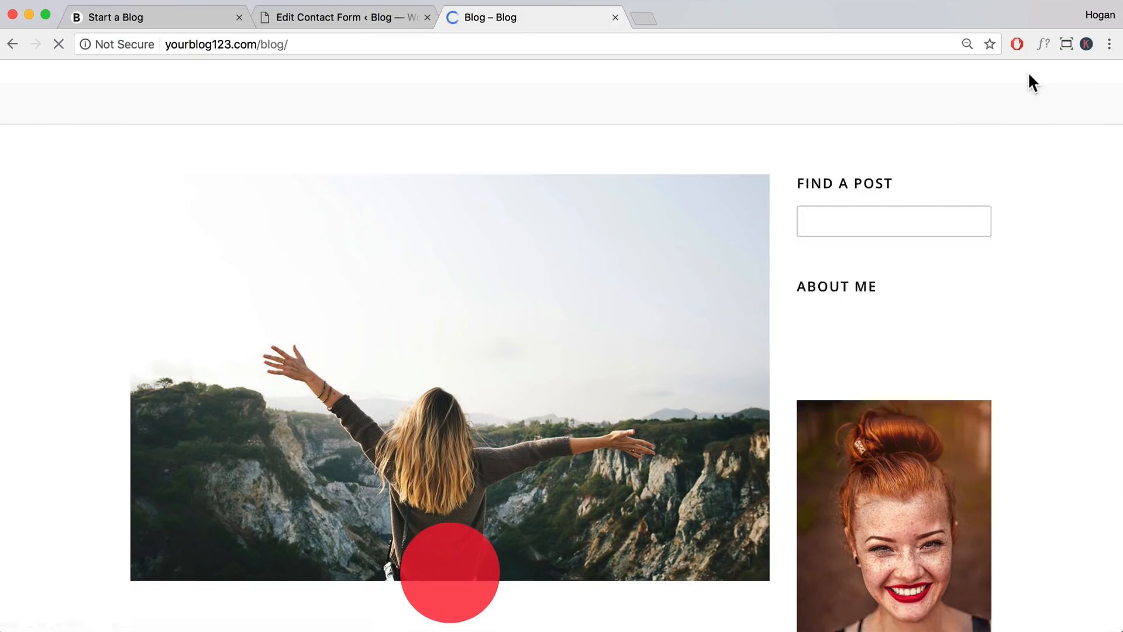
Open the About page in the builder and add the predesigned Flower / Spa - Hero Banner row above the empty row
{"action": "left_click", "coordinate": [980, 106]}
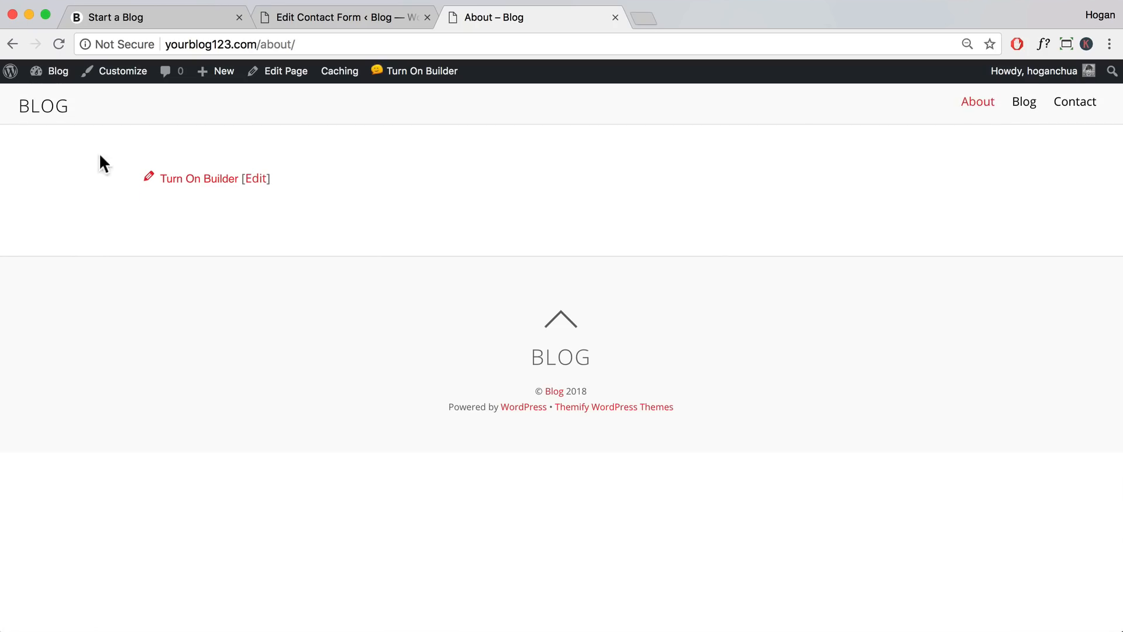
{"action": "left_click", "coordinate": [175, 179]}
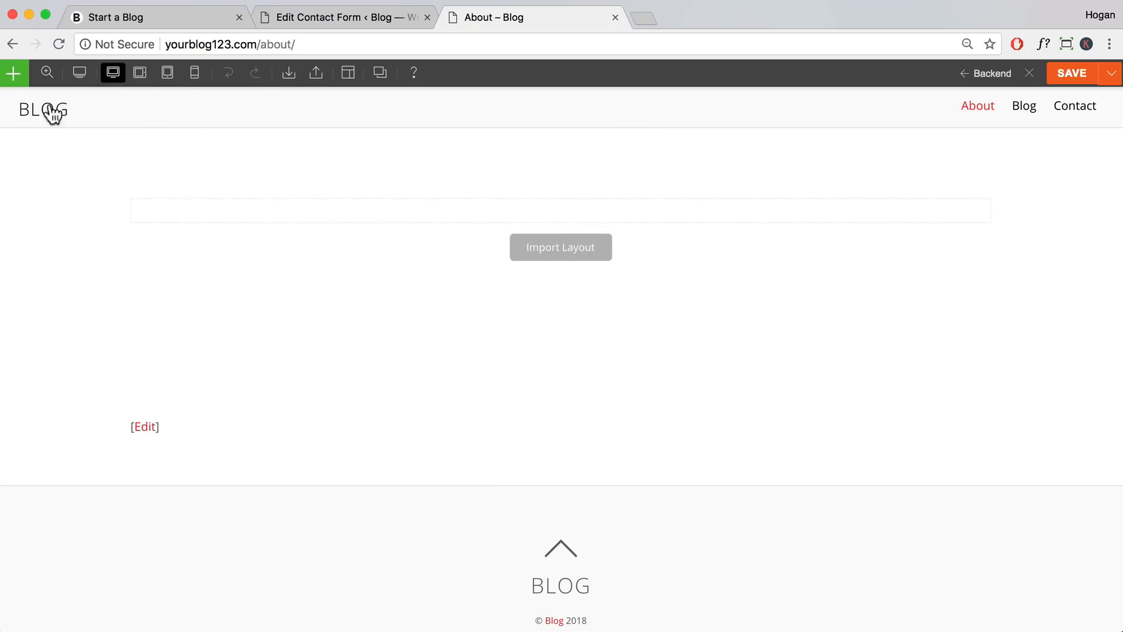
{"action": "left_click", "coordinate": [14, 74]}
{"action": "left_click", "coordinate": [65, 134]}
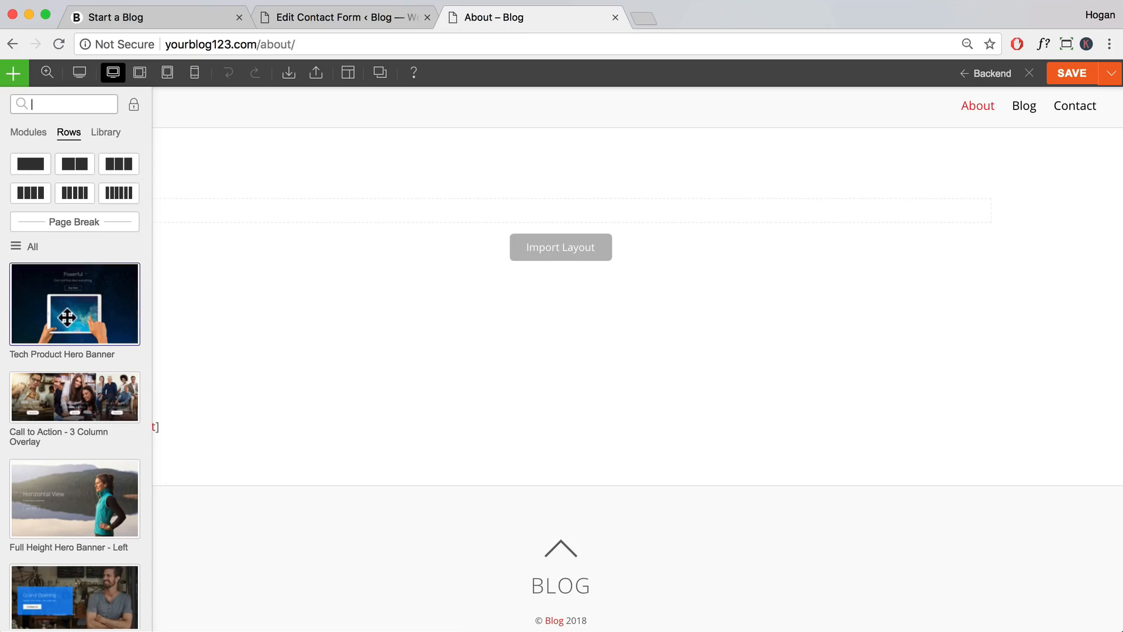
{"action": "scroll", "coordinate": [69, 319], "scroll_direction": "down", "scroll_amount": 5}
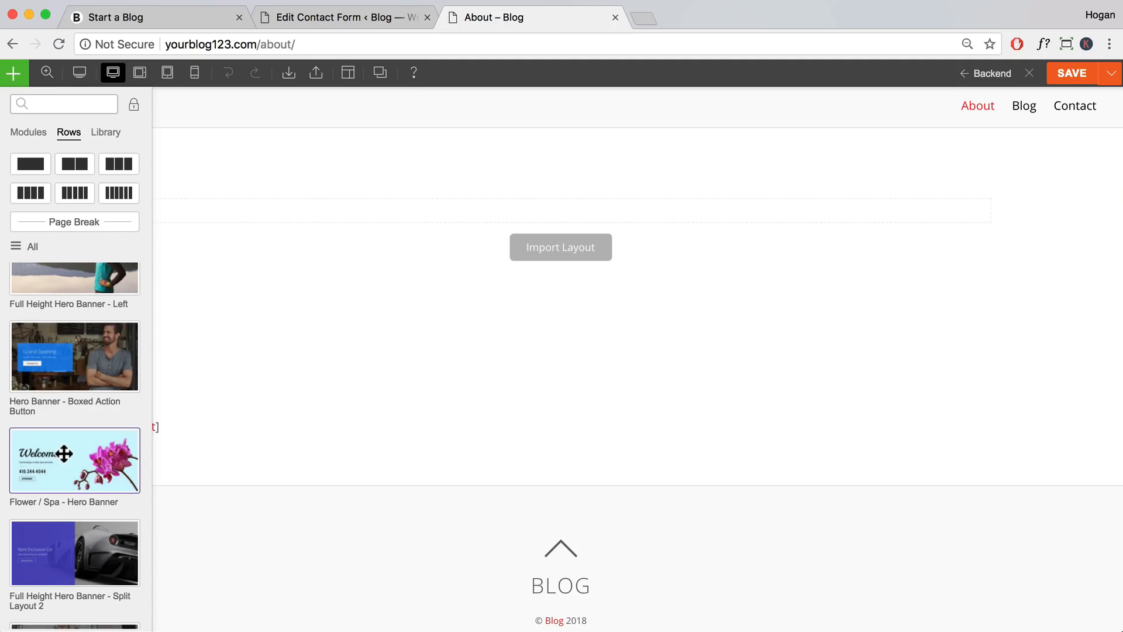
{"action": "left_click_drag", "start_coordinate": [52, 457], "coordinate": [489, 170]}
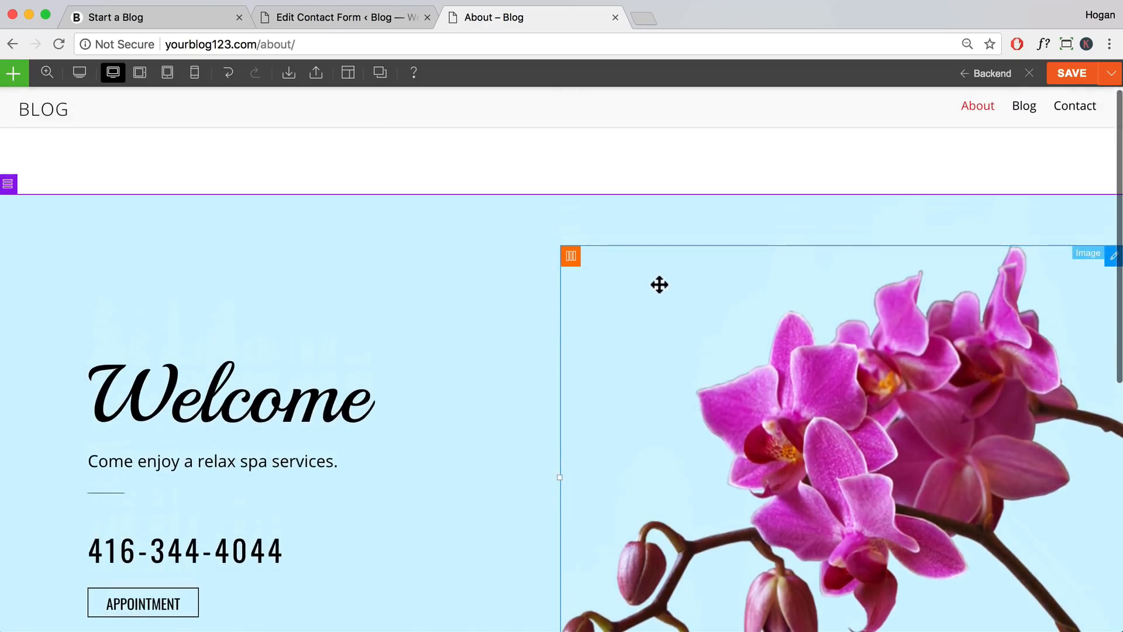
Examine the Welcome banner's text, contact number, appointment button and flower image on the About page
{"action": "scroll", "coordinate": [644, 354], "scroll_direction": "down", "scroll_amount": 3}
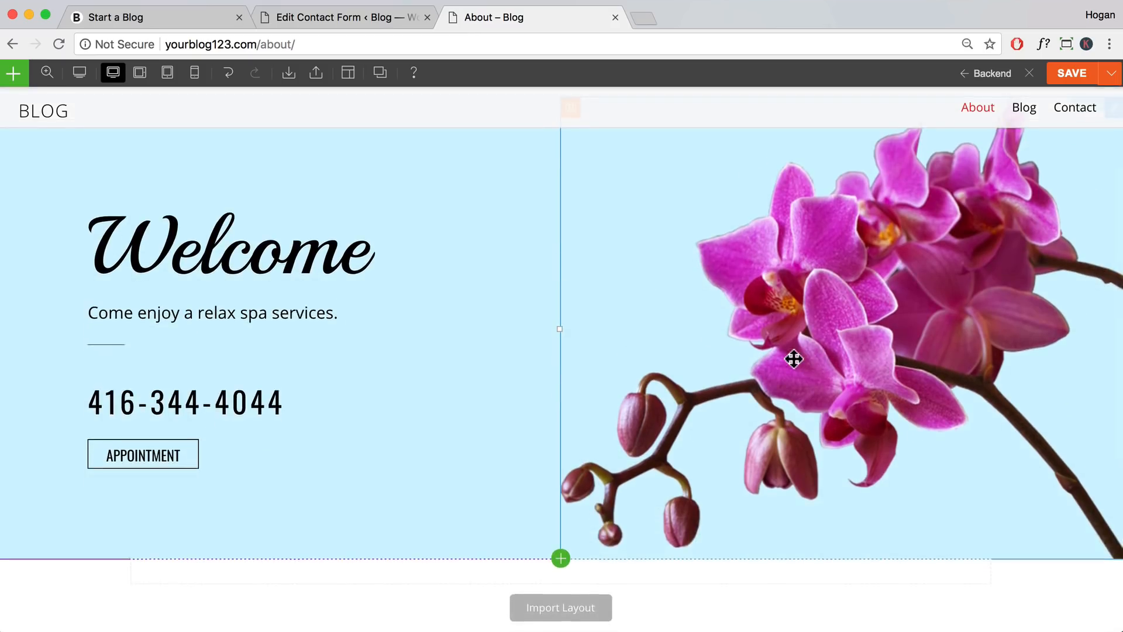
{"action": "scroll", "coordinate": [793, 359], "scroll_direction": "up", "scroll_amount": 1}
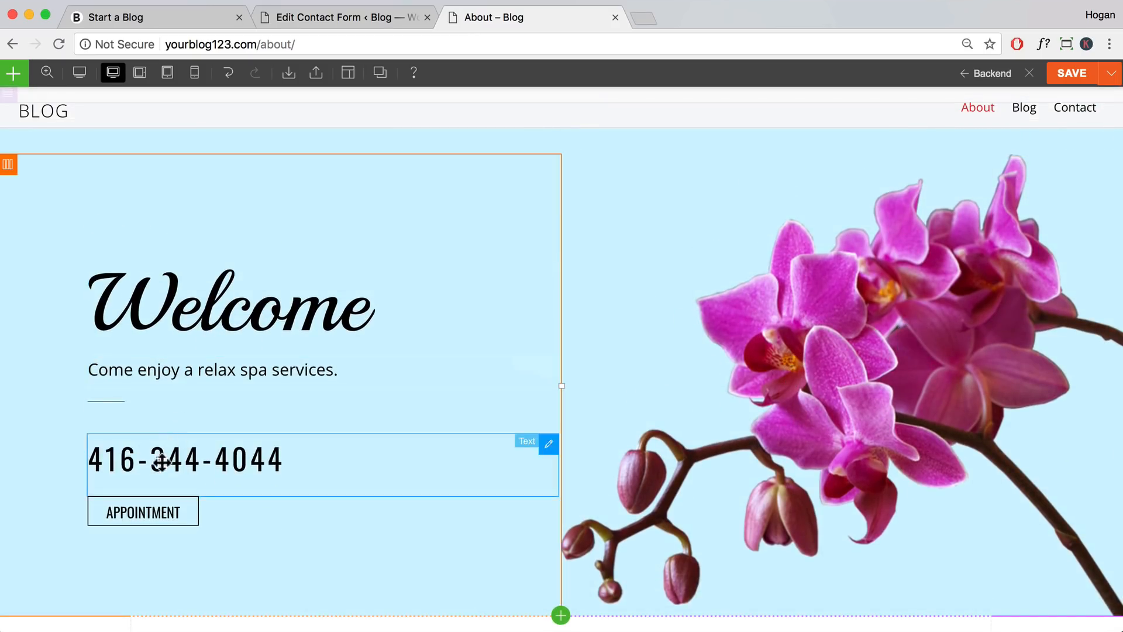
{"action": "scroll", "coordinate": [200, 450], "scroll_direction": "down", "scroll_amount": 2}
{"action": "scroll", "coordinate": [200, 447], "scroll_direction": "up", "scroll_amount": 3}
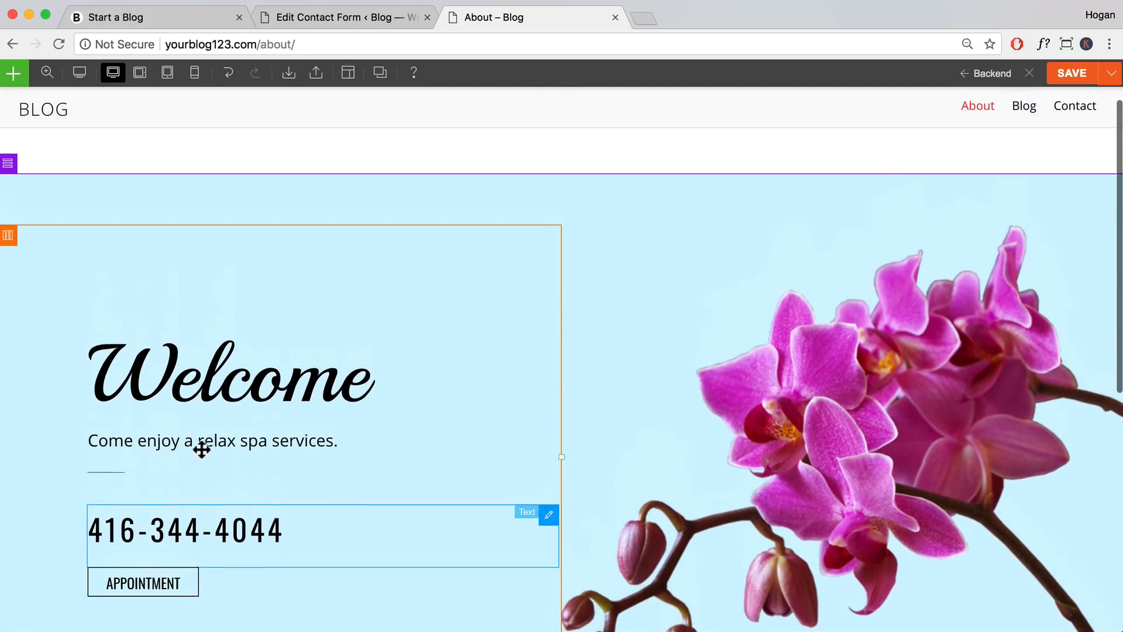
{"action": "mouse_move", "coordinate": [8, 171]}
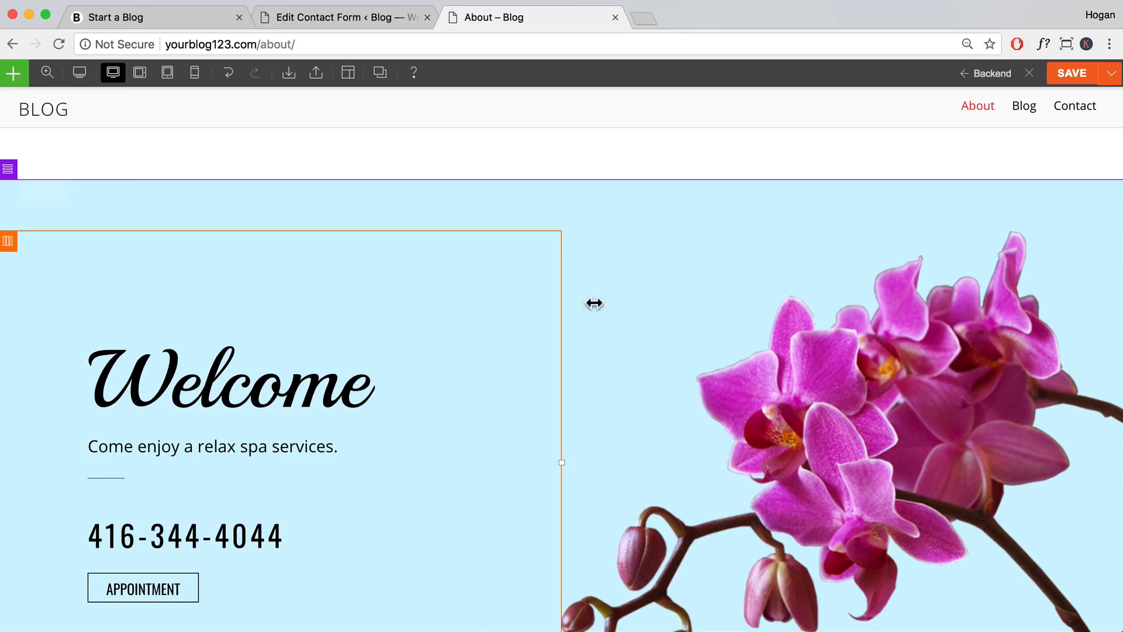
{"action": "scroll", "coordinate": [580, 319], "scroll_direction": "down", "scroll_amount": 1}
{"action": "scroll", "coordinate": [562, 319], "scroll_direction": "down", "scroll_amount": 3}
{"action": "scroll", "coordinate": [424, 328], "scroll_direction": "up", "scroll_amount": 4}
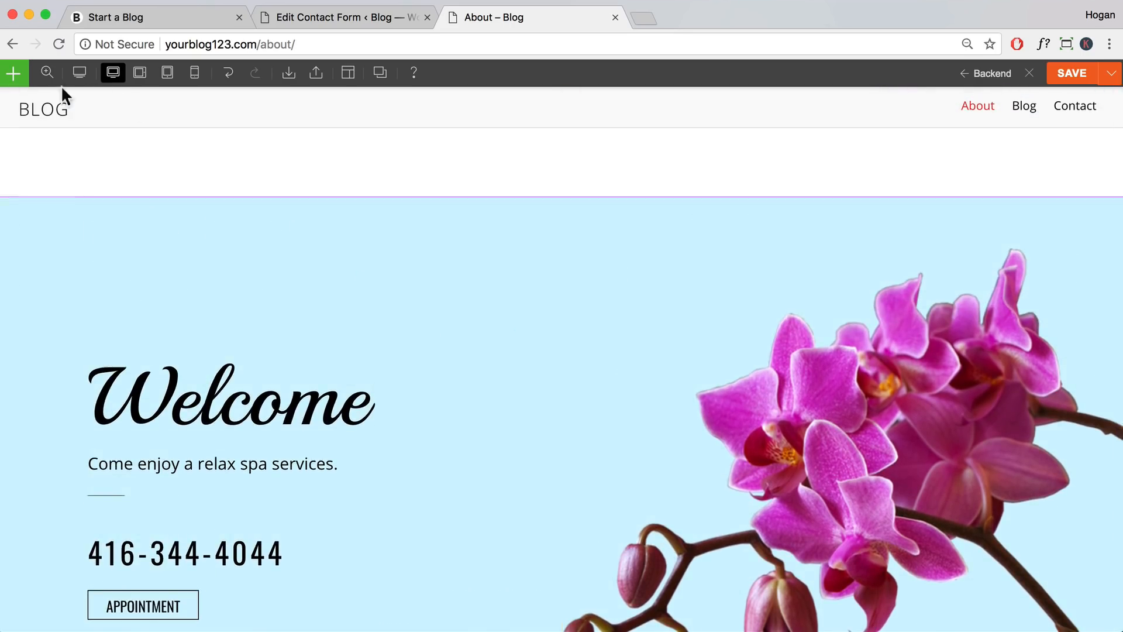
Try to add the predesigned Action Buttons - 3 Columns row to the About page
{"action": "left_click", "coordinate": [13, 73]}
{"action": "scroll", "coordinate": [51, 419], "scroll_direction": "down", "scroll_amount": 5}
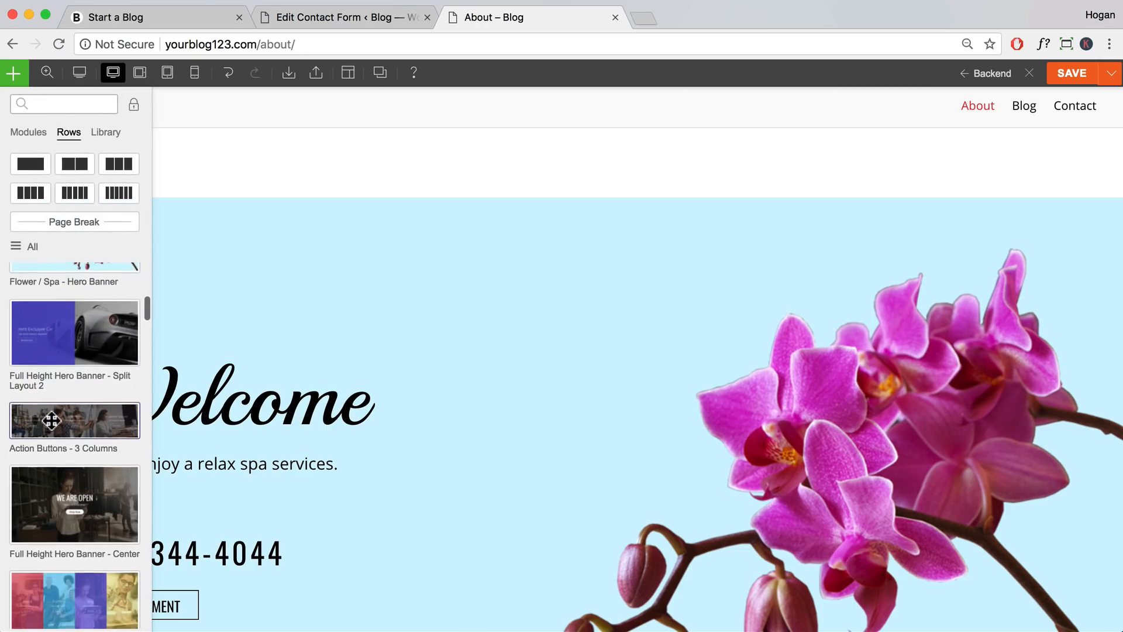
{"action": "left_click_drag", "start_coordinate": [52, 419], "coordinate": [609, 436]}
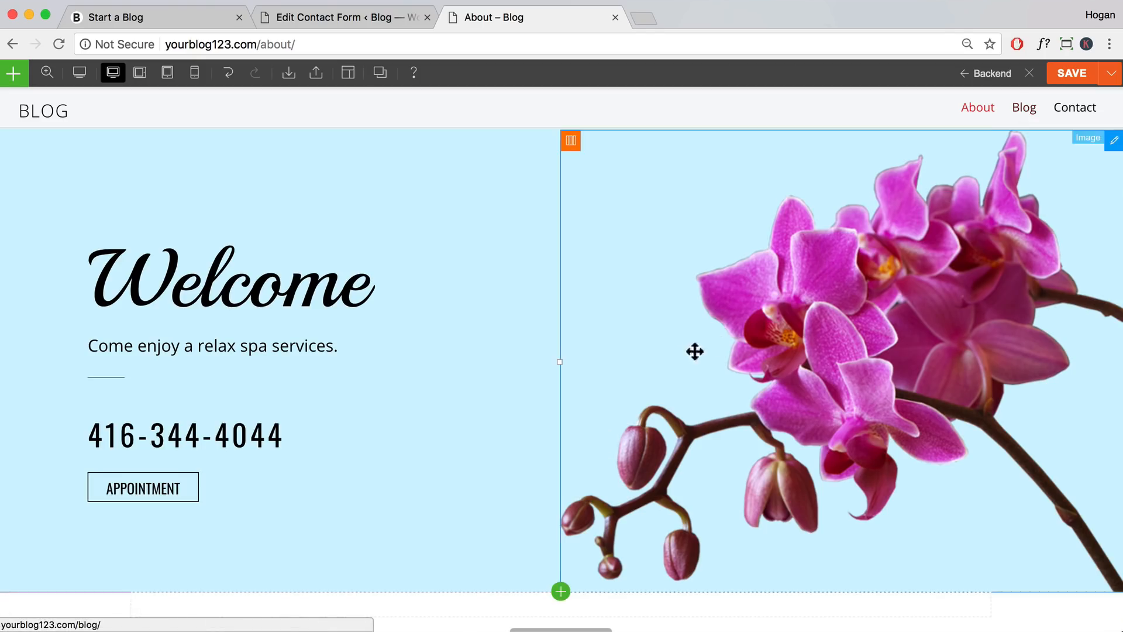
{"action": "scroll", "coordinate": [612, 390], "scroll_direction": "down", "scroll_amount": 2}
{"action": "scroll", "coordinate": [611, 391], "scroll_direction": "down", "scroll_amount": 4}
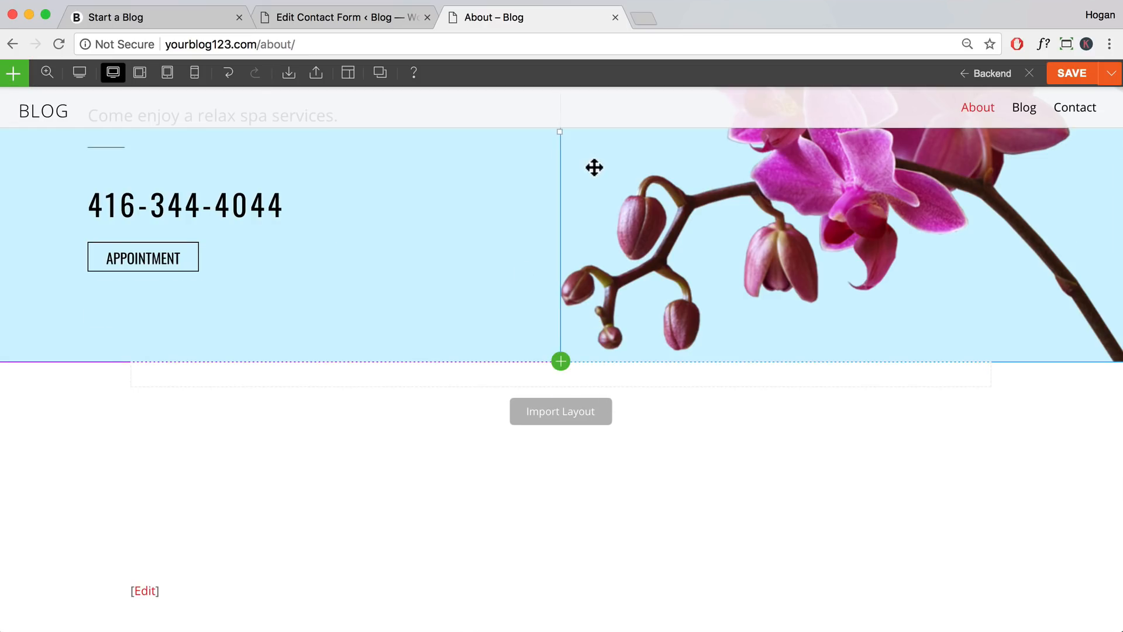
{"action": "scroll", "coordinate": [518, 263], "scroll_direction": "up", "scroll_amount": 7}
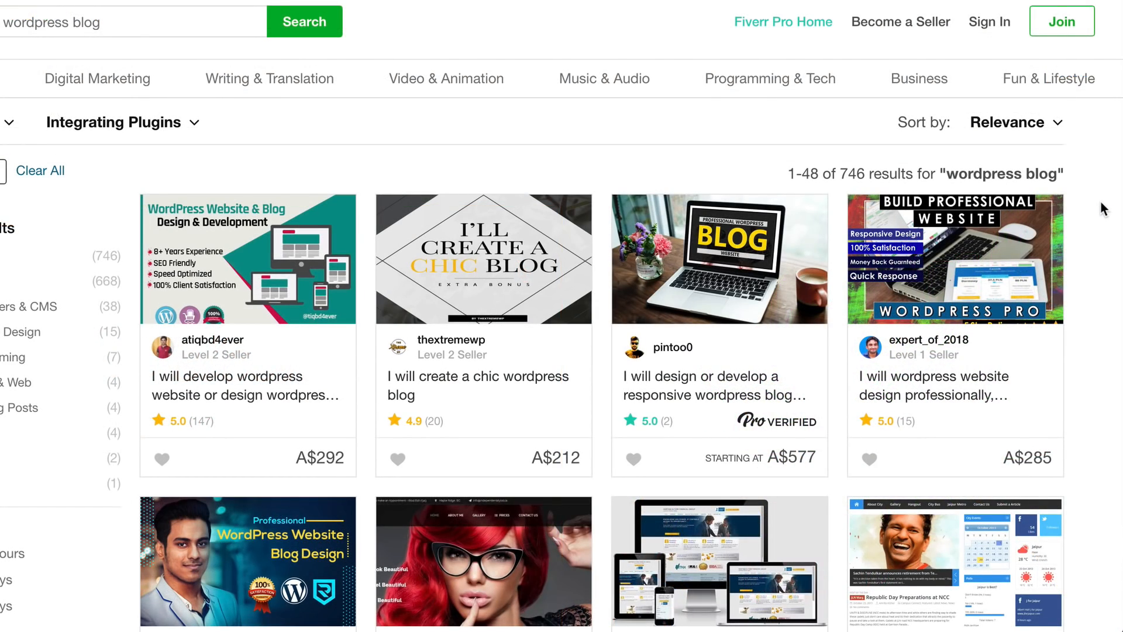
Look through the Fiverr search results for WordPress blog services, comparing the sellers' offers, ratings and prices
{"action": "scroll", "coordinate": [1103, 208], "scroll_direction": "down", "scroll_amount": 6}
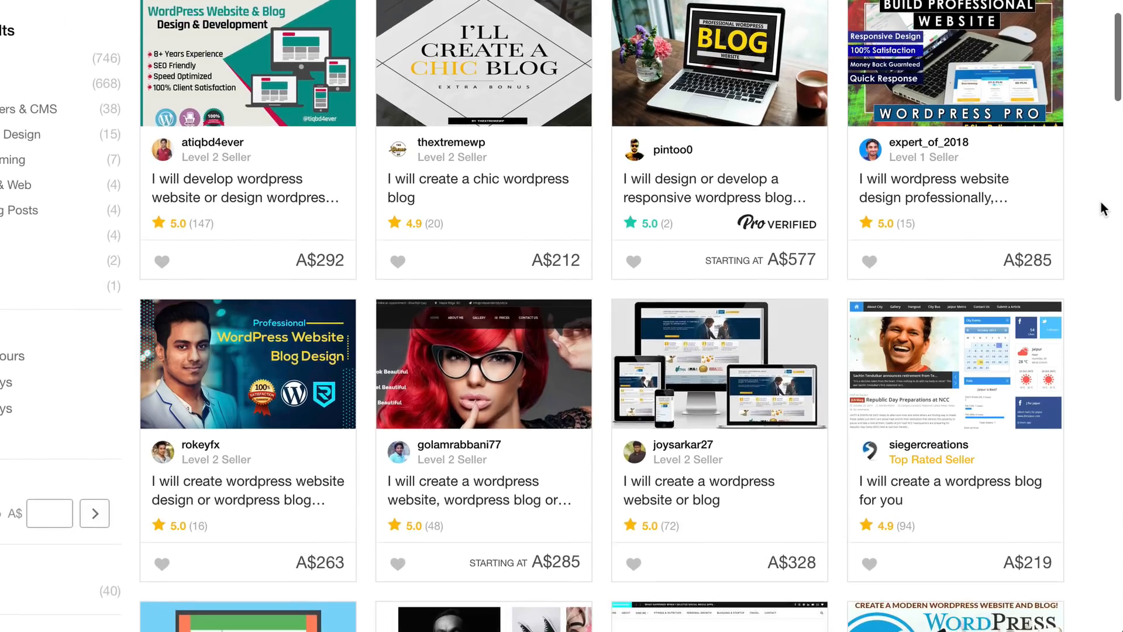
{"action": "scroll", "coordinate": [1103, 209], "scroll_direction": "down", "scroll_amount": 5}
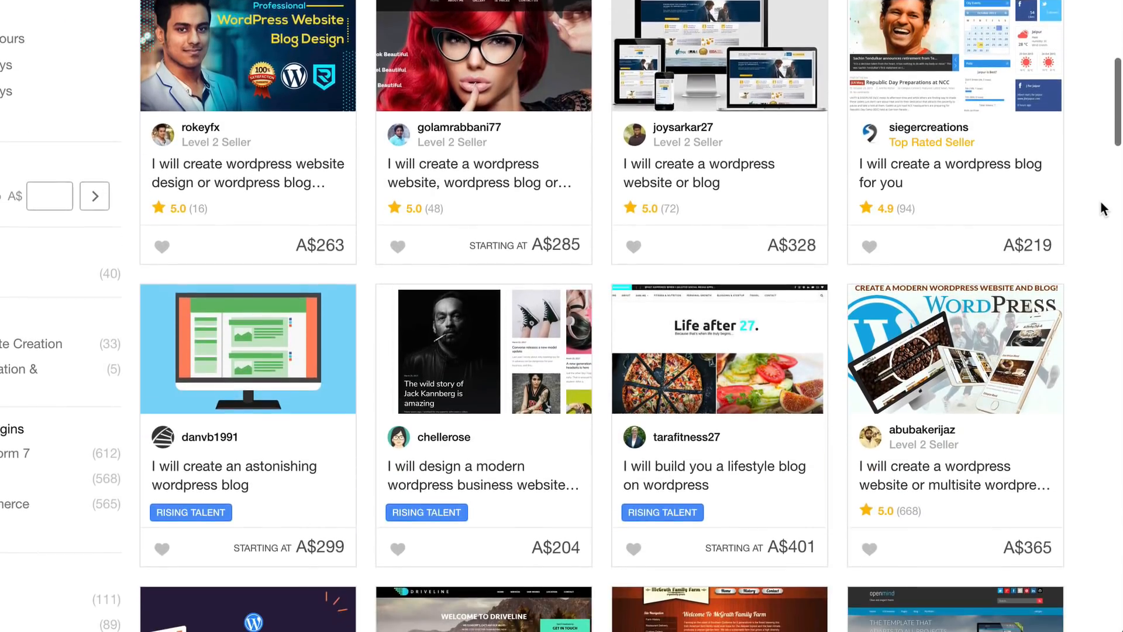
{"action": "scroll", "coordinate": [1103, 209], "scroll_direction": "down", "scroll_amount": 4}
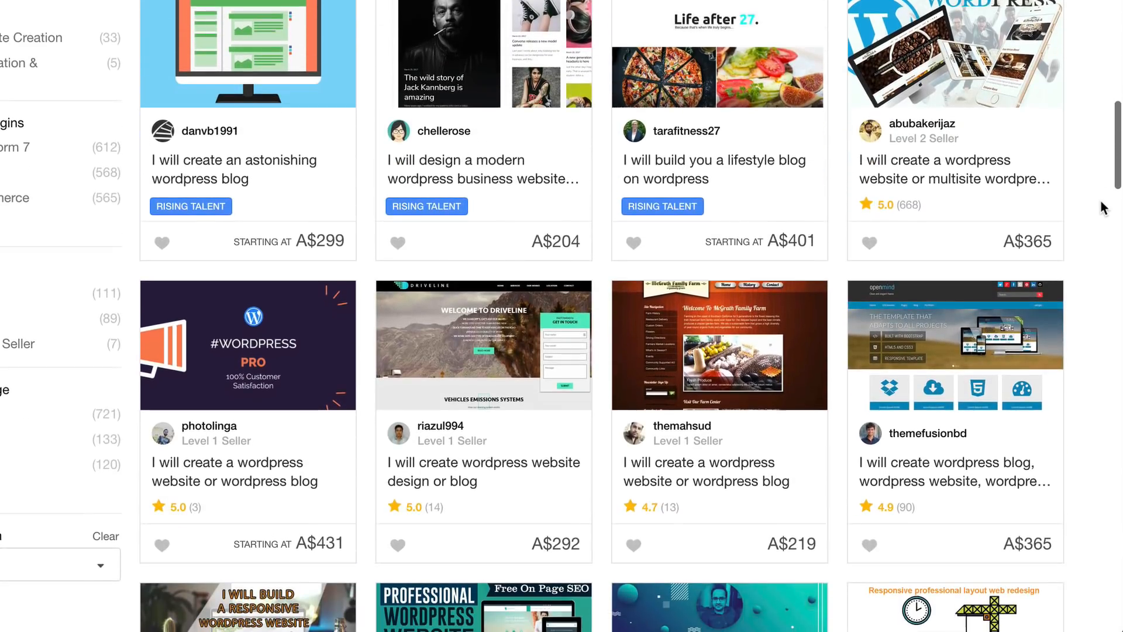
{"action": "scroll", "coordinate": [1103, 209], "scroll_direction": "down", "scroll_amount": 8}
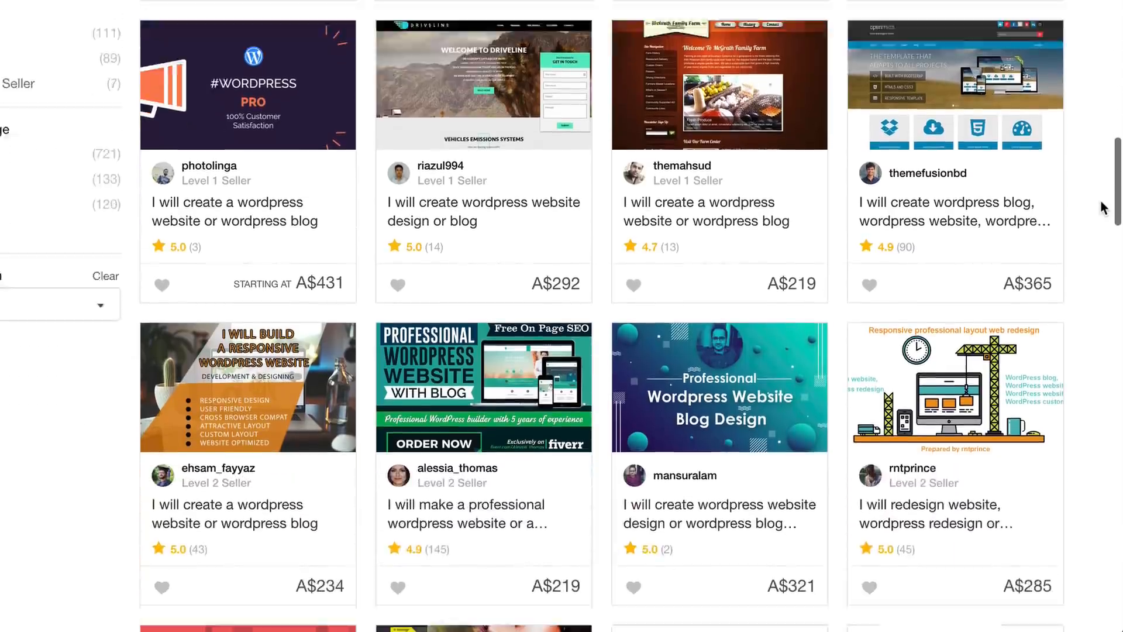
{"action": "scroll", "coordinate": [1104, 207], "scroll_direction": "down", "scroll_amount": 6}
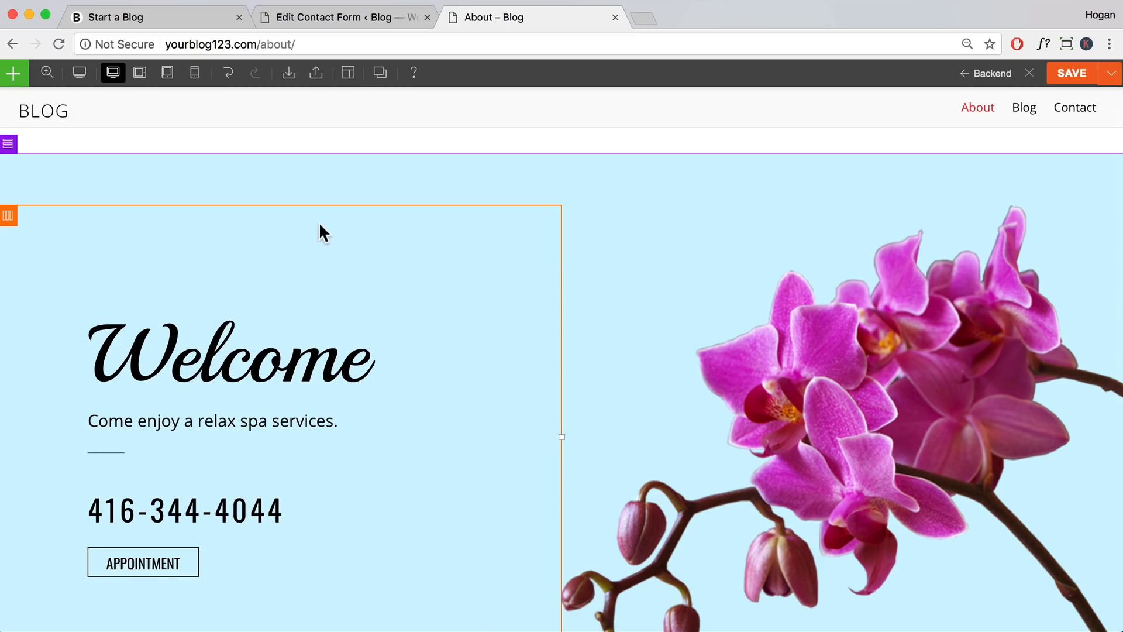
Add the predesigned Call to Action - Full Height 4 Columns row below the Welcome banner on the About page
{"action": "left_click", "coordinate": [14, 72]}
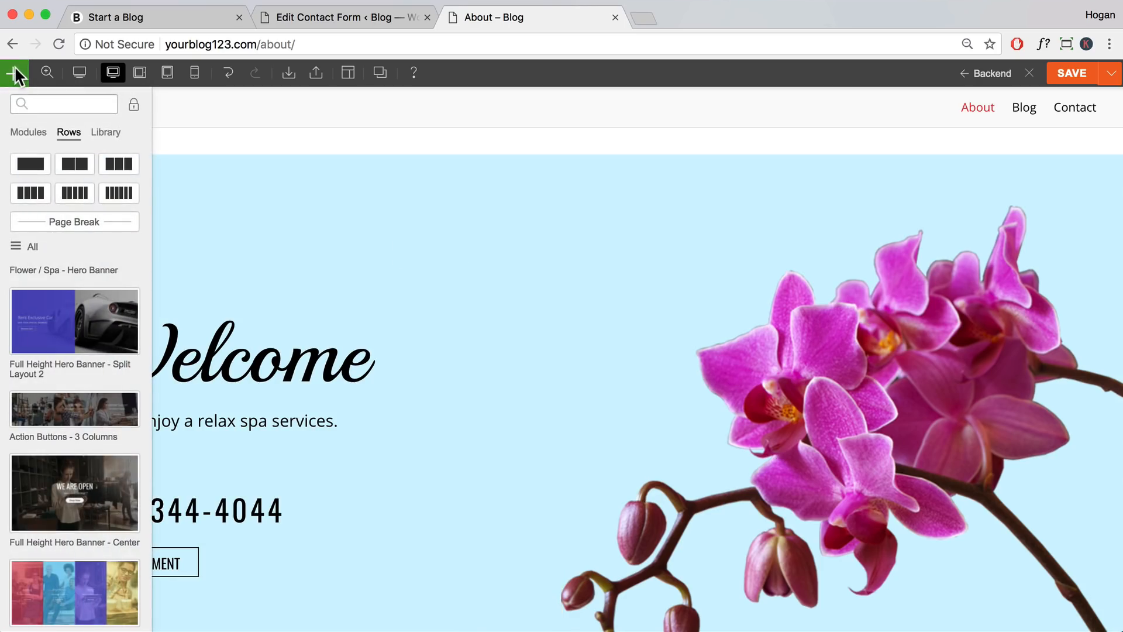
{"action": "scroll", "coordinate": [76, 497], "scroll_direction": "down", "scroll_amount": 5}
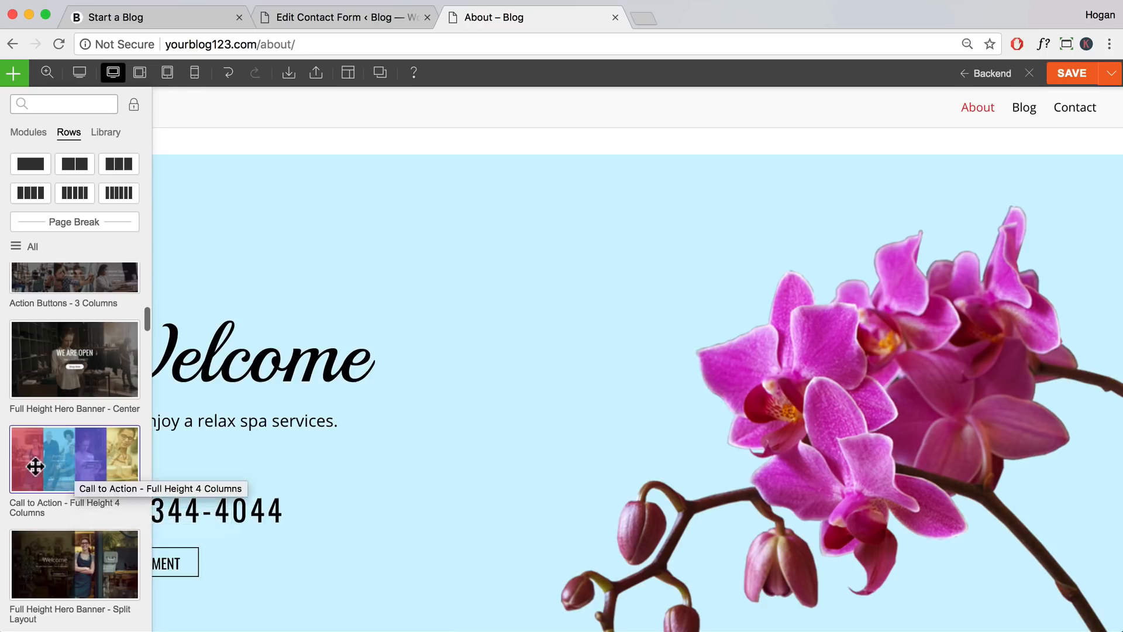
{"action": "left_click_drag", "start_coordinate": [36, 467], "coordinate": [511, 412]}
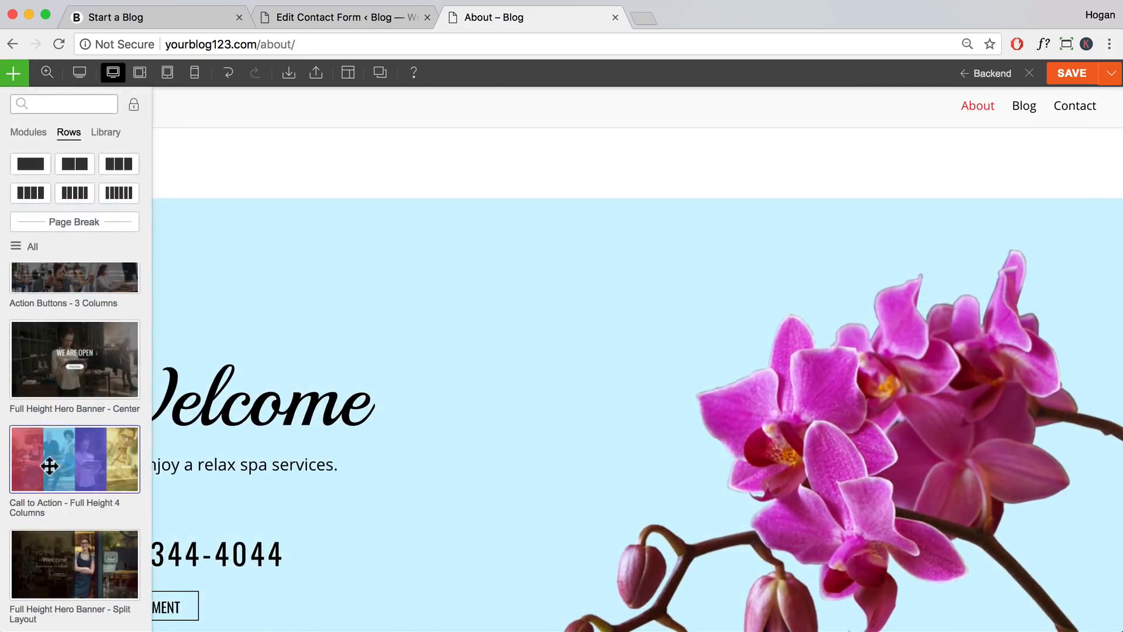
{"action": "left_click_drag", "start_coordinate": [50, 465], "coordinate": [543, 406]}
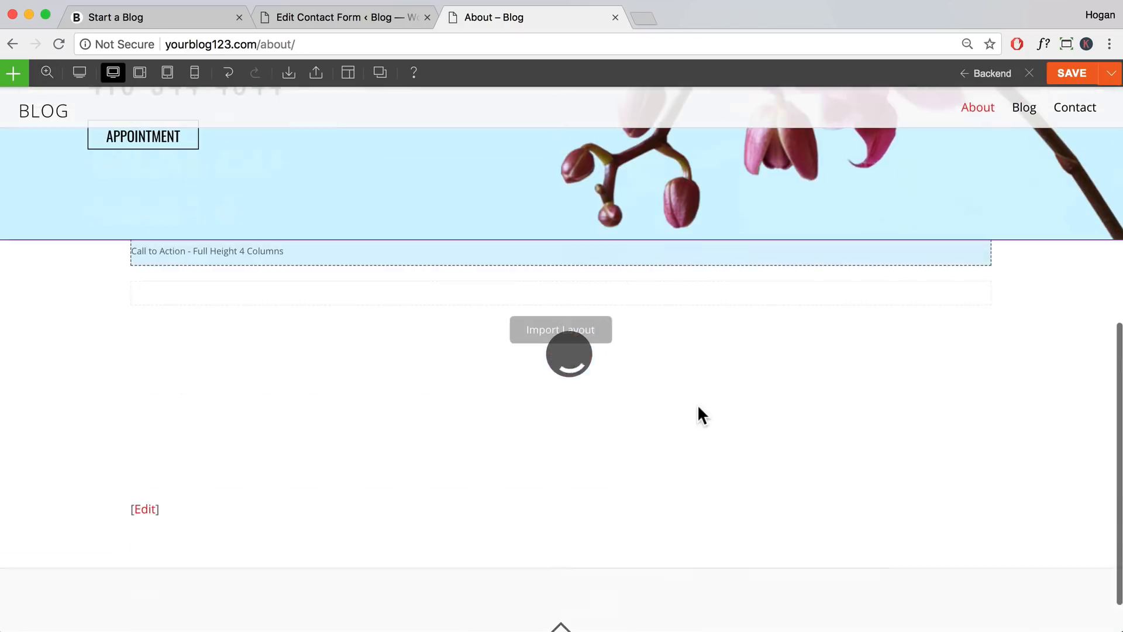
{"action": "scroll", "coordinate": [702, 415], "scroll_direction": "down", "scroll_amount": 3}
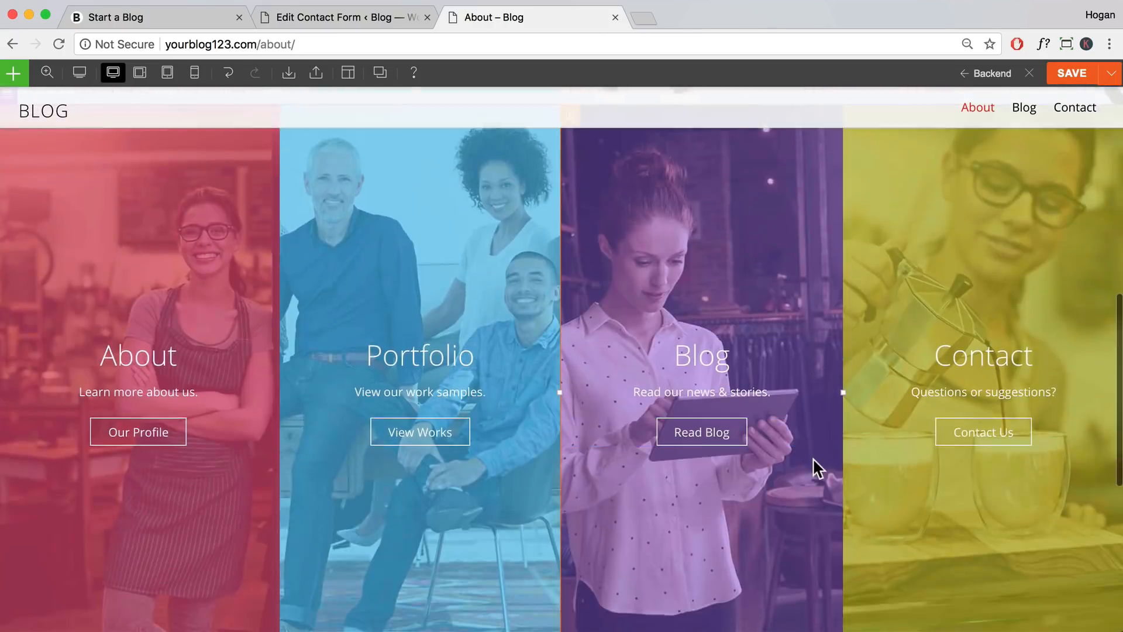
{"action": "scroll", "coordinate": [815, 460], "scroll_direction": "up", "scroll_amount": 1}
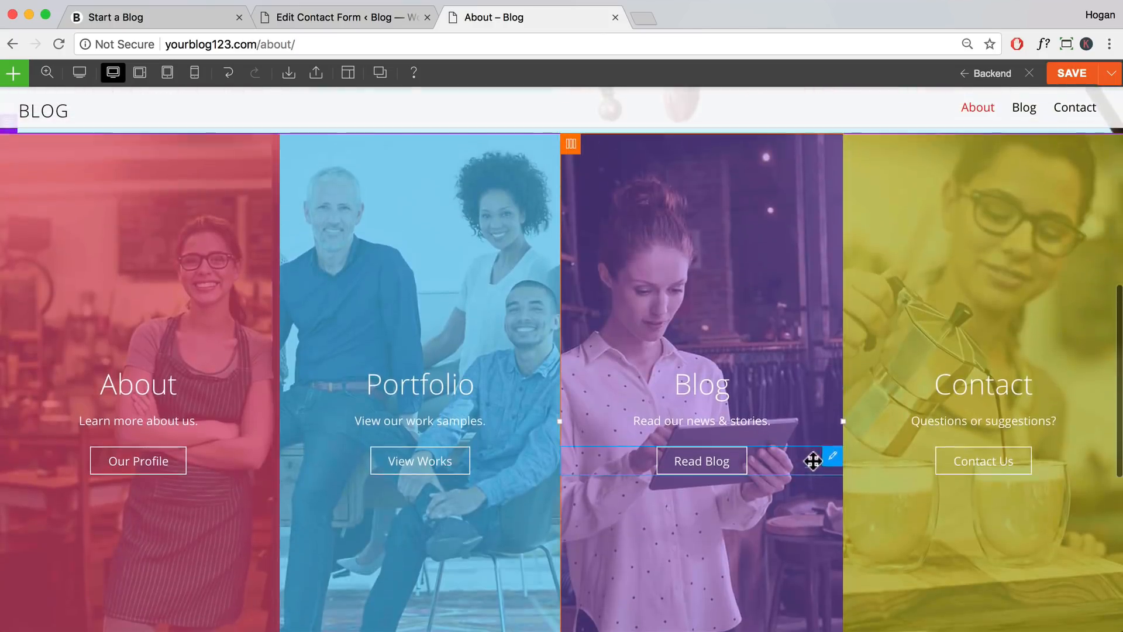
Check the link setting of the Read Blog button in the Blog column and cancel the button edit
{"action": "double_click", "coordinate": [770, 464]}
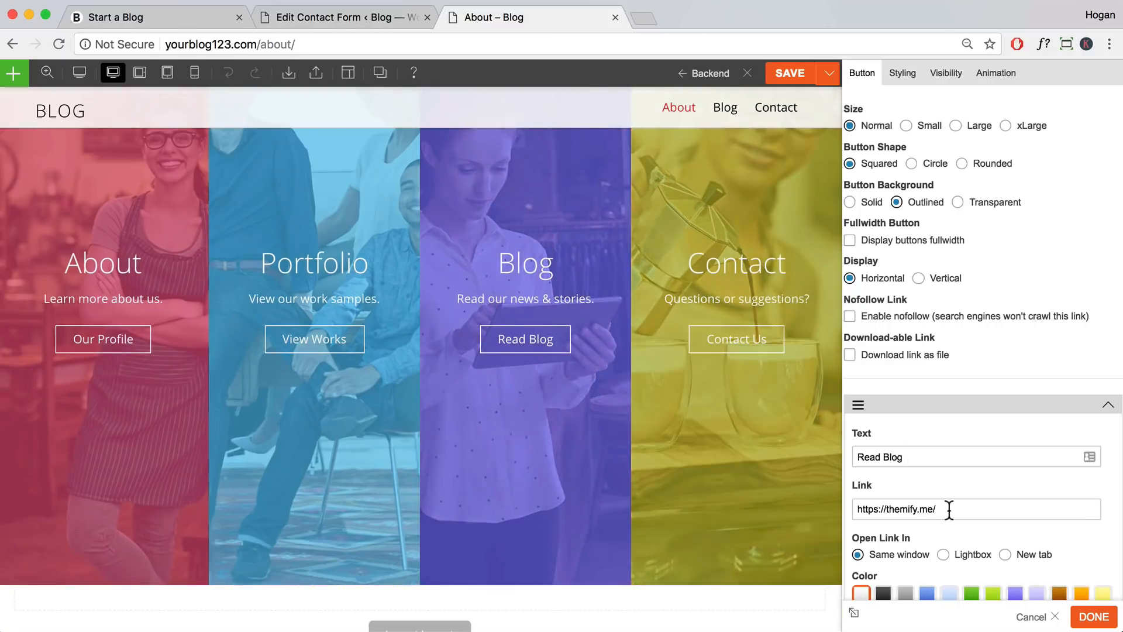
{"action": "left_click_drag", "start_coordinate": [949, 509], "coordinate": [859, 510]}
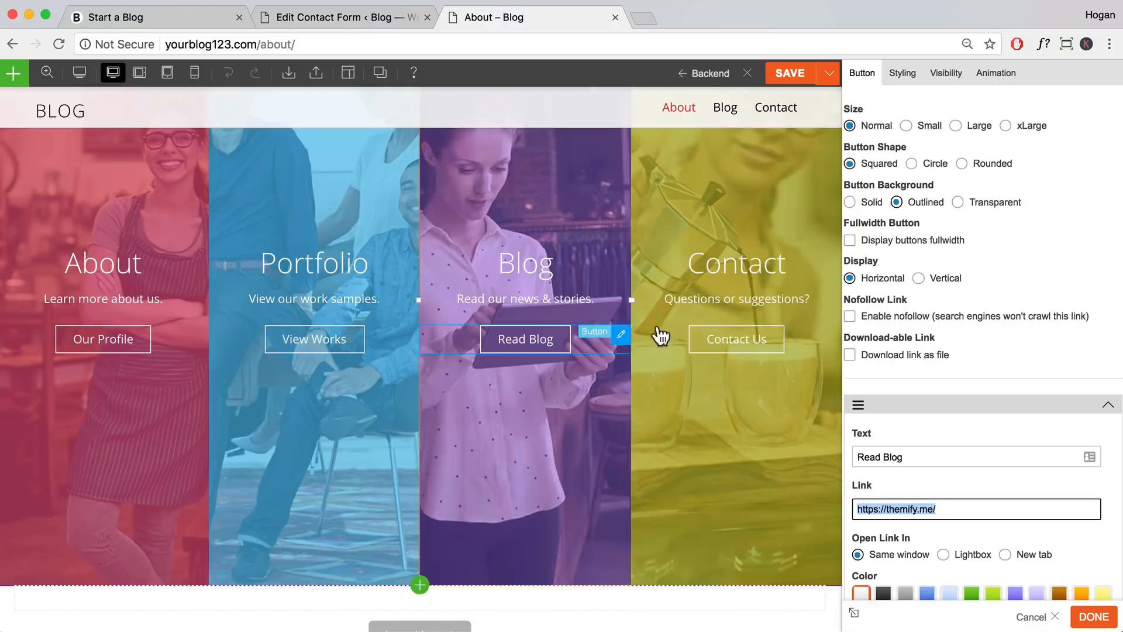
{"action": "scroll", "coordinate": [702, 337], "scroll_direction": "up", "scroll_amount": 1}
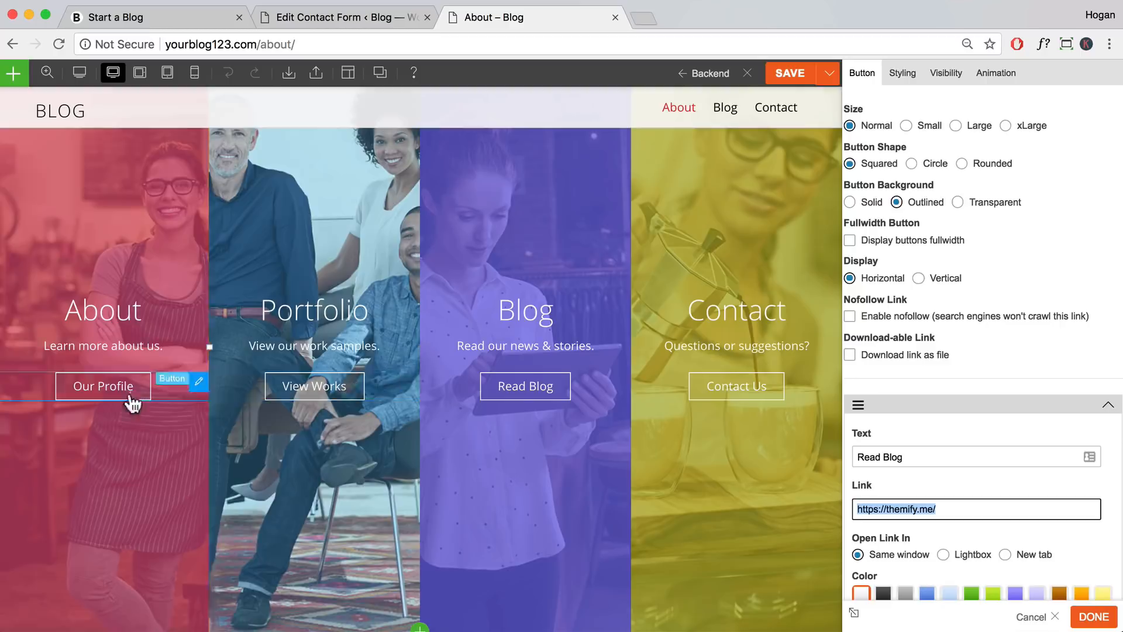
{"action": "scroll", "coordinate": [147, 390], "scroll_direction": "up", "scroll_amount": 3}
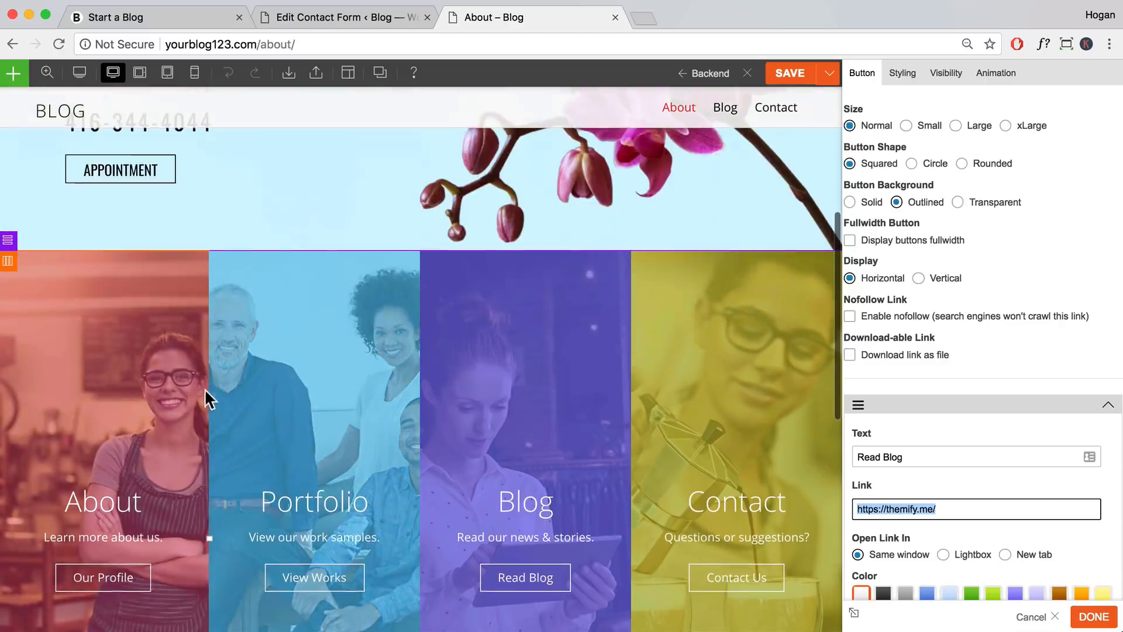
{"action": "scroll", "coordinate": [205, 388], "scroll_direction": "down", "scroll_amount": 4}
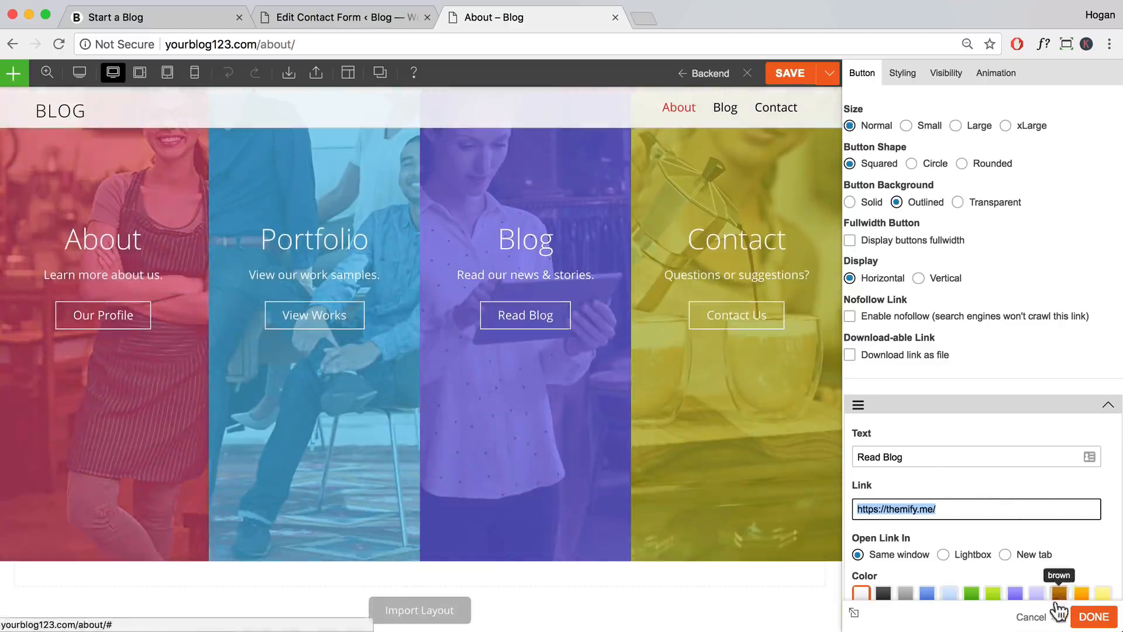
{"action": "left_click", "coordinate": [1057, 614]}
Load the predesigned Profile layout into the About page, replacing the existing layout
{"action": "scroll", "coordinate": [693, 270], "scroll_direction": "up", "scroll_amount": 10}
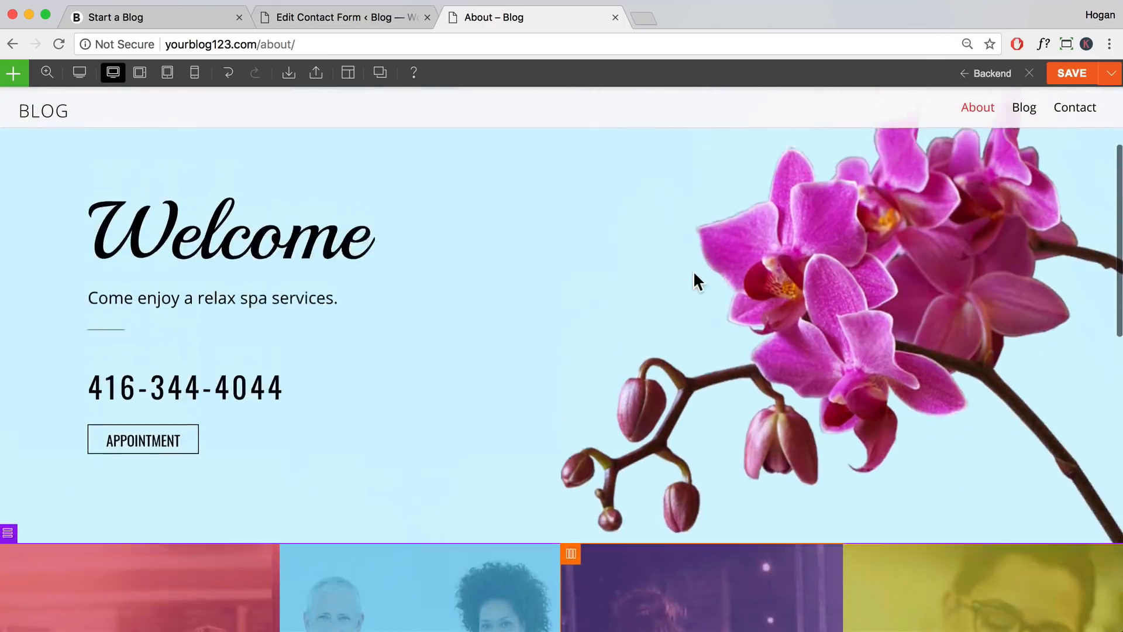
{"action": "mouse_move", "coordinate": [346, 81]}
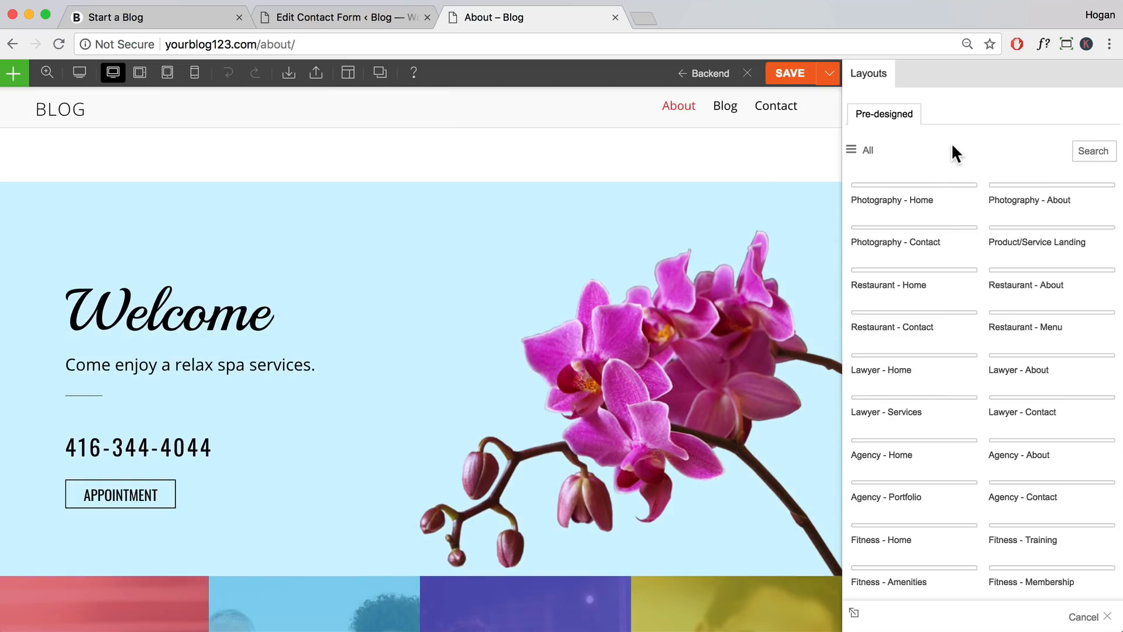
{"action": "scroll", "coordinate": [1000, 237], "scroll_direction": "down", "scroll_amount": 7}
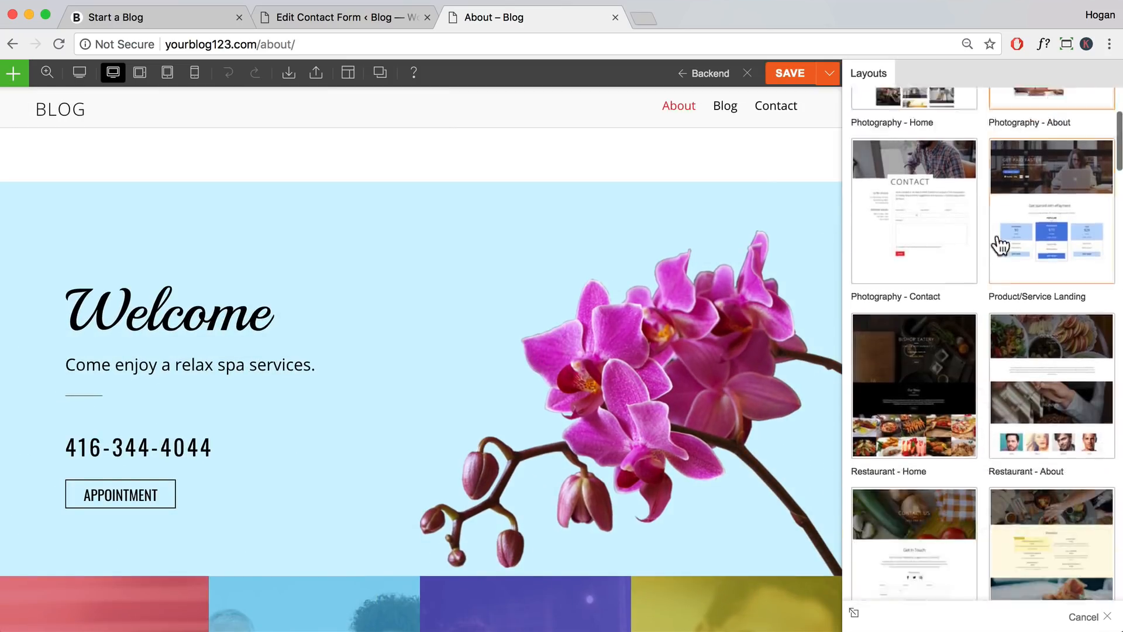
{"action": "scroll", "coordinate": [1000, 242], "scroll_direction": "down", "scroll_amount": 14}
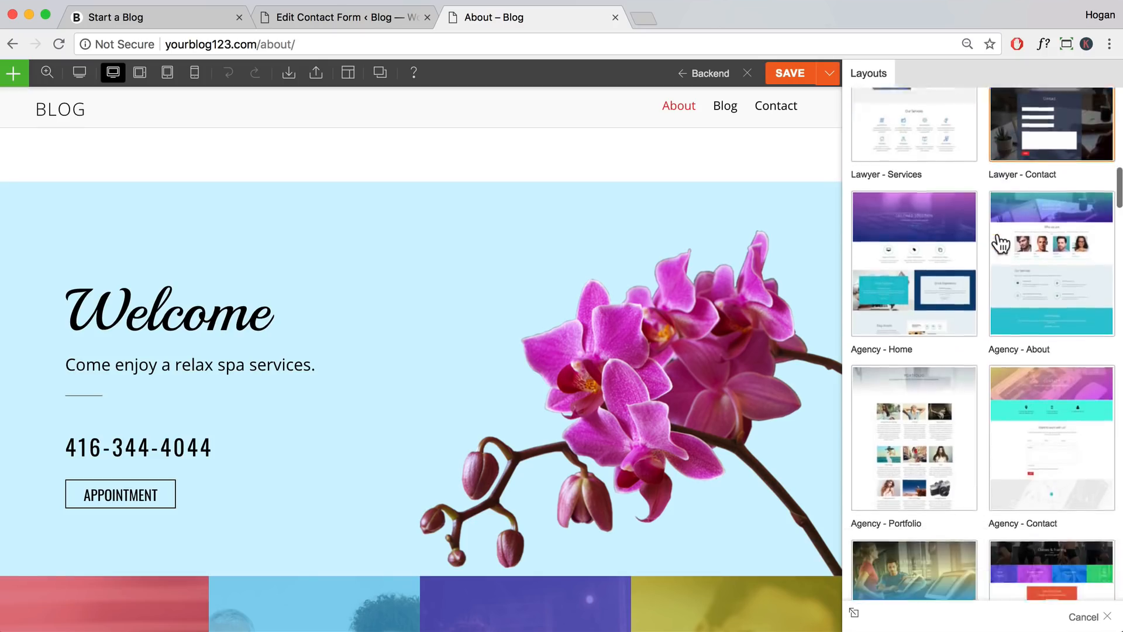
{"action": "scroll", "coordinate": [999, 243], "scroll_direction": "down", "scroll_amount": 15}
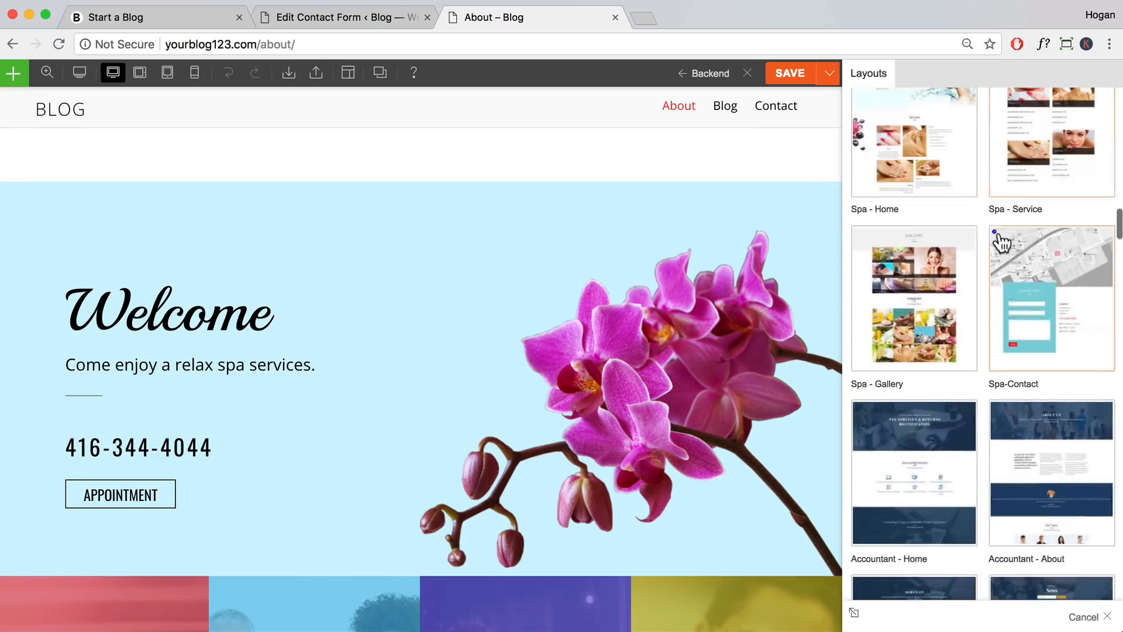
{"action": "scroll", "coordinate": [1002, 242], "scroll_direction": "down", "scroll_amount": 15}
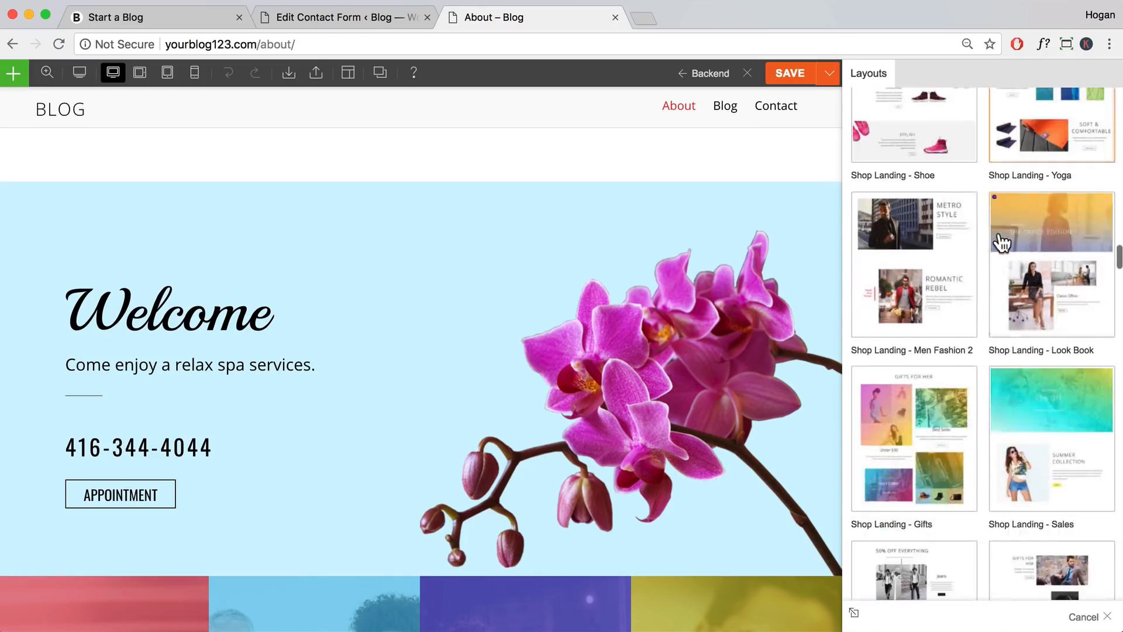
{"action": "scroll", "coordinate": [1002, 242], "scroll_direction": "down", "scroll_amount": 10}
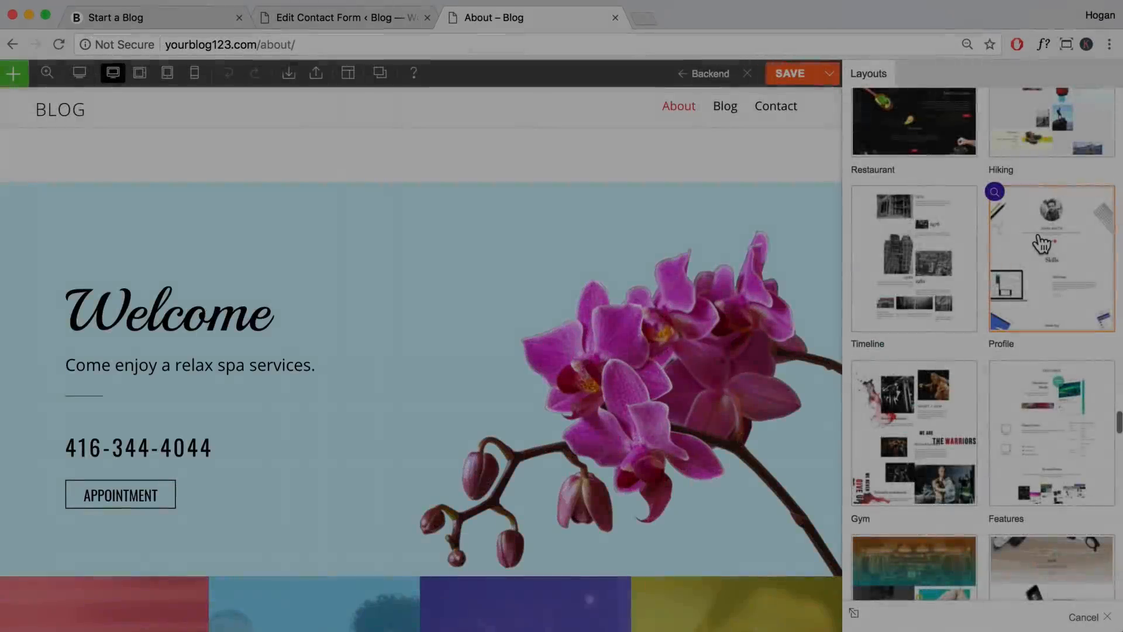
{"action": "left_click", "coordinate": [1030, 243]}
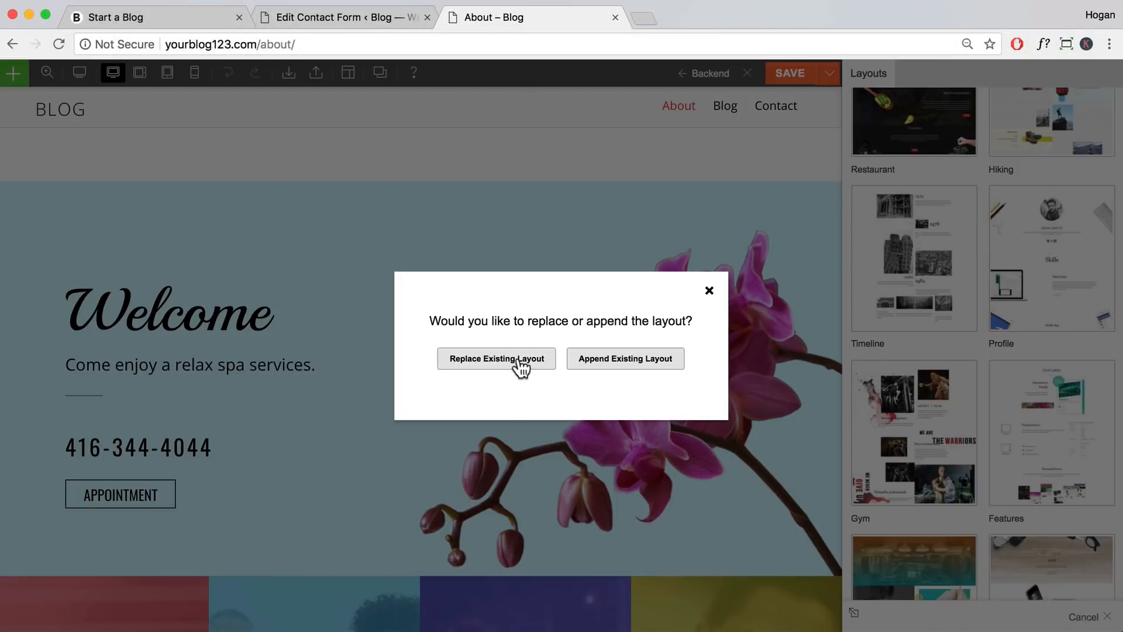
{"action": "left_click", "coordinate": [519, 364]}
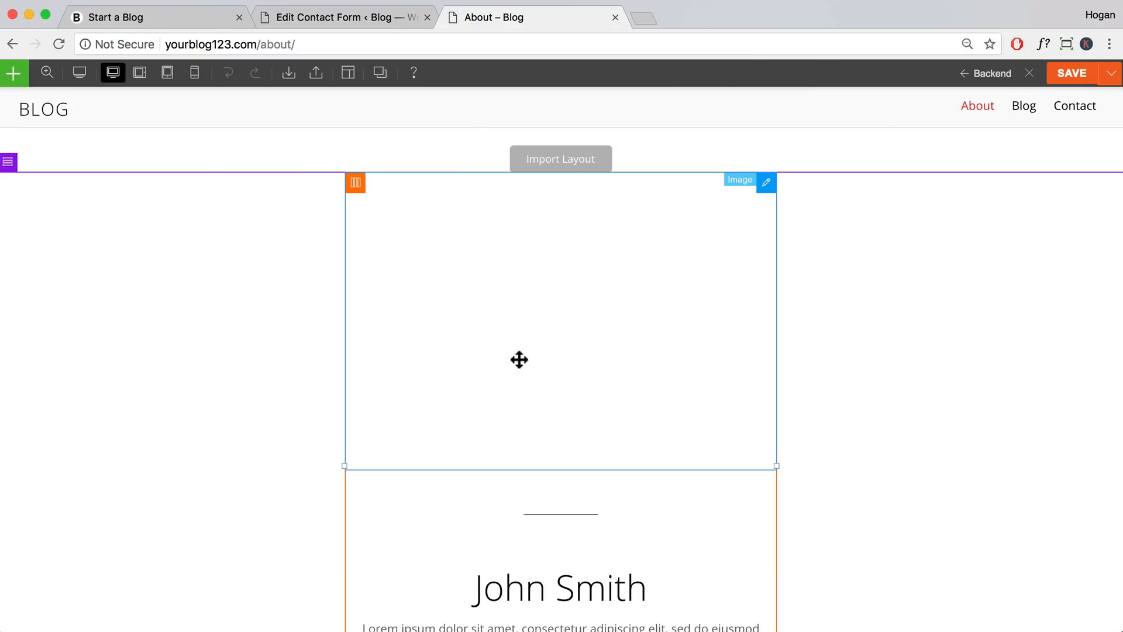
Examine the new layout's portrait, introduction text, social icons and Skills section
{"action": "scroll", "coordinate": [625, 371], "scroll_direction": "down", "scroll_amount": 3}
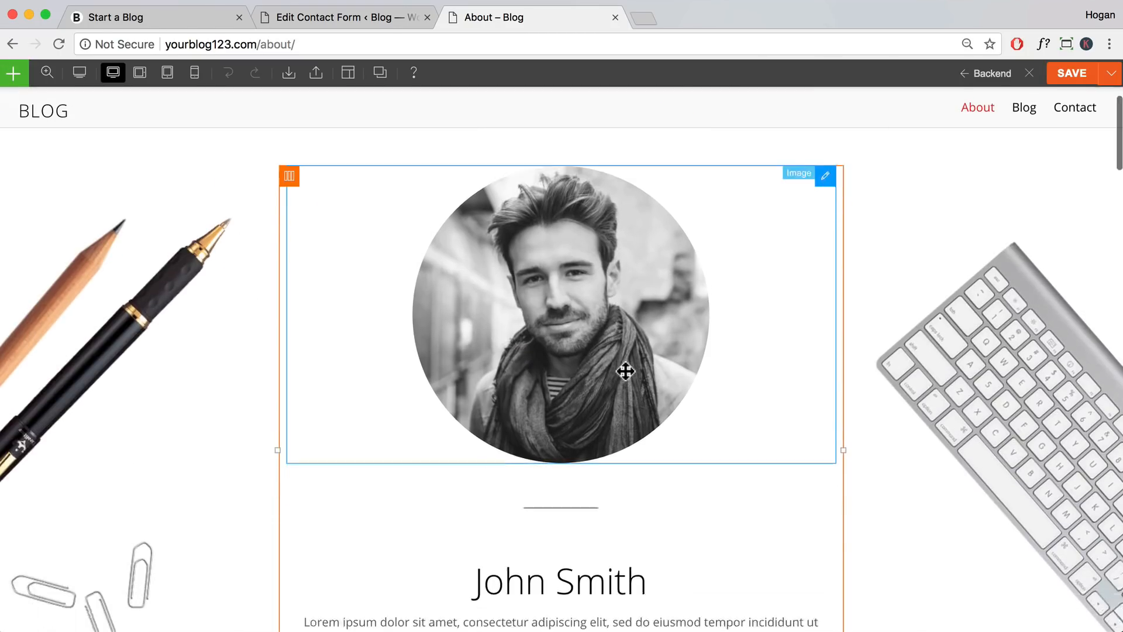
{"action": "scroll", "coordinate": [626, 321], "scroll_direction": "down", "scroll_amount": 2}
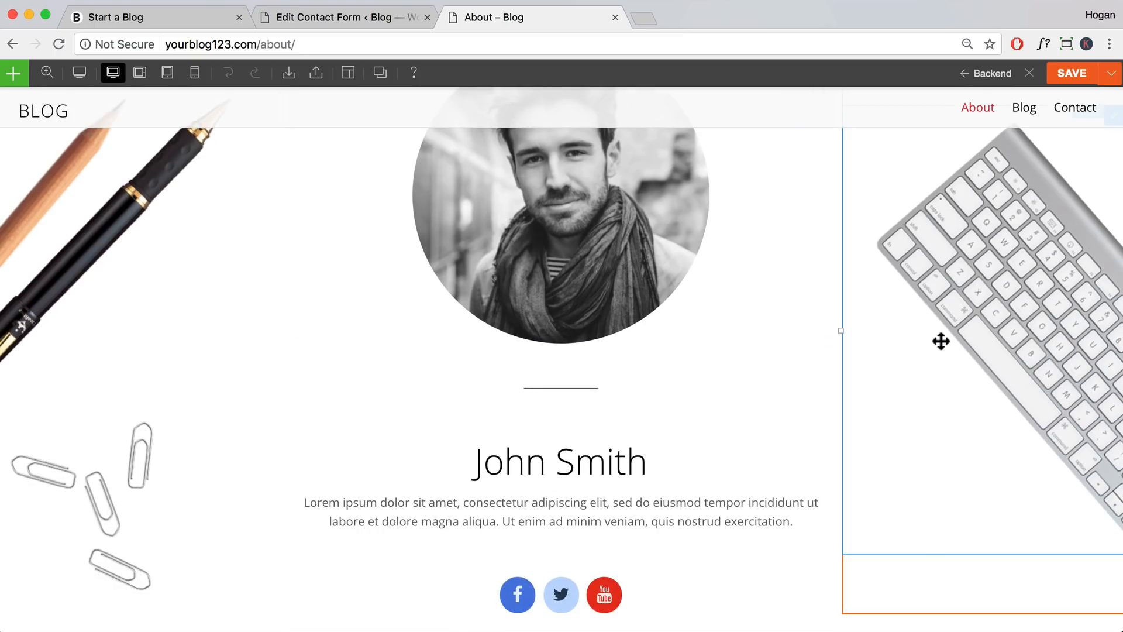
{"action": "scroll", "coordinate": [940, 338], "scroll_direction": "down", "scroll_amount": 6}
{"action": "scroll", "coordinate": [580, 290], "scroll_direction": "down", "scroll_amount": 10}
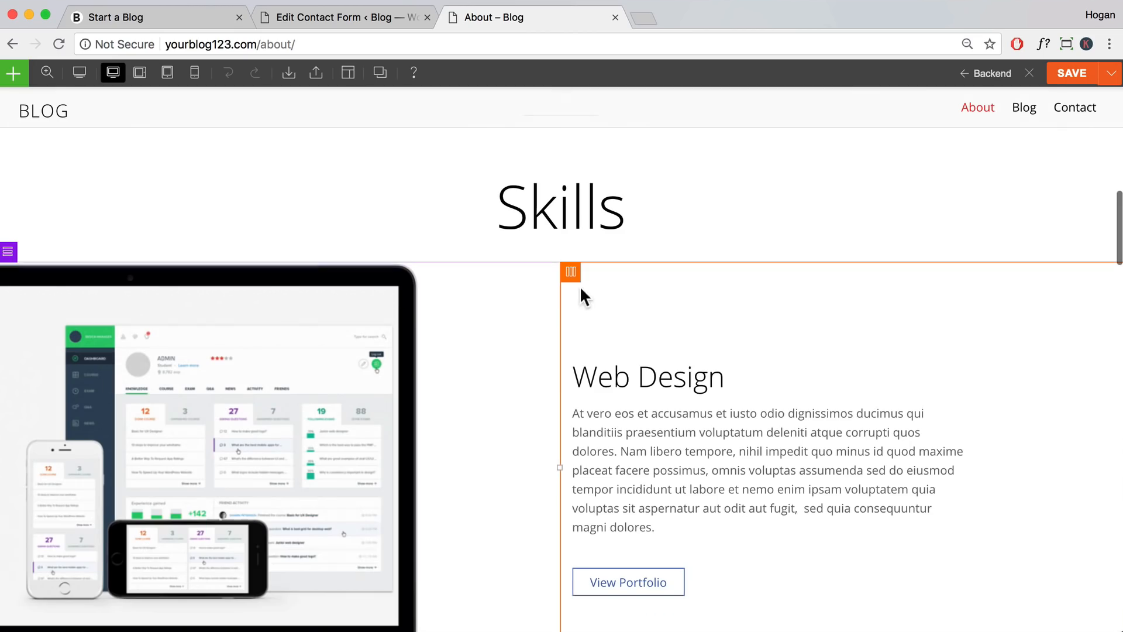
Preview the About page at 50% and examine its Mobile App, Logo Design, Profile timeline and Contact sections
{"action": "mouse_move", "coordinate": [48, 76]}
{"action": "left_click", "coordinate": [50, 104]}
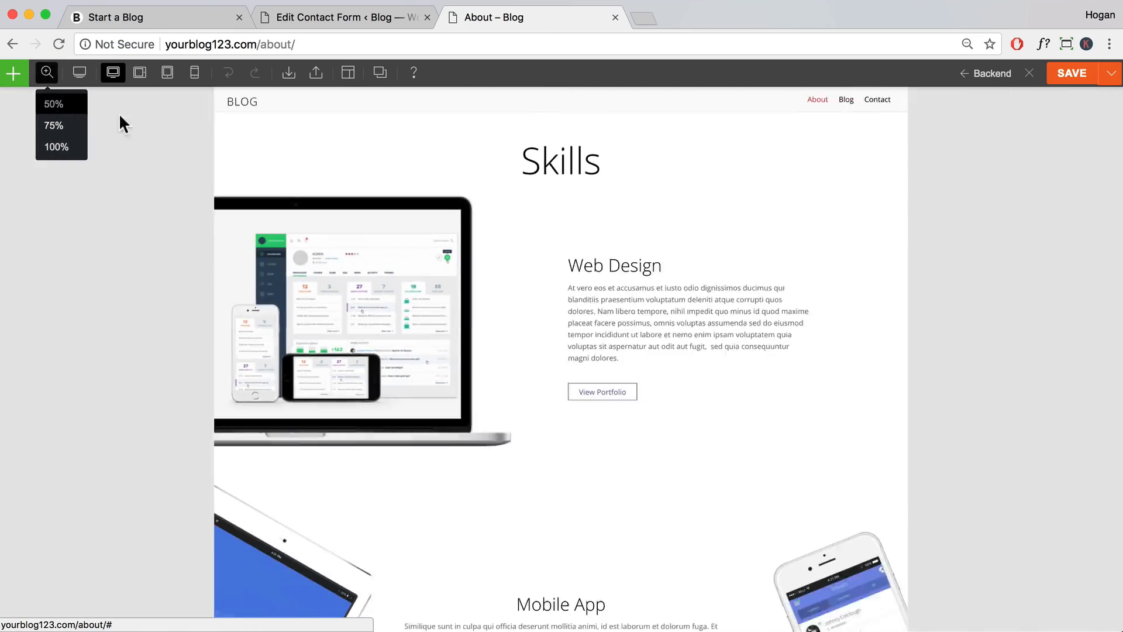
{"action": "scroll", "coordinate": [662, 343], "scroll_direction": "down", "scroll_amount": 4}
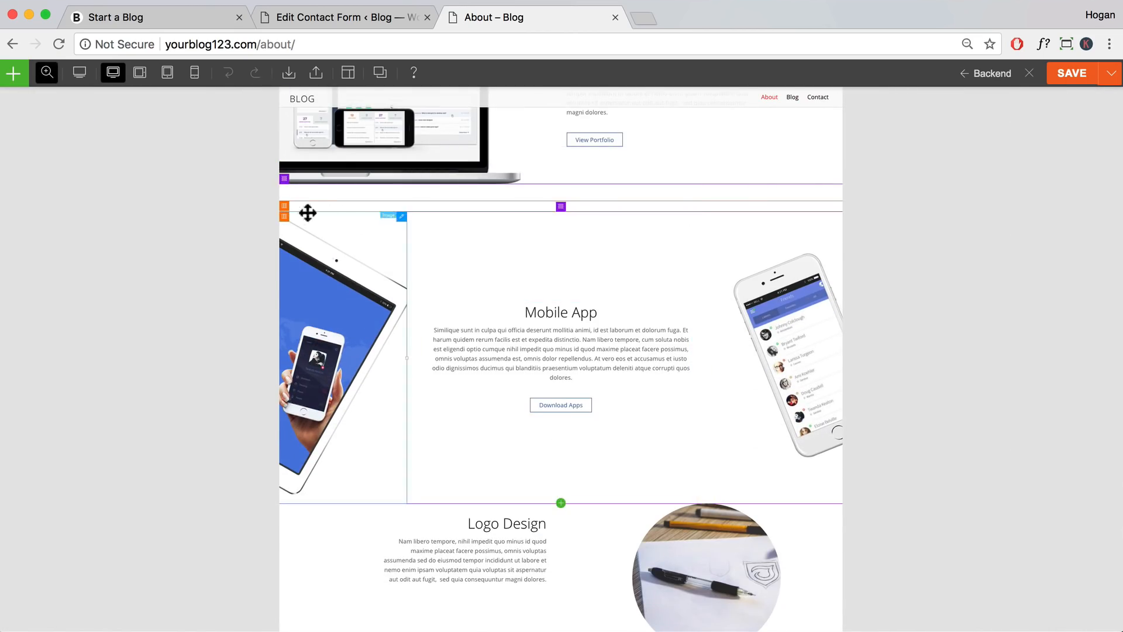
{"action": "mouse_move", "coordinate": [287, 180]}
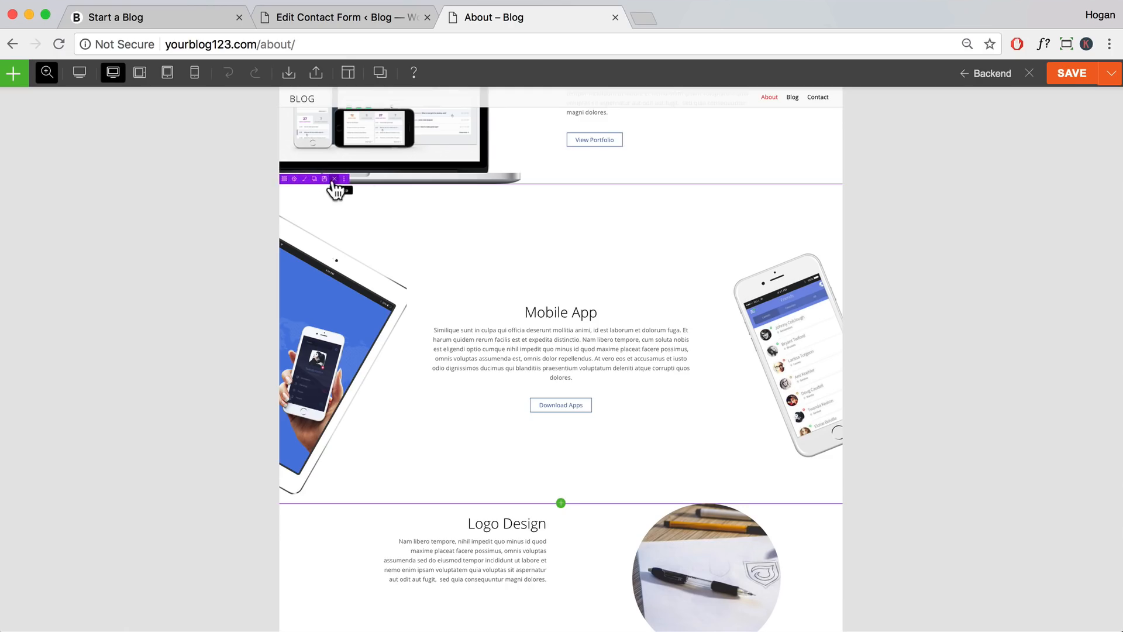
{"action": "scroll", "coordinate": [484, 409], "scroll_direction": "down", "scroll_amount": 10}
{"action": "scroll", "coordinate": [492, 412], "scroll_direction": "down", "scroll_amount": 5}
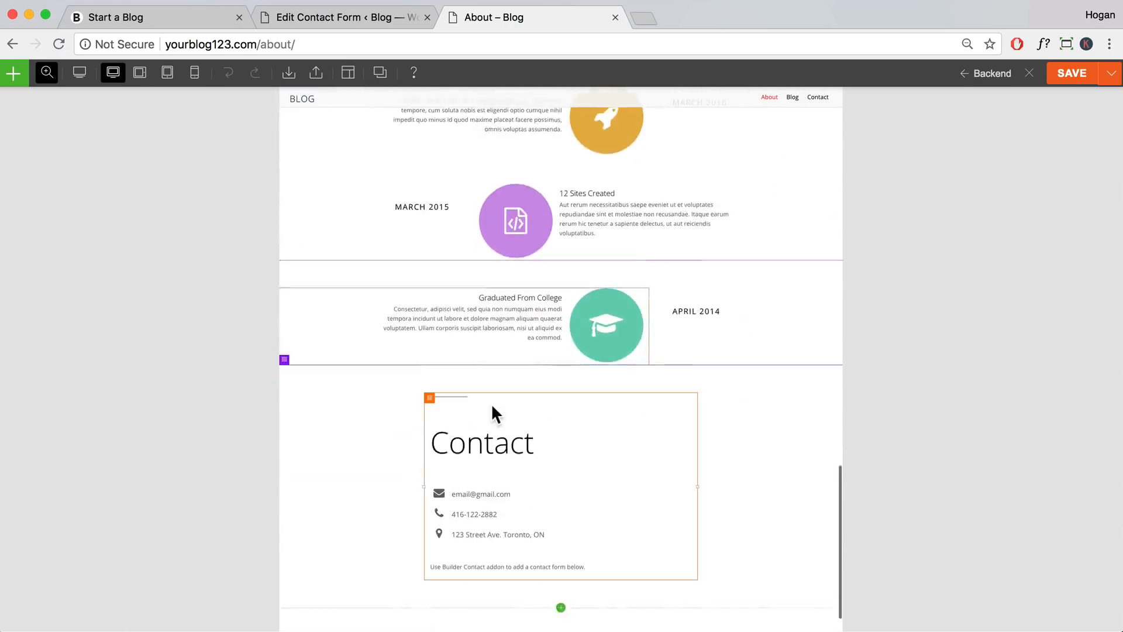
{"action": "scroll", "coordinate": [491, 410], "scroll_direction": "up", "scroll_amount": 12}
{"action": "scroll", "coordinate": [492, 408], "scroll_direction": "up", "scroll_amount": 1}
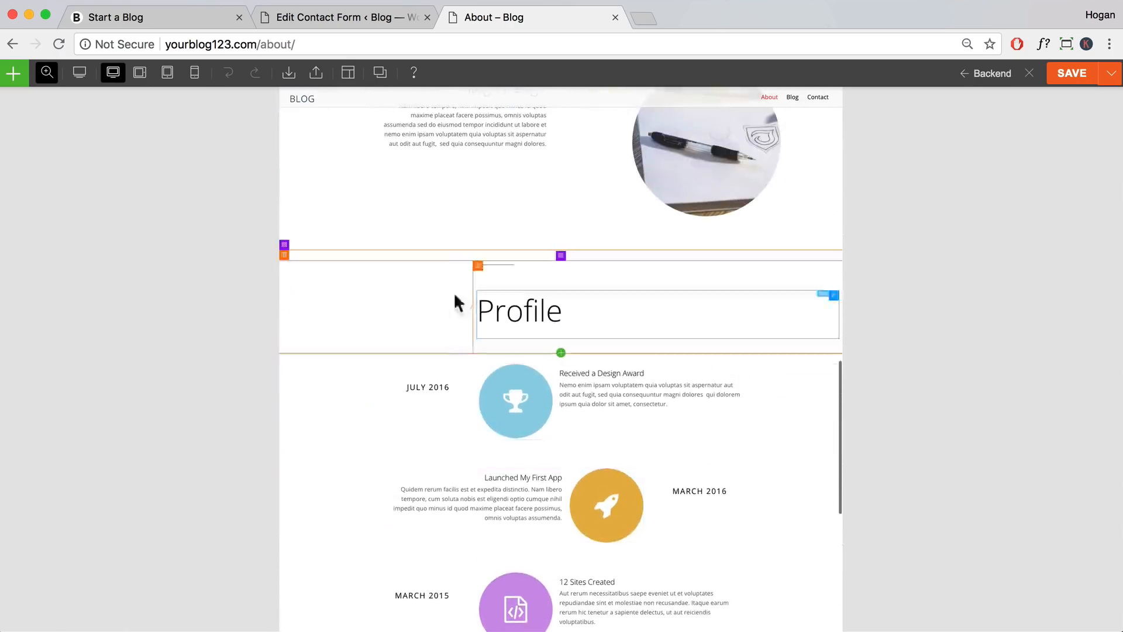
Delete the Profile heading row and the July 2016 "Received a Design Award" row from the About page
{"action": "left_click", "coordinate": [335, 246]}
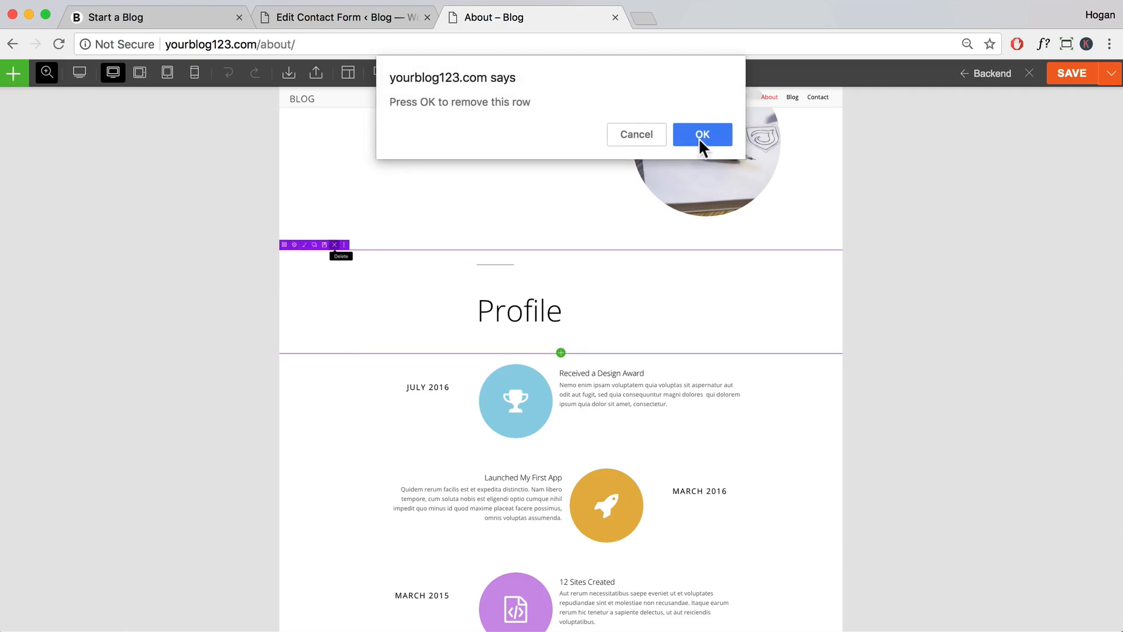
{"action": "left_click", "coordinate": [702, 136]}
{"action": "mouse_move", "coordinate": [288, 245]}
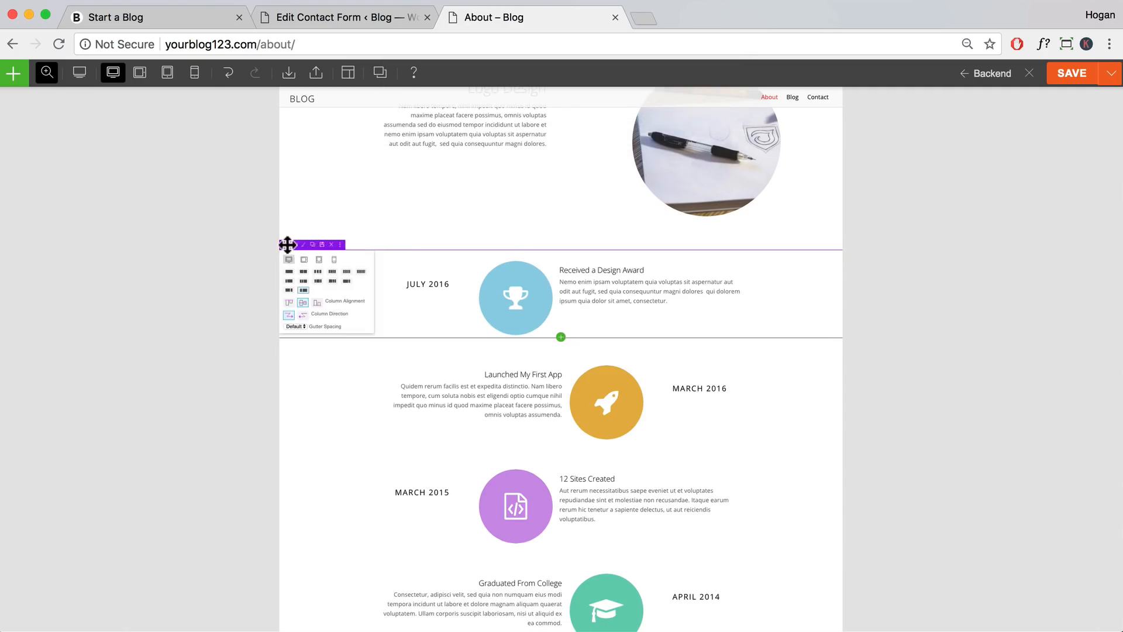
{"action": "left_click", "coordinate": [331, 245]}
{"action": "left_click", "coordinate": [702, 136]}
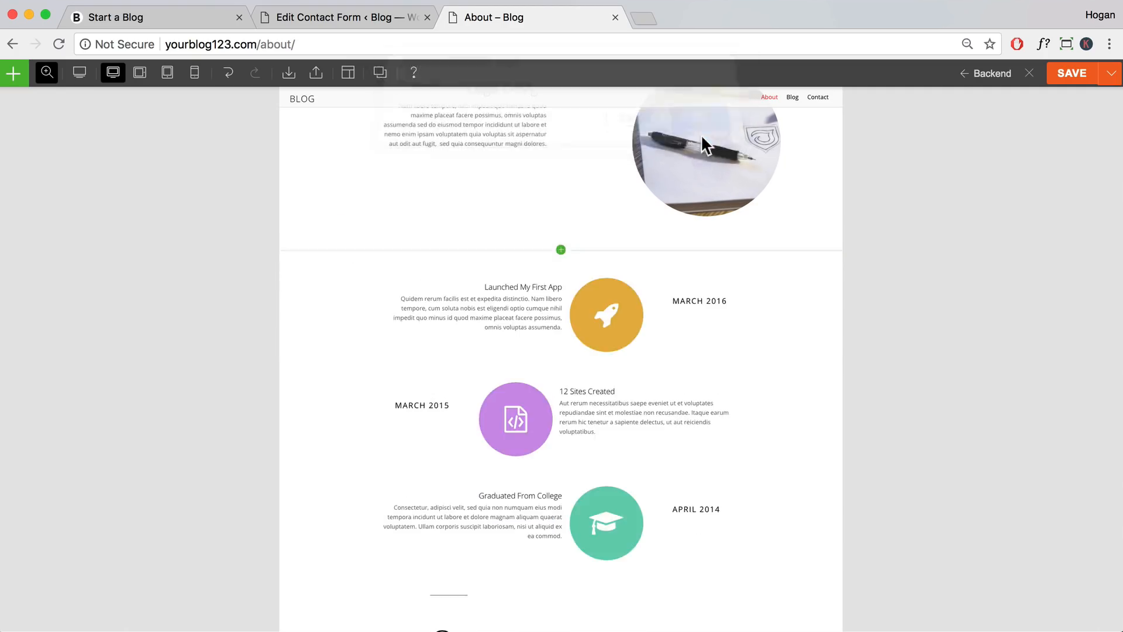
Delete the March 2016, March 2015 and April 2014 timeline rows above the Contact section
{"action": "mouse_move", "coordinate": [284, 245]}
{"action": "left_click", "coordinate": [335, 245]}
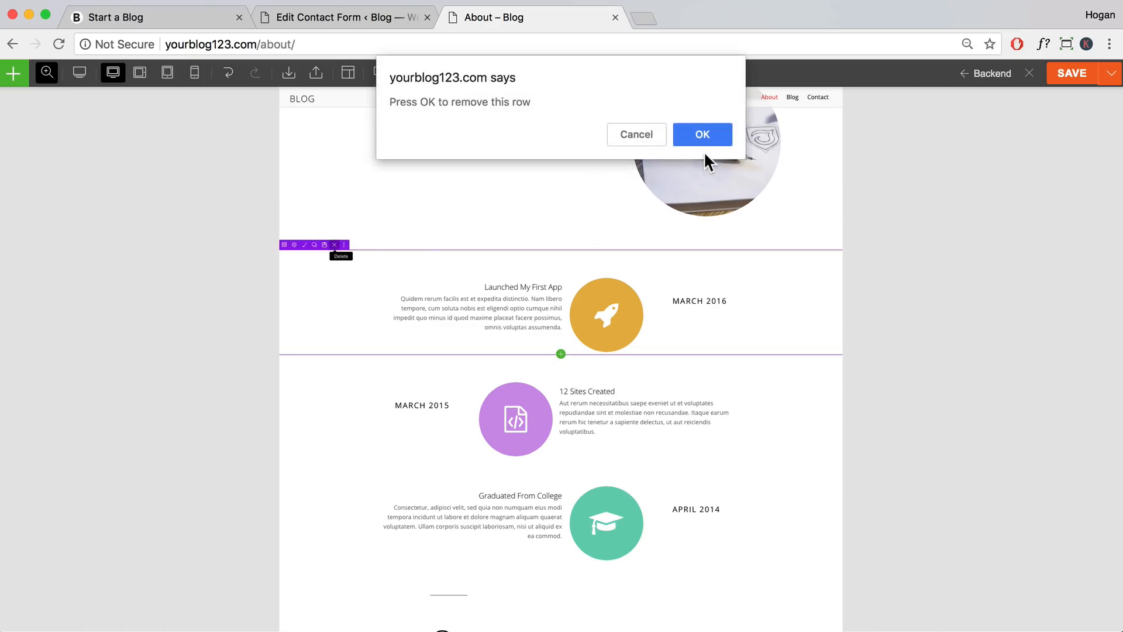
{"action": "left_click", "coordinate": [704, 136]}
{"action": "mouse_move", "coordinate": [294, 244]}
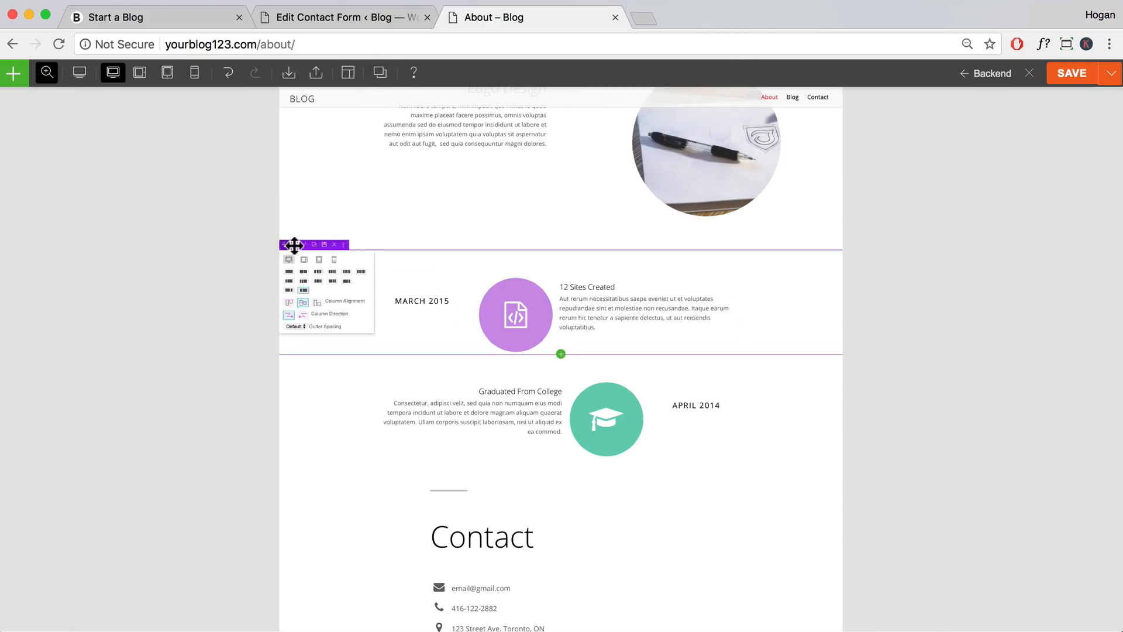
{"action": "left_click", "coordinate": [332, 244]}
{"action": "left_click", "coordinate": [725, 140]}
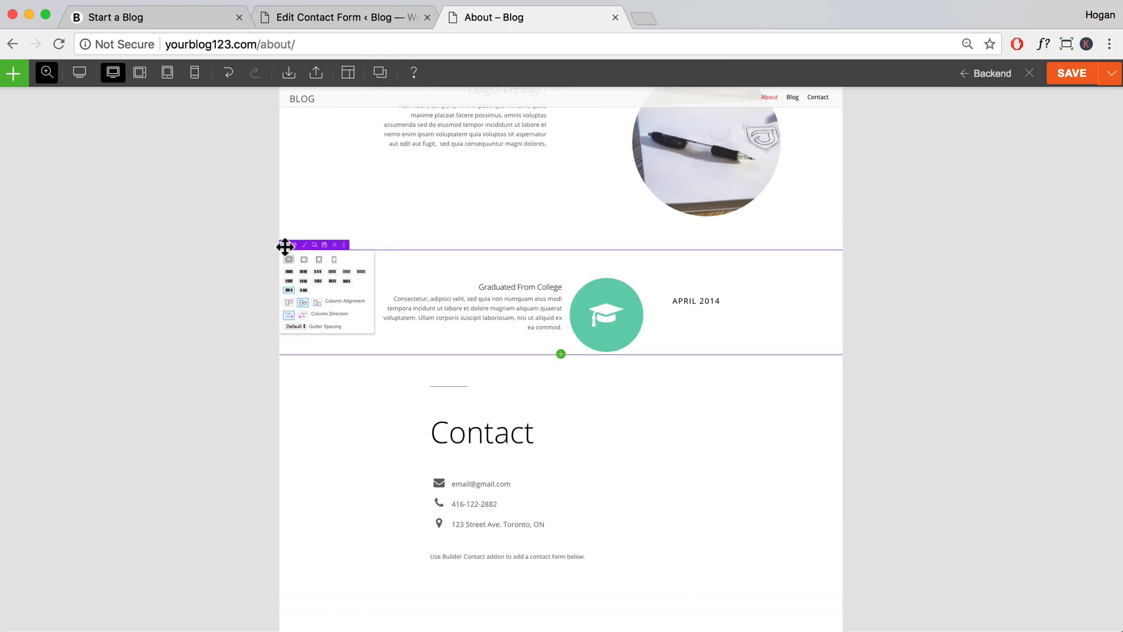
{"action": "left_click", "coordinate": [335, 244]}
{"action": "left_click", "coordinate": [705, 134]}
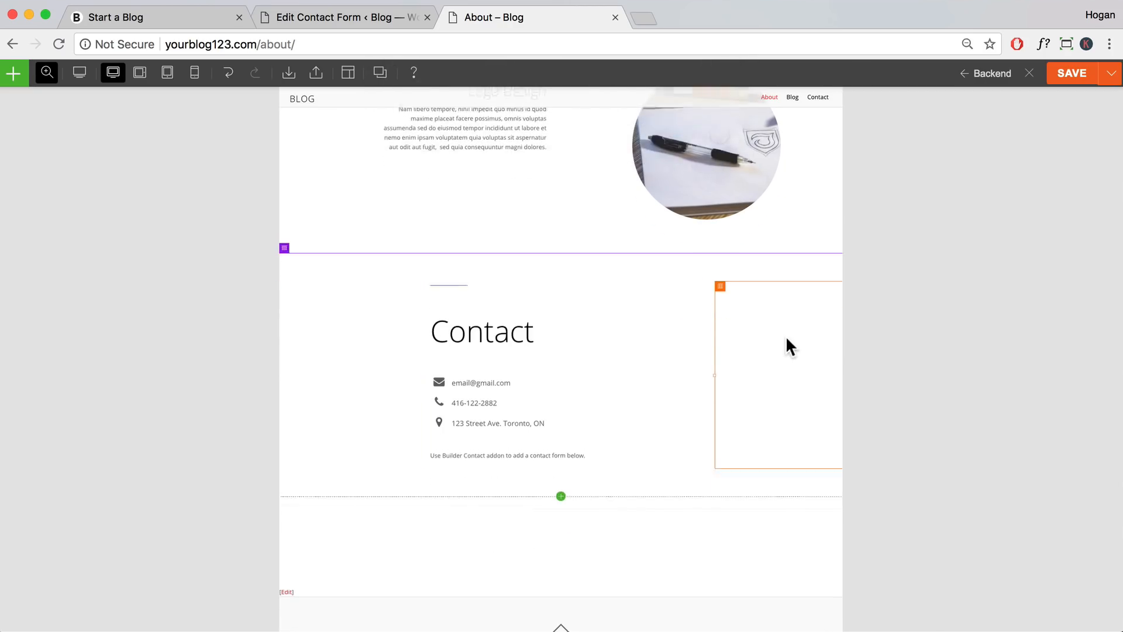
Save the About page and close the builder
{"action": "scroll", "coordinate": [785, 338], "scroll_direction": "up", "scroll_amount": 10}
{"action": "left_click", "coordinate": [1050, 77]}
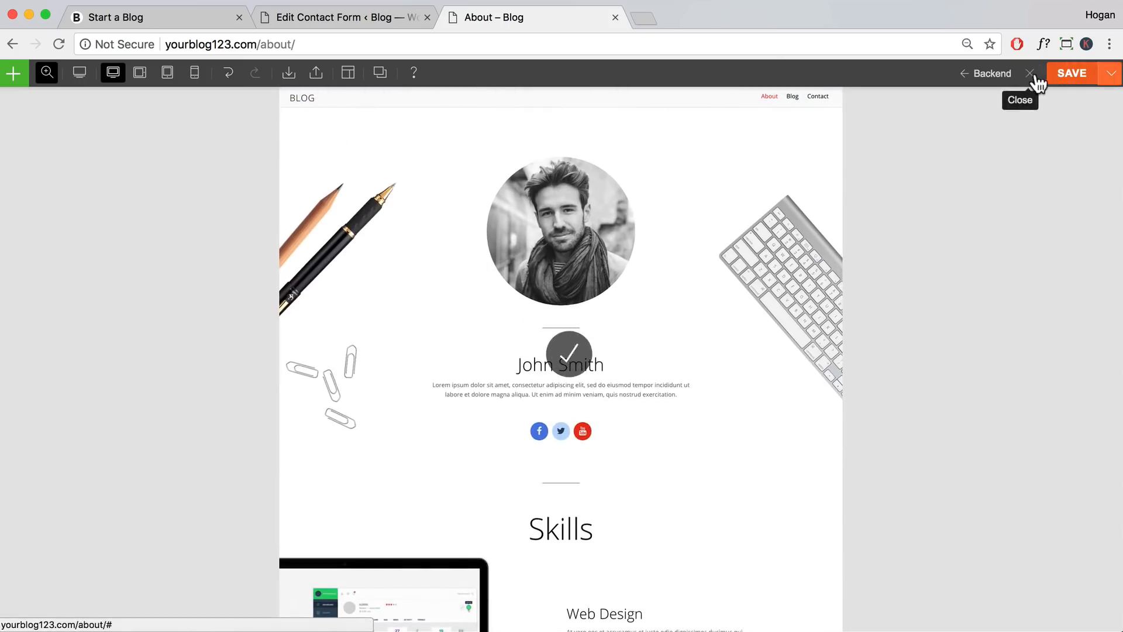
{"action": "left_click", "coordinate": [1031, 75]}
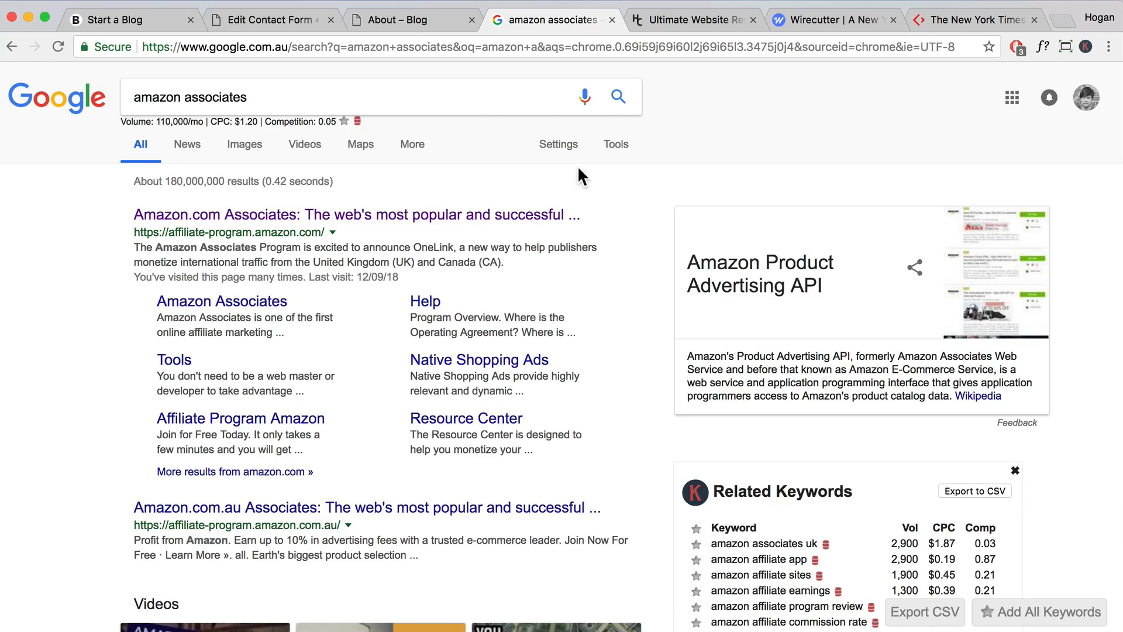
Open the Amazon.com Associates site from the Google results, log in to the affiliate account and dismiss the offer to save the password
{"action": "left_click_drag", "start_coordinate": [273, 96], "coordinate": [130, 93]}
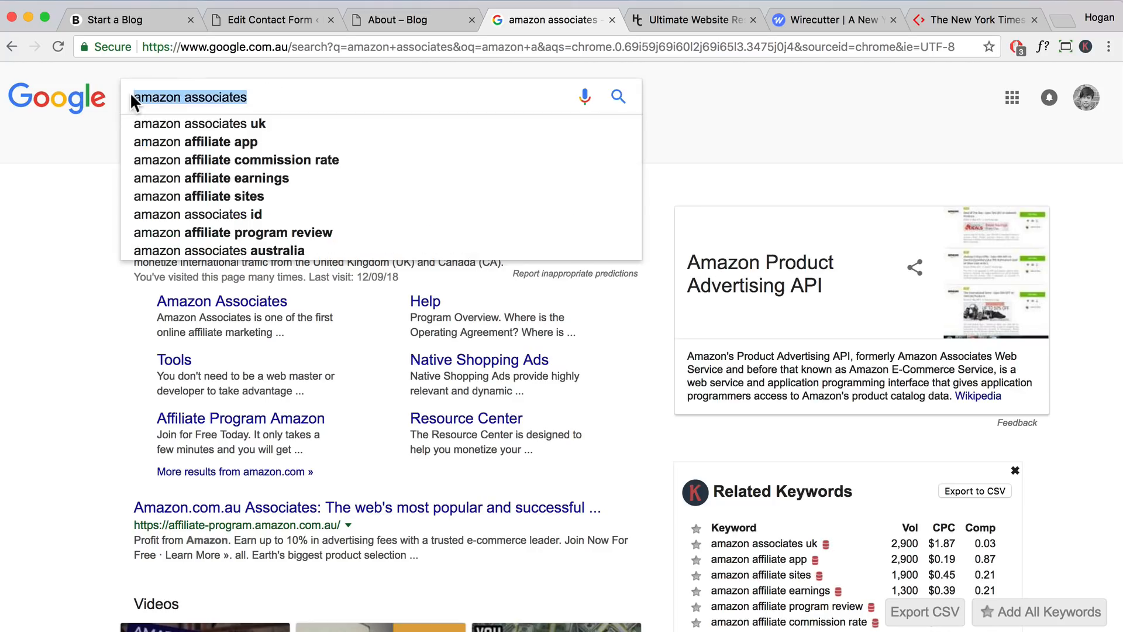
{"action": "left_click", "coordinate": [682, 208]}
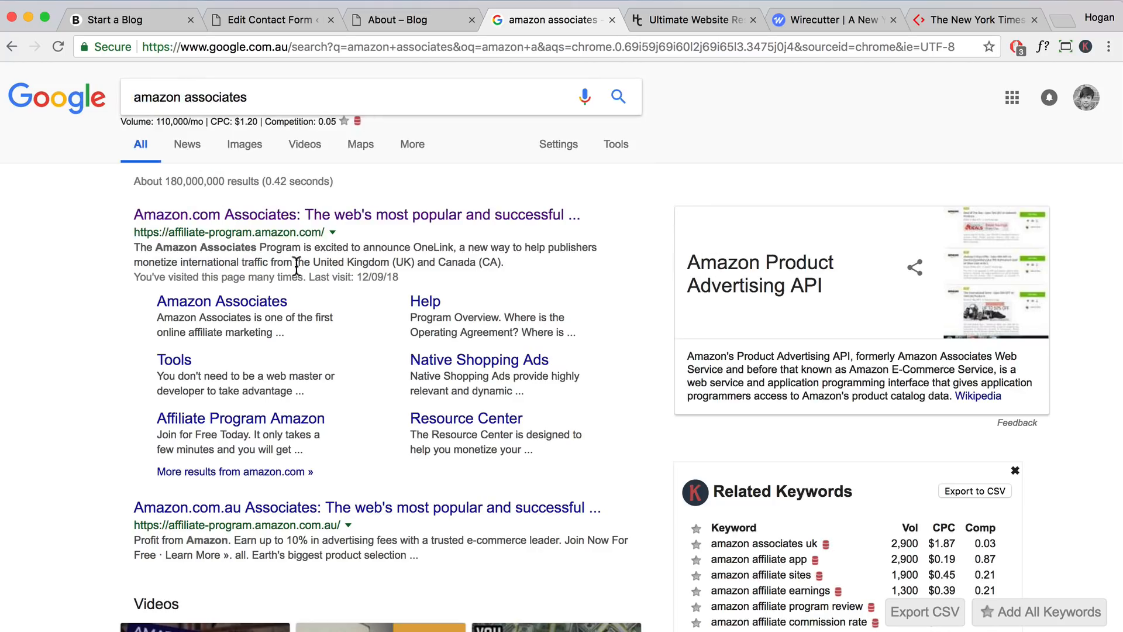
{"action": "left_click", "coordinate": [367, 220]}
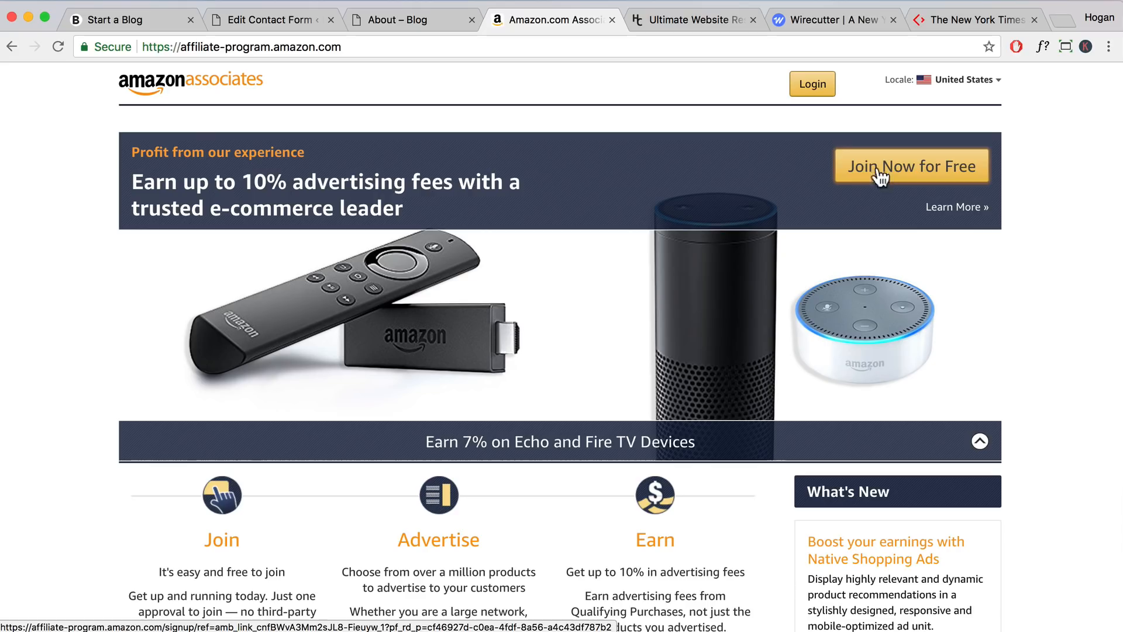
{"action": "left_click", "coordinate": [816, 94]}
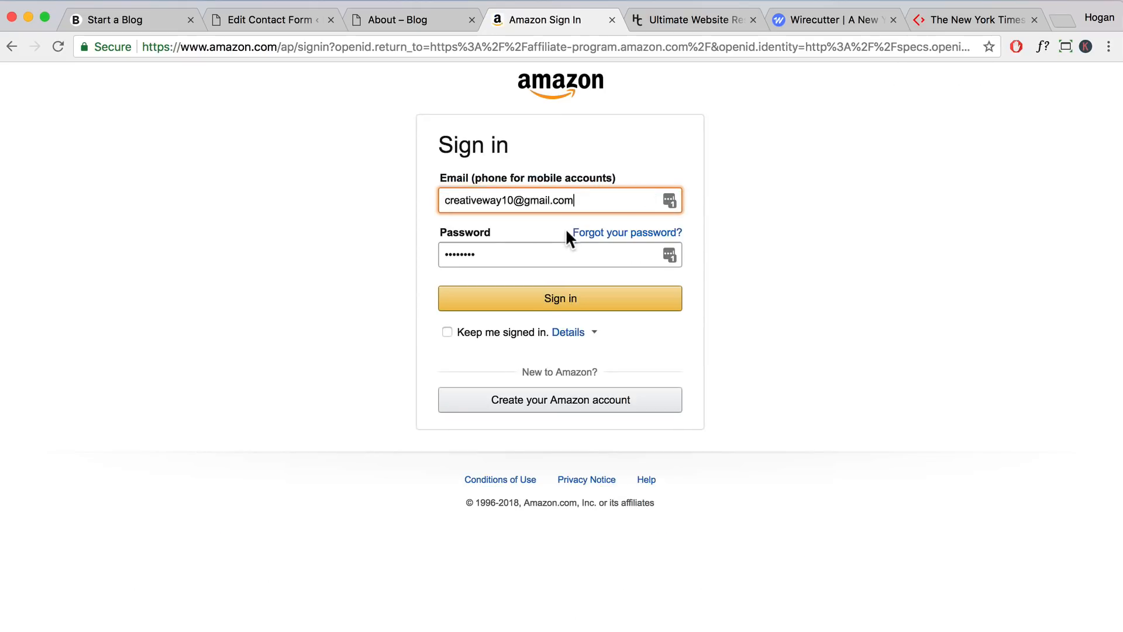
{"action": "left_click", "coordinate": [560, 299]}
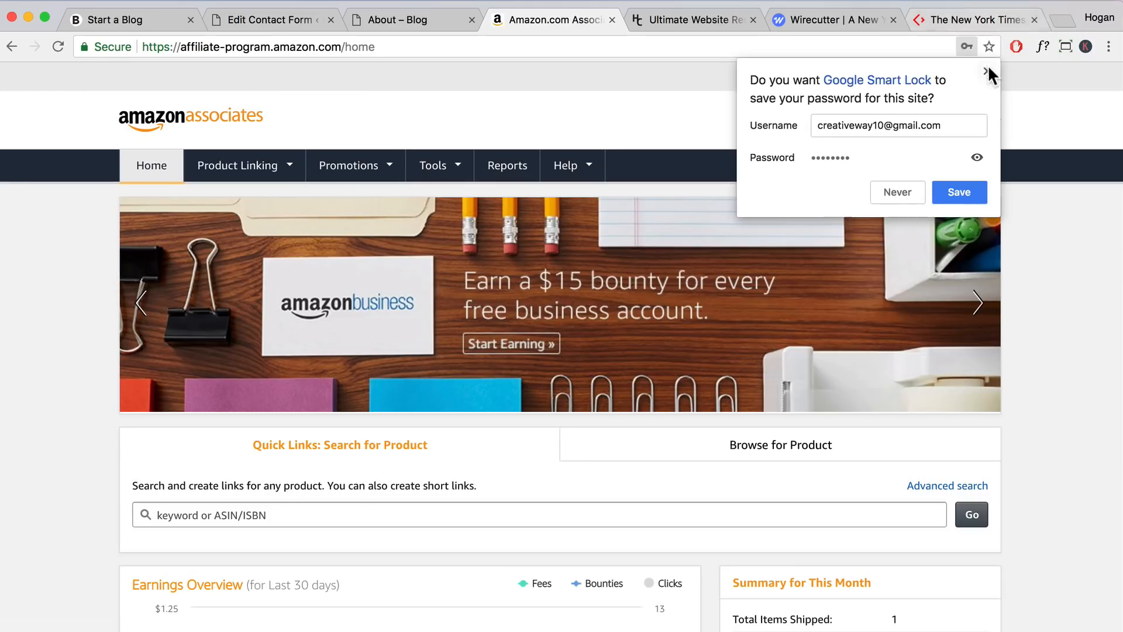
{"action": "left_click", "coordinate": [987, 70]}
Examine the Amazon Associates earnings overview and monthly summary, plus the unpaid balance in the payment history
{"action": "scroll", "coordinate": [719, 239], "scroll_direction": "down", "scroll_amount": 6}
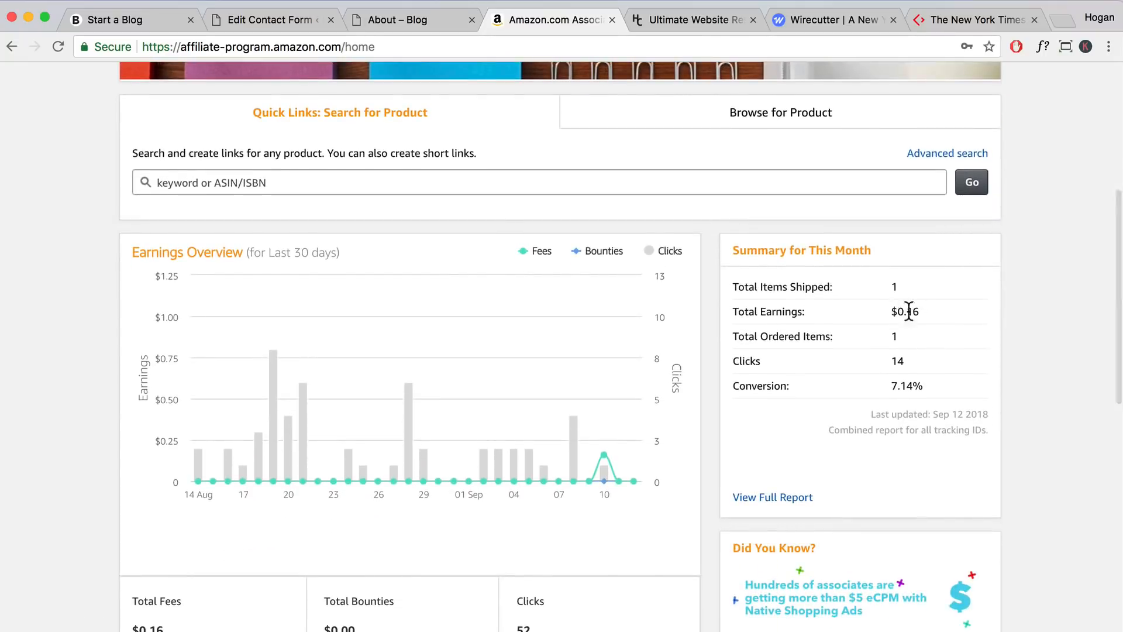
{"action": "scroll", "coordinate": [665, 345], "scroll_direction": "up", "scroll_amount": 6}
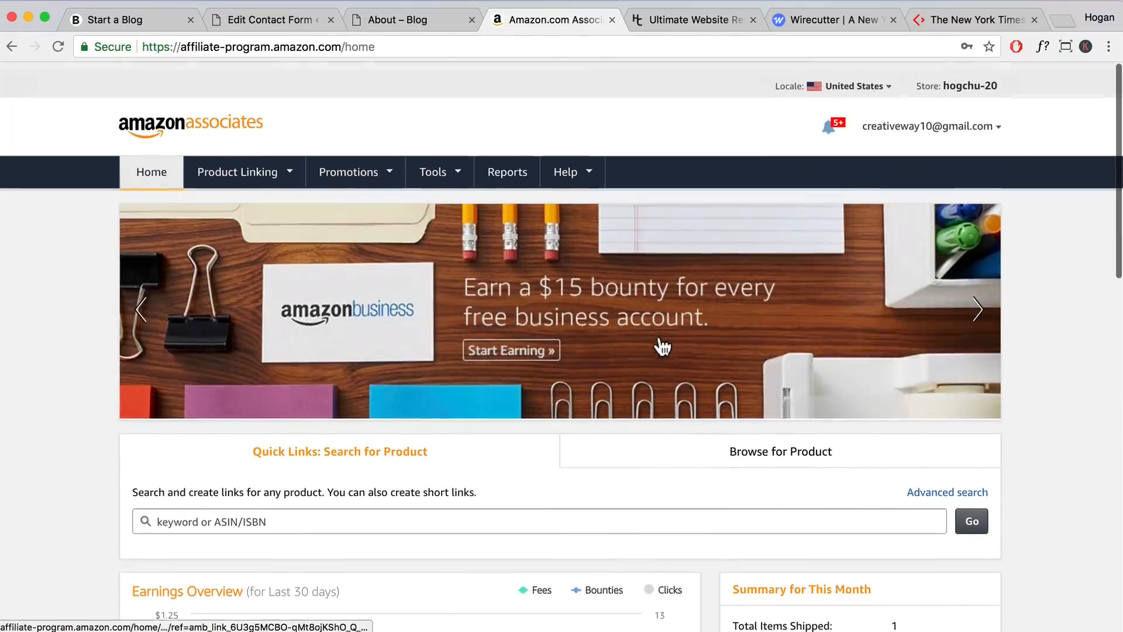
{"action": "left_click", "coordinate": [515, 174]}
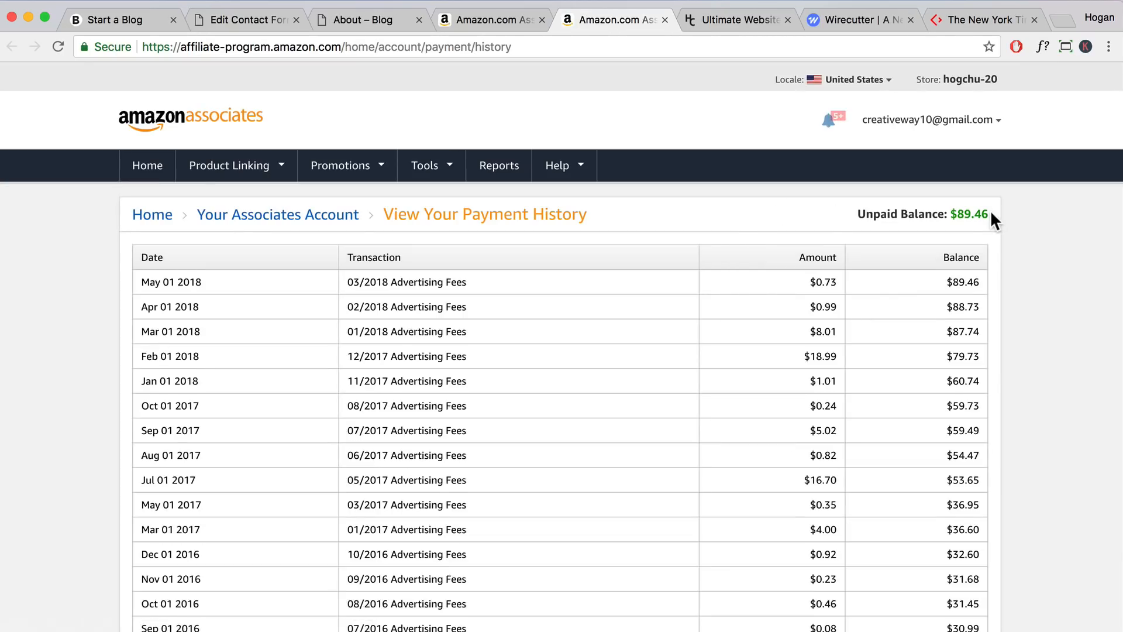
{"action": "left_click_drag", "start_coordinate": [991, 216], "coordinate": [947, 209]}
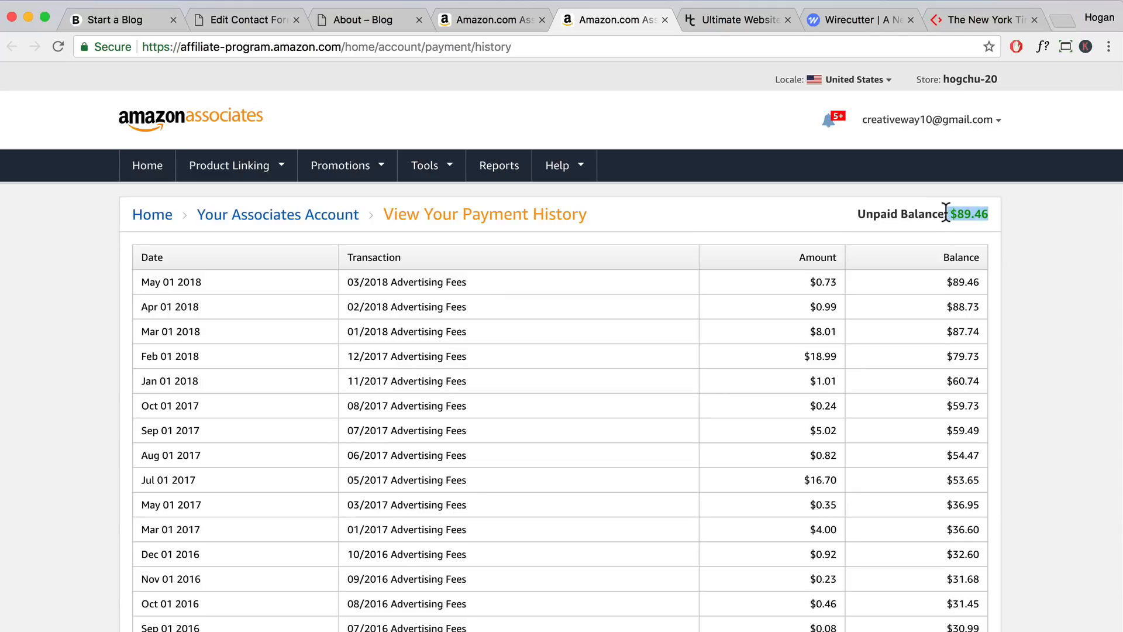
Switch to the Ultimate Website Resources page and examine its For YouTube and Books recommendations
{"action": "left_click", "coordinate": [747, 19]}
{"action": "scroll", "coordinate": [588, 230], "scroll_direction": "up", "scroll_amount": 20}
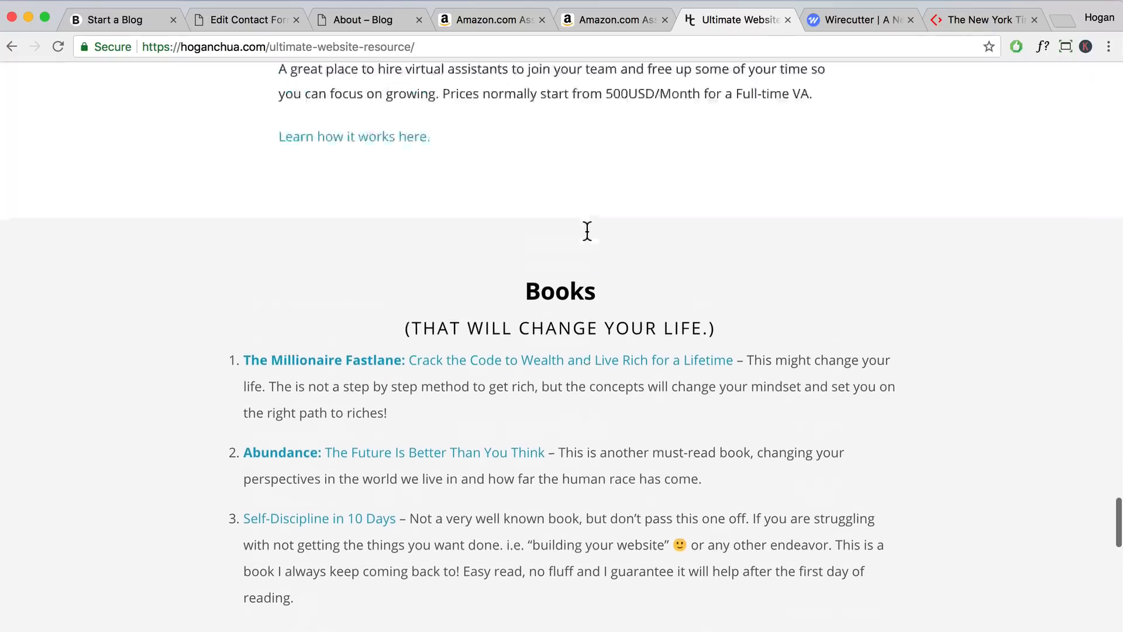
{"action": "scroll", "coordinate": [588, 243], "scroll_direction": "up", "scroll_amount": 8}
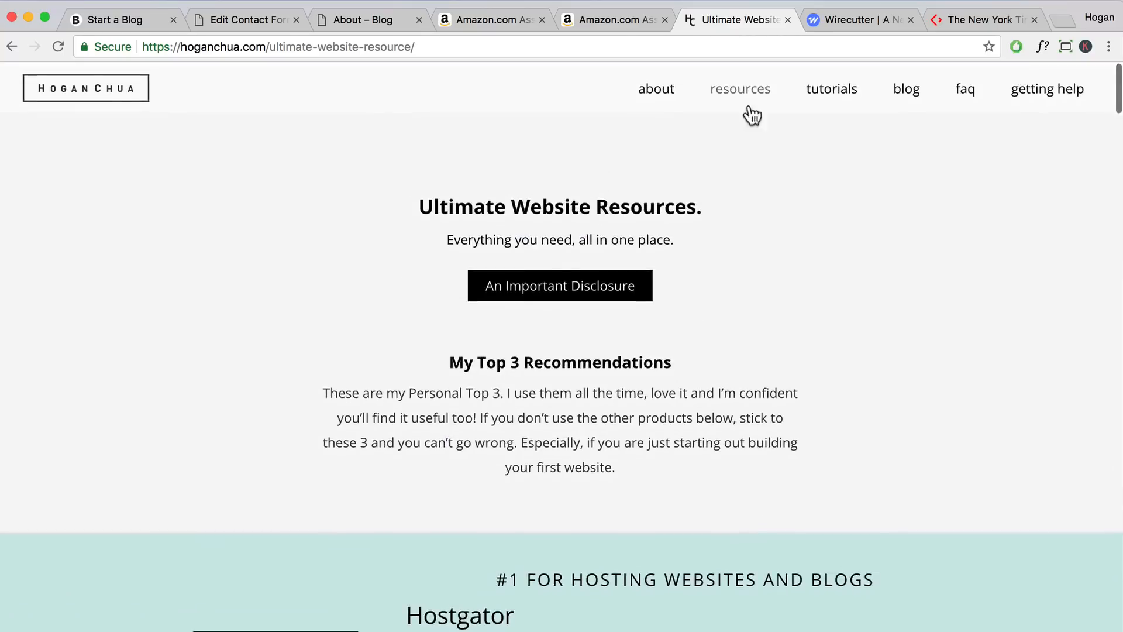
{"action": "scroll", "coordinate": [665, 309], "scroll_direction": "down", "scroll_amount": 20}
{"action": "scroll", "coordinate": [662, 310], "scroll_direction": "down", "scroll_amount": 20}
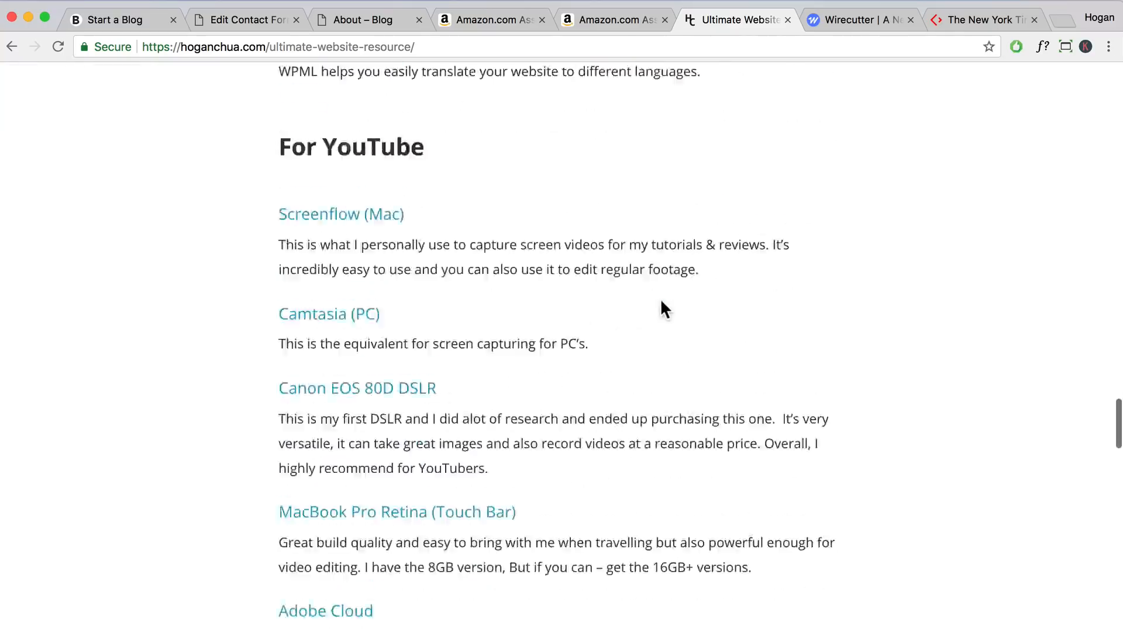
{"action": "scroll", "coordinate": [660, 301], "scroll_direction": "down", "scroll_amount": 4}
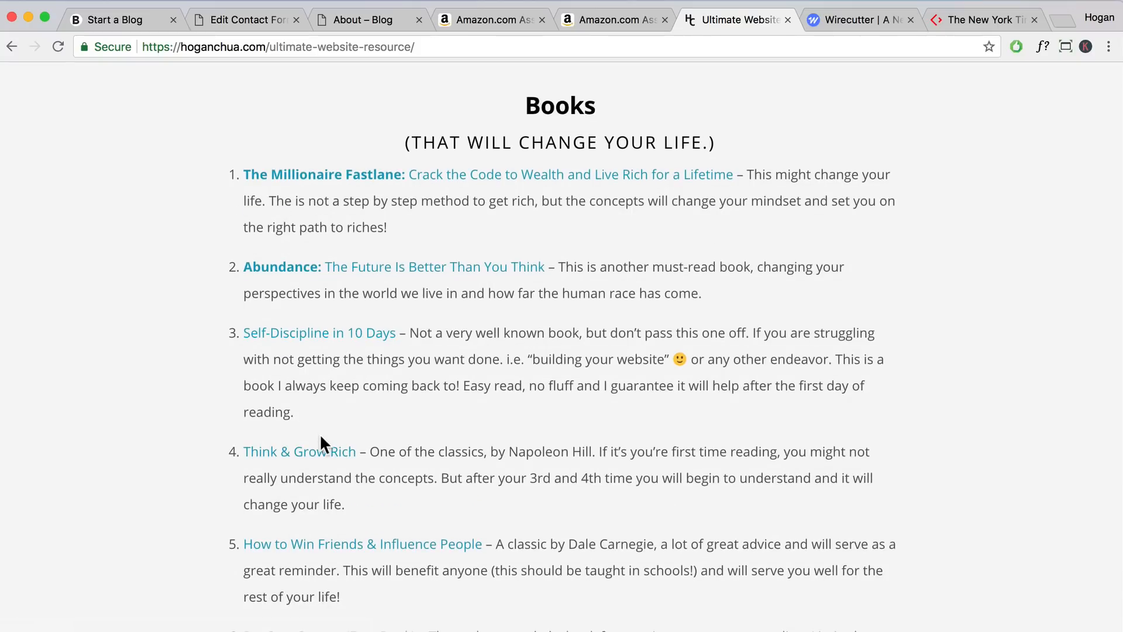
{"action": "scroll", "coordinate": [319, 439], "scroll_direction": "down", "scroll_amount": 3}
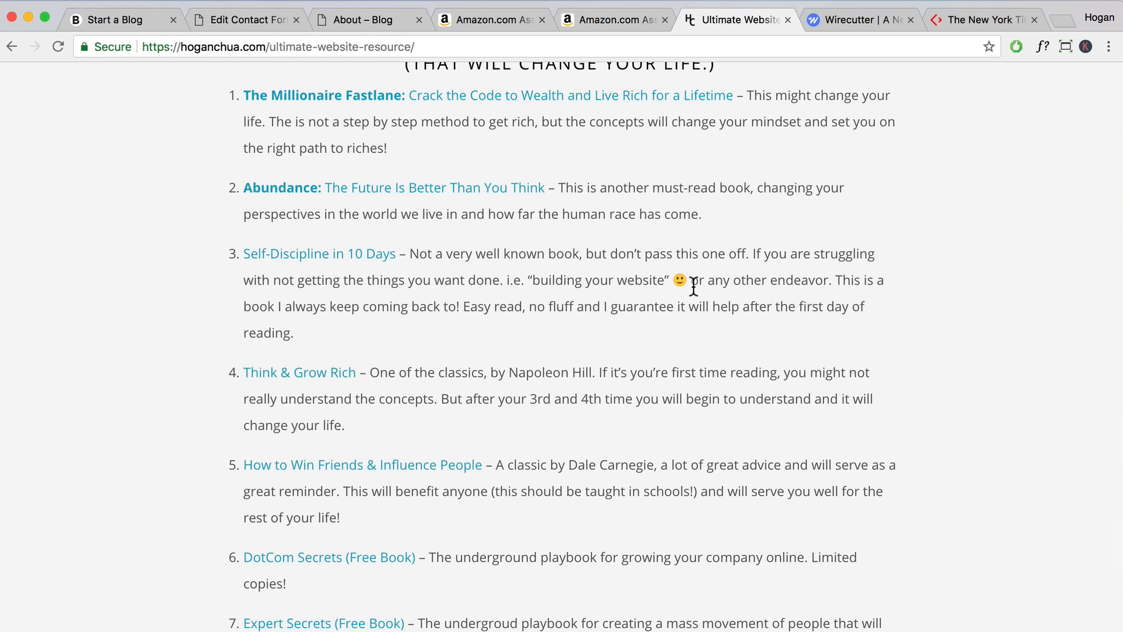
Switch to the Wirecutter home page and examine its affiliate commission notice, updated reviews and featured headphones article
{"action": "left_click", "coordinate": [851, 17]}
{"action": "scroll", "coordinate": [399, 295], "scroll_direction": "up", "scroll_amount": 4}
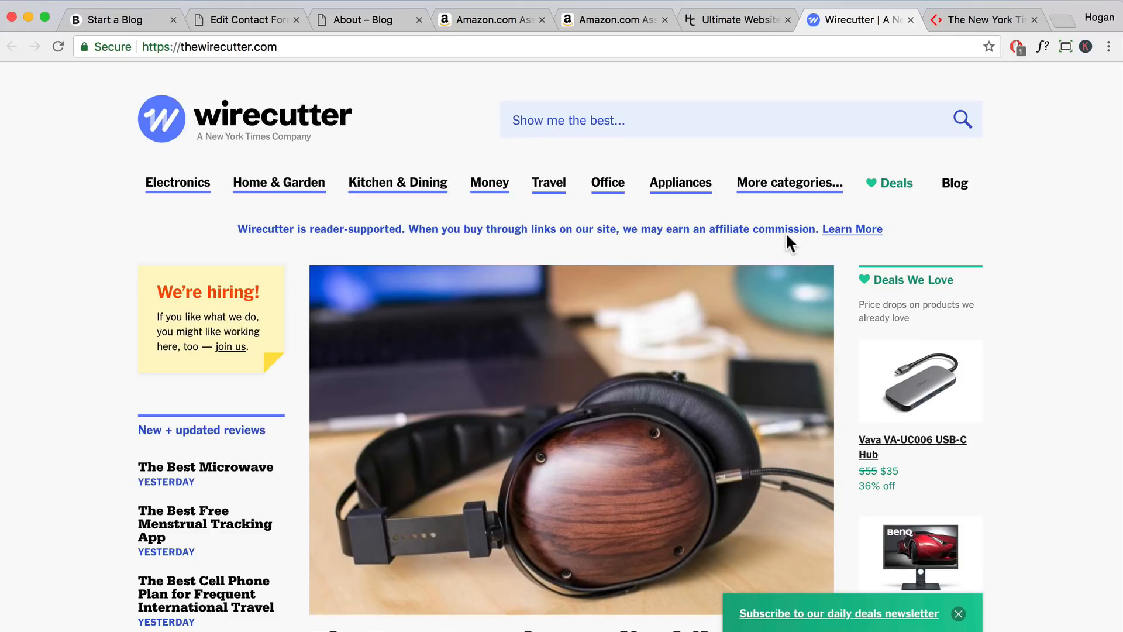
{"action": "scroll", "coordinate": [702, 280], "scroll_direction": "down", "scroll_amount": 3}
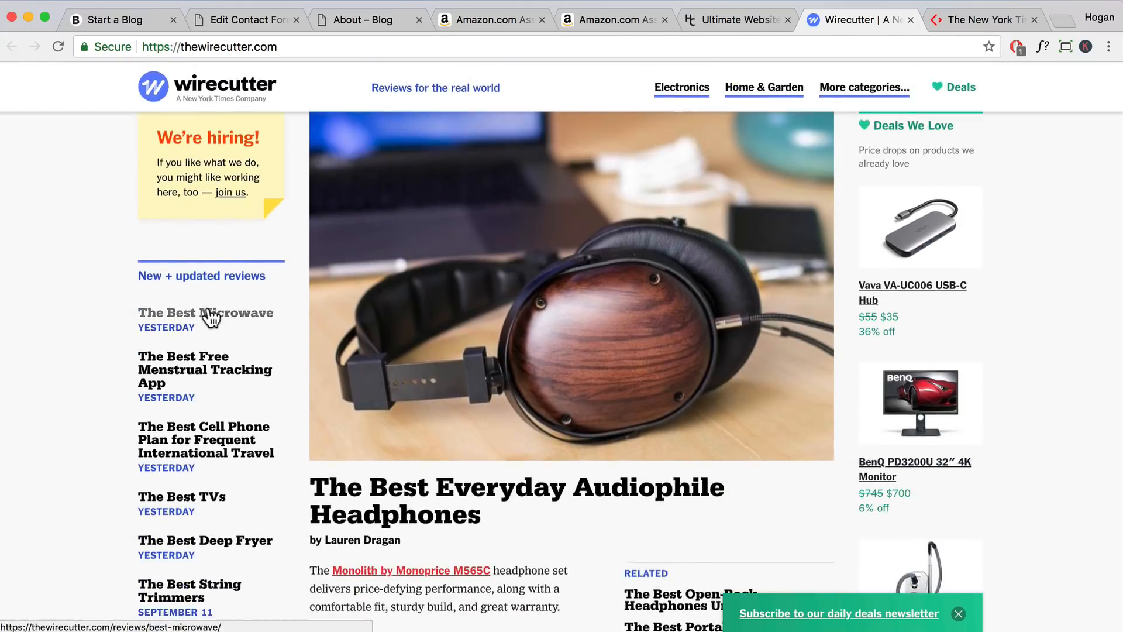
{"action": "scroll", "coordinate": [210, 319], "scroll_direction": "down", "scroll_amount": 2}
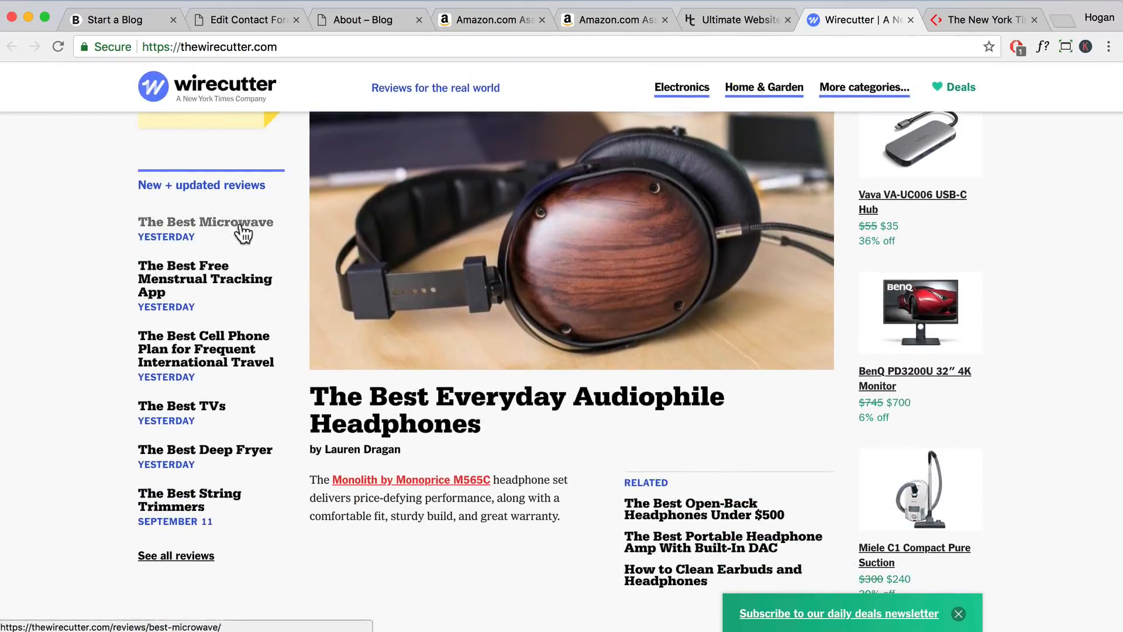
{"action": "scroll", "coordinate": [495, 402], "scroll_direction": "down", "scroll_amount": 3}
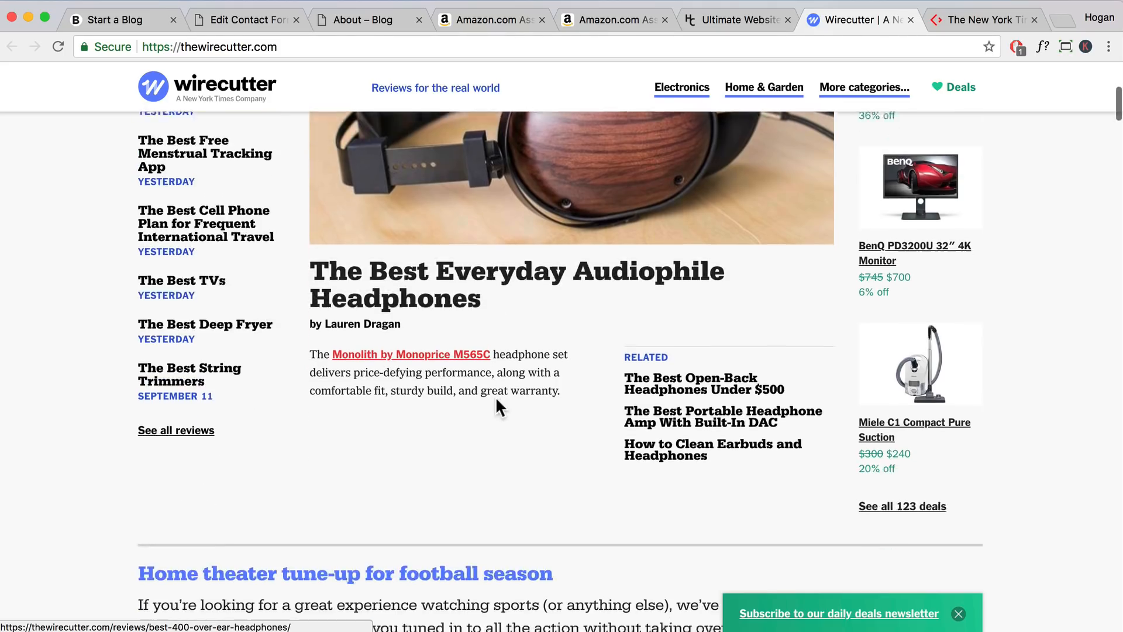
{"action": "scroll", "coordinate": [496, 399], "scroll_direction": "down", "scroll_amount": 1}
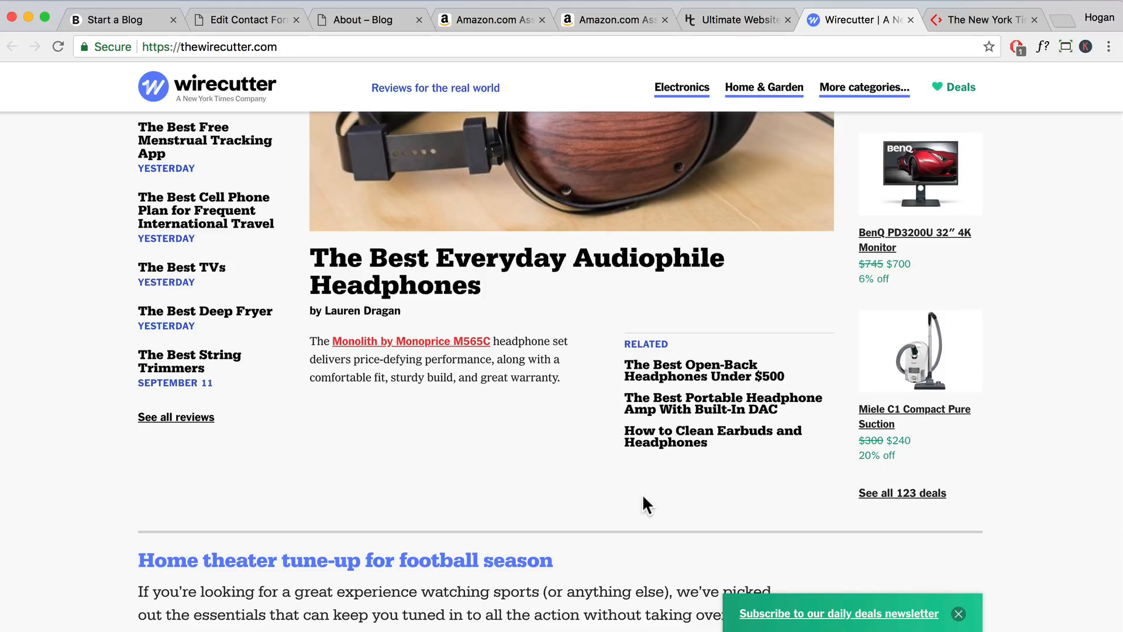
{"action": "scroll", "coordinate": [664, 506], "scroll_direction": "up", "scroll_amount": 7}
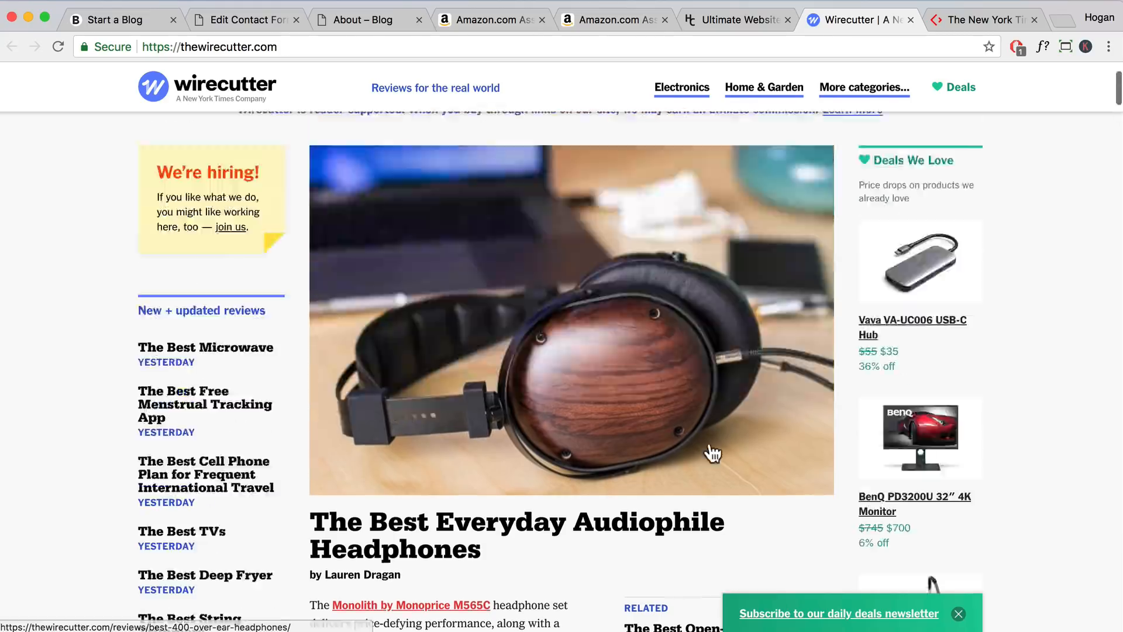
Read the Recode article on The New York Times buying The Wirecutter, highlighting the buyer and price, and return to the Wirecutter home page
{"action": "left_click", "coordinate": [974, 23]}
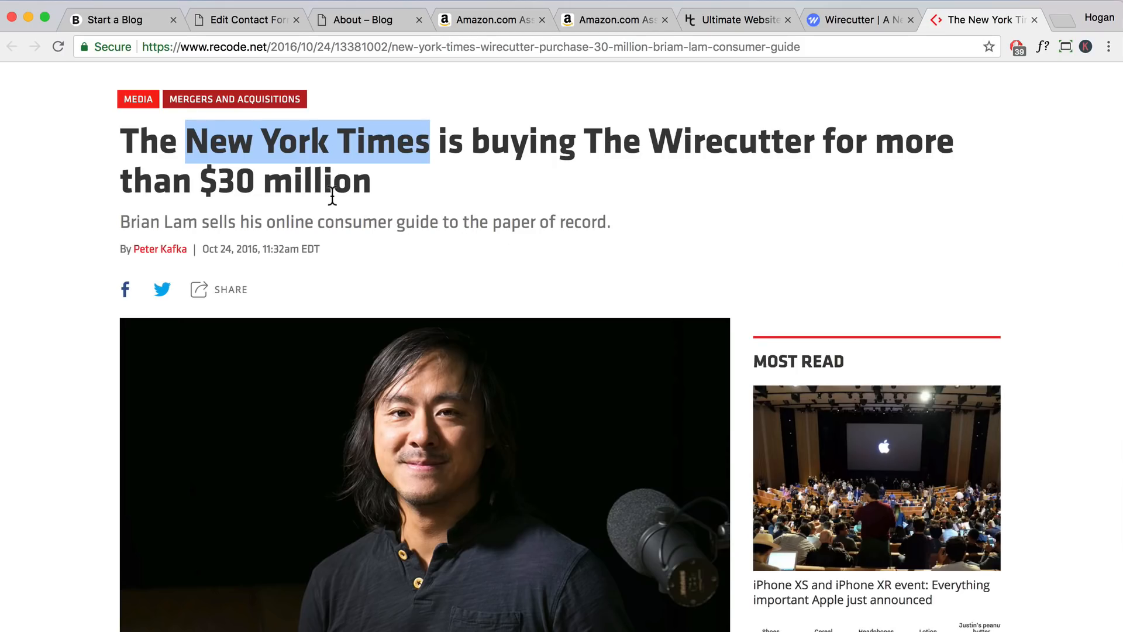
{"action": "left_click_drag", "start_coordinate": [188, 138], "coordinate": [390, 128]}
{"action": "left_click_drag", "start_coordinate": [380, 186], "coordinate": [199, 181]}
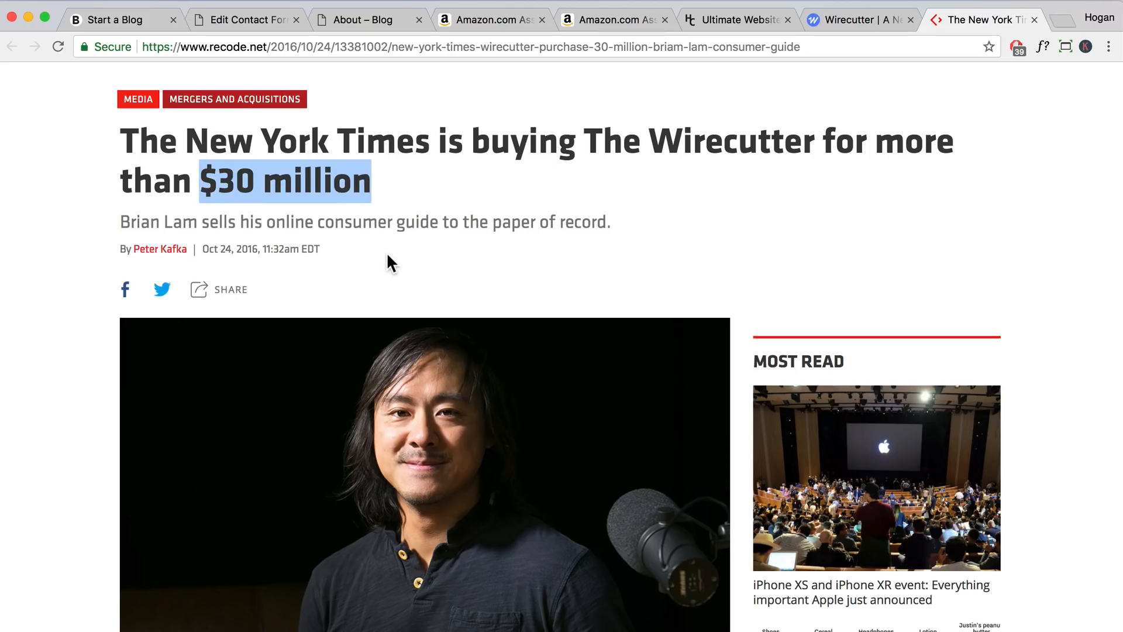
{"action": "scroll", "coordinate": [387, 256], "scroll_direction": "down", "scroll_amount": 8}
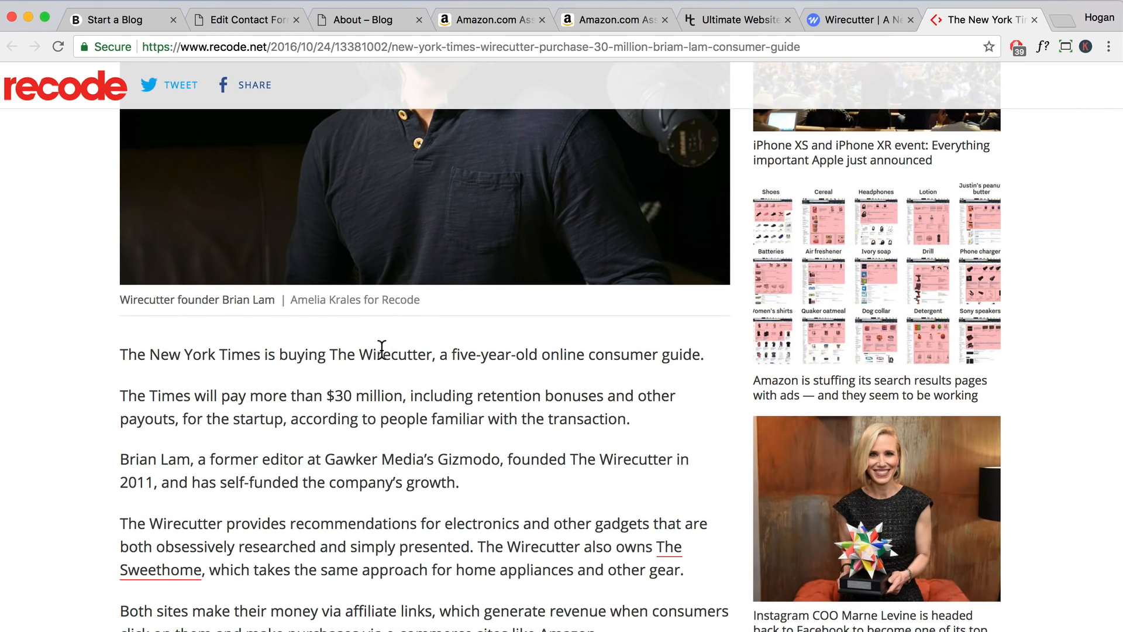
{"action": "scroll", "coordinate": [382, 349], "scroll_direction": "down", "scroll_amount": 4}
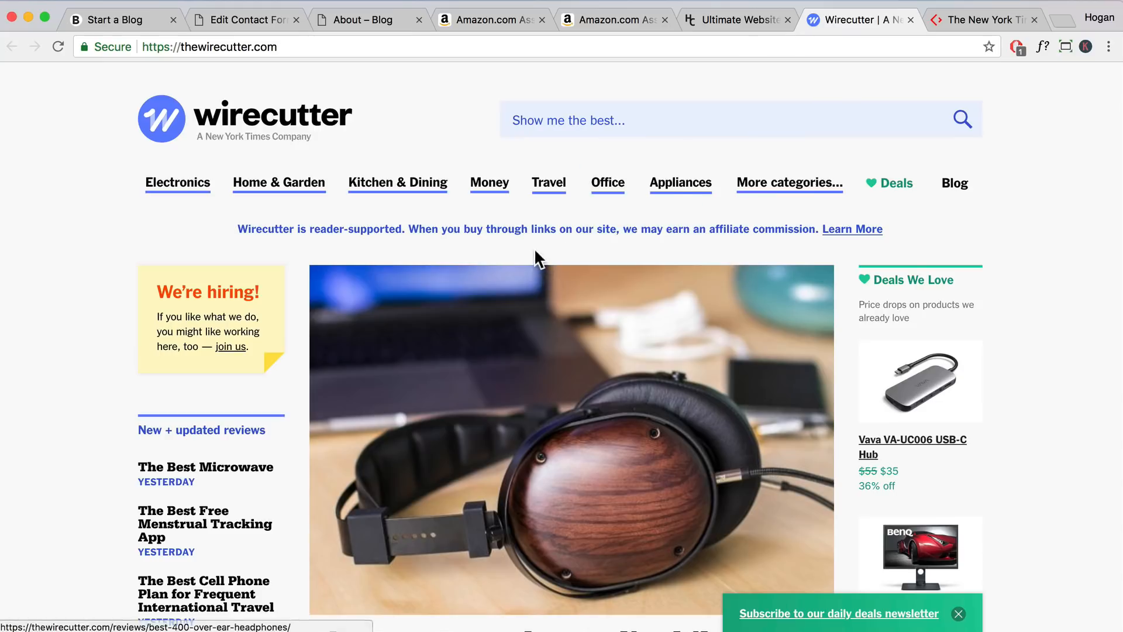
{"action": "scroll", "coordinate": [537, 256], "scroll_direction": "down", "scroll_amount": 5}
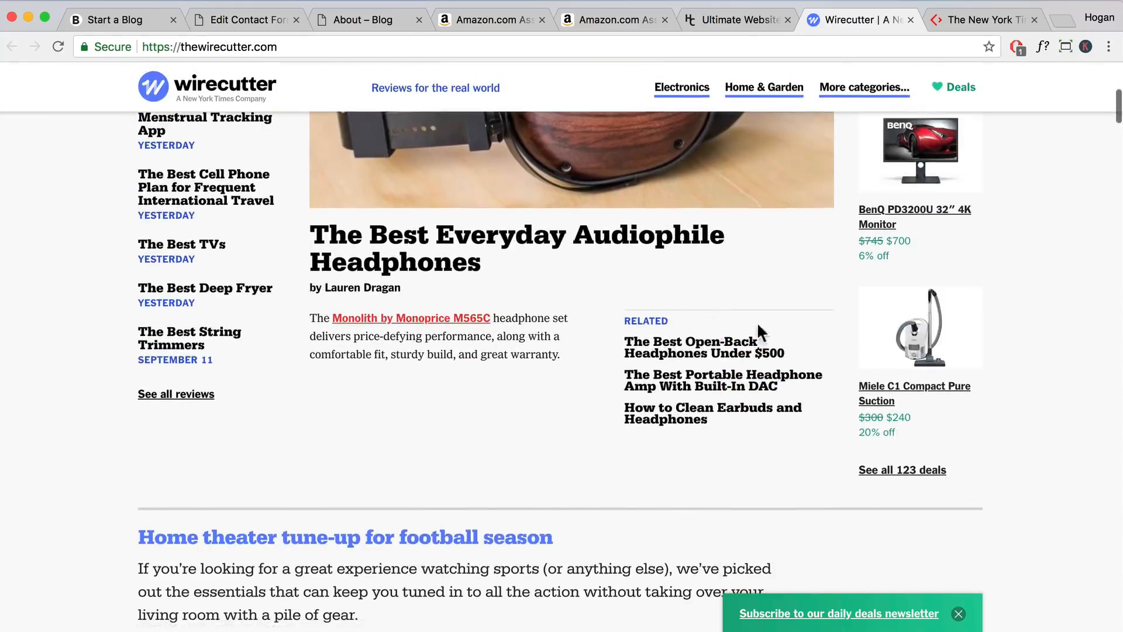
{"action": "scroll", "coordinate": [539, 301], "scroll_direction": "up", "scroll_amount": 3}
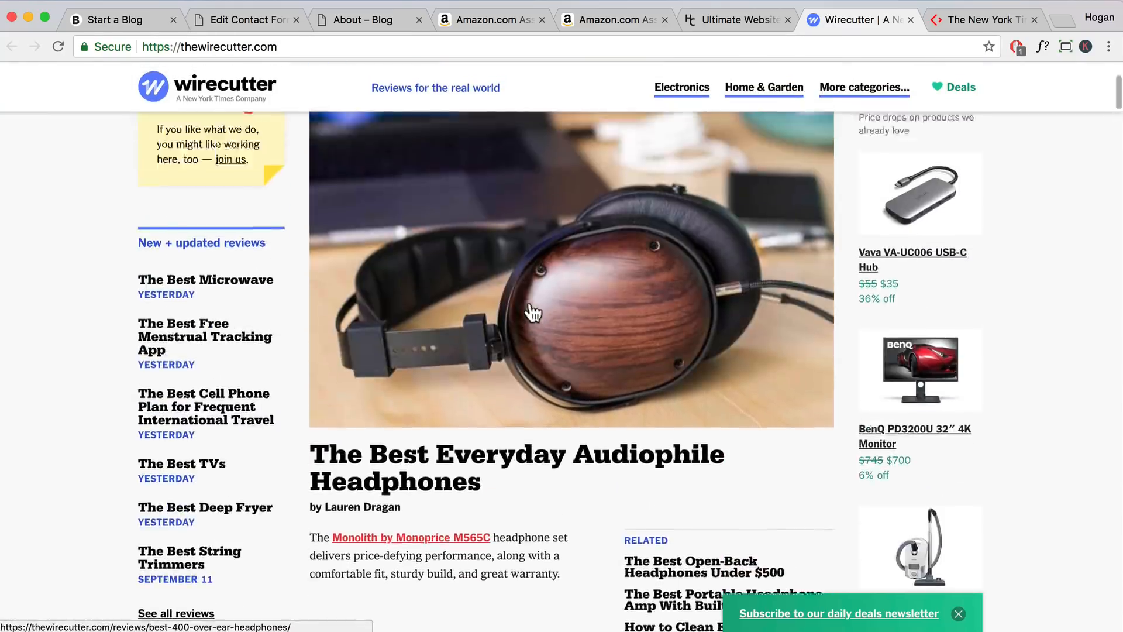
Examine the Wirecutter home page's affiliate commission notice, the Deals We Love products and the home theater section
{"action": "scroll", "coordinate": [534, 311], "scroll_direction": "up", "scroll_amount": 4}
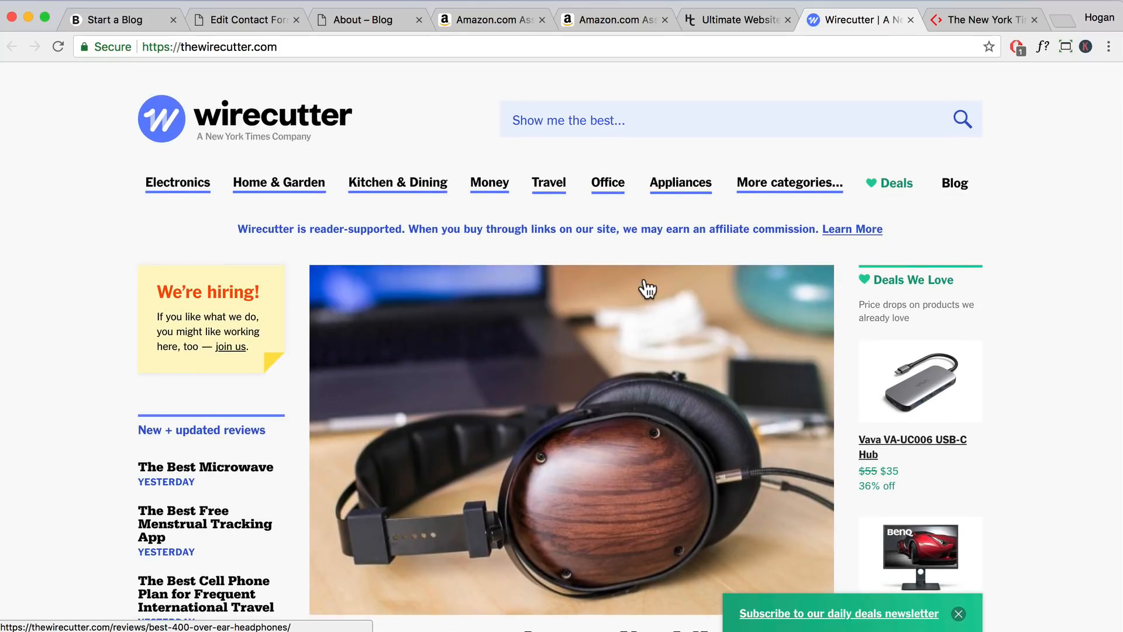
{"action": "scroll", "coordinate": [696, 292], "scroll_direction": "down", "scroll_amount": 2}
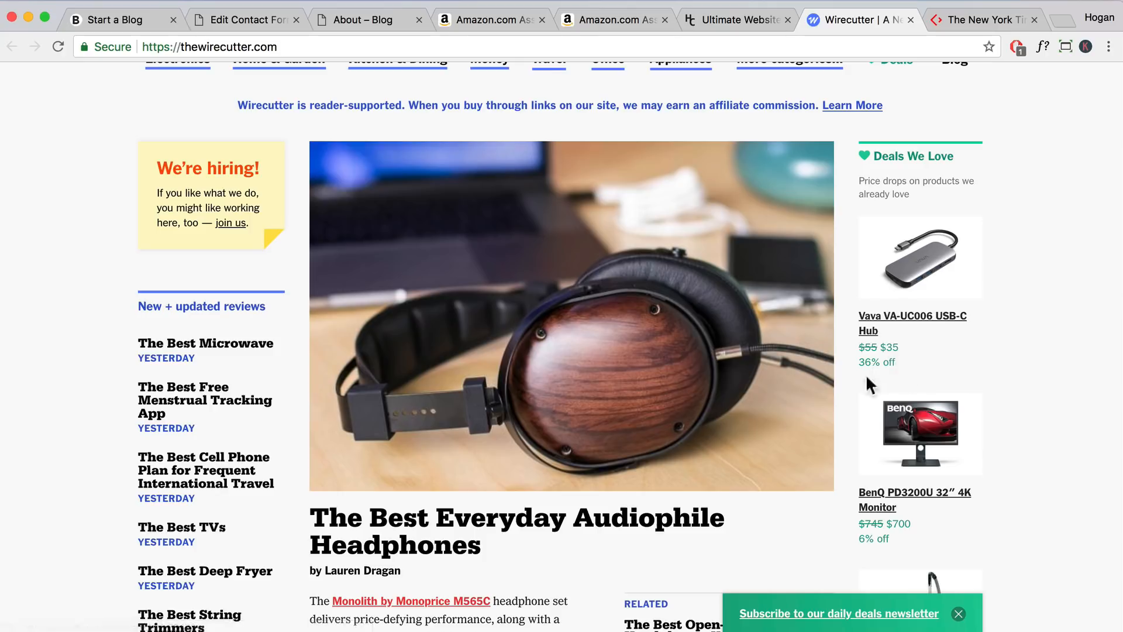
{"action": "scroll", "coordinate": [678, 433], "scroll_direction": "down", "scroll_amount": 8}
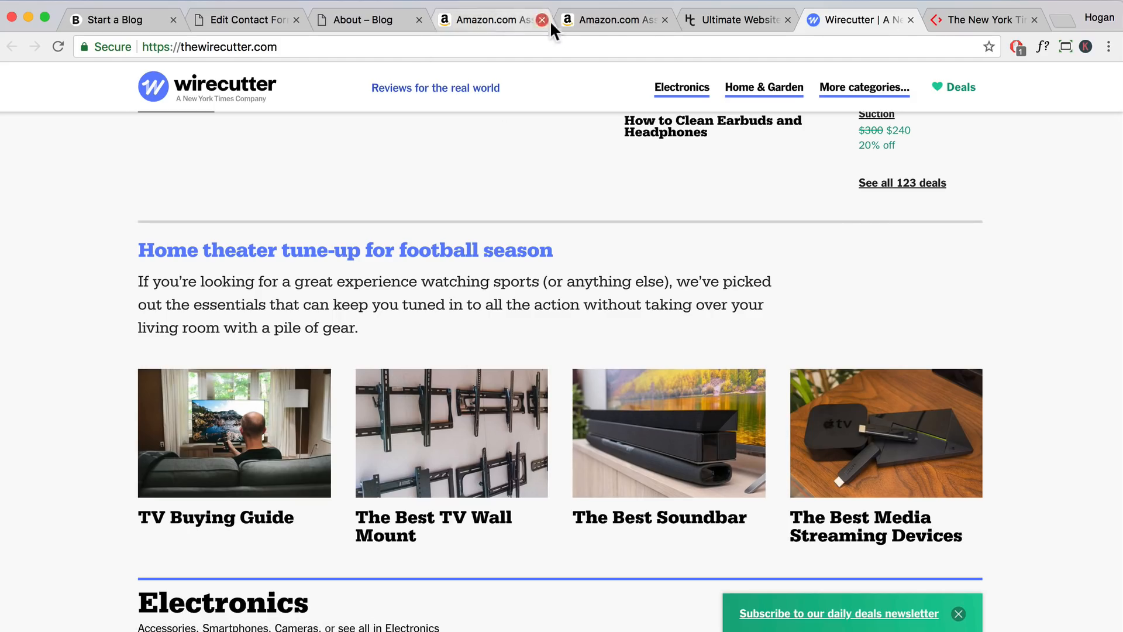
Switch to the Amazon Associates site and open its Banners page under Product Linking
{"action": "left_click", "coordinate": [478, 24]}
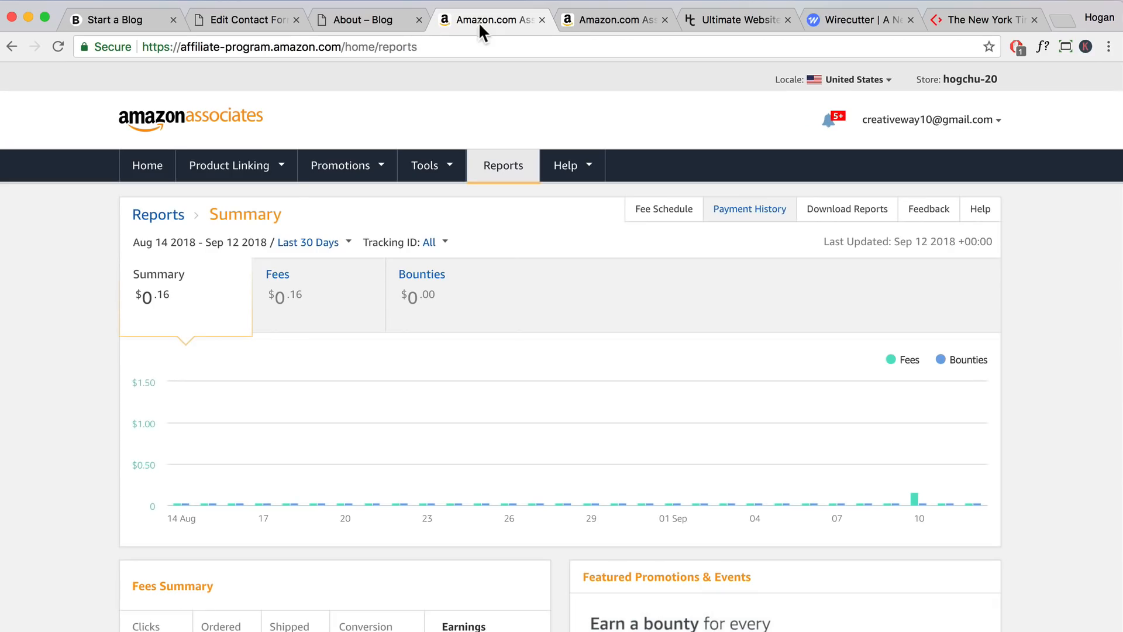
{"action": "mouse_move", "coordinate": [271, 171]}
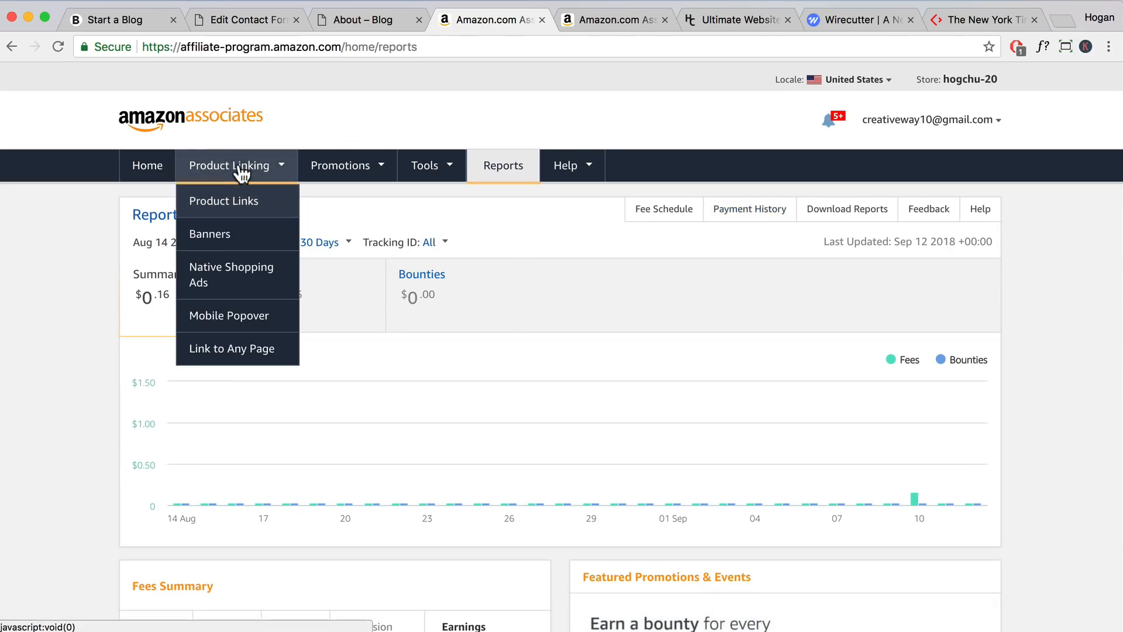
{"action": "left_click", "coordinate": [212, 234]}
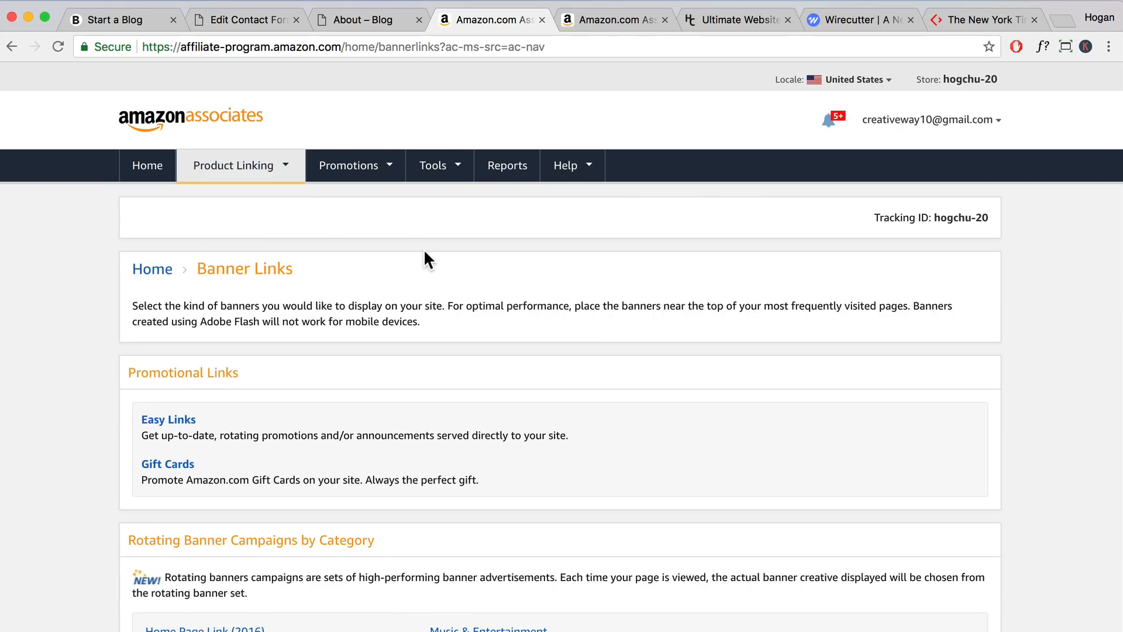
Look through the banner links by category and open the Amazon Echo banners
{"action": "scroll", "coordinate": [421, 259], "scroll_direction": "down", "scroll_amount": 2}
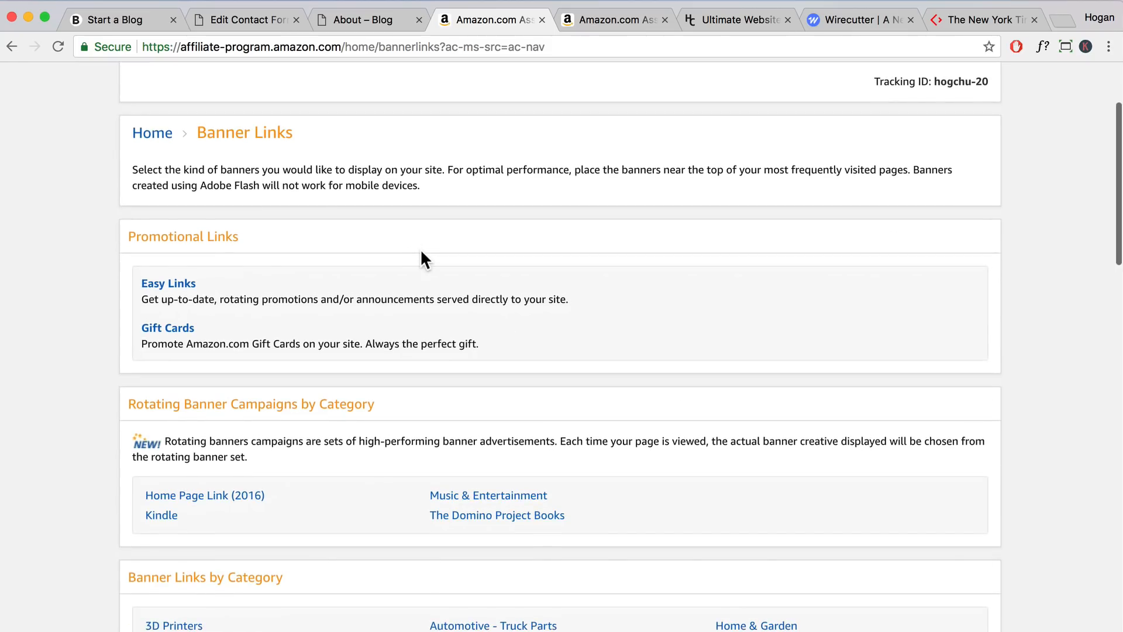
{"action": "scroll", "coordinate": [423, 253], "scroll_direction": "down", "scroll_amount": 4}
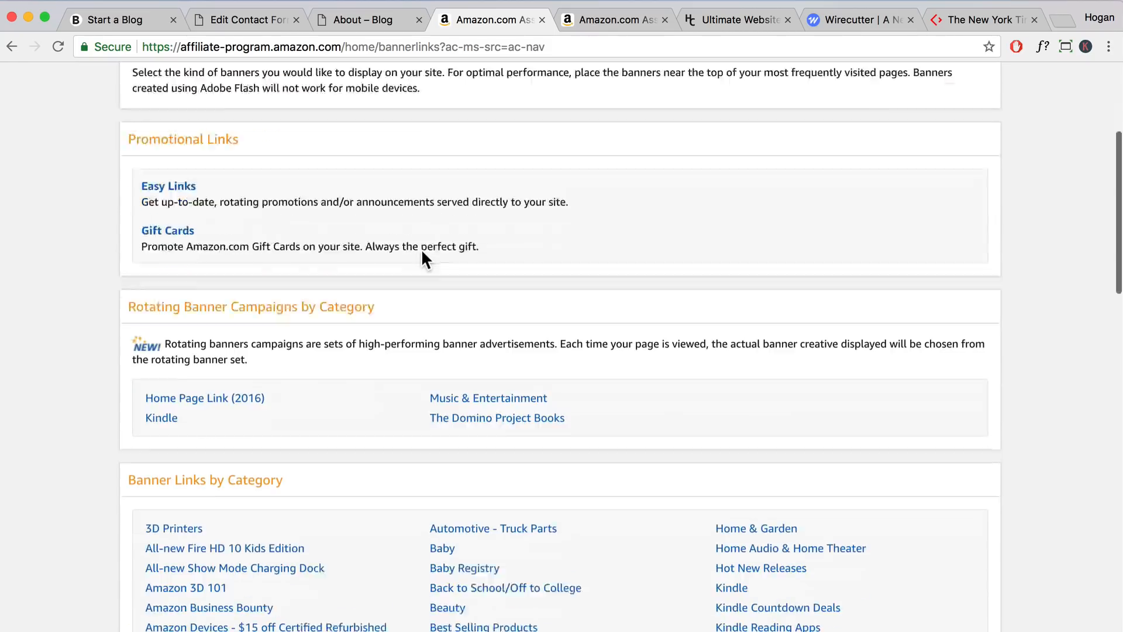
{"action": "scroll", "coordinate": [421, 248], "scroll_direction": "down", "scroll_amount": 3}
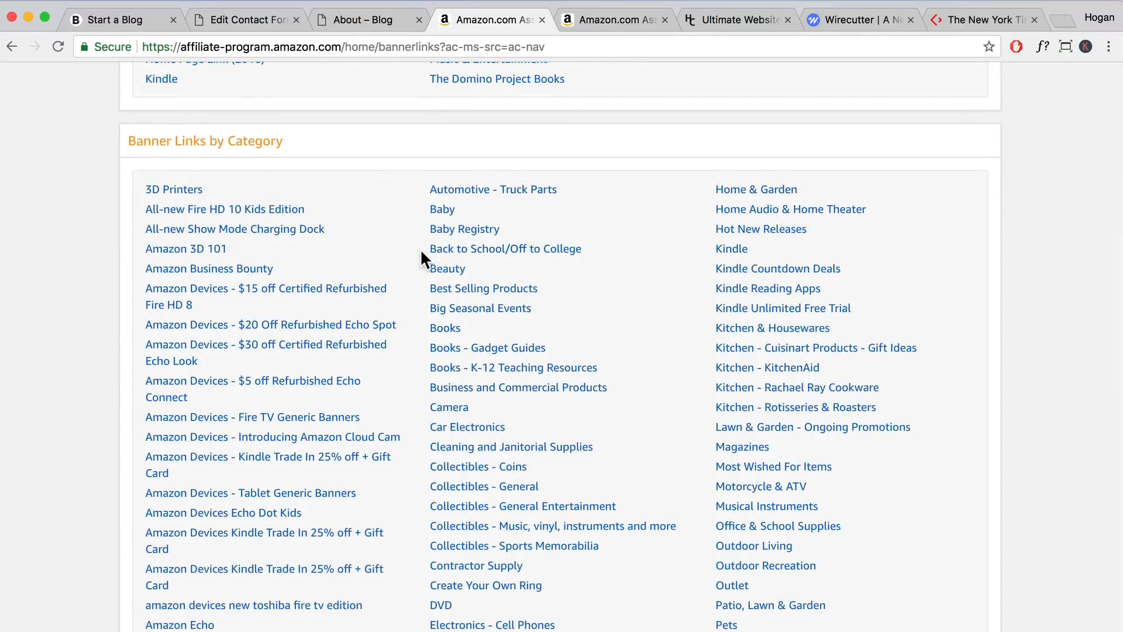
{"action": "scroll", "coordinate": [420, 248], "scroll_direction": "down", "scroll_amount": 2}
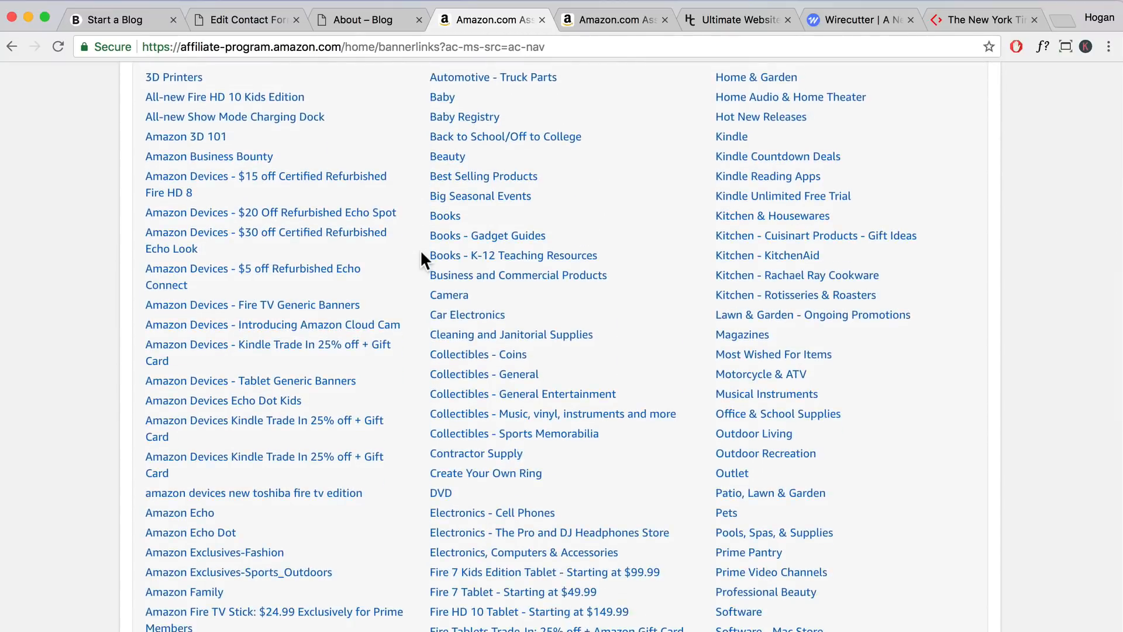
{"action": "scroll", "coordinate": [422, 253], "scroll_direction": "down", "scroll_amount": 2}
{"action": "left_click", "coordinate": [169, 410]}
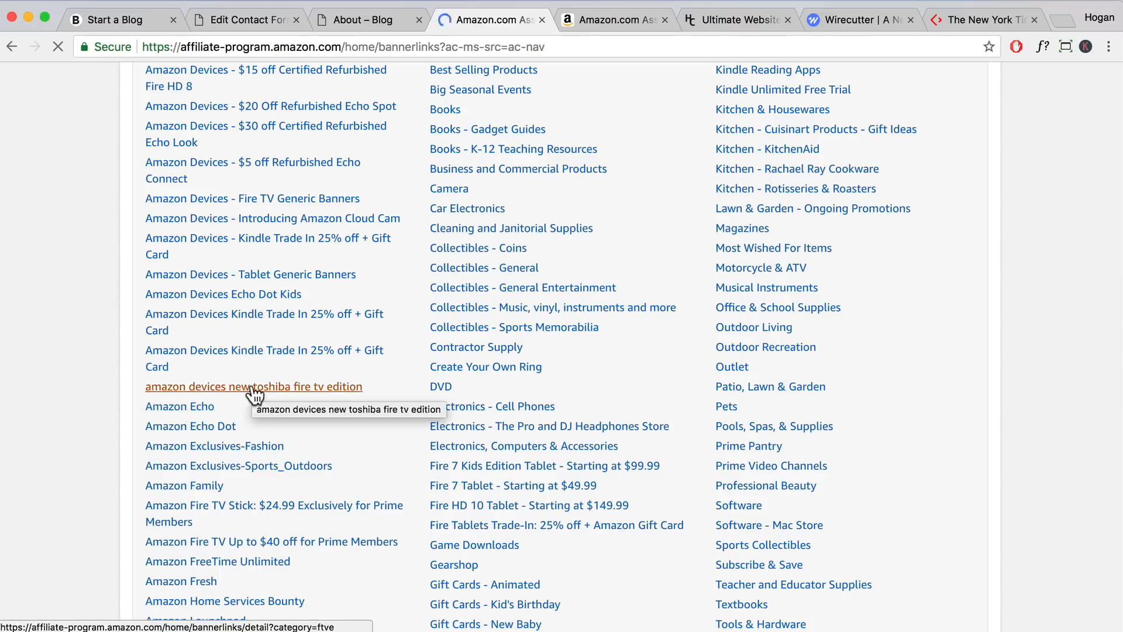
Pause AdBlock on the Amazon Associates site and reload the Amazon Echo banner page to load the sample ads
{"action": "scroll", "coordinate": [481, 360], "scroll_direction": "down", "scroll_amount": 3}
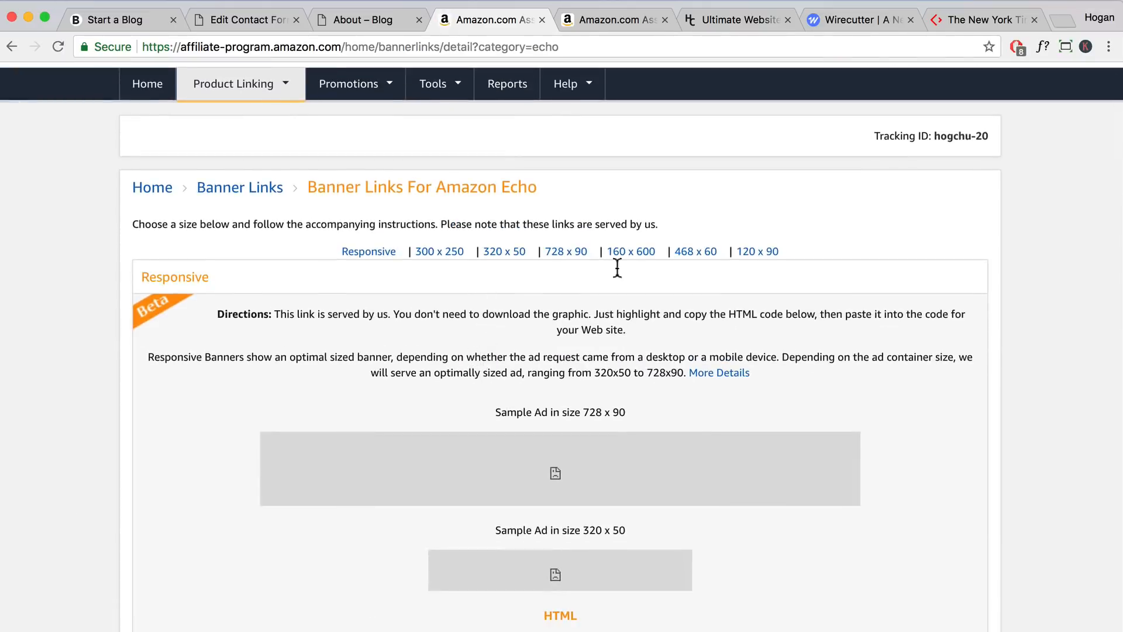
{"action": "scroll", "coordinate": [486, 361], "scroll_direction": "down", "scroll_amount": 3}
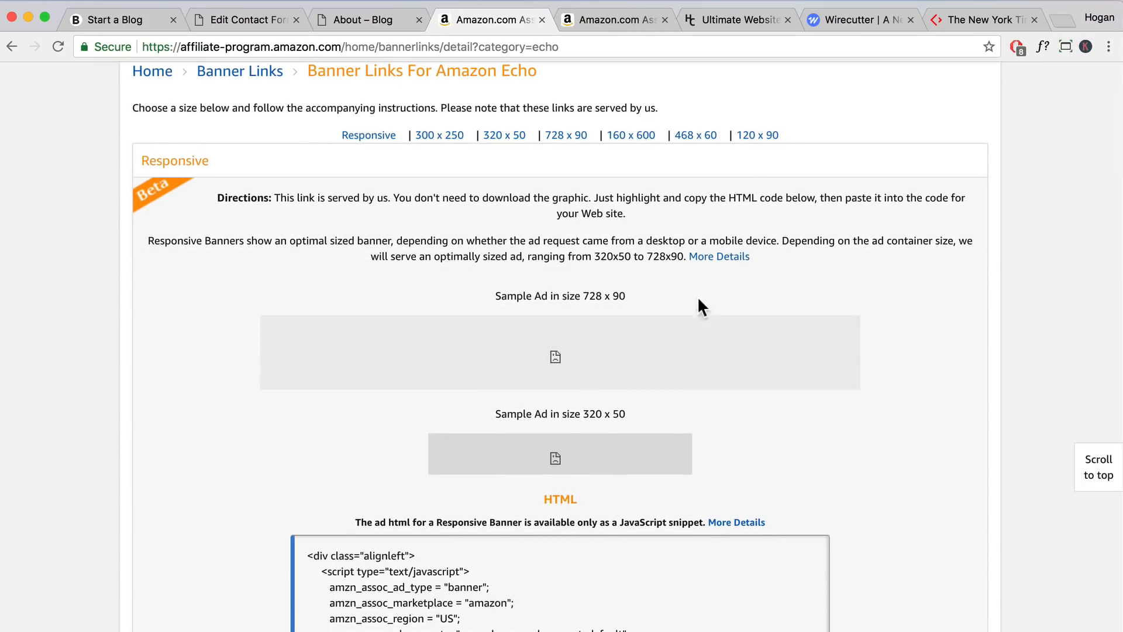
{"action": "left_click", "coordinate": [1017, 48]}
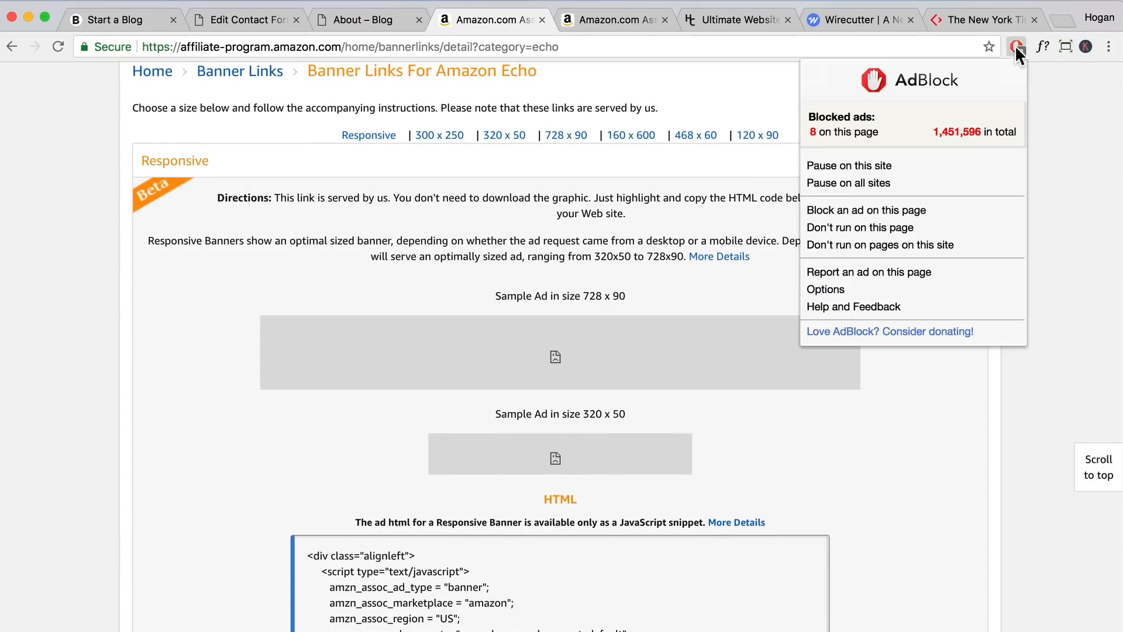
{"action": "left_click", "coordinate": [861, 168]}
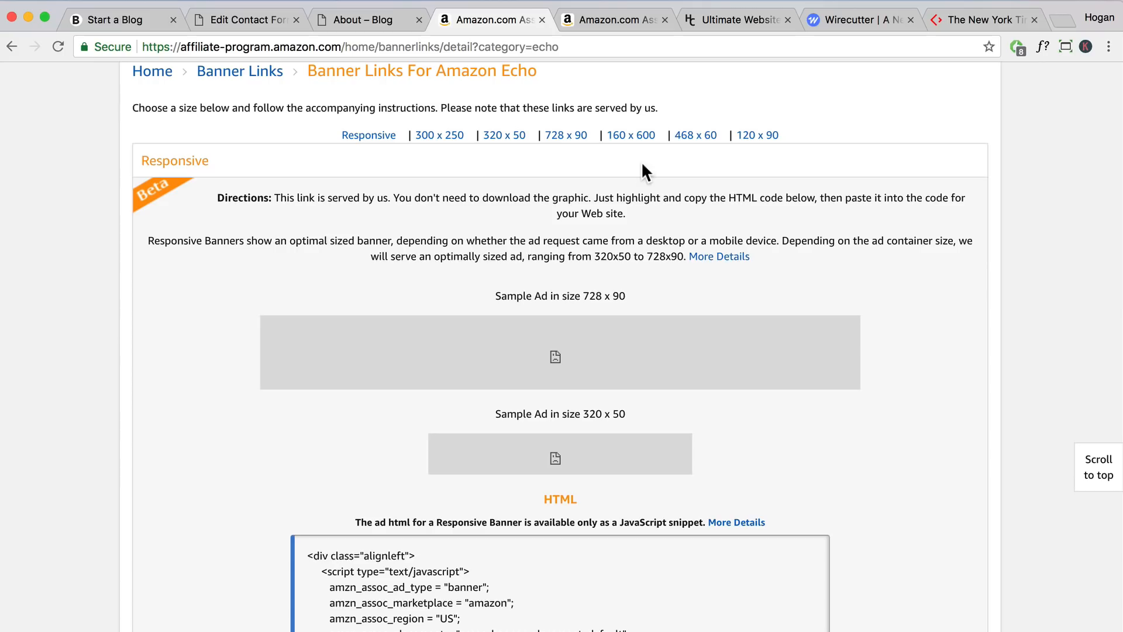
{"action": "left_click", "coordinate": [57, 46]}
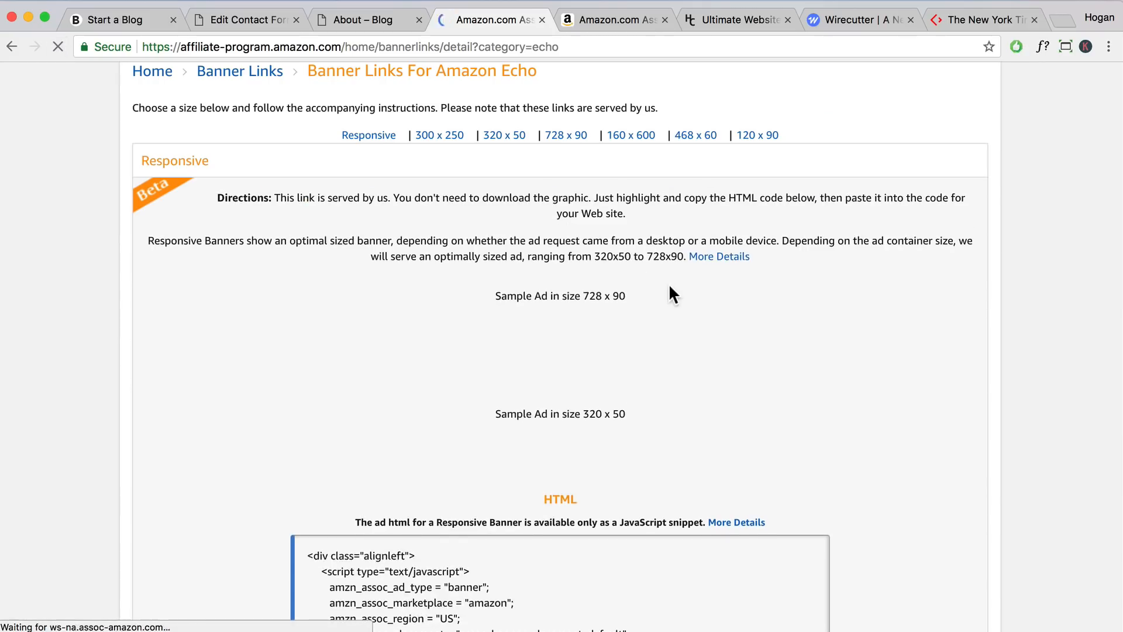
Select the complete IFrame HTML code of the 728 x 90 Amazon Echo banner
{"action": "scroll", "coordinate": [667, 292], "scroll_direction": "down", "scroll_amount": 3}
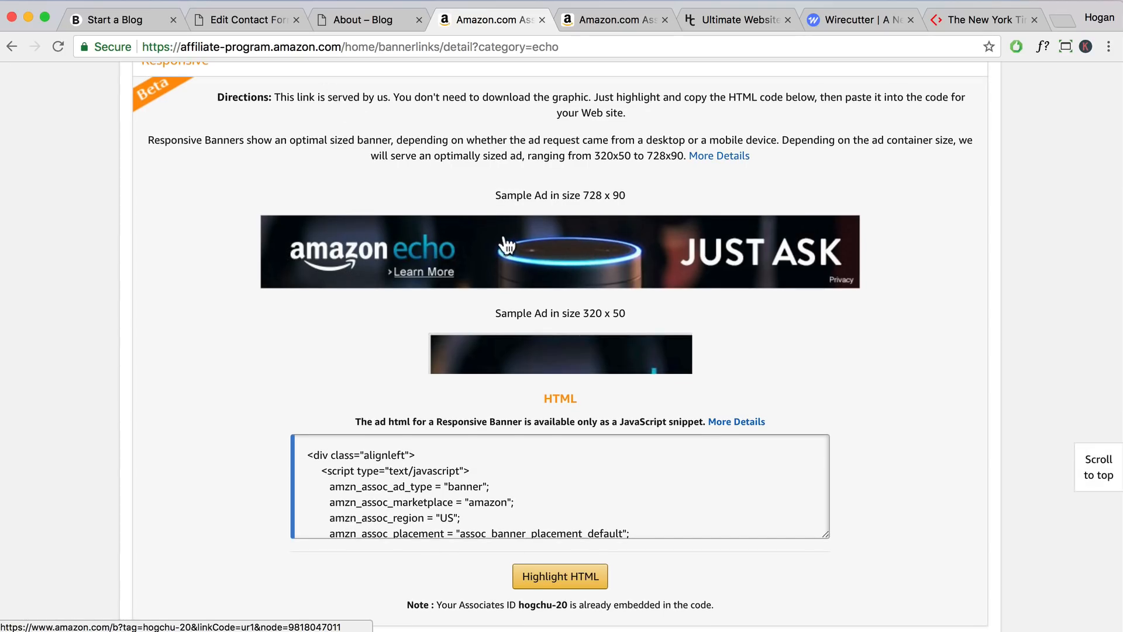
{"action": "scroll", "coordinate": [503, 240], "scroll_direction": "down", "scroll_amount": 5}
{"action": "scroll", "coordinate": [507, 243], "scroll_direction": "down", "scroll_amount": 20}
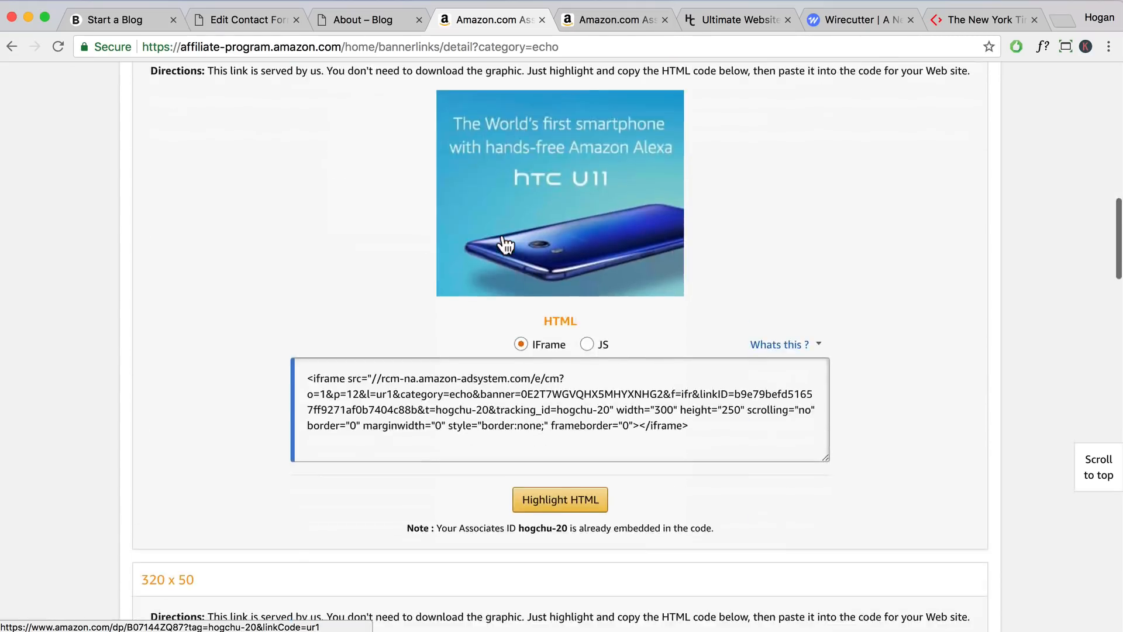
{"action": "scroll", "coordinate": [504, 240], "scroll_direction": "down", "scroll_amount": 5}
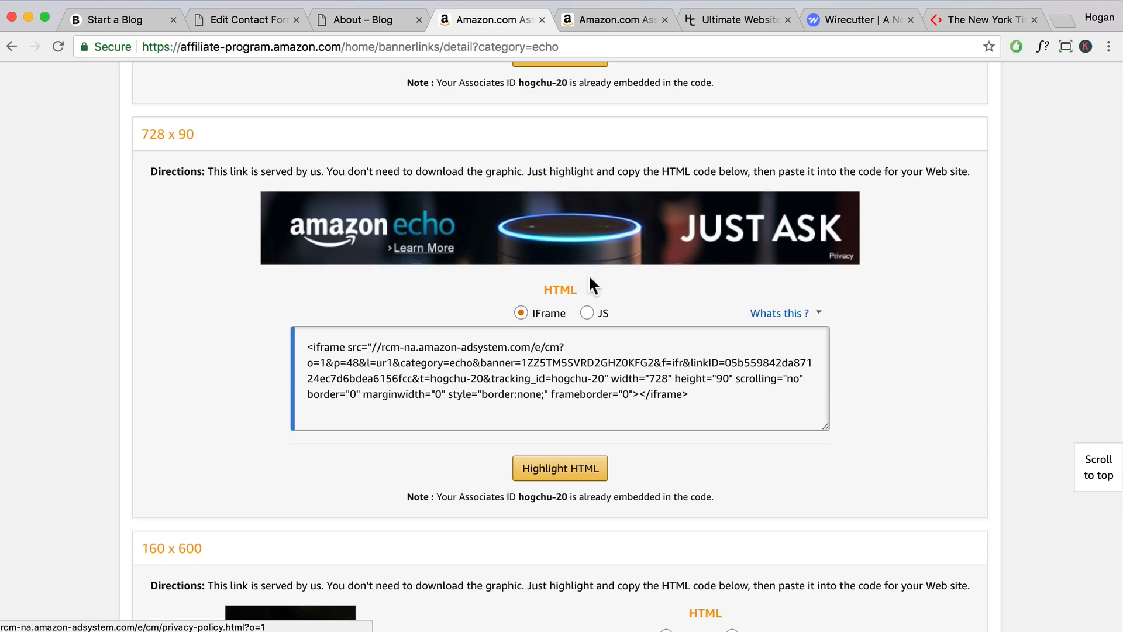
{"action": "left_click_drag", "start_coordinate": [708, 391], "coordinate": [300, 346]}
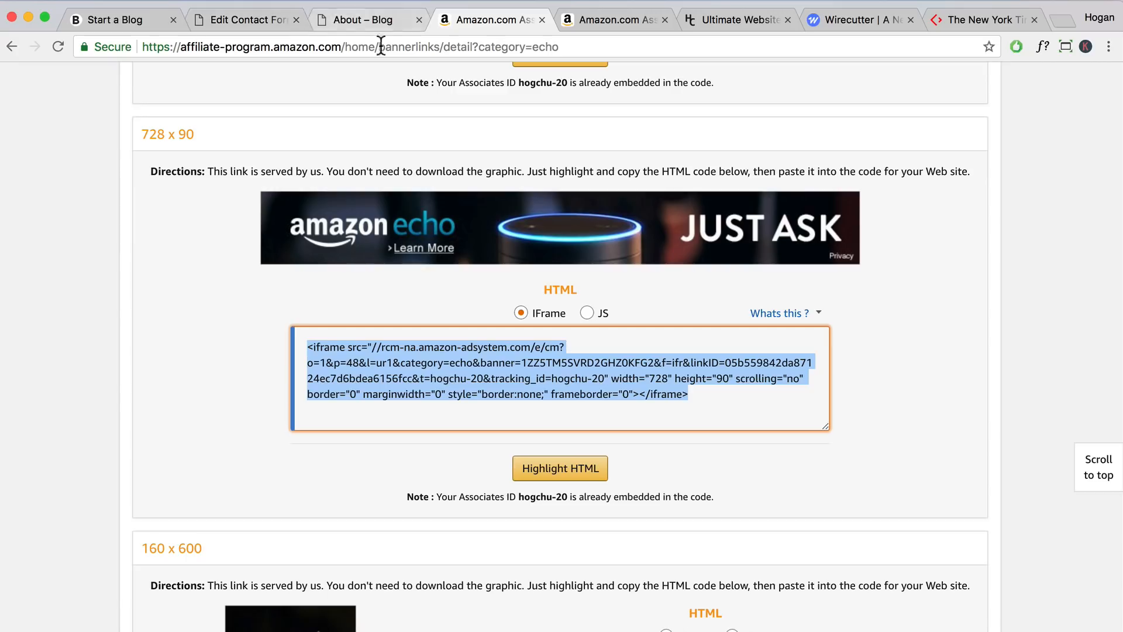
Switch to the blog's WordPress admin and open the Hook Content section of the Themify Settings
{"action": "left_click", "coordinate": [331, 22]}
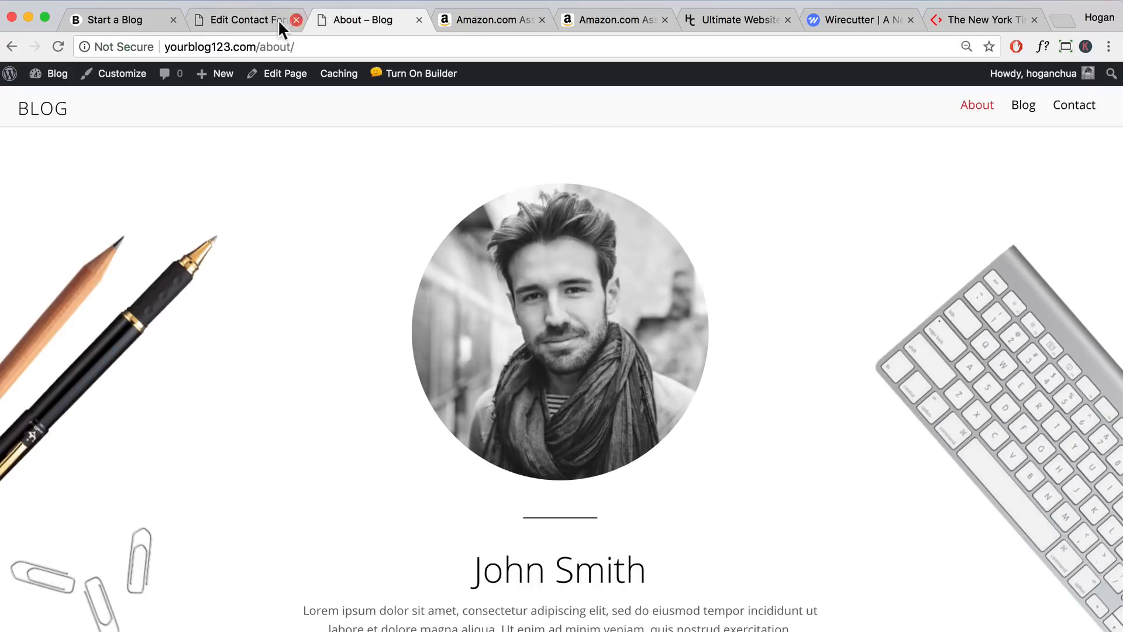
{"action": "left_click", "coordinate": [253, 19]}
{"action": "mouse_move", "coordinate": [50, 79]}
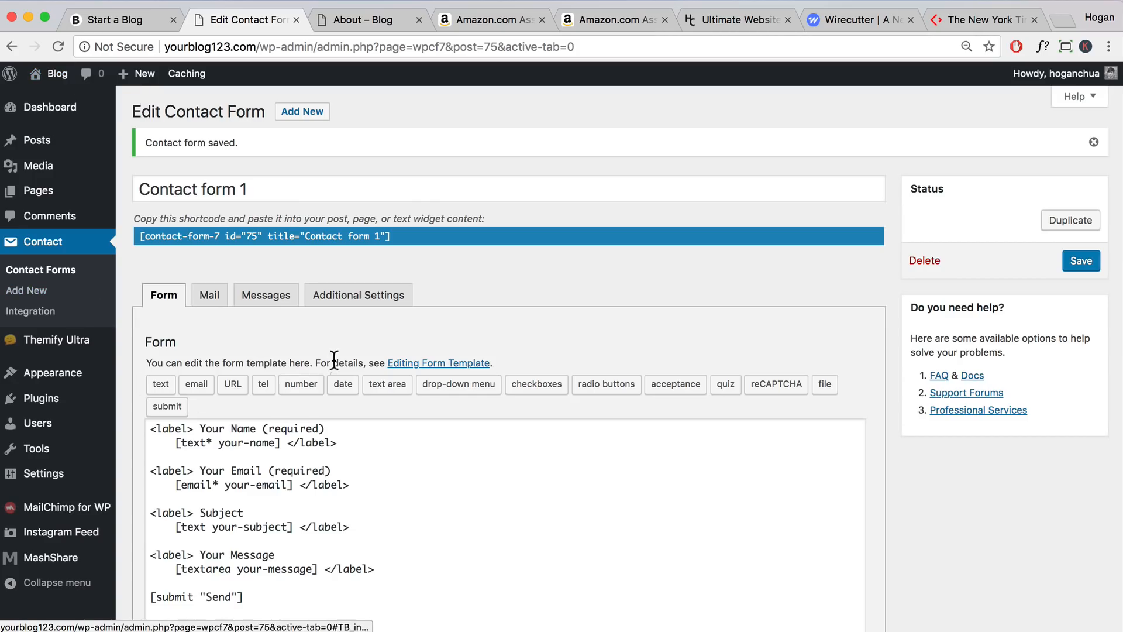
{"action": "mouse_move", "coordinate": [101, 346]}
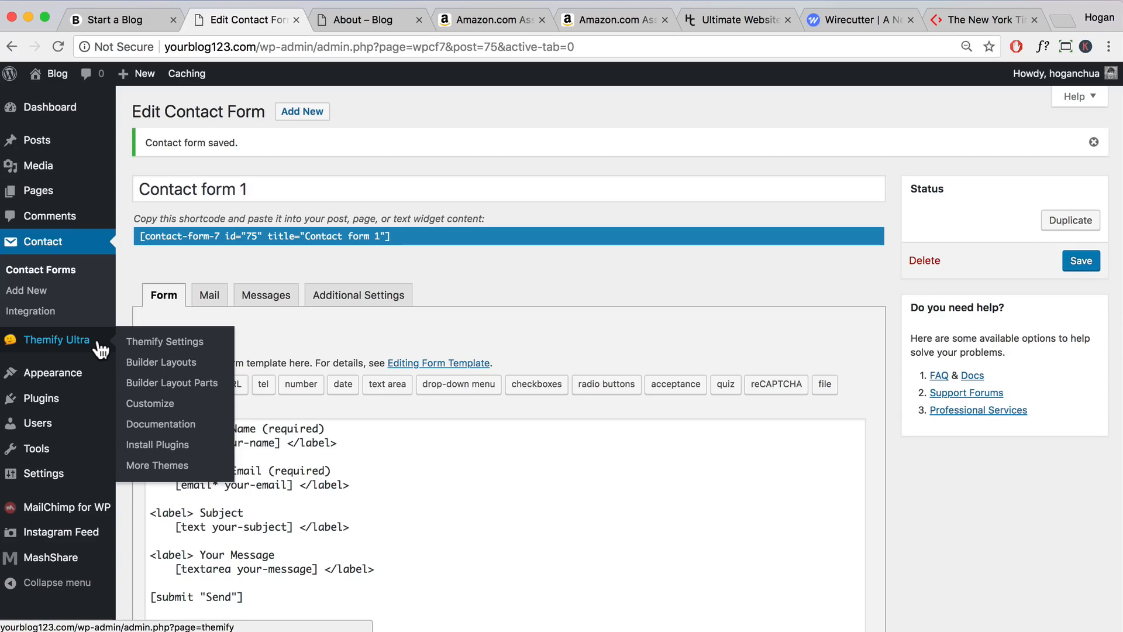
{"action": "left_click", "coordinate": [146, 347]}
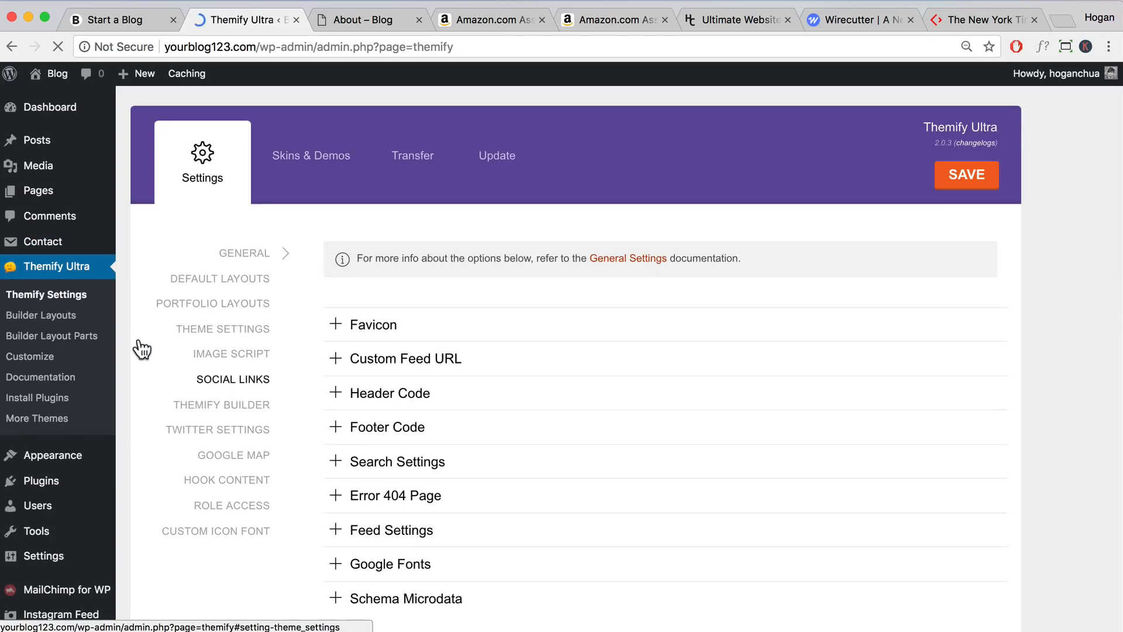
{"action": "left_click", "coordinate": [227, 481]}
{"action": "scroll", "coordinate": [620, 387], "scroll_direction": "down", "scroll_amount": 2}
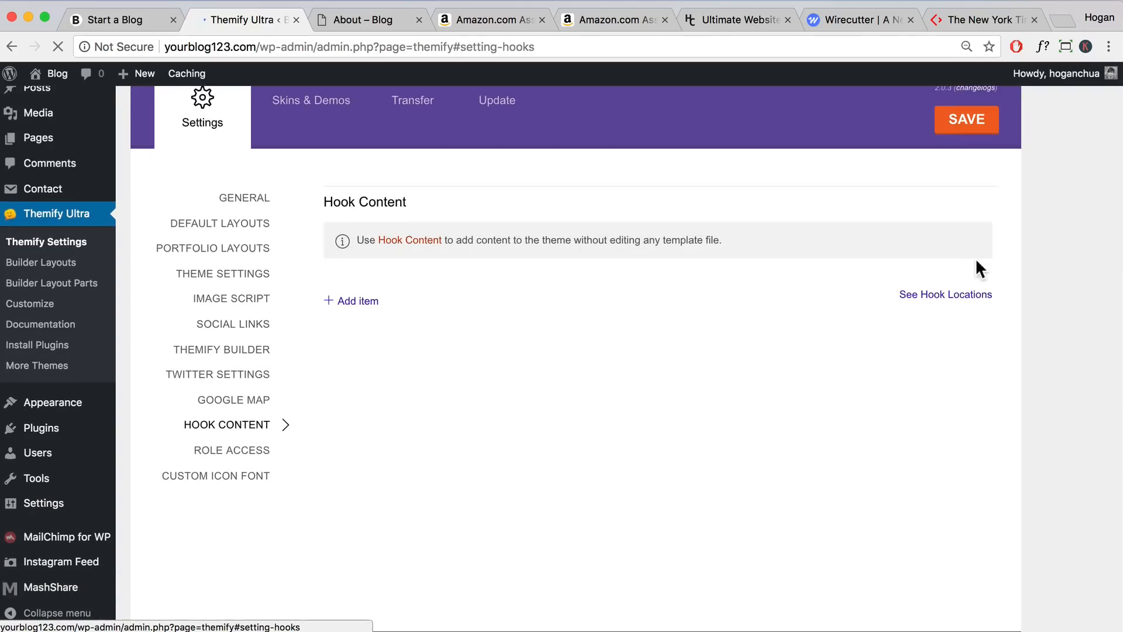
Open the hook locations preview and examine the hooks around the blog's header and its first post
{"action": "left_click", "coordinate": [946, 296]}
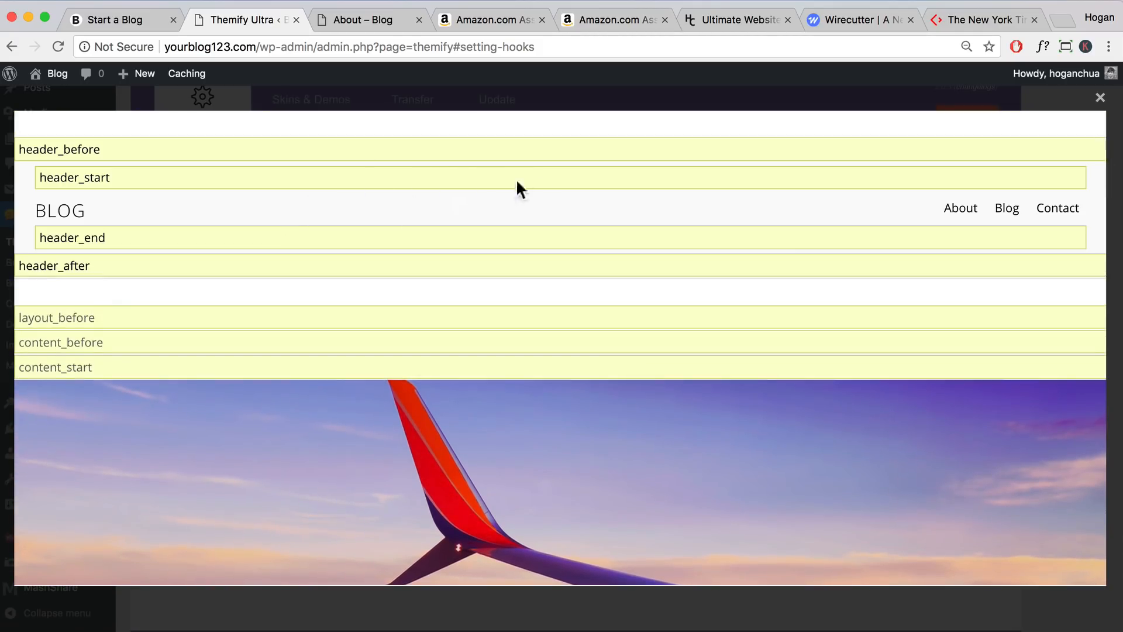
{"action": "scroll", "coordinate": [511, 208], "scroll_direction": "down", "scroll_amount": 15}
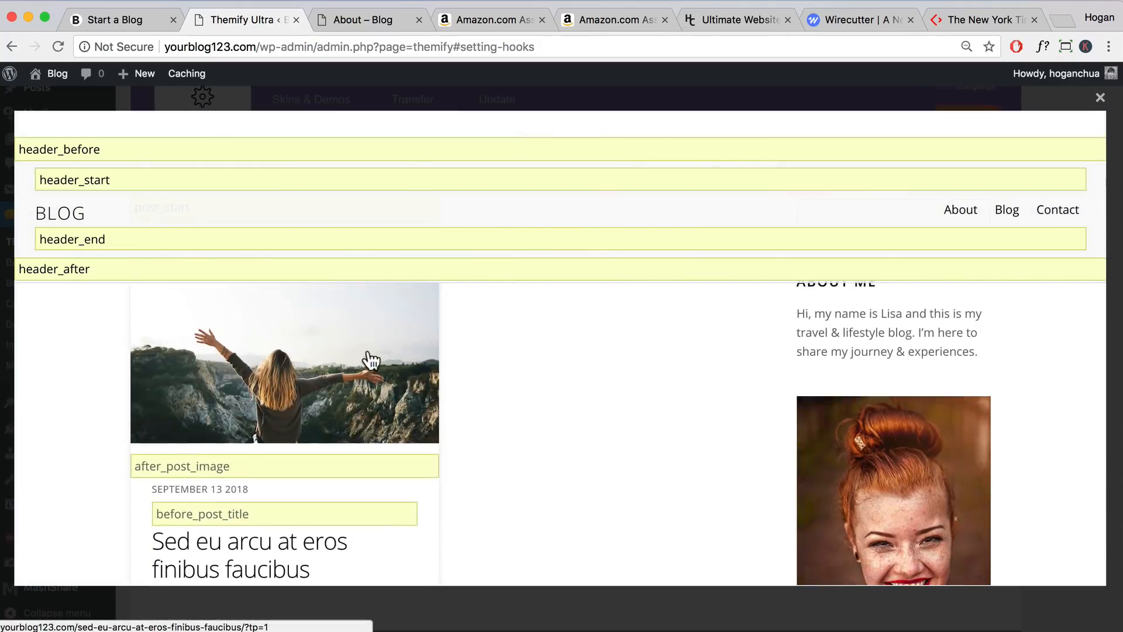
{"action": "scroll", "coordinate": [363, 364], "scroll_direction": "up", "scroll_amount": 3}
Open the post "Sed eu arcu at eros finibus faucibus" in the preview and examine its hook locations down to the comments area
{"action": "left_click", "coordinate": [288, 465]}
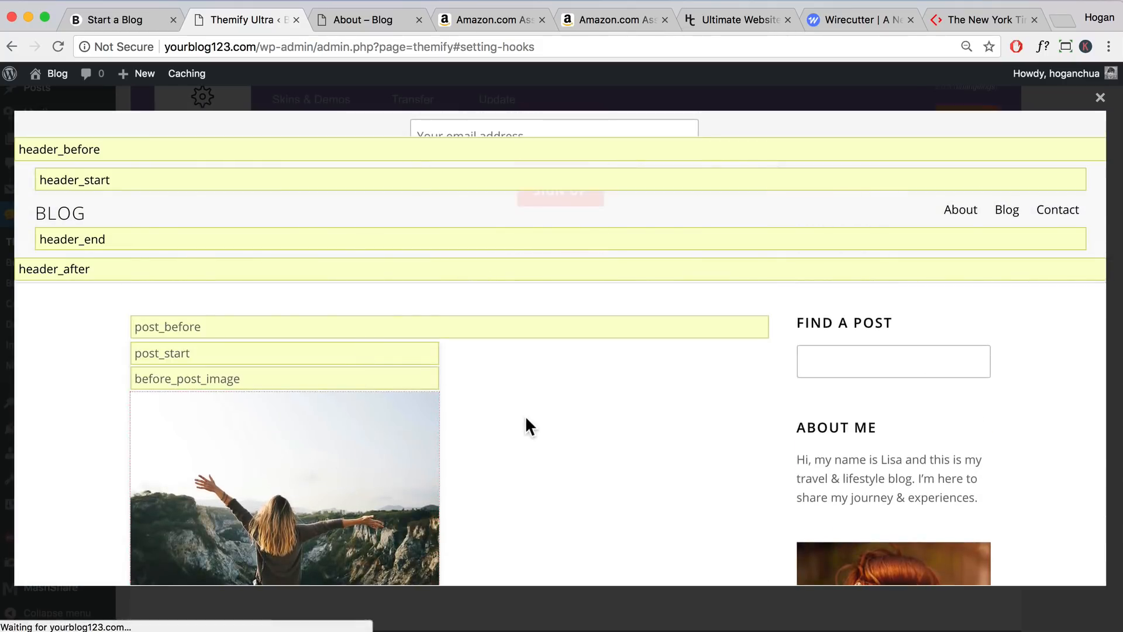
{"action": "scroll", "coordinate": [525, 421], "scroll_direction": "down", "scroll_amount": 3}
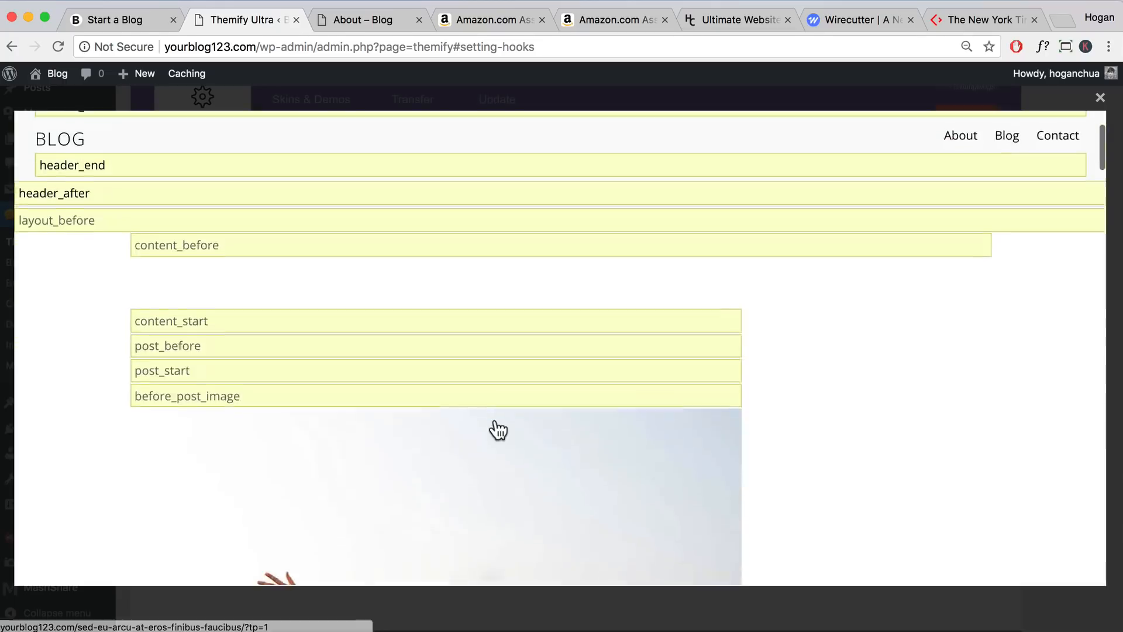
{"action": "scroll", "coordinate": [498, 431], "scroll_direction": "down", "scroll_amount": 10}
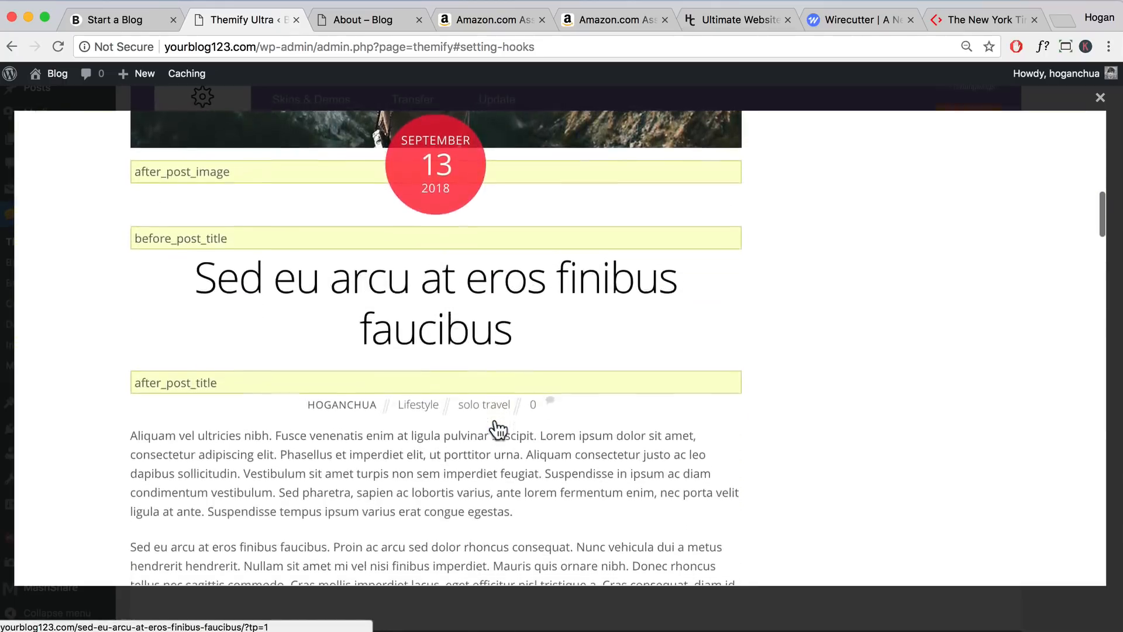
{"action": "scroll", "coordinate": [498, 430], "scroll_direction": "down", "scroll_amount": 10}
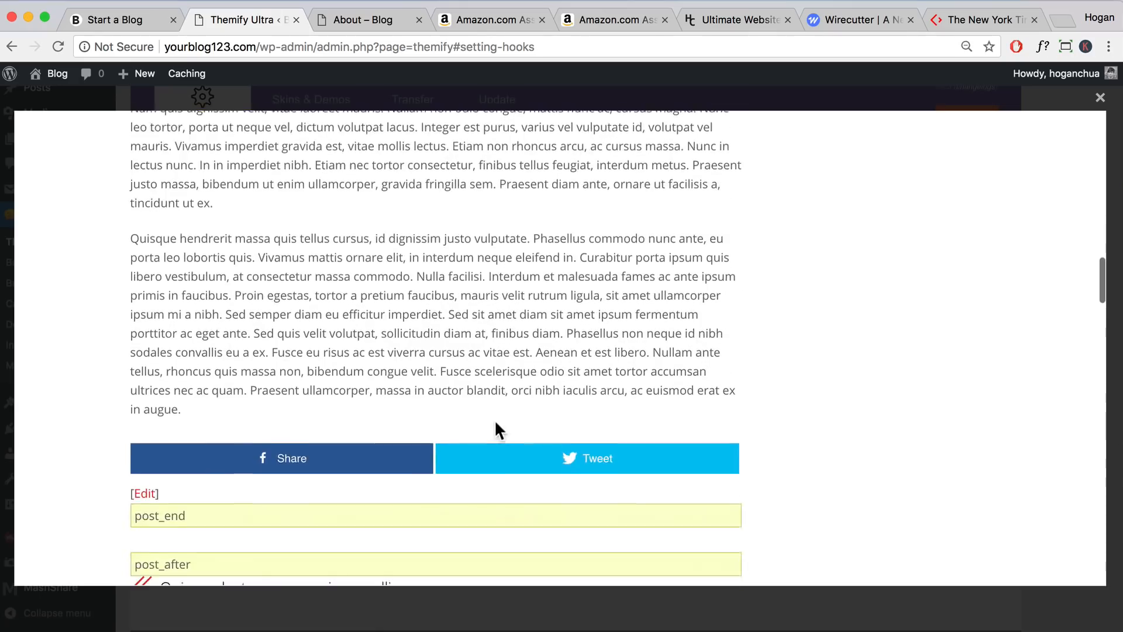
{"action": "scroll", "coordinate": [496, 423], "scroll_direction": "down", "scroll_amount": 5}
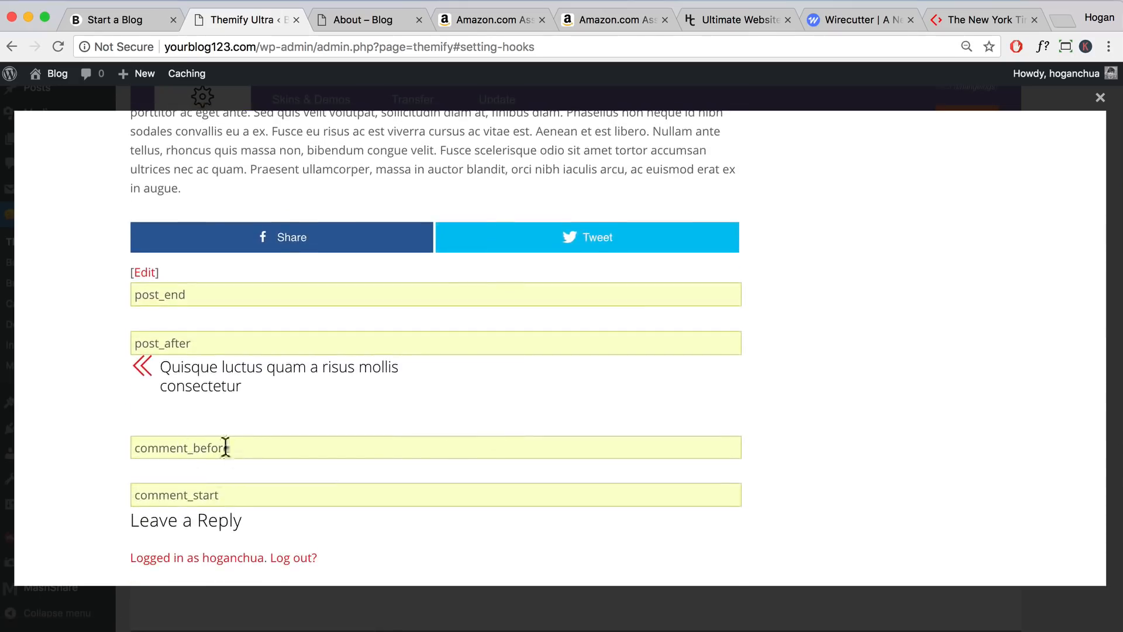
{"action": "scroll", "coordinate": [363, 427], "scroll_direction": "up", "scroll_amount": 3}
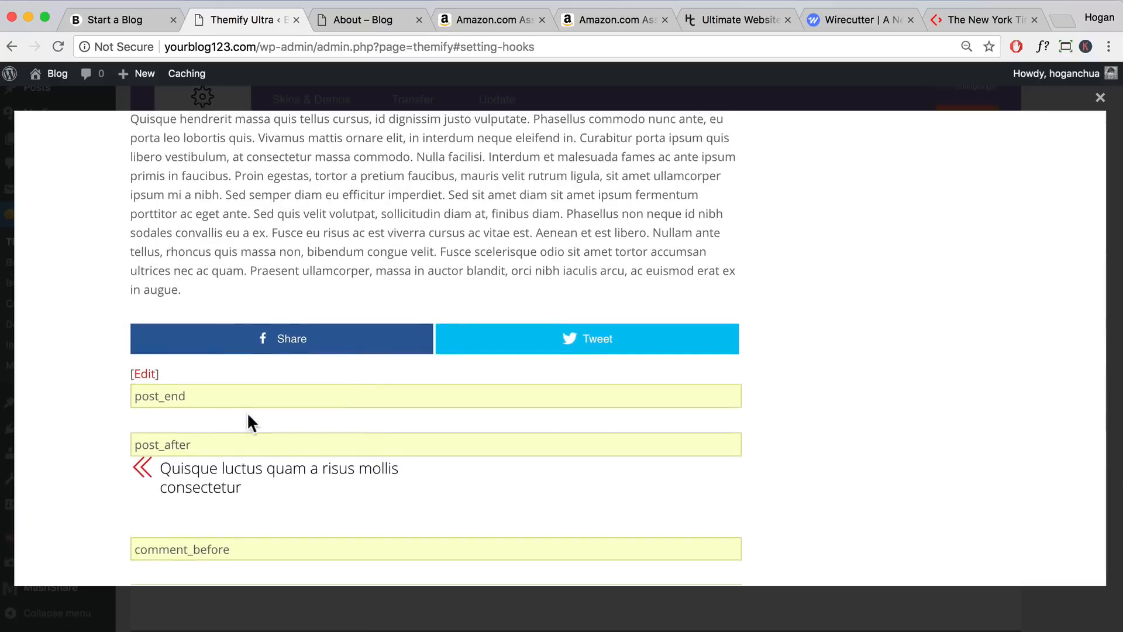
{"action": "scroll", "coordinate": [247, 412], "scroll_direction": "up", "scroll_amount": 6}
{"action": "scroll", "coordinate": [247, 412], "scroll_direction": "up", "scroll_amount": 12}
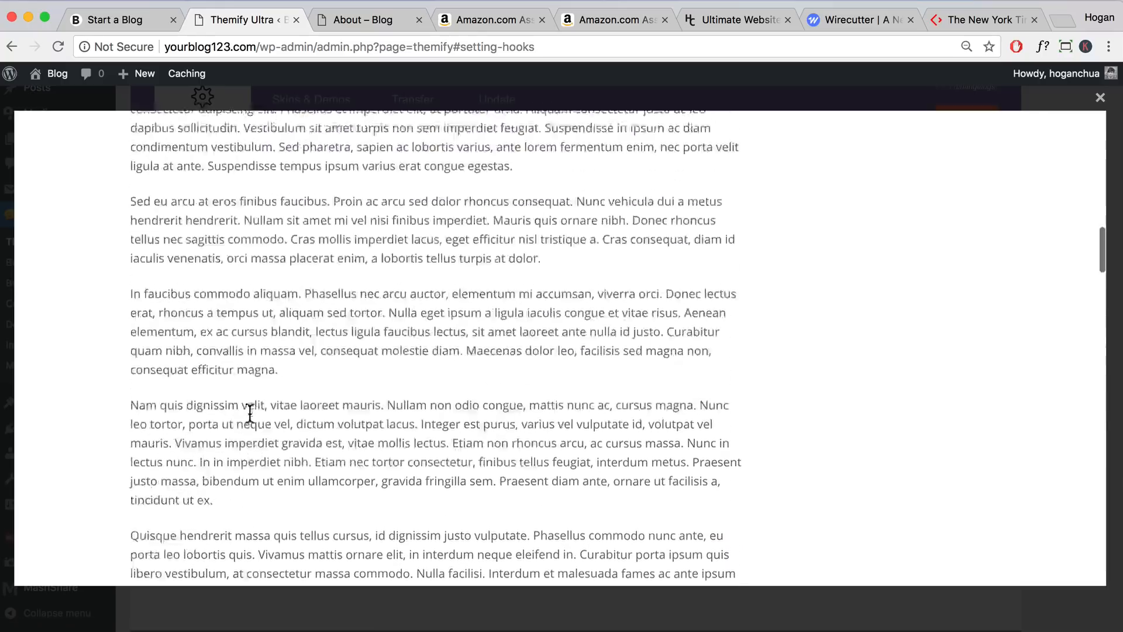
{"action": "scroll", "coordinate": [250, 413], "scroll_direction": "down", "scroll_amount": 8}
{"action": "scroll", "coordinate": [251, 413], "scroll_direction": "down", "scroll_amount": 10}
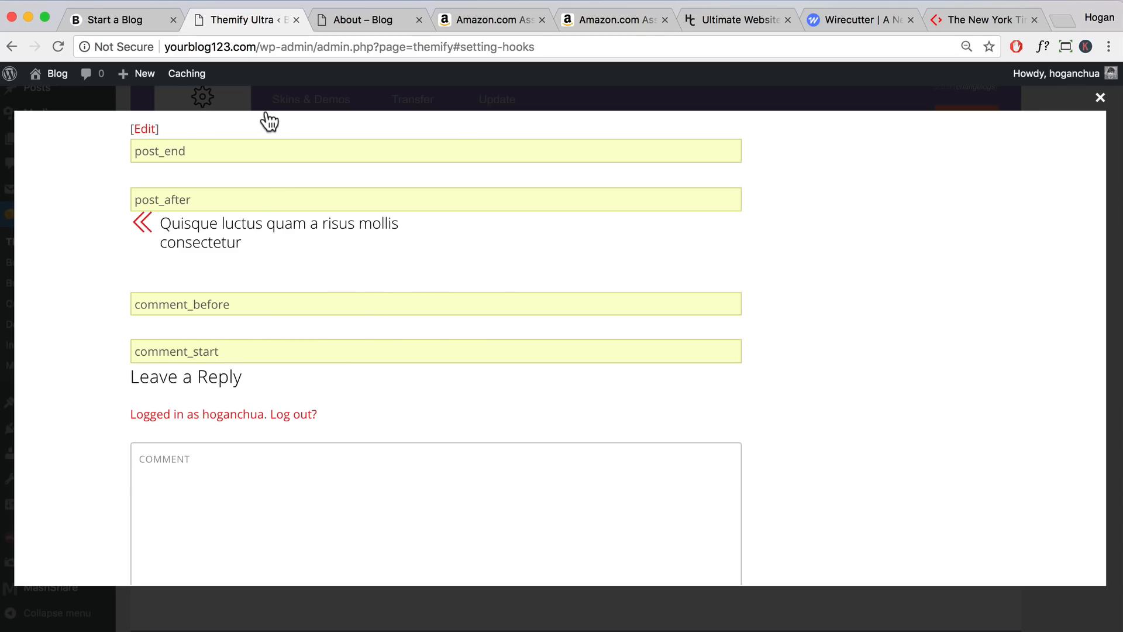
Close the hook preview and add a hook item at comment_before containing the copied 728 x 90 Amazon banner IFrame code
{"action": "left_click", "coordinate": [1101, 100]}
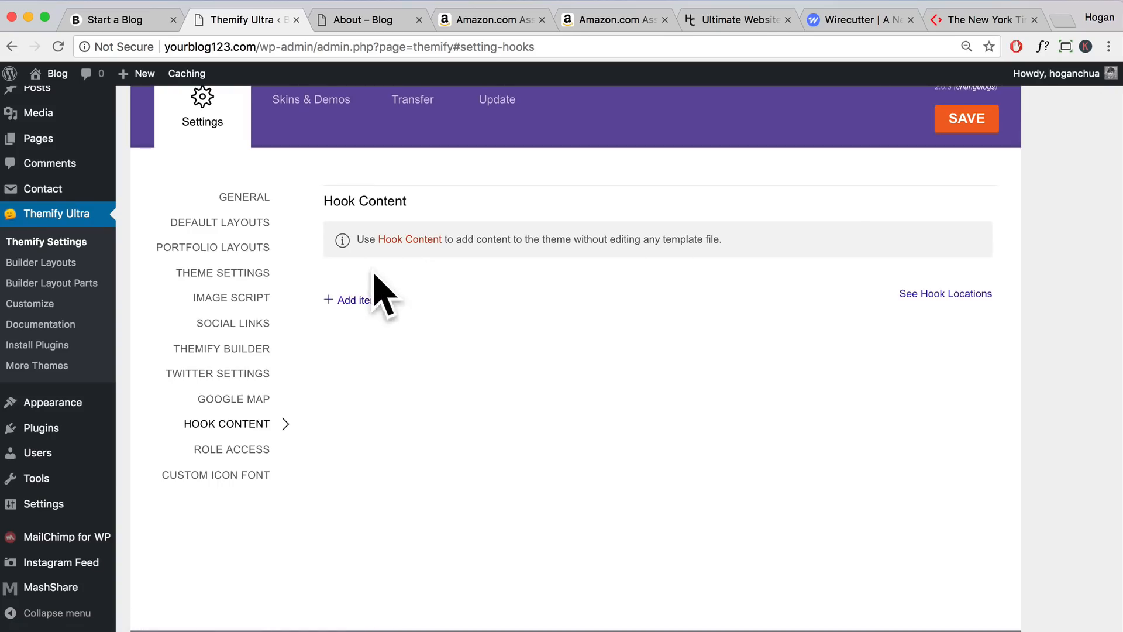
{"action": "left_click", "coordinate": [369, 295]}
{"action": "left_click", "coordinate": [402, 320]}
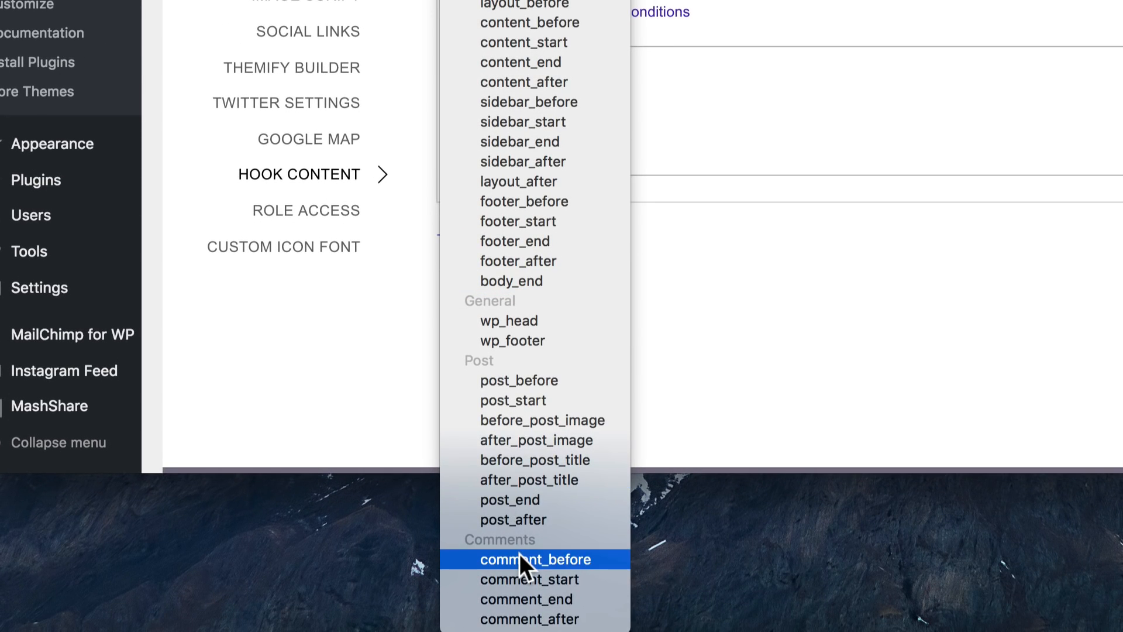
{"action": "left_click", "coordinate": [520, 557]}
{"action": "left_click", "coordinate": [454, 362]}
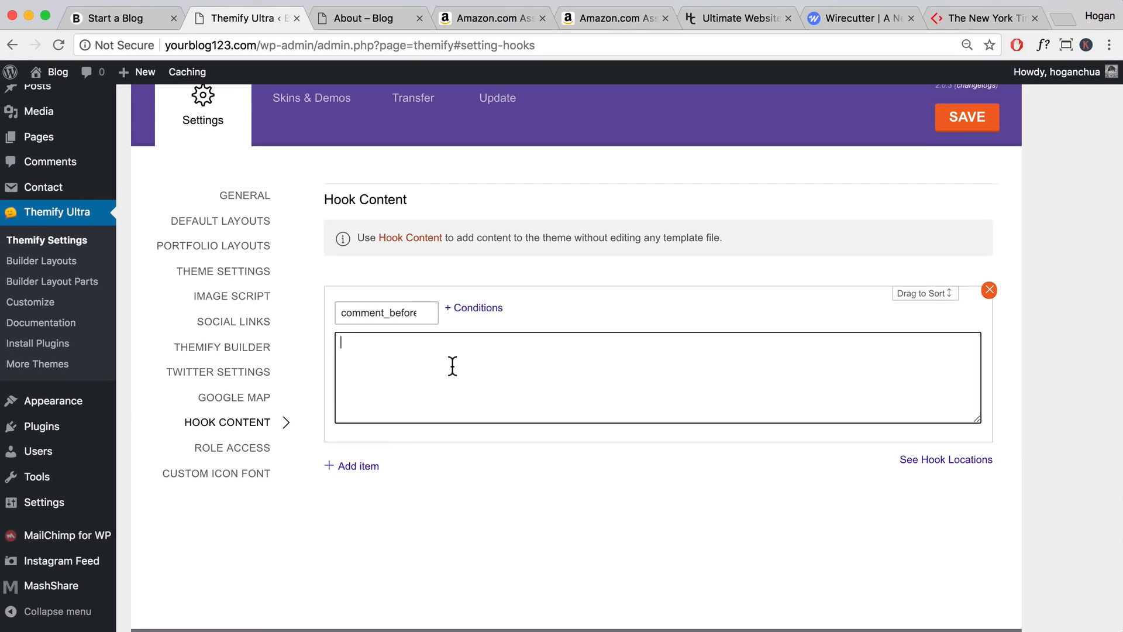
{"action": "type", "text": "<iframe src=\"//rcm-na.amazon-adsystem.com/e/cm?o=1&p=48&l=ur1&category=echo&banner=1ZZ5TM5SVRD2GHZ0KFG2&f=ifr&linkID=05b559842da87124ec7d6bdea6156fcc&t=hogchu-20&tracking_id=hogchu-20\" width=\"728\" height=\"90\" scrolling=\"no\" border=\"0\" marginwidth=\"0\" style=\"border:none;\" frameborder=\"0\"></iframe>"}
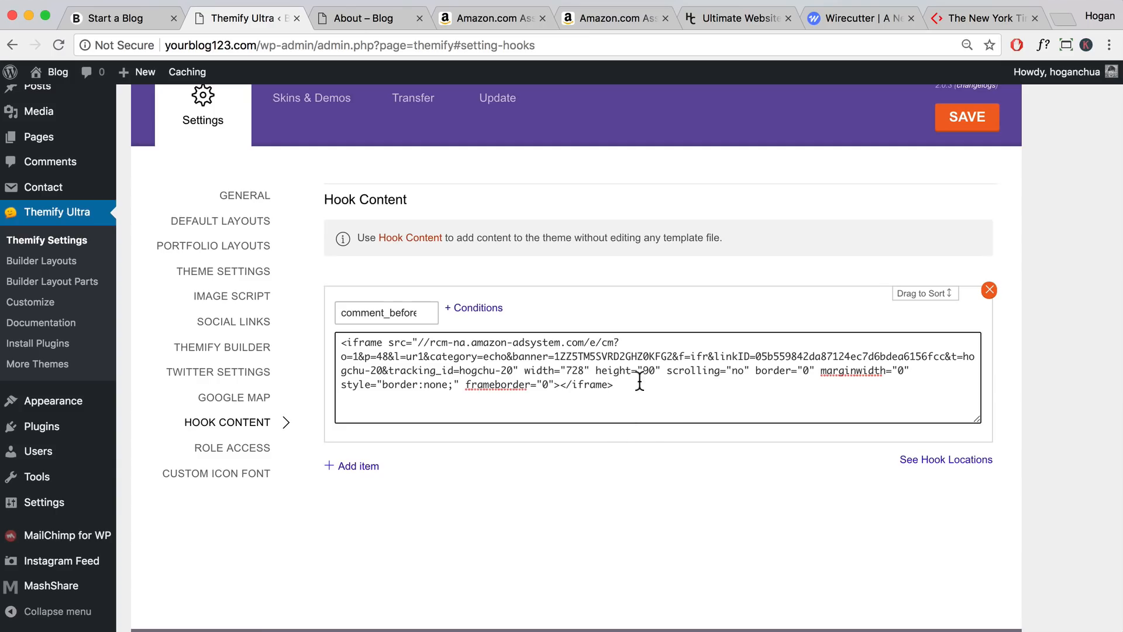
Check the display condition options of the comment_before hook, close them and save the Themify settings
{"action": "left_click", "coordinate": [489, 306]}
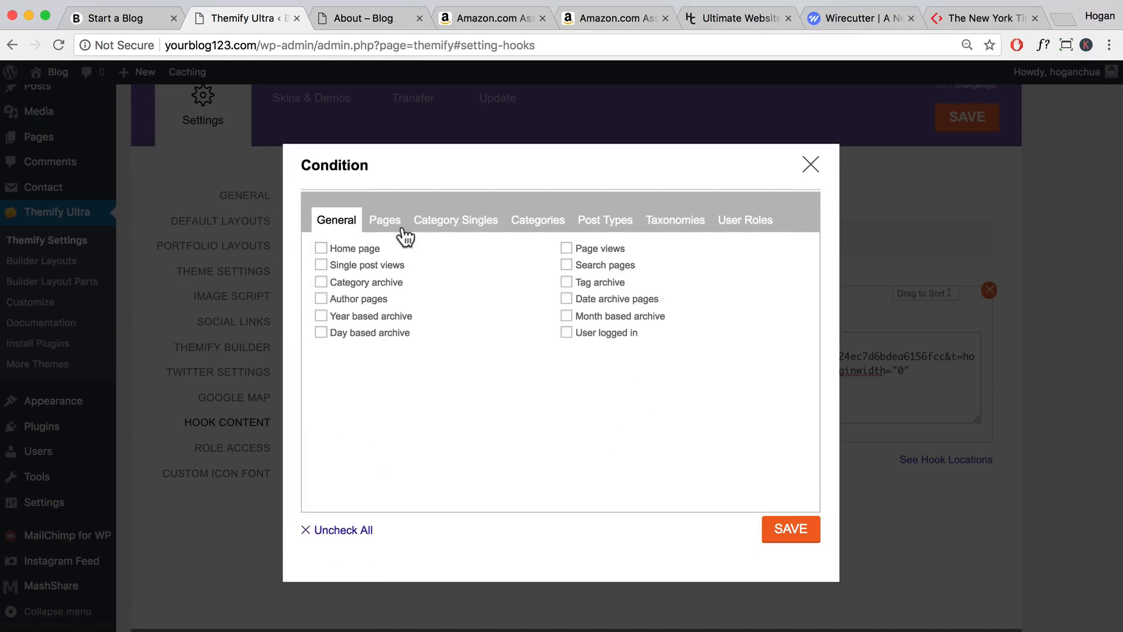
{"action": "left_click", "coordinate": [820, 168]}
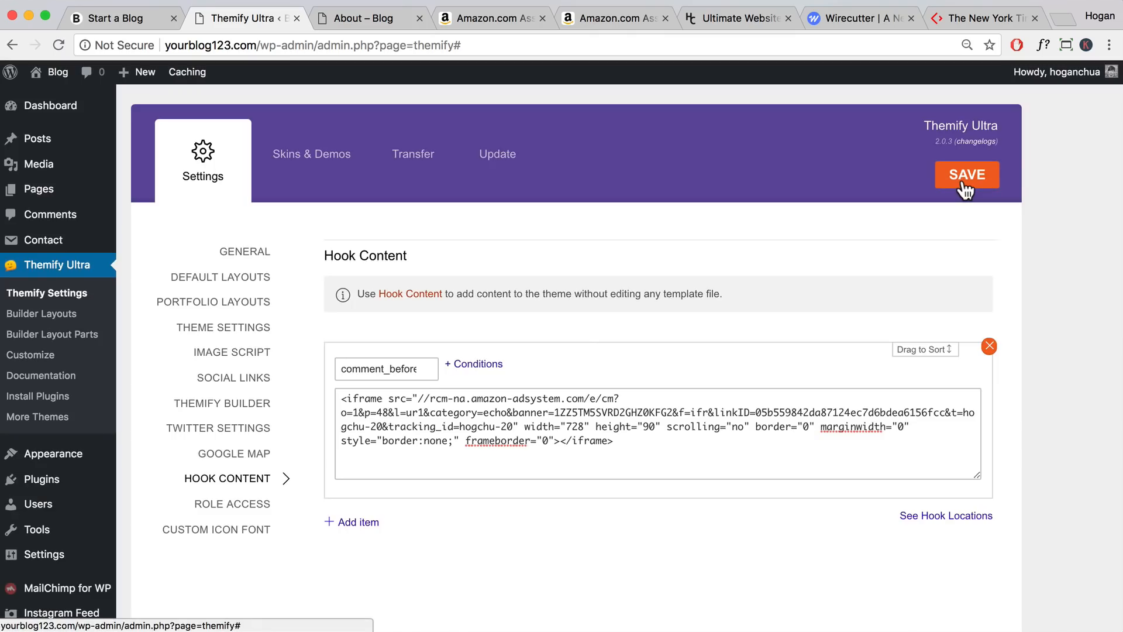
{"action": "left_click", "coordinate": [965, 186]}
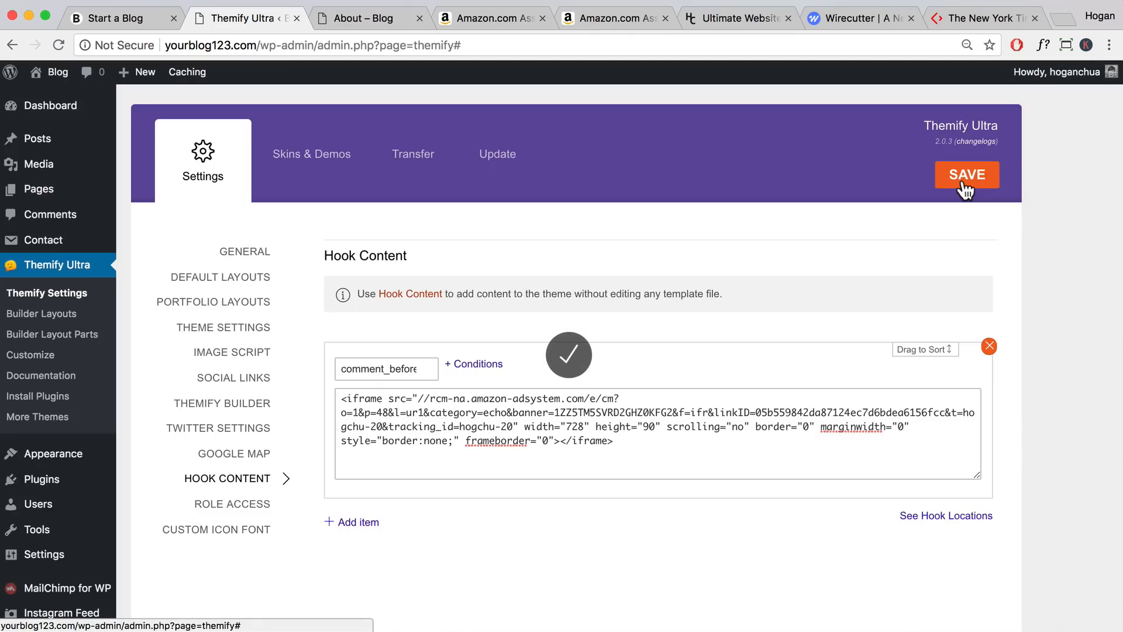
Open the blog's live home page and turn off the browser's ad blocker for it
{"action": "left_click", "coordinate": [67, 78]}
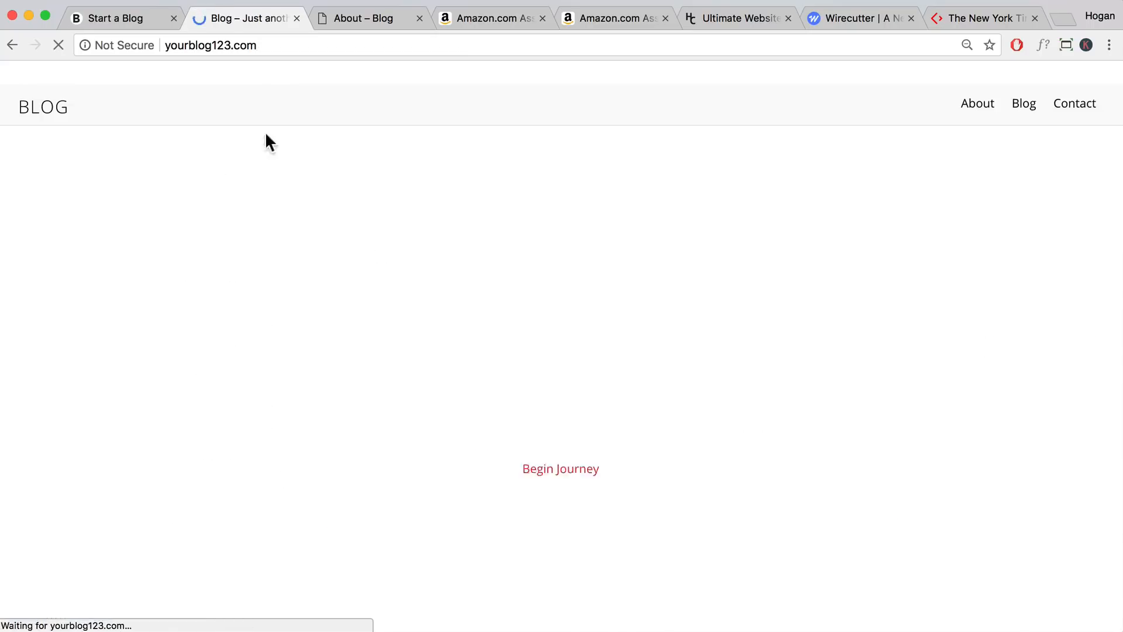
{"action": "scroll", "coordinate": [440, 226], "scroll_direction": "down", "scroll_amount": 10}
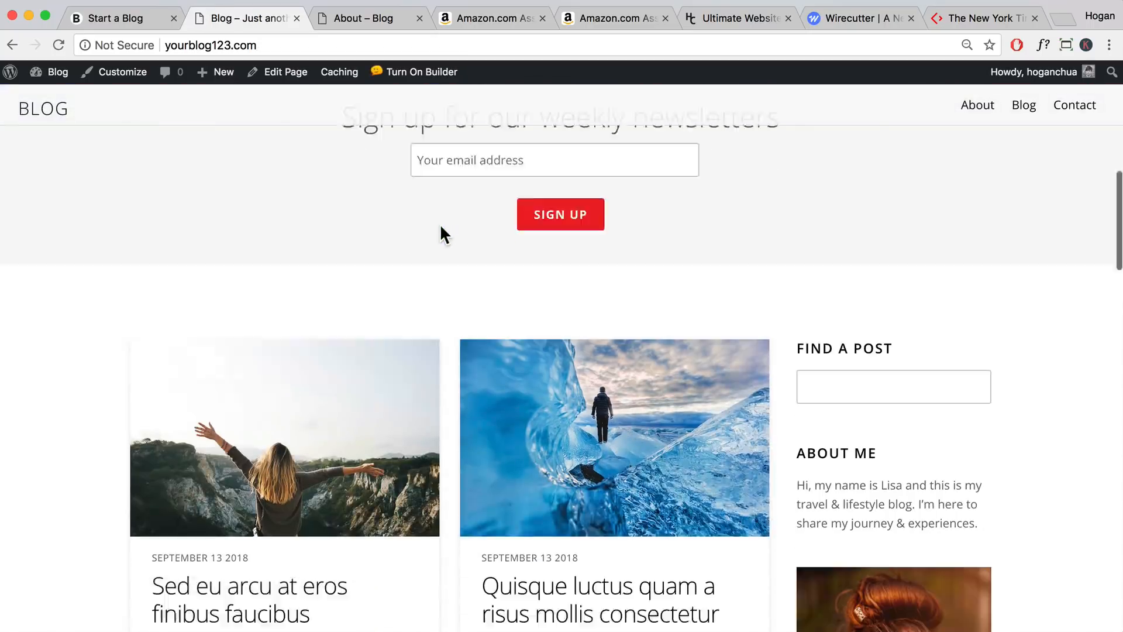
{"action": "scroll", "coordinate": [443, 234], "scroll_direction": "down", "scroll_amount": 2}
{"action": "left_click", "coordinate": [1017, 45]}
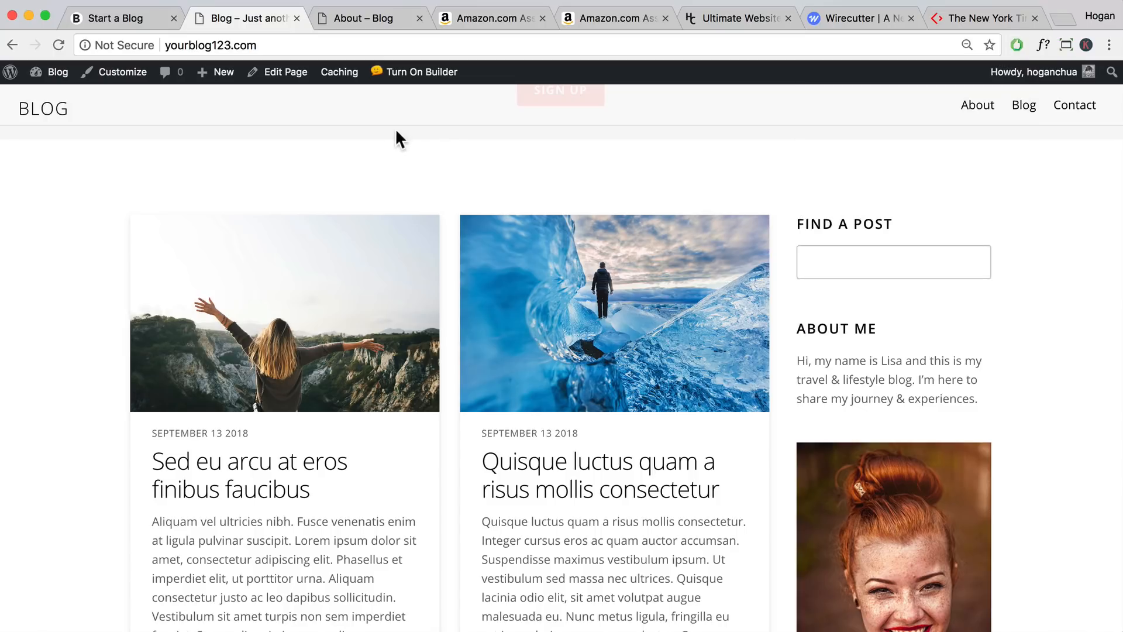
{"action": "scroll", "coordinate": [395, 137], "scroll_direction": "down", "scroll_amount": 5}
{"action": "scroll", "coordinate": [372, 193], "scroll_direction": "up", "scroll_amount": 2}
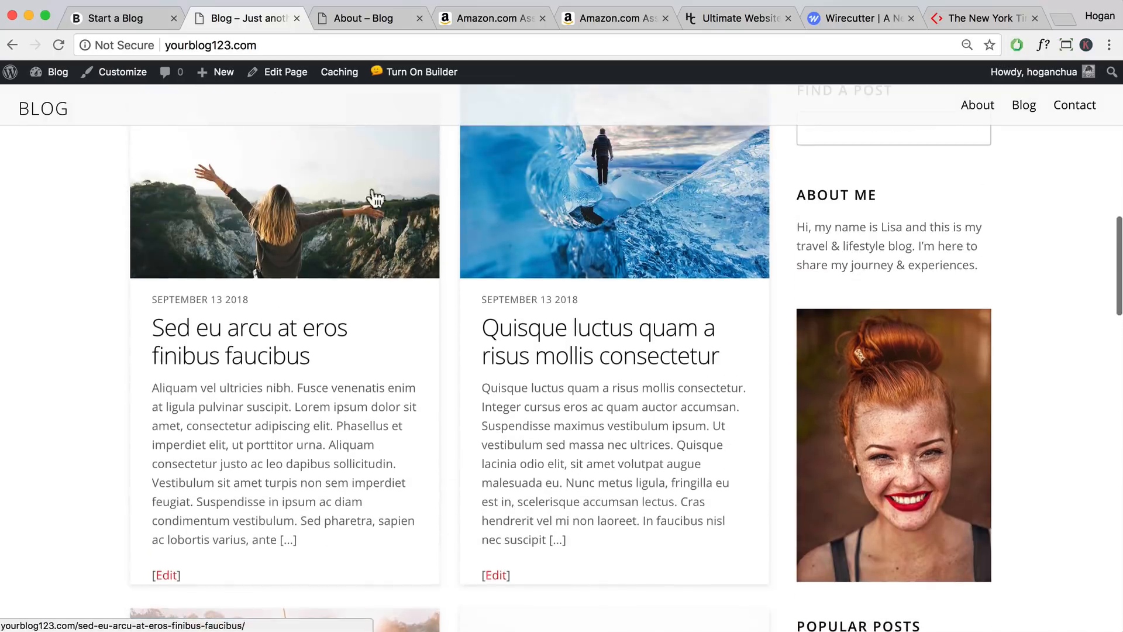
Open the post "Sed eu arcu at eros finibus faucibus" and check the area above its comment form for the banner
{"action": "left_click", "coordinate": [342, 211]}
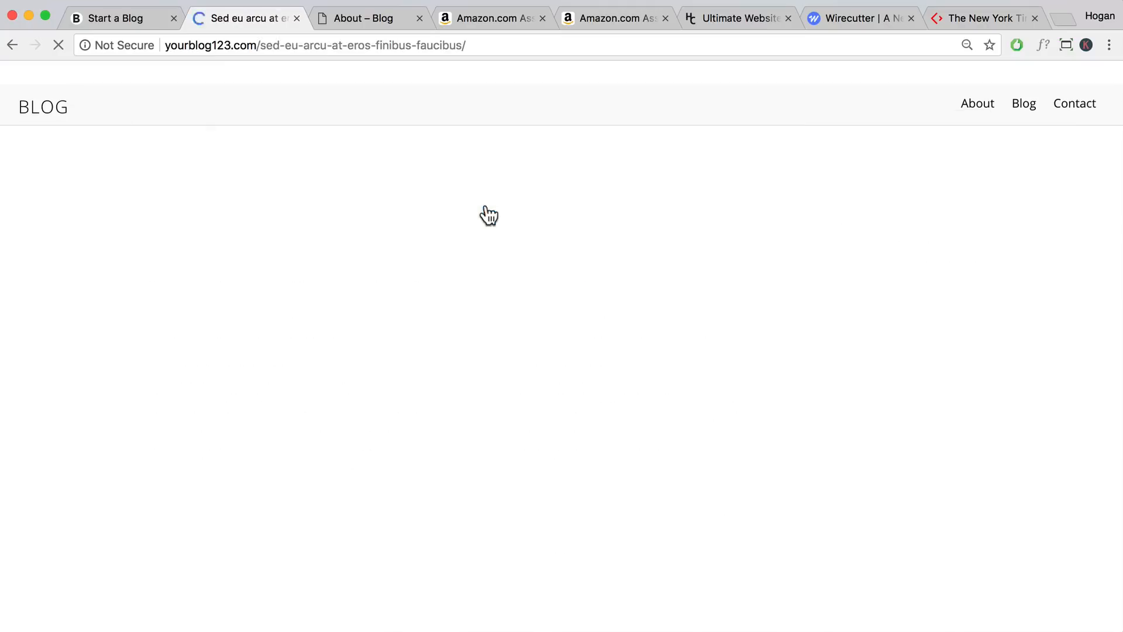
{"action": "scroll", "coordinate": [486, 205], "scroll_direction": "down", "scroll_amount": 10}
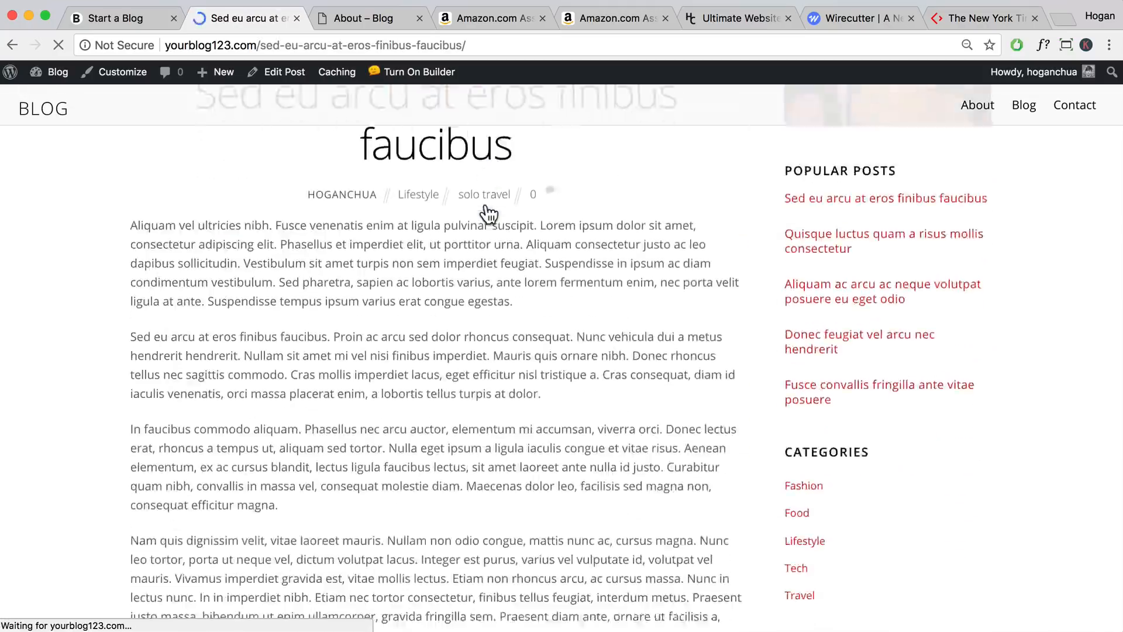
{"action": "scroll", "coordinate": [488, 214], "scroll_direction": "down", "scroll_amount": 8}
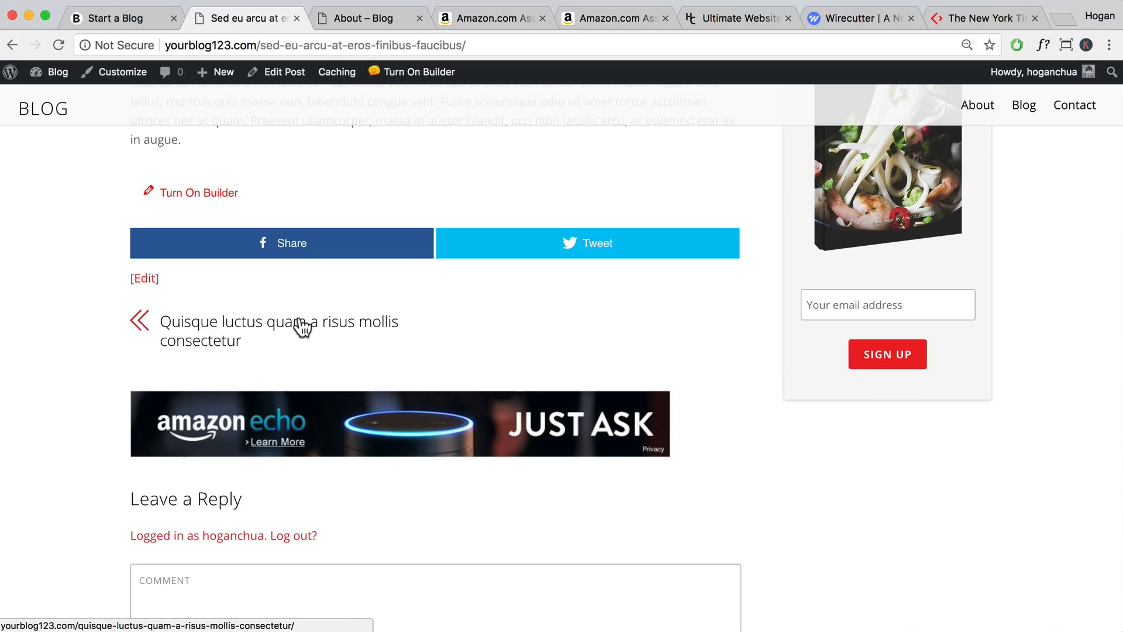
Open the post "Quisque luctus quam a risus mollis consectetur" and check the area above its comment form for the banner
{"action": "left_click", "coordinate": [222, 329]}
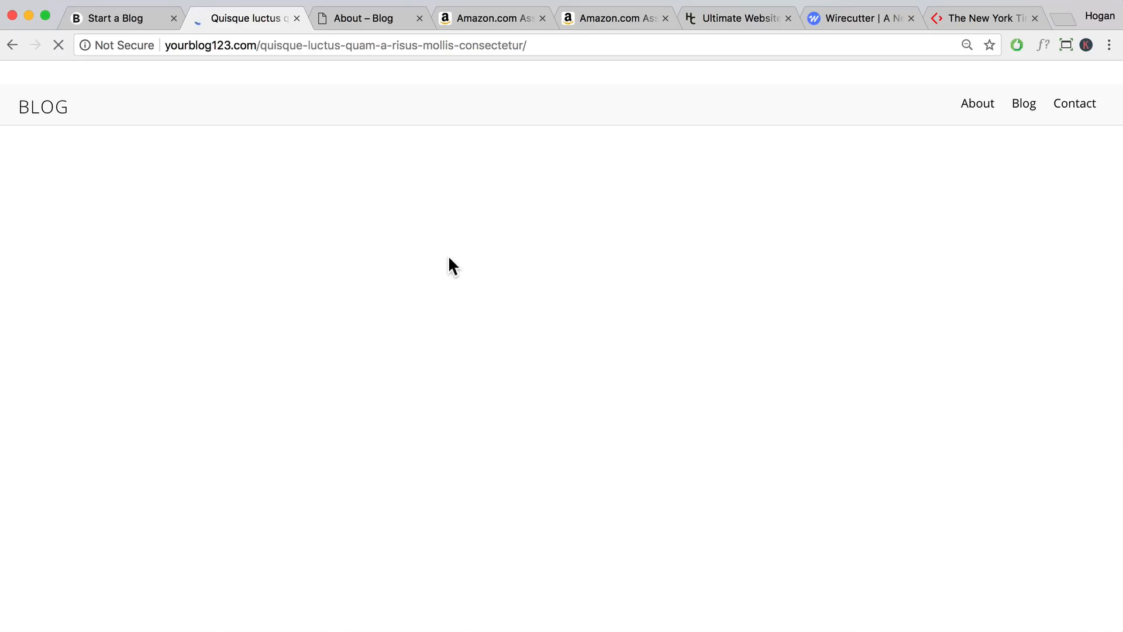
{"action": "scroll", "coordinate": [448, 255], "scroll_direction": "down", "scroll_amount": 10}
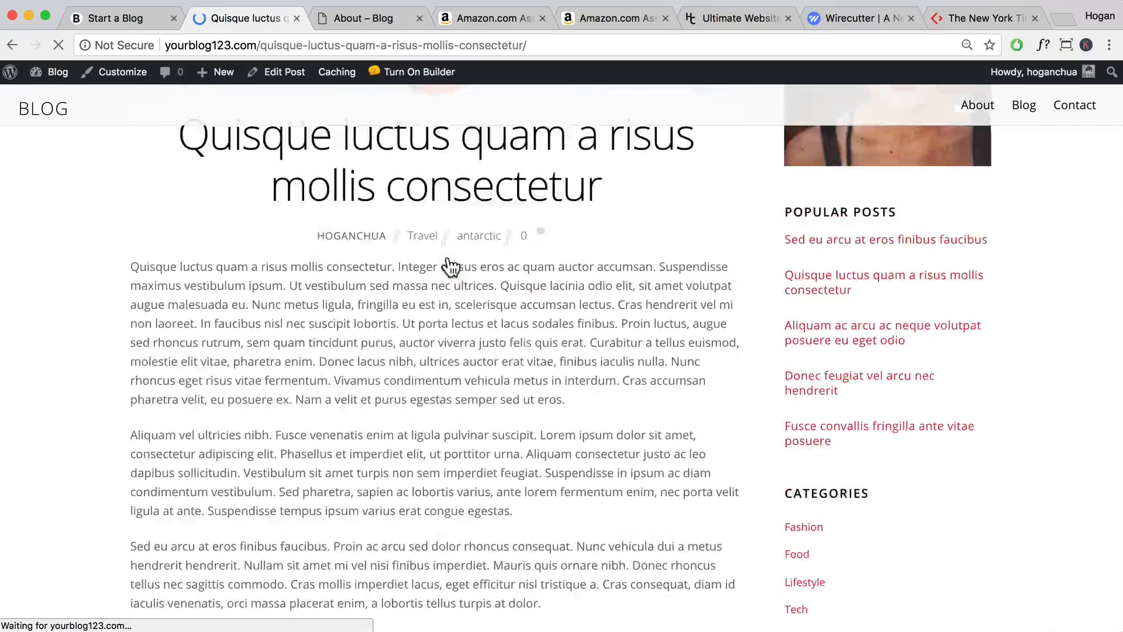
{"action": "scroll", "coordinate": [448, 256], "scroll_direction": "down", "scroll_amount": 5}
{"action": "scroll", "coordinate": [449, 265], "scroll_direction": "down", "scroll_amount": 5}
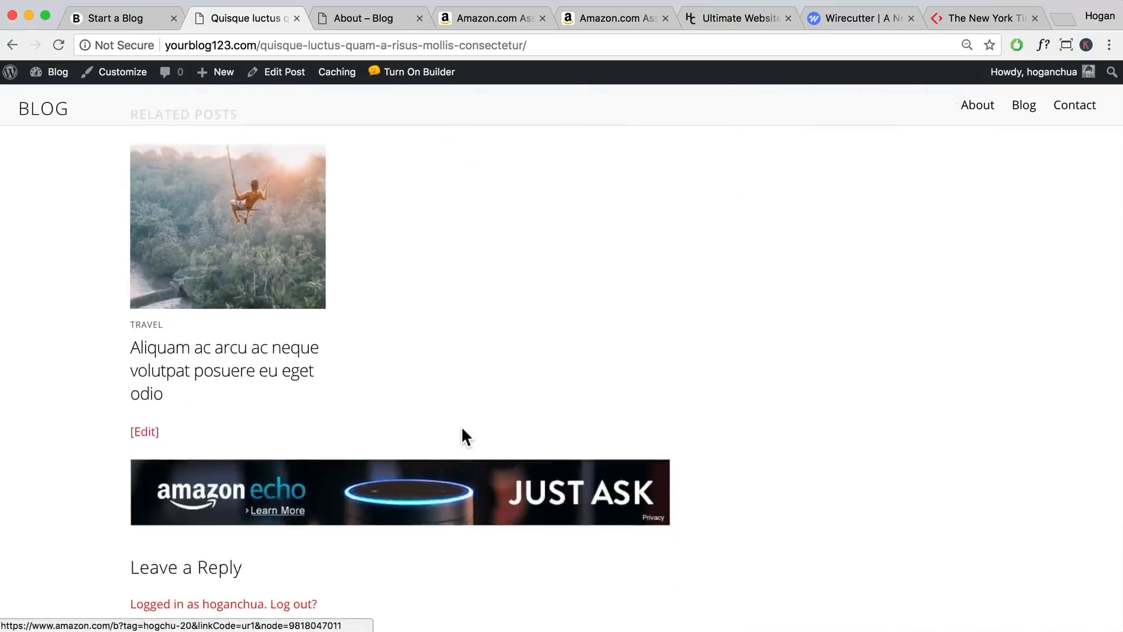
{"action": "scroll", "coordinate": [461, 434], "scroll_direction": "up", "scroll_amount": 15}
Open the site's Blog page and turn on the Themify Builder for it
{"action": "scroll", "coordinate": [888, 302], "scroll_direction": "up", "scroll_amount": 20}
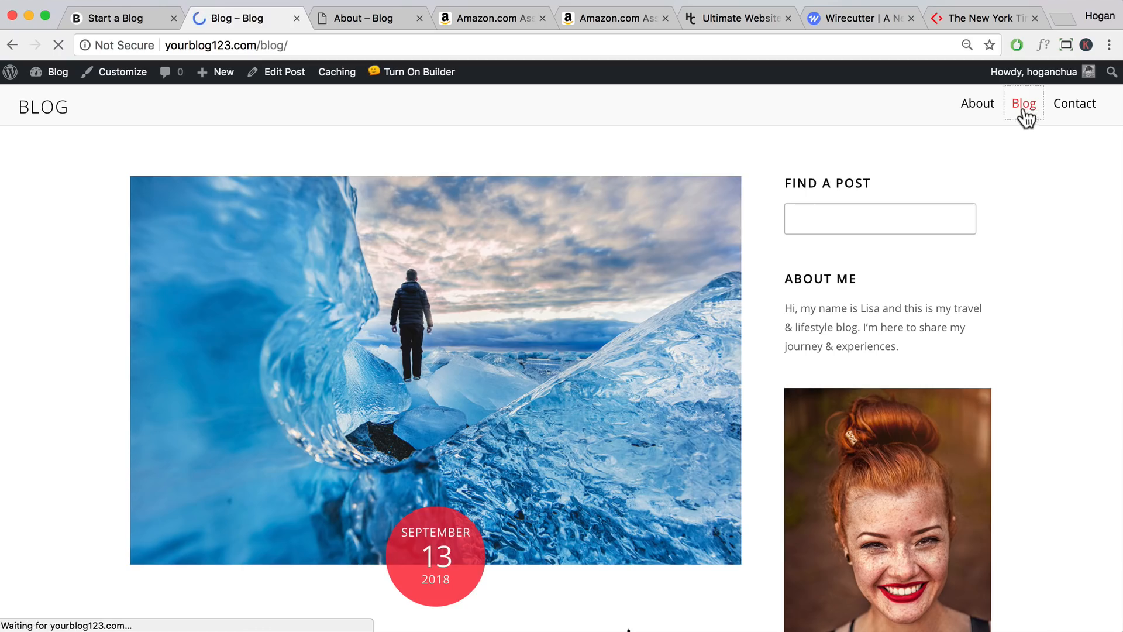
{"action": "scroll", "coordinate": [904, 272], "scroll_direction": "down", "scroll_amount": 1}
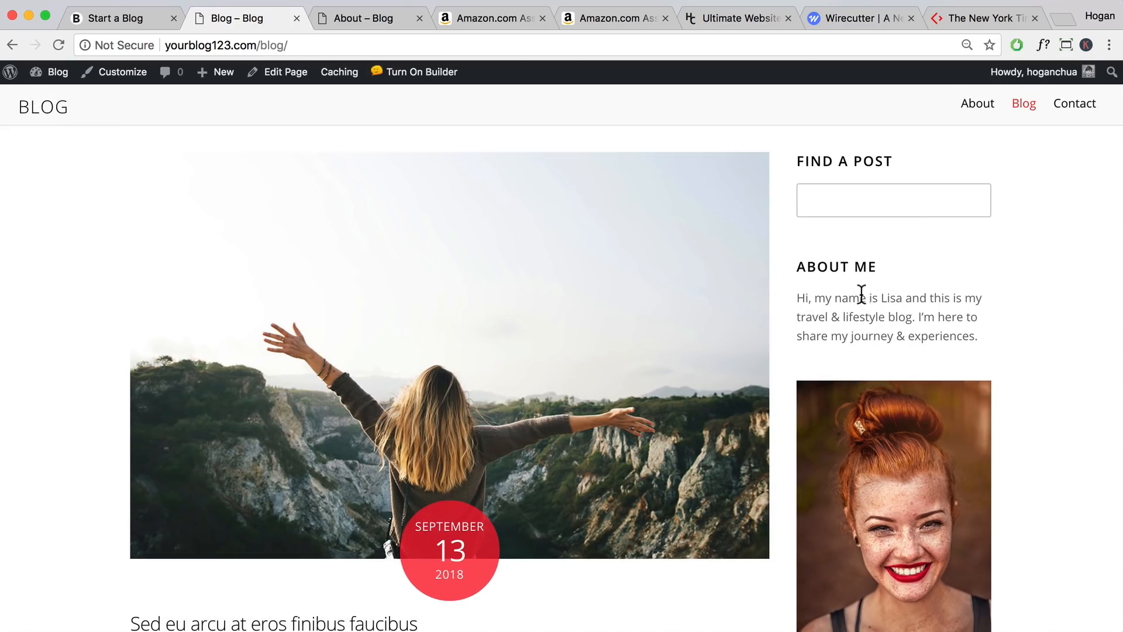
{"action": "scroll", "coordinate": [710, 253], "scroll_direction": "down", "scroll_amount": 3}
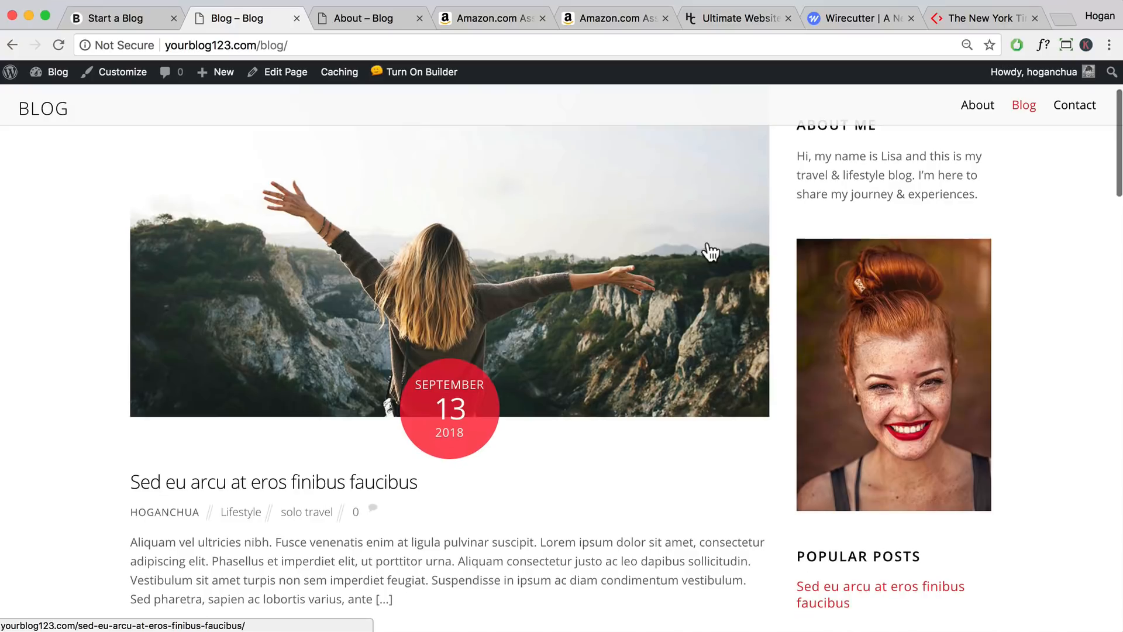
{"action": "scroll", "coordinate": [697, 256], "scroll_direction": "down", "scroll_amount": 7}
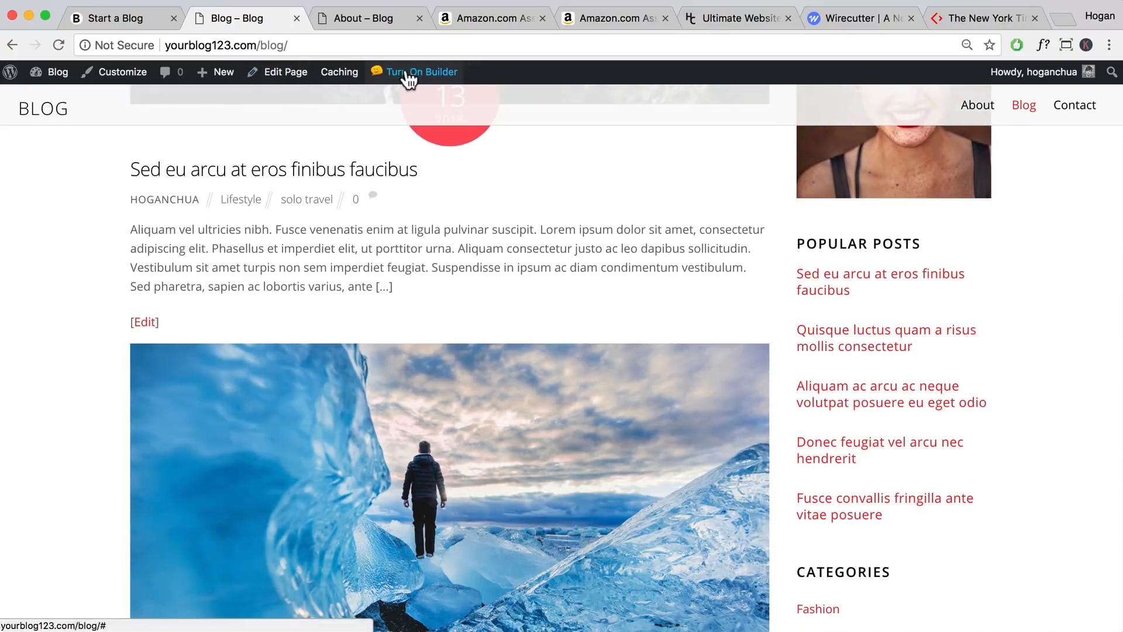
{"action": "left_click", "coordinate": [409, 71]}
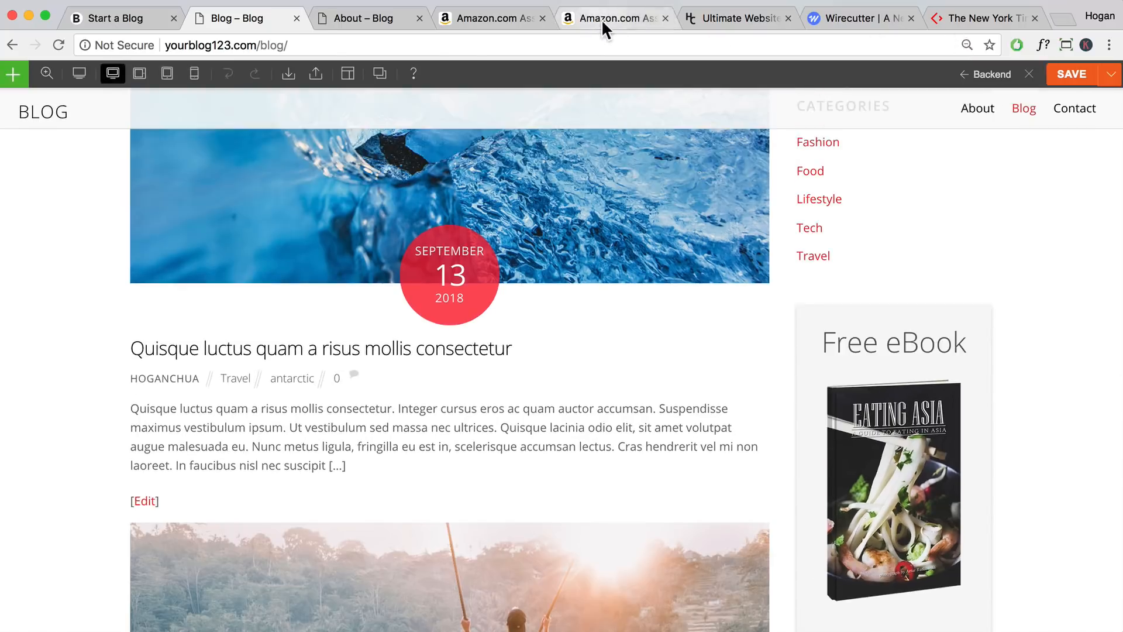
Switch to the Amazon Associates Echo banners and copy the complete JS version of the 160 x 600 banner's code
{"action": "left_click", "coordinate": [601, 19]}
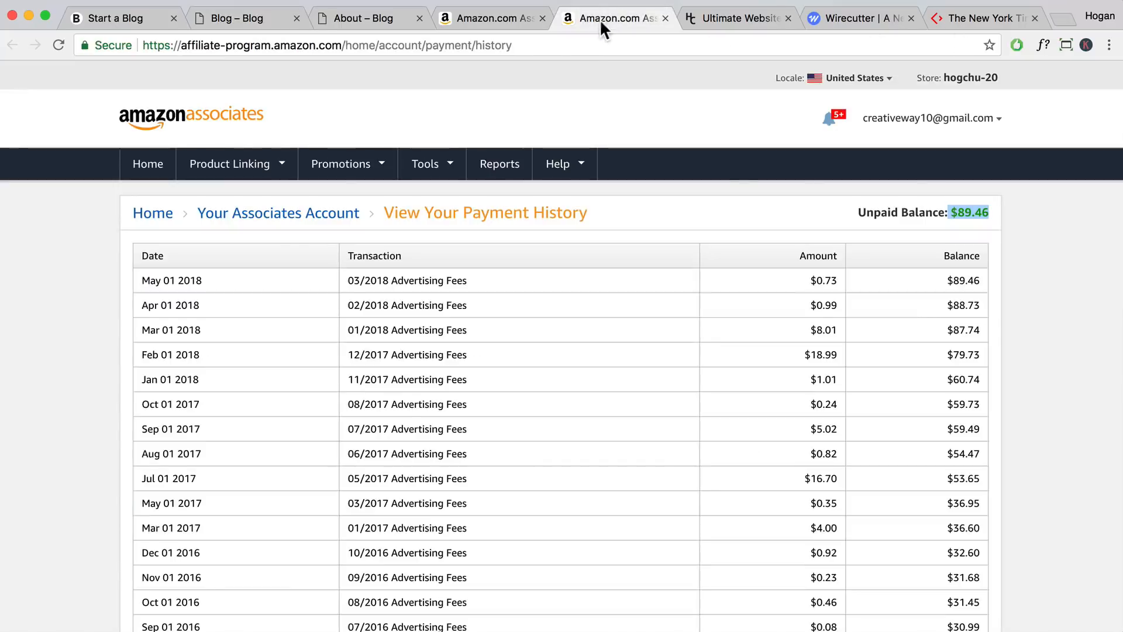
{"action": "left_click", "coordinate": [514, 18]}
{"action": "scroll", "coordinate": [592, 328], "scroll_direction": "down", "scroll_amount": 8}
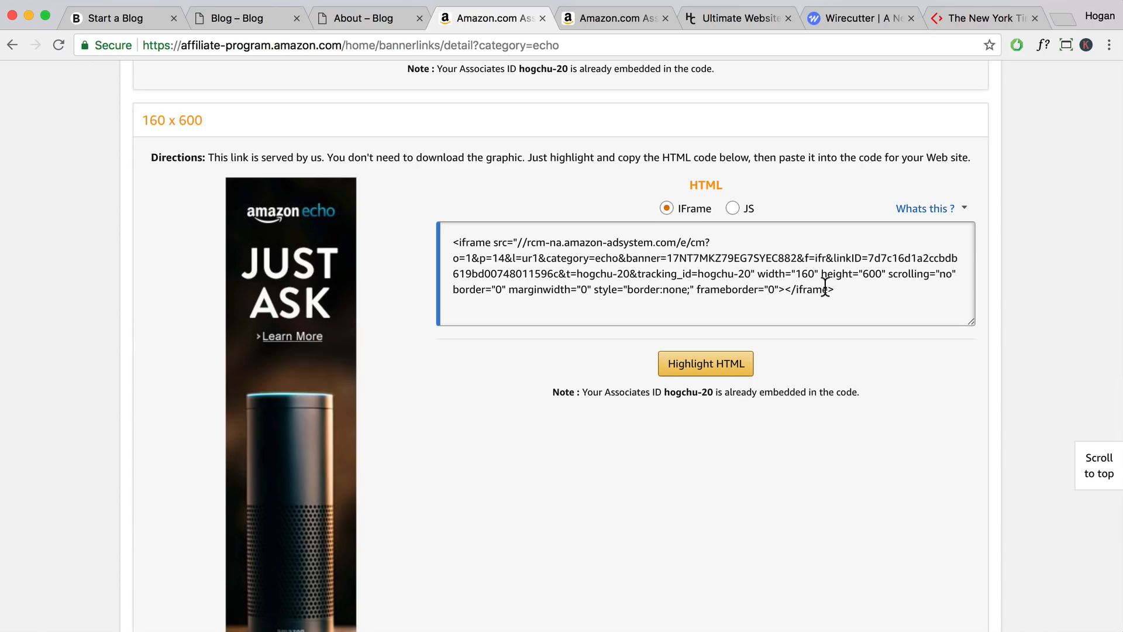
{"action": "scroll", "coordinate": [827, 287], "scroll_direction": "down", "scroll_amount": 2}
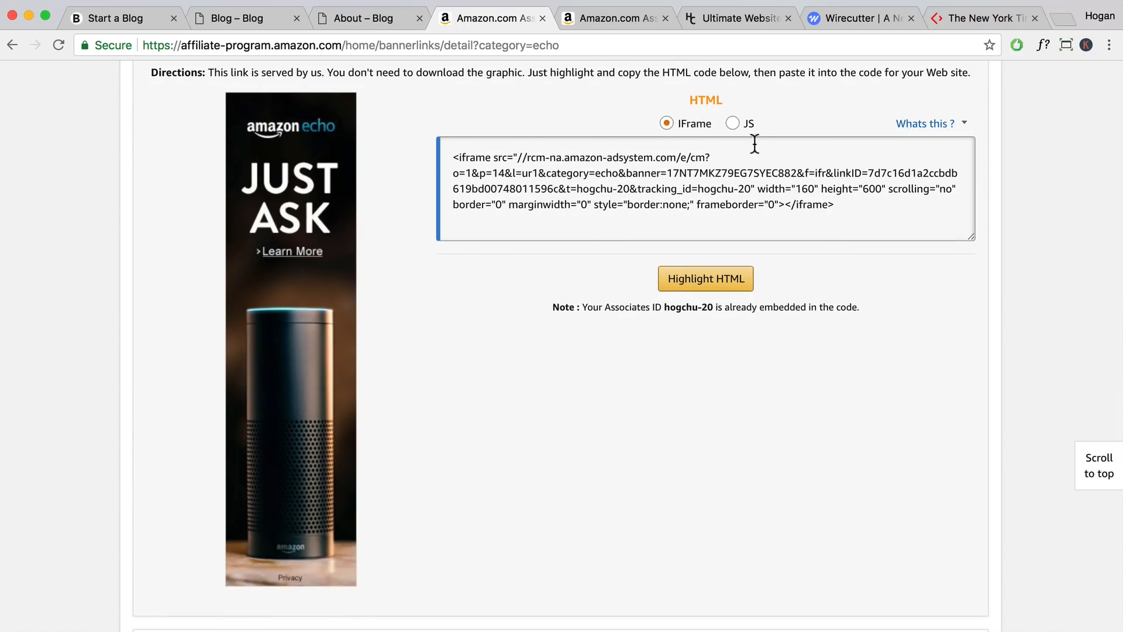
{"action": "left_click", "coordinate": [732, 123]}
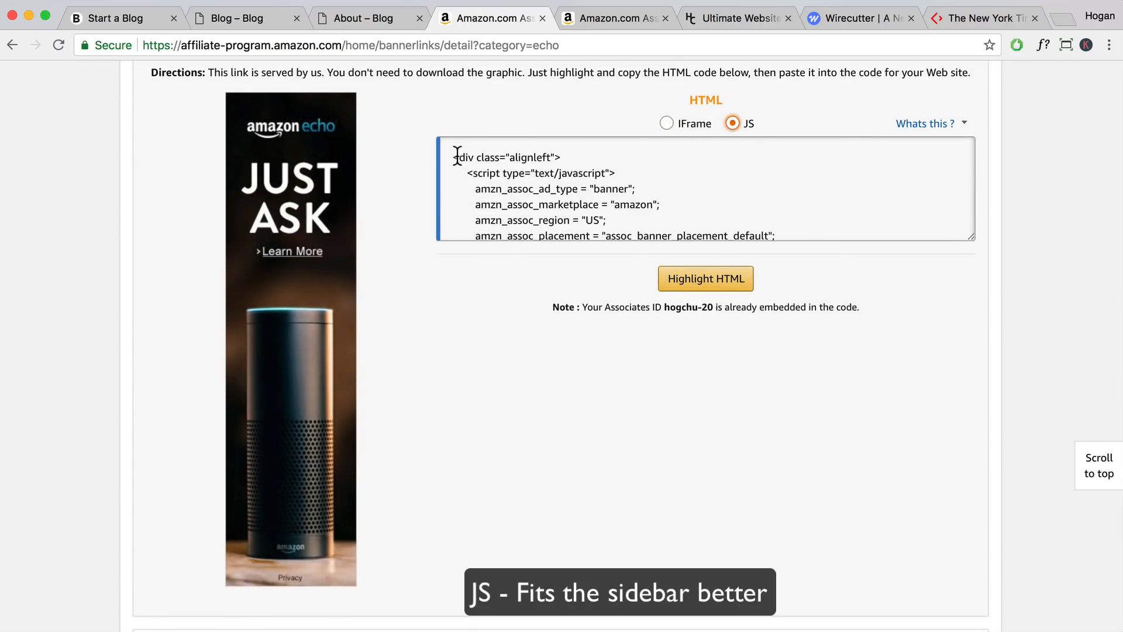
{"action": "left_click_drag", "start_coordinate": [457, 157], "coordinate": [595, 160]}
{"action": "left_click", "coordinate": [674, 281]}
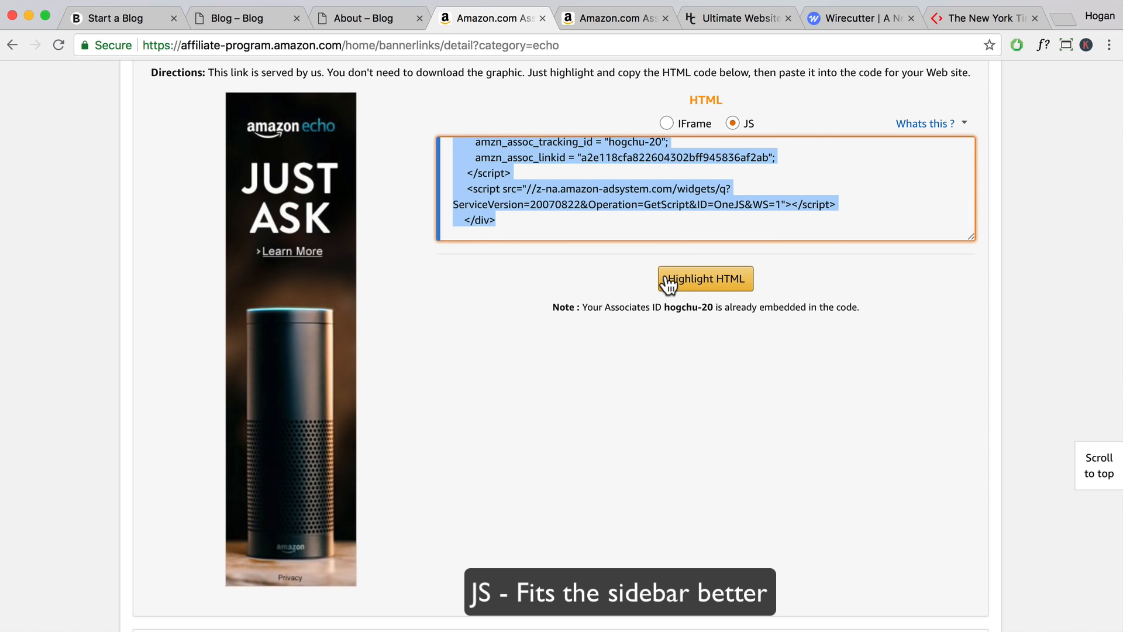
Return to the Blog page in the Builder and add a Text module to the sidebar below the newsletter sign-up box
{"action": "left_click", "coordinate": [331, 14]}
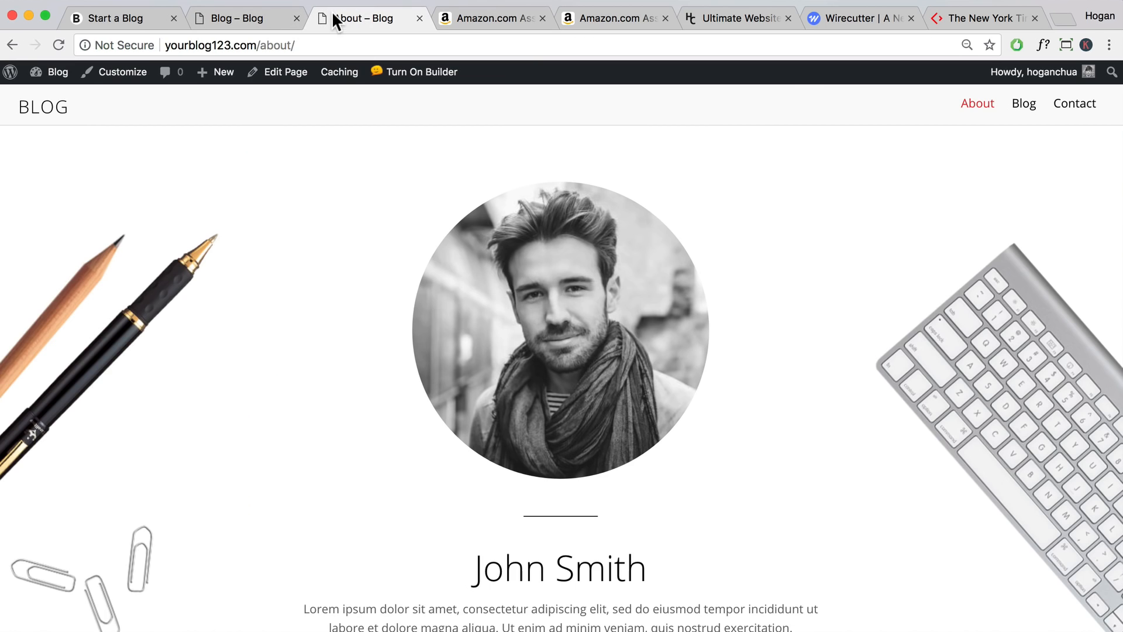
{"action": "left_click", "coordinate": [244, 19]}
{"action": "scroll", "coordinate": [872, 228], "scroll_direction": "down", "scroll_amount": 5}
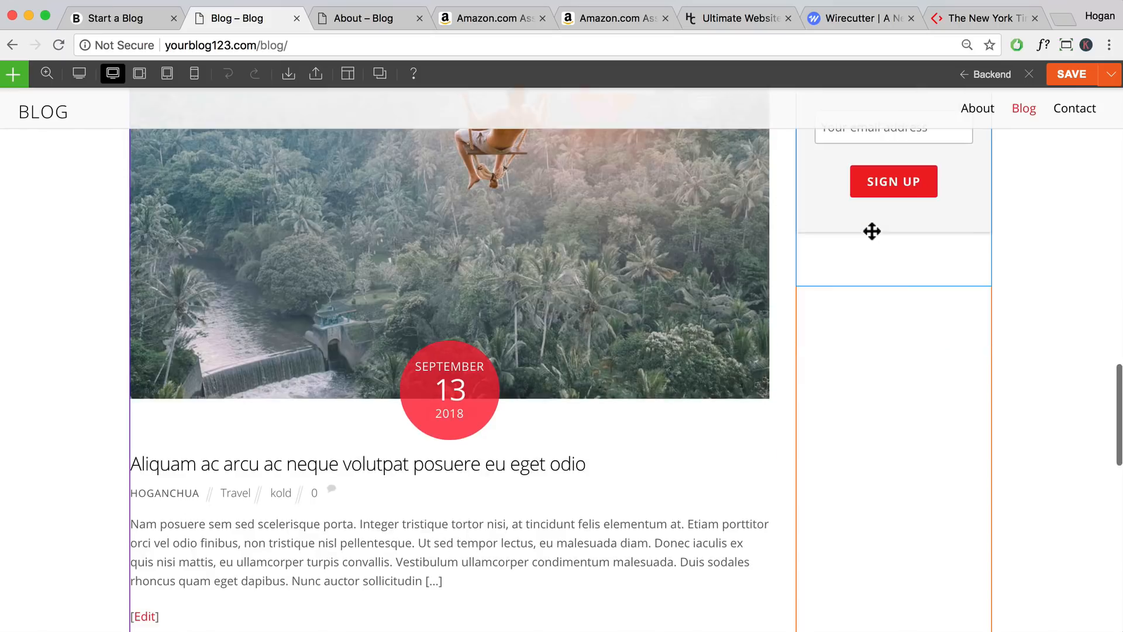
{"action": "left_click", "coordinate": [13, 75]}
{"action": "scroll", "coordinate": [50, 468], "scroll_direction": "down", "scroll_amount": 5}
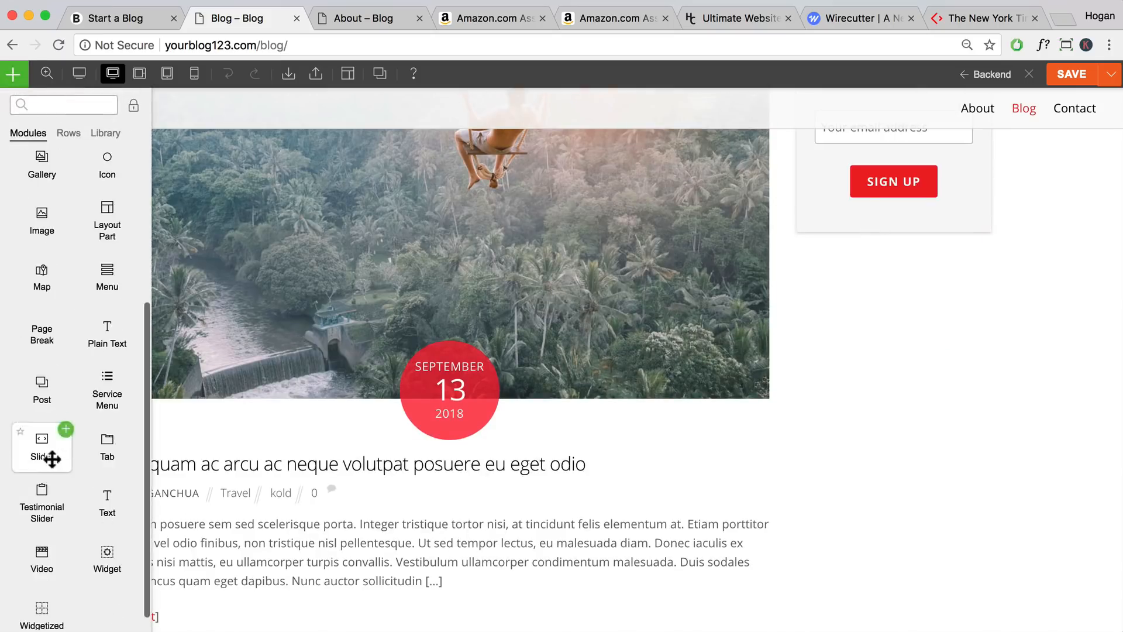
{"action": "left_click_drag", "start_coordinate": [105, 509], "coordinate": [881, 303]}
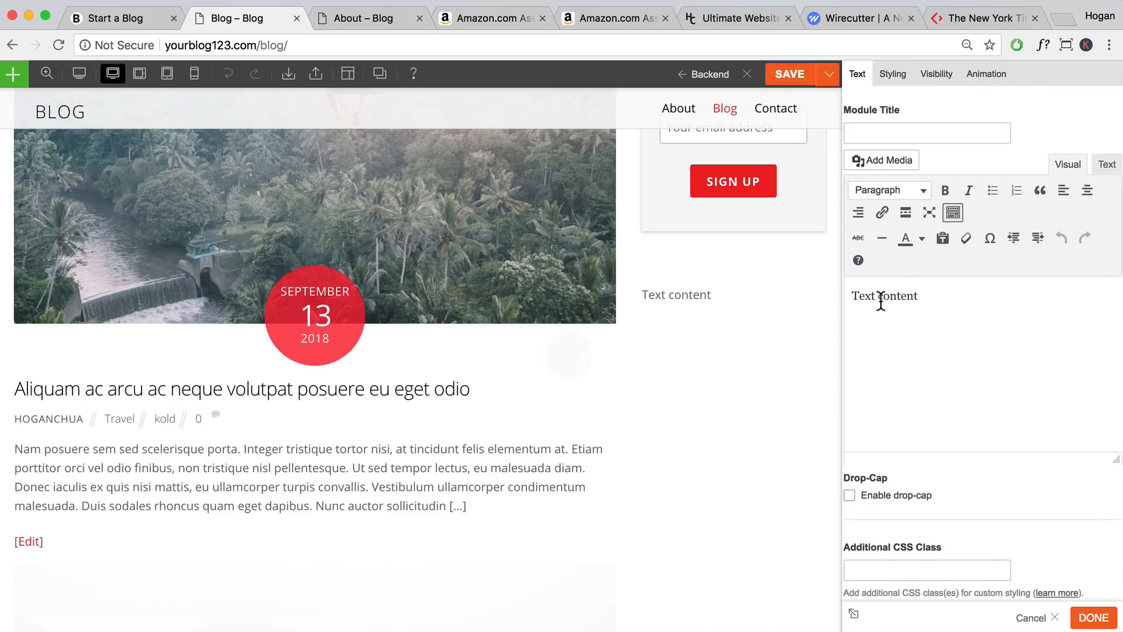
Replace the Text module's placeholder with the copied Amazon banner code in the HTML text view, save the page and close the Builder
{"action": "left_click", "coordinate": [1110, 168]}
{"action": "left_click_drag", "start_coordinate": [913, 240], "coordinate": [839, 242]}
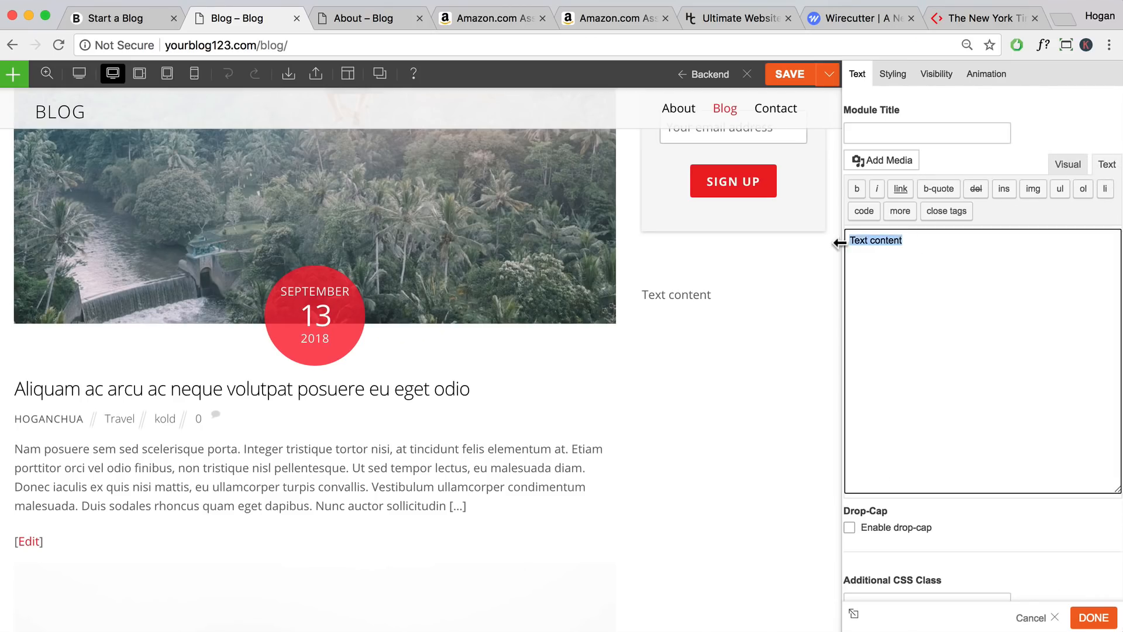
{"action": "key", "text": "super+v"}
{"action": "left_click", "coordinate": [1089, 615]}
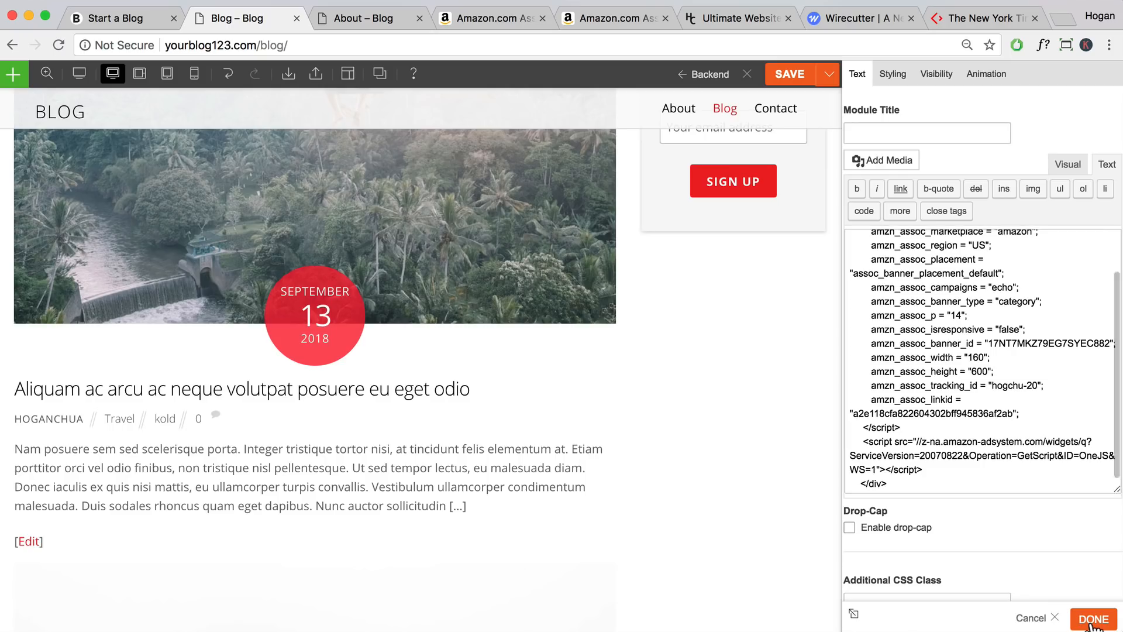
{"action": "left_click", "coordinate": [1071, 75]}
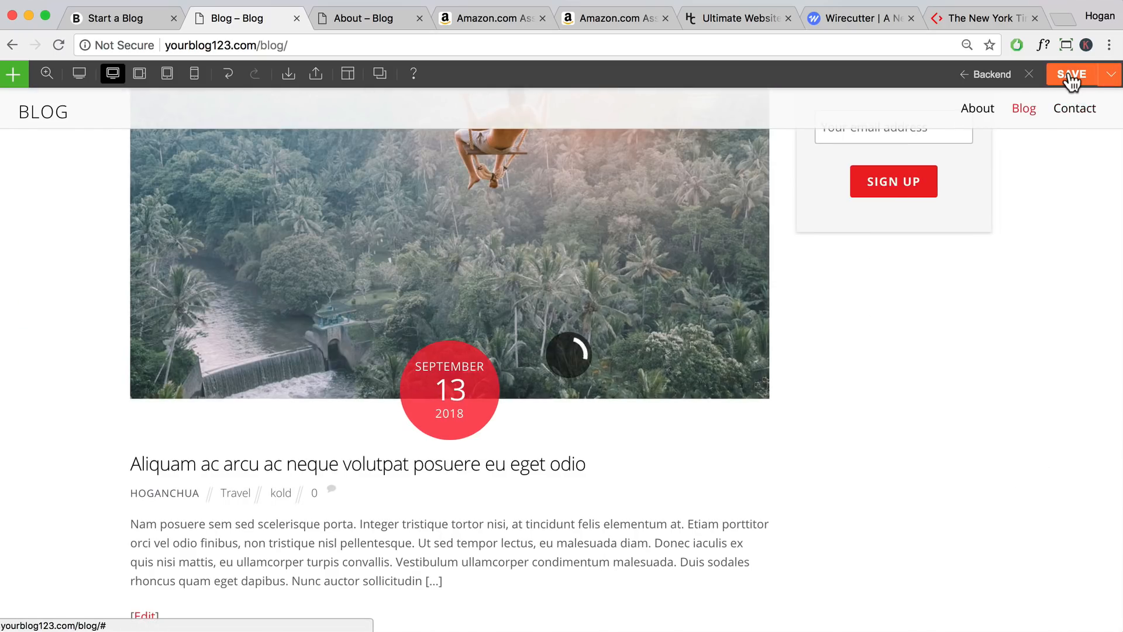
{"action": "left_click", "coordinate": [1030, 76]}
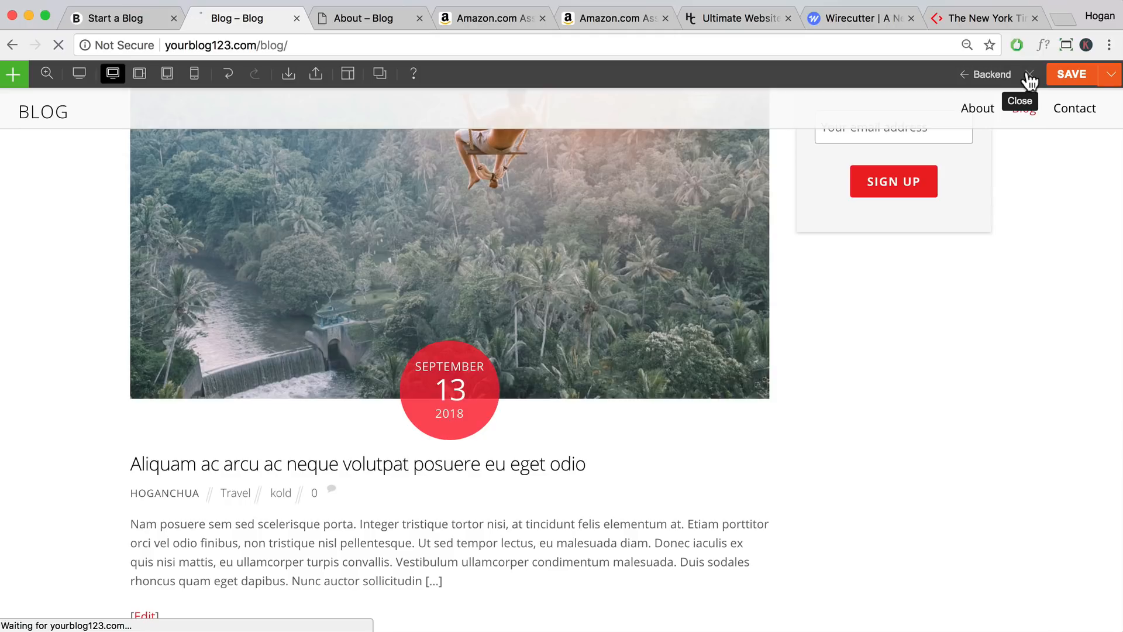
Check how the Amazon Echo banner displays below the newsletter box in the Blog page's sidebar
{"action": "scroll", "coordinate": [1019, 220], "scroll_direction": "down", "scroll_amount": 20}
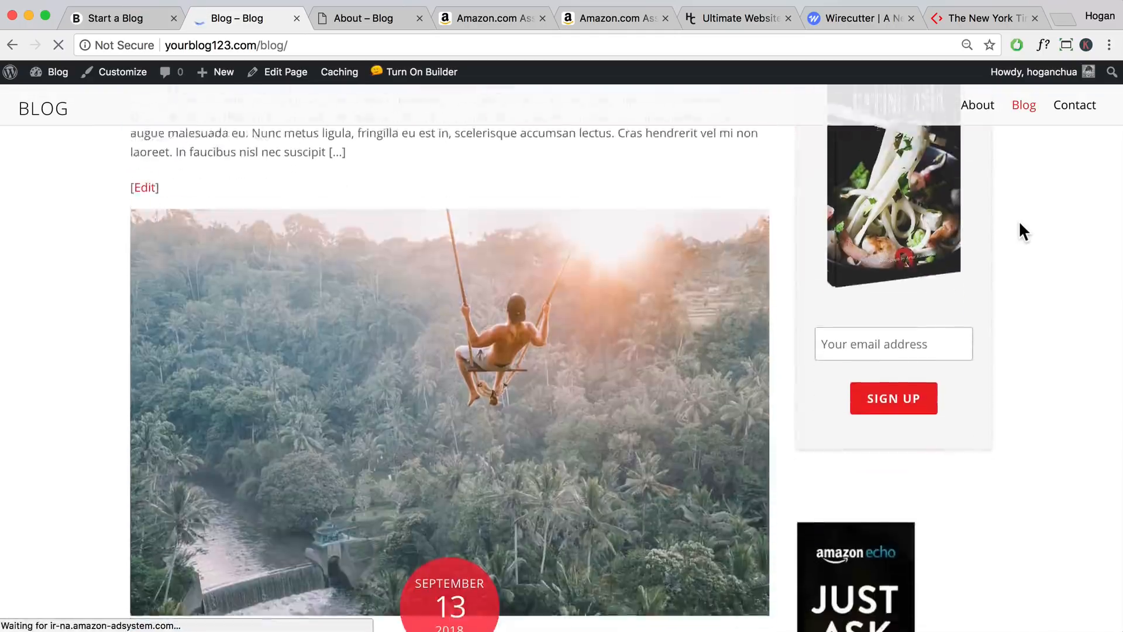
{"action": "scroll", "coordinate": [1019, 220], "scroll_direction": "down", "scroll_amount": 10}
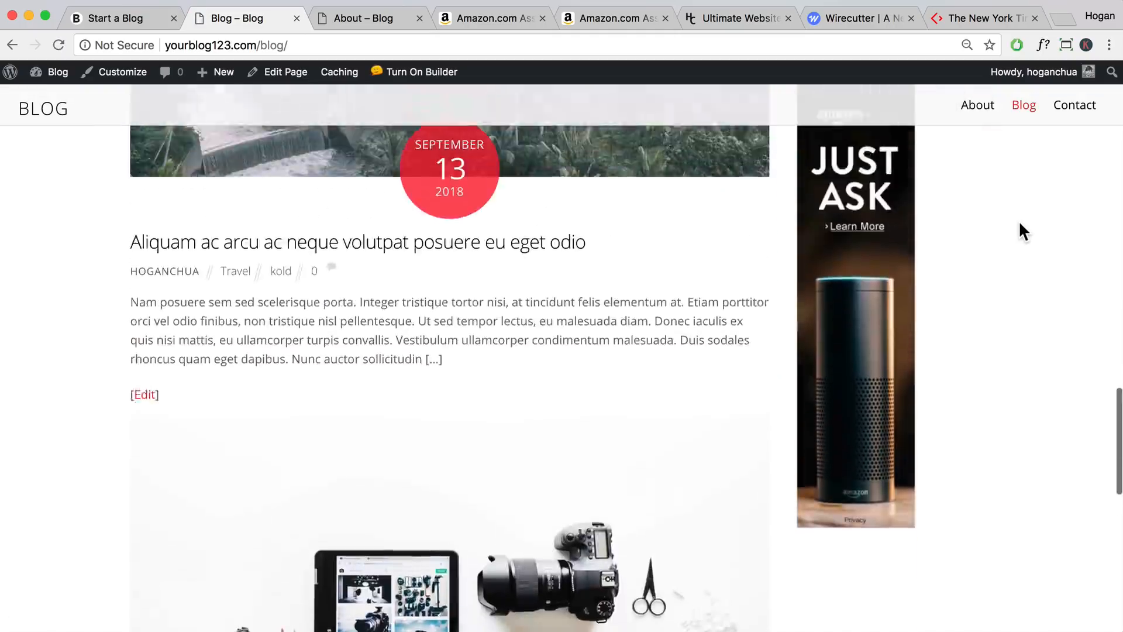
{"action": "scroll", "coordinate": [1019, 220], "scroll_direction": "up", "scroll_amount": 1}
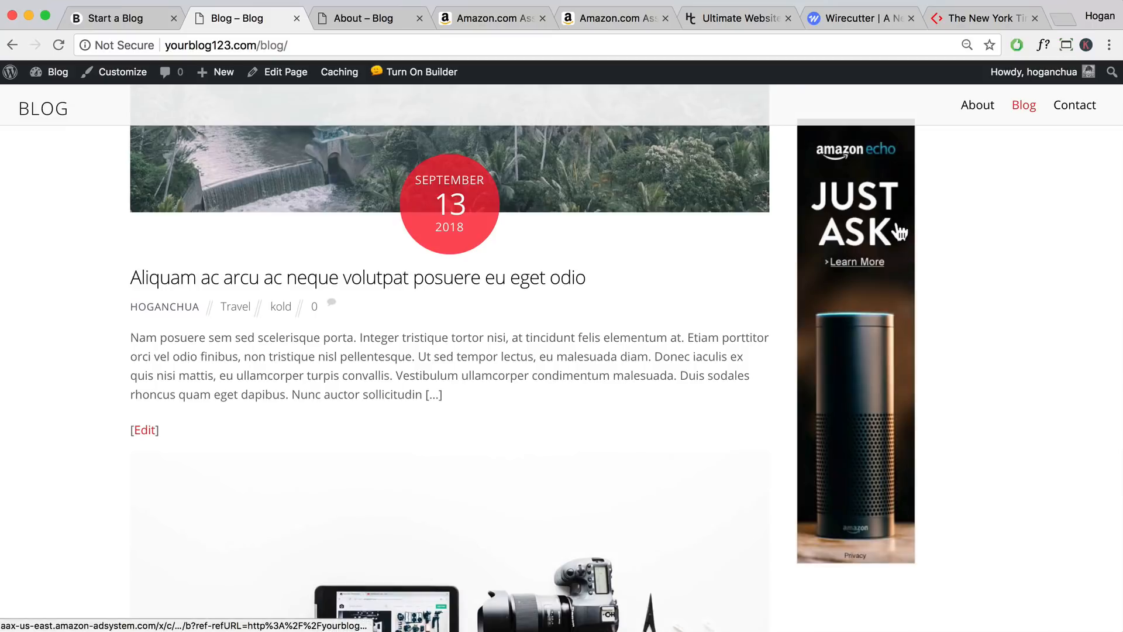
{"action": "scroll", "coordinate": [897, 231], "scroll_direction": "up", "scroll_amount": 10}
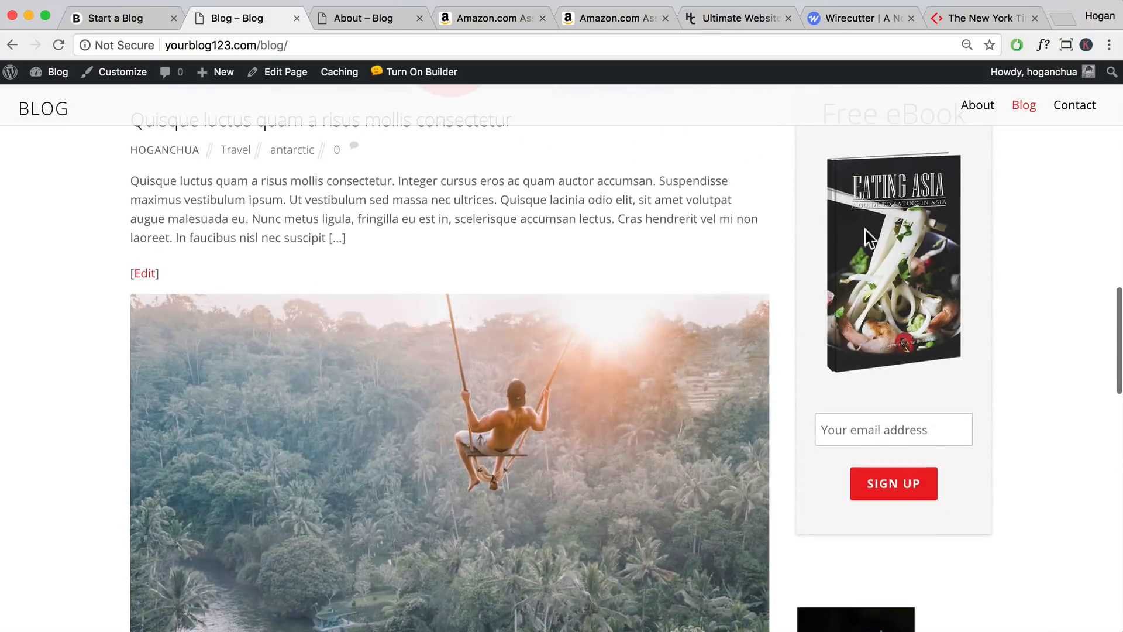
Open the site's home page and review its header, newsletter section, post grid and sidebar
{"action": "left_click", "coordinate": [62, 112]}
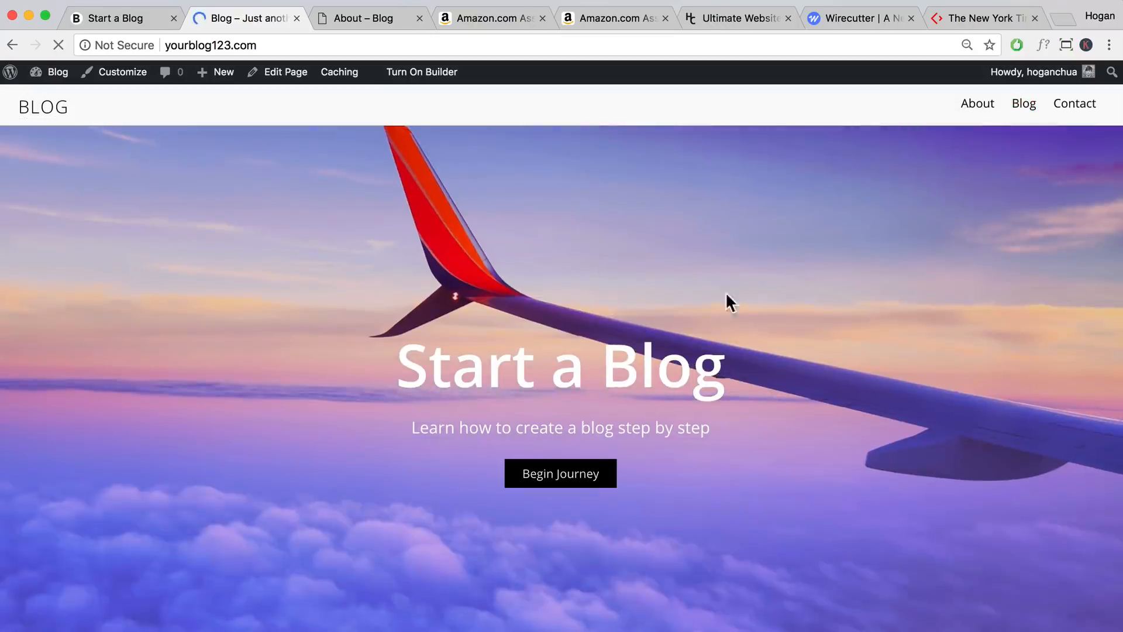
{"action": "scroll", "coordinate": [727, 299], "scroll_direction": "down", "scroll_amount": 15}
{"action": "scroll", "coordinate": [740, 303], "scroll_direction": "down", "scroll_amount": 15}
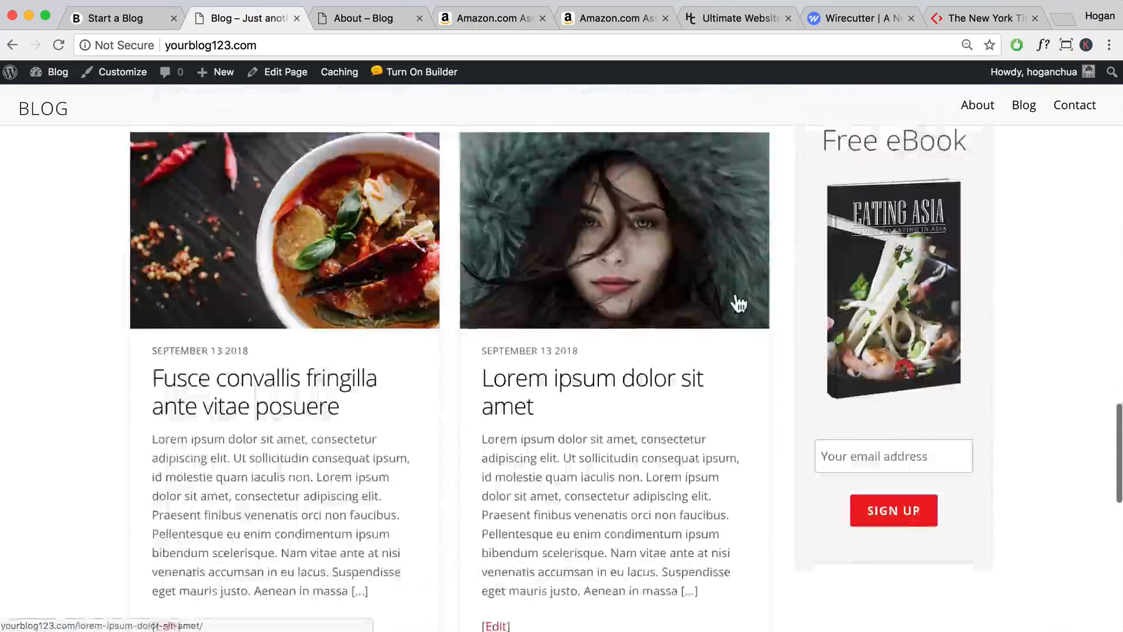
{"action": "scroll", "coordinate": [739, 301], "scroll_direction": "up", "scroll_amount": 15}
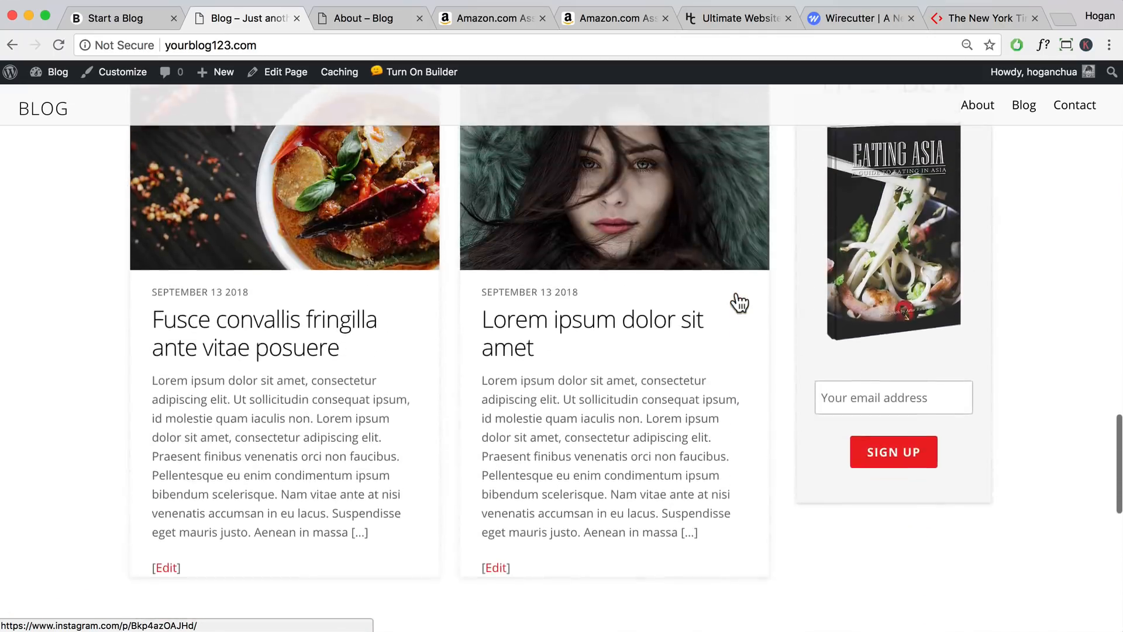
{"action": "scroll", "coordinate": [739, 303], "scroll_direction": "up", "scroll_amount": 10}
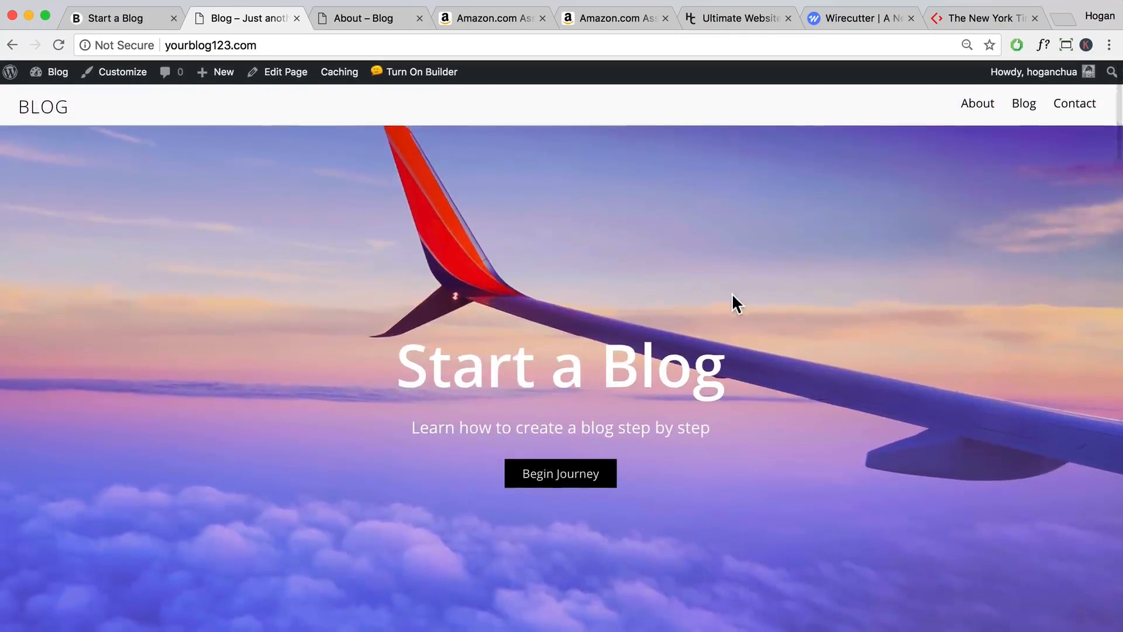
{"action": "scroll", "coordinate": [732, 303], "scroll_direction": "down", "scroll_amount": 7}
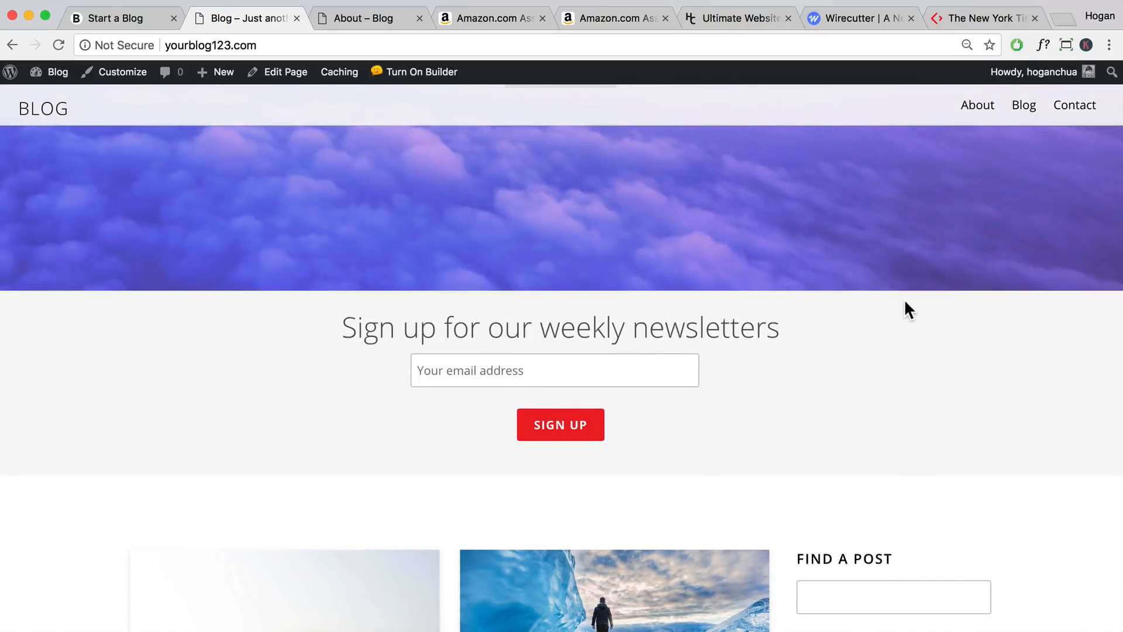
{"action": "scroll", "coordinate": [903, 302], "scroll_direction": "down", "scroll_amount": 15}
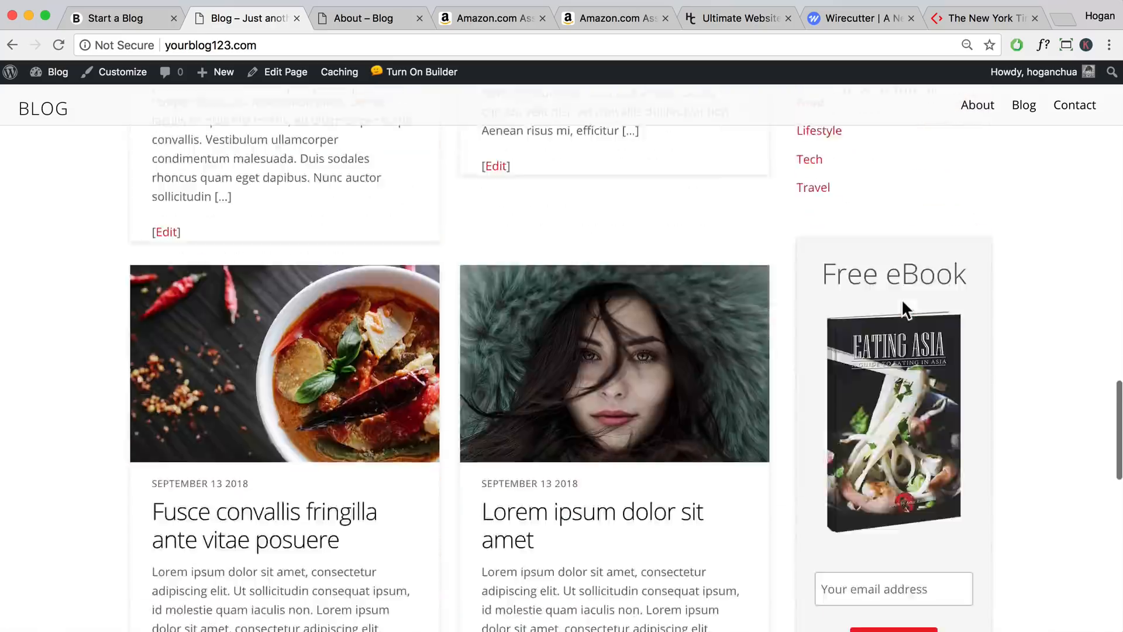
{"action": "scroll", "coordinate": [906, 311], "scroll_direction": "down", "scroll_amount": 3}
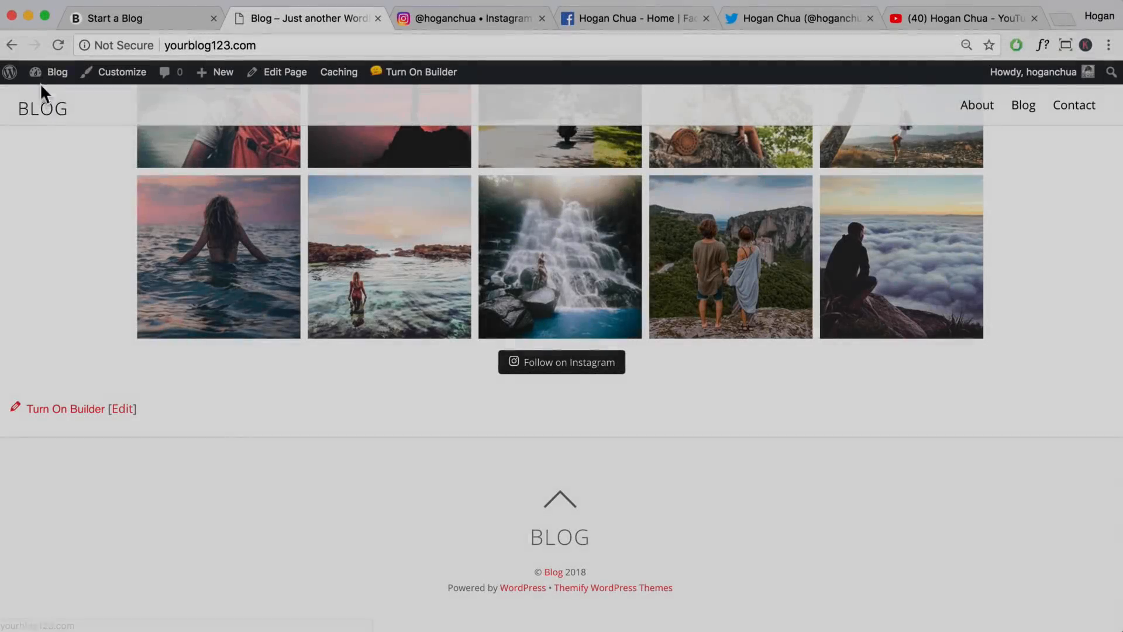
Go to the WordPress dashboard and open the Social Links section of the Themify Ultra settings
{"action": "mouse_move", "coordinate": [44, 79]}
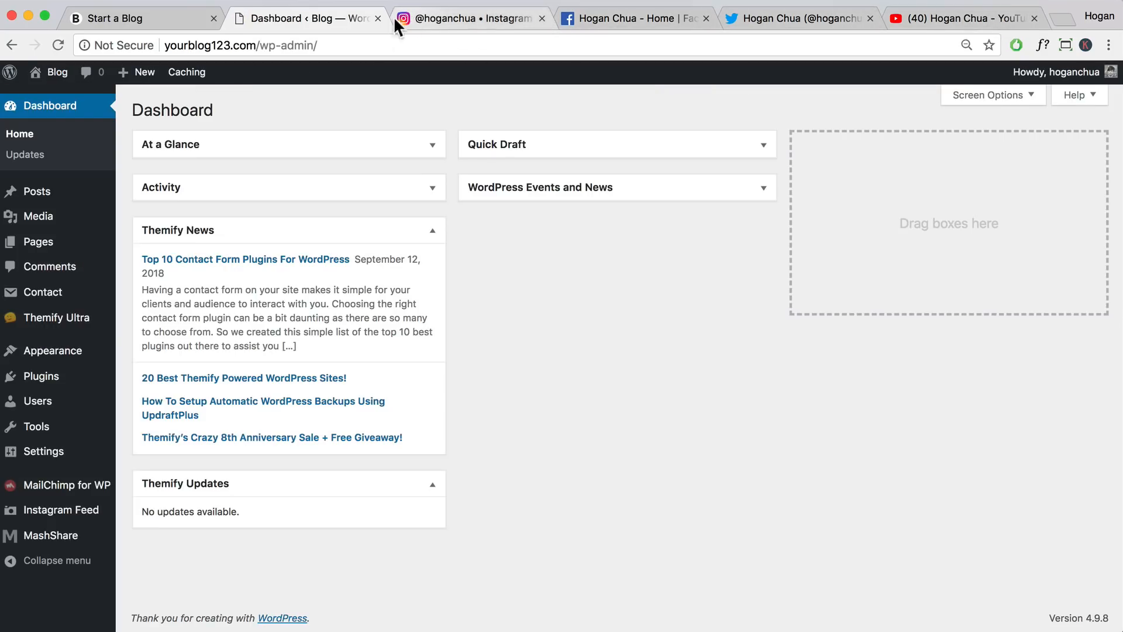
{"action": "mouse_move", "coordinate": [85, 325]}
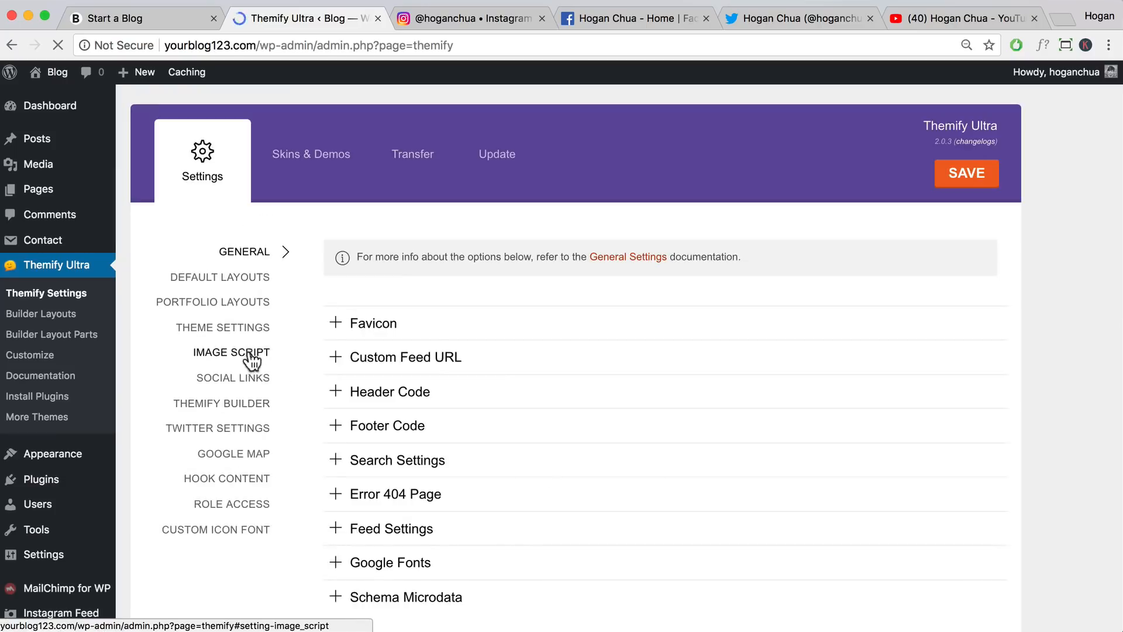
{"action": "left_click", "coordinate": [246, 378]}
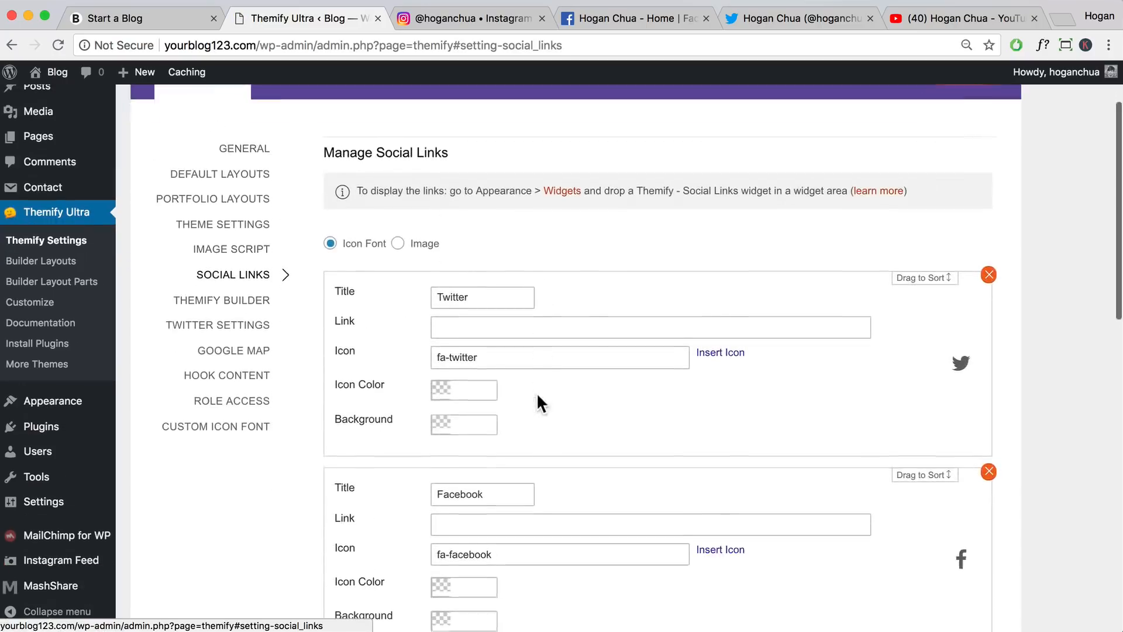
{"action": "scroll", "coordinate": [537, 395], "scroll_direction": "down", "scroll_amount": 1}
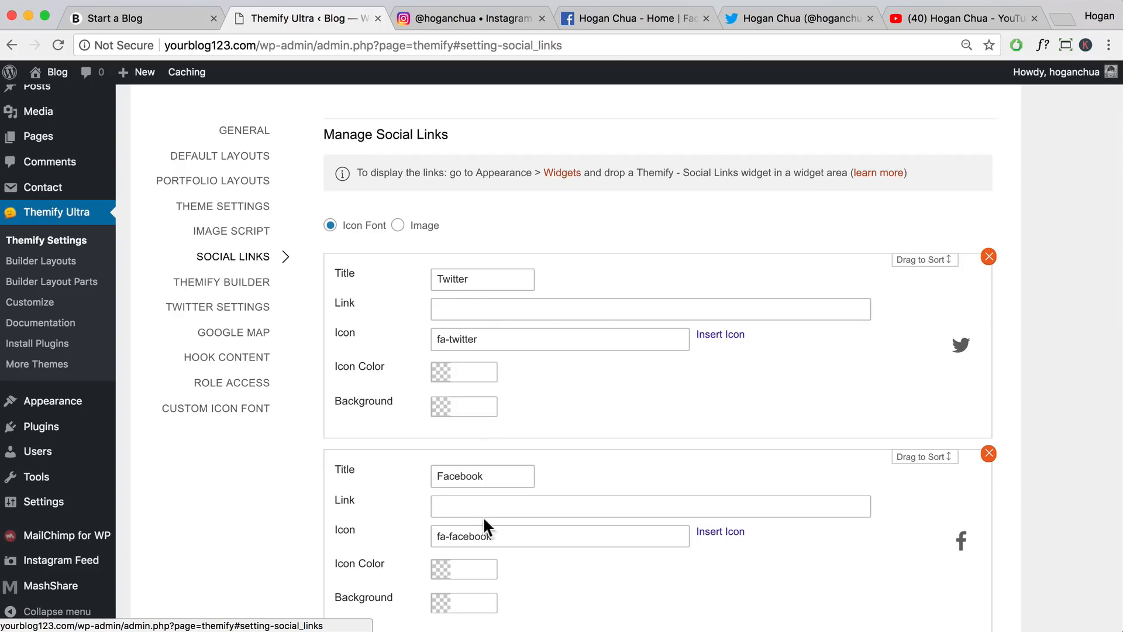
Copy the Twitter profile's URL from its browser page and set it as the Twitter social link
{"action": "left_click", "coordinate": [774, 18]}
{"action": "left_click_drag", "start_coordinate": [314, 45], "coordinate": [109, 45]}
{"action": "key", "text": "cmd+c"}
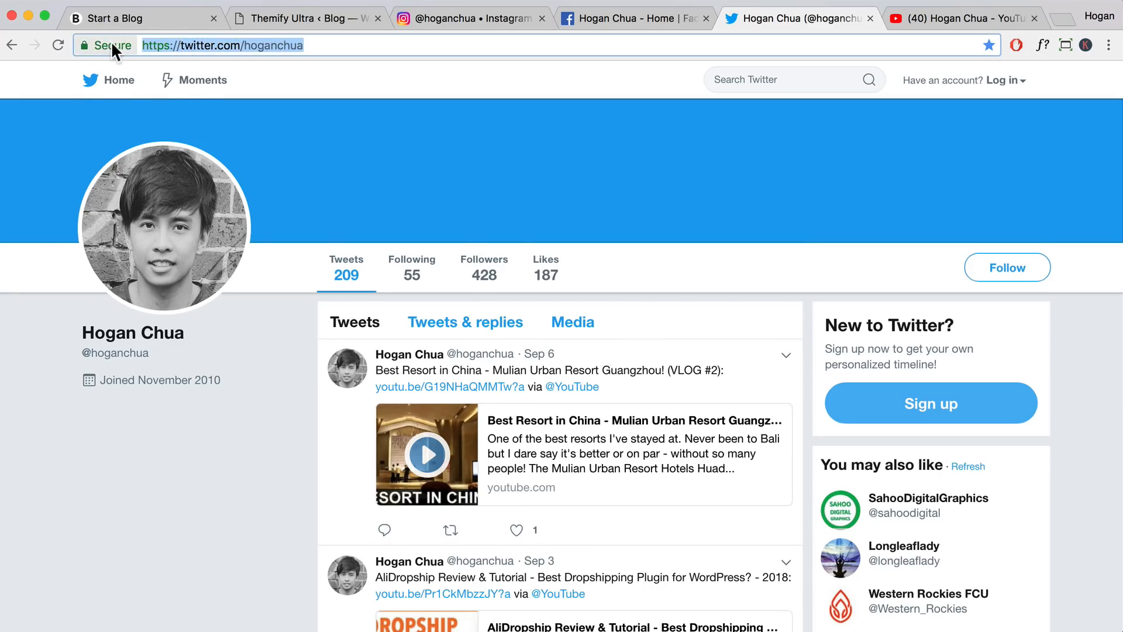
{"action": "left_click", "coordinate": [340, 21]}
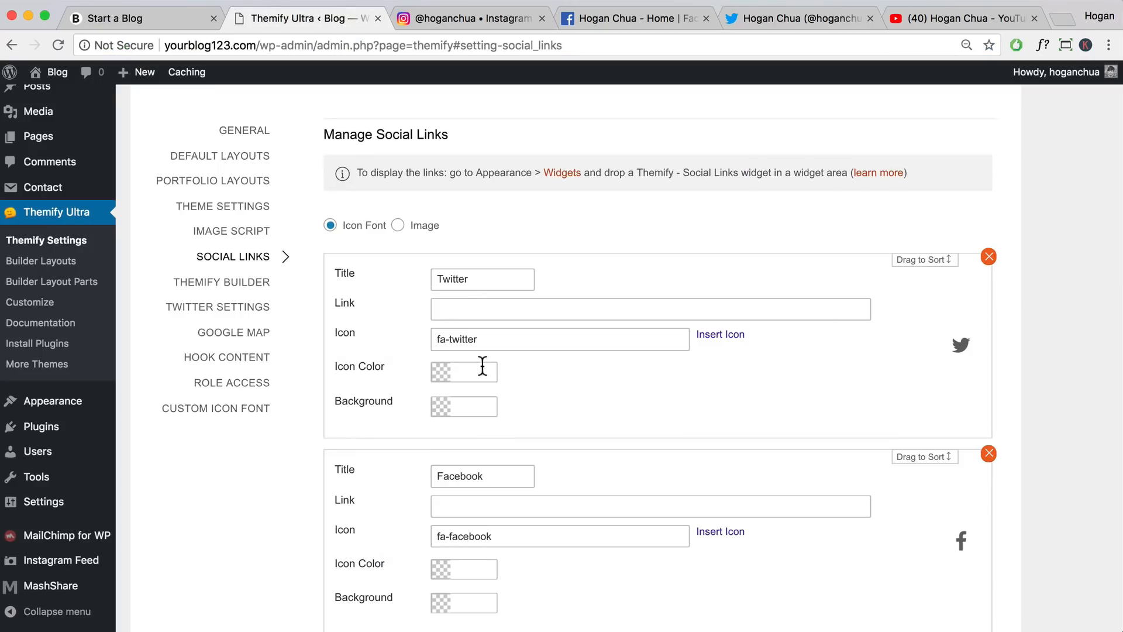
{"action": "left_click", "coordinate": [517, 314]}
{"action": "key", "text": "cmd+v"}
Copy the Facebook page's URL and set it as the Facebook social link in the Themify settings
{"action": "scroll", "coordinate": [535, 389], "scroll_direction": "down", "scroll_amount": 3}
{"action": "left_click", "coordinate": [511, 398]}
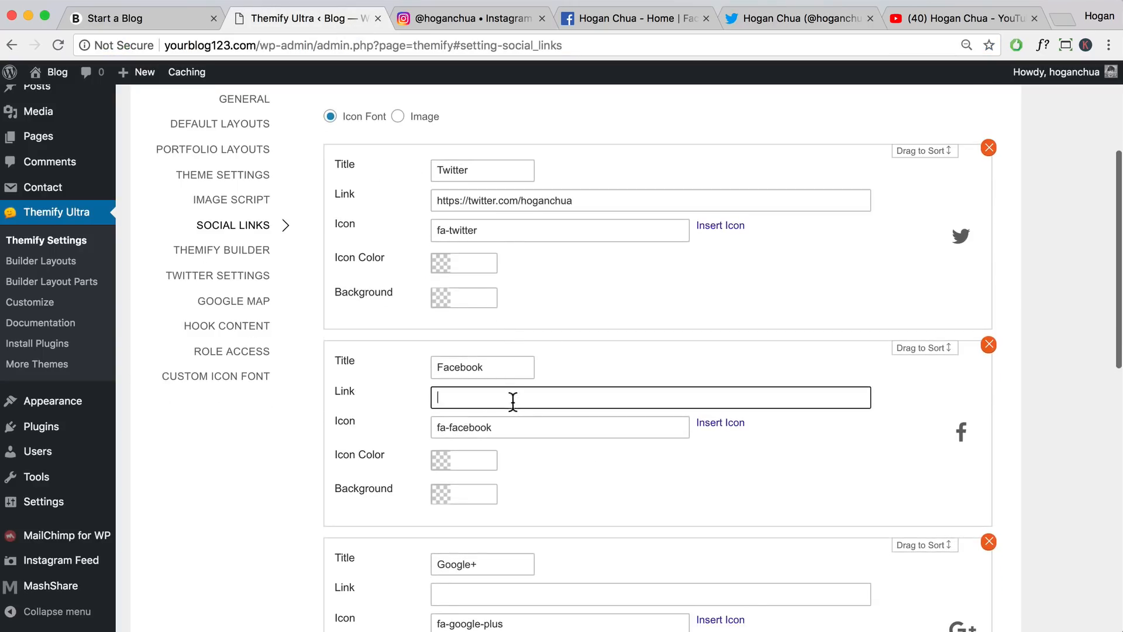
{"action": "left_click", "coordinate": [653, 13]}
{"action": "left_click", "coordinate": [381, 45]}
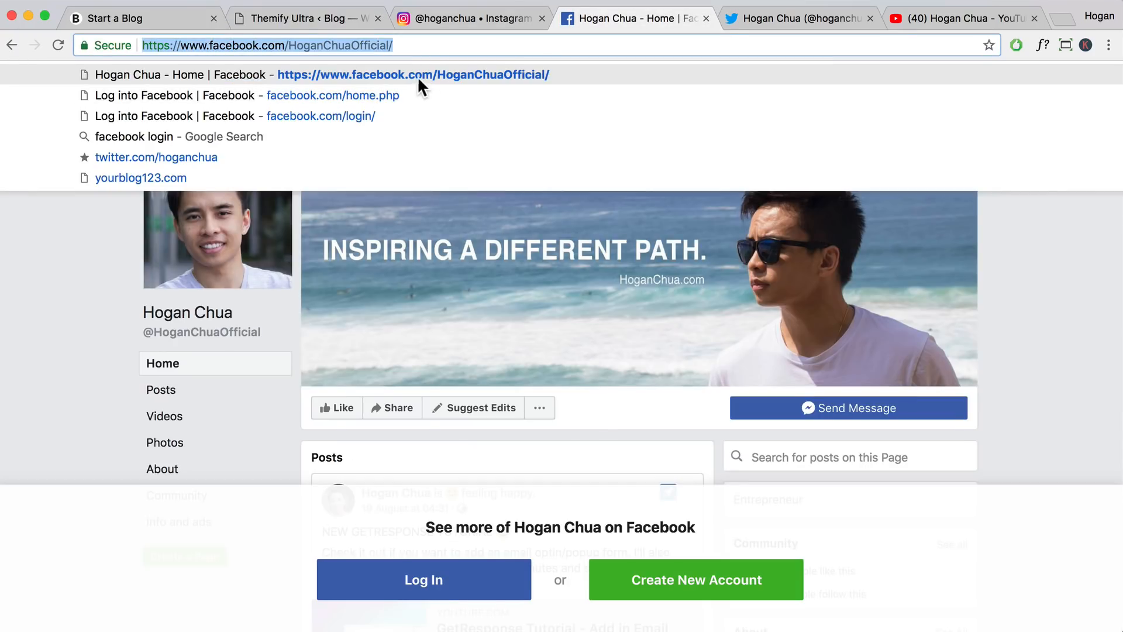
{"action": "key", "text": "cmd+c"}
{"action": "left_click", "coordinate": [316, 16]}
{"action": "key", "text": "cmd+v"}
Leave the Google+ link empty and set the YouTube social link to the copied YouTube channel URL
{"action": "scroll", "coordinate": [550, 455], "scroll_direction": "down", "scroll_amount": 5}
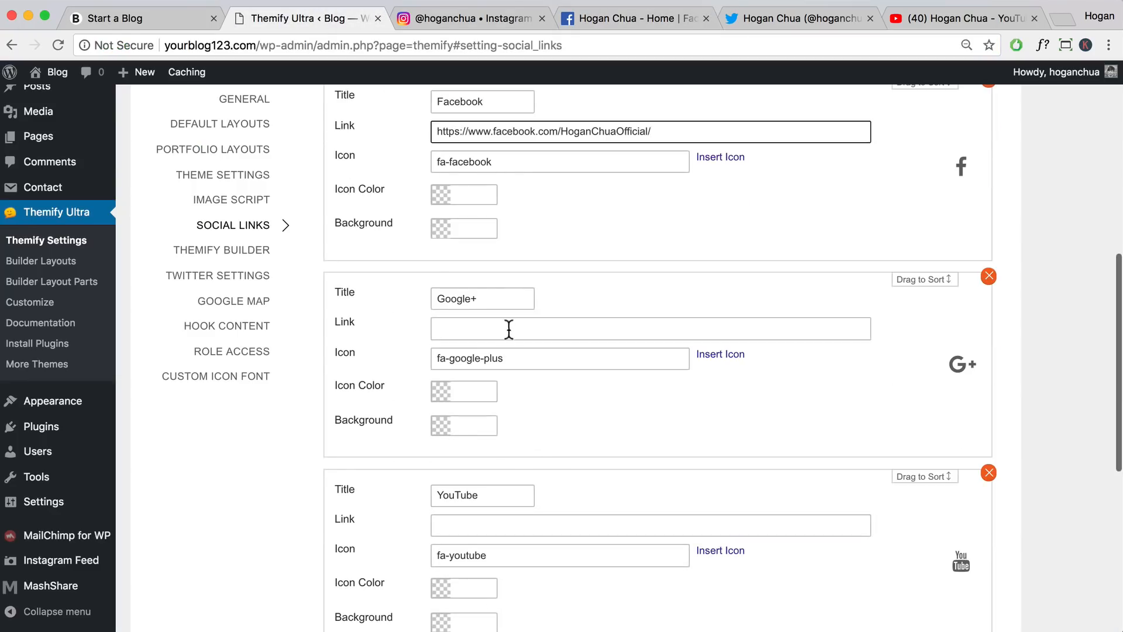
{"action": "left_click", "coordinate": [508, 329]}
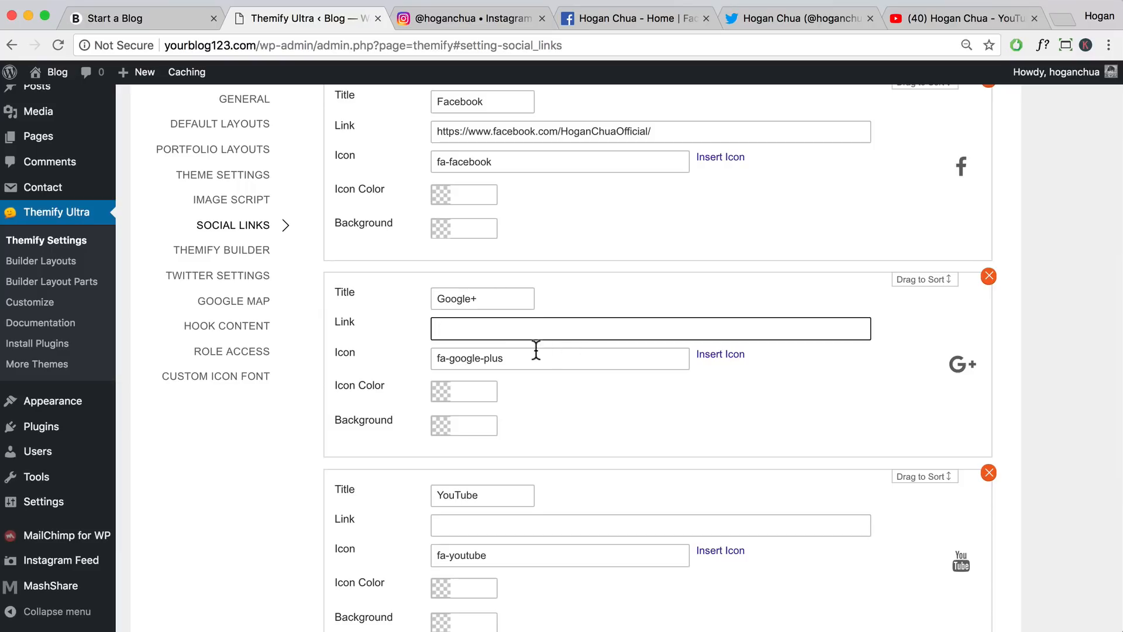
{"action": "scroll", "coordinate": [523, 498], "scroll_direction": "down", "scroll_amount": 1}
{"action": "left_click", "coordinate": [504, 490]}
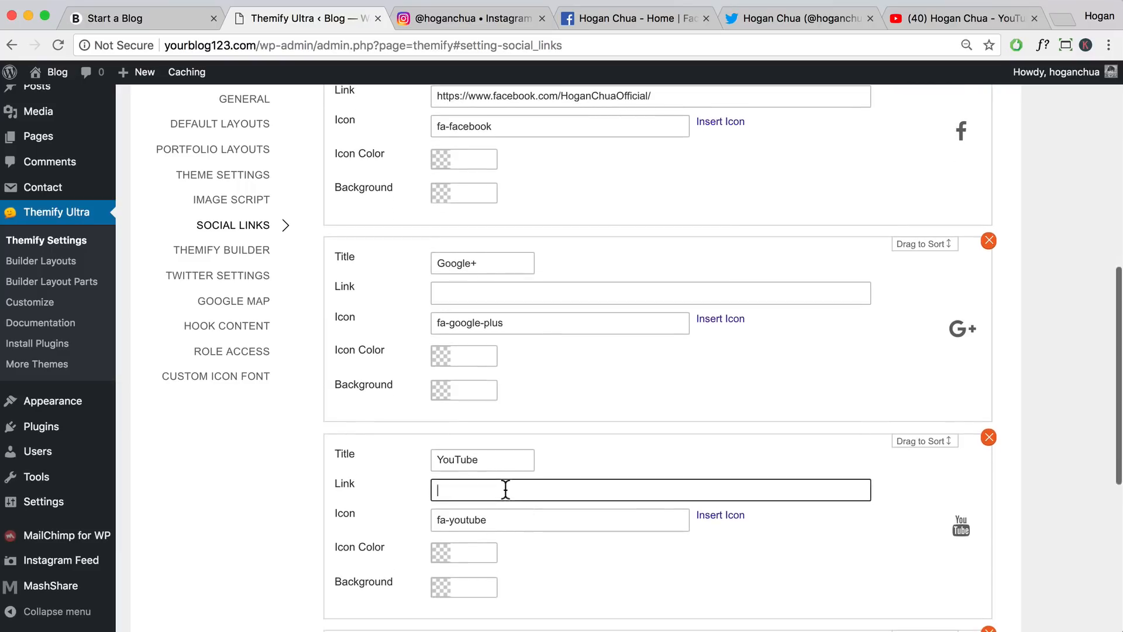
{"action": "left_click", "coordinate": [905, 16]}
{"action": "left_click", "coordinate": [499, 45]}
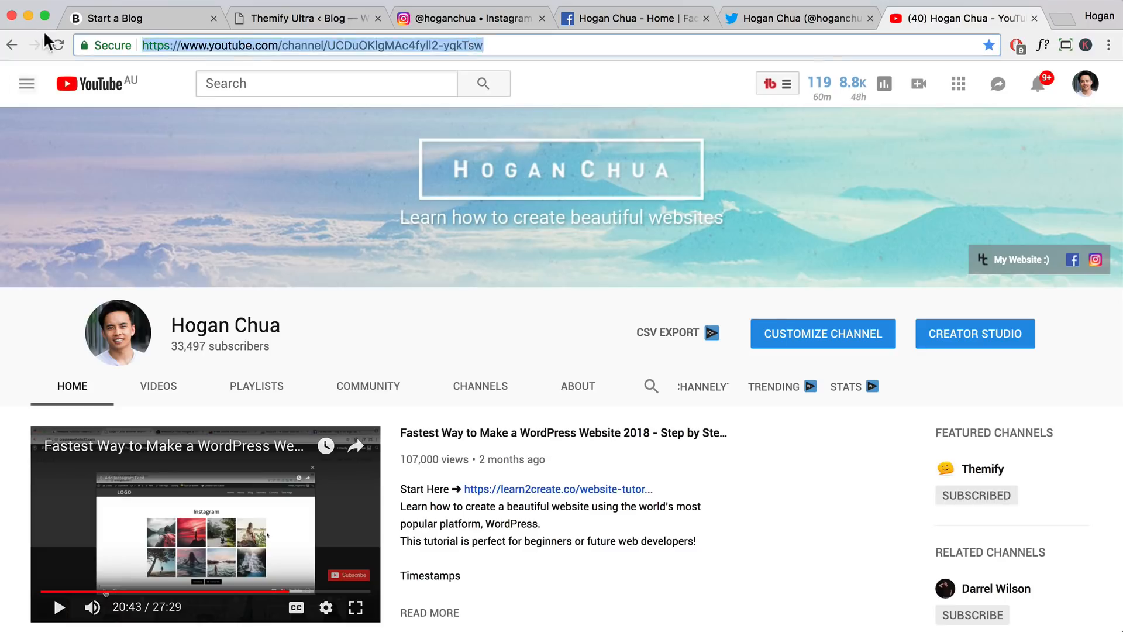
{"action": "key", "text": "super+c"}
{"action": "left_click", "coordinate": [337, 18]}
{"action": "key", "text": "super+v"}
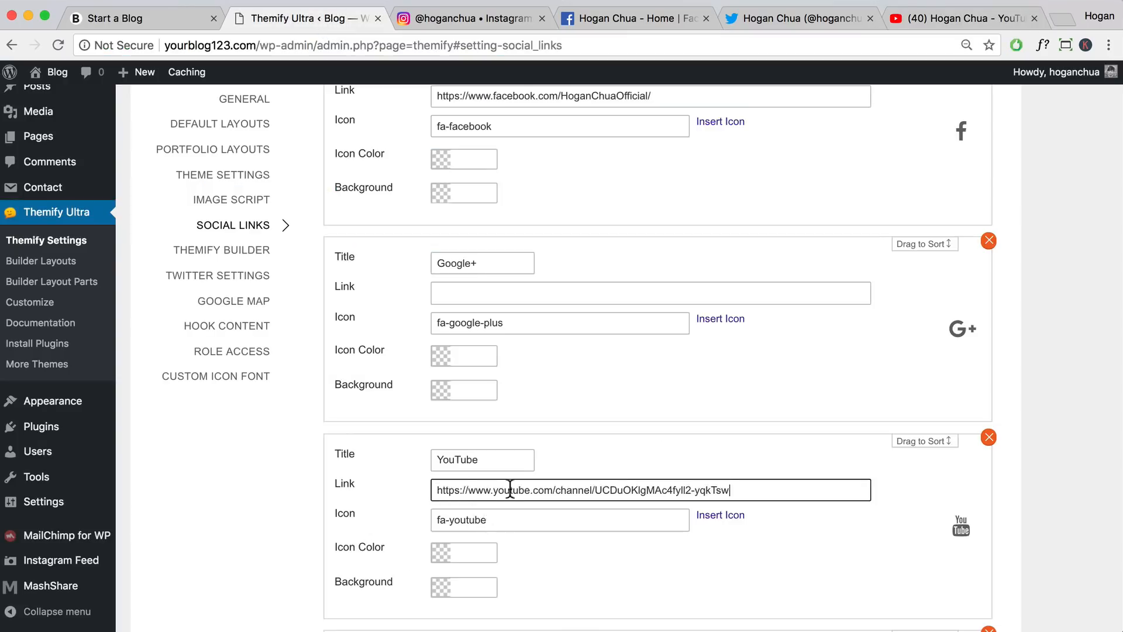
Add a new social link below Pinterest and title it Instagram
{"action": "scroll", "coordinate": [484, 410], "scroll_direction": "down", "scroll_amount": 5}
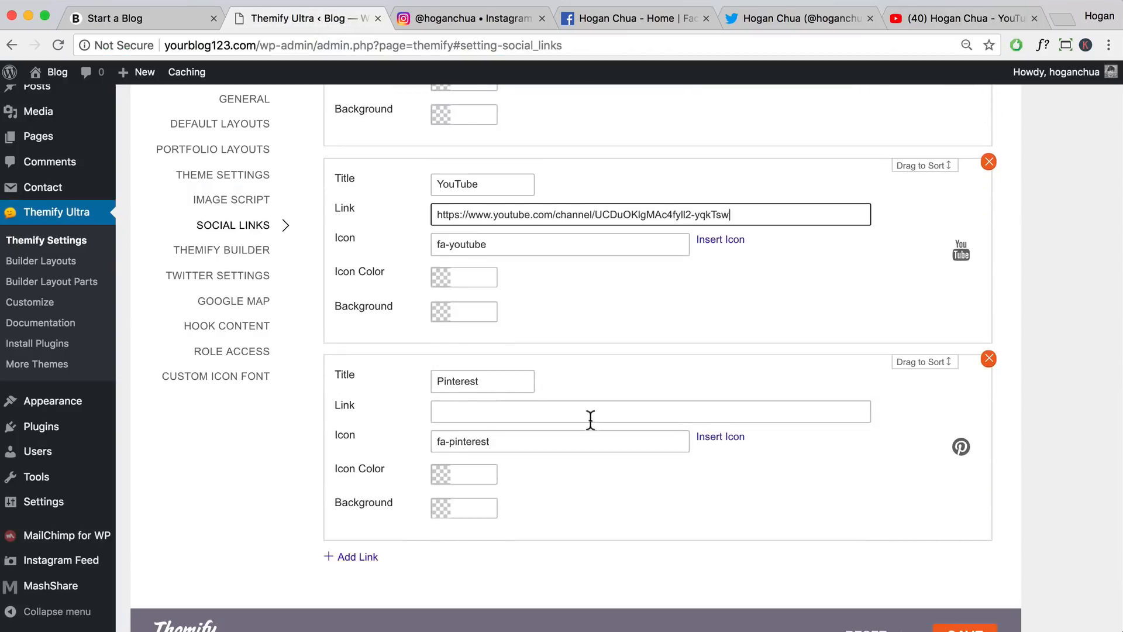
{"action": "scroll", "coordinate": [454, 509], "scroll_direction": "down", "scroll_amount": 3}
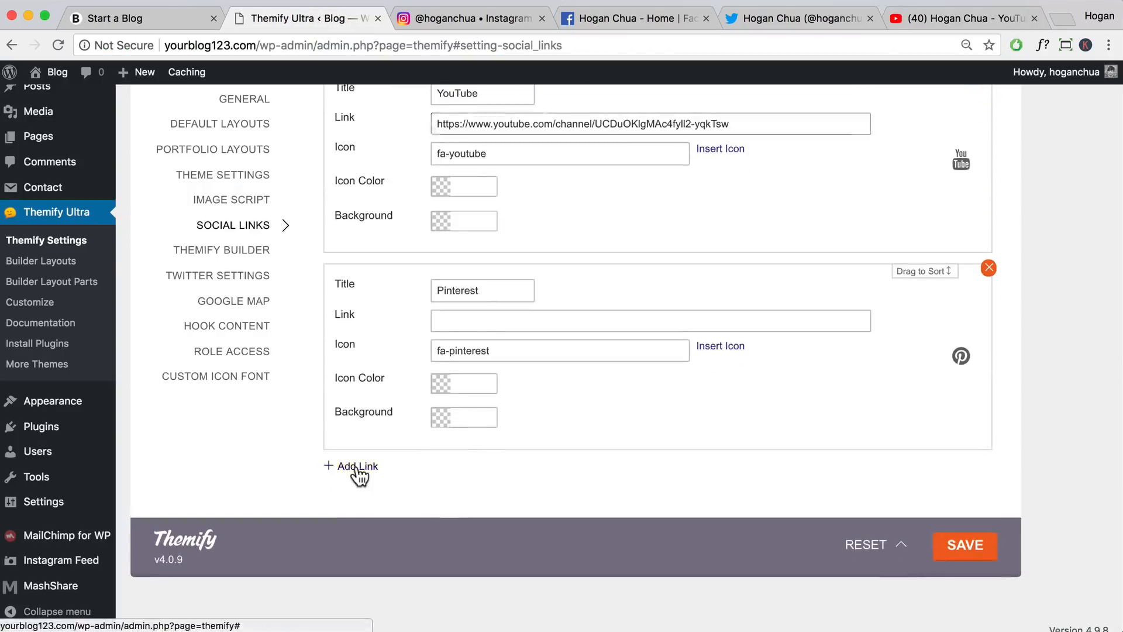
{"action": "left_click", "coordinate": [359, 467]}
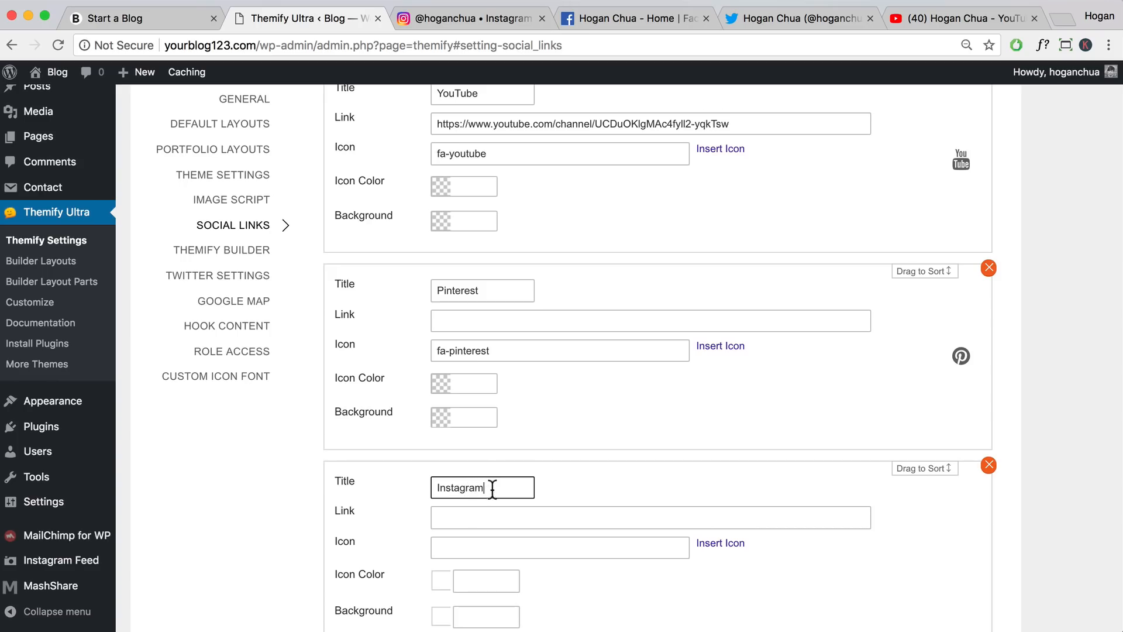
{"action": "type", "text": "Instagram"}
{"action": "scroll", "coordinate": [492, 489], "scroll_direction": "down", "scroll_amount": 5}
Copy the Instagram profile's URL and set it as the link of the new Instagram entry
{"action": "left_click", "coordinate": [479, 345]}
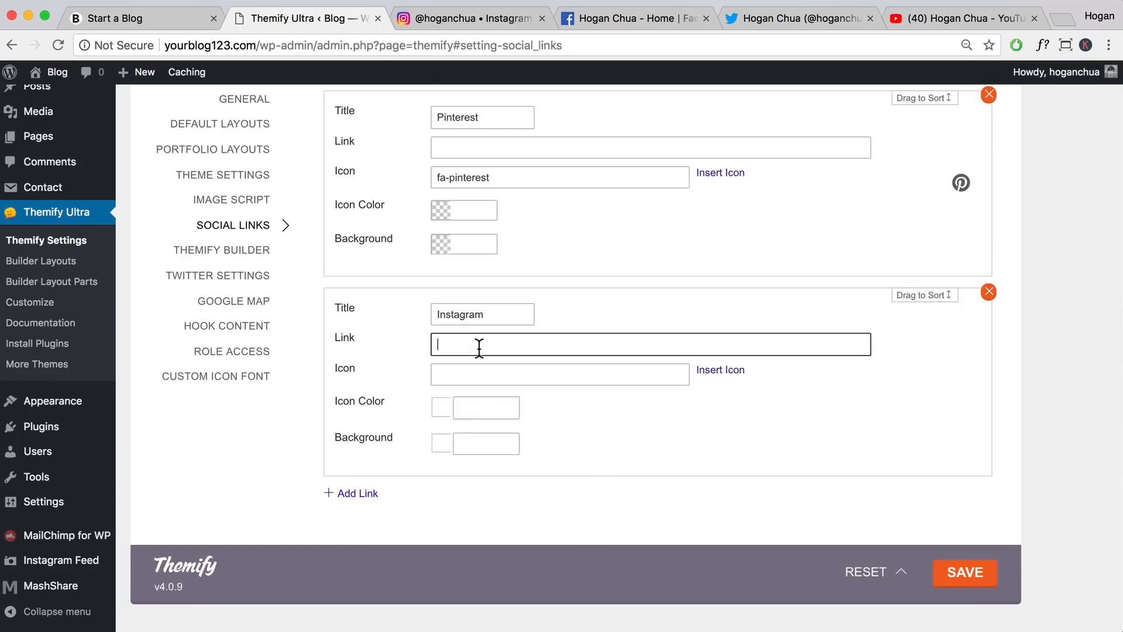
{"action": "left_click", "coordinate": [466, 19]}
{"action": "left_click", "coordinate": [126, 36]}
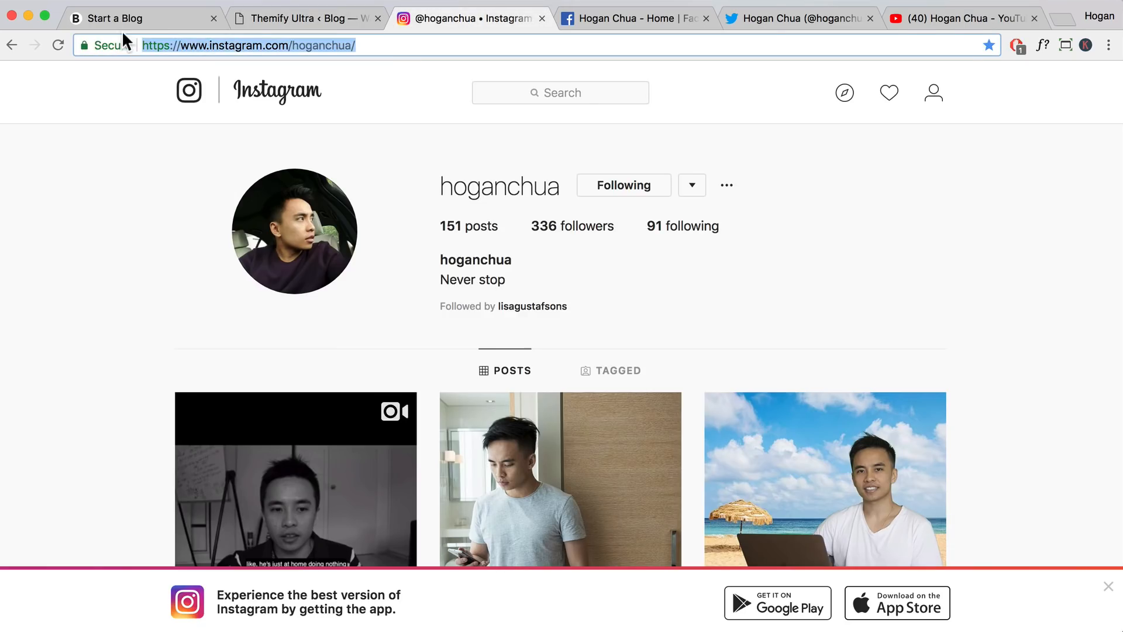
{"action": "key", "text": "super+c"}
{"action": "left_click", "coordinate": [287, 18]}
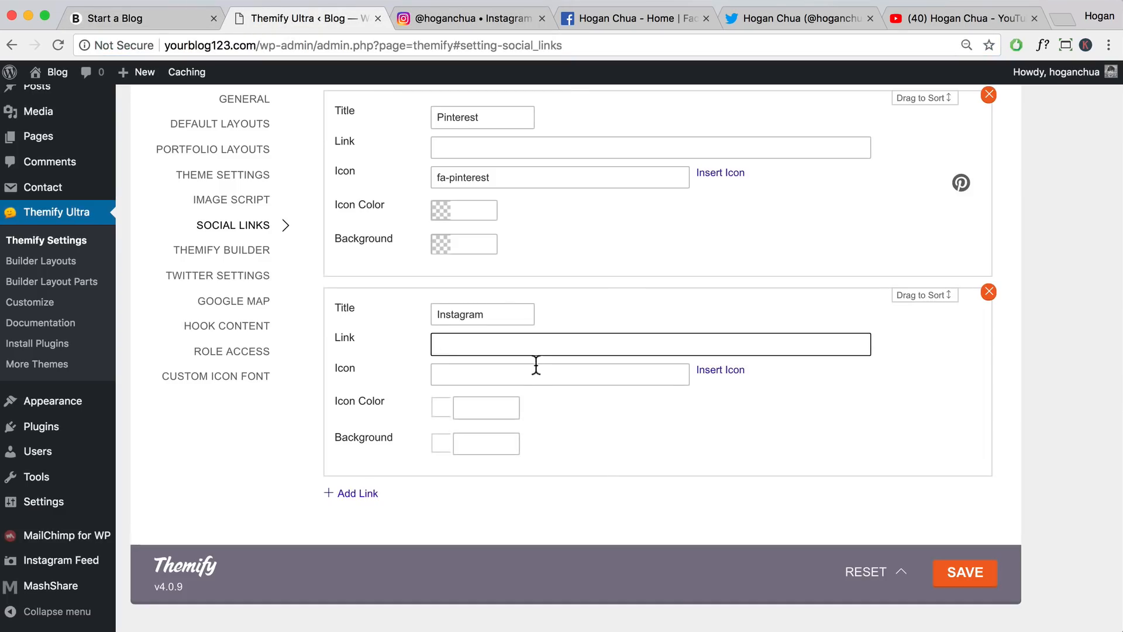
{"action": "key", "text": "super+v"}
Search the FontAwesome icons for "ins" and insert the instagram icon into the Instagram entry
{"action": "left_click", "coordinate": [492, 375]}
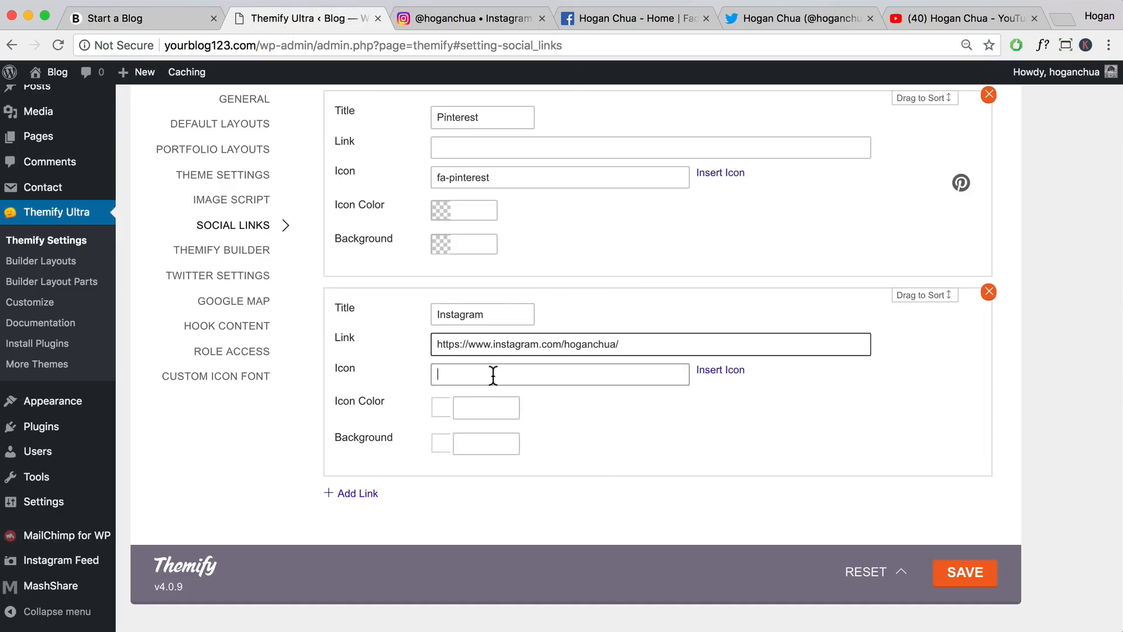
{"action": "left_click", "coordinate": [719, 375]}
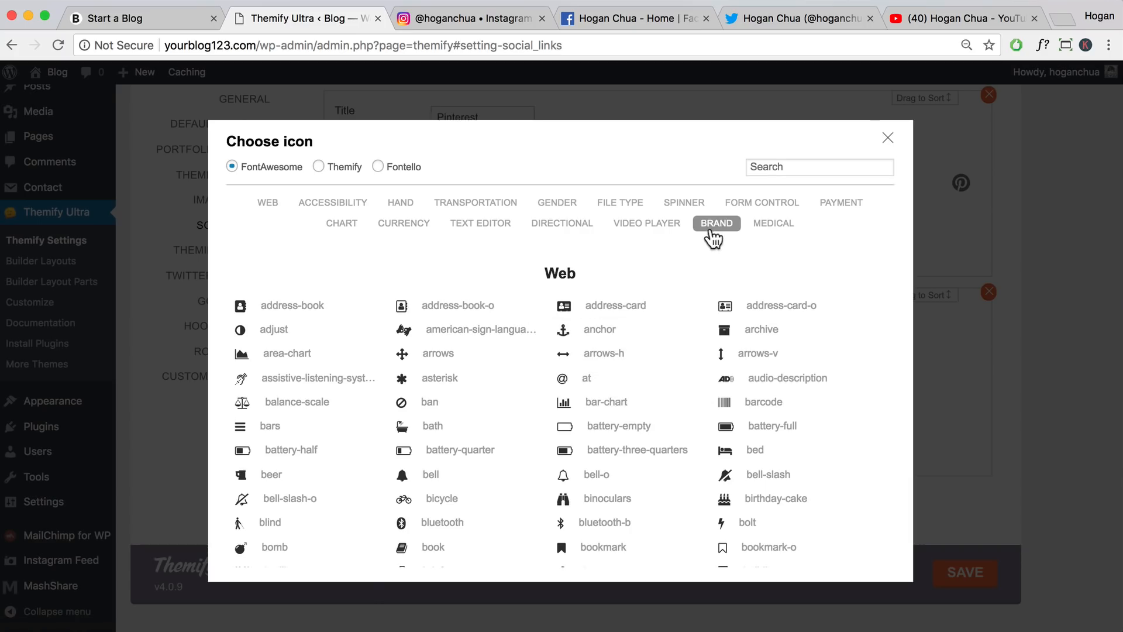
{"action": "left_click", "coordinate": [788, 167]}
{"action": "type", "text": "i"}
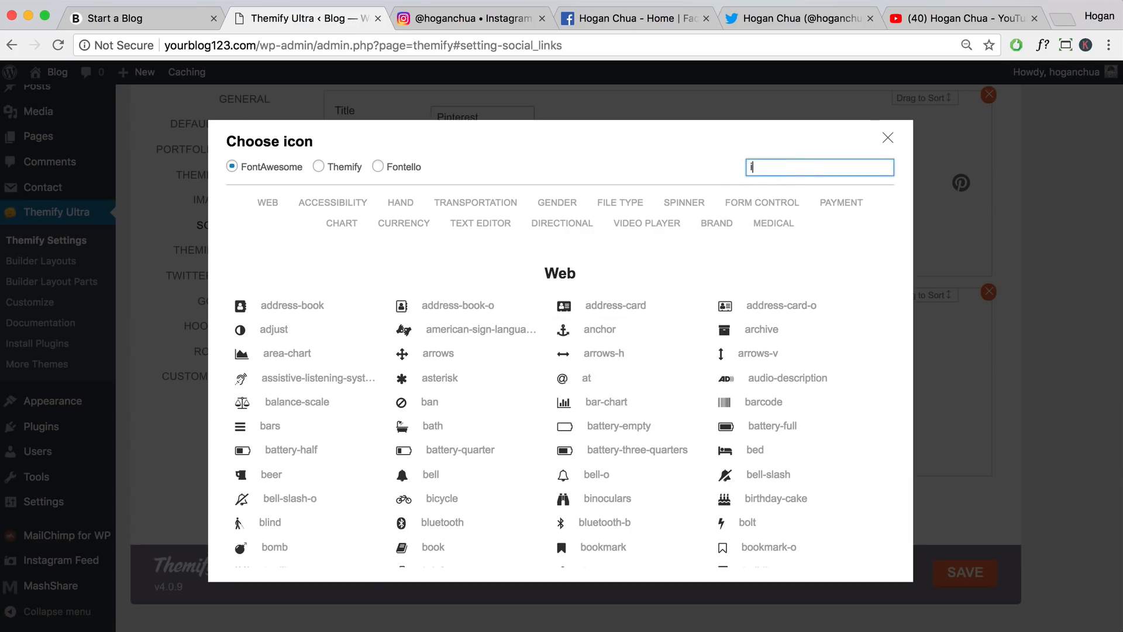
{"action": "type", "text": "ns"}
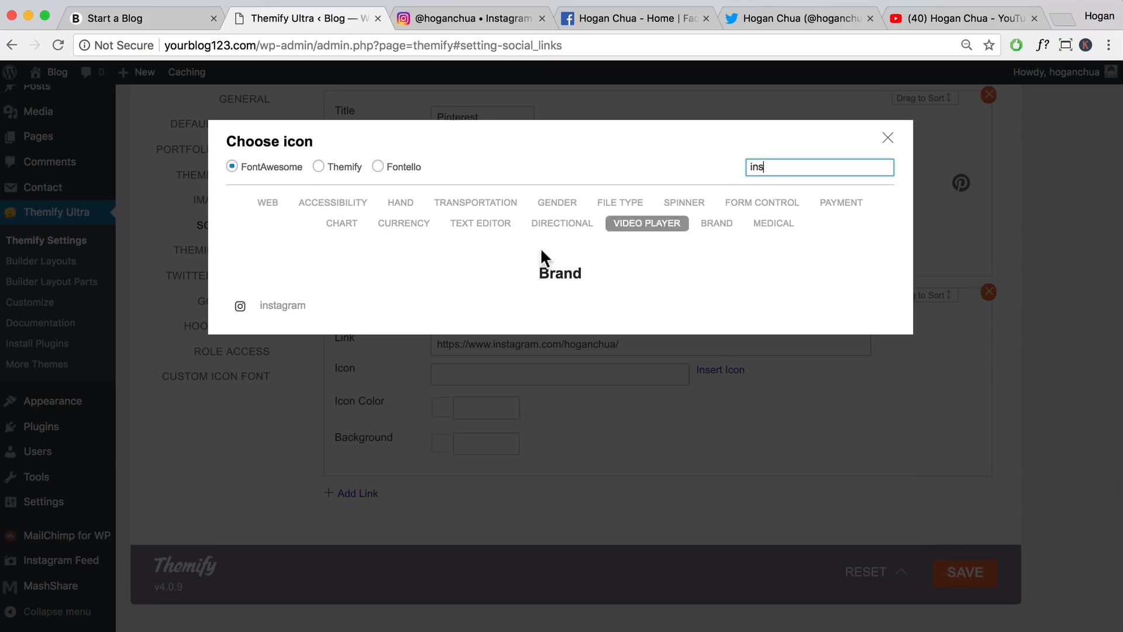
{"action": "left_click", "coordinate": [280, 316]}
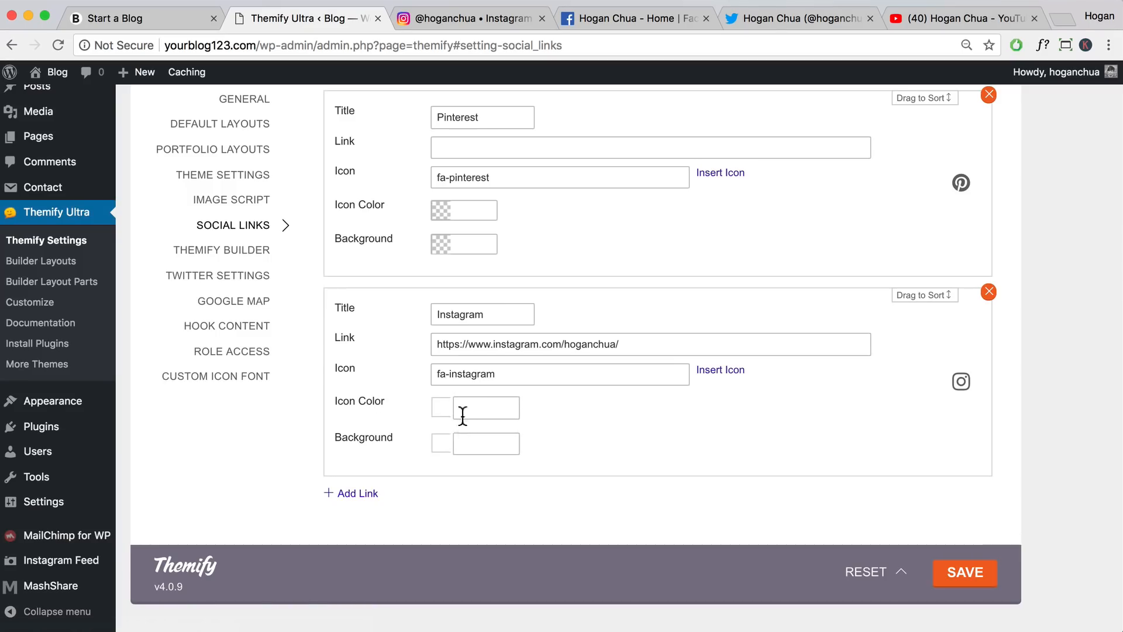
Save the Themify social links settings
{"action": "scroll", "coordinate": [480, 275], "scroll_direction": "up", "scroll_amount": 5}
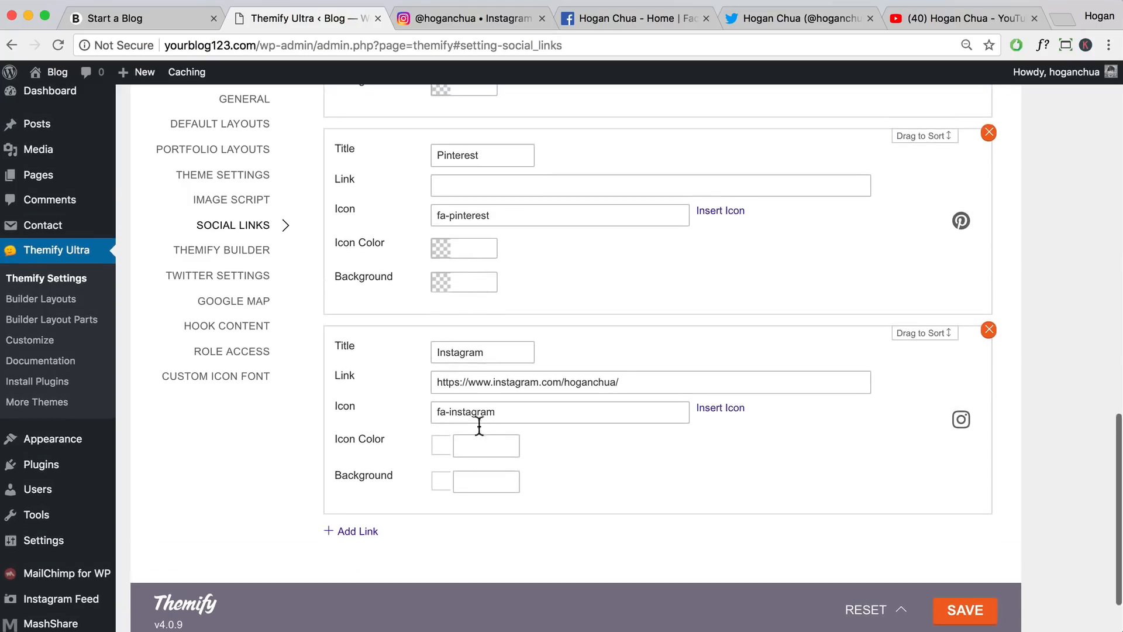
{"action": "scroll", "coordinate": [499, 354], "scroll_direction": "up", "scroll_amount": 10}
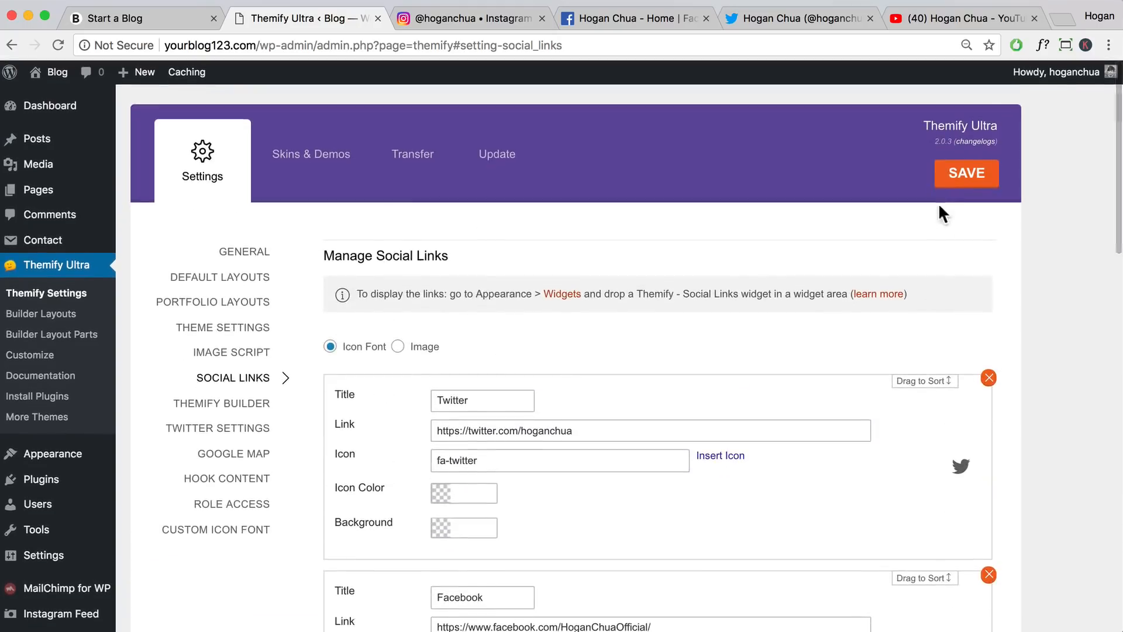
{"action": "left_click", "coordinate": [955, 182]}
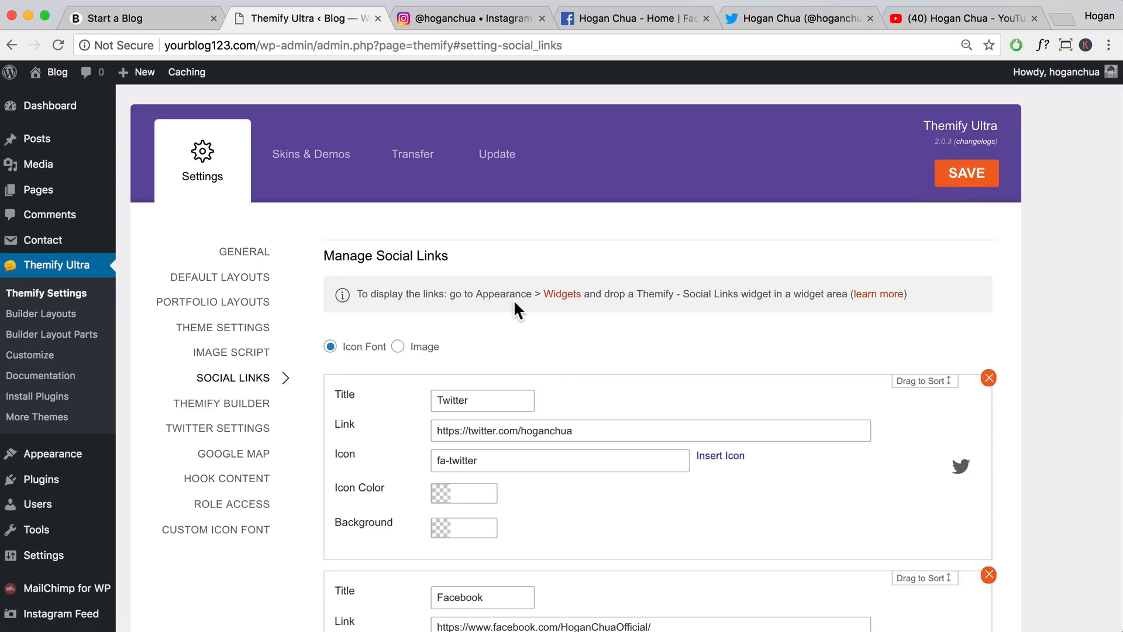
Add a Themify - Social Links widget to the Sidebar area, directly below the Search widget
{"action": "mouse_move", "coordinate": [41, 461]}
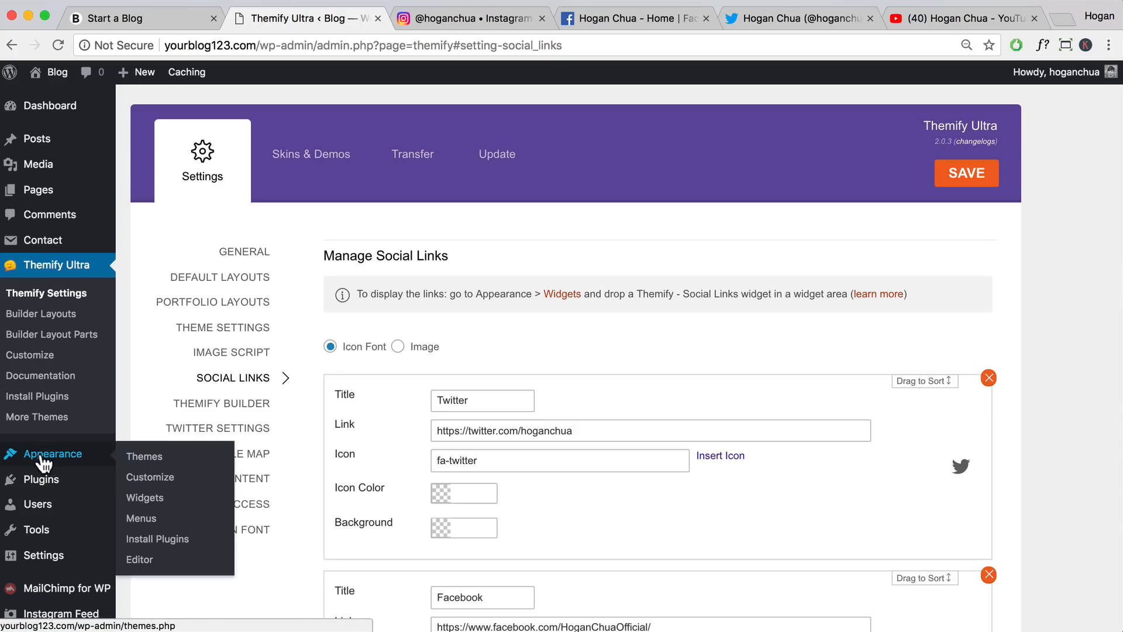
{"action": "left_click", "coordinate": [144, 501]}
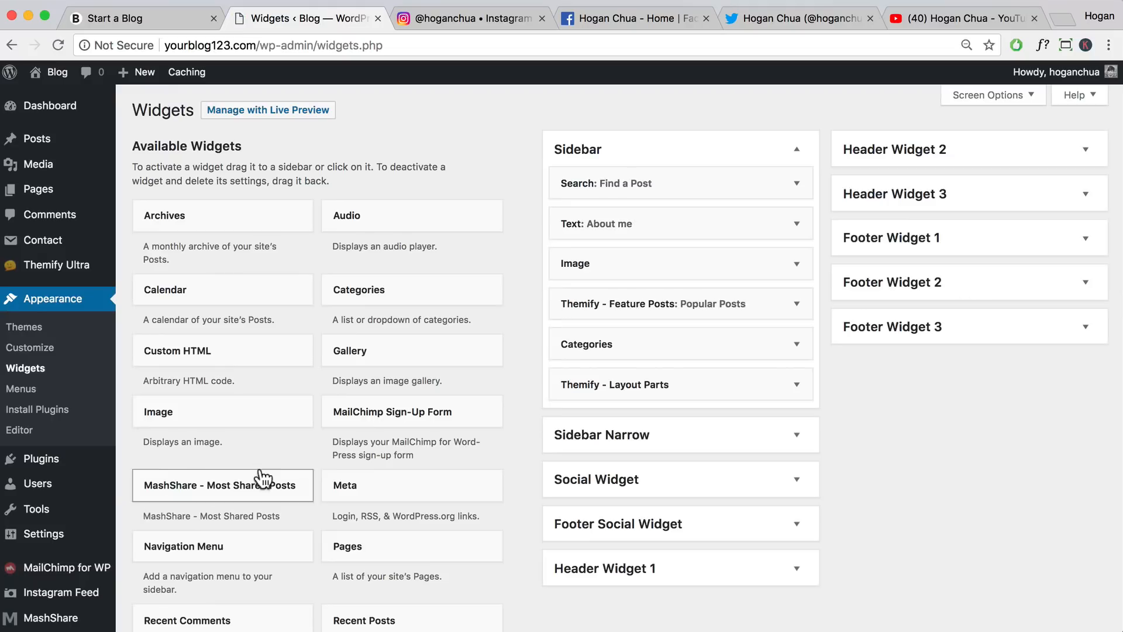
{"action": "scroll", "coordinate": [261, 471], "scroll_direction": "down", "scroll_amount": 10}
{"action": "scroll", "coordinate": [261, 468], "scroll_direction": "down", "scroll_amount": 1}
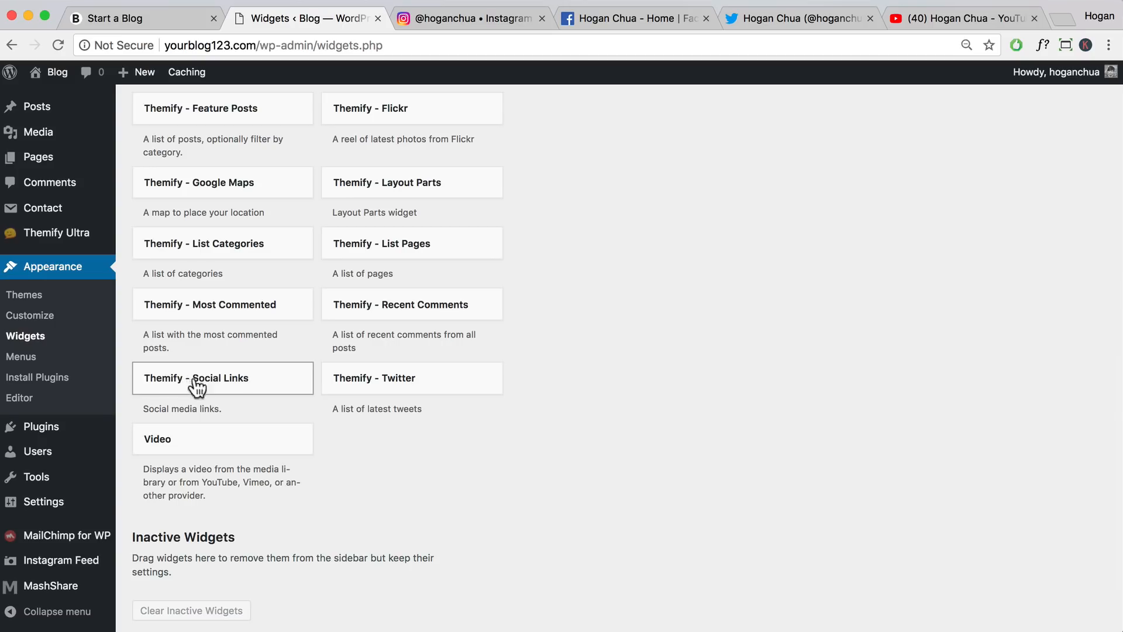
{"action": "left_click_drag", "start_coordinate": [192, 386], "coordinate": [622, 225]}
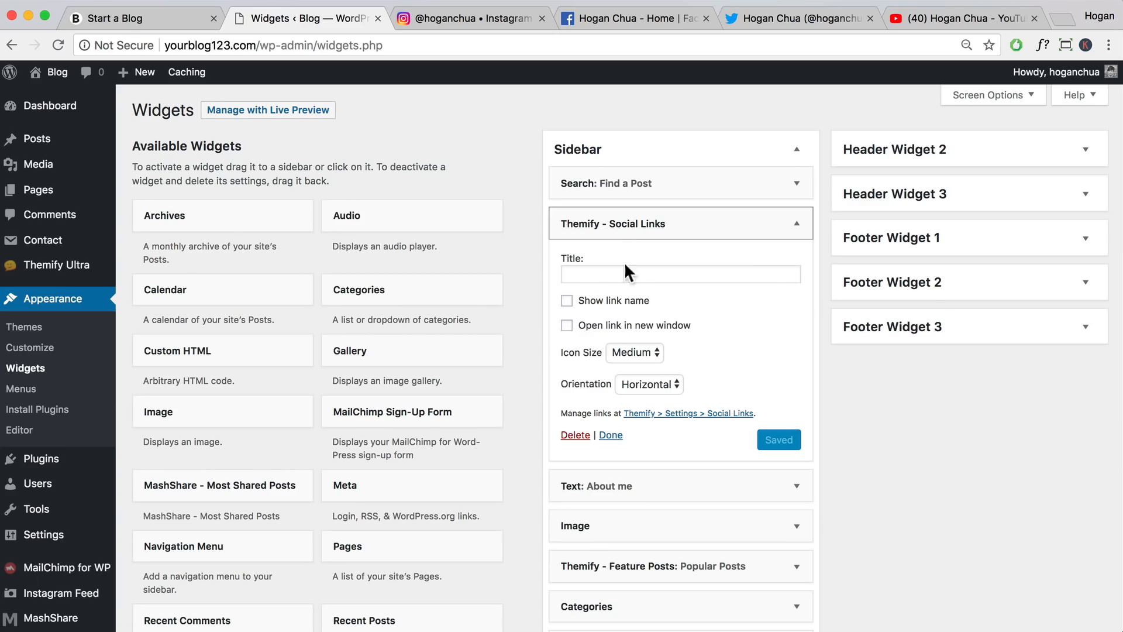
Set the sidebar Social Links widget to open links in a new window and save it
{"action": "left_click", "coordinate": [584, 328]}
{"action": "scroll", "coordinate": [762, 381], "scroll_direction": "down", "scroll_amount": 2}
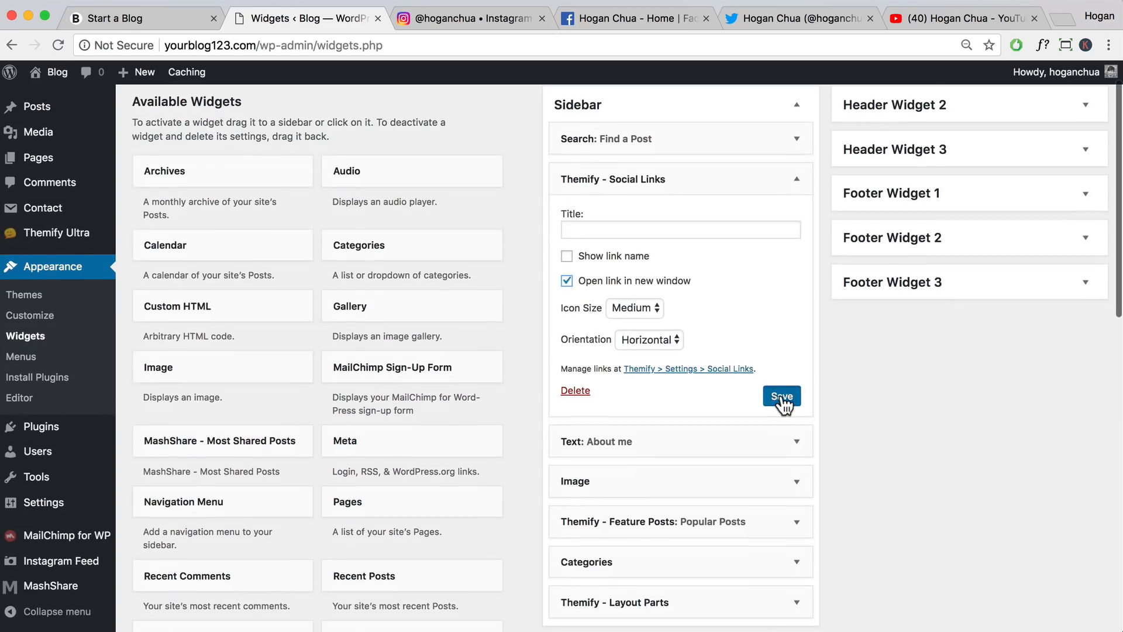
{"action": "left_click", "coordinate": [781, 397]}
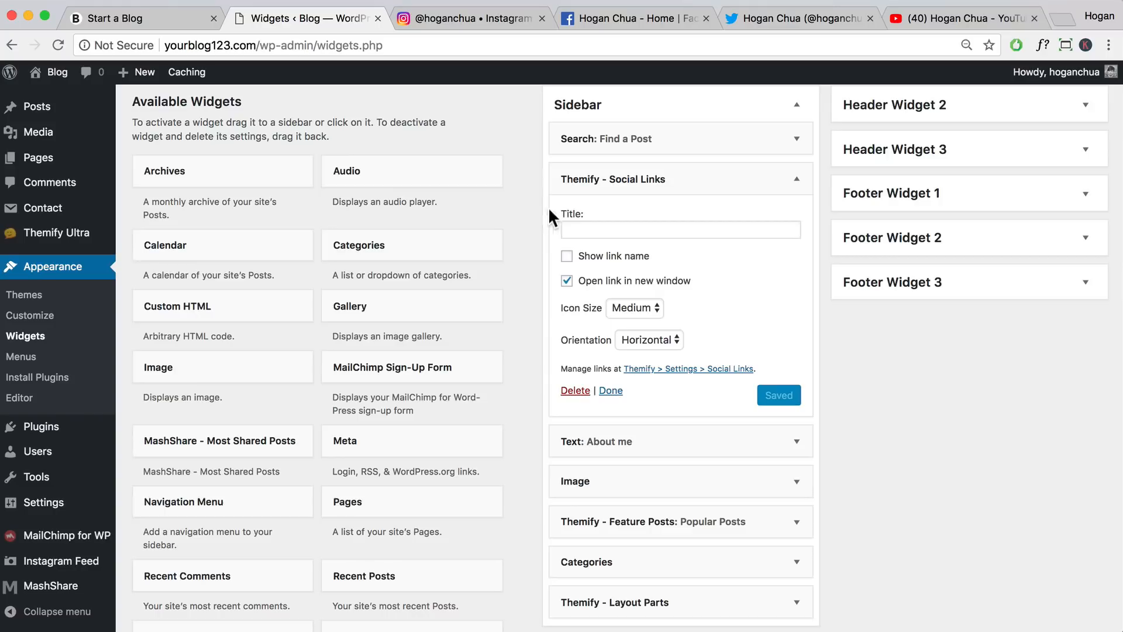
Add a Themify - Social Links widget to the Footer Social Widget area
{"action": "scroll", "coordinate": [551, 201], "scroll_direction": "down", "scroll_amount": 5}
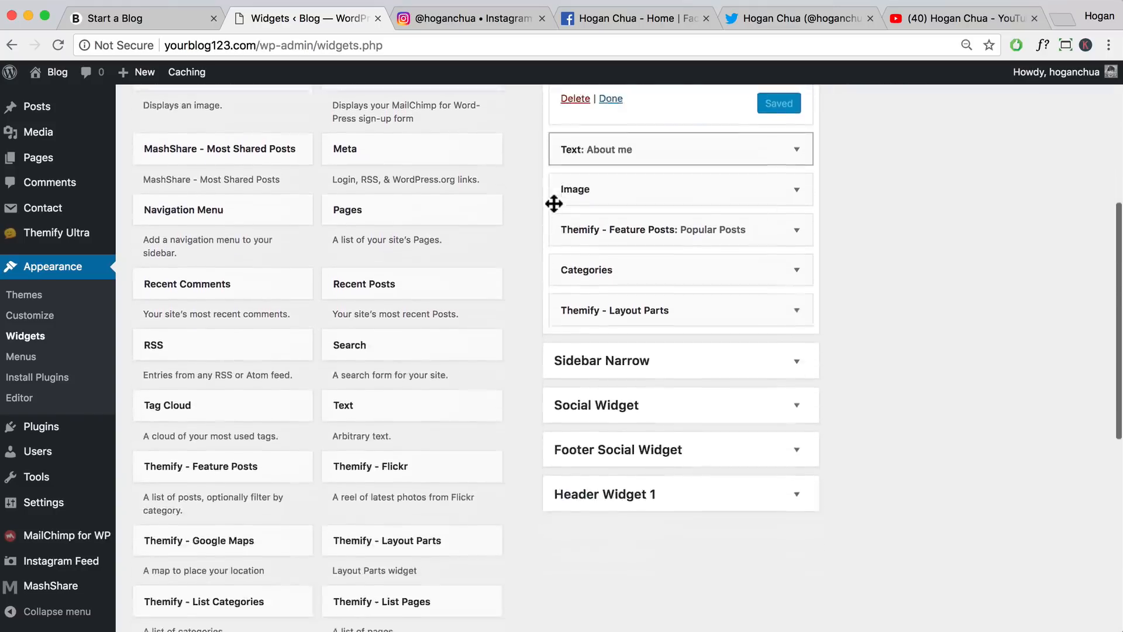
{"action": "scroll", "coordinate": [556, 210], "scroll_direction": "down", "scroll_amount": 2}
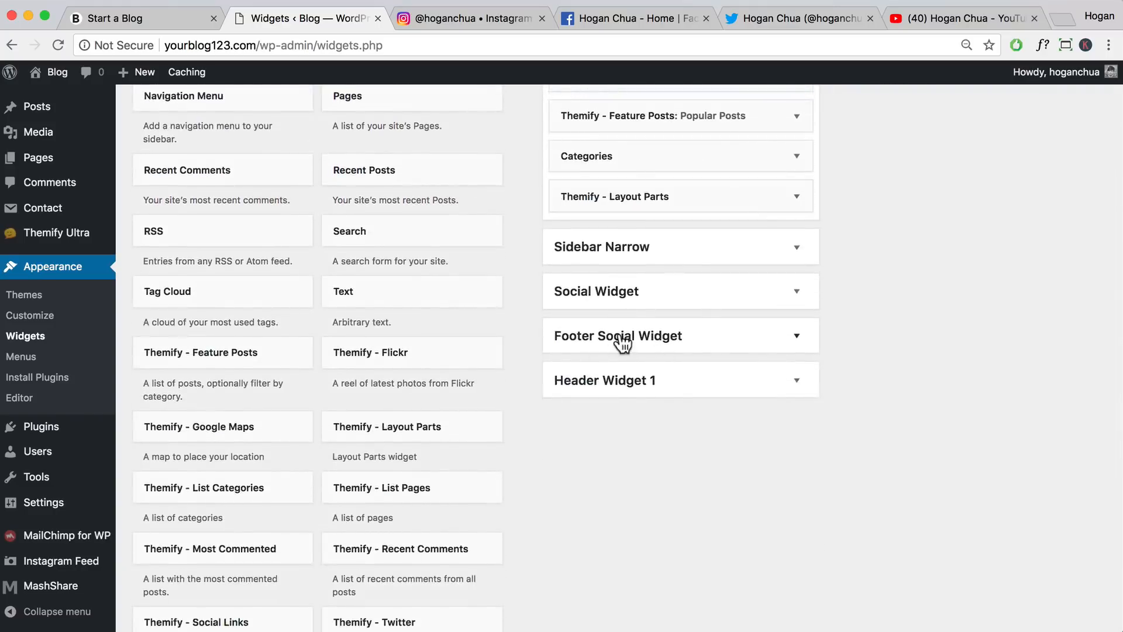
{"action": "scroll", "coordinate": [411, 375], "scroll_direction": "down", "scroll_amount": 6}
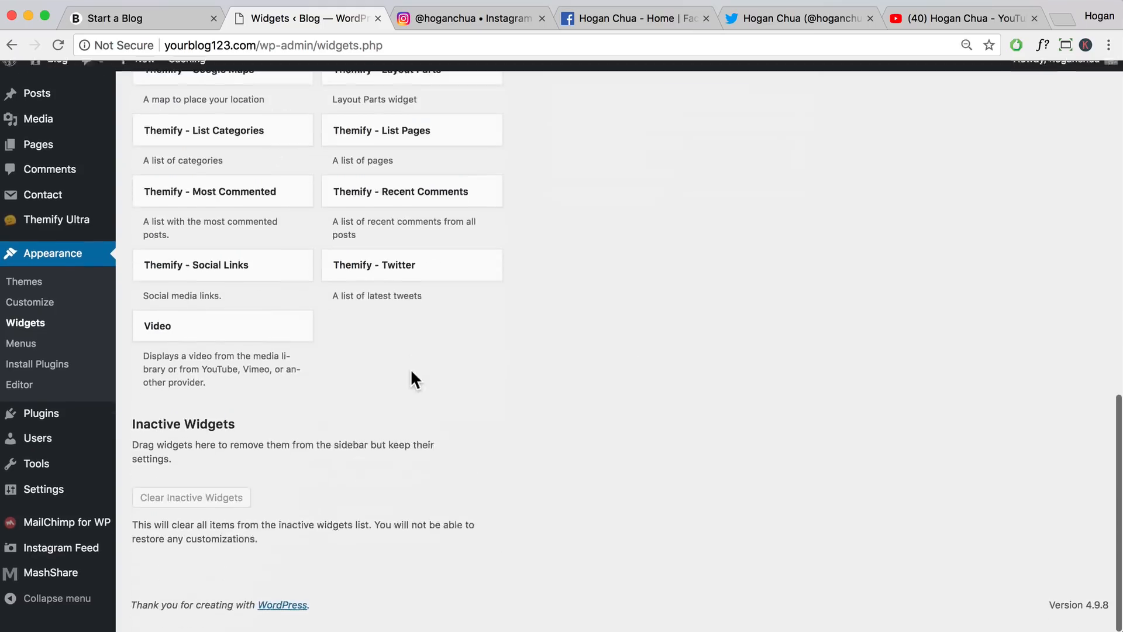
{"action": "left_click_drag", "start_coordinate": [237, 290], "coordinate": [614, 299]}
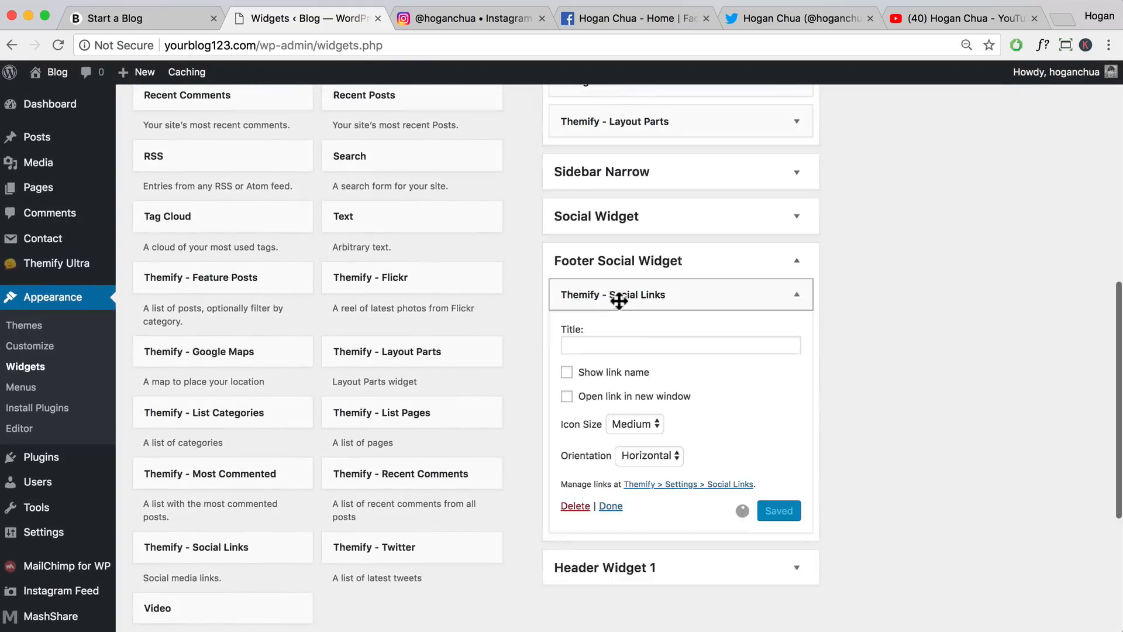
Make the footer Social Links widget open links in a new window, then save and close its settings
{"action": "left_click", "coordinate": [567, 397]}
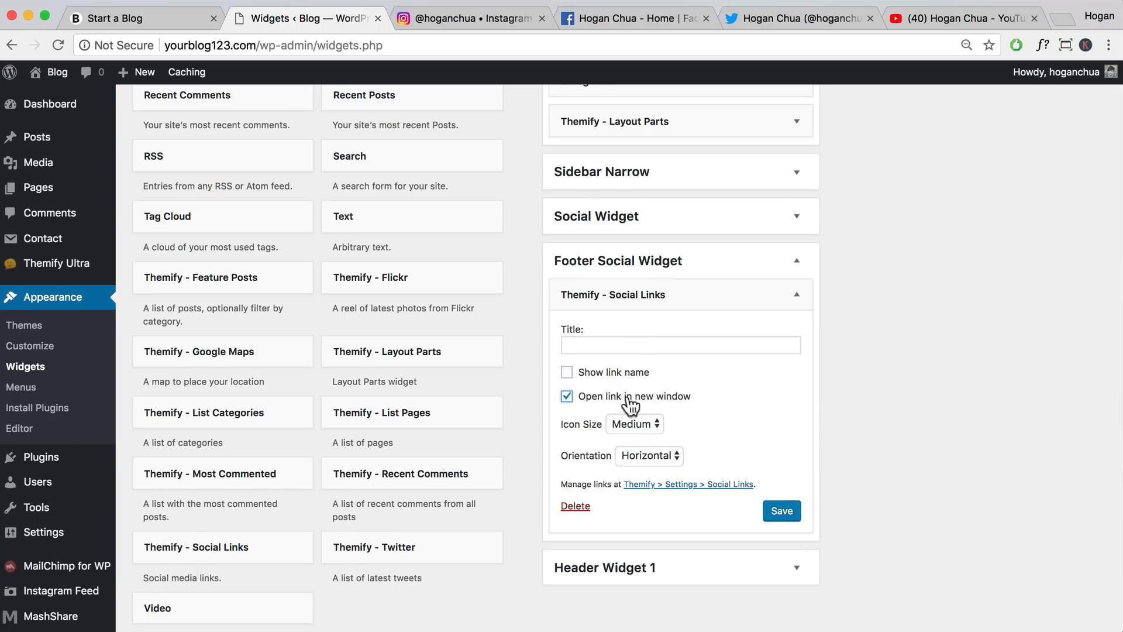
{"action": "left_click", "coordinate": [794, 516]}
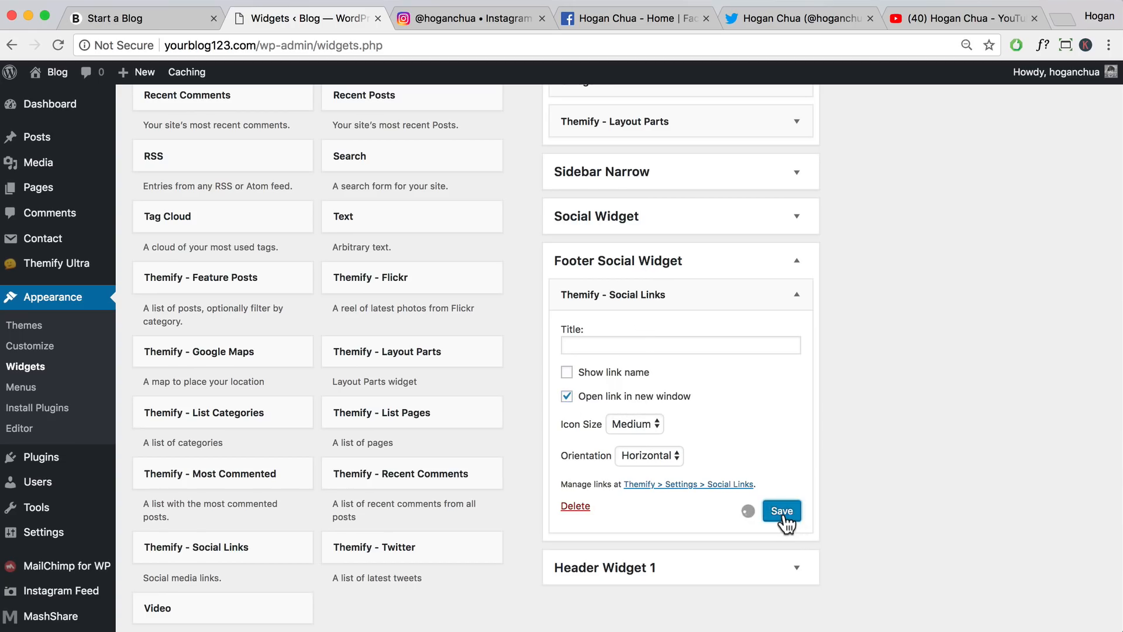
{"action": "left_click", "coordinate": [611, 506]}
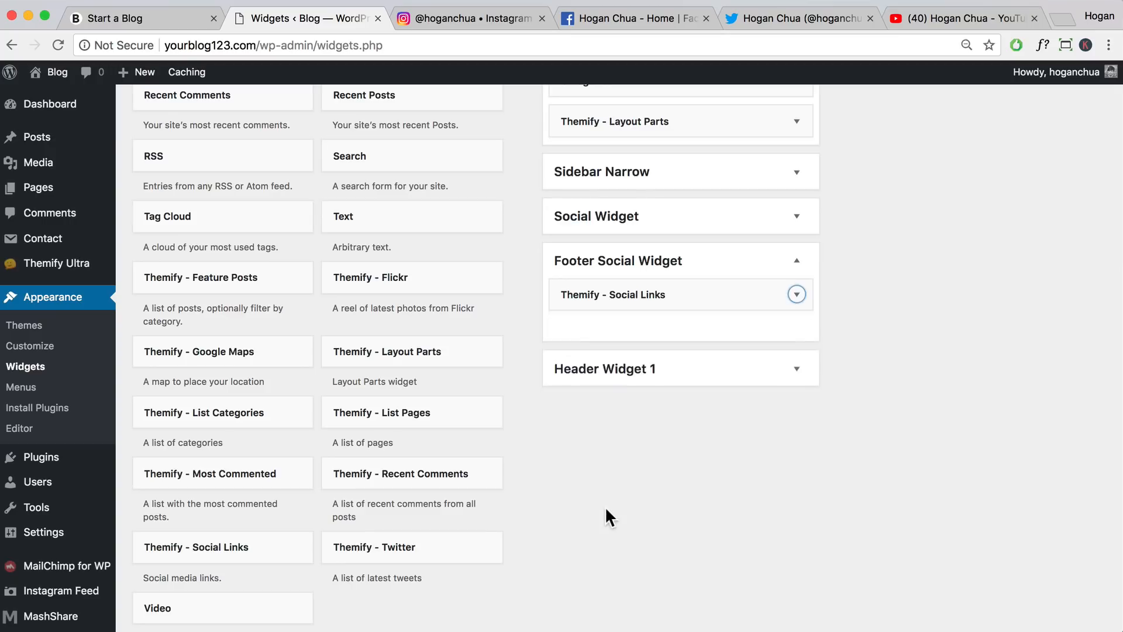
Visit the live site and check the social icons in the sidebar and footer and the footer credit line
{"action": "mouse_move", "coordinate": [54, 72]}
{"action": "left_click", "coordinate": [50, 100]}
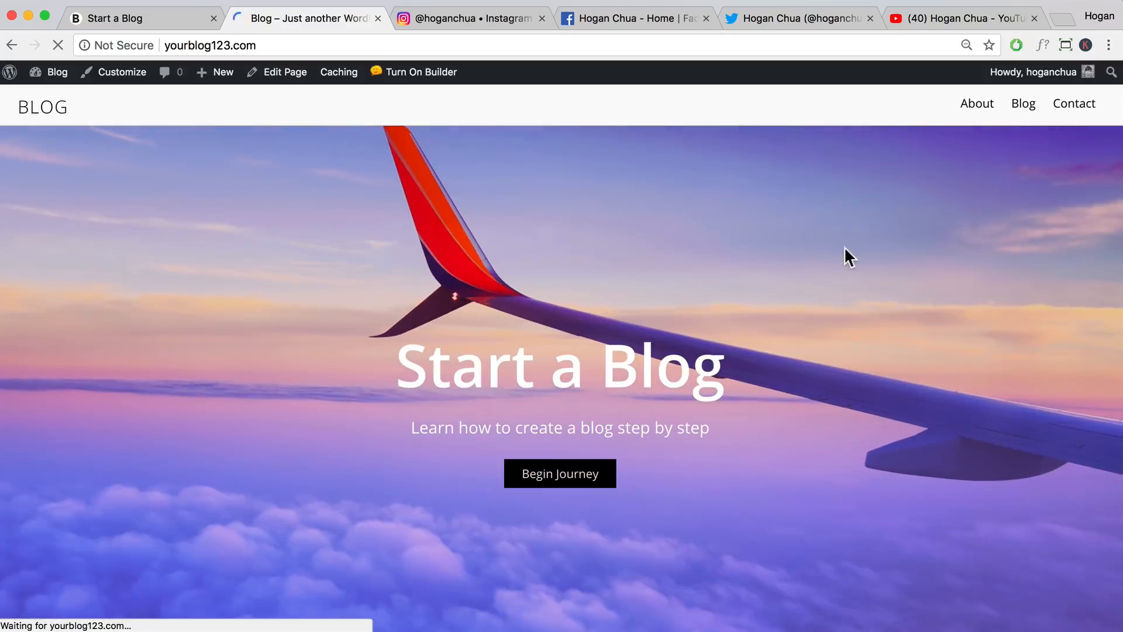
{"action": "scroll", "coordinate": [768, 257], "scroll_direction": "down", "scroll_amount": 10}
{"action": "scroll", "coordinate": [770, 267], "scroll_direction": "down", "scroll_amount": 2}
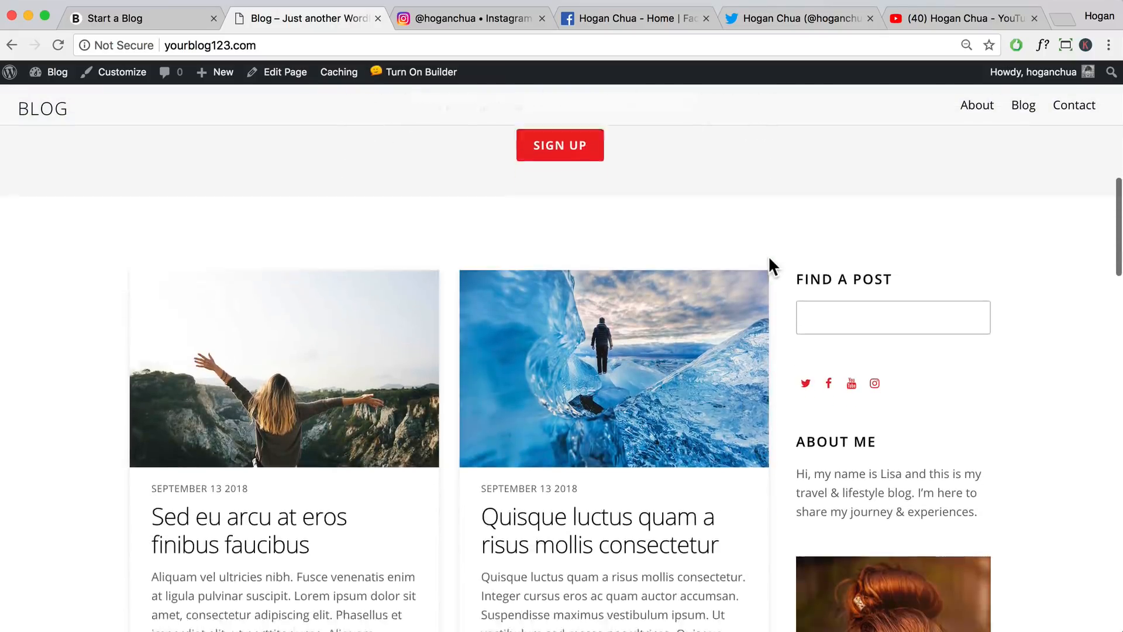
{"action": "scroll", "coordinate": [622, 285], "scroll_direction": "down", "scroll_amount": 20}
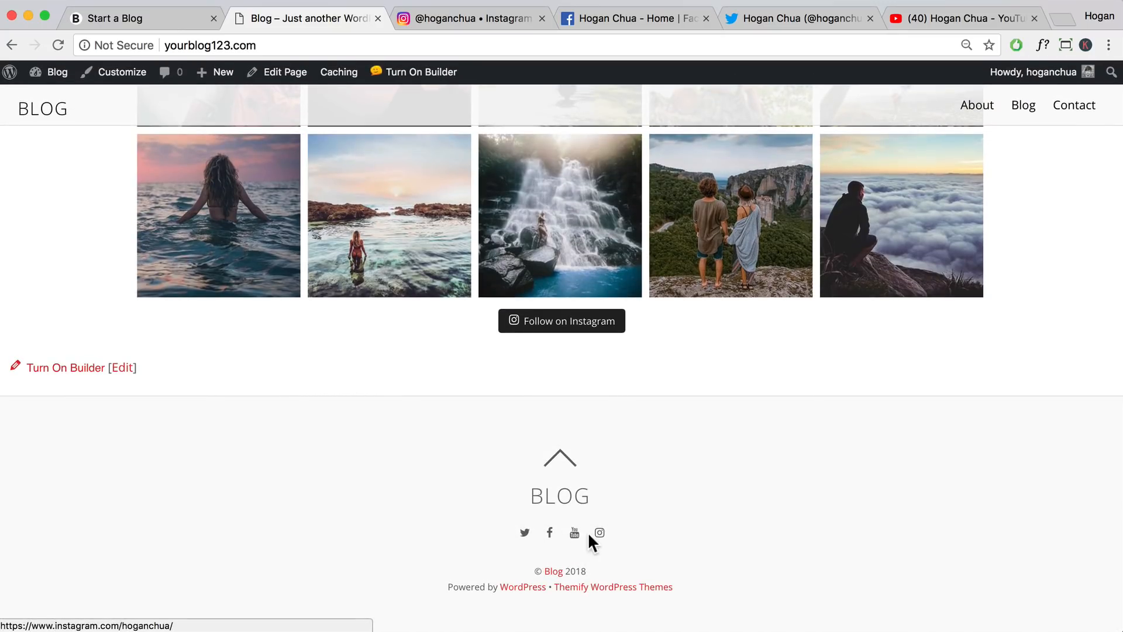
{"action": "left_click_drag", "start_coordinate": [449, 586], "coordinate": [690, 593]}
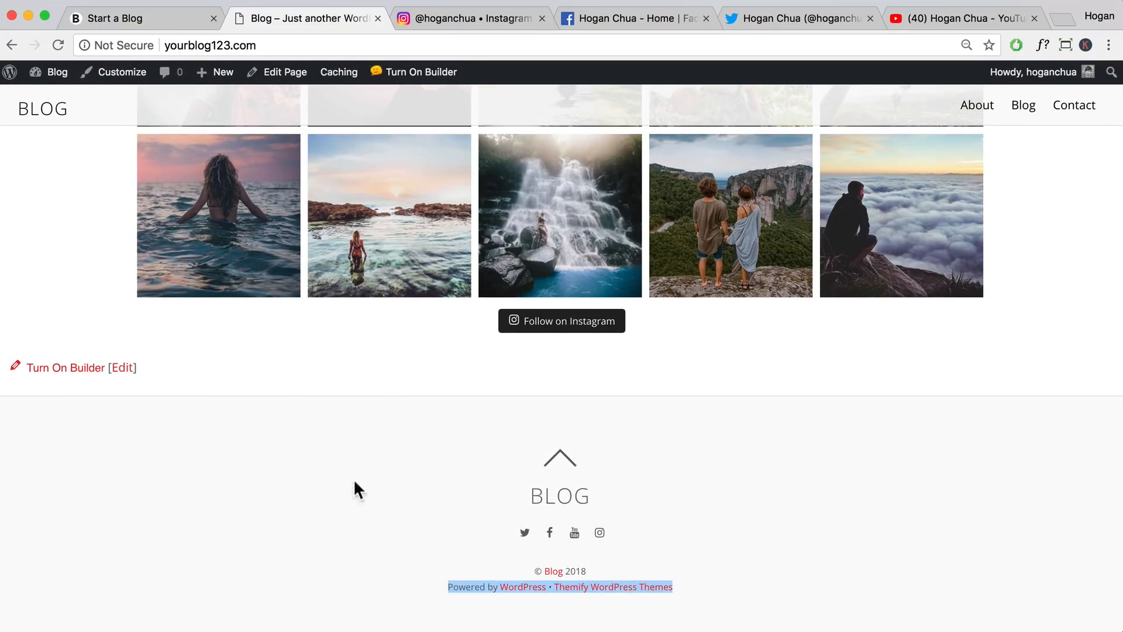
Hide Footer Text Two in the Footer Text section of Themify's theme settings and save
{"action": "mouse_move", "coordinate": [52, 72]}
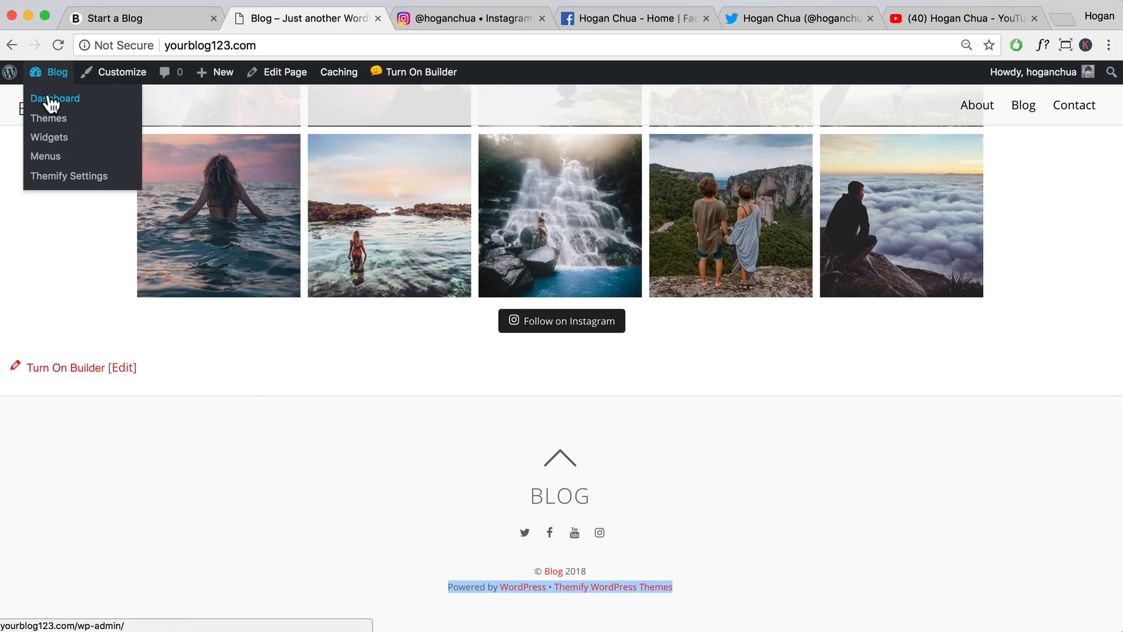
{"action": "left_click", "coordinate": [52, 99]}
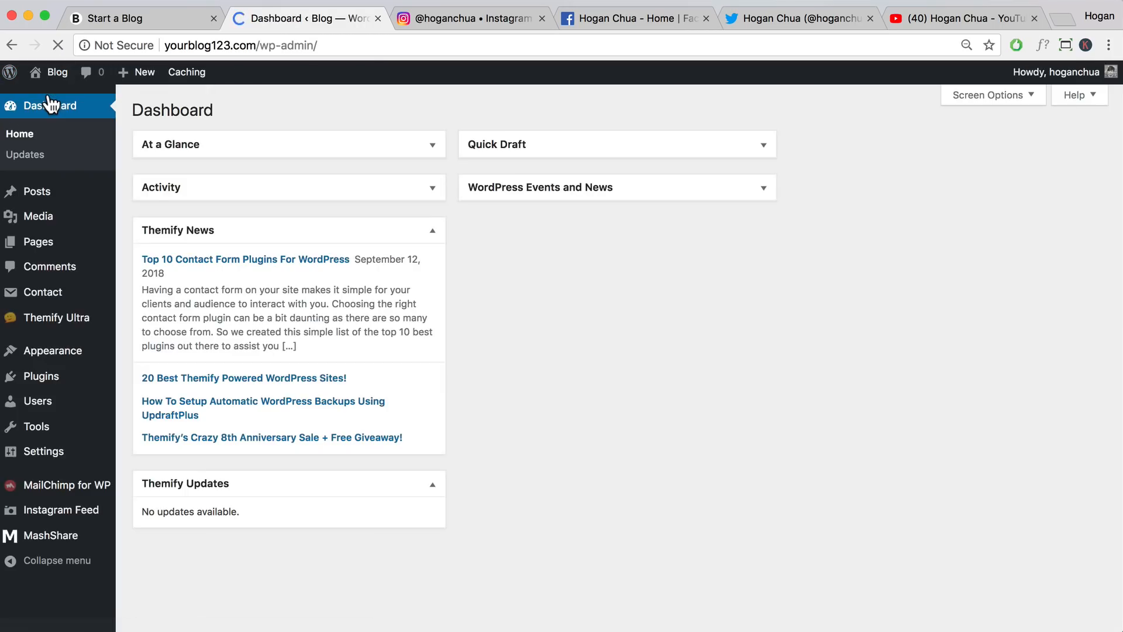
{"action": "mouse_move", "coordinate": [35, 317]}
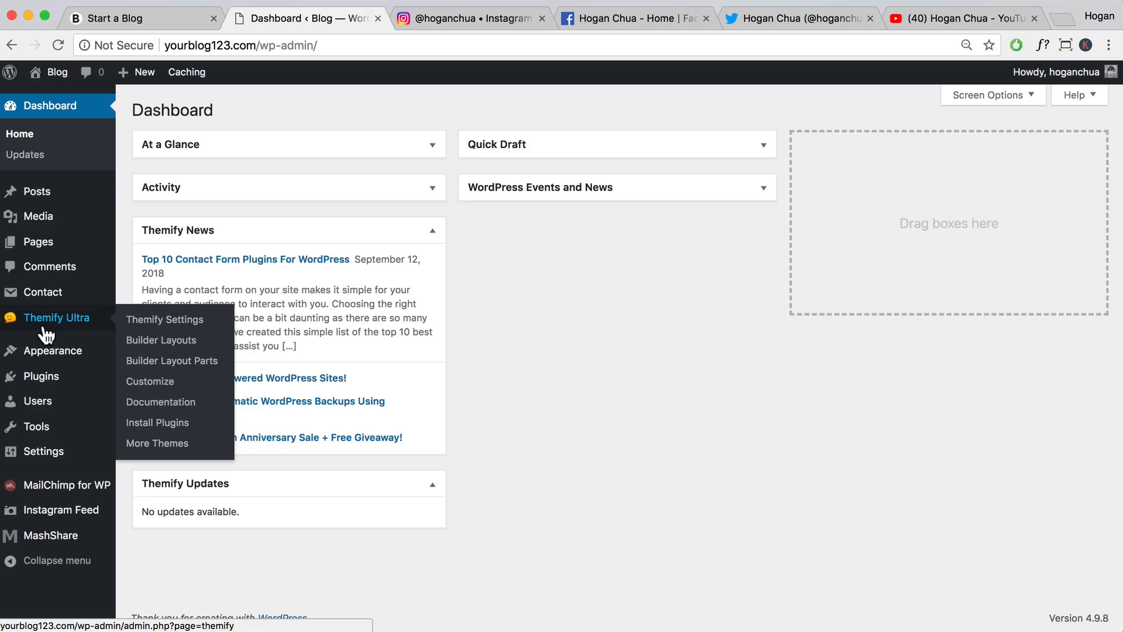
{"action": "left_click", "coordinate": [192, 322]}
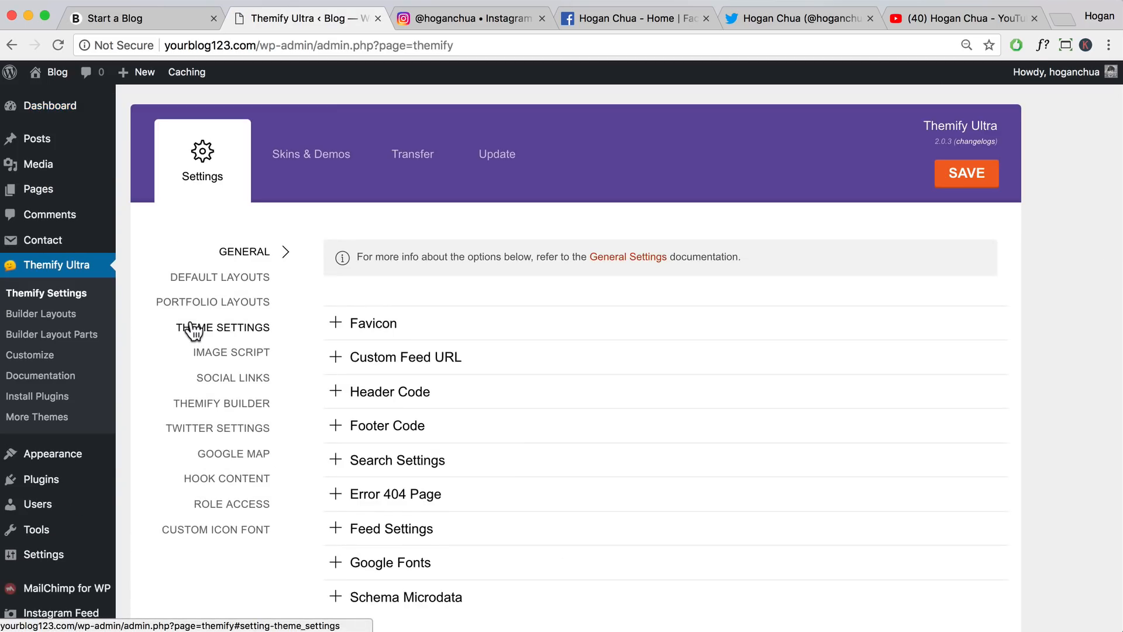
{"action": "left_click", "coordinate": [242, 333]}
{"action": "scroll", "coordinate": [381, 361], "scroll_direction": "down", "scroll_amount": 3}
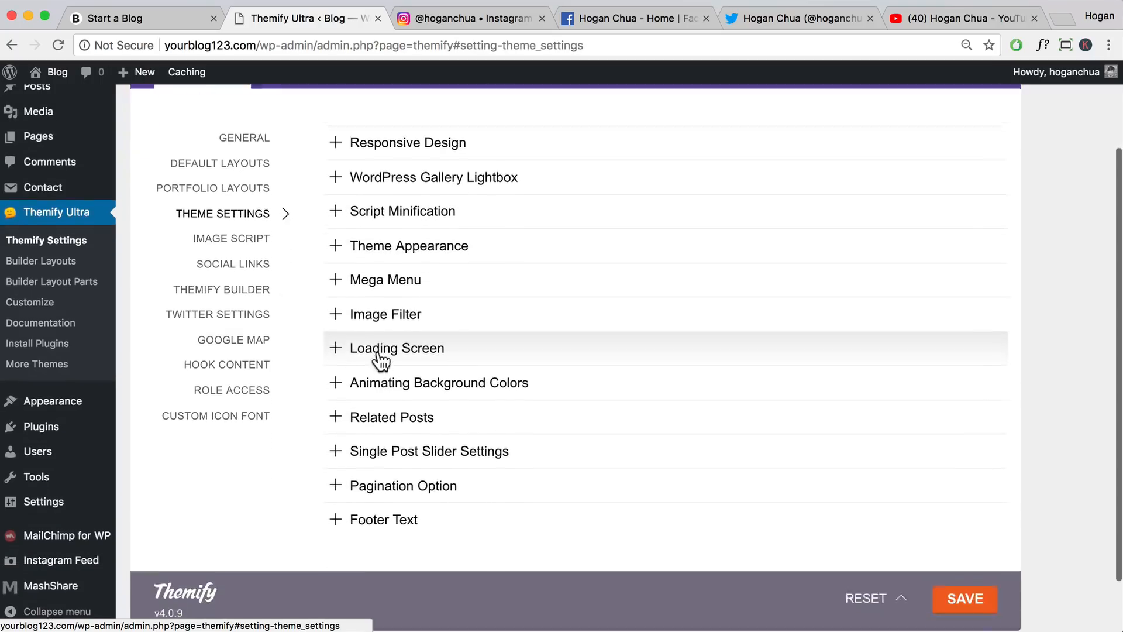
{"action": "left_click", "coordinate": [390, 521]}
{"action": "scroll", "coordinate": [452, 504], "scroll_direction": "down", "scroll_amount": 7}
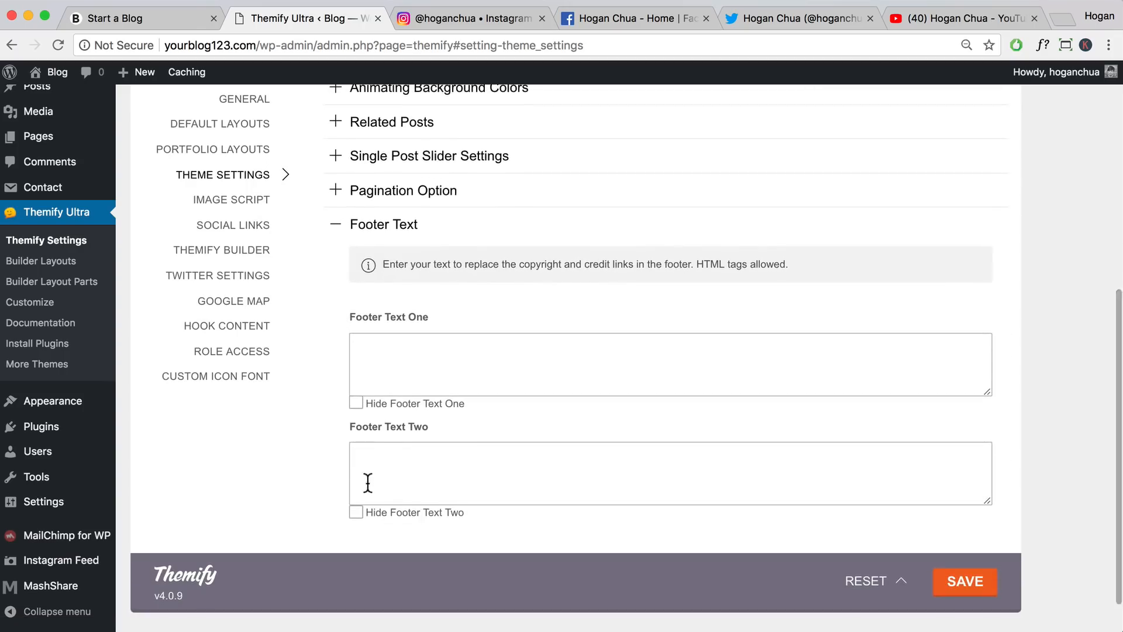
{"action": "left_click", "coordinate": [356, 513]}
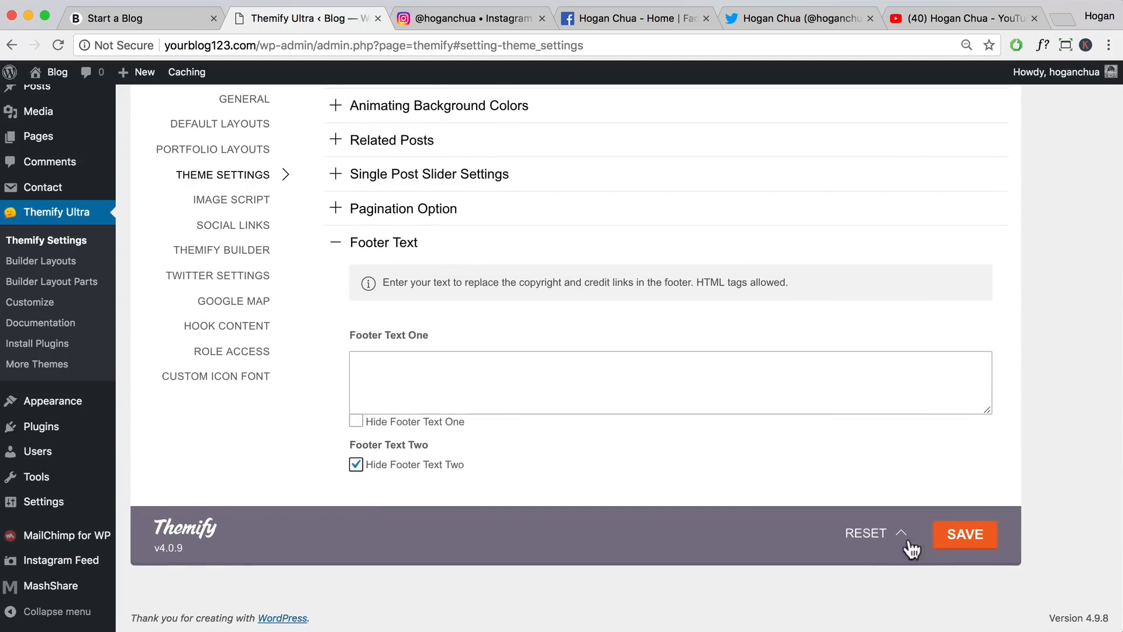
{"action": "left_click", "coordinate": [967, 541]}
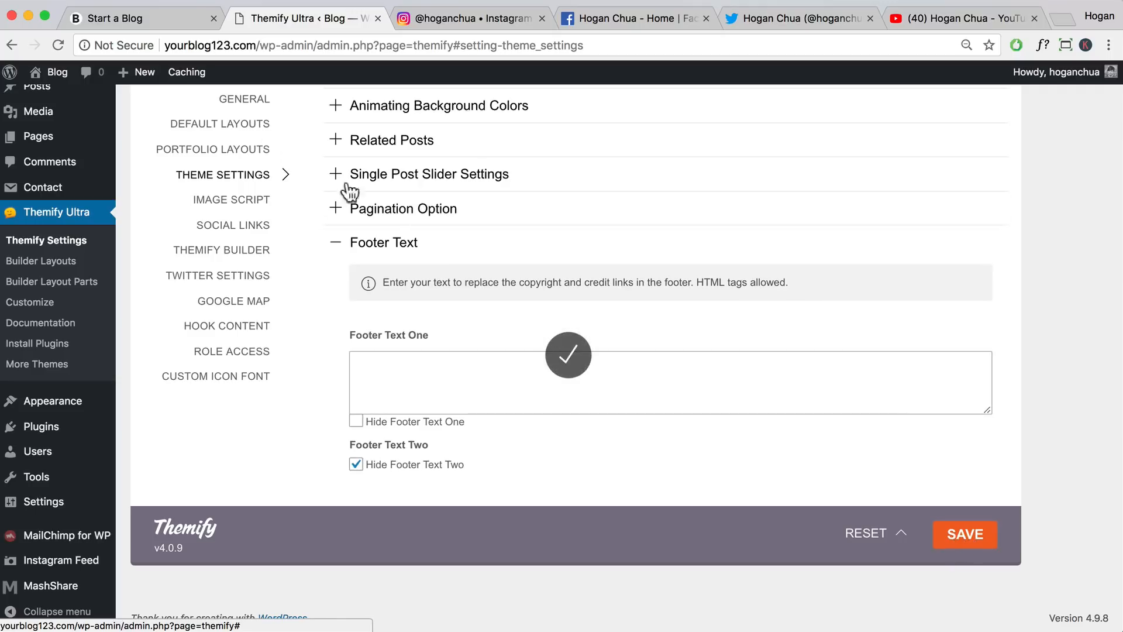
Visit the live site again and check the footer text at the end of the homepage
{"action": "mouse_move", "coordinate": [56, 76]}
{"action": "left_click", "coordinate": [52, 102]}
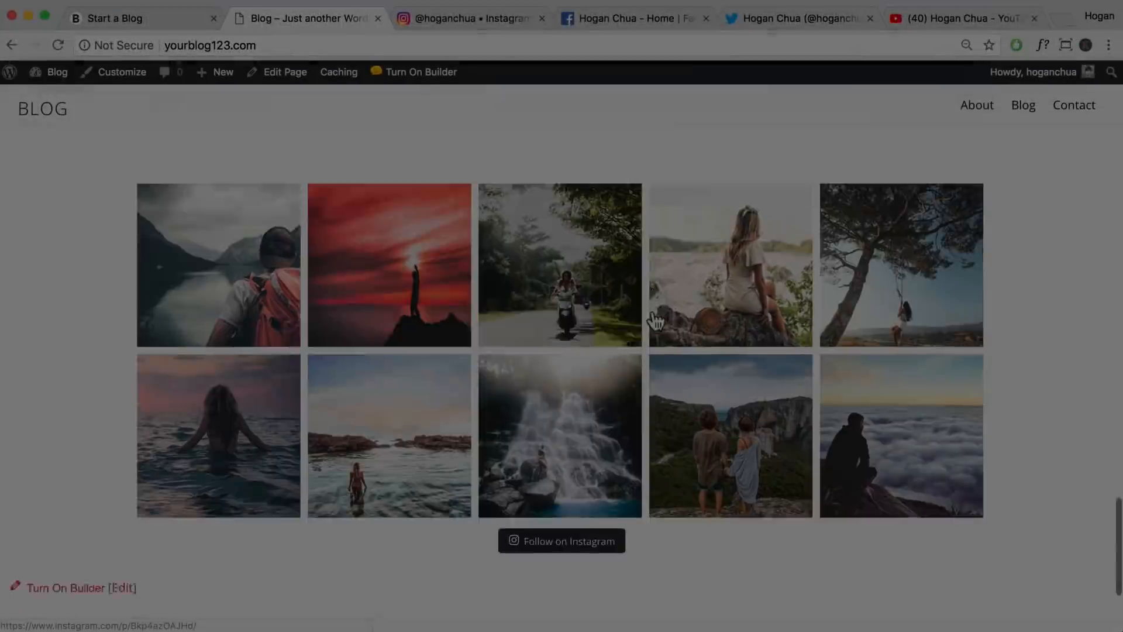
{"action": "scroll", "coordinate": [593, 545], "scroll_direction": "down", "scroll_amount": 4}
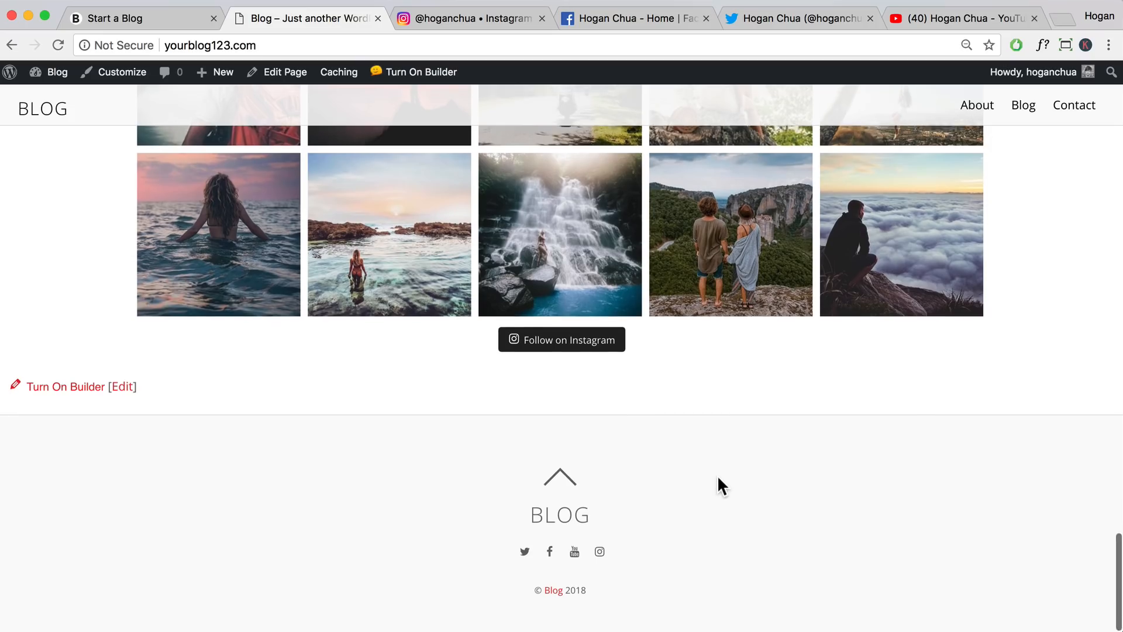
{"action": "scroll", "coordinate": [718, 478], "scroll_direction": "up", "scroll_amount": 10}
{"action": "scroll", "coordinate": [719, 477], "scroll_direction": "up", "scroll_amount": 15}
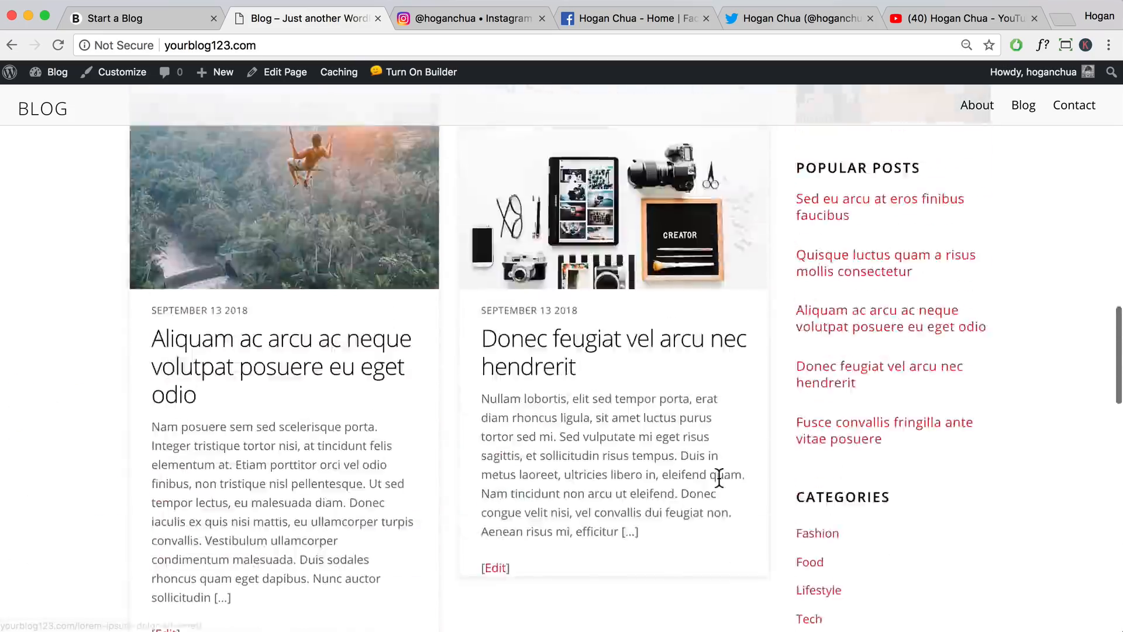
{"action": "scroll", "coordinate": [718, 478], "scroll_direction": "up", "scroll_amount": 2}
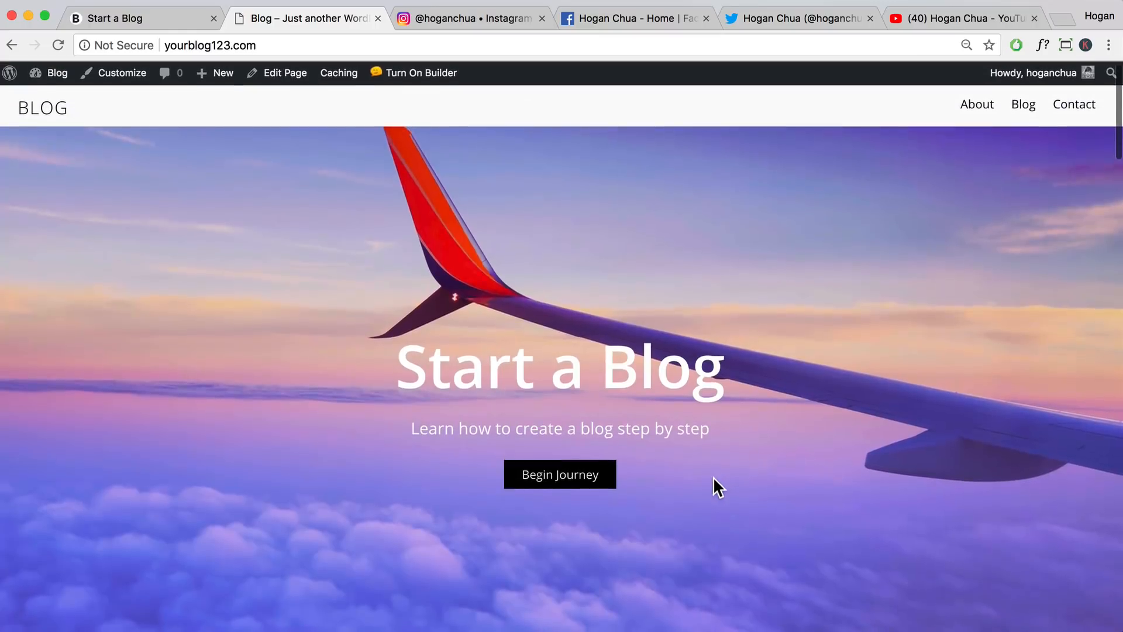
Narrow the browser window to phone width and check the homepage layout from the hero section to the Instagram feed
{"action": "left_click_drag", "start_coordinate": [1118, 297], "coordinate": [263, 297]}
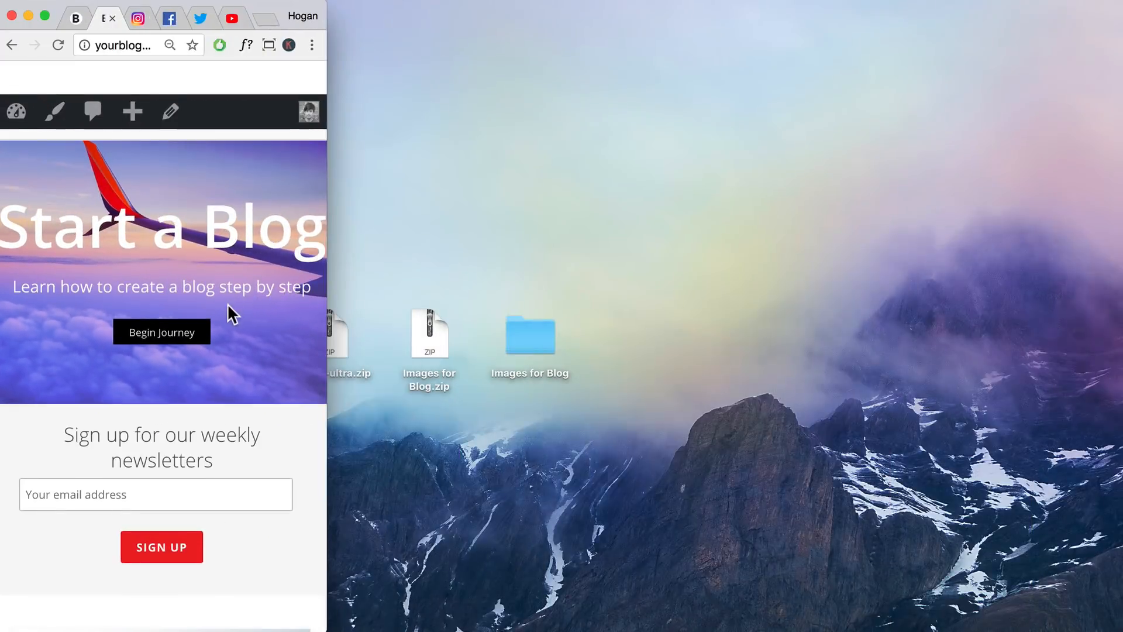
{"action": "scroll", "coordinate": [229, 304], "scroll_direction": "down", "scroll_amount": 15}
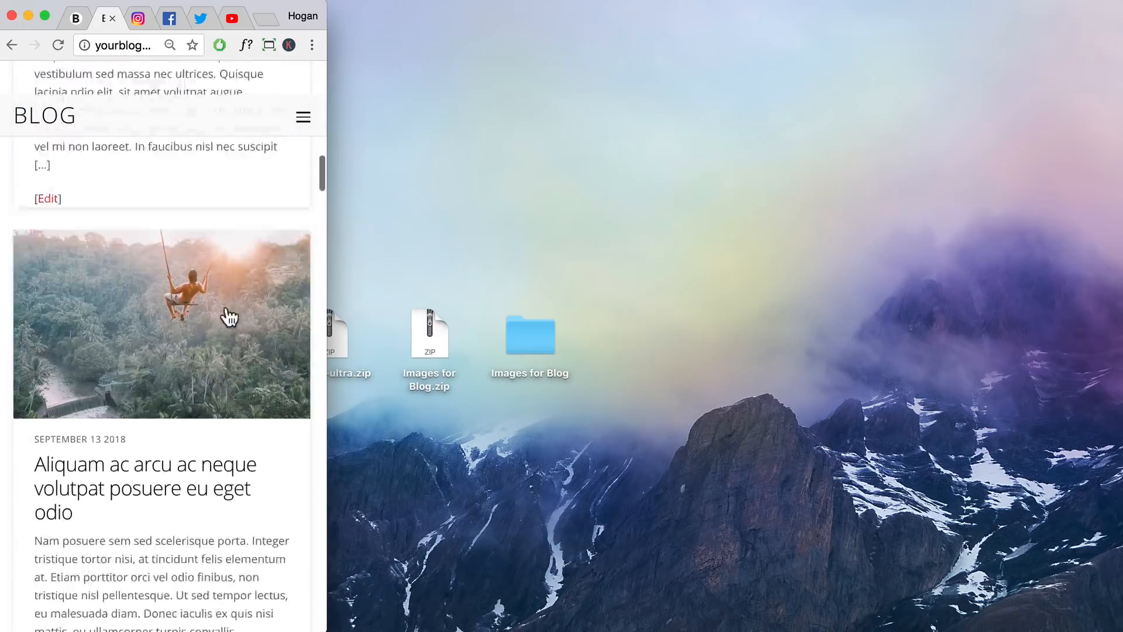
{"action": "scroll", "coordinate": [228, 316], "scroll_direction": "down", "scroll_amount": 15}
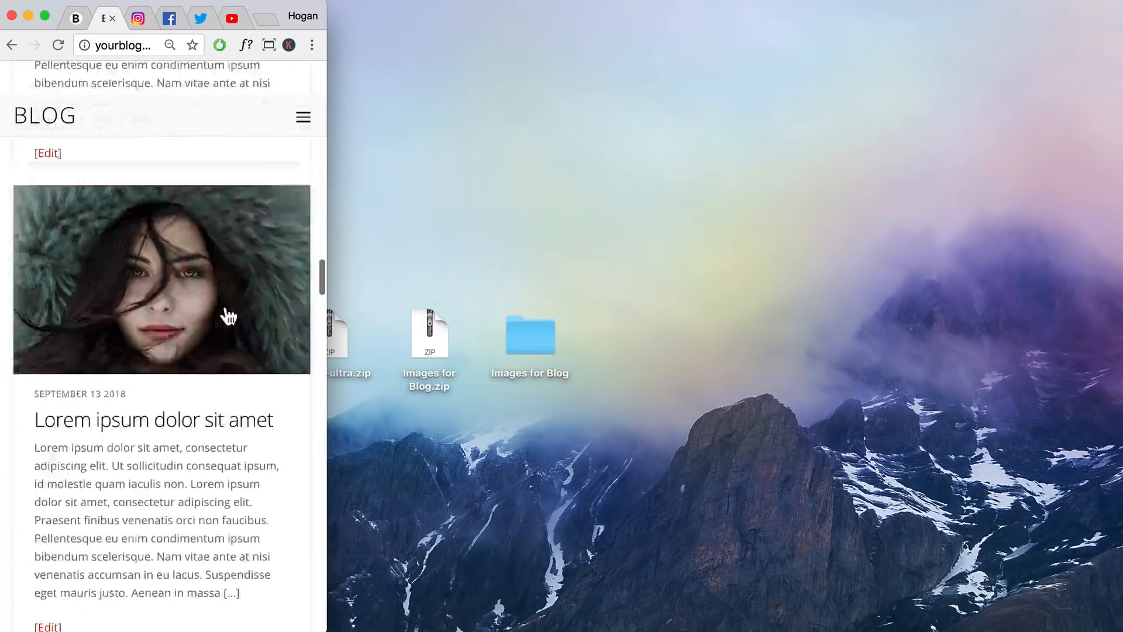
{"action": "scroll", "coordinate": [229, 316], "scroll_direction": "down", "scroll_amount": 15}
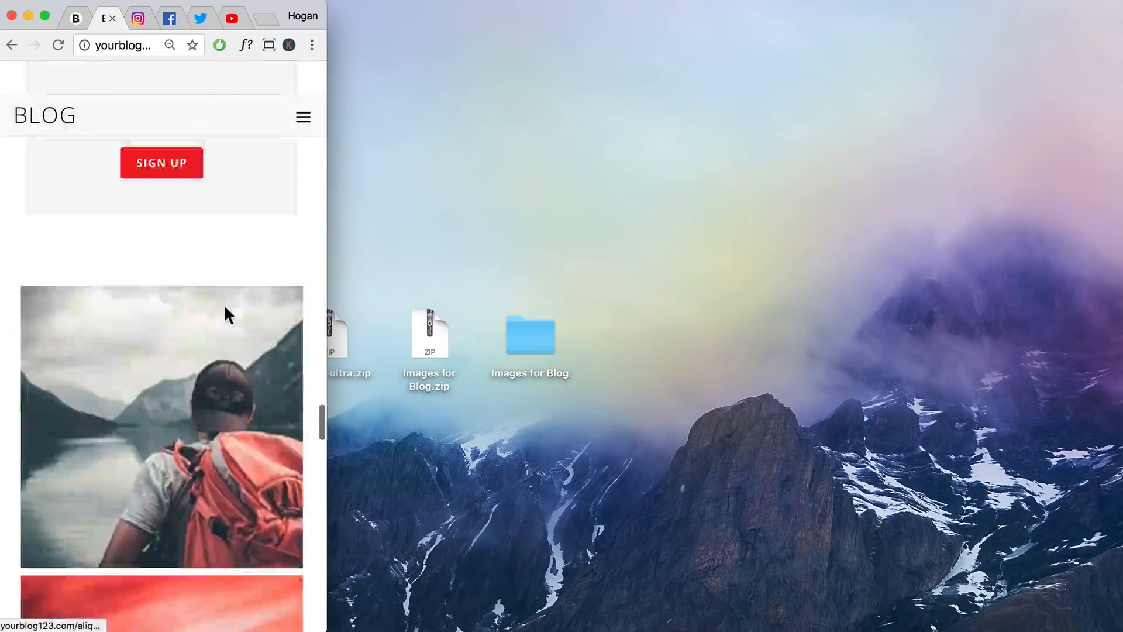
{"action": "scroll", "coordinate": [227, 315], "scroll_direction": "down", "scroll_amount": 15}
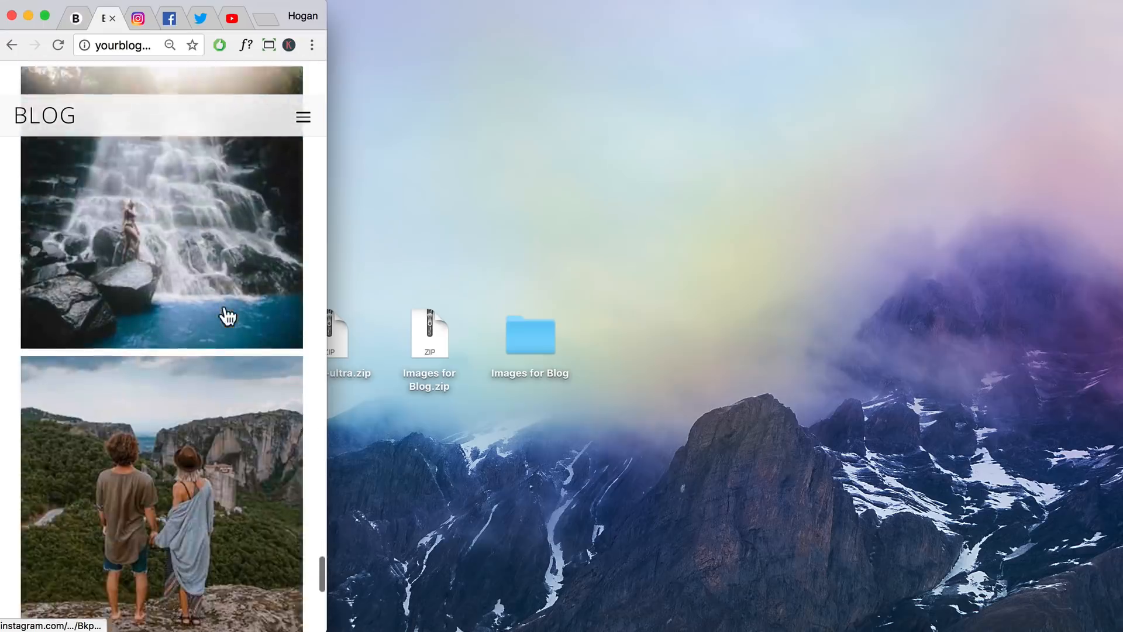
{"action": "scroll", "coordinate": [227, 316], "scroll_direction": "up", "scroll_amount": 20}
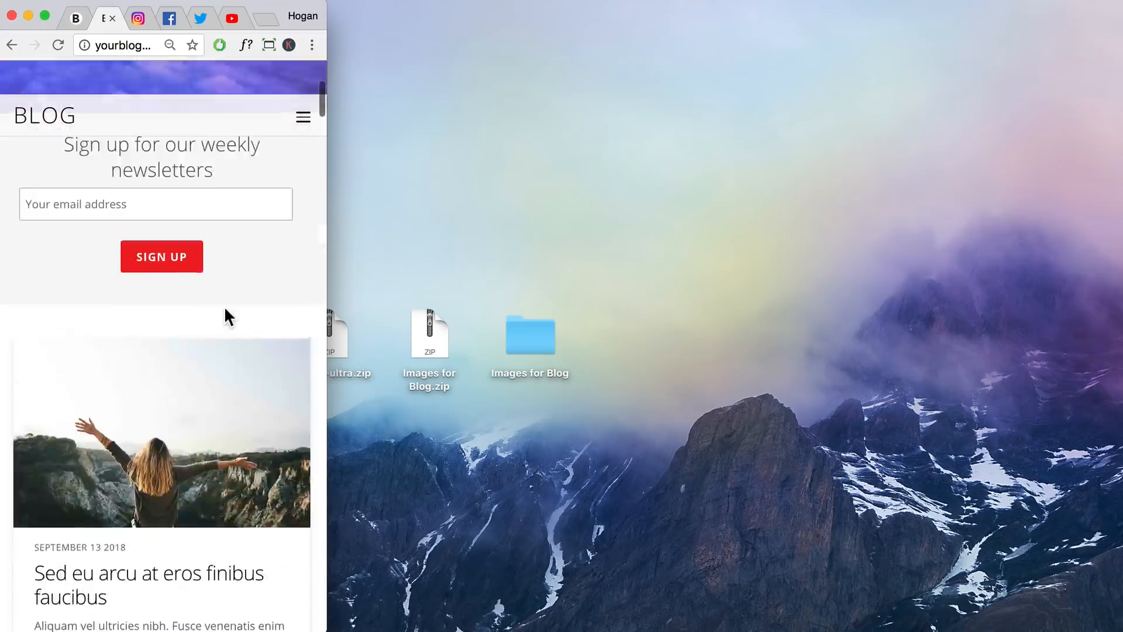
{"action": "scroll", "coordinate": [225, 316], "scroll_direction": "up", "scroll_amount": 5}
Restore the browser window to desktop size with a preset from the window resizer extension
{"action": "left_click", "coordinate": [269, 45]}
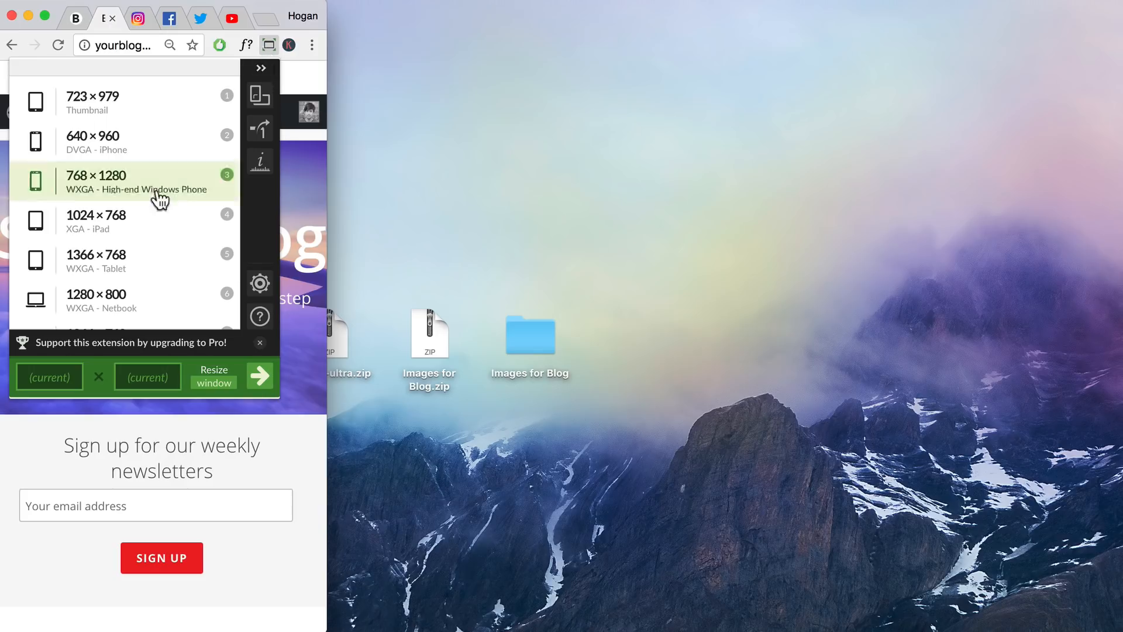
{"action": "scroll", "coordinate": [115, 269], "scroll_direction": "down", "scroll_amount": 3}
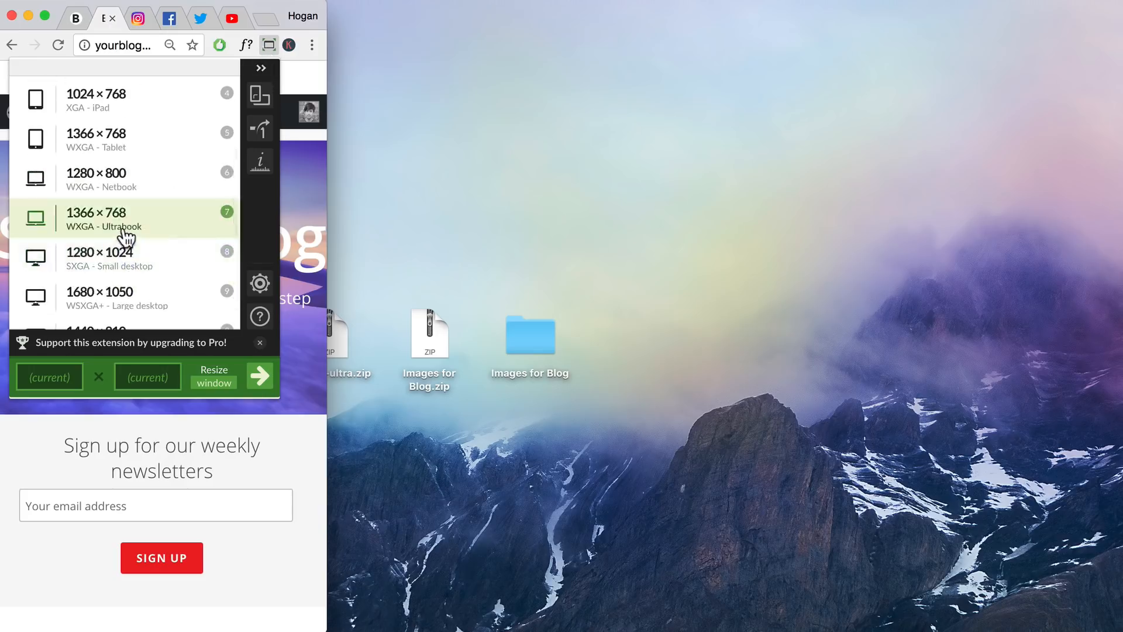
{"action": "left_click", "coordinate": [126, 234]}
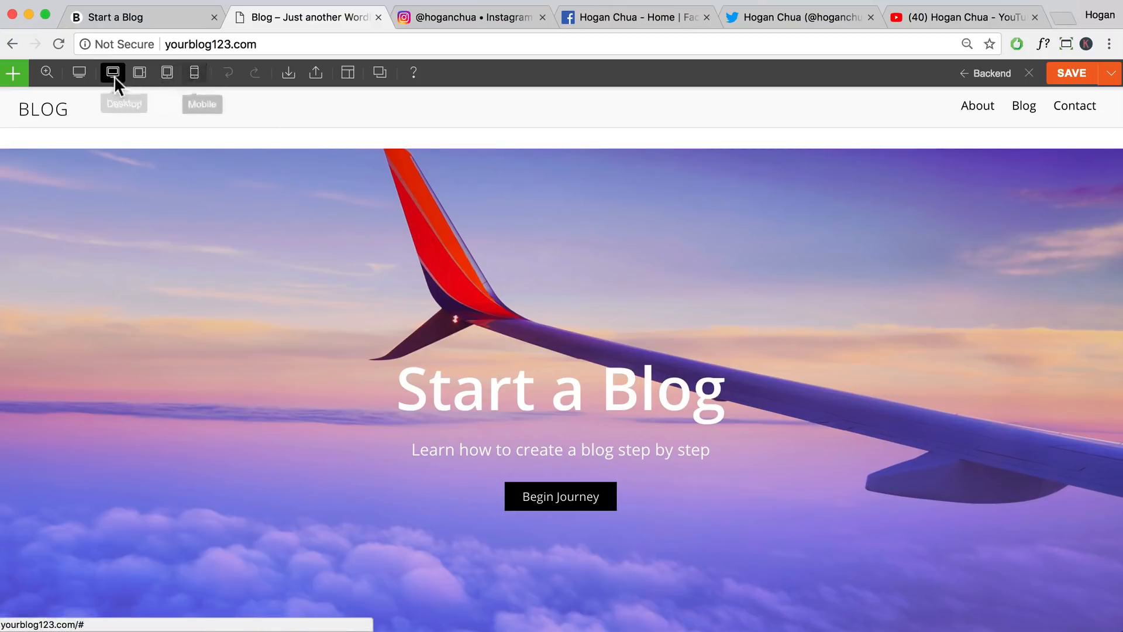
In the builder's mobile view, set the "Start a Blog" text's Heading 1 font size to 60 px and apply it
{"action": "left_click", "coordinate": [197, 78]}
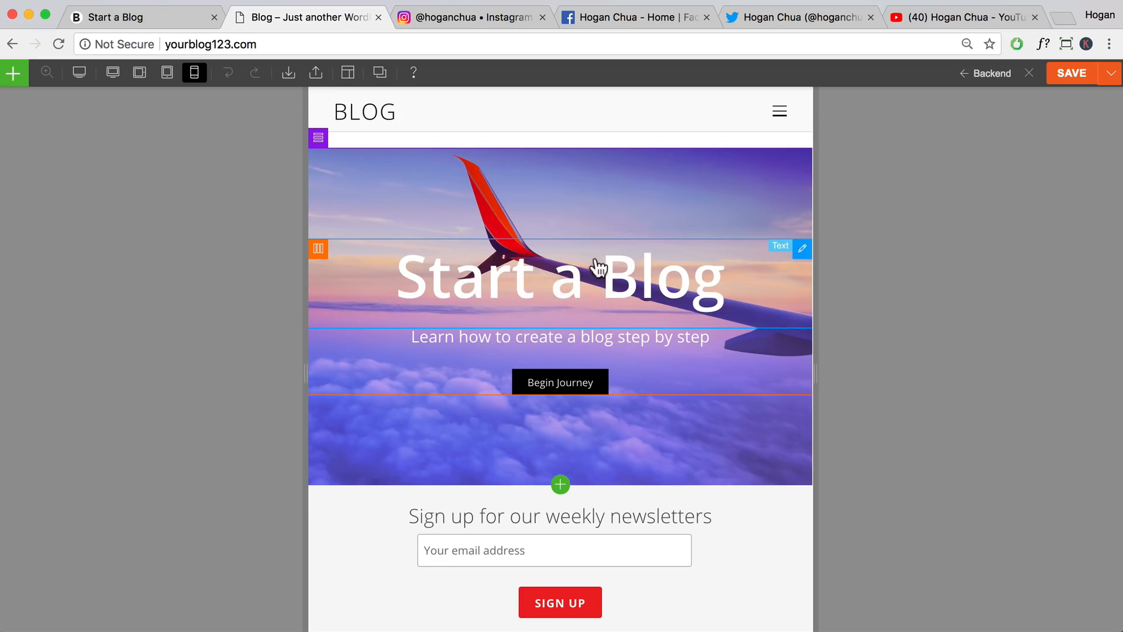
{"action": "double_click", "coordinate": [507, 285]}
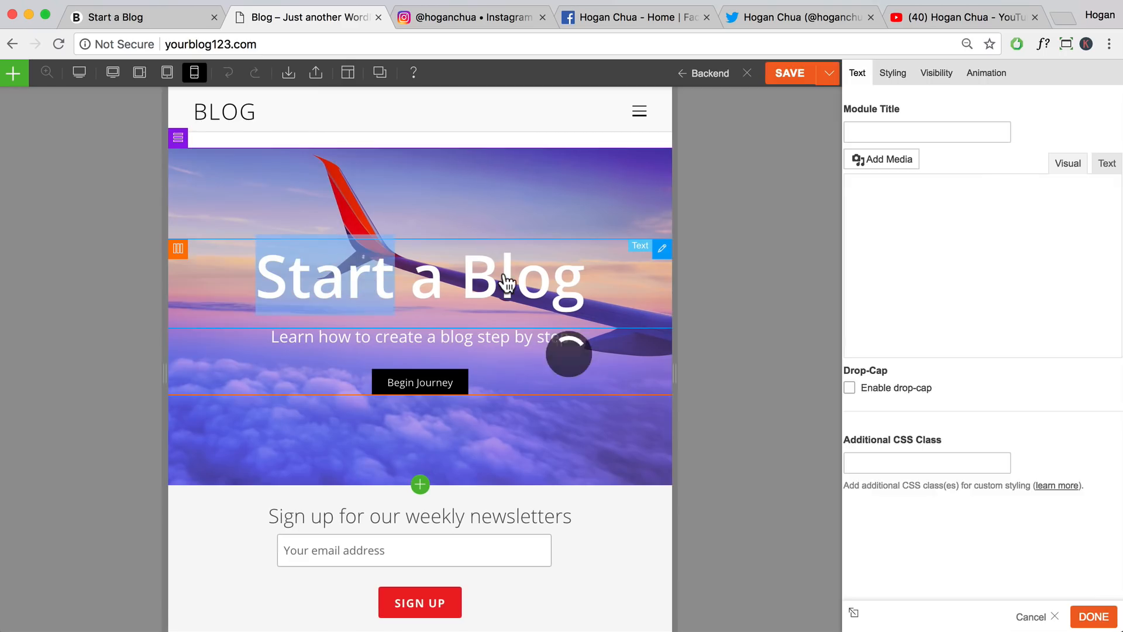
{"action": "left_click", "coordinate": [896, 76]}
{"action": "left_click", "coordinate": [1003, 142]}
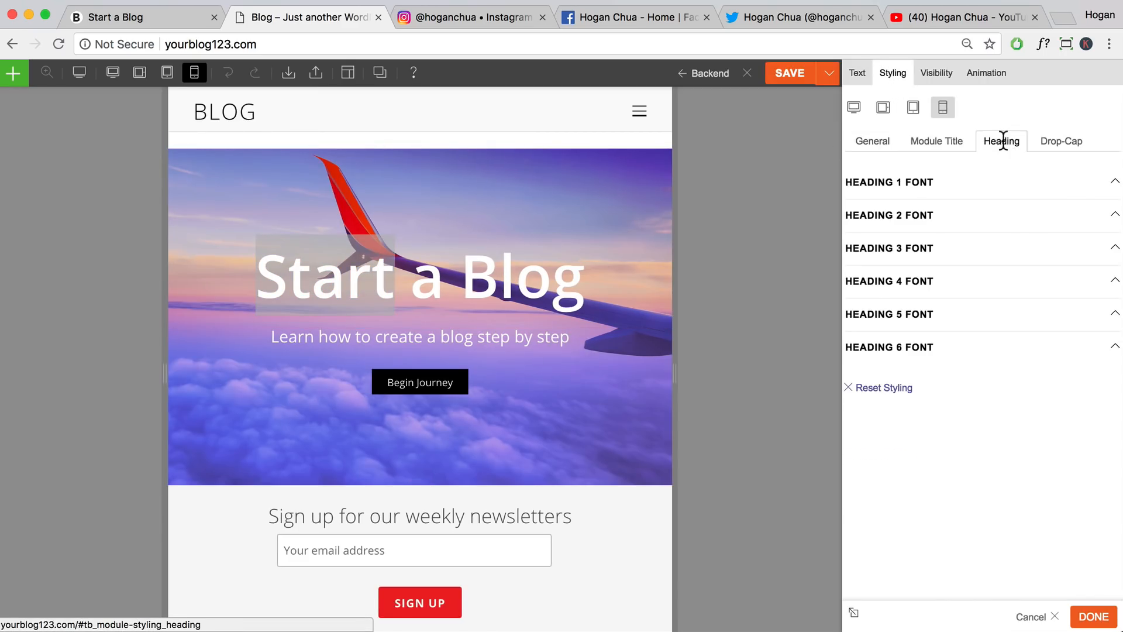
{"action": "left_click", "coordinate": [923, 183]}
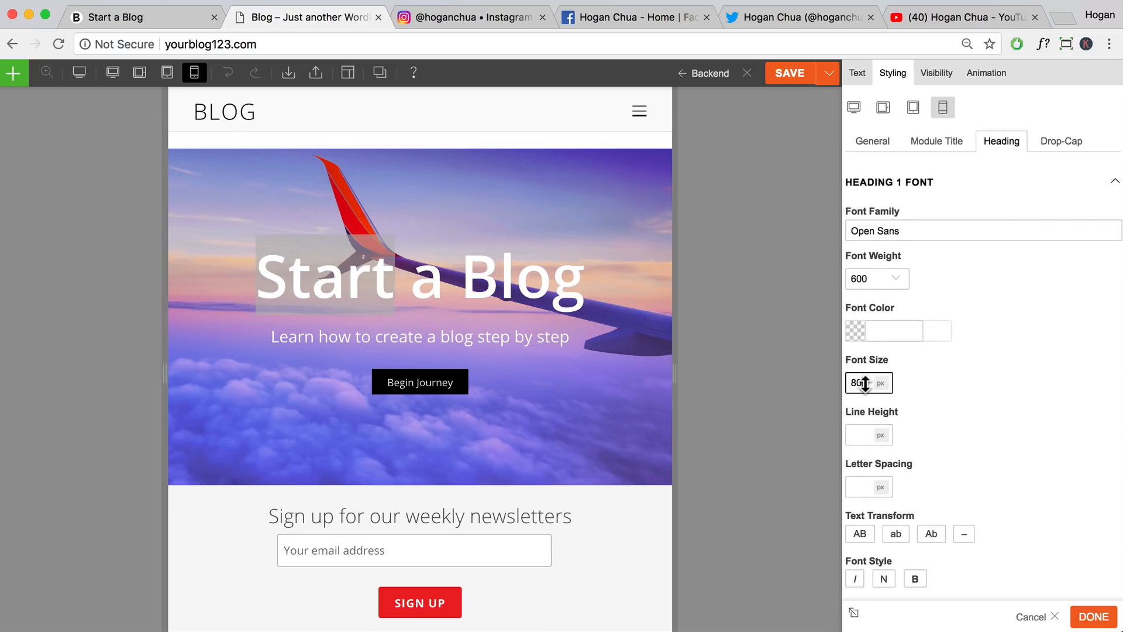
{"action": "key", "text": "BackSpace"}
{"action": "key", "text": "BackSpace"}
{"action": "type", "text": "60"}
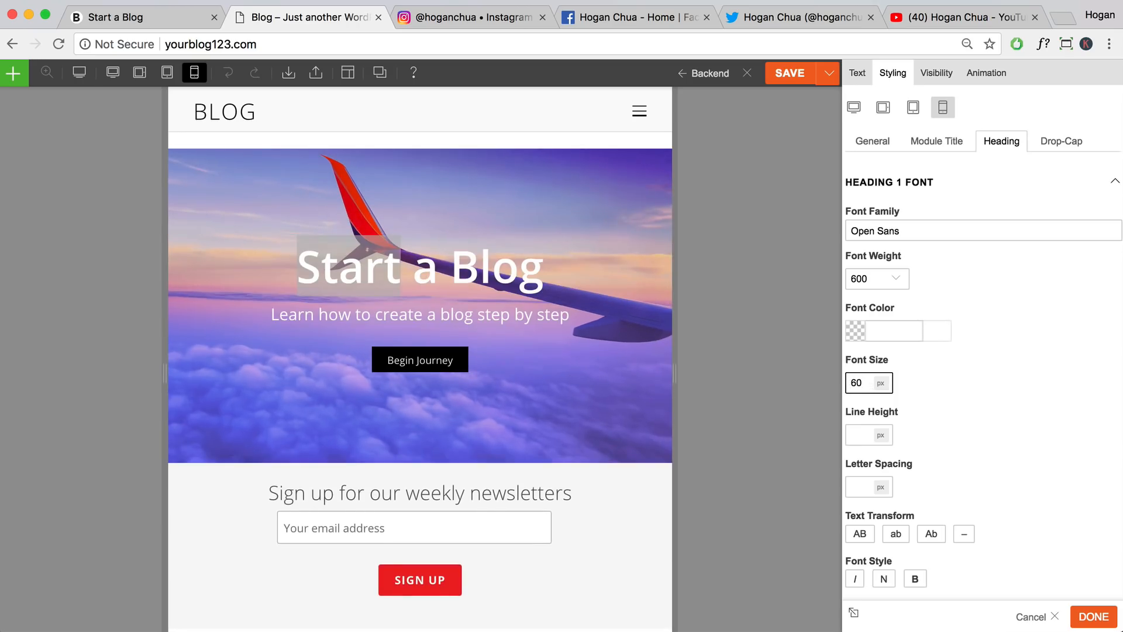
{"action": "left_click", "coordinate": [601, 390]}
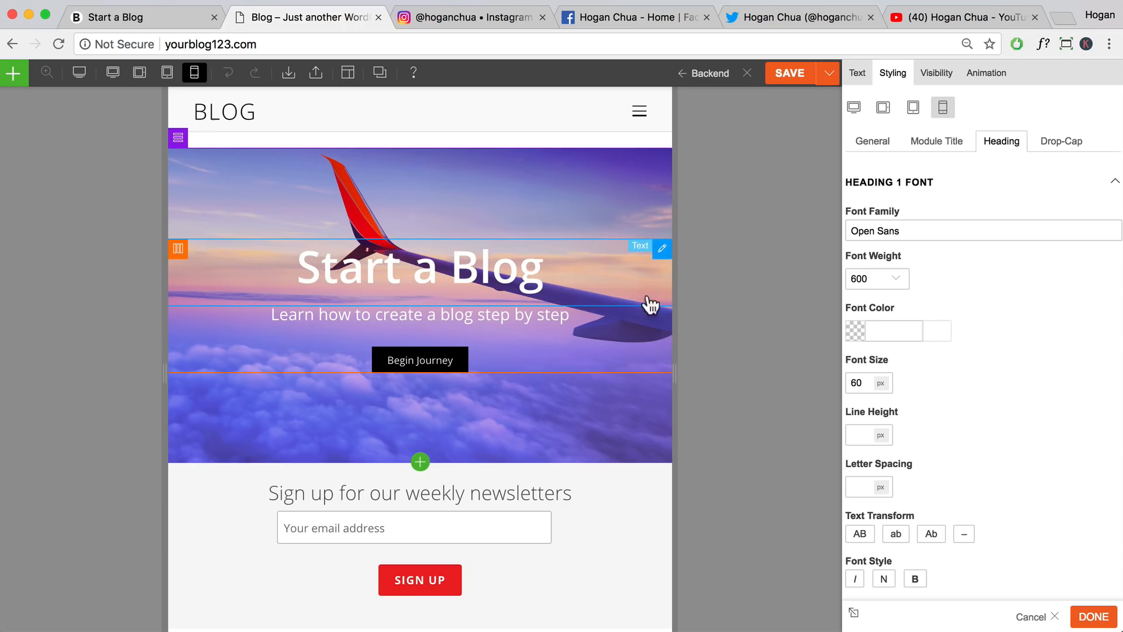
{"action": "left_click", "coordinate": [1095, 619]}
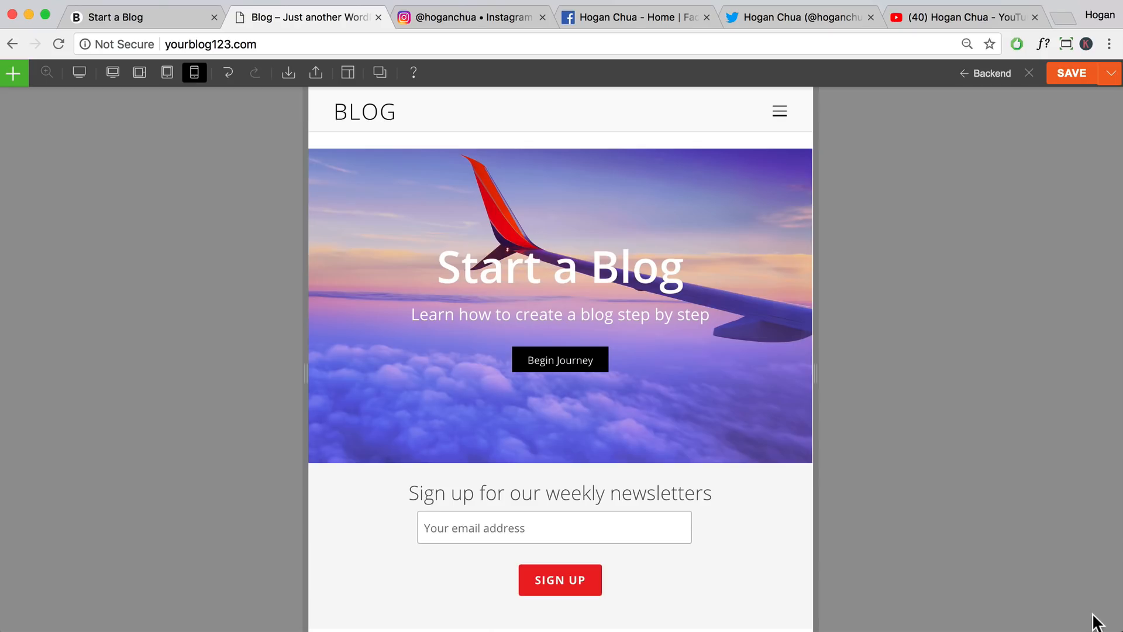
Compare the "Start a Blog" module's Heading 1 font settings between the desktop and mobile views
{"action": "left_click", "coordinate": [113, 73]}
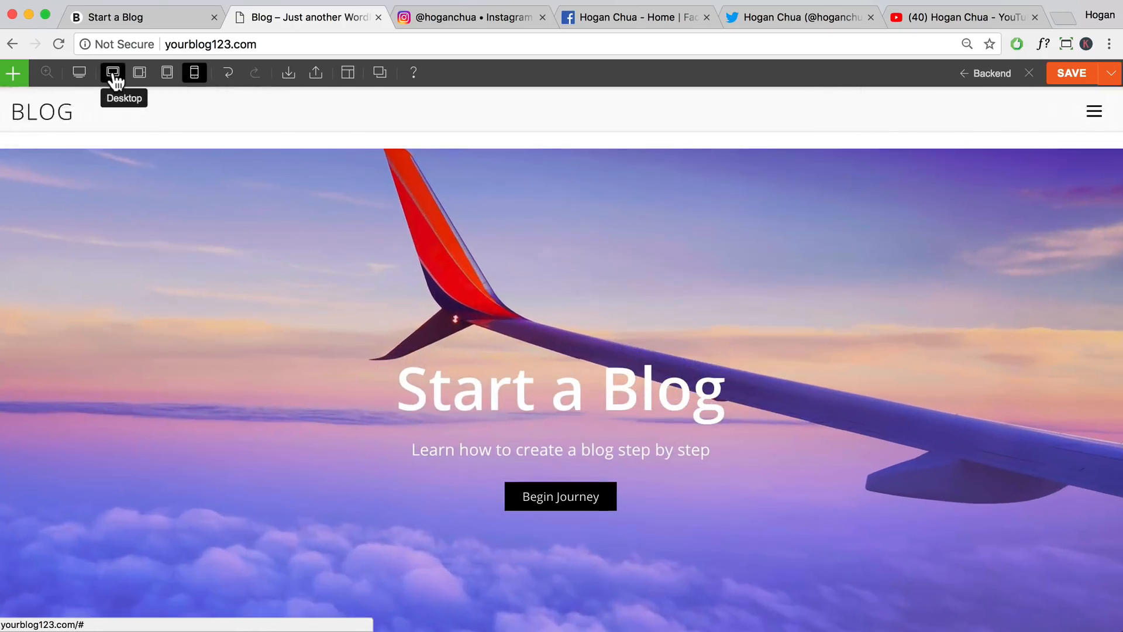
{"action": "double_click", "coordinate": [642, 403]}
{"action": "left_click", "coordinate": [893, 76]}
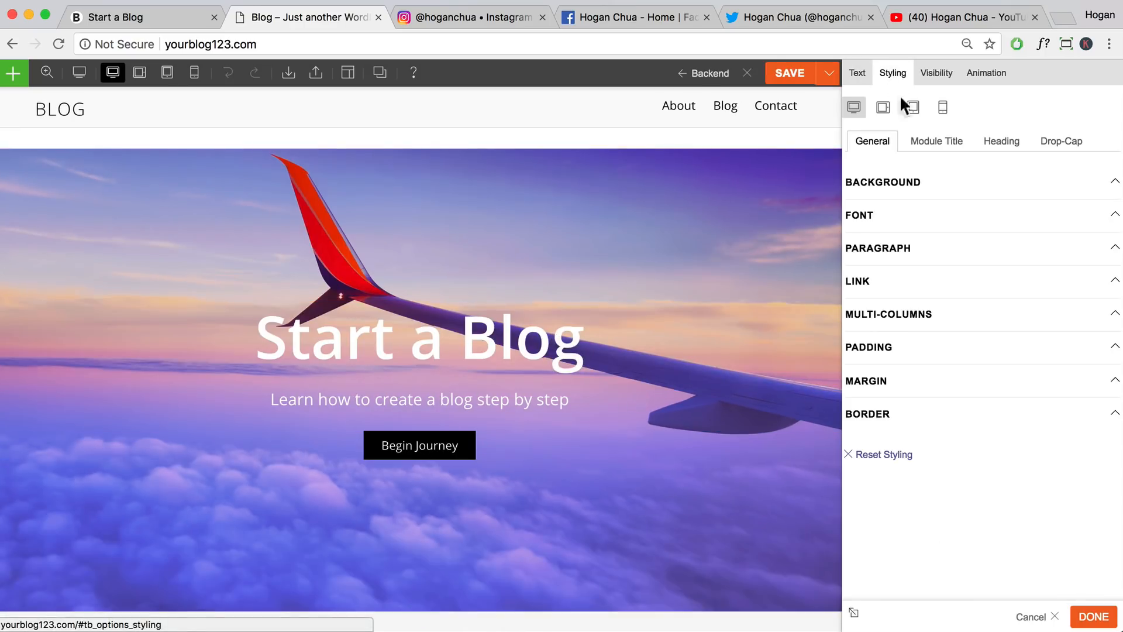
{"action": "left_click", "coordinate": [1002, 141]}
{"action": "left_click", "coordinate": [966, 179]}
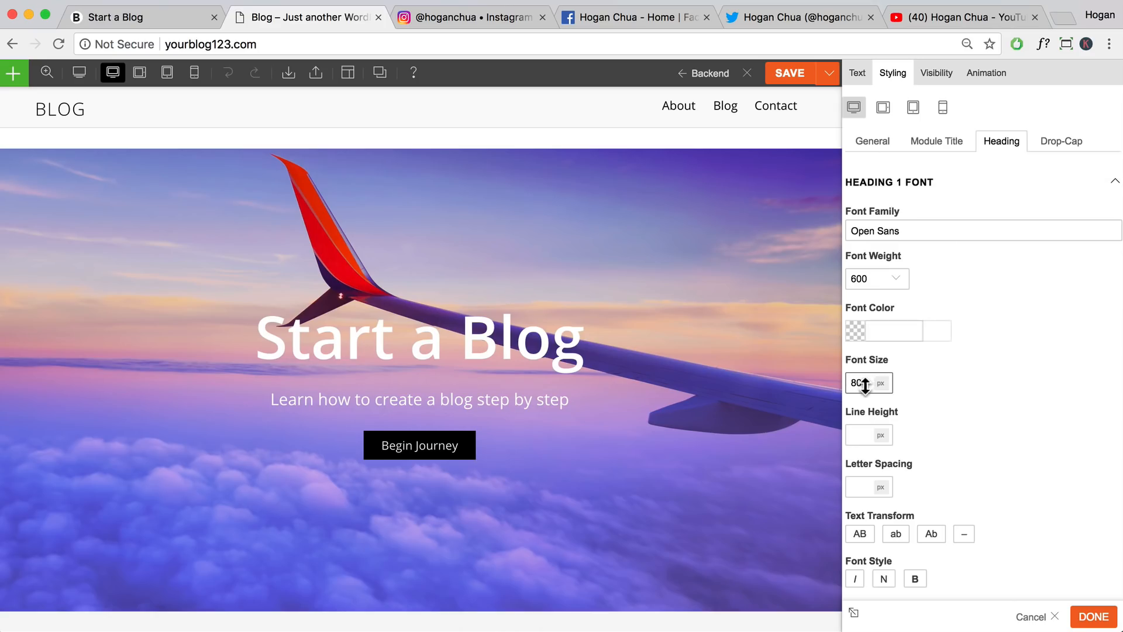
{"action": "left_click", "coordinate": [942, 109]}
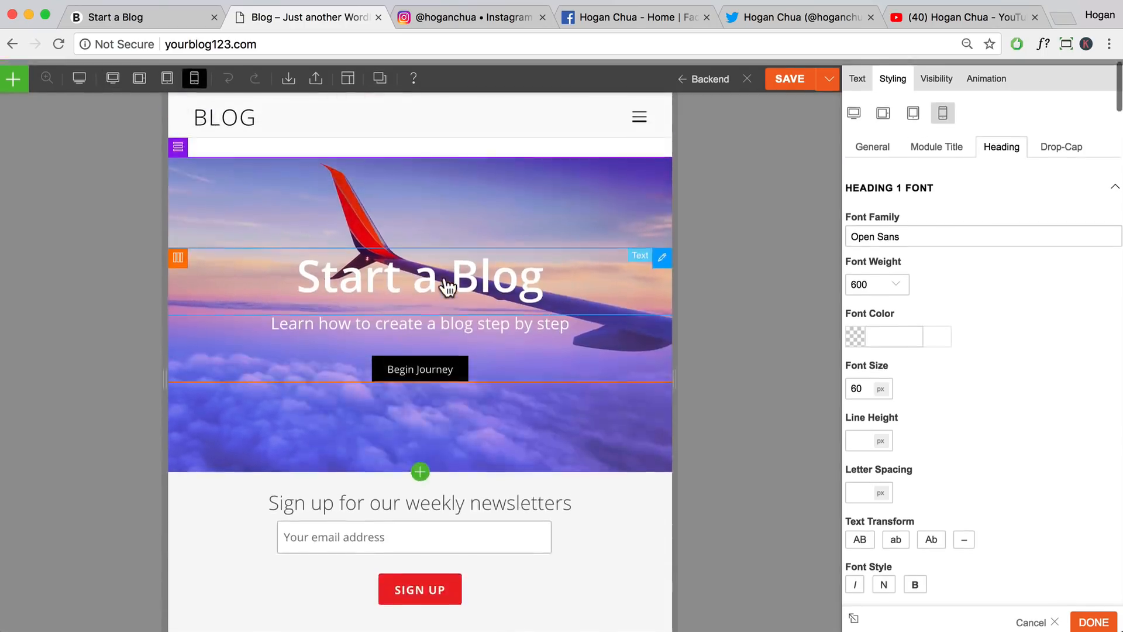
Check the mobile preview around the newsletter section and examine that row's visibility options for each device
{"action": "scroll", "coordinate": [448, 289], "scroll_direction": "down", "scroll_amount": 5}
{"action": "scroll", "coordinate": [446, 288], "scroll_direction": "up", "scroll_amount": 4}
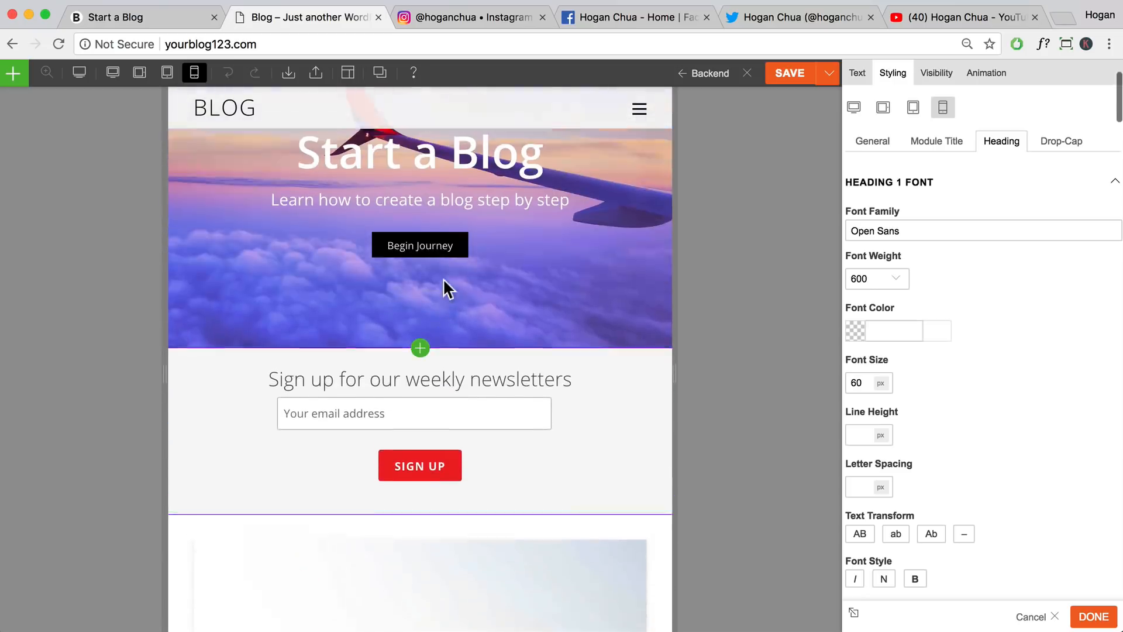
{"action": "scroll", "coordinate": [316, 398], "scroll_direction": "down", "scroll_amount": 5}
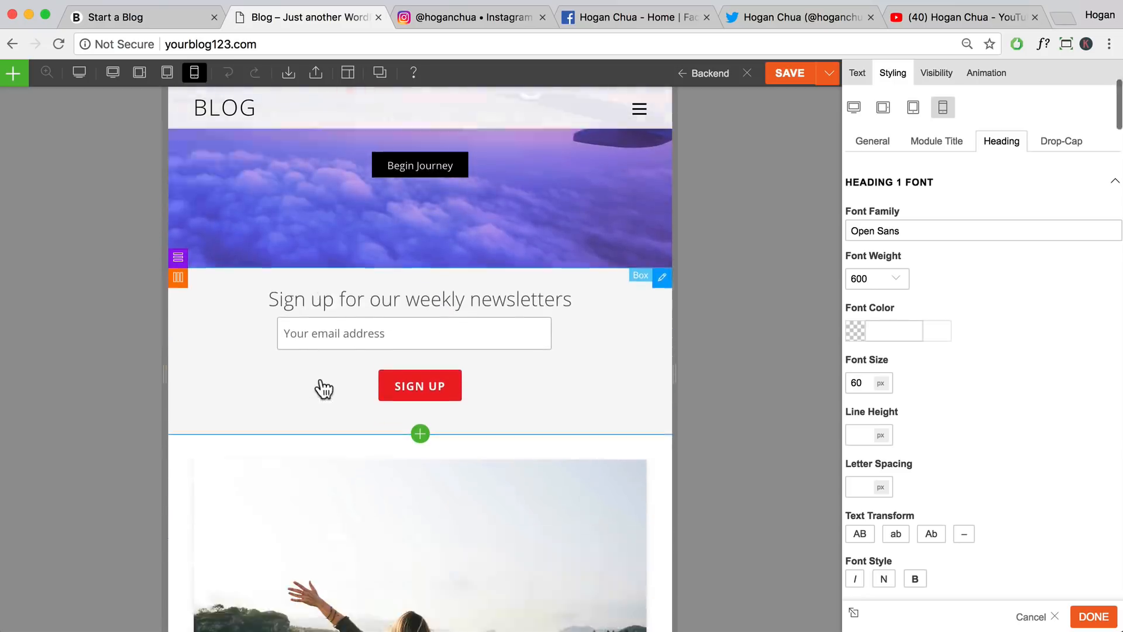
{"action": "scroll", "coordinate": [468, 351], "scroll_direction": "up", "scroll_amount": 2}
{"action": "scroll", "coordinate": [564, 316], "scroll_direction": "up", "scroll_amount": 4}
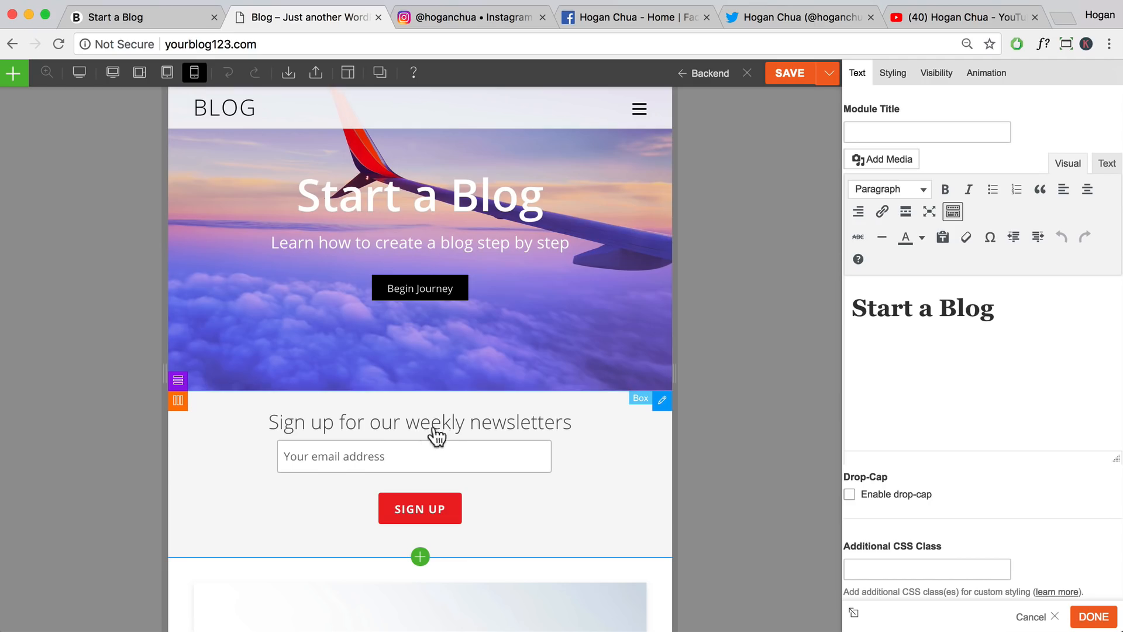
{"action": "mouse_move", "coordinate": [178, 389]}
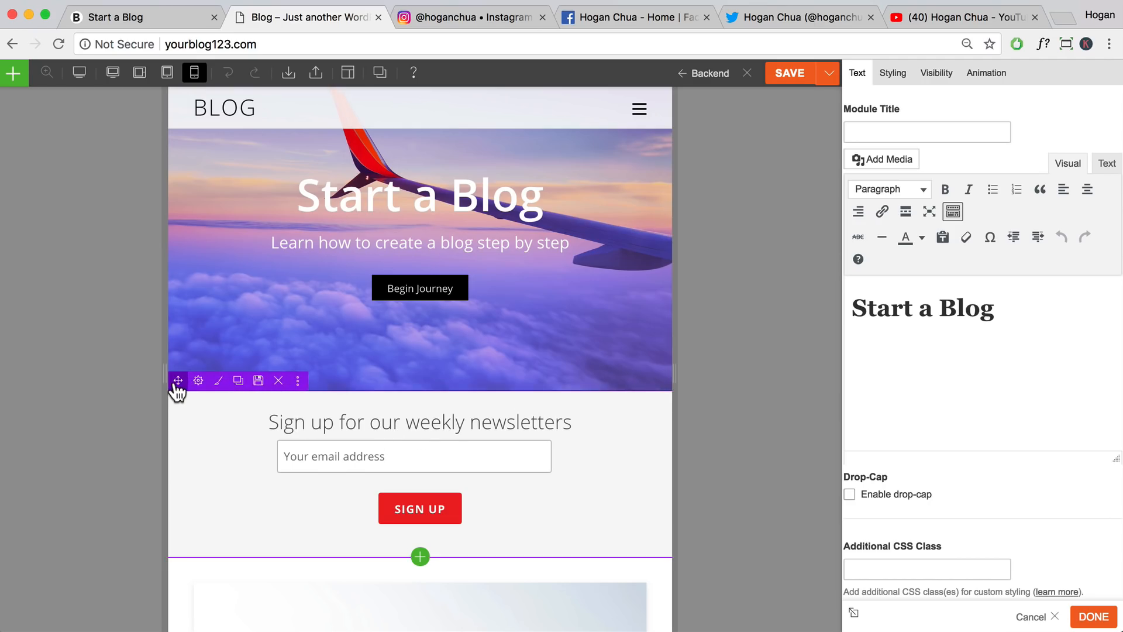
{"action": "left_click", "coordinate": [198, 381]}
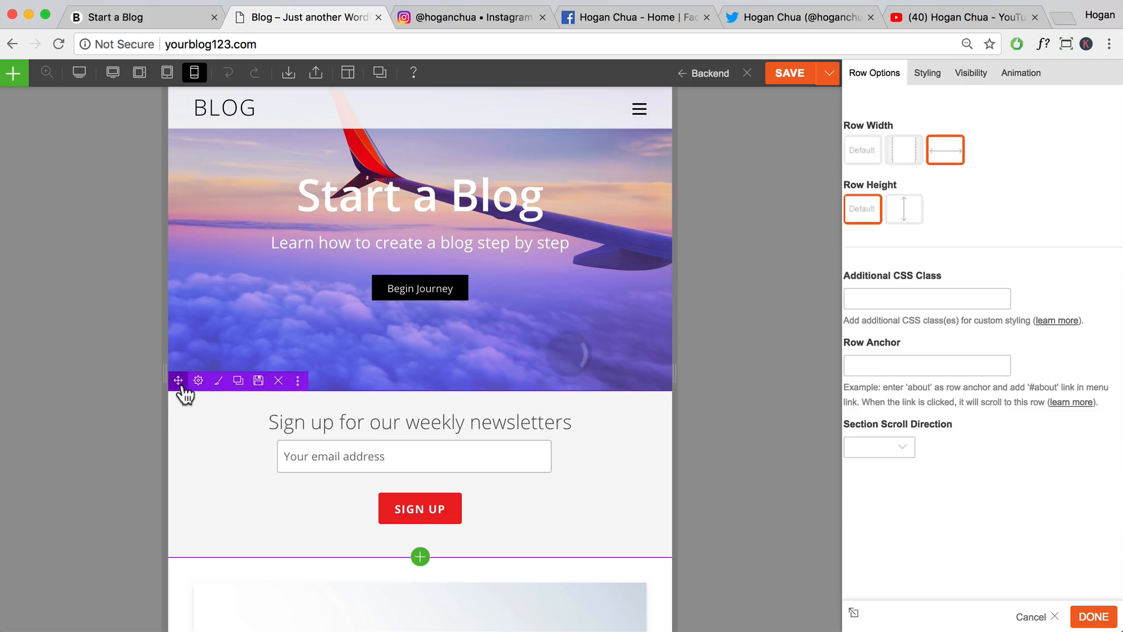
{"action": "left_click", "coordinate": [973, 74]}
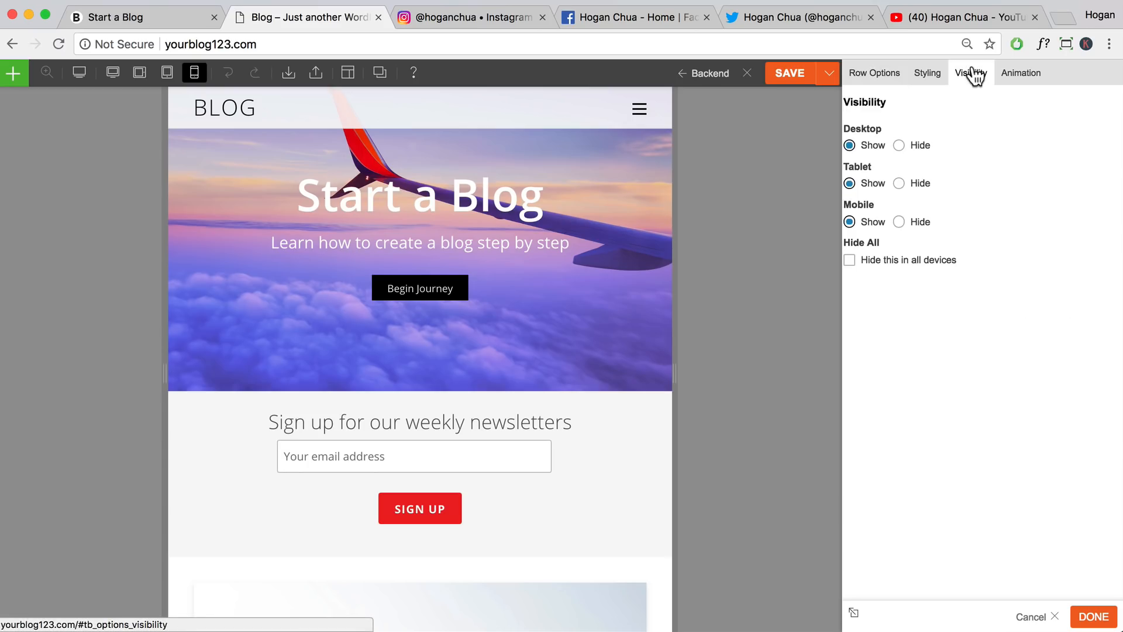
{"action": "left_click", "coordinate": [899, 222]}
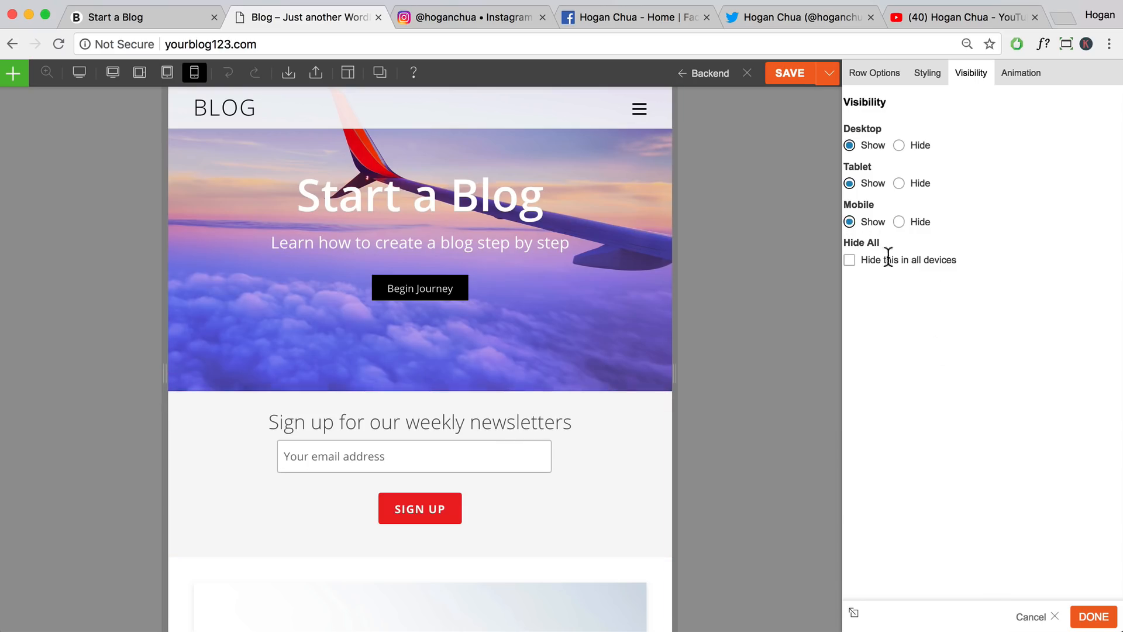
Close the newsletter row's settings, save the page and exit the builder
{"action": "left_click", "coordinate": [1094, 617]}
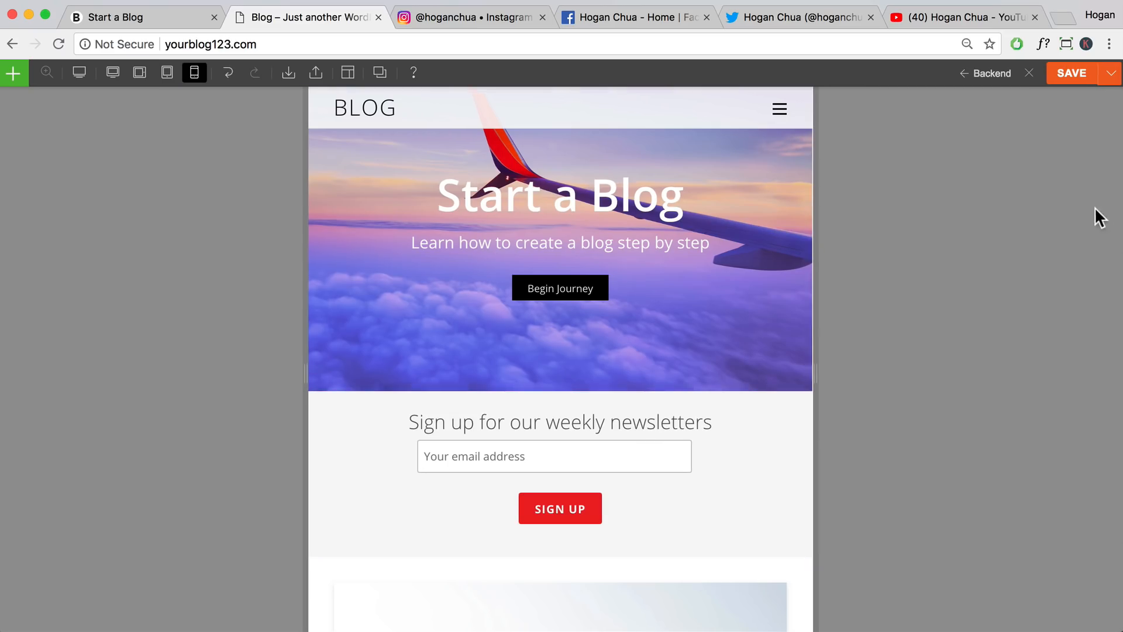
{"action": "left_click", "coordinate": [1068, 75]}
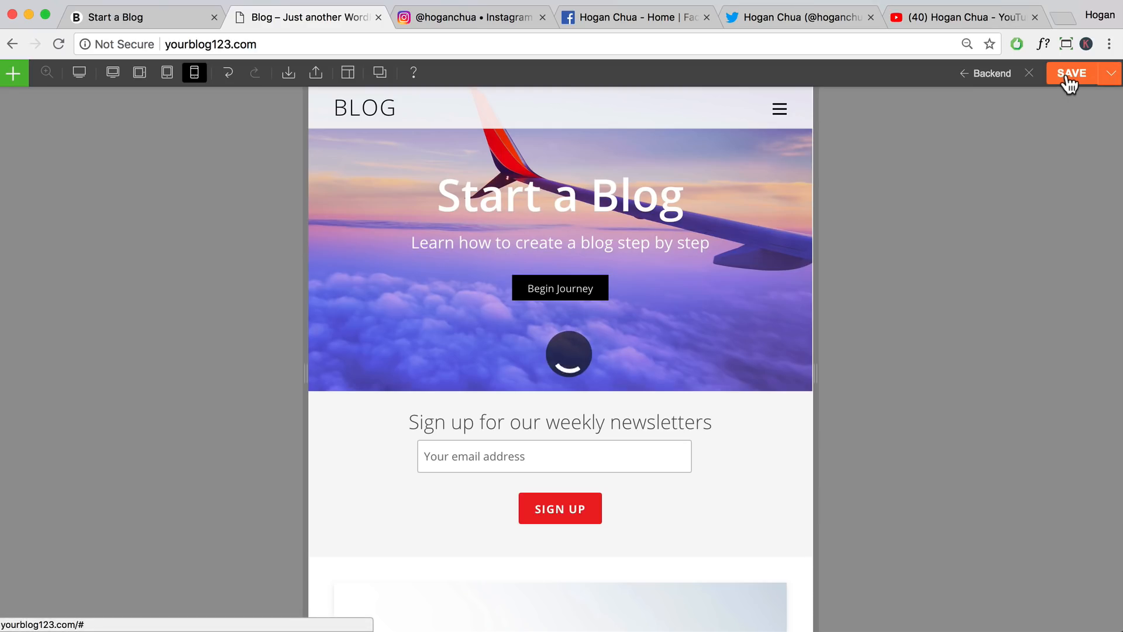
{"action": "left_click", "coordinate": [1030, 73]}
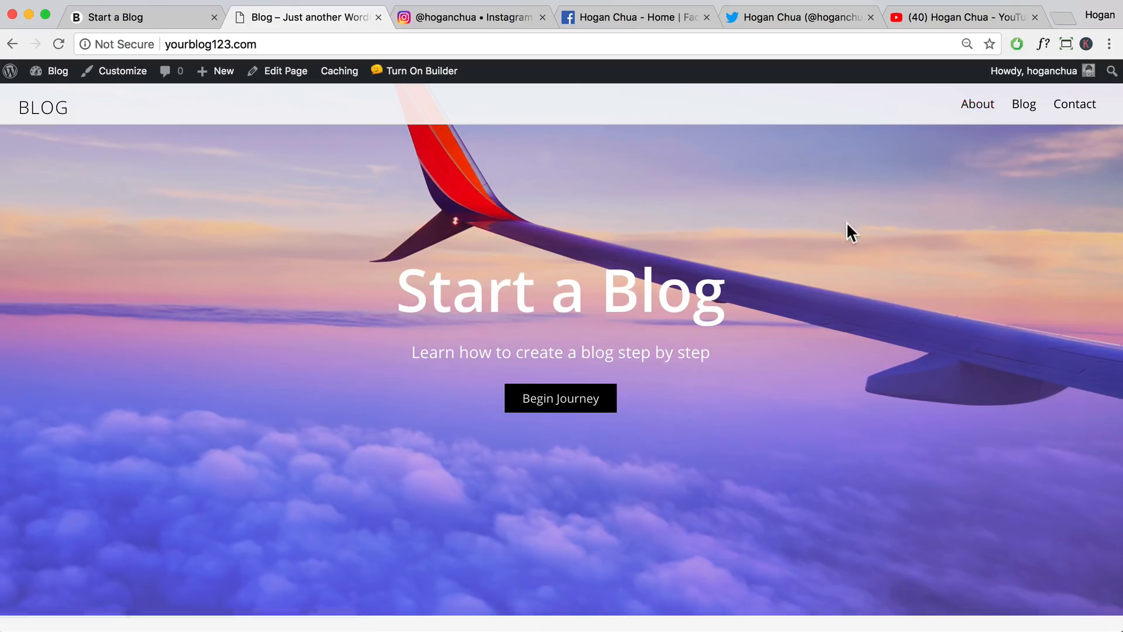
Review the finished homepage in desktop view, checking the posts, sidebar widgets, Instagram feed and footer
{"action": "scroll", "coordinate": [847, 224], "scroll_direction": "down", "scroll_amount": 10}
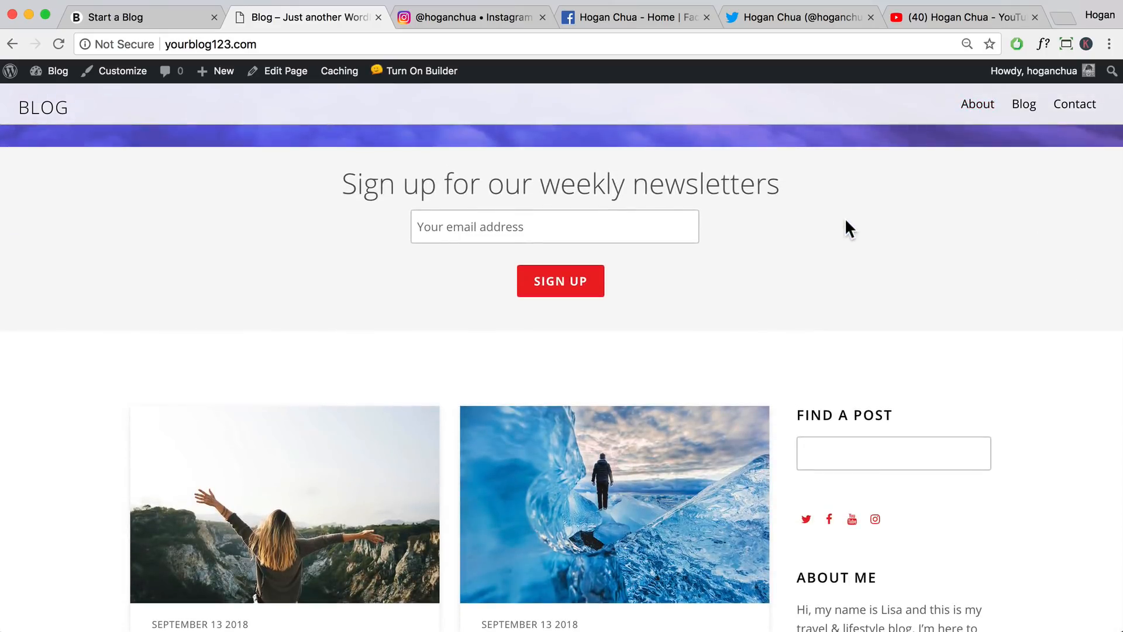
{"action": "scroll", "coordinate": [838, 234], "scroll_direction": "down", "scroll_amount": 10}
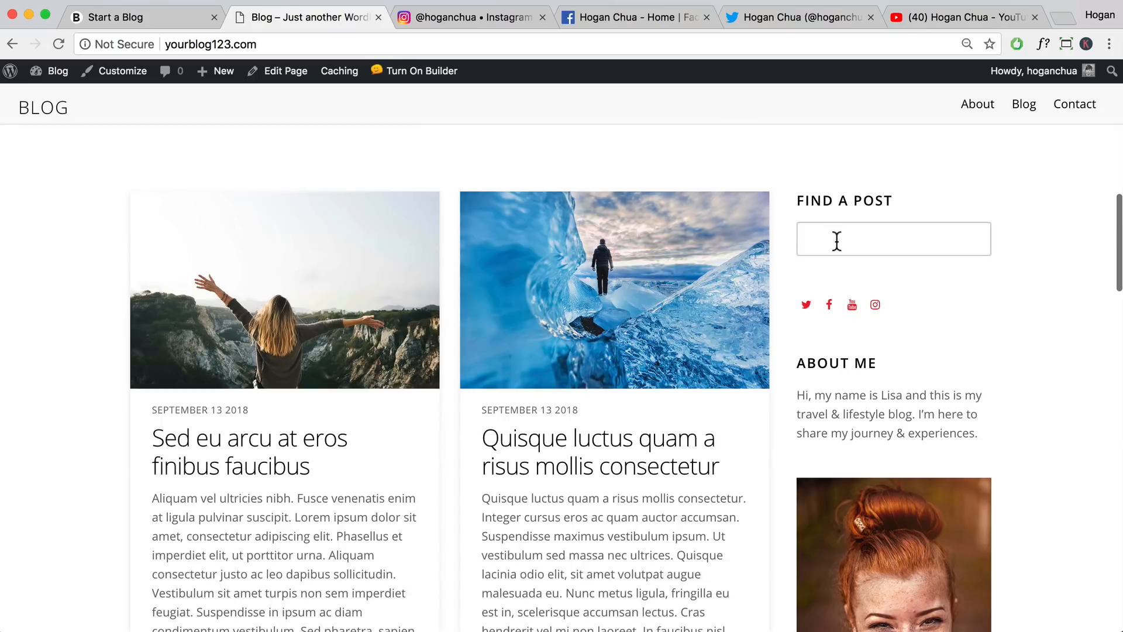
{"action": "scroll", "coordinate": [841, 250], "scroll_direction": "down", "scroll_amount": 2}
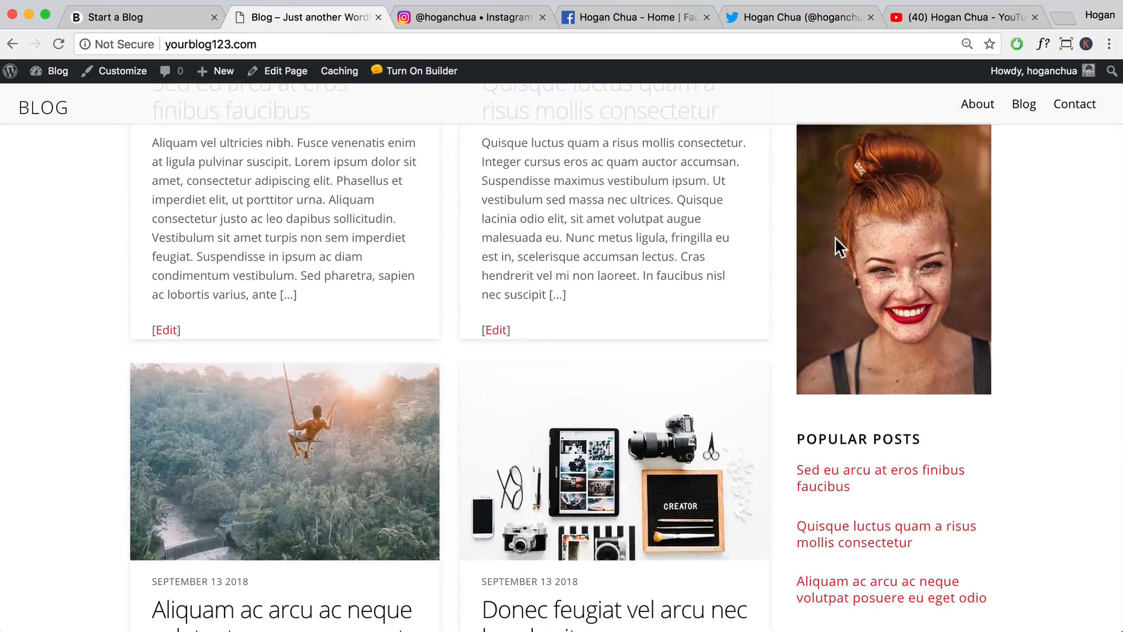
{"action": "scroll", "coordinate": [827, 240], "scroll_direction": "down", "scroll_amount": 12}
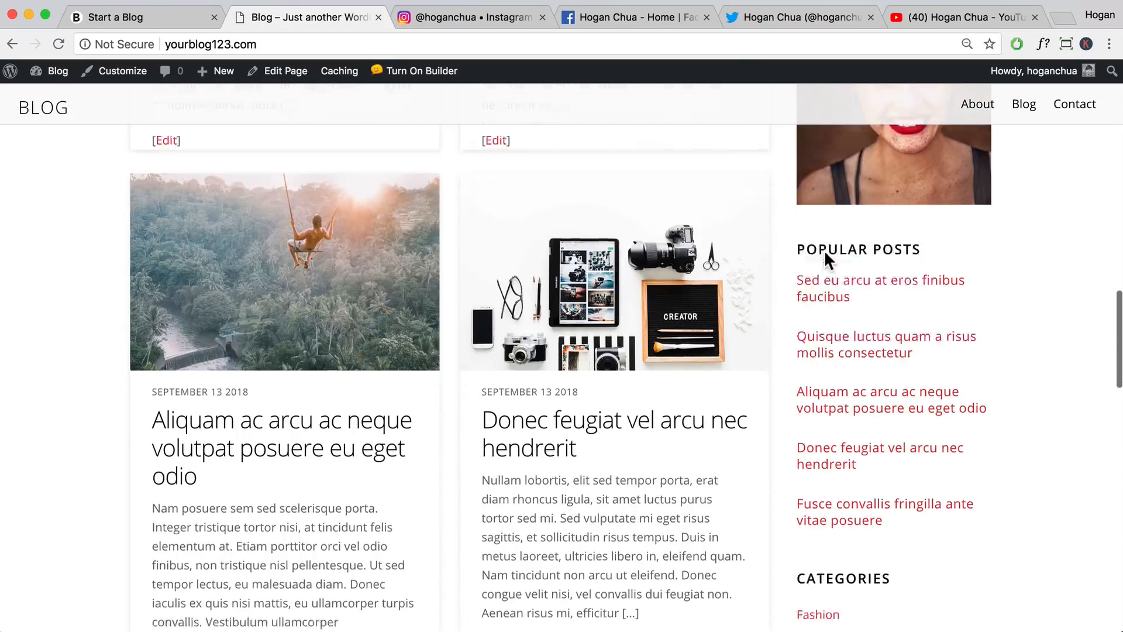
{"action": "scroll", "coordinate": [825, 252], "scroll_direction": "down", "scroll_amount": 15}
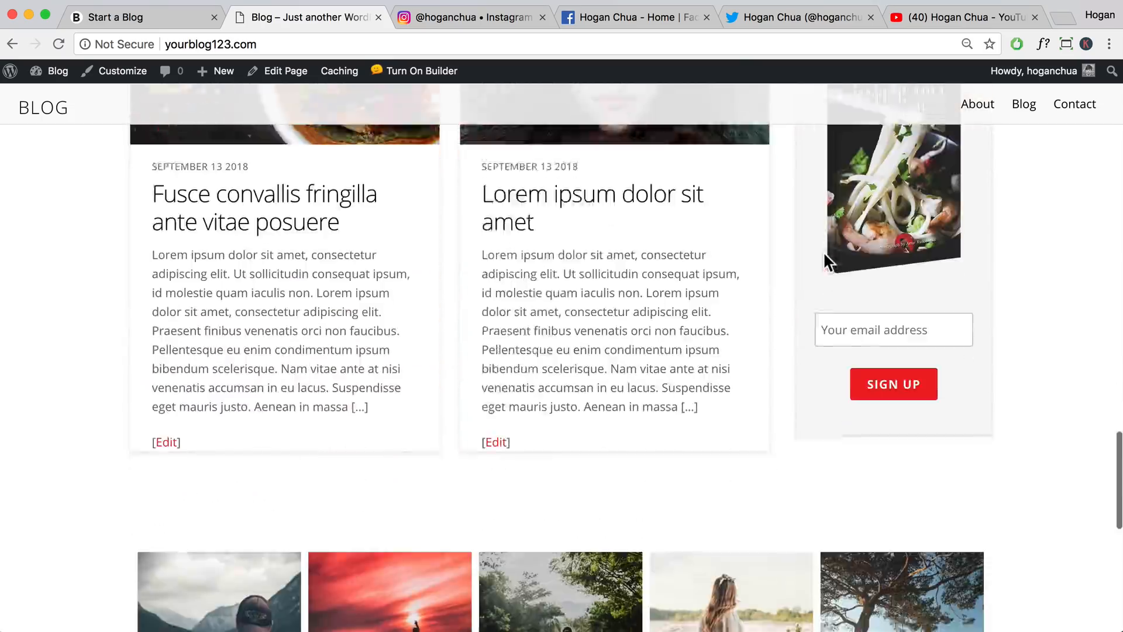
{"action": "scroll", "coordinate": [825, 264], "scroll_direction": "down", "scroll_amount": 2}
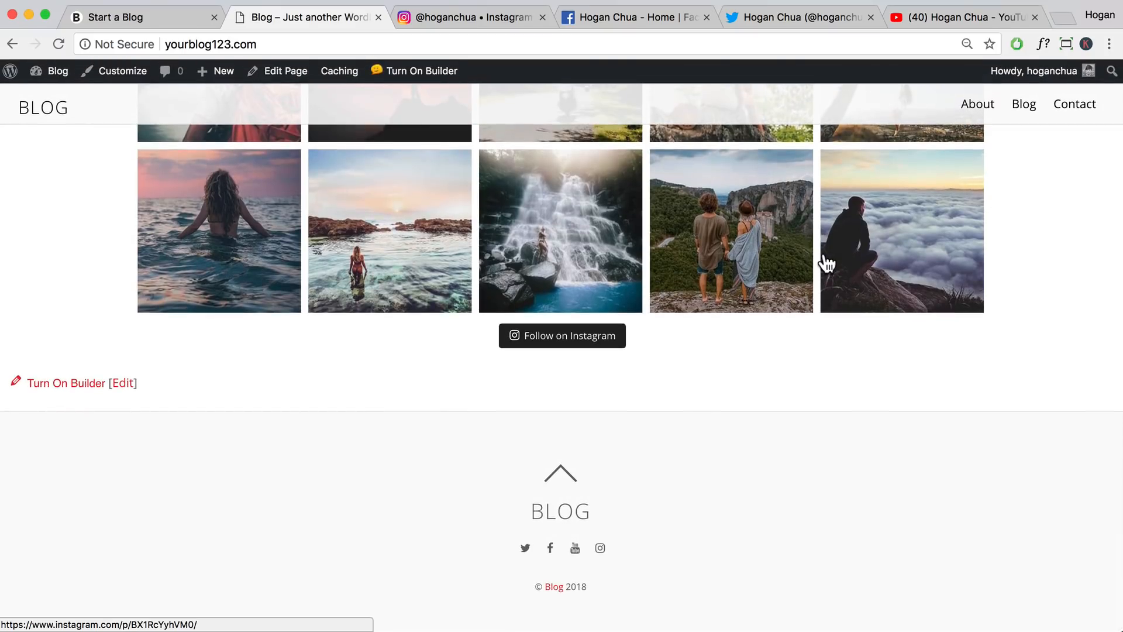
{"action": "scroll", "coordinate": [825, 260], "scroll_direction": "up", "scroll_amount": 15}
{"action": "scroll", "coordinate": [825, 258], "scroll_direction": "up", "scroll_amount": 10}
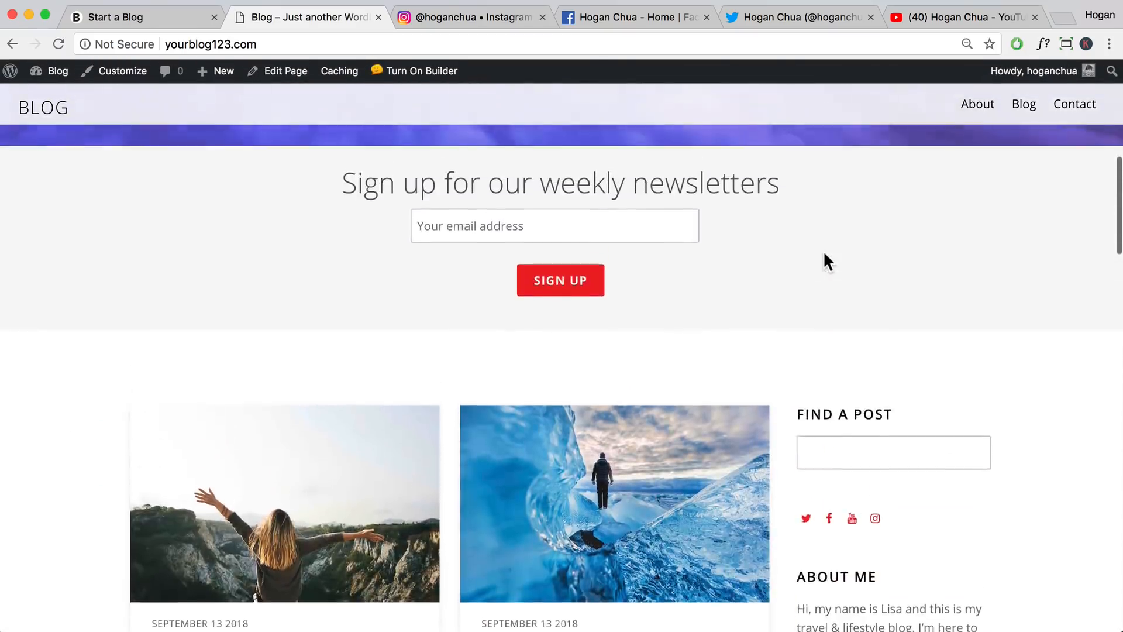
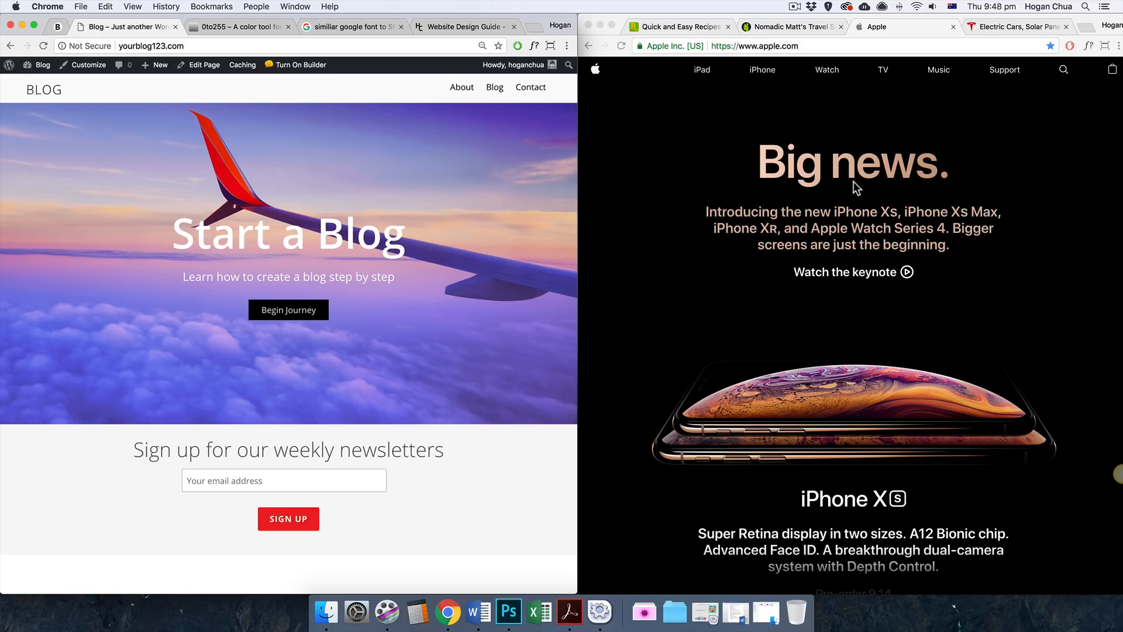
Look through the Apple homepage as a design example, from the headline down to the footer and back
{"action": "left_click", "coordinate": [825, 191]}
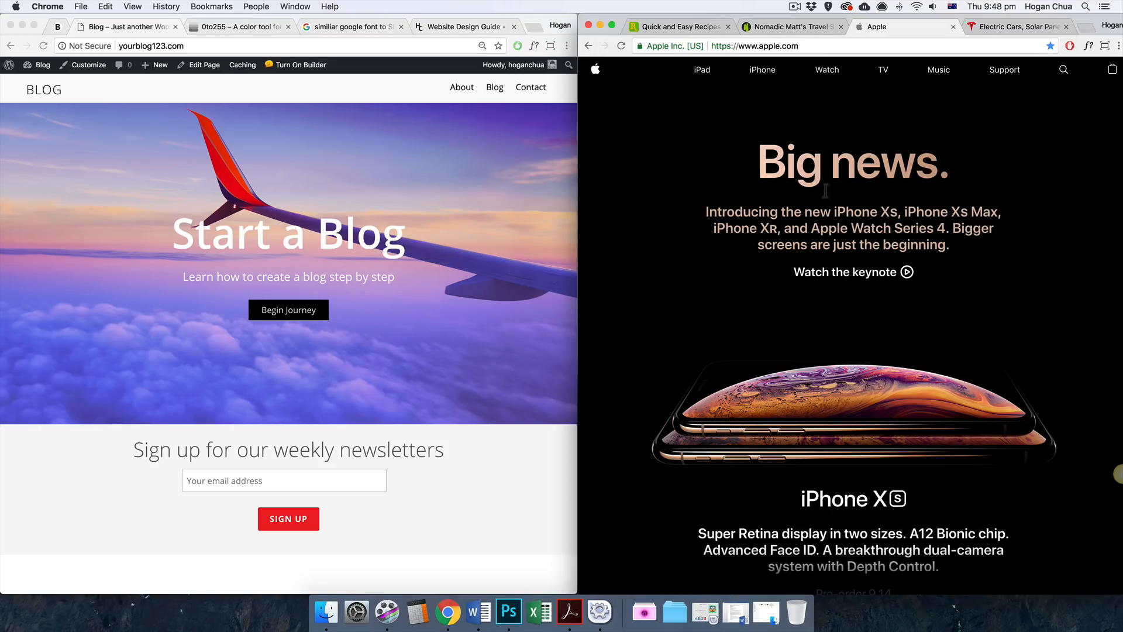
{"action": "scroll", "coordinate": [837, 206], "scroll_direction": "down", "scroll_amount": 10}
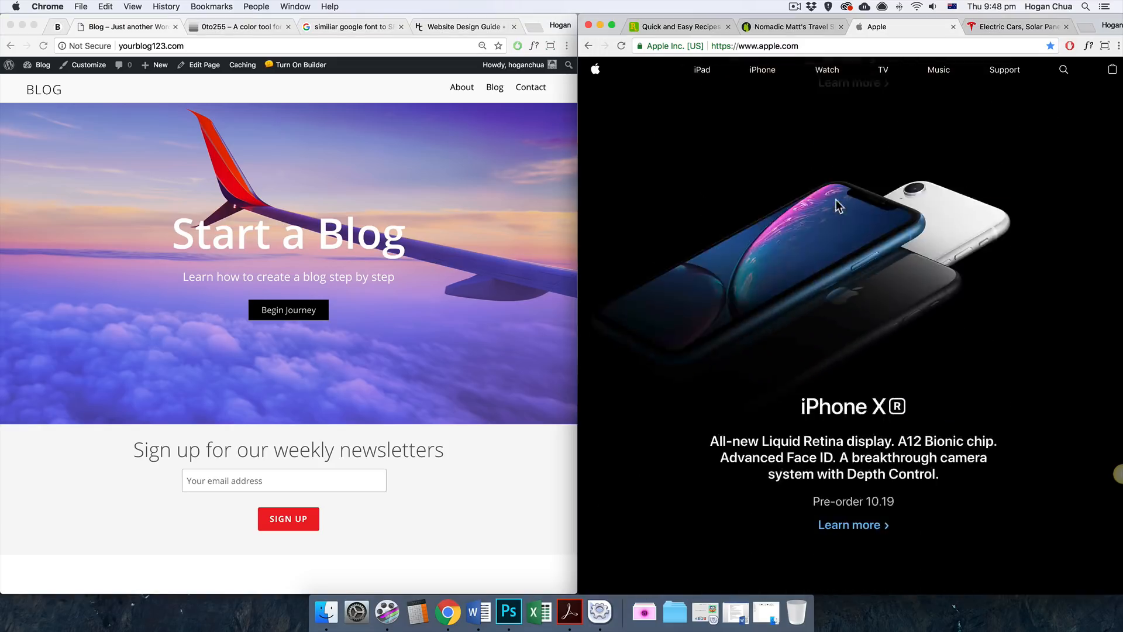
{"action": "scroll", "coordinate": [838, 205], "scroll_direction": "down", "scroll_amount": 9}
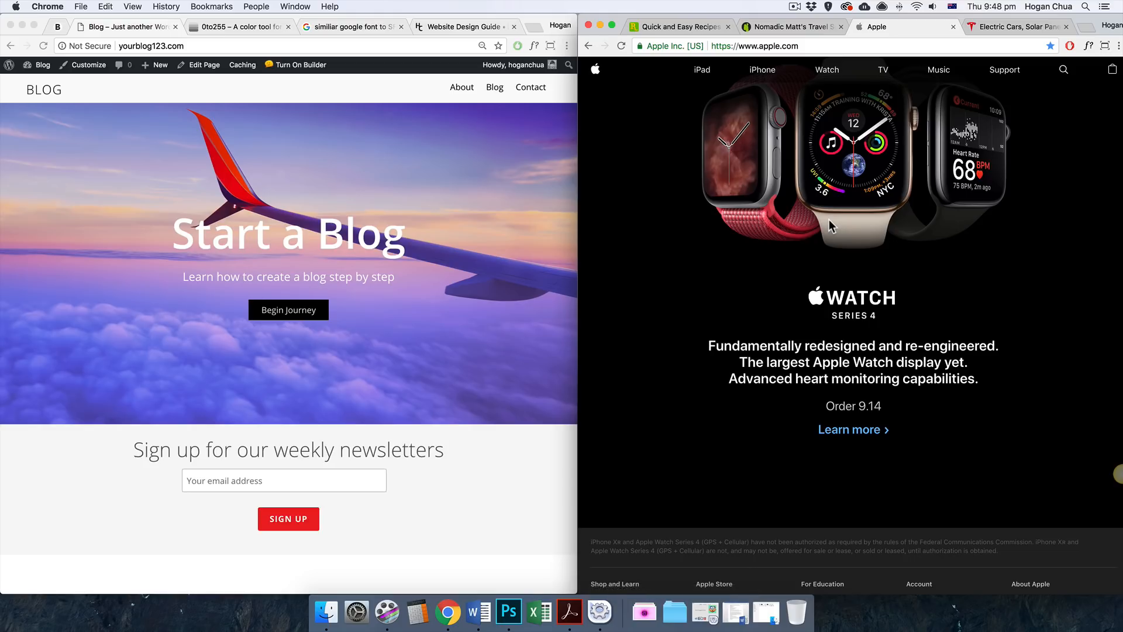
{"action": "scroll", "coordinate": [830, 219], "scroll_direction": "up", "scroll_amount": 15}
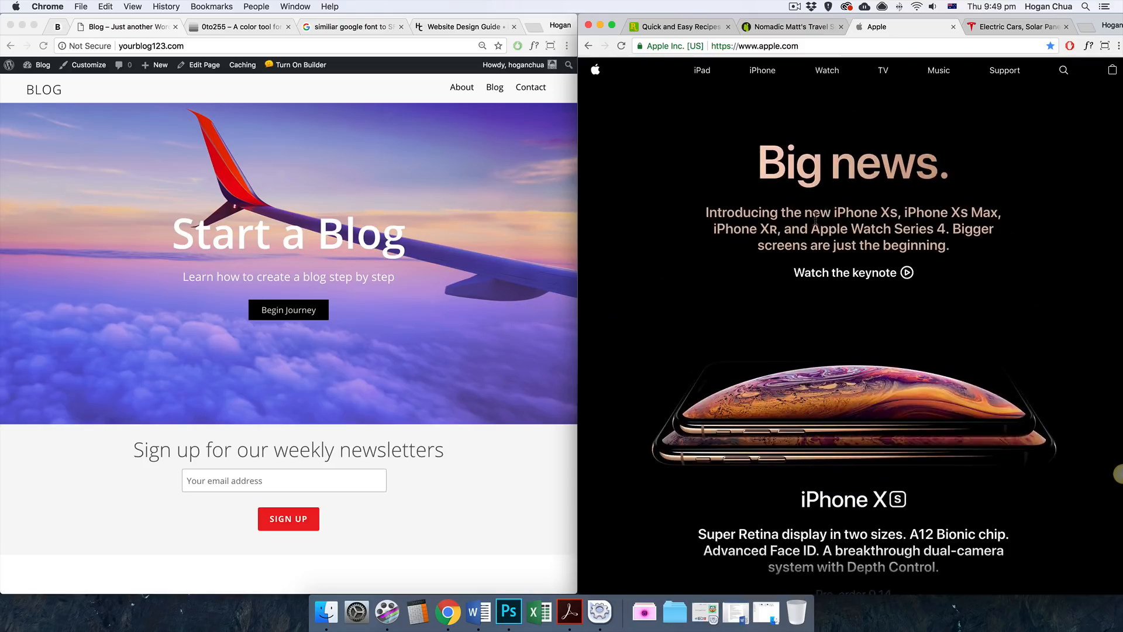
Open the Website Design Guide and go to its section on sticking to one font family
{"action": "left_click", "coordinate": [448, 28]}
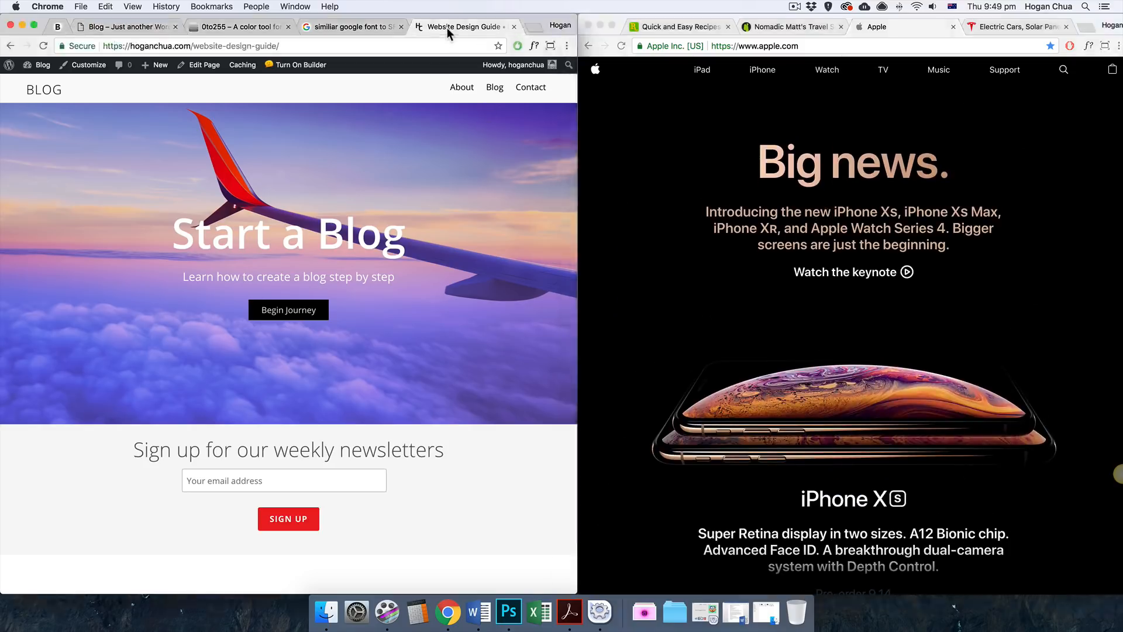
{"action": "scroll", "coordinate": [332, 213], "scroll_direction": "down", "scroll_amount": 1}
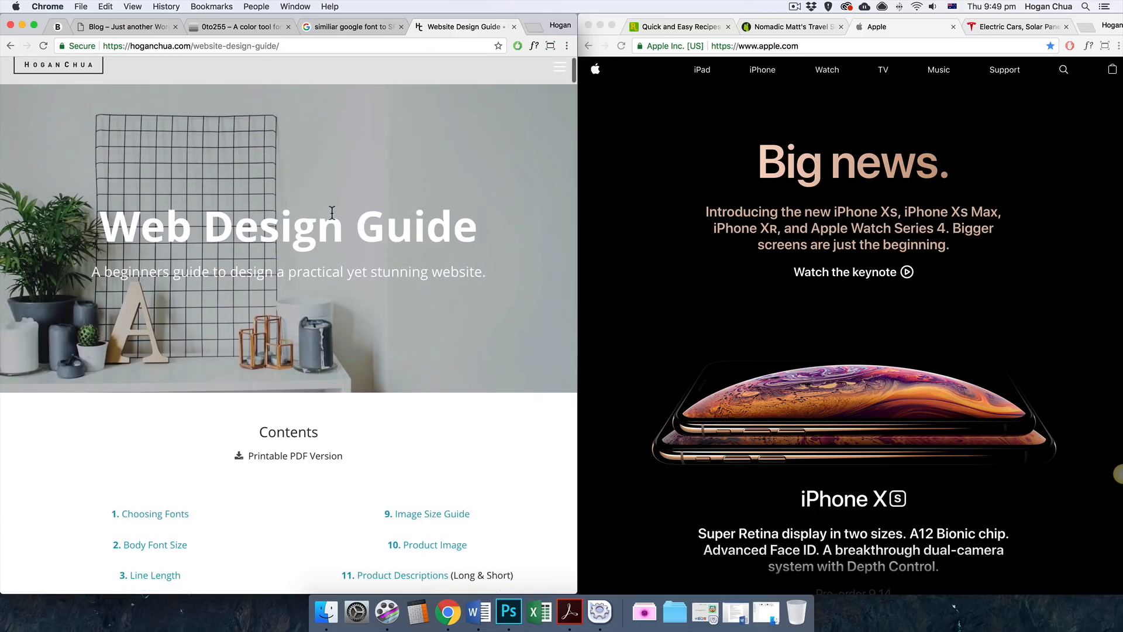
{"action": "left_click", "coordinate": [290, 46]}
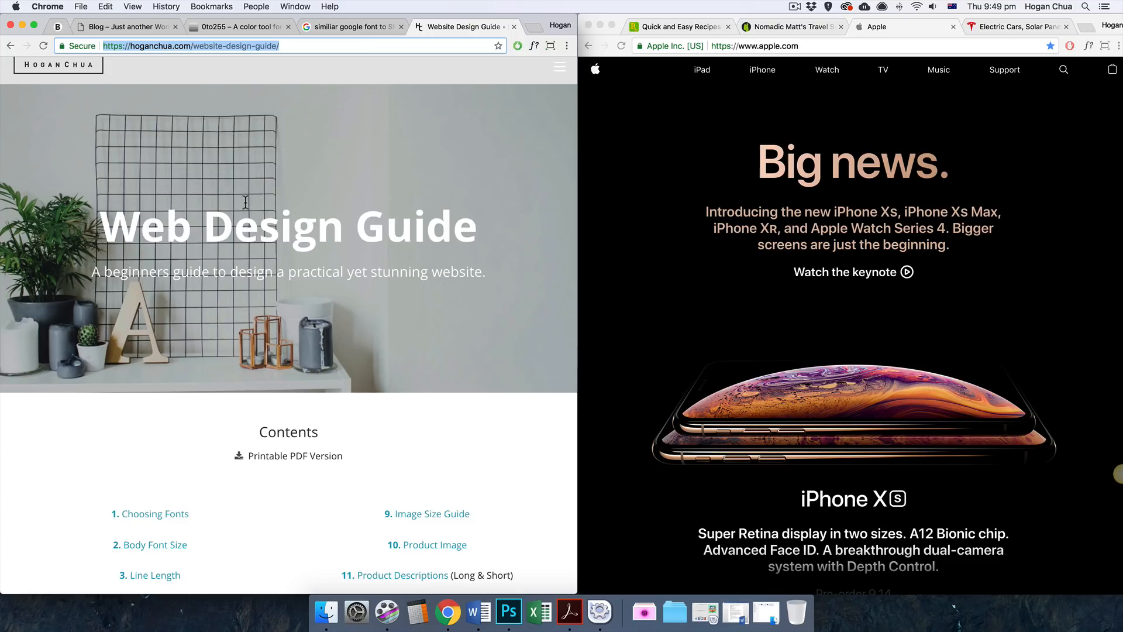
{"action": "scroll", "coordinate": [245, 202], "scroll_direction": "down", "scroll_amount": 5}
{"action": "scroll", "coordinate": [244, 205], "scroll_direction": "down", "scroll_amount": 10}
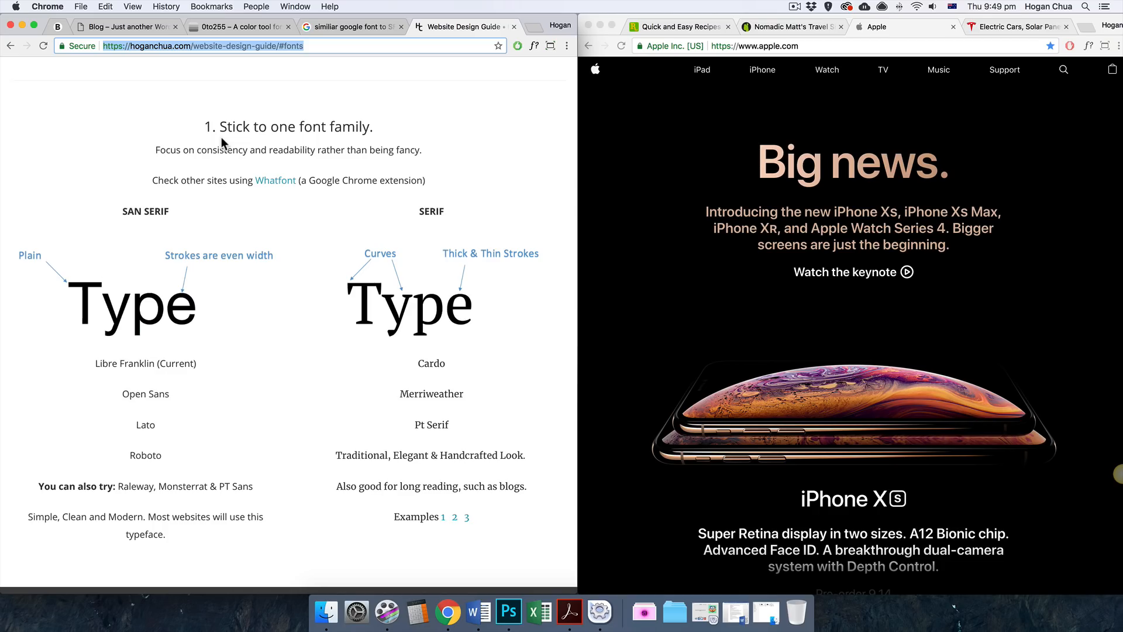
Inspect the fonts of the Apple homepage's headings, body text, links and footer with WhatFont
{"action": "left_click", "coordinate": [1089, 46]}
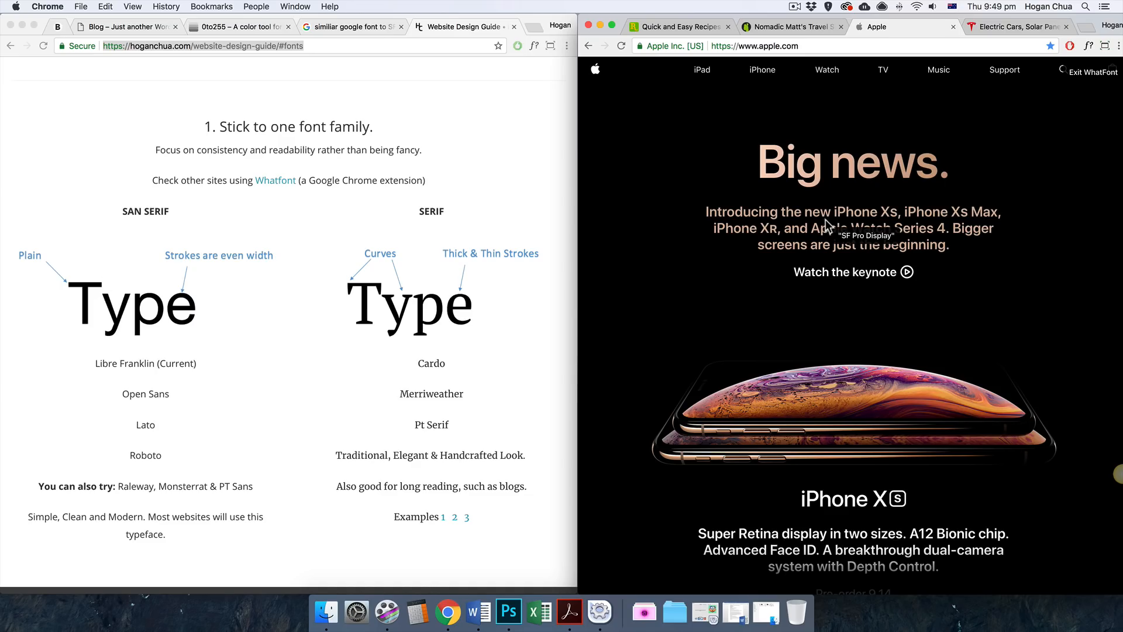
{"action": "scroll", "coordinate": [830, 415], "scroll_direction": "down", "scroll_amount": 3}
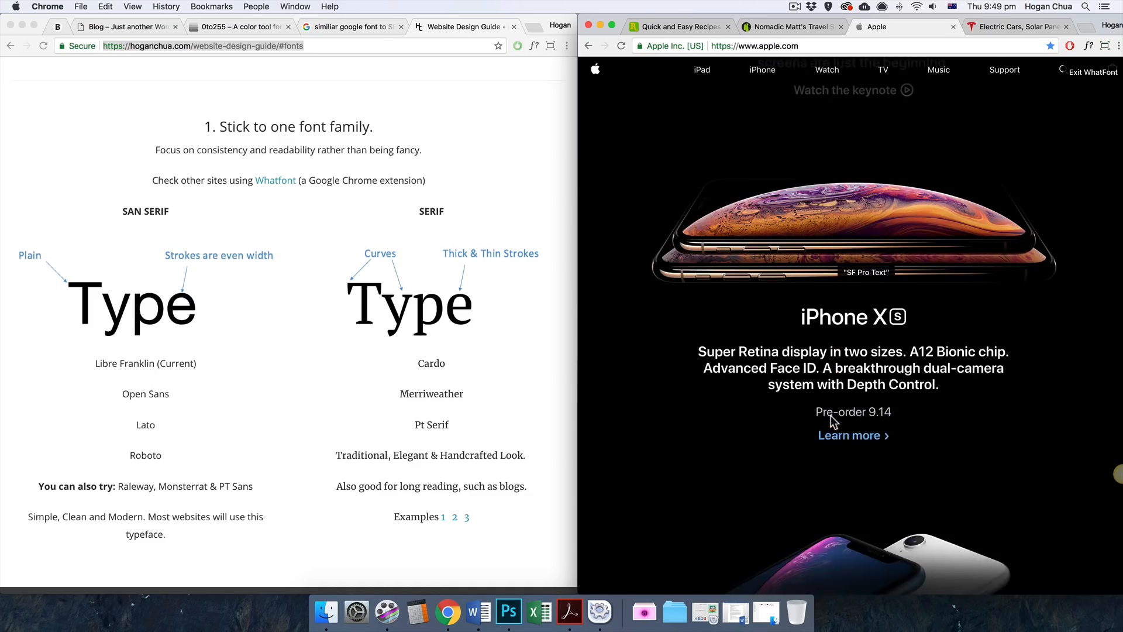
{"action": "scroll", "coordinate": [834, 375], "scroll_direction": "down", "scroll_amount": 5}
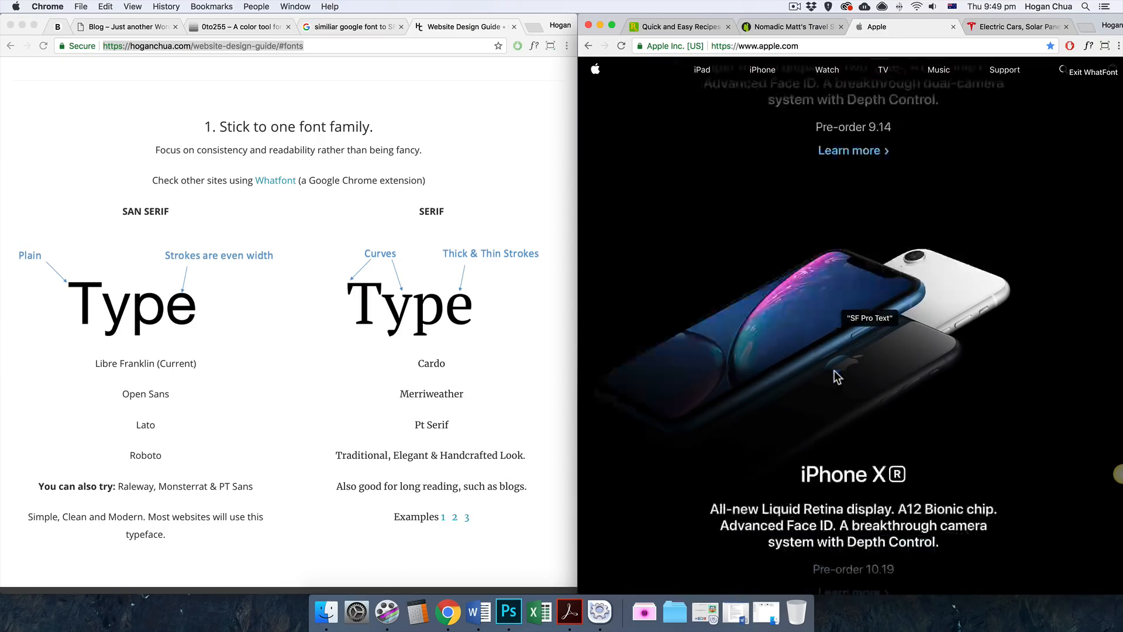
{"action": "scroll", "coordinate": [834, 384], "scroll_direction": "down", "scroll_amount": 2}
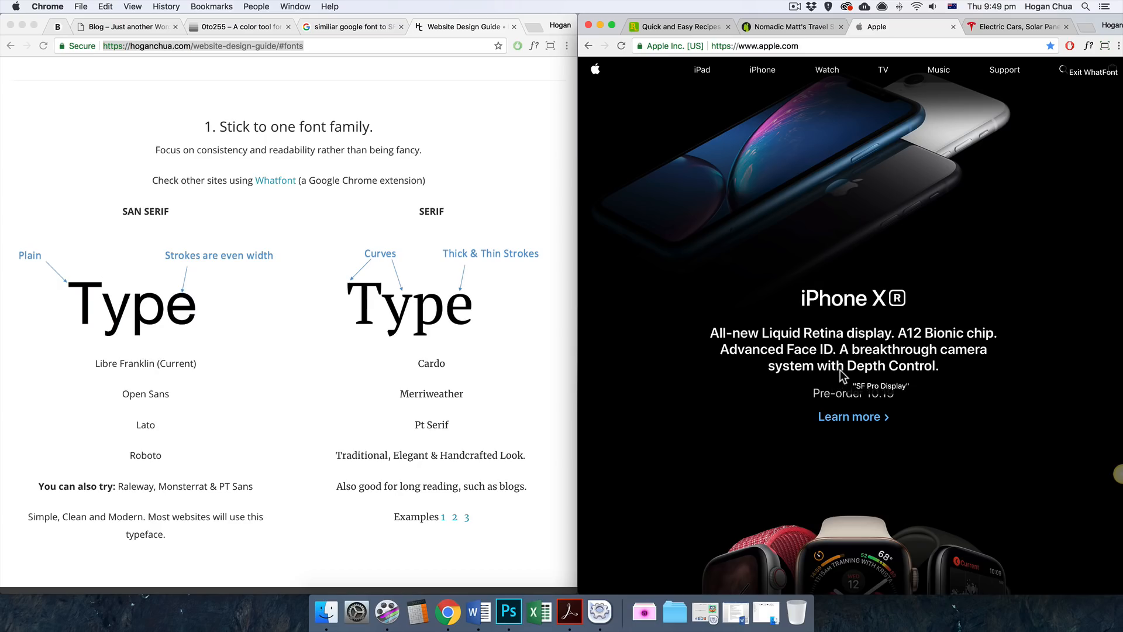
{"action": "scroll", "coordinate": [840, 369], "scroll_direction": "down", "scroll_amount": 2}
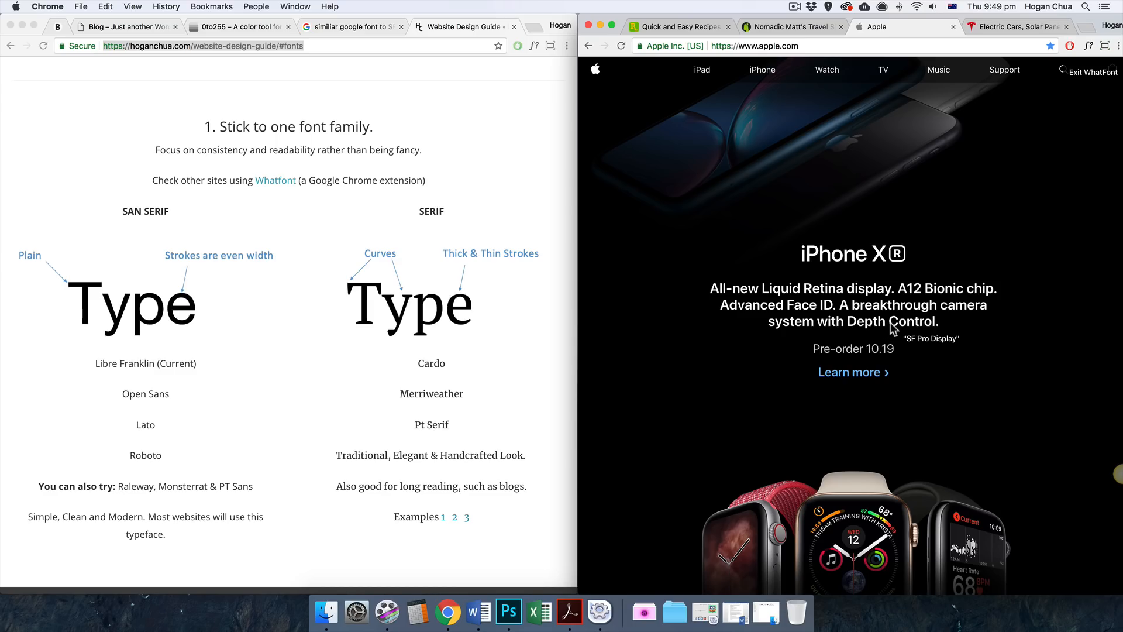
{"action": "scroll", "coordinate": [868, 351], "scroll_direction": "down", "scroll_amount": 3}
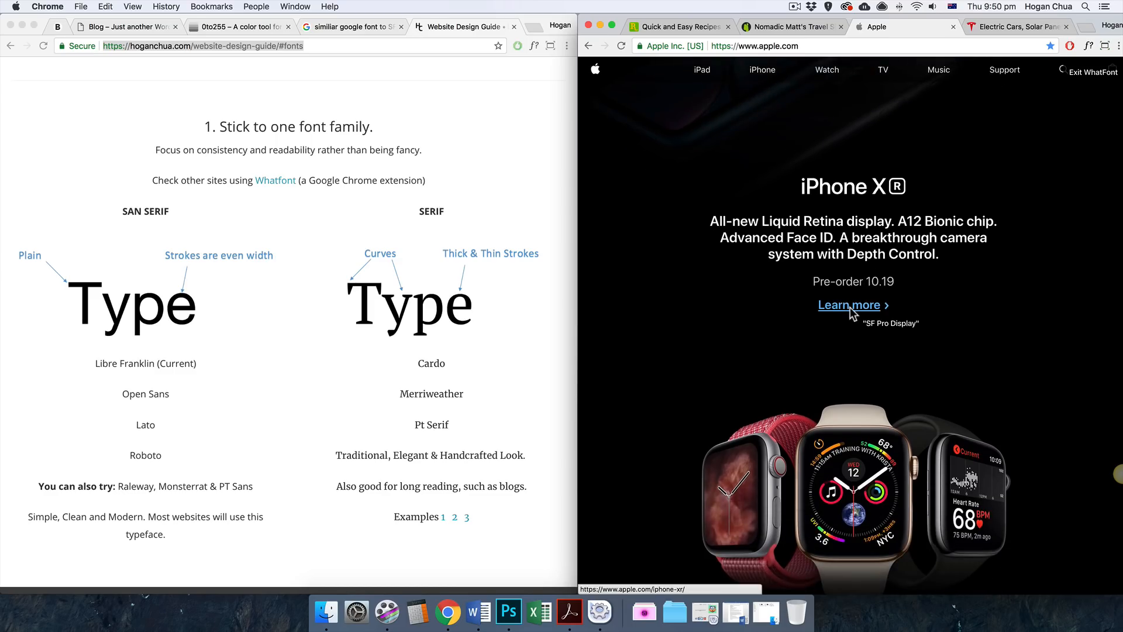
{"action": "scroll", "coordinate": [908, 326], "scroll_direction": "down", "scroll_amount": 10}
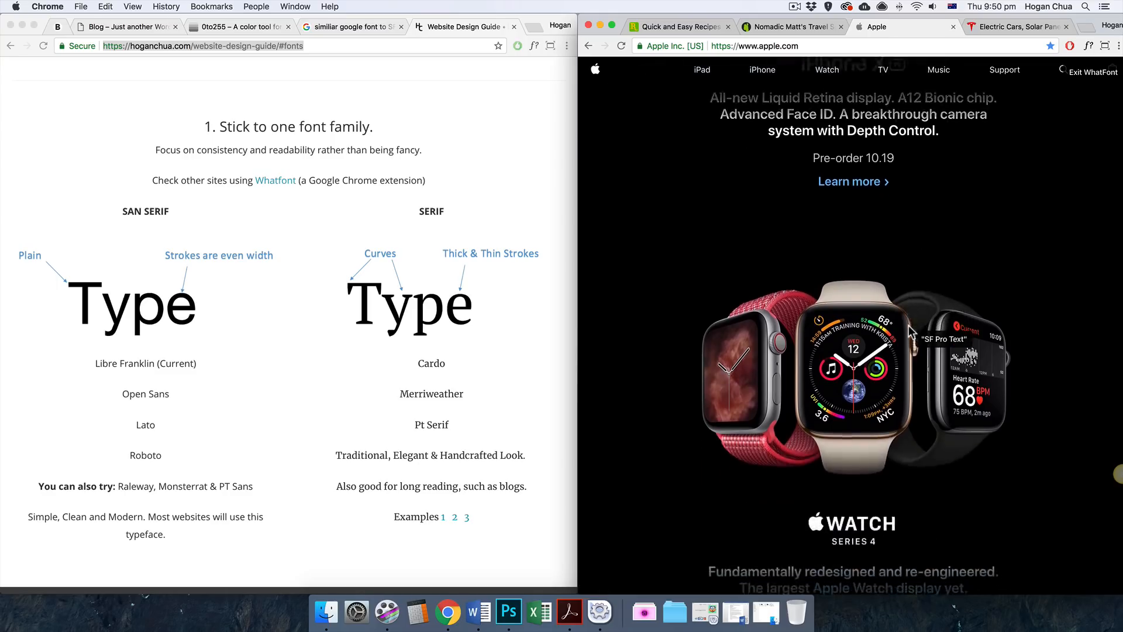
{"action": "scroll", "coordinate": [908, 326], "scroll_direction": "down", "scroll_amount": 2}
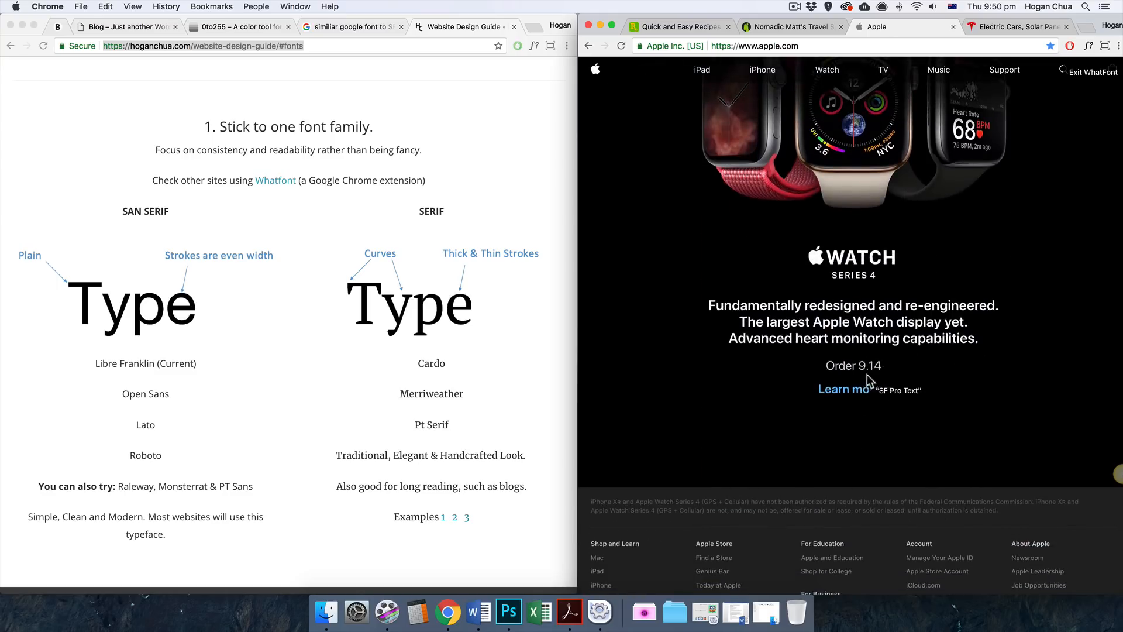
{"action": "scroll", "coordinate": [871, 380], "scroll_direction": "down", "scroll_amount": 2}
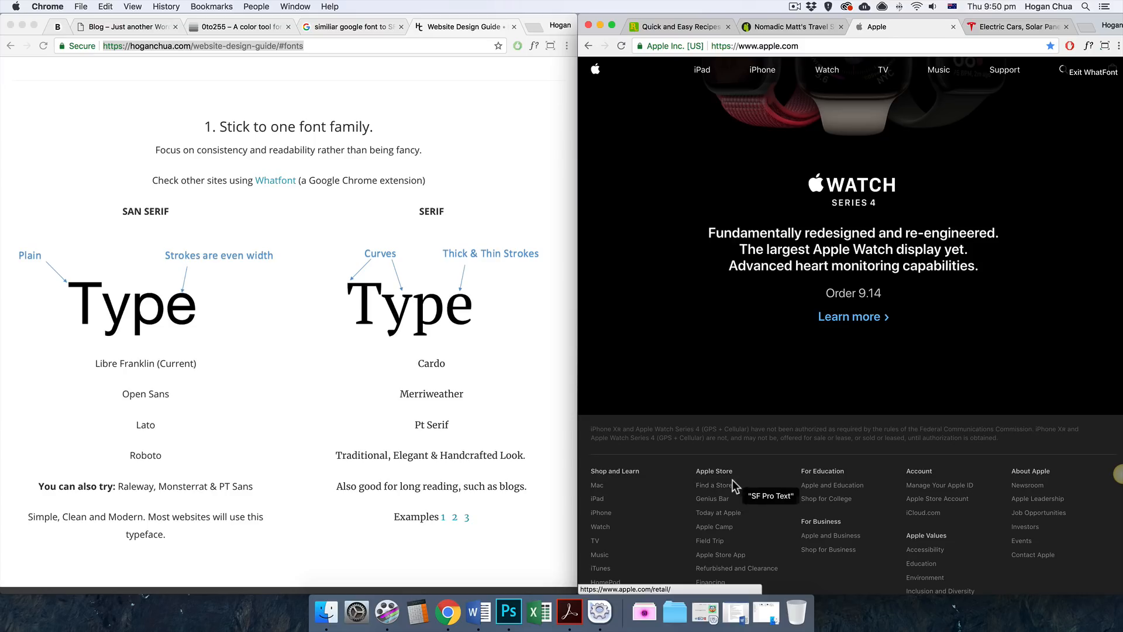
{"action": "scroll", "coordinate": [806, 405], "scroll_direction": "up", "scroll_amount": 10}
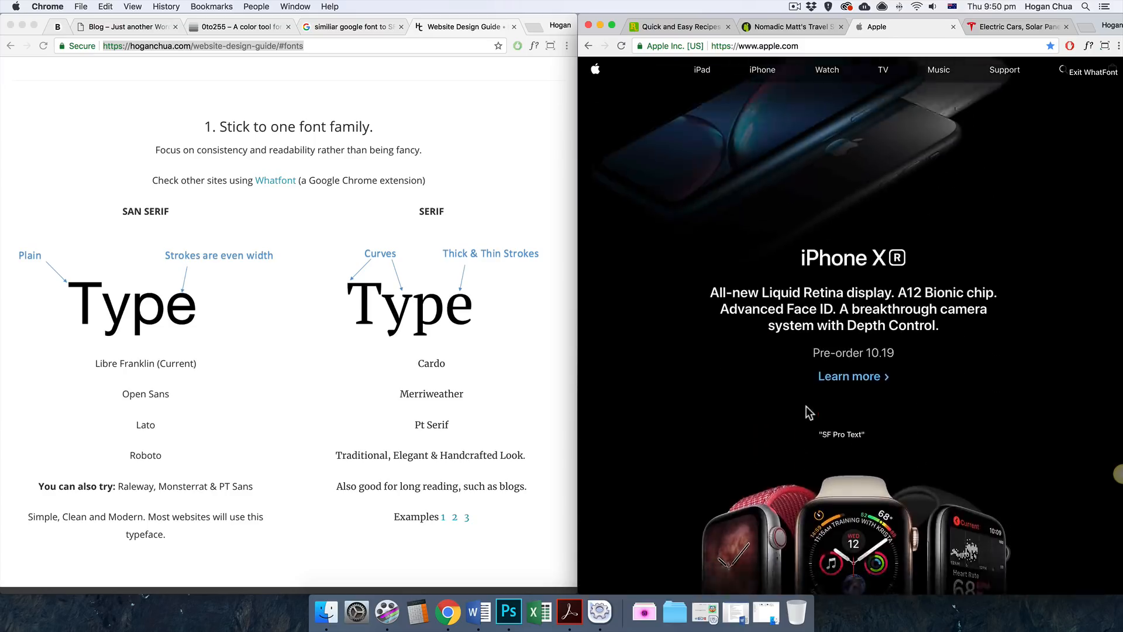
Compare the guide's sans serif and serif type samples with the lettering on the Apple homepage
{"action": "left_click", "coordinate": [356, 131]}
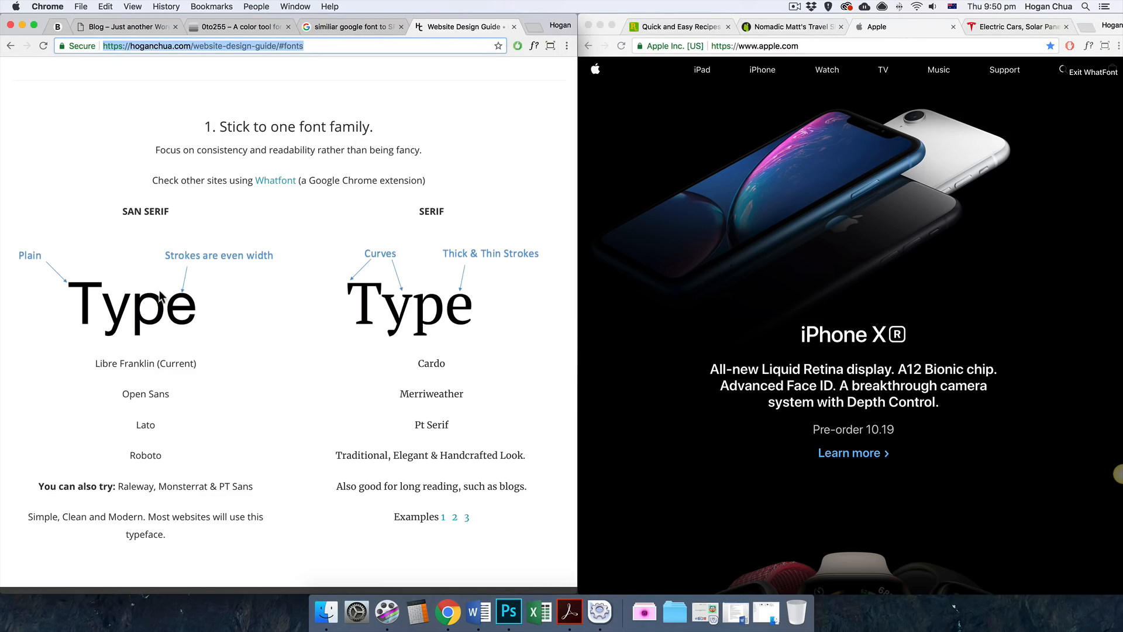
{"action": "left_click_drag", "start_coordinate": [169, 393], "coordinate": [121, 393]}
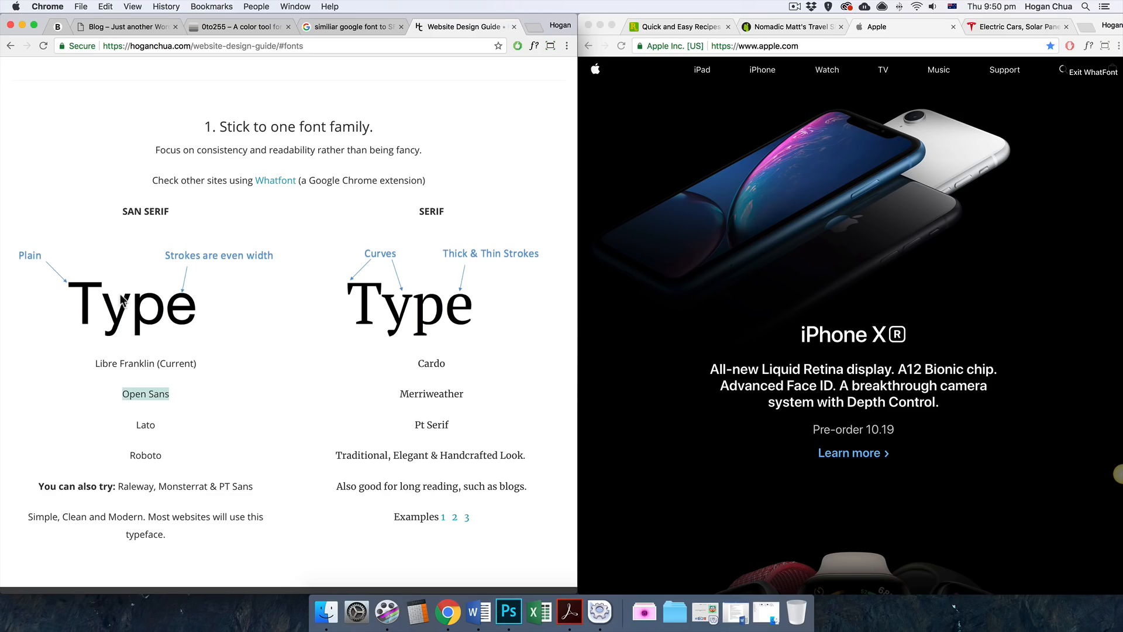
{"action": "left_click_drag", "start_coordinate": [120, 210], "coordinate": [174, 210]}
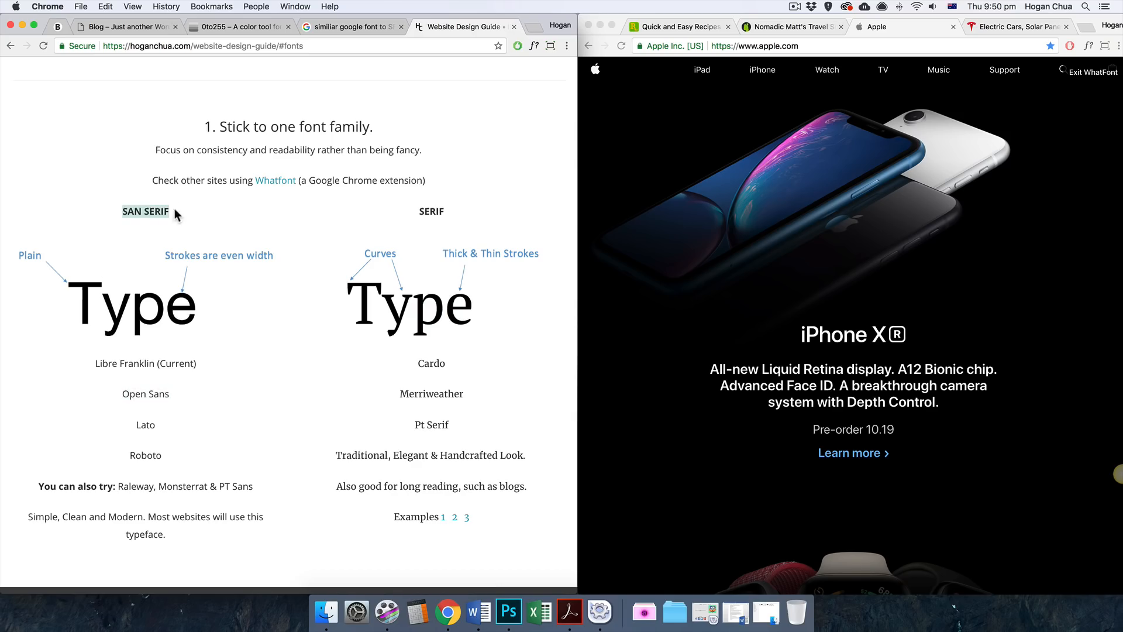
{"action": "left_click_drag", "start_coordinate": [419, 211], "coordinate": [440, 214]}
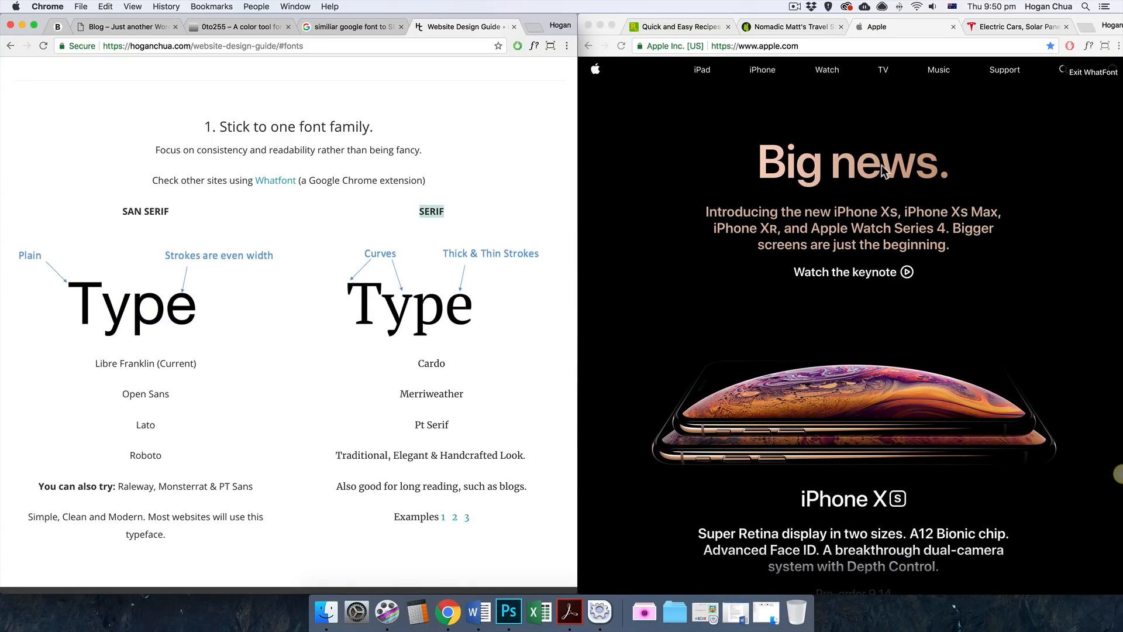
{"action": "scroll", "coordinate": [878, 175], "scroll_direction": "down", "scroll_amount": 2}
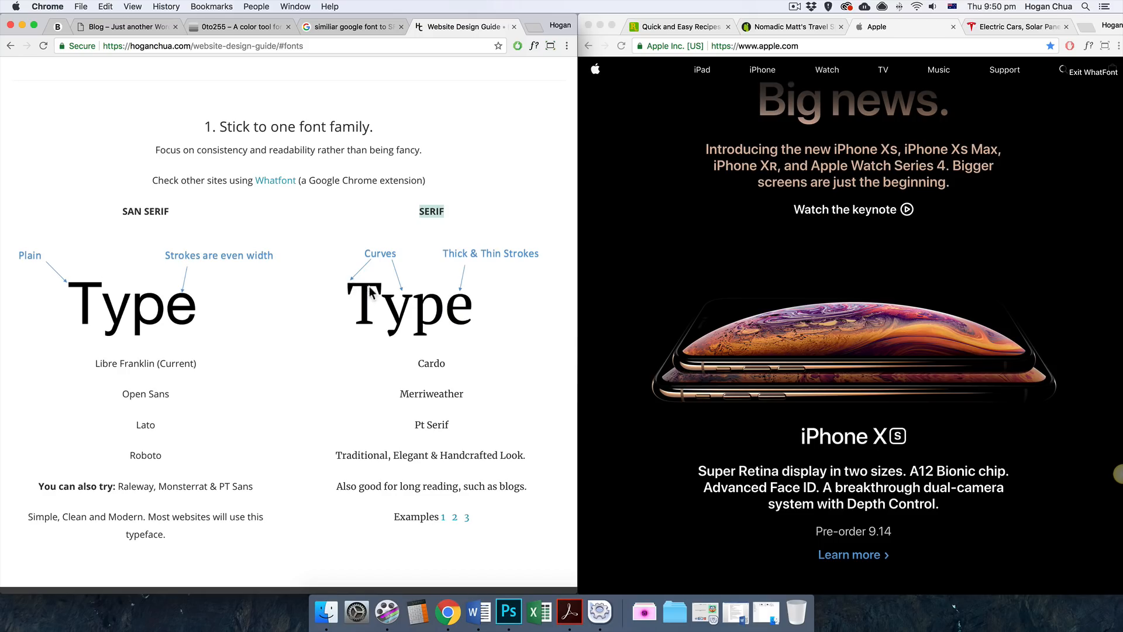
{"action": "scroll", "coordinate": [796, 183], "scroll_direction": "up", "scroll_amount": 2}
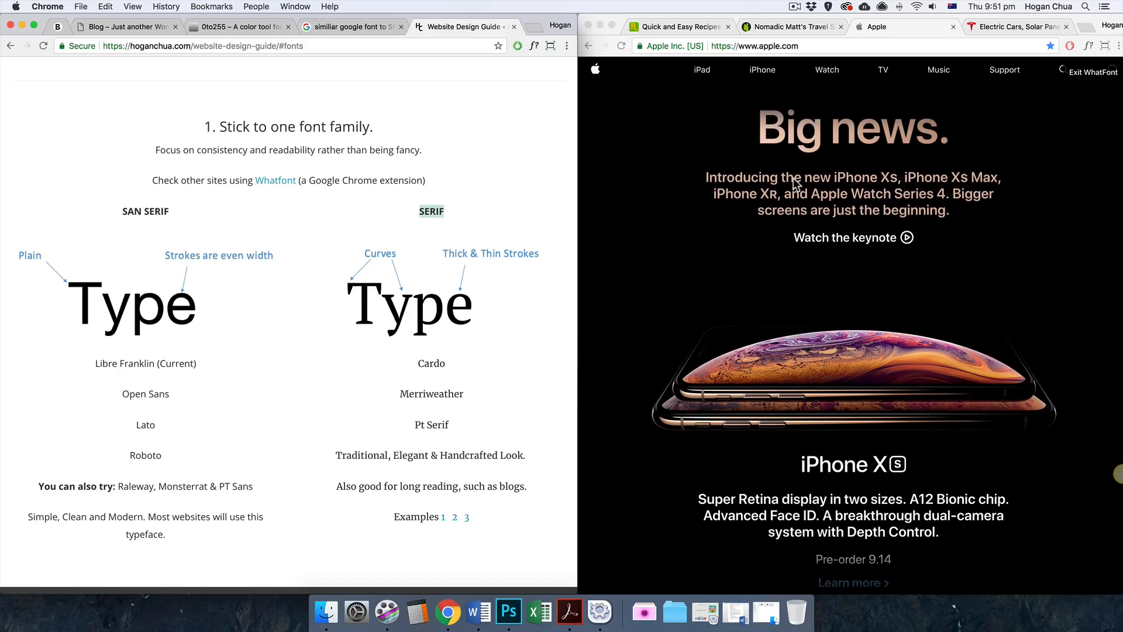
Examine the typeface used across the Model S and Model X sections of the Tesla homepage
{"action": "left_click", "coordinate": [1002, 26]}
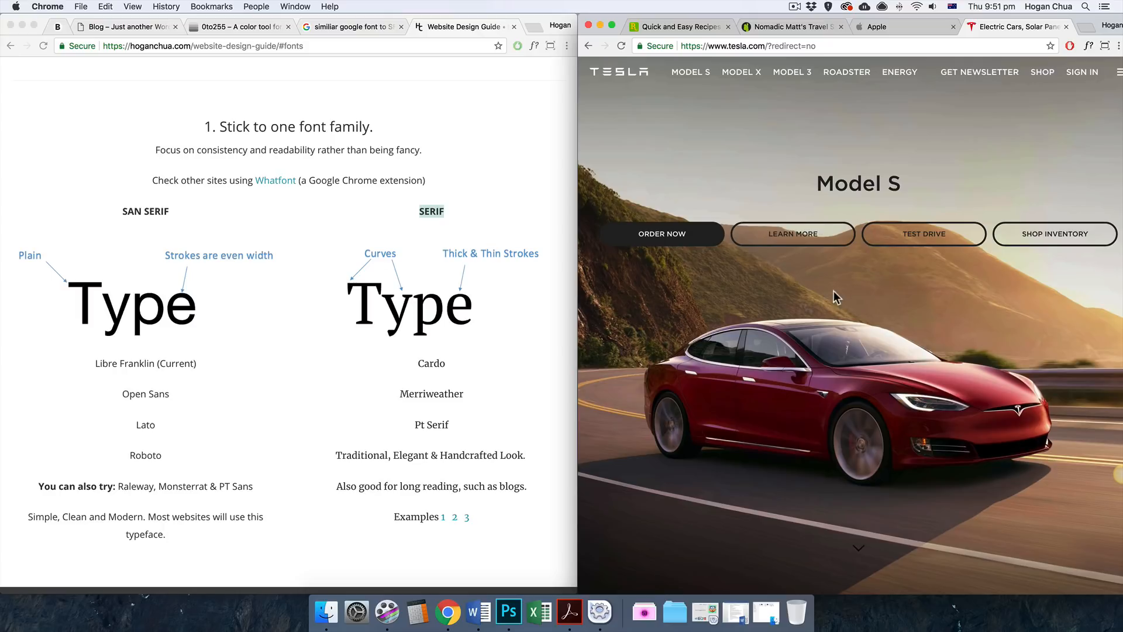
{"action": "scroll", "coordinate": [833, 290], "scroll_direction": "down", "scroll_amount": 2}
{"action": "scroll", "coordinate": [834, 290], "scroll_direction": "down", "scroll_amount": 2}
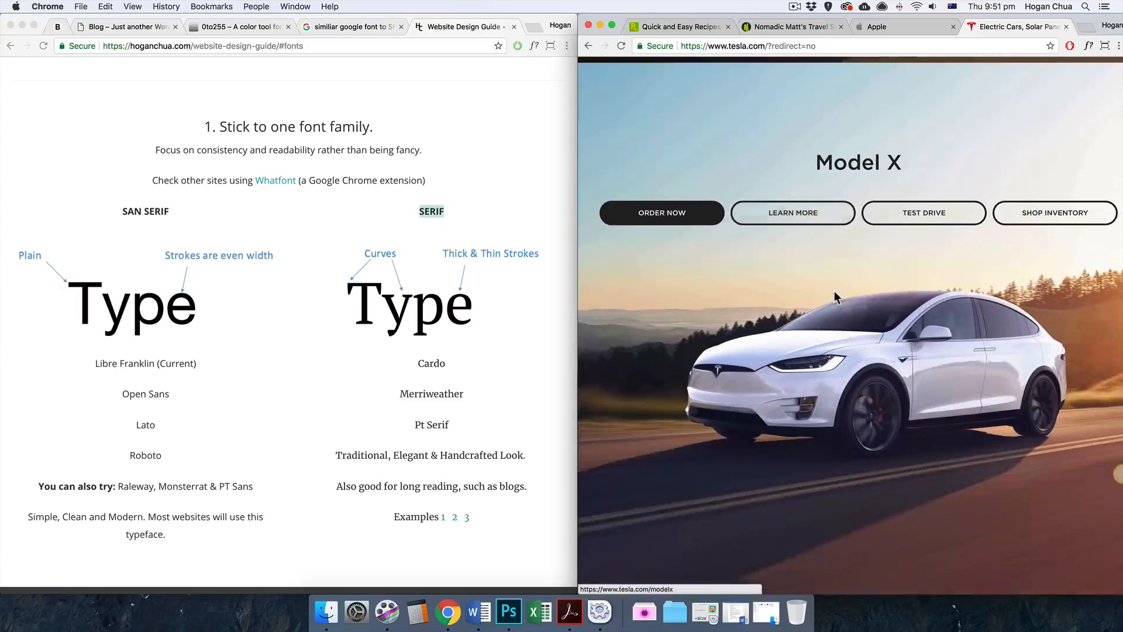
{"action": "scroll", "coordinate": [835, 290], "scroll_direction": "up", "scroll_amount": 5}
{"action": "left_click", "coordinate": [419, 216]}
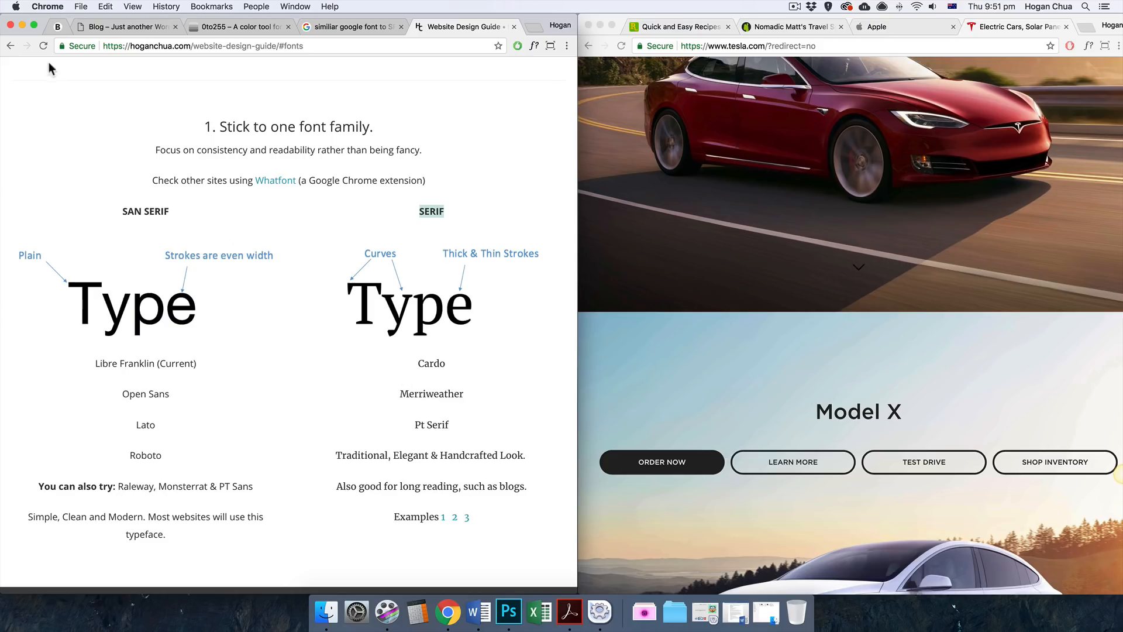
Examine the serif font in the post titles and excerpts of the locally hosted demo blog
{"action": "left_click", "coordinate": [52, 29]}
{"action": "scroll", "coordinate": [251, 252], "scroll_direction": "up", "scroll_amount": 15}
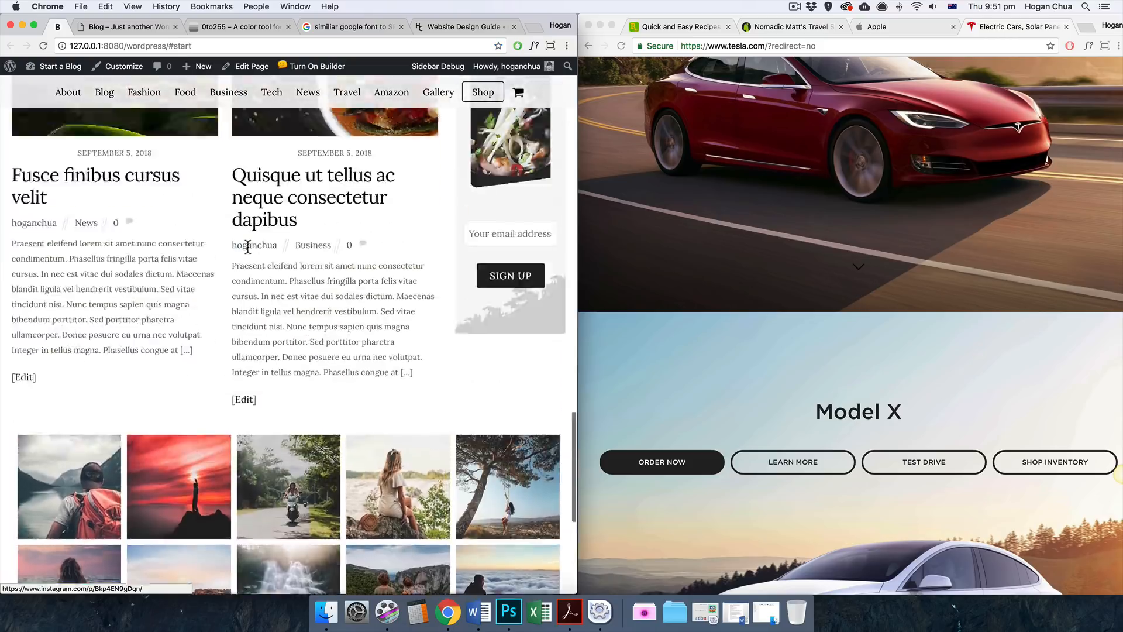
{"action": "scroll", "coordinate": [251, 252], "scroll_direction": "up", "scroll_amount": 6}
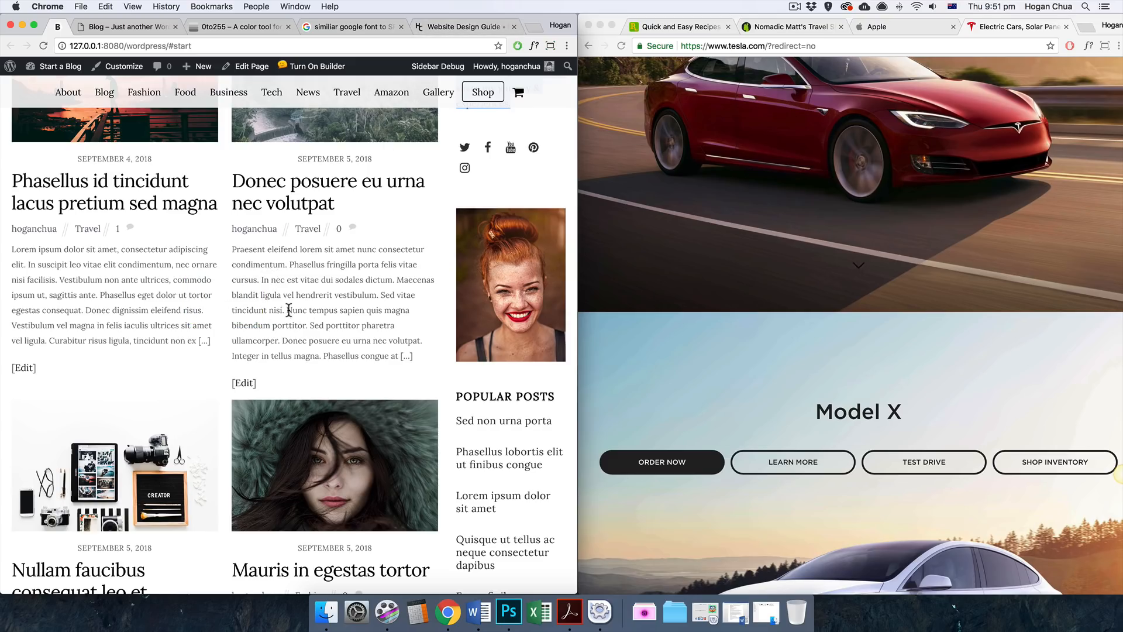
Review the guide's advice on serif fonts and both lists of recommended fonts, and return to the yourblog123.com homepage
{"action": "left_click", "coordinate": [459, 27]}
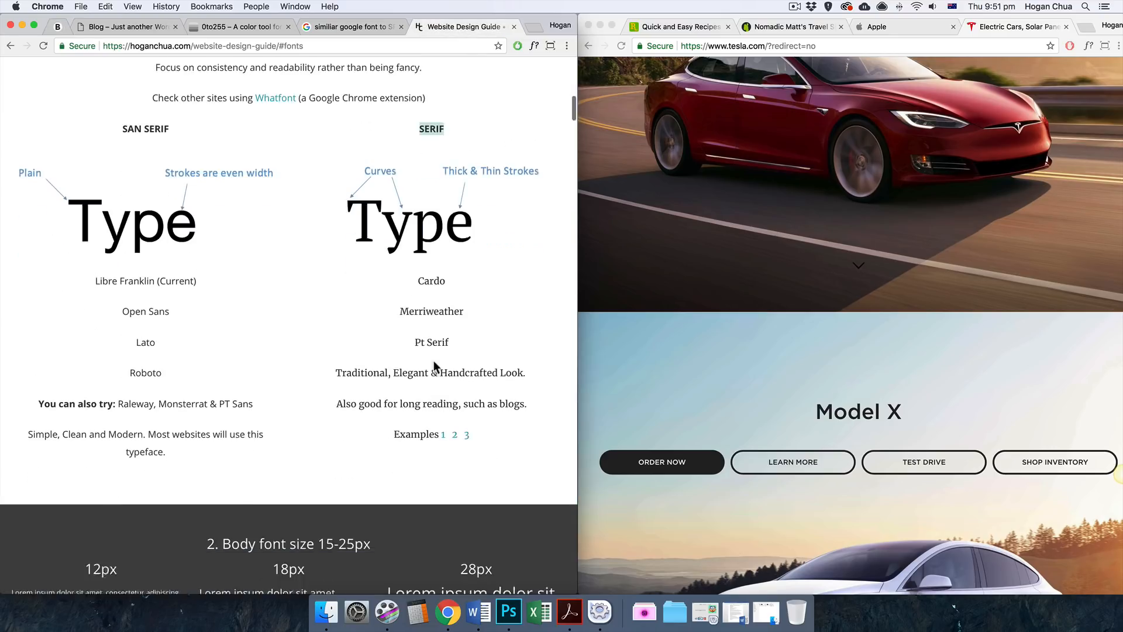
{"action": "scroll", "coordinate": [442, 433], "scroll_direction": "down", "scroll_amount": 3}
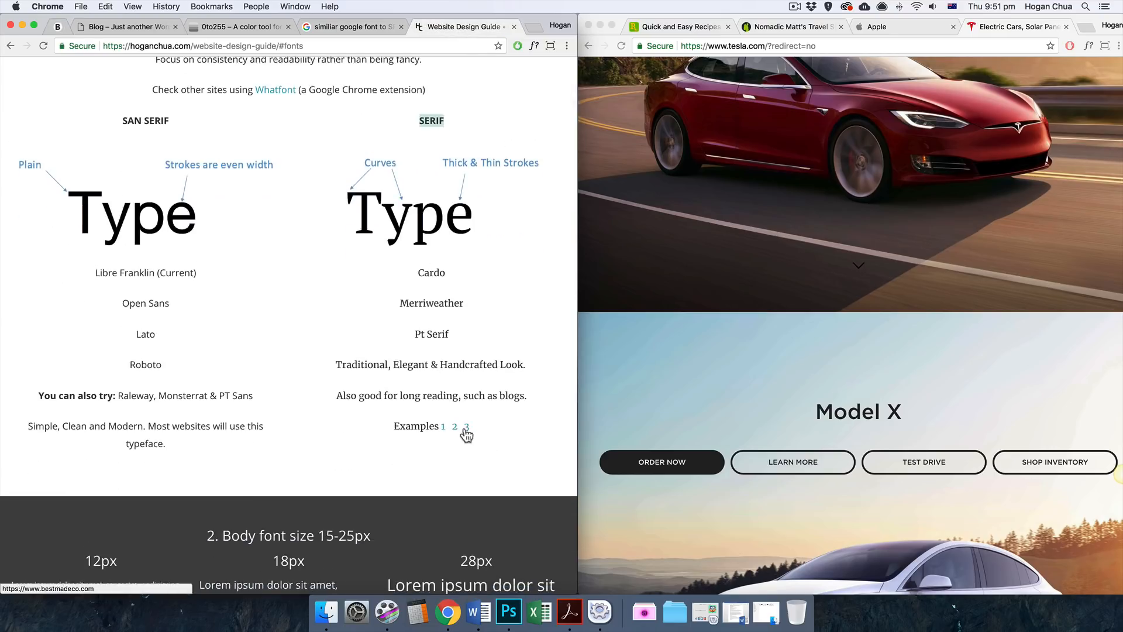
{"action": "left_click_drag", "start_coordinate": [357, 395], "coordinate": [442, 392]}
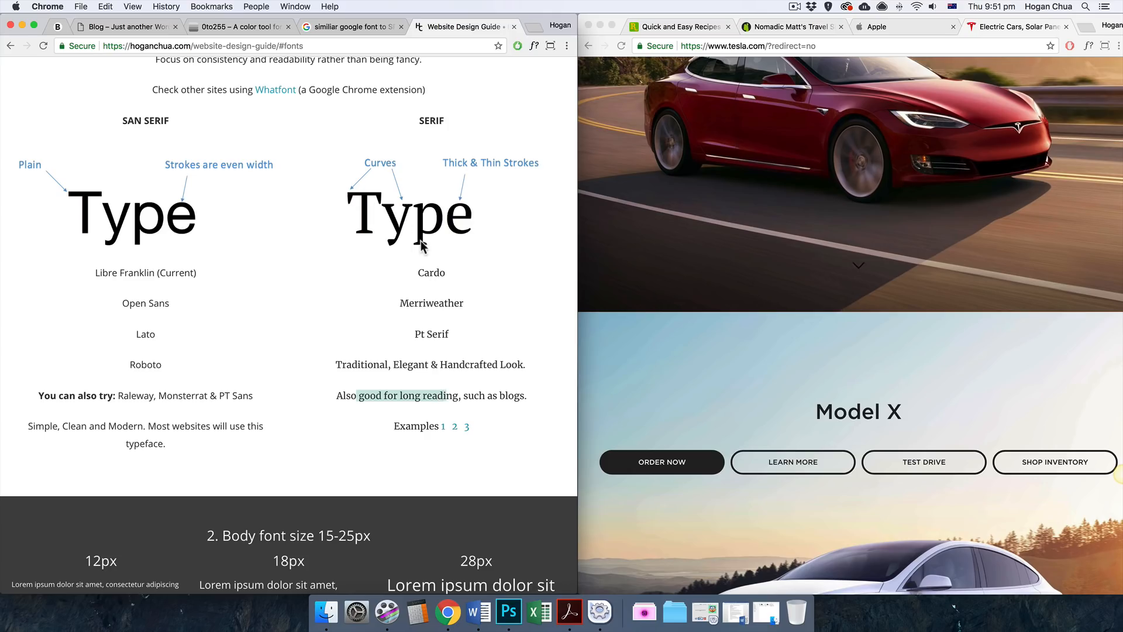
{"action": "left_click_drag", "start_coordinate": [97, 273], "coordinate": [188, 380]}
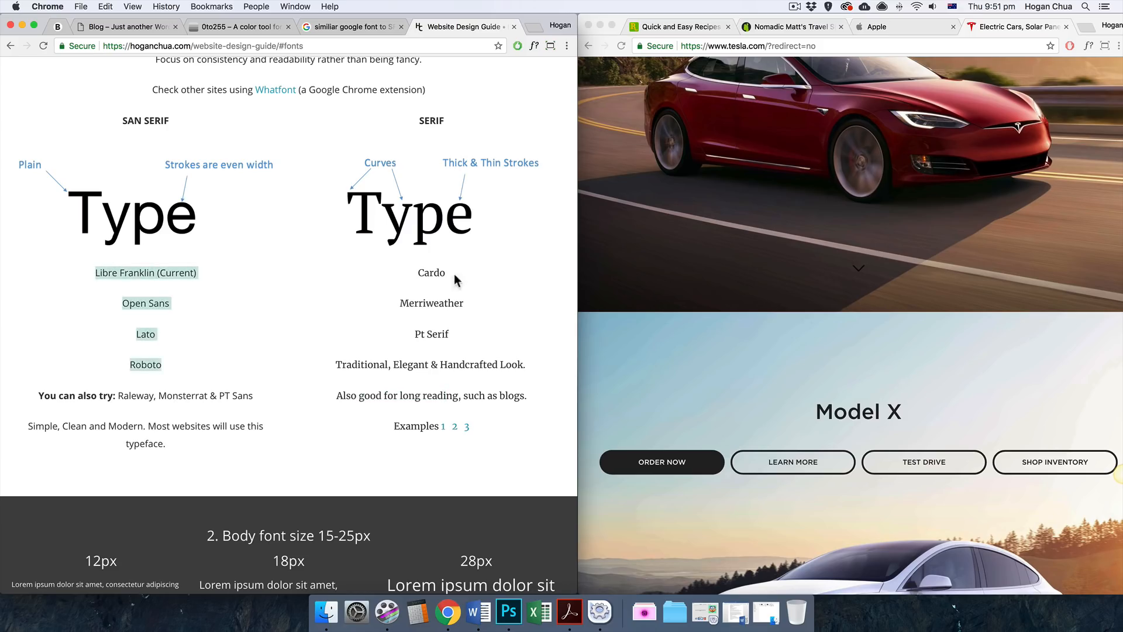
{"action": "left_click_drag", "start_coordinate": [413, 273], "coordinate": [476, 334]}
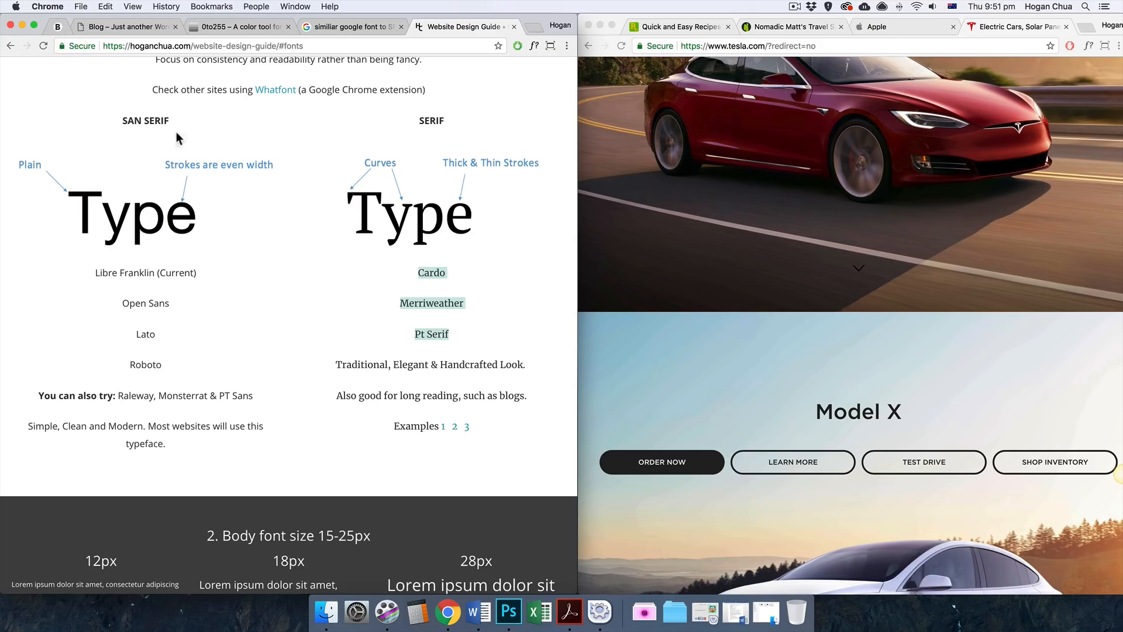
{"action": "left_click", "coordinate": [113, 27]}
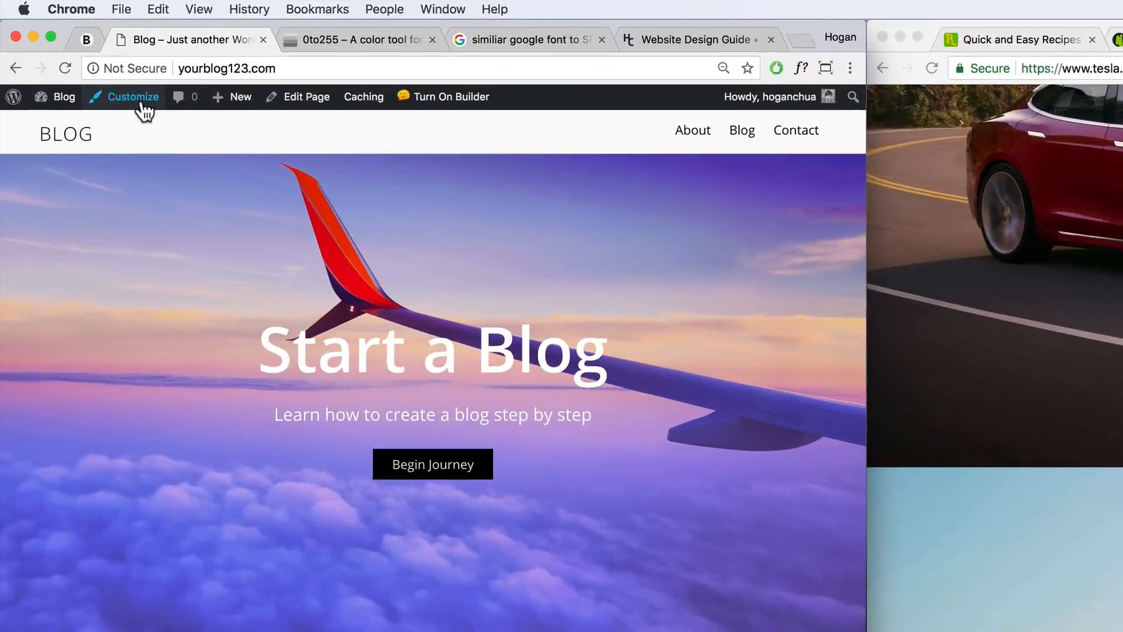
Open the blog's customizer, show the advanced Themify Options, and enlarge the browser window to a preset resolution
{"action": "left_click", "coordinate": [142, 104]}
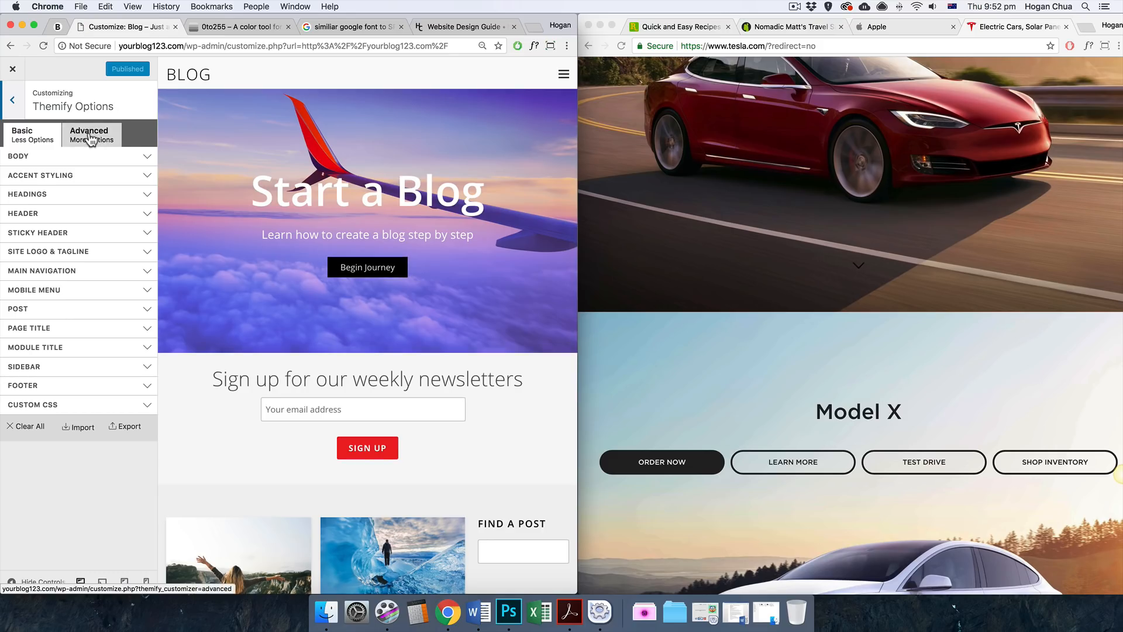
{"action": "left_click", "coordinate": [90, 138]}
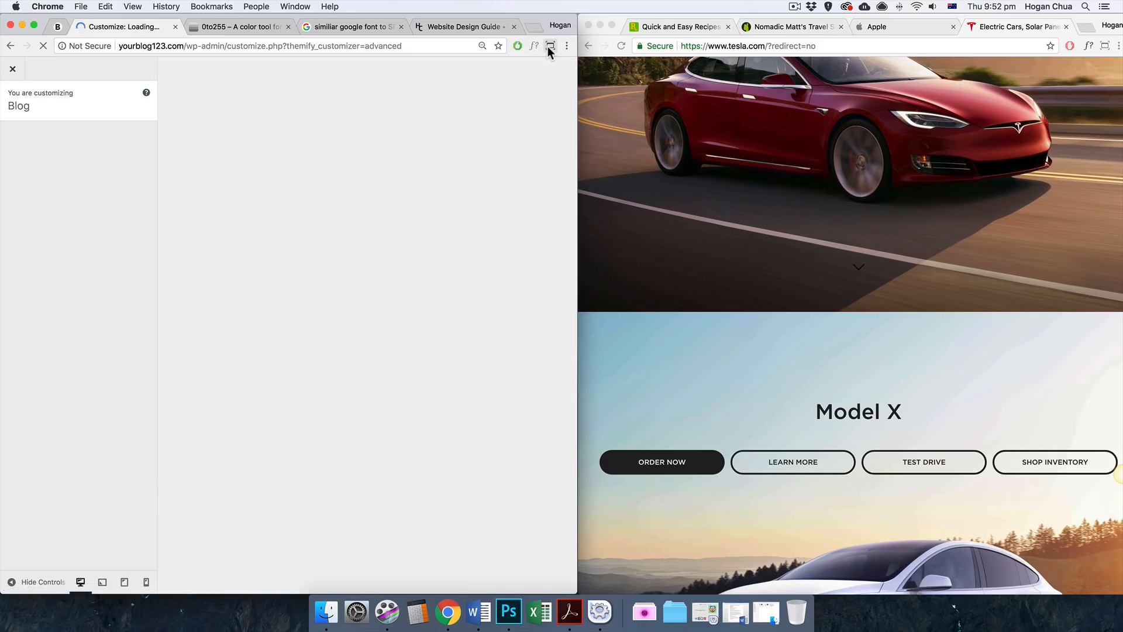
{"action": "left_click", "coordinate": [550, 46]}
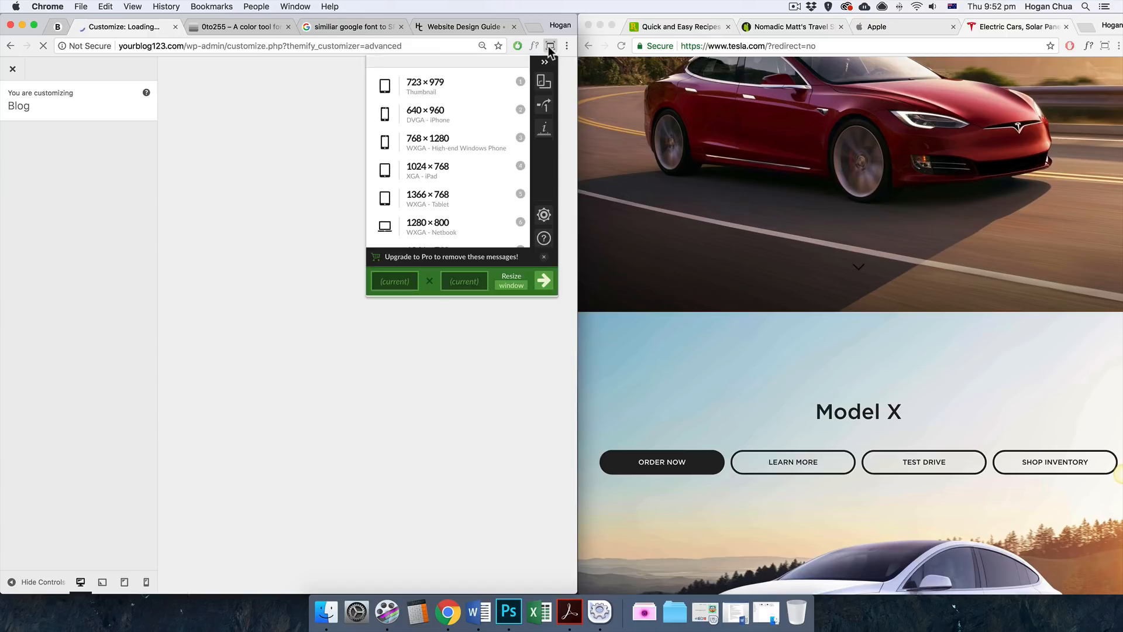
{"action": "scroll", "coordinate": [496, 169], "scroll_direction": "down", "scroll_amount": 3}
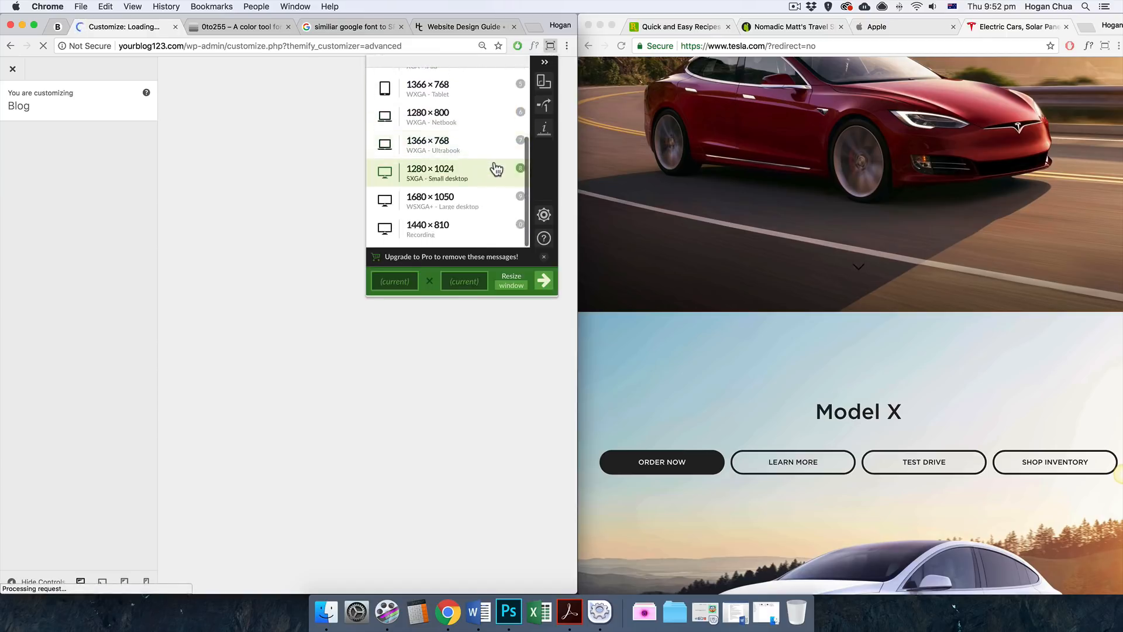
{"action": "left_click", "coordinate": [455, 153]}
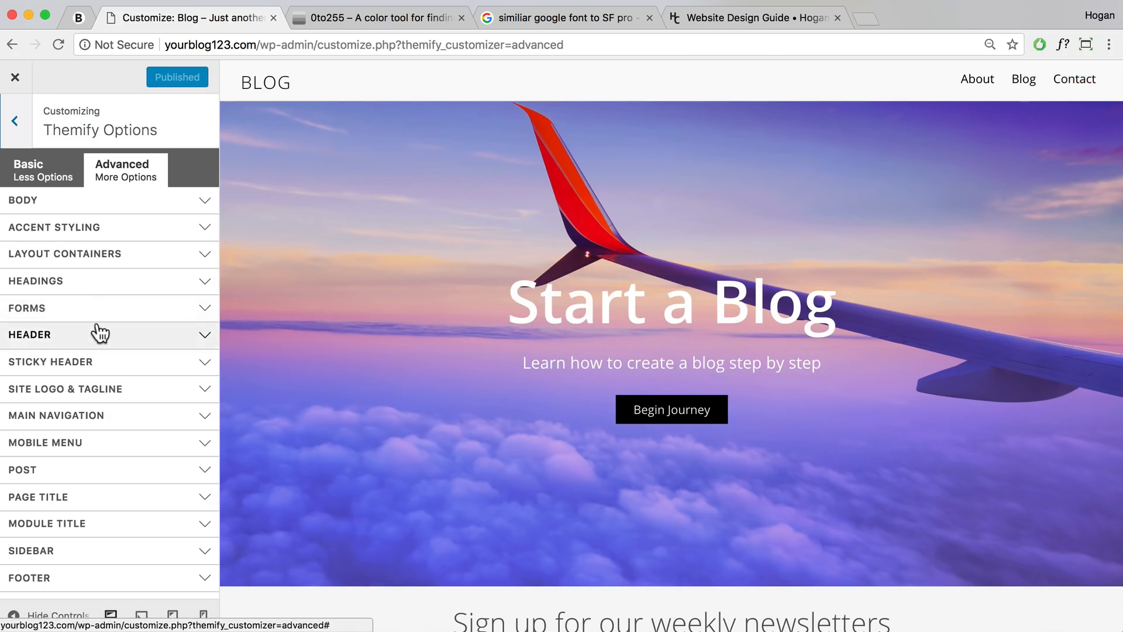
Expand the Header Wrap settings within the header section of the advanced Themify Options
{"action": "left_click", "coordinate": [74, 336]}
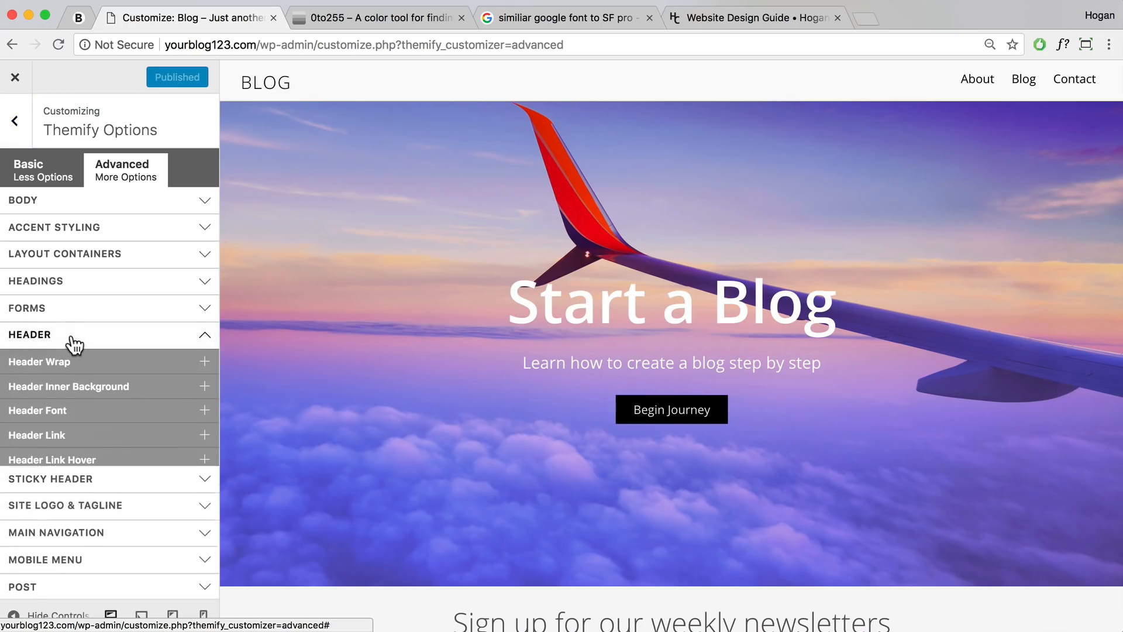
{"action": "left_click", "coordinate": [93, 367]}
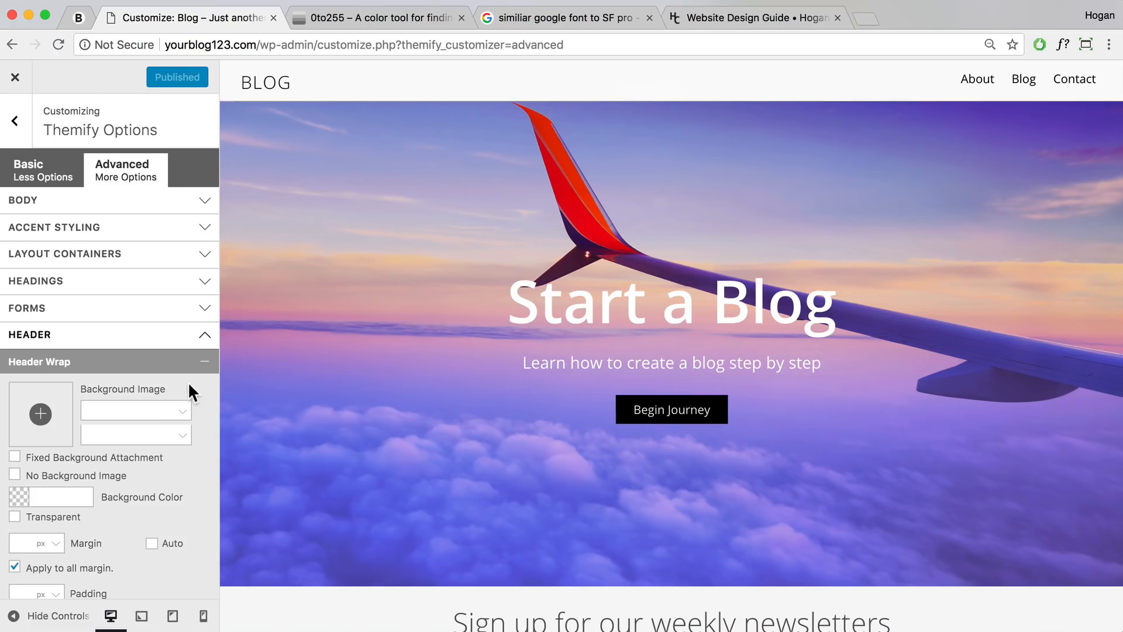
{"action": "scroll", "coordinate": [169, 380], "scroll_direction": "down", "scroll_amount": 3}
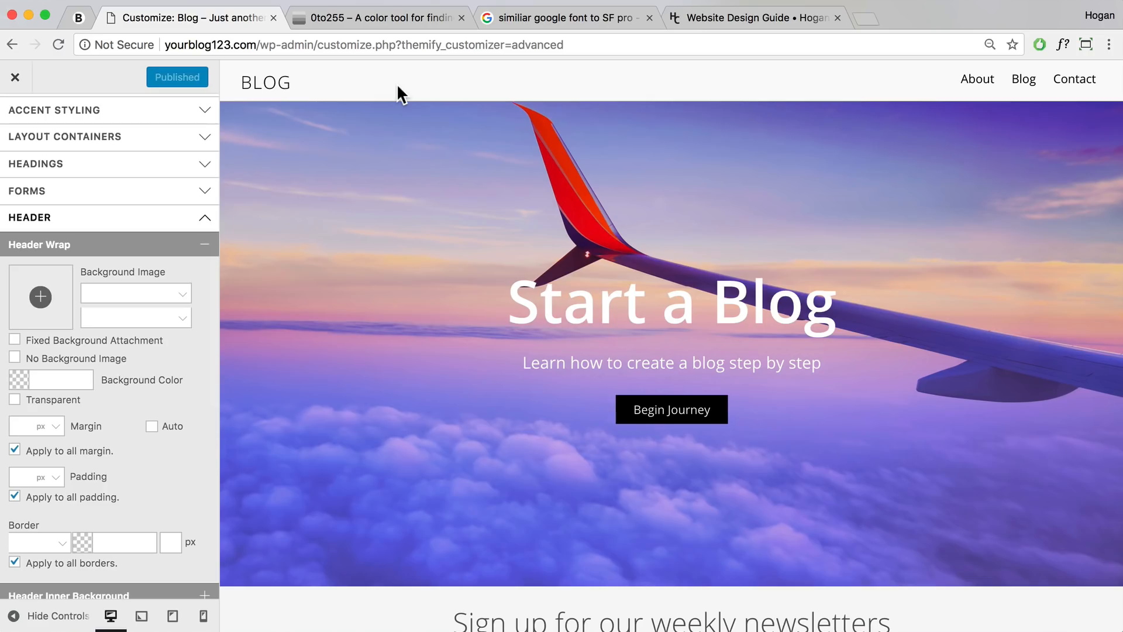
Try golden yellow #e3b630 as the Header Wrap background color
{"action": "left_click", "coordinate": [18, 379]}
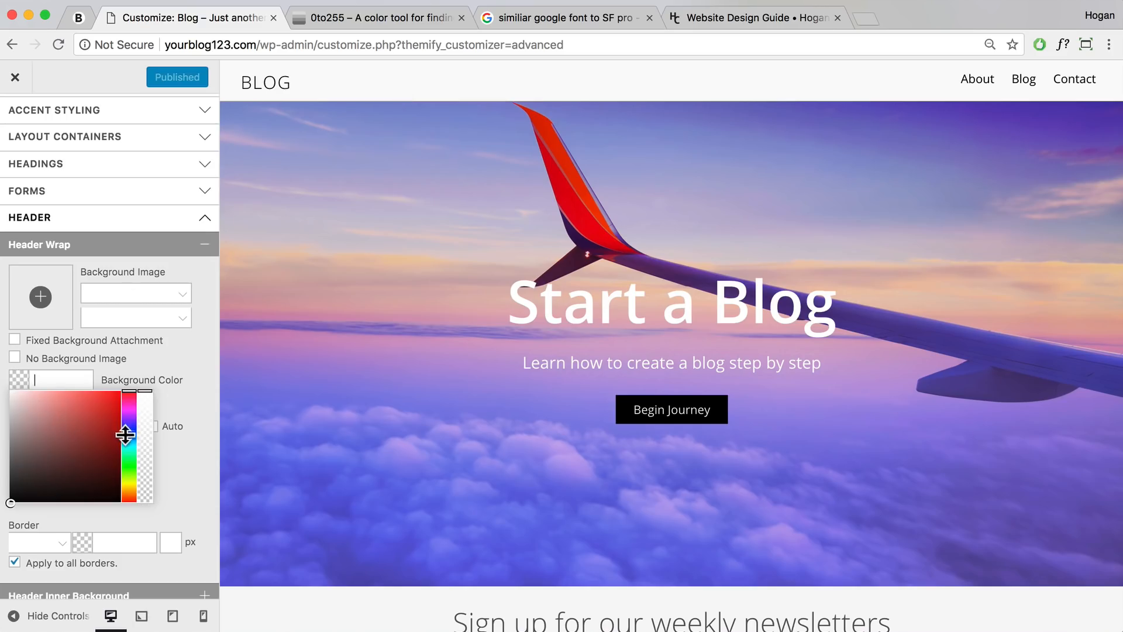
{"action": "left_click", "coordinate": [128, 460]}
{"action": "scroll", "coordinate": [127, 483], "scroll_direction": "down", "scroll_amount": 1}
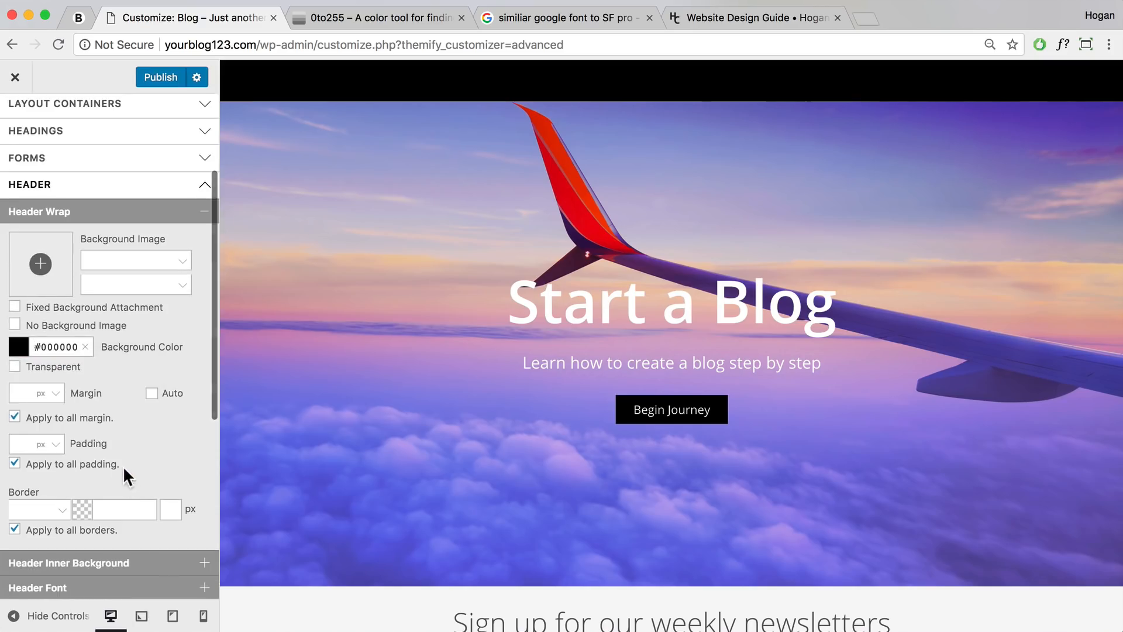
{"action": "left_click", "coordinate": [20, 346]}
{"action": "left_click", "coordinate": [127, 456]}
{"action": "mouse_move", "coordinate": [94, 376]}
{"action": "left_mouse_down"}
{"action": "mouse_move", "coordinate": [110, 405]}
{"action": "mouse_move", "coordinate": [99, 370]}
{"action": "left_mouse_up"}
{"action": "left_click", "coordinate": [130, 458]}
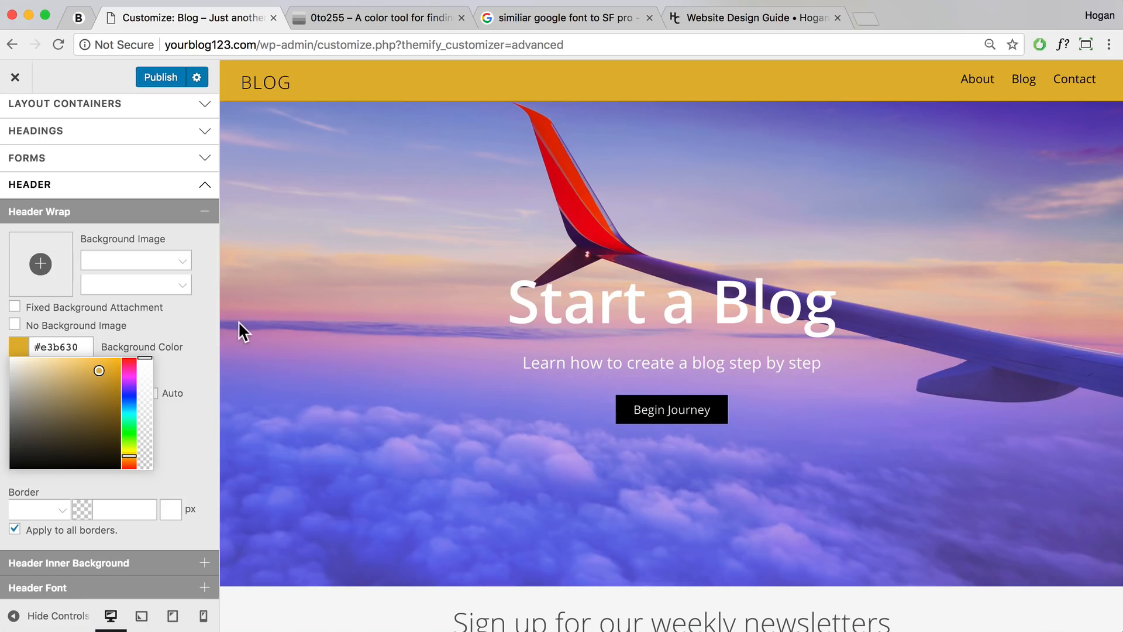
{"action": "left_click", "coordinate": [172, 329]}
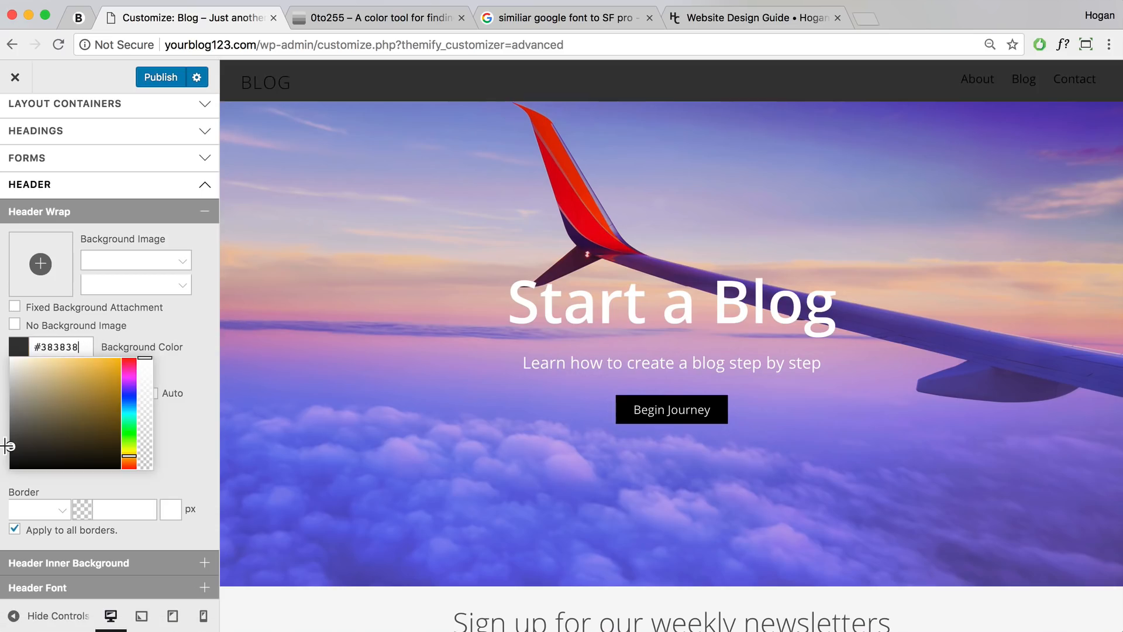
Set the Header Wrap background color to white and collapse its settings
{"action": "left_click_drag", "start_coordinate": [4, 443], "coordinate": [0, 451]}
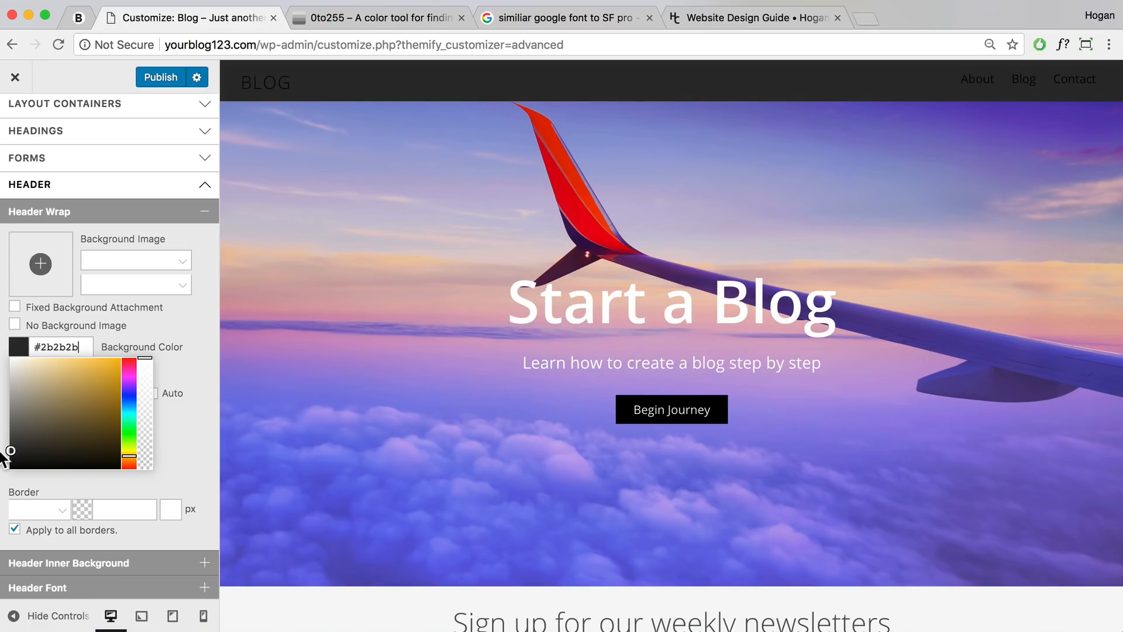
{"action": "left_click_drag", "start_coordinate": [0, 450], "coordinate": [7, 357]}
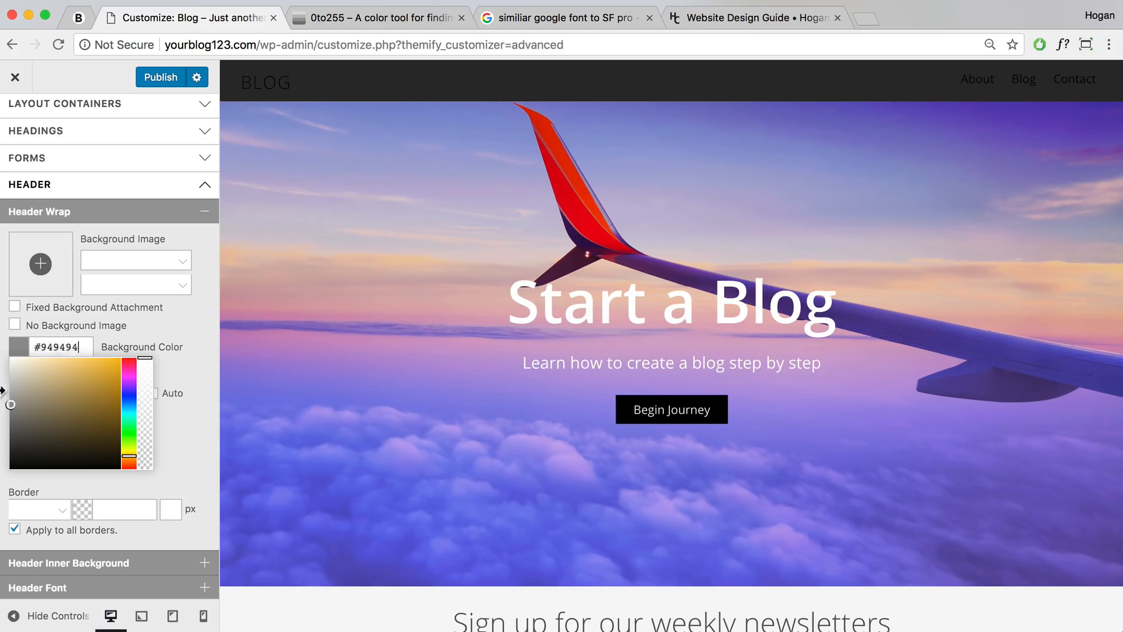
{"action": "triple_click", "coordinate": [193, 318]}
{"action": "left_click", "coordinate": [188, 214]}
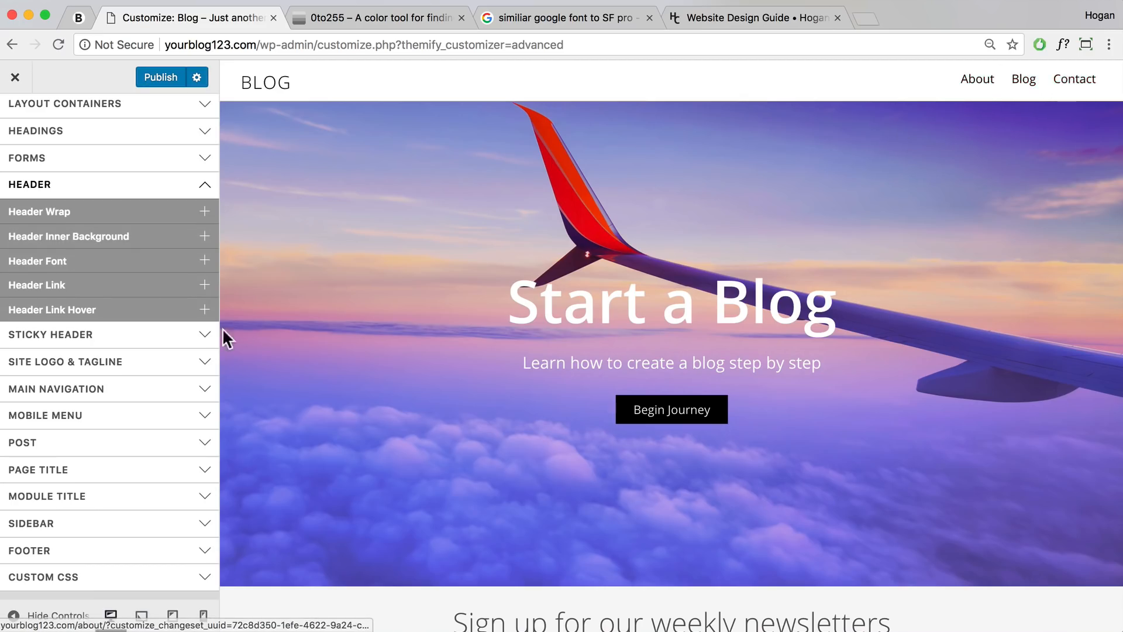
Set the text color of the Menu Link in the main navigation settings to #222222
{"action": "left_click", "coordinate": [135, 392]}
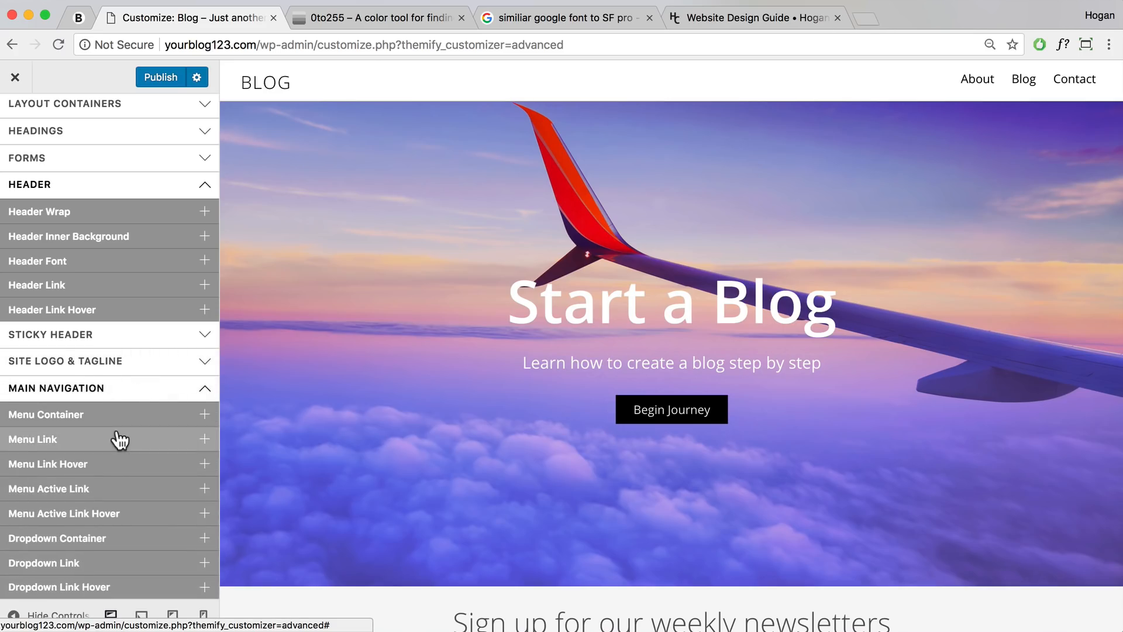
{"action": "scroll", "coordinate": [117, 436], "scroll_direction": "down", "scroll_amount": 2}
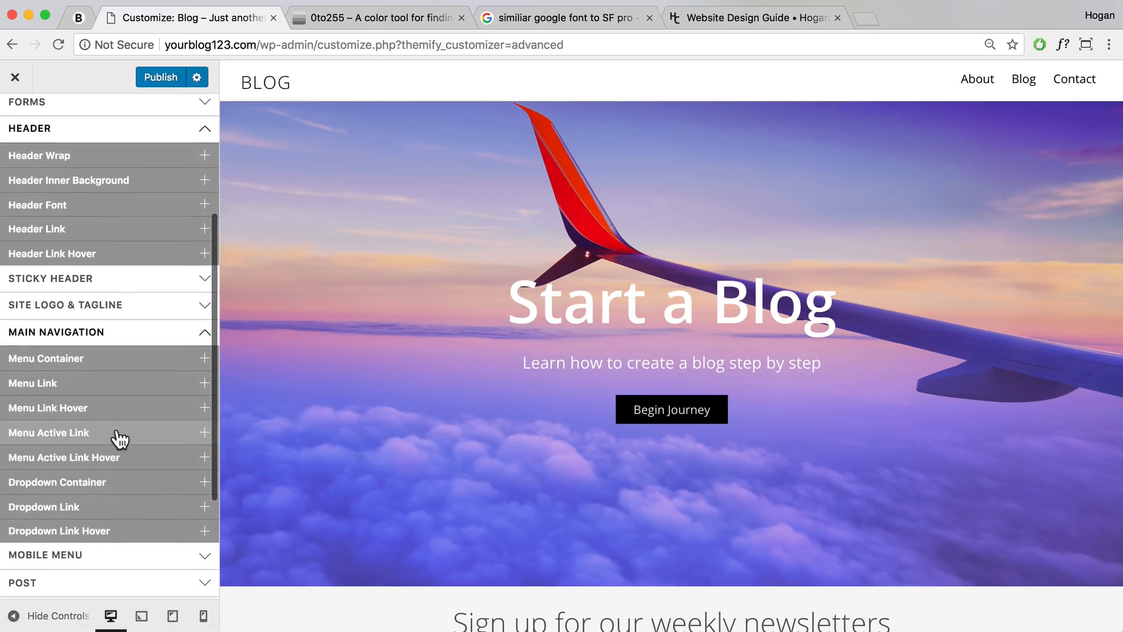
{"action": "left_click", "coordinate": [86, 389]}
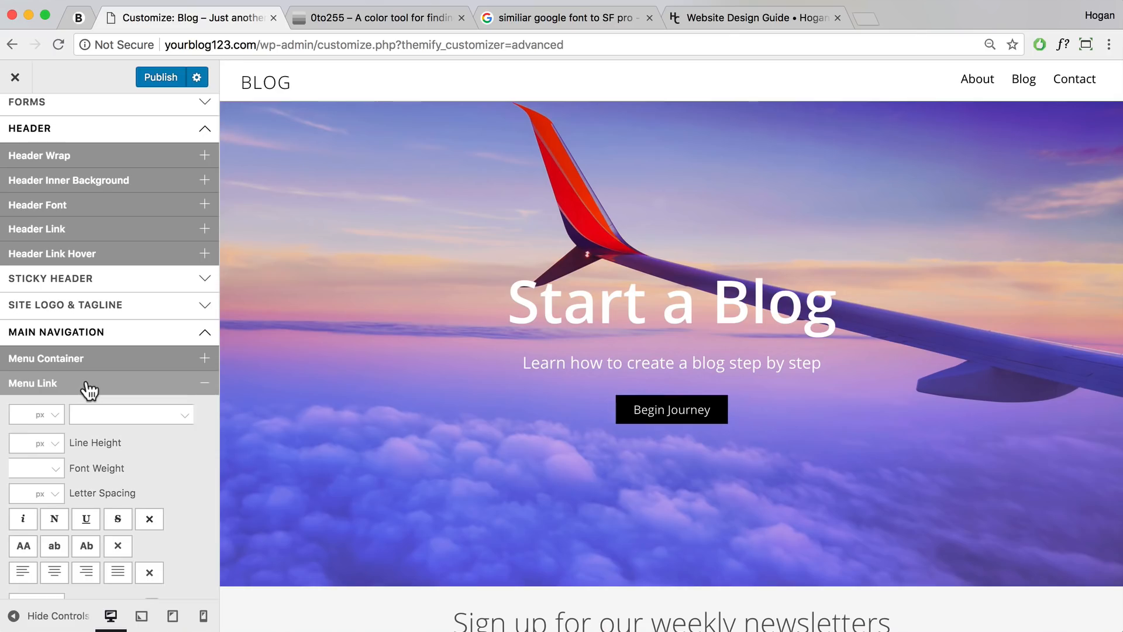
{"action": "scroll", "coordinate": [89, 391], "scroll_direction": "down", "scroll_amount": 1}
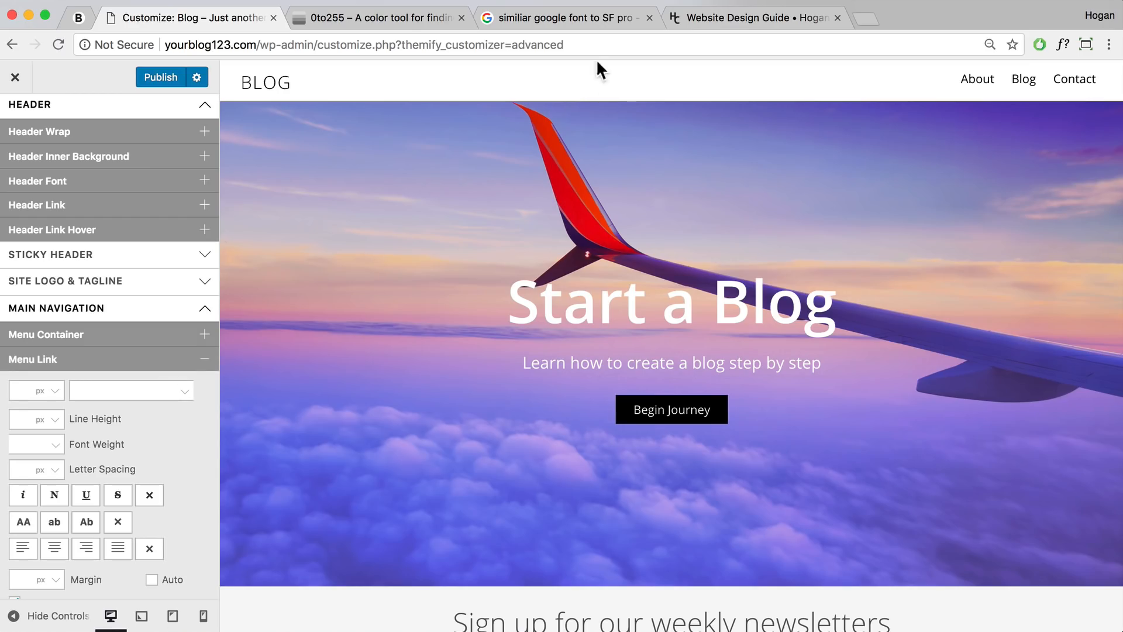
{"action": "left_click", "coordinate": [384, 13]}
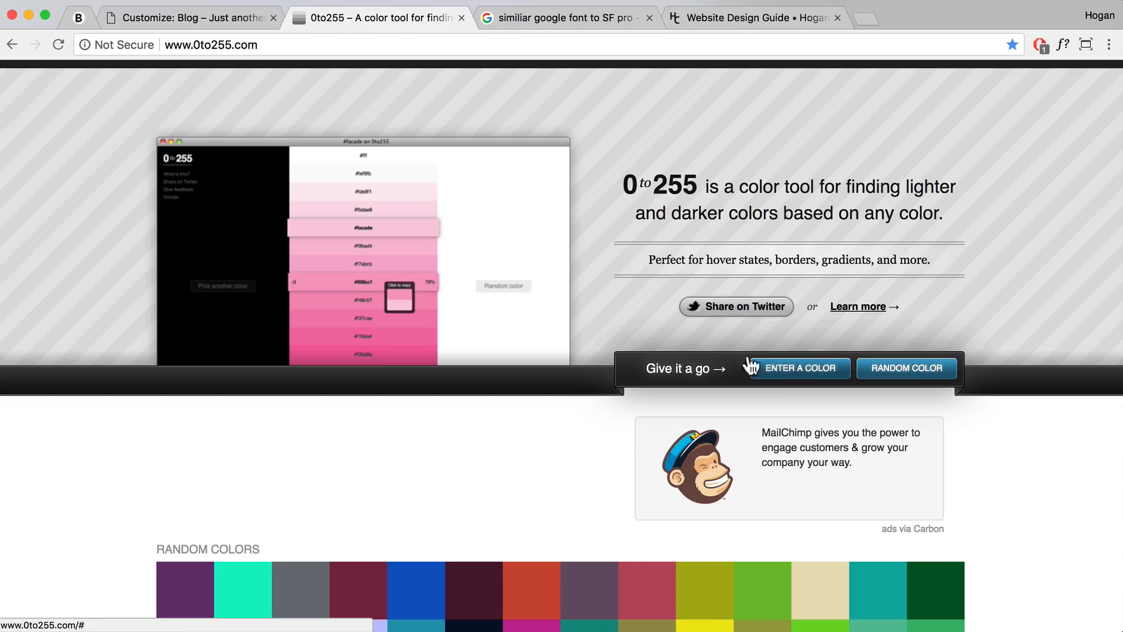
{"action": "left_click", "coordinate": [155, 17]}
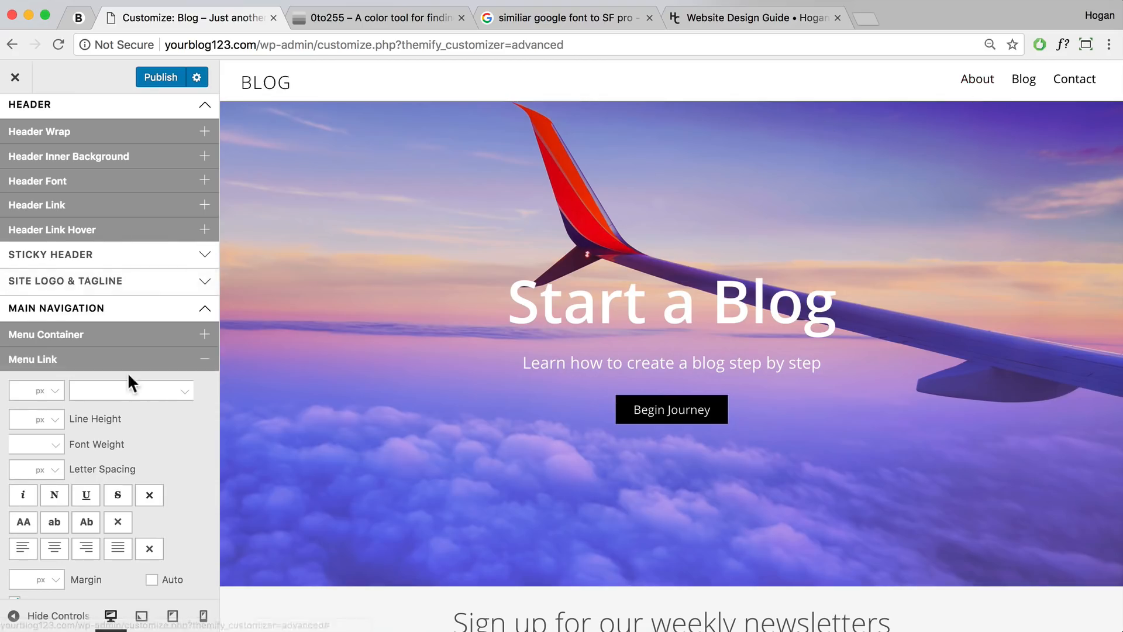
{"action": "scroll", "coordinate": [132, 384], "scroll_direction": "down", "scroll_amount": 5}
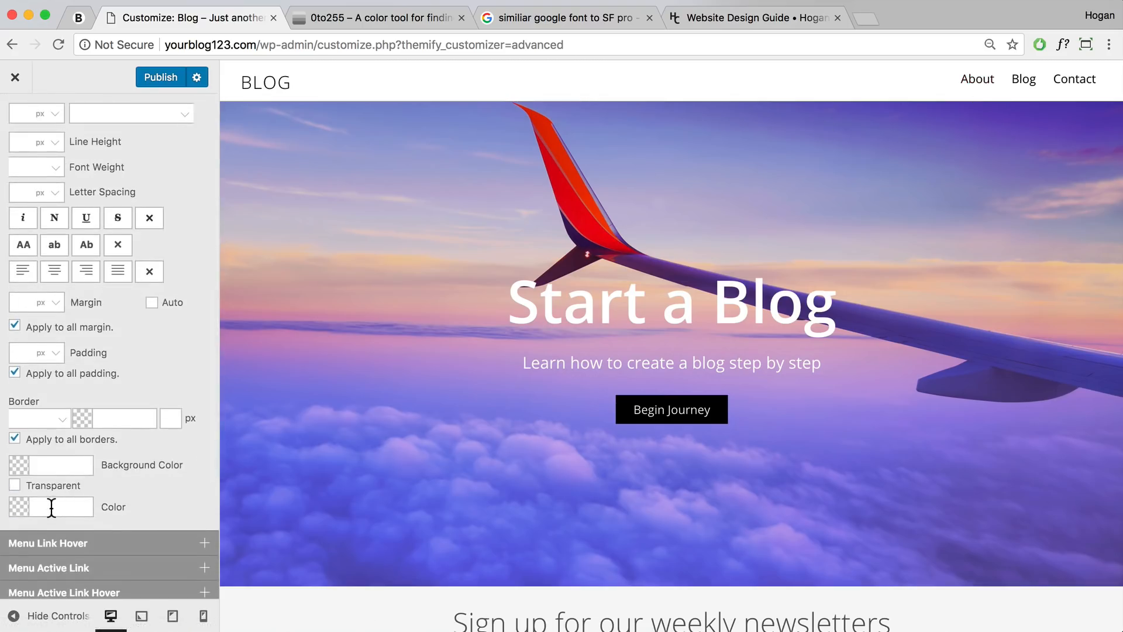
{"action": "left_click", "coordinate": [51, 507]}
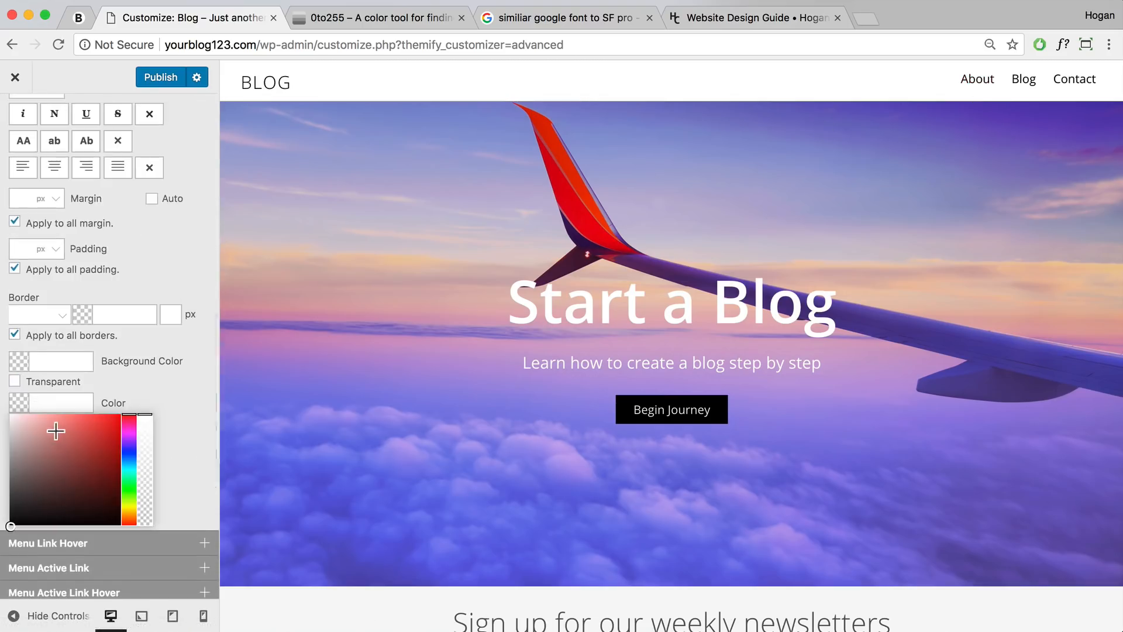
{"action": "type", "text": "222222"}
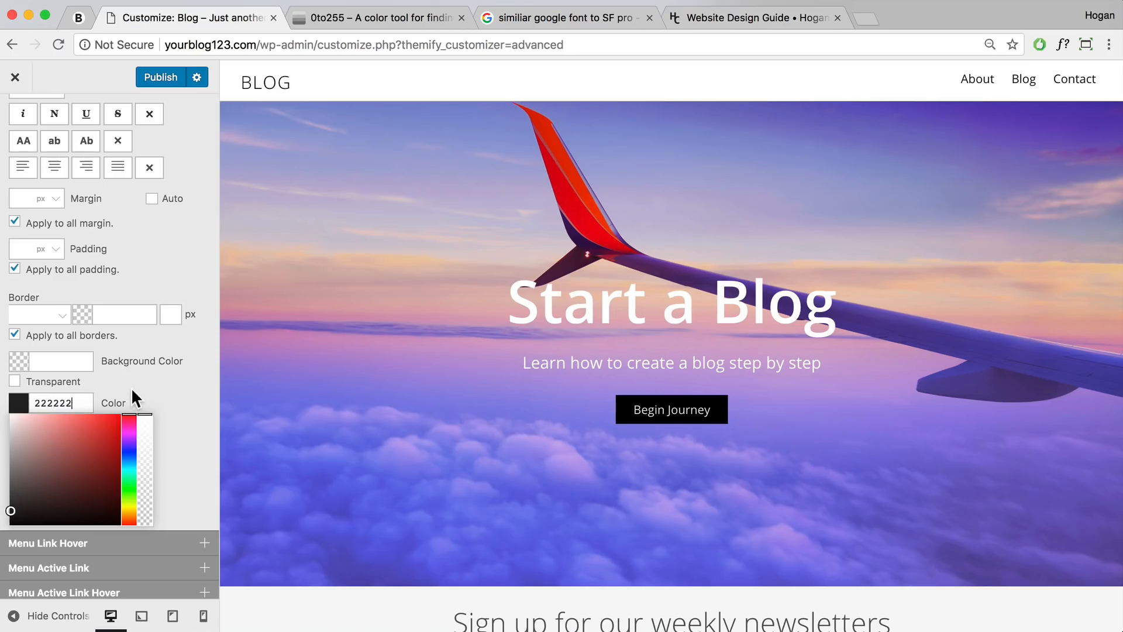
{"action": "left_click", "coordinate": [141, 385]}
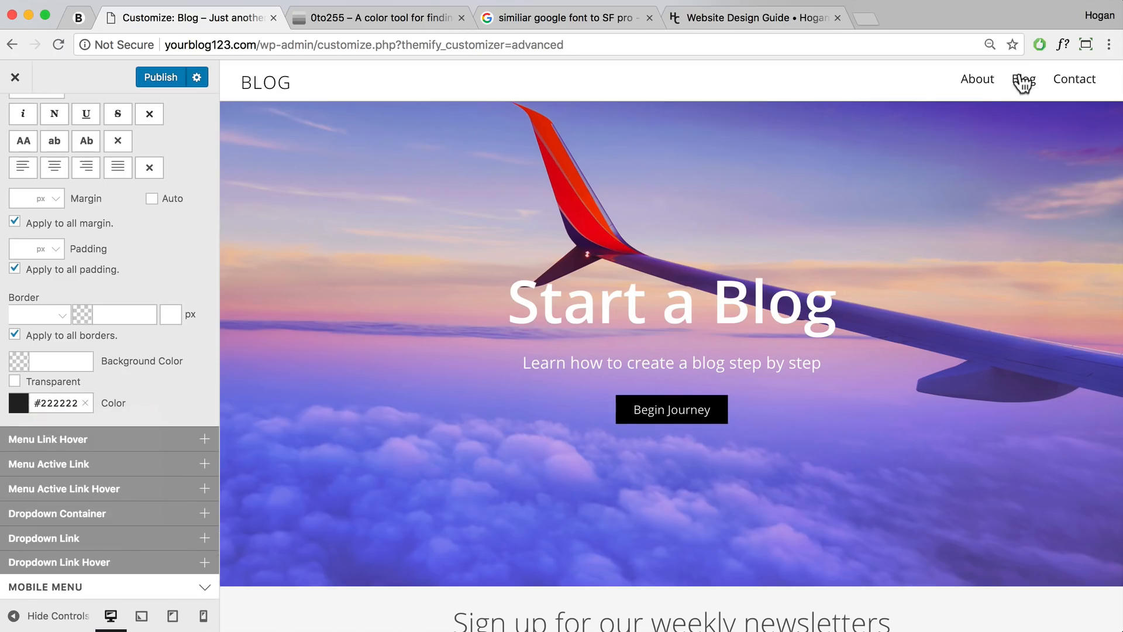
Copy the menu link color, look up #222222 on the 0to255 site, and copy the lighter shade #3b3b3b
{"action": "left_click", "coordinate": [78, 403]}
{"action": "left_click_drag", "start_coordinate": [87, 300], "coordinate": [5, 302]}
{"action": "key", "text": "super+c"}
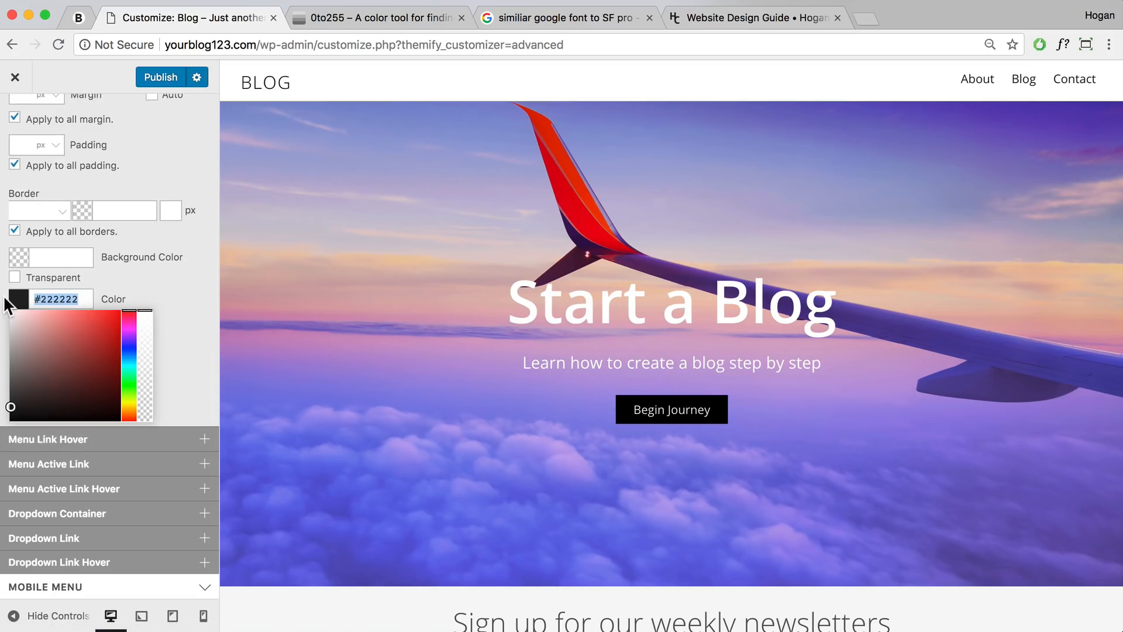
{"action": "left_click", "coordinate": [403, 26]}
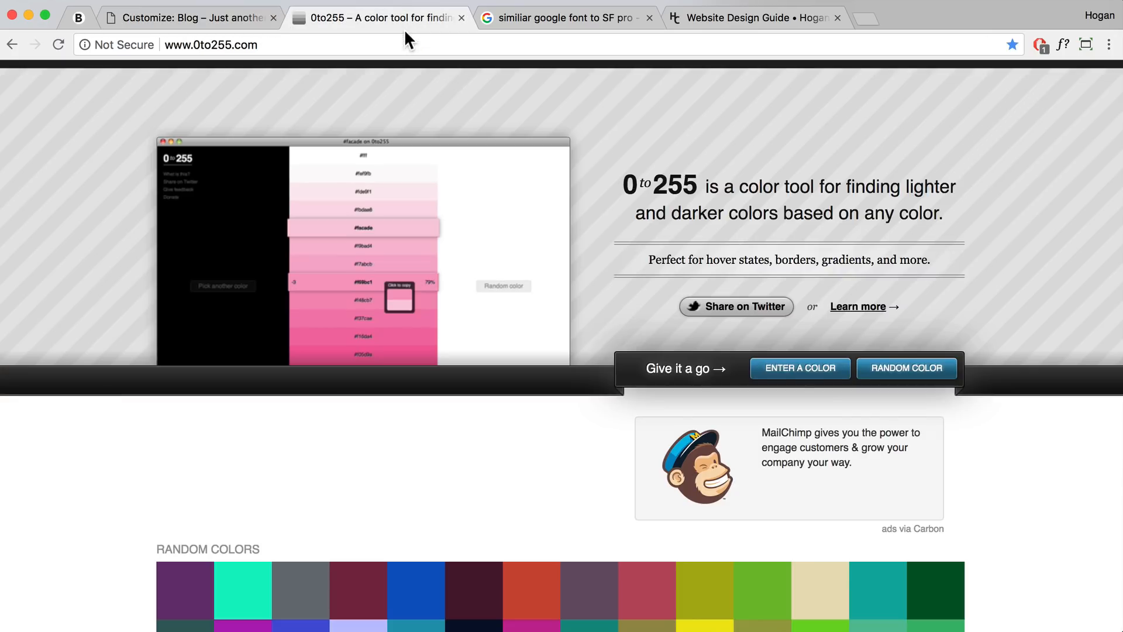
{"action": "left_click", "coordinate": [817, 369]}
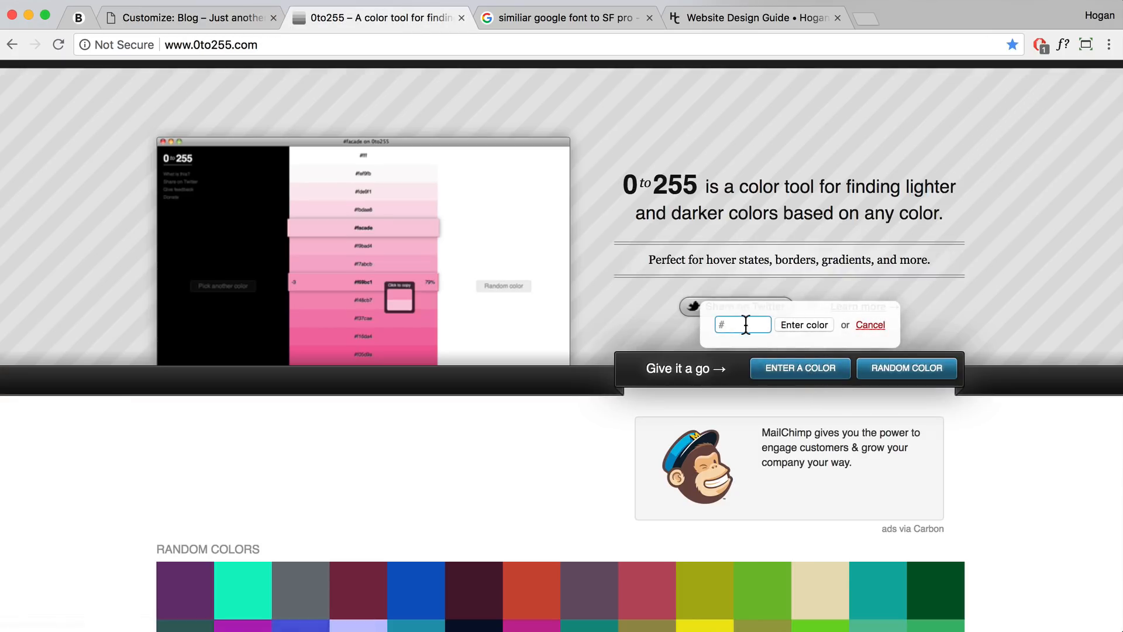
{"action": "key", "text": "super+v"}
{"action": "key", "text": "BackSpace"}
{"action": "key", "text": "BackSpace"}
{"action": "left_click", "coordinate": [798, 324]}
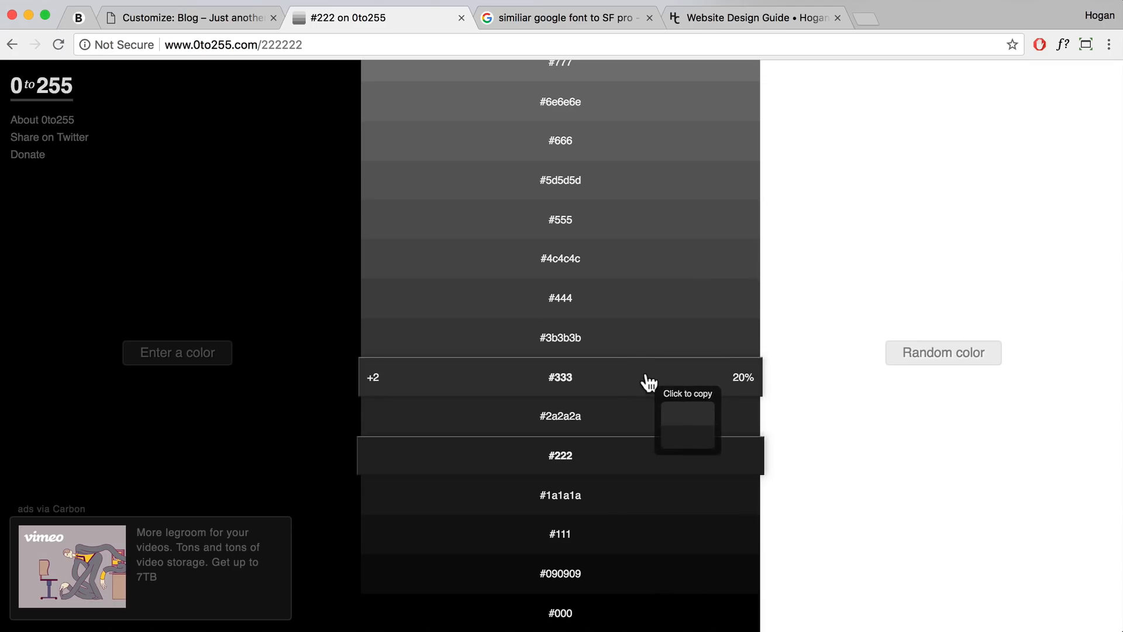
{"action": "left_click", "coordinate": [628, 351]}
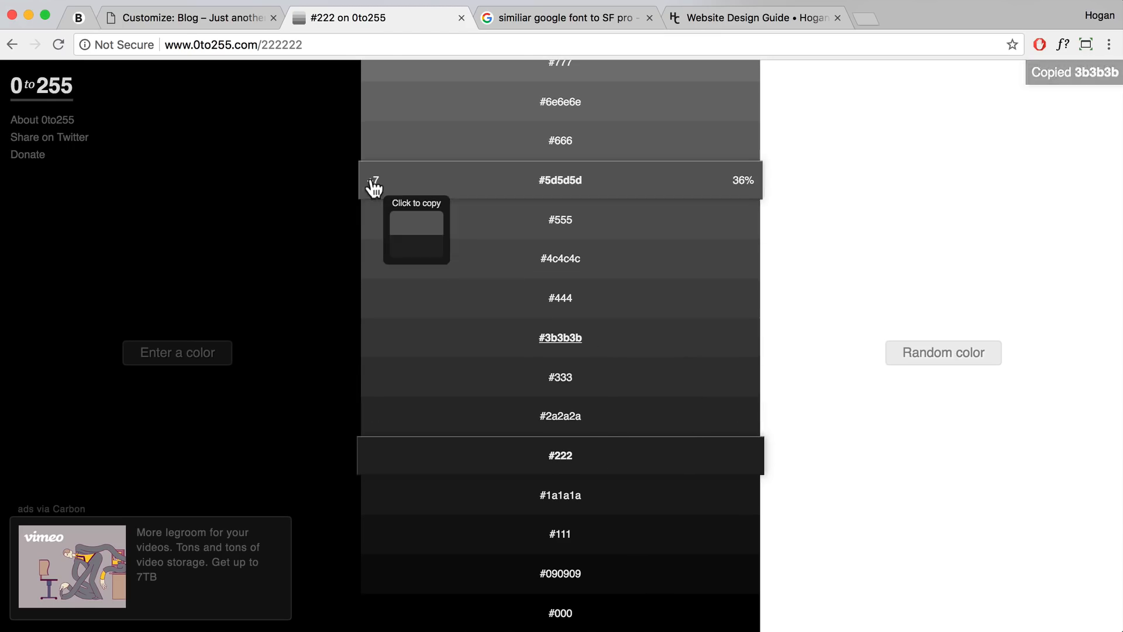
Set the main navigation's Menu Link Hover text color to the copied shade 3b3b3b, and return to the website design guide
{"action": "left_click", "coordinate": [178, 18]}
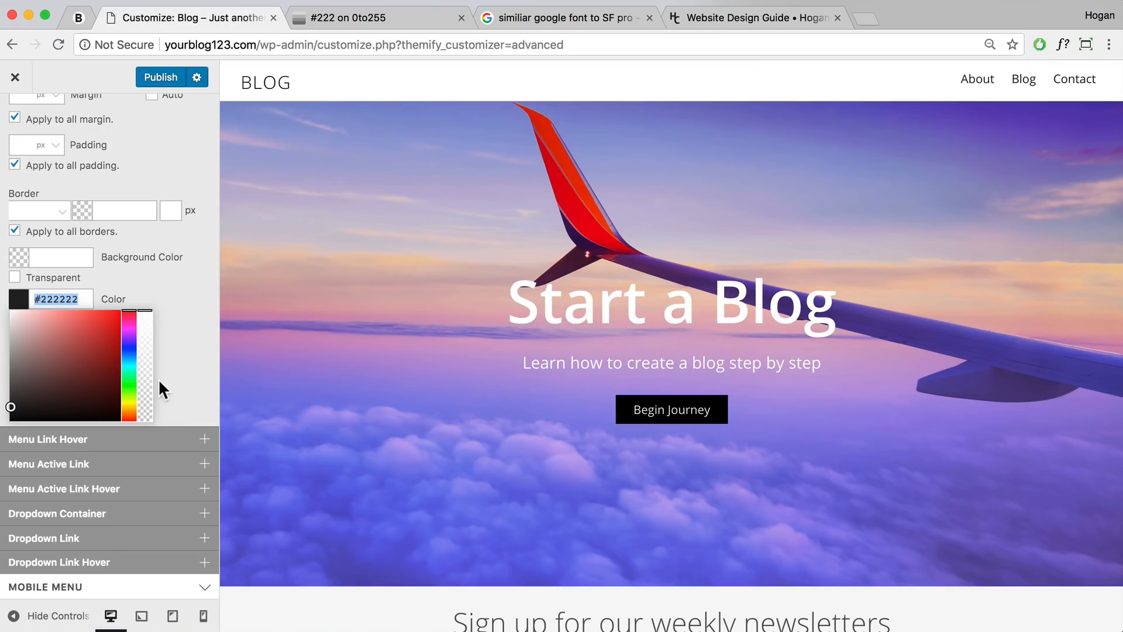
{"action": "left_click", "coordinate": [169, 302]}
{"action": "scroll", "coordinate": [143, 326], "scroll_direction": "down", "scroll_amount": 1}
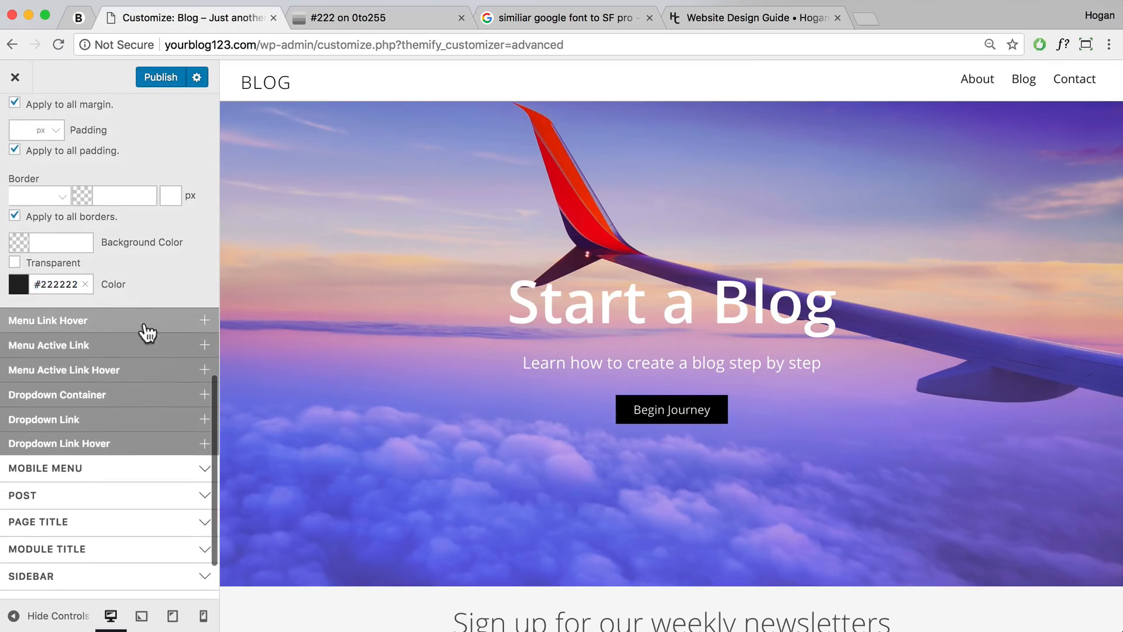
{"action": "left_click", "coordinate": [115, 328]}
{"action": "left_click", "coordinate": [54, 389]}
{"action": "scroll", "coordinate": [54, 386], "scroll_direction": "down", "scroll_amount": 3}
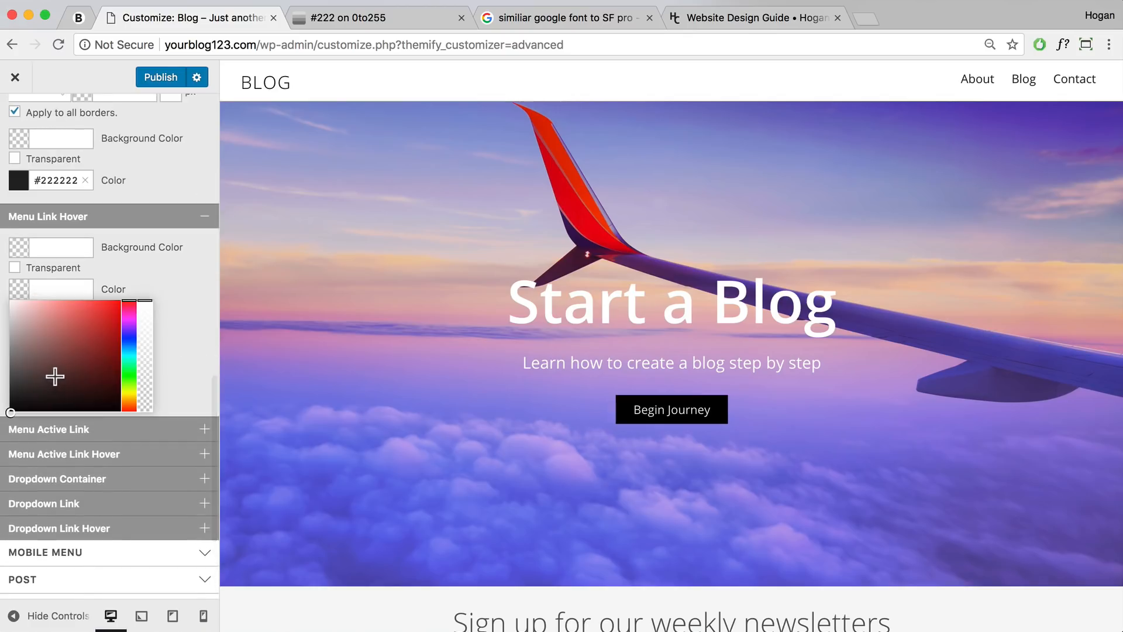
{"action": "left_click", "coordinate": [55, 376]}
{"action": "left_click", "coordinate": [171, 272]}
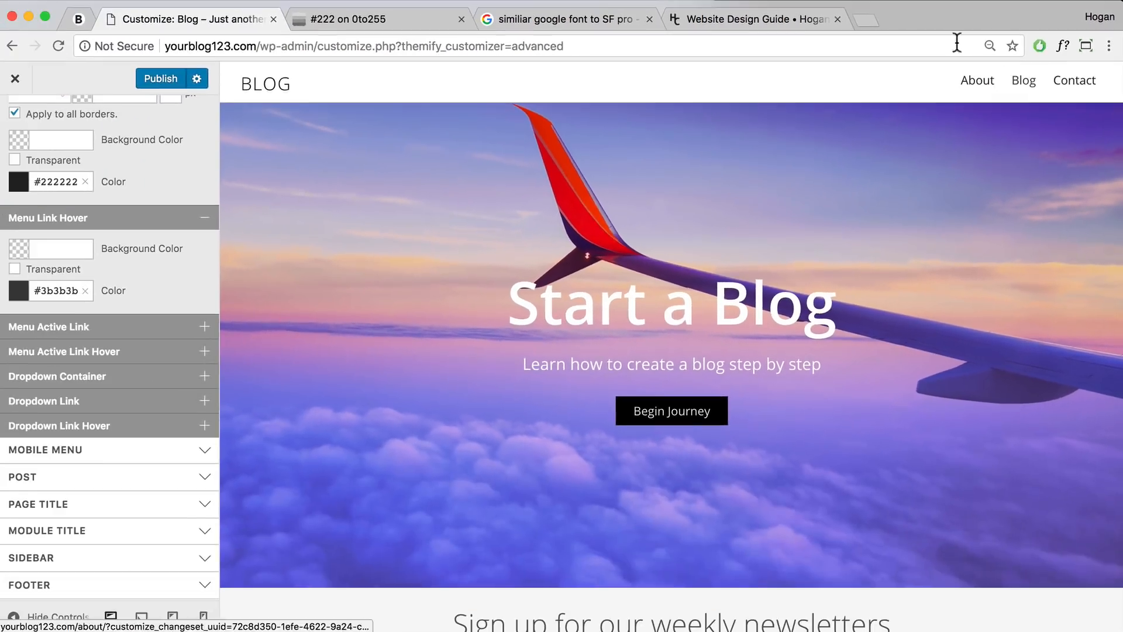
{"action": "left_click", "coordinate": [765, 19]}
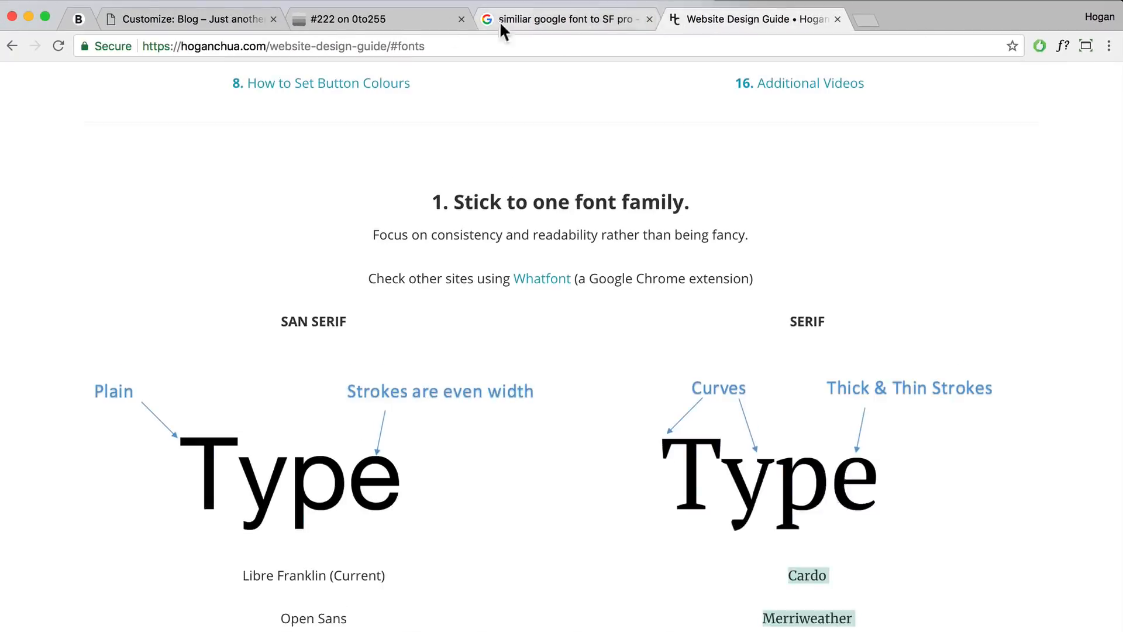
Copy the lighter shade #444 from 0to255 and set it as the Menu Link Hover text color
{"action": "left_click", "coordinate": [363, 19]}
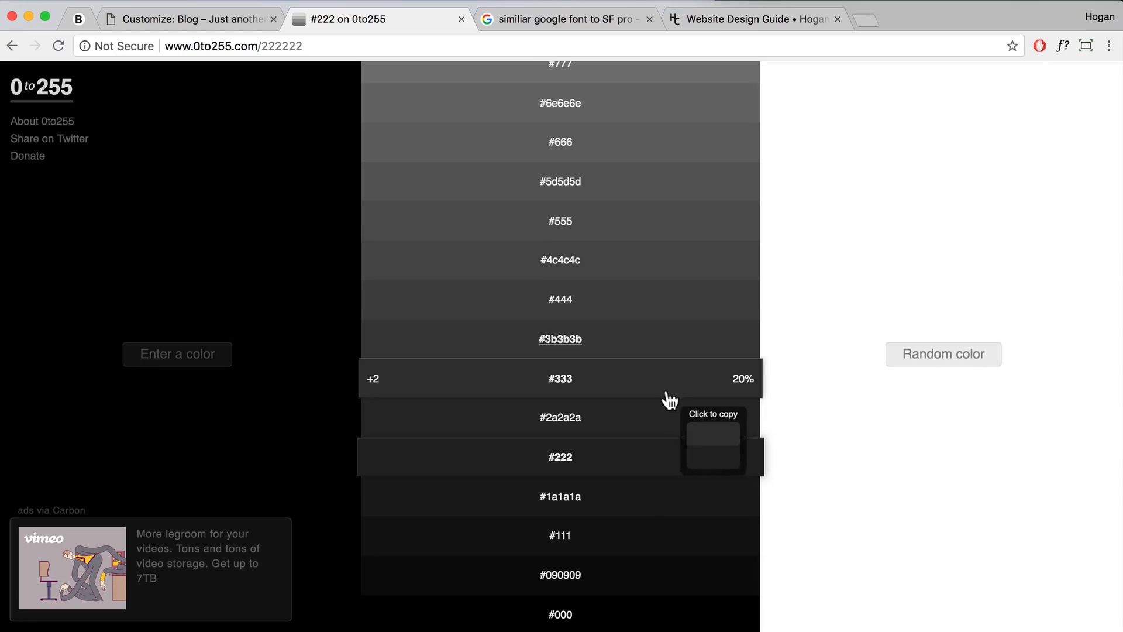
{"action": "left_click", "coordinate": [629, 313]}
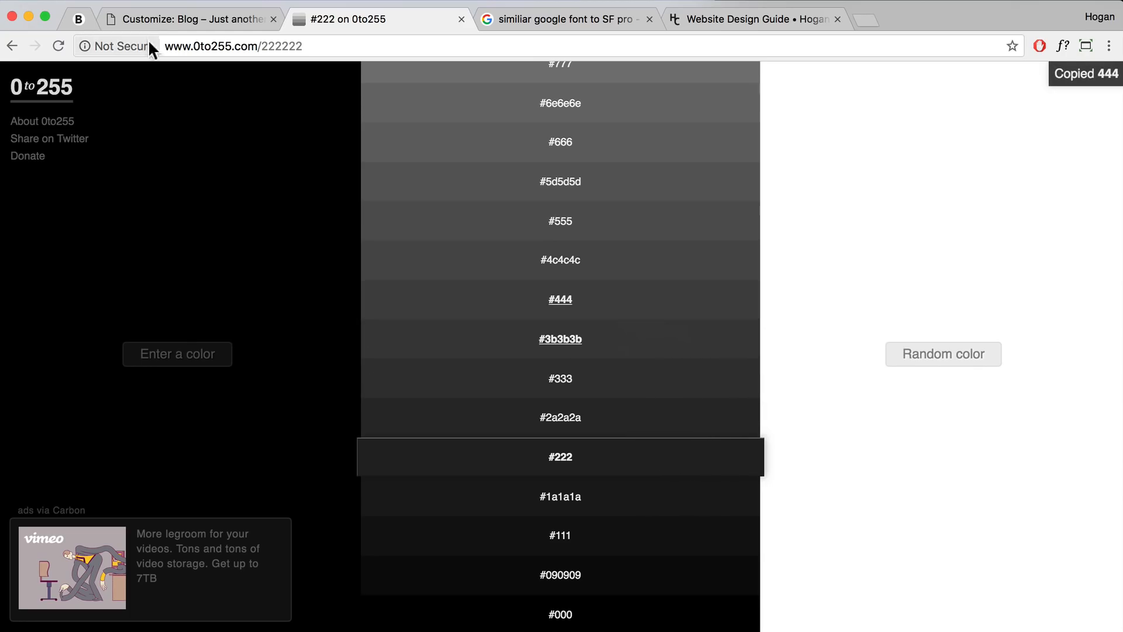
{"action": "left_click", "coordinate": [176, 18]}
{"action": "left_click", "coordinate": [85, 290]}
{"action": "left_click", "coordinate": [55, 290]}
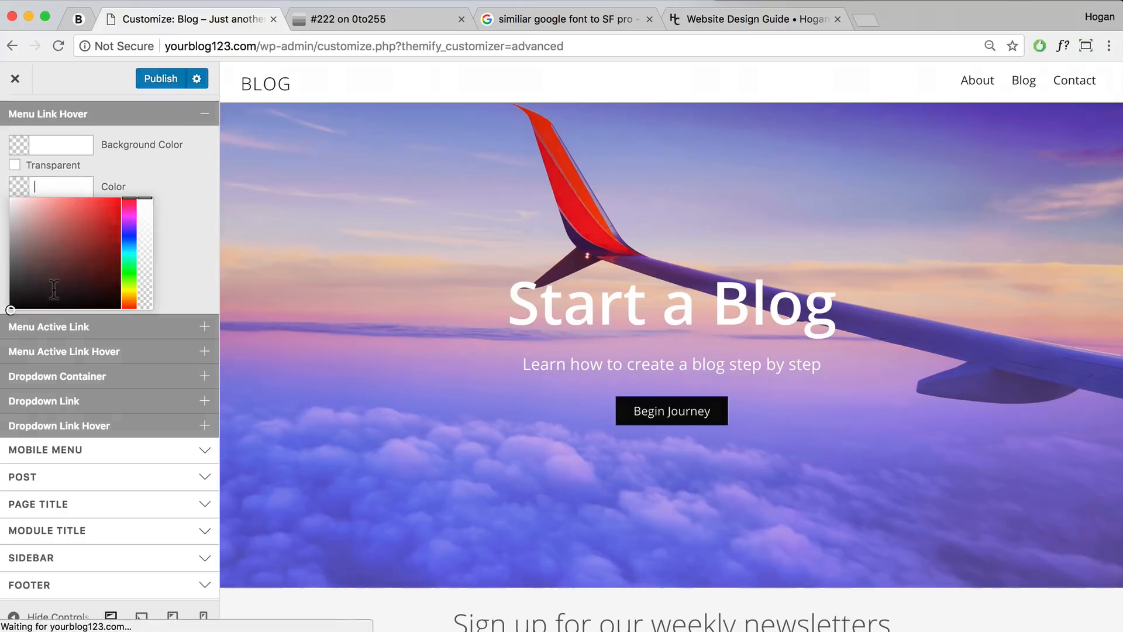
{"action": "type", "text": "444"}
{"action": "left_click", "coordinate": [151, 176]}
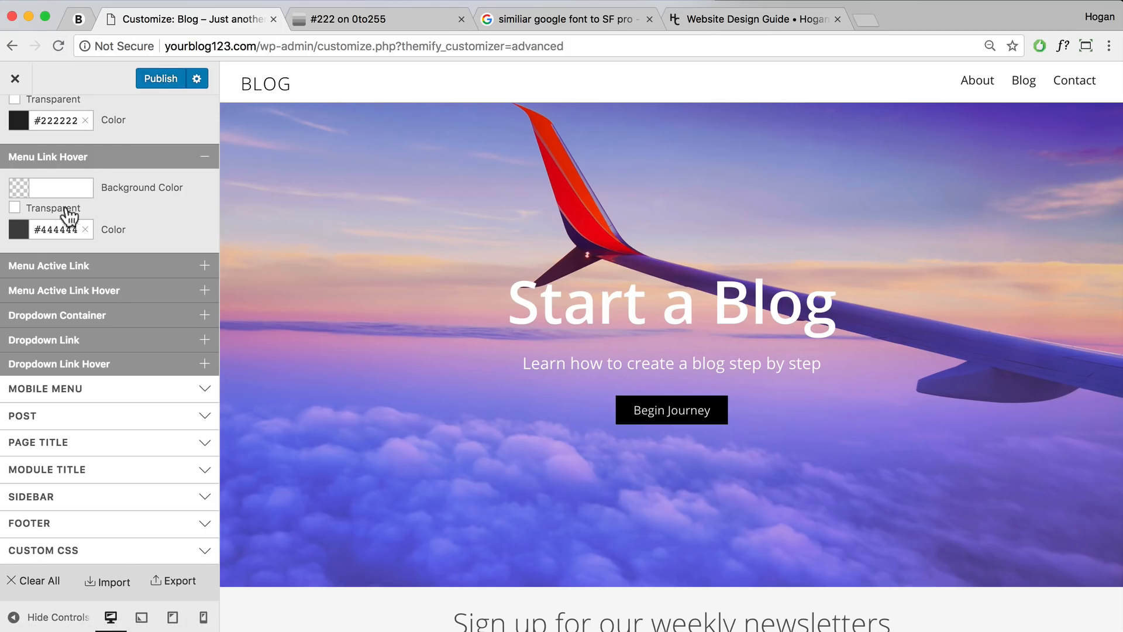
{"action": "scroll", "coordinate": [549, 233], "scroll_direction": "down", "scroll_amount": 10}
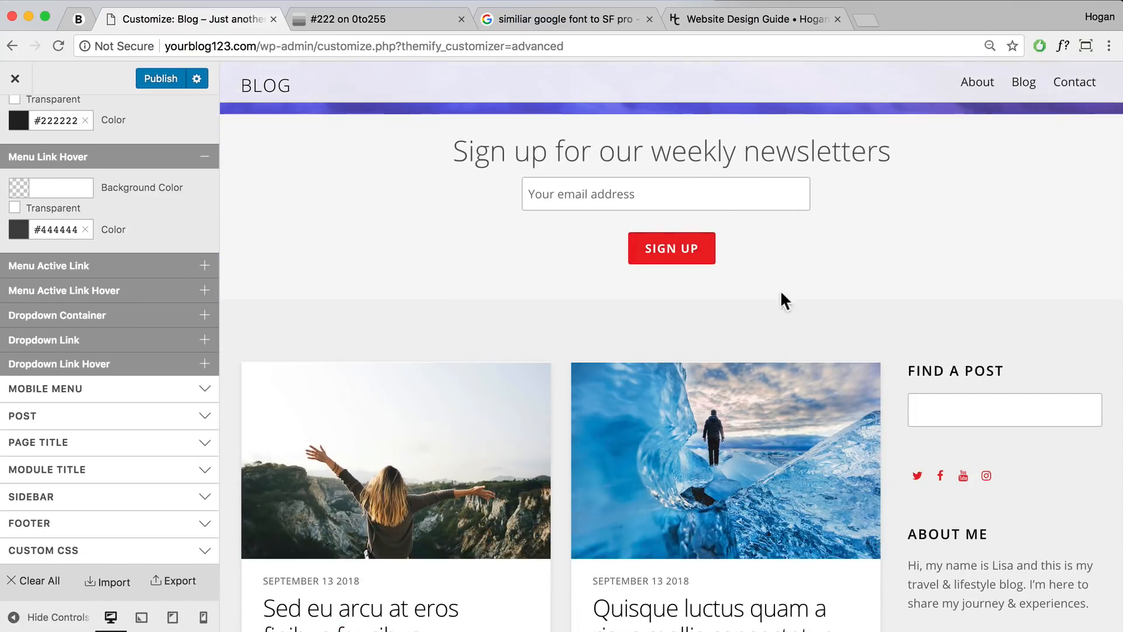
{"action": "scroll", "coordinate": [755, 281], "scroll_direction": "up", "scroll_amount": 8}
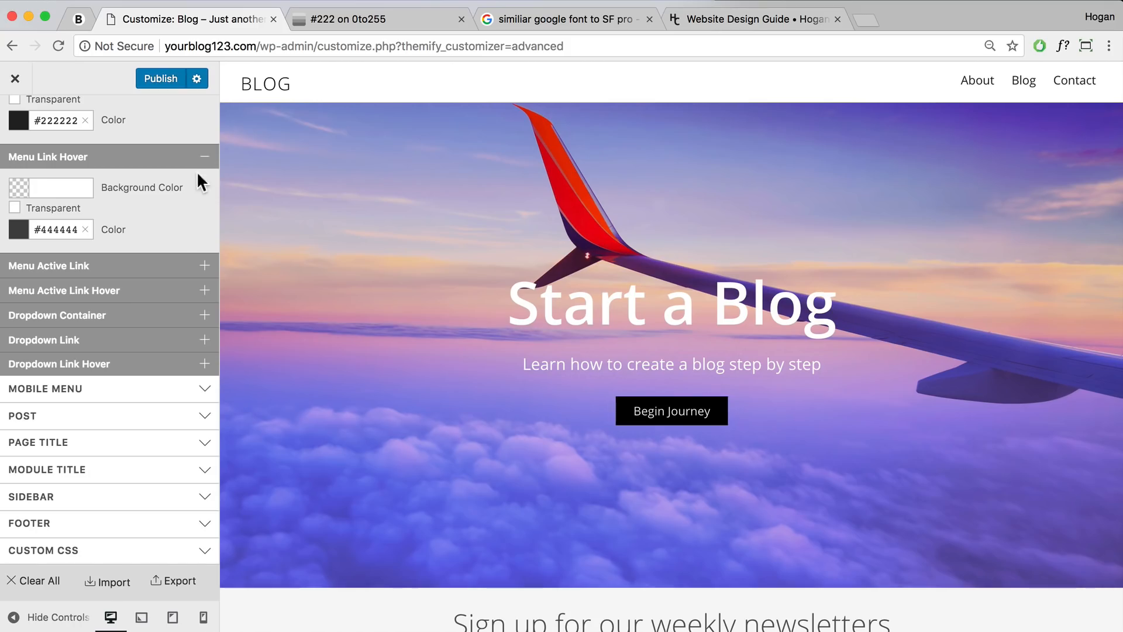
{"action": "left_click", "coordinate": [205, 157]}
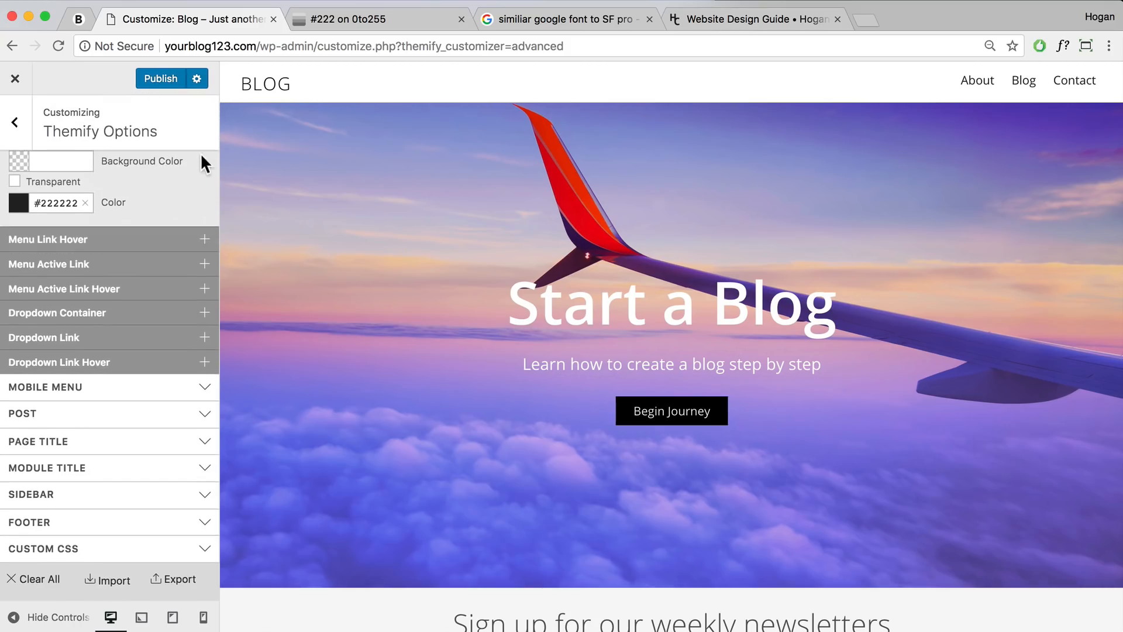
Open the About page in the preview and set the Menu Active Link text color to #444444
{"action": "left_click", "coordinate": [972, 85]}
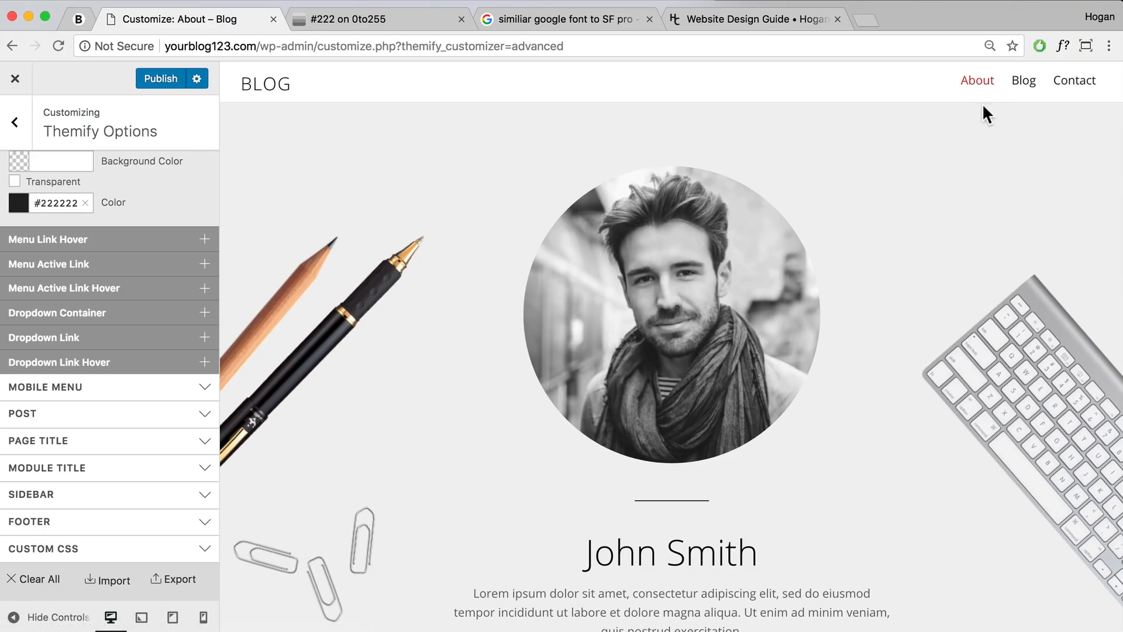
{"action": "left_click", "coordinate": [173, 268]}
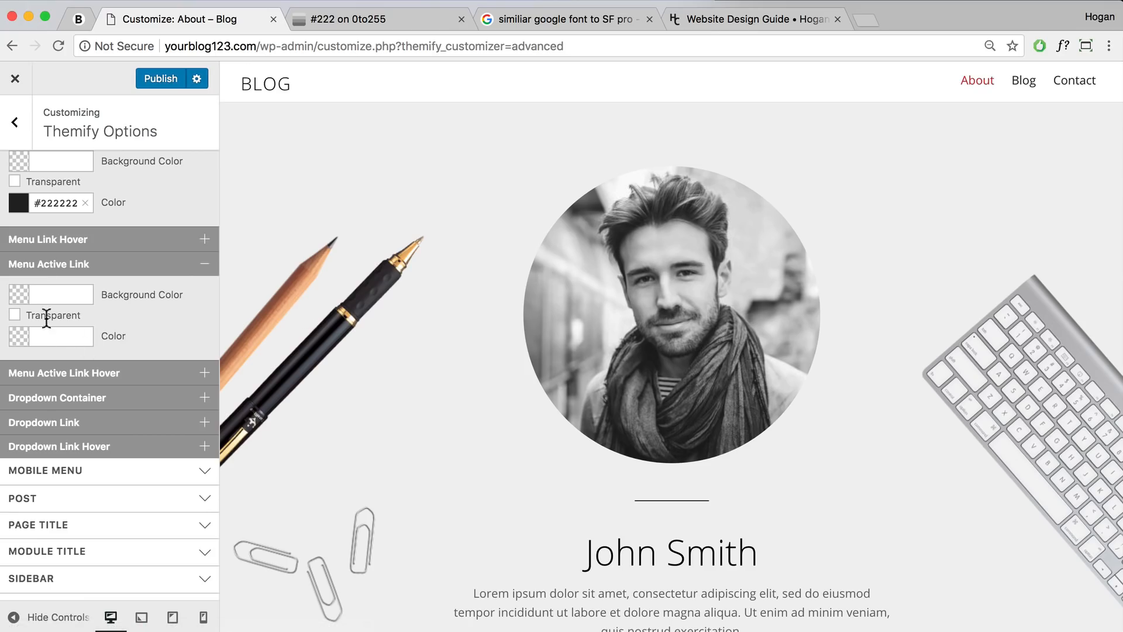
{"action": "left_click", "coordinate": [47, 337]}
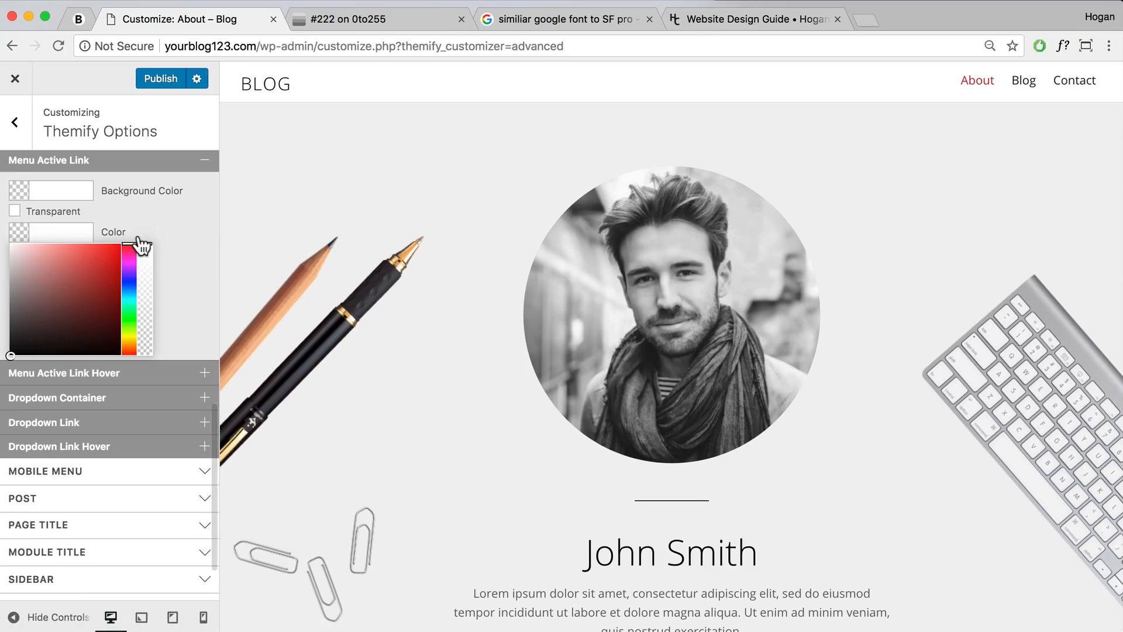
{"action": "type", "text": "#444444"}
{"action": "left_click", "coordinate": [161, 209]}
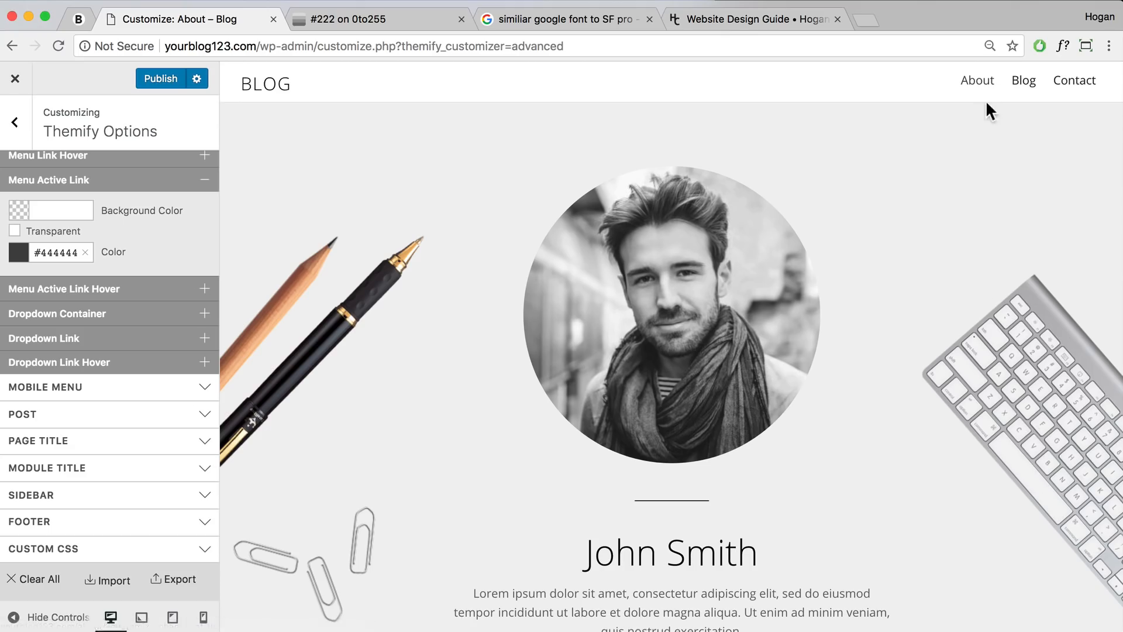
{"action": "scroll", "coordinate": [120, 288], "scroll_direction": "up", "scroll_amount": 2}
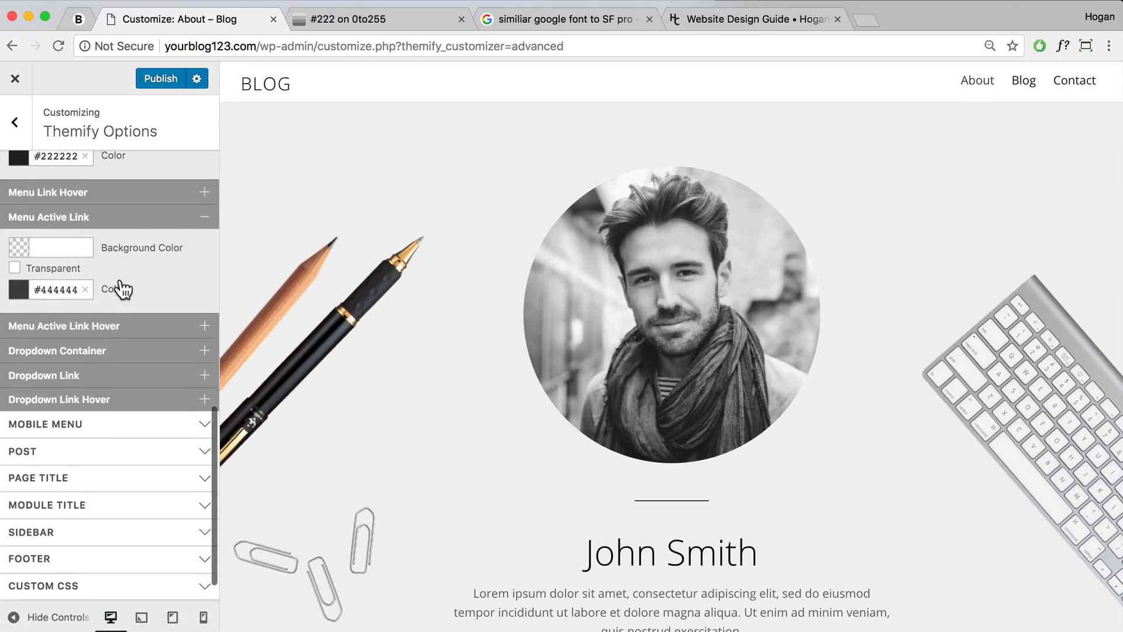
Set the Menu Active Link Hover text color to #222222 and publish the changes
{"action": "left_click", "coordinate": [108, 339]}
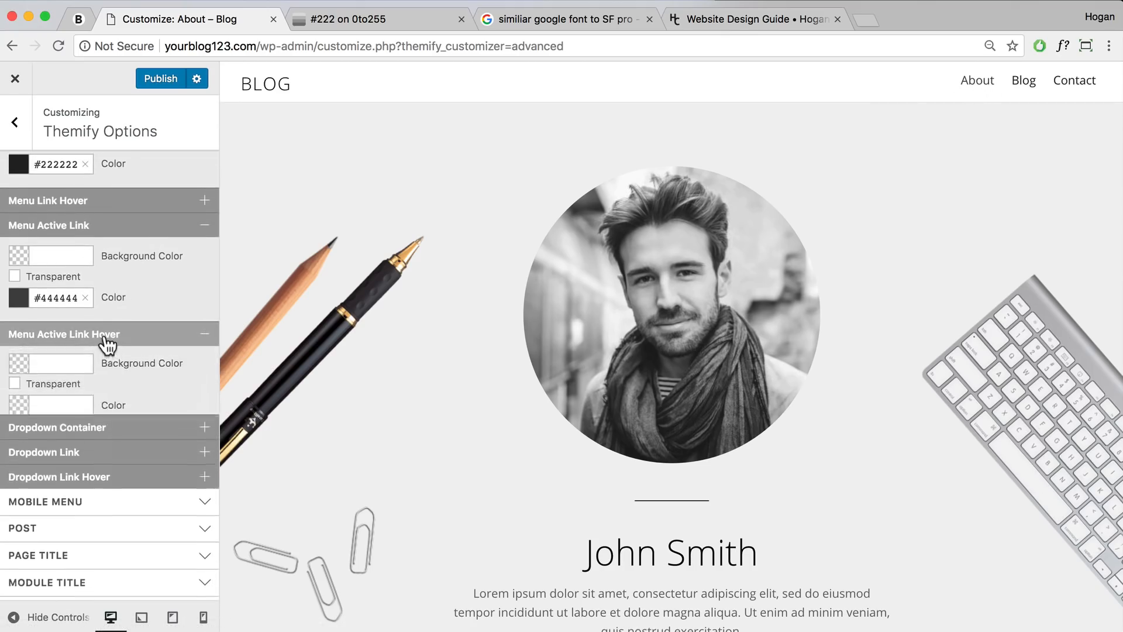
{"action": "left_click", "coordinate": [55, 406]}
{"action": "type", "text": "#222222"}
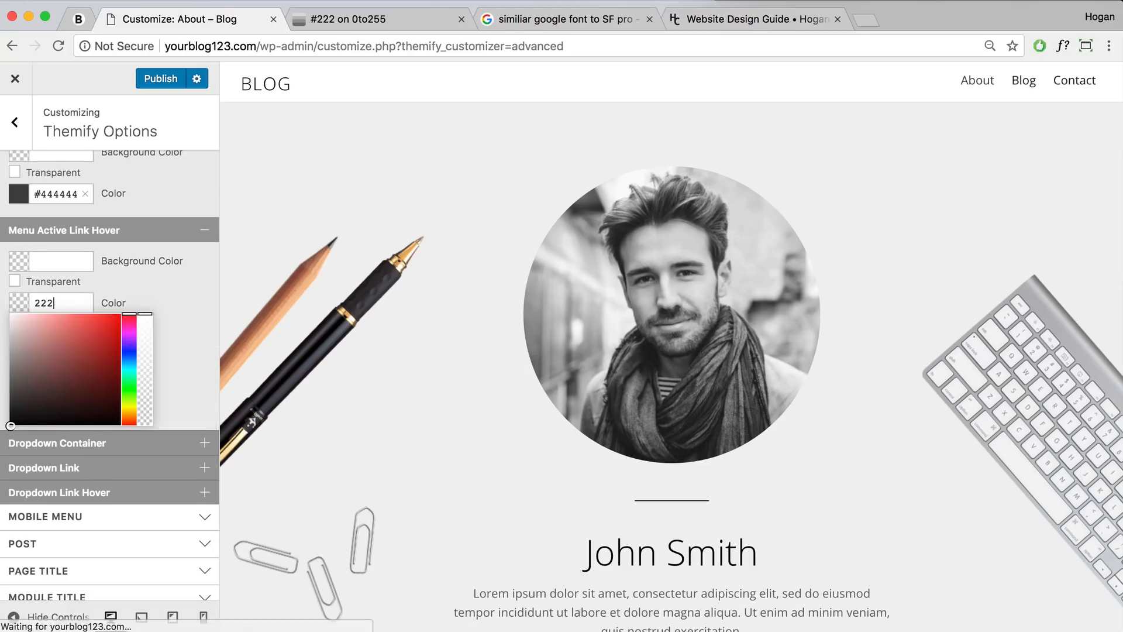
{"action": "left_click", "coordinate": [142, 278]}
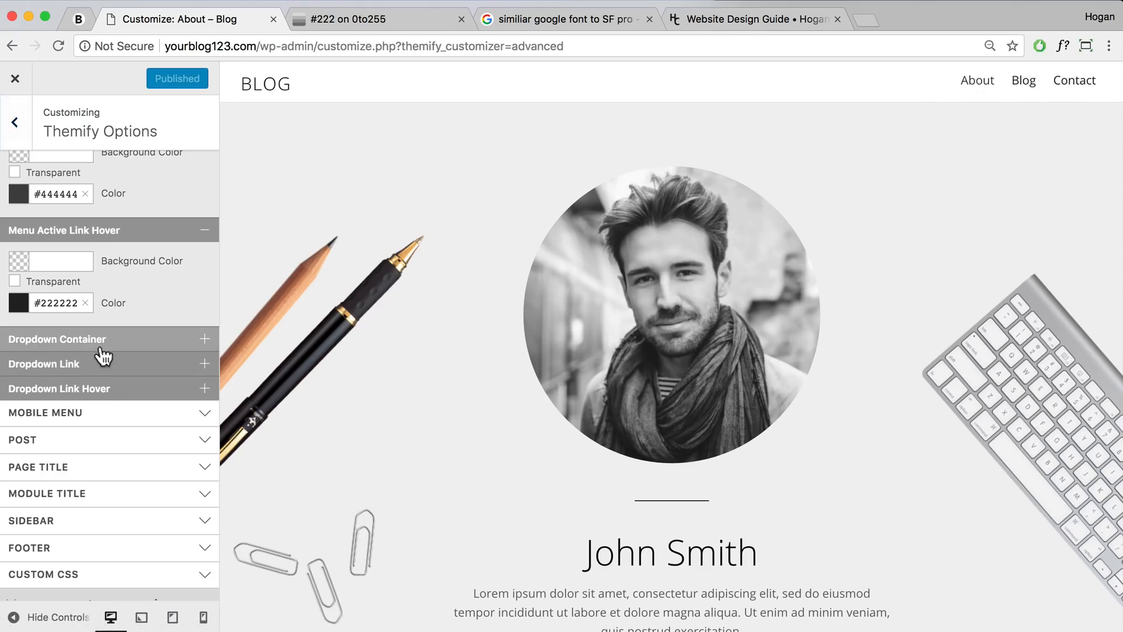
Collapse the main navigation and header settings and return the preview to the blog's home page
{"action": "scroll", "coordinate": [120, 349], "scroll_direction": "up", "scroll_amount": 5}
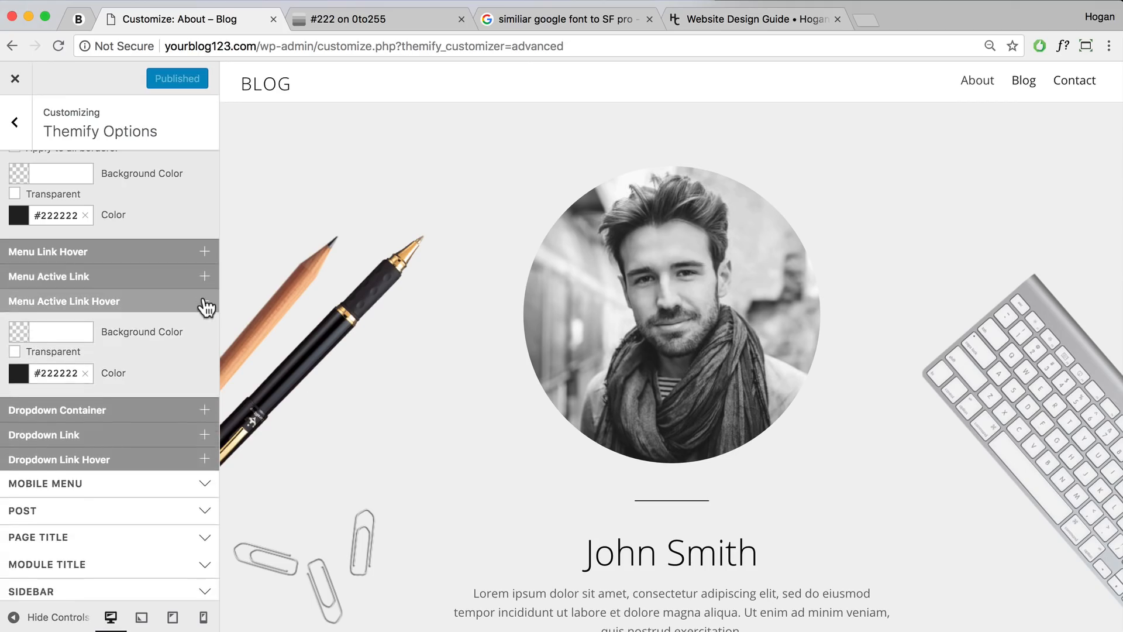
{"action": "left_click", "coordinate": [205, 300]}
{"action": "scroll", "coordinate": [194, 277], "scroll_direction": "up", "scroll_amount": 8}
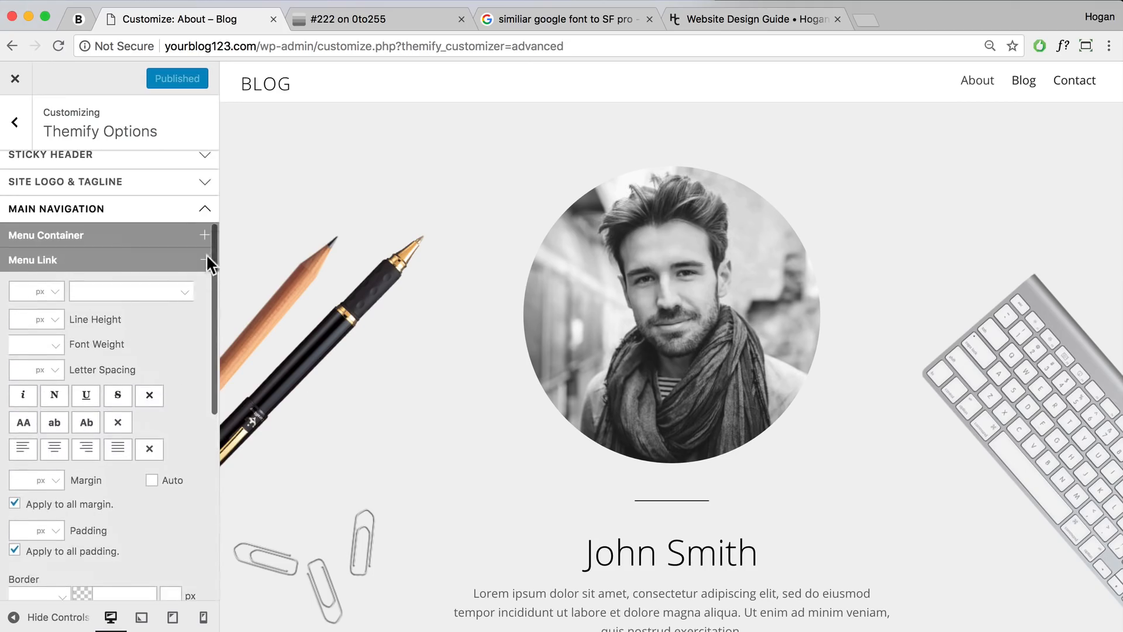
{"action": "left_click", "coordinate": [205, 262]}
{"action": "left_click", "coordinate": [203, 214]}
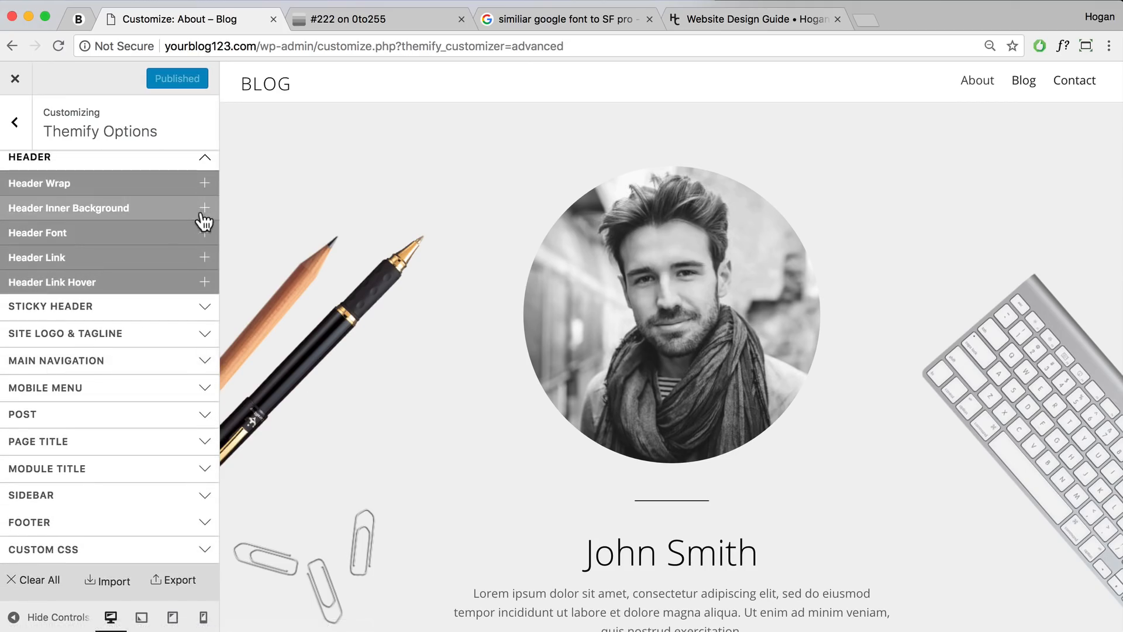
{"action": "left_click", "coordinate": [202, 159]}
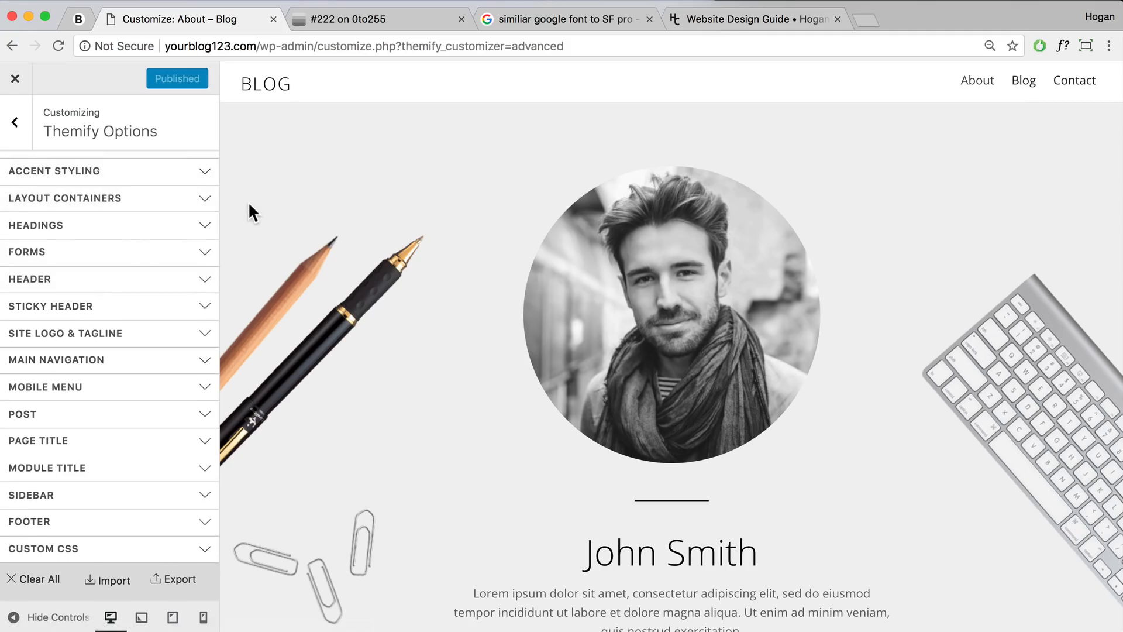
{"action": "left_click", "coordinate": [272, 89]}
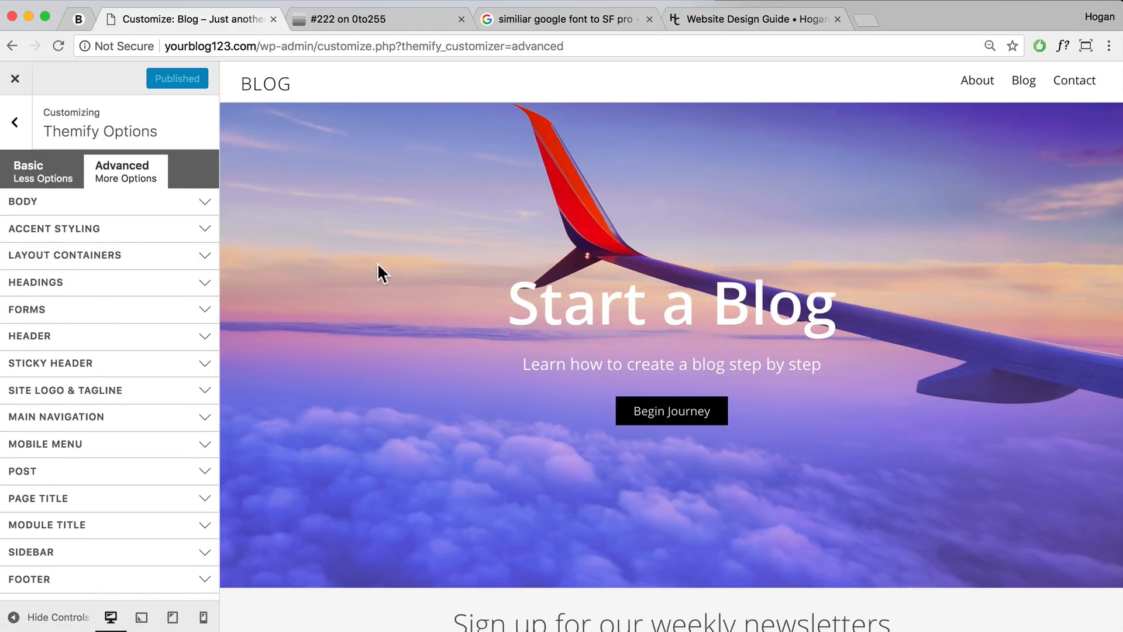
Set the Body Font family to the Google font Lora and check it across the home page
{"action": "left_click", "coordinate": [110, 206]}
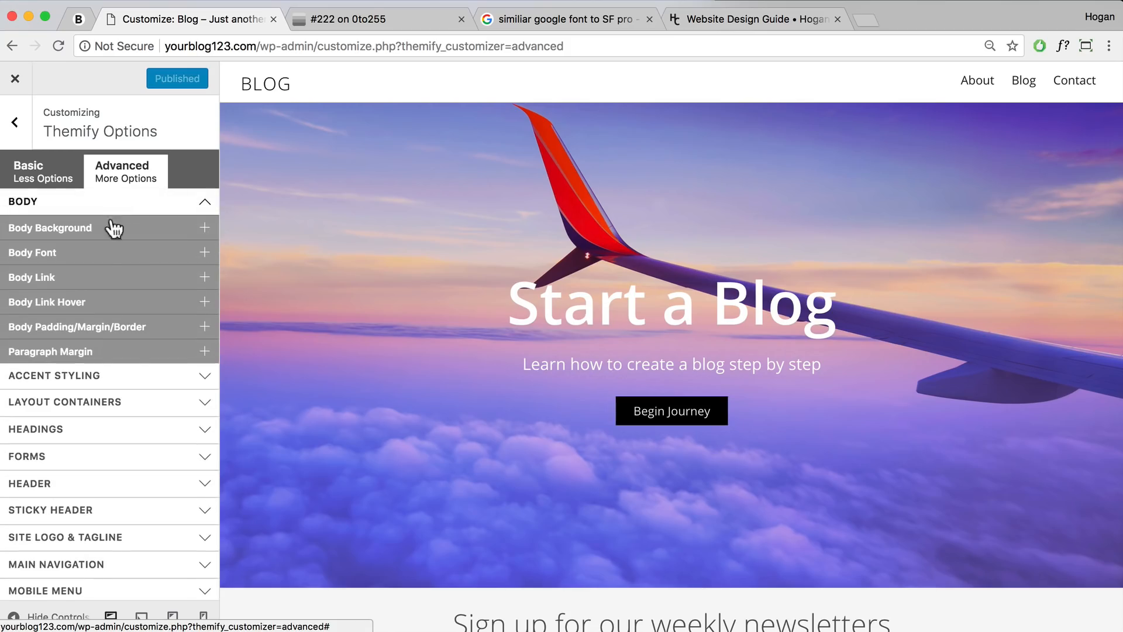
{"action": "left_click", "coordinate": [102, 257]}
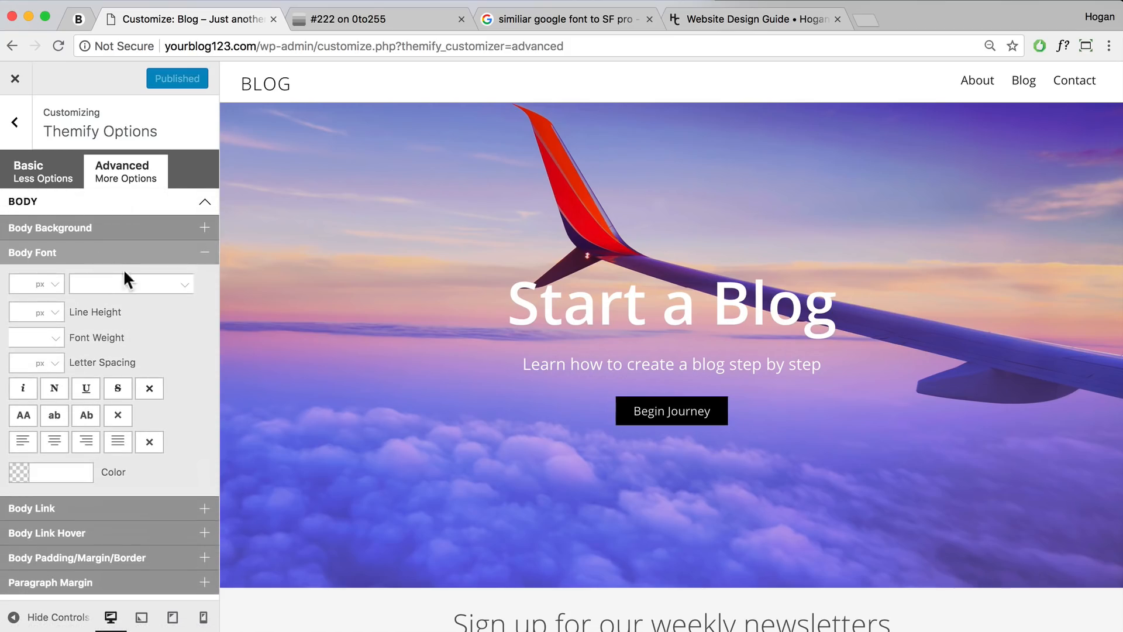
{"action": "left_click", "coordinate": [112, 283]}
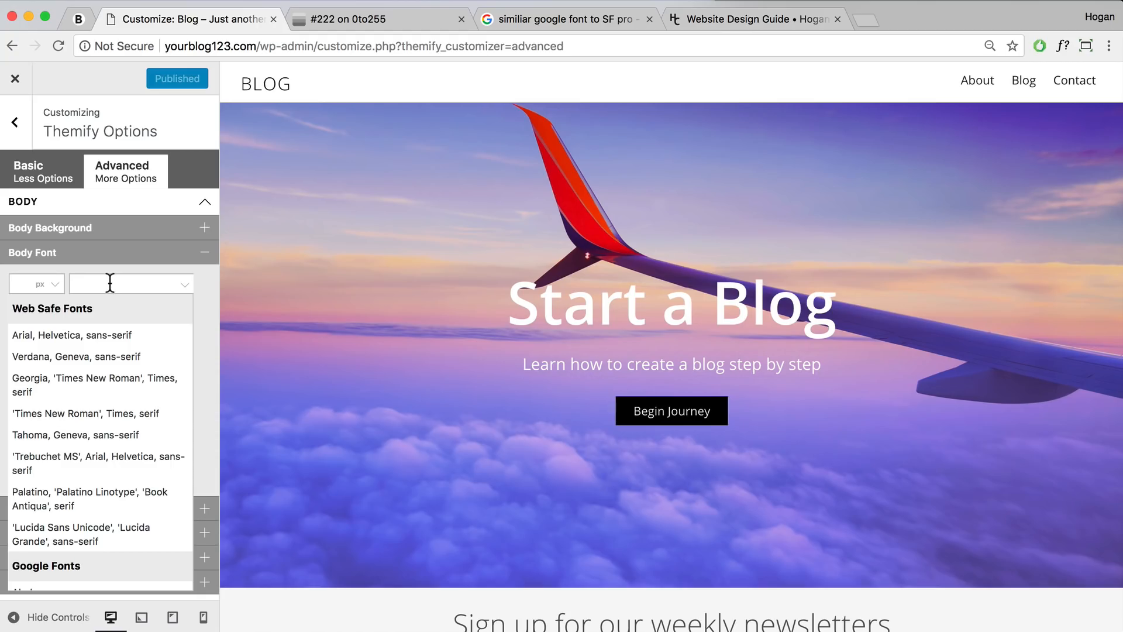
{"action": "type", "text": "lora"}
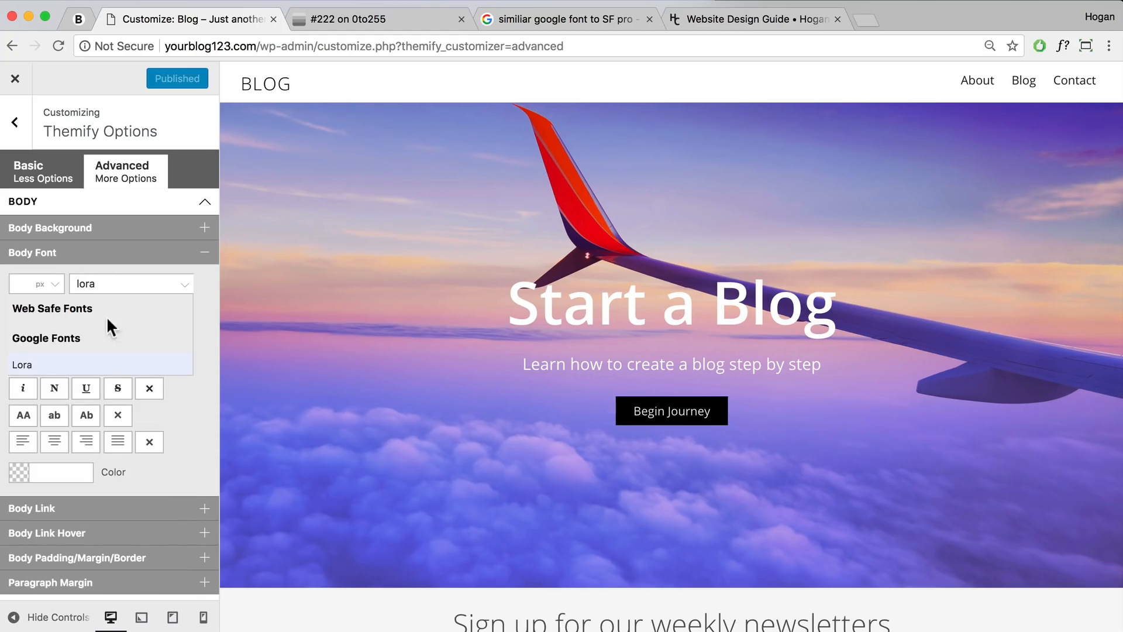
{"action": "left_click", "coordinate": [91, 368]}
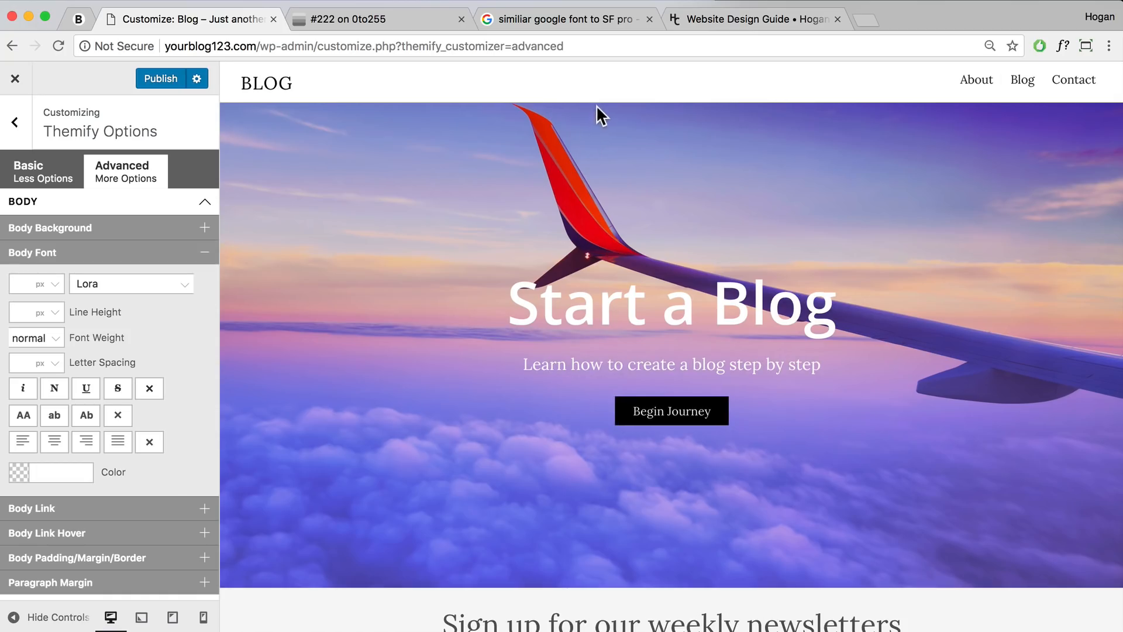
{"action": "scroll", "coordinate": [623, 232], "scroll_direction": "down", "scroll_amount": 20}
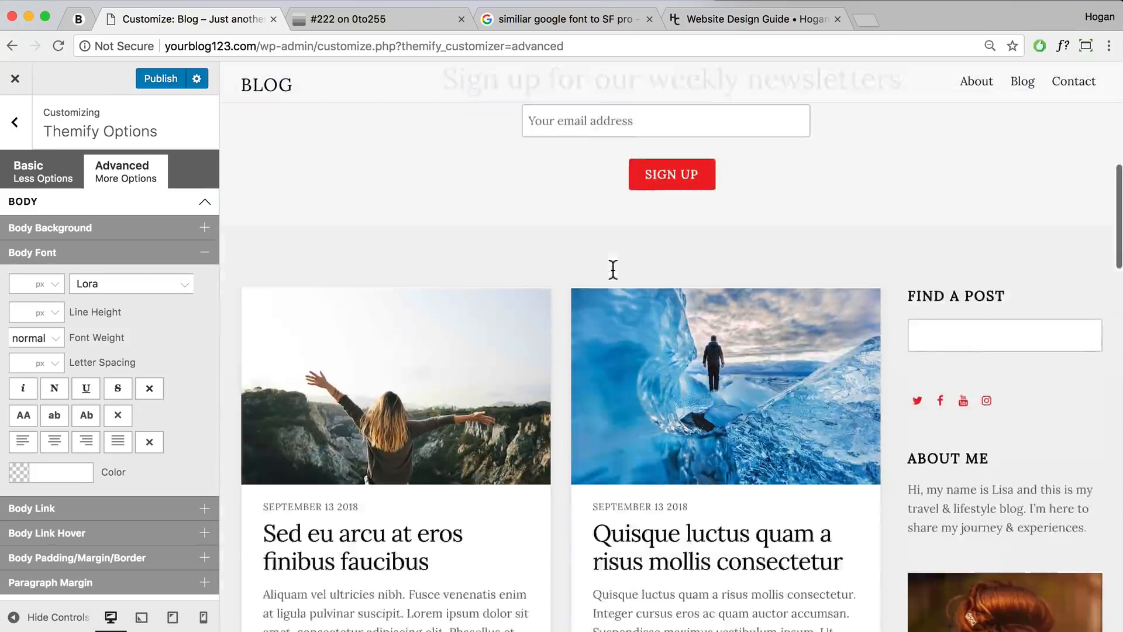
{"action": "scroll", "coordinate": [668, 456], "scroll_direction": "down", "scroll_amount": 3}
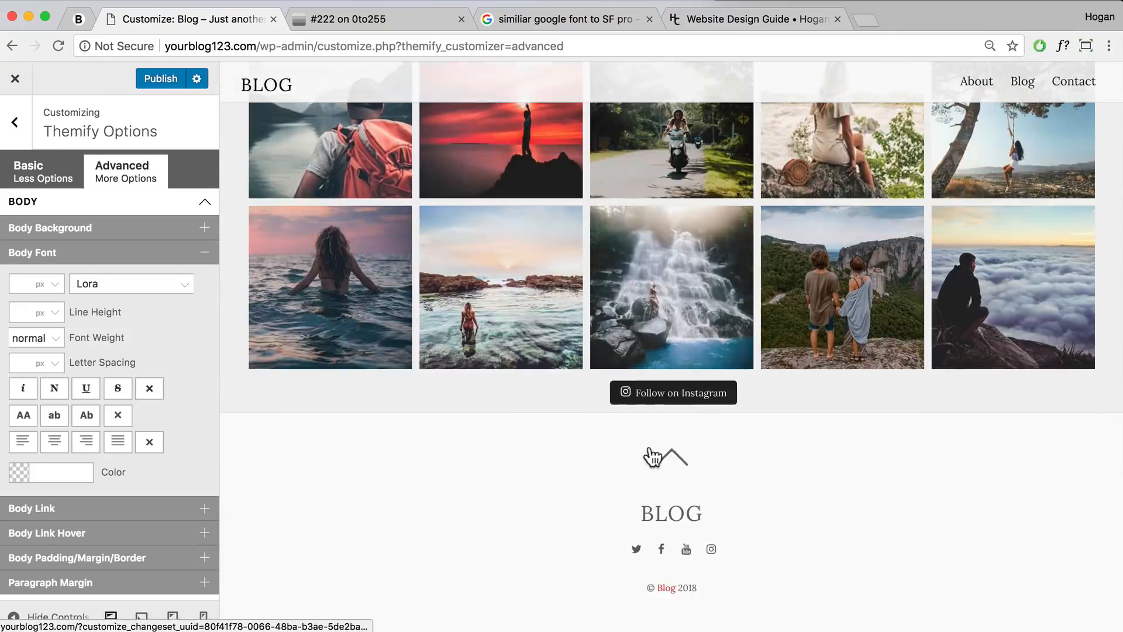
{"action": "scroll", "coordinate": [656, 459], "scroll_direction": "up", "scroll_amount": 8}
{"action": "scroll", "coordinate": [649, 450], "scroll_direction": "up", "scroll_amount": 10}
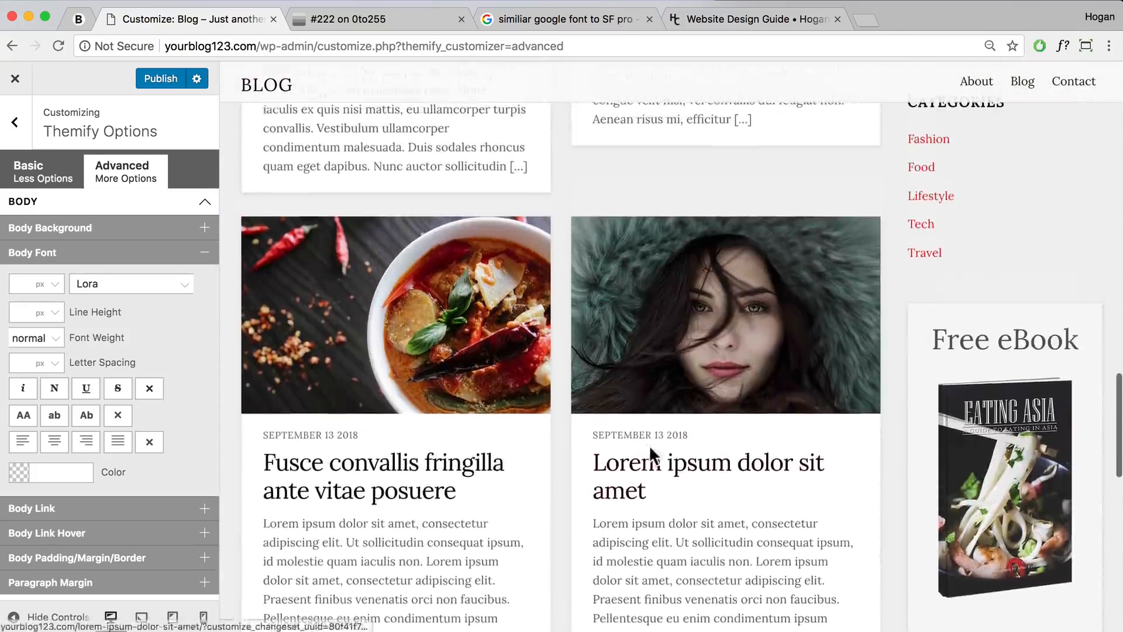
{"action": "scroll", "coordinate": [653, 456], "scroll_direction": "up", "scroll_amount": 10}
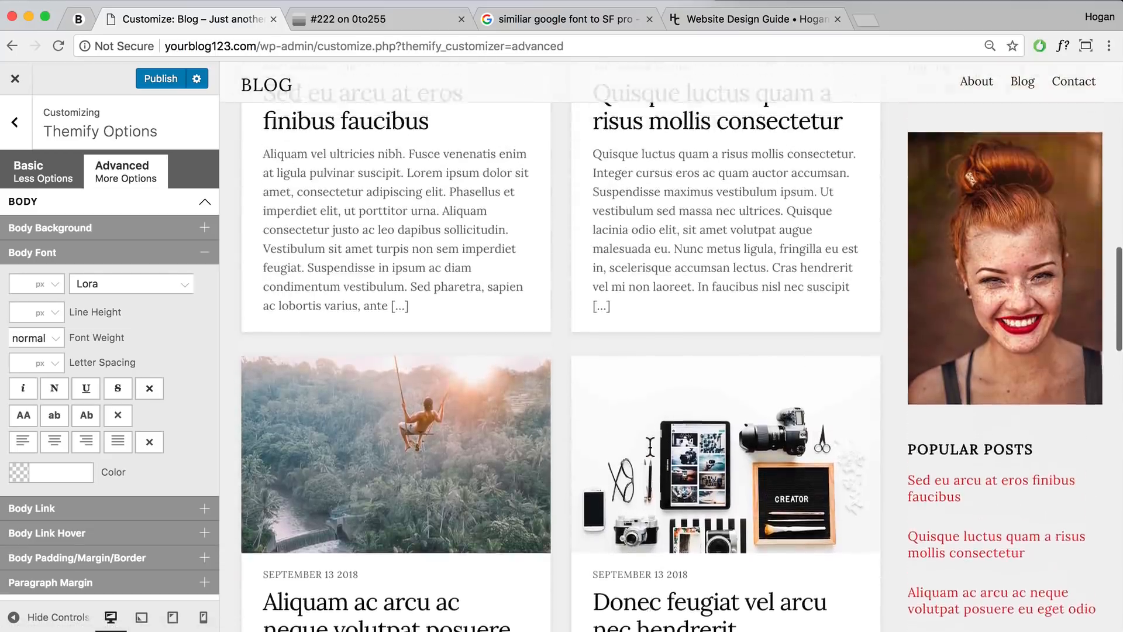
{"action": "scroll", "coordinate": [650, 446], "scroll_direction": "up", "scroll_amount": 10}
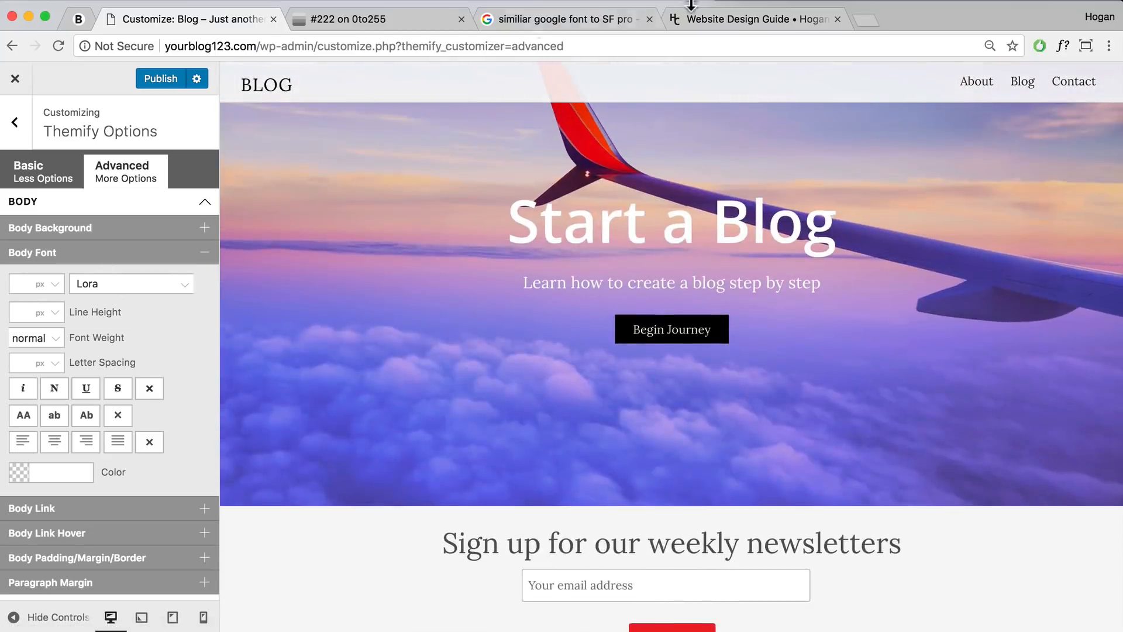
Switch to the Tesla website in the other browser window and identify its navigation menu font with WhatFont
{"action": "left_click", "coordinate": [742, 18]}
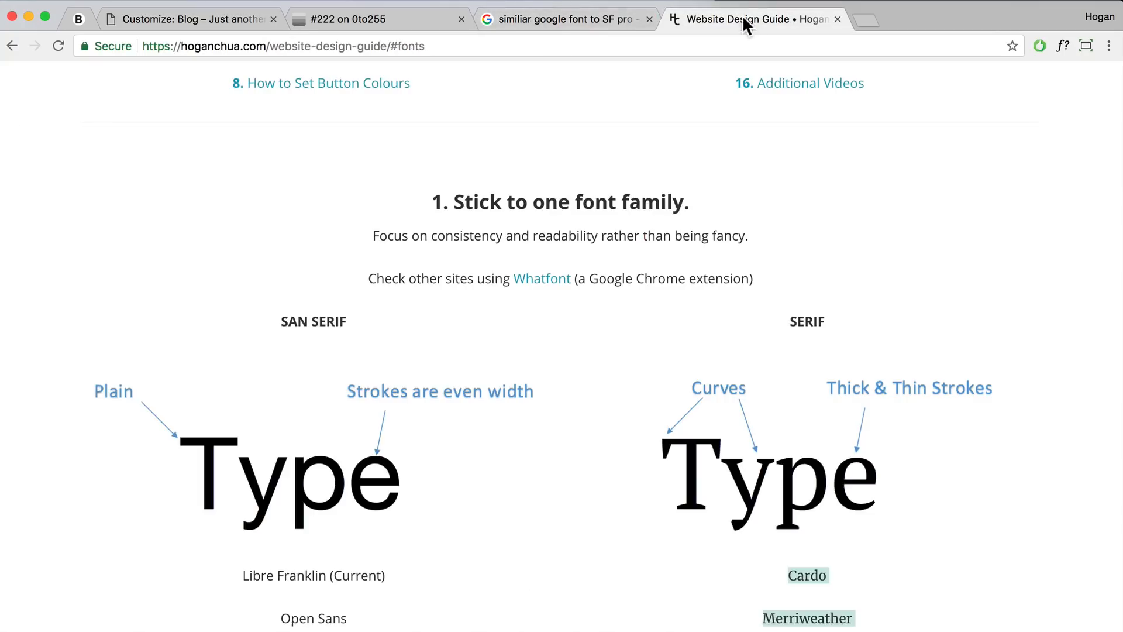
{"action": "left_click", "coordinate": [189, 18]}
{"action": "left_click", "coordinate": [1072, 66]}
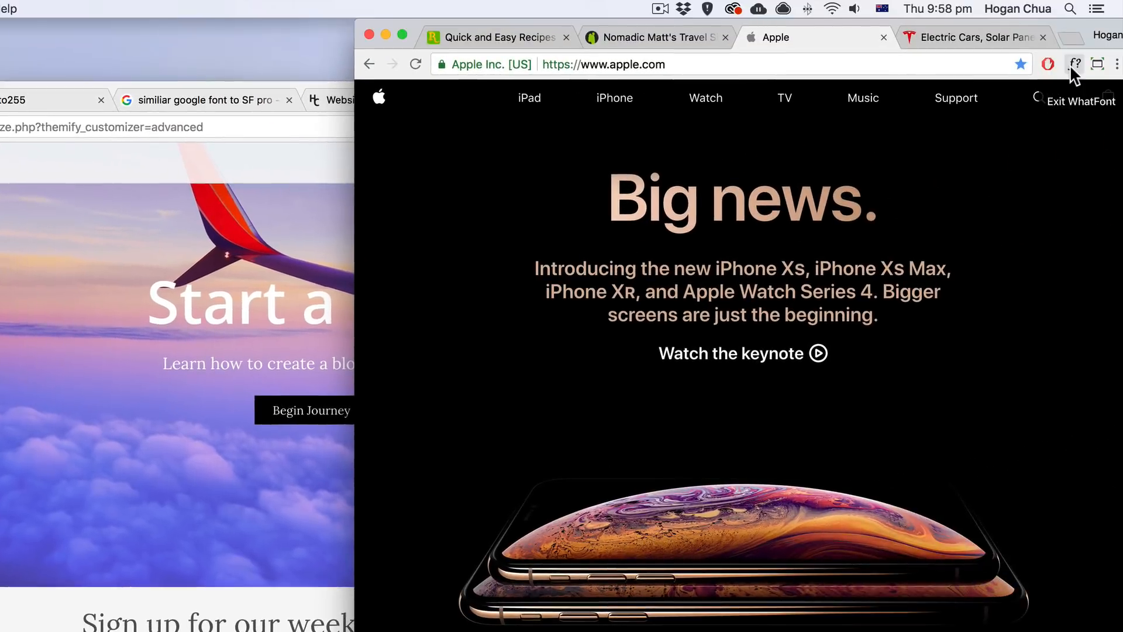
{"action": "left_click", "coordinate": [1072, 66]}
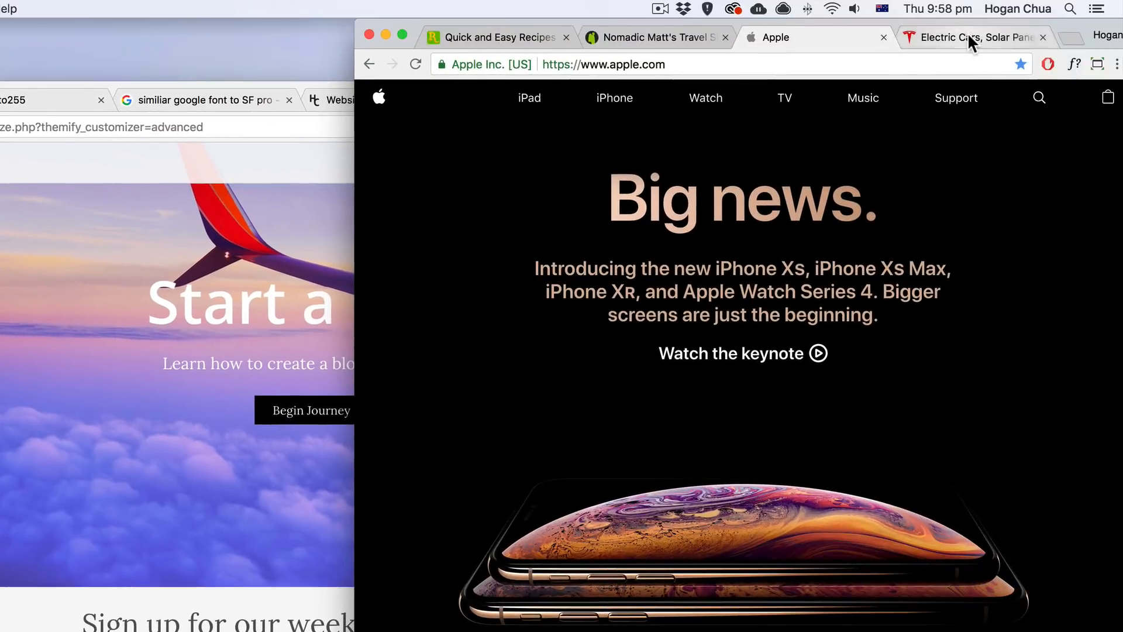
{"action": "left_click", "coordinate": [968, 35]}
{"action": "left_click", "coordinate": [1070, 62]}
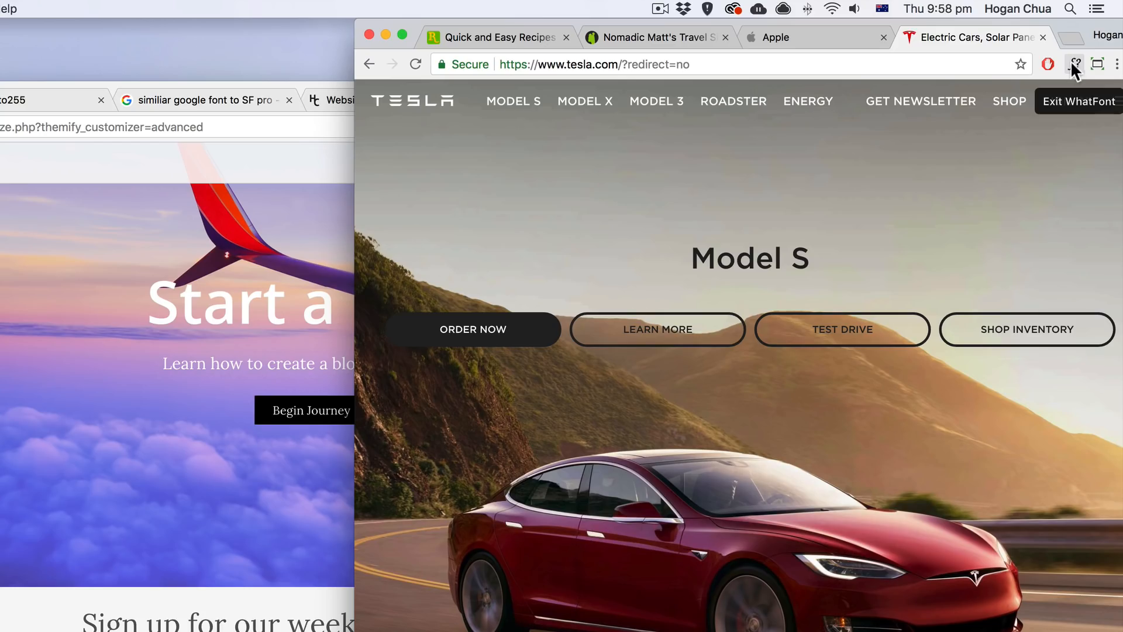
{"action": "mouse_move", "coordinate": [792, 98]}
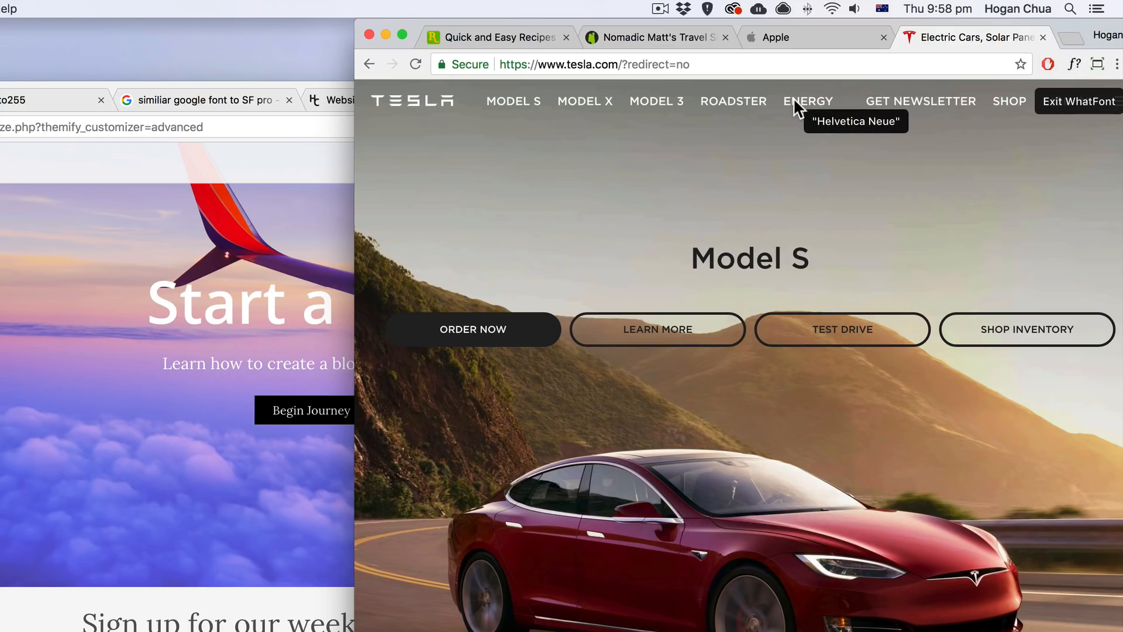
Return to the browser window with the Google results and search for "similiar google font to gotham"
{"action": "mouse_move", "coordinate": [640, 324]}
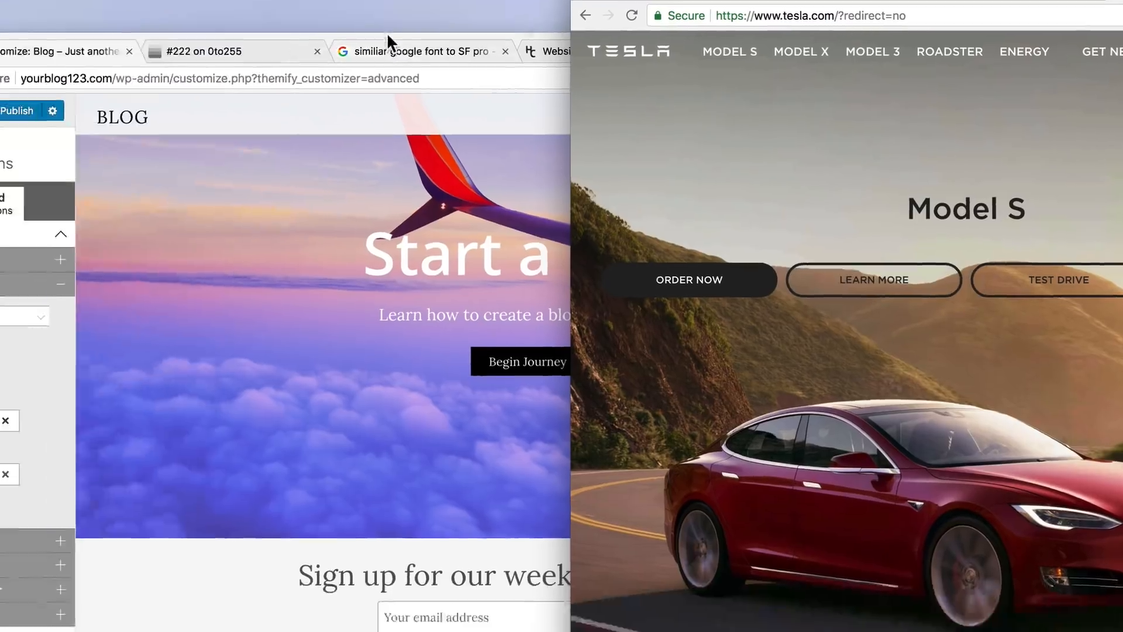
{"action": "left_click", "coordinate": [166, 88]}
{"action": "left_click", "coordinate": [174, 100]}
{"action": "left_click_drag", "start_coordinate": [319, 92], "coordinate": [261, 97]}
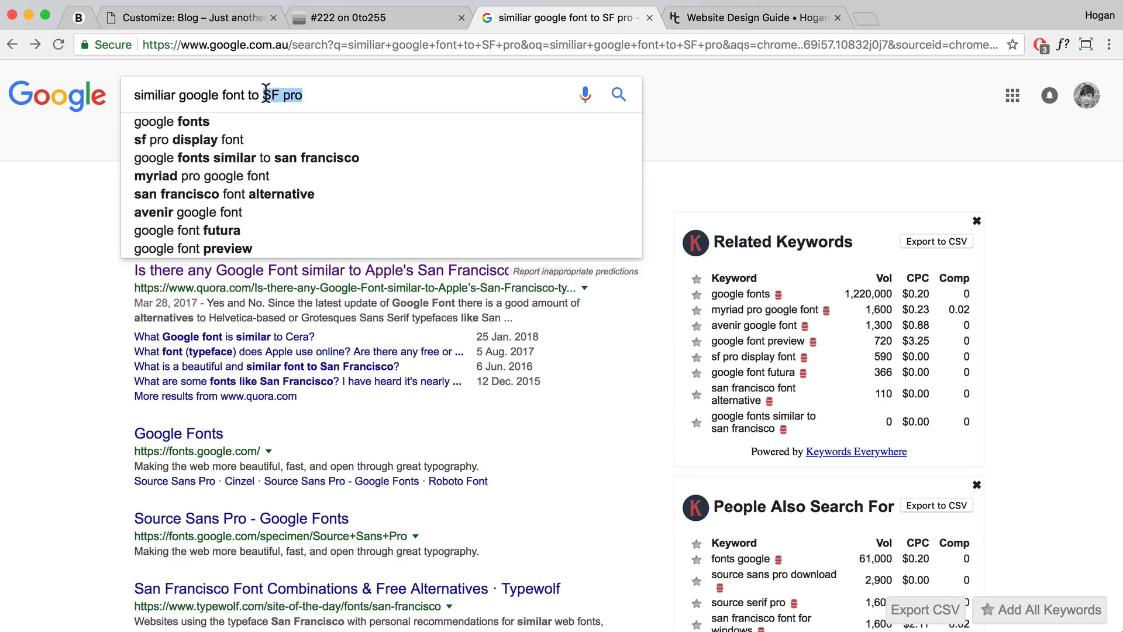
{"action": "type", "text": "go"}
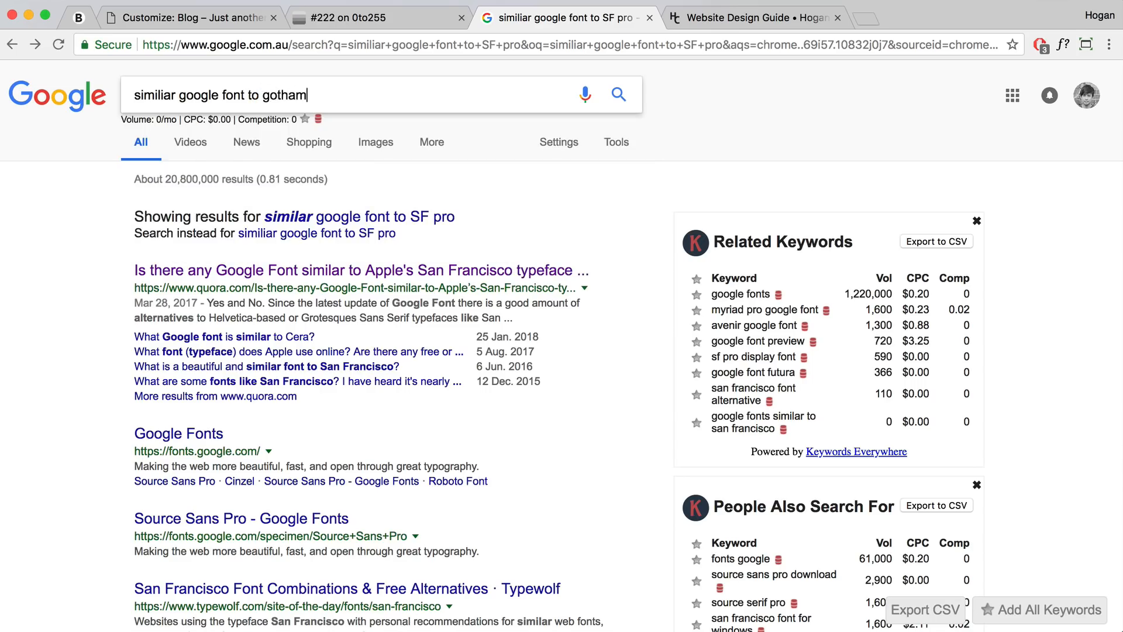
{"action": "type", "text": "tham"}
{"action": "key", "text": "Return"}
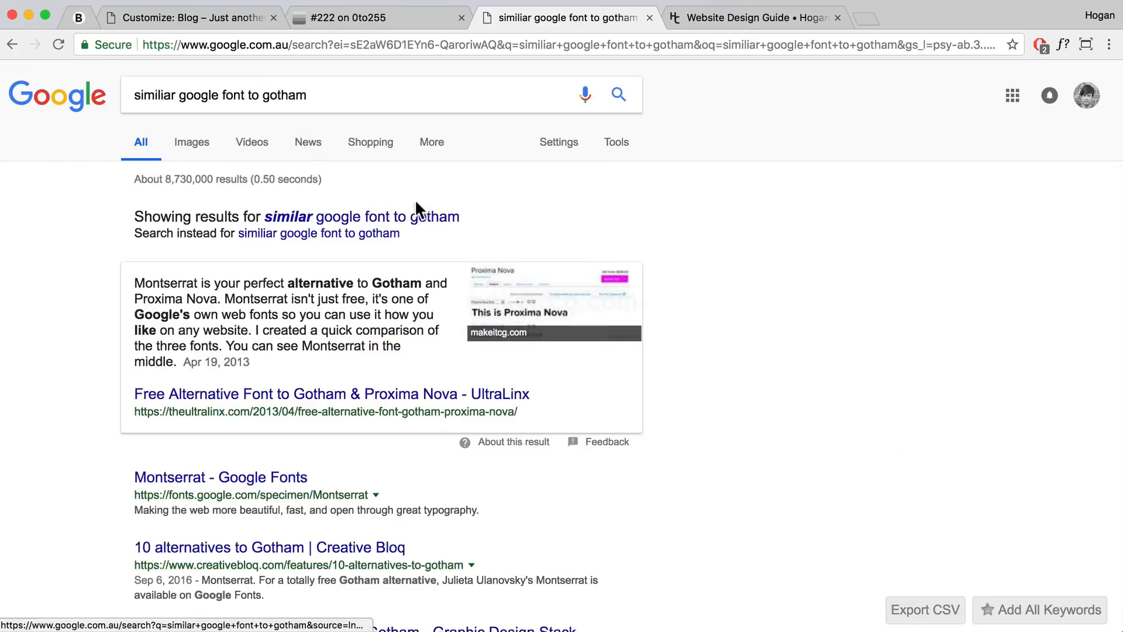
Open Creative Bloq's "10 alternatives to Gotham" article and review its Proxima Nova and Montserrat entries
{"action": "scroll", "coordinate": [415, 199], "scroll_direction": "down", "scroll_amount": 3}
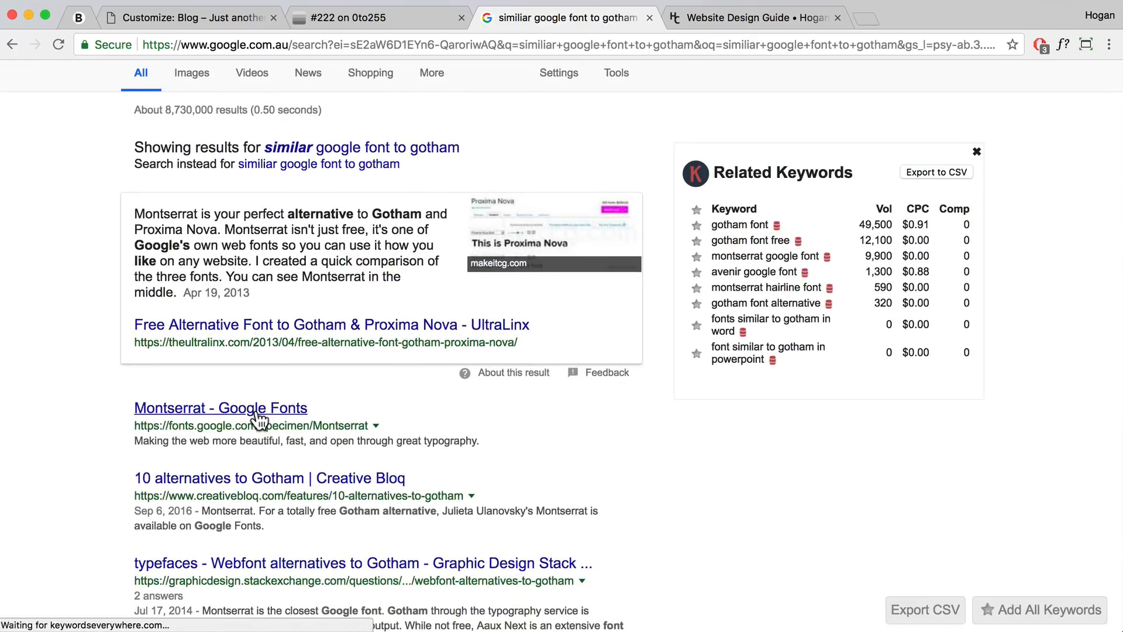
{"action": "left_click", "coordinate": [271, 484]}
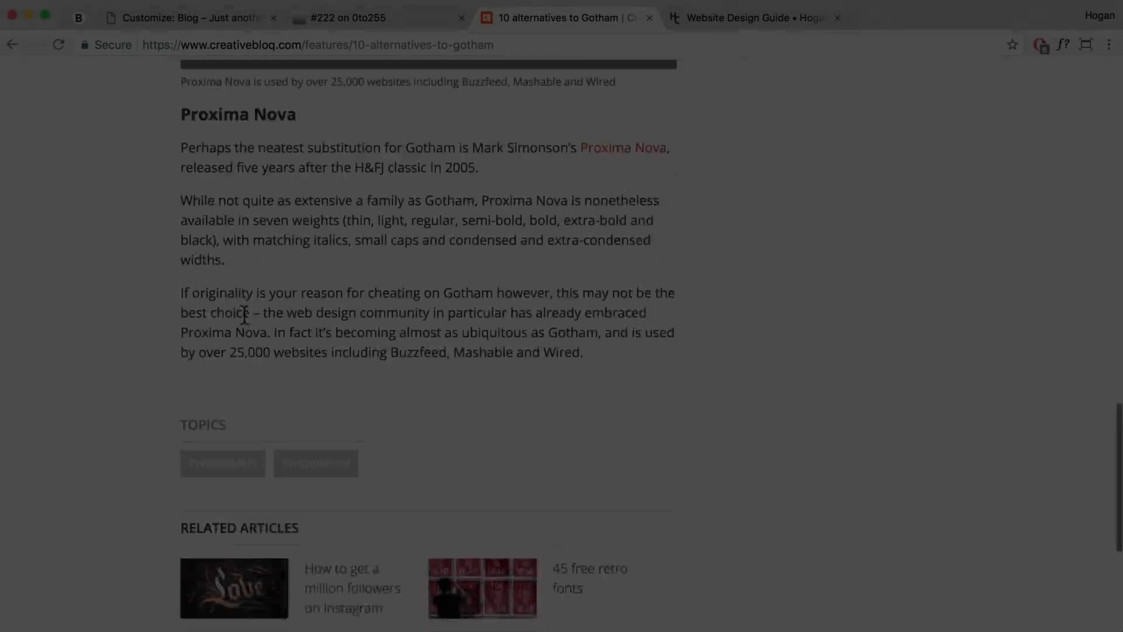
{"action": "scroll", "coordinate": [245, 314], "scroll_direction": "up", "scroll_amount": 4}
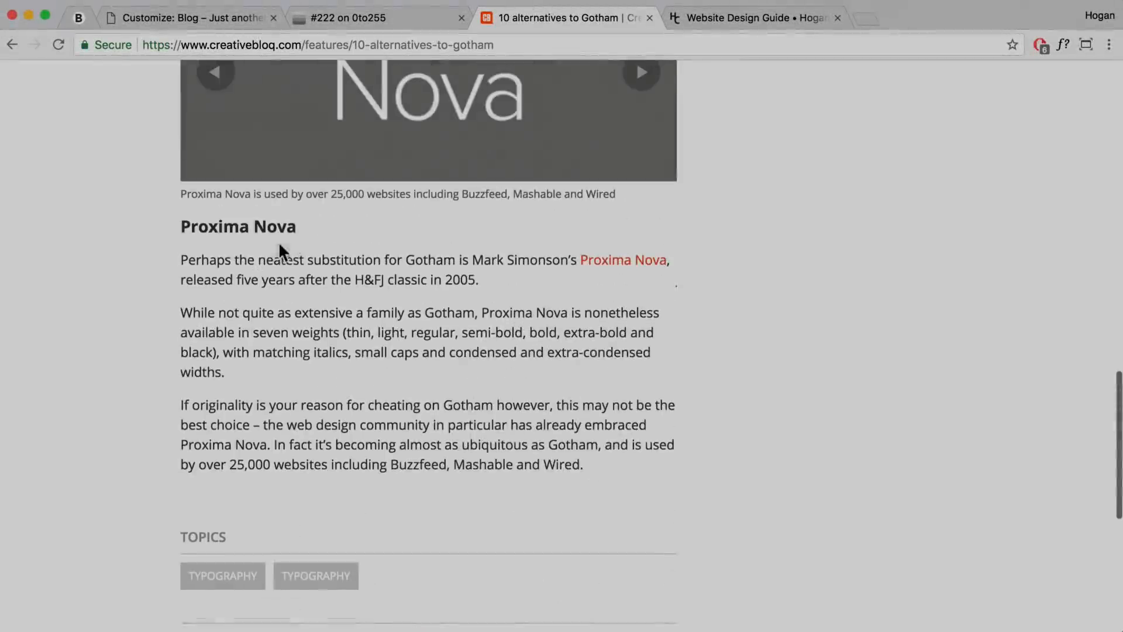
{"action": "left_click_drag", "start_coordinate": [297, 228], "coordinate": [240, 227]}
{"action": "scroll", "coordinate": [410, 234], "scroll_direction": "up", "scroll_amount": 4}
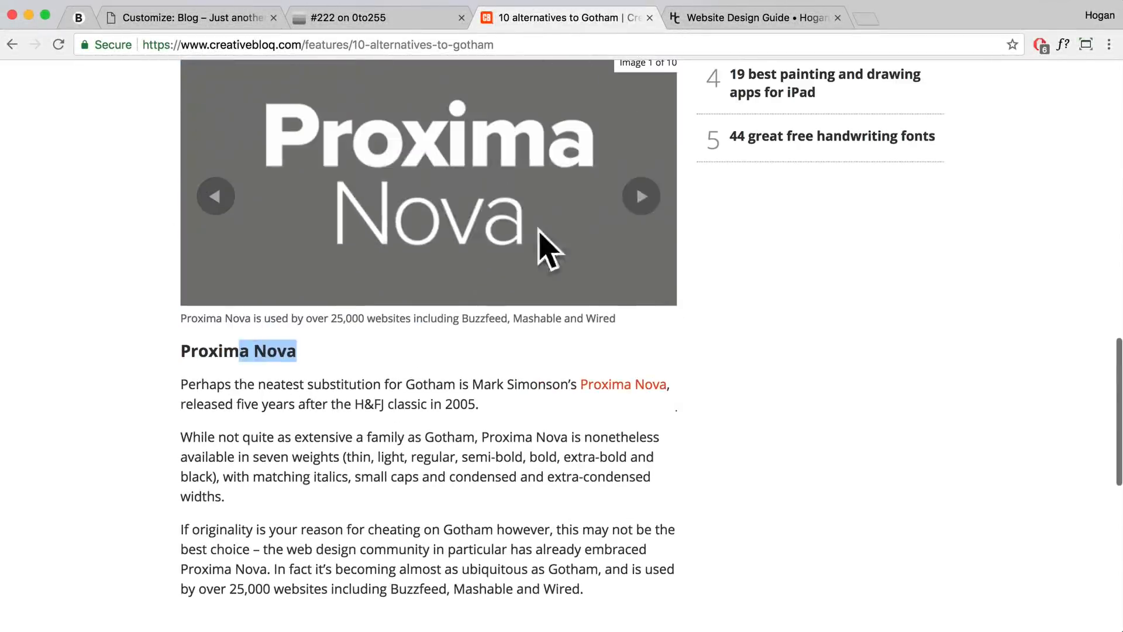
{"action": "left_click", "coordinate": [643, 195]}
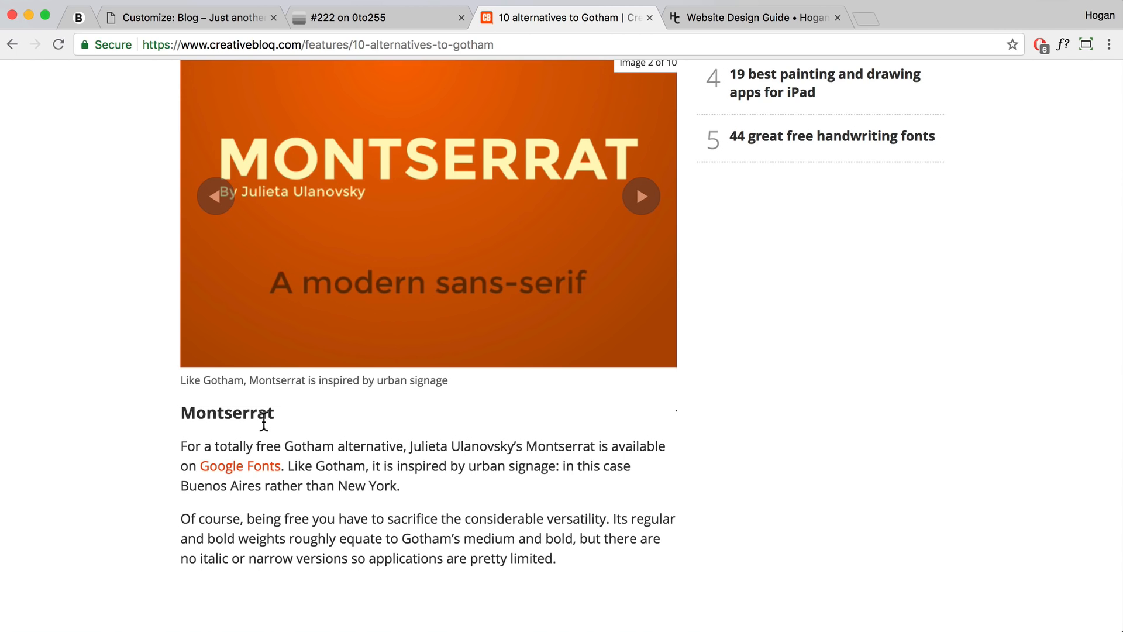
{"action": "mouse_move", "coordinate": [278, 414]}
{"action": "left_mouse_down"}
{"action": "mouse_move", "coordinate": [215, 413]}
{"action": "mouse_move", "coordinate": [294, 411]}
{"action": "mouse_move", "coordinate": [277, 411]}
{"action": "left_mouse_up"}
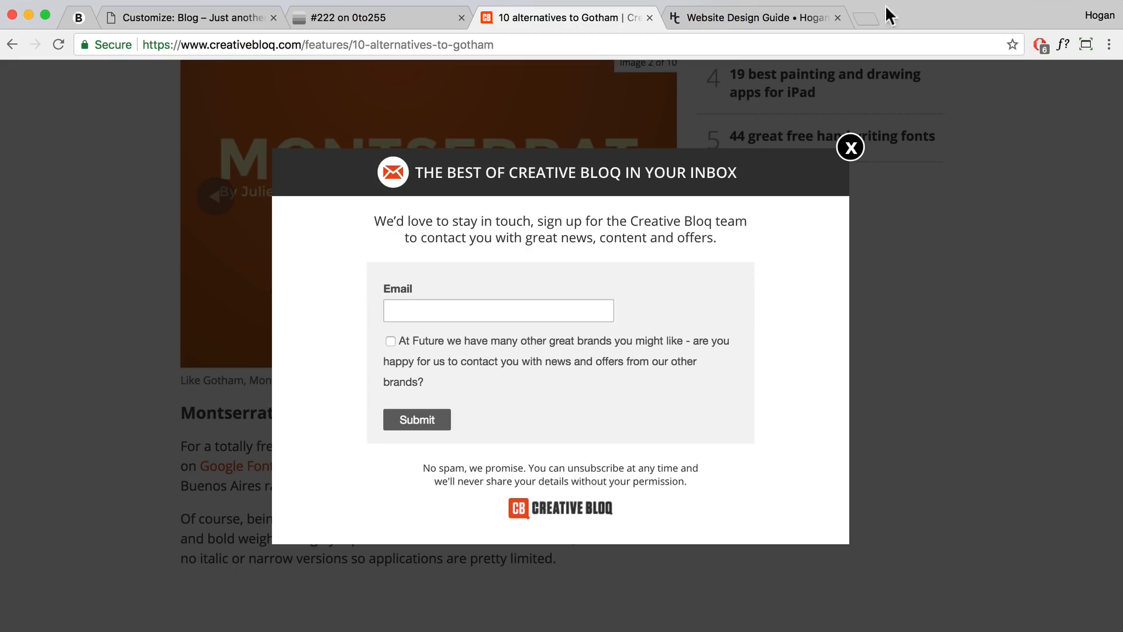
Go back to the Themify customizer, set the Body Font family to the Google font Montserrat and check it across the home page
{"action": "left_click", "coordinate": [233, 23]}
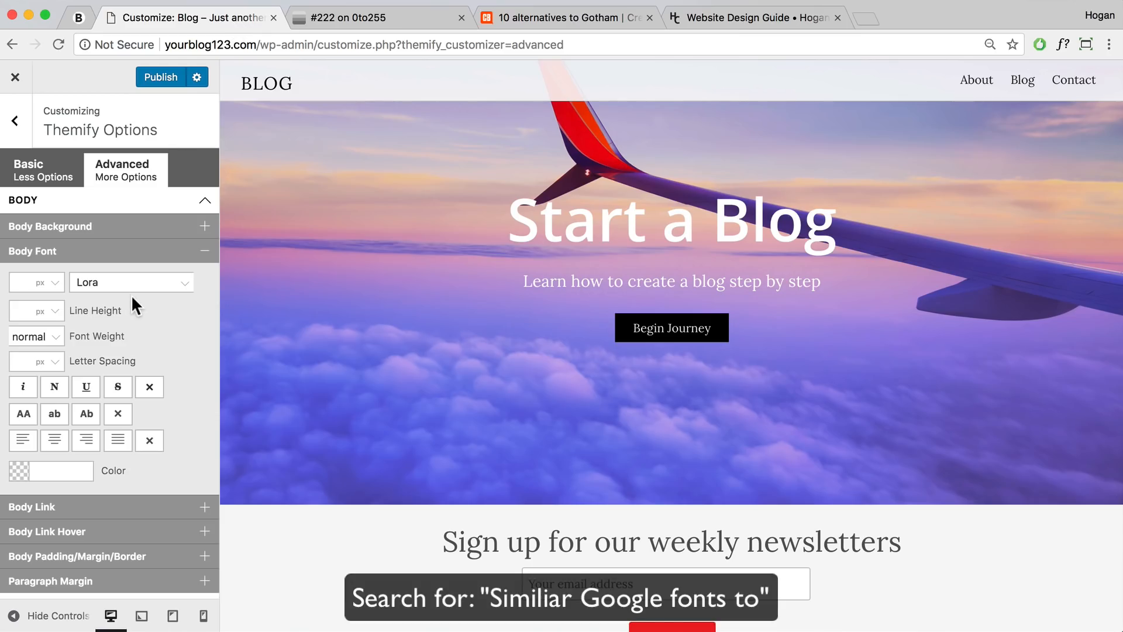
{"action": "left_click", "coordinate": [100, 282]}
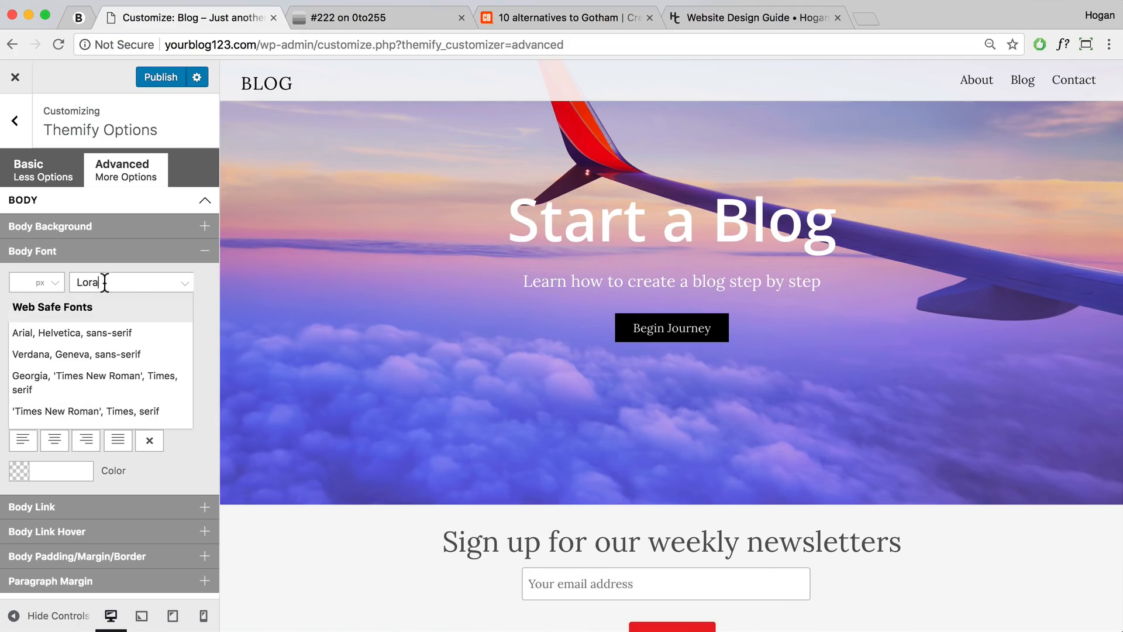
{"action": "left_click_drag", "start_coordinate": [101, 283], "coordinate": [79, 283]}
{"action": "type", "text": "mon"}
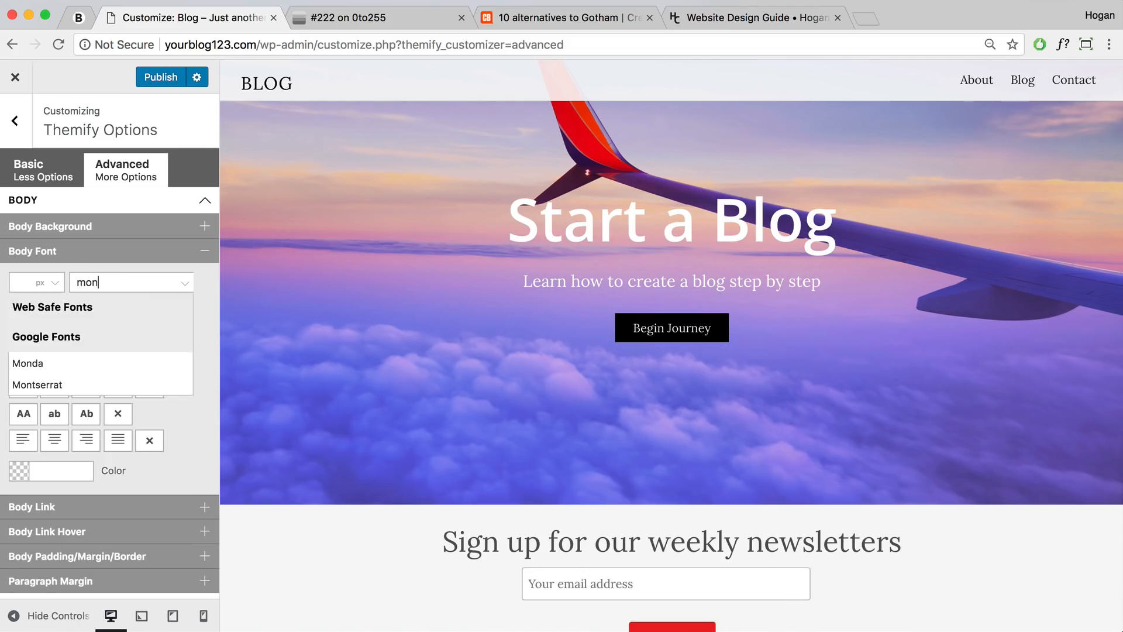
{"action": "left_click", "coordinate": [70, 391]}
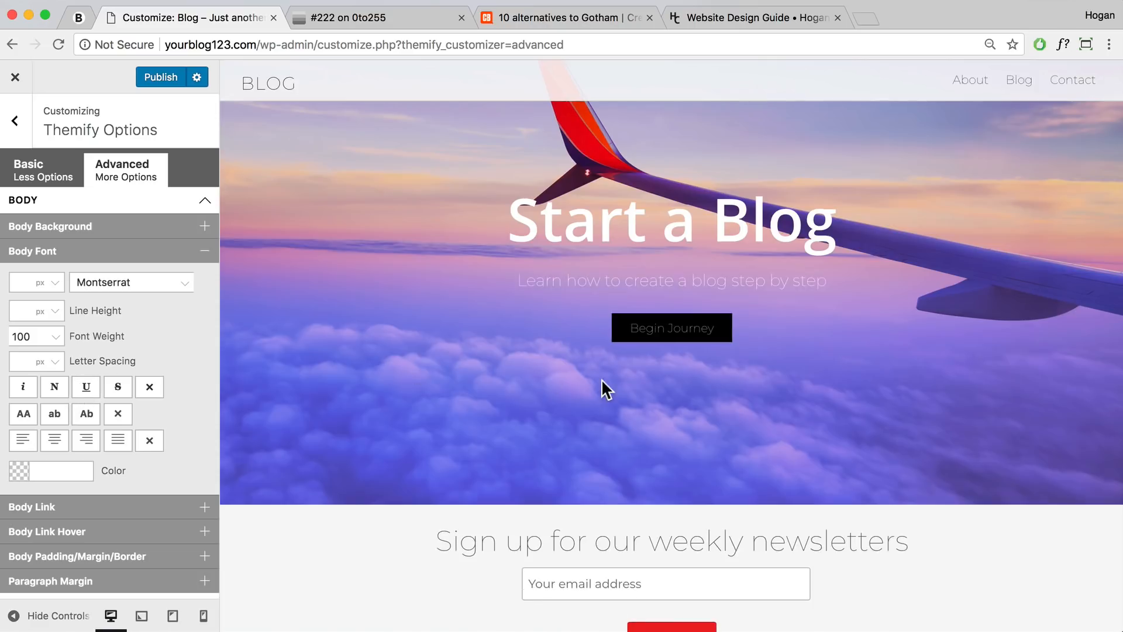
{"action": "scroll", "coordinate": [601, 380], "scroll_direction": "down", "scroll_amount": 10}
{"action": "scroll", "coordinate": [603, 391], "scroll_direction": "down", "scroll_amount": 4}
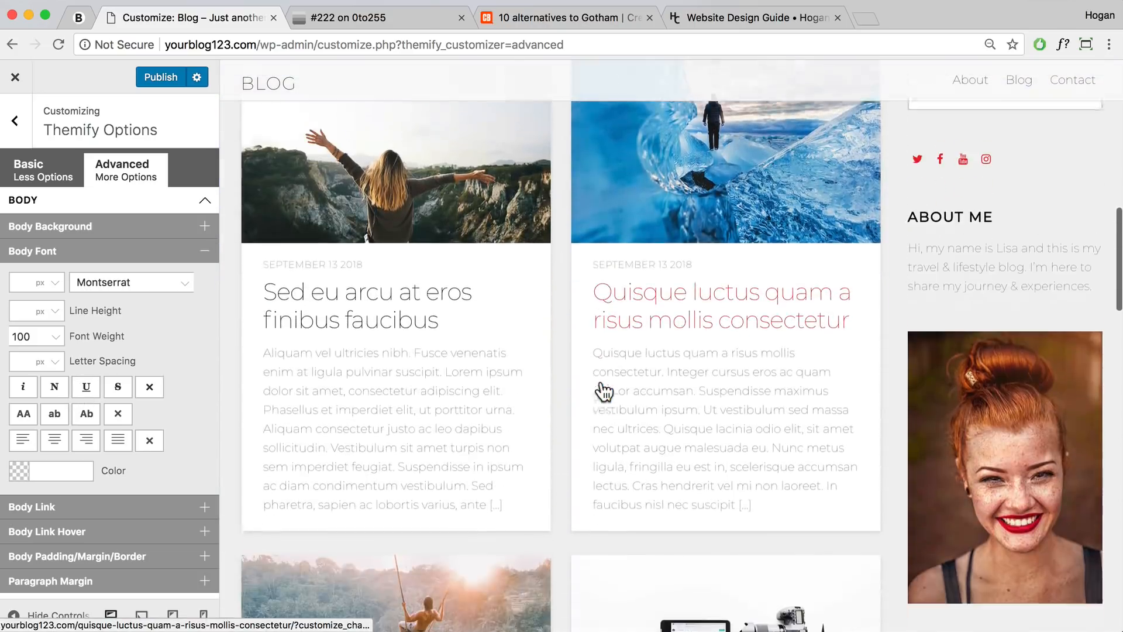
{"action": "scroll", "coordinate": [602, 382], "scroll_direction": "up", "scroll_amount": 8}
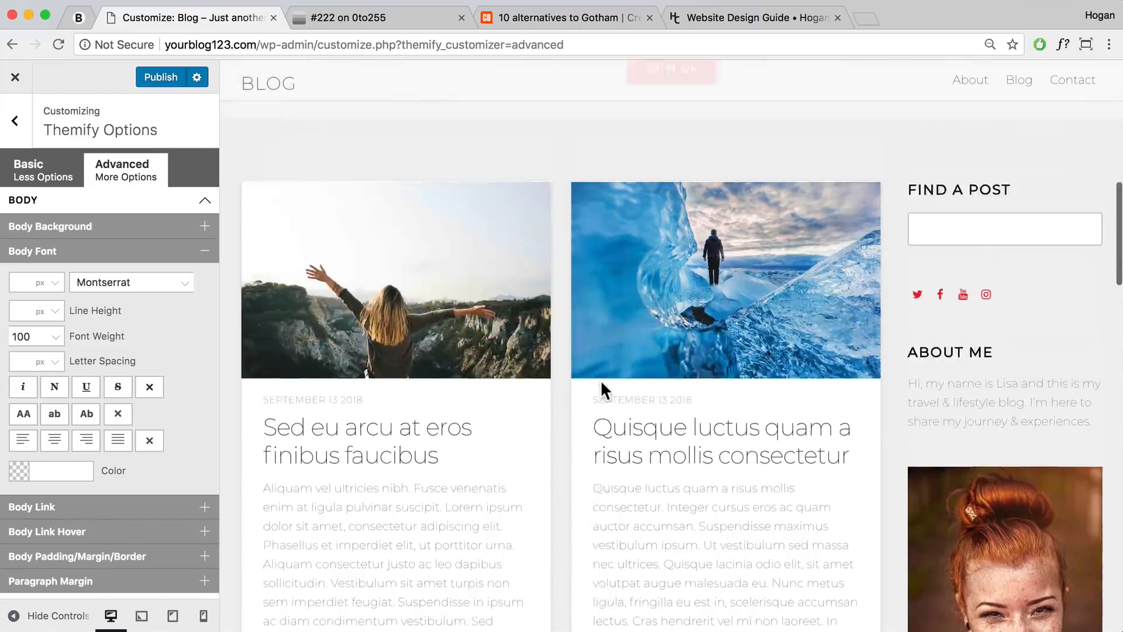
{"action": "scroll", "coordinate": [602, 381], "scroll_direction": "down", "scroll_amount": 5}
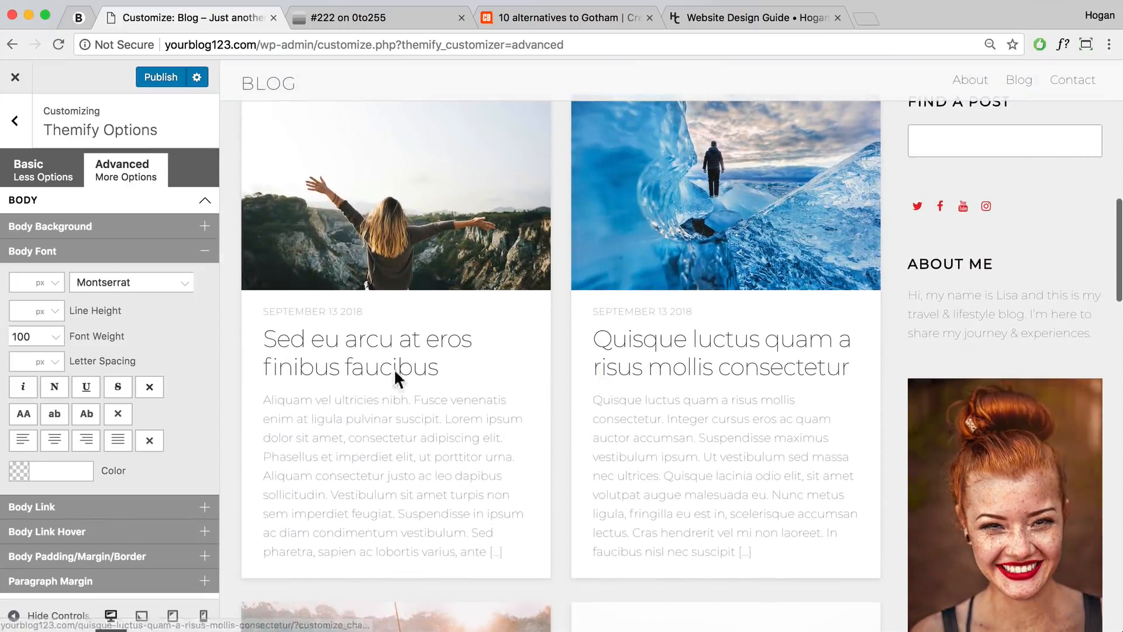
Set the Body Font weight to normal and check the Montserrat text across the home page
{"action": "left_click", "coordinate": [52, 339]}
{"action": "left_click", "coordinate": [36, 378]}
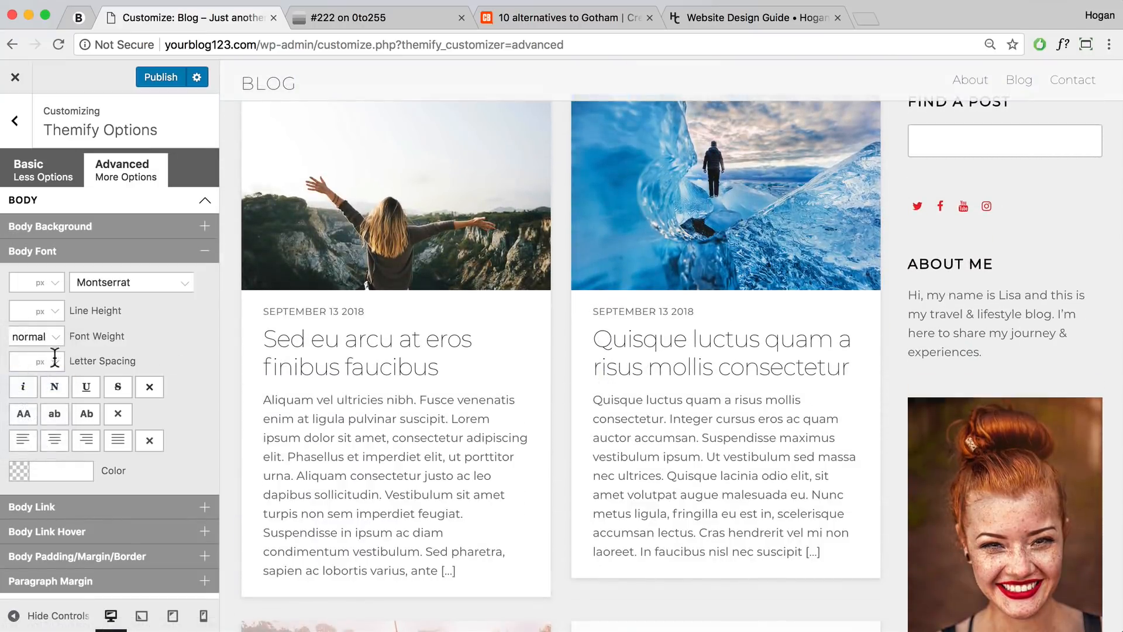
{"action": "scroll", "coordinate": [662, 380], "scroll_direction": "up", "scroll_amount": 3}
{"action": "scroll", "coordinate": [661, 381], "scroll_direction": "up", "scroll_amount": 10}
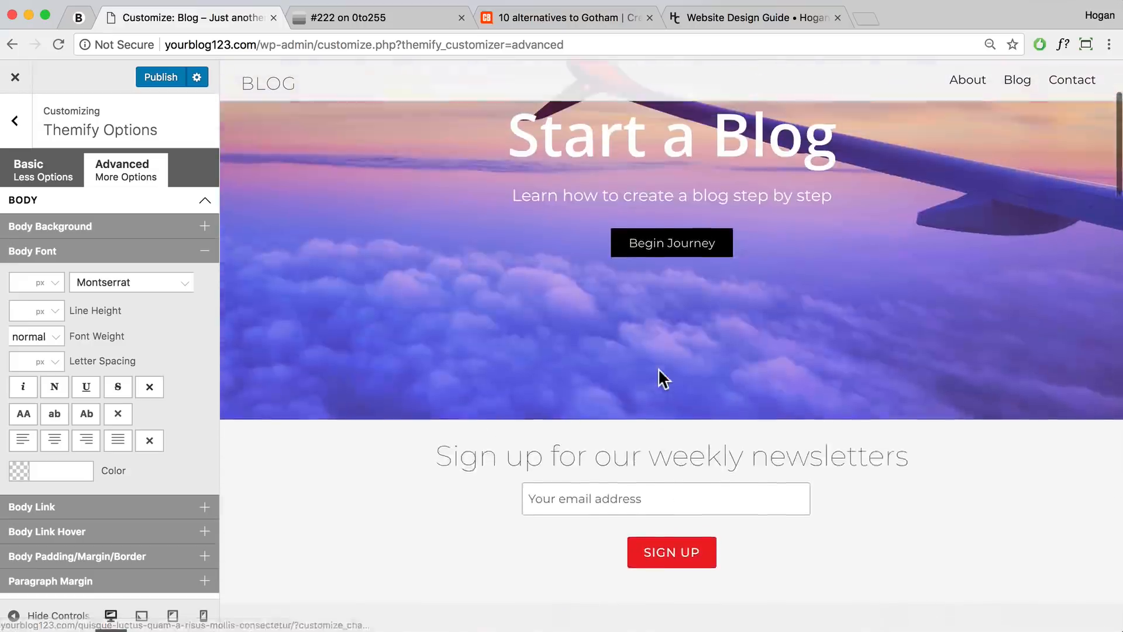
{"action": "scroll", "coordinate": [660, 370], "scroll_direction": "down", "scroll_amount": 10}
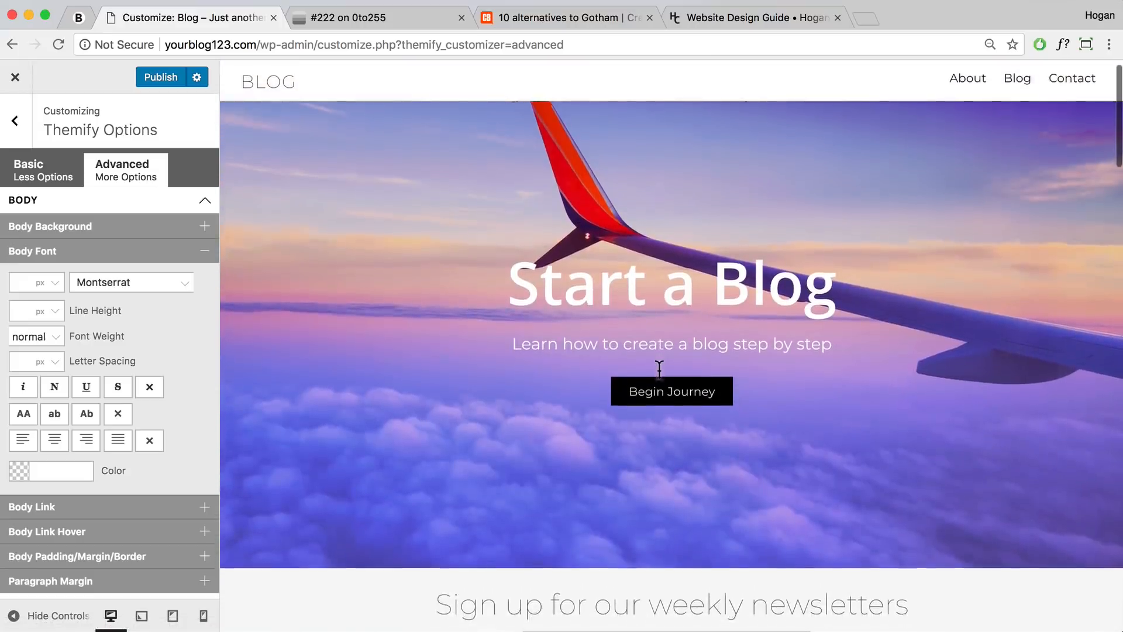
{"action": "scroll", "coordinate": [662, 380], "scroll_direction": "down", "scroll_amount": 15}
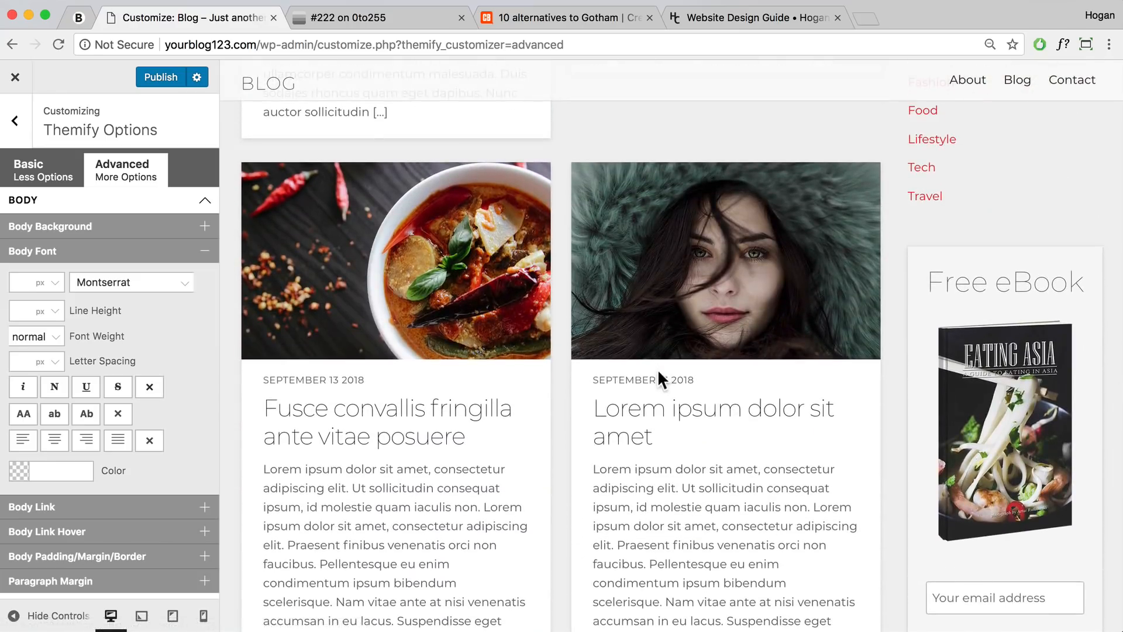
Set the Body Font family back to Lora and collapse the Body Font settings
{"action": "left_click", "coordinate": [140, 284]}
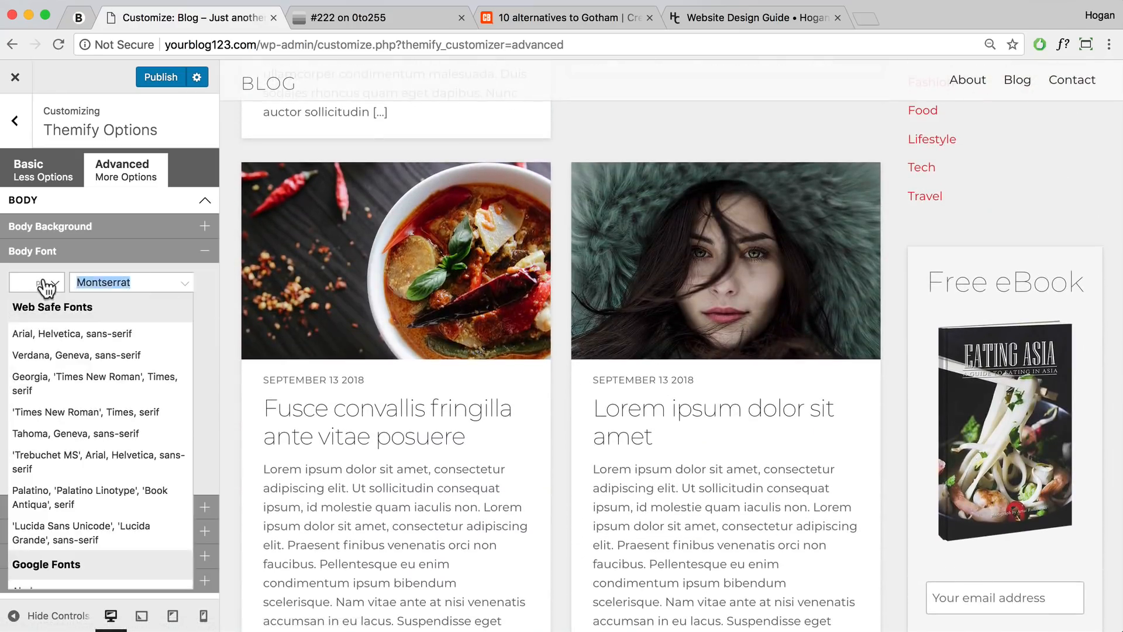
{"action": "type", "text": "Lora"}
{"action": "left_click", "coordinate": [65, 367]}
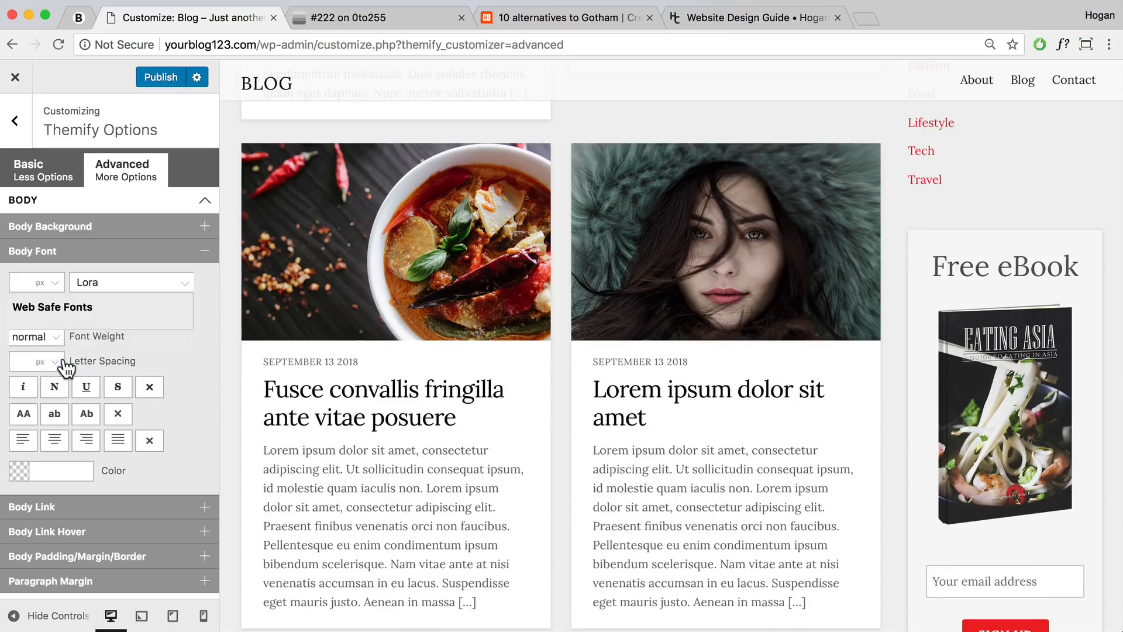
{"action": "left_click", "coordinate": [205, 250]}
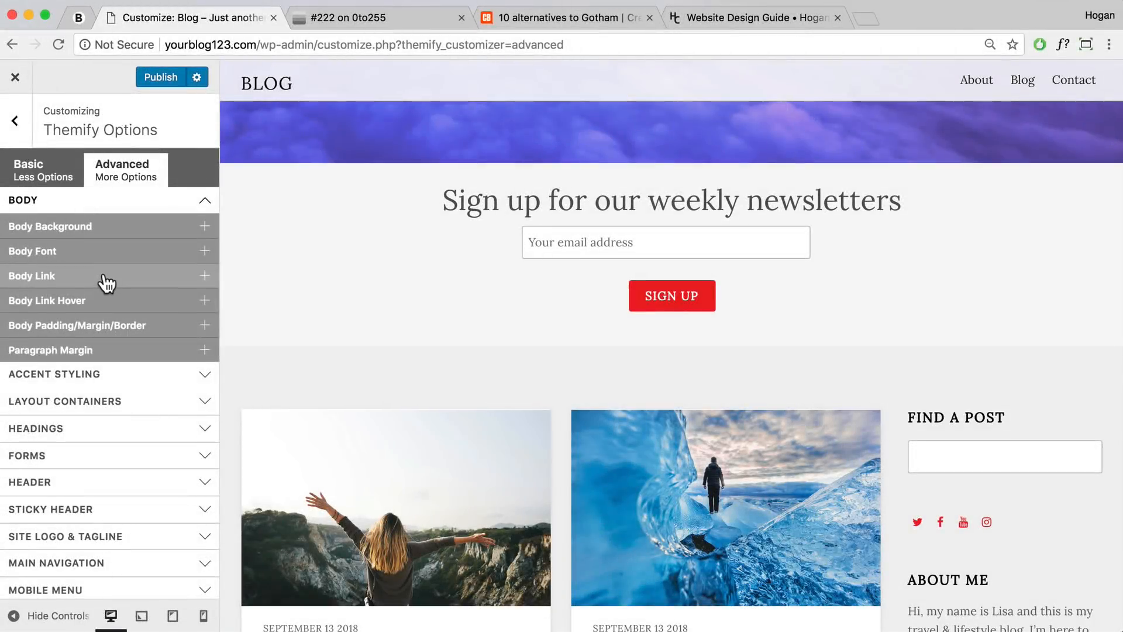
Set the Body Link color to #222222 and check the links in the home page preview
{"action": "left_click", "coordinate": [106, 284]}
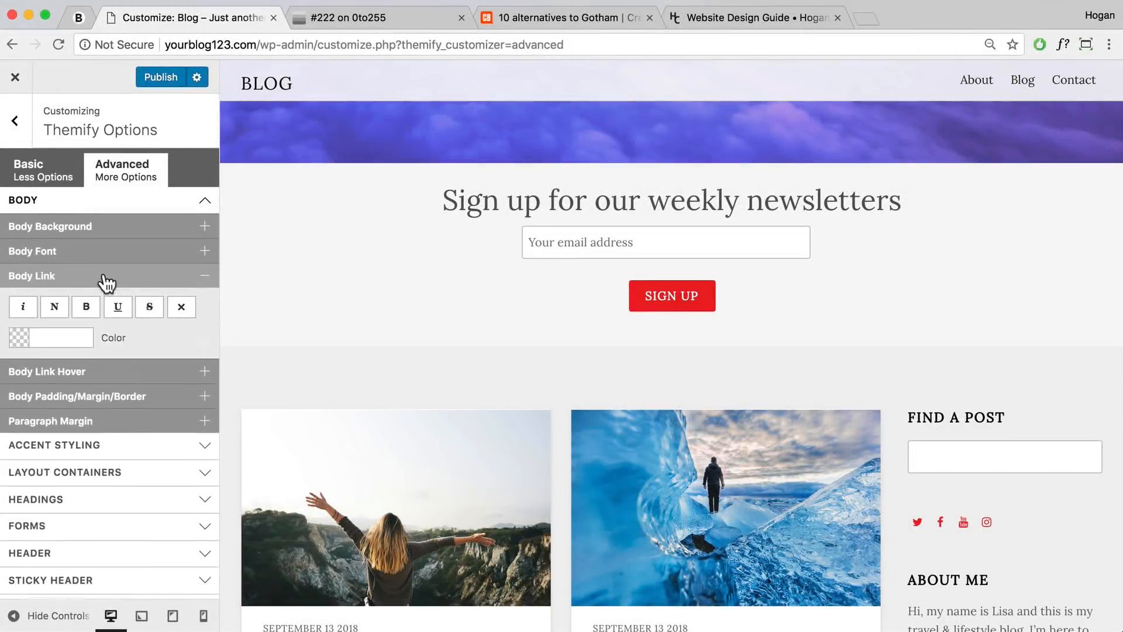
{"action": "scroll", "coordinate": [731, 418], "scroll_direction": "down", "scroll_amount": 3}
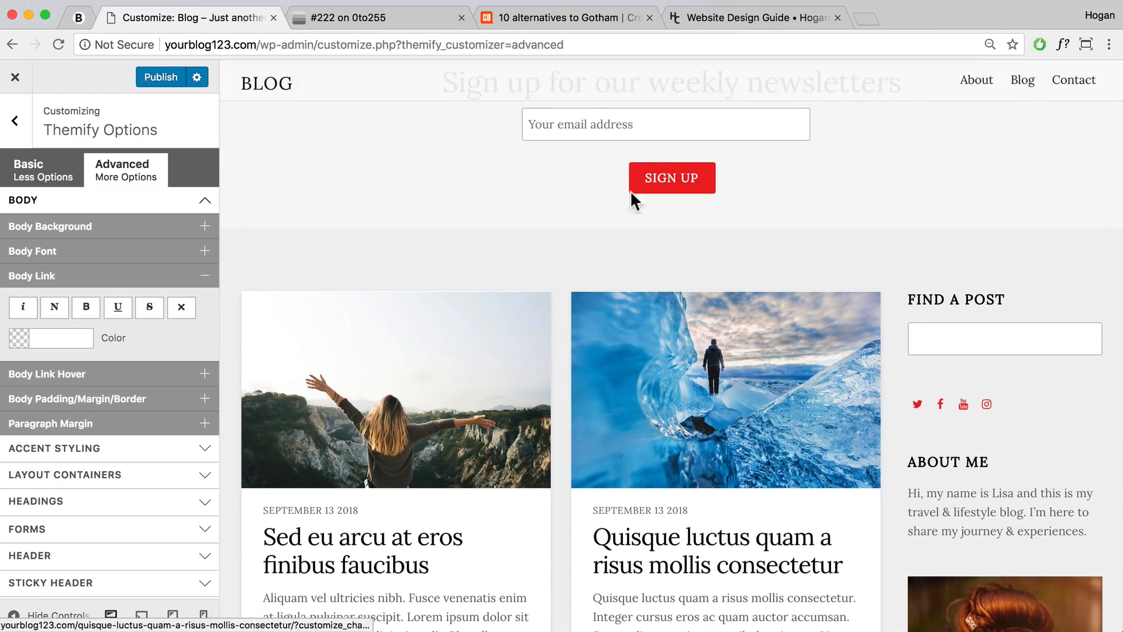
{"action": "left_click", "coordinate": [51, 338]}
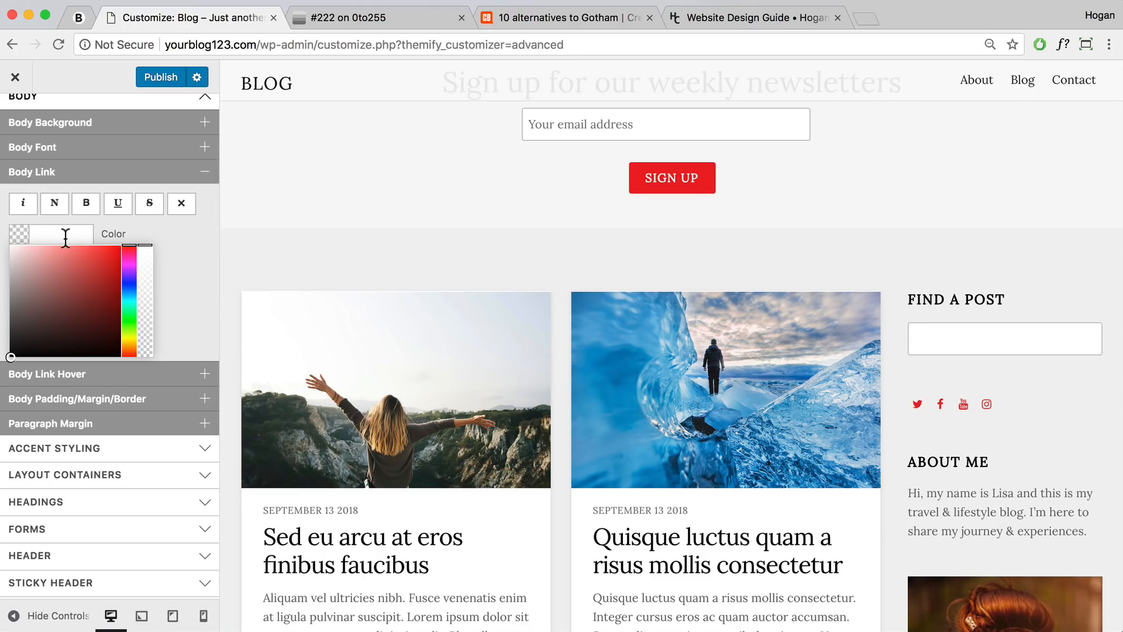
{"action": "type", "text": "222222"}
{"action": "key", "text": "Return"}
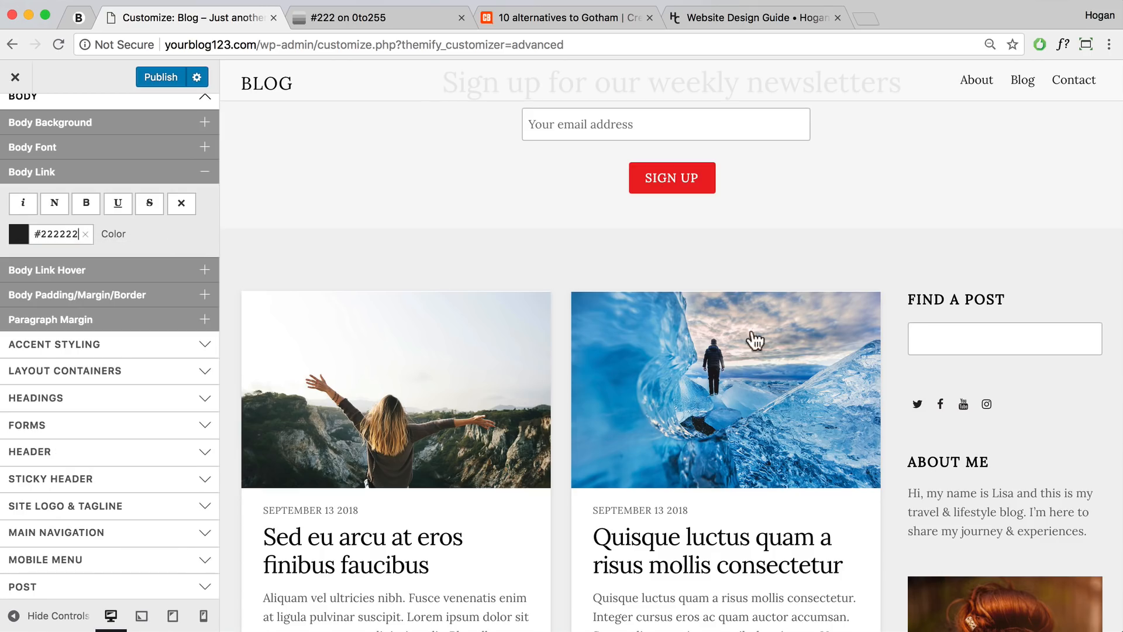
{"action": "scroll", "coordinate": [853, 413], "scroll_direction": "down", "scroll_amount": 2}
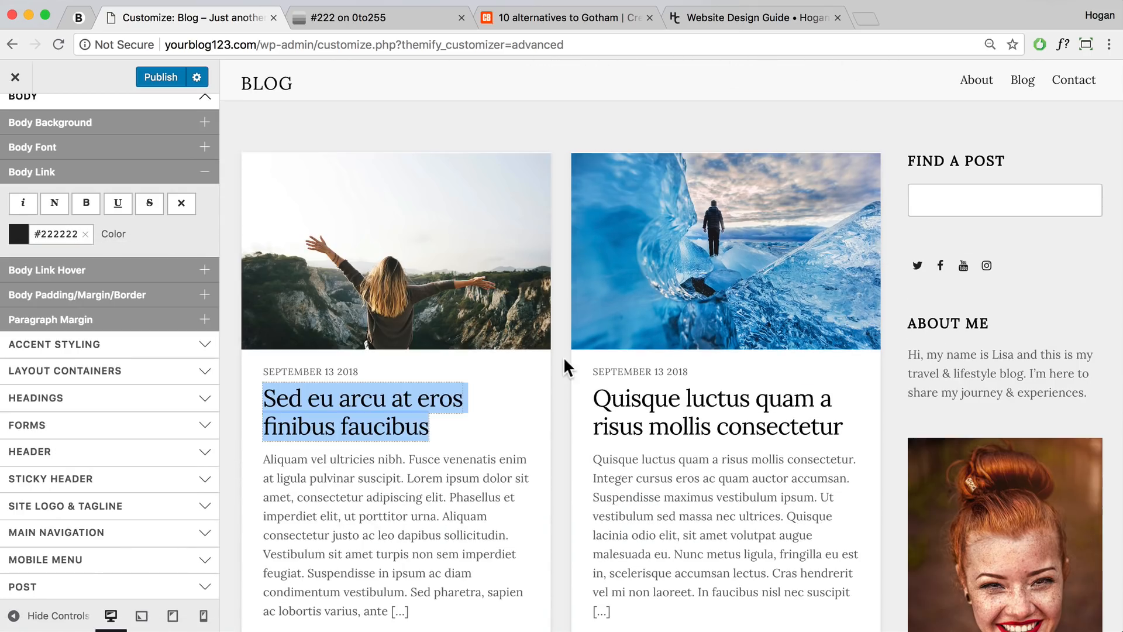
Set the Body Link Hover color to #444444 and publish the changes
{"action": "left_click", "coordinate": [155, 273]}
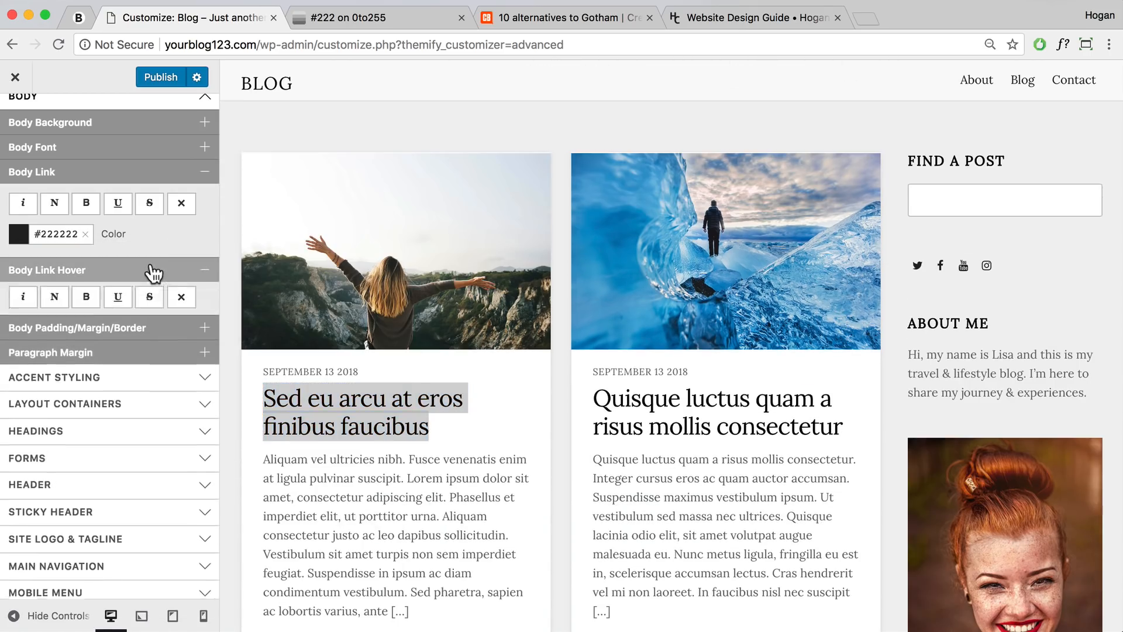
{"action": "left_click", "coordinate": [41, 331]}
{"action": "type", "text": "444444"}
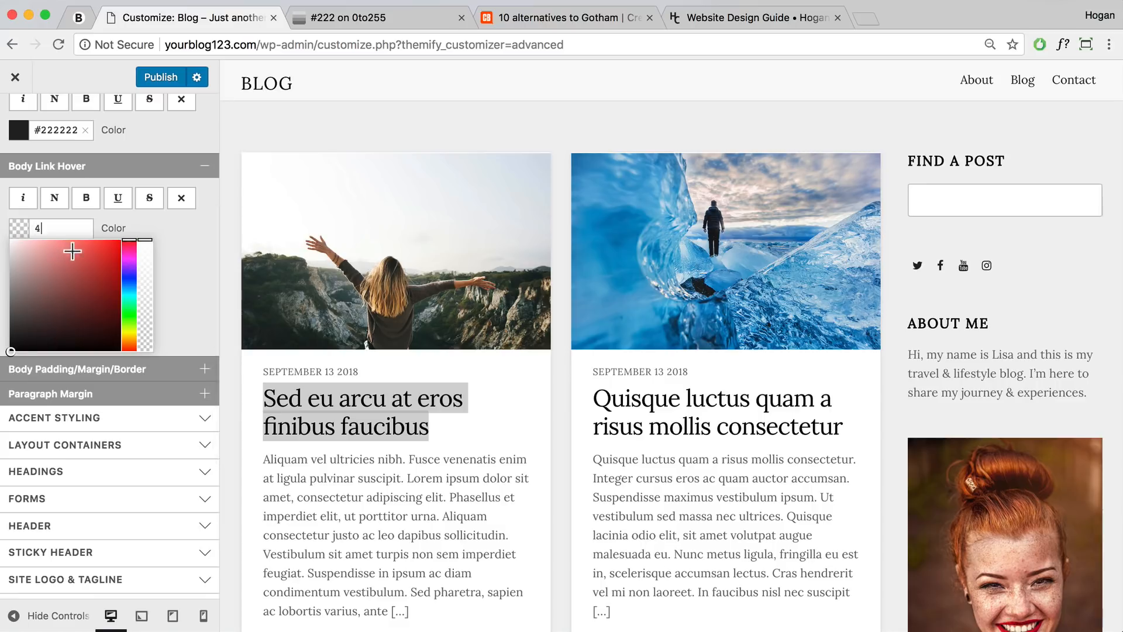
{"action": "left_click", "coordinate": [178, 238]}
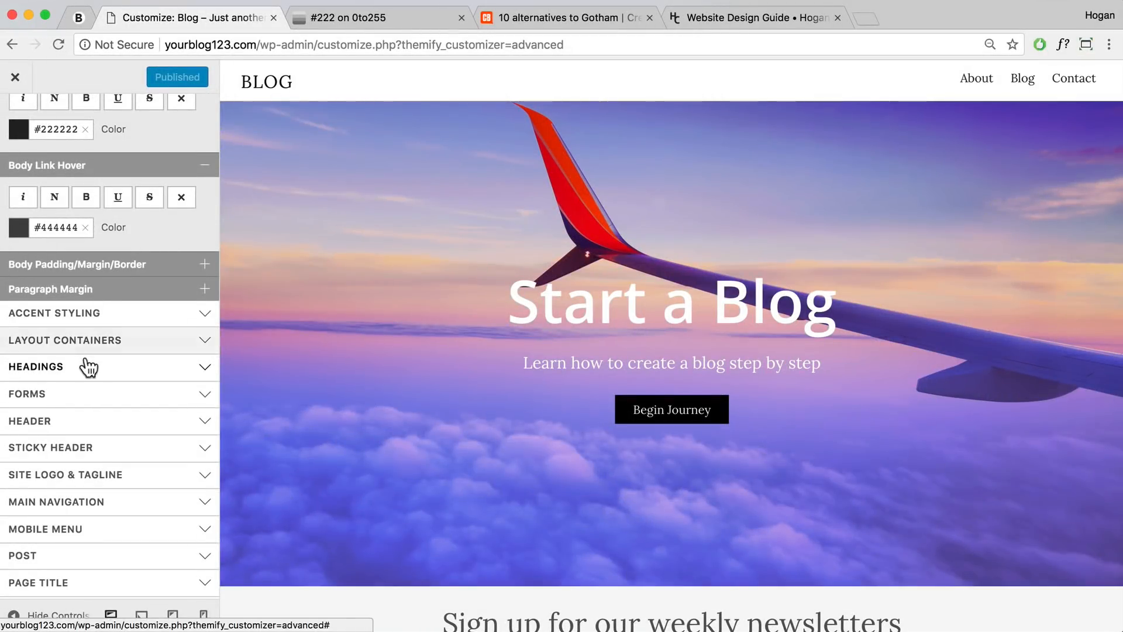
Expand the Headings settings and examine the hero title and post headings in the home page preview
{"action": "left_click", "coordinate": [89, 377]}
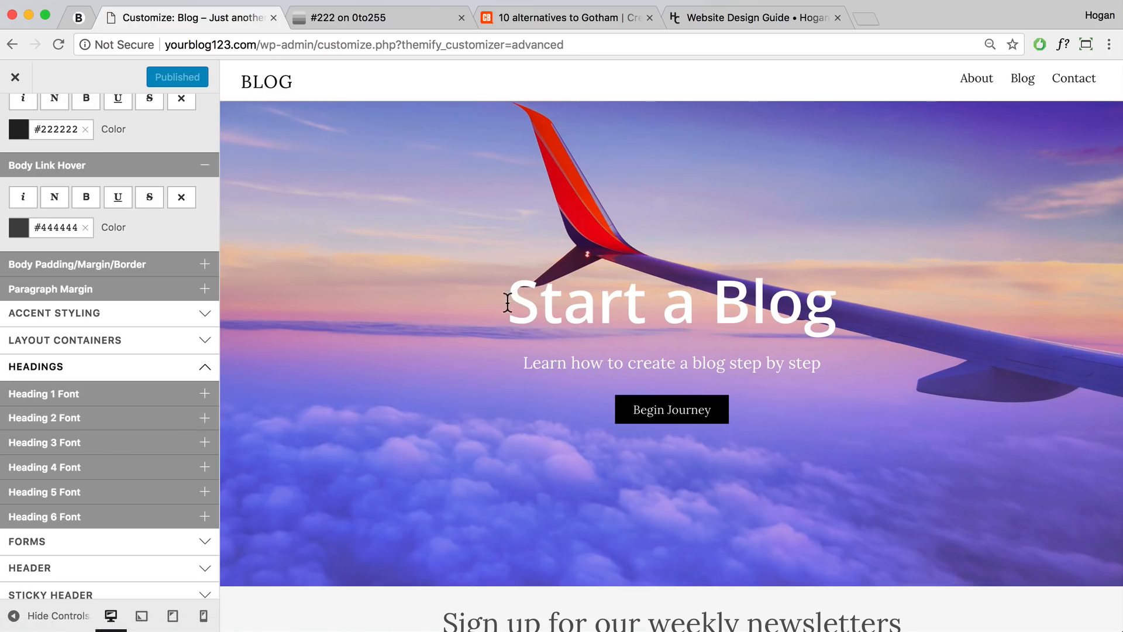
{"action": "left_click_drag", "start_coordinate": [508, 303], "coordinate": [856, 307]}
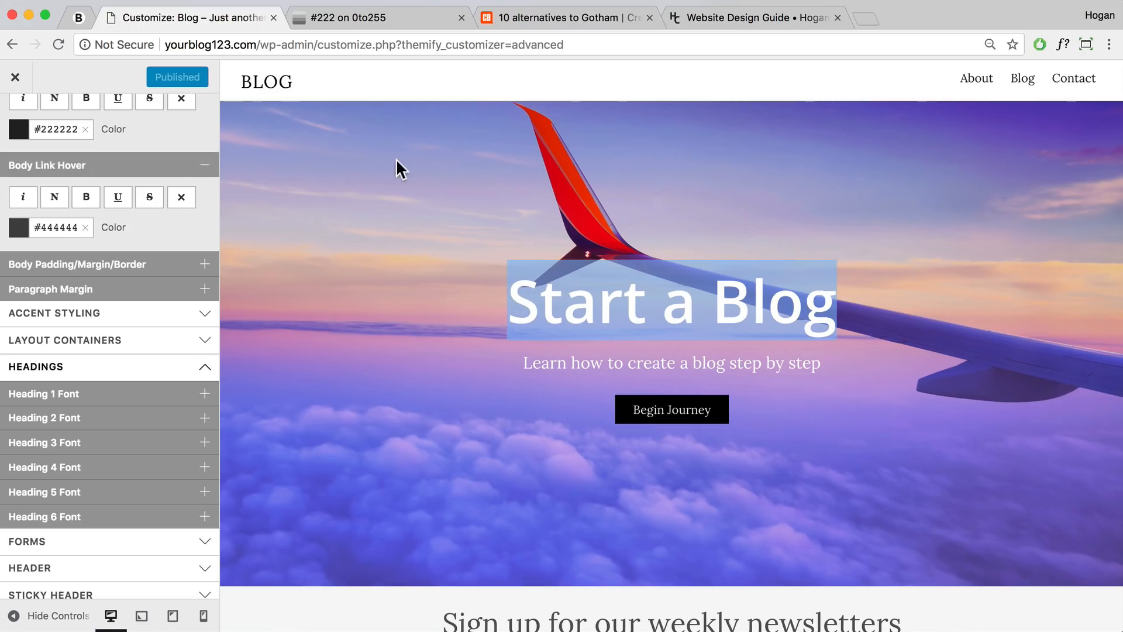
{"action": "scroll", "coordinate": [609, 234], "scroll_direction": "down", "scroll_amount": 10}
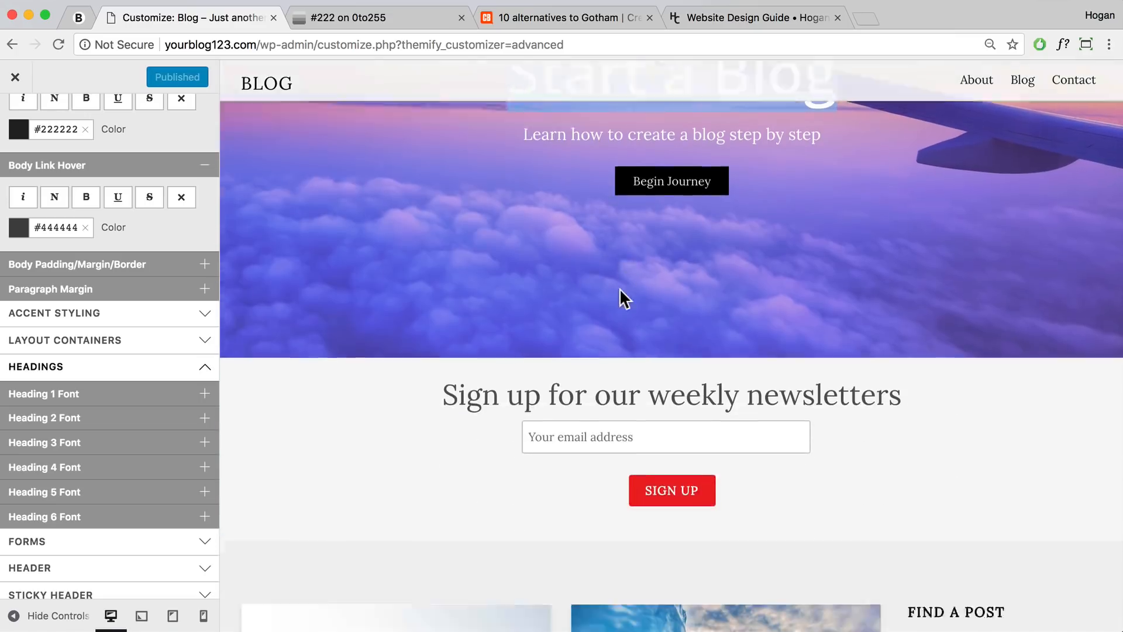
{"action": "scroll", "coordinate": [622, 321], "scroll_direction": "down", "scroll_amount": 2}
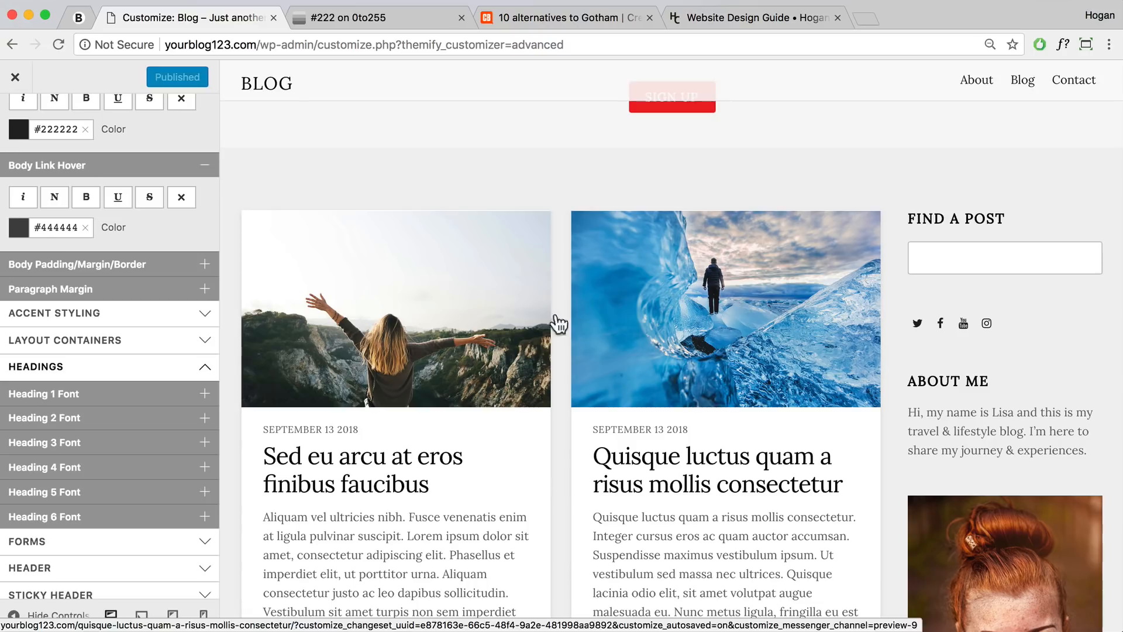
{"action": "scroll", "coordinate": [139, 390], "scroll_direction": "down", "scroll_amount": 5}
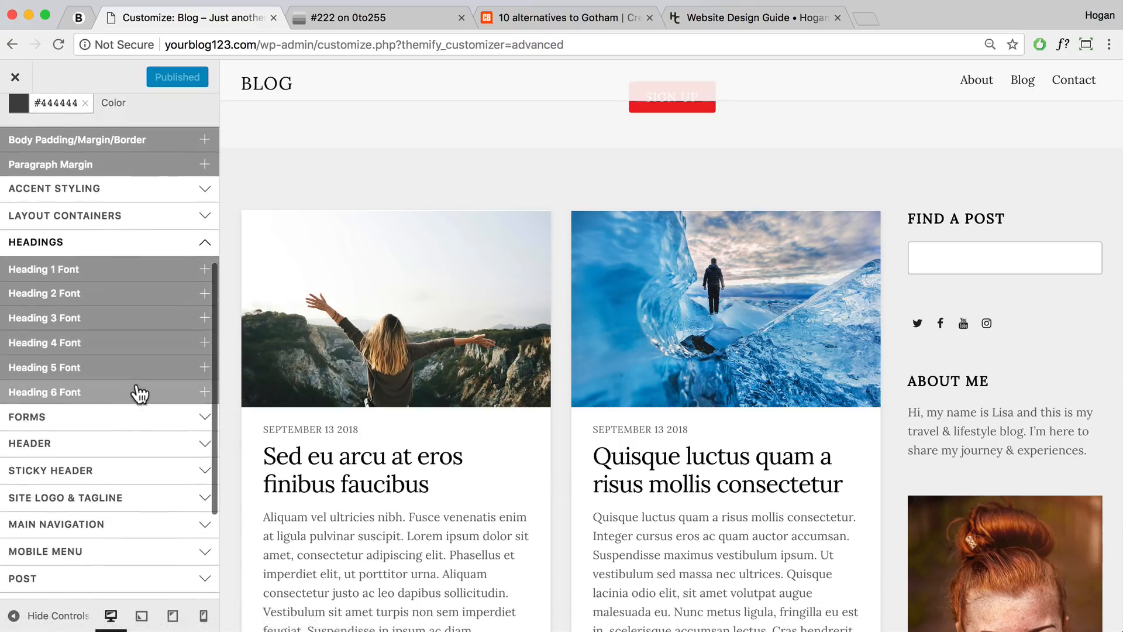
Expand the Forms settings and check the newsletter sign-up form in the home page preview
{"action": "left_click", "coordinate": [123, 413]}
{"action": "scroll", "coordinate": [501, 389], "scroll_direction": "up", "scroll_amount": 6}
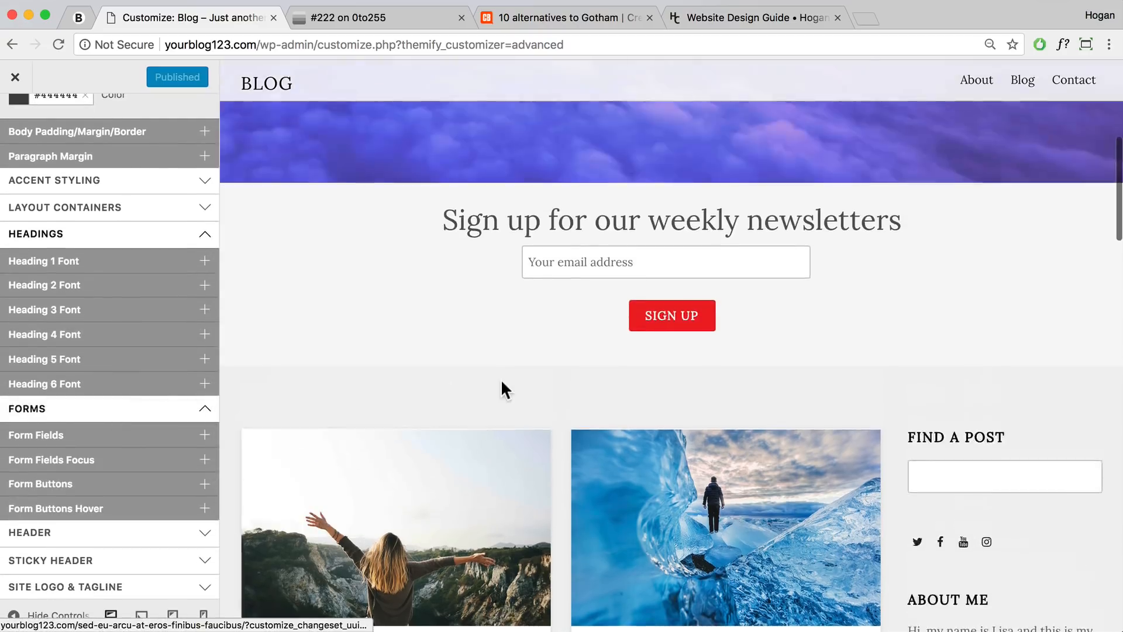
{"action": "left_click", "coordinate": [673, 424]}
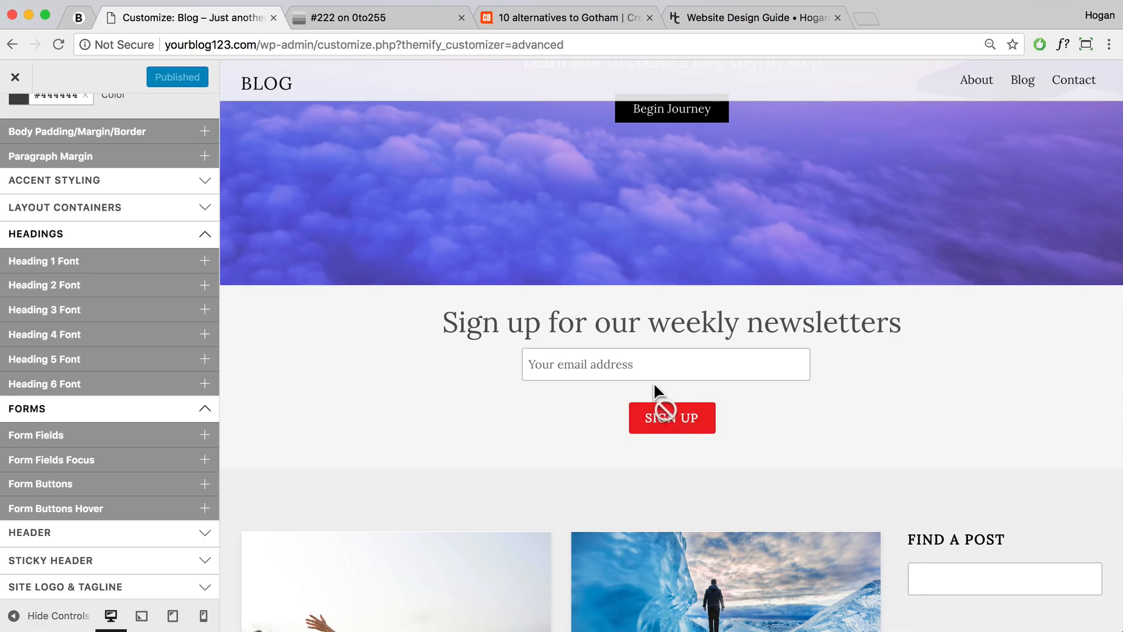
{"action": "scroll", "coordinate": [120, 384], "scroll_direction": "down", "scroll_amount": 2}
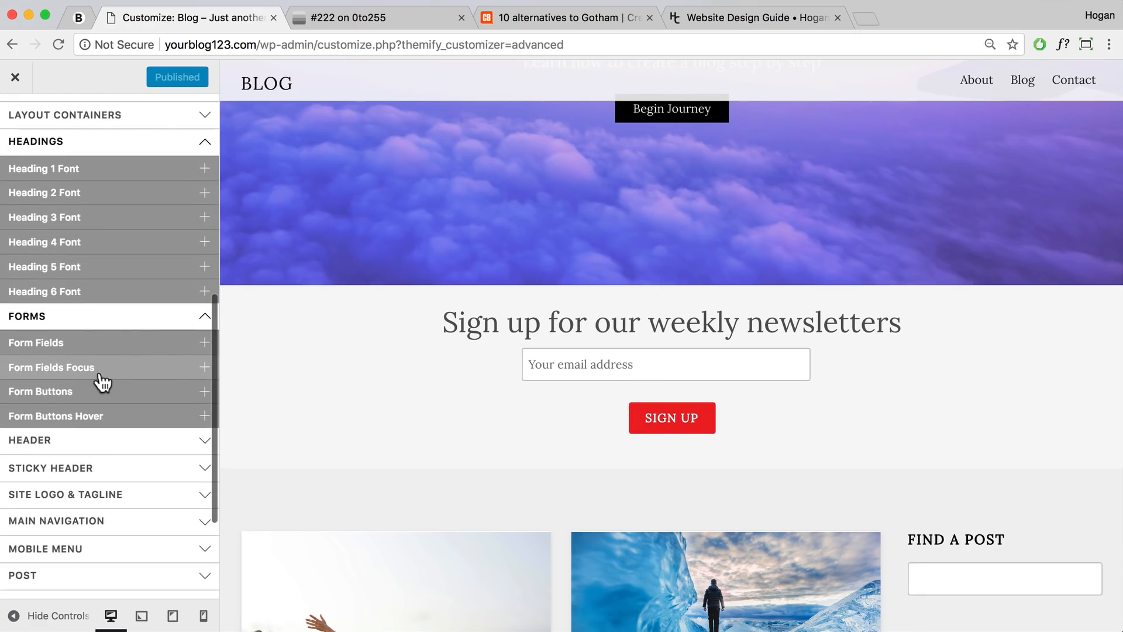
Set the border style of the Form Fields to Solid
{"action": "left_click", "coordinate": [81, 347]}
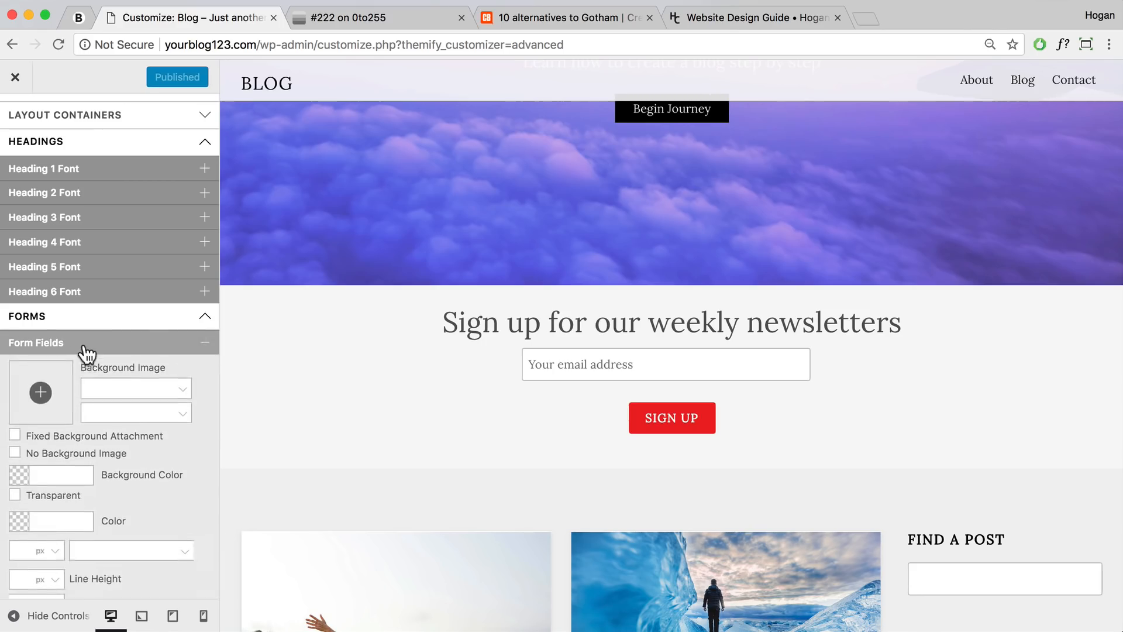
{"action": "scroll", "coordinate": [85, 376], "scroll_direction": "down", "scroll_amount": 10}
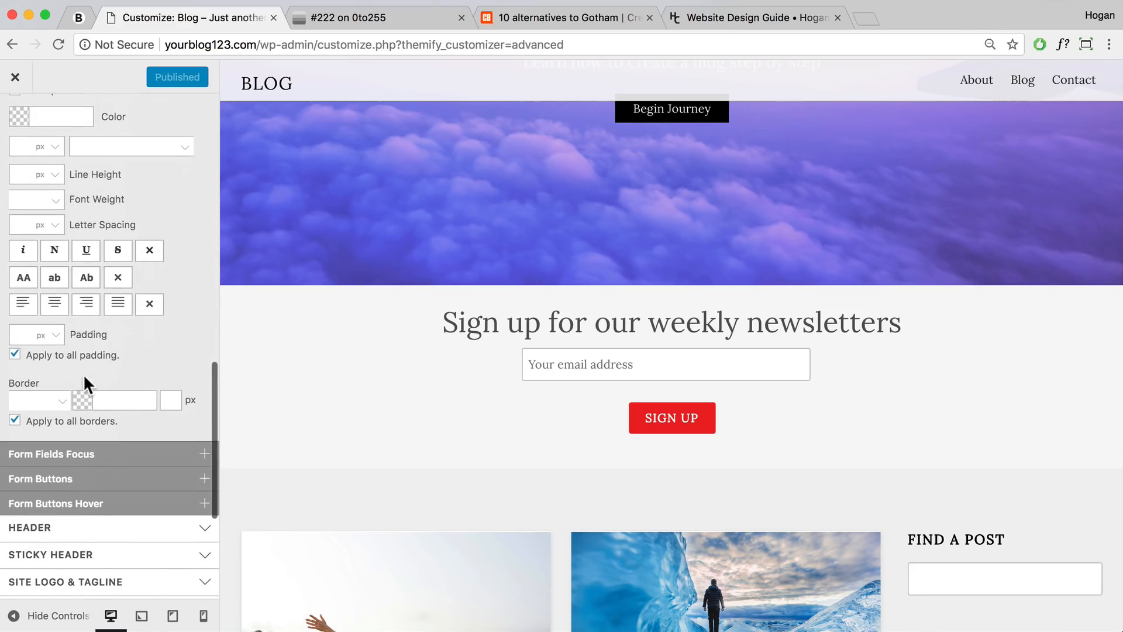
{"action": "left_click", "coordinate": [57, 402]}
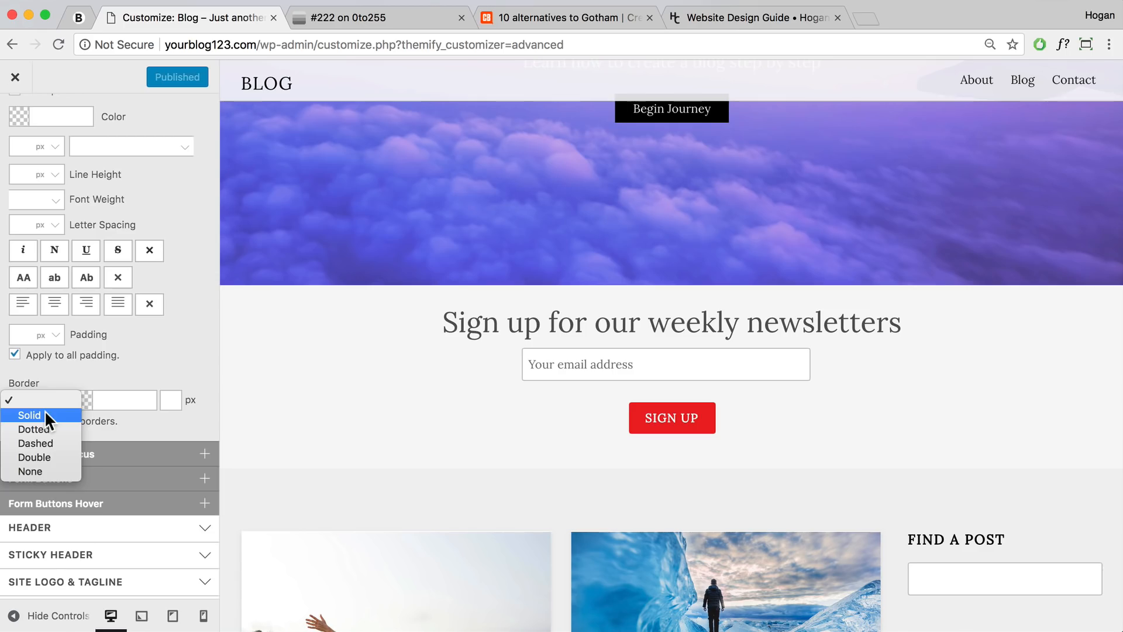
{"action": "left_click", "coordinate": [45, 415]}
Set the Form Fields border color to #eeeeee and its width to 2 px, and check the fields in the preview
{"action": "scroll", "coordinate": [76, 408], "scroll_direction": "up", "scroll_amount": 5}
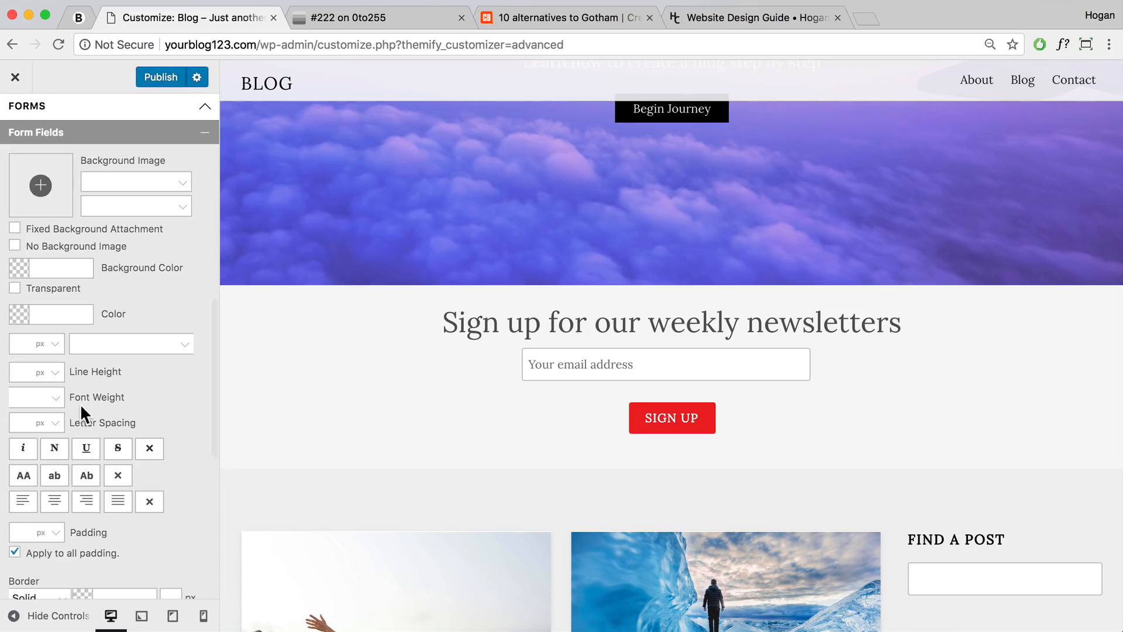
{"action": "scroll", "coordinate": [80, 403], "scroll_direction": "down", "scroll_amount": 8}
{"action": "scroll", "coordinate": [96, 339], "scroll_direction": "up", "scroll_amount": 2}
{"action": "left_click", "coordinate": [108, 333]}
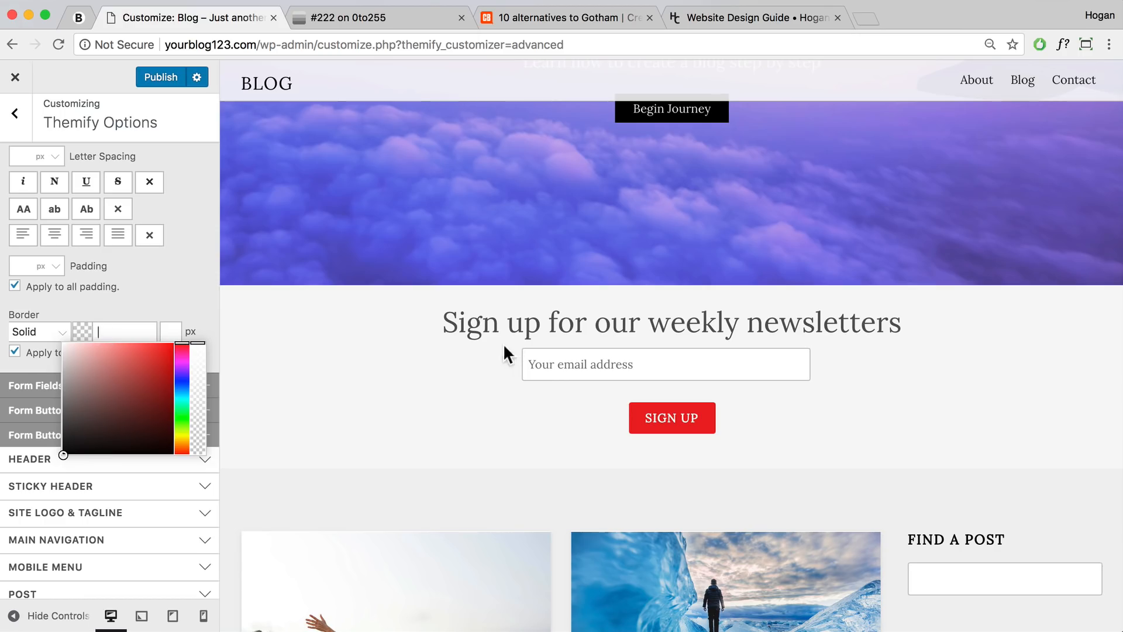
{"action": "type", "text": "eee"}
{"action": "left_click", "coordinate": [130, 305]}
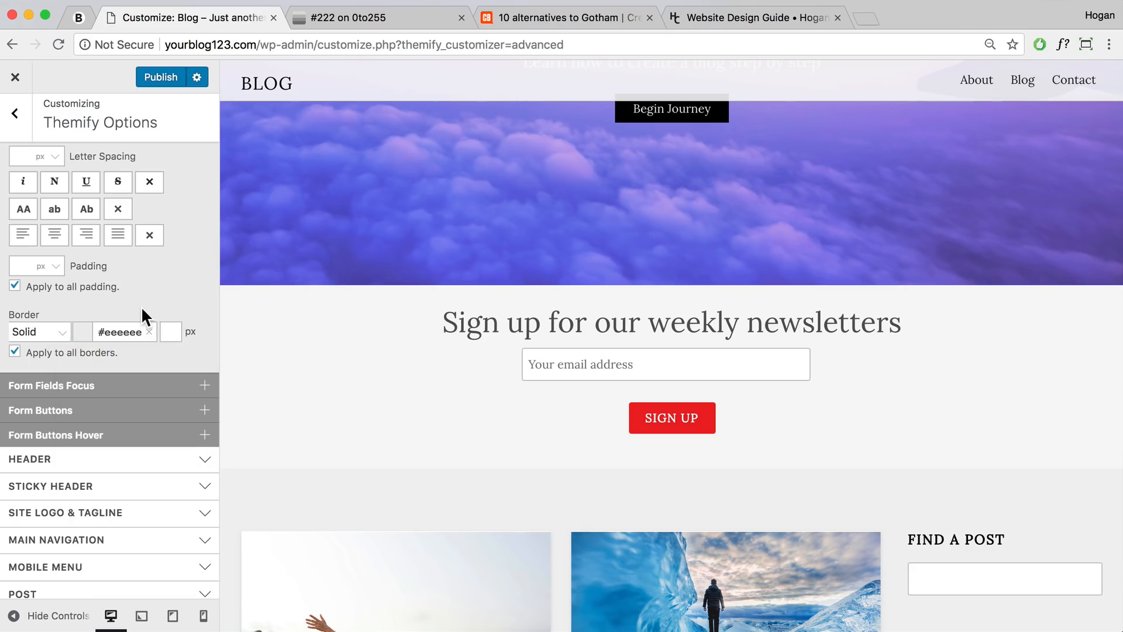
{"action": "left_click", "coordinate": [179, 329]}
{"action": "type", "text": "1"}
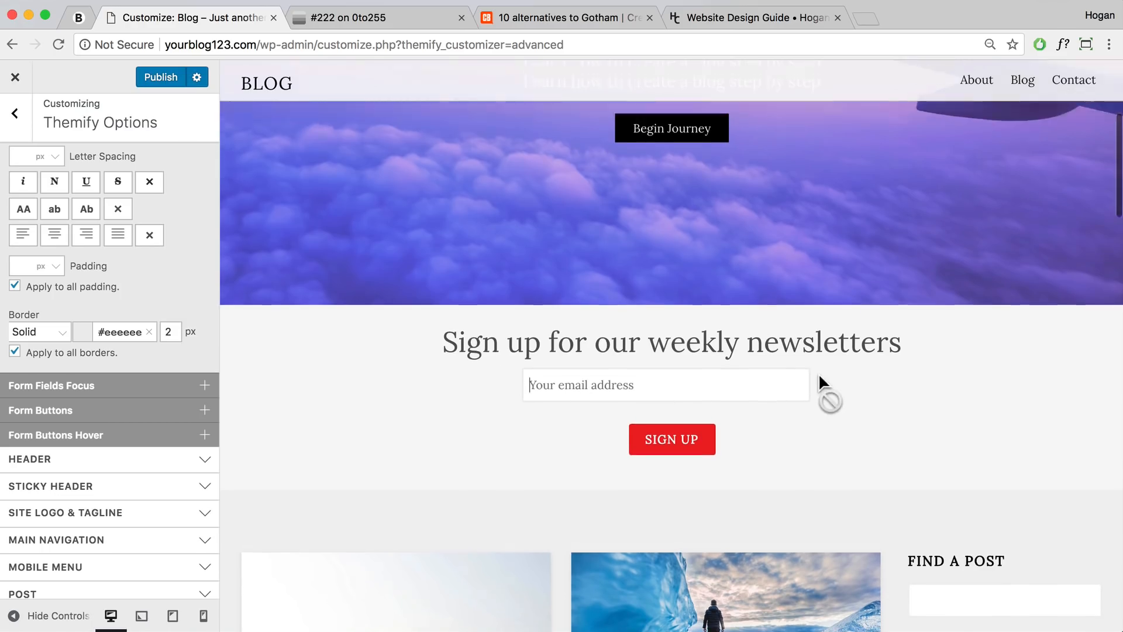
{"action": "scroll", "coordinate": [819, 380], "scroll_direction": "down", "scroll_amount": 5}
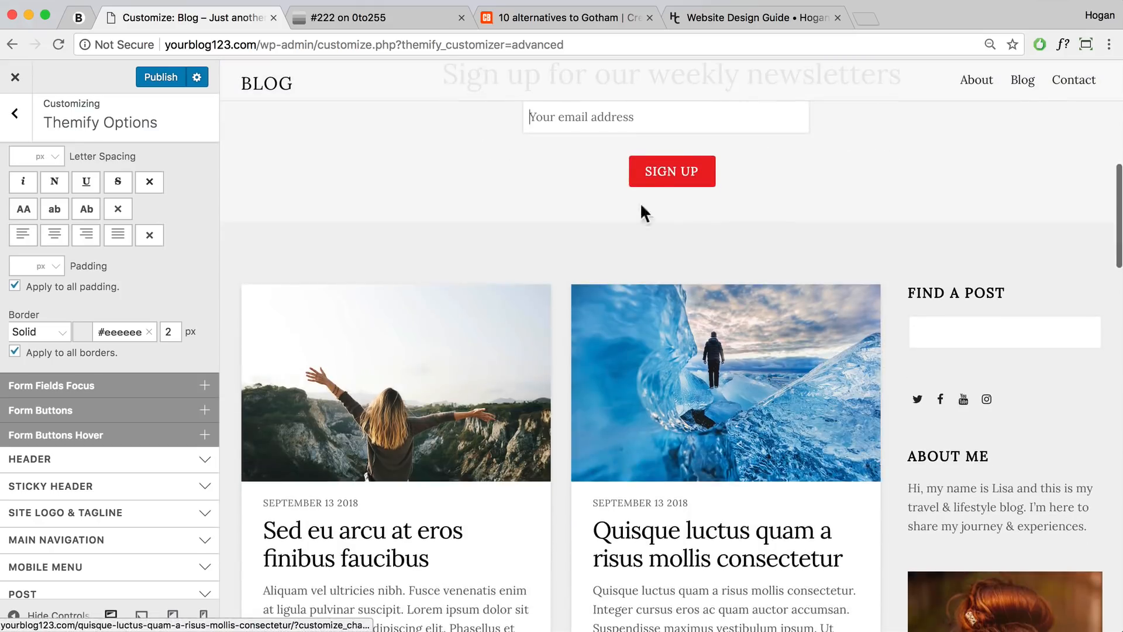
{"action": "scroll", "coordinate": [594, 205], "scroll_direction": "up", "scroll_amount": 2}
{"action": "scroll", "coordinate": [193, 288], "scroll_direction": "down", "scroll_amount": 2}
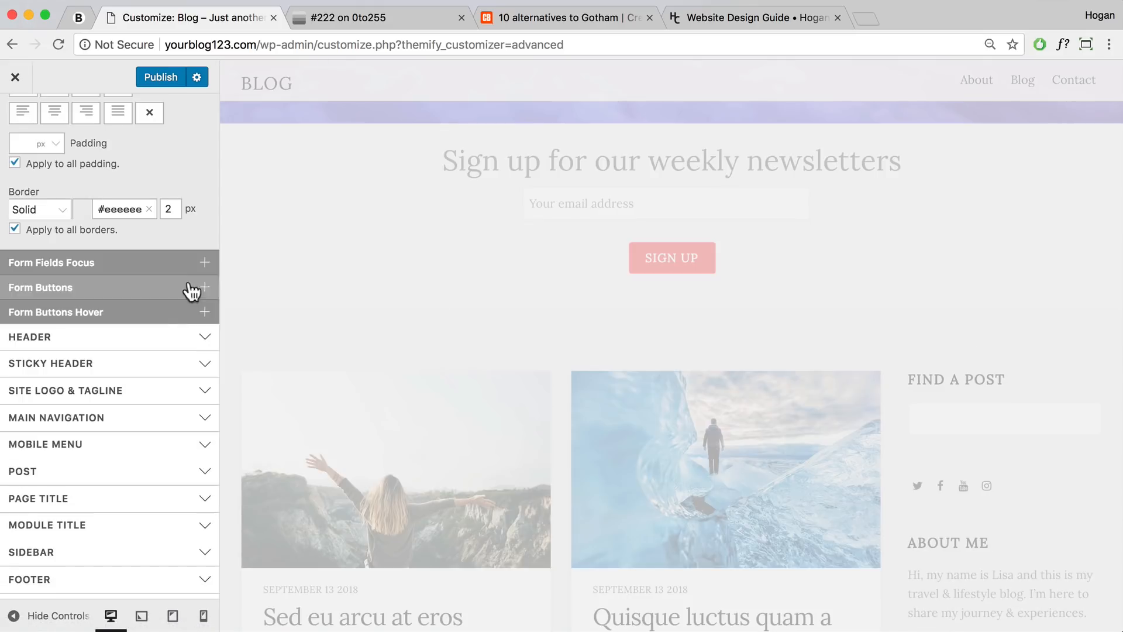
Set the Form Buttons background color to #222222 and publish the changes
{"action": "left_click", "coordinate": [169, 289]}
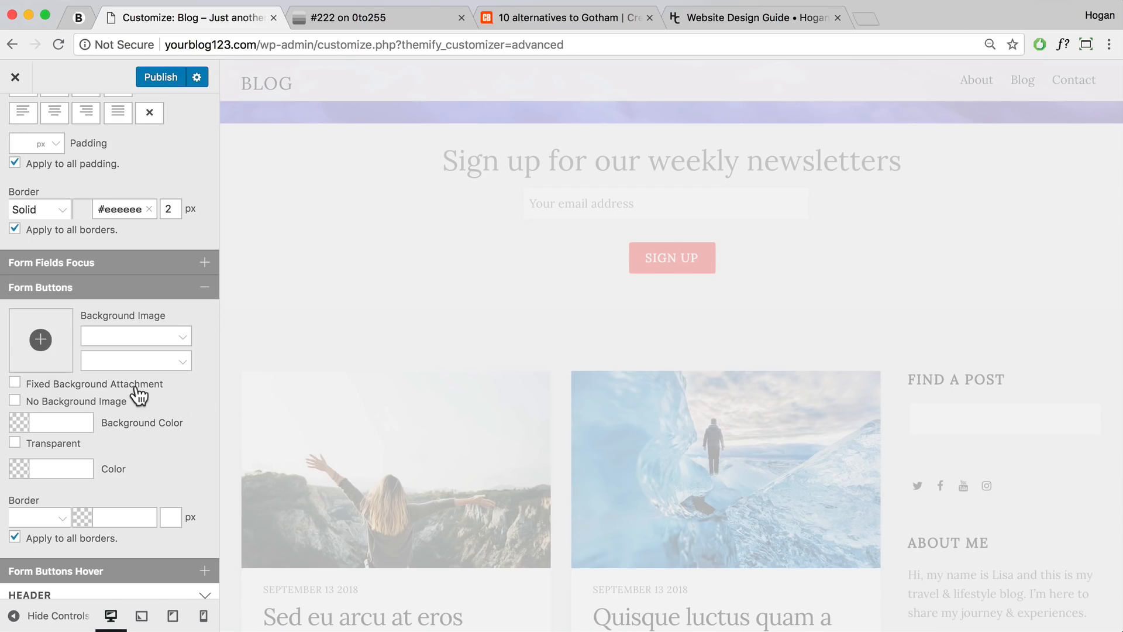
{"action": "left_click", "coordinate": [68, 423]}
{"action": "type", "text": "333"}
{"action": "left_click_drag", "start_coordinate": [68, 422], "coordinate": [31, 419]}
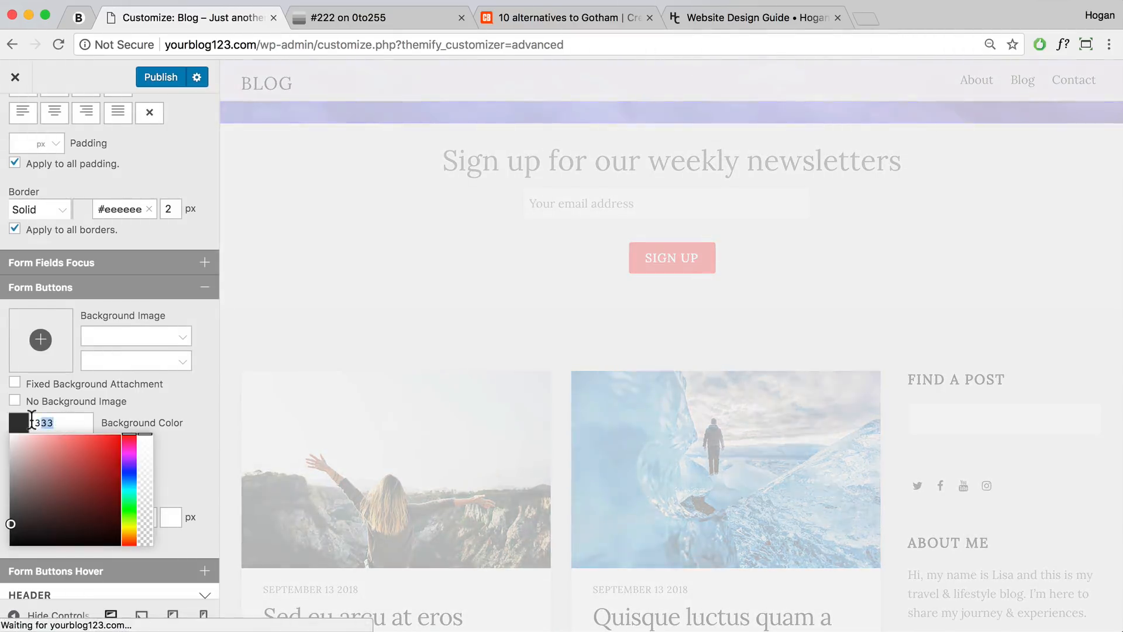
{"action": "type", "text": "222"}
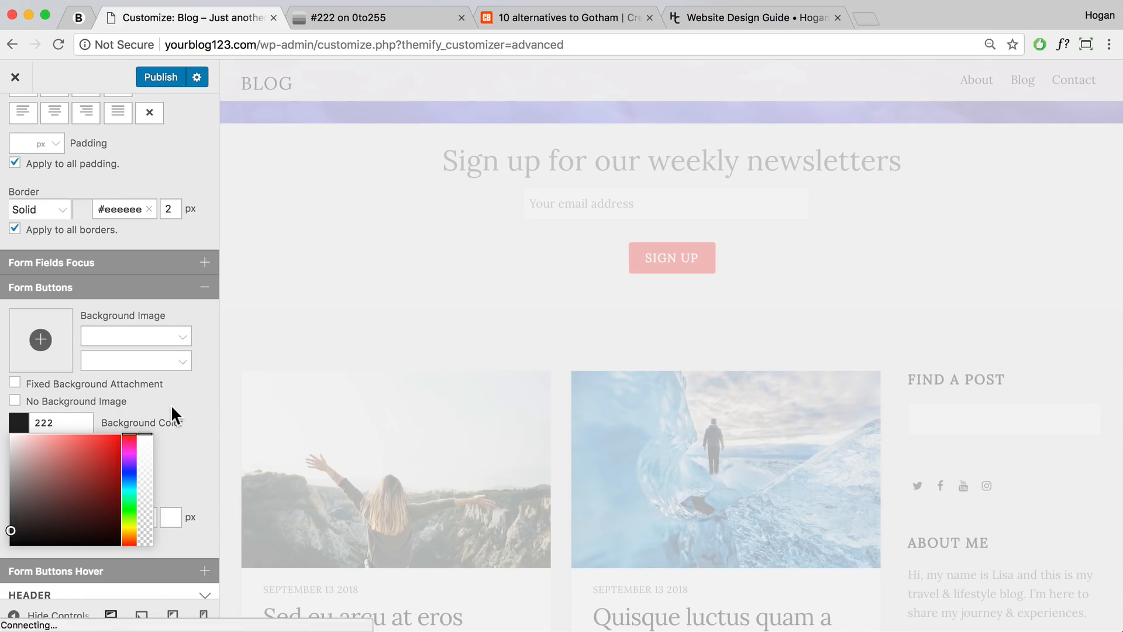
{"action": "left_click", "coordinate": [171, 405]}
{"action": "scroll", "coordinate": [172, 409], "scroll_direction": "down", "scroll_amount": 3}
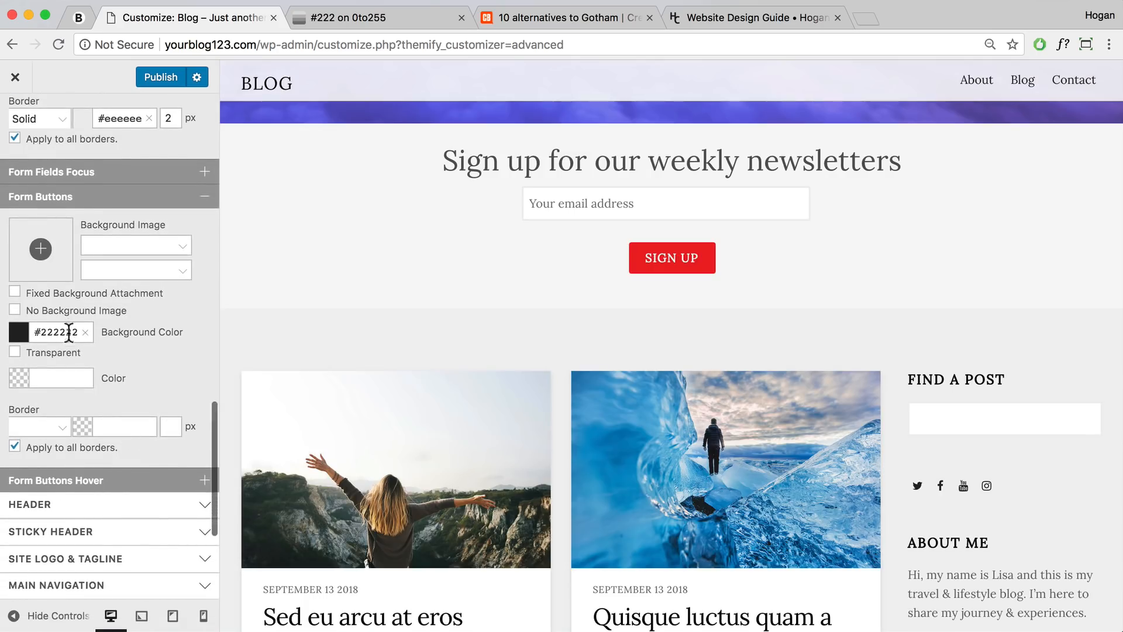
{"action": "left_click", "coordinate": [157, 79]}
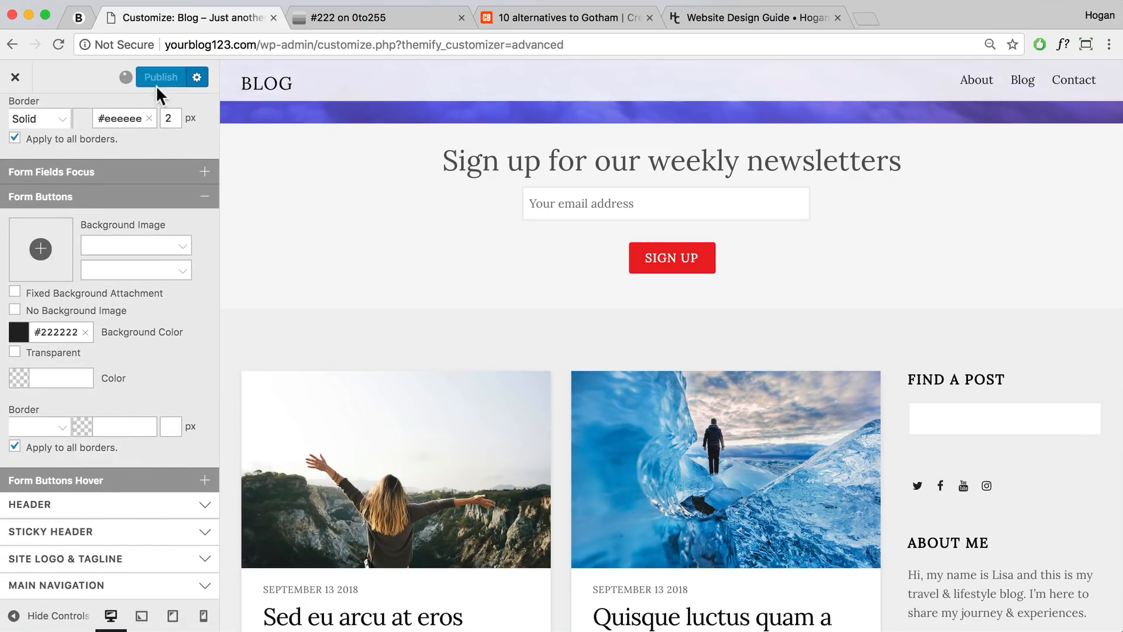
Set the Form Buttons Hover background color to #444444 and publish the changes
{"action": "left_click", "coordinate": [162, 492]}
{"action": "scroll", "coordinate": [145, 471], "scroll_direction": "down", "scroll_amount": 6}
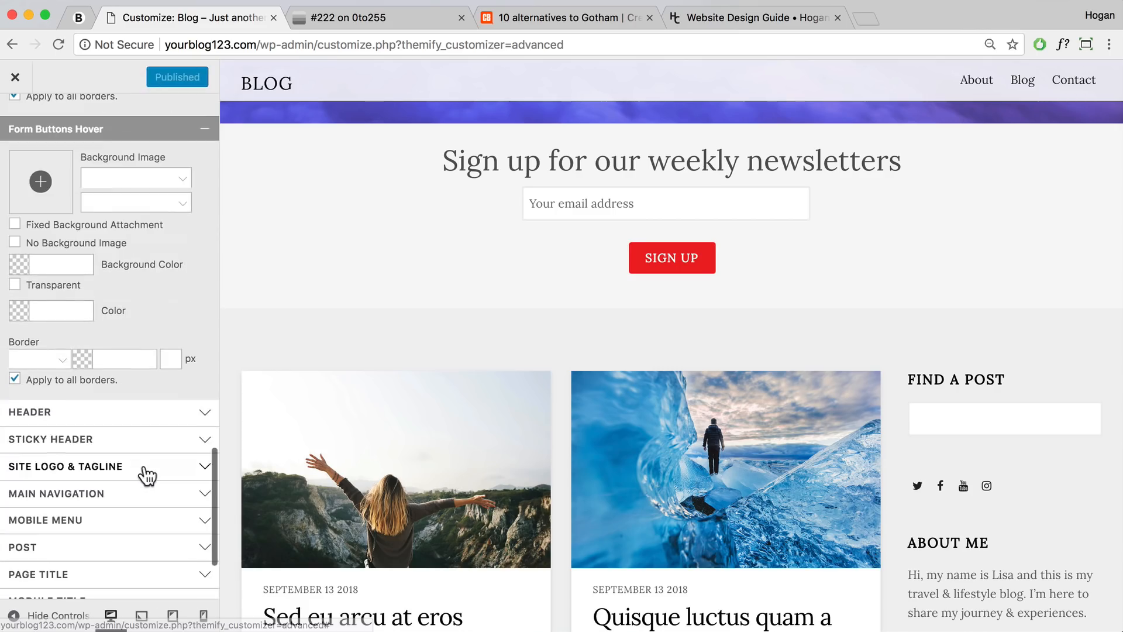
{"action": "left_click", "coordinate": [53, 310]}
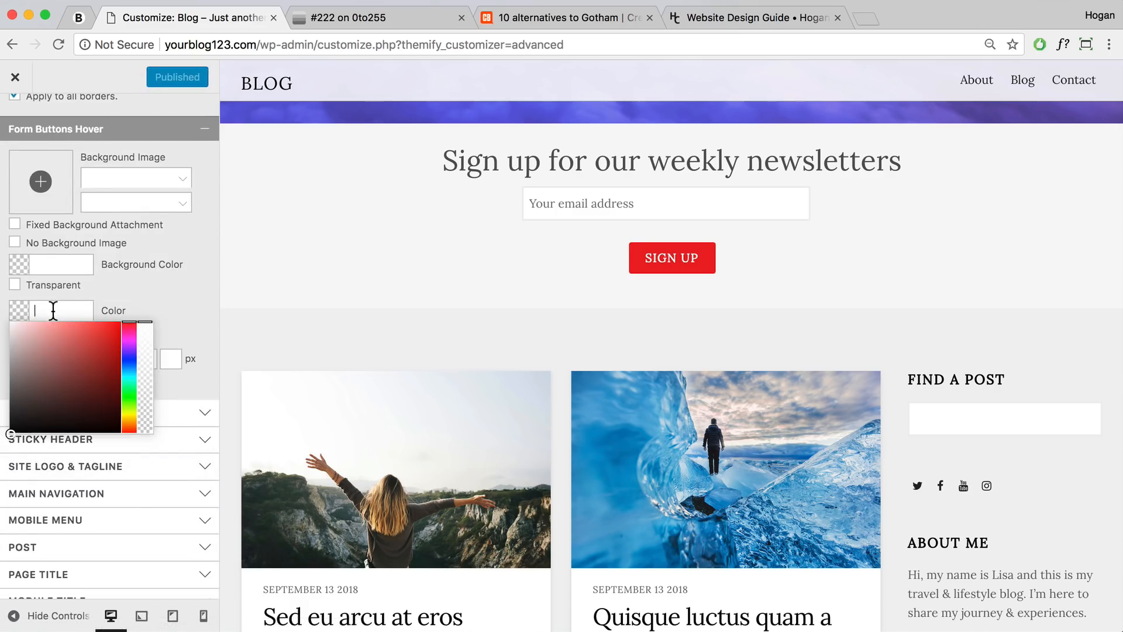
{"action": "left_click", "coordinate": [61, 262]}
{"action": "scroll", "coordinate": [60, 275], "scroll_direction": "up", "scroll_amount": 2}
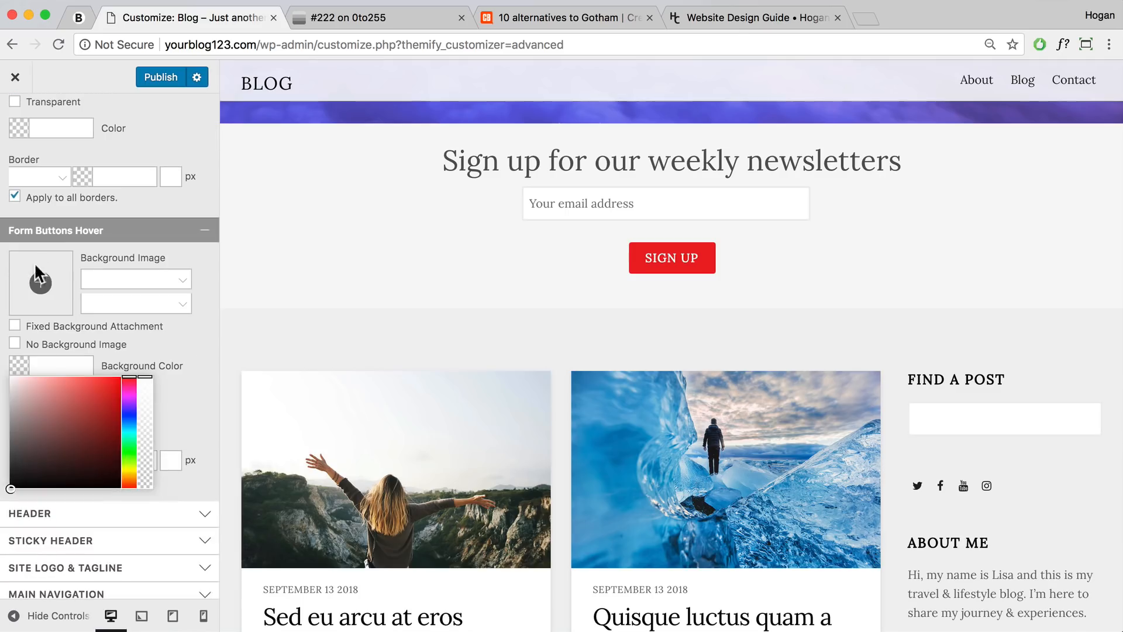
{"action": "key", "text": "BackSpace"}
{"action": "type", "text": "4444444"}
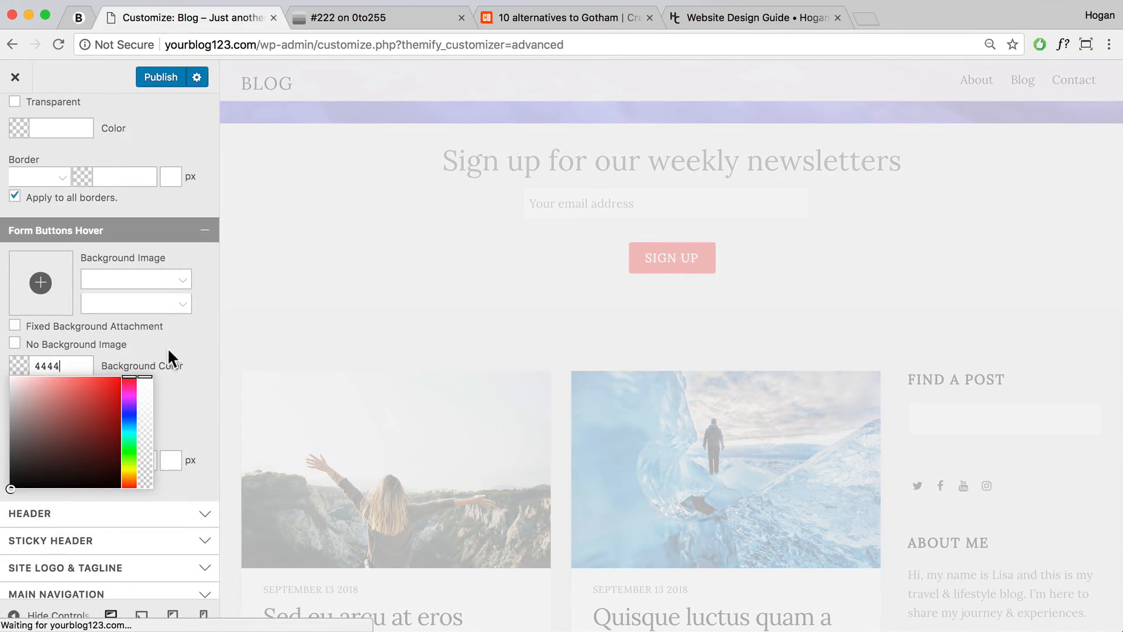
{"action": "left_click", "coordinate": [162, 75]}
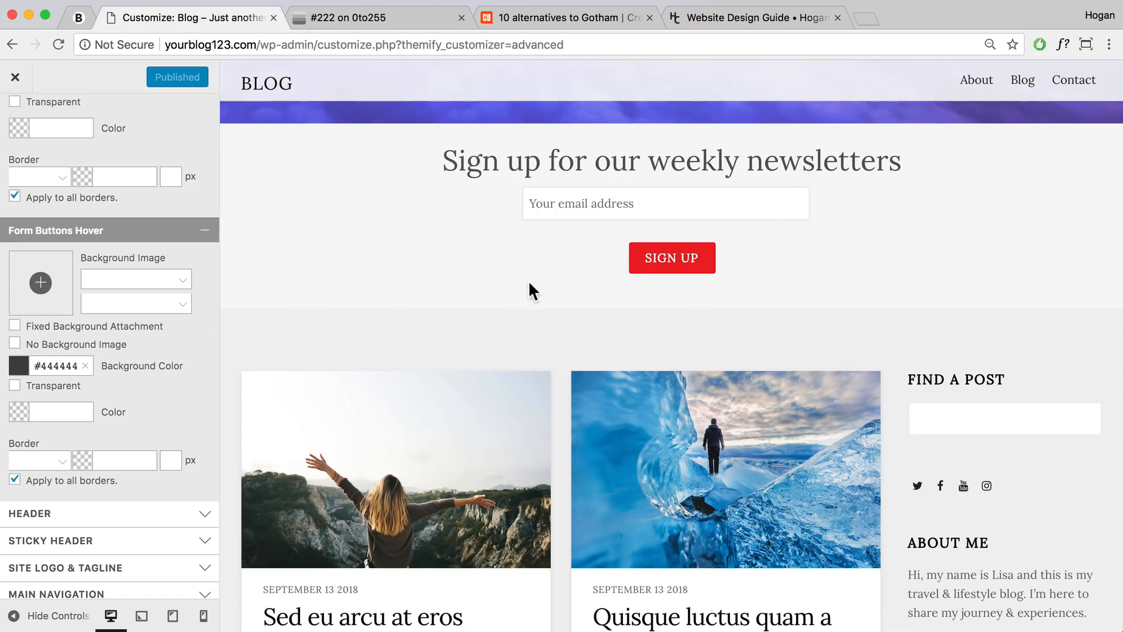
Expand the Sticky Header settings, examine the sticky header across the home page preview, and review the Sticky Header Wrap options
{"action": "scroll", "coordinate": [131, 299], "scroll_direction": "down", "scroll_amount": 5}
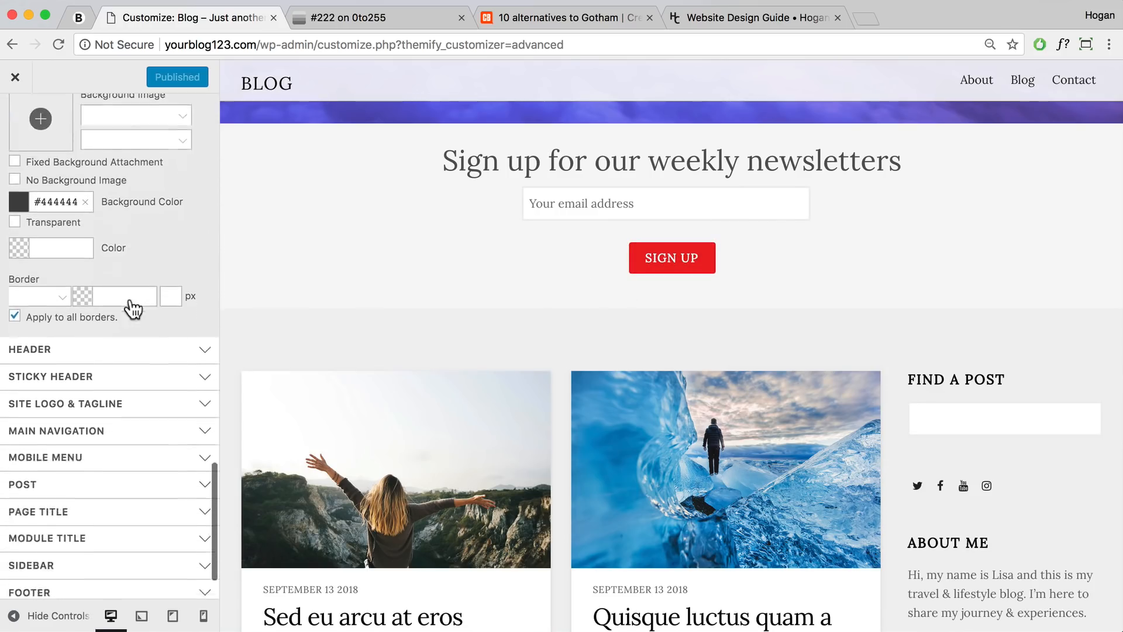
{"action": "left_click", "coordinate": [109, 345]}
{"action": "scroll", "coordinate": [445, 272], "scroll_direction": "down", "scroll_amount": 7}
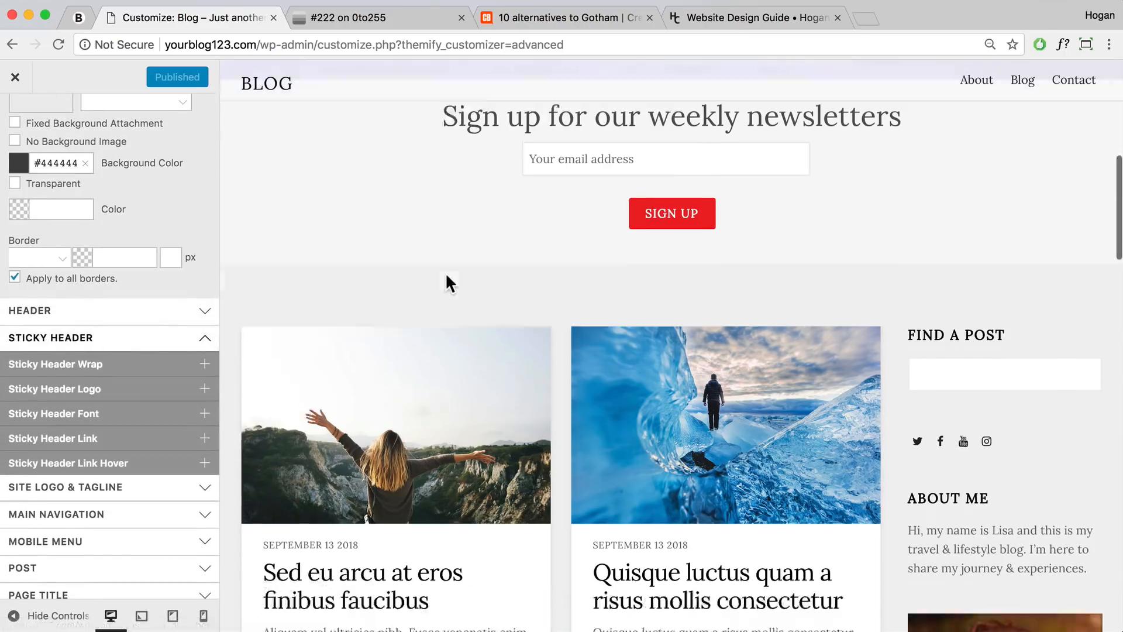
{"action": "scroll", "coordinate": [444, 274], "scroll_direction": "up", "scroll_amount": 14}
{"action": "scroll", "coordinate": [443, 280], "scroll_direction": "down", "scroll_amount": 10}
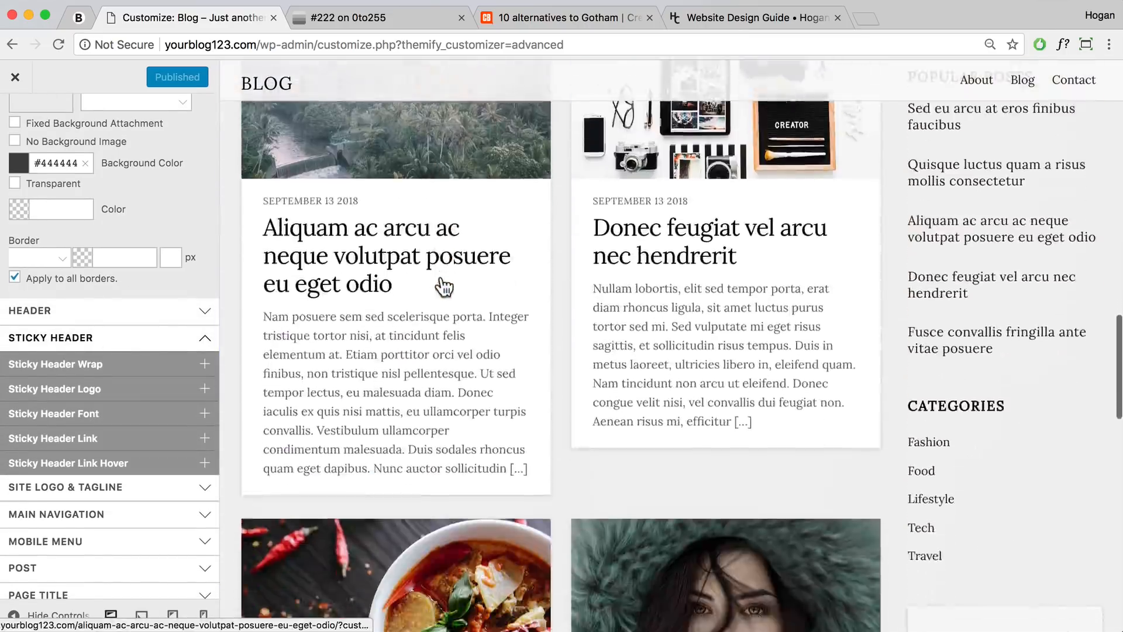
{"action": "scroll", "coordinate": [442, 280], "scroll_direction": "up", "scroll_amount": 20}
{"action": "scroll", "coordinate": [325, 133], "scroll_direction": "down", "scroll_amount": 14}
{"action": "scroll", "coordinate": [325, 133], "scroll_direction": "down", "scroll_amount": 7}
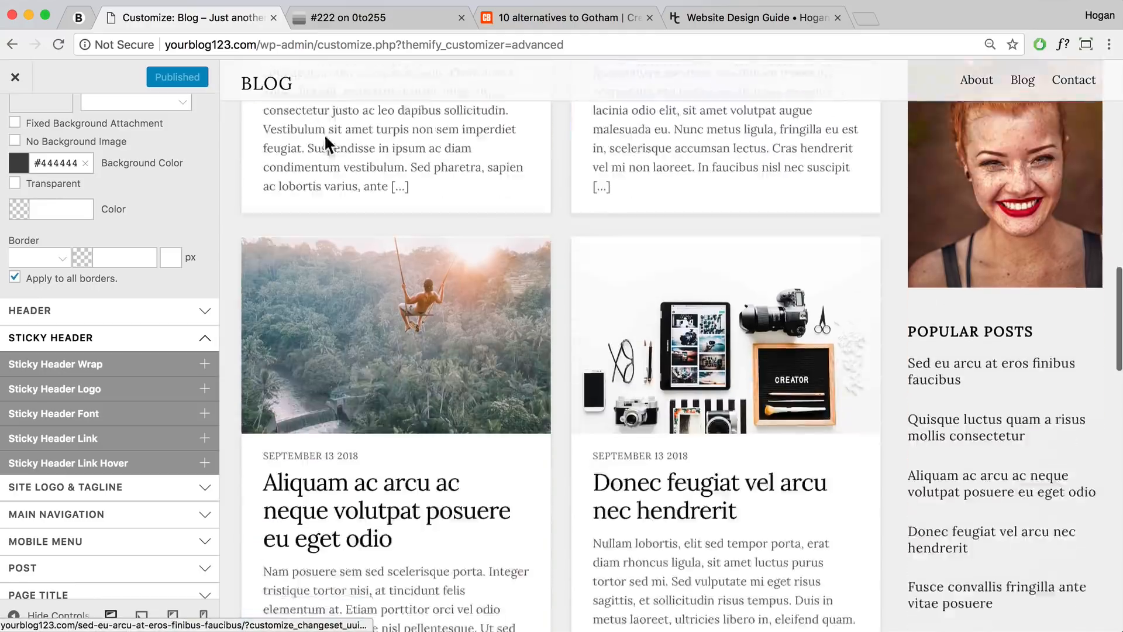
{"action": "scroll", "coordinate": [375, 264], "scroll_direction": "up", "scroll_amount": 20}
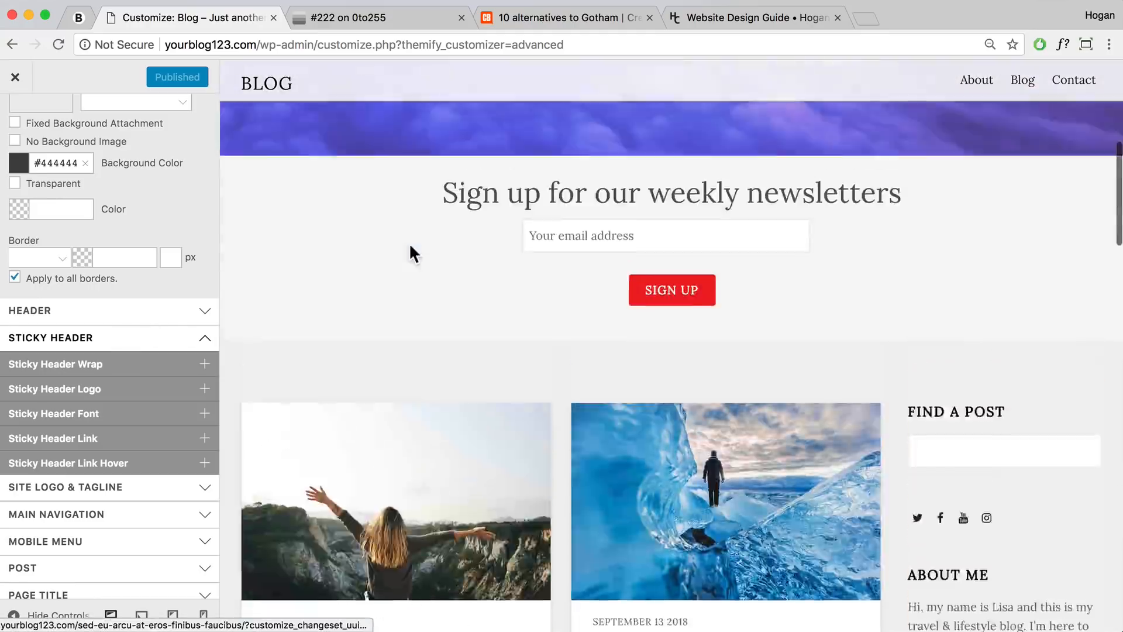
{"action": "scroll", "coordinate": [401, 254], "scroll_direction": "down", "scroll_amount": 4}
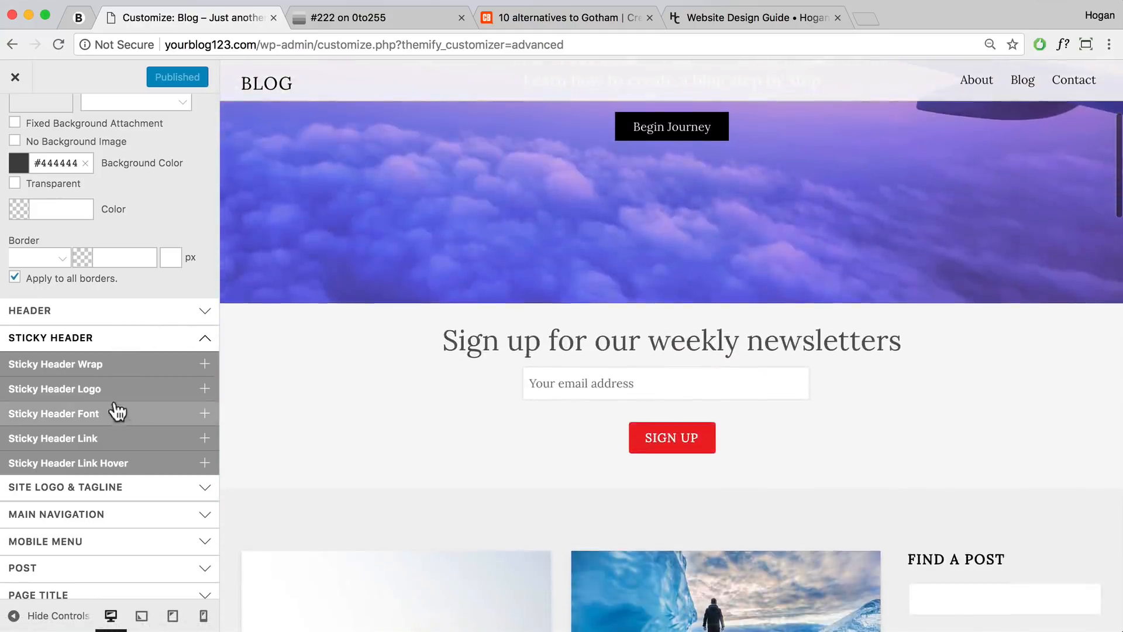
{"action": "left_click", "coordinate": [48, 366]}
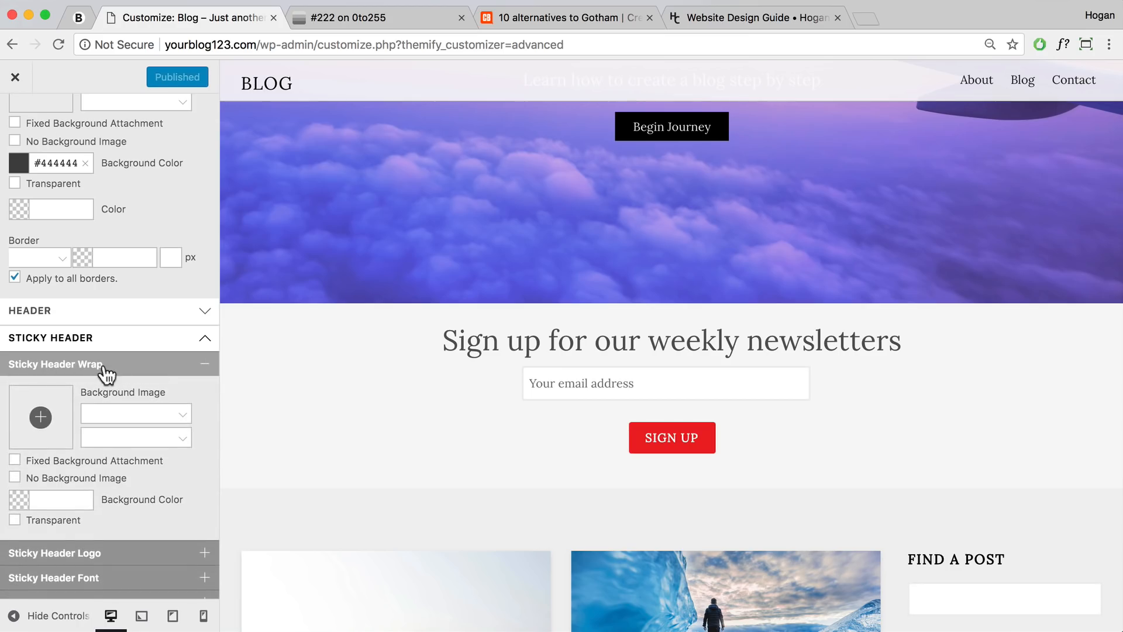
{"action": "left_click", "coordinate": [141, 369]}
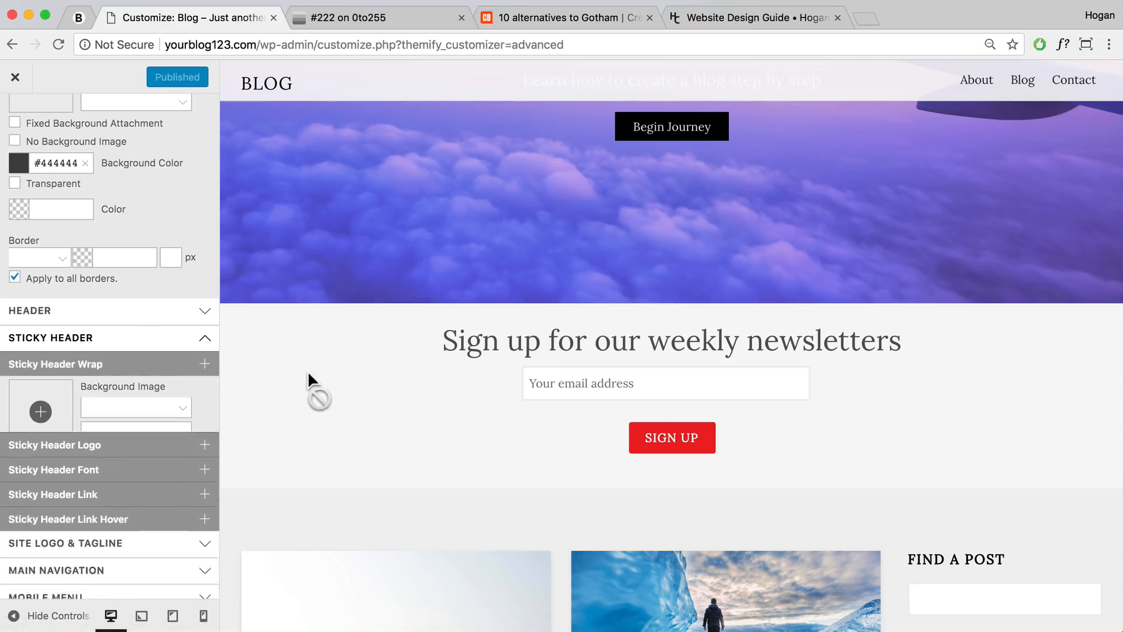
Collapse the Sticky Header settings and expand the Site Logo options under Site Logo & Tagline
{"action": "left_click", "coordinate": [195, 343]}
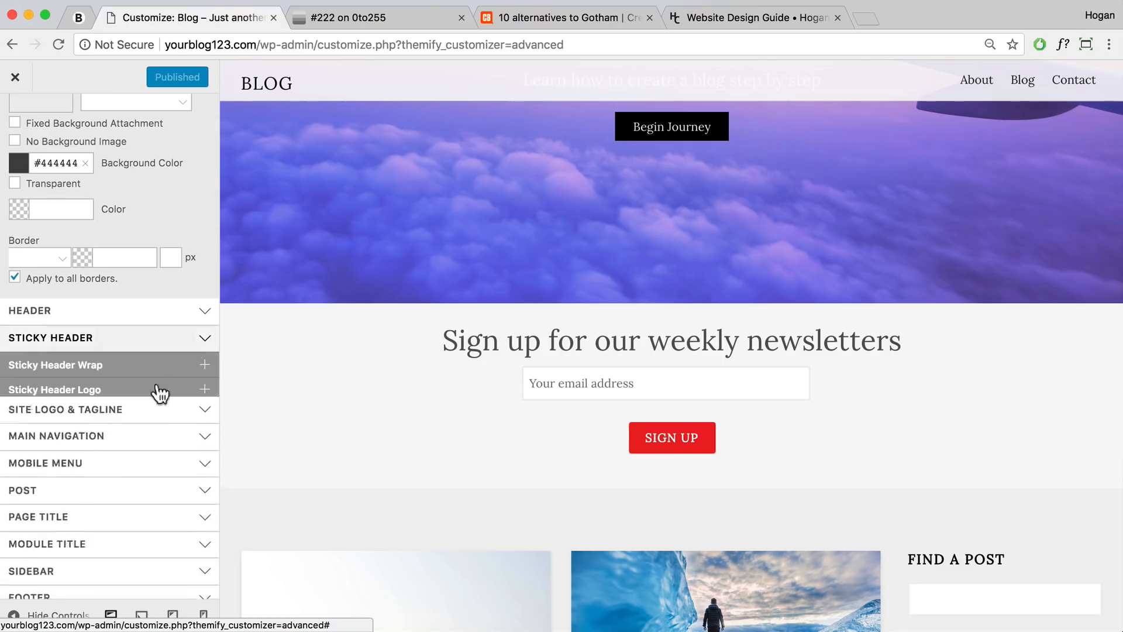
{"action": "left_click", "coordinate": [152, 367]}
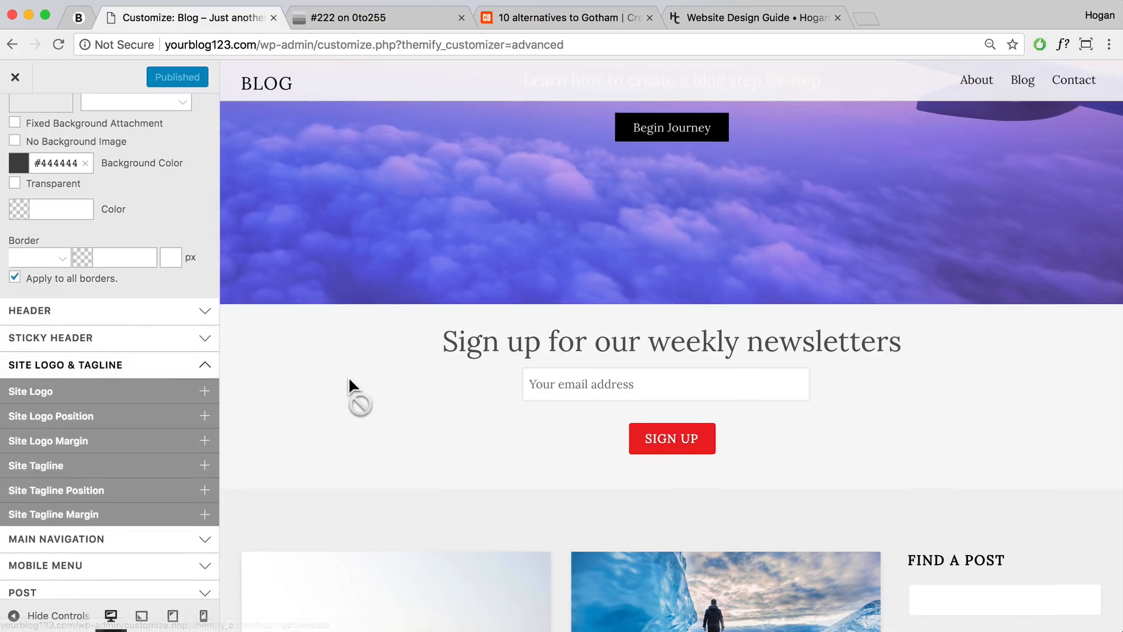
{"action": "scroll", "coordinate": [349, 379], "scroll_direction": "up", "scroll_amount": 5}
{"action": "left_click", "coordinate": [121, 402]}
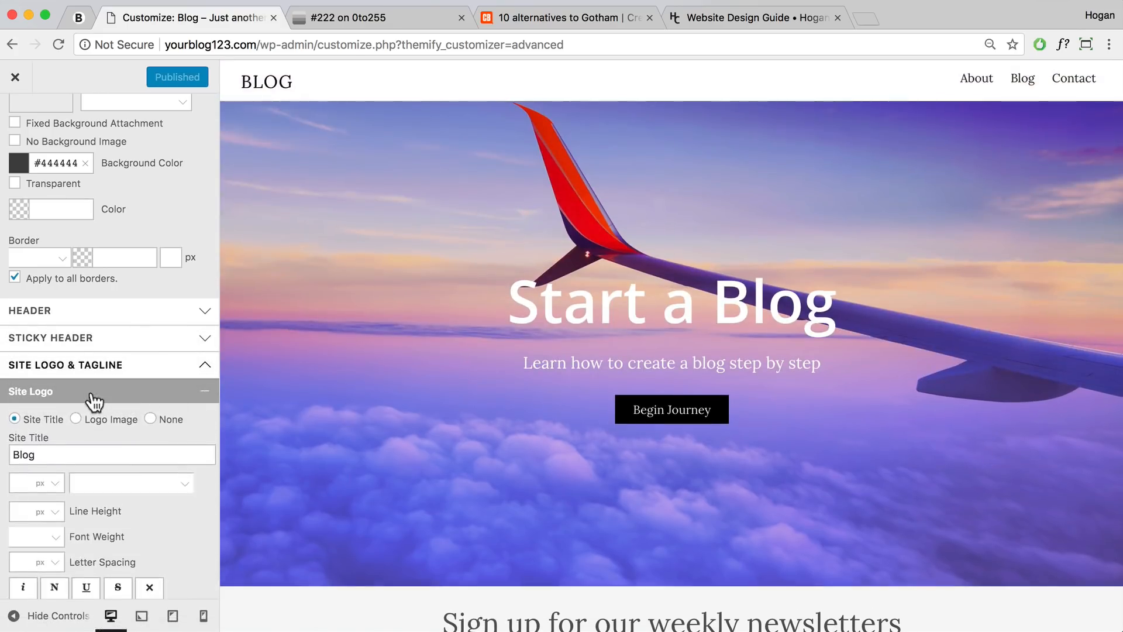
{"action": "scroll", "coordinate": [76, 393], "scroll_direction": "down", "scroll_amount": 3}
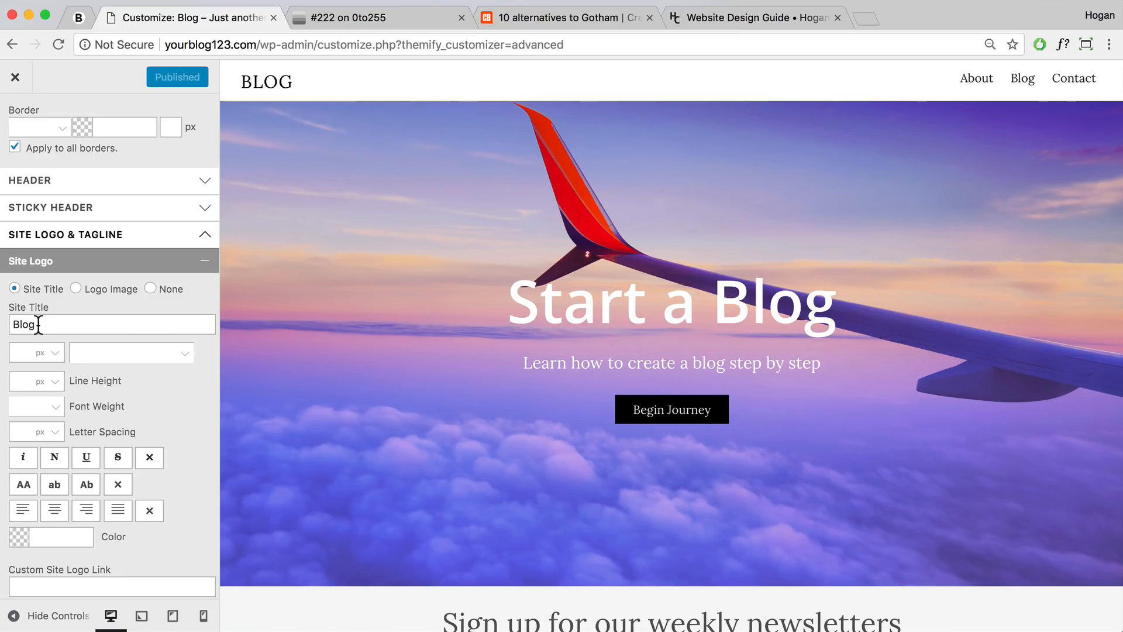
Try the Logo Image option for the site logo, and switch back to Site Title
{"action": "left_click", "coordinate": [76, 288]}
{"action": "scroll", "coordinate": [82, 293], "scroll_direction": "up", "scroll_amount": 2}
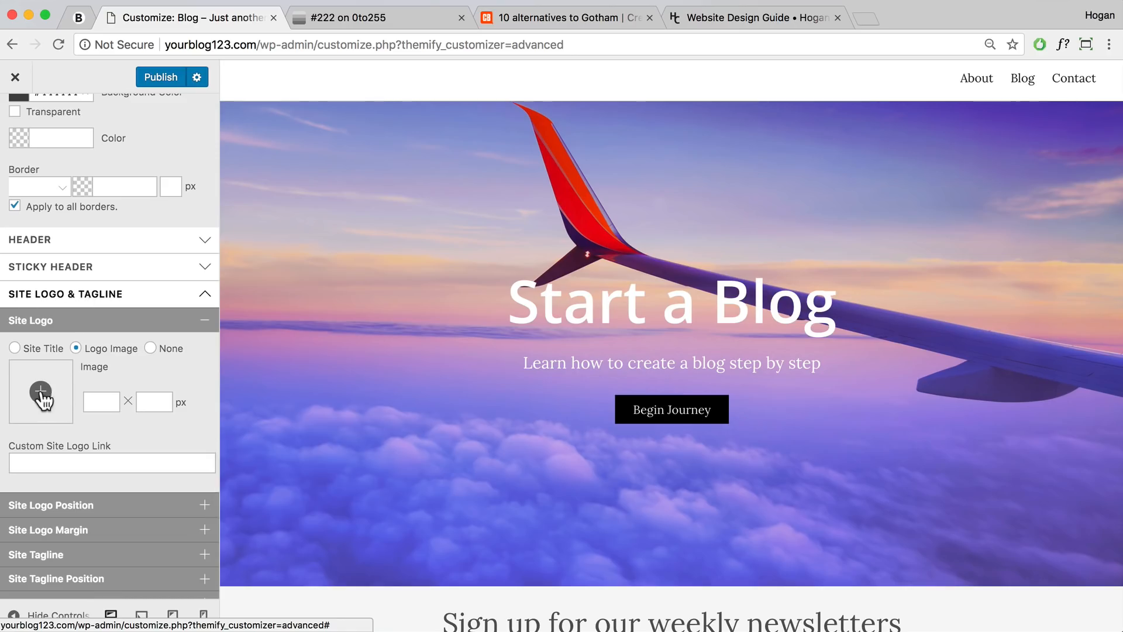
{"action": "left_click", "coordinate": [90, 401]}
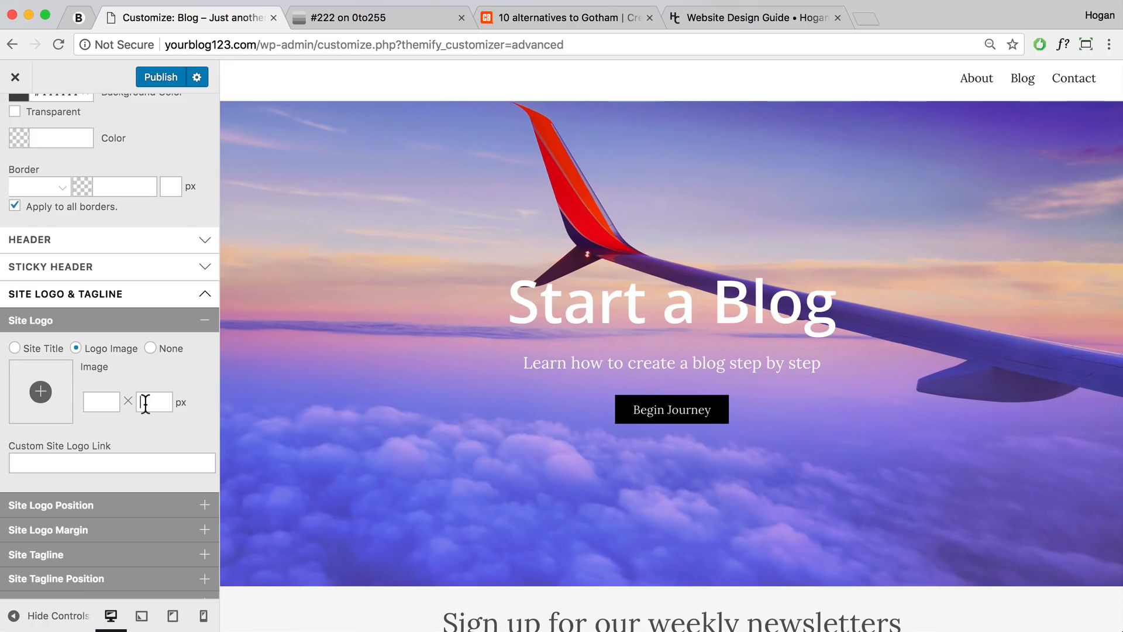
{"action": "left_click", "coordinate": [15, 349]}
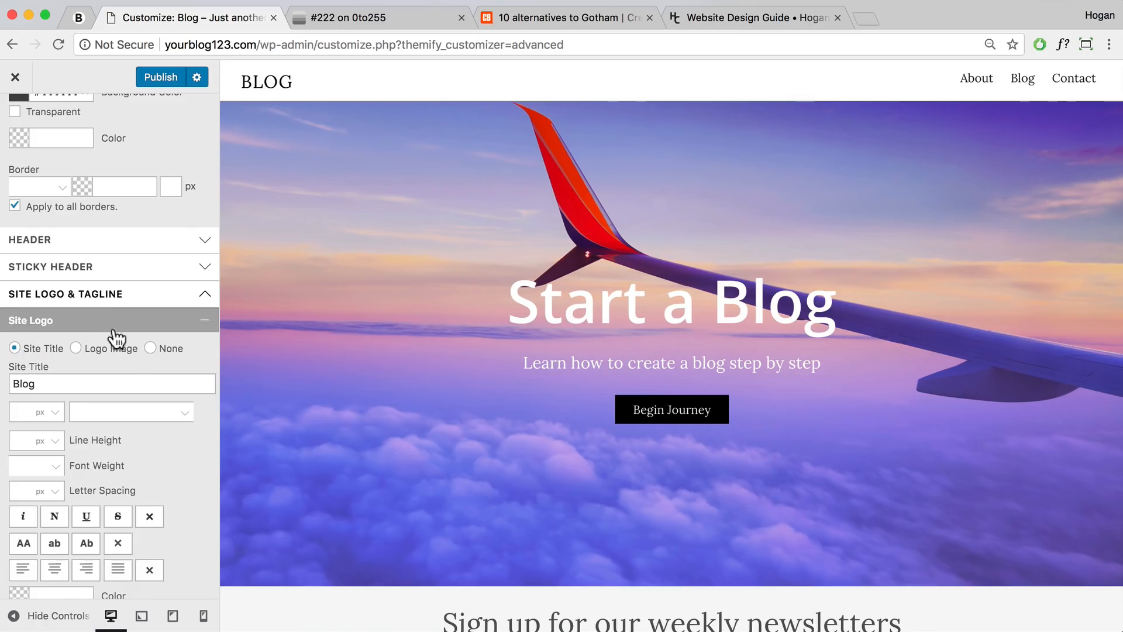
Set the site logo's font weight to bold
{"action": "scroll", "coordinate": [155, 358], "scroll_direction": "down", "scroll_amount": 3}
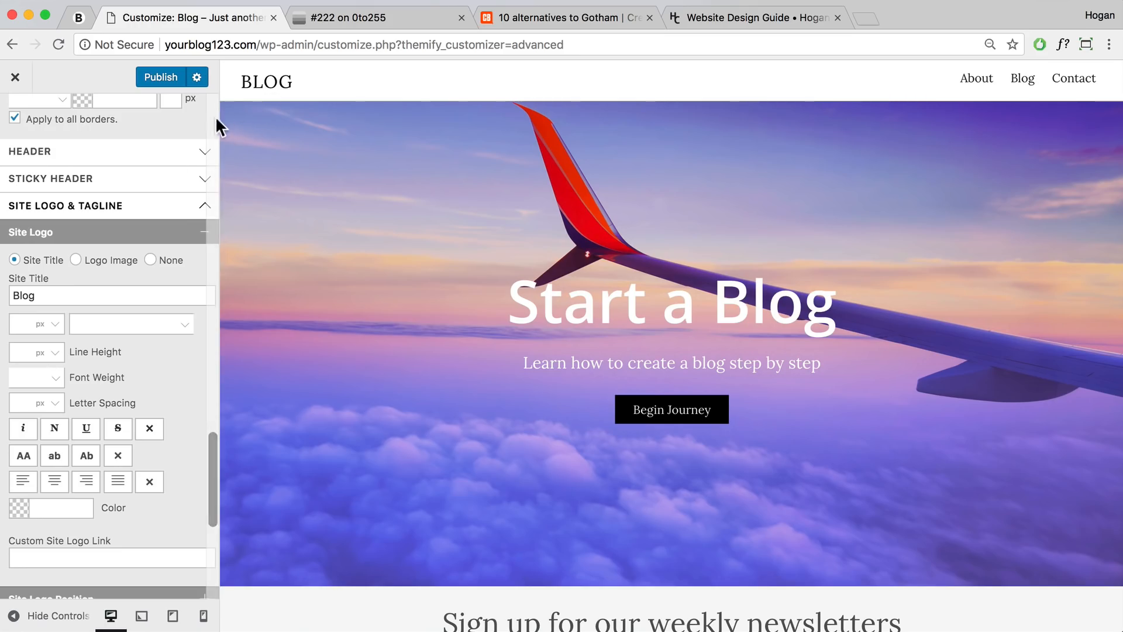
{"action": "left_click", "coordinate": [37, 386]}
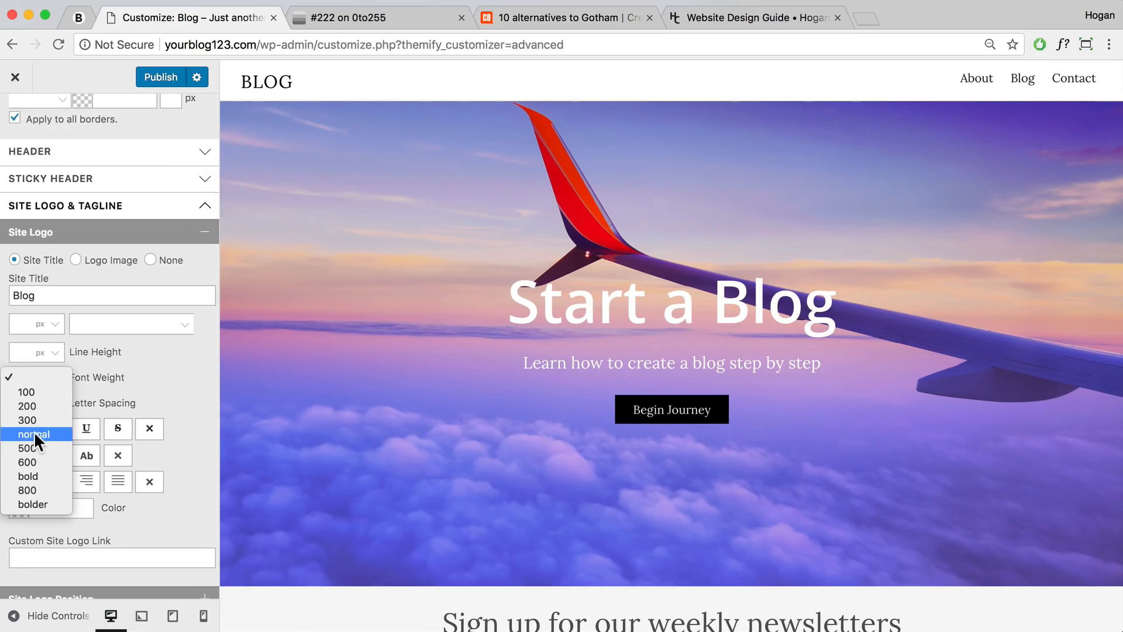
{"action": "left_click", "coordinate": [35, 431]}
{"action": "left_click", "coordinate": [45, 384]}
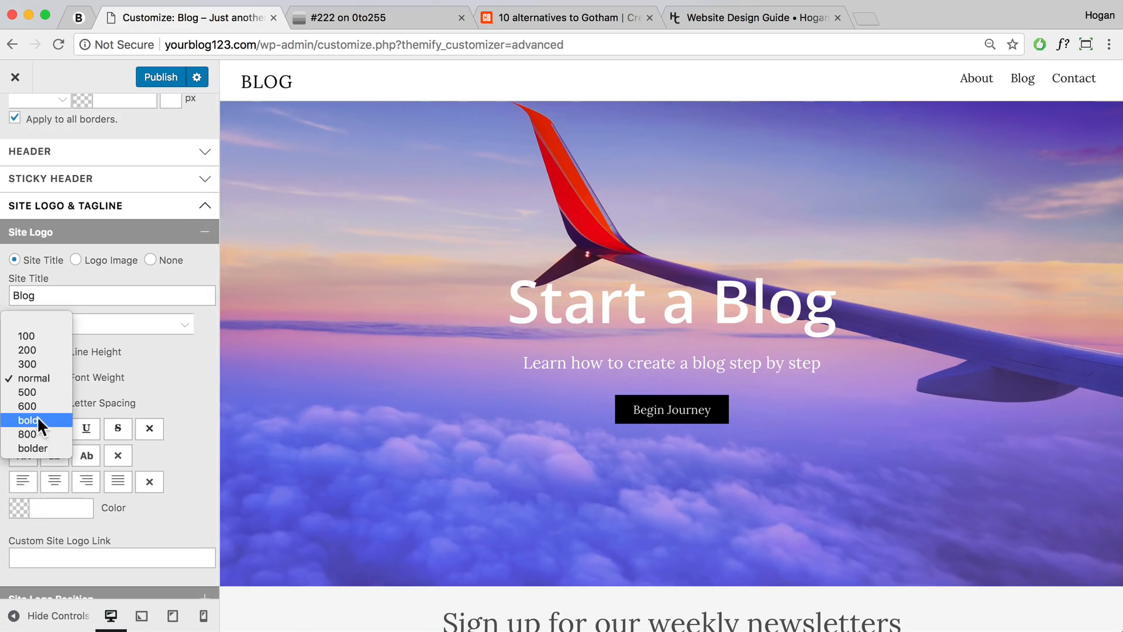
{"action": "left_click", "coordinate": [40, 422]}
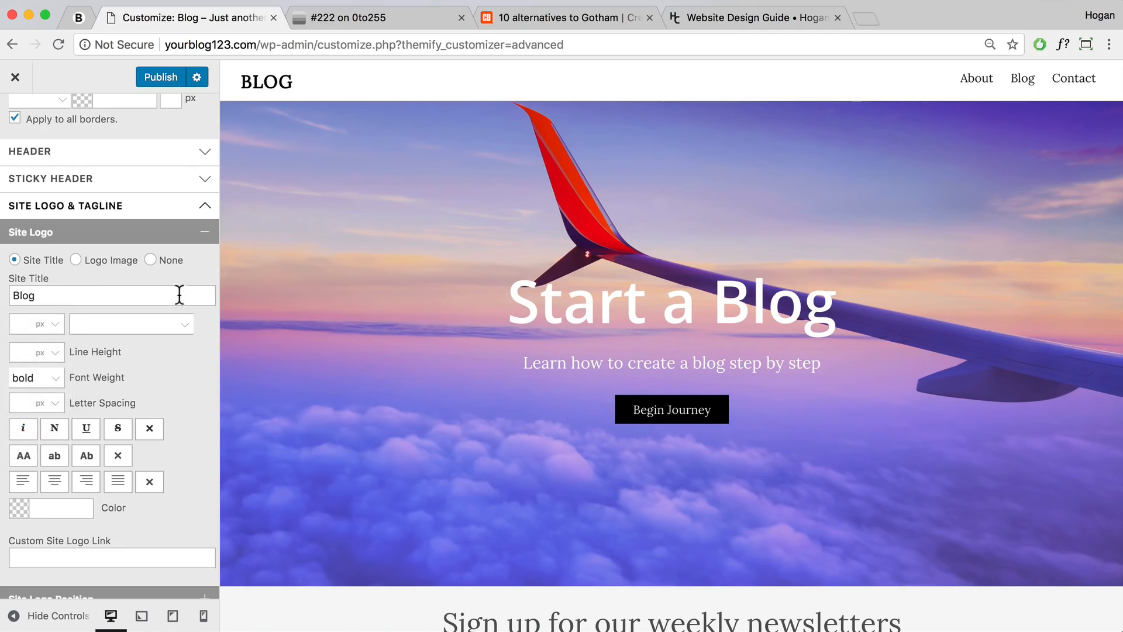
Expand the Mobile Menu settings and review the Mobile Menu Panel options
{"action": "scroll", "coordinate": [176, 302], "scroll_direction": "down", "scroll_amount": 10}
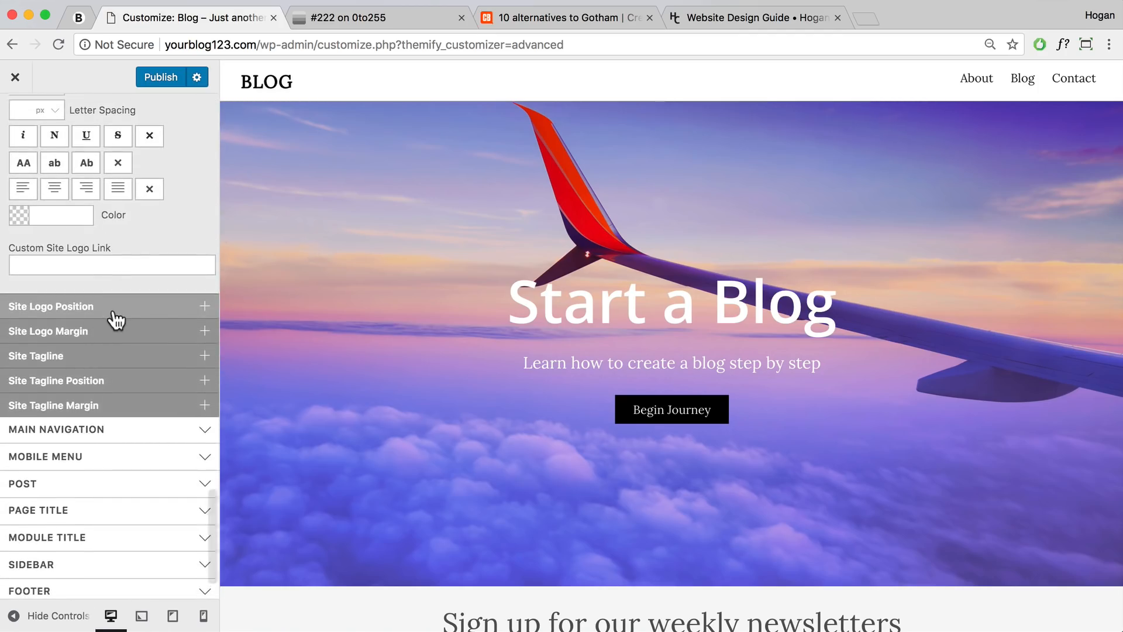
{"action": "scroll", "coordinate": [107, 347], "scroll_direction": "down", "scroll_amount": 3}
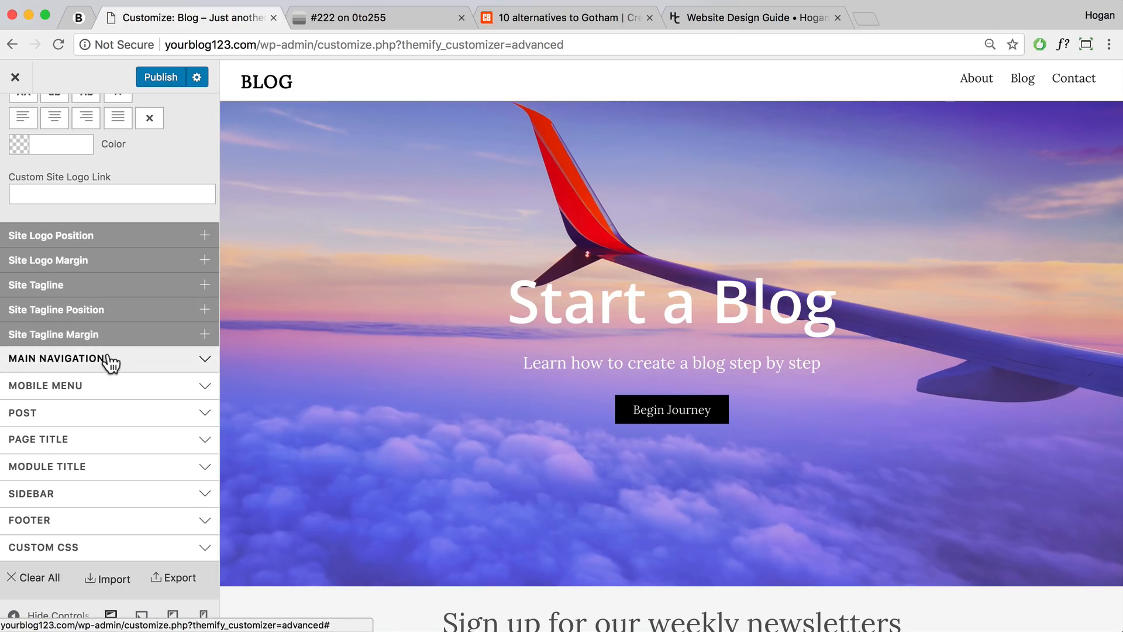
{"action": "left_click", "coordinate": [90, 393]}
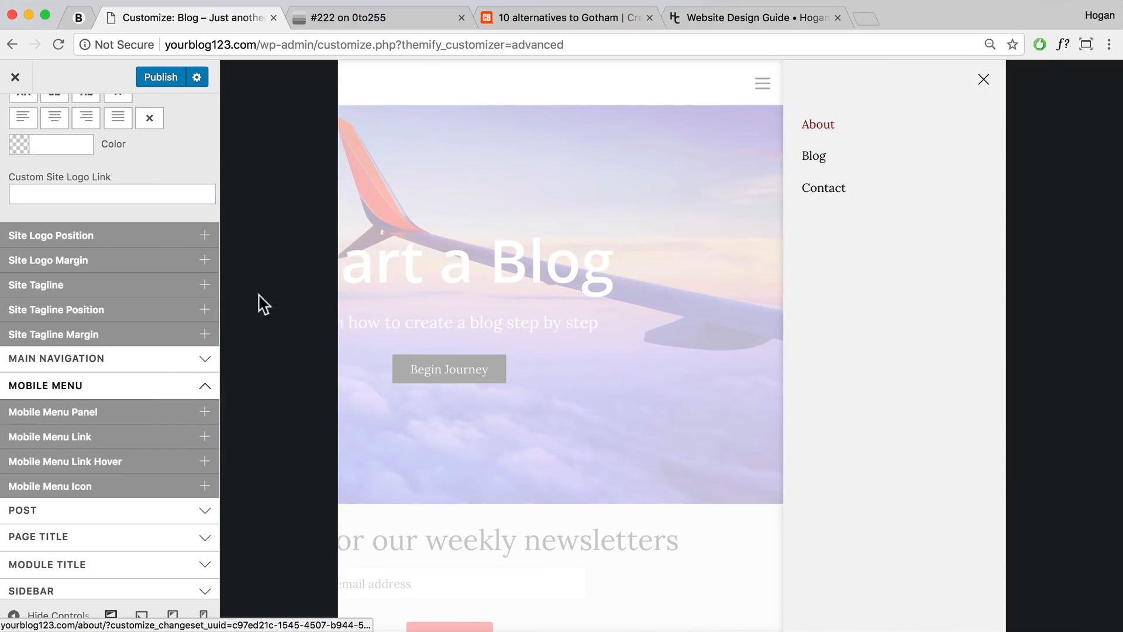
{"action": "left_click", "coordinate": [98, 417]}
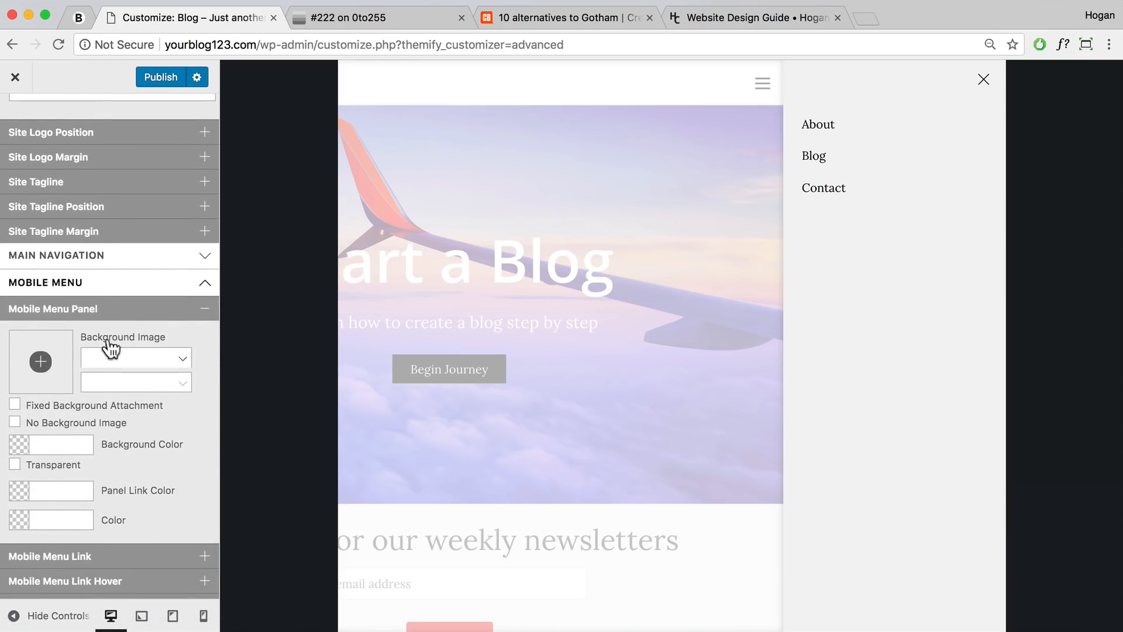
{"action": "left_click", "coordinate": [167, 310]}
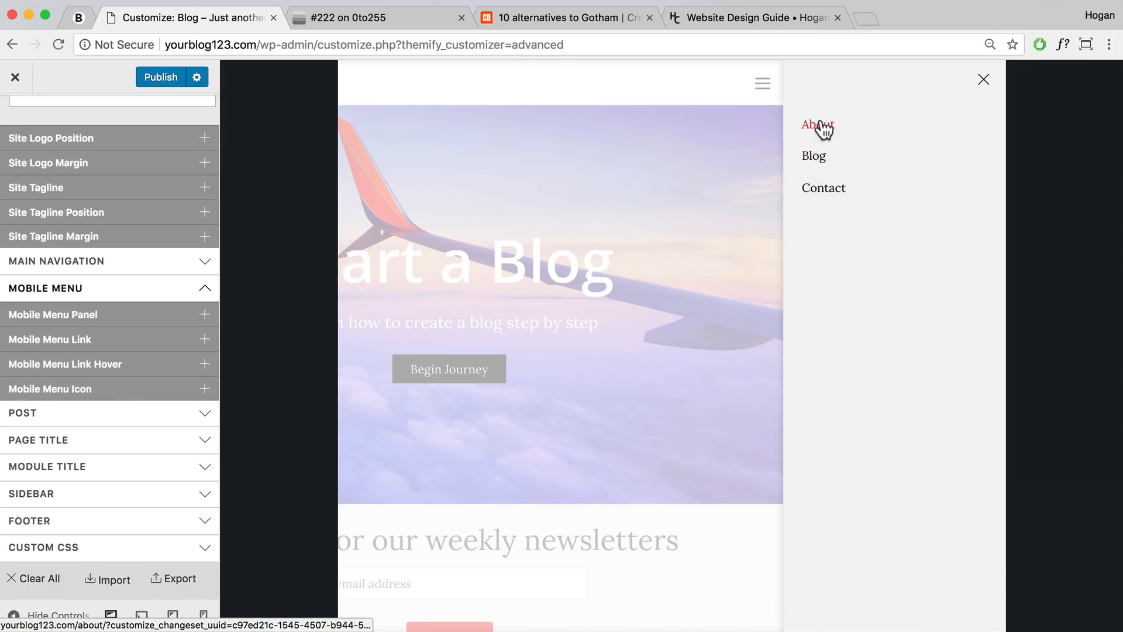
Set the Mobile Menu Link Hover color to #444444 and check the menu links in the preview
{"action": "left_click", "coordinate": [134, 367]}
{"action": "left_click", "coordinate": [46, 430]}
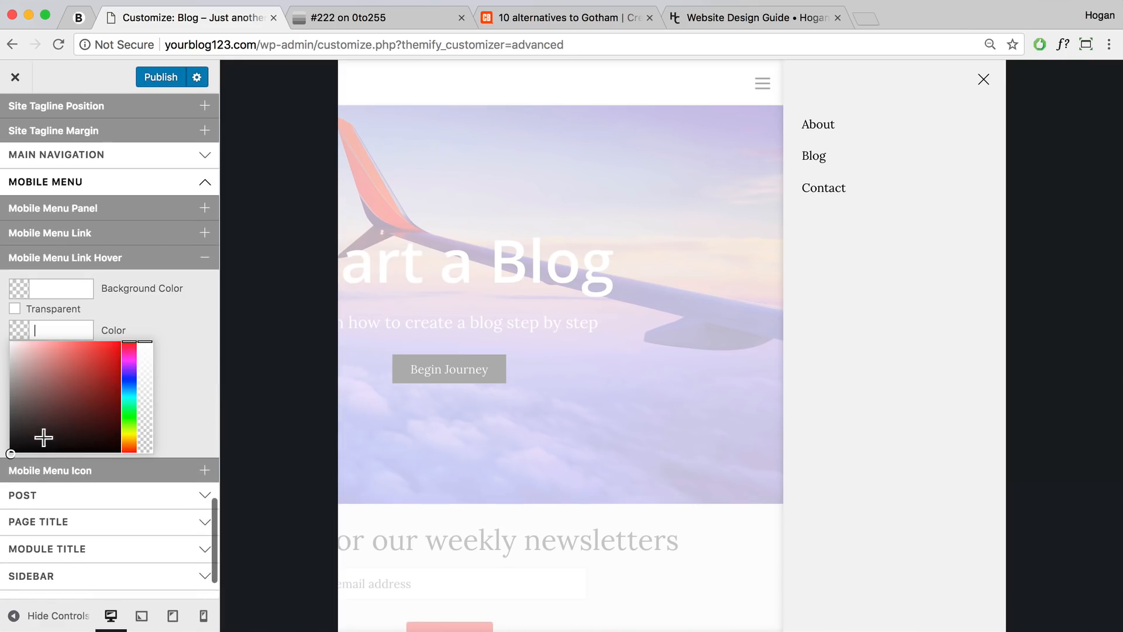
{"action": "type", "text": "4444"}
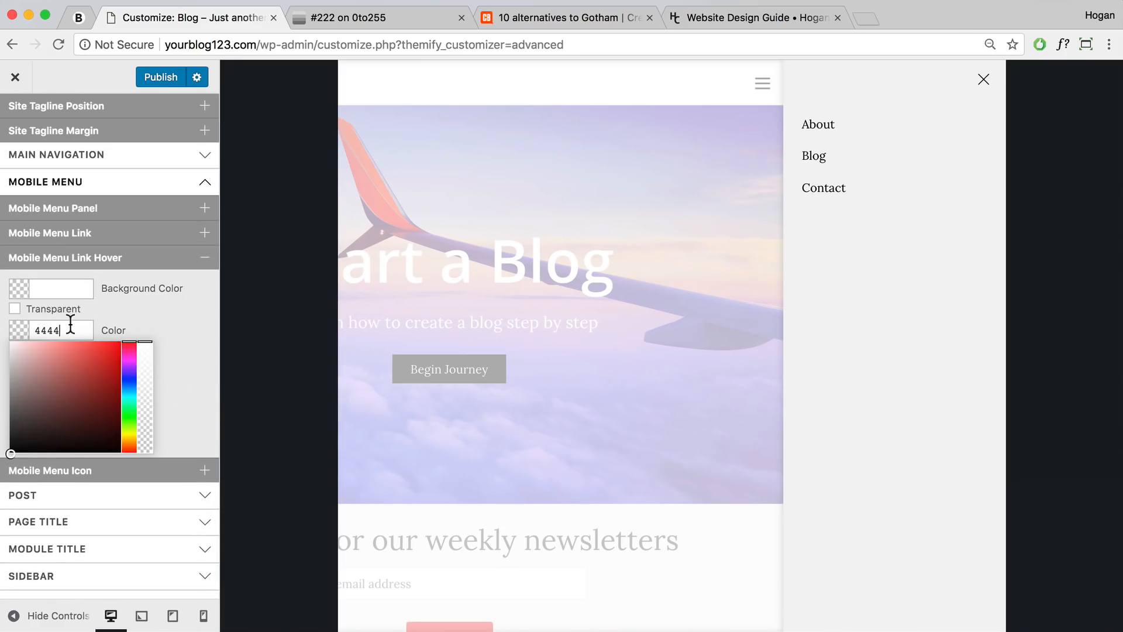
{"action": "type", "text": "44"}
{"action": "left_click", "coordinate": [136, 312]}
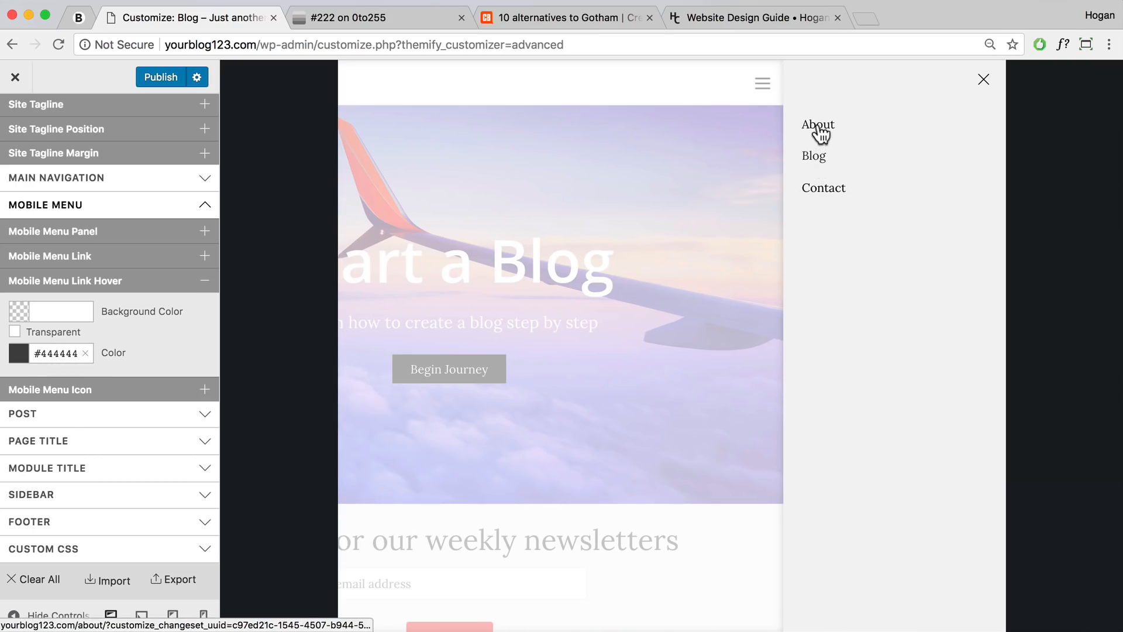
Review the Mobile Menu Icon options with the mobile menu closed in the preview
{"action": "left_click", "coordinate": [166, 389]}
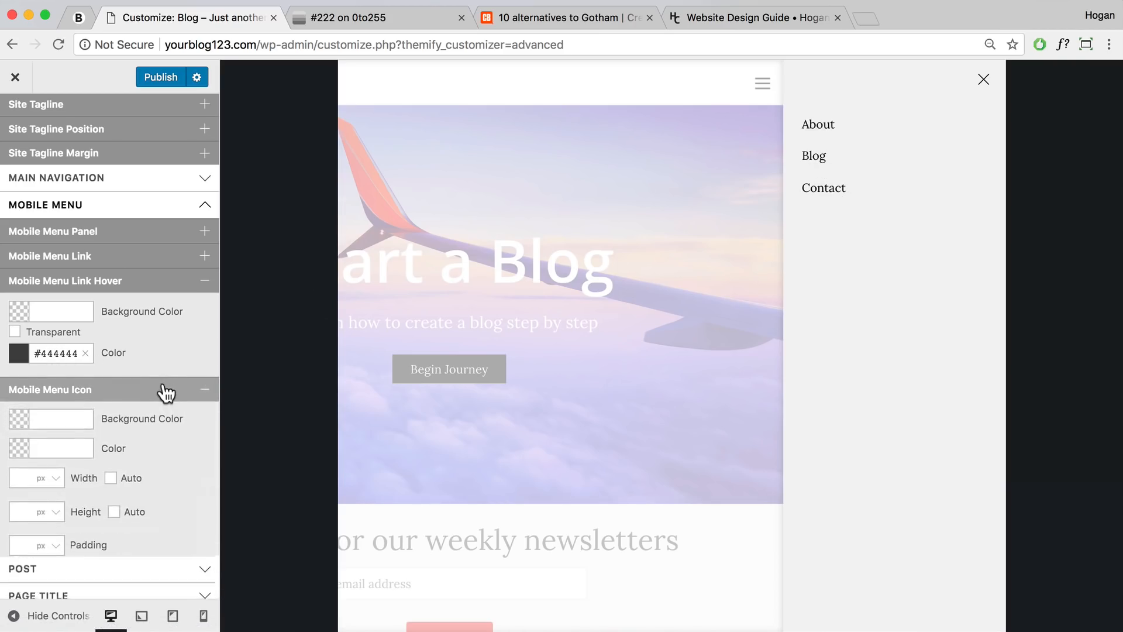
{"action": "left_click", "coordinate": [983, 79]}
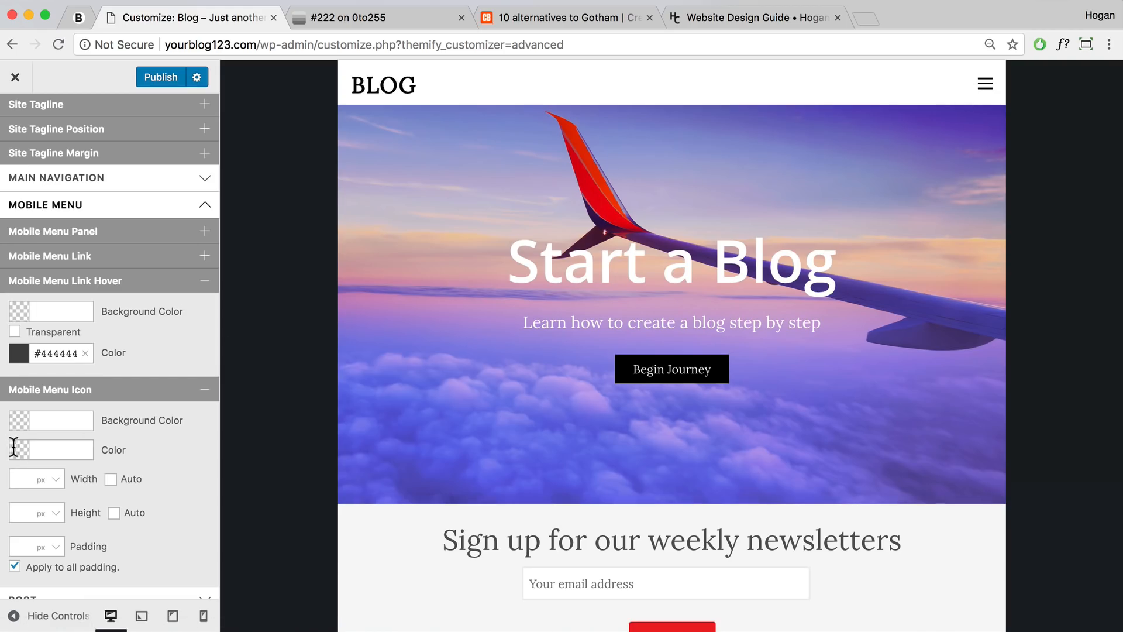
{"action": "left_click", "coordinate": [199, 391]}
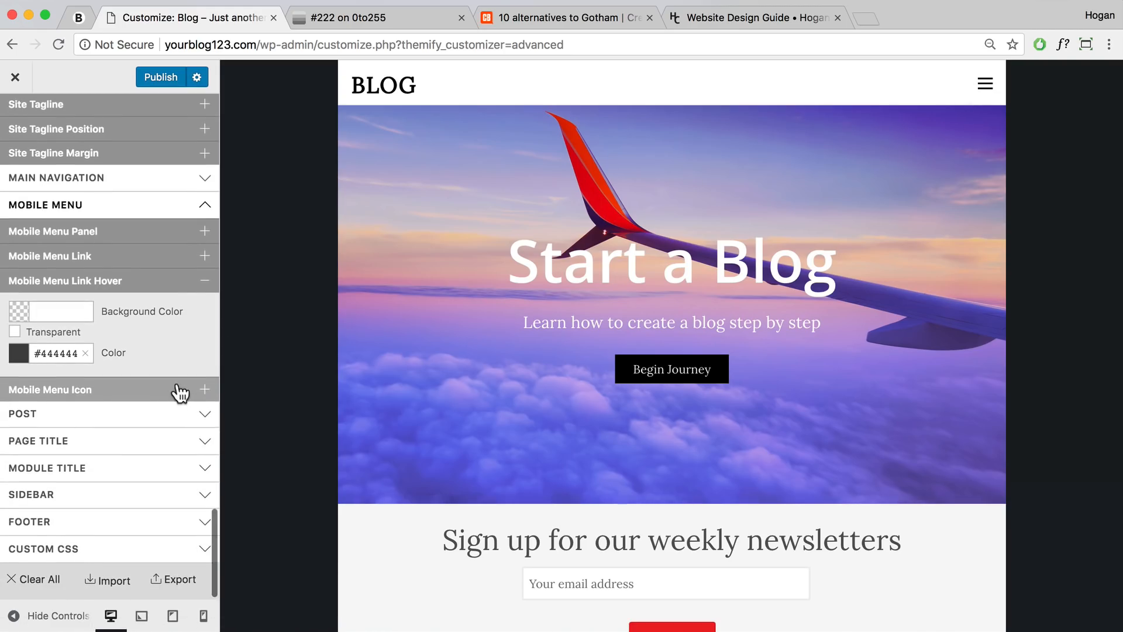
Expand the Post settings in place of Mobile Menu and set the Post Title Hover color to #444444
{"action": "scroll", "coordinate": [401, 433], "scroll_direction": "down", "scroll_amount": 9}
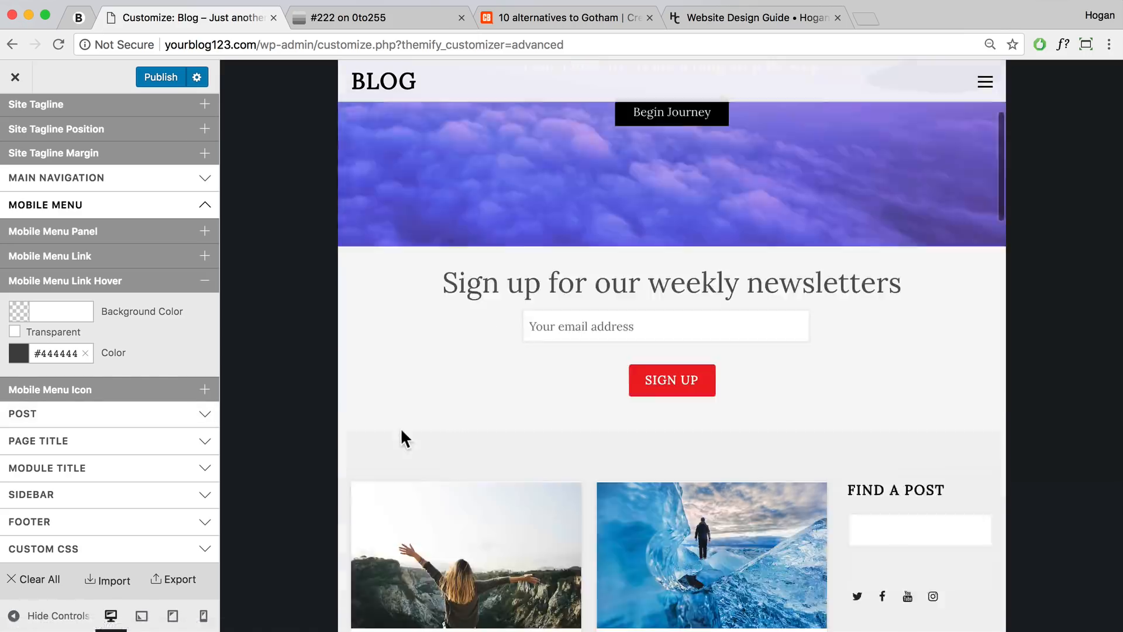
{"action": "left_click", "coordinate": [87, 425]}
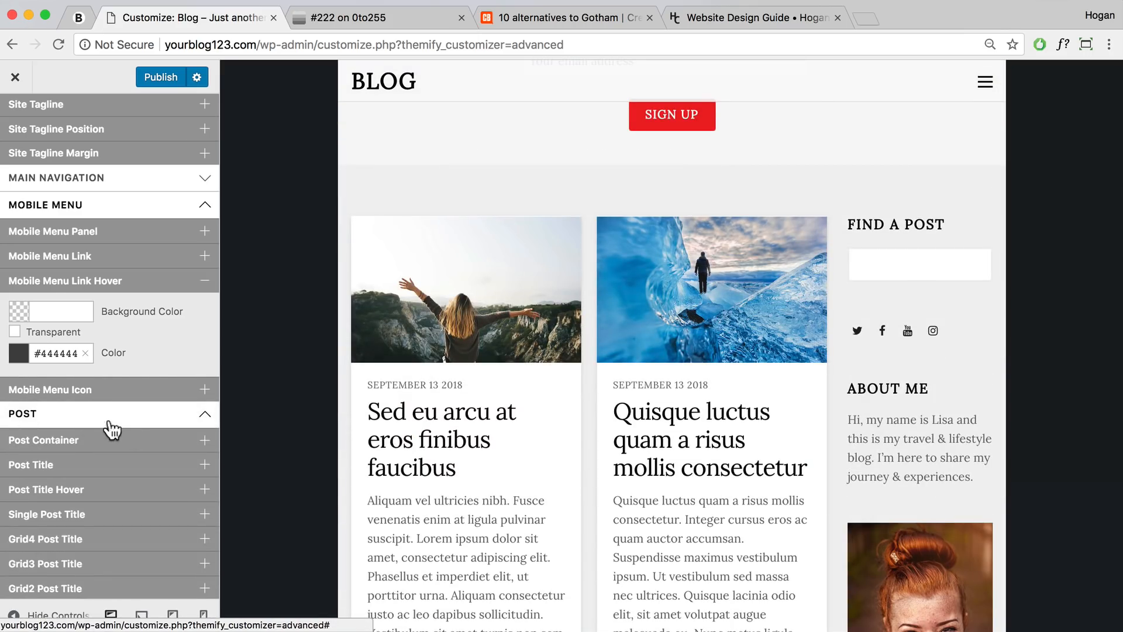
{"action": "left_click", "coordinate": [205, 210]}
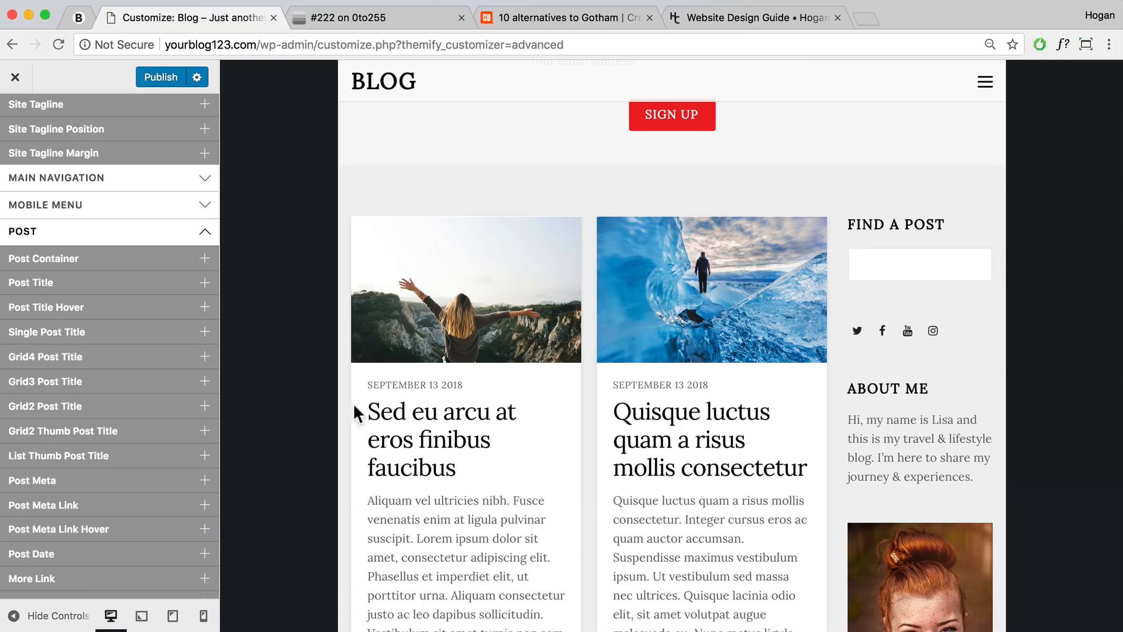
{"action": "left_click", "coordinate": [100, 315]}
{"action": "scroll", "coordinate": [100, 327], "scroll_direction": "down", "scroll_amount": 5}
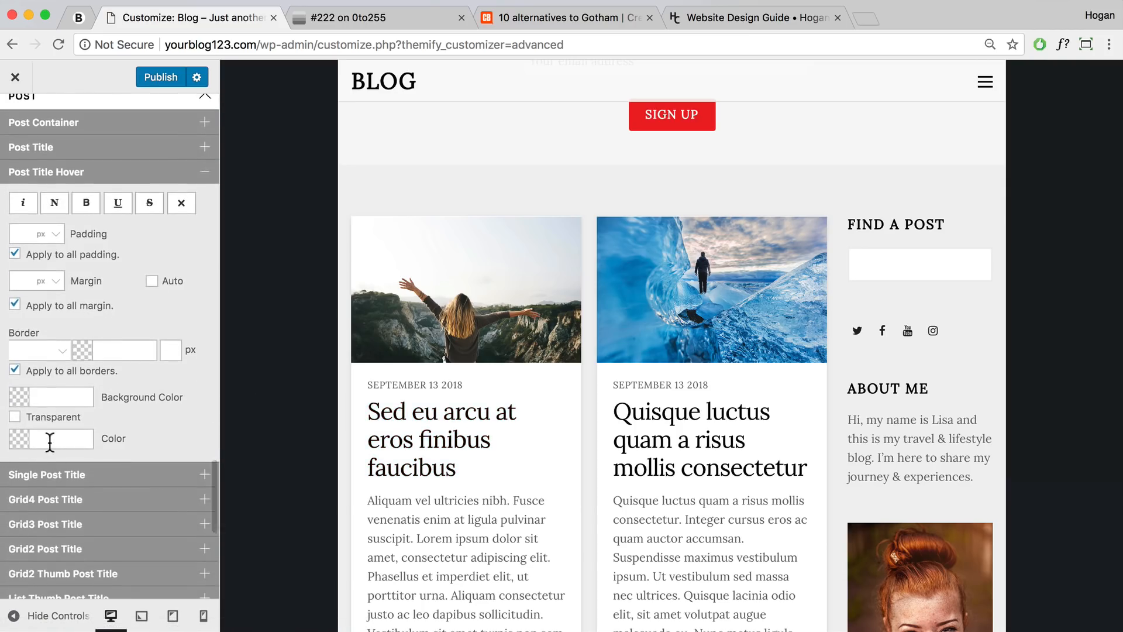
{"action": "left_click", "coordinate": [50, 441]}
{"action": "type", "text": "#444444"}
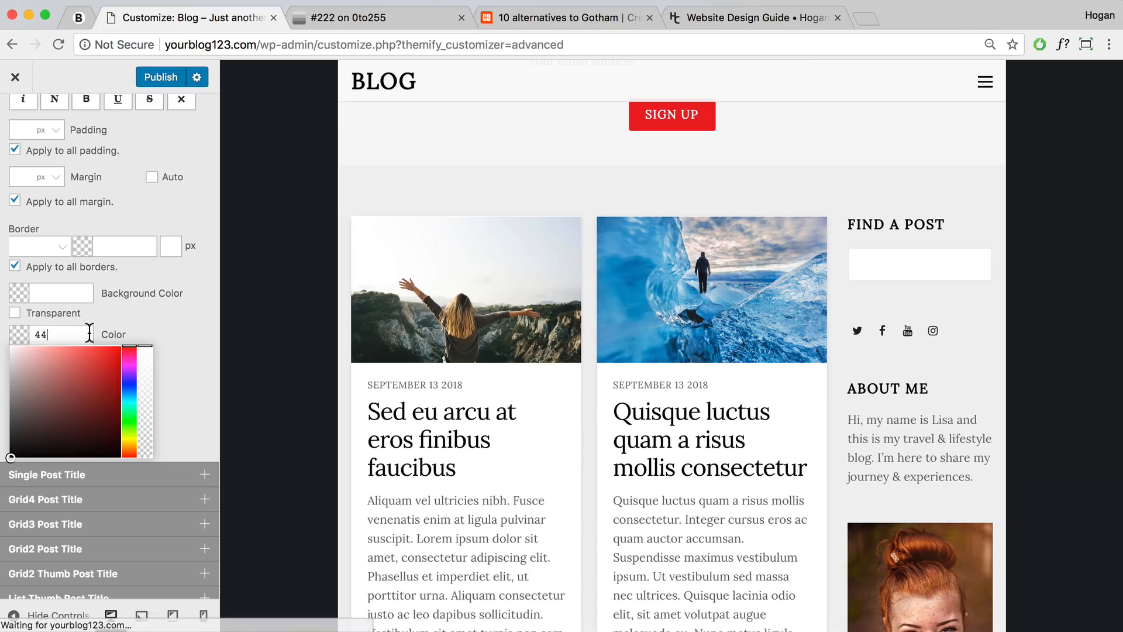
{"action": "left_click", "coordinate": [142, 316]}
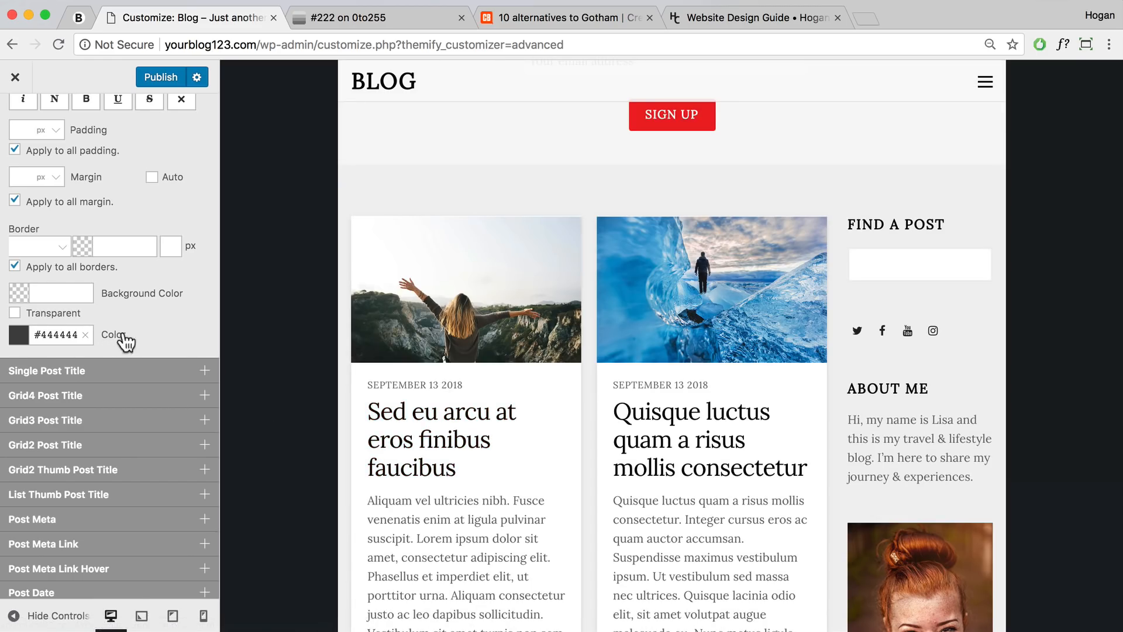
Review the Grid2 Post Title options in the Post settings and collapse them again
{"action": "scroll", "coordinate": [154, 351], "scroll_direction": "down", "scroll_amount": 2}
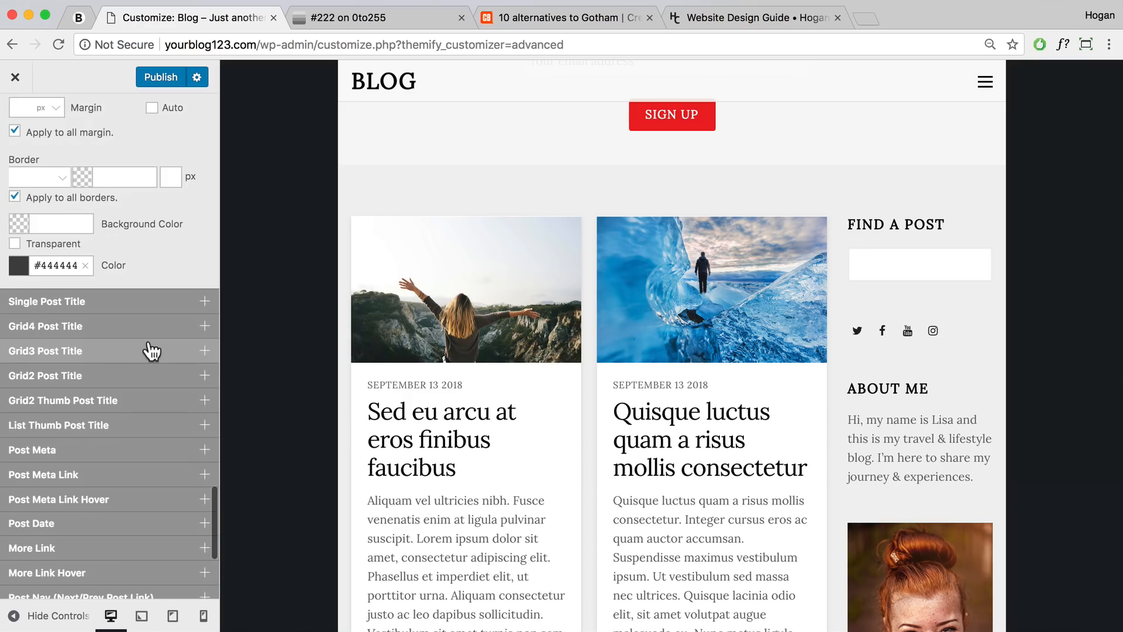
{"action": "left_click", "coordinate": [118, 382]}
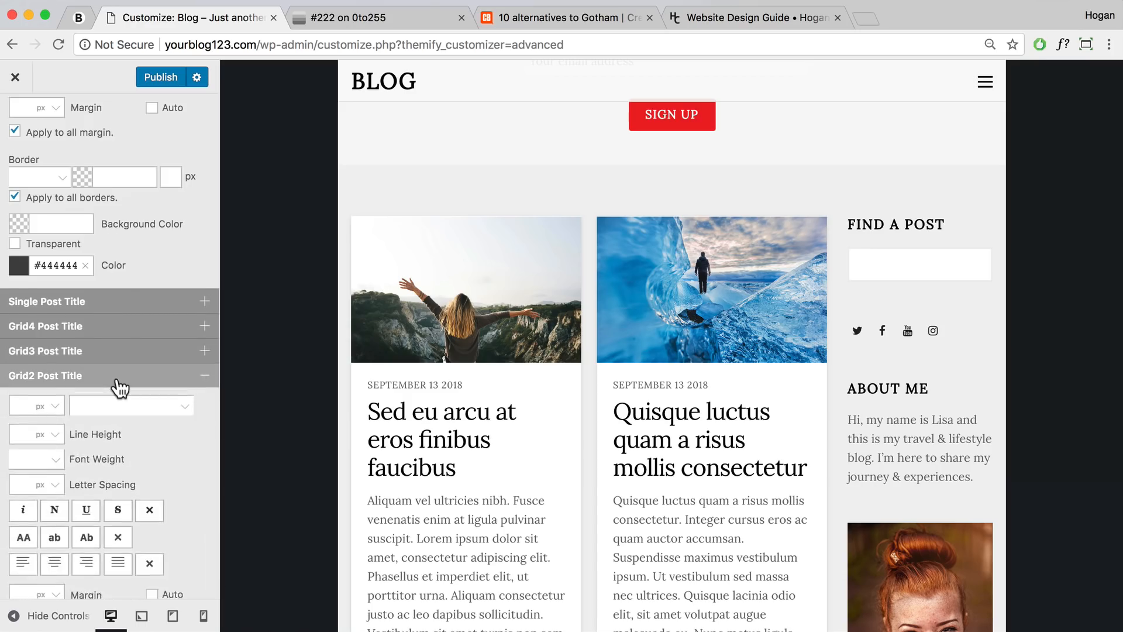
{"action": "scroll", "coordinate": [117, 385], "scroll_direction": "down", "scroll_amount": 6}
{"action": "scroll", "coordinate": [117, 383], "scroll_direction": "up", "scroll_amount": 4}
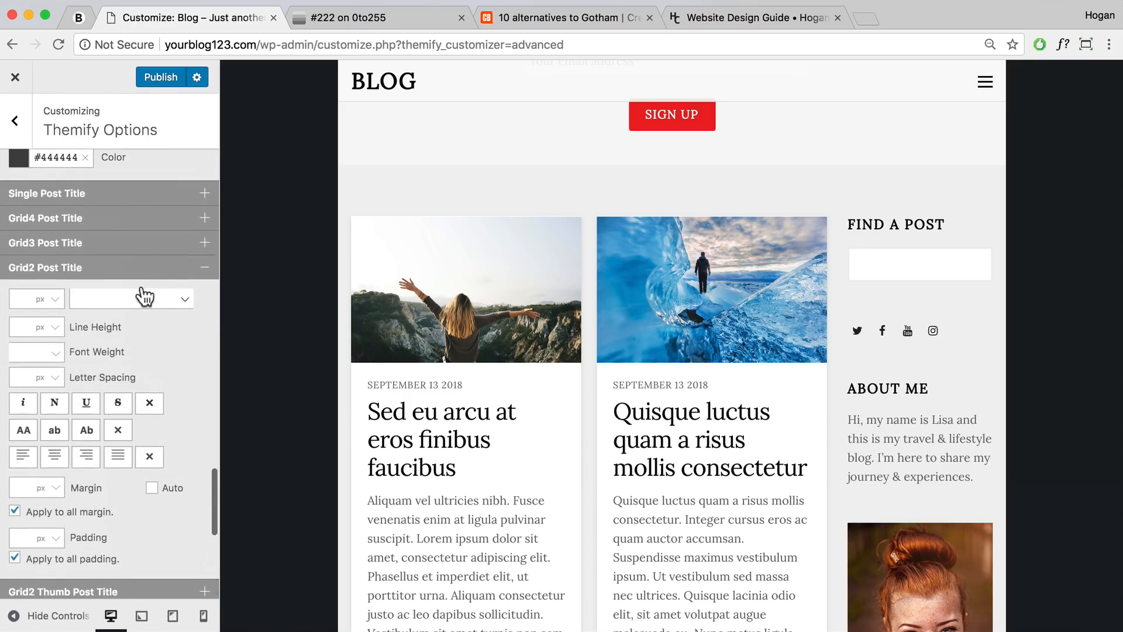
{"action": "left_click", "coordinate": [146, 274]}
Look through the remaining Post options and expand the Sidebar settings
{"action": "scroll", "coordinate": [131, 365], "scroll_direction": "down", "scroll_amount": 4}
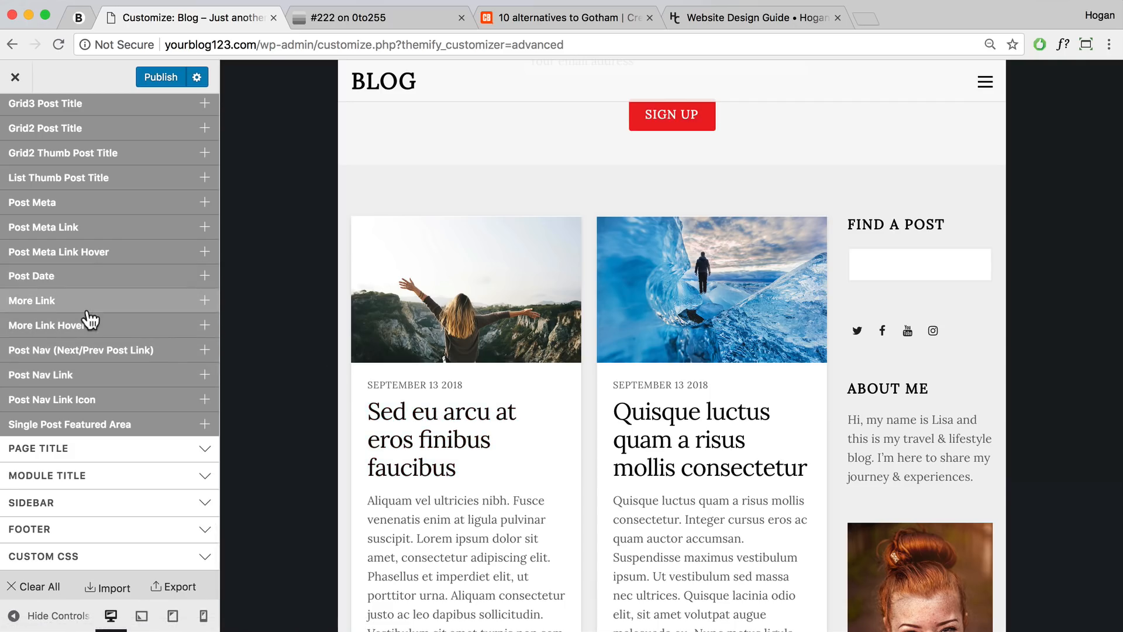
{"action": "scroll", "coordinate": [87, 388], "scroll_direction": "down", "scroll_amount": 1}
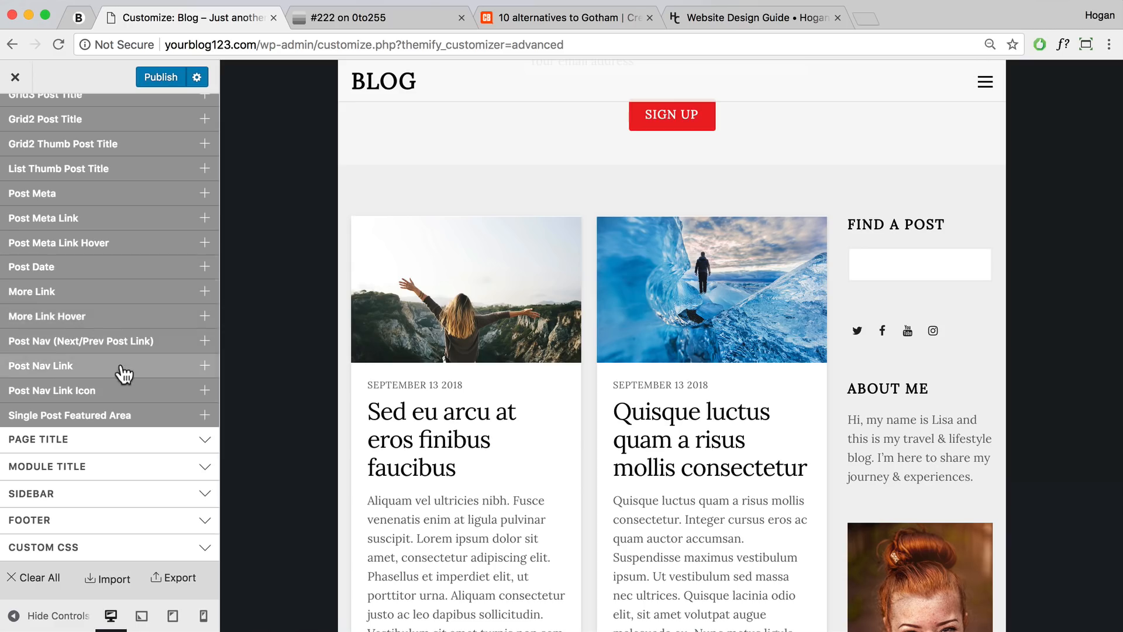
{"action": "scroll", "coordinate": [118, 371], "scroll_direction": "up", "scroll_amount": 3}
{"action": "scroll", "coordinate": [97, 395], "scroll_direction": "down", "scroll_amount": 3}
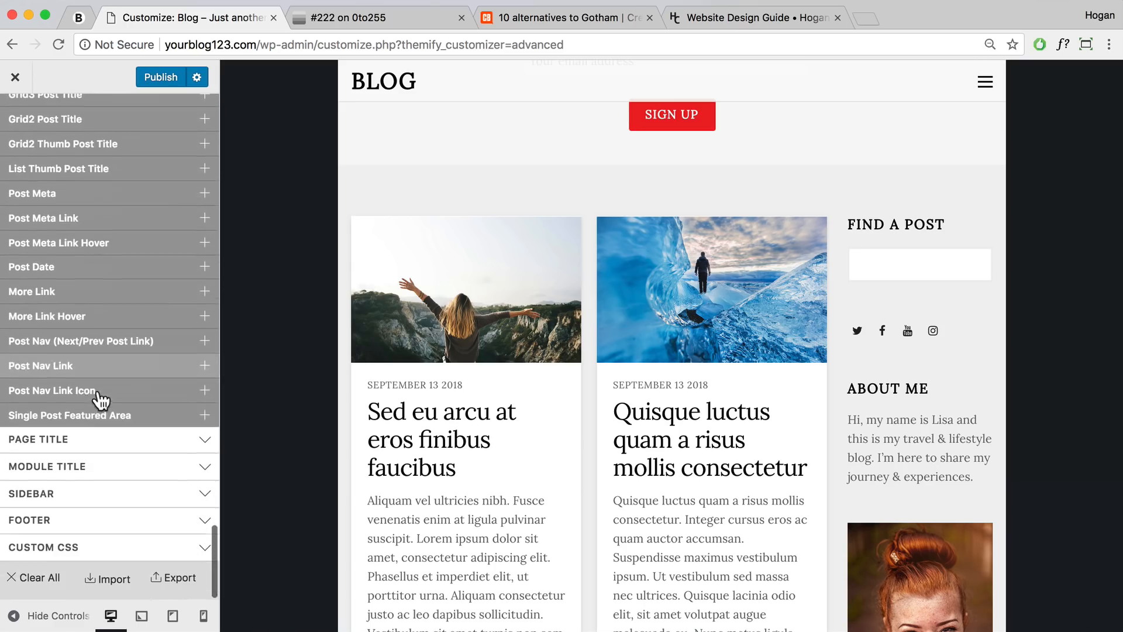
{"action": "left_click", "coordinate": [71, 496]}
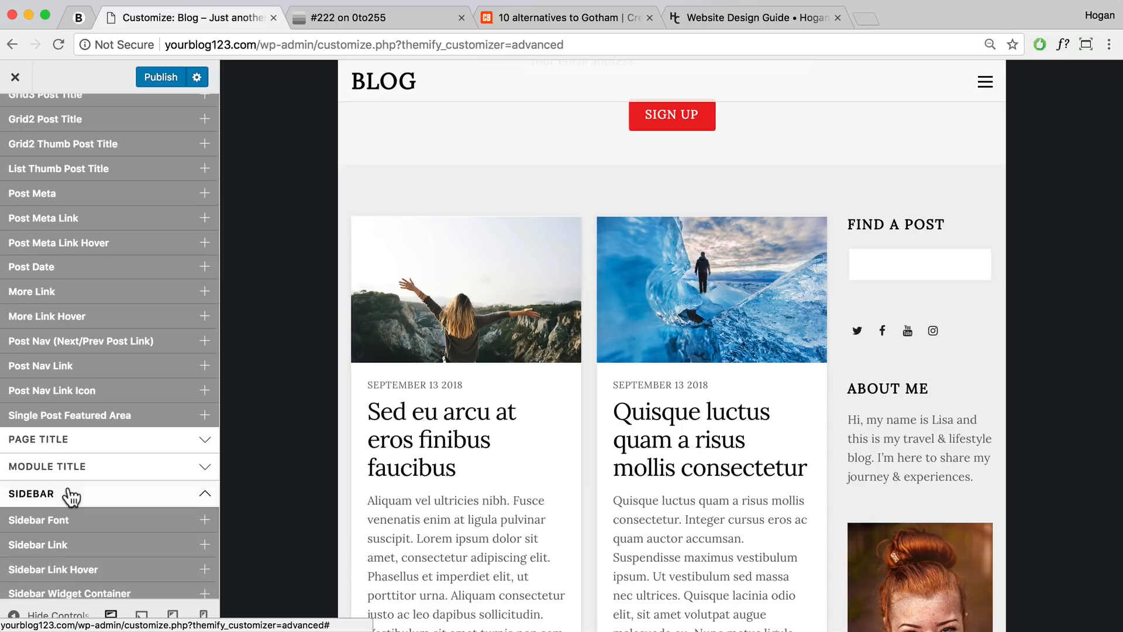
Review the Sidebar styling options against the blog's sidebar widgets and posts in the preview
{"action": "scroll", "coordinate": [108, 484], "scroll_direction": "down", "scroll_amount": 4}
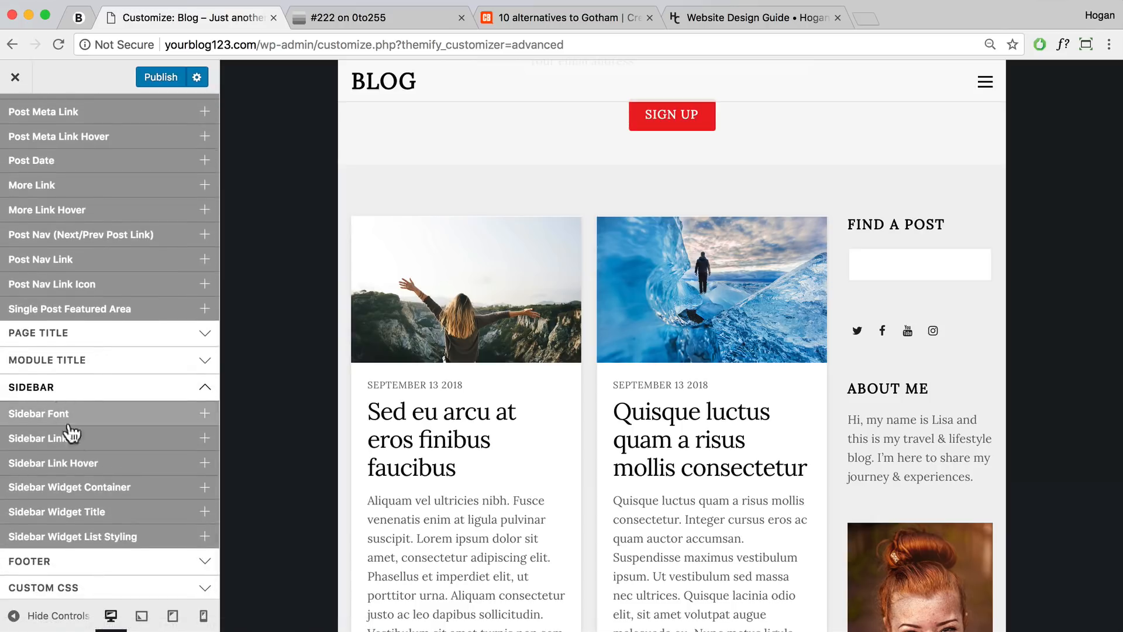
{"action": "scroll", "coordinate": [904, 408], "scroll_direction": "down", "scroll_amount": 5}
{"action": "scroll", "coordinate": [904, 409], "scroll_direction": "down", "scroll_amount": 6}
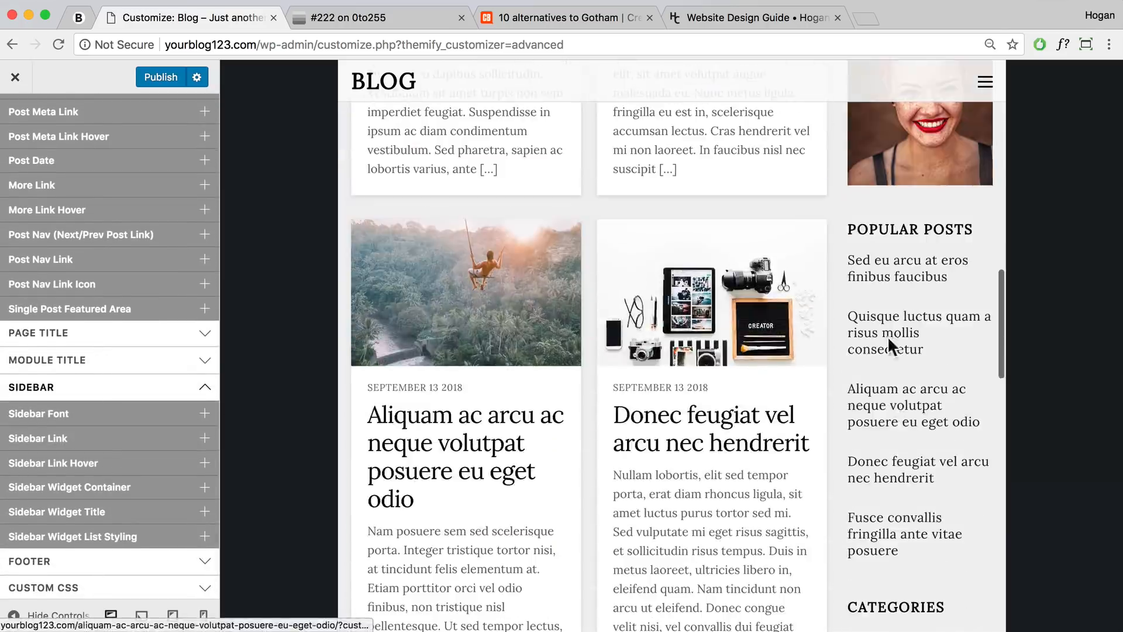
{"action": "scroll", "coordinate": [890, 409], "scroll_direction": "up", "scroll_amount": 8}
{"action": "scroll", "coordinate": [884, 415], "scroll_direction": "up", "scroll_amount": 3}
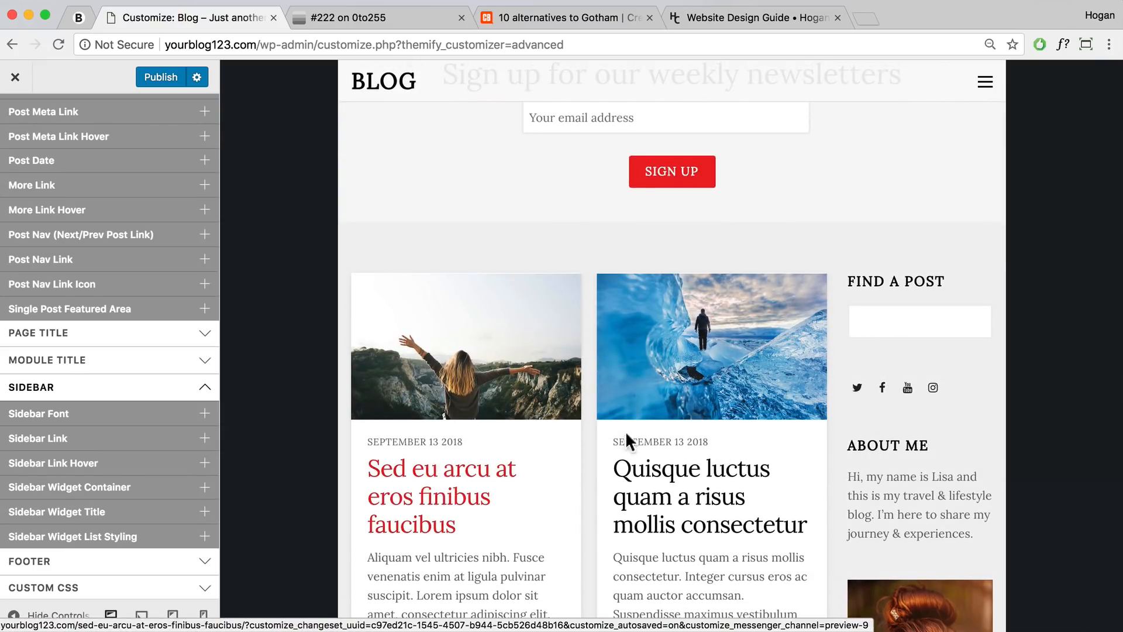
{"action": "scroll", "coordinate": [860, 456], "scroll_direction": "down", "scroll_amount": 2}
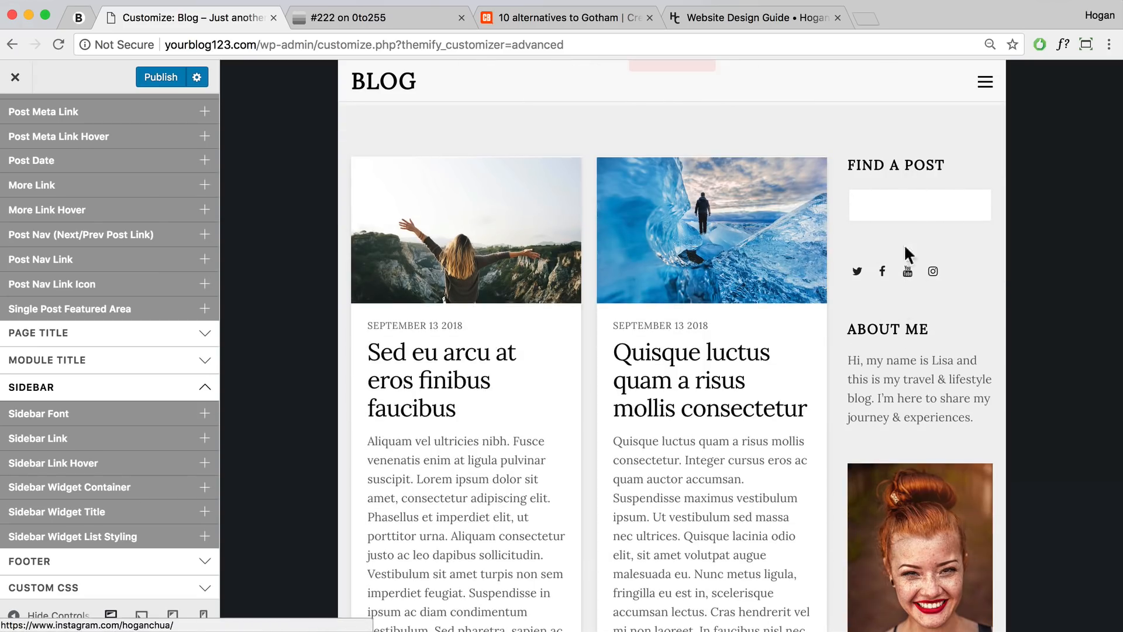
{"action": "scroll", "coordinate": [50, 404], "scroll_direction": "down", "scroll_amount": 1}
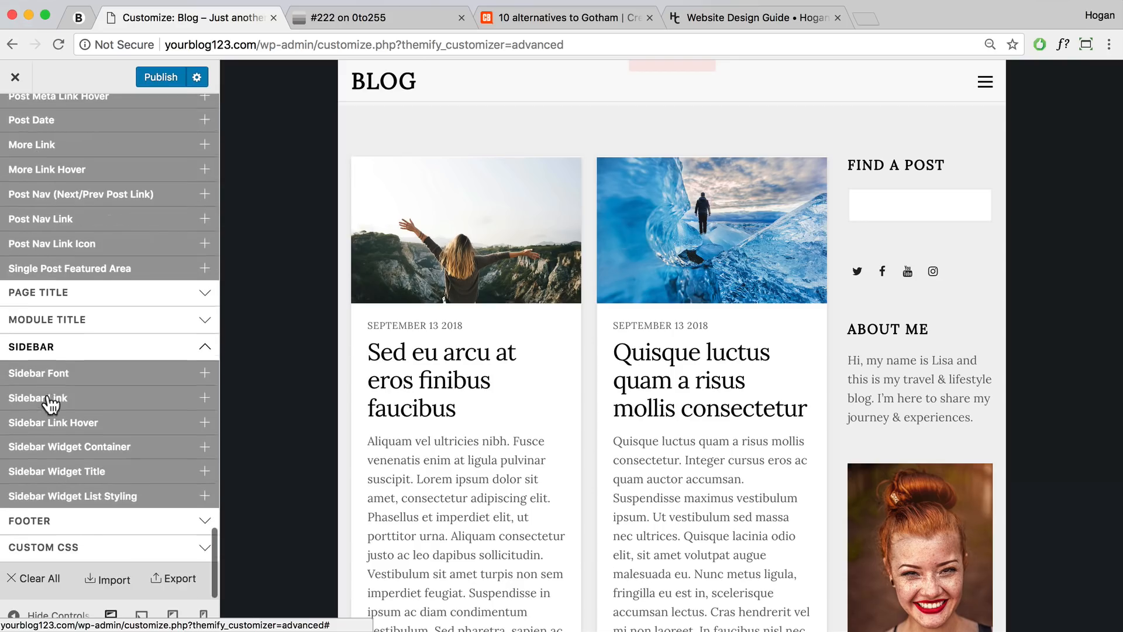
Expand the Footer settings and review their options against the footer and the rest of the homepage in the preview
{"action": "left_click", "coordinate": [188, 521]}
{"action": "scroll", "coordinate": [583, 455], "scroll_direction": "down", "scroll_amount": 15}
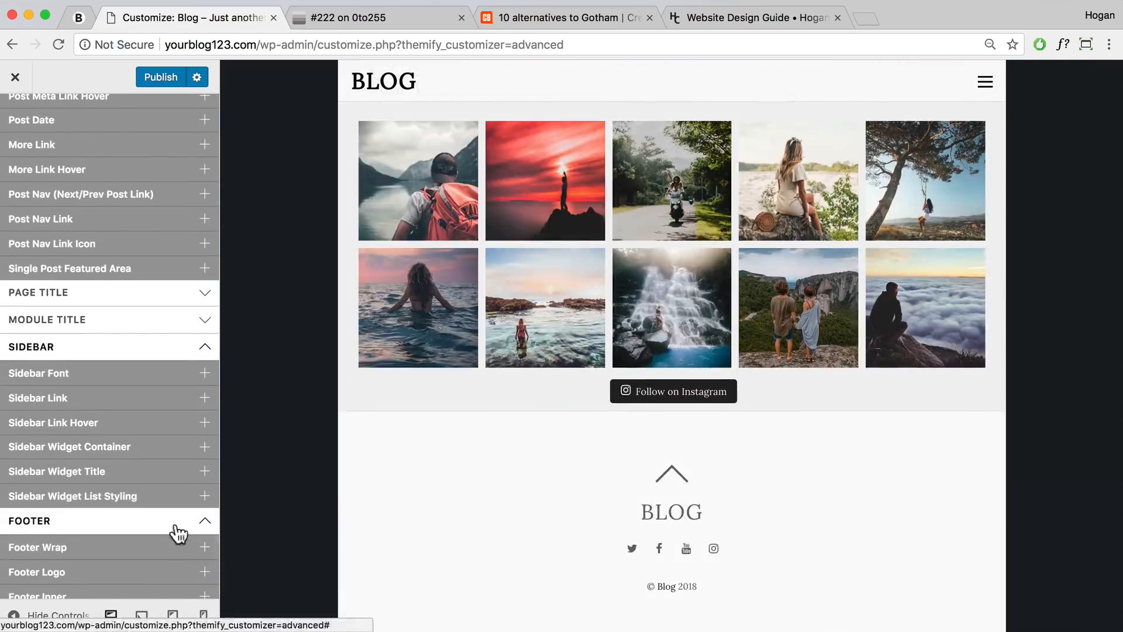
{"action": "scroll", "coordinate": [125, 494], "scroll_direction": "down", "scroll_amount": 10}
{"action": "scroll", "coordinate": [125, 494], "scroll_direction": "up", "scroll_amount": 2}
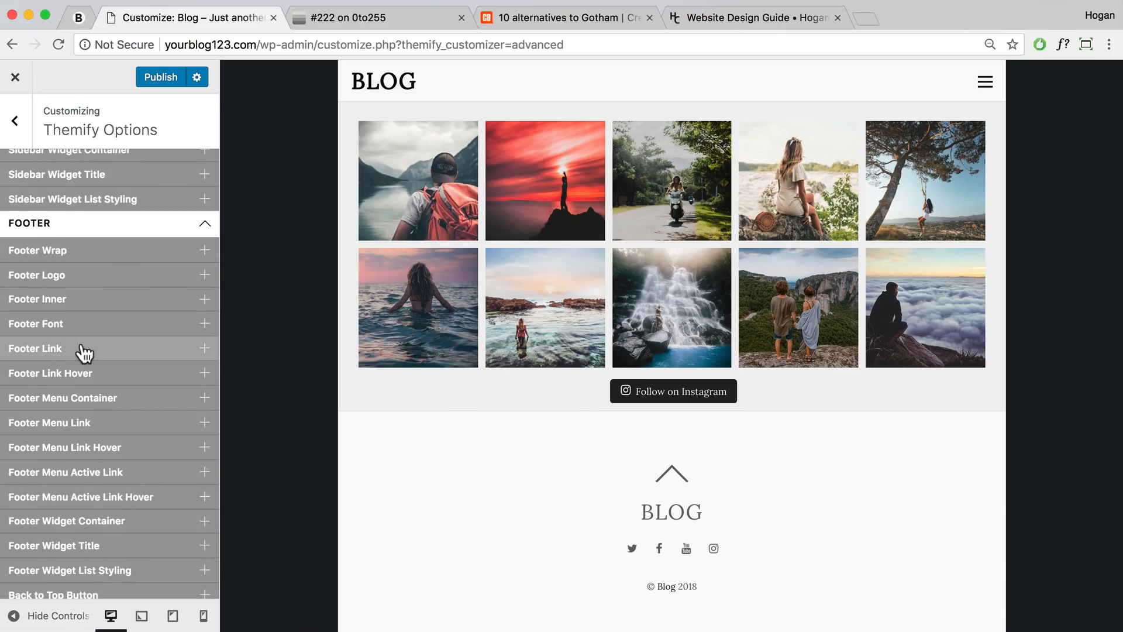
{"action": "scroll", "coordinate": [82, 350], "scroll_direction": "down", "scroll_amount": 1}
{"action": "scroll", "coordinate": [79, 350], "scroll_direction": "down", "scroll_amount": 1}
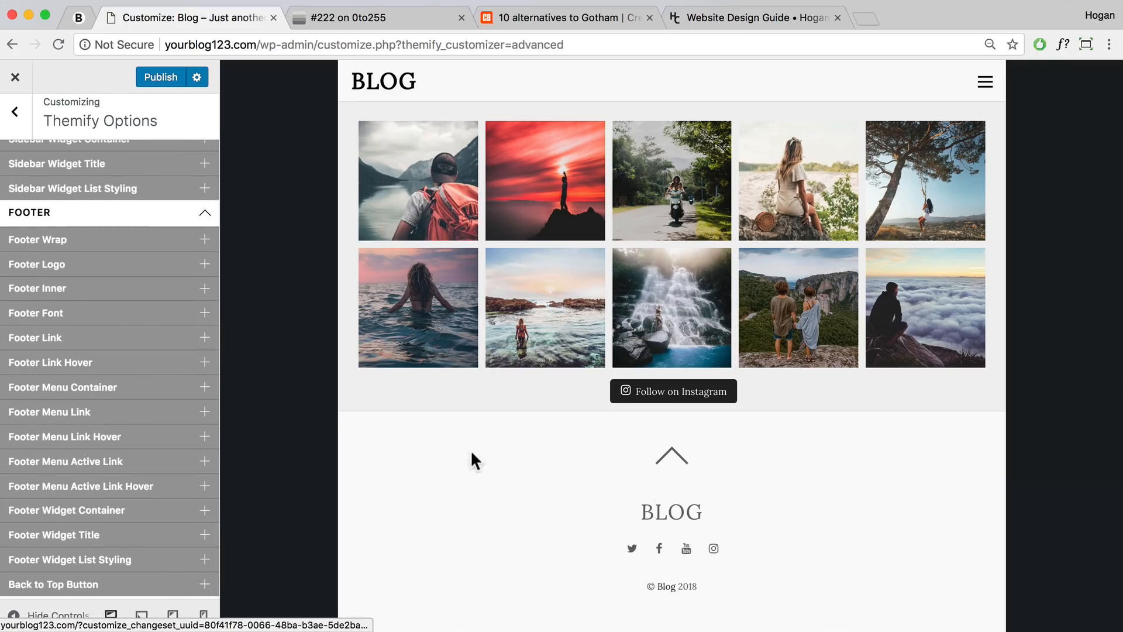
{"action": "scroll", "coordinate": [169, 440], "scroll_direction": "down", "scroll_amount": 3}
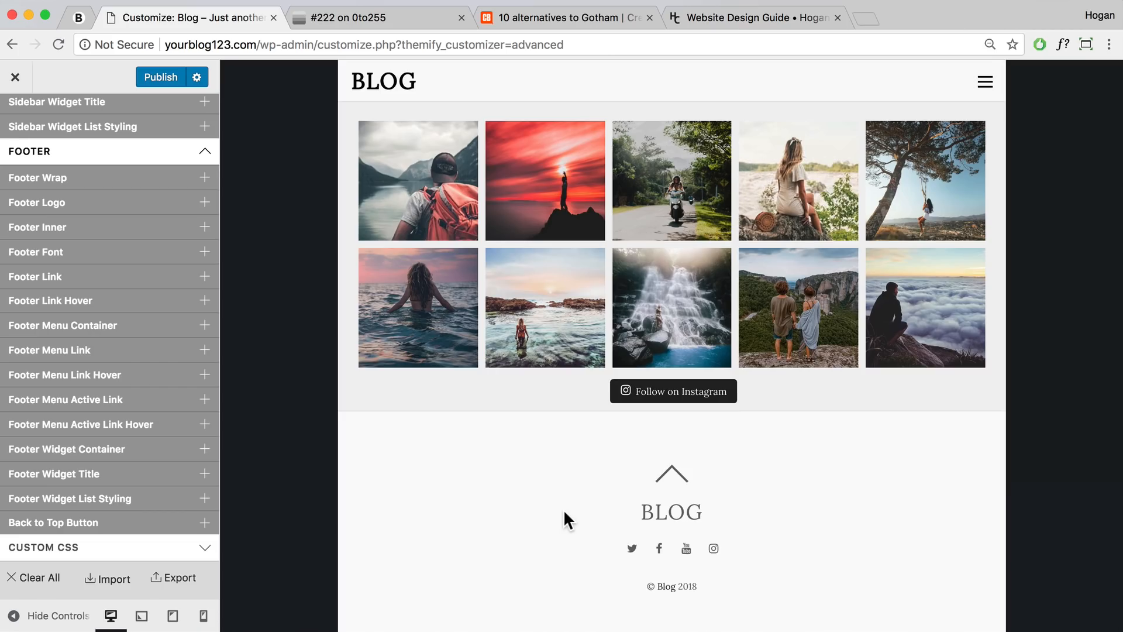
{"action": "scroll", "coordinate": [564, 509], "scroll_direction": "up", "scroll_amount": 15}
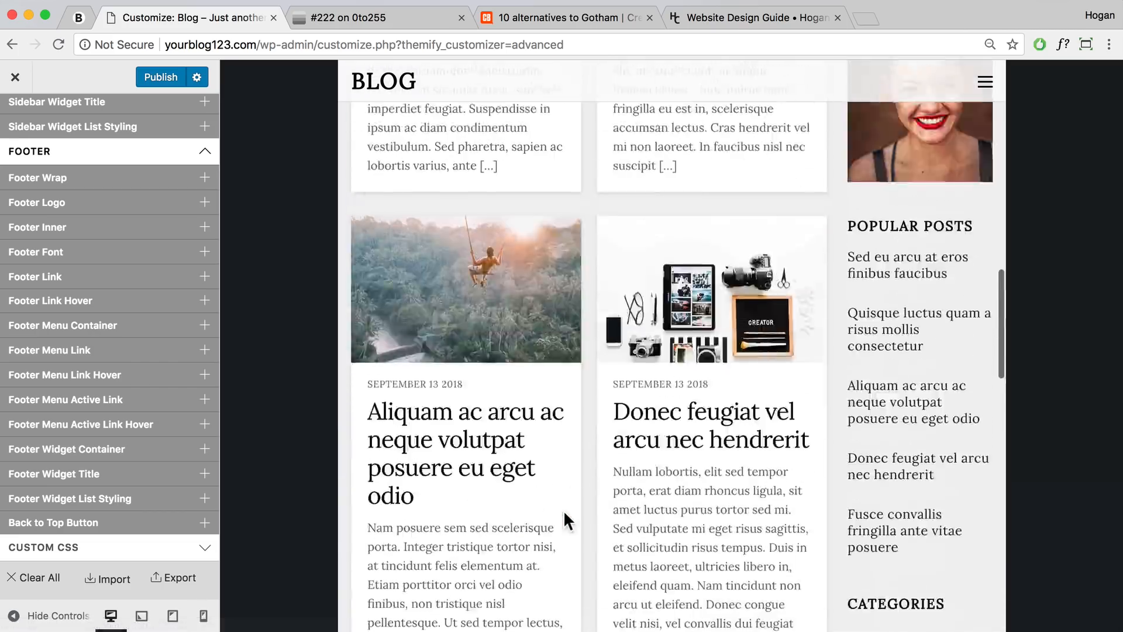
{"action": "scroll", "coordinate": [563, 510], "scroll_direction": "up", "scroll_amount": 15}
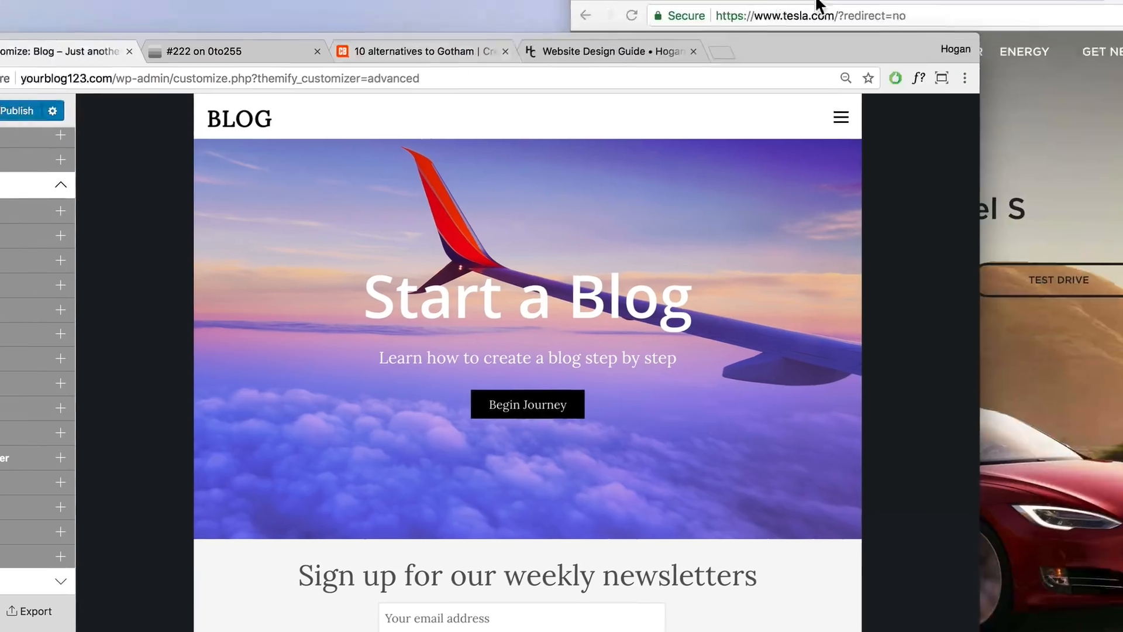
Switch to the RecipeTin Eats website and examine the colors and layout of its homepage posts and sidebar
{"action": "left_click", "coordinate": [511, 43]}
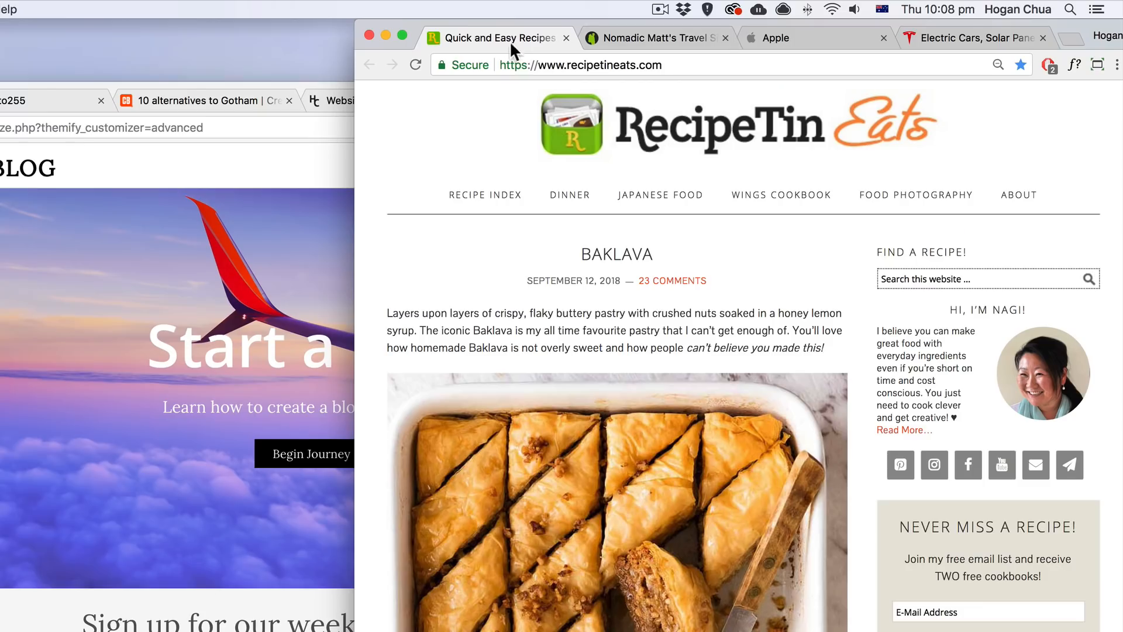
{"action": "scroll", "coordinate": [804, 404], "scroll_direction": "down", "scroll_amount": 10}
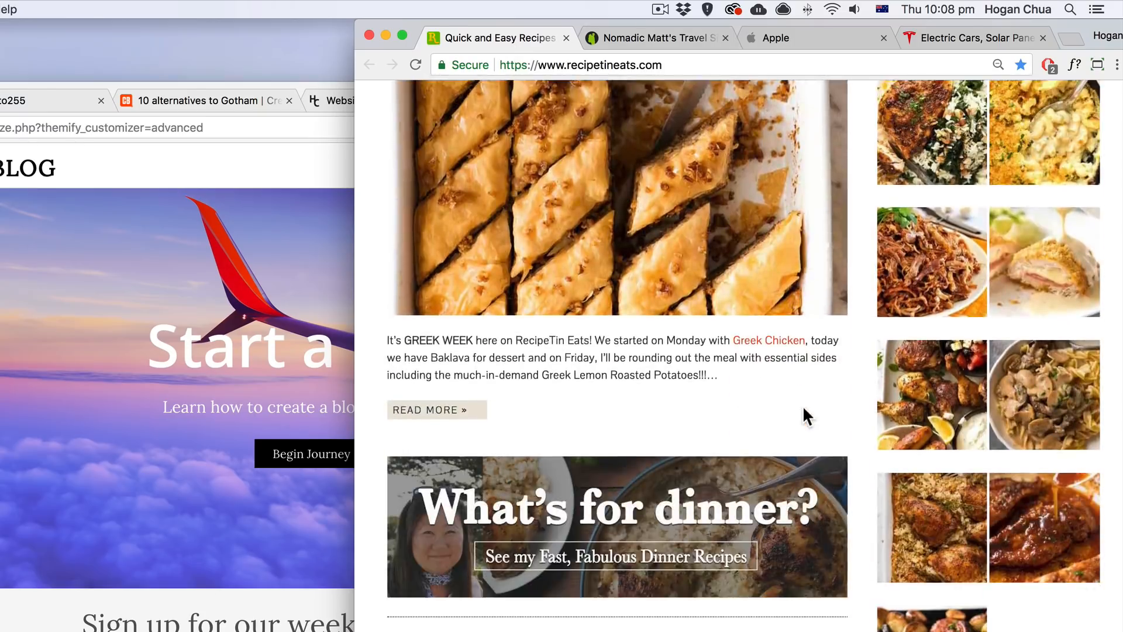
{"action": "scroll", "coordinate": [803, 405], "scroll_direction": "down", "scroll_amount": 2}
{"action": "scroll", "coordinate": [792, 390], "scroll_direction": "up", "scroll_amount": 2}
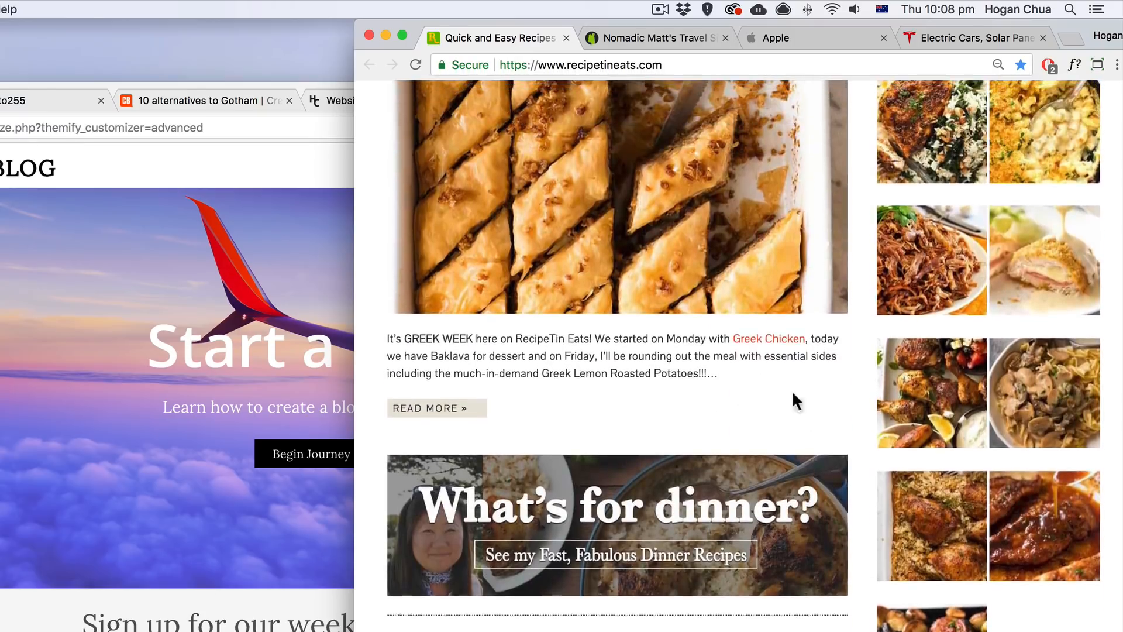
{"action": "left_click", "coordinate": [762, 356]}
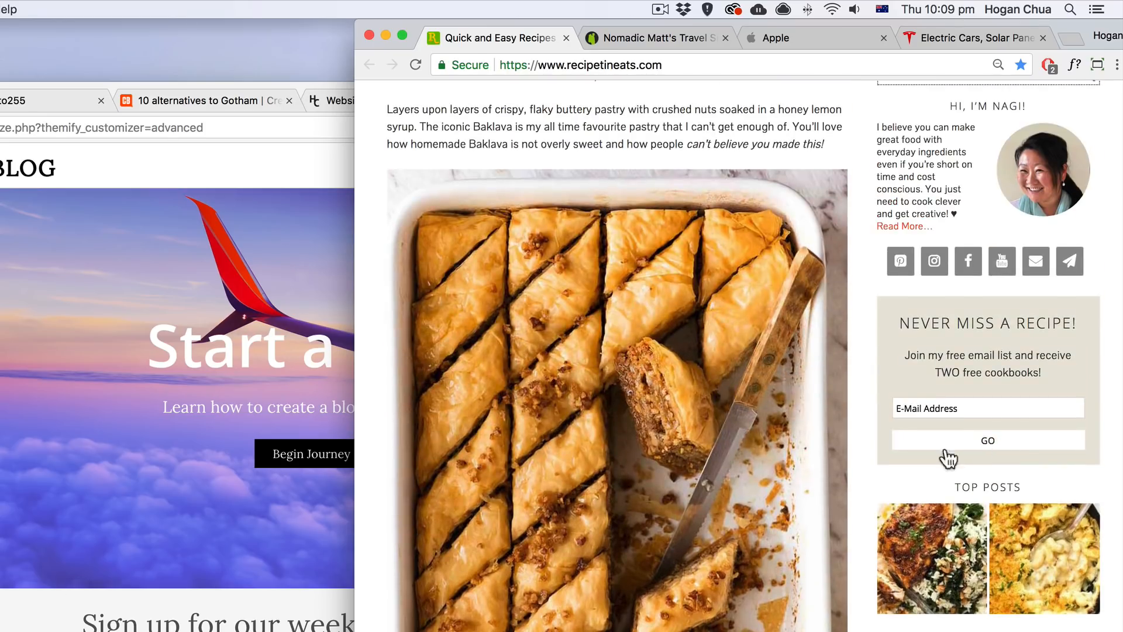
{"action": "scroll", "coordinate": [954, 423], "scroll_direction": "up", "scroll_amount": 5}
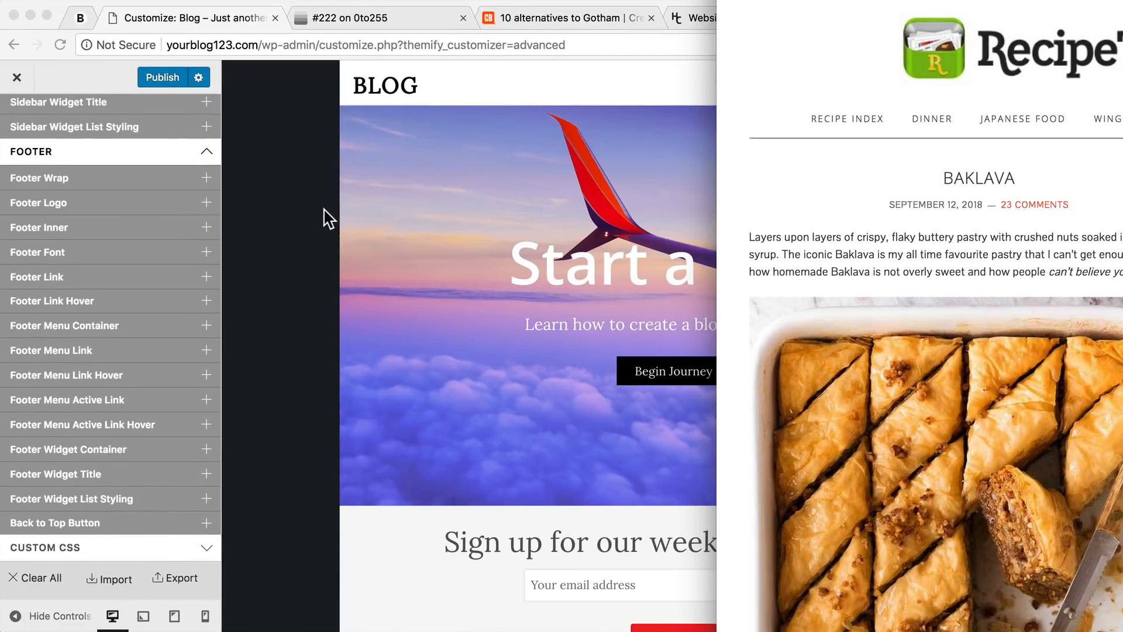
Look at the grey shades around #222 on 0to255 and examine the color use on the Nomadic Matt travel homepage
{"action": "left_click", "coordinate": [384, 22]}
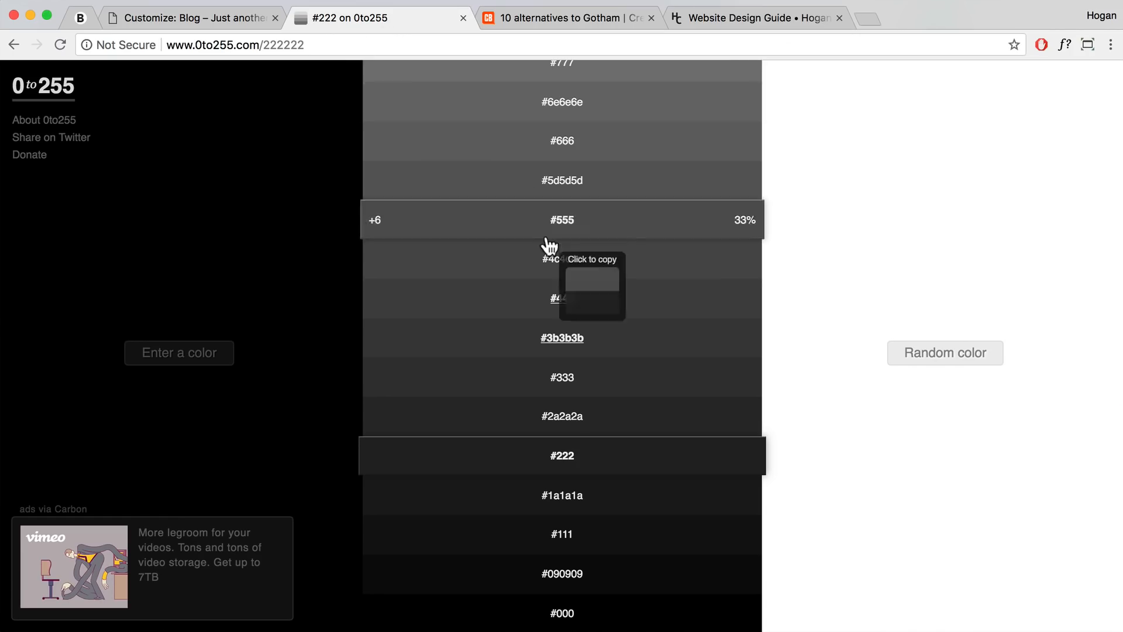
{"action": "key", "text": "super+grave"}
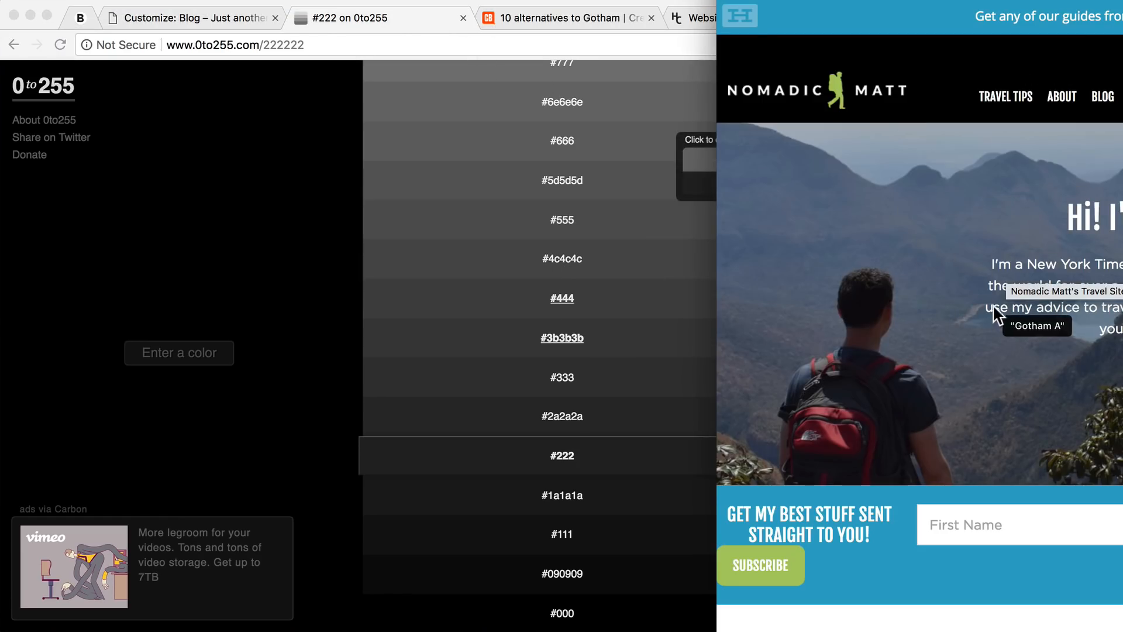
{"action": "scroll", "coordinate": [919, 292], "scroll_direction": "down", "scroll_amount": 2}
{"action": "scroll", "coordinate": [918, 292], "scroll_direction": "down", "scroll_amount": 5}
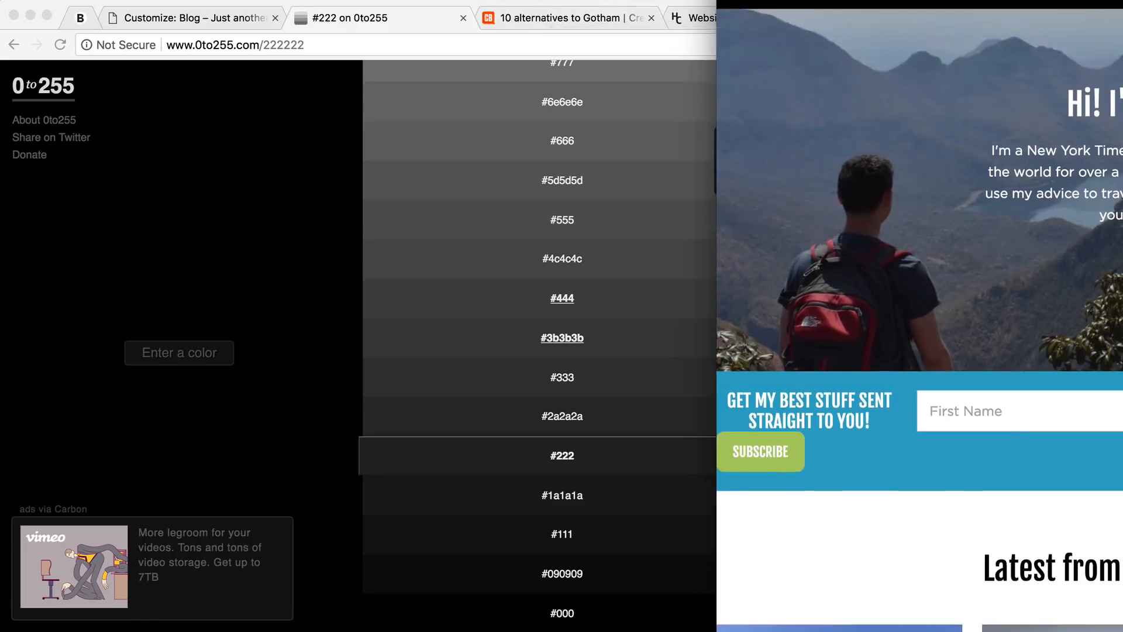
Return to the blog's Customizer and compare its homepage design with the Nomadic Matt site
{"action": "left_click", "coordinate": [196, 21]}
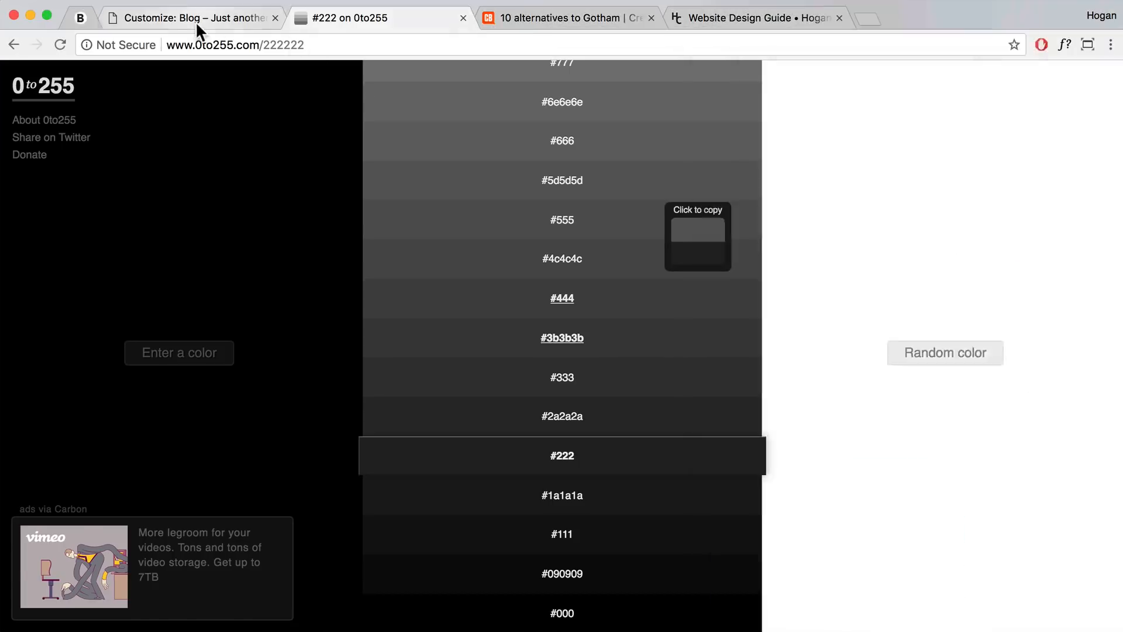
{"action": "left_click", "coordinate": [195, 21]}
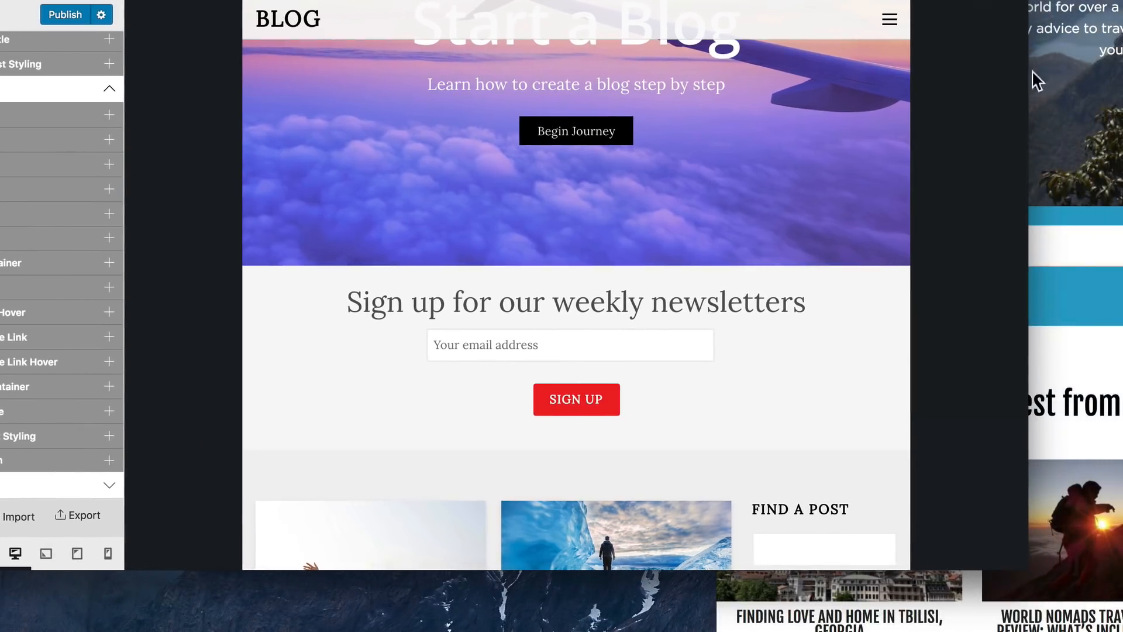
{"action": "left_click_drag", "start_coordinate": [1030, 76], "coordinate": [713, 101]}
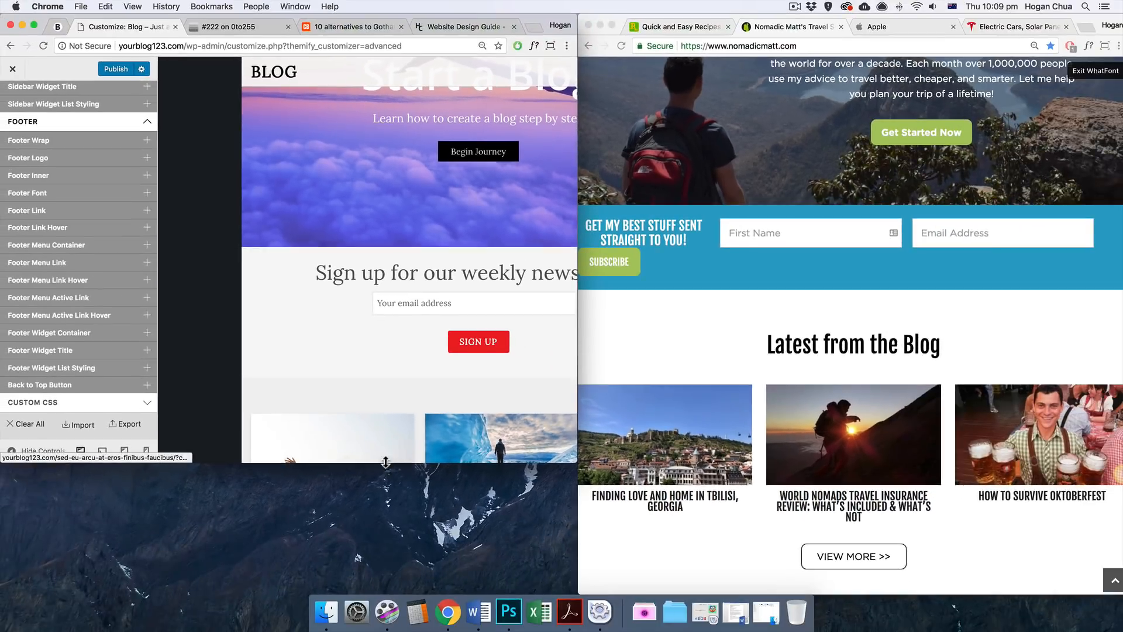
{"action": "left_click_drag", "start_coordinate": [385, 462], "coordinate": [387, 594]}
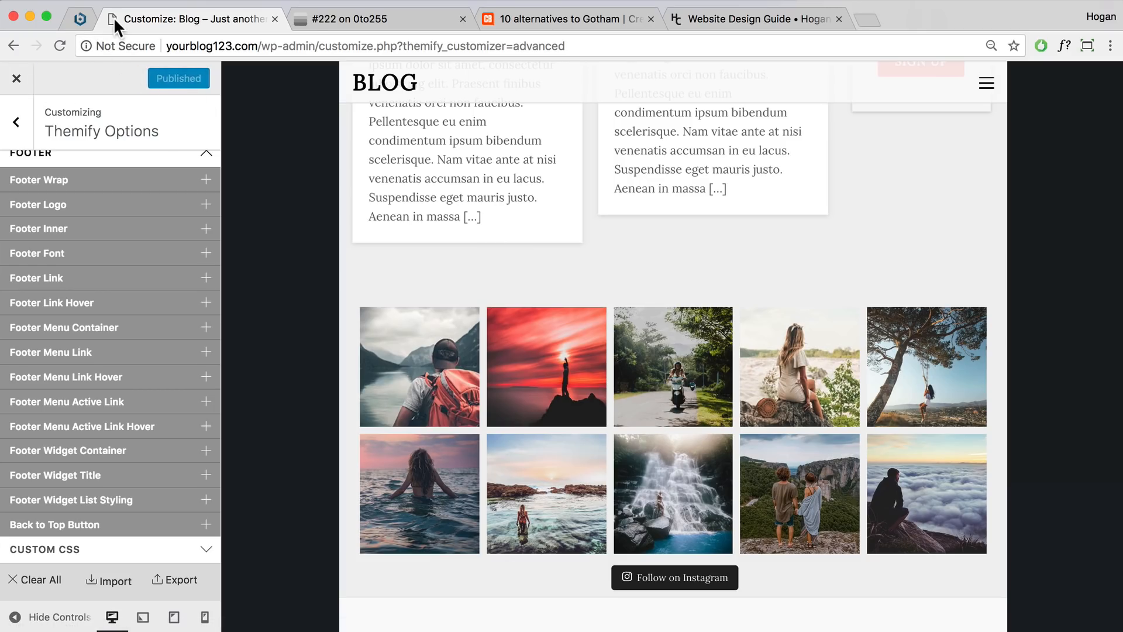
Close the Customizer and open the blog's WordPress dashboard
{"action": "left_click", "coordinate": [21, 77]}
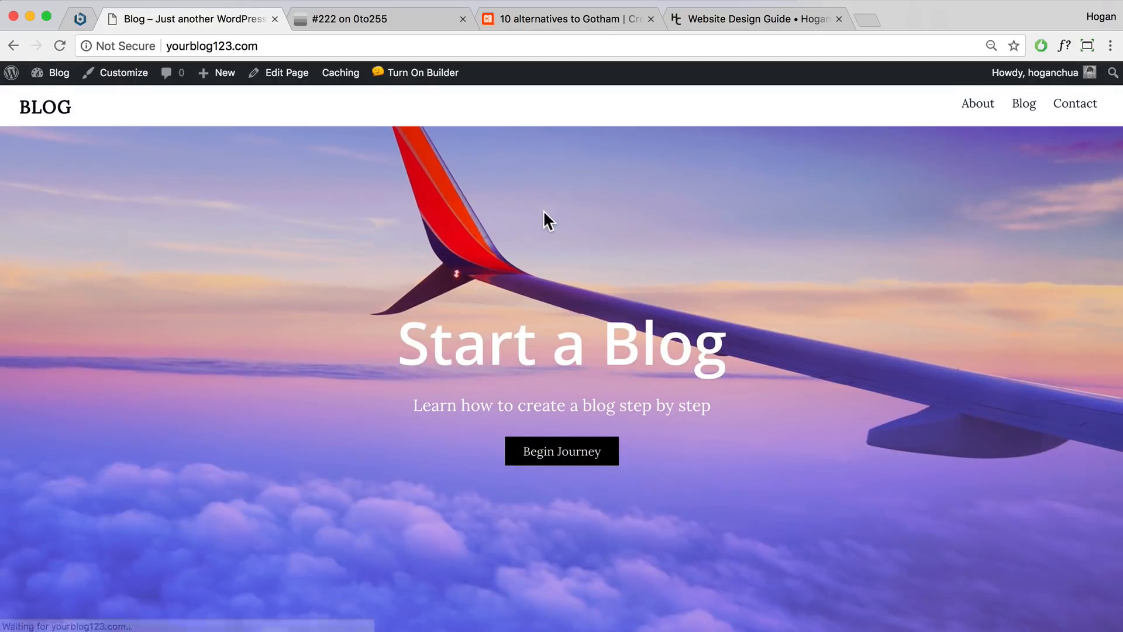
{"action": "mouse_move", "coordinate": [54, 75]}
{"action": "left_click", "coordinate": [53, 100]}
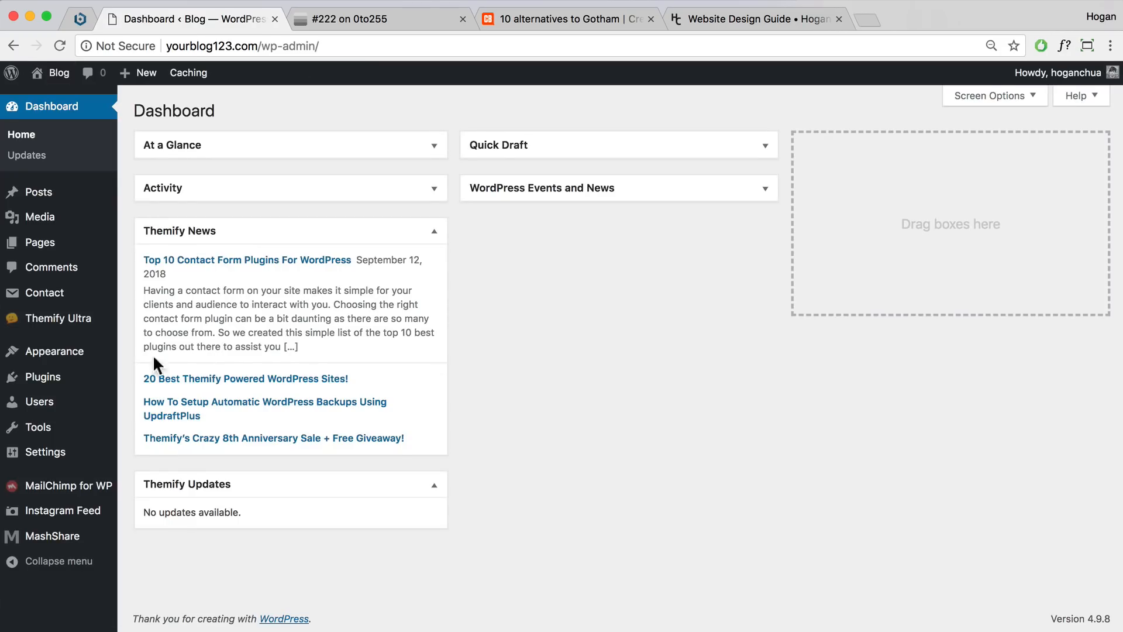
Upload Favicon.png as the custom favicon in the general Themify Settings and save the settings
{"action": "mouse_move", "coordinate": [60, 318]}
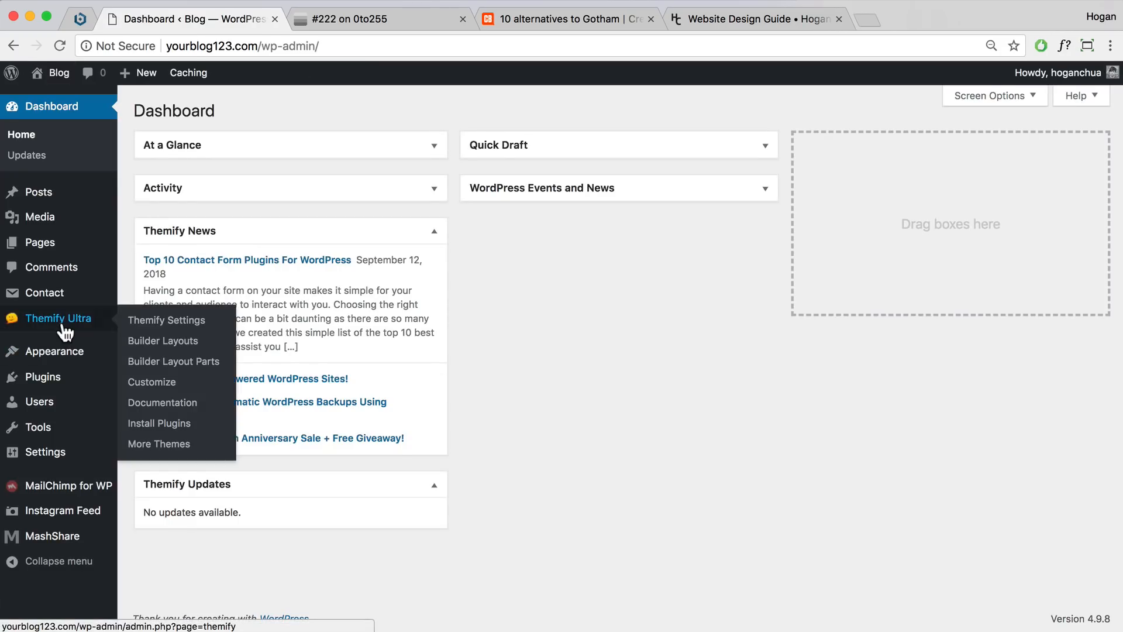
{"action": "left_click", "coordinate": [180, 323]}
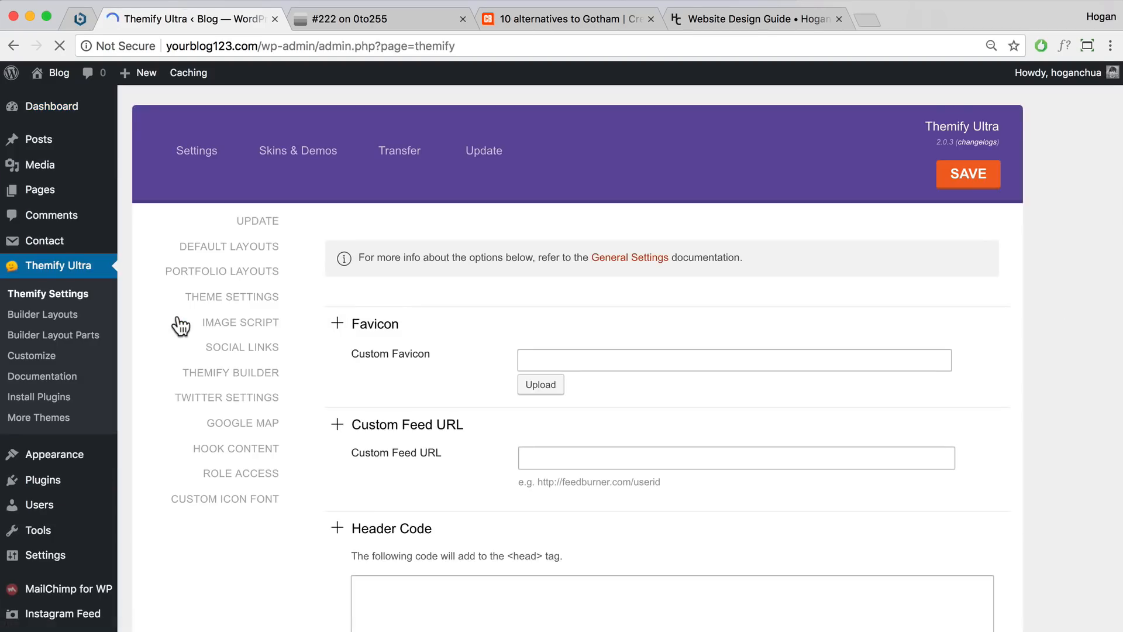
{"action": "left_click", "coordinate": [369, 326]}
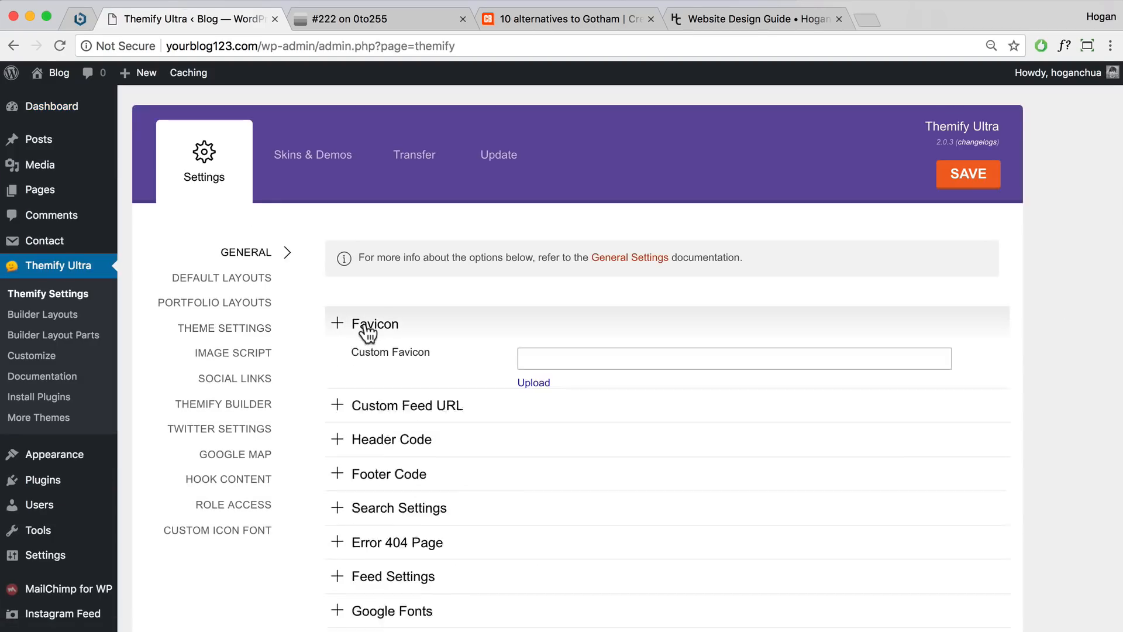
{"action": "left_click", "coordinate": [534, 387]}
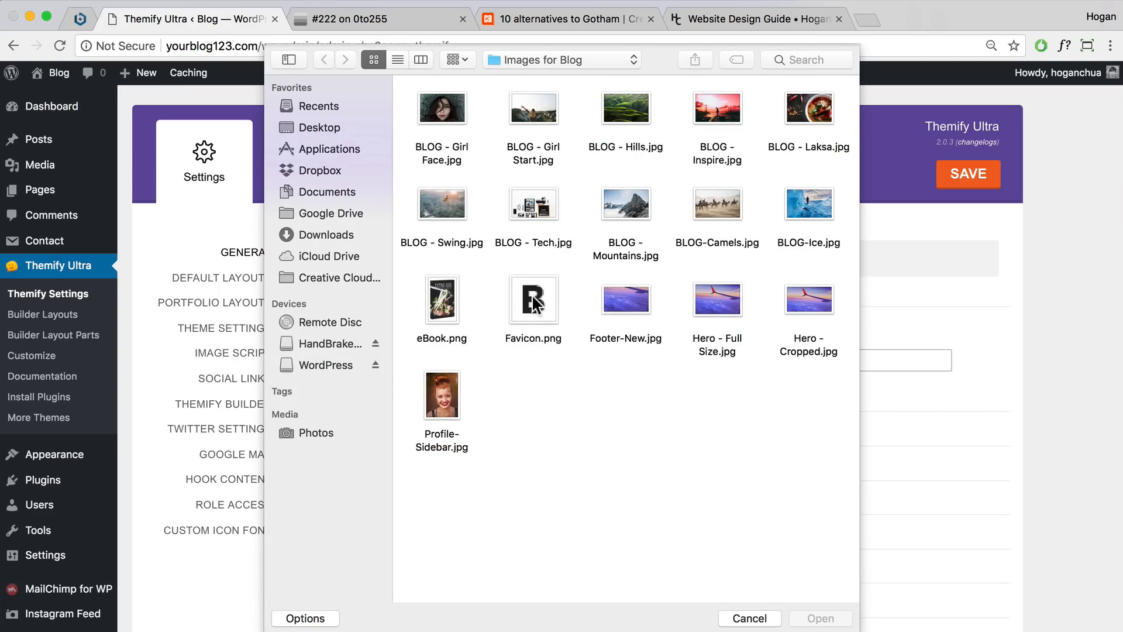
{"action": "left_click", "coordinate": [534, 306]}
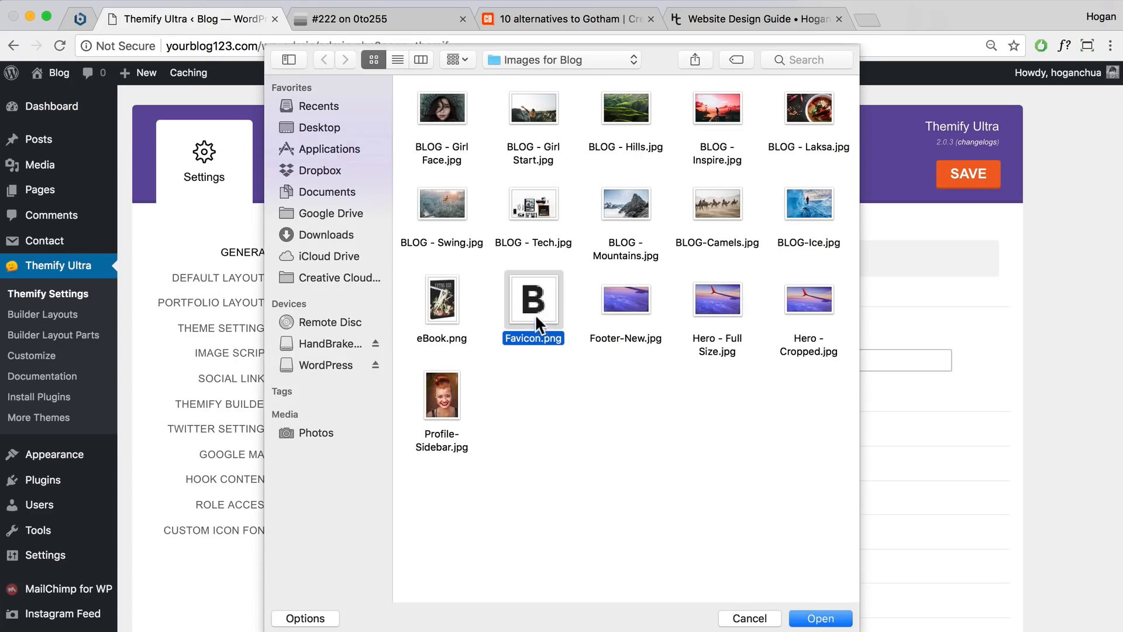
{"action": "left_click", "coordinate": [821, 618]}
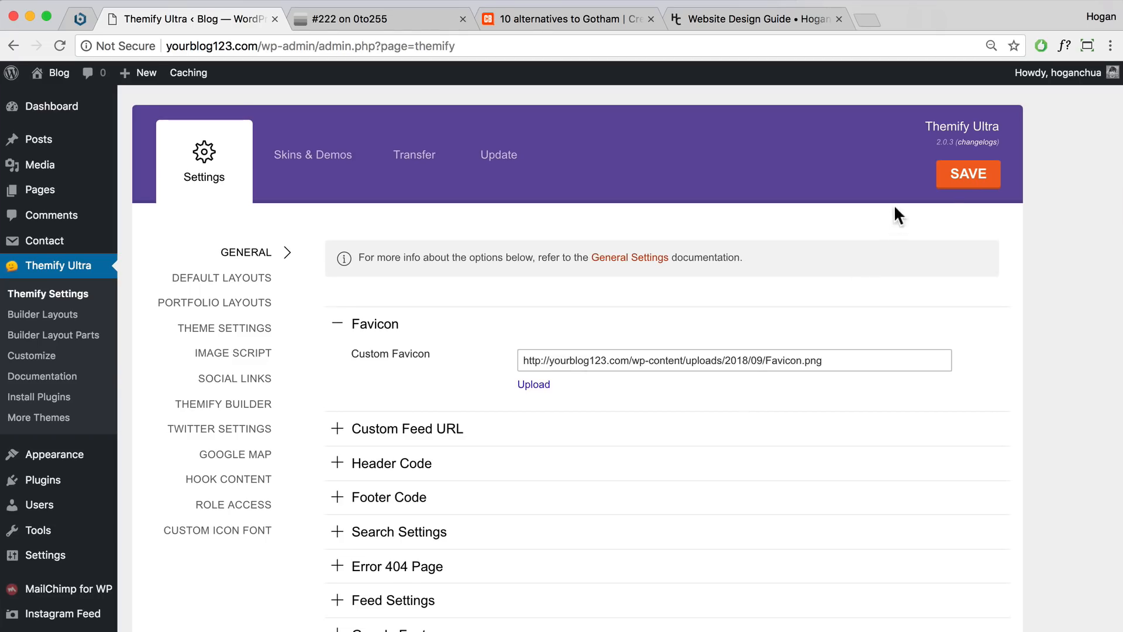
{"action": "left_click", "coordinate": [962, 186]}
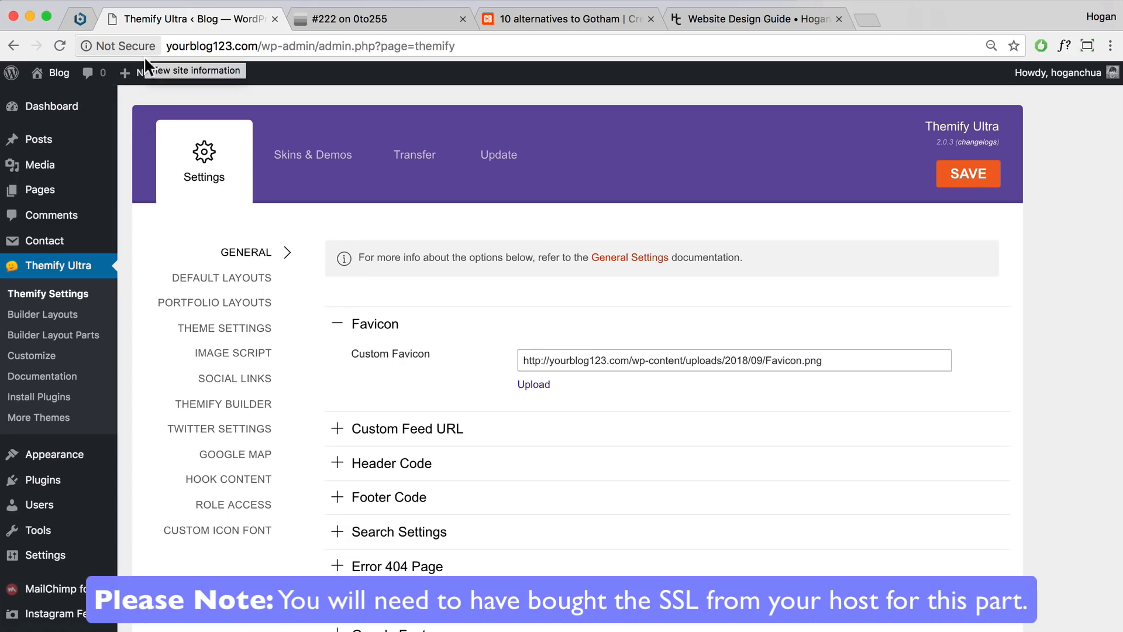
Open the page for adding new plugins and search for "really simple ssl"
{"action": "mouse_move", "coordinate": [41, 486]}
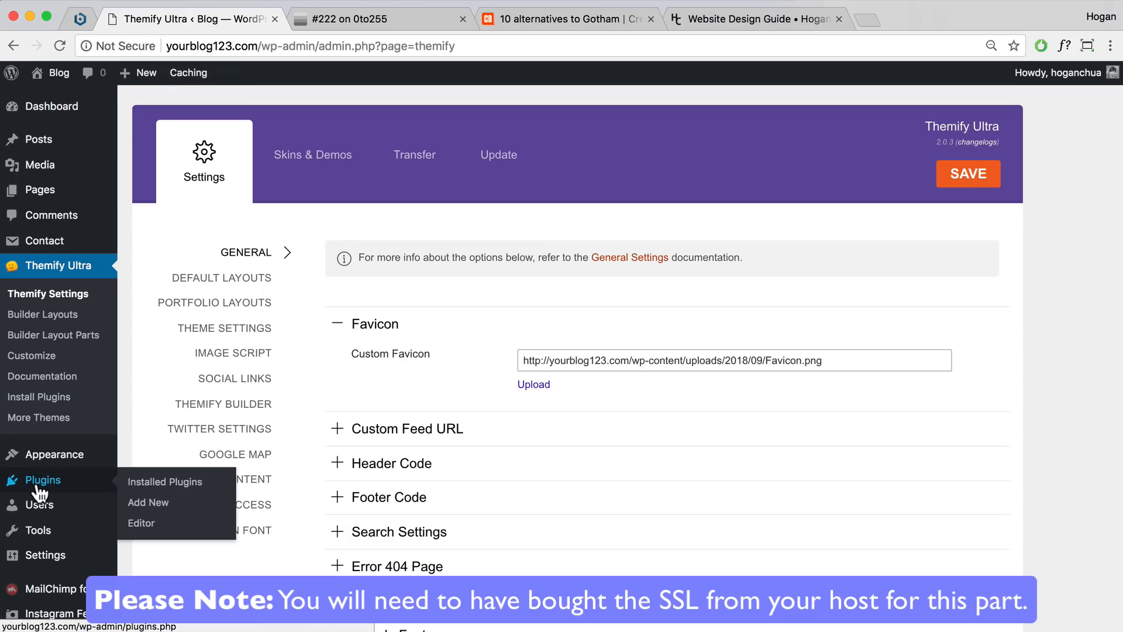
{"action": "left_click", "coordinate": [44, 489]}
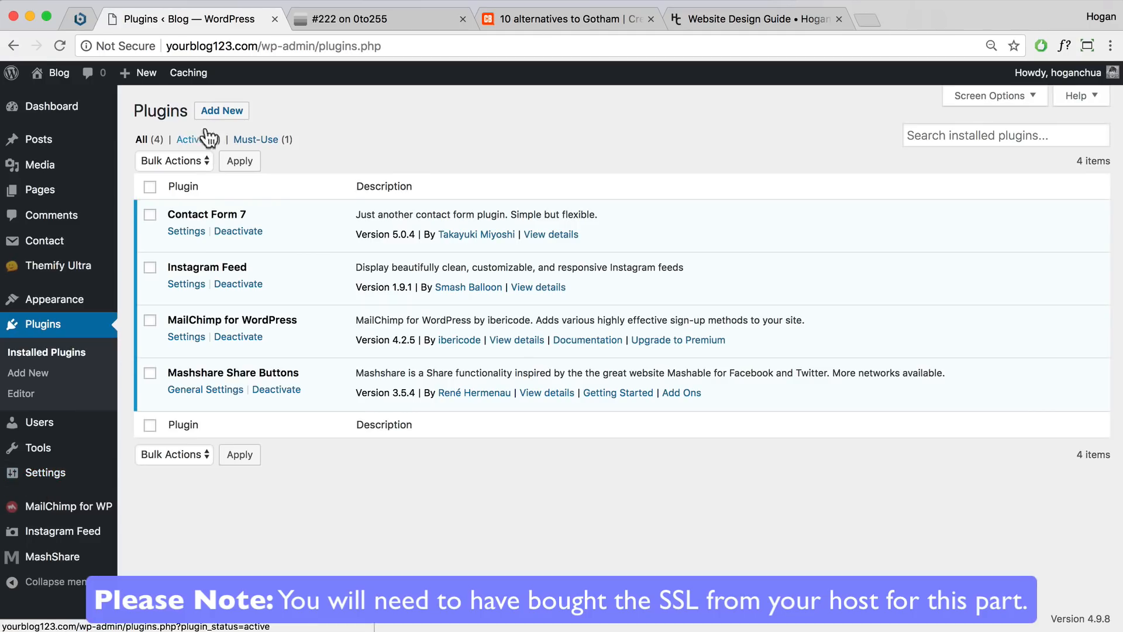
{"action": "left_click", "coordinate": [218, 115]}
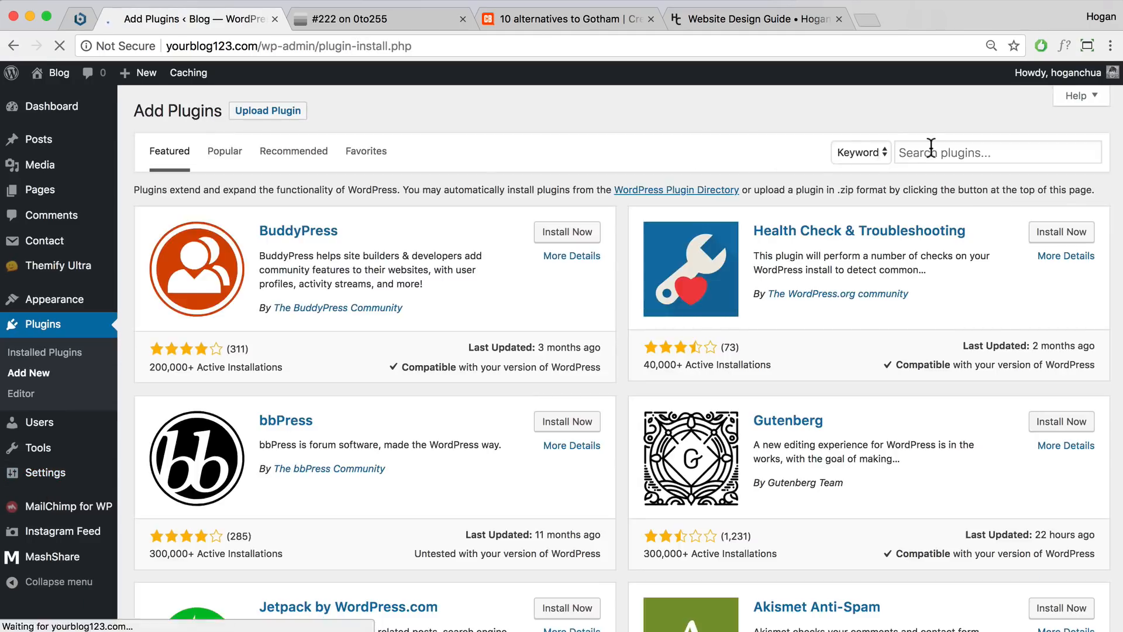
{"action": "left_click", "coordinate": [930, 151]}
{"action": "type", "text": "rea"}
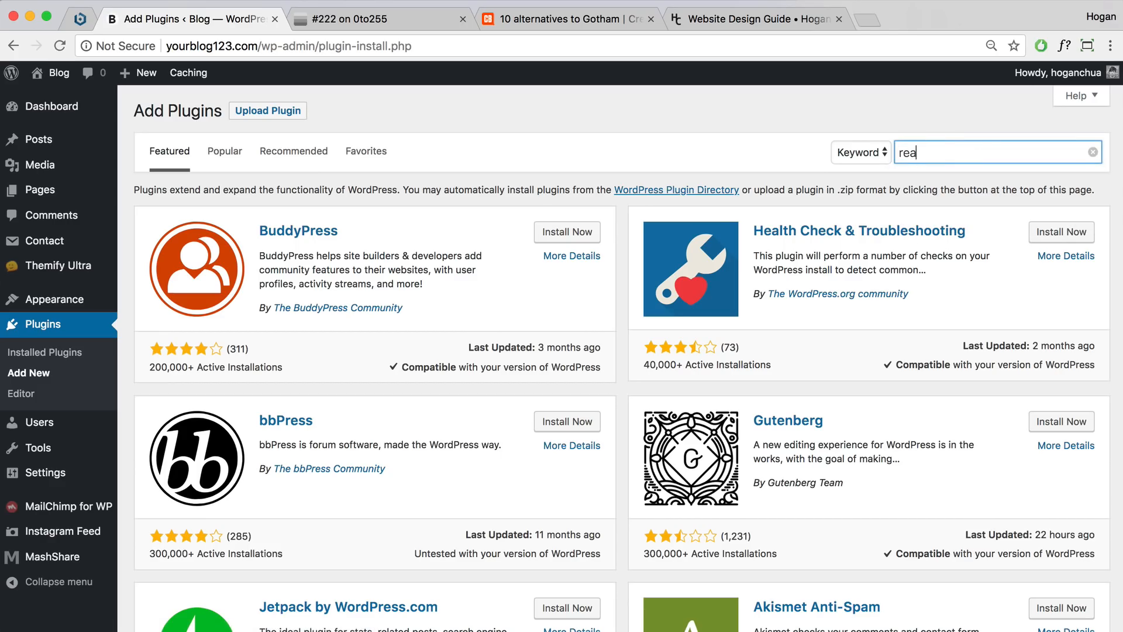
{"action": "type", "text": "lly simple s"}
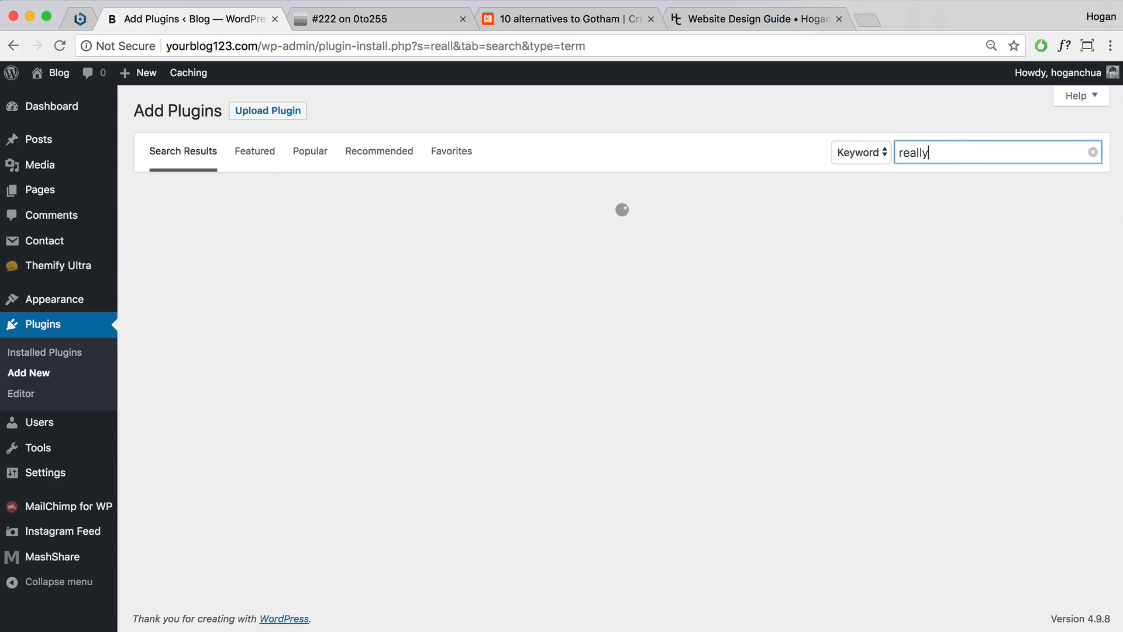
{"action": "type", "text": "sl"}
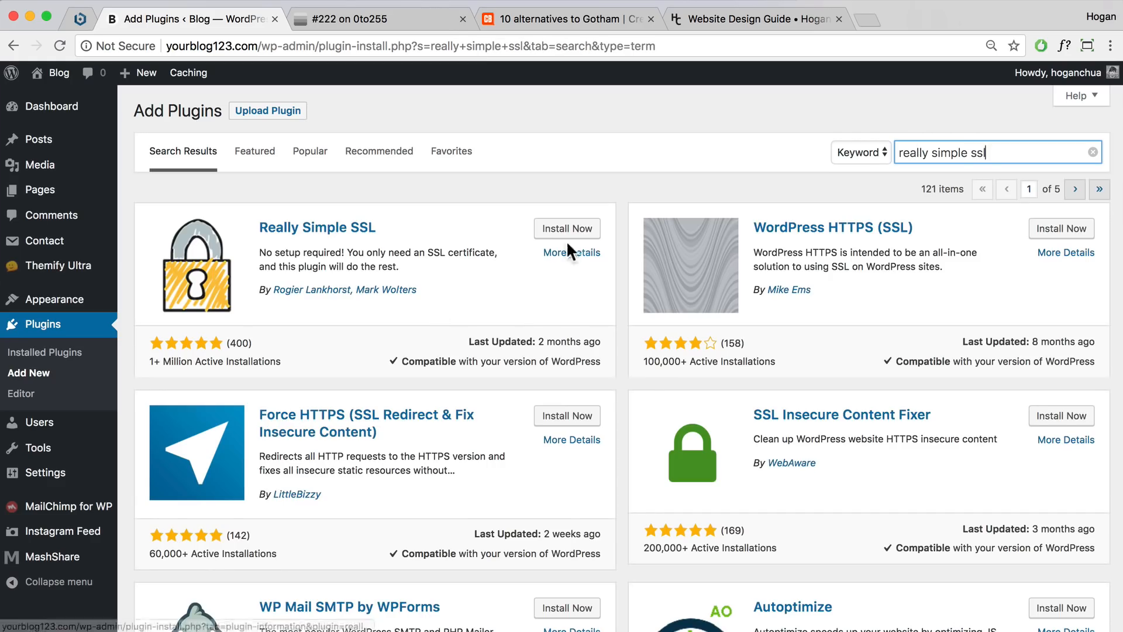
Install and activate the Really Simple SSL plugin, and go ahead with activating SSL for the blog
{"action": "left_click", "coordinate": [569, 232]}
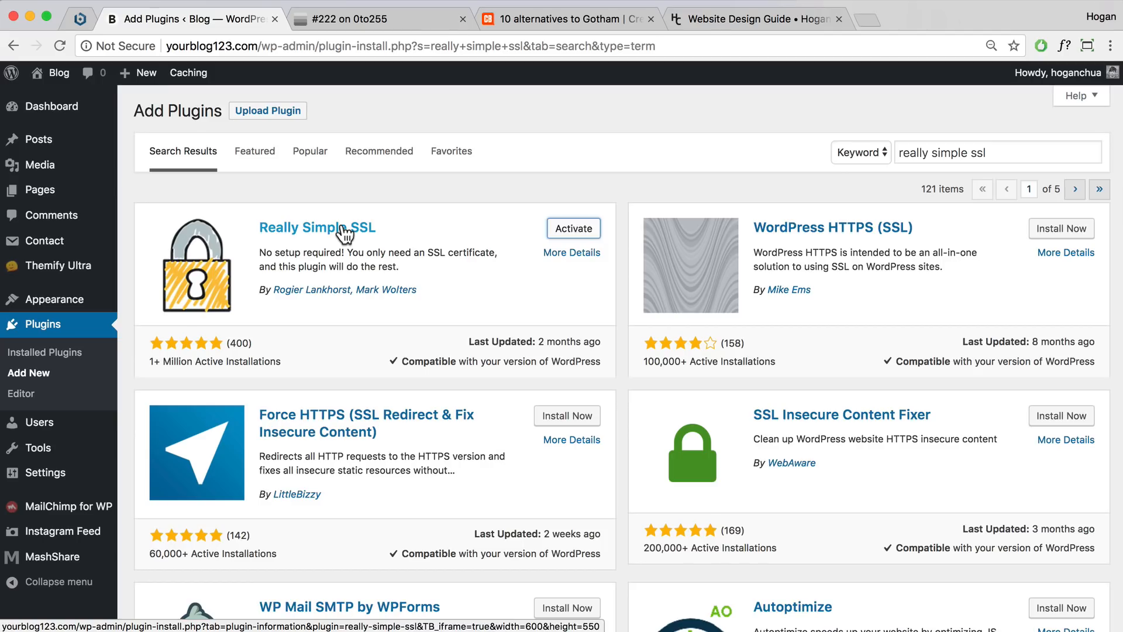
{"action": "left_click", "coordinate": [578, 231]}
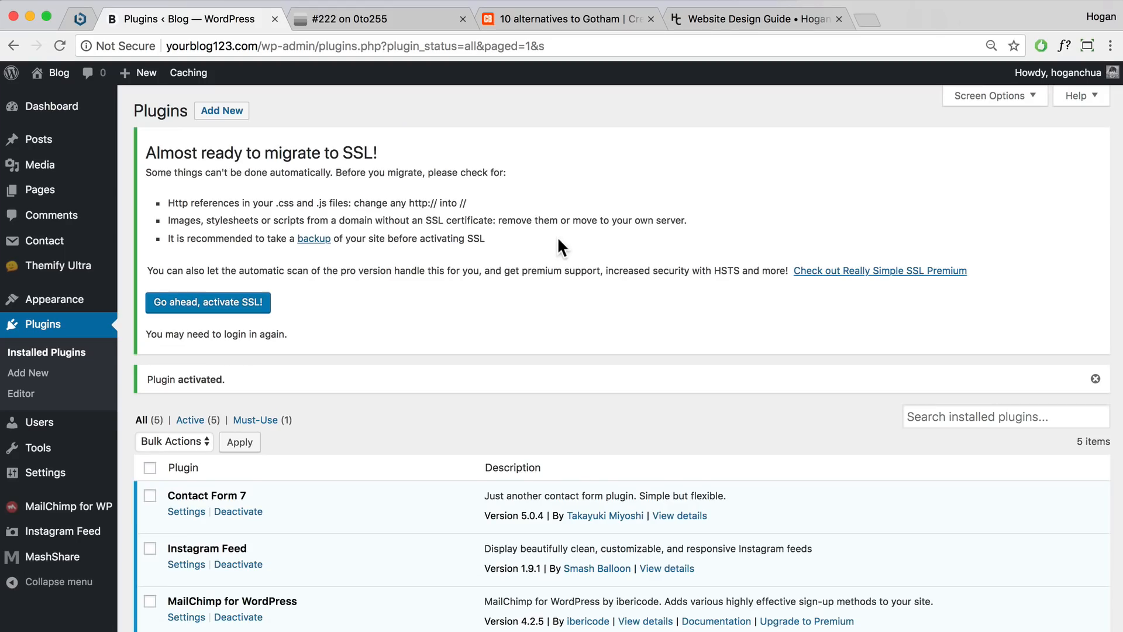
{"action": "left_click", "coordinate": [246, 313]}
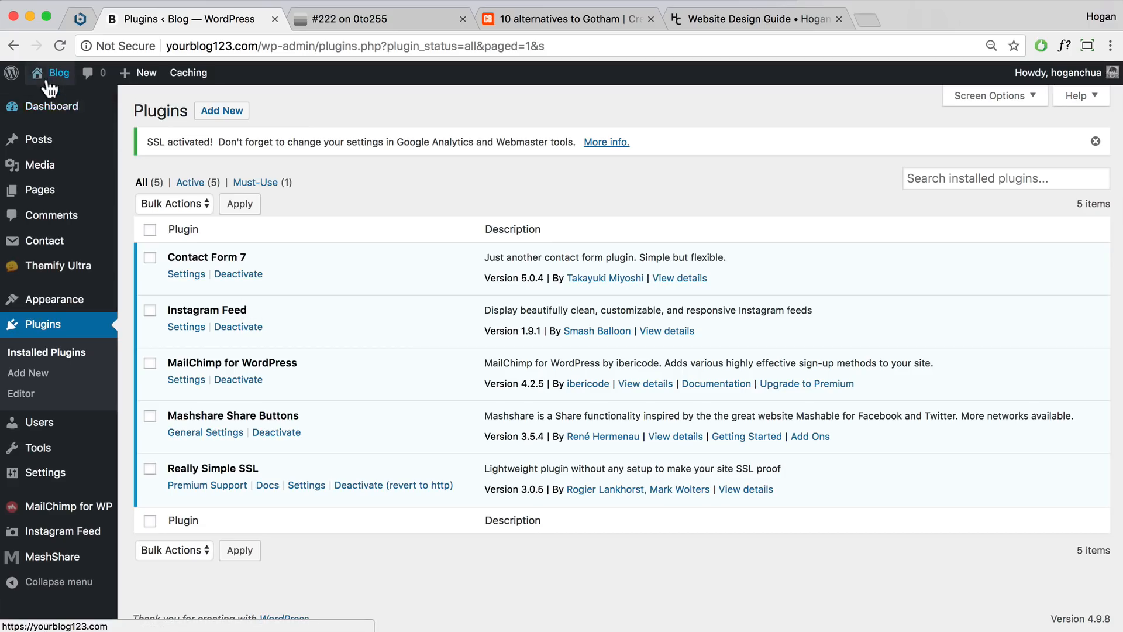
{"action": "left_click", "coordinate": [47, 103]}
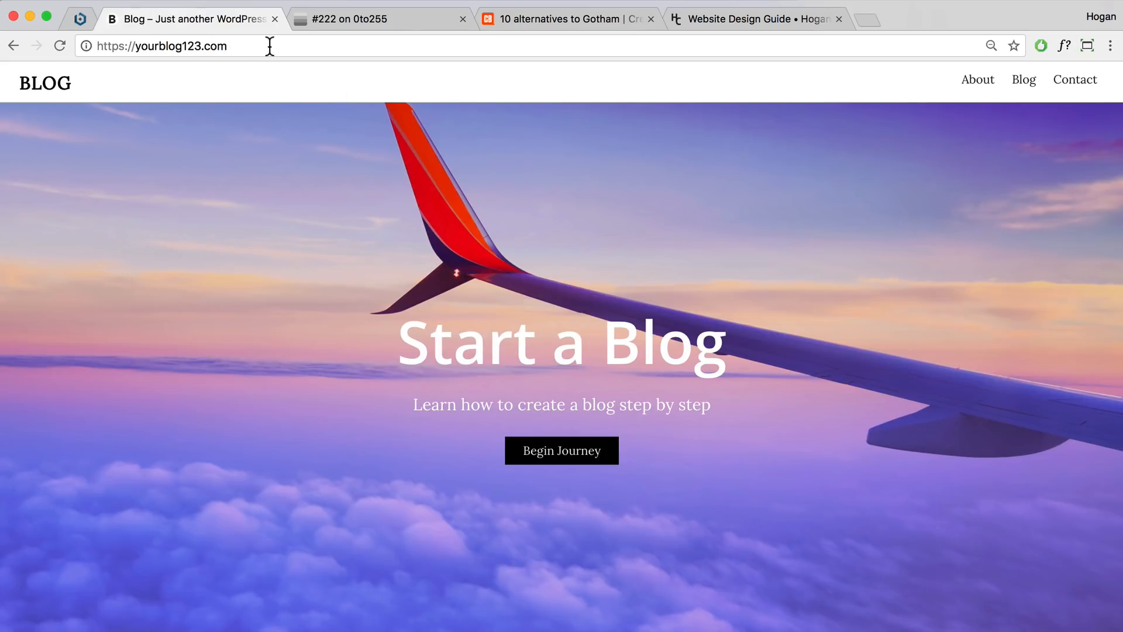
{"action": "left_click", "coordinate": [270, 46]}
{"action": "left_click", "coordinate": [281, 46]}
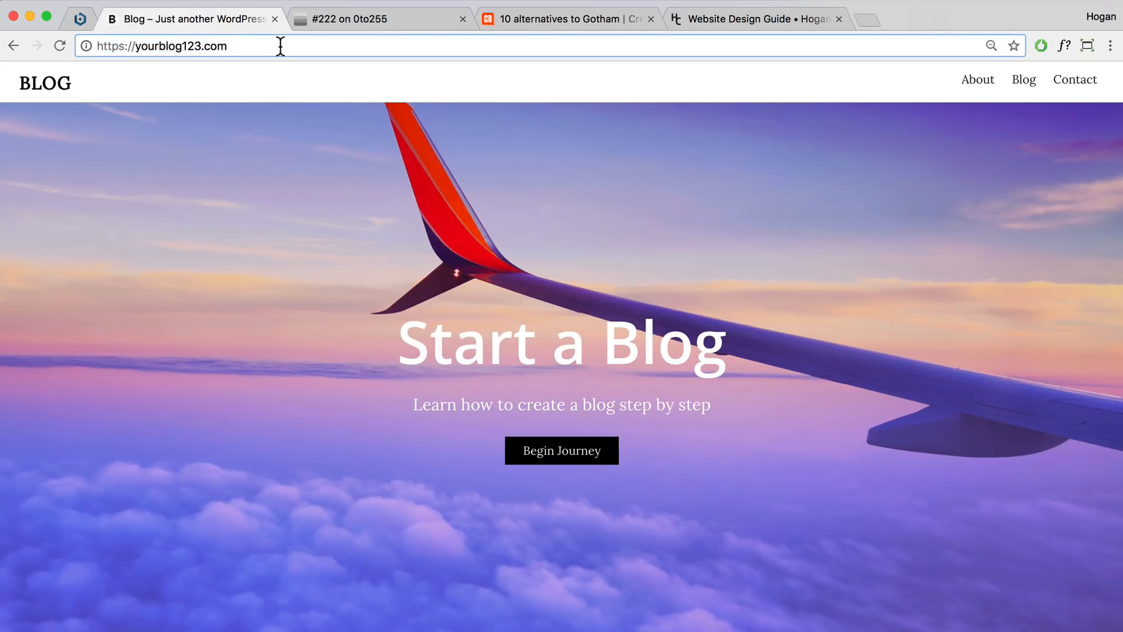
{"action": "type", "text": "/"}
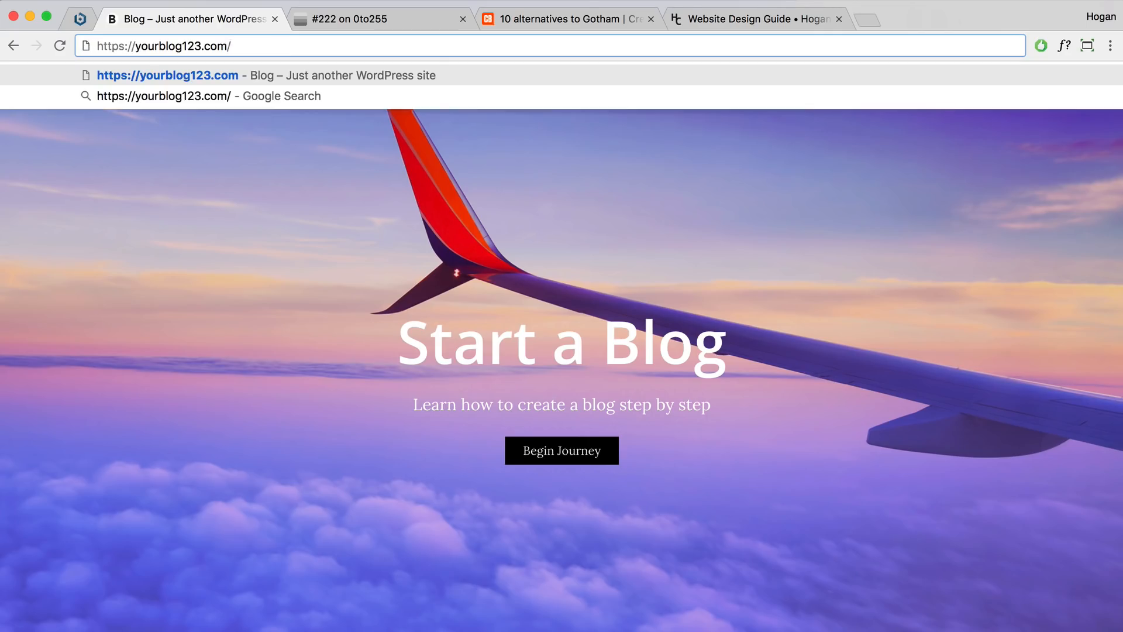
{"action": "type", "text": "wp-admin"}
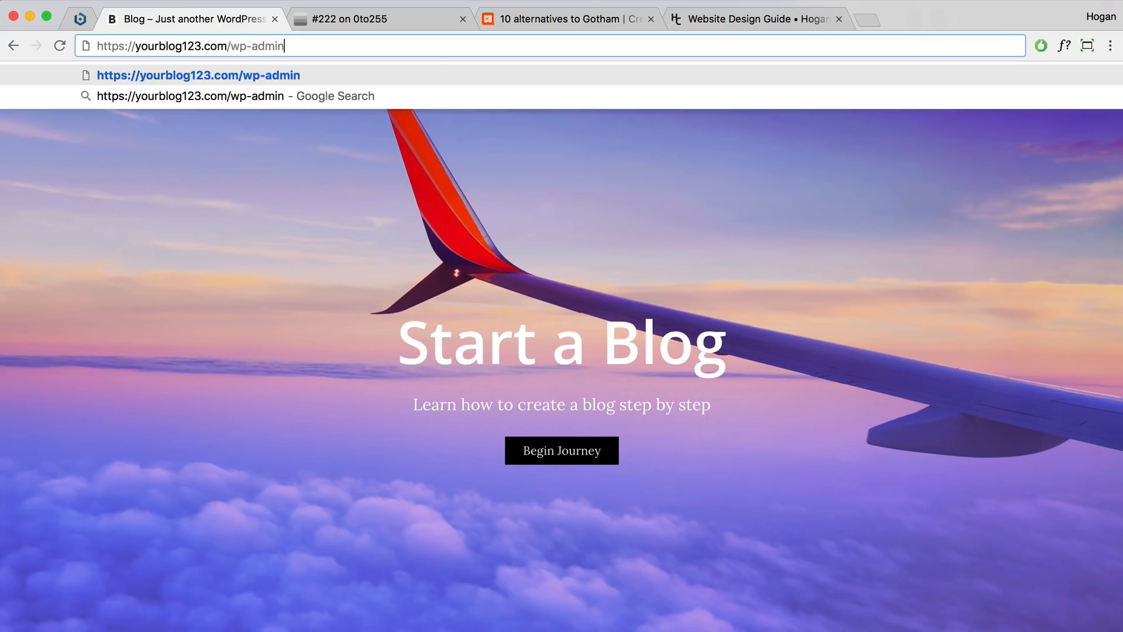
{"action": "key", "text": "Return"}
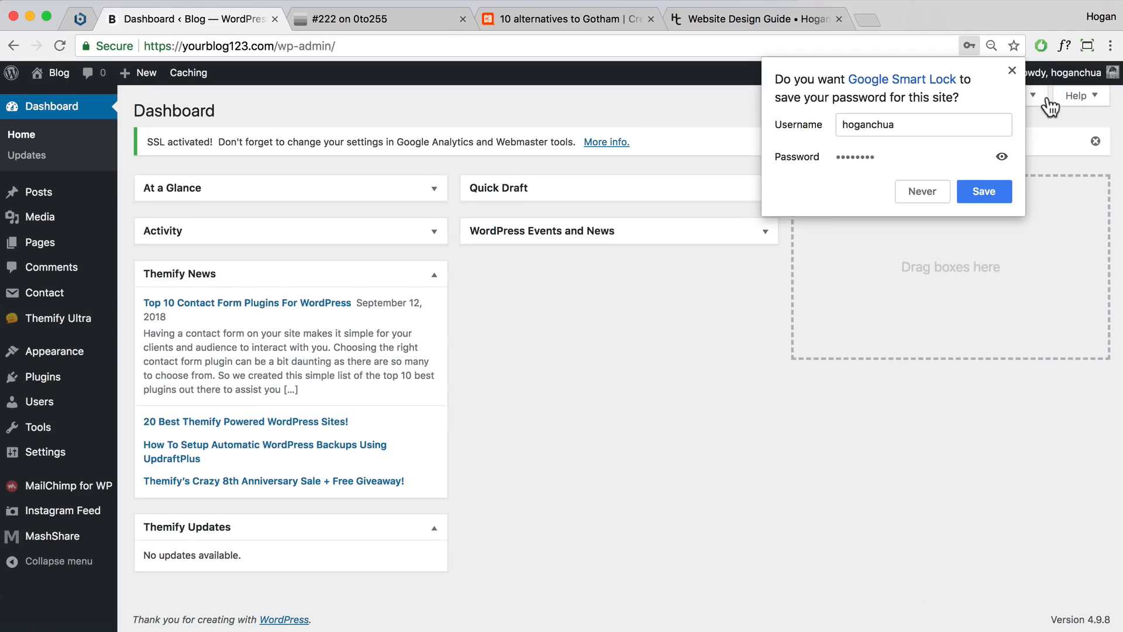
{"action": "left_click", "coordinate": [1012, 70]}
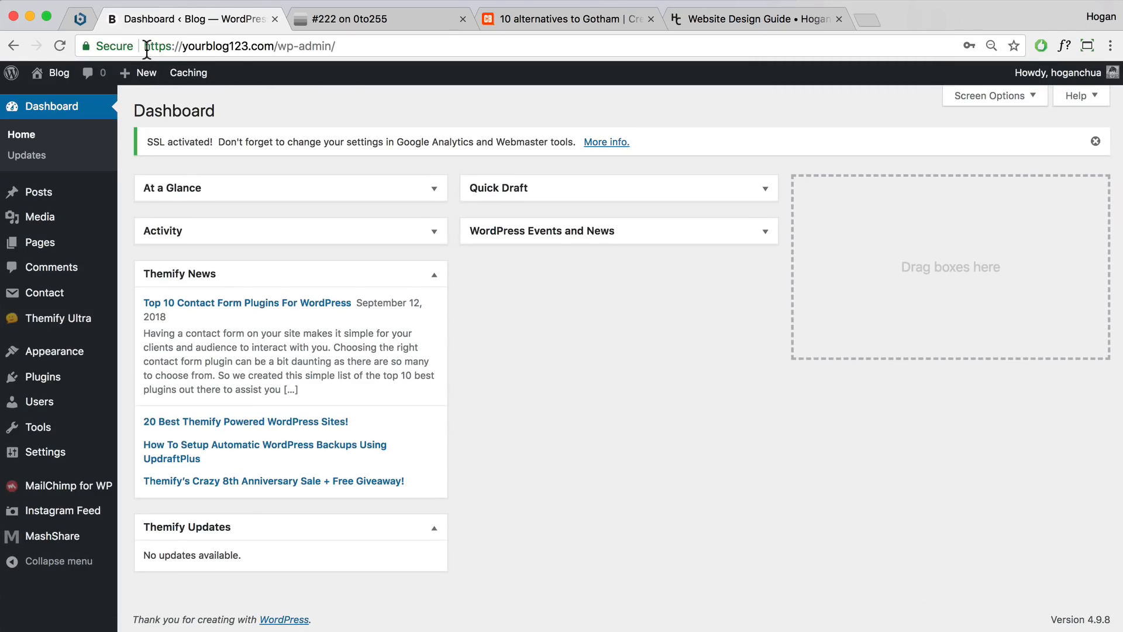
On the blog homepage, apply the hero row's https background image address in the Themify Builder styling, save the page and close the Builder
{"action": "mouse_move", "coordinate": [56, 72]}
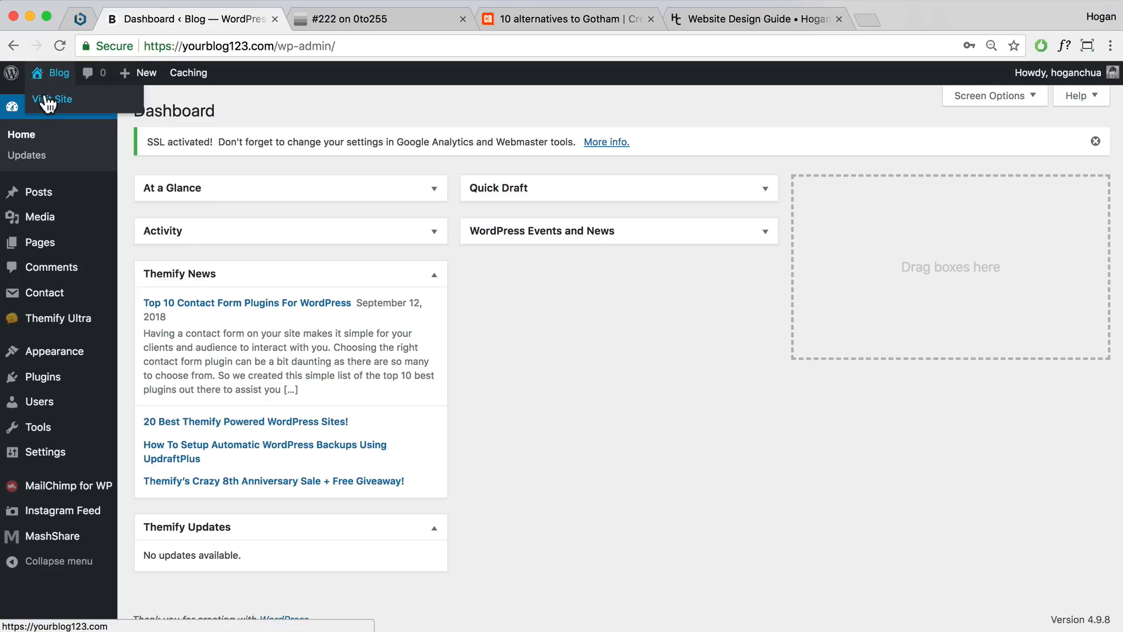
{"action": "left_click", "coordinate": [44, 100]}
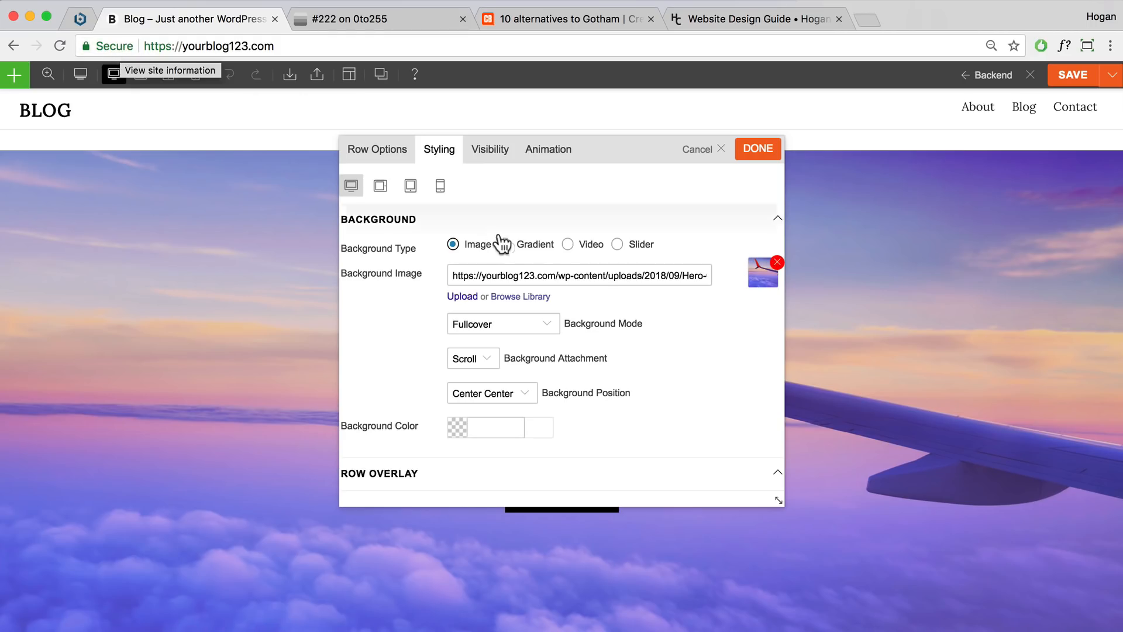
{"action": "left_click_drag", "start_coordinate": [453, 276], "coordinate": [724, 281]}
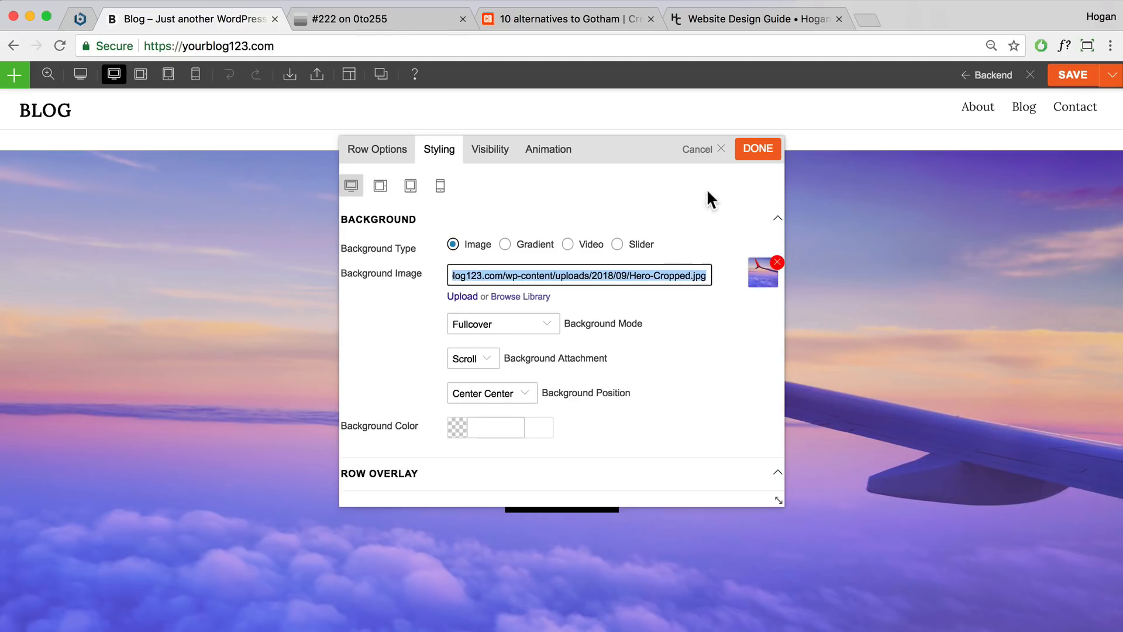
{"action": "left_click", "coordinate": [756, 153]}
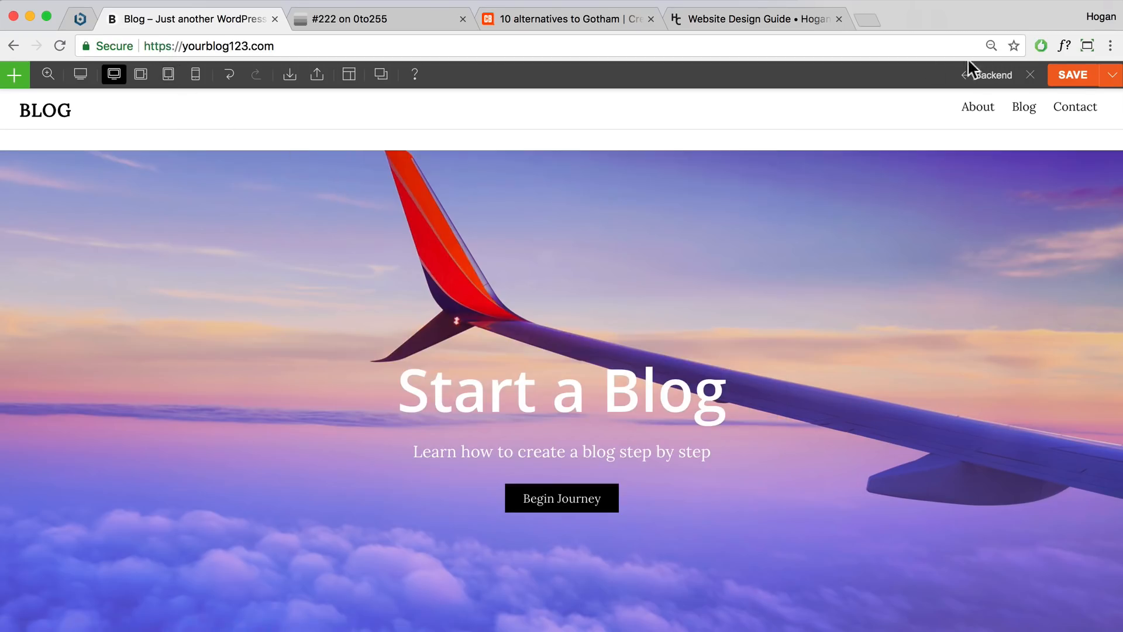
{"action": "left_click", "coordinate": [1073, 82]}
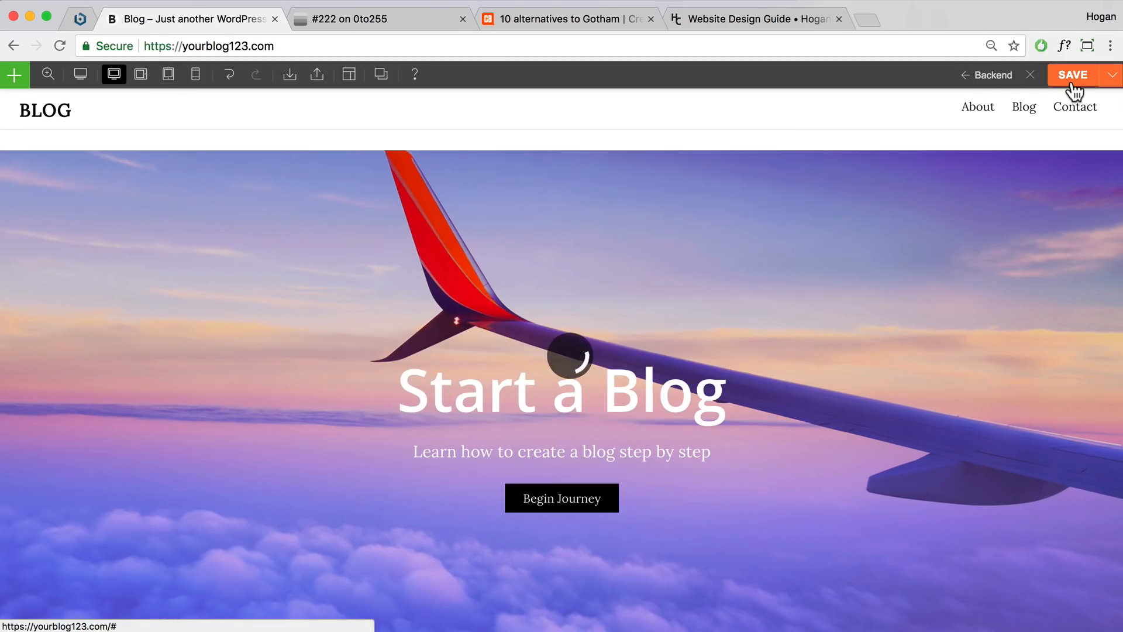
{"action": "left_click", "coordinate": [1032, 76]}
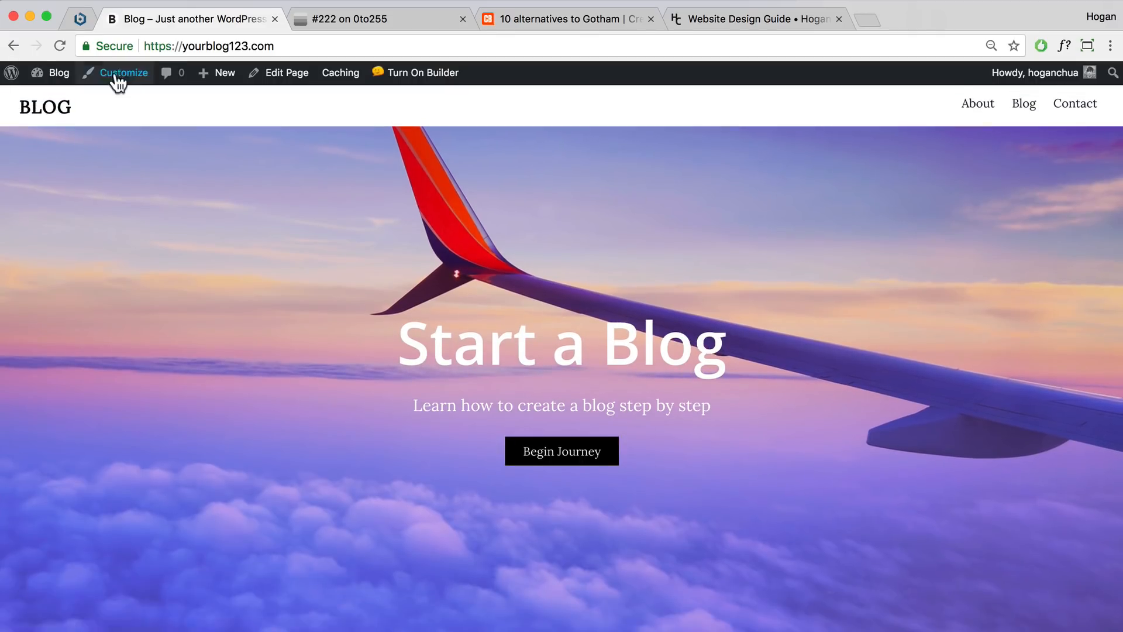
Look through the secured homepage from the hero section past the blog posts to the Instagram feed
{"action": "scroll", "coordinate": [305, 253], "scroll_direction": "down", "scroll_amount": 20}
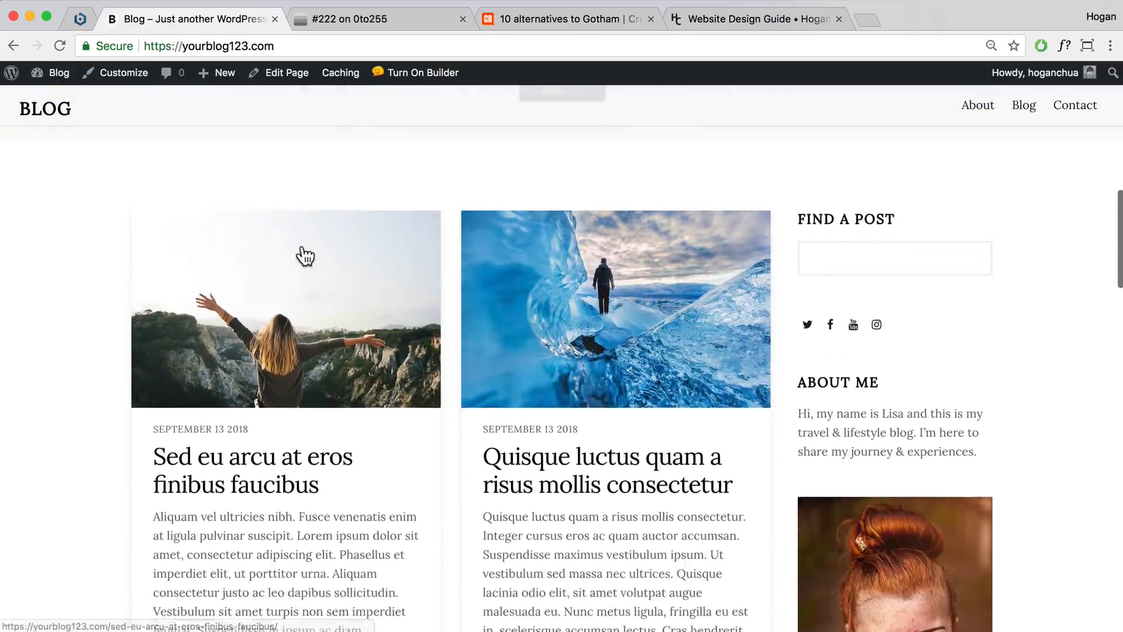
{"action": "scroll", "coordinate": [303, 252], "scroll_direction": "down", "scroll_amount": 10}
{"action": "scroll", "coordinate": [301, 244], "scroll_direction": "up", "scroll_amount": 20}
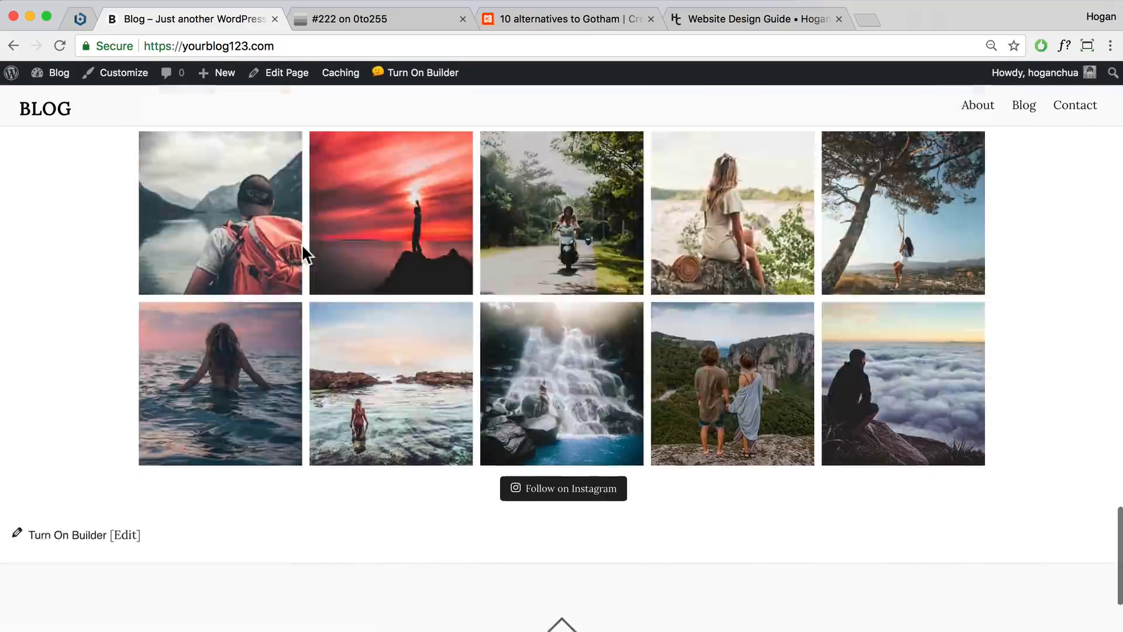